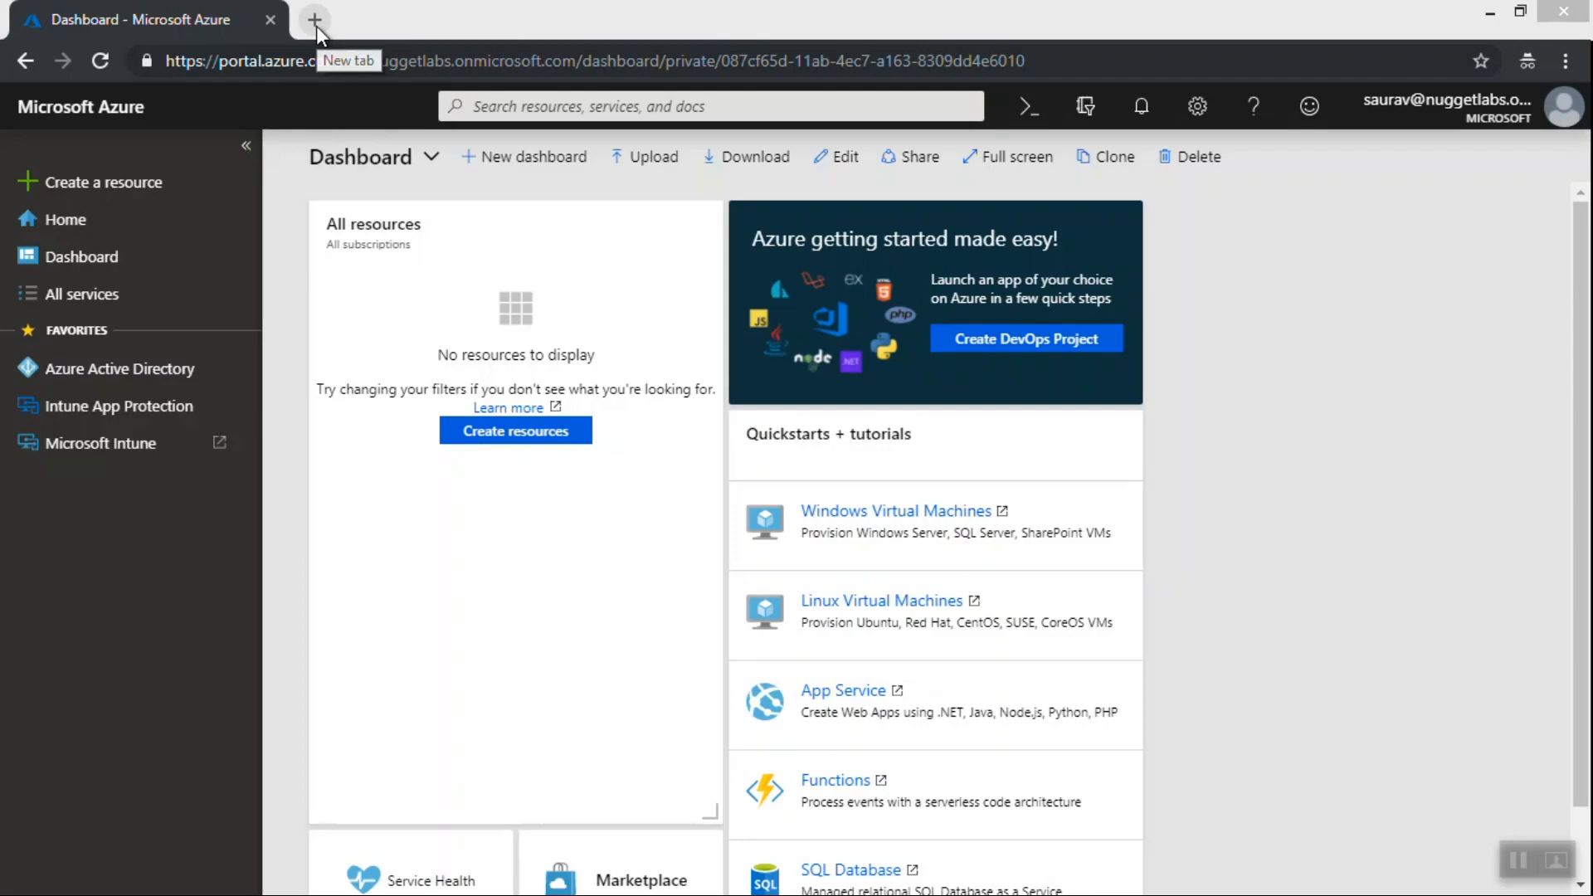
Open portal.azure.com from a new browser tab
{"action": "left_click", "coordinate": [316, 27]}
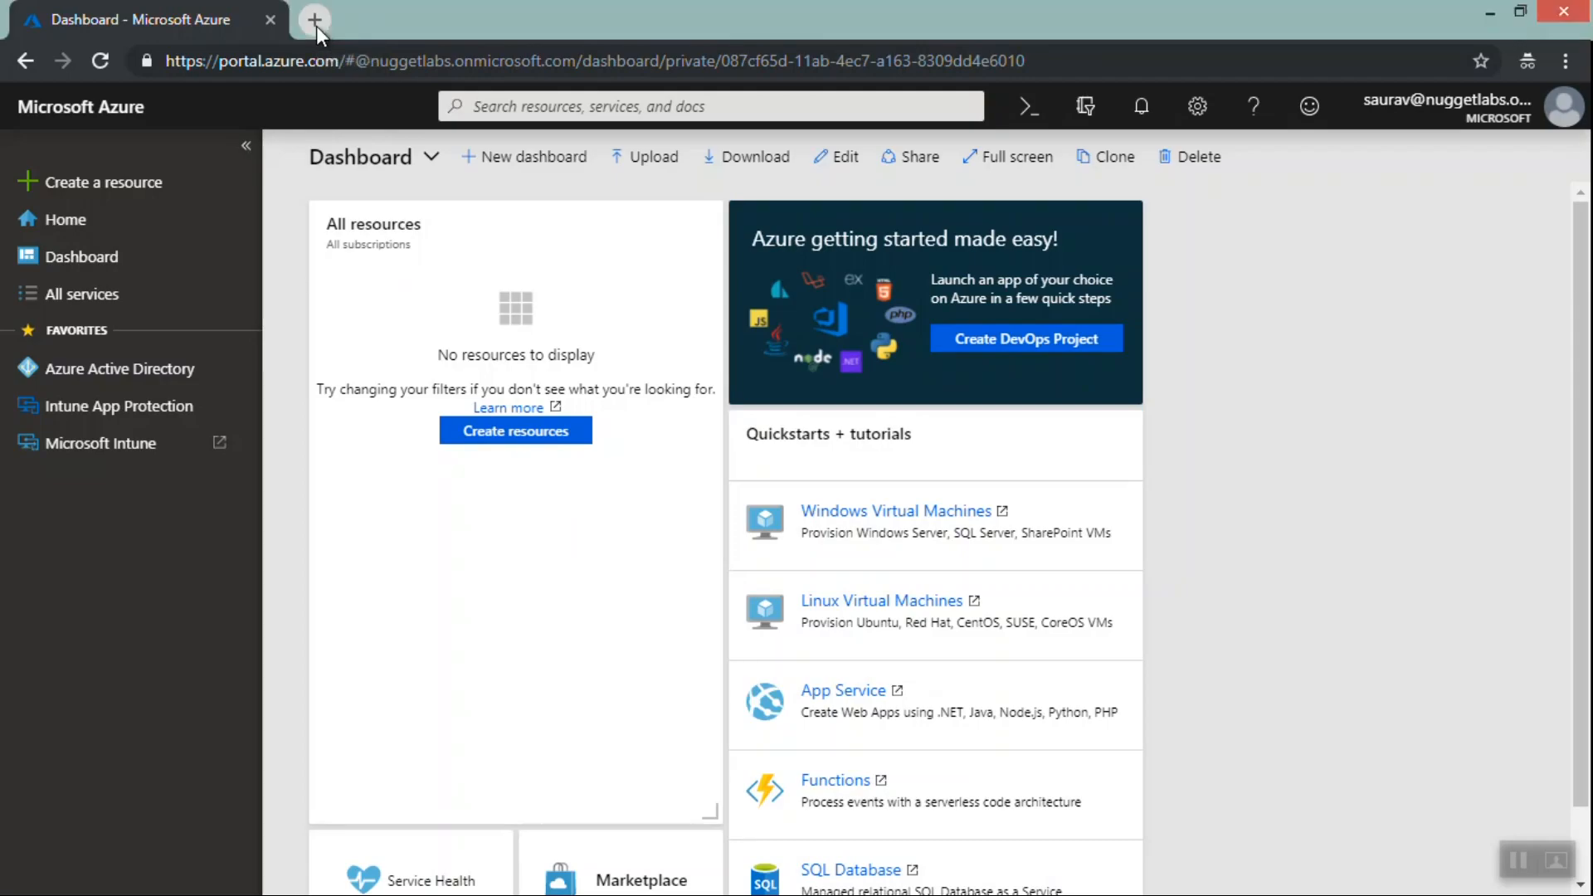
{"action": "left_click", "coordinate": [316, 27]}
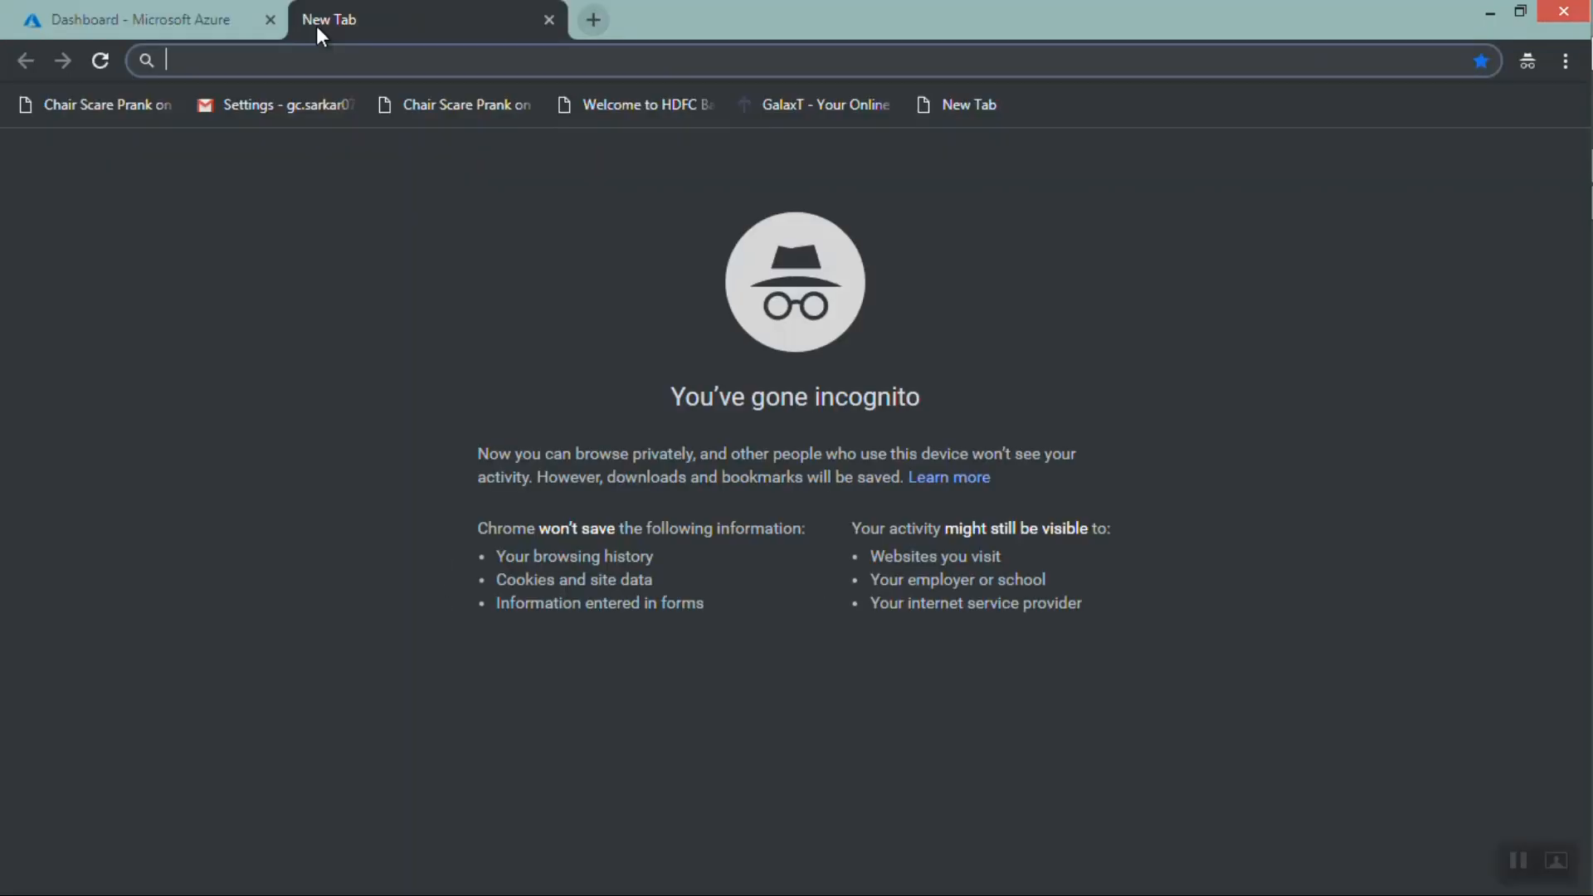
{"action": "type", "text": "portal.azure.com"}
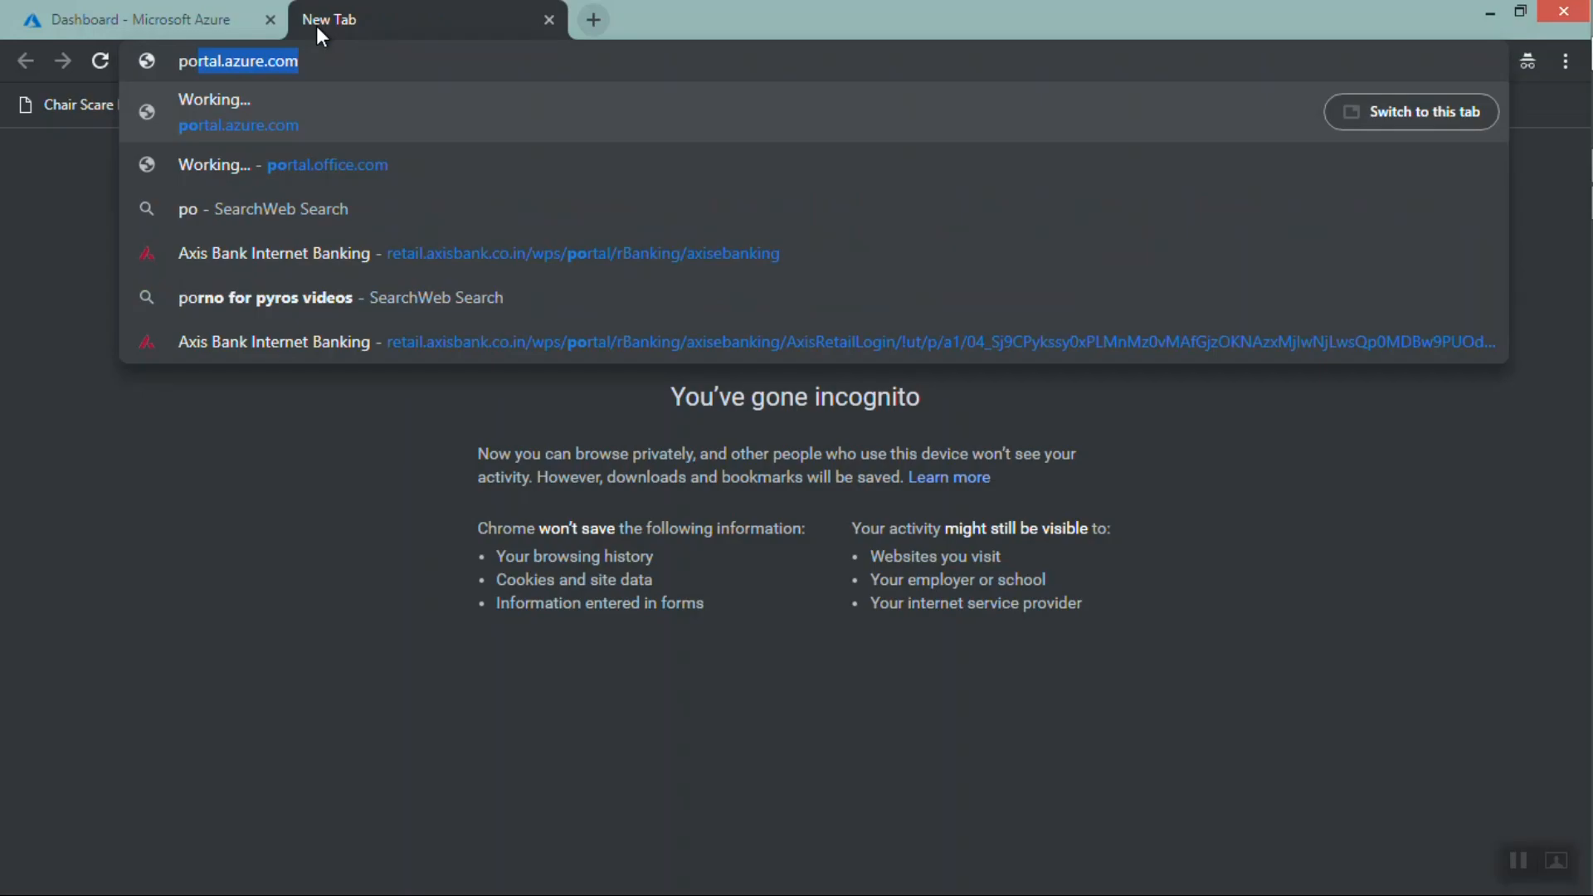
{"action": "key", "text": "End"}
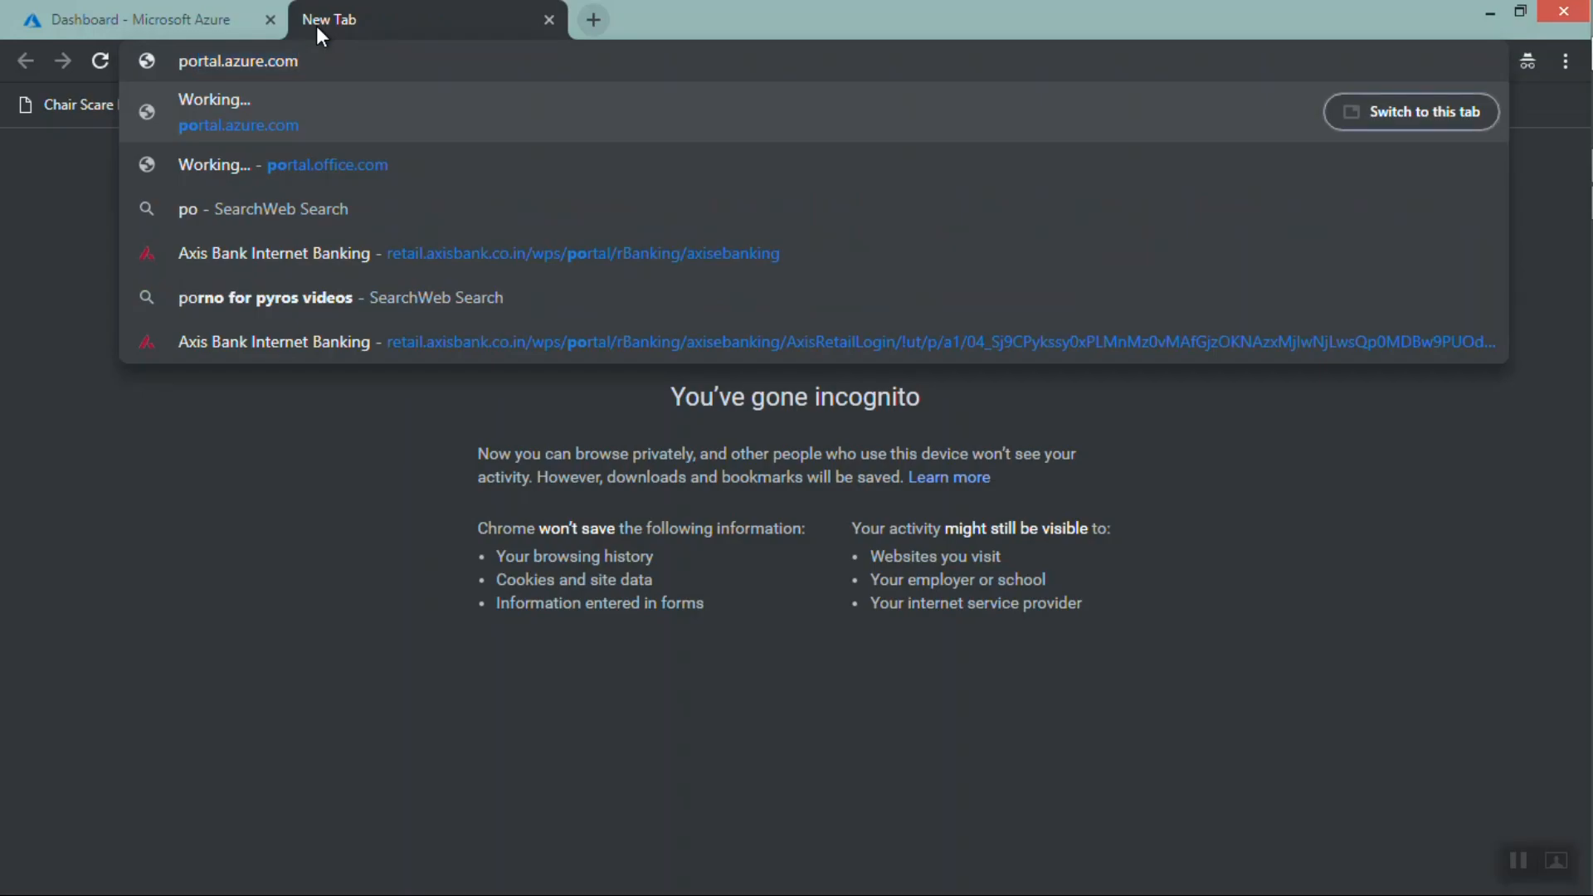
{"action": "key", "text": "Return"}
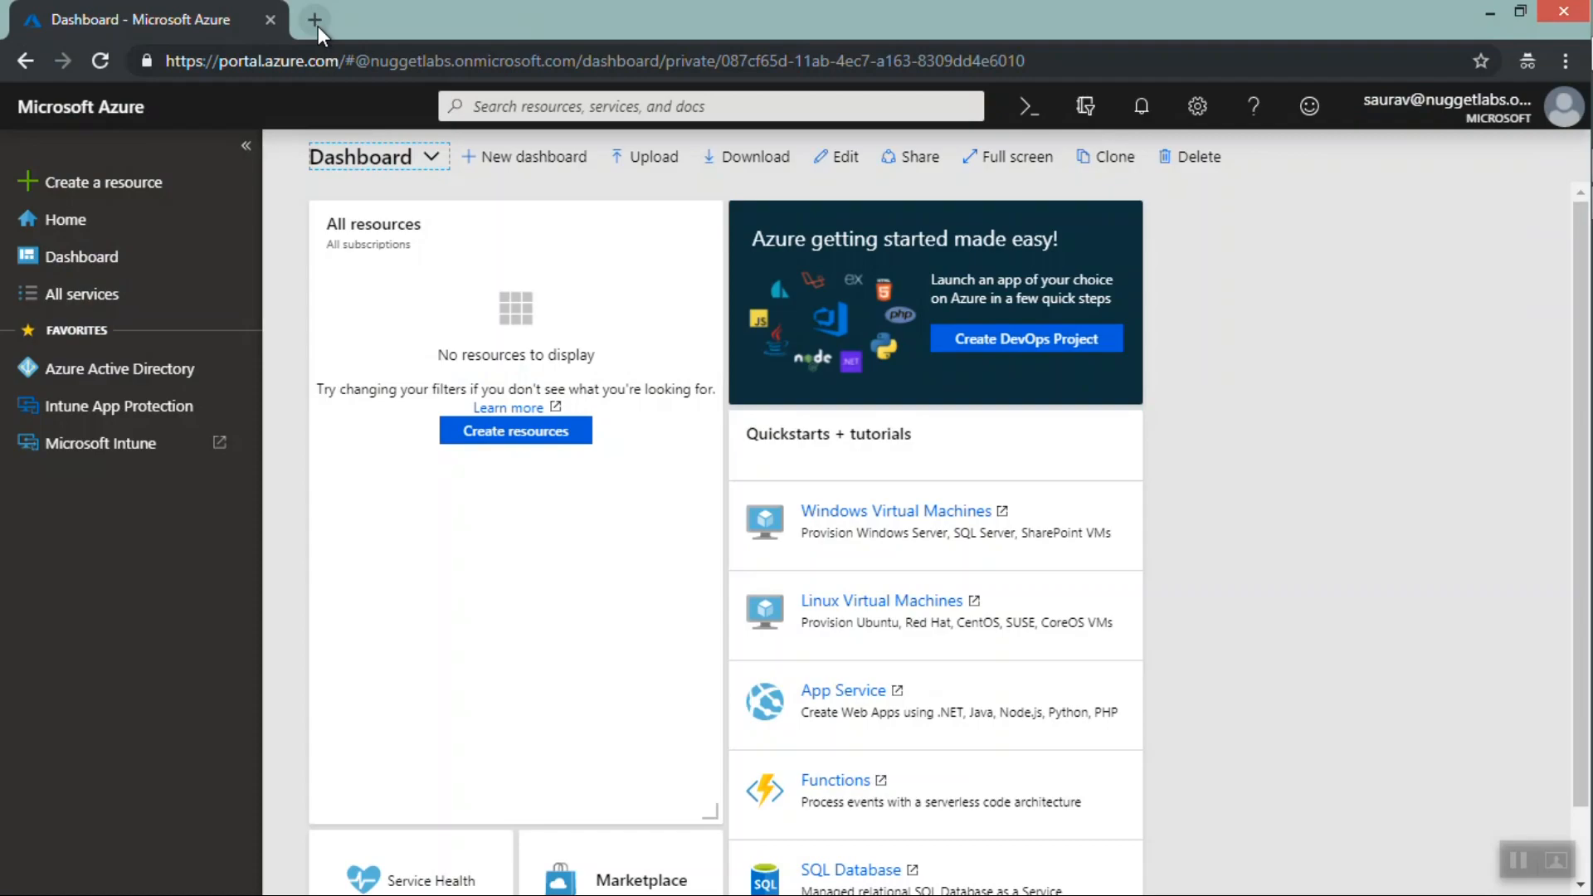
Close the original Azure tab and load portal.azure.com in a new tab instead
{"action": "left_click", "coordinate": [316, 27]}
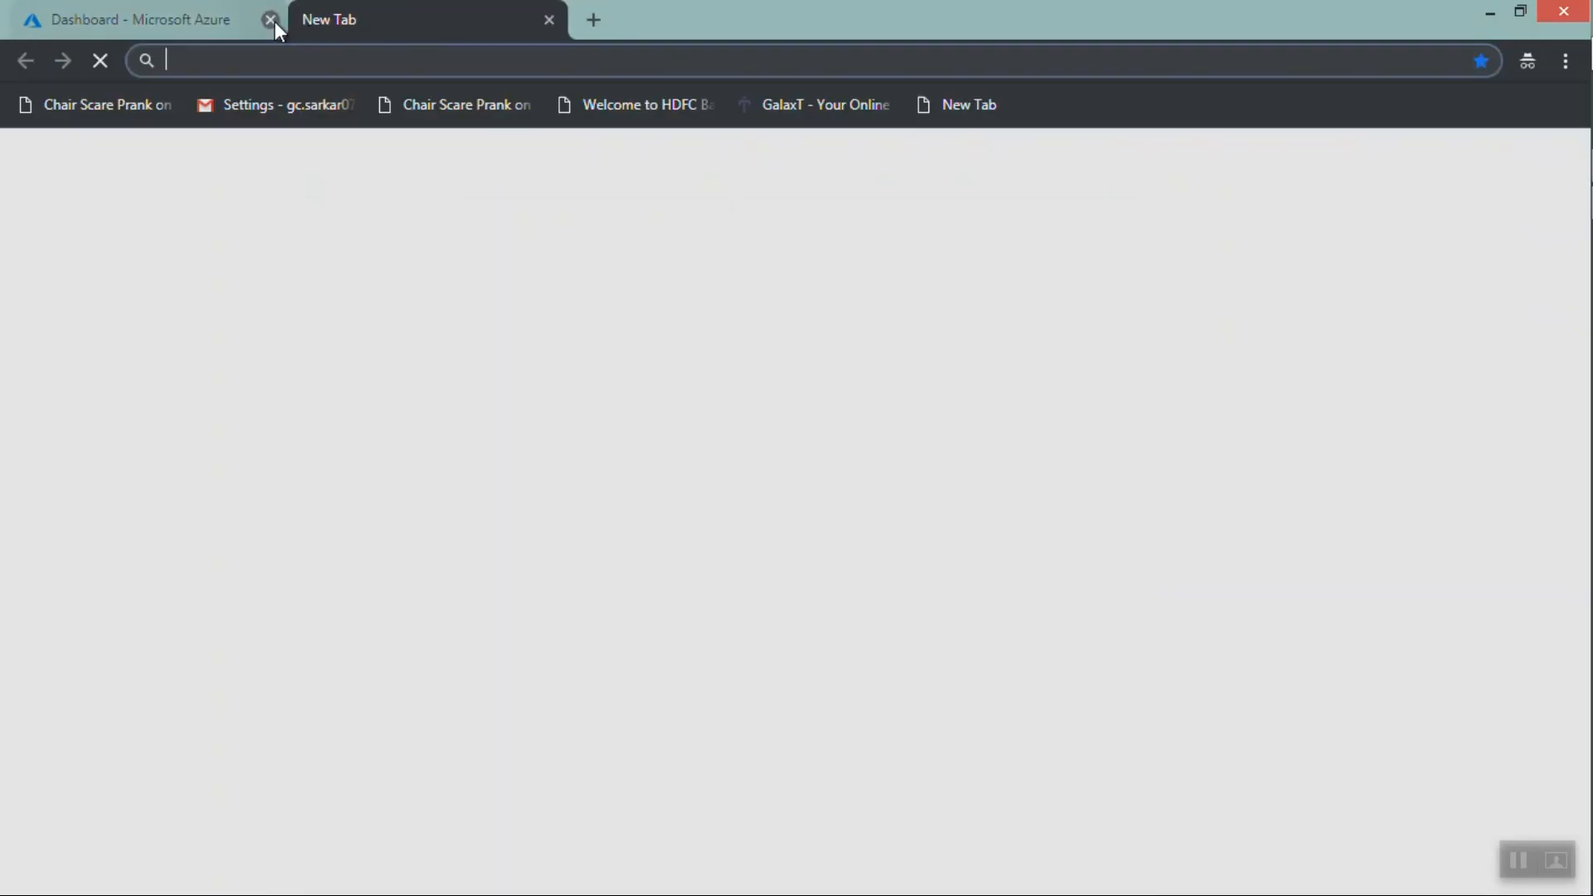
{"action": "left_click", "coordinate": [272, 22]}
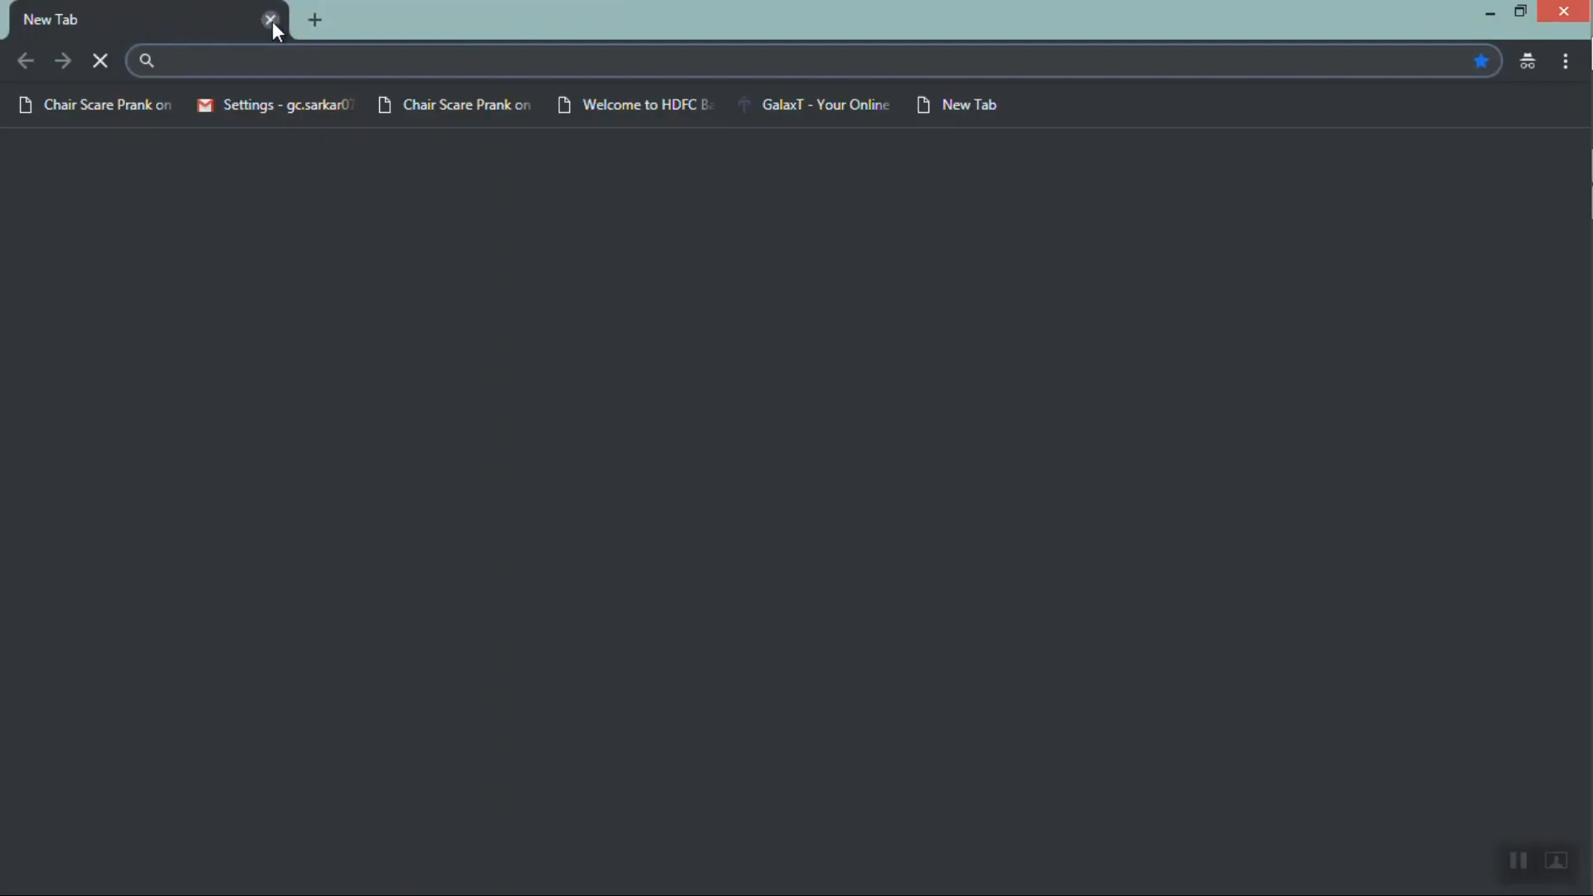
{"action": "type", "text": "portal.azure.com"}
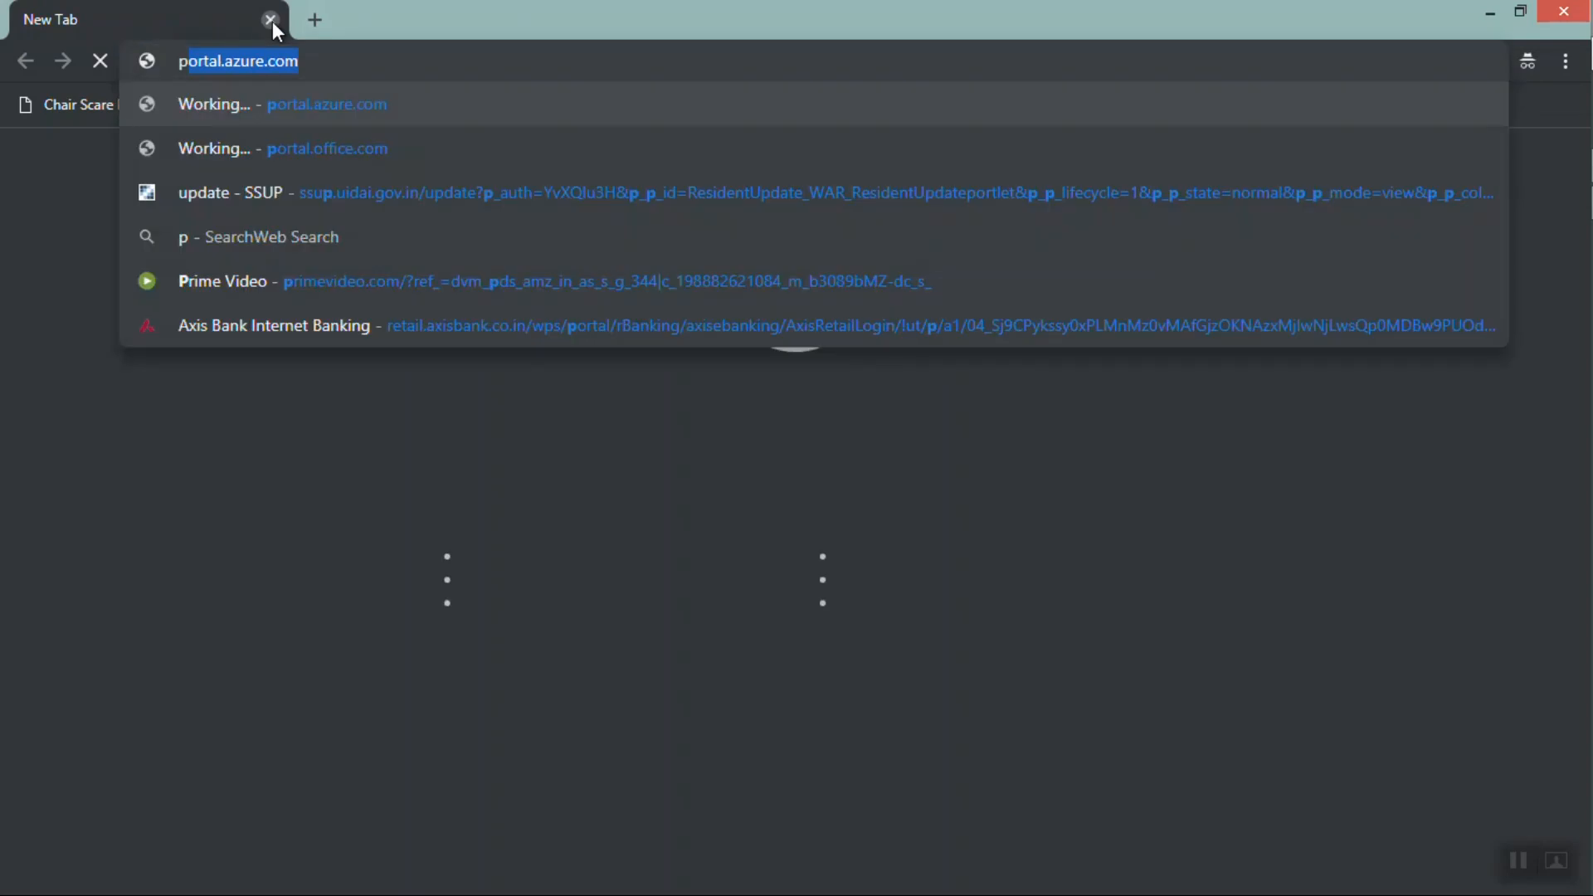
{"action": "key", "text": "Right"}
{"action": "key", "text": "Return"}
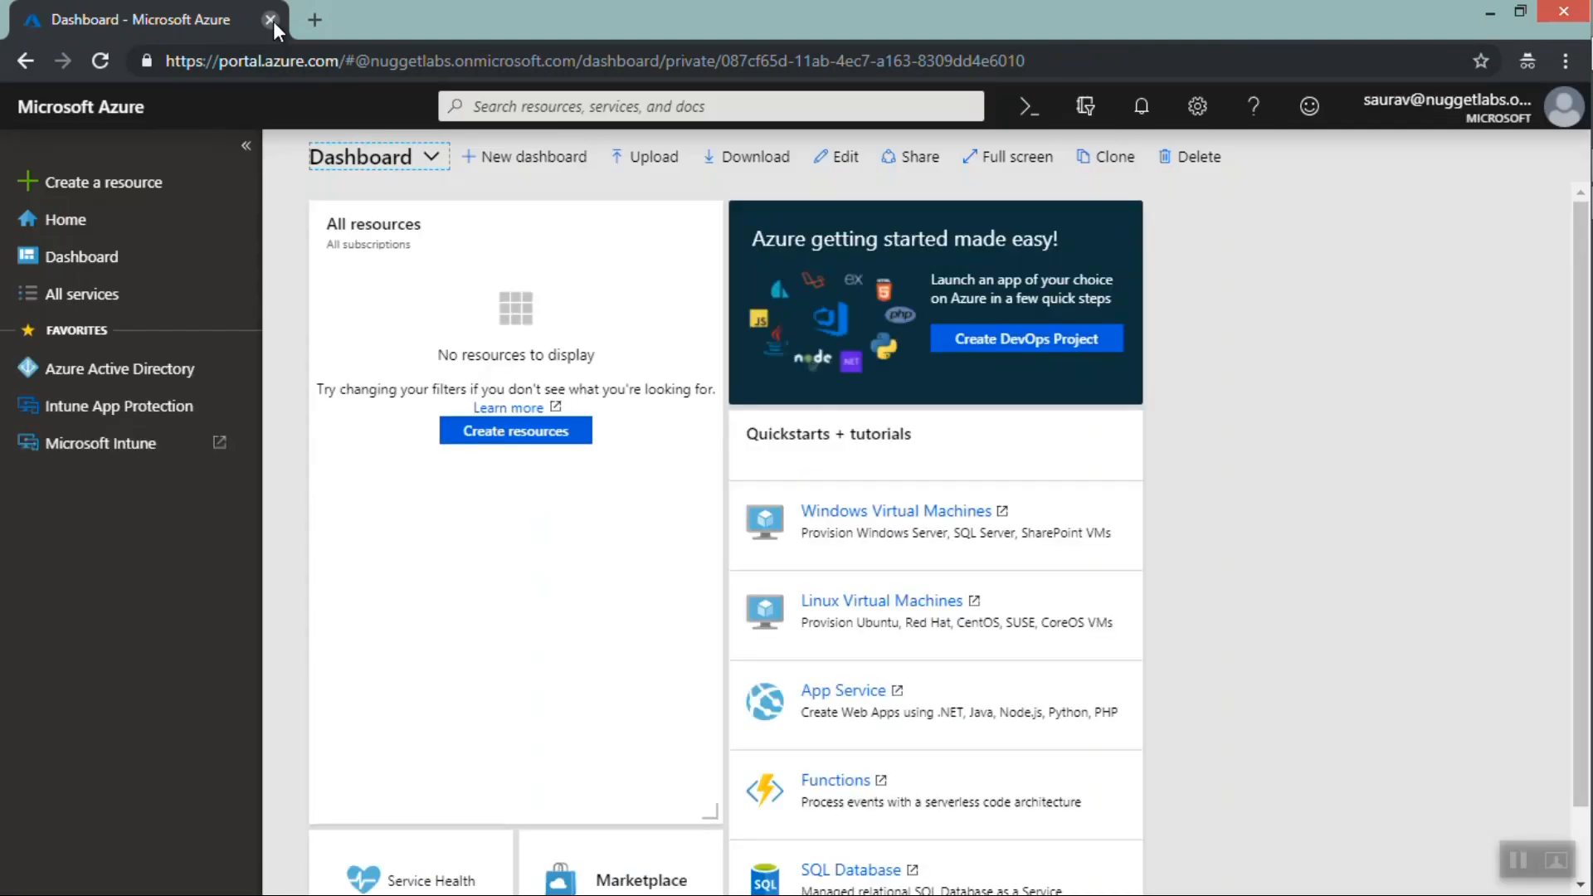
Open portal.office.com in a new tab to reach the Microsoft 365 admin center
{"action": "left_click", "coordinate": [314, 21]}
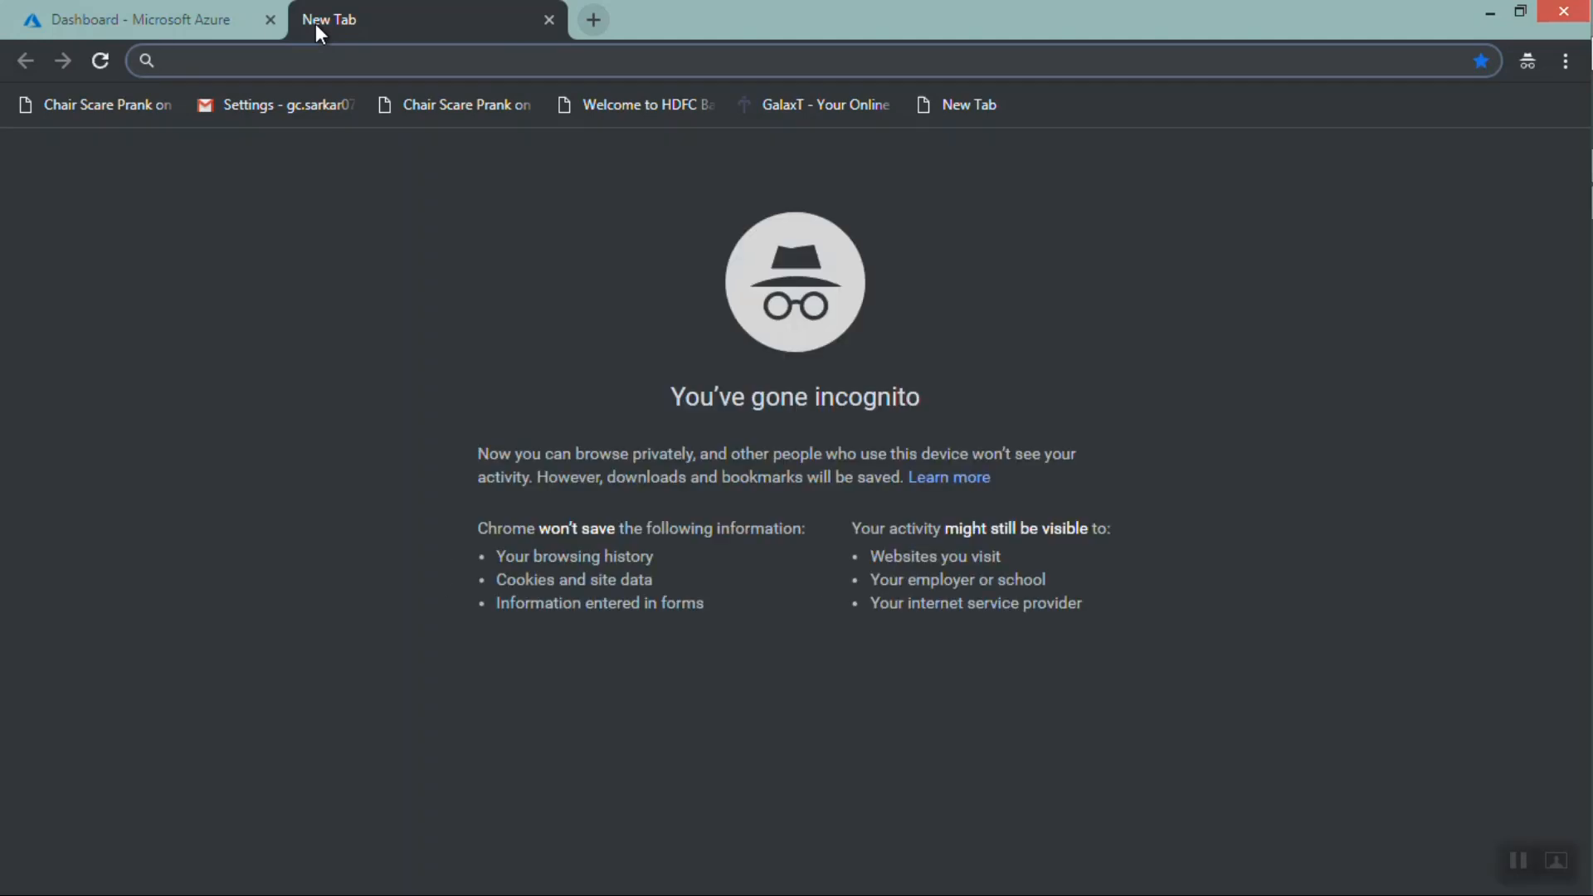
{"action": "type", "text": "por"}
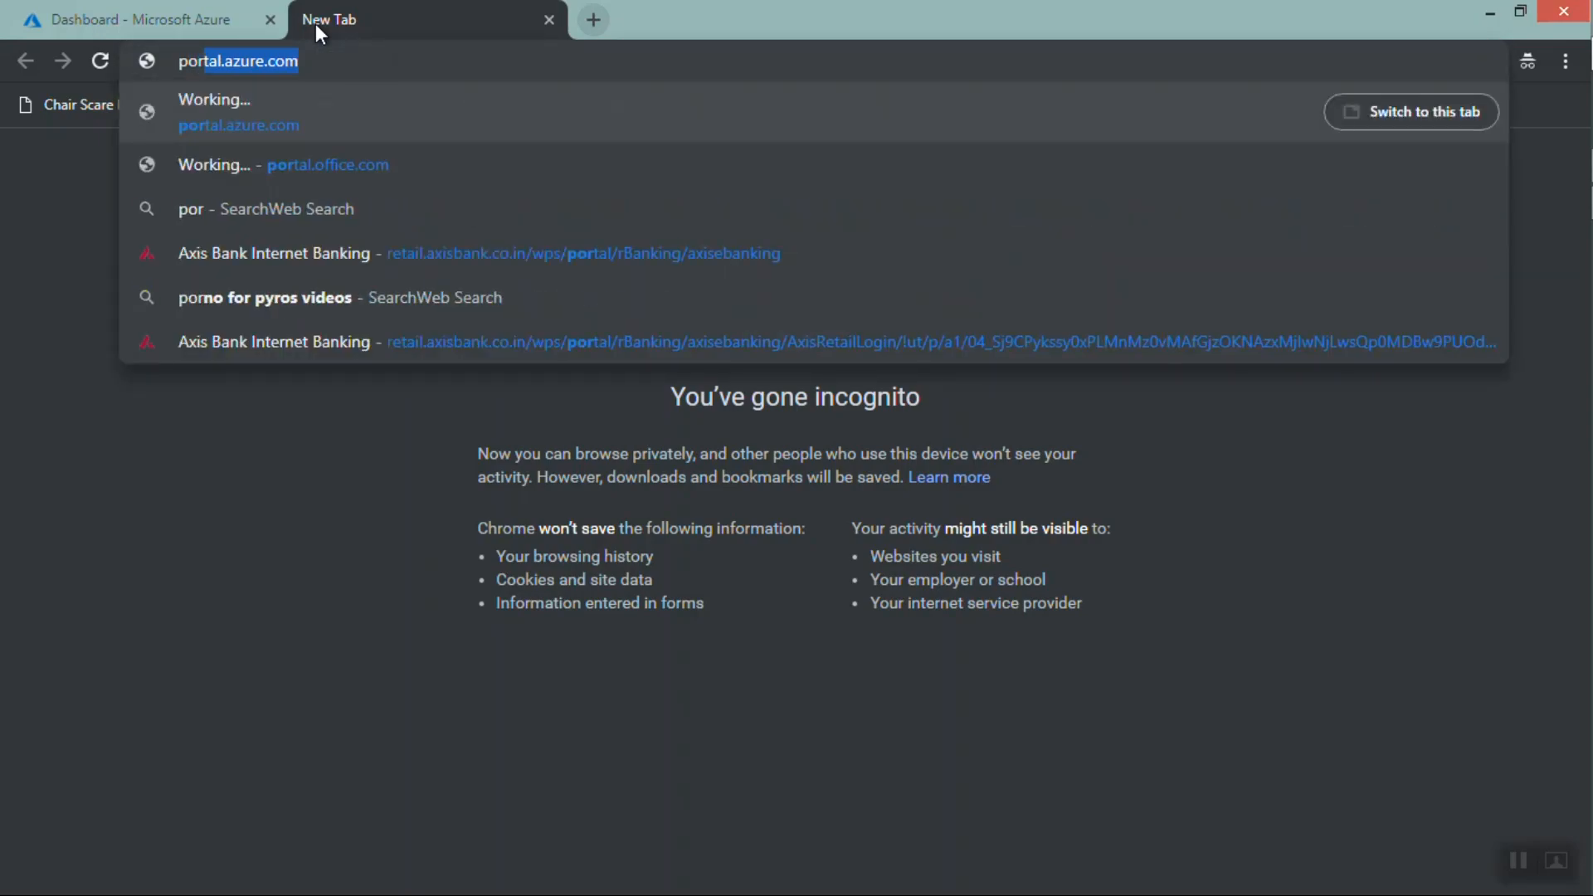
{"action": "type", "text": "tal.office.com"}
{"action": "key", "text": "Return"}
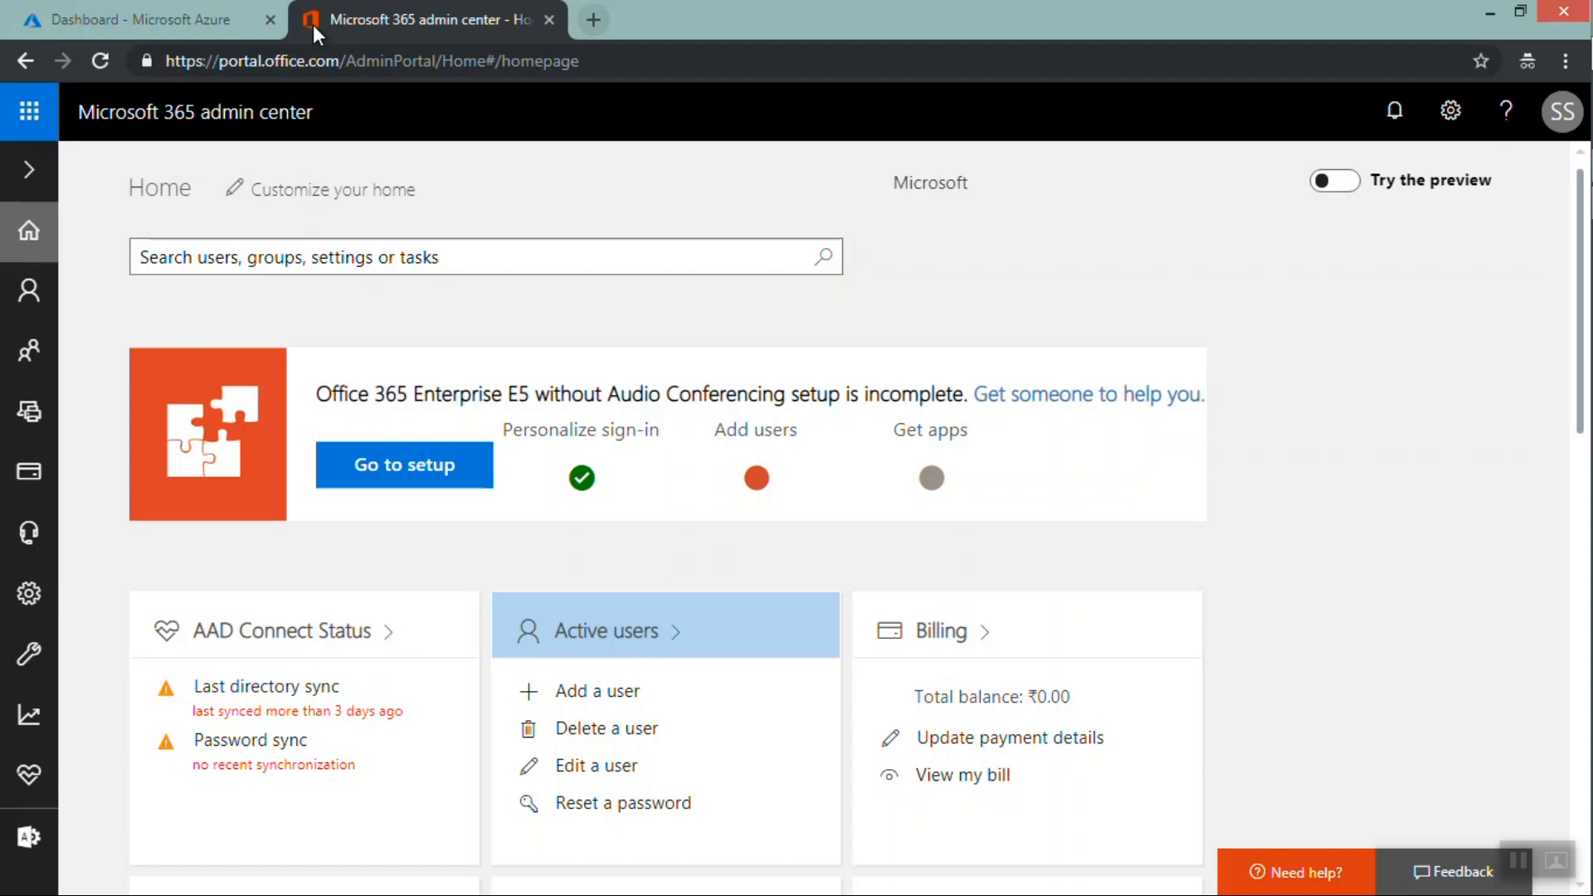
Browse the admin center navigation groups and open the Intune admin center from the Admin centers list
{"action": "mouse_move", "coordinate": [39, 488]}
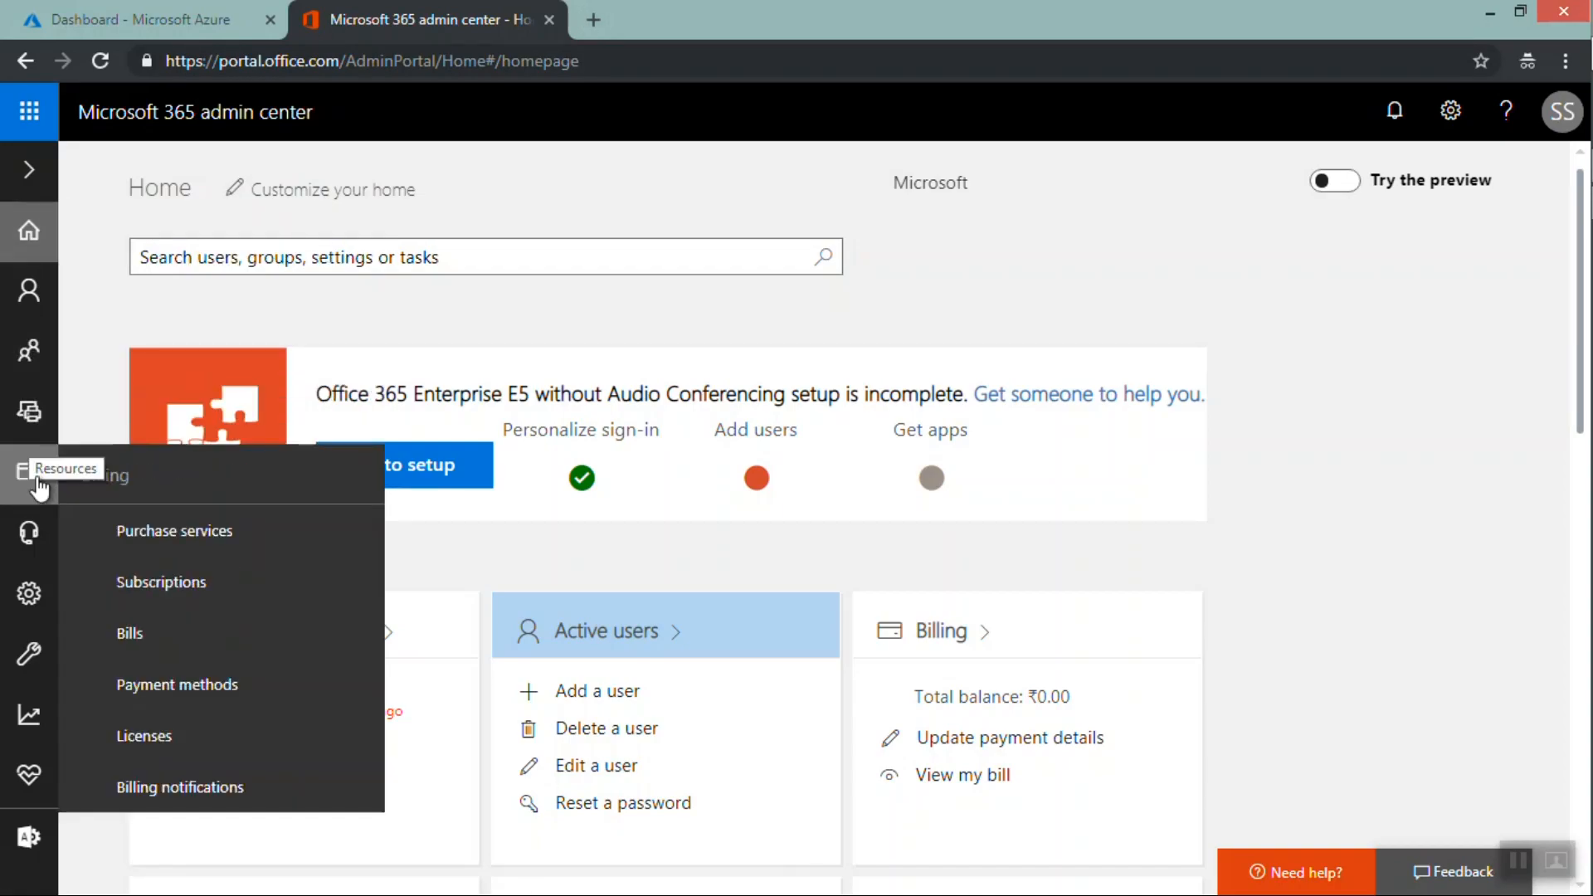
{"action": "mouse_move", "coordinate": [31, 597]}
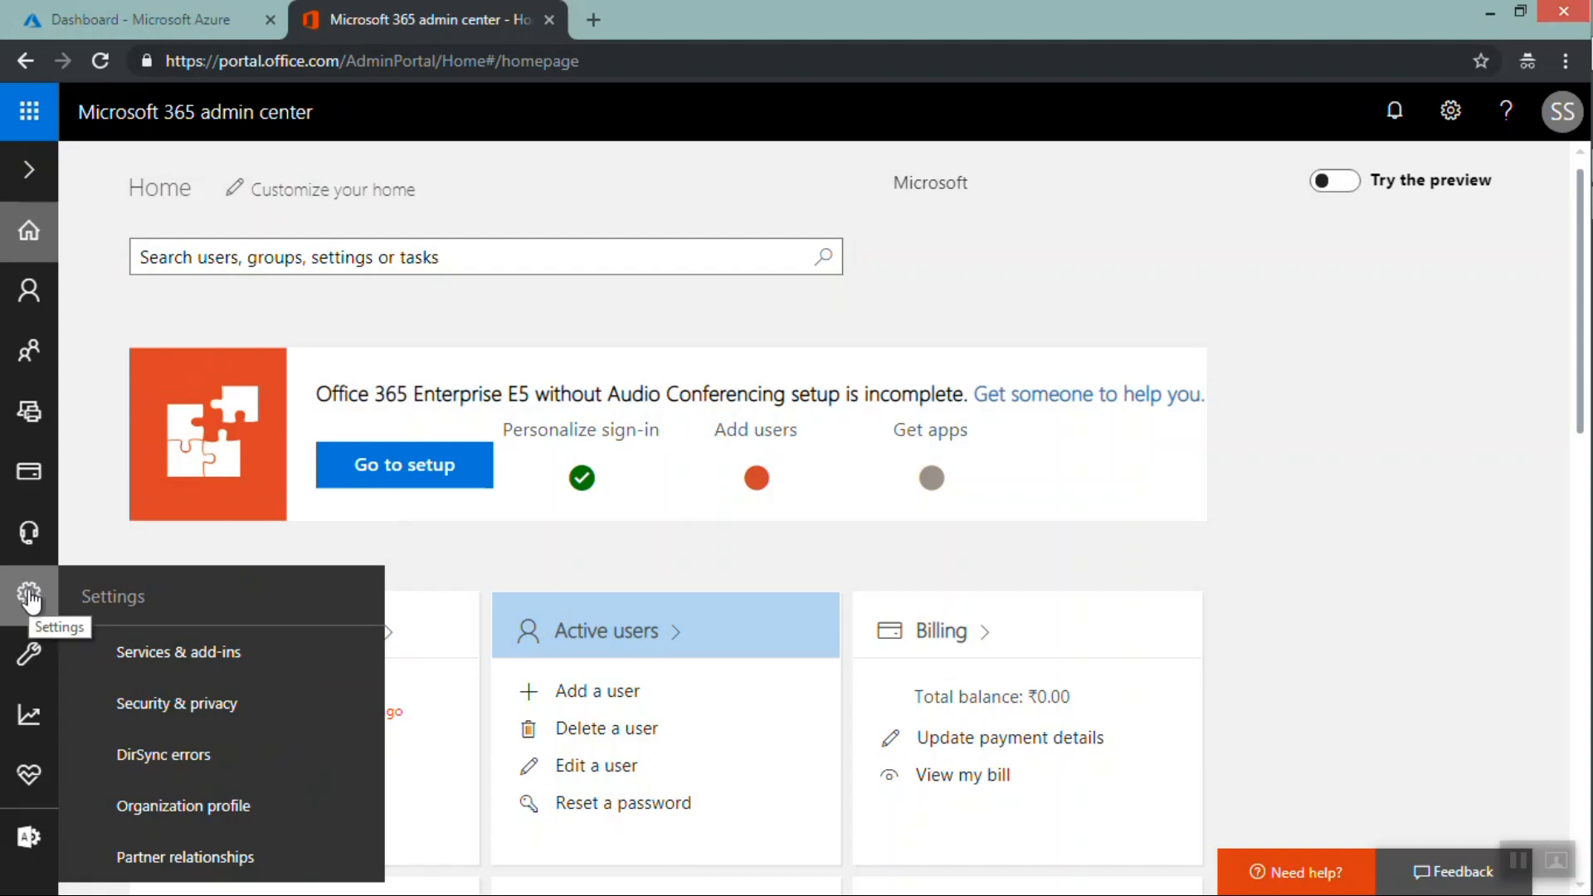
{"action": "mouse_move", "coordinate": [31, 651]}
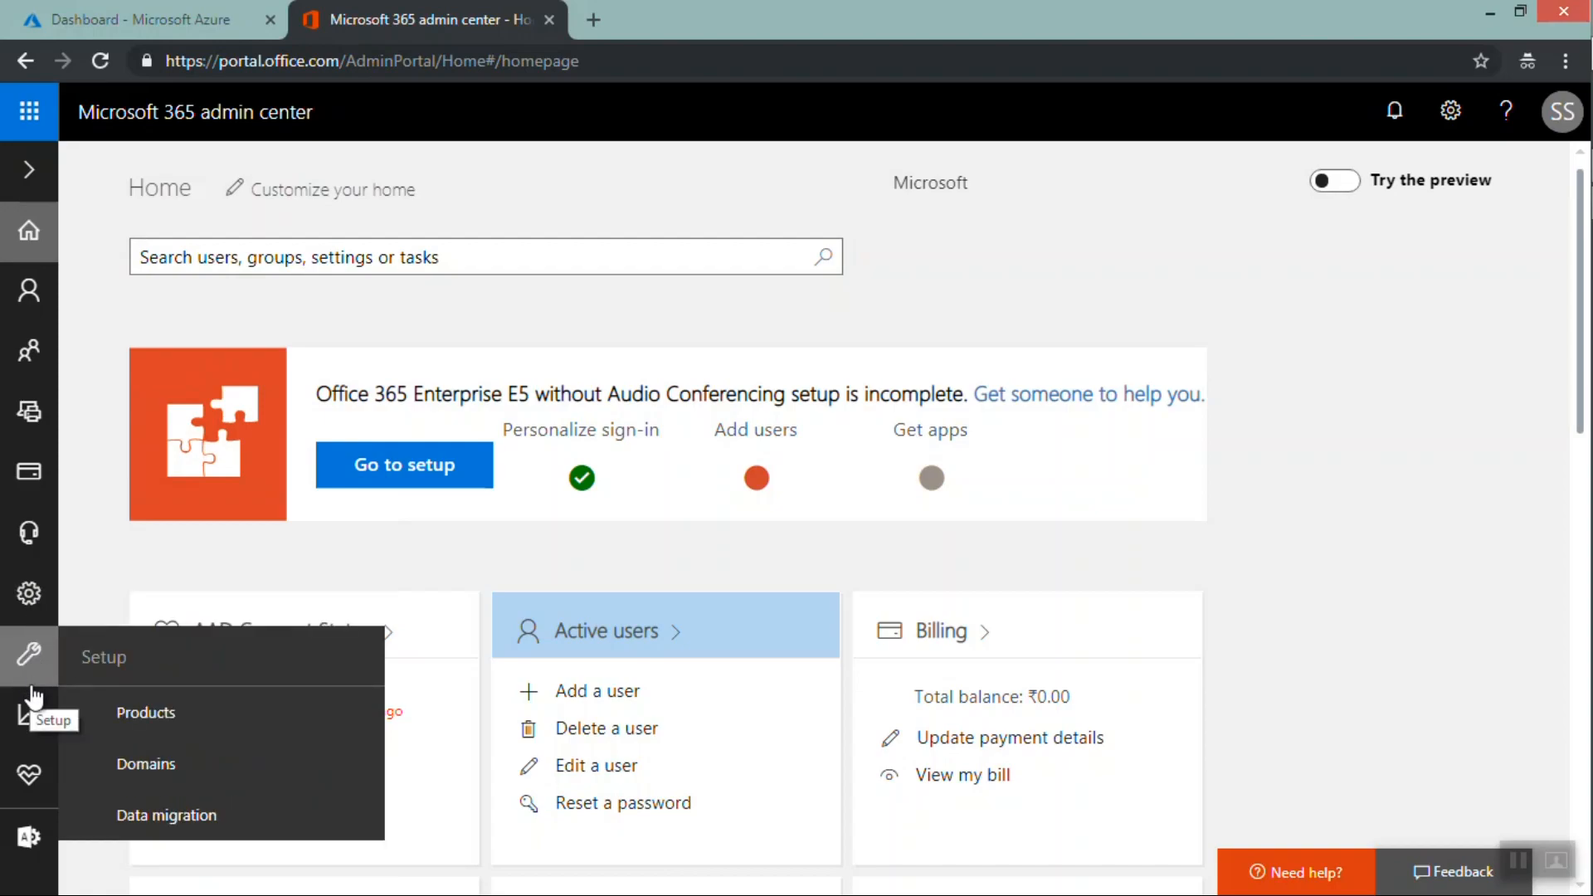
{"action": "mouse_move", "coordinate": [33, 792]}
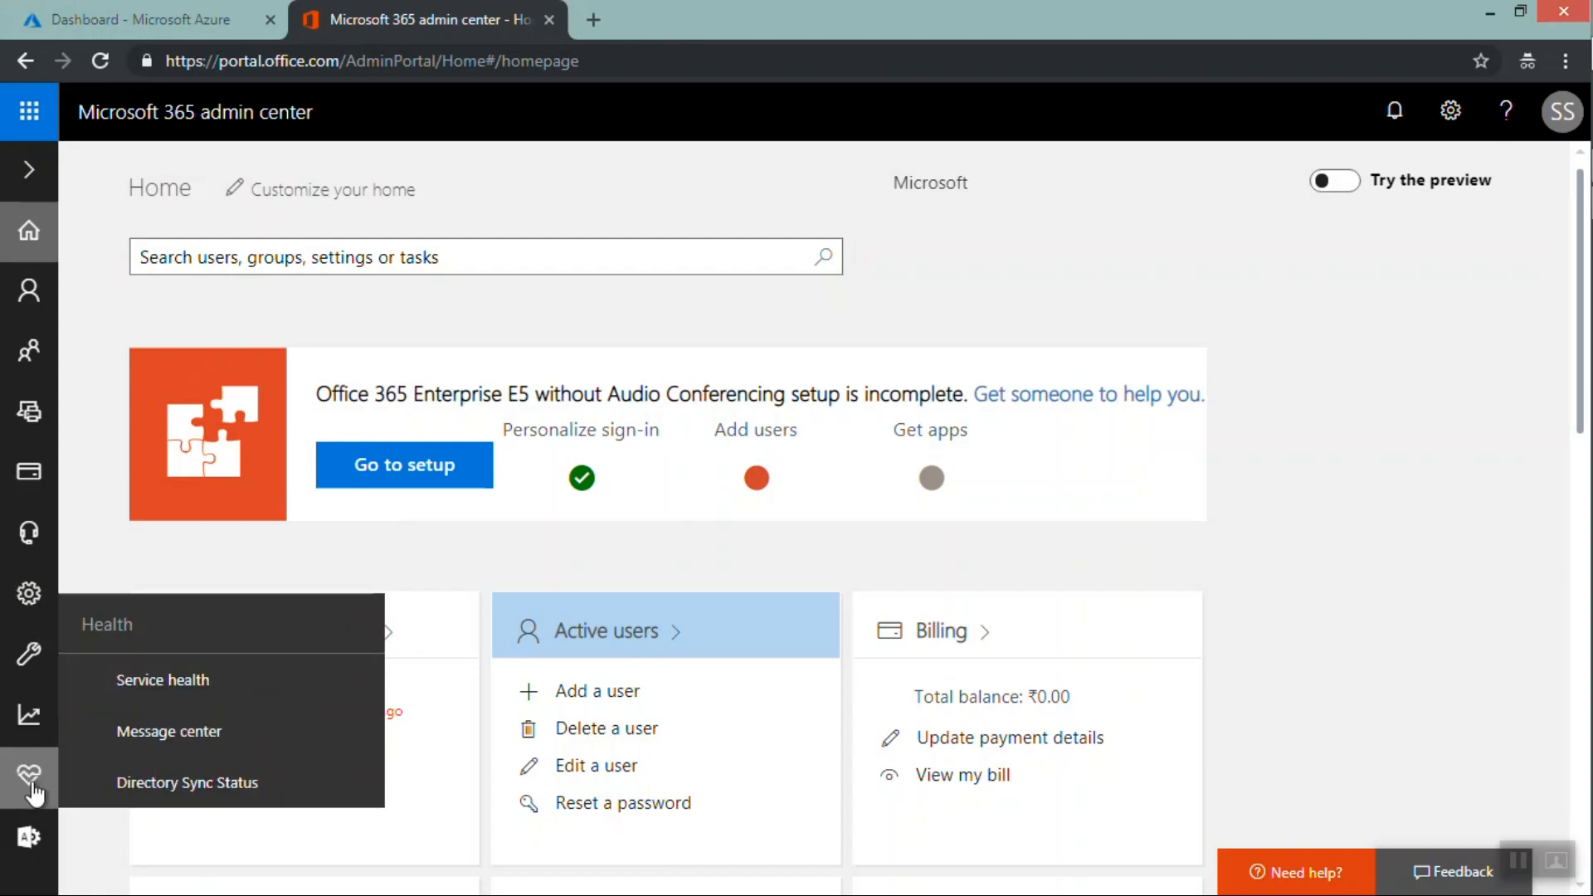
{"action": "mouse_move", "coordinate": [31, 842]}
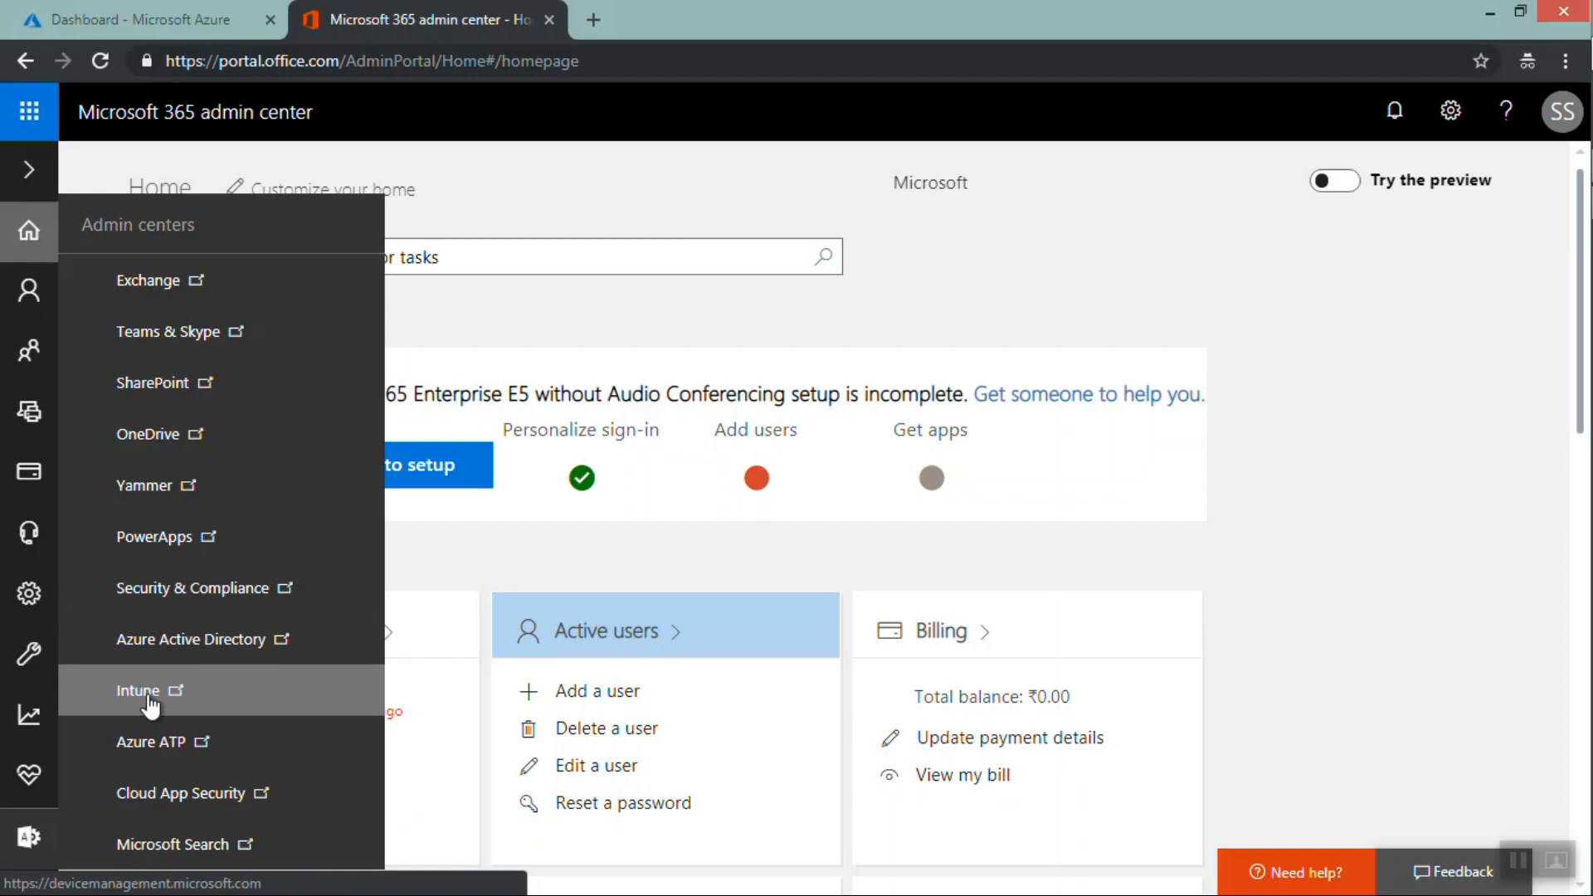
{"action": "left_click", "coordinate": [149, 697]}
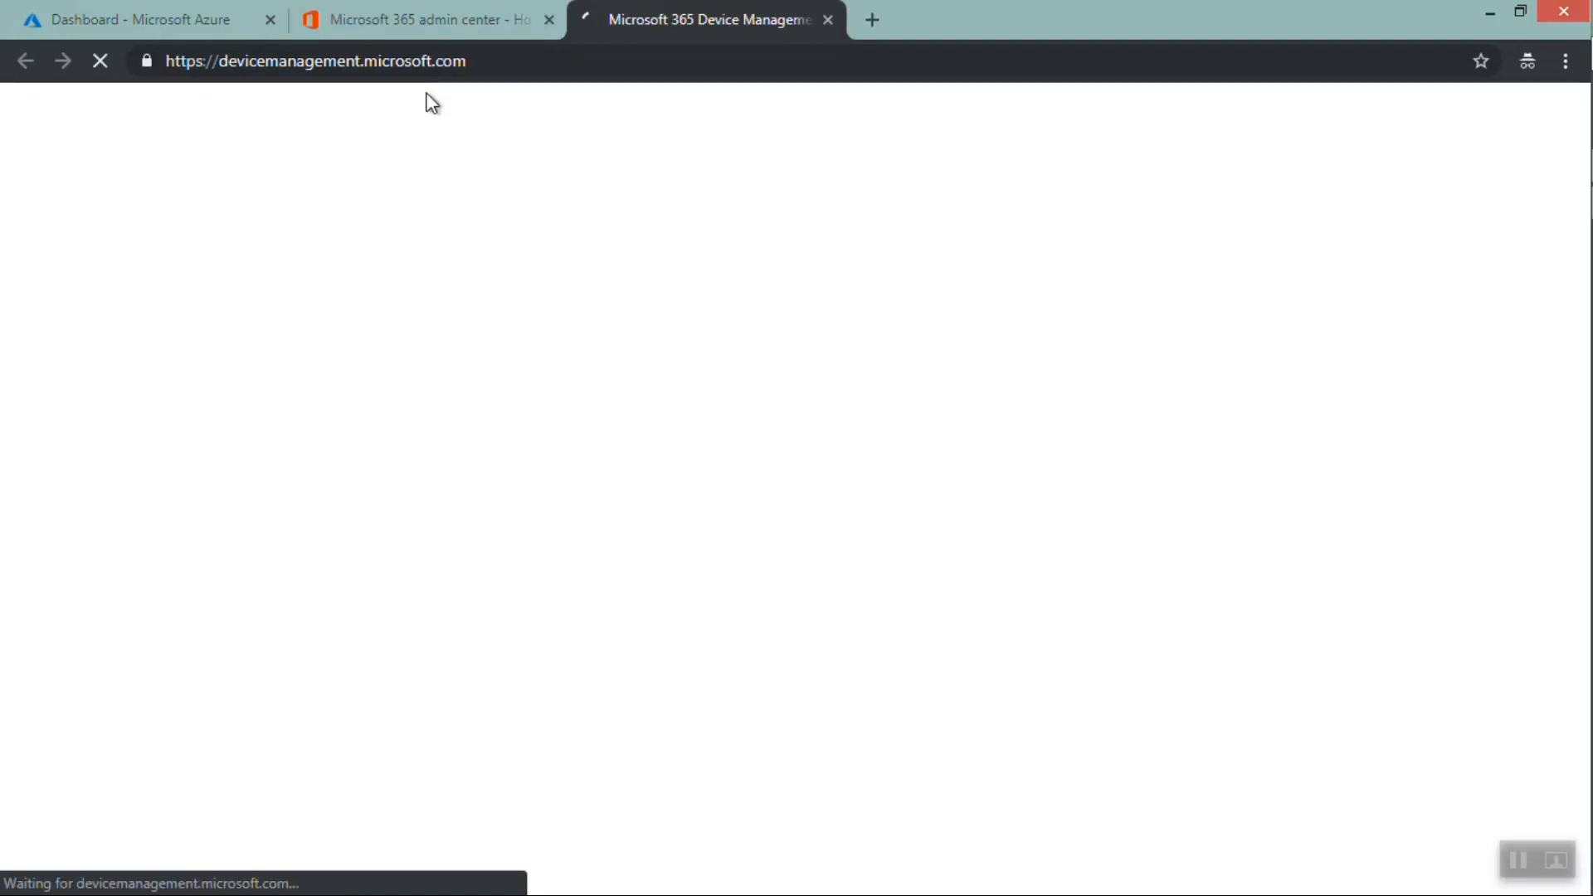
Return to the Microsoft 365 admin center and open Azure Active Directory from the Admin centers list
{"action": "left_click", "coordinate": [405, 17]}
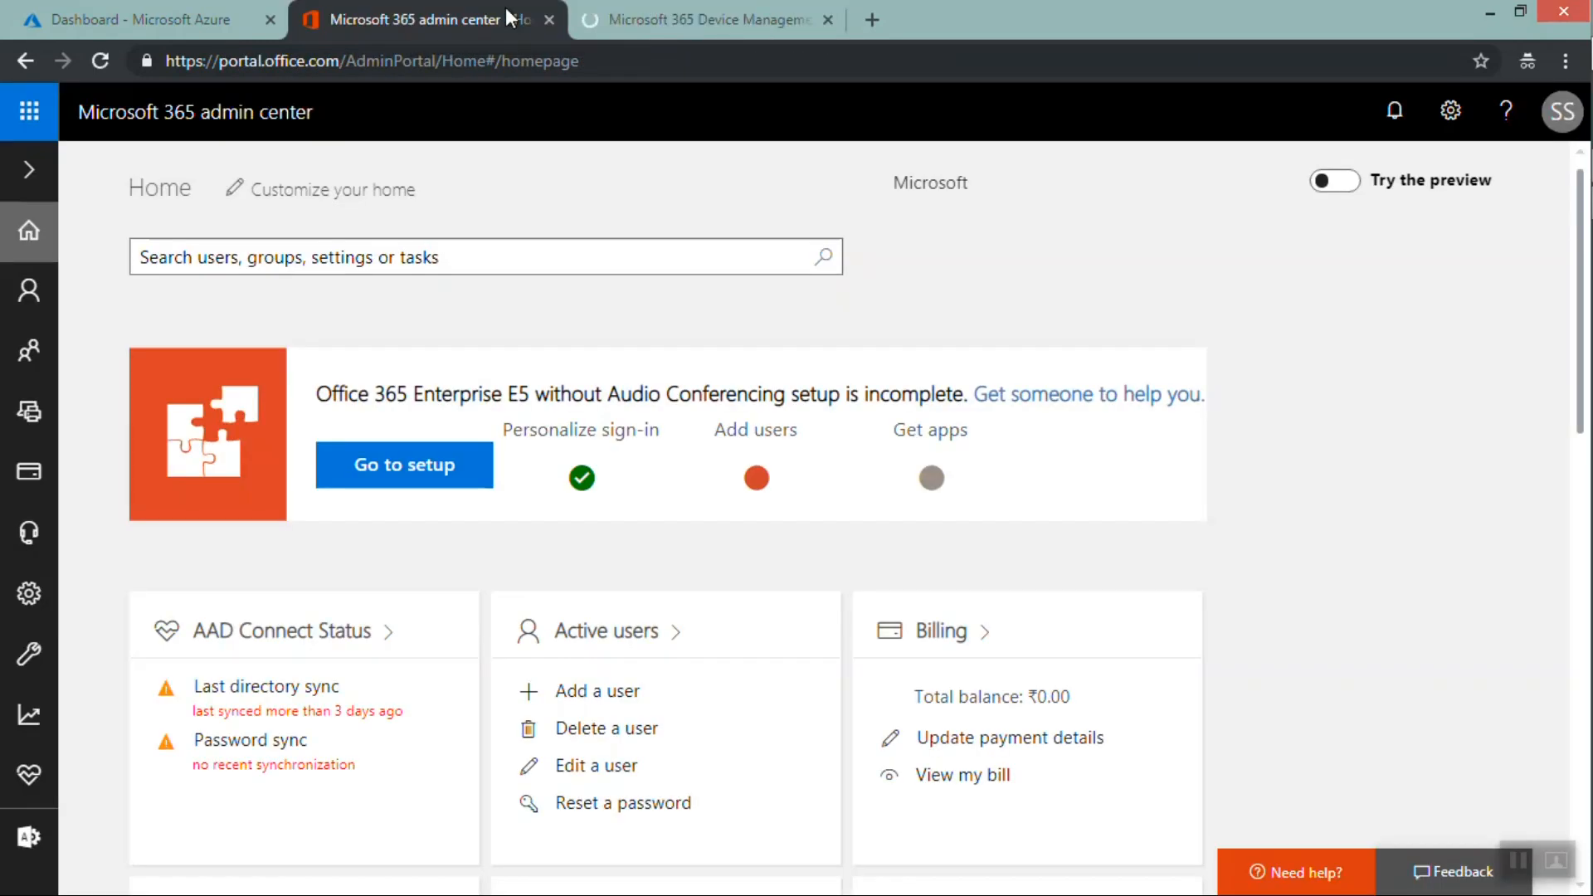
{"action": "left_click", "coordinate": [675, 23]}
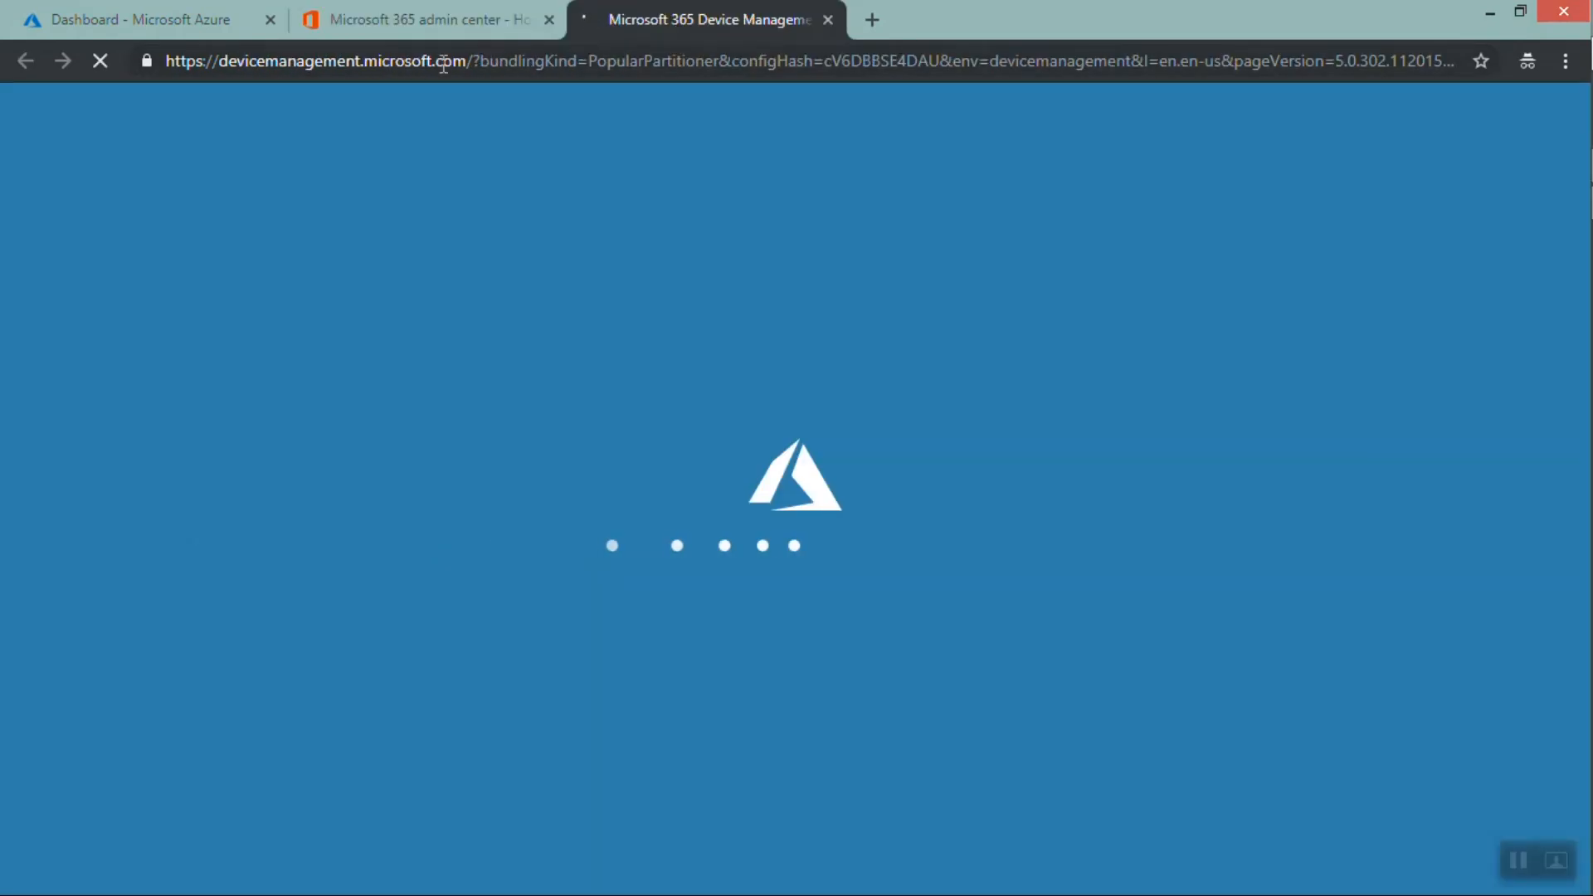
{"action": "left_click", "coordinate": [413, 23]}
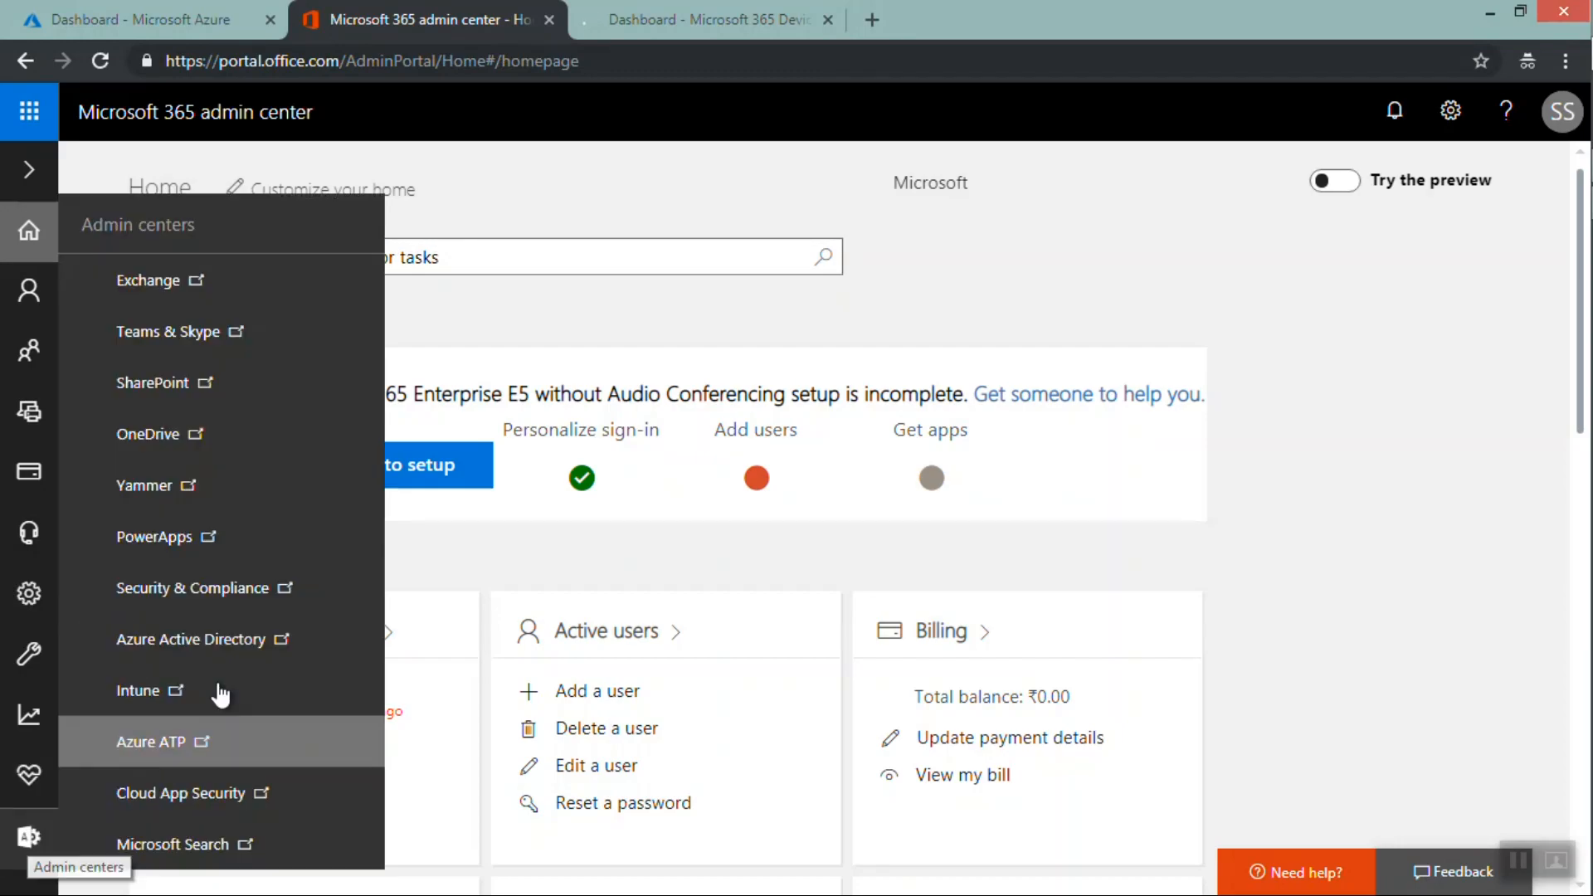
{"action": "left_click", "coordinate": [219, 643]}
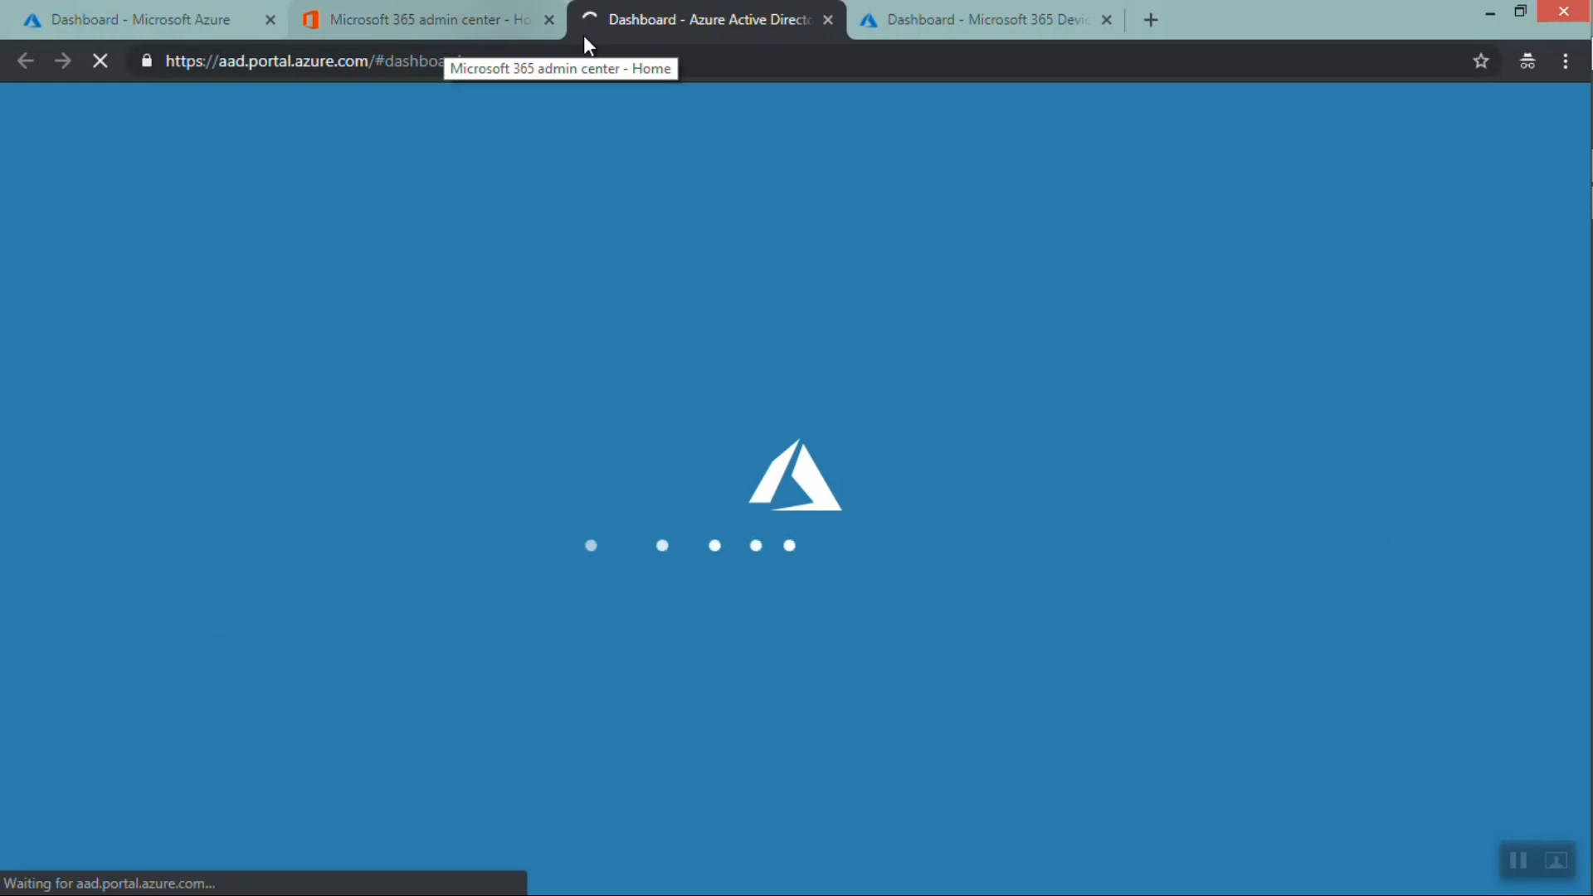
Check the Device Management dashboard, then rate the Azure AD portal 10 in the feedback survey and send it
{"action": "left_click", "coordinate": [955, 18]}
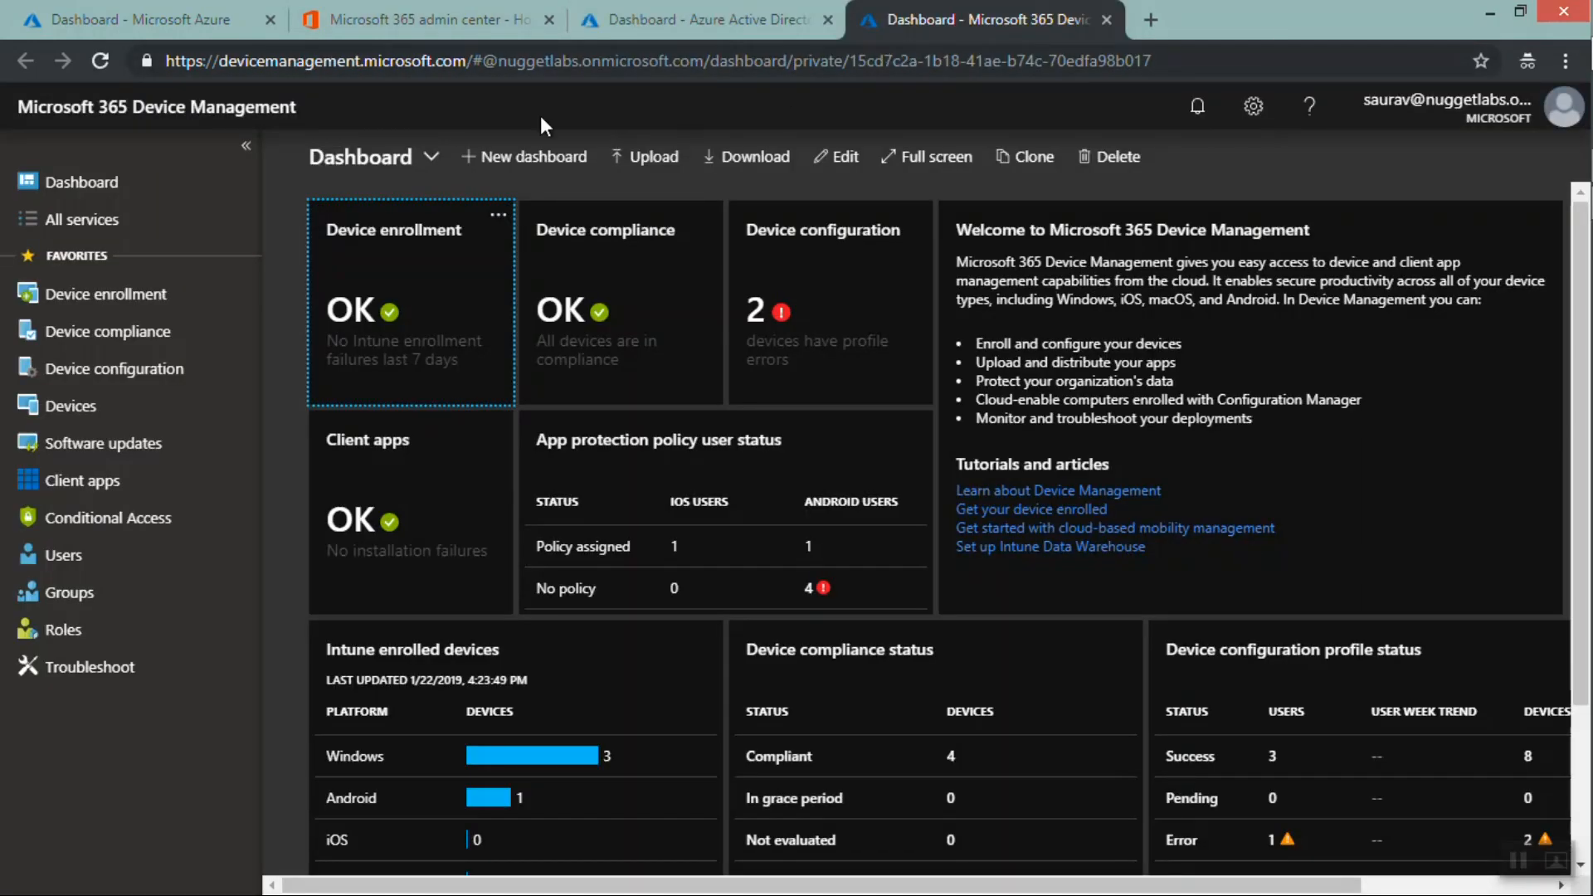
{"action": "left_click", "coordinate": [714, 13]}
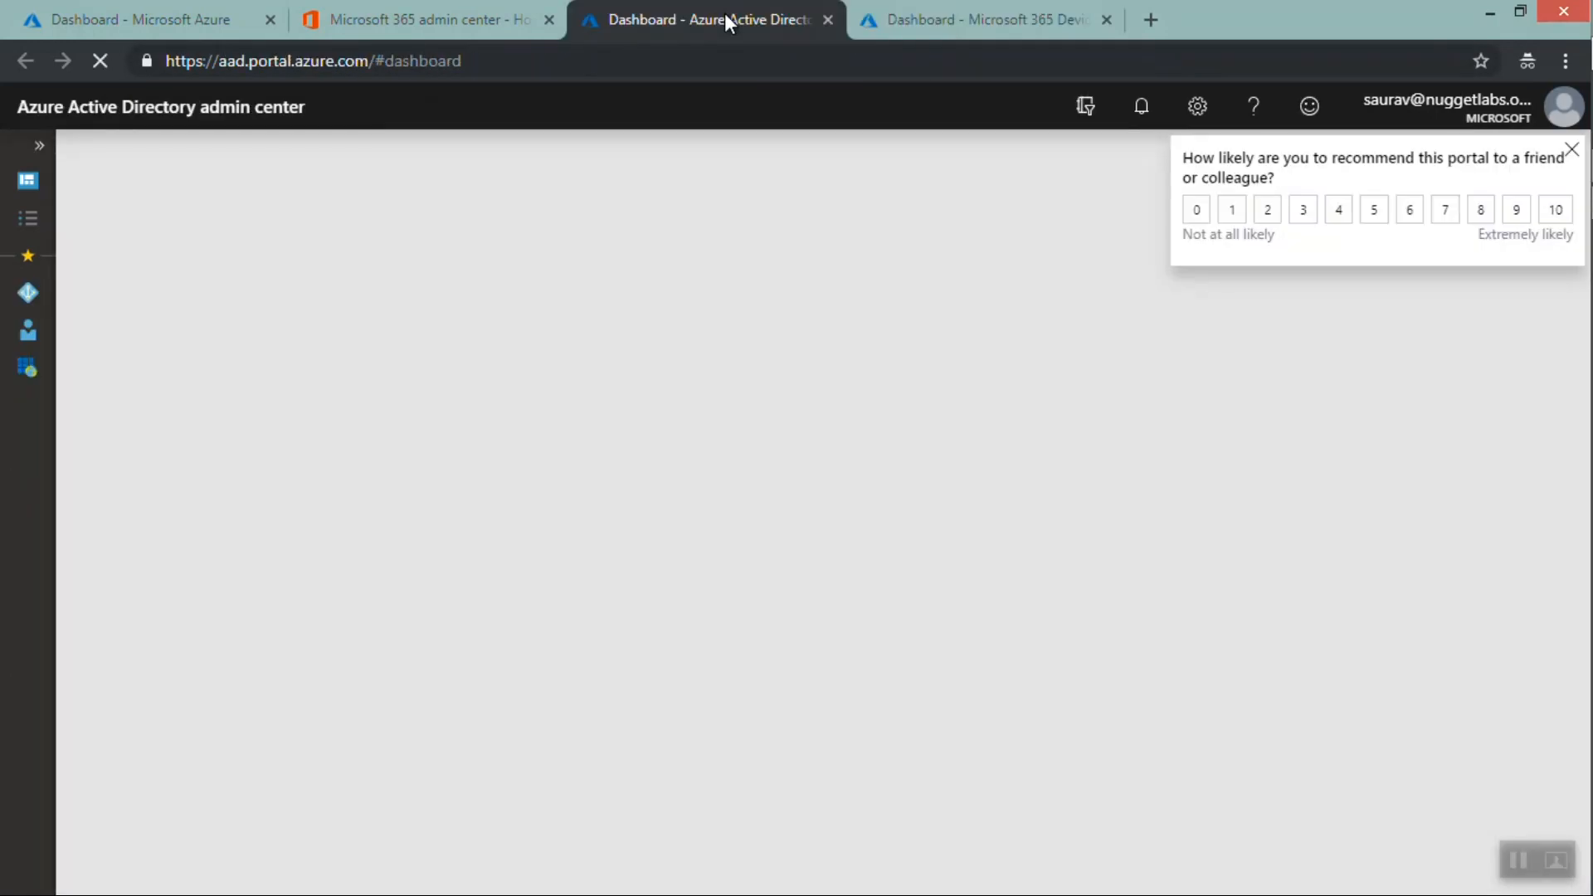
{"action": "left_click", "coordinate": [1545, 221]}
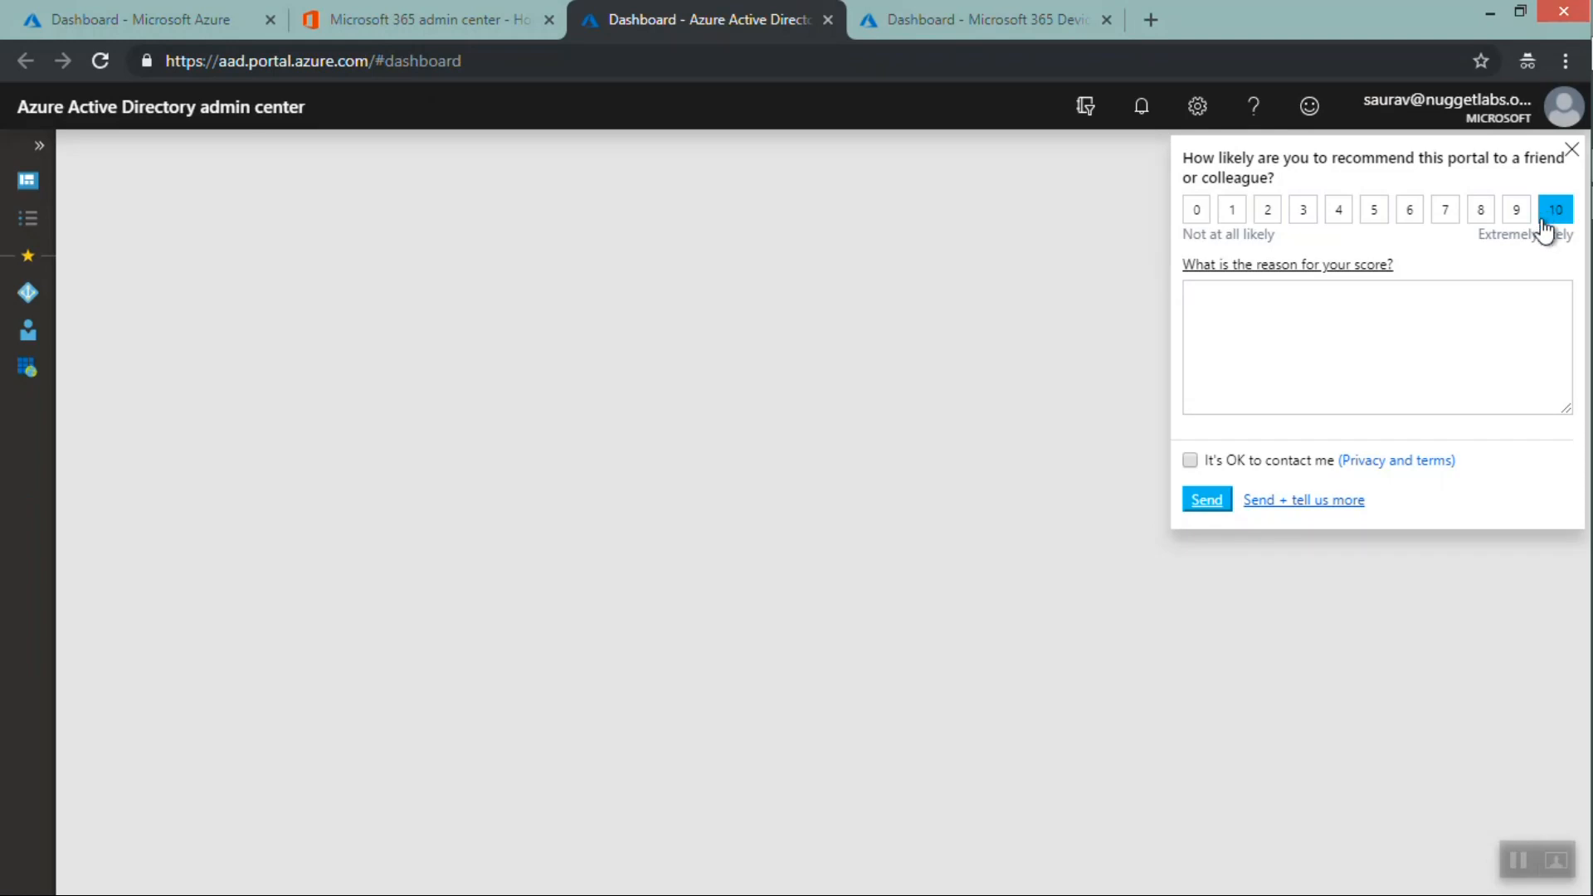
{"action": "left_click", "coordinate": [1201, 500]}
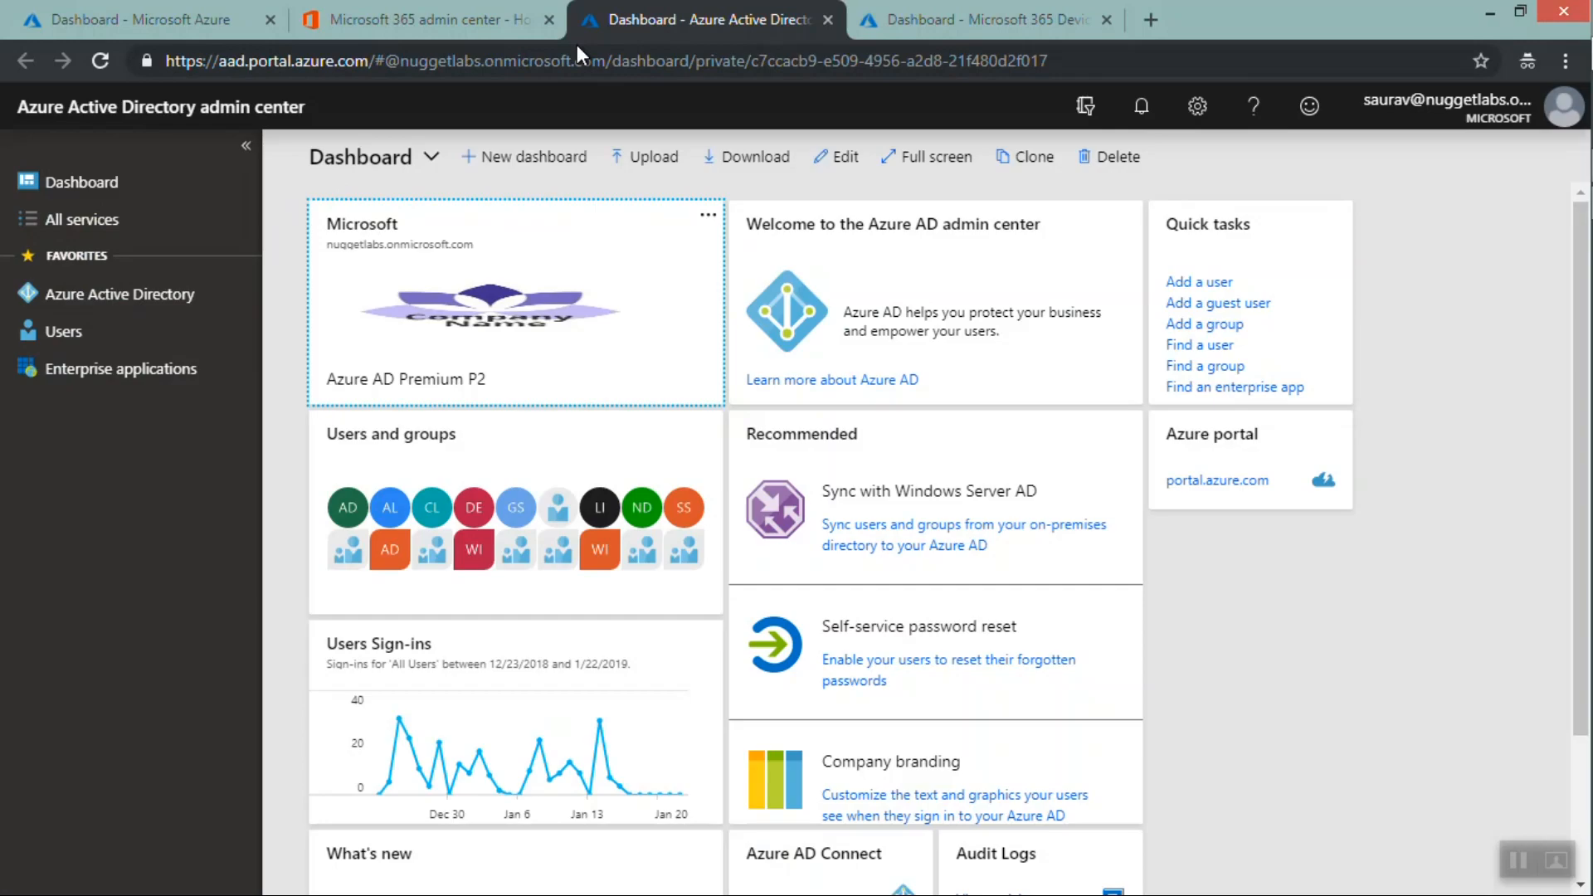
Compare the web addresses of the Azure portal and Microsoft 365 Device Management tabs
{"action": "left_click", "coordinate": [164, 24]}
{"action": "left_click_drag", "start_coordinate": [339, 60], "coordinate": [161, 62]}
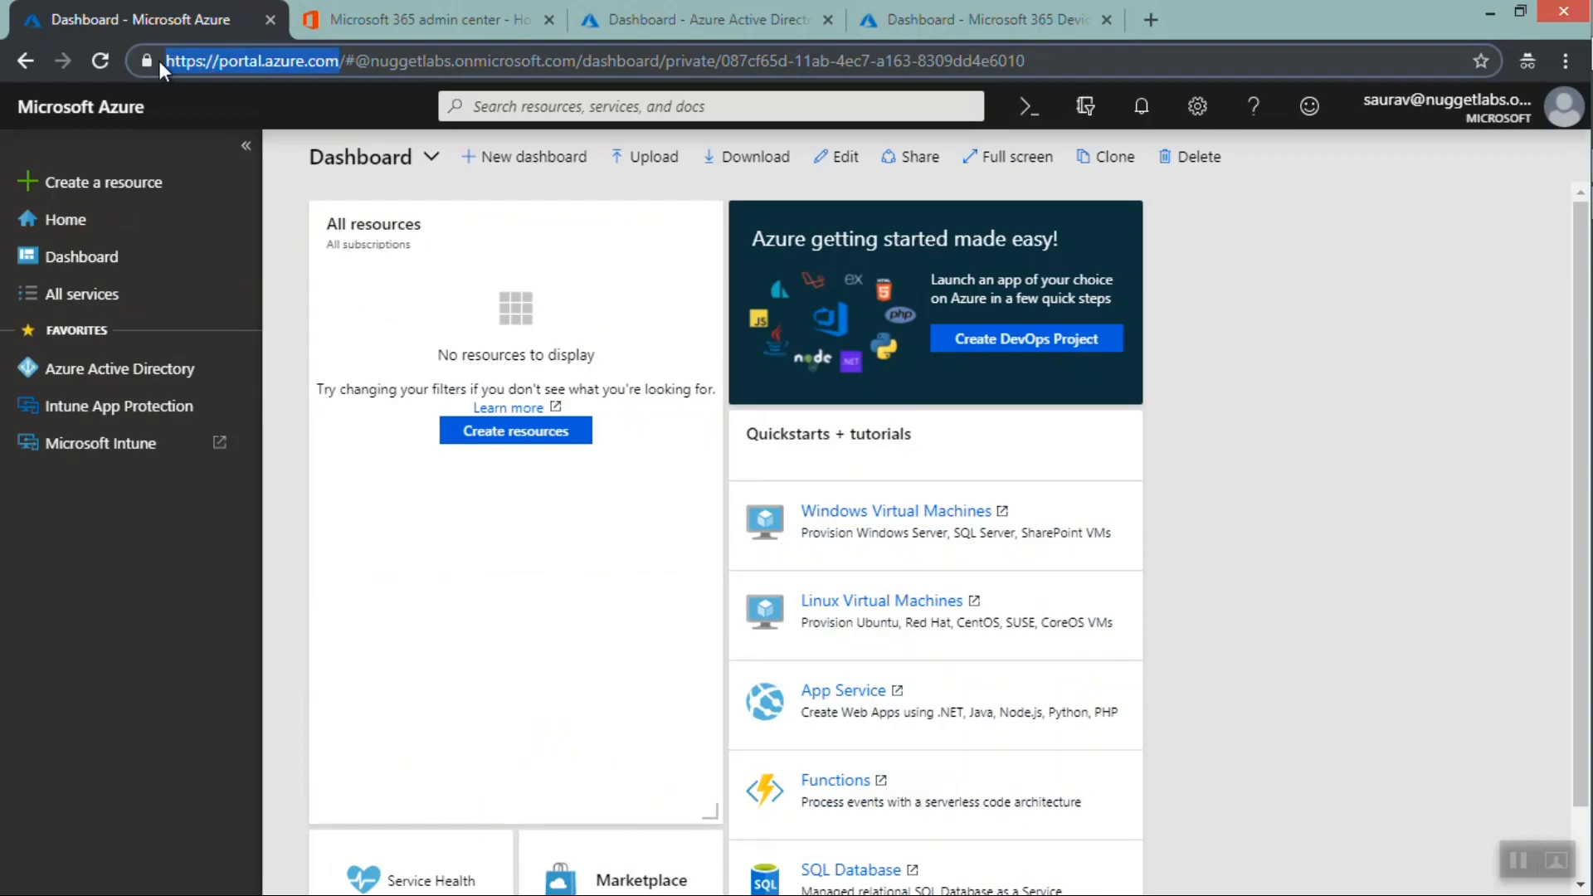
{"action": "left_click", "coordinate": [396, 16]}
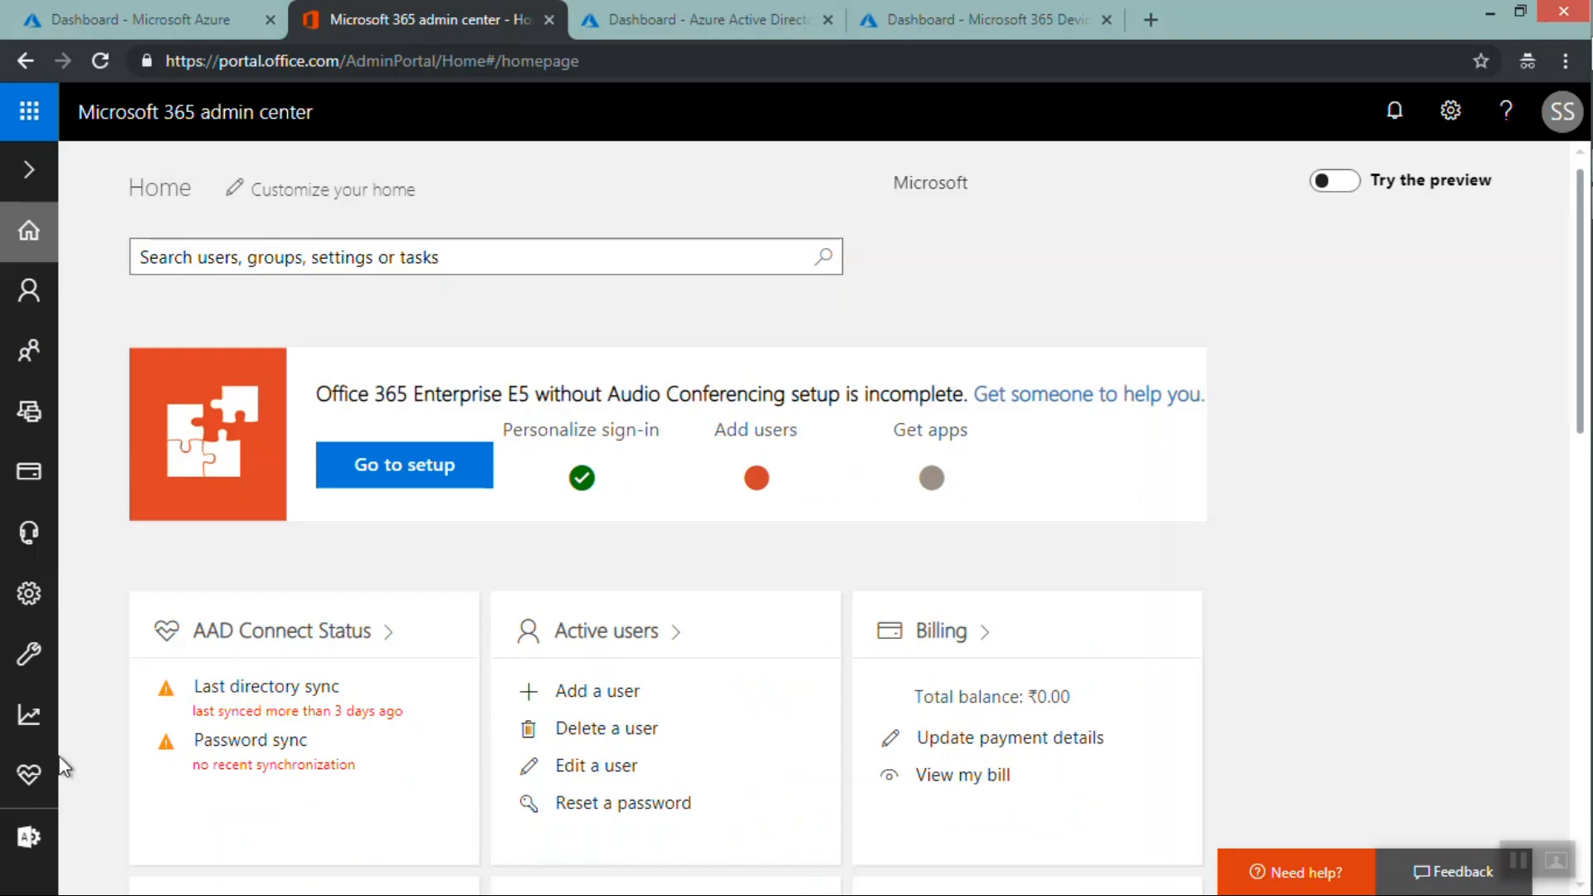
{"action": "mouse_move", "coordinate": [28, 836]}
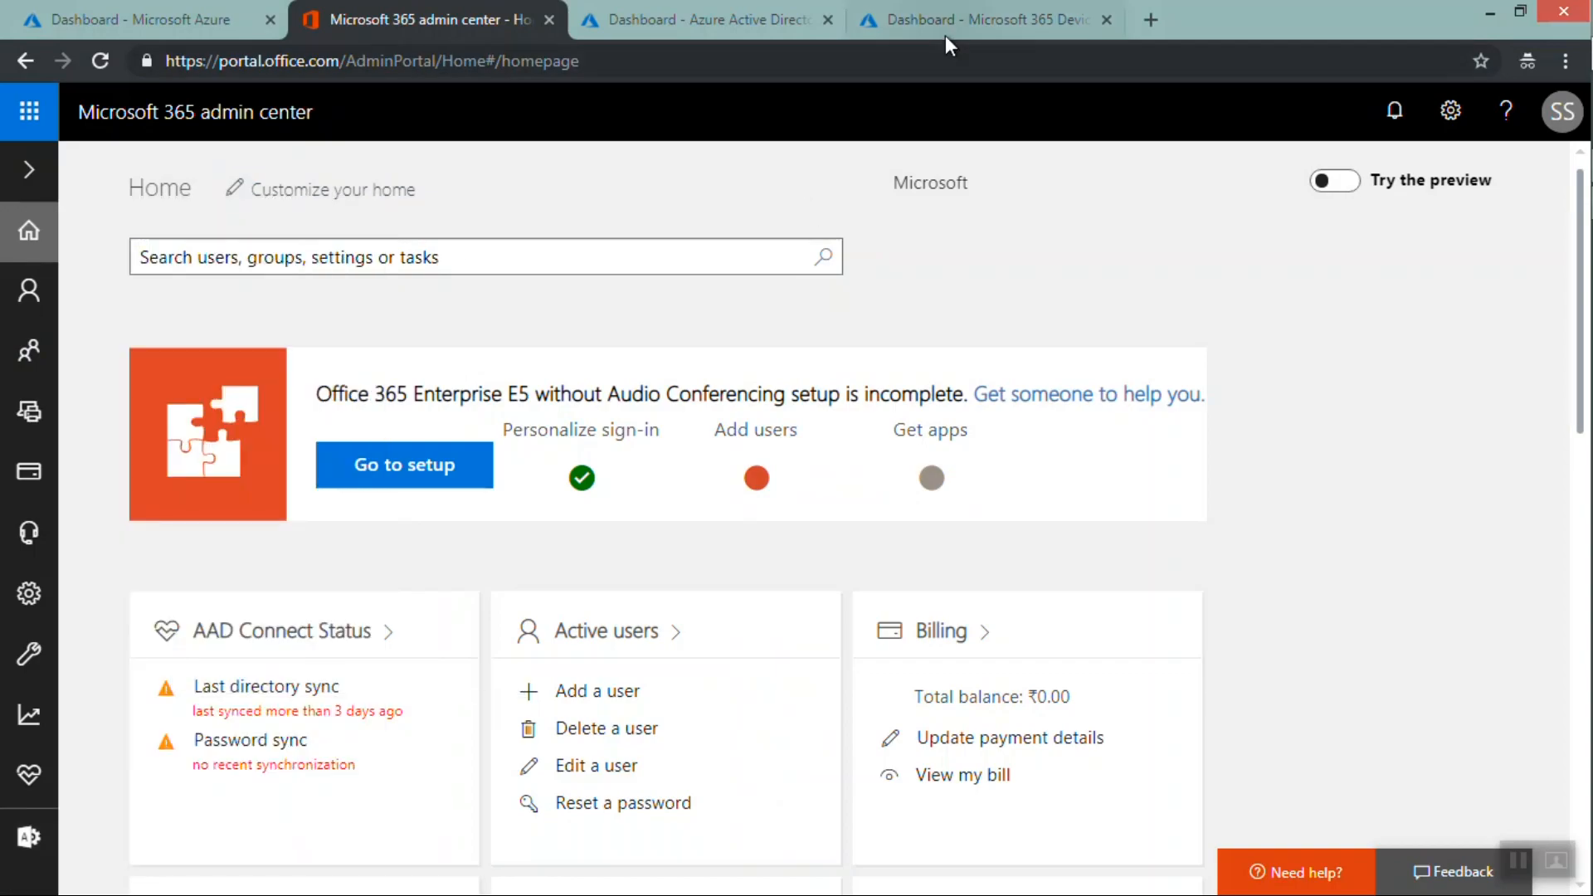
{"action": "left_click", "coordinate": [954, 6]}
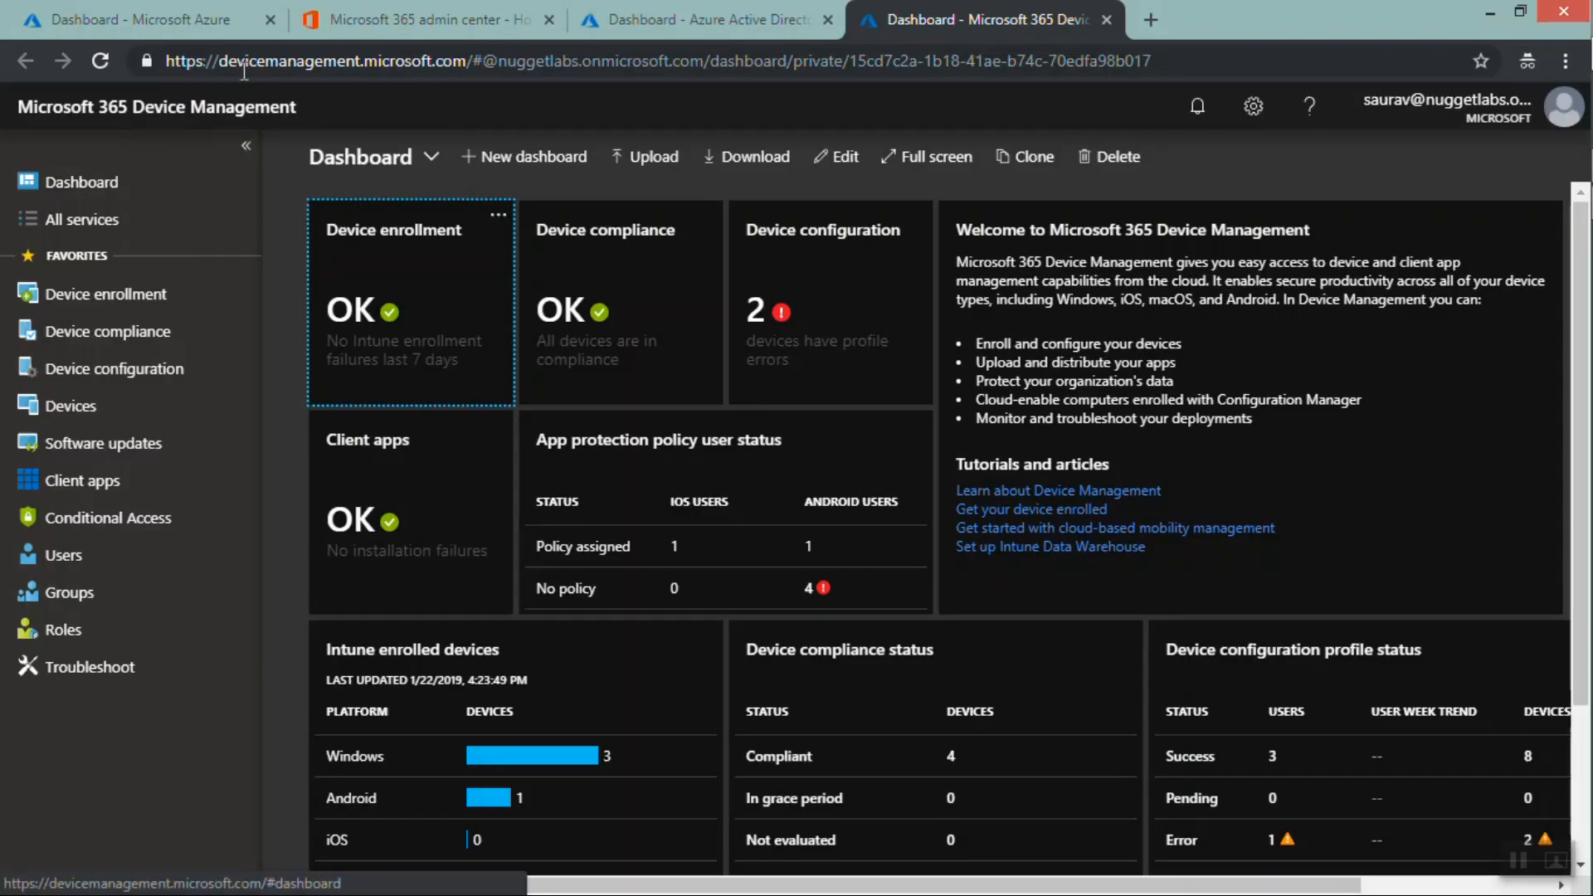
{"action": "left_click_drag", "start_coordinate": [468, 62], "coordinate": [170, 47]}
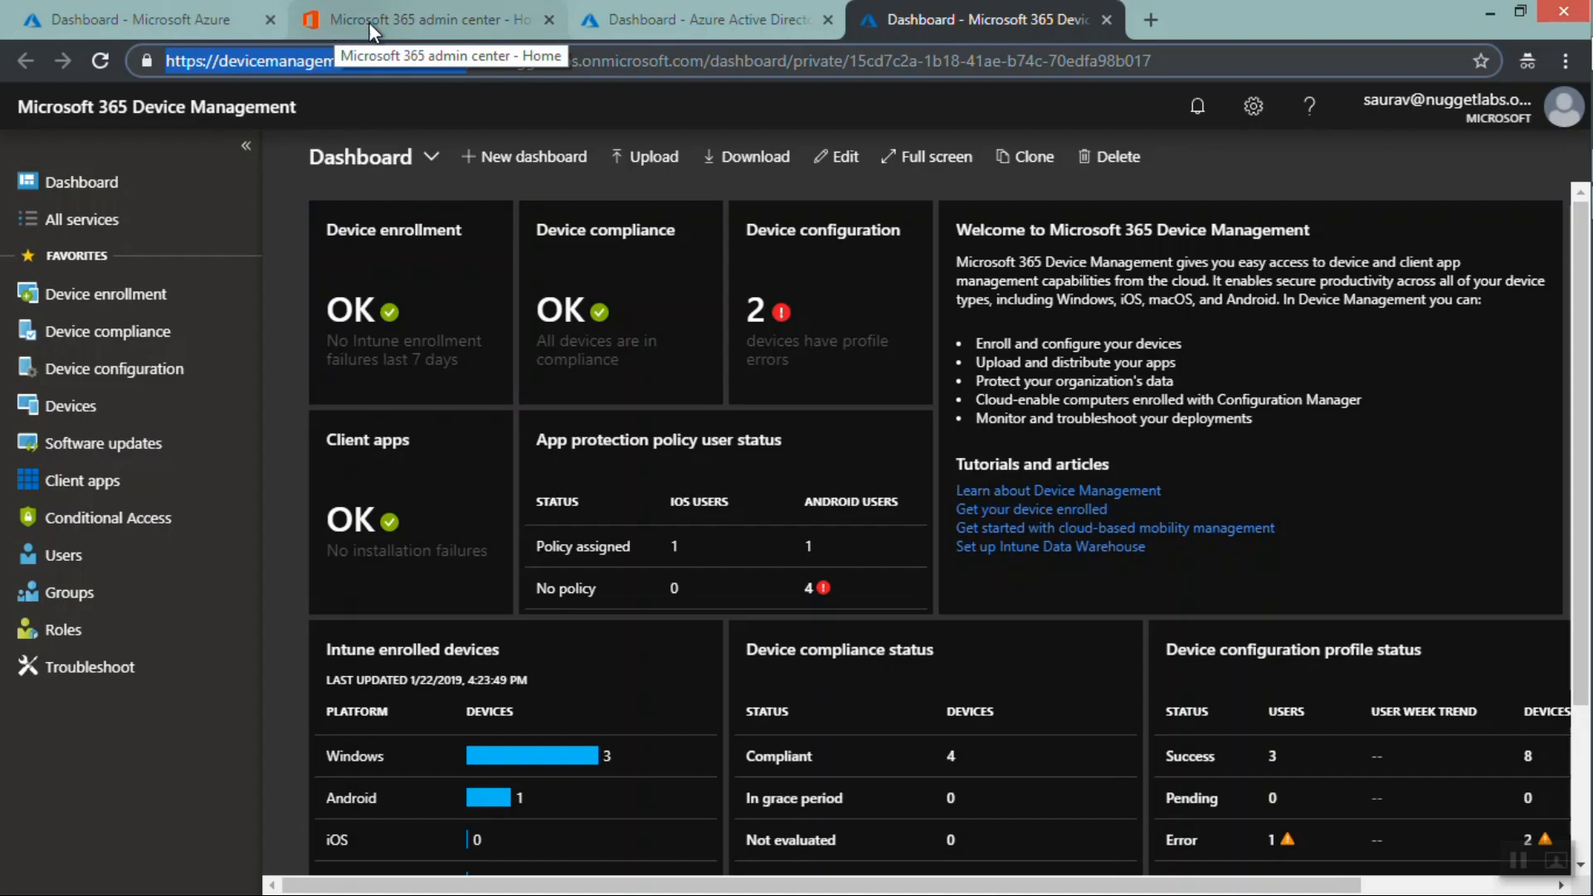
{"action": "left_click", "coordinate": [416, 24]}
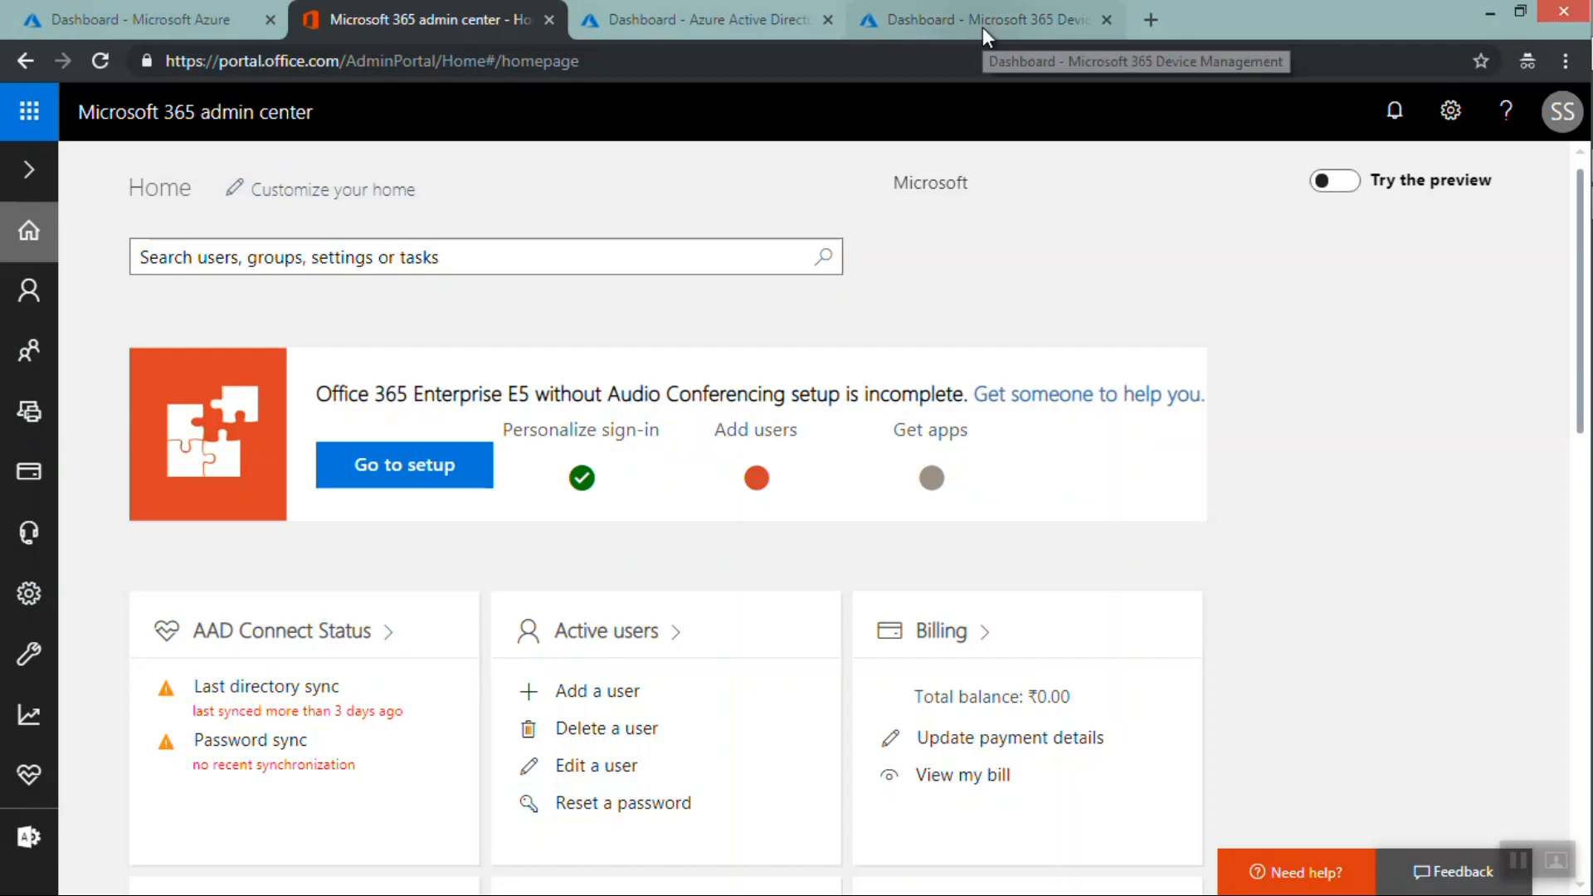
Close the Microsoft 365 admin center and Azure Active Directory admin center tabs, then review the remaining two portals
{"action": "left_click", "coordinate": [546, 20]}
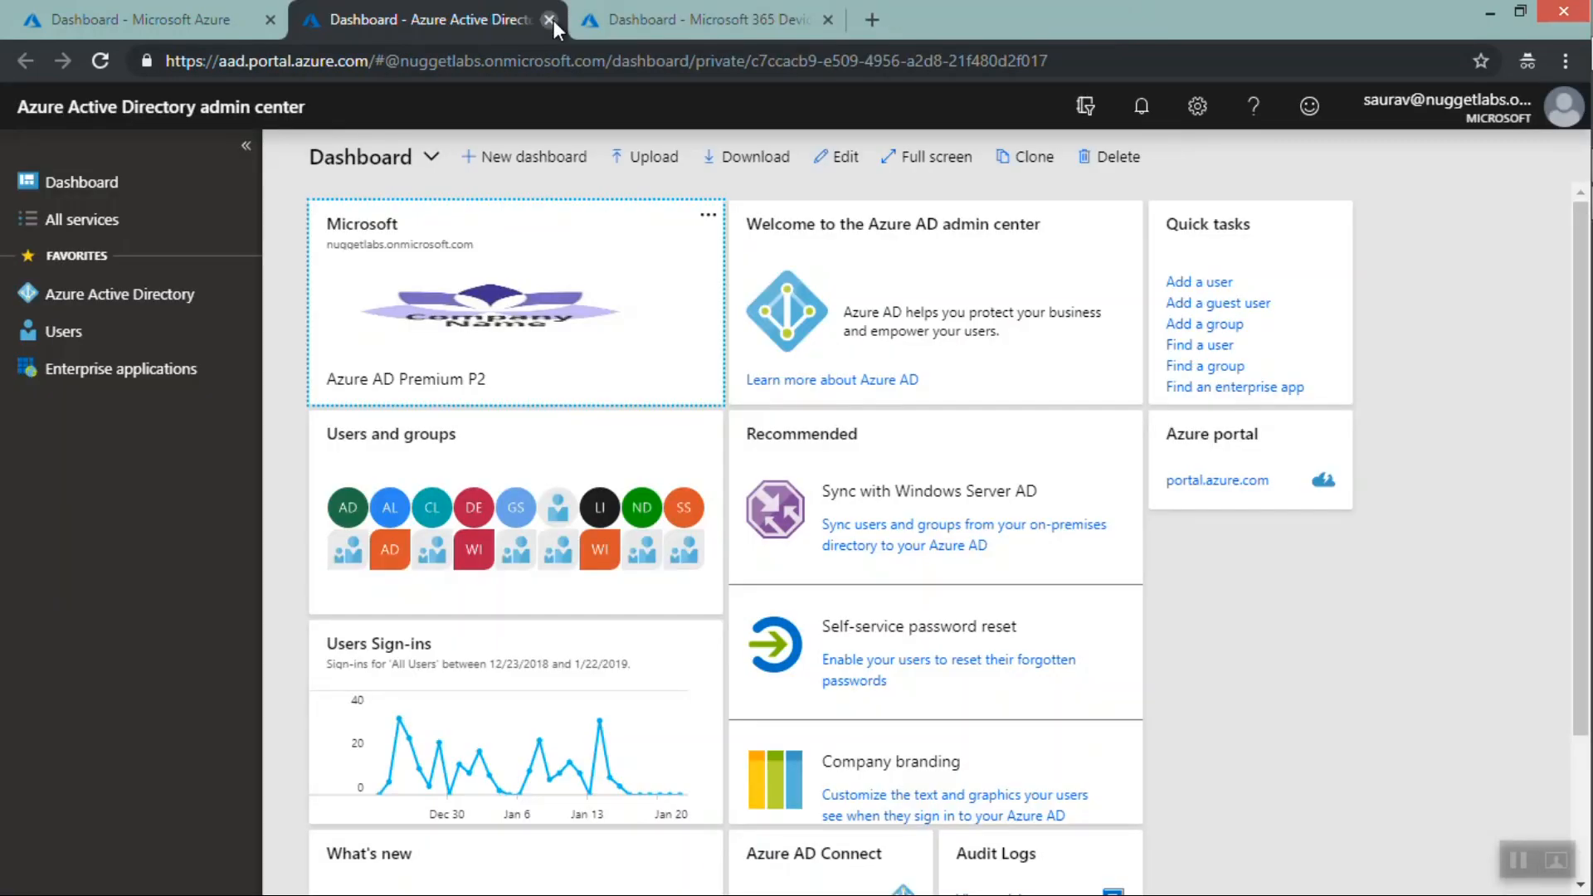
{"action": "left_click", "coordinate": [549, 20]}
{"action": "left_click", "coordinate": [132, 22]}
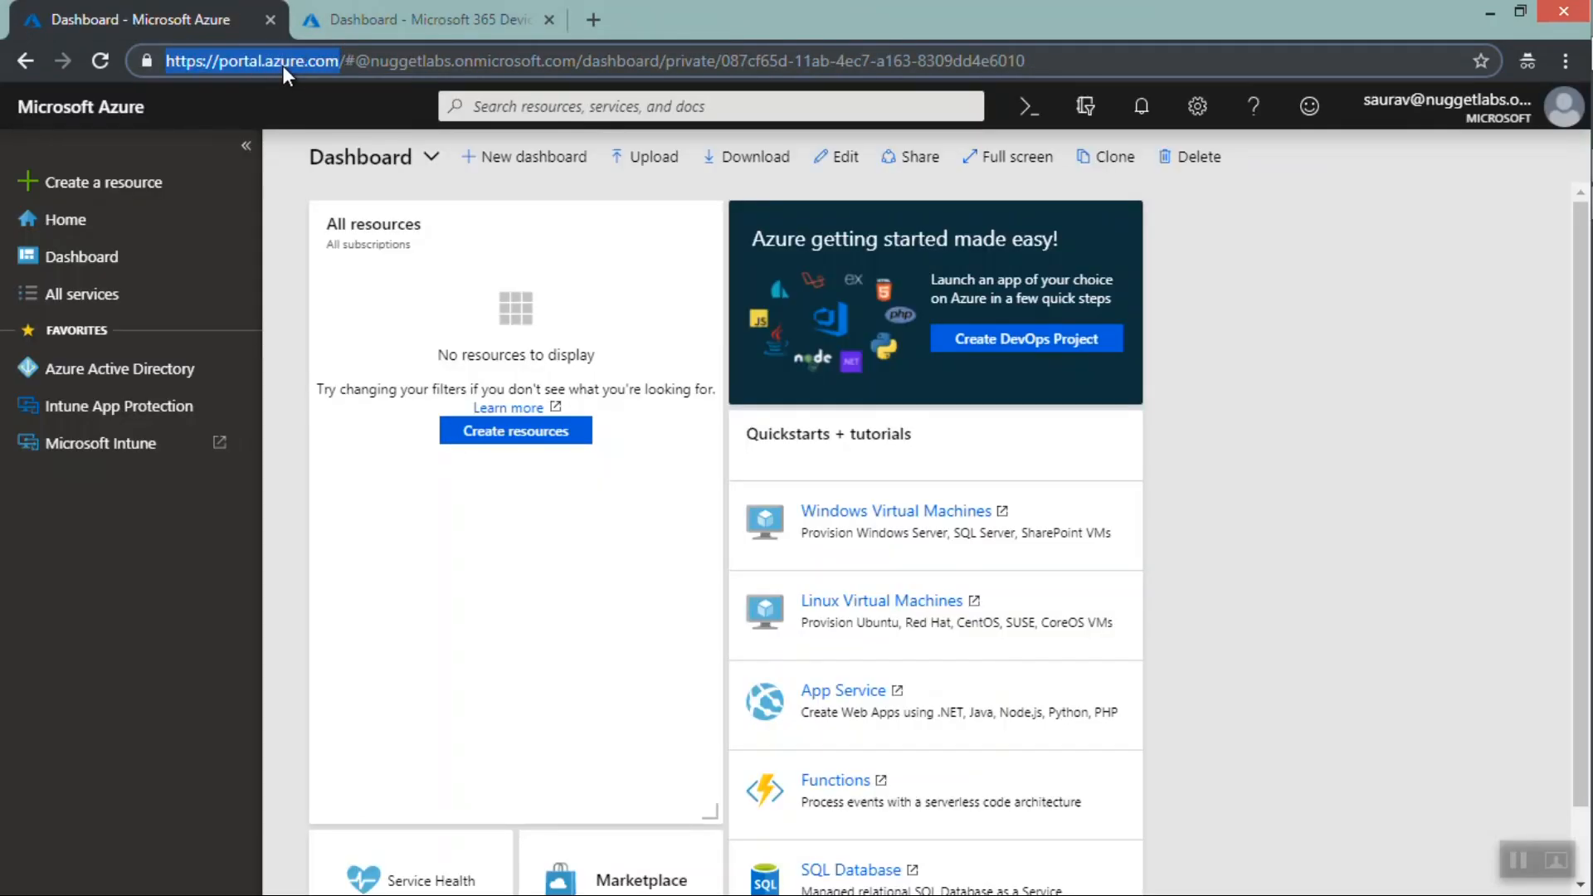
{"action": "left_click", "coordinate": [363, 24]}
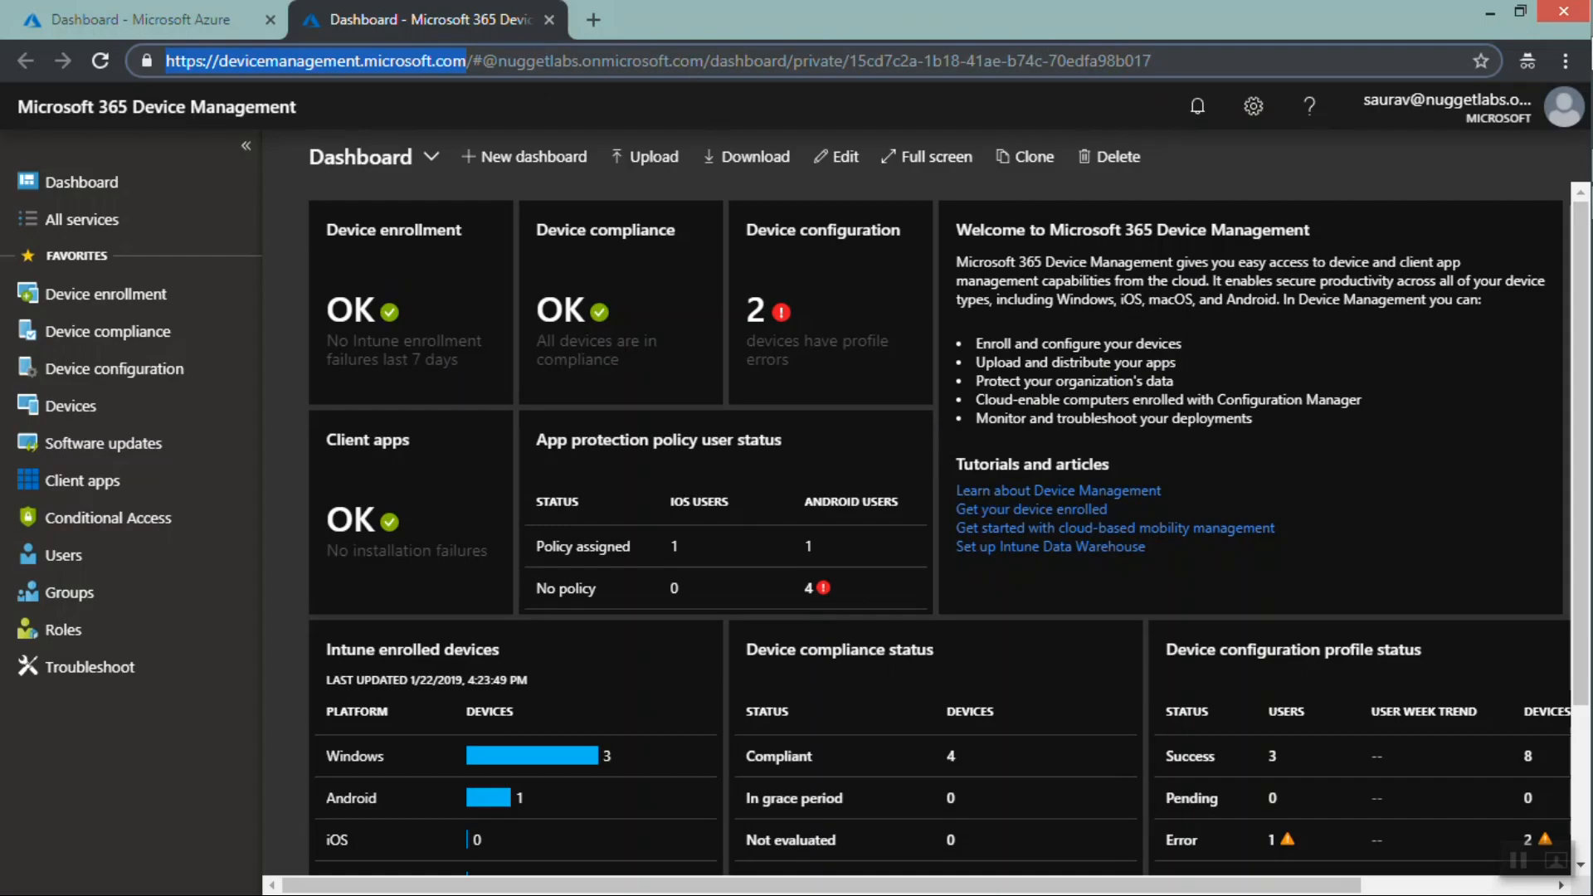
Switch to the Azure portal, open Azure Active Directory from favorites and scroll through its menu
{"action": "left_click", "coordinate": [162, 17]}
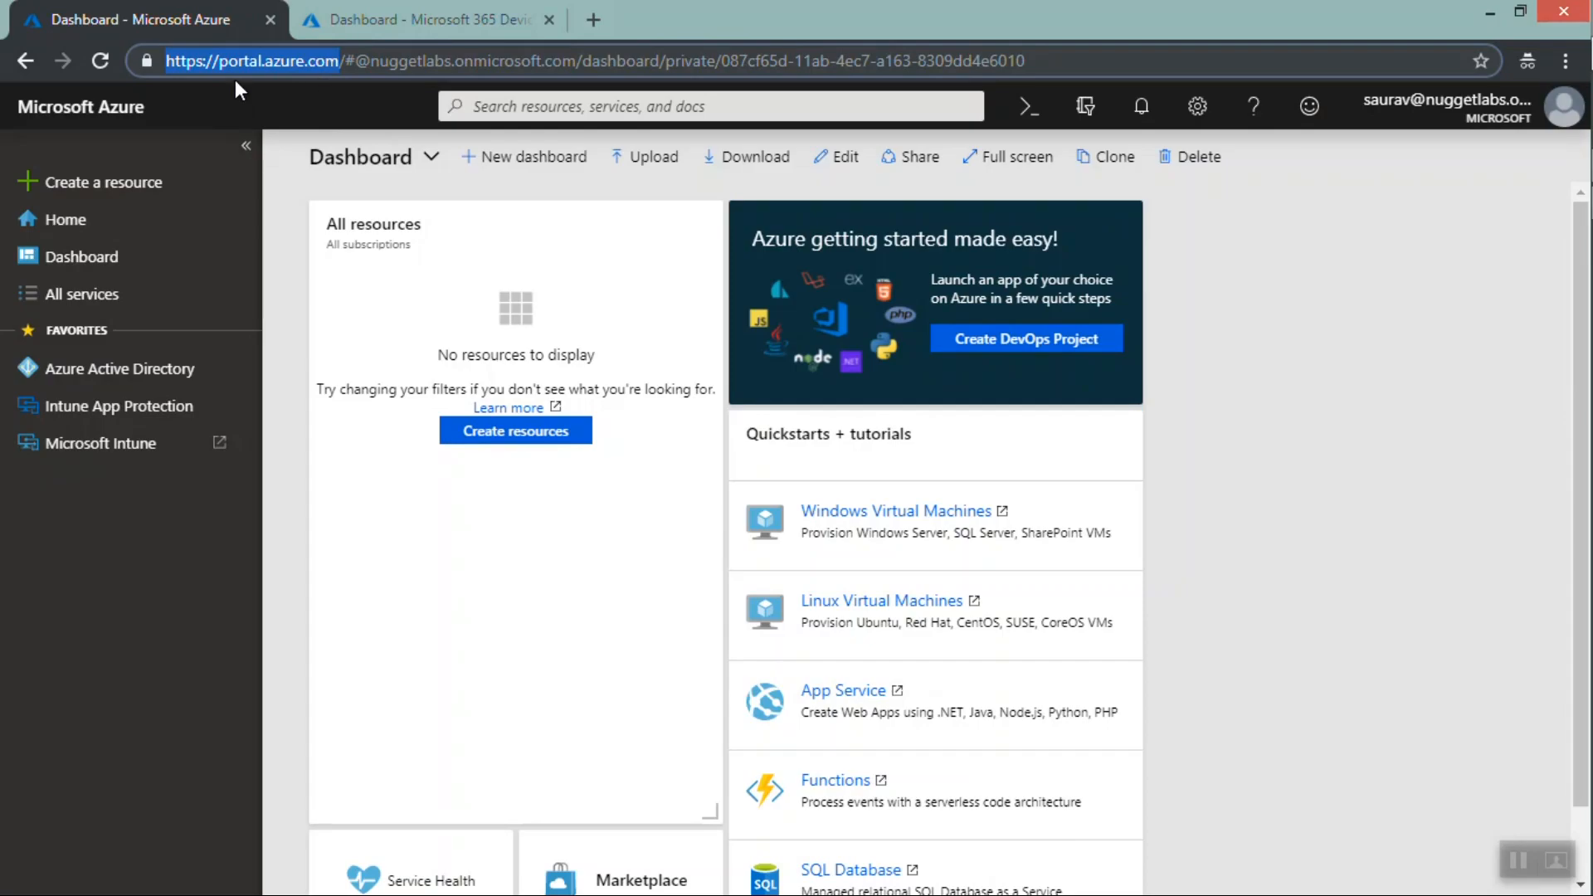
{"action": "left_click", "coordinate": [98, 372]}
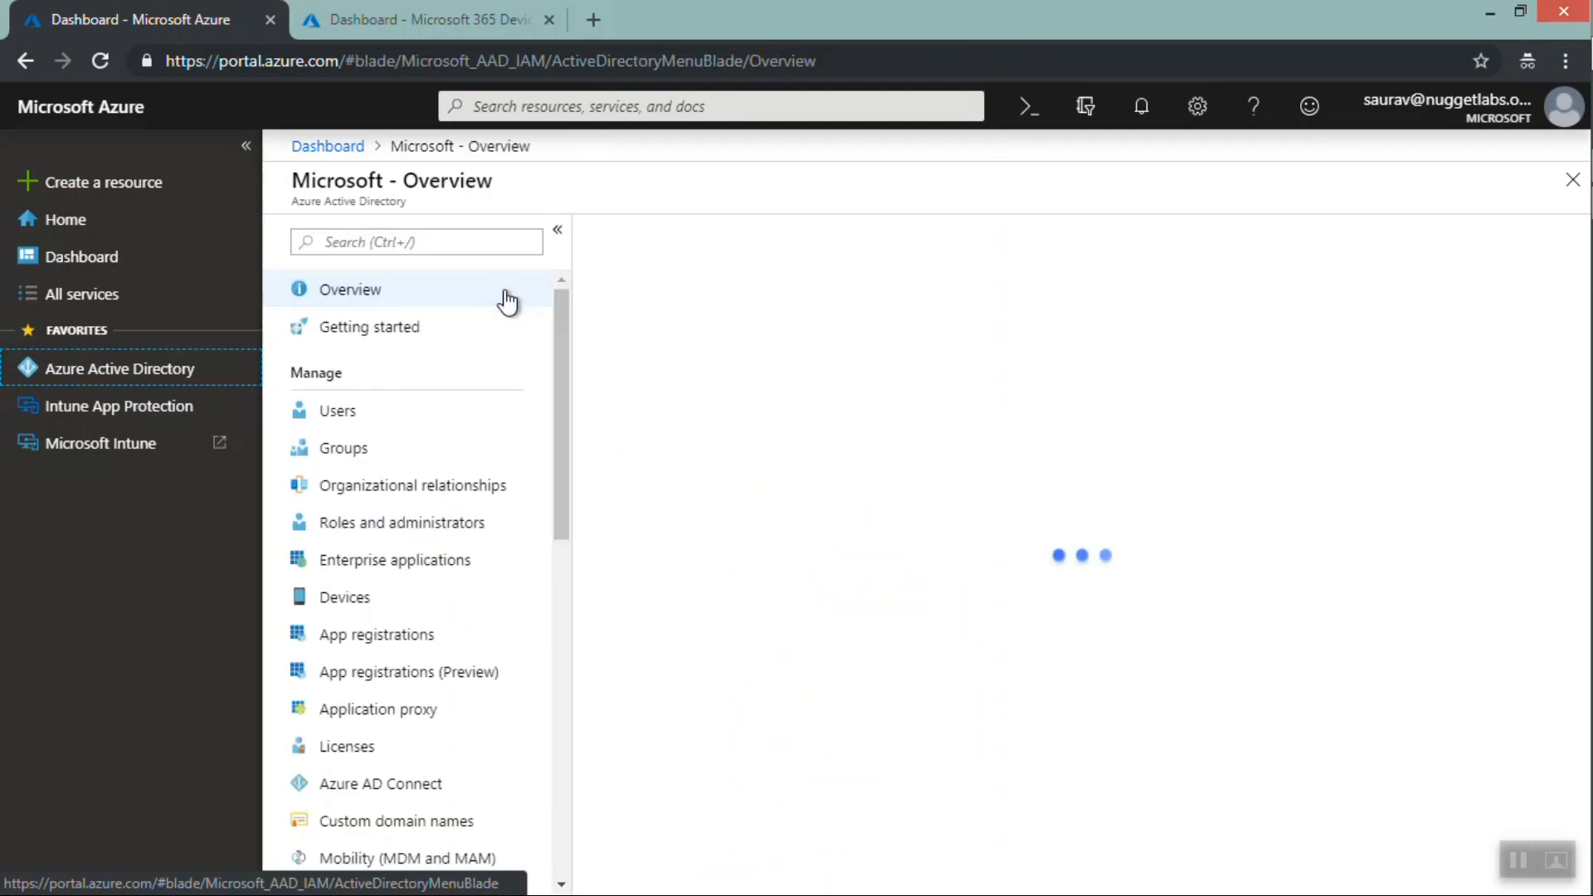
{"action": "left_click_drag", "start_coordinate": [560, 307], "coordinate": [543, 496]}
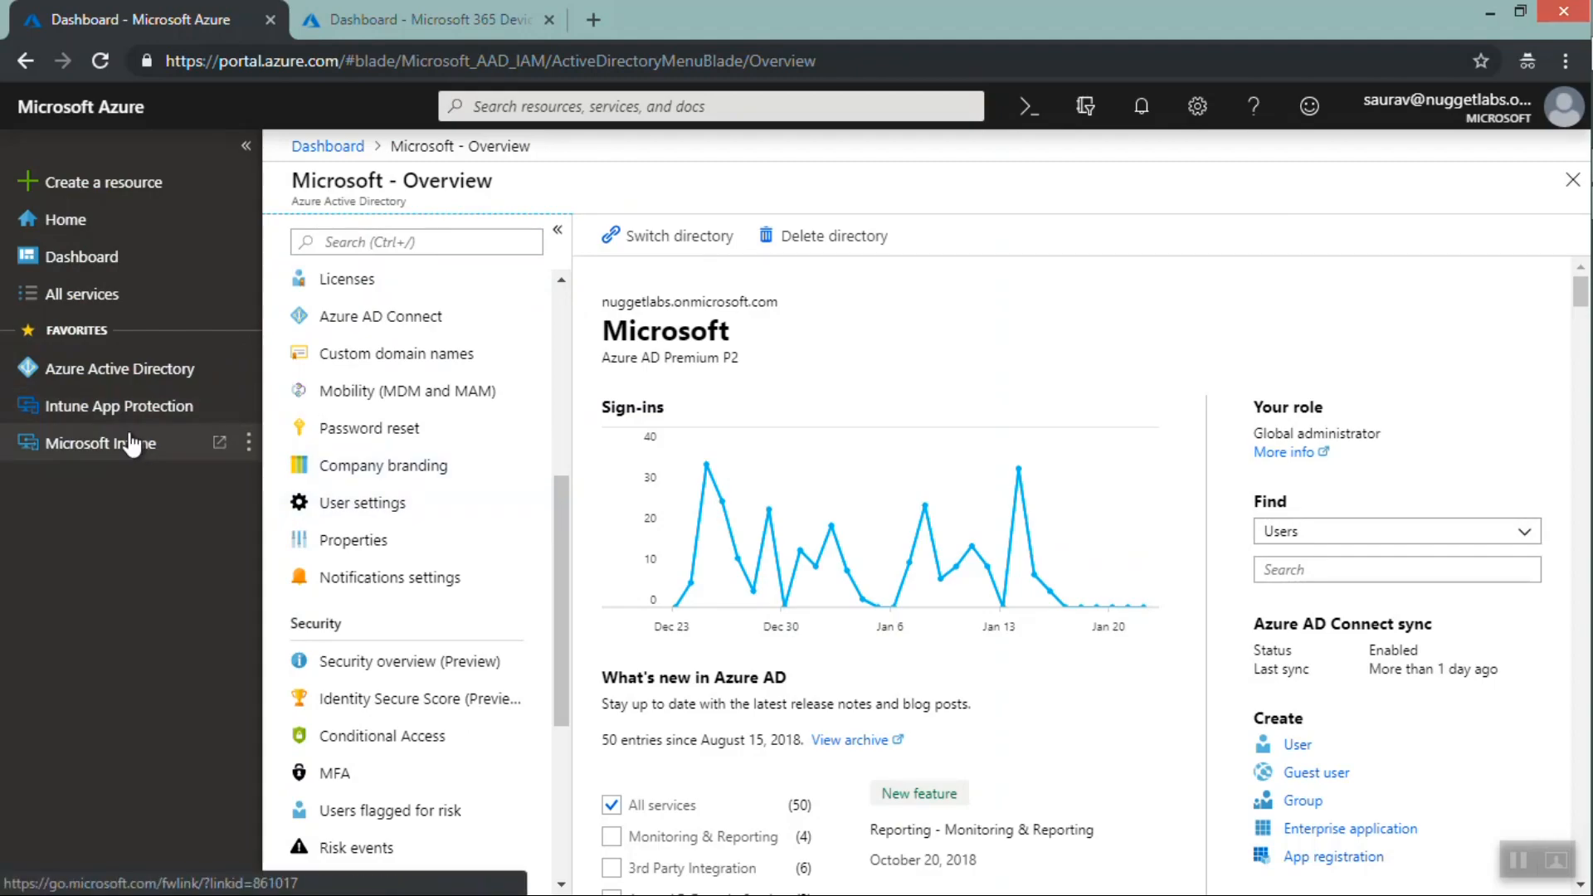
Open Microsoft Intune from the Azure favorites in a new tab and close the duplicate Device Management tab
{"action": "left_click", "coordinate": [91, 452]}
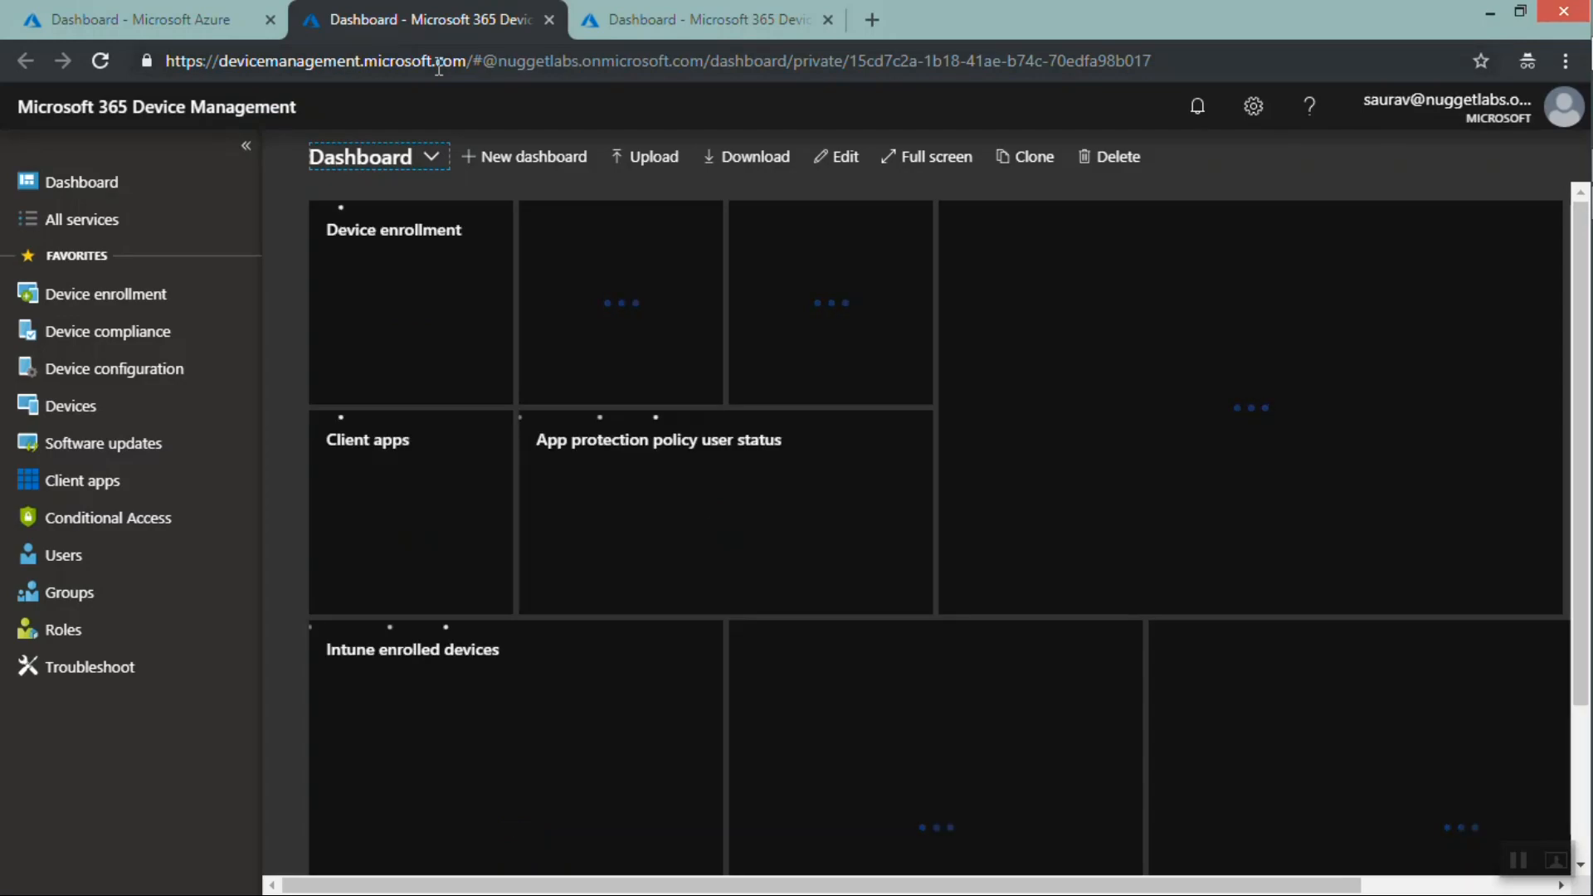
{"action": "left_click", "coordinate": [683, 17]}
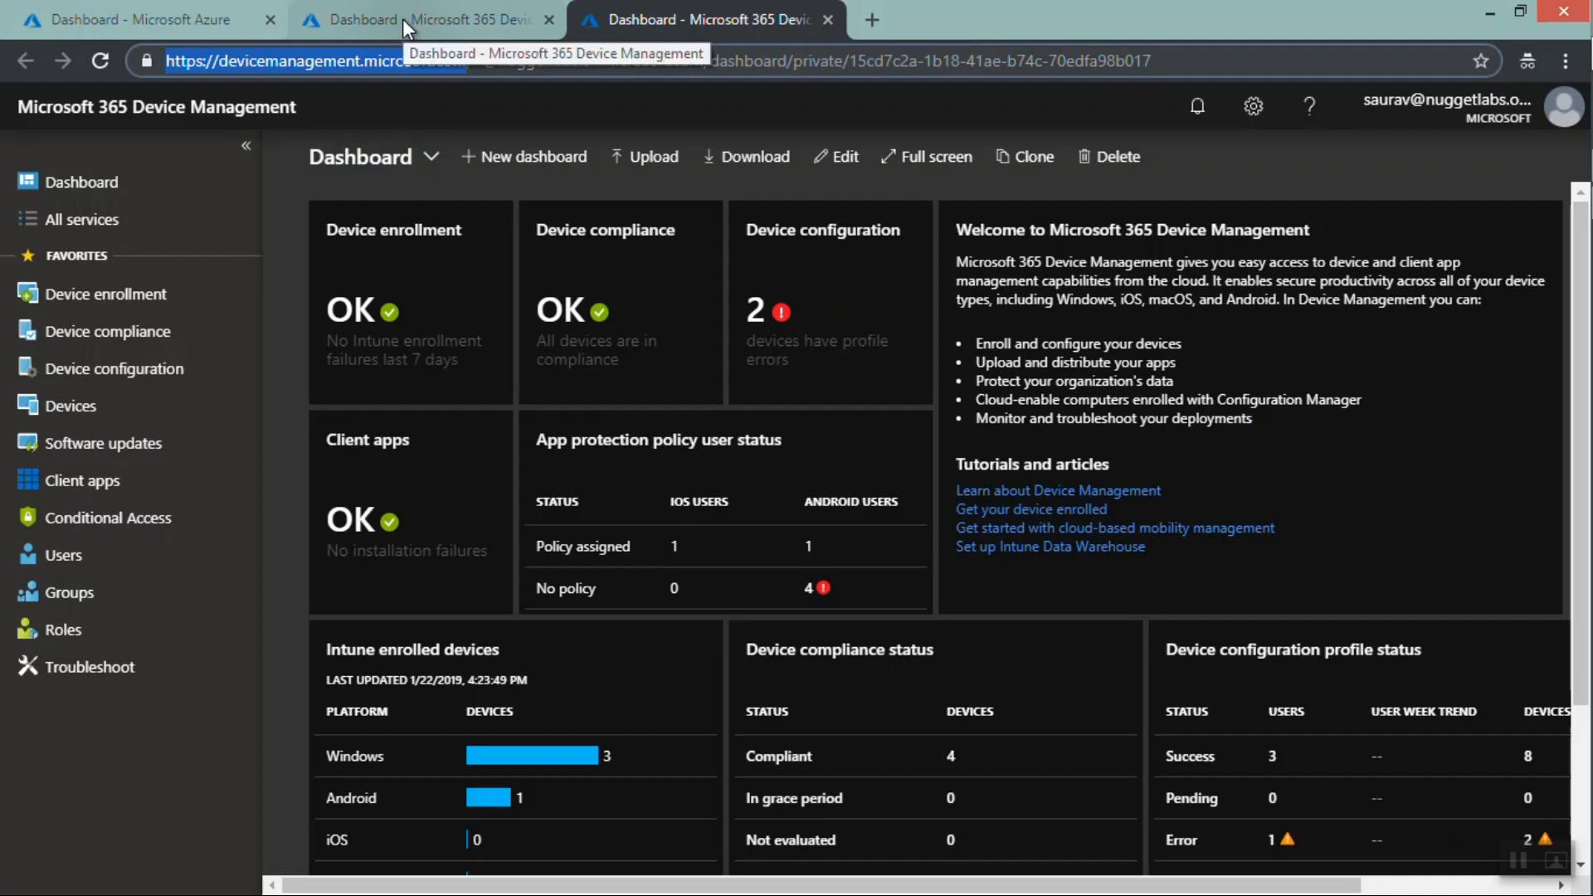
{"action": "left_click", "coordinate": [548, 20]}
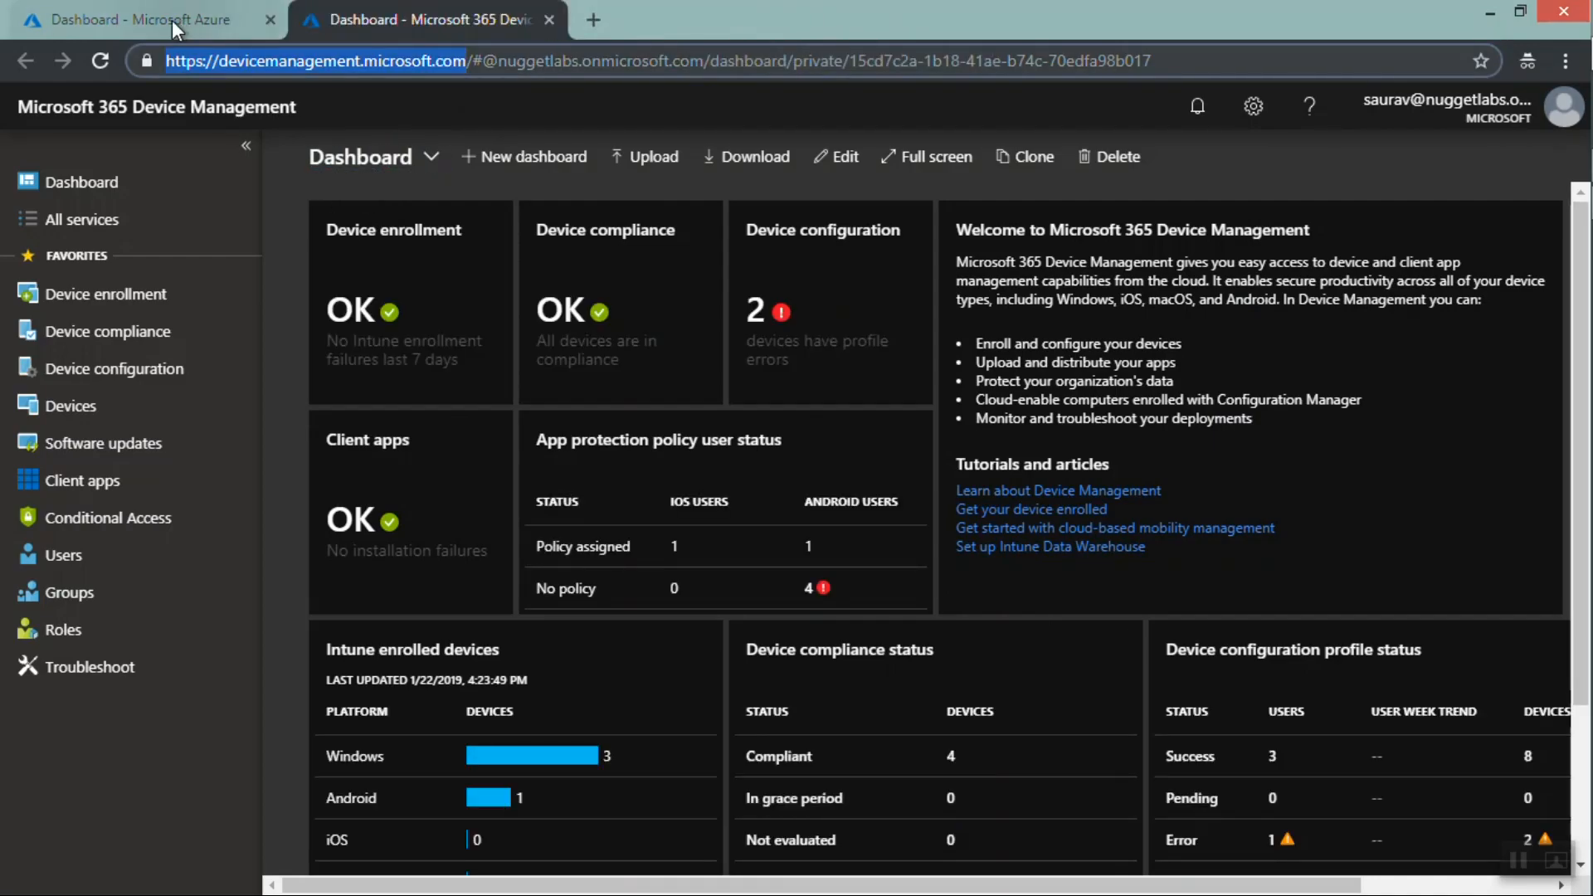
Compare the Azure portal and Device Management tabs, then close the Device Management tab
{"action": "left_click", "coordinate": [172, 20]}
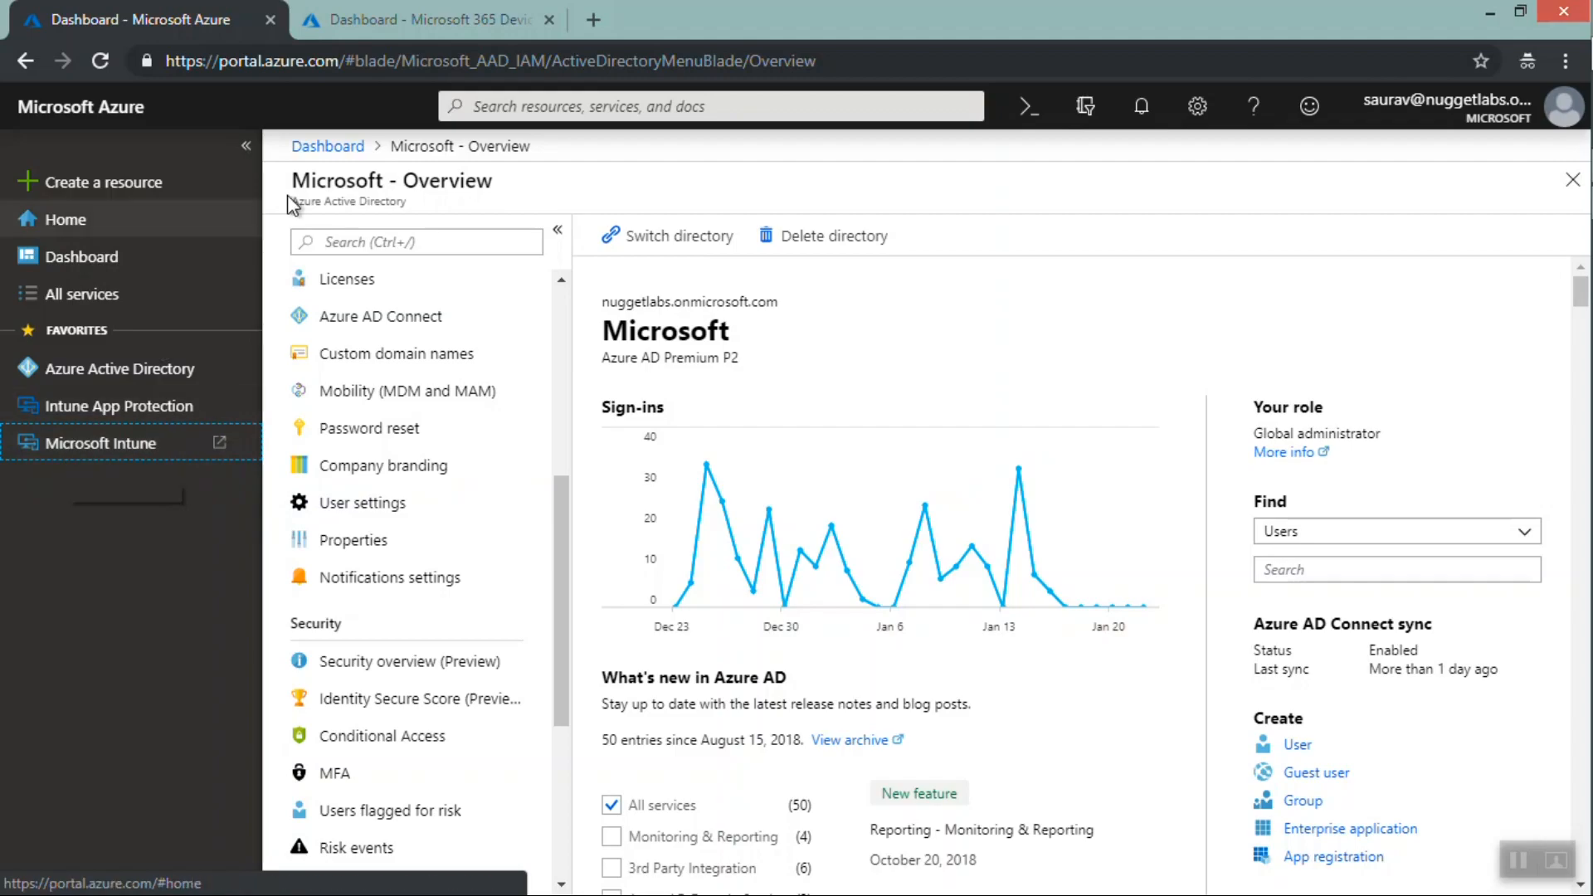
{"action": "left_click", "coordinate": [401, 12]}
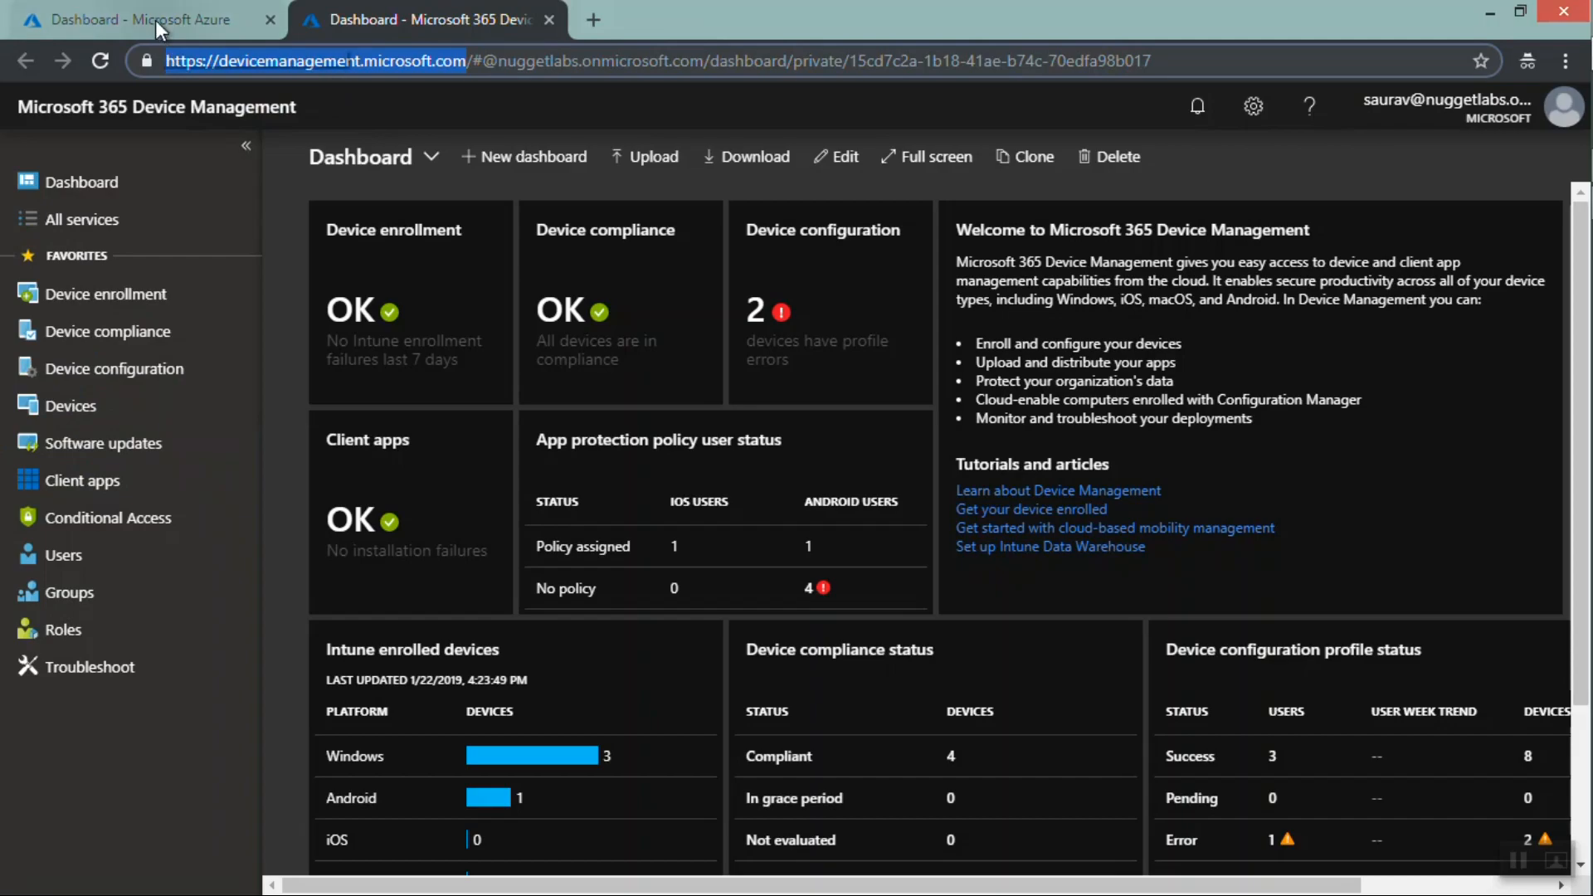
{"action": "left_click", "coordinate": [196, 15]}
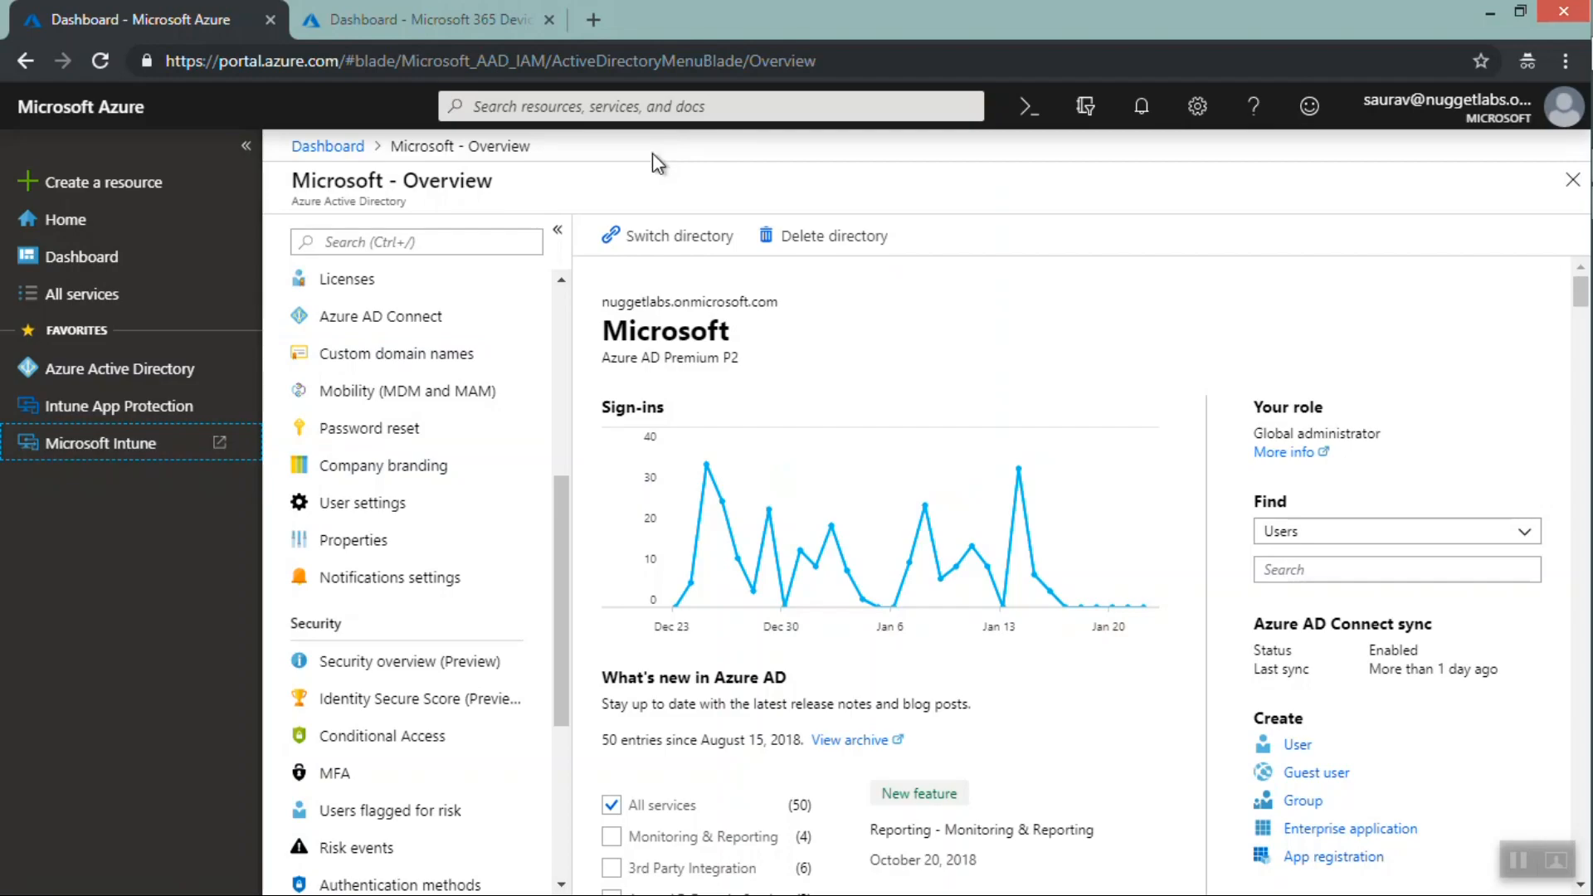
{"action": "left_click", "coordinate": [421, 21]}
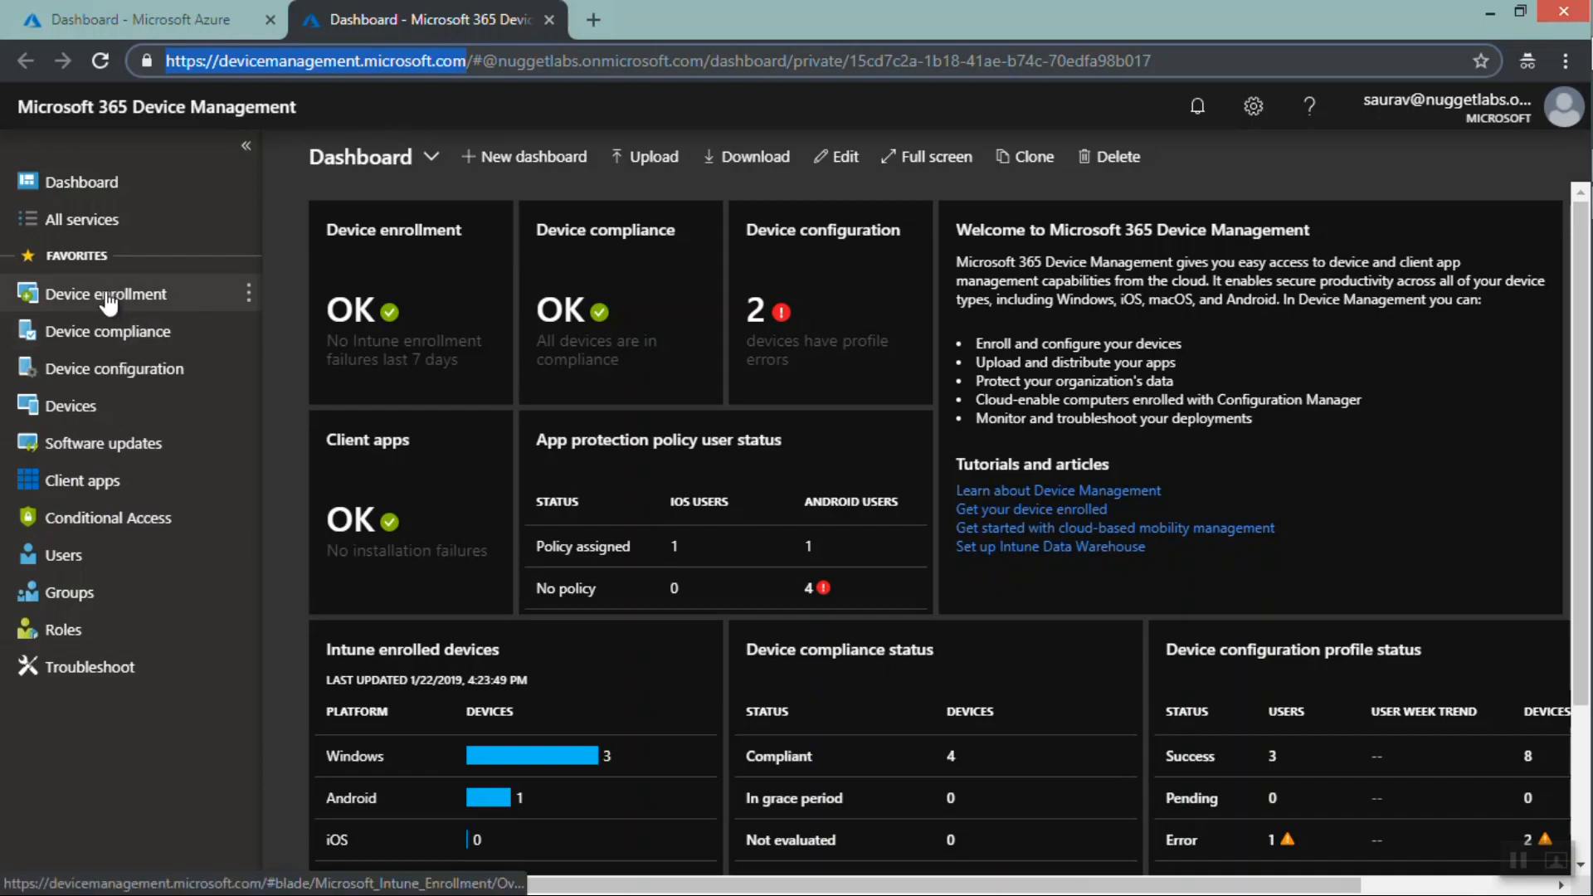
{"action": "left_click", "coordinate": [136, 14]}
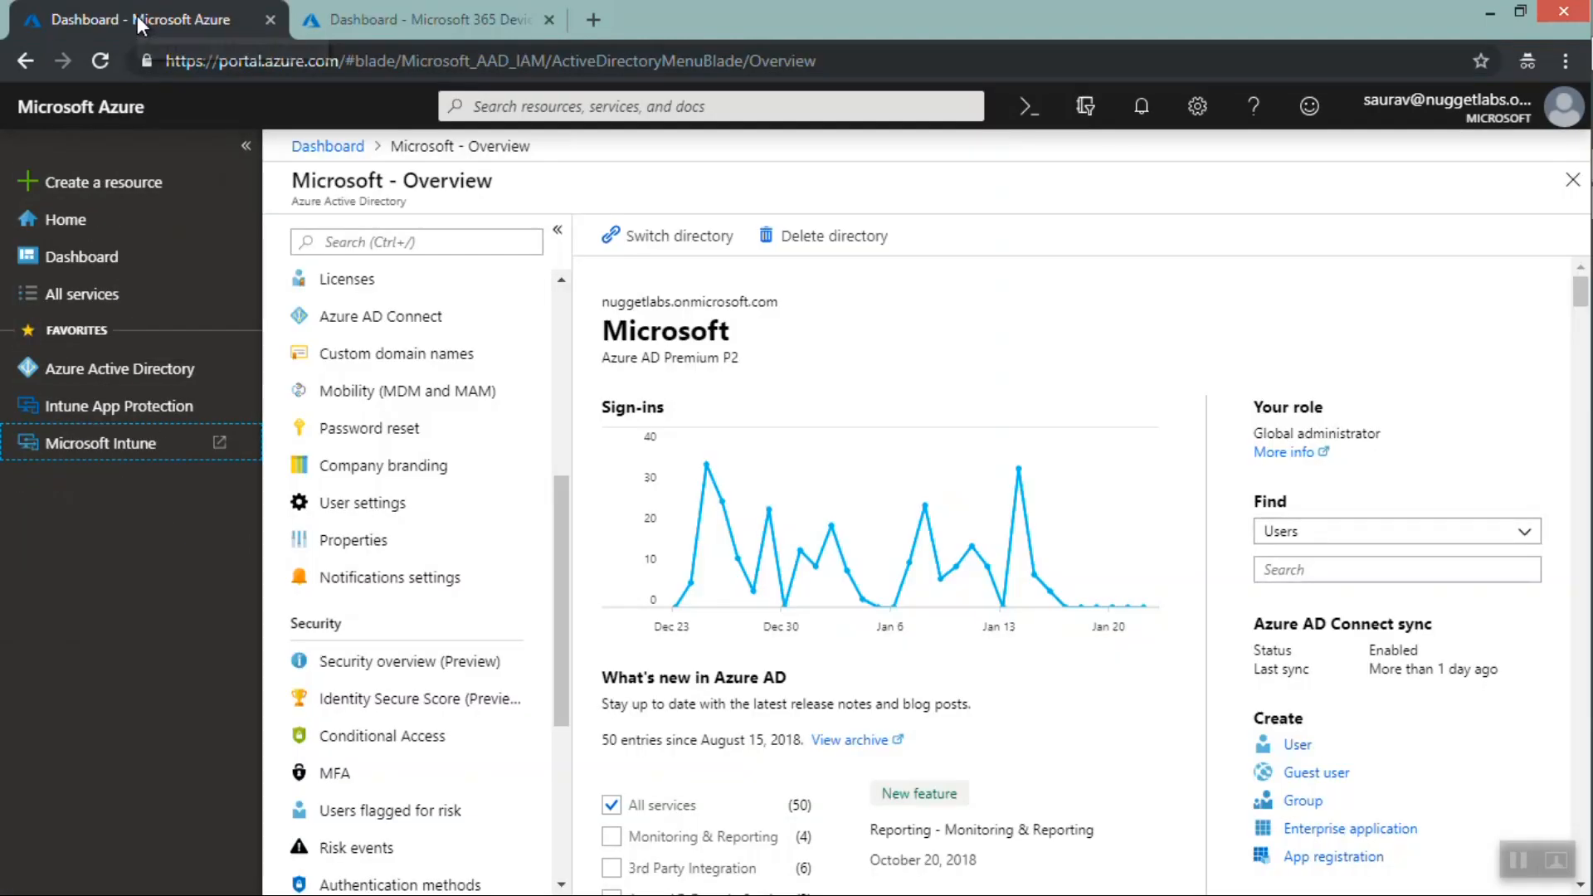
{"action": "left_click", "coordinate": [549, 19]}
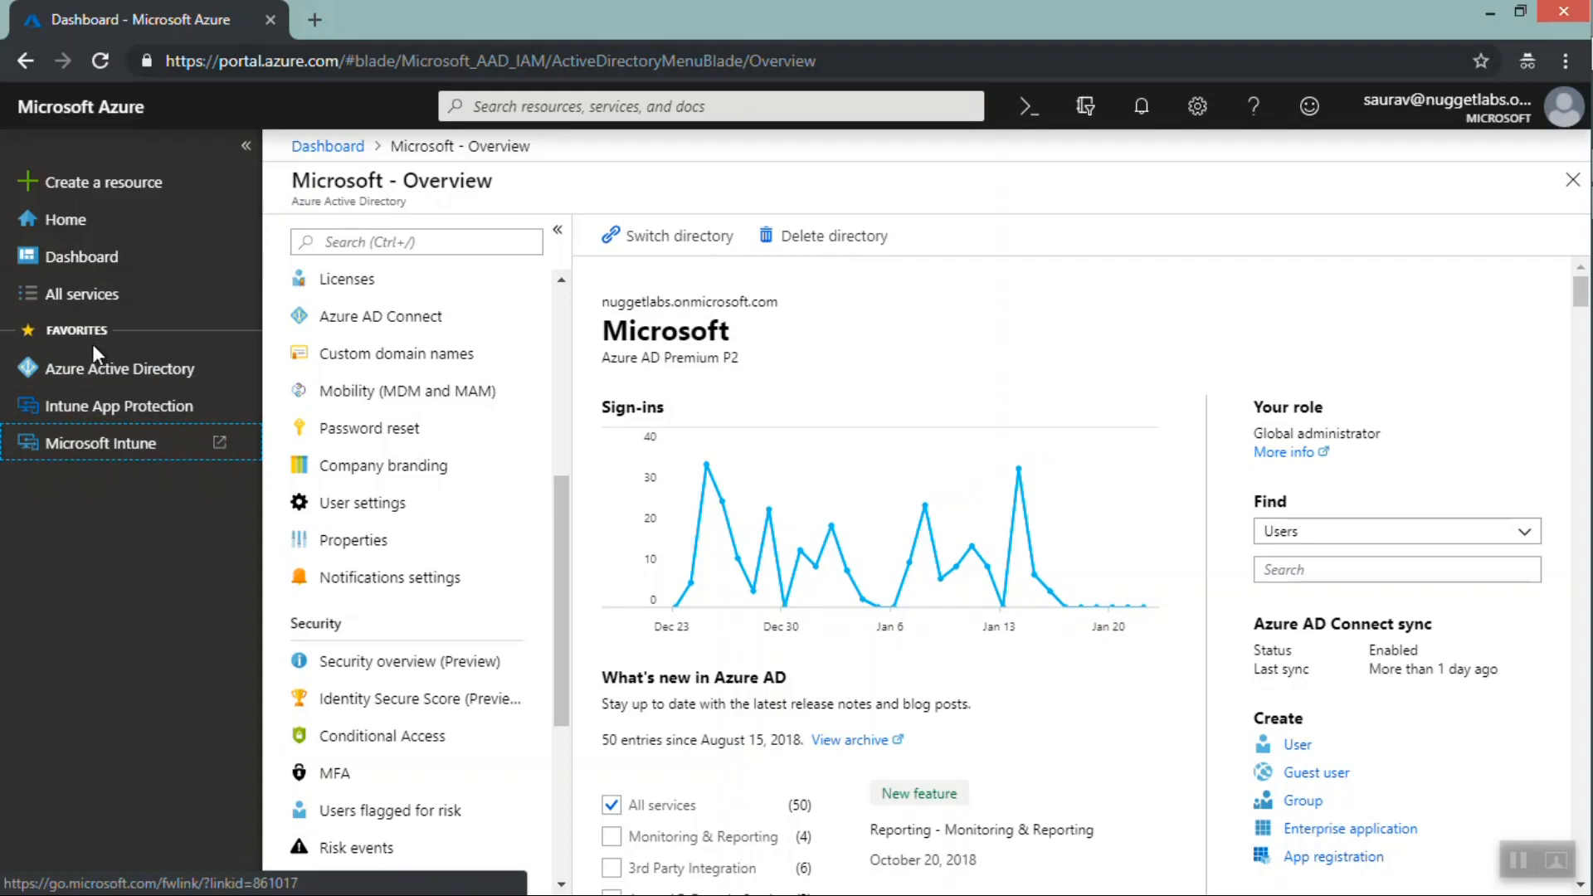
Go to the Azure home page, search for "intune" and open the Intune service
{"action": "left_click", "coordinate": [88, 231]}
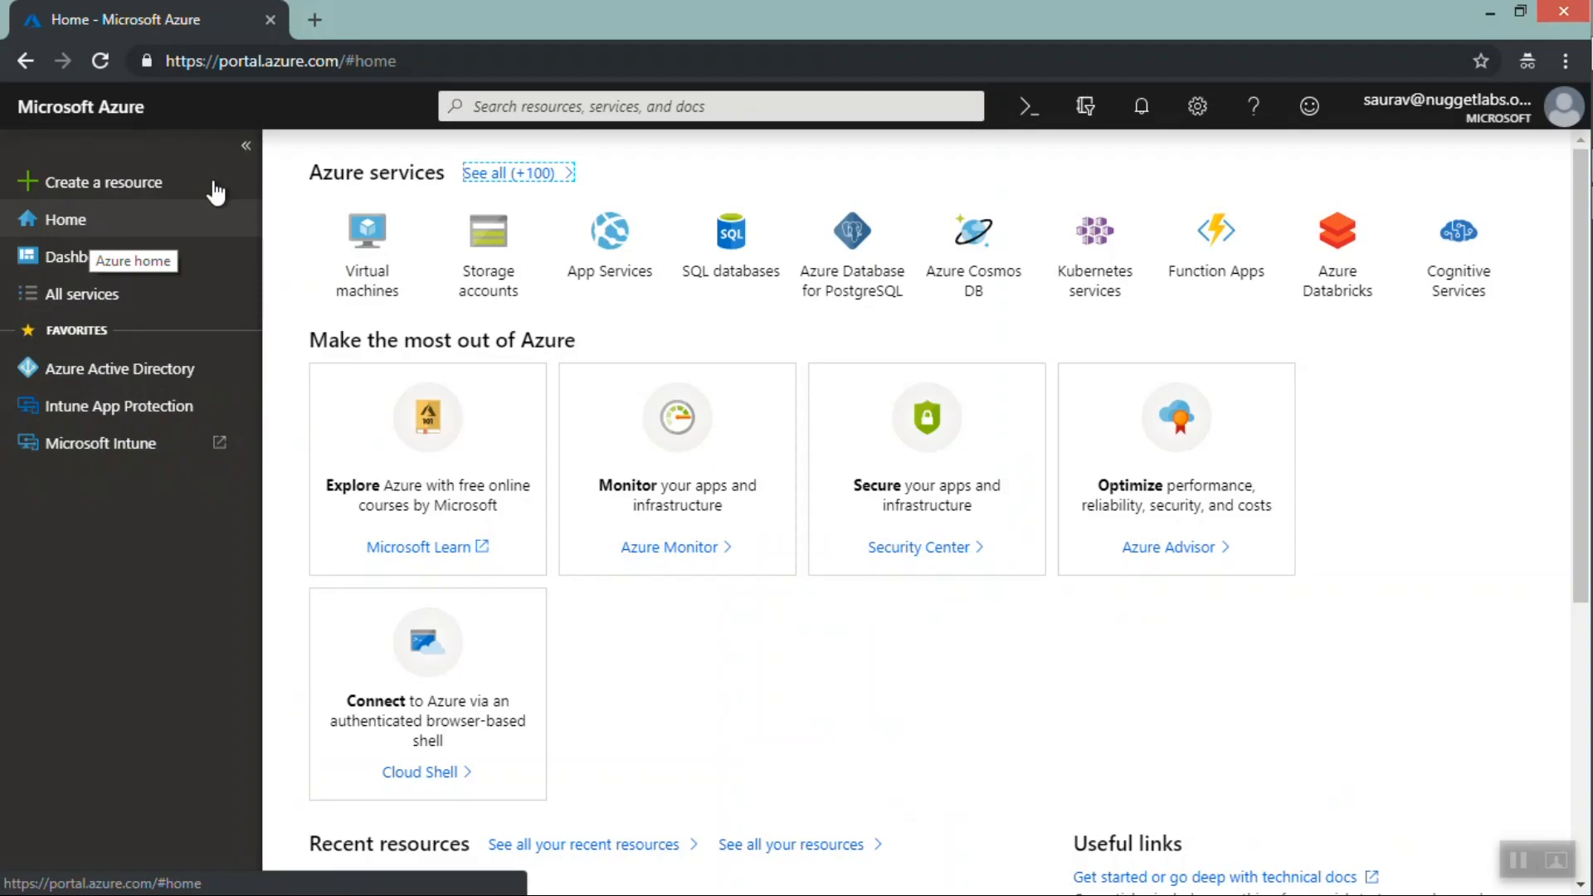
{"action": "left_click", "coordinate": [531, 104]}
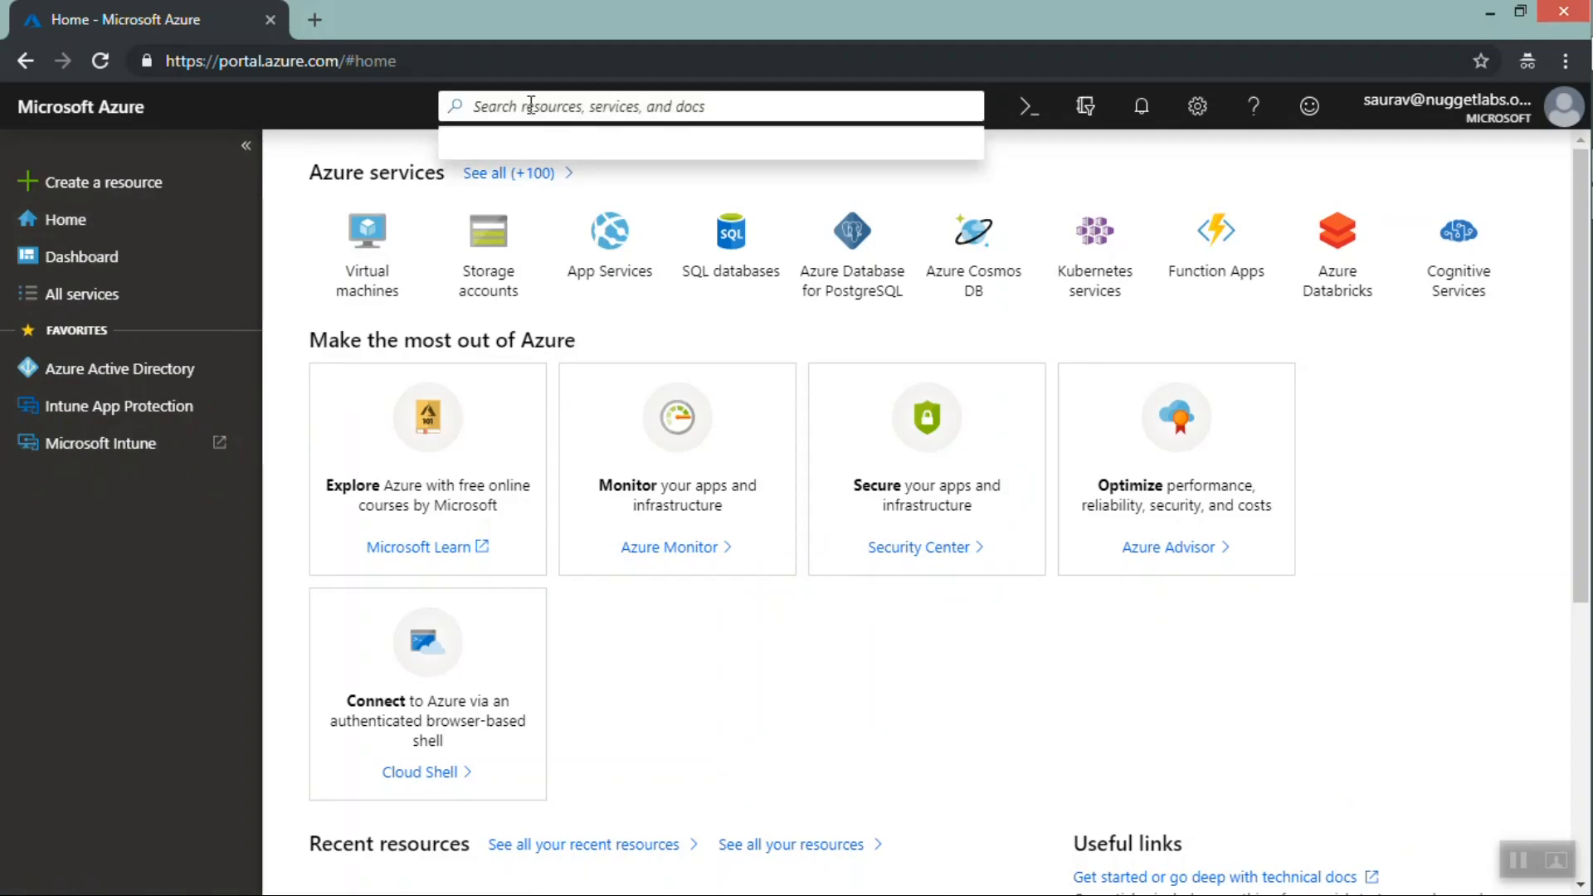
{"action": "type", "text": "intu"}
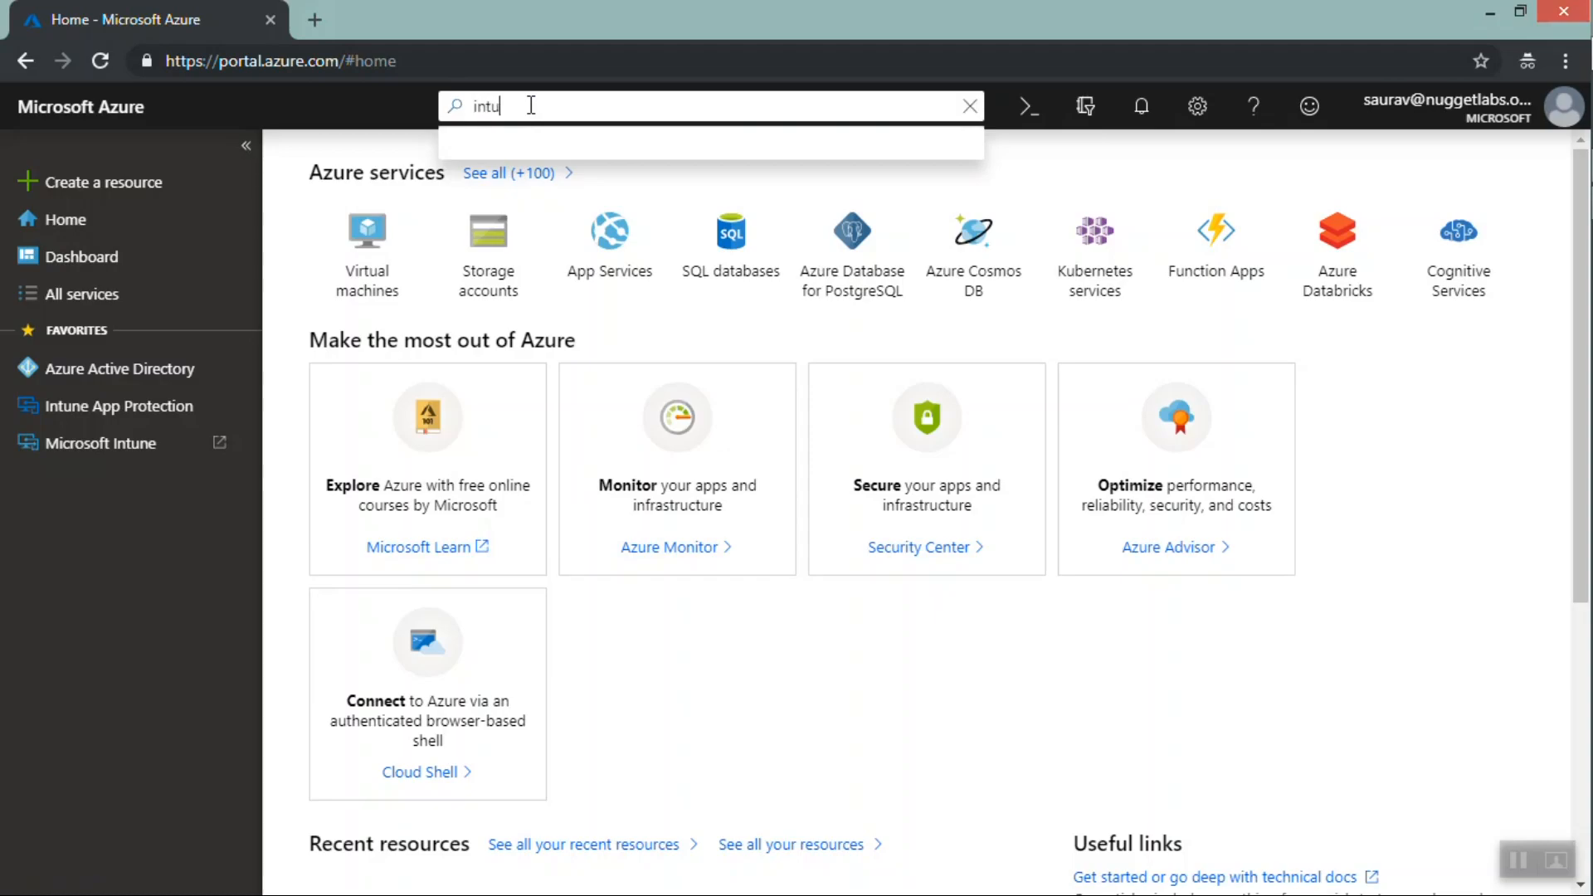
{"action": "type", "text": "ne"}
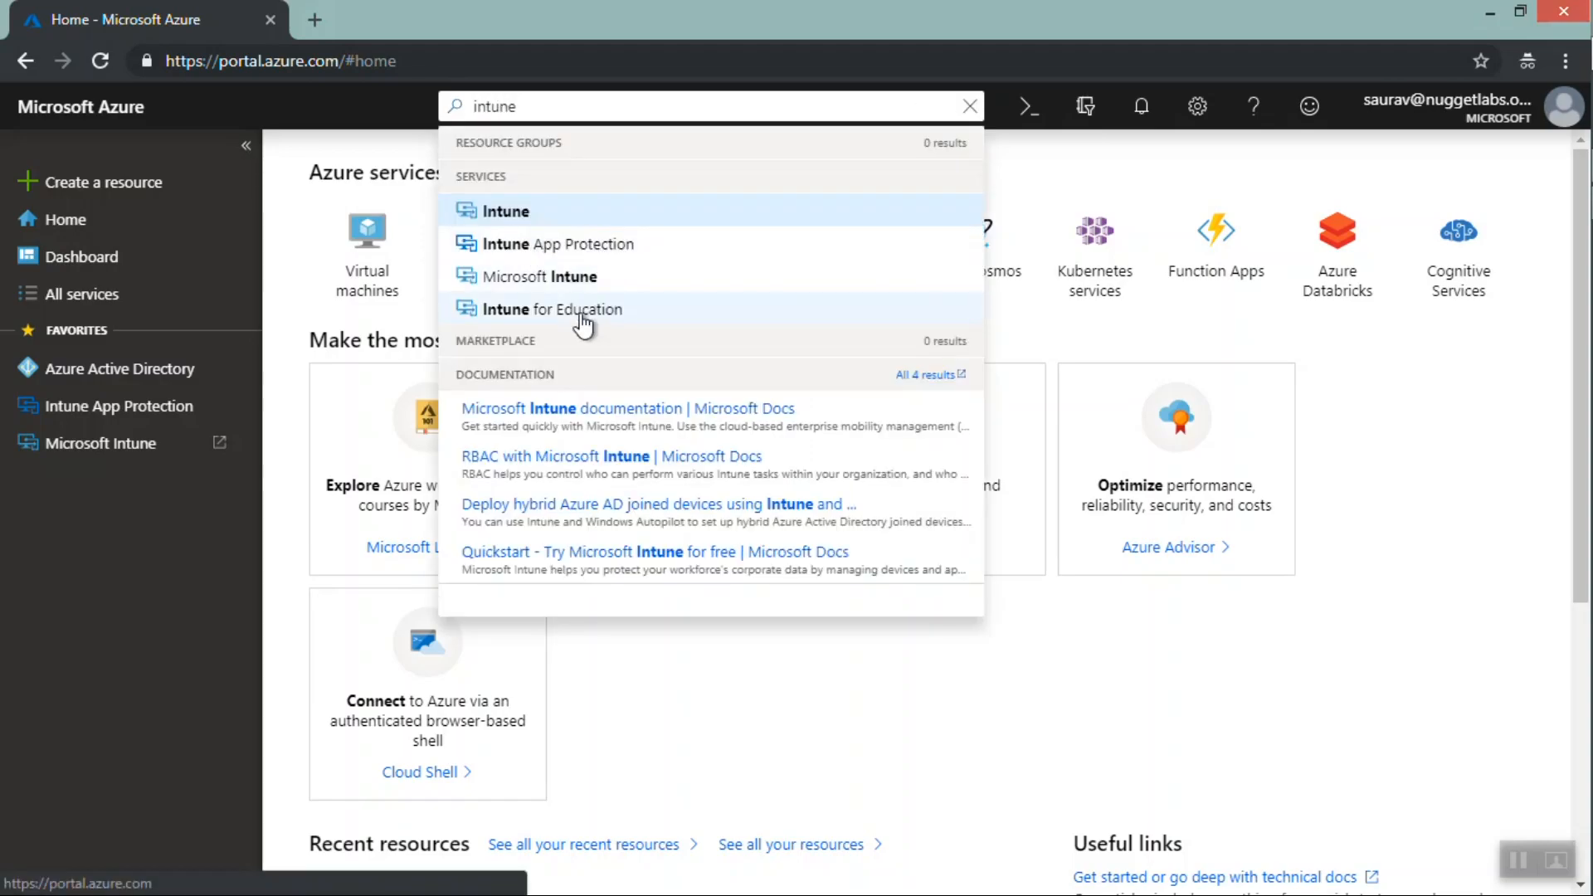
{"action": "left_click", "coordinate": [517, 218]}
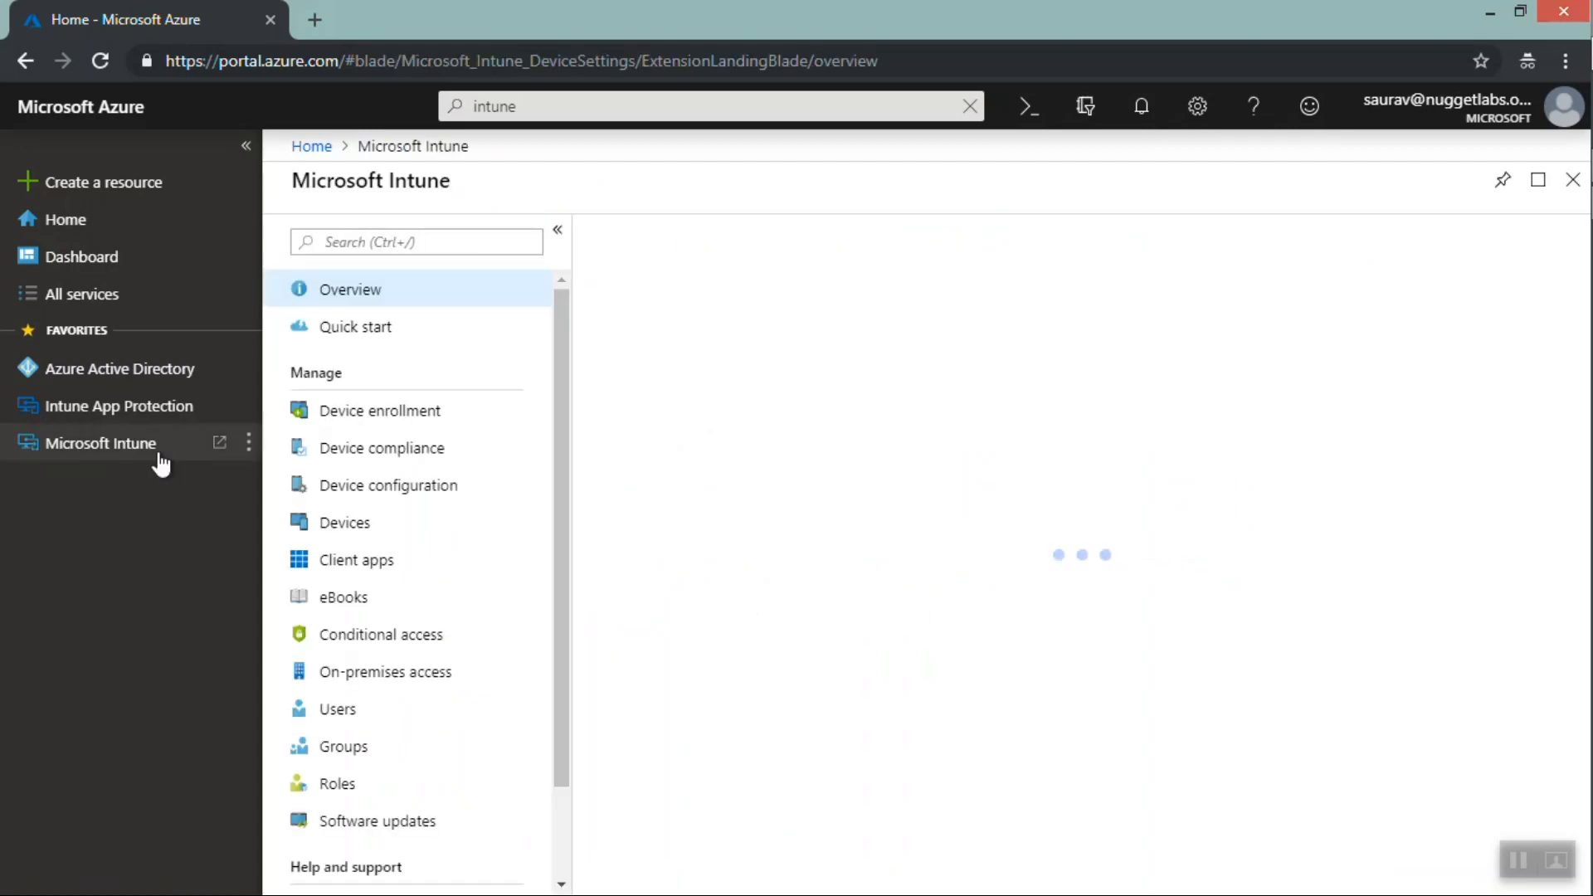
Open the Microsoft Intune favorite in a new tab and compare it with the Intune blade in Azure
{"action": "left_click", "coordinate": [108, 448]}
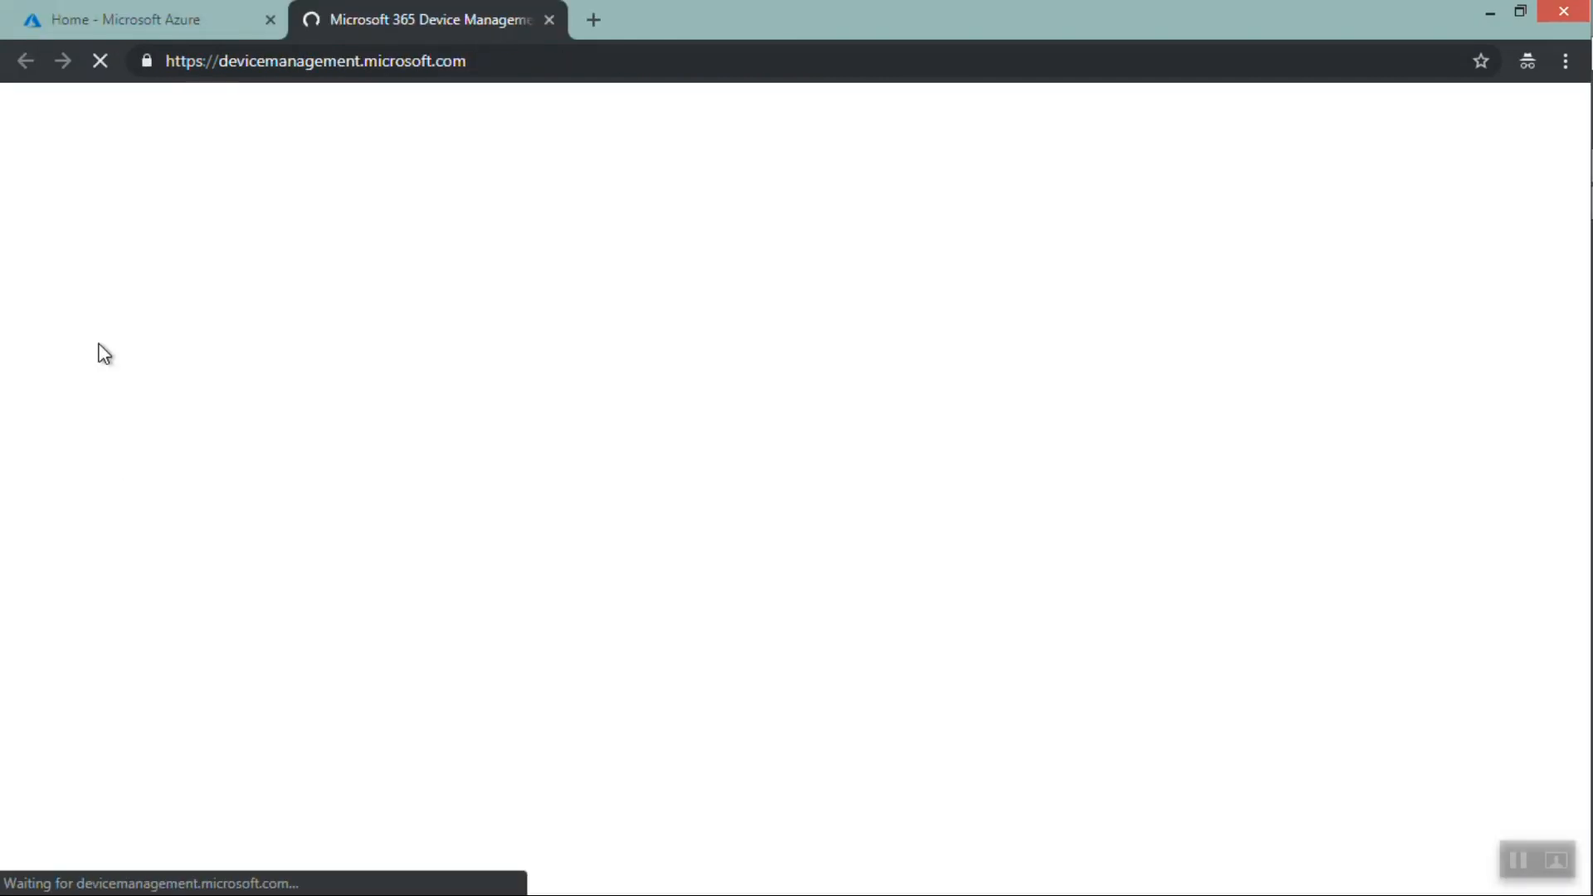
{"action": "left_click", "coordinate": [131, 15]}
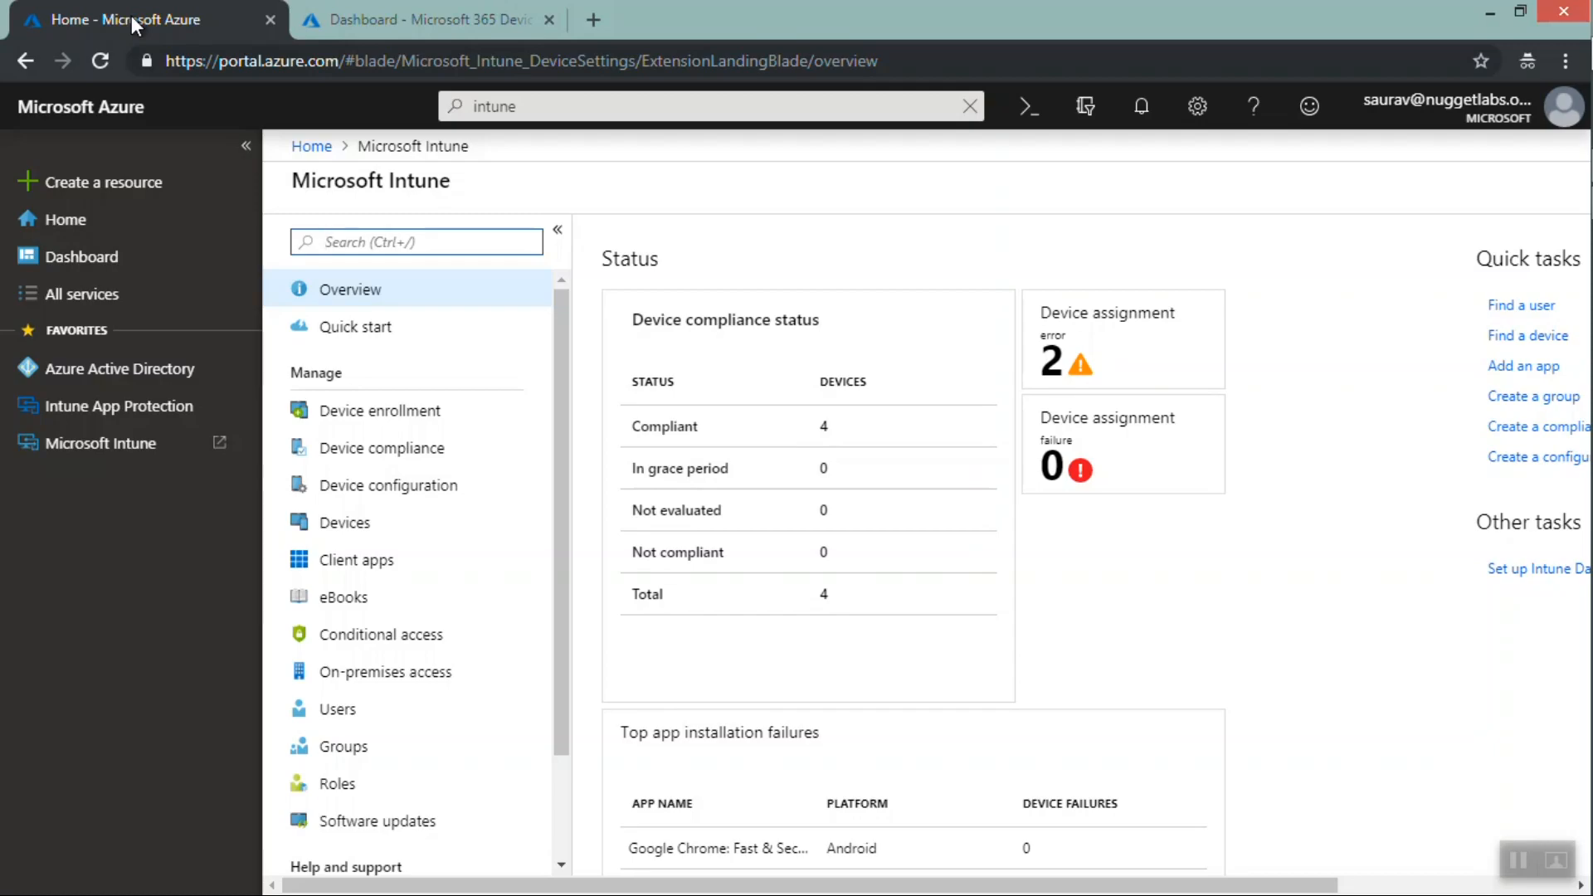
{"action": "left_click", "coordinate": [367, 22]}
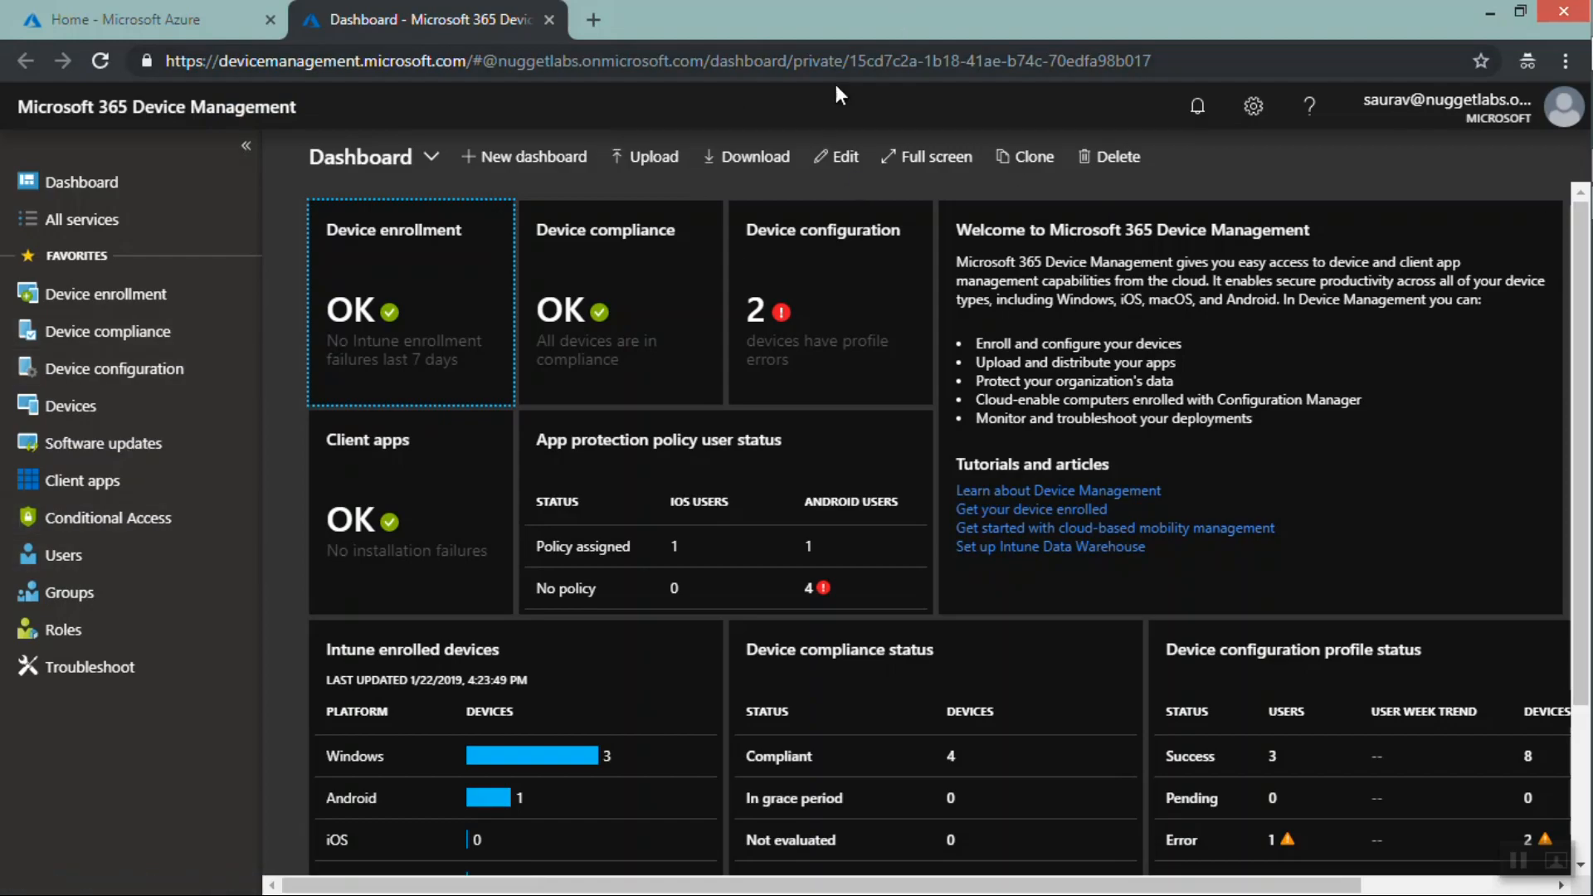
{"action": "left_click", "coordinate": [118, 18]}
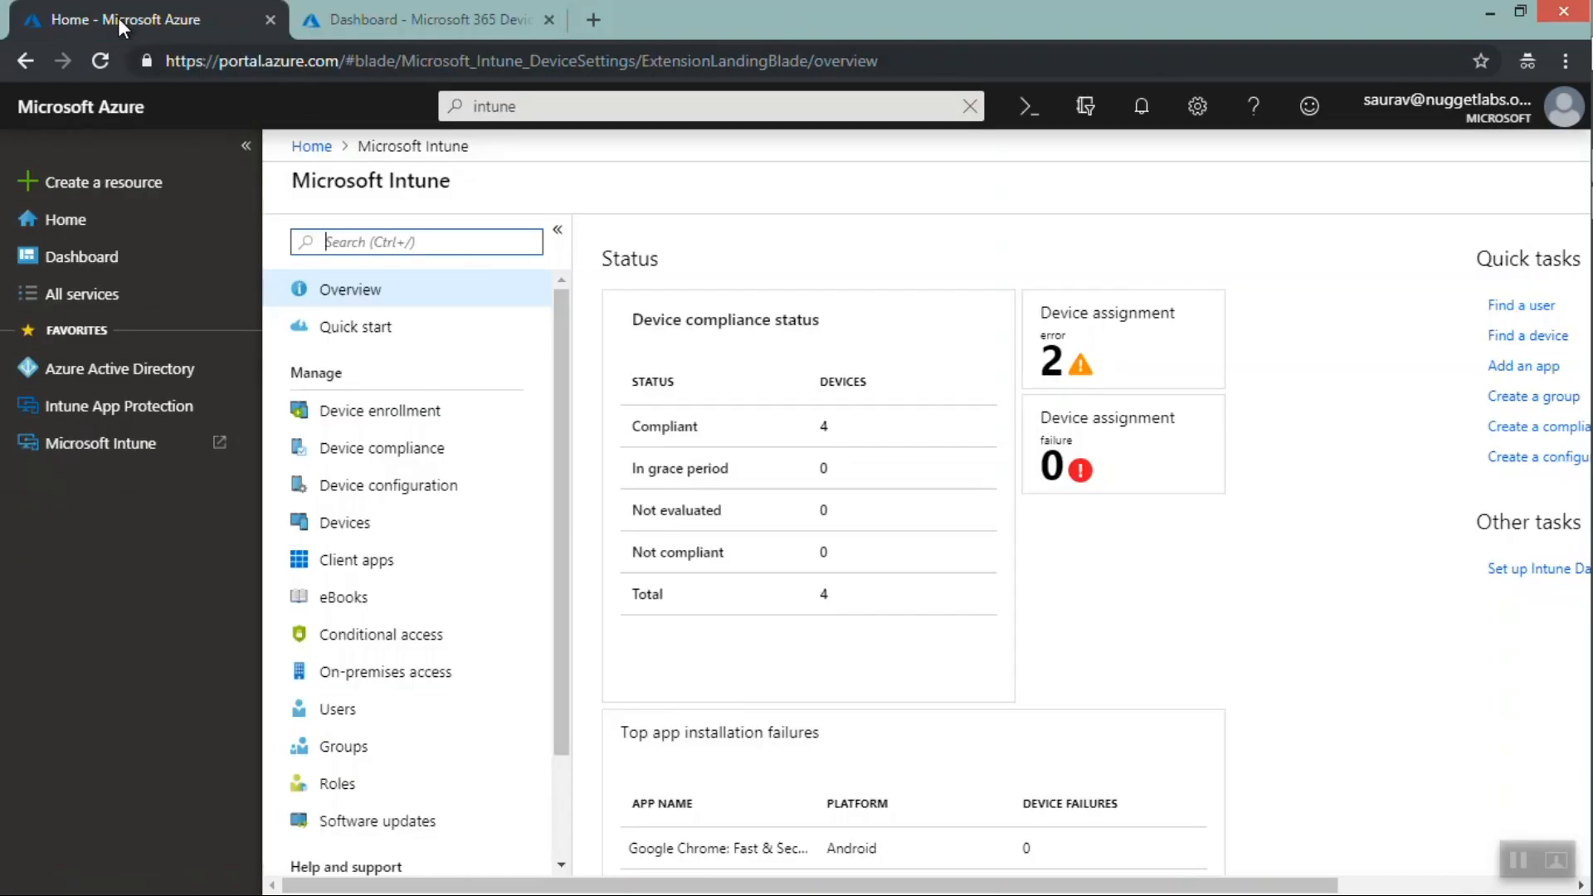
Open the All users list in Azure Active Directory and preview the New user form, closing it unused
{"action": "left_click", "coordinate": [97, 377]}
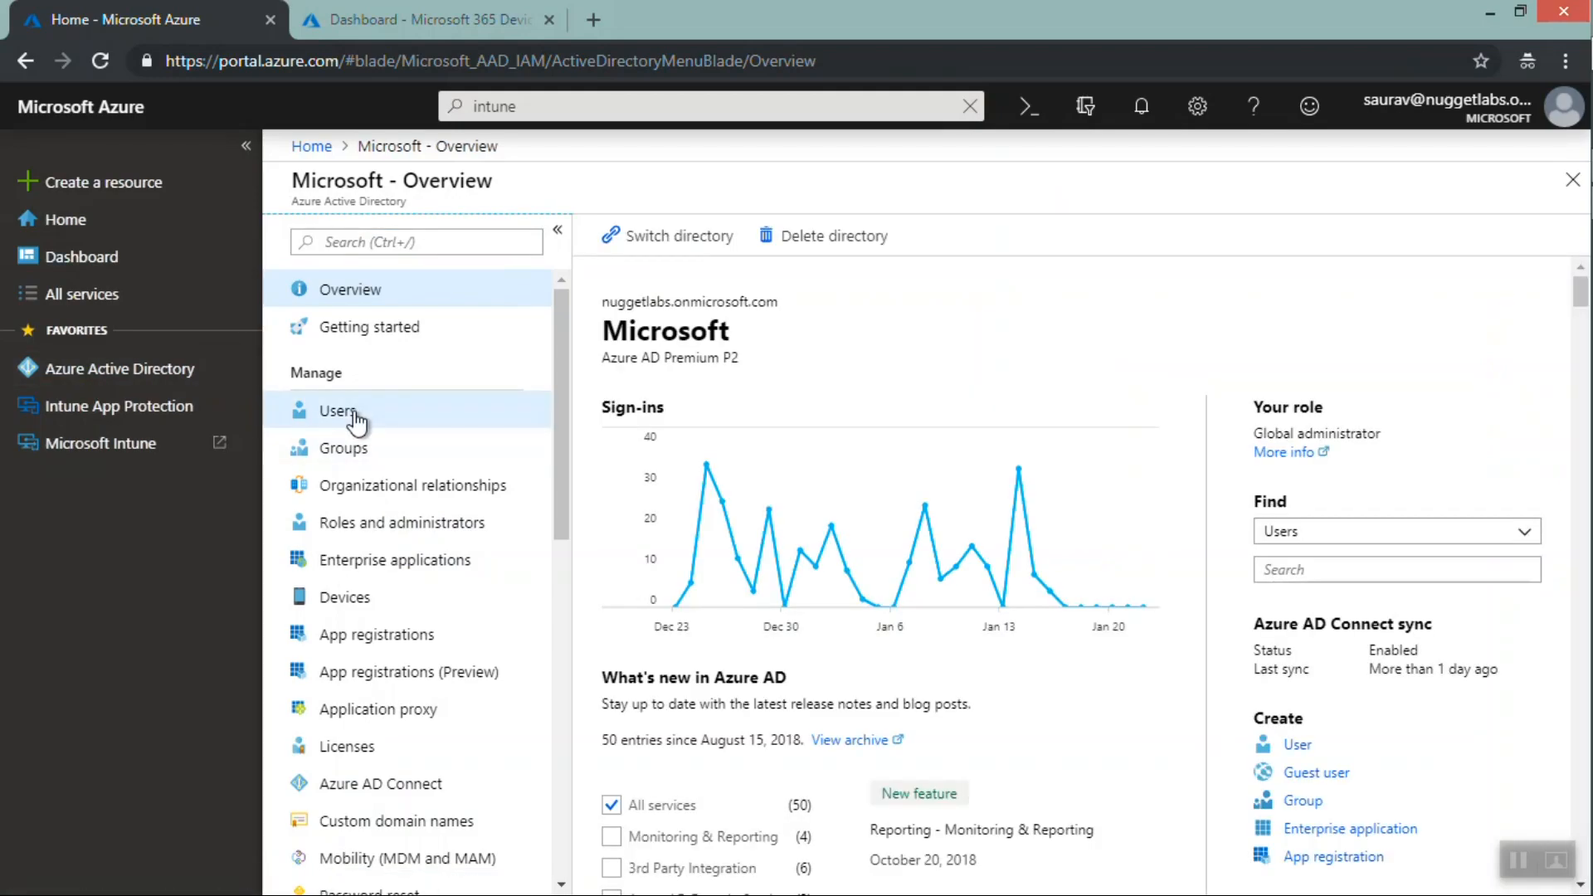
{"action": "left_click", "coordinate": [355, 415]}
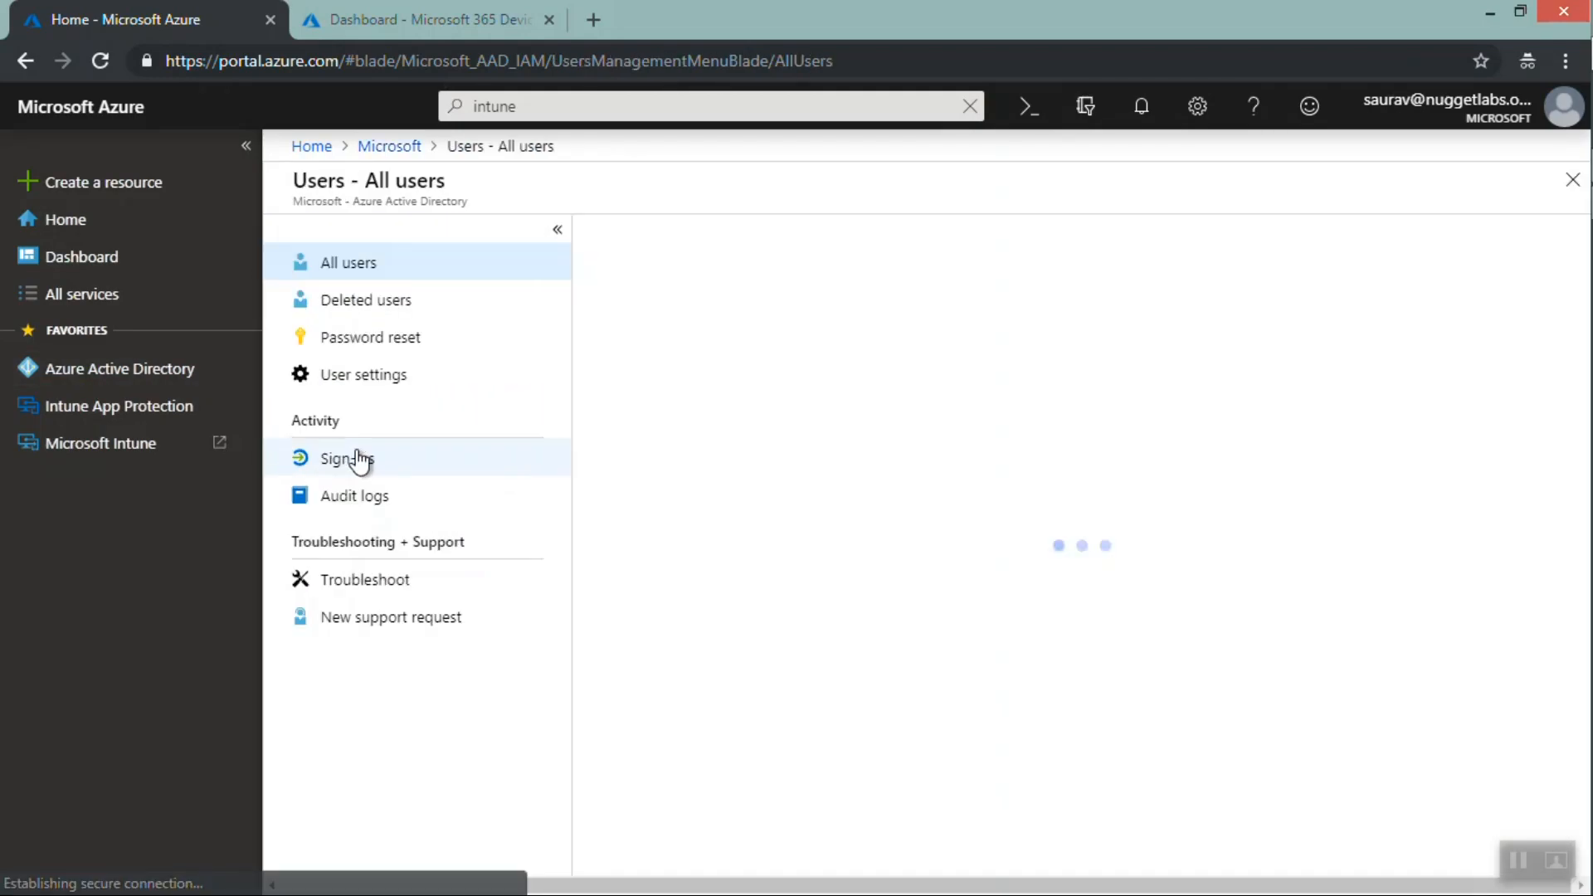
{"action": "left_click", "coordinate": [365, 249]}
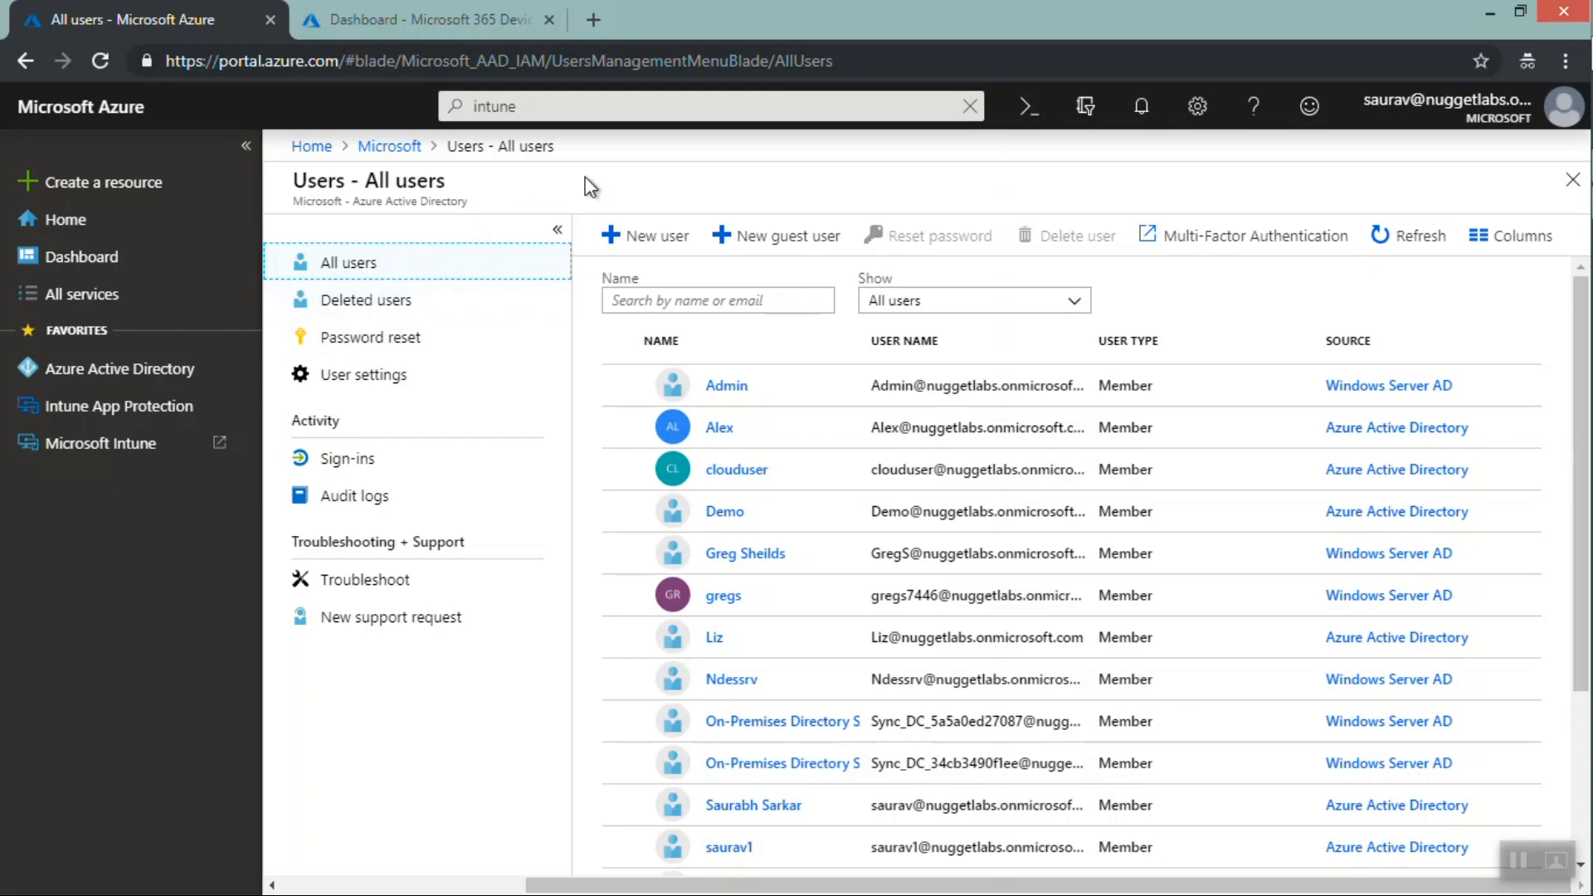
{"action": "left_click", "coordinate": [652, 242]}
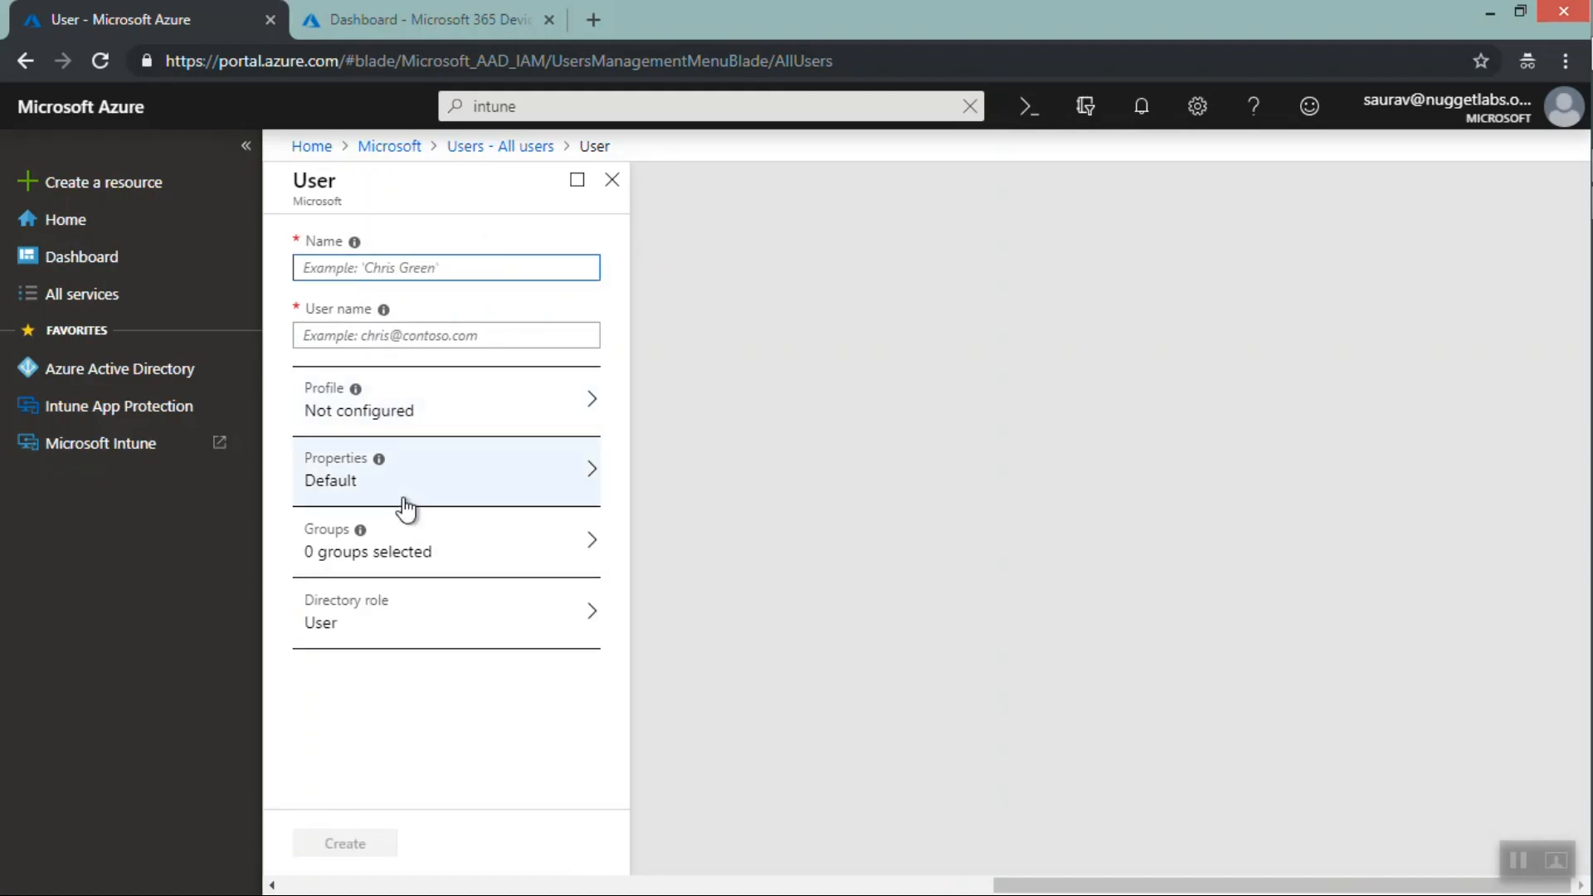
{"action": "left_click", "coordinate": [624, 187]}
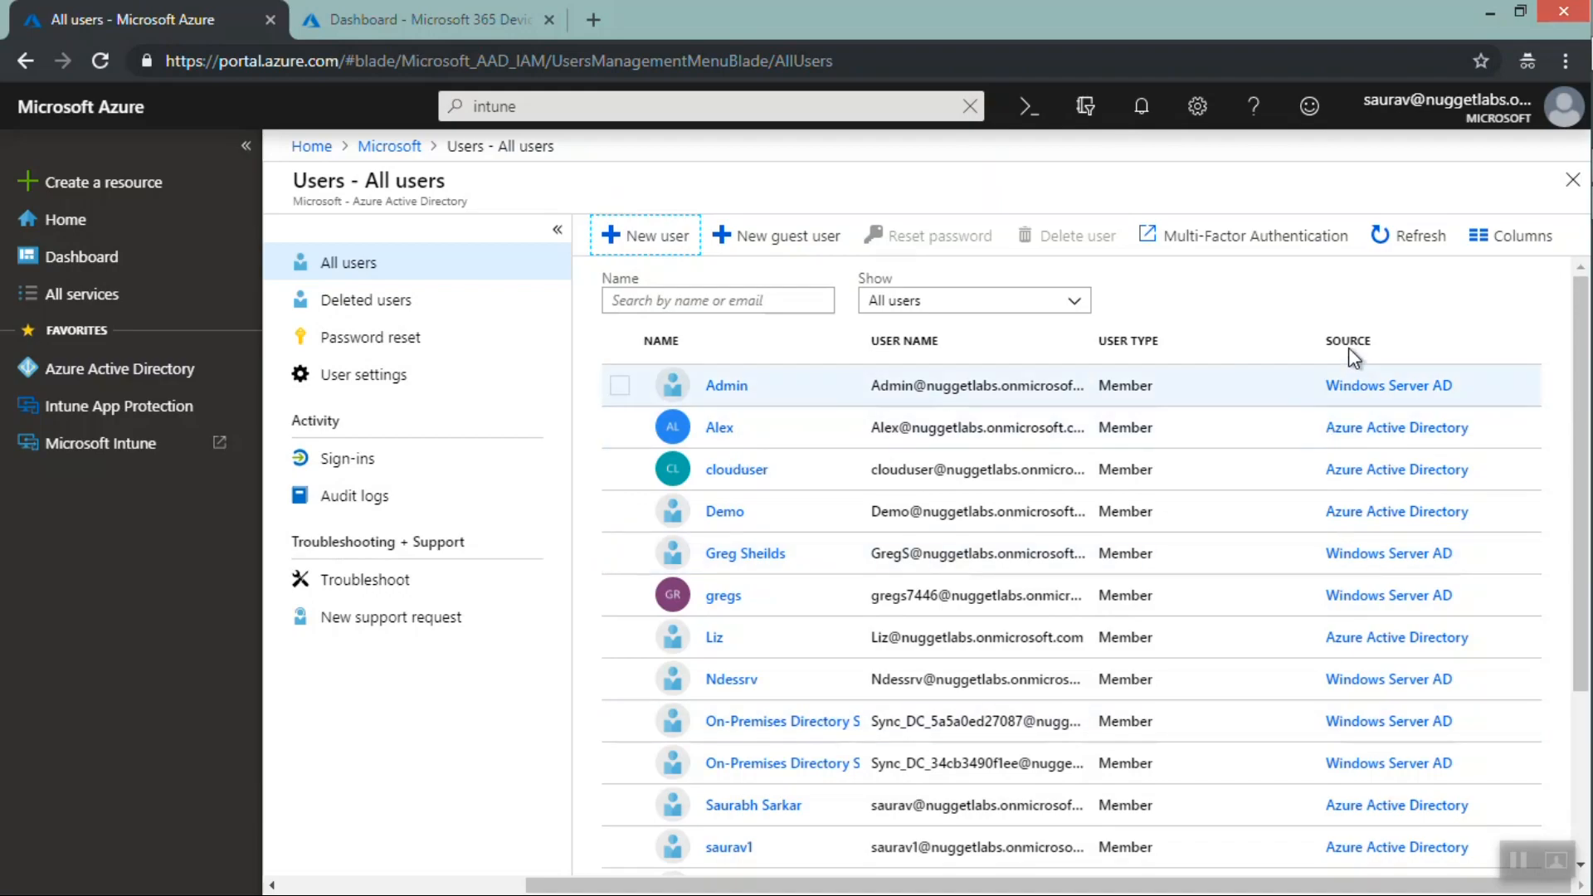
Select users in the All users list, scroll through the list, and clear the selection
{"action": "left_click_drag", "start_coordinate": [1382, 347], "coordinate": [1468, 405]}
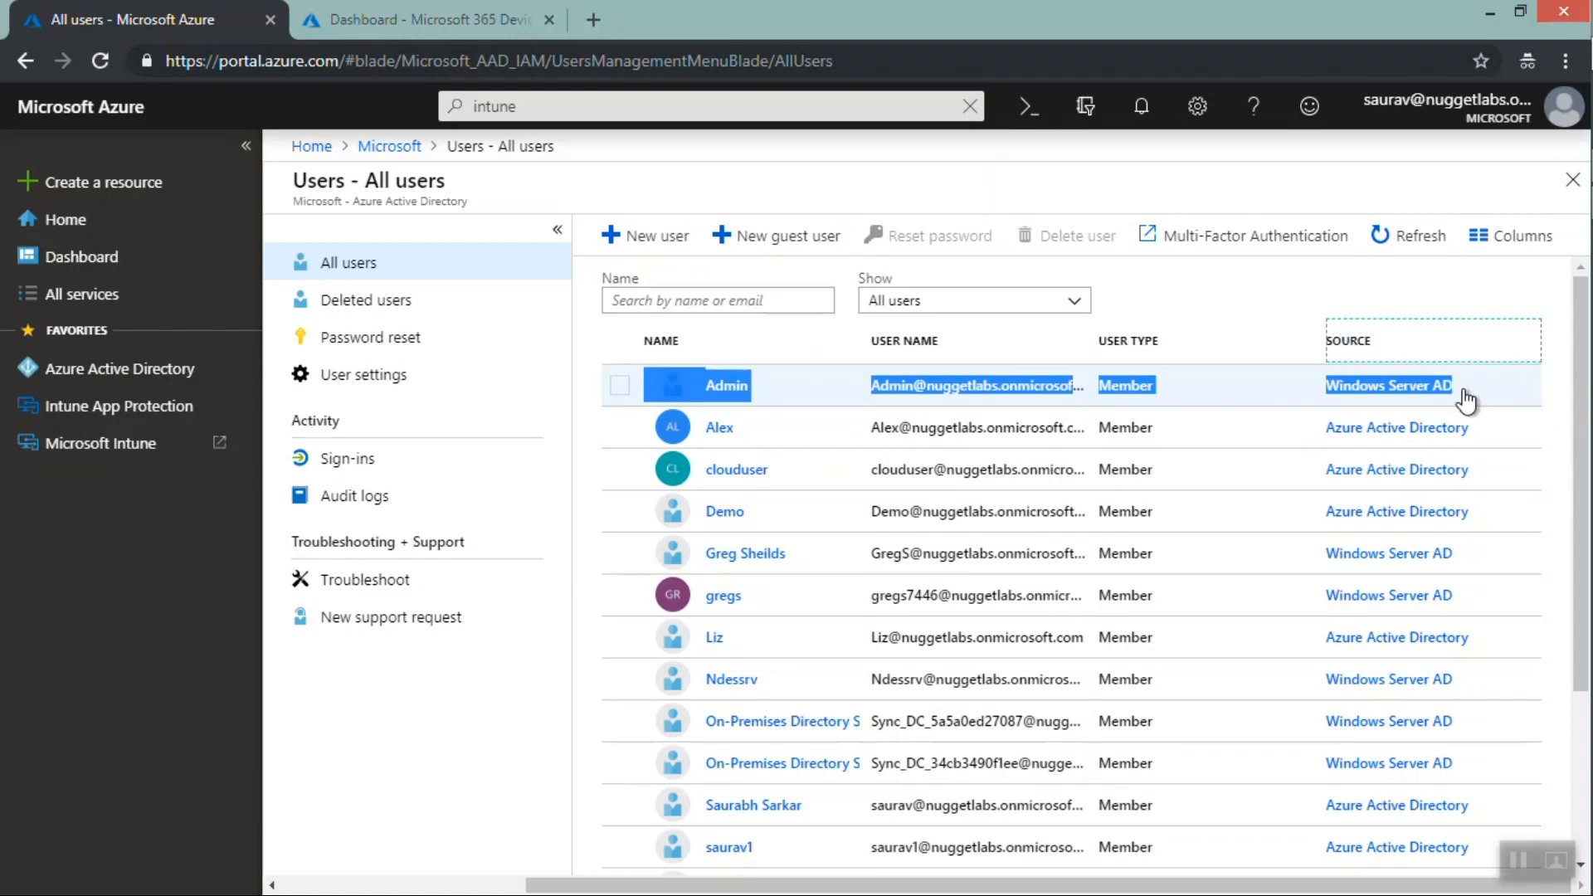
{"action": "left_click", "coordinate": [1466, 399]}
{"action": "left_click_drag", "start_coordinate": [1467, 396], "coordinate": [1330, 394]}
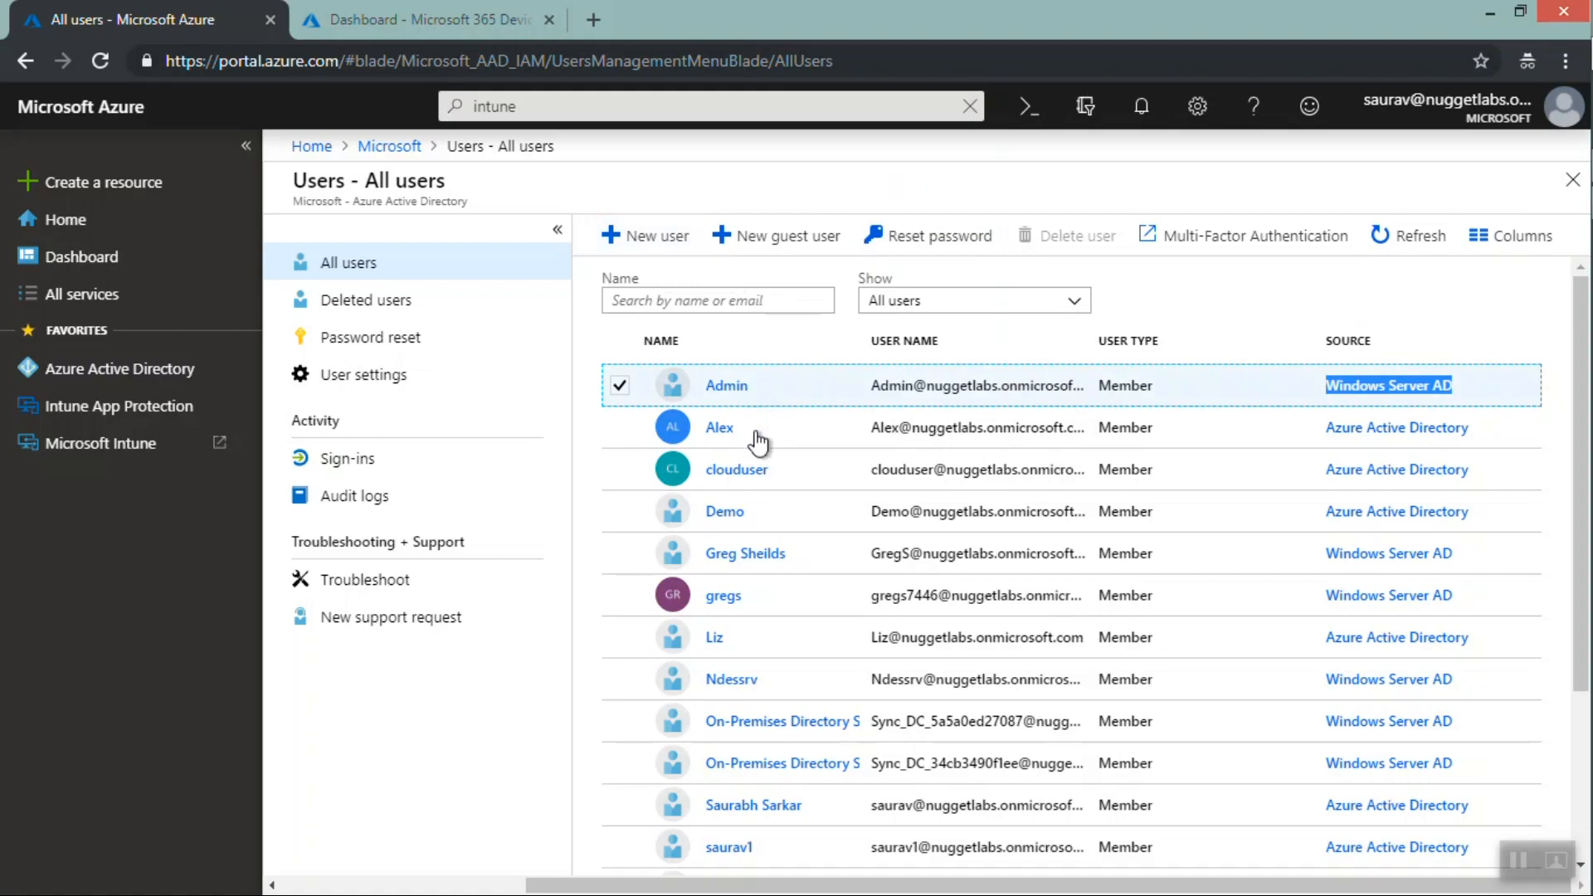
{"action": "left_click_drag", "start_coordinate": [757, 446], "coordinate": [709, 440]}
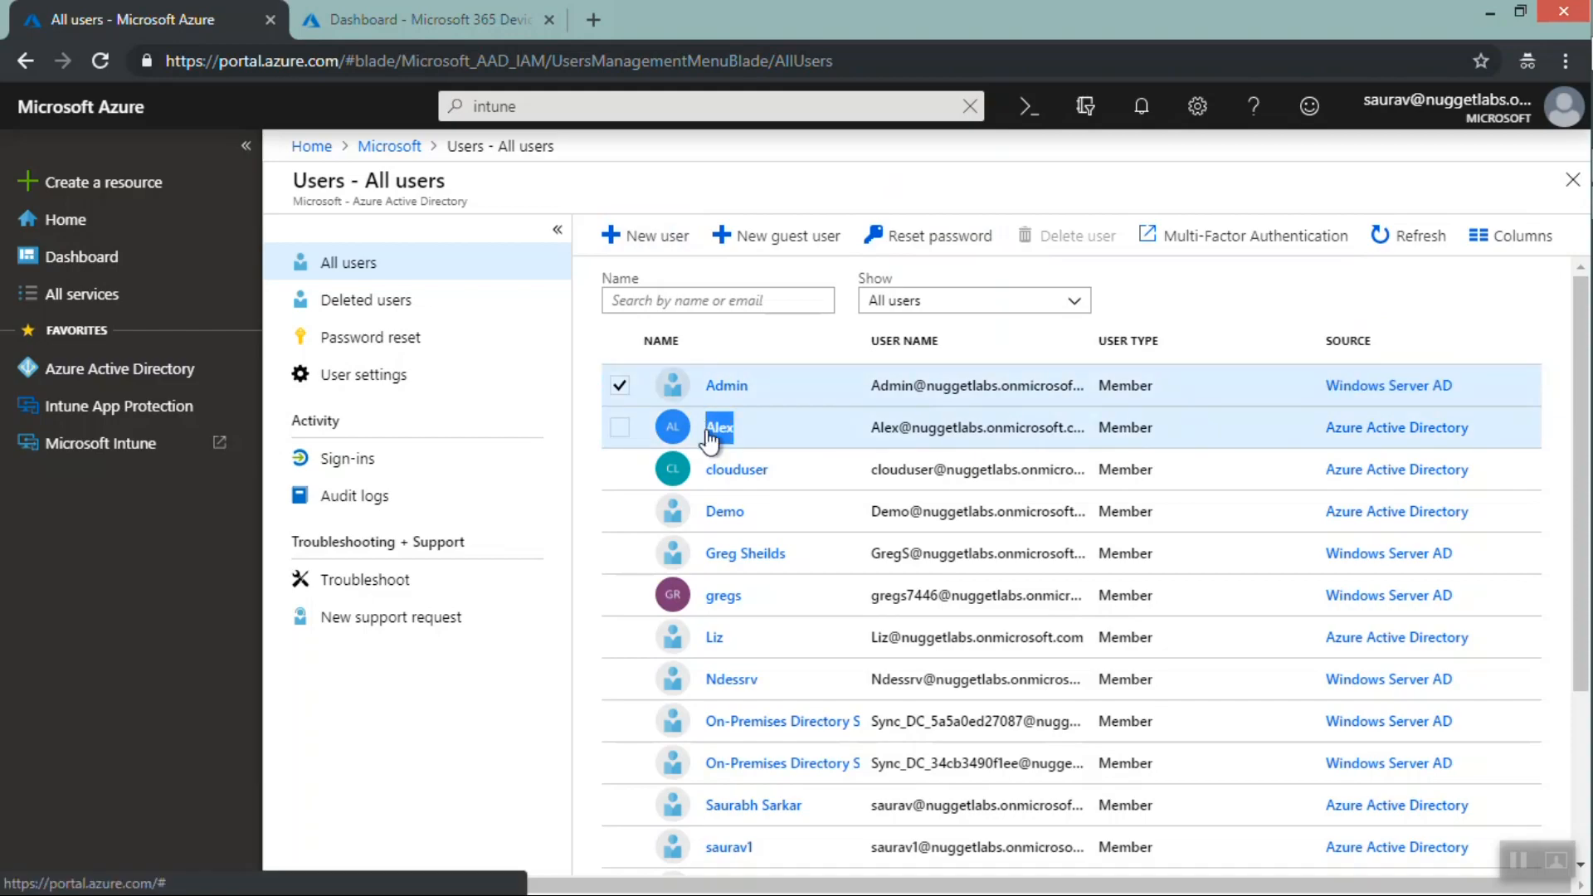
{"action": "left_click", "coordinate": [1493, 434]}
{"action": "left_click", "coordinate": [1332, 425]}
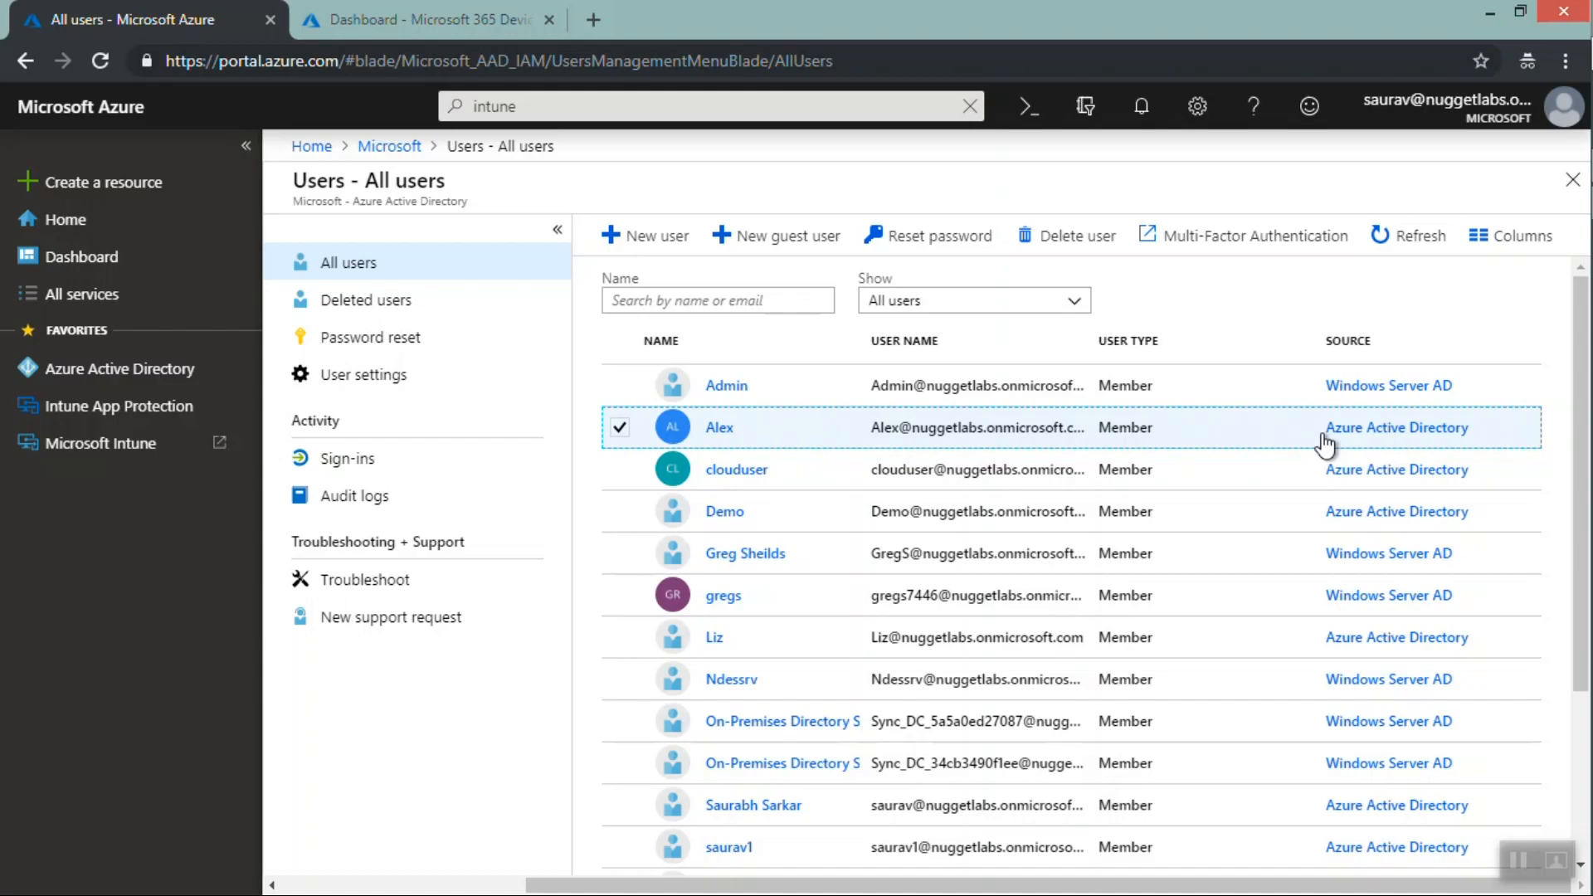
{"action": "left_click_drag", "start_coordinate": [1582, 328], "coordinate": [1573, 487]}
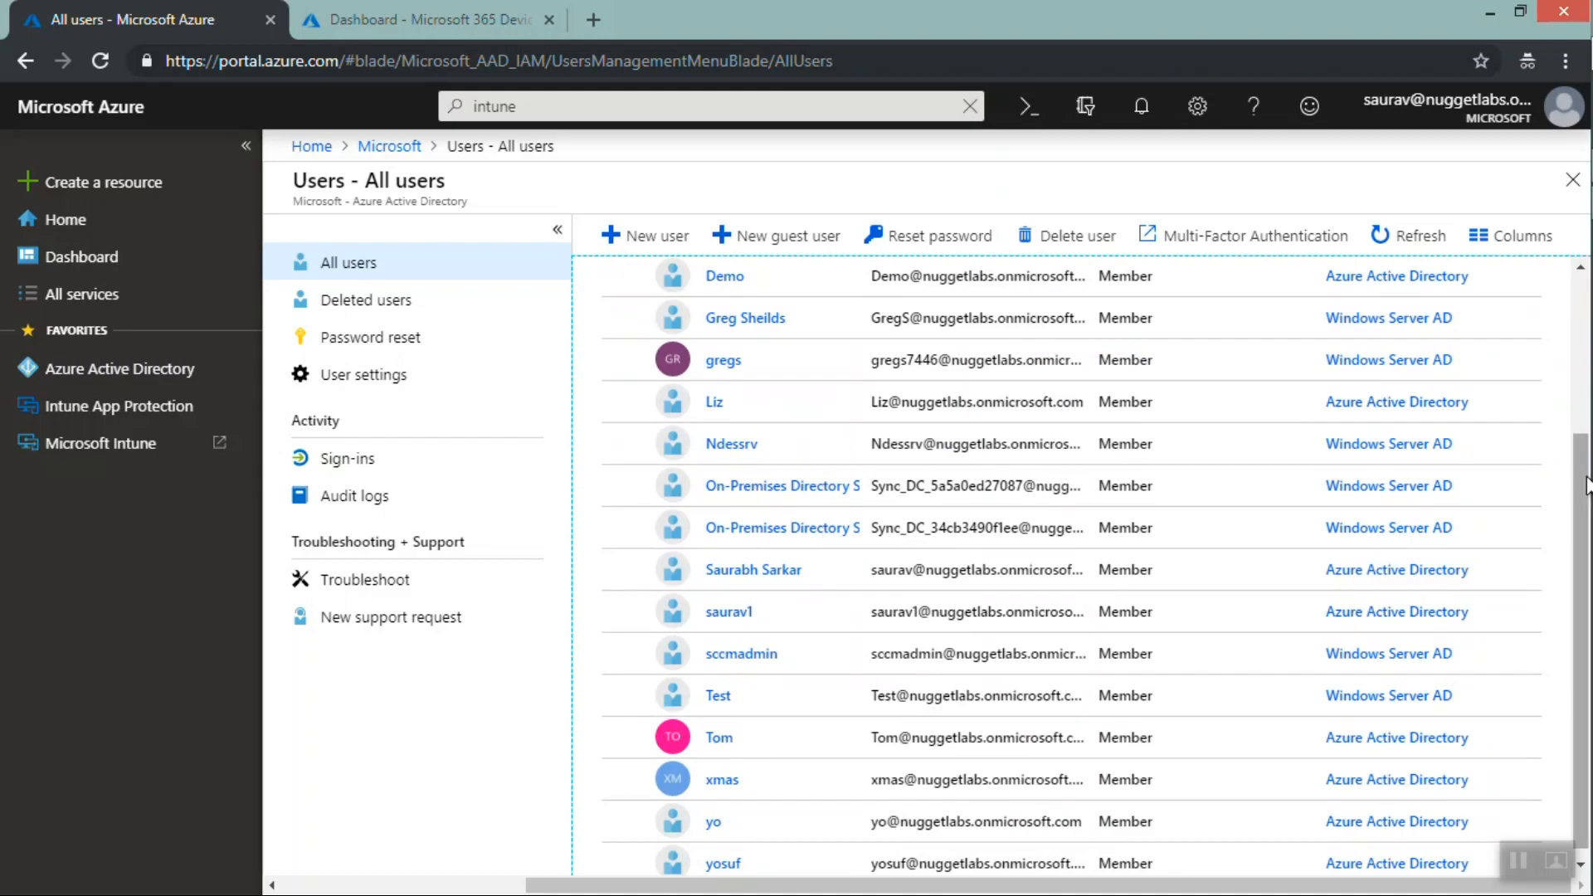
{"action": "left_click_drag", "start_coordinate": [1586, 485], "coordinate": [1581, 282]}
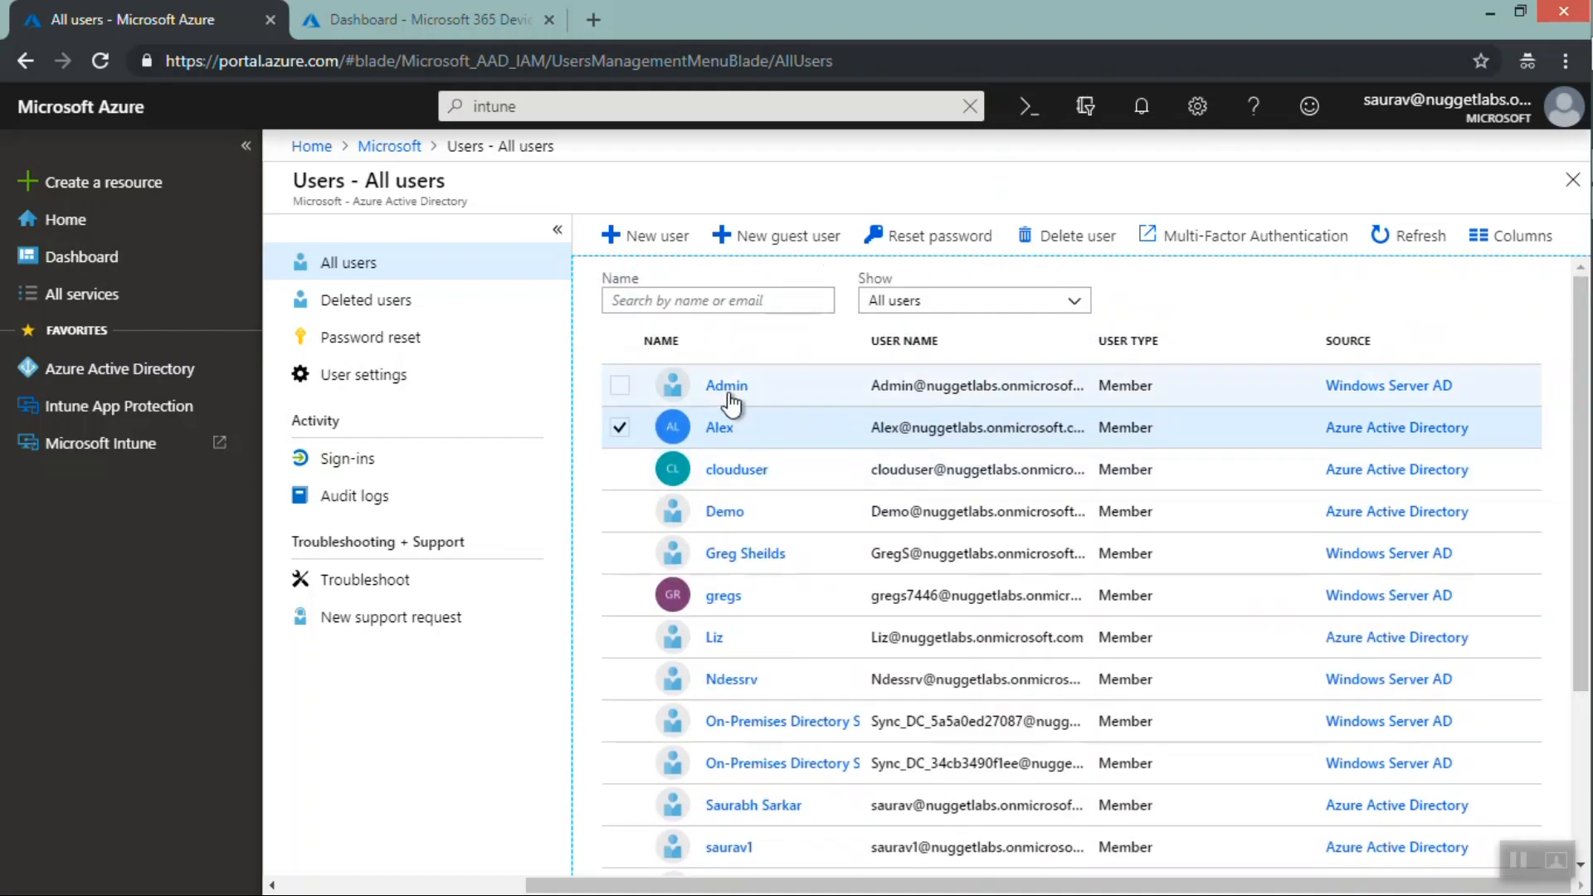
{"action": "left_click", "coordinate": [619, 427]}
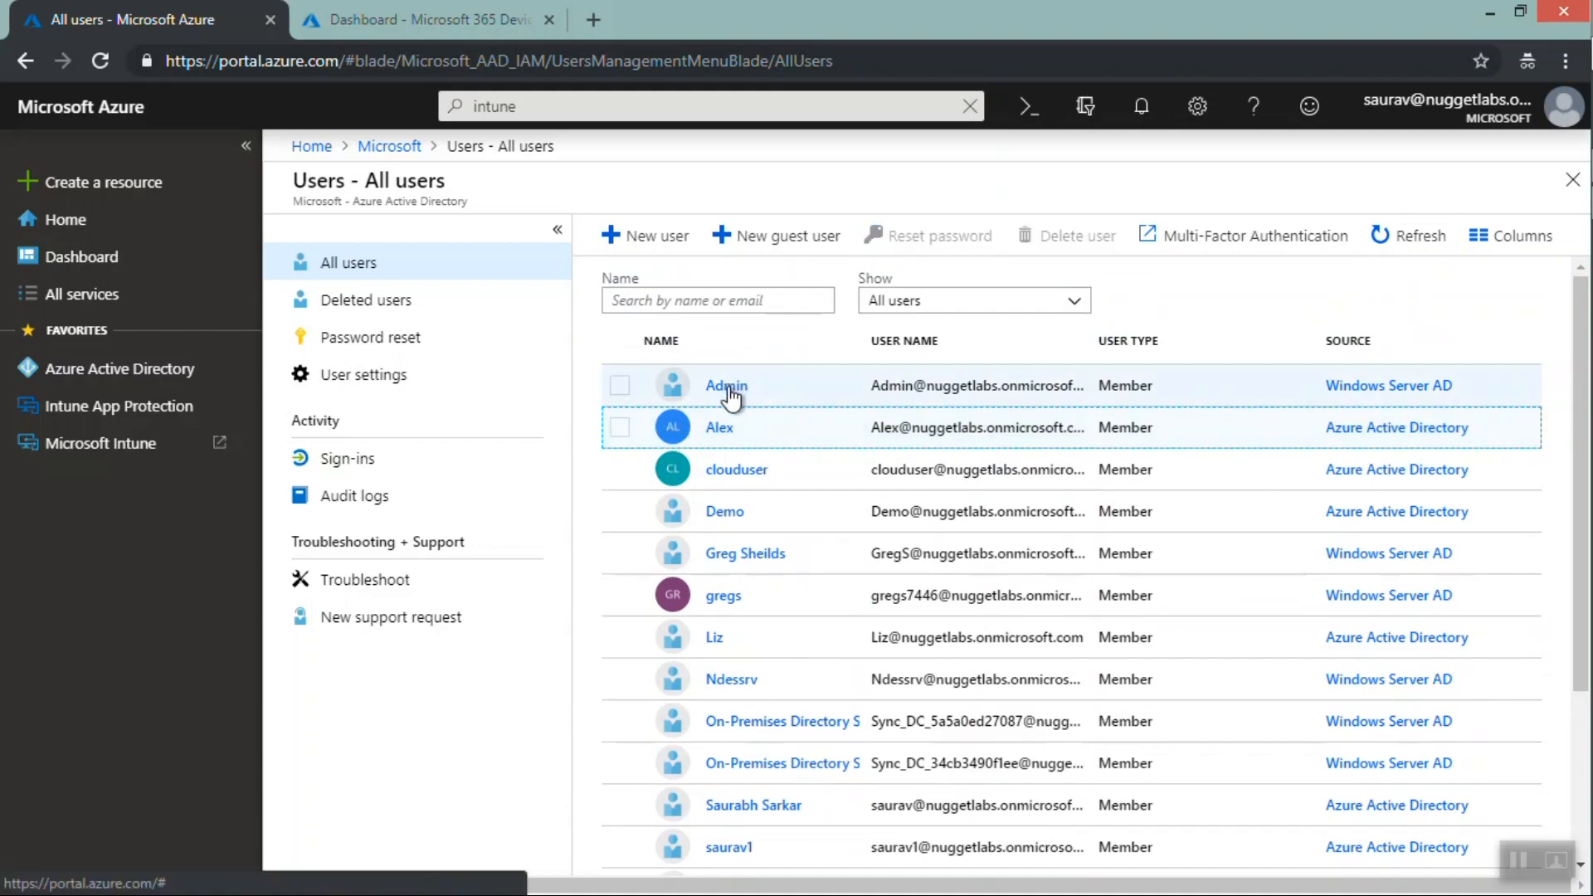
Open the Admin user's profile page
{"action": "left_click", "coordinate": [728, 386]}
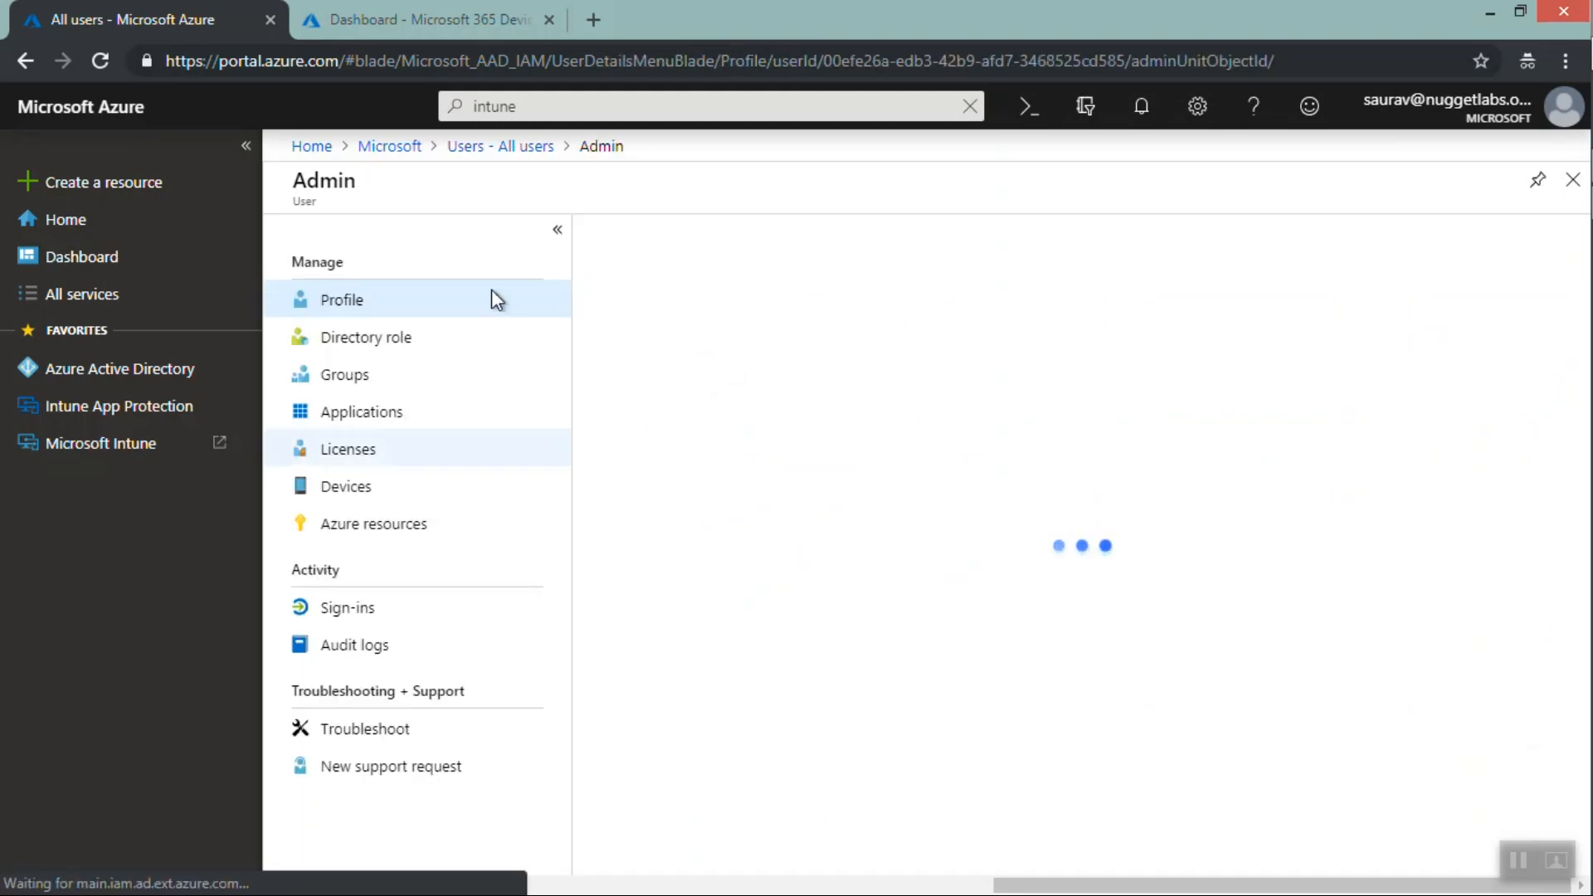
{"action": "left_click", "coordinate": [405, 377]}
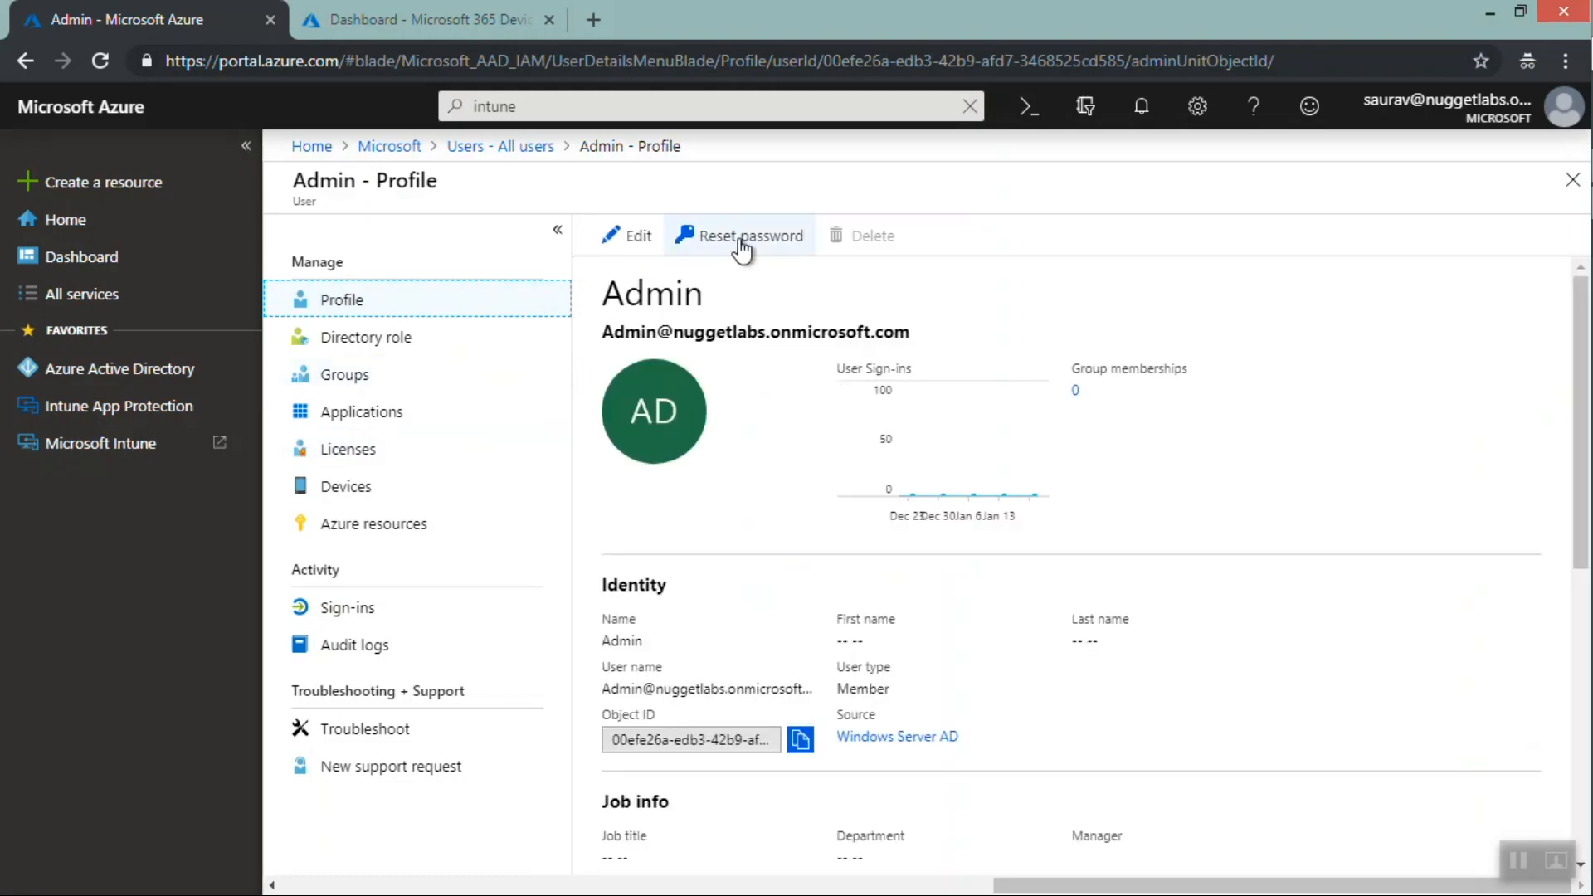
Open the Reset password pane for the Admin user, read its message, and close it
{"action": "left_click", "coordinate": [741, 242]}
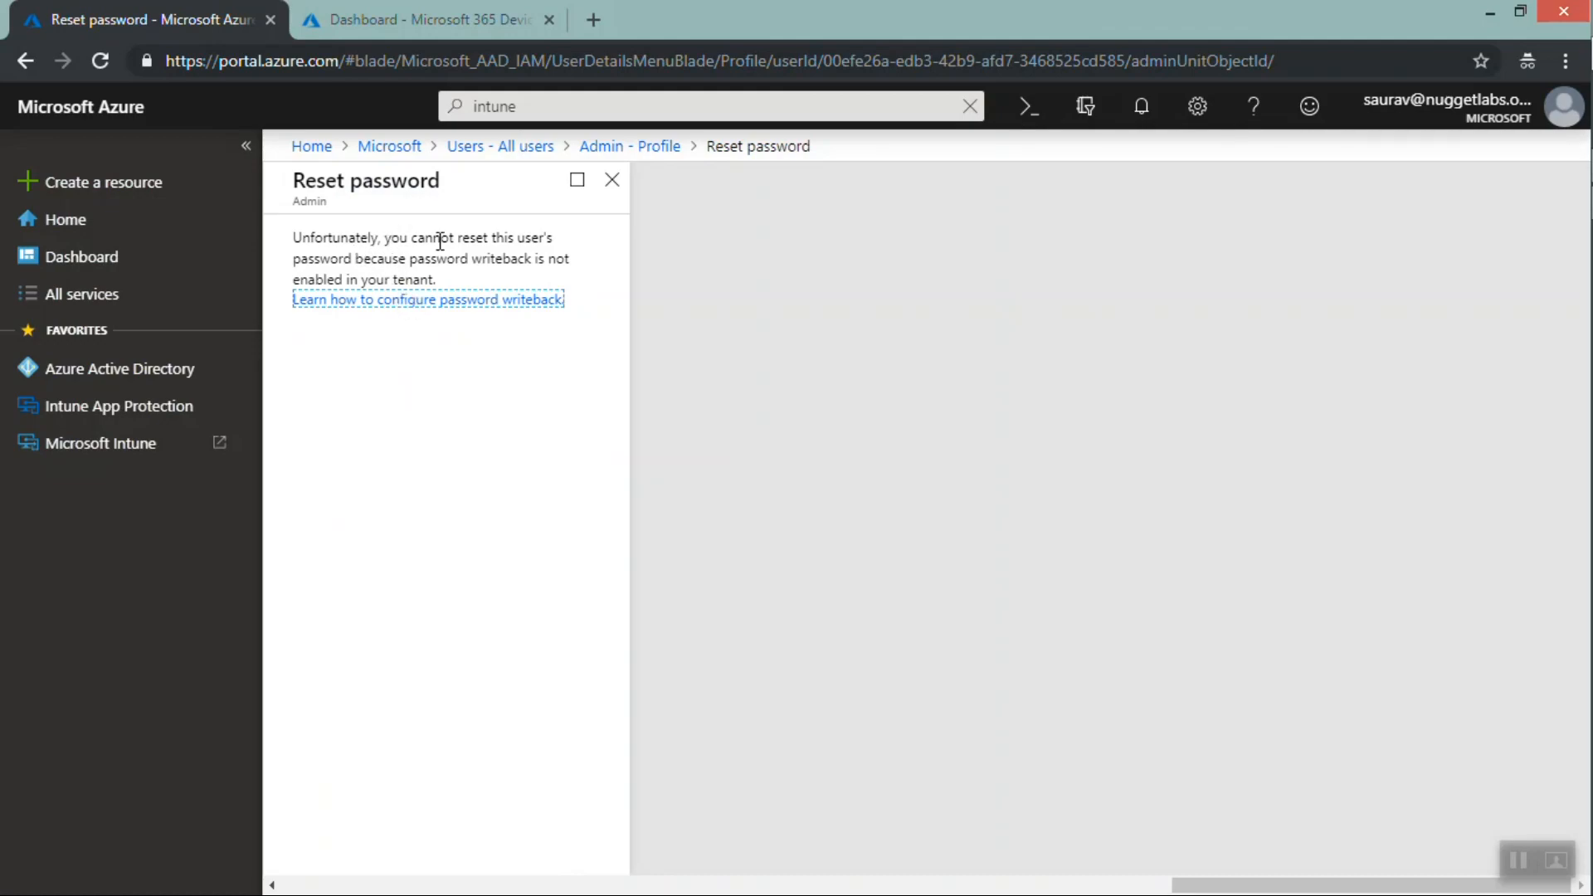
{"action": "left_click_drag", "start_coordinate": [358, 260], "coordinate": [525, 272]}
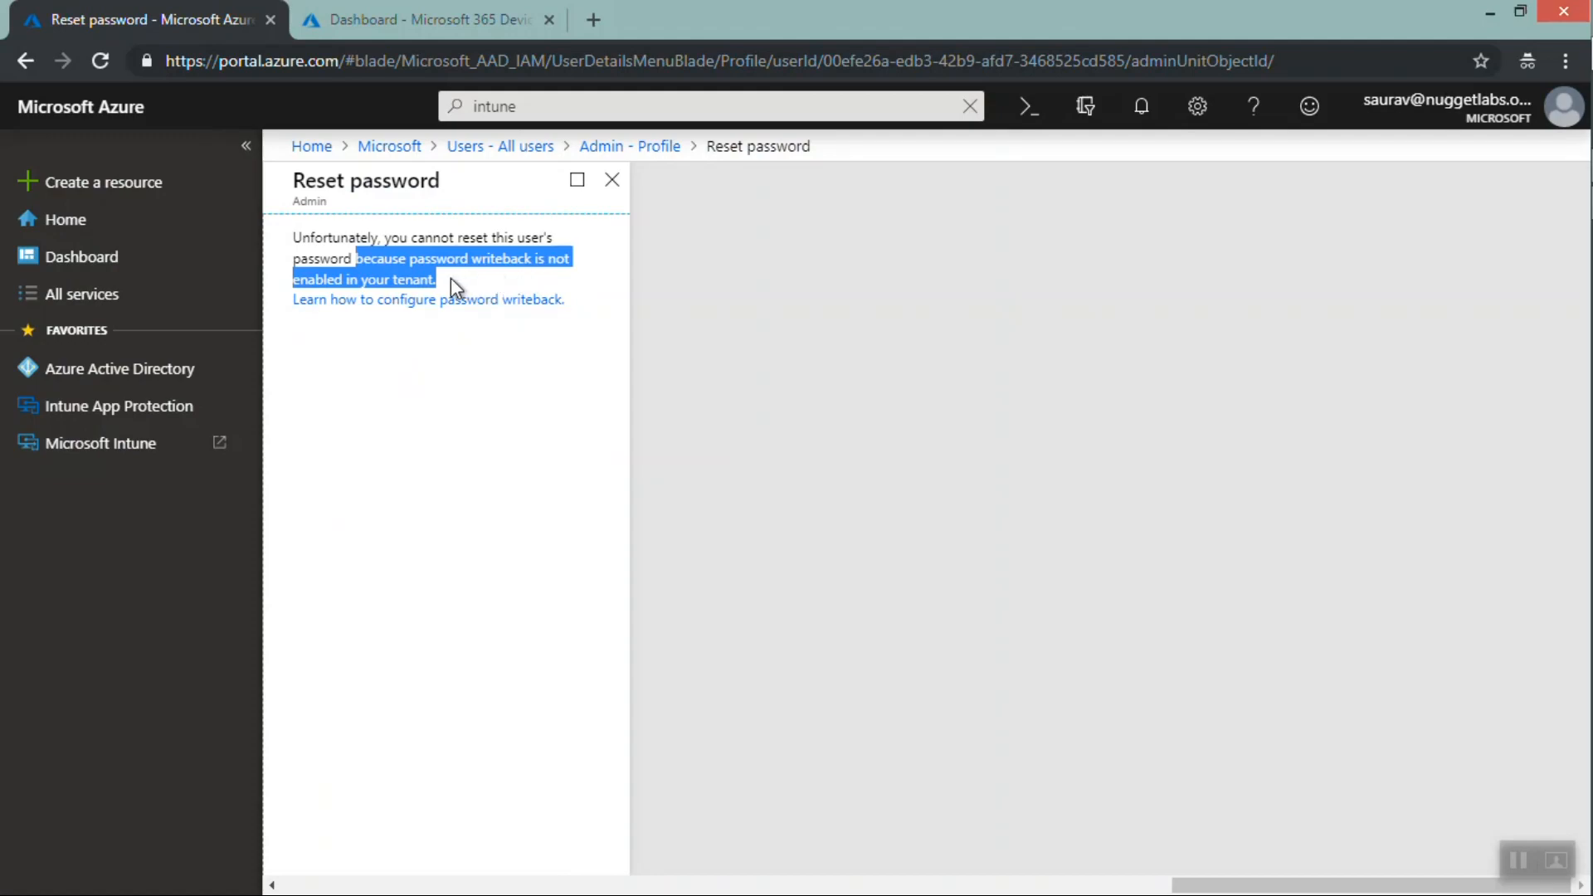
{"action": "left_click", "coordinate": [613, 189]}
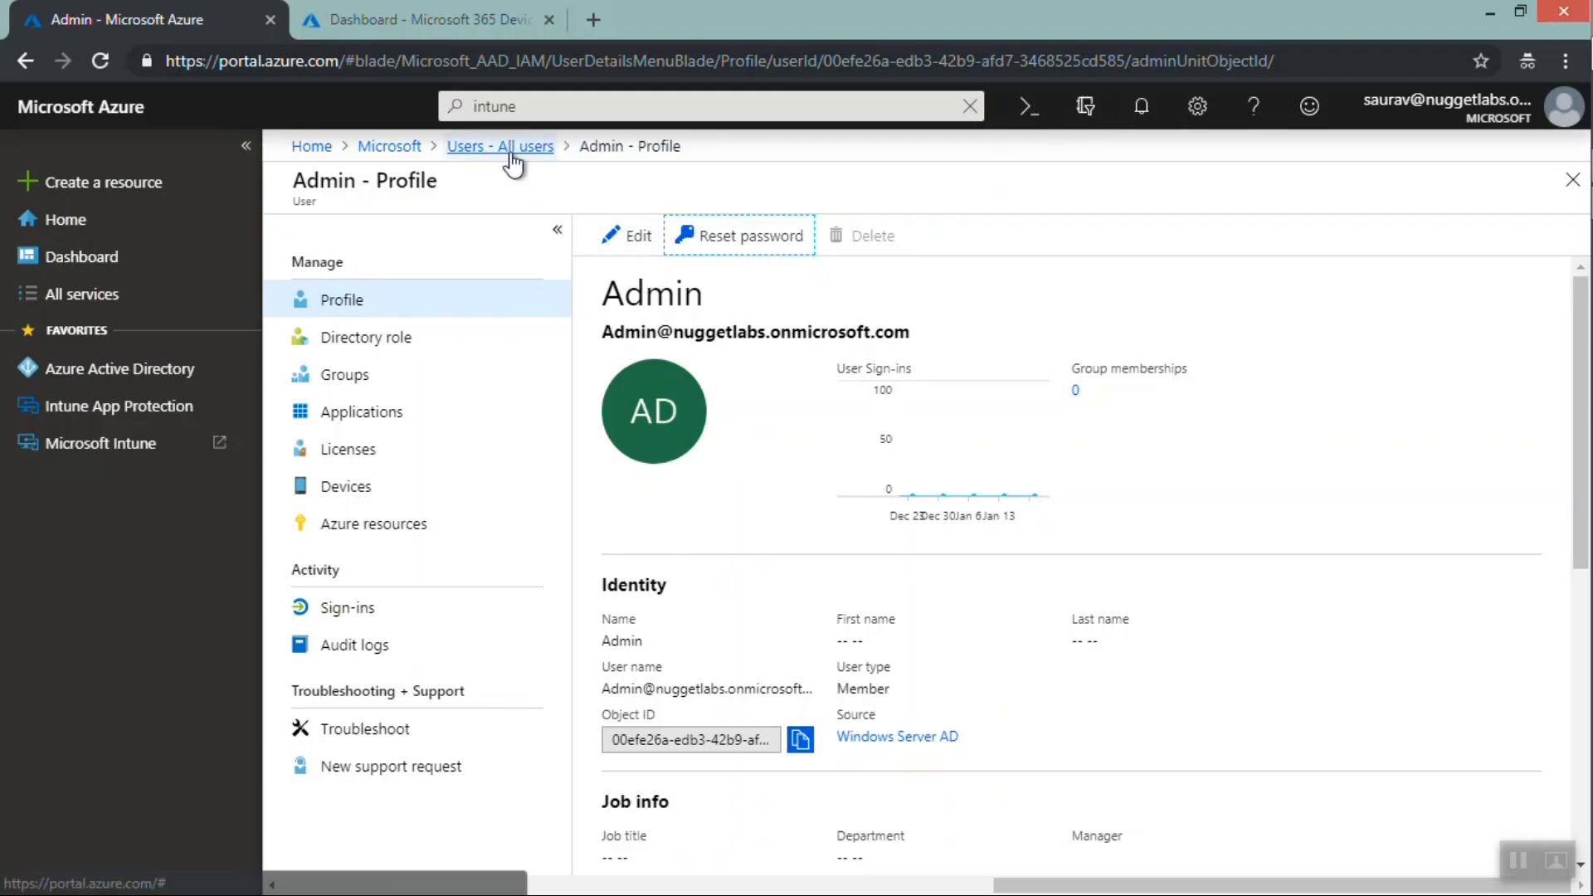
Return to the All users list, examine the Source column for each user, and close the Users blade
{"action": "left_click", "coordinate": [510, 154]}
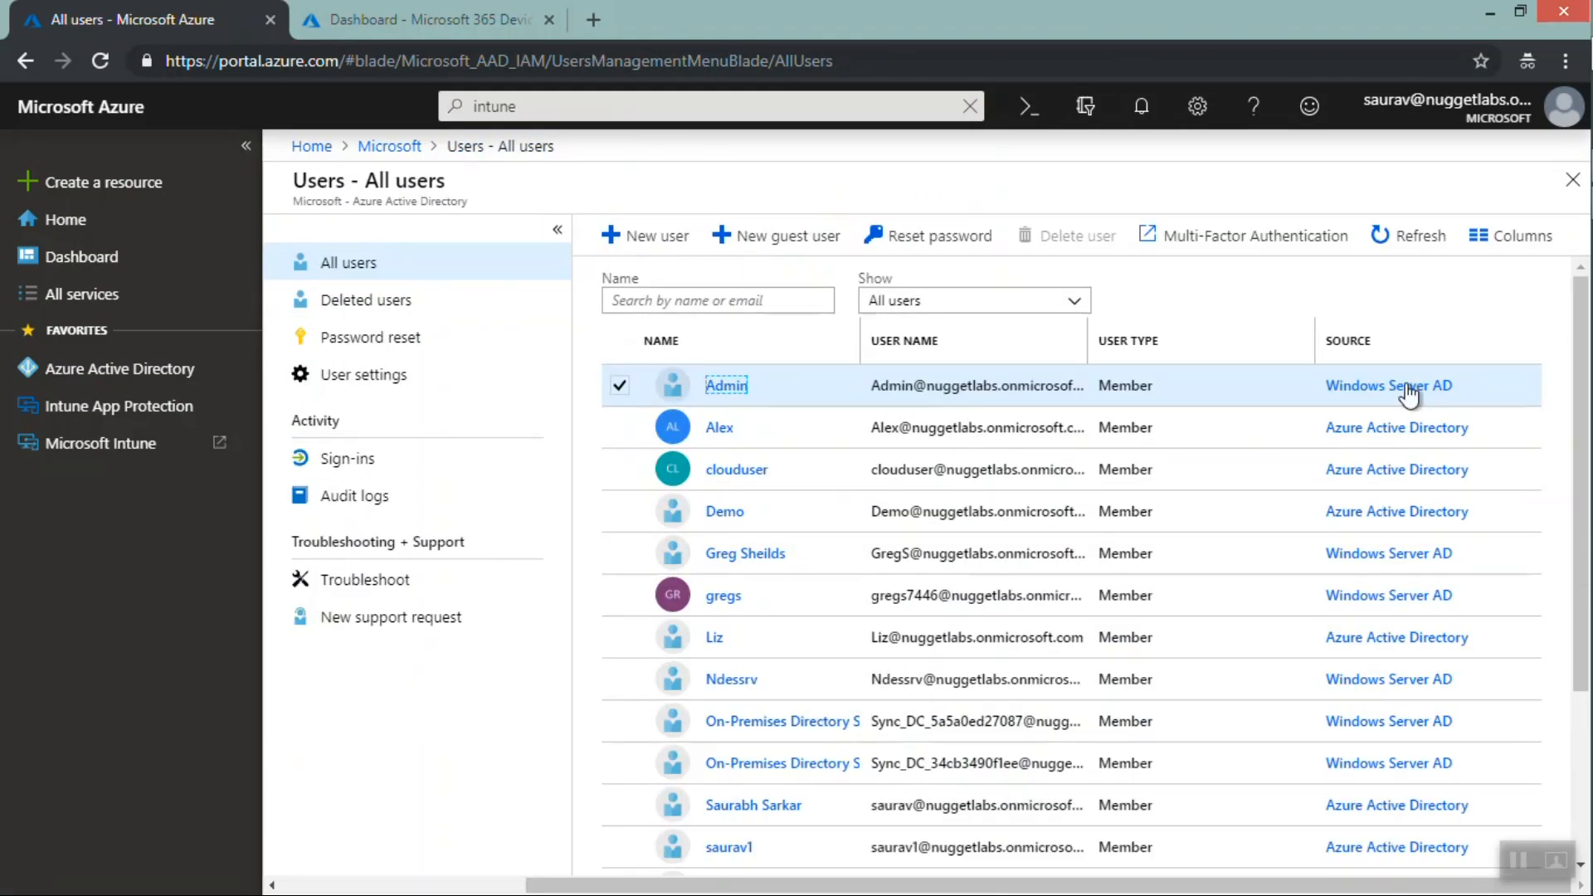
{"action": "left_click_drag", "start_coordinate": [1469, 428], "coordinate": [1325, 433]}
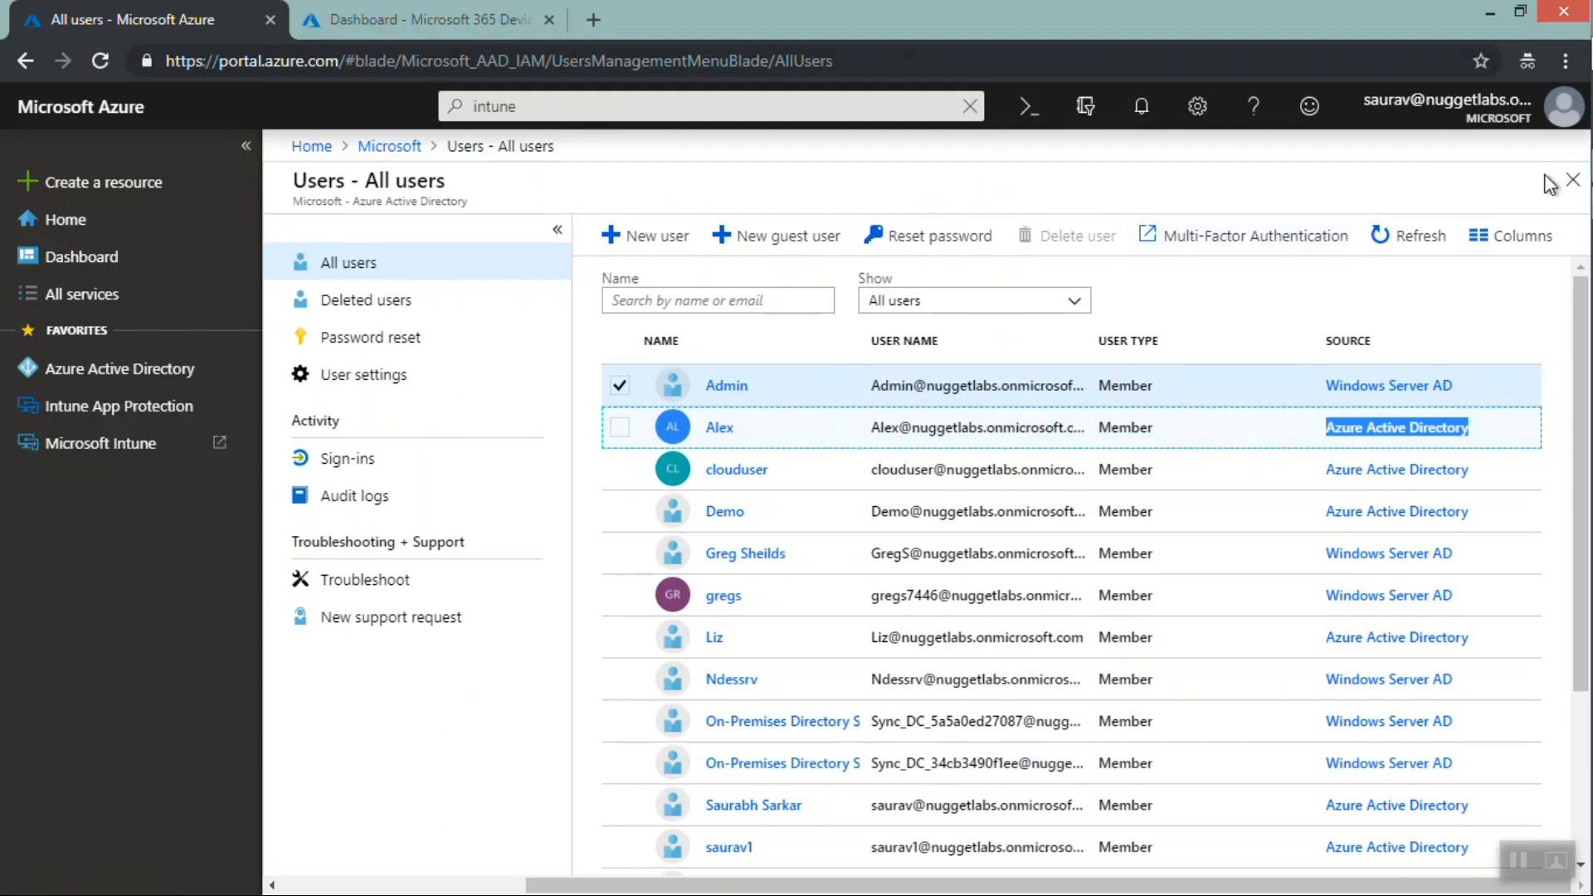
{"action": "left_click", "coordinate": [1570, 180]}
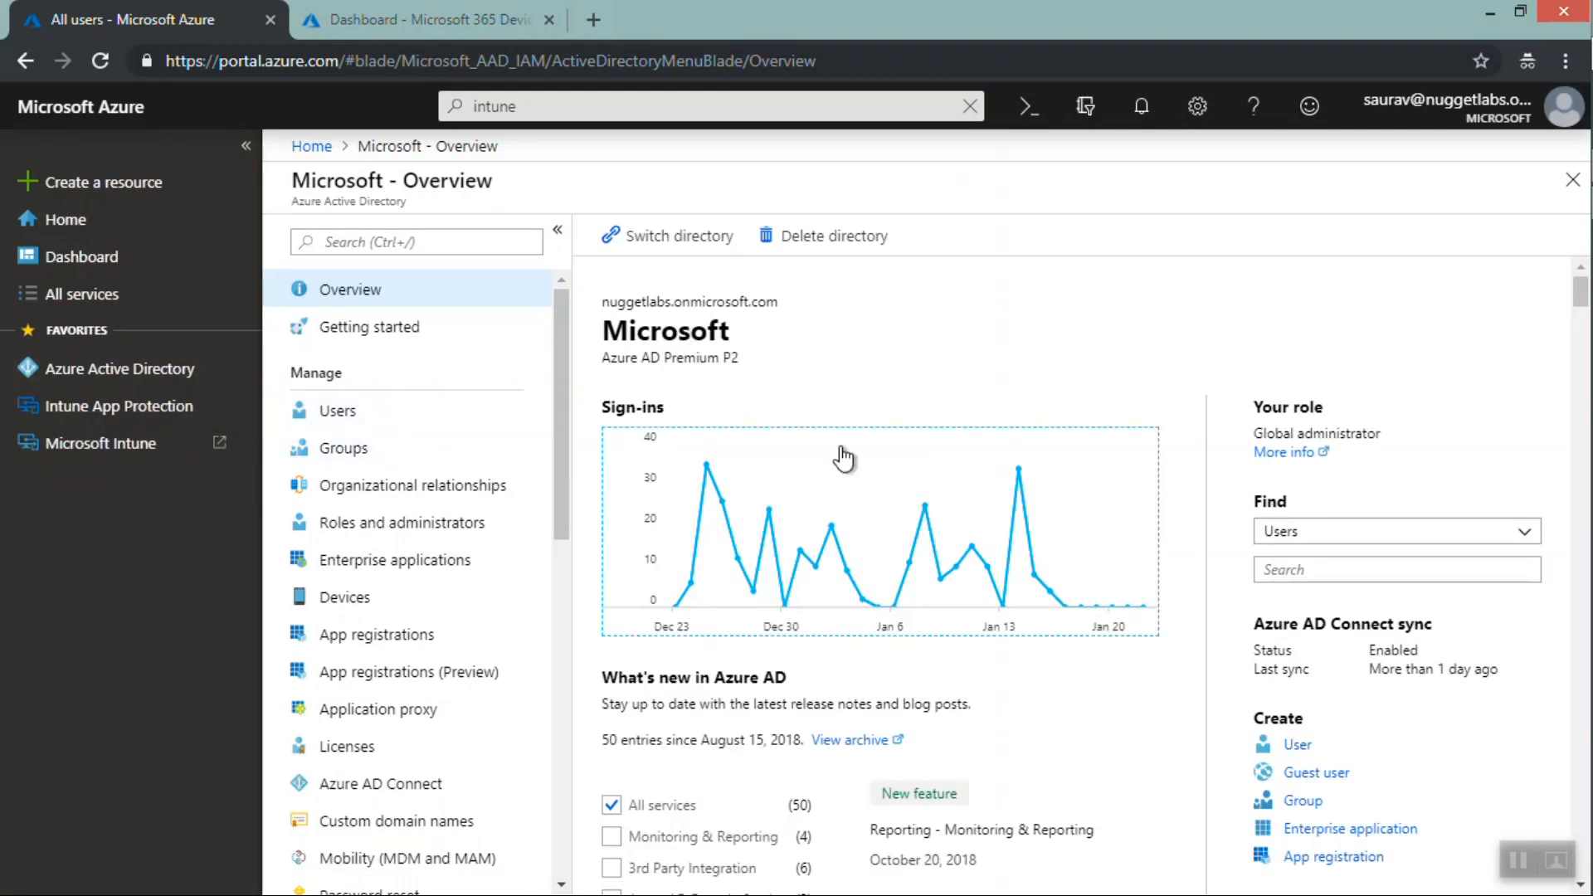
Open the users' Sign-ins log, then go back to the directory overview and open Azure AD Connect
{"action": "left_click", "coordinate": [377, 412]}
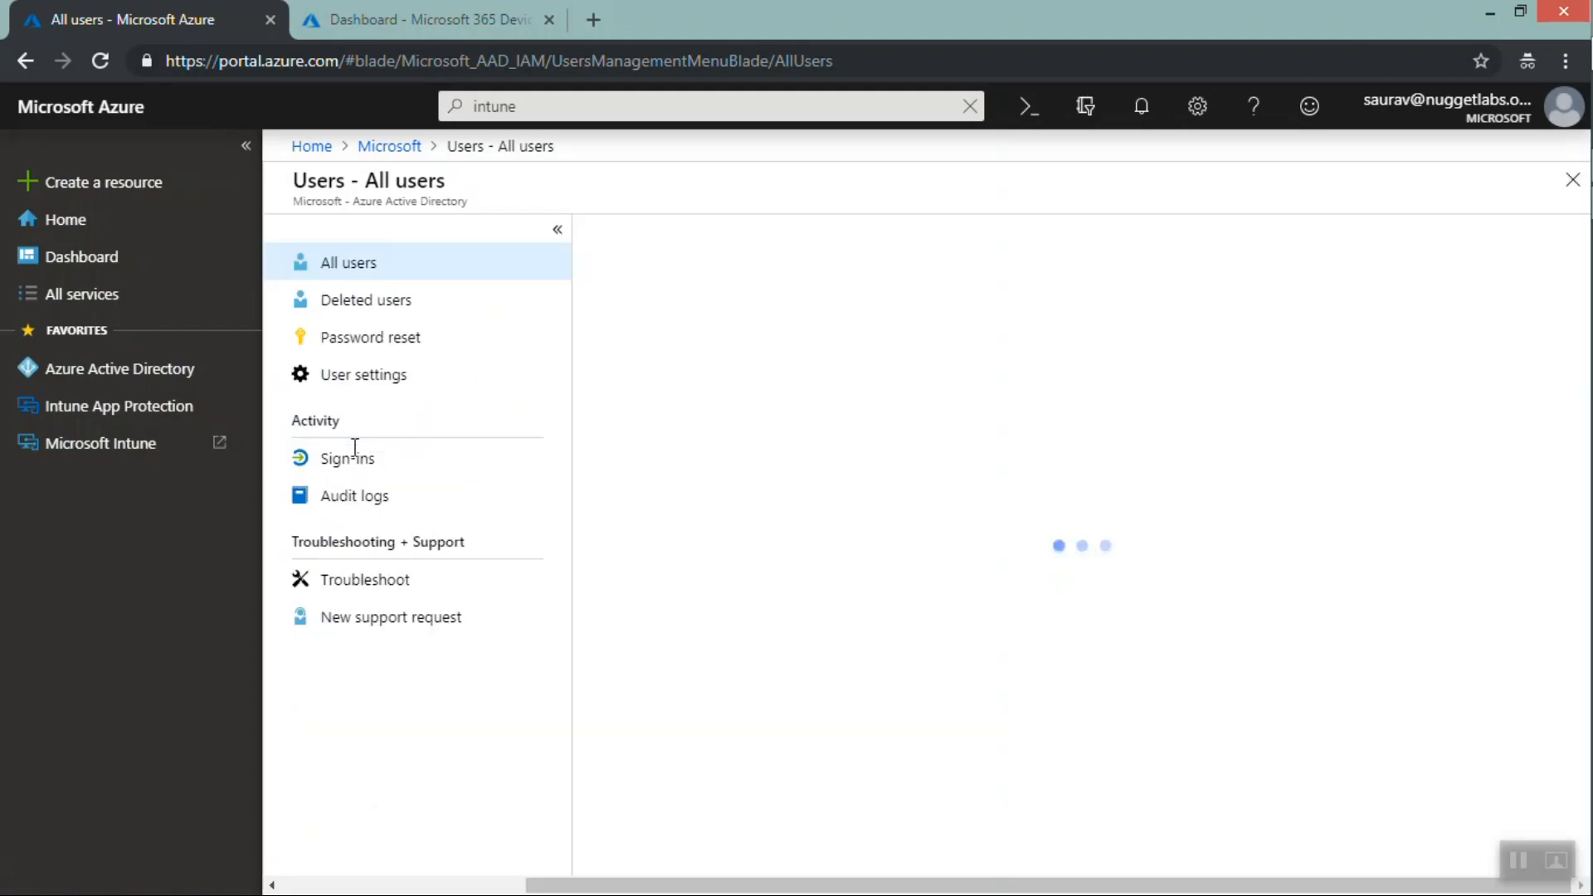
{"action": "left_click", "coordinate": [355, 457]}
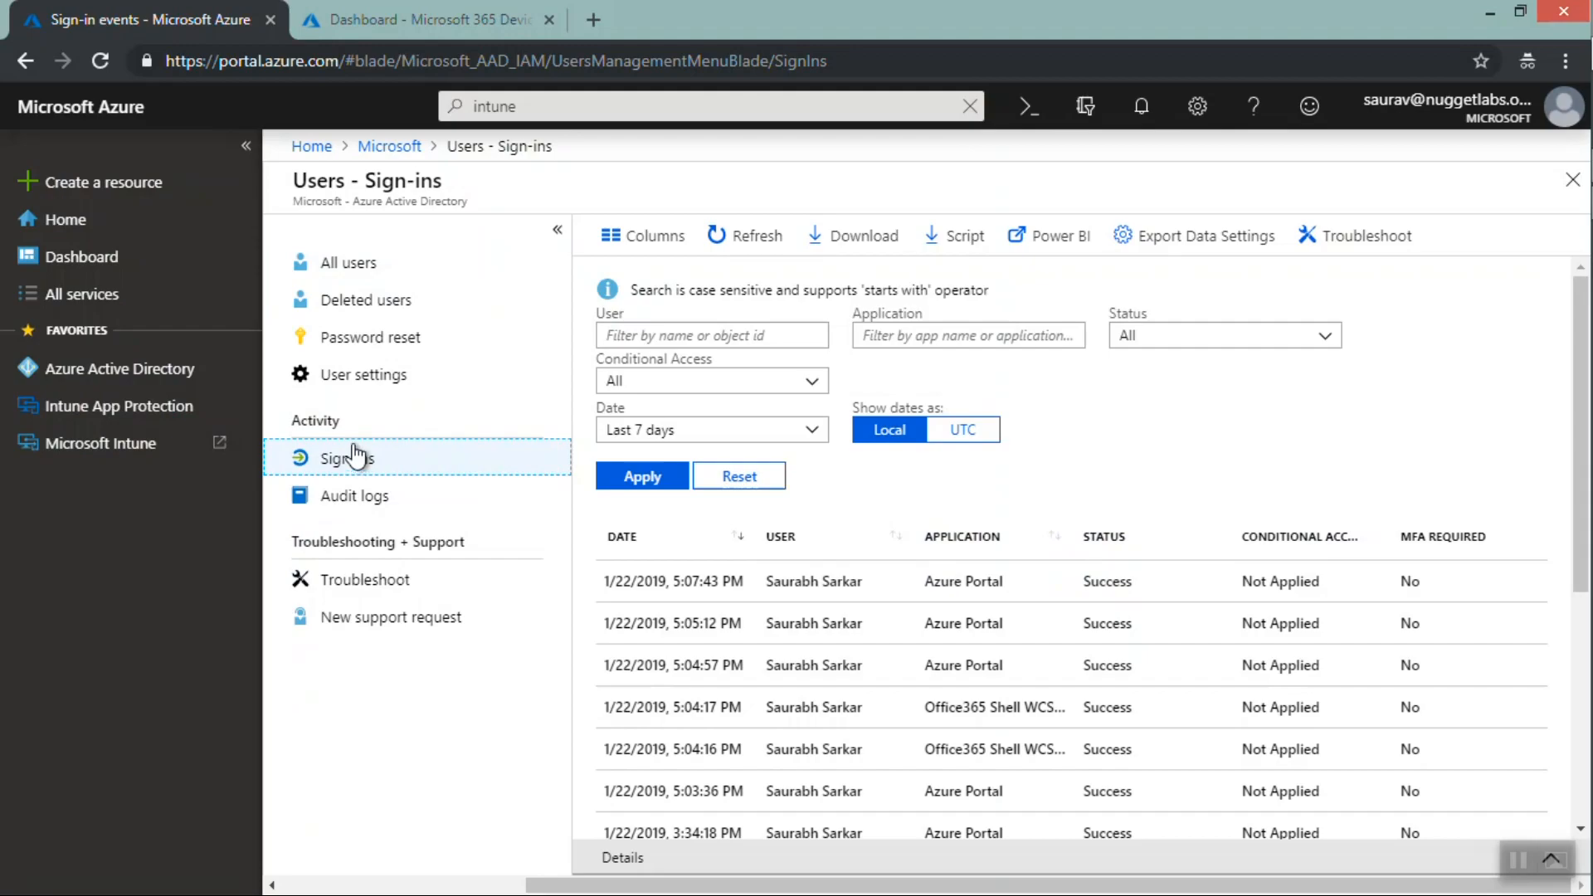
{"action": "left_click", "coordinate": [390, 148]}
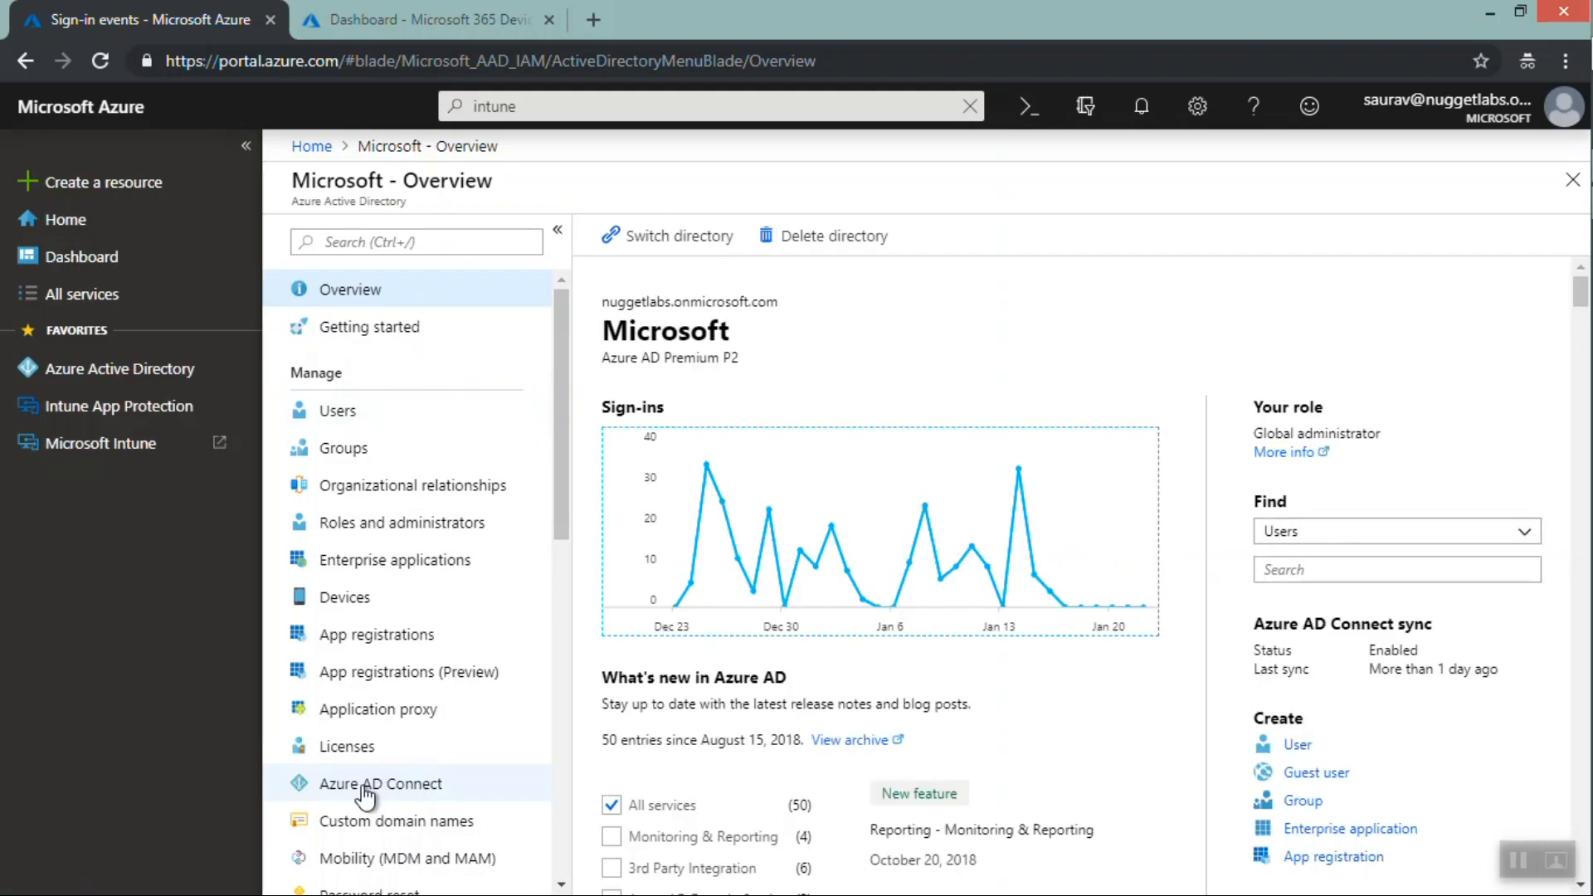
{"action": "left_click", "coordinate": [357, 788]}
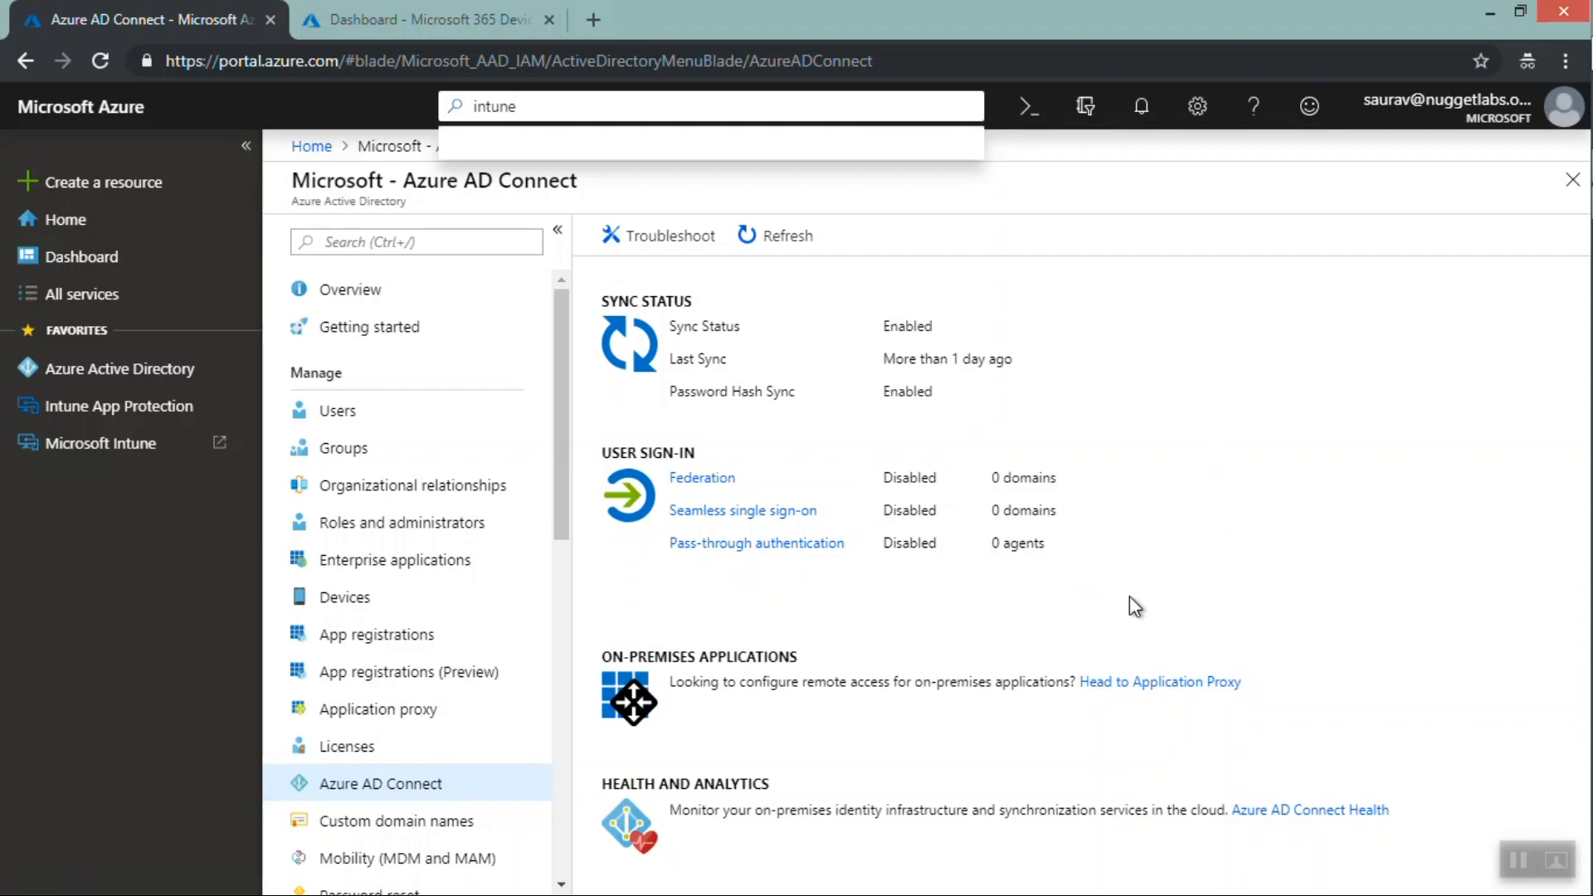
Switch between the two browser tabs and close the Azure portal tab, keeping Microsoft 365 Device Management open
{"action": "left_click", "coordinate": [435, 27]}
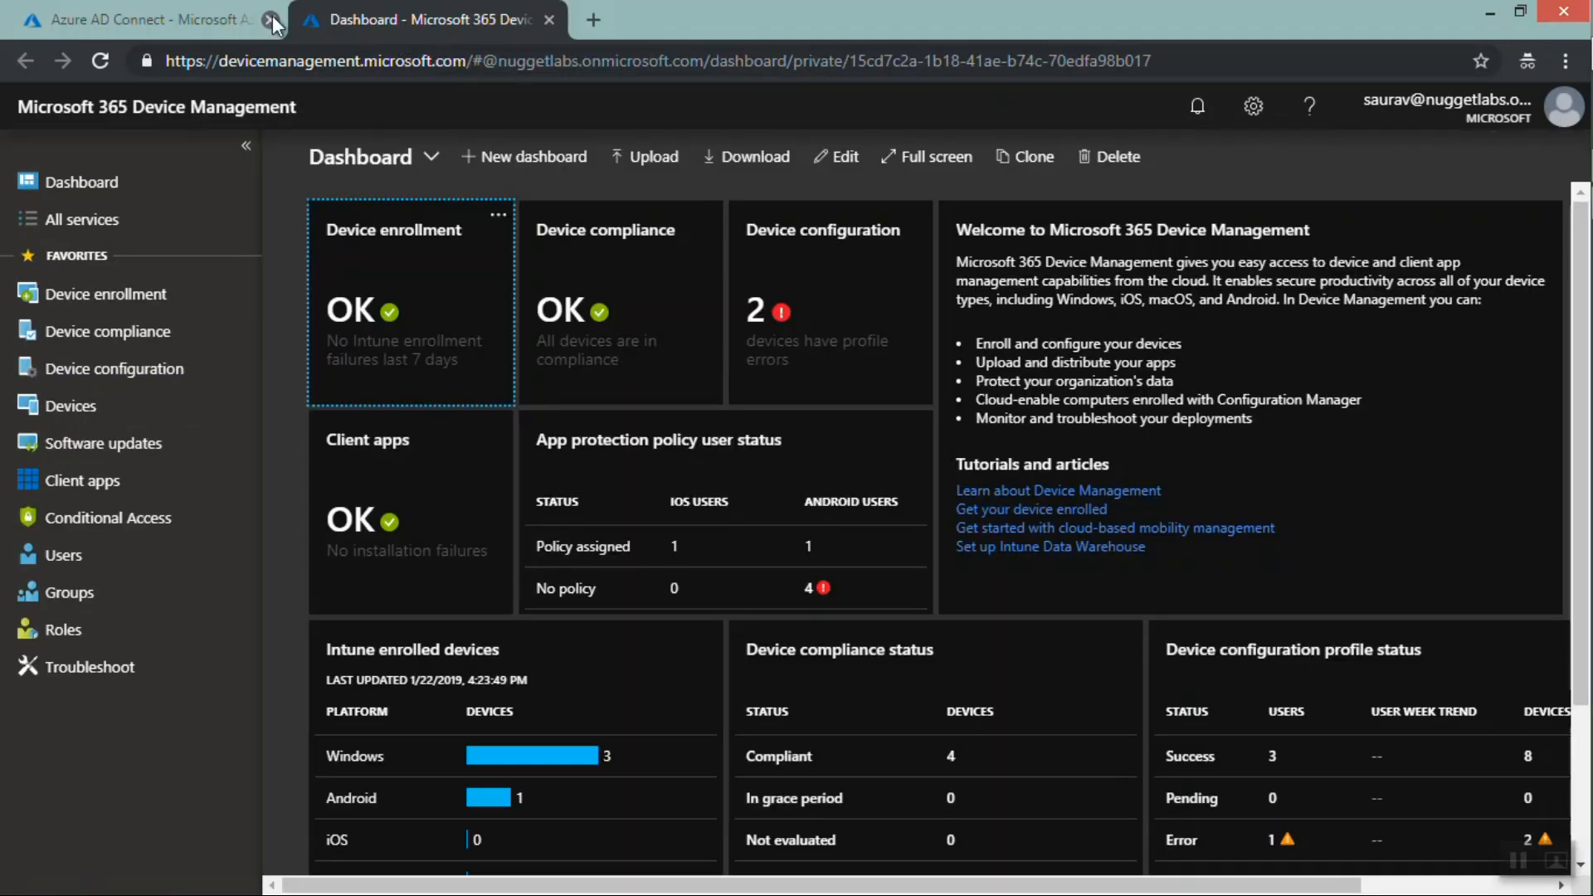
{"action": "left_click", "coordinate": [176, 12]}
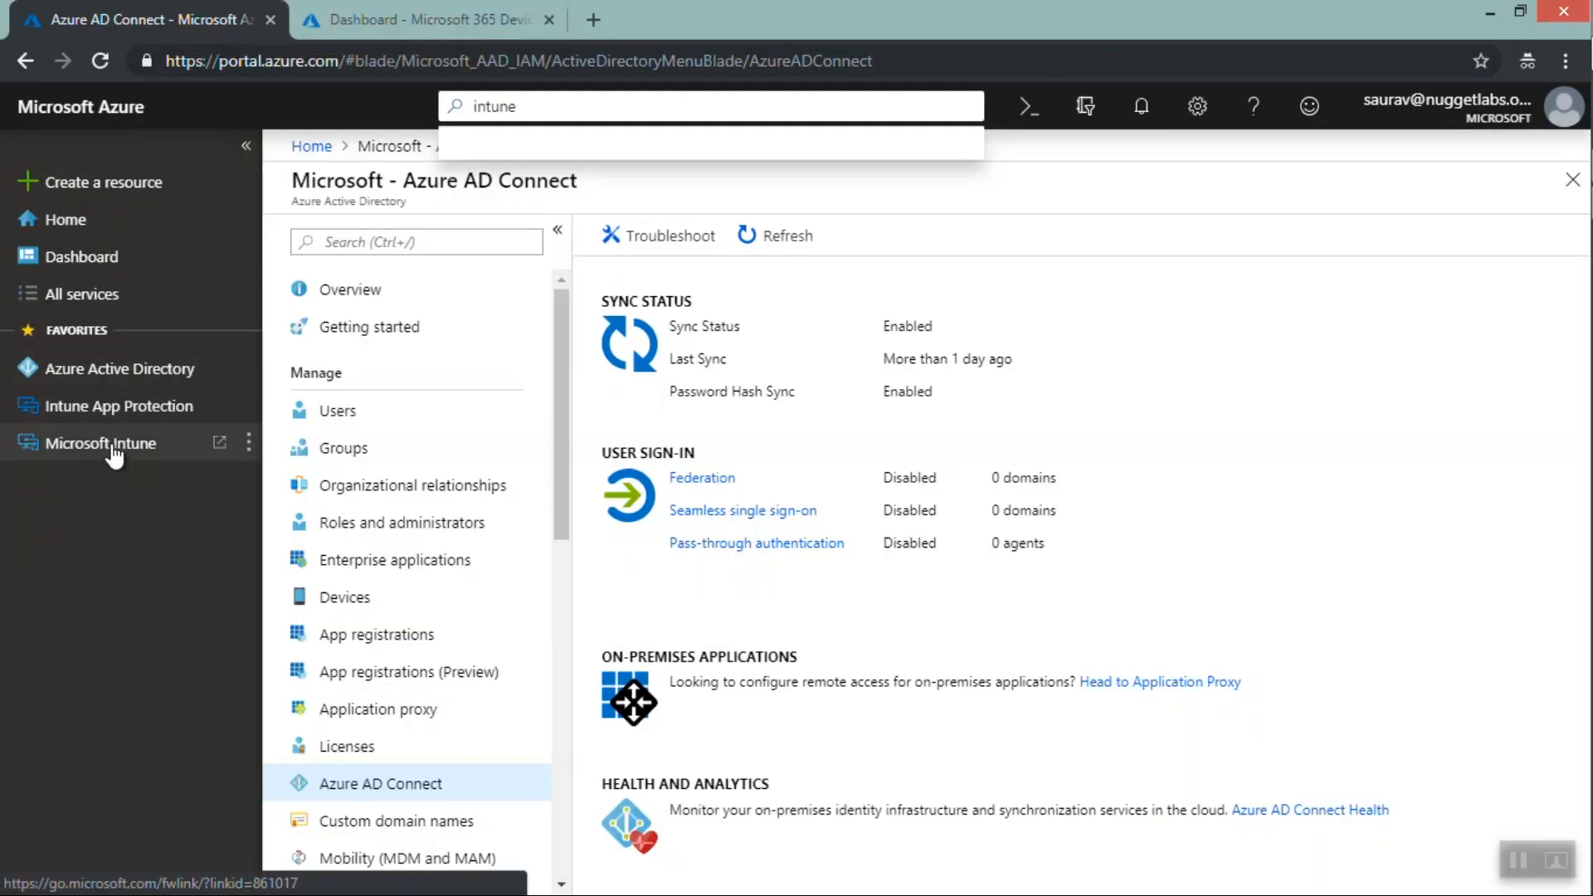
{"action": "left_click", "coordinate": [401, 20]}
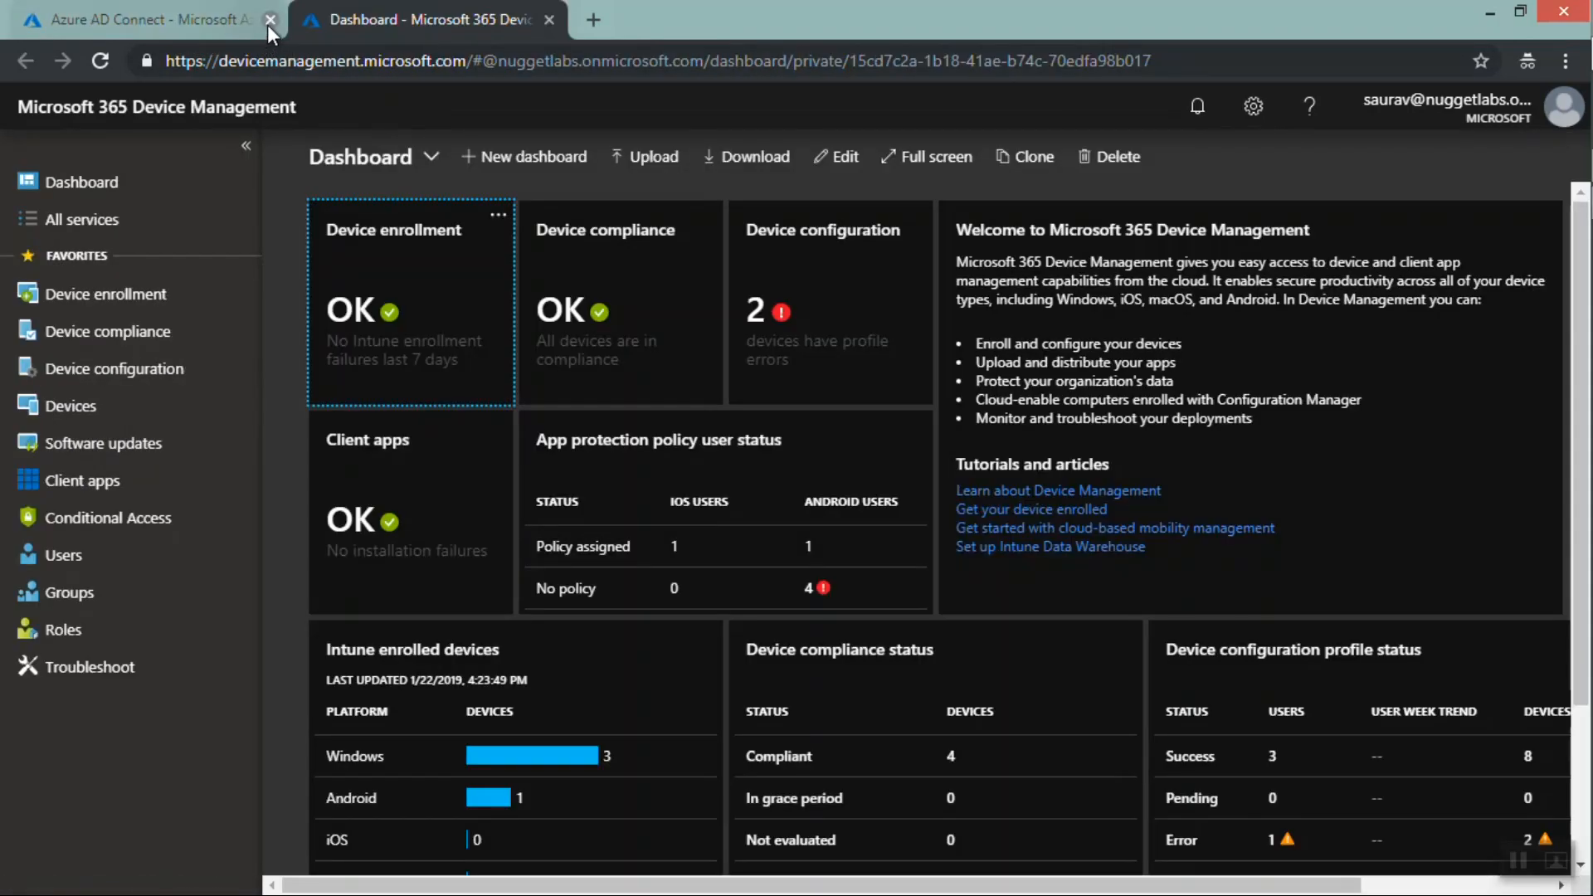
{"action": "left_click", "coordinate": [267, 22]}
{"action": "left_click_drag", "start_coordinate": [465, 61], "coordinate": [224, 40]}
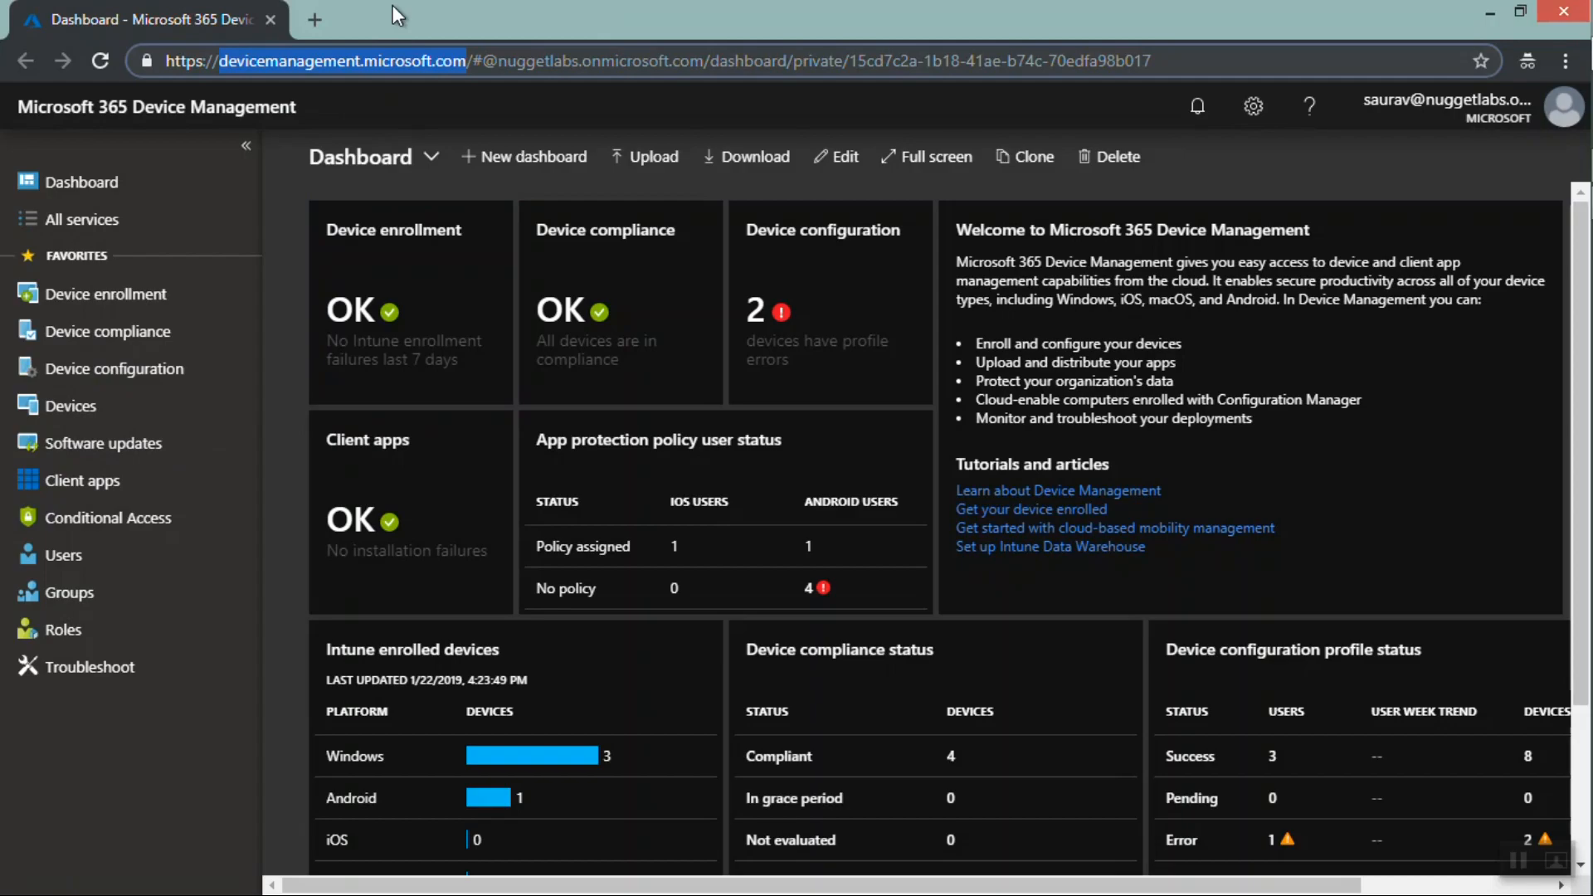
Open Users and All services in Device Management, then return to the Dashboard and examine its address
{"action": "left_click", "coordinate": [90, 566]}
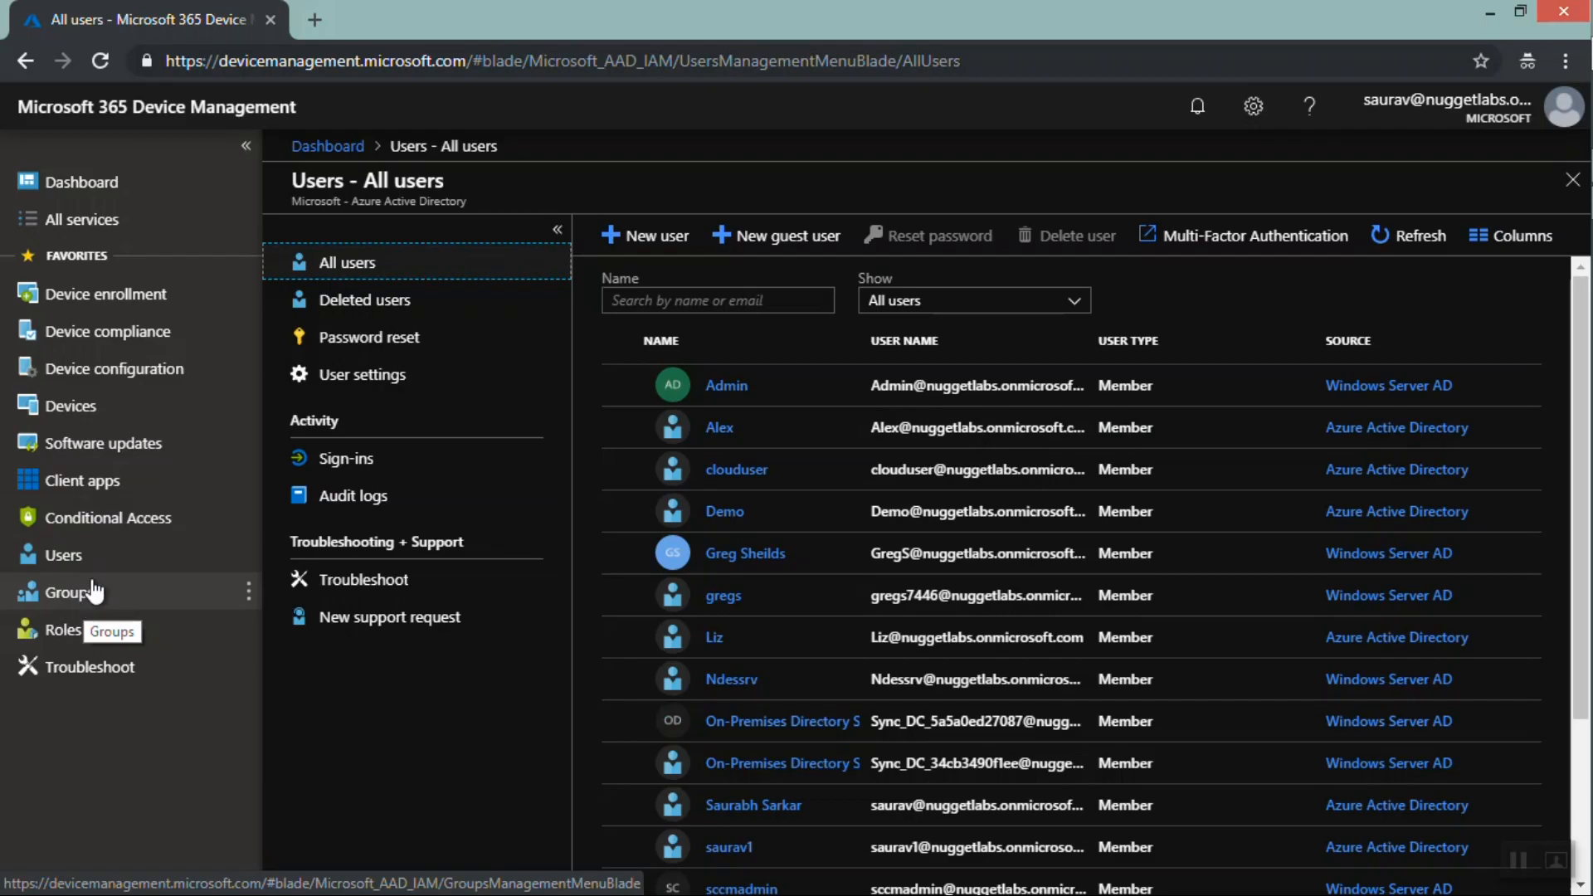
{"action": "left_click", "coordinate": [77, 233]}
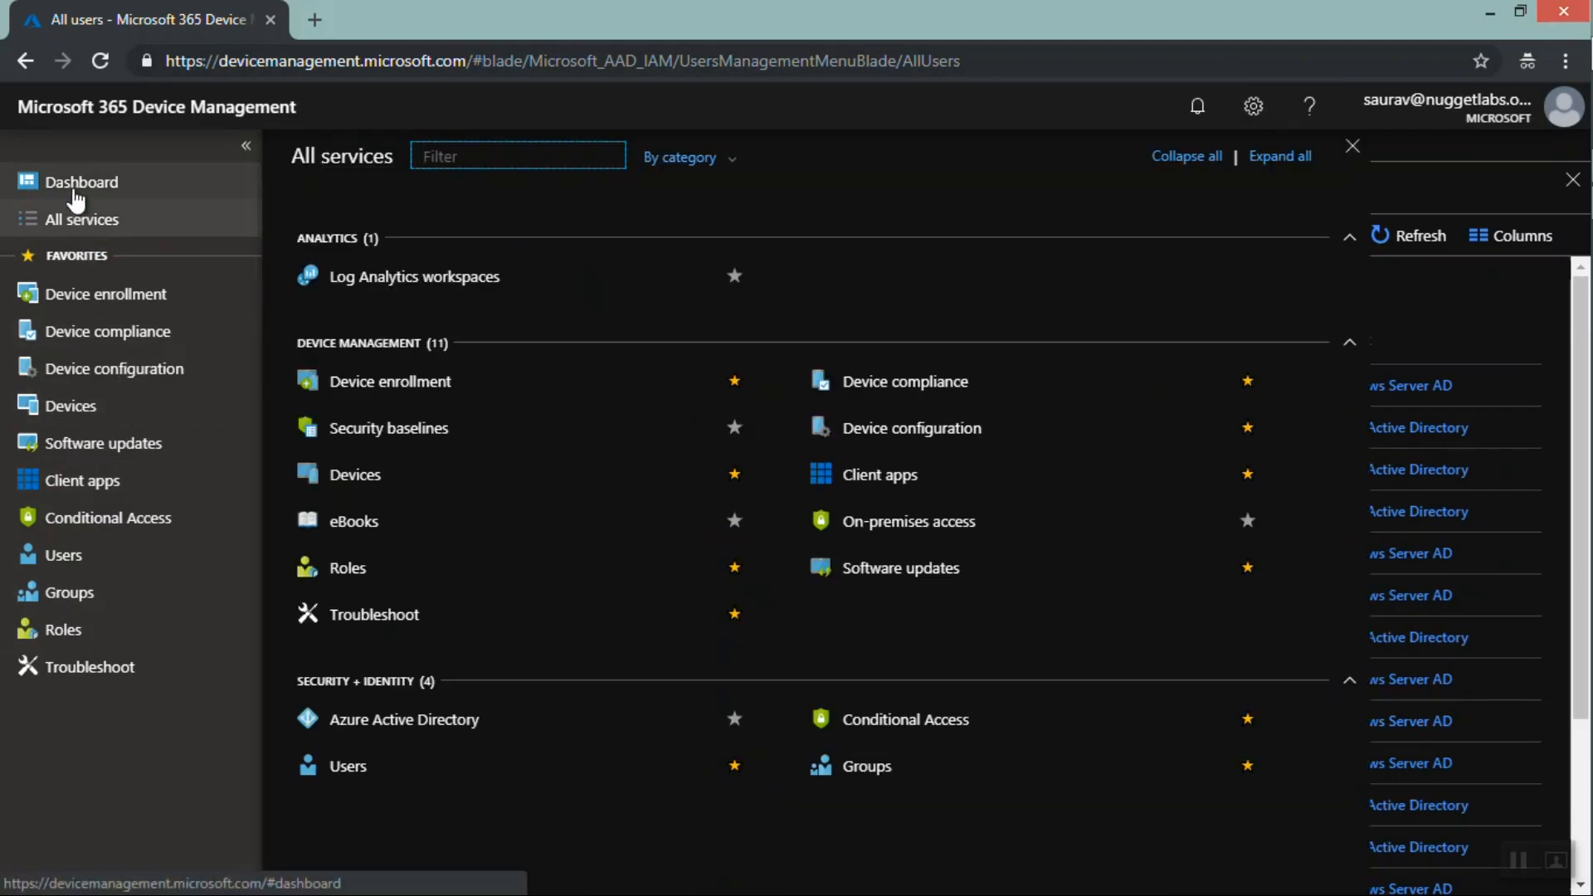
{"action": "left_click", "coordinate": [75, 191]}
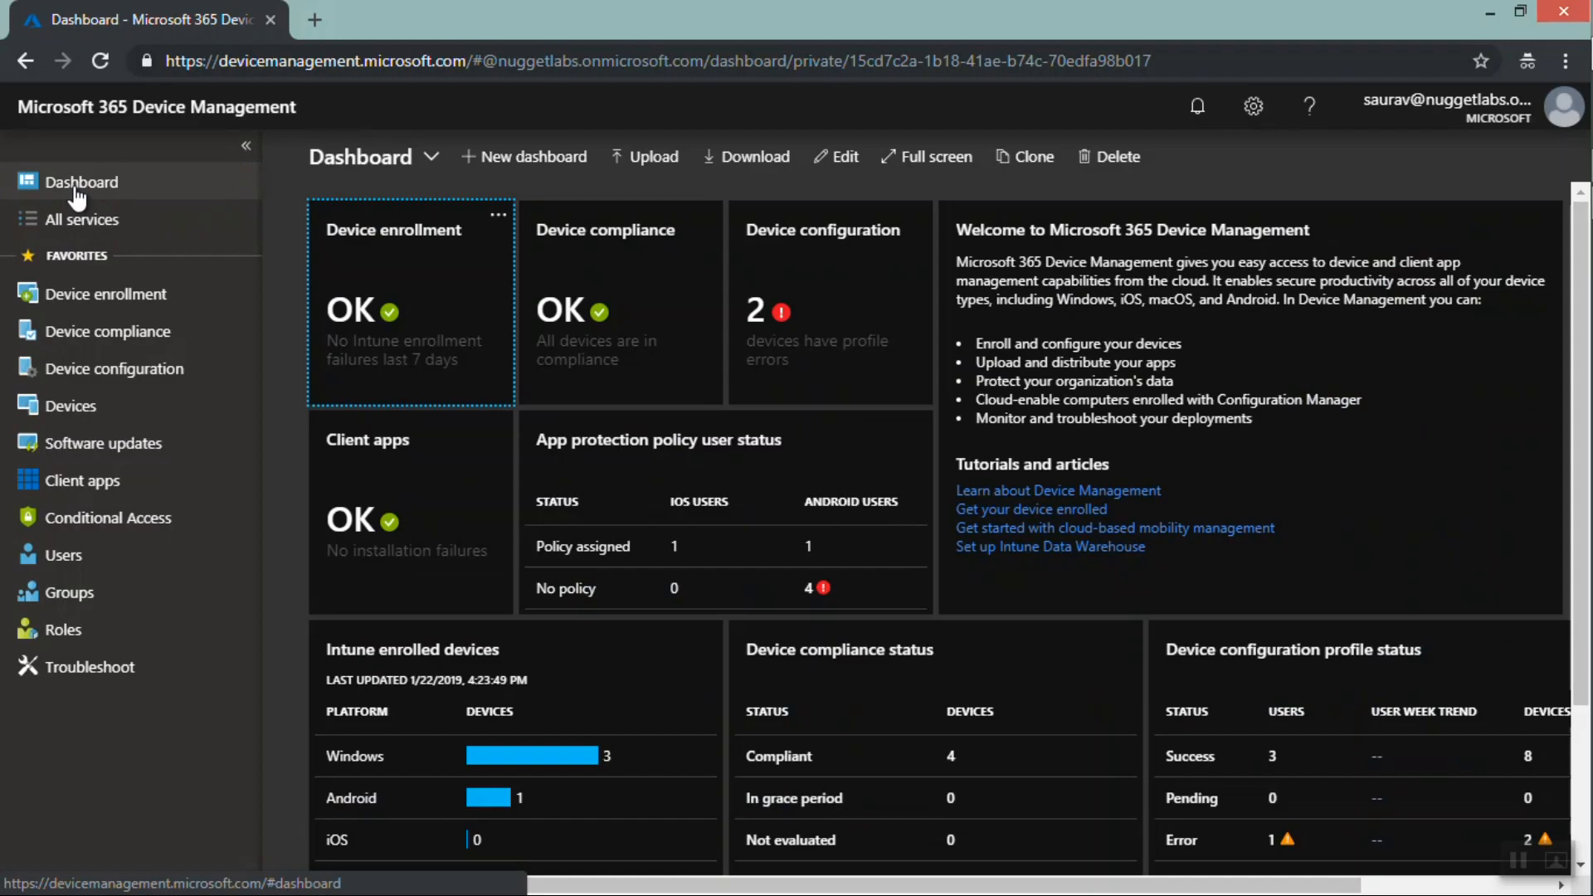
{"action": "left_click", "coordinate": [457, 63]}
{"action": "left_click_drag", "start_coordinate": [457, 63], "coordinate": [217, 40]}
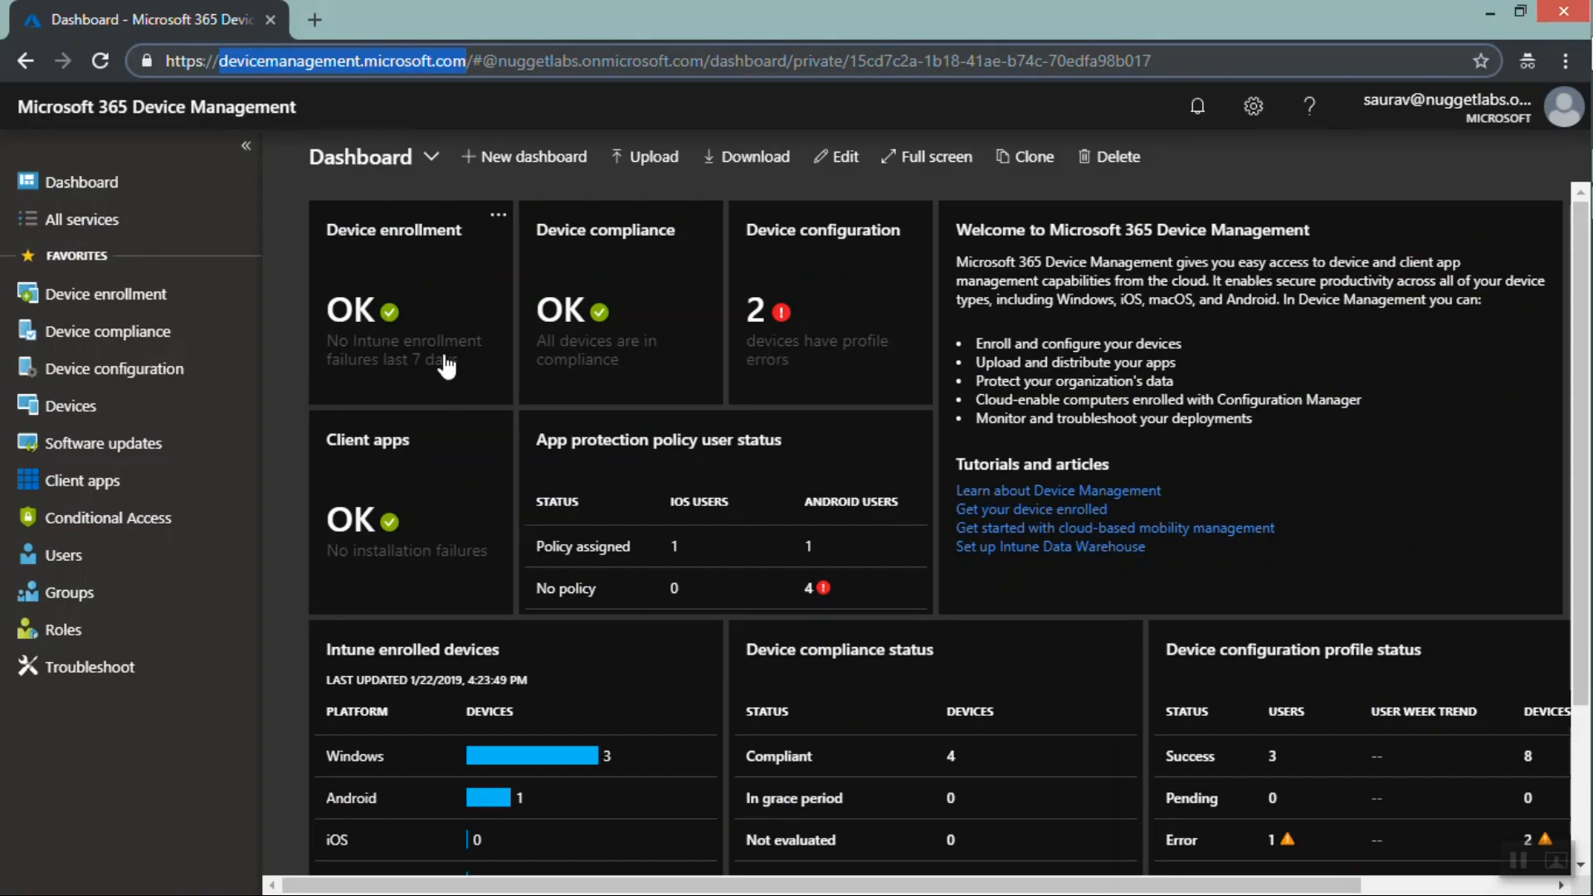
Examine the Device enrollment, Device compliance, Device configuration, Client apps and App protection policy user status tiles
{"action": "left_click_drag", "start_coordinate": [461, 371], "coordinate": [329, 354]}
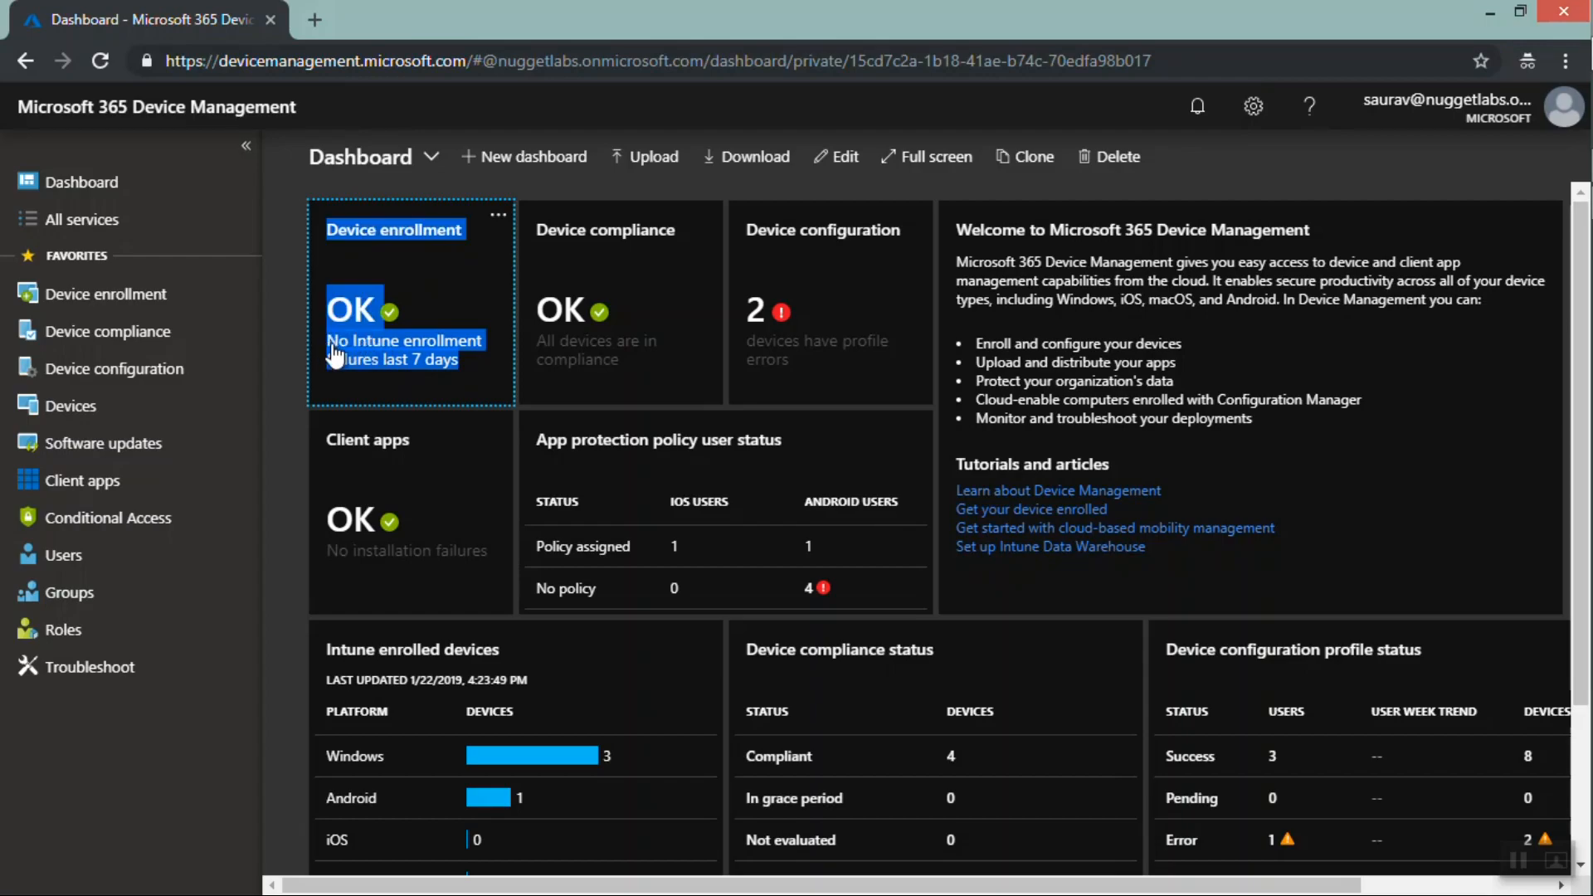
{"action": "left_click_drag", "start_coordinate": [634, 375], "coordinate": [539, 325]}
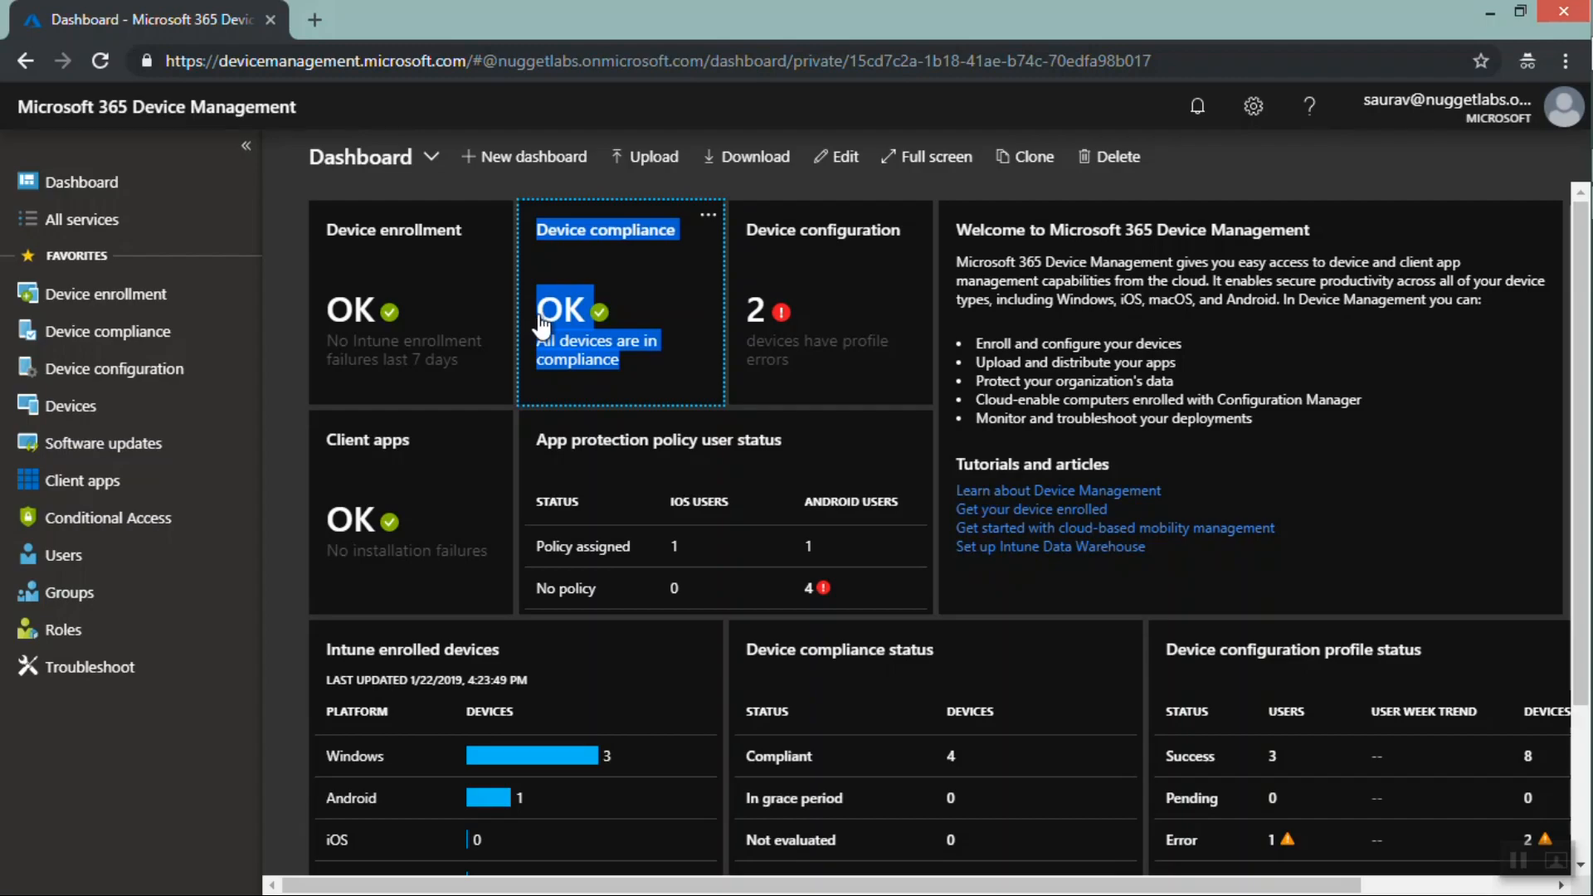
{"action": "left_click_drag", "start_coordinate": [806, 379], "coordinate": [737, 251]}
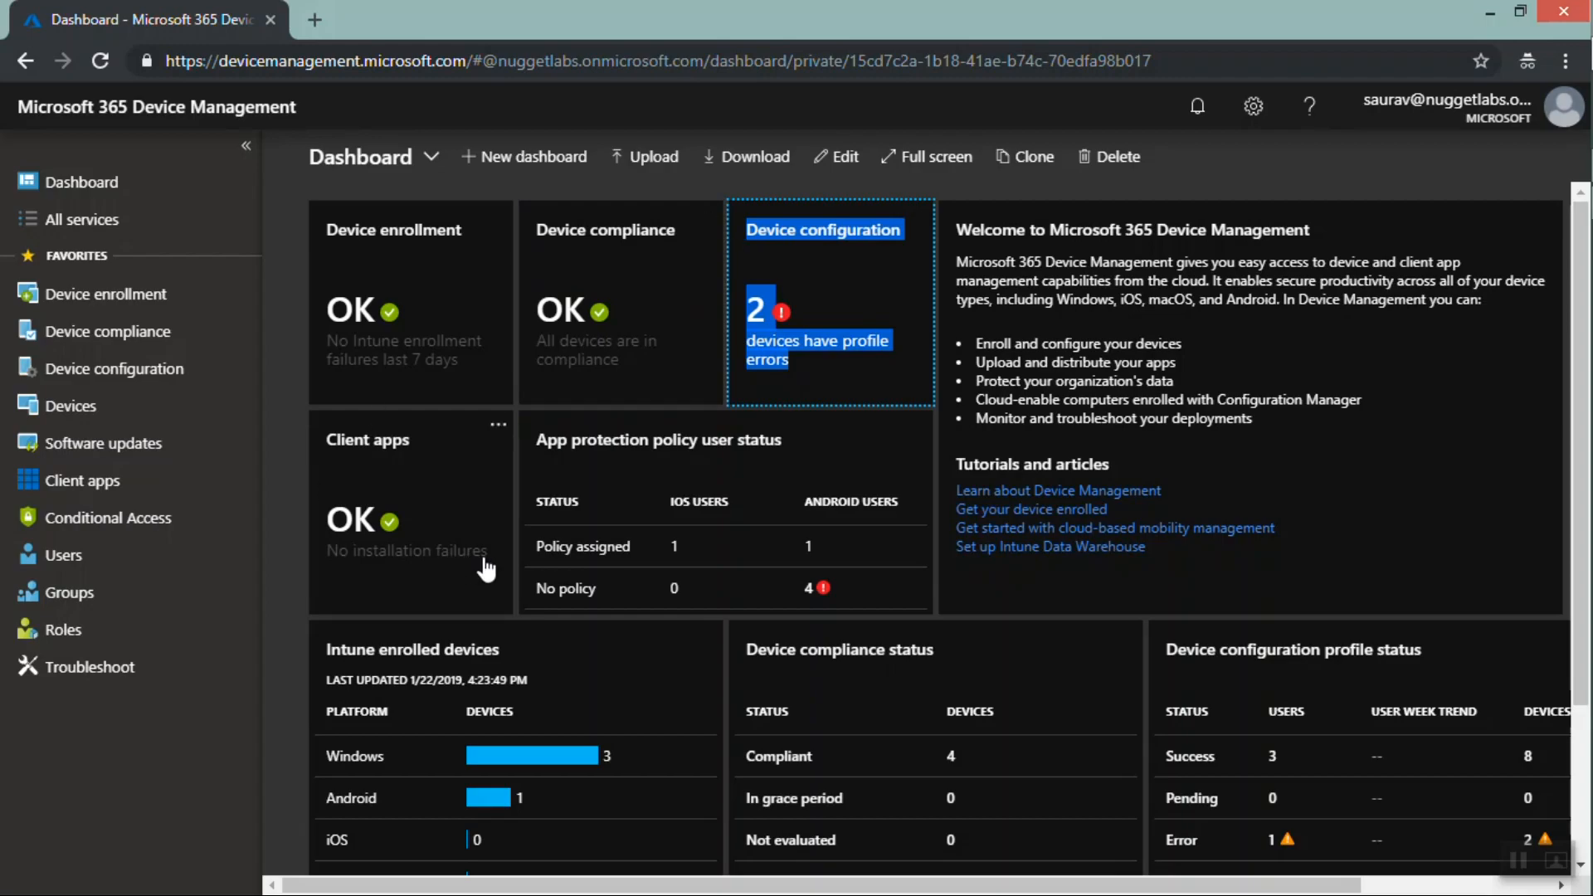
{"action": "left_click_drag", "start_coordinate": [492, 571], "coordinate": [326, 529]}
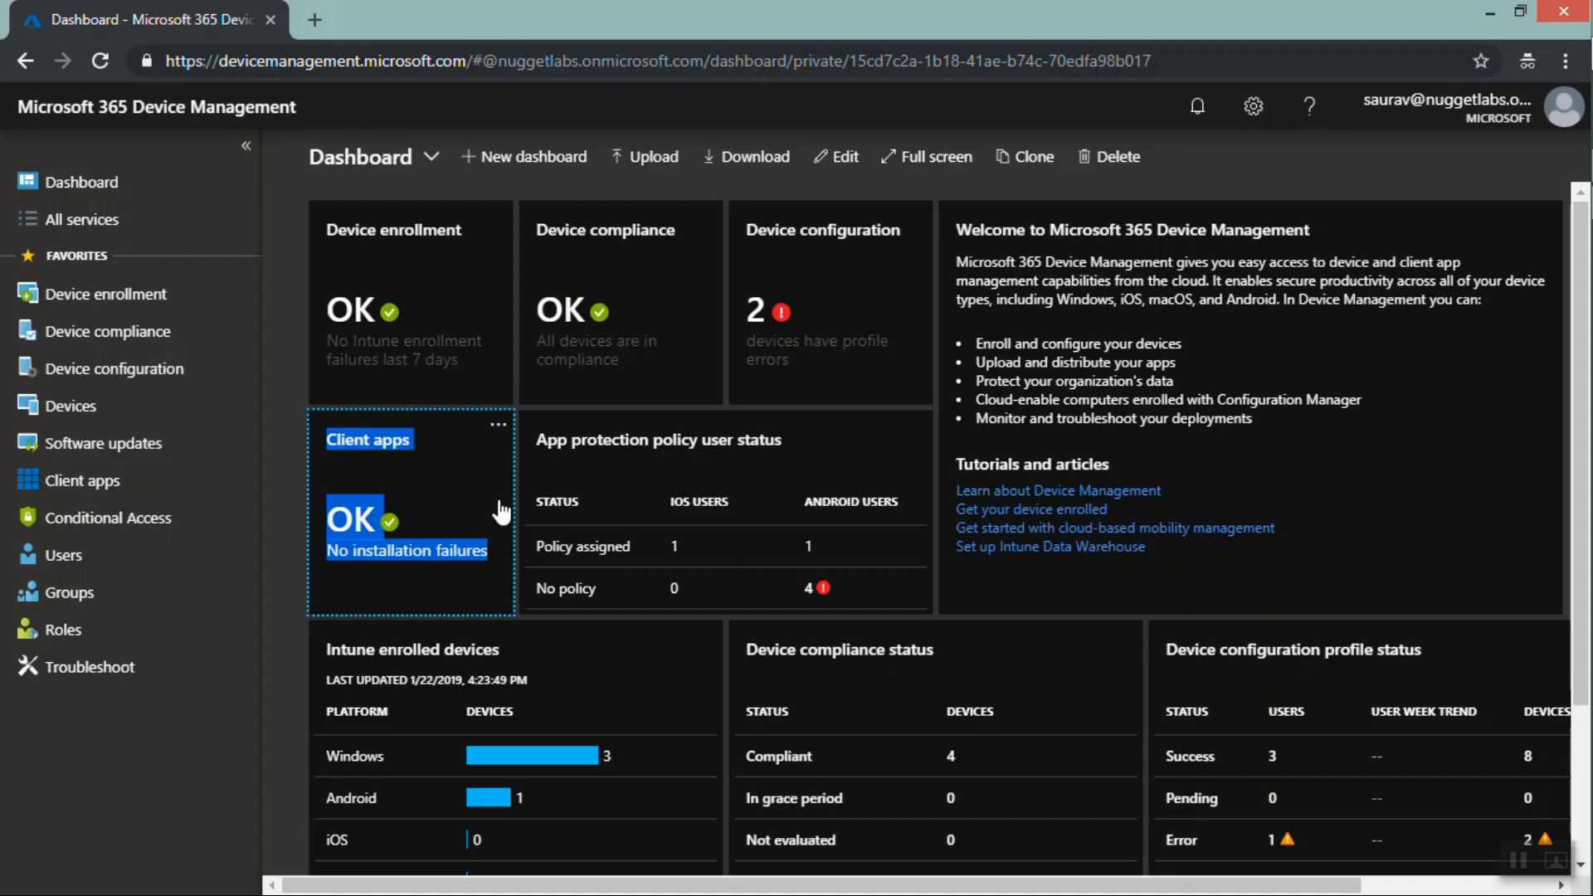
{"action": "left_click", "coordinate": [539, 451]}
{"action": "left_click_drag", "start_coordinate": [539, 450], "coordinate": [796, 462]}
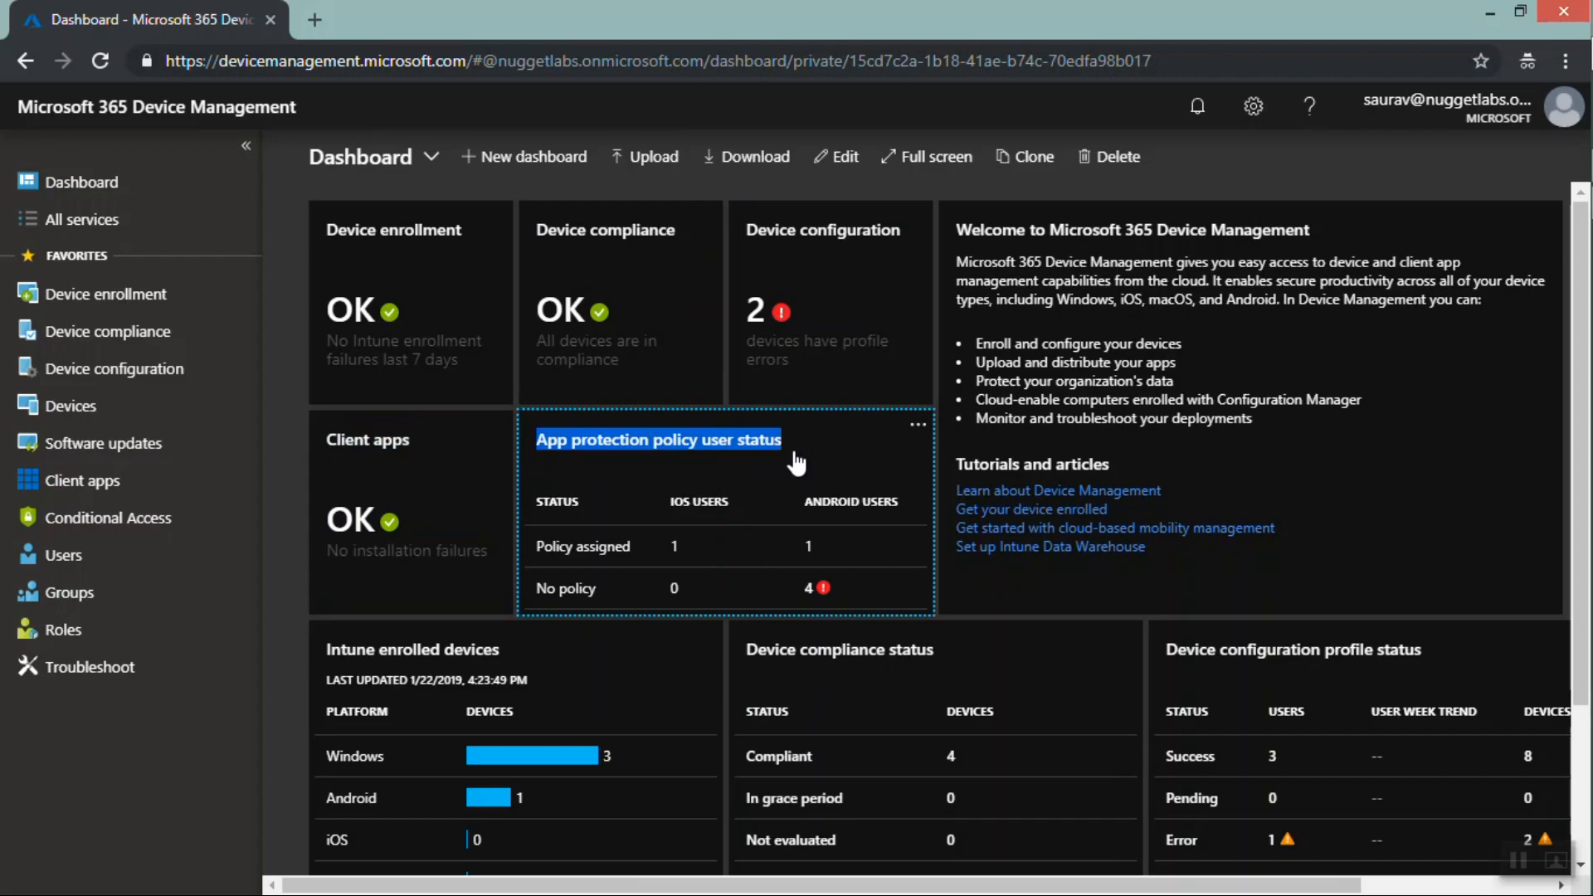
{"action": "left_click", "coordinate": [838, 594]}
{"action": "left_click_drag", "start_coordinate": [838, 594], "coordinate": [554, 599]}
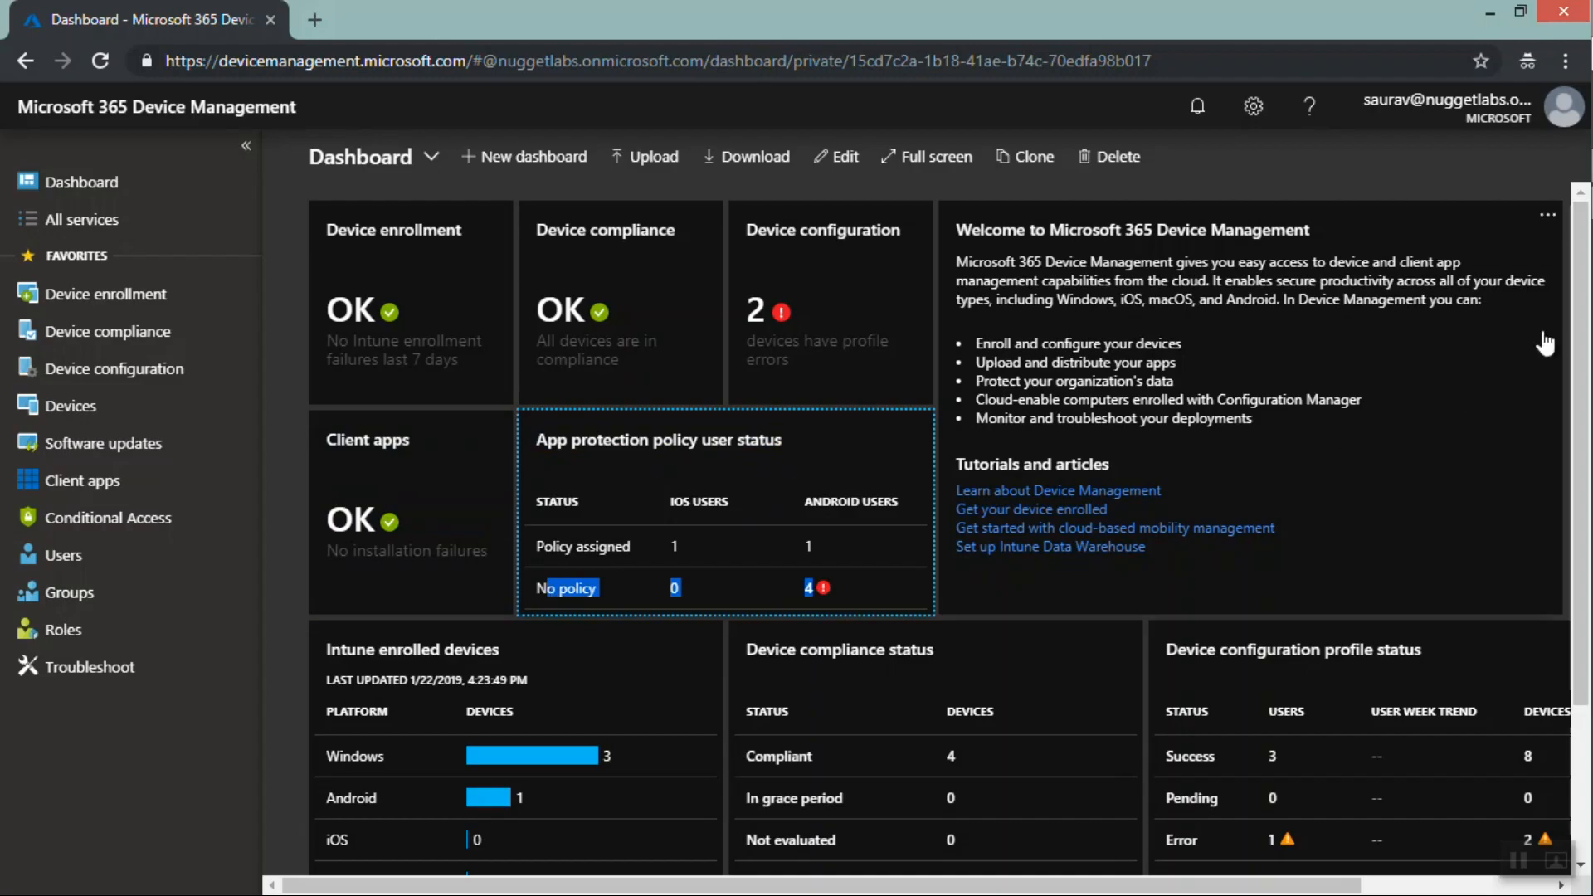
Scroll down and examine the Intune enrolled devices, Device compliance status and Device configuration profile status tiles
{"action": "scroll", "coordinate": [1579, 286], "scroll_direction": "down", "scroll_amount": 3}
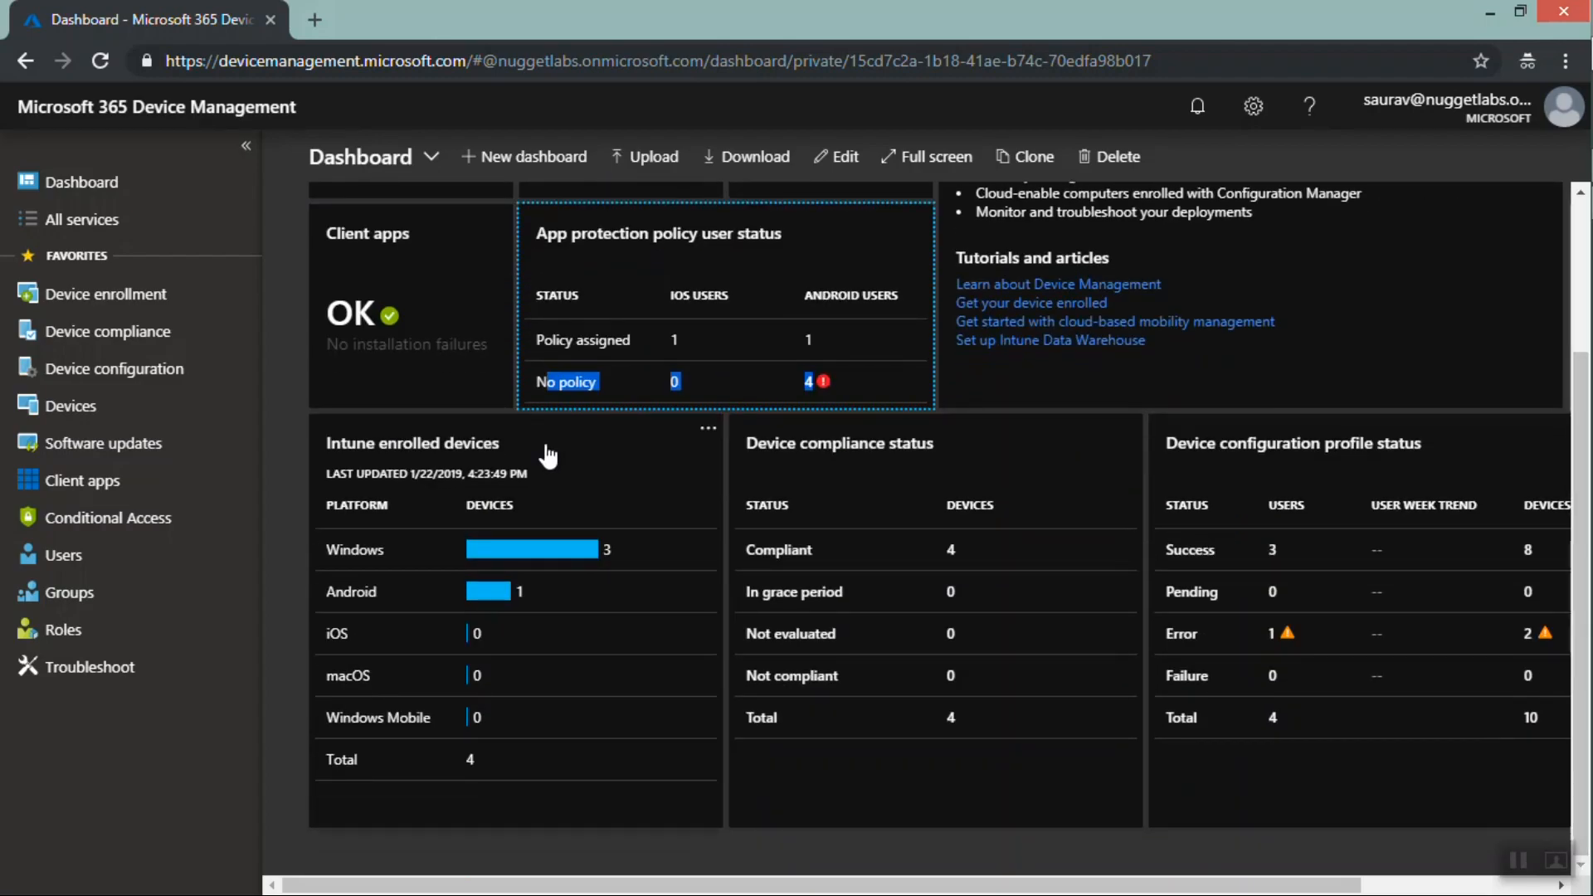
{"action": "left_click", "coordinate": [520, 454]}
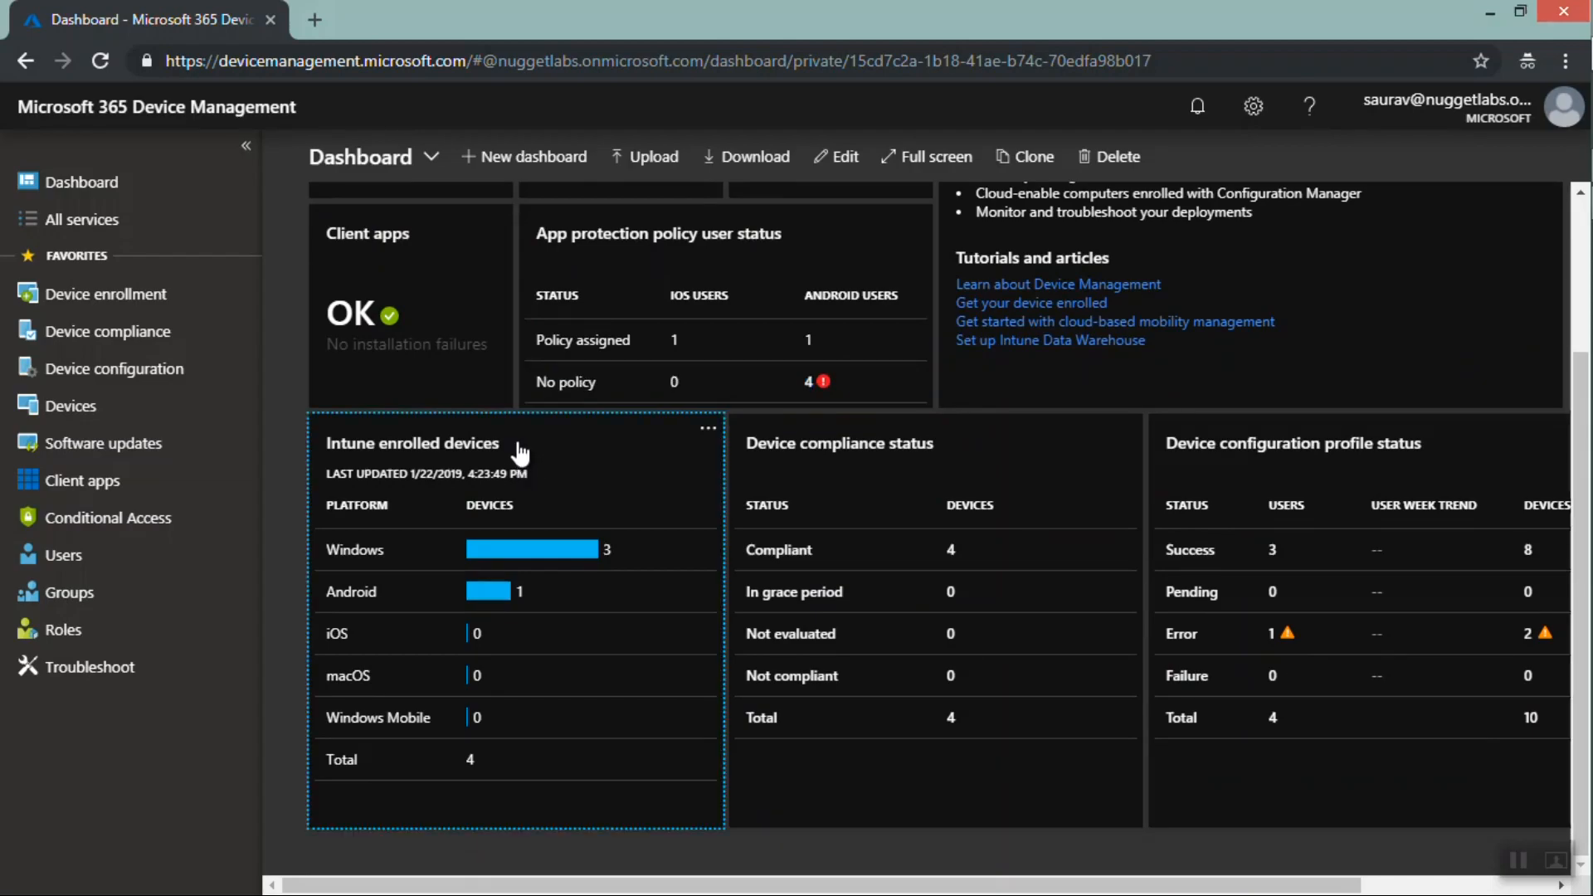
{"action": "left_click_drag", "start_coordinate": [520, 454], "coordinate": [329, 453]}
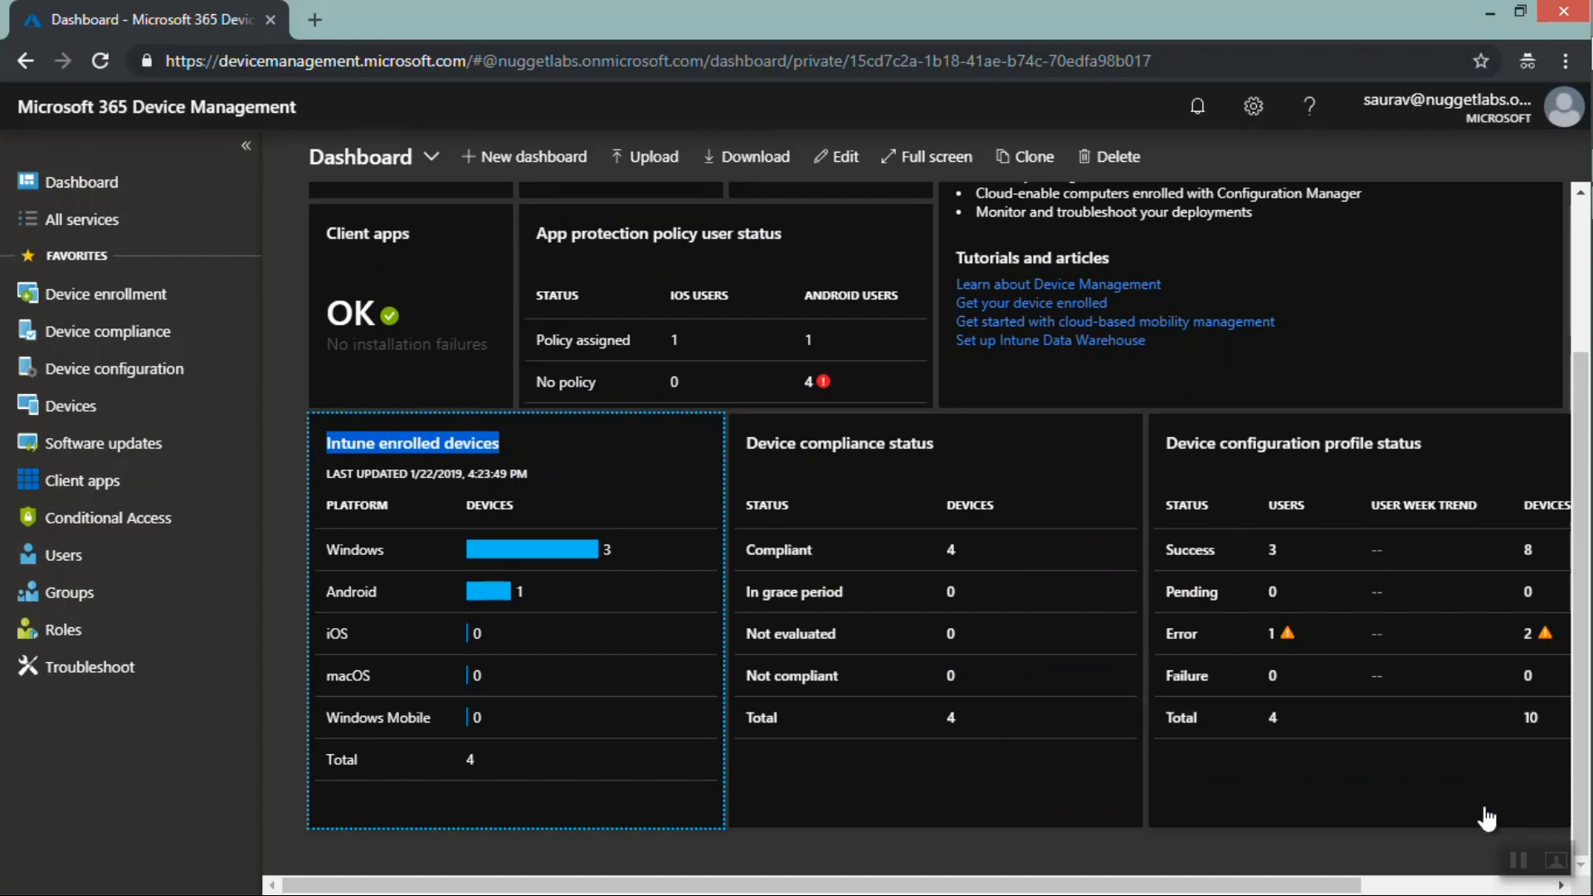
{"action": "left_click", "coordinate": [1515, 869]}
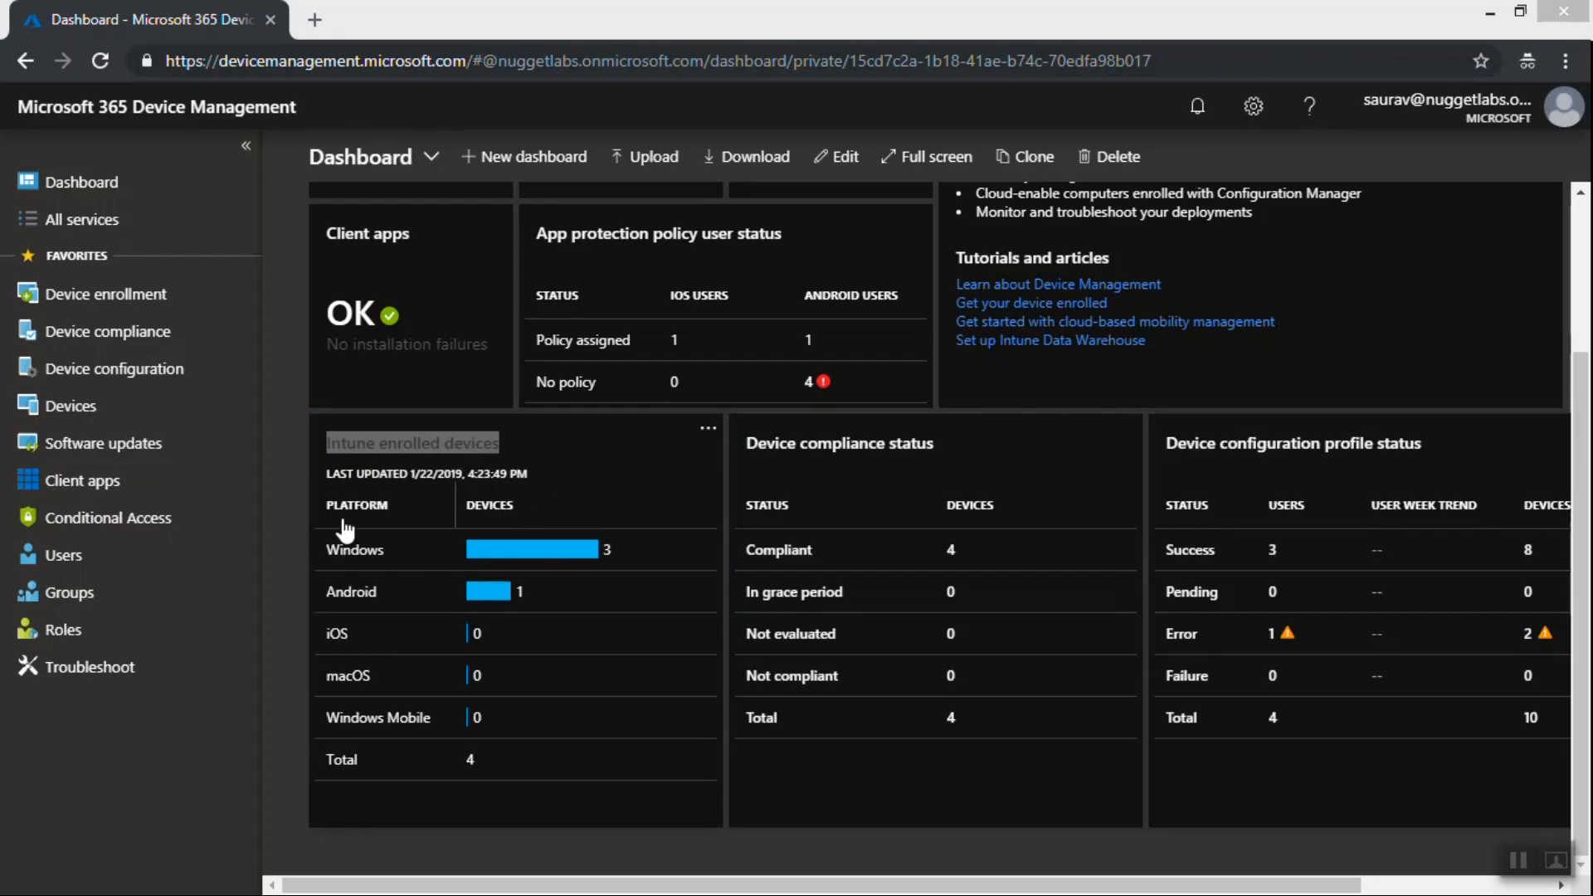
{"action": "double_click", "coordinate": [469, 759]}
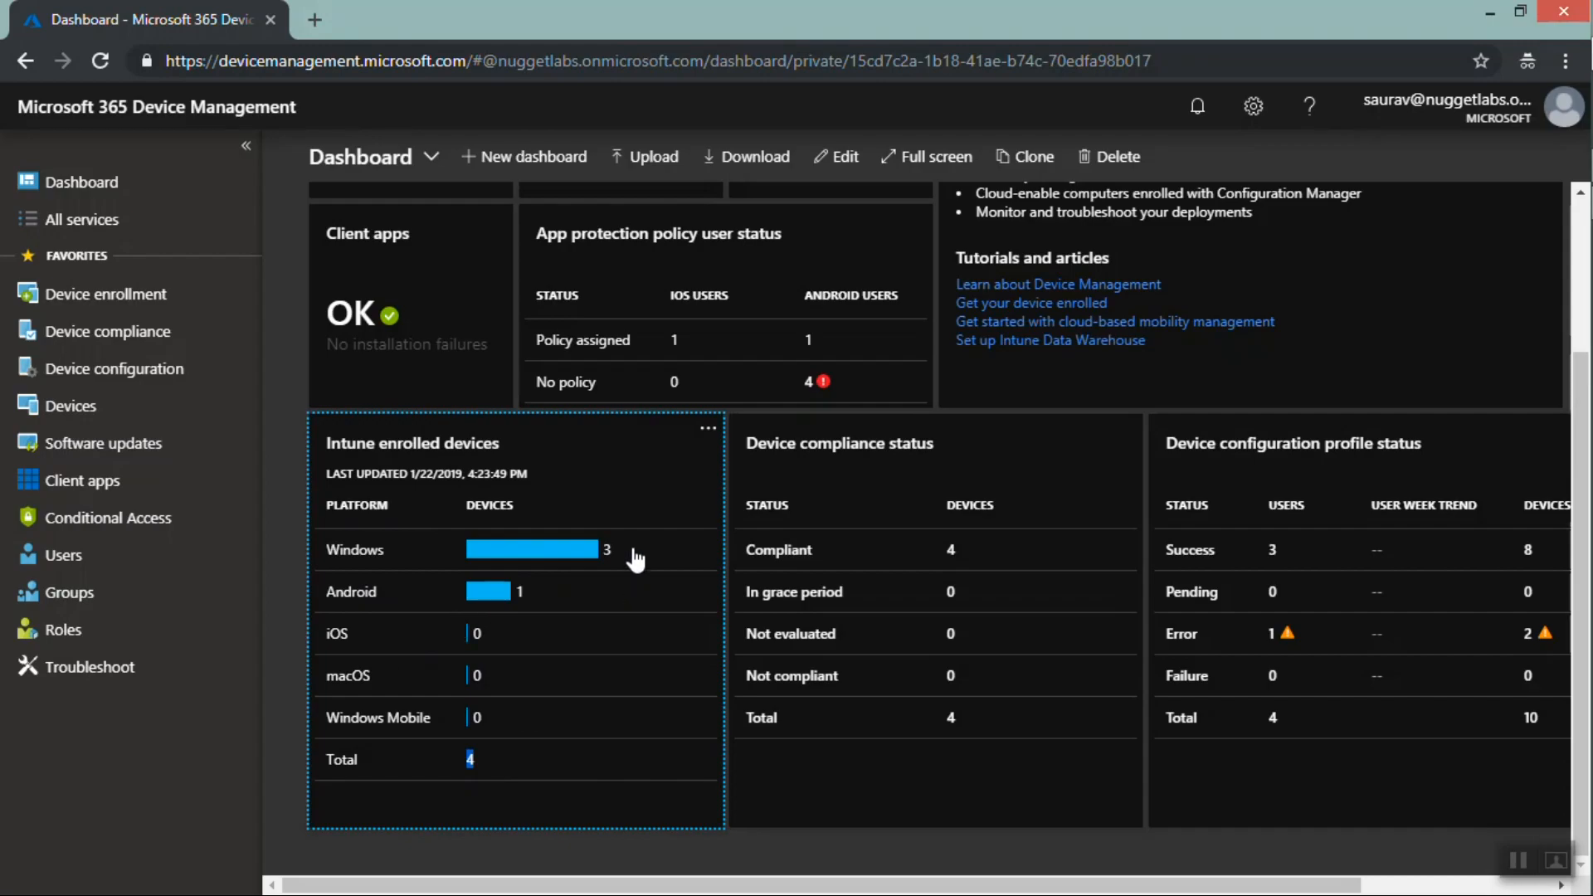
{"action": "left_click_drag", "start_coordinate": [628, 547], "coordinate": [535, 590]}
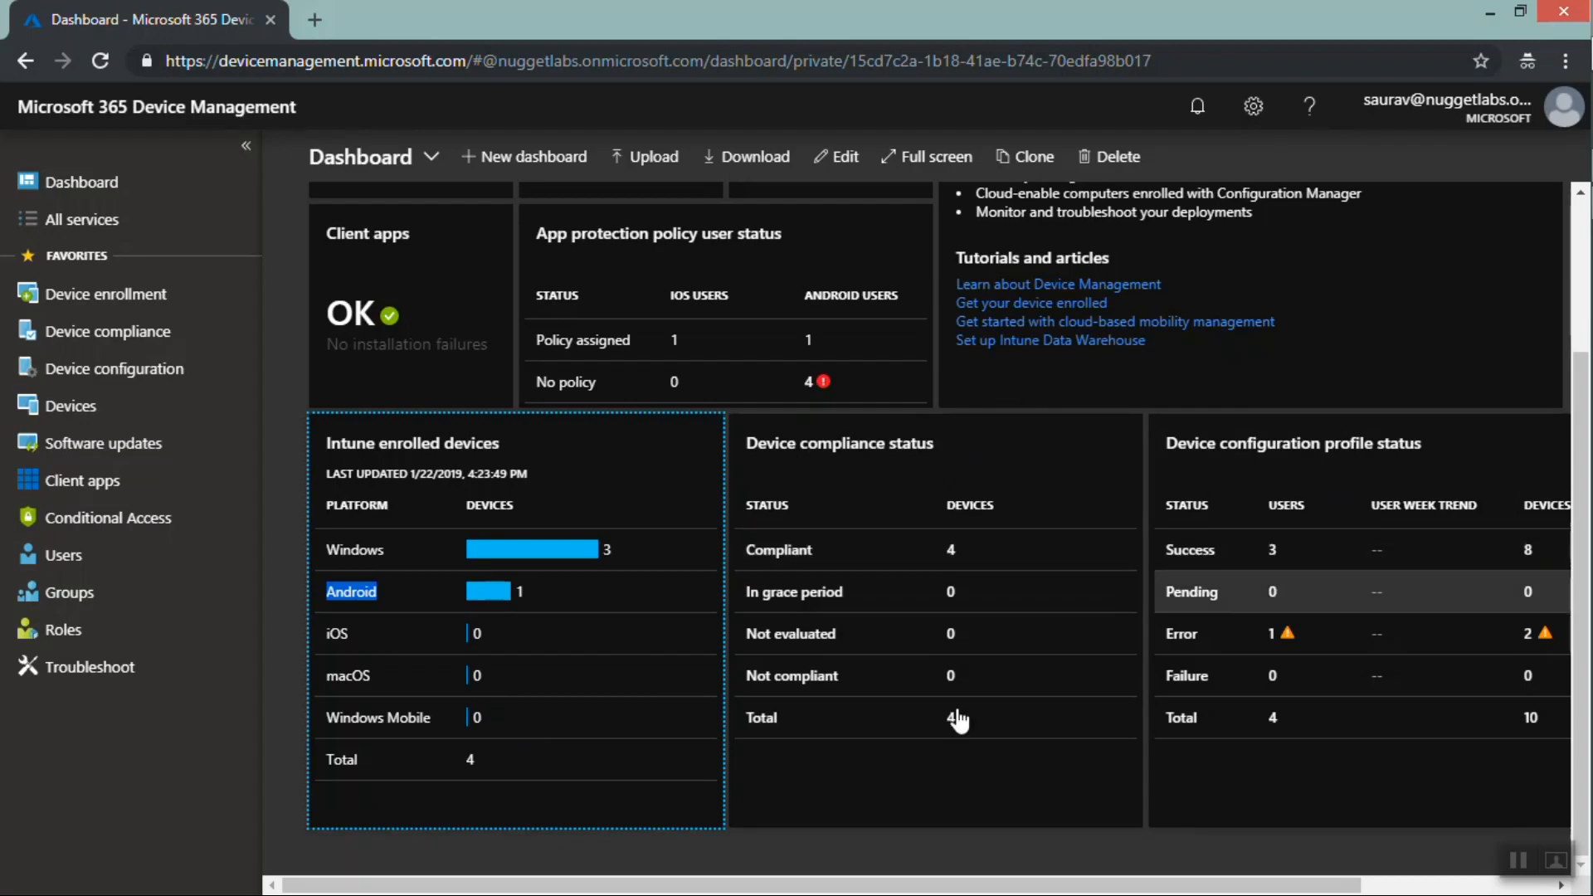
{"action": "left_click_drag", "start_coordinate": [1062, 886], "coordinate": [775, 889]}
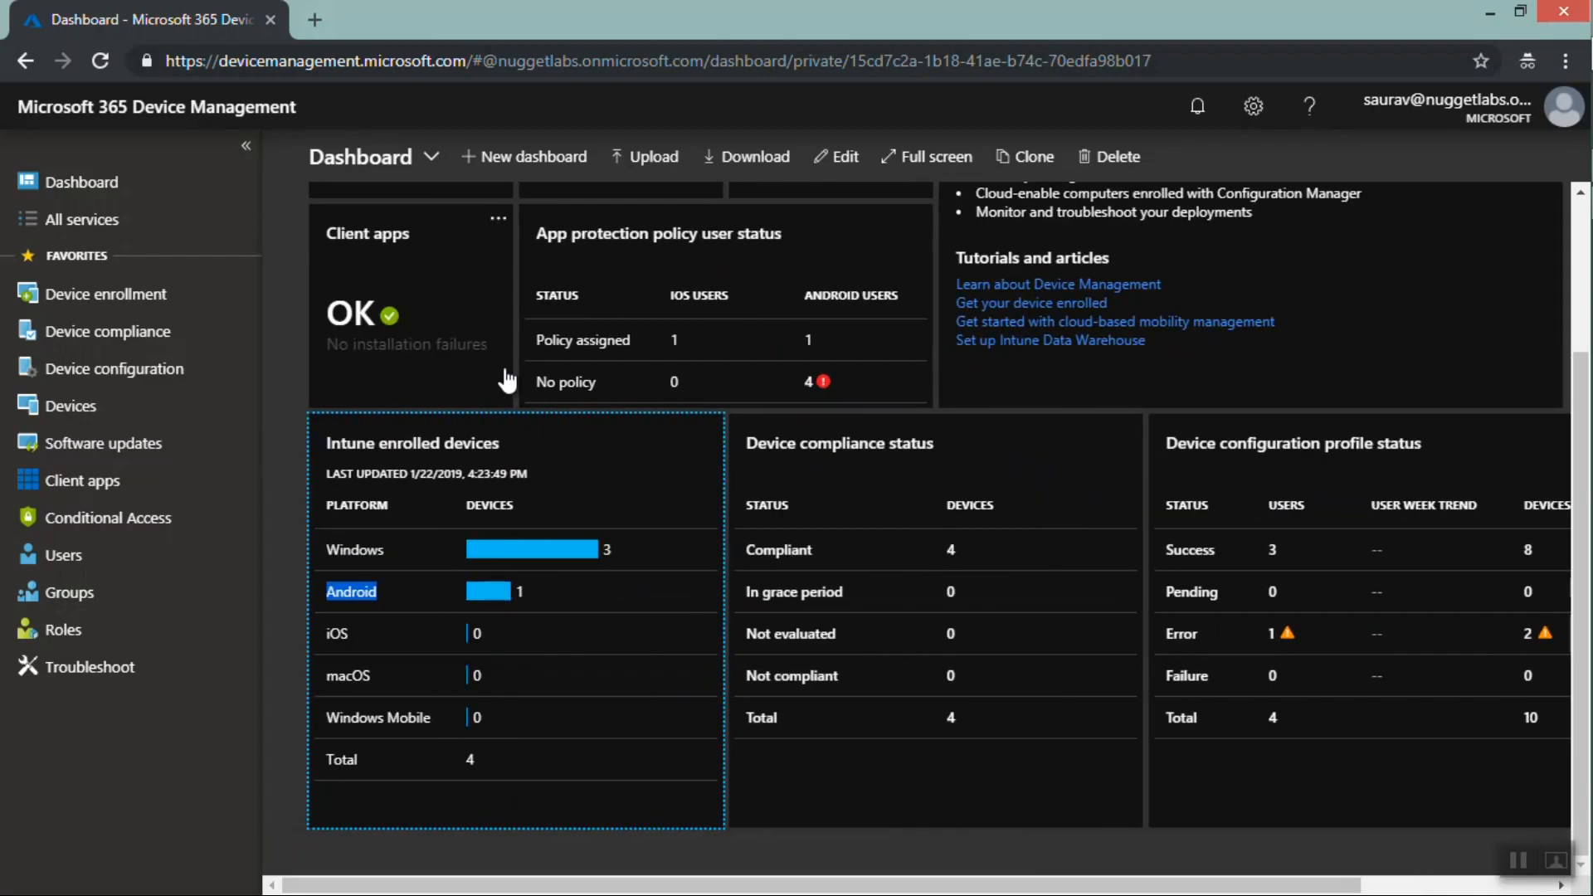
Open All services and mark eBooks as a favorite, then remove it from favorites again
{"action": "left_click", "coordinate": [77, 225]}
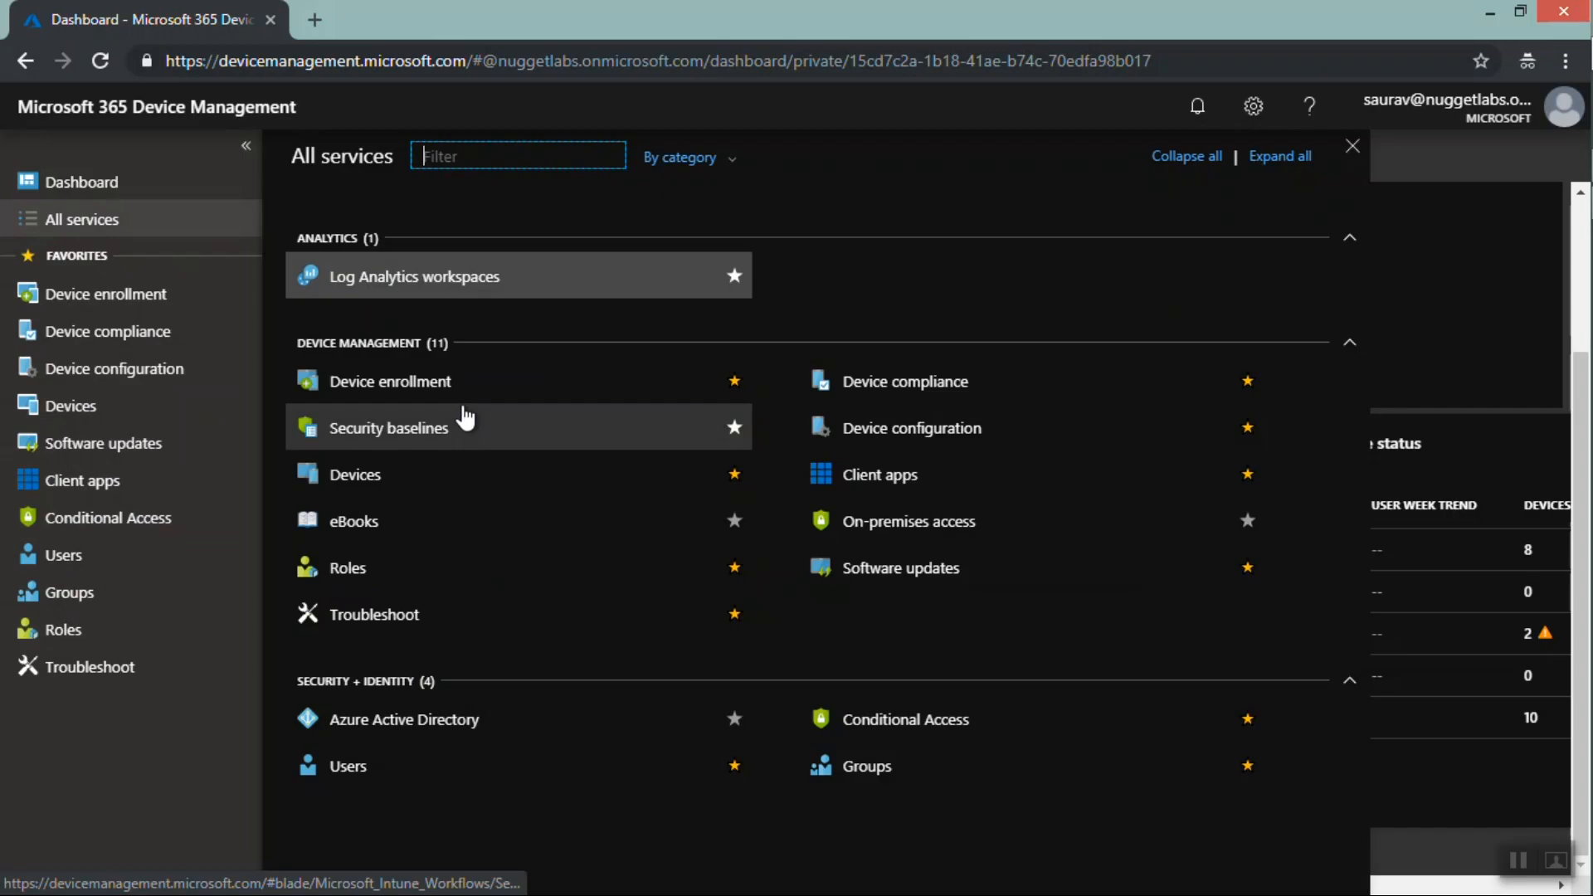
{"action": "left_click", "coordinate": [734, 521]}
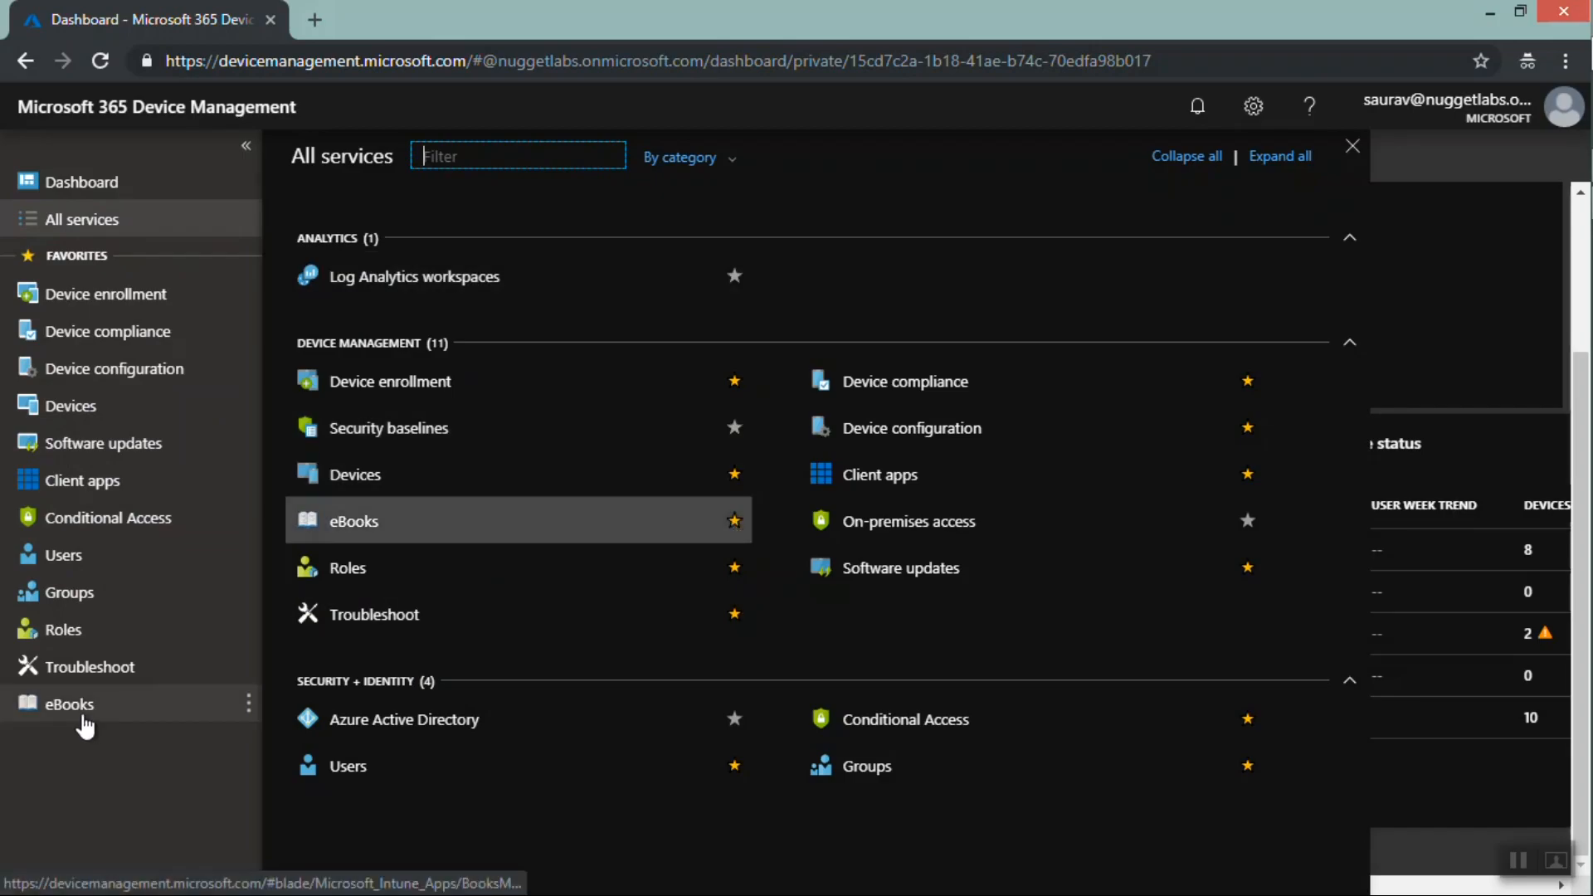
{"action": "left_click", "coordinate": [734, 521]}
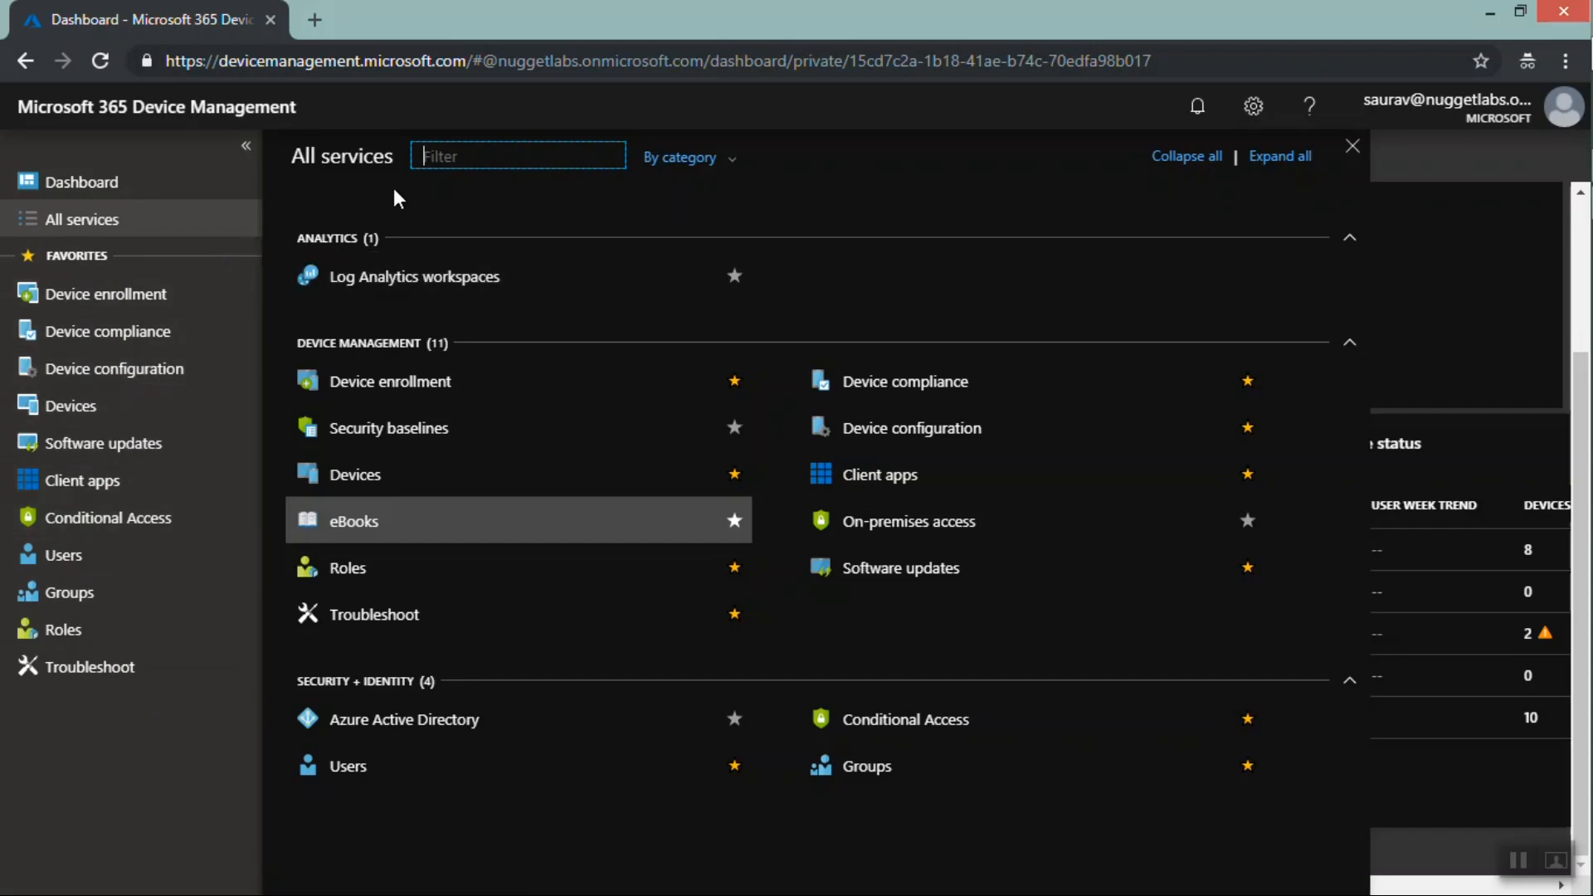
{"action": "left_click", "coordinate": [400, 210]}
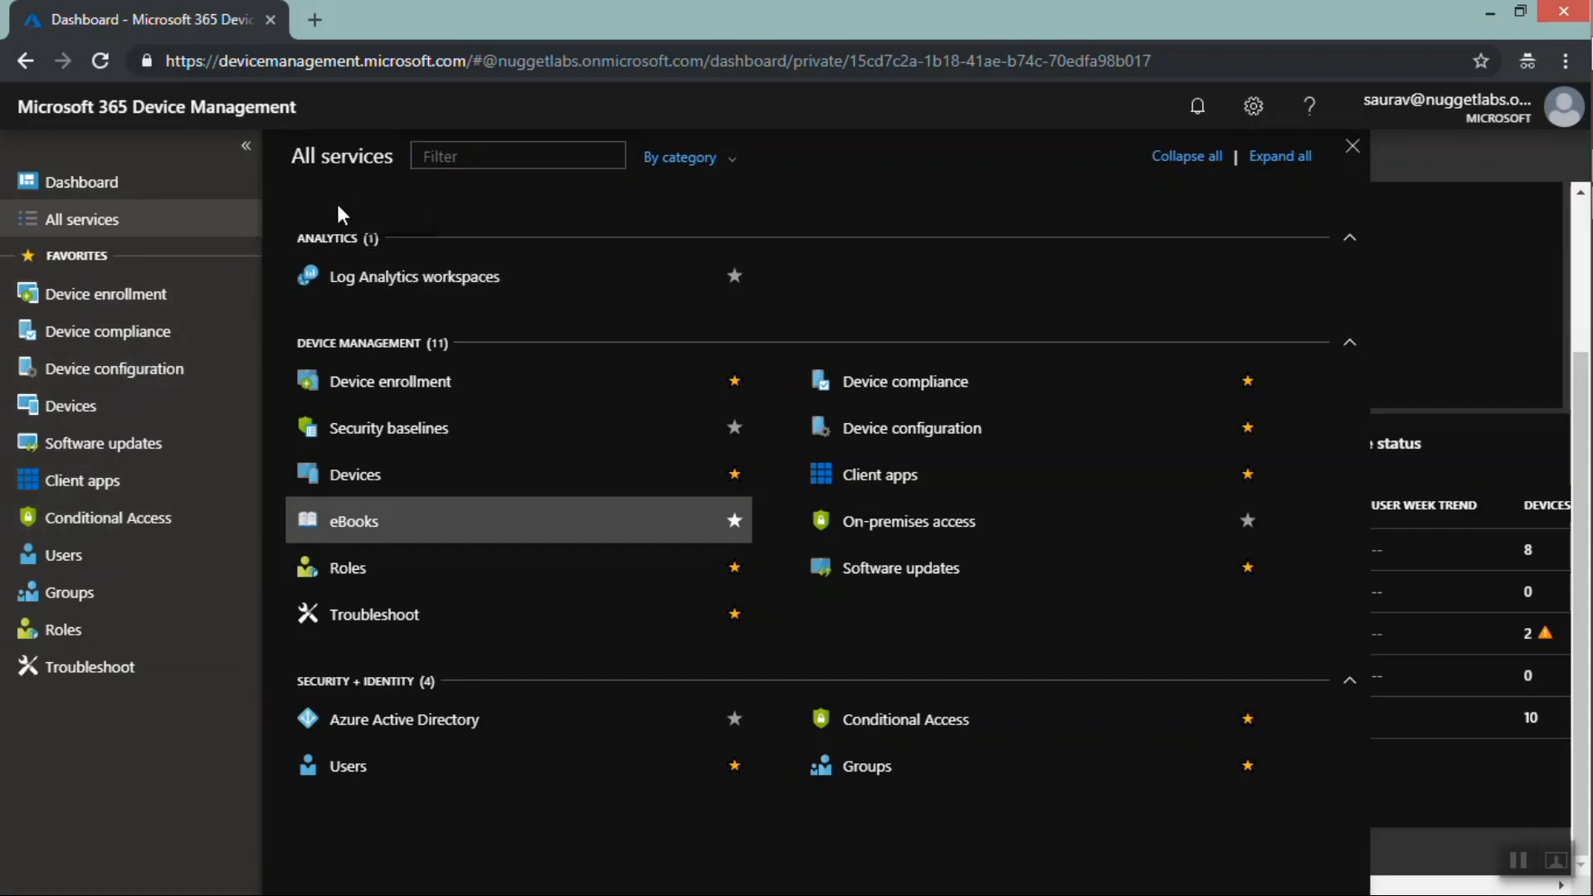
Open the Devices node and browse its All devices and Azure AD devices lists
{"action": "left_click", "coordinate": [108, 415]}
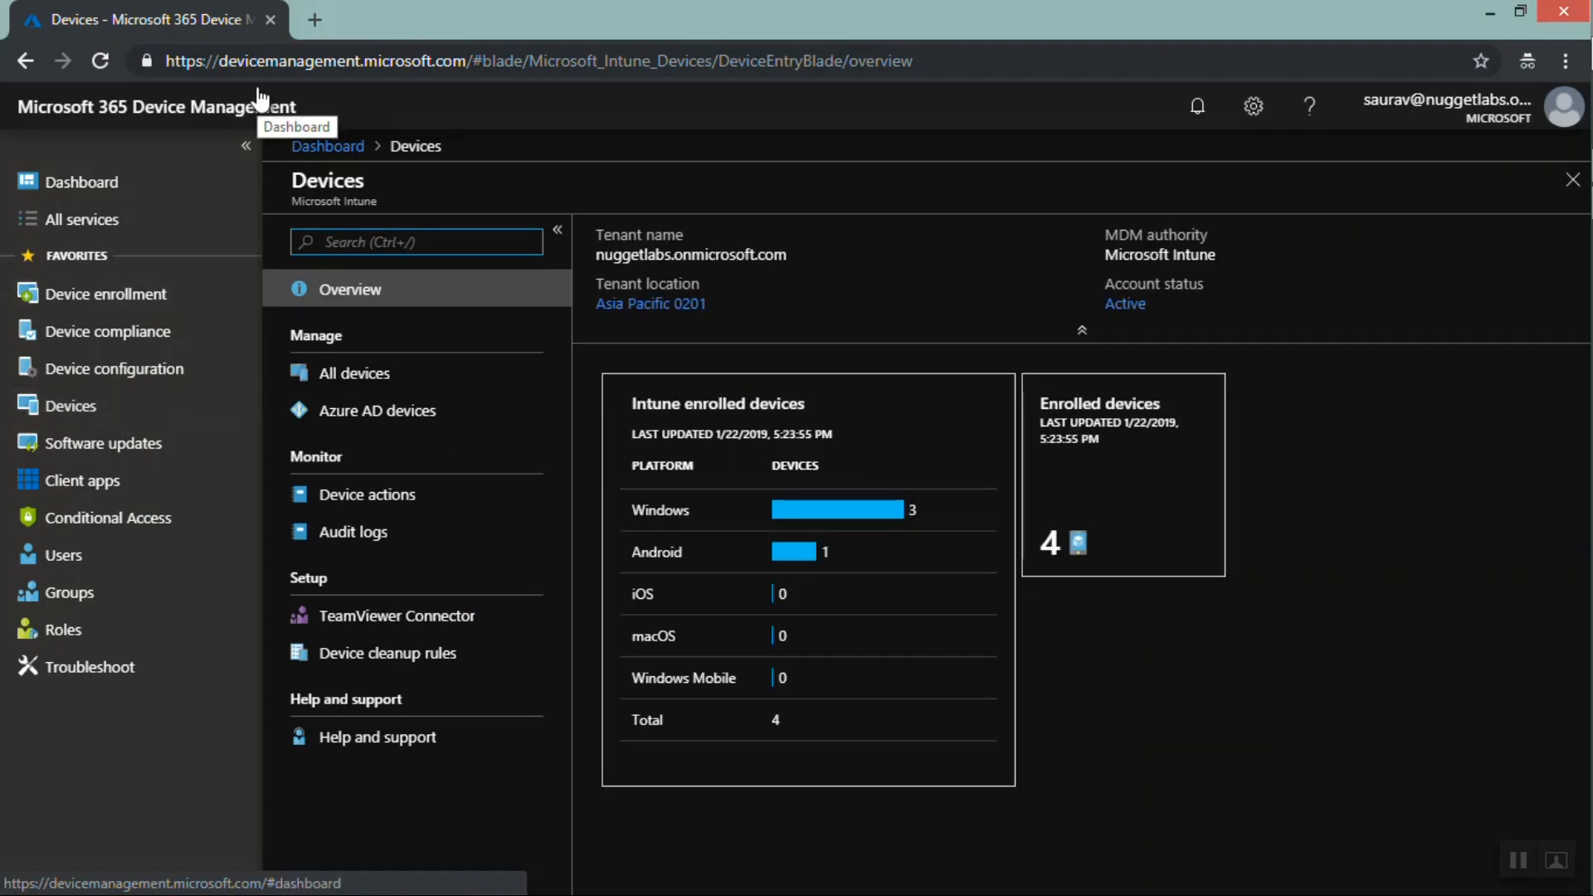
{"action": "left_click", "coordinate": [369, 383]}
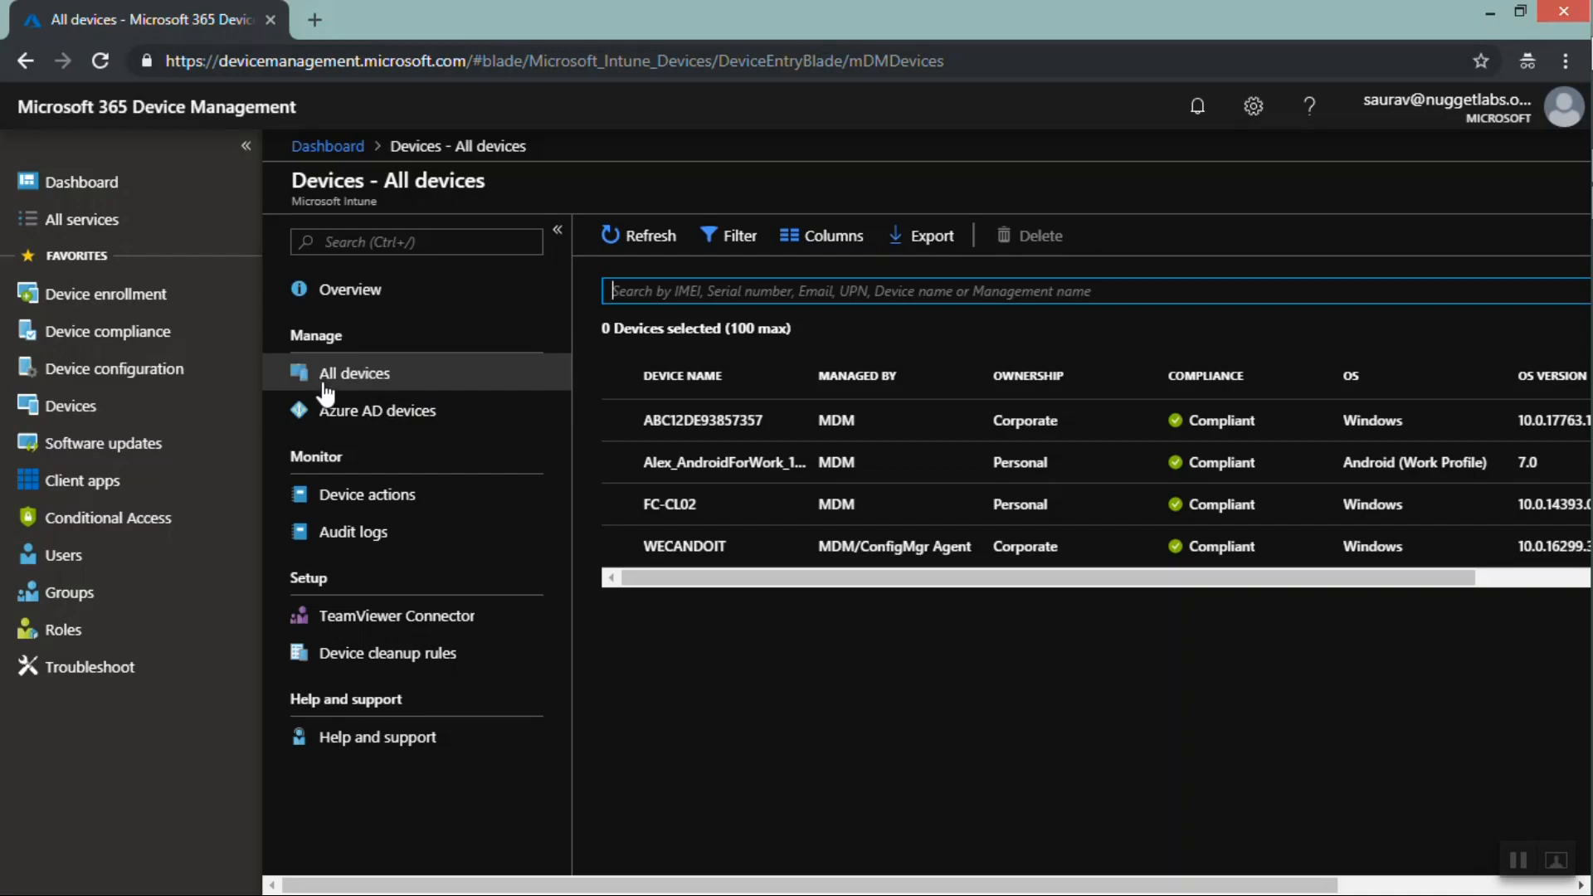
{"action": "left_click", "coordinate": [453, 416]}
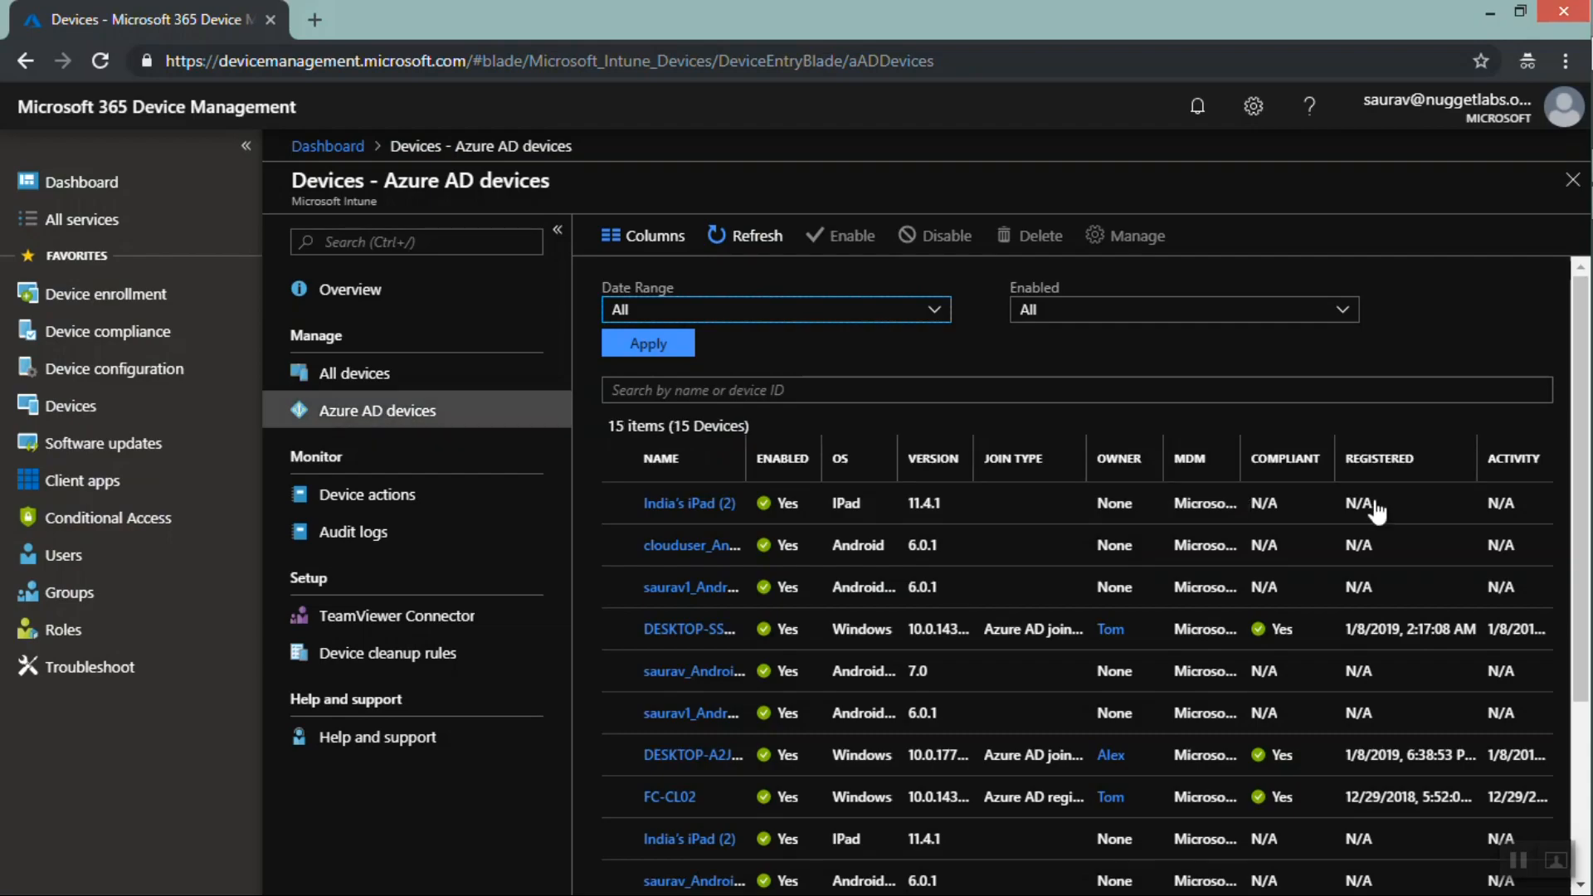
{"action": "left_click_drag", "start_coordinate": [1580, 352], "coordinate": [1584, 589]}
{"action": "scroll", "coordinate": [719, 326], "scroll_direction": "up", "scroll_amount": 10}
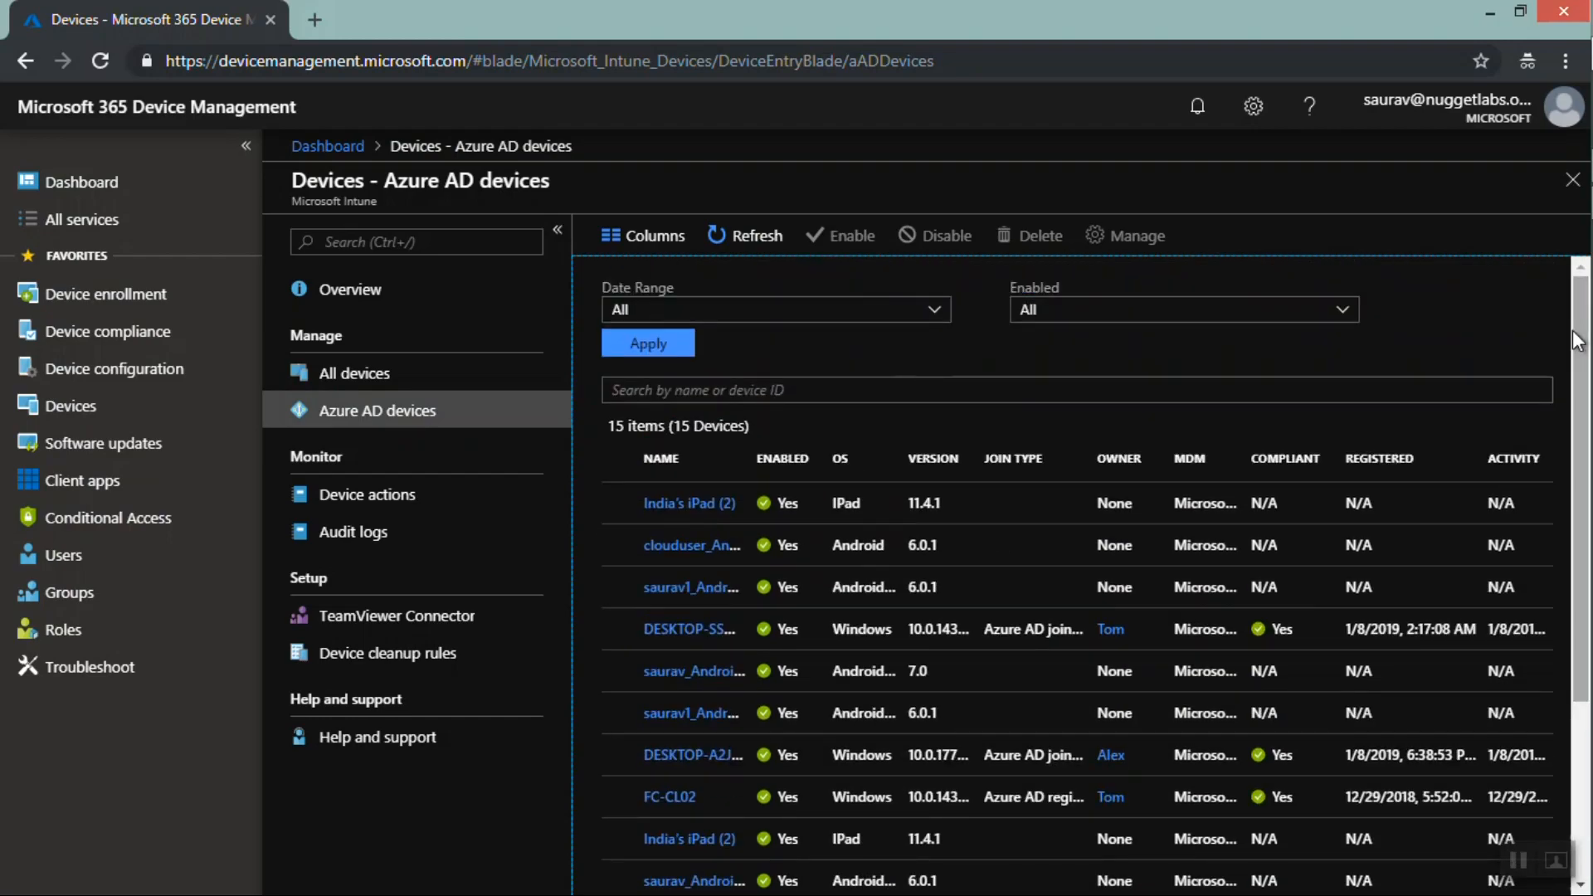
{"action": "left_click", "coordinate": [332, 377]}
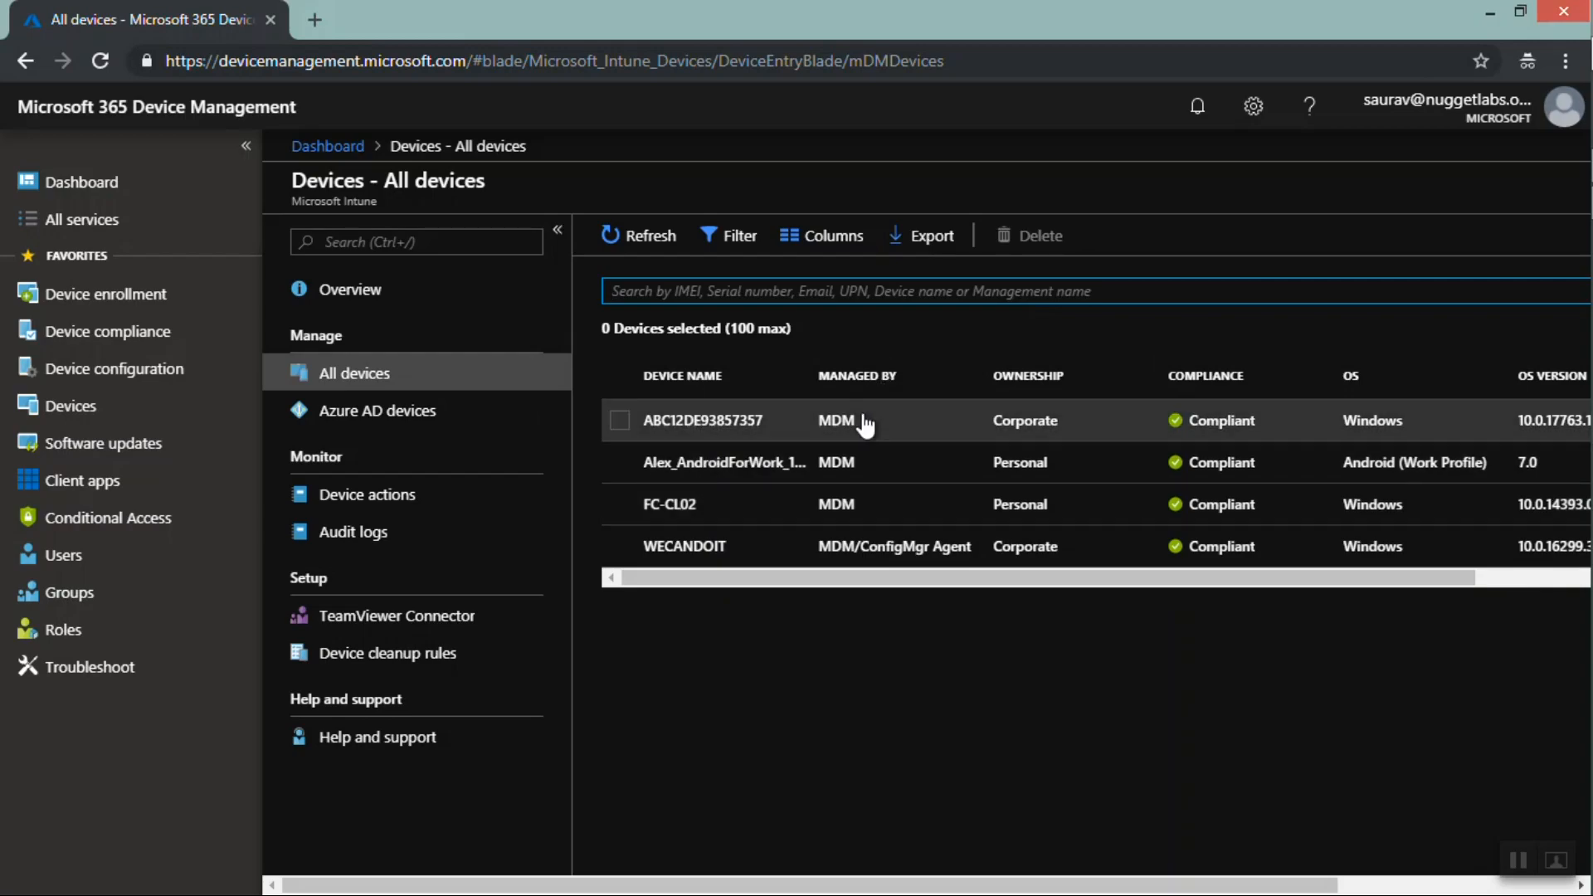
Scroll across the All devices list's columns and briefly open and close a device's details
{"action": "double_click", "coordinate": [822, 421]}
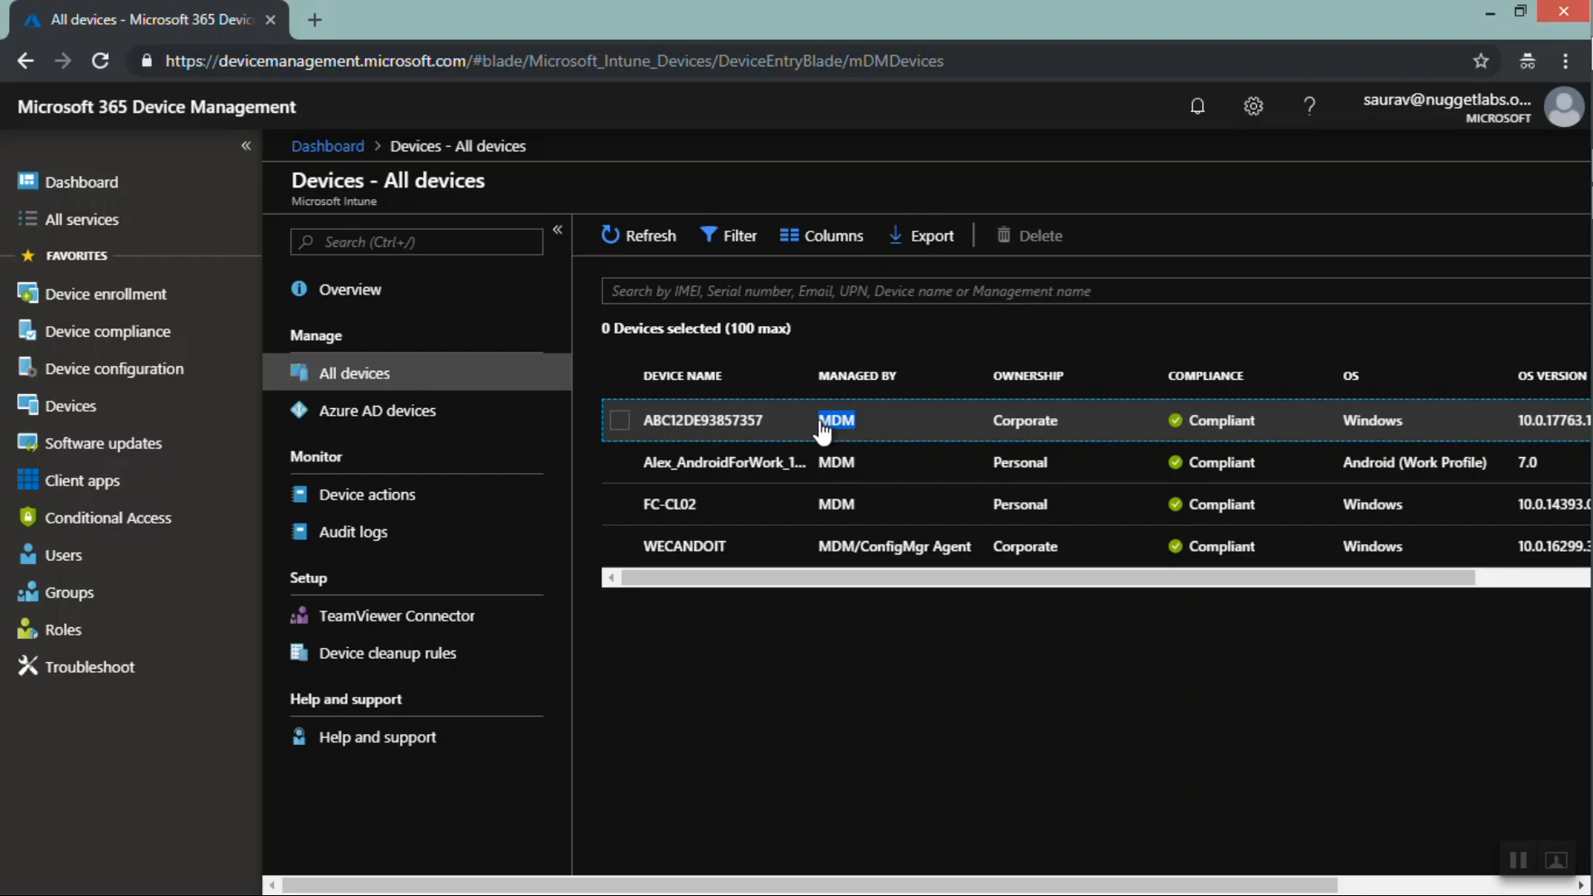
{"action": "left_click_drag", "start_coordinate": [856, 575], "coordinate": [984, 579]}
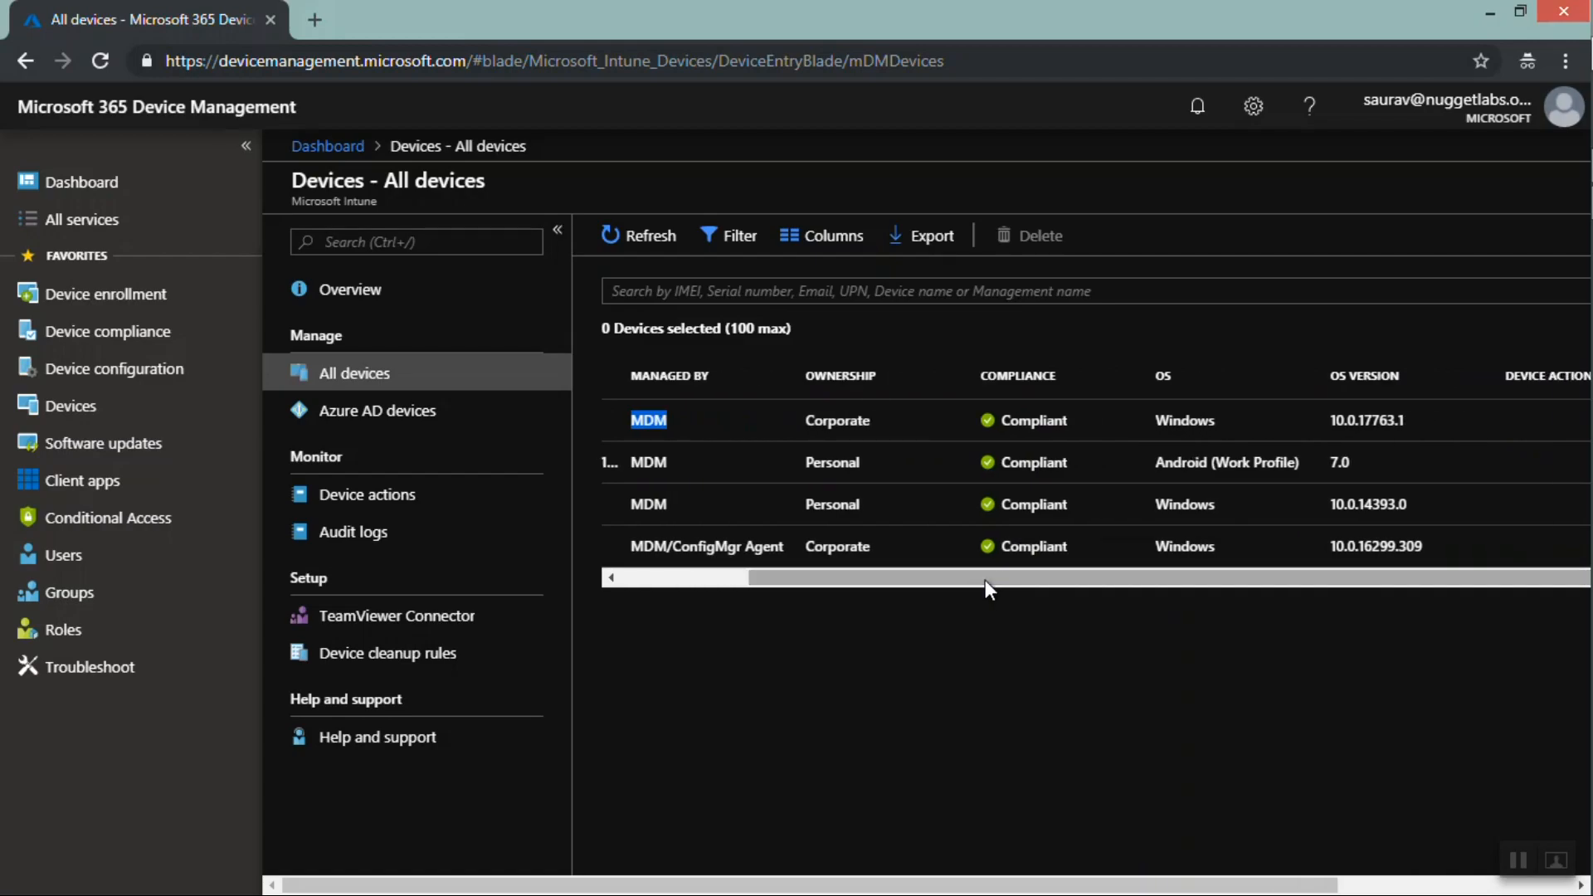
{"action": "left_click_drag", "start_coordinate": [899, 380], "coordinate": [806, 375]}
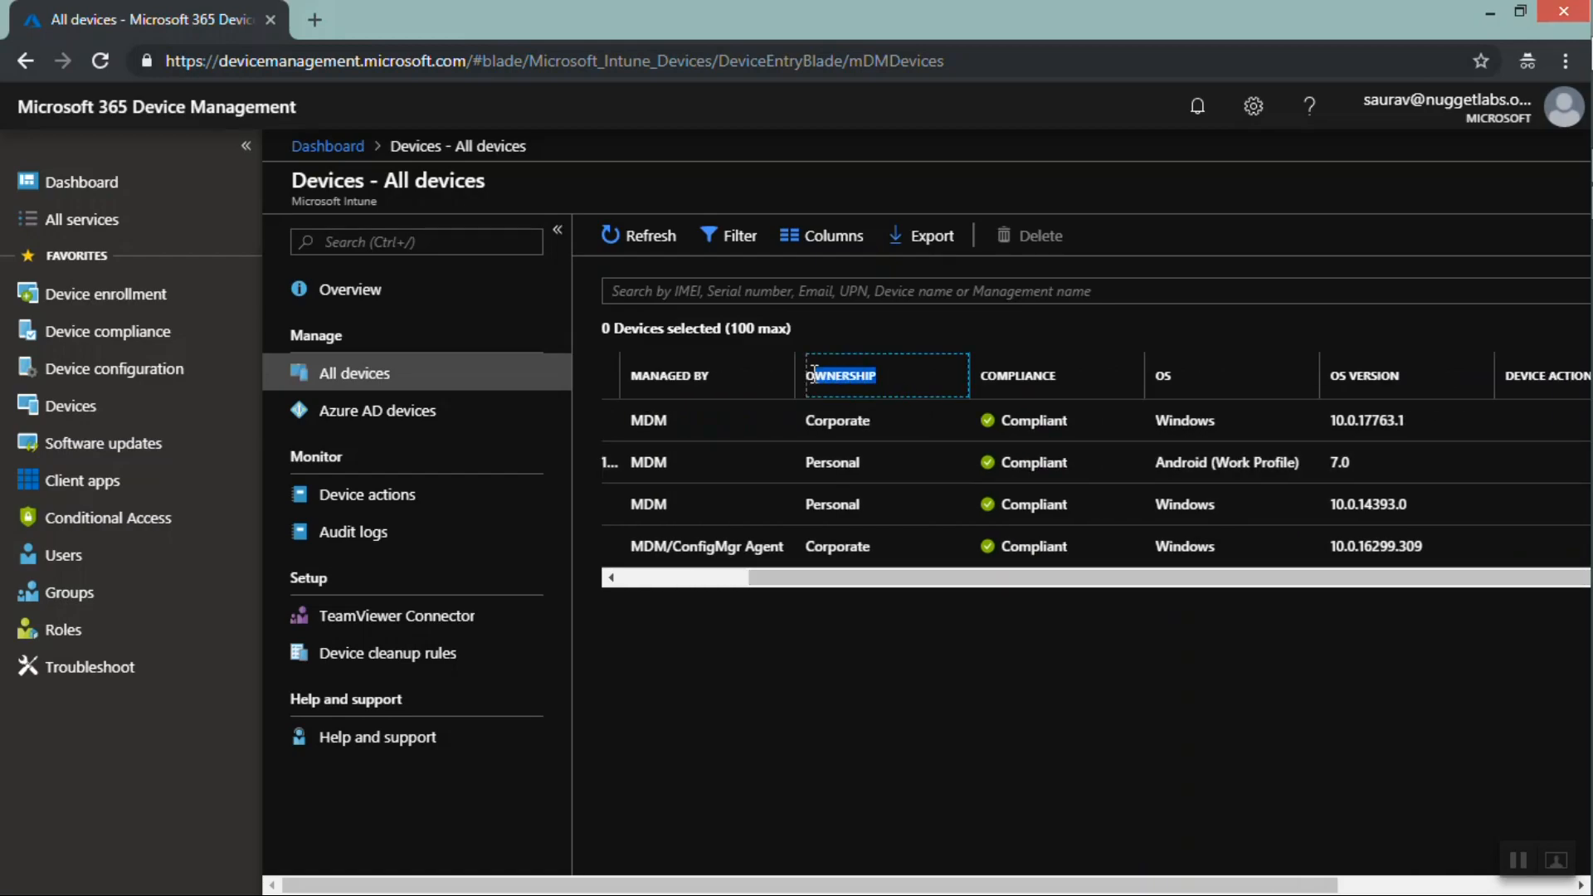
{"action": "left_click", "coordinate": [880, 463]}
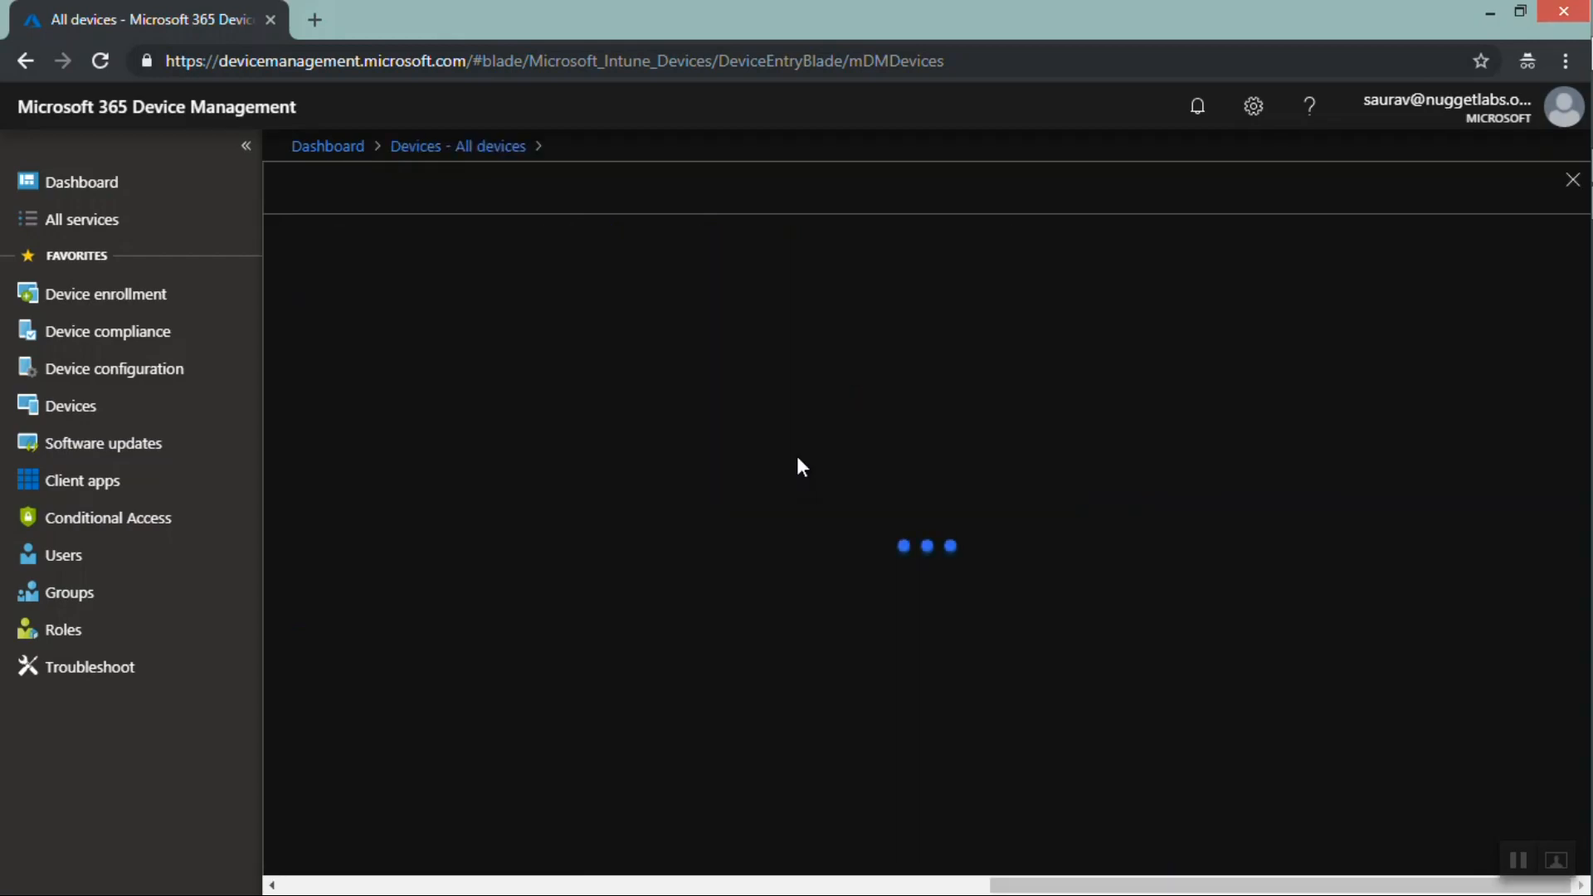
{"action": "left_click", "coordinate": [1572, 181]}
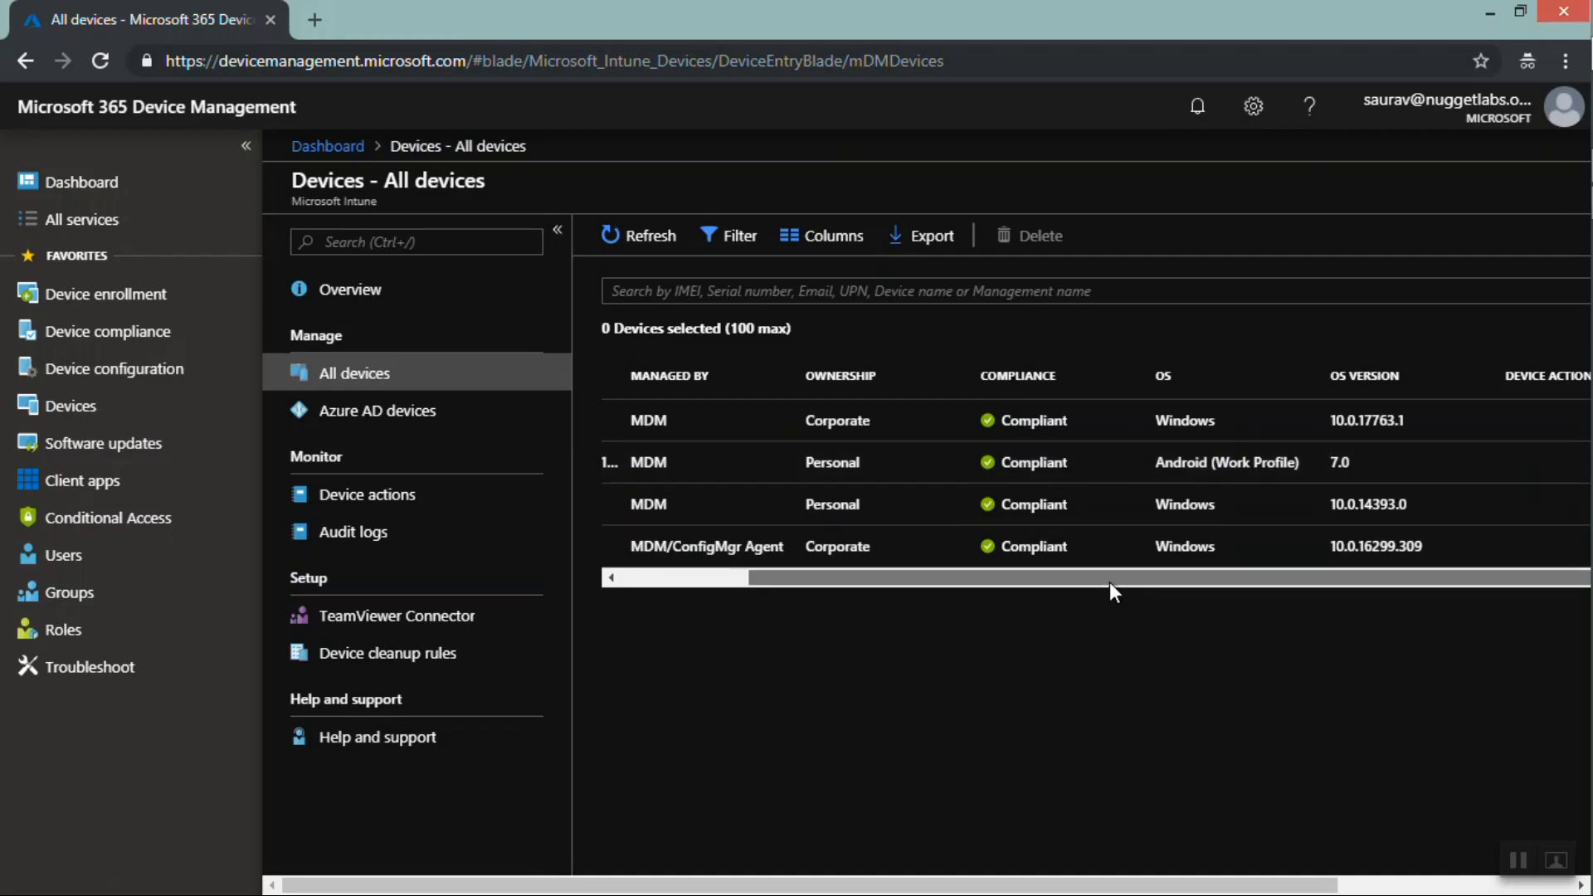
{"action": "left_click_drag", "start_coordinate": [1109, 581], "coordinate": [1379, 581]}
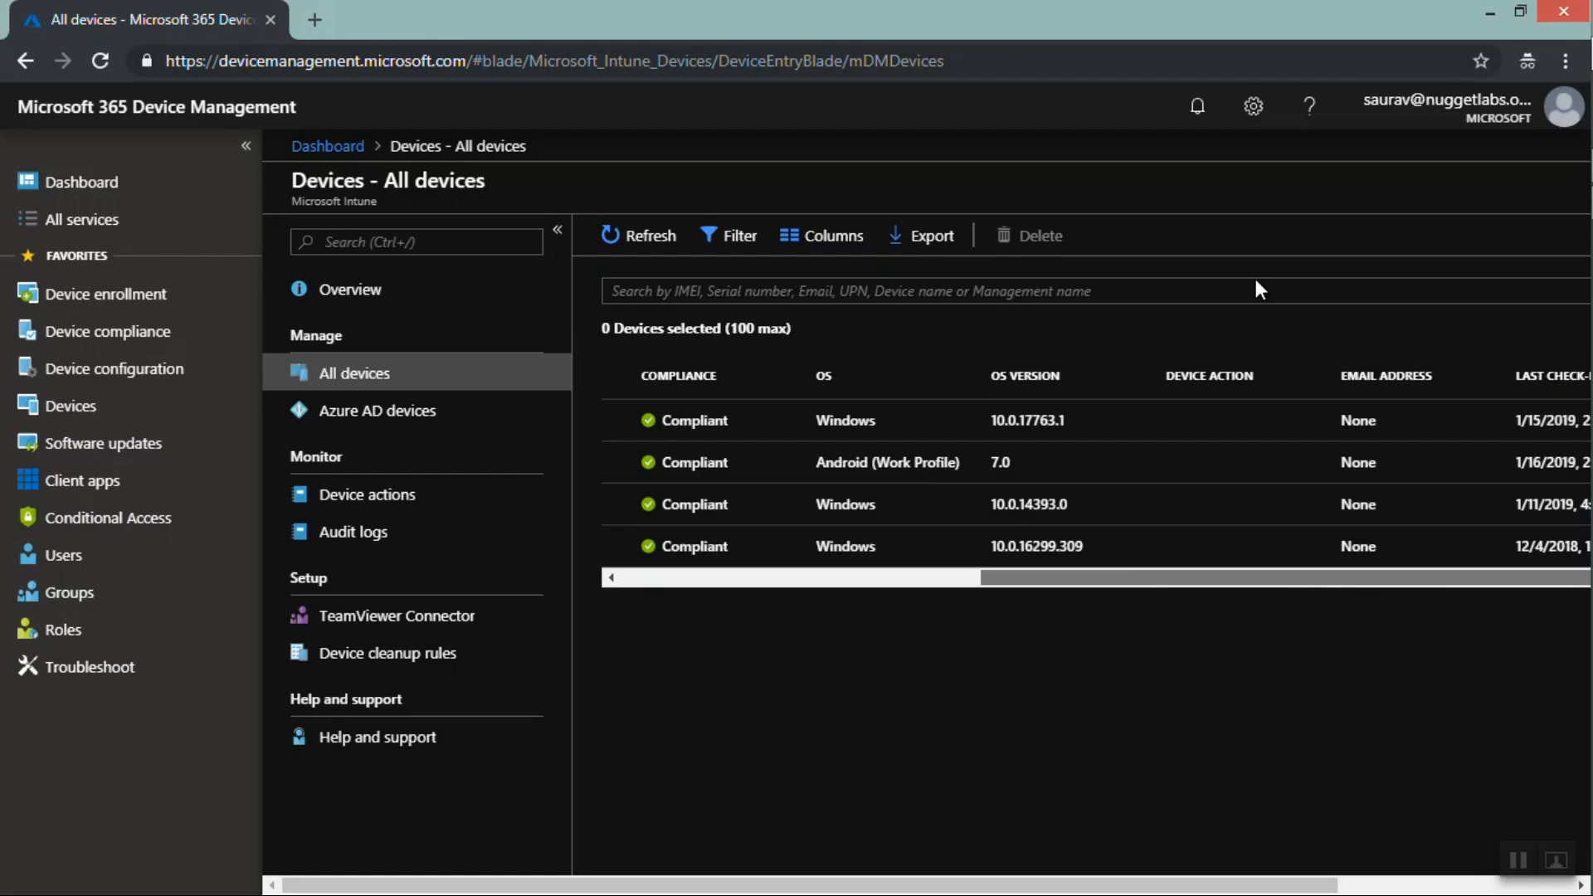
Add the Enrollment date, IMEI, Jailbroken, Model and Manufacturer columns to the All devices list
{"action": "left_click", "coordinate": [822, 245]}
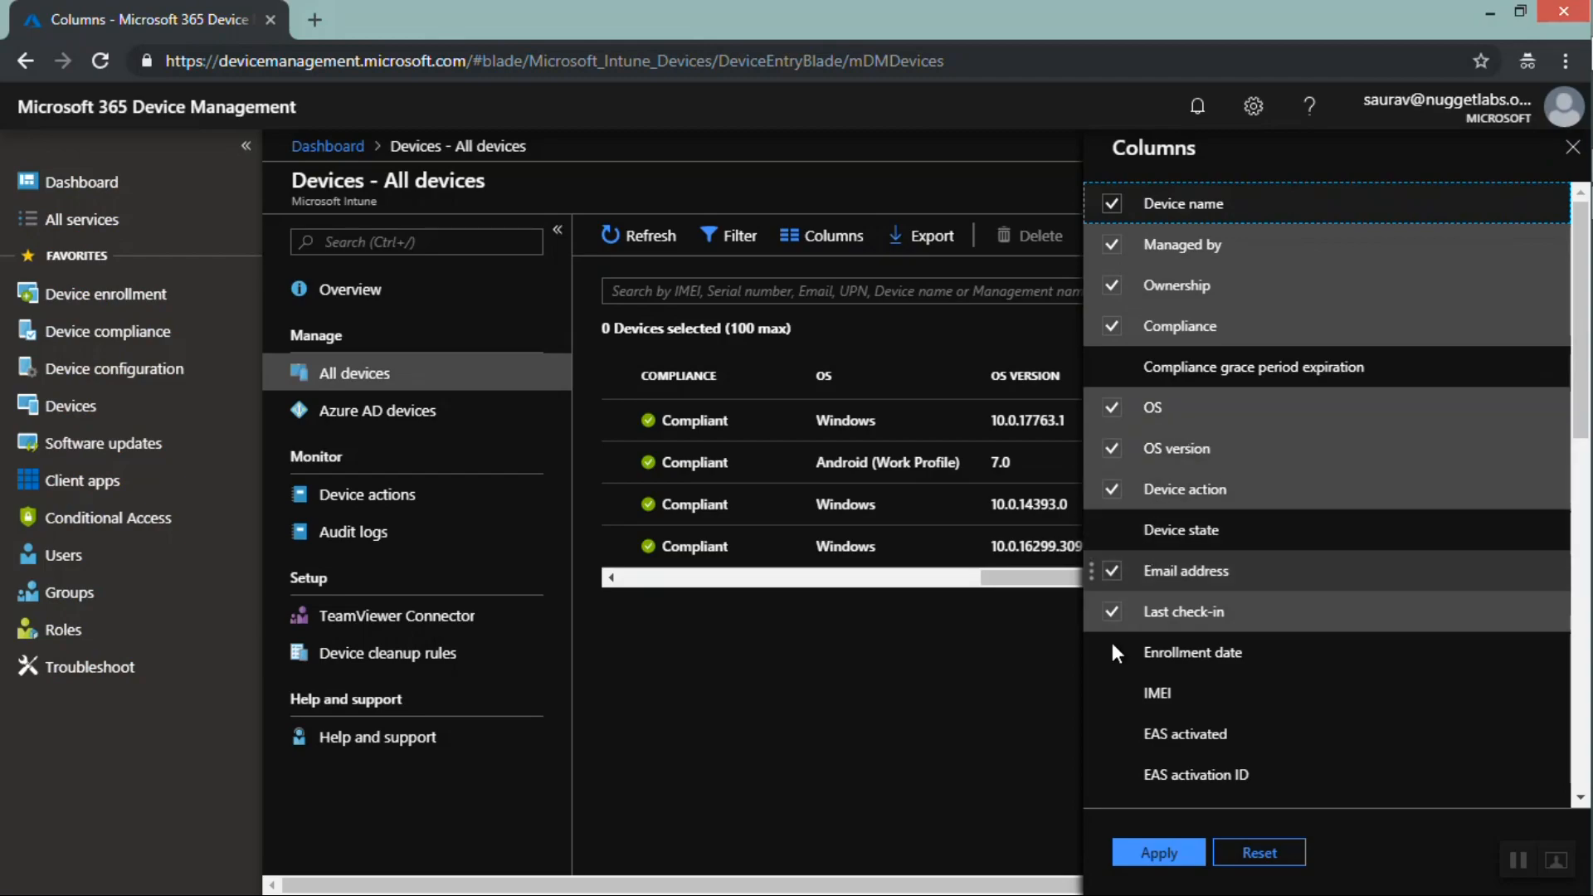
{"action": "left_click", "coordinate": [1104, 652]}
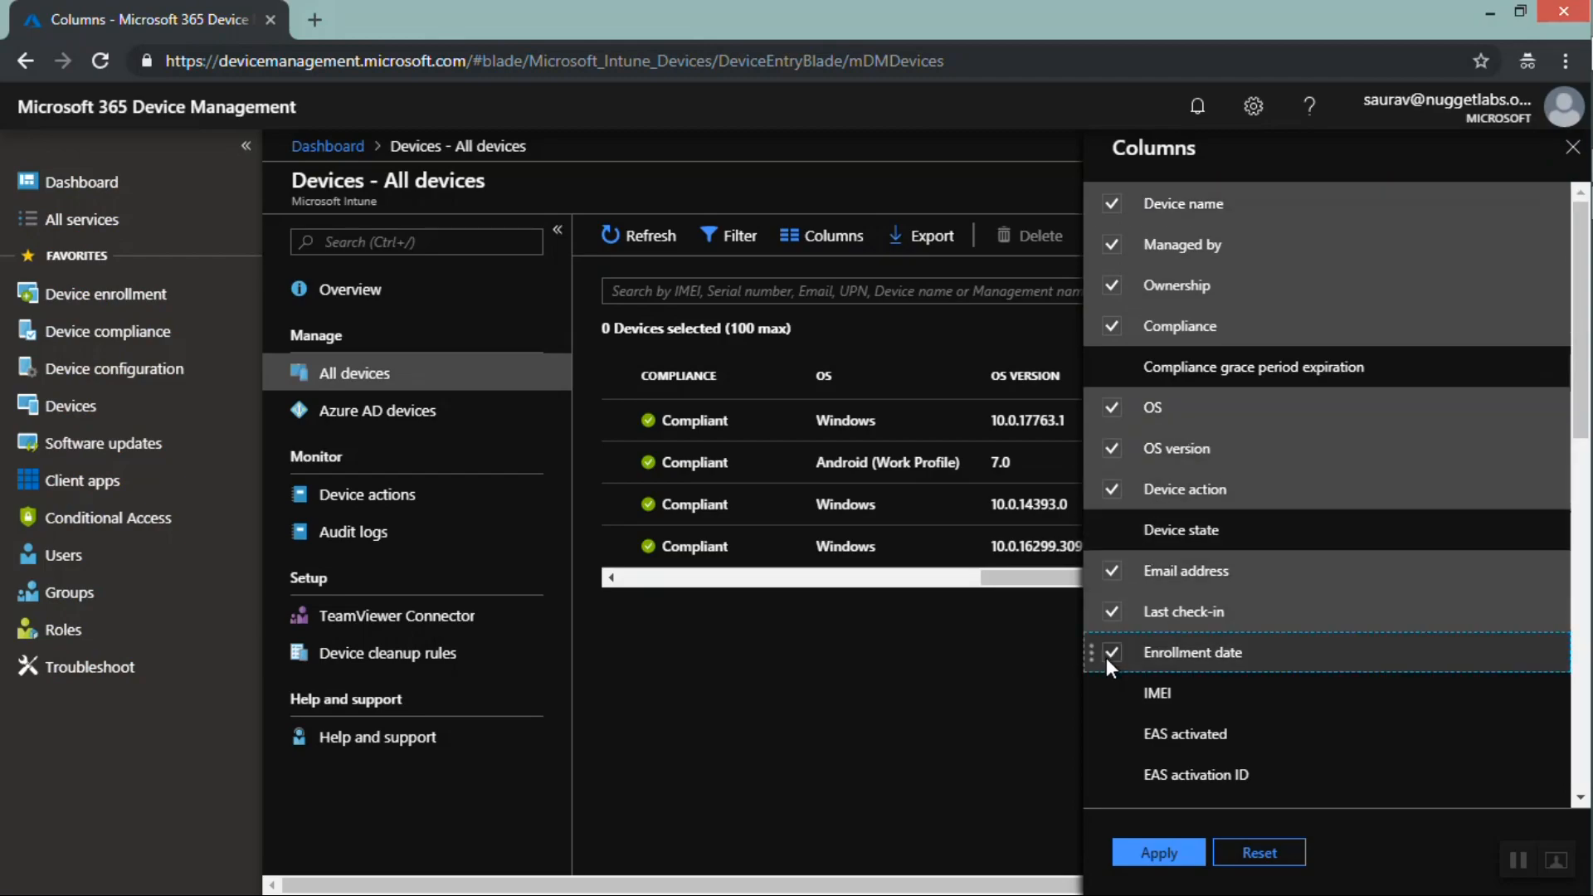
{"action": "left_click", "coordinate": [1108, 693]}
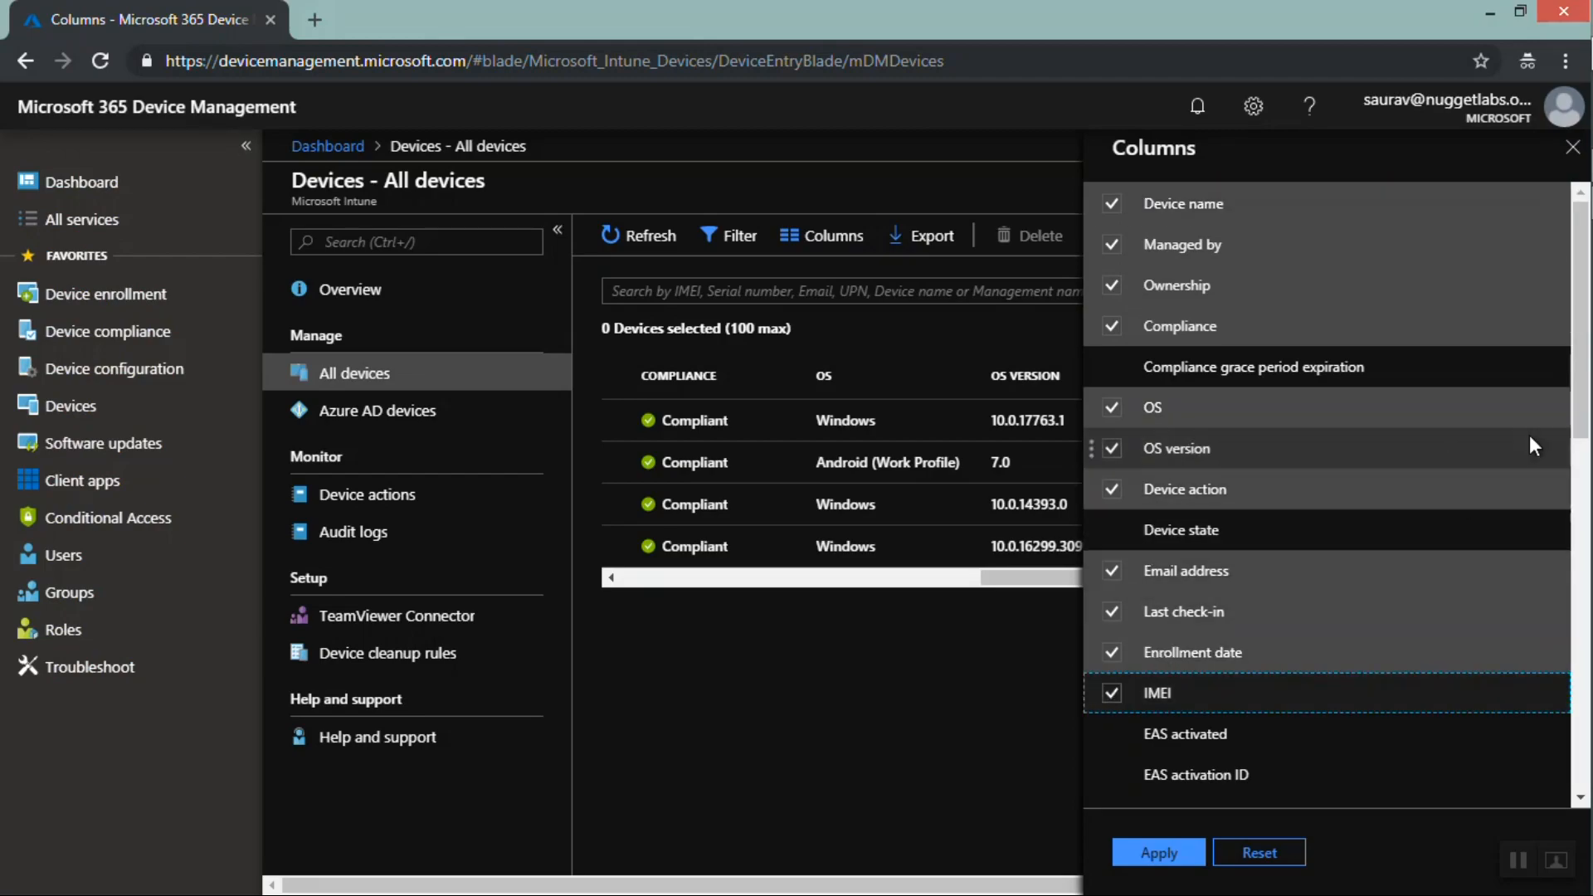
{"action": "left_click_drag", "start_coordinate": [1588, 404], "coordinate": [1589, 493]}
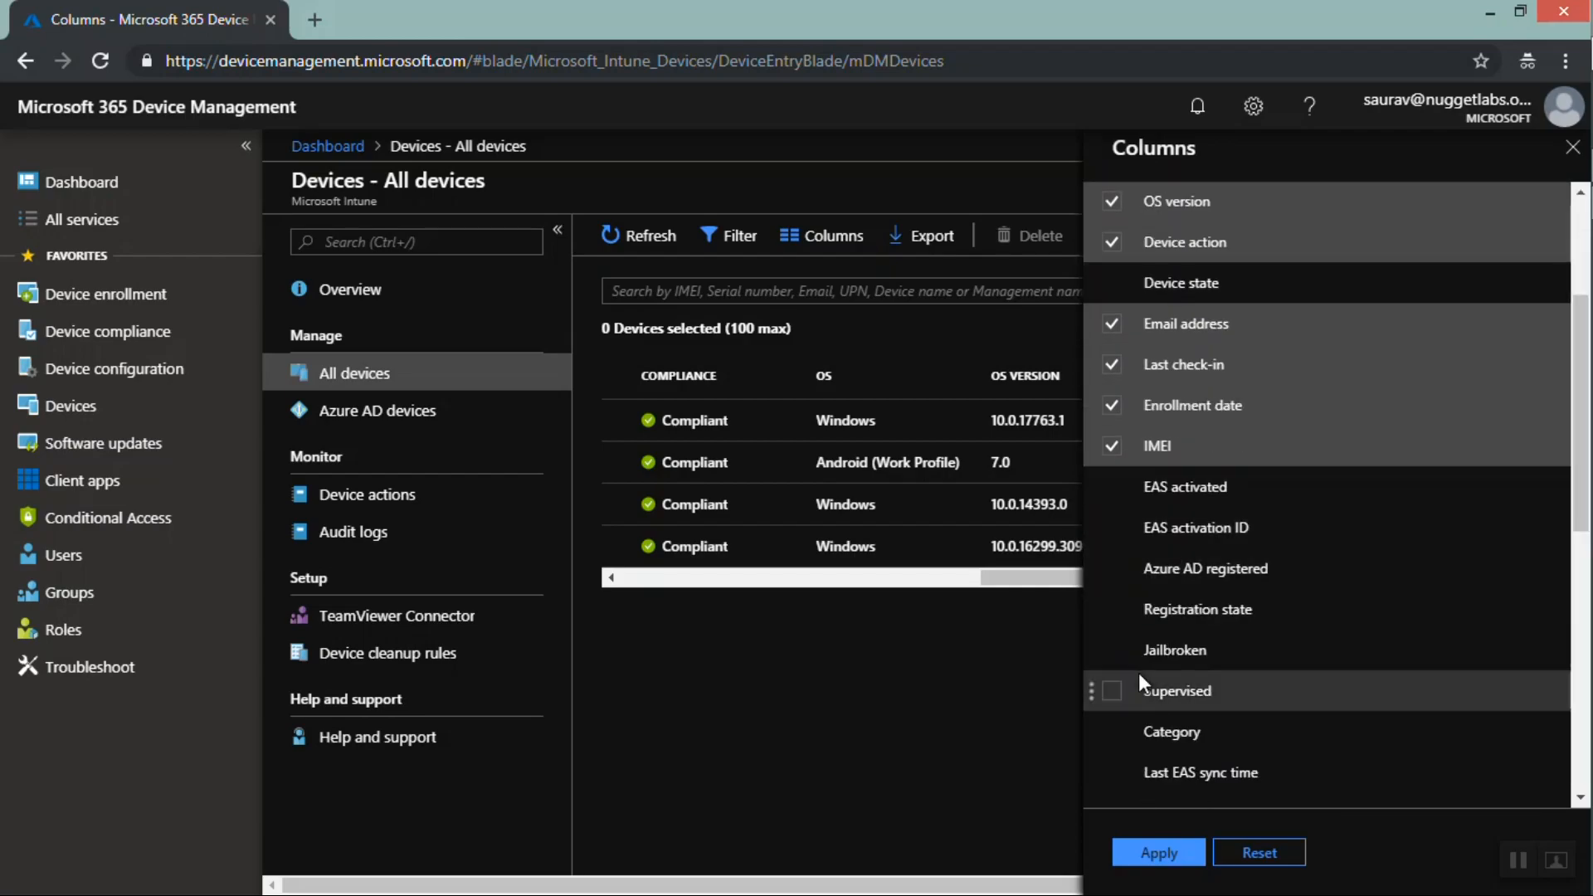
{"action": "left_click", "coordinate": [1110, 650]}
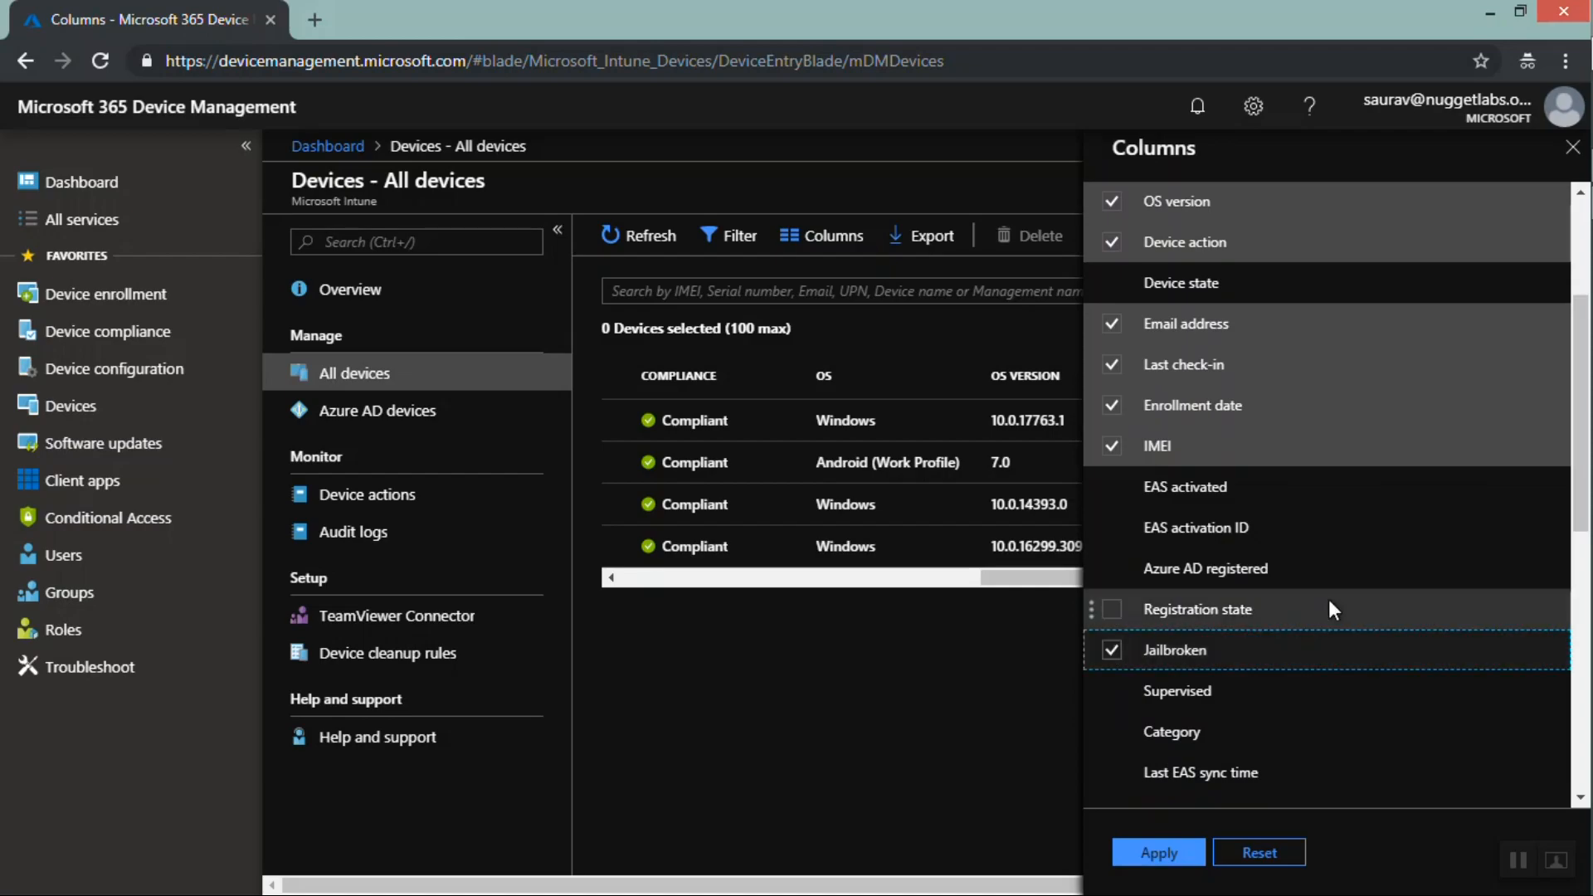
{"action": "double_click", "coordinate": [1120, 734]}
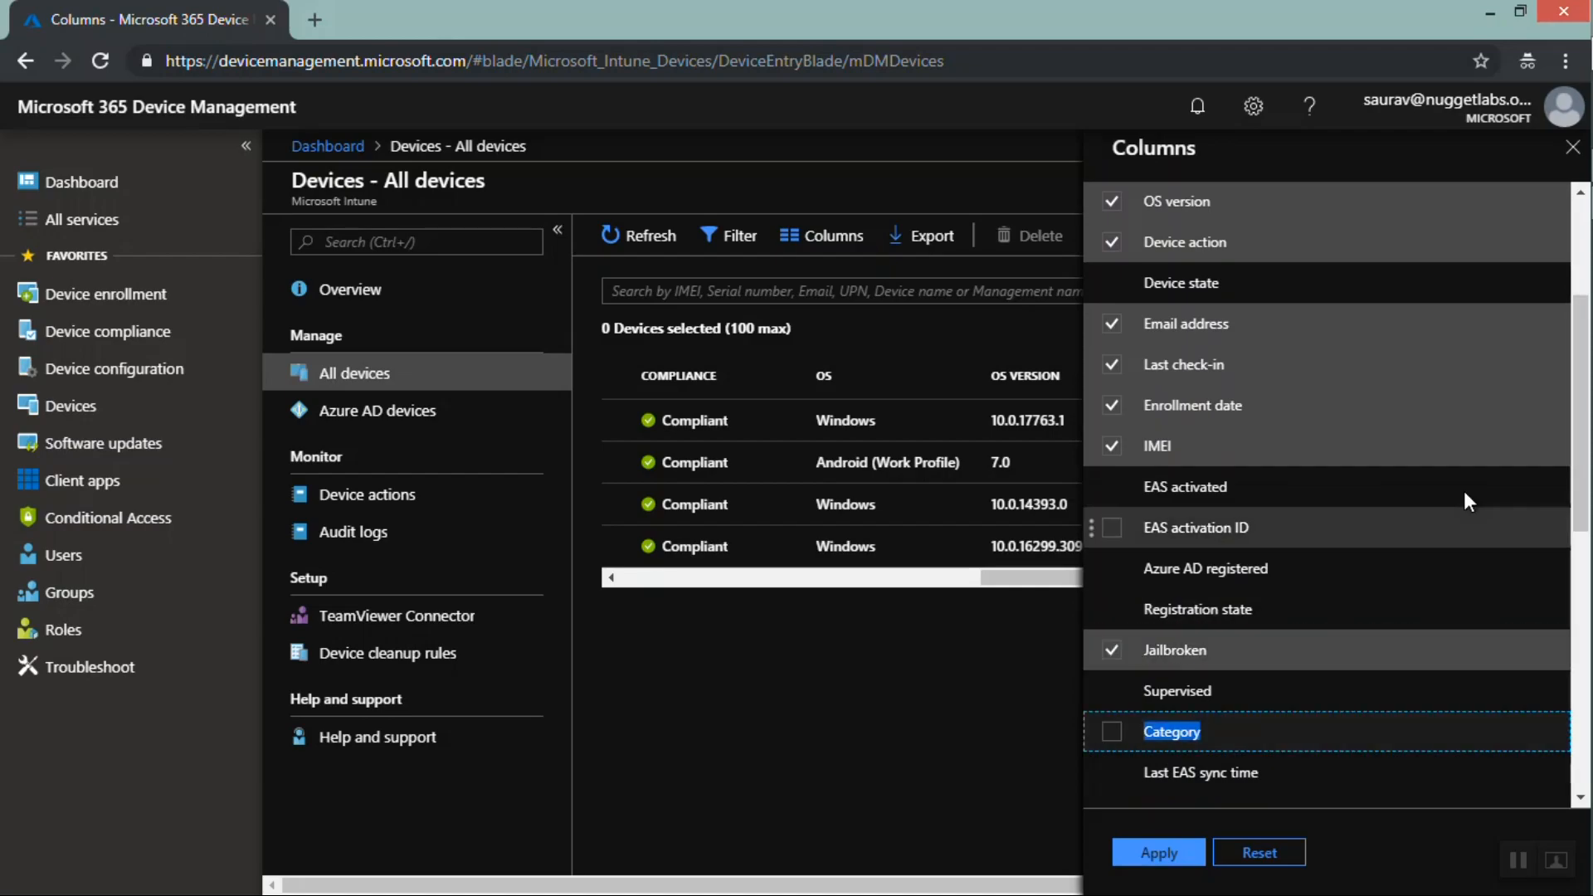
{"action": "left_click_drag", "start_coordinate": [1576, 493], "coordinate": [1588, 709]}
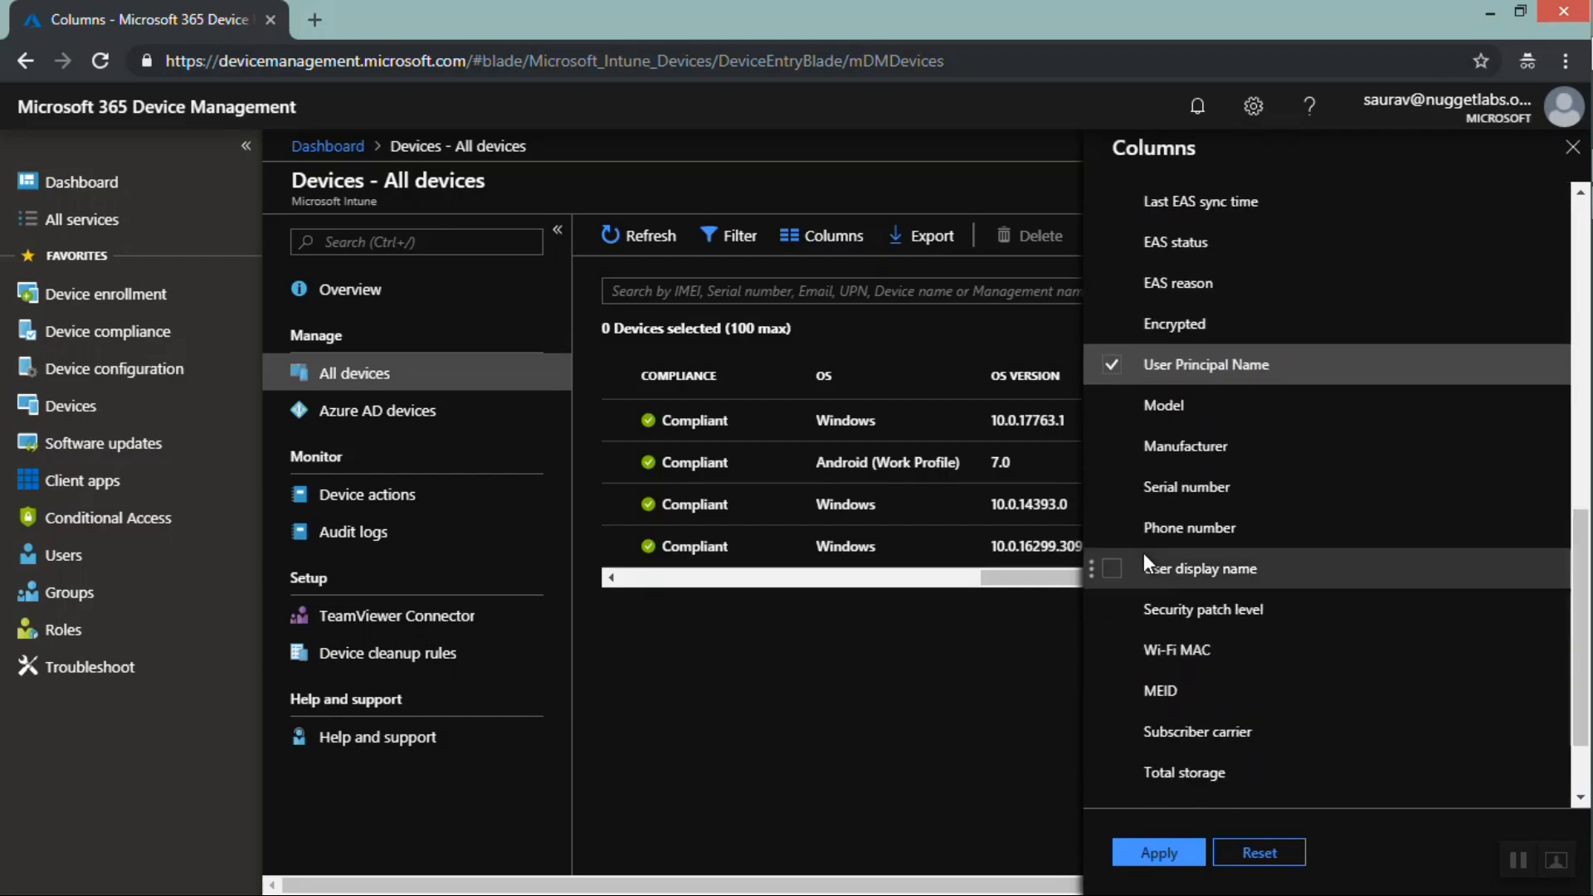
{"action": "left_click", "coordinate": [1111, 406]}
{"action": "left_click", "coordinate": [1112, 447]}
{"action": "left_click", "coordinate": [1144, 842]}
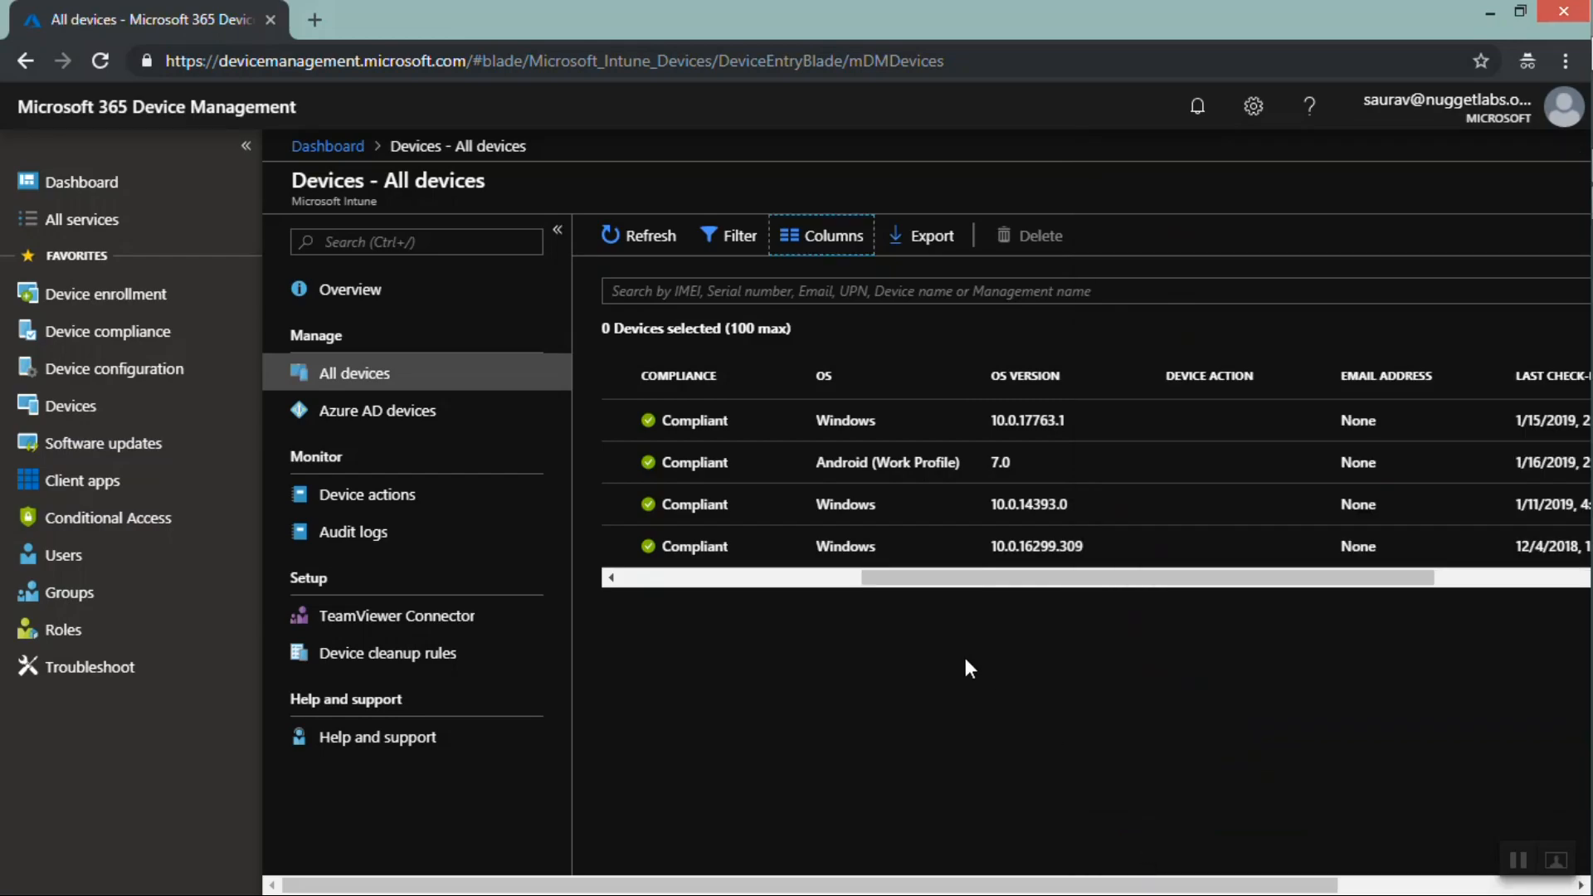
Scroll horizontally through the All devices list to examine the newly added columns
{"action": "left_click", "coordinate": [657, 578]}
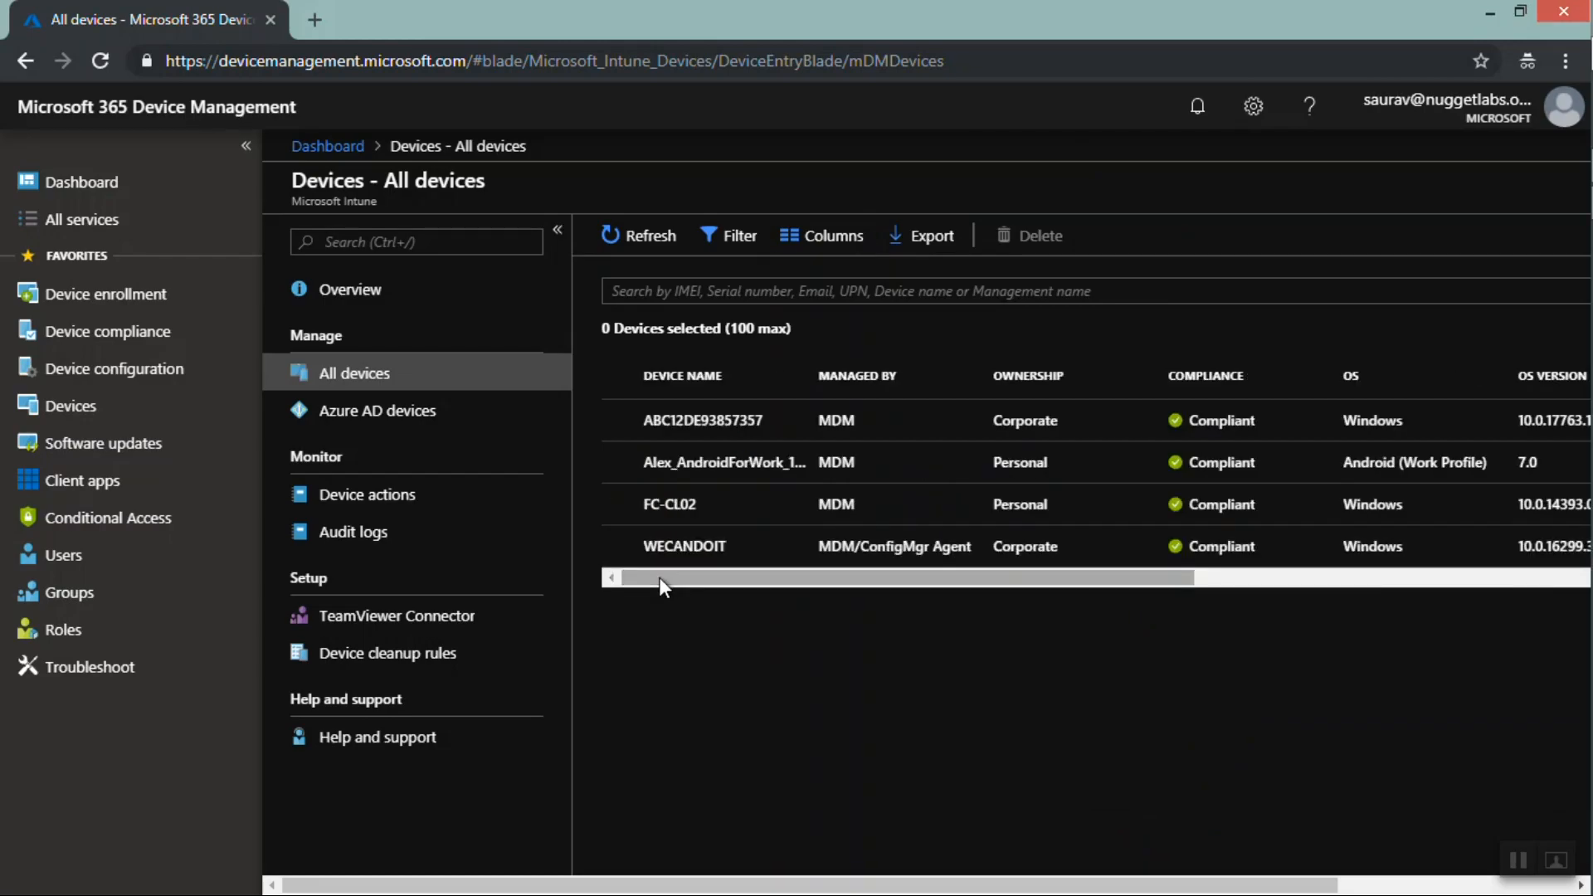
{"action": "left_click_drag", "start_coordinate": [685, 574], "coordinate": [1131, 573]}
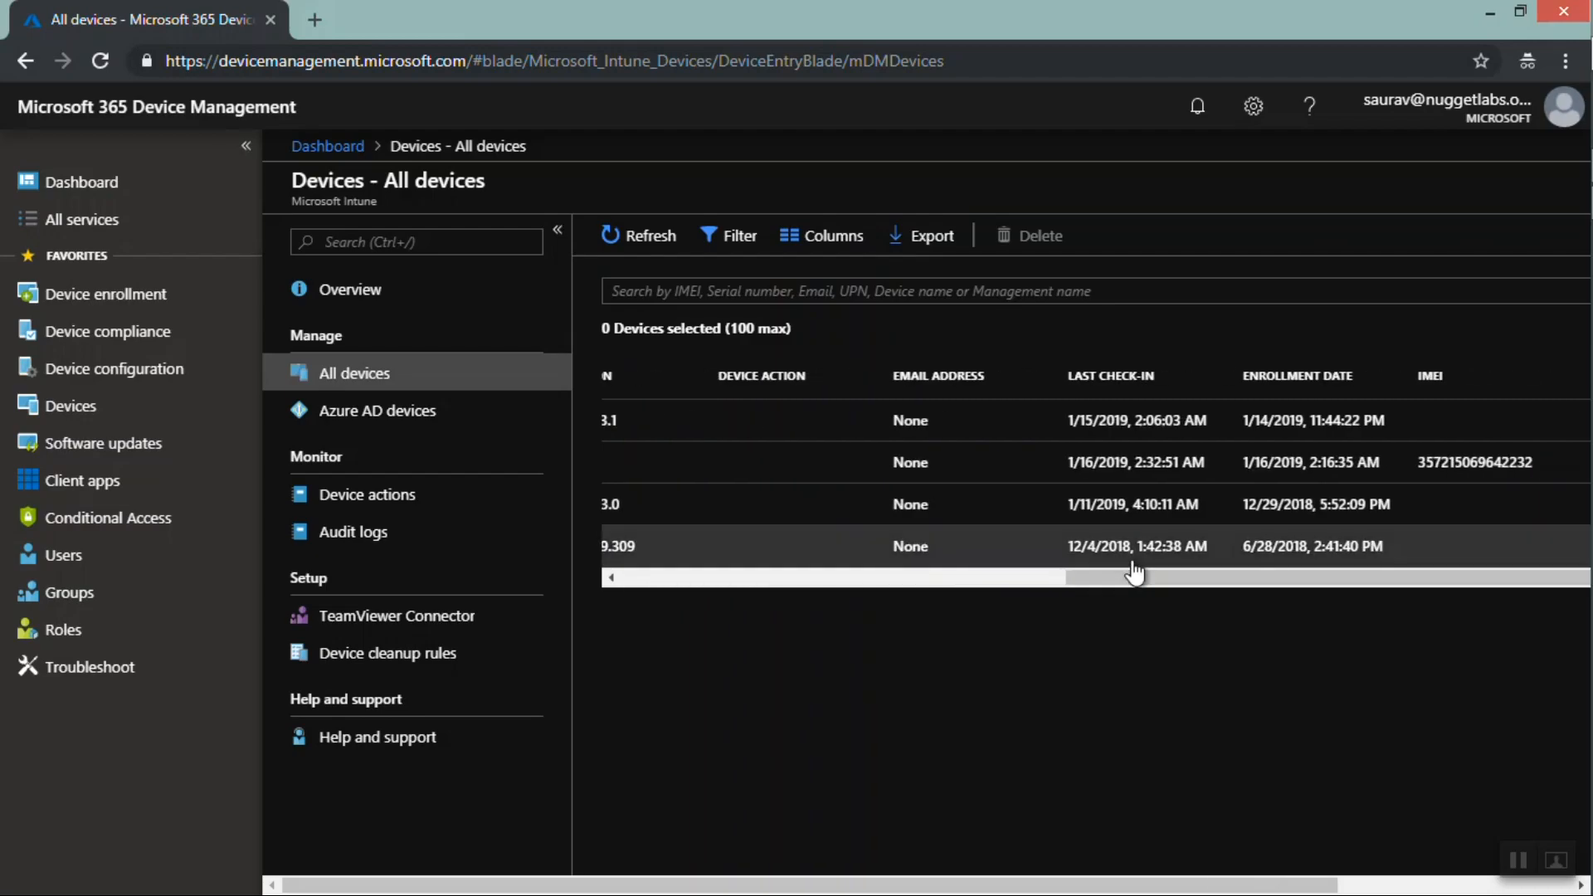
{"action": "left_click_drag", "start_coordinate": [1136, 585], "coordinate": [1311, 582]}
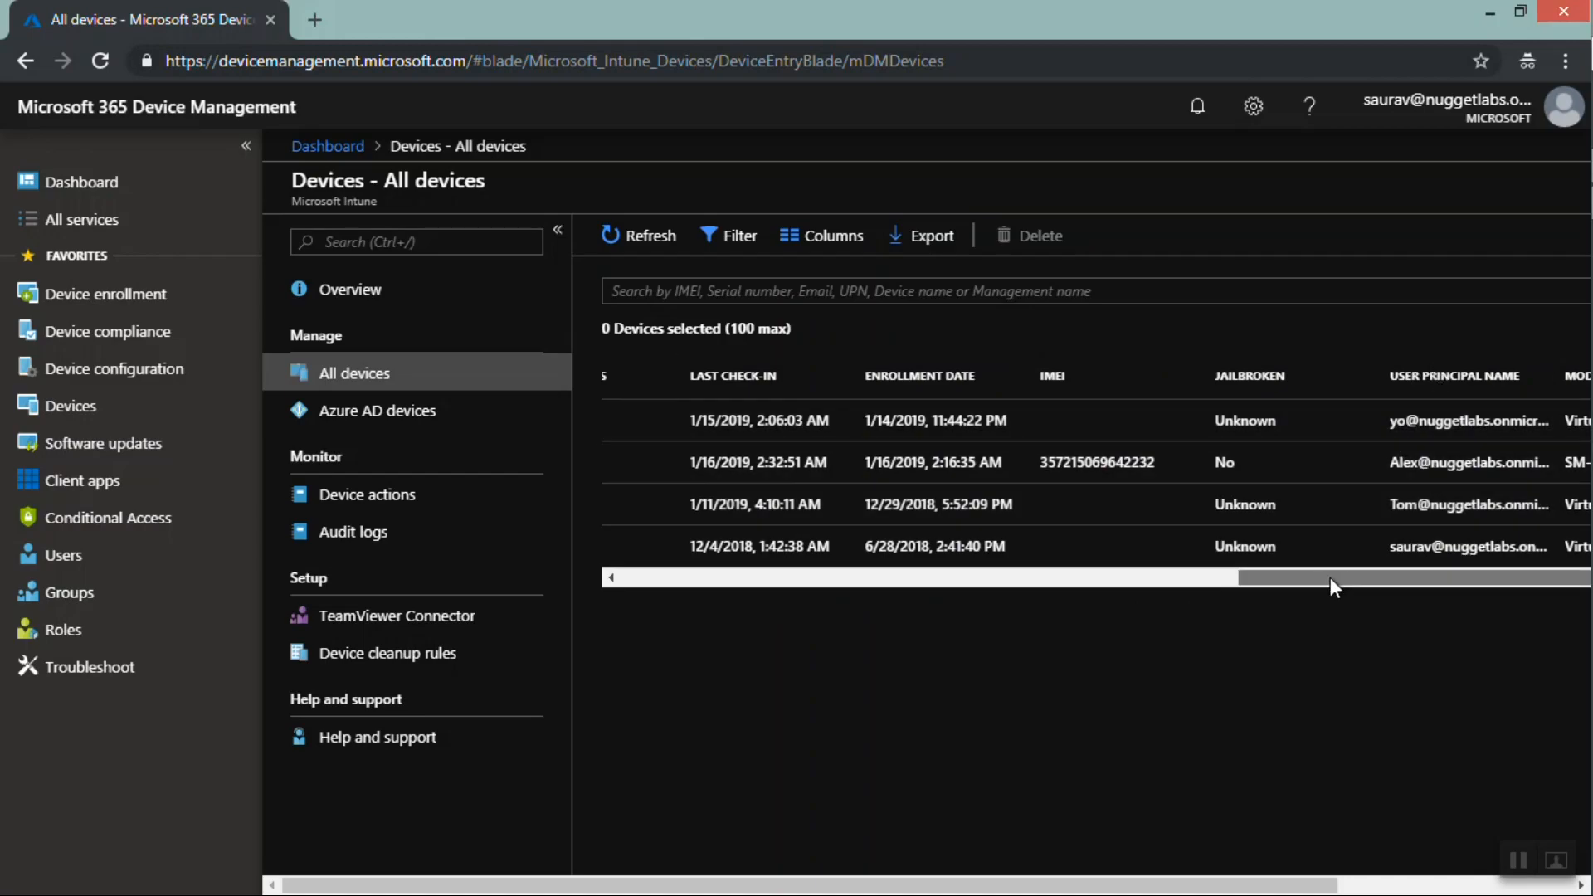
{"action": "left_click_drag", "start_coordinate": [1329, 578], "coordinate": [1411, 577]}
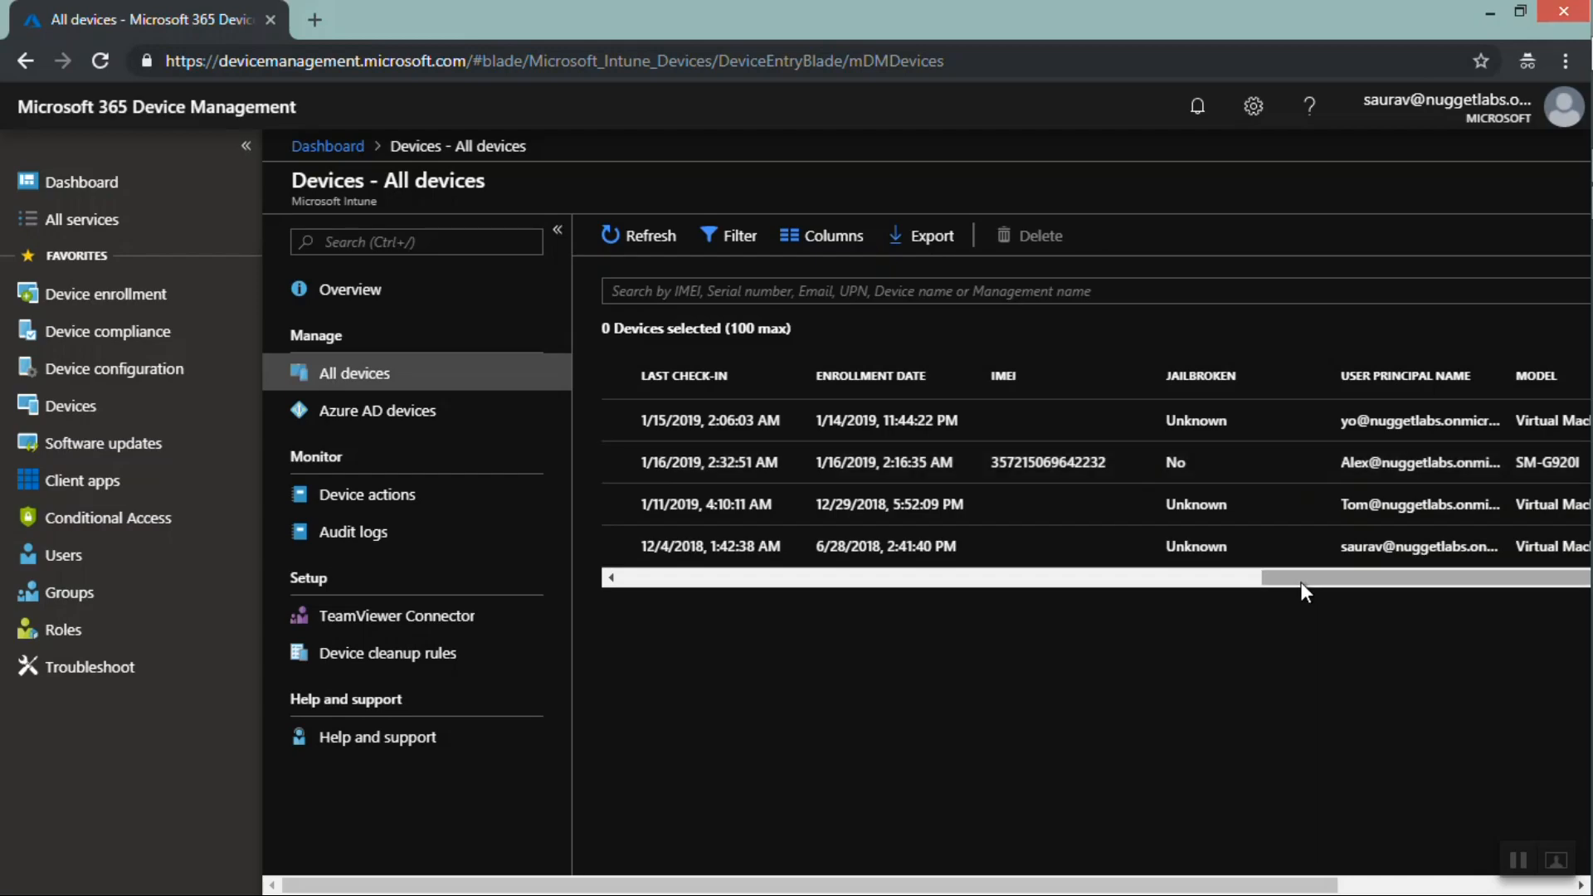
{"action": "left_click_drag", "start_coordinate": [1301, 580], "coordinate": [874, 576]}
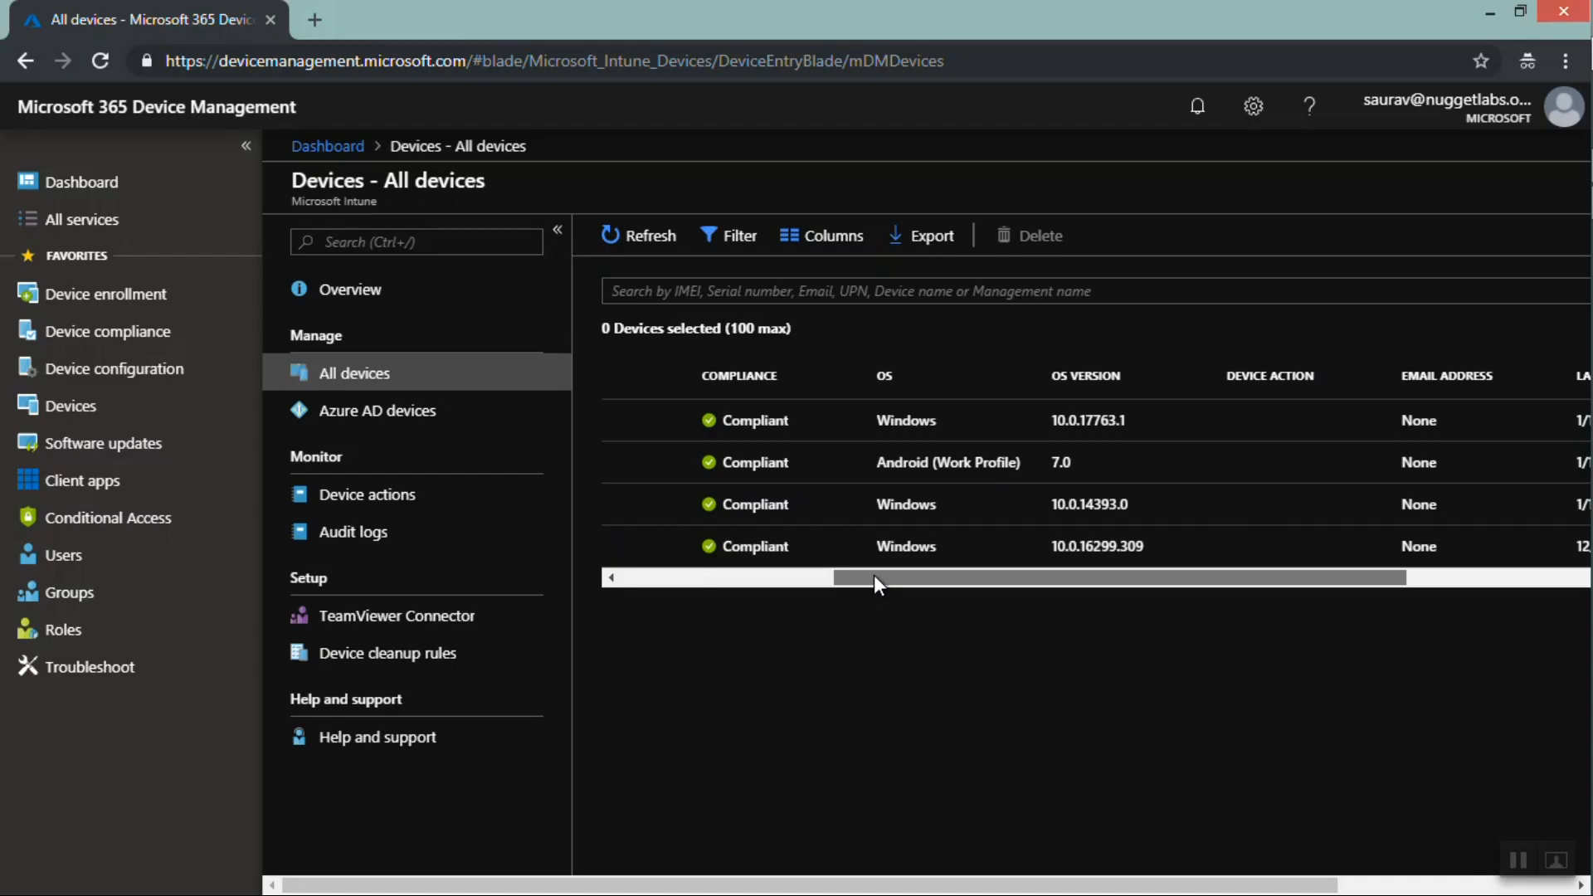
{"action": "left_click_drag", "start_coordinate": [914, 446], "coordinate": [904, 458]}
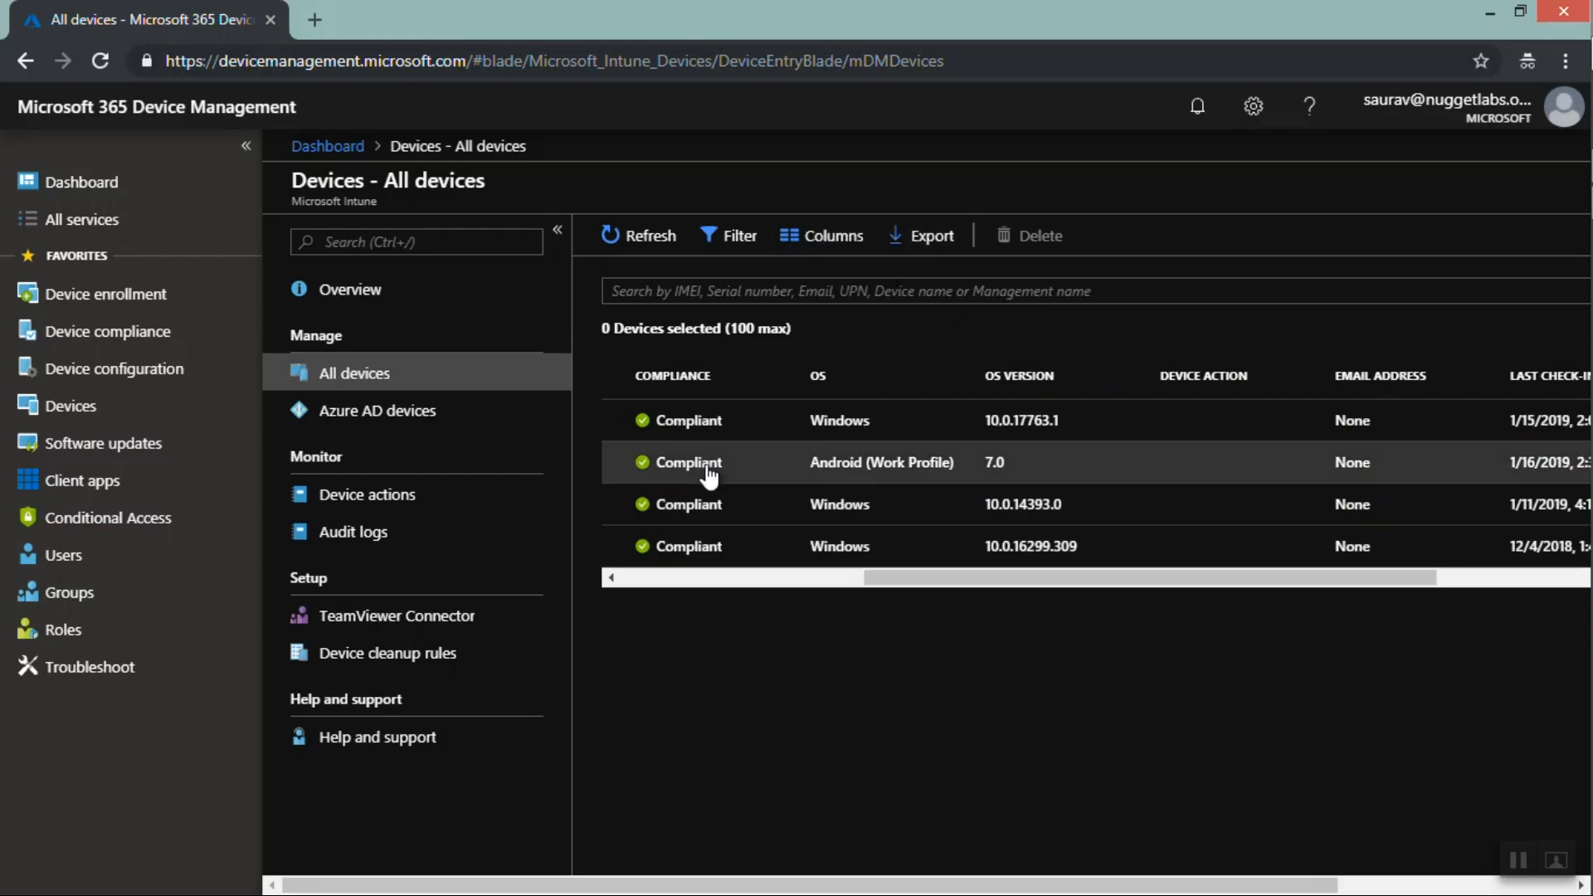
{"action": "left_click_drag", "start_coordinate": [874, 576], "coordinate": [573, 594]}
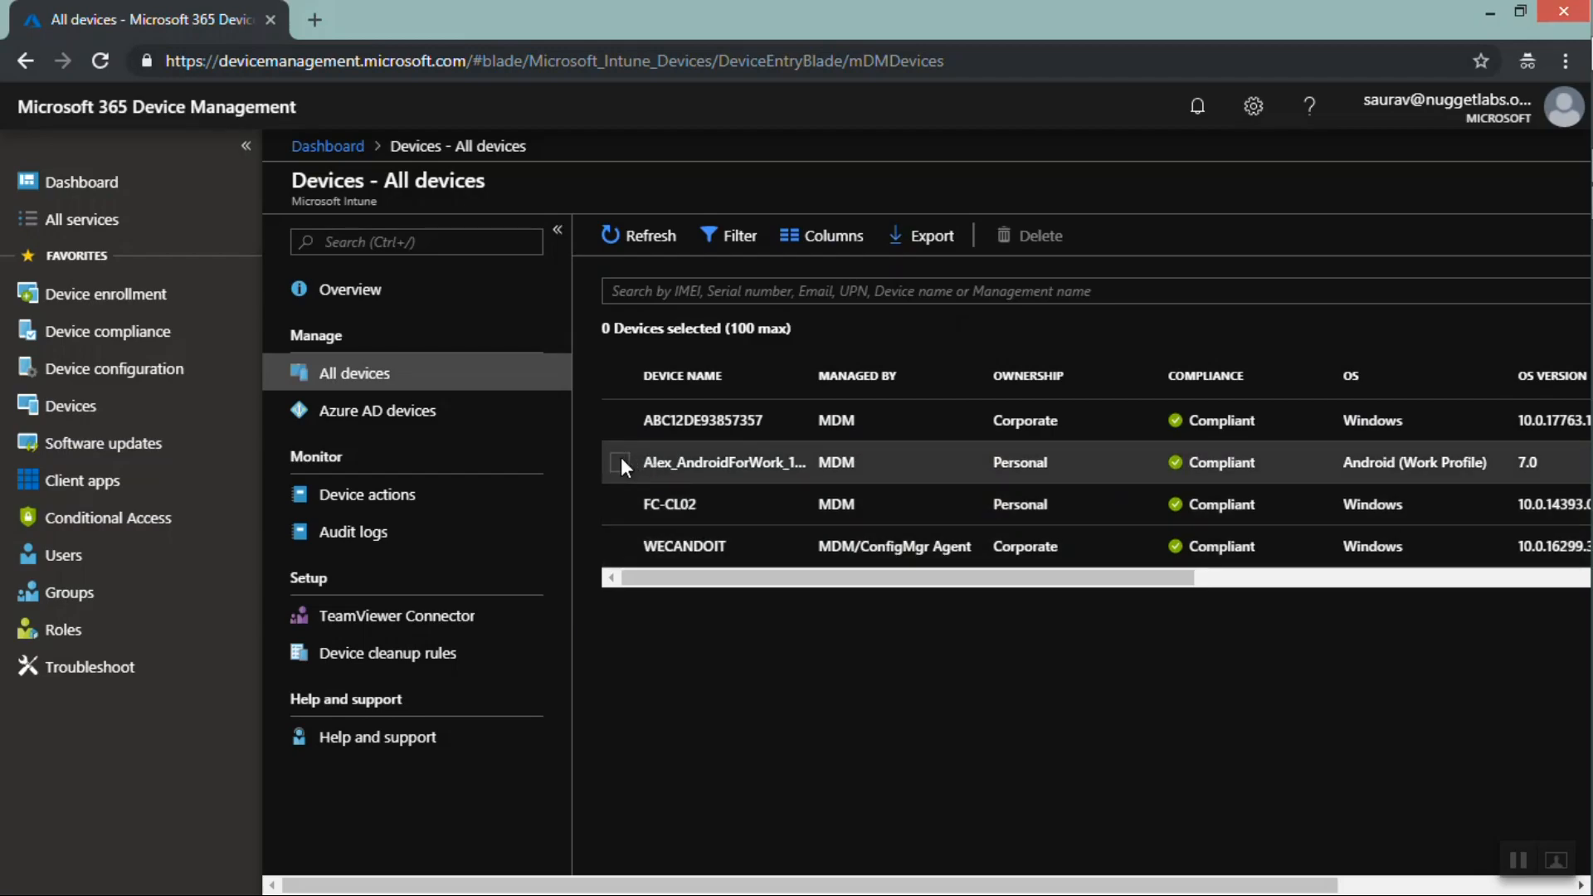
Open the Android for Work device, delete it from Intune with confirmation, and close its blade
{"action": "left_click", "coordinate": [662, 471]}
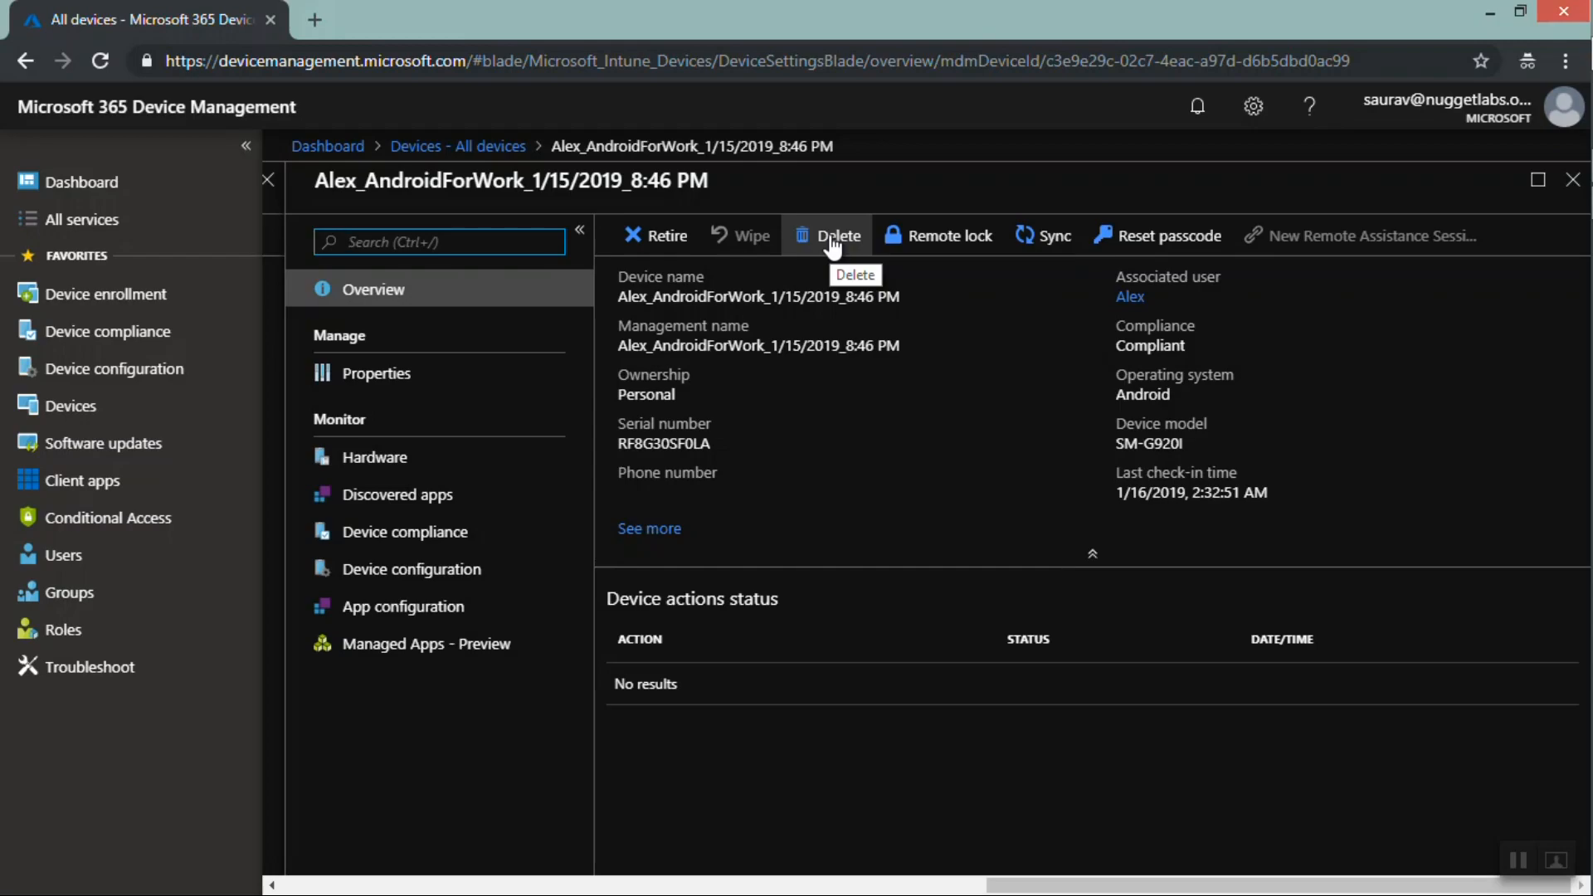
{"action": "left_click", "coordinate": [832, 241]}
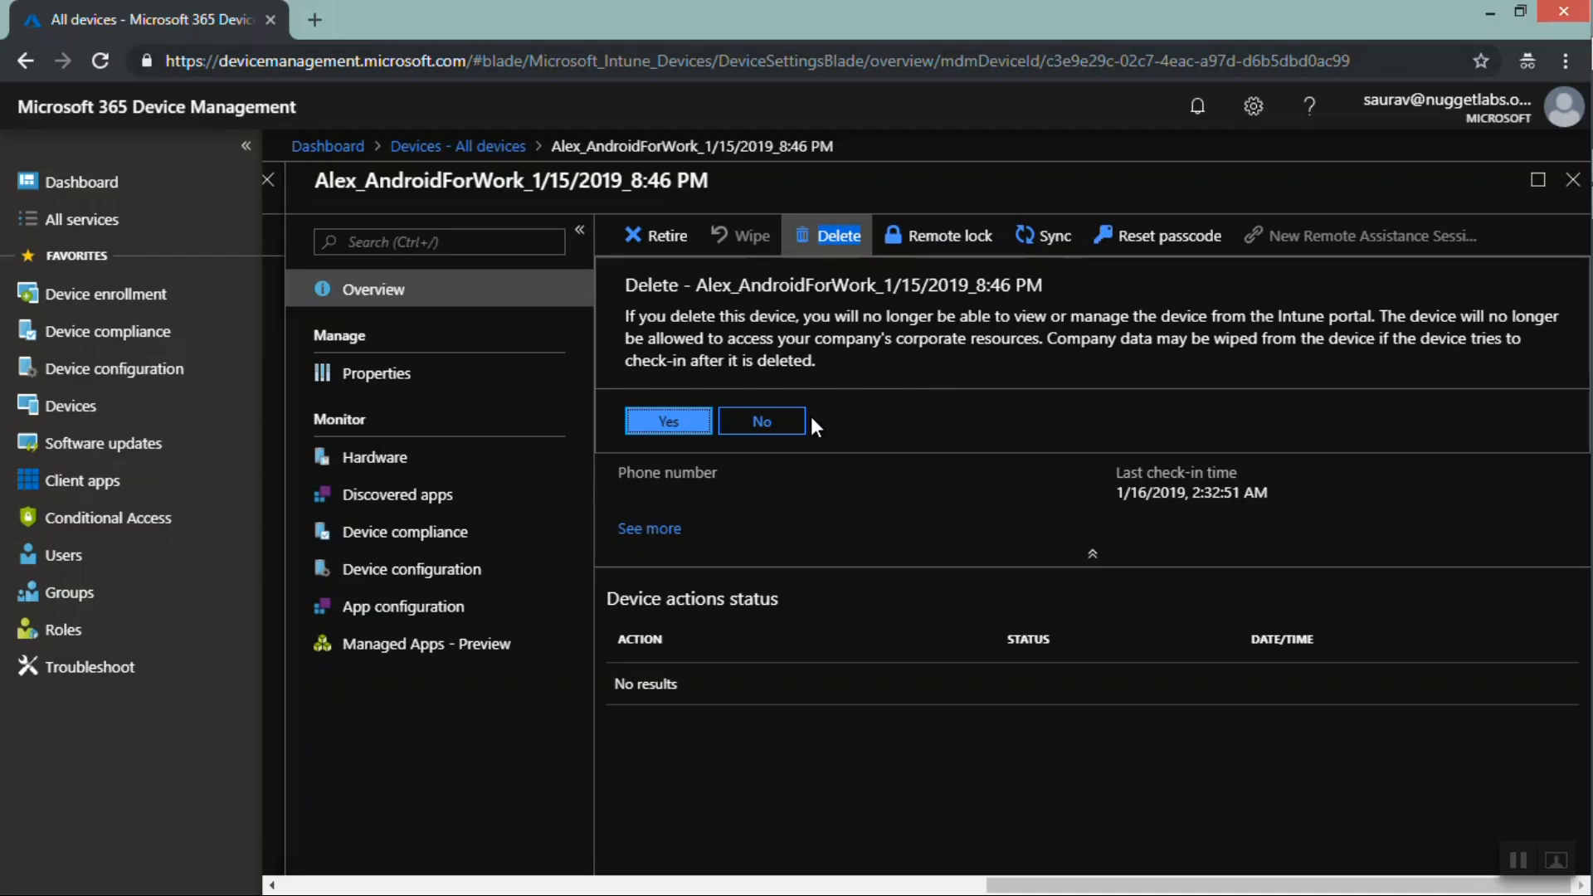
{"action": "left_click", "coordinate": [661, 425]}
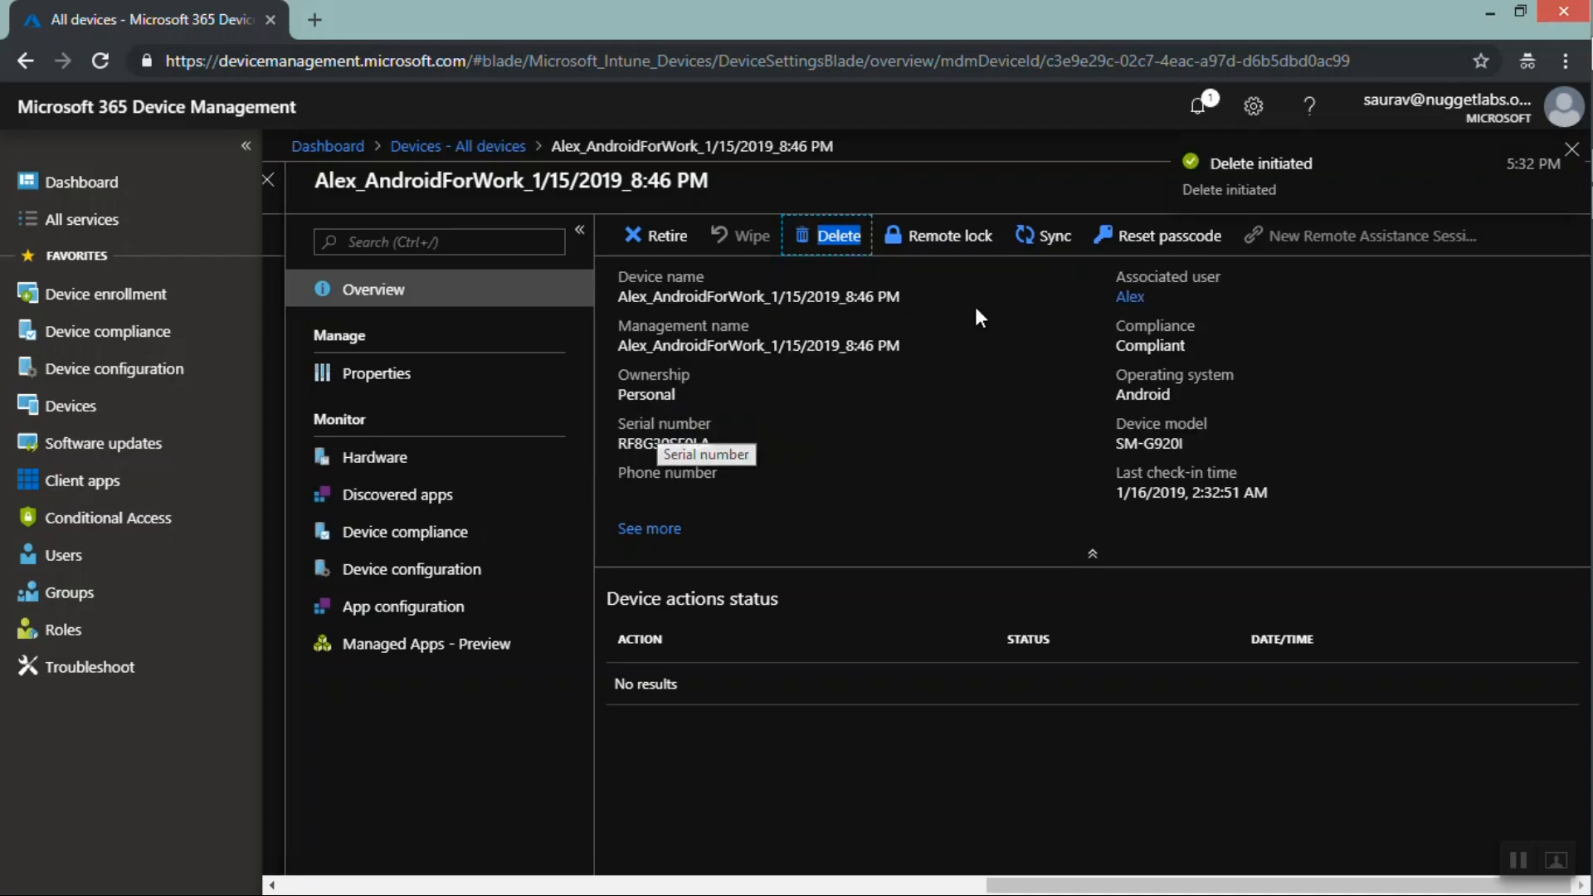
{"action": "left_click", "coordinate": [1570, 152]}
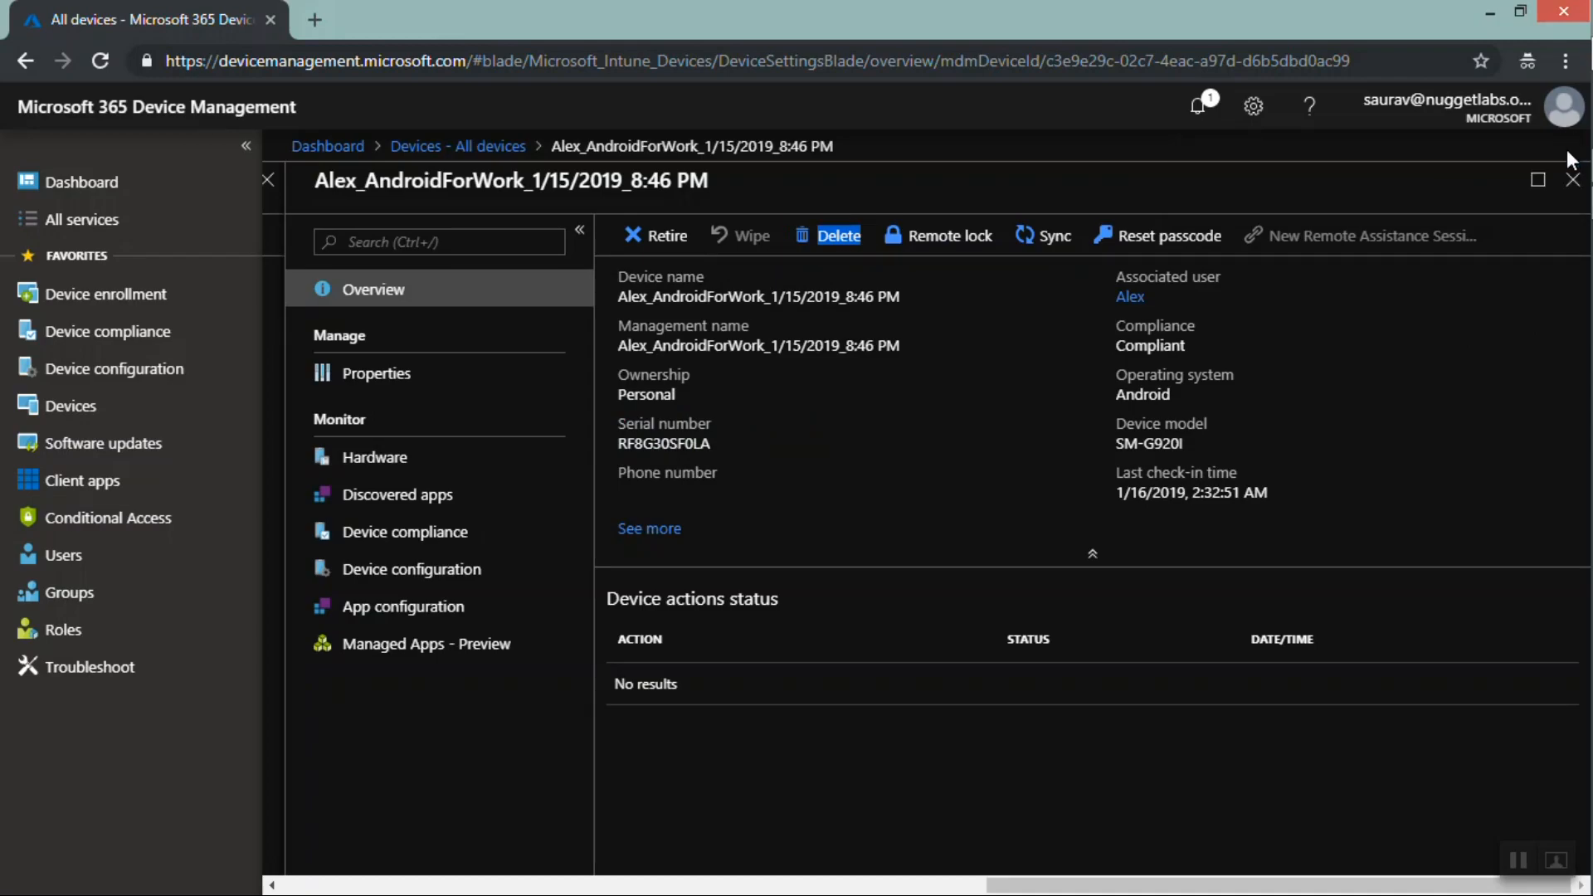
{"action": "left_click", "coordinate": [1574, 182]}
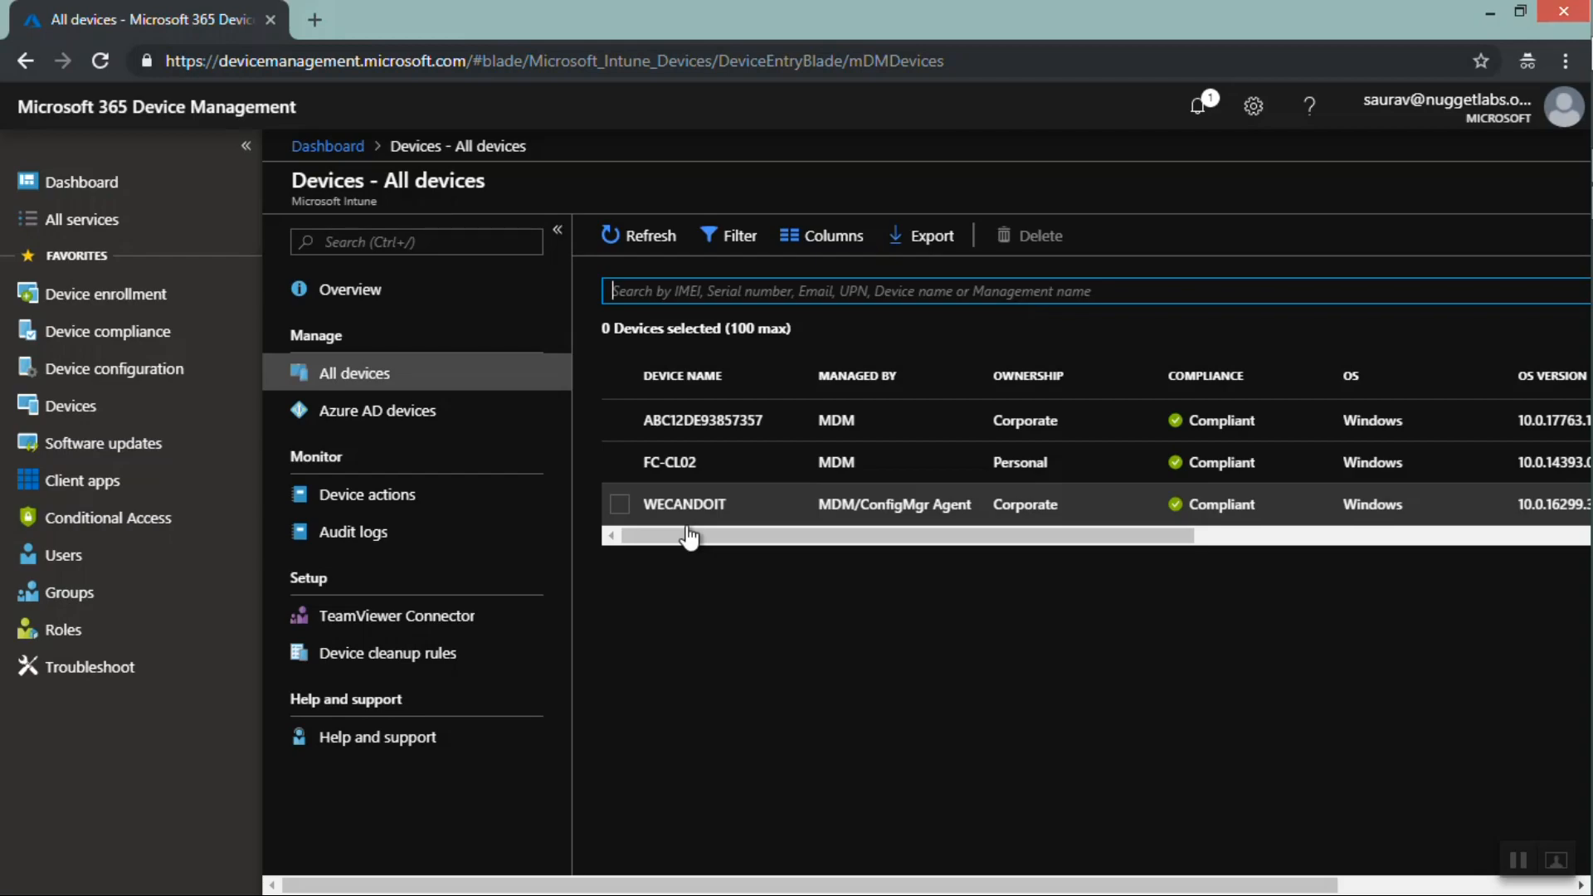
Switch back and forth between the All devices and Azure AD devices lists to compare their entries
{"action": "left_click", "coordinate": [365, 425]}
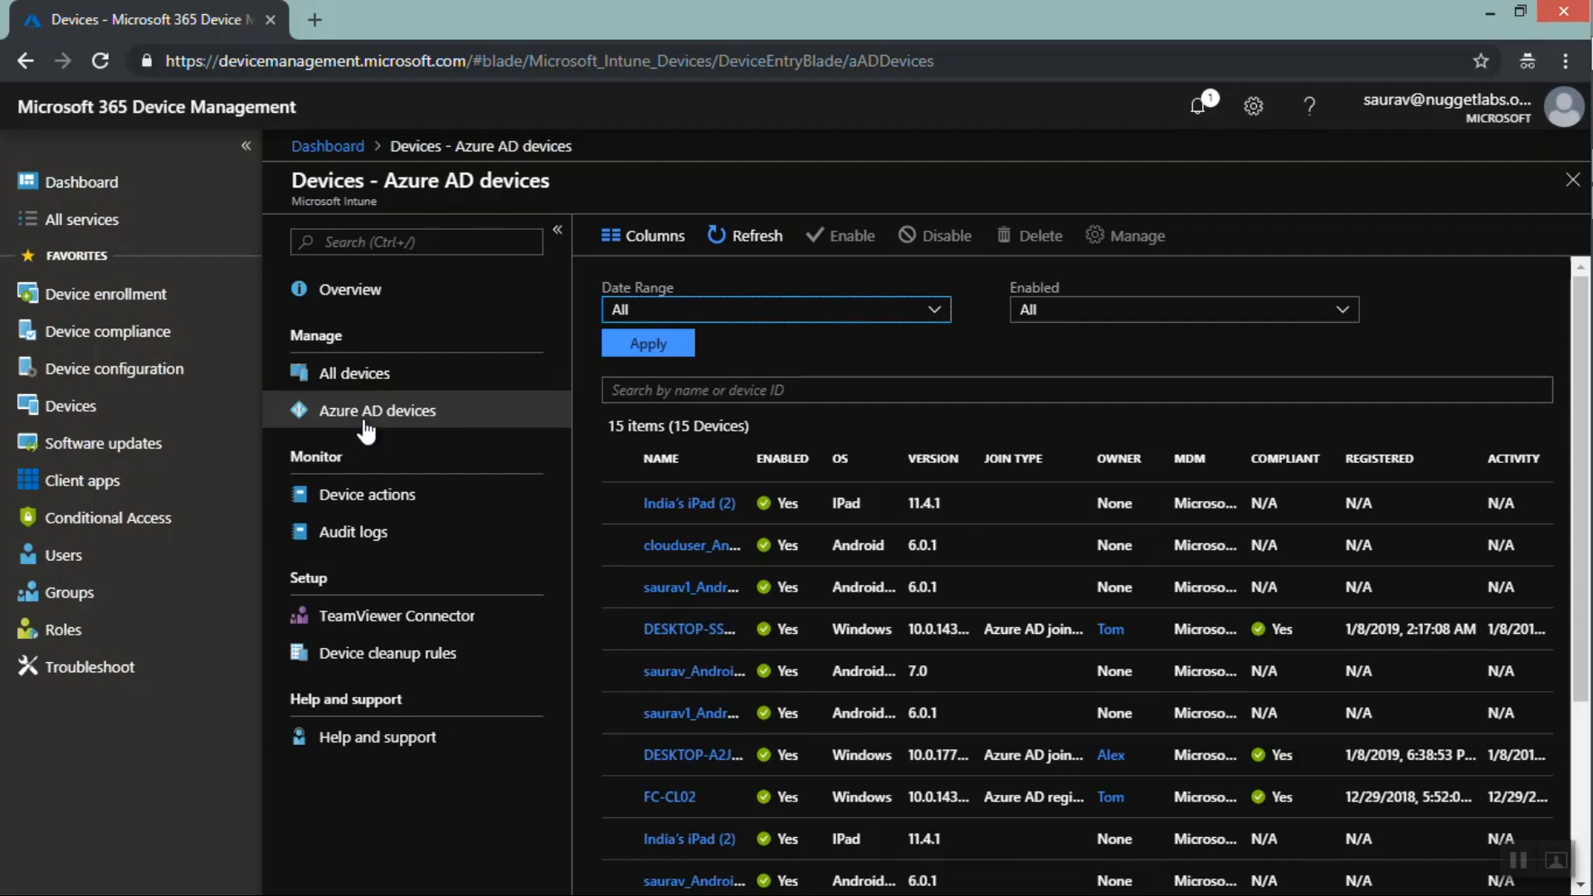
{"action": "left_click", "coordinate": [355, 378]}
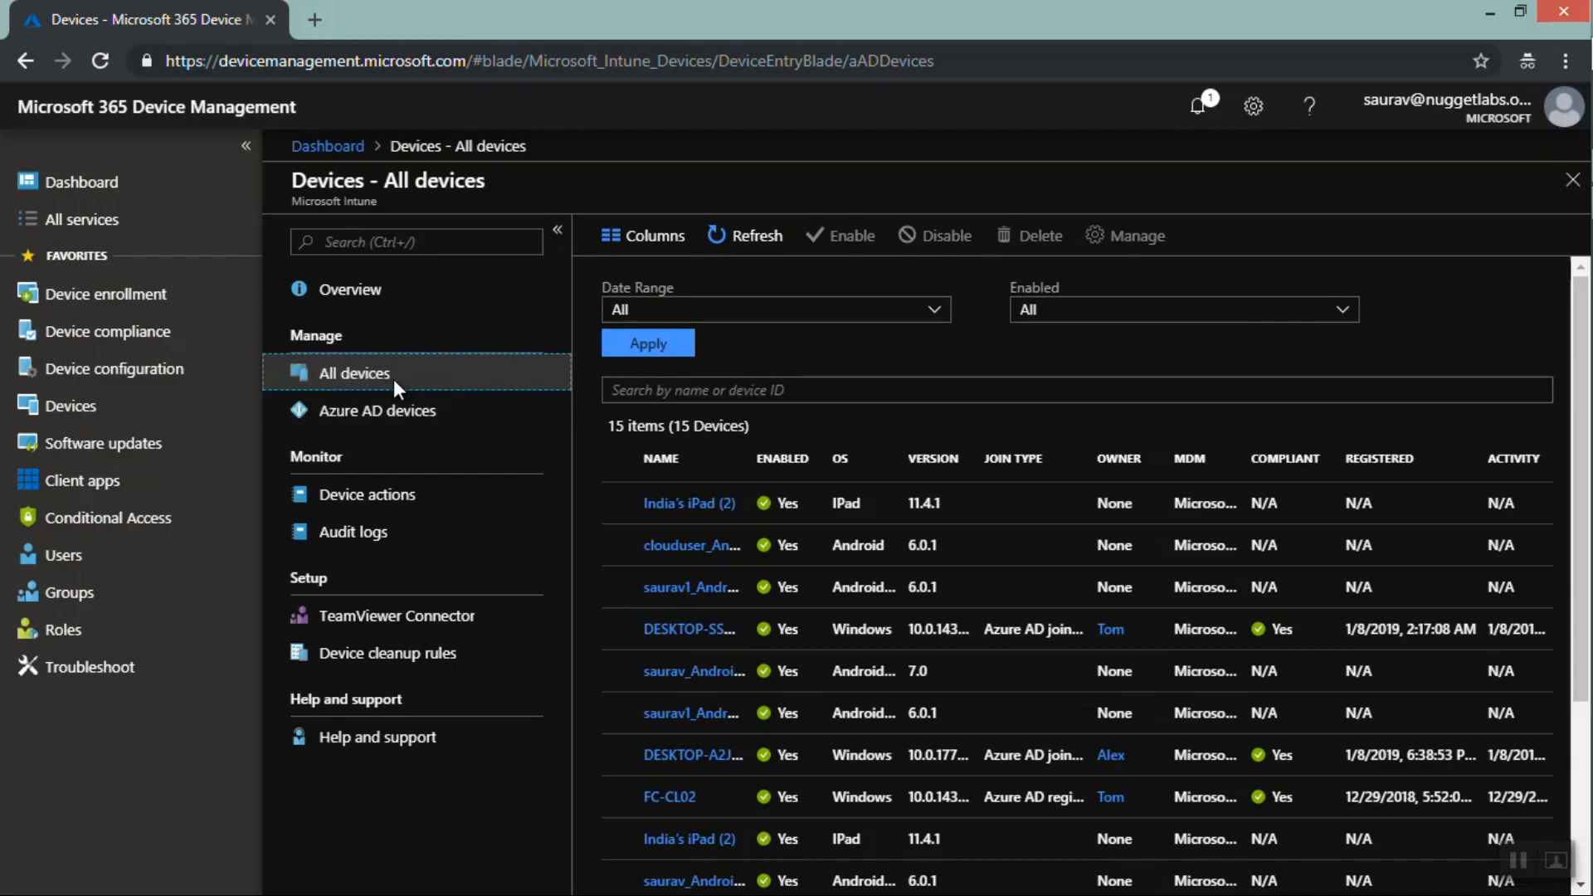
{"action": "left_click", "coordinate": [393, 426]}
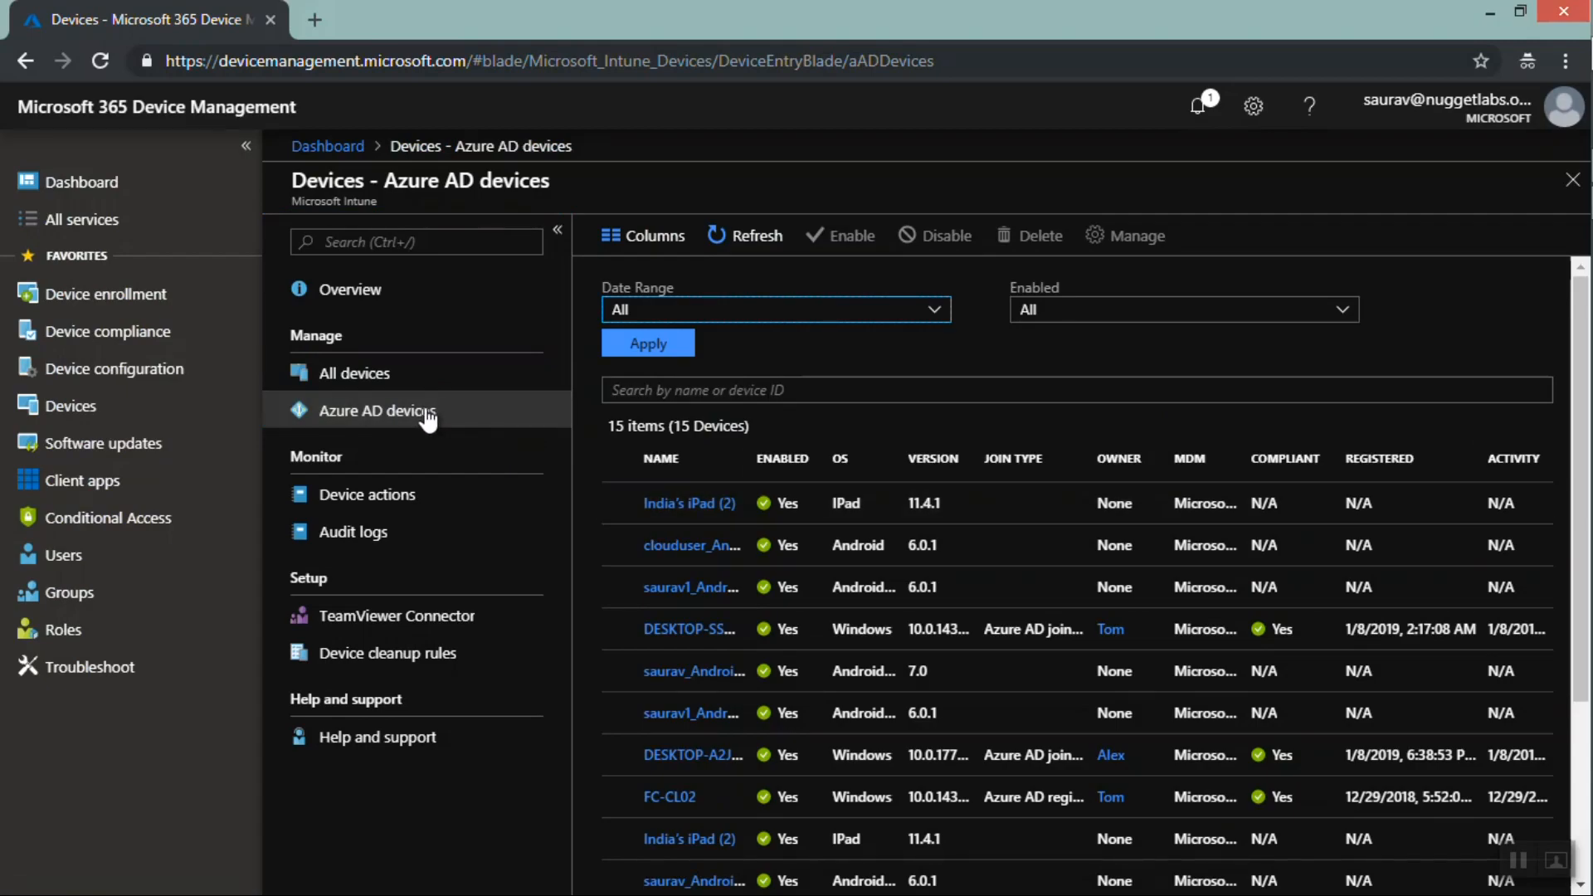
{"action": "left_click", "coordinate": [377, 380]}
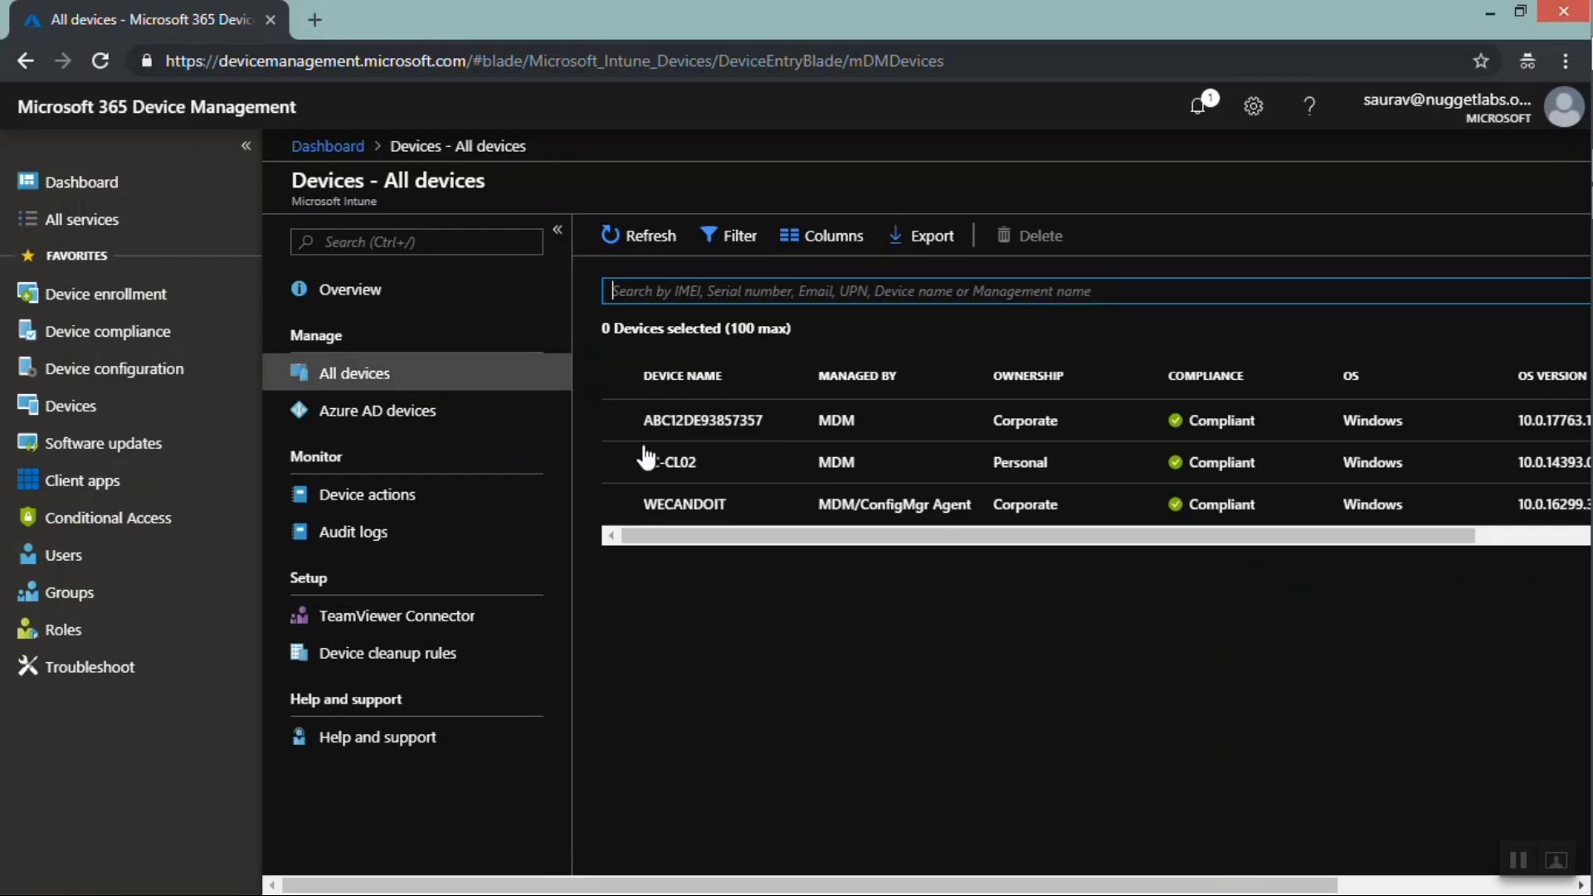
{"action": "left_click", "coordinate": [419, 407]}
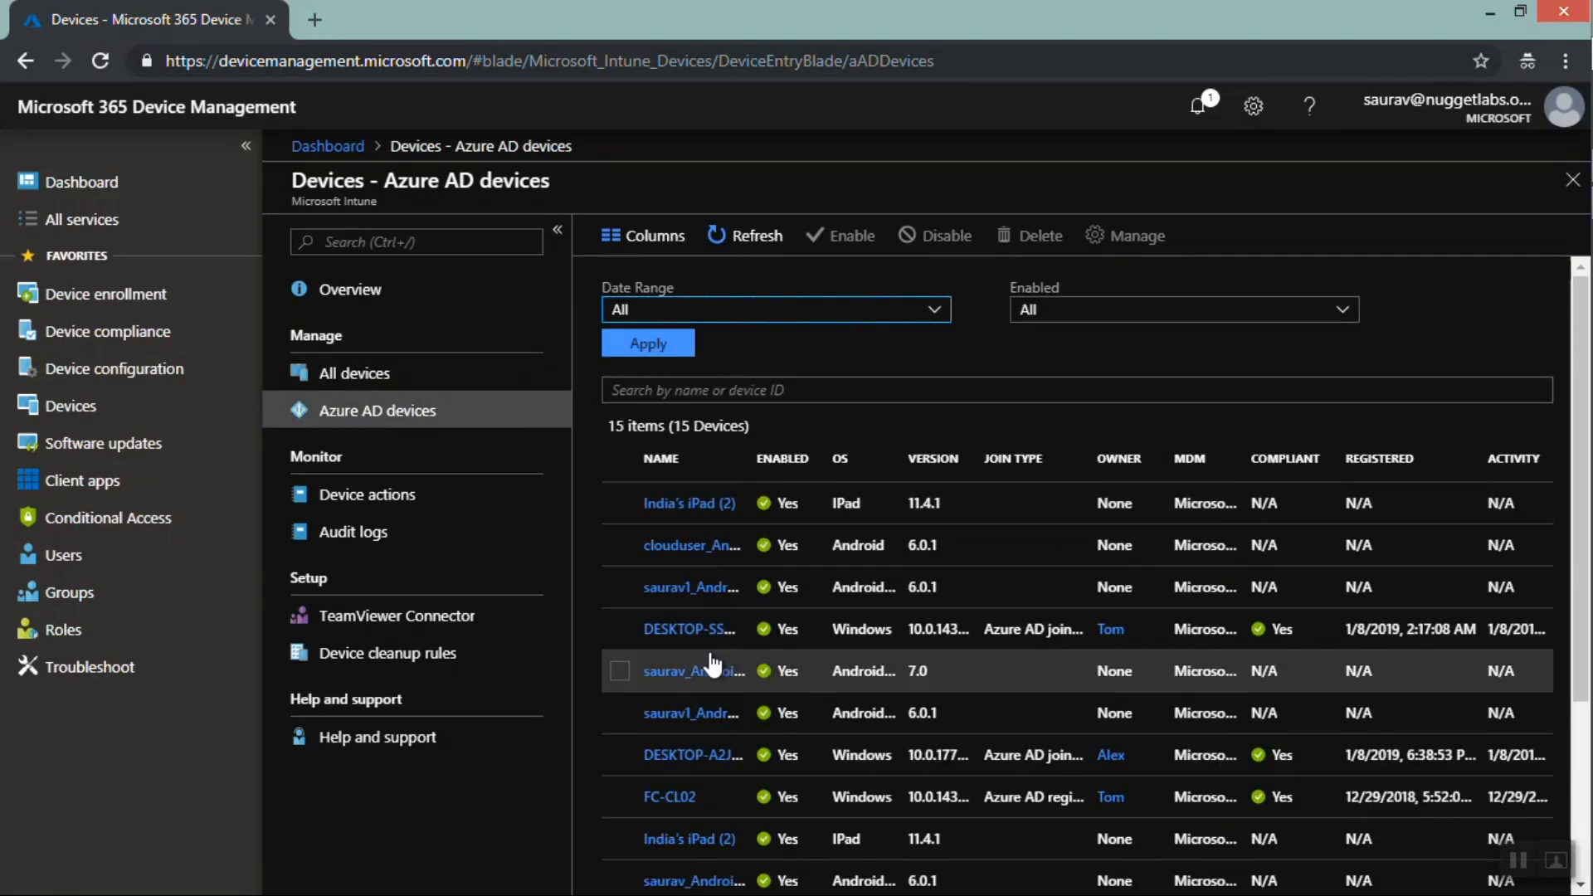
{"action": "left_click", "coordinate": [410, 384]}
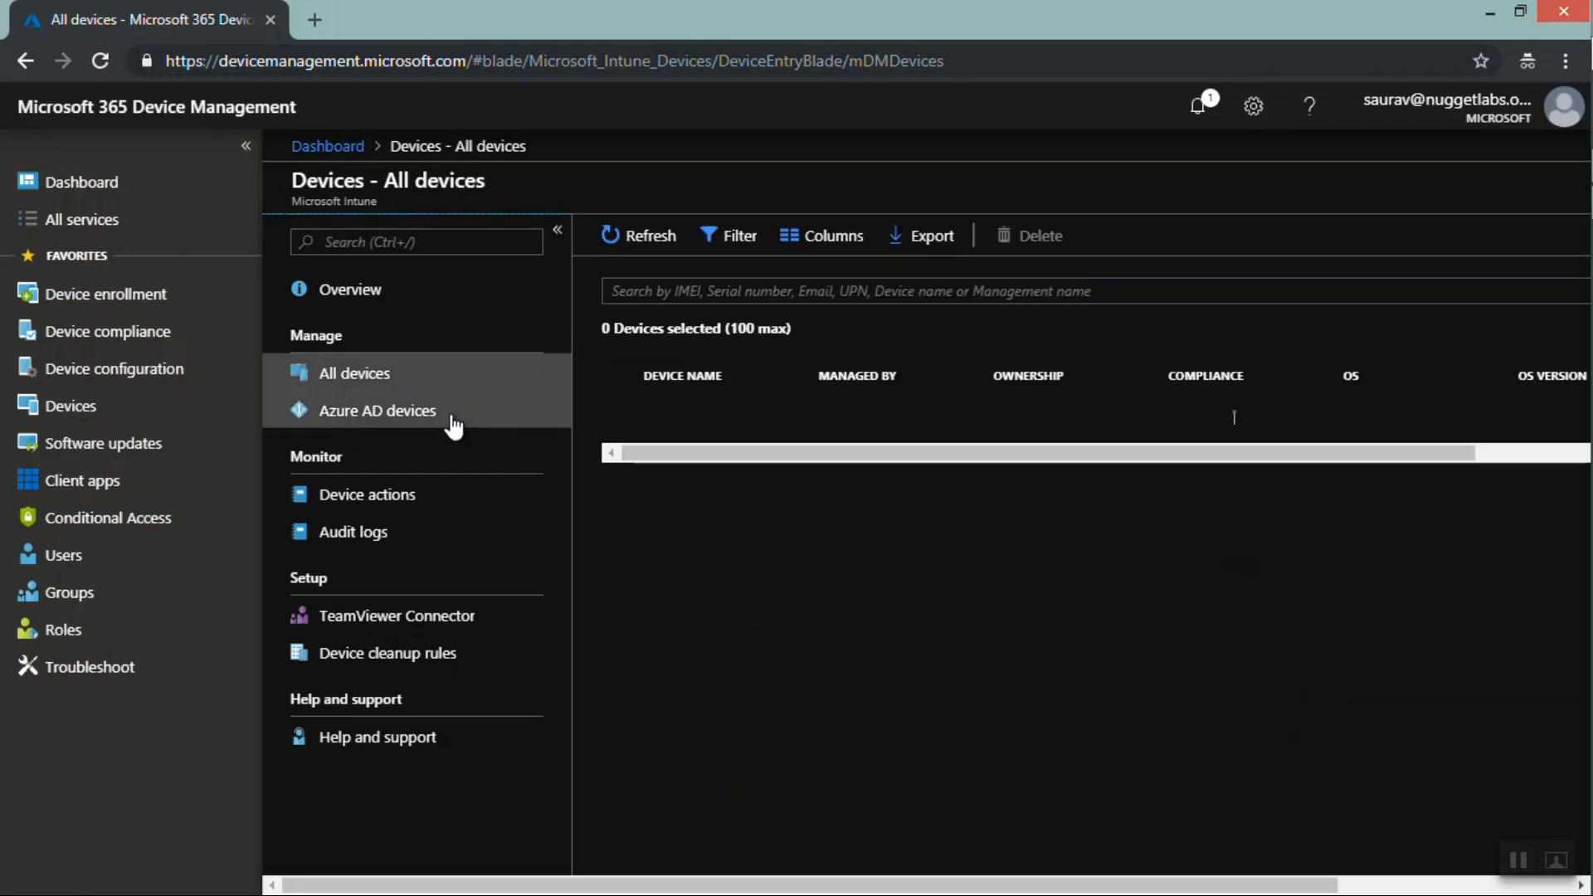
{"action": "left_click", "coordinate": [347, 418]}
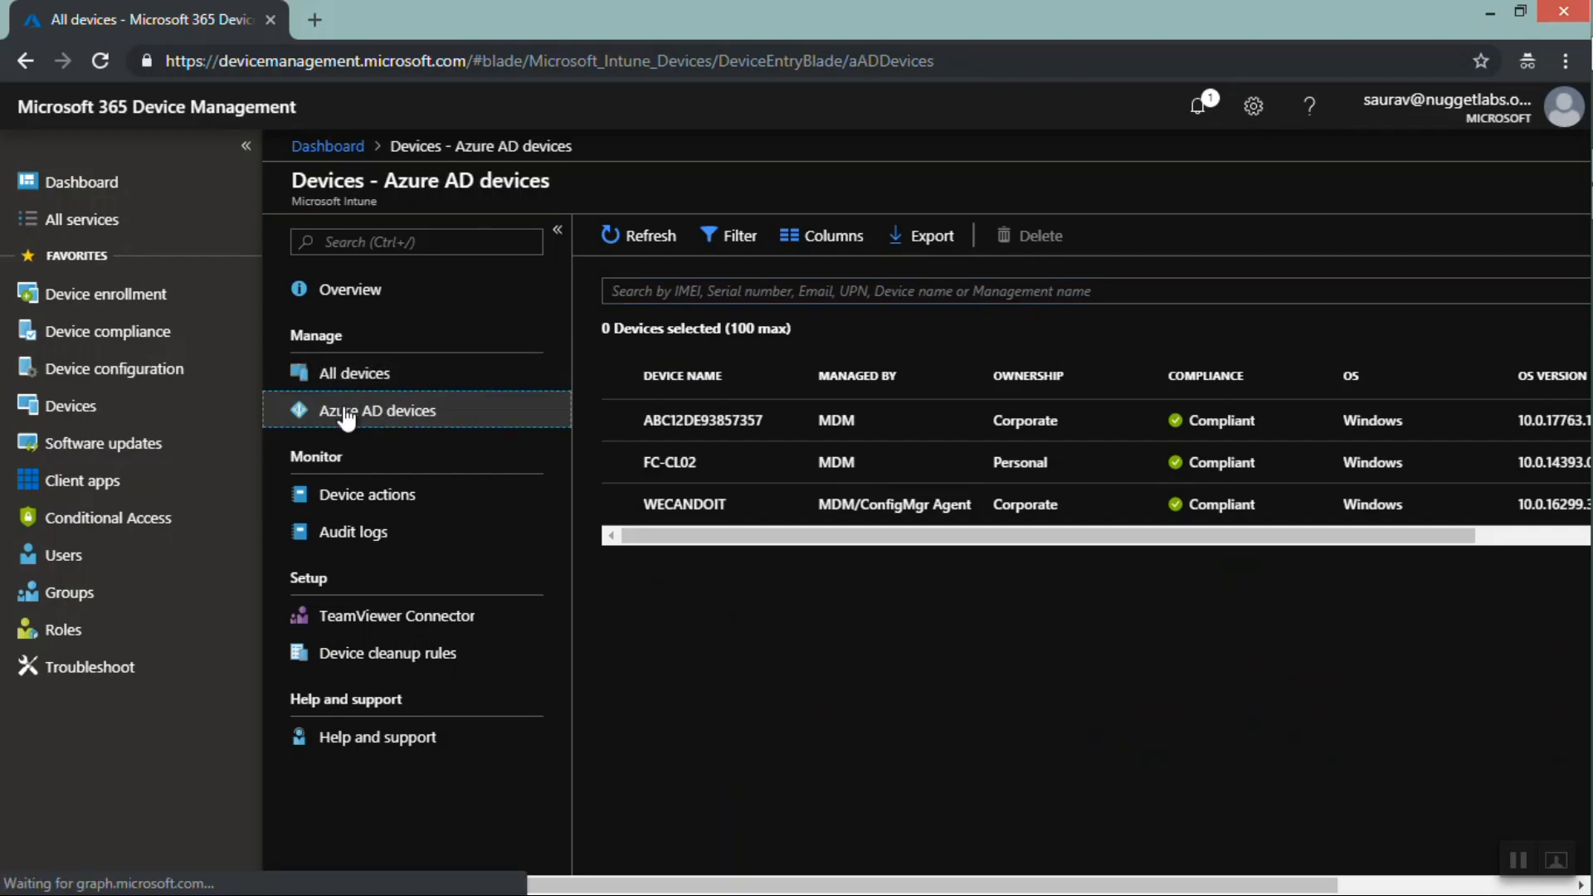
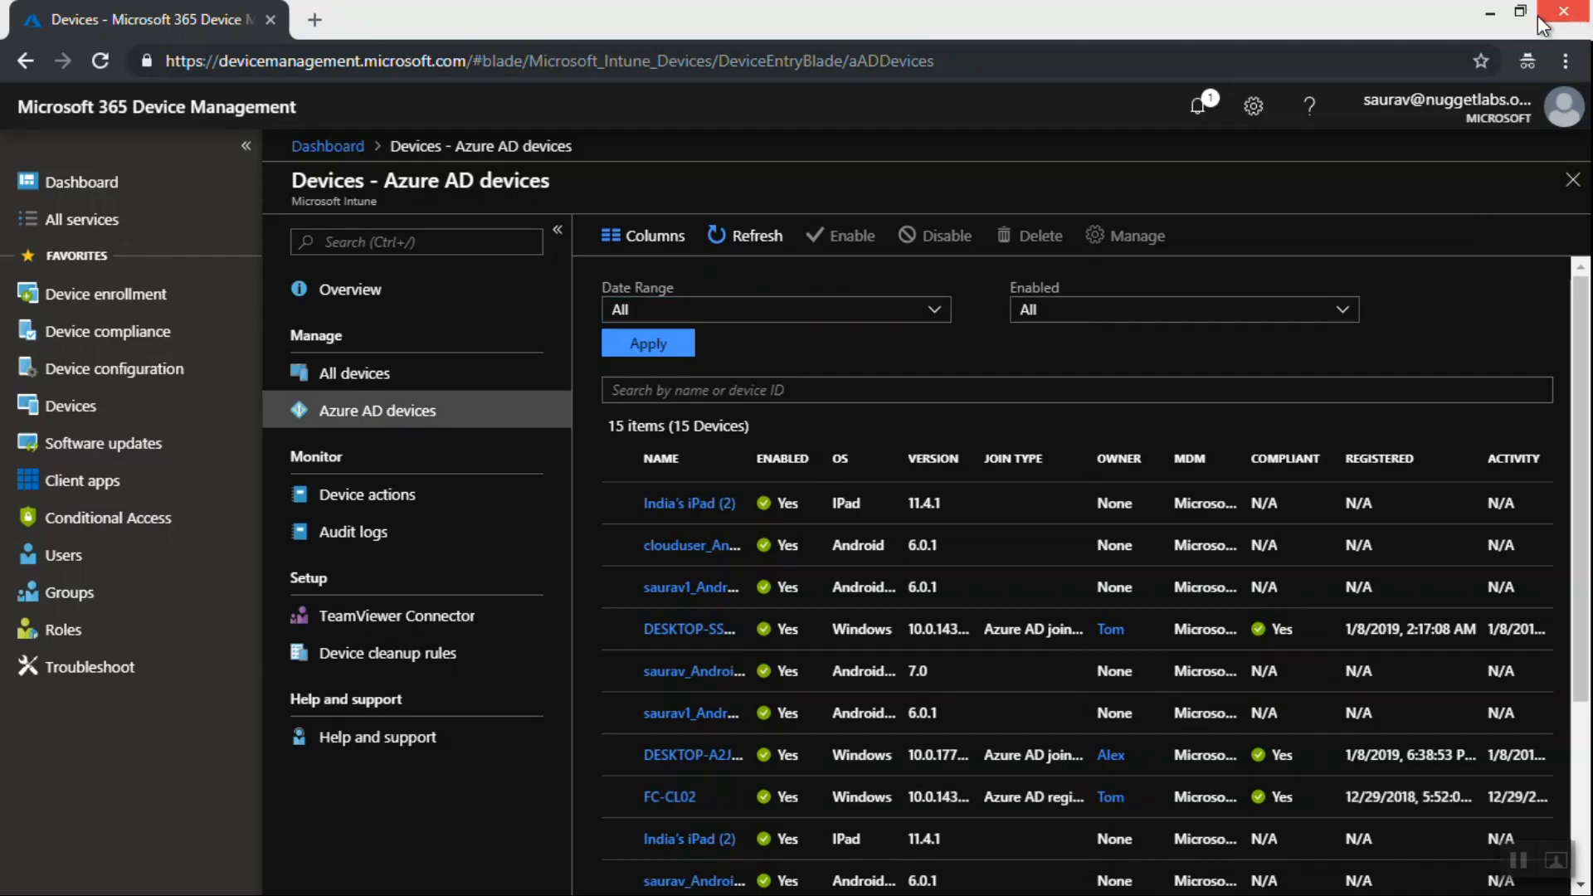
Switch between the Paint diagram comparing Azure AD and Intune enrolled devices and the portal's device lists
{"action": "left_click", "coordinate": [1491, 13]}
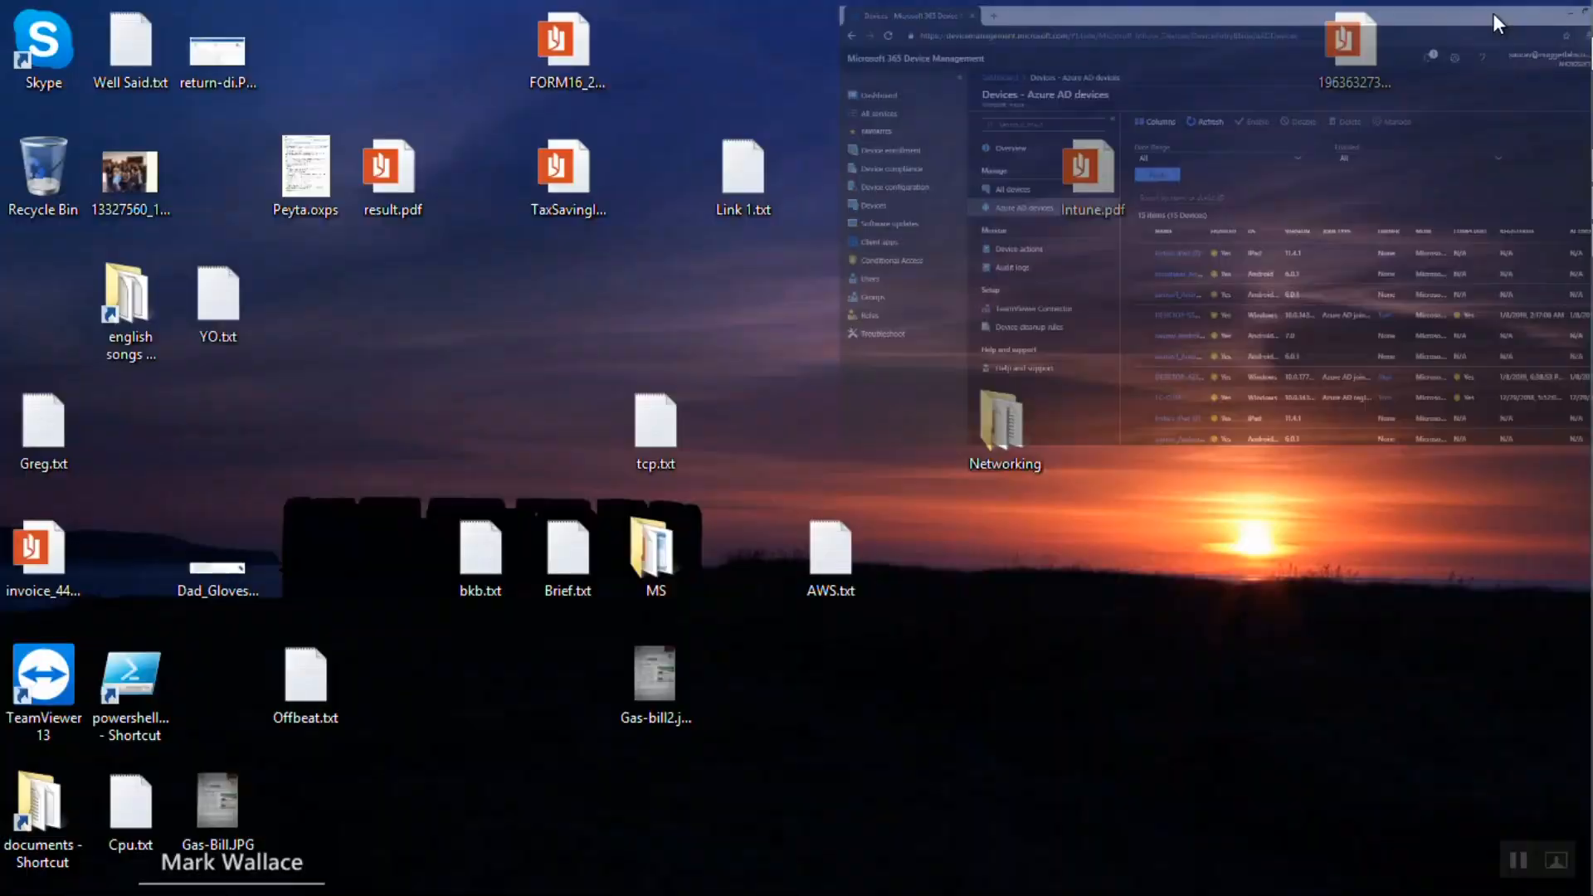
{"action": "left_click", "coordinate": [1559, 240]}
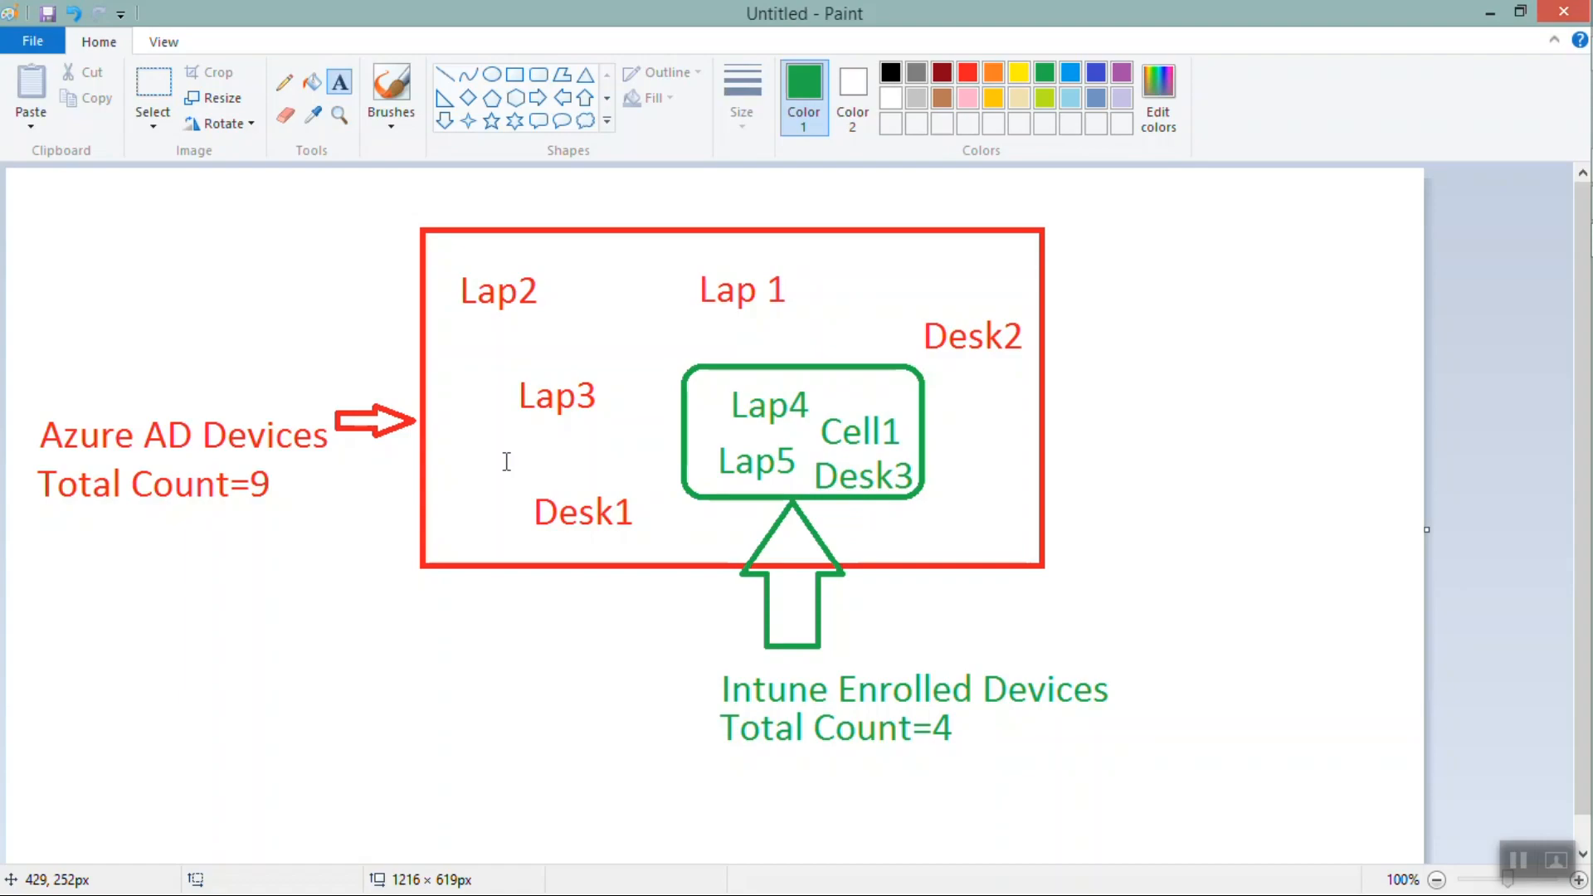
{"action": "mouse_move", "coordinate": [1591, 448]}
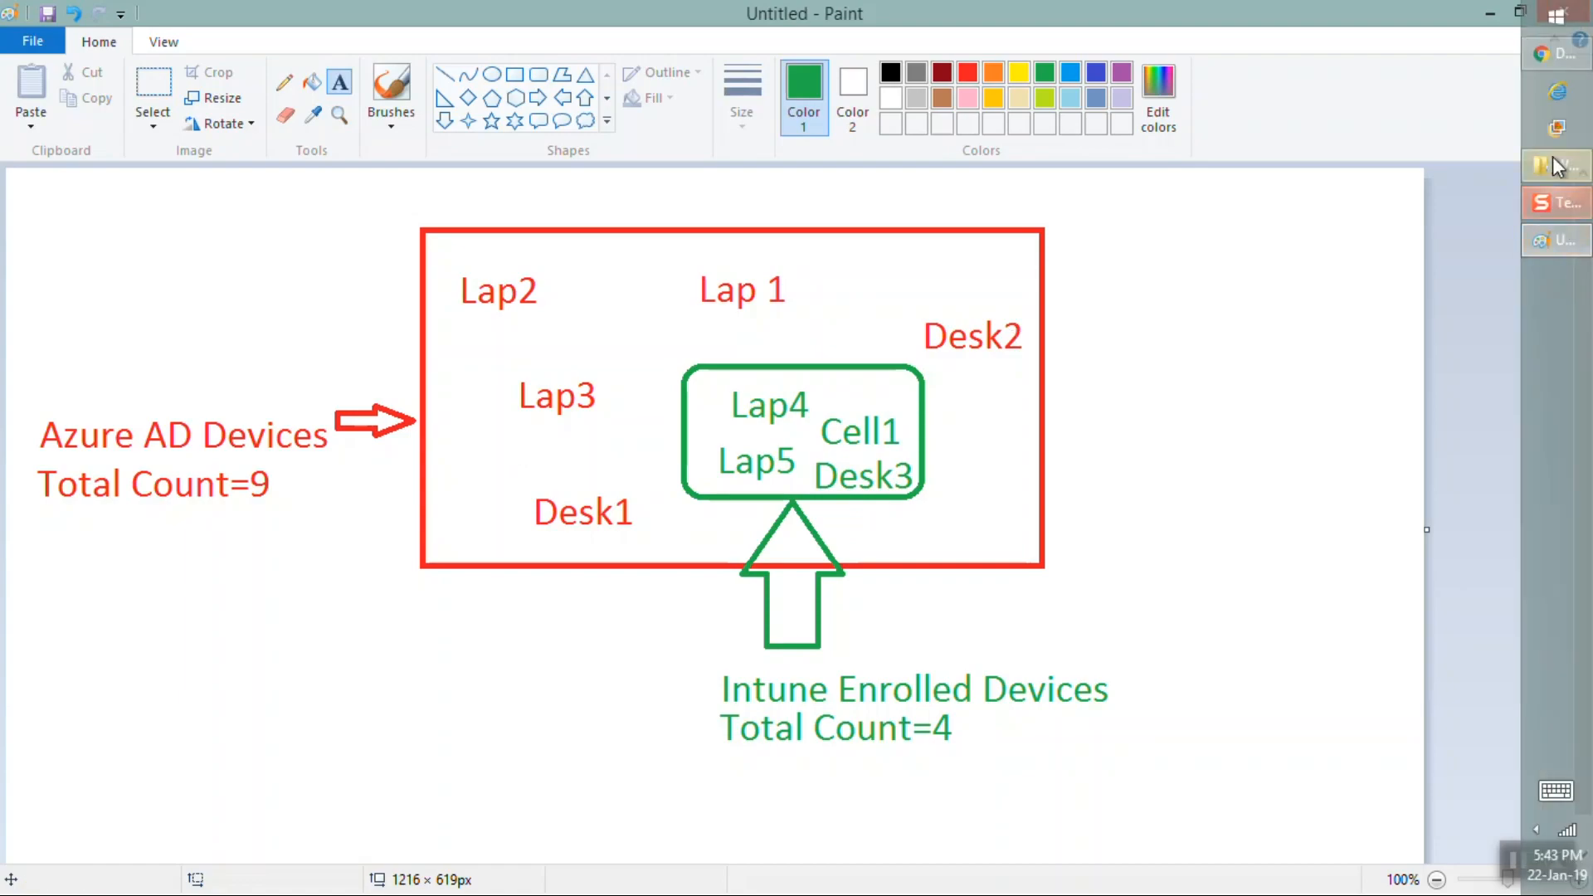
{"action": "left_click", "coordinate": [1540, 52]}
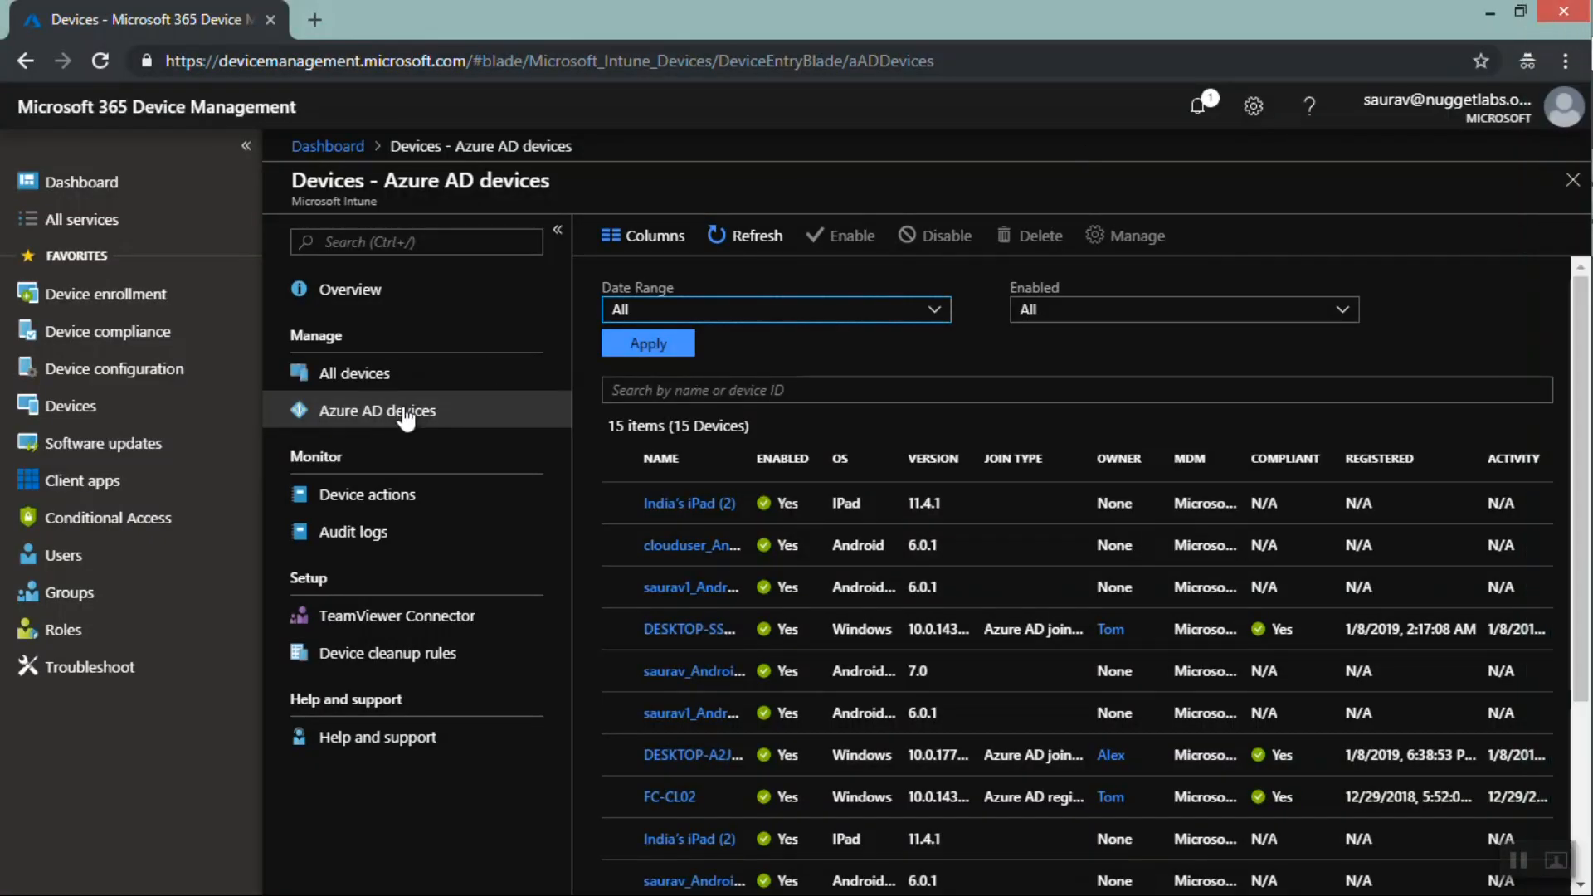
{"action": "left_click", "coordinate": [1483, 13]}
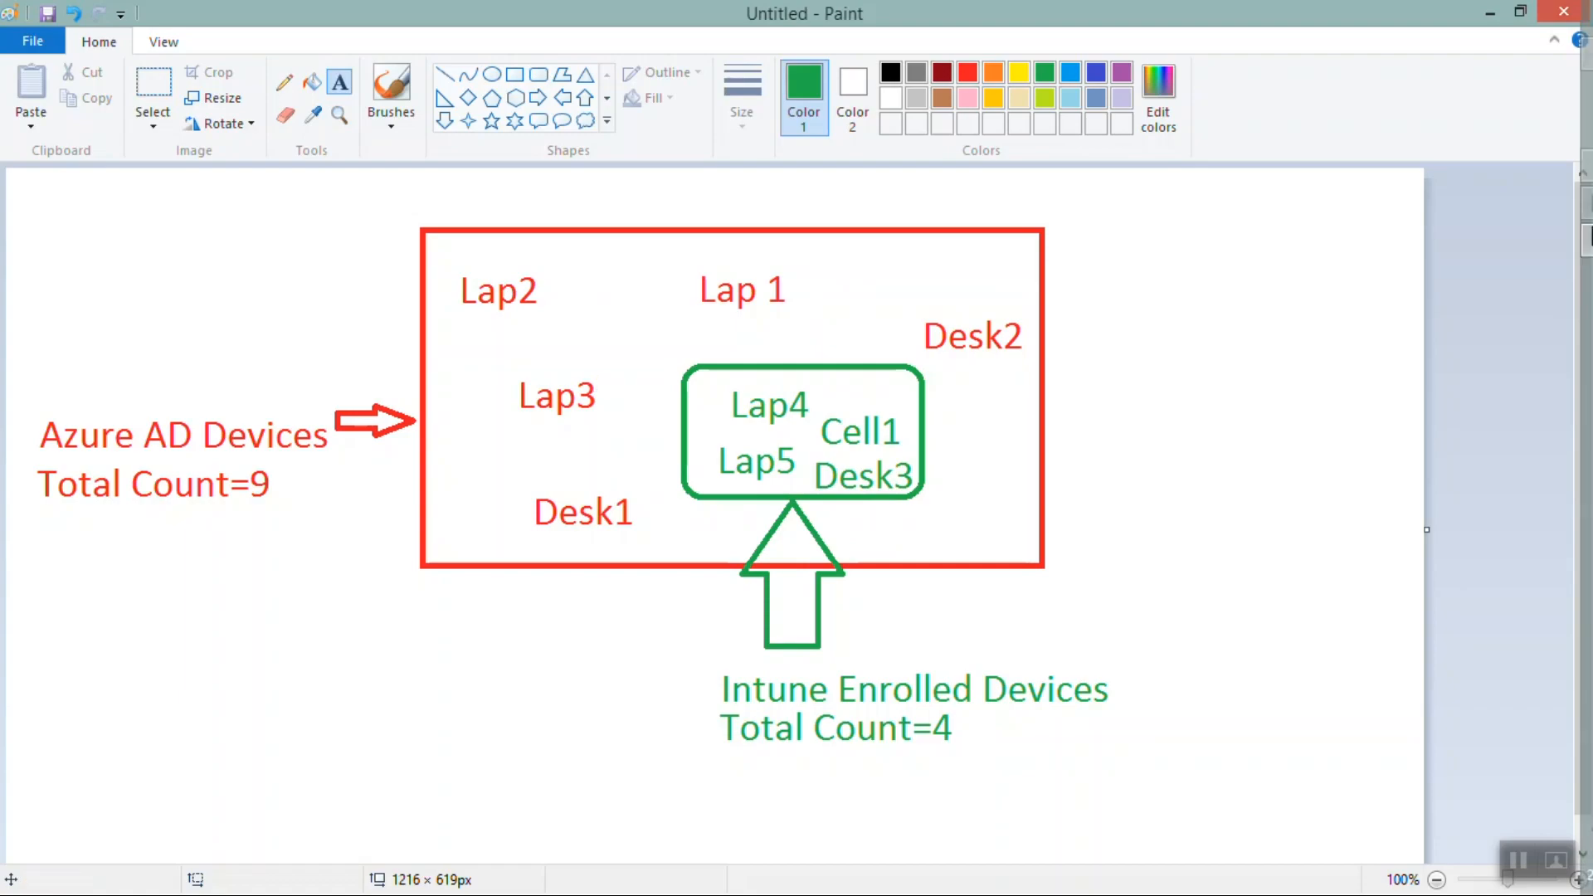
{"action": "left_click", "coordinate": [1551, 58]}
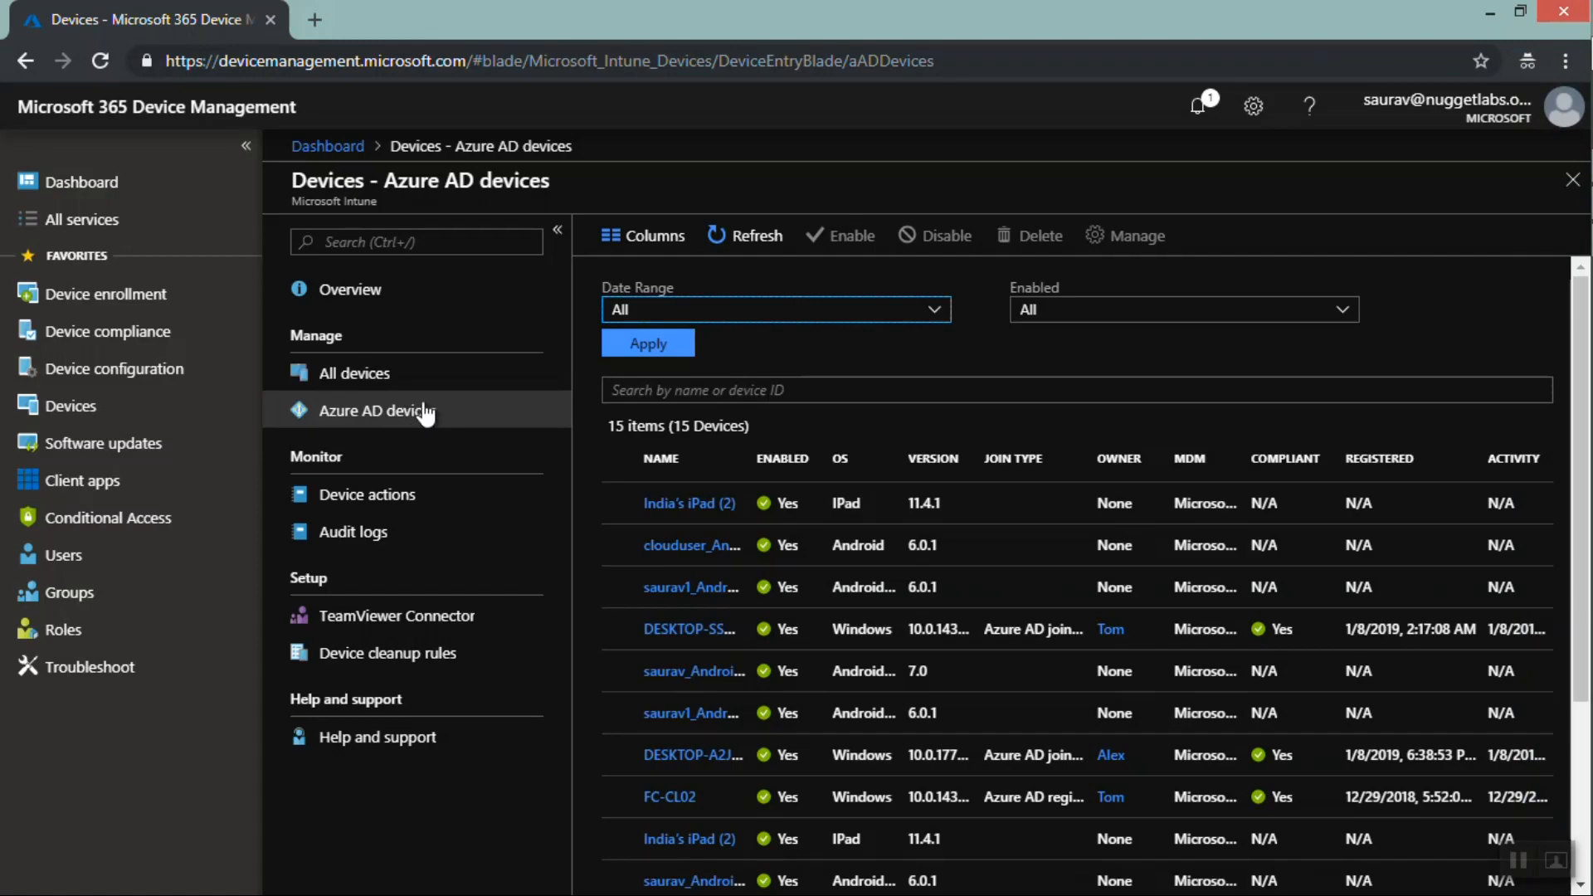
{"action": "left_click", "coordinate": [1491, 15]}
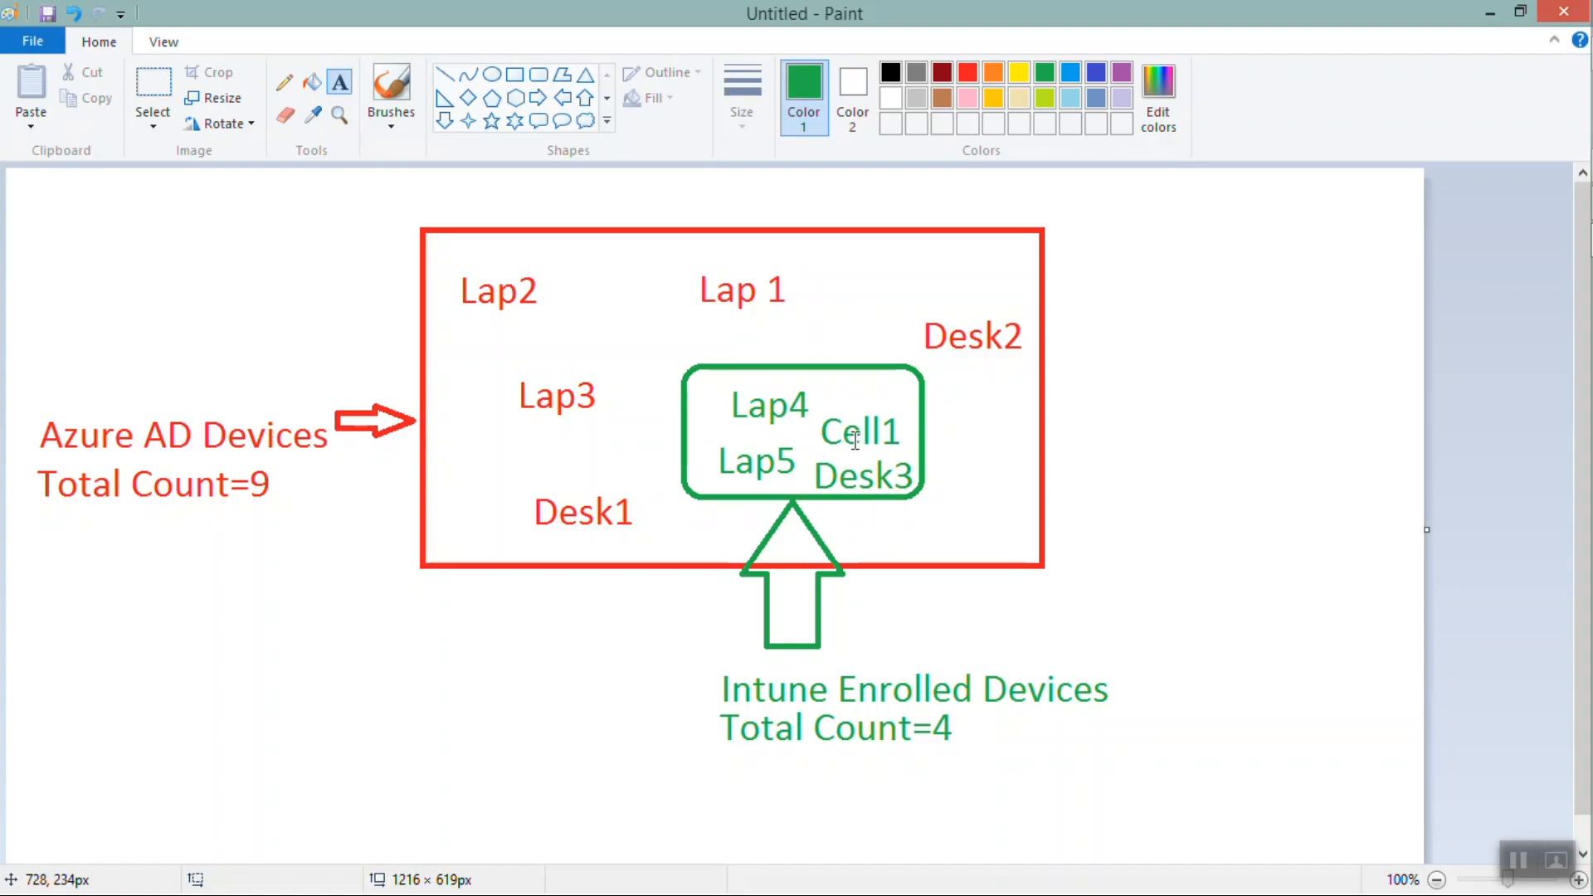
{"action": "left_click", "coordinate": [1490, 12]}
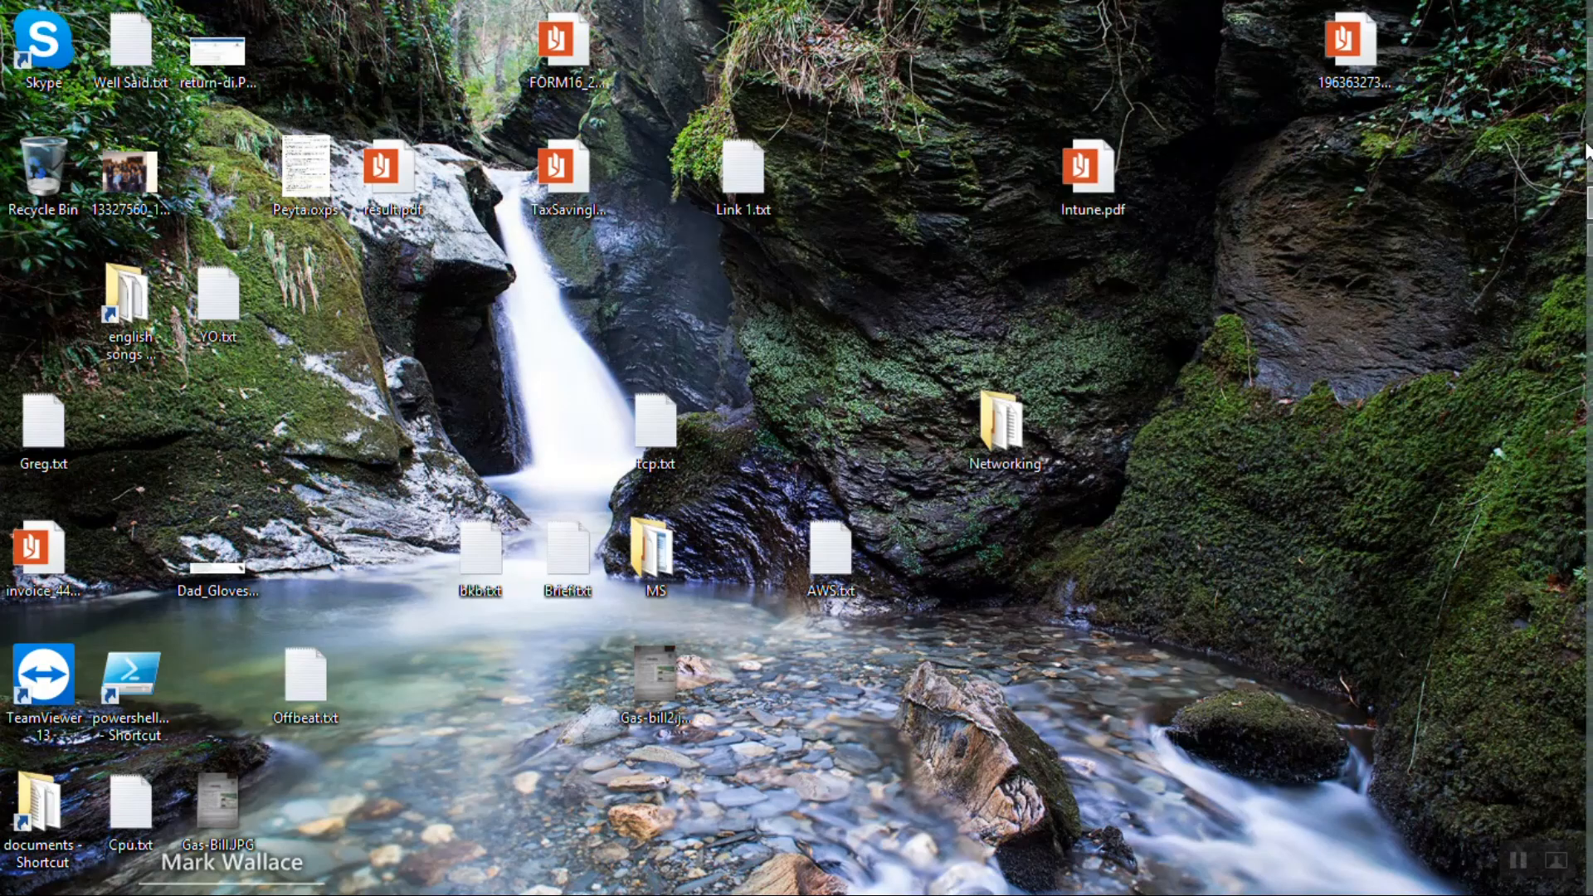
{"action": "left_click", "coordinate": [1555, 58]}
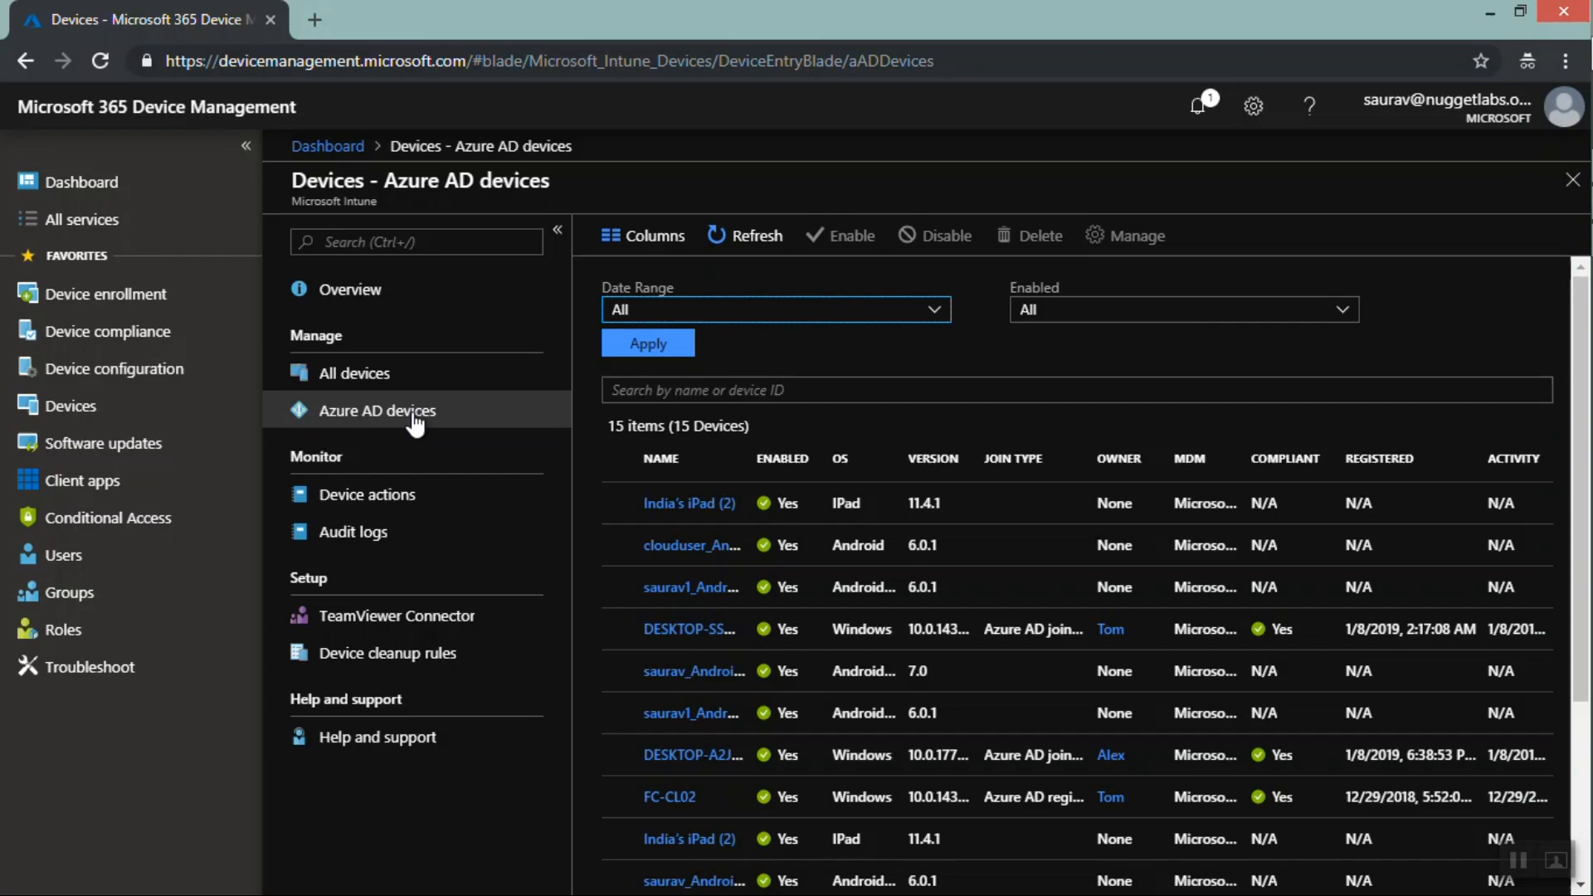
{"action": "left_click", "coordinate": [373, 376]}
{"action": "left_click", "coordinate": [372, 376]}
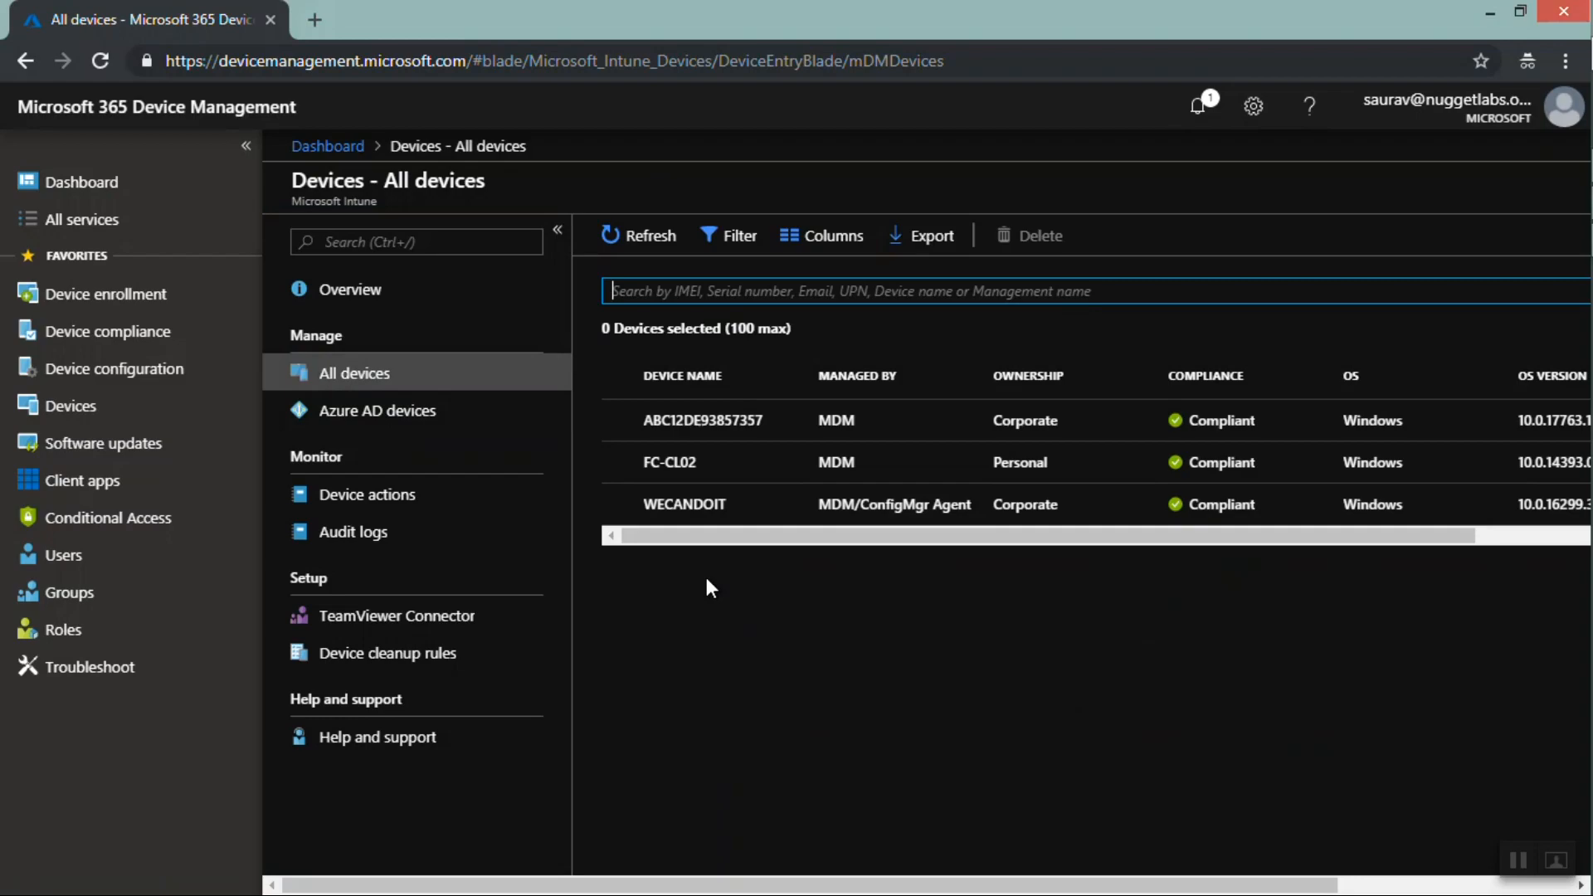
Return to the Paint diagram to review the device counts, then switch back to the portal
{"action": "mouse_move", "coordinate": [1555, 259]}
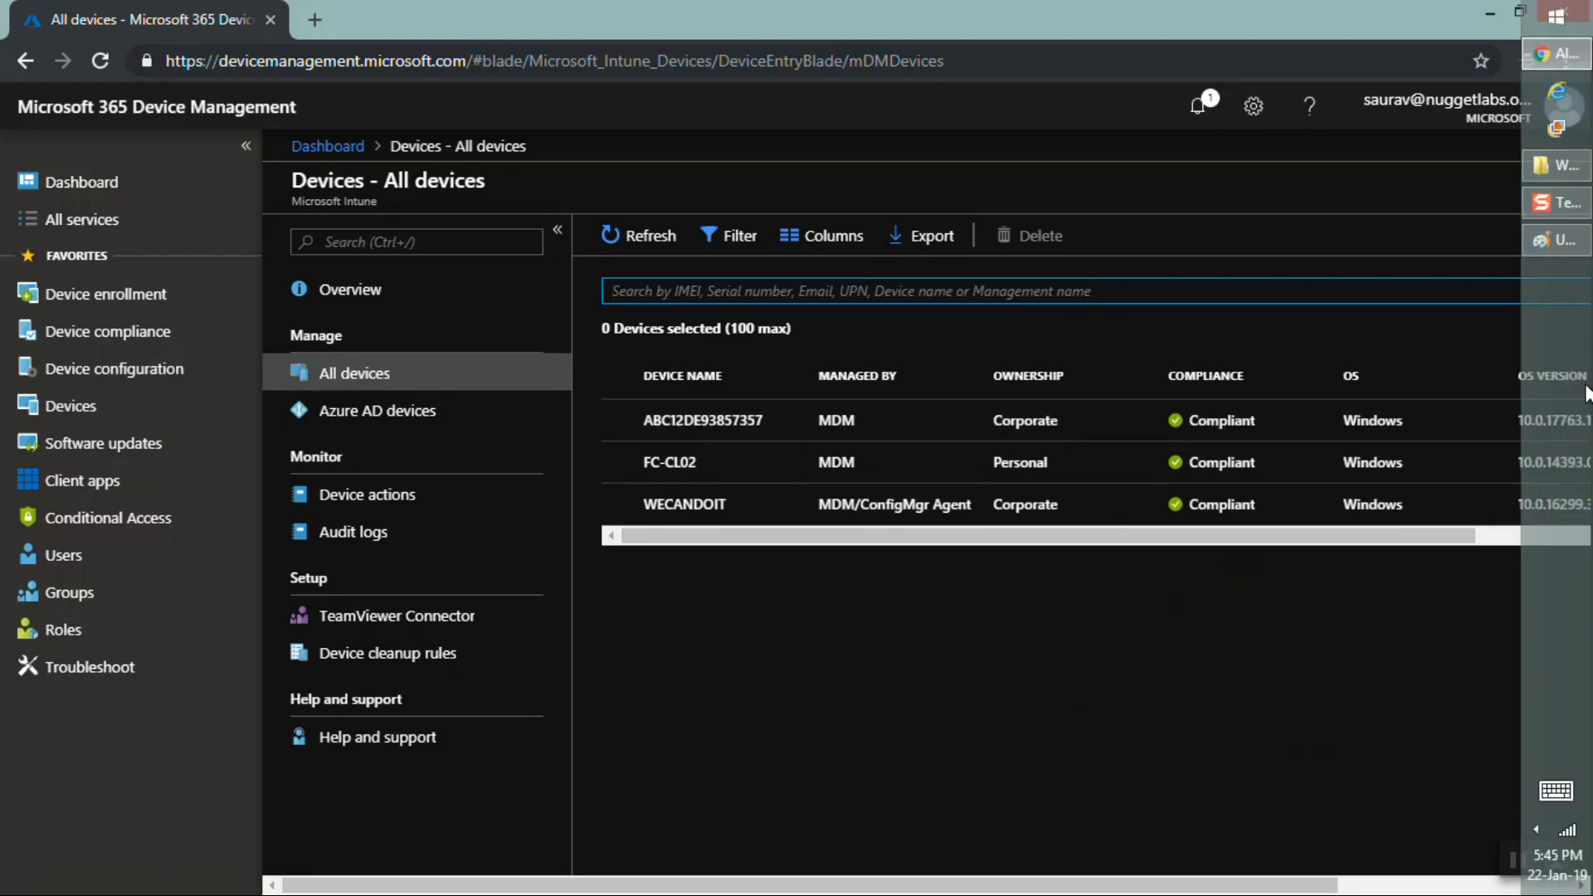
{"action": "left_click", "coordinate": [1559, 240]}
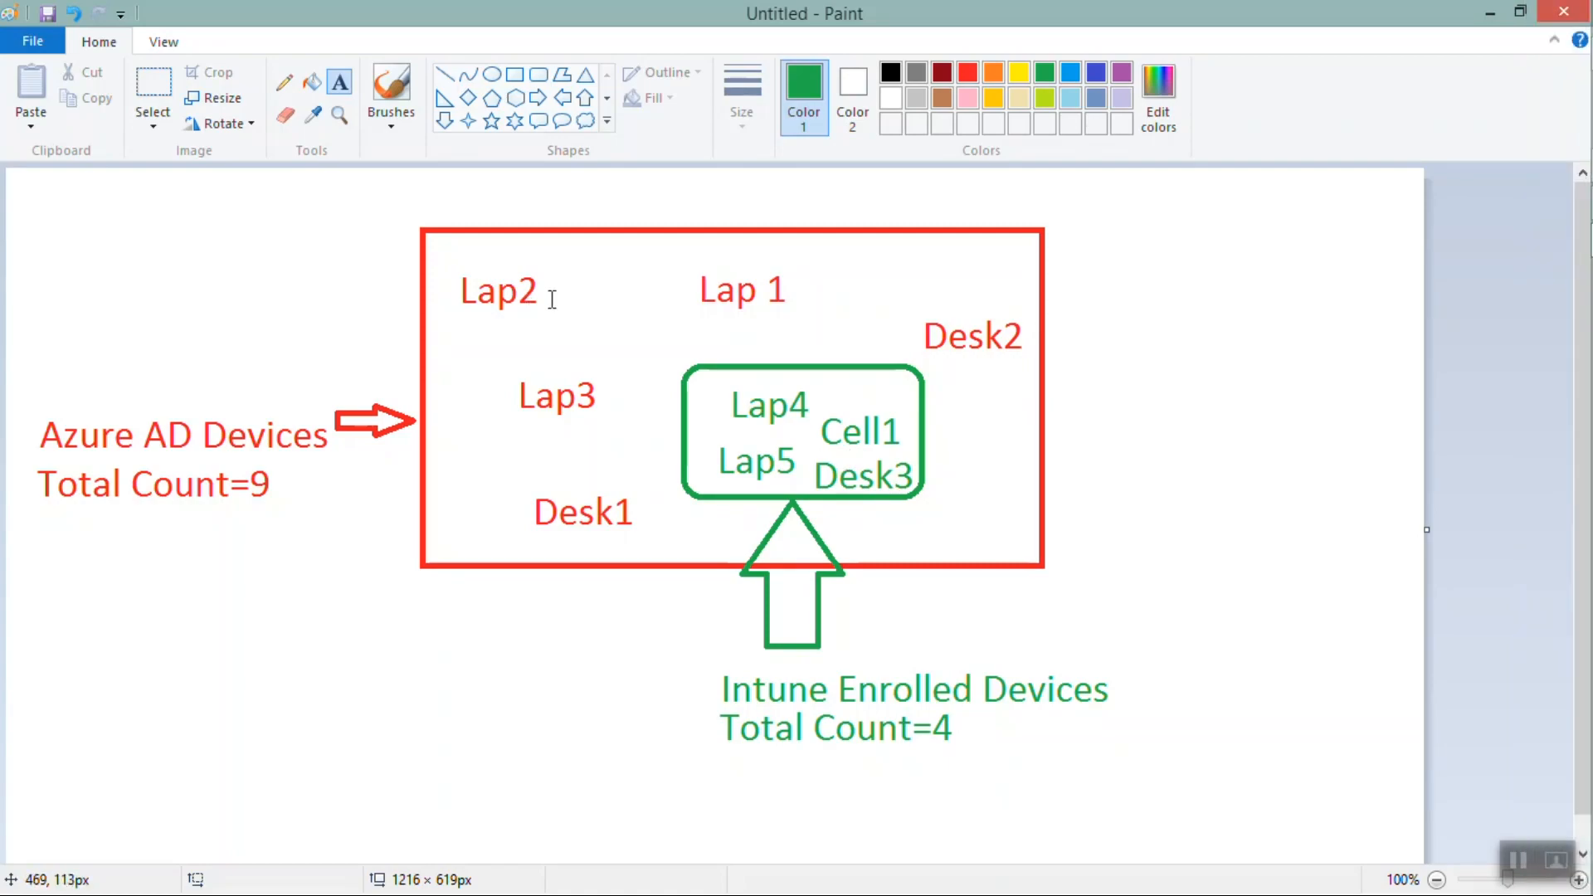
{"action": "left_click_drag", "start_coordinate": [550, 298], "coordinate": [470, 276]}
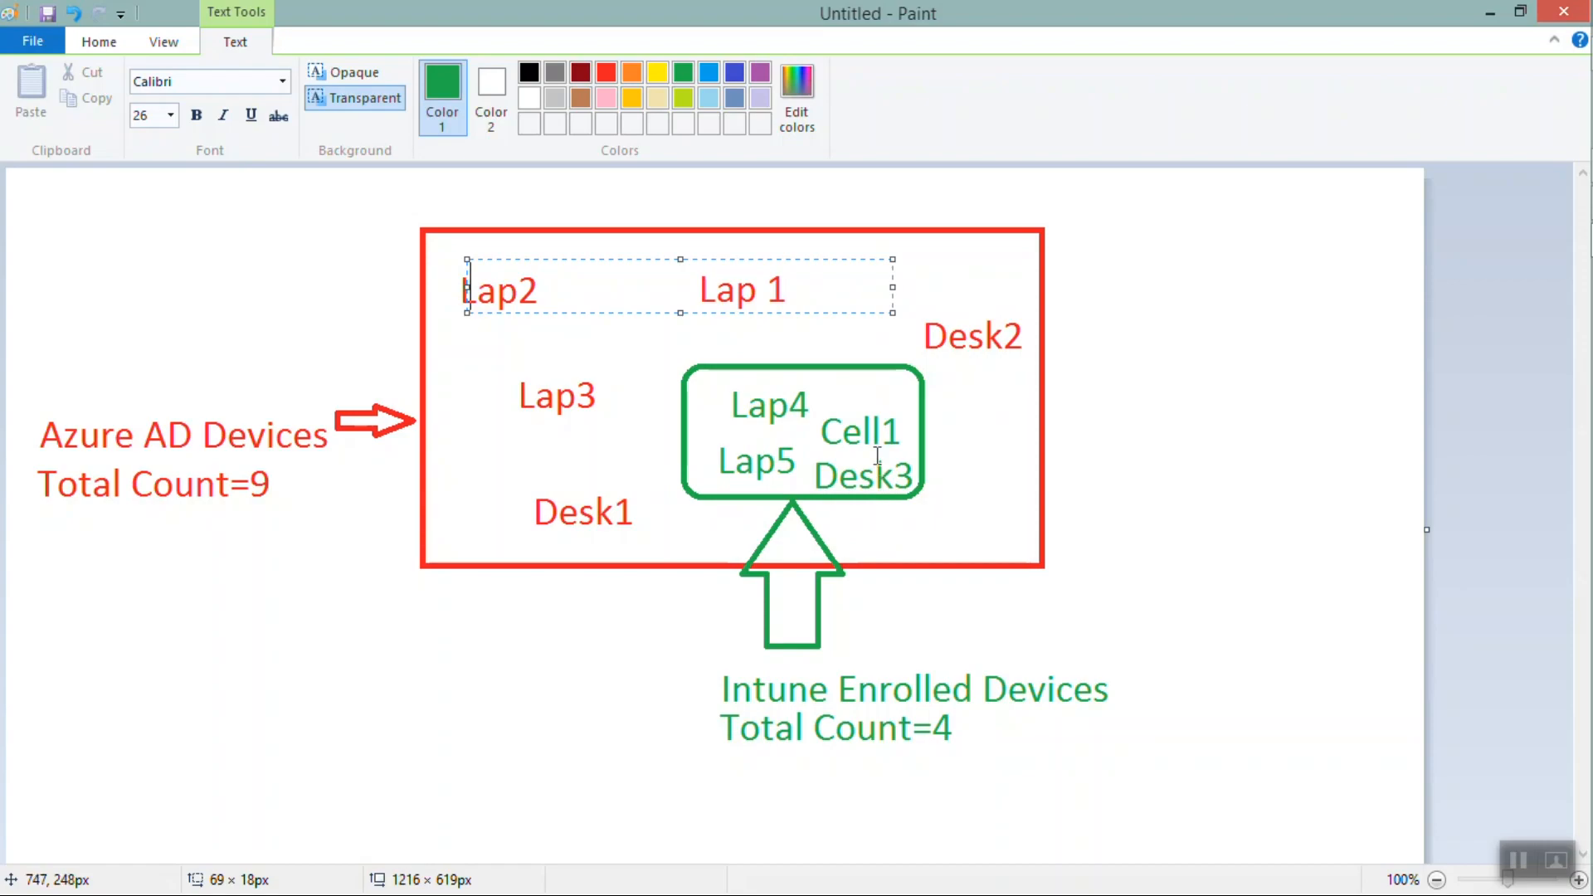
{"action": "left_click", "coordinate": [497, 448]}
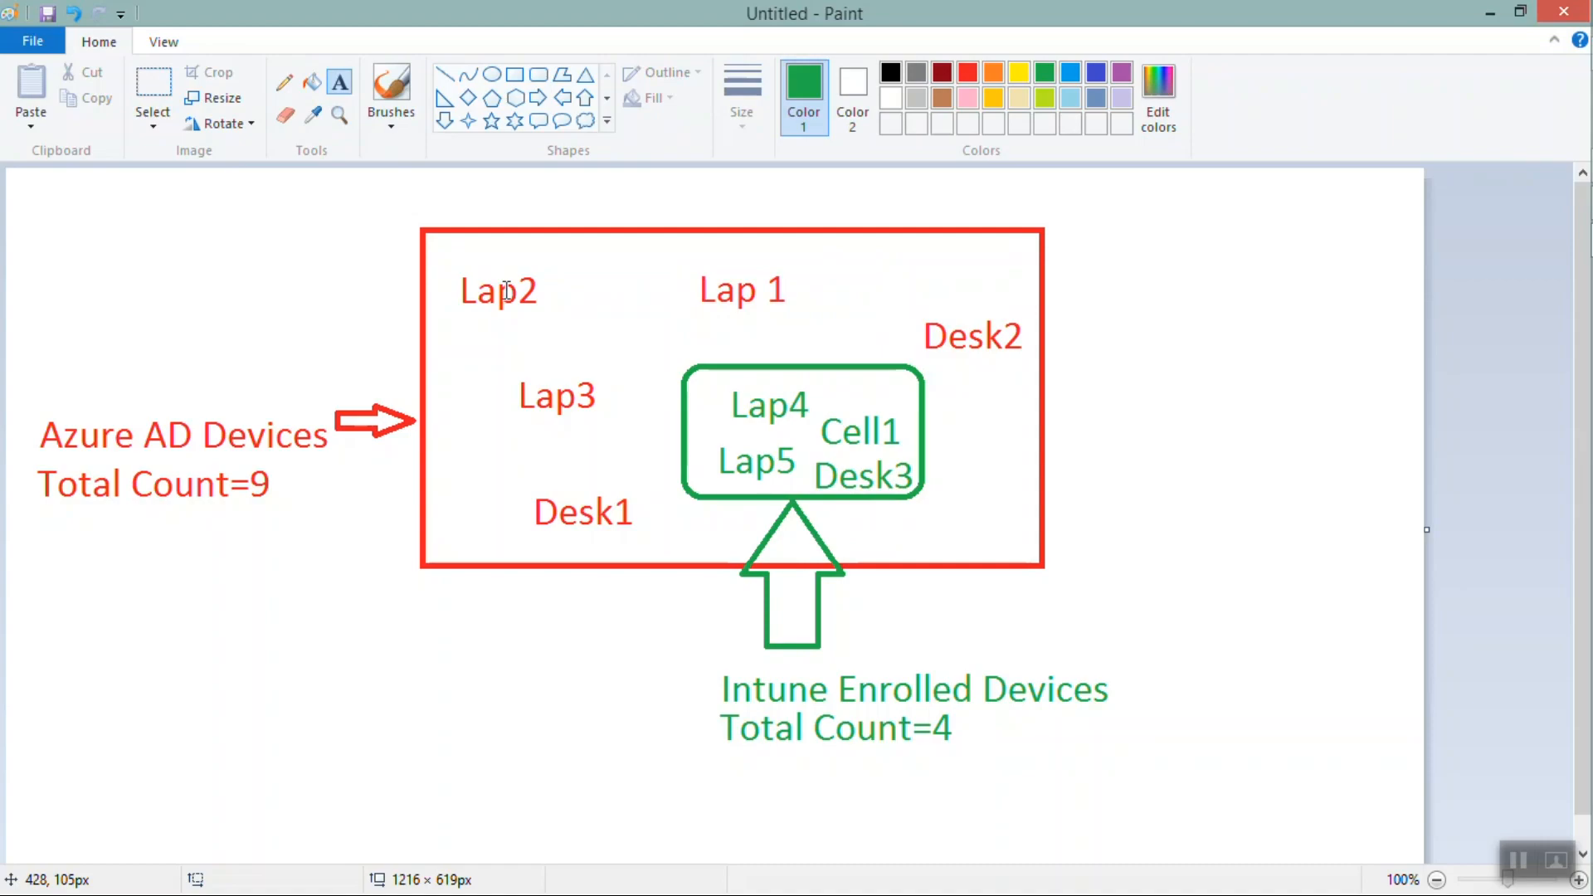
{"action": "left_click", "coordinate": [1489, 14]}
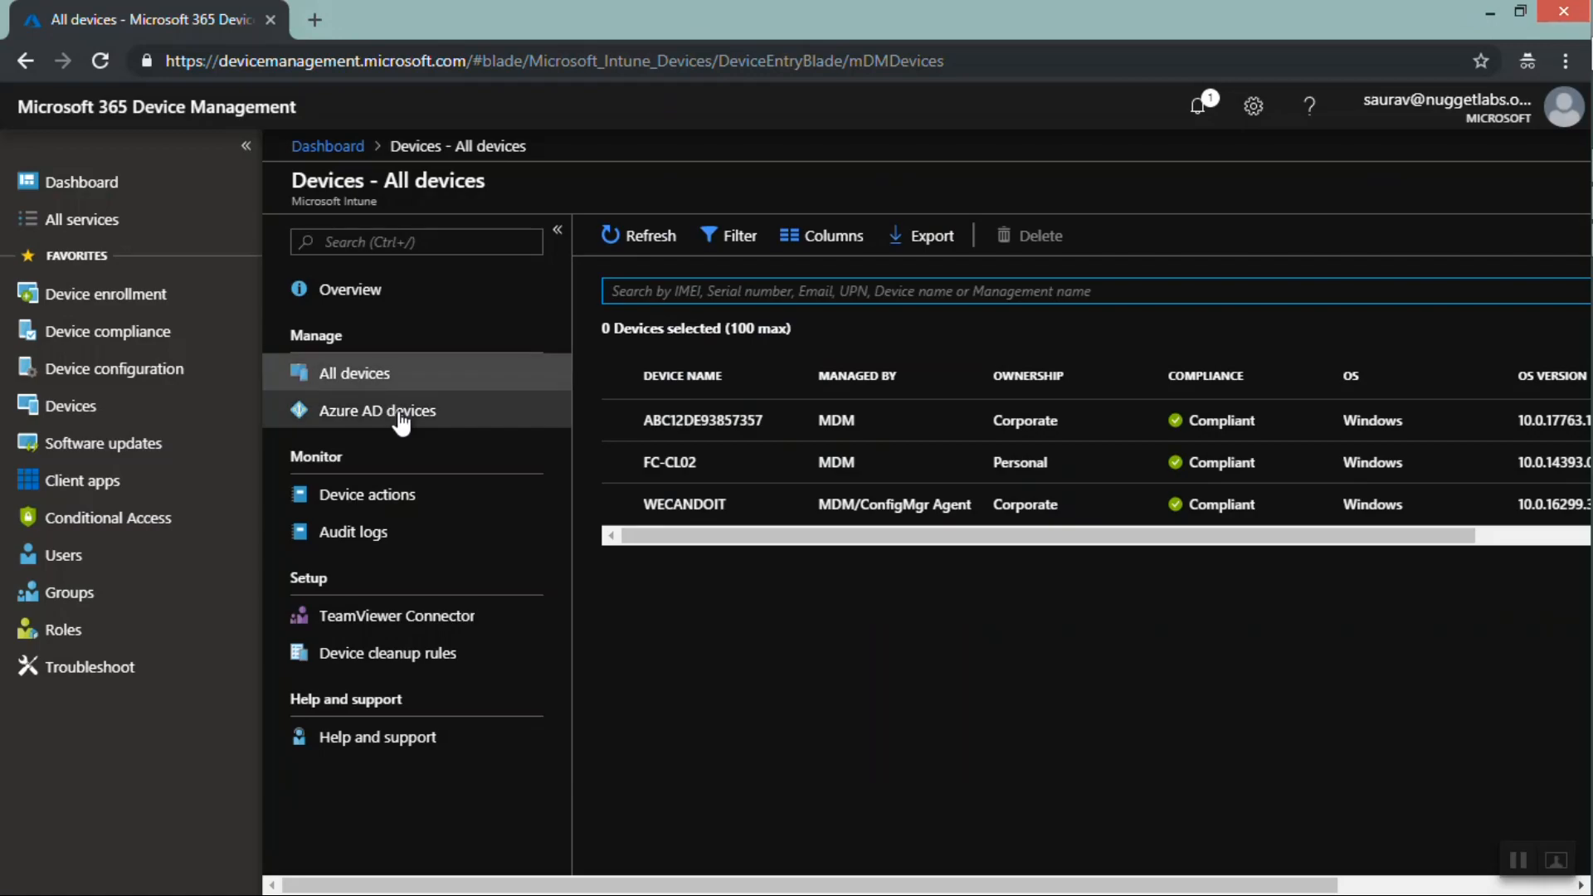
Alternate between the Azure AD devices and All devices lists and scroll through the Azure AD devices list
{"action": "left_click", "coordinate": [399, 418]}
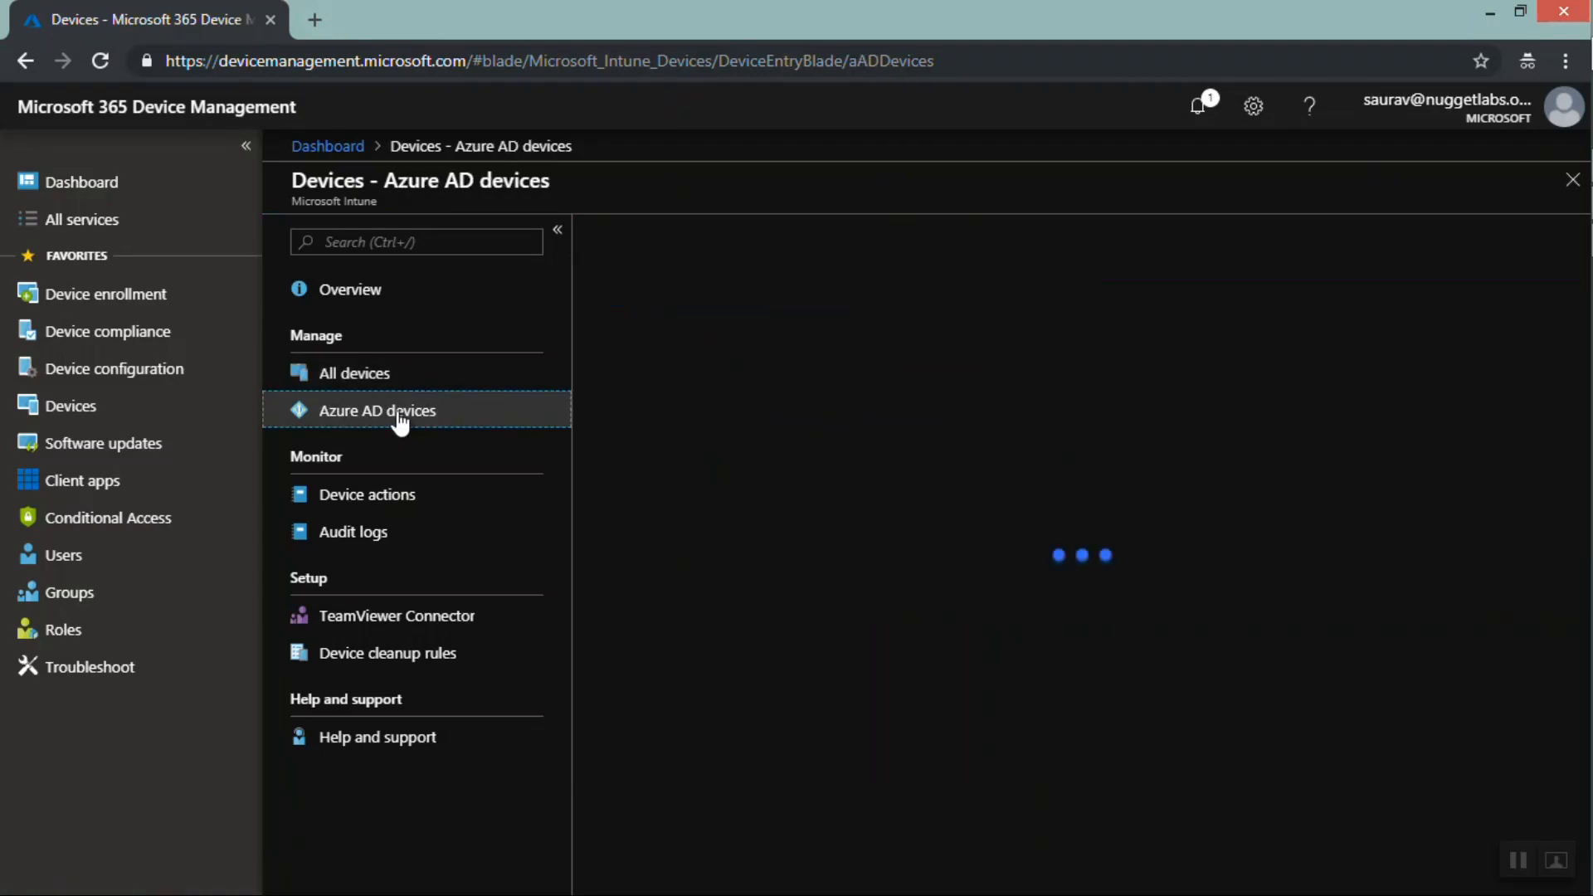
{"action": "left_click", "coordinate": [360, 377]}
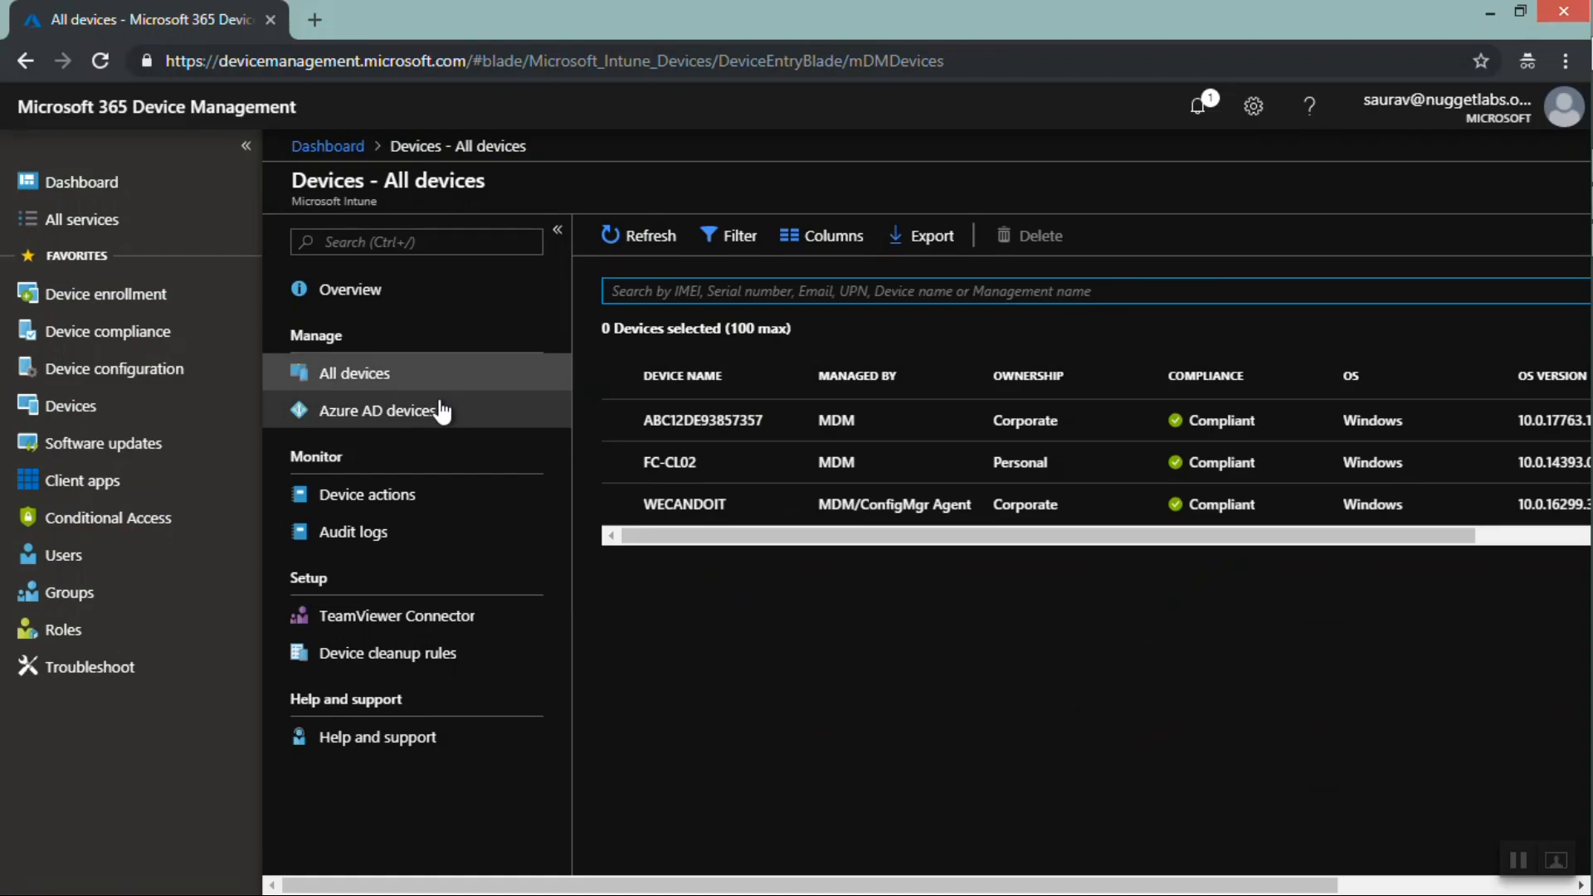
{"action": "left_click", "coordinate": [442, 415]}
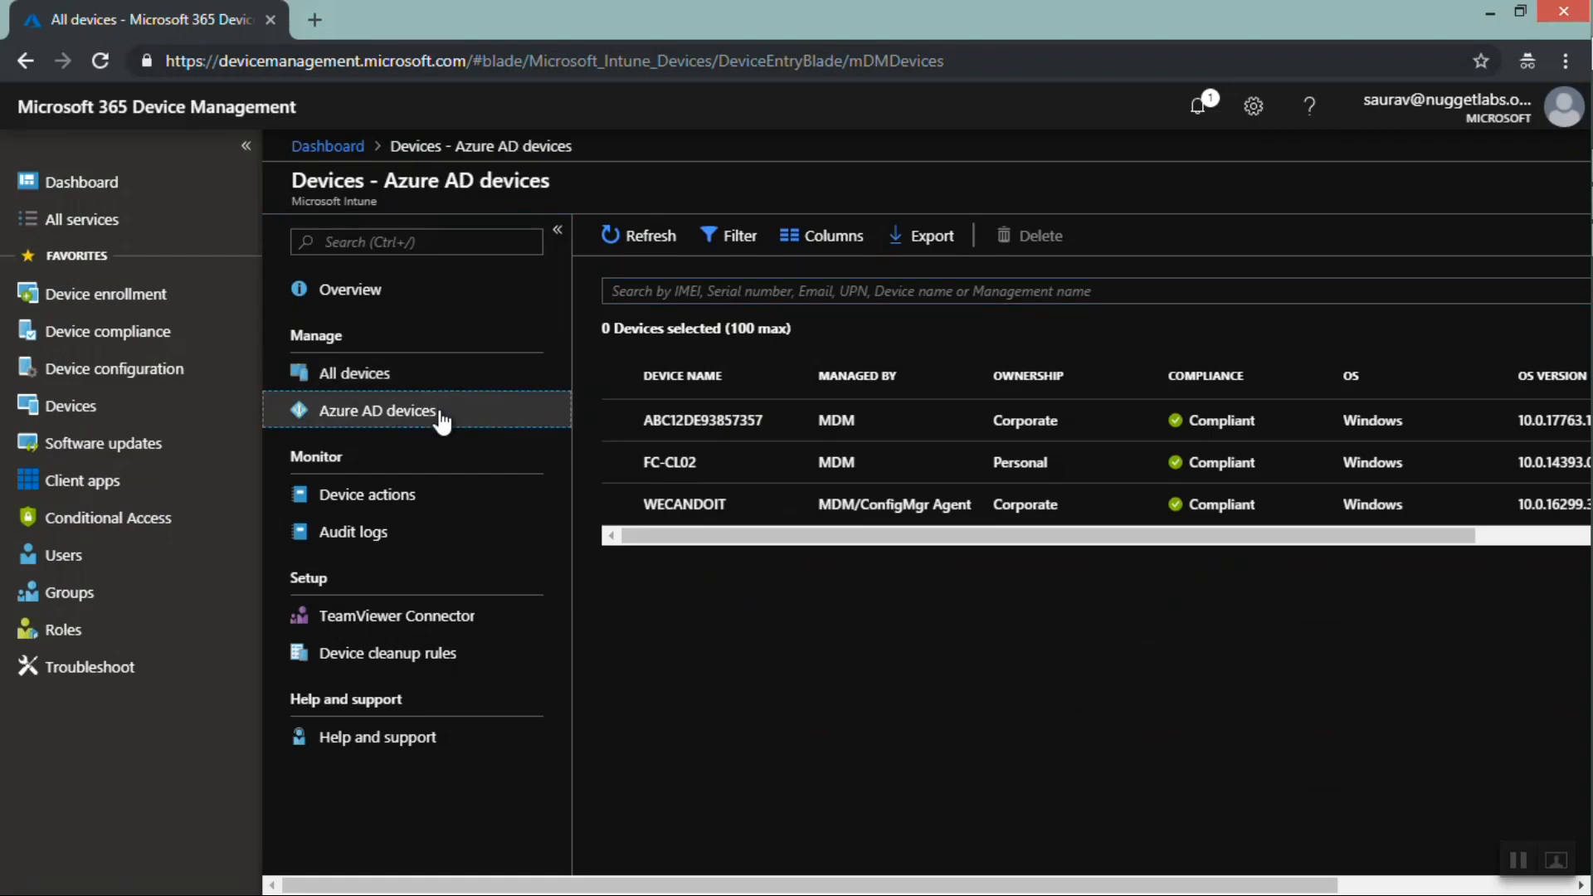
{"action": "left_click", "coordinate": [386, 375]}
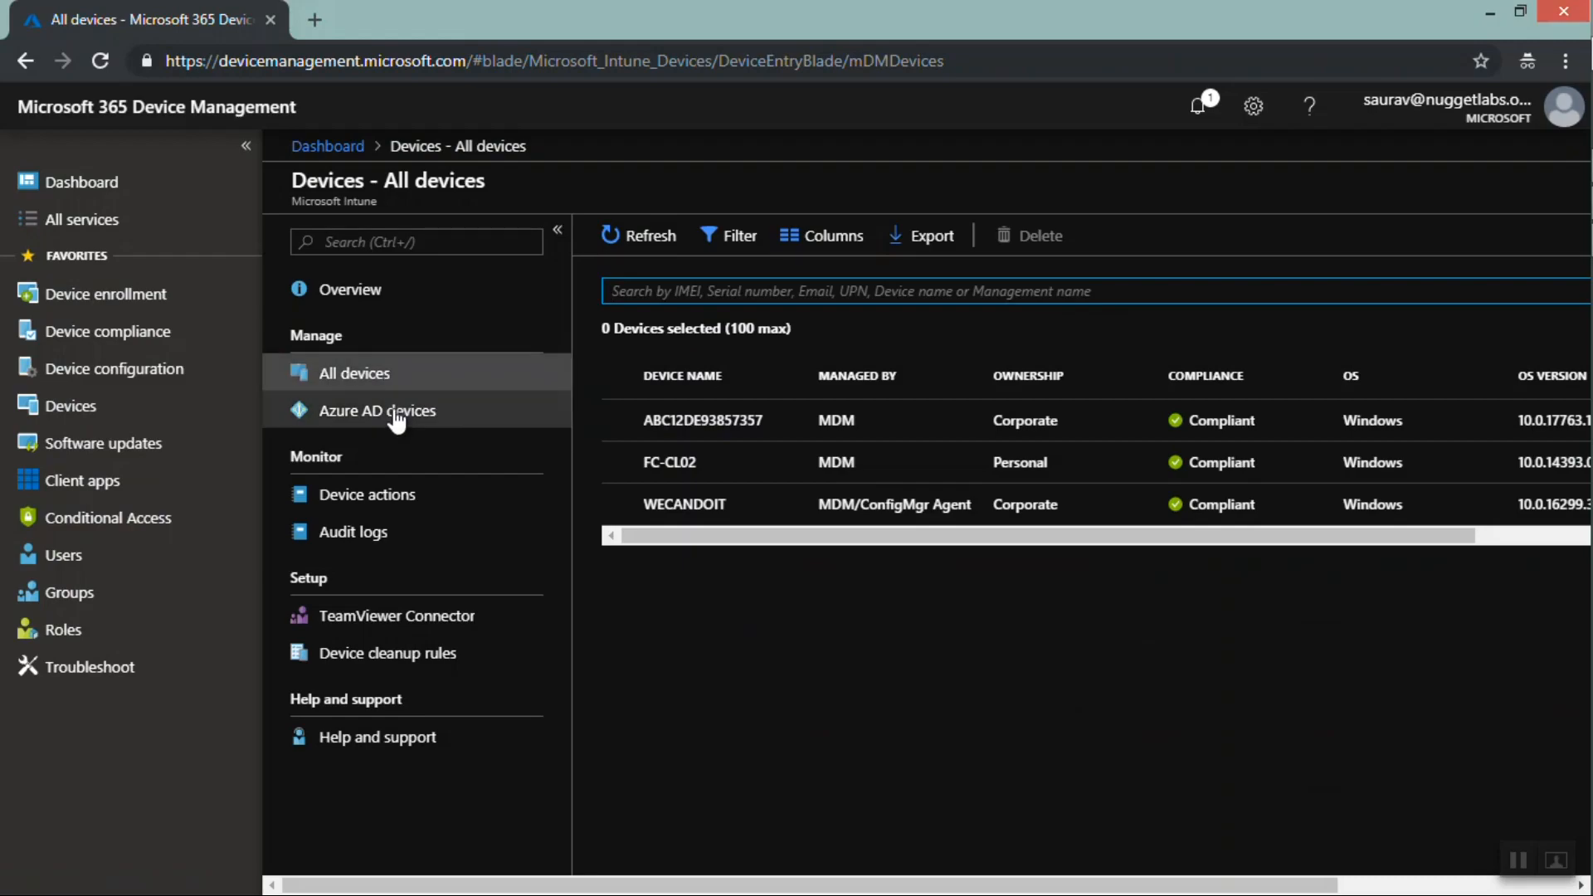
{"action": "left_click", "coordinate": [371, 382]}
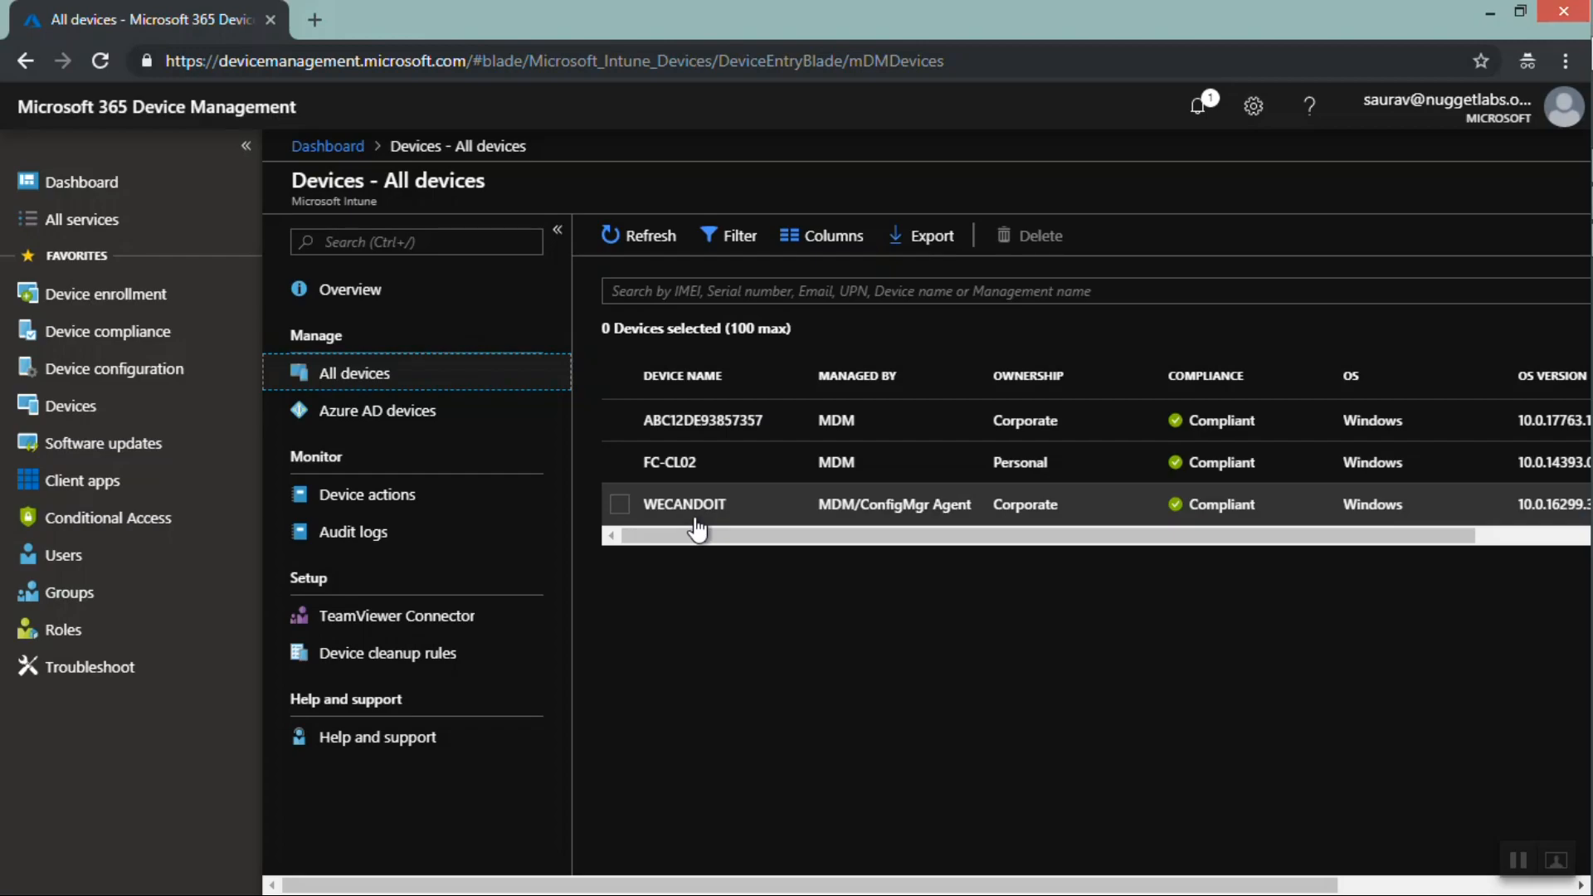
{"action": "left_click", "coordinate": [420, 413]}
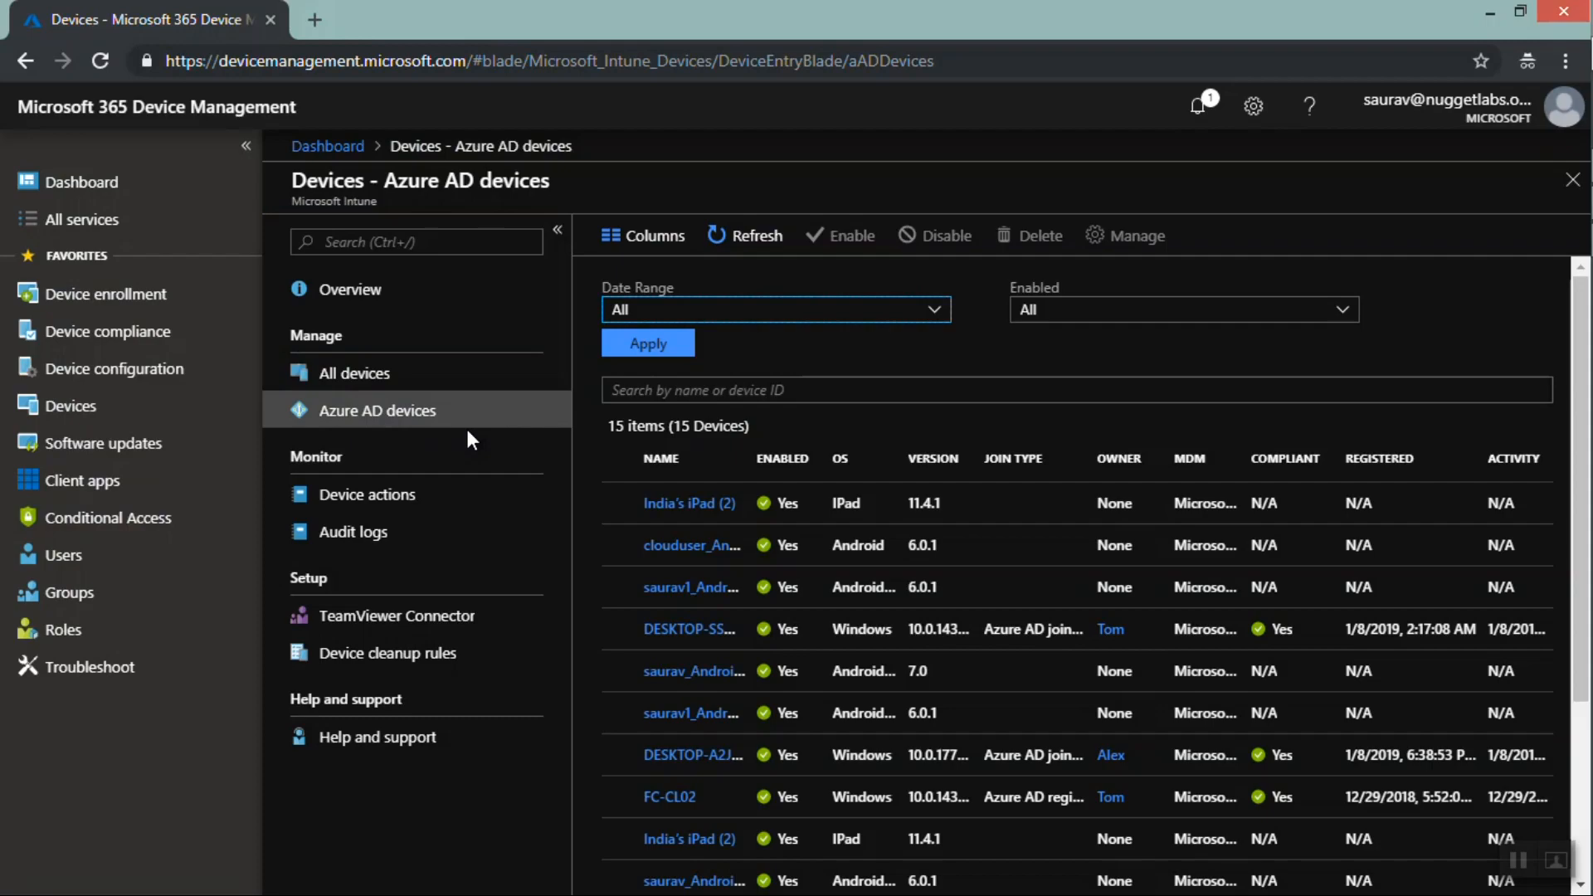
{"action": "left_click", "coordinate": [379, 375]}
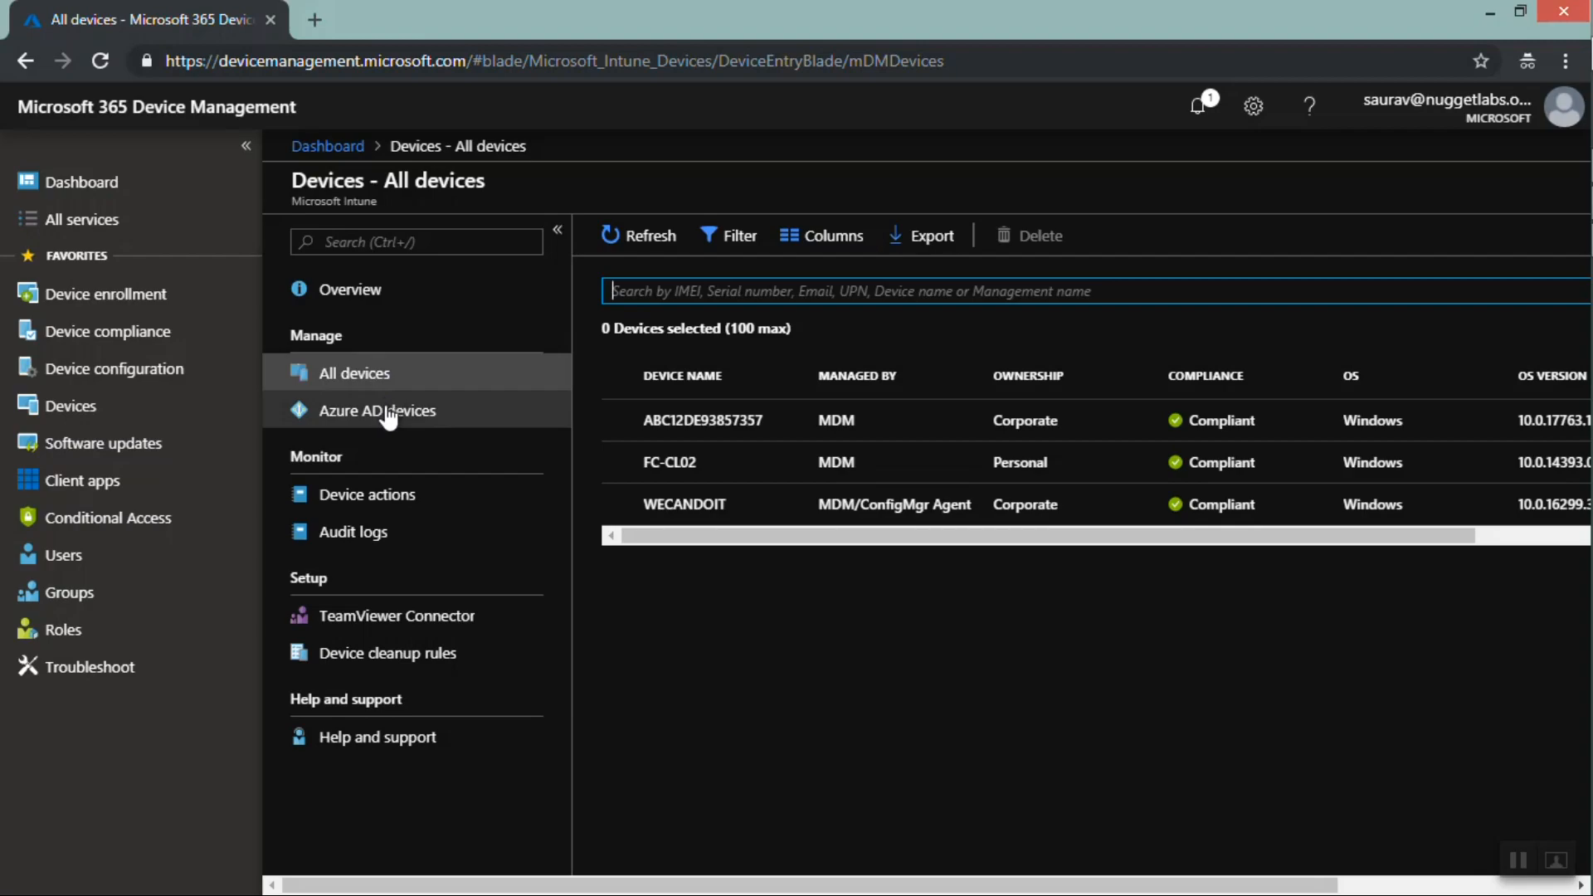
{"action": "left_click", "coordinate": [385, 412]}
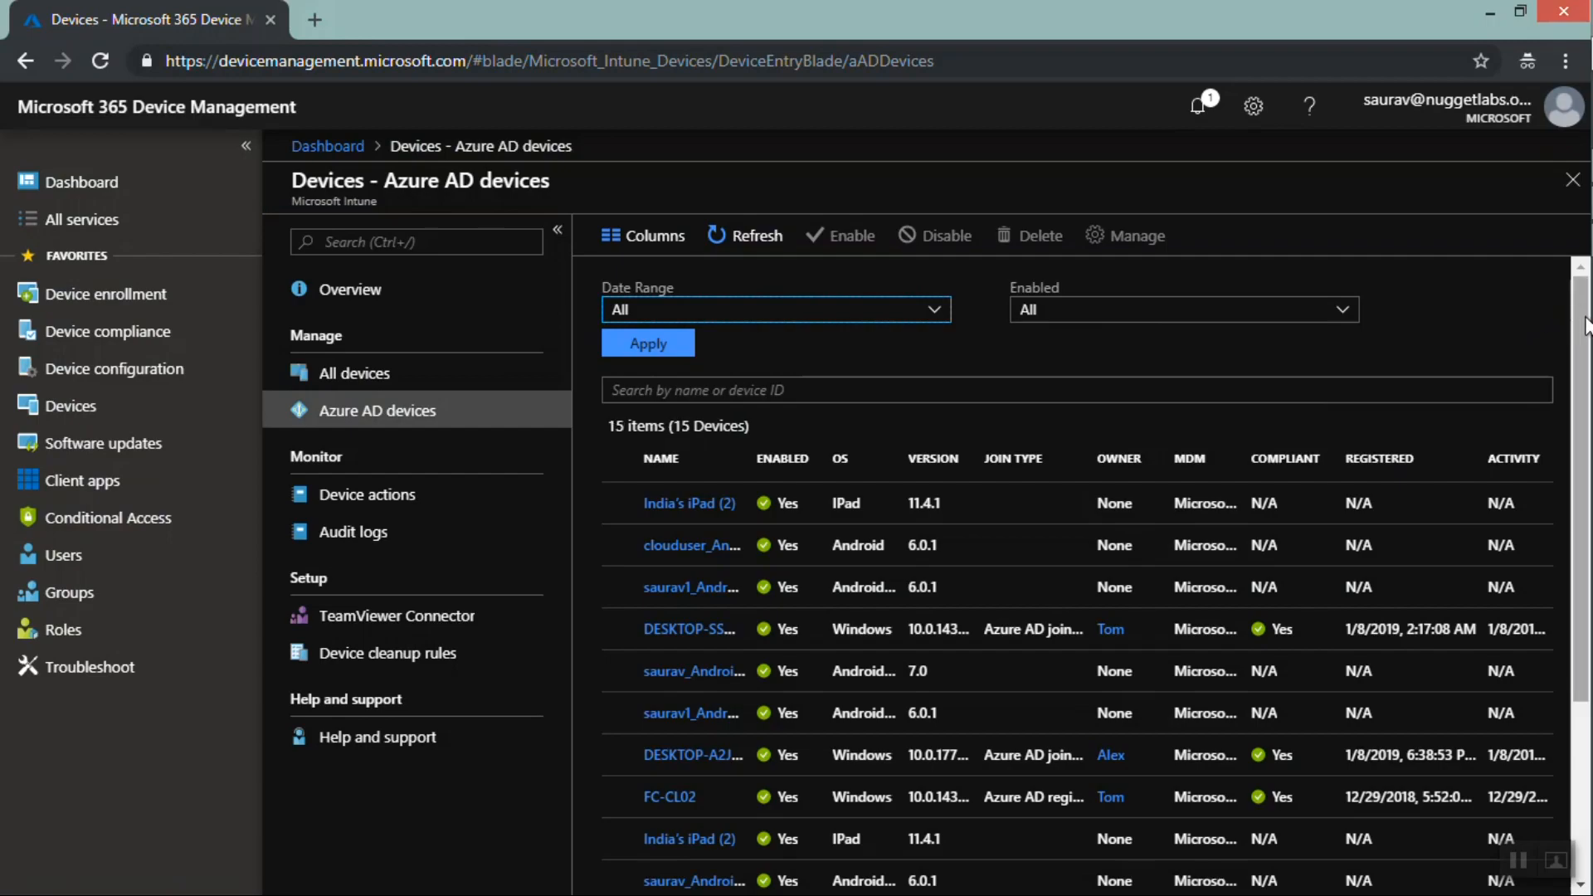
{"action": "left_click_drag", "start_coordinate": [1576, 309], "coordinate": [1587, 485]}
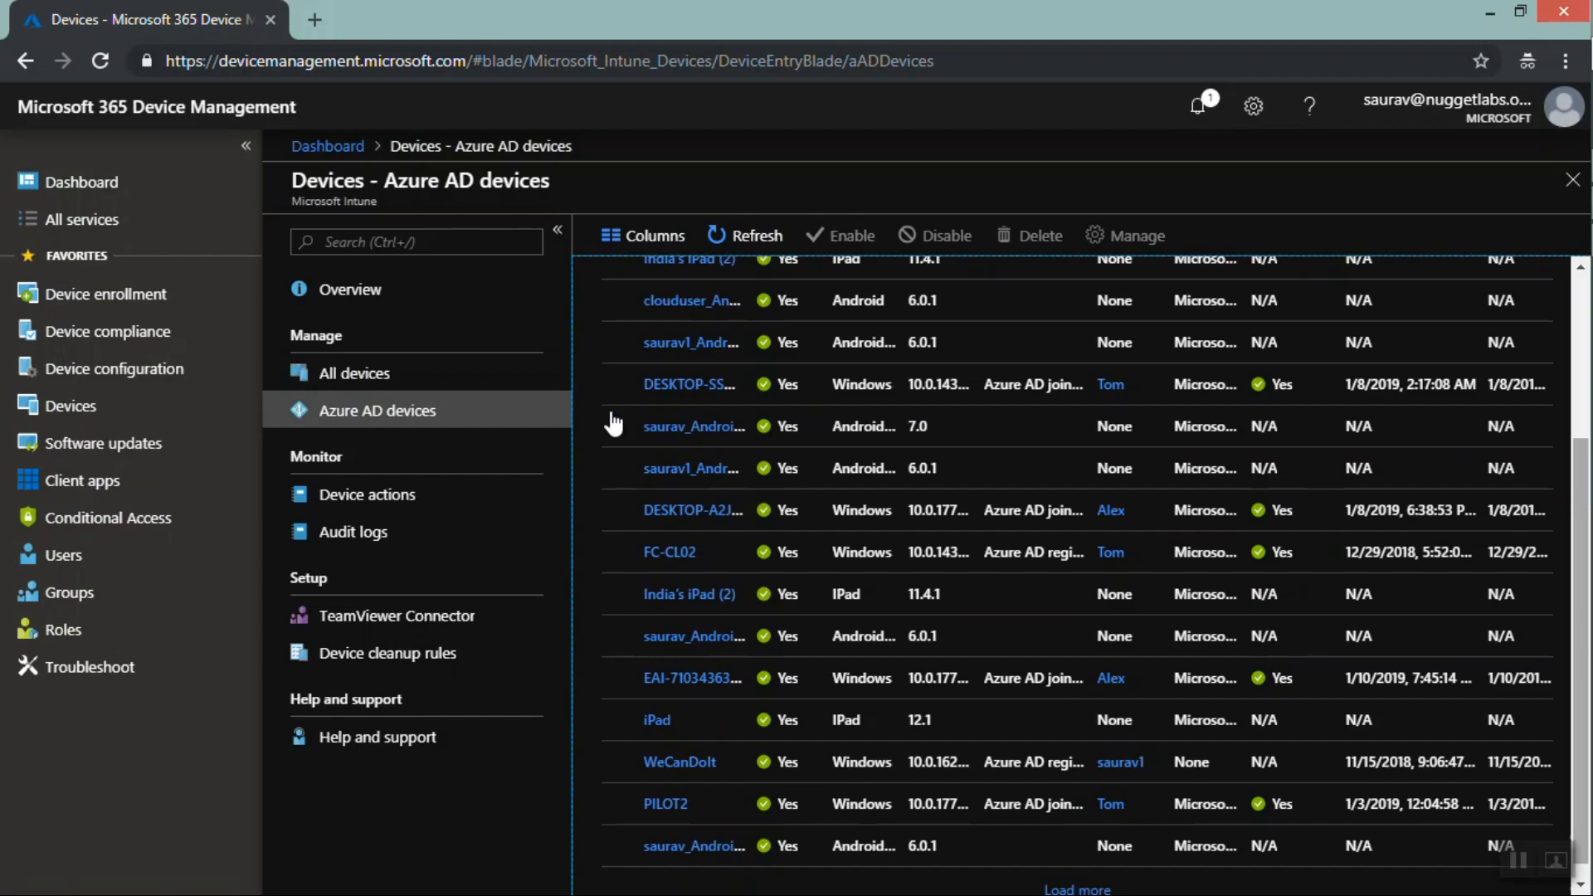
{"action": "left_click", "coordinate": [362, 380]}
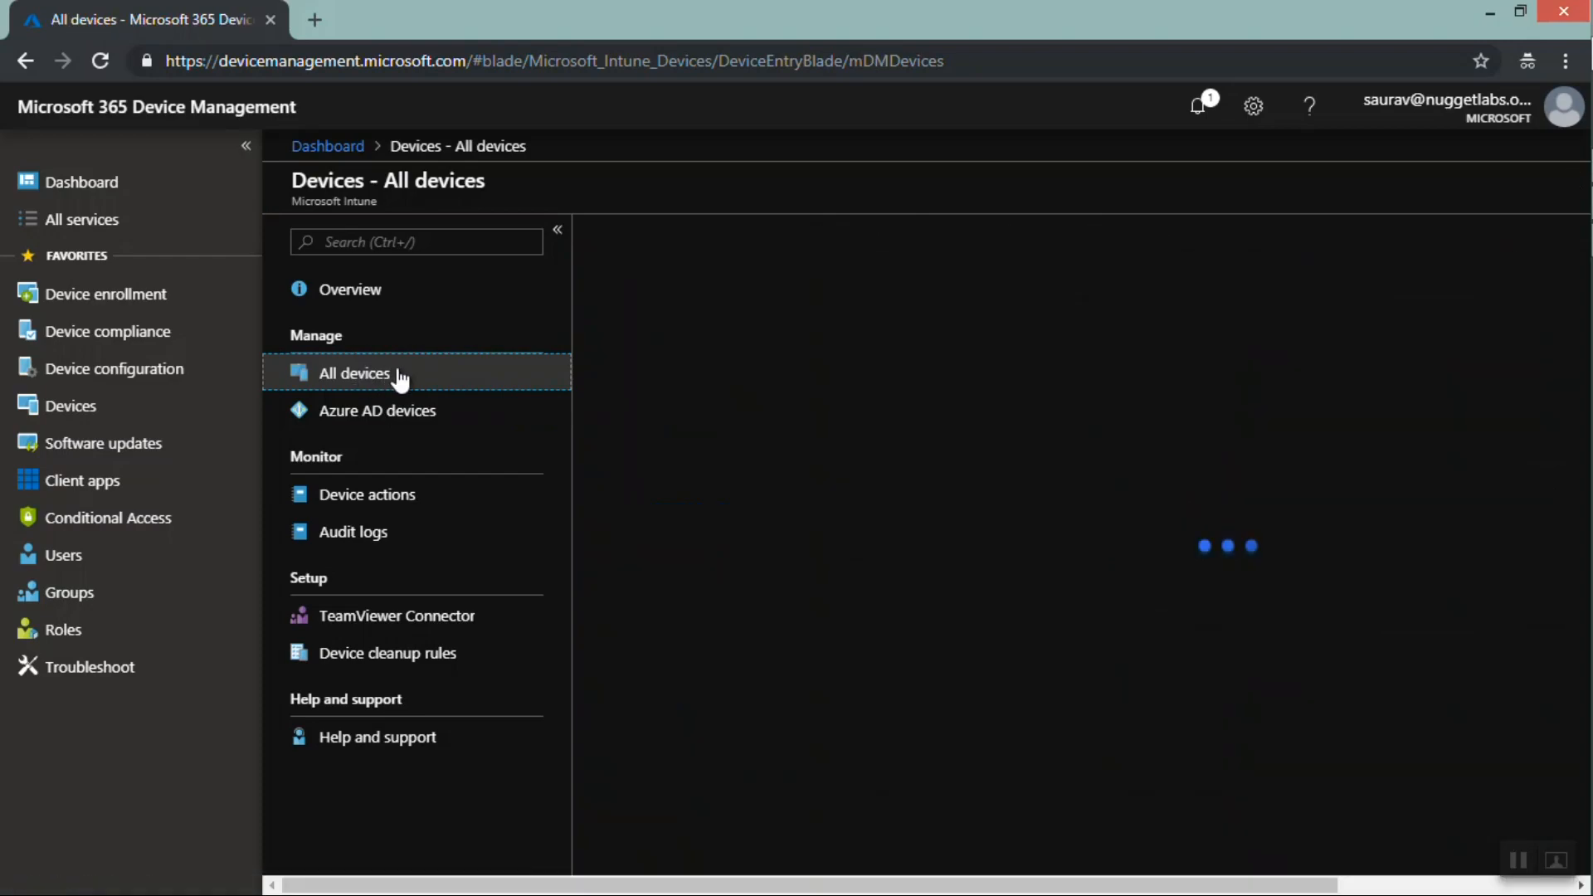
{"action": "left_click", "coordinate": [390, 424]}
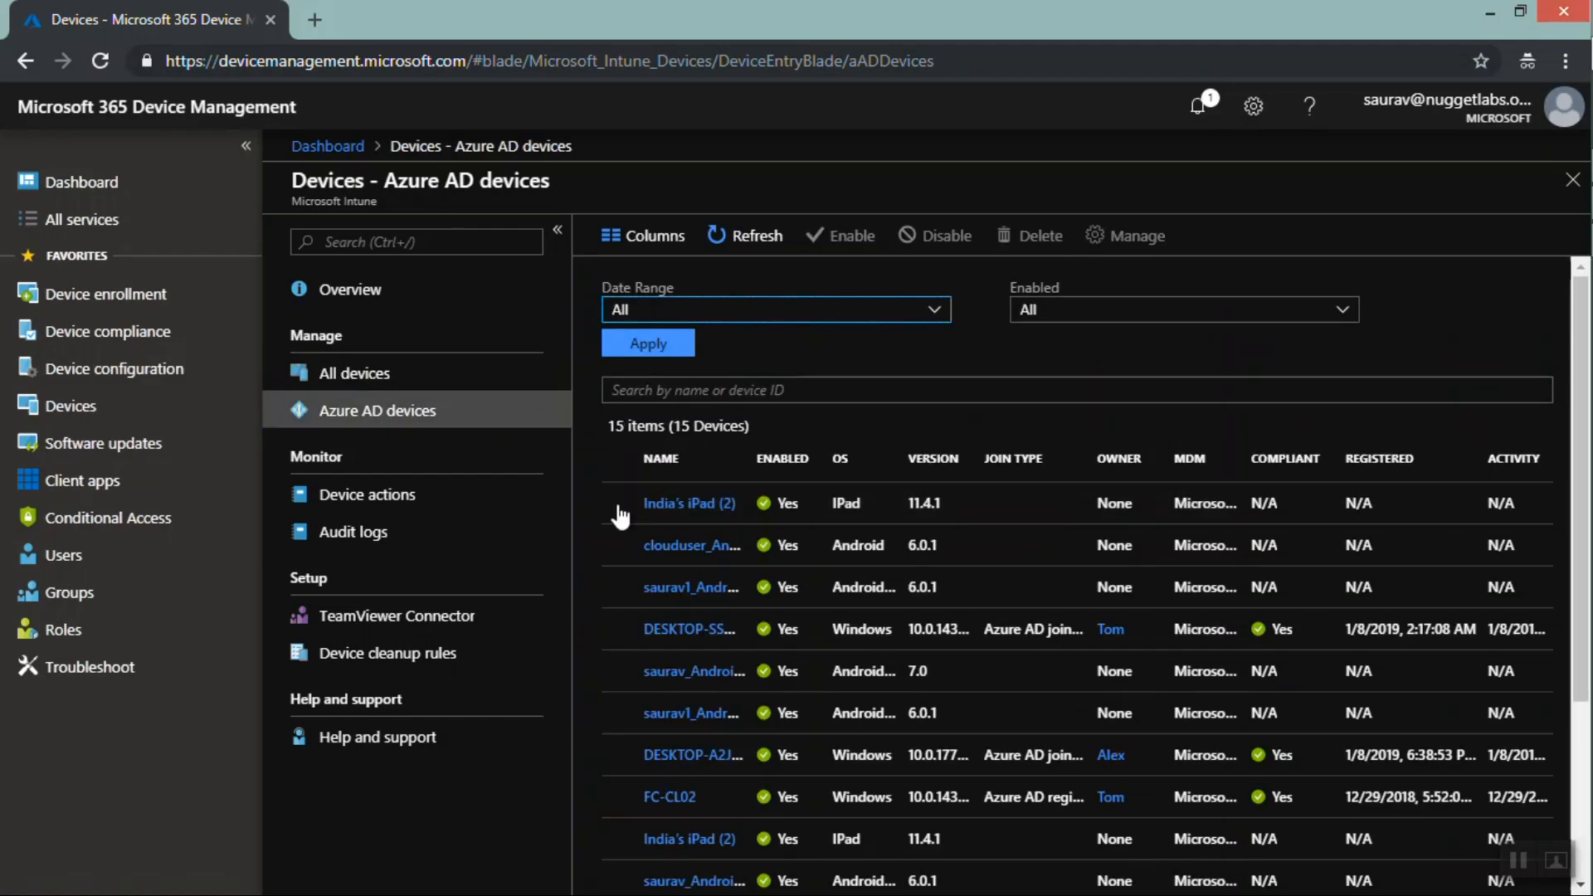
{"action": "left_click", "coordinate": [618, 503]}
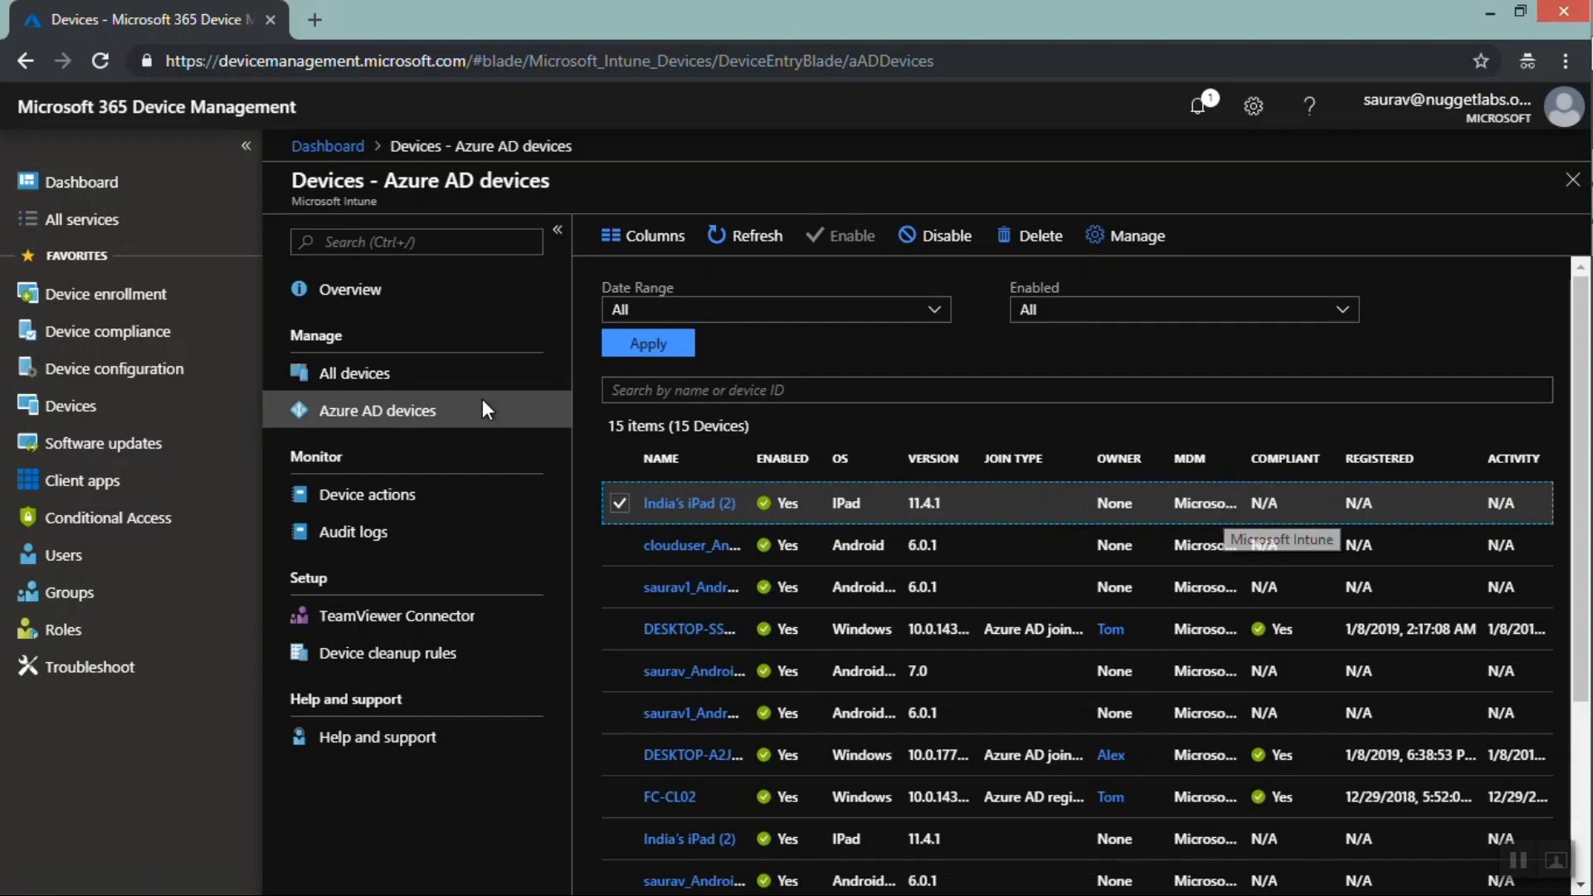
{"action": "left_click", "coordinate": [362, 382]}
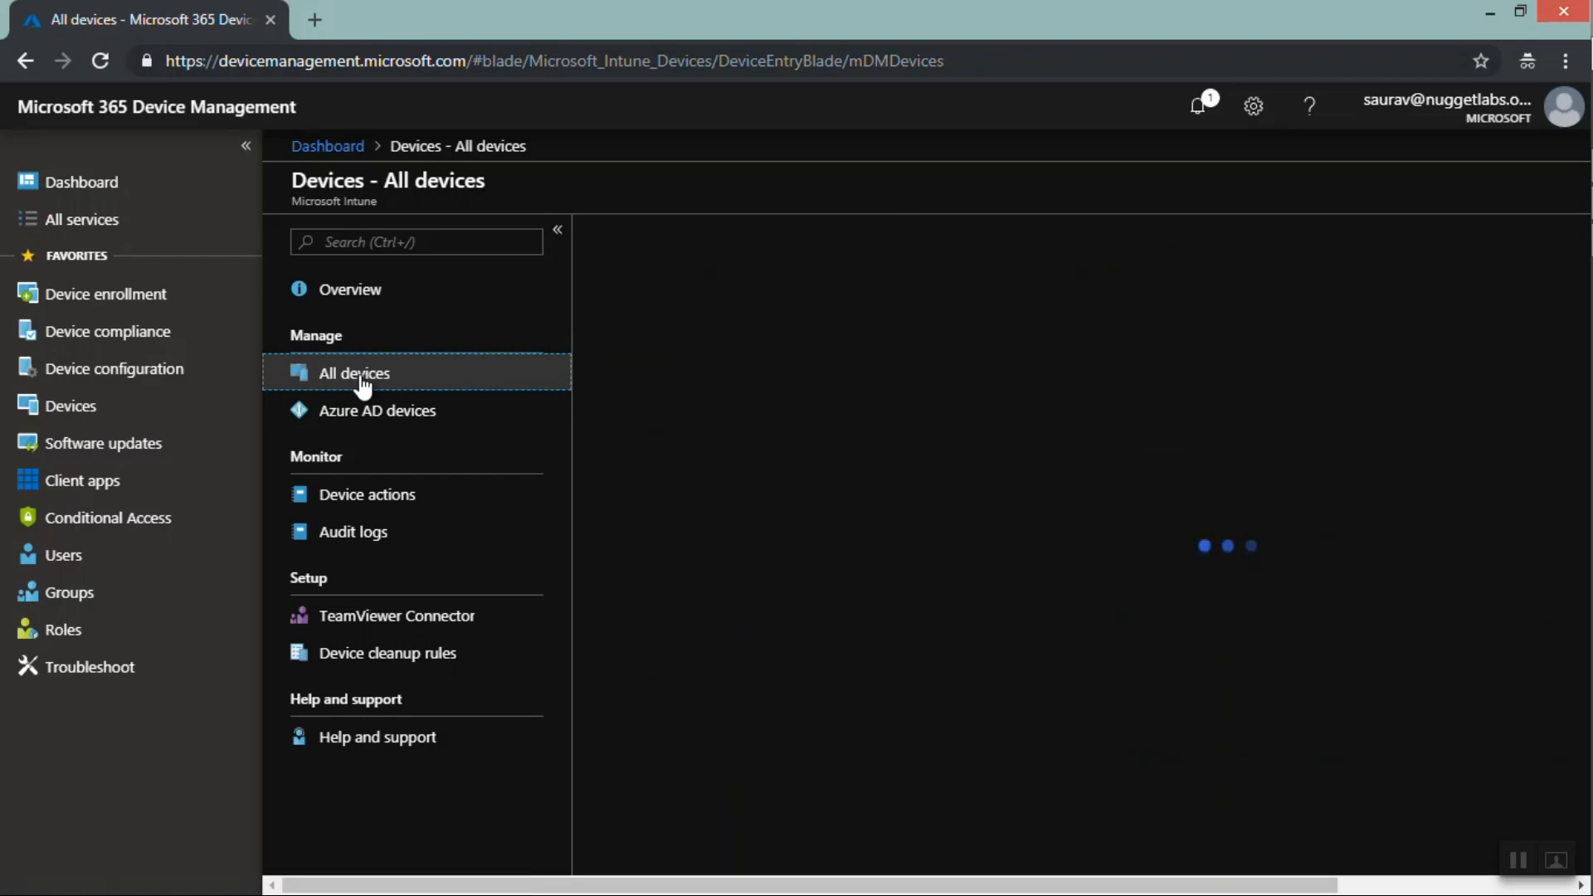
{"action": "left_click", "coordinate": [372, 421]}
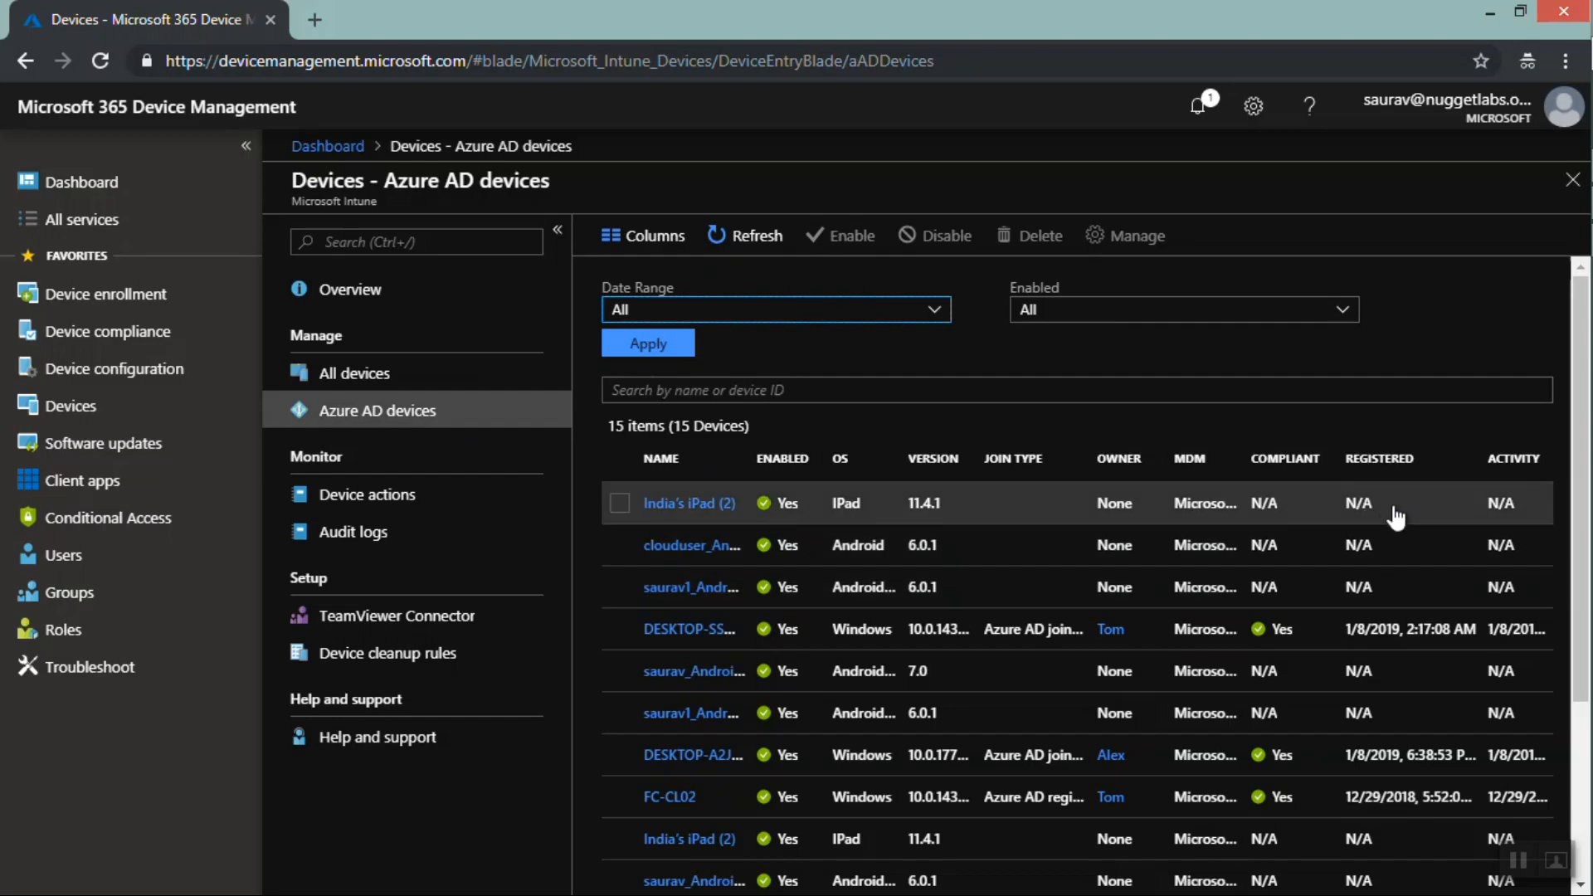
{"action": "double_click", "coordinate": [1341, 505]}
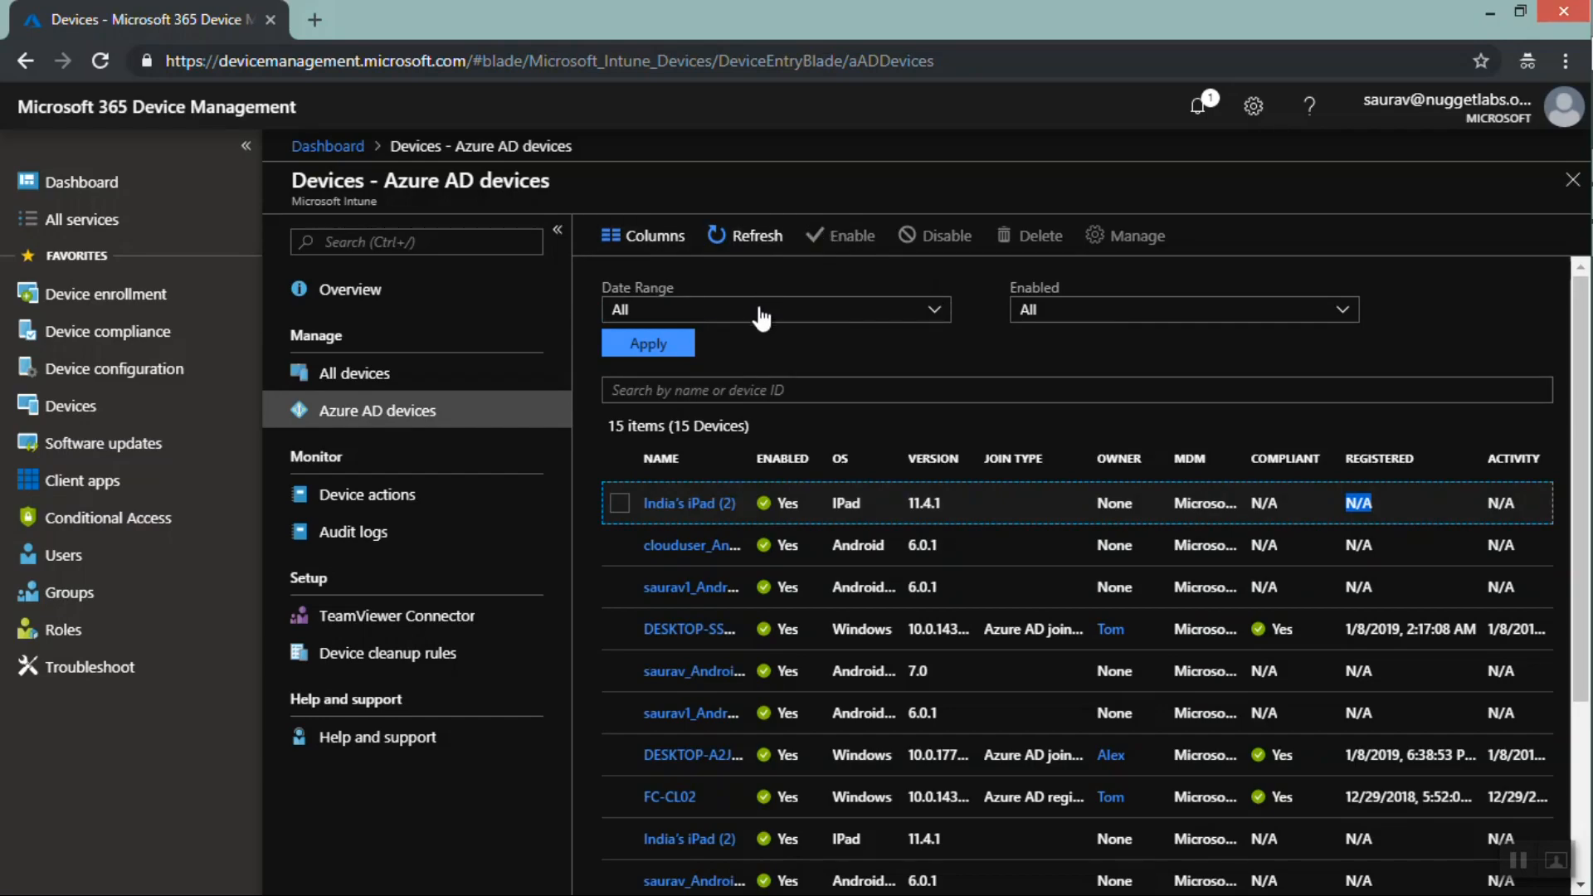
Examine the Date Range filter and the available columns for the Azure AD devices list, closing the Columns pane
{"action": "left_click", "coordinate": [818, 324]}
{"action": "left_click", "coordinate": [820, 324]}
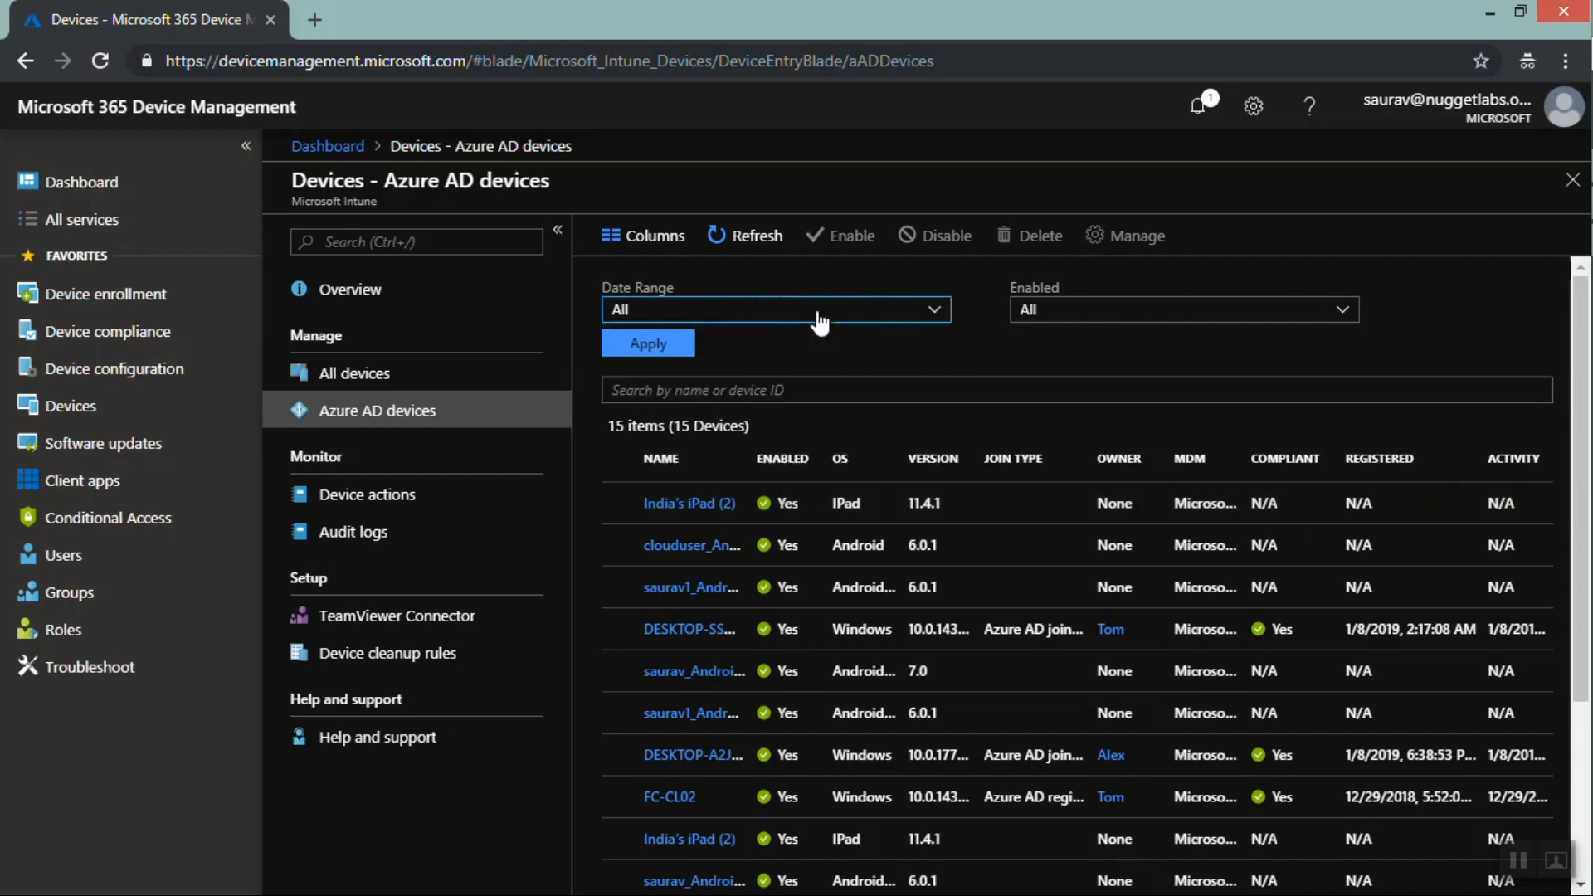
{"action": "left_click", "coordinate": [647, 241]}
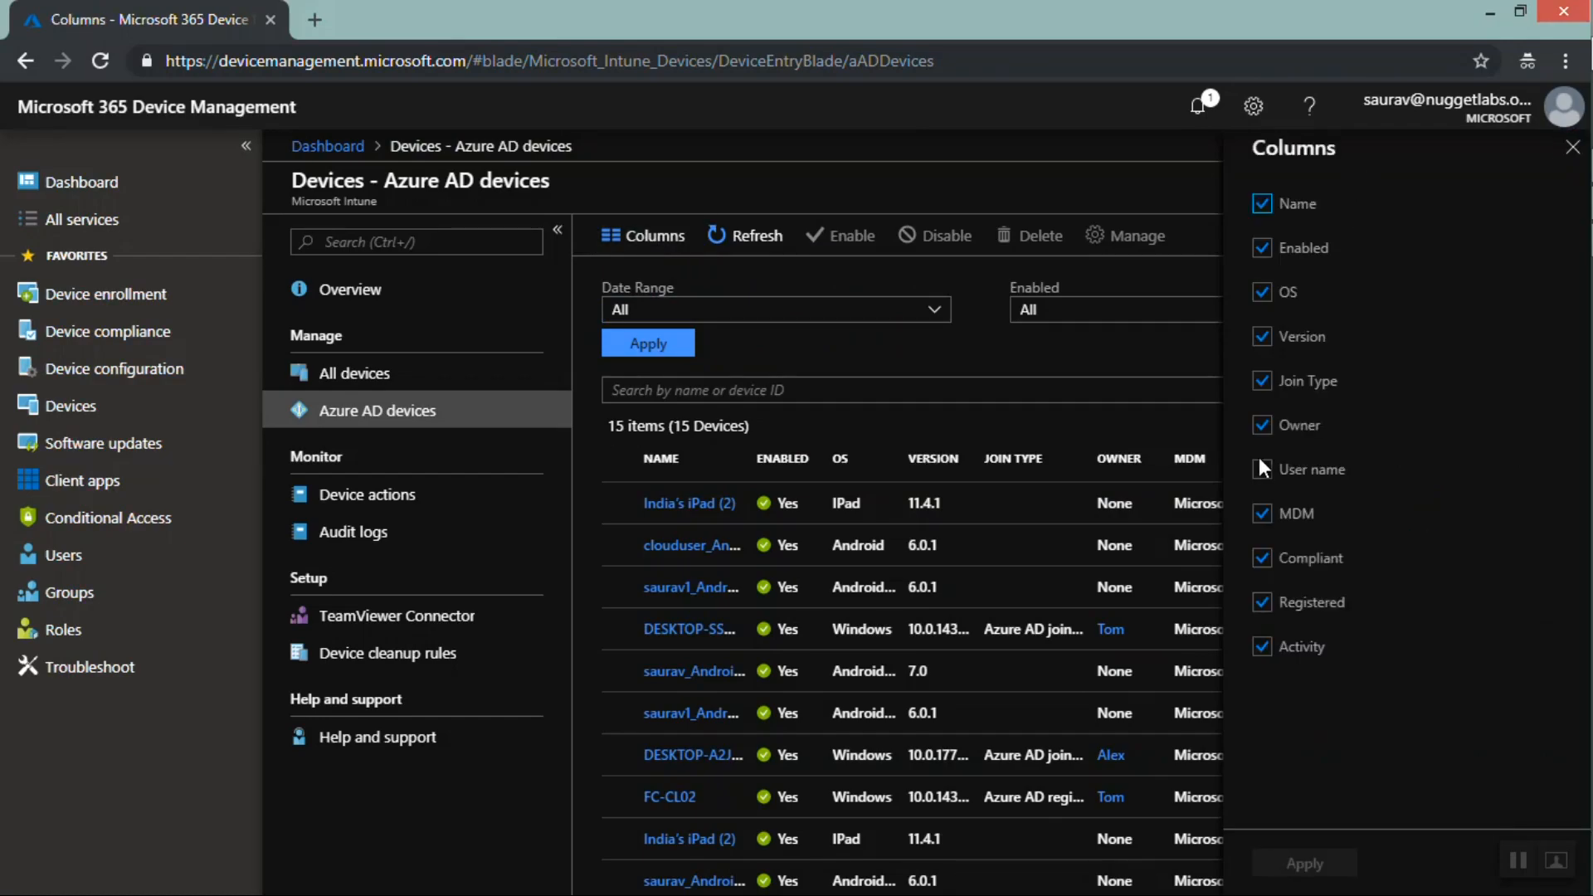
{"action": "left_click", "coordinate": [1573, 149]}
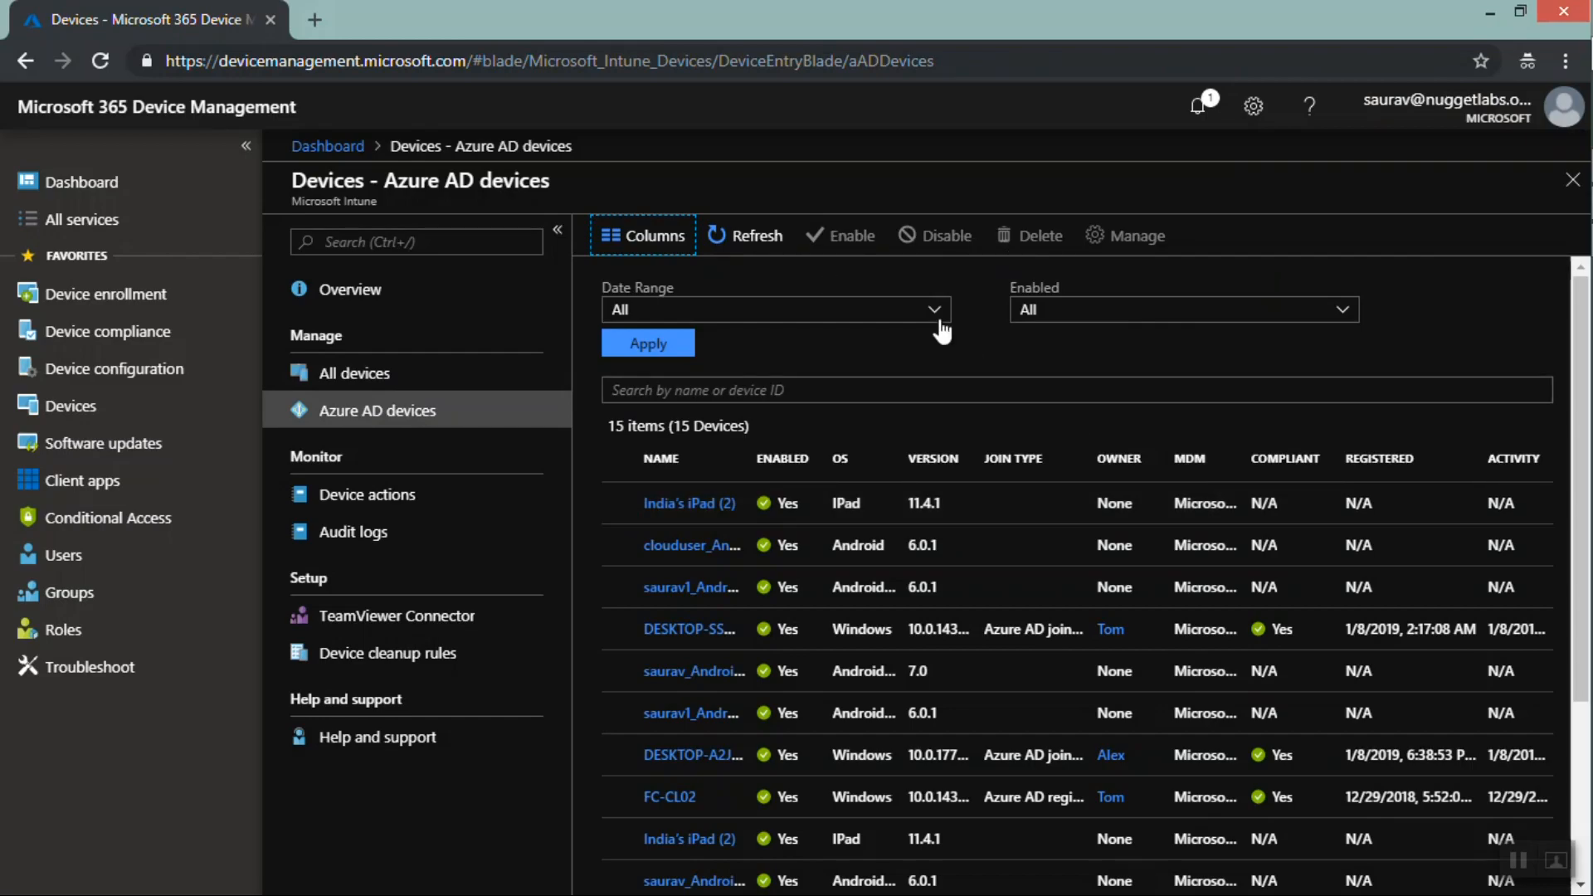
Open the Device actions list and then the Audit logs to review recorded device operations
{"action": "left_click", "coordinate": [382, 496]}
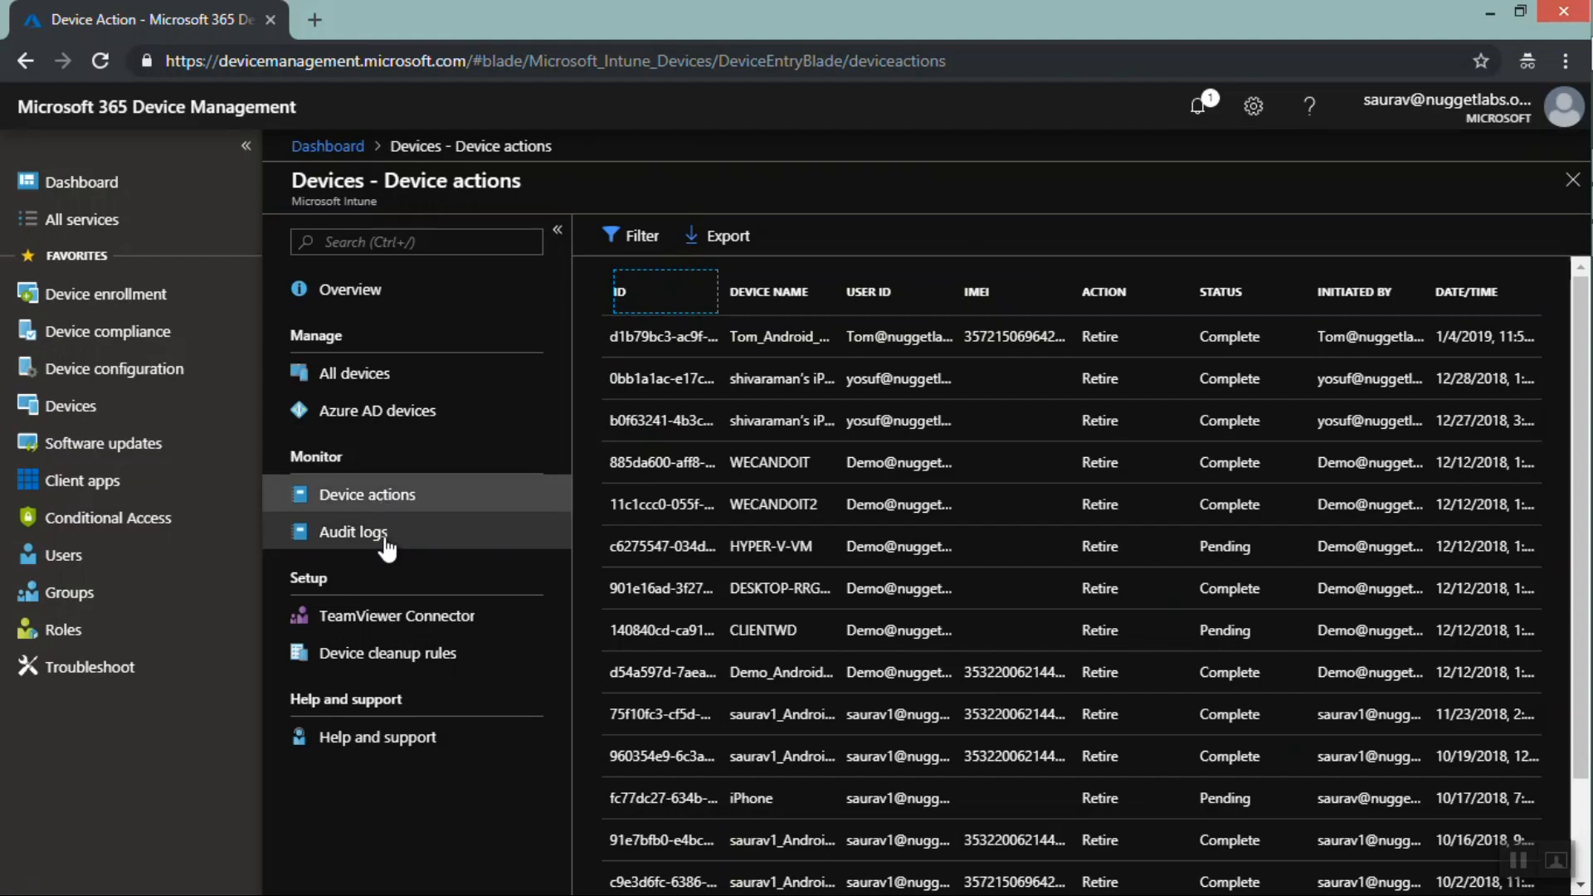
{"action": "left_click", "coordinate": [376, 532]}
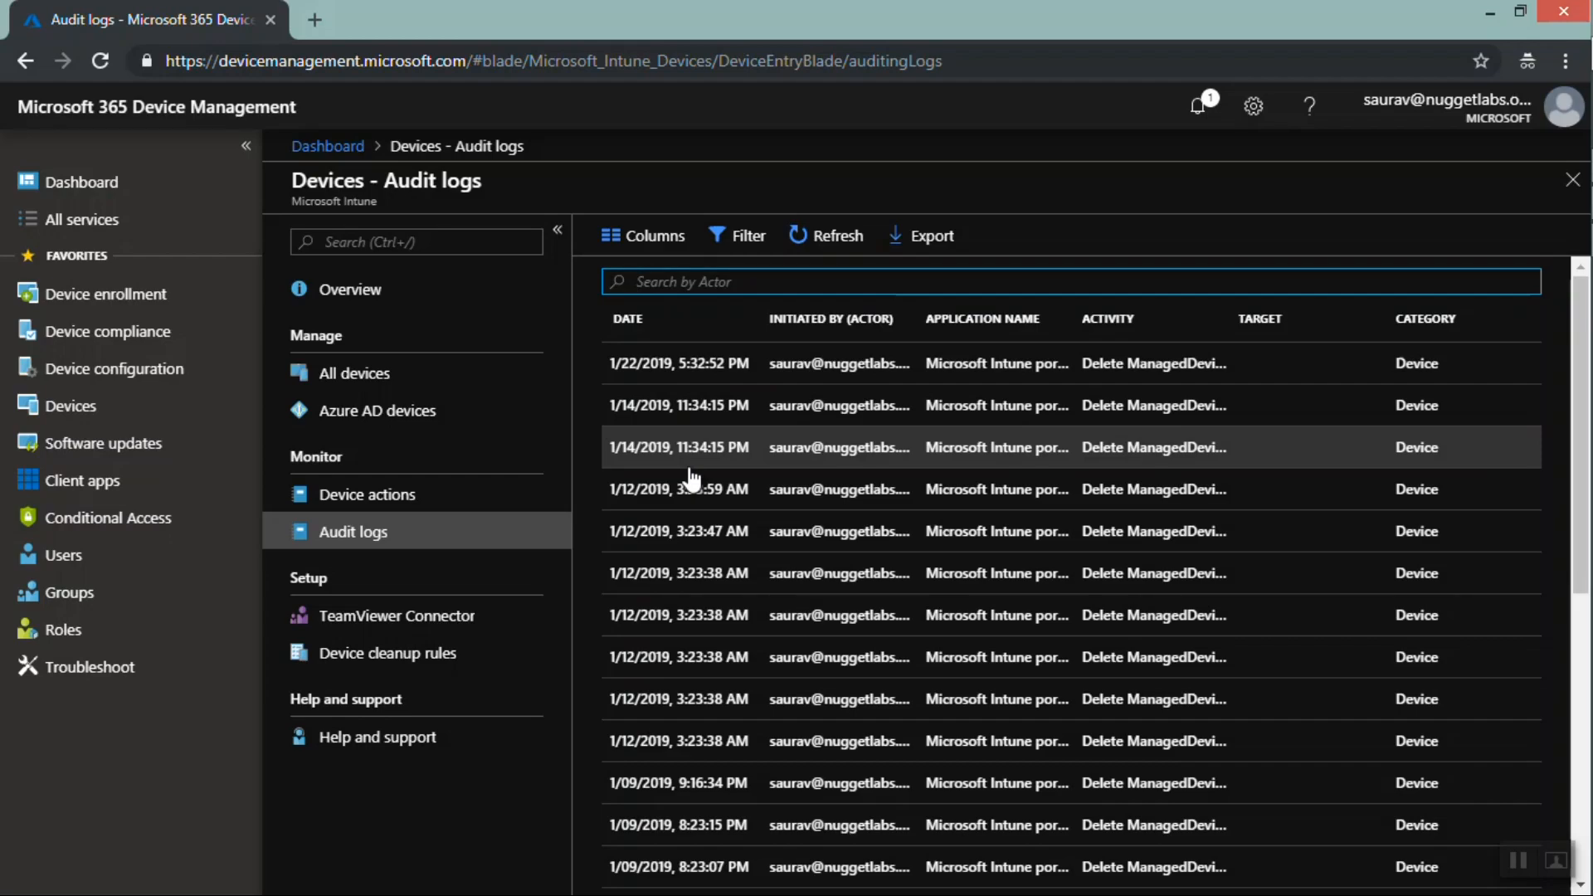
Review the Device actions list and its Initiated By and Date/Time columns, then the TeamViewer Connector page
{"action": "left_click", "coordinate": [450, 499]}
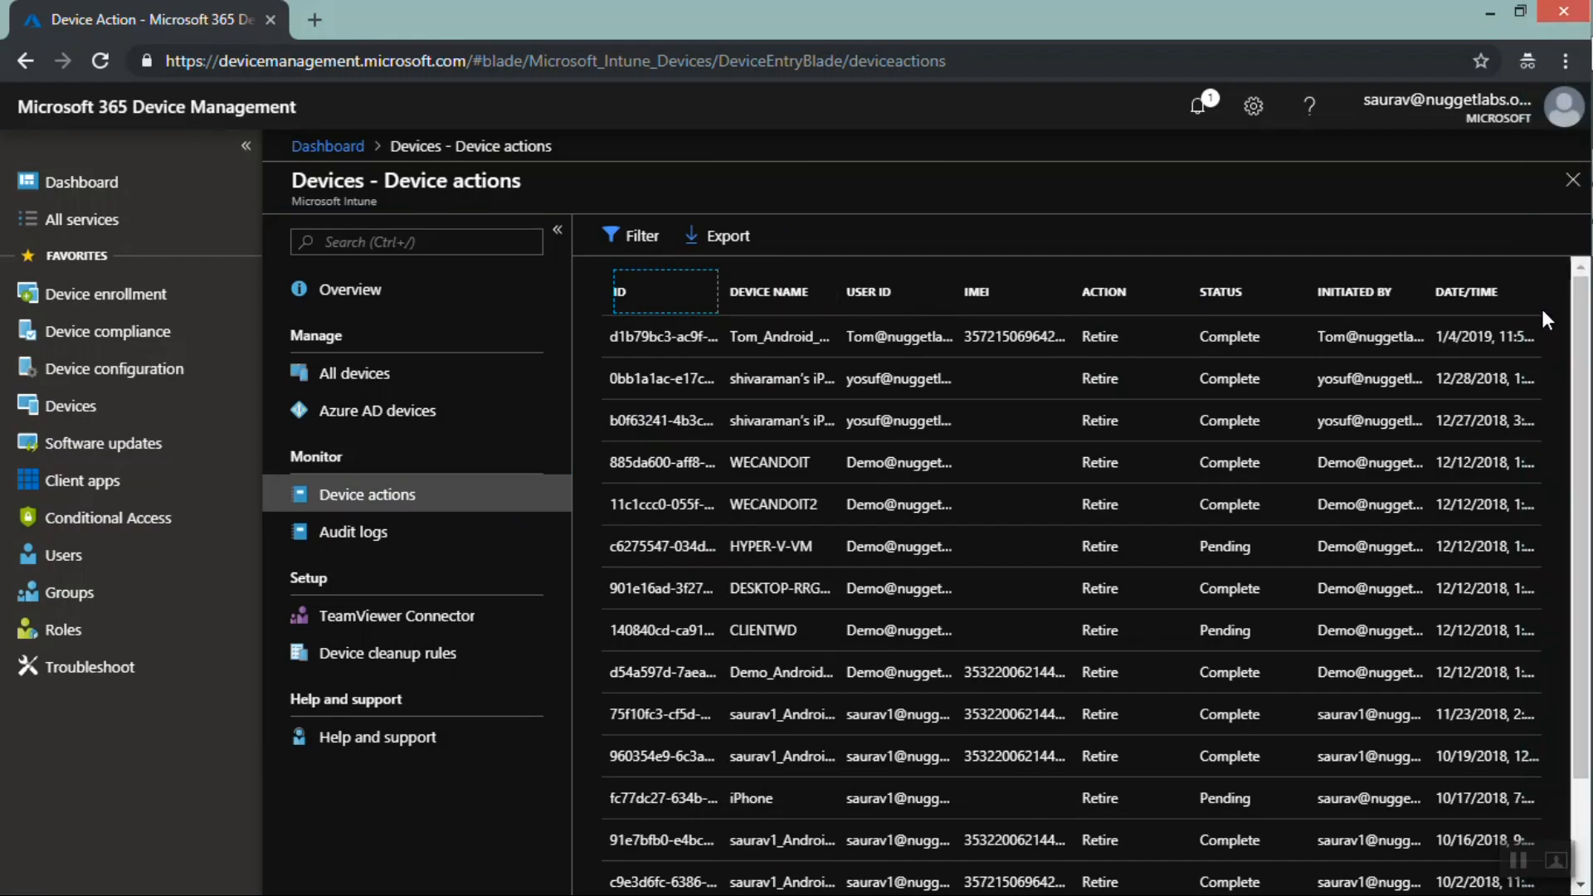
{"action": "left_click", "coordinate": [1382, 300]}
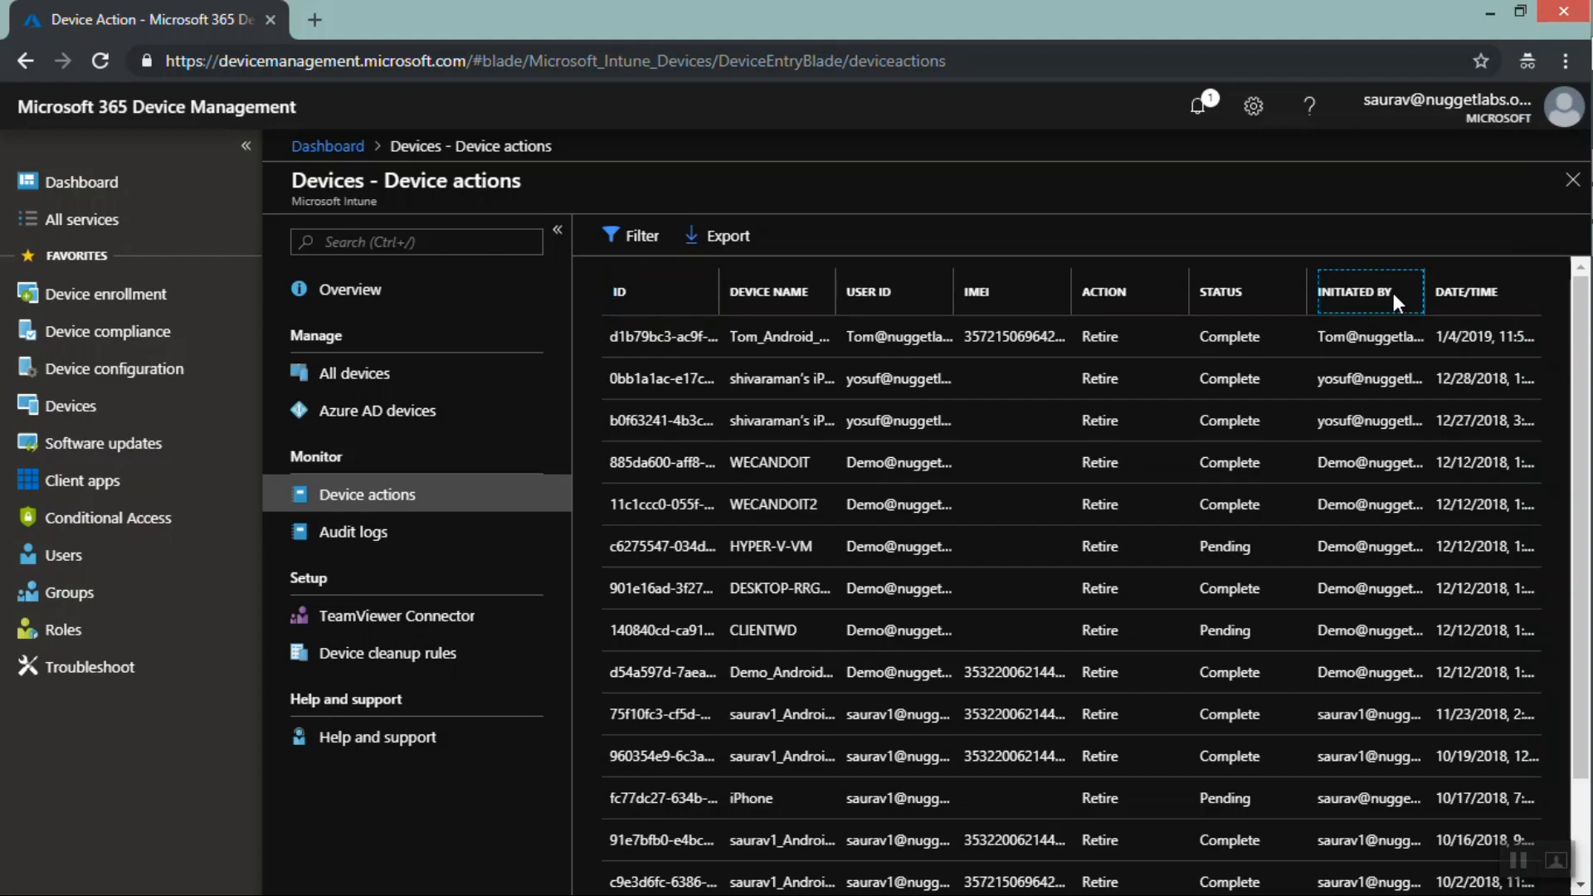
{"action": "left_click_drag", "start_coordinate": [1429, 292], "coordinate": [1580, 289]}
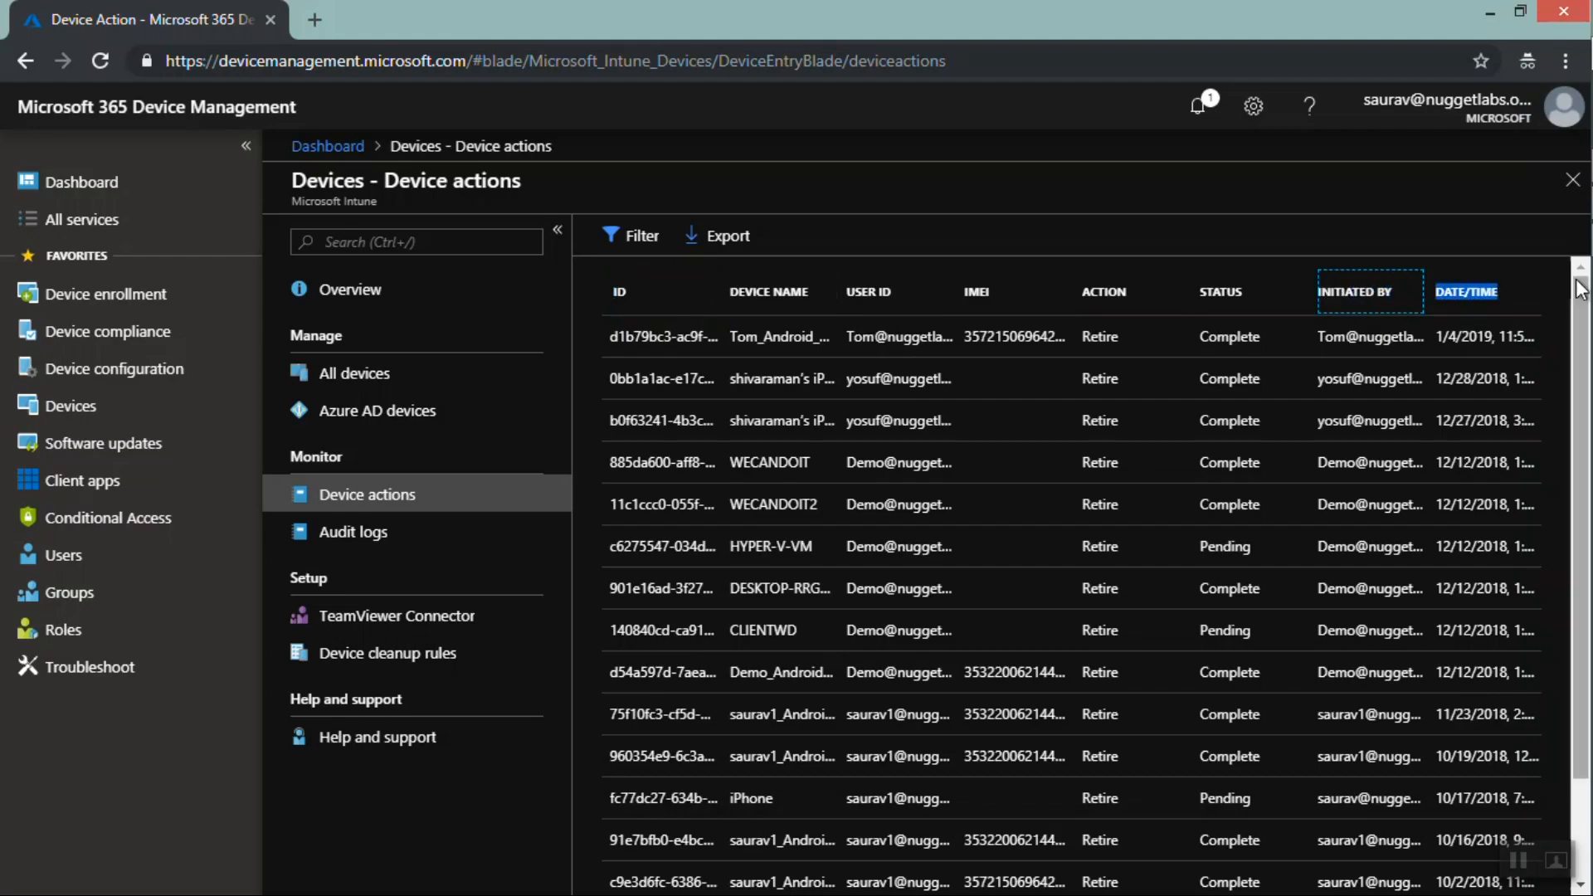
{"action": "left_click_drag", "start_coordinate": [1575, 448], "coordinate": [963, 537]}
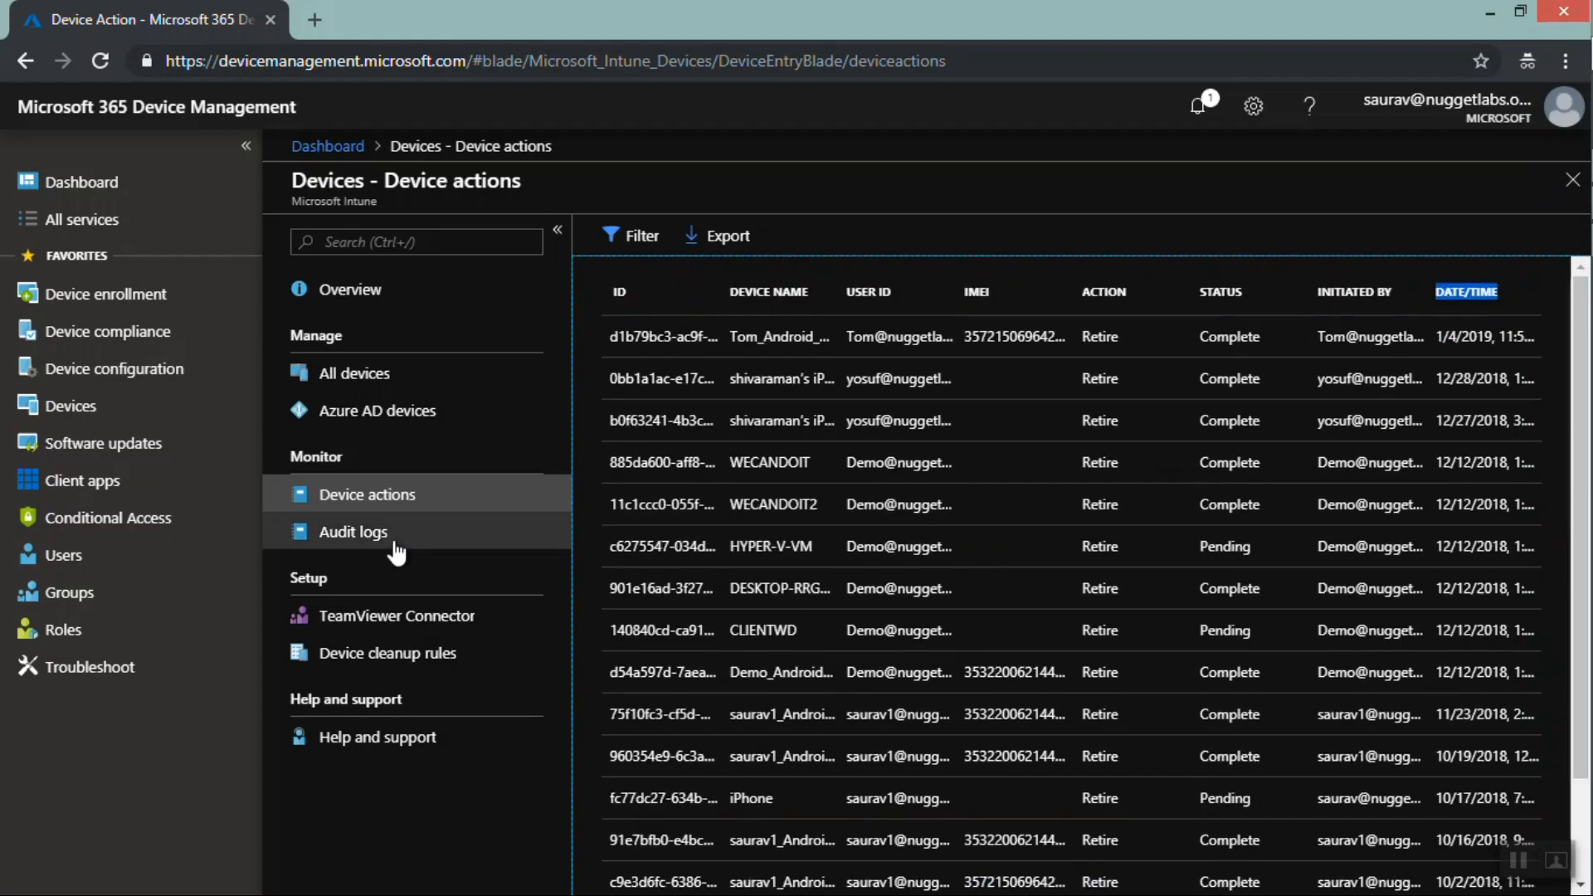
{"action": "left_click", "coordinate": [376, 624]}
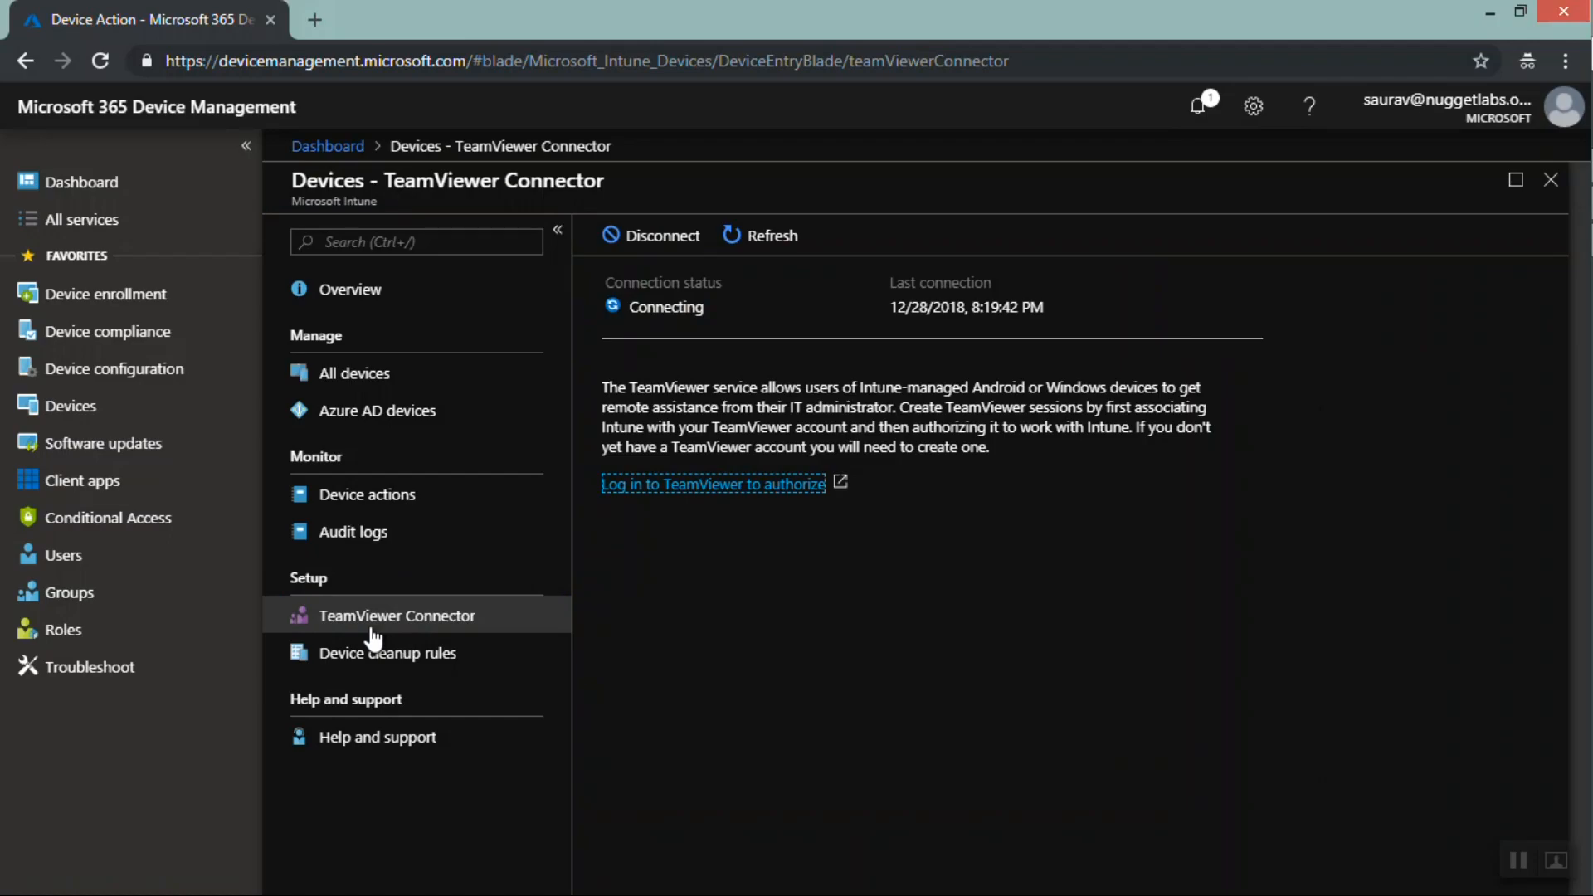
Enable deleting devices based on last check-in date, with a 91-day inactivity threshold in the cleanup rules
{"action": "left_click", "coordinate": [358, 657]}
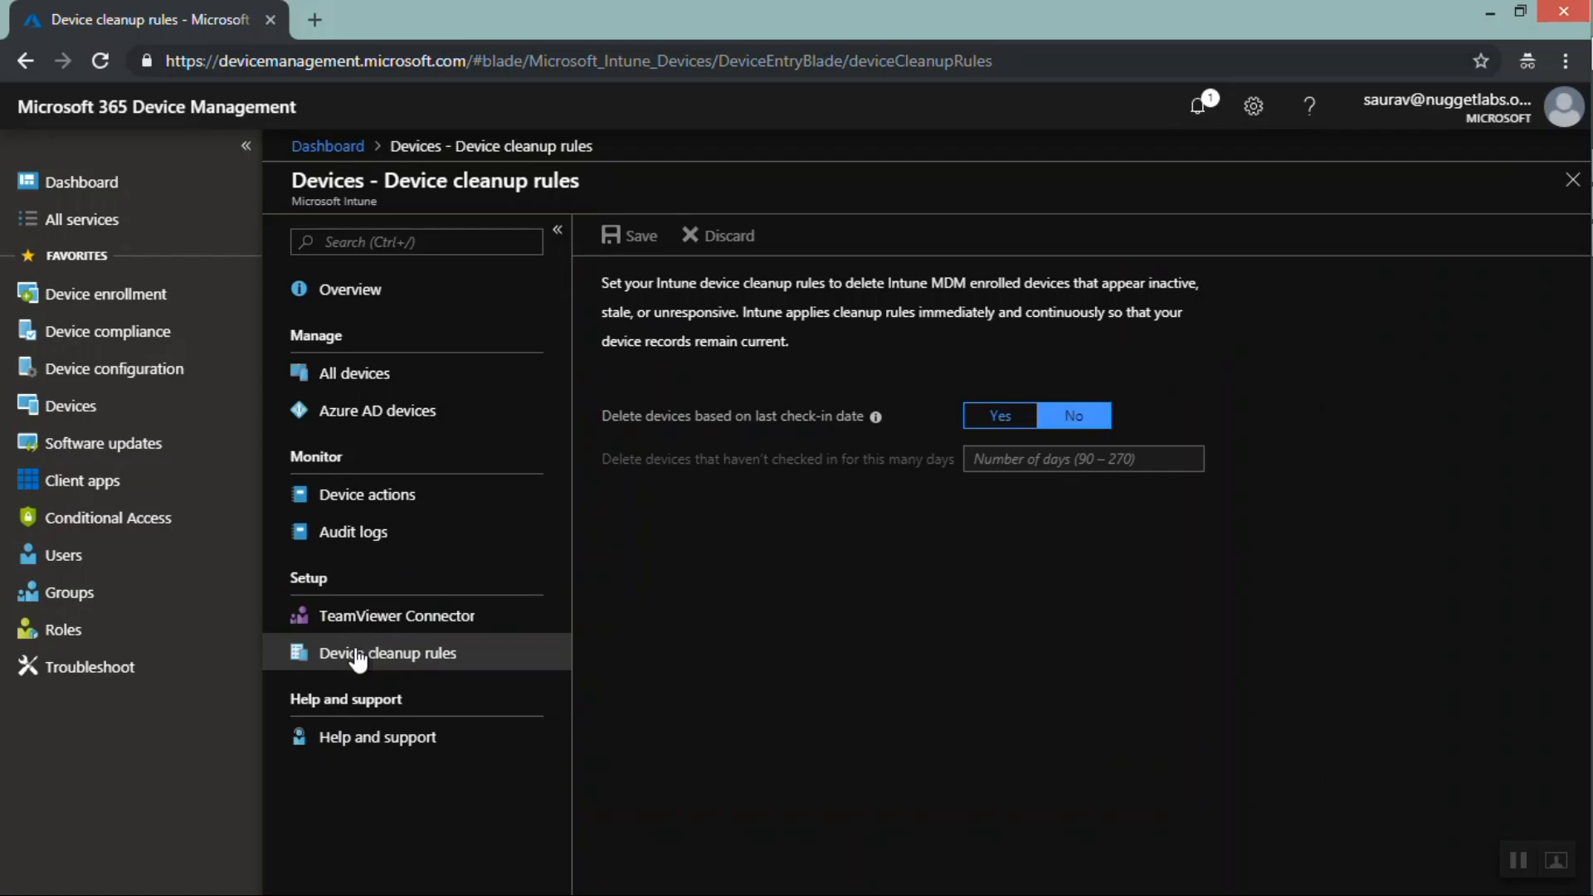
{"action": "left_click", "coordinate": [991, 419]}
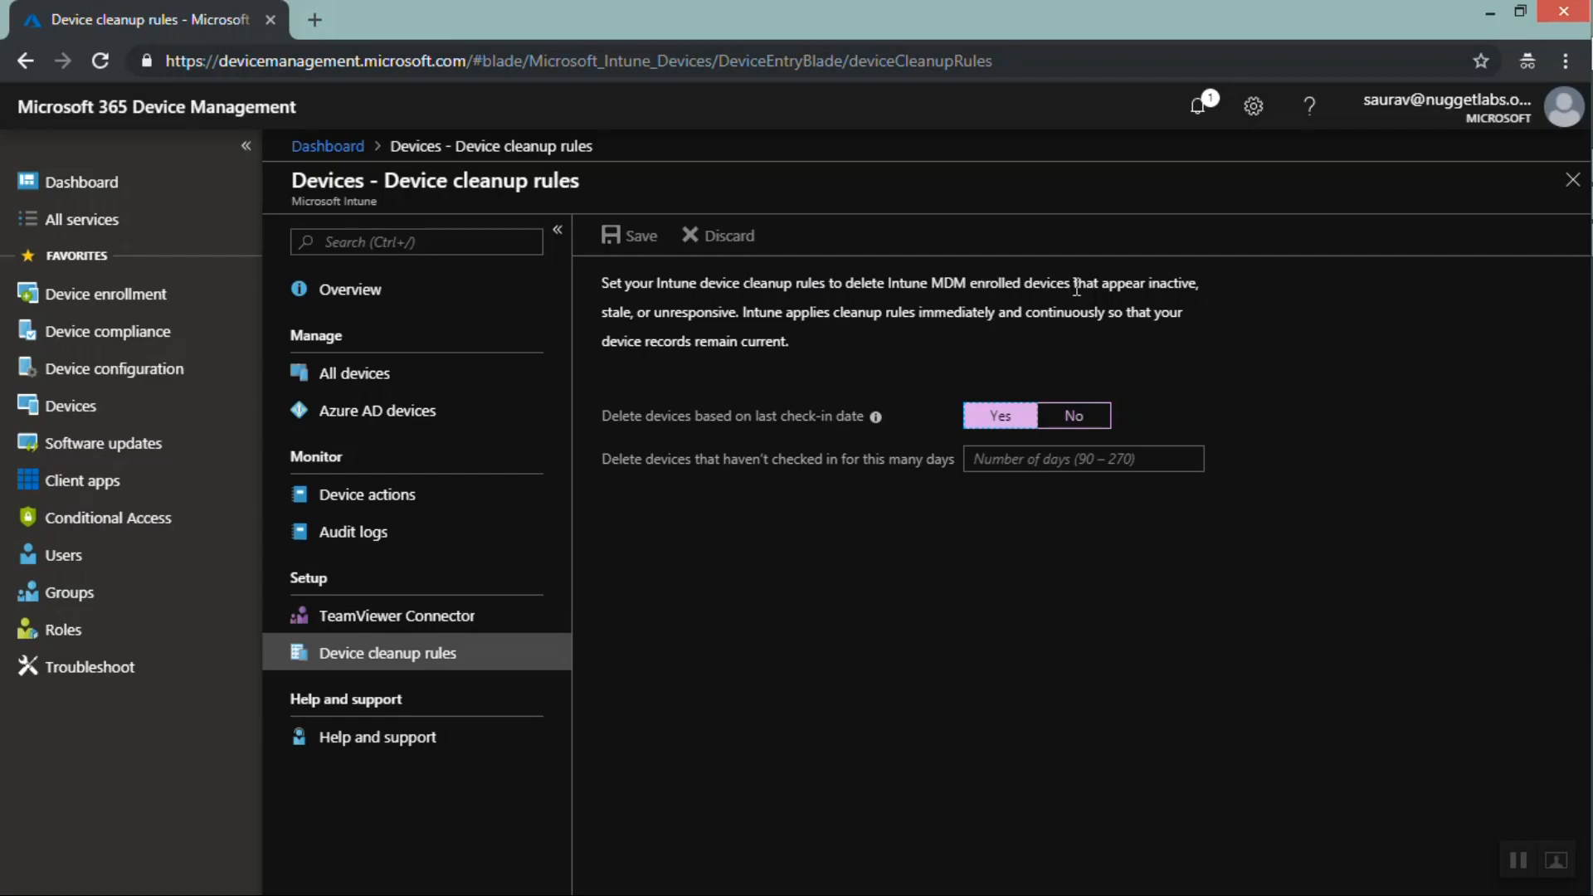
{"action": "left_click", "coordinate": [1156, 280]}
{"action": "double_click", "coordinate": [1155, 280]}
{"action": "left_click", "coordinate": [1001, 420]}
{"action": "left_click", "coordinate": [1081, 459]}
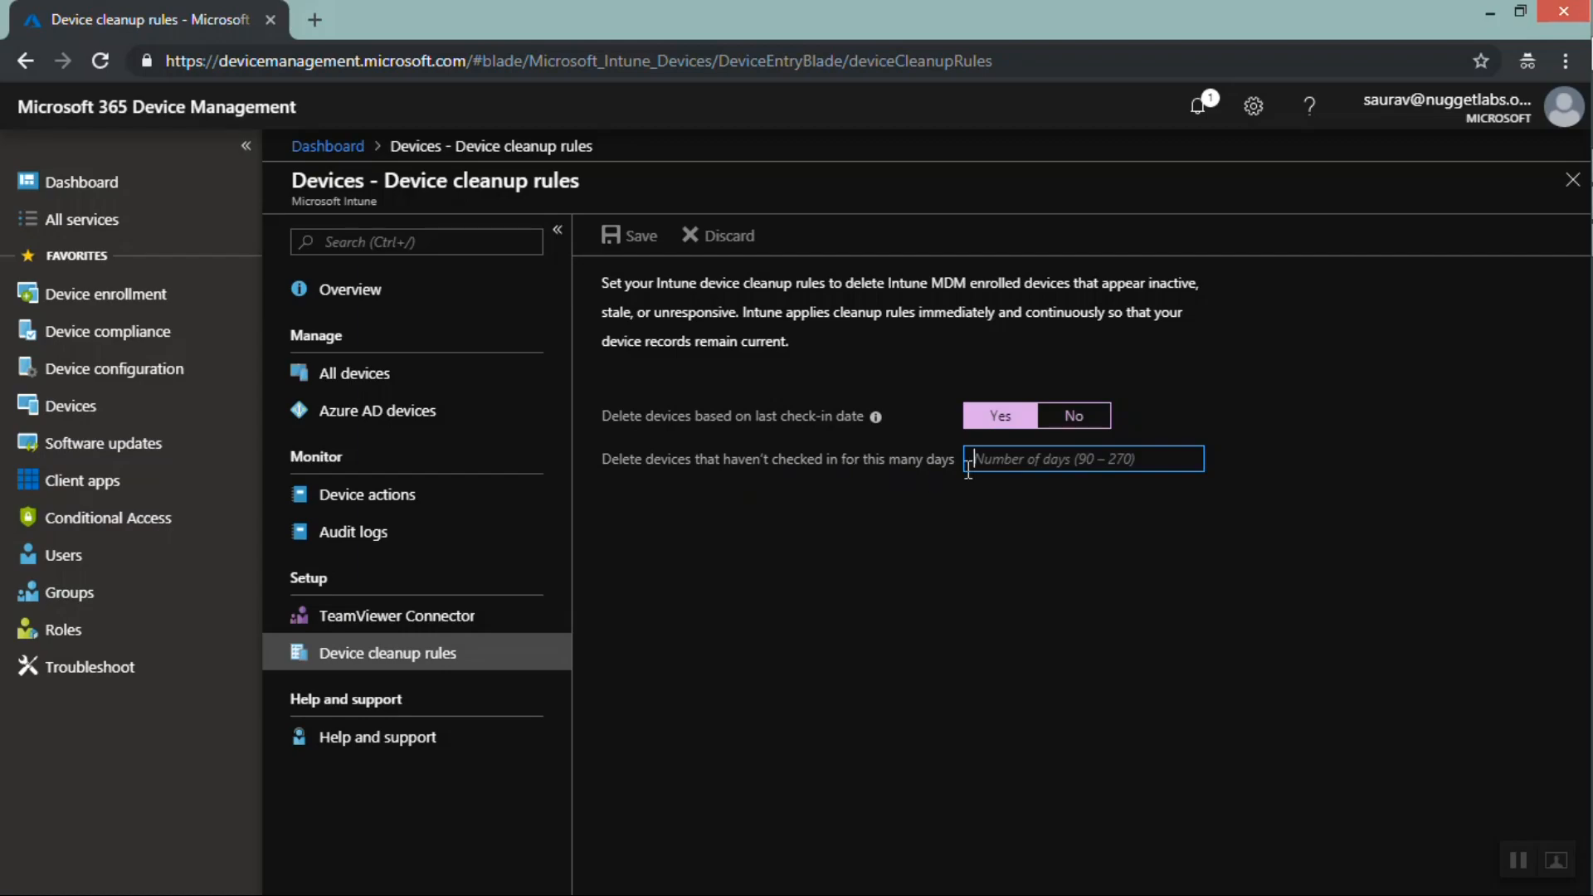
{"action": "type", "text": "0"}
{"action": "key", "text": "BackSpace"}
{"action": "type", "text": "1"}
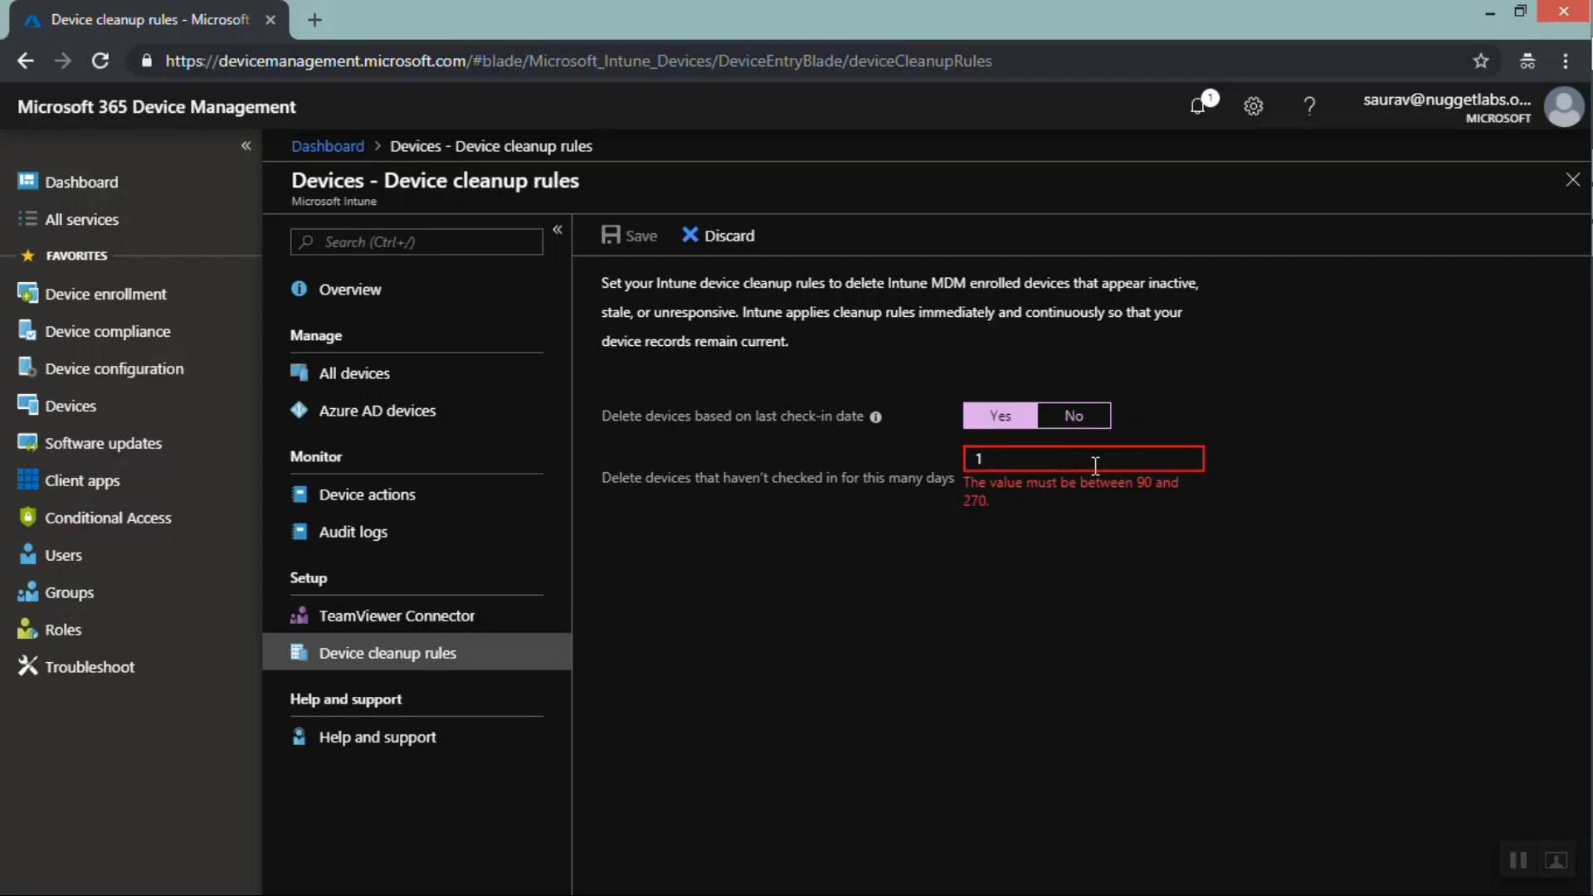
{"action": "key", "text": "BackSpace"}
{"action": "type", "text": "8"}
{"action": "key", "text": "BackSpace"}
{"action": "type", "text": "91"}
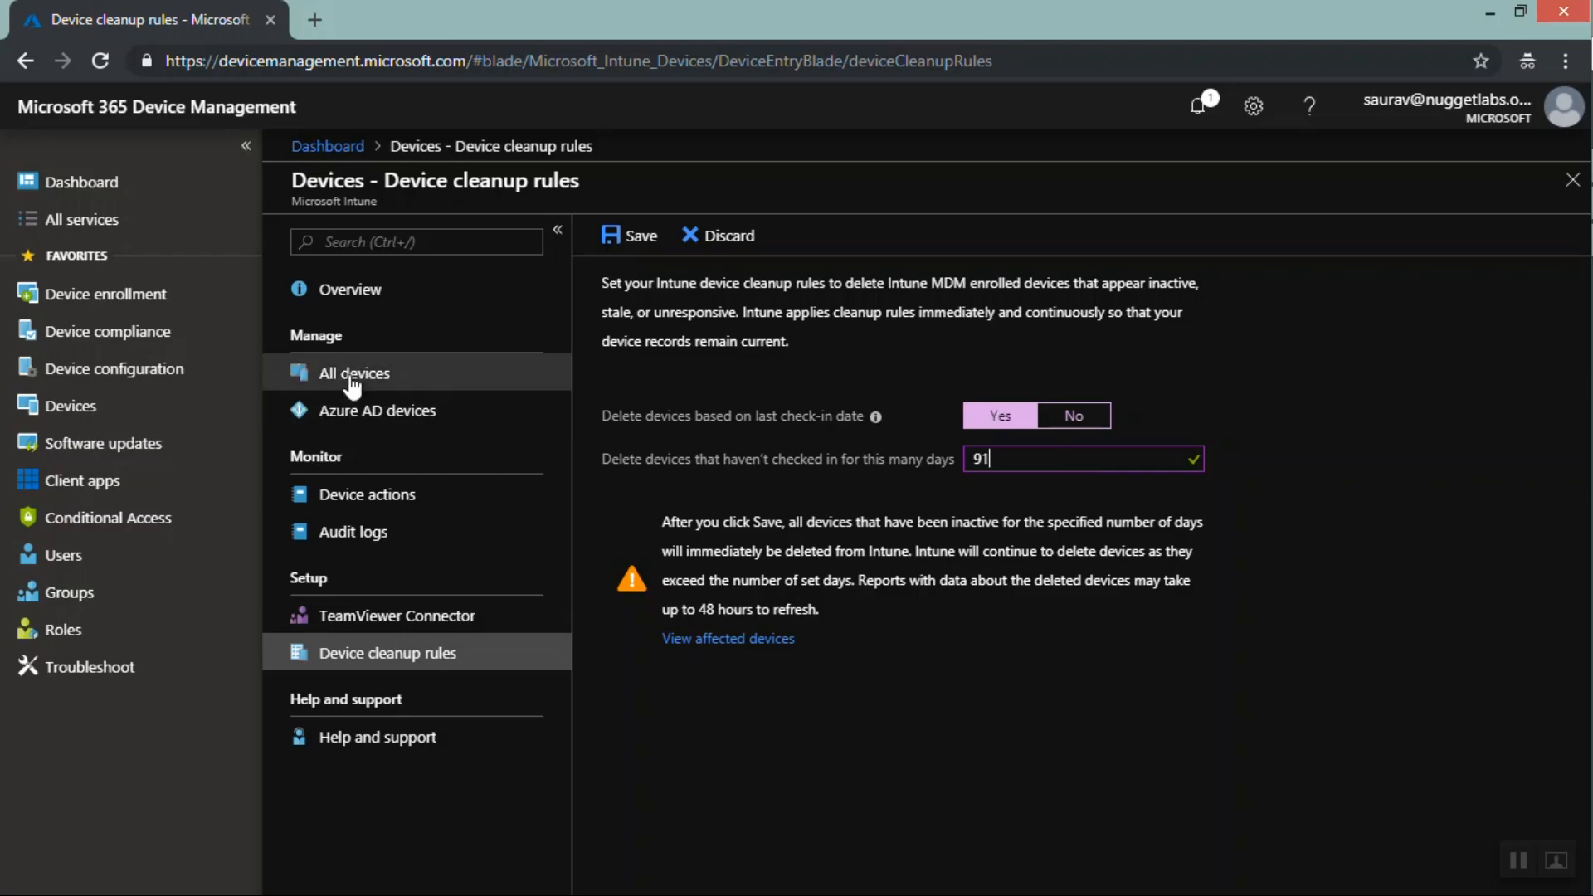
Discard the unsaved cleanup rule edits while switching to All devices, and scroll across its columns
{"action": "left_click_drag", "start_coordinate": [655, 282], "coordinate": [793, 286]}
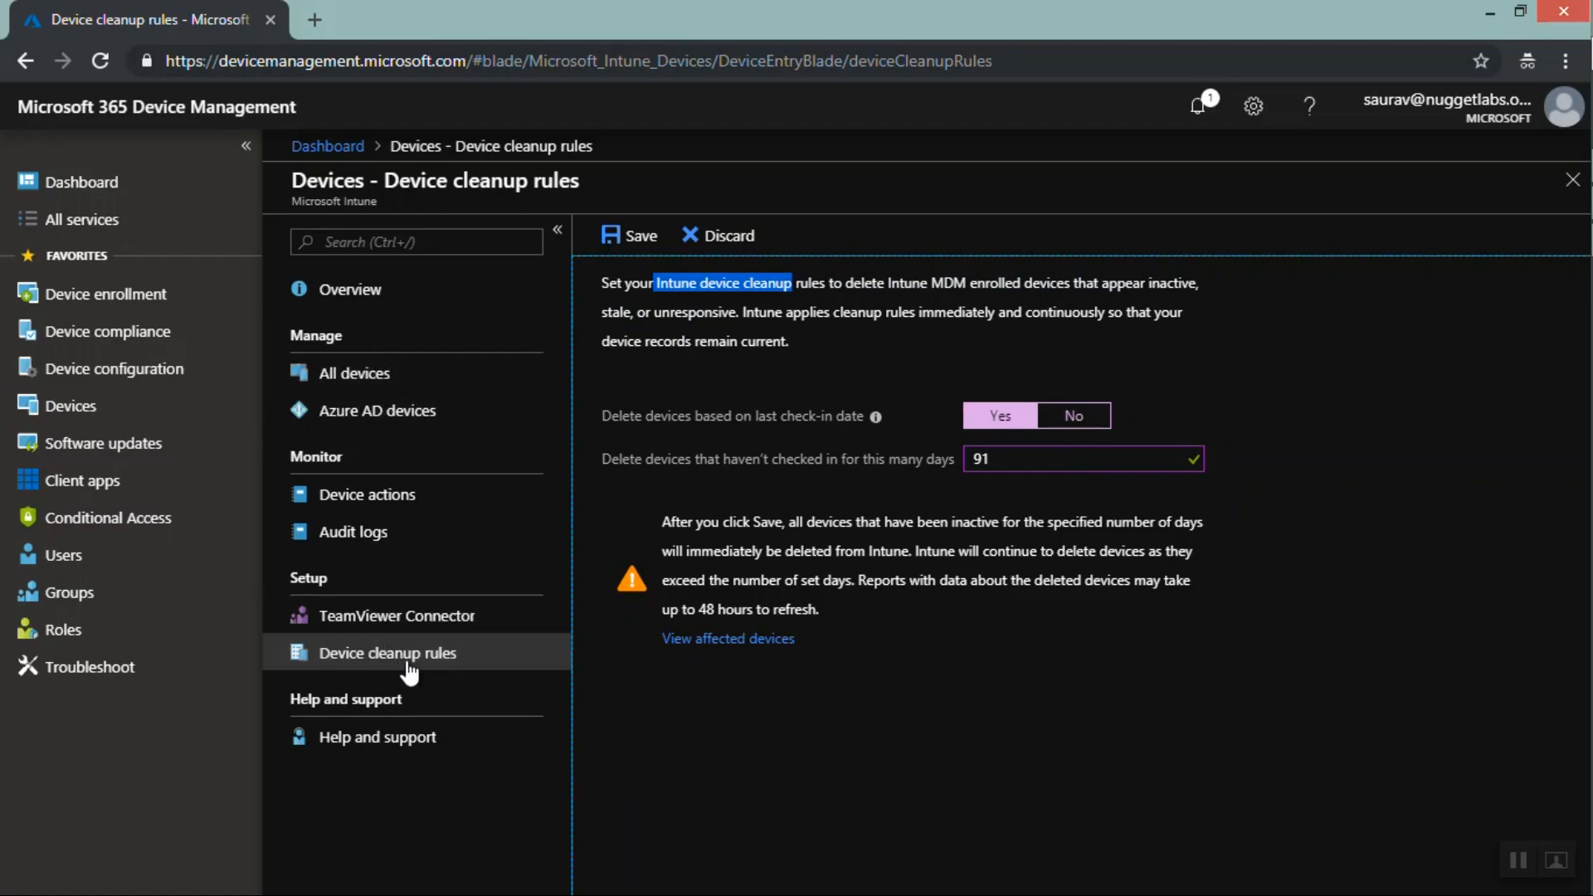
{"action": "left_click", "coordinate": [388, 377]}
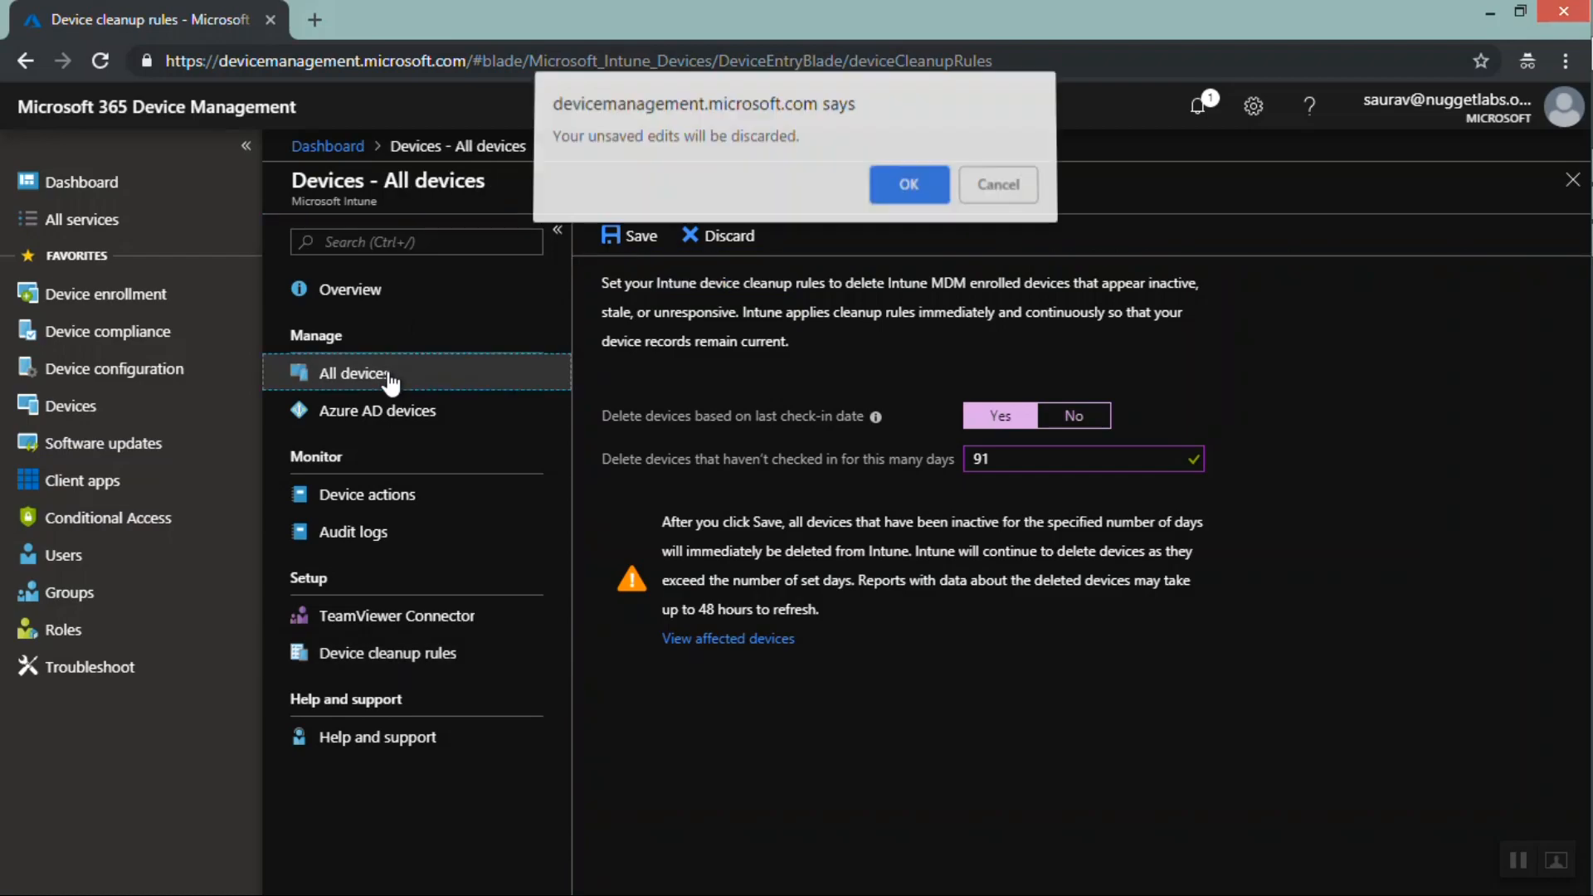
{"action": "left_click", "coordinate": [907, 195]}
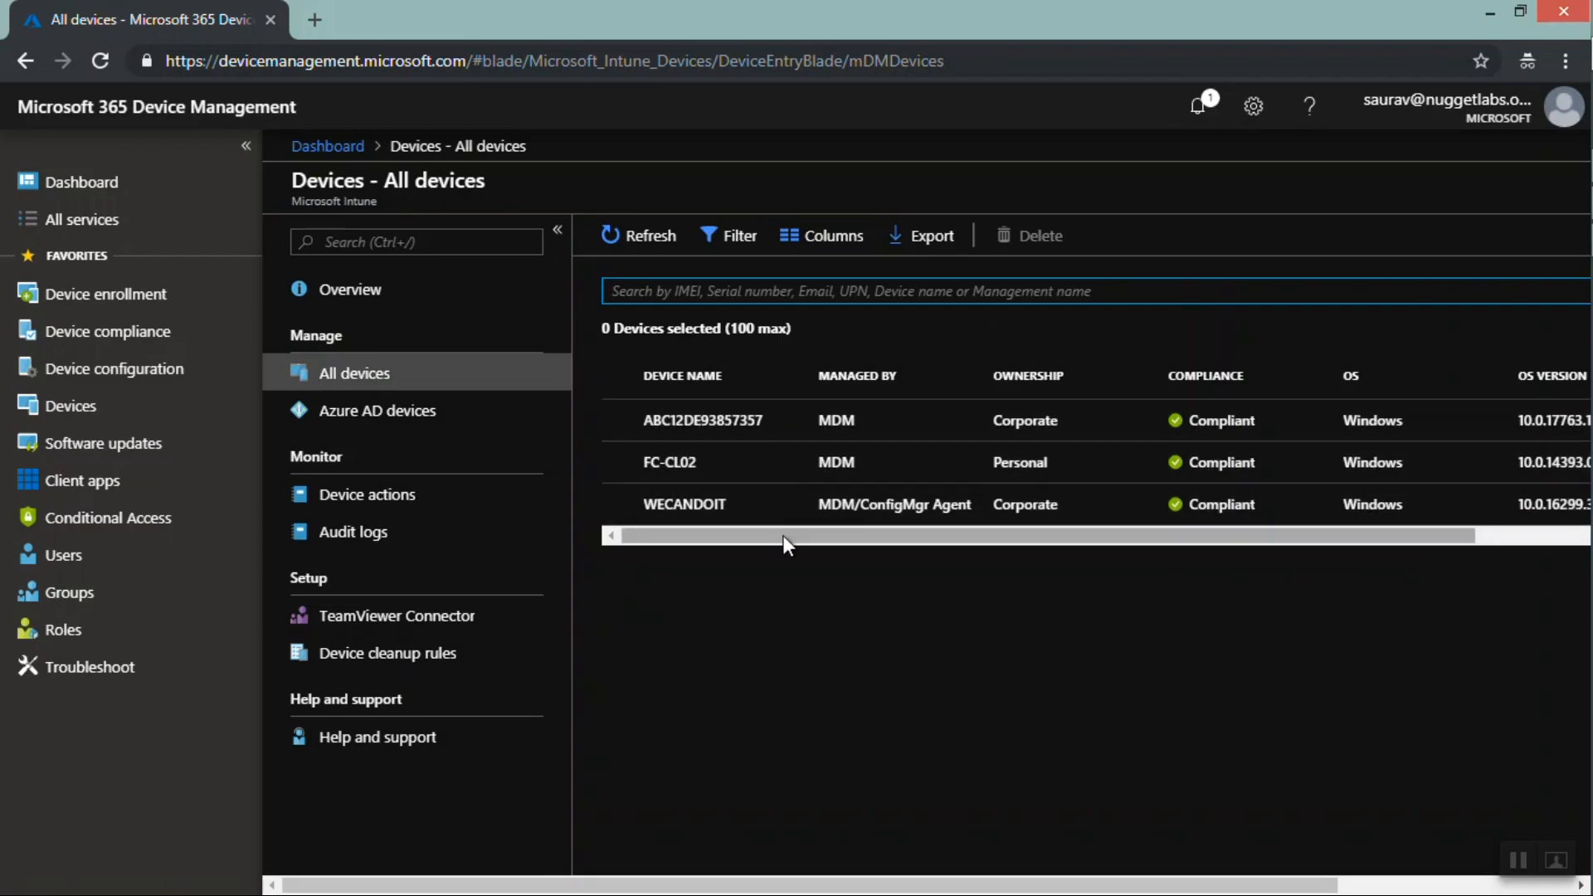
{"action": "left_click_drag", "start_coordinate": [783, 535], "coordinate": [1033, 553]}
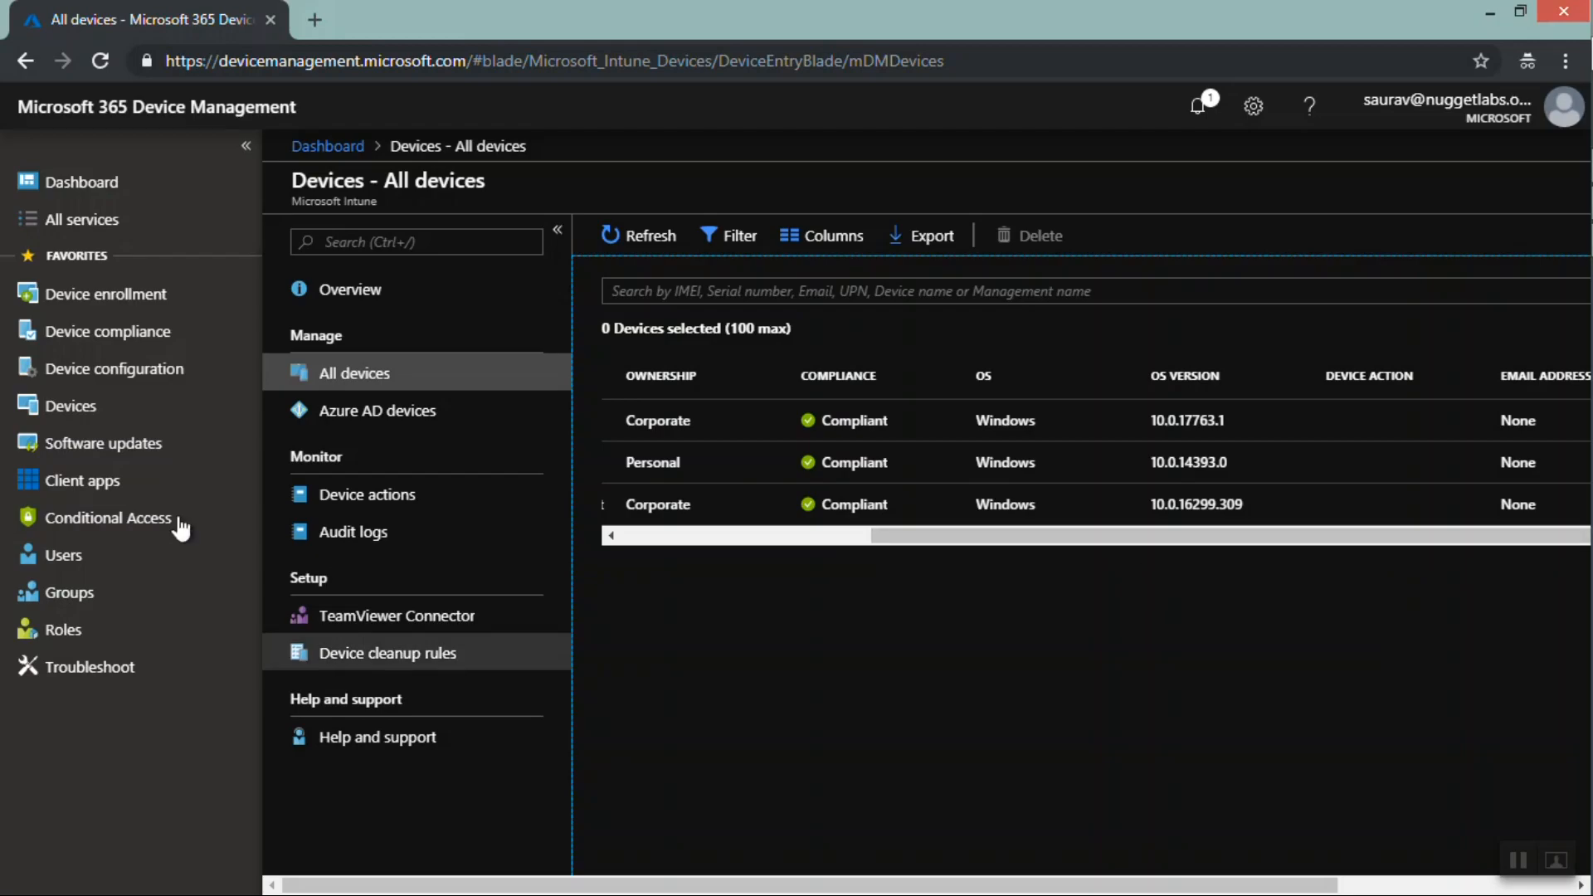
Examine the Devices overview's tenant details and the Intune enrolled devices chart
{"action": "left_click", "coordinate": [89, 413]}
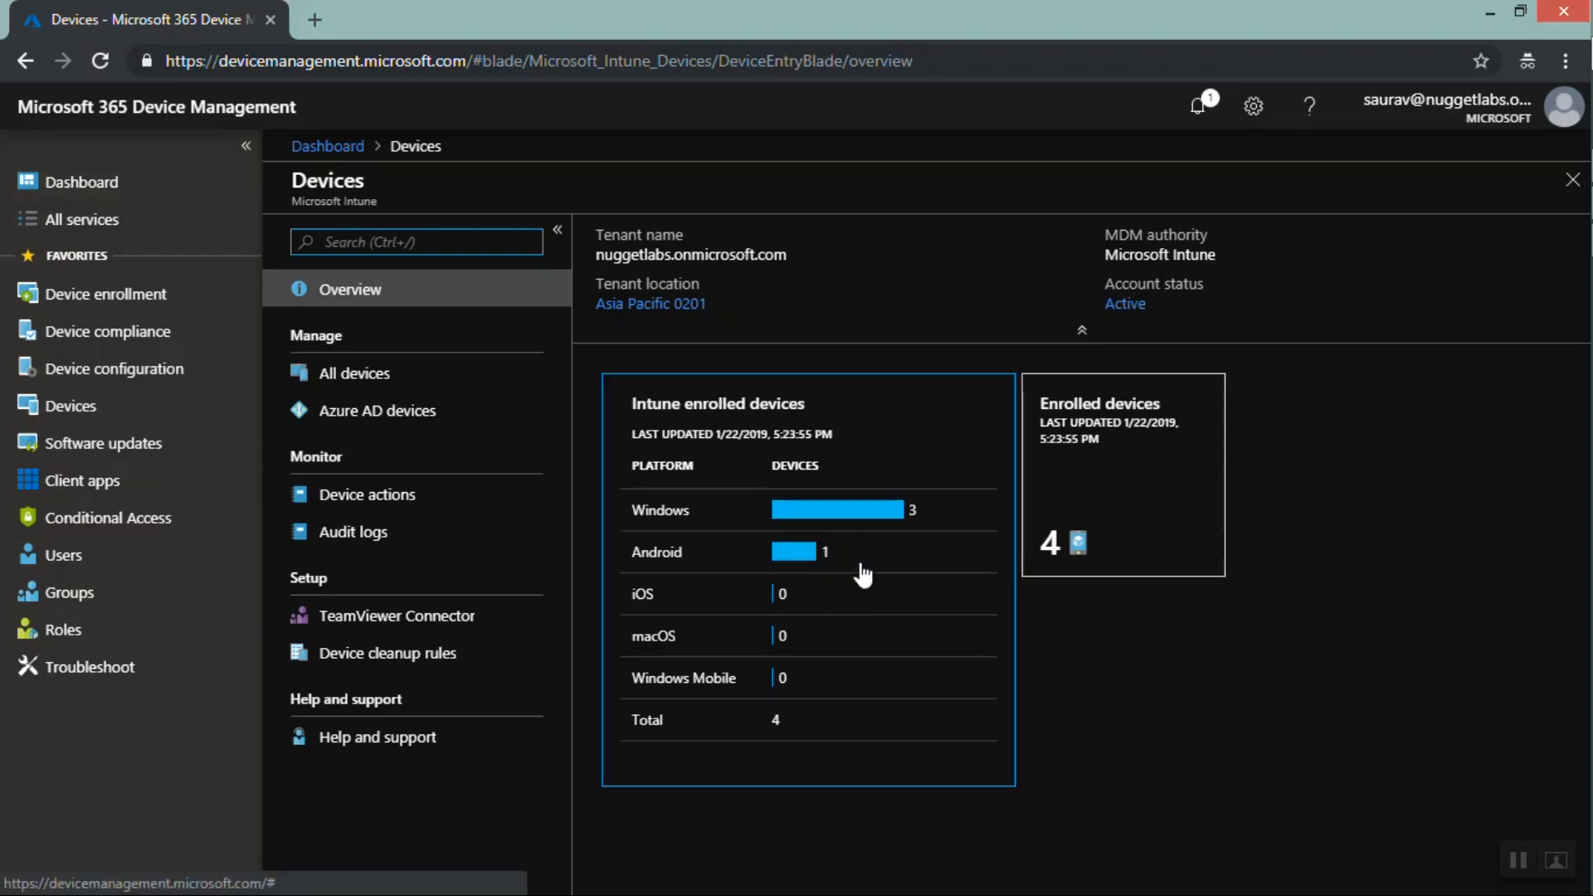
{"action": "left_click_drag", "start_coordinate": [853, 516], "coordinate": [811, 507]}
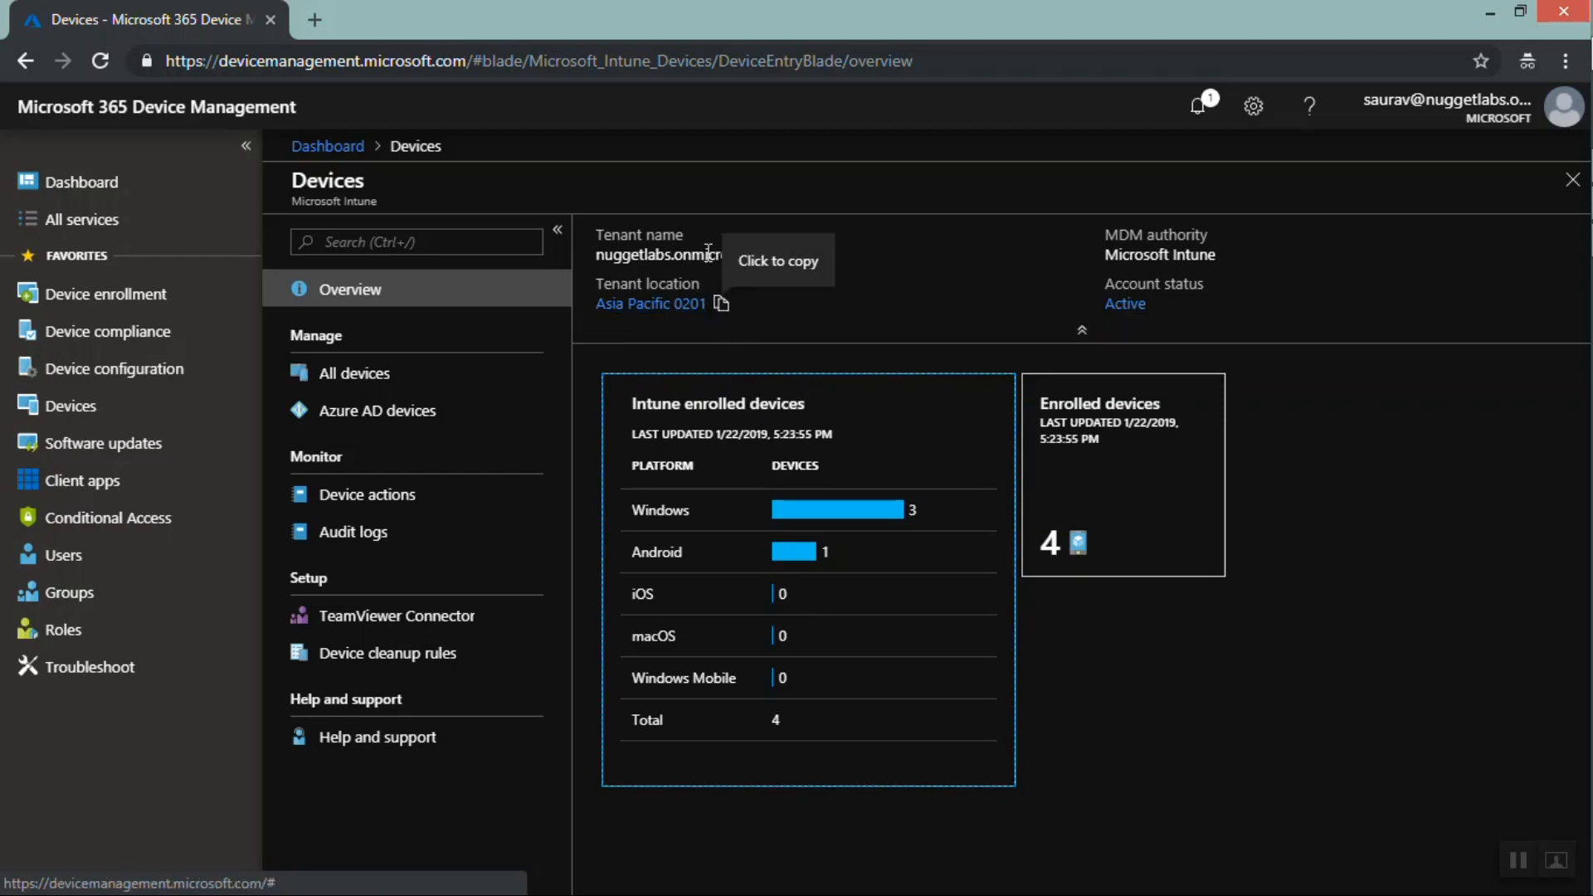
{"action": "left_click_drag", "start_coordinate": [597, 254], "coordinate": [707, 303]}
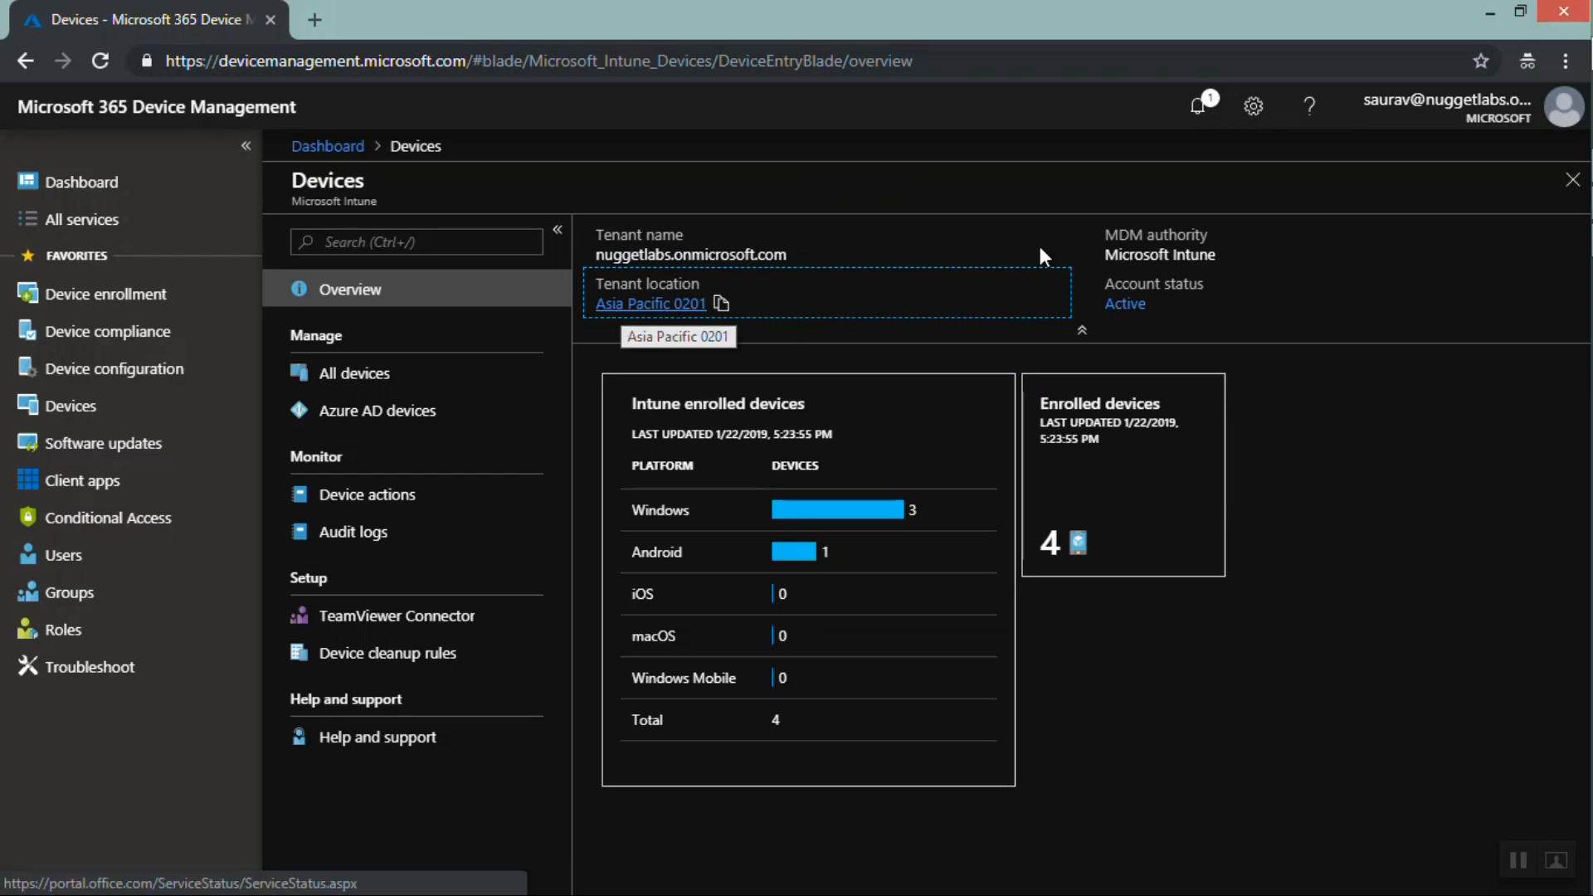
{"action": "left_click", "coordinate": [1186, 254]}
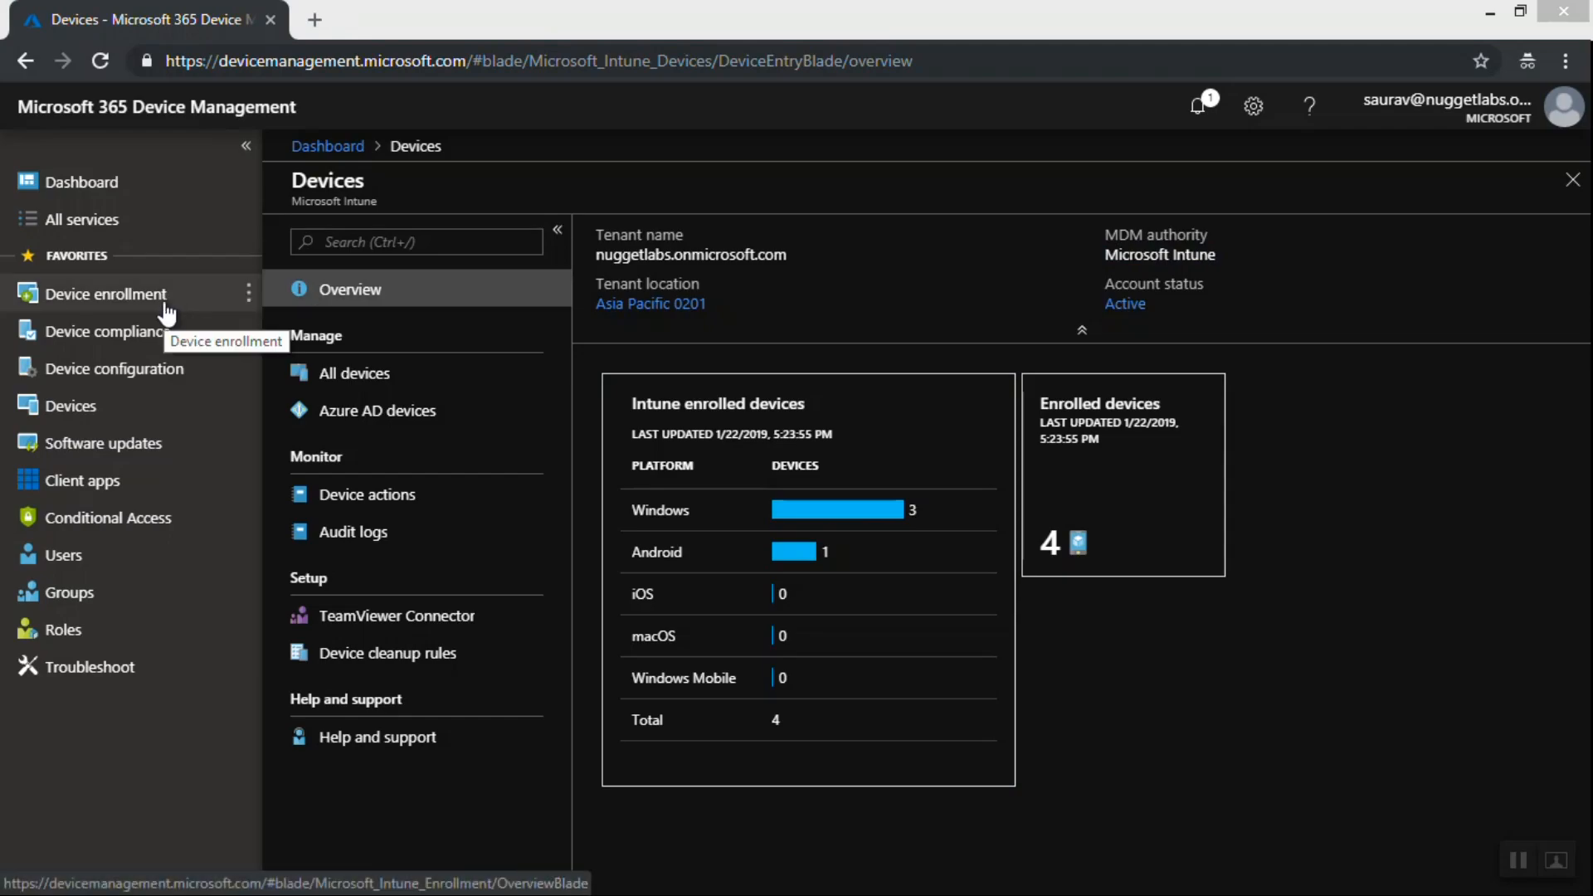
Revisit the All devices list and open the Device enrollment overview
{"action": "left_click", "coordinate": [400, 375]}
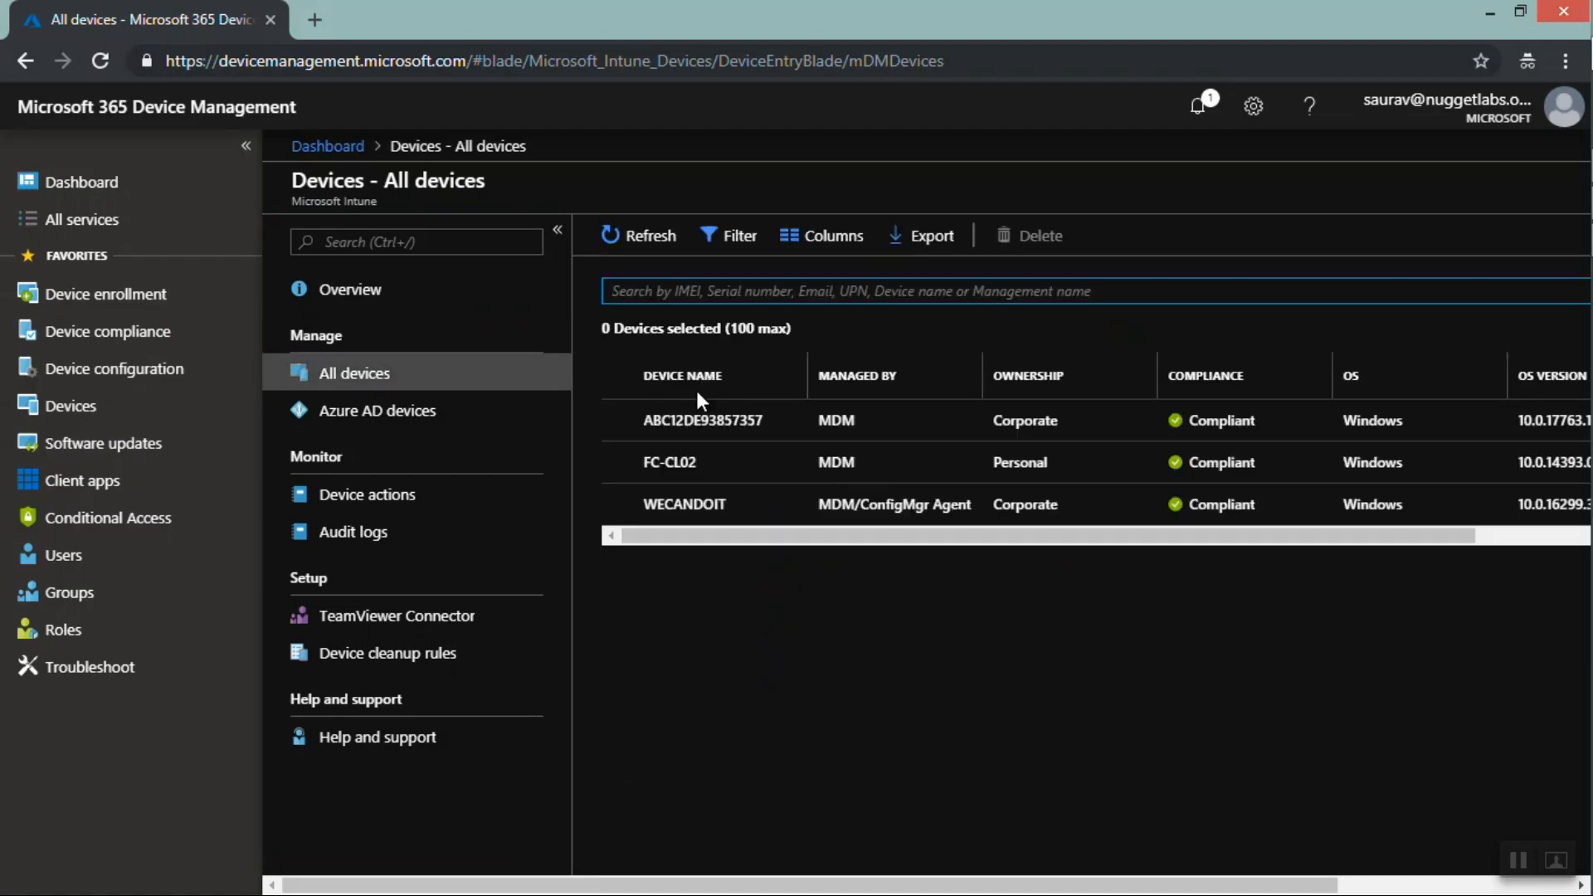
{"action": "left_click", "coordinate": [98, 297]}
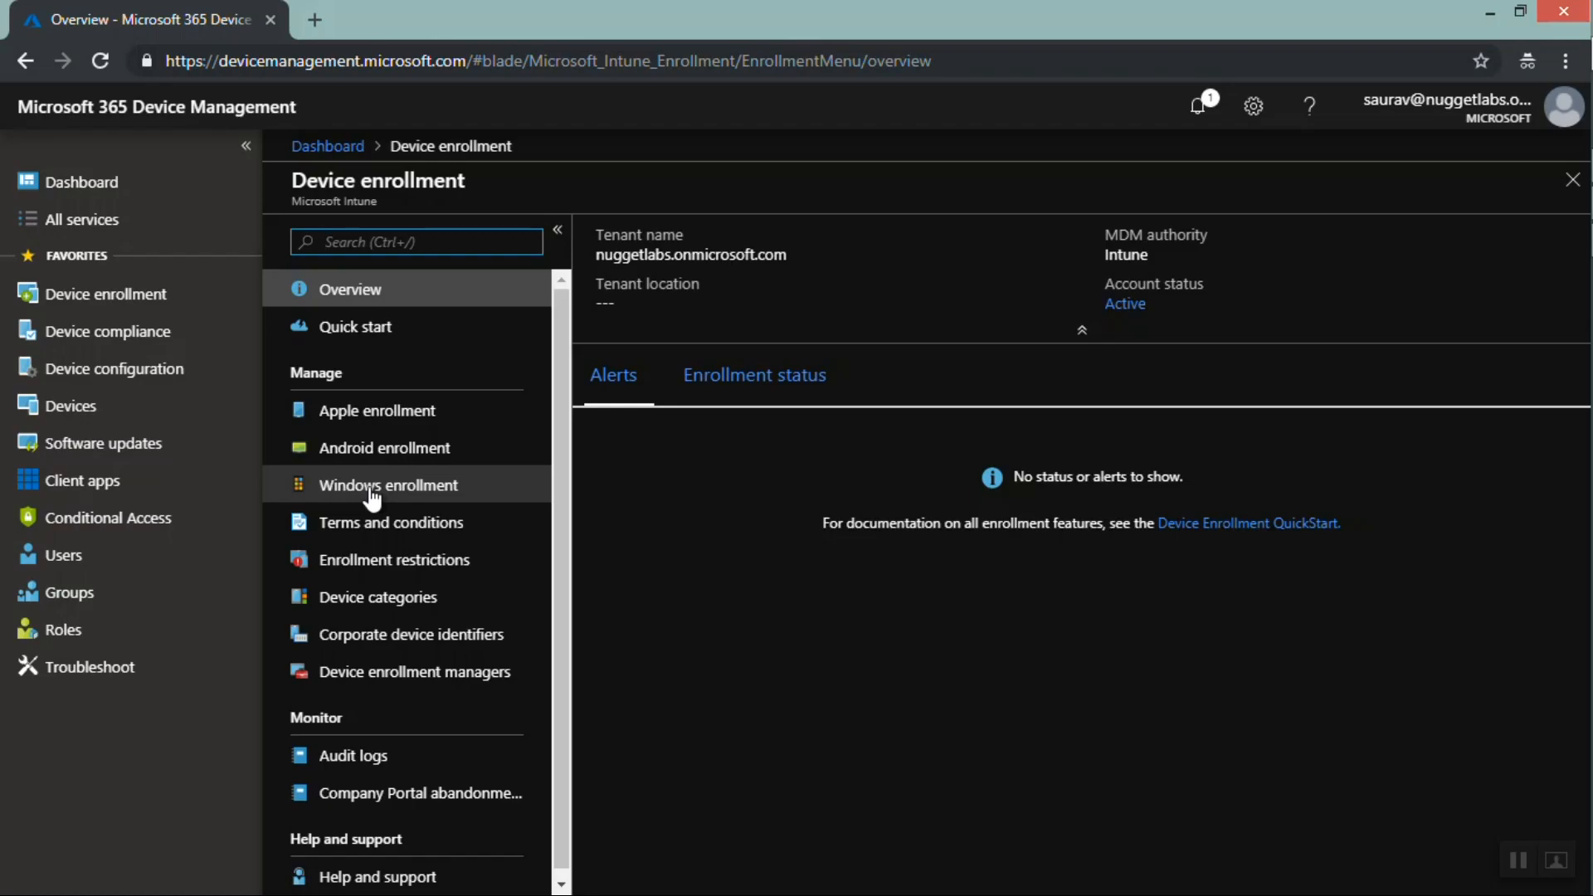
Assign the Power BI (free) licence to a user from the All users list
{"action": "left_click", "coordinate": [109, 562]}
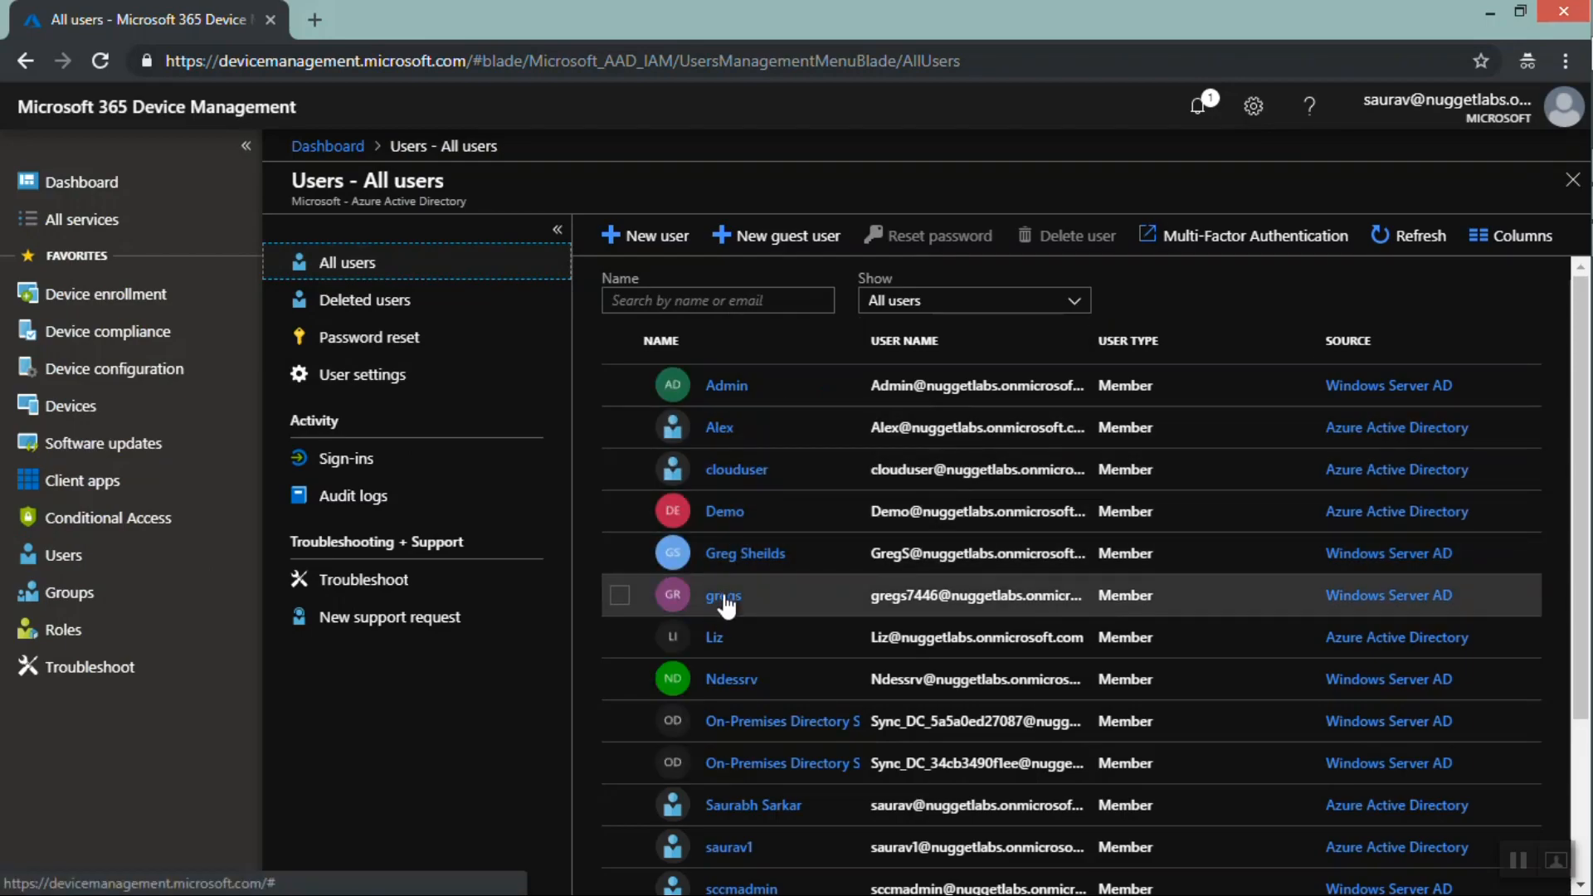
{"action": "left_click", "coordinate": [719, 644]}
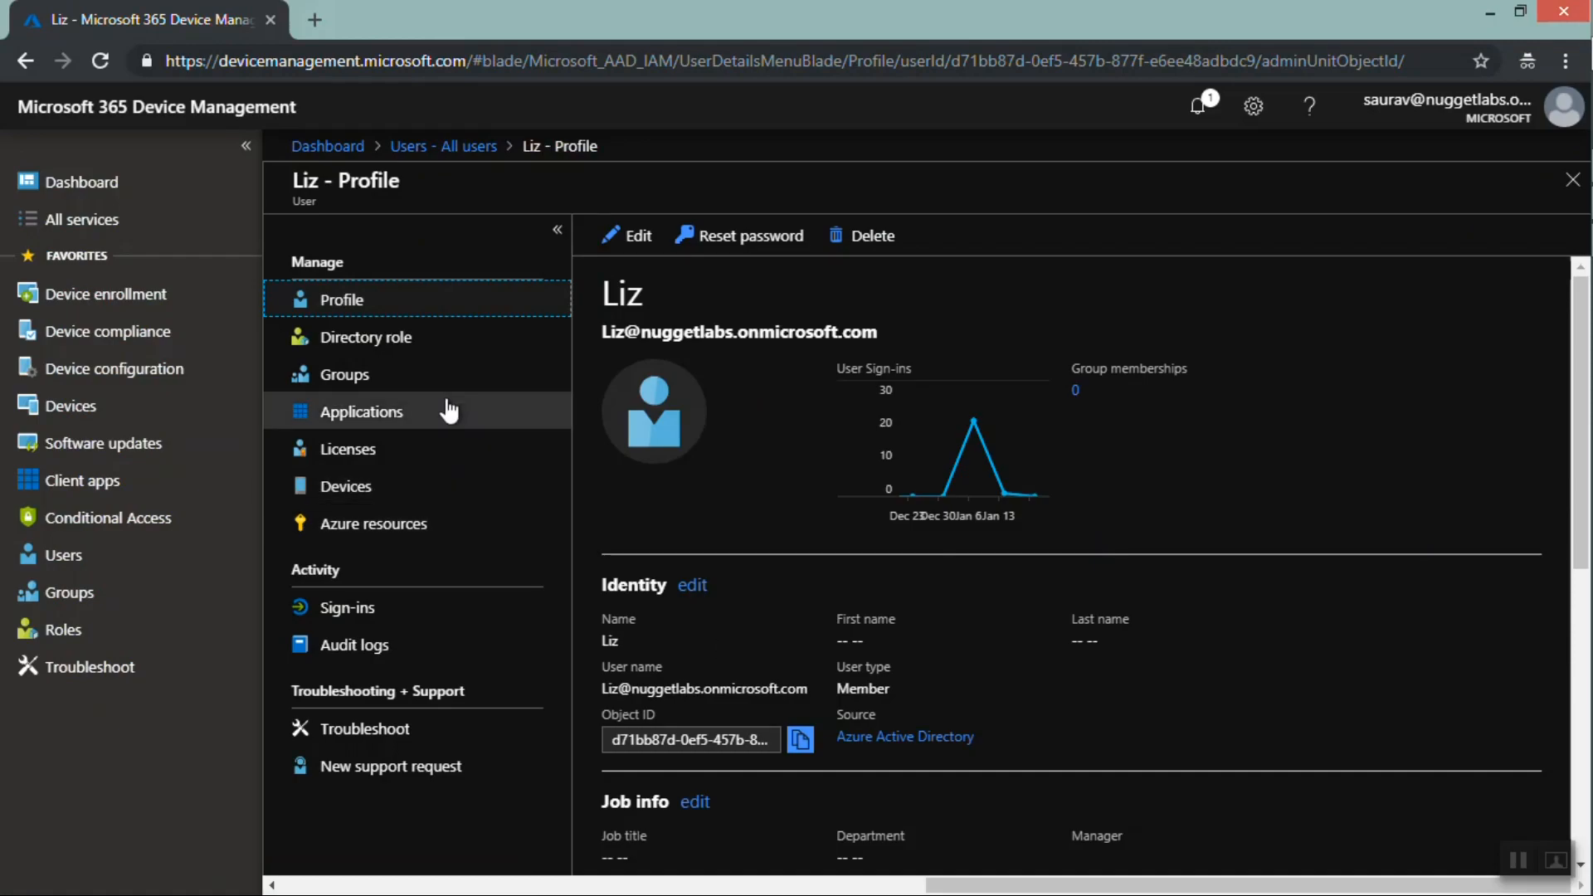
{"action": "left_click", "coordinate": [375, 452]}
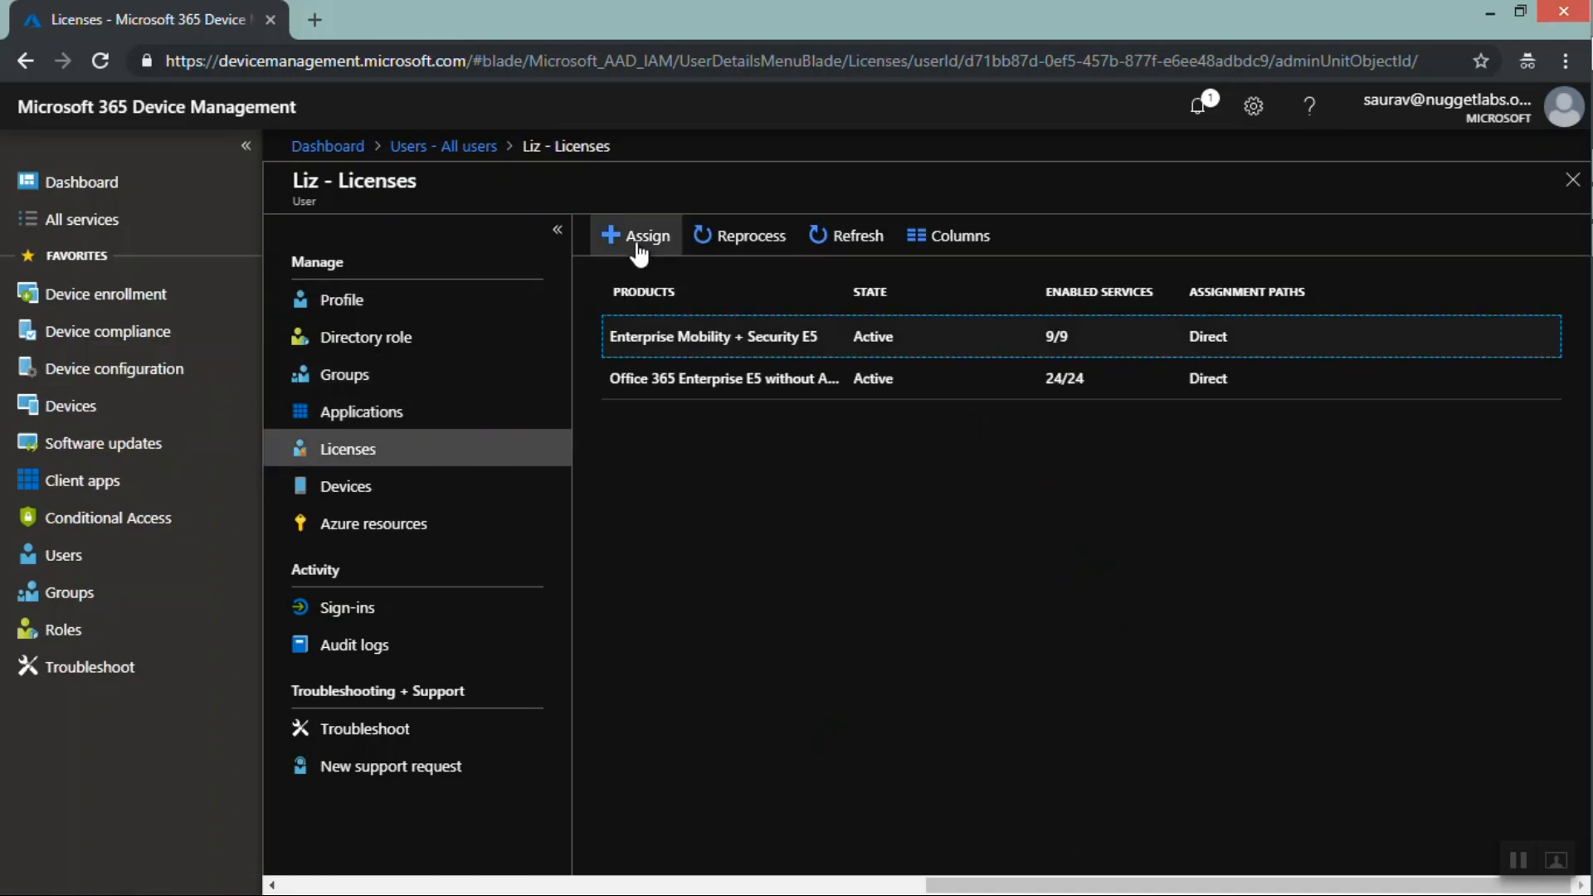
{"action": "left_click", "coordinate": [640, 252]}
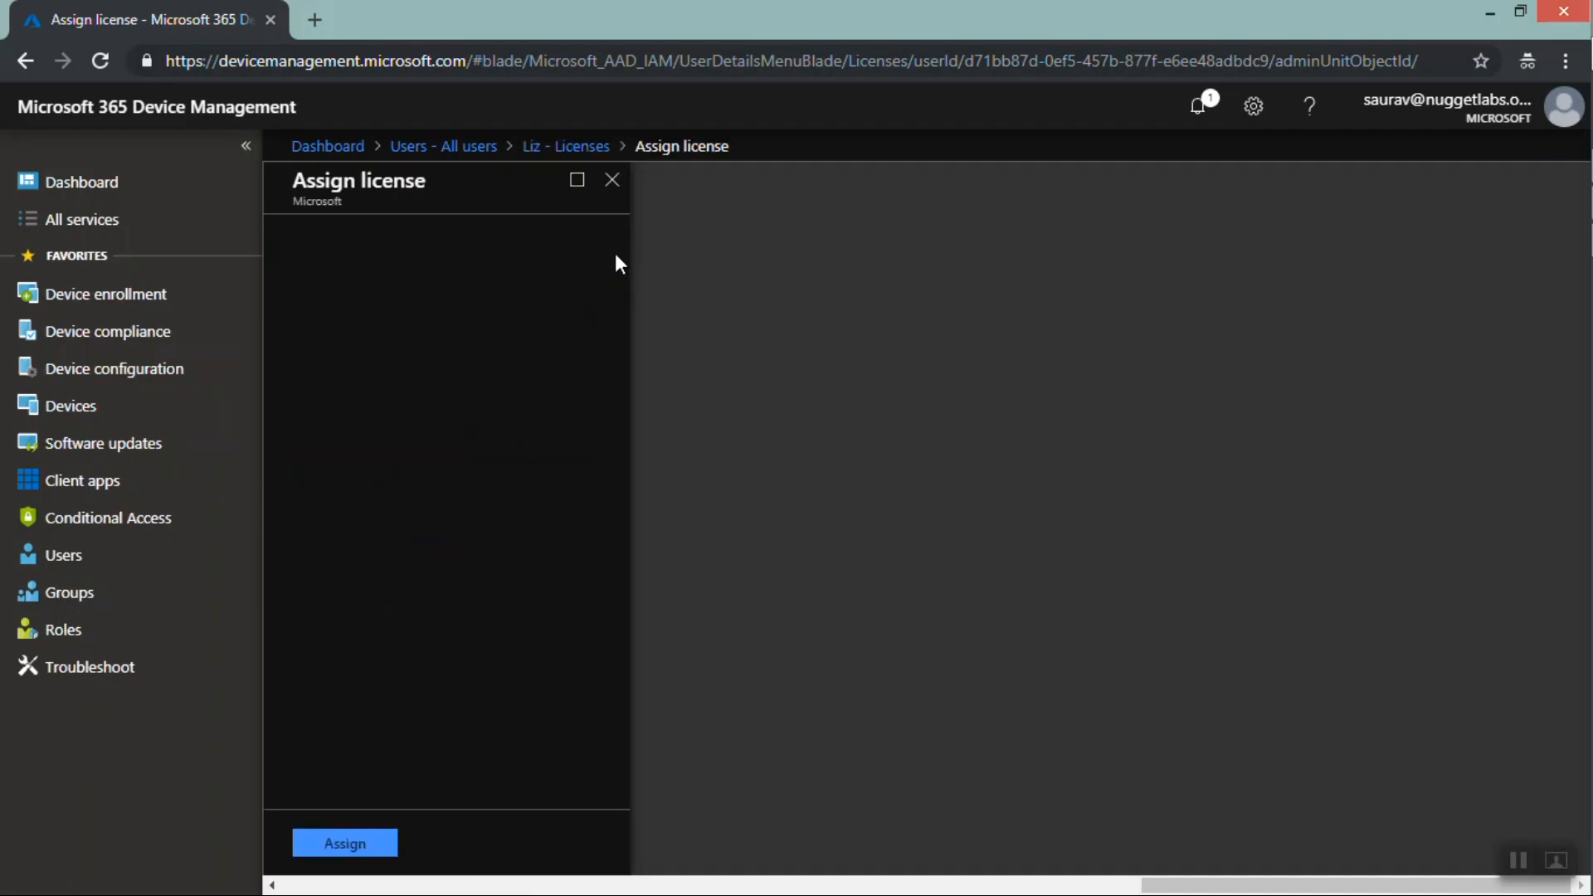
{"action": "left_click", "coordinate": [534, 280]}
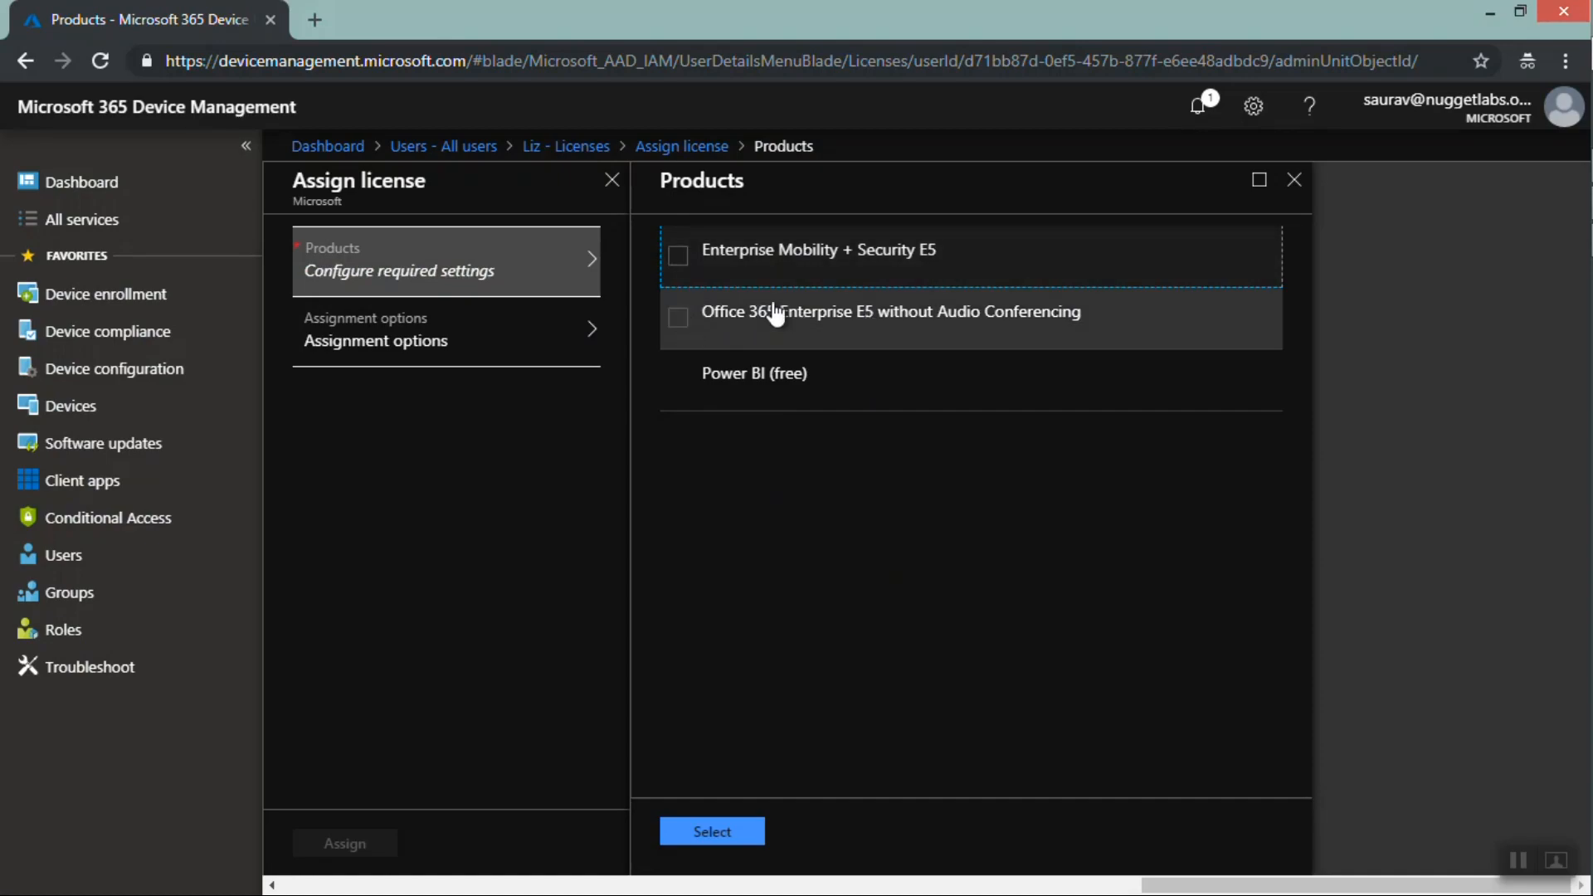
{"action": "left_click", "coordinate": [679, 379]}
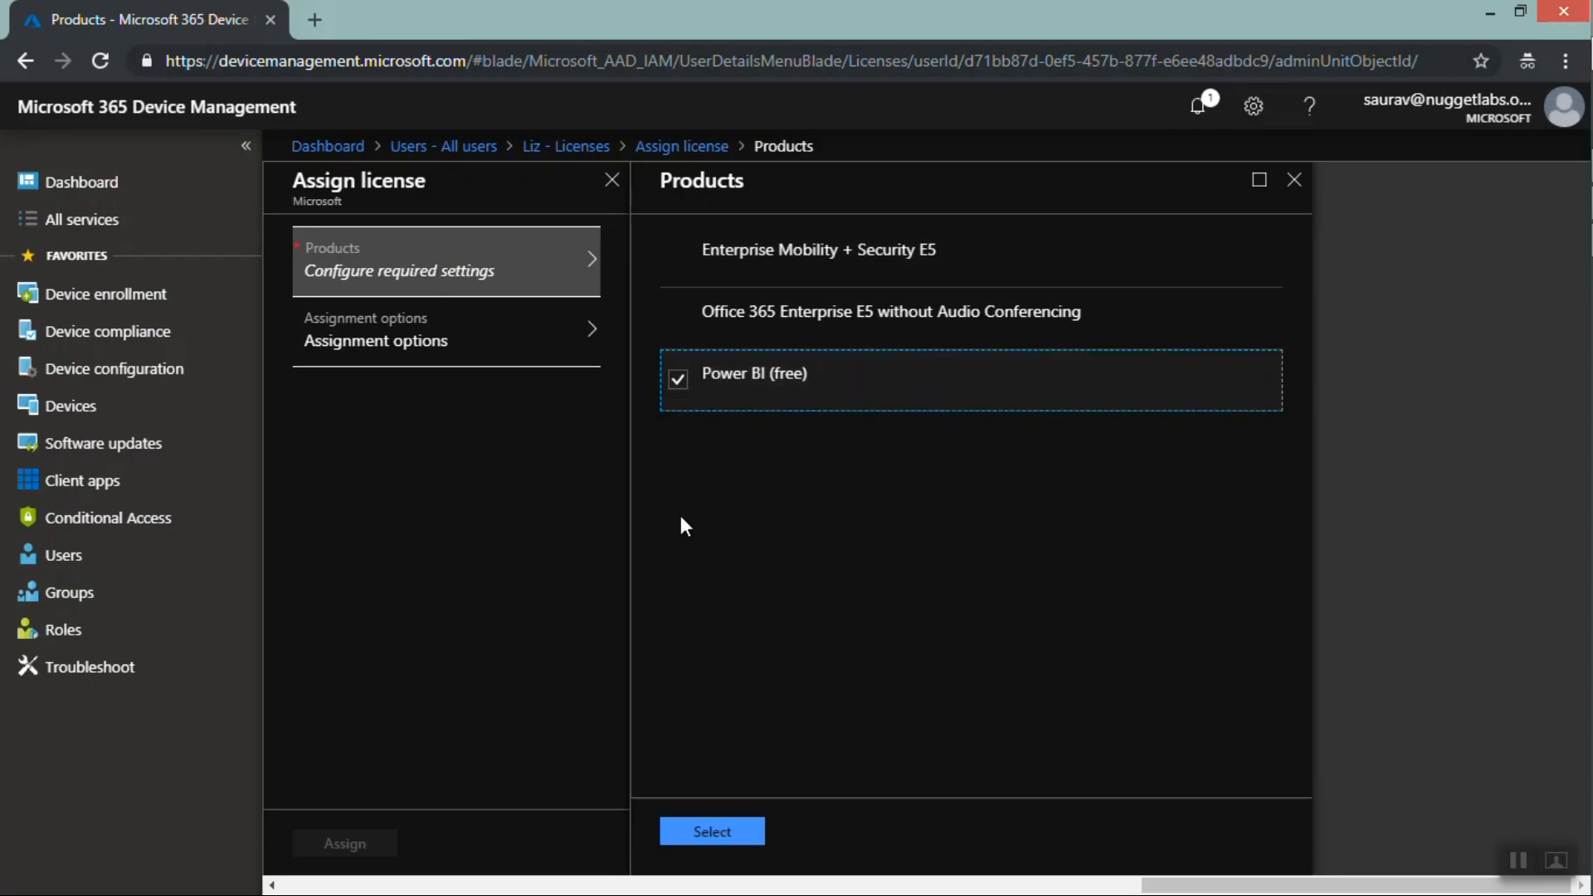
{"action": "left_click", "coordinate": [704, 833]}
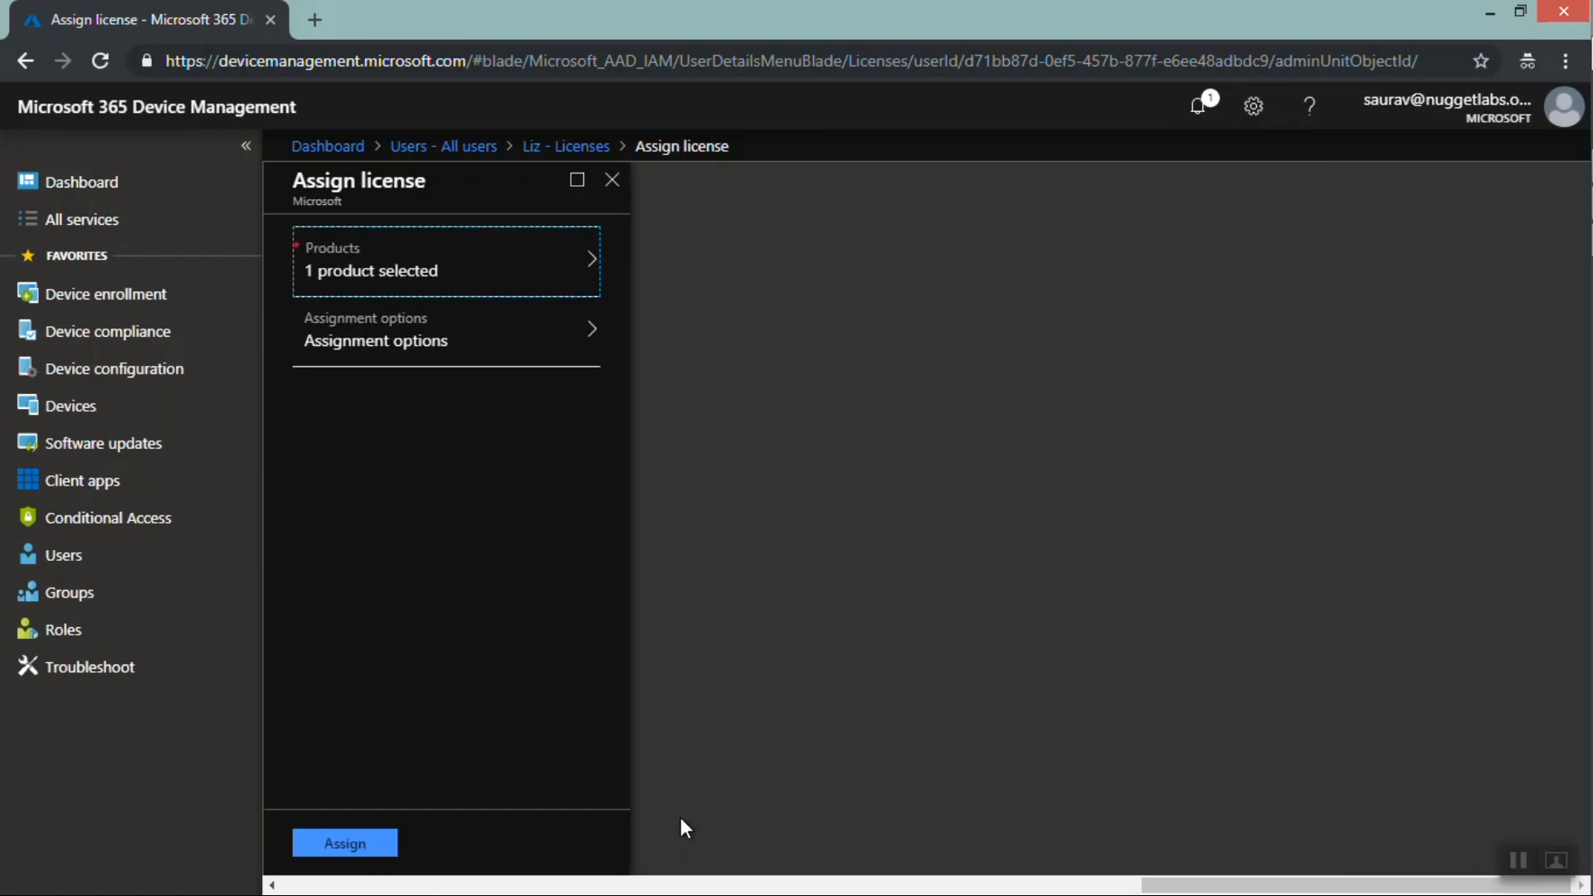
{"action": "left_click", "coordinate": [366, 854]}
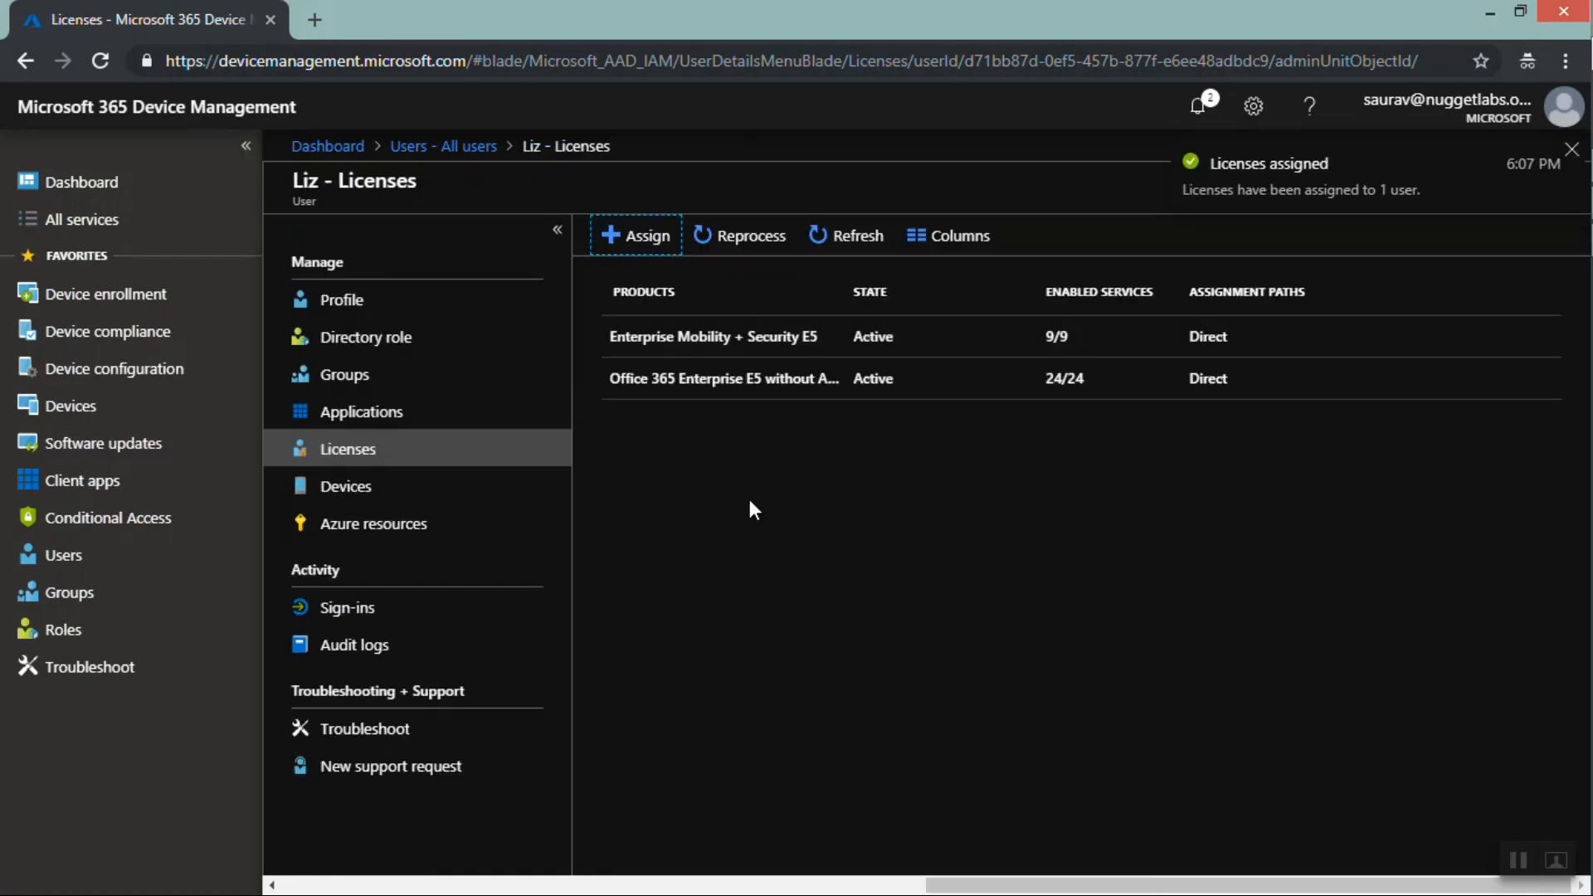
Check the user's Devices page and return to the user's Licenses list
{"action": "left_click", "coordinate": [397, 489]}
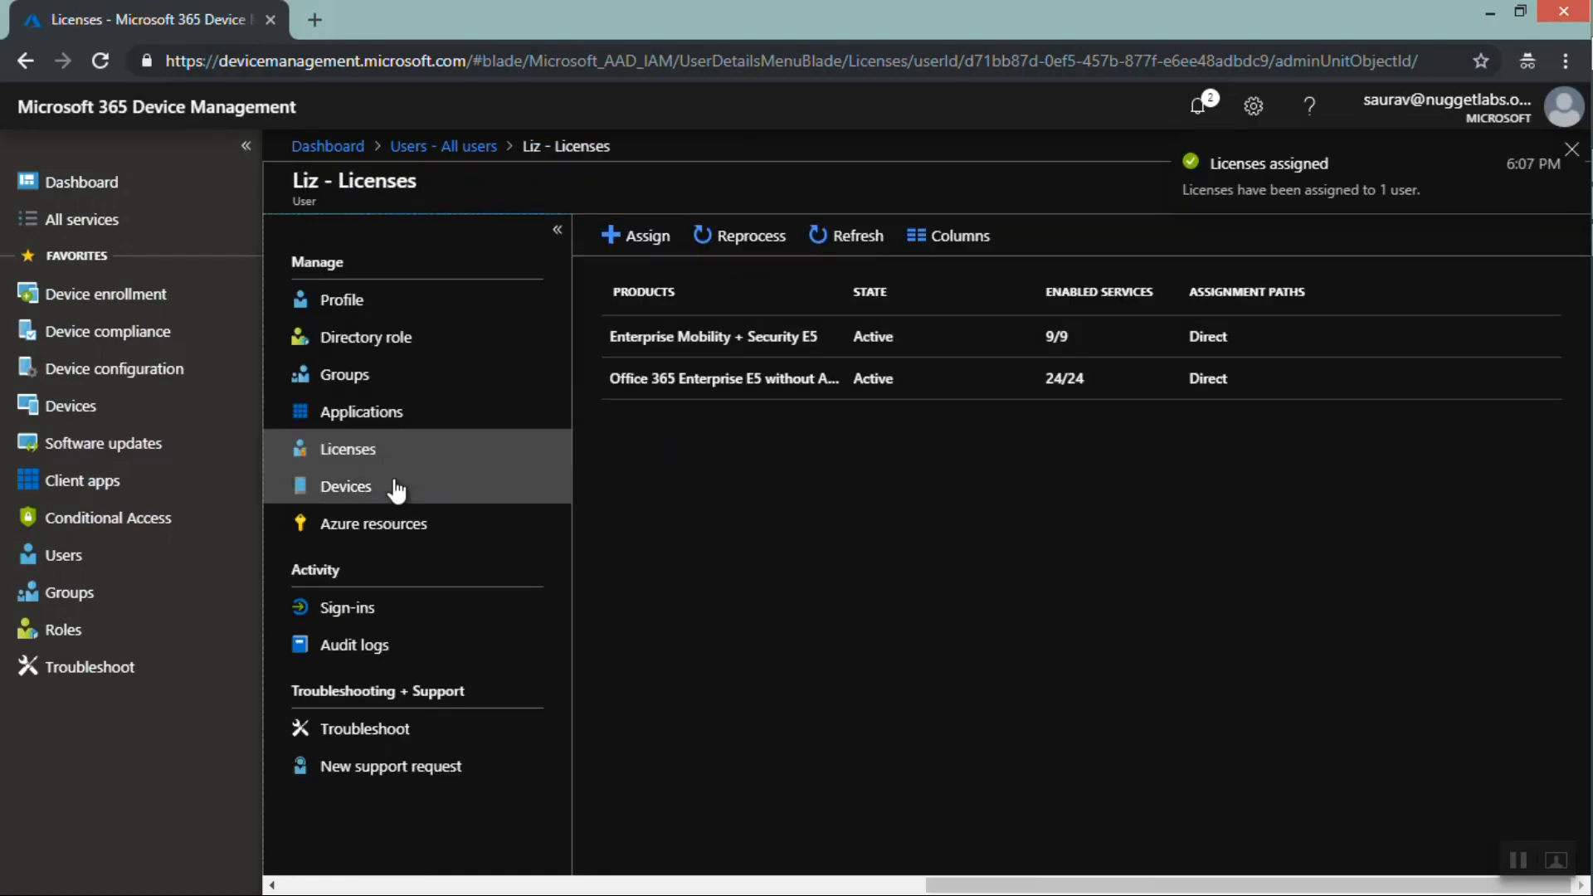
{"action": "left_click", "coordinate": [396, 490]}
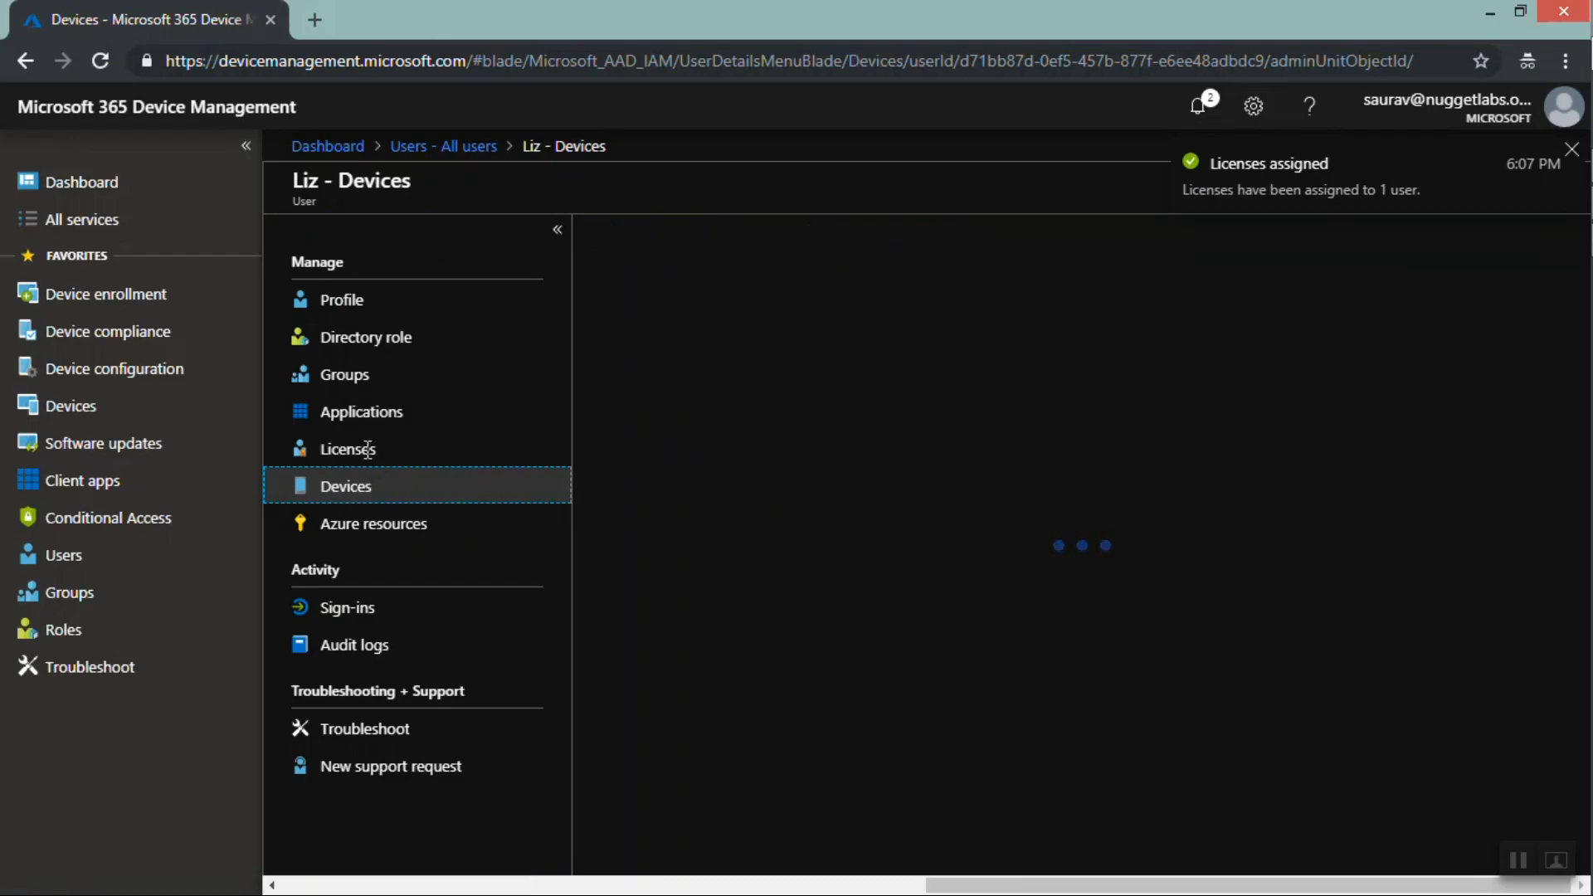
{"action": "left_click", "coordinate": [368, 456]}
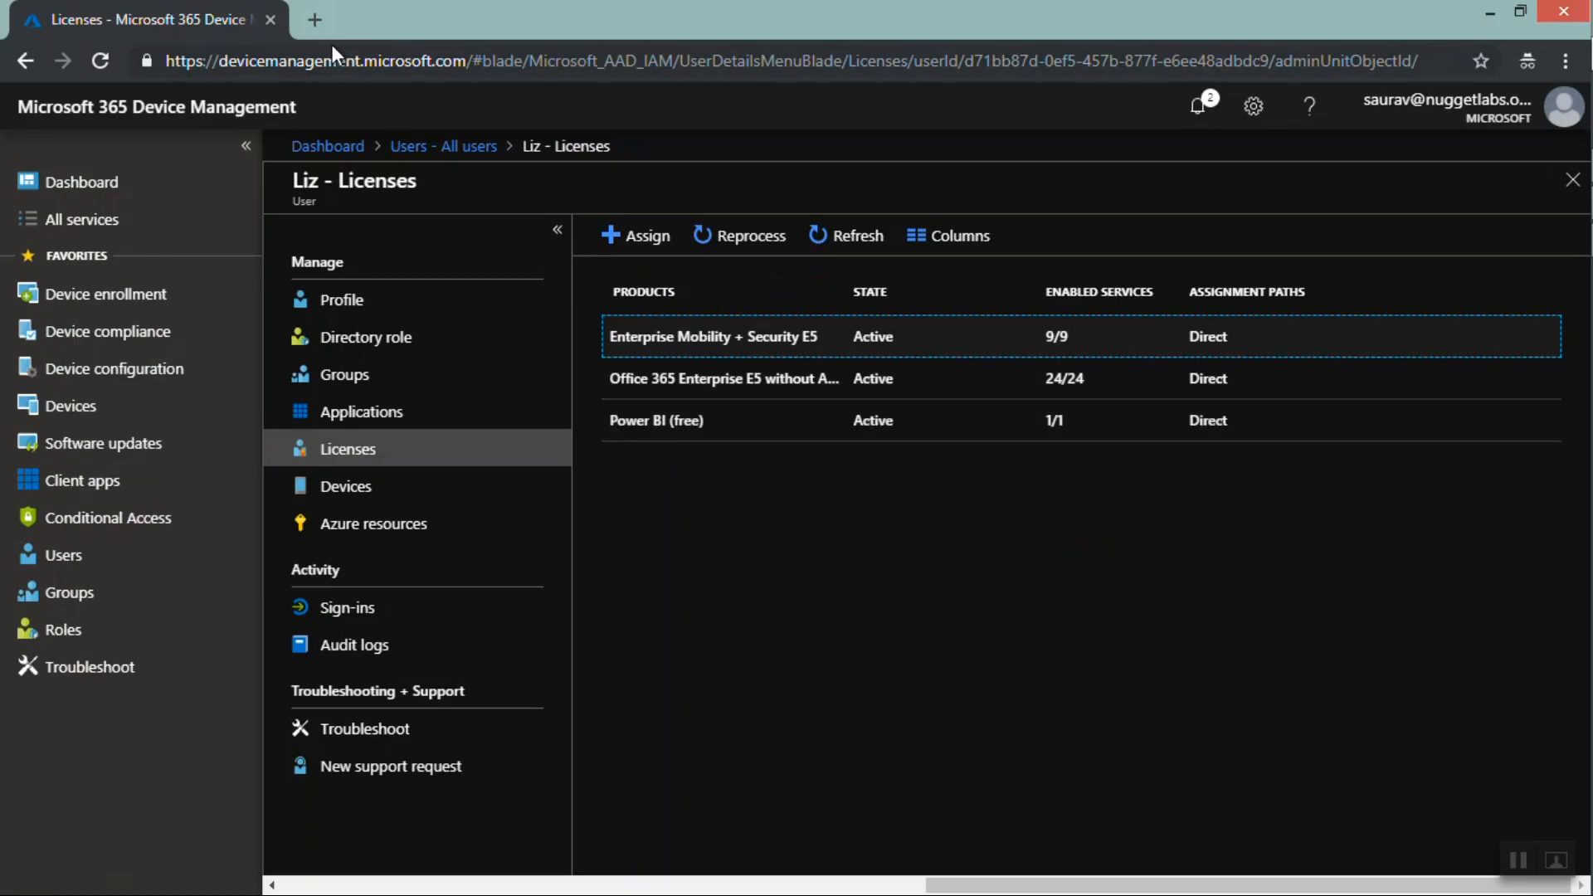
Open portal.azure.com in a new browser tab
{"action": "left_click", "coordinate": [313, 20]}
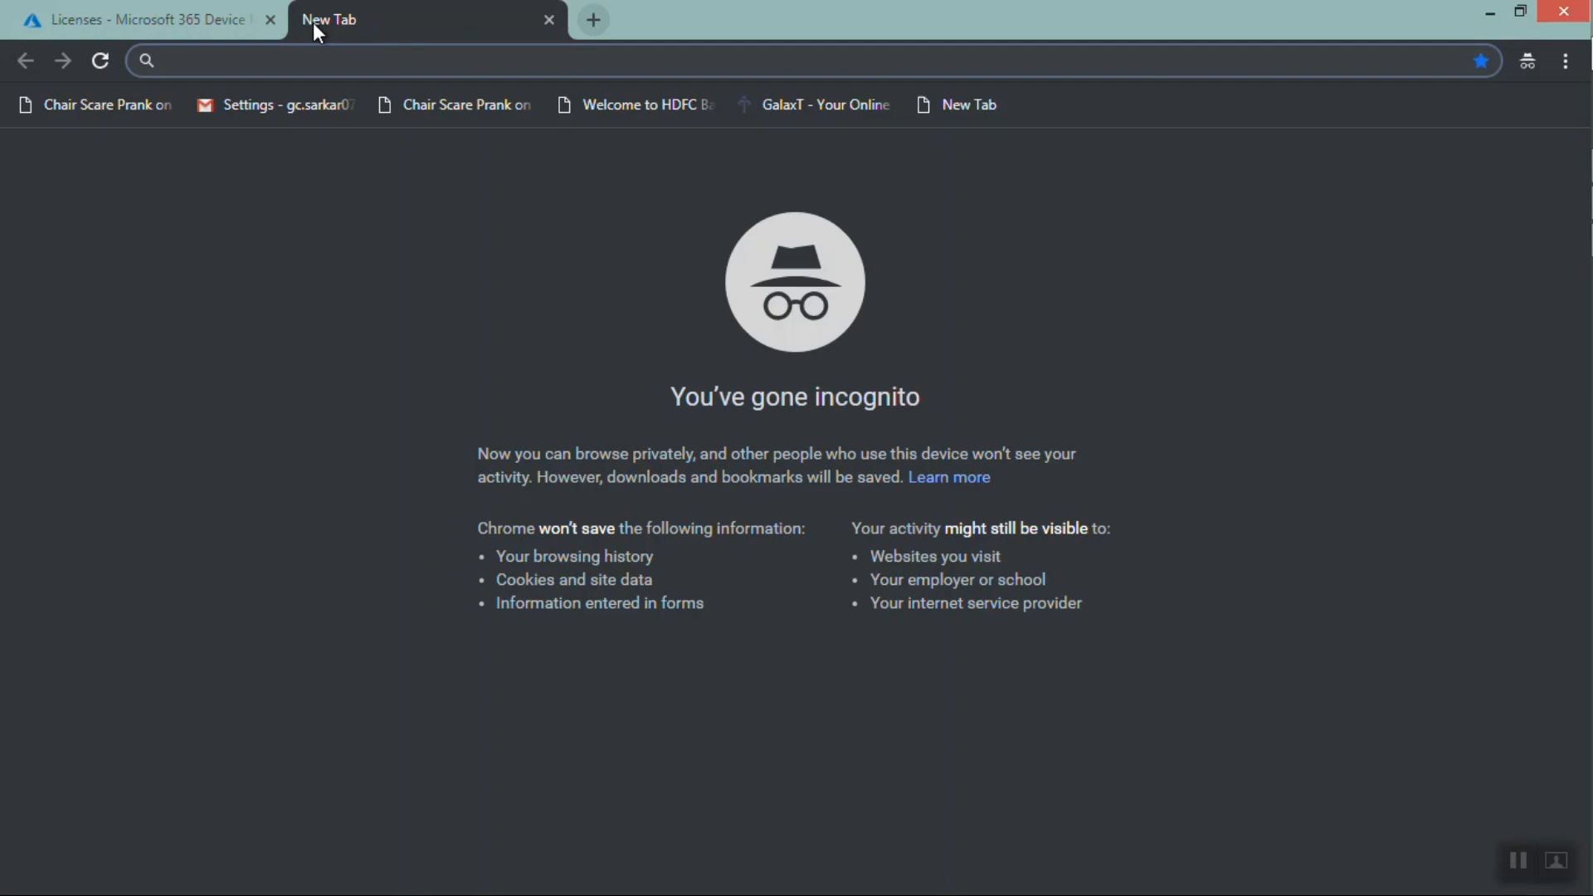
{"action": "left_click", "coordinate": [199, 25]}
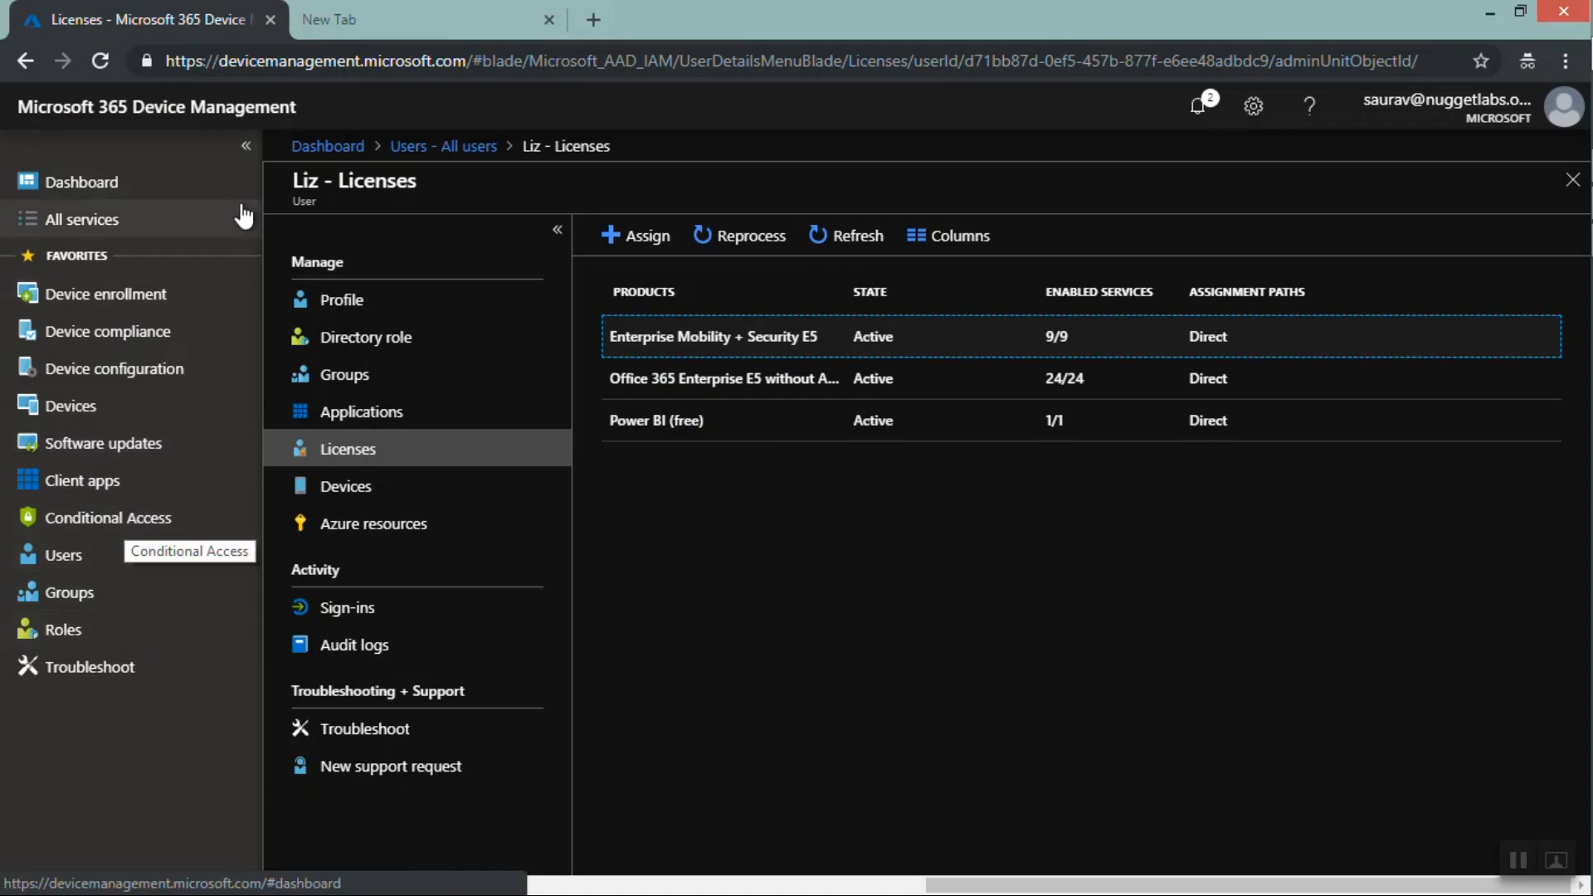
{"action": "left_click", "coordinate": [366, 27]}
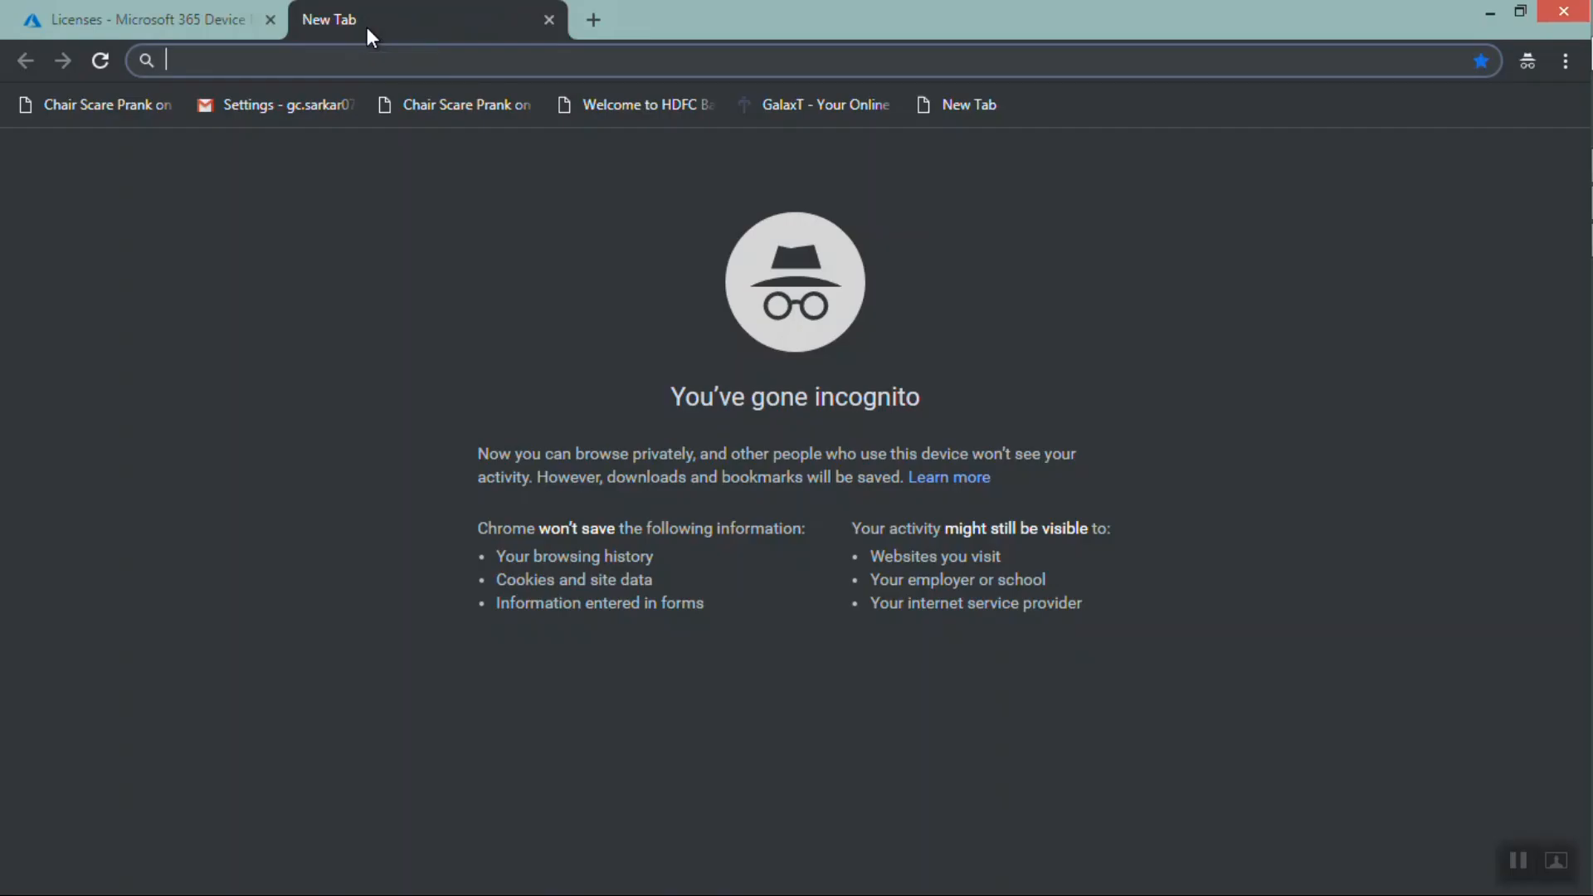
{"action": "type", "text": "portal.azure.com"}
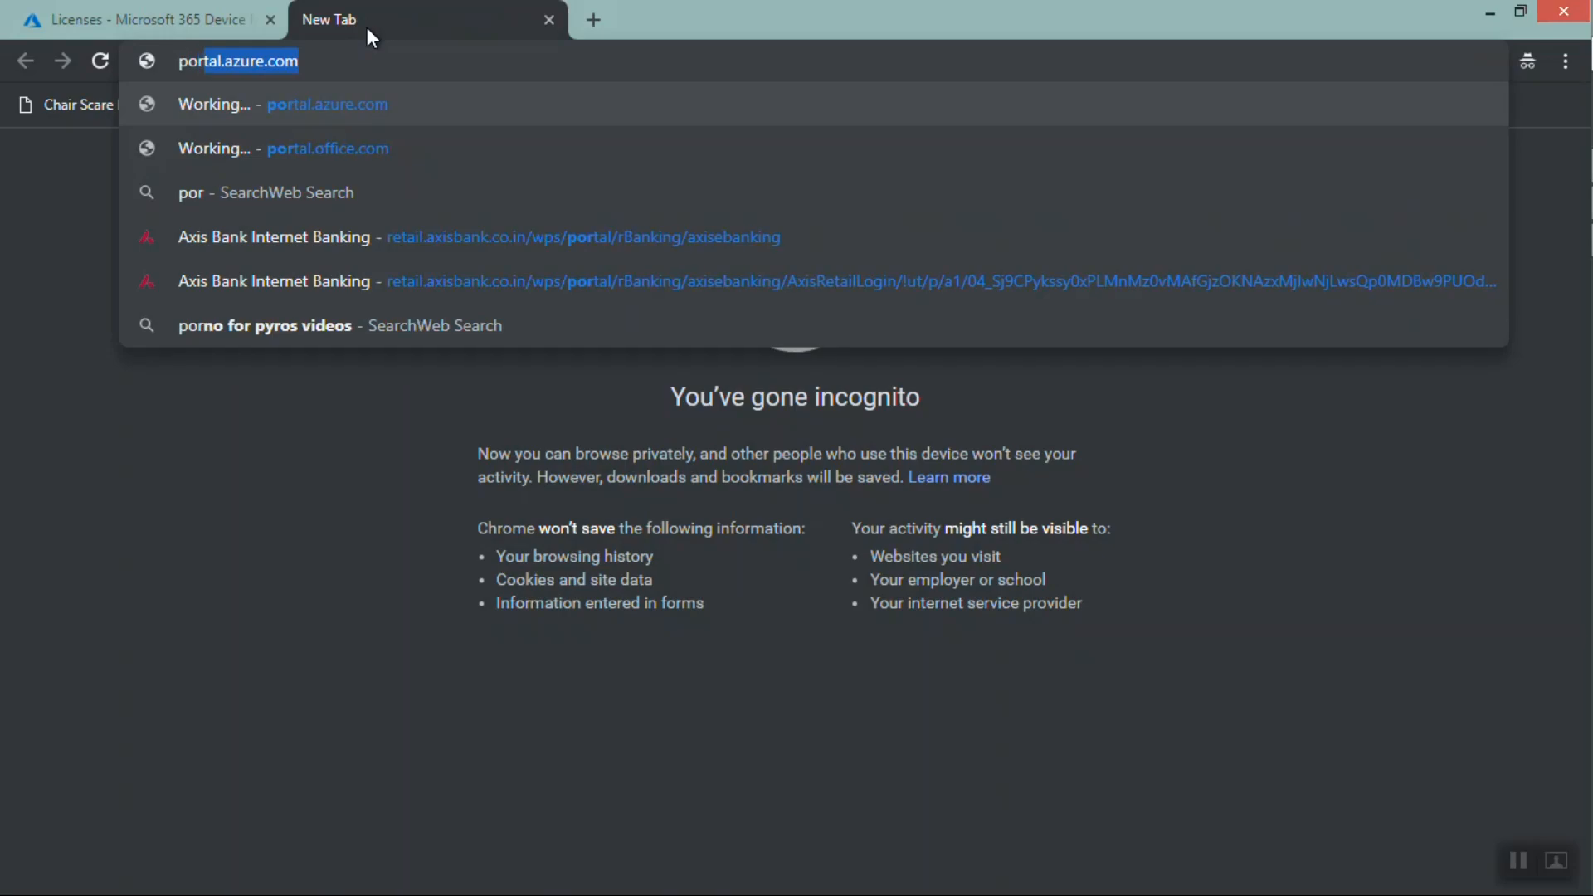
{"action": "key", "text": "Return"}
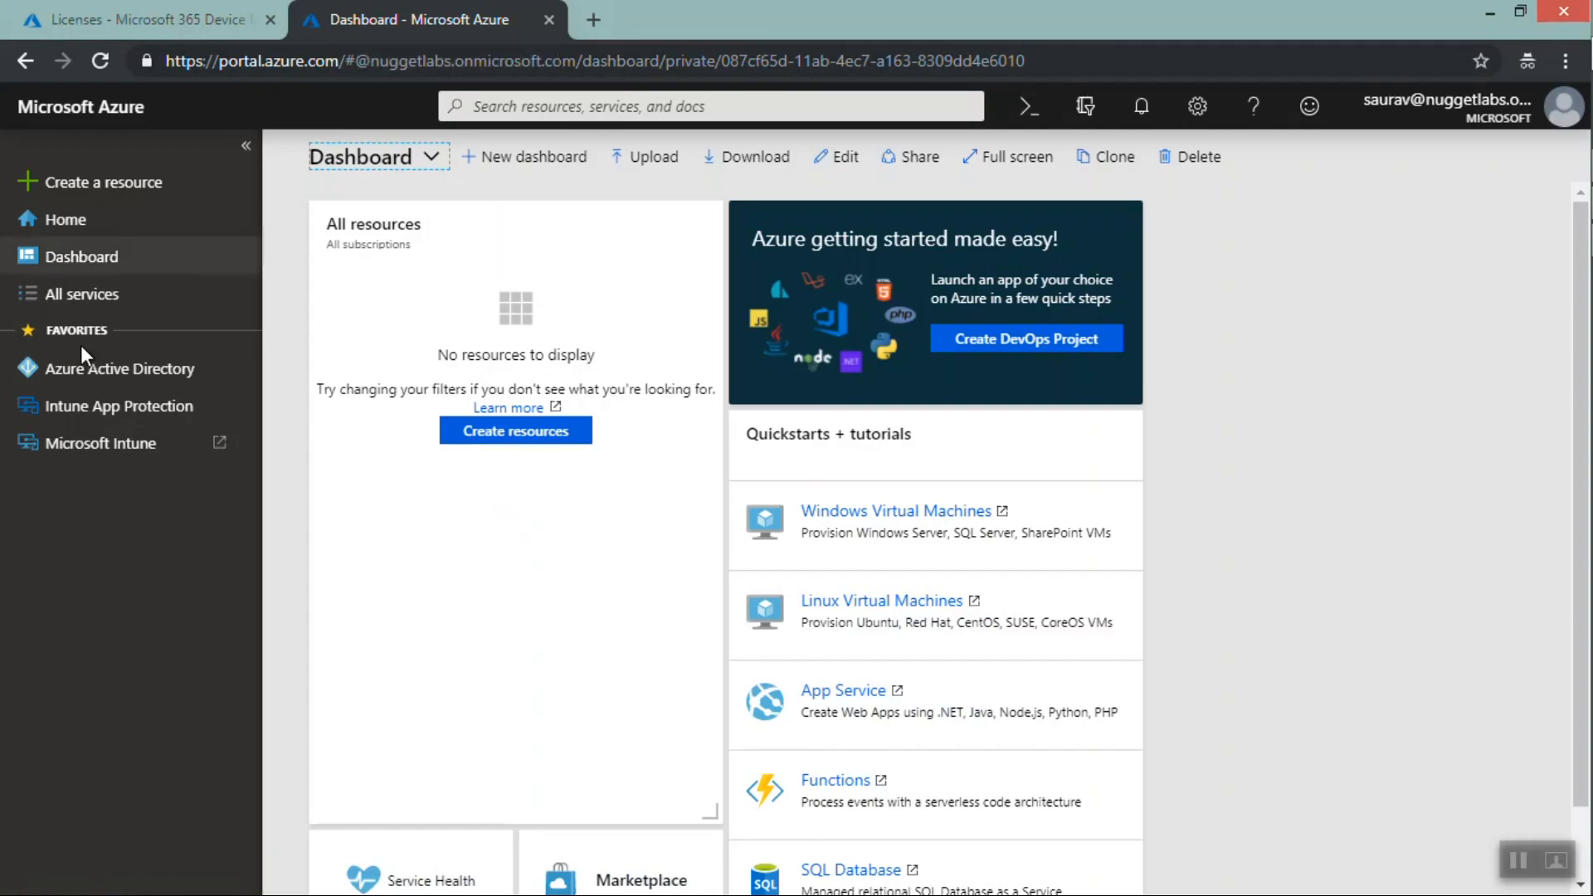
Open Azure Active Directory's Mobility (MDM and MAM) settings and the Microsoft Intune configuration pane
{"action": "left_click", "coordinate": [120, 380]}
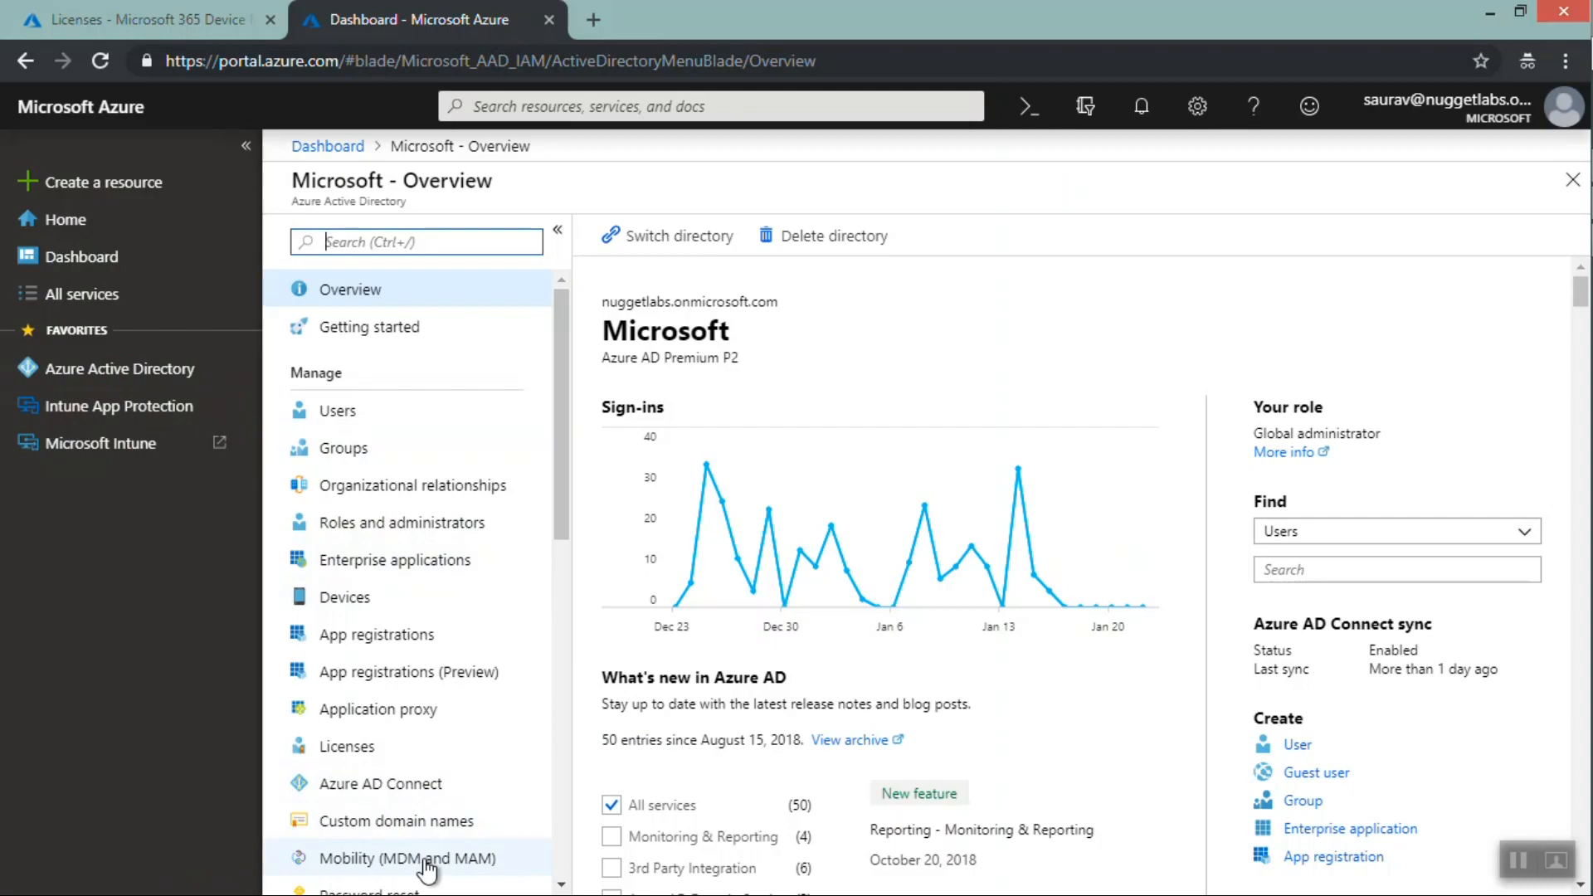
{"action": "left_click", "coordinate": [426, 863]}
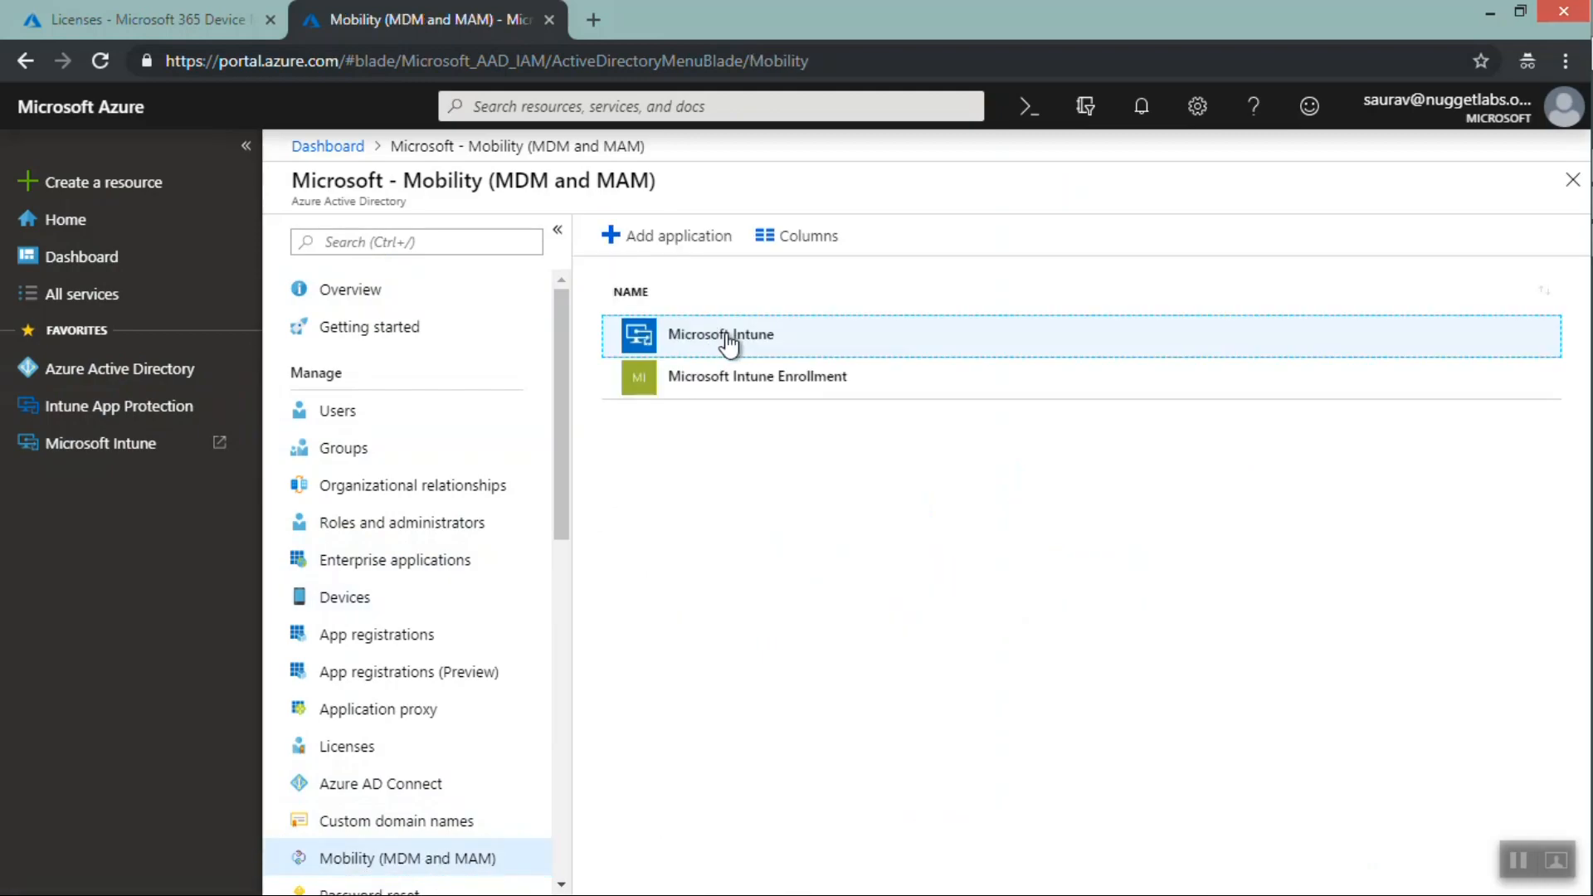
{"action": "left_click", "coordinate": [730, 342]}
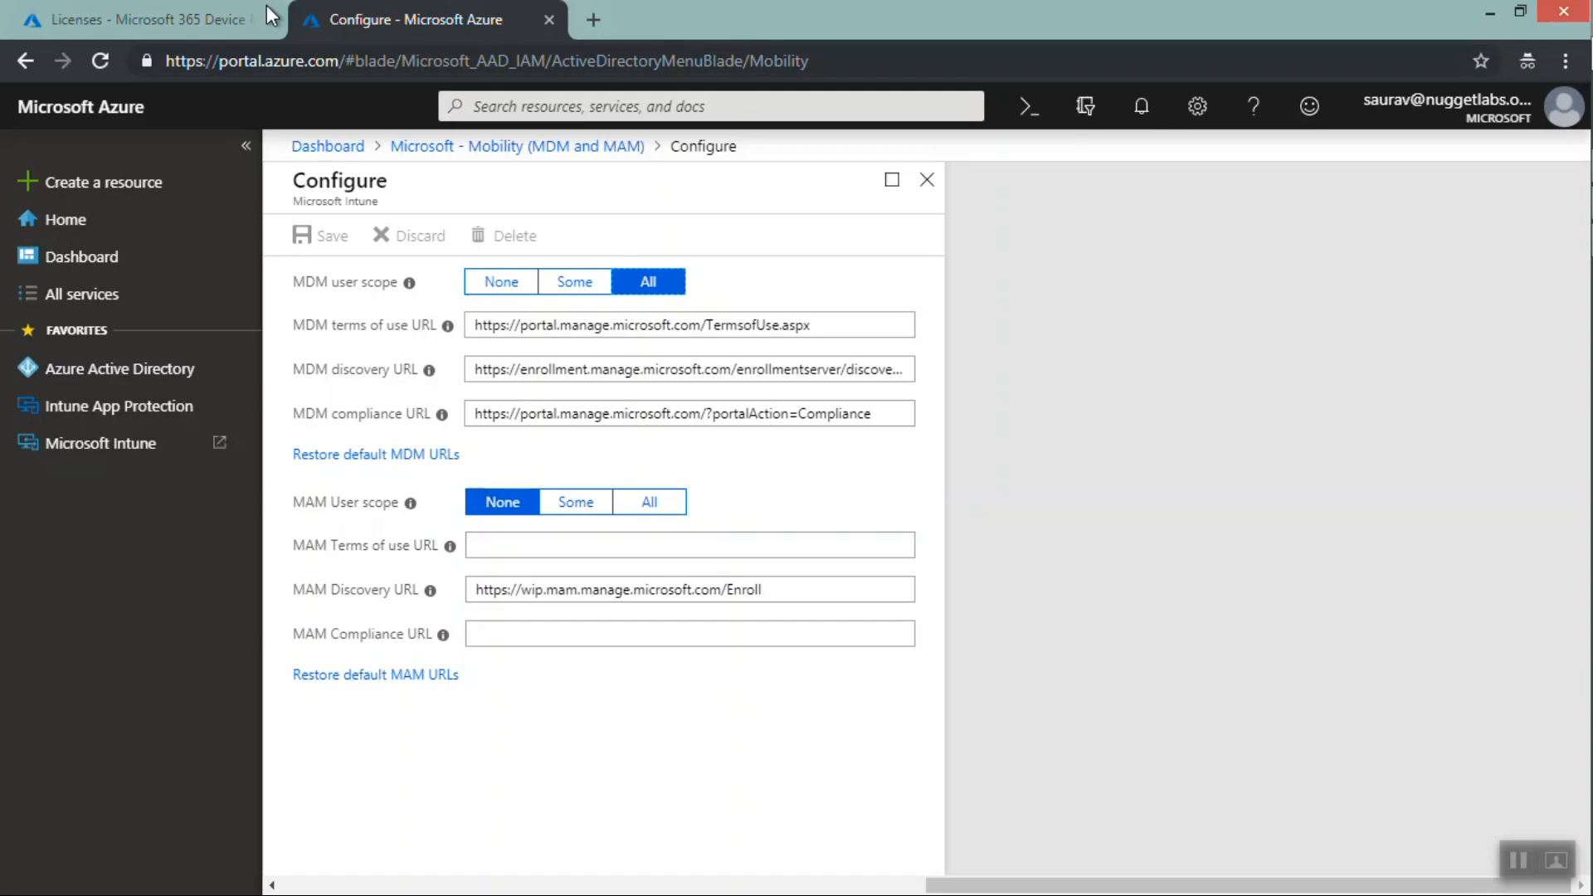
Open the Device enrollment overview in the Device Management tab
{"action": "left_click", "coordinate": [203, 10]}
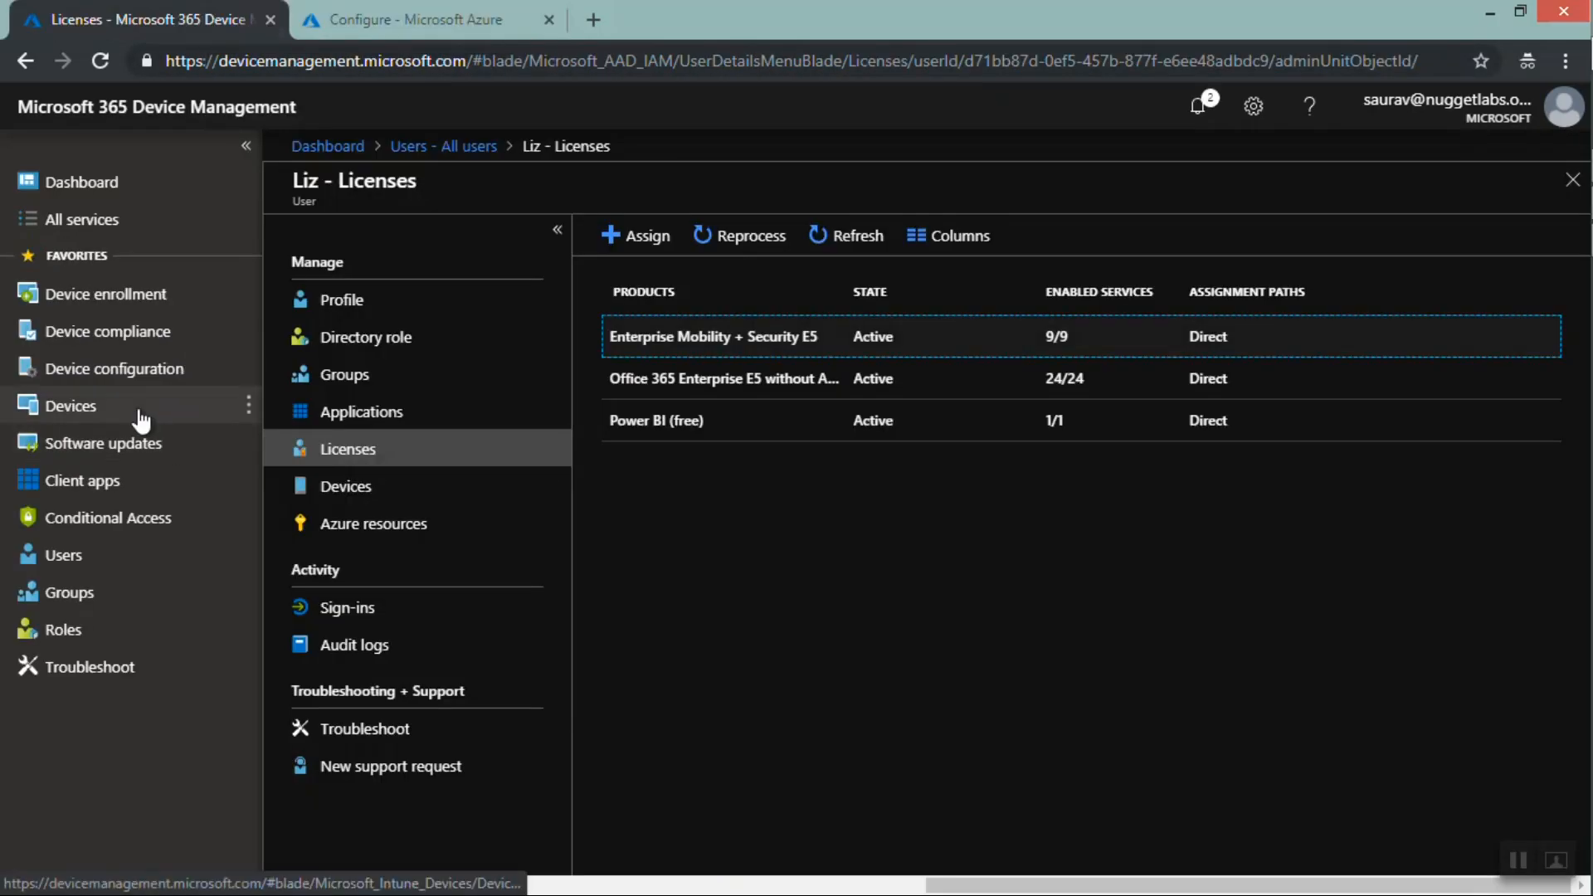
{"action": "left_click", "coordinate": [112, 304]}
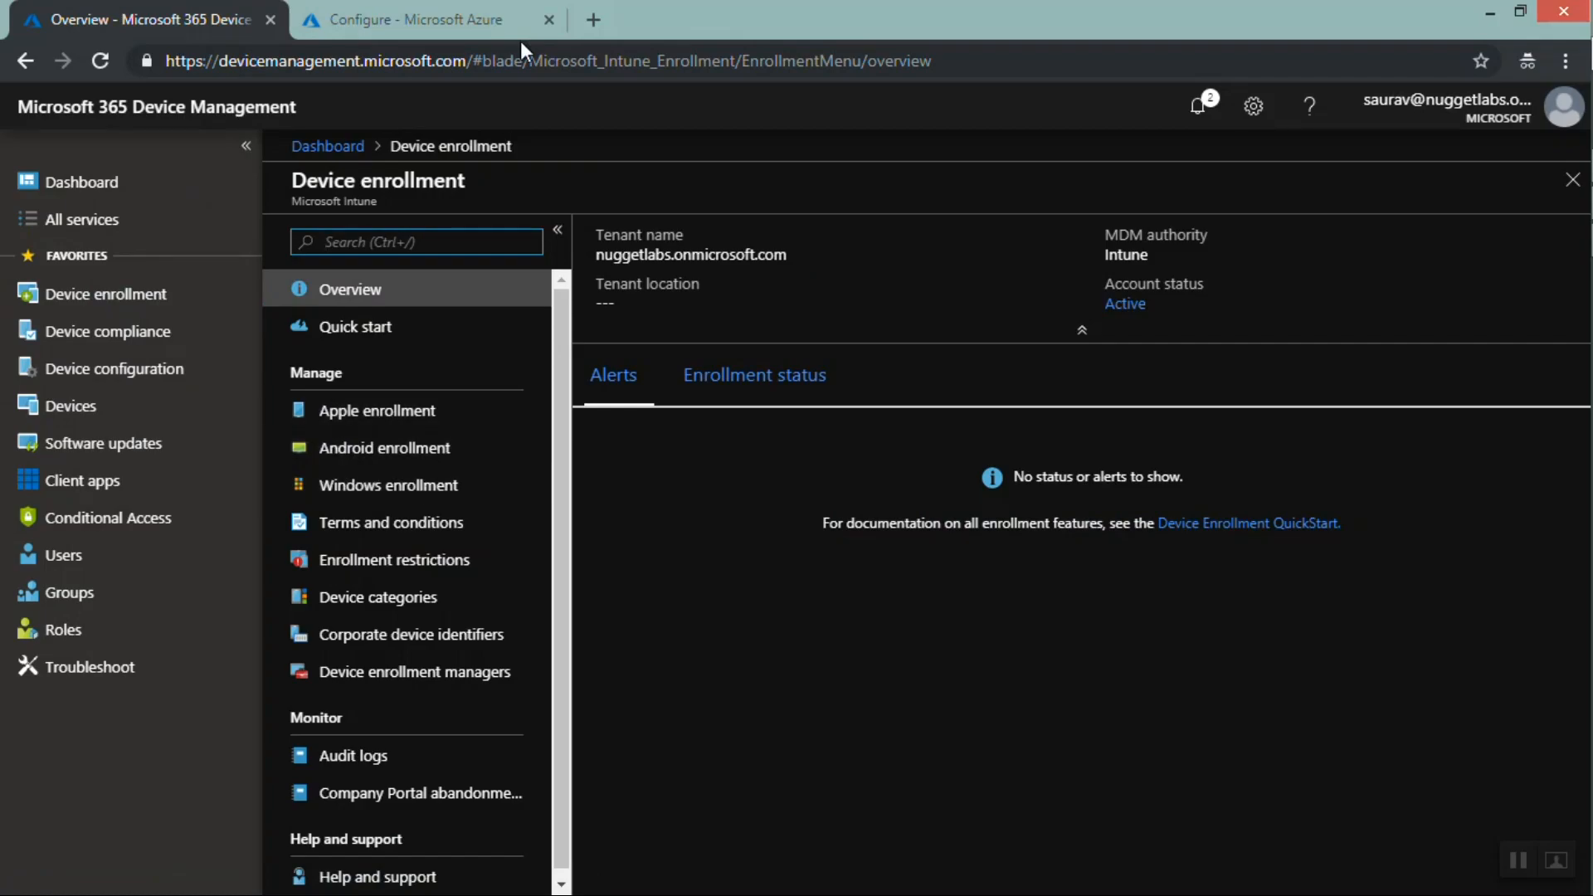
Restore the default MDM URLs in Azure's Microsoft Intune configuration pane
{"action": "left_click", "coordinate": [459, 22]}
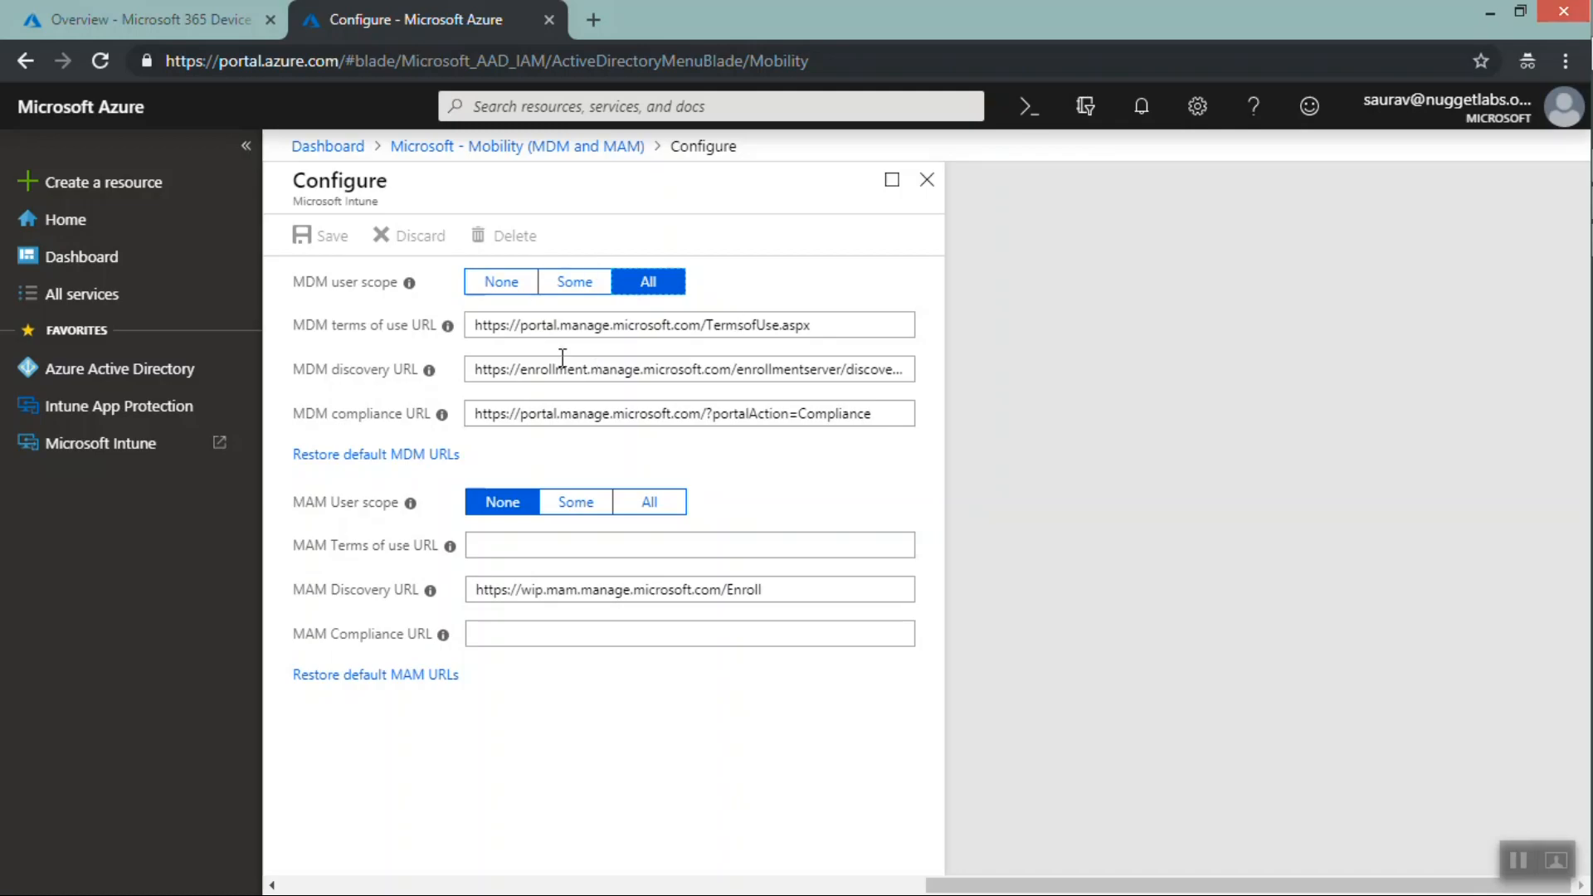
{"action": "left_click", "coordinate": [385, 456]}
{"action": "left_click", "coordinate": [111, 8]}
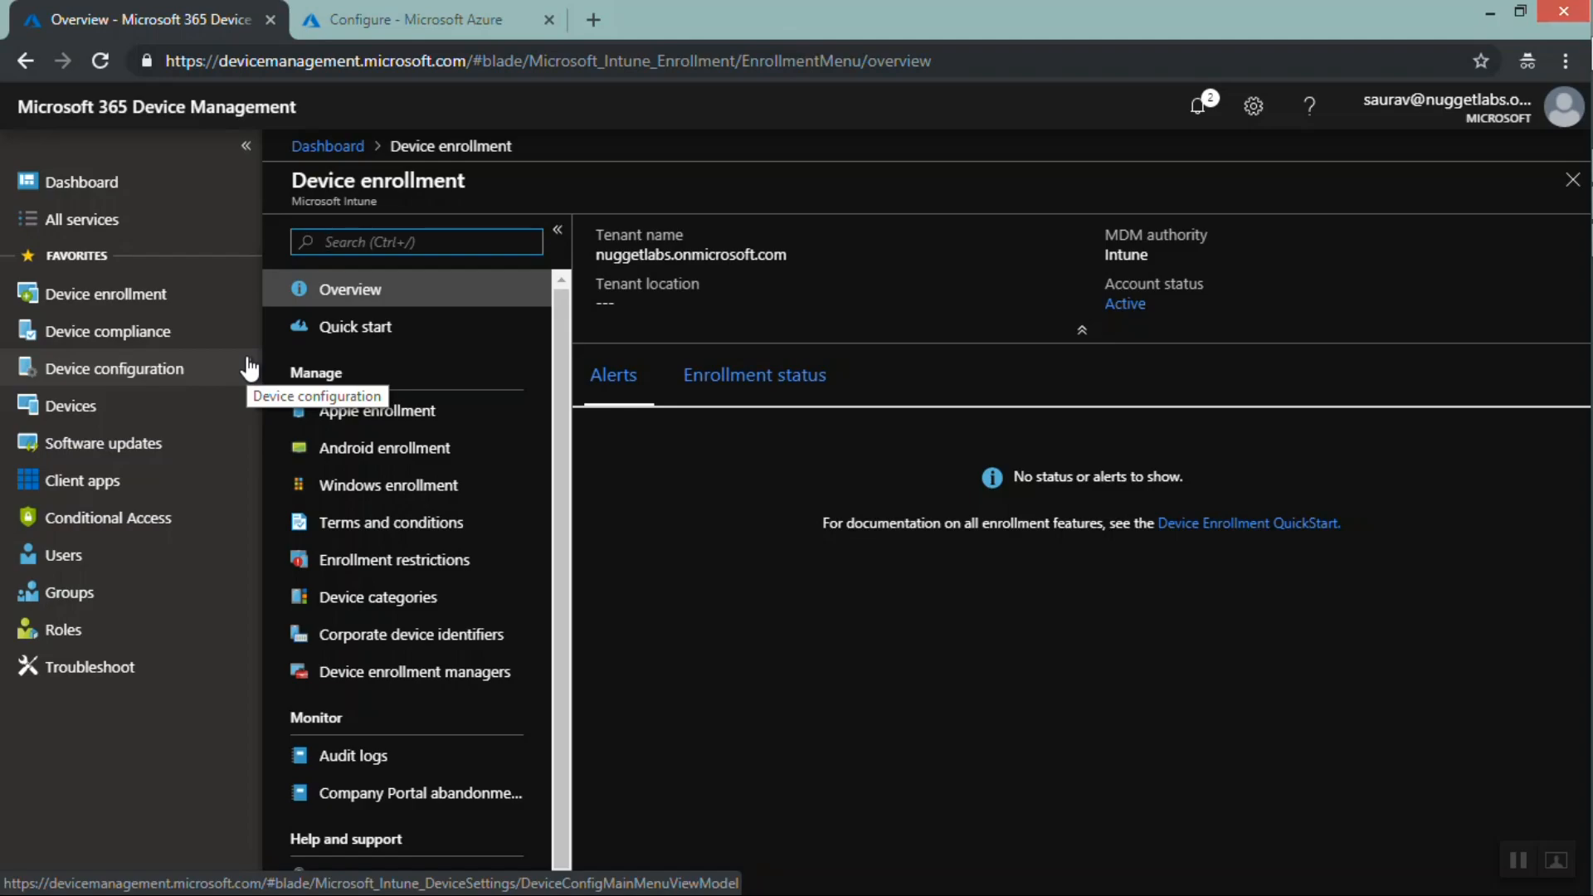
{"action": "left_click", "coordinate": [1513, 861]}
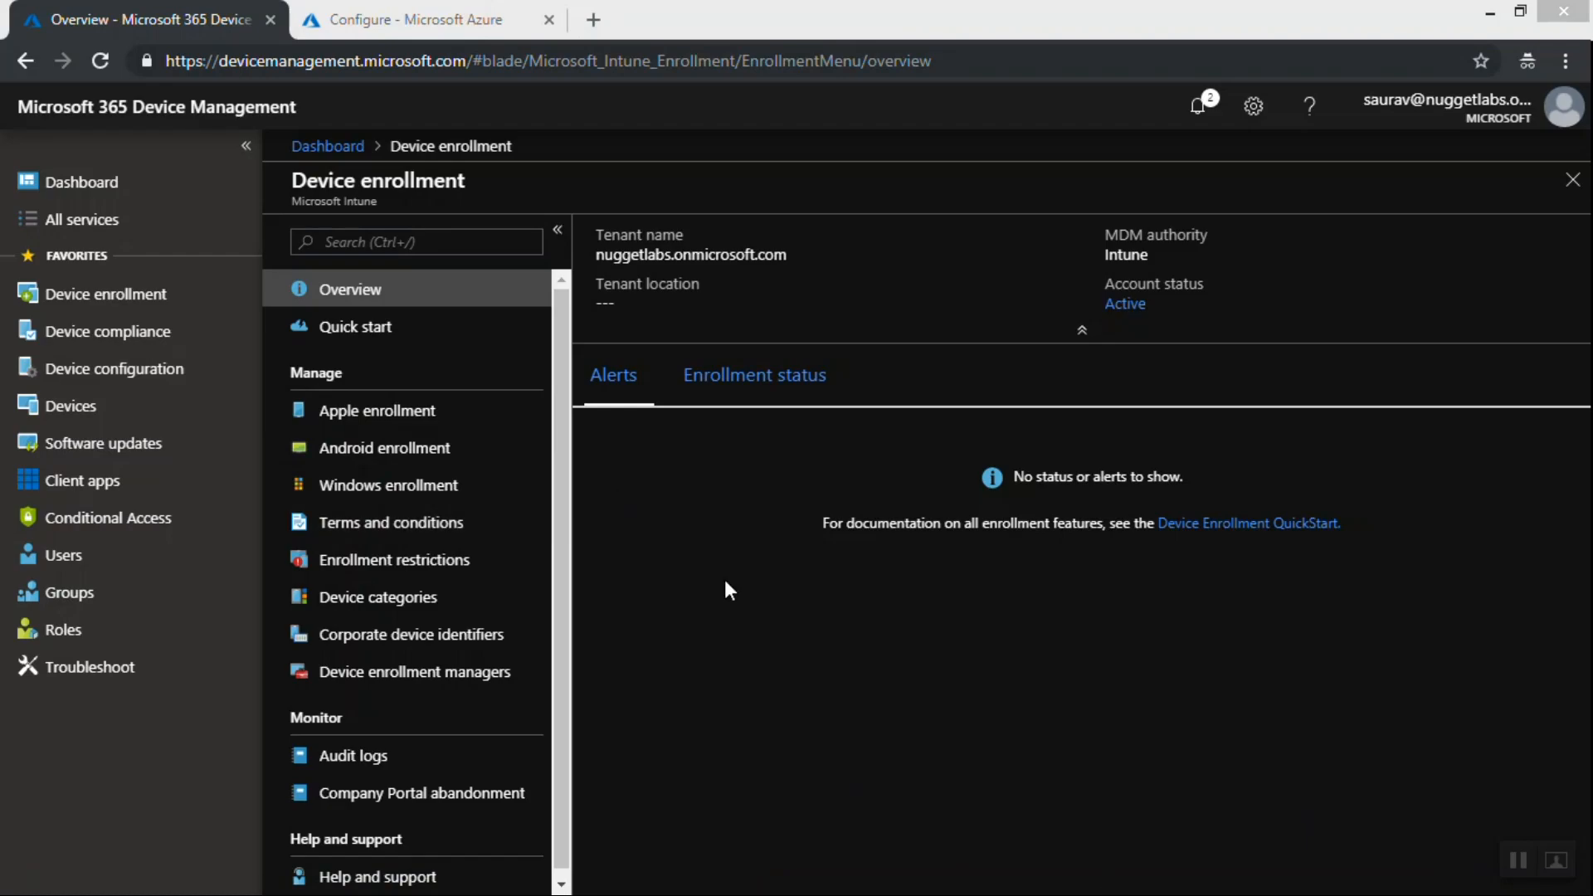
Open the Apple MDM Push certificate configuration under Apple enrollment
{"action": "left_click", "coordinate": [406, 423]}
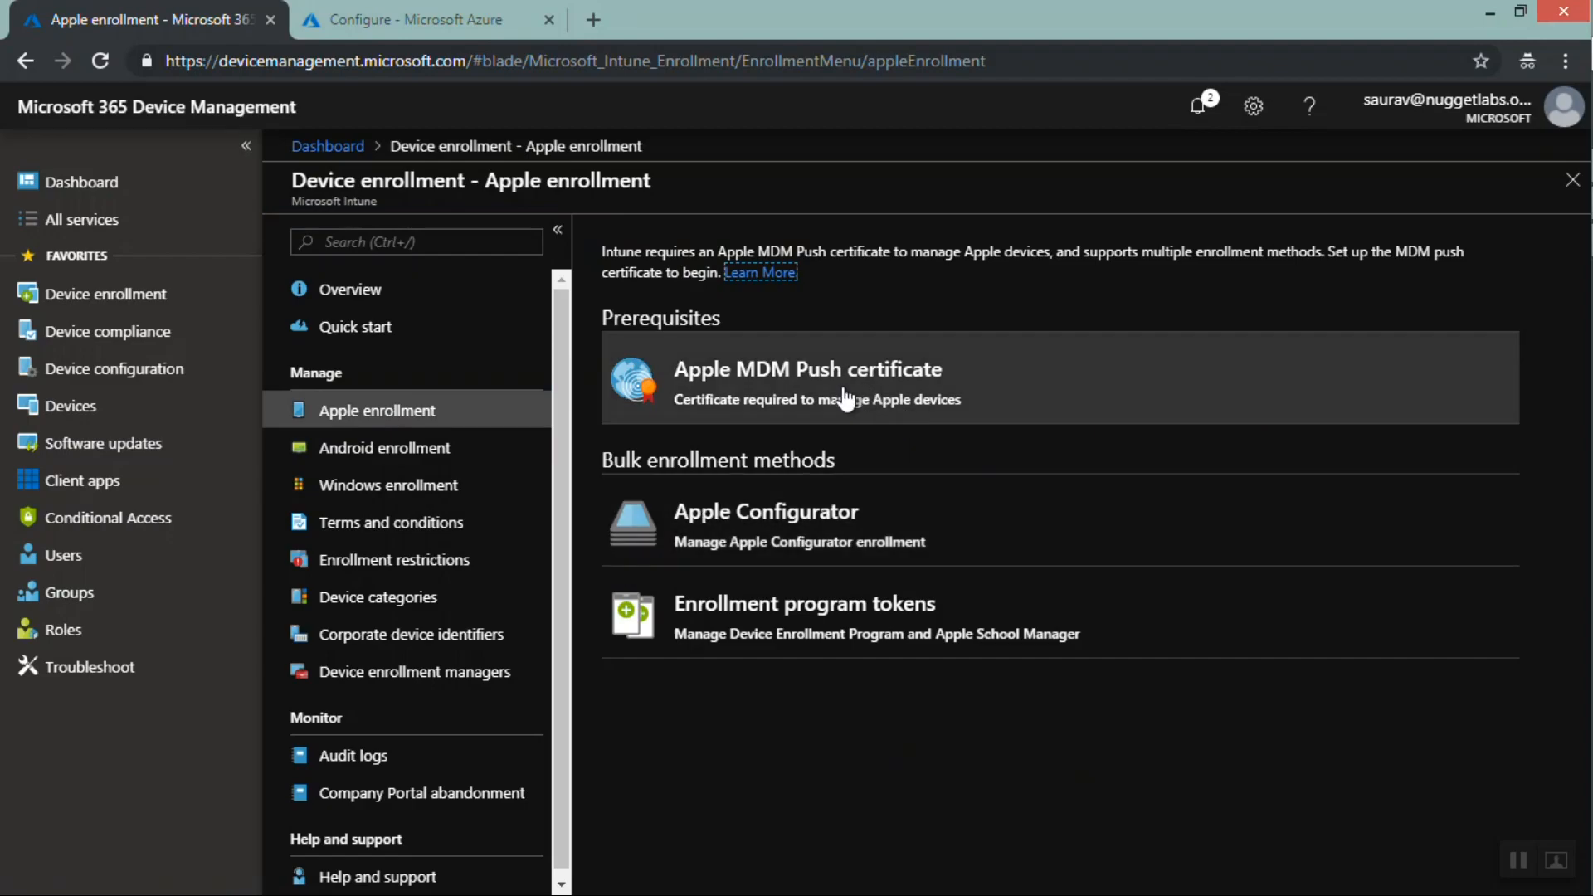
{"action": "left_click", "coordinate": [798, 395]}
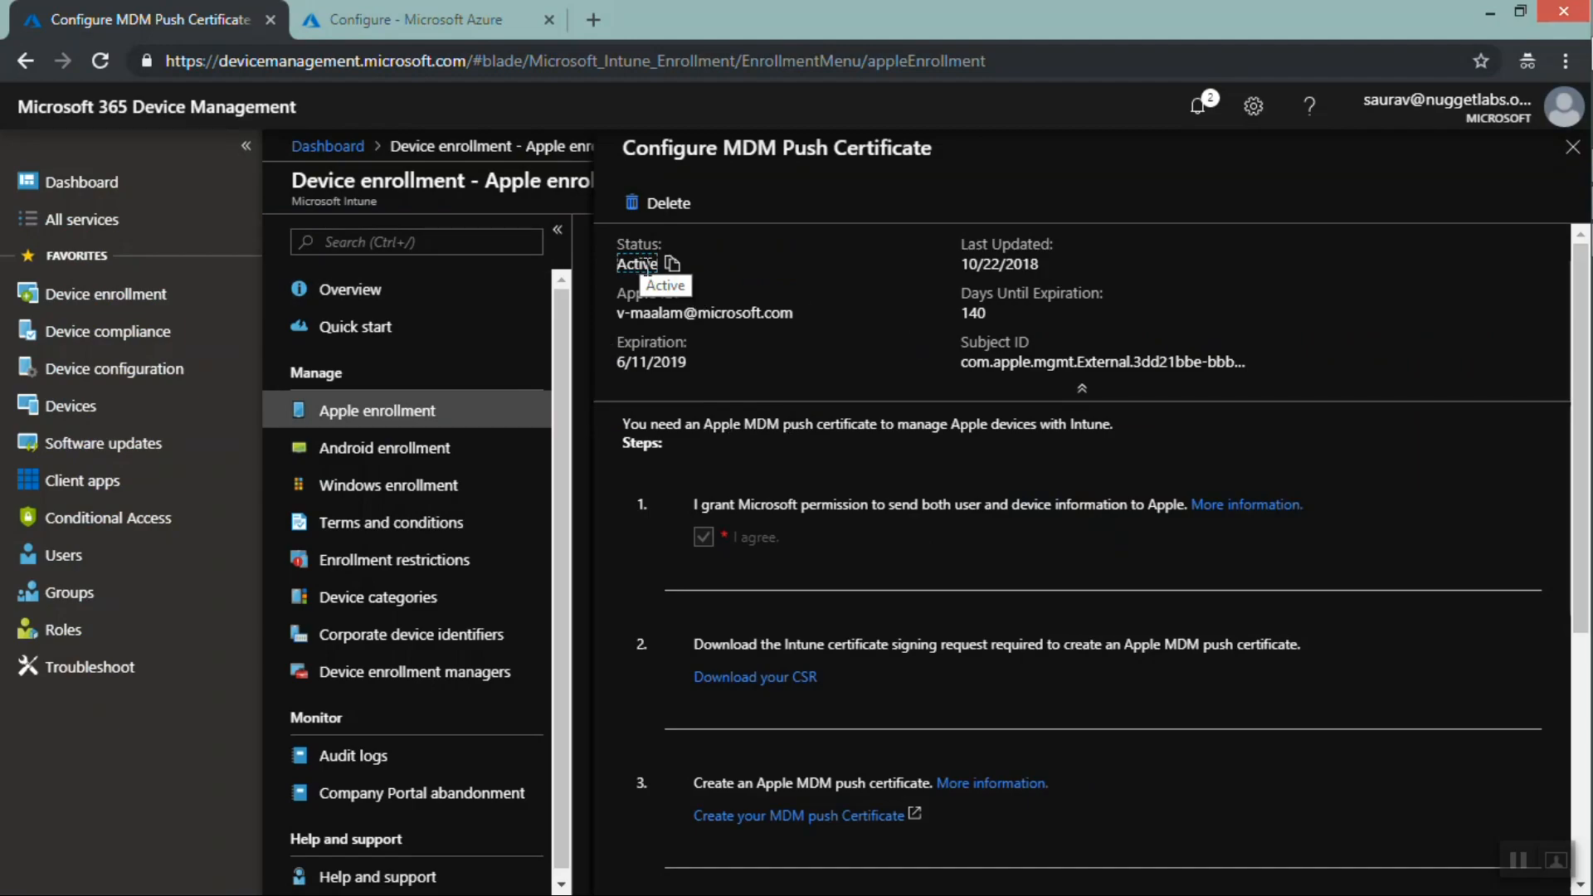
{"action": "double_click", "coordinate": [647, 265]}
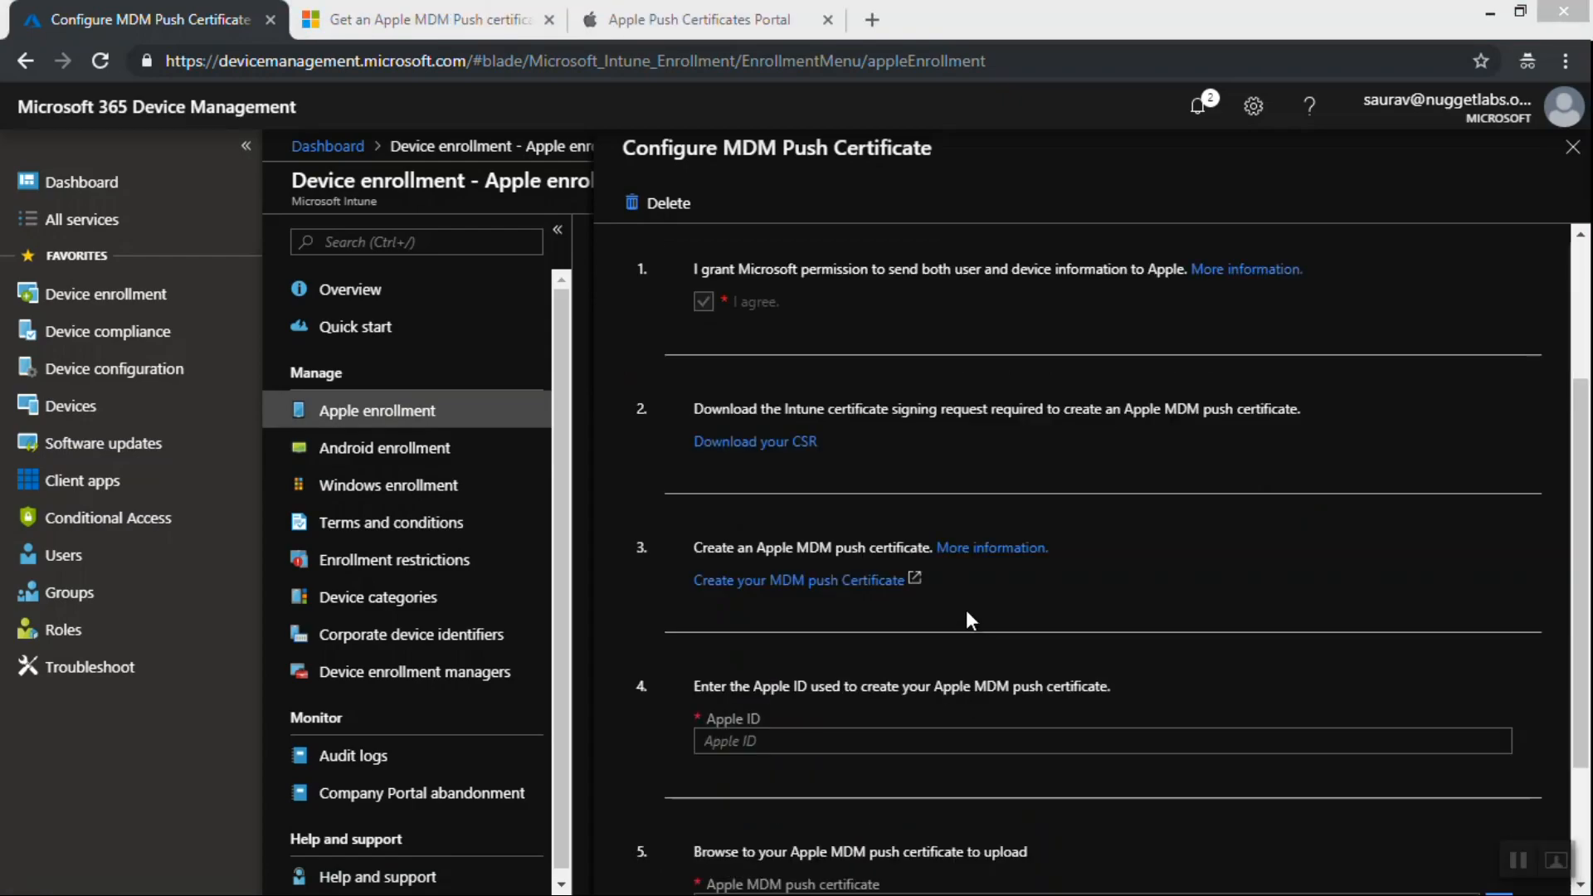
Examine the certificate's Apple ID field and the Apple Push Certificates Portal sign-in page
{"action": "left_click", "coordinate": [743, 743]}
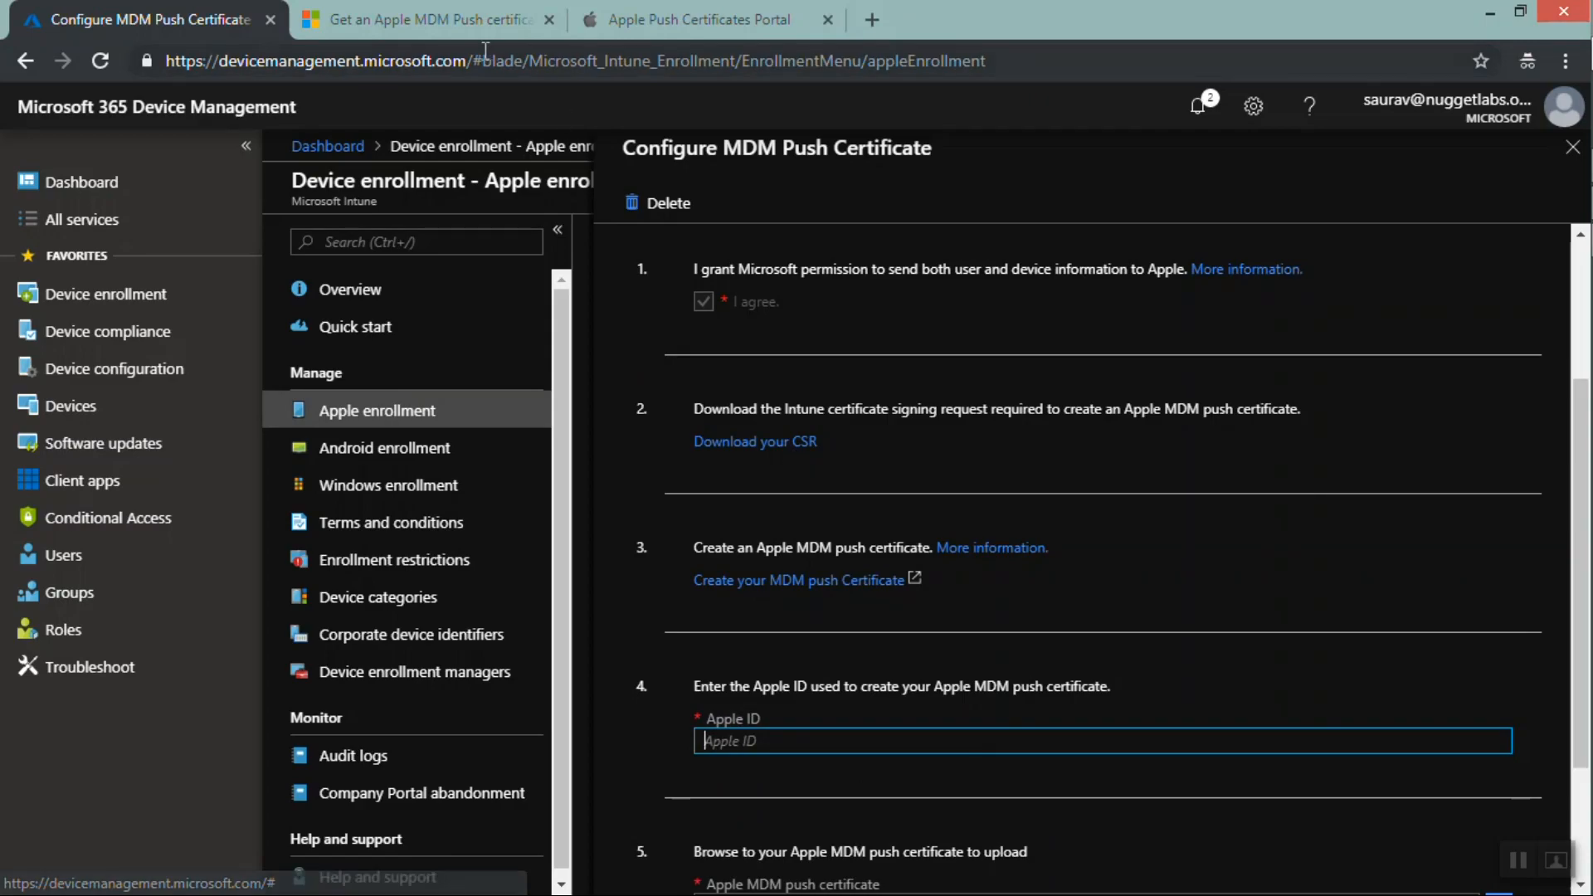
{"action": "left_click", "coordinate": [637, 27]}
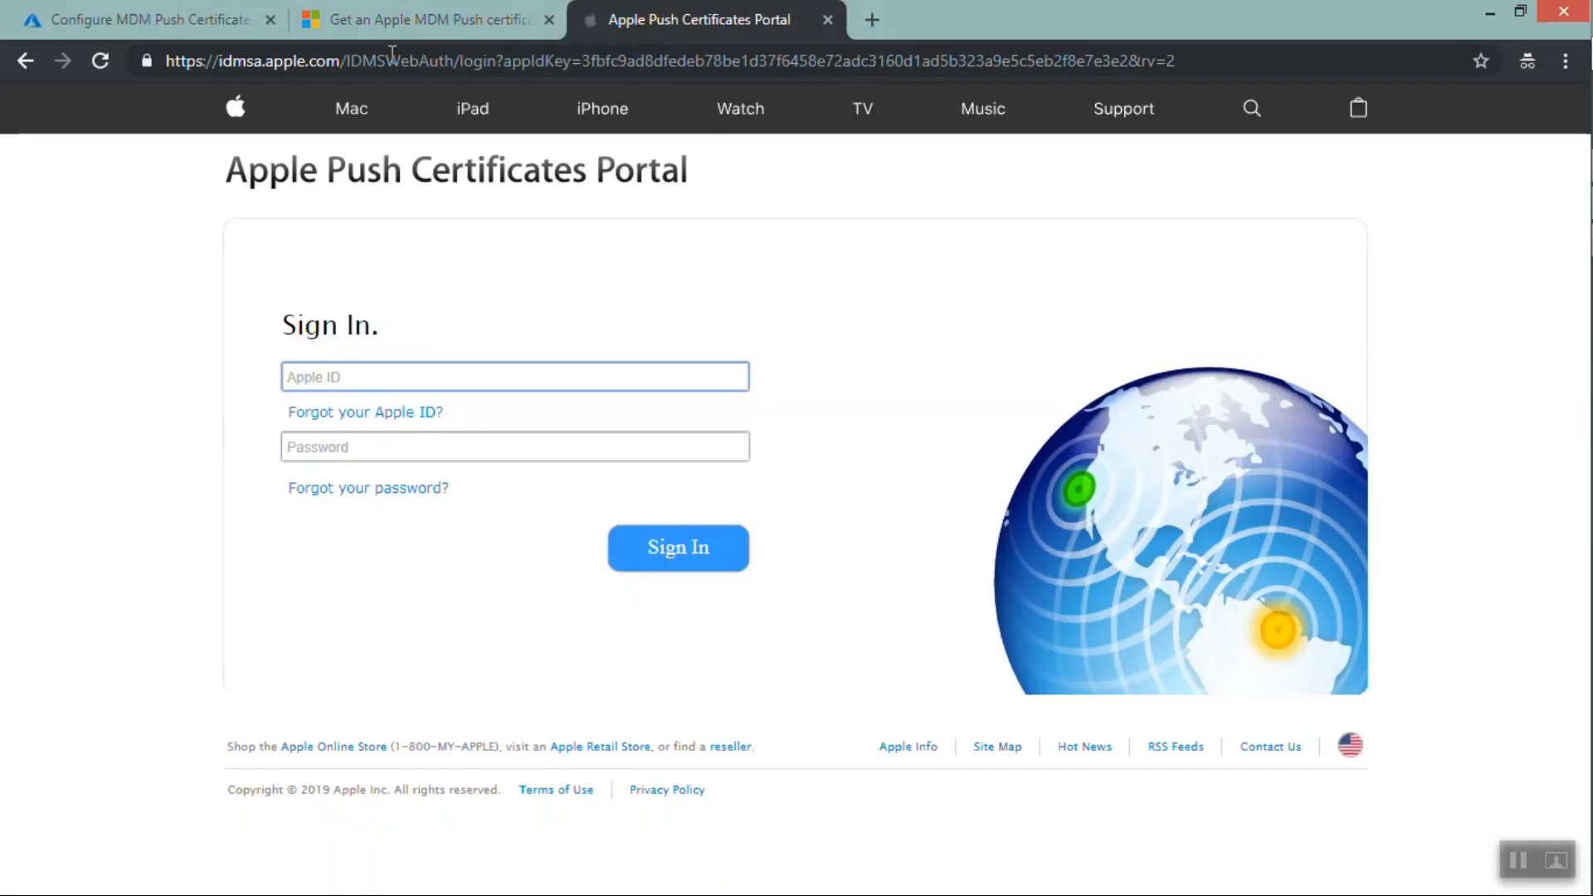
{"action": "left_click", "coordinate": [335, 372]}
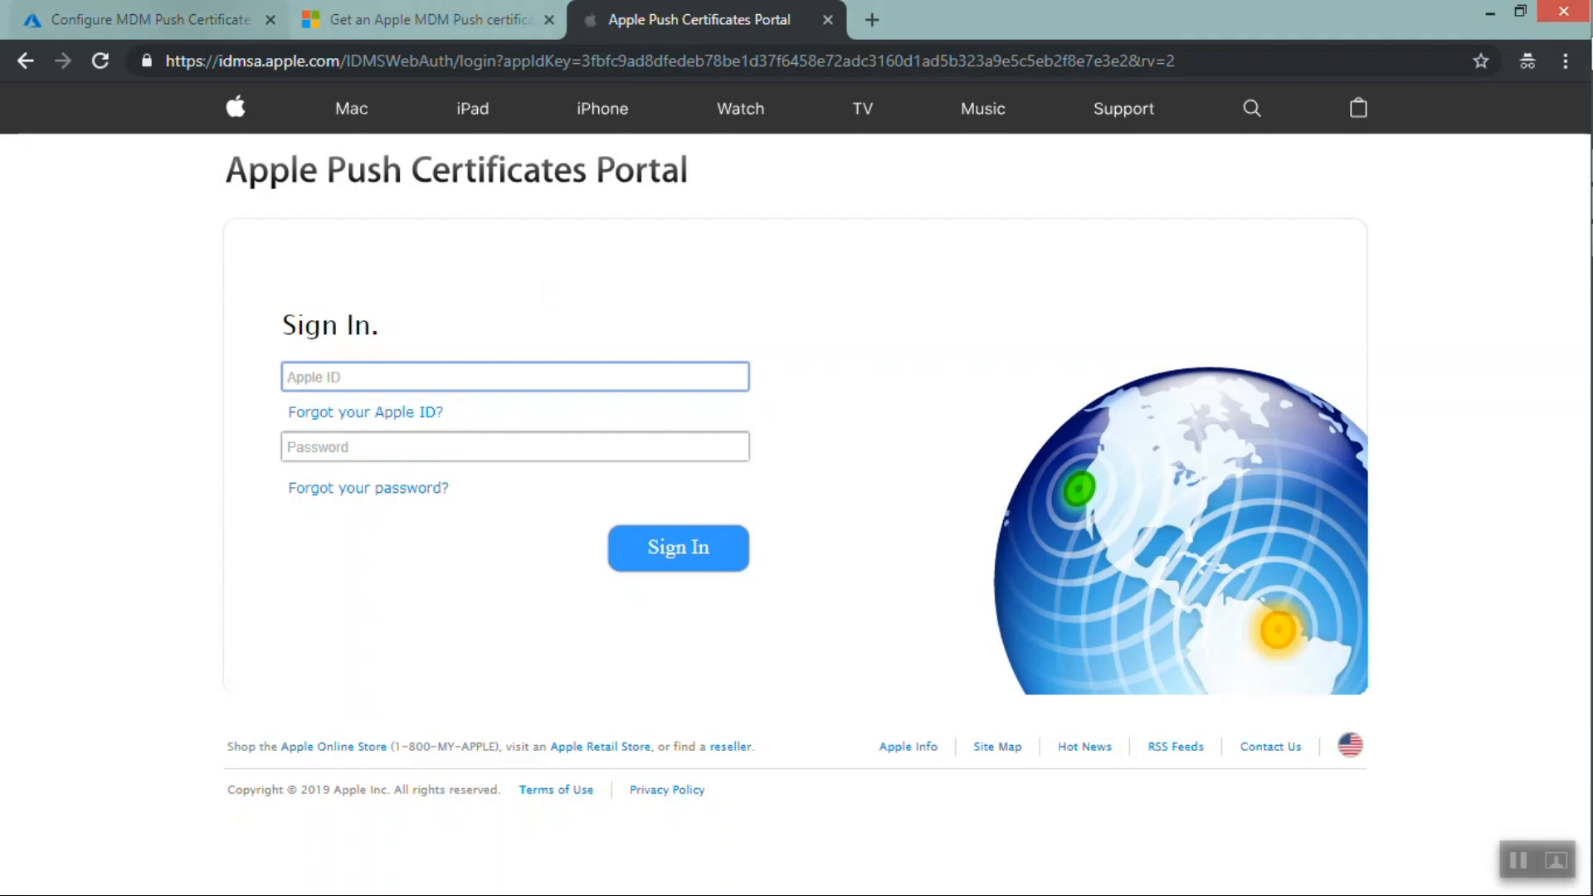
{"action": "left_click", "coordinate": [174, 20]}
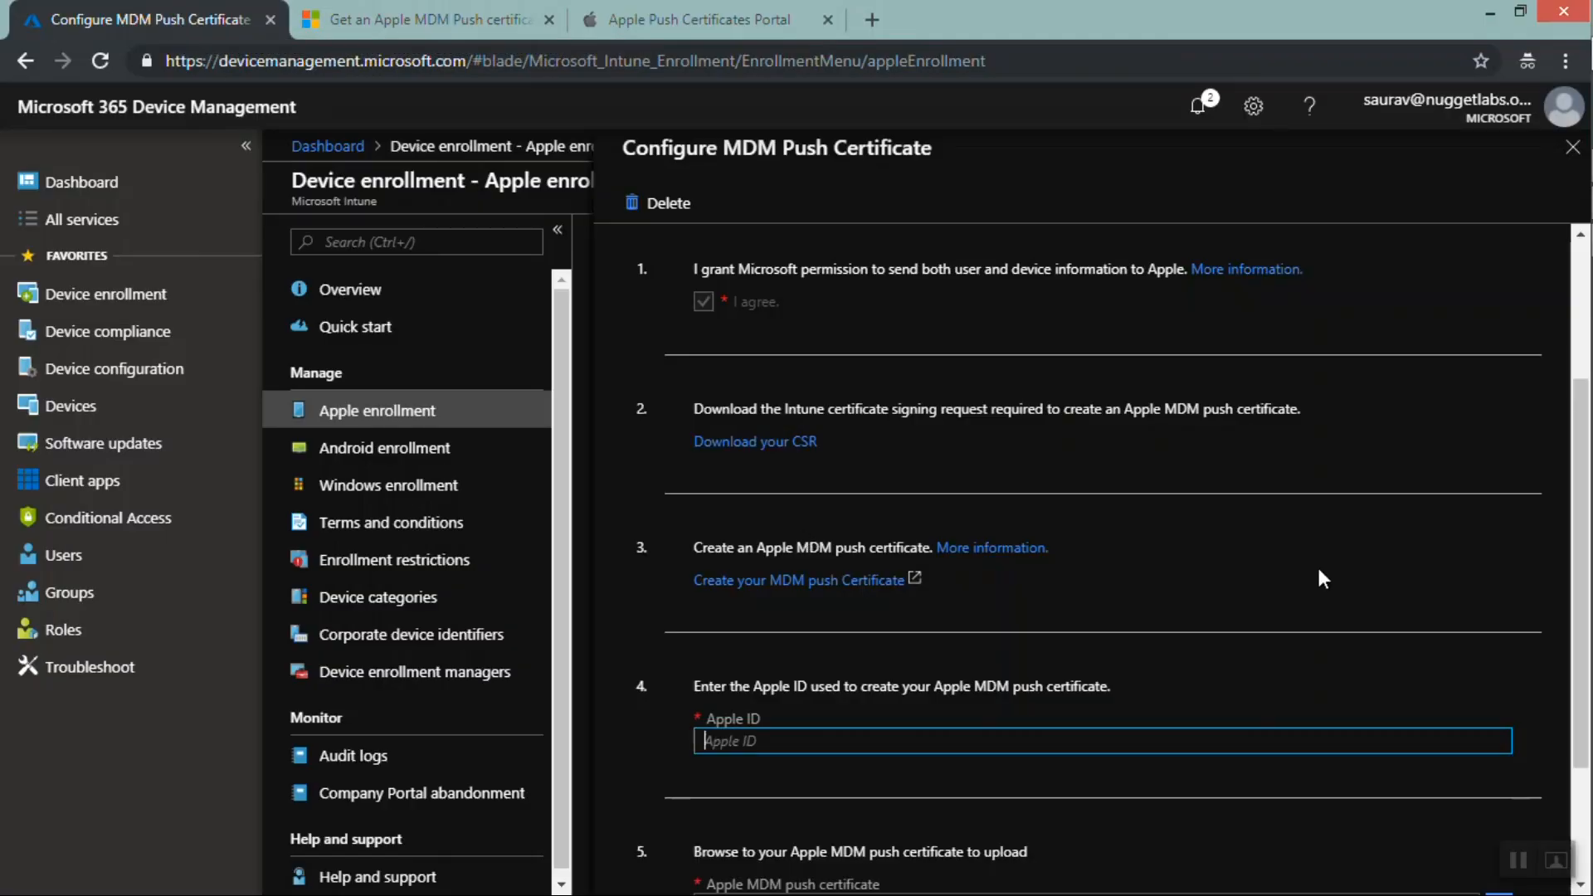
{"action": "left_click_drag", "start_coordinate": [1577, 460], "coordinate": [1580, 763]}
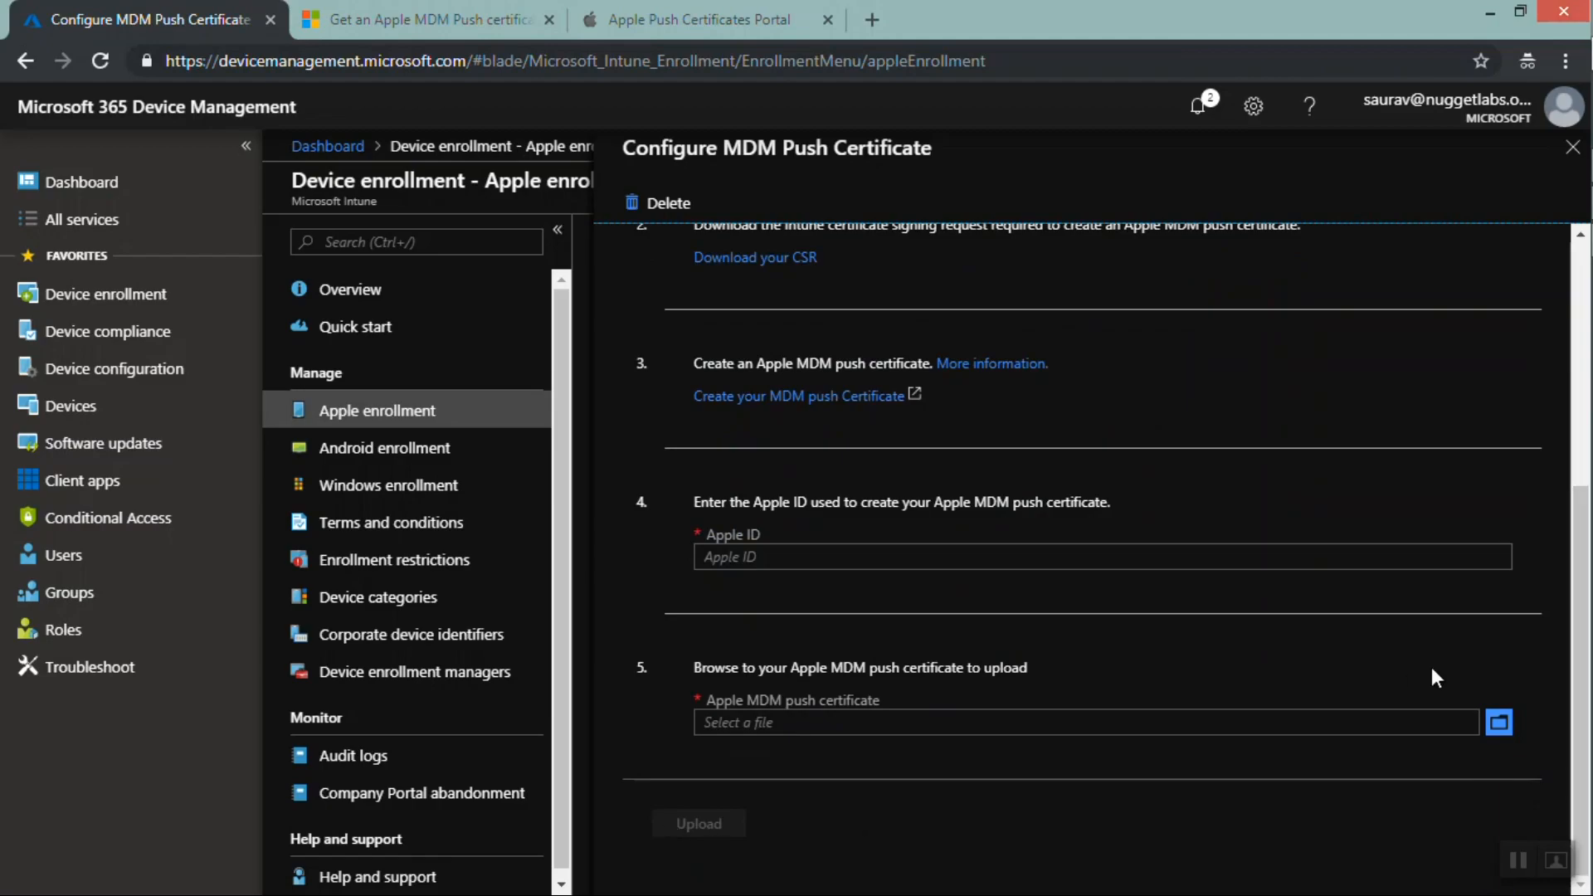
{"action": "left_click_drag", "start_coordinate": [1581, 680], "coordinate": [1583, 278]}
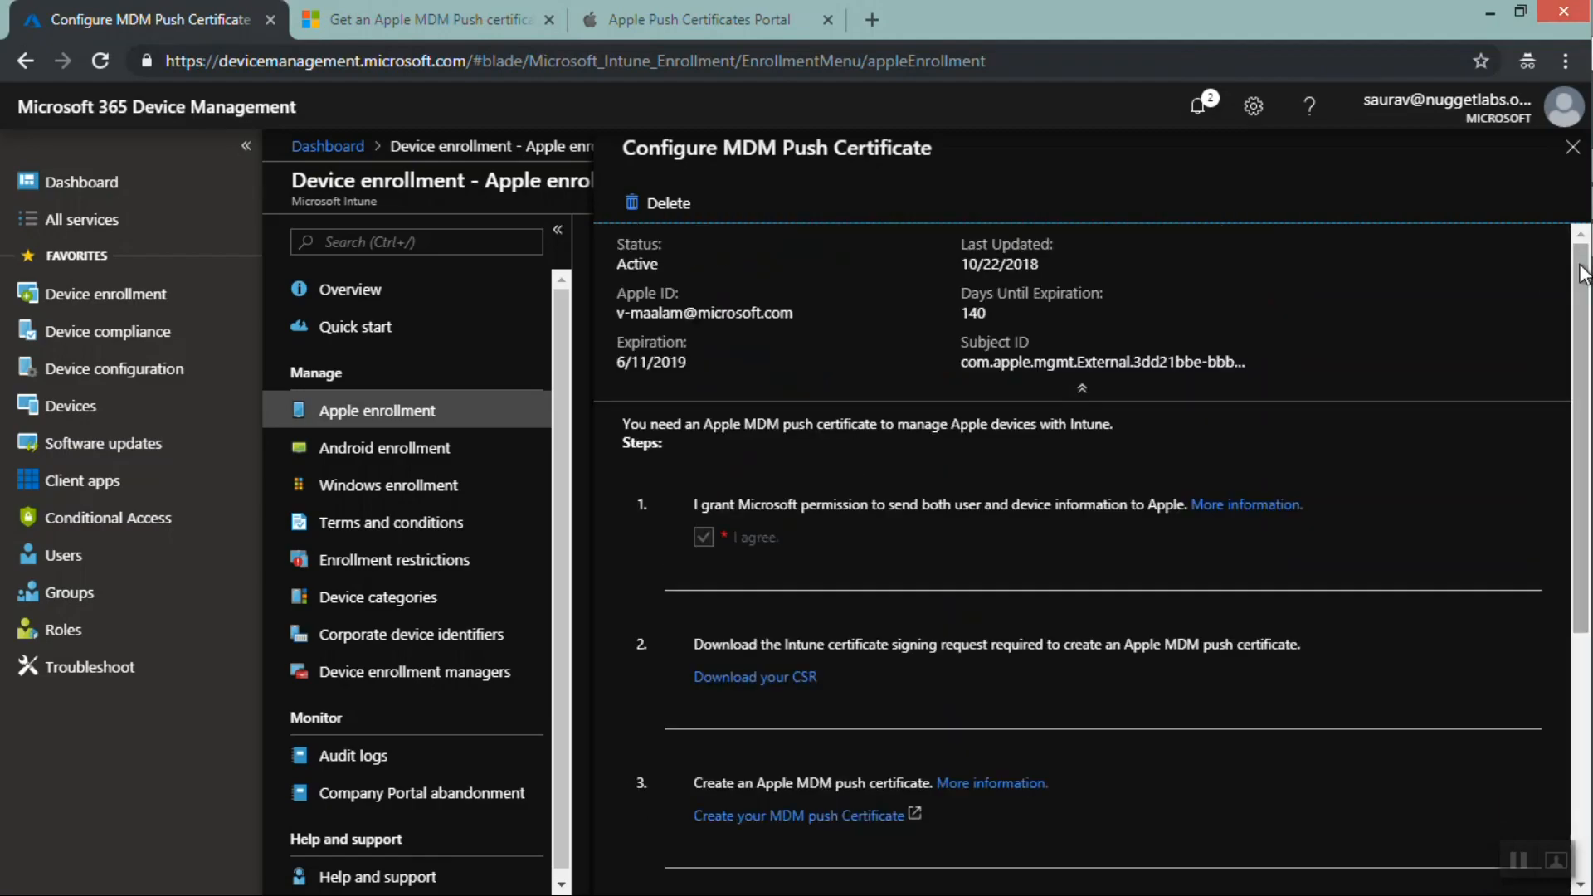
{"action": "double_click", "coordinate": [639, 265]}
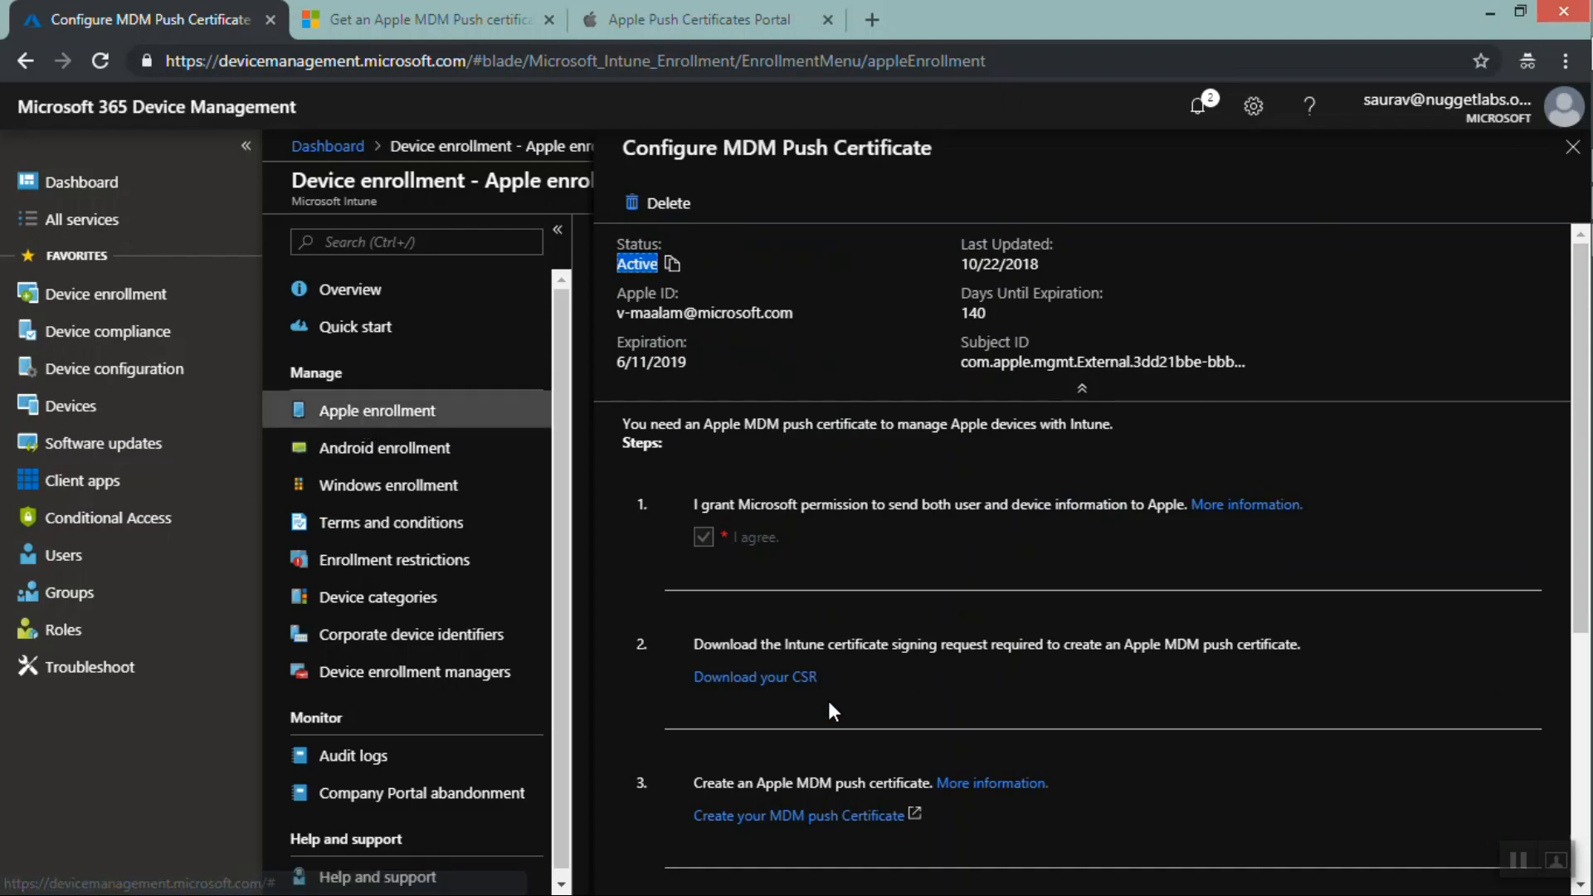
{"action": "left_click", "coordinate": [643, 20]}
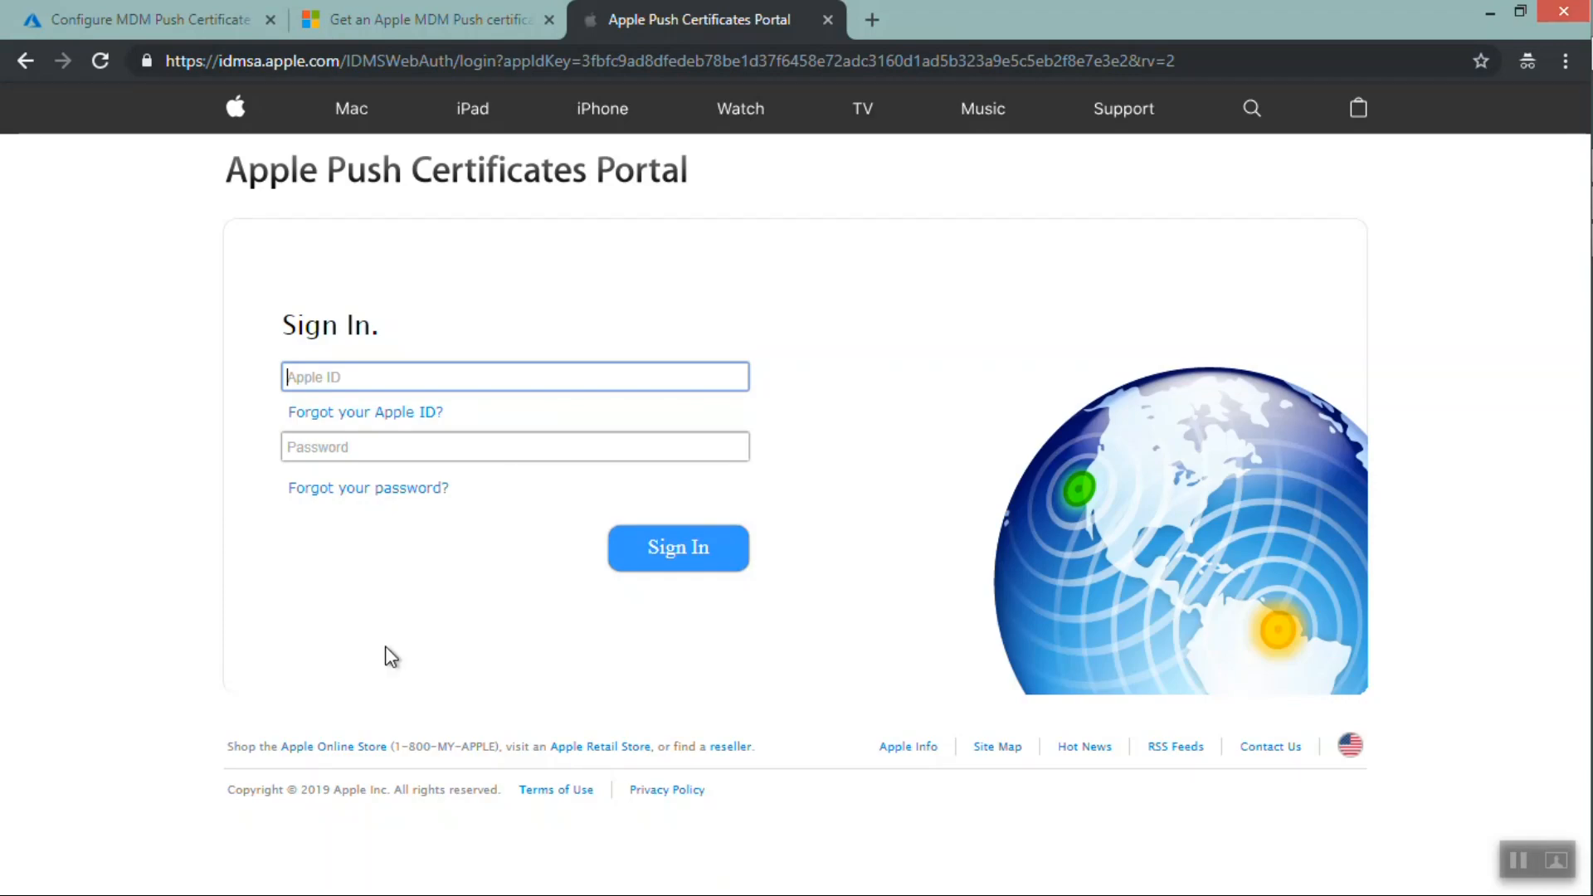
{"action": "left_click", "coordinate": [133, 20]}
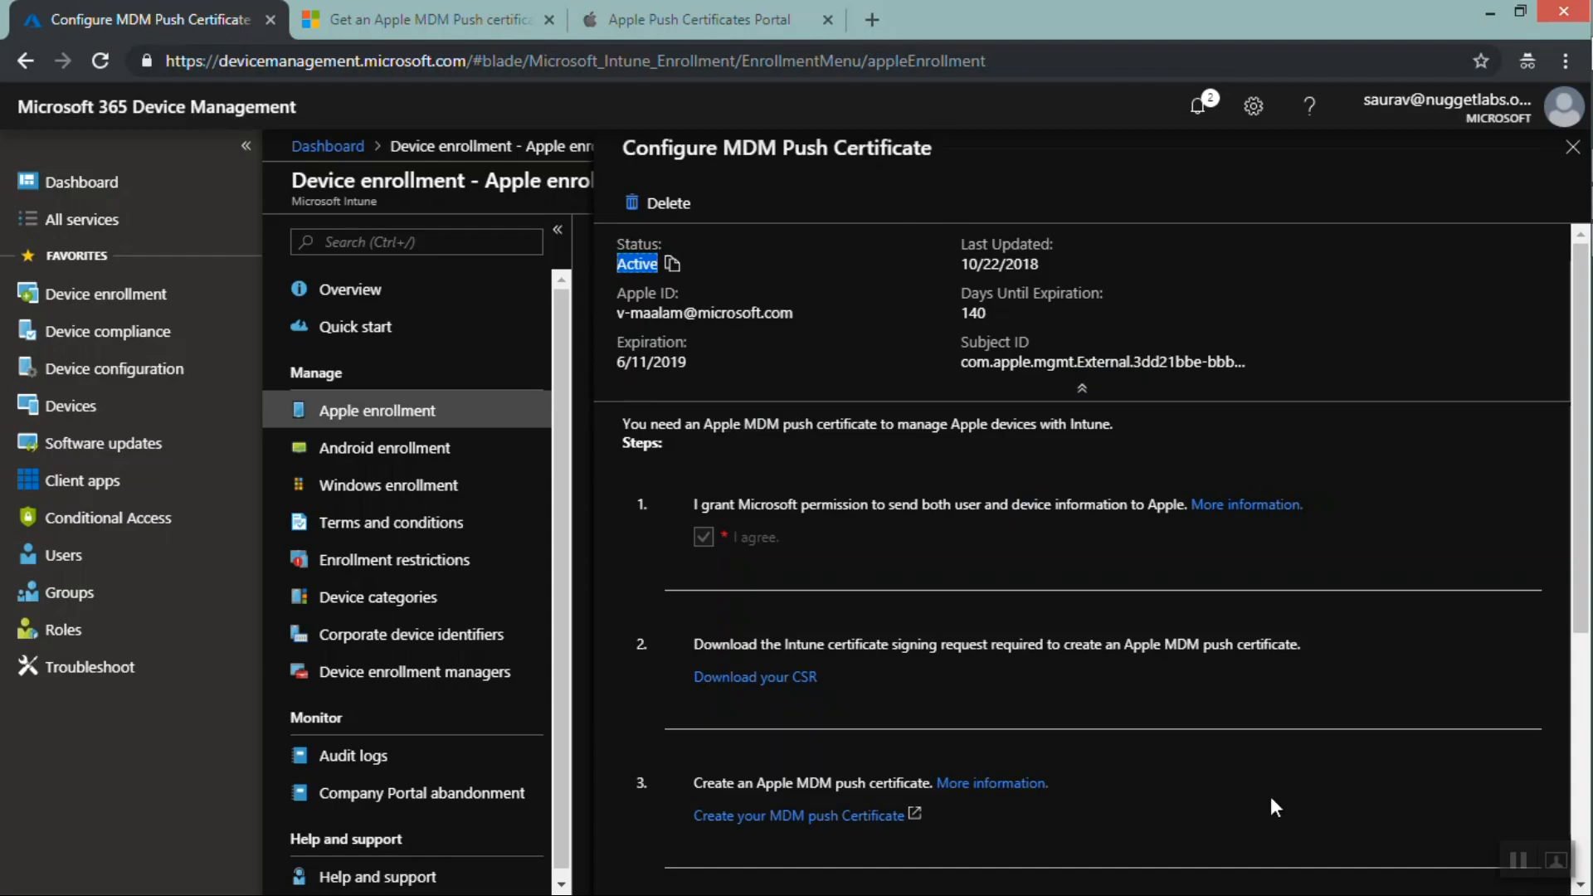
Minimize the browser and switch to the Paint diagram of Intune, APN Cert, APN and iOS Devices
{"action": "left_click", "coordinate": [1516, 863]}
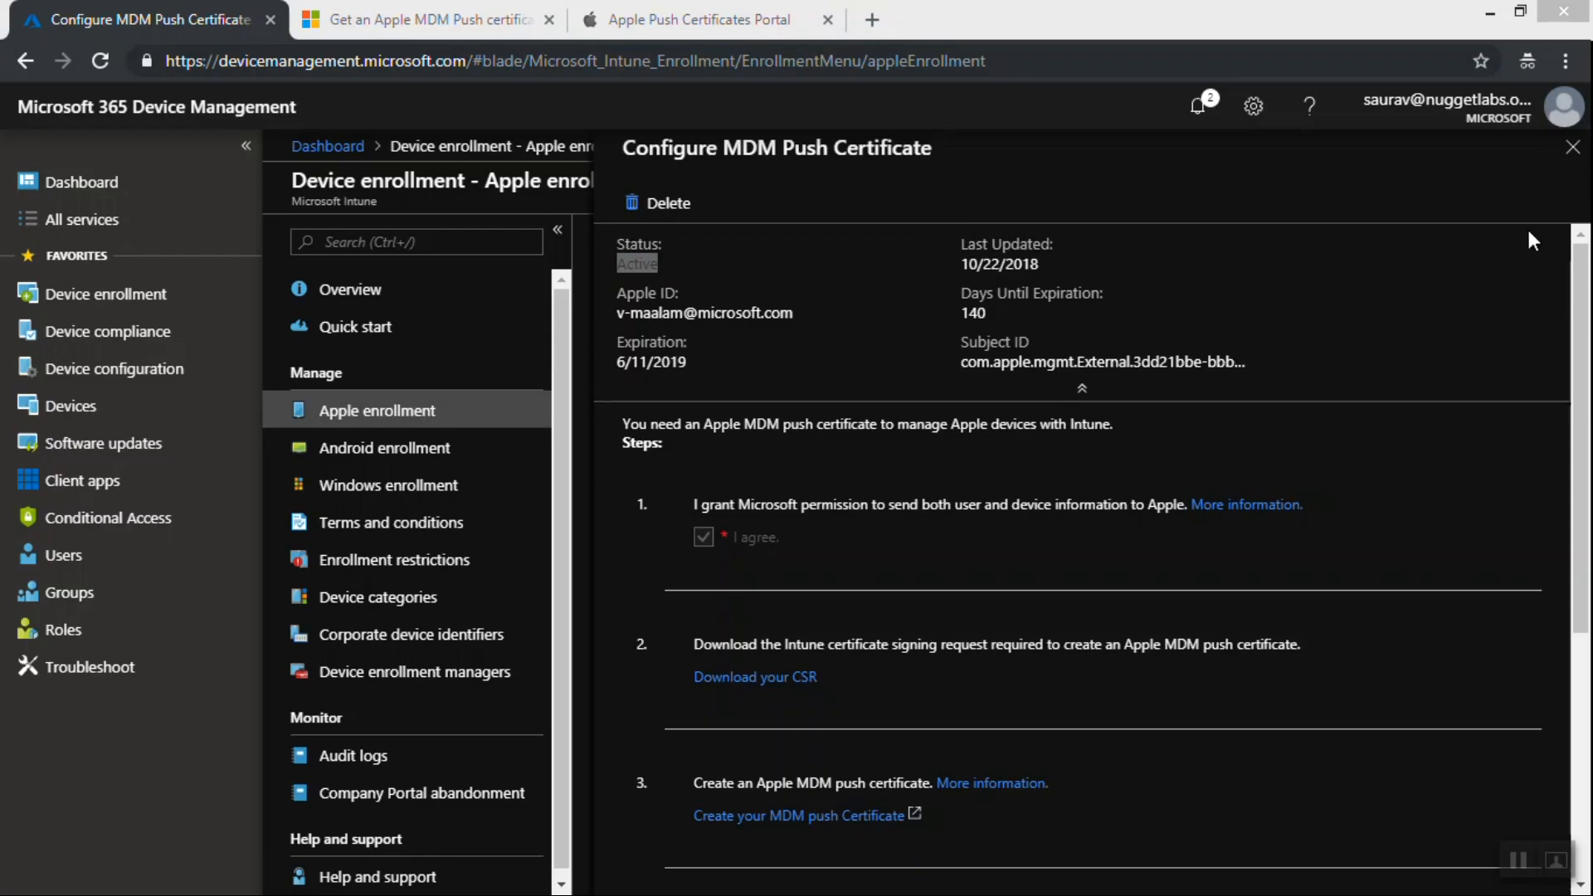
{"action": "left_click", "coordinate": [1495, 14]}
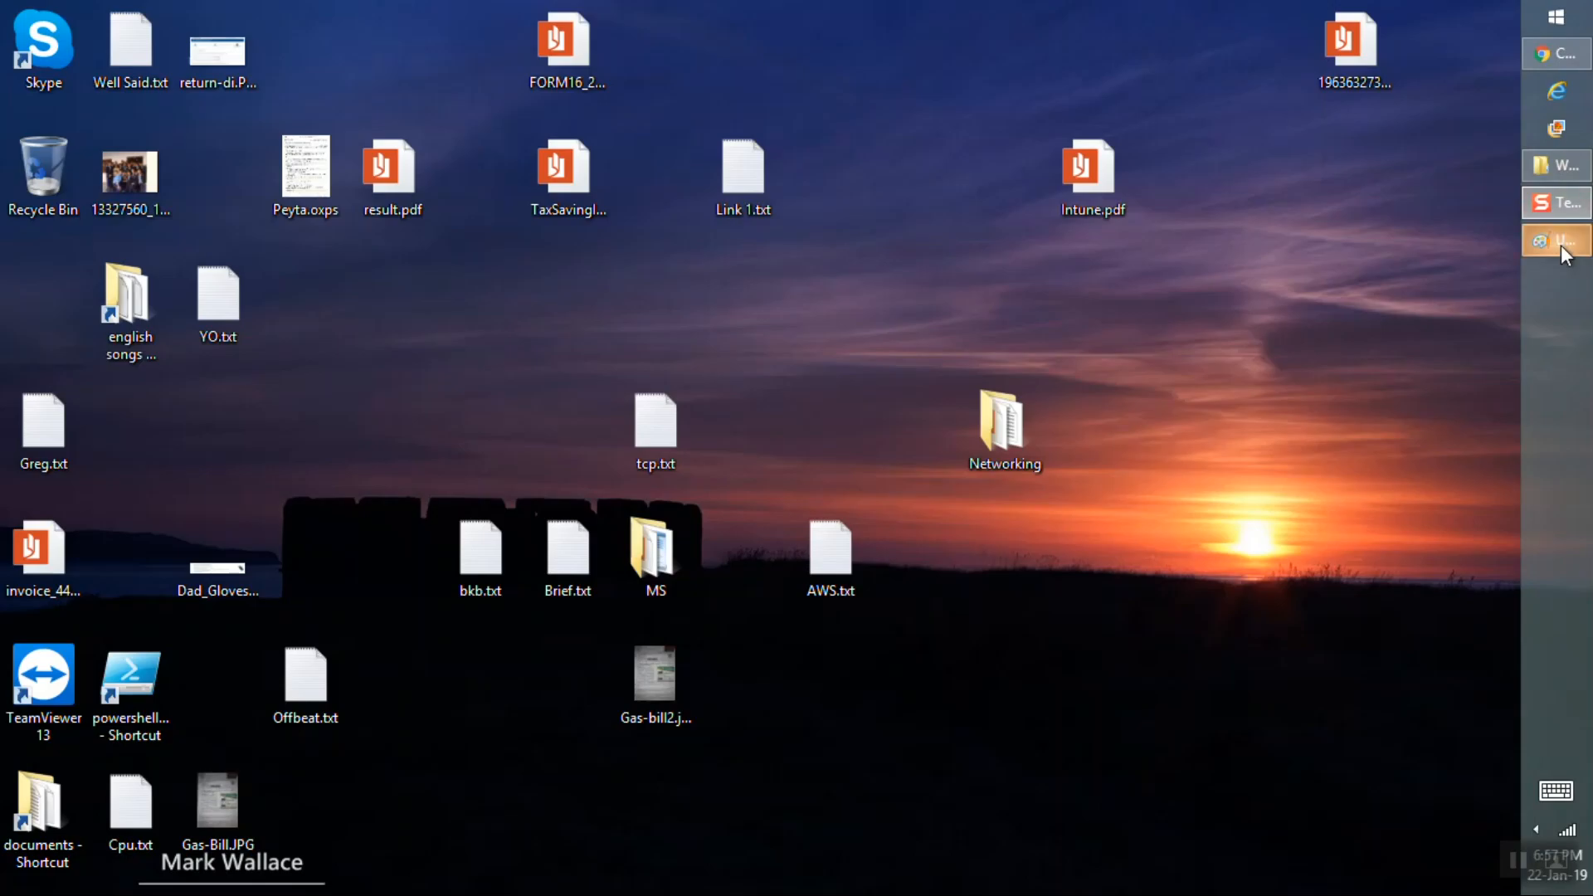
{"action": "left_click", "coordinate": [1561, 242]}
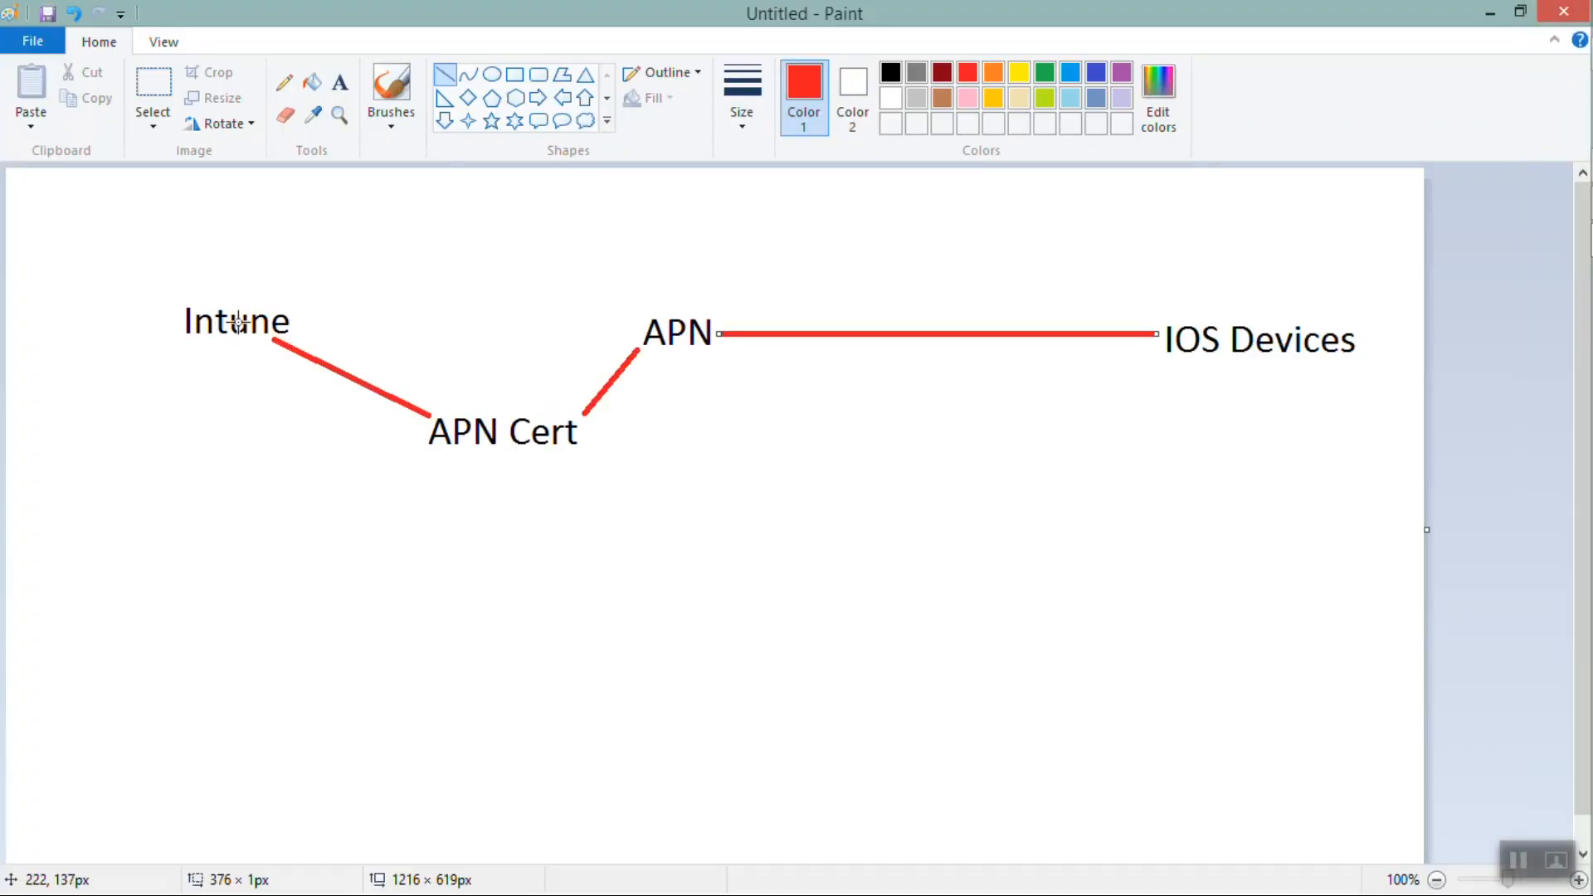
Draw a freehand pencil arc from Intune over to iOS Devices
{"action": "left_click", "coordinate": [289, 86]}
{"action": "mouse_move", "coordinate": [254, 311]}
{"action": "left_mouse_down"}
{"action": "mouse_move", "coordinate": [1029, 266]}
{"action": "mouse_move", "coordinate": [1110, 314]}
{"action": "left_mouse_up"}
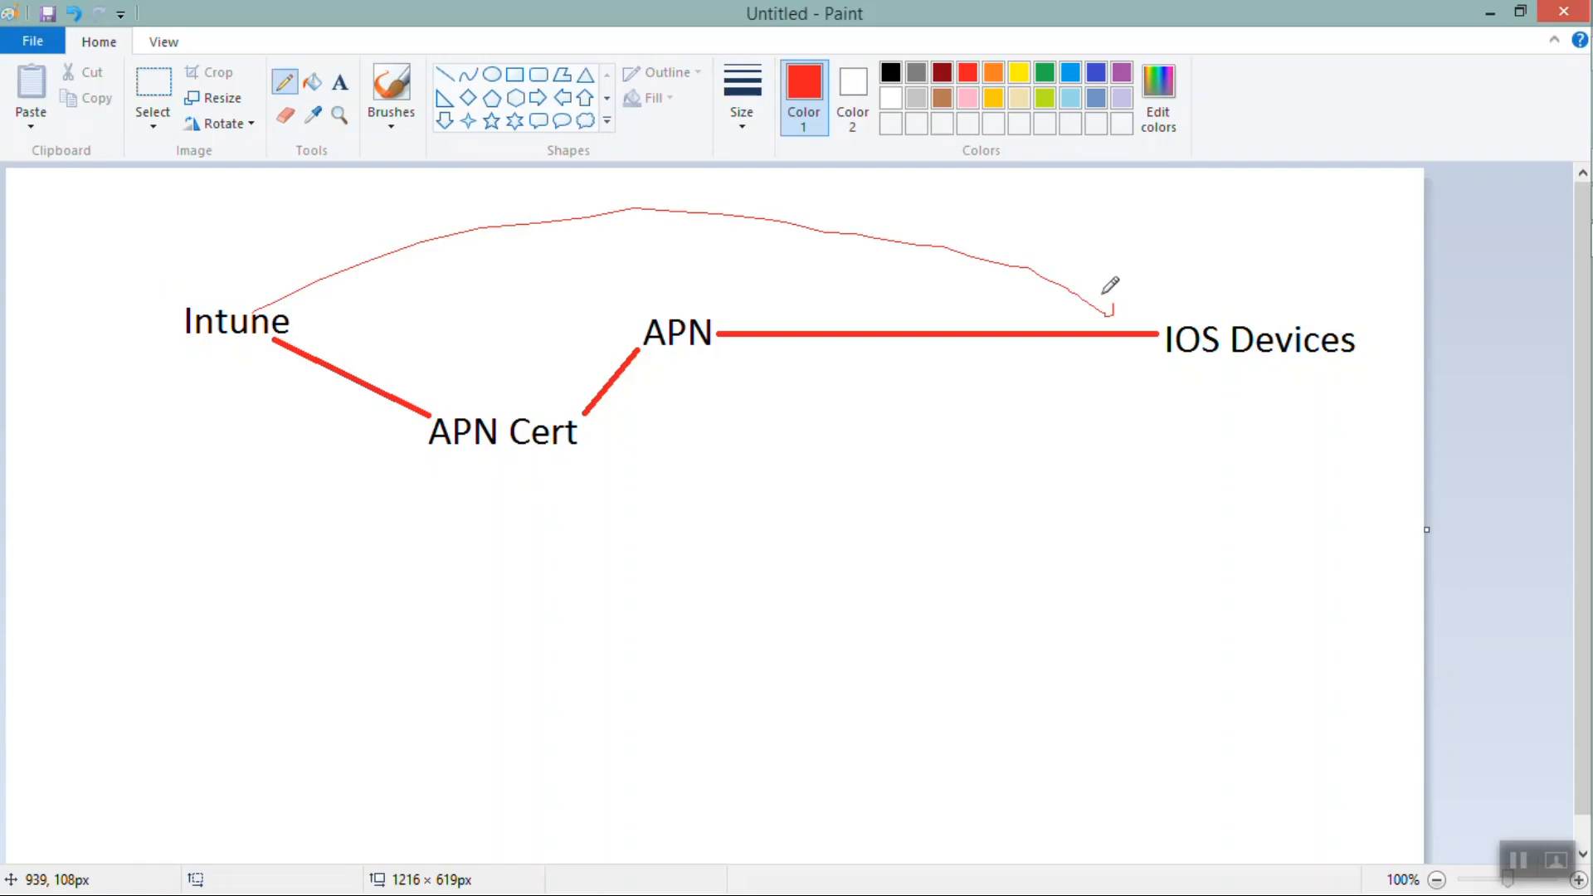
{"action": "key", "text": "ctrl+z"}
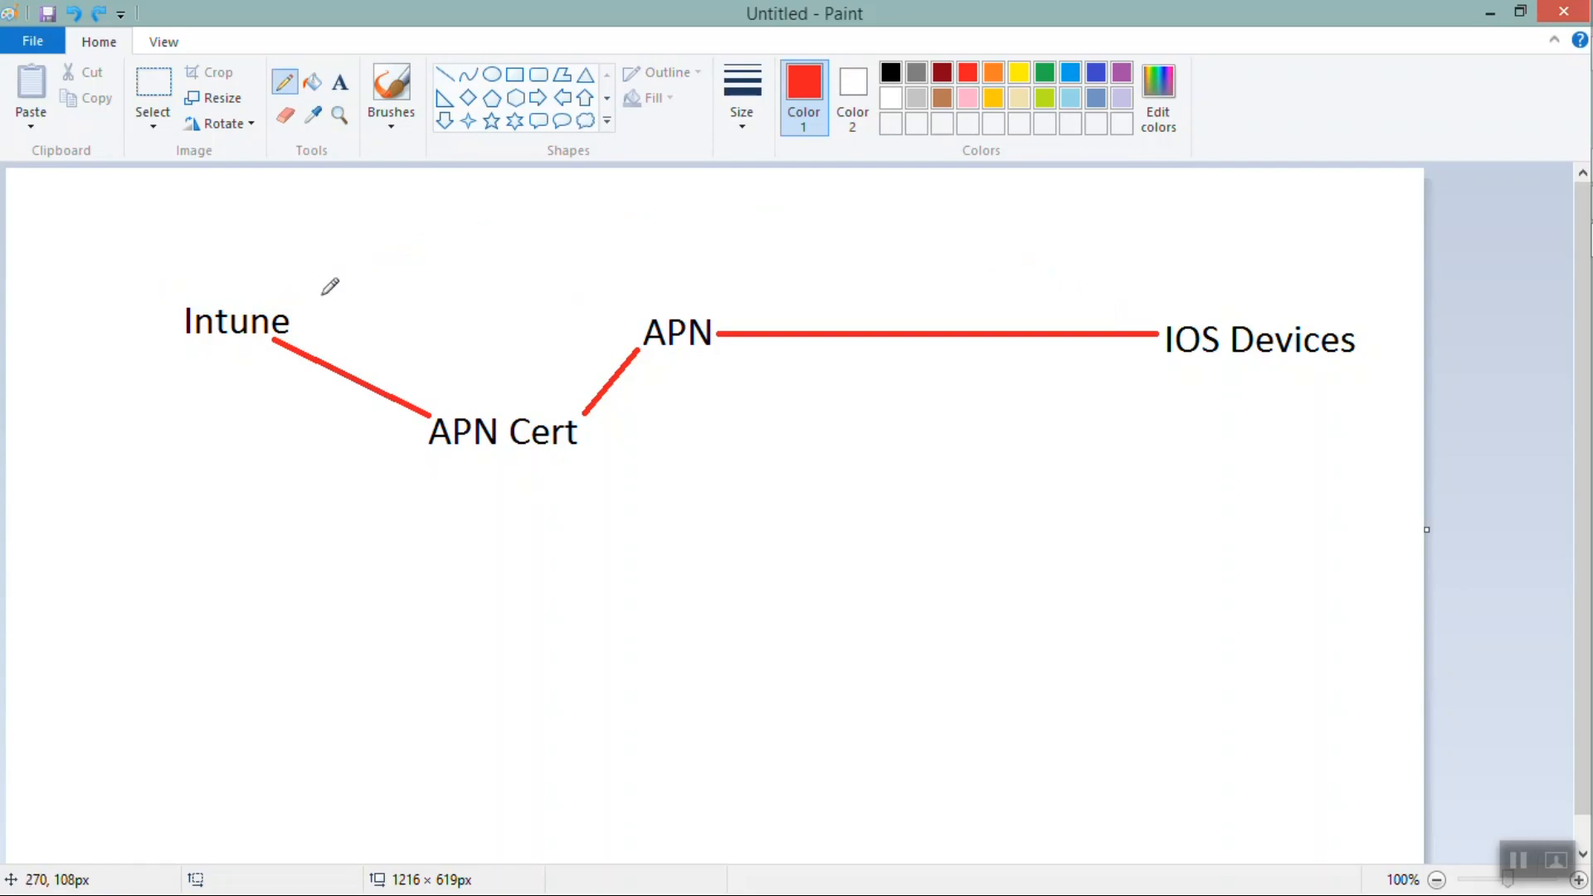
{"action": "mouse_move", "coordinate": [246, 299]}
{"action": "left_mouse_down"}
{"action": "mouse_move", "coordinate": [906, 150]}
{"action": "mouse_move", "coordinate": [1071, 242]}
{"action": "left_mouse_up"}
{"action": "key", "text": "ctrl+z"}
{"action": "mouse_move", "coordinate": [277, 302]}
{"action": "left_mouse_down"}
{"action": "mouse_move", "coordinate": [736, 242]}
{"action": "mouse_move", "coordinate": [1149, 258]}
{"action": "mouse_move", "coordinate": [1219, 306]}
{"action": "mouse_move", "coordinate": [1198, 308]}
{"action": "left_mouse_up"}
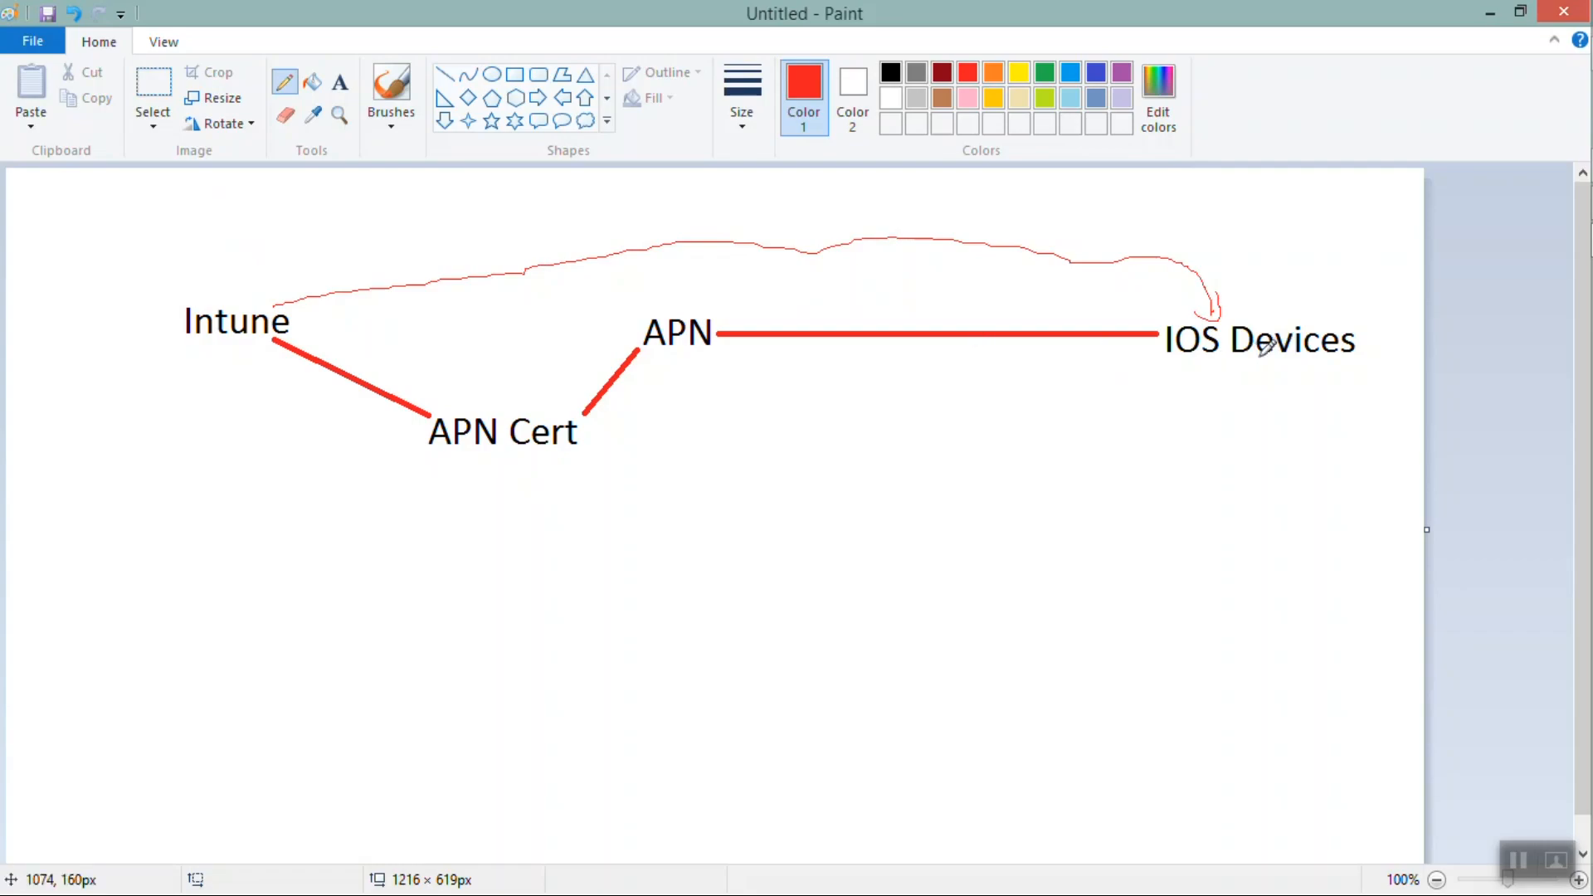
Write W and A below iOS Devices and draw a lower arc from Intune to them
{"action": "mouse_move", "coordinate": [1225, 384]}
{"action": "left_mouse_down"}
{"action": "mouse_move", "coordinate": [1251, 411]}
{"action": "mouse_move", "coordinate": [1259, 387]}
{"action": "mouse_move", "coordinate": [1245, 443]}
{"action": "mouse_move", "coordinate": [1260, 454]}
{"action": "left_mouse_up"}
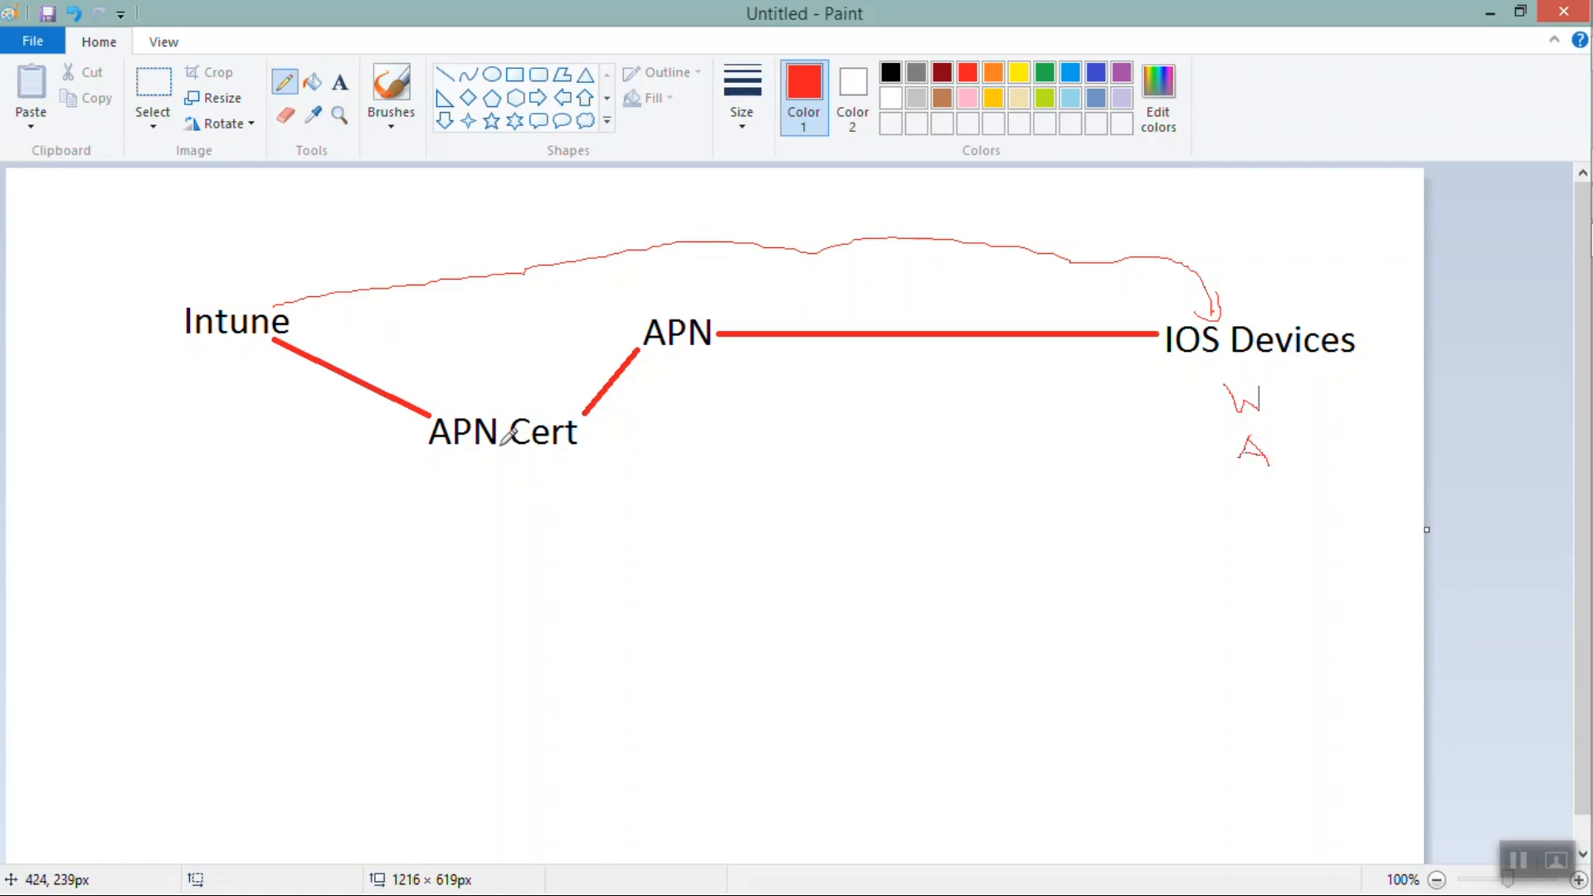
{"action": "mouse_move", "coordinate": [229, 346]}
{"action": "left_mouse_down"}
{"action": "mouse_move", "coordinate": [257, 416]}
{"action": "mouse_move", "coordinate": [900, 459]}
{"action": "mouse_move", "coordinate": [1094, 409]}
{"action": "mouse_move", "coordinate": [1204, 410]}
{"action": "mouse_move", "coordinate": [1197, 390]}
{"action": "mouse_move", "coordinate": [1205, 426]}
{"action": "left_mouse_up"}
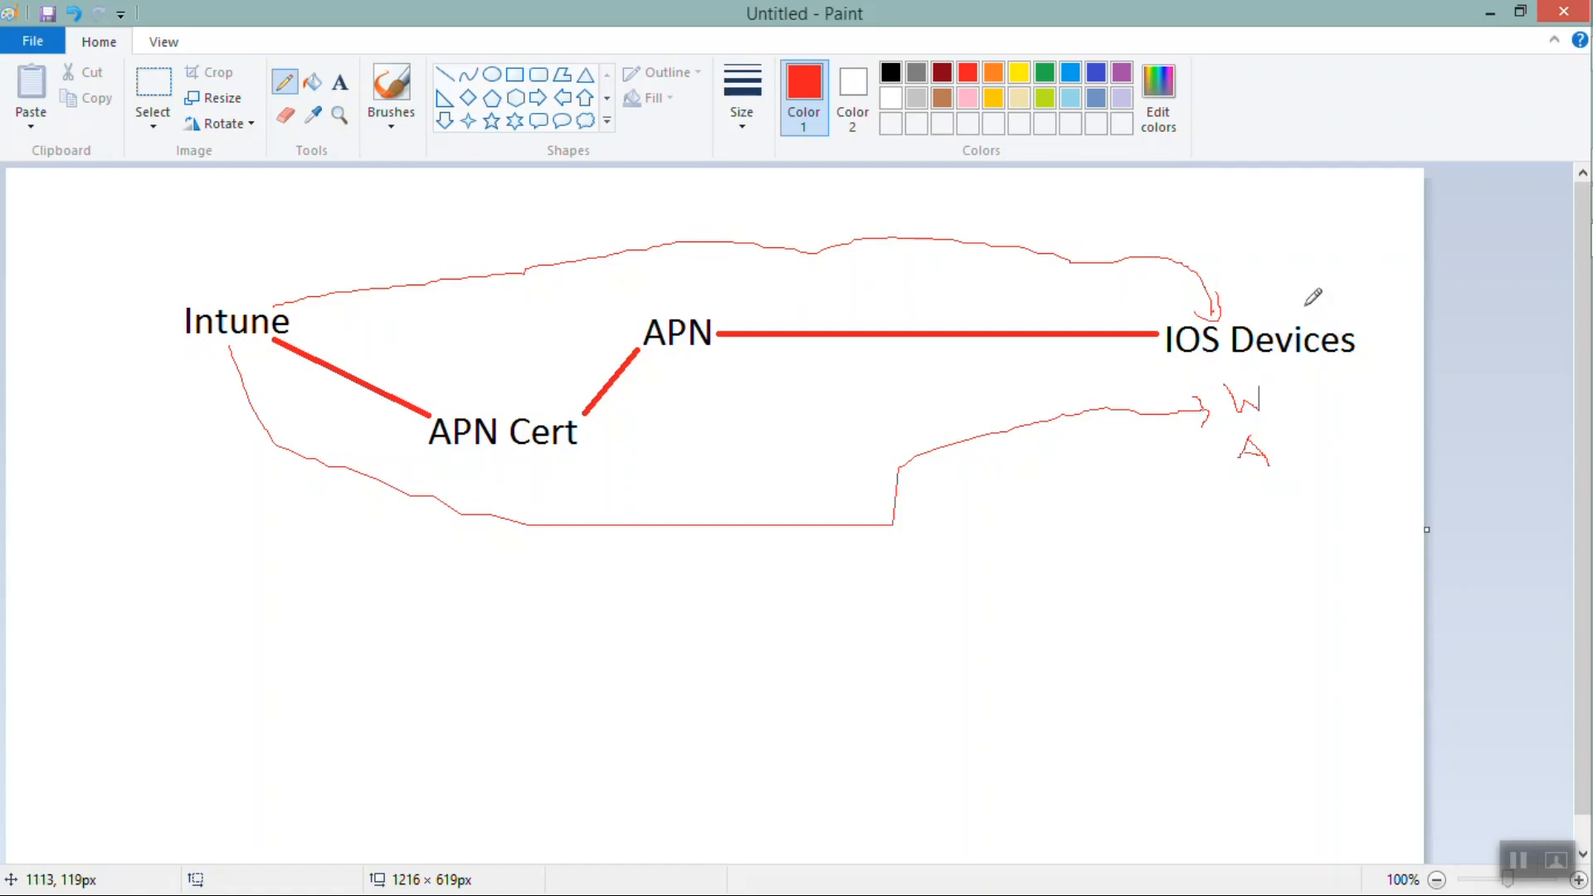
Cross out the iOS Devices label with an X and draw an arc from Intune to APN
{"action": "left_click_drag", "start_coordinate": [1301, 297], "coordinate": [1369, 375]}
{"action": "left_click_drag", "start_coordinate": [1348, 309], "coordinate": [1317, 387]}
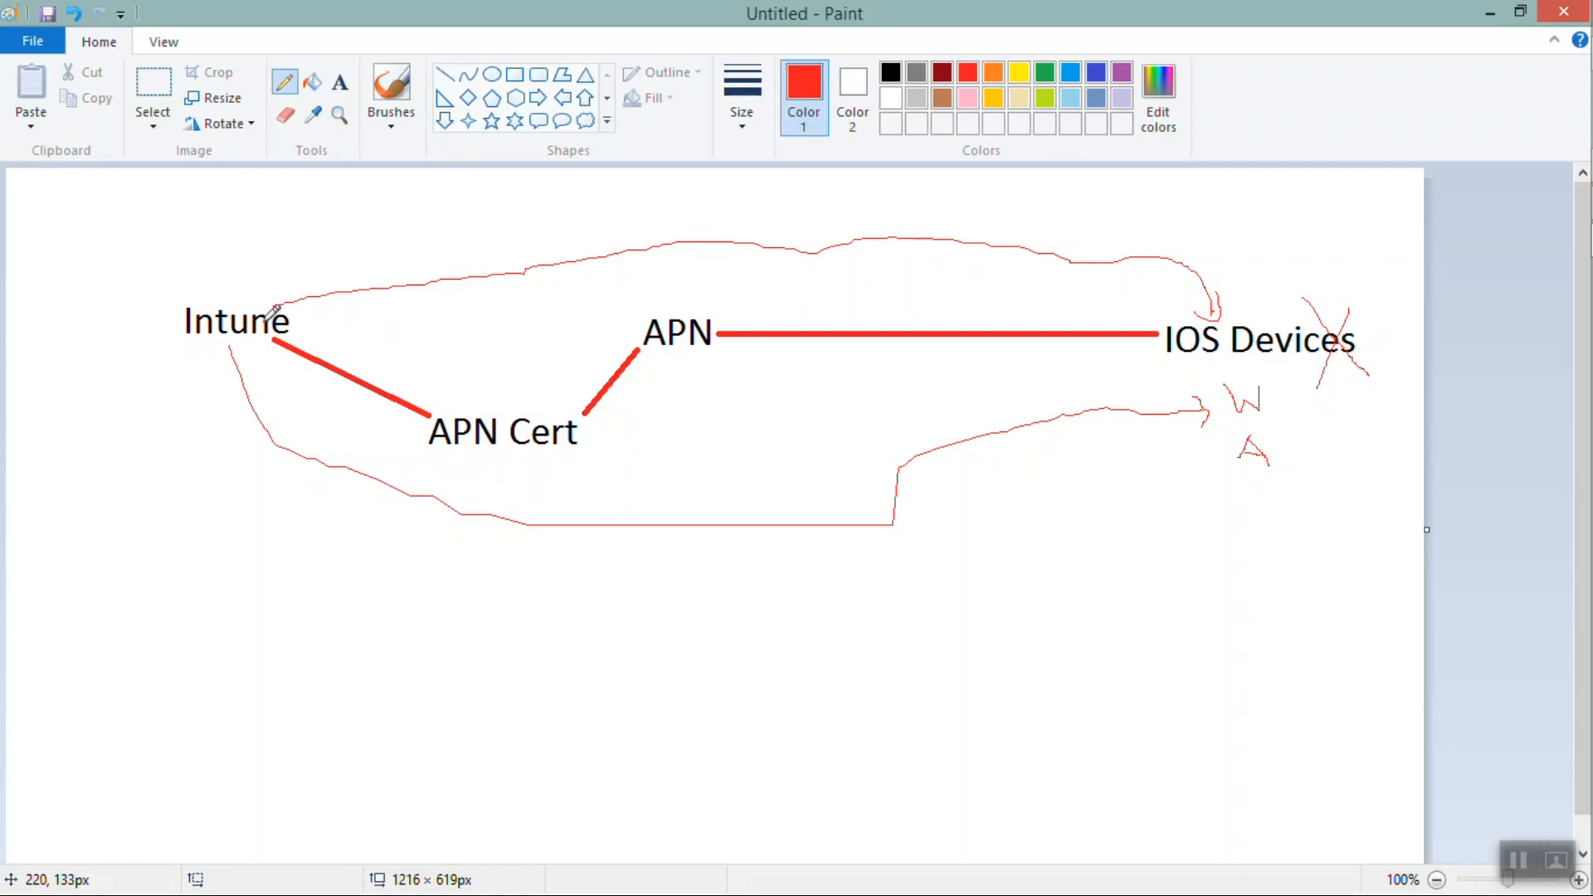
{"action": "mouse_move", "coordinate": [240, 300]}
{"action": "left_mouse_down"}
{"action": "mouse_move", "coordinate": [344, 239]}
{"action": "mouse_move", "coordinate": [622, 238]}
{"action": "mouse_move", "coordinate": [664, 271]}
{"action": "mouse_move", "coordinate": [671, 307]}
{"action": "mouse_move", "coordinate": [689, 278]}
{"action": "left_mouse_up"}
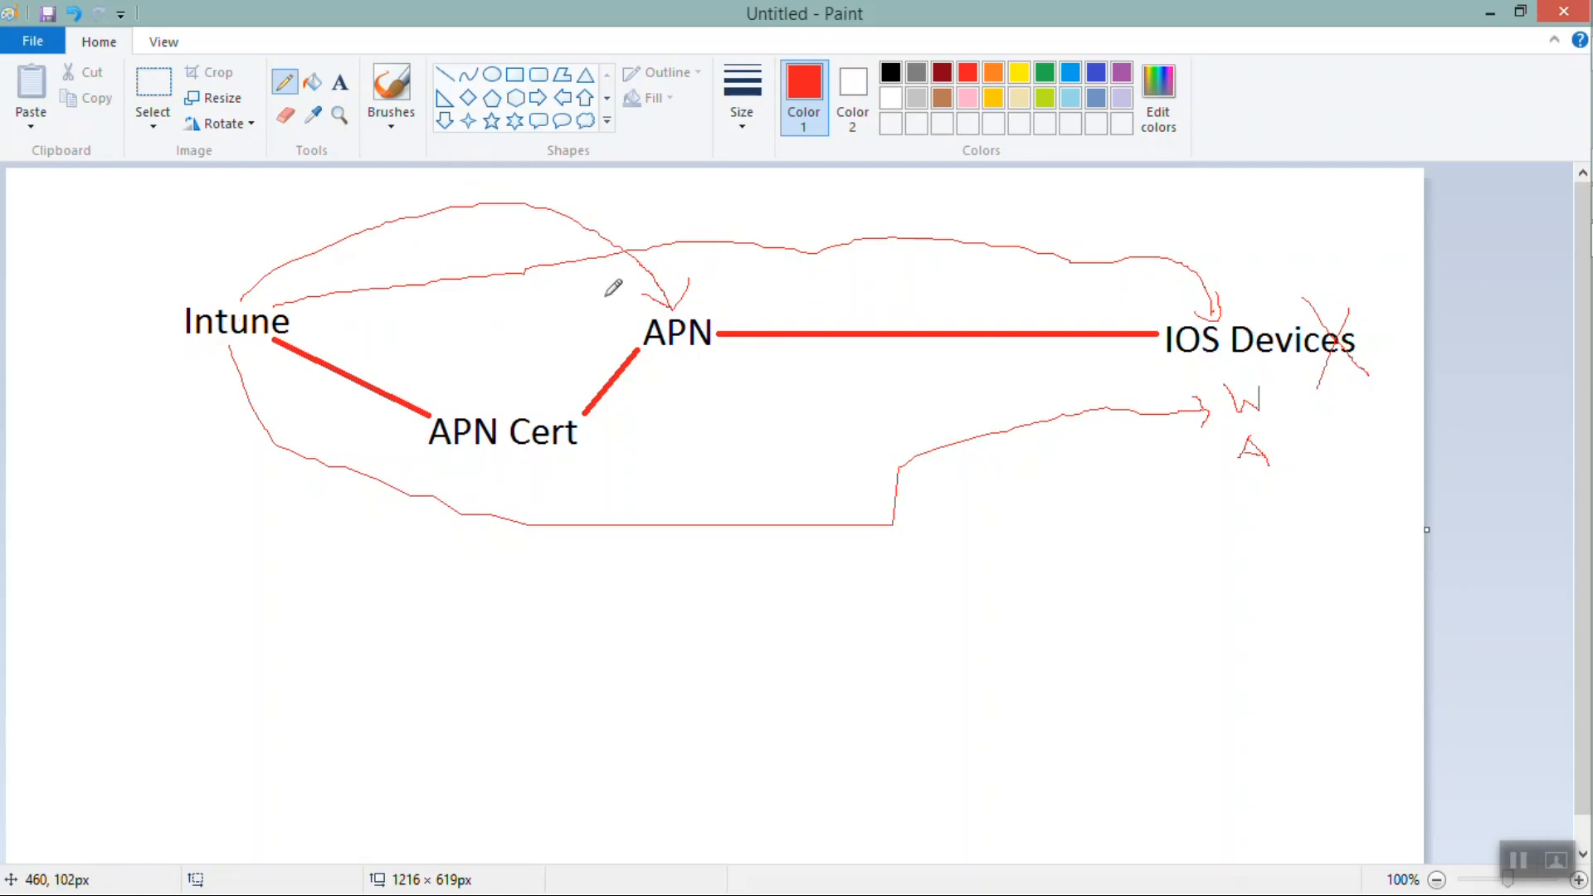
Number the Intune-to-APN and APN-to-iOS paths 1 and 2 and circle APN in the diagram
{"action": "left_click_drag", "start_coordinate": [578, 195], "coordinate": [580, 208]}
{"action": "left_click_drag", "start_coordinate": [818, 300], "coordinate": [841, 316]}
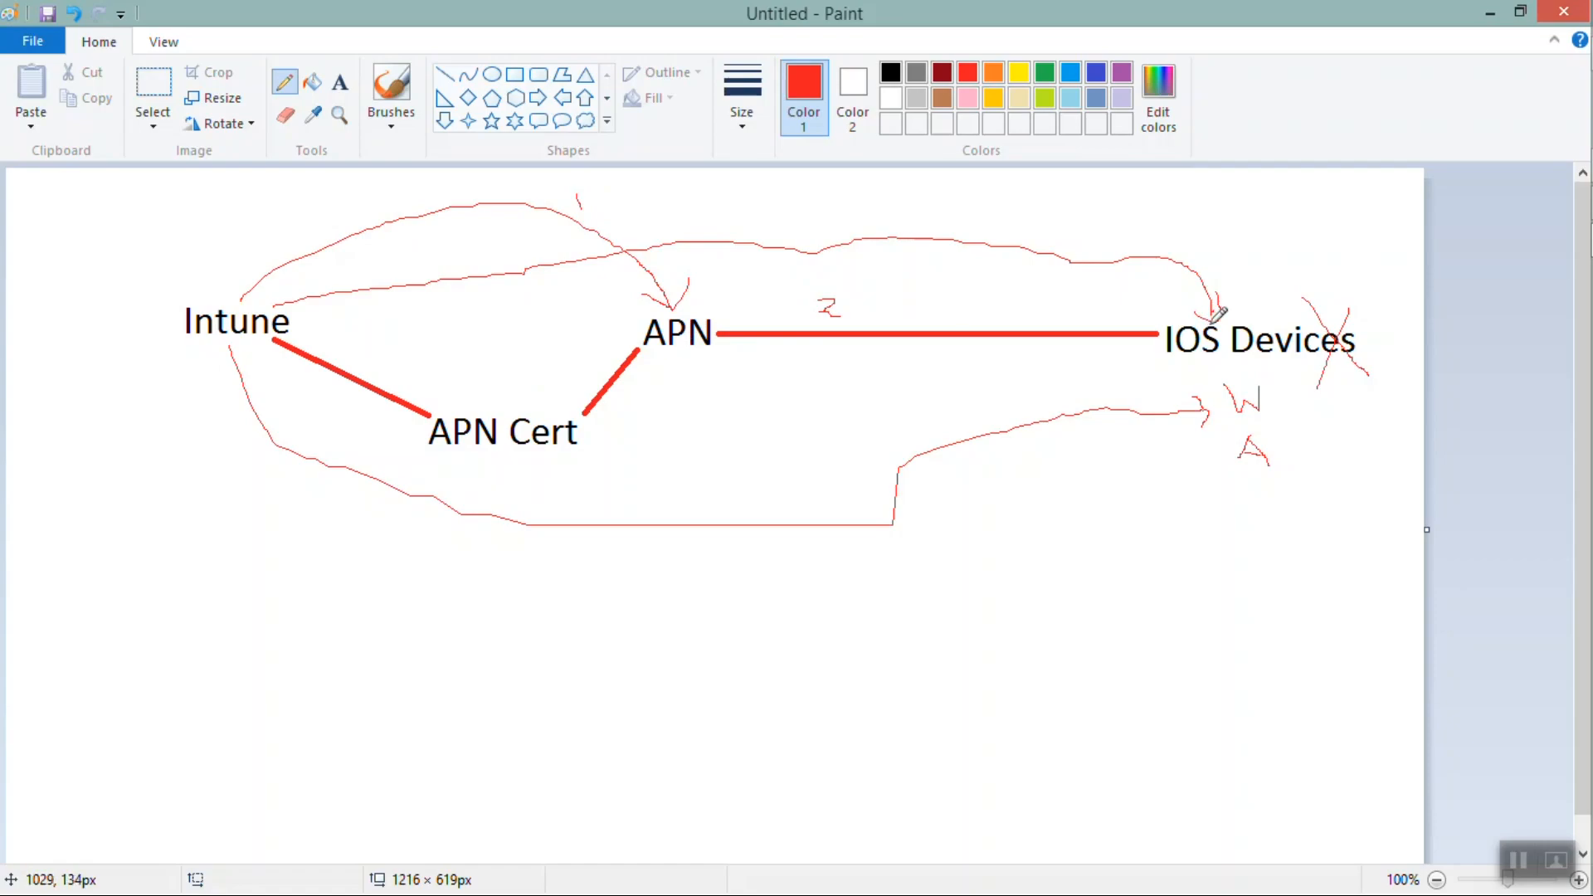
{"action": "mouse_move", "coordinate": [688, 278]}
{"action": "left_mouse_down"}
{"action": "mouse_move", "coordinate": [650, 283]}
{"action": "mouse_move", "coordinate": [653, 331]}
{"action": "mouse_move", "coordinate": [743, 357]}
{"action": "mouse_move", "coordinate": [730, 283]}
{"action": "mouse_move", "coordinate": [689, 267]}
{"action": "left_mouse_up"}
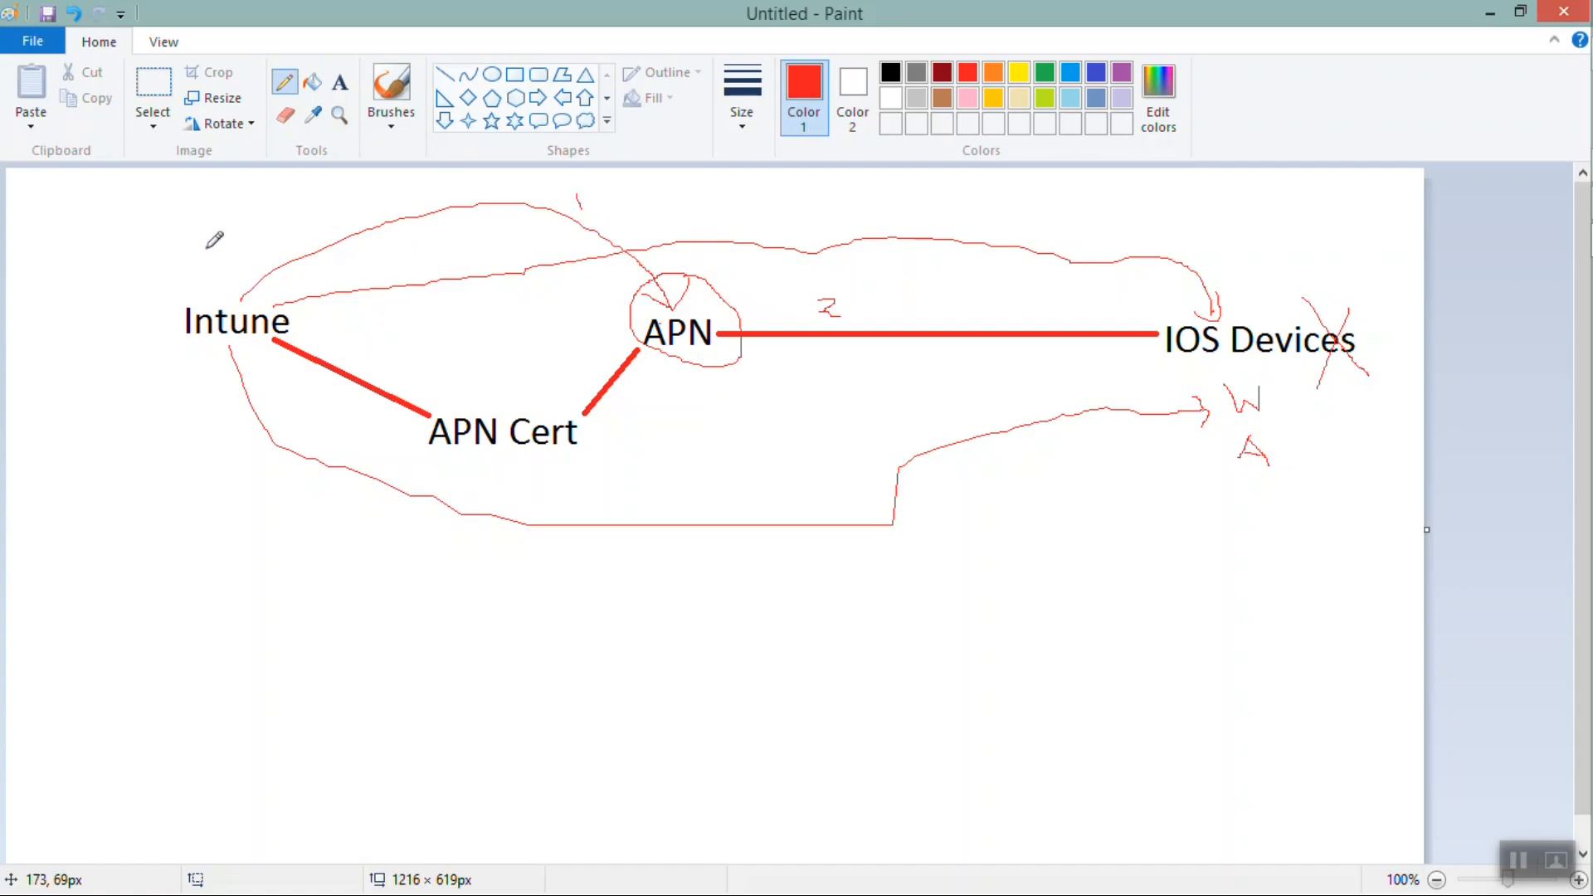
Write CER above Intune and draw an arrow from Intune to APN plus a return loop from APN back to Intune
{"action": "mouse_move", "coordinate": [200, 241]}
{"action": "left_mouse_down"}
{"action": "mouse_move", "coordinate": [236, 258]}
{"action": "mouse_move", "coordinate": [257, 235]}
{"action": "mouse_move", "coordinate": [246, 249]}
{"action": "mouse_move", "coordinate": [616, 328]}
{"action": "mouse_move", "coordinate": [613, 345]}
{"action": "left_mouse_up"}
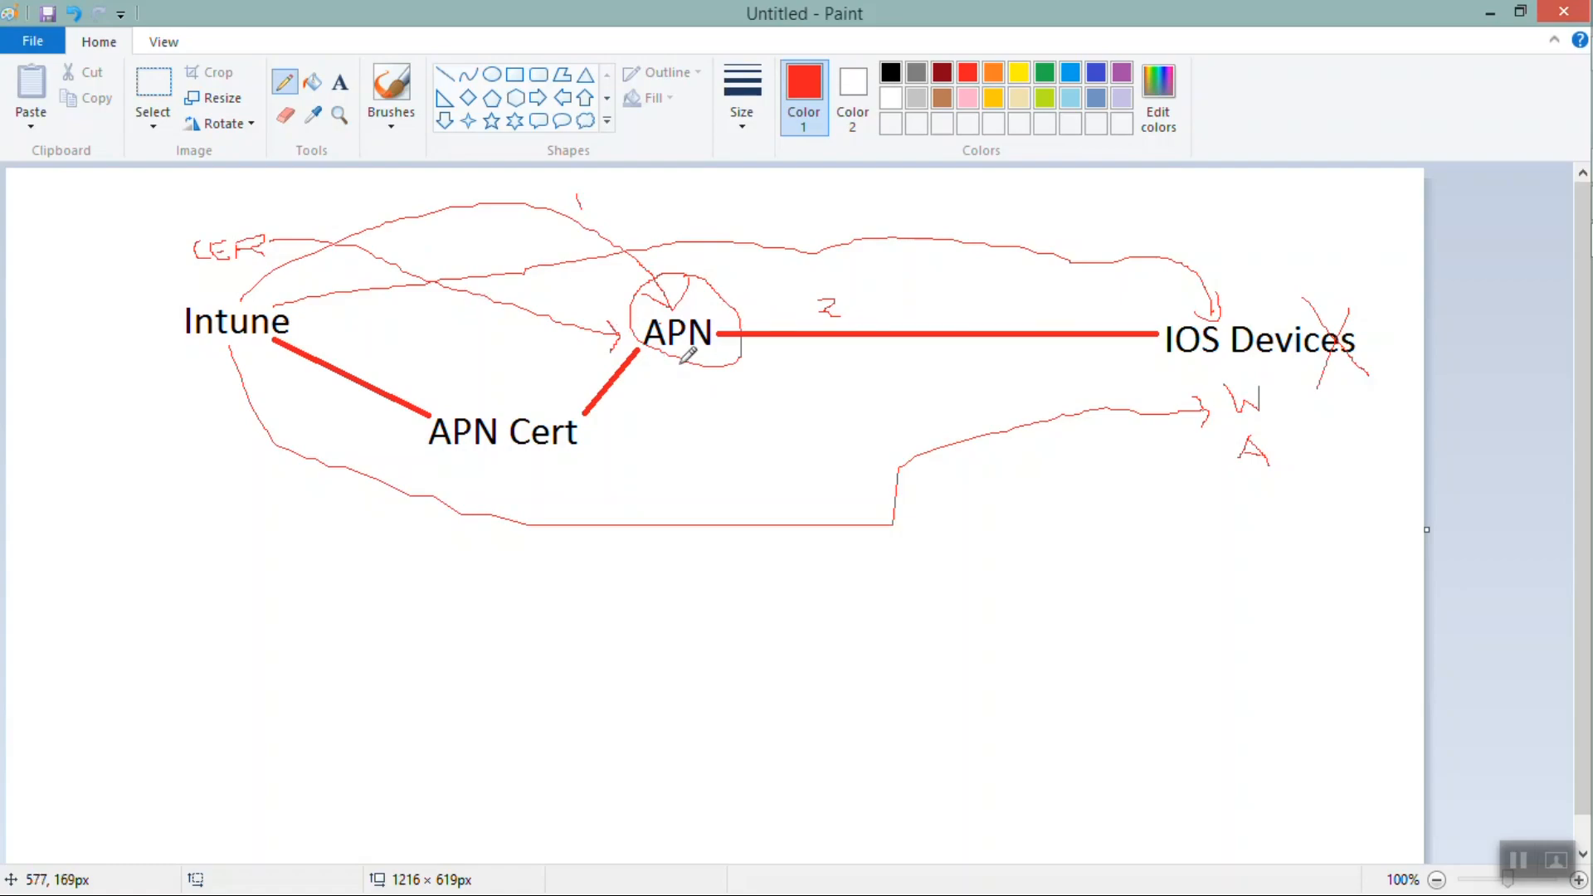
{"action": "mouse_move", "coordinate": [685, 358]}
{"action": "left_mouse_down"}
{"action": "mouse_move", "coordinate": [682, 383]}
{"action": "mouse_move", "coordinate": [440, 496]}
{"action": "mouse_move", "coordinate": [252, 419]}
{"action": "mouse_move", "coordinate": [247, 361]}
{"action": "left_mouse_up"}
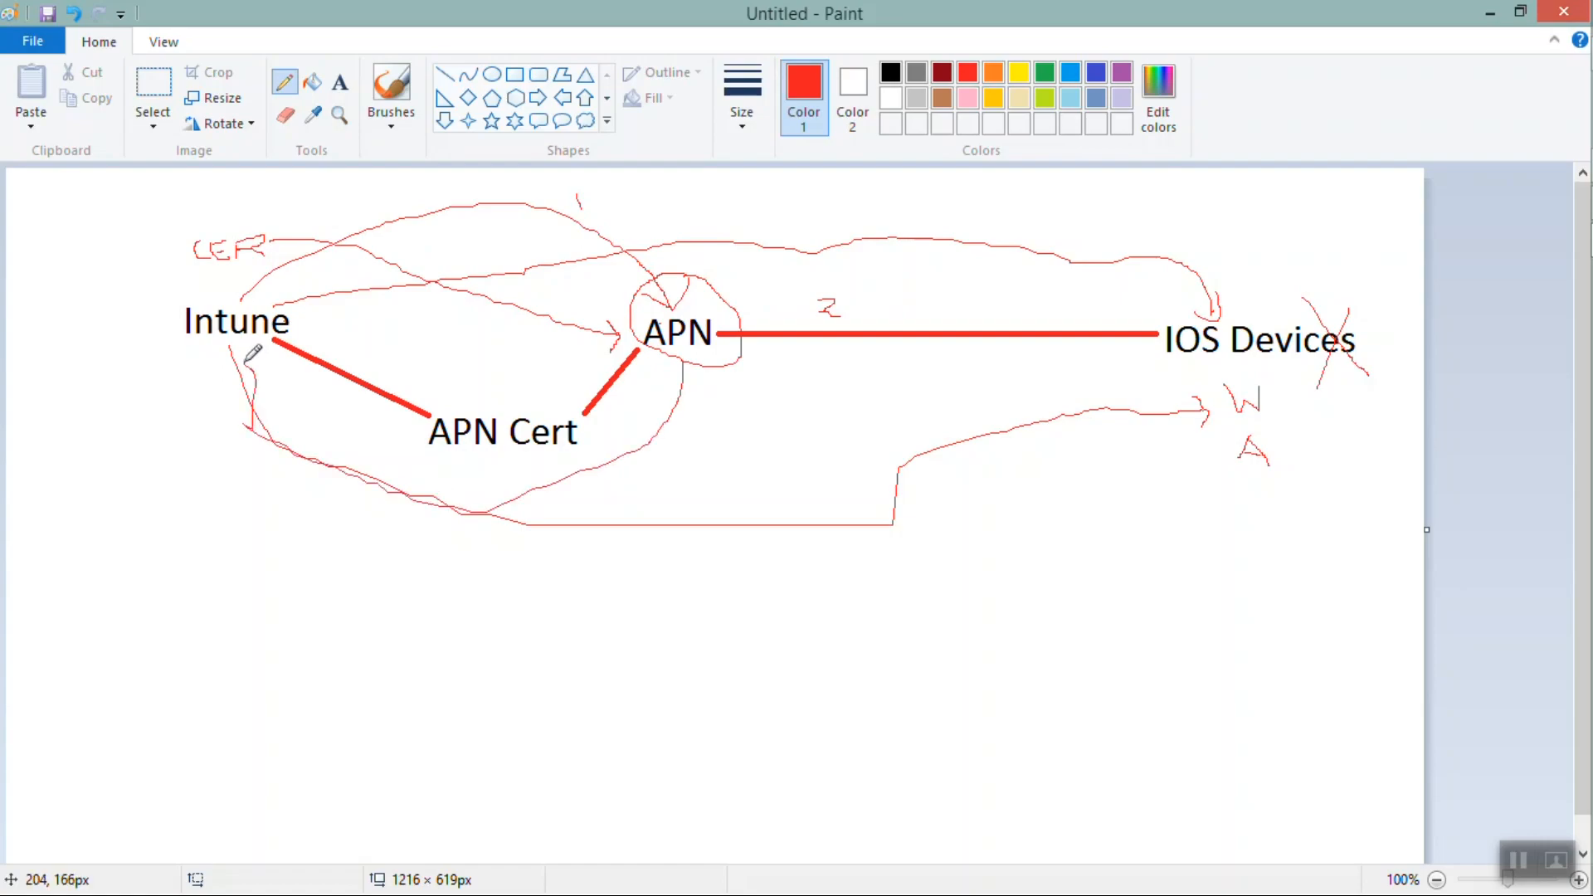
{"action": "left_click_drag", "start_coordinate": [256, 342], "coordinate": [249, 358]}
Write Pem below the loop and number the CER and Pem annotations 1 and 2
{"action": "left_click_drag", "start_coordinate": [195, 507], "coordinate": [246, 526]}
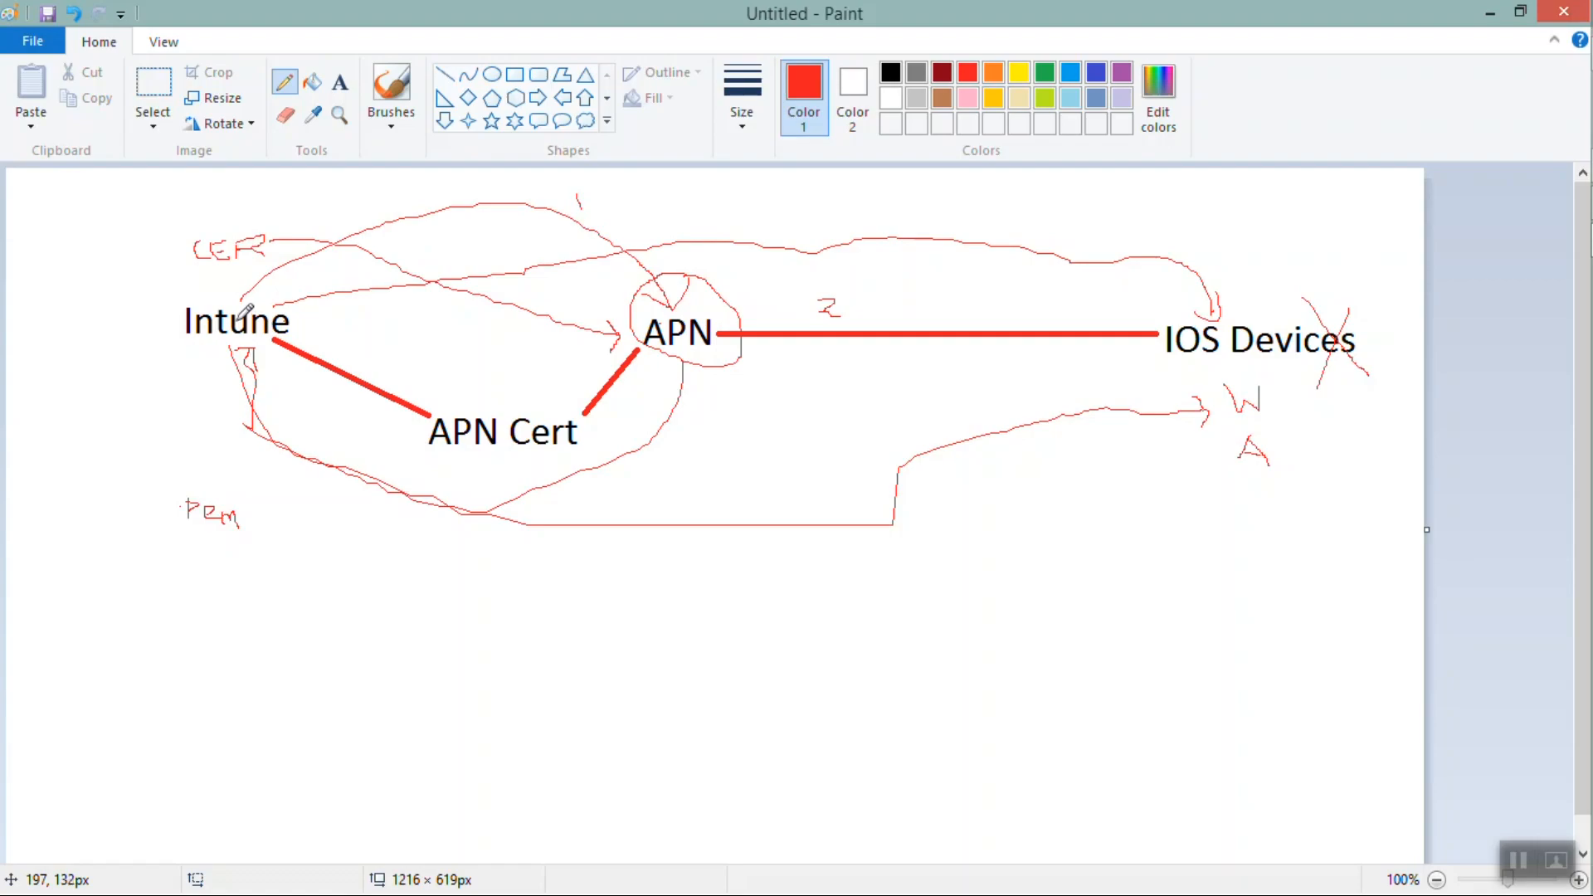
{"action": "left_click_drag", "start_coordinate": [217, 214], "coordinate": [218, 227]}
{"action": "left_click_drag", "start_coordinate": [204, 549], "coordinate": [286, 574]}
Switch to the browser and review the Configure MDM Push Certificate pane, highlighting its expiration, subject ID and Apple ID
{"action": "left_click", "coordinate": [1502, 13]}
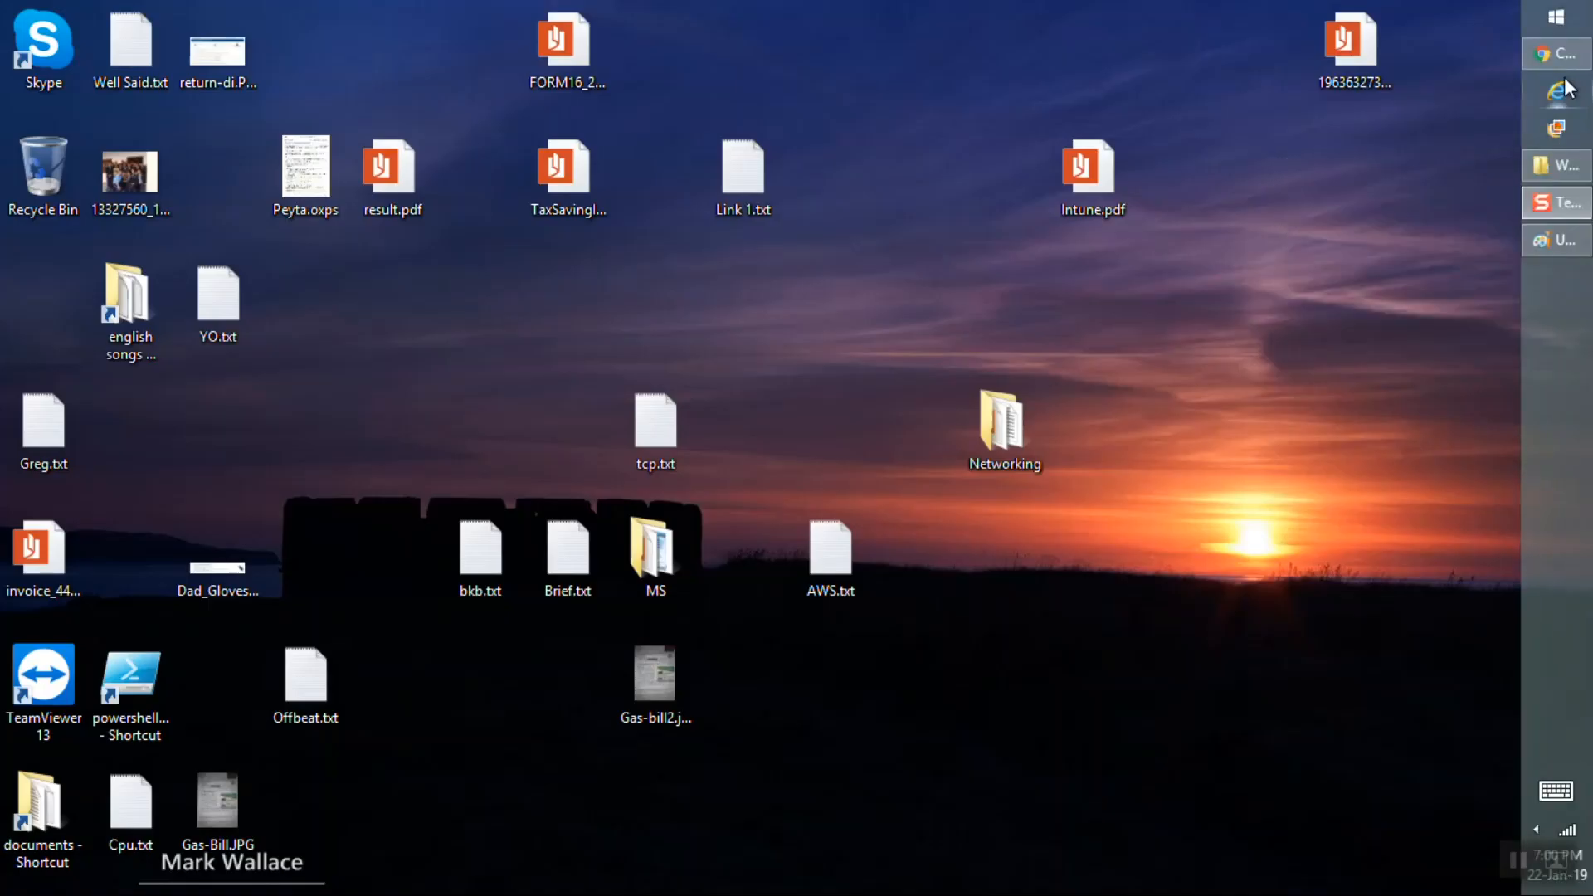
{"action": "left_click", "coordinate": [1556, 53]}
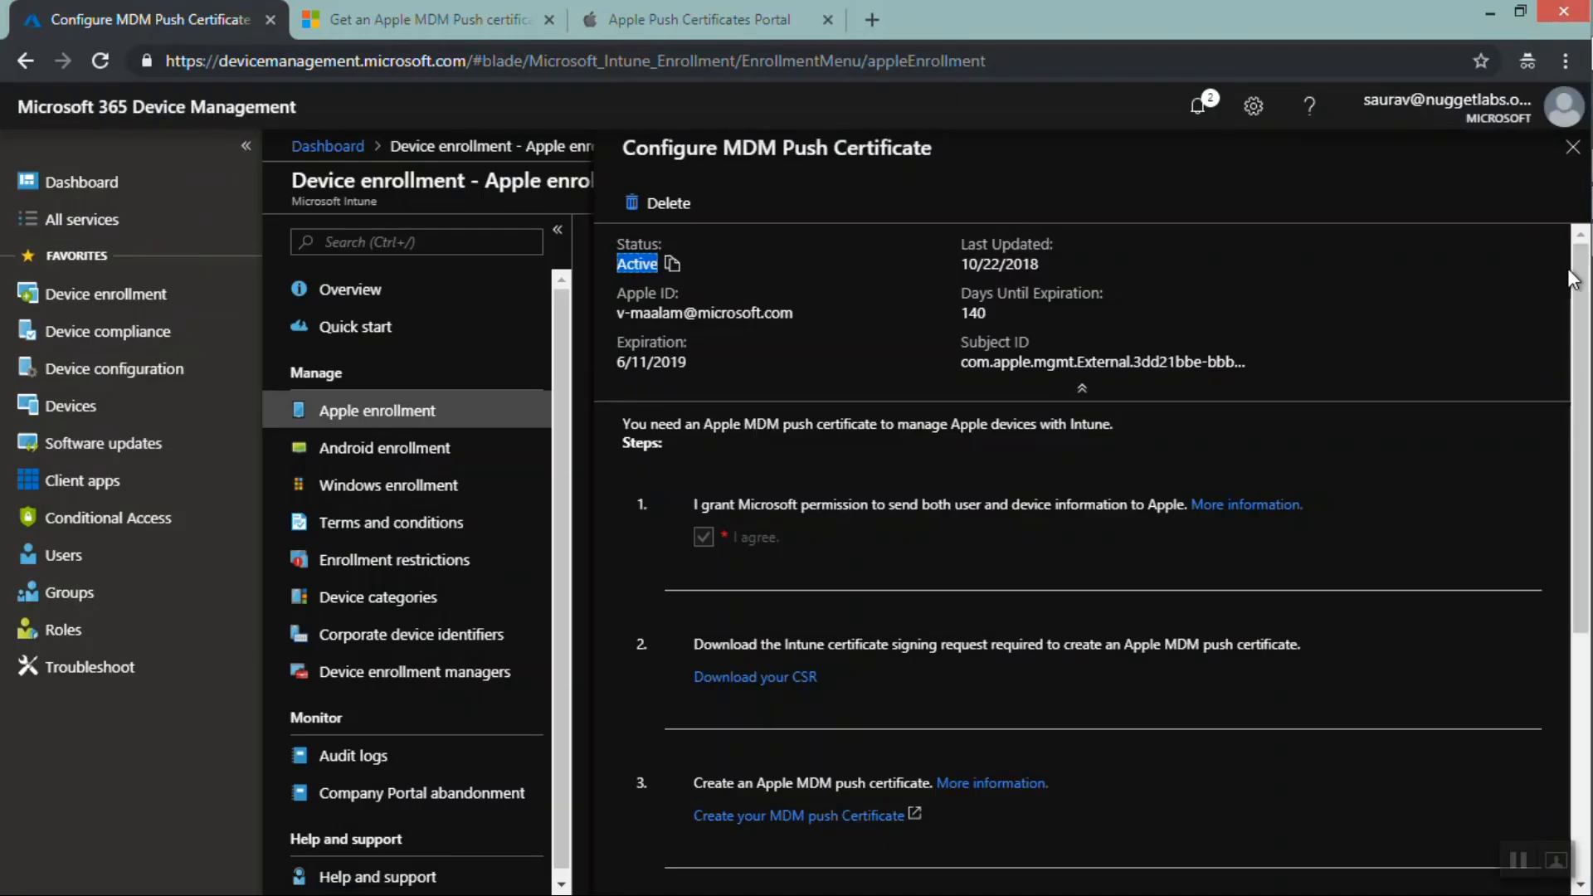
{"action": "scroll", "coordinate": [1581, 398], "scroll_direction": "down", "scroll_amount": 3}
{"action": "scroll", "coordinate": [1584, 410], "scroll_direction": "down", "scroll_amount": 2}
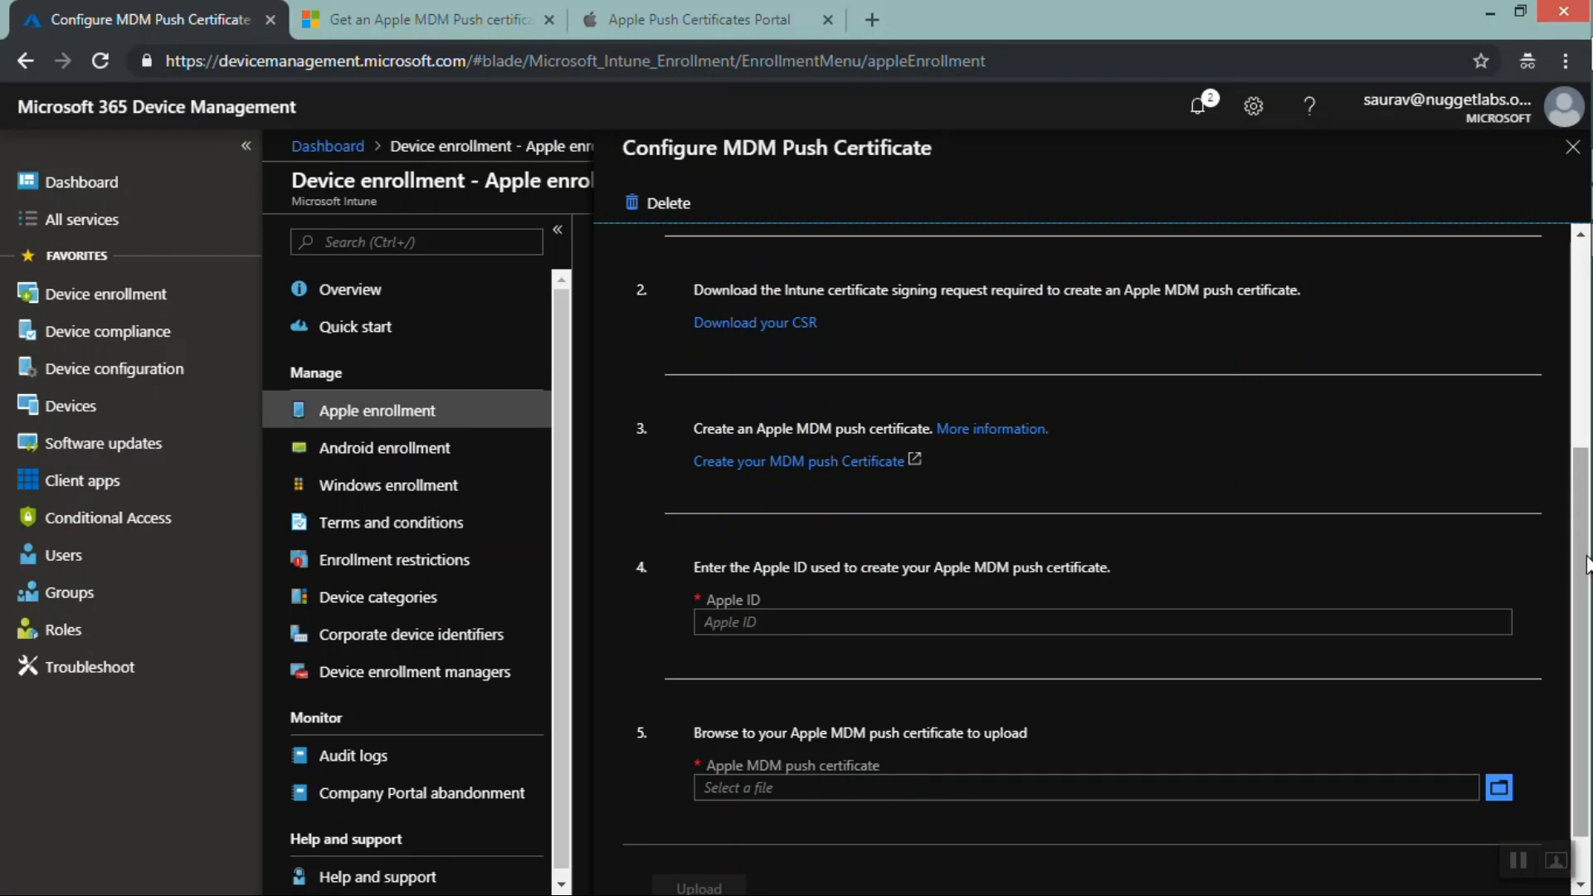
{"action": "left_click_drag", "start_coordinate": [1573, 572], "coordinate": [1584, 300]}
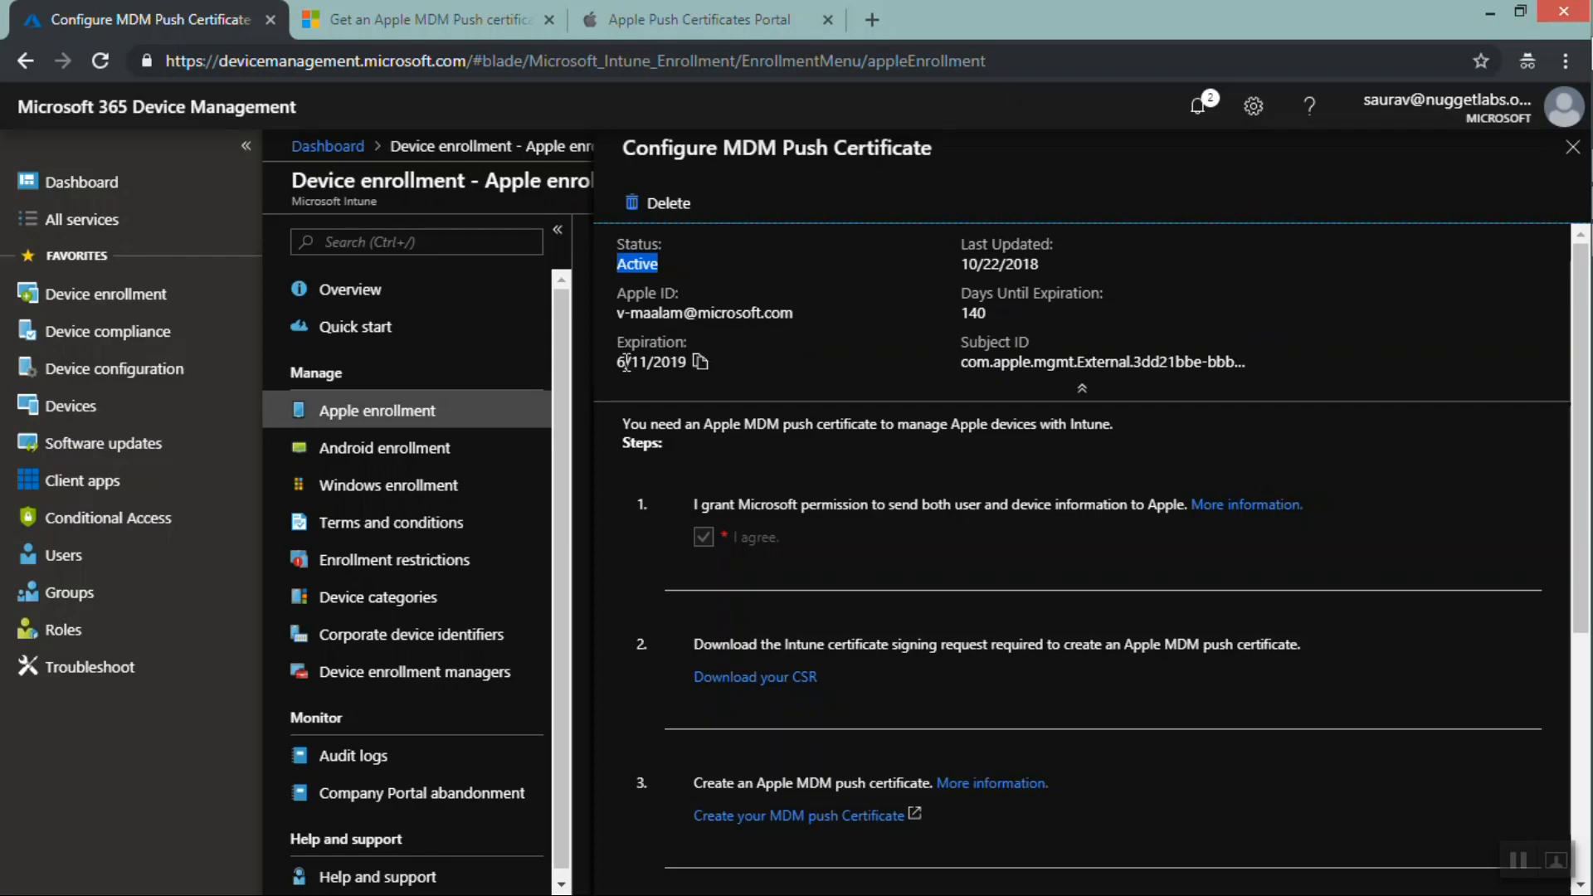
{"action": "left_click_drag", "start_coordinate": [617, 363], "coordinate": [685, 389]}
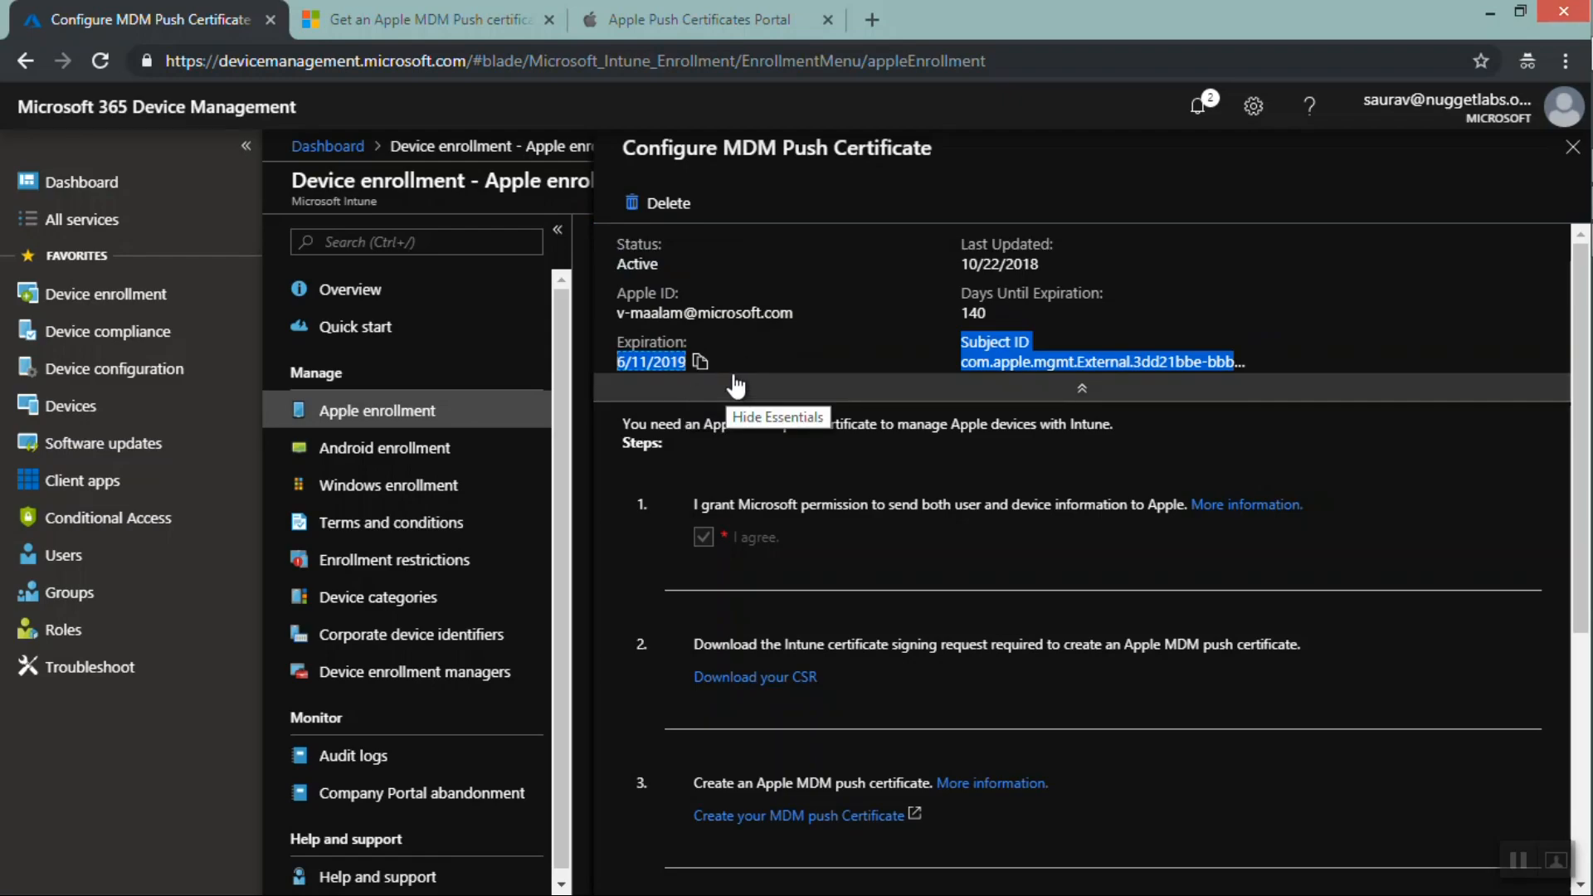
{"action": "left_click_drag", "start_coordinate": [619, 313], "coordinate": [791, 313]}
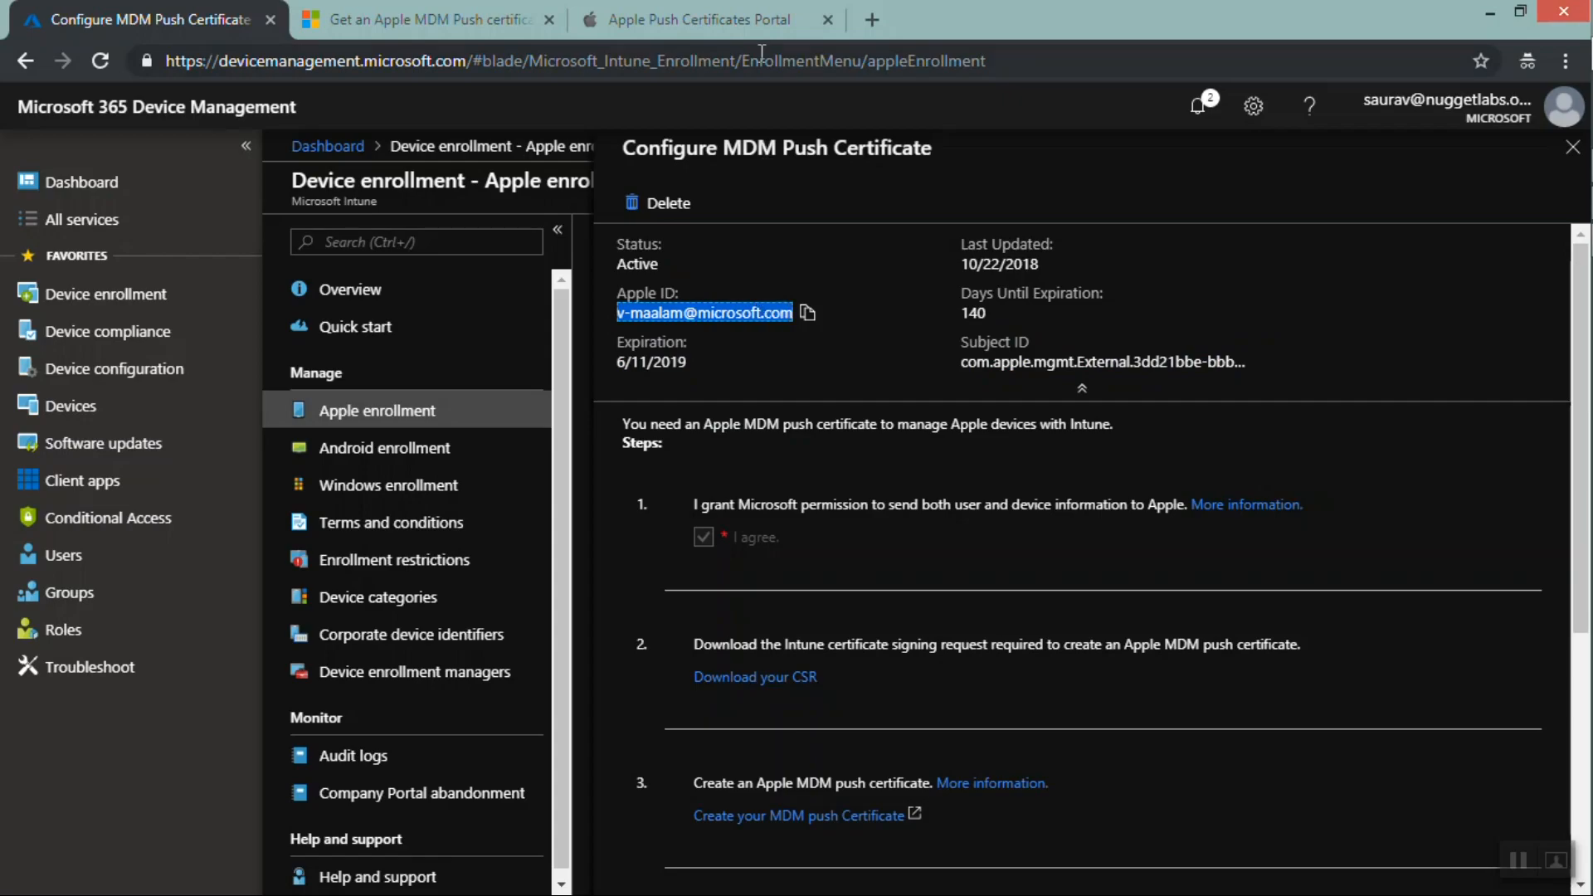
Switch to the Apple Push Certificates Portal sign-in tab and back to the certificate pane
{"action": "left_click", "coordinate": [703, 21]}
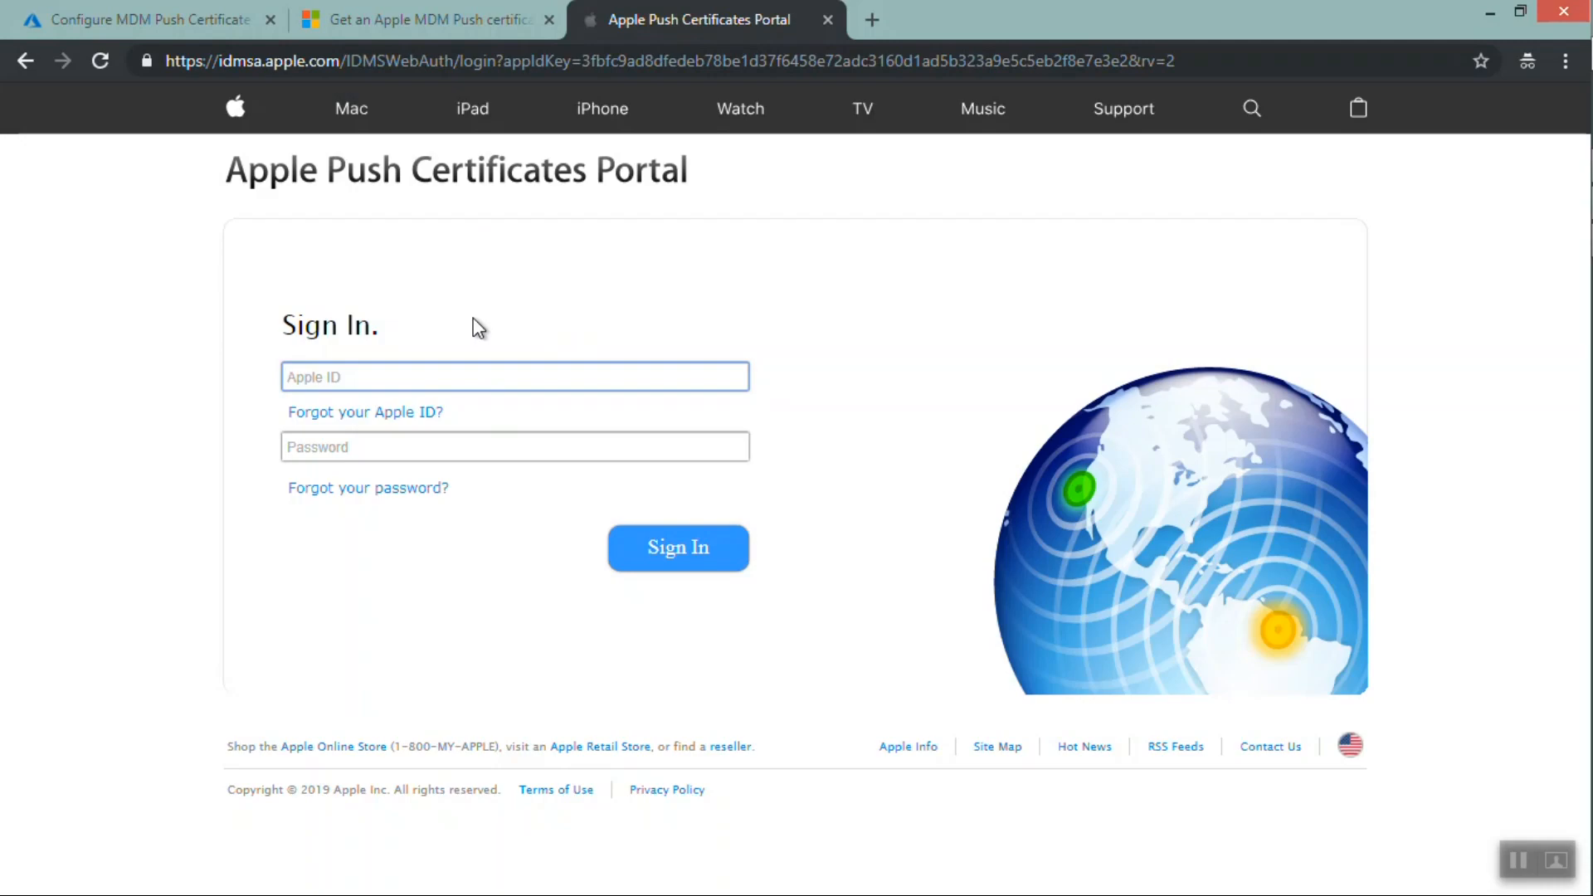
{"action": "left_click", "coordinate": [161, 18]}
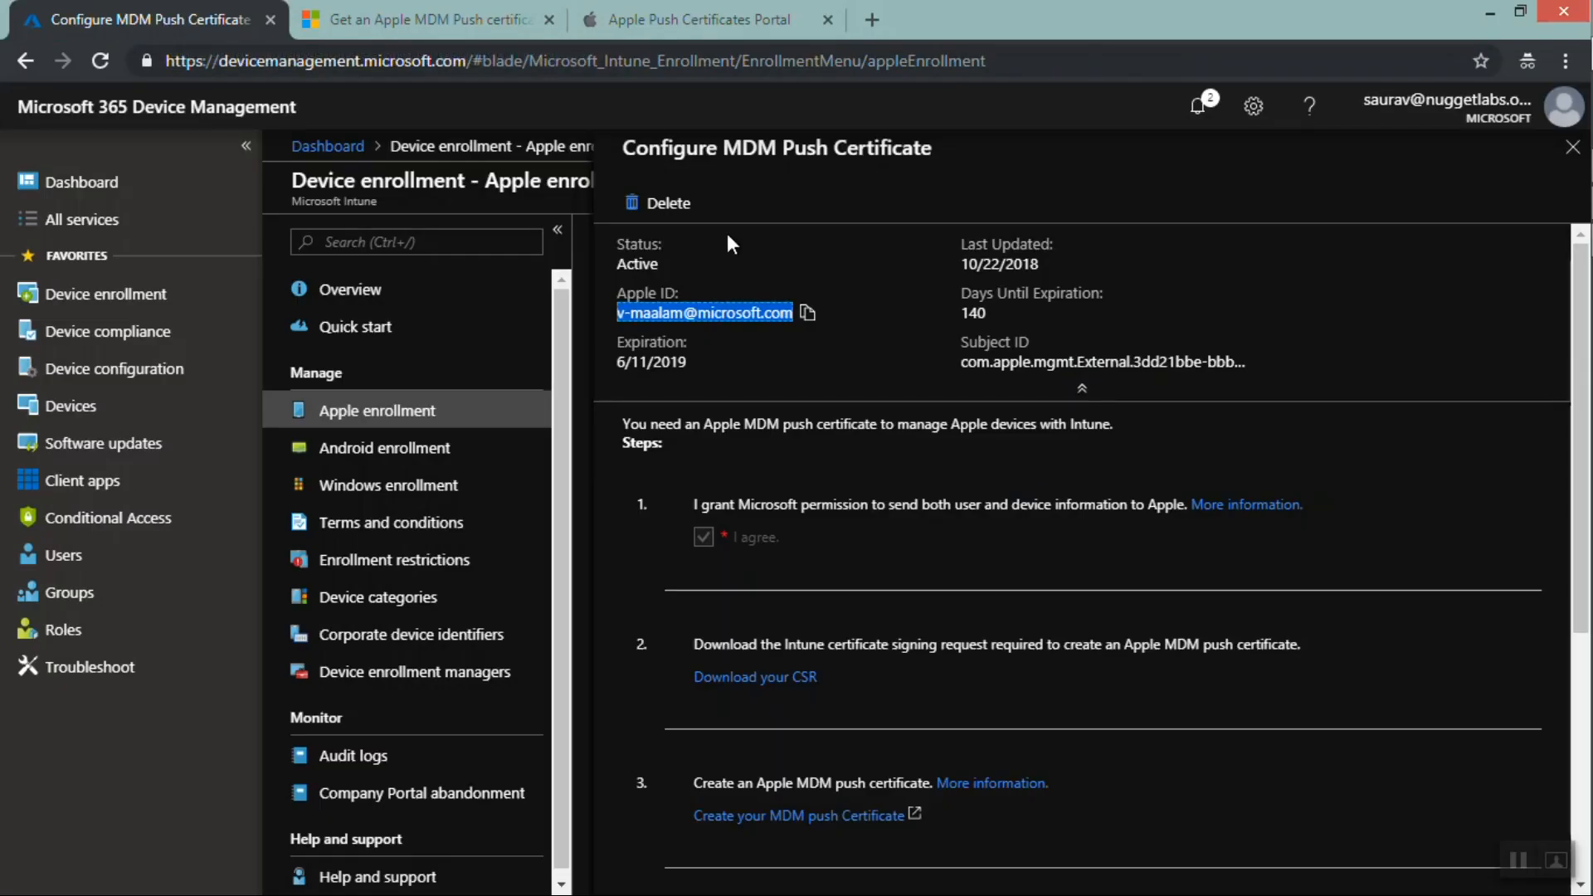
{"action": "left_click", "coordinate": [655, 18]}
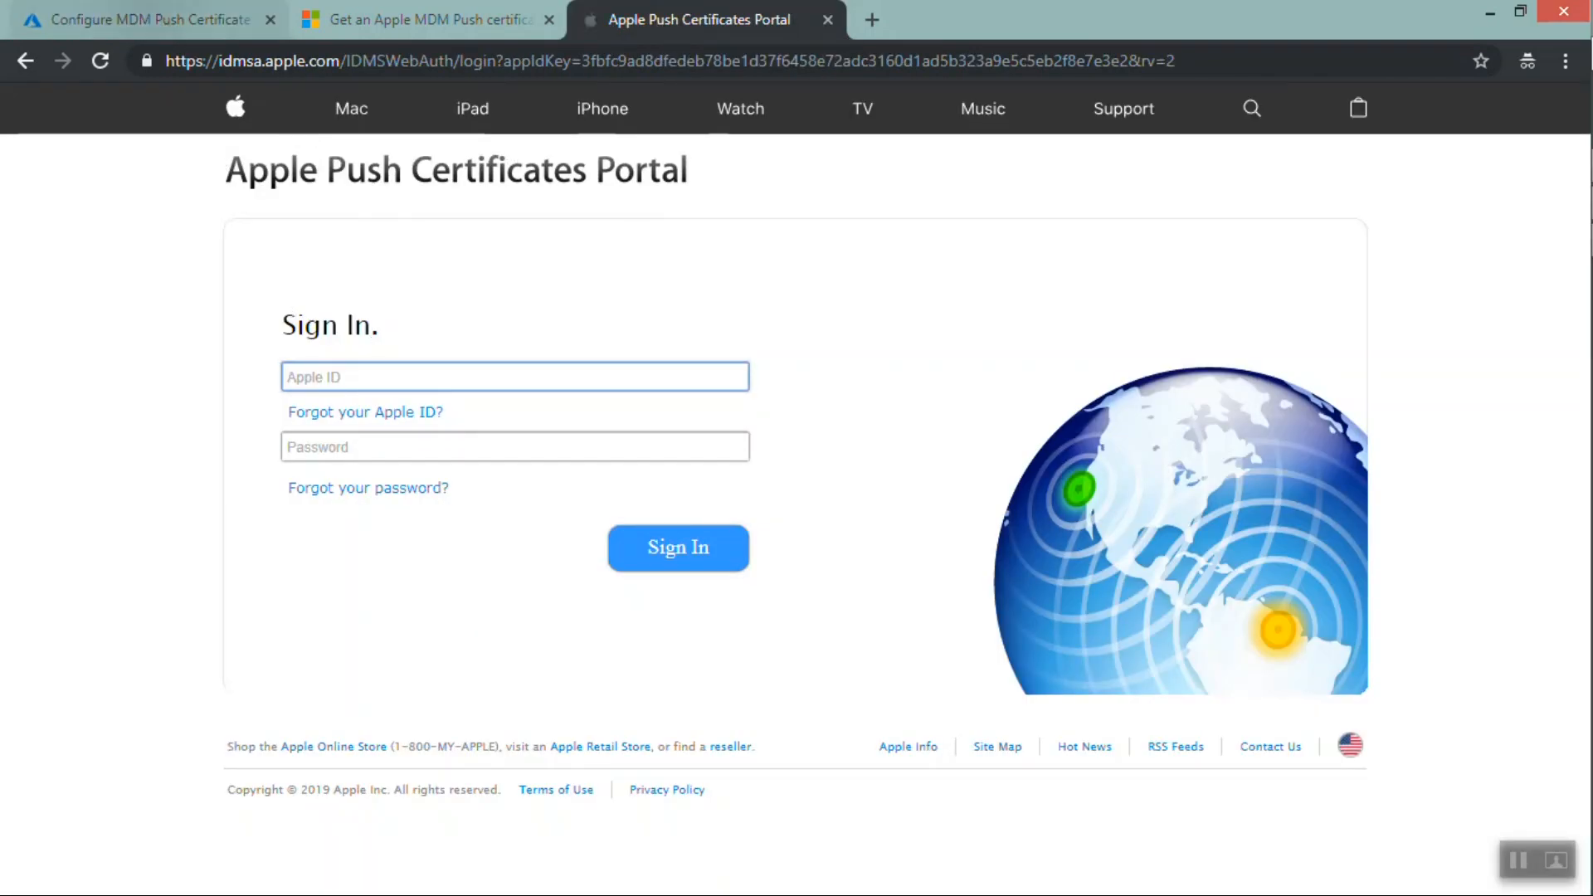
{"action": "left_click", "coordinate": [146, 10]}
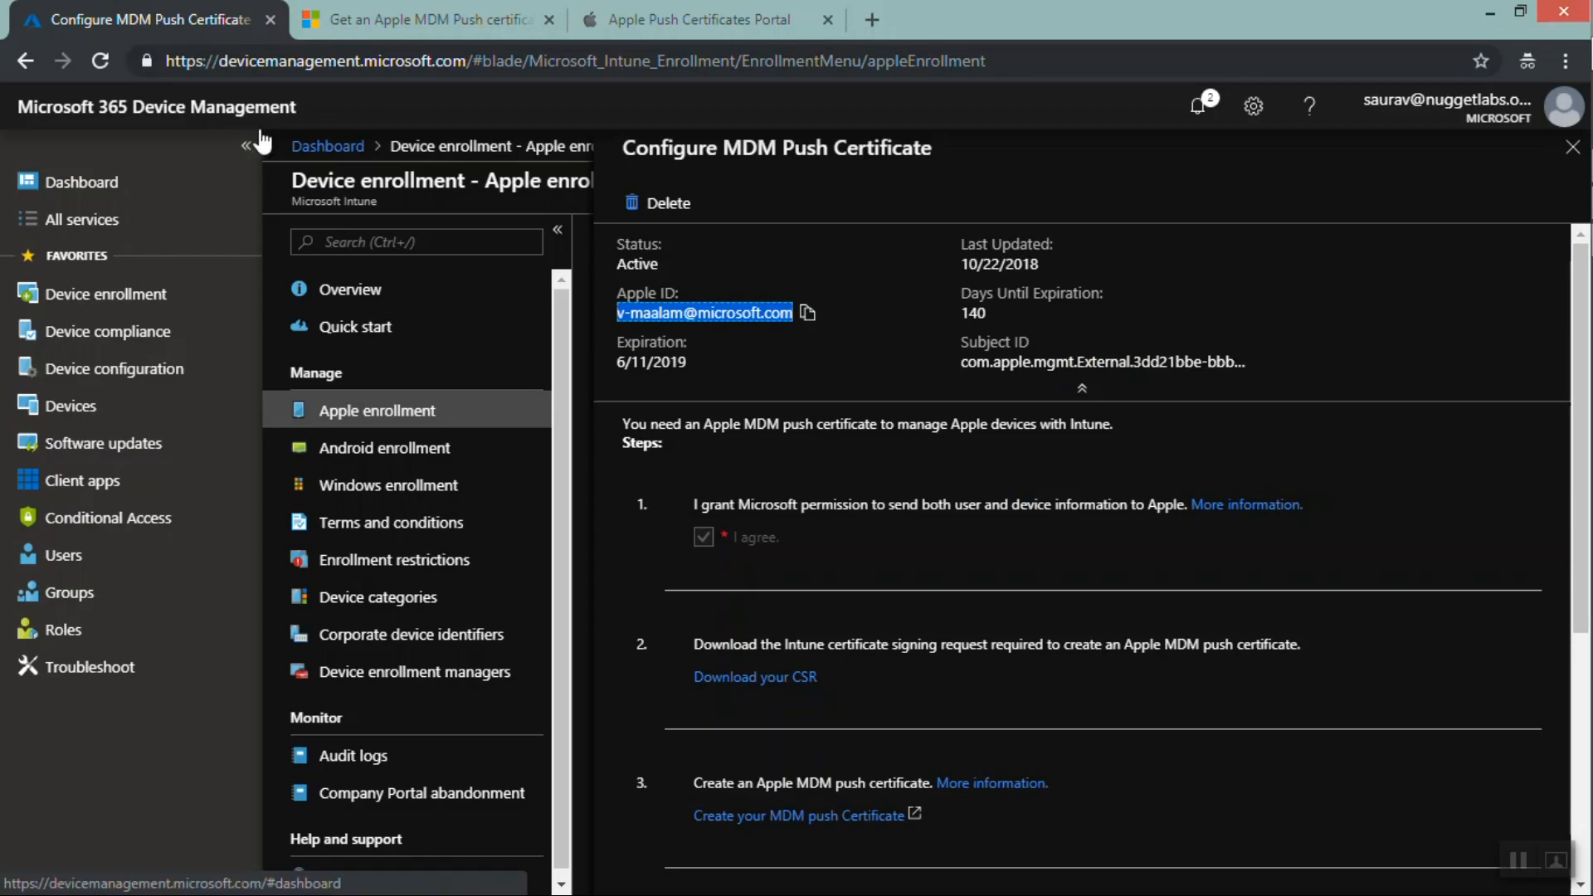
Return to the Paint diagram, draw another arrow from Intune to APN, and minimize Paint
{"action": "mouse_move", "coordinate": [1591, 166]}
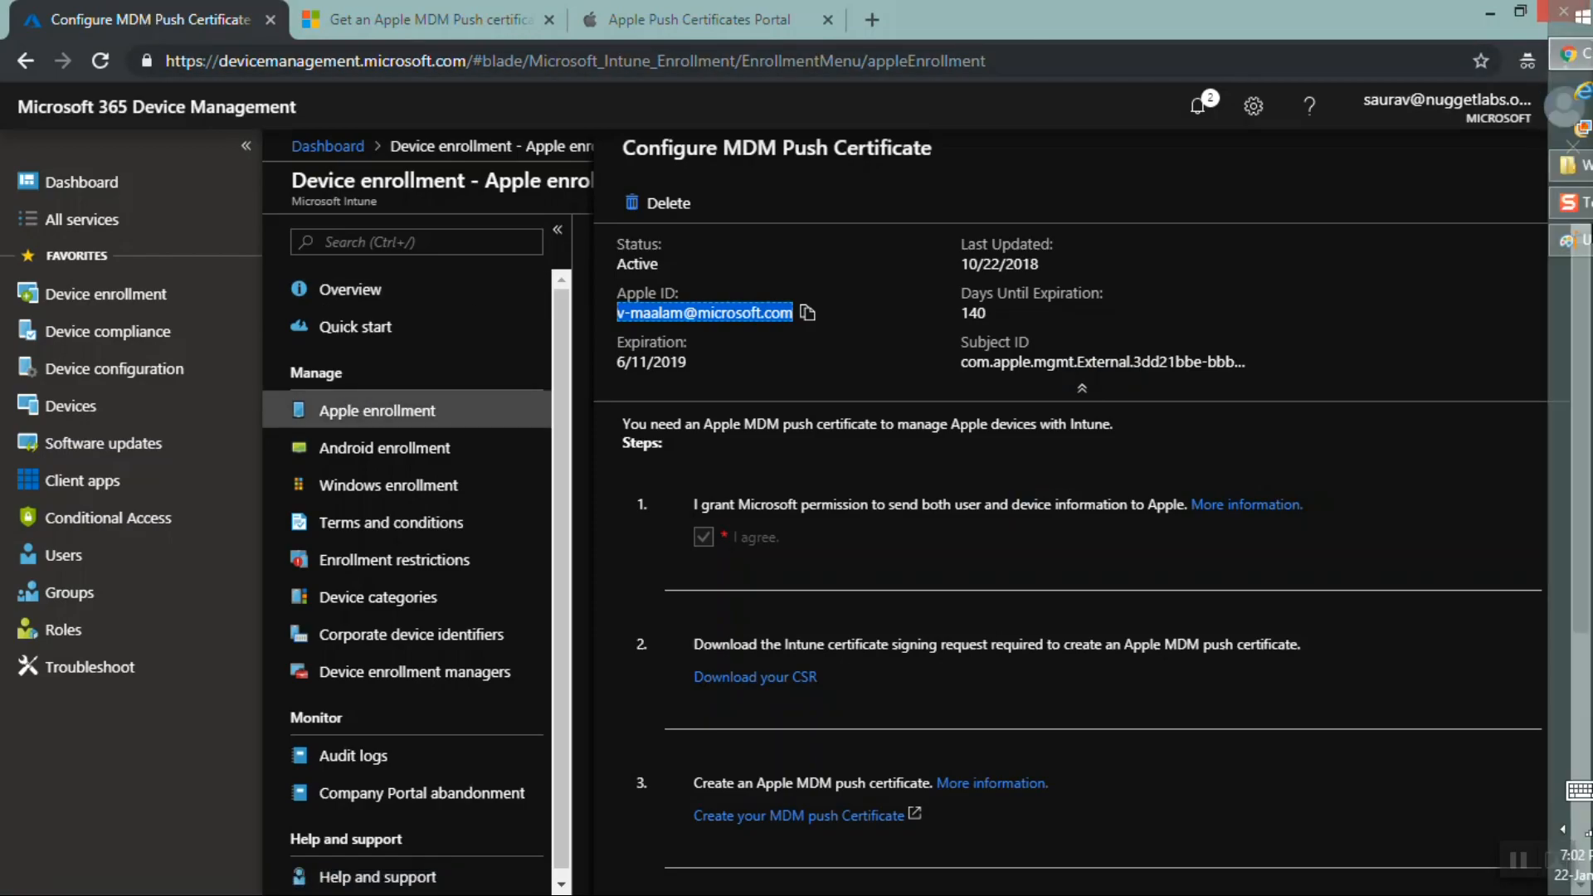
{"action": "left_click", "coordinate": [1552, 243]}
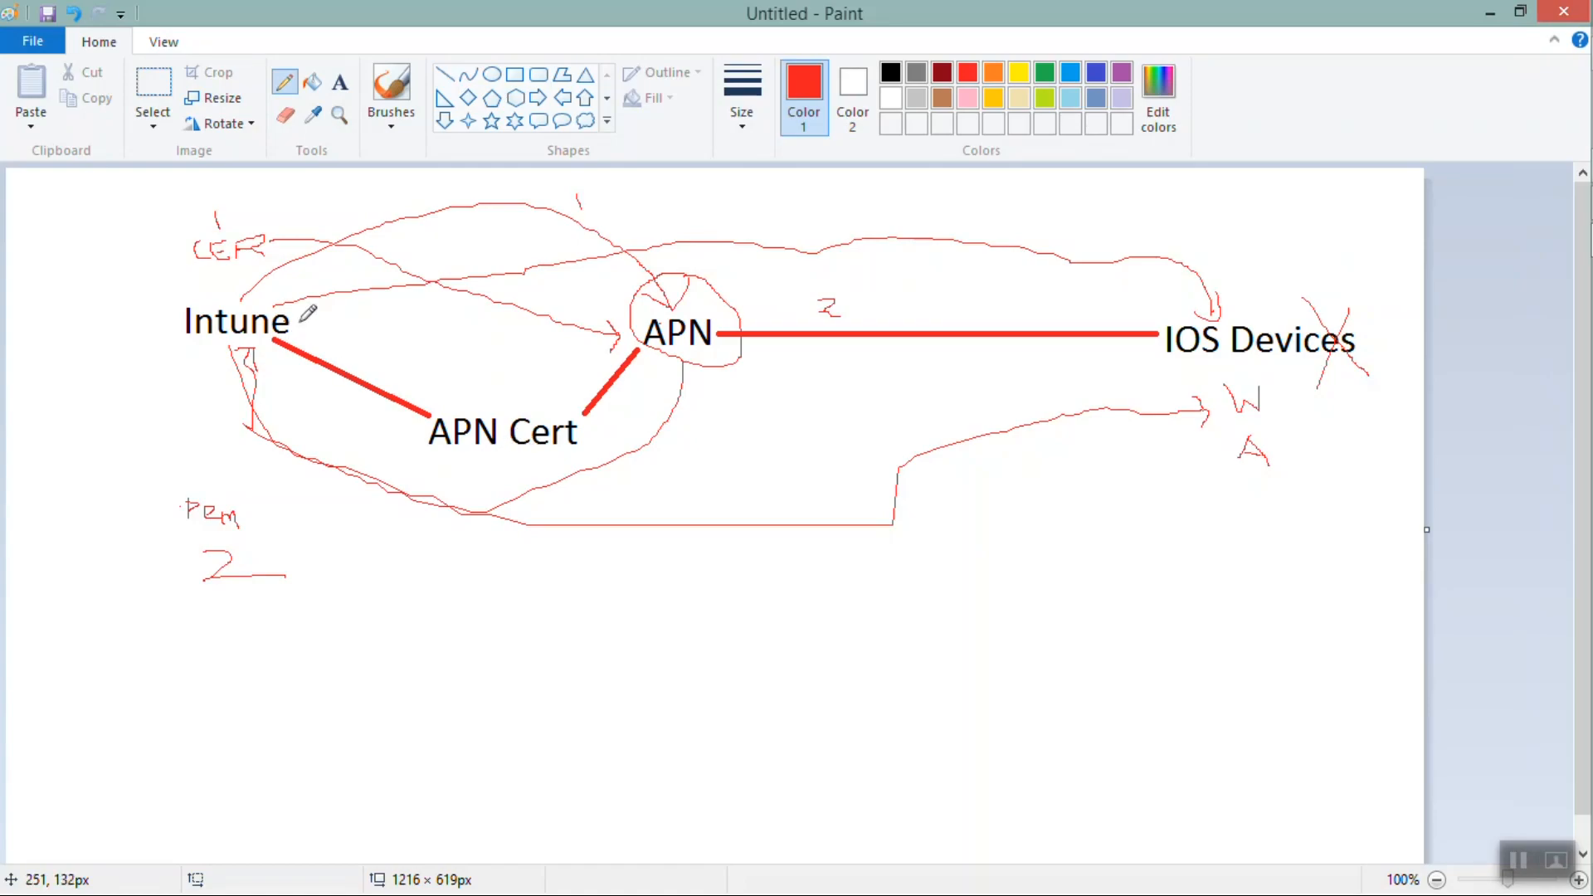
{"action": "mouse_move", "coordinate": [300, 320]}
{"action": "left_mouse_down"}
{"action": "mouse_move", "coordinate": [480, 297]}
{"action": "mouse_move", "coordinate": [711, 386]}
{"action": "mouse_move", "coordinate": [728, 346]}
{"action": "left_mouse_up"}
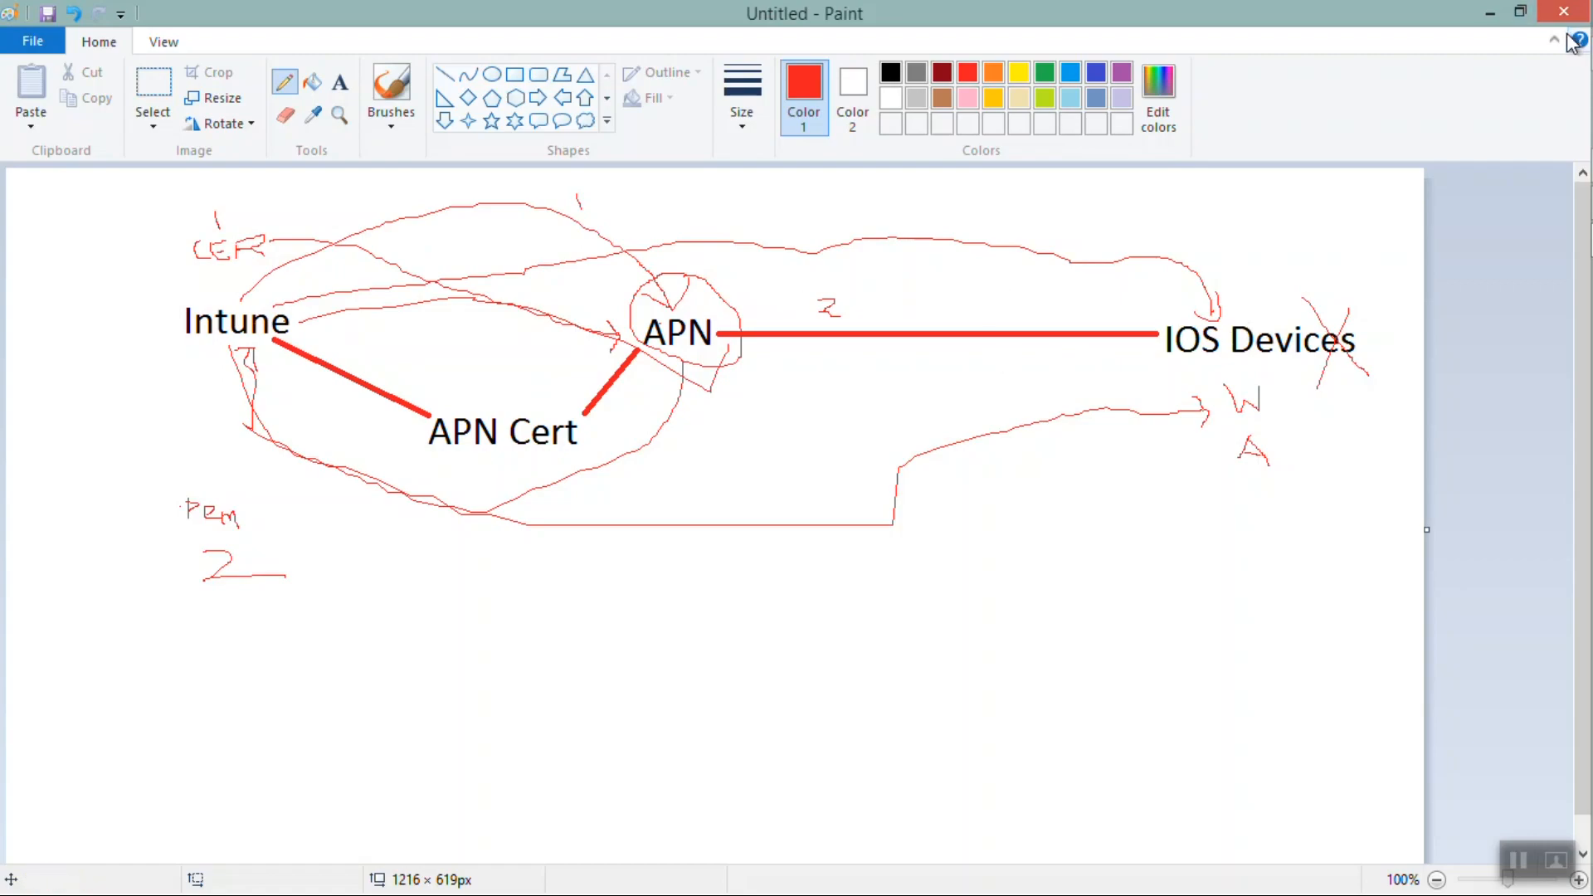
{"action": "left_click", "coordinate": [1489, 13]}
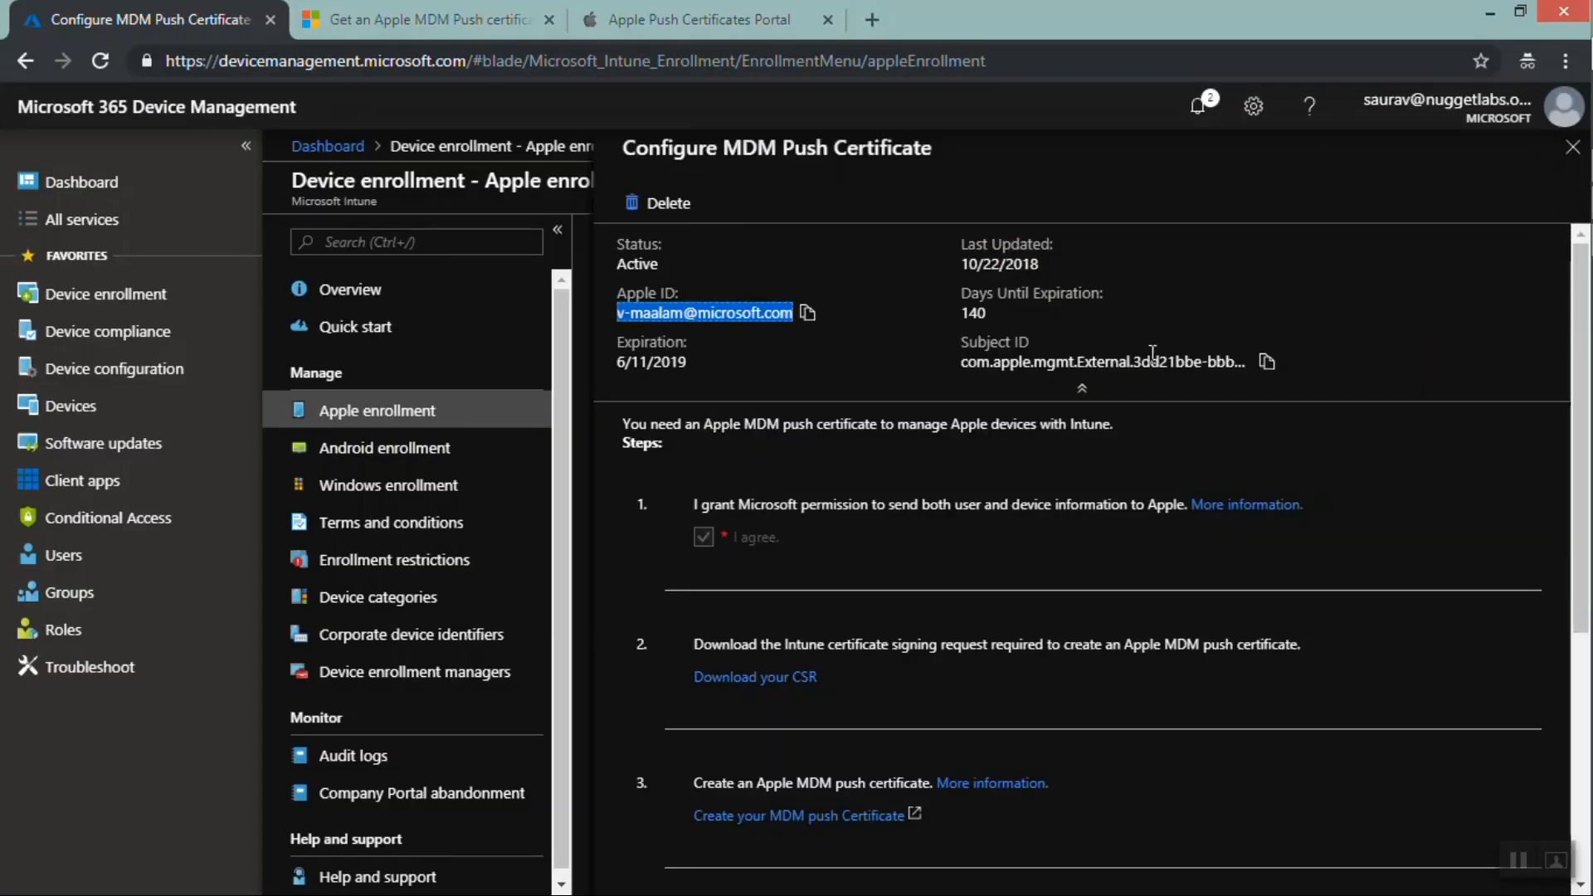
Reopen Apple enrollment and highlight the push certificate's Active status
{"action": "left_click", "coordinate": [350, 423]}
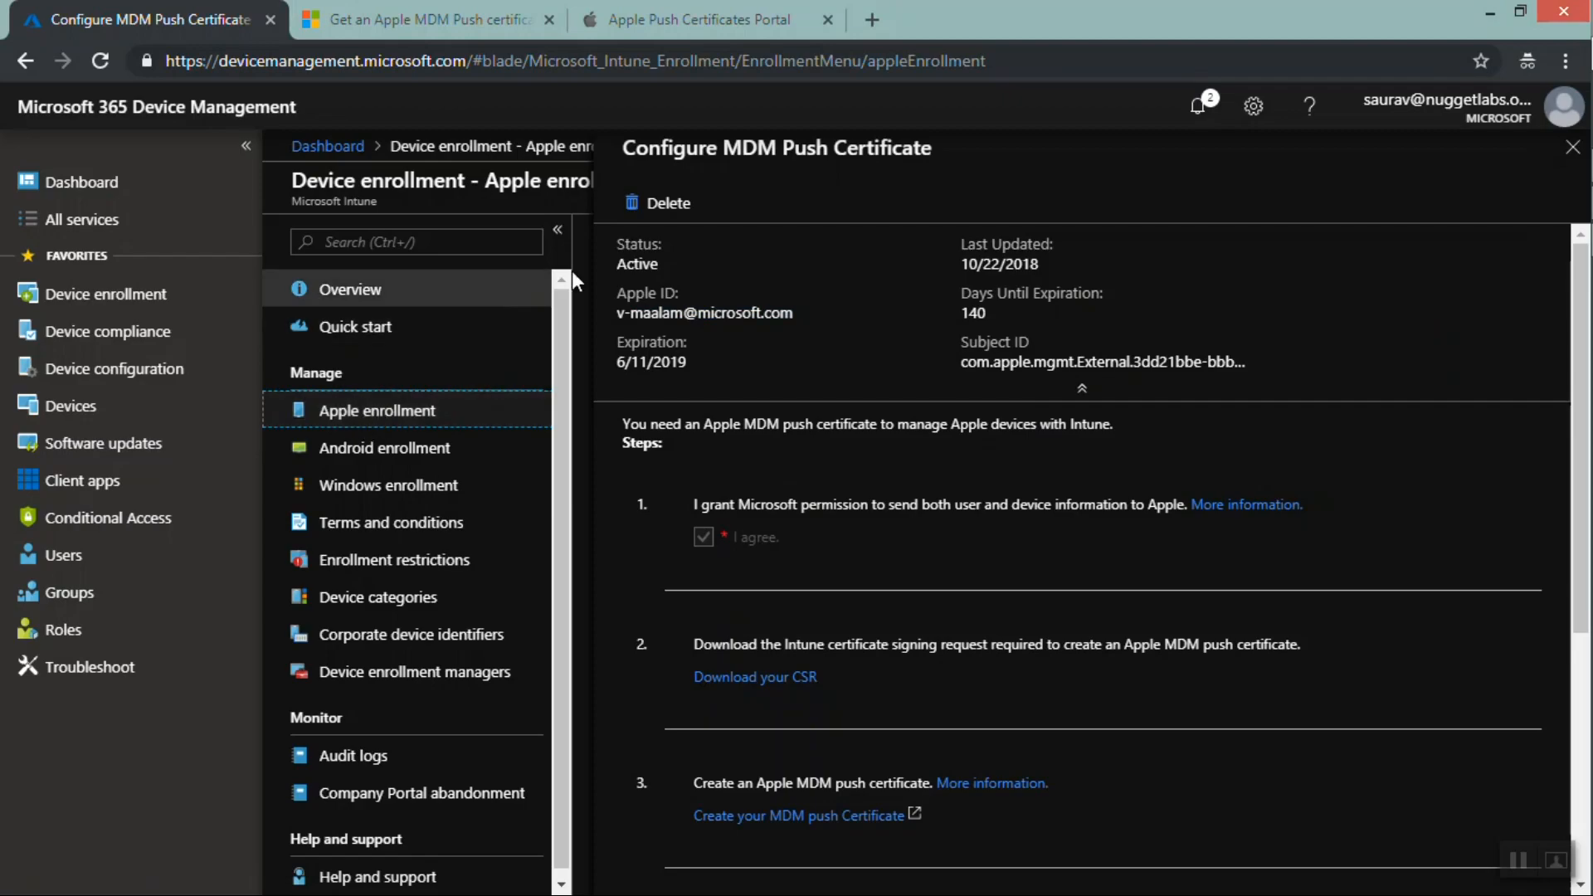
{"action": "double_click", "coordinate": [633, 265]}
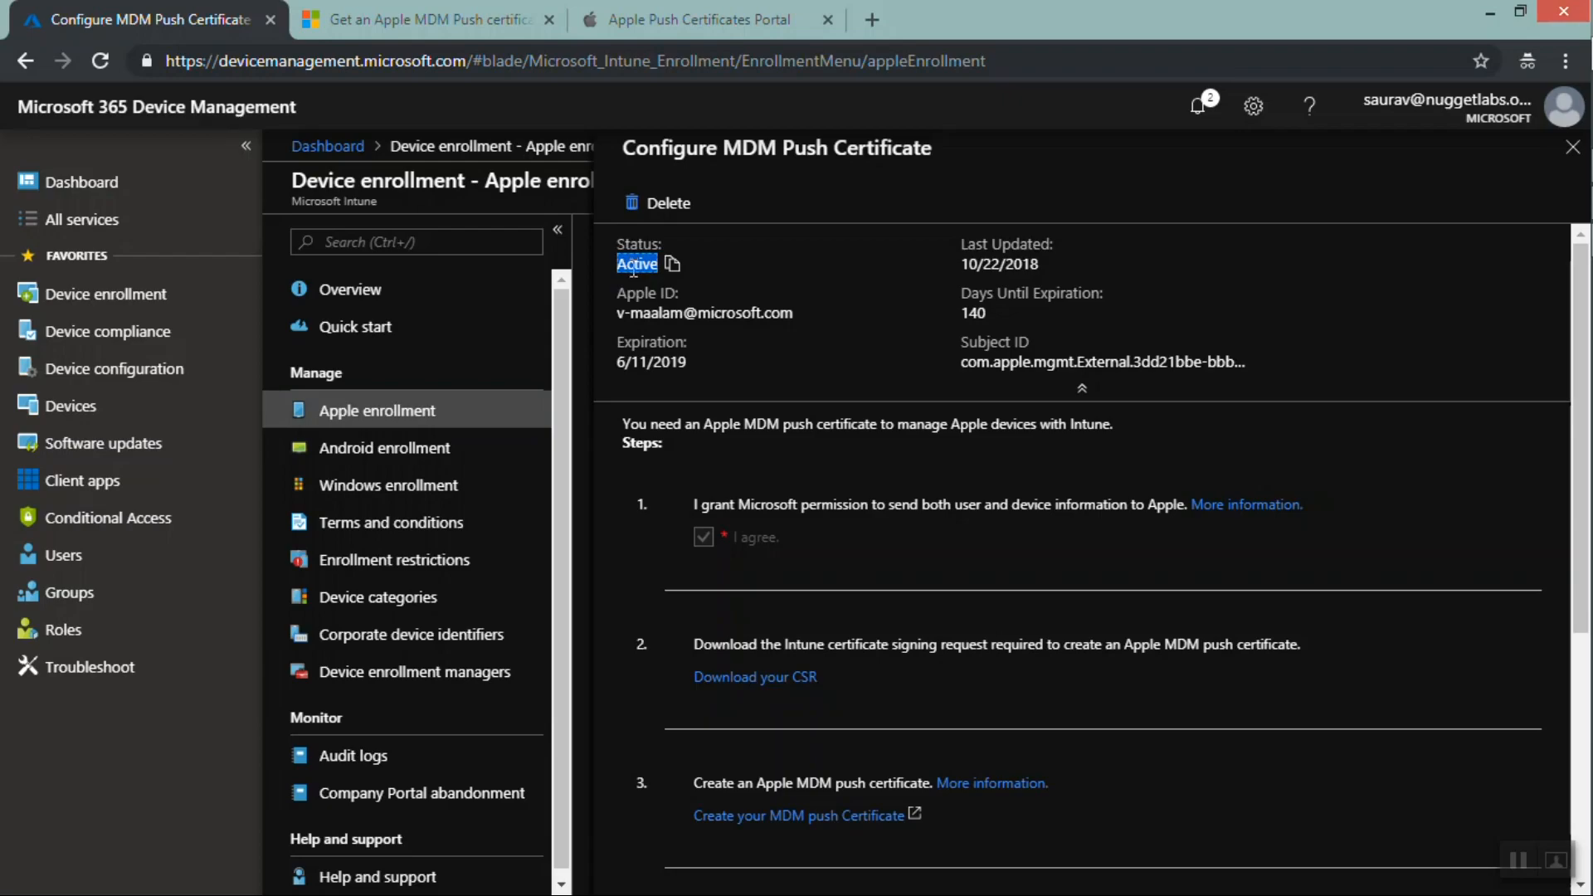
{"action": "left_click", "coordinate": [361, 464]}
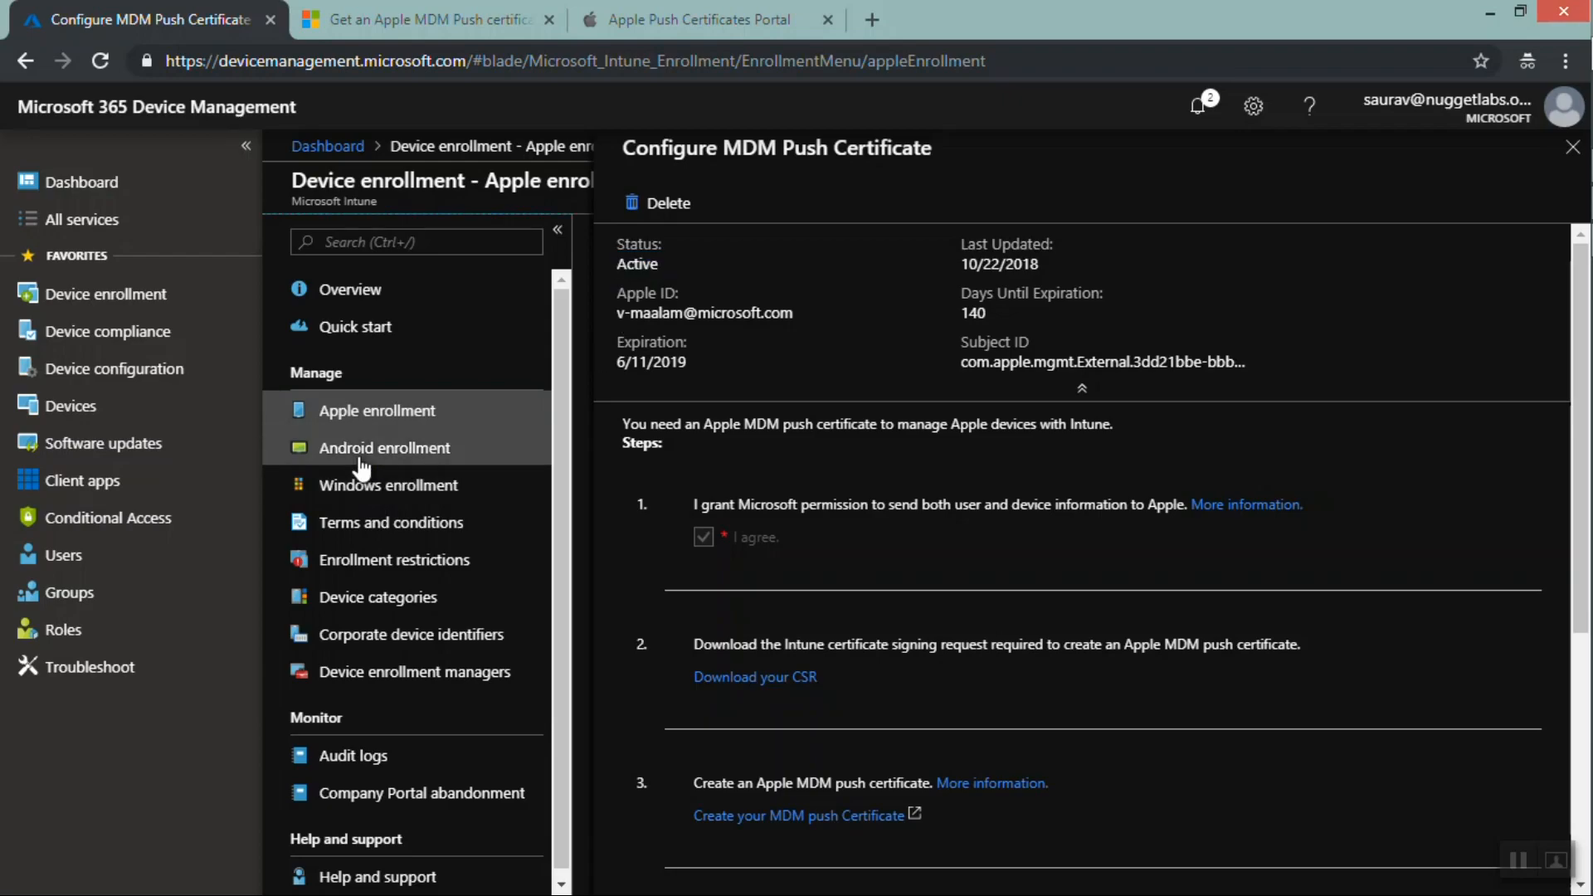
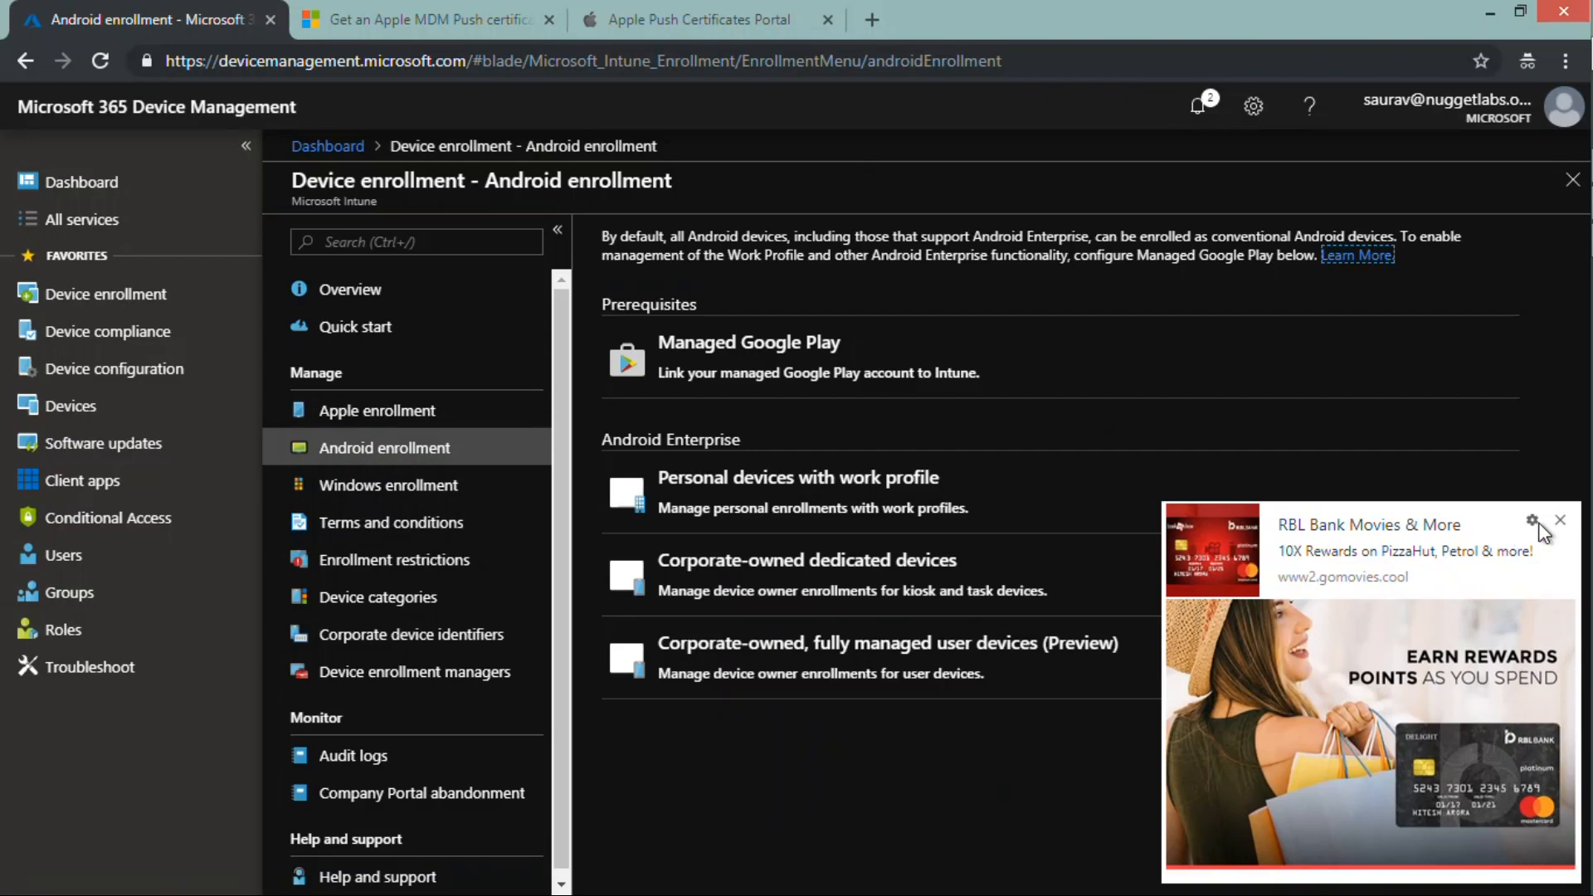
Dismiss the ad pop-up and open Enrollment restrictions from Android enrollment
{"action": "left_click", "coordinate": [1563, 524]}
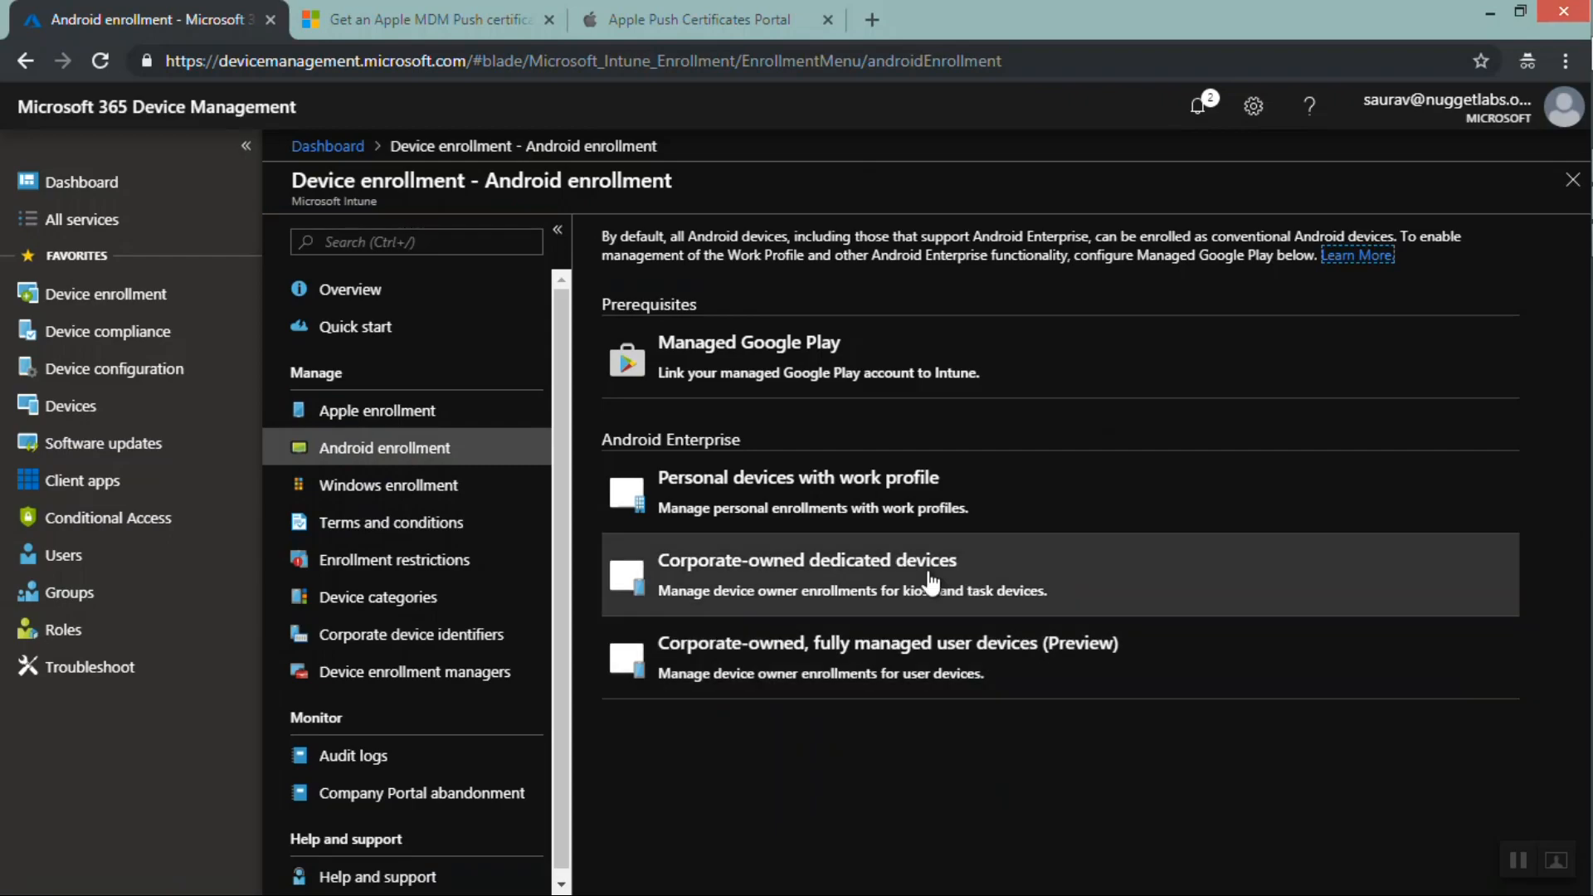
{"action": "left_click", "coordinate": [788, 494]}
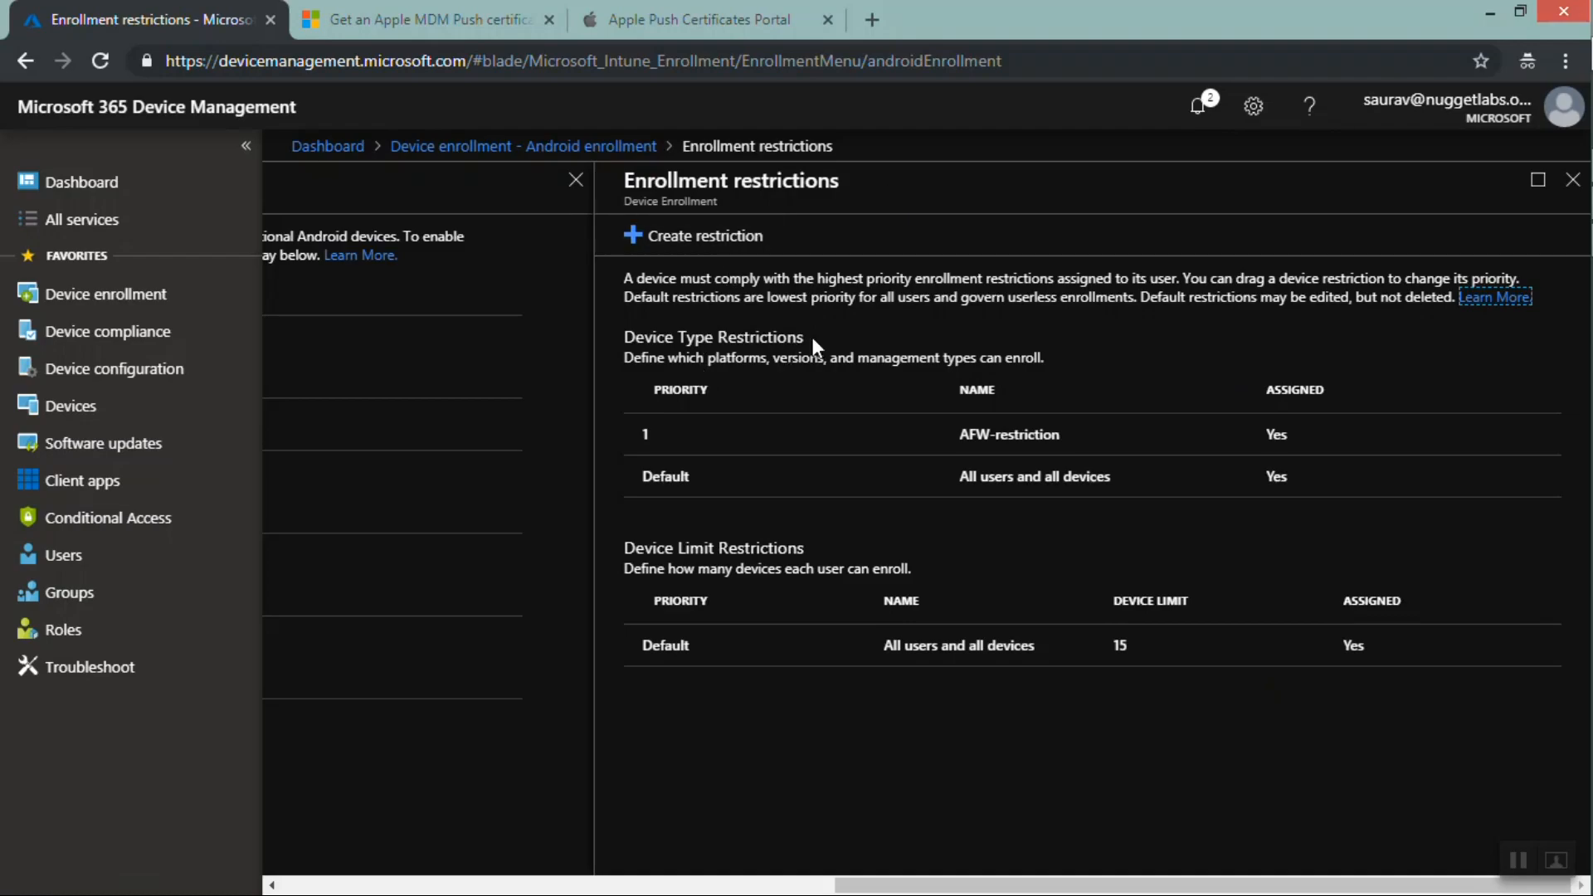
Highlight the Device Type Restrictions and Device Limit Restrictions sections to explain them
{"action": "left_click_drag", "start_coordinate": [813, 345], "coordinate": [809, 550]}
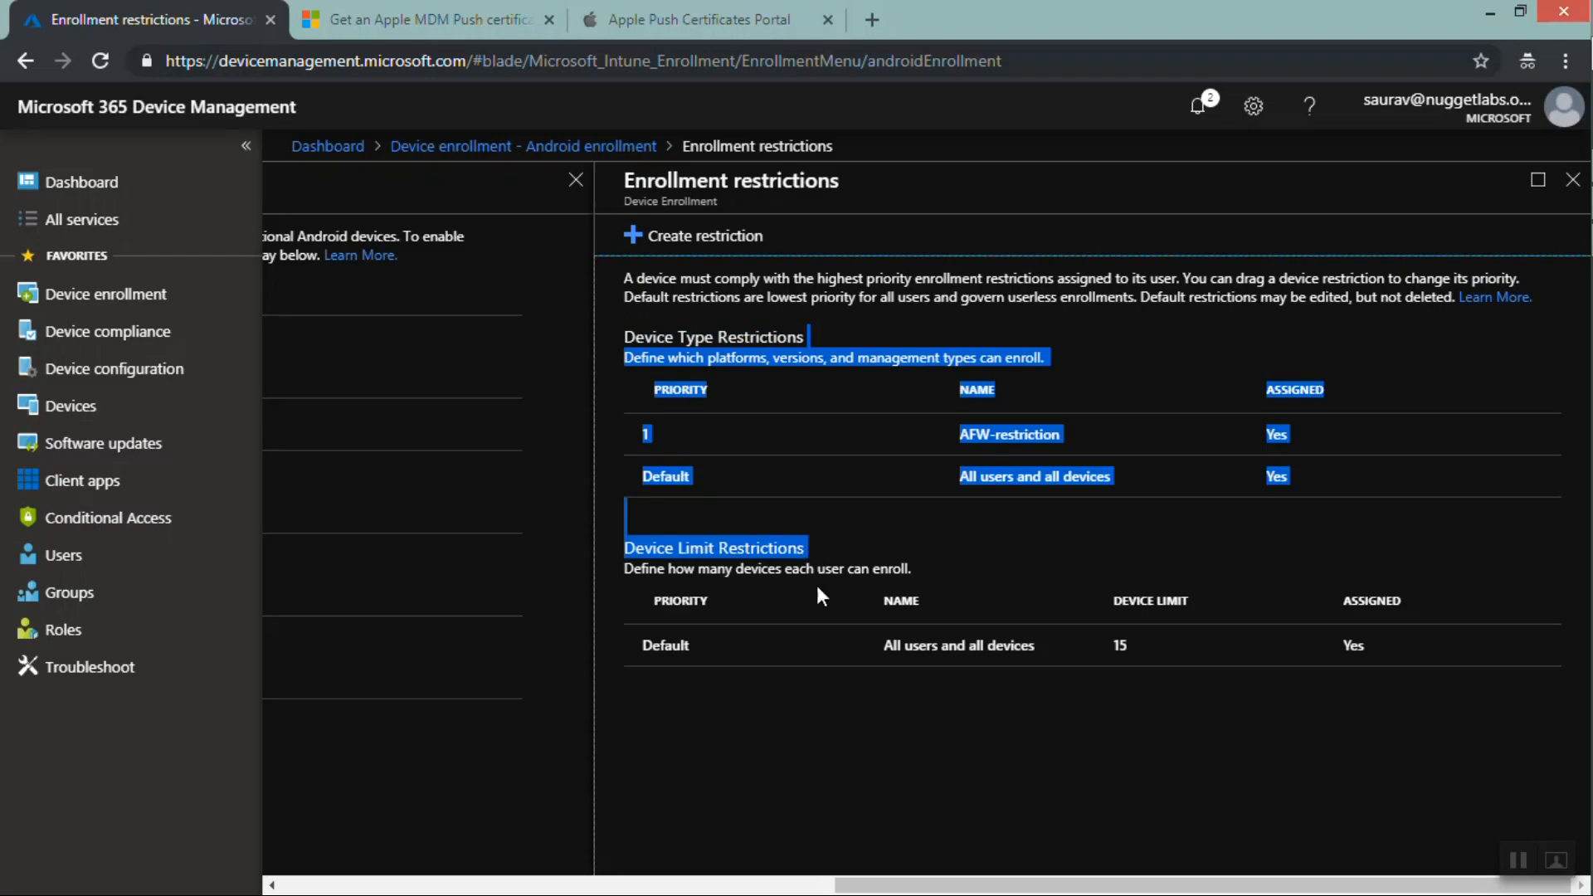
{"action": "left_click", "coordinate": [839, 752]}
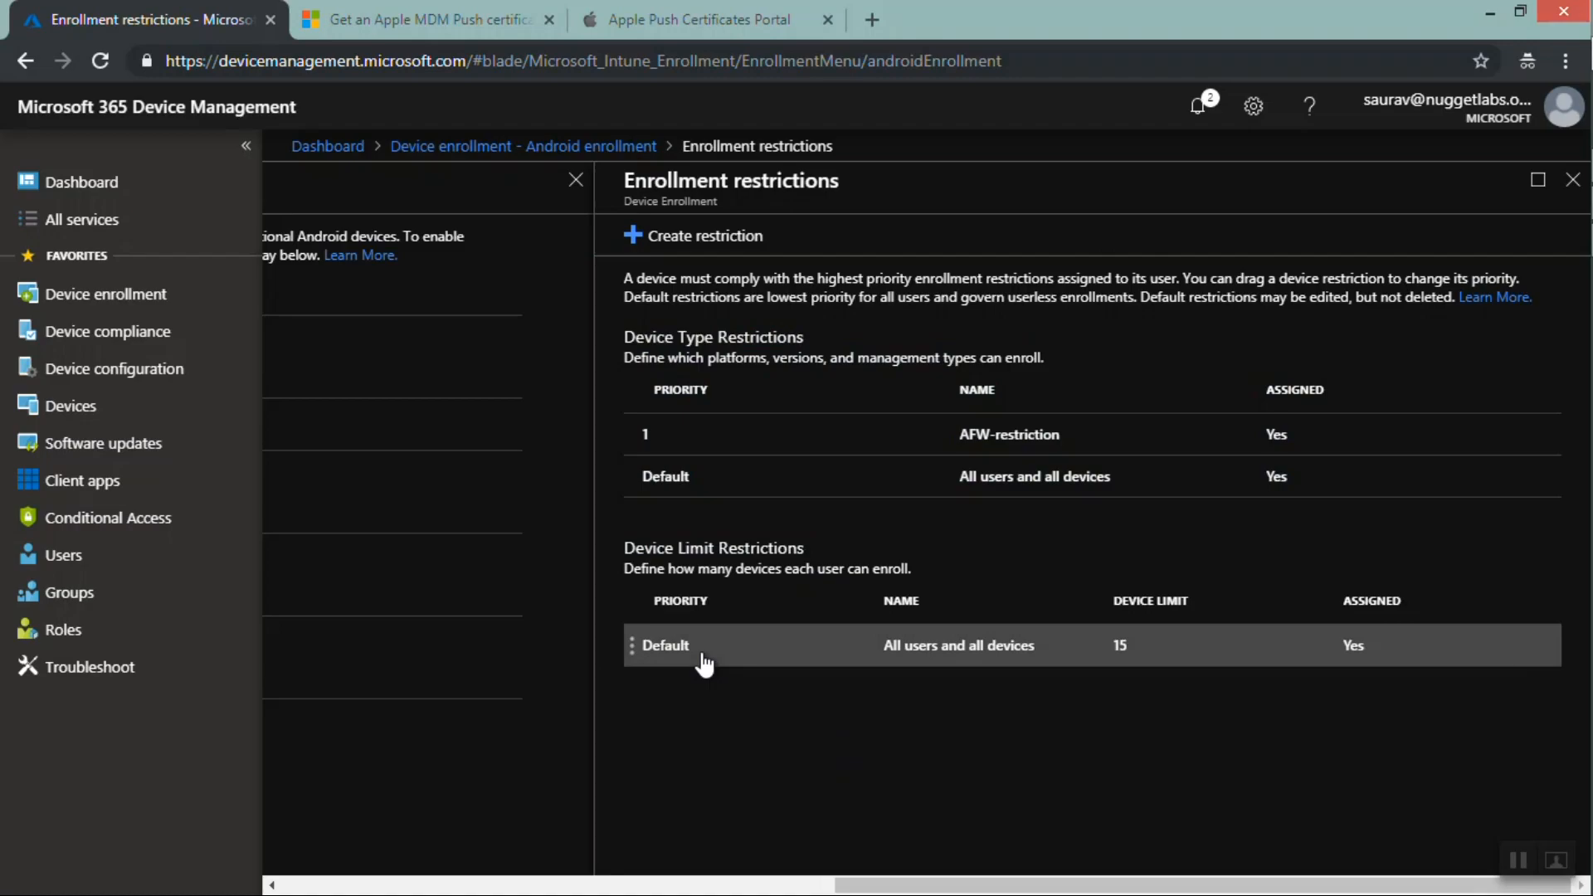
{"action": "left_click_drag", "start_coordinate": [640, 655], "coordinate": [691, 551]}
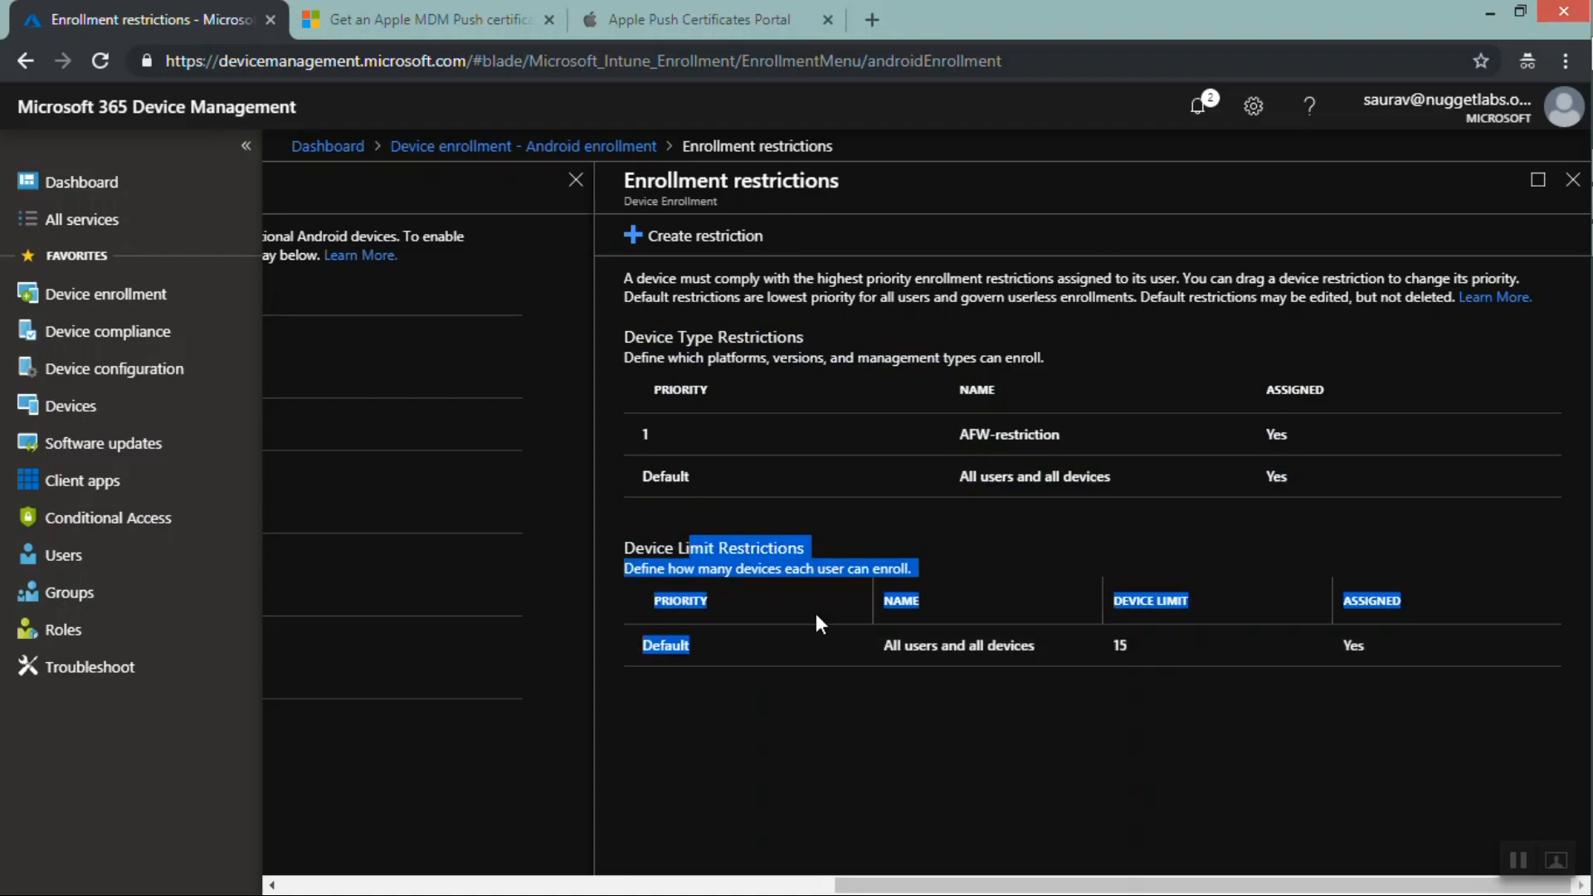
{"action": "left_click", "coordinate": [870, 739]}
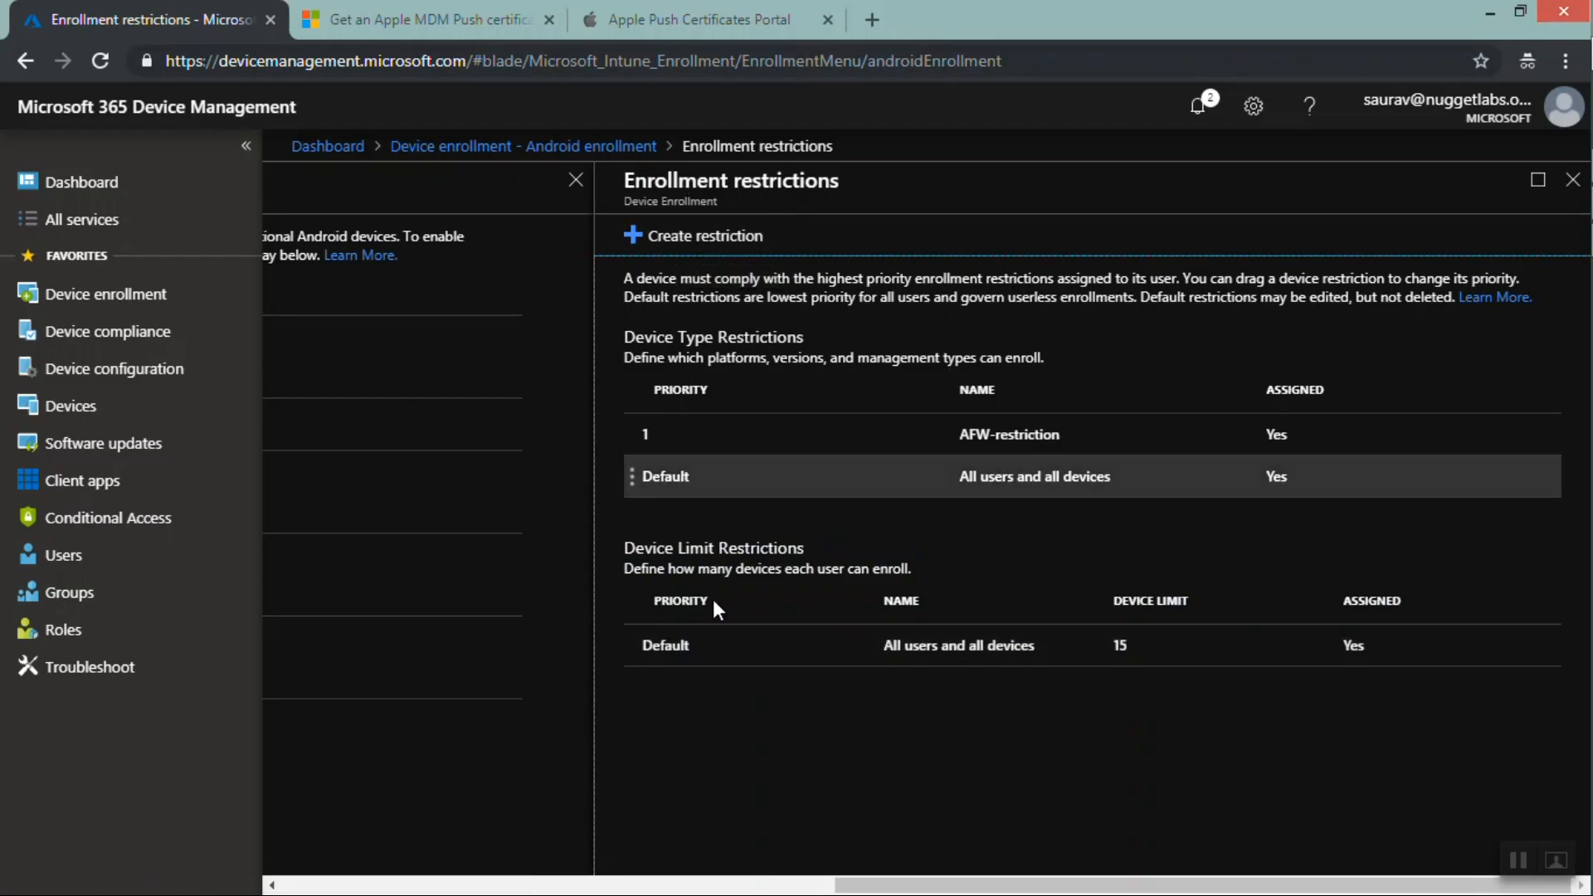
Open the default All users and all devices limit restriction, review its device limit choices, and close it
{"action": "left_click", "coordinate": [714, 654]}
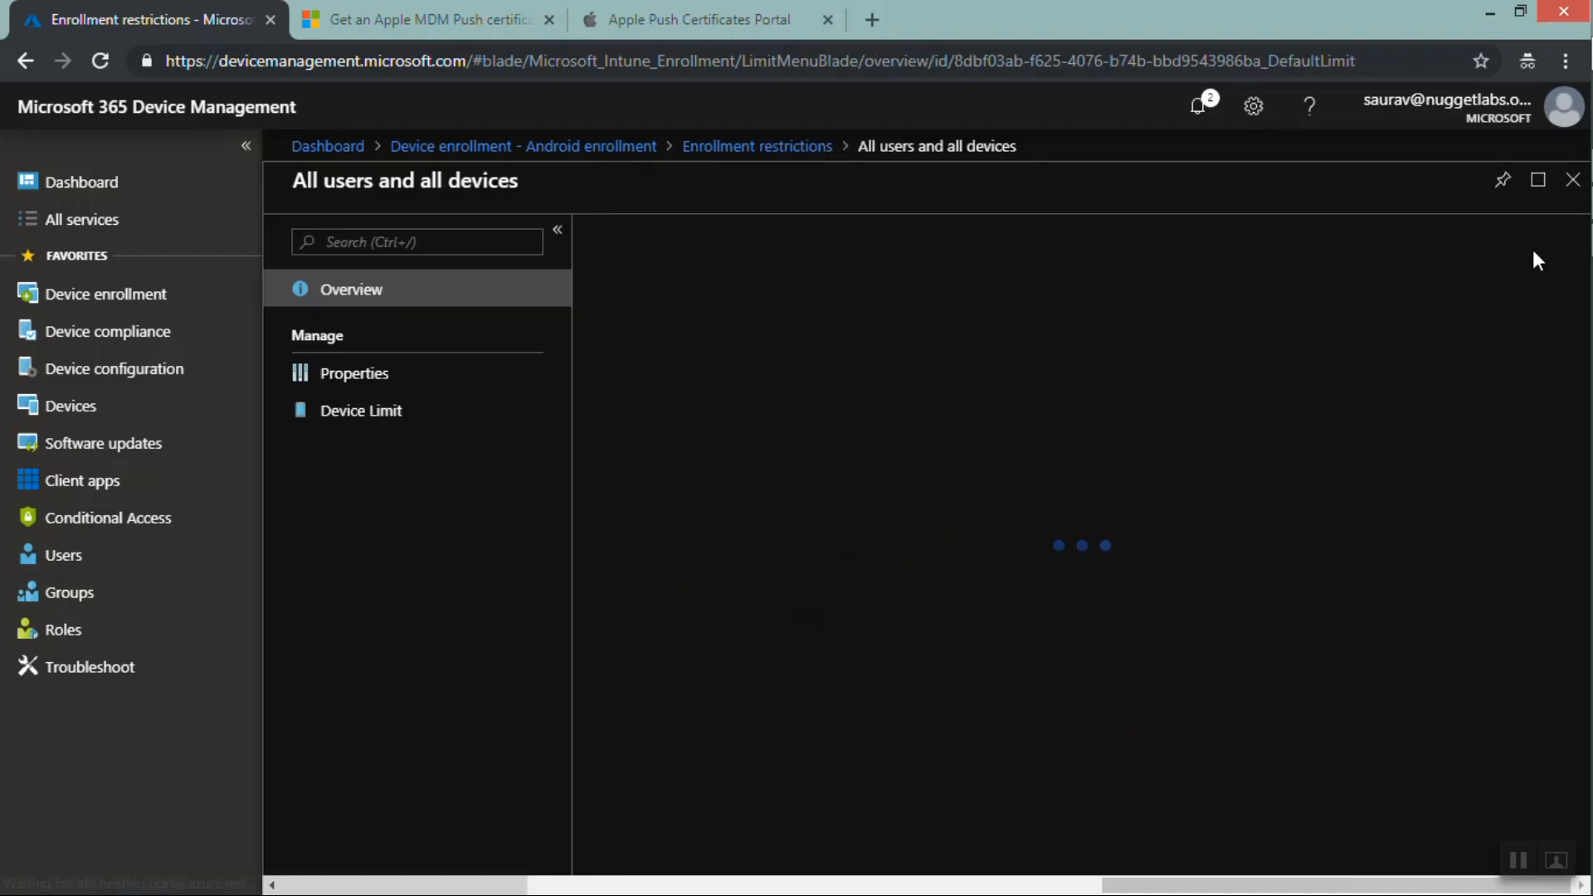
{"action": "left_click", "coordinate": [729, 413]}
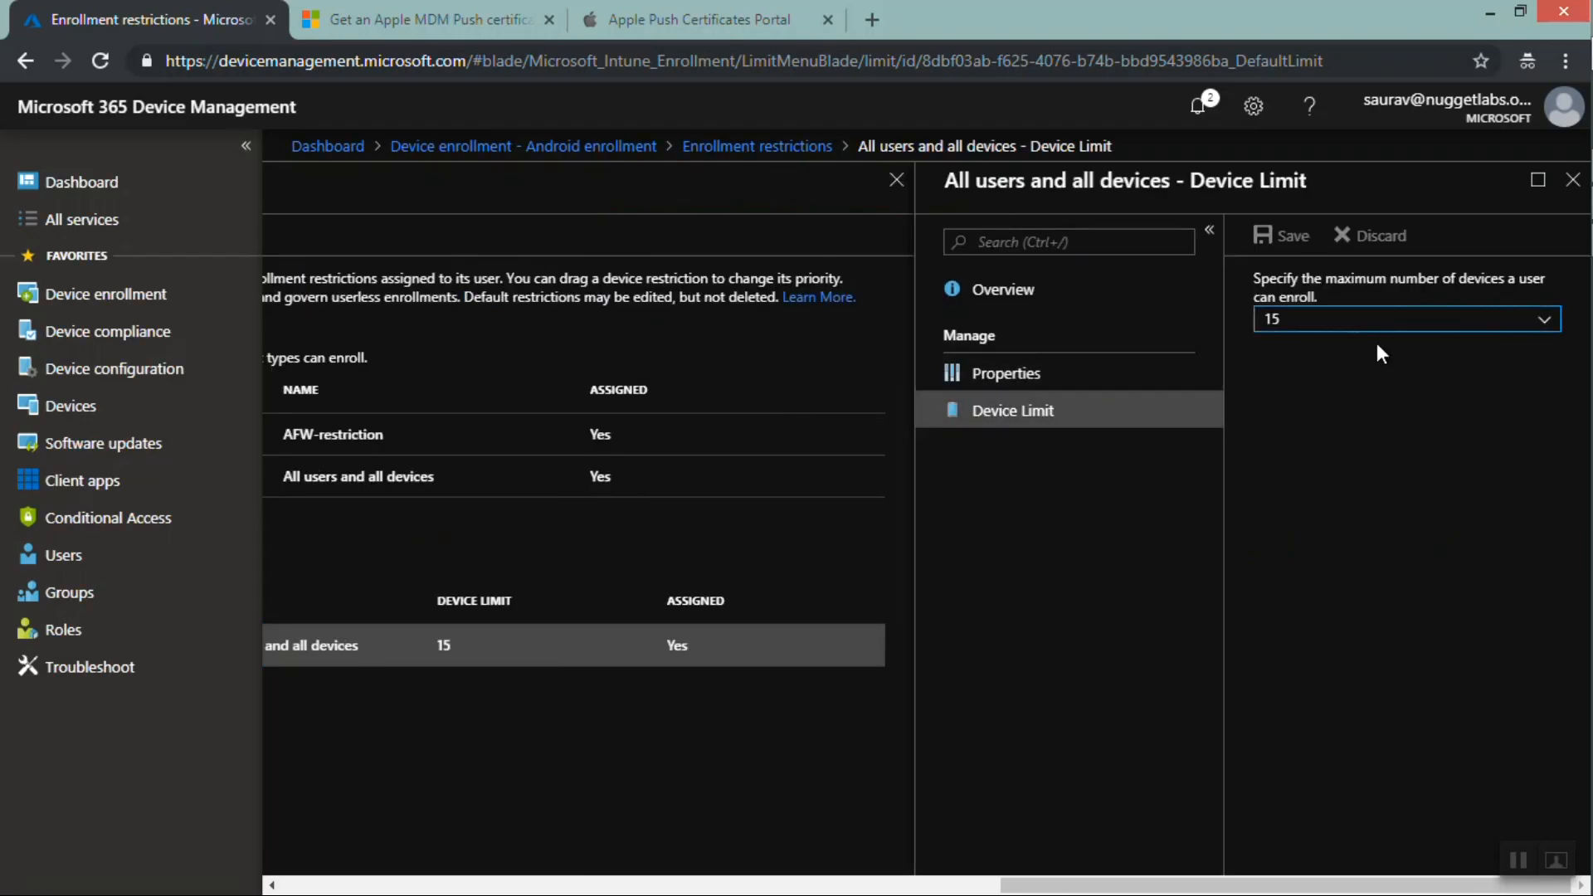
{"action": "left_click", "coordinate": [1407, 325]}
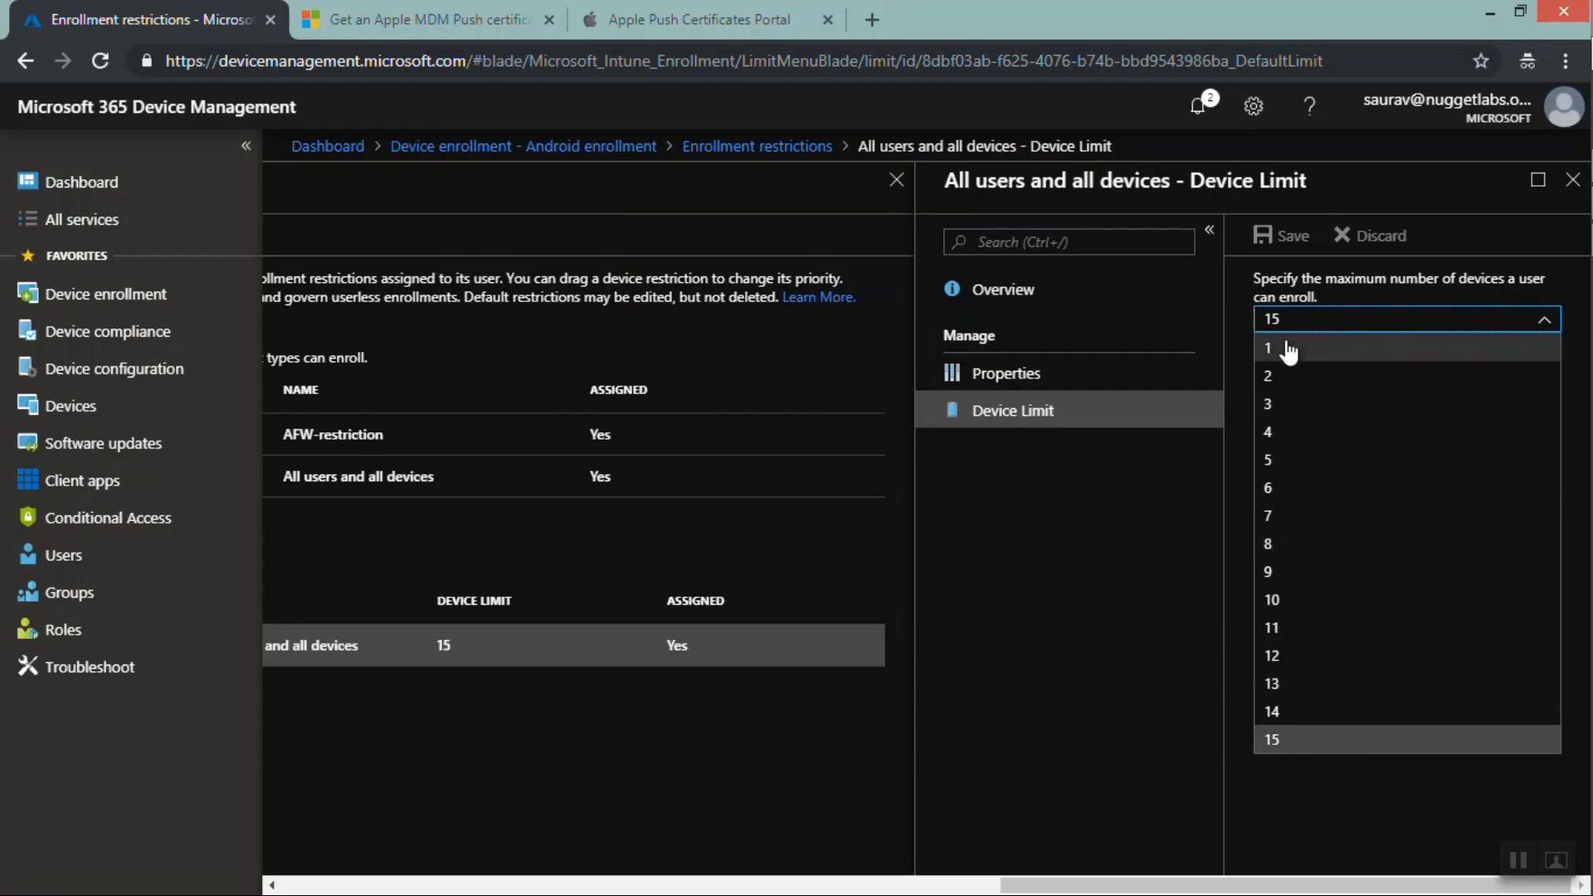
{"action": "left_click", "coordinate": [1575, 189]}
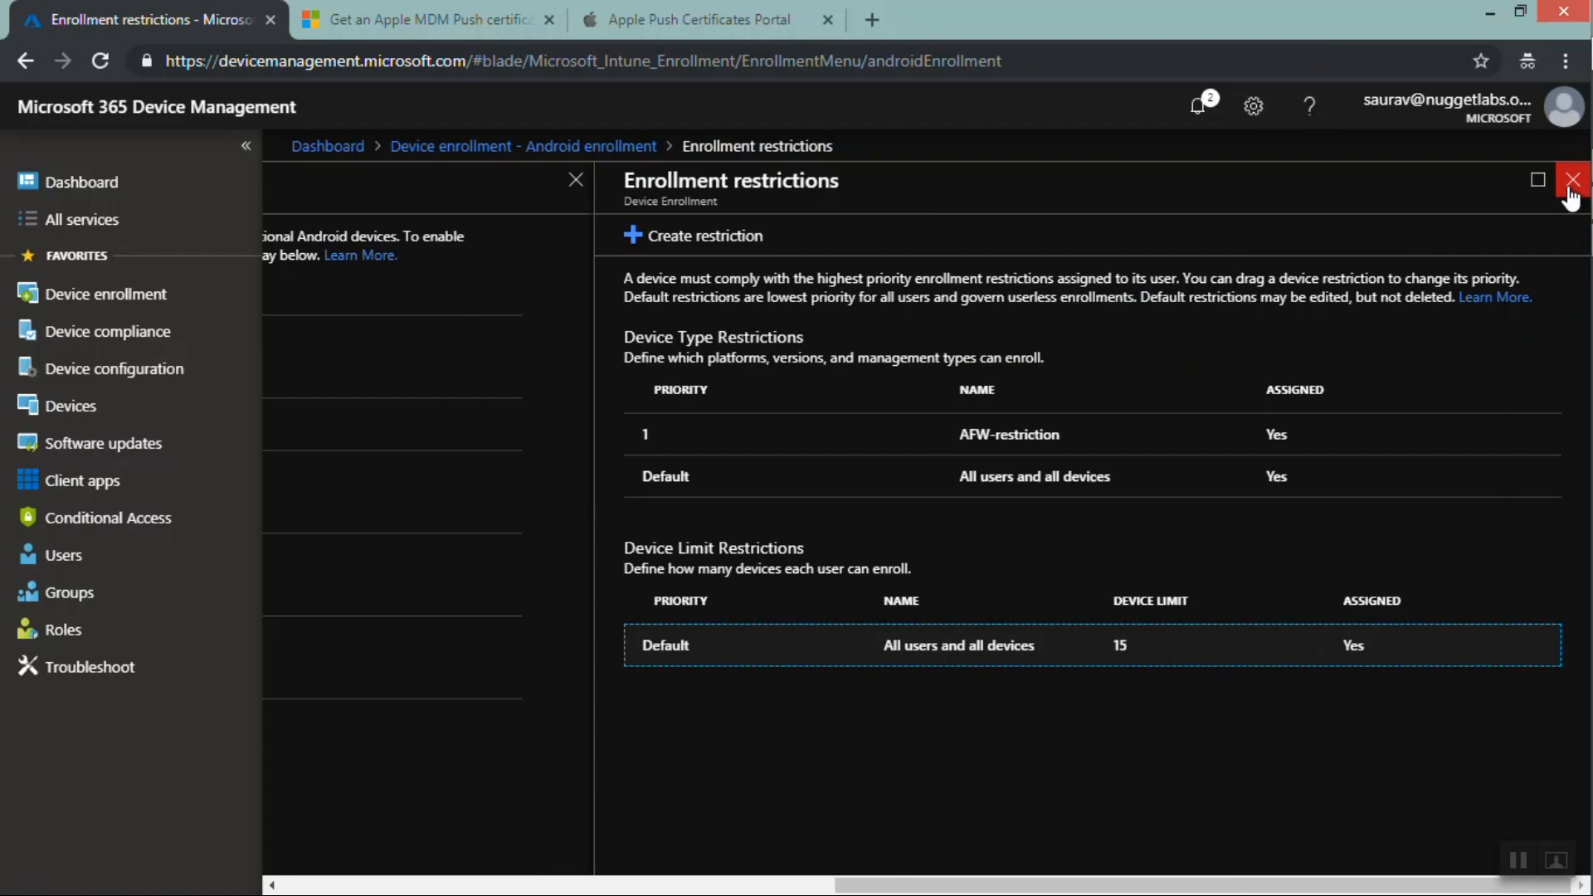
Create a new restriction named No Ios Enrollment Restriction, reusing the name as its description
{"action": "left_click_drag", "start_coordinate": [821, 547], "coordinate": [625, 548]}
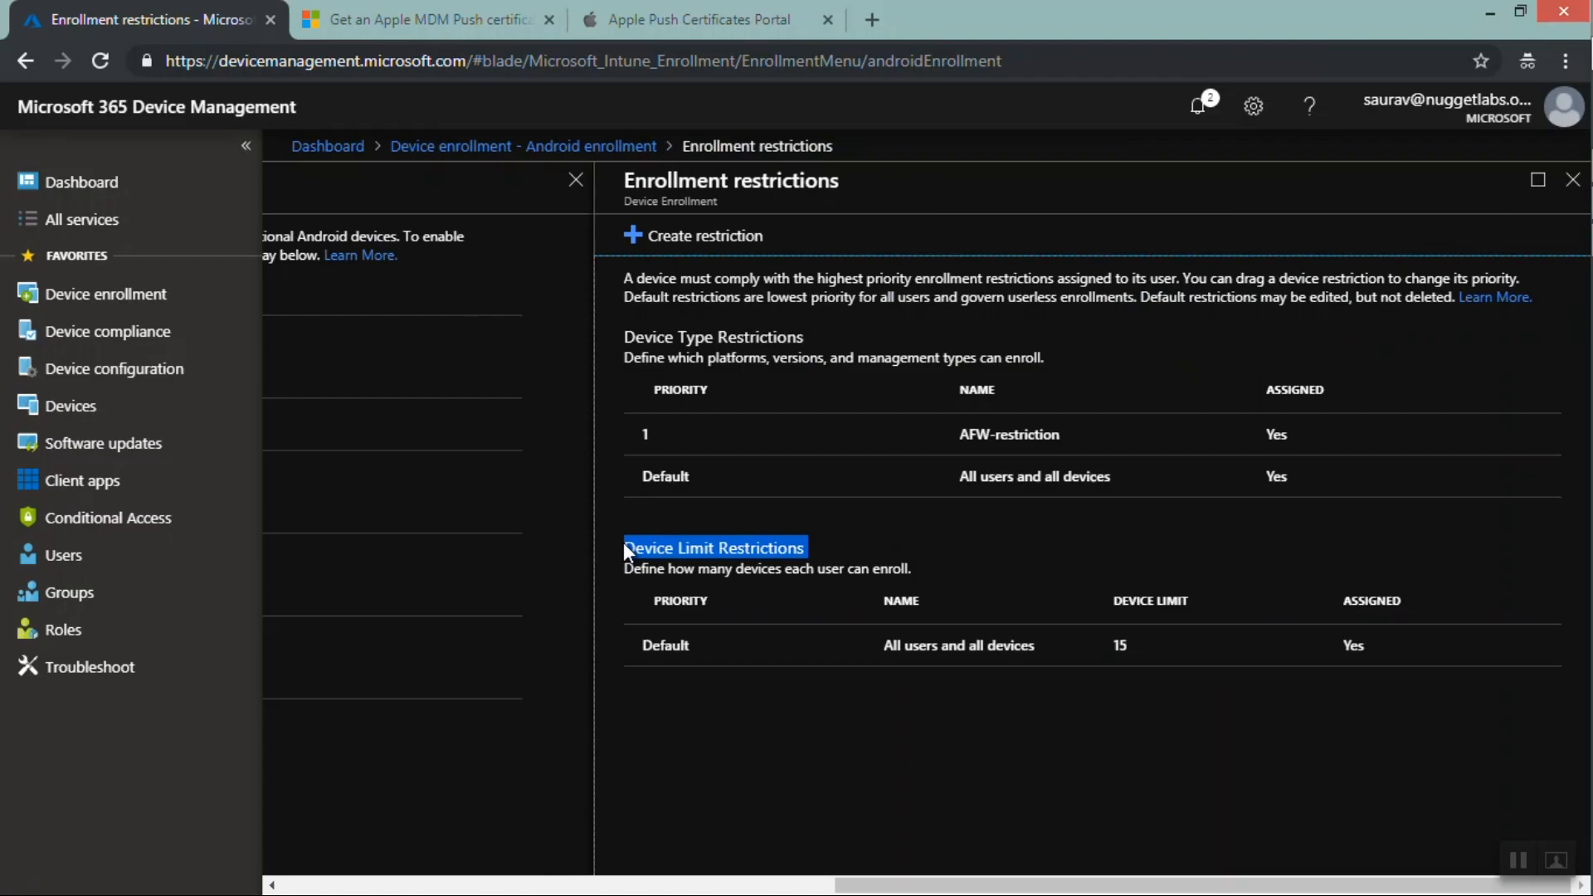
{"action": "left_click_drag", "start_coordinate": [806, 338], "coordinate": [629, 340]}
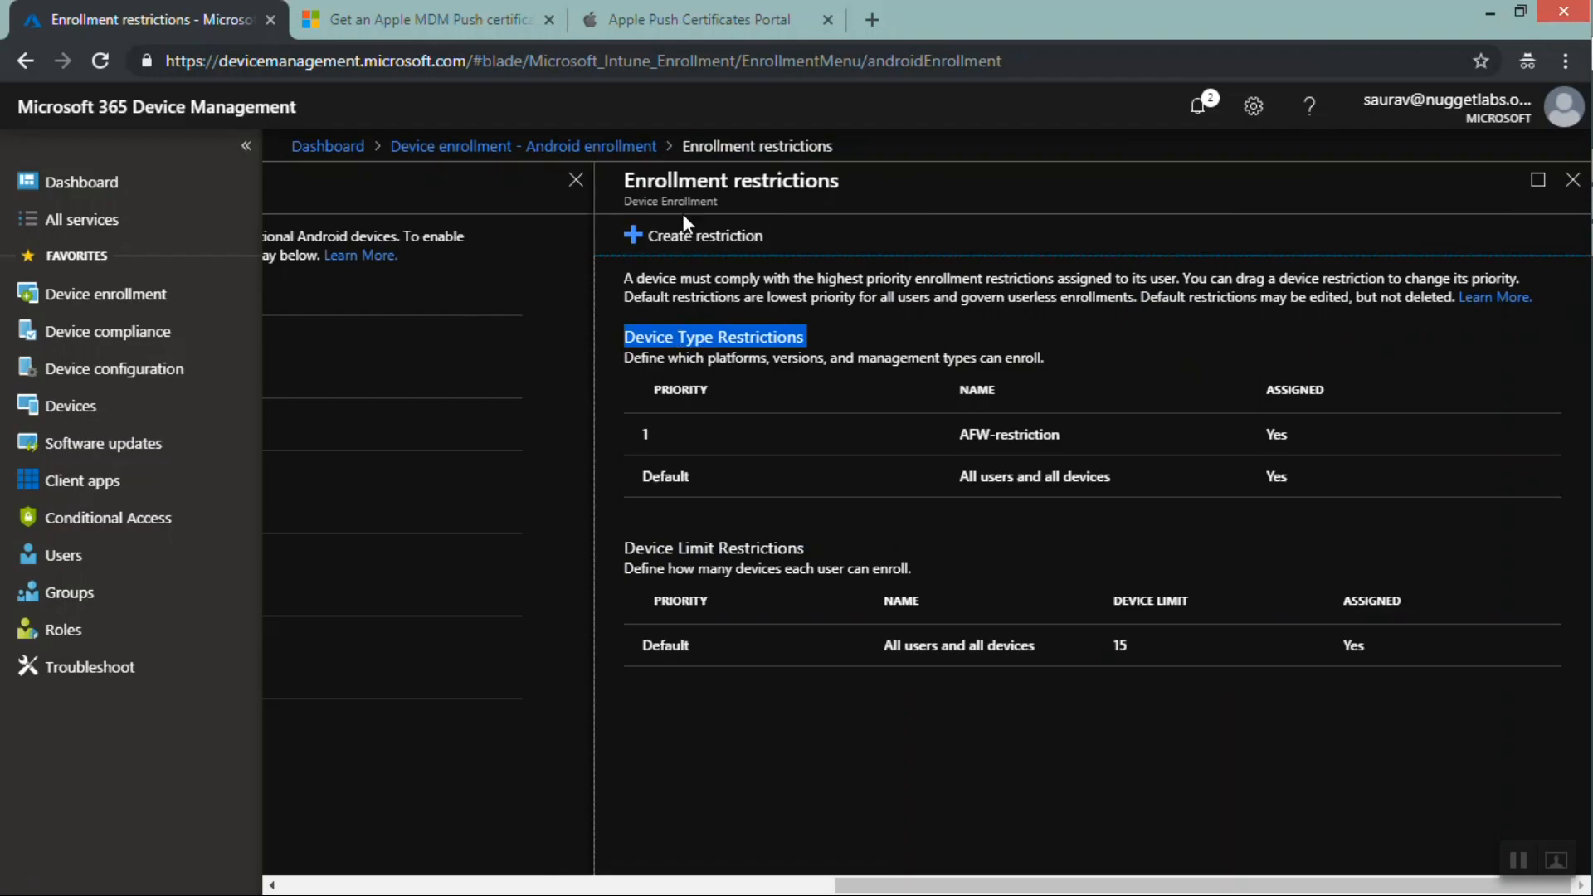
{"action": "left_click", "coordinate": [683, 249]}
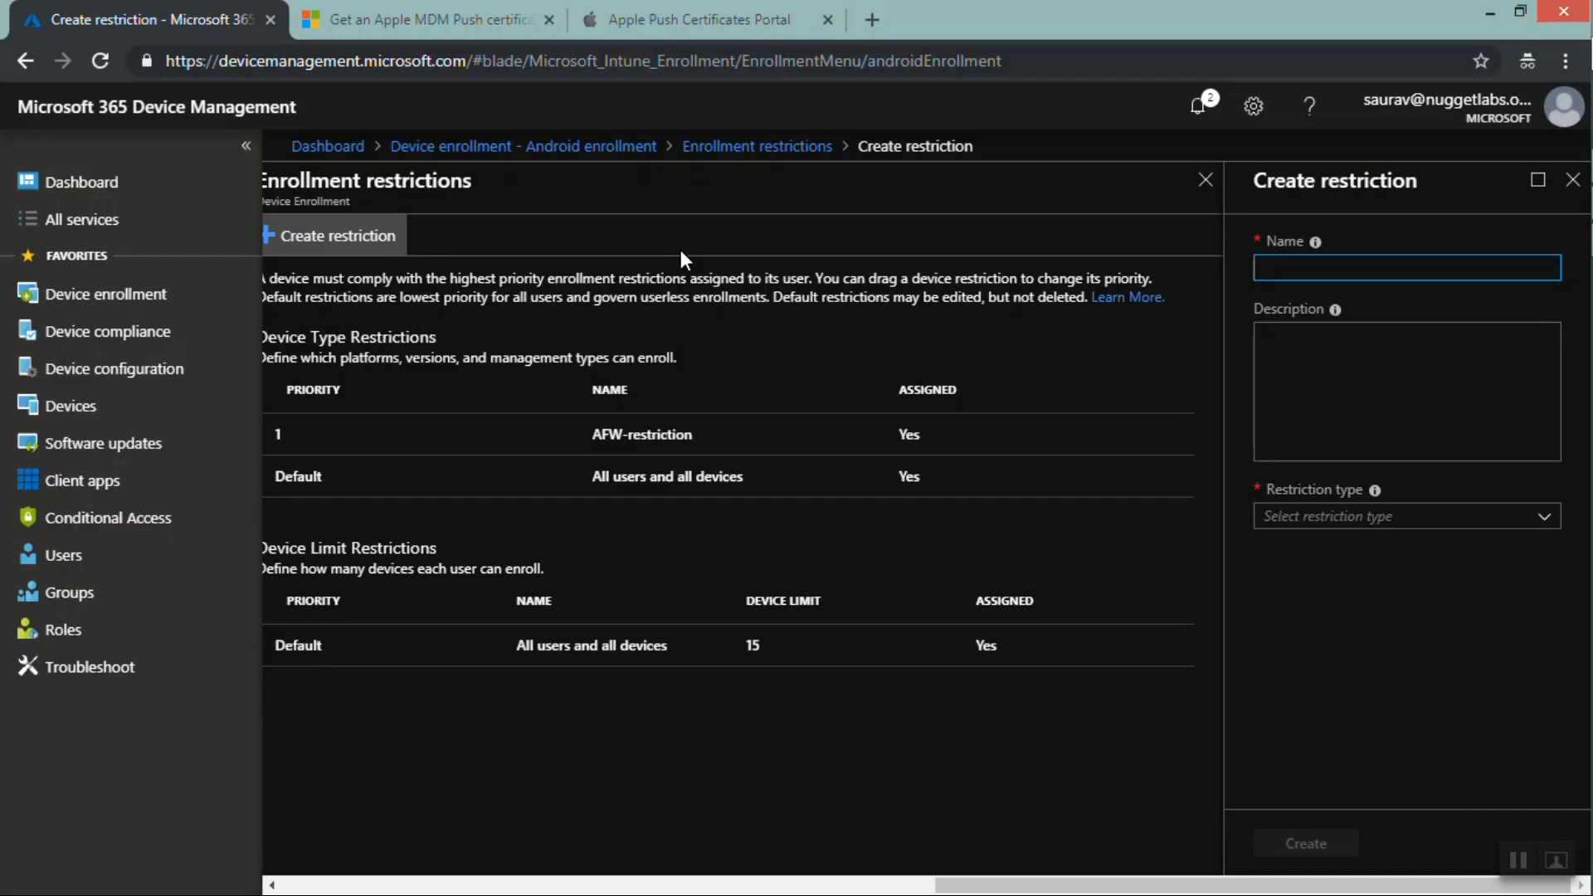
{"action": "left_click", "coordinate": [1286, 277]}
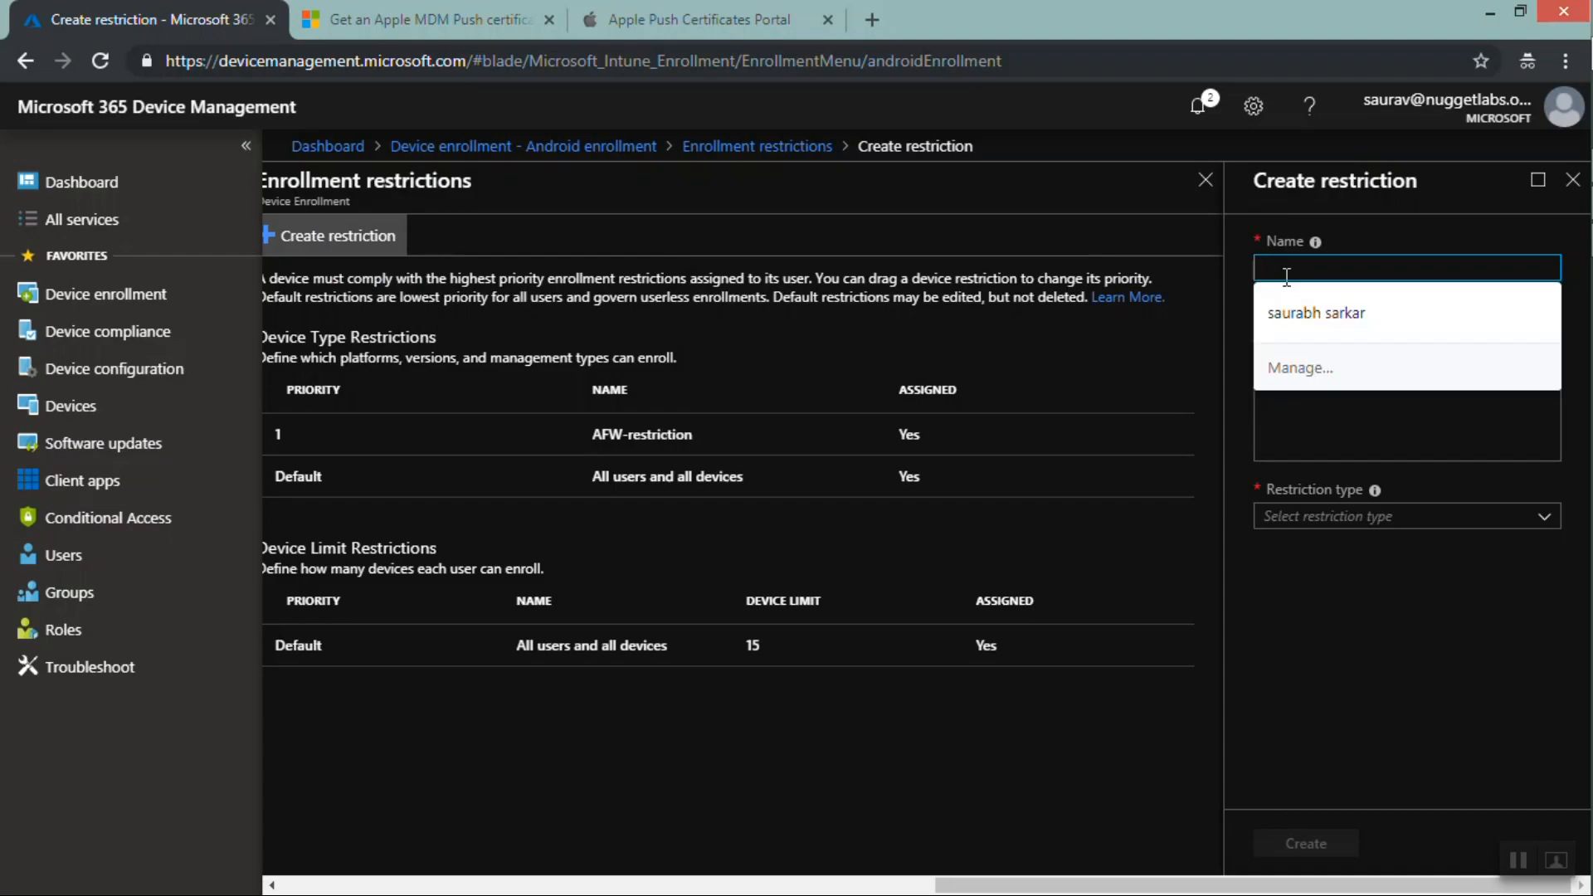
{"action": "type", "text": "No-i"}
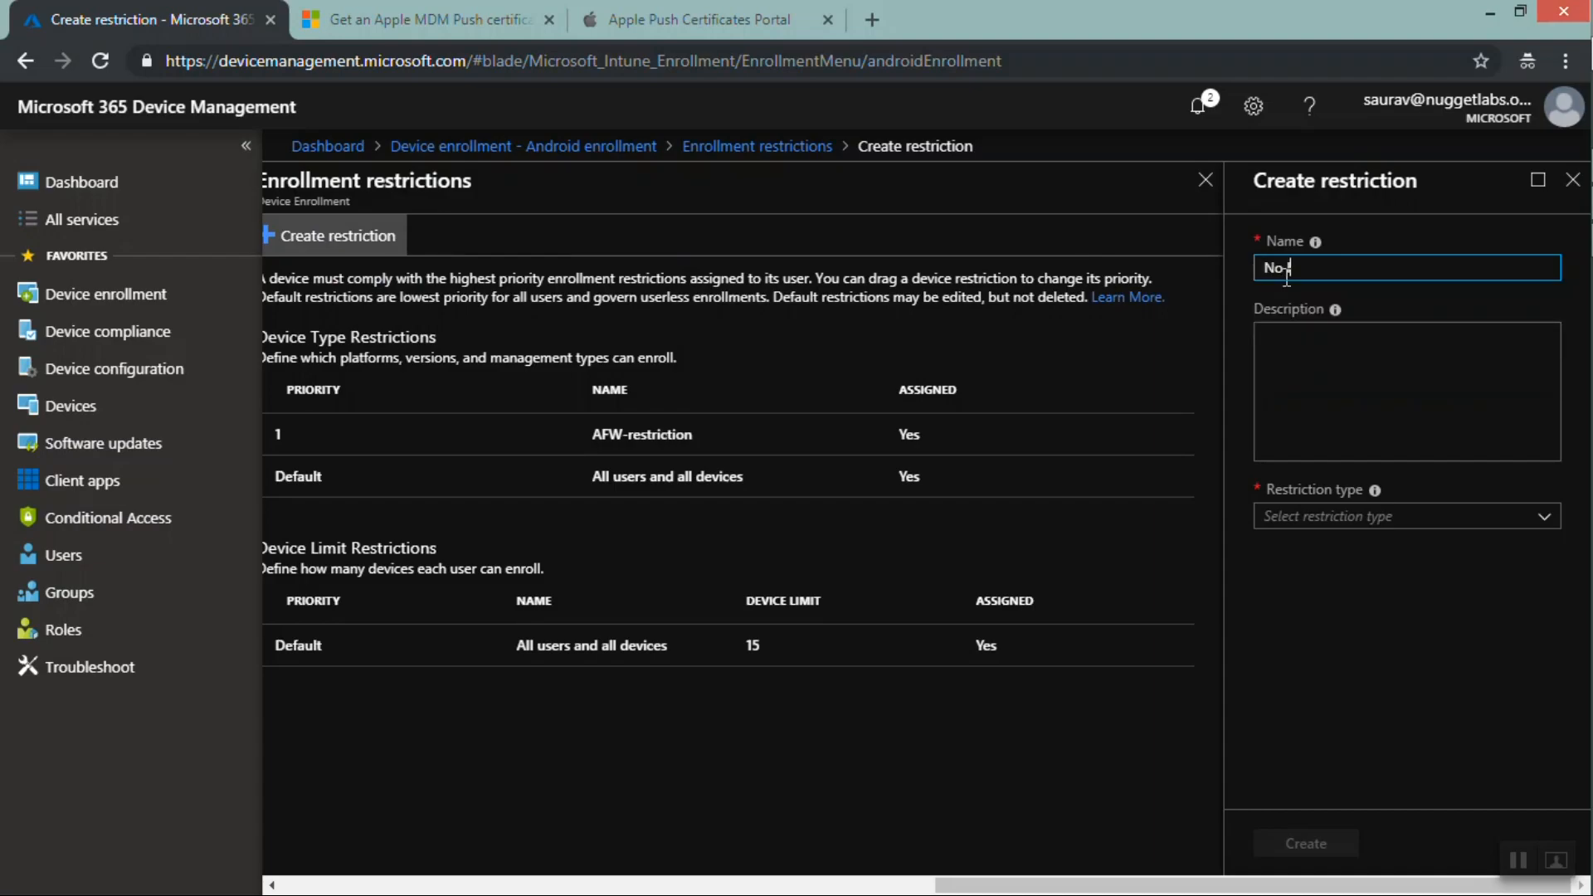
{"action": "type", "text": "os Enrollment Restriction"}
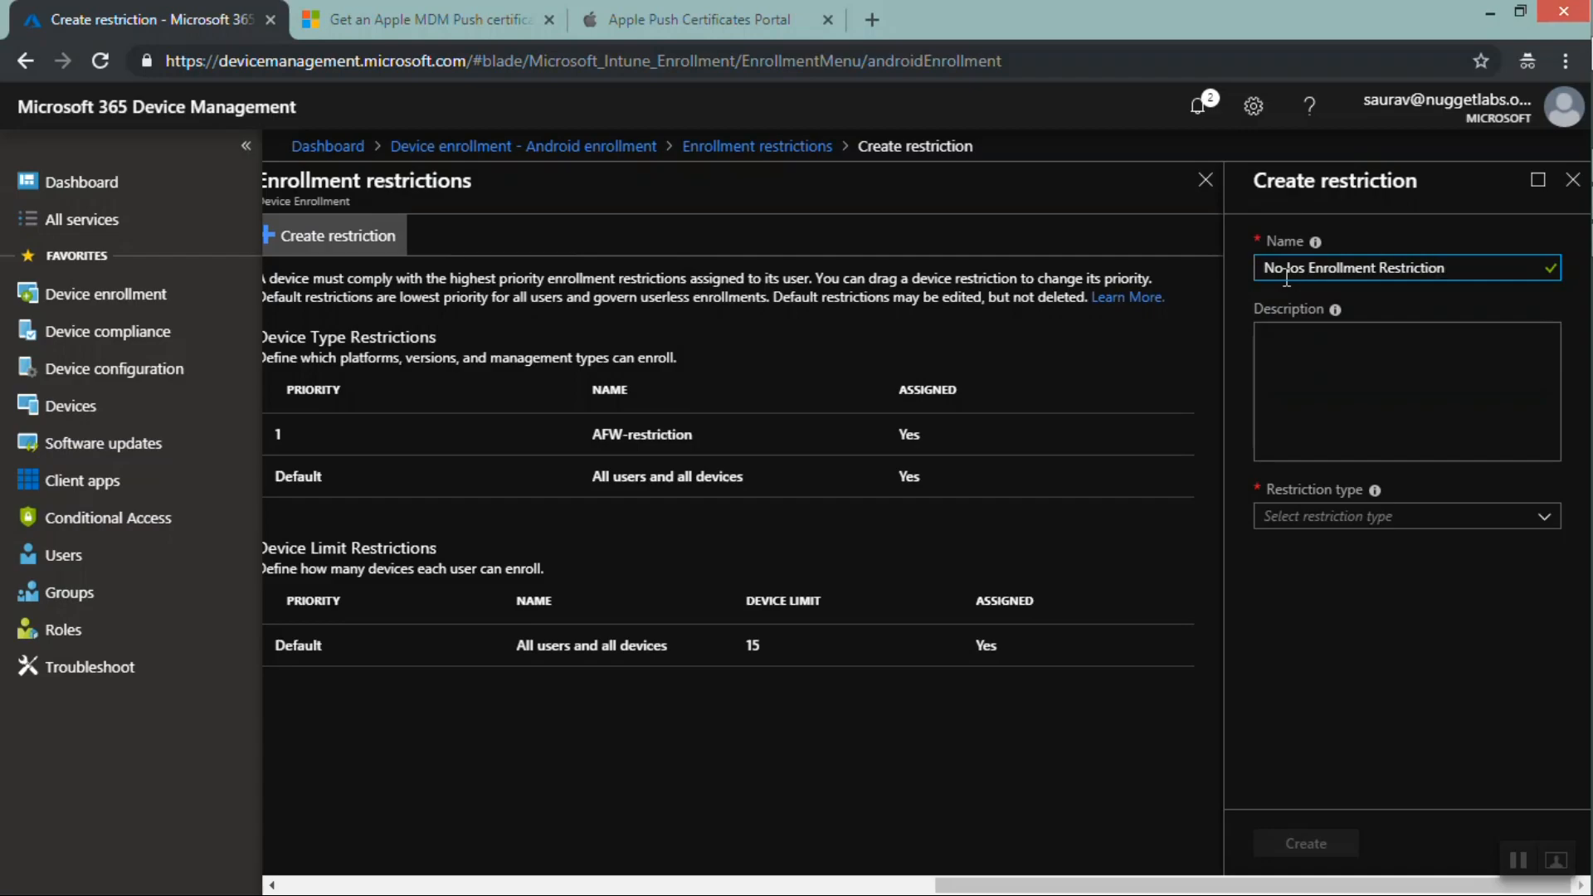
{"action": "key", "text": "ctrl+a"}
{"action": "key", "text": "ctrl+c"}
{"action": "key", "text": "Tab"}
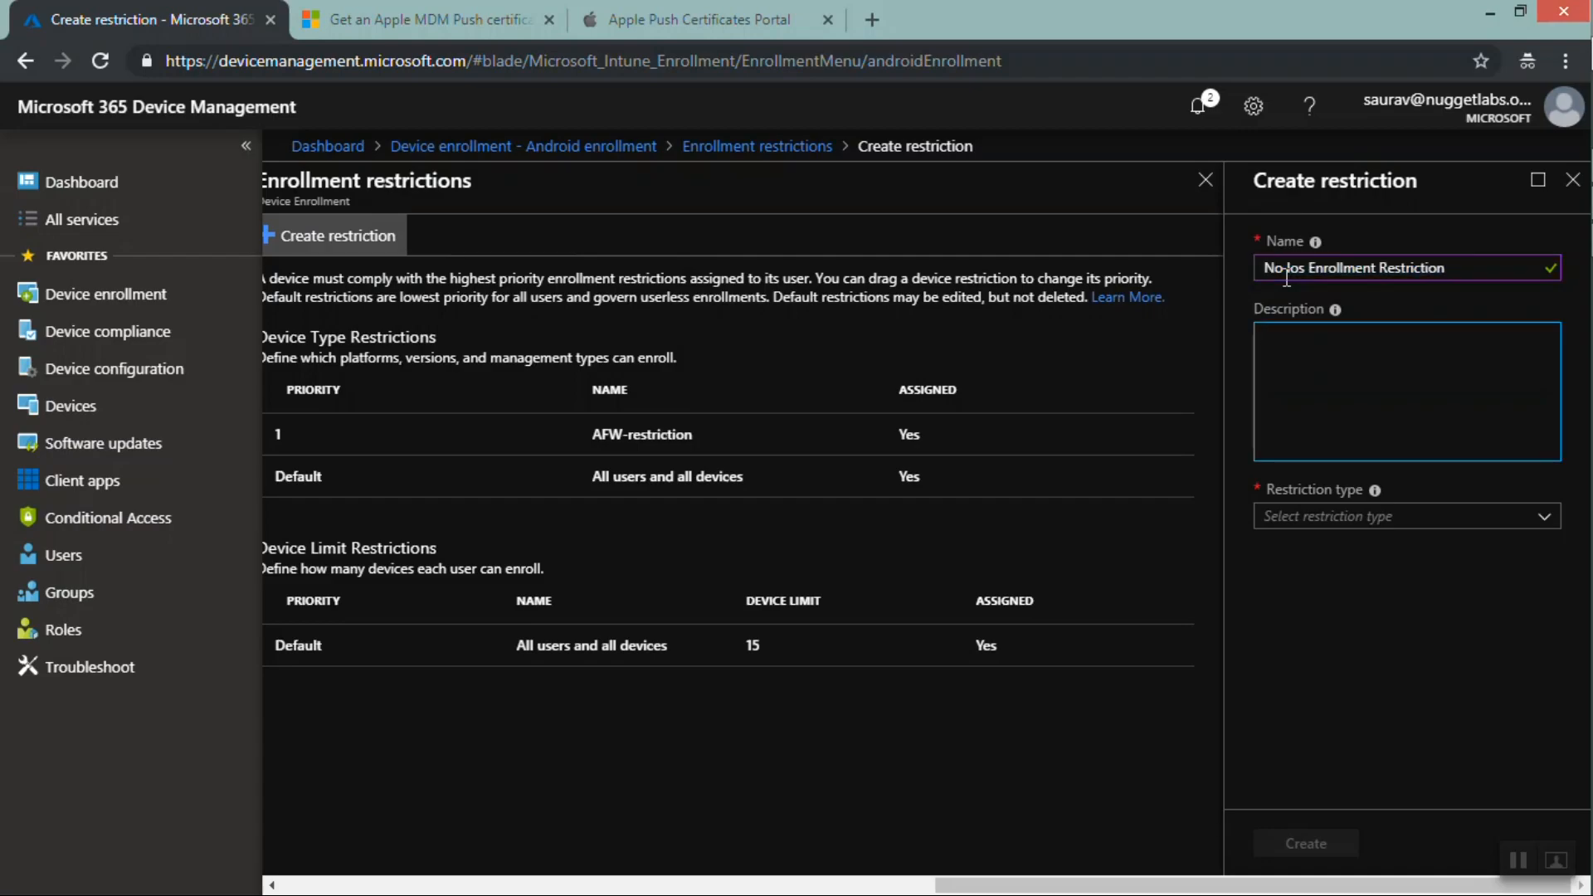
{"action": "key", "text": "ctrl+v"}
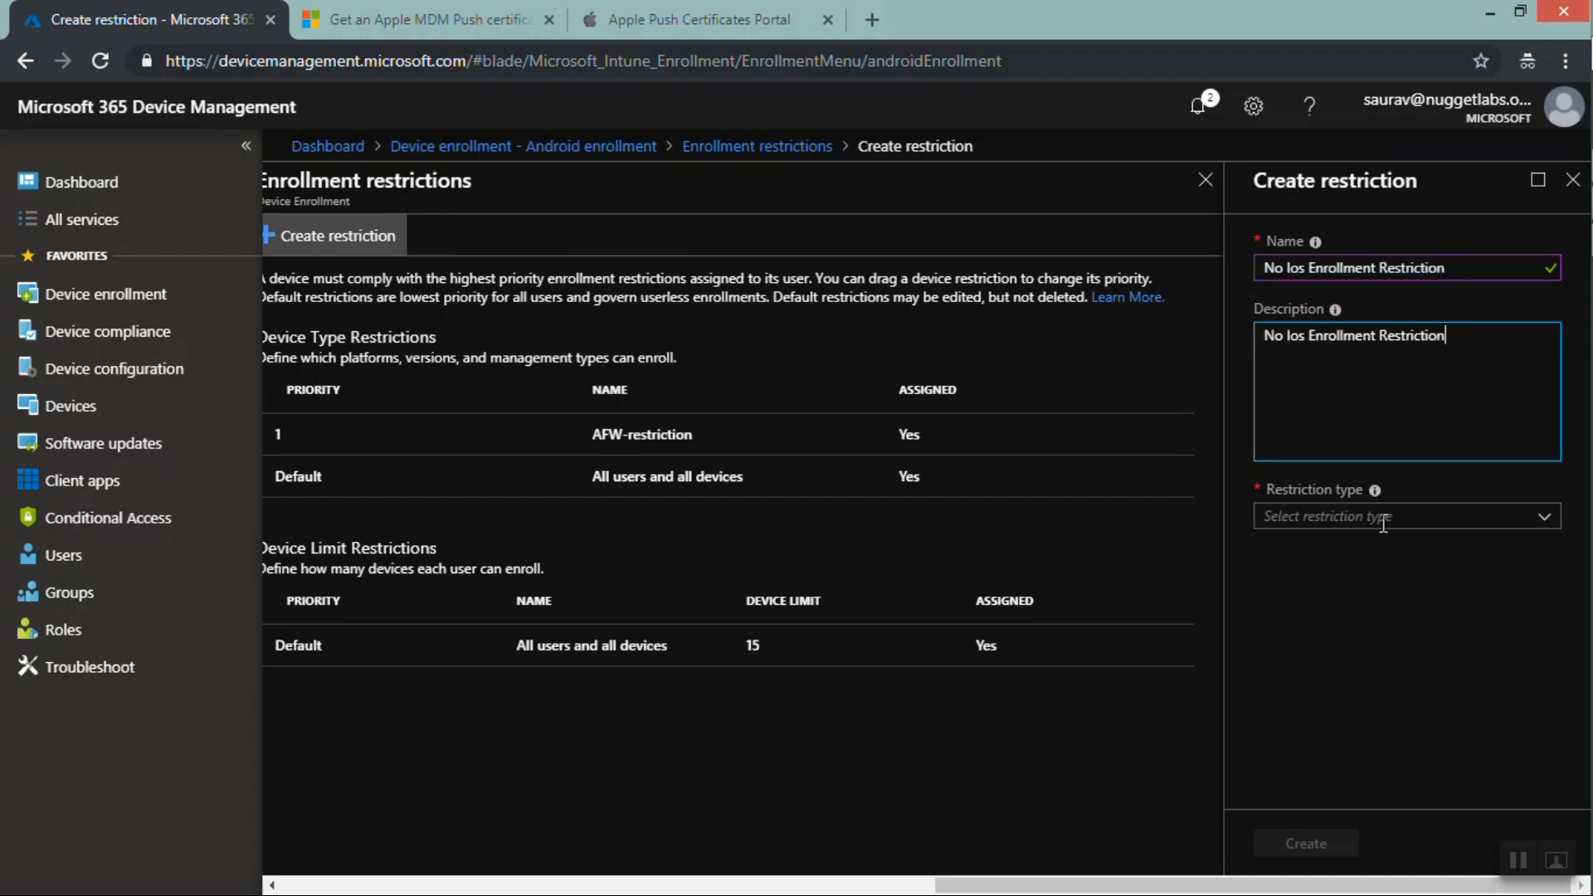
Set the restriction type to Device Type Restriction, block iOS in the platforms, and save
{"action": "left_click", "coordinate": [1541, 522]}
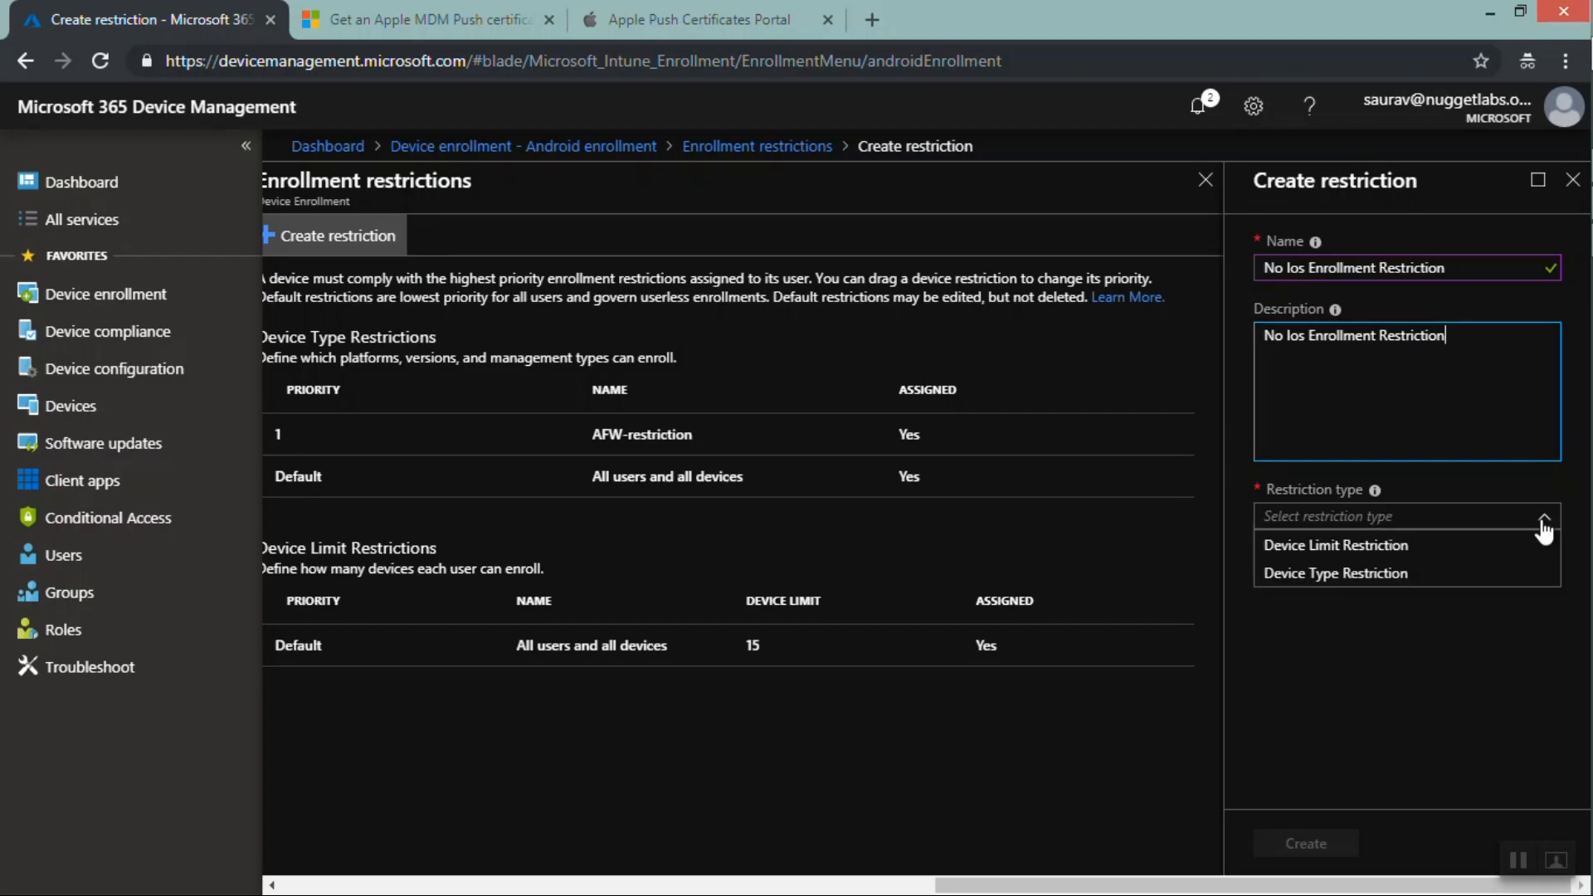
{"action": "left_click", "coordinate": [1330, 575]}
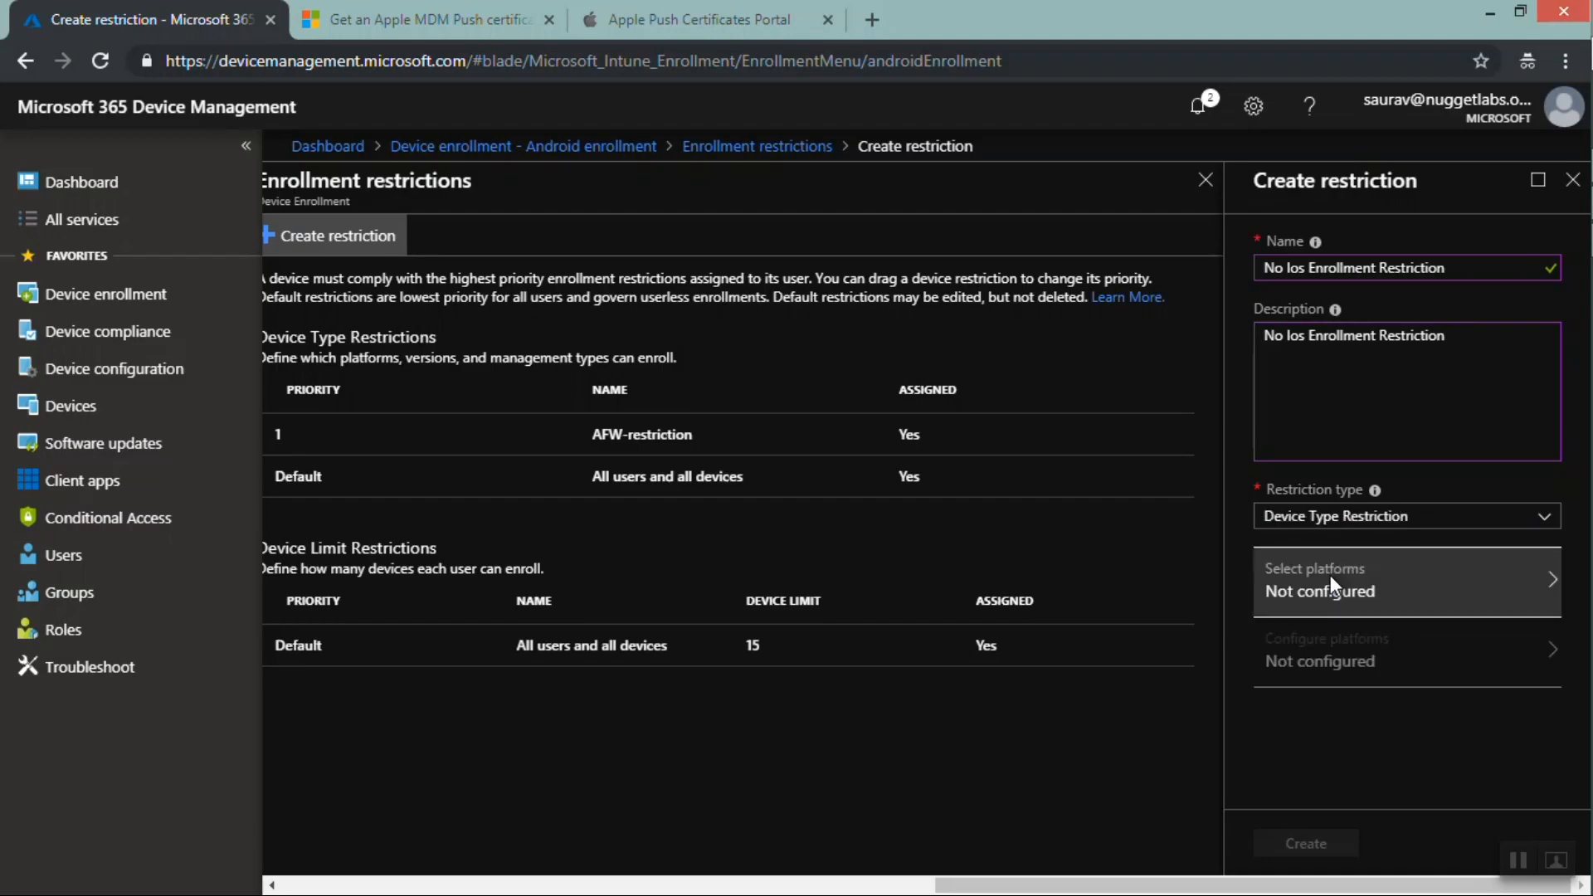
{"action": "left_click", "coordinate": [1337, 598]}
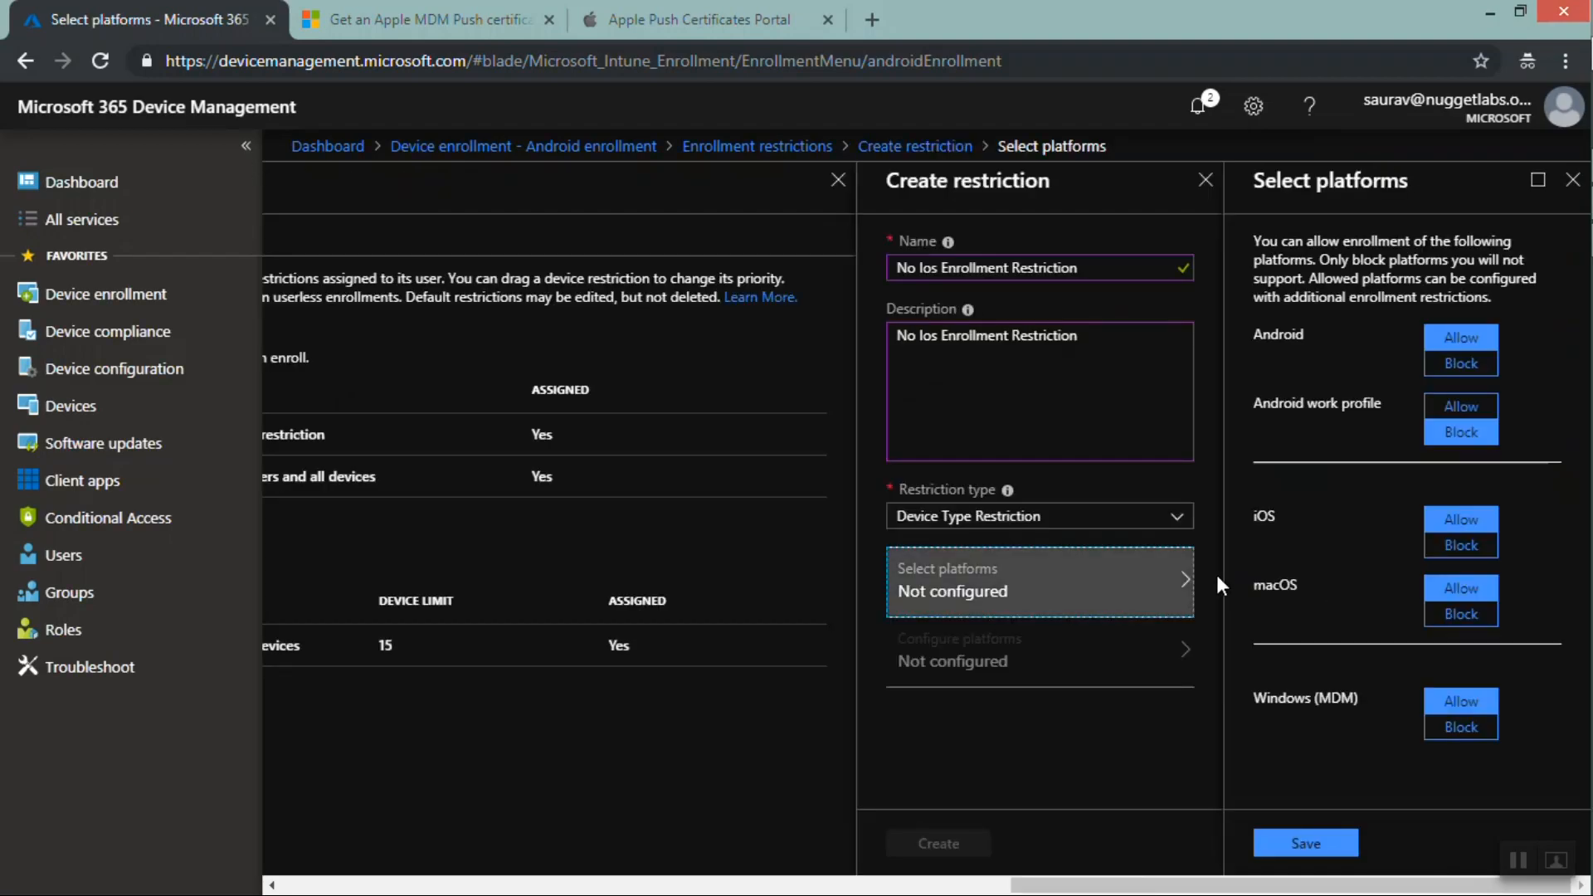
{"action": "left_click", "coordinate": [1460, 546]}
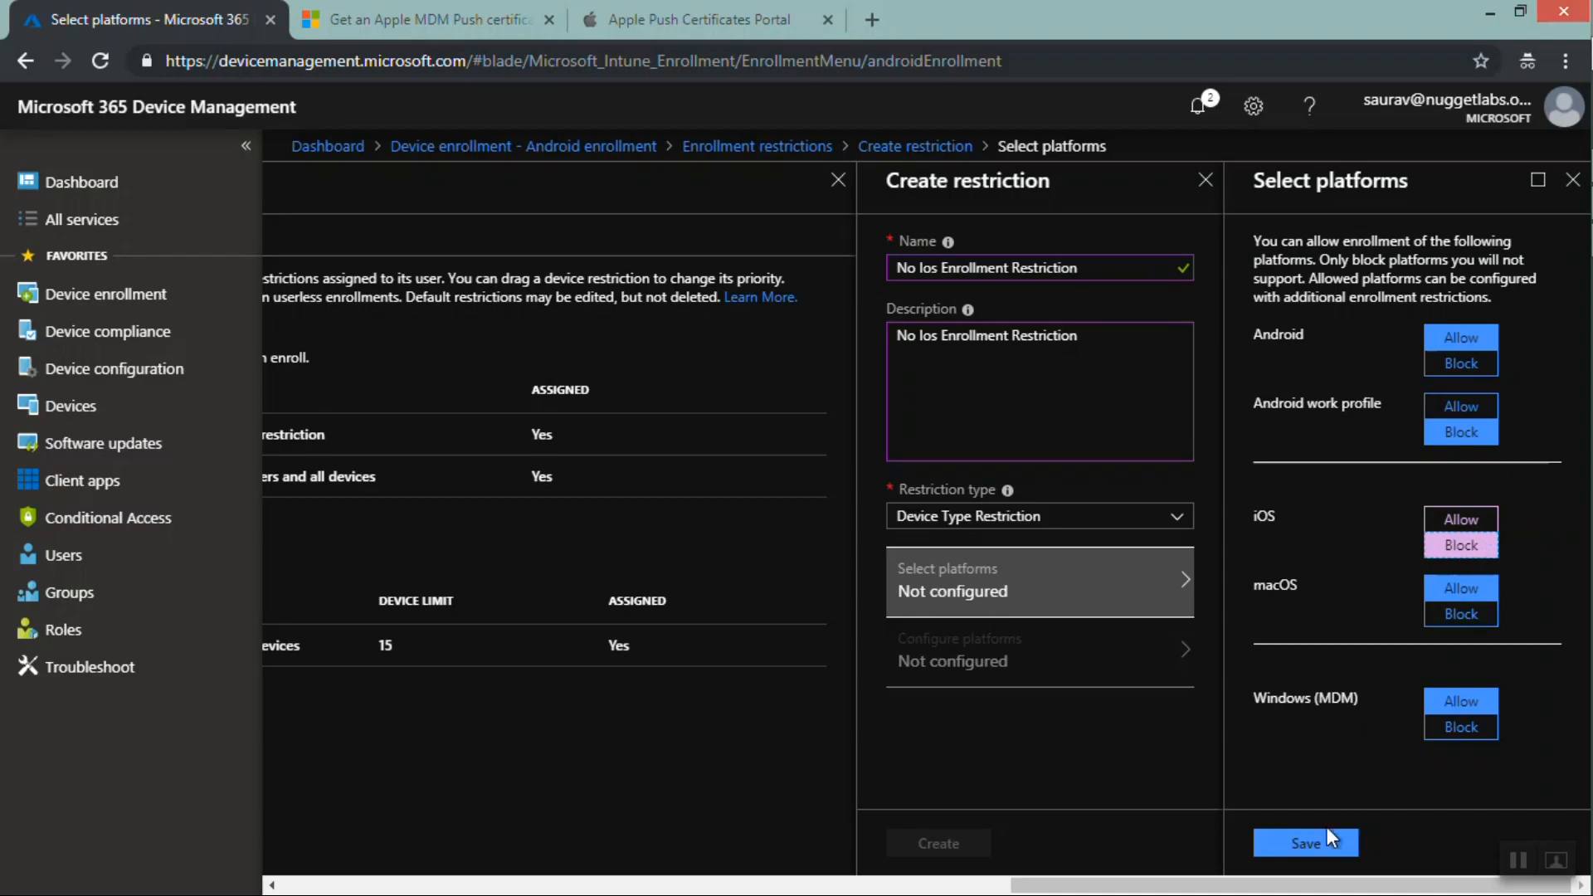
{"action": "left_click", "coordinate": [1316, 853]}
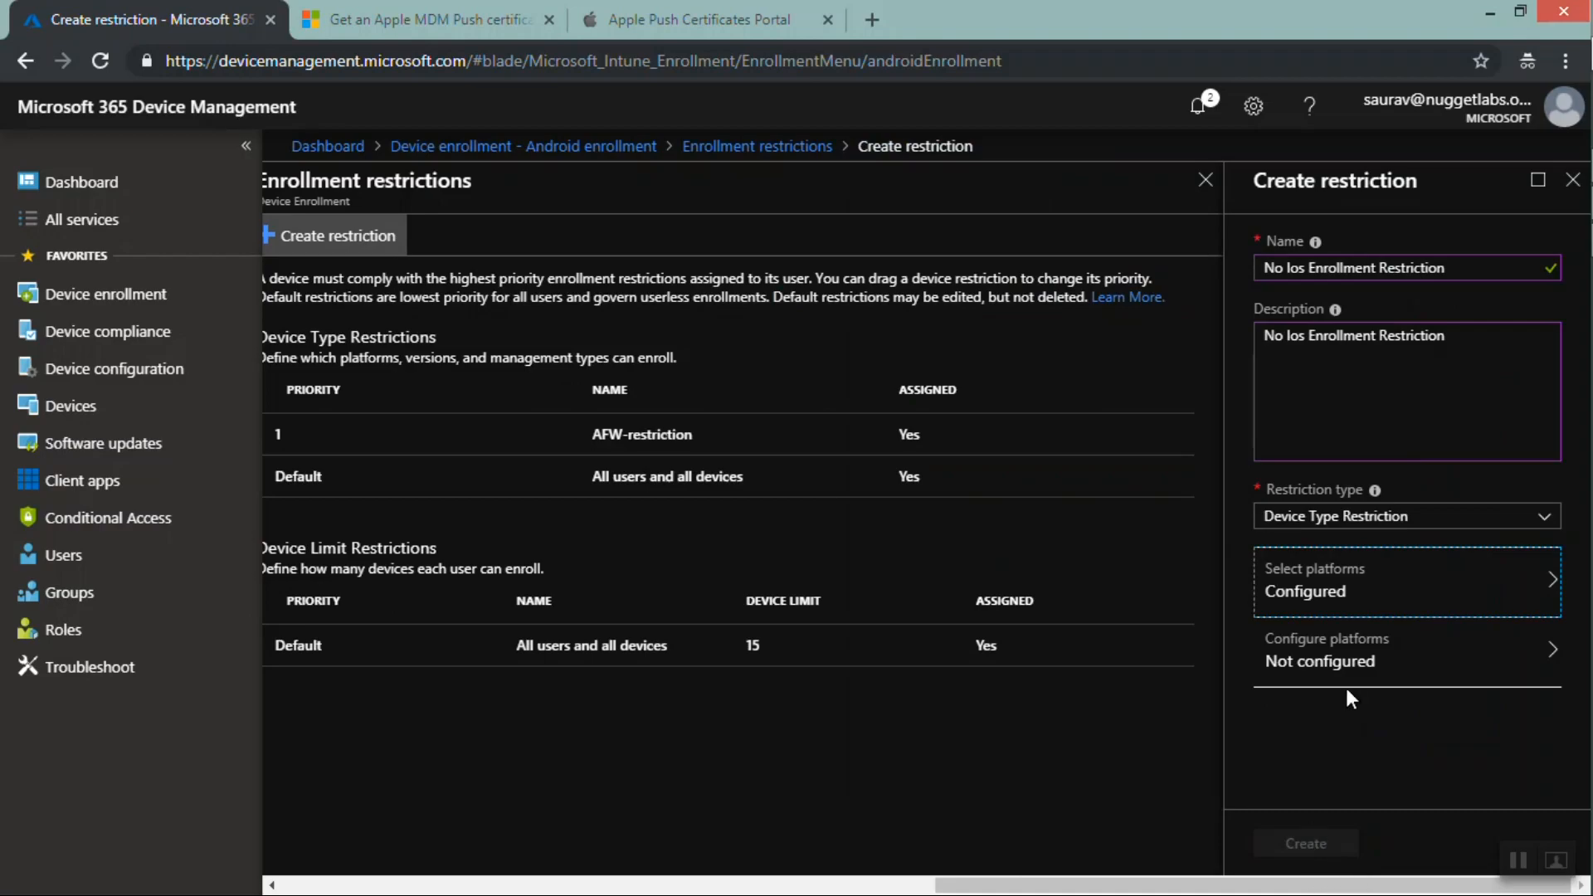
Save the platform configurations with their defaults and create the restriction
{"action": "left_click", "coordinate": [1356, 643]}
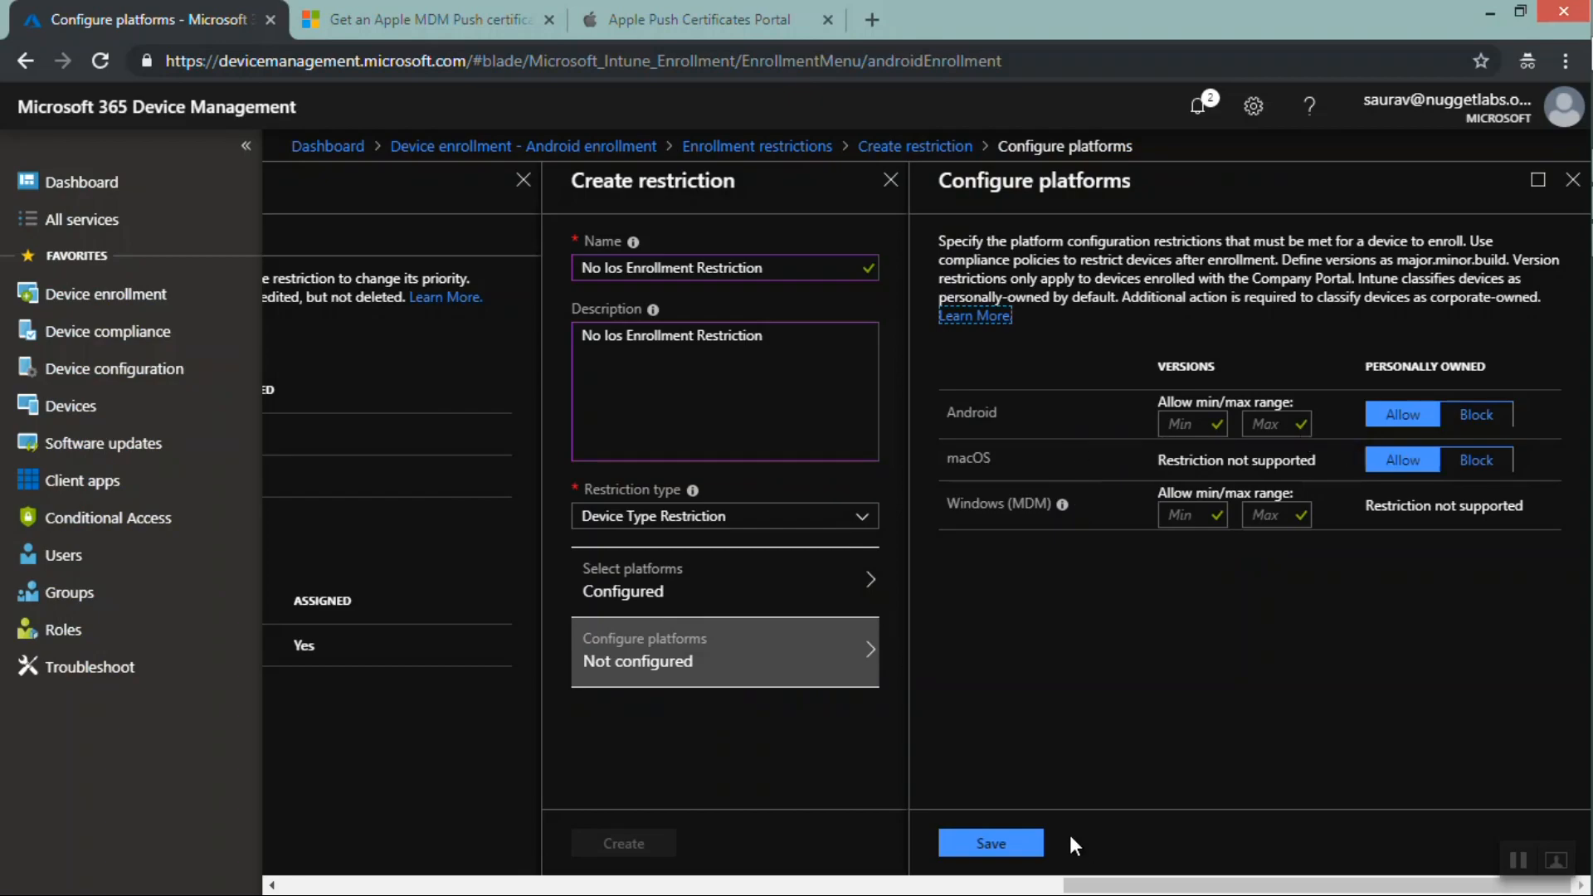
{"action": "left_click", "coordinate": [1006, 846]}
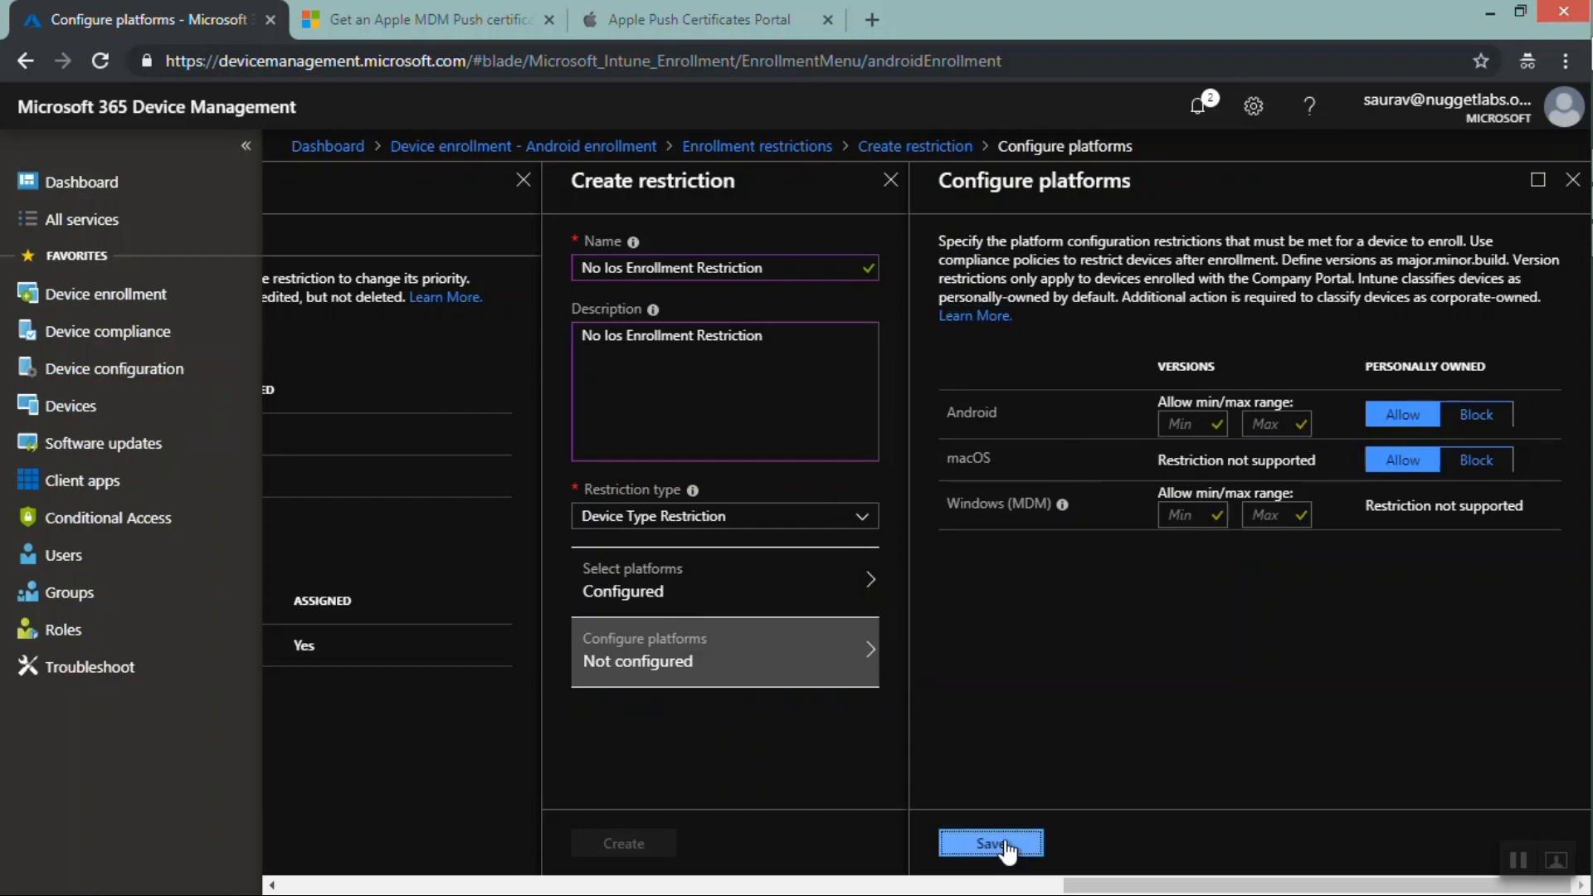
{"action": "left_click", "coordinate": [1303, 843]}
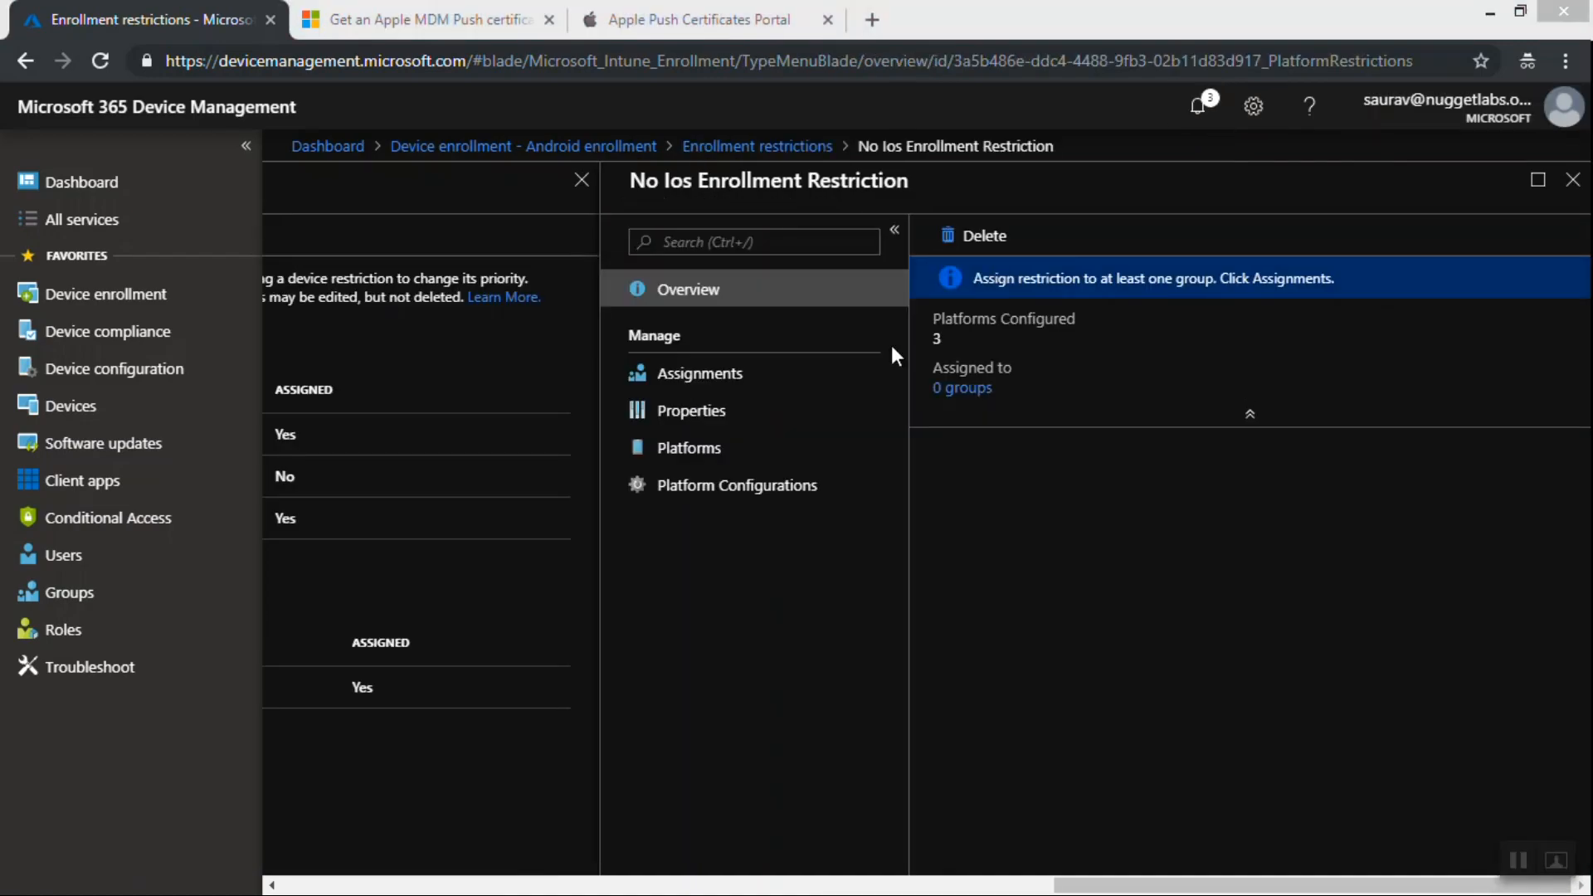
Assign the restriction to abcgroup, save the assignment, and close the pane
{"action": "left_click", "coordinate": [699, 380]}
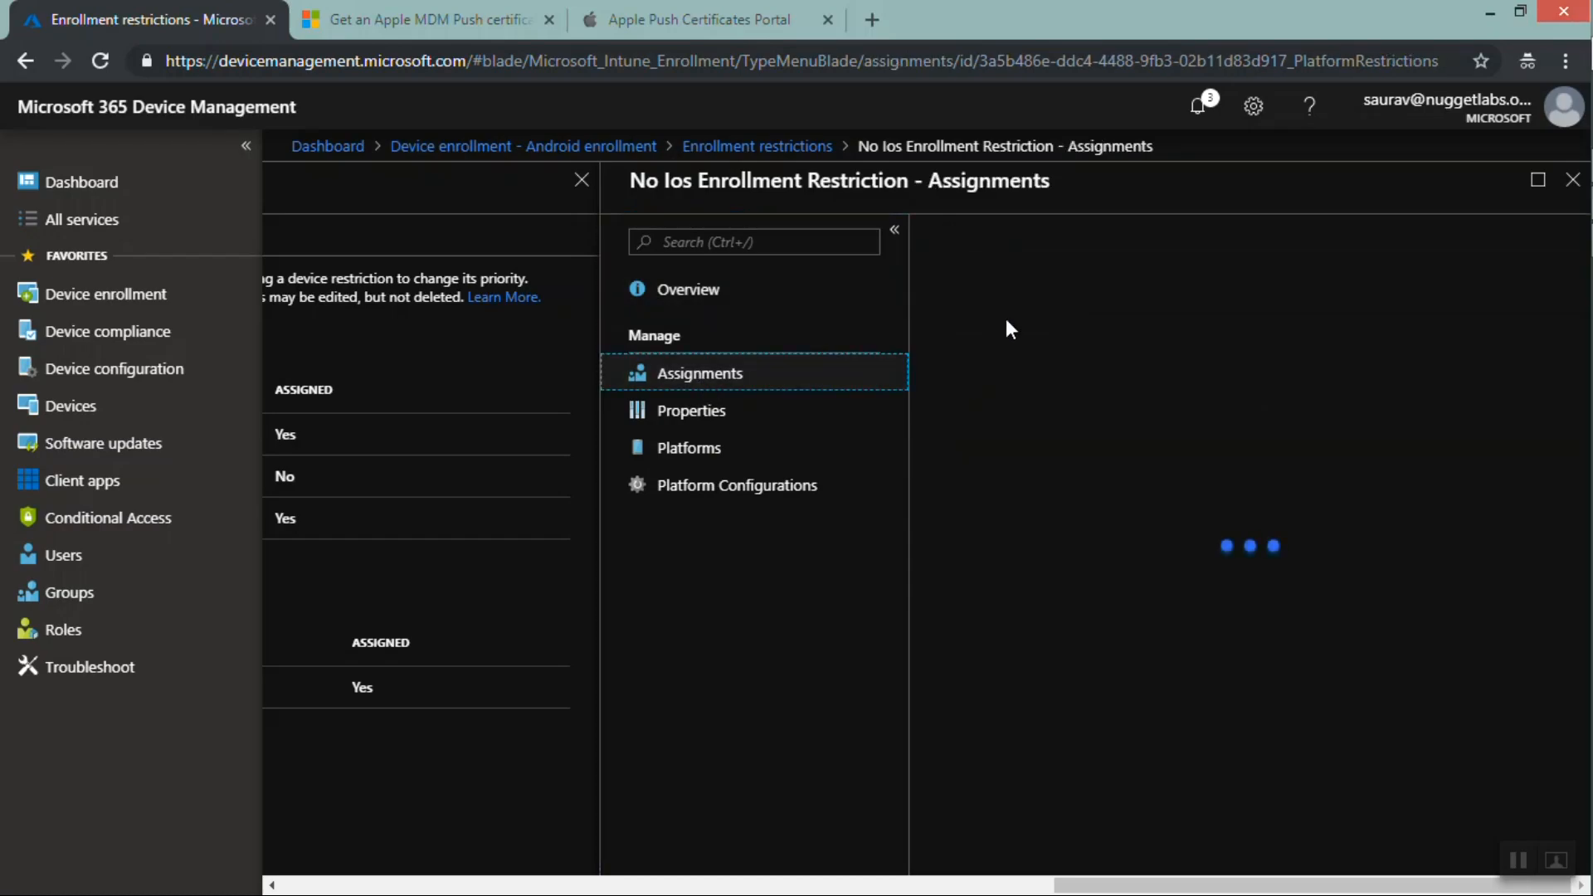
{"action": "left_click", "coordinate": [1062, 290]}
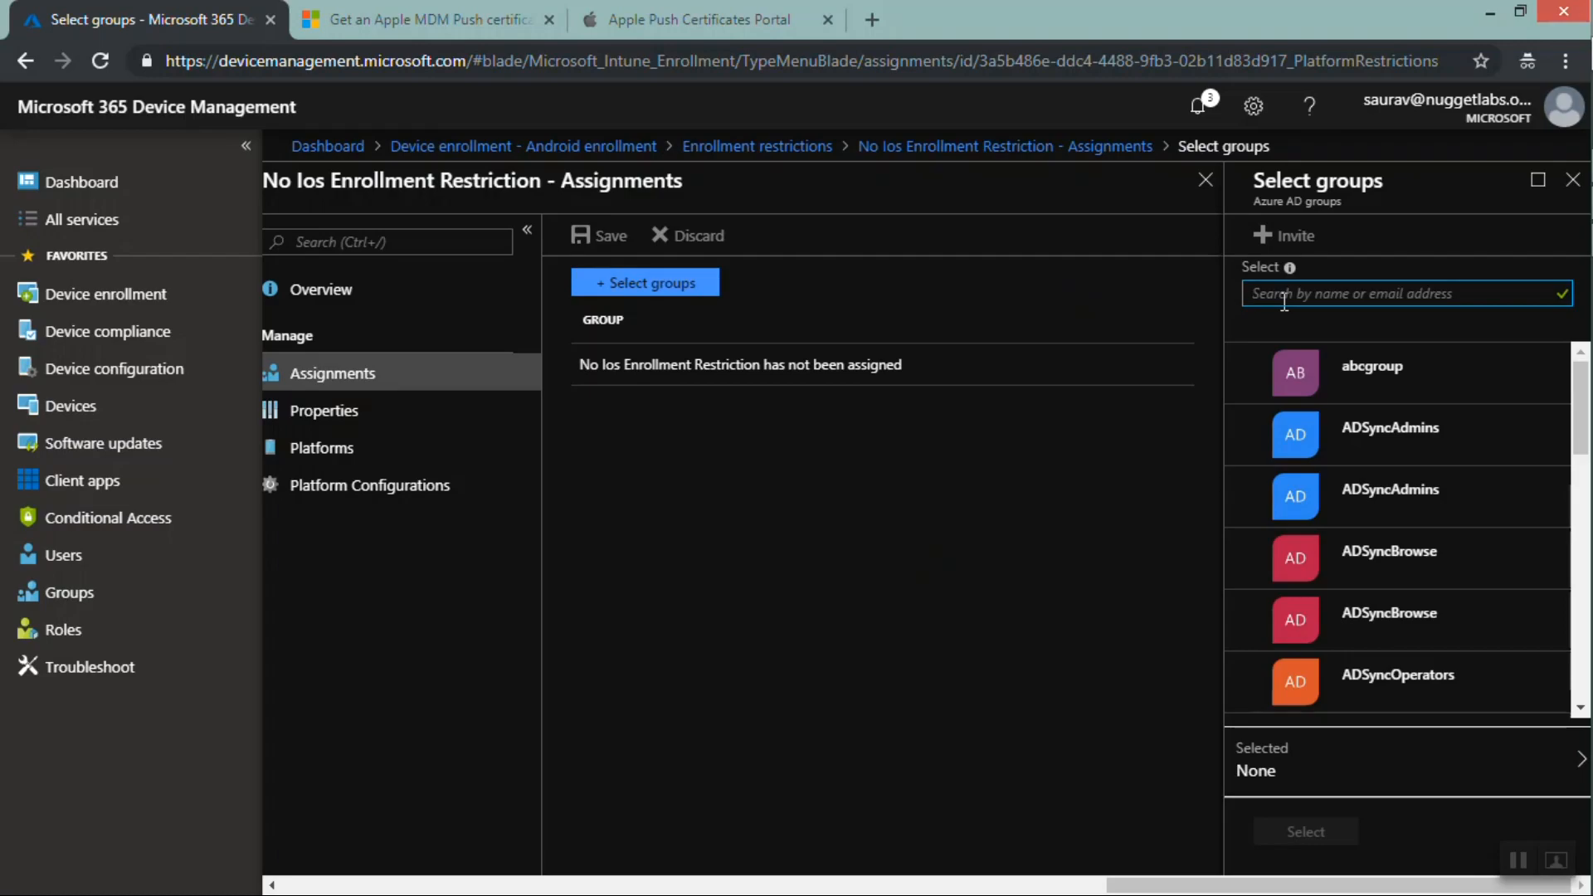
{"action": "left_click", "coordinate": [1244, 373]}
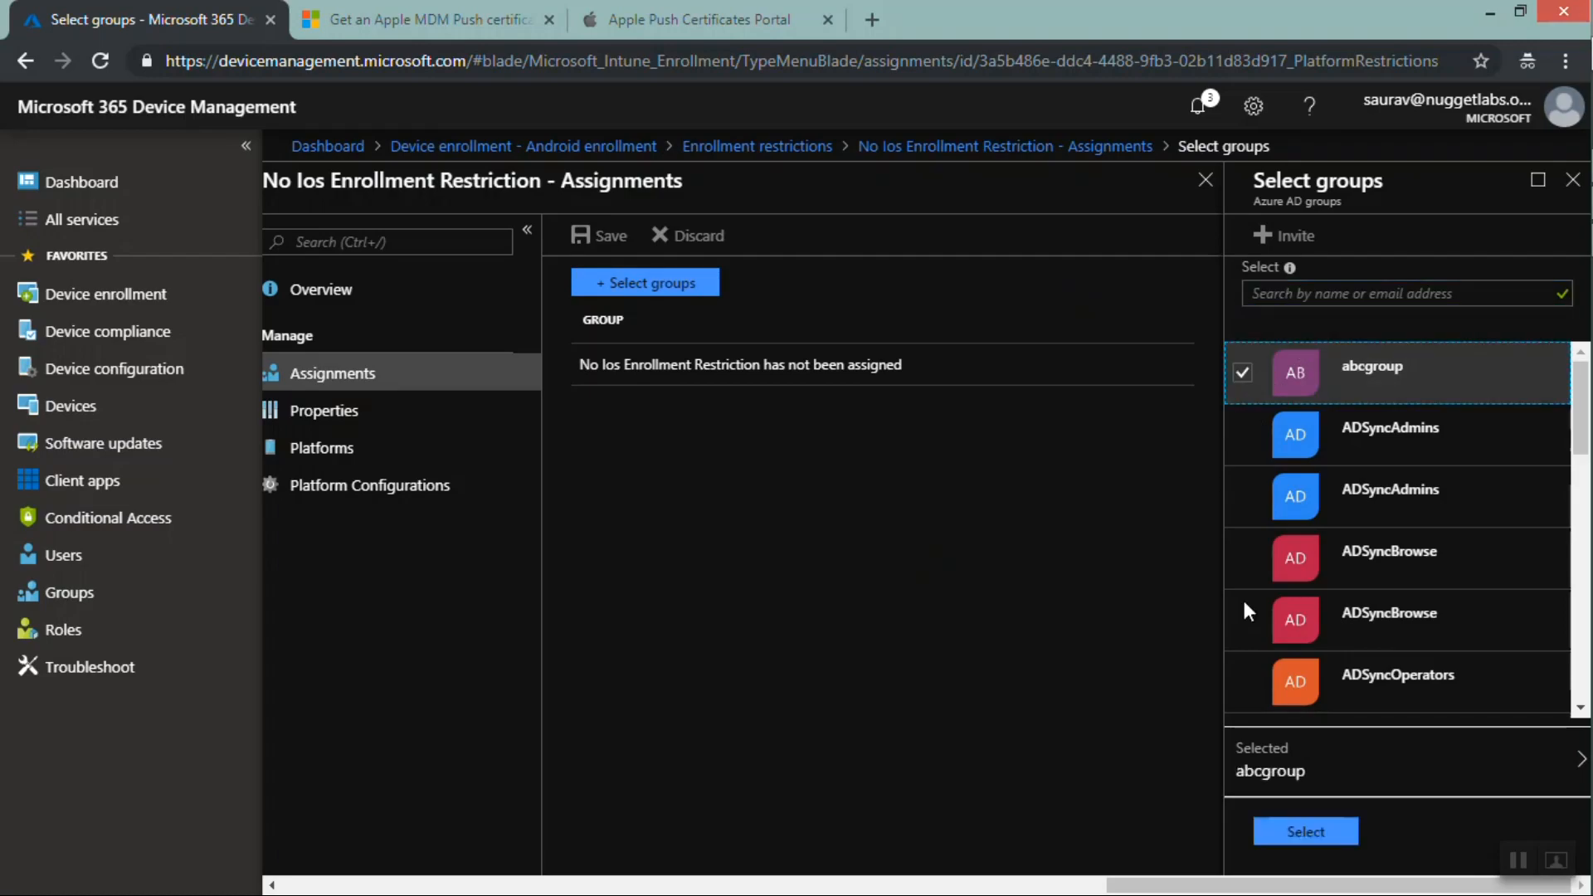
{"action": "left_click", "coordinate": [1295, 832]}
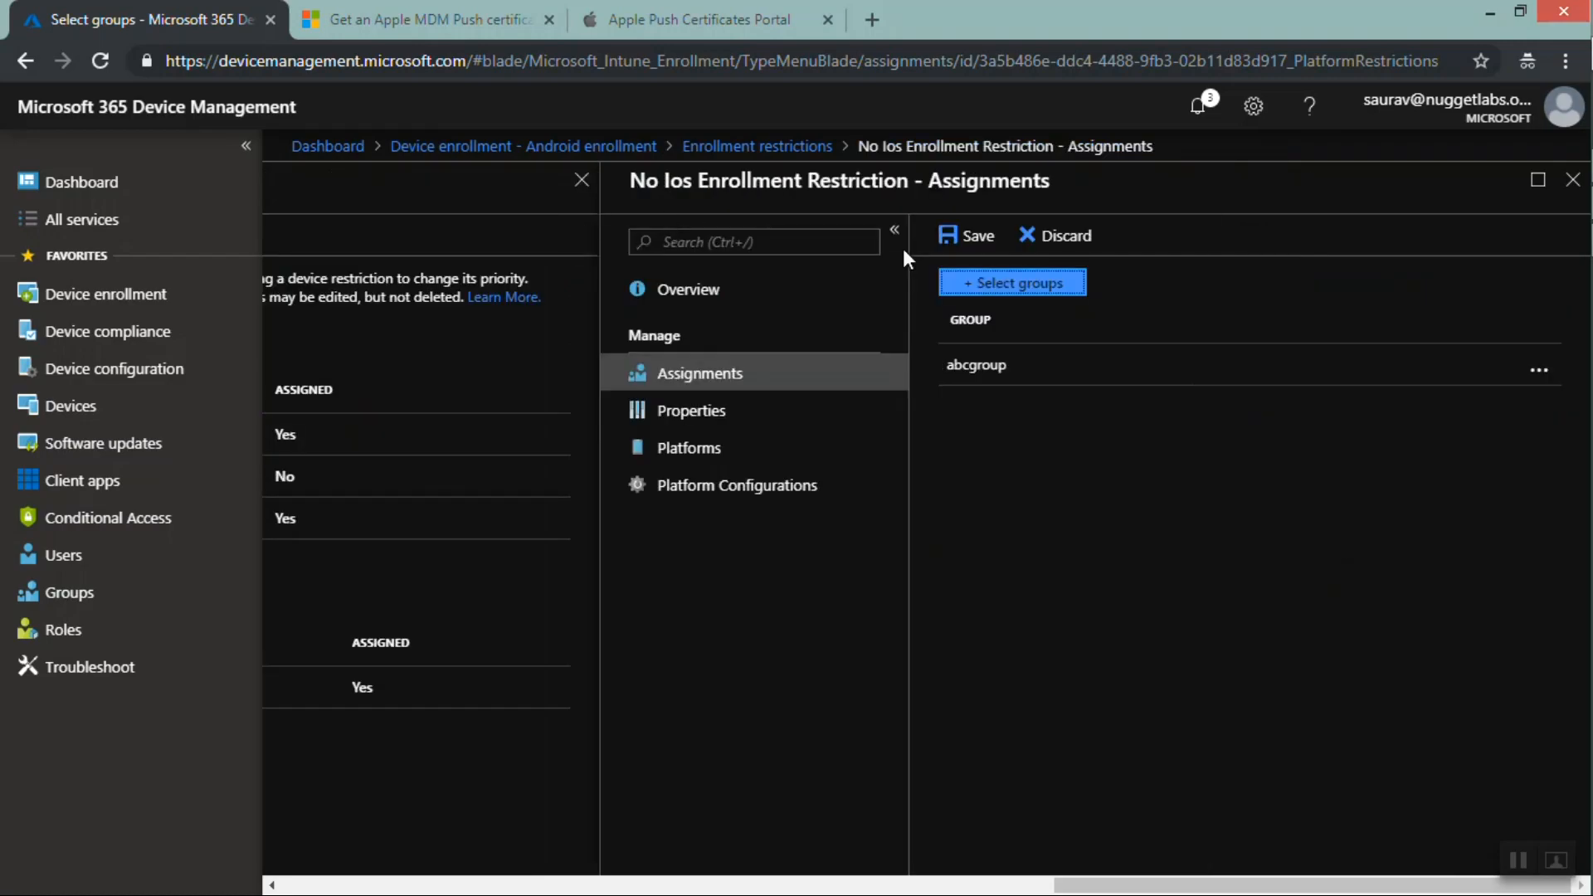
{"action": "left_click", "coordinate": [978, 239]}
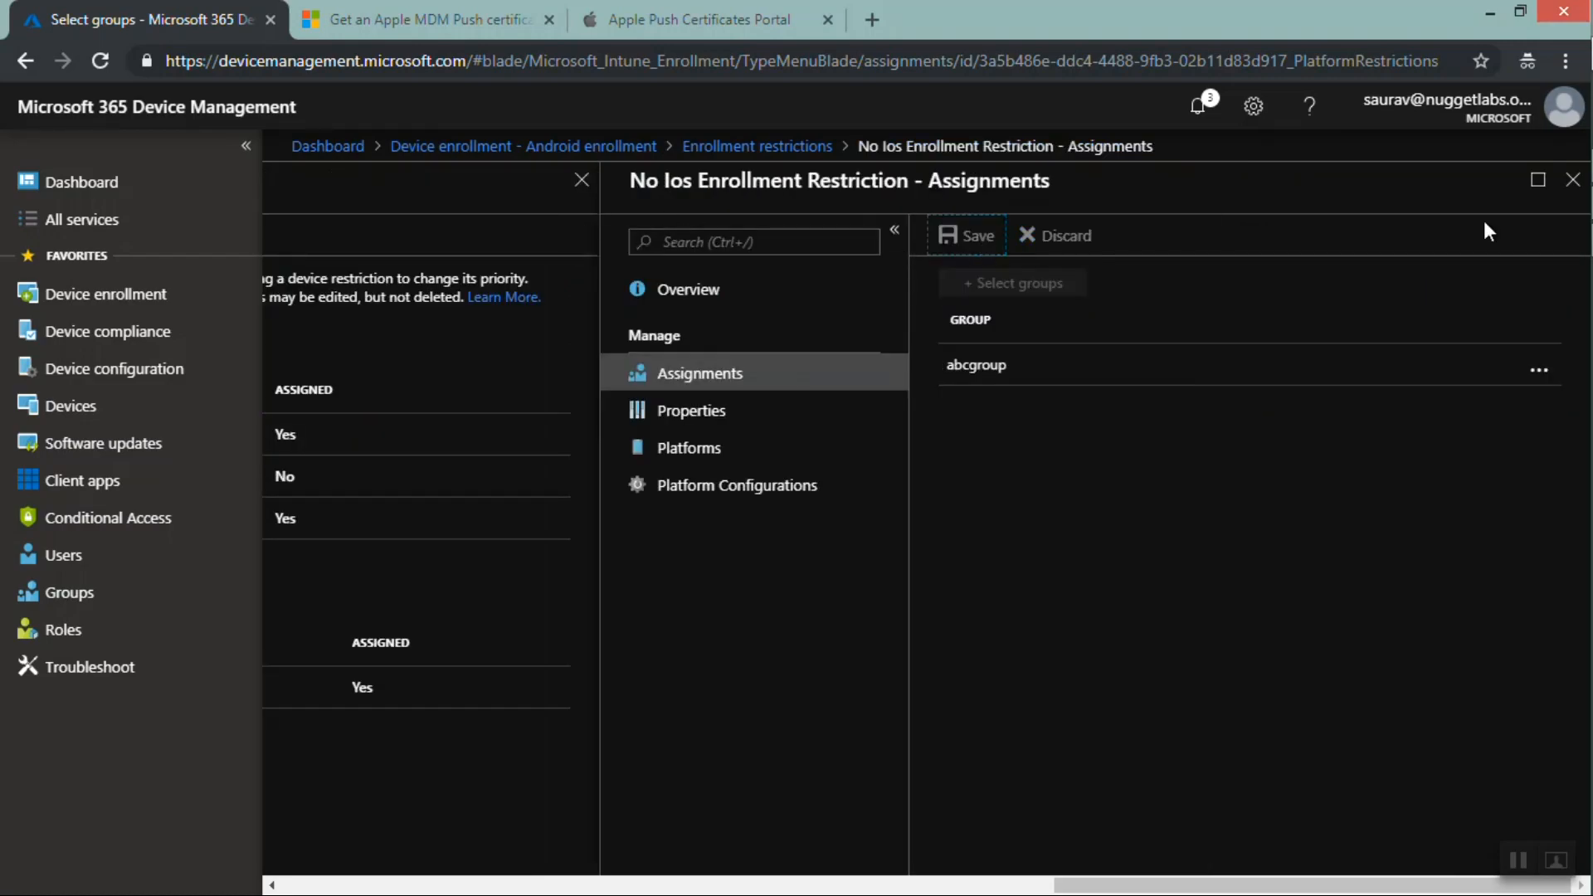
{"action": "left_click", "coordinate": [1573, 184]}
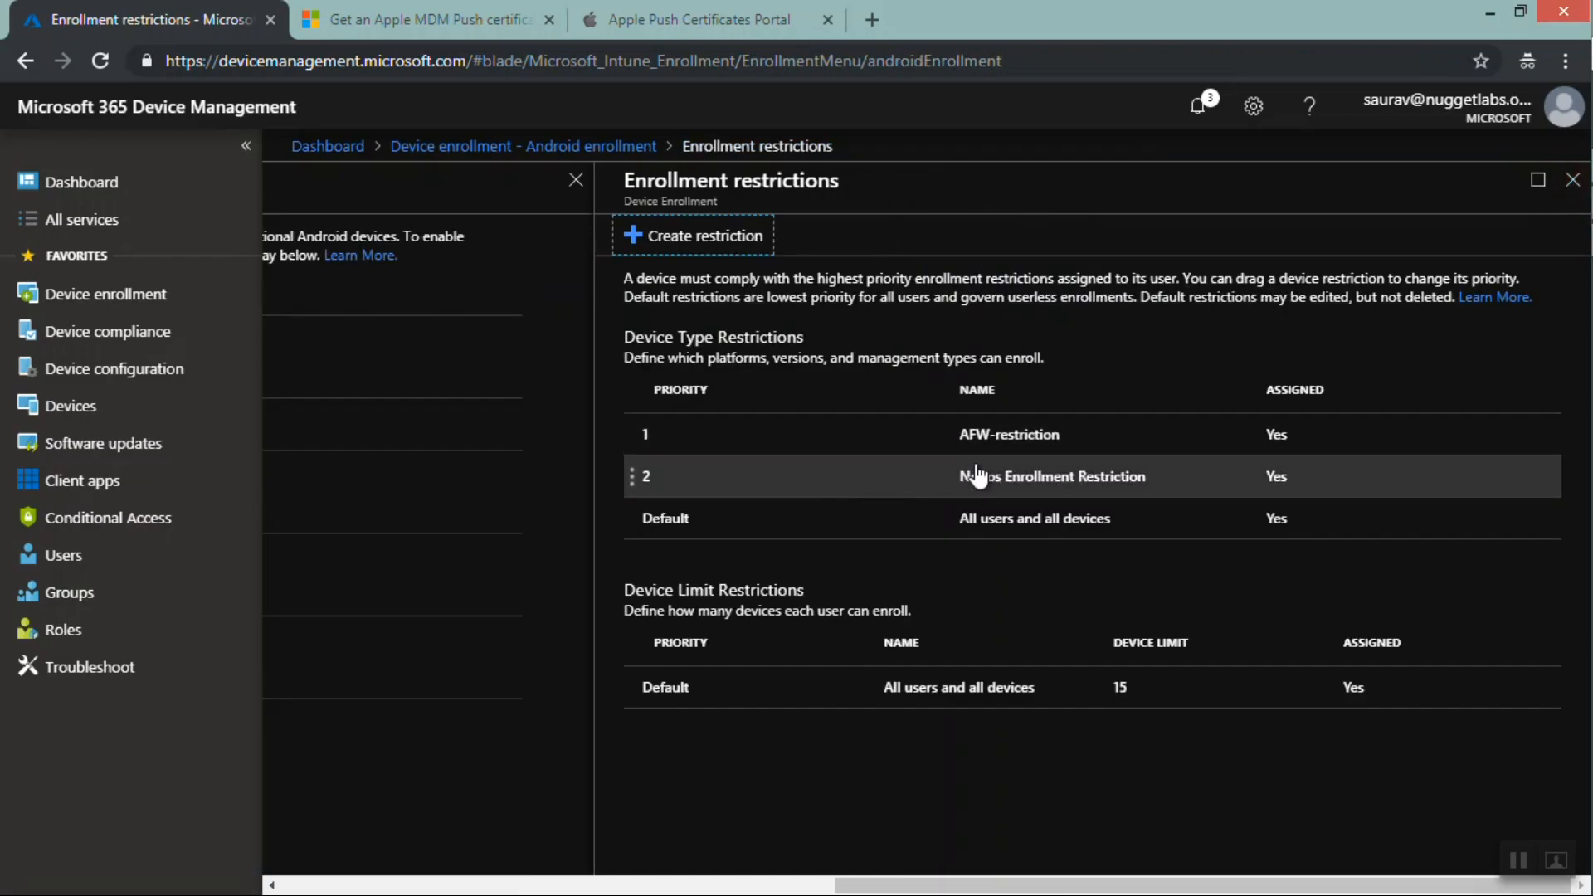
Open the No Ios Enrollment Restriction and review its assignments and platforms
{"action": "left_click", "coordinate": [1112, 485]}
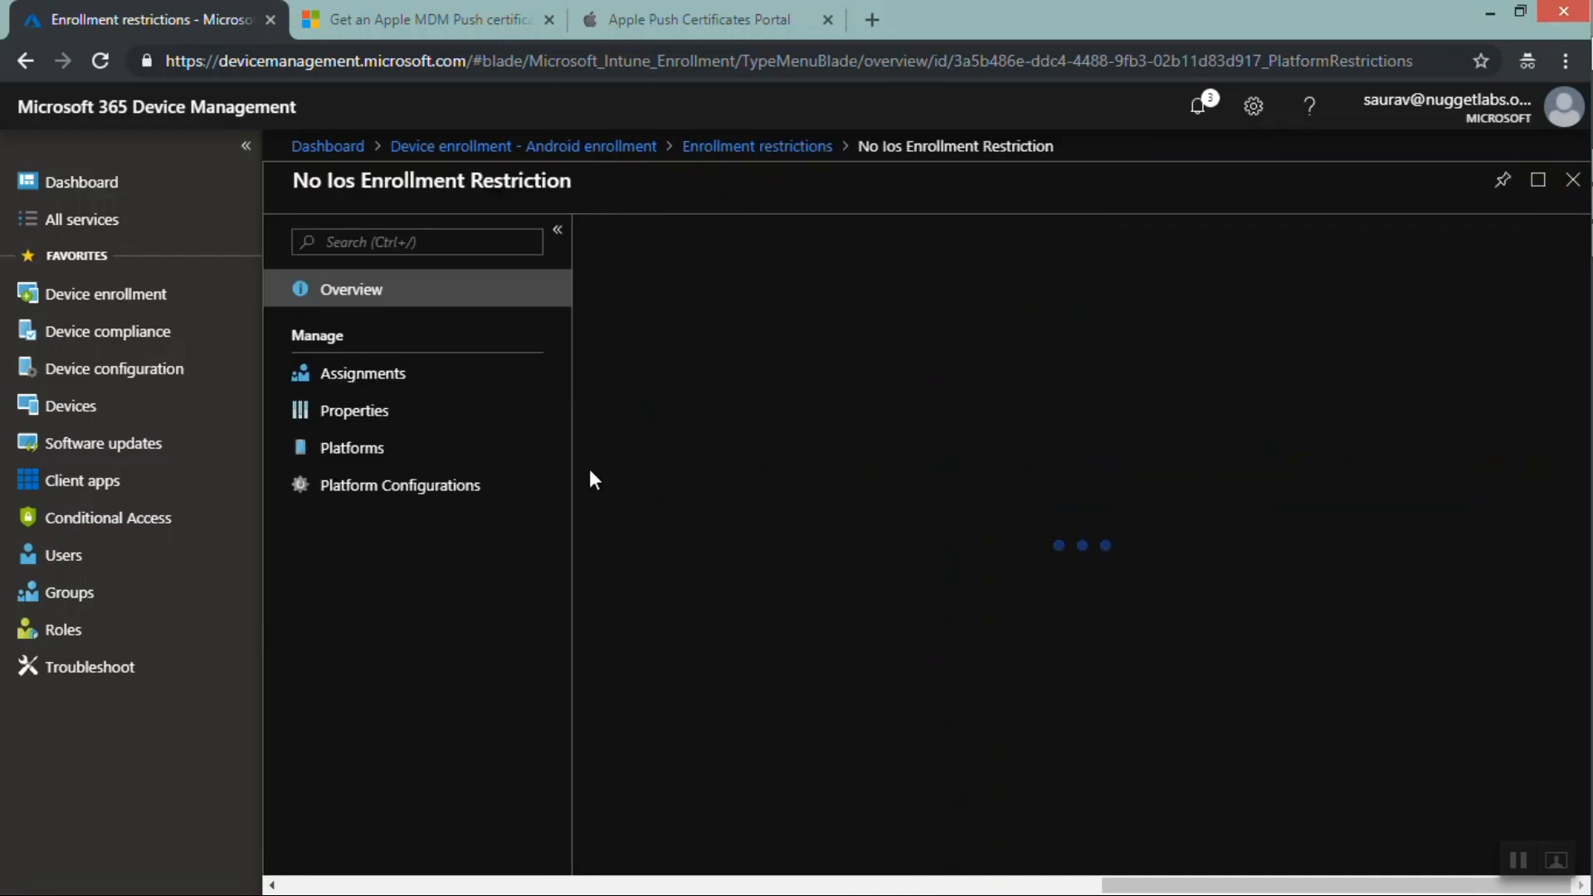
{"action": "left_click", "coordinate": [728, 385]}
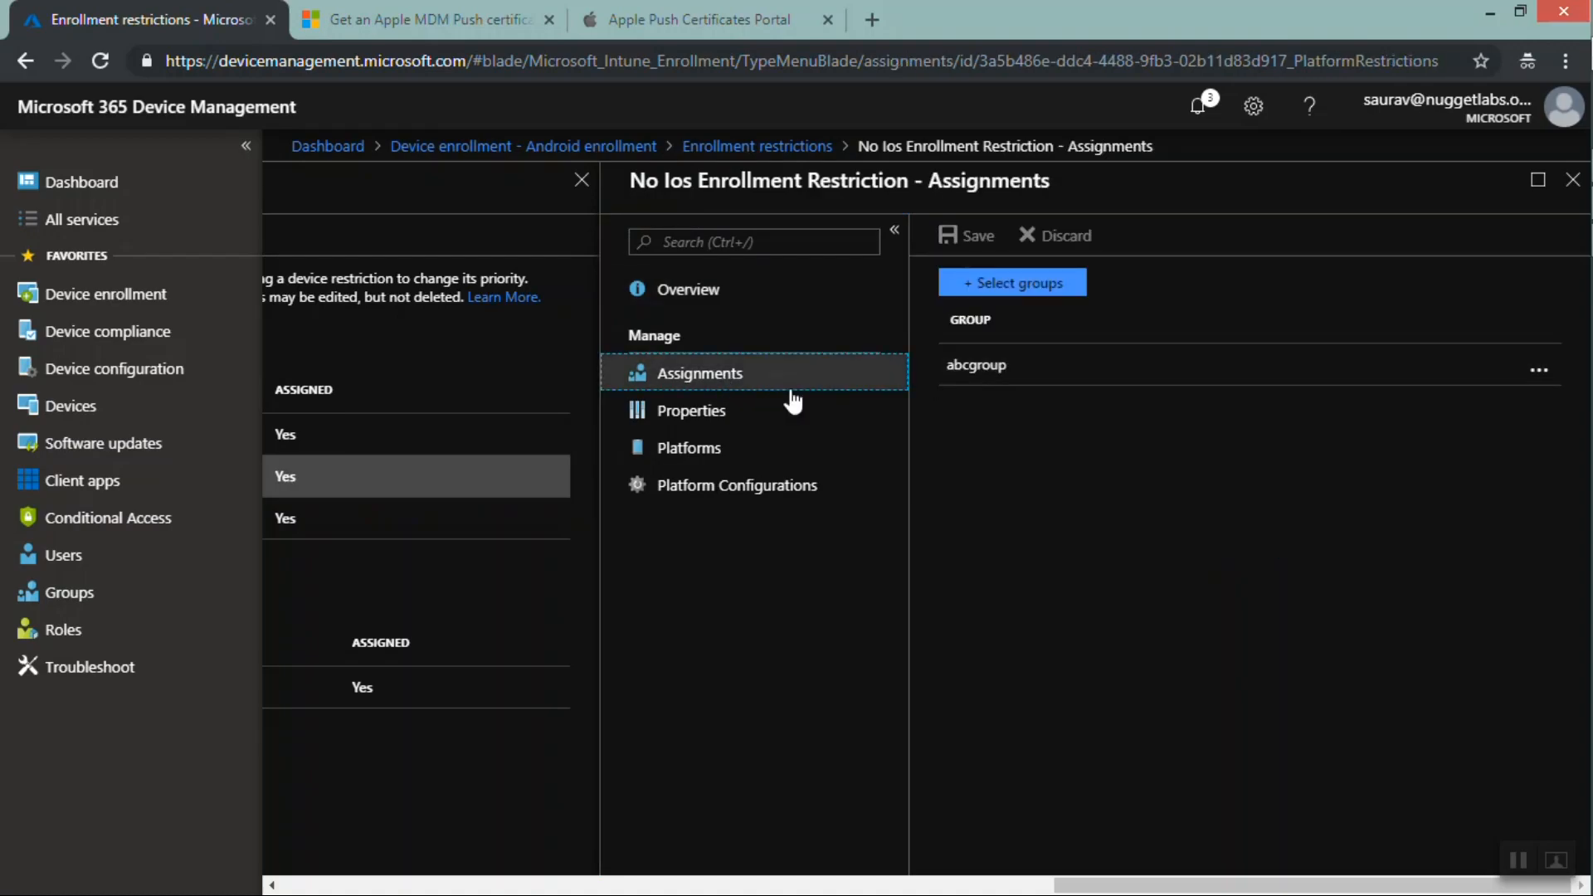
{"action": "left_click", "coordinate": [718, 456]}
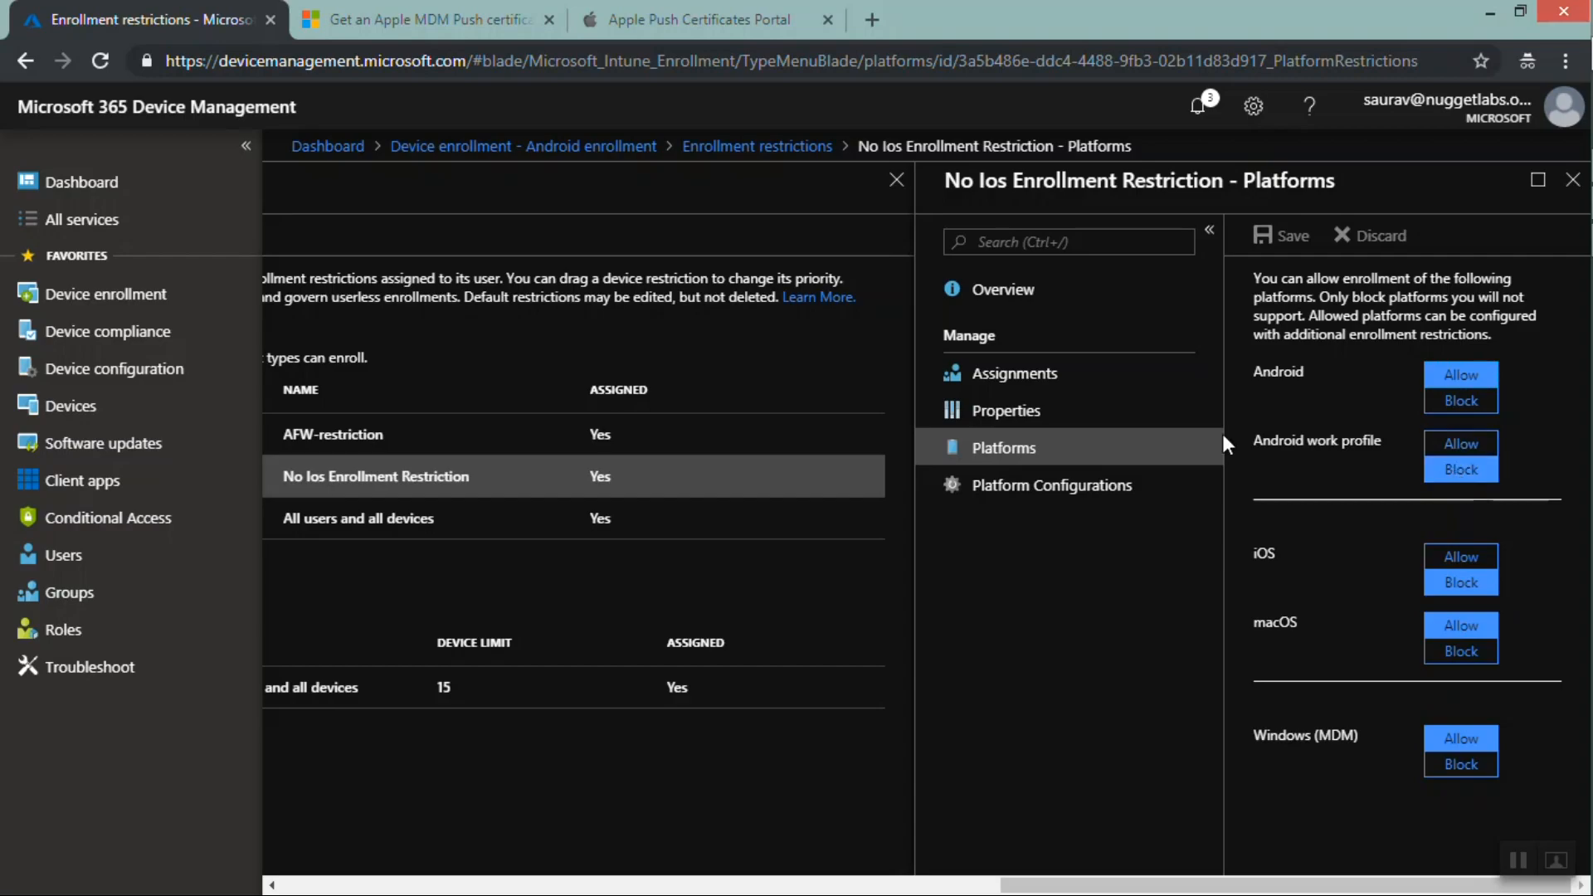
Toggle Android and Android work profile to Block and back to Allow
{"action": "left_click", "coordinate": [1459, 404]}
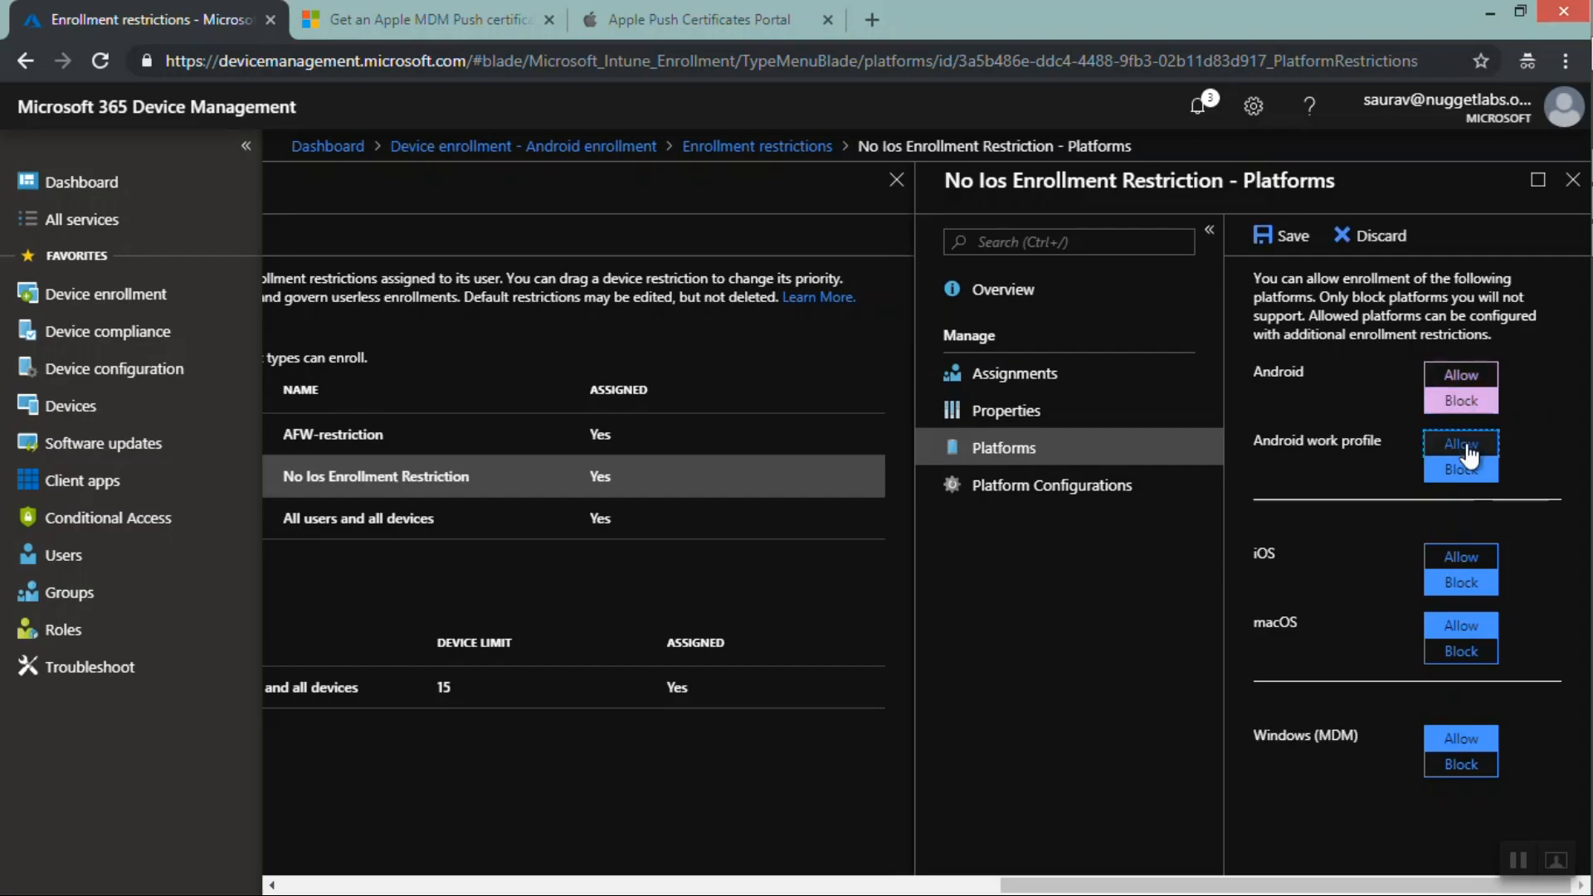
{"action": "left_click", "coordinate": [1464, 448]}
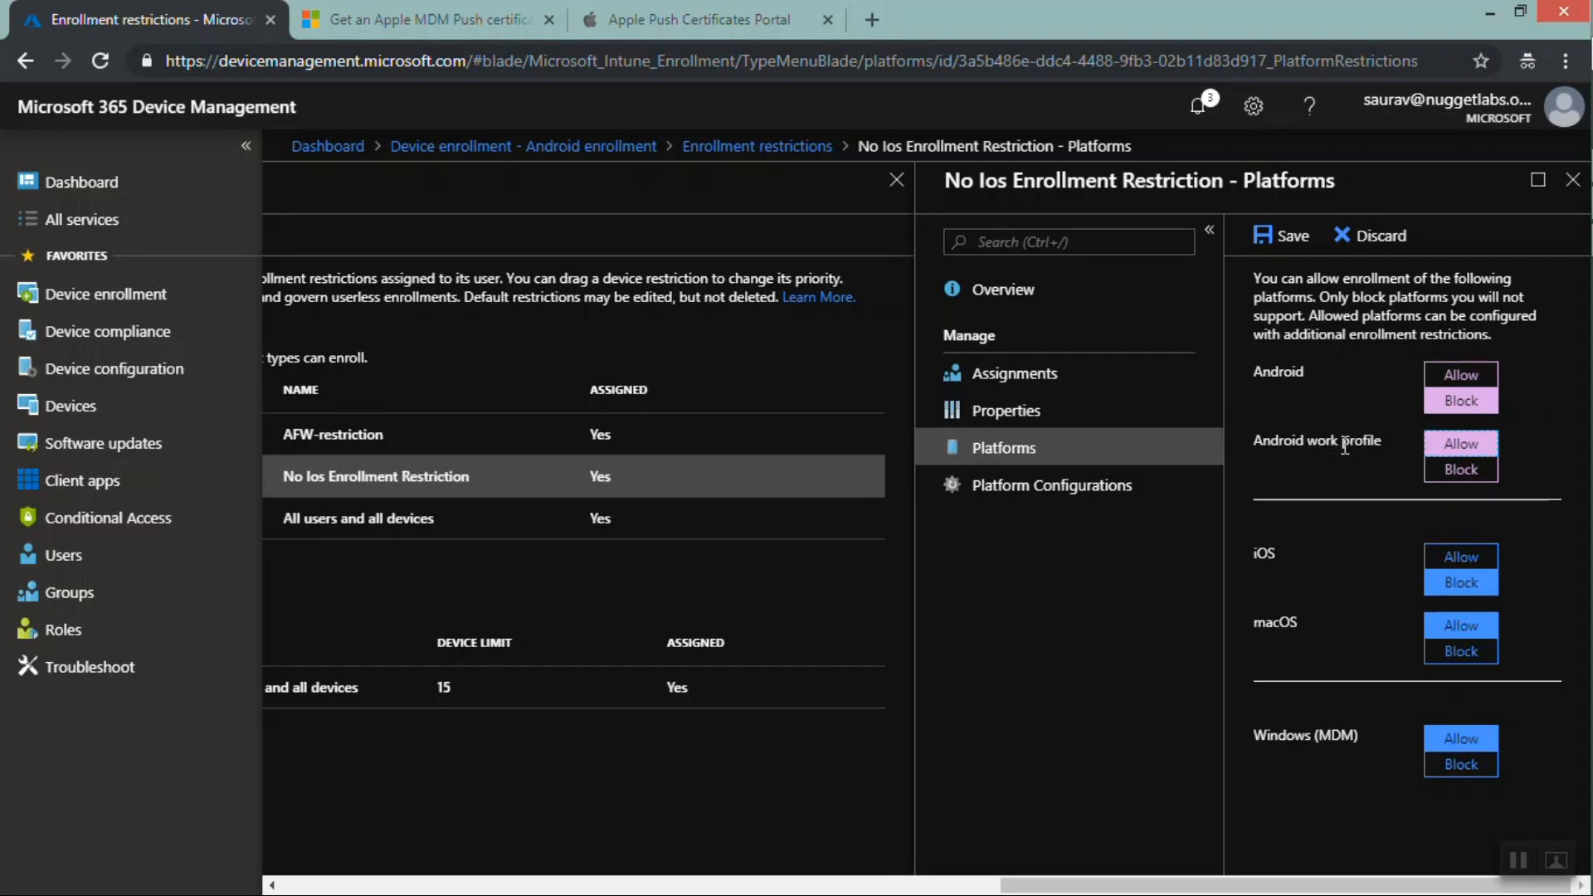
{"action": "left_click", "coordinate": [1459, 471]}
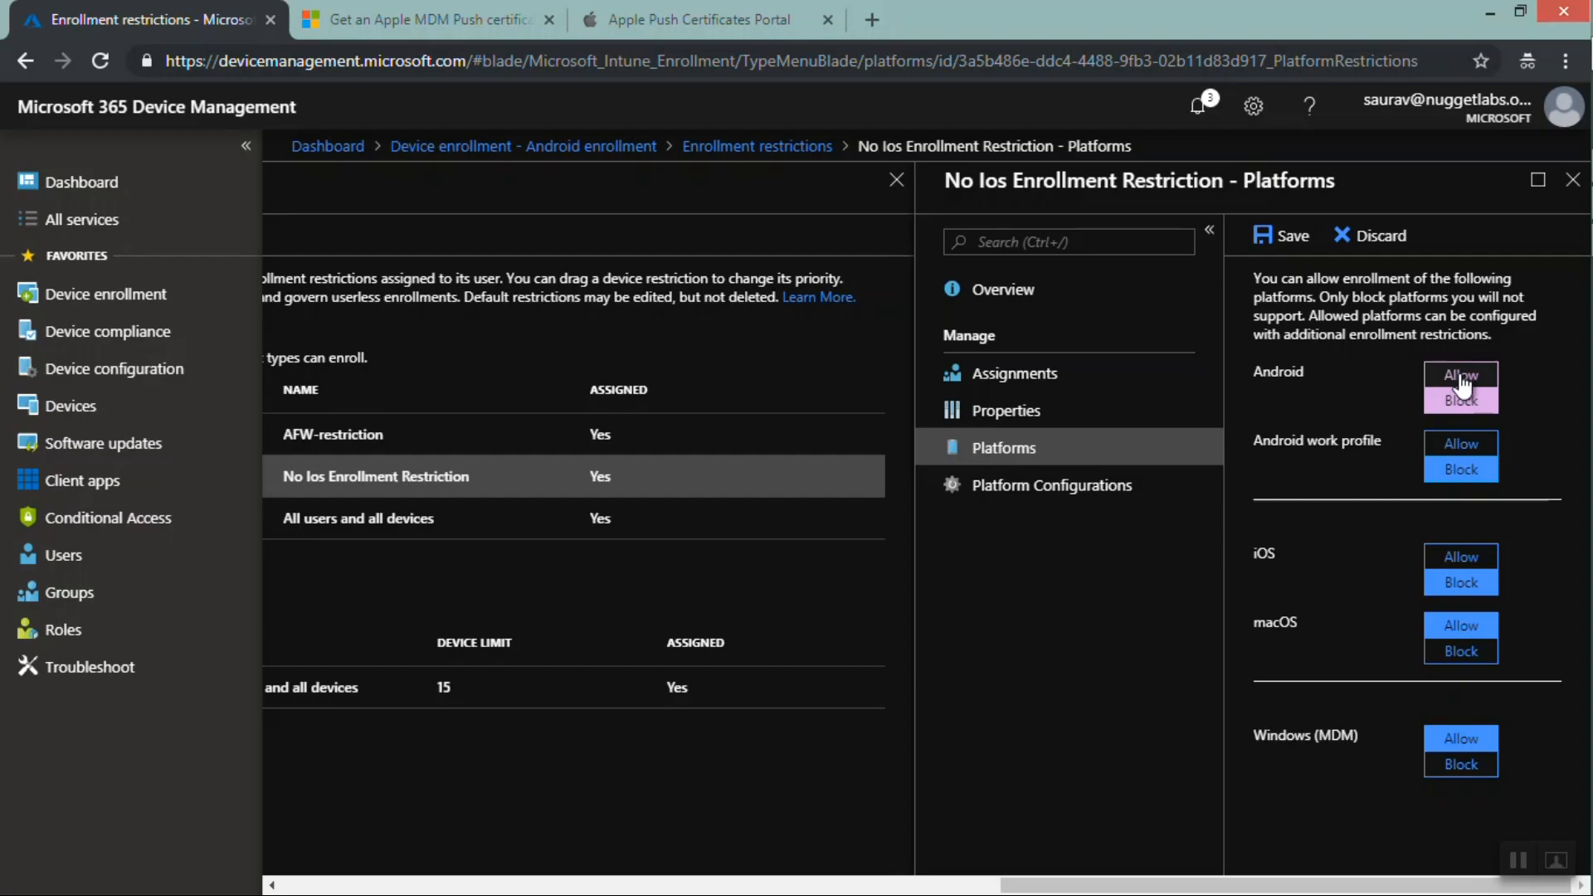
{"action": "left_click", "coordinate": [1461, 380]}
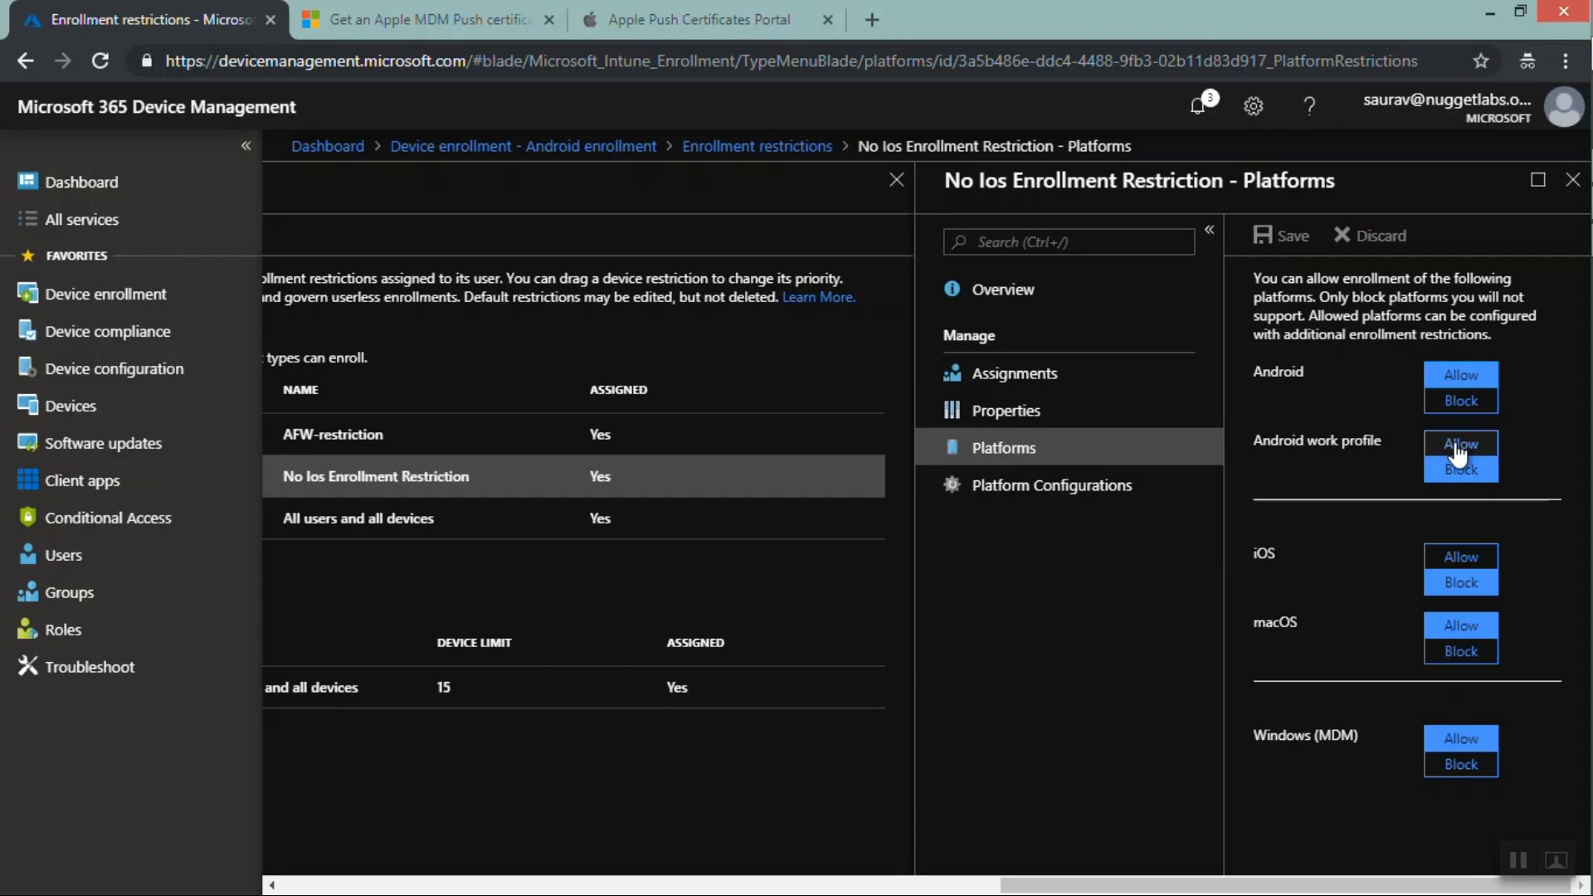
Close the restriction's platforms pane and the Enrollment restrictions pane without saving
{"action": "left_click_drag", "start_coordinate": [1384, 437], "coordinate": [1258, 437]}
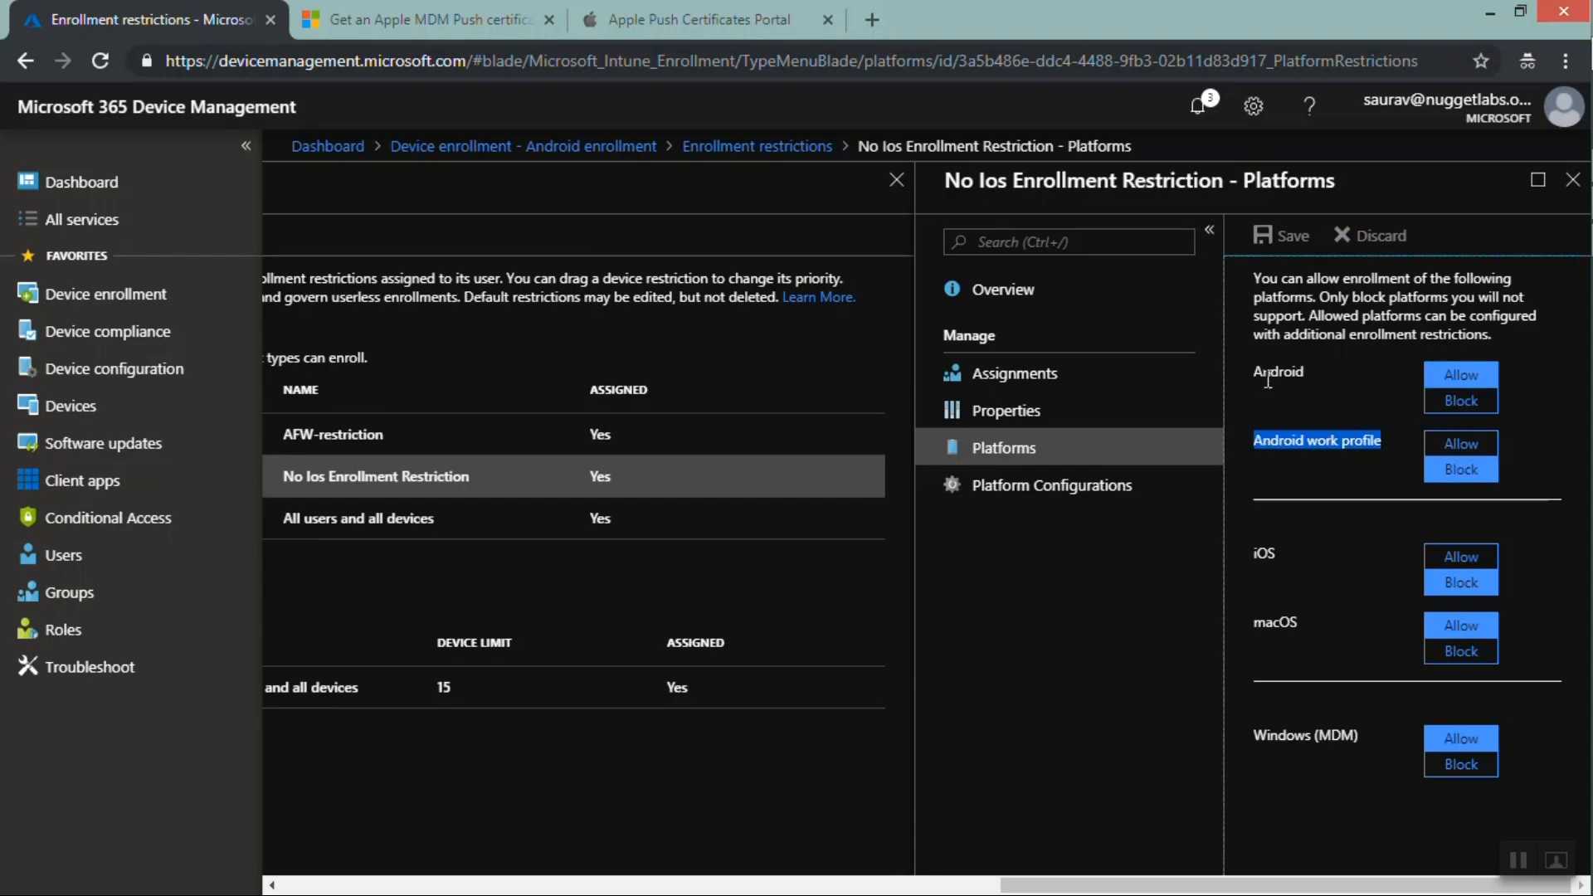
{"action": "double_click", "coordinate": [1269, 372]}
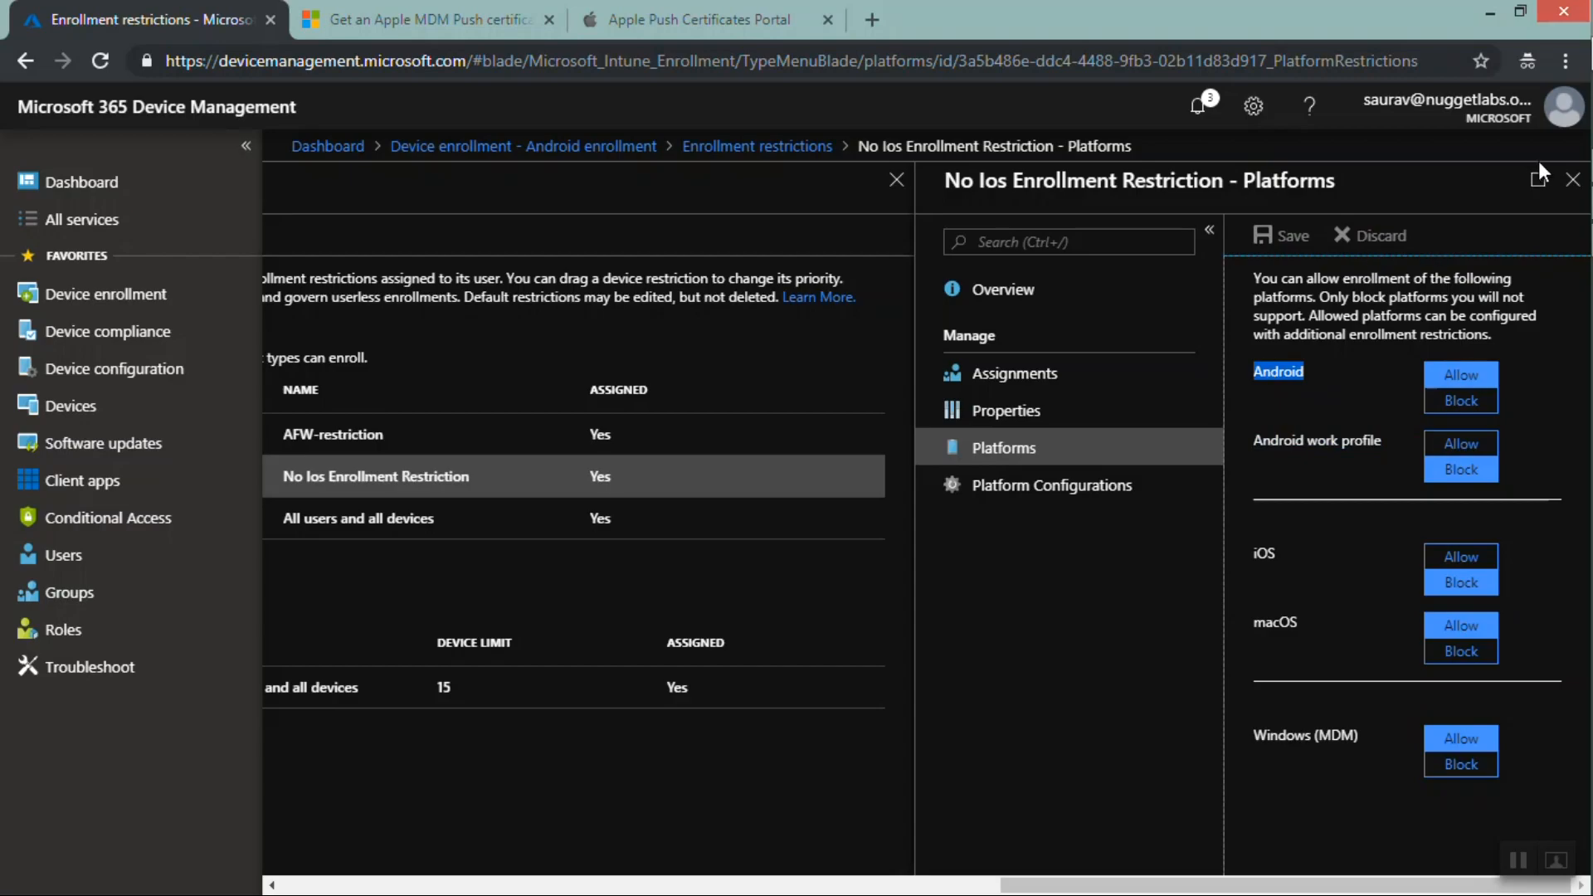
{"action": "left_click", "coordinate": [1571, 189]}
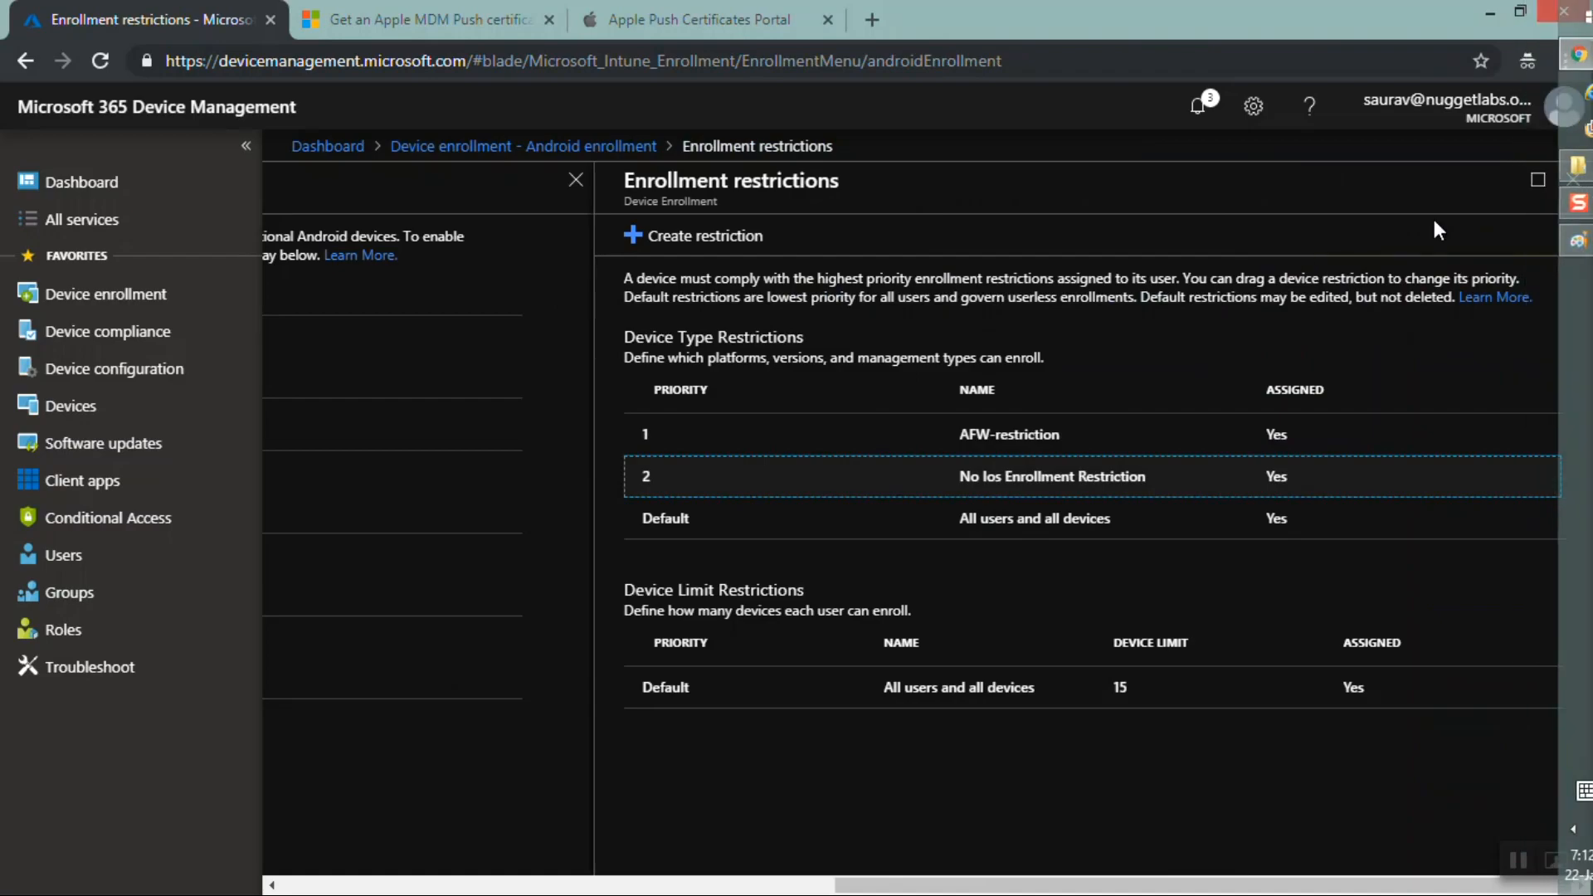
{"action": "left_click", "coordinate": [1567, 192]}
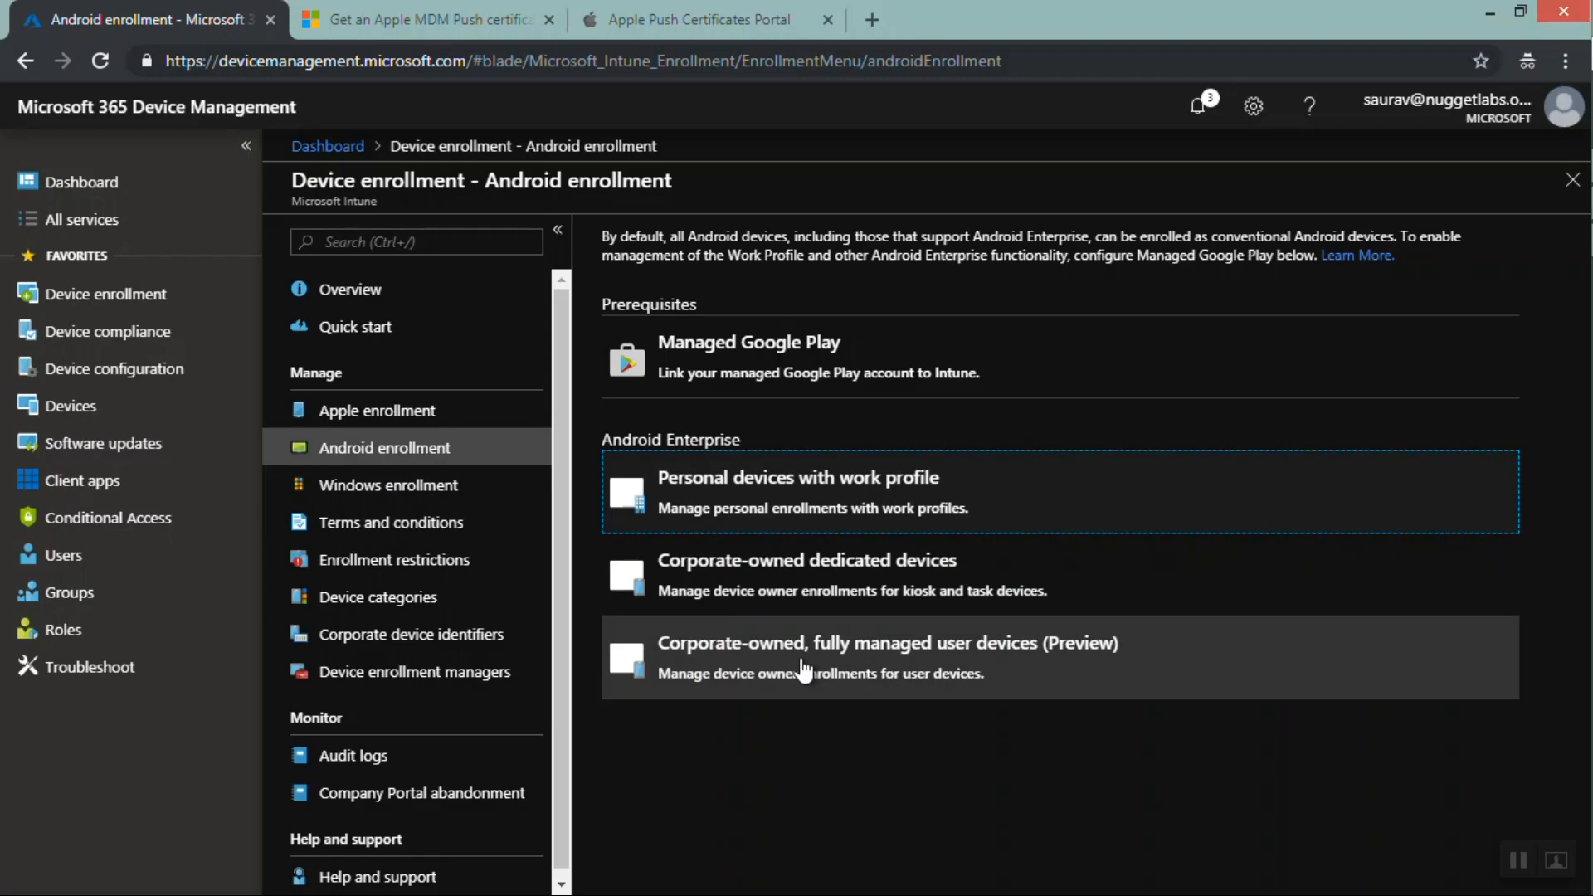
Reopen the enrollment restrictions, review the platforms of the default All users and all devices restriction, and close the panes
{"action": "left_click", "coordinate": [768, 502]}
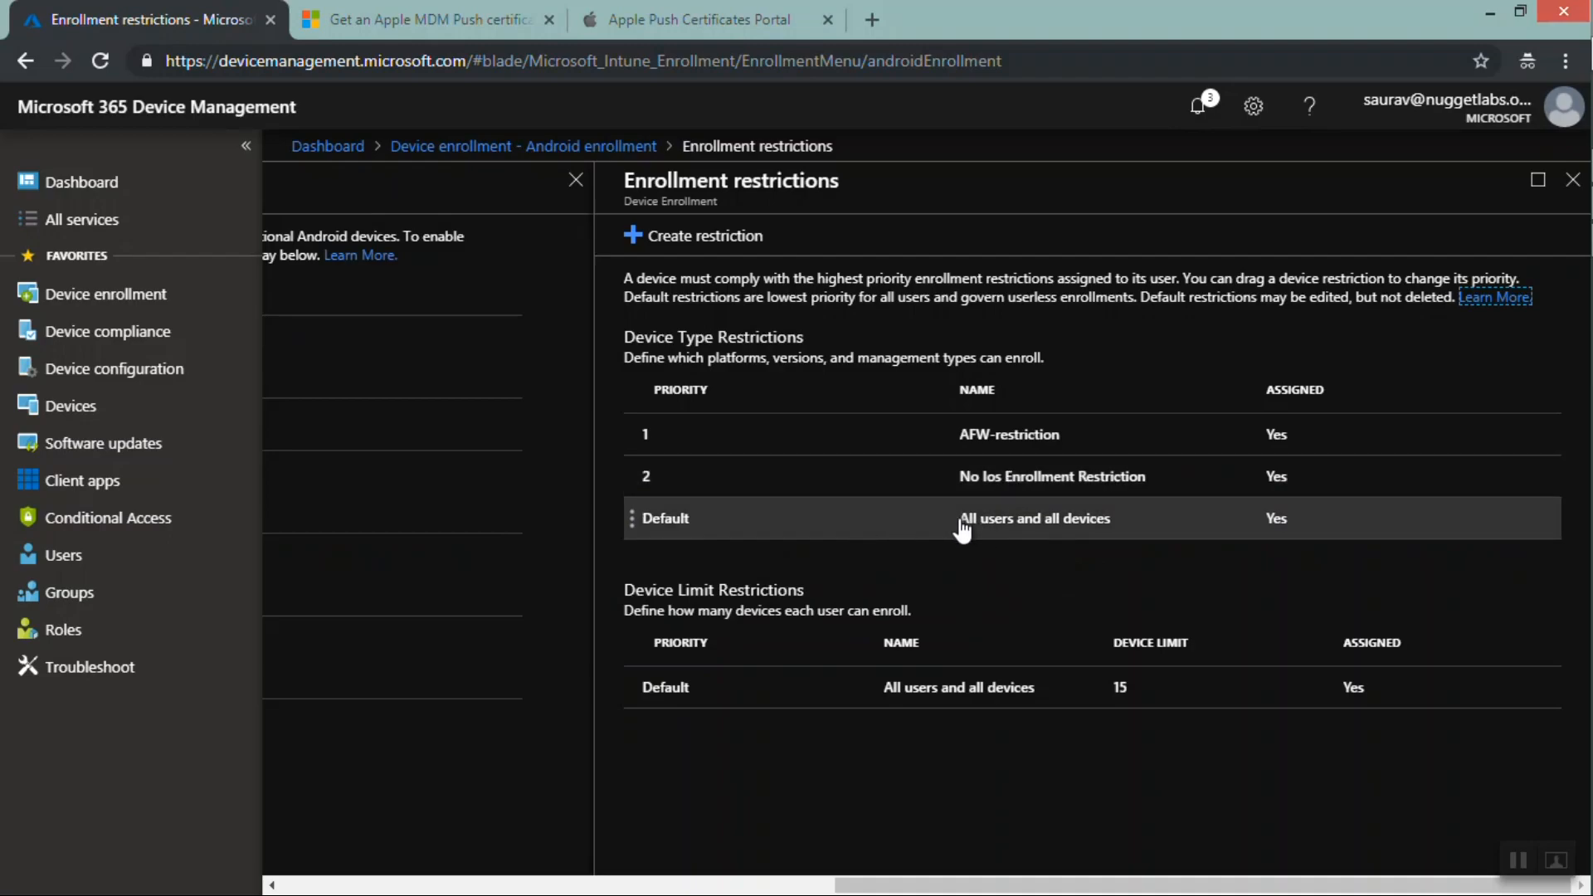
{"action": "left_click", "coordinate": [1241, 524]}
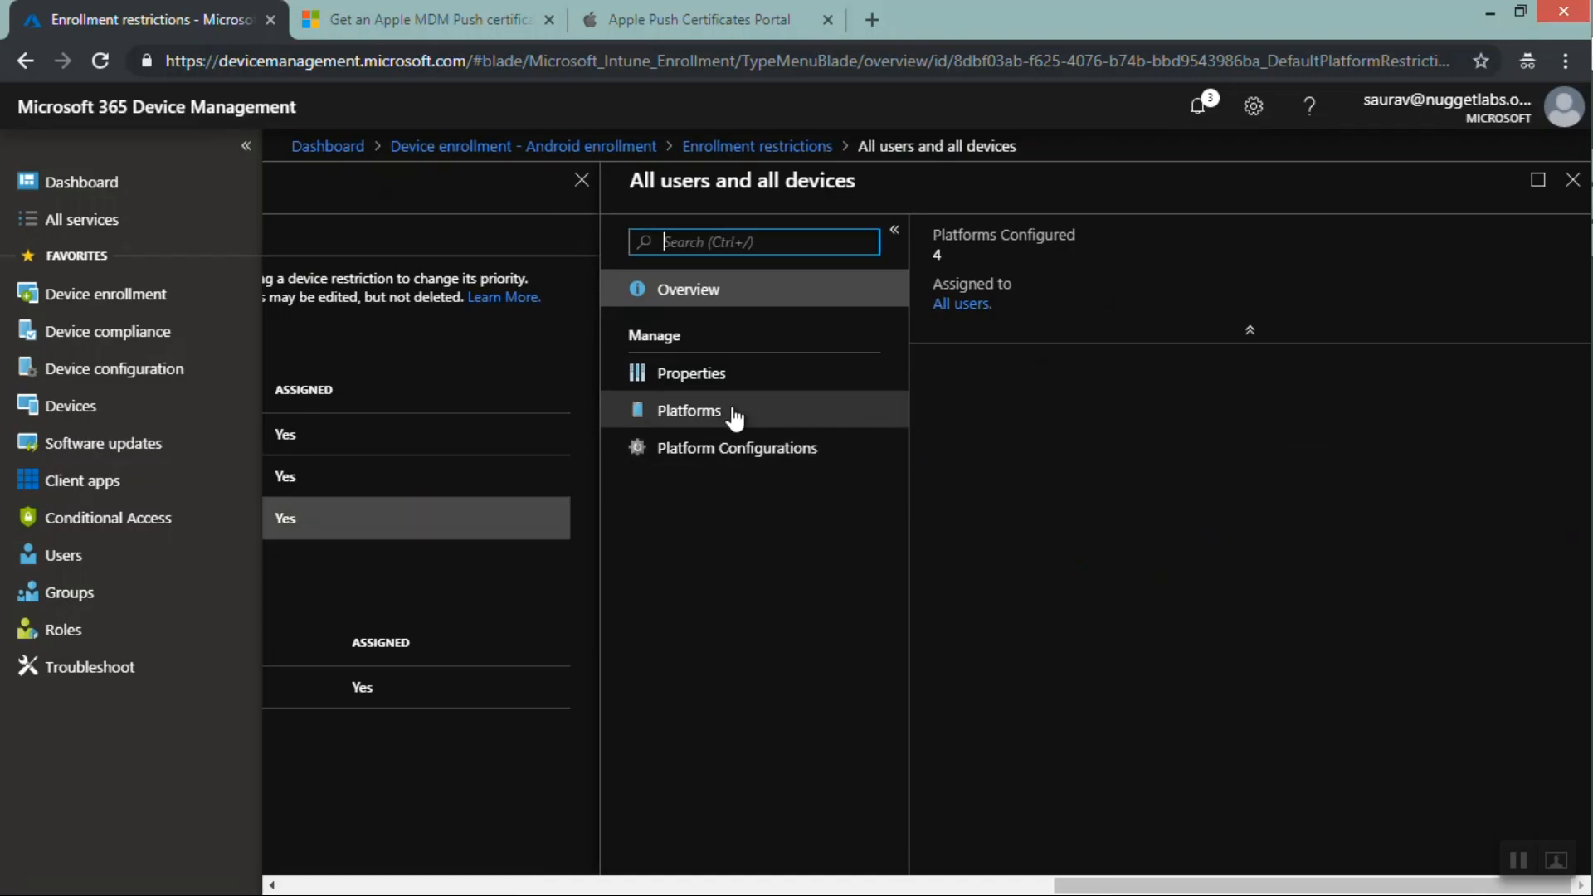
{"action": "left_click", "coordinate": [734, 414]}
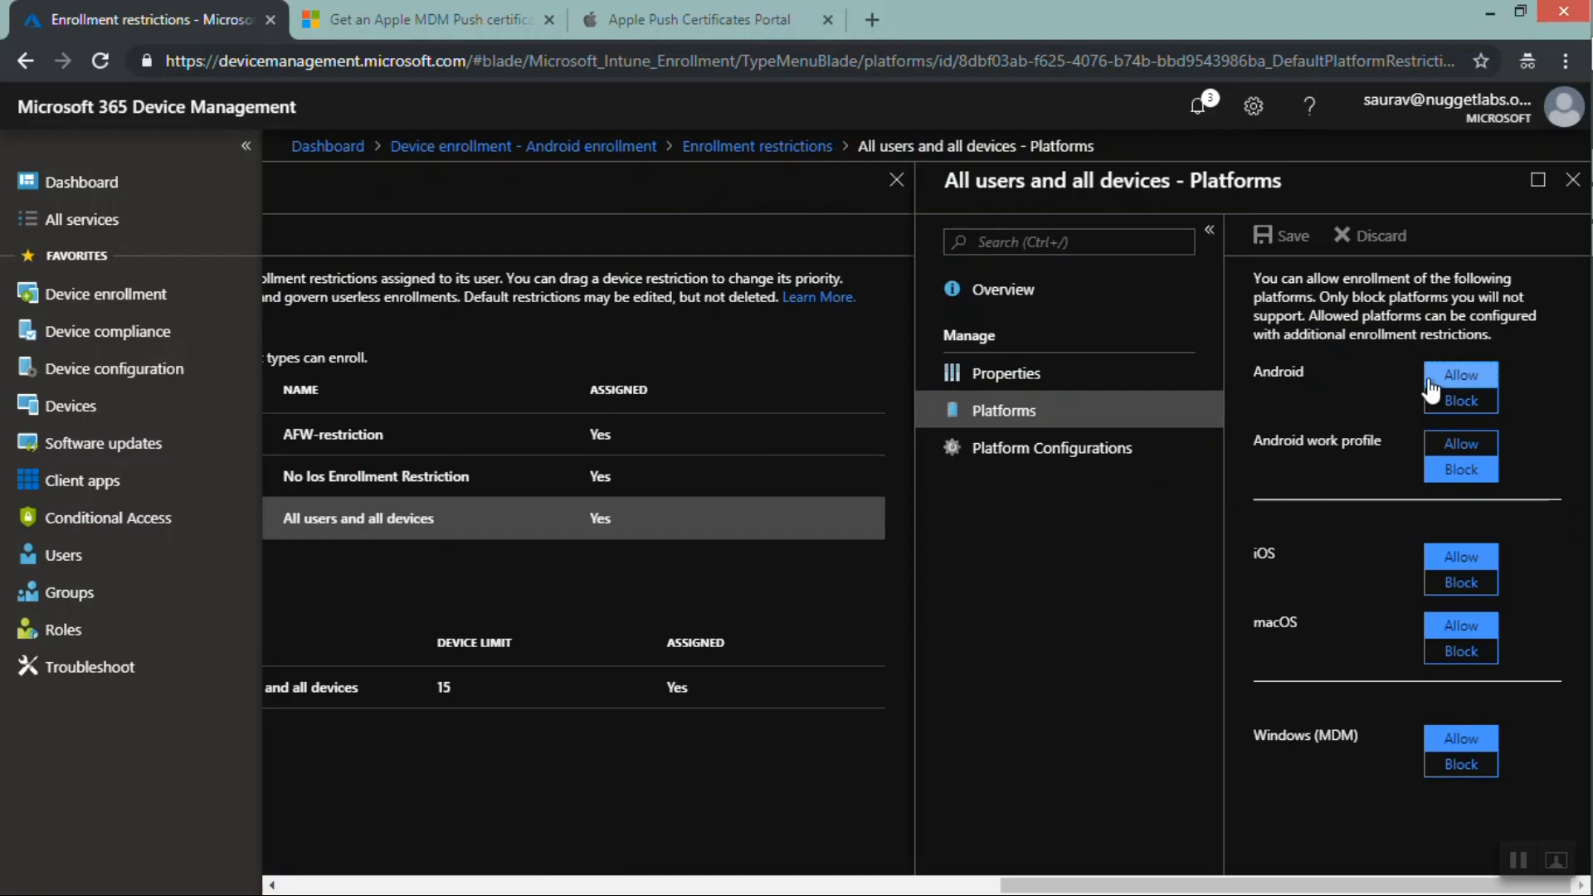
{"action": "left_click", "coordinate": [1573, 188]}
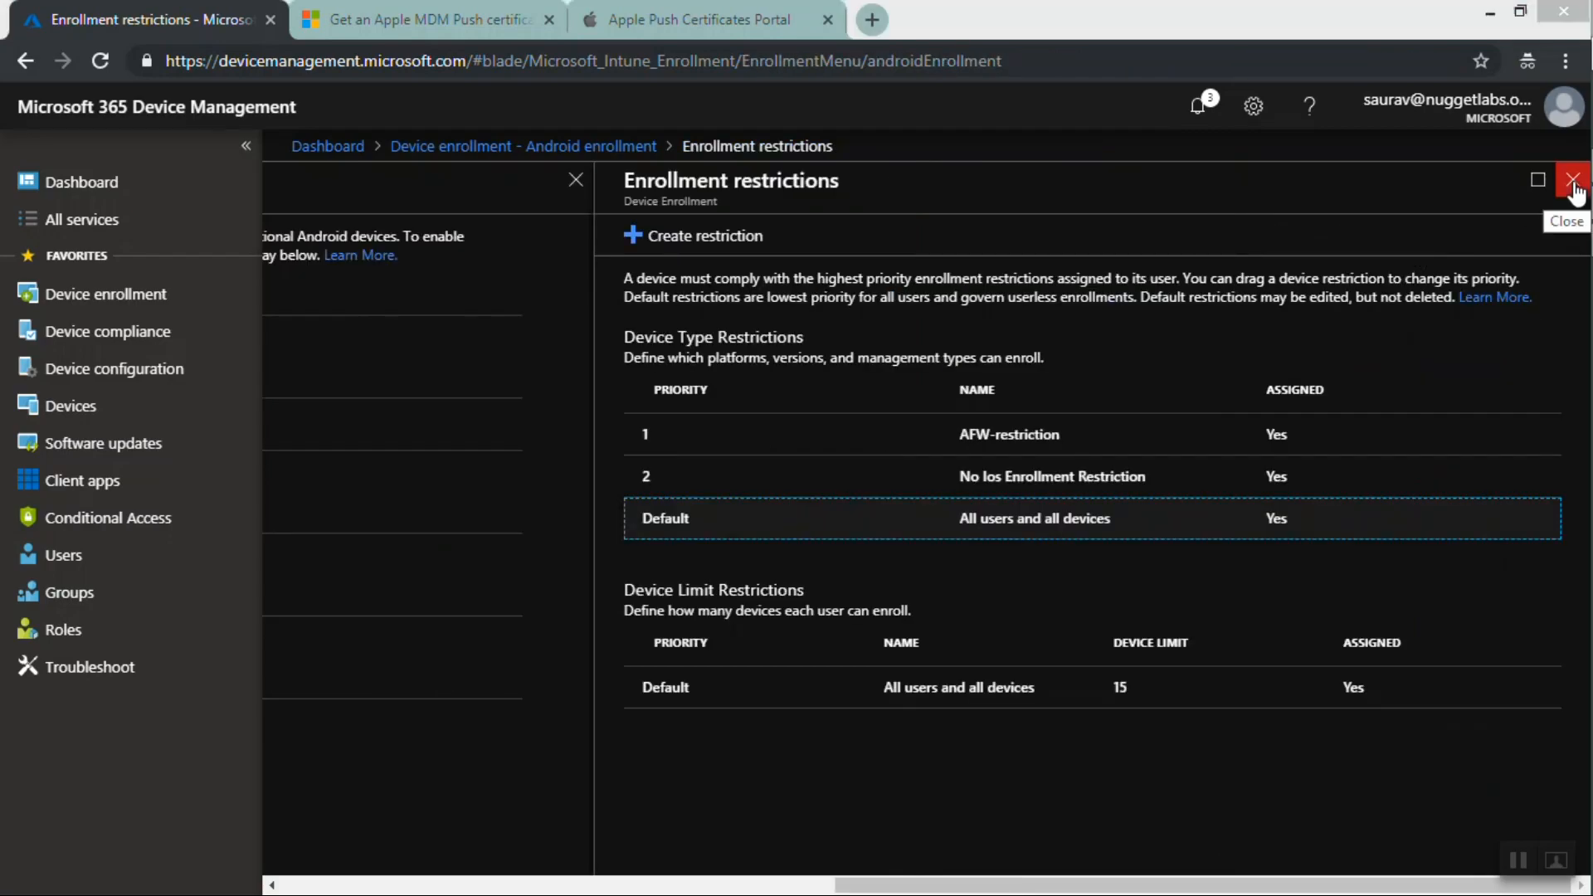
{"action": "key", "text": "super+c"}
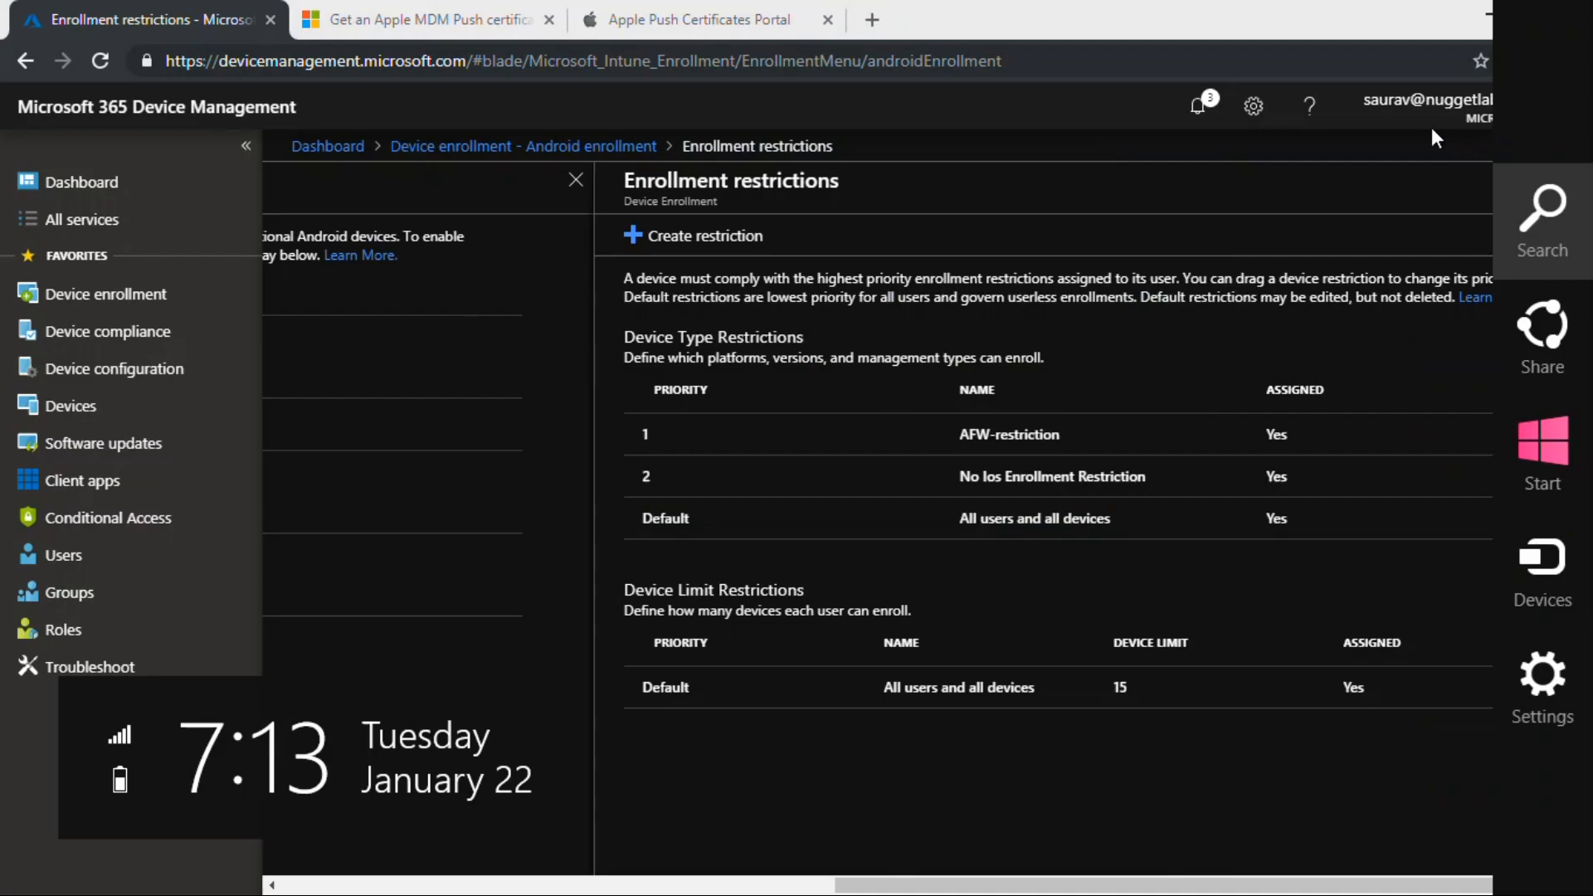
{"action": "left_click", "coordinate": [1430, 129]}
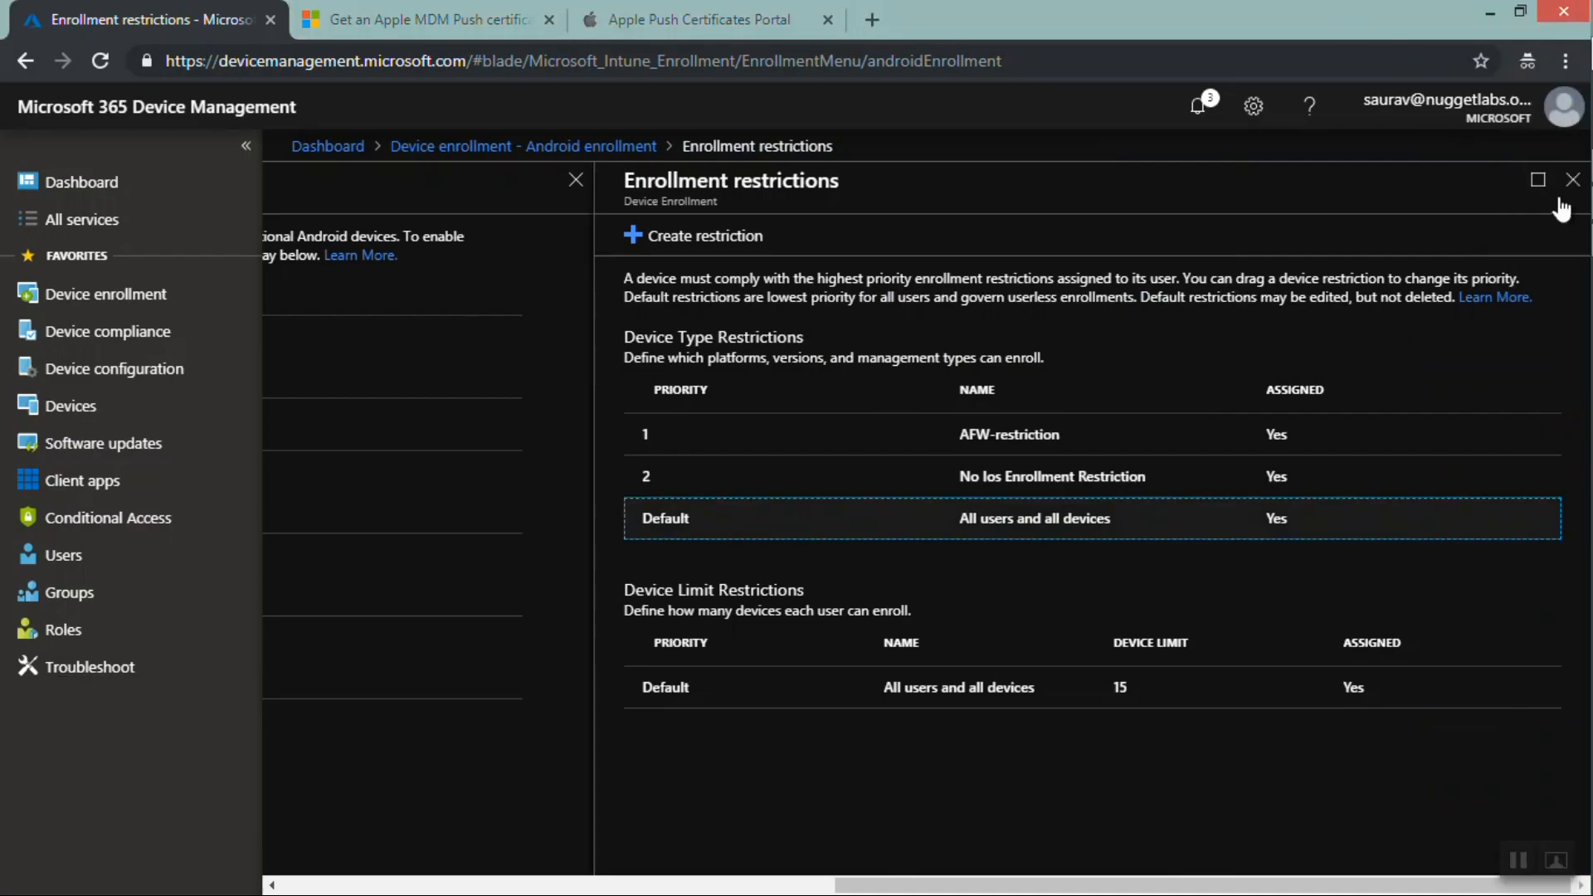
{"action": "left_click", "coordinate": [1572, 179]}
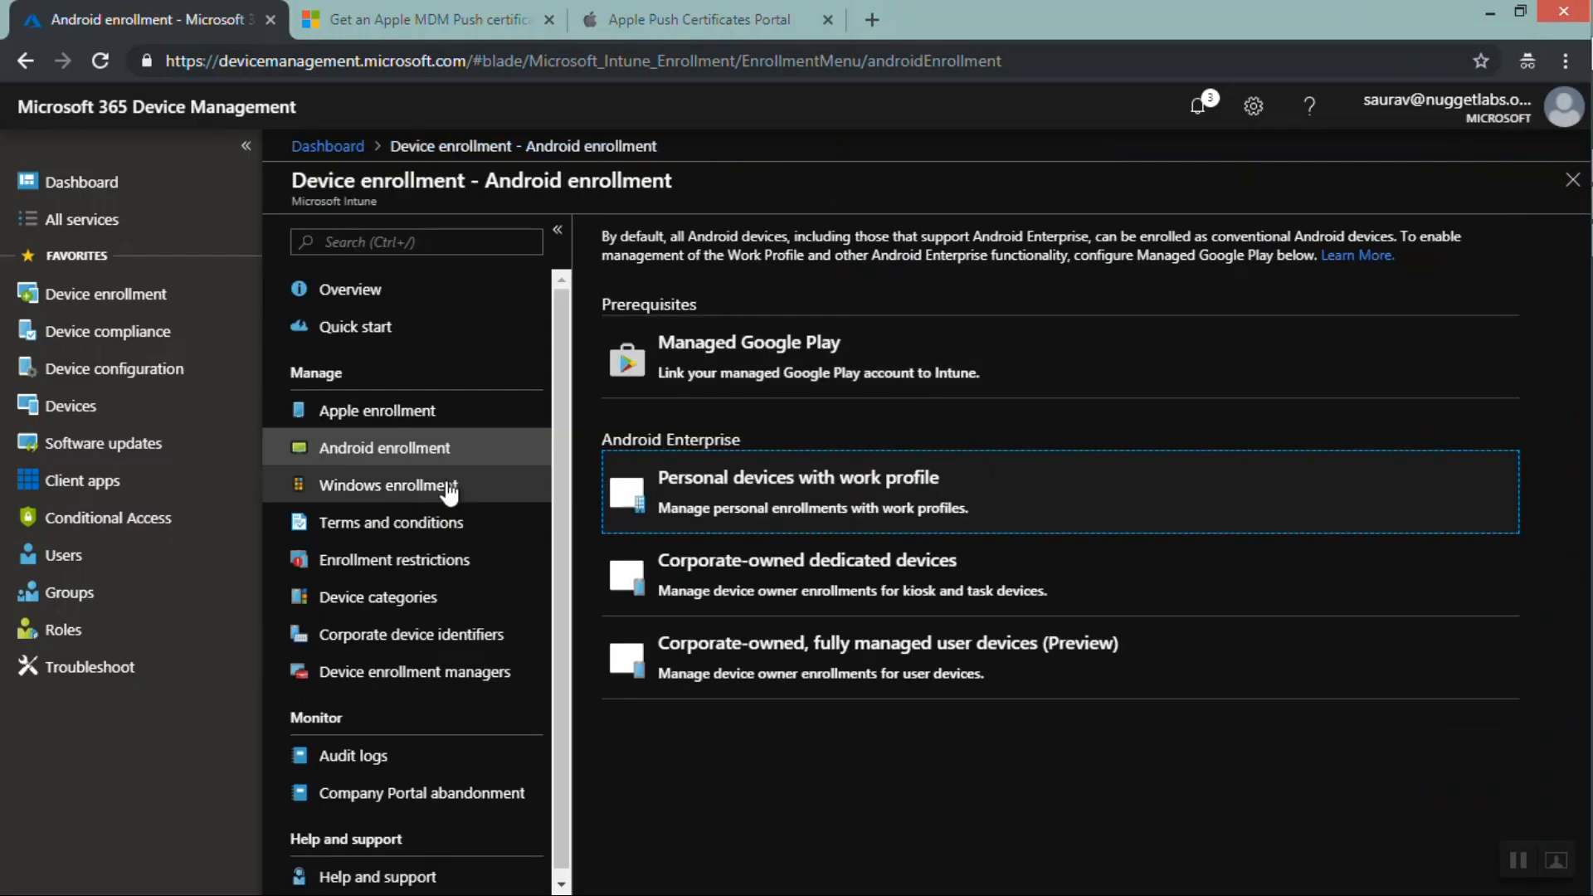
{"action": "left_click", "coordinate": [1511, 861]}
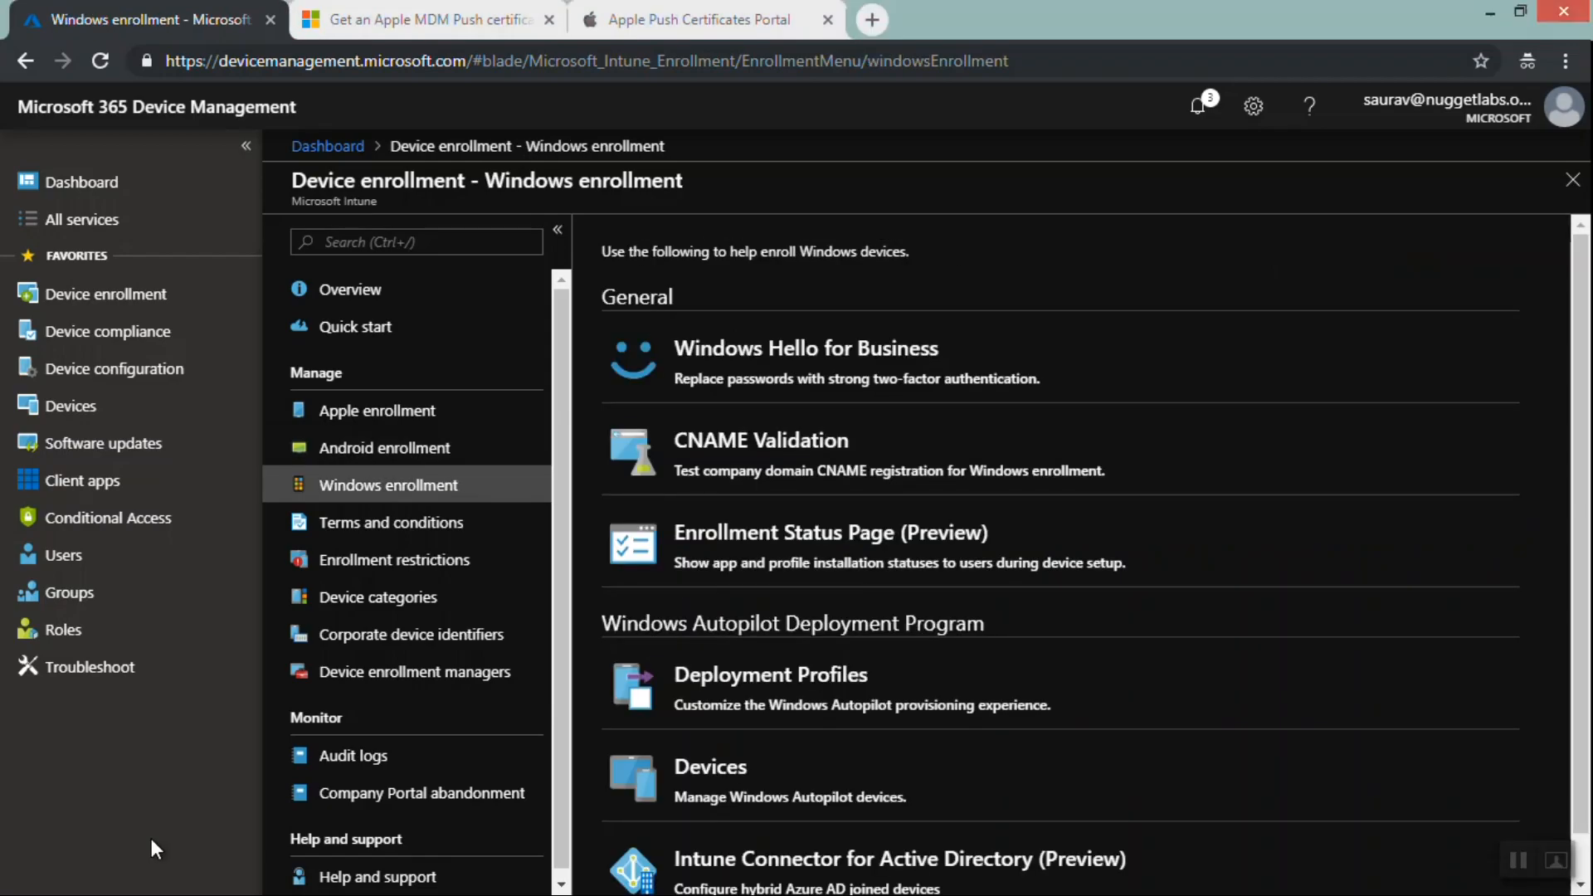
{"action": "key", "text": "alt+Tab"}
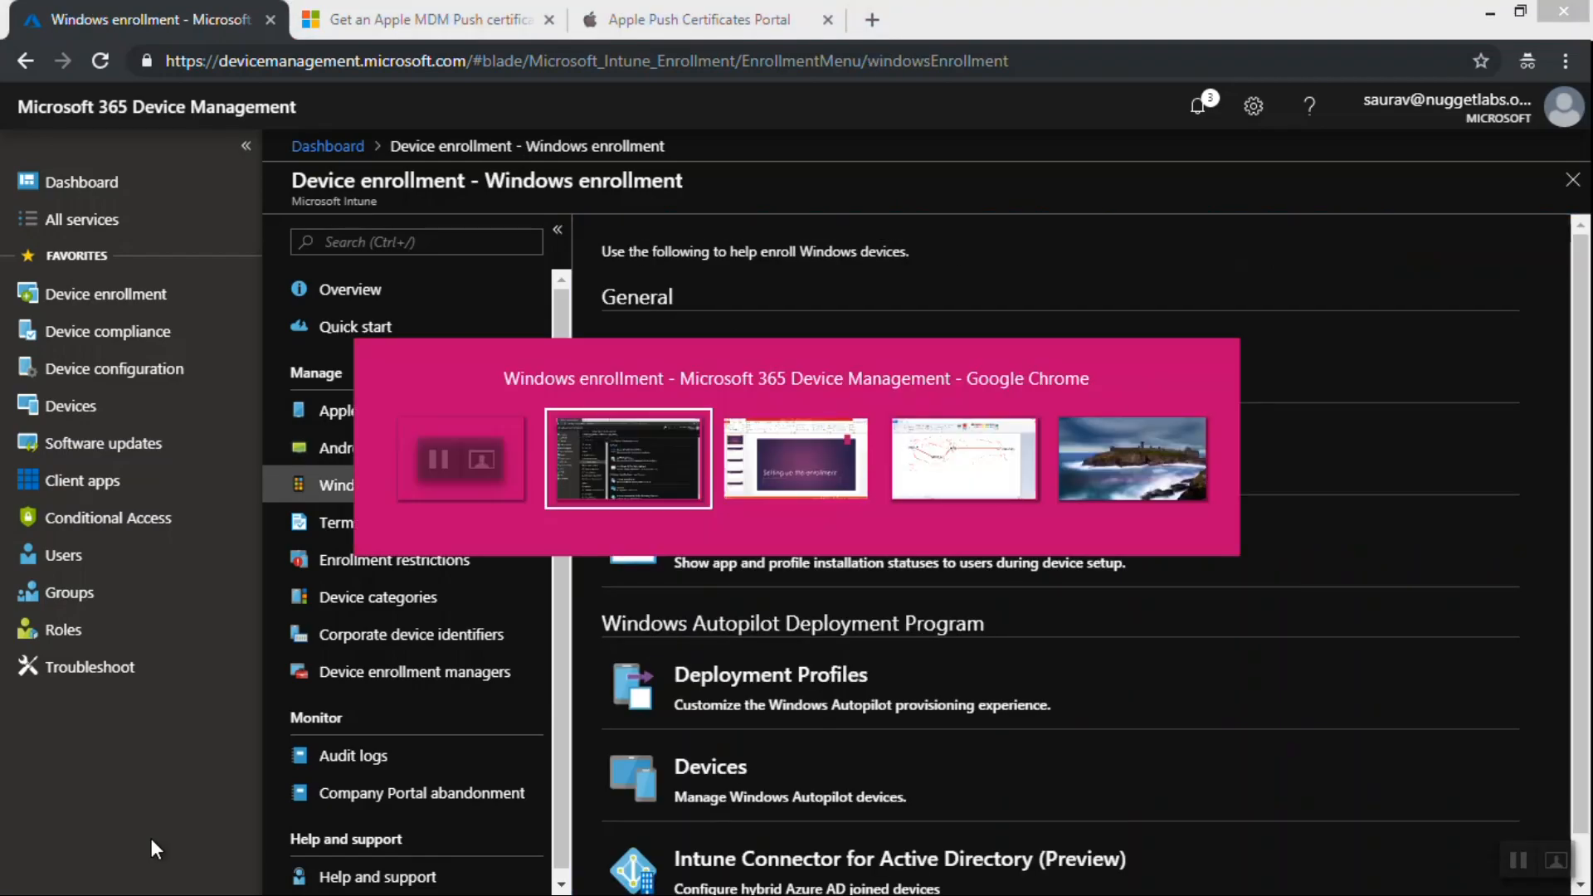
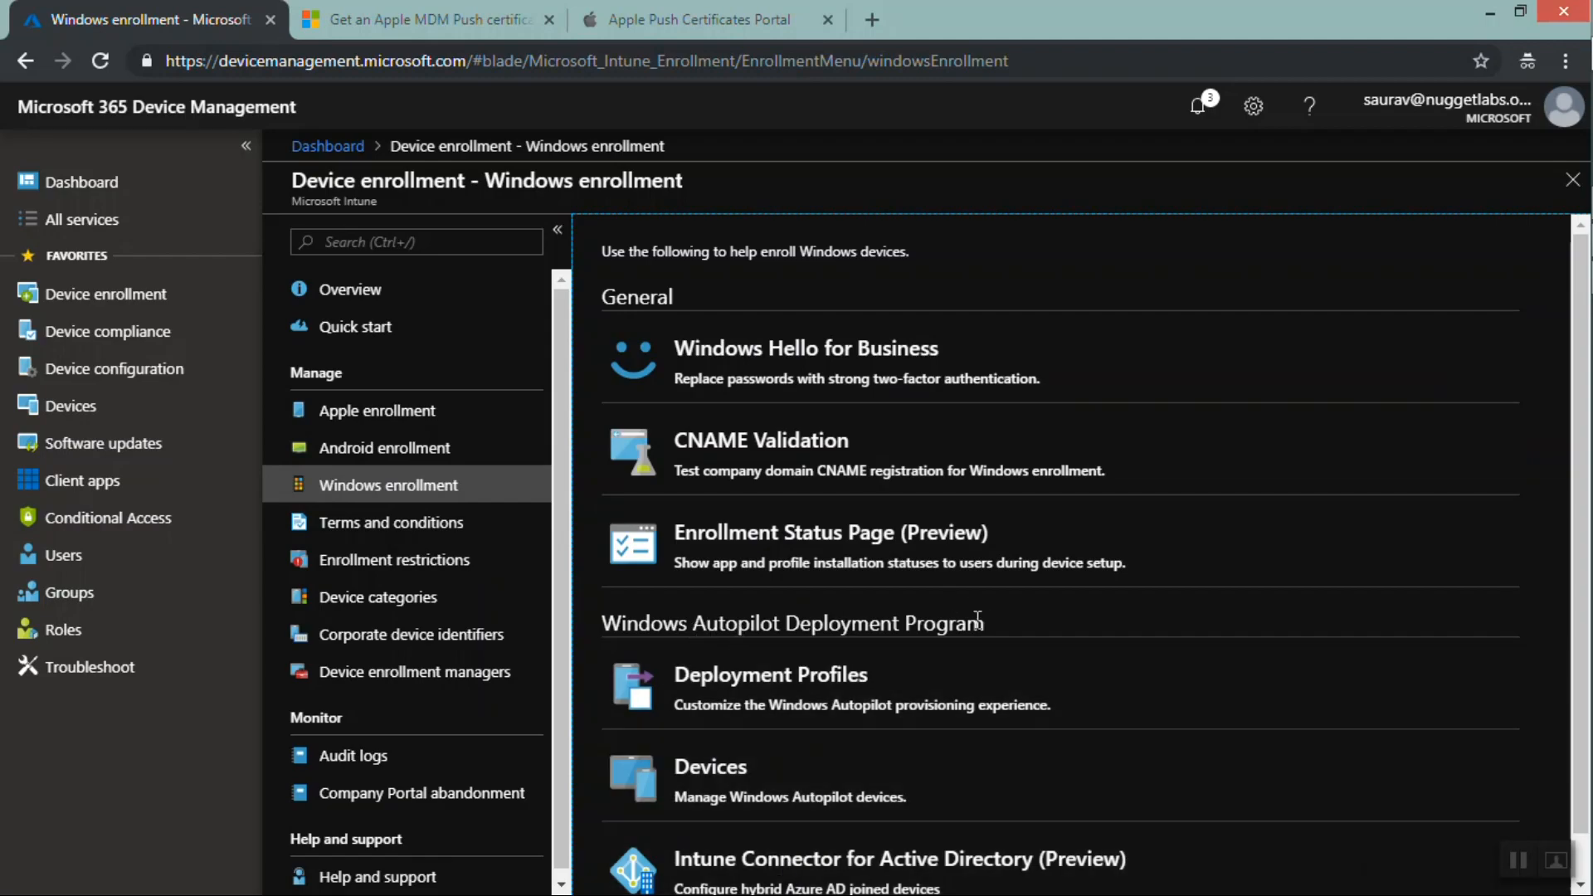
Open the Enrollment Status Page (Preview) under Windows enrollment
{"action": "left_click_drag", "start_coordinate": [983, 621], "coordinate": [604, 623]}
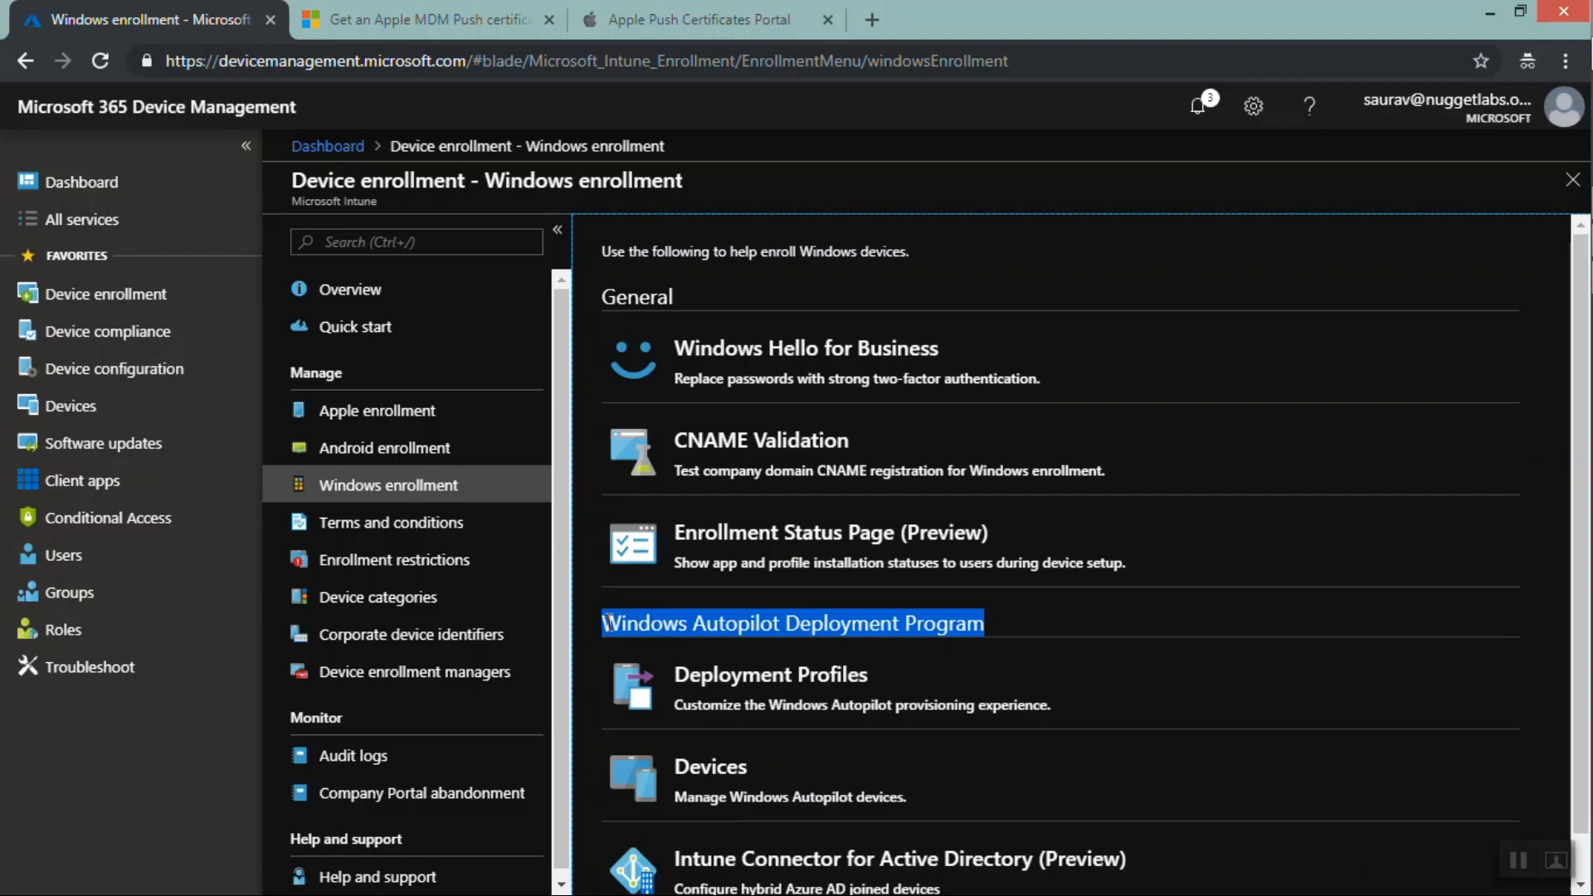
{"action": "left_click", "coordinate": [839, 557]}
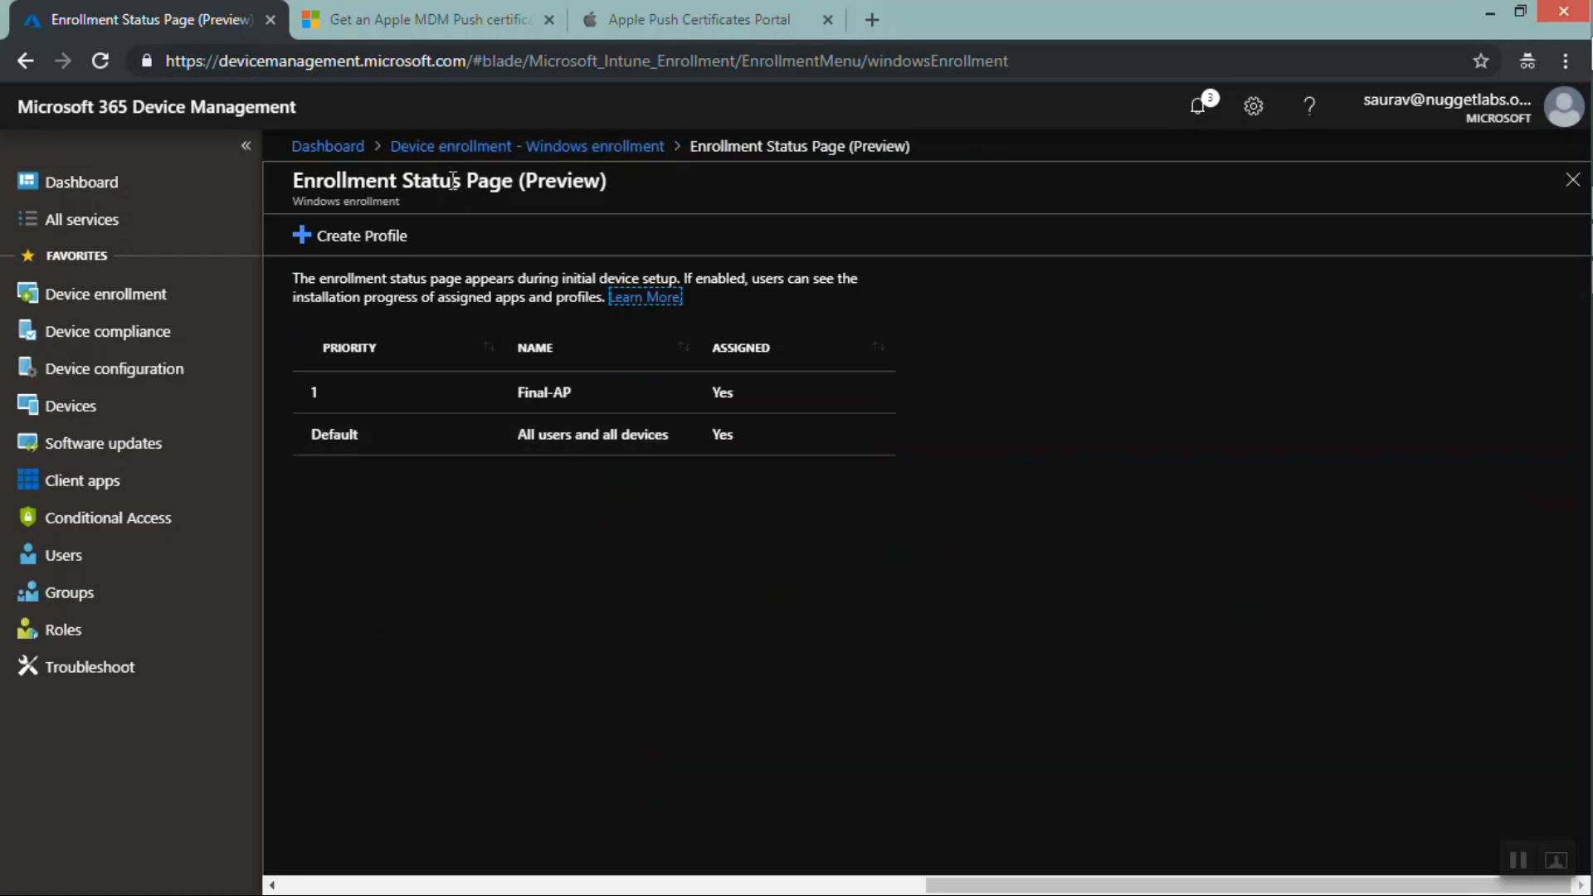
Start creating an Enrollment Status Page profile named TestESP with the description TestESP
{"action": "left_click_drag", "start_coordinate": [298, 183], "coordinate": [514, 186]}
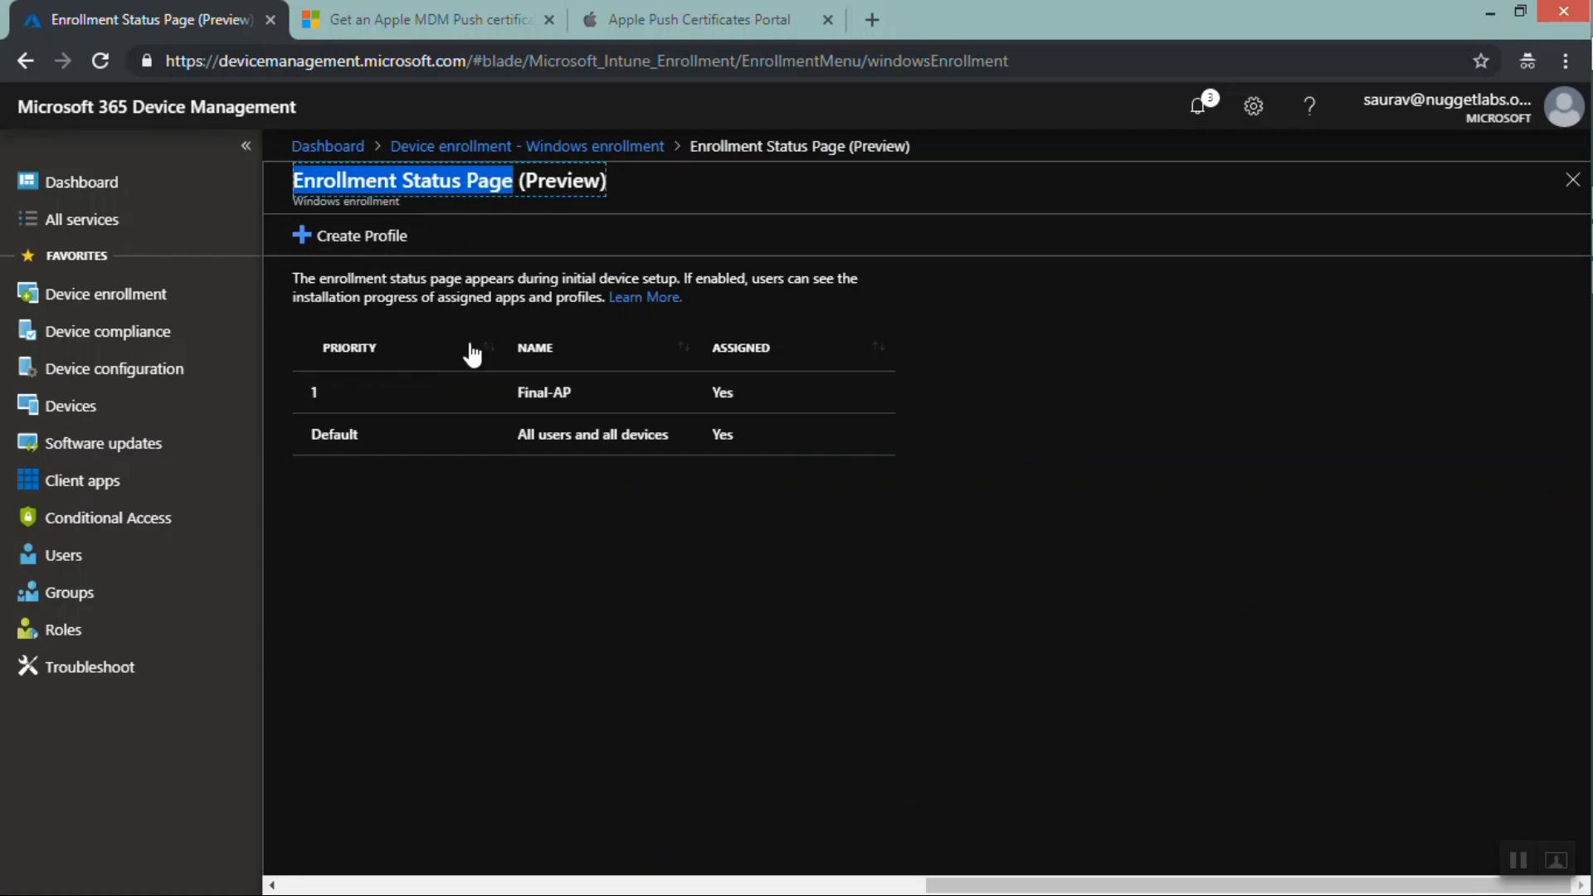
{"action": "left_click", "coordinate": [336, 246]}
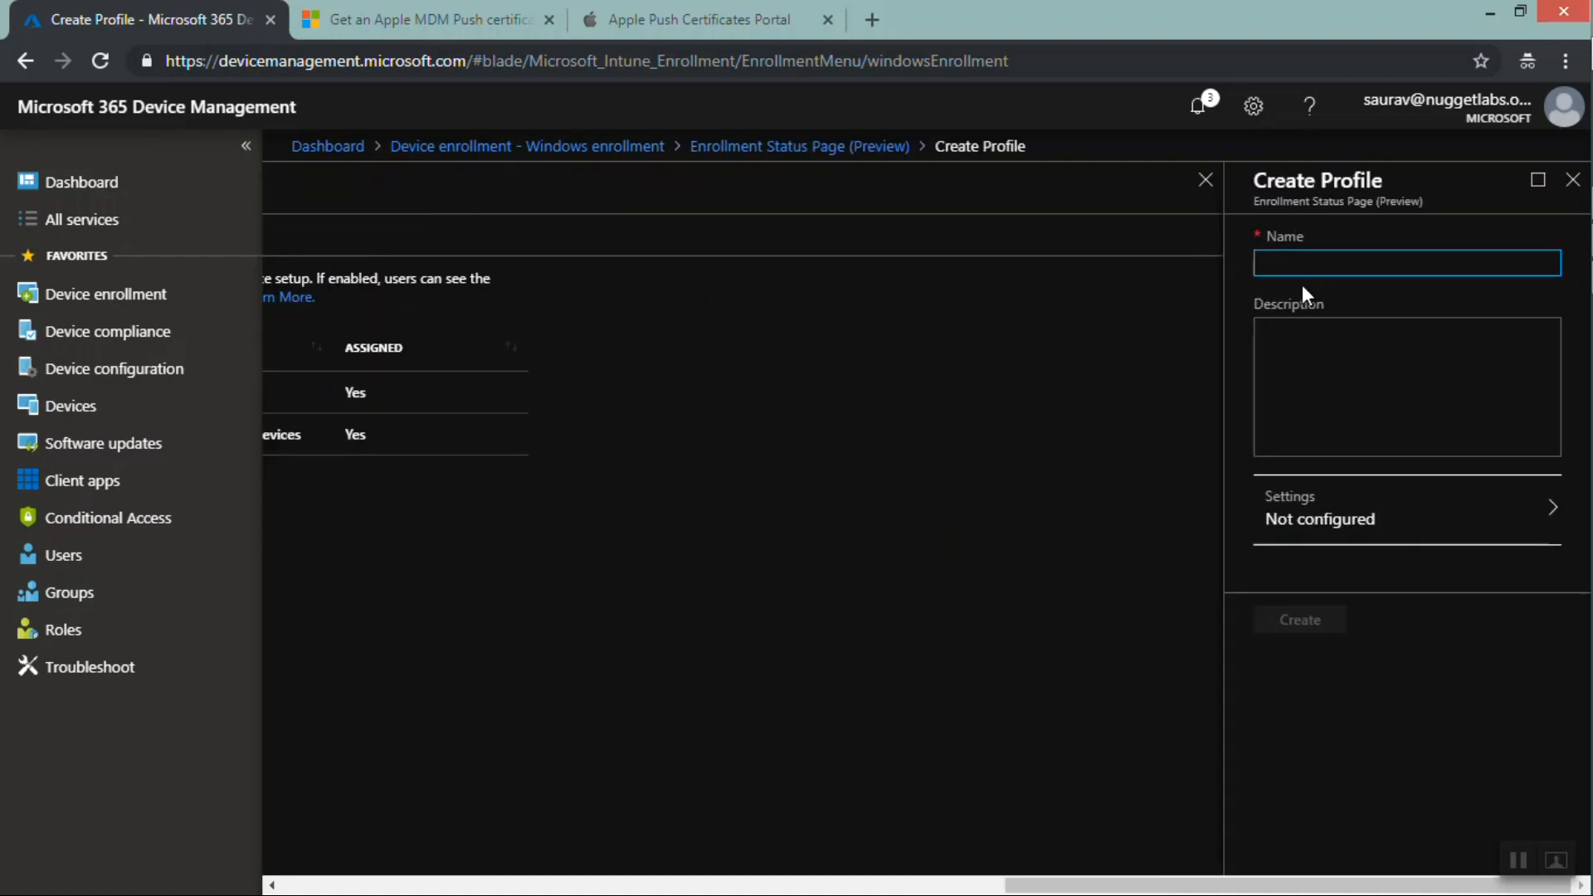
{"action": "type", "text": "TestESP"}
{"action": "key", "text": "Tab"}
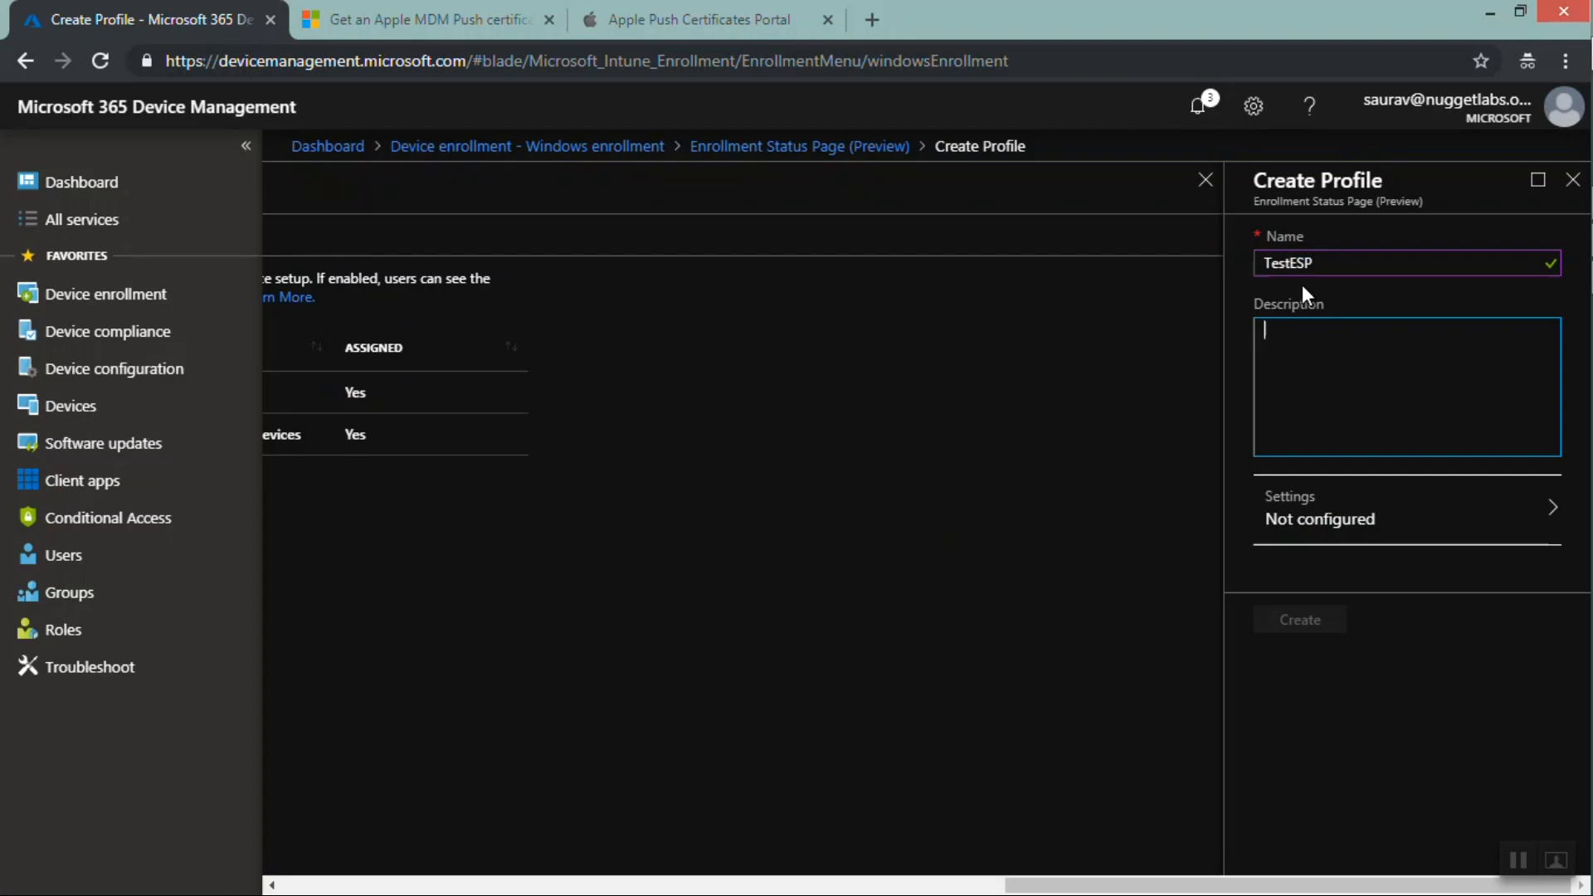
{"action": "type", "text": "TestESP"}
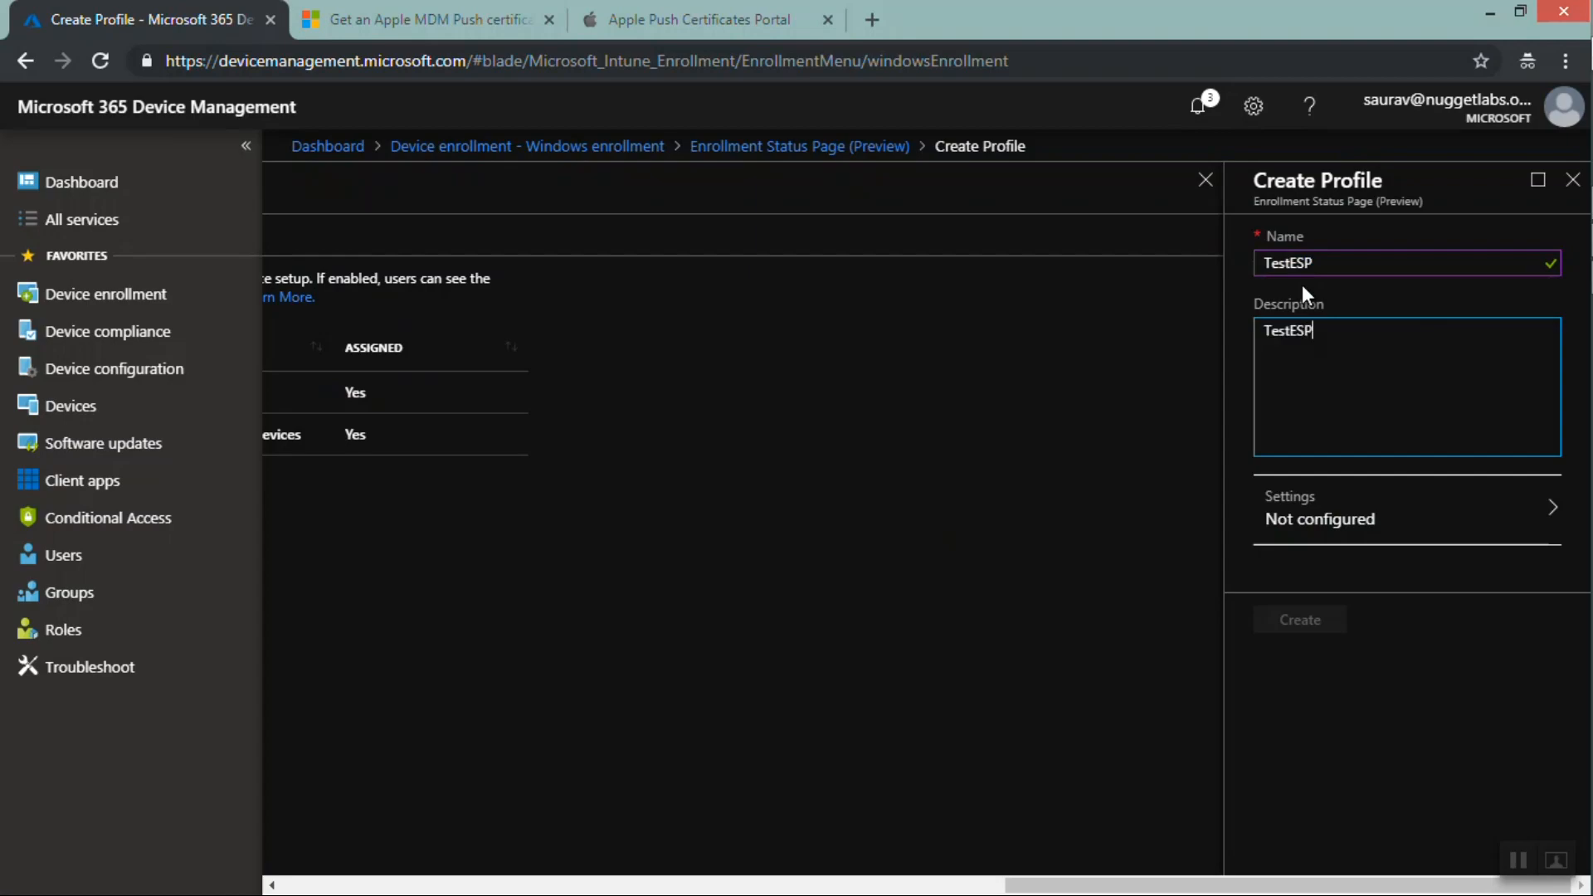
Open the profile's settings and turn on Show app and profile installation progress
{"action": "left_click", "coordinate": [1333, 520]}
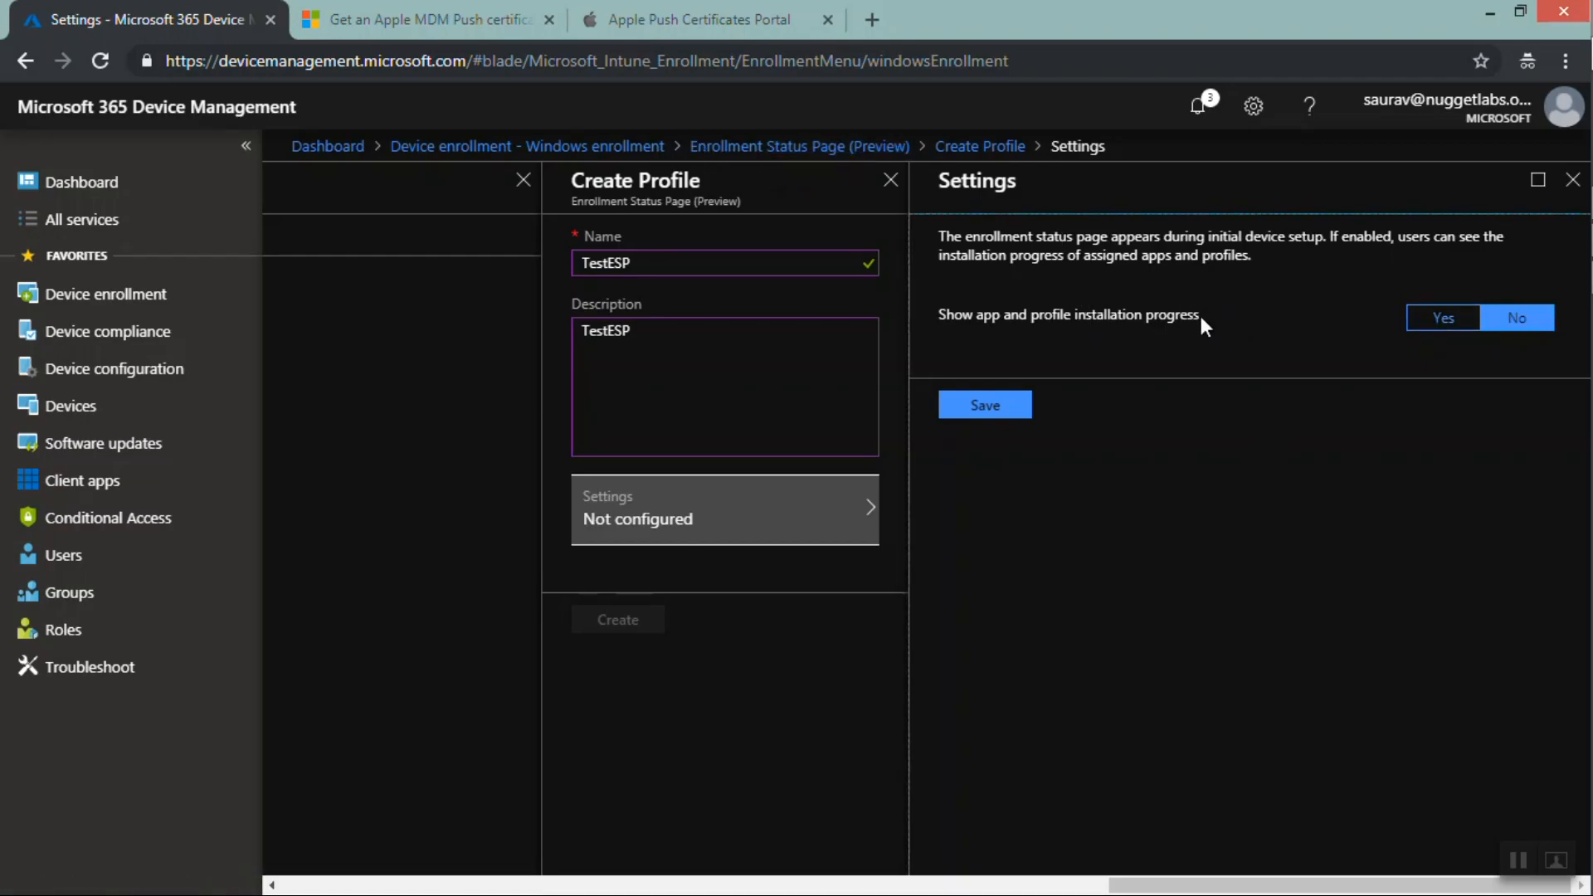
{"action": "left_click_drag", "start_coordinate": [1199, 315], "coordinate": [939, 318]}
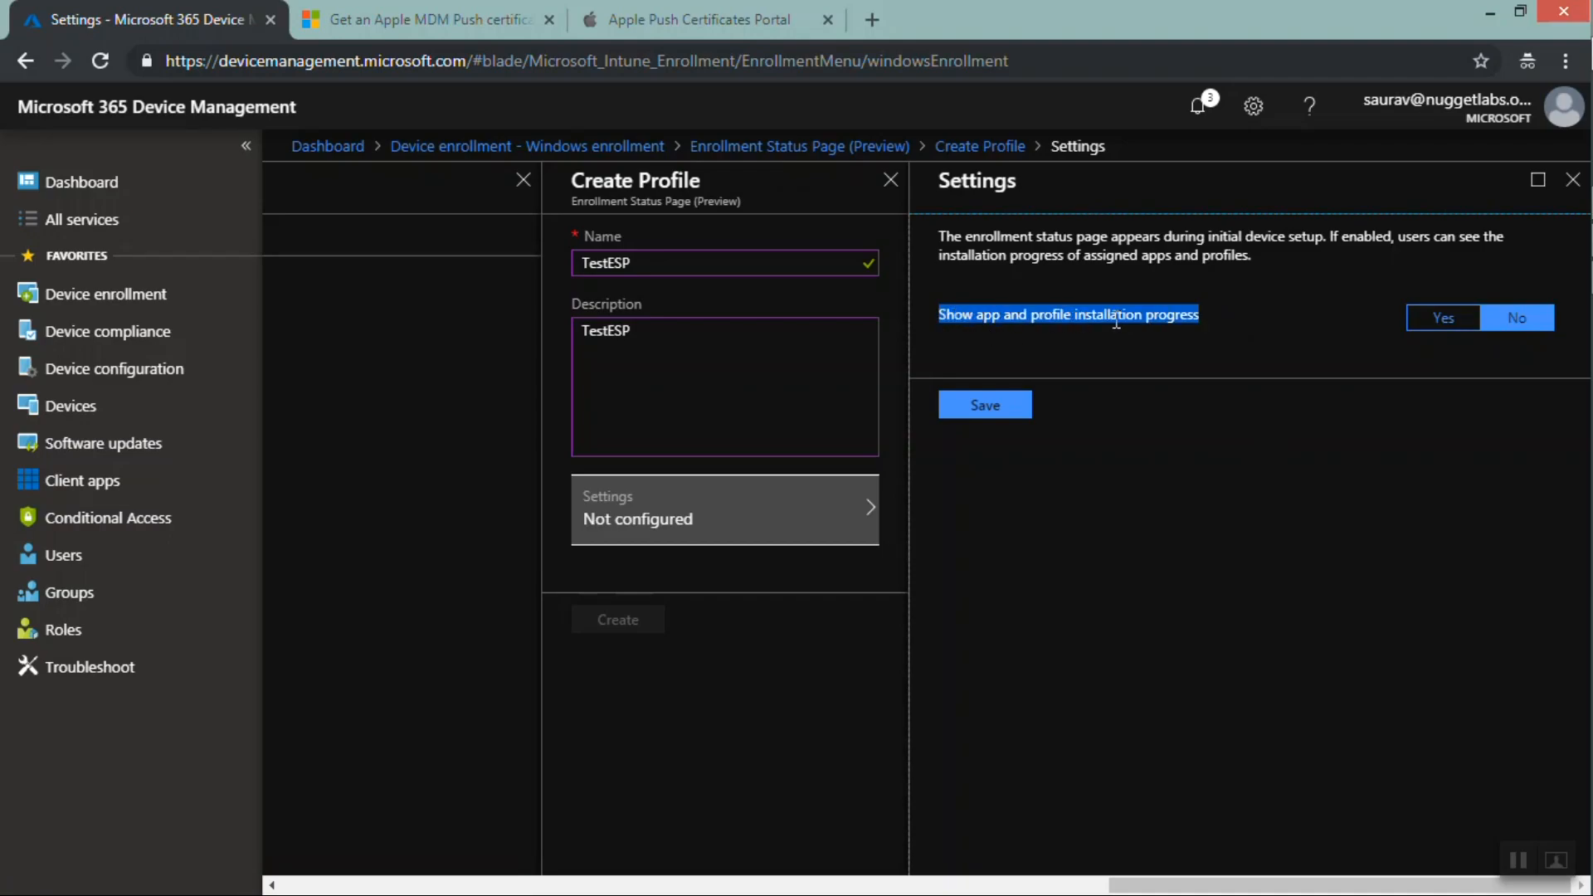
{"action": "left_click", "coordinate": [1013, 315]}
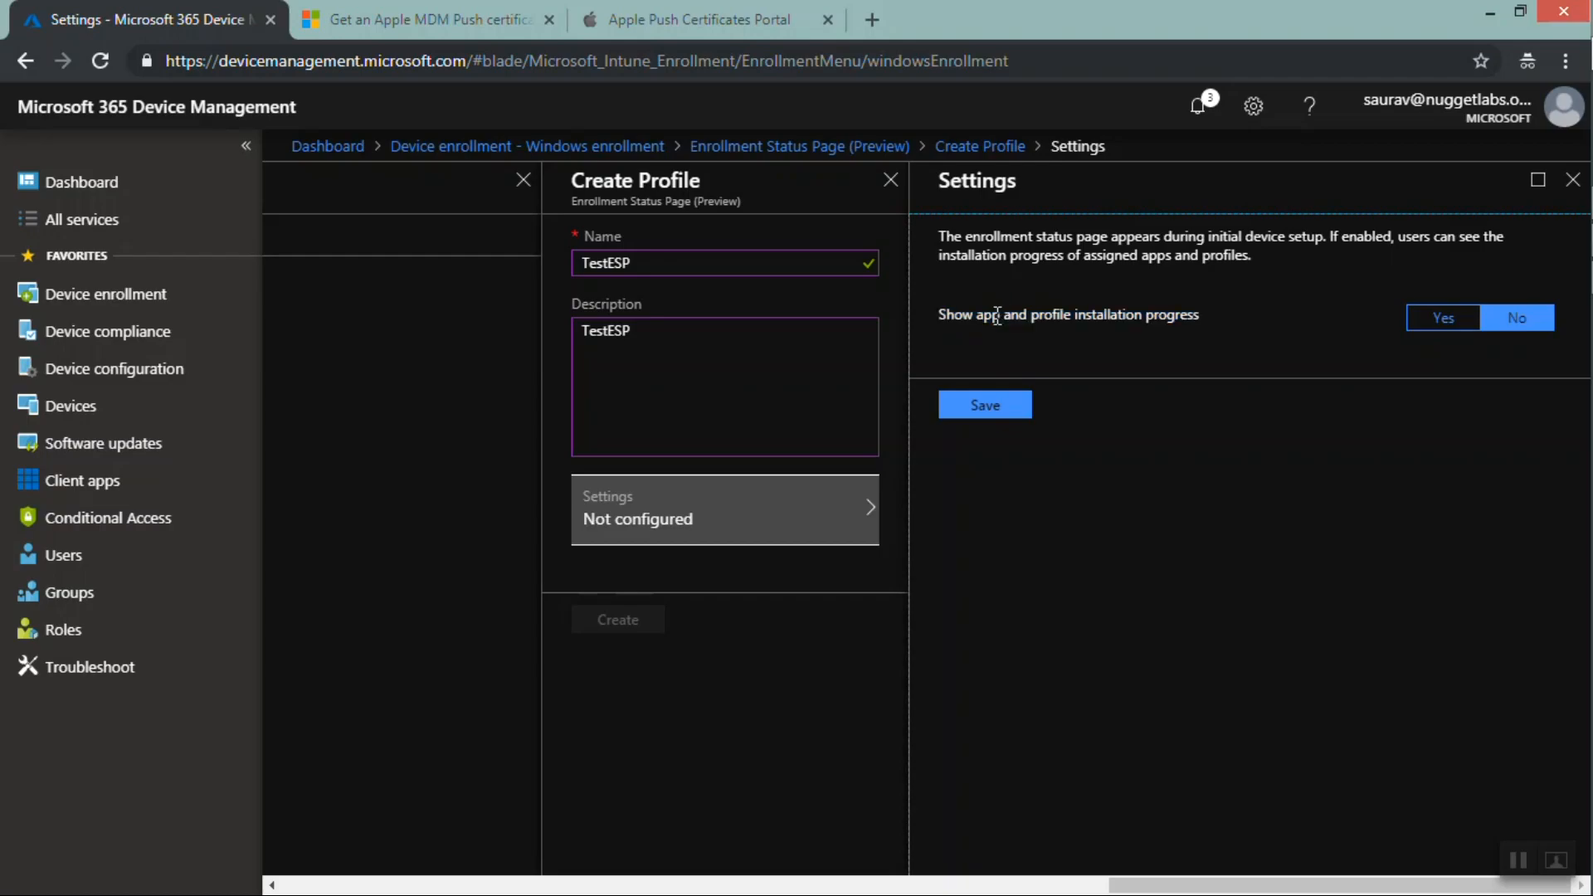
{"action": "left_click_drag", "start_coordinate": [977, 316], "coordinate": [1073, 316]}
{"action": "left_click", "coordinate": [1432, 321]}
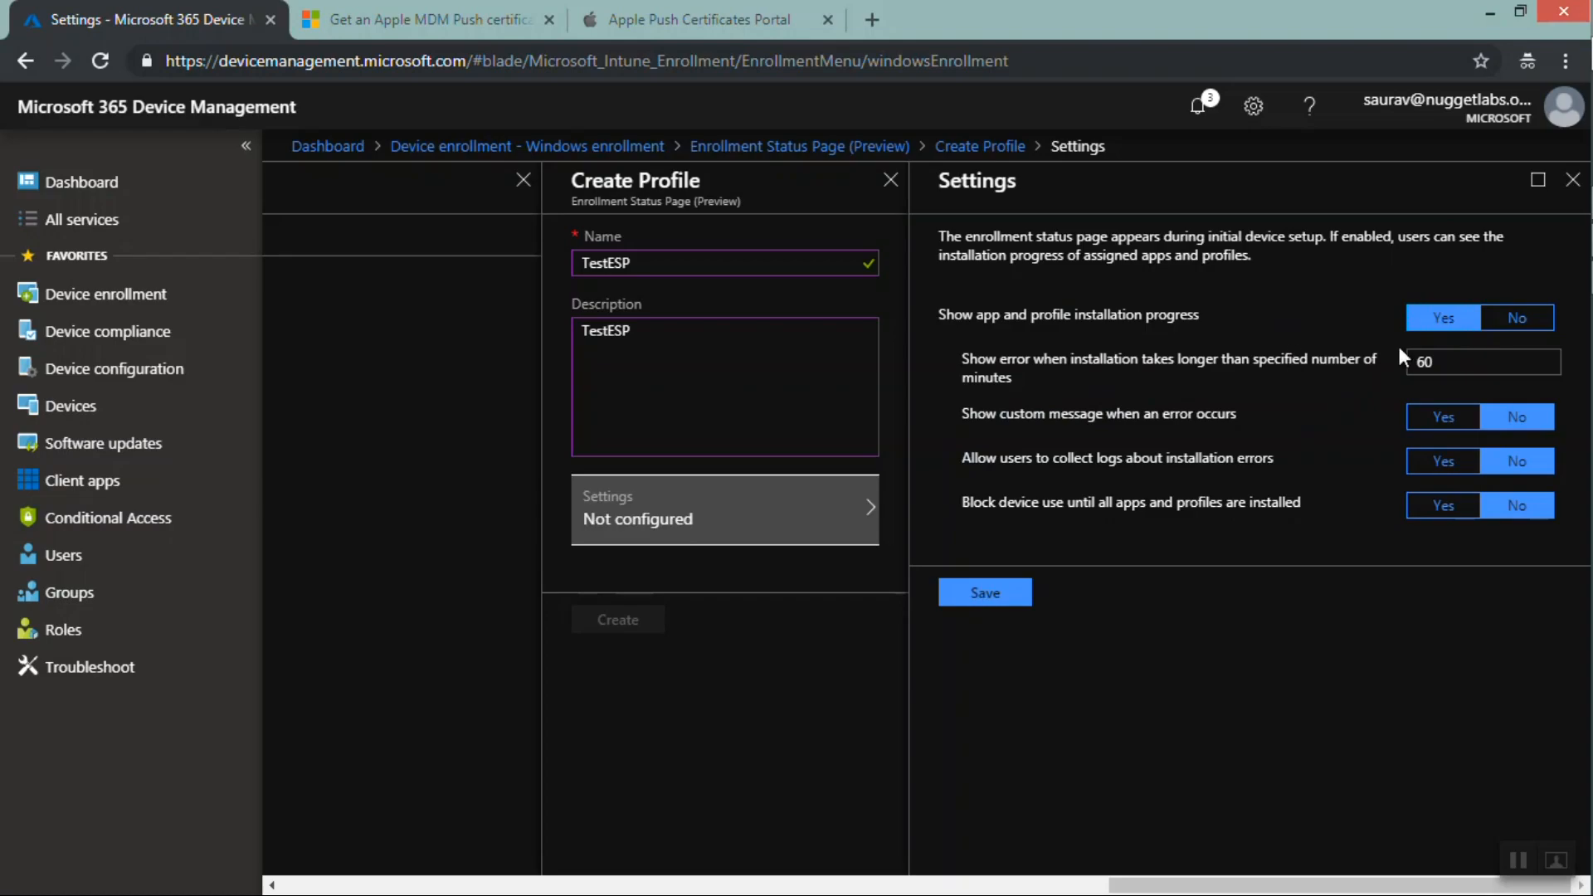
Set the installation error timeout to 120 minutes and turn on the custom error message
{"action": "left_click", "coordinate": [1439, 359]}
{"action": "left_click_drag", "start_coordinate": [1439, 360], "coordinate": [1416, 357]}
{"action": "type", "text": "120"}
{"action": "left_click", "coordinate": [1435, 430]}
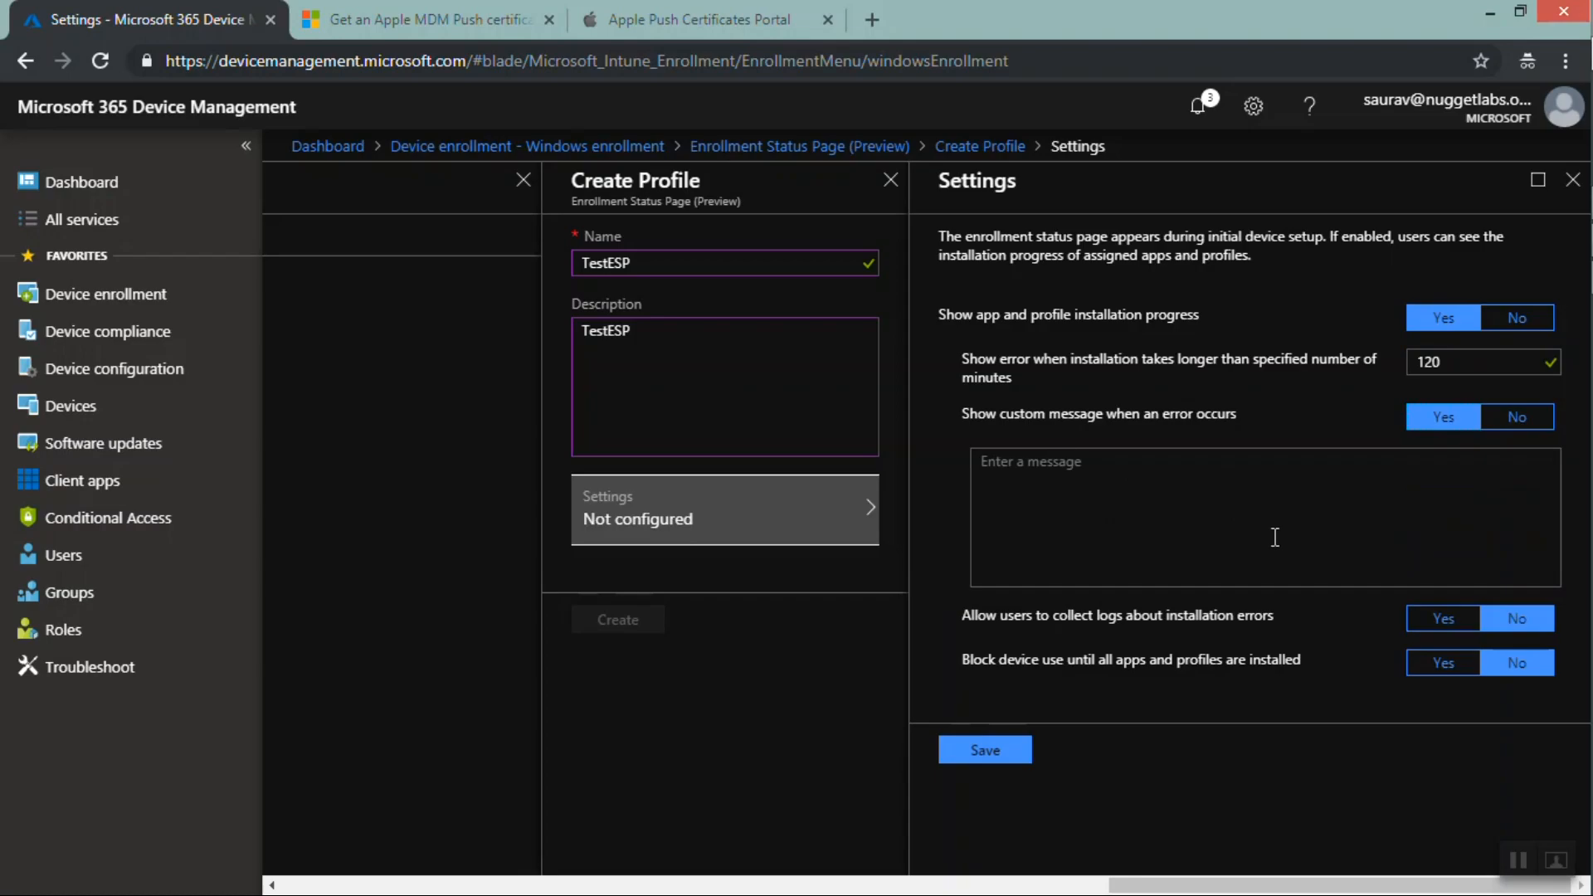
Enter the error message Contact local IT and allow users to collect logs about installation errors
{"action": "left_click", "coordinate": [1275, 539]}
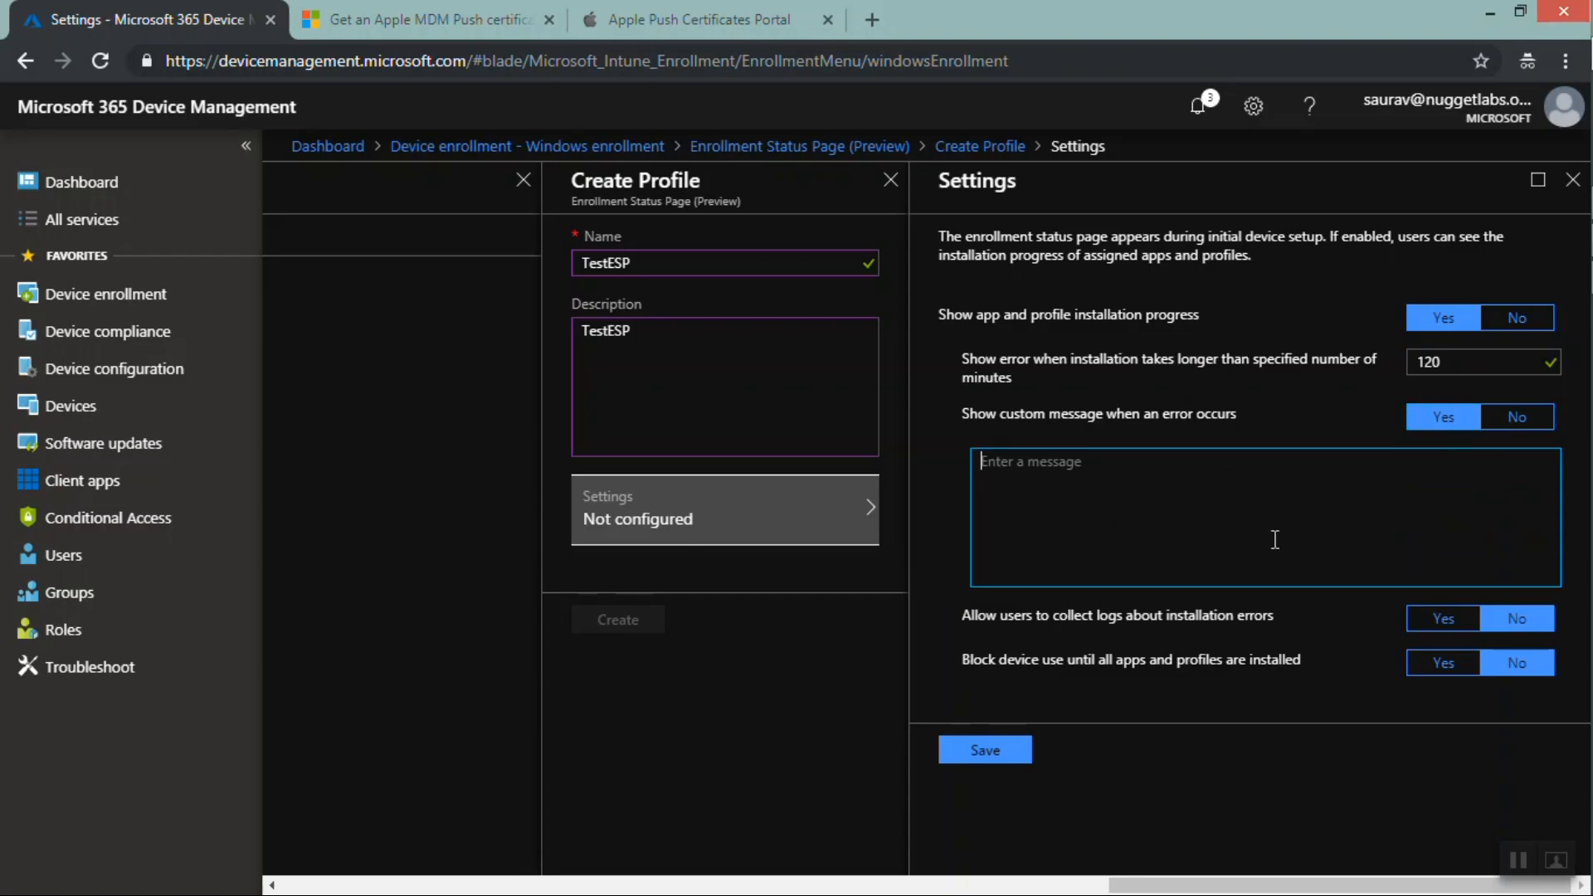
{"action": "type", "text": "Contact local IT"}
{"action": "left_click", "coordinate": [1444, 626]}
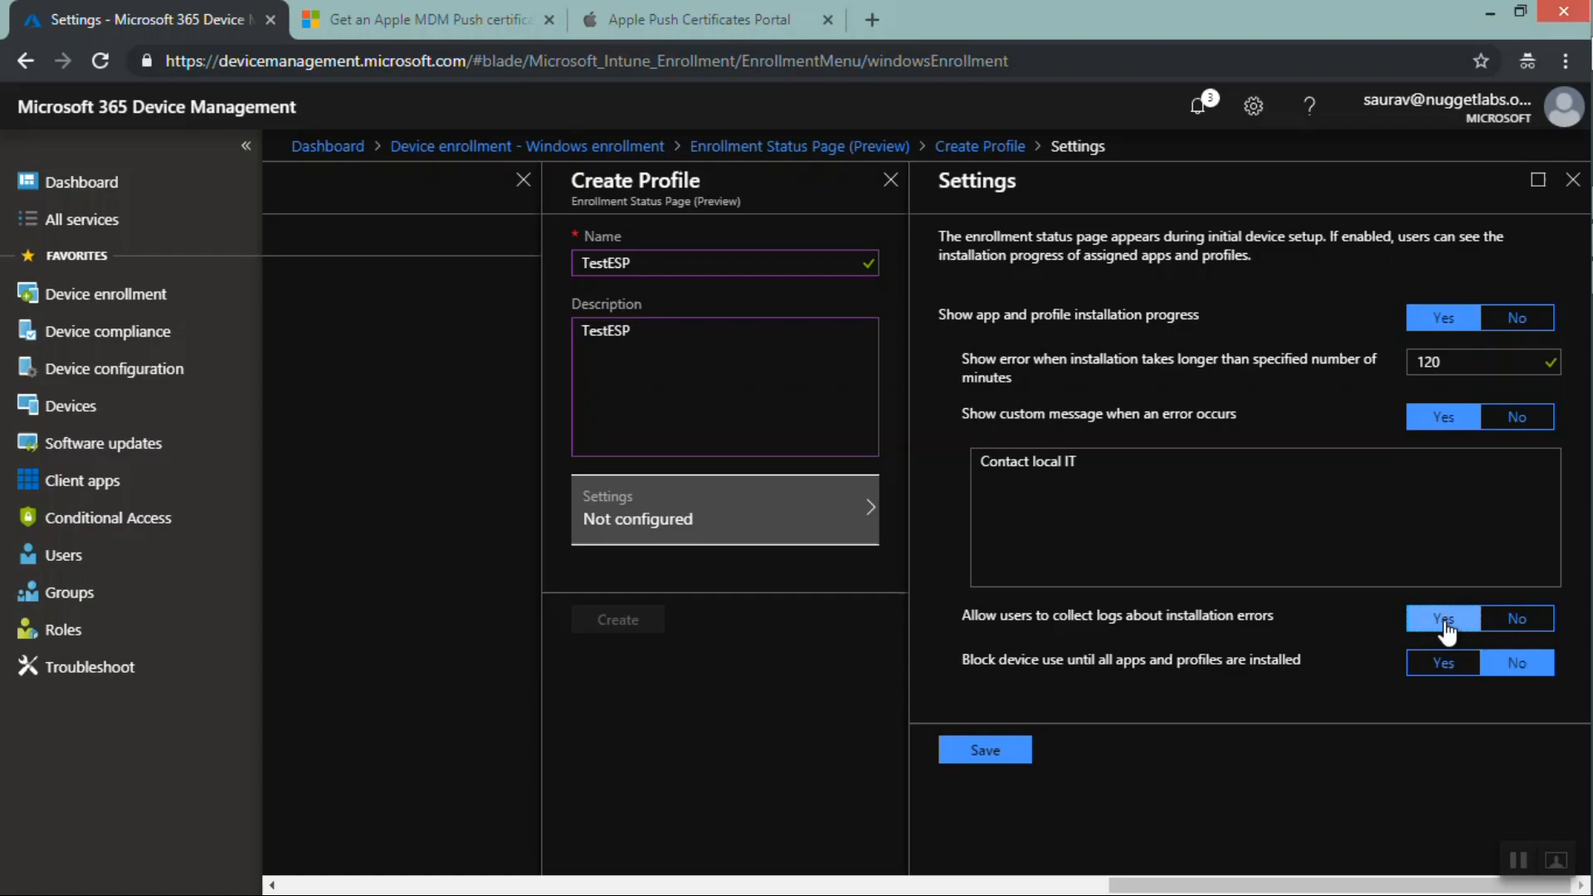
Turn on blocking device use until all apps and profiles are installed
{"action": "left_click_drag", "start_coordinate": [966, 661], "coordinate": [1307, 661]}
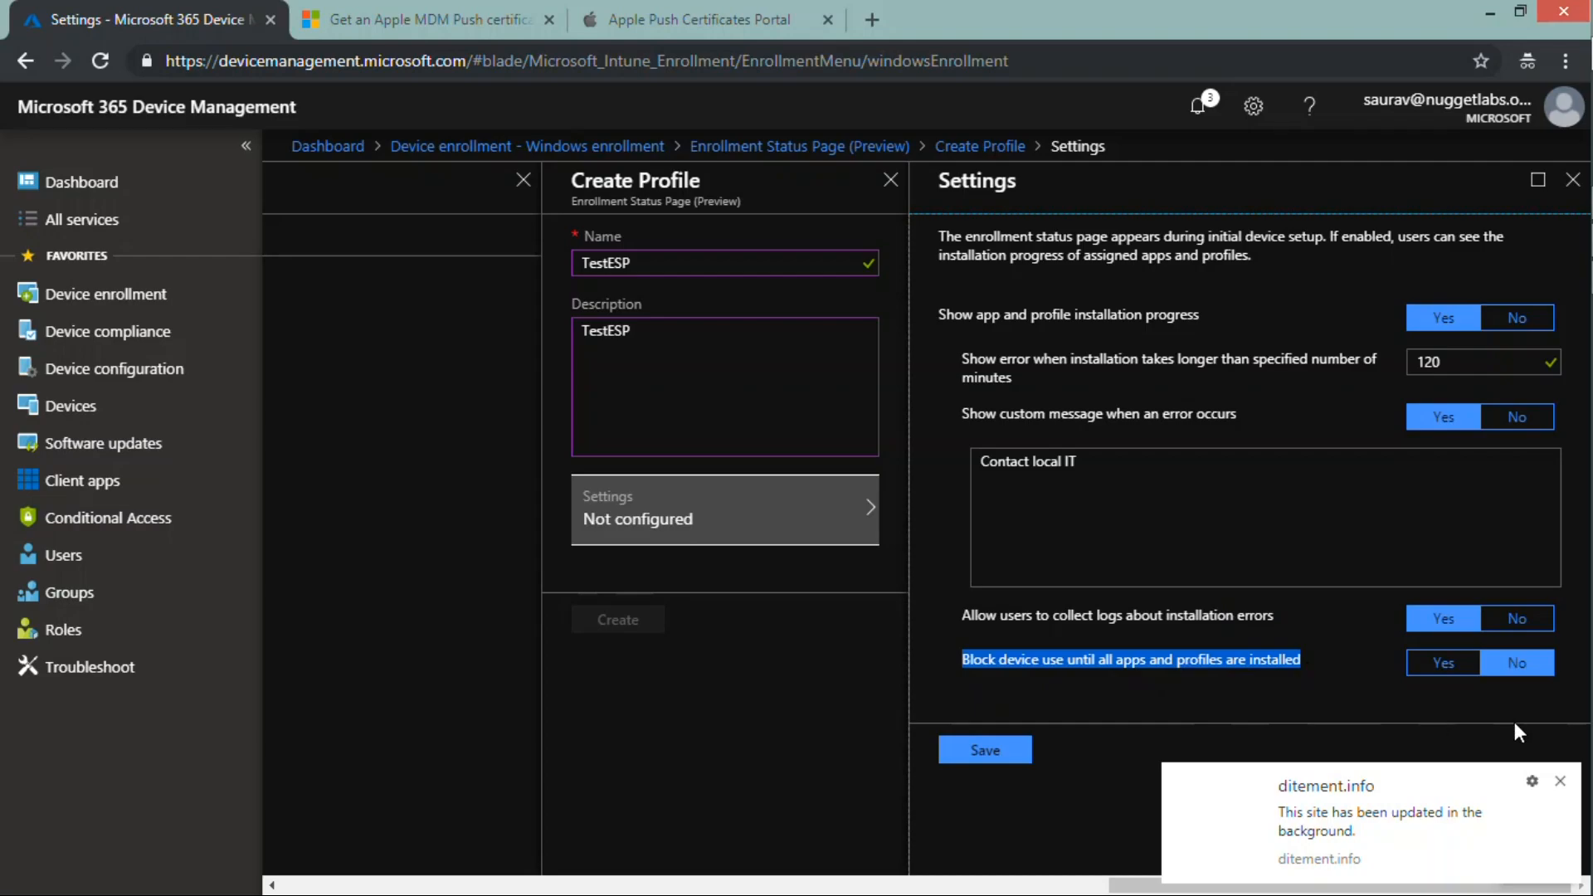
{"action": "left_click", "coordinate": [1559, 780]}
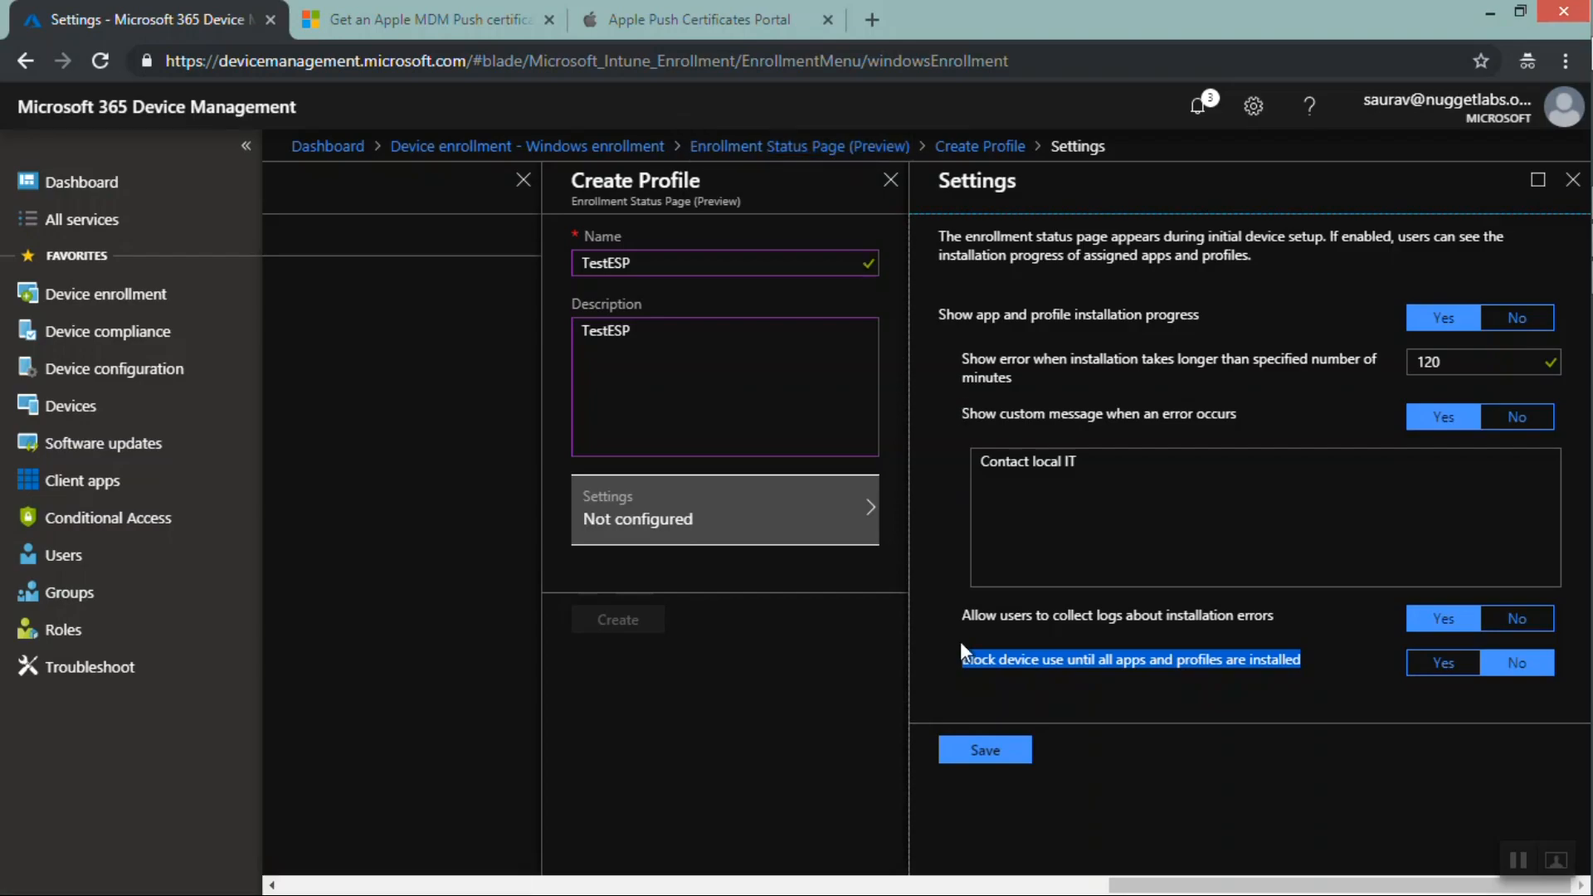
{"action": "left_click", "coordinate": [967, 668]}
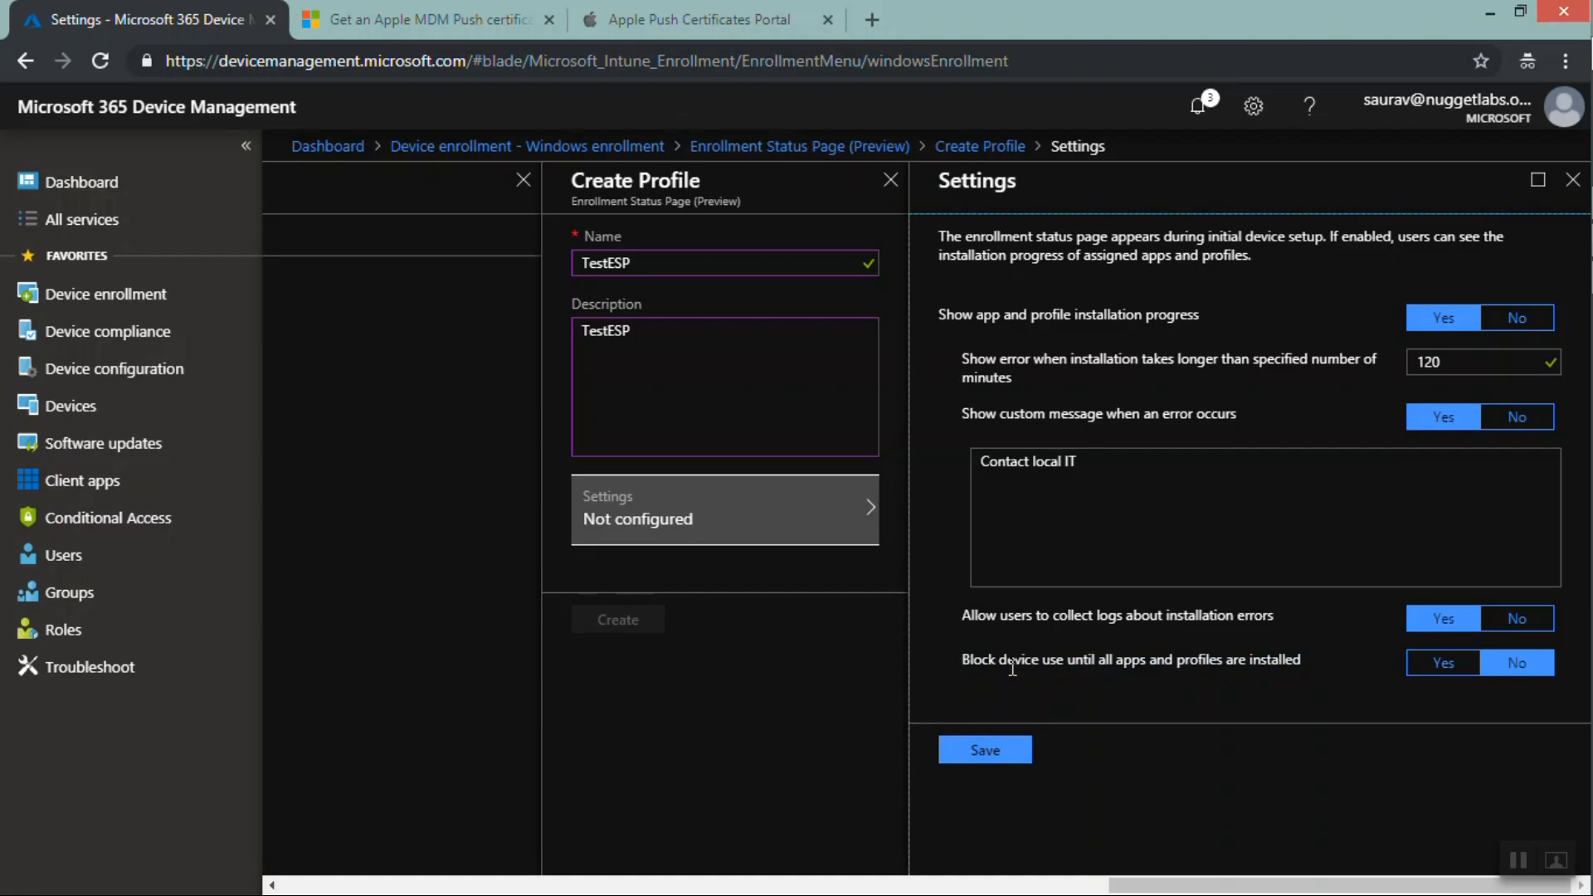
{"action": "left_click", "coordinate": [1443, 670]}
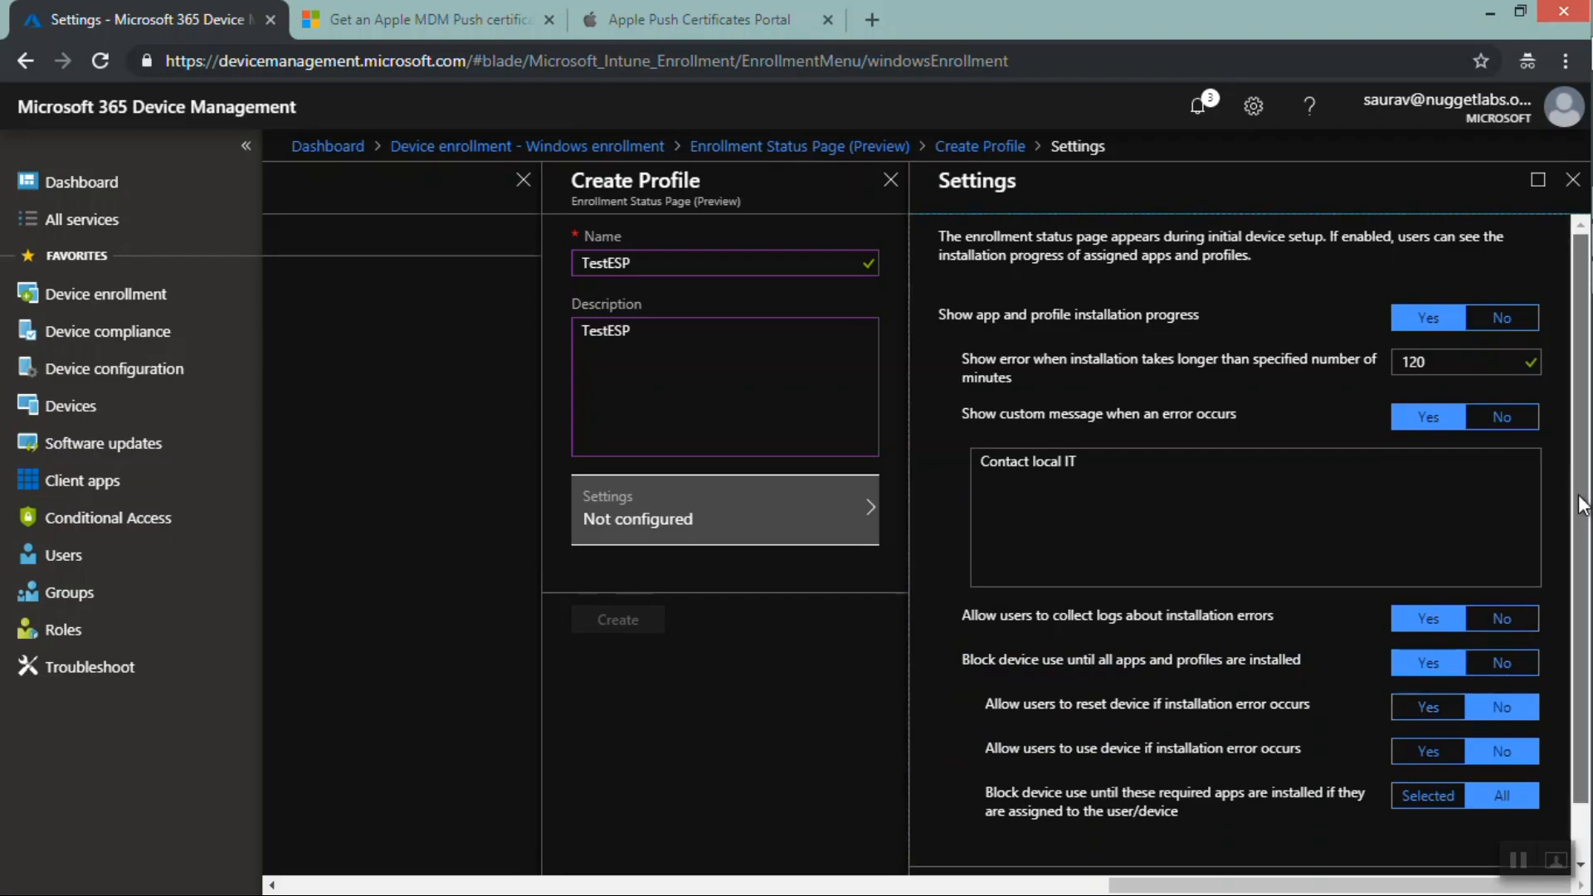
Choose Selected for the required apps option and tick TestSuite in the app list
{"action": "left_click_drag", "start_coordinate": [1580, 503], "coordinate": [1573, 620]}
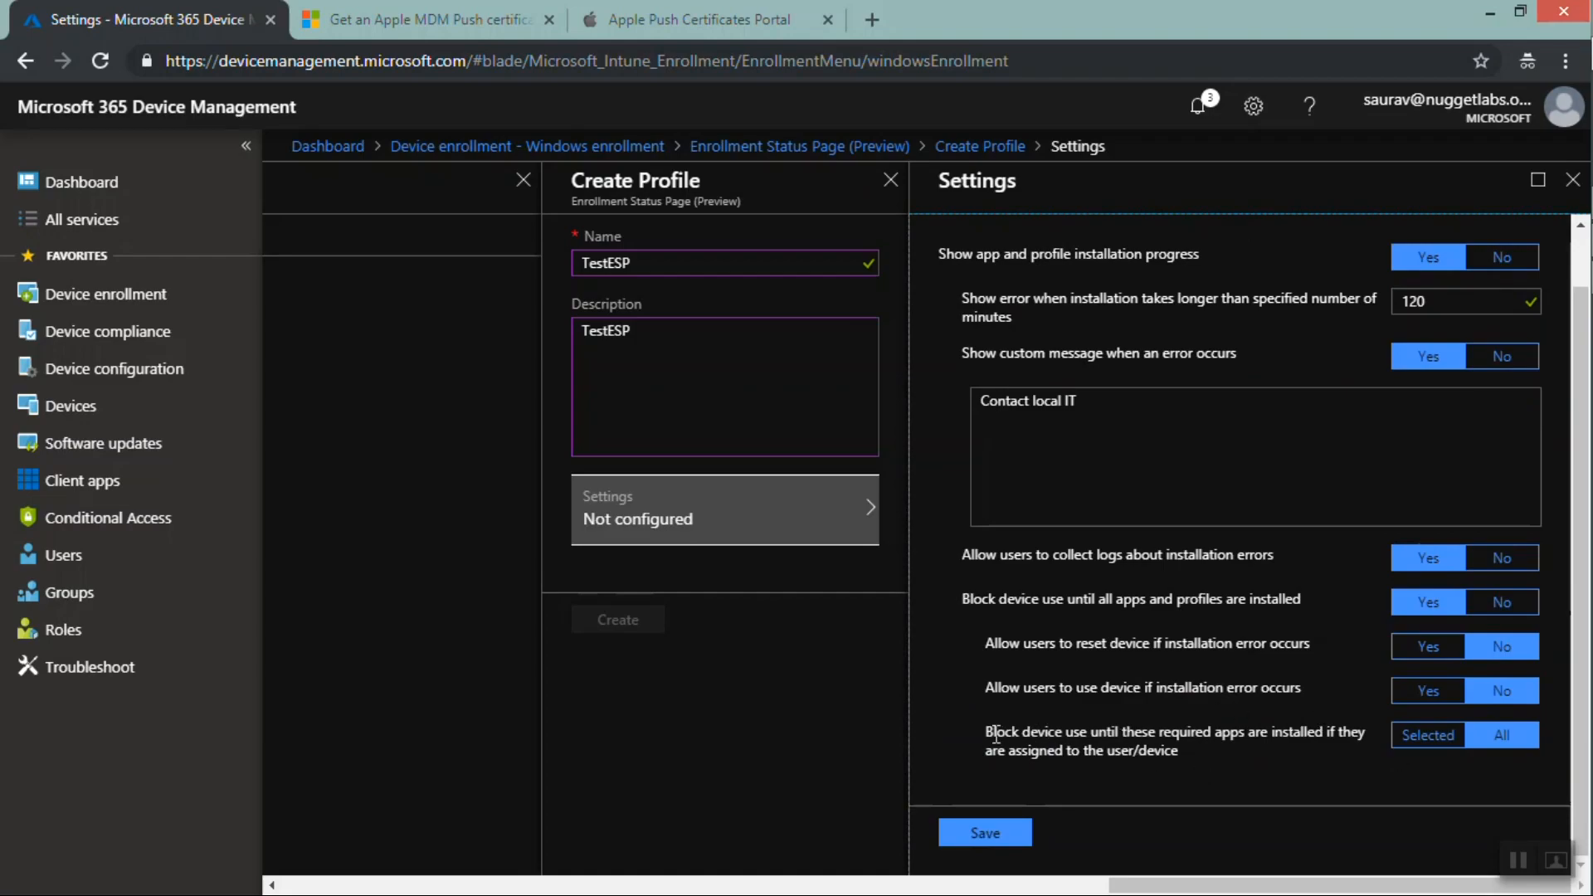
{"action": "left_click_drag", "start_coordinate": [996, 734], "coordinate": [1182, 748]}
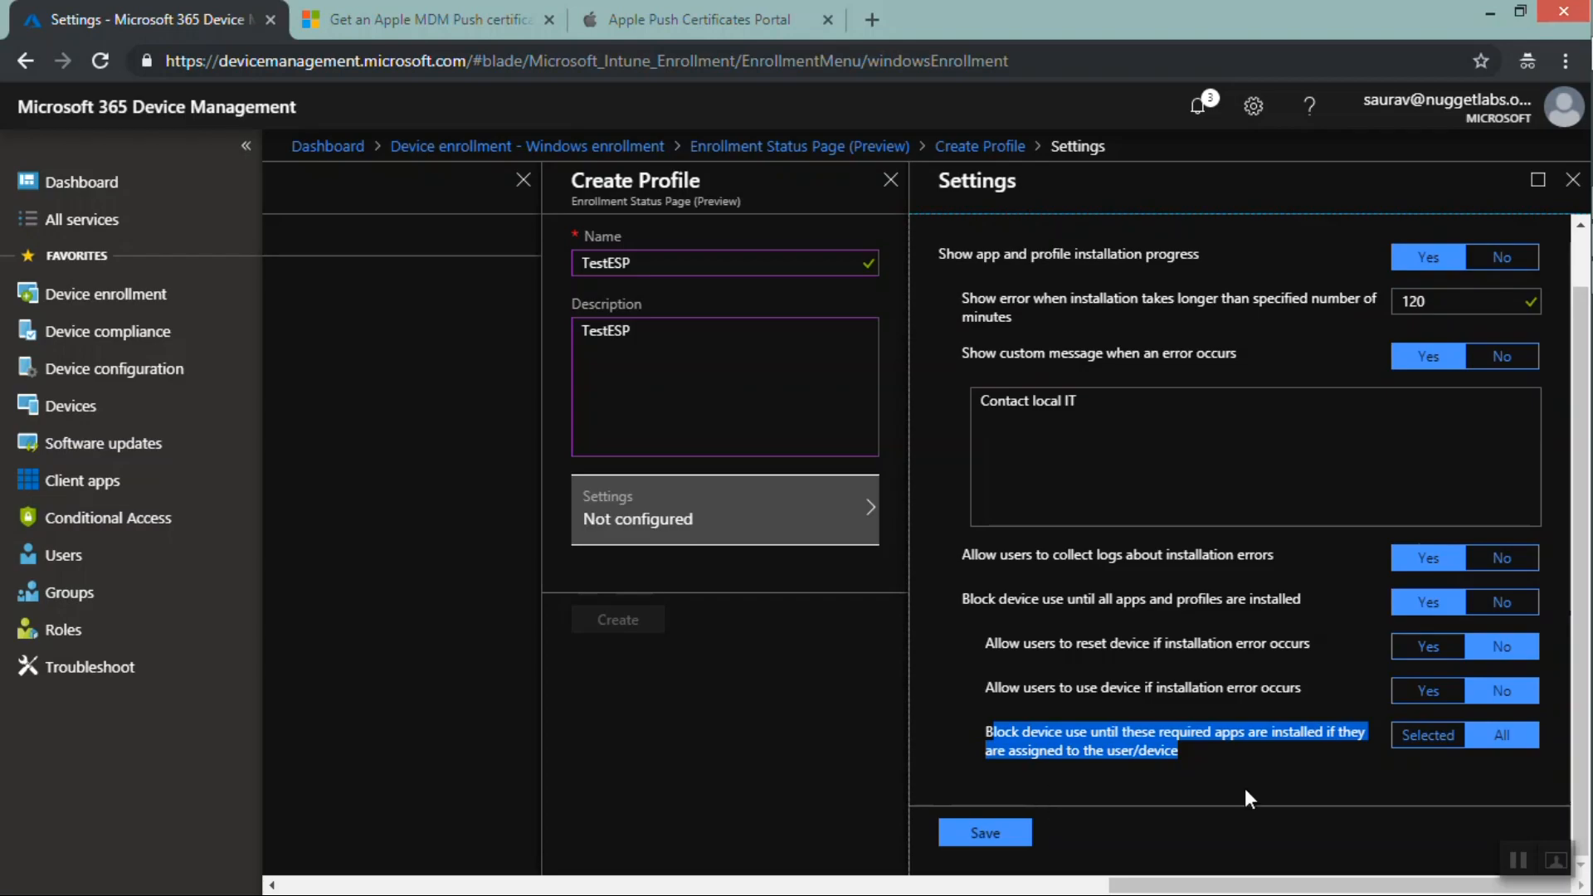
{"action": "left_click", "coordinate": [1426, 737]}
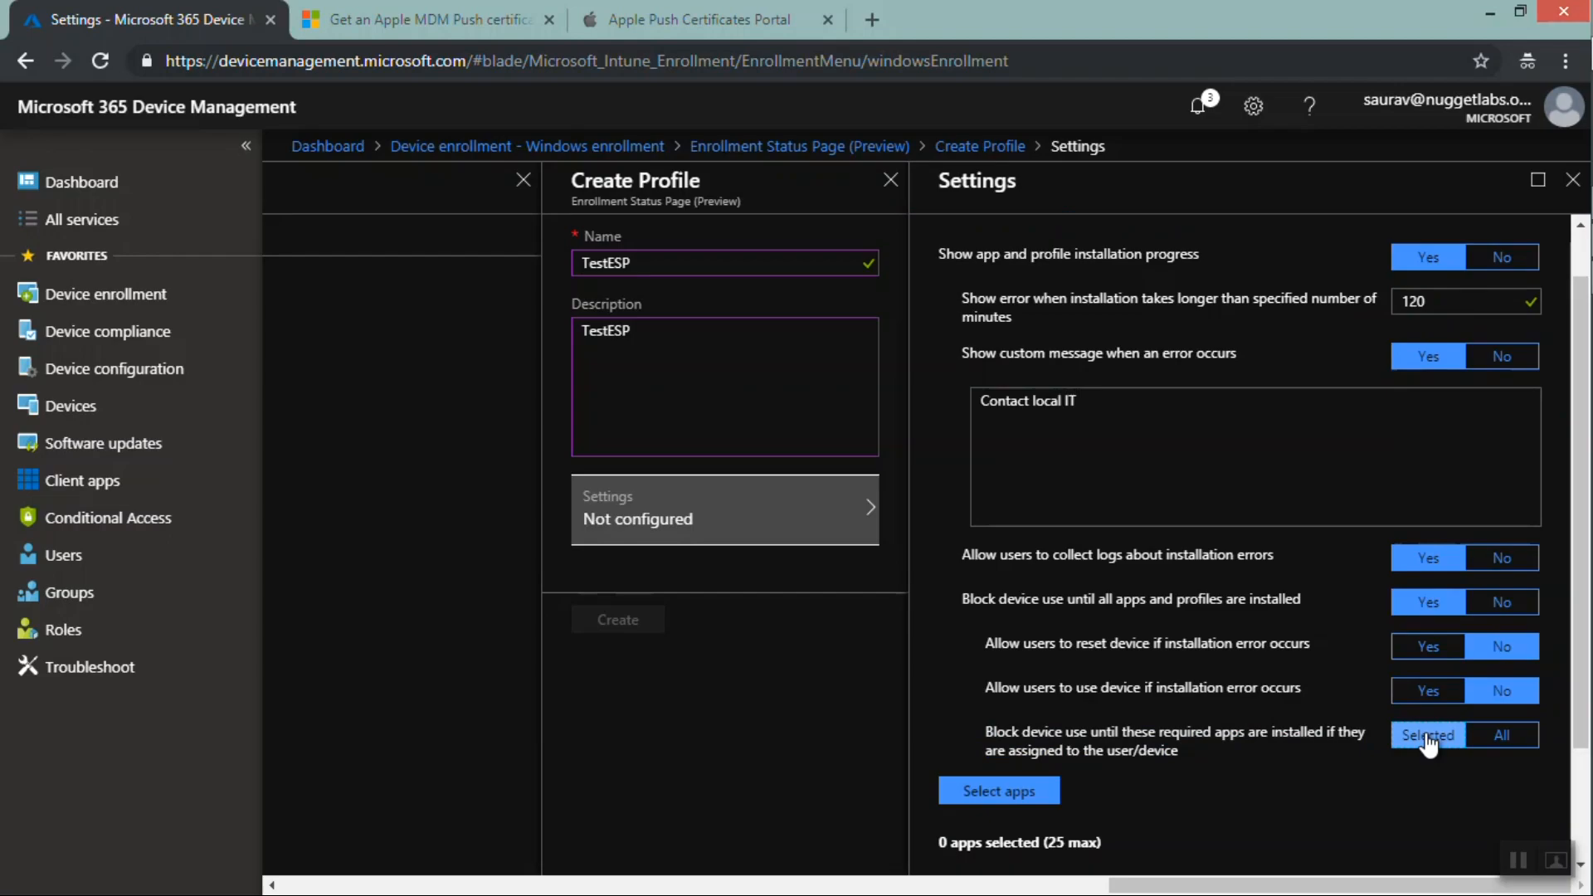
{"action": "left_click", "coordinate": [998, 792]}
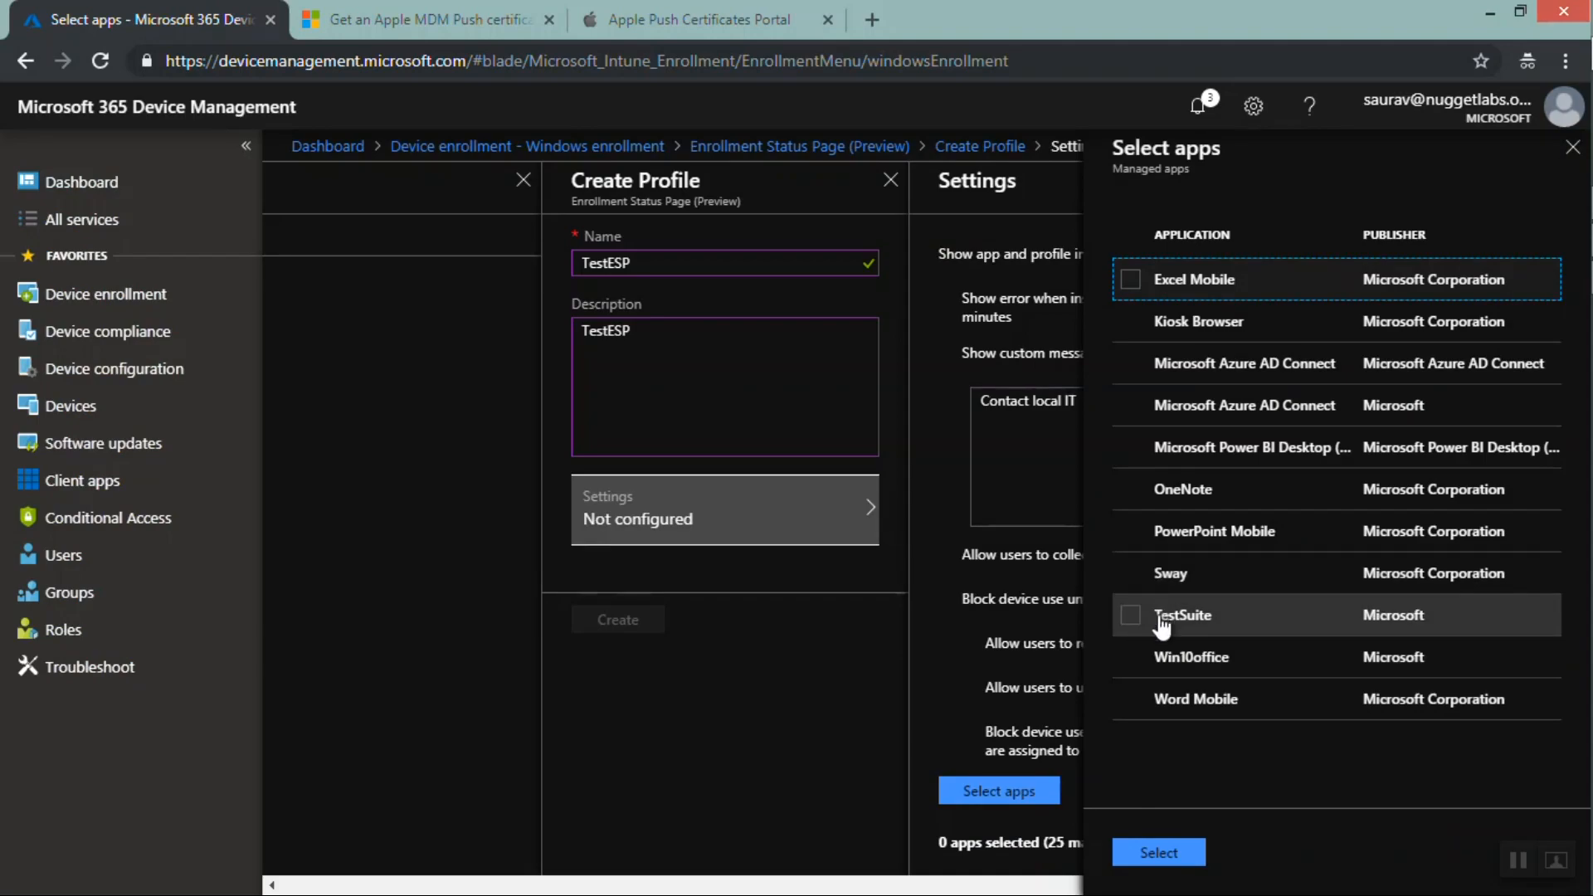
{"action": "left_click", "coordinate": [1130, 615]}
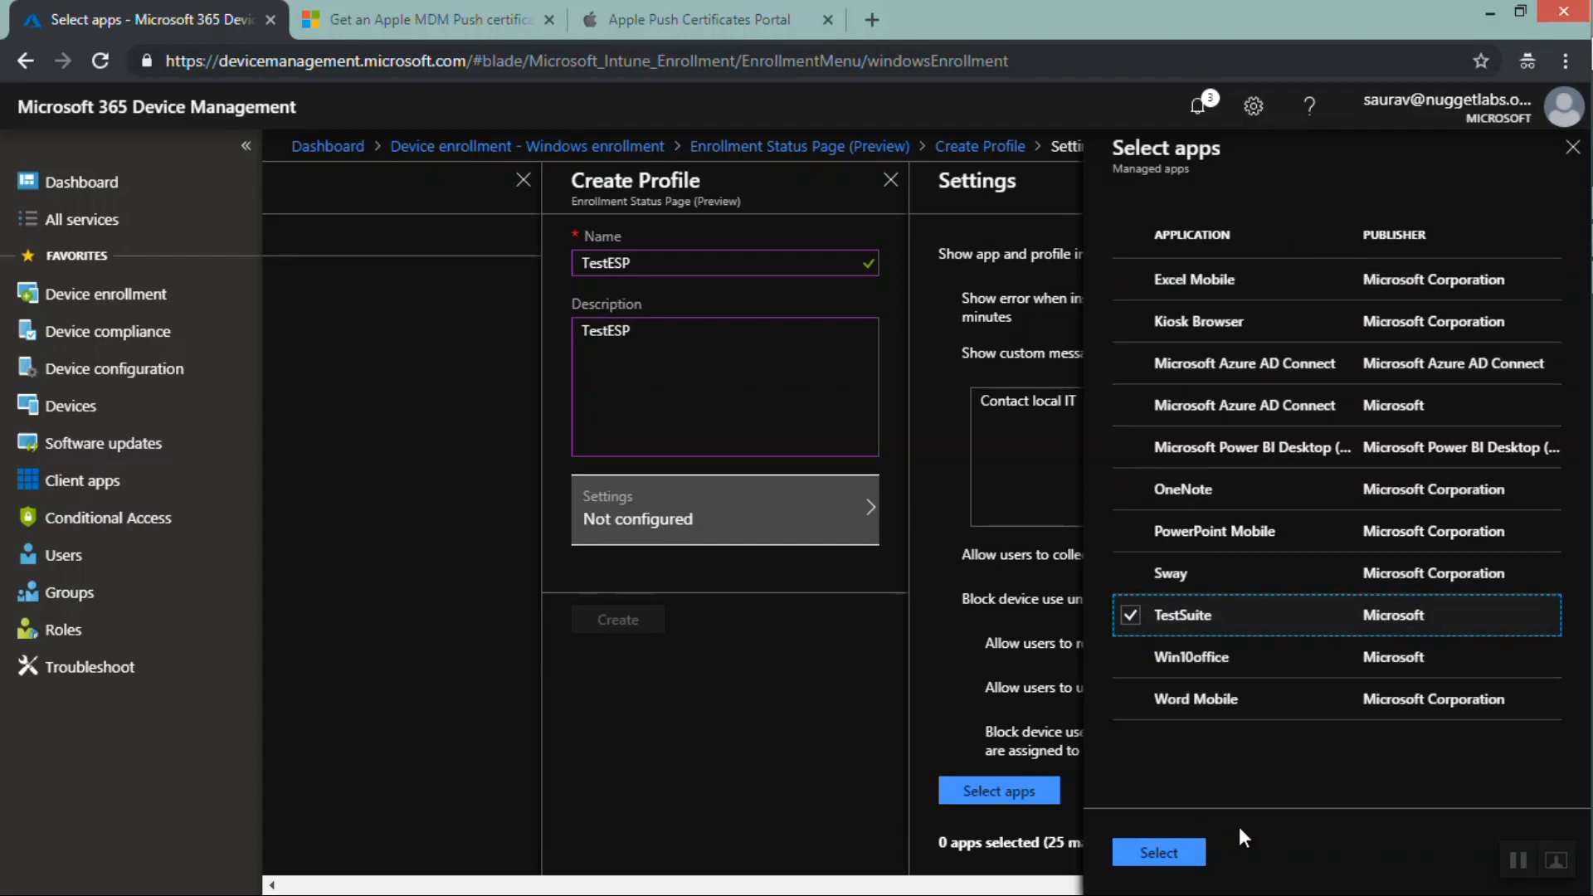
Close the app list, settings and Create Profile panes, discarding the unsaved profile
{"action": "left_click", "coordinate": [1572, 151]}
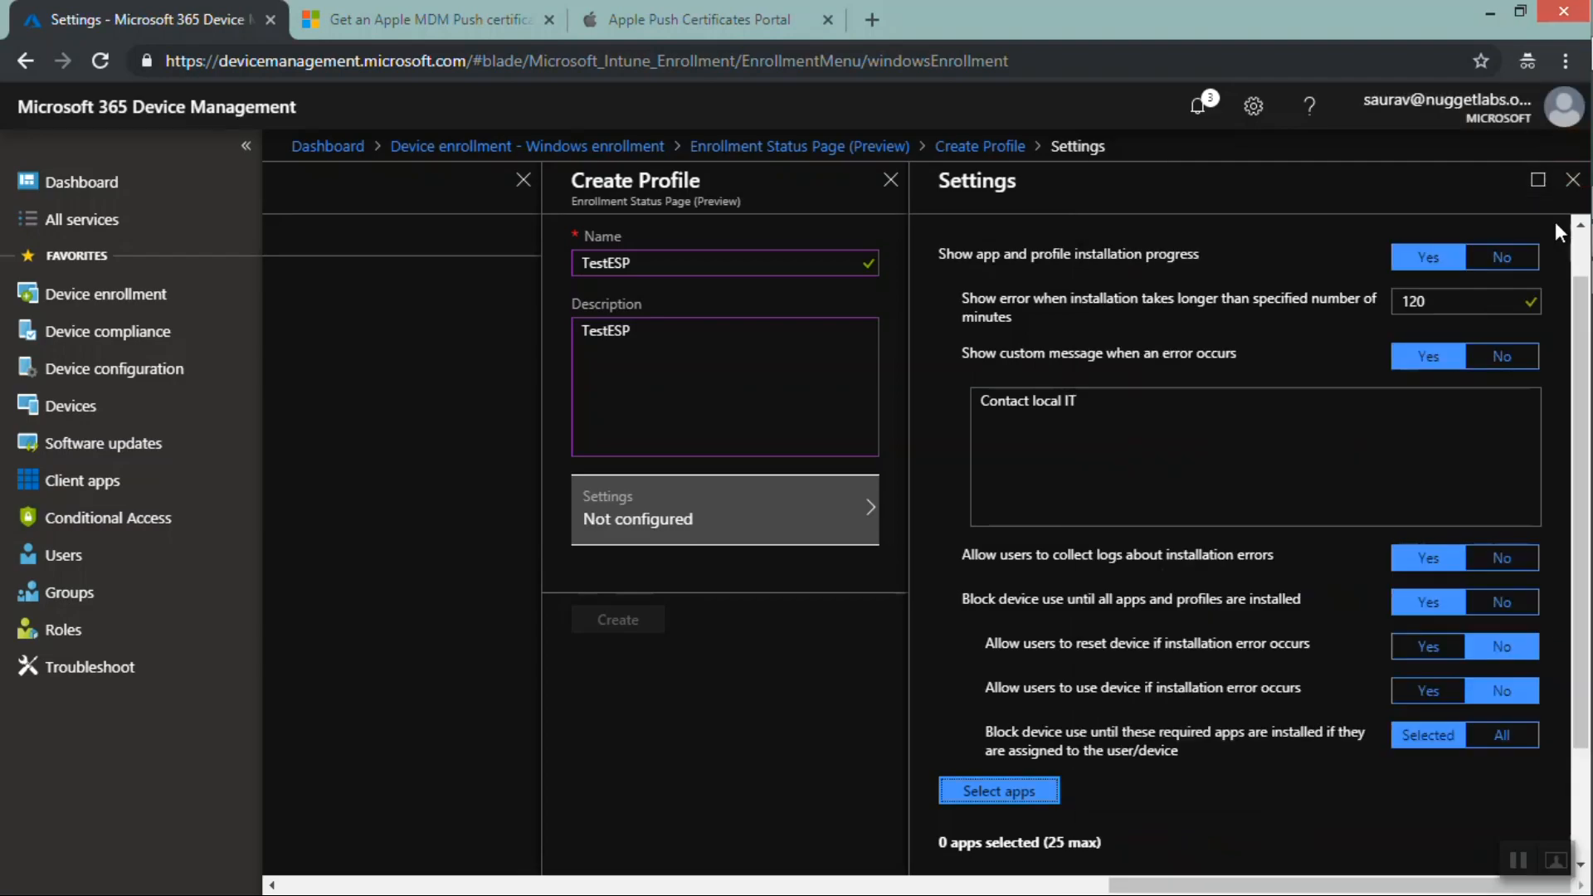
{"action": "left_click", "coordinate": [1572, 180]}
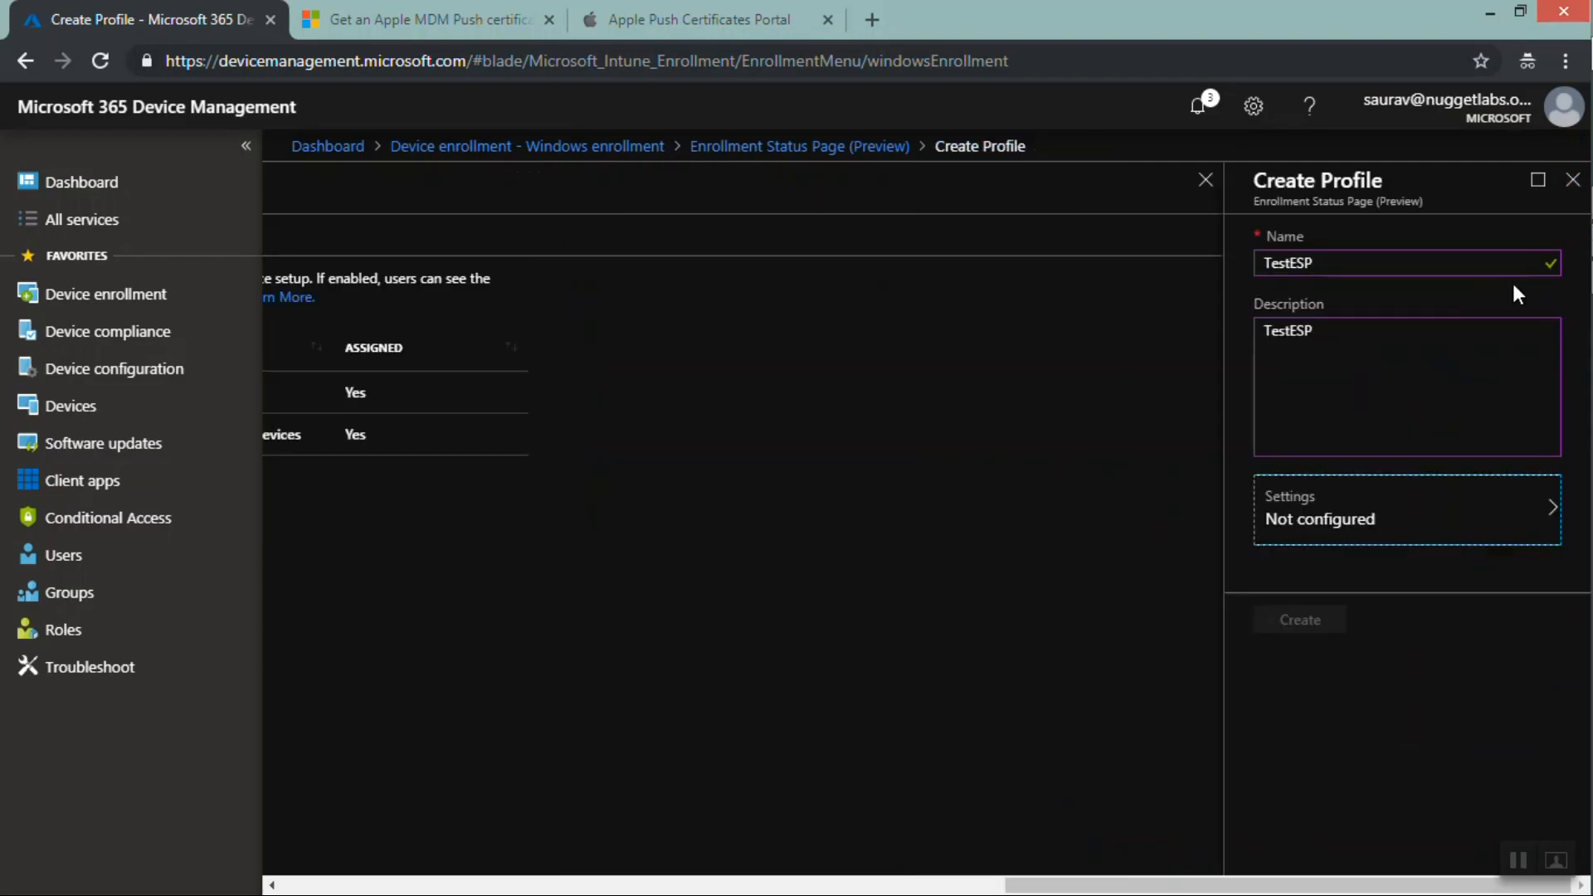
{"action": "left_click", "coordinate": [1568, 190]}
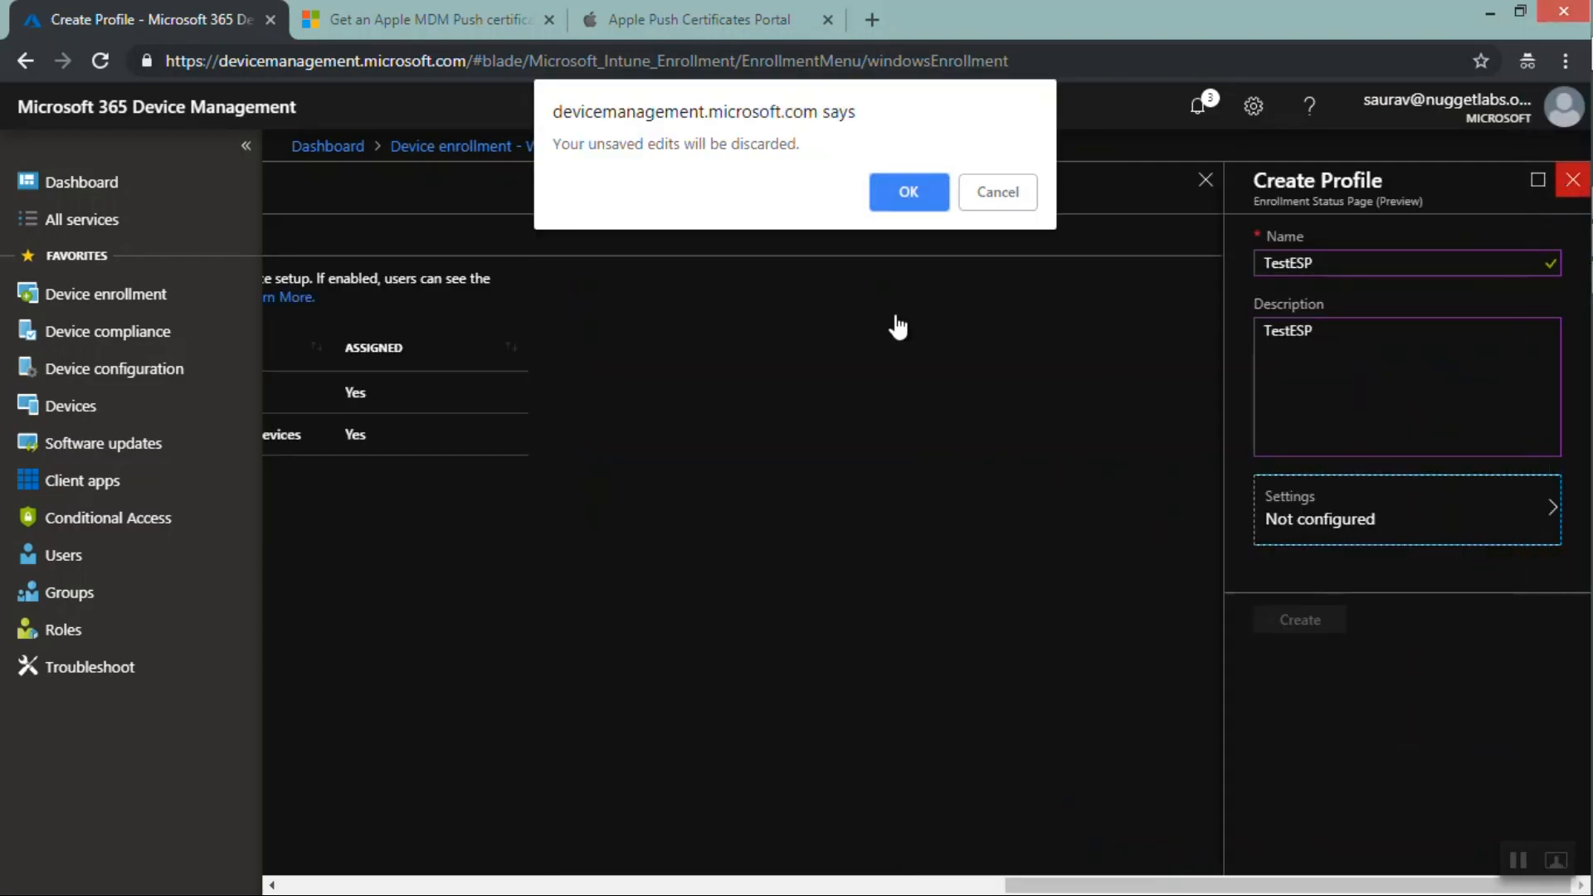
{"action": "left_click", "coordinate": [917, 199]}
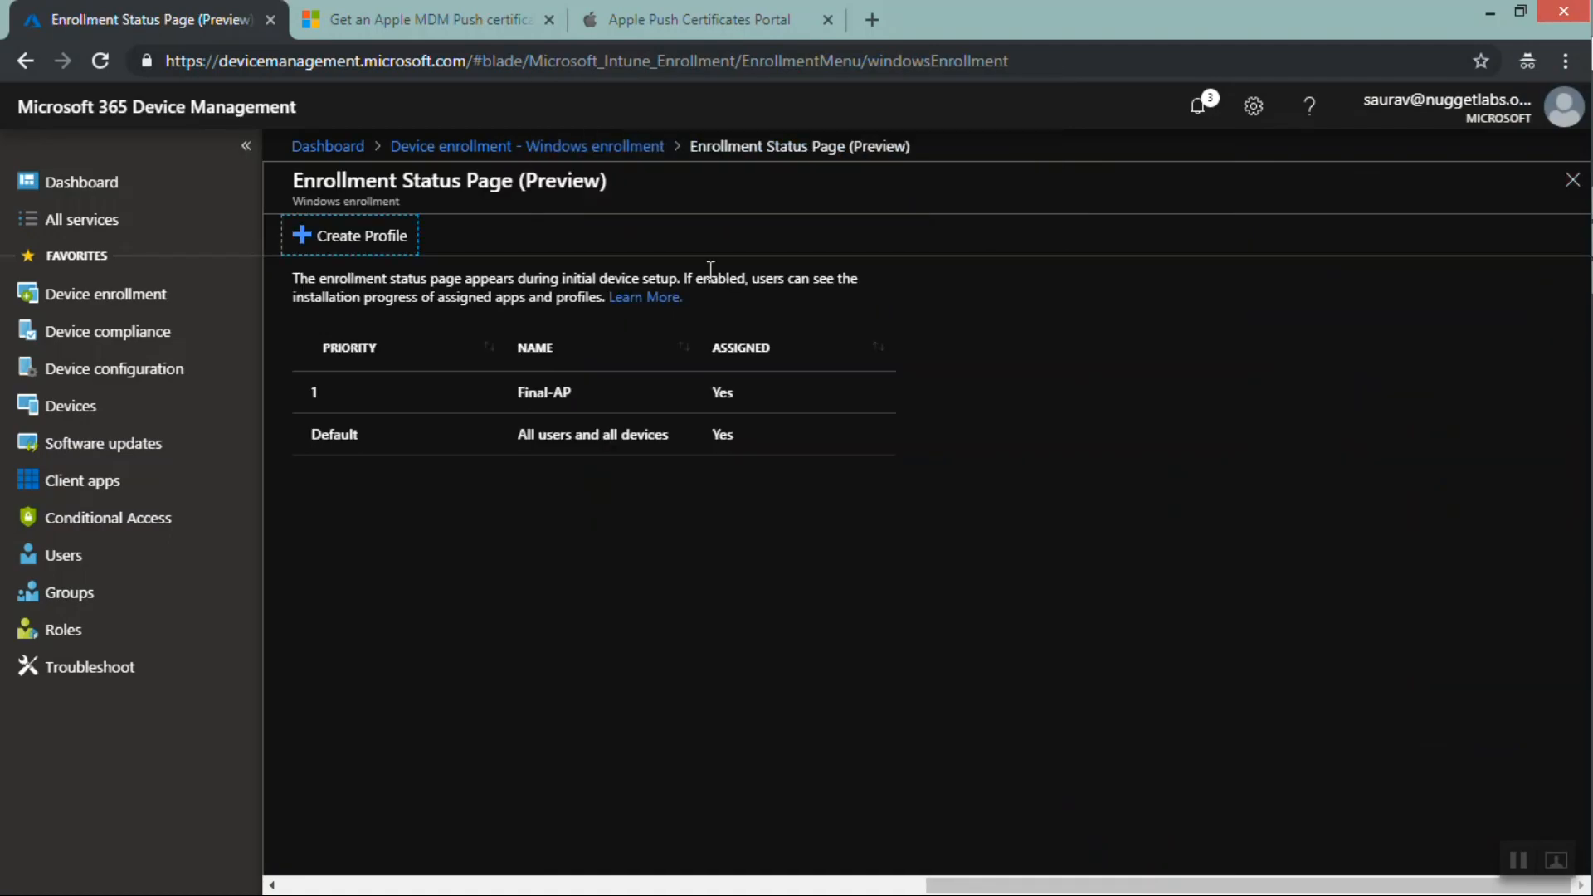
Close the status page, then browse Enrollment restrictions and Android enrollment's Corporate-owned dedicated devices profiles
{"action": "left_click", "coordinate": [1571, 190]}
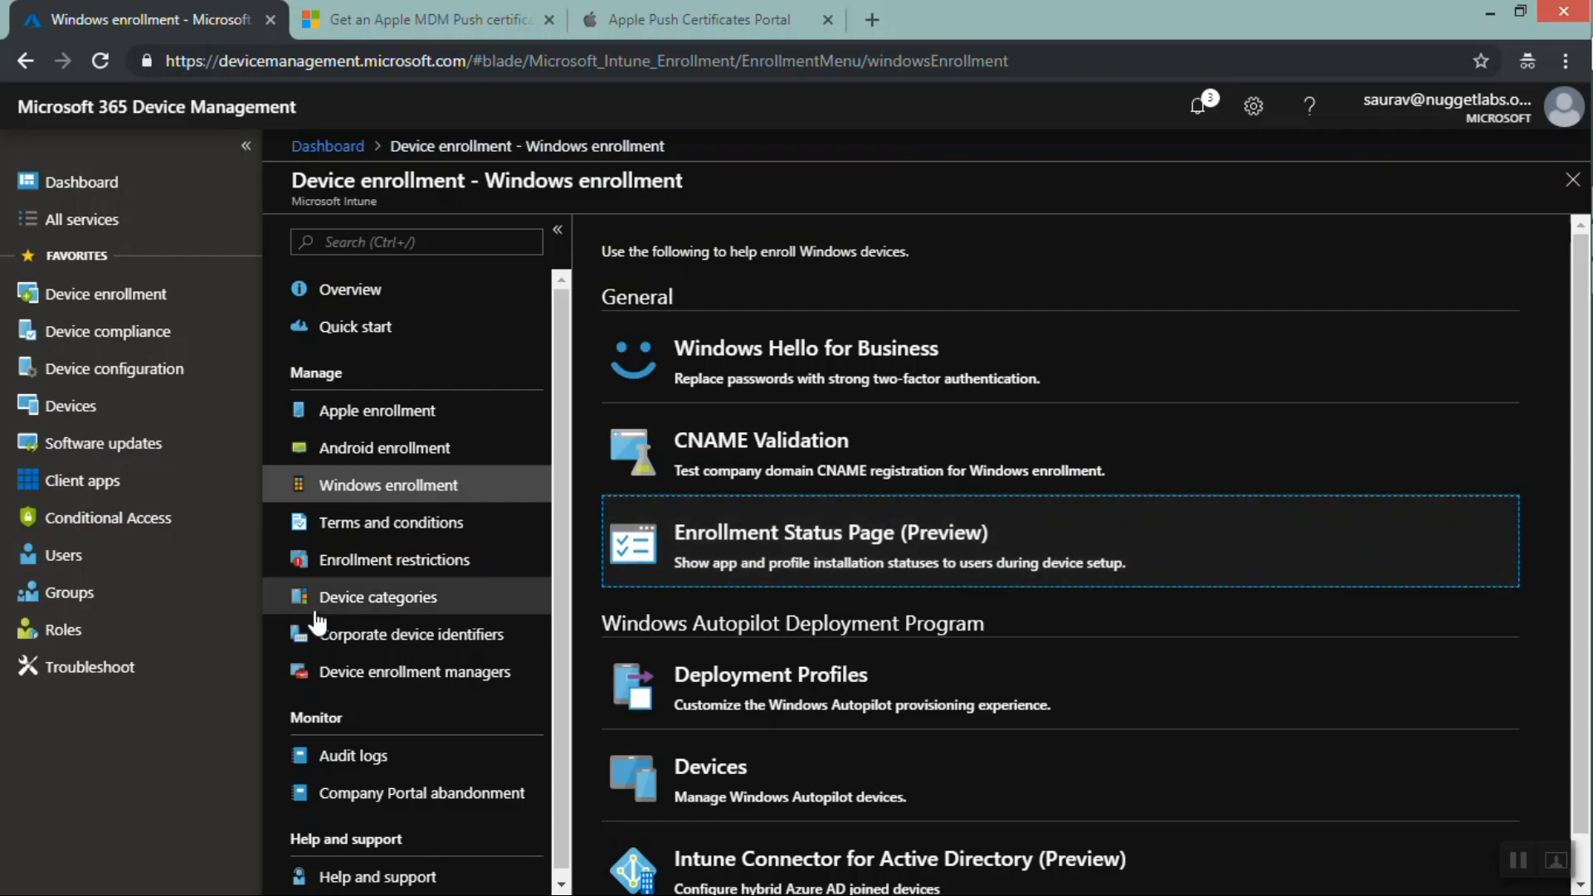
{"action": "left_click", "coordinate": [392, 572]}
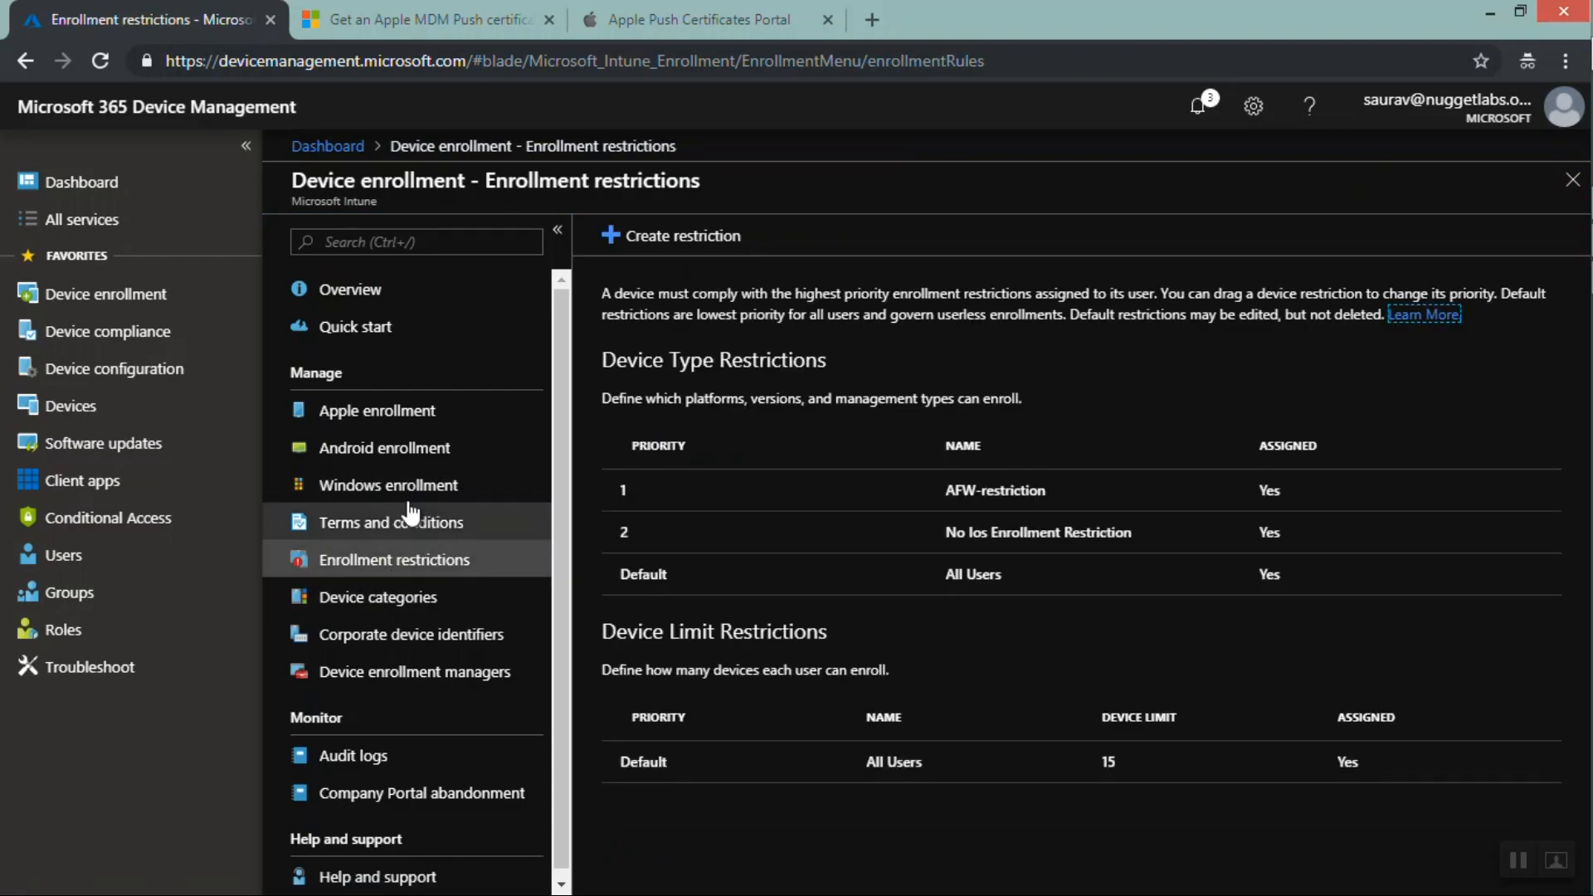
{"action": "left_click", "coordinate": [383, 452]}
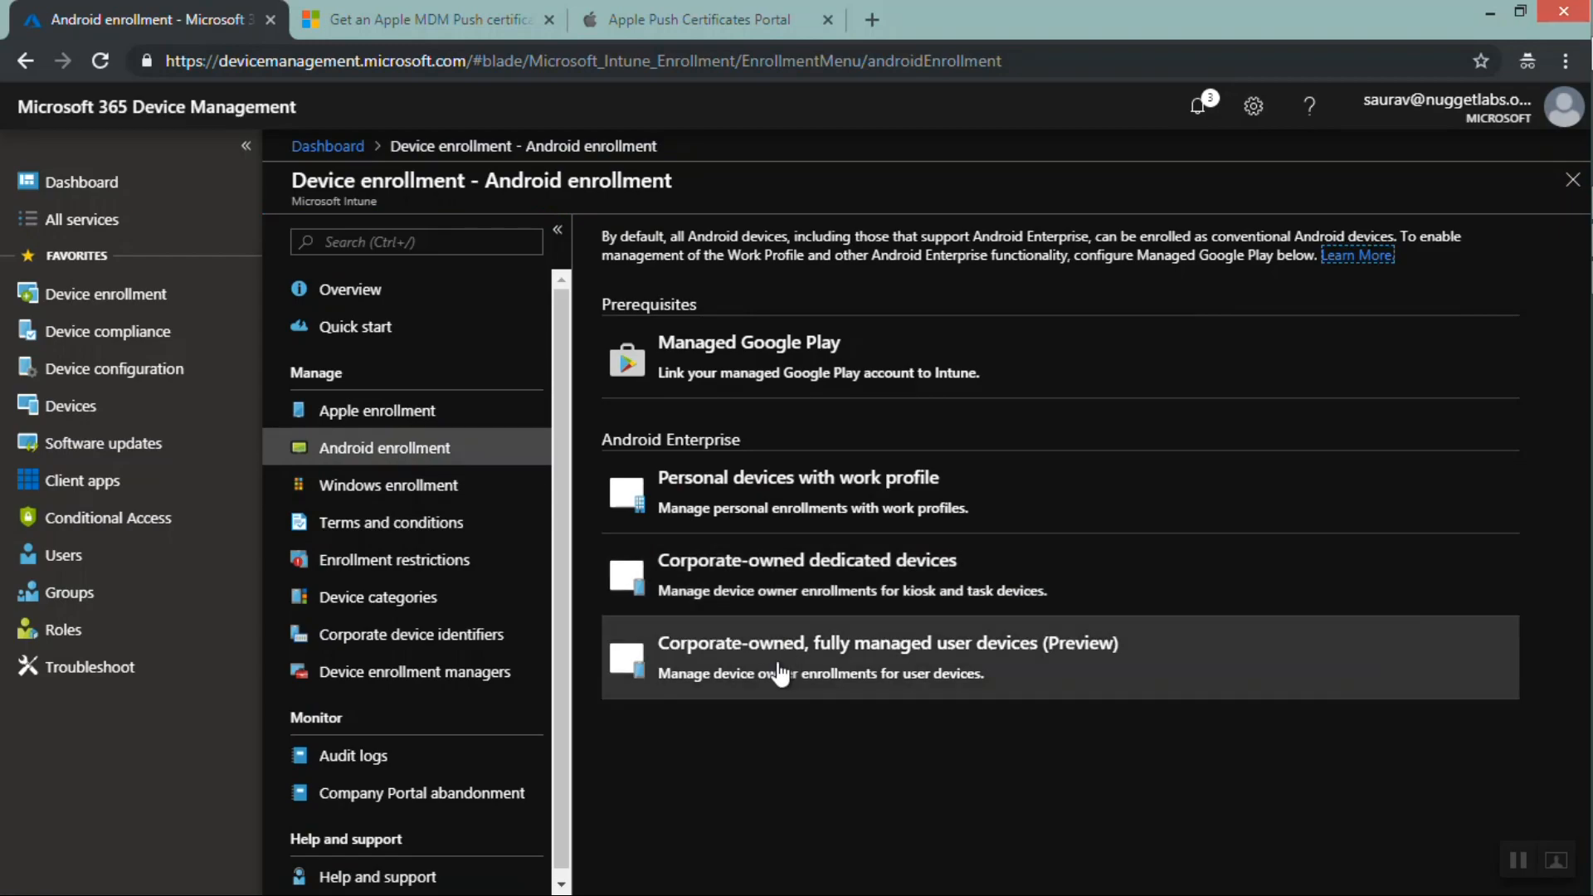
{"action": "left_click", "coordinate": [764, 586]}
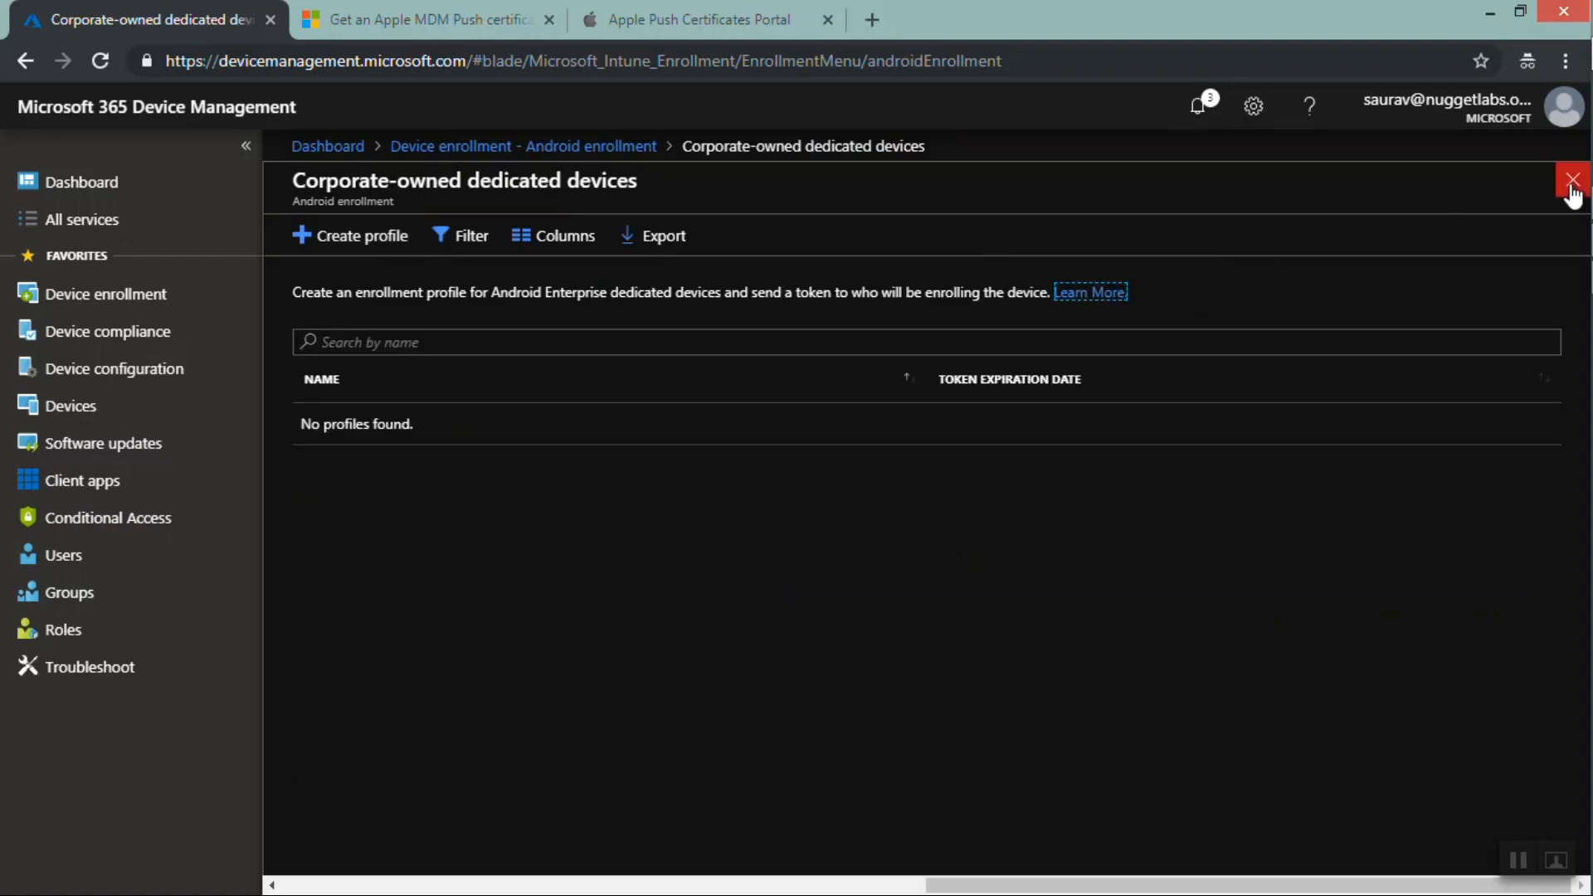
{"action": "left_click", "coordinate": [1572, 180]}
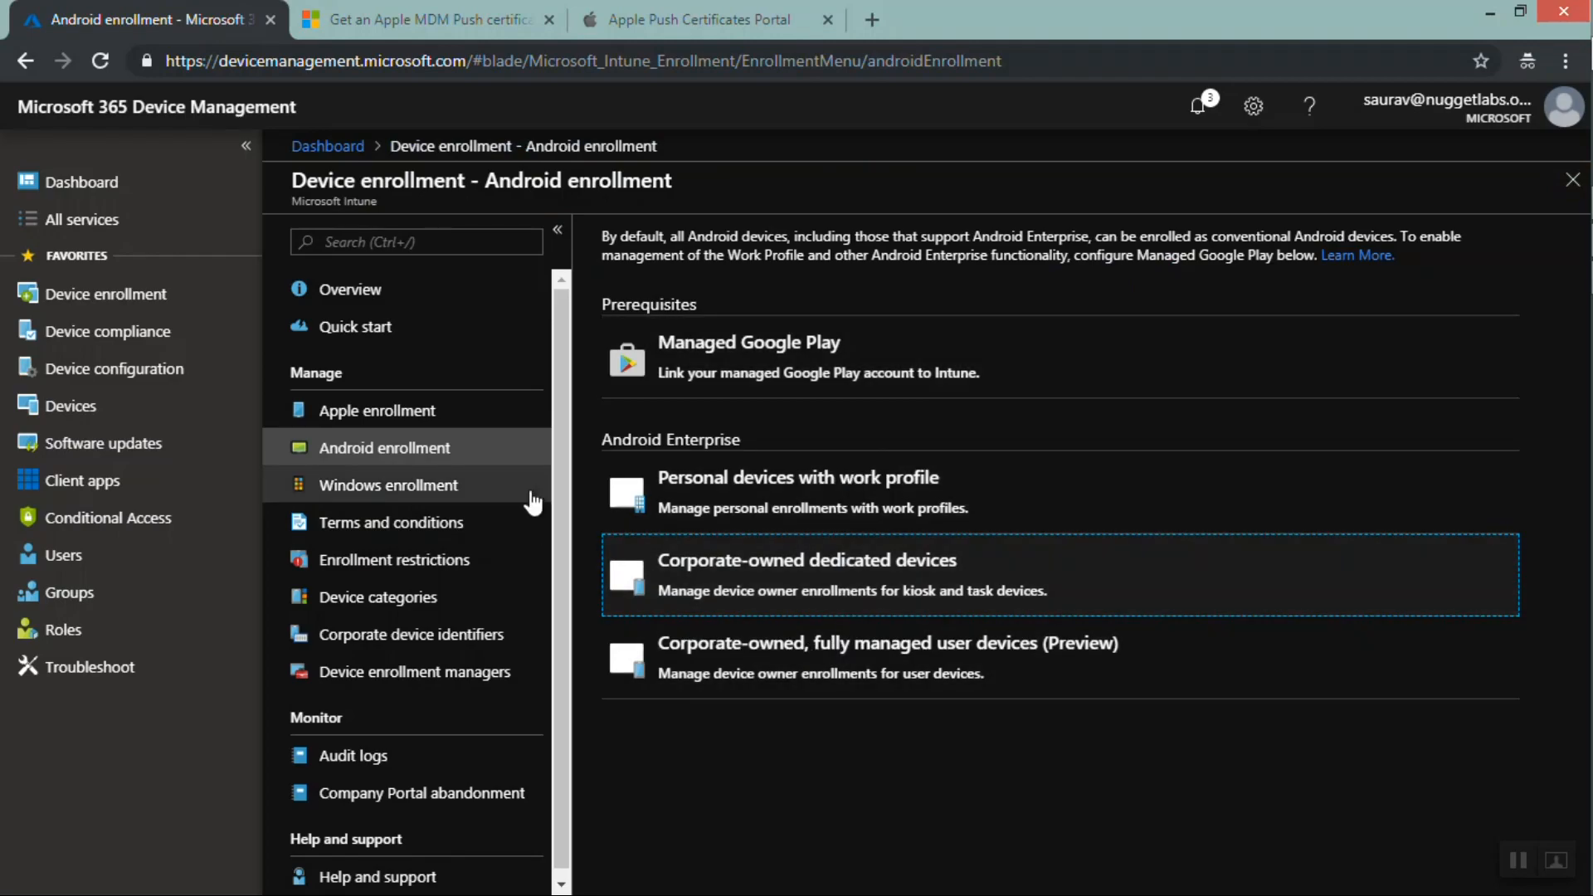
Return to Enrollment restrictions and review the device type restrictions list
{"action": "left_click", "coordinate": [422, 566]}
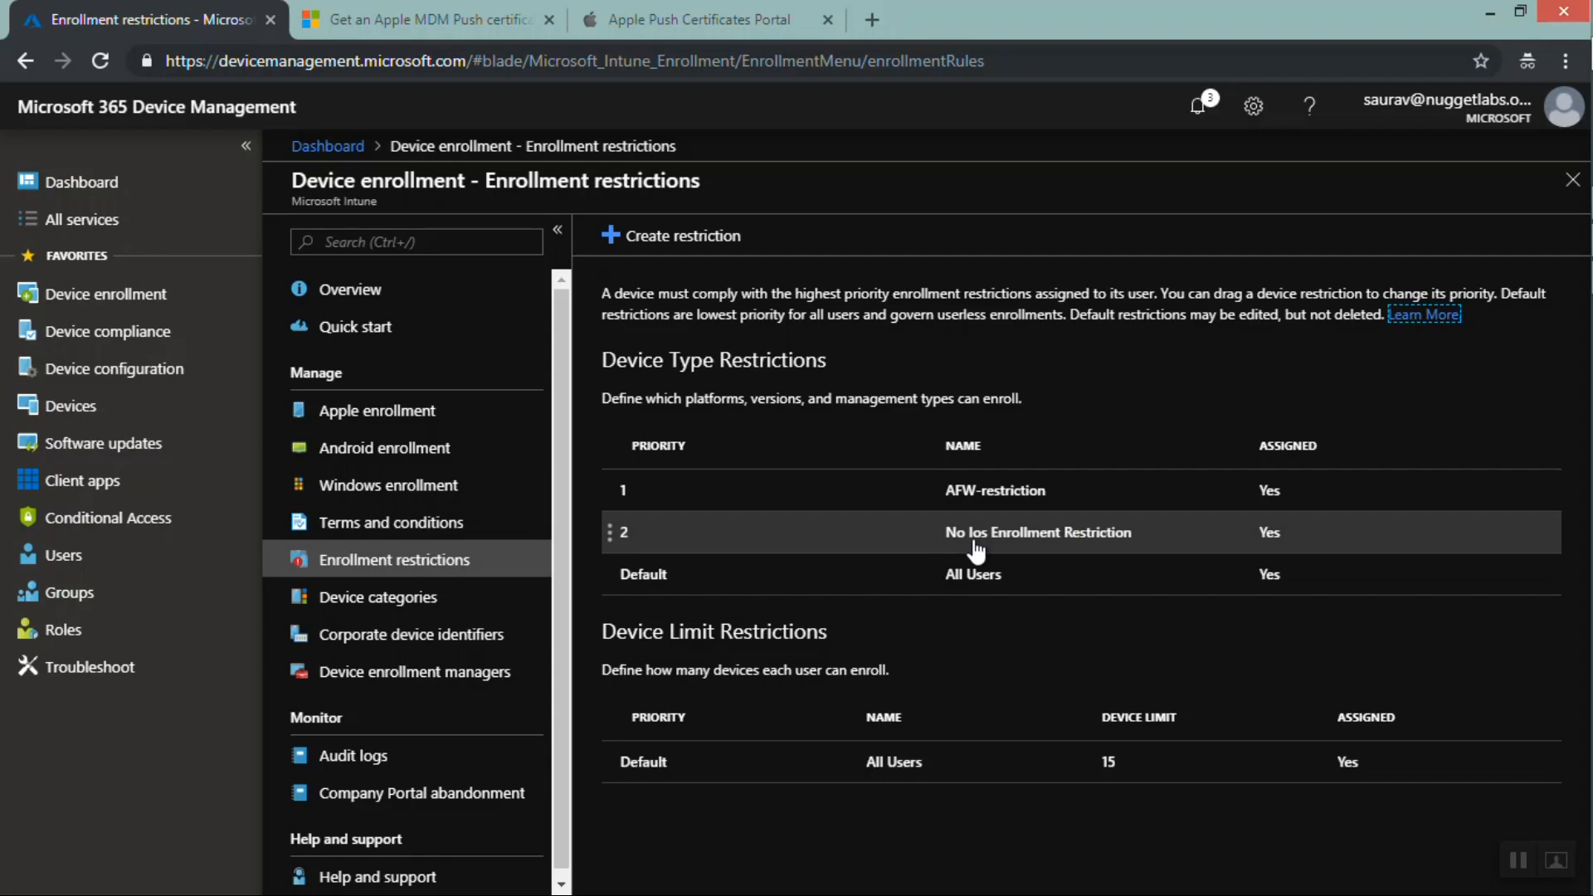
{"action": "mouse_move", "coordinate": [946, 544]}
{"action": "left_mouse_down"}
{"action": "mouse_move", "coordinate": [1145, 544]}
{"action": "mouse_move", "coordinate": [946, 537]}
{"action": "left_mouse_up"}
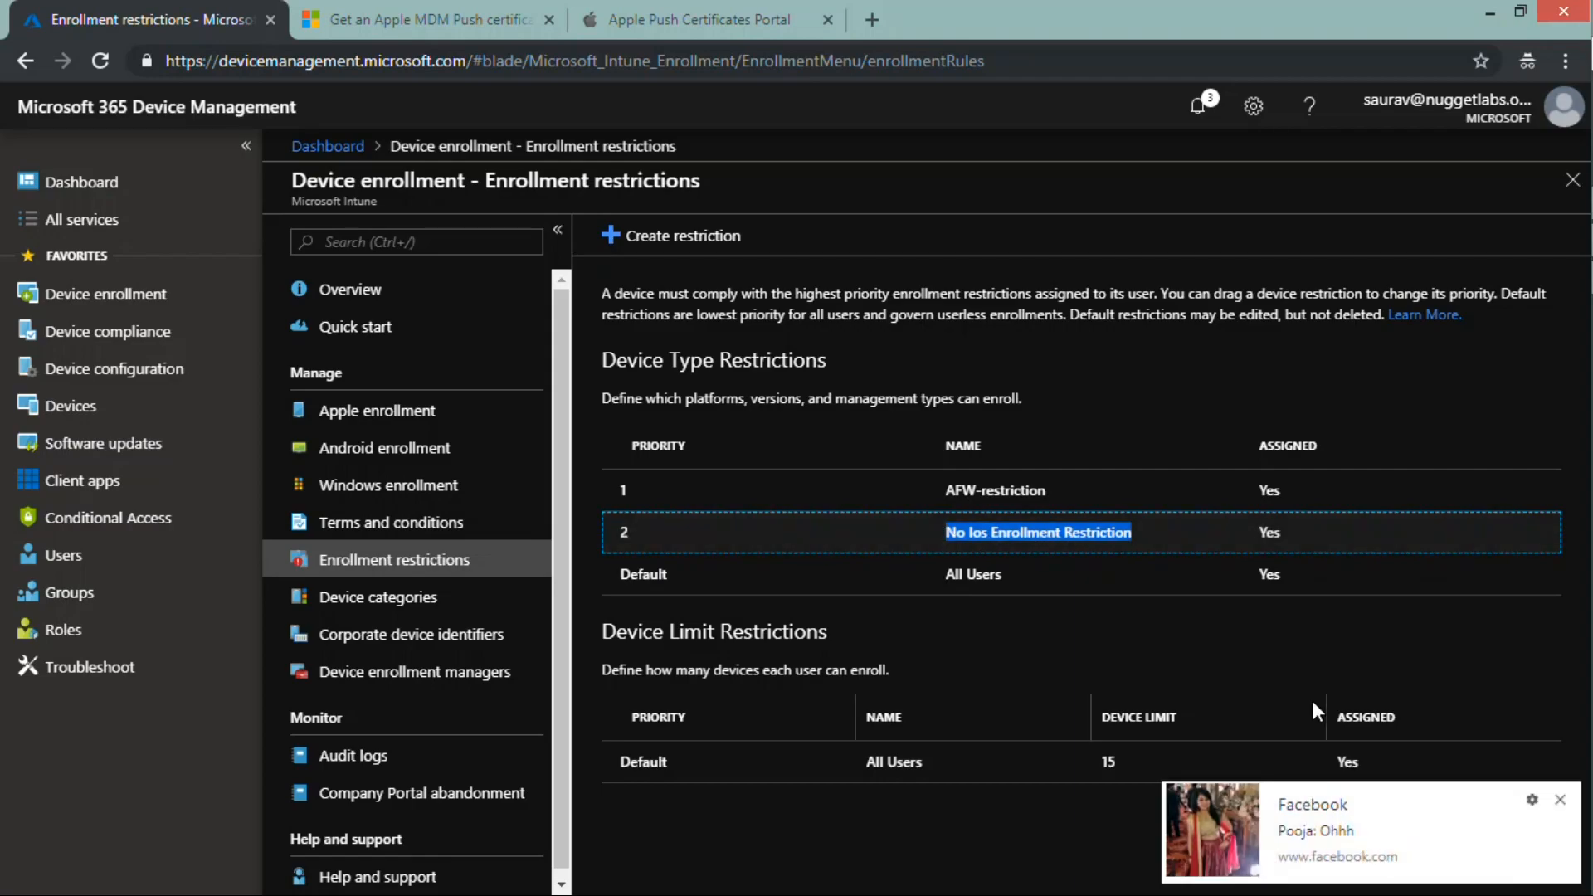
{"action": "left_click", "coordinate": [1561, 802]}
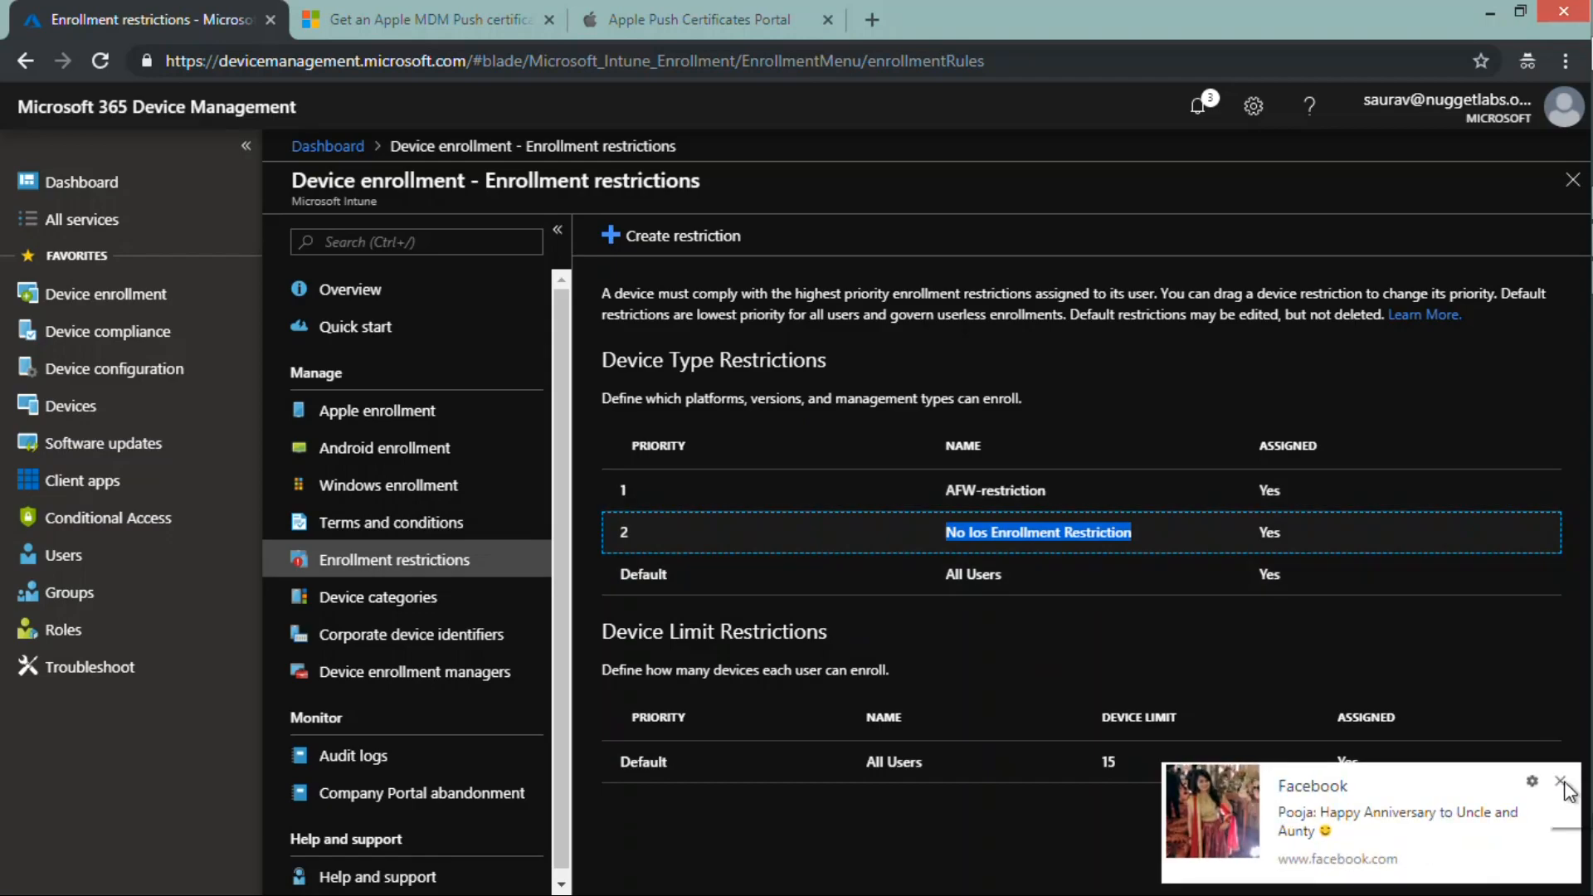
{"action": "left_click", "coordinate": [1562, 783]}
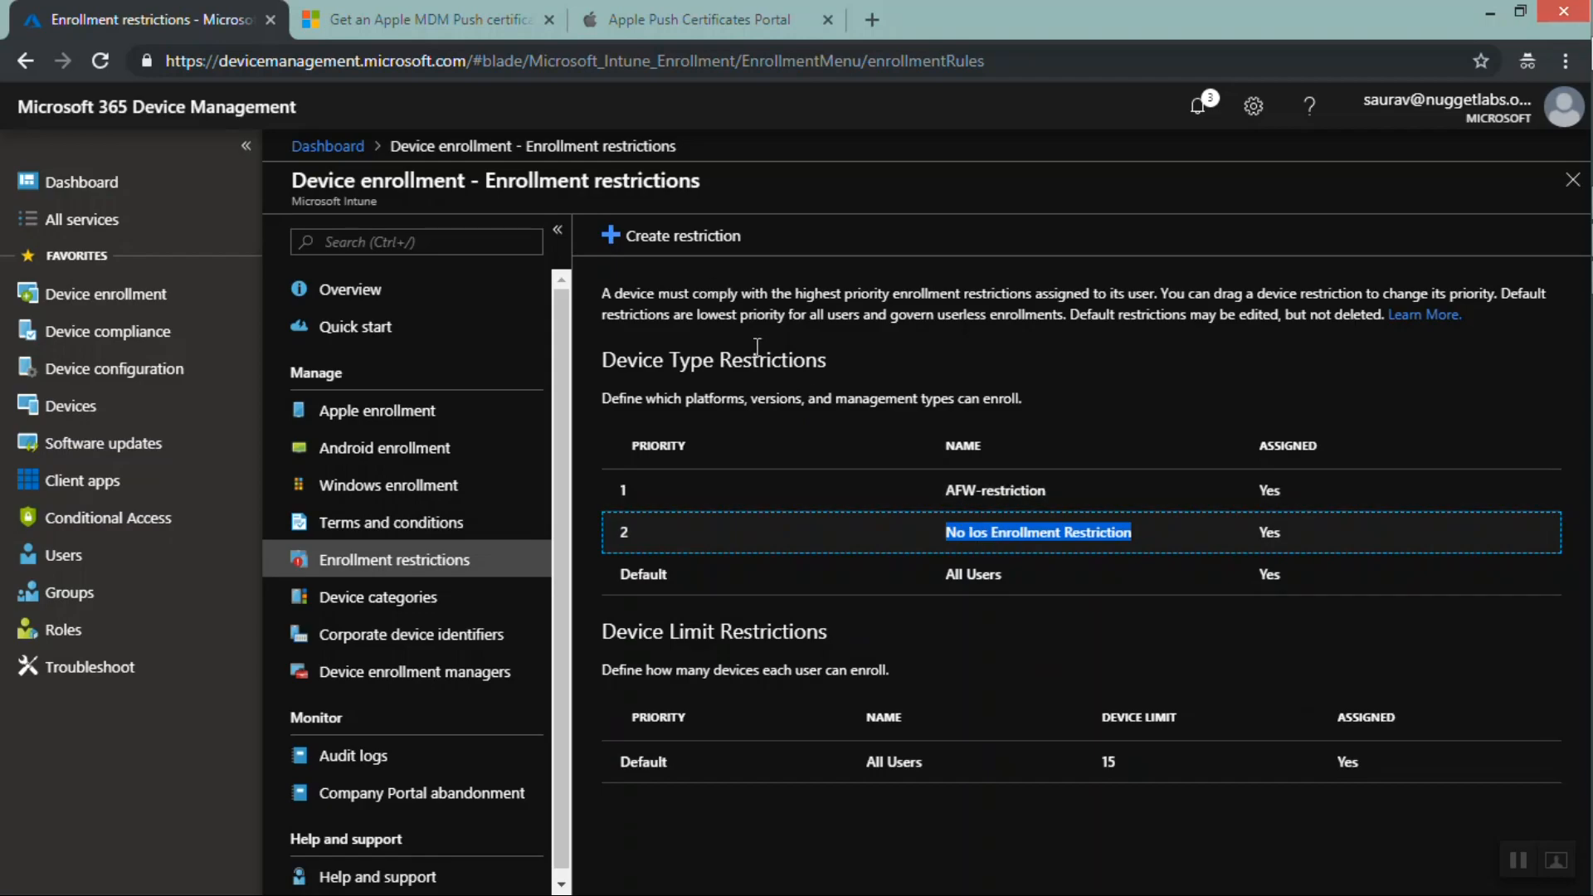
Open Device categories and copy the existing category's name
{"action": "left_click", "coordinate": [365, 601]}
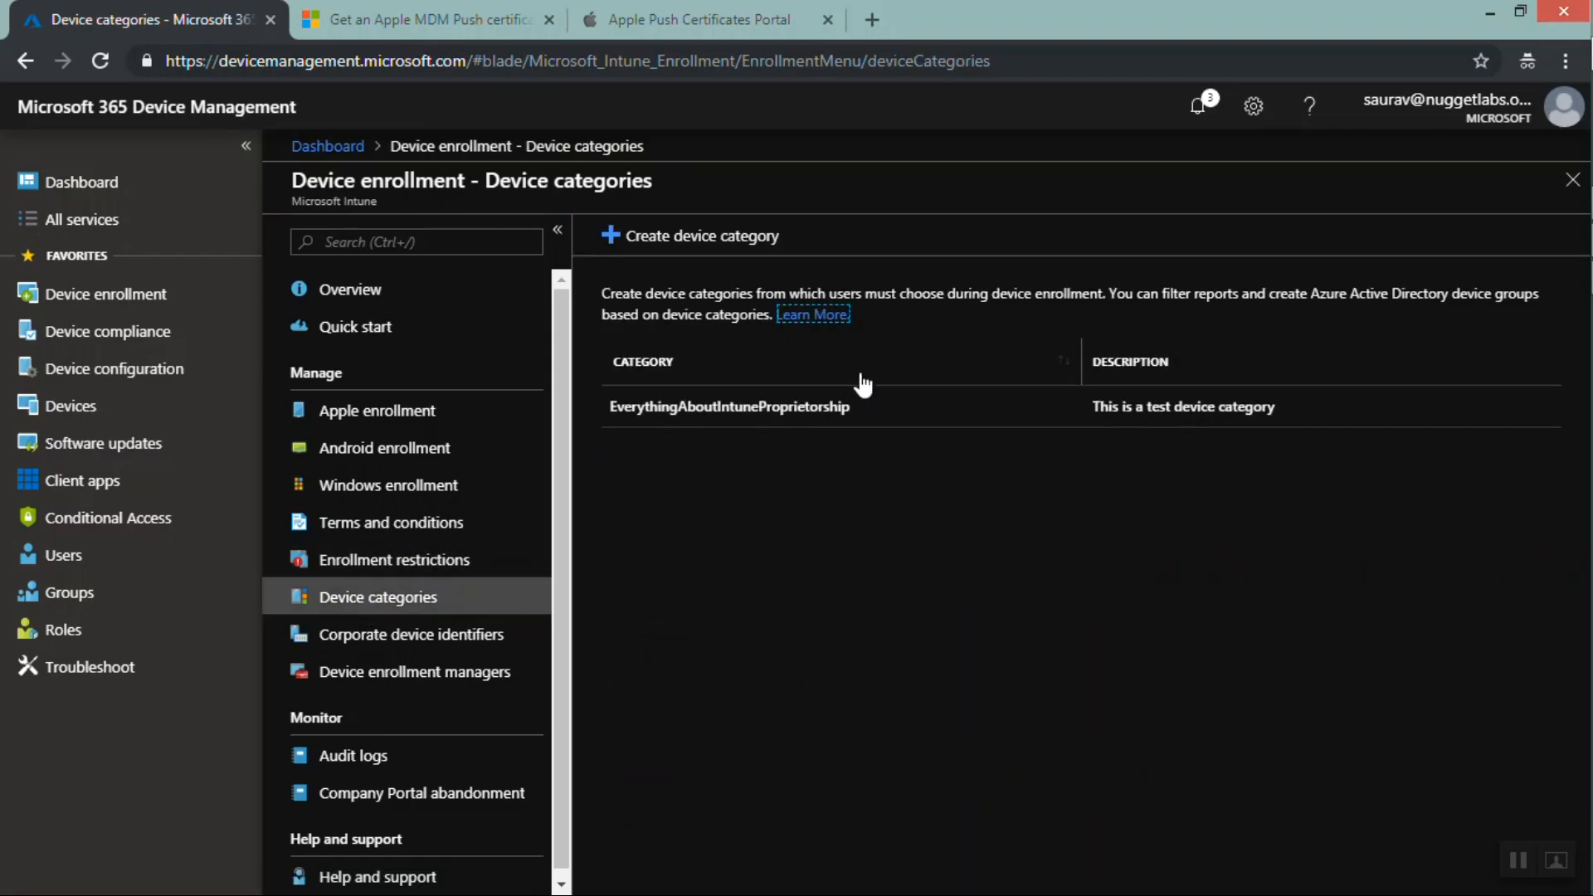
{"action": "left_click_drag", "start_coordinate": [867, 416], "coordinate": [585, 404]}
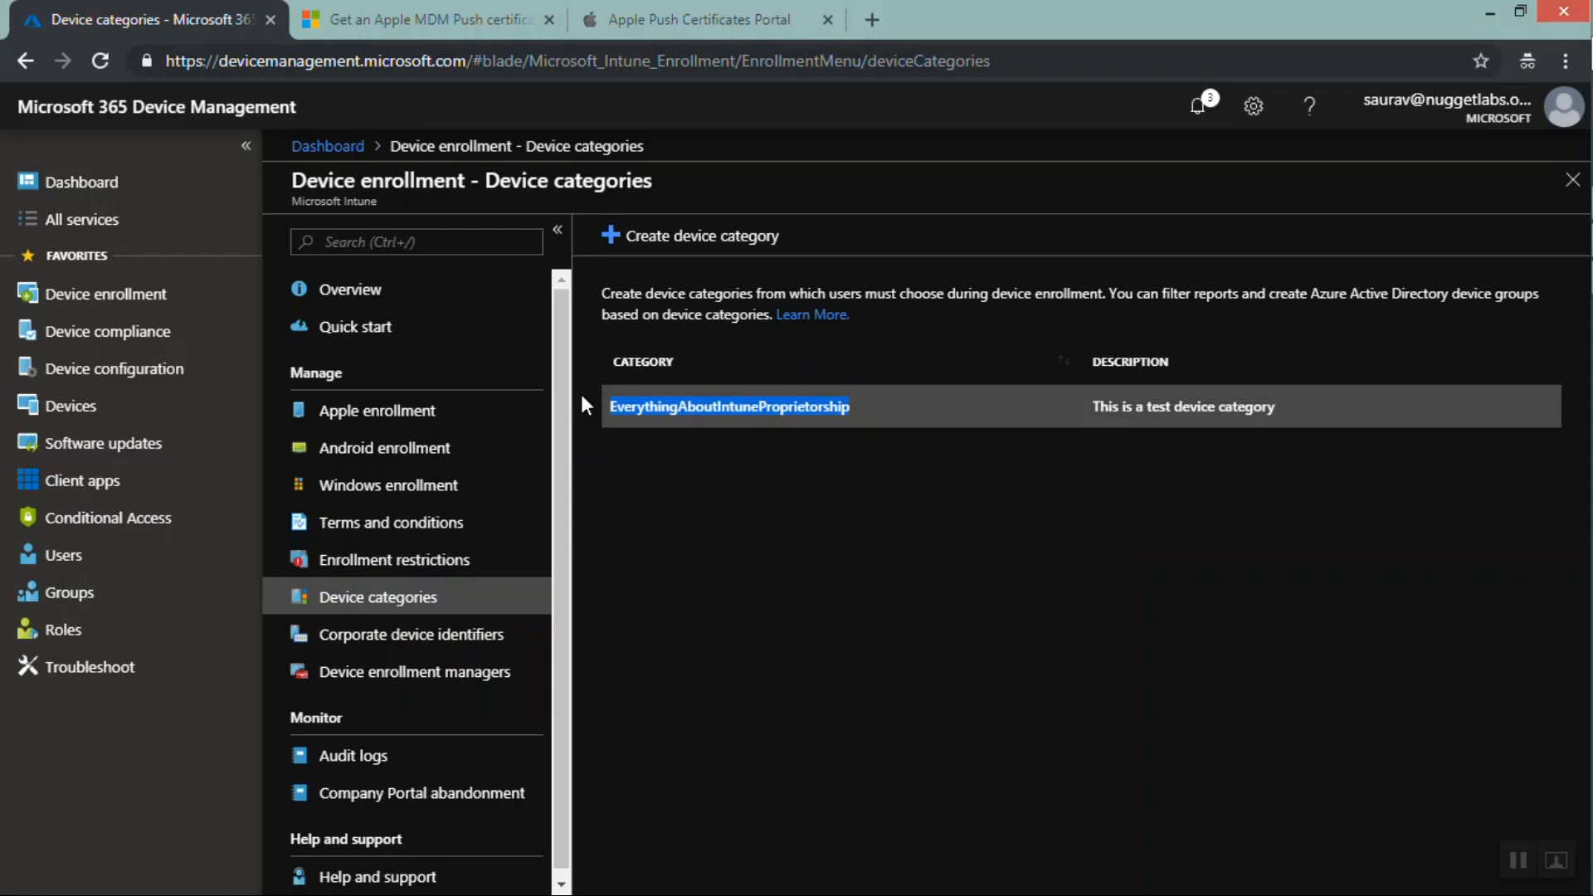
{"action": "key", "text": "ctrl+c"}
{"action": "left_click", "coordinate": [661, 443]}
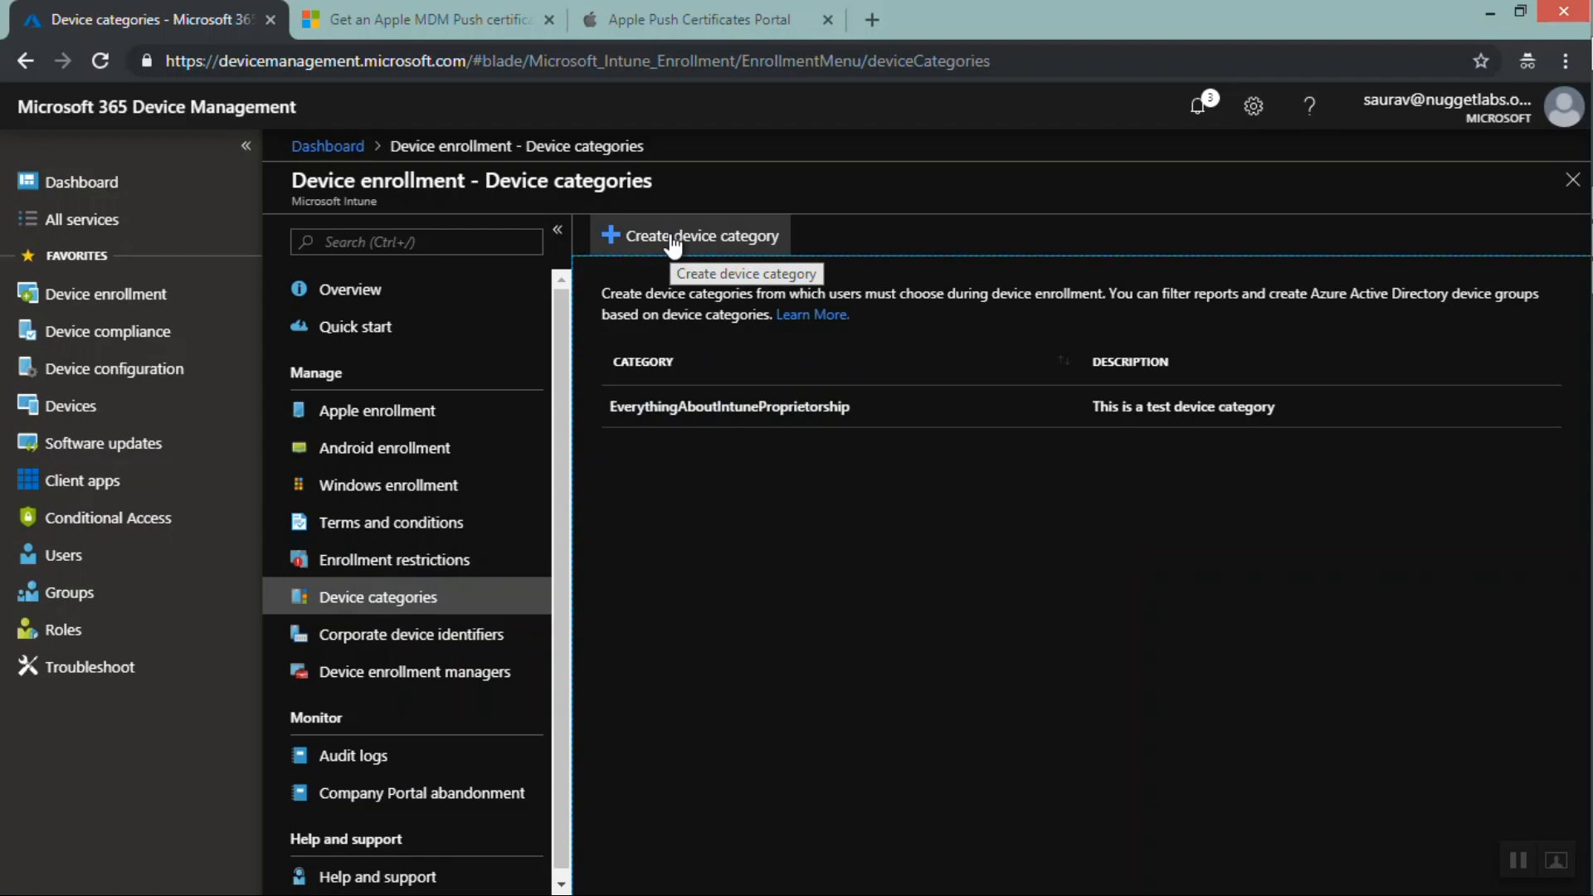
Create a device category named HR with the description "This device belons to the HR"
{"action": "left_click", "coordinate": [673, 241]}
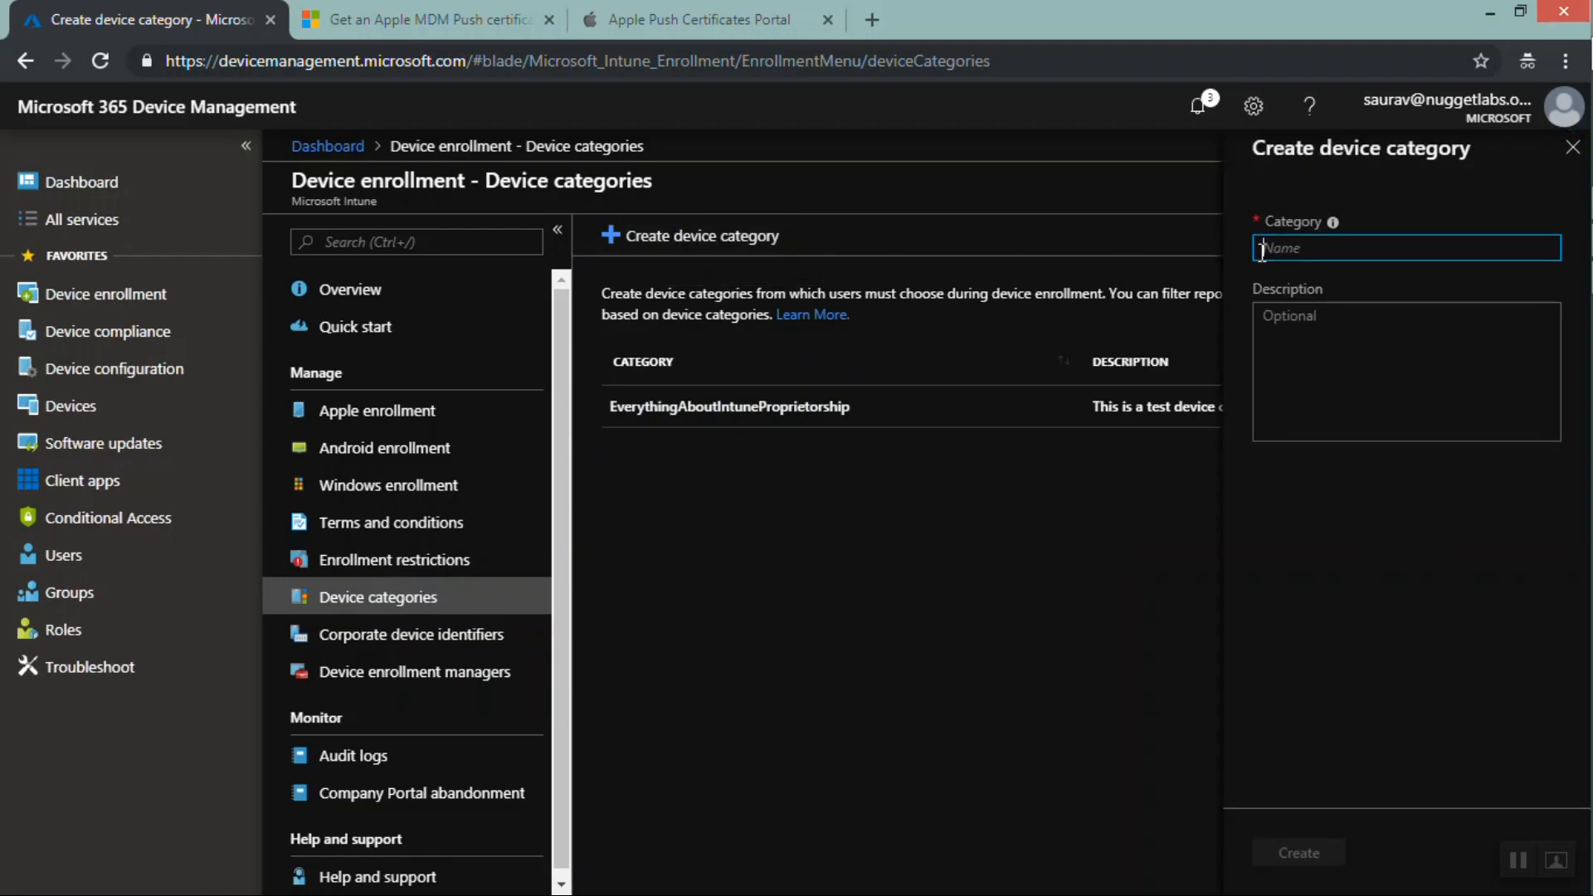
{"action": "type", "text": "HR"}
{"action": "left_click", "coordinate": [1308, 328]}
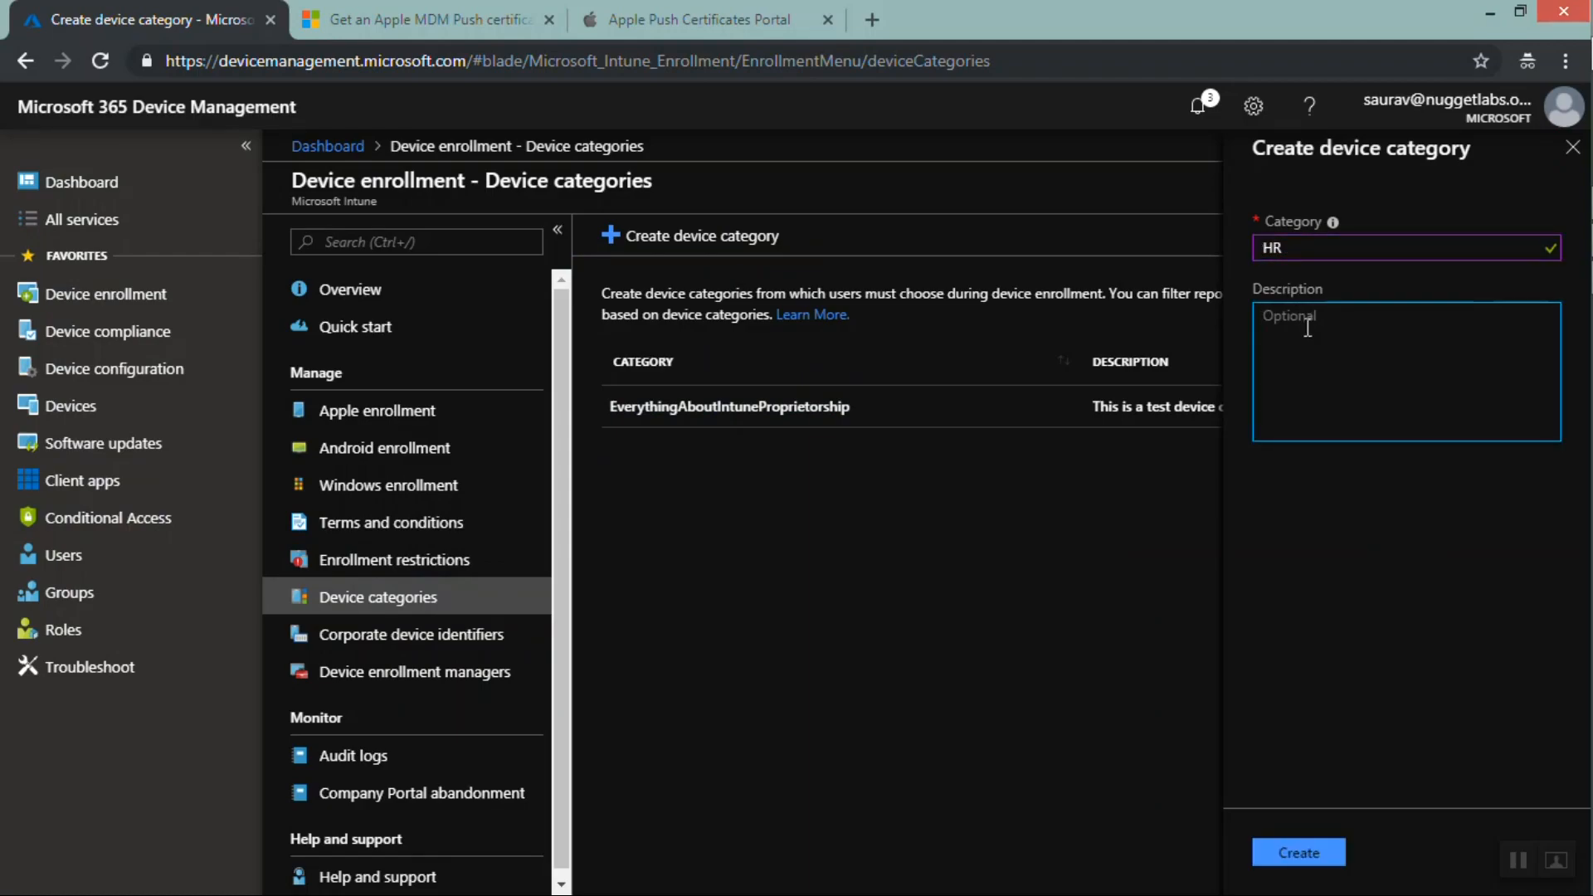
{"action": "type", "text": "This device belons to the HR"}
{"action": "left_click", "coordinate": [1311, 832]}
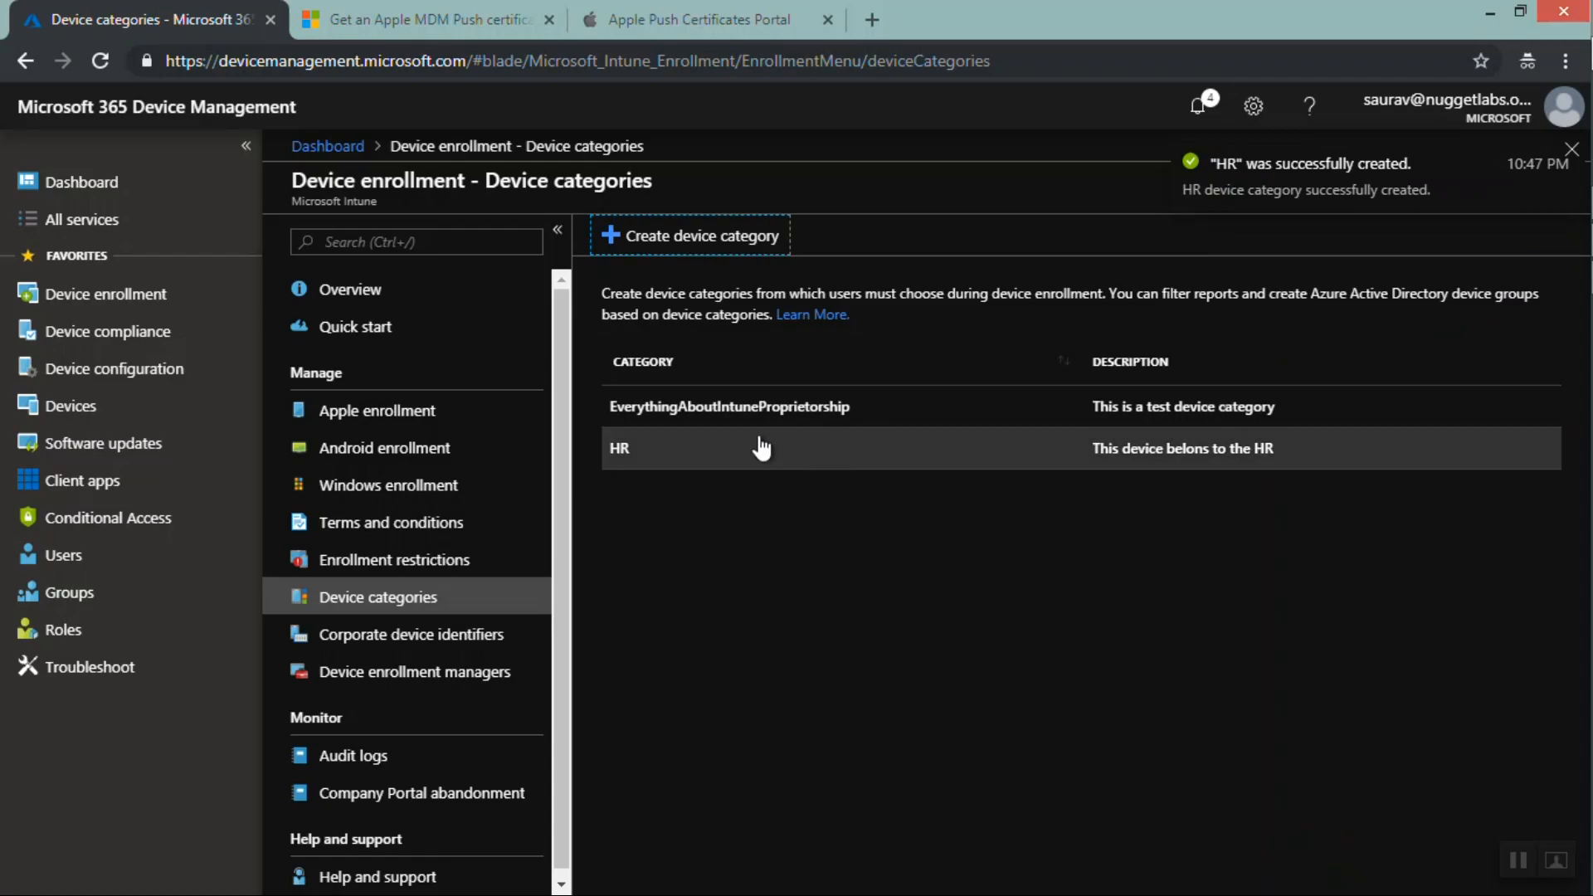
Create a device category named Finance with the description "This device belongs to Finance"
{"action": "left_click", "coordinate": [692, 239]}
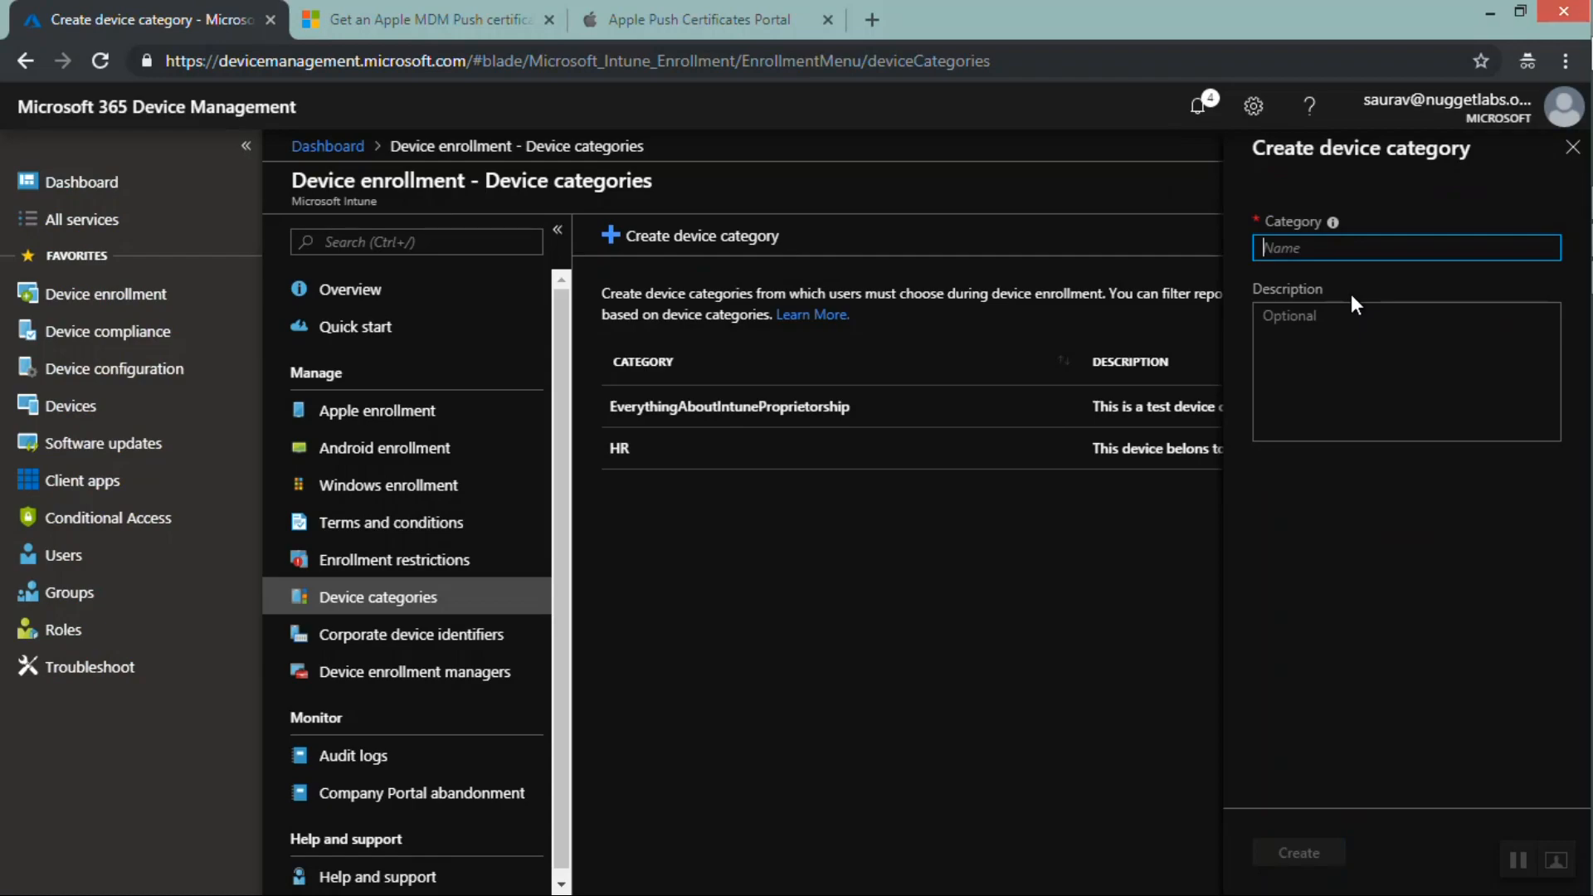
{"action": "type", "text": "Finance"}
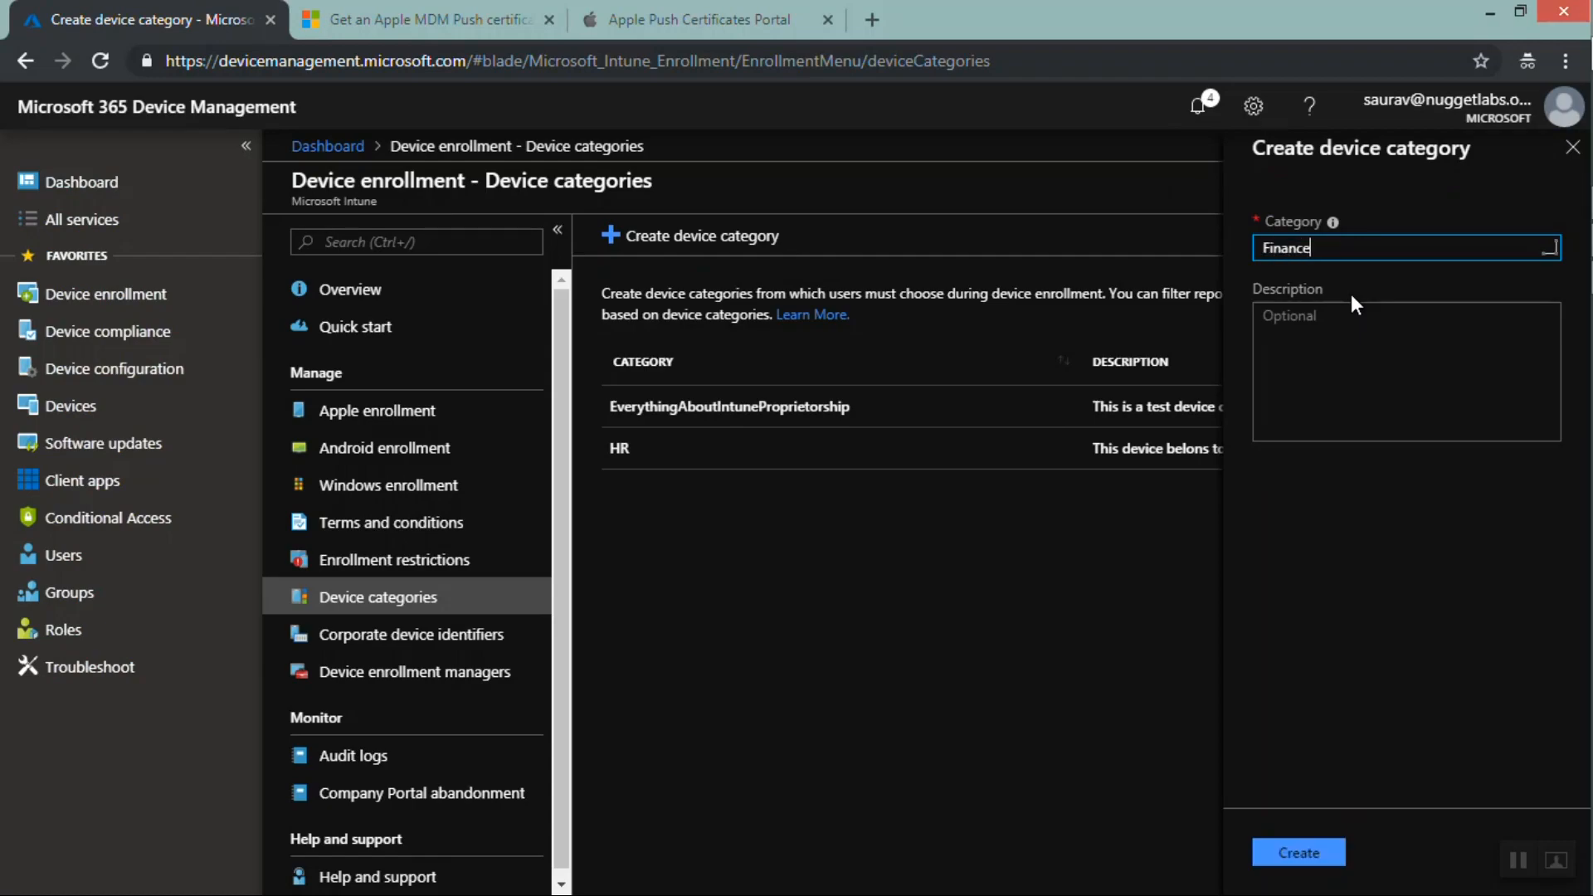
{"action": "left_click", "coordinate": [1352, 341]}
{"action": "type", "text": "Thi"}
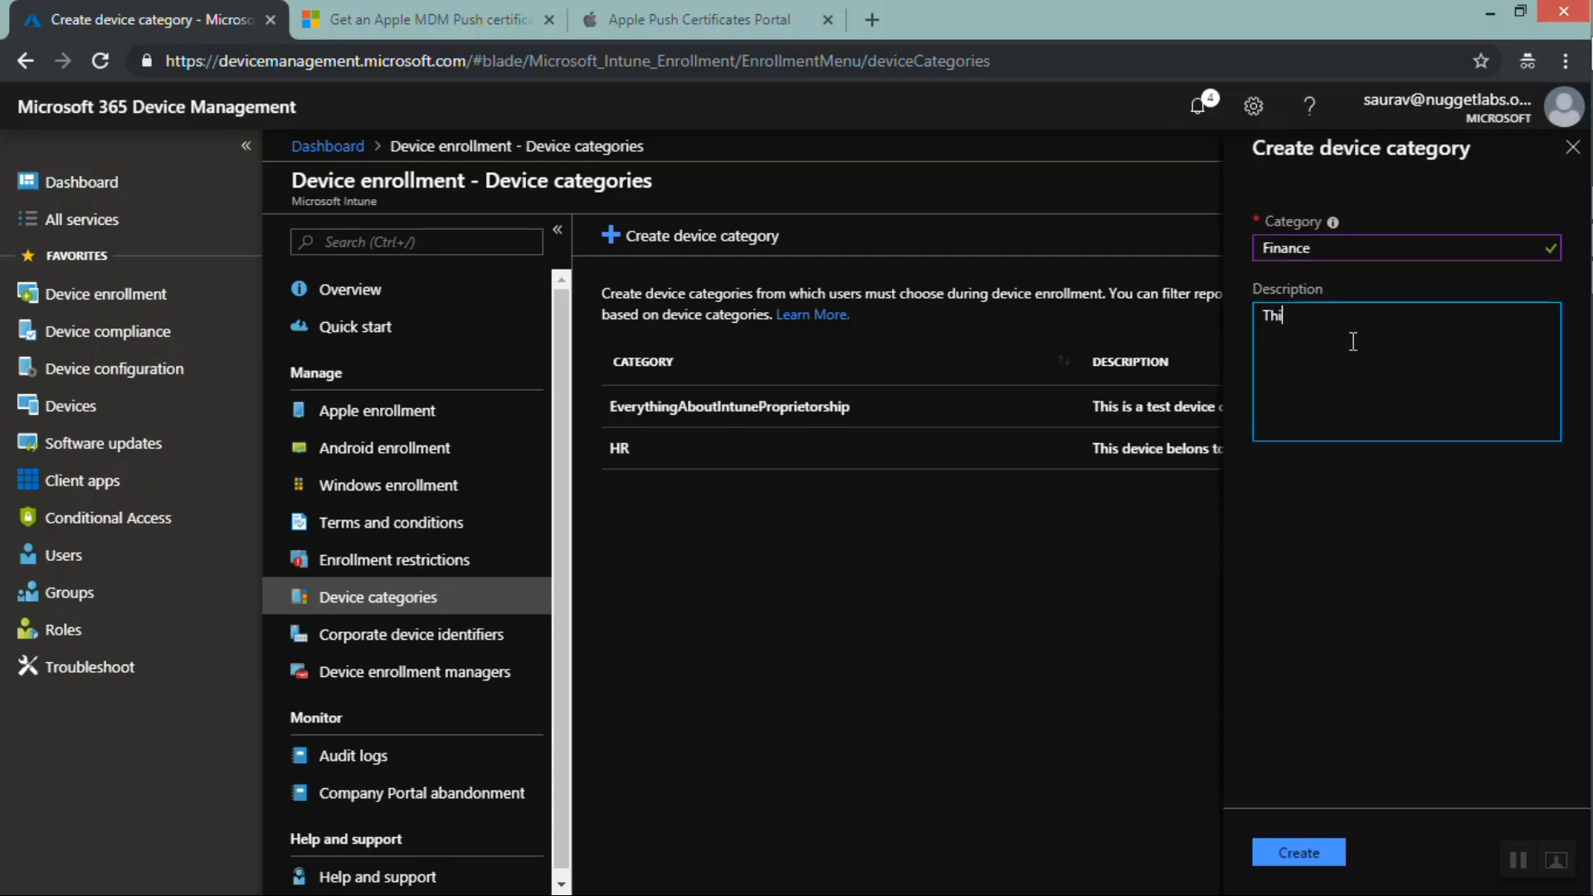
{"action": "type", "text": "s device belongs to Finance"}
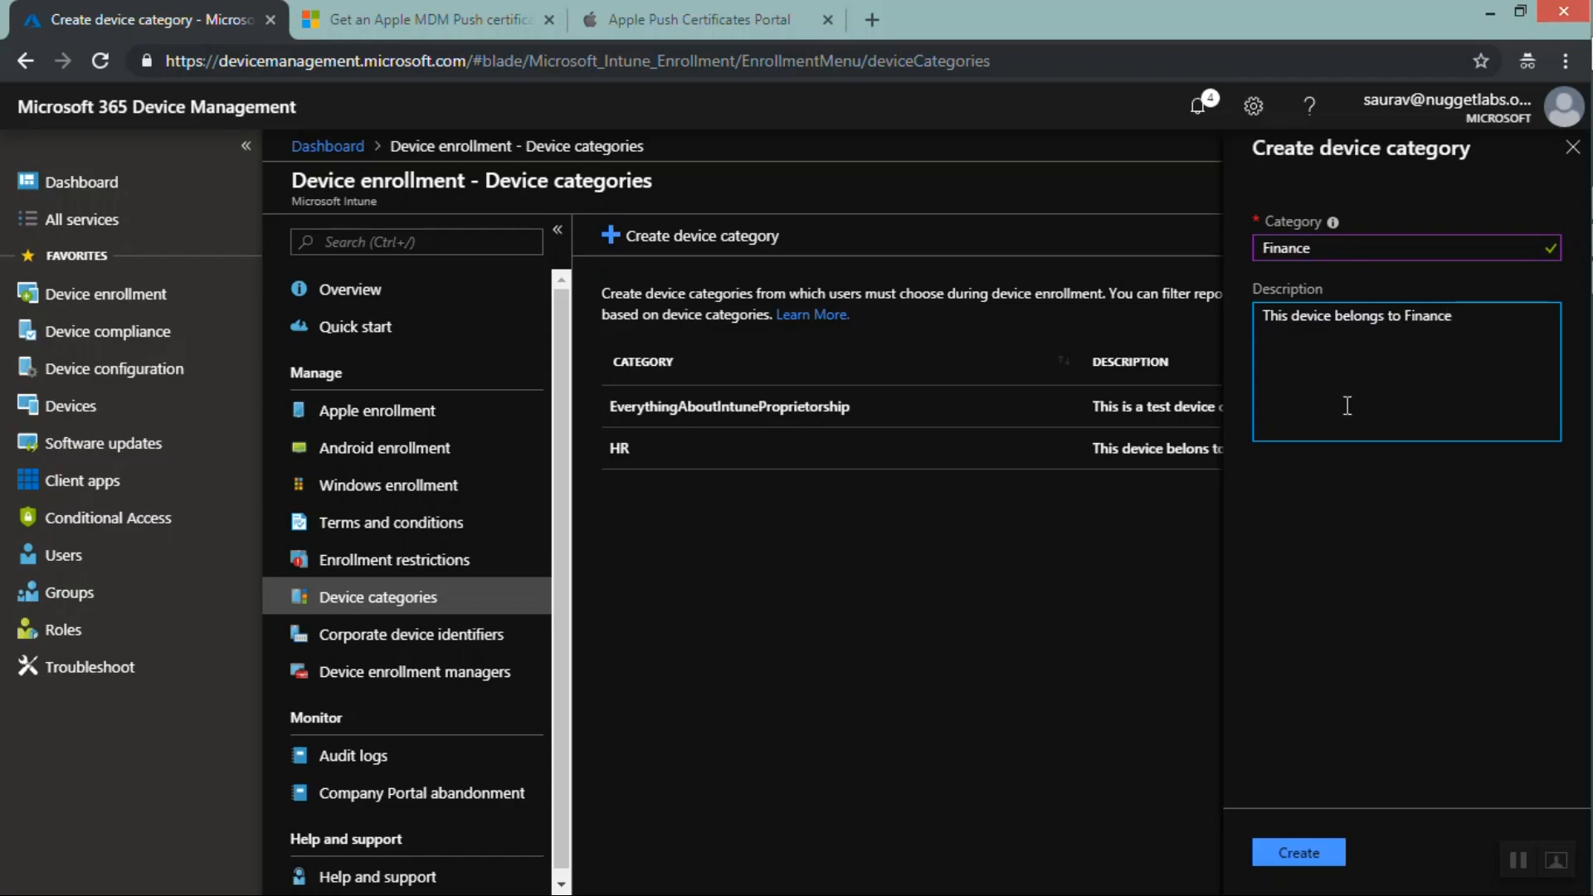
{"action": "left_click", "coordinate": [1292, 862]}
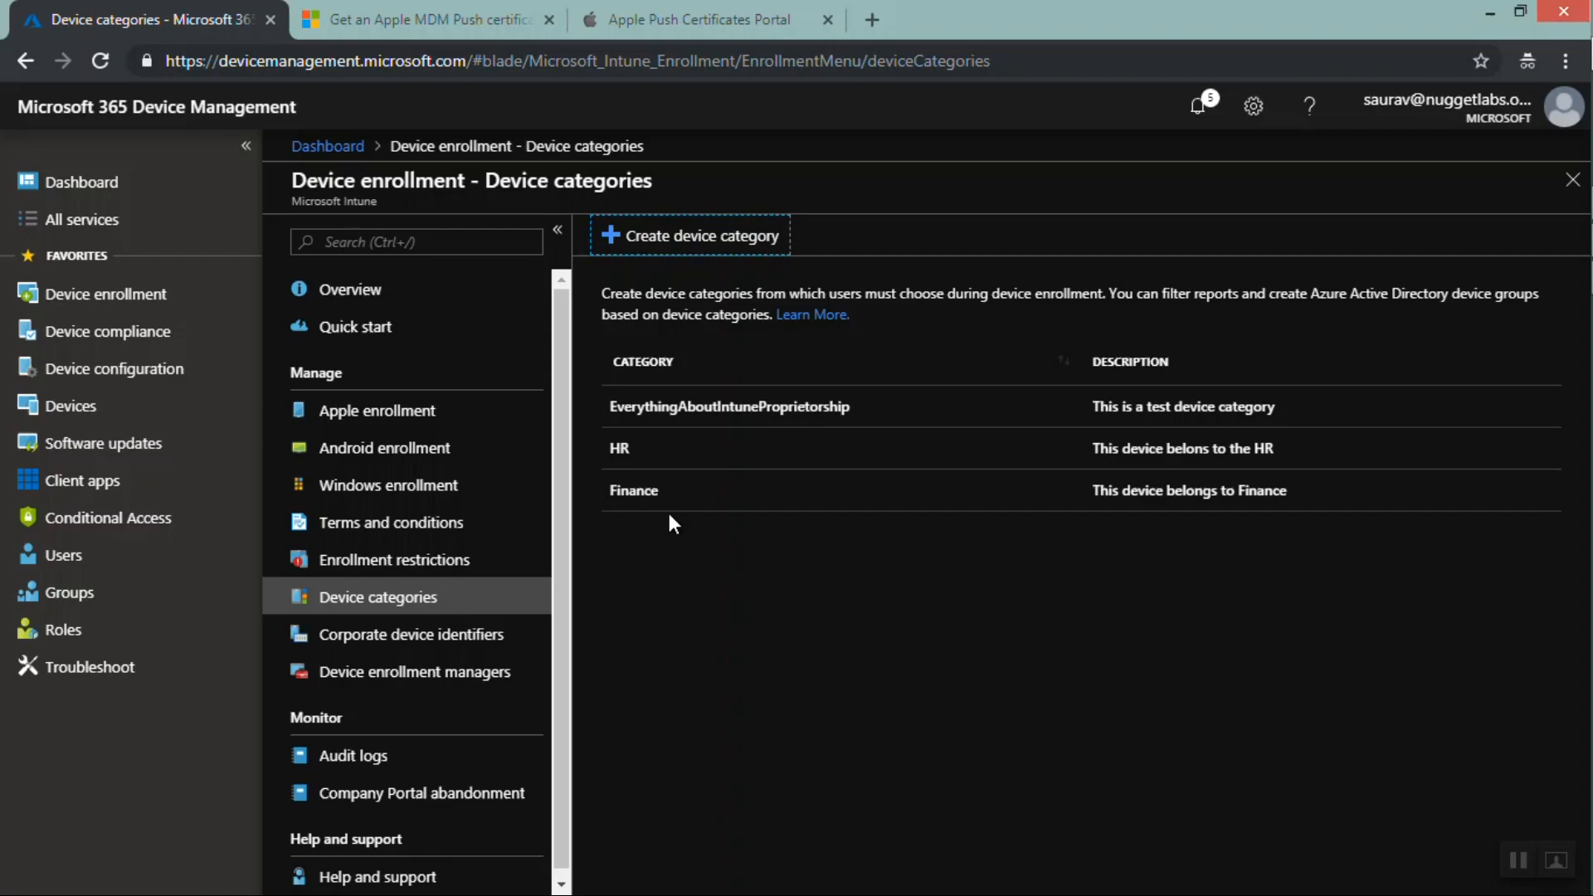
Open the All devices list and add the Category column to it
{"action": "left_click", "coordinate": [154, 406]}
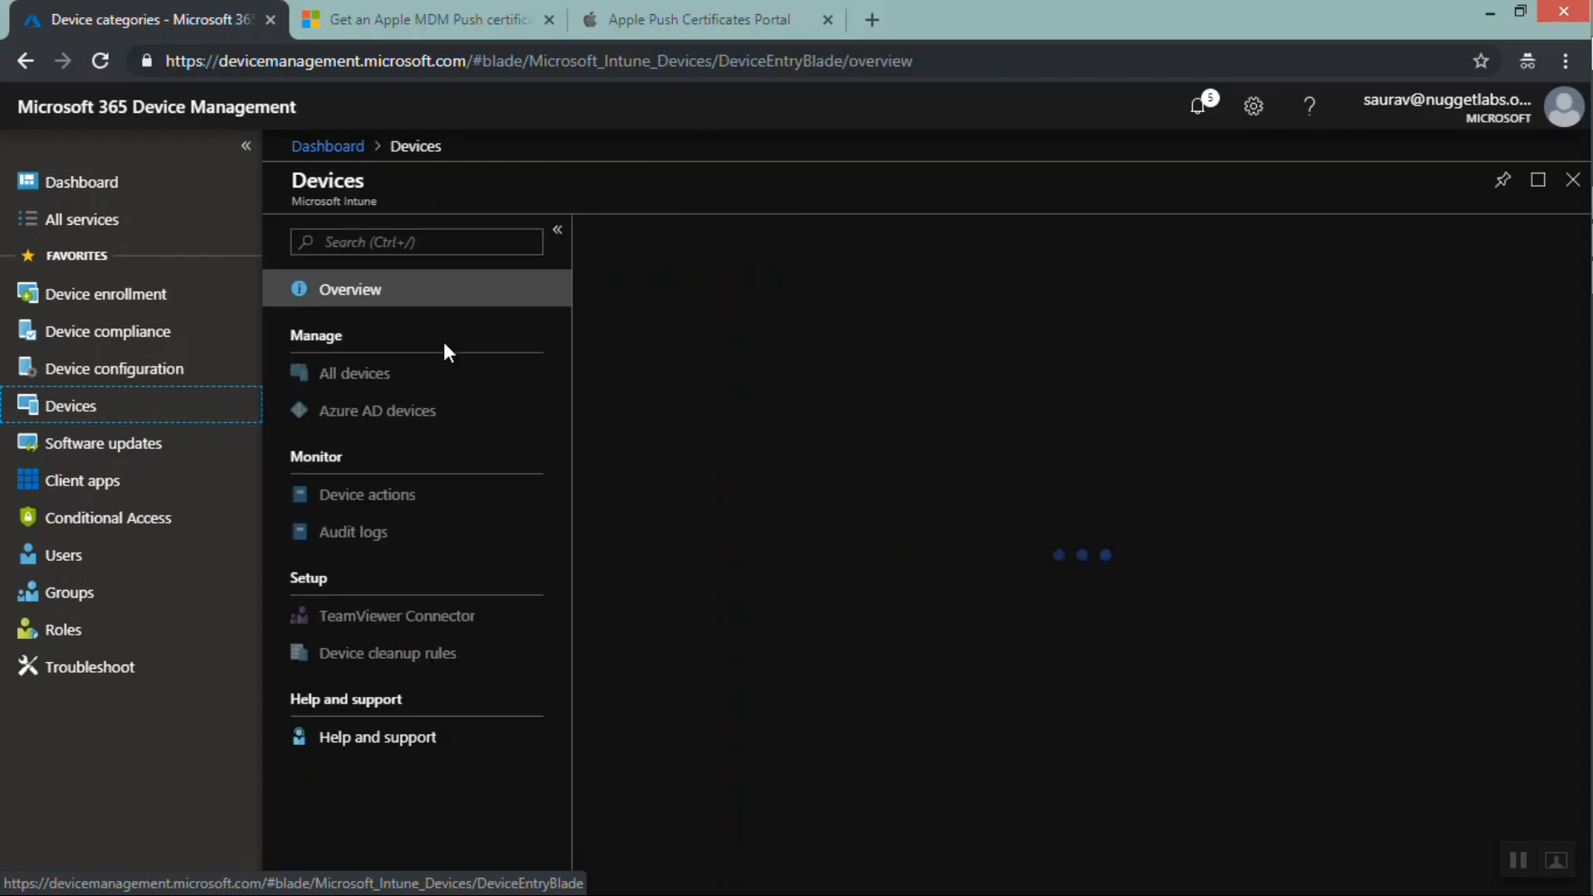
{"action": "left_click", "coordinate": [383, 373]}
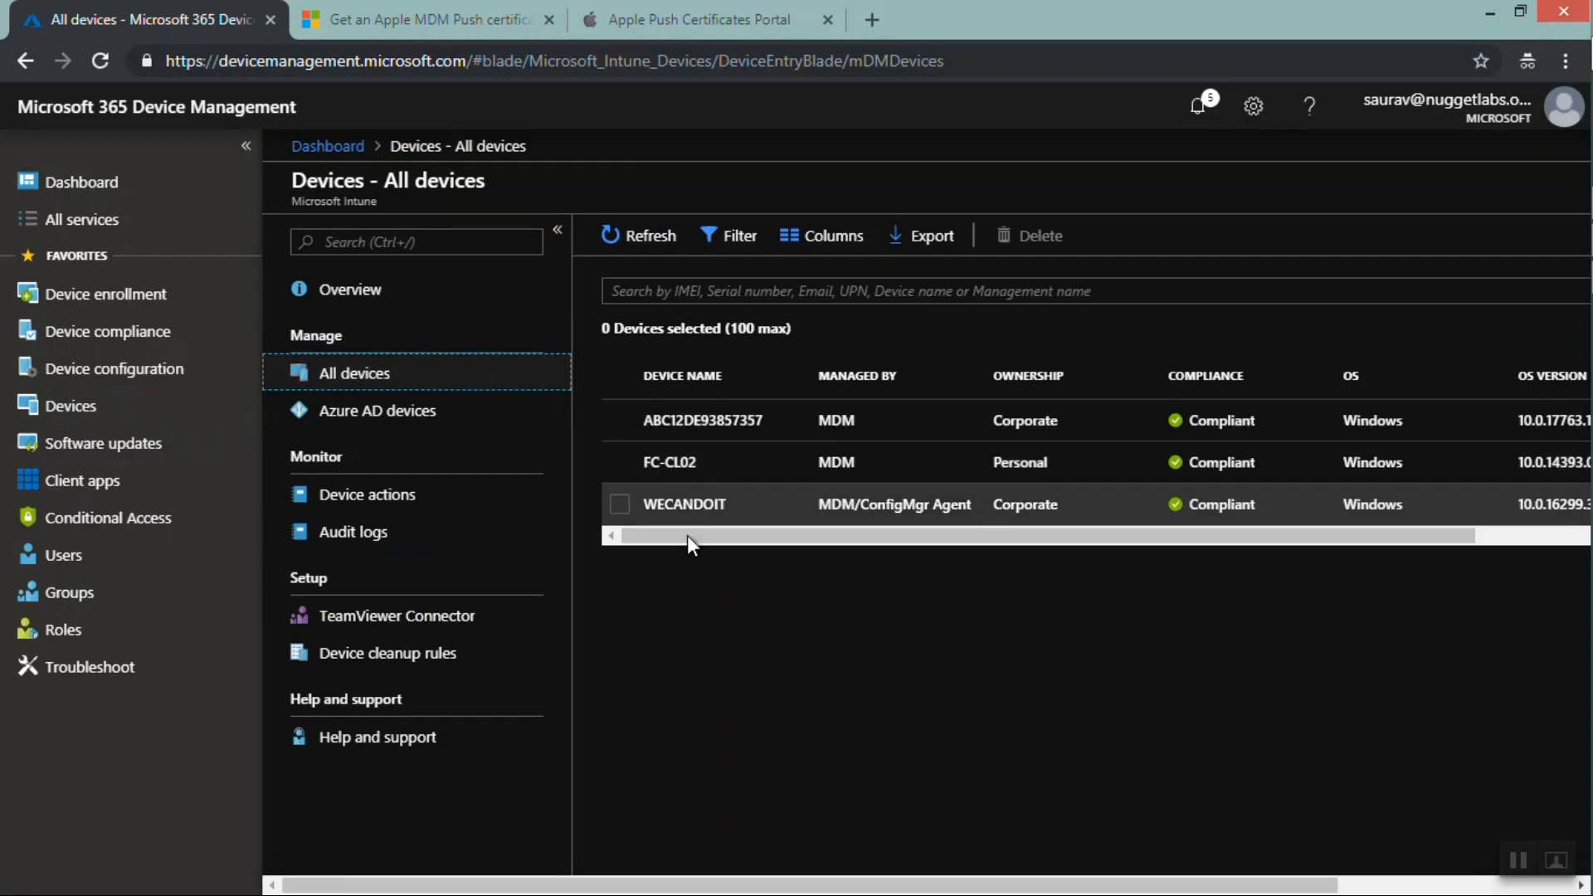
{"action": "left_click_drag", "start_coordinate": [689, 540], "coordinate": [1067, 513]}
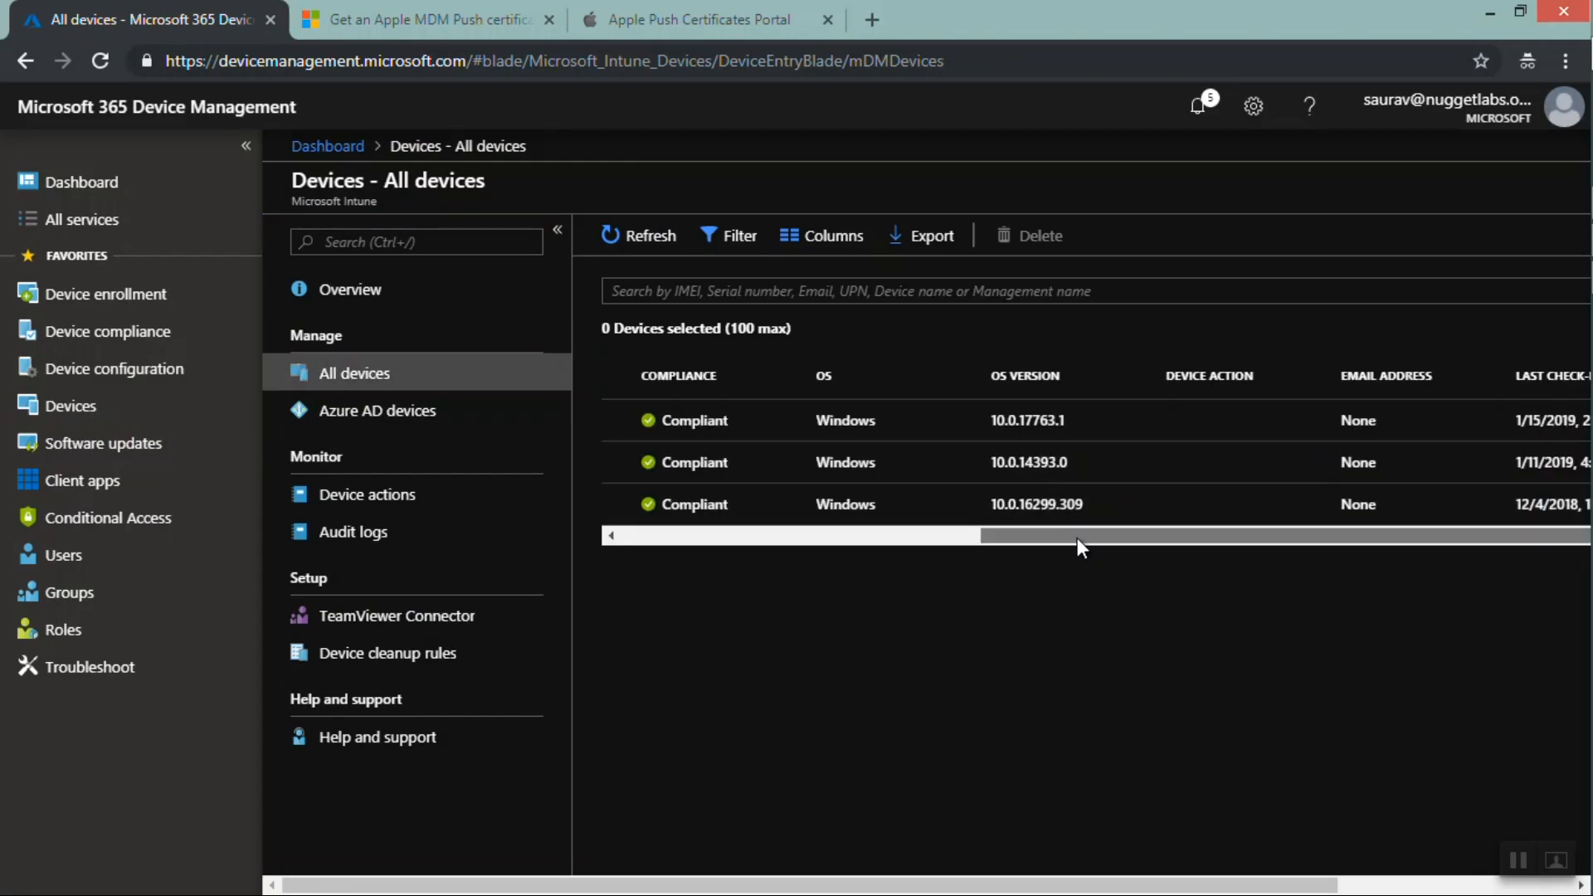
{"action": "left_click", "coordinate": [820, 239]}
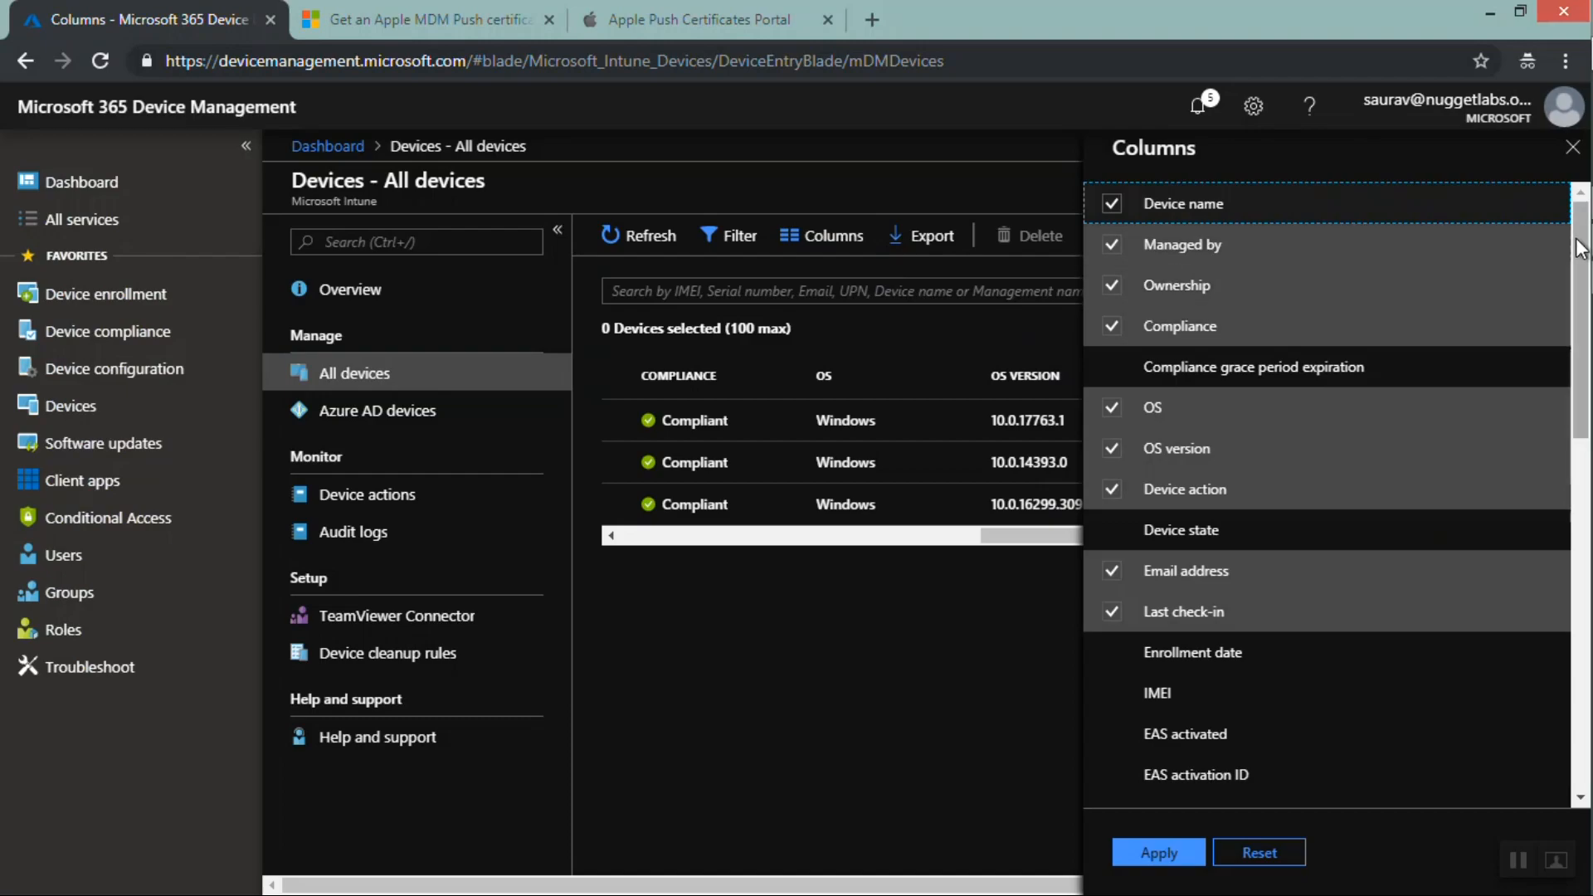
{"action": "left_click_drag", "start_coordinate": [1577, 239], "coordinate": [1591, 371]}
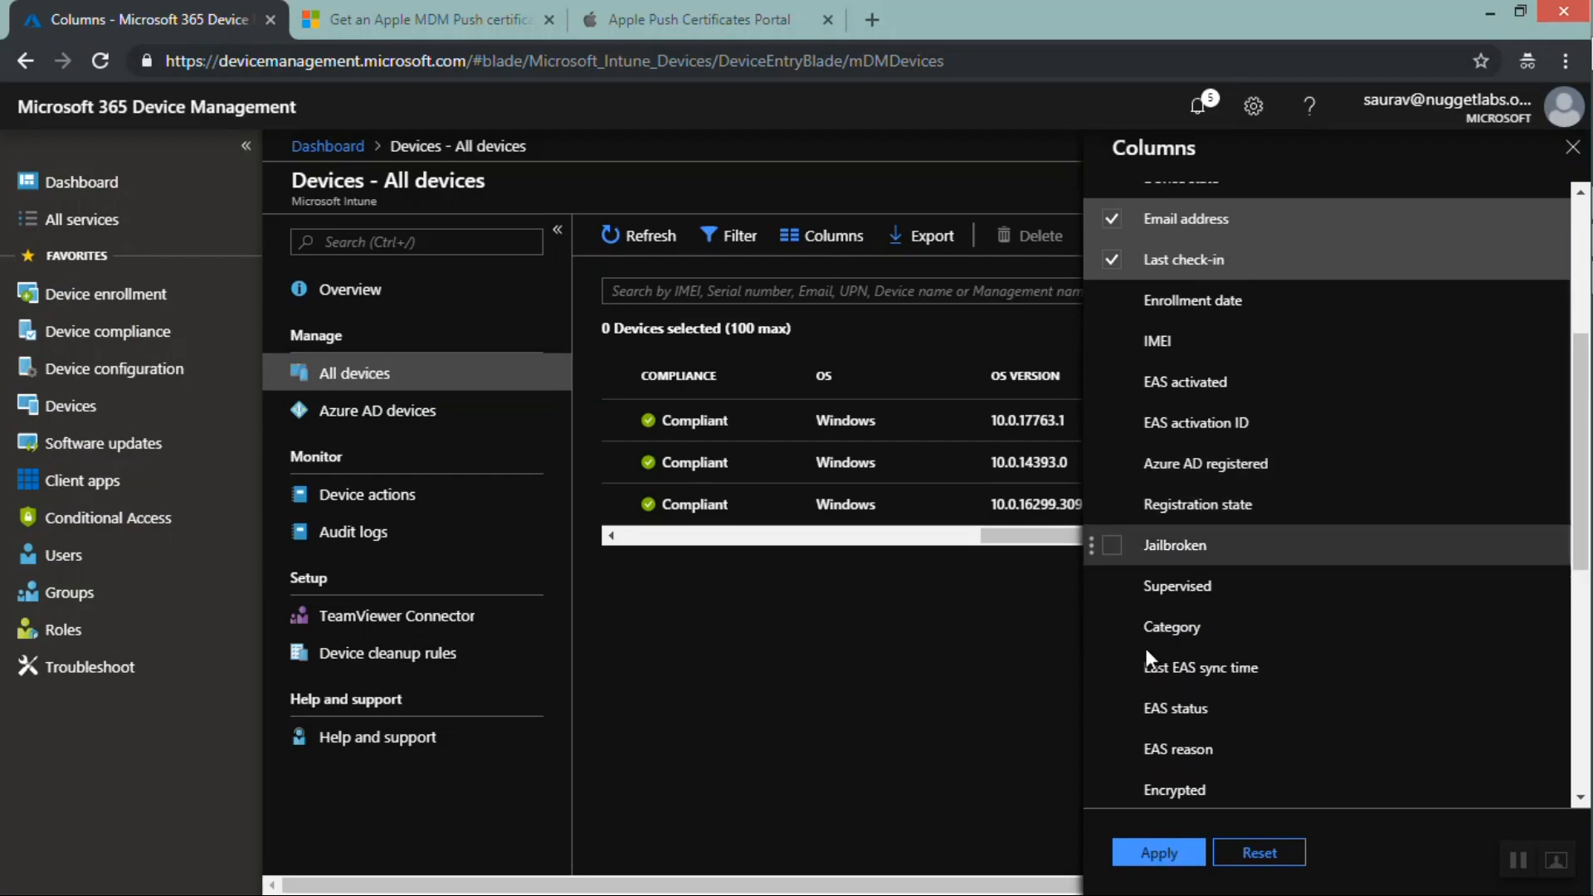
{"action": "left_click", "coordinate": [1116, 630]}
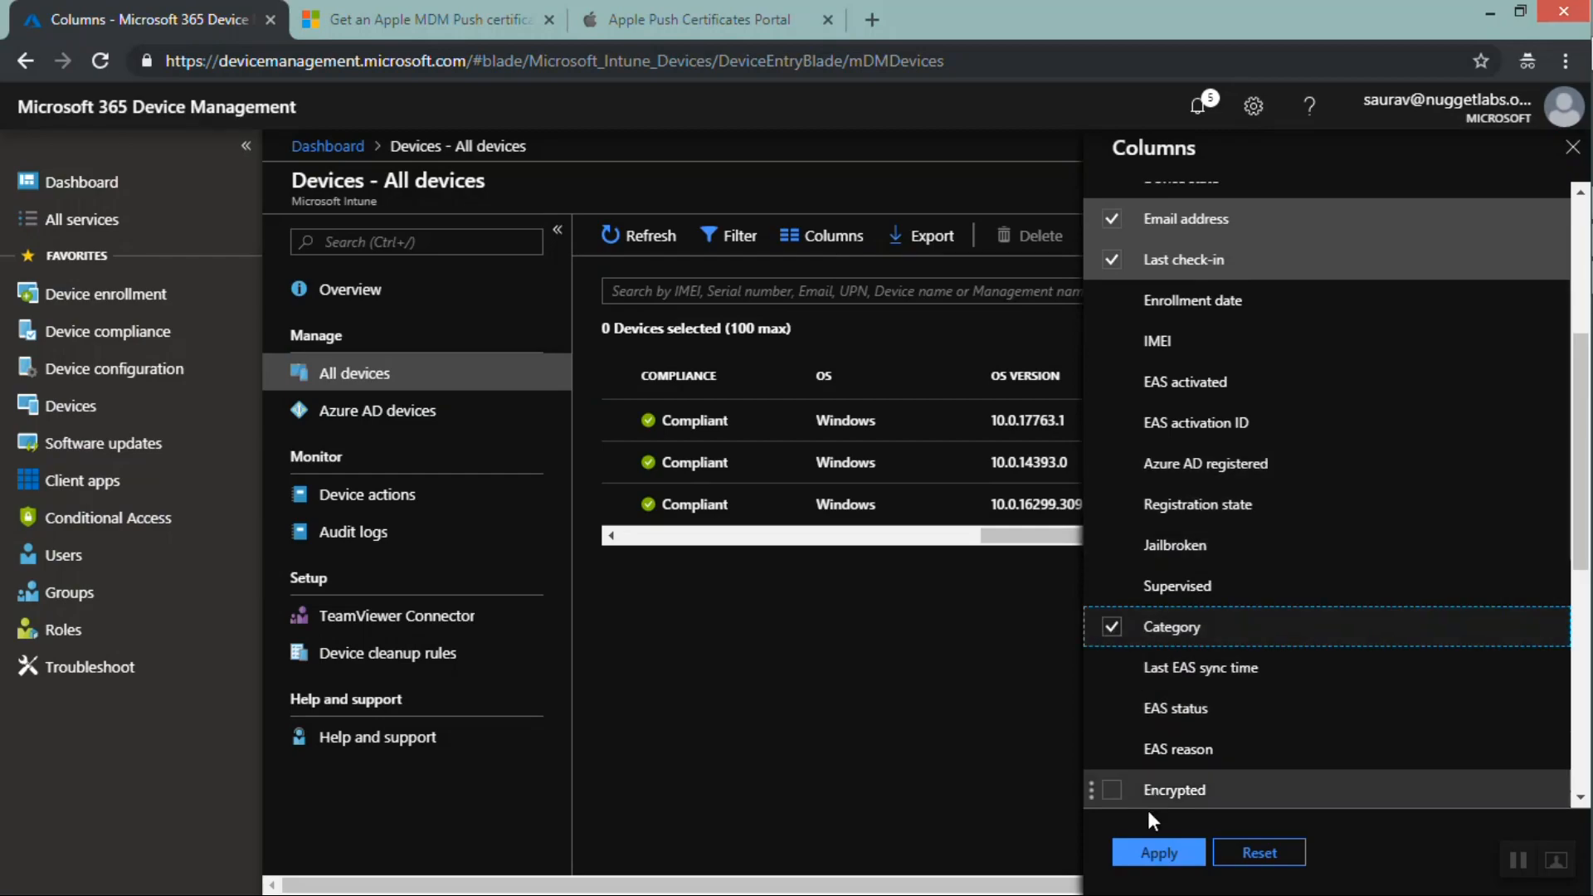
{"action": "left_click", "coordinate": [1157, 853]}
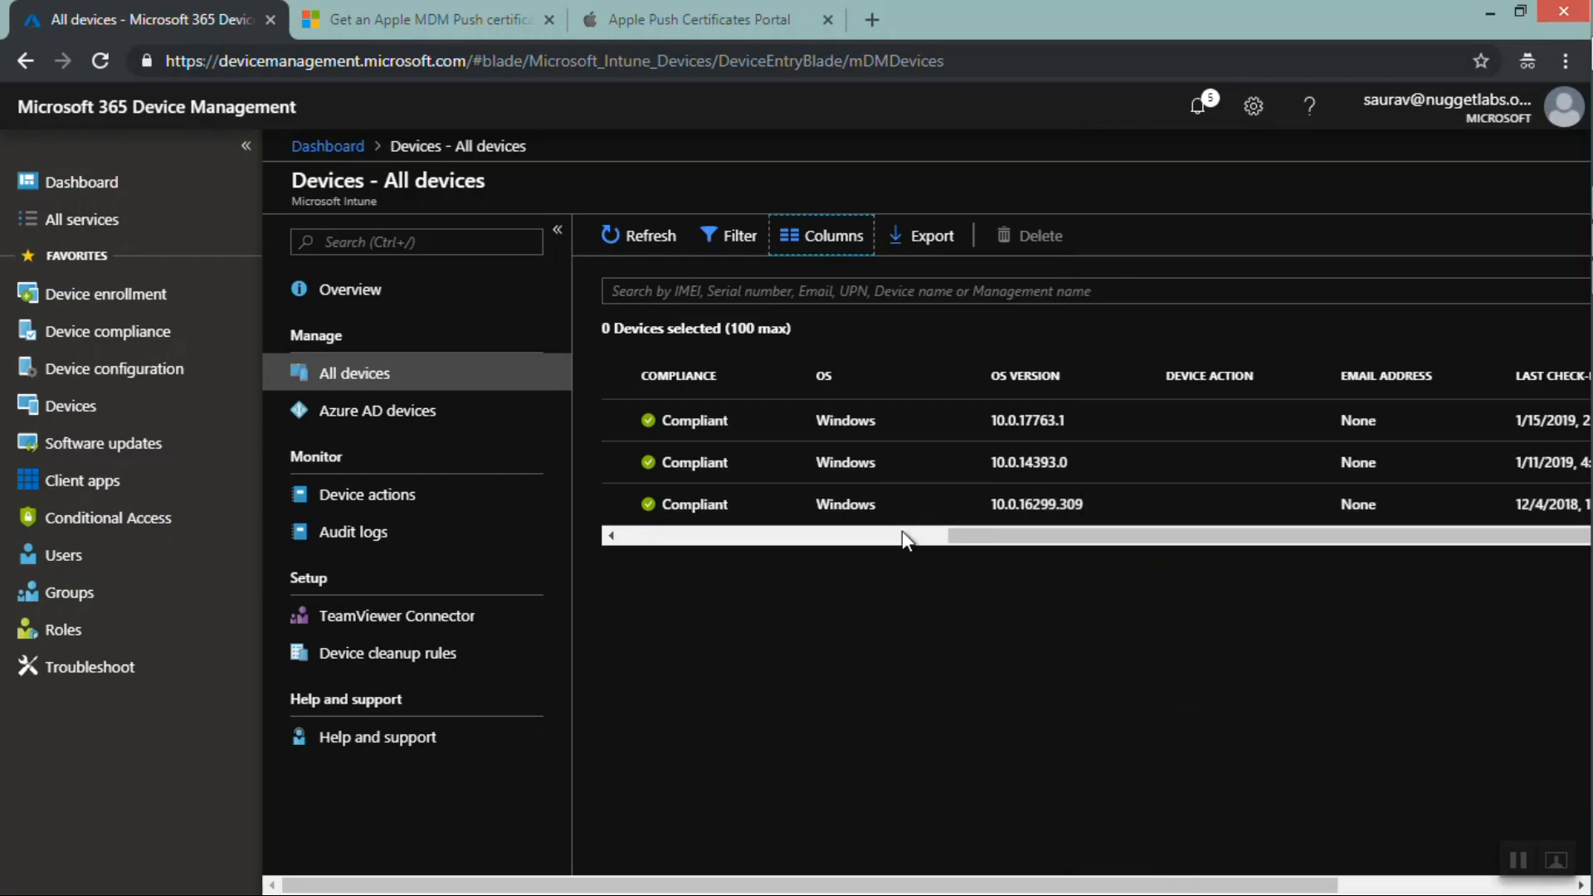
{"action": "left_click_drag", "start_coordinate": [988, 540], "coordinate": [1179, 541]}
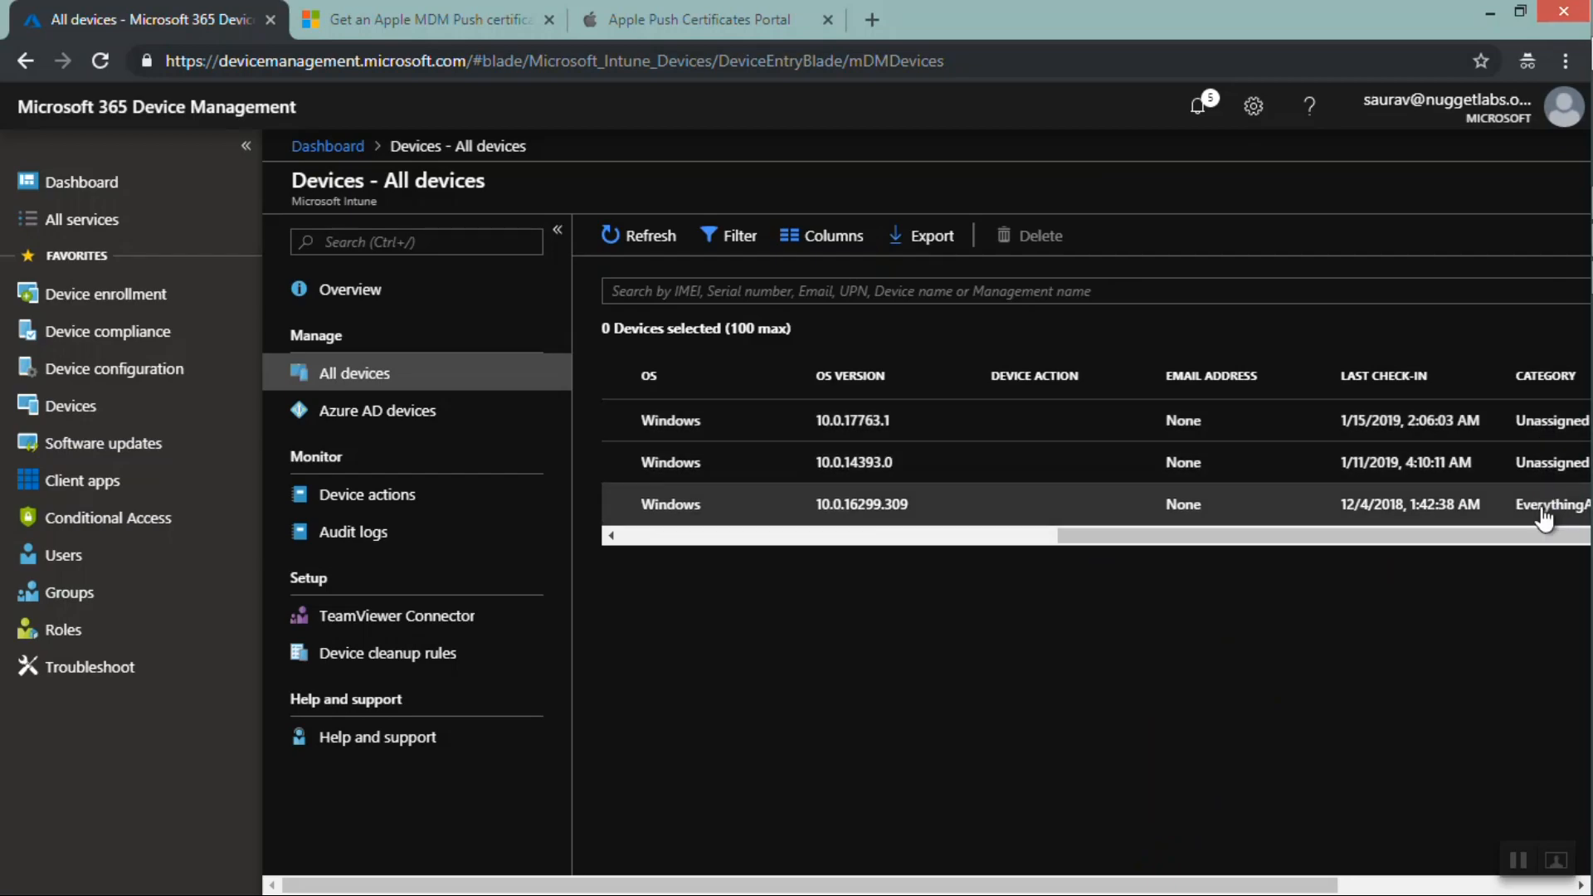
{"action": "left_click_drag", "start_coordinate": [1480, 541], "coordinate": [899, 536]}
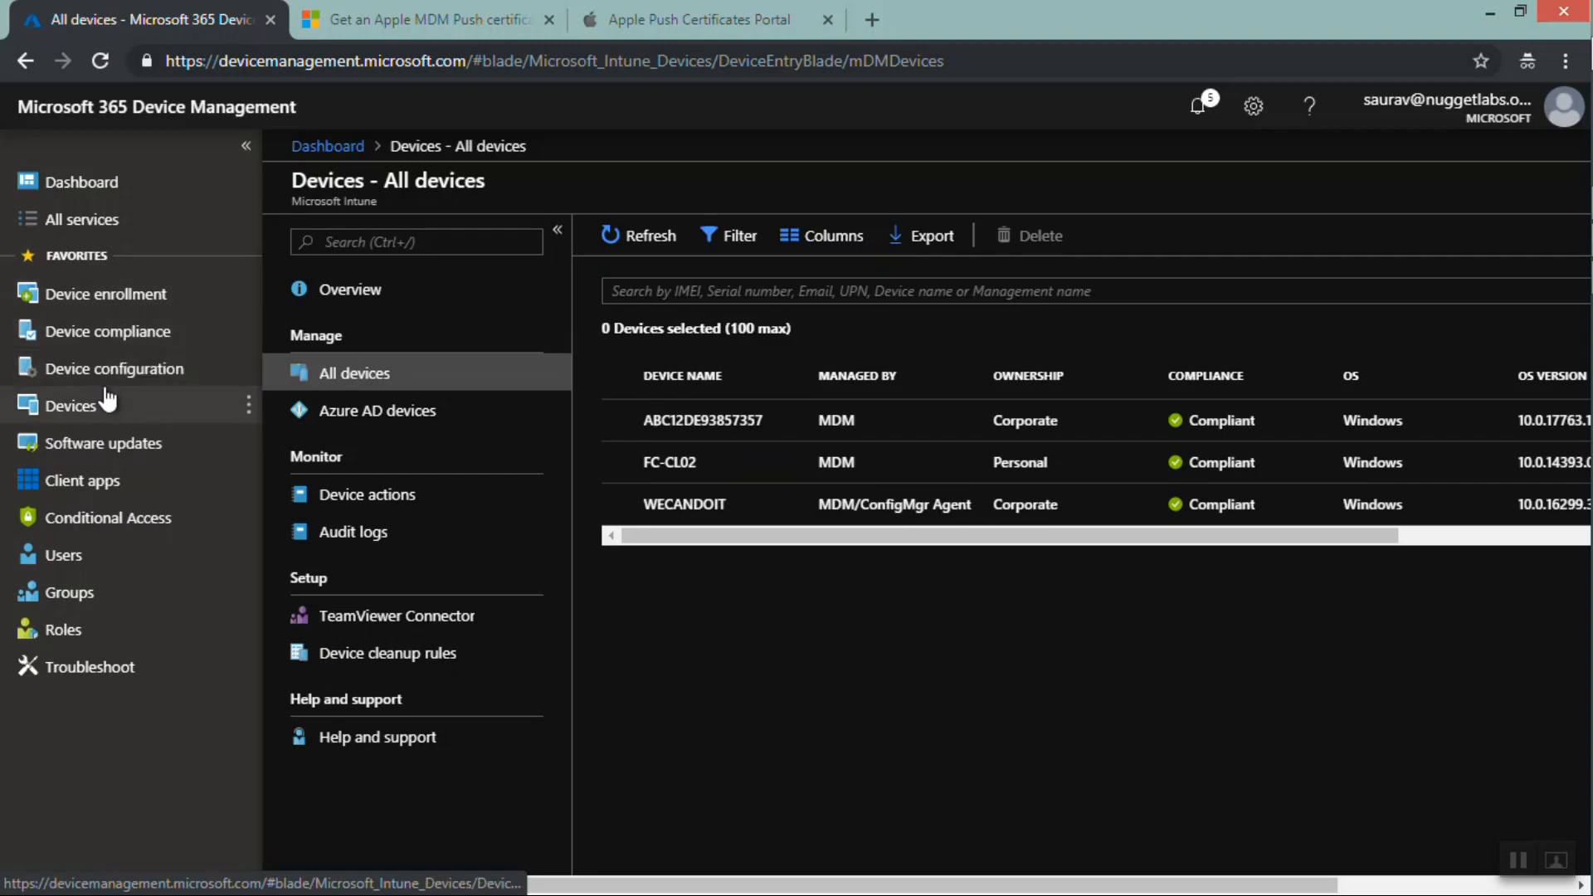
Browse Device enrollment's Device categories and Corporate device identifiers pages
{"action": "left_click", "coordinate": [81, 303]}
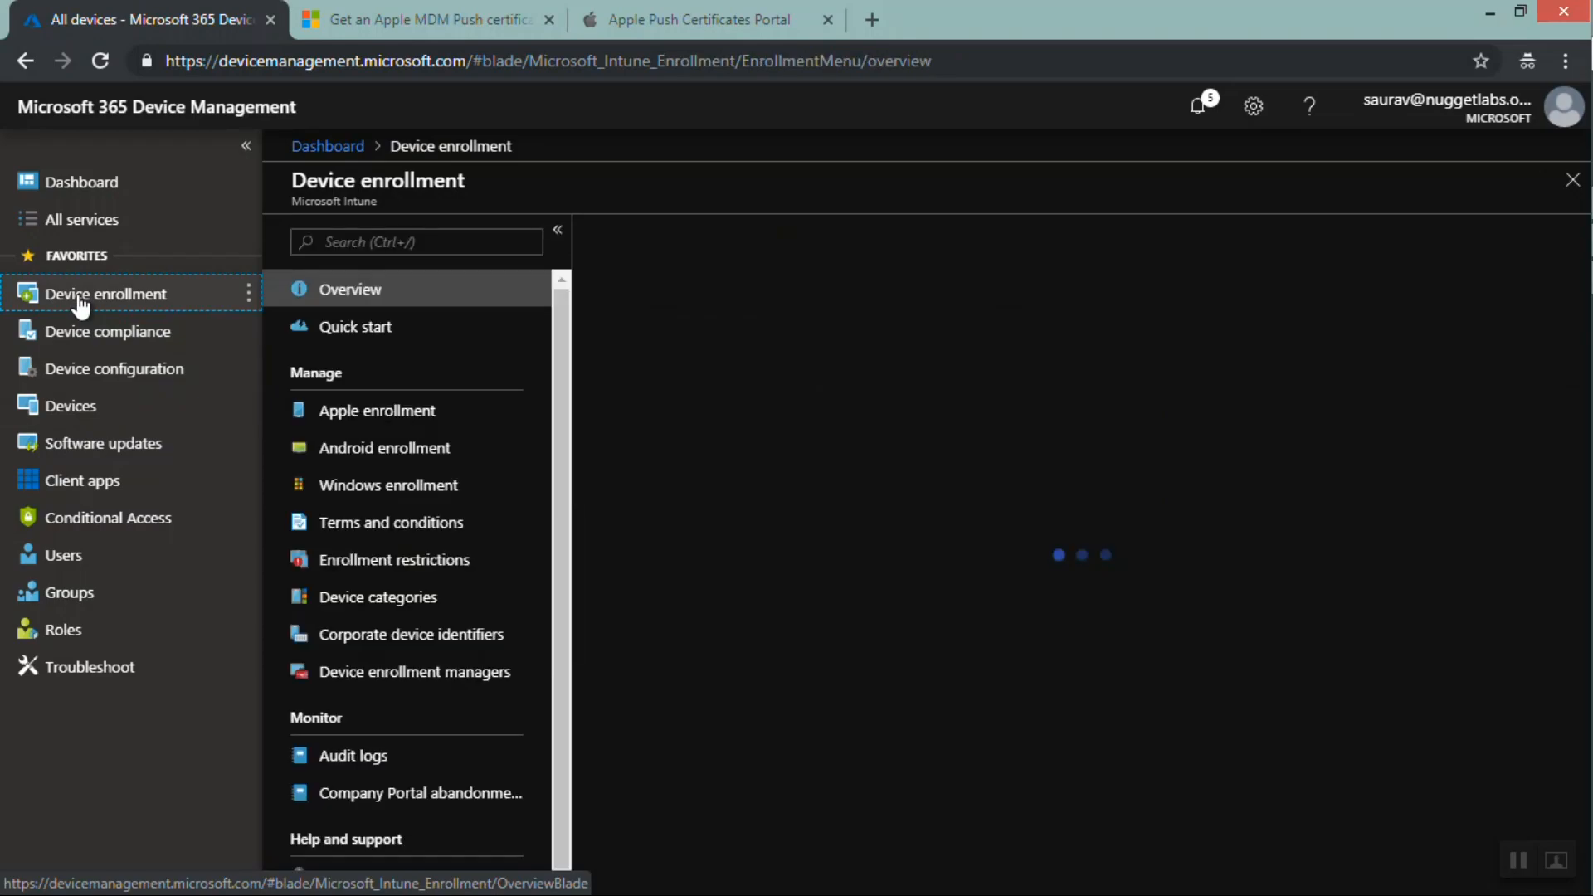
{"action": "left_click", "coordinate": [407, 609]}
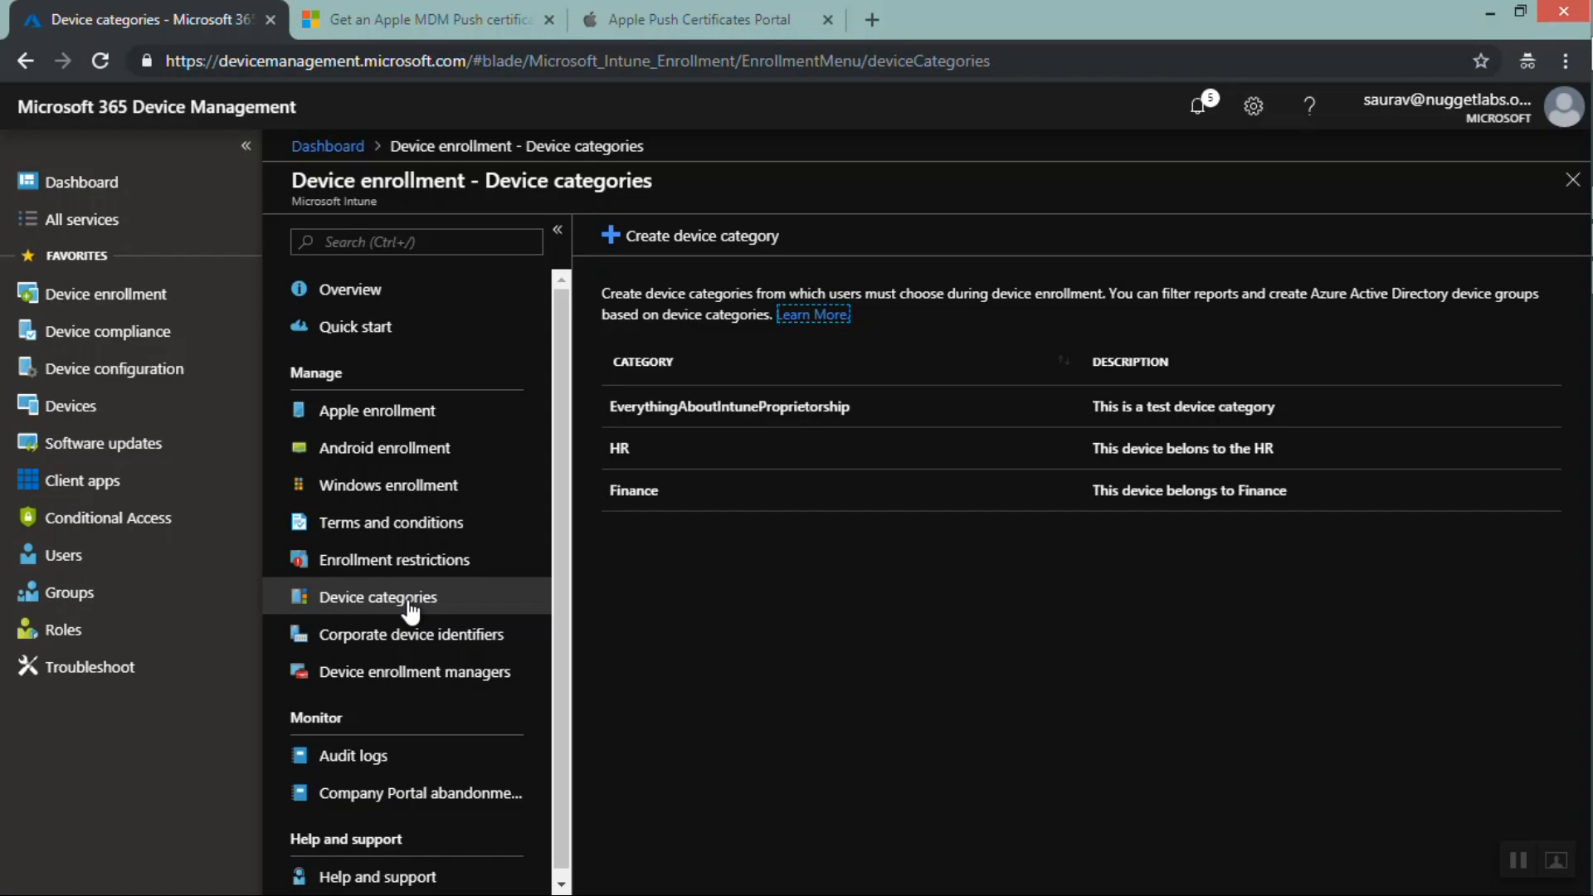
{"action": "left_click", "coordinate": [412, 650]}
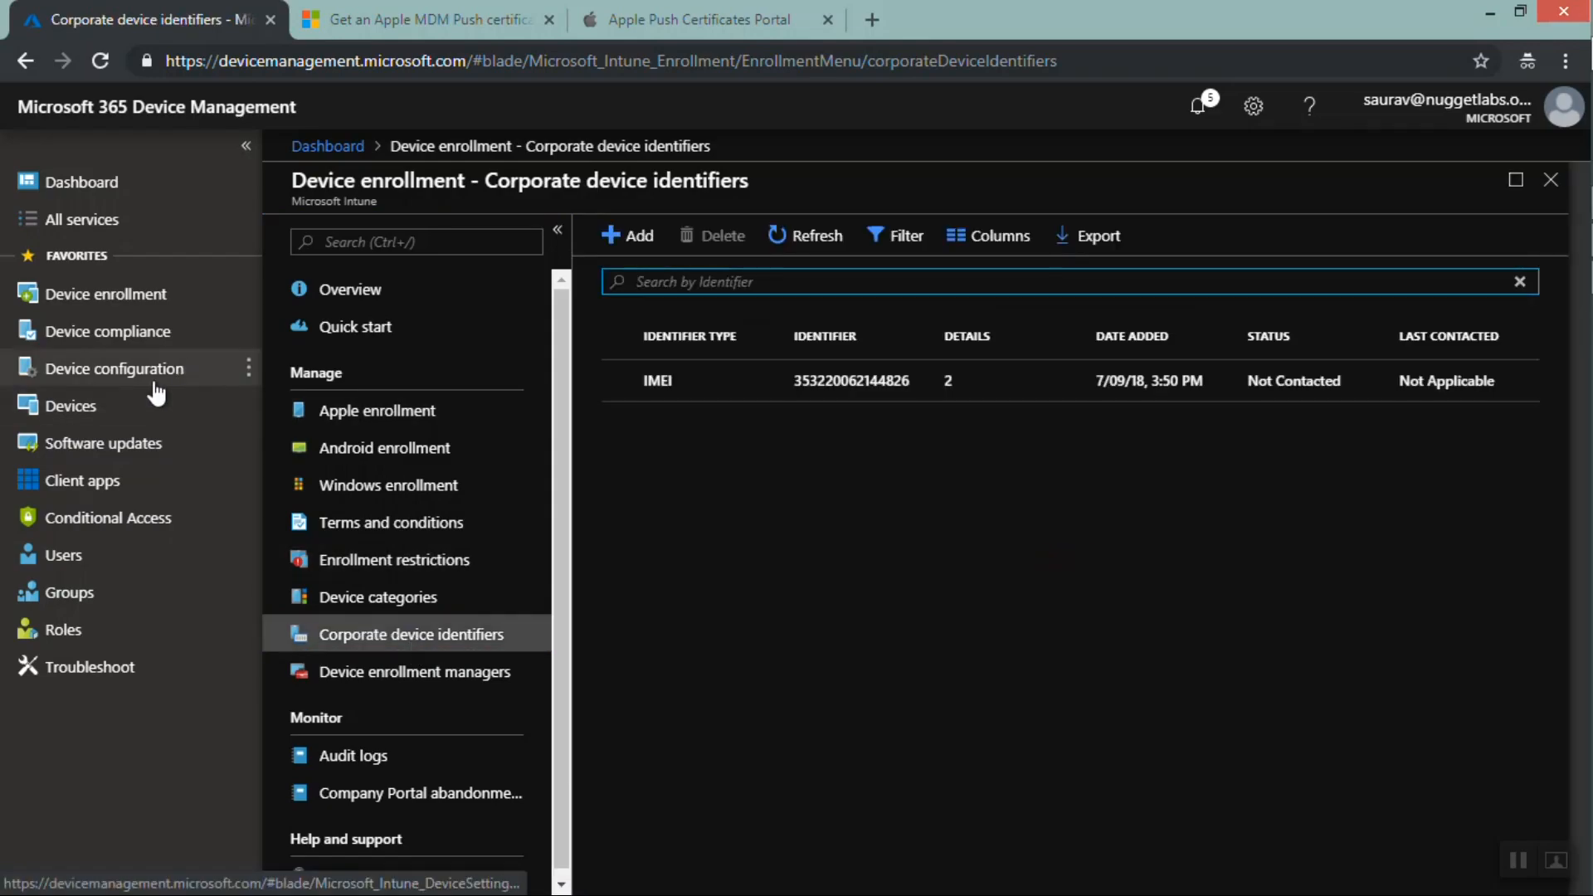
Return to the All devices list and review each device's ownership and other columns
{"action": "left_click", "coordinate": [141, 409]}
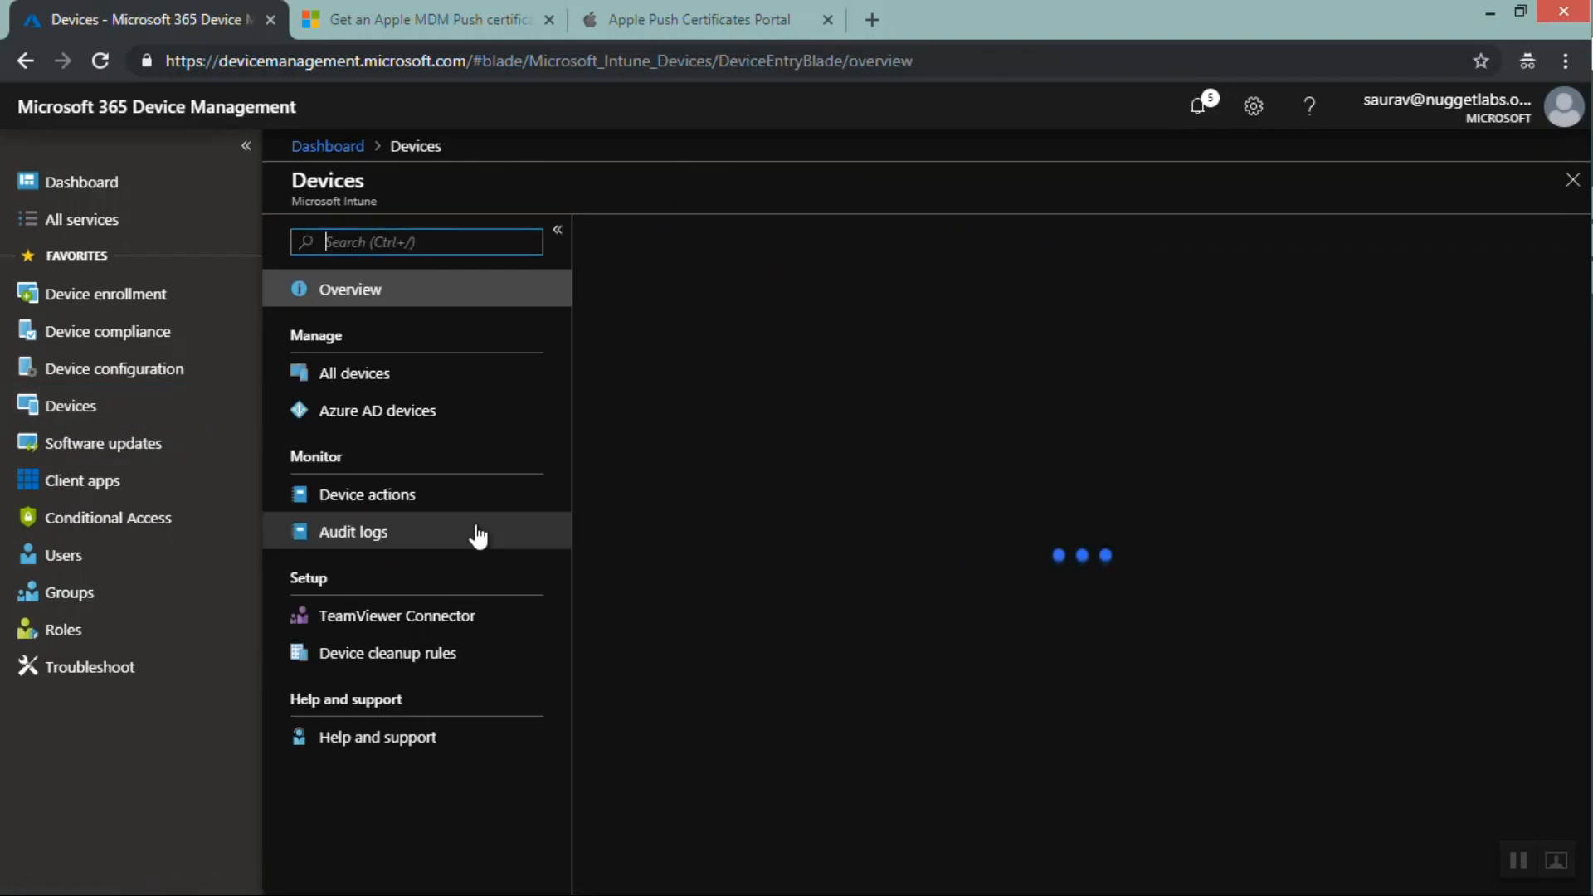
{"action": "left_click", "coordinate": [353, 373]}
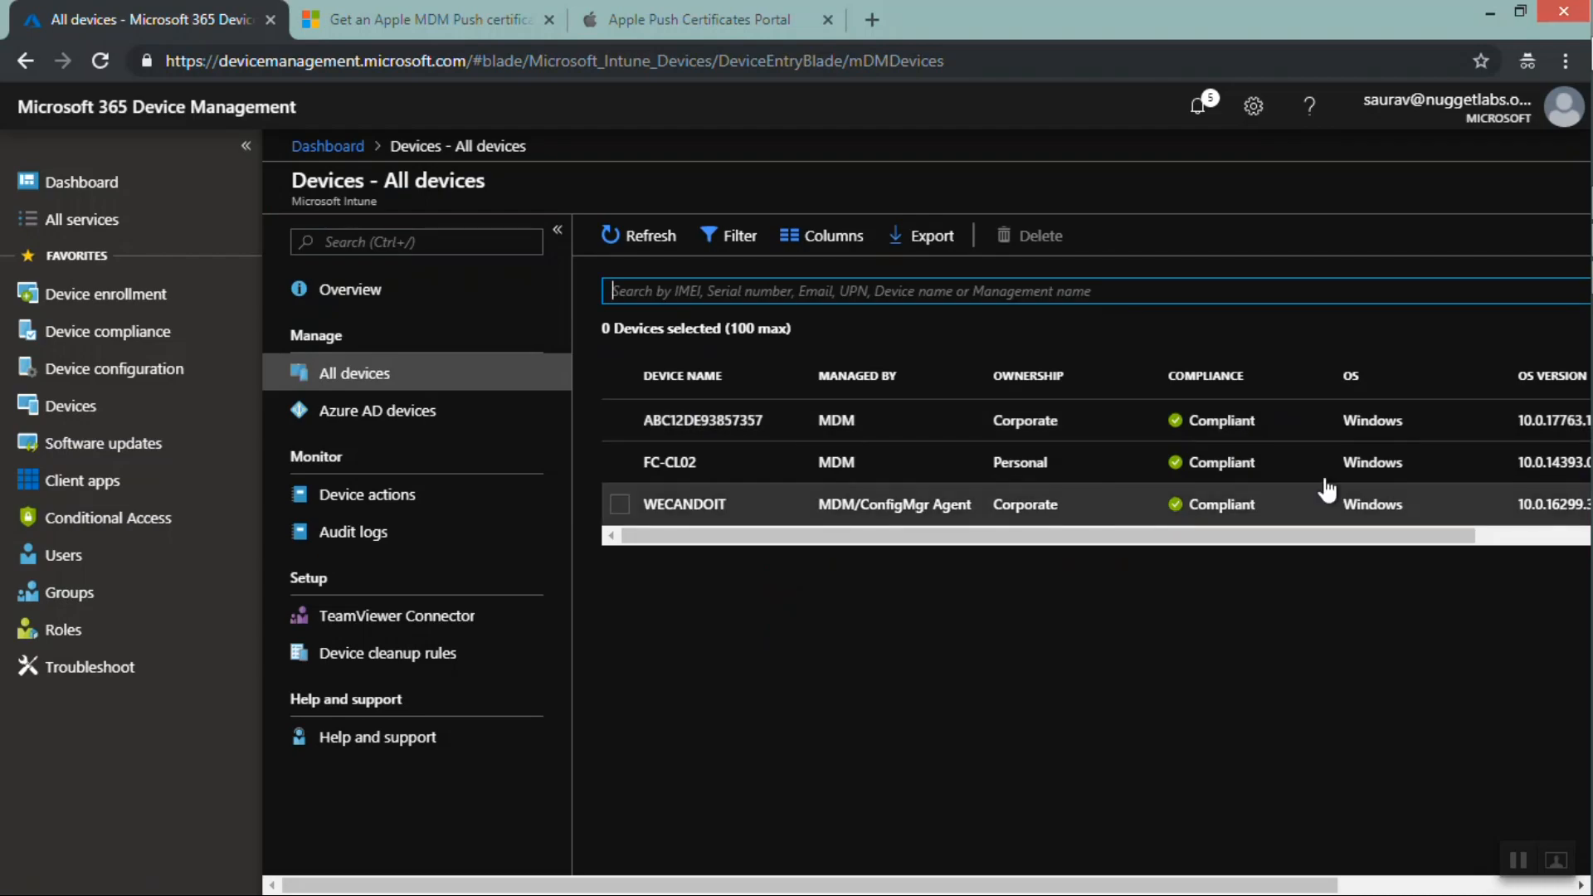
{"action": "left_click", "coordinate": [1011, 539]}
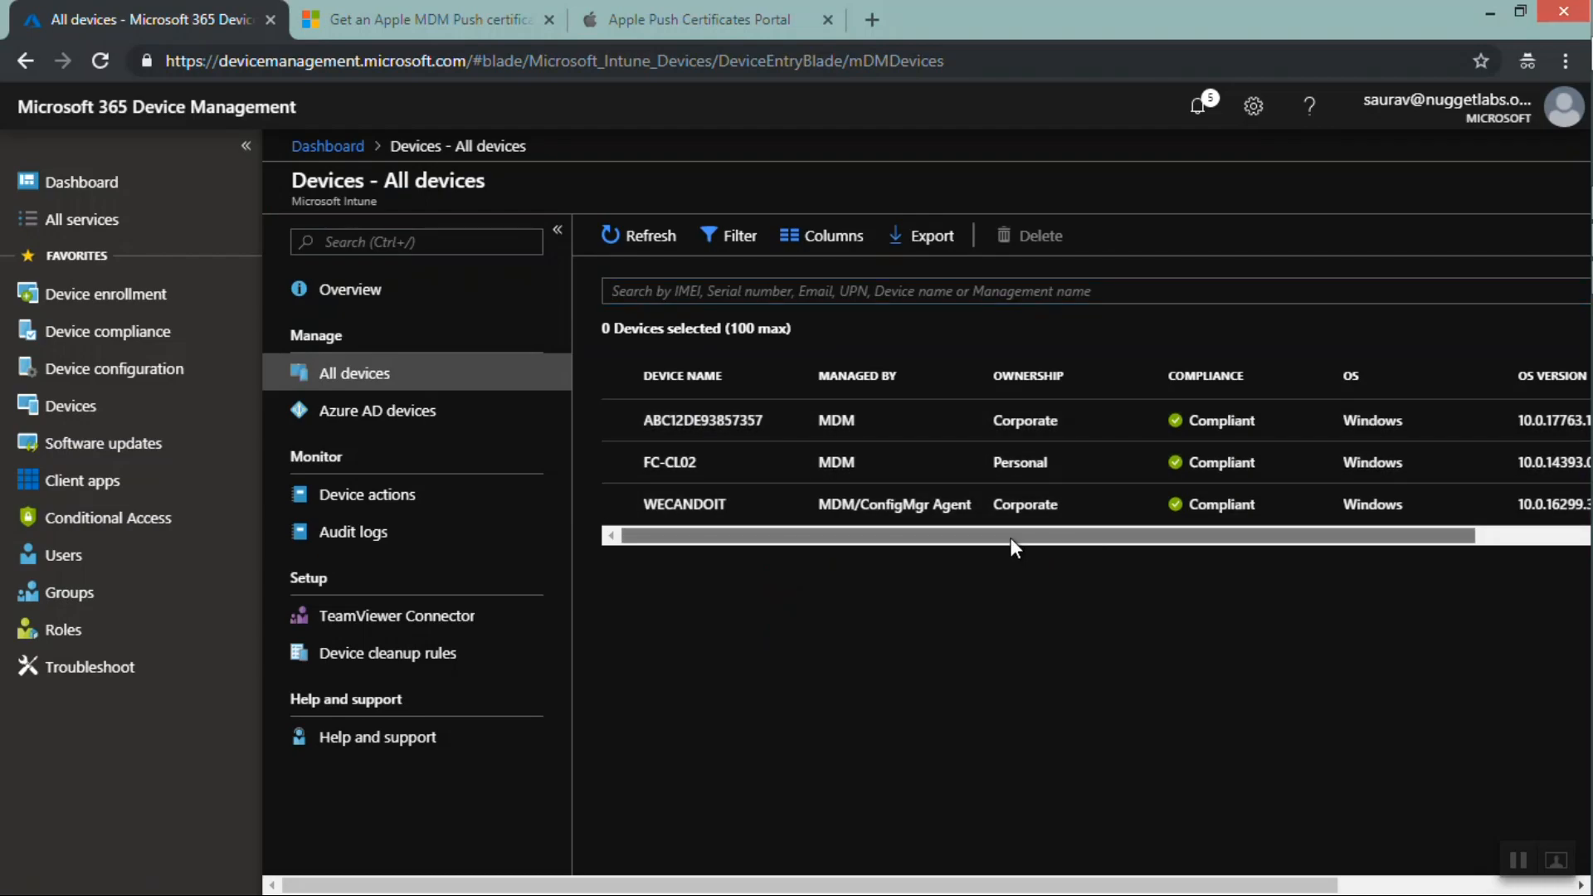
{"action": "left_click_drag", "start_coordinate": [1011, 538], "coordinate": [1422, 510]}
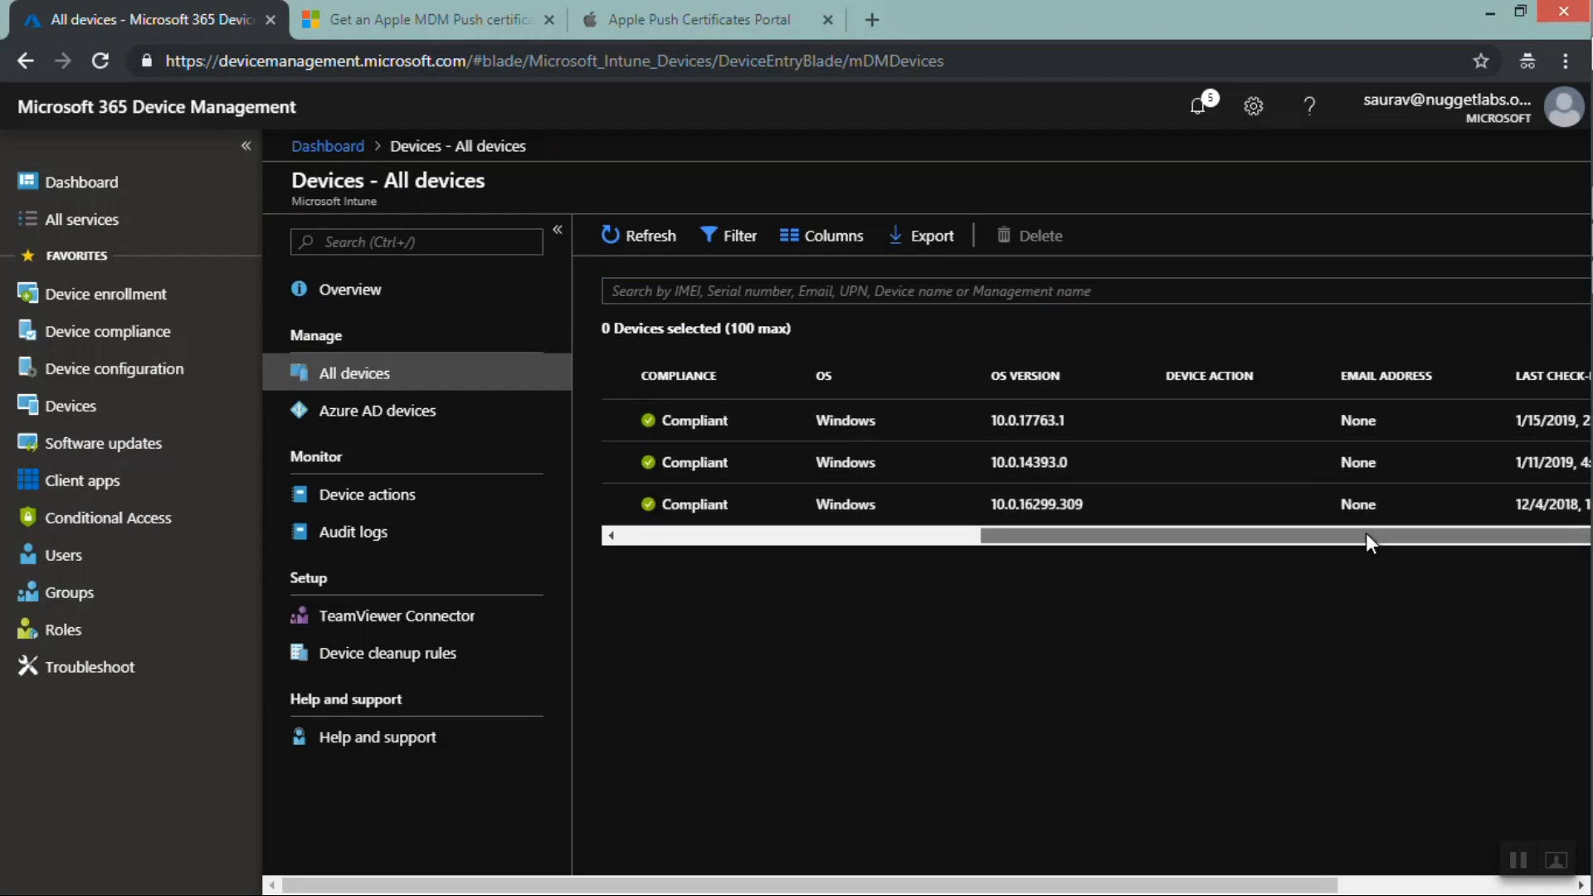
{"action": "left_click_drag", "start_coordinate": [1448, 535], "coordinate": [1035, 519]}
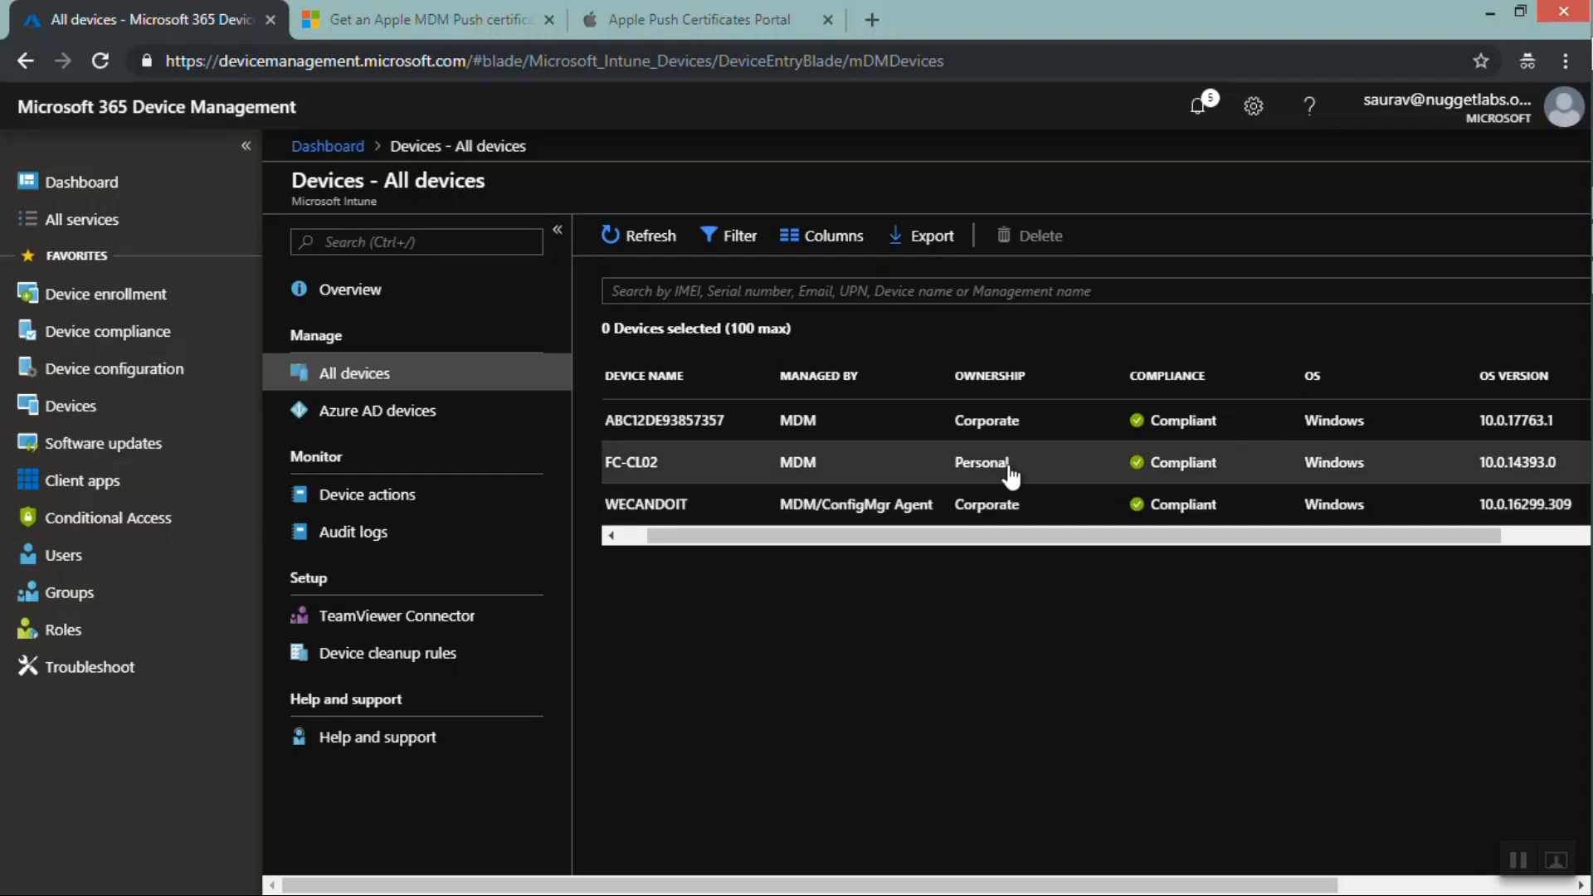
{"action": "left_click_drag", "start_coordinate": [1011, 470], "coordinate": [956, 464]}
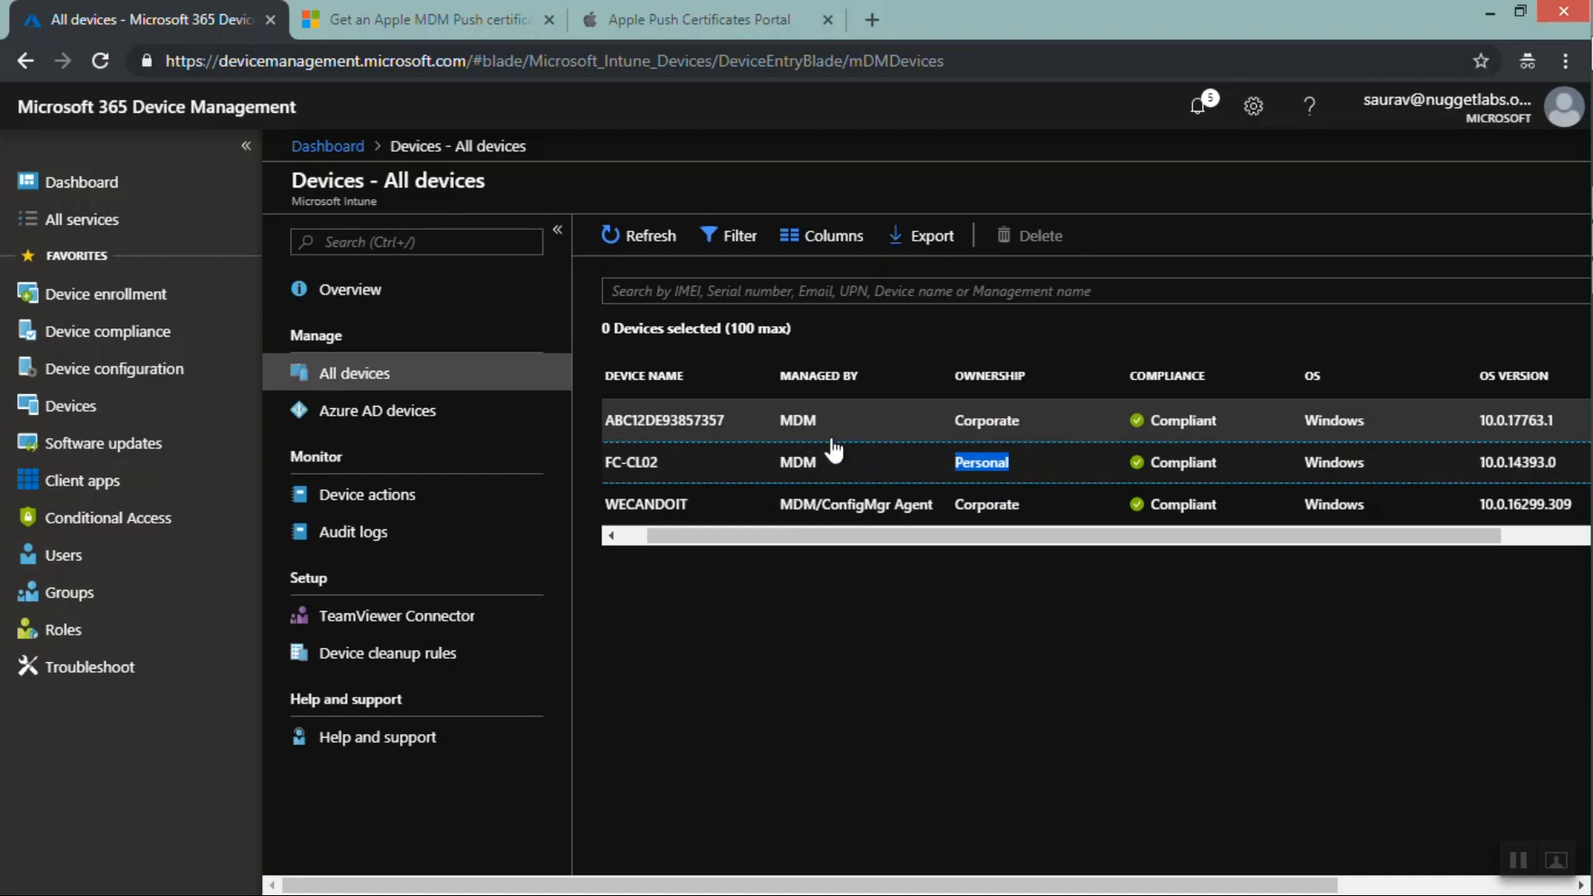
{"action": "left_click", "coordinate": [1033, 430]}
{"action": "left_click_drag", "start_coordinate": [1029, 430], "coordinate": [951, 430]}
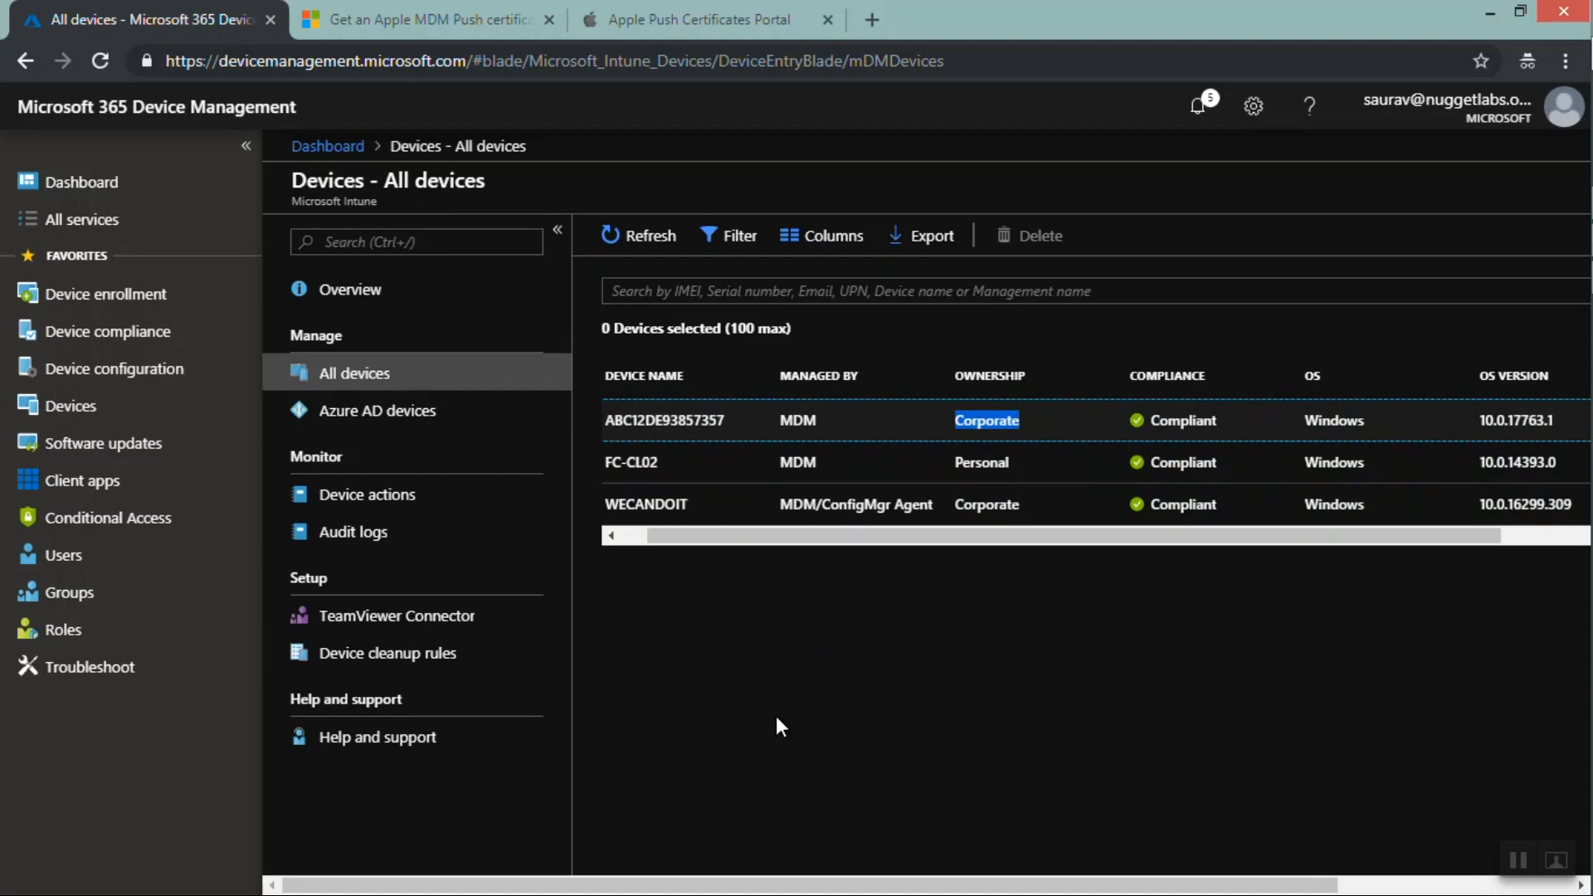
Open device FC-CL02's properties and set its ownership to Corporate and its device category to HR
{"action": "left_click", "coordinate": [705, 472]}
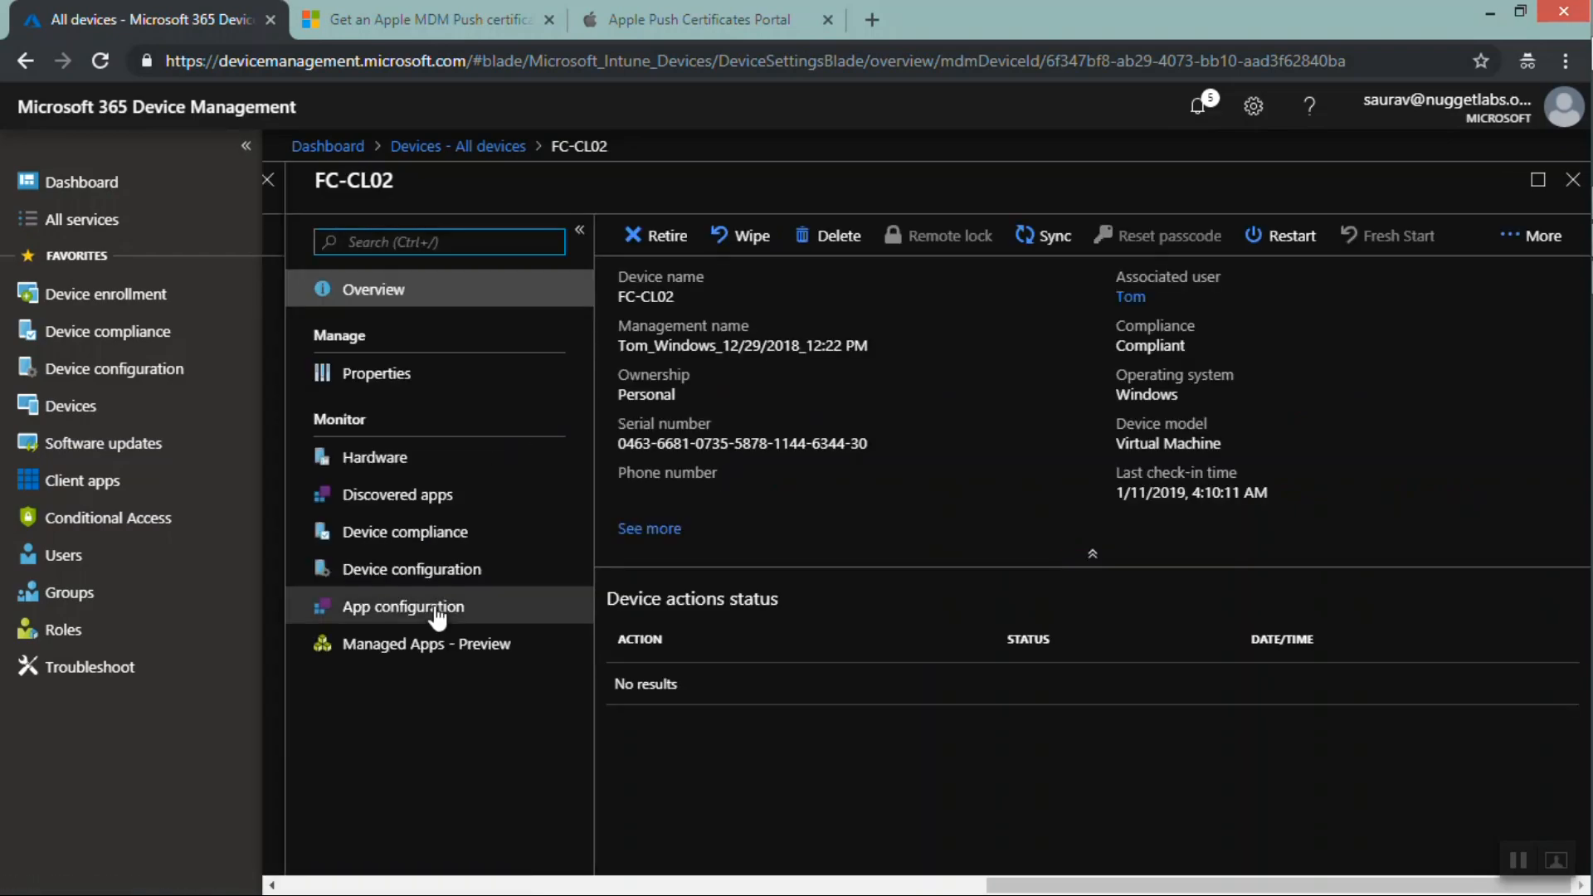
{"action": "left_click", "coordinate": [400, 383]}
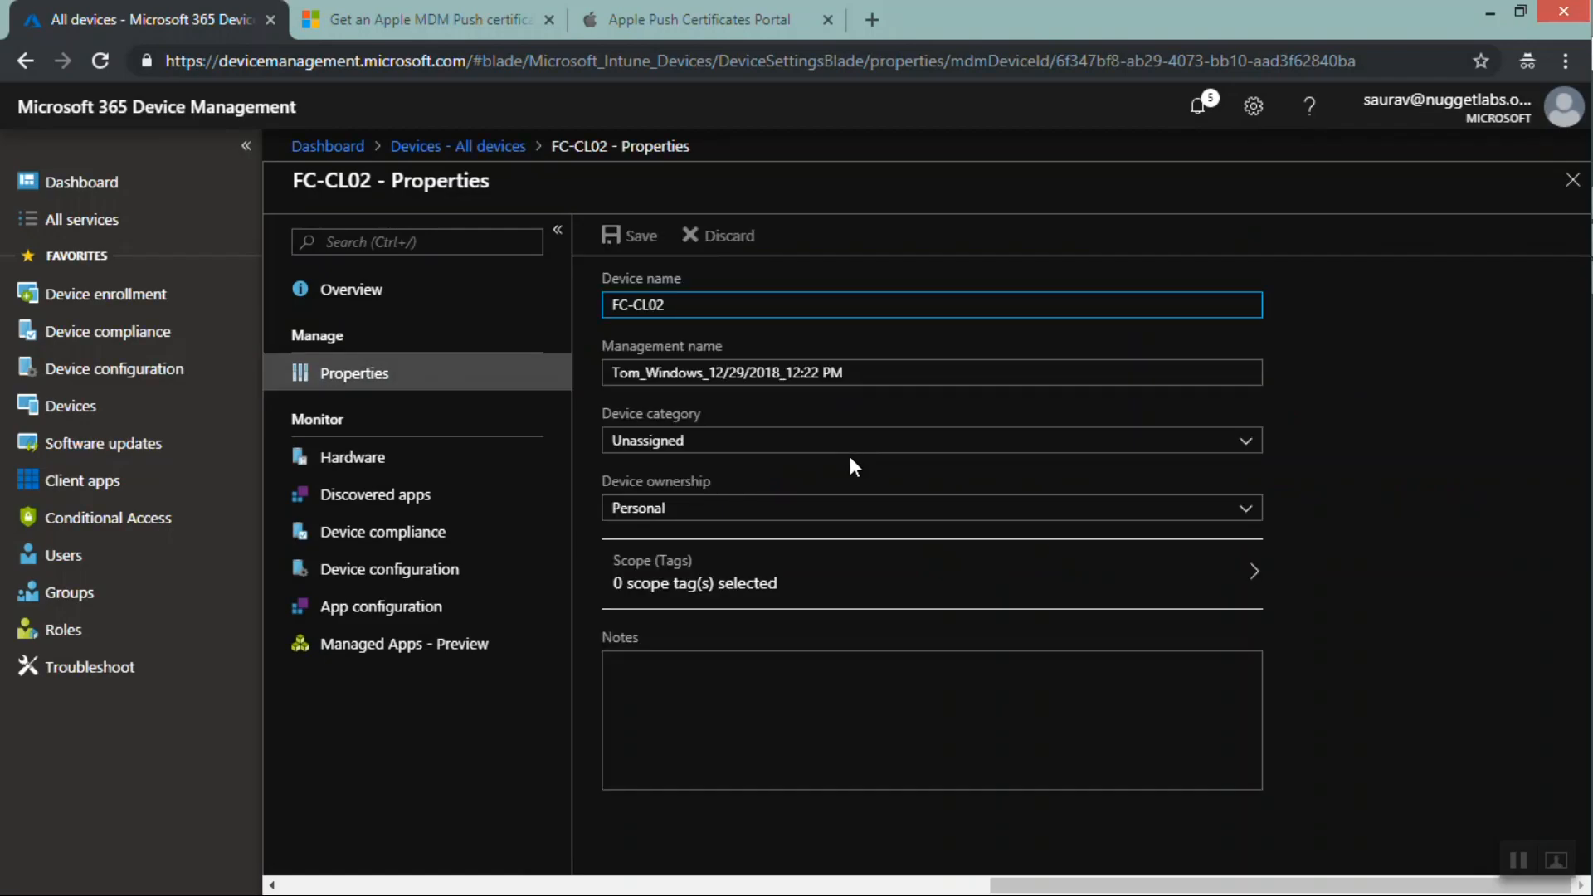
{"action": "left_click", "coordinate": [753, 516]}
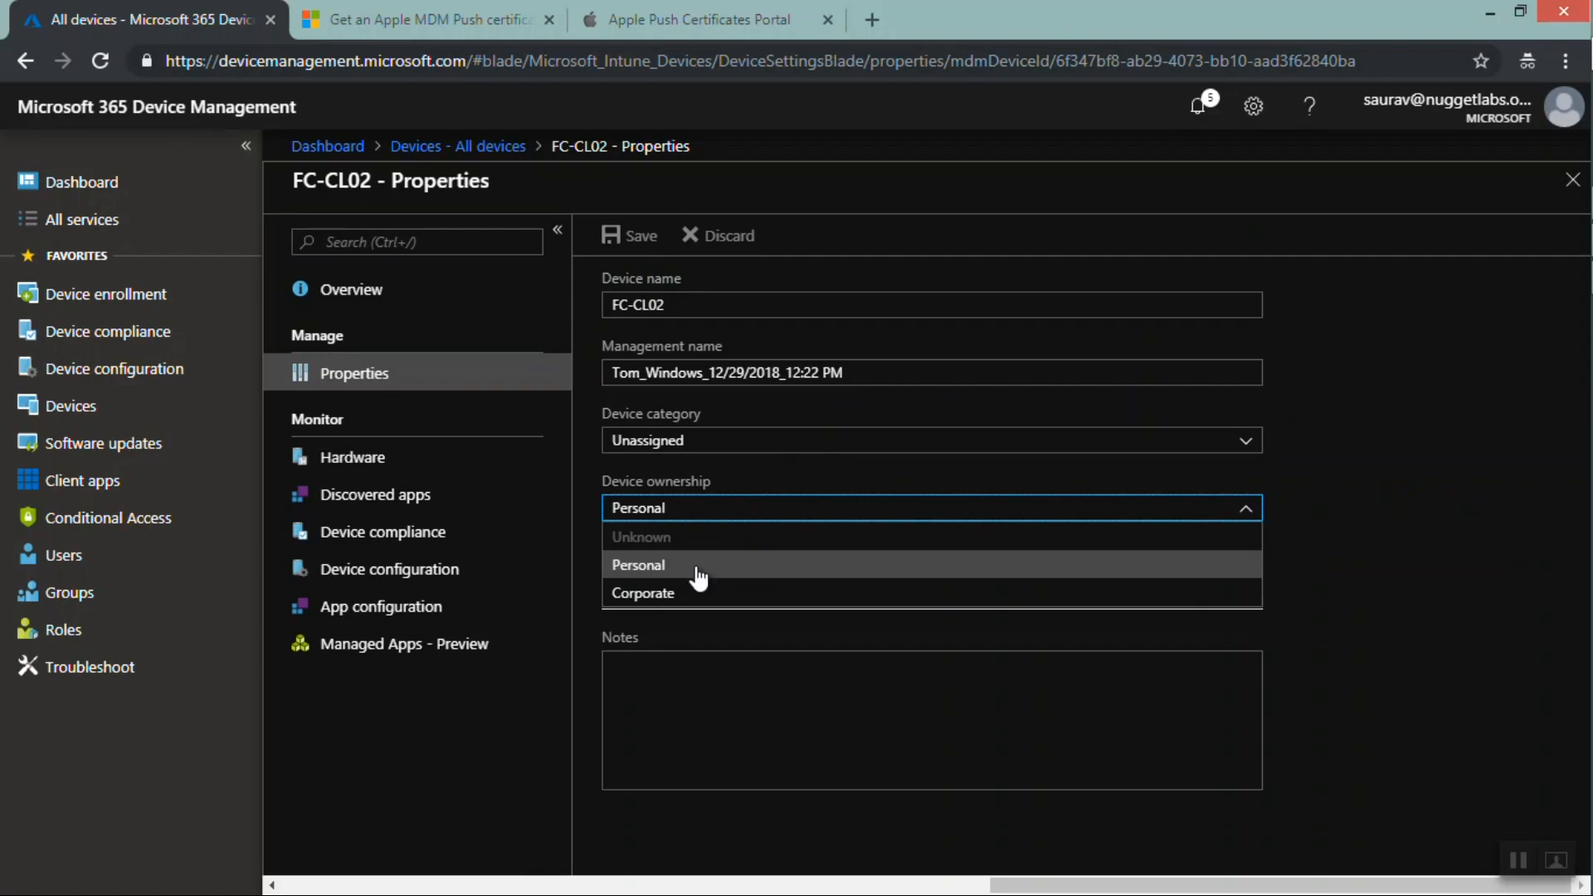
{"action": "left_click", "coordinate": [676, 606]}
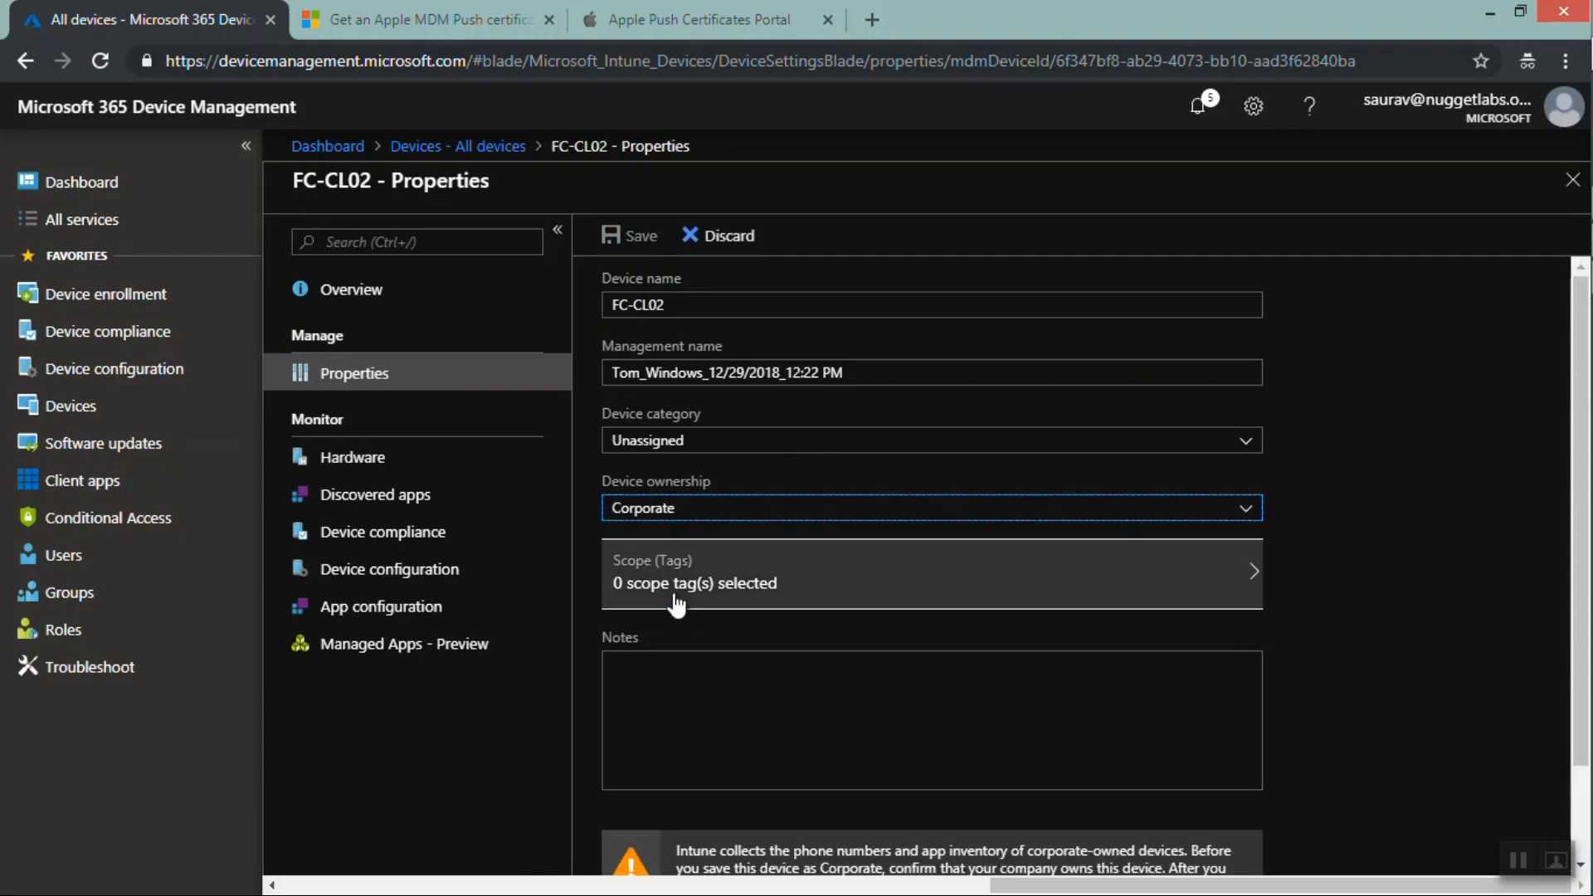
{"action": "left_click", "coordinate": [696, 441]}
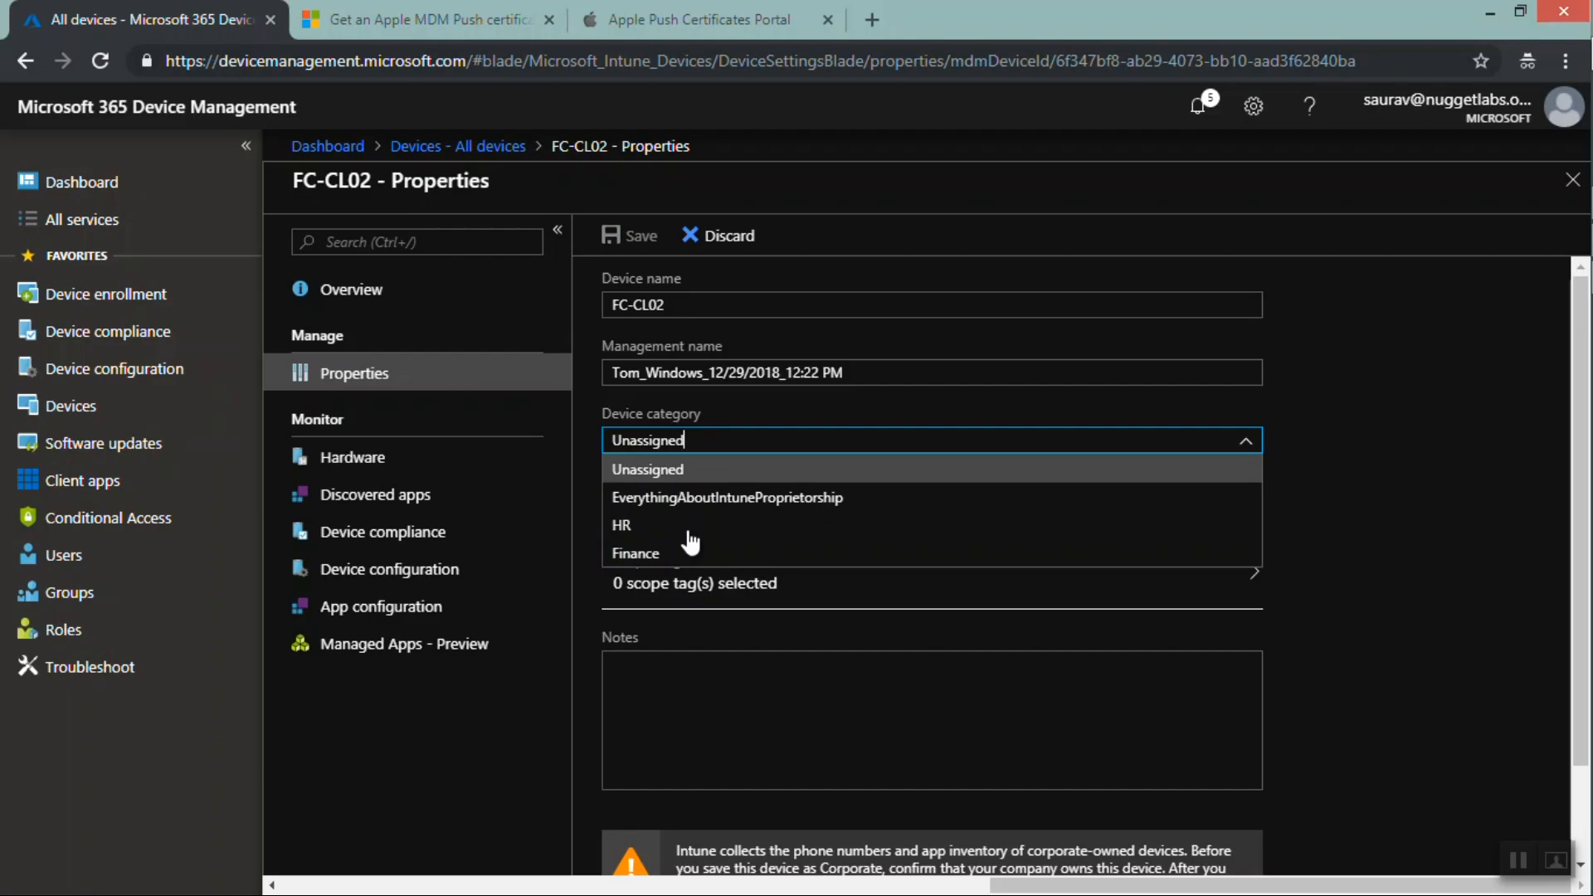
{"action": "left_click", "coordinate": [644, 532]}
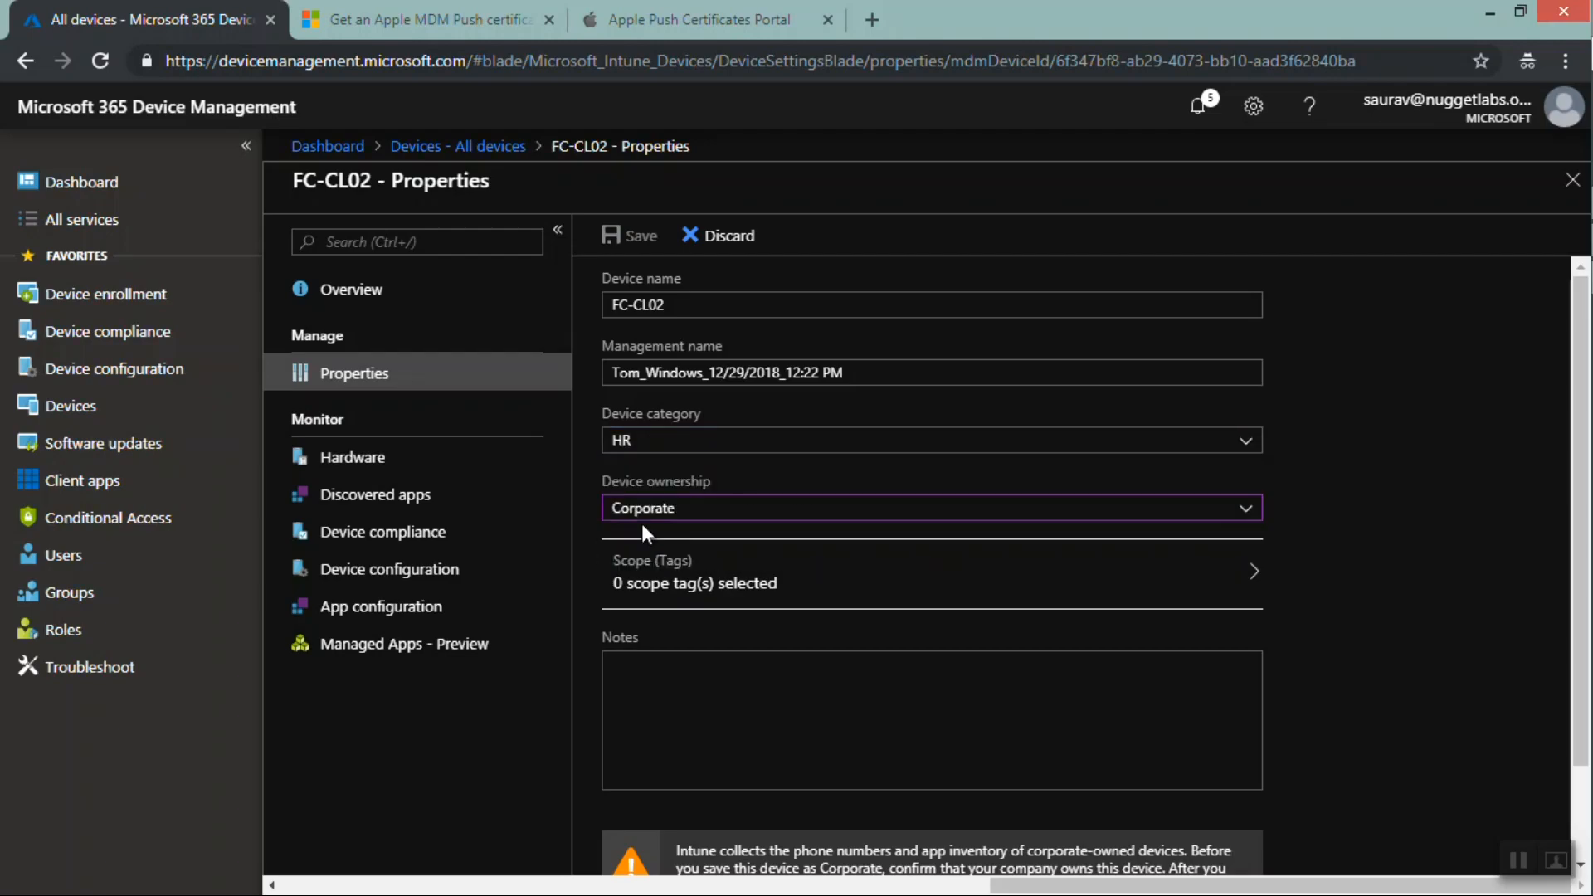
Confirm Corporate ownership, acknowledge the ownership change and save the device properties
{"action": "left_click", "coordinate": [699, 512]}
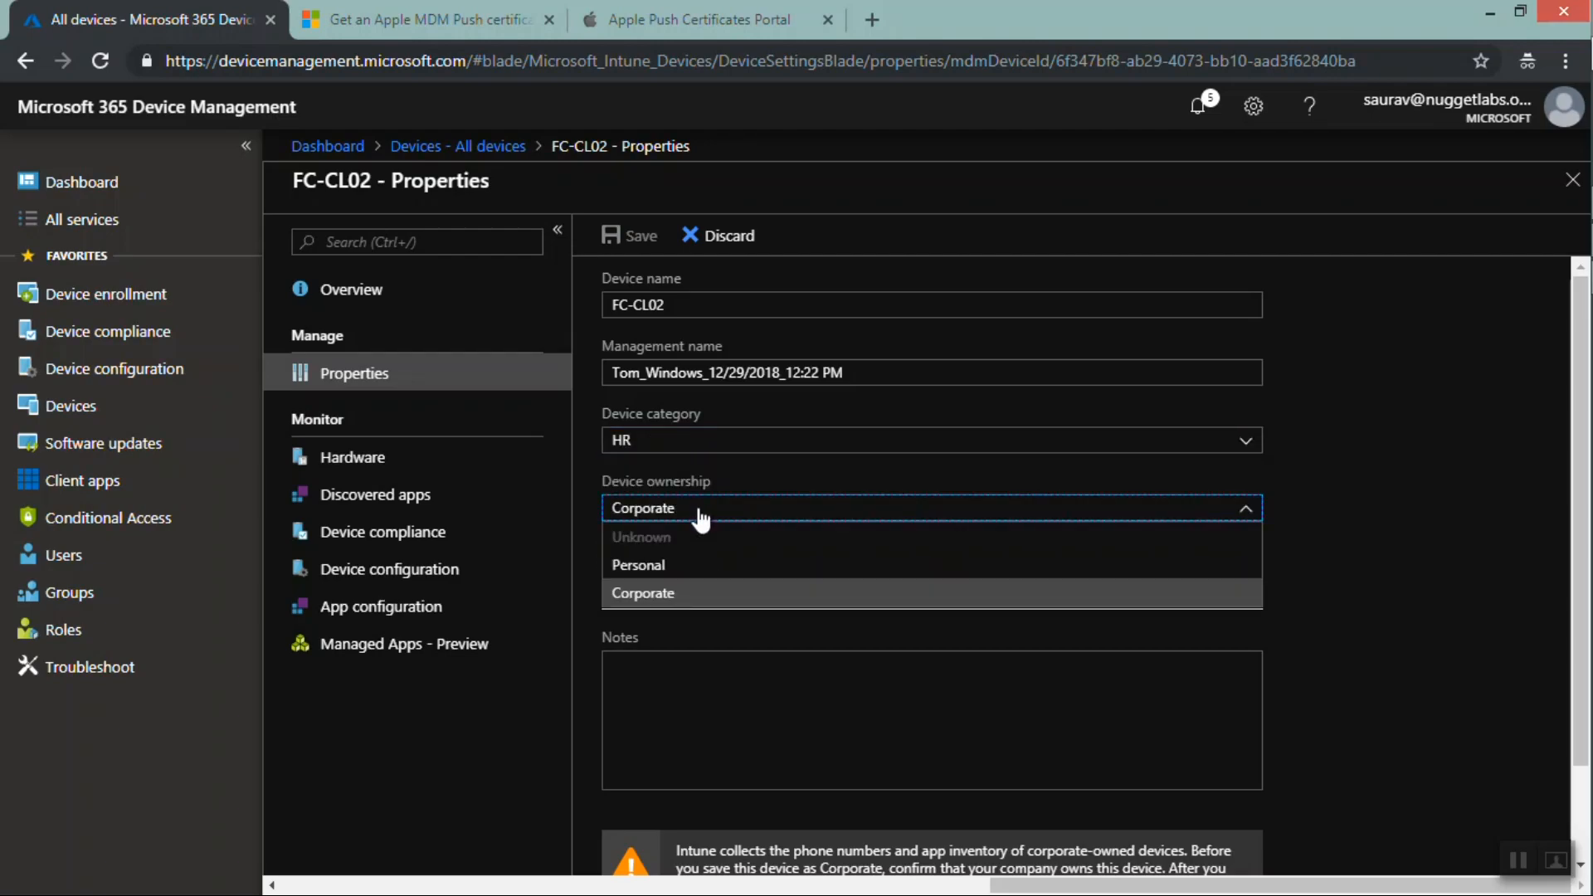
{"action": "left_click", "coordinate": [662, 597]}
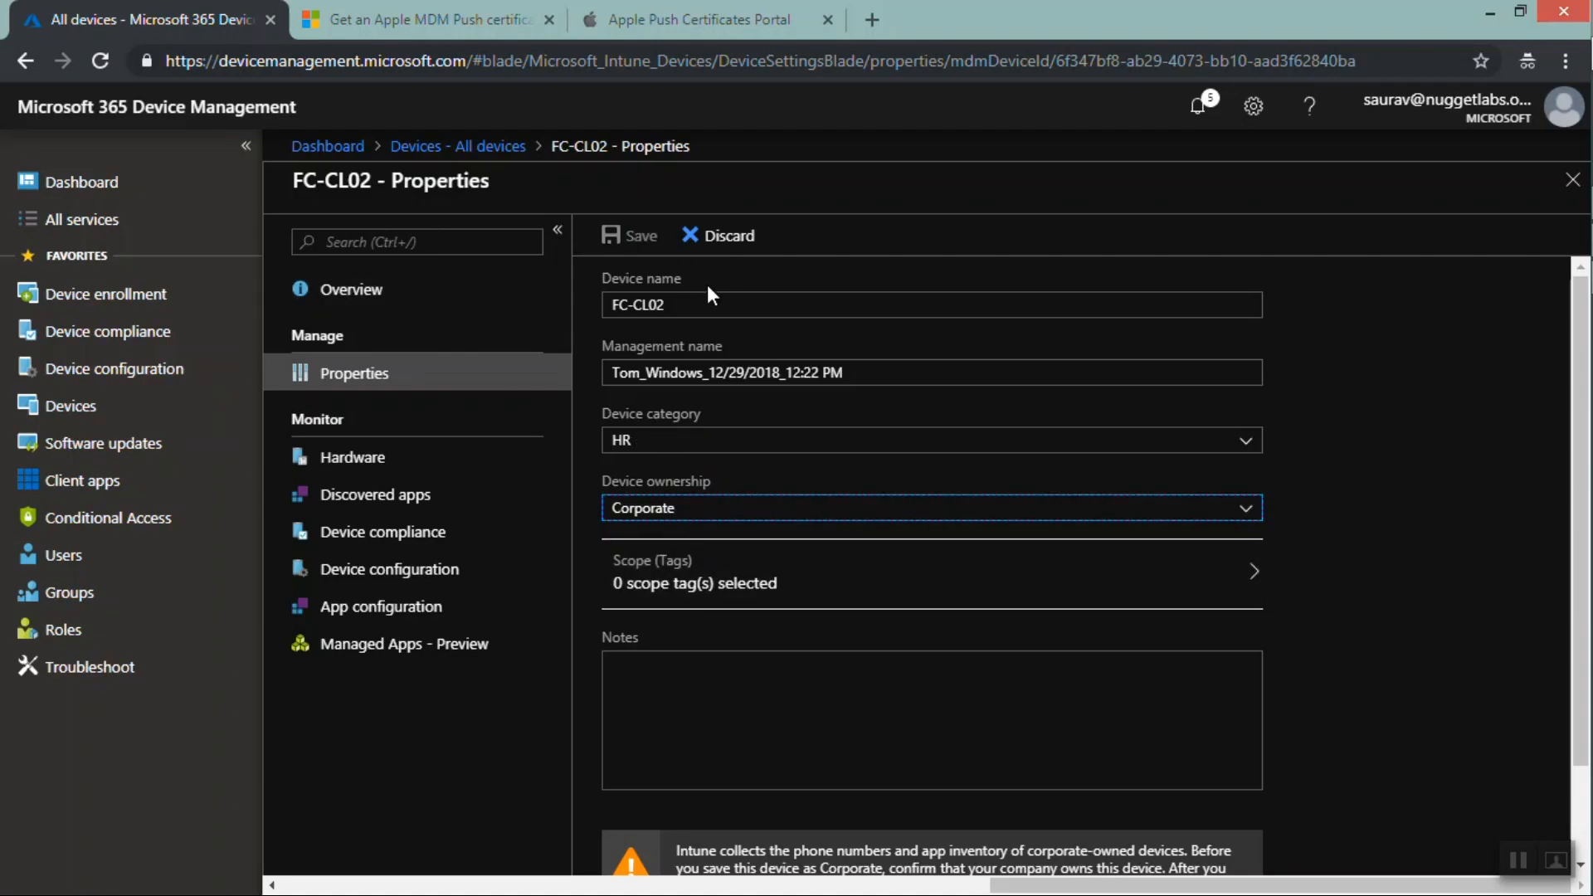
{"action": "left_click_drag", "start_coordinate": [1574, 324], "coordinate": [1581, 436]}
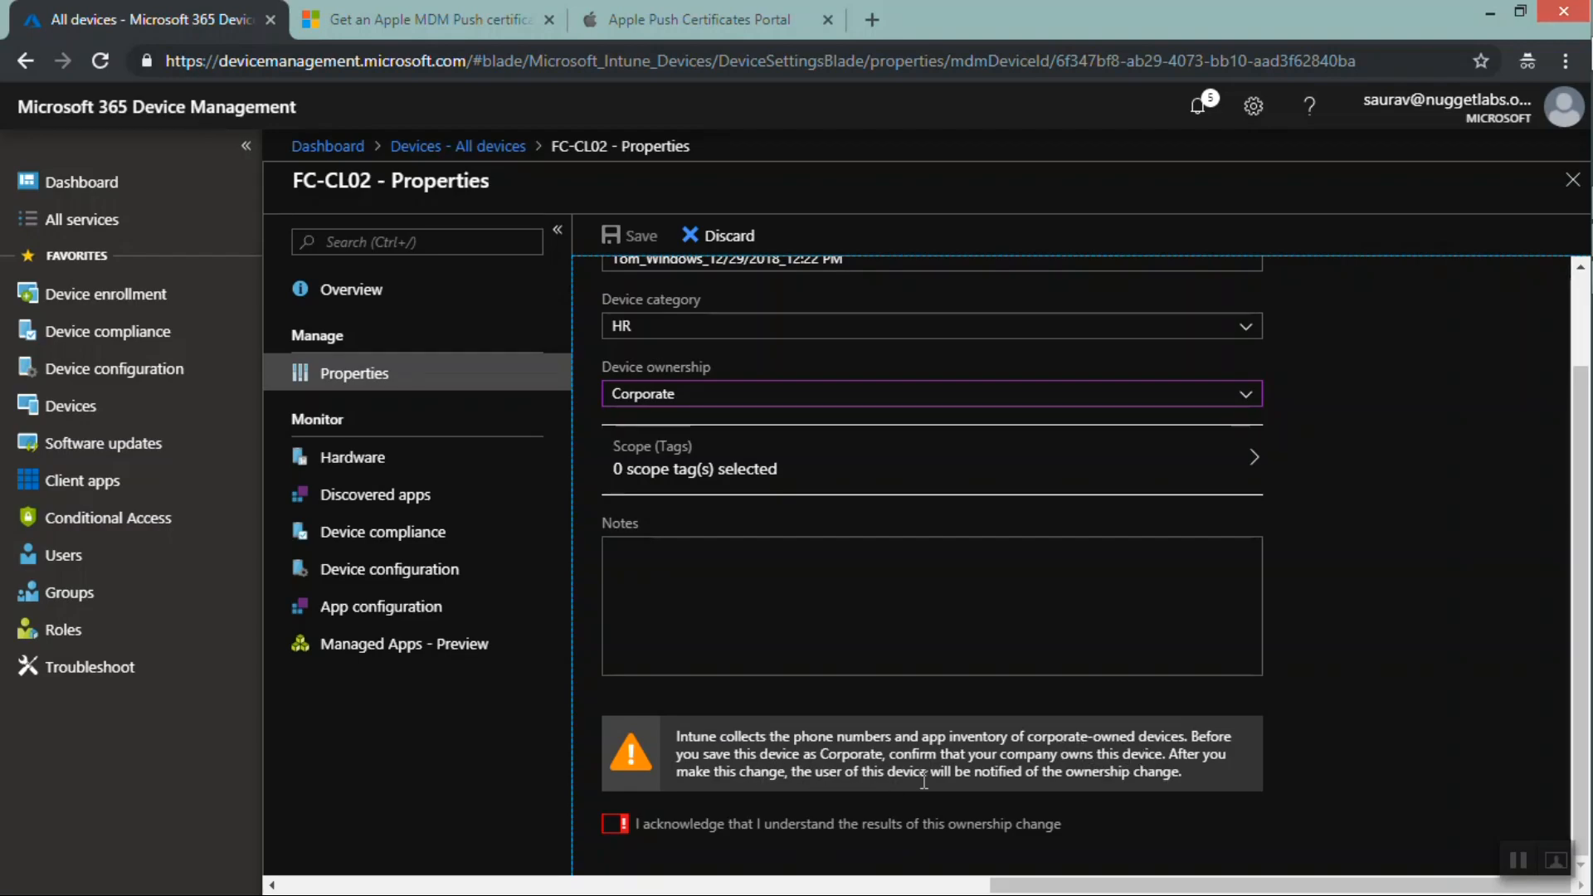
{"action": "left_click", "coordinate": [610, 824]}
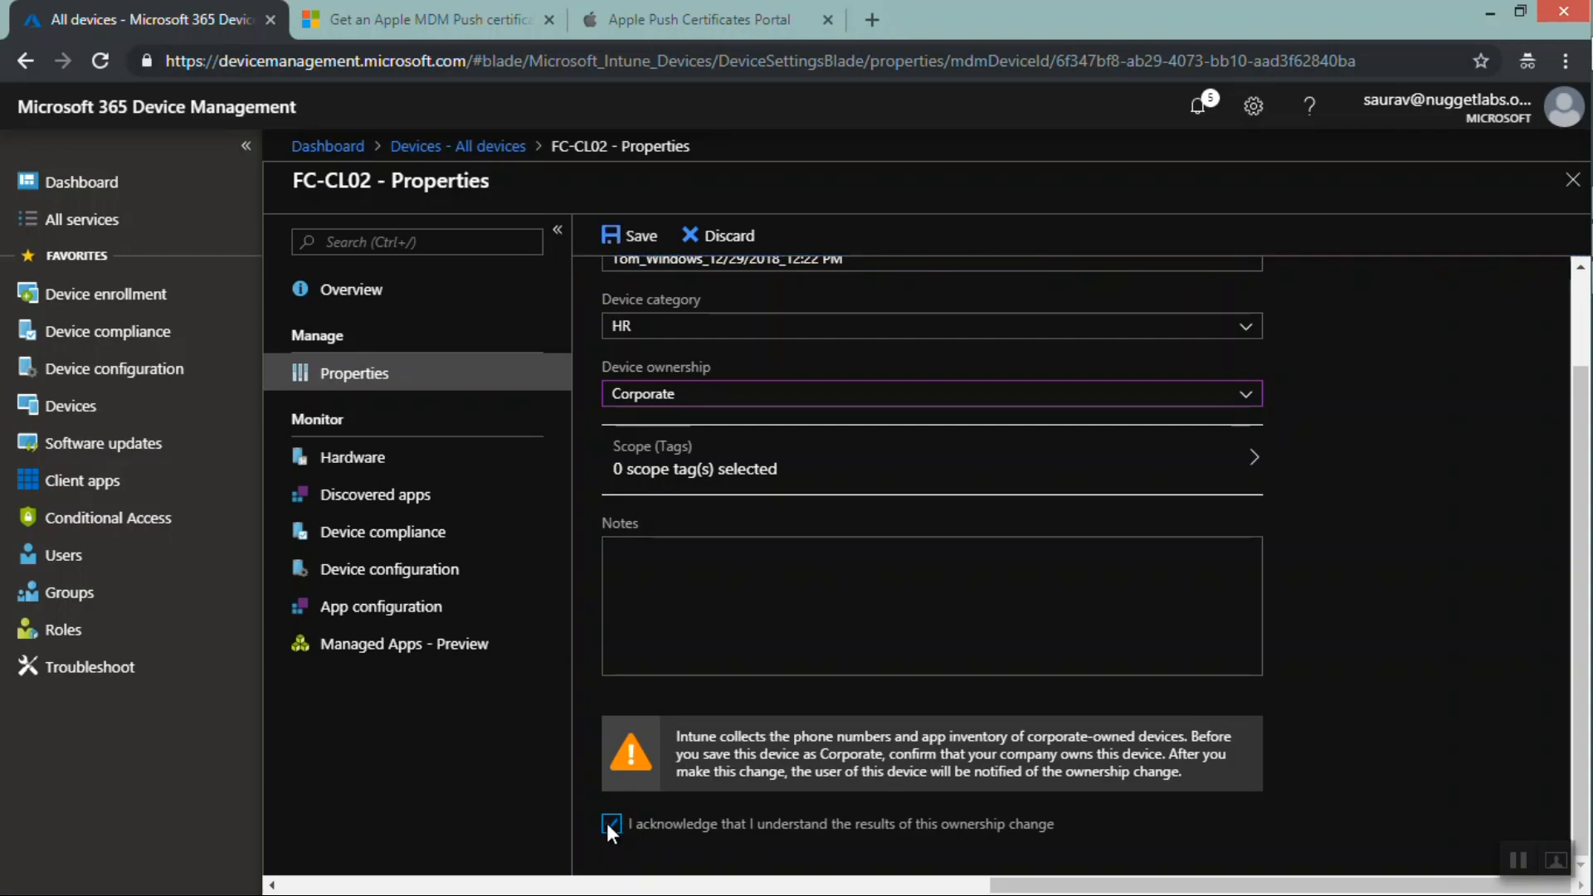
{"action": "left_click", "coordinate": [637, 240]}
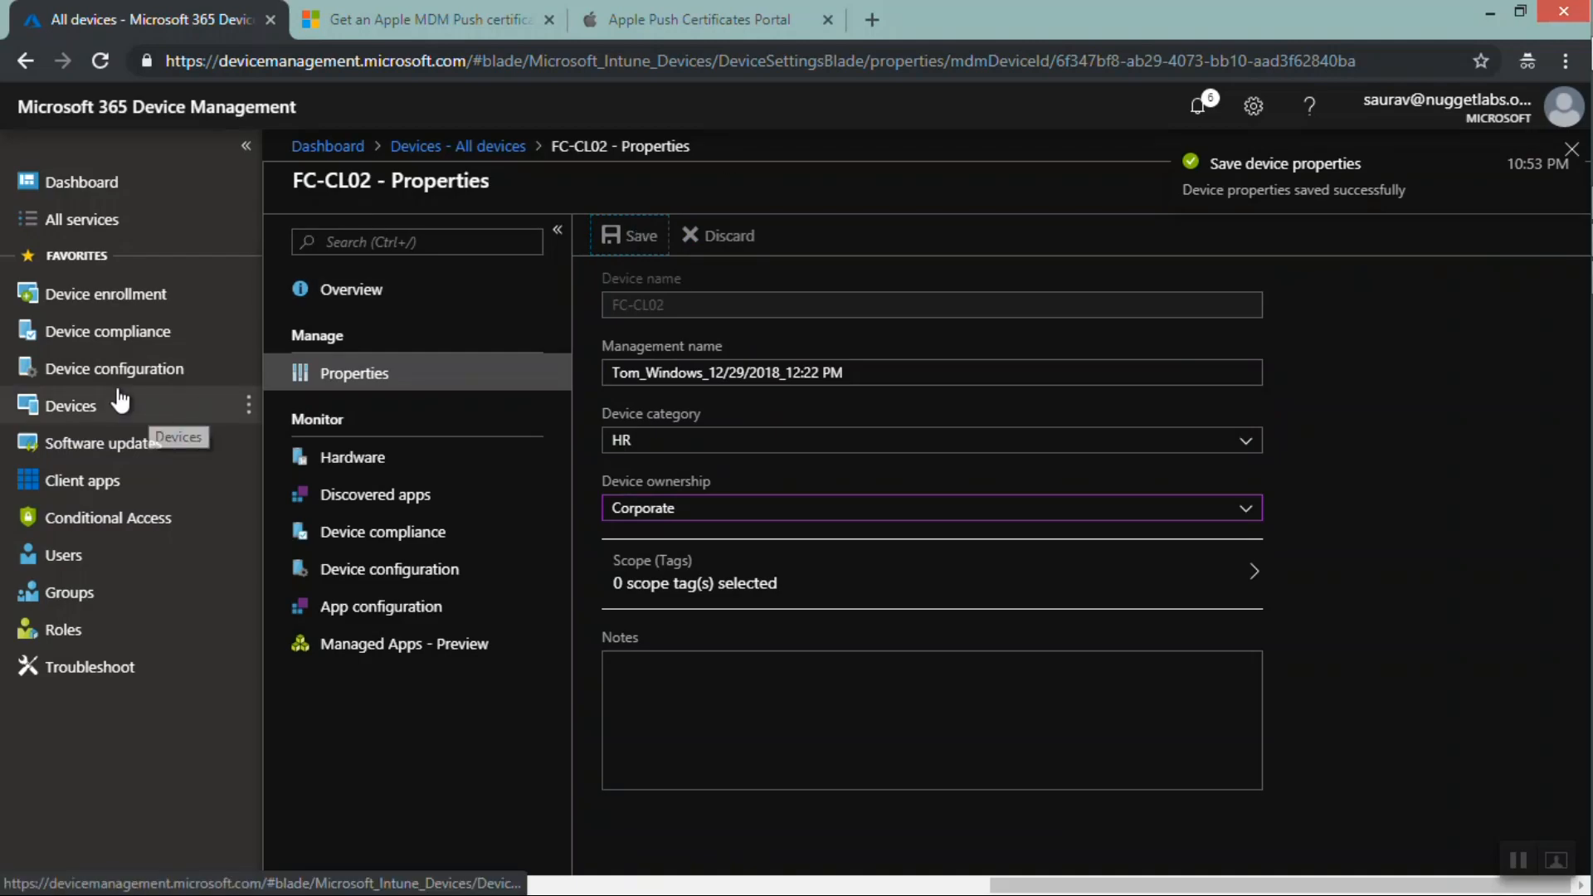
Open the Add identifiers pane for corporate device identifiers, review the identifier type options, and close it
{"action": "left_click", "coordinate": [111, 335]}
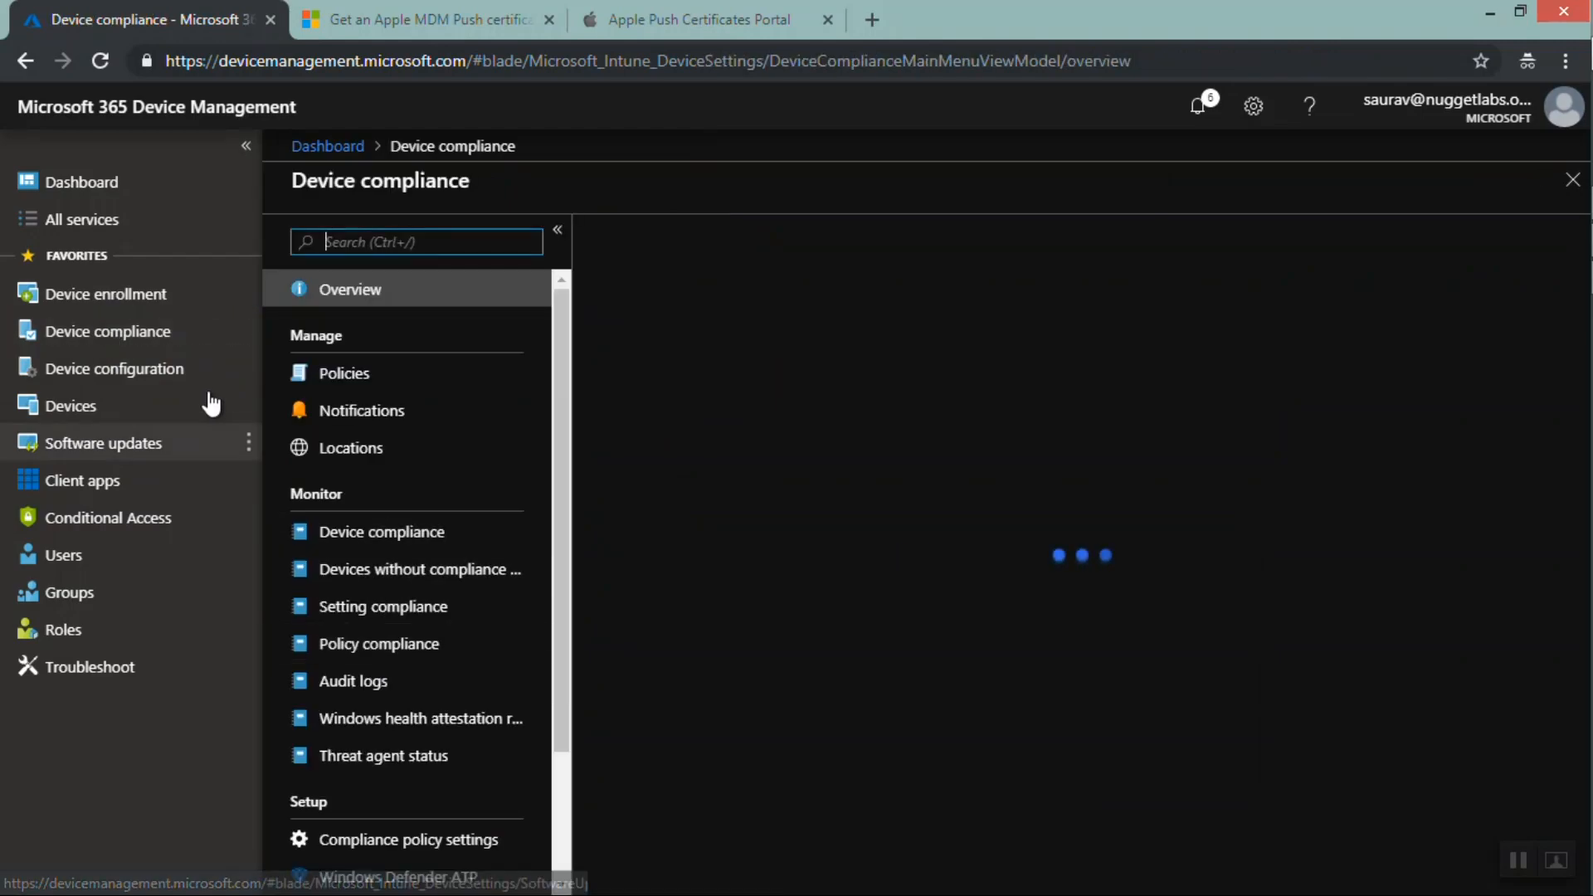
{"action": "left_click", "coordinate": [117, 334]}
{"action": "left_click", "coordinate": [120, 303]}
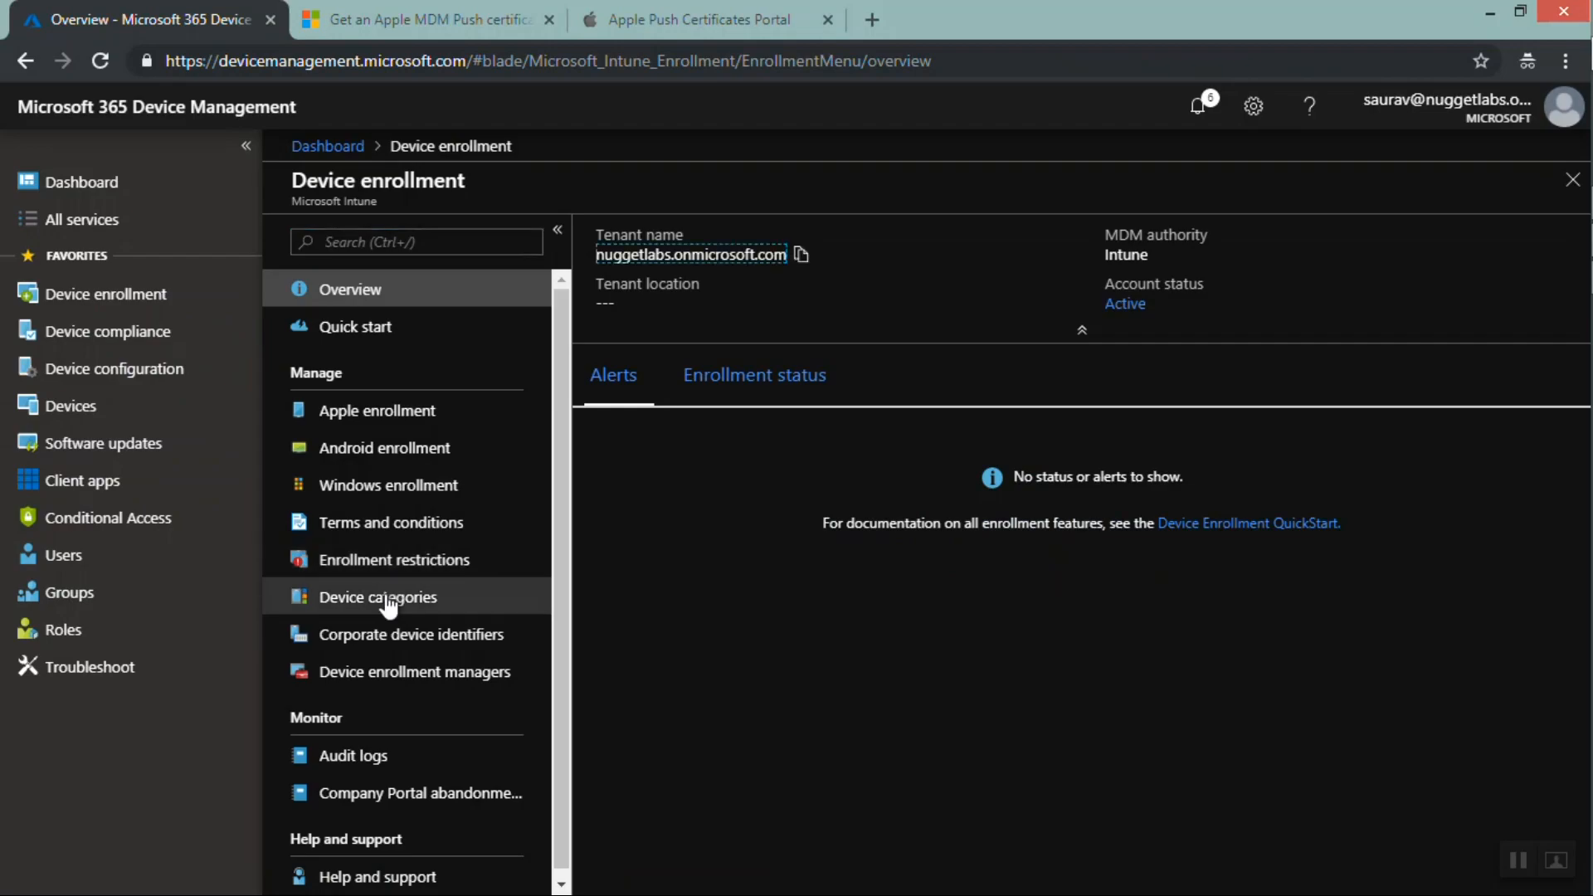
{"action": "left_click", "coordinate": [390, 645]}
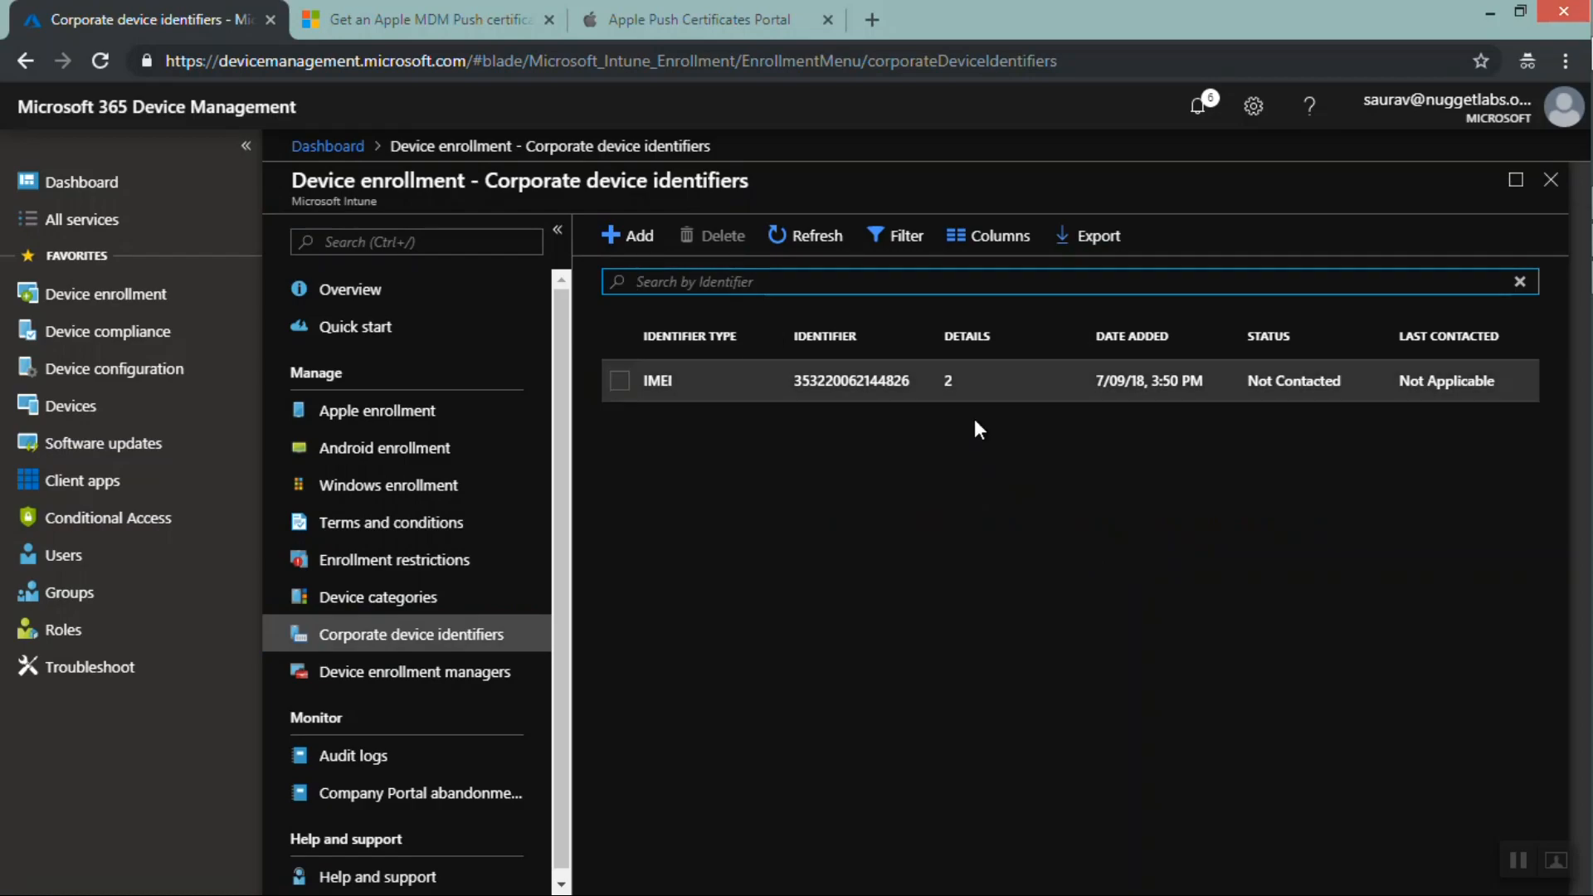
{"action": "left_click", "coordinate": [618, 251]}
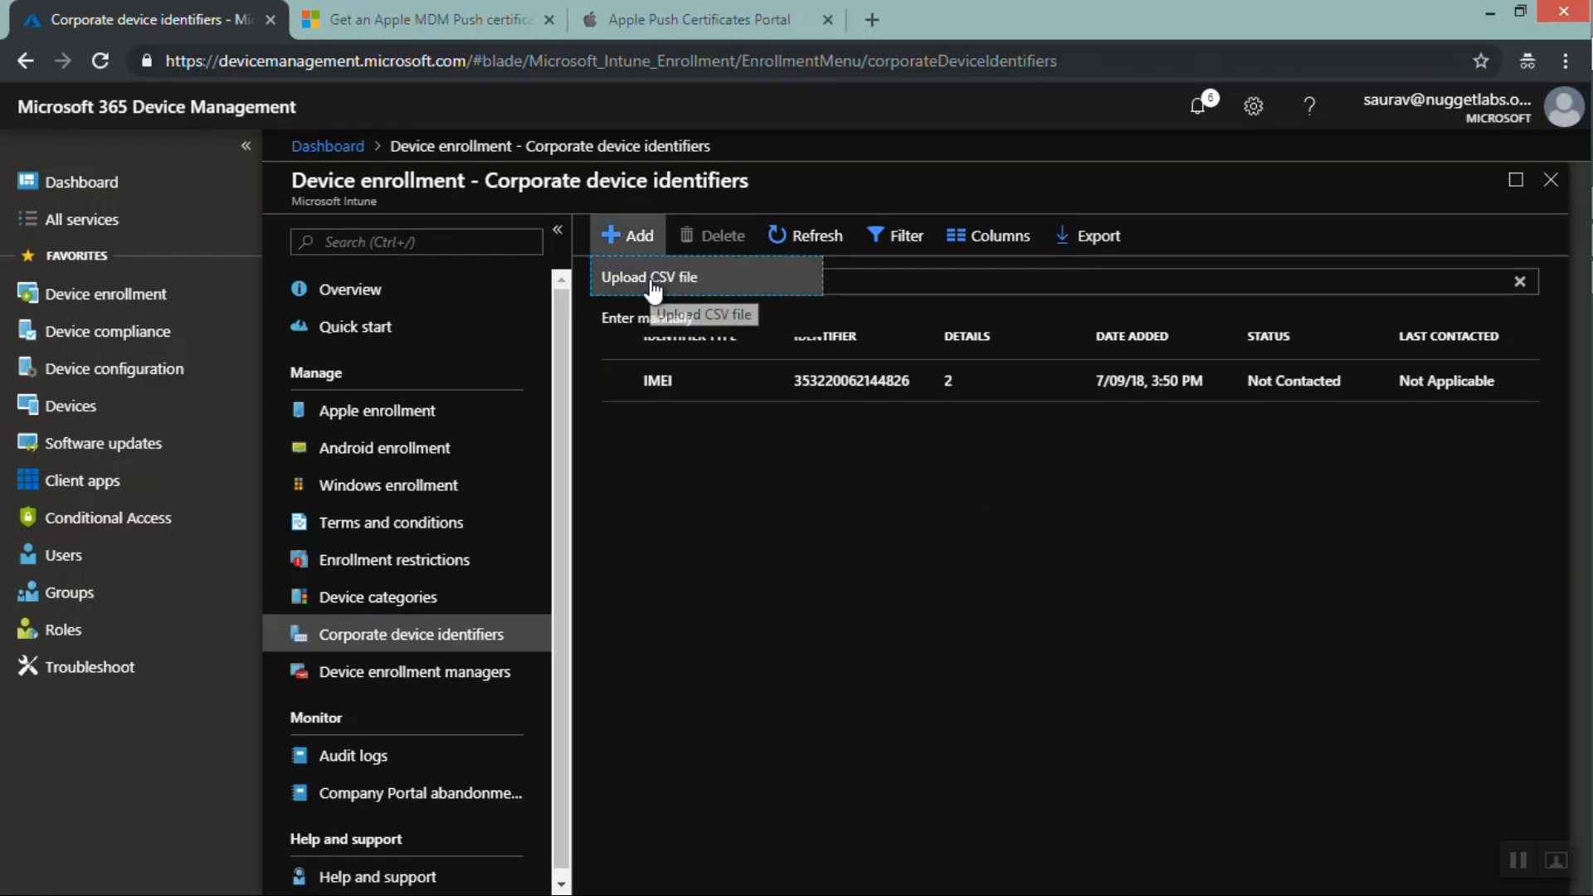
{"action": "left_click", "coordinate": [653, 282]}
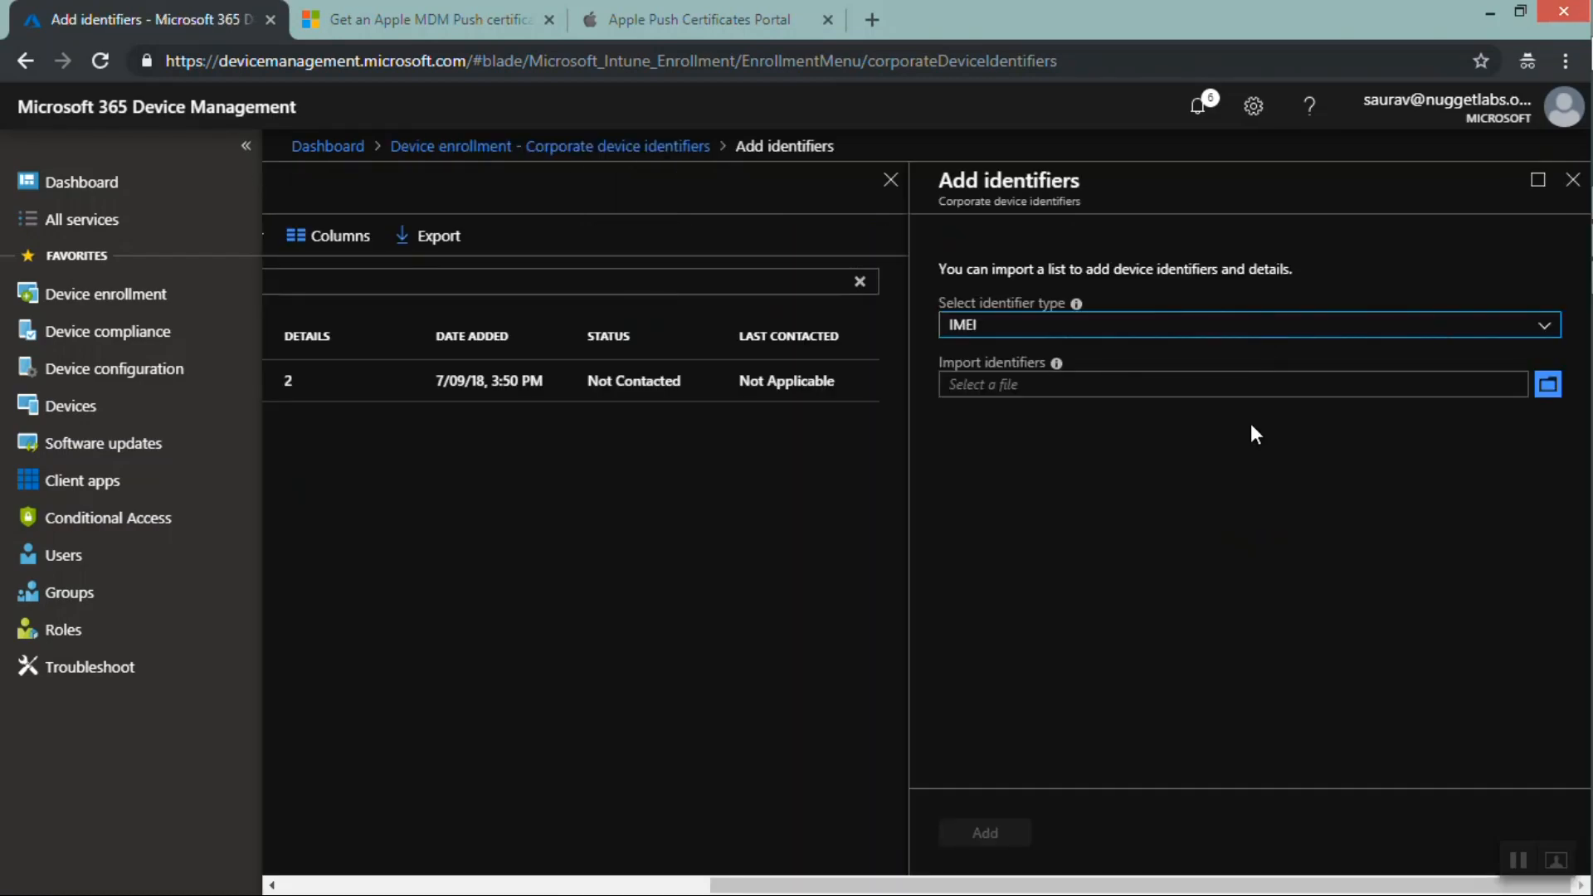
{"action": "left_click", "coordinate": [1029, 327]}
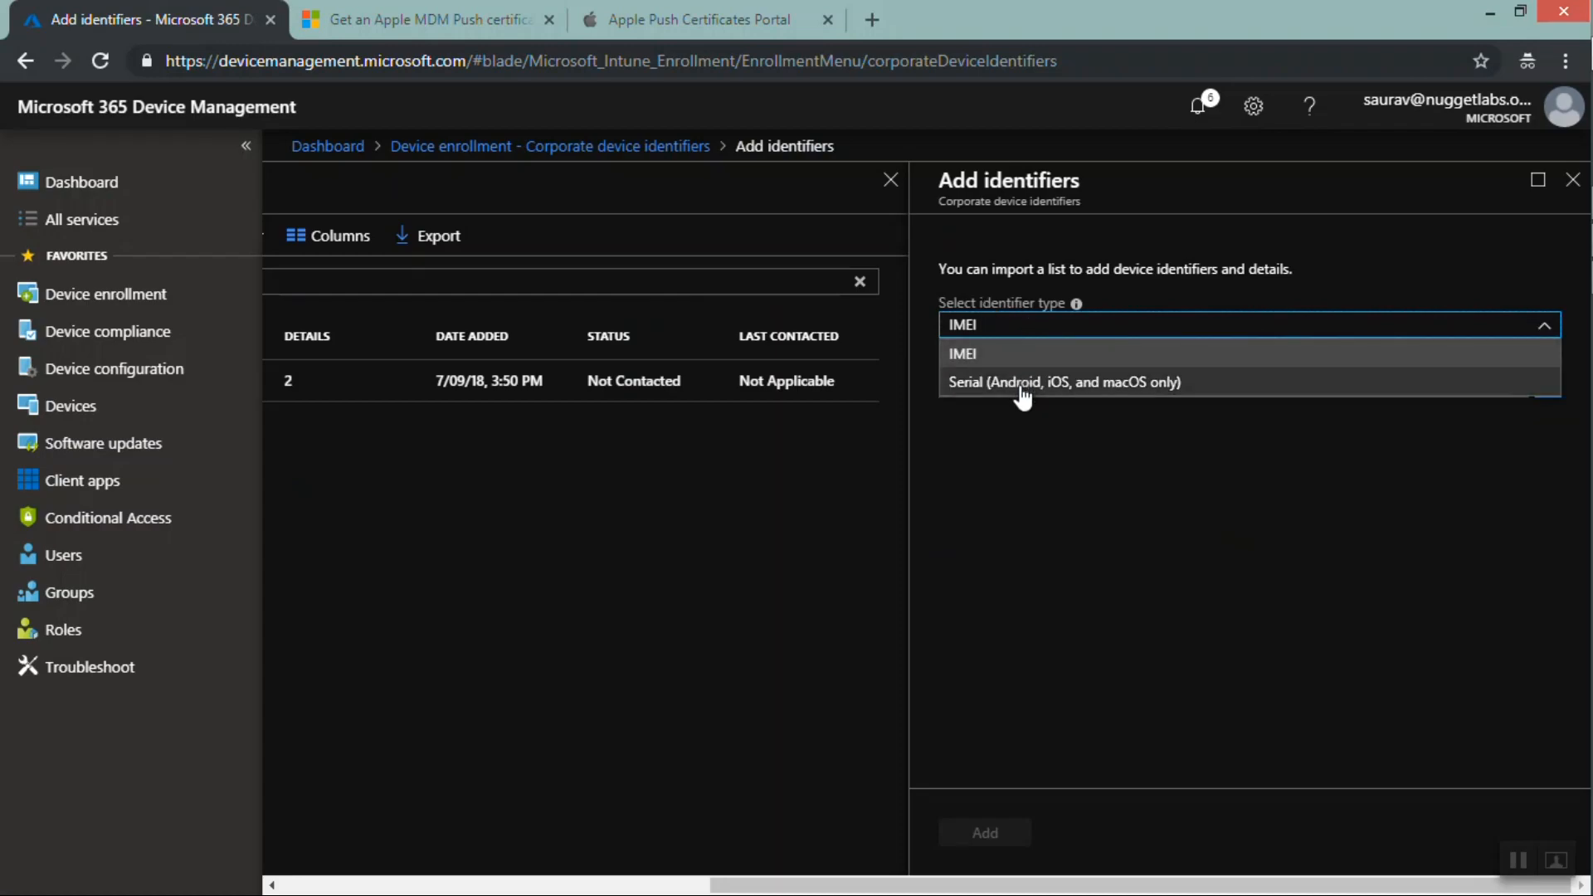
{"action": "left_click", "coordinate": [1136, 513]}
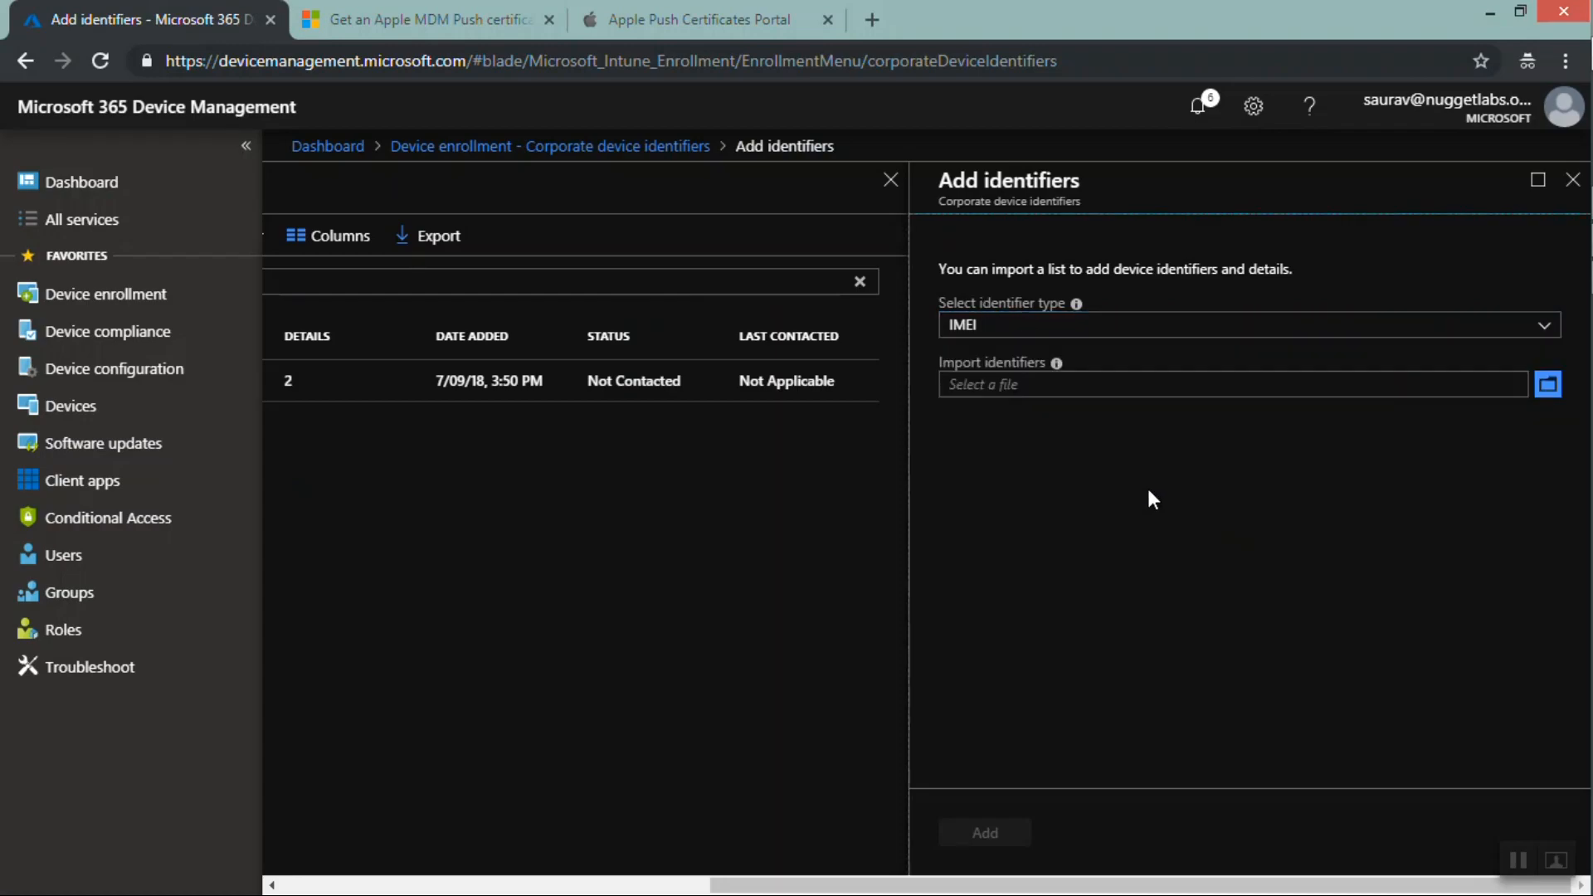
{"action": "left_click", "coordinate": [1574, 182]}
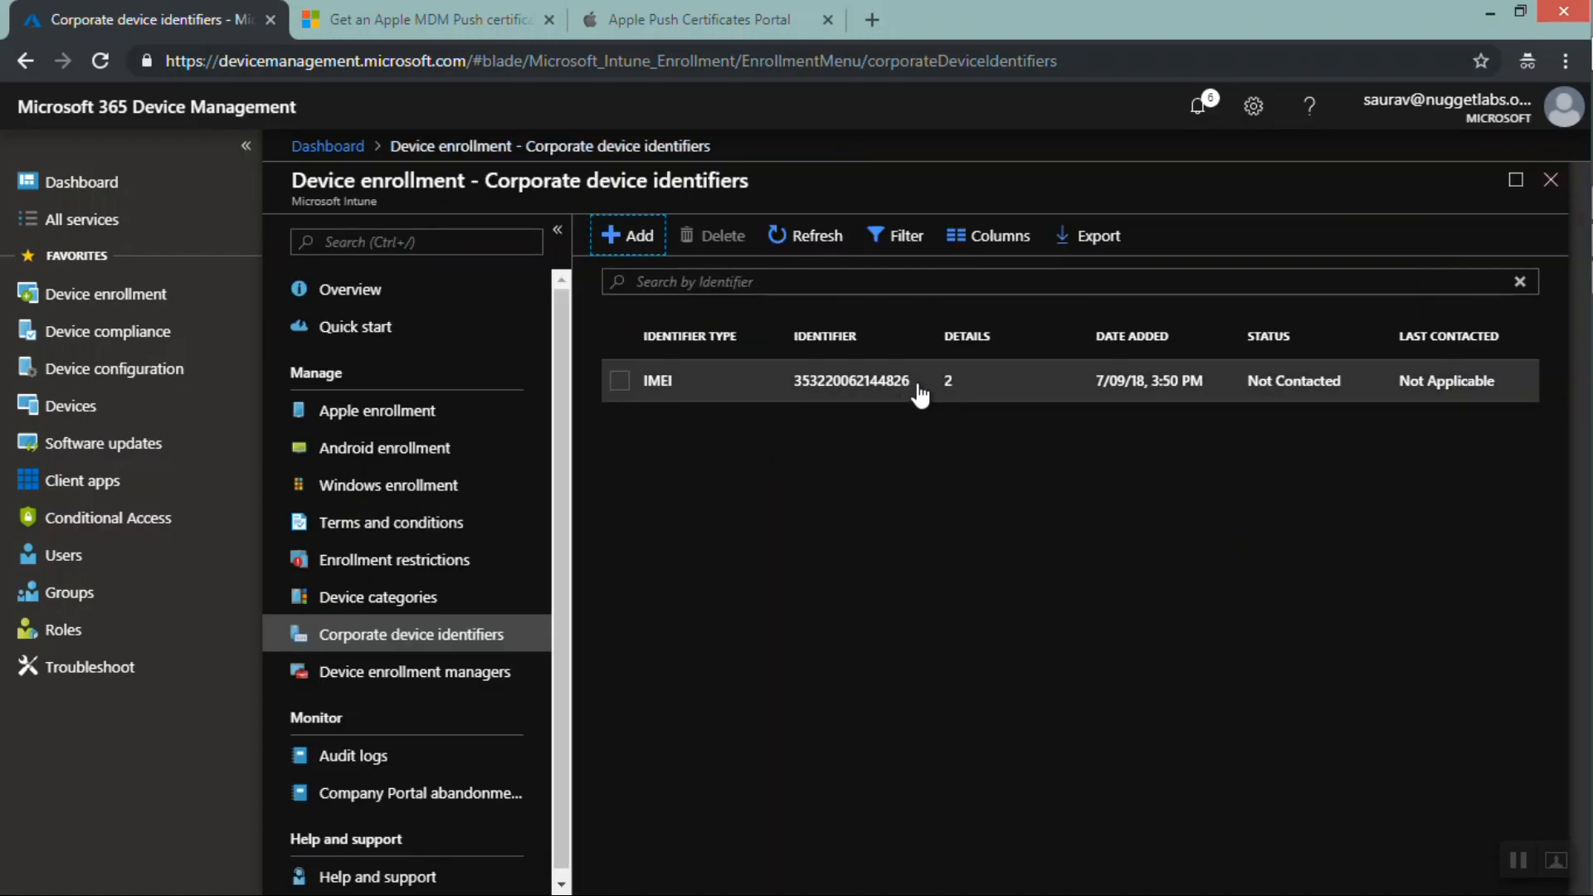
Browse the existing corporate identifier, the Device enrollment managers page and the enrollment Audit logs
{"action": "left_click_drag", "start_coordinate": [917, 386], "coordinate": [794, 386]}
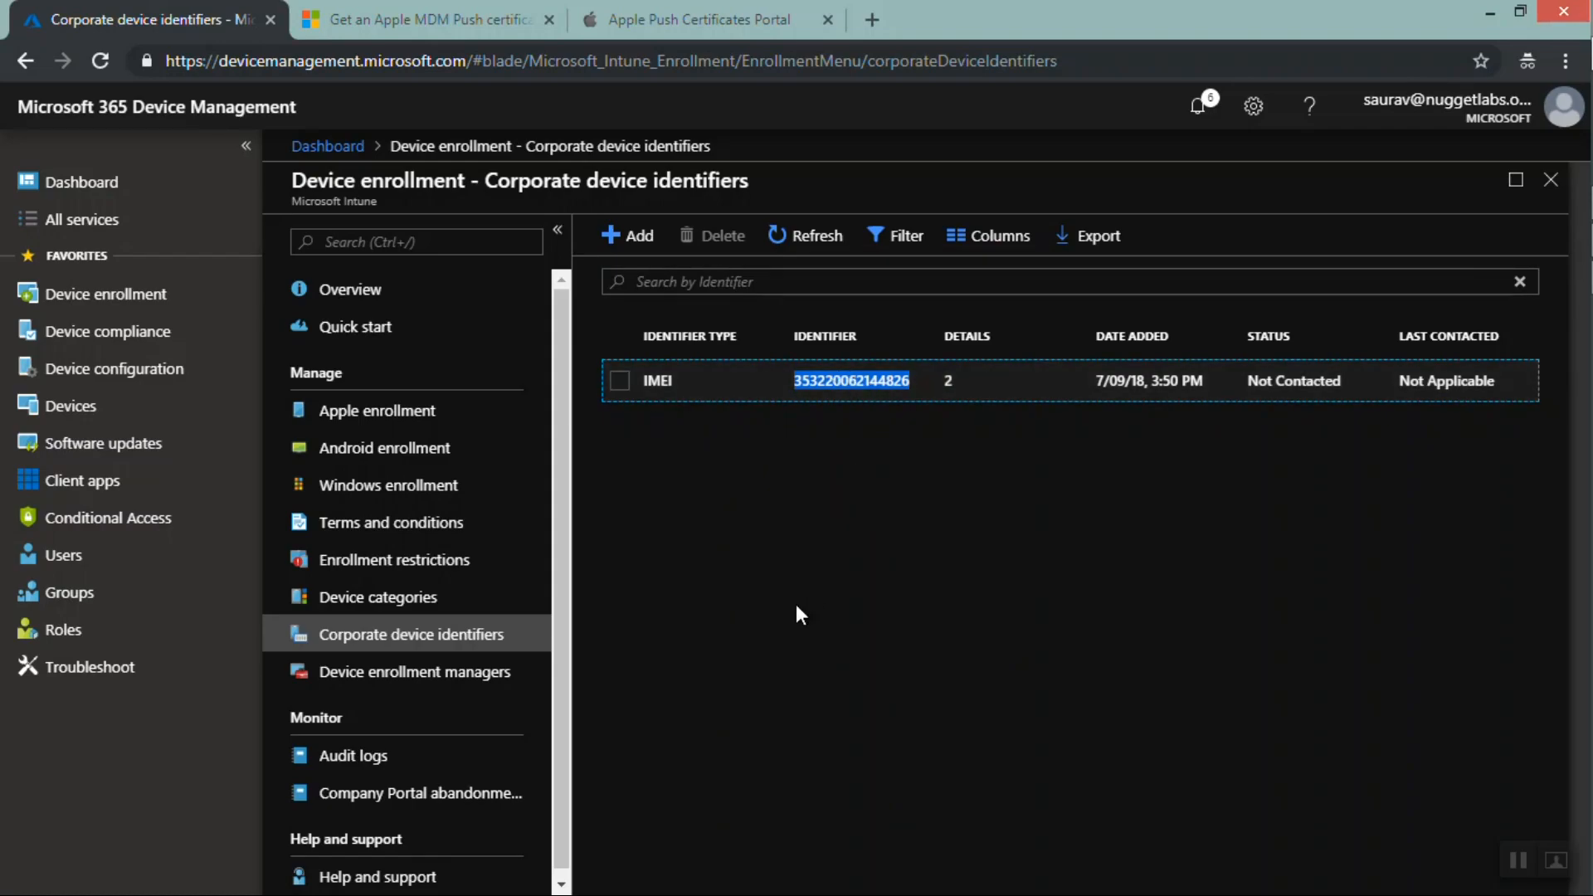
{"action": "left_click", "coordinate": [381, 682]}
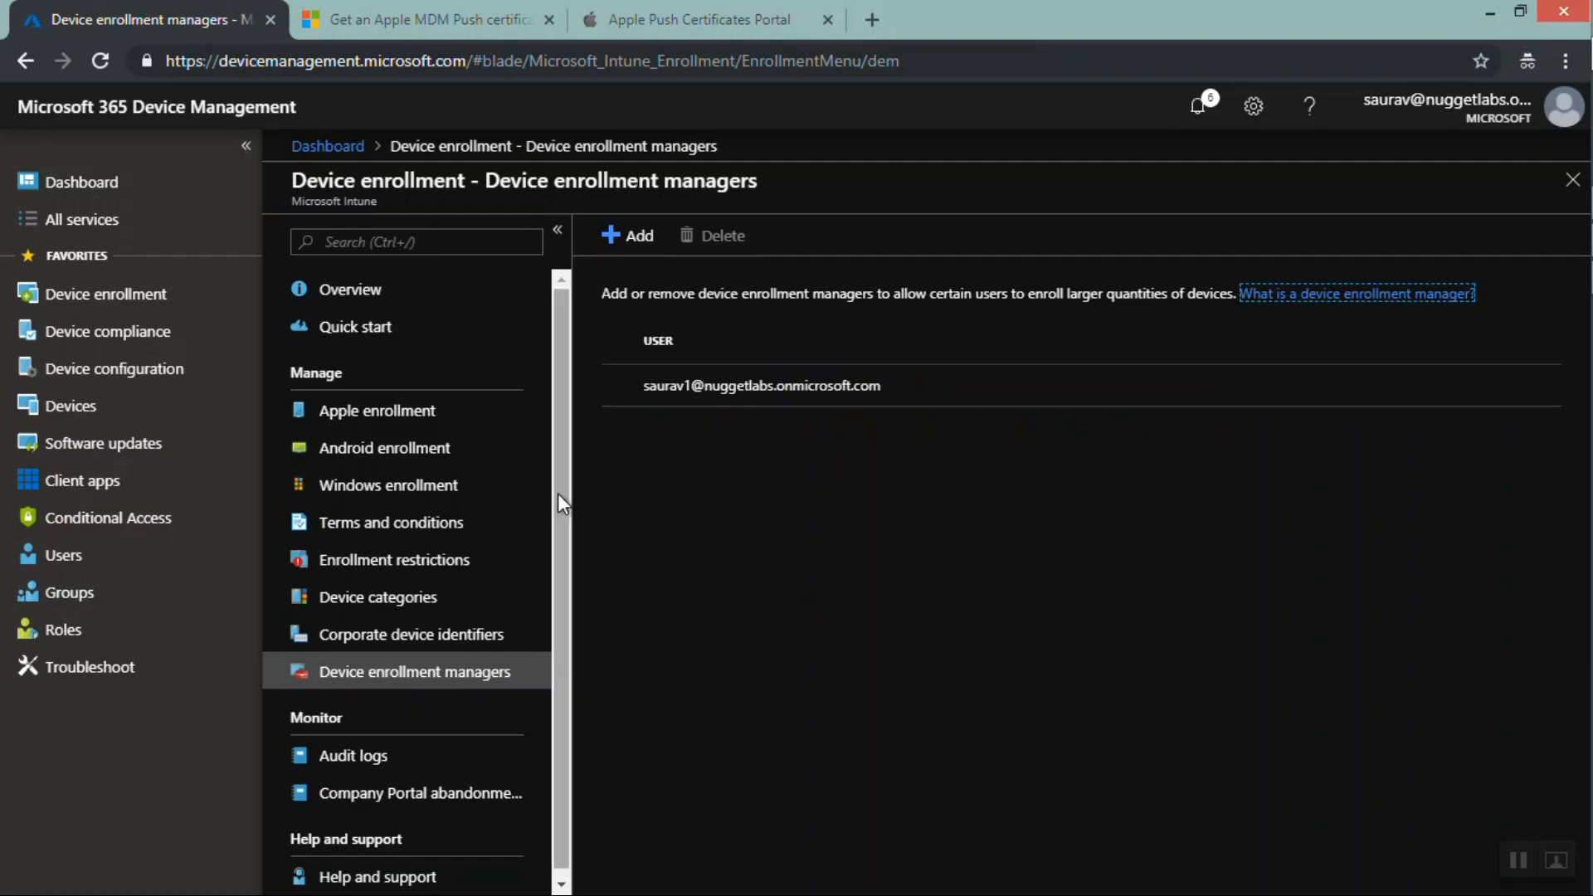
{"action": "left_click", "coordinate": [391, 759]}
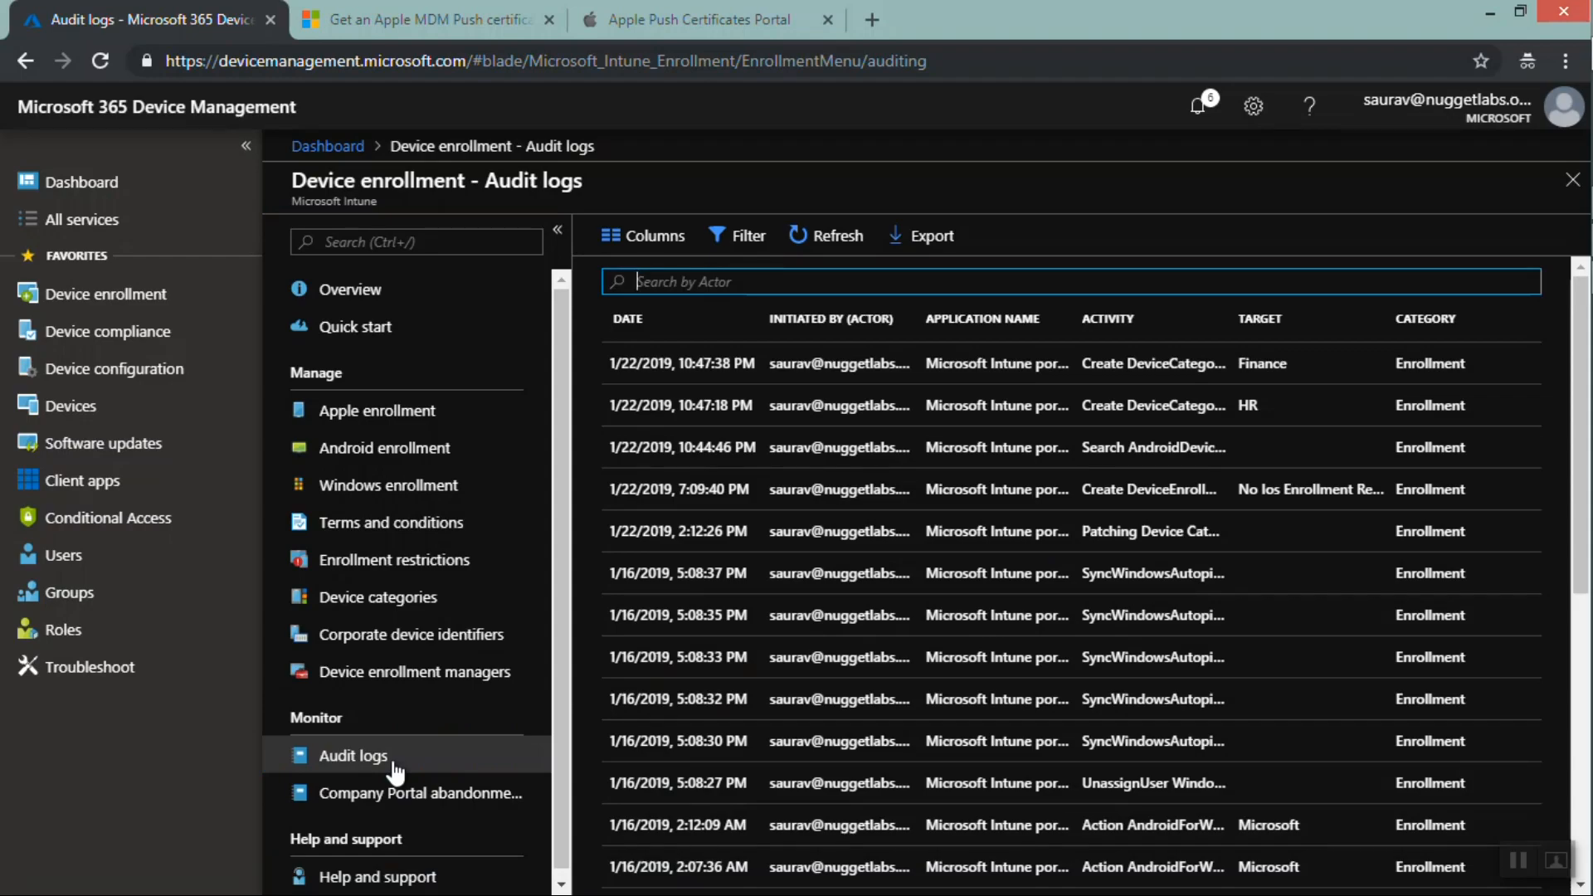
Compare the Audit logs pages under Device compliance, Device configuration and Devices
{"action": "left_click", "coordinate": [148, 300]}
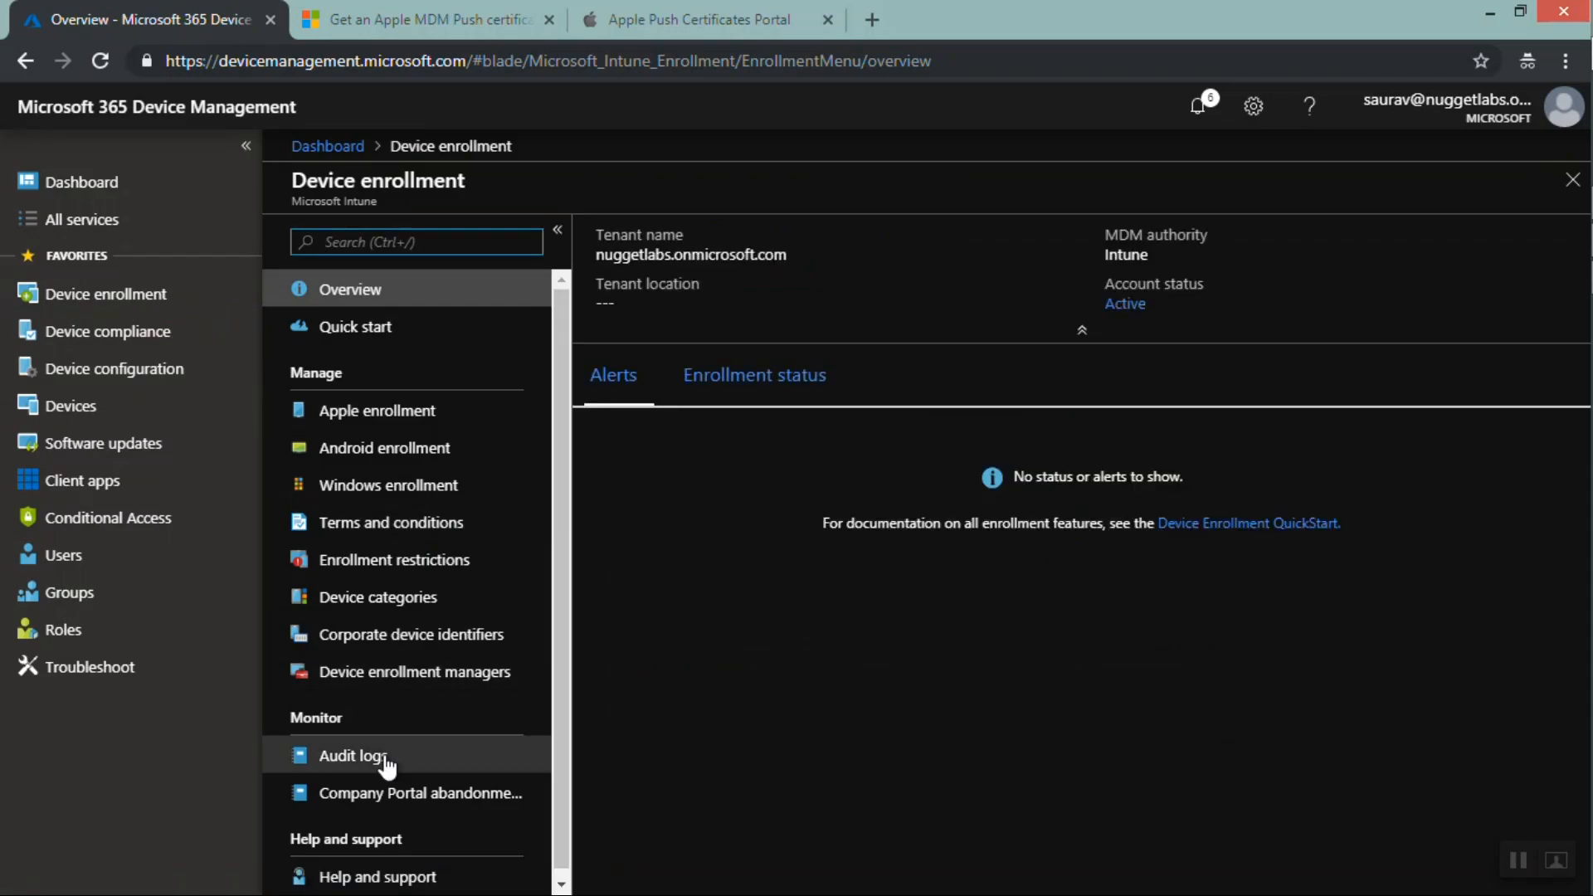
{"action": "left_click", "coordinate": [152, 337]}
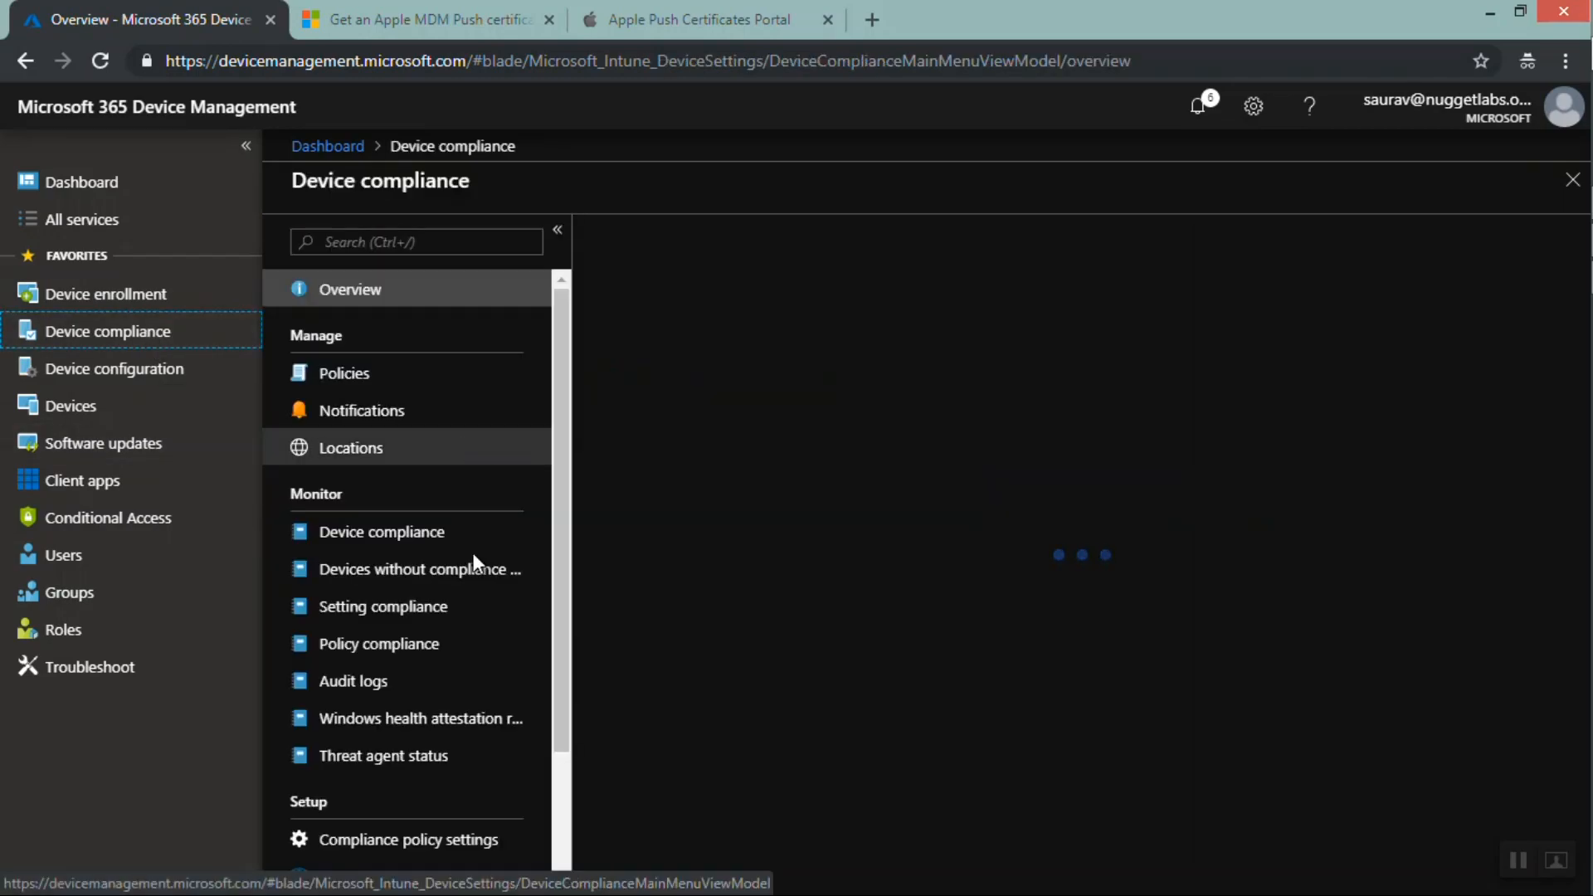
{"action": "left_click", "coordinate": [365, 681]}
{"action": "left_click", "coordinate": [164, 369]}
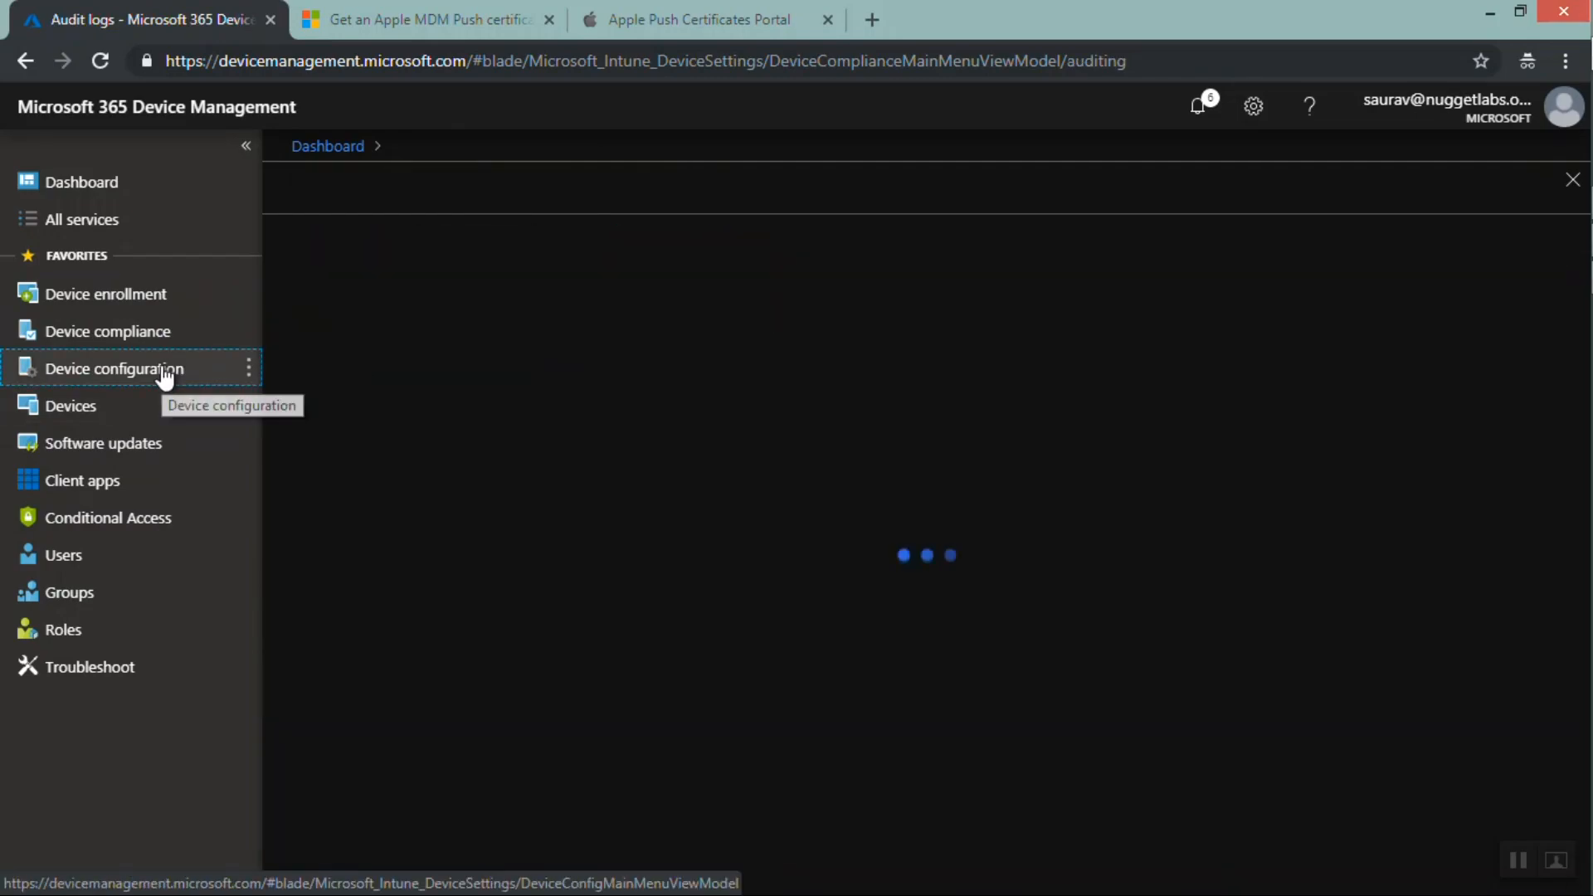
{"action": "left_click", "coordinate": [383, 569]}
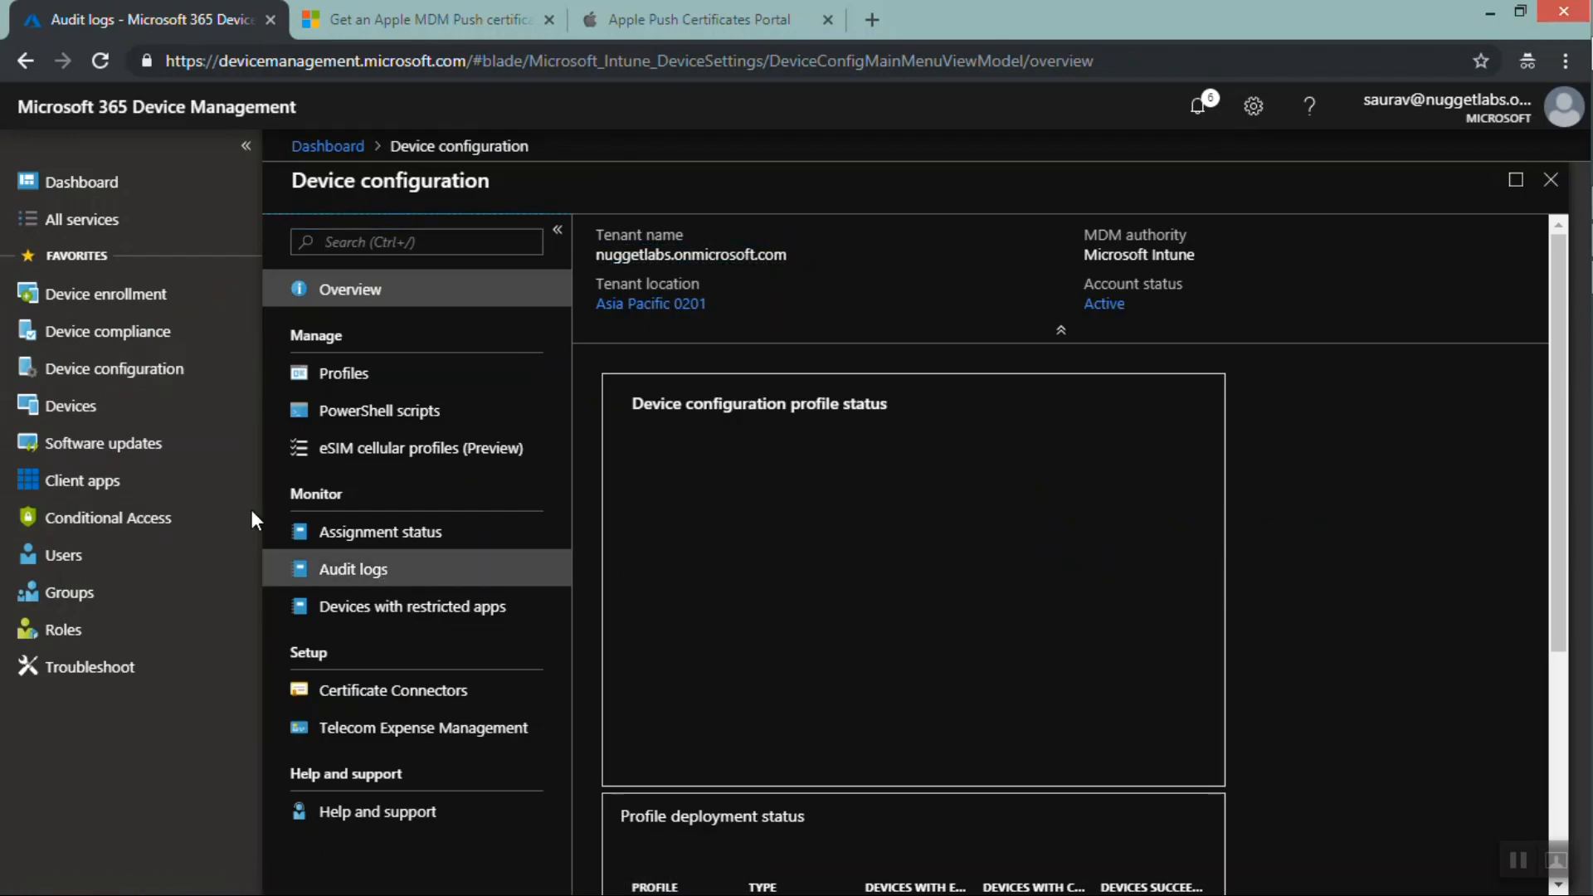
{"action": "left_click", "coordinate": [130, 406]}
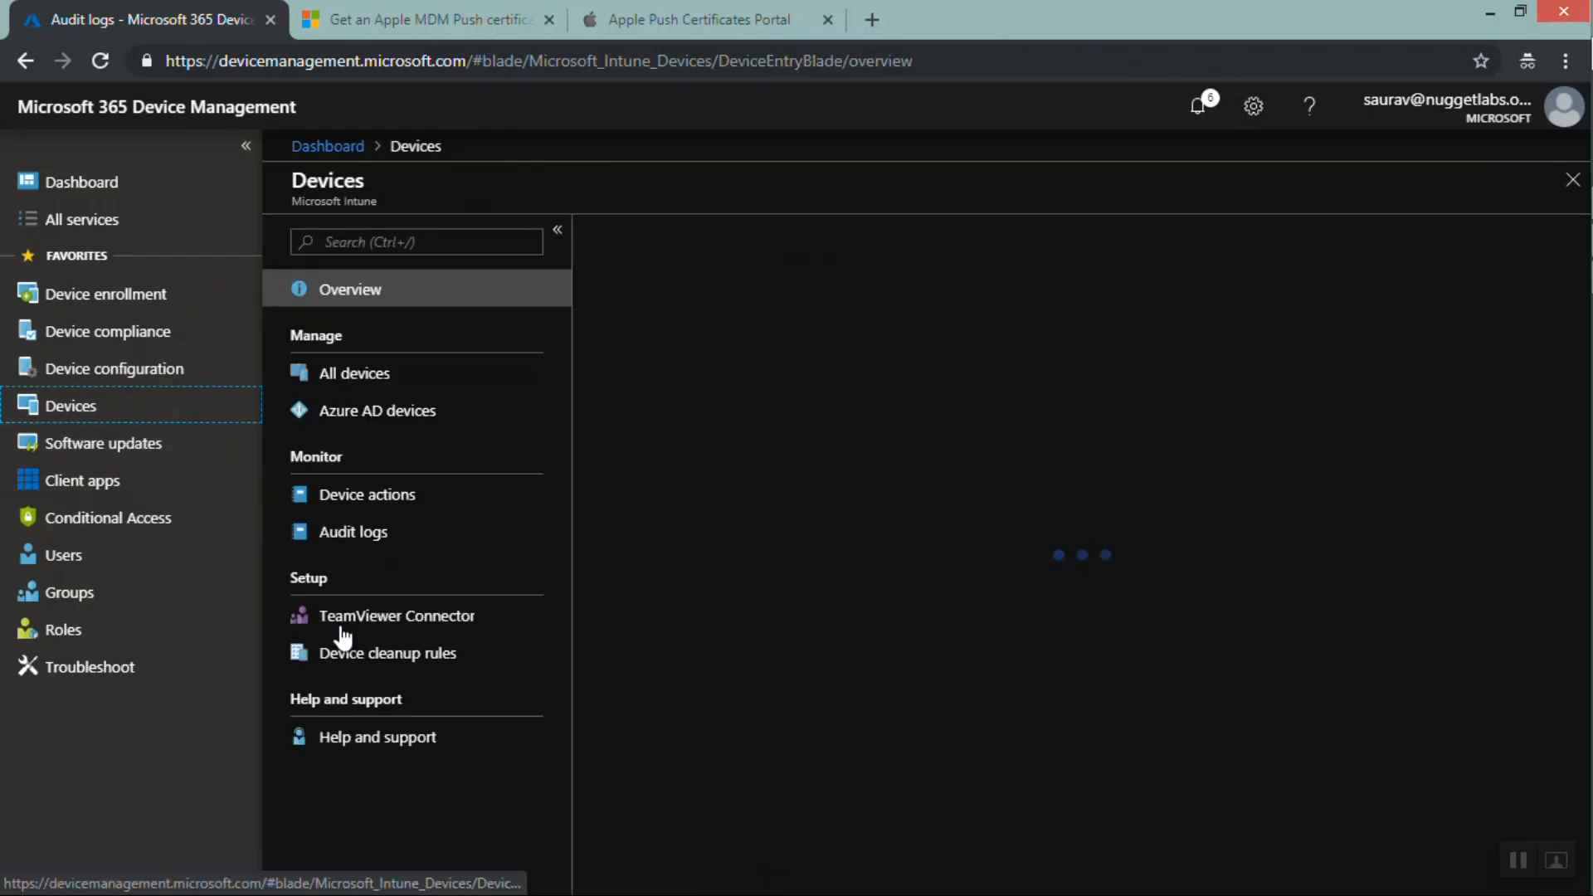
{"action": "left_click", "coordinate": [353, 532]}
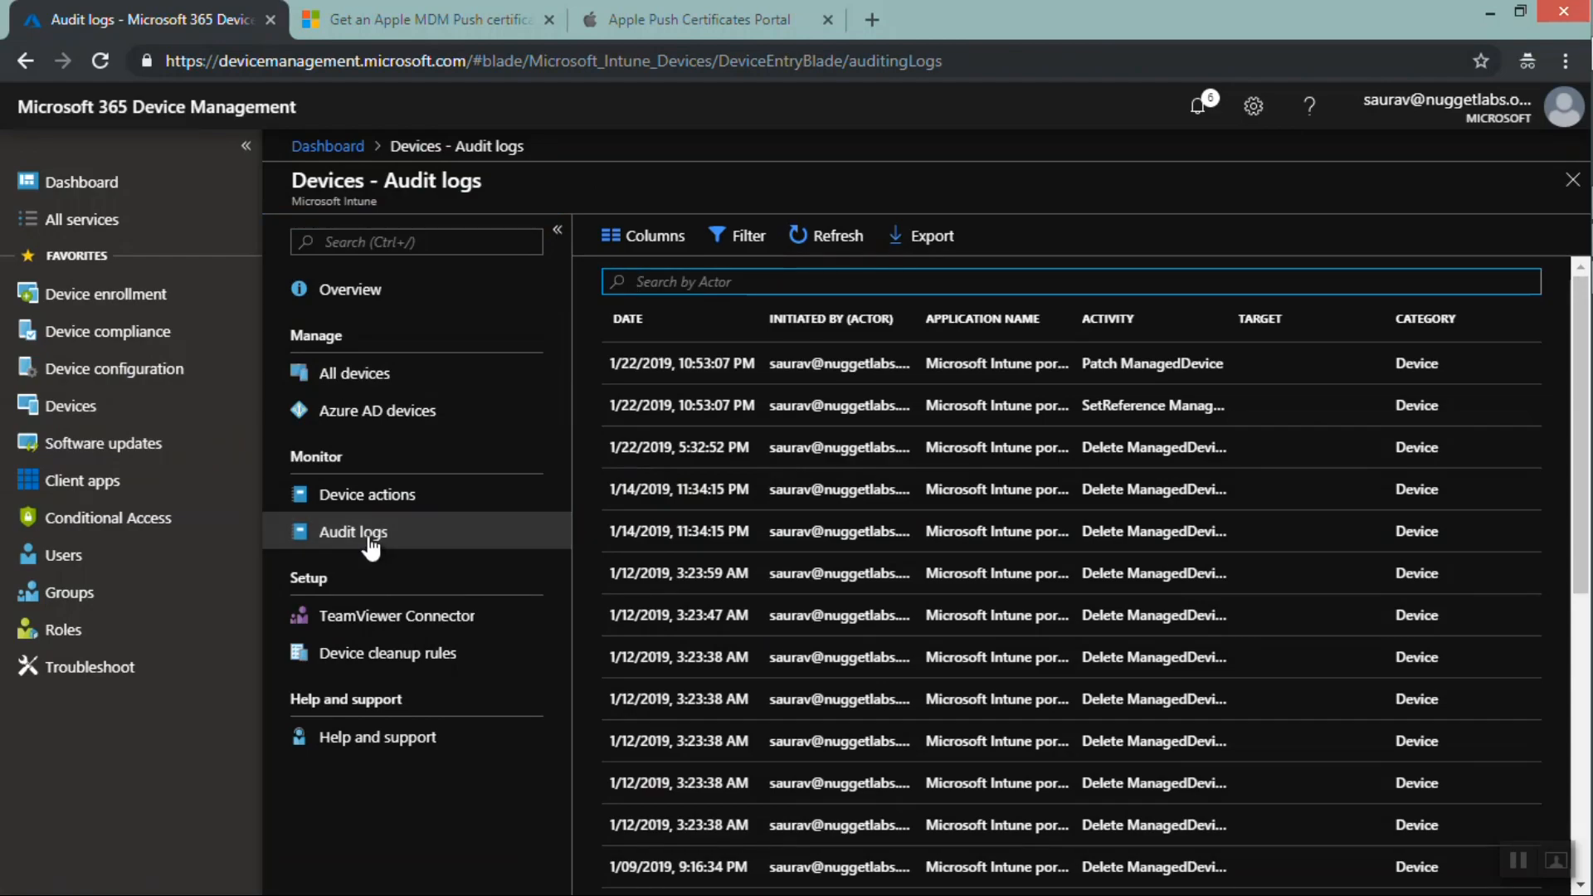
Return to Device enrollment's Audit logs and examine the device category and enrollment profile creation entries
{"action": "left_click", "coordinate": [135, 303]}
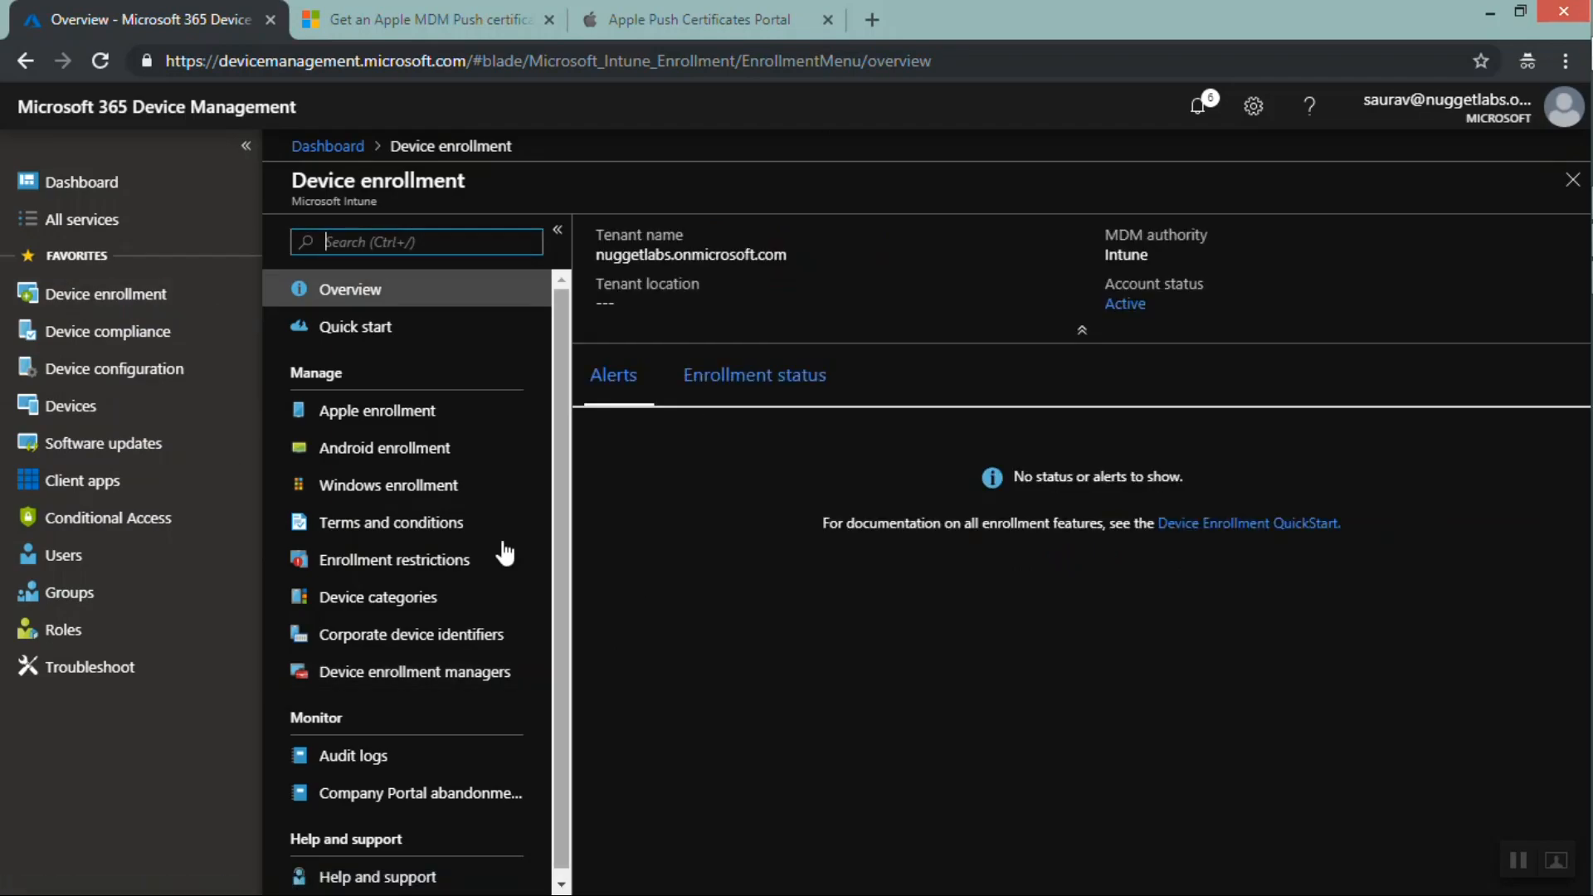
{"action": "left_click", "coordinate": [337, 760]}
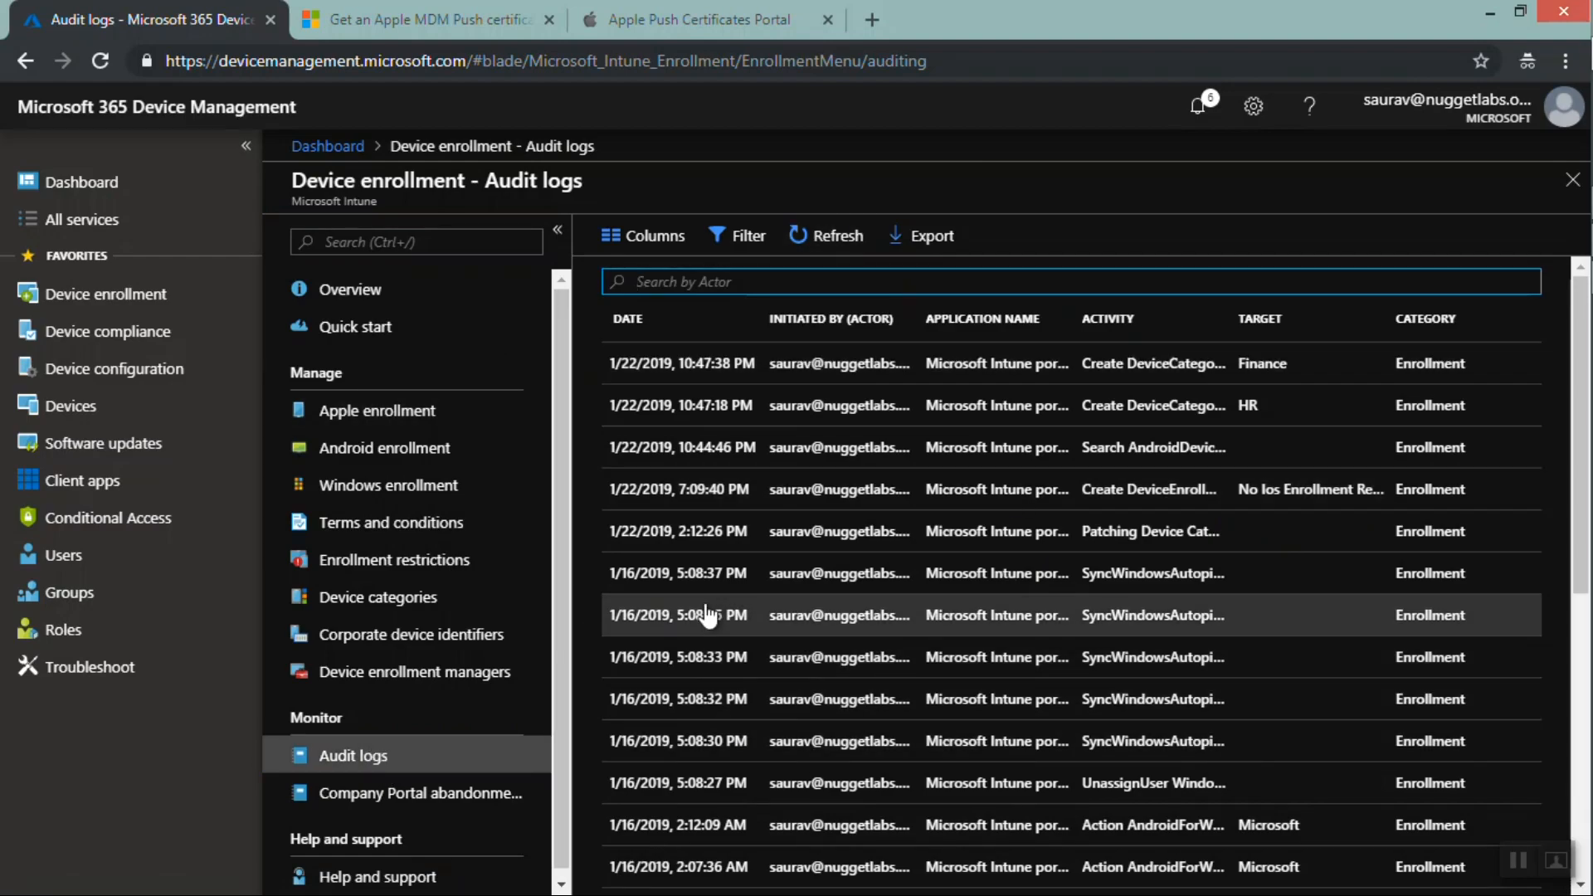
{"action": "left_click_drag", "start_coordinate": [293, 181], "coordinate": [467, 183]}
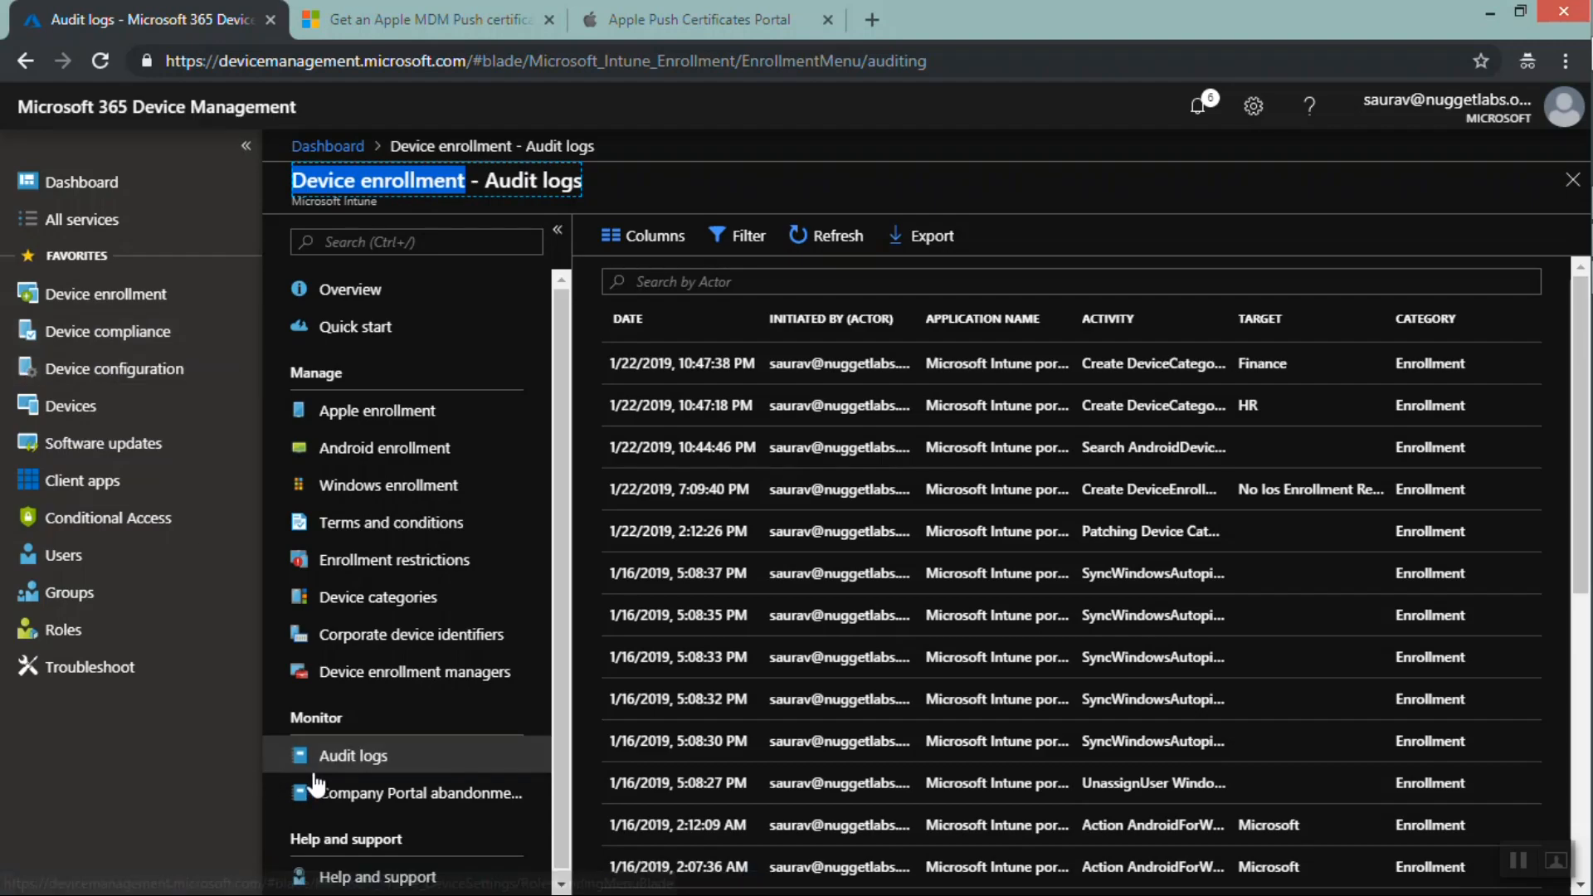
{"action": "left_click", "coordinate": [131, 307]}
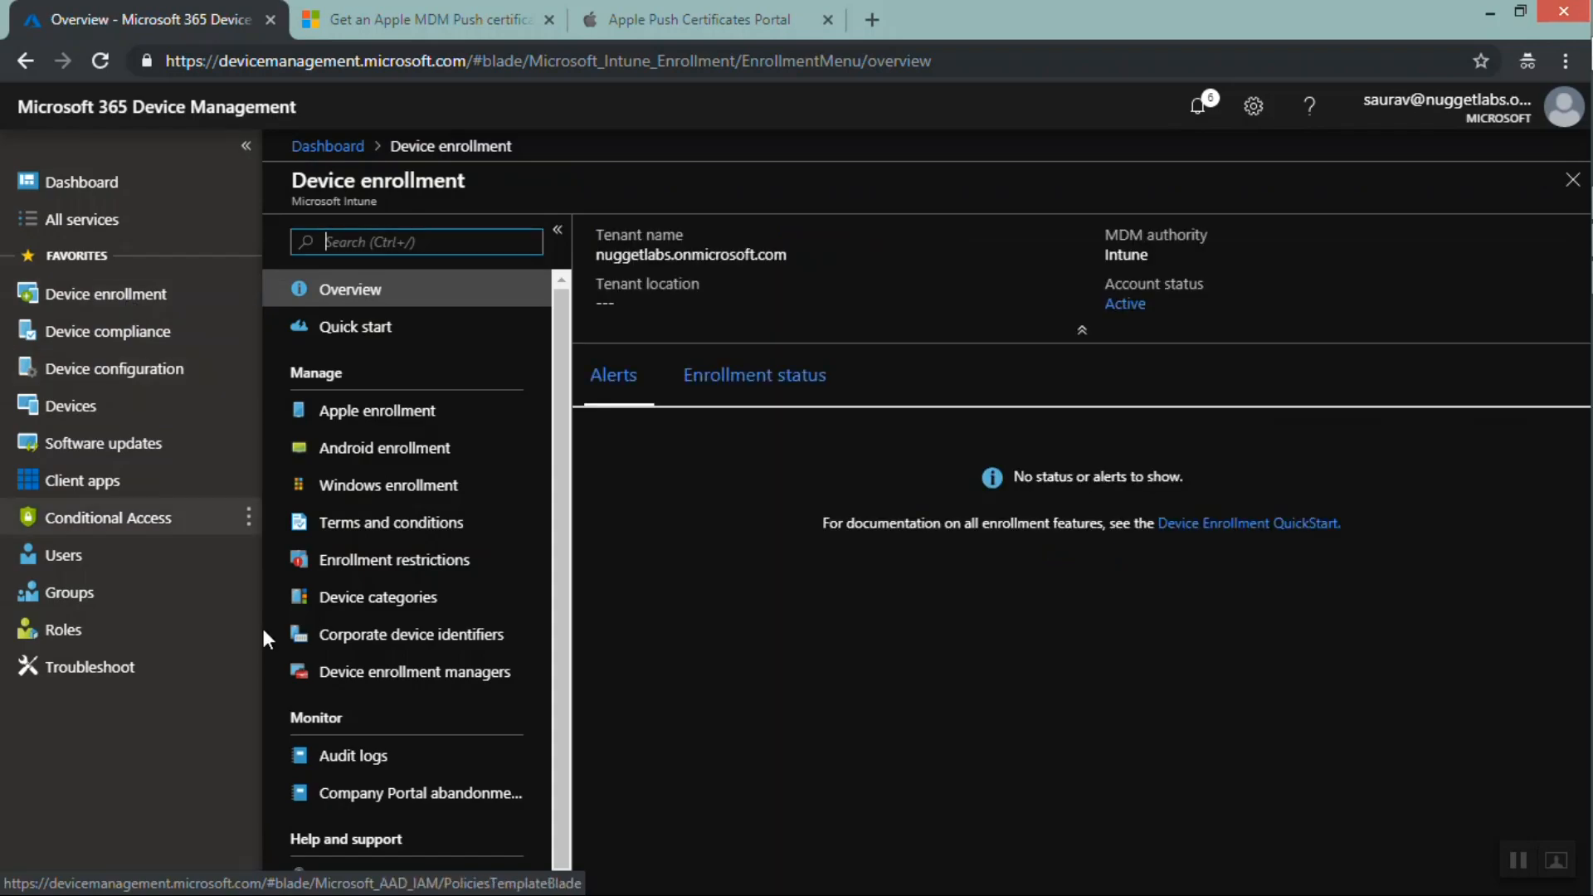
{"action": "left_click", "coordinate": [339, 769]}
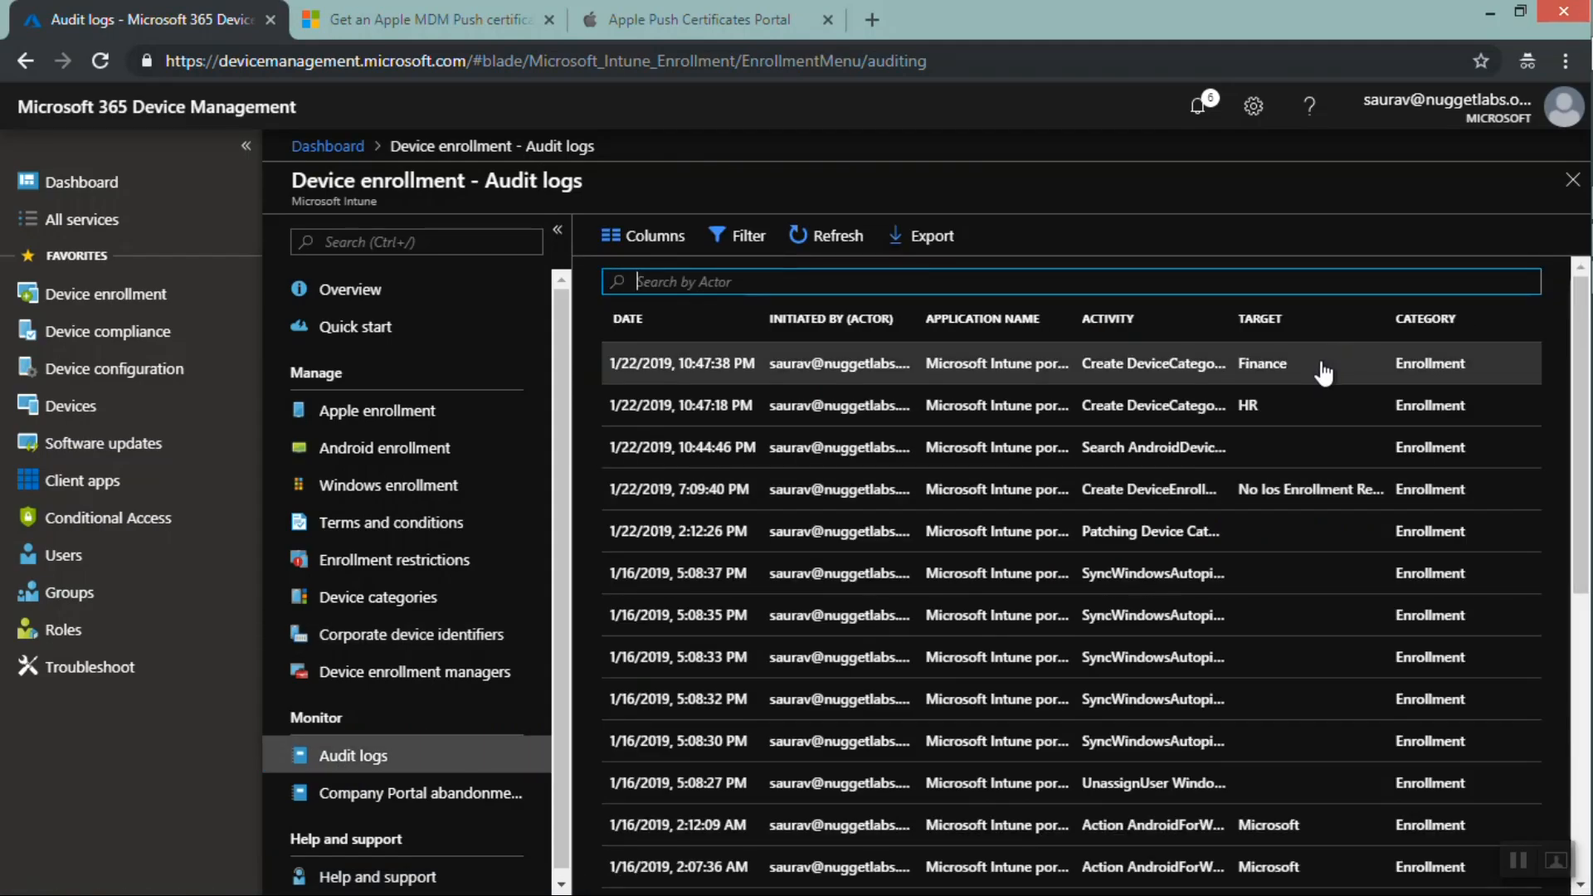
{"action": "left_click_drag", "start_coordinate": [1293, 365], "coordinate": [1233, 405]}
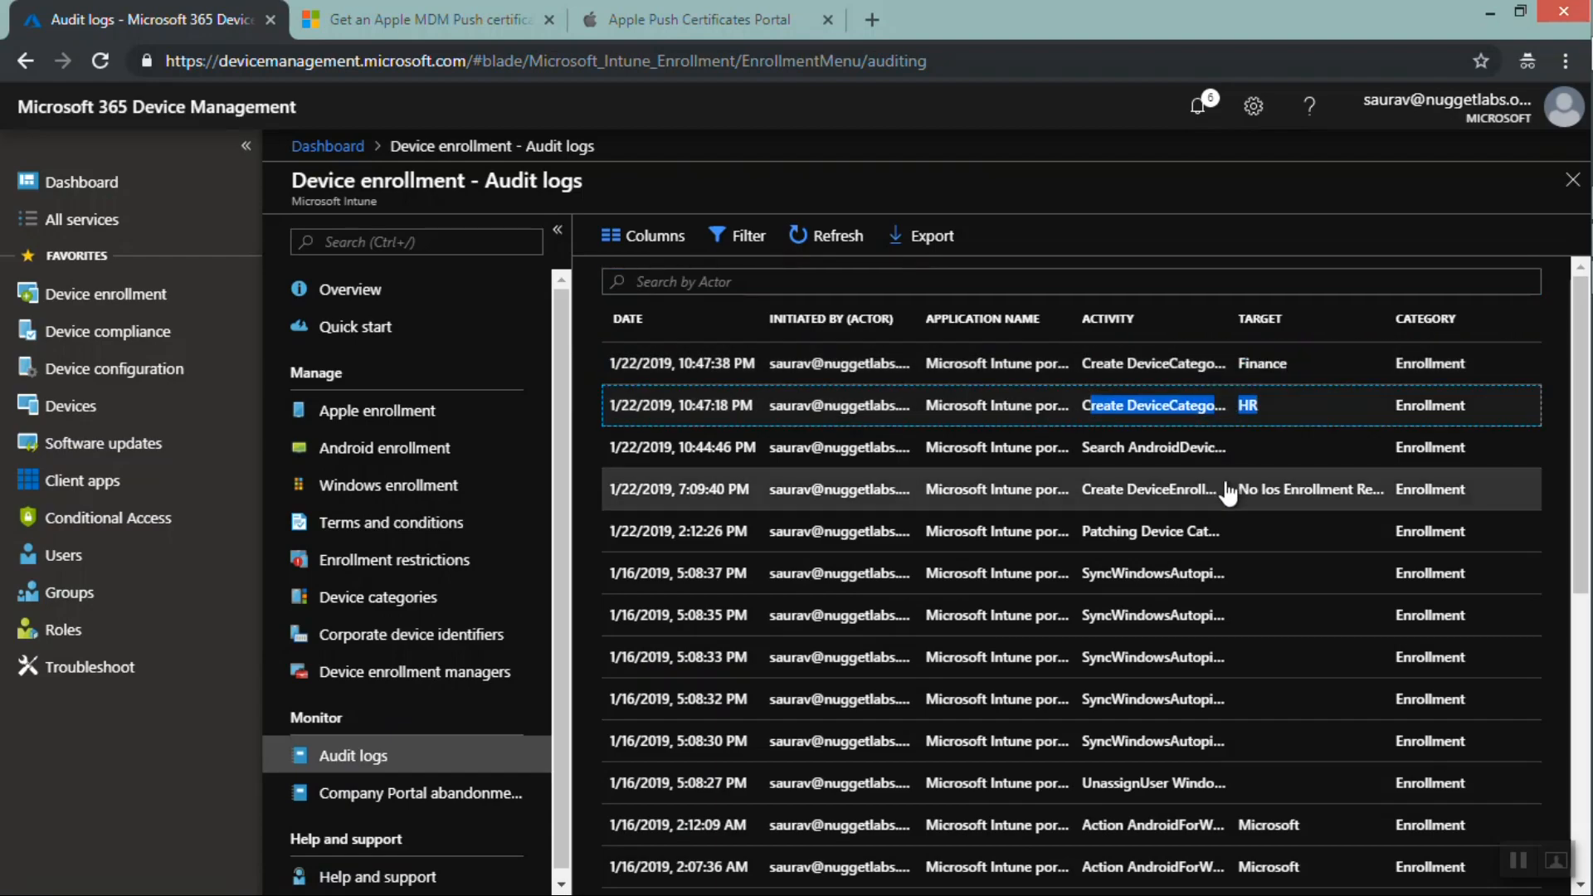
{"action": "left_click_drag", "start_coordinate": [1236, 491], "coordinate": [1400, 498]}
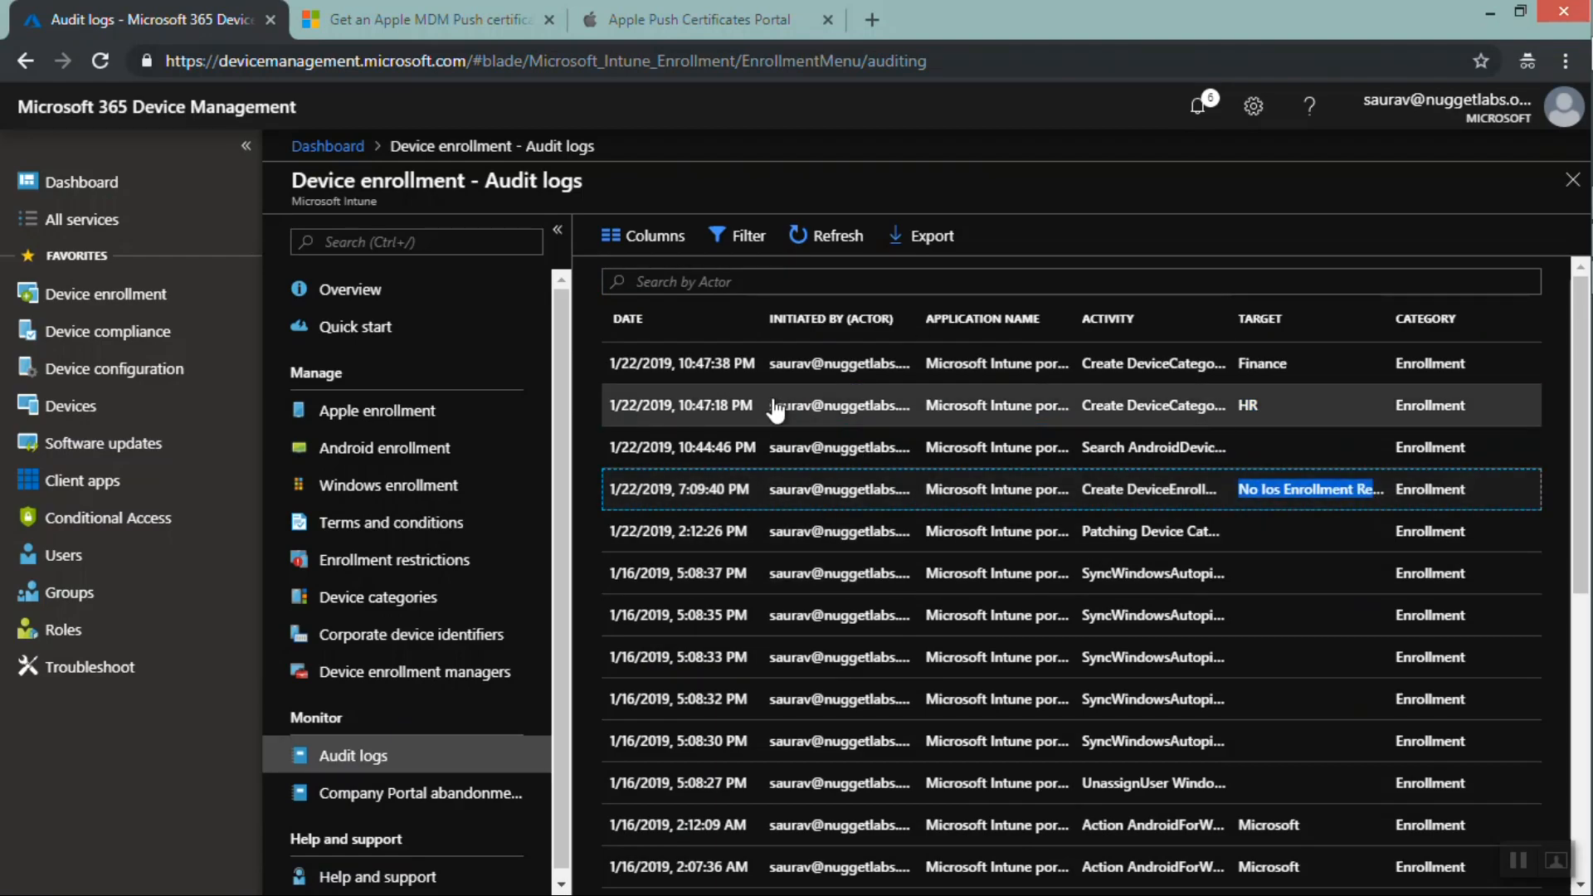
Review the Company Portal abandonment report's enrollment totals, abandonment rate and abandoned-enrollments chart
{"action": "left_click", "coordinate": [379, 796]}
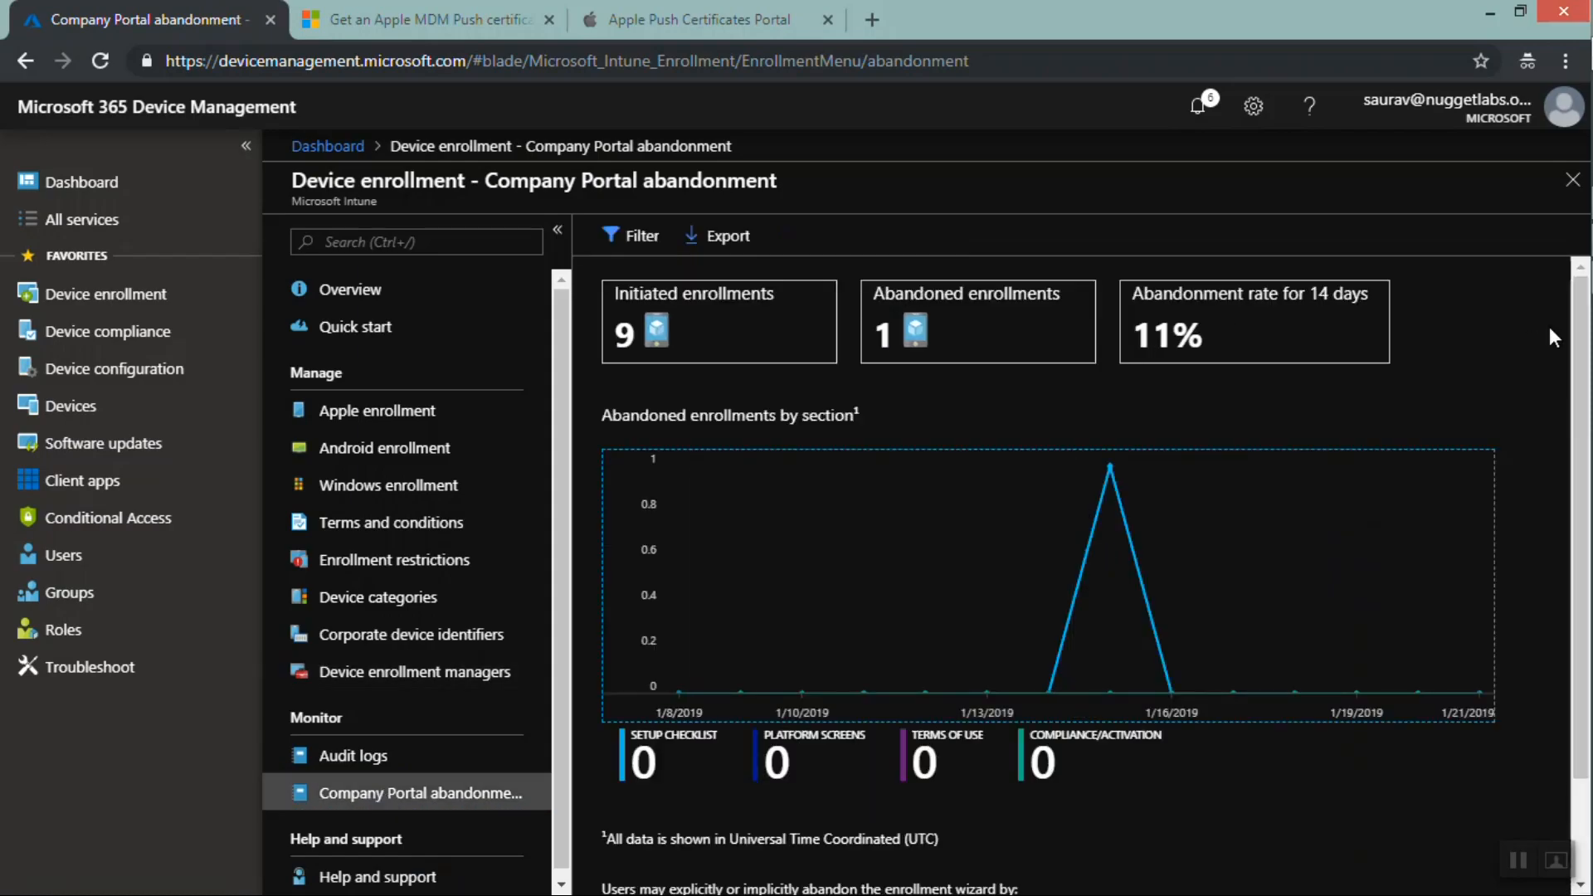
{"action": "left_click", "coordinate": [1579, 312]}
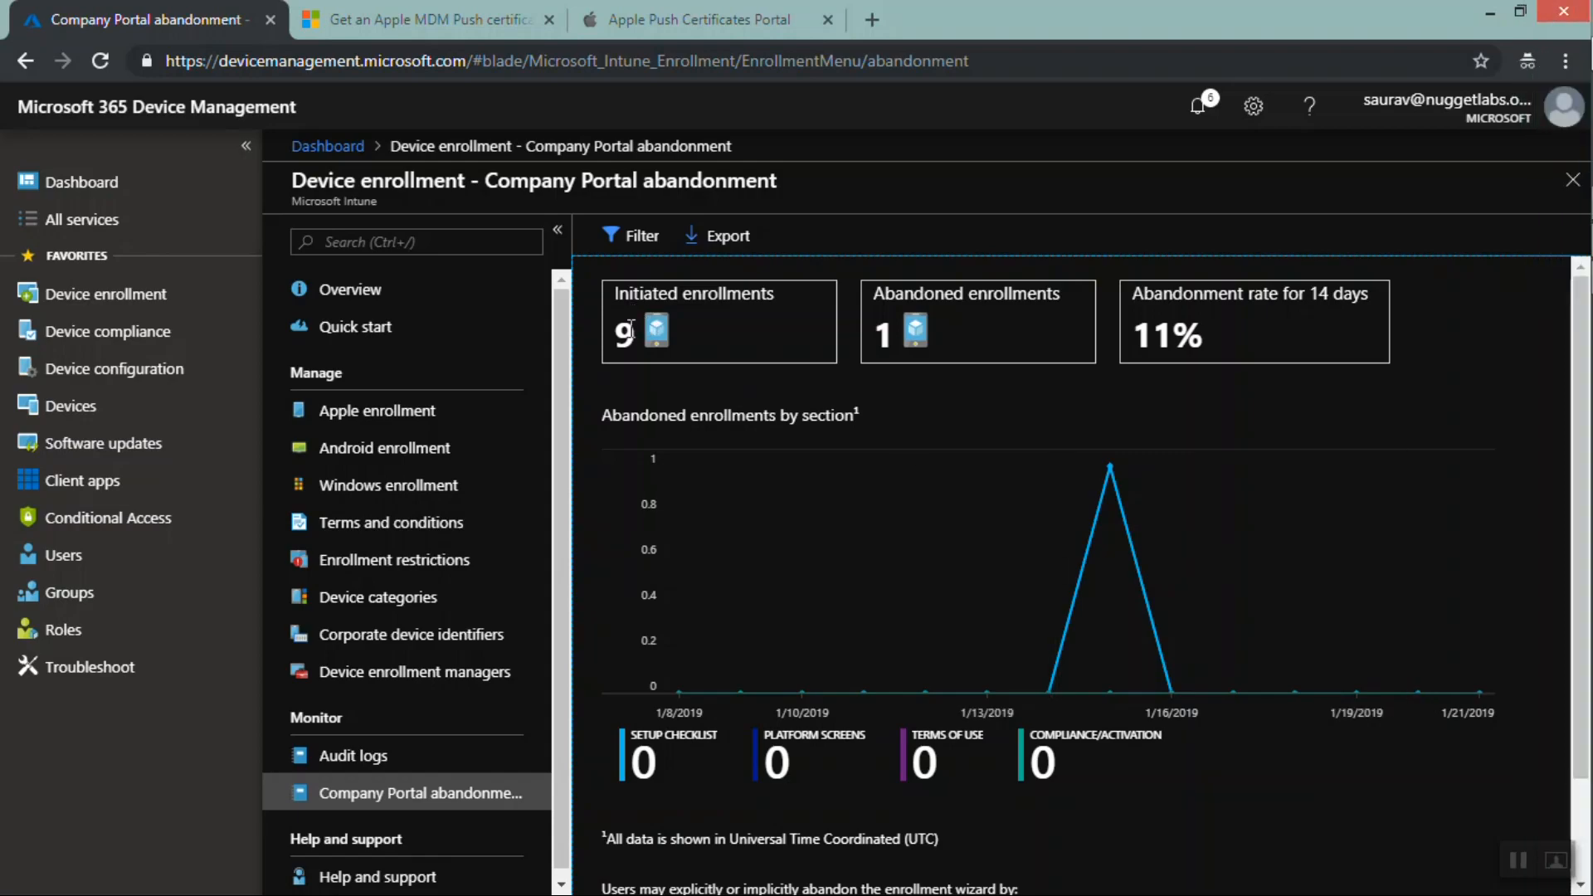
{"action": "left_click_drag", "start_coordinate": [634, 343], "coordinate": [623, 342]}
{"action": "left_click_drag", "start_coordinate": [891, 335], "coordinate": [878, 334]}
{"action": "left_click_drag", "start_coordinate": [1209, 330], "coordinate": [1143, 333]}
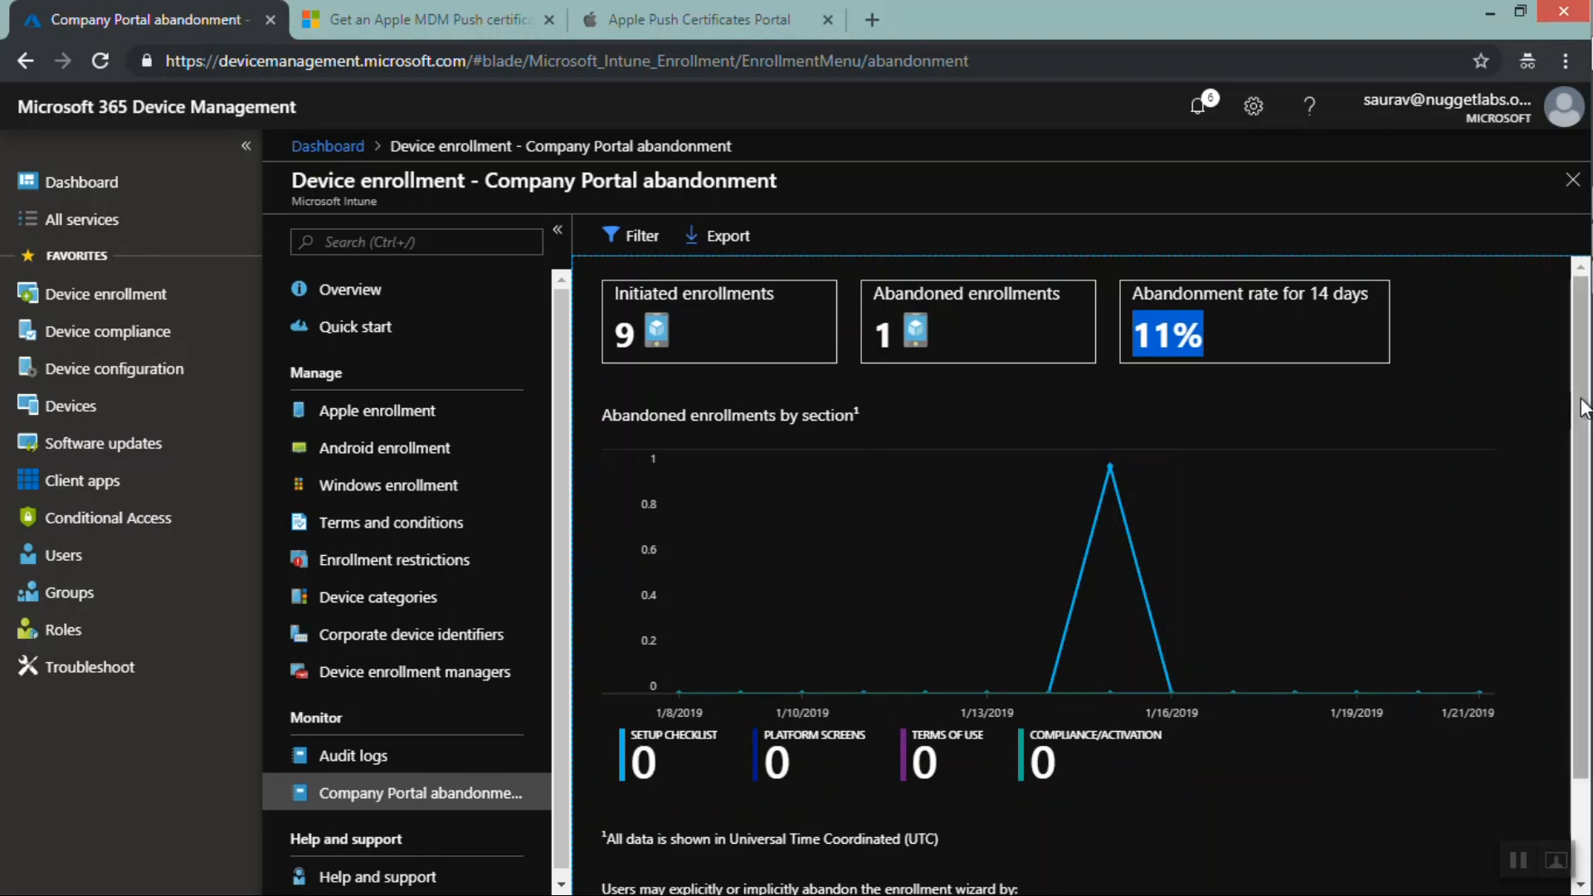
{"action": "scroll", "coordinate": [1585, 652], "scroll_direction": "down", "scroll_amount": 2}
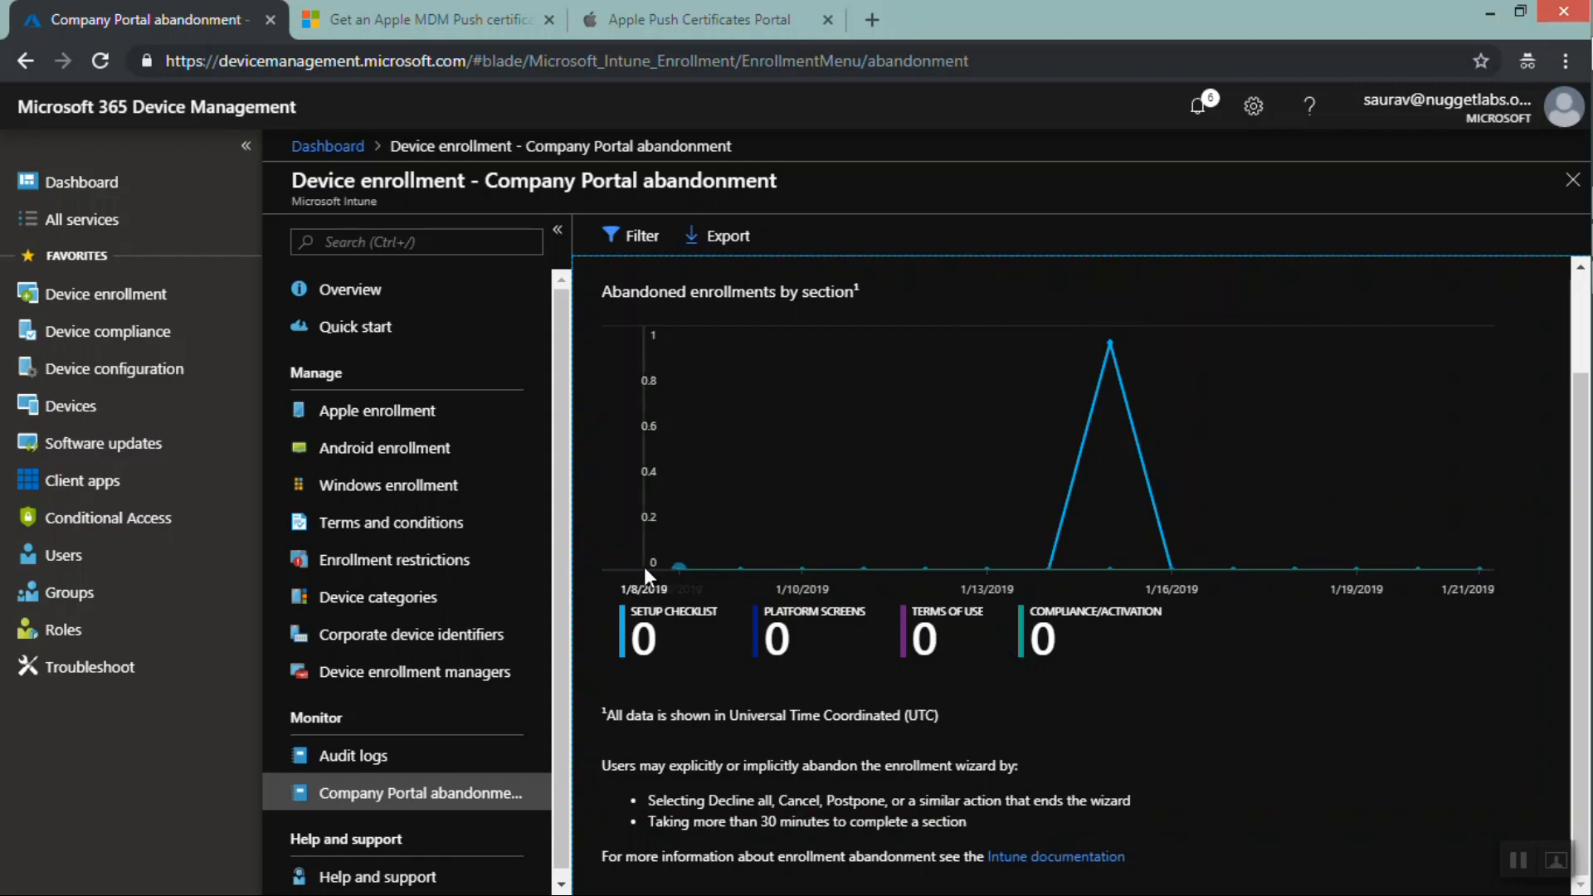
{"action": "left_click_drag", "start_coordinate": [561, 526], "coordinate": [553, 647]}
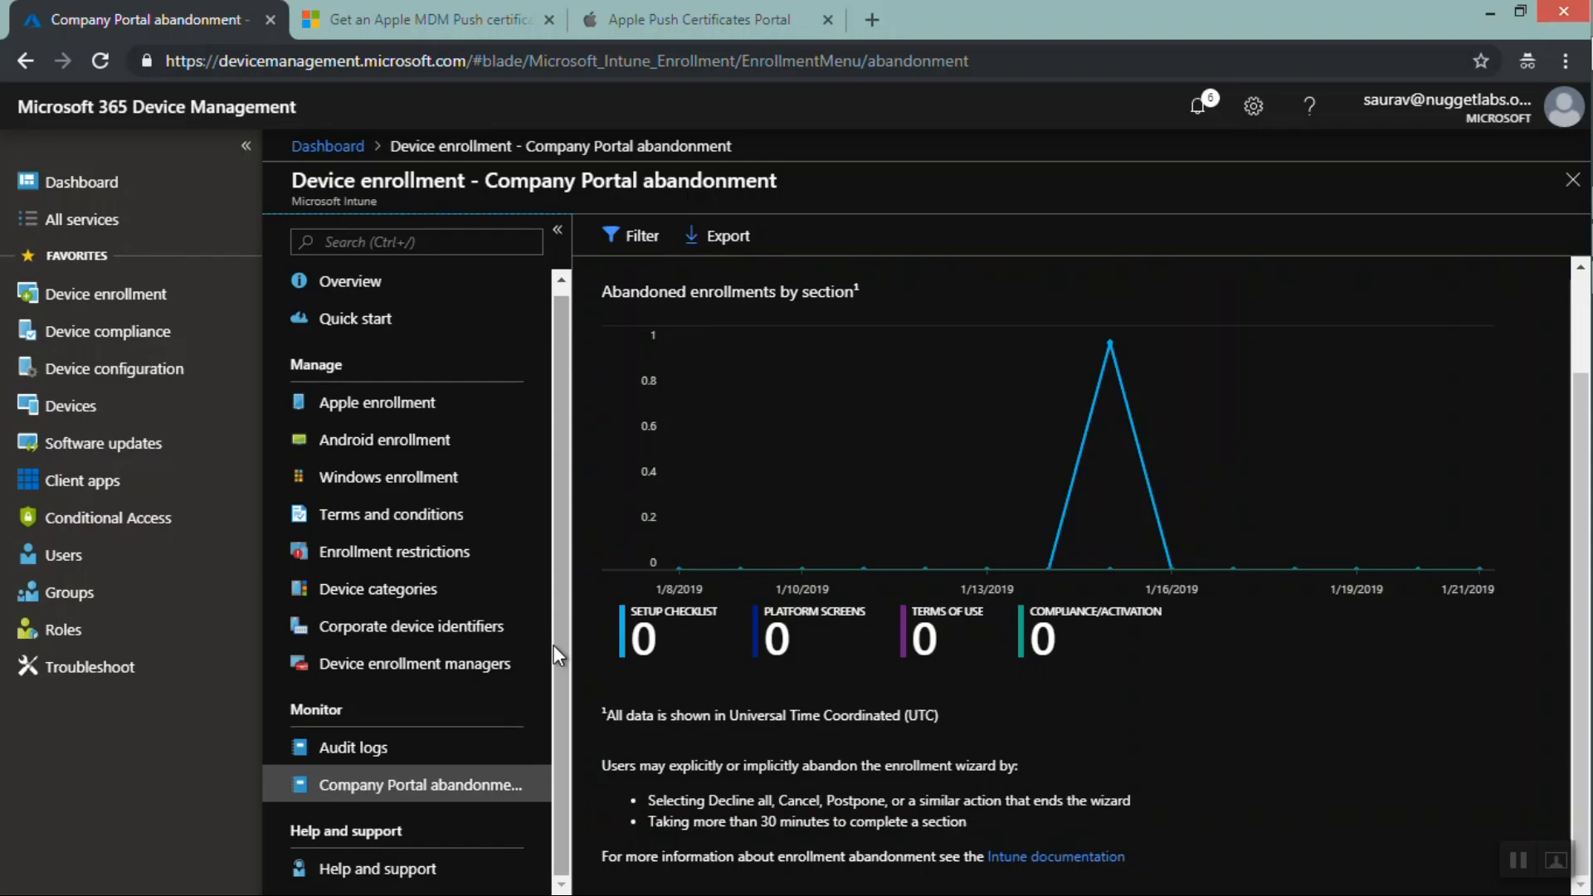
Return to the Device enrollment overview page
{"action": "left_click", "coordinate": [129, 300]}
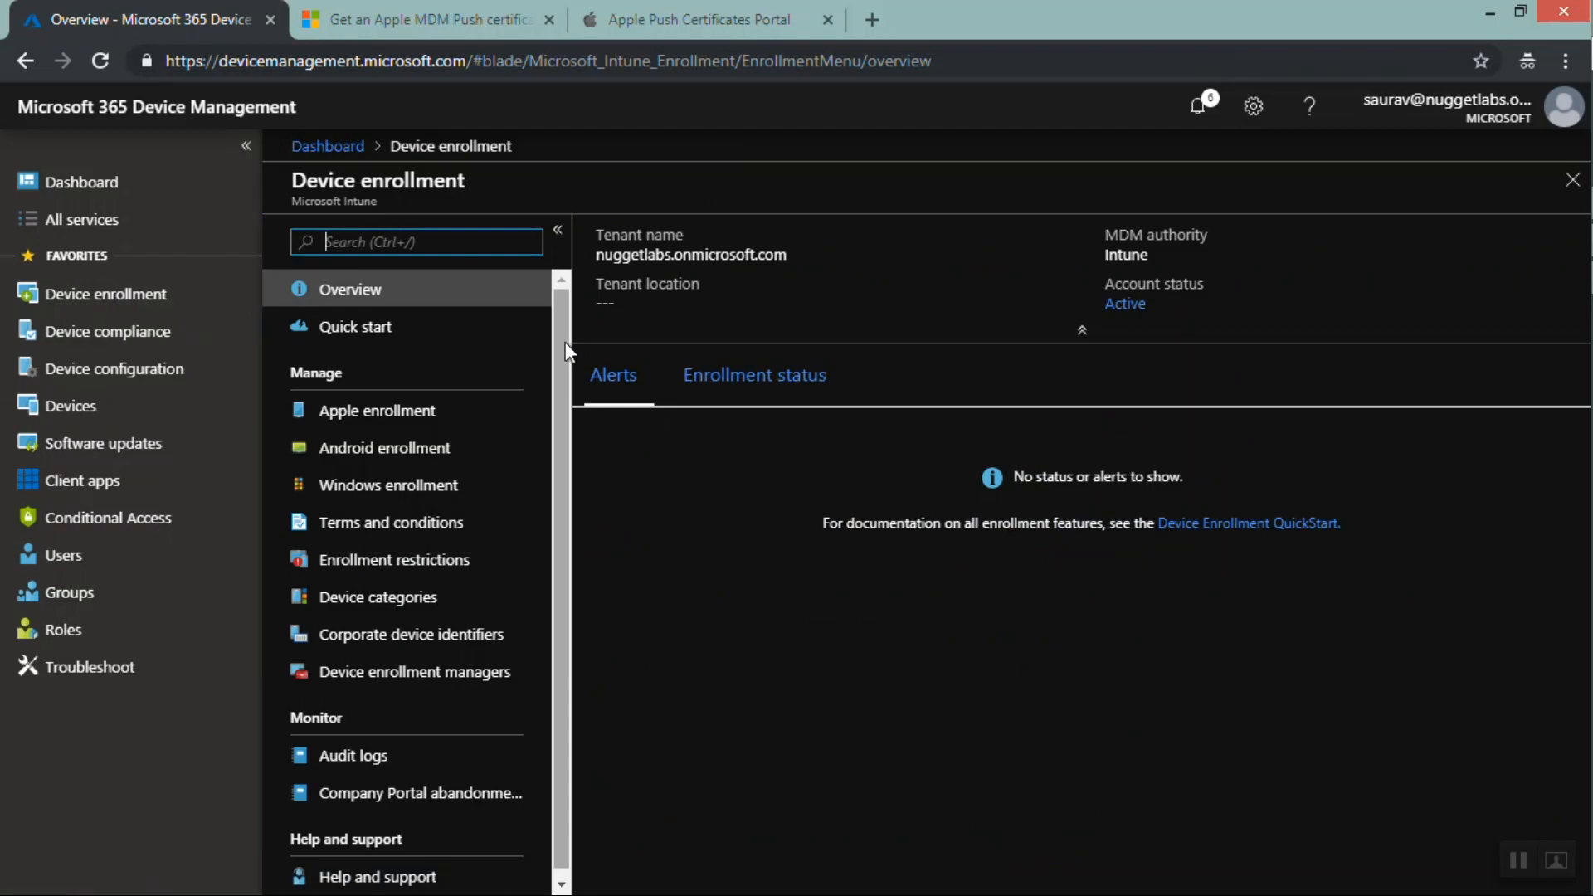
{"action": "left_click_drag", "start_coordinate": [565, 342], "coordinate": [574, 454]}
{"action": "left_click_drag", "start_coordinate": [582, 339], "coordinate": [571, 251]}
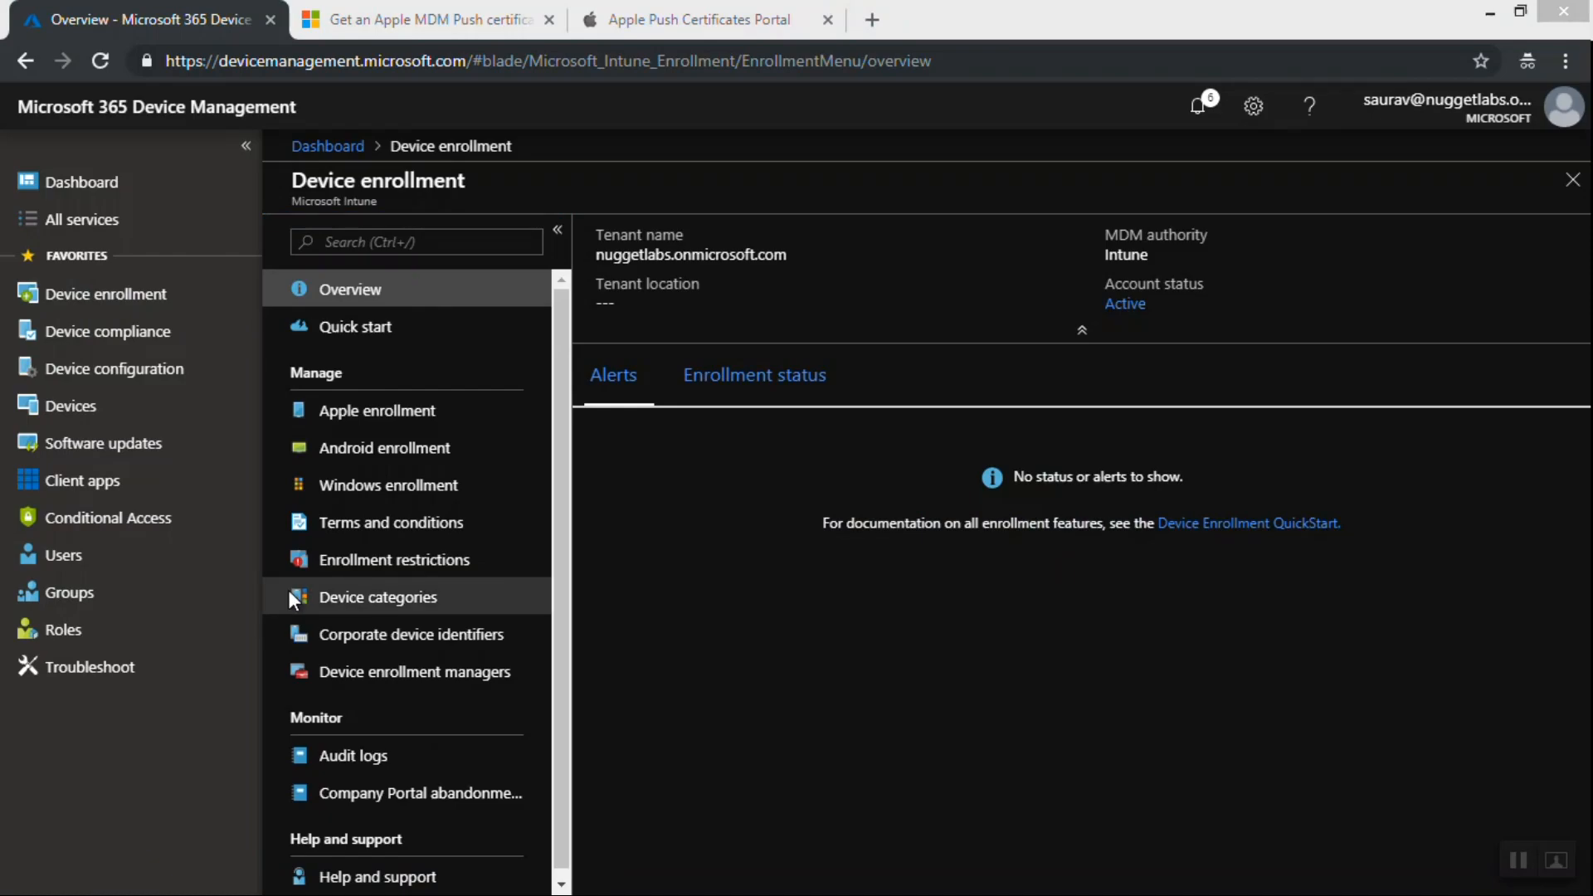
Start a new device compliance policy named TestCompliance for the Android platform
{"action": "left_click", "coordinate": [92, 340]}
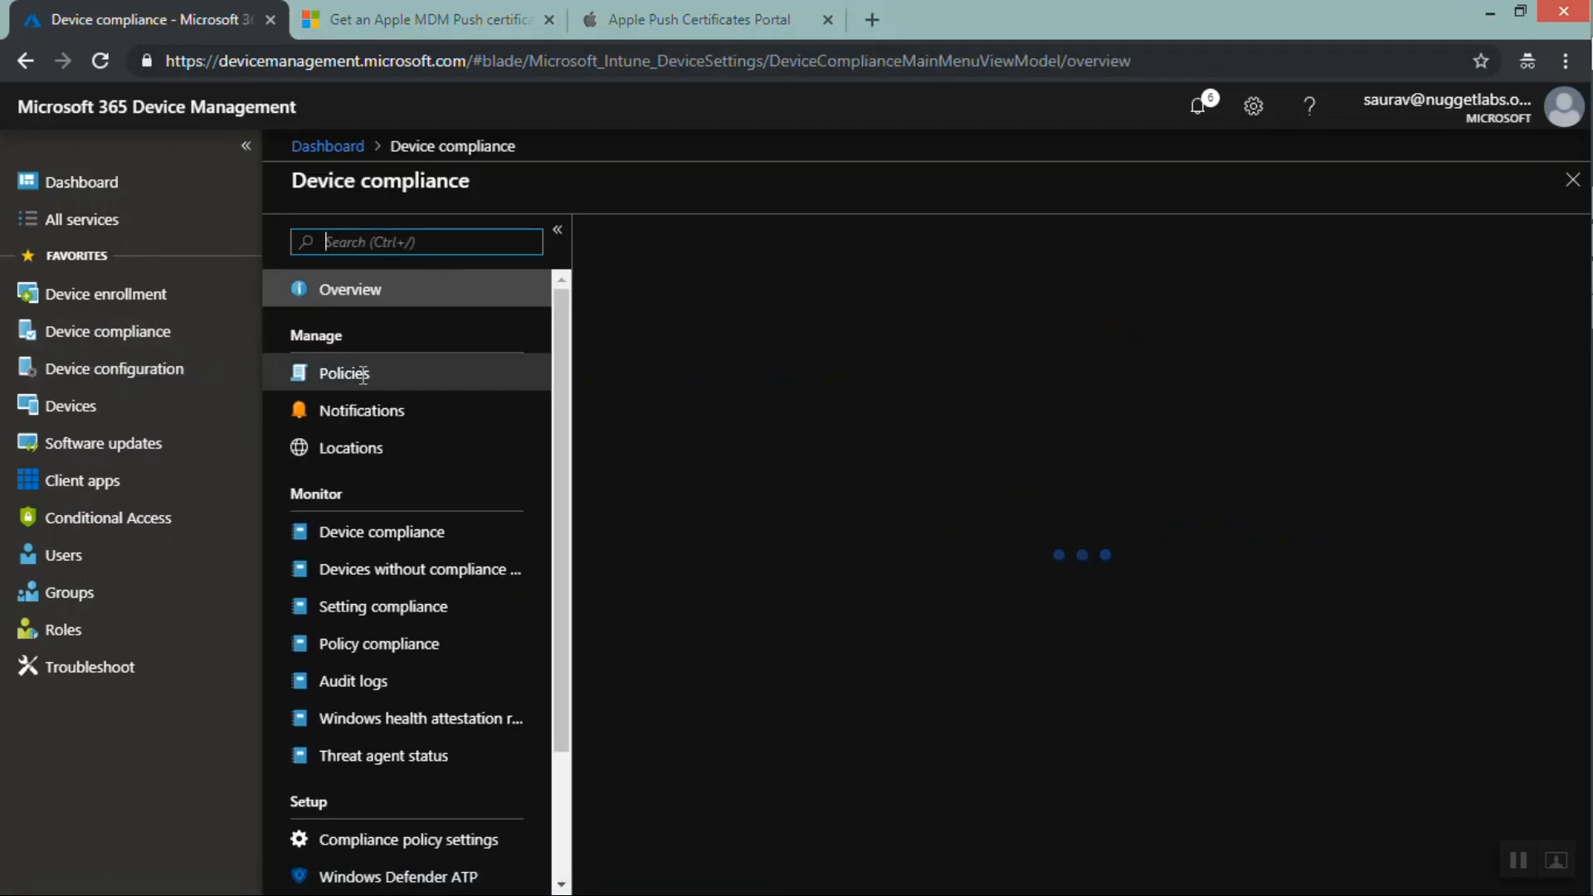
{"action": "left_click", "coordinate": [362, 375]}
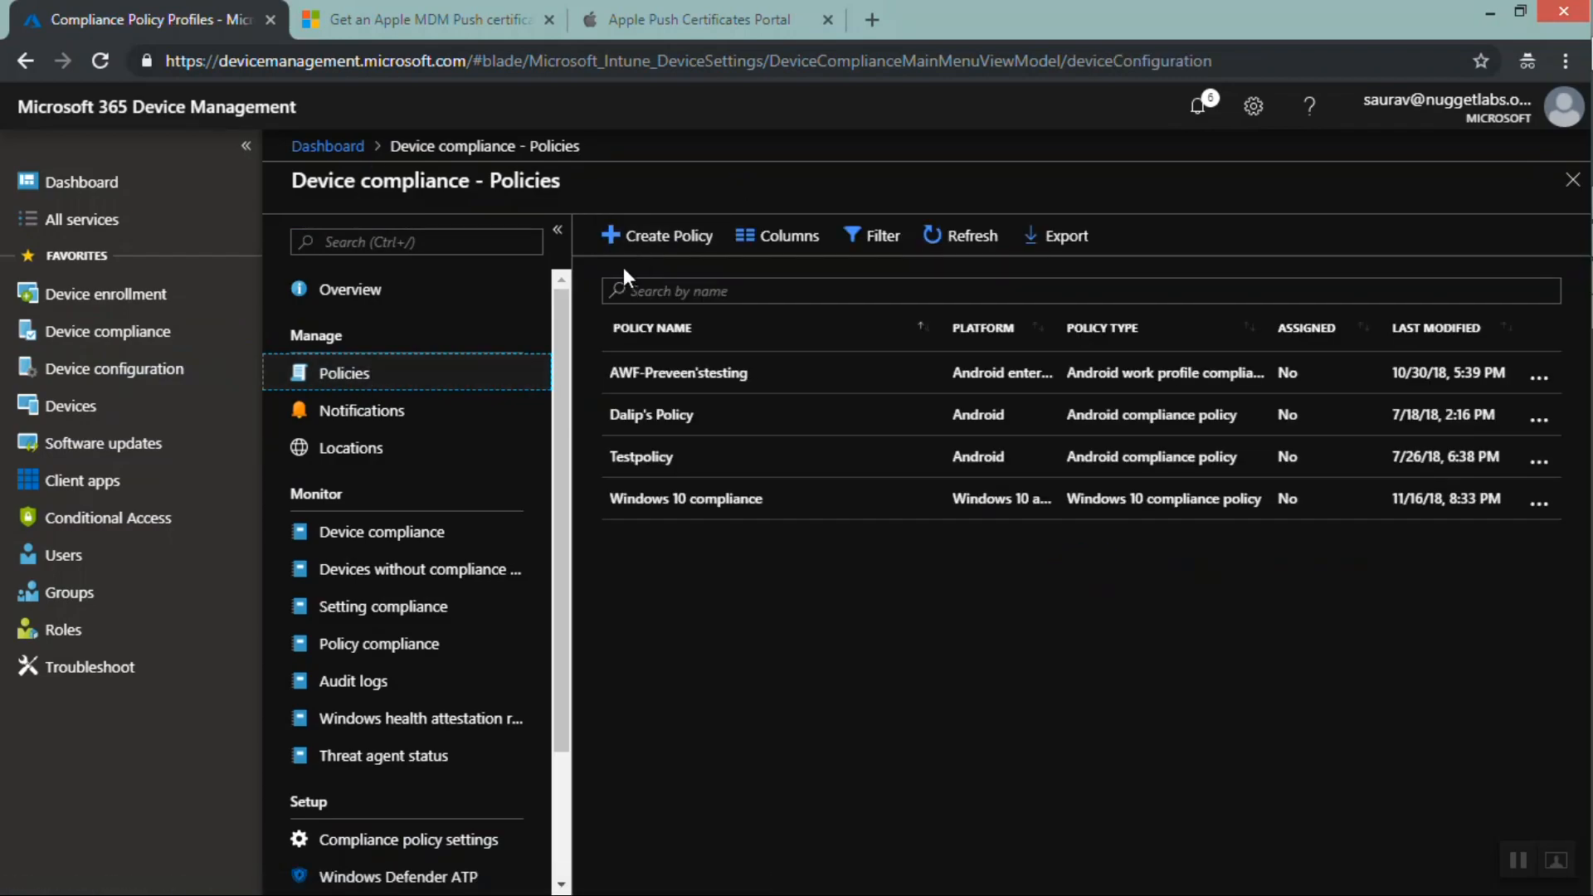
{"action": "left_click", "coordinate": [632, 235]}
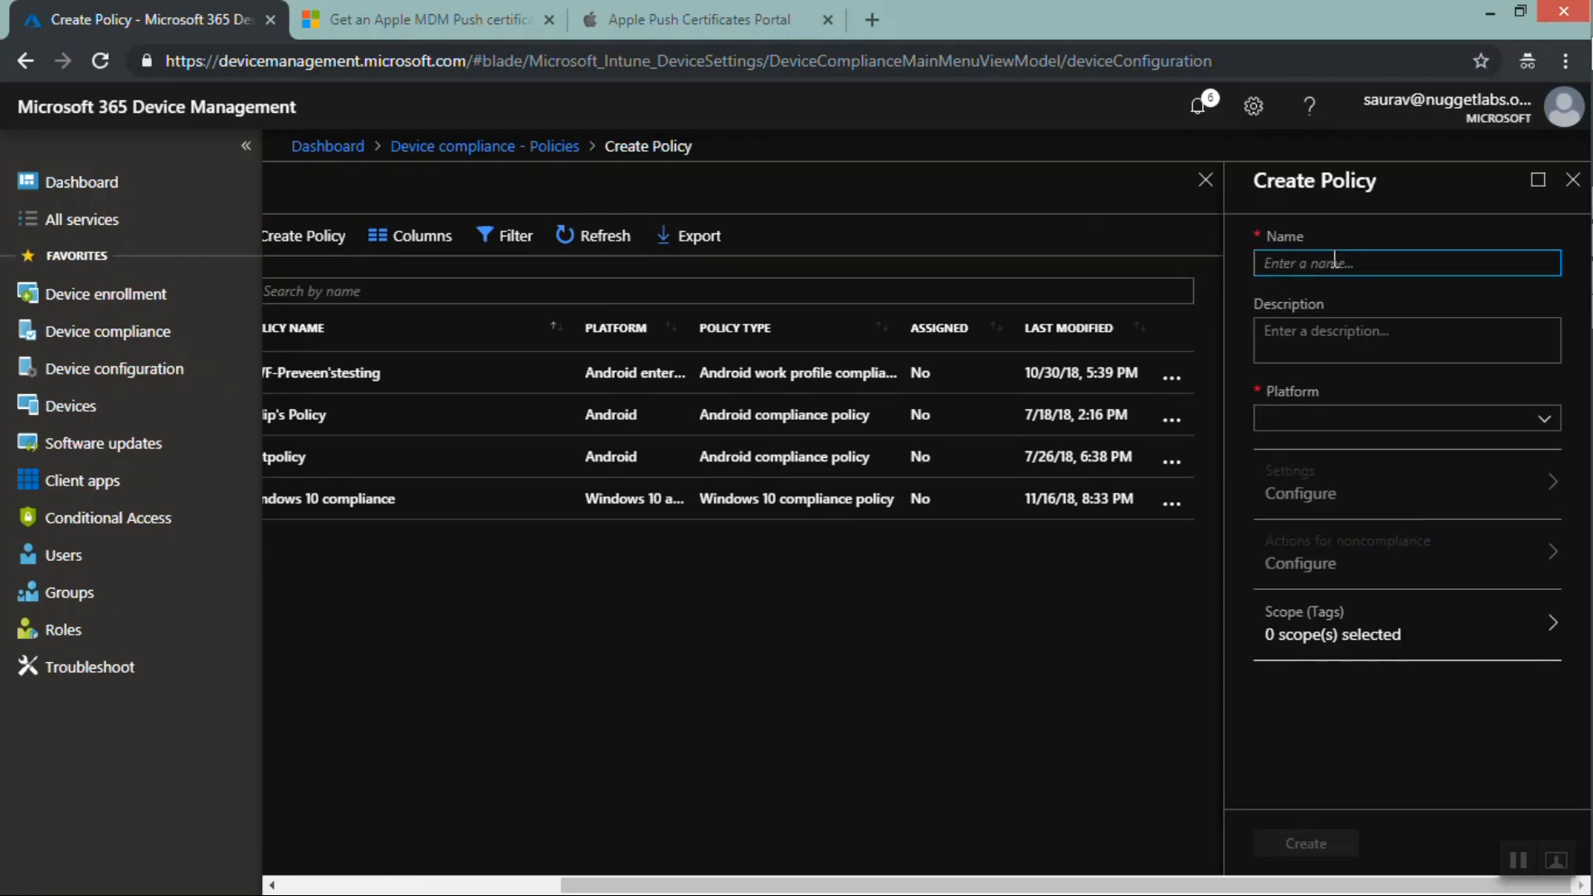
{"action": "type", "text": "TestC"}
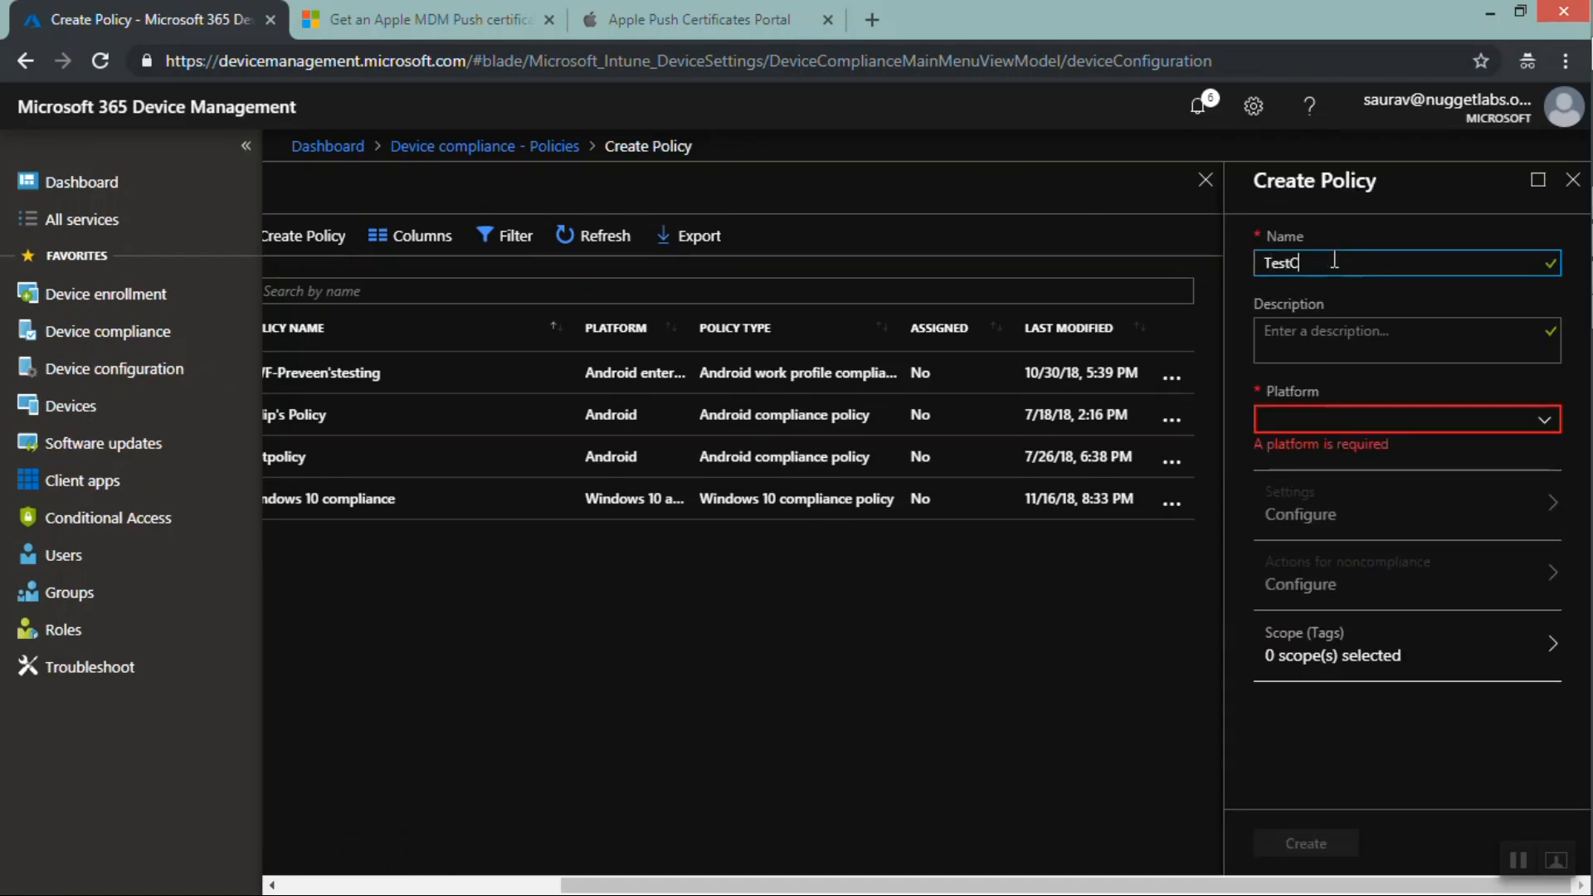
{"action": "type", "text": "ompliance"}
{"action": "left_click", "coordinate": [1325, 421]}
{"action": "left_click", "coordinate": [1317, 474]}
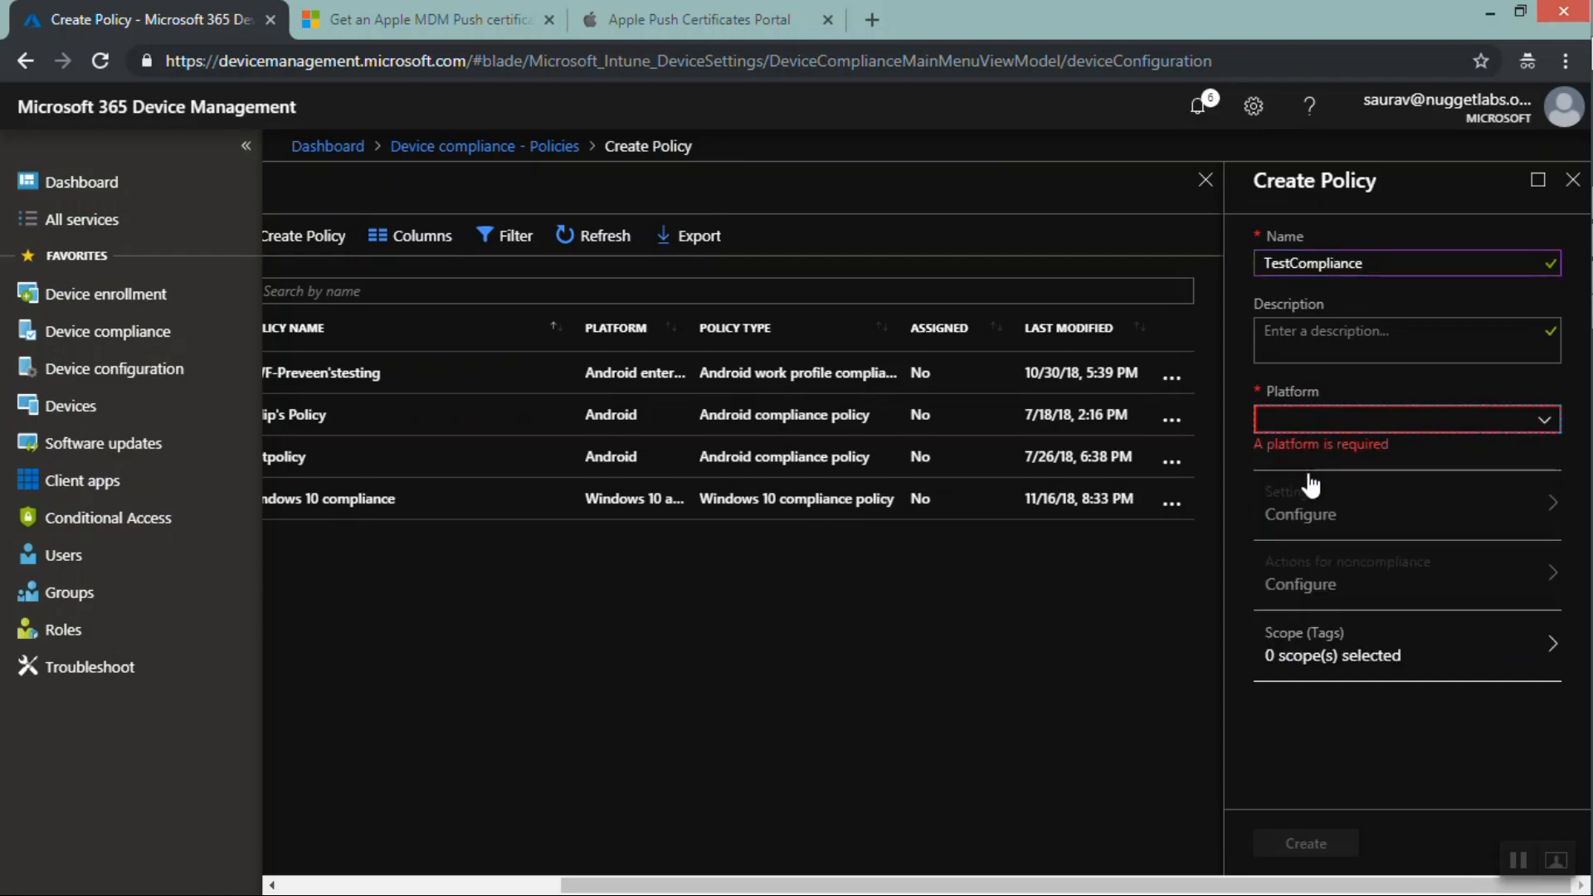
{"action": "left_click", "coordinate": [1324, 491]}
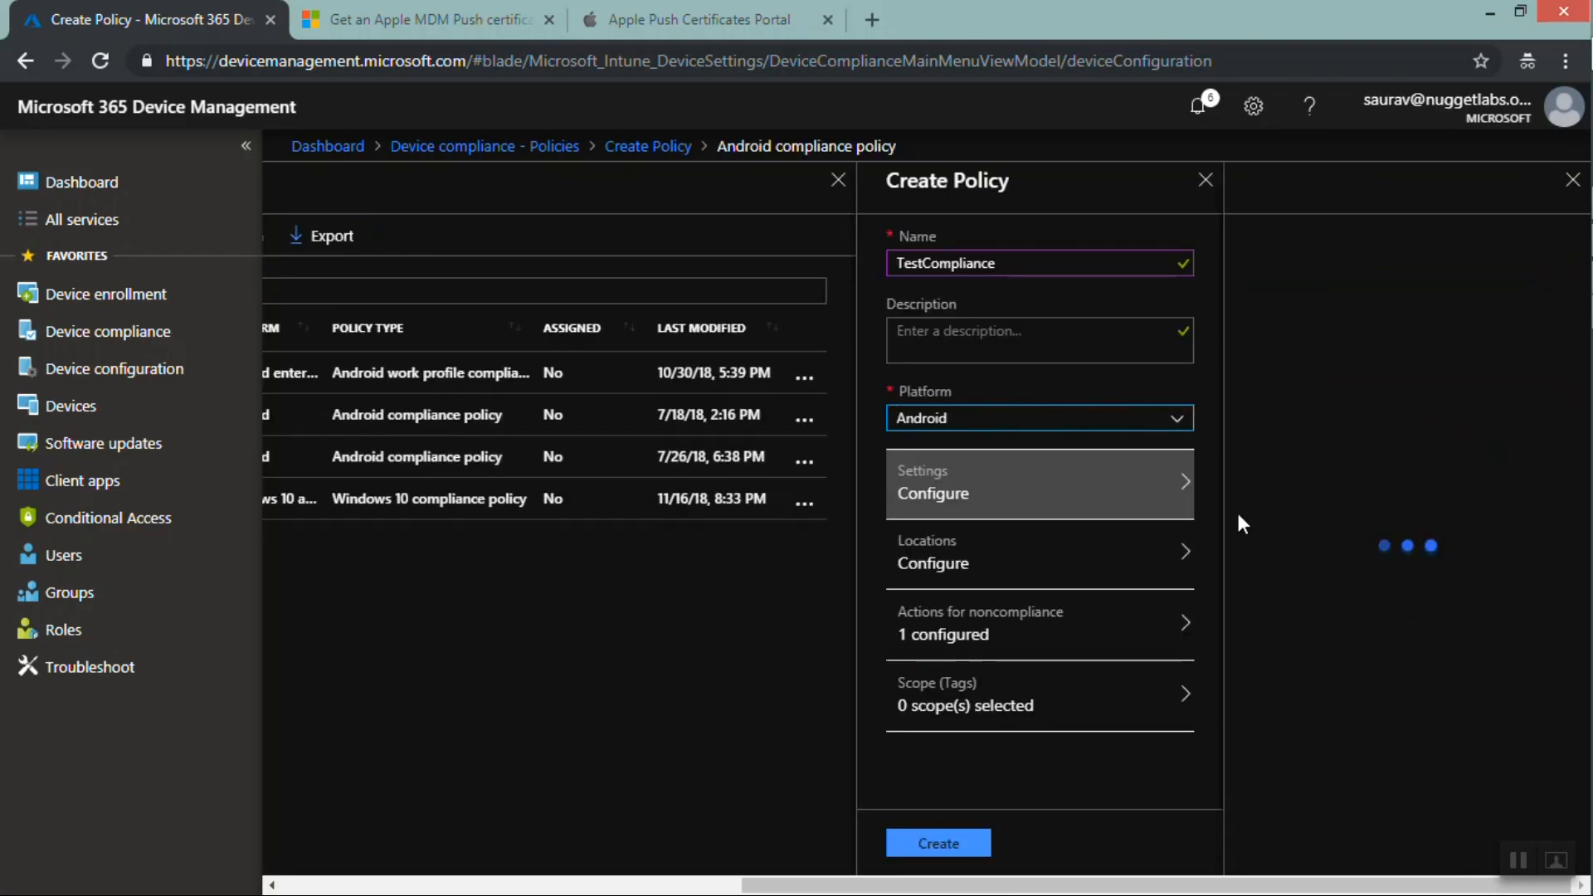
In the policy's System Security settings, require a password with a minimum length of 10, then create the policy
{"action": "left_click", "coordinate": [1404, 315]}
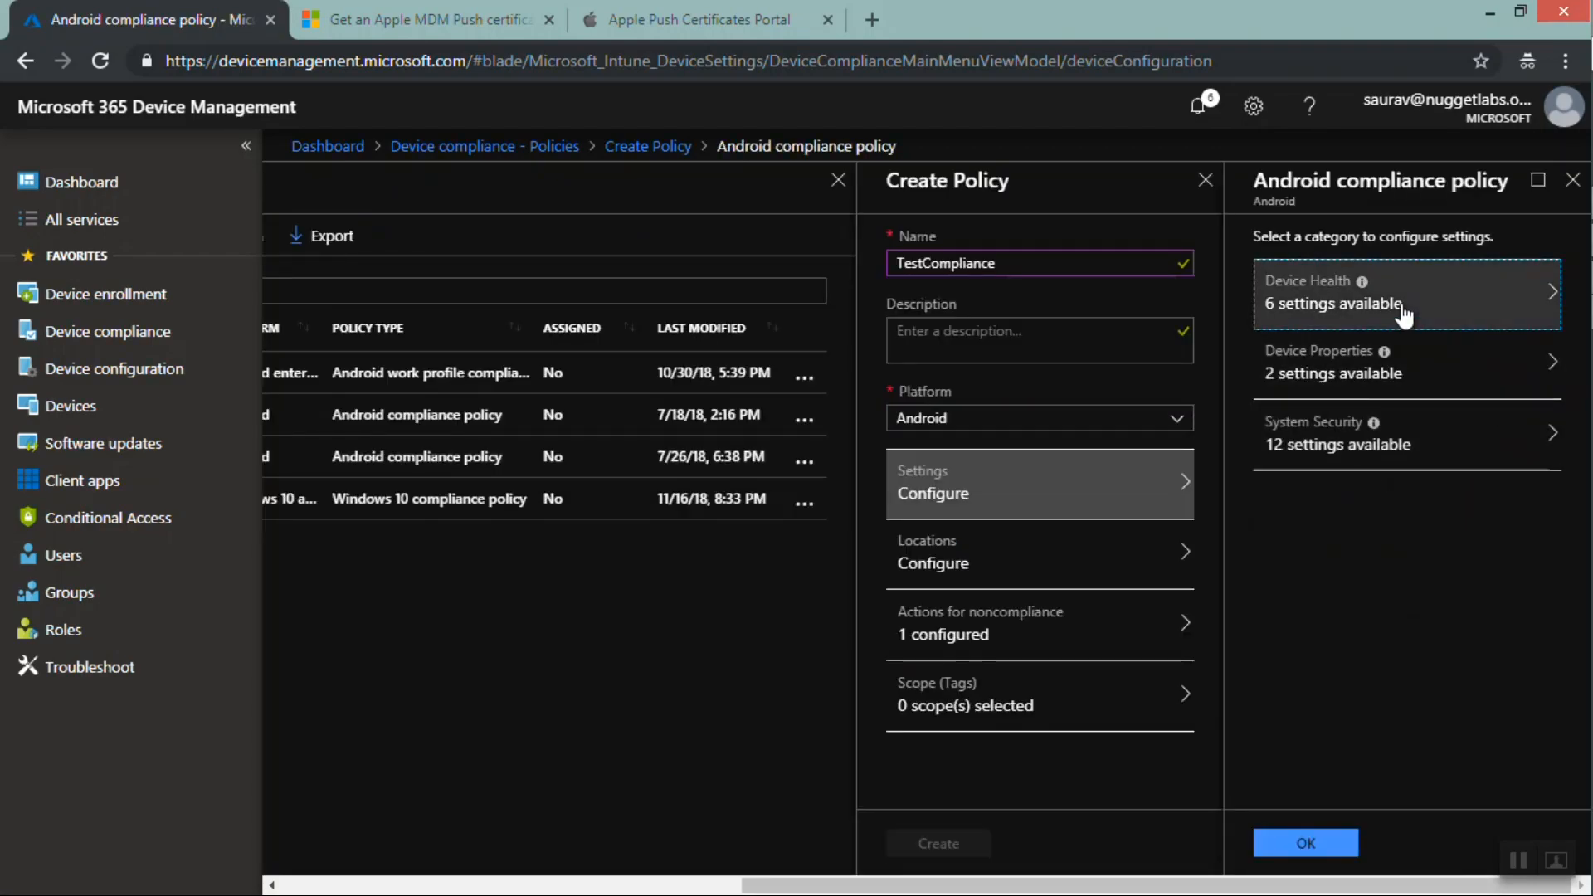
{"action": "left_click", "coordinate": [1361, 422]}
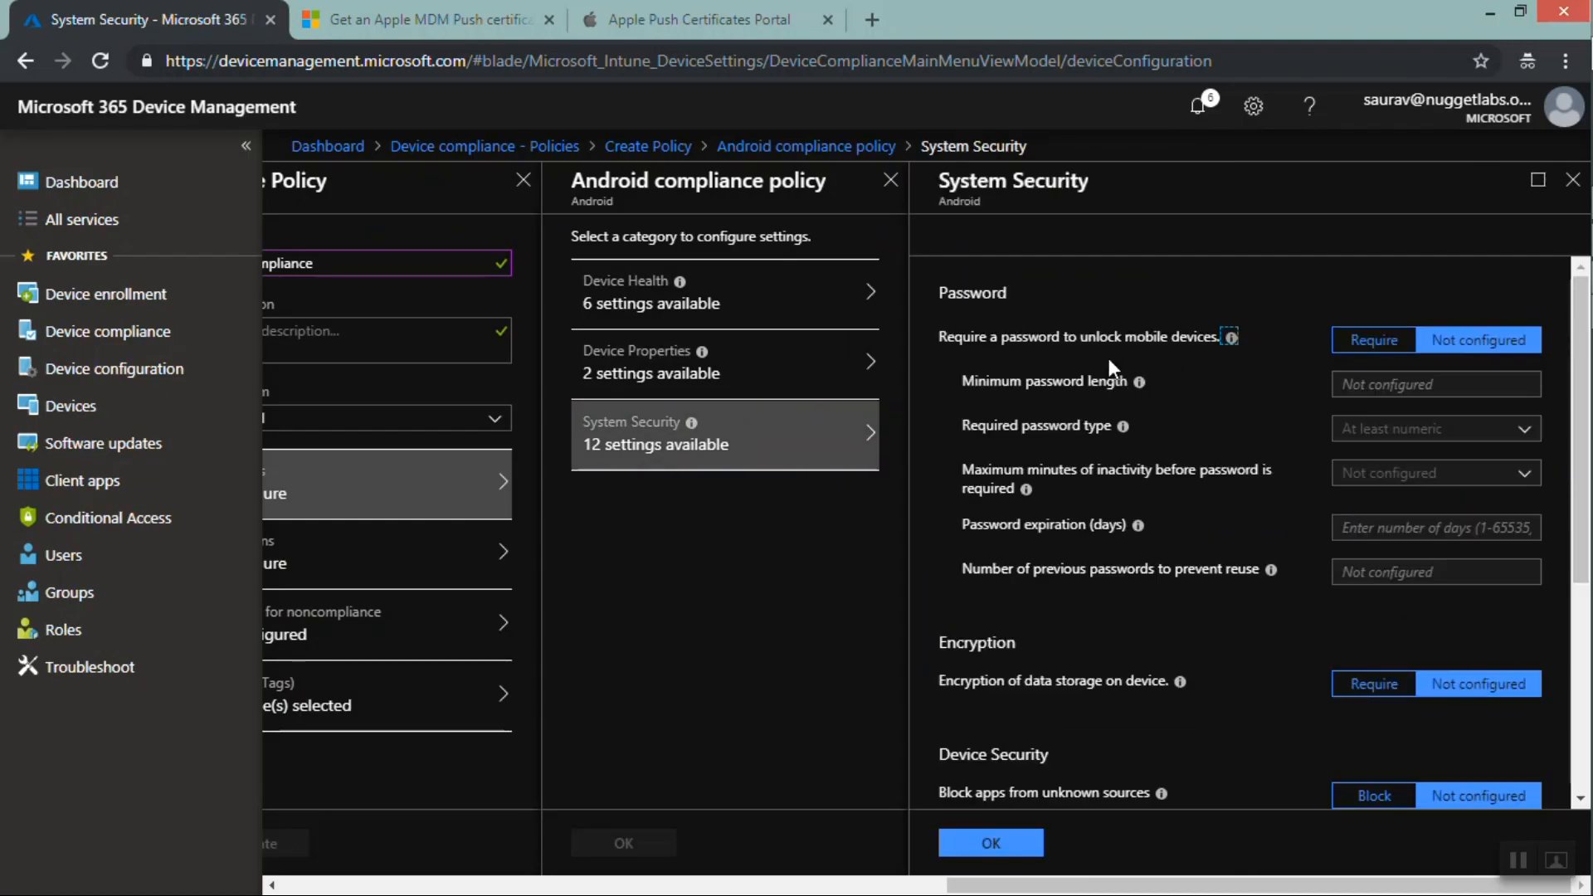
{"action": "left_click", "coordinate": [1362, 342]}
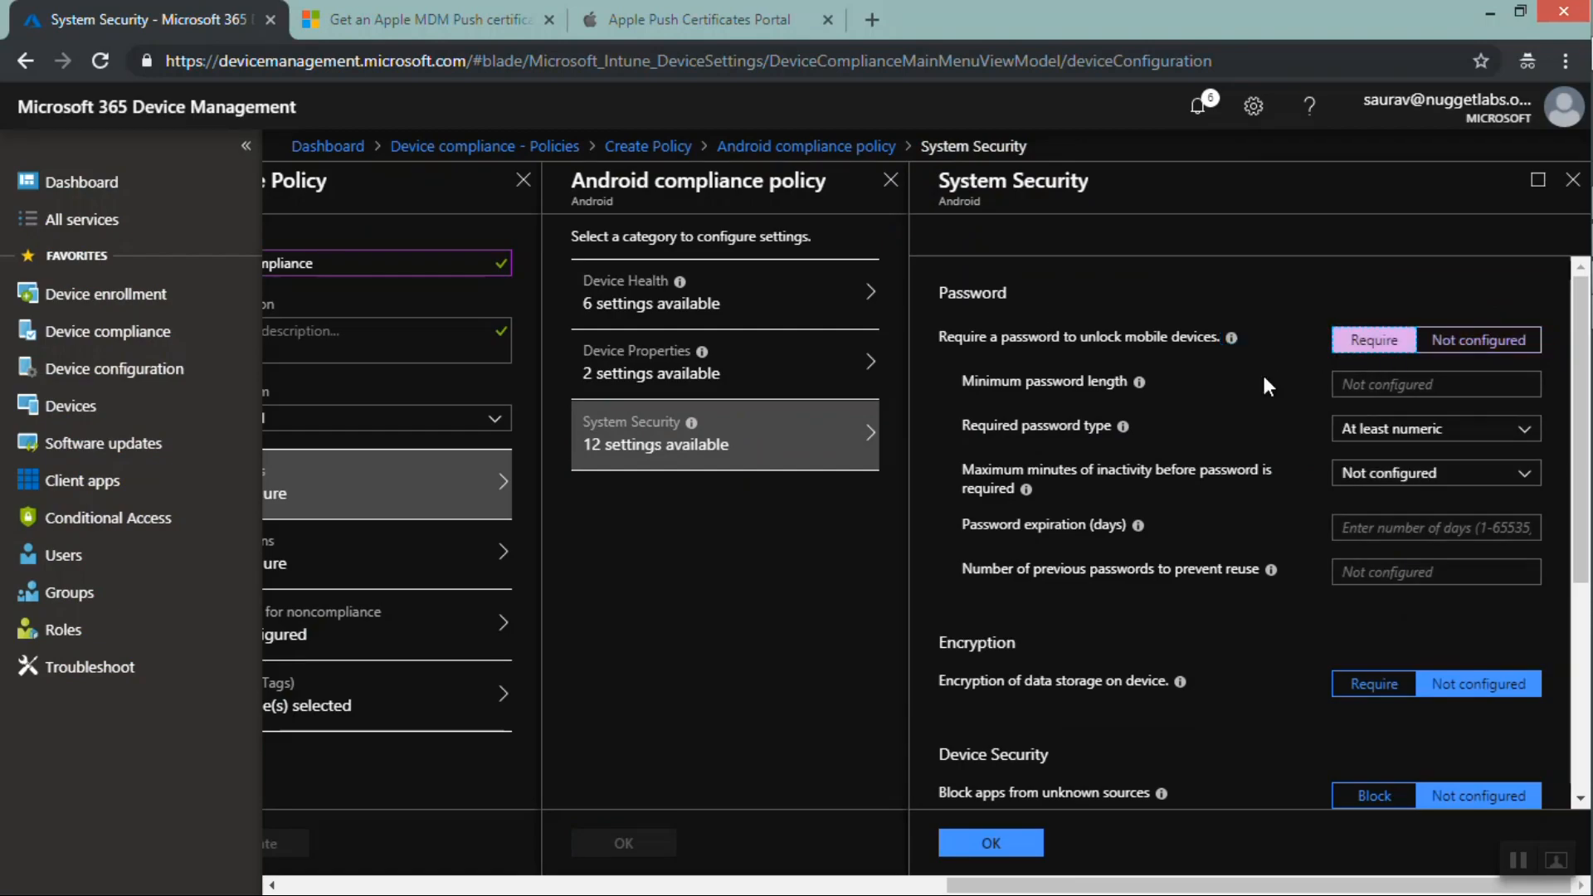
{"action": "left_click", "coordinate": [1368, 387]}
{"action": "type", "text": "10"}
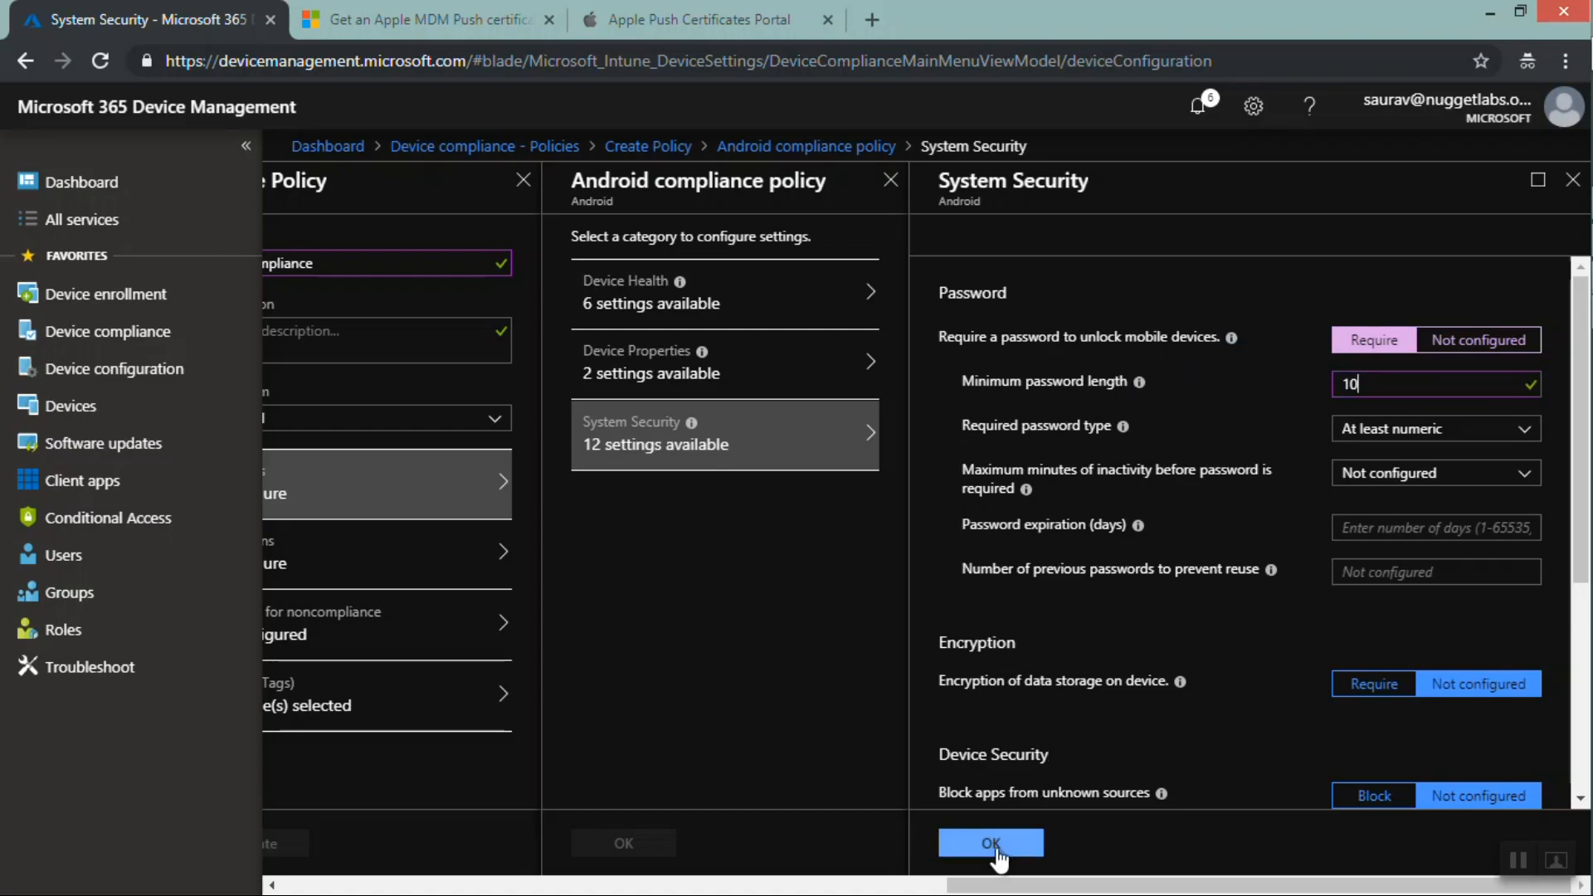
{"action": "left_click", "coordinate": [988, 844]}
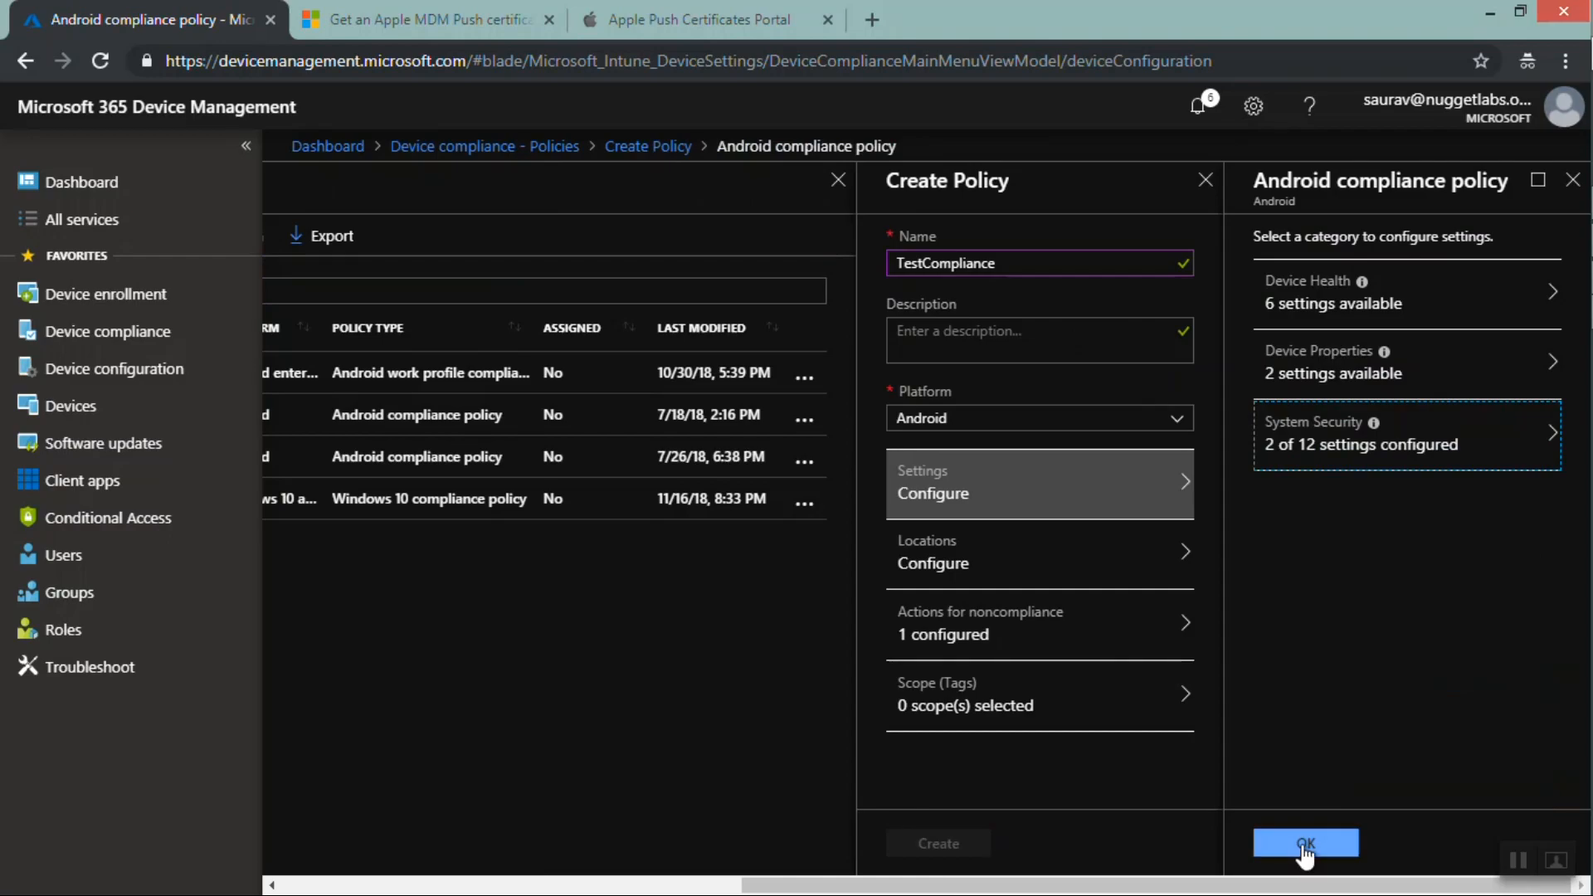
{"action": "left_click", "coordinate": [1301, 844]}
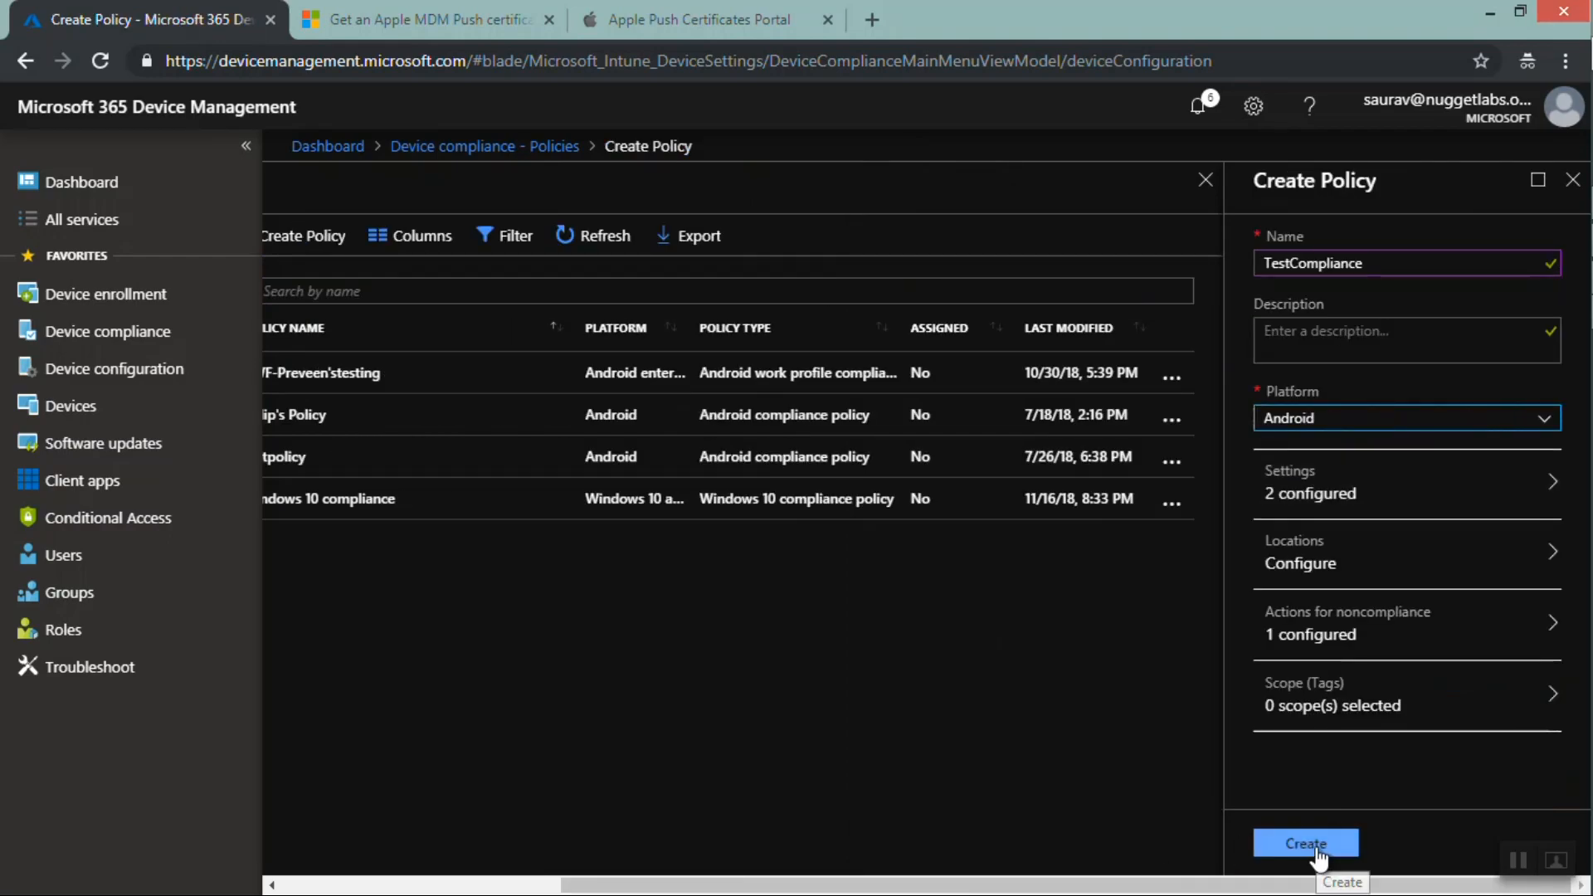
{"action": "left_click", "coordinate": [1315, 843]}
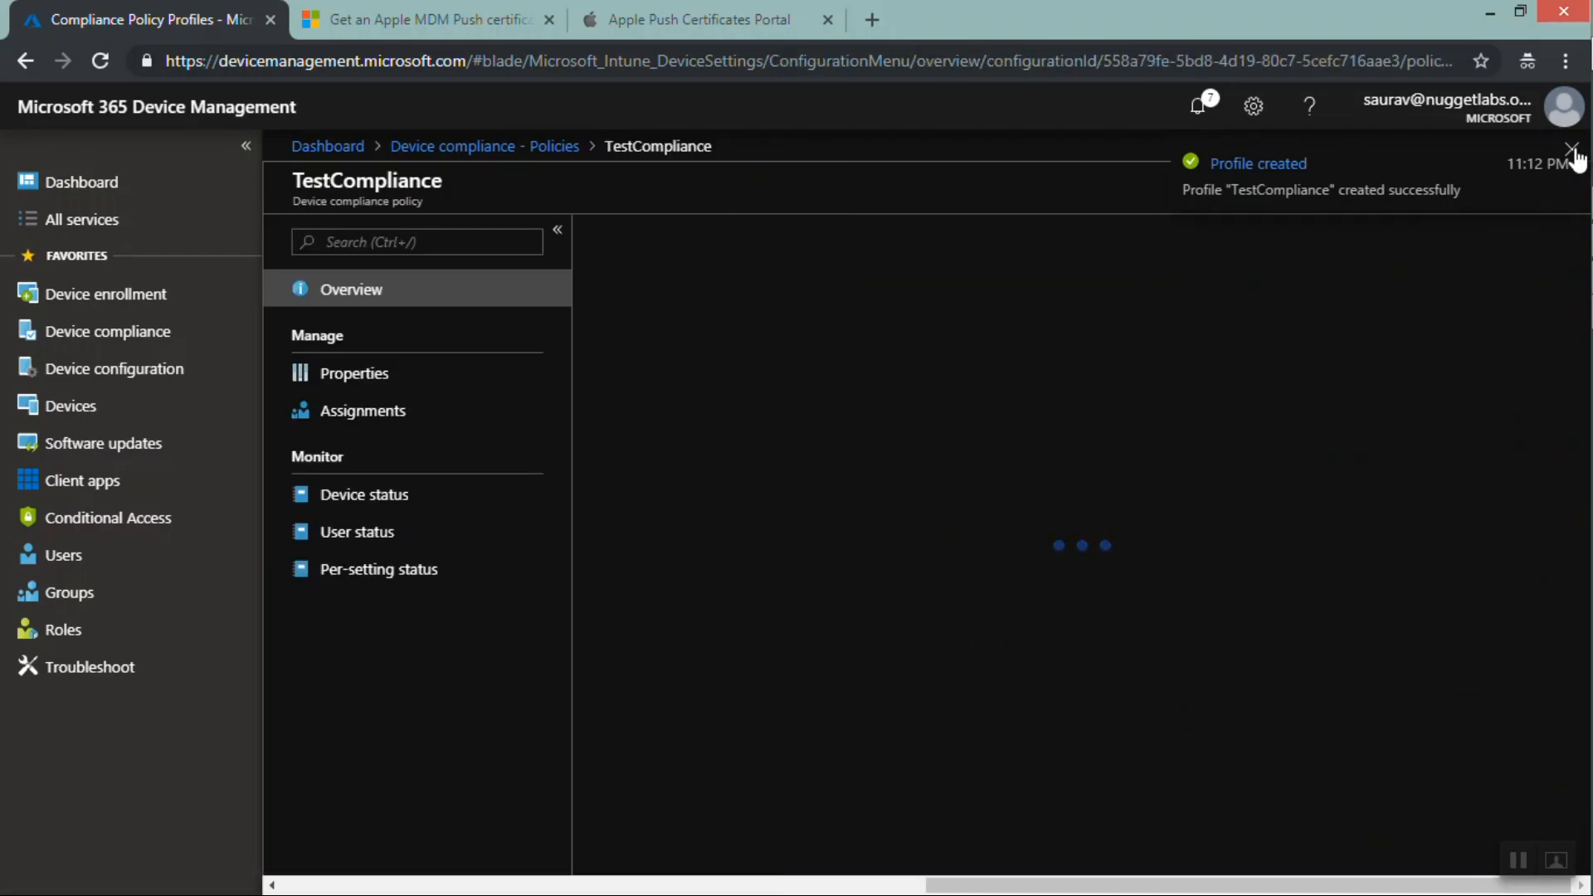
Open the TestCompliance policy's assignments, close it, and review the policy in the compliance policies list
{"action": "double_click", "coordinate": [365, 416]}
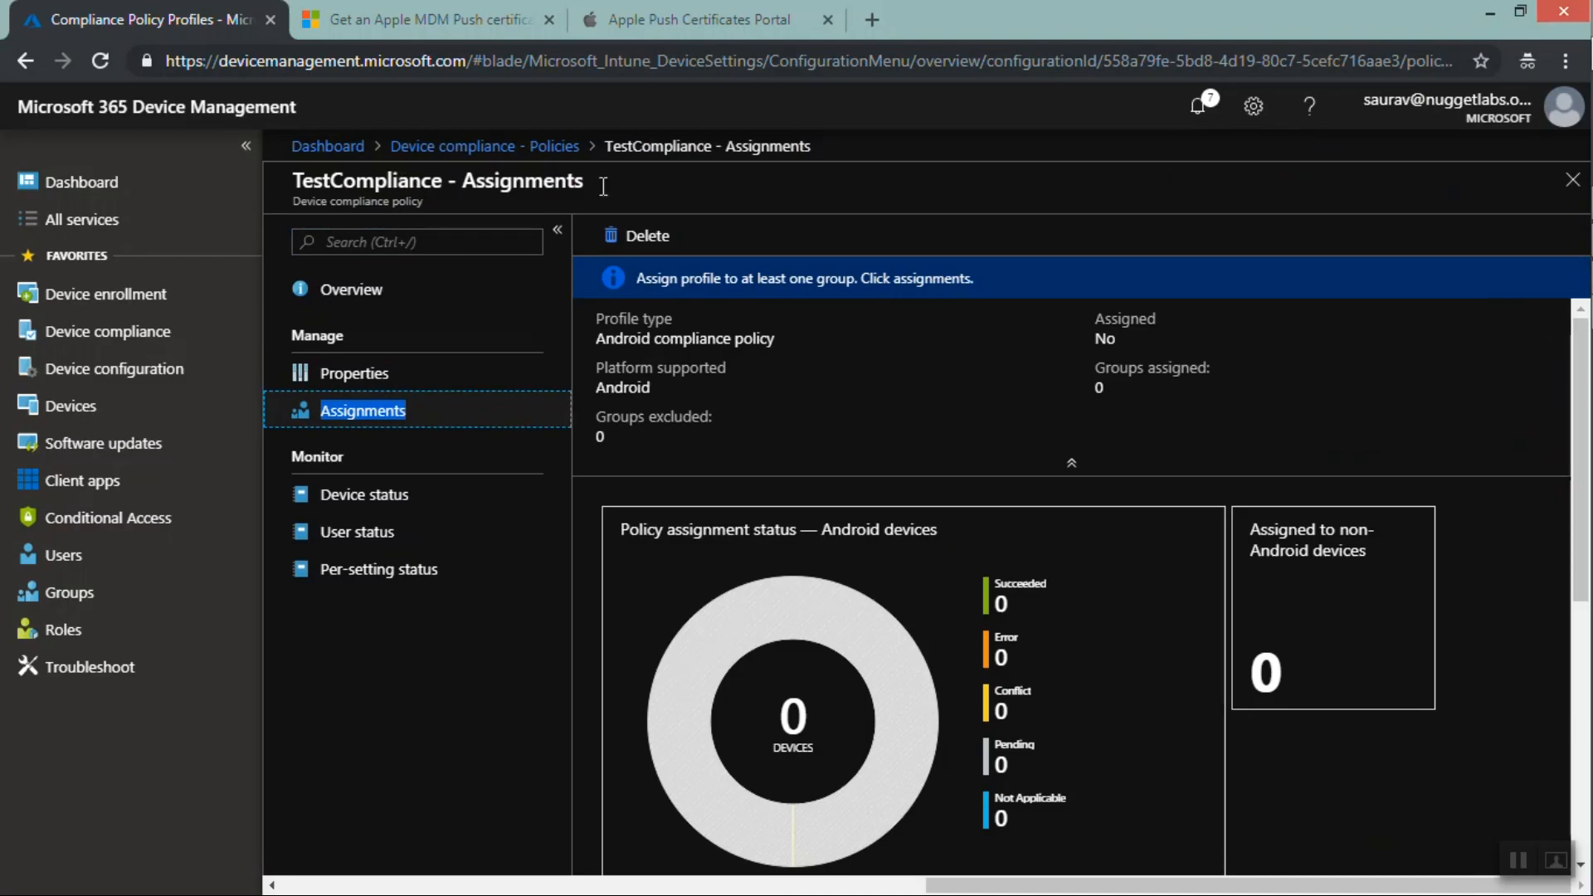
{"action": "left_click", "coordinate": [1572, 181]}
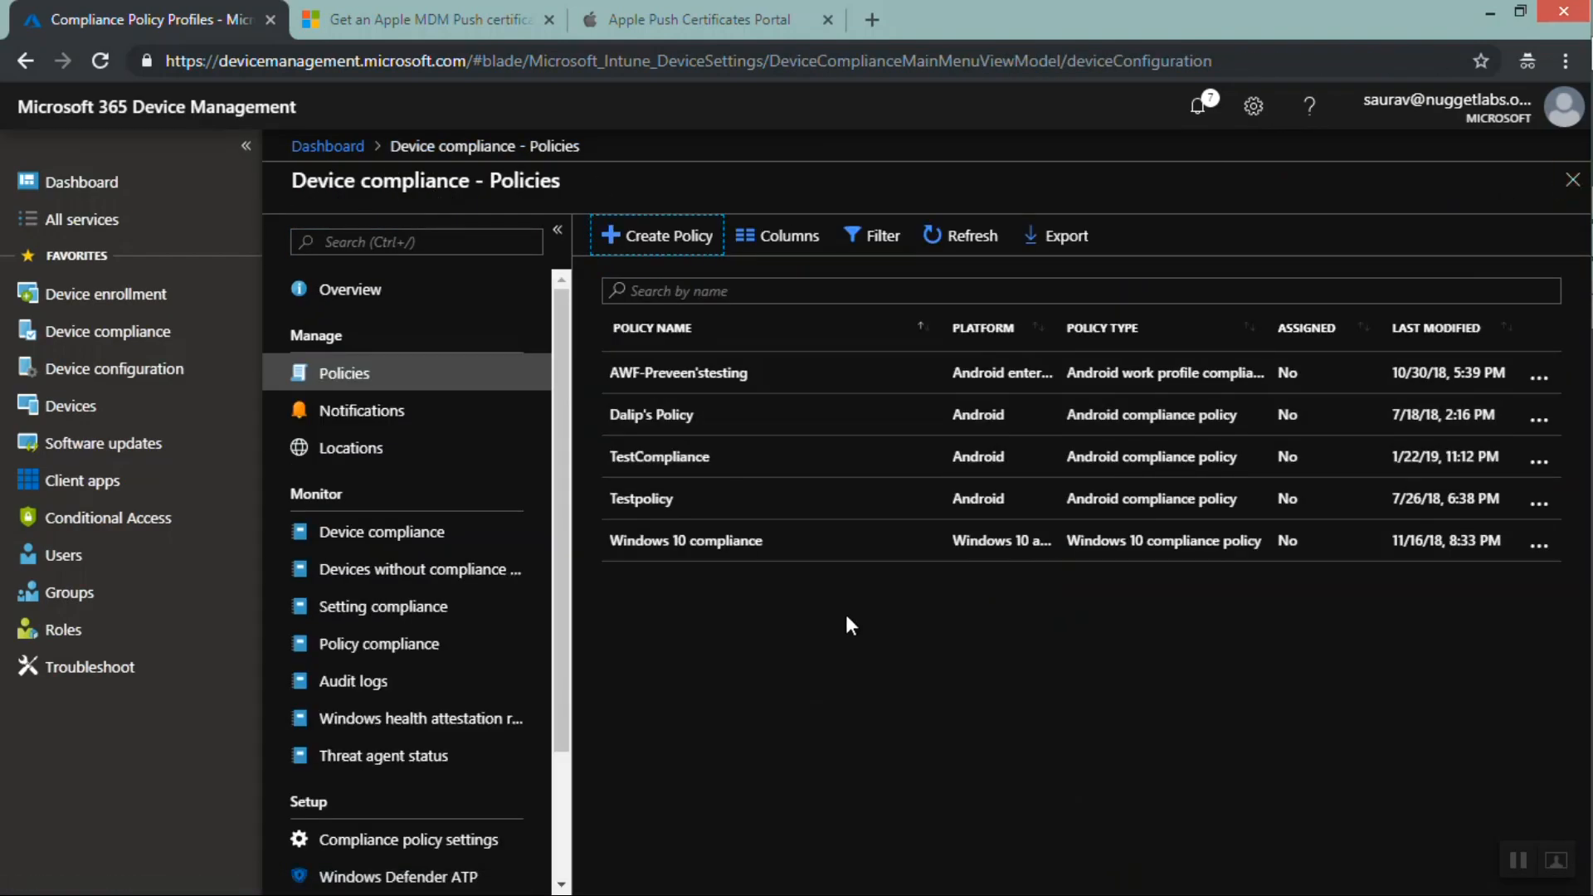
{"action": "double_click", "coordinate": [616, 501]}
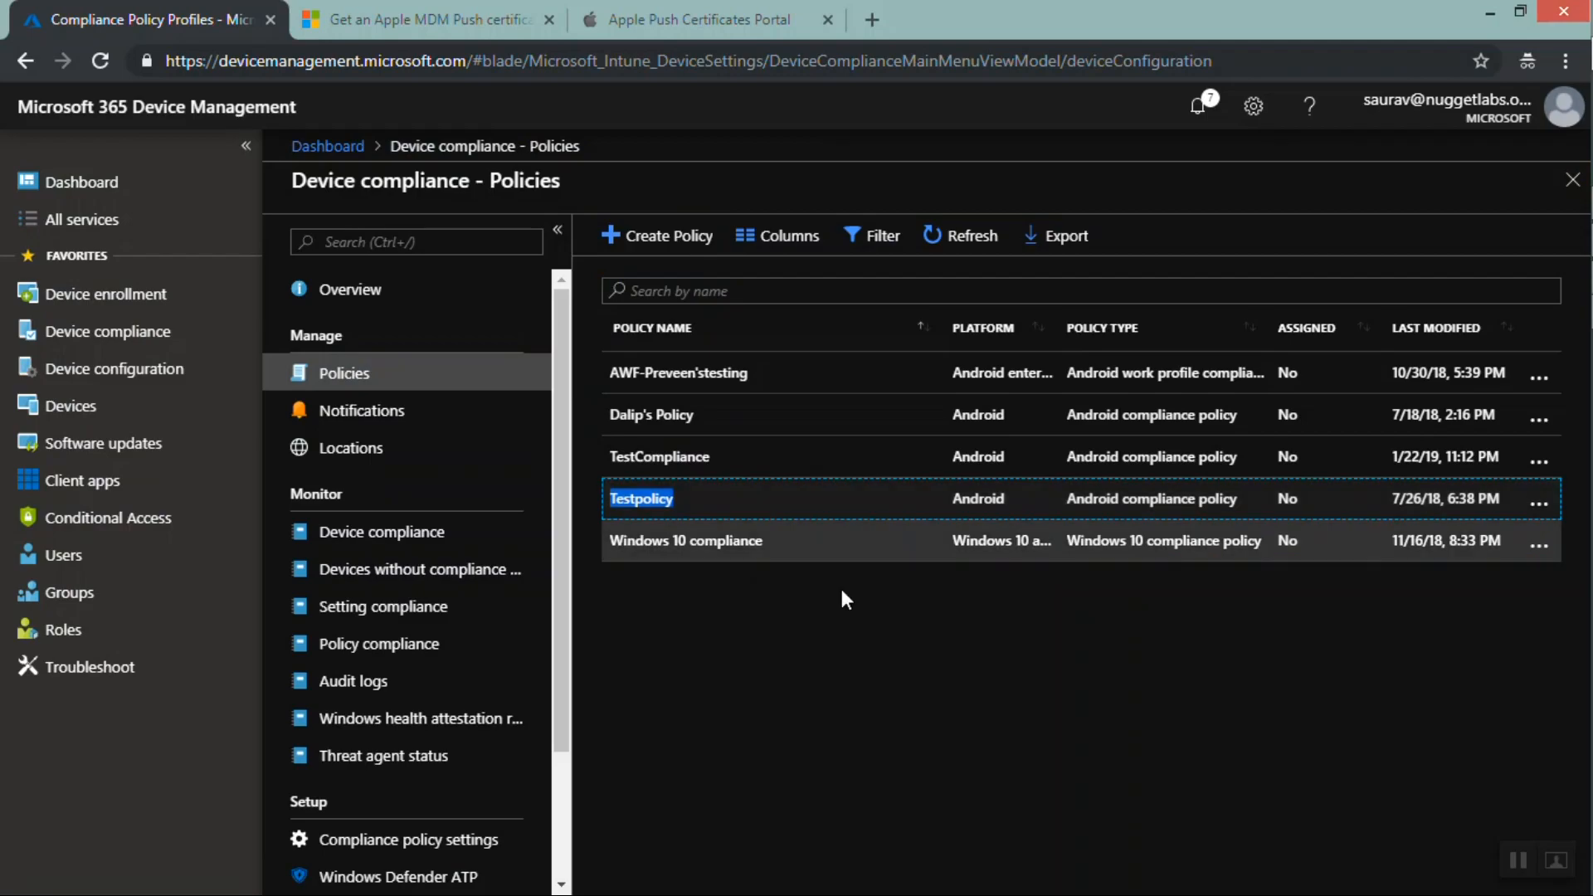
{"action": "left_click", "coordinate": [744, 476]}
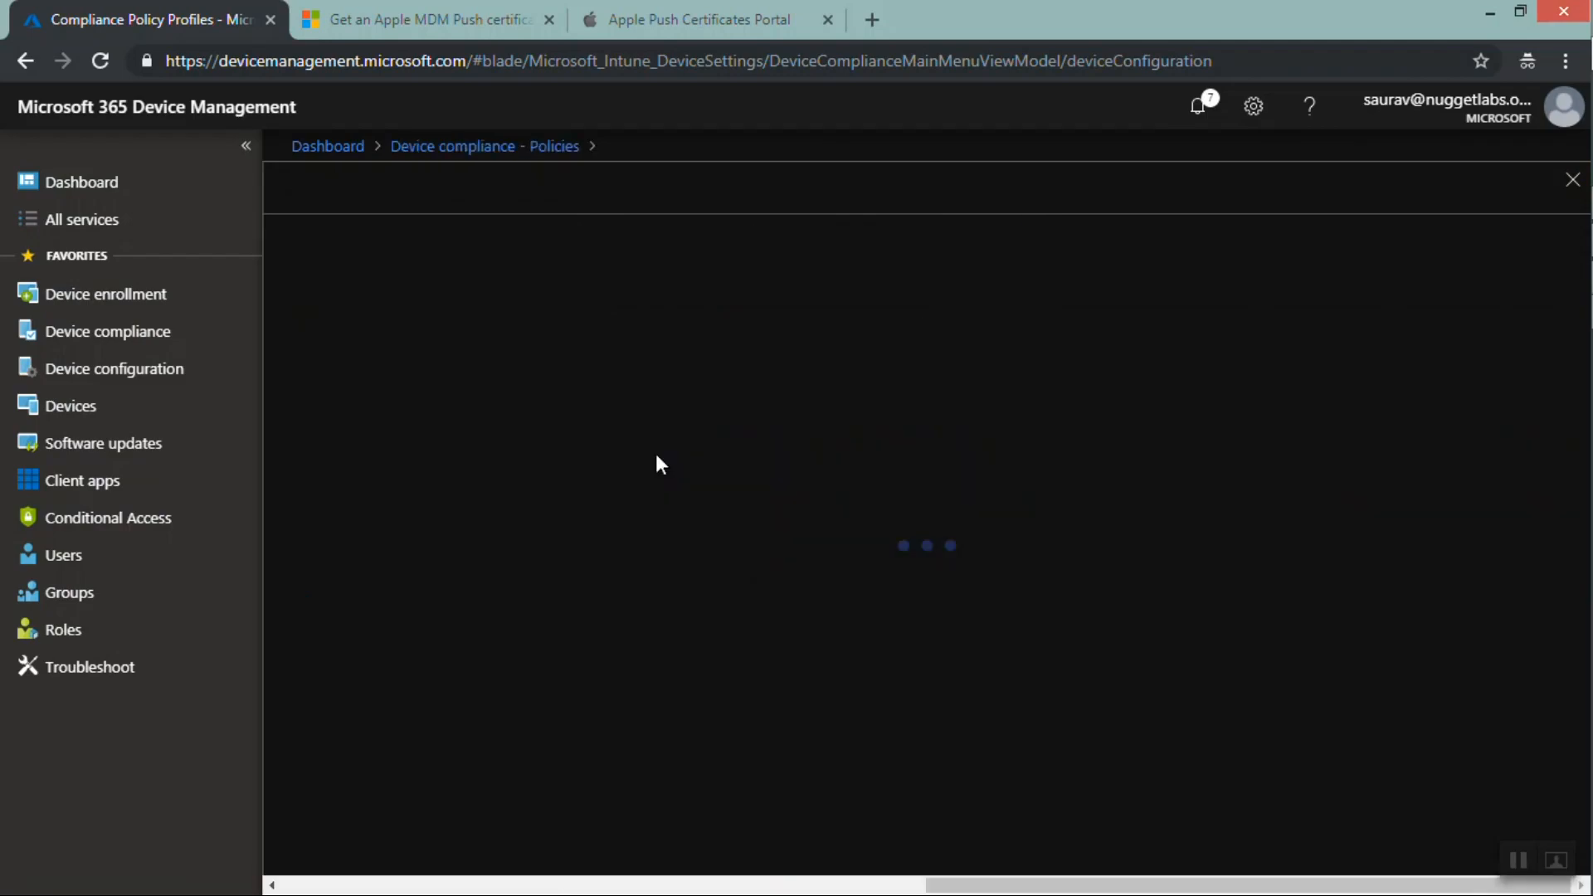
{"action": "left_click", "coordinate": [1572, 181]}
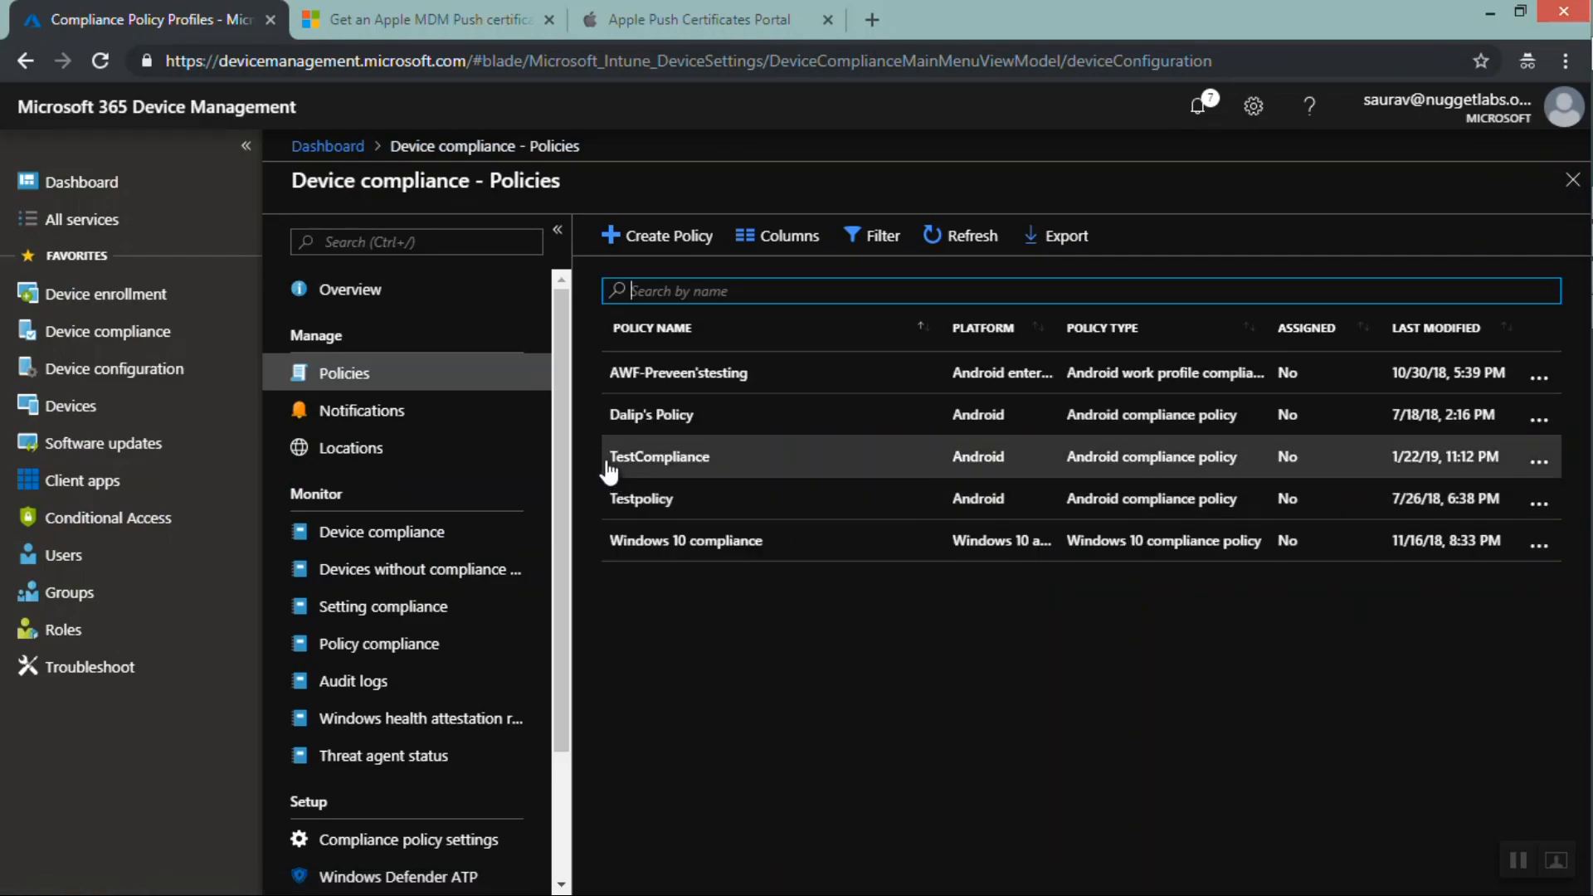
{"action": "left_click_drag", "start_coordinate": [605, 462], "coordinate": [1514, 471]}
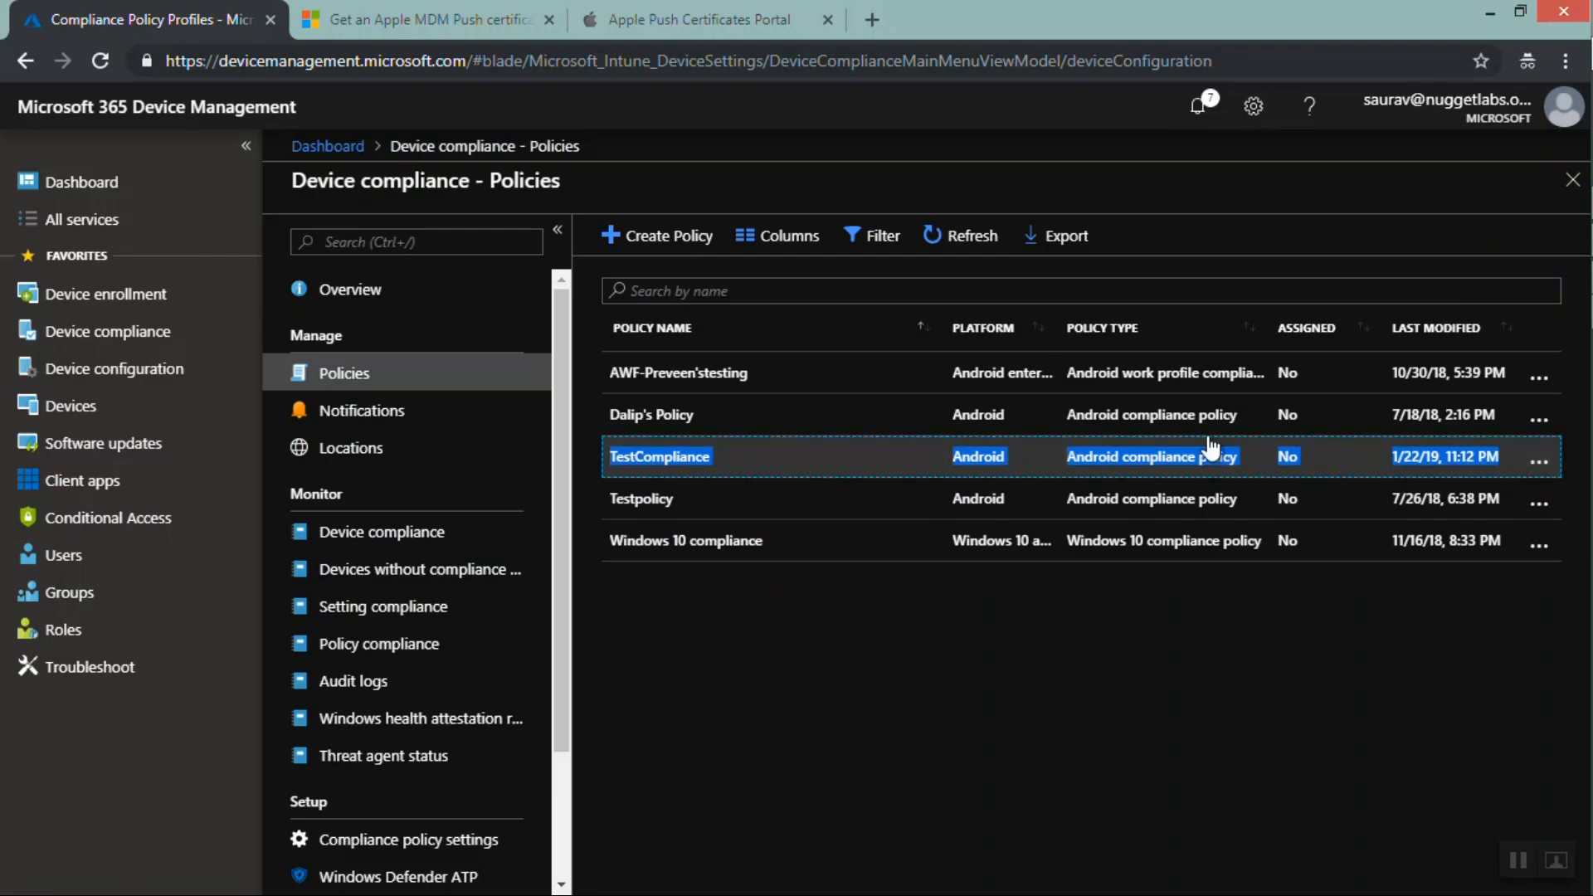
Start a device configuration profile named TestConfiguration for Android with the Device restrictions profile type
{"action": "left_click", "coordinate": [143, 371]}
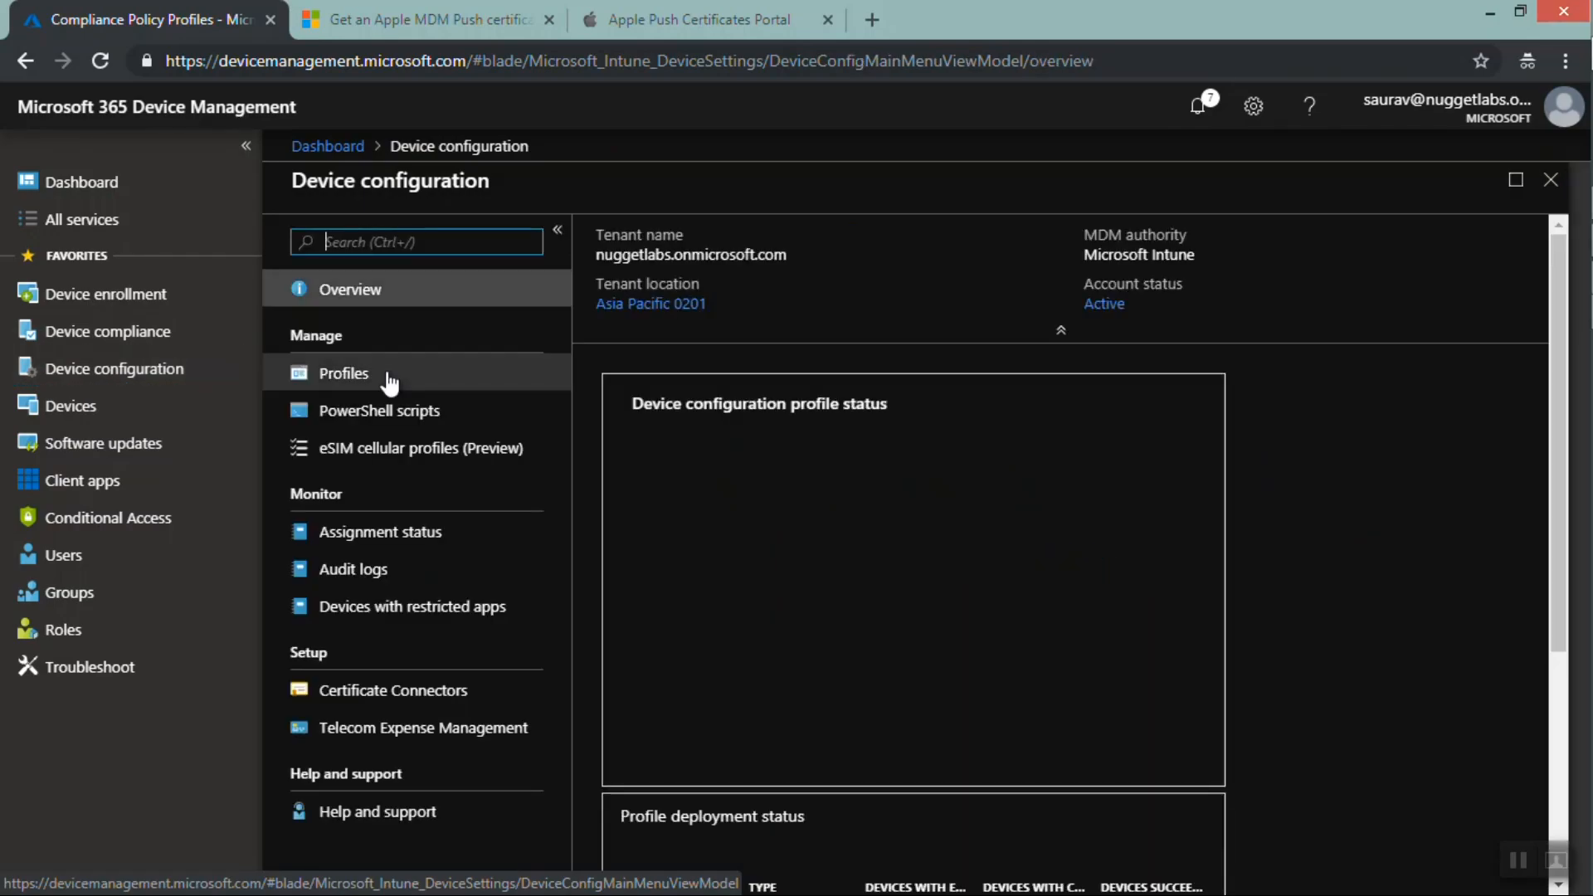
{"action": "left_click", "coordinate": [367, 379]}
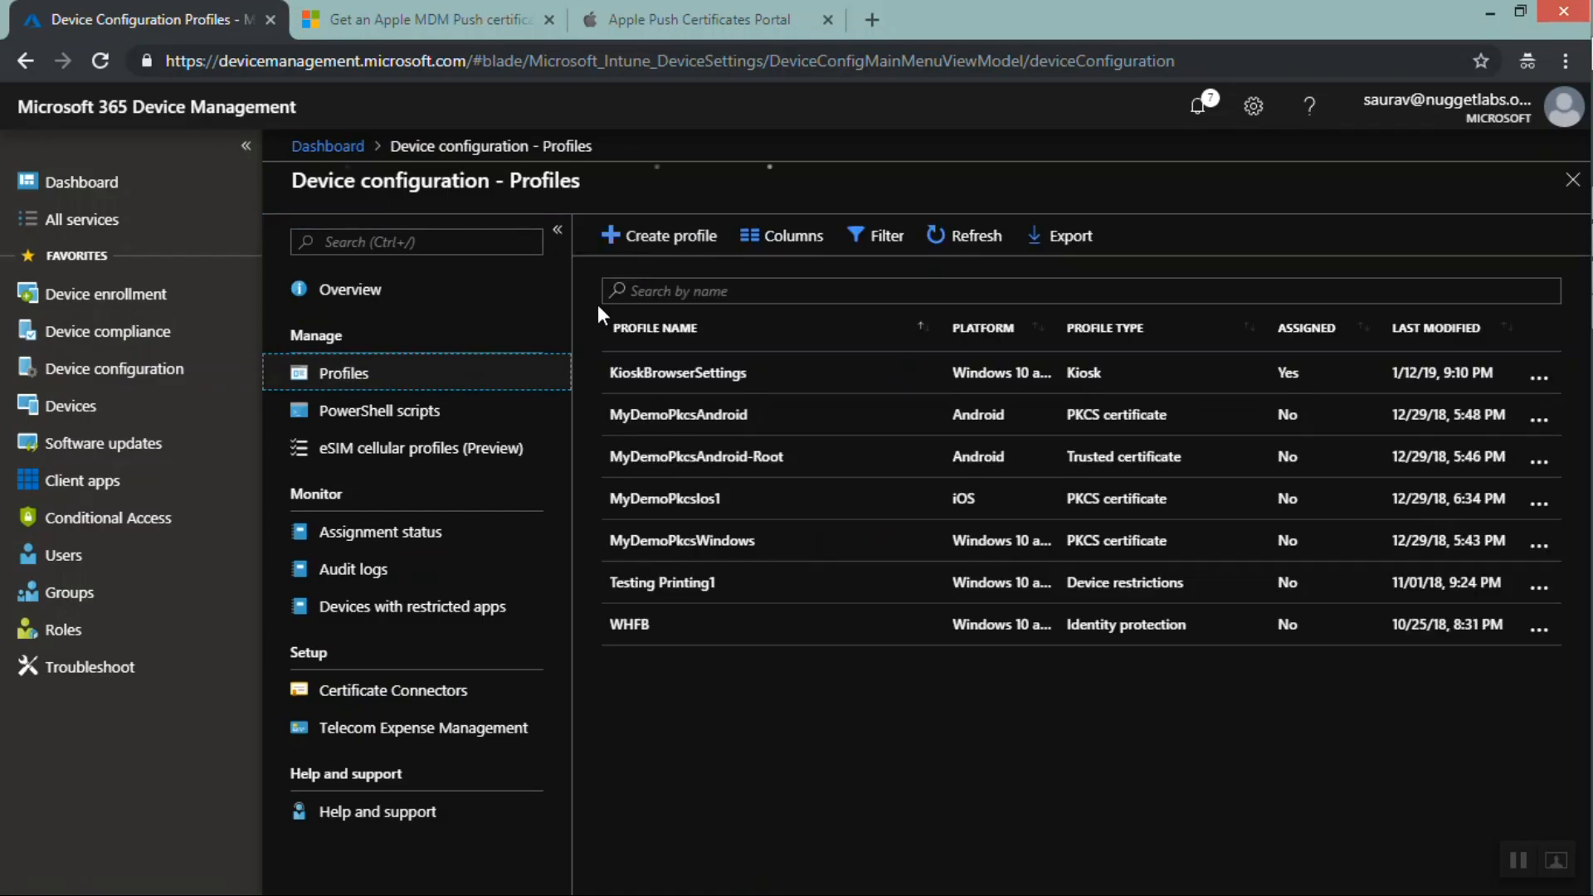
{"action": "left_click", "coordinate": [633, 241]}
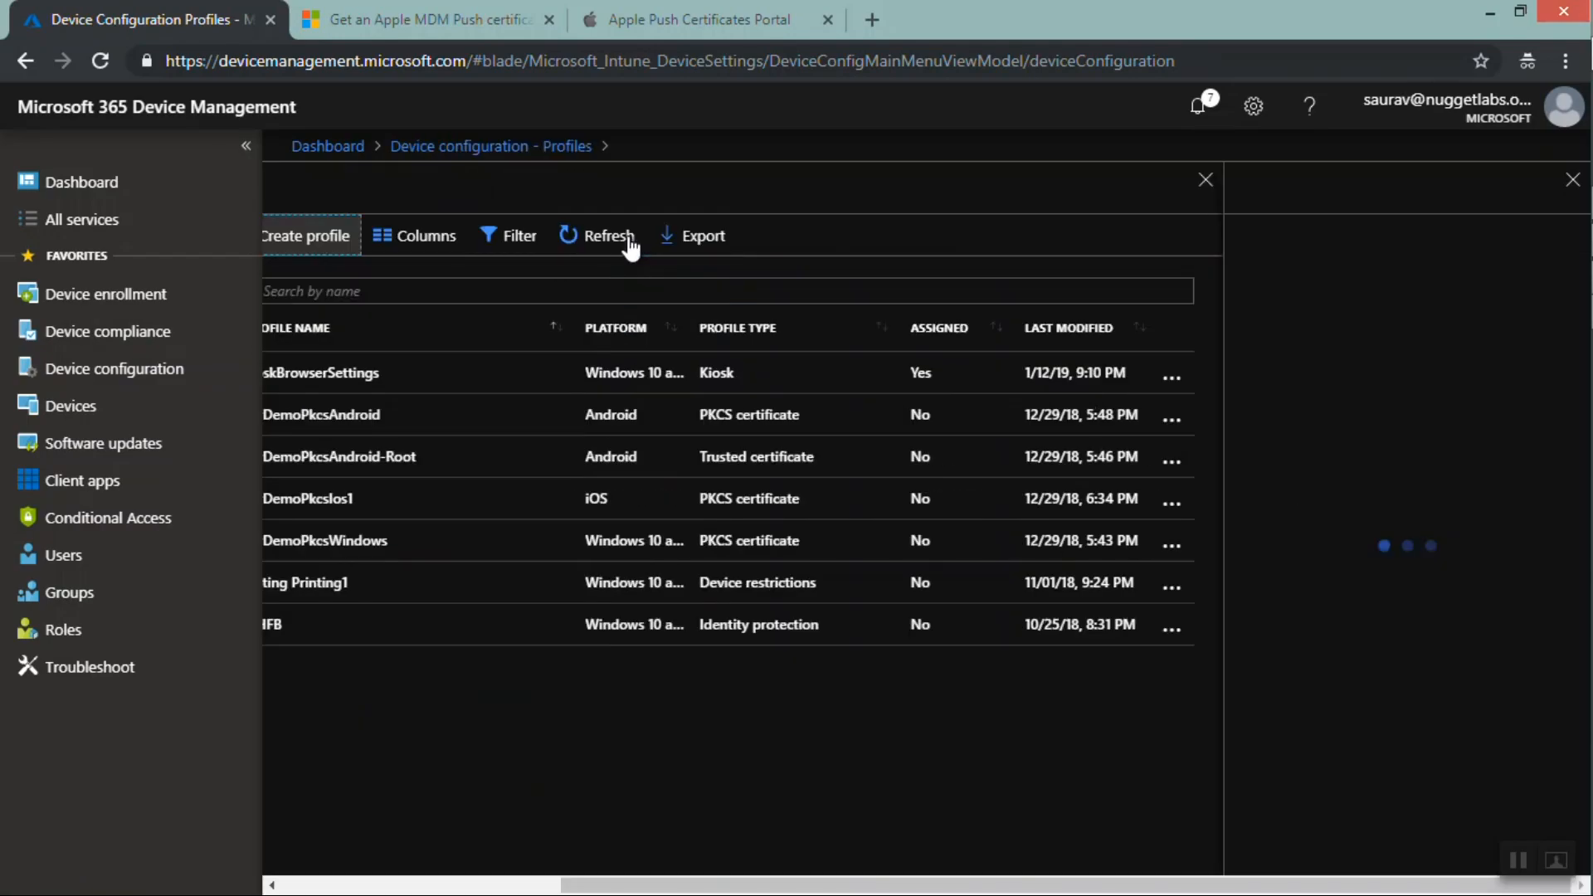
{"action": "left_click", "coordinate": [1298, 258]}
{"action": "type", "text": "T"}
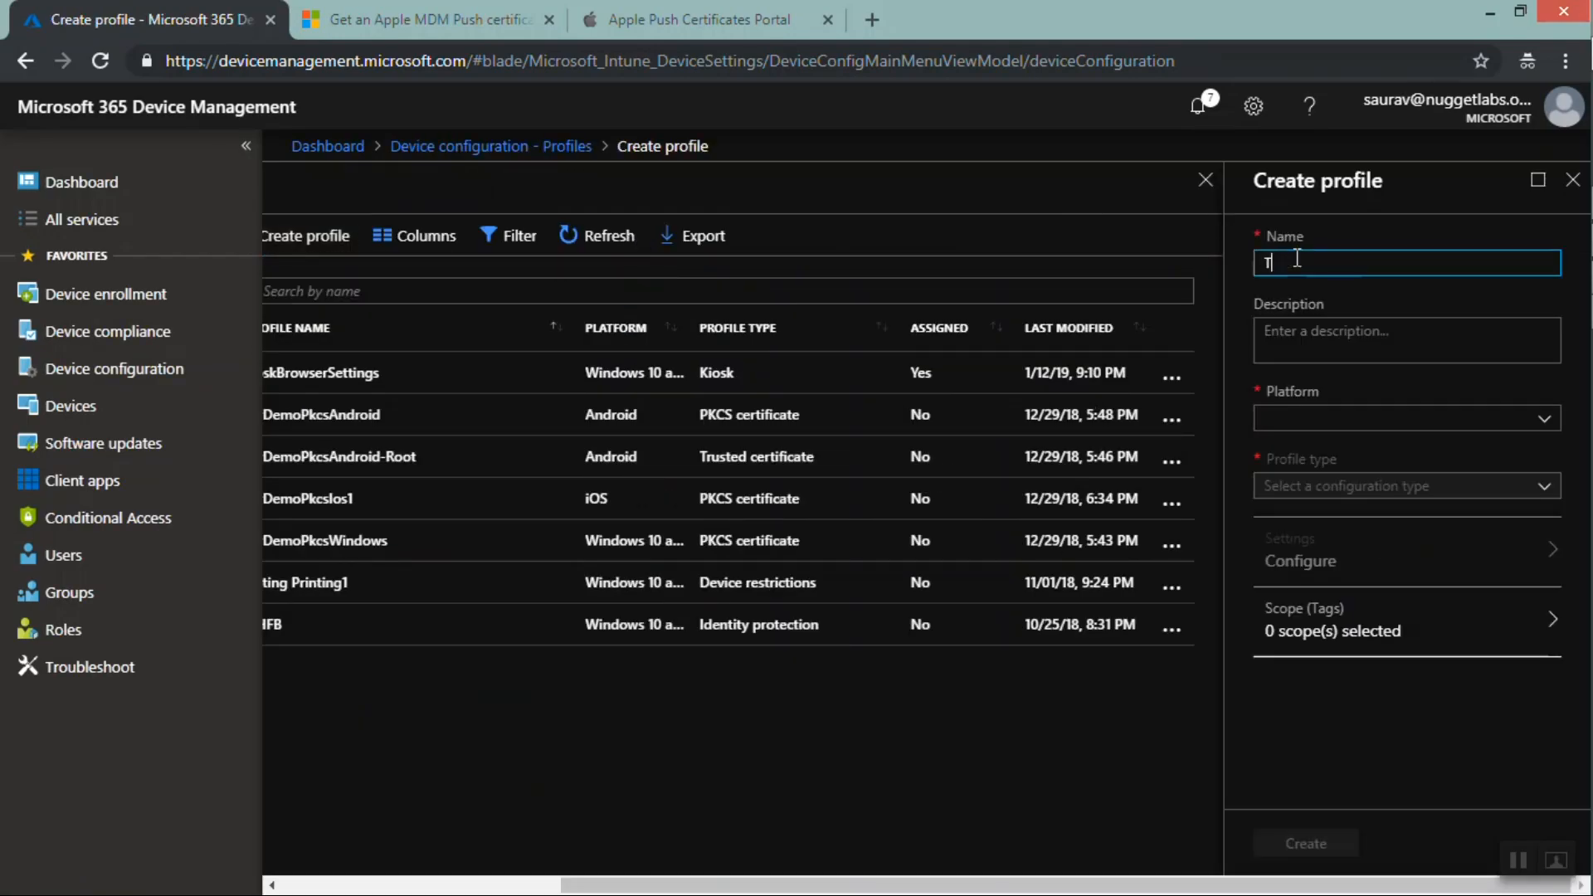
{"action": "type", "text": "estConfiguration"}
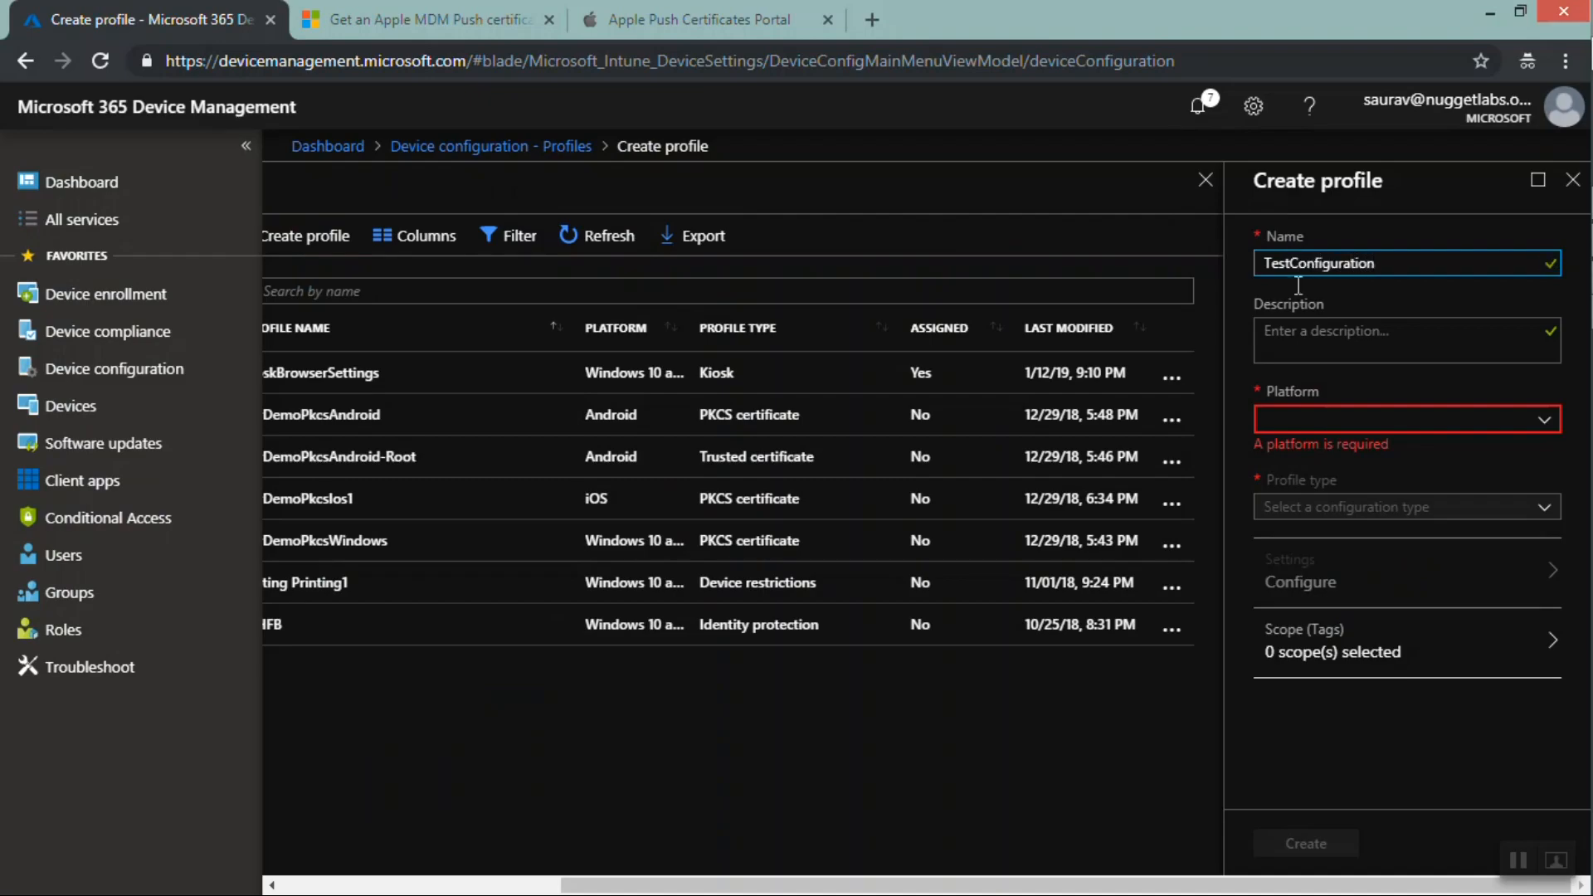
{"action": "left_click", "coordinate": [1290, 417]}
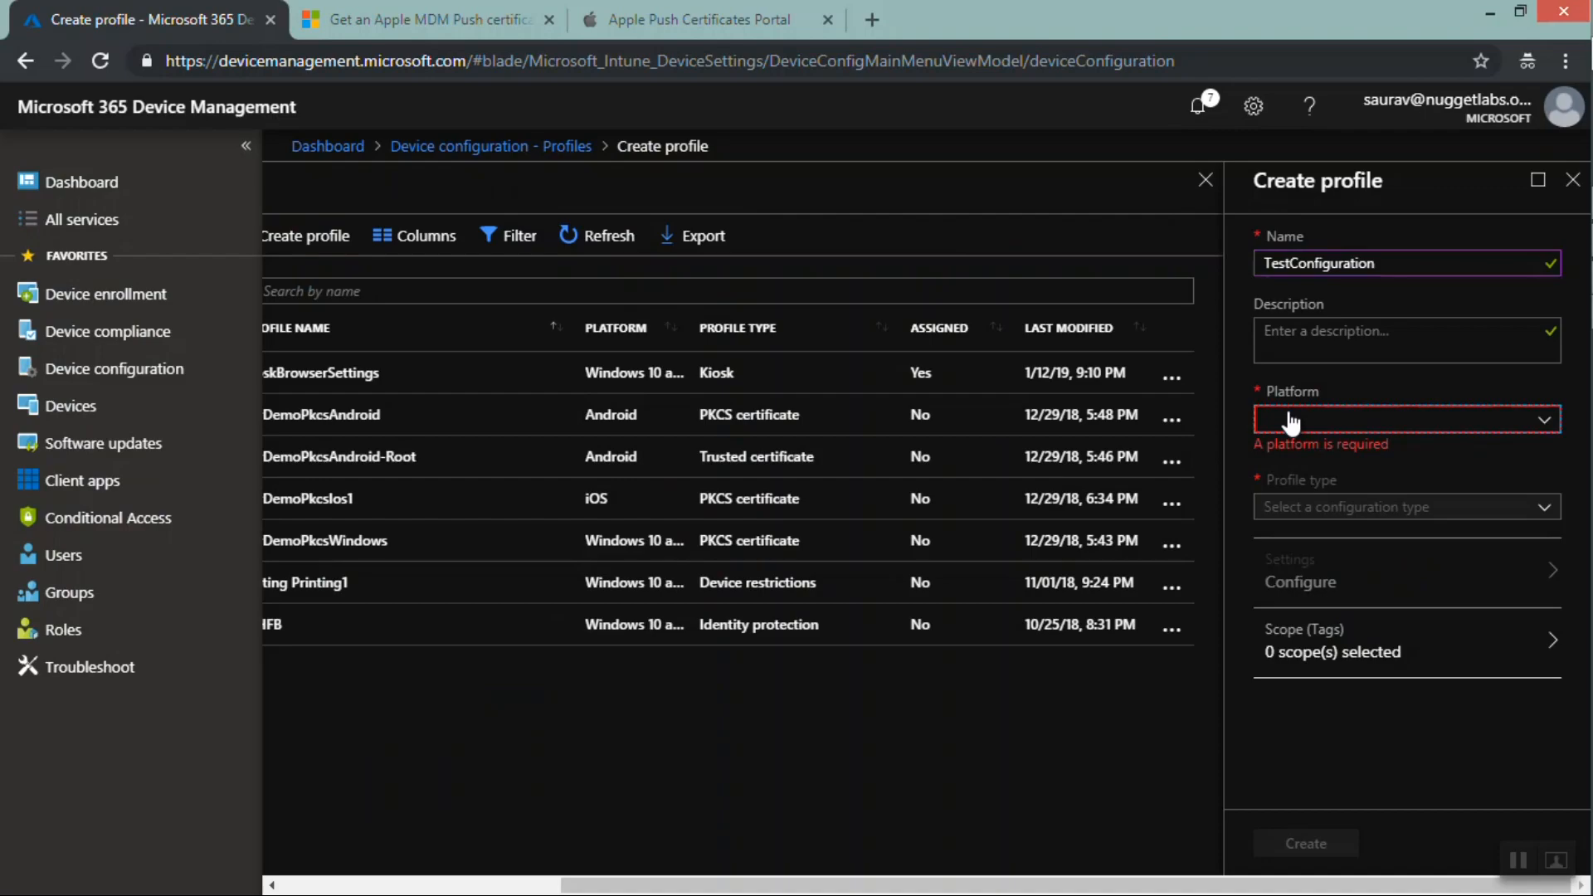
{"action": "left_click", "coordinate": [1293, 479]}
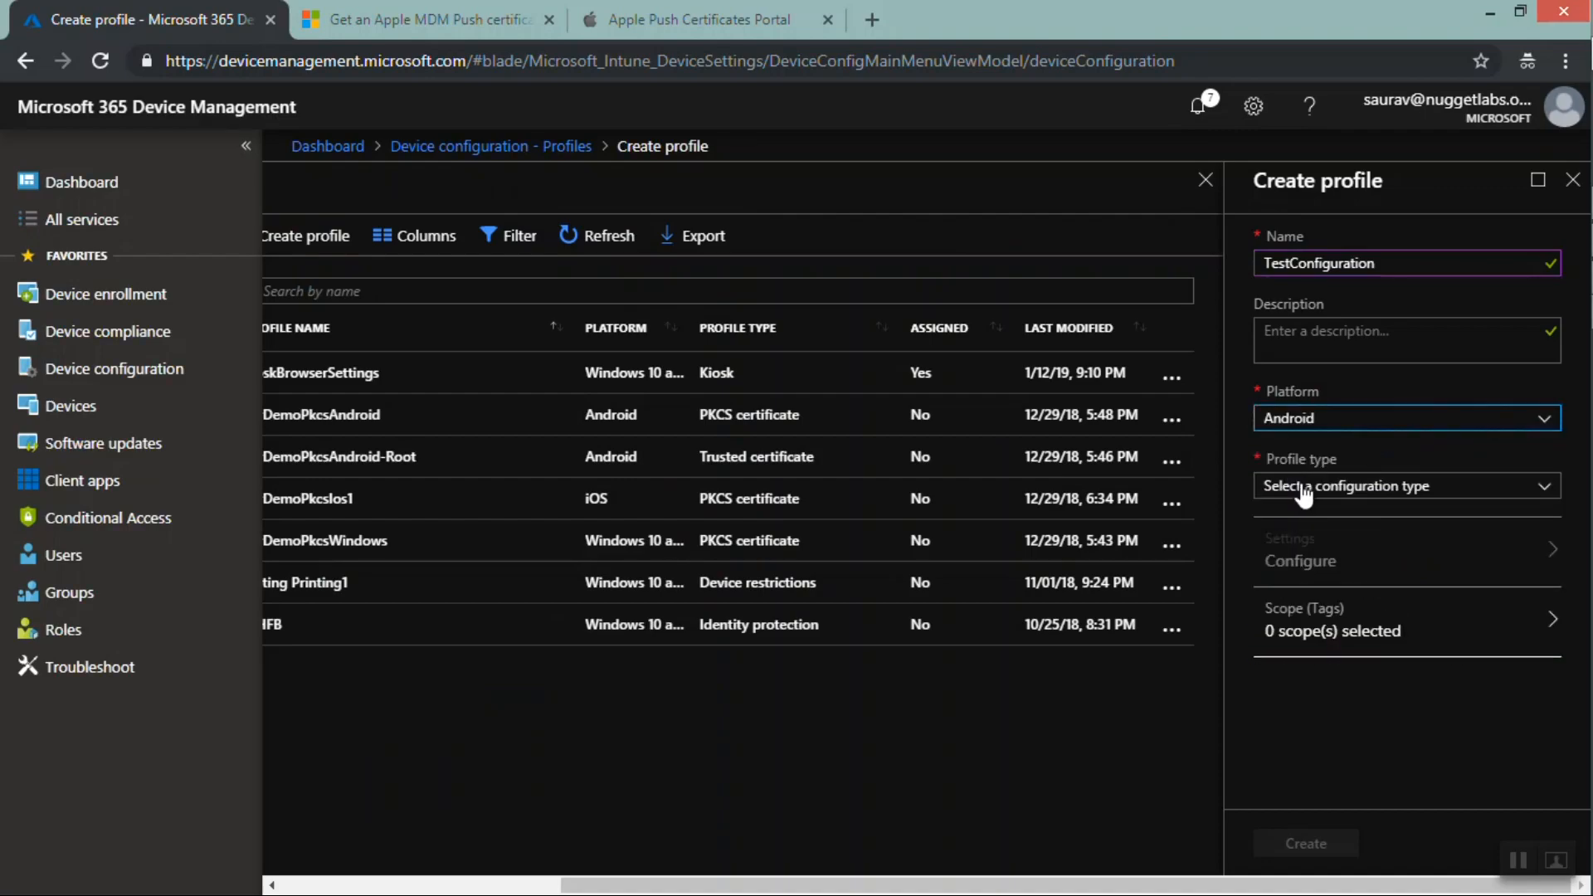
{"action": "left_click", "coordinate": [1305, 490]}
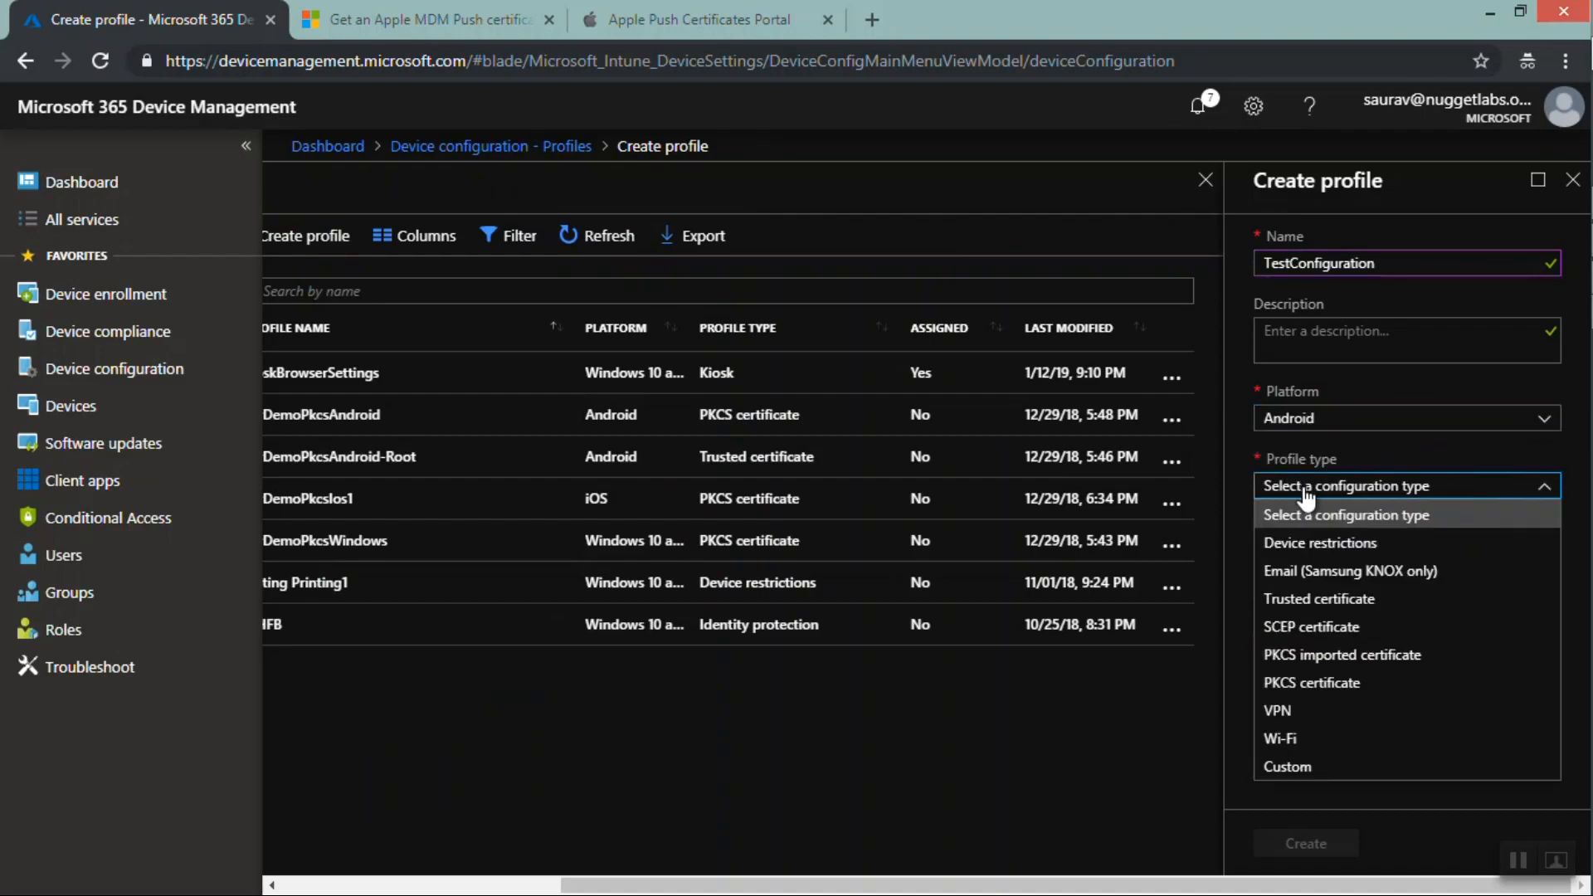
{"action": "left_click", "coordinate": [1332, 544]}
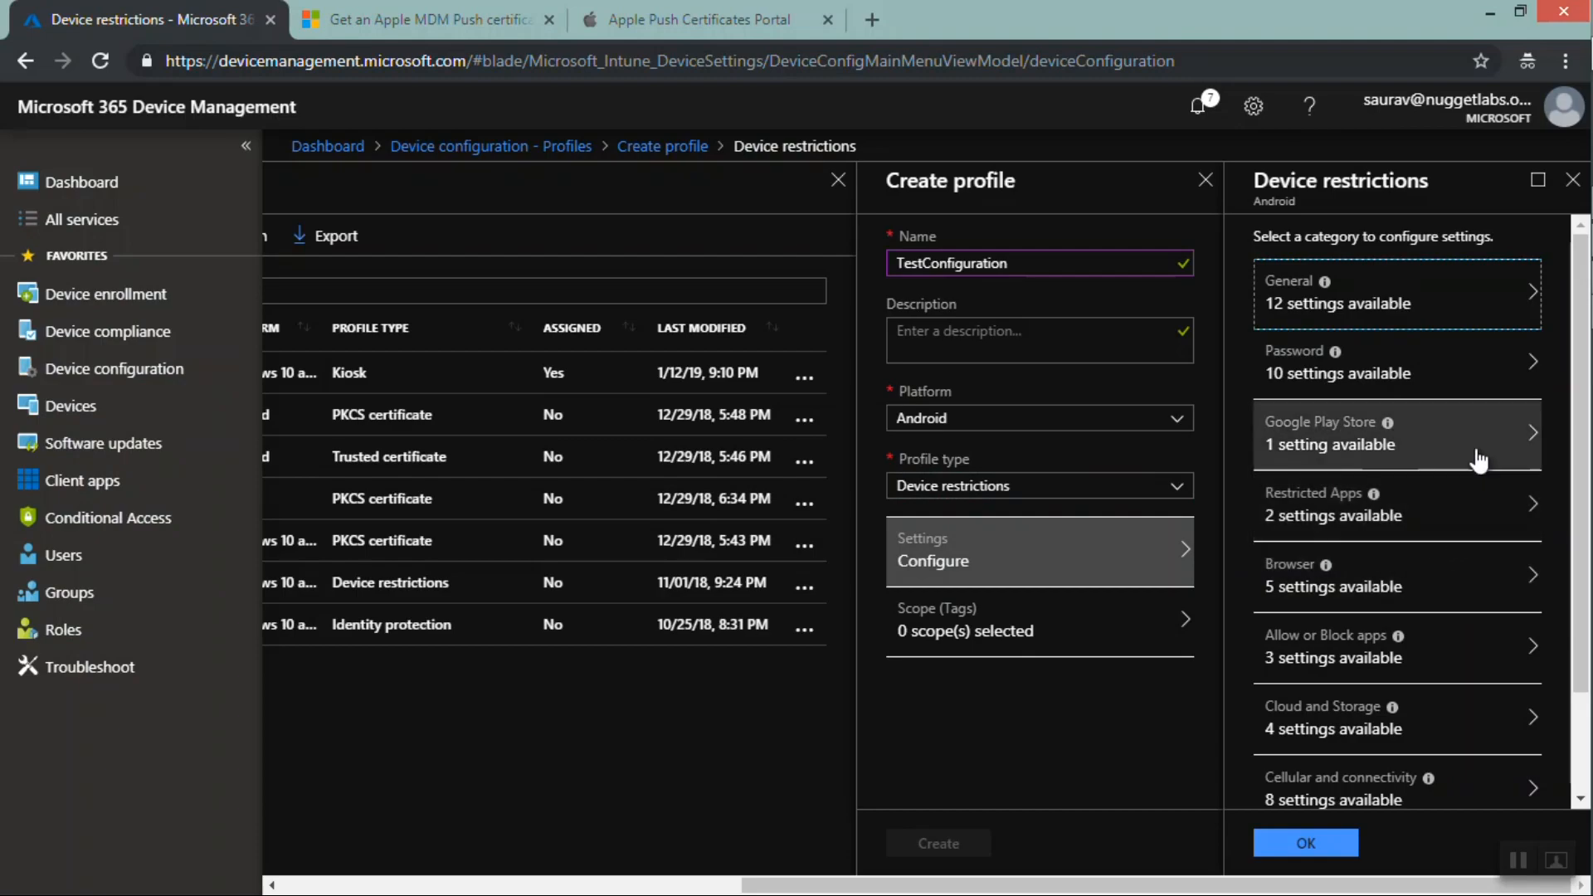
In the profile's Password restrictions, require a password with a minimum length of 10 and confirm the category
{"action": "left_click", "coordinate": [1467, 315]}
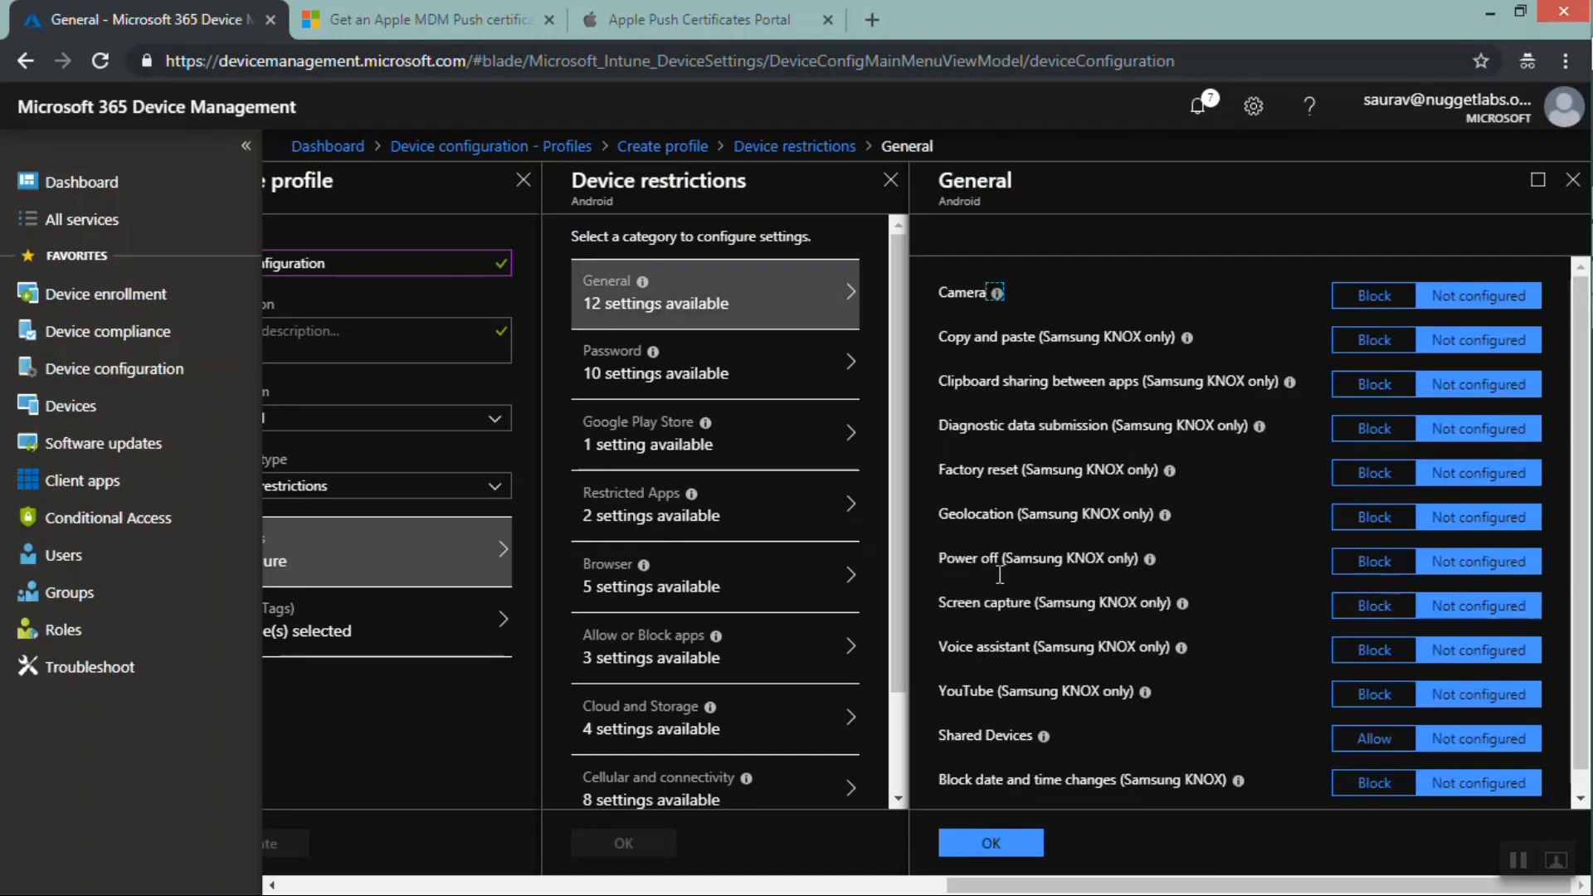
{"action": "scroll", "coordinate": [1584, 461], "scroll_direction": "down", "scroll_amount": 1}
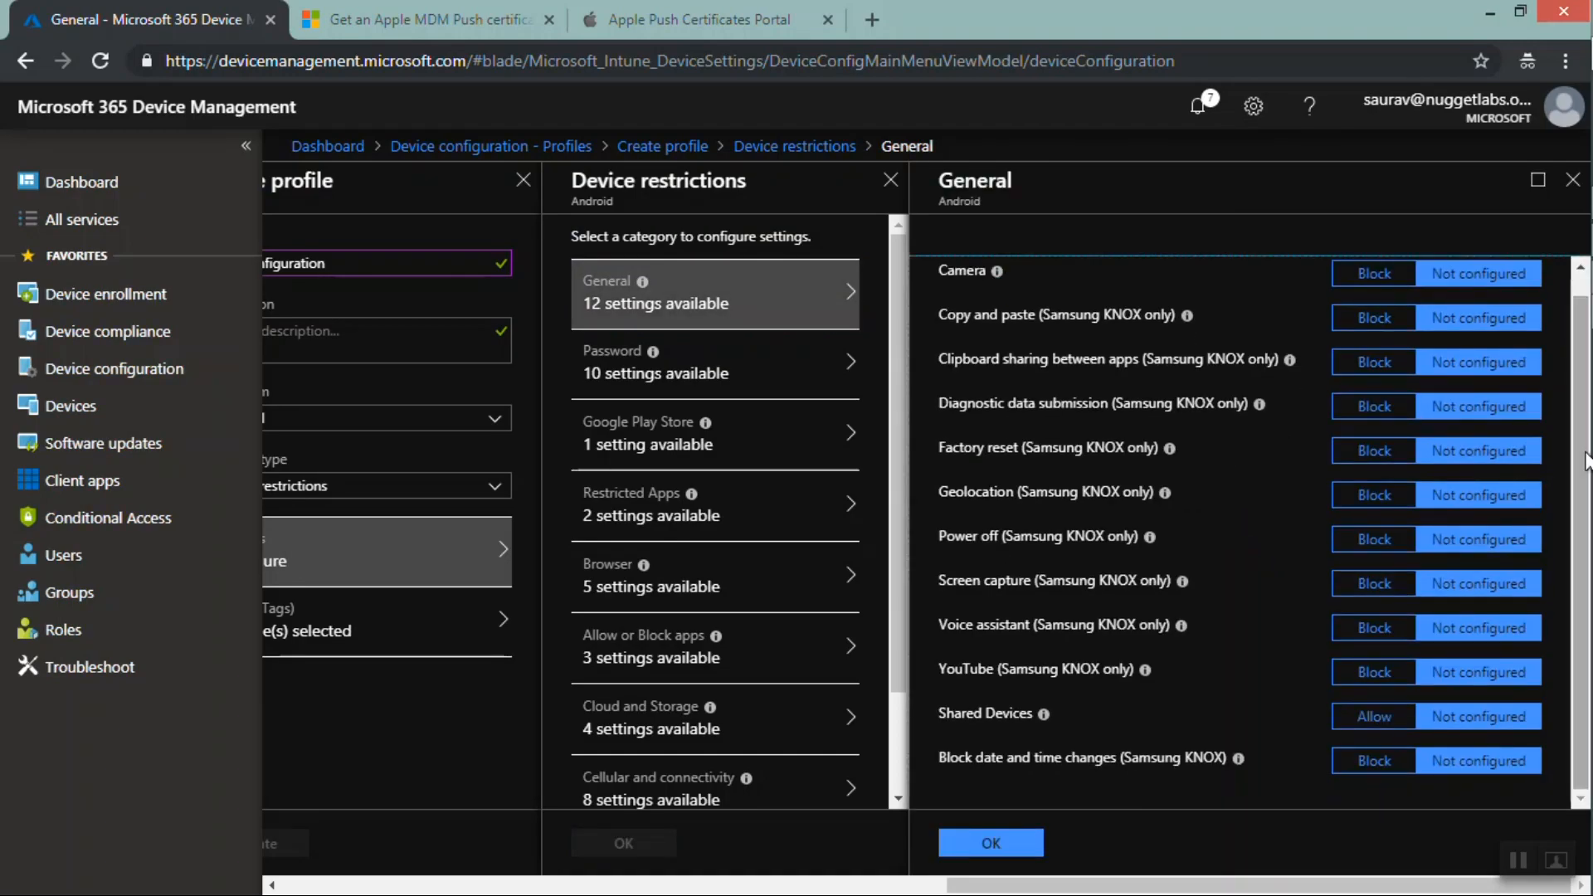
{"action": "left_click_drag", "start_coordinate": [897, 336], "coordinate": [898, 511]}
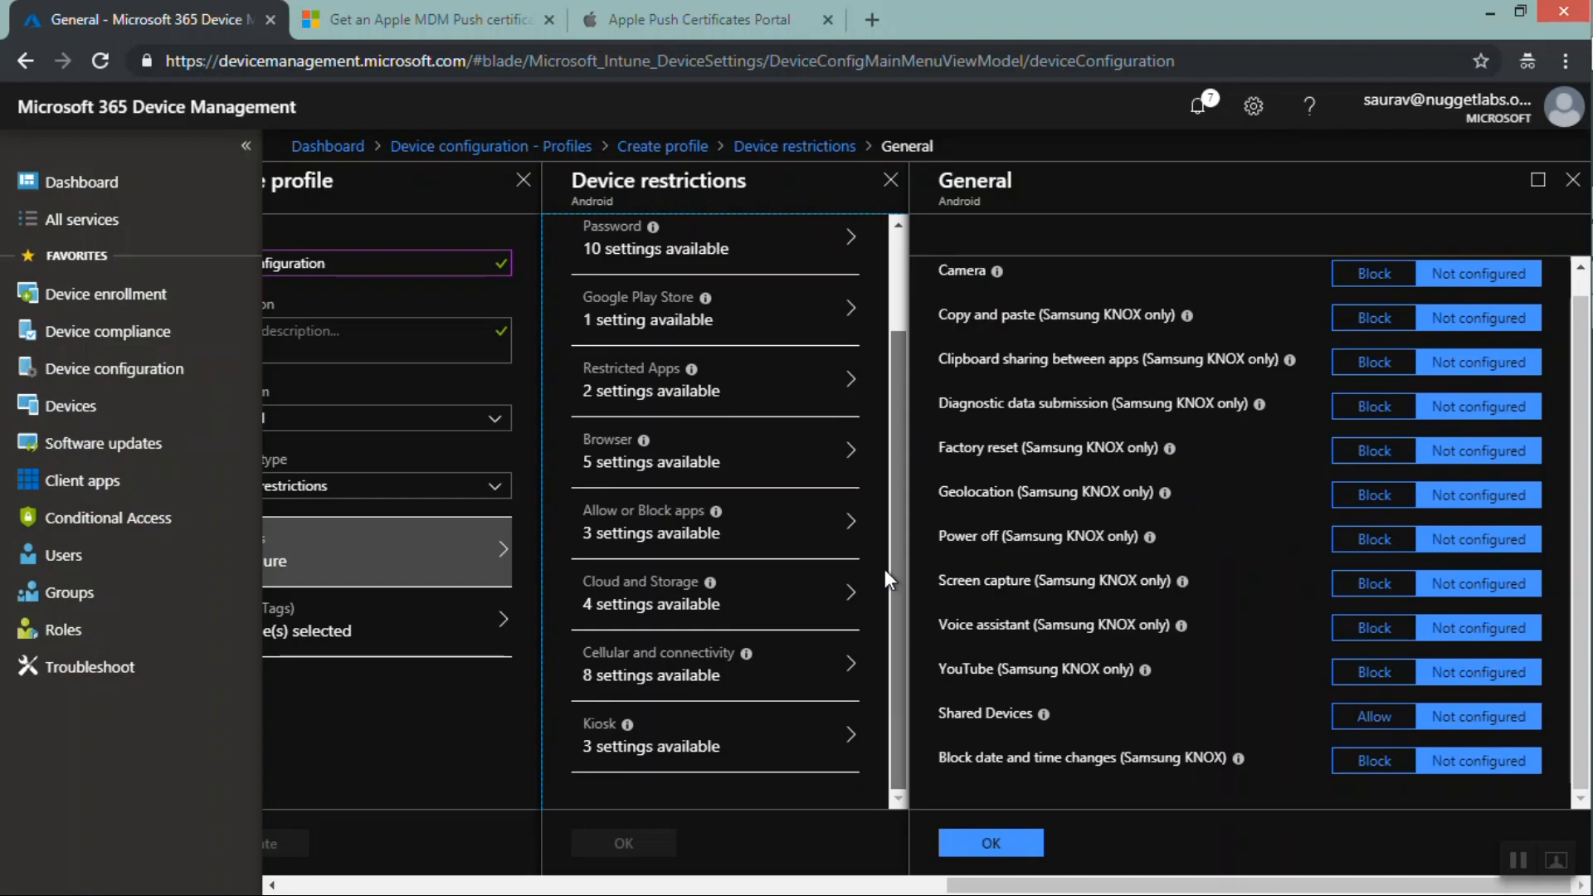
{"action": "left_click", "coordinate": [701, 259]}
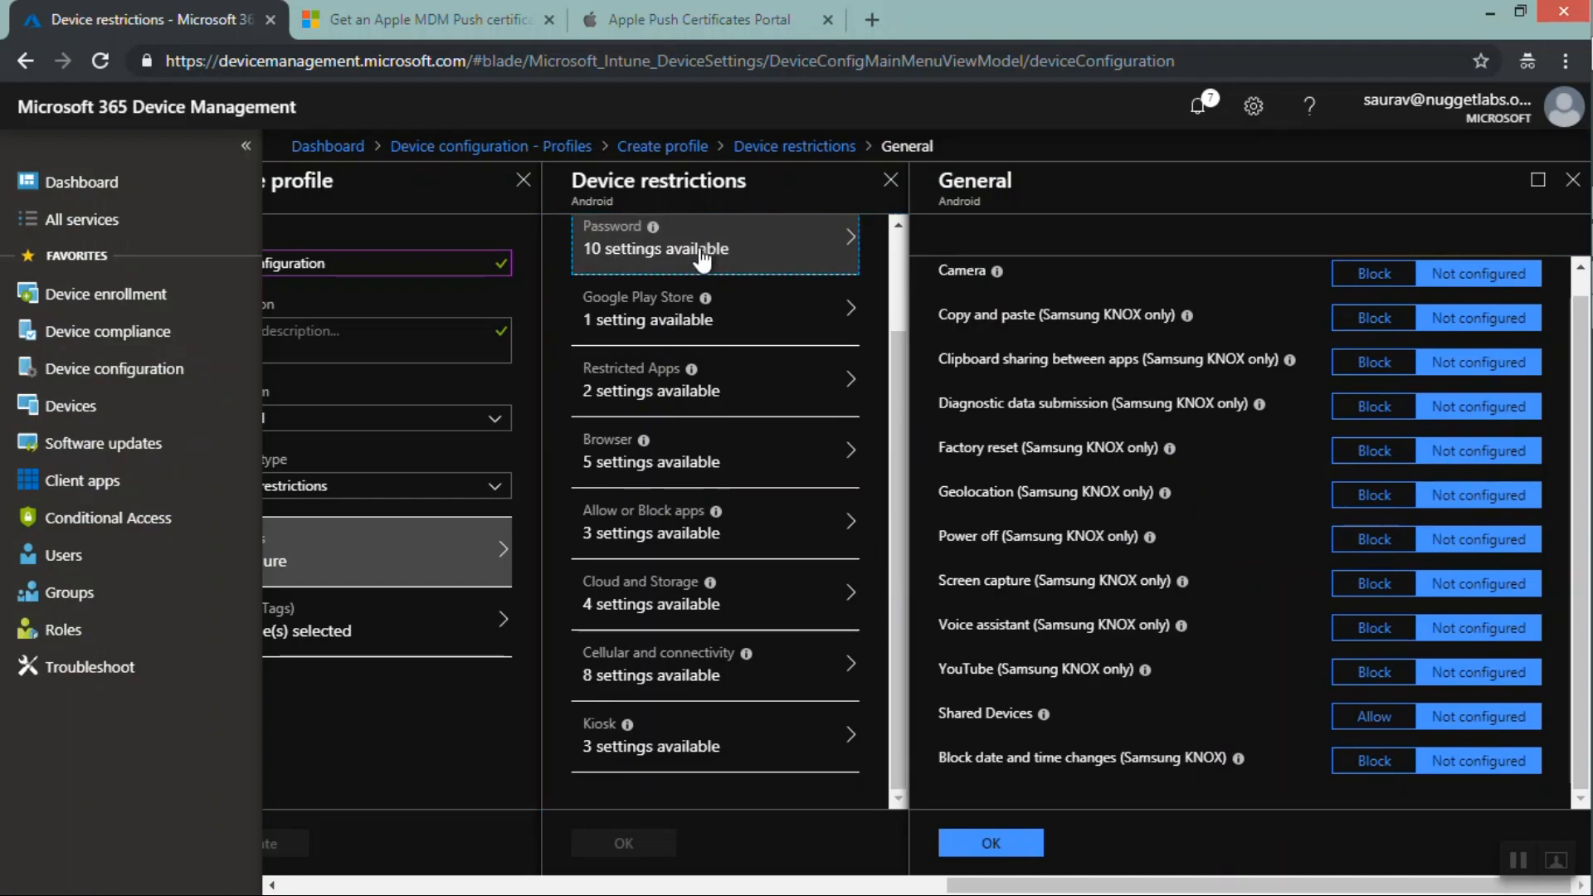
{"action": "left_click", "coordinate": [700, 253]}
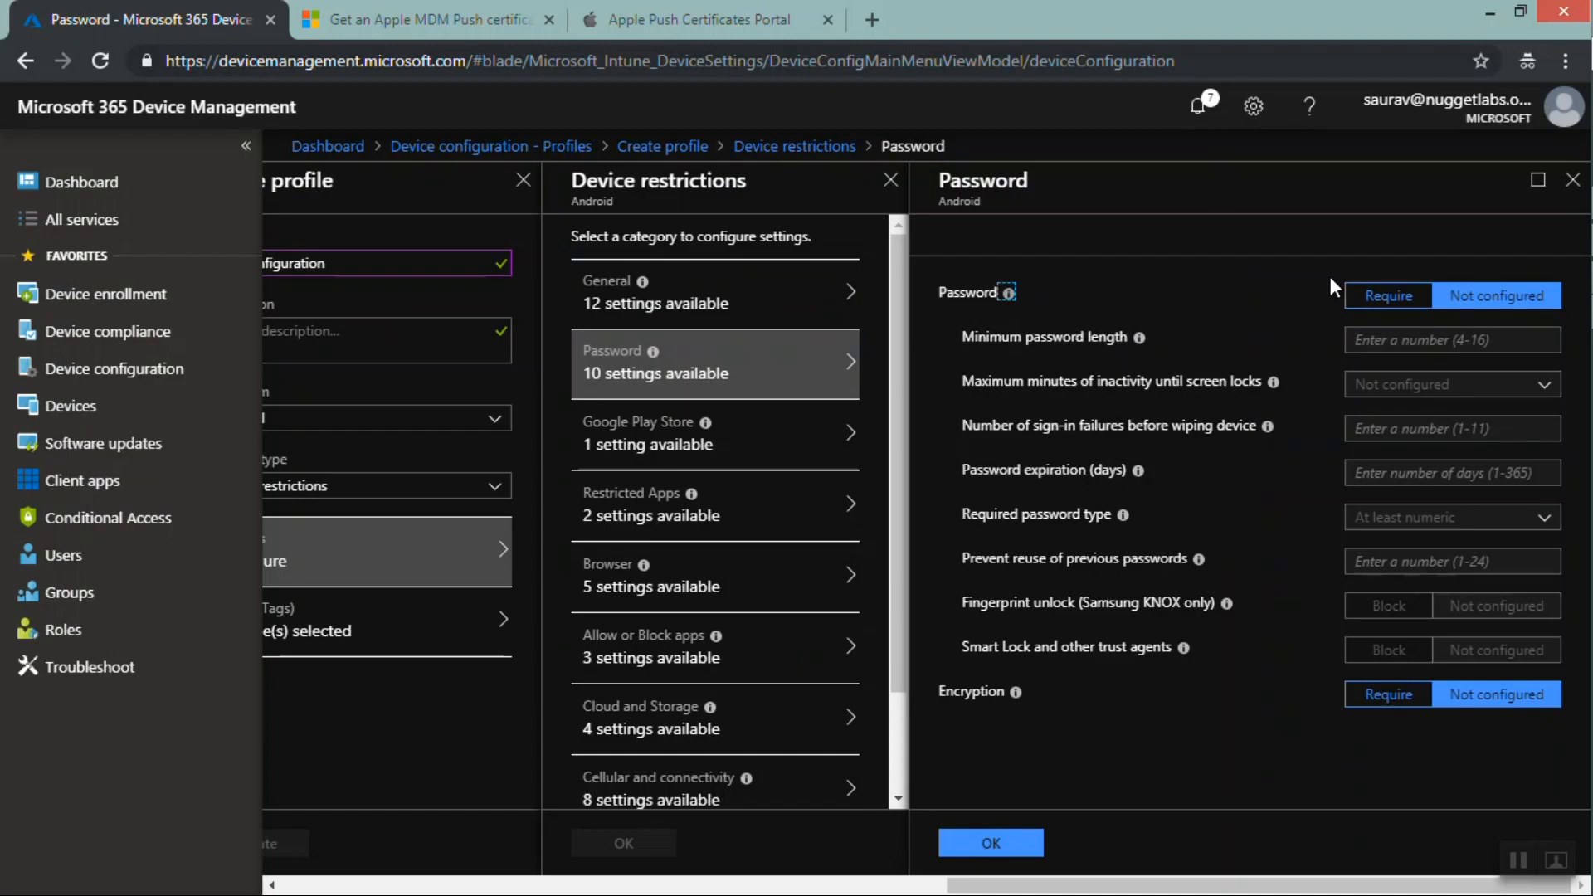
{"action": "left_click", "coordinate": [1377, 300]}
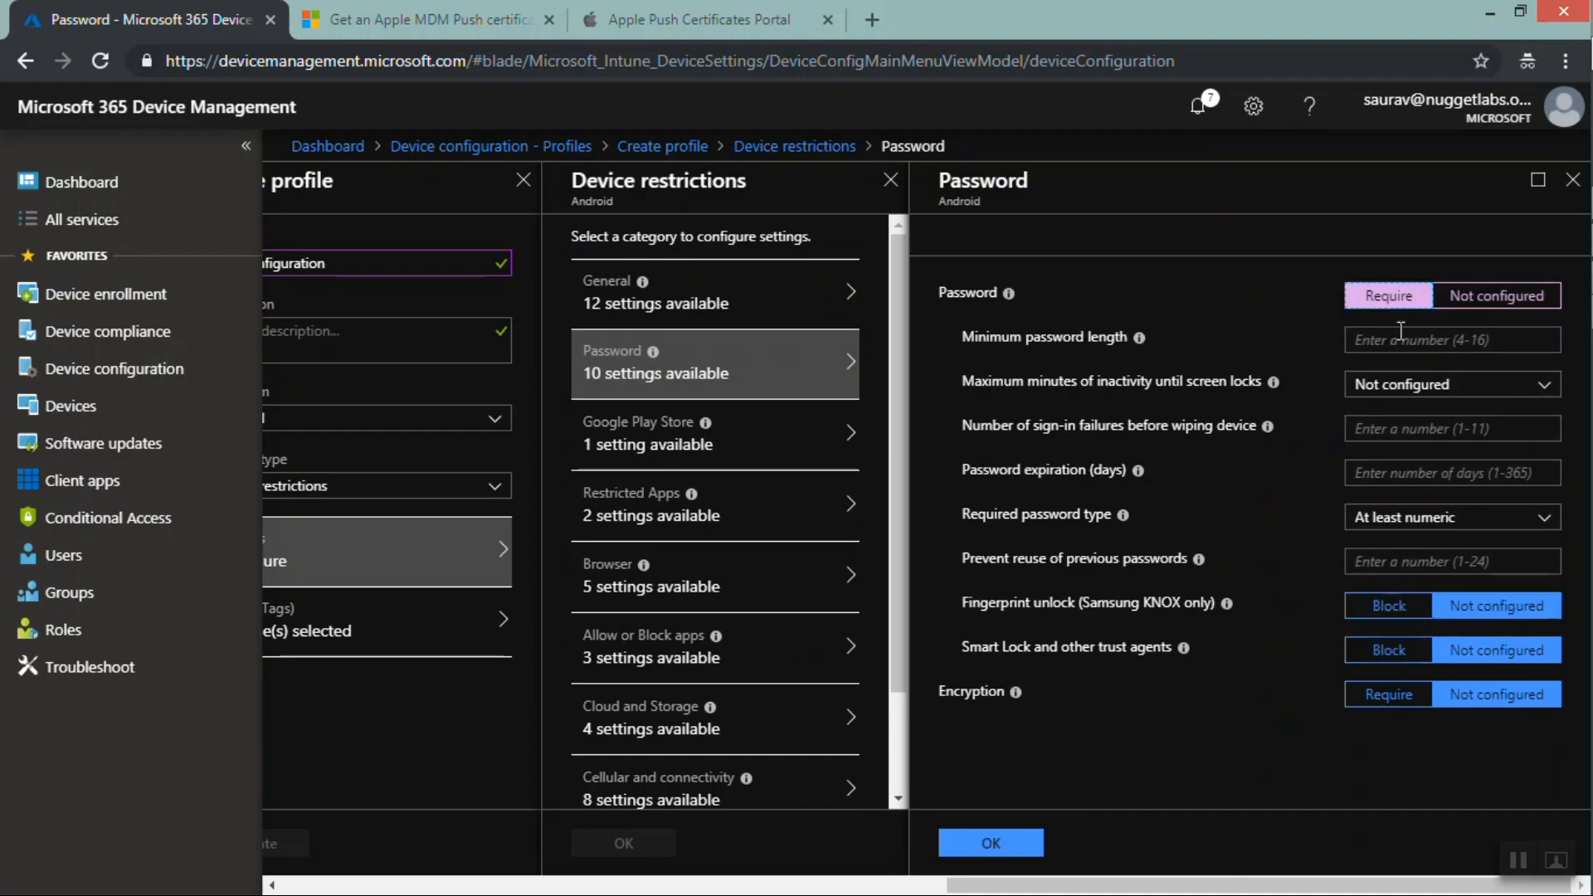
{"action": "left_click", "coordinate": [1406, 339]}
{"action": "type", "text": "10"}
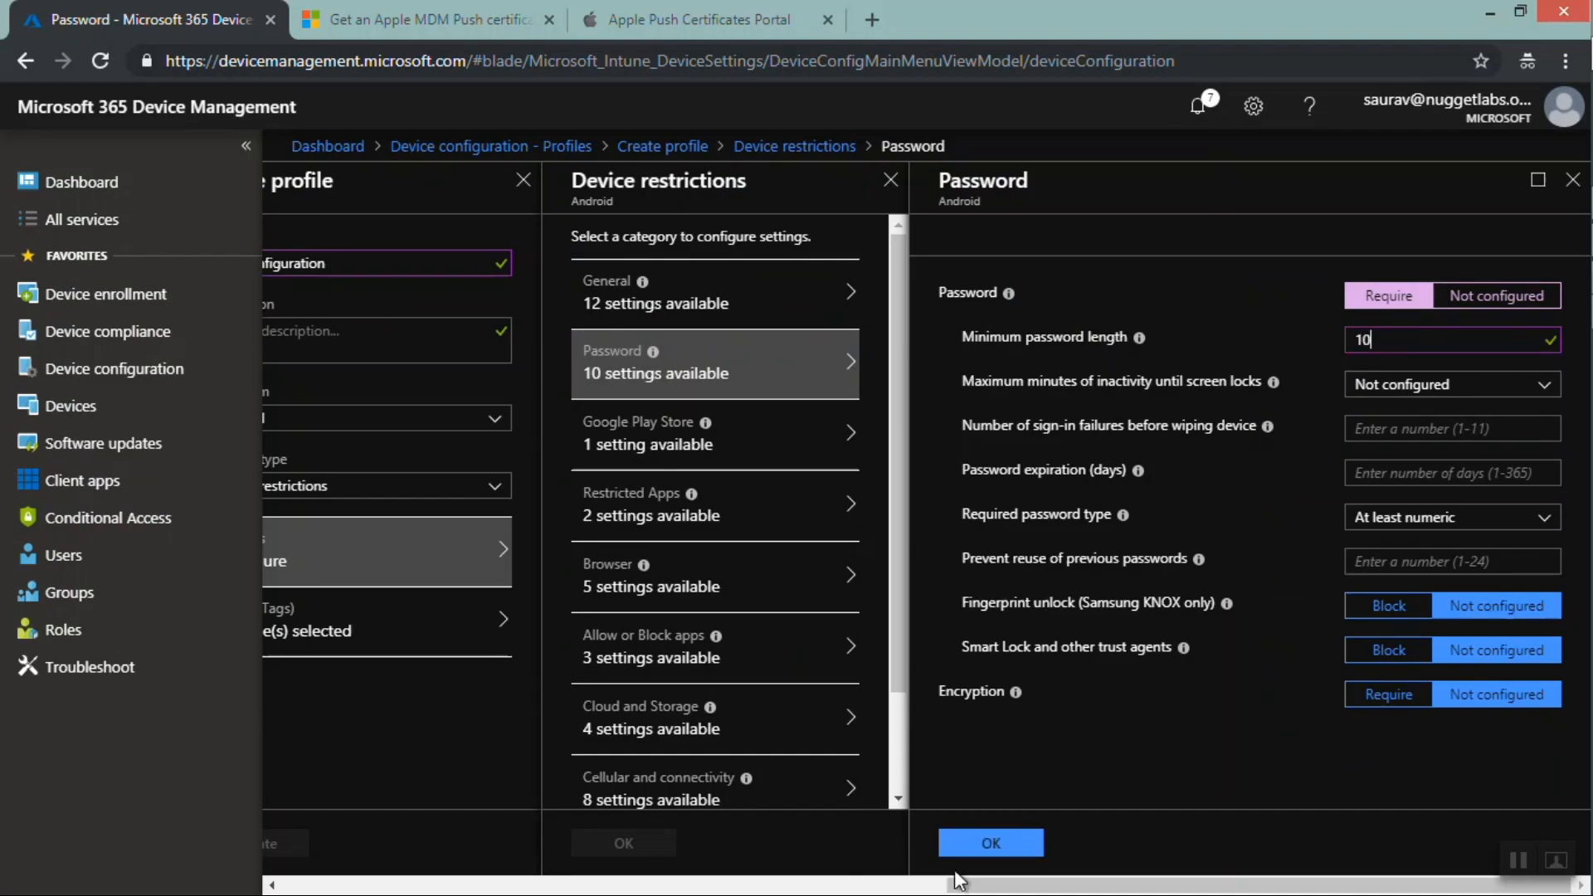
{"action": "left_click", "coordinate": [991, 844]}
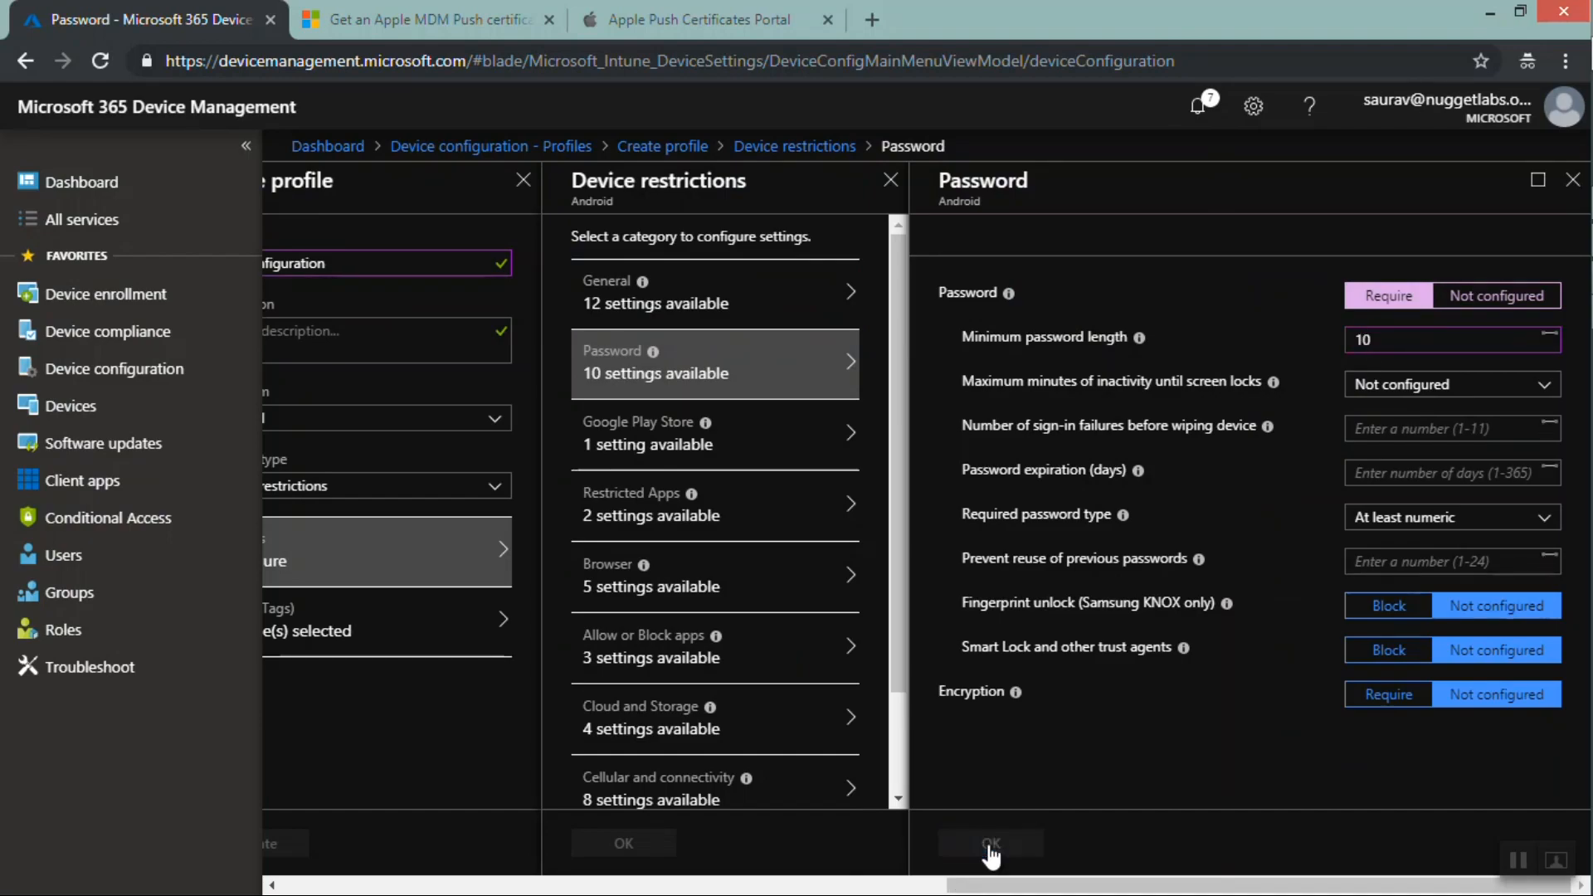
{"action": "left_click", "coordinate": [994, 846]}
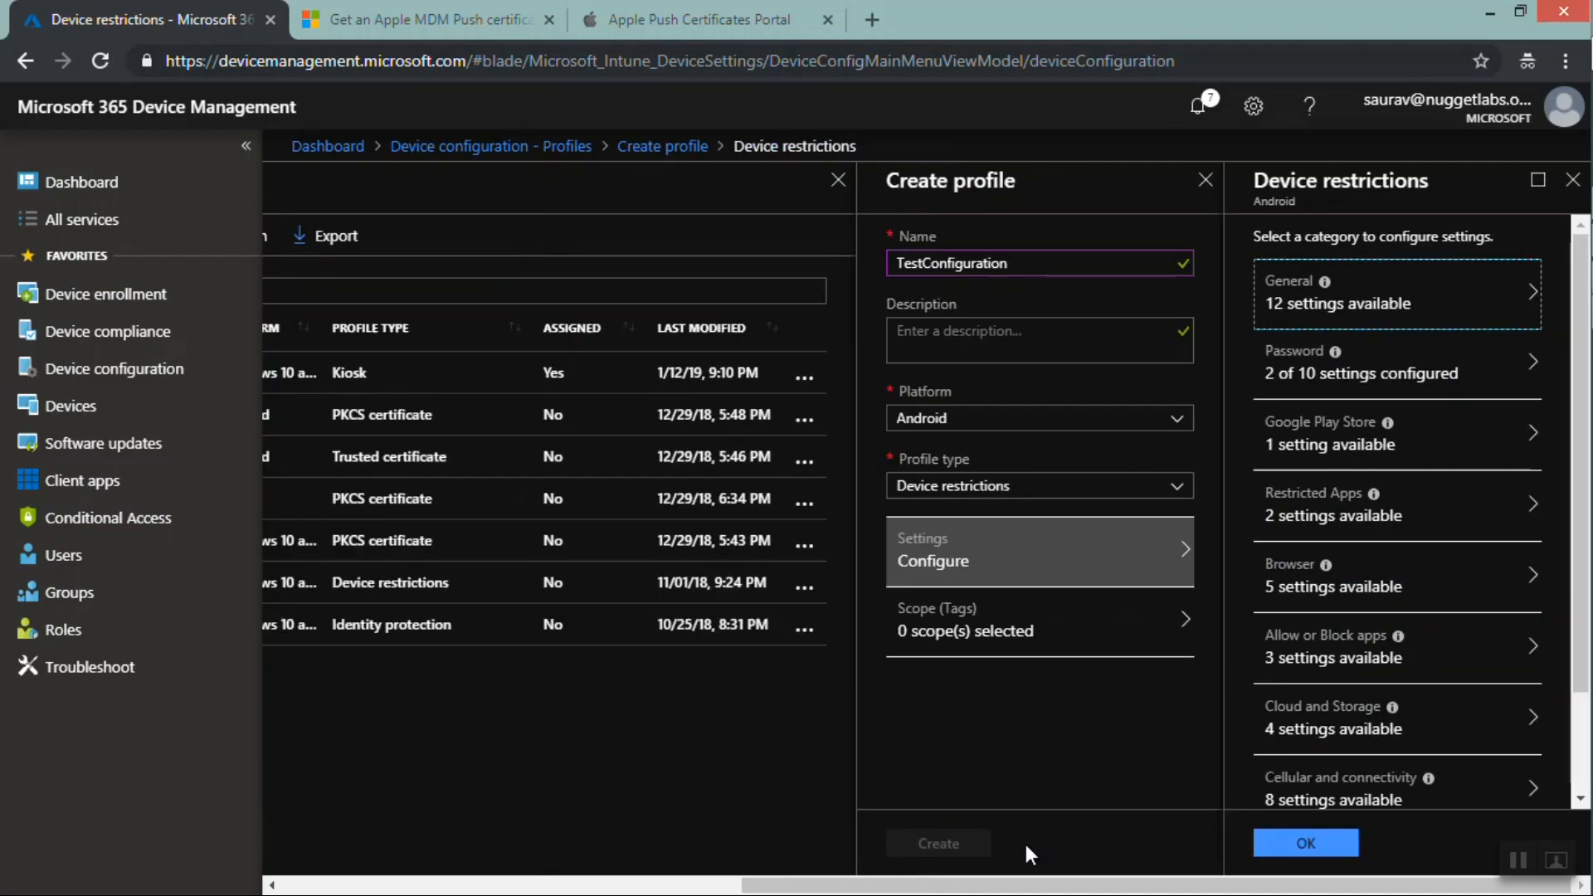
Confirm the device restrictions settings and create the TestConfiguration profile
{"action": "left_click", "coordinate": [1288, 845]}
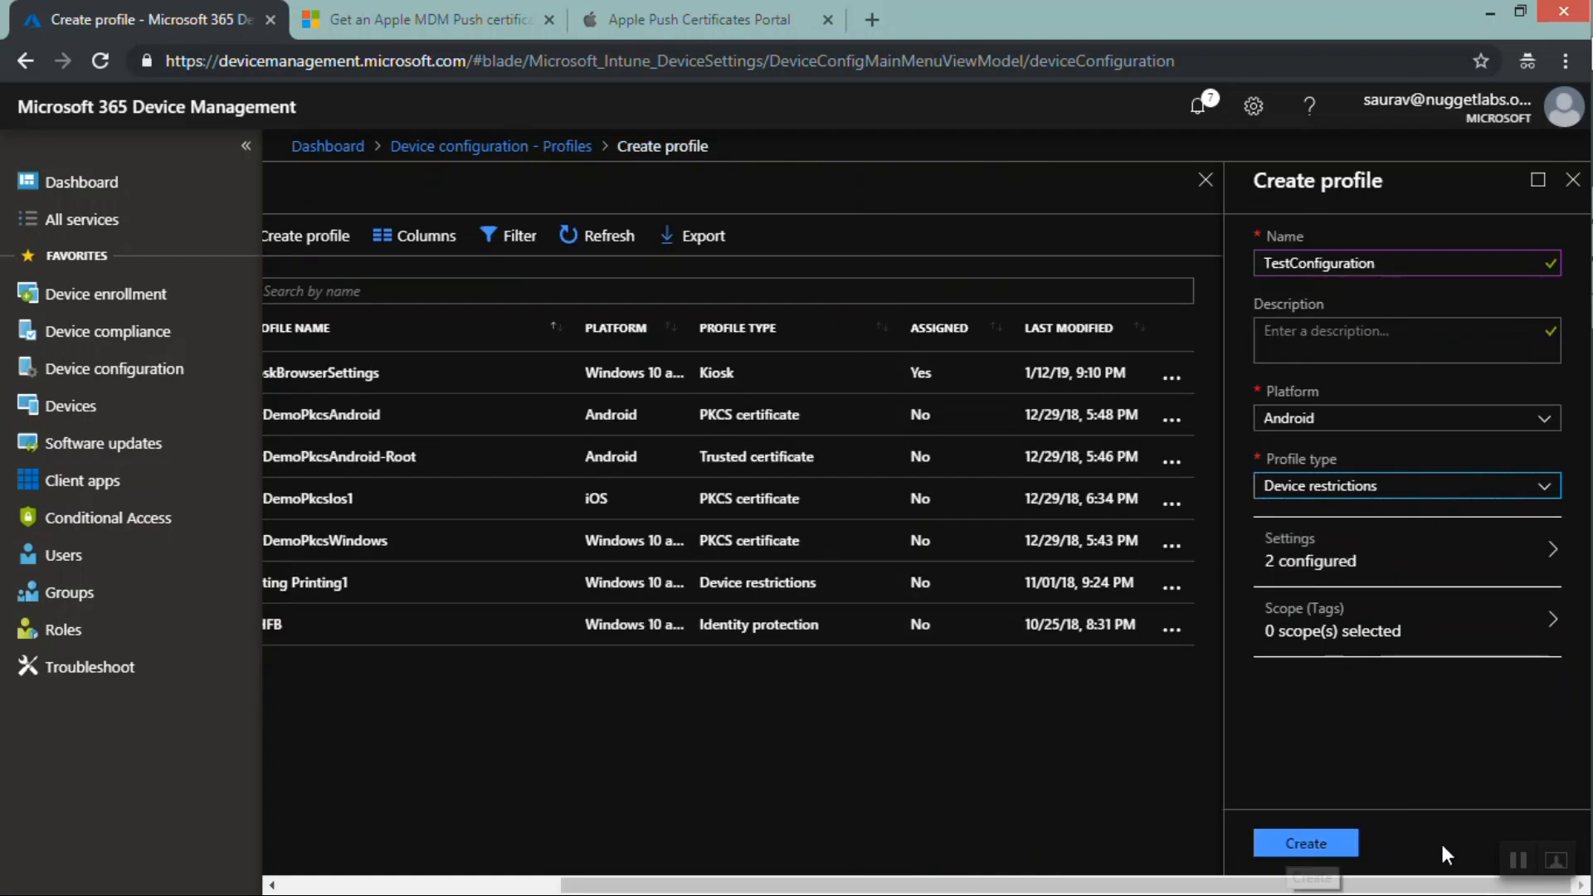
{"action": "left_click", "coordinate": [1300, 846]}
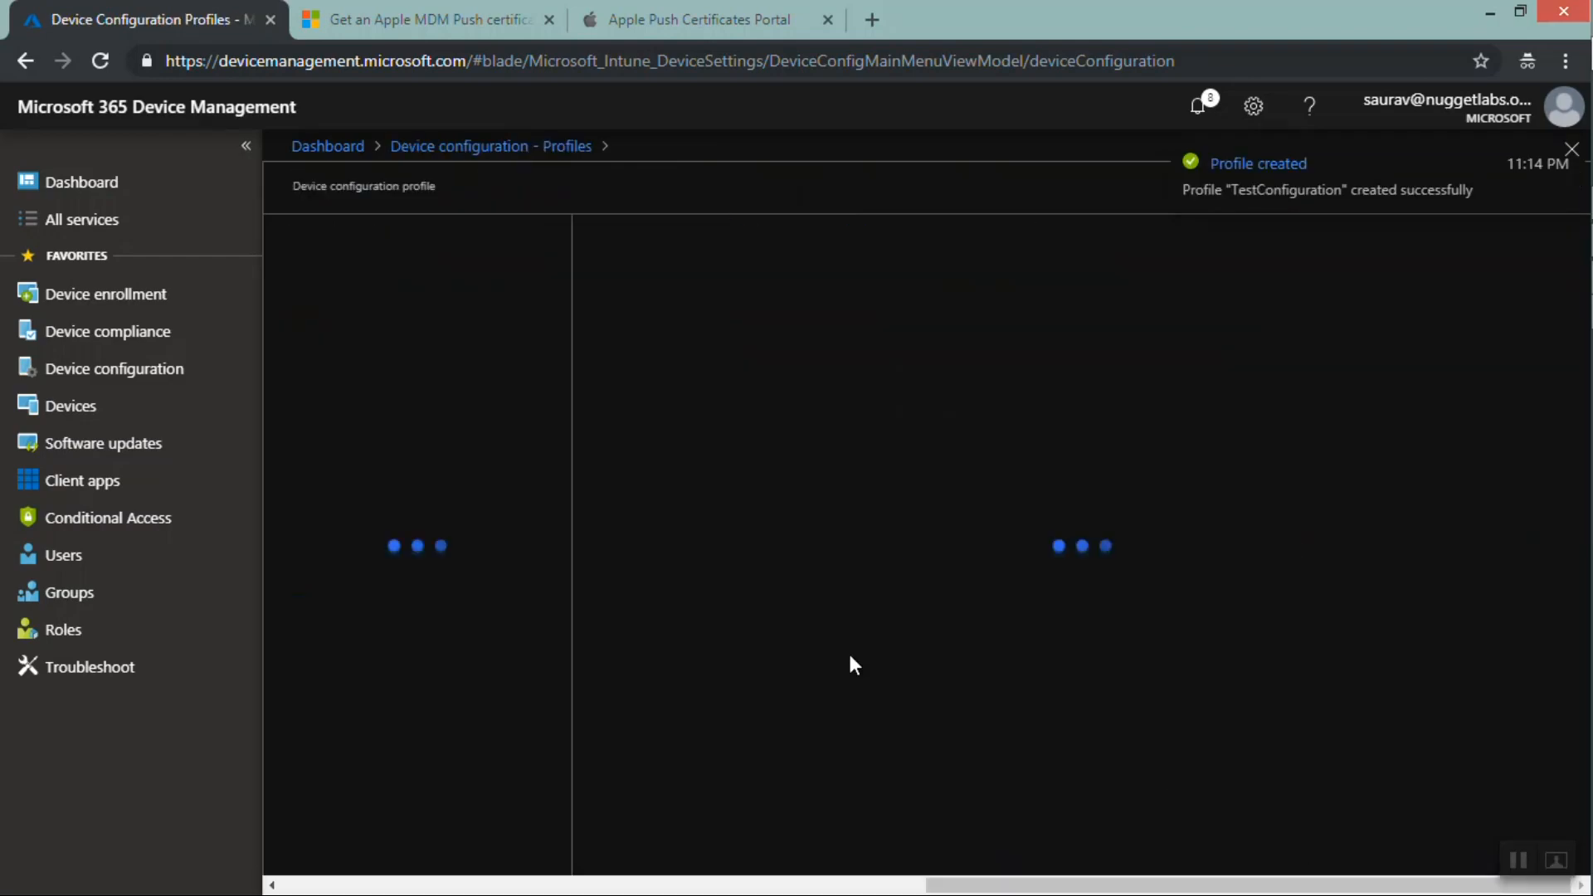
{"action": "left_click", "coordinate": [1571, 151]}
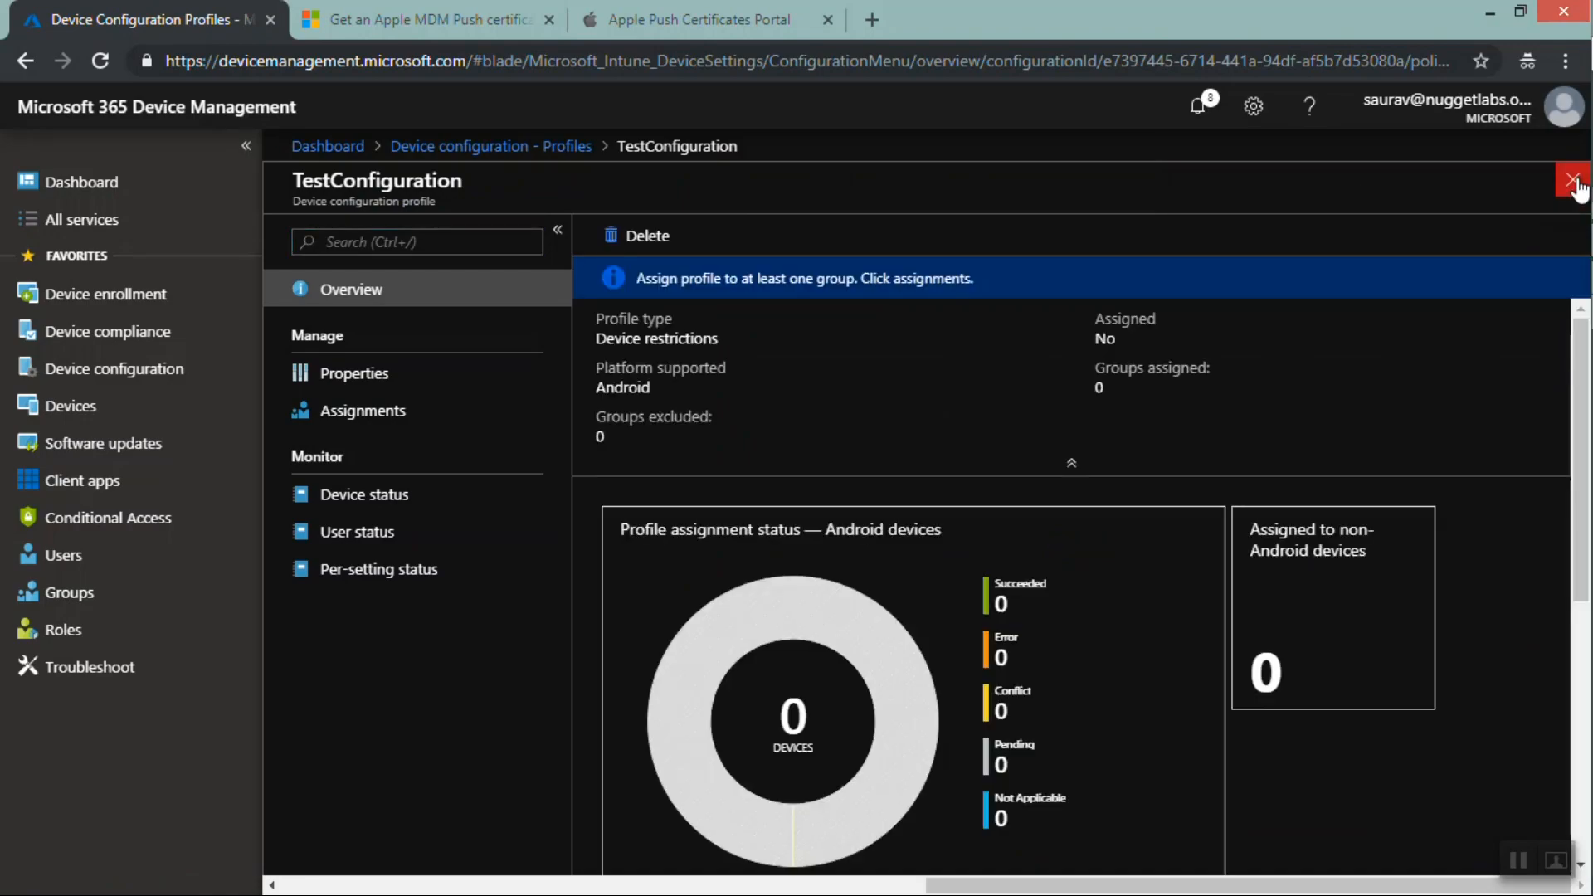
Close the TestConfiguration profile overview and review it in the configuration profiles list
{"action": "left_click", "coordinate": [1572, 182]}
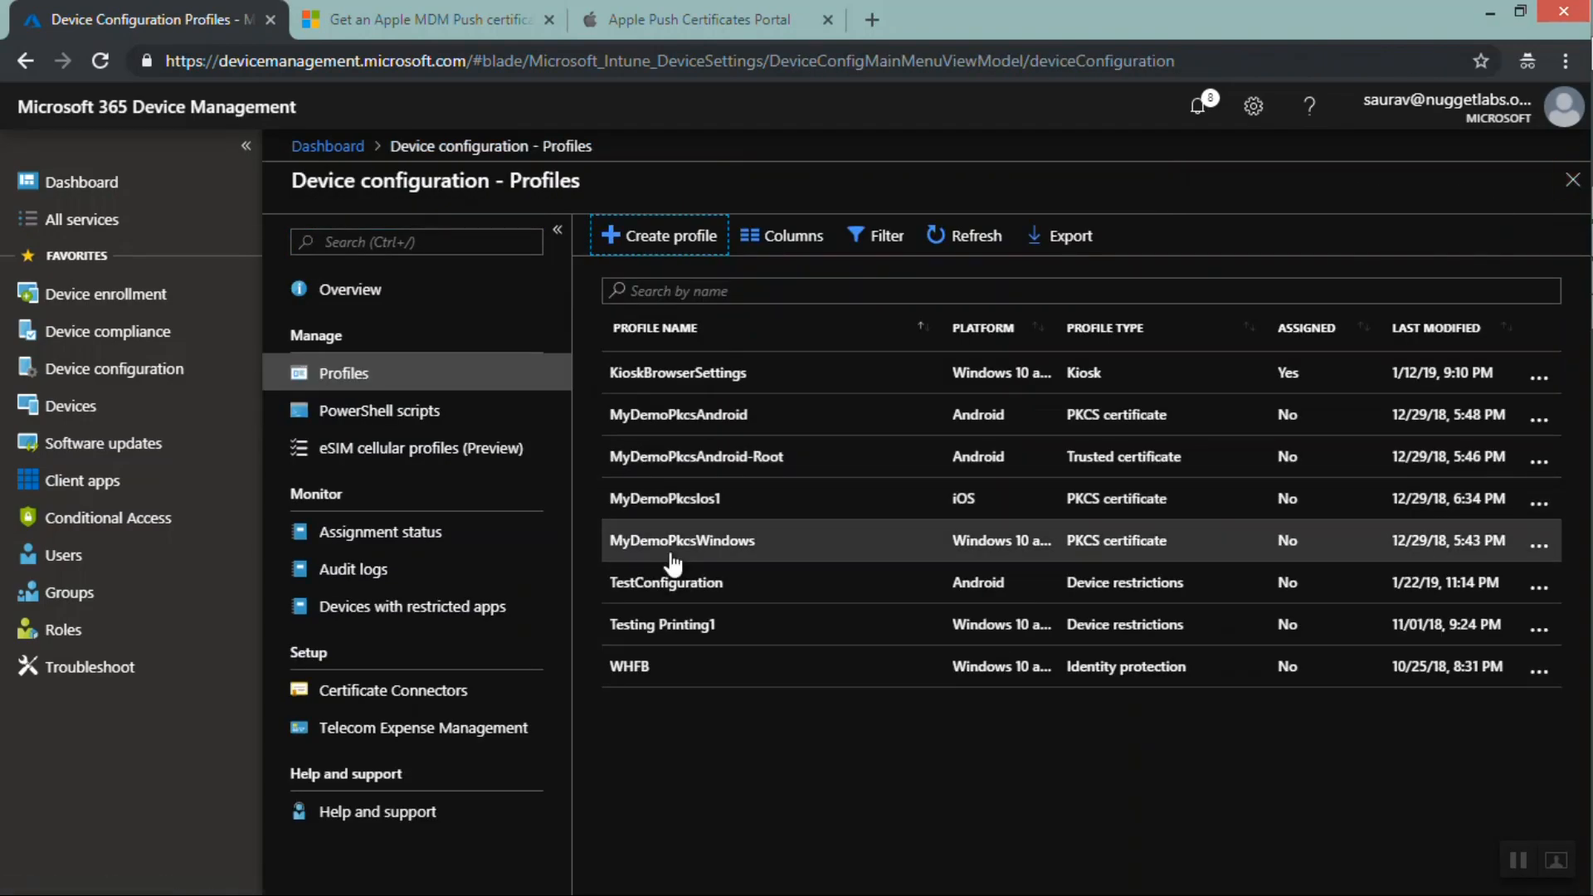
{"action": "left_click_drag", "start_coordinate": [609, 586], "coordinate": [1429, 838]}
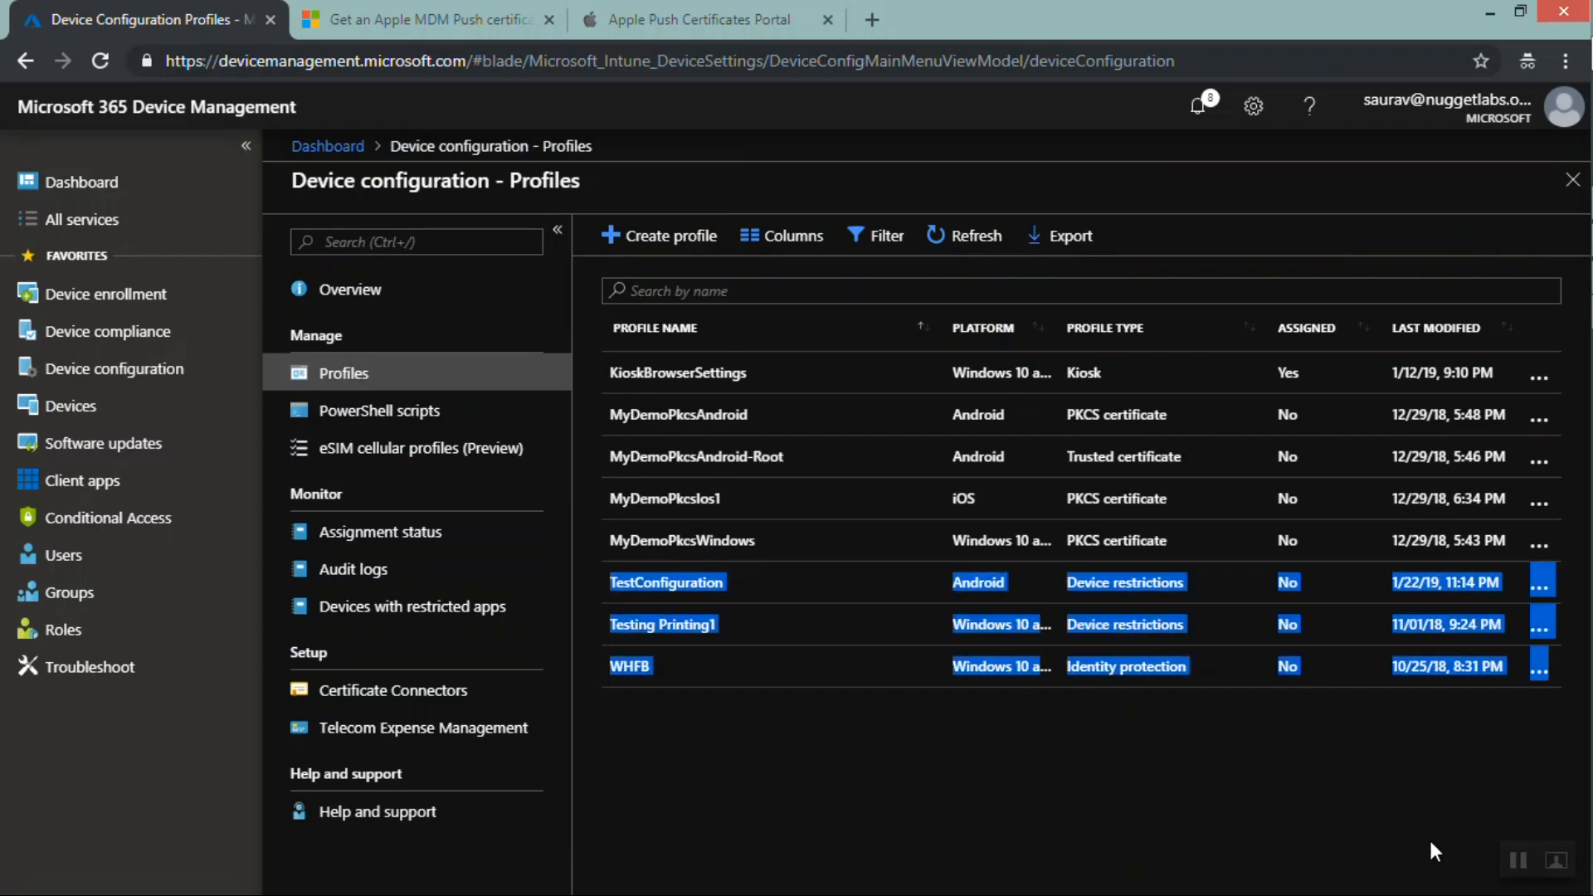
{"action": "left_click", "coordinate": [1514, 862]}
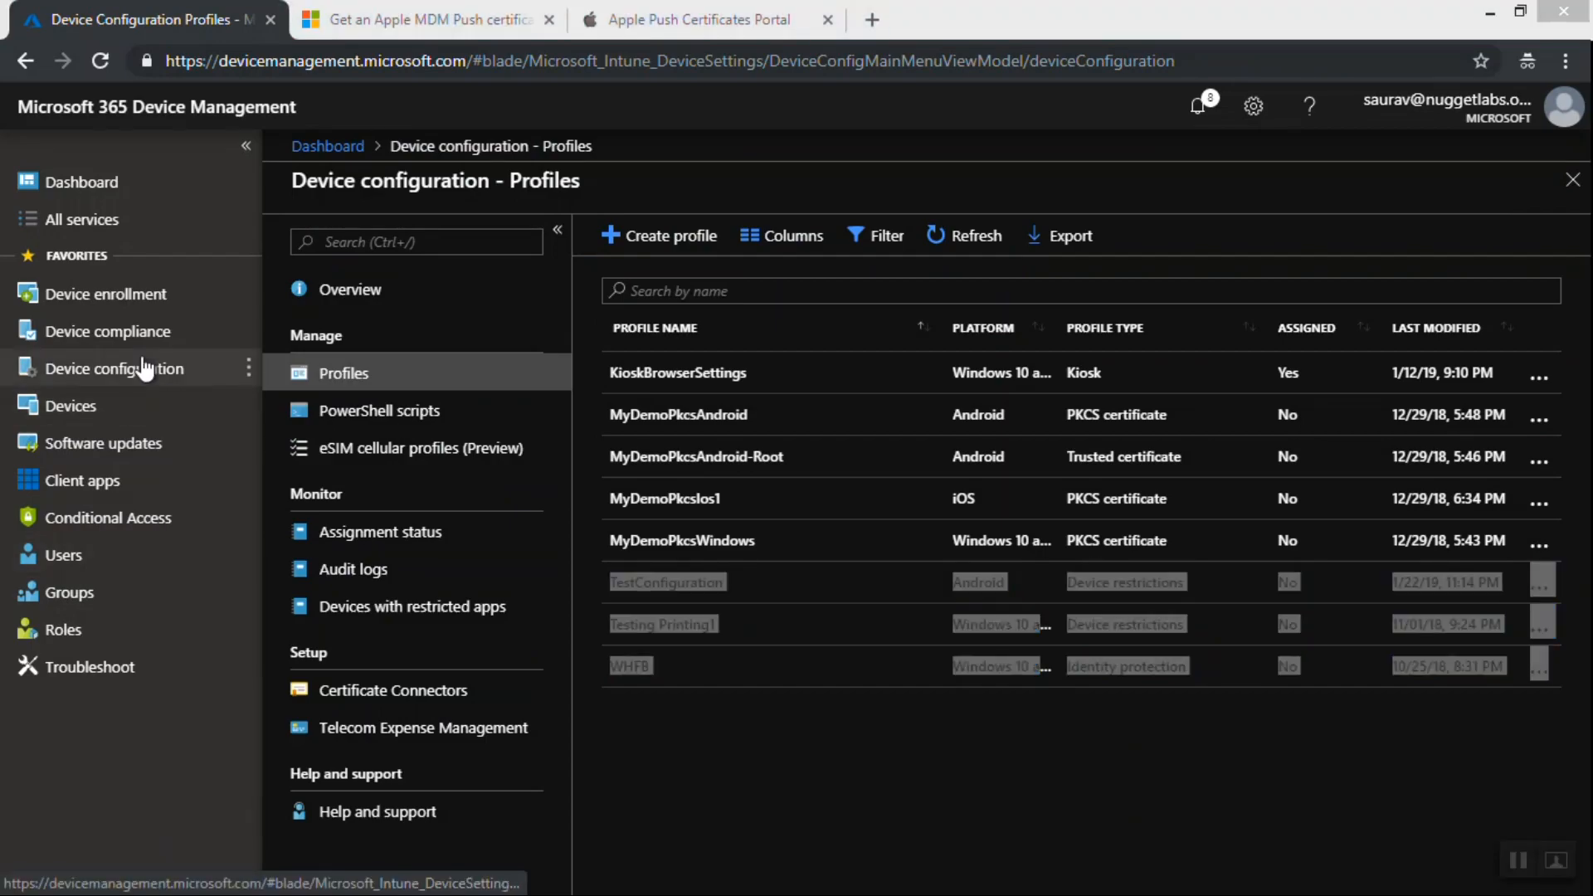
Open the Device compliance policies list, then switch to the Compliance Vs Configuration presentation slides
{"action": "left_click", "coordinate": [127, 338]}
{"action": "left_click", "coordinate": [130, 340]}
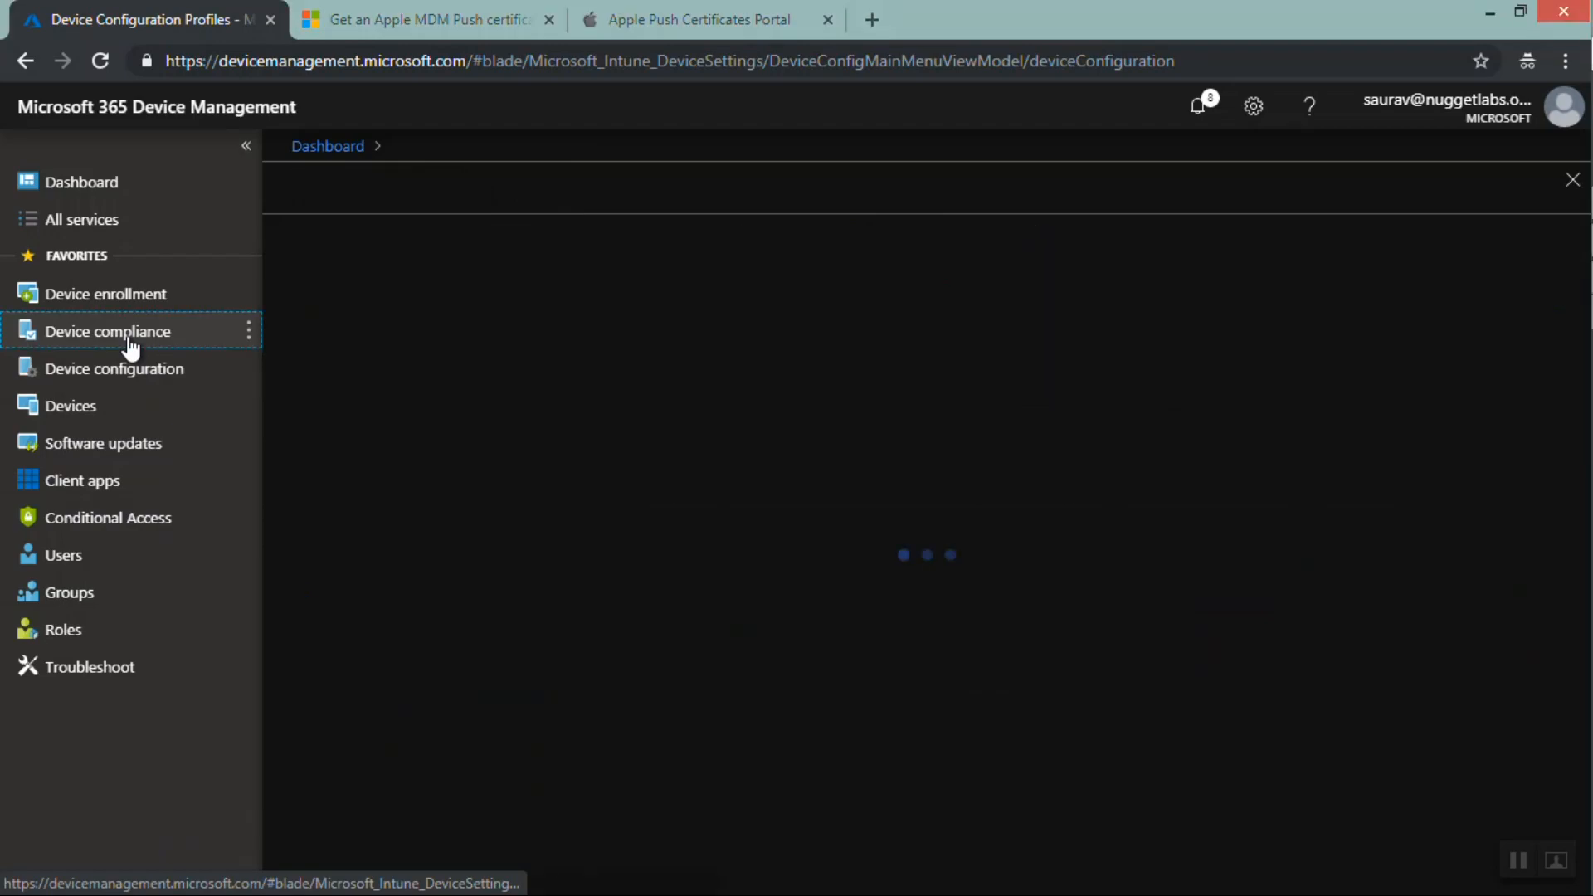
{"action": "left_click", "coordinate": [375, 384]}
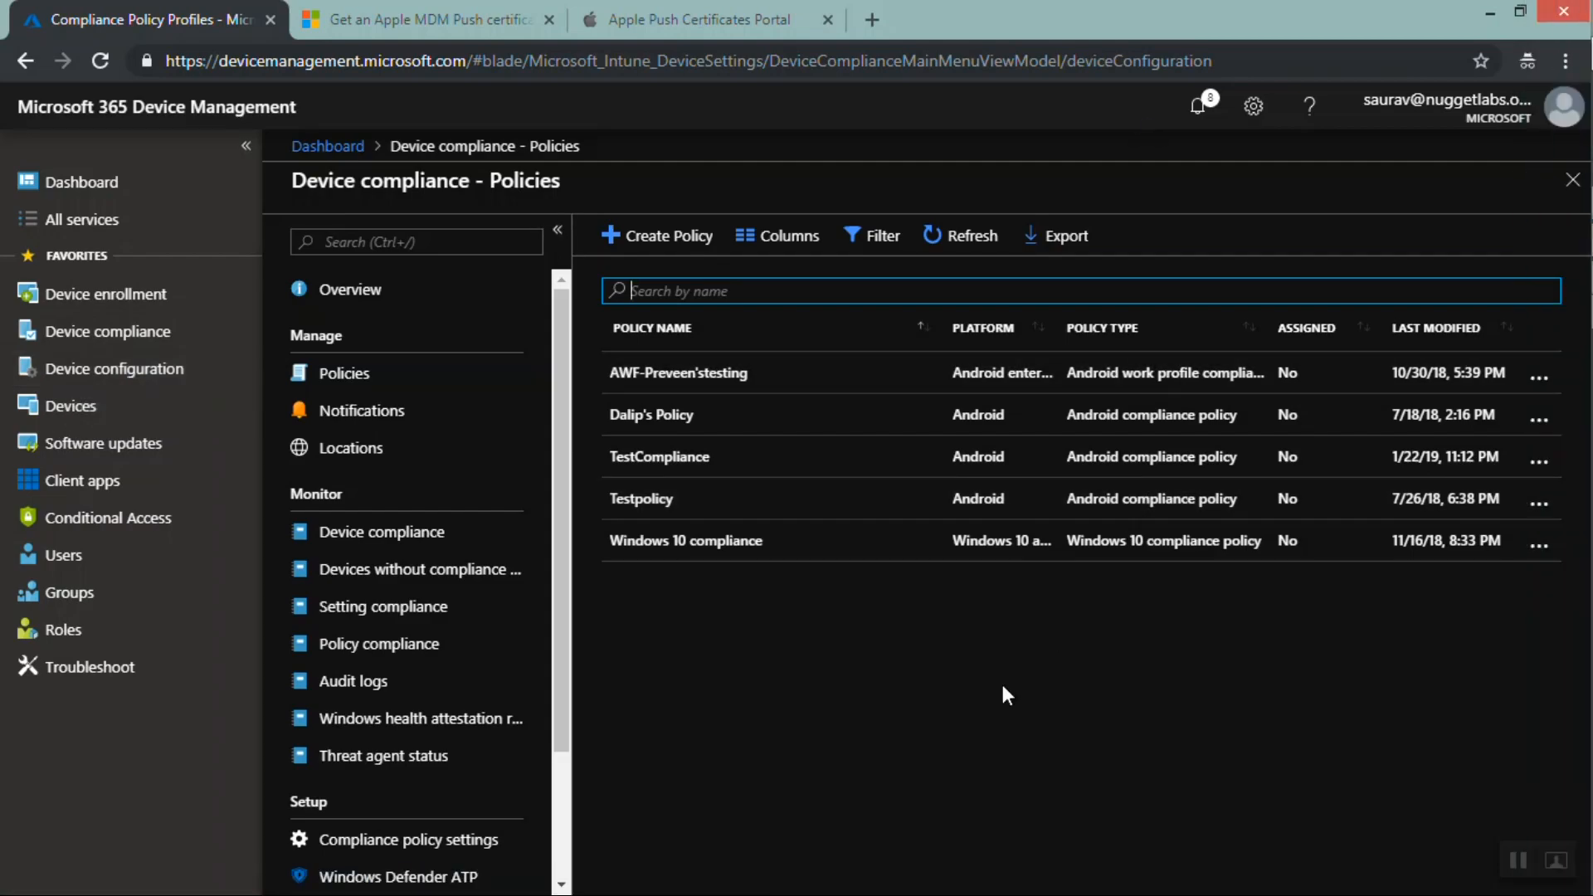
{"action": "key", "text": "alt+Tab"}
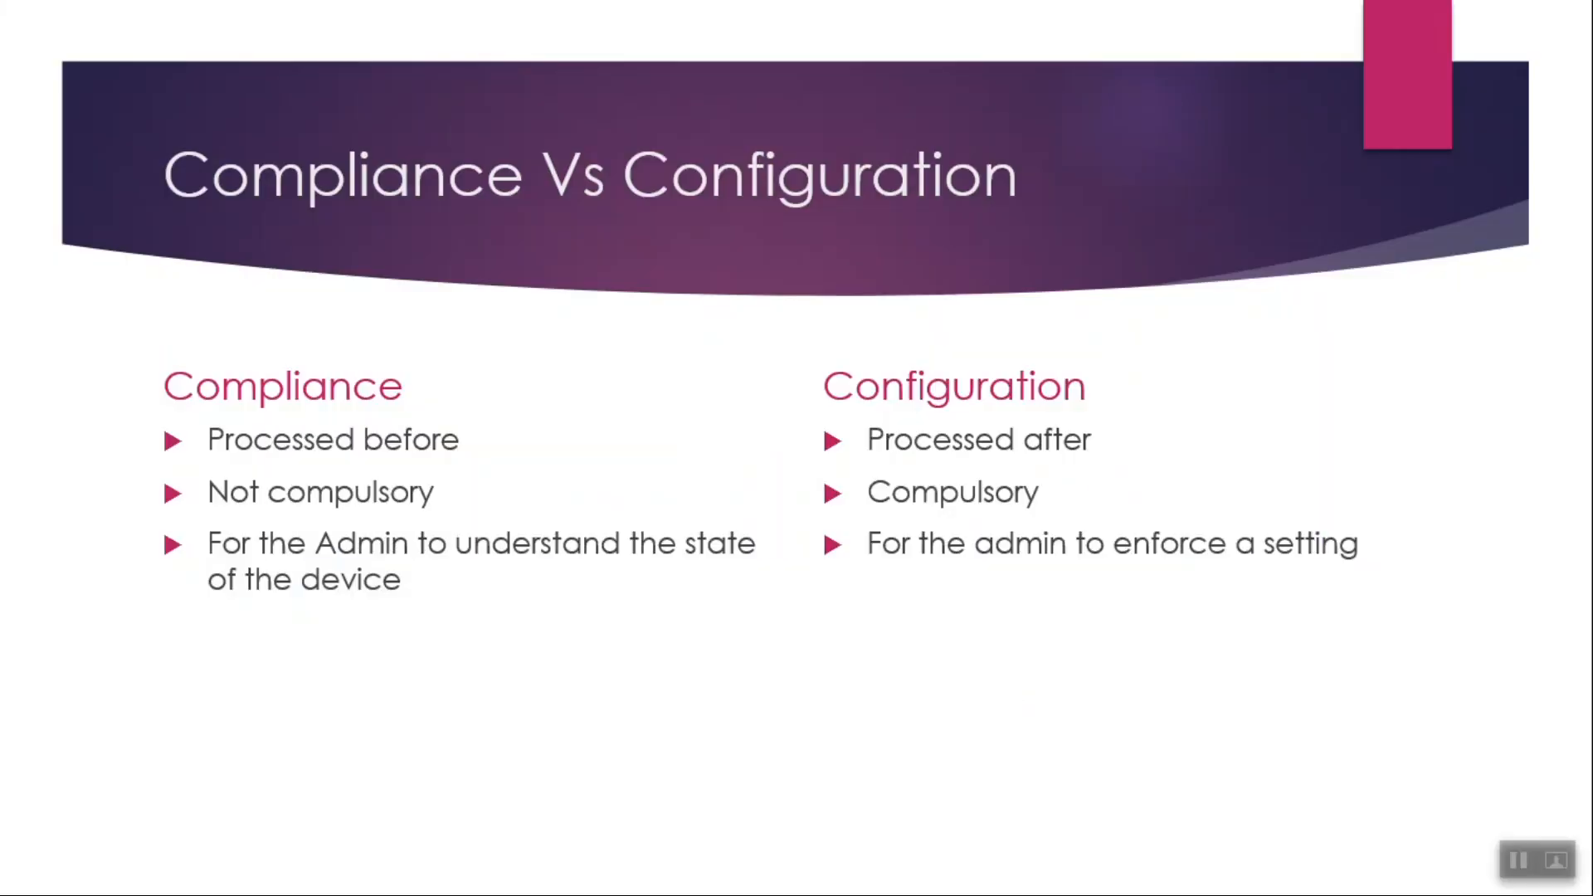
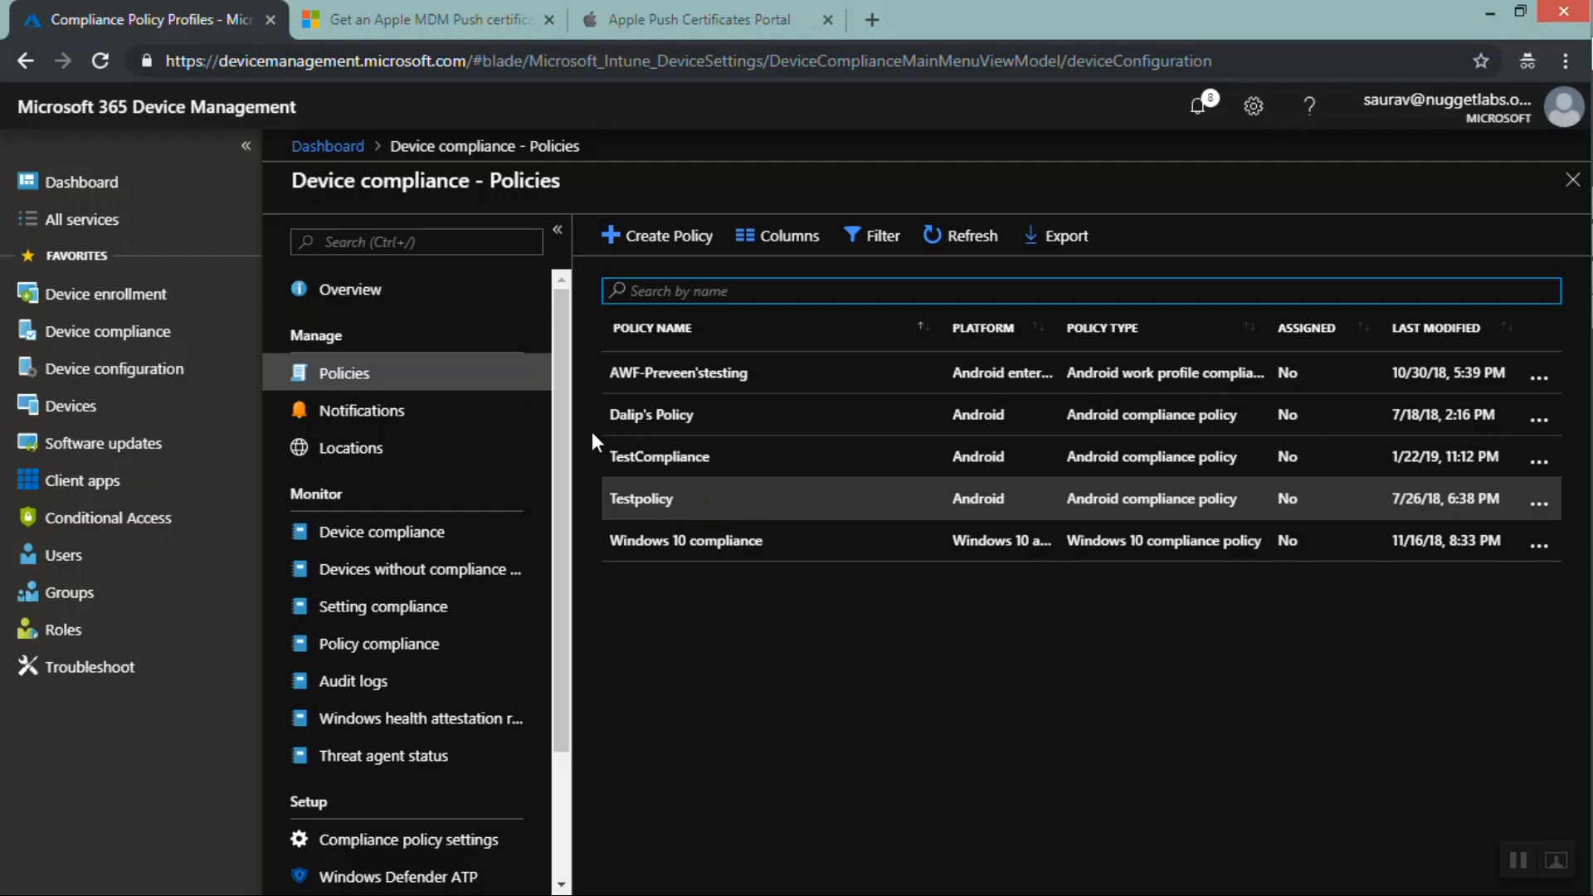
Open the All devices list, select the first corporate Windows device and highlight its compliance status
{"action": "left_click", "coordinate": [86, 404]}
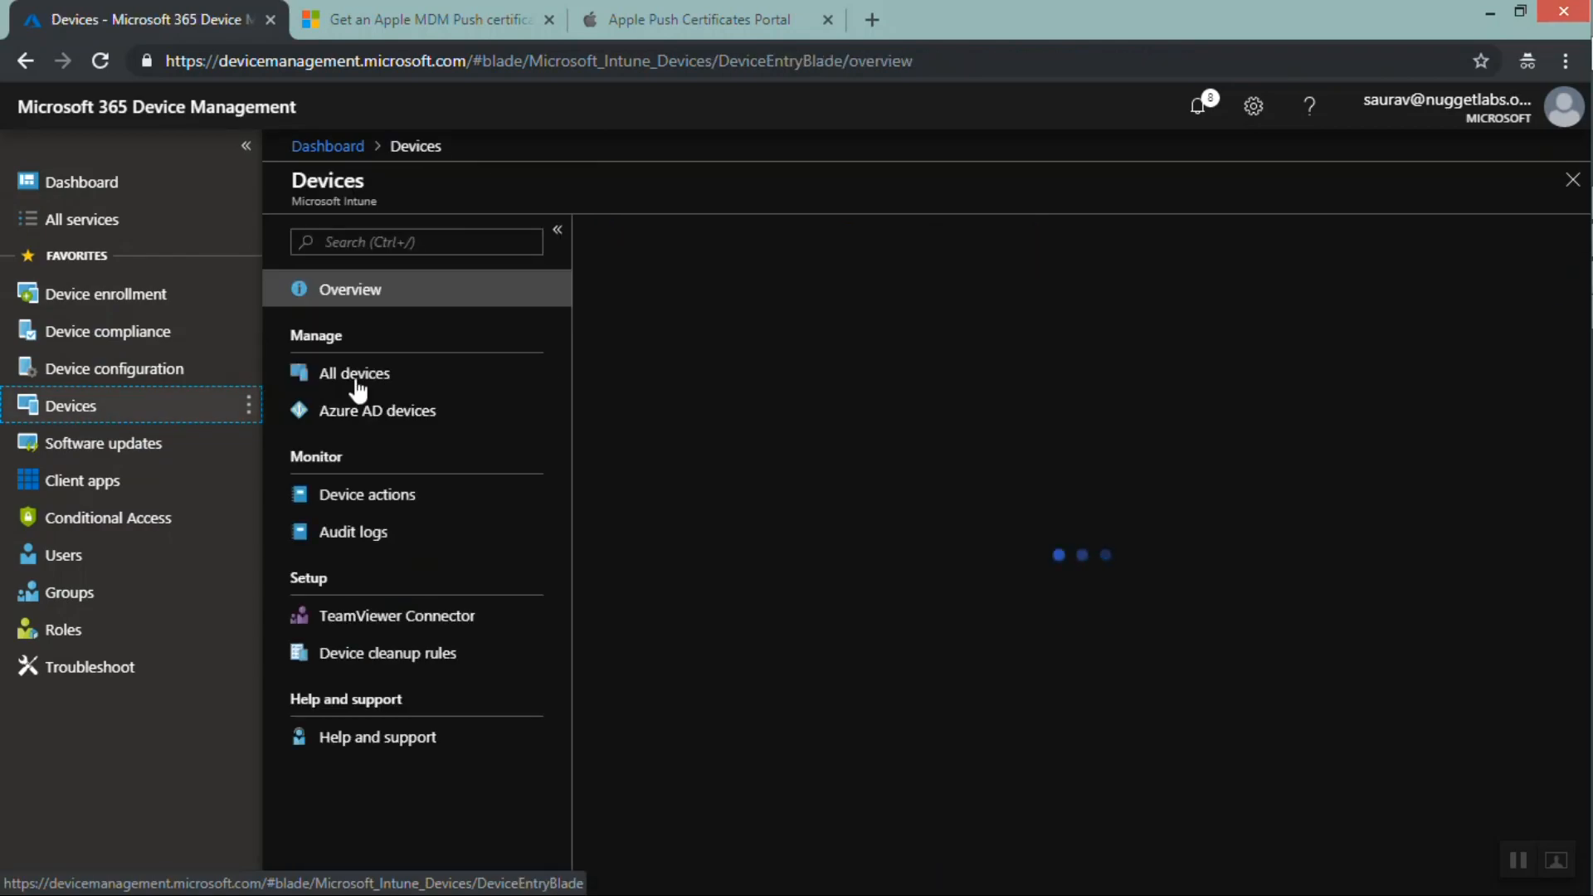
{"action": "left_click", "coordinate": [361, 377]}
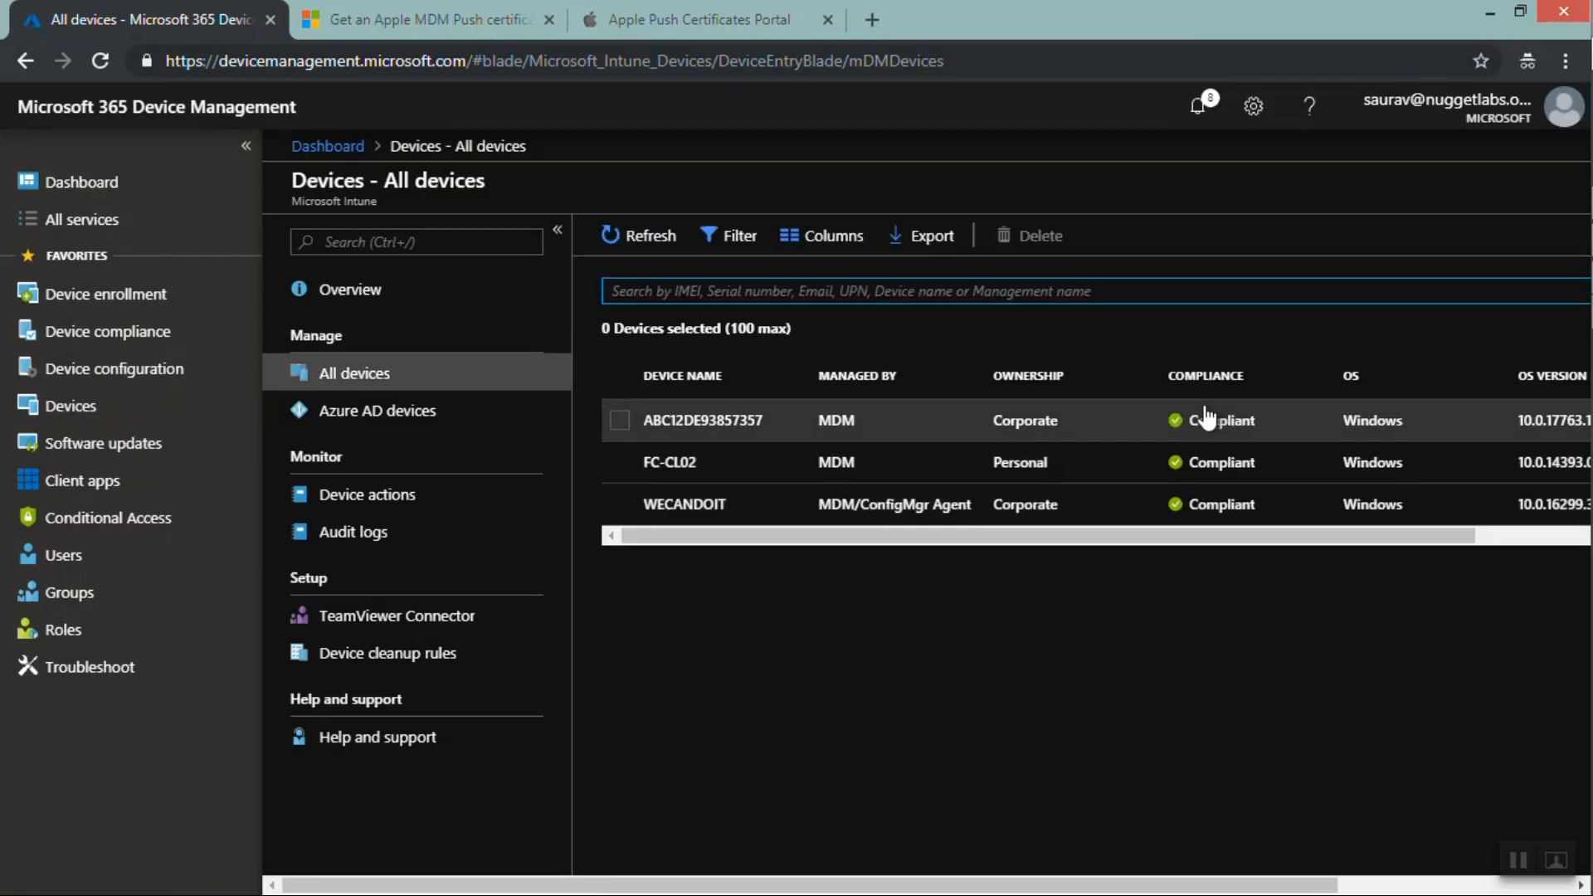
{"action": "left_click", "coordinate": [618, 419]}
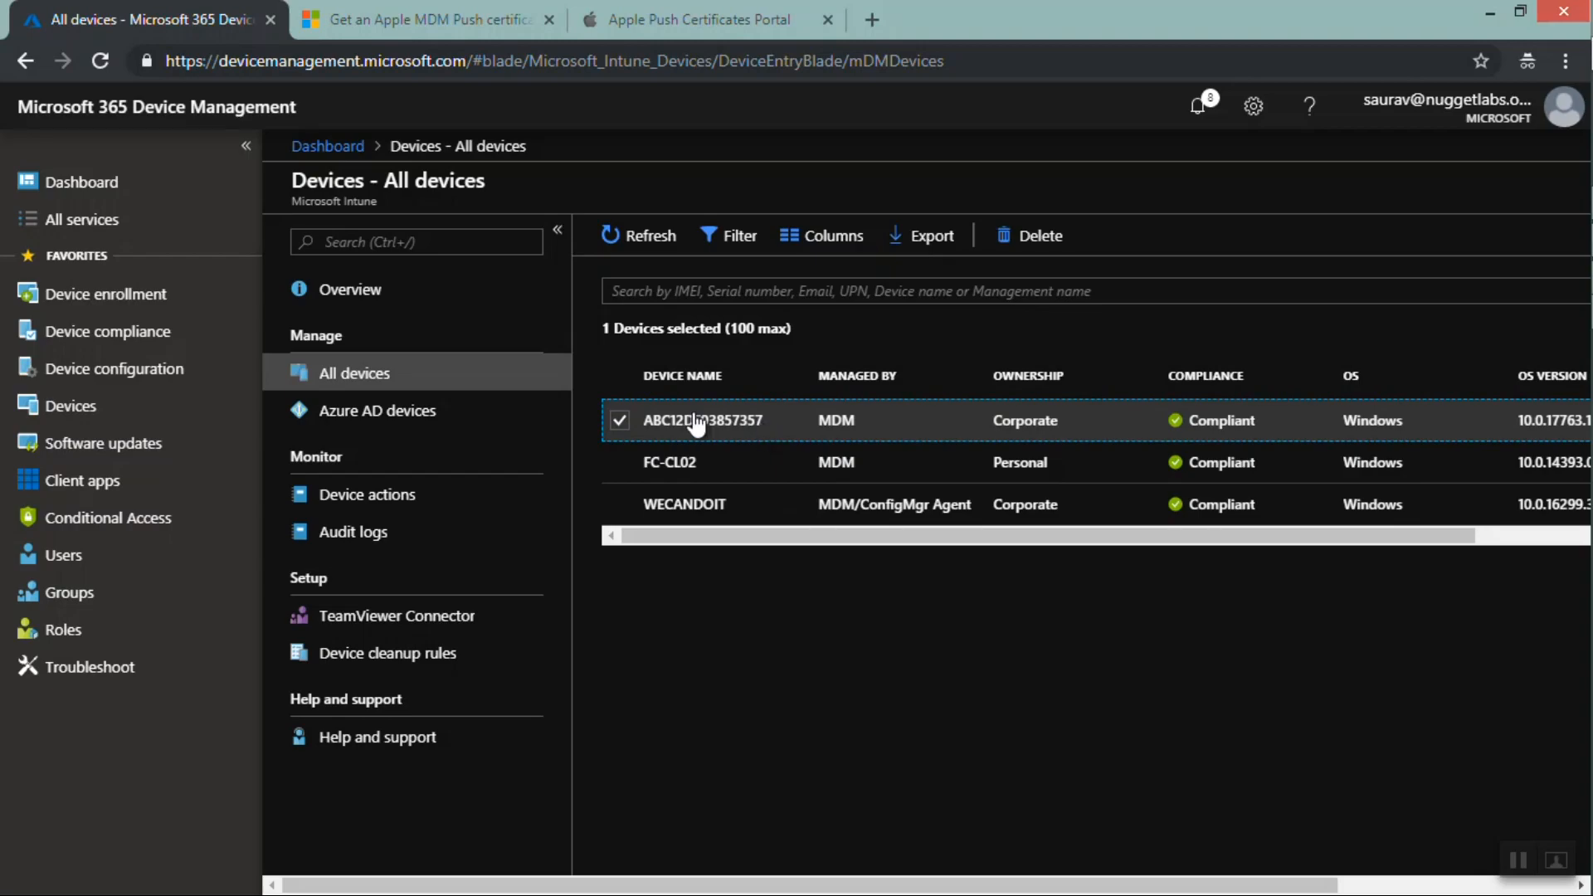
{"action": "left_click_drag", "start_coordinate": [1273, 432], "coordinate": [1176, 430]}
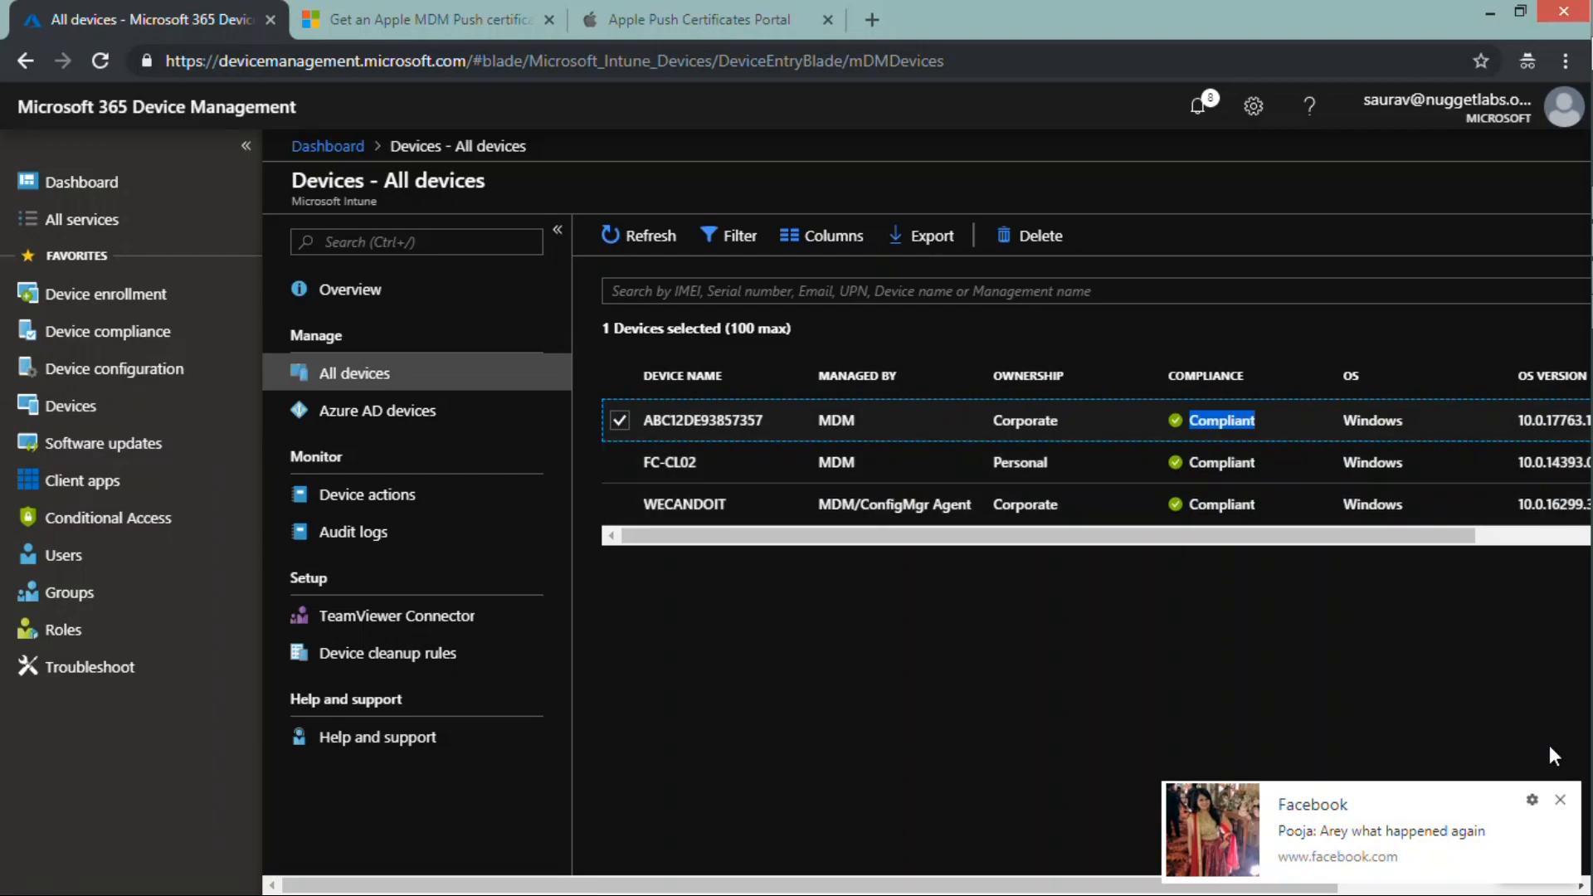
{"action": "left_click", "coordinate": [1565, 803]}
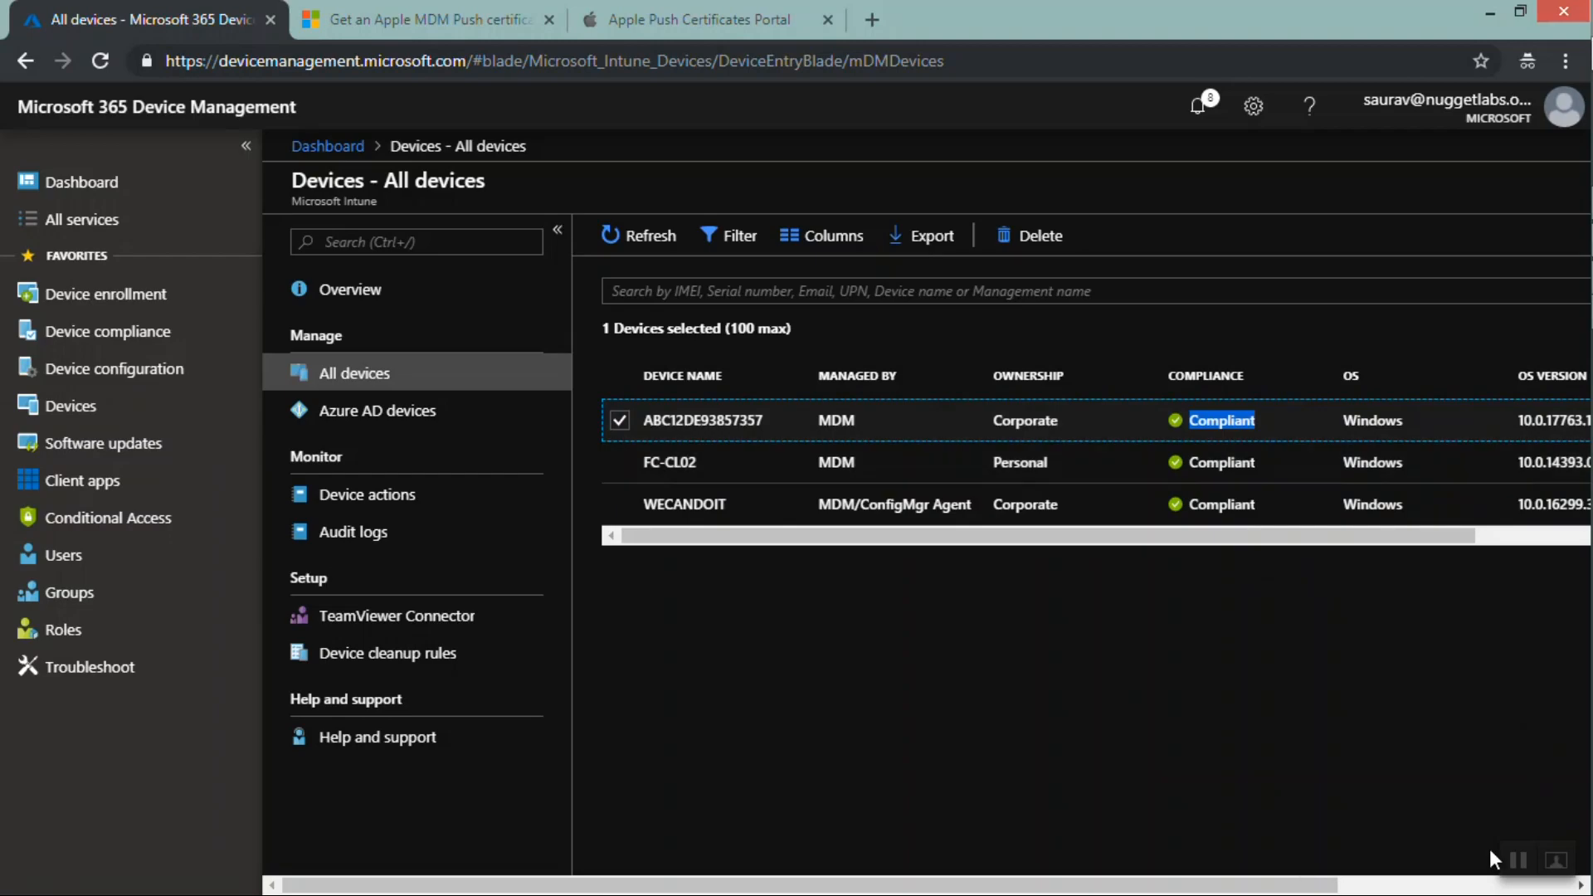
{"action": "left_click", "coordinate": [1518, 862]}
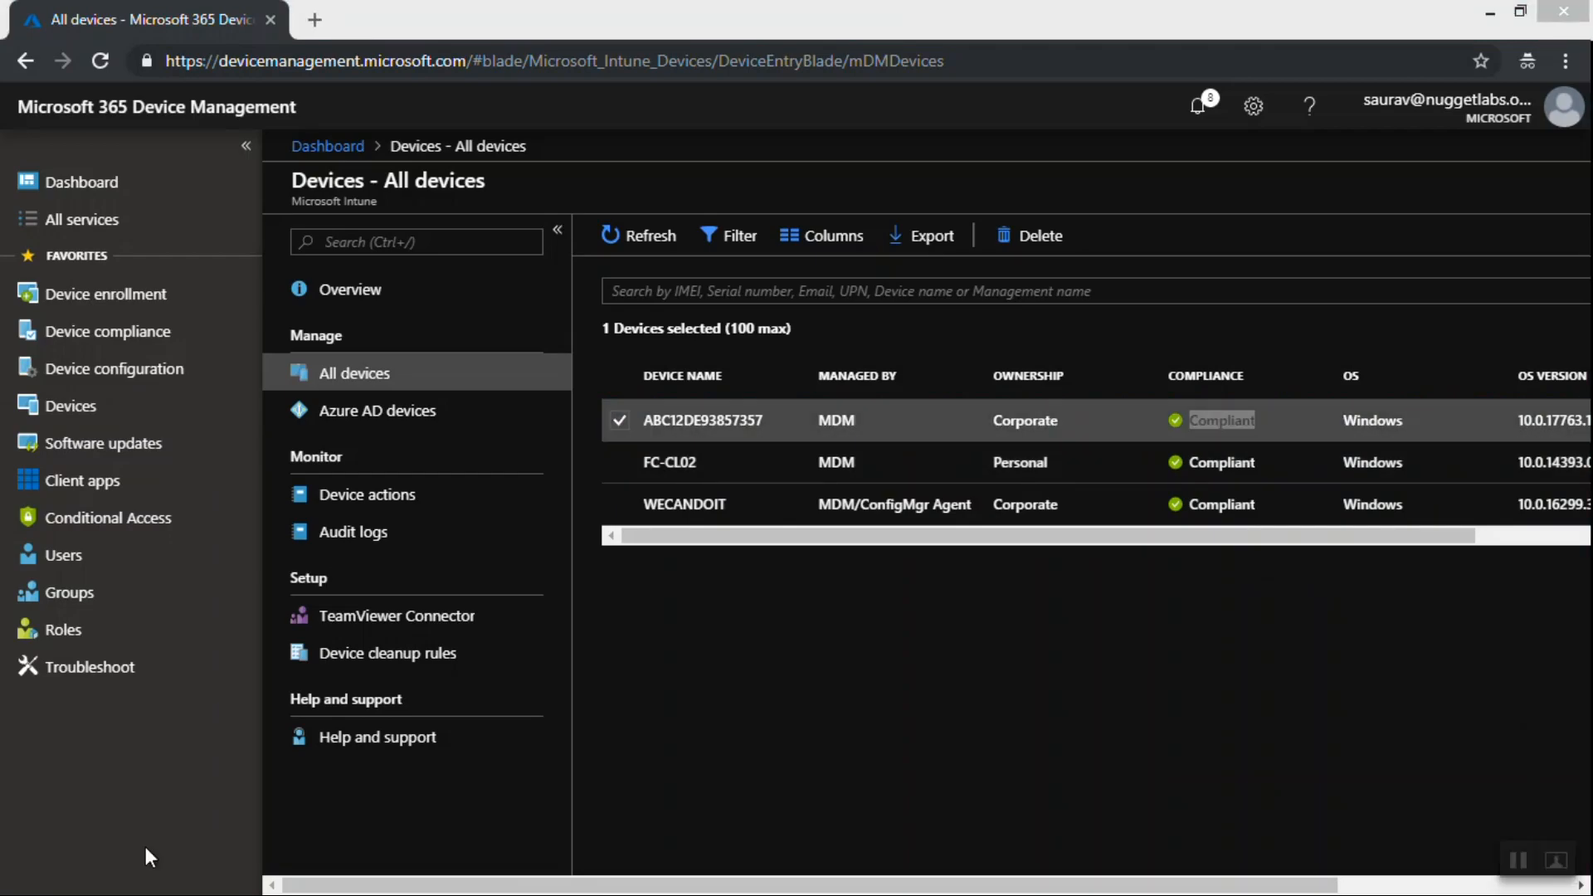
Open the Device configuration profiles list, highlight the TestConfiguration profile type, and switch to the presentation slides
{"action": "left_click", "coordinate": [158, 369]}
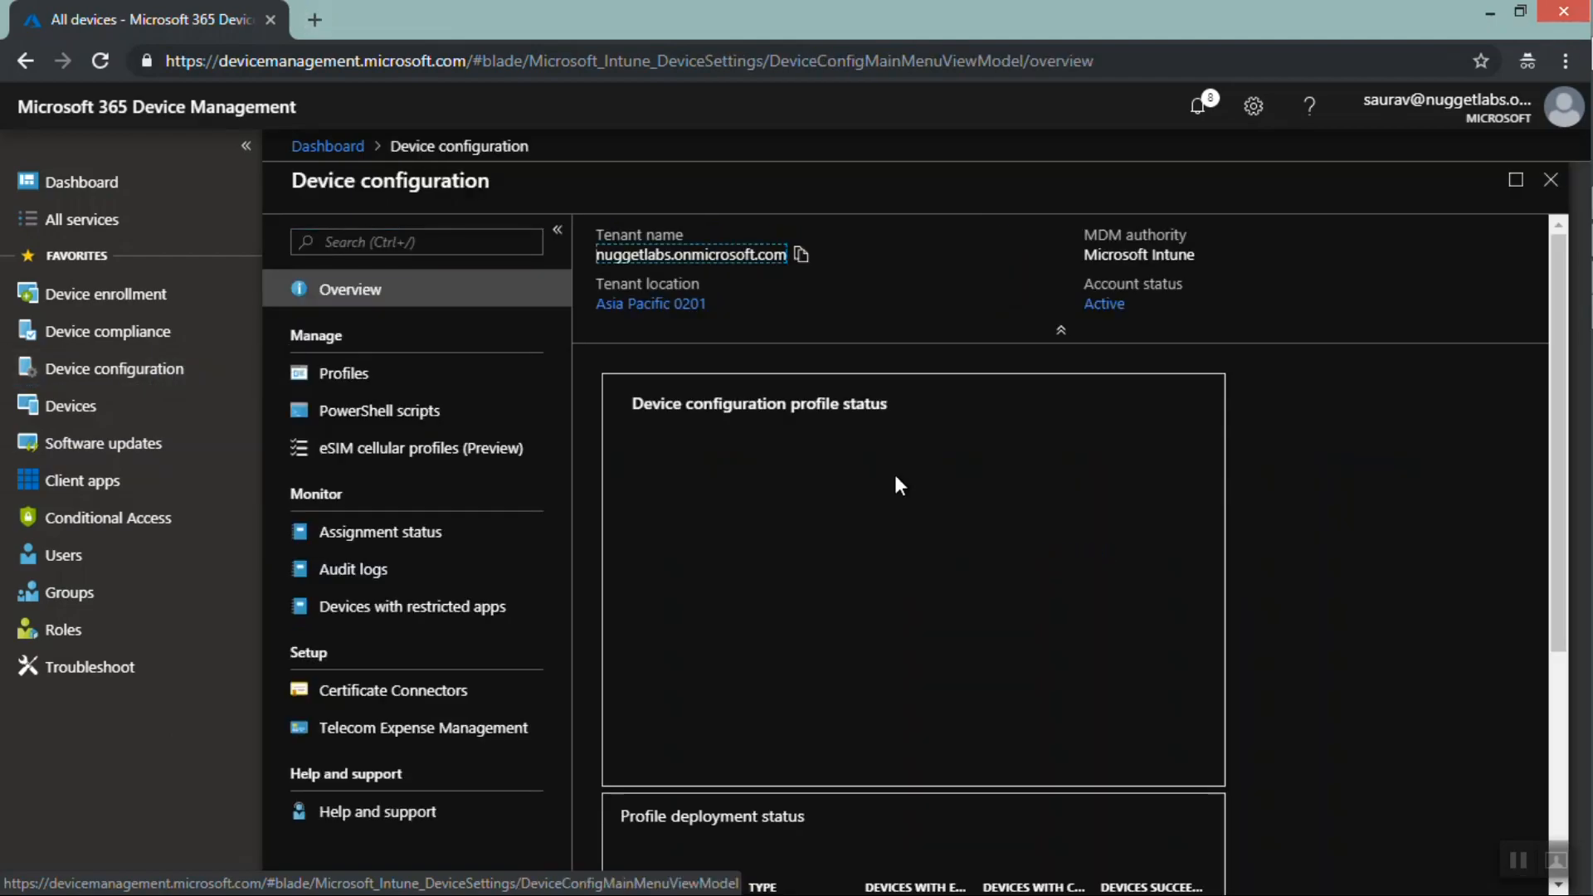
{"action": "left_click", "coordinate": [440, 386]}
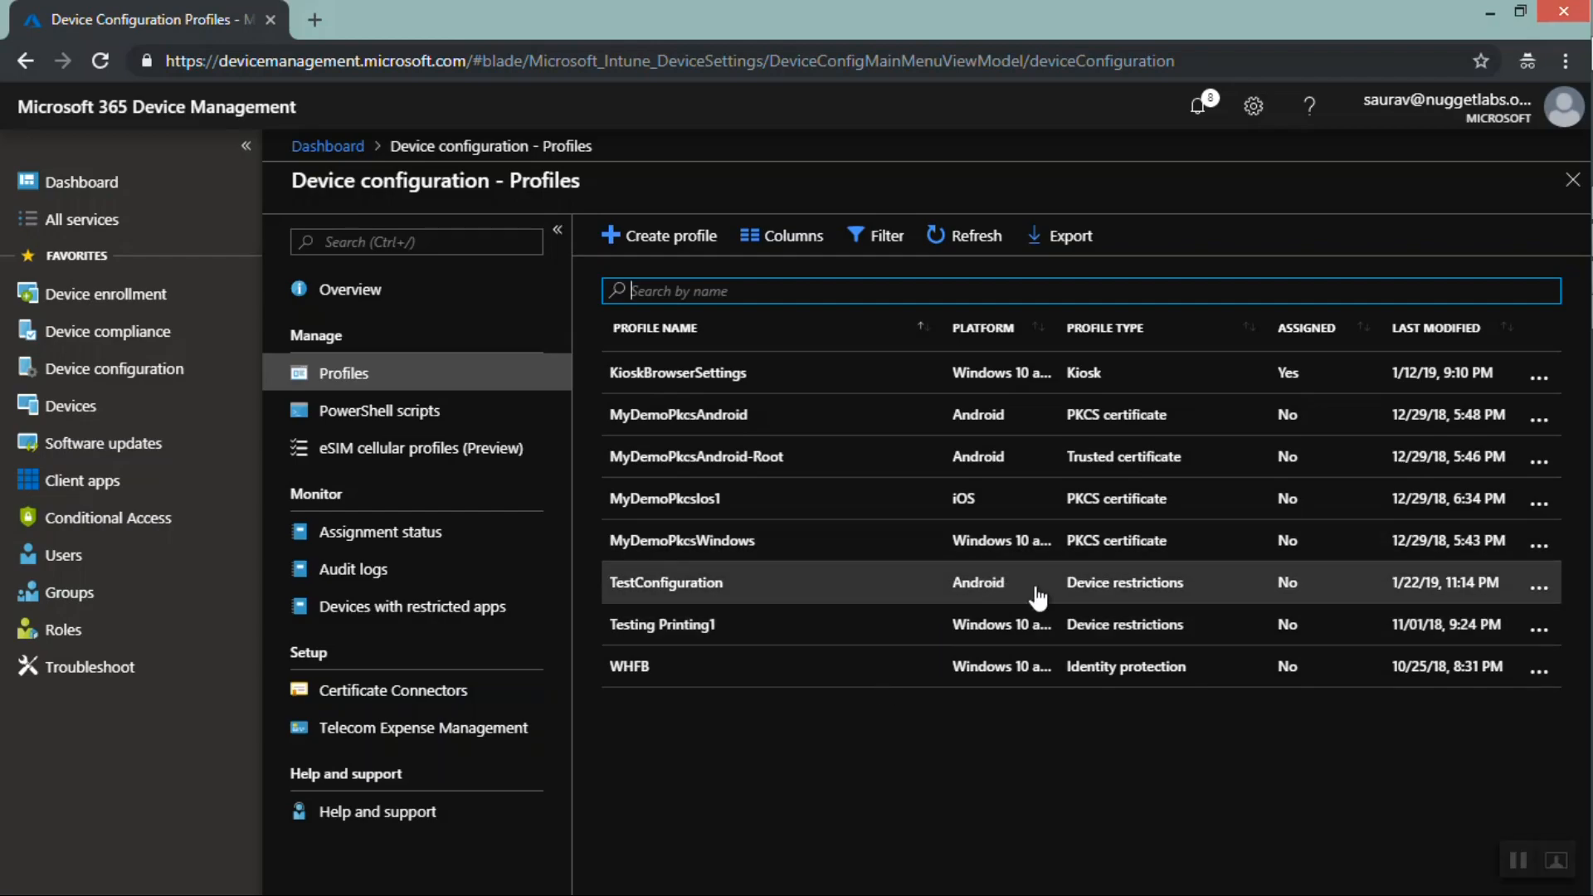
{"action": "left_click_drag", "start_coordinate": [1200, 591], "coordinate": [1070, 595]}
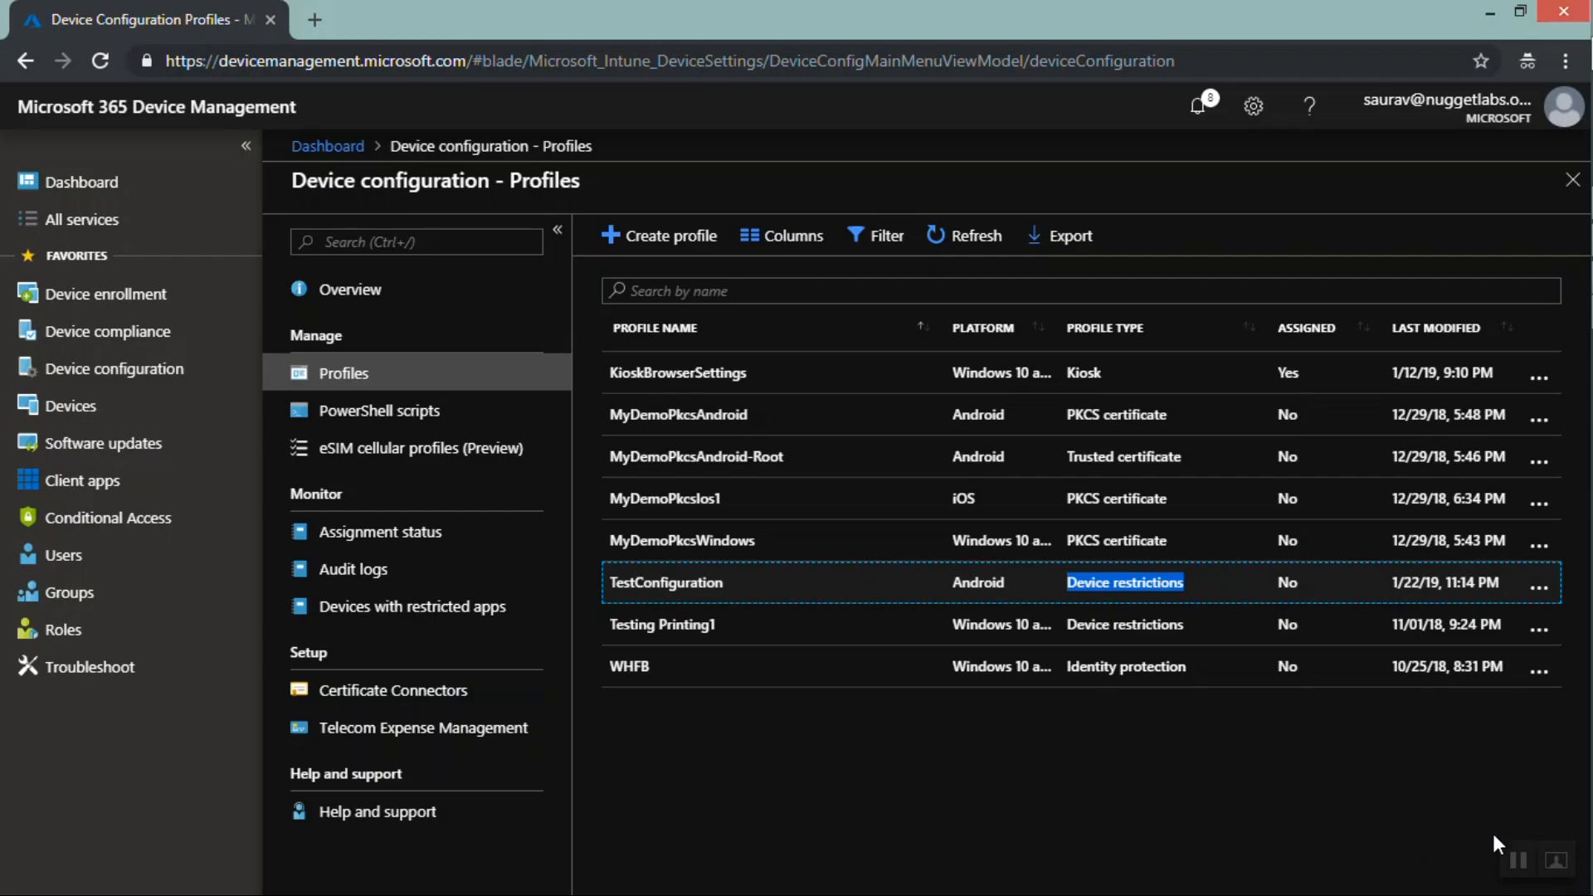
{"action": "left_click", "coordinate": [1514, 860]}
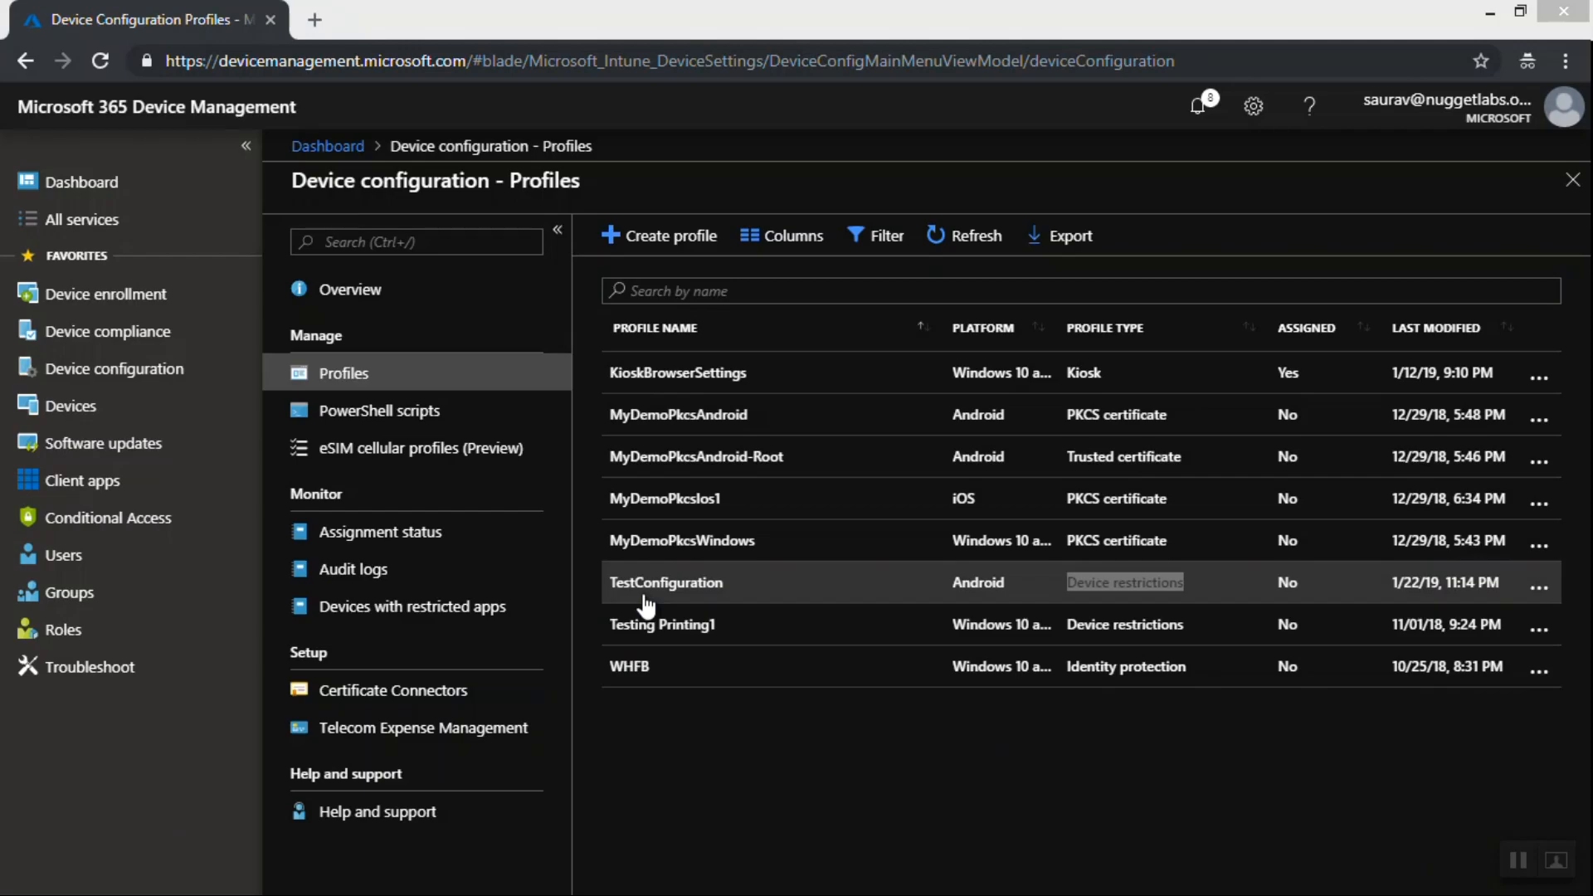
{"action": "key", "text": "alt+Tab"}
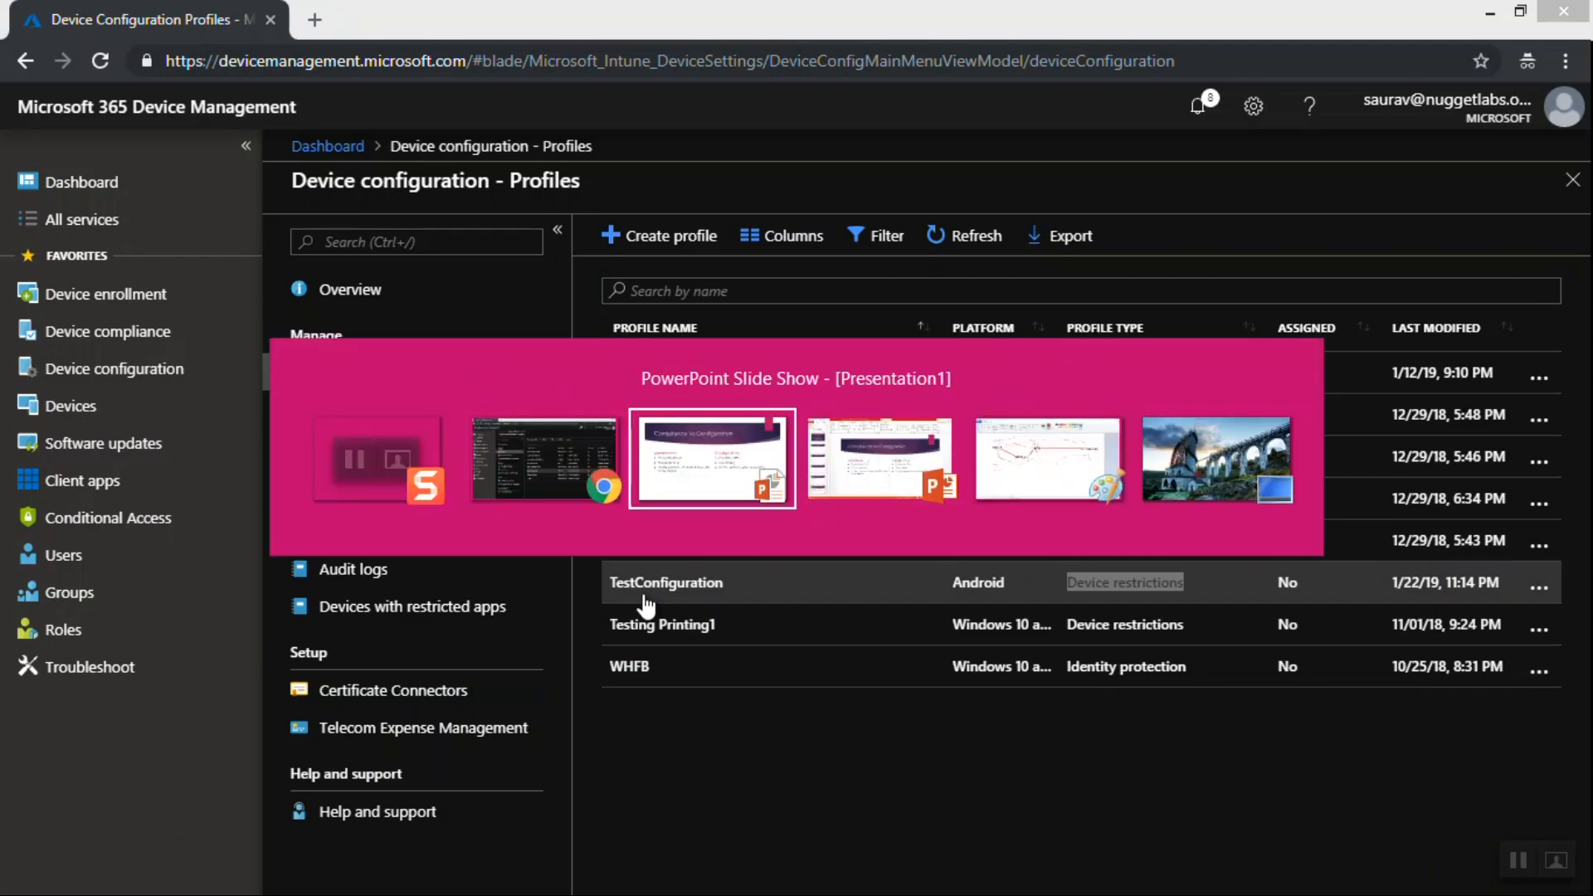
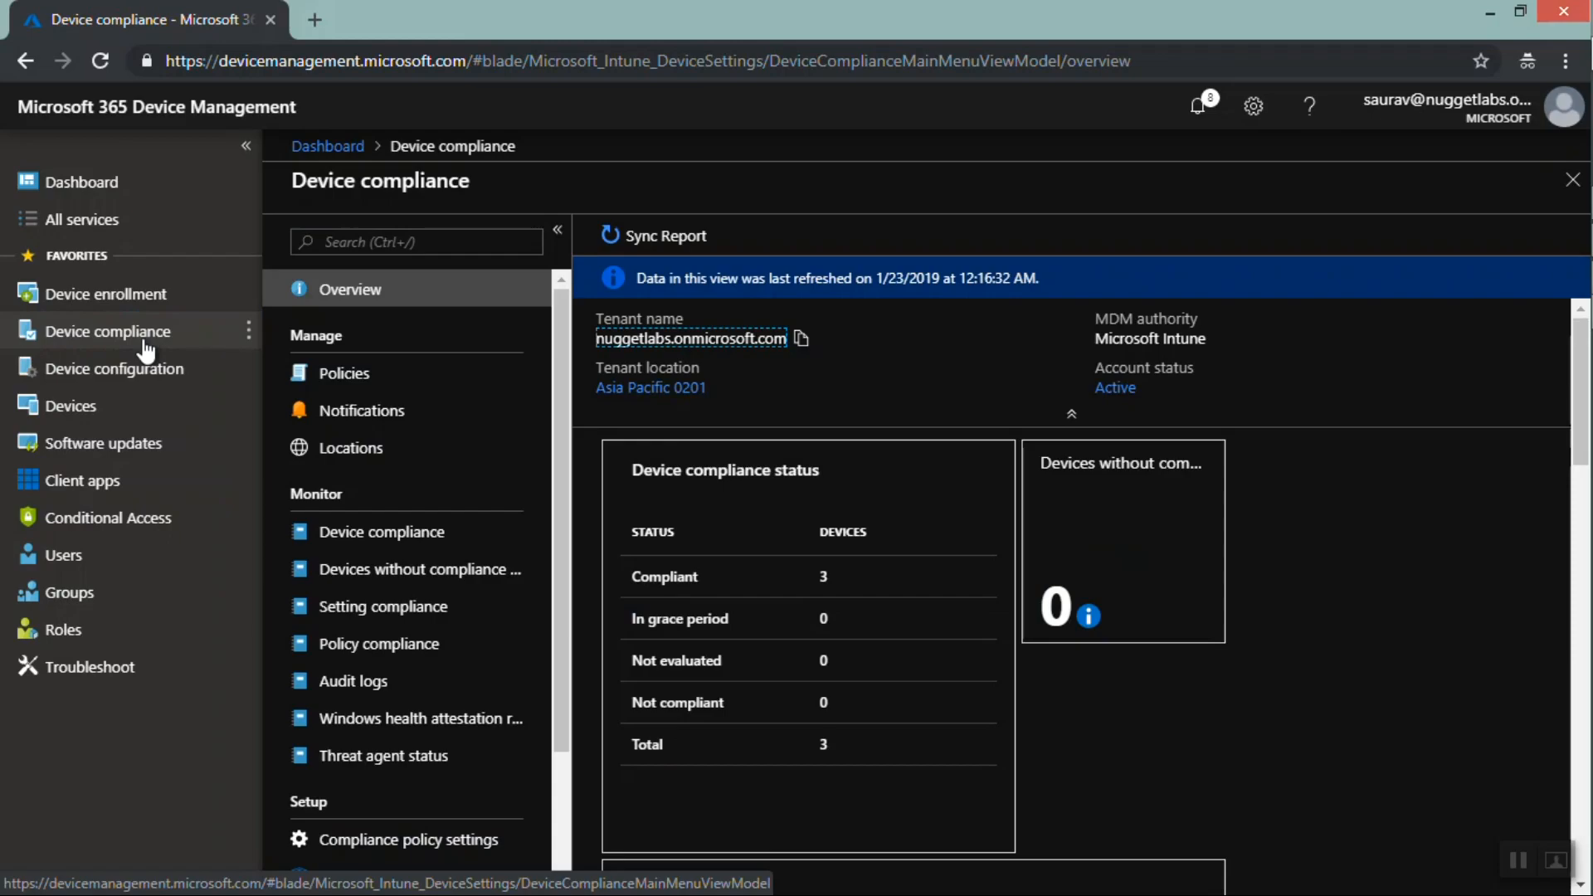
Open the All devices list and highlight the Compliance column for the enrolled devices
{"action": "left_click", "coordinate": [146, 348]}
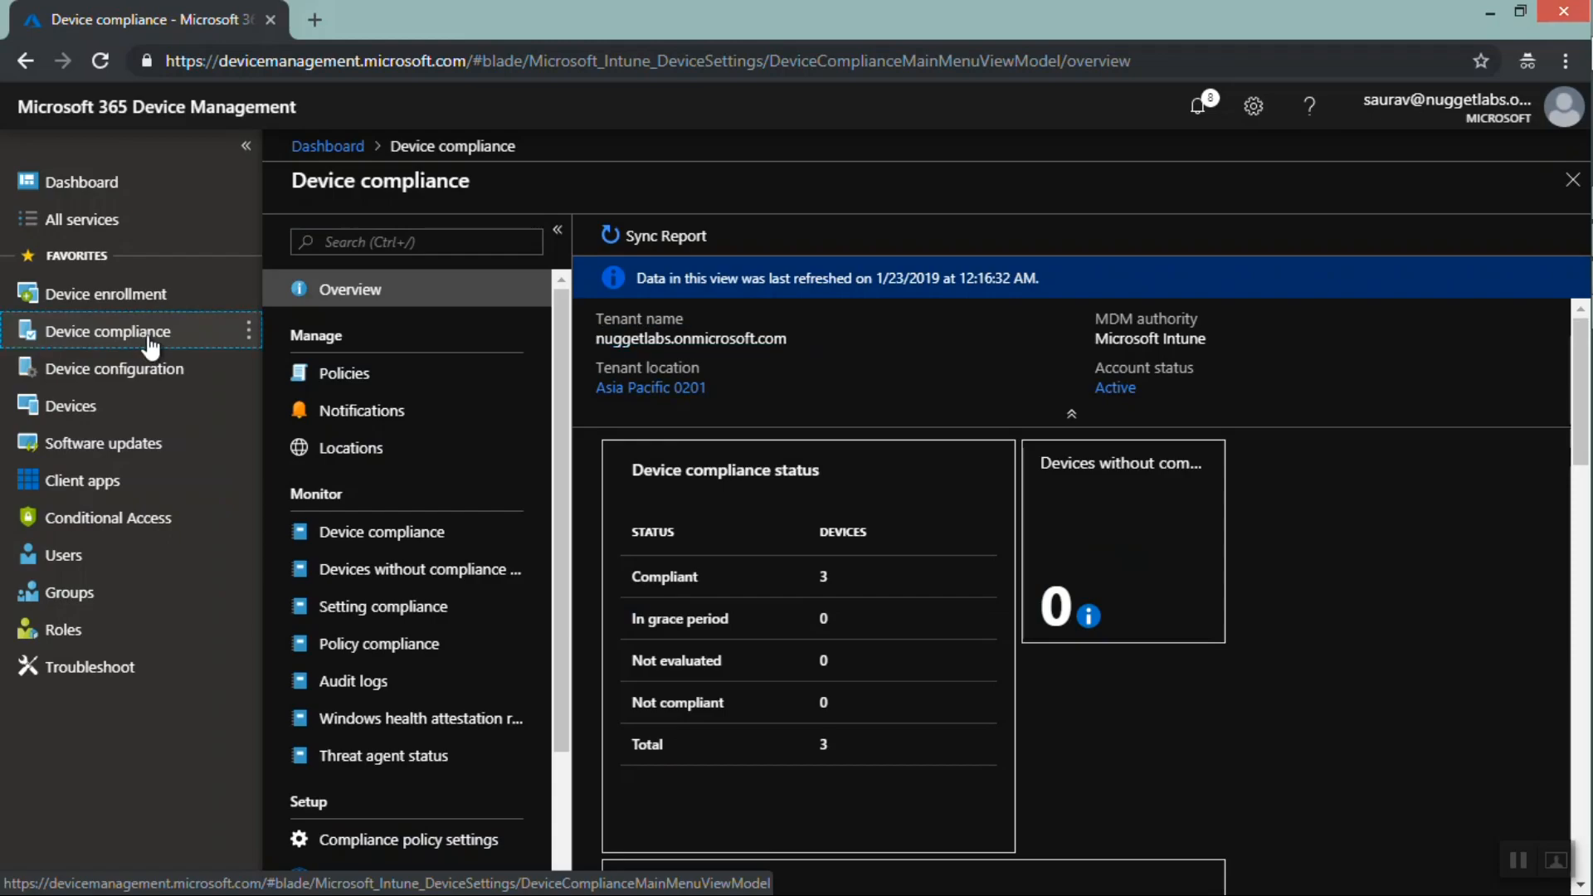
{"action": "left_click", "coordinate": [90, 415]}
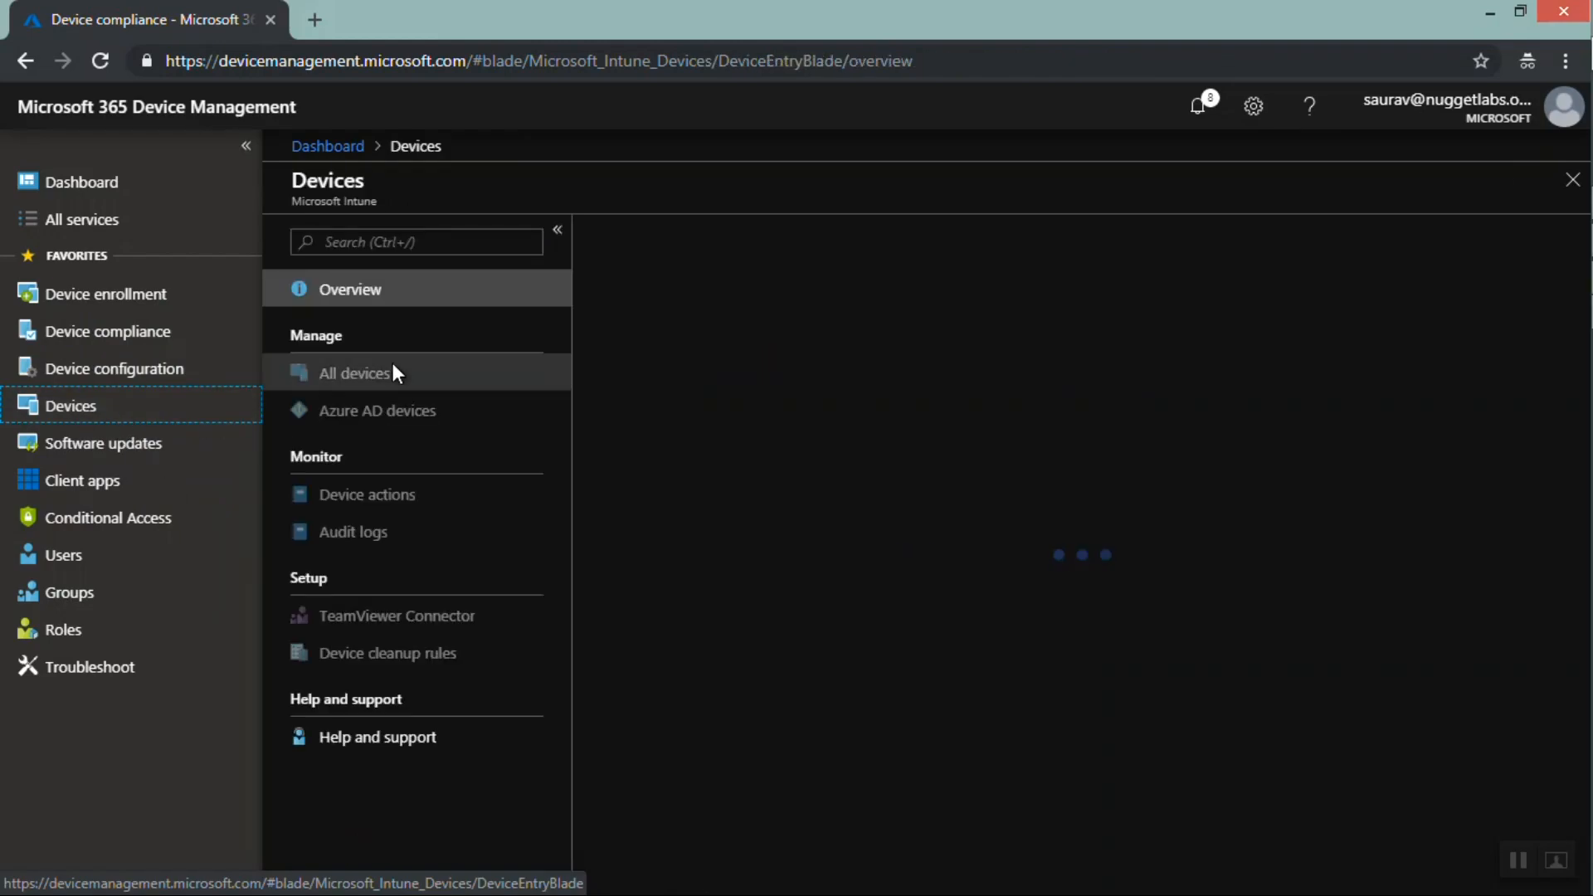
{"action": "left_click", "coordinate": [382, 383]}
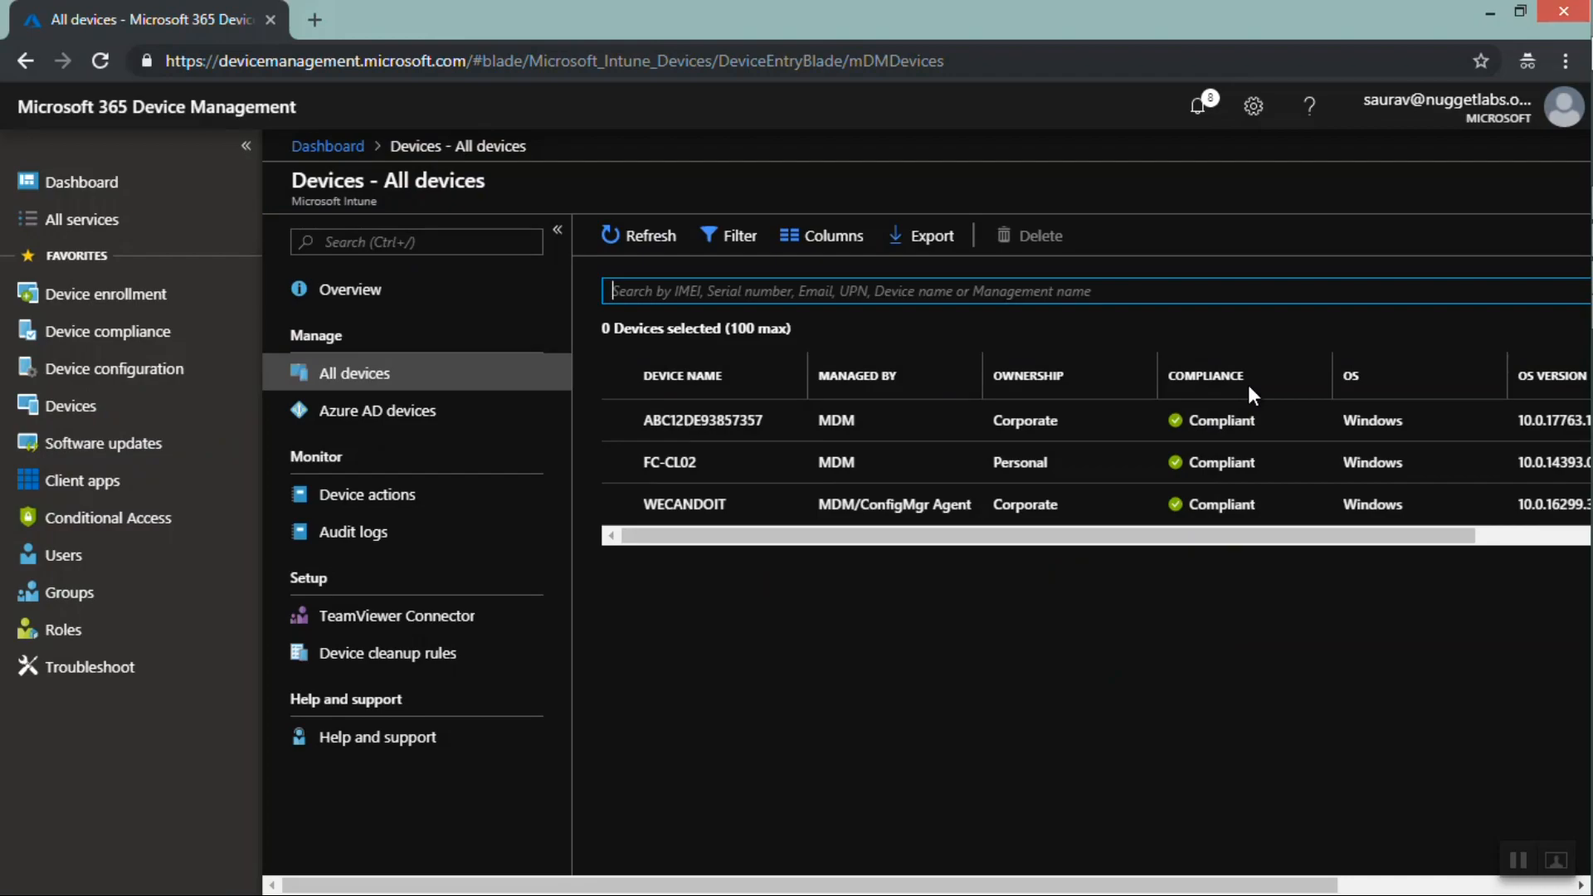
{"action": "left_click_drag", "start_coordinate": [1247, 380], "coordinate": [1178, 372]}
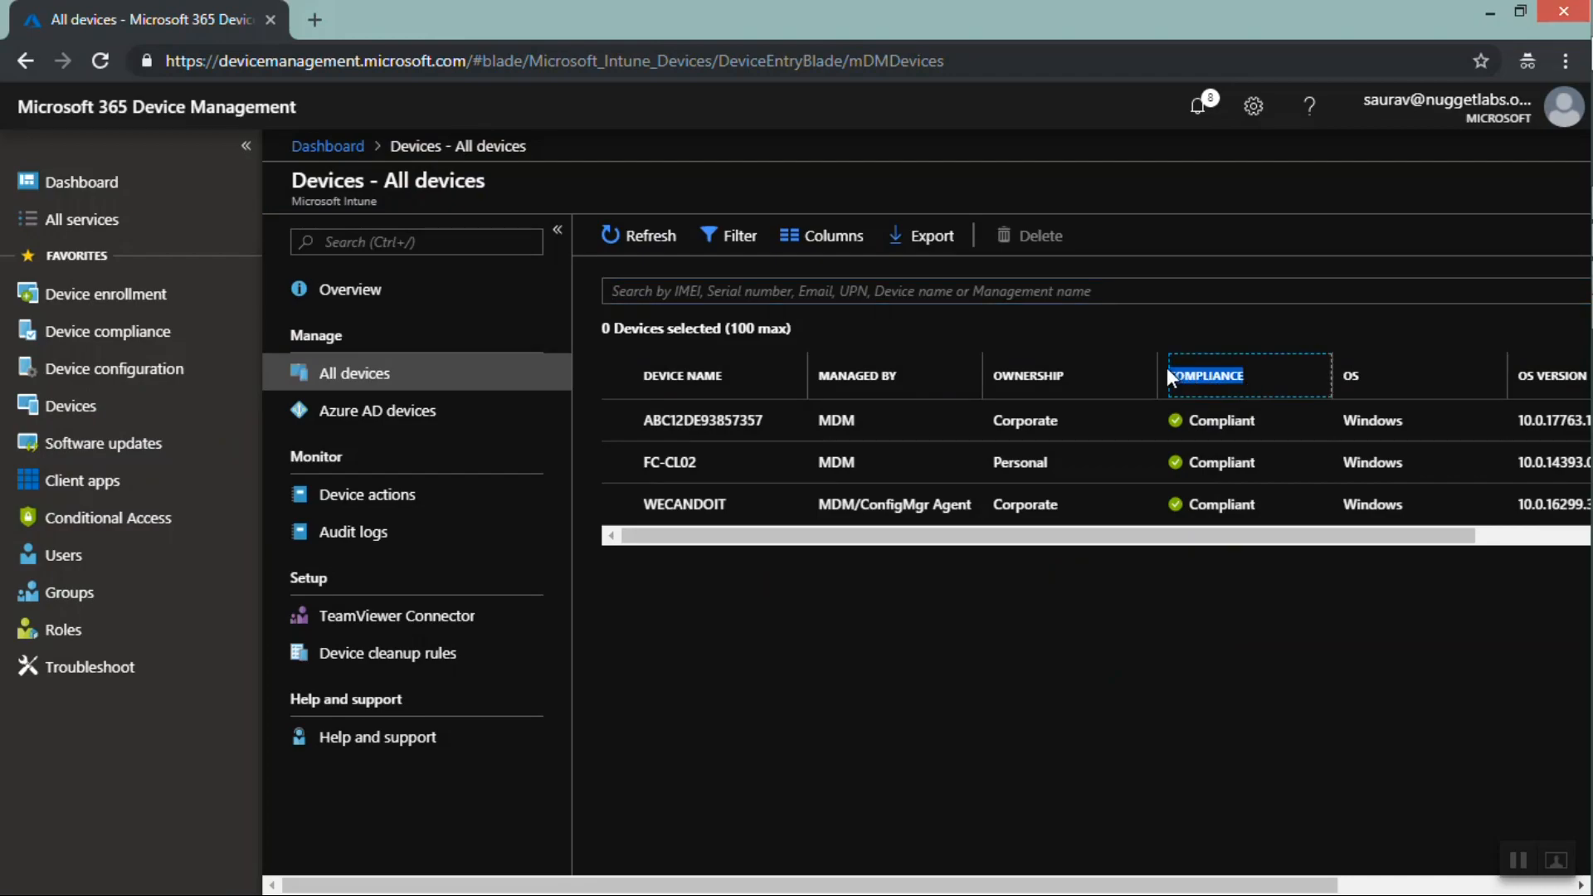
Open portal.azure.com in a new browser tab alongside the Device Management portal
{"action": "left_click", "coordinate": [315, 22]}
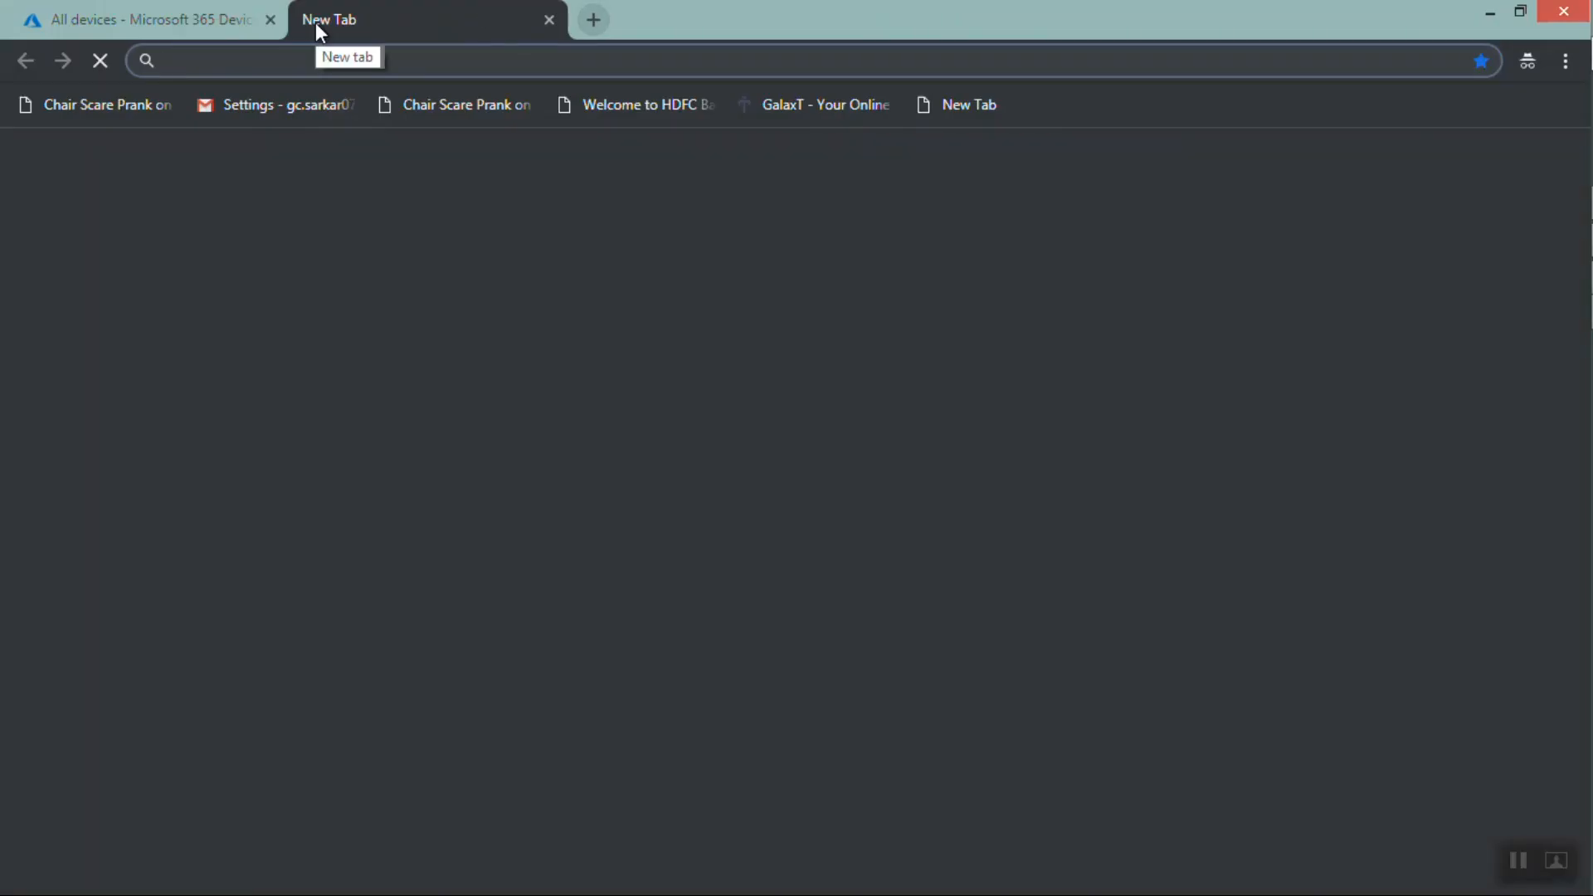
{"action": "type", "text": "portal.azure.com"}
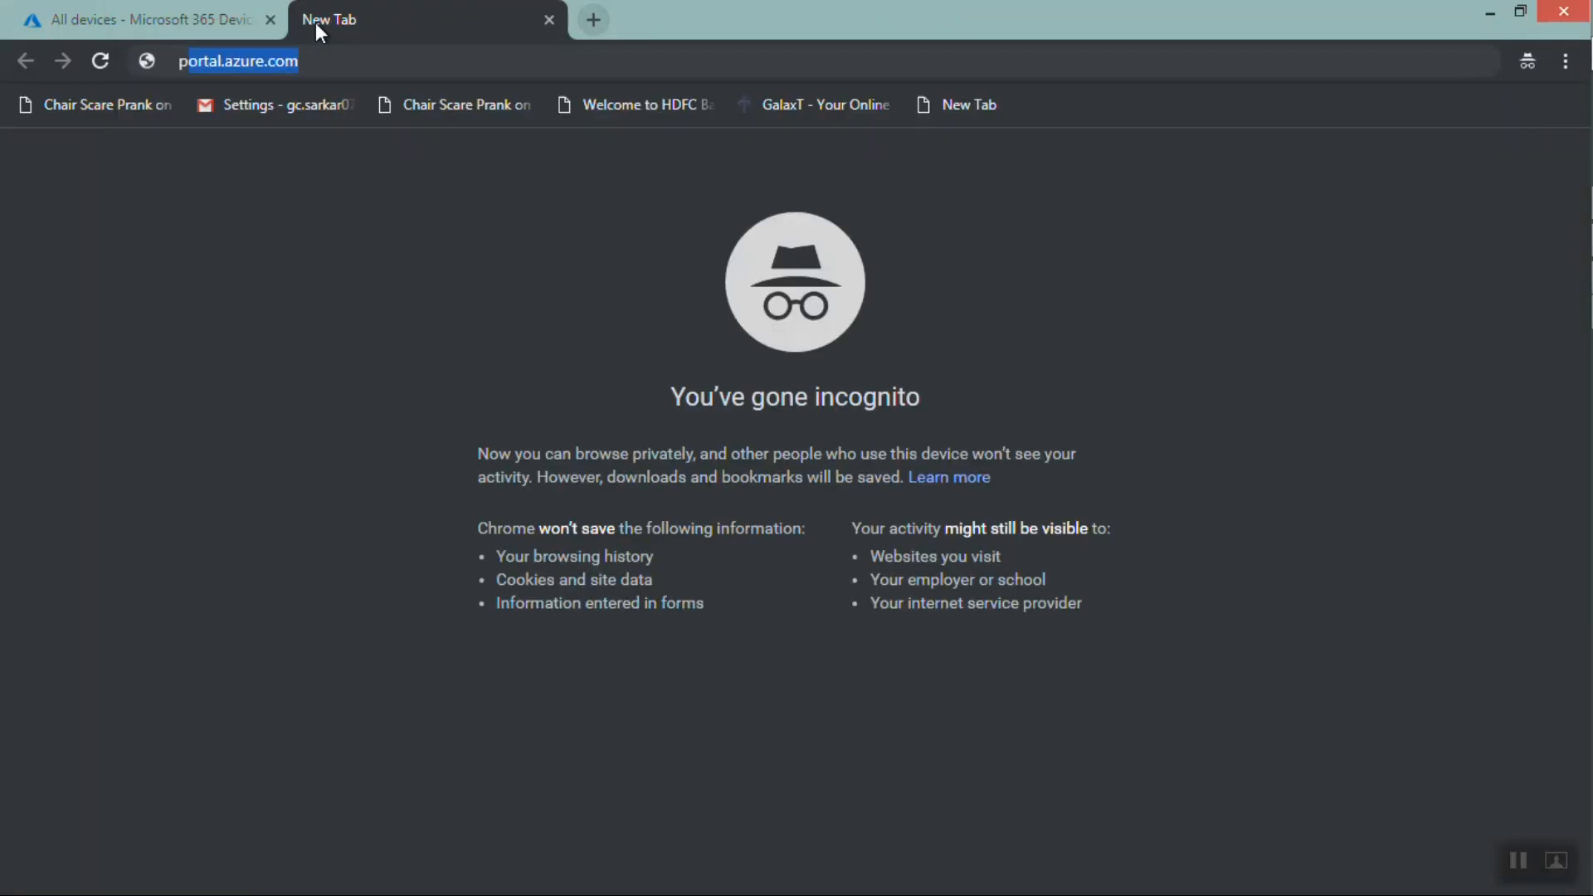
{"action": "key", "text": "Return"}
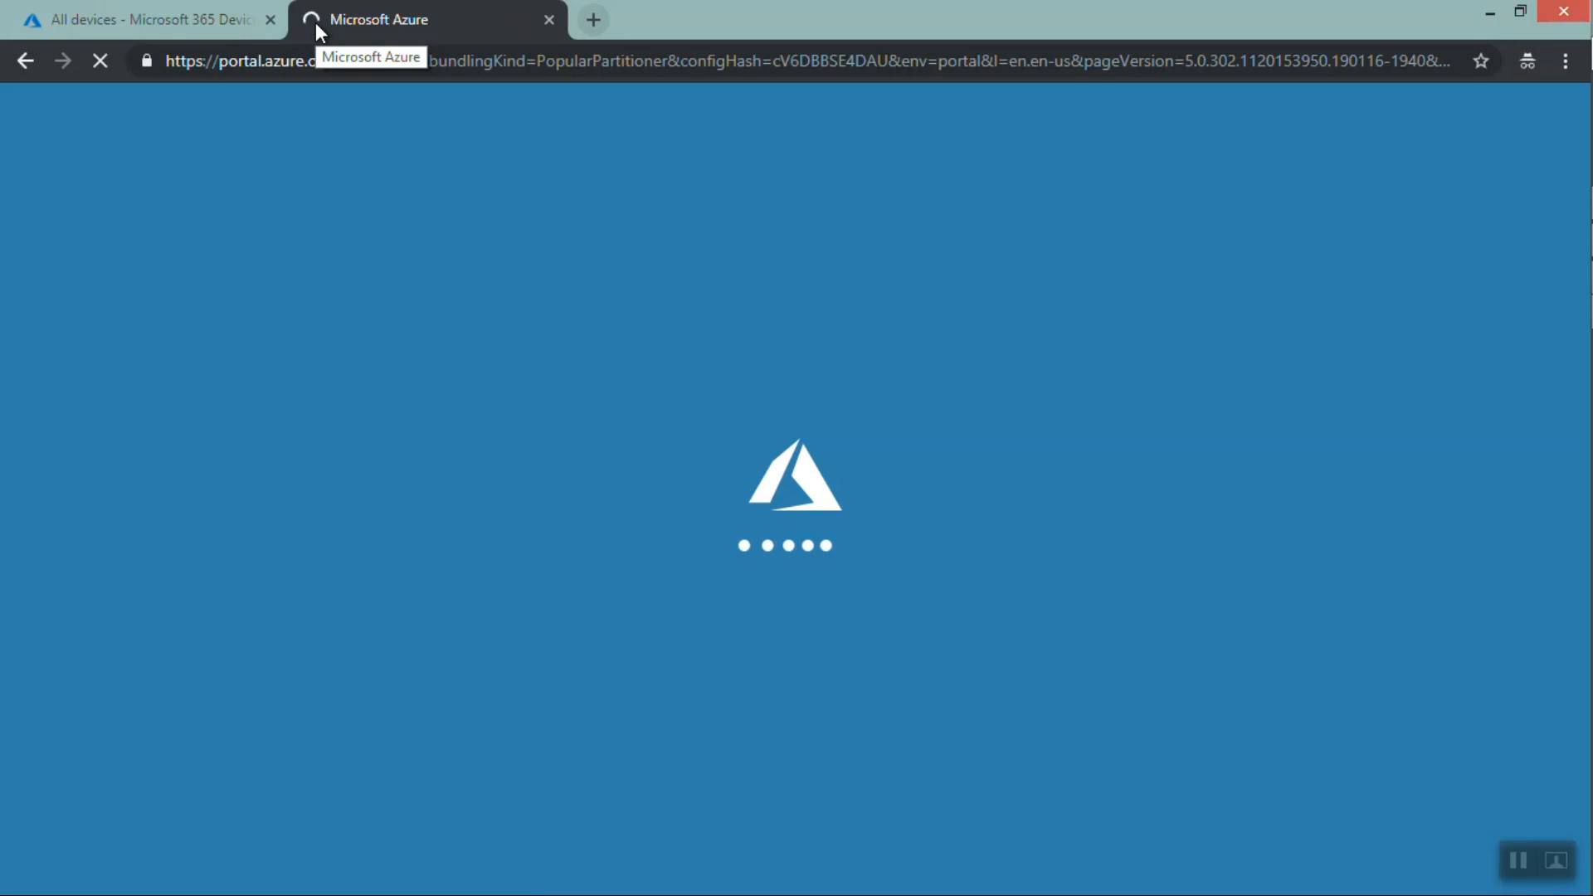
{"action": "left_click", "coordinate": [174, 17]}
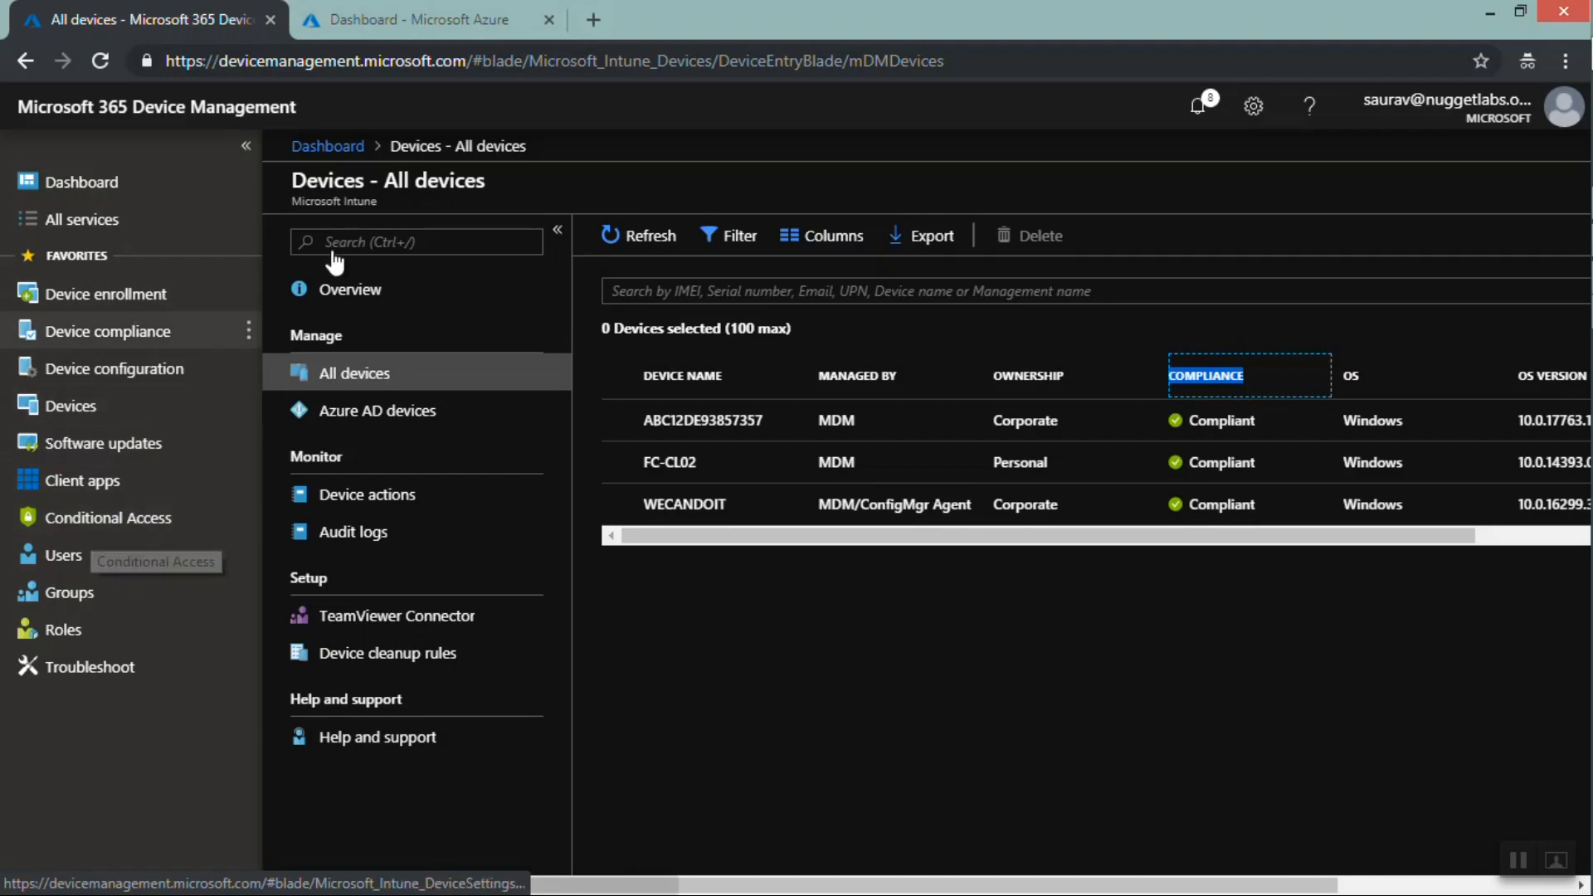
{"action": "left_click", "coordinate": [408, 17]}
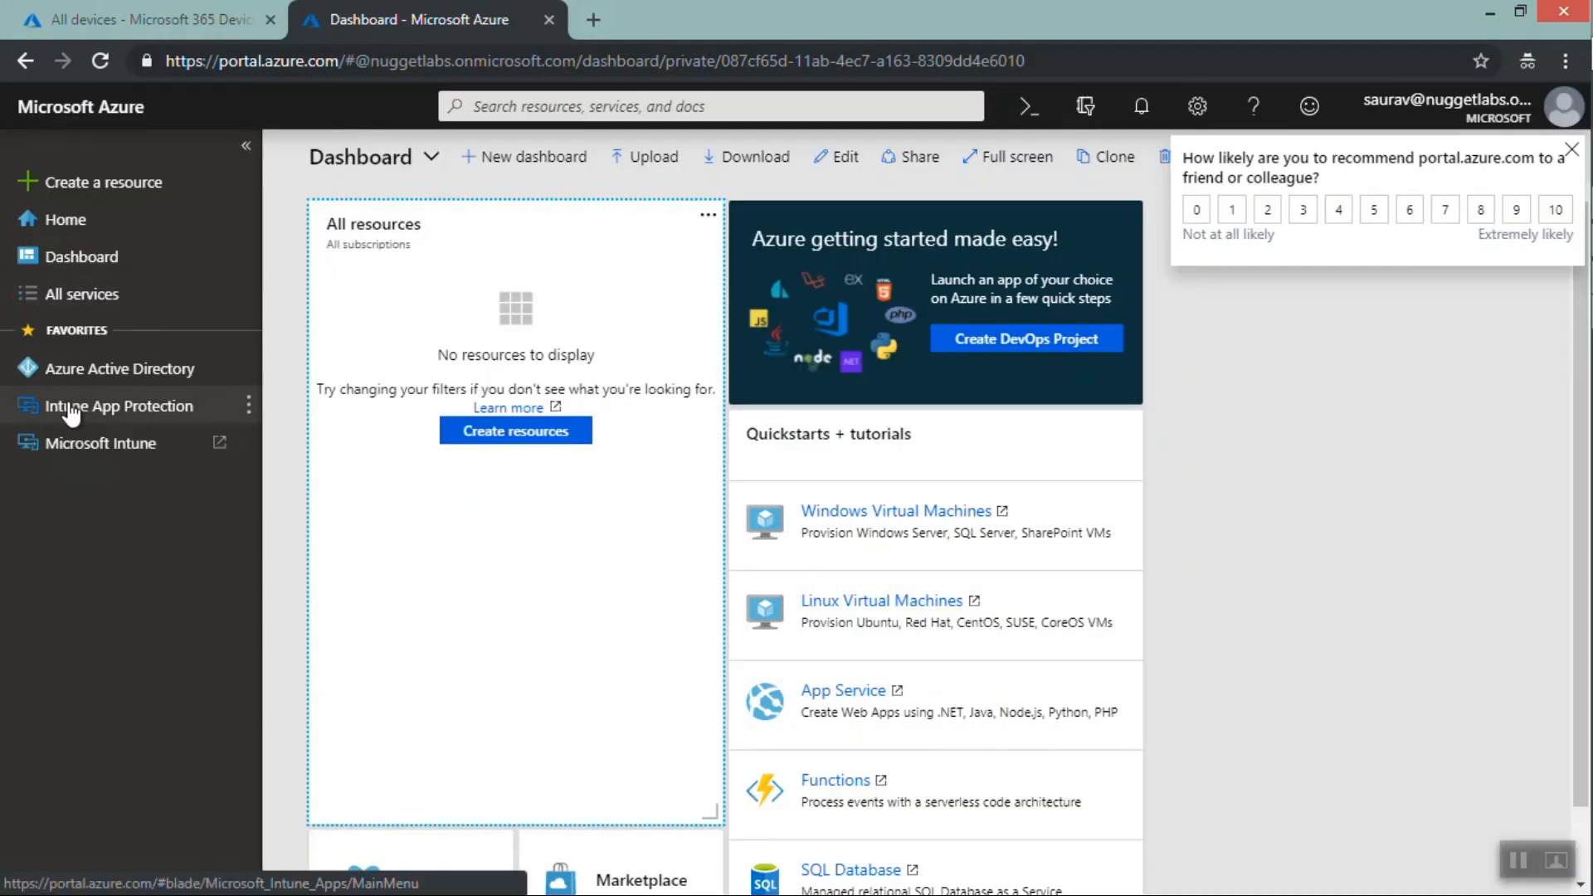
Open Azure Active Directory in the Azure portal, rate the feedback survey 10, and scroll through its menu
{"action": "left_click", "coordinate": [69, 375]}
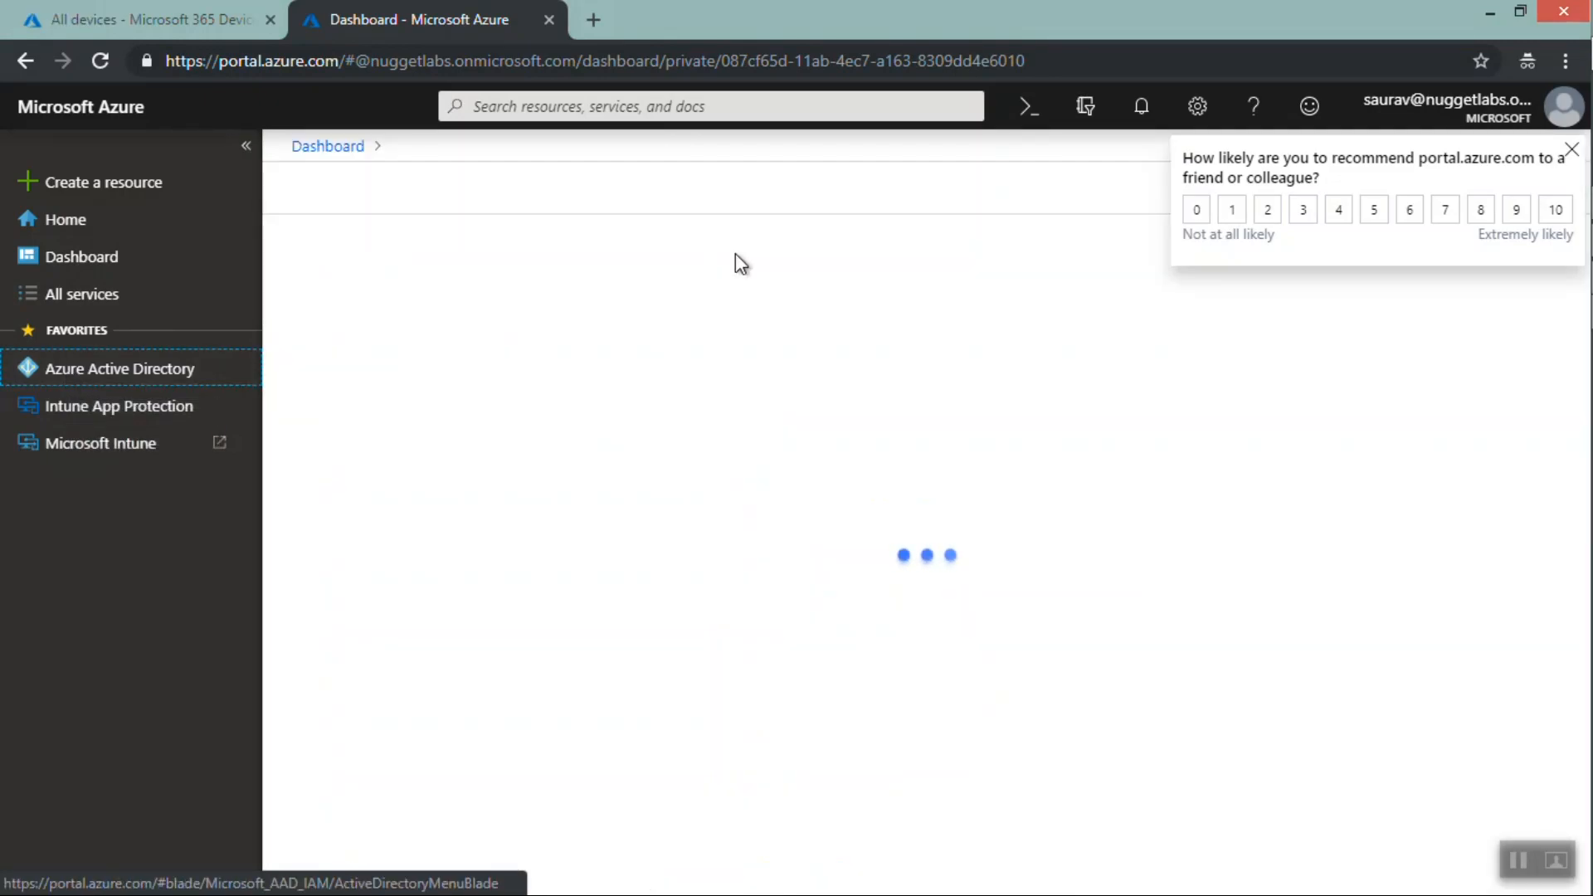
{"action": "left_click", "coordinate": [1556, 214]}
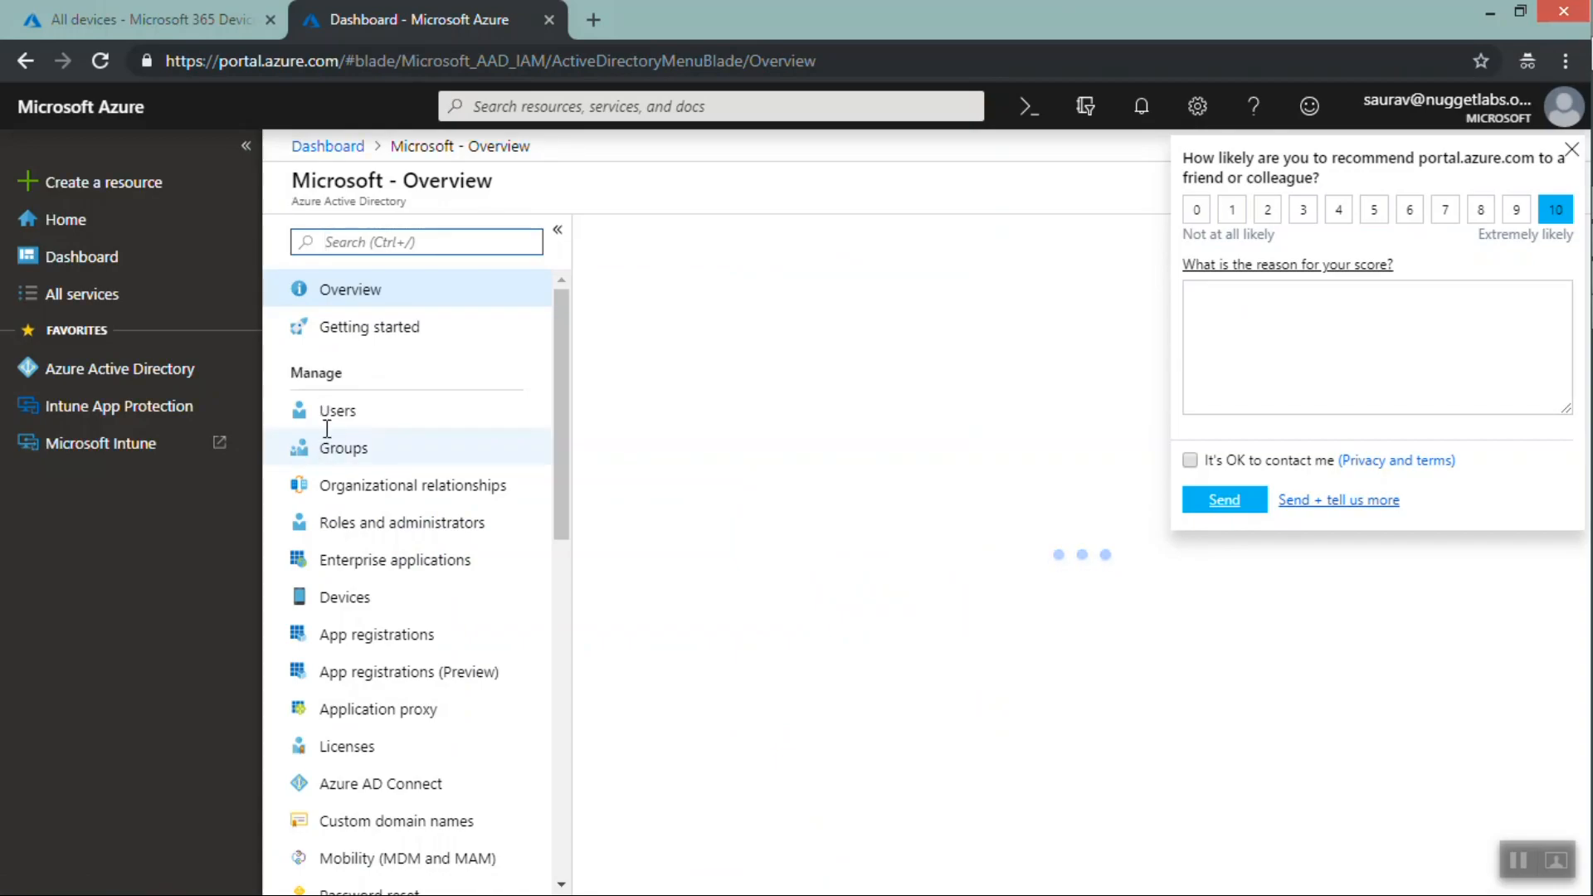
{"action": "left_click", "coordinate": [553, 373]}
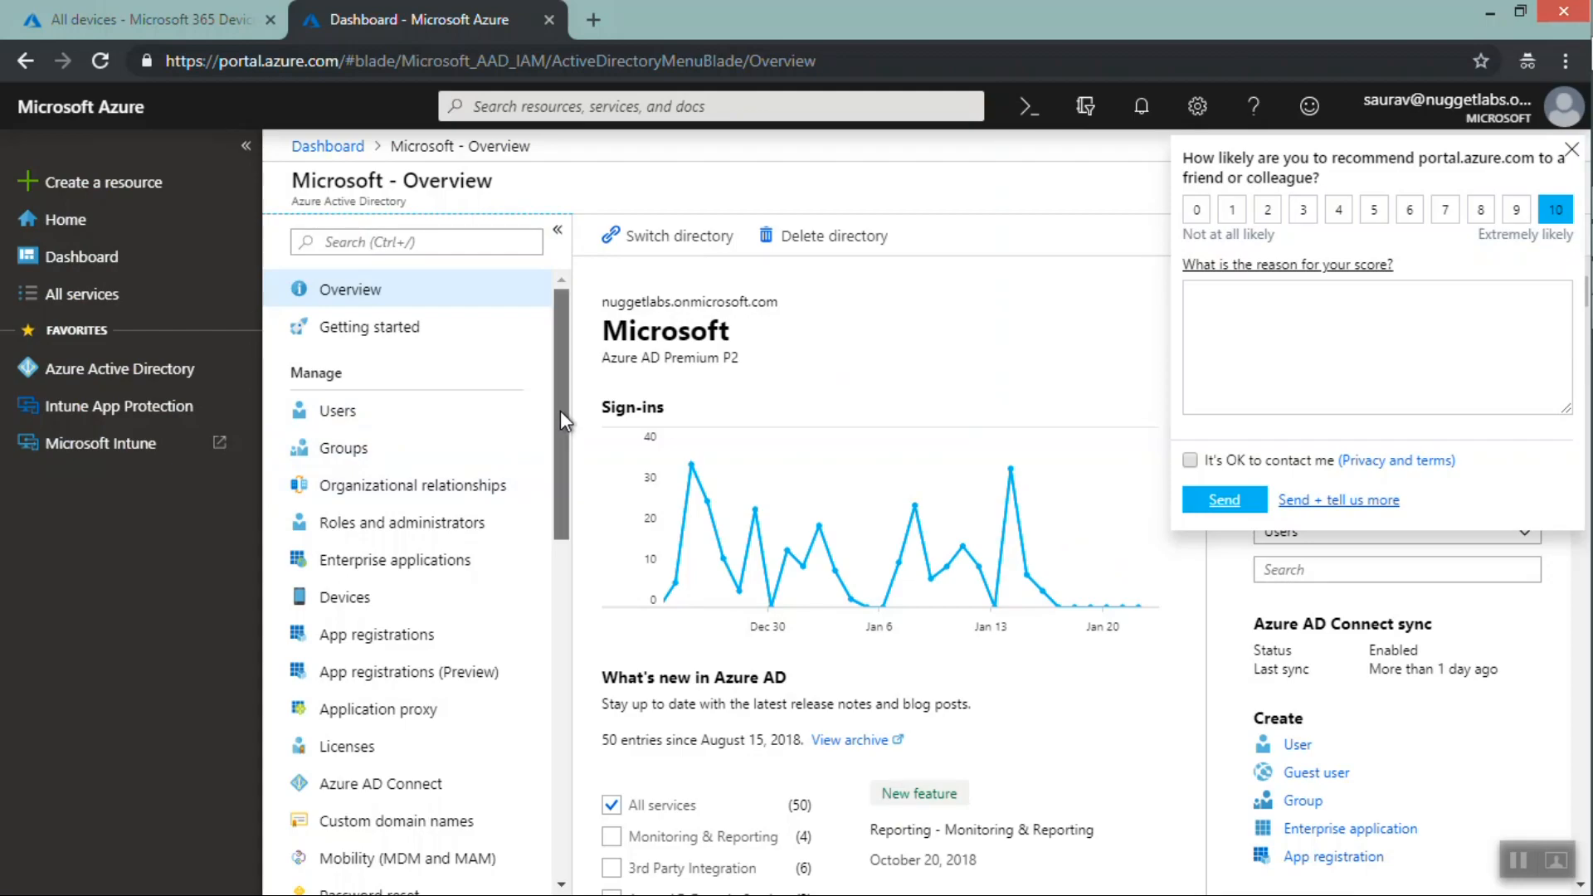
{"action": "left_click_drag", "start_coordinate": [560, 410], "coordinate": [558, 539]}
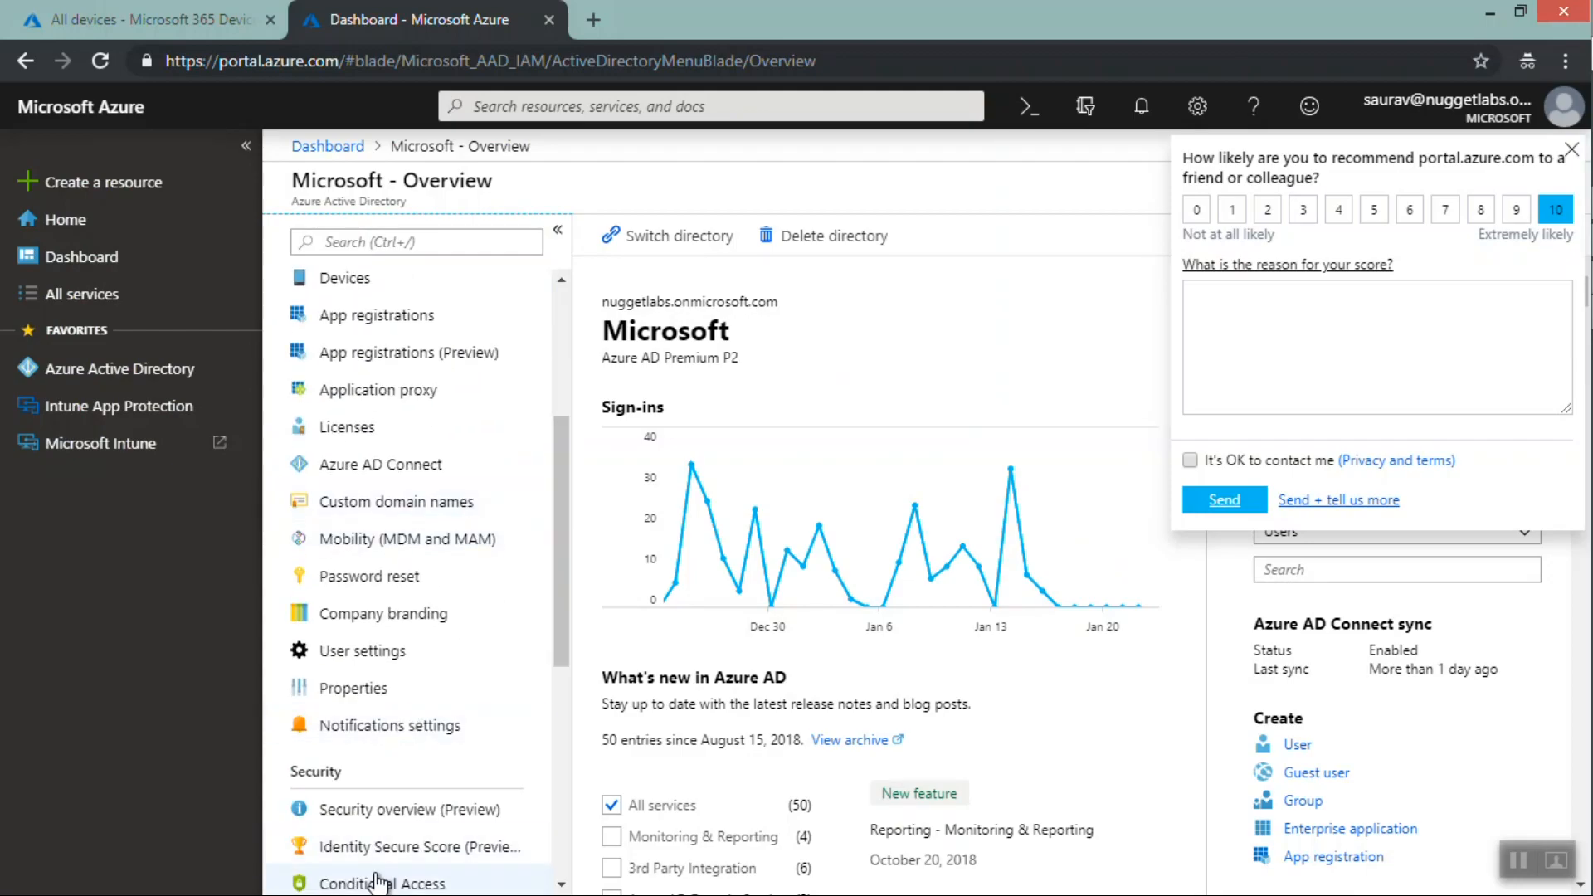
Return to Device Management, close the Azure portal tab, and open the Conditional Access policies list
{"action": "left_click", "coordinate": [201, 18]}
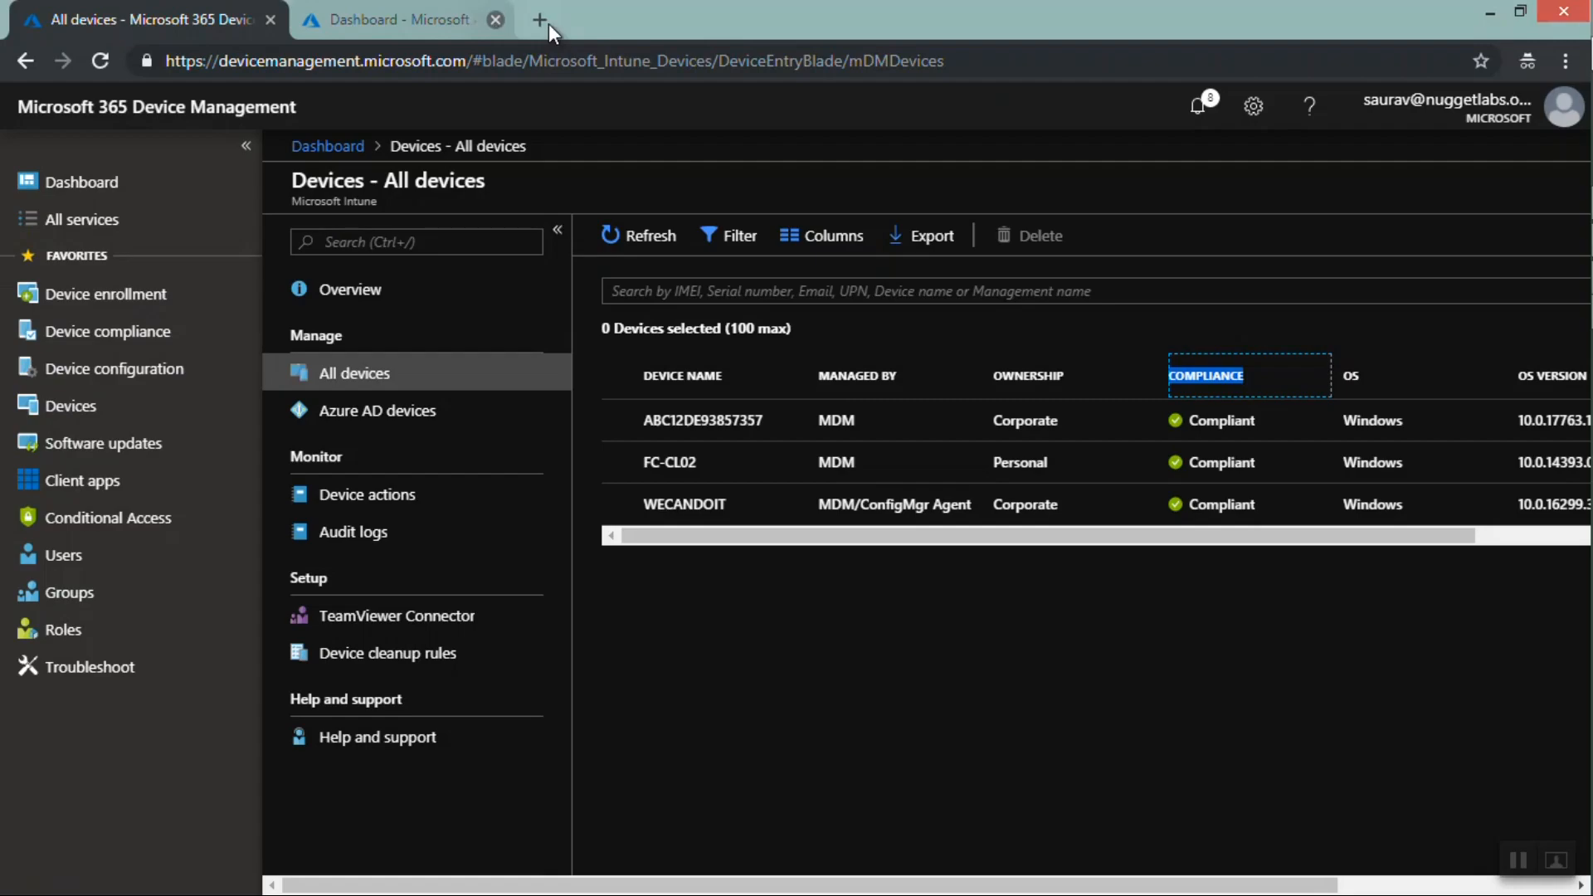
{"action": "left_click", "coordinate": [549, 20]}
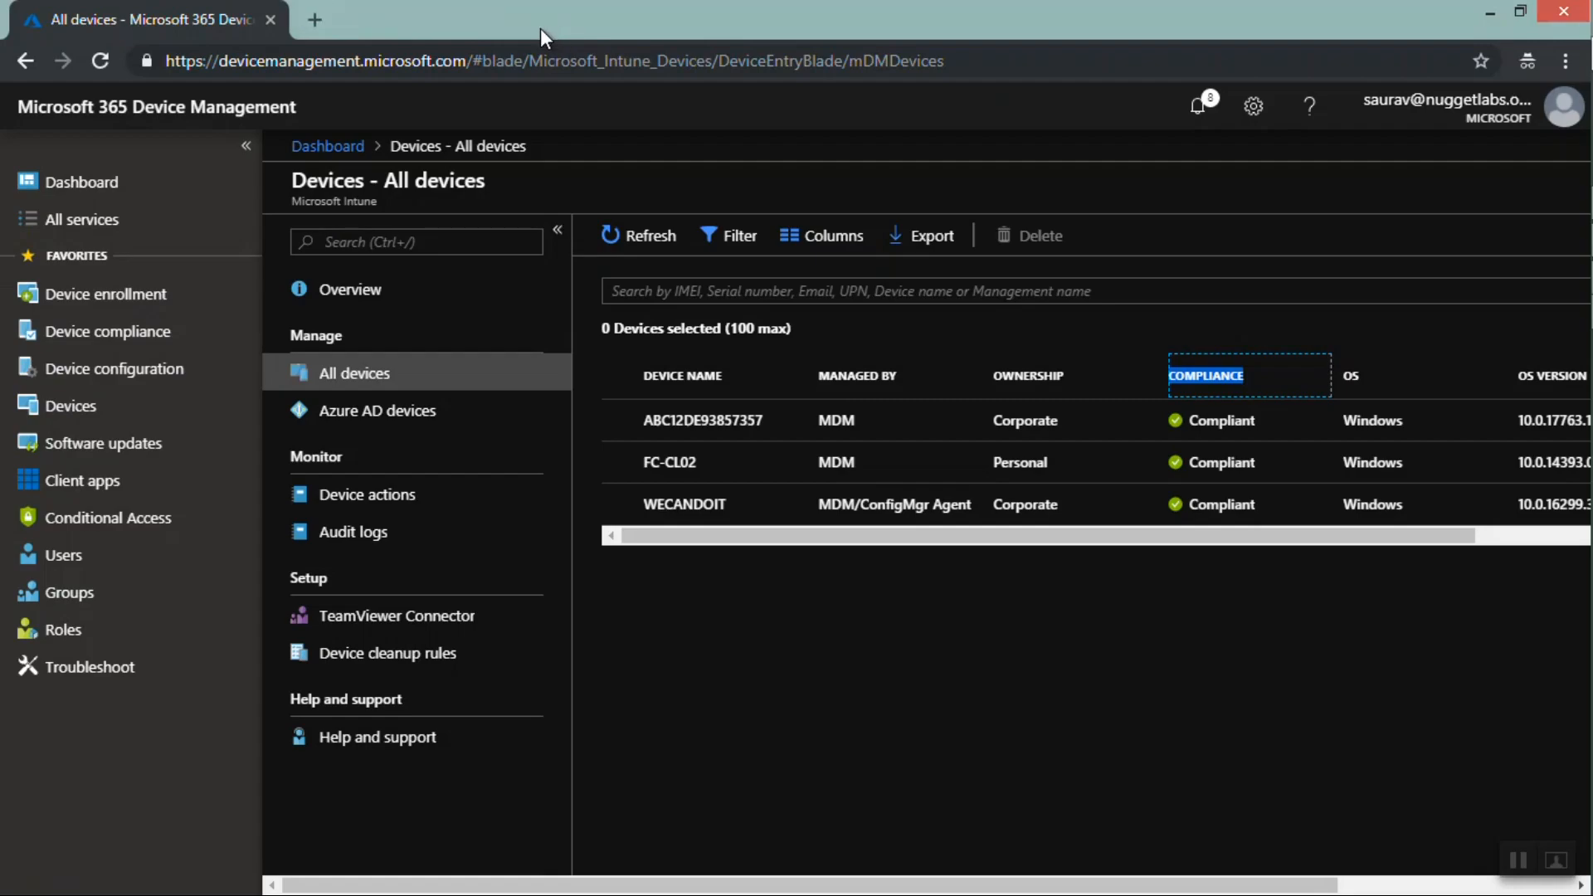
{"action": "left_click", "coordinate": [75, 521]}
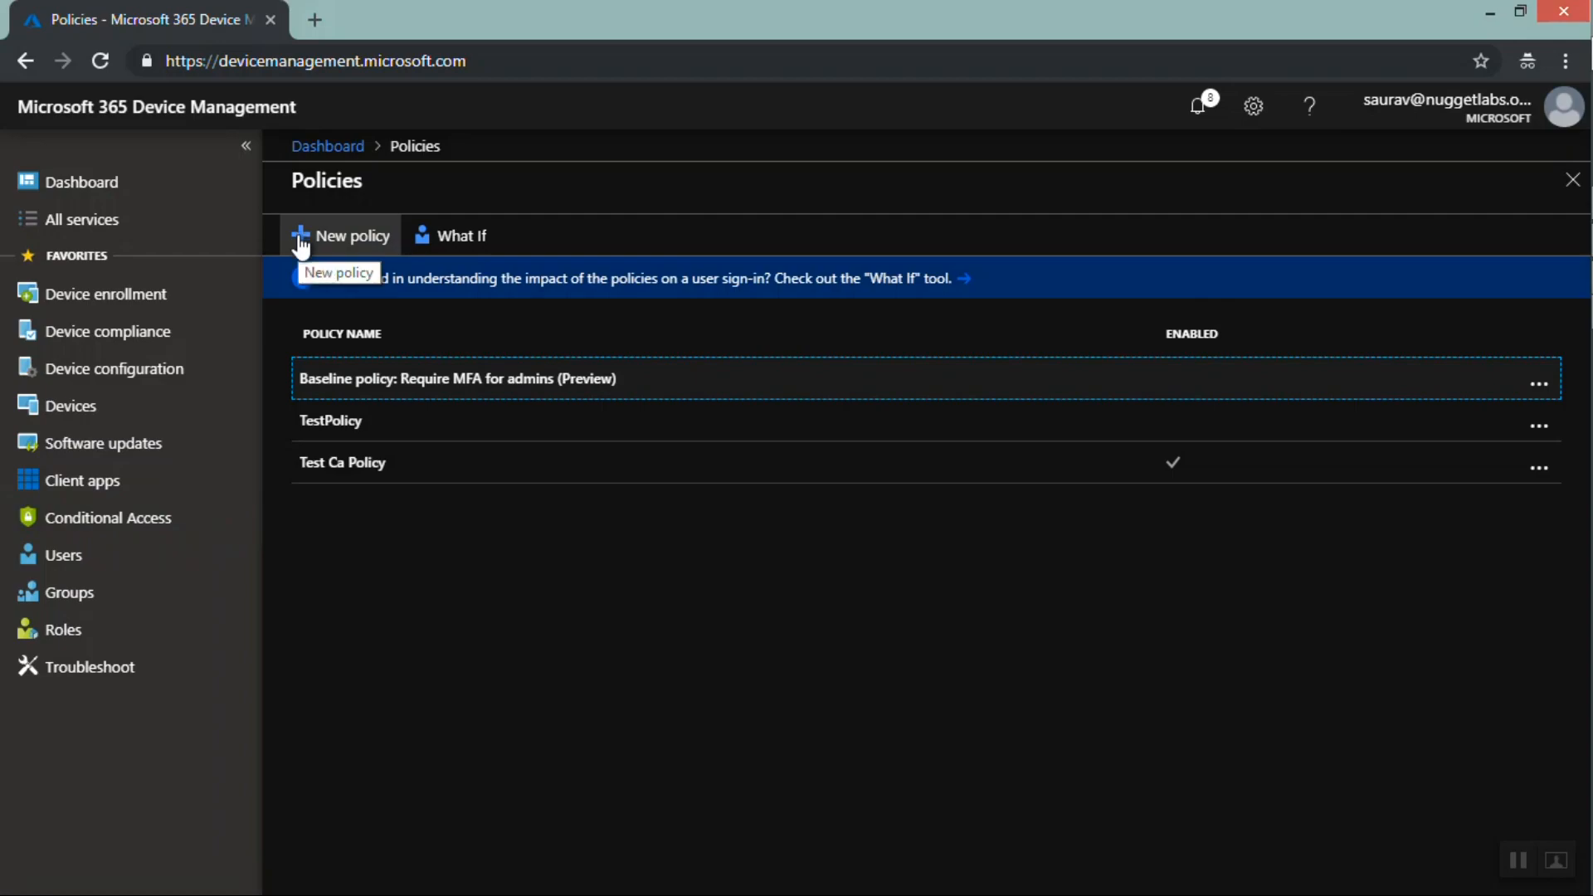
Open the Device compliance policies list and highlight the TestCompliance Android compliance policy
{"action": "left_click", "coordinate": [131, 340]}
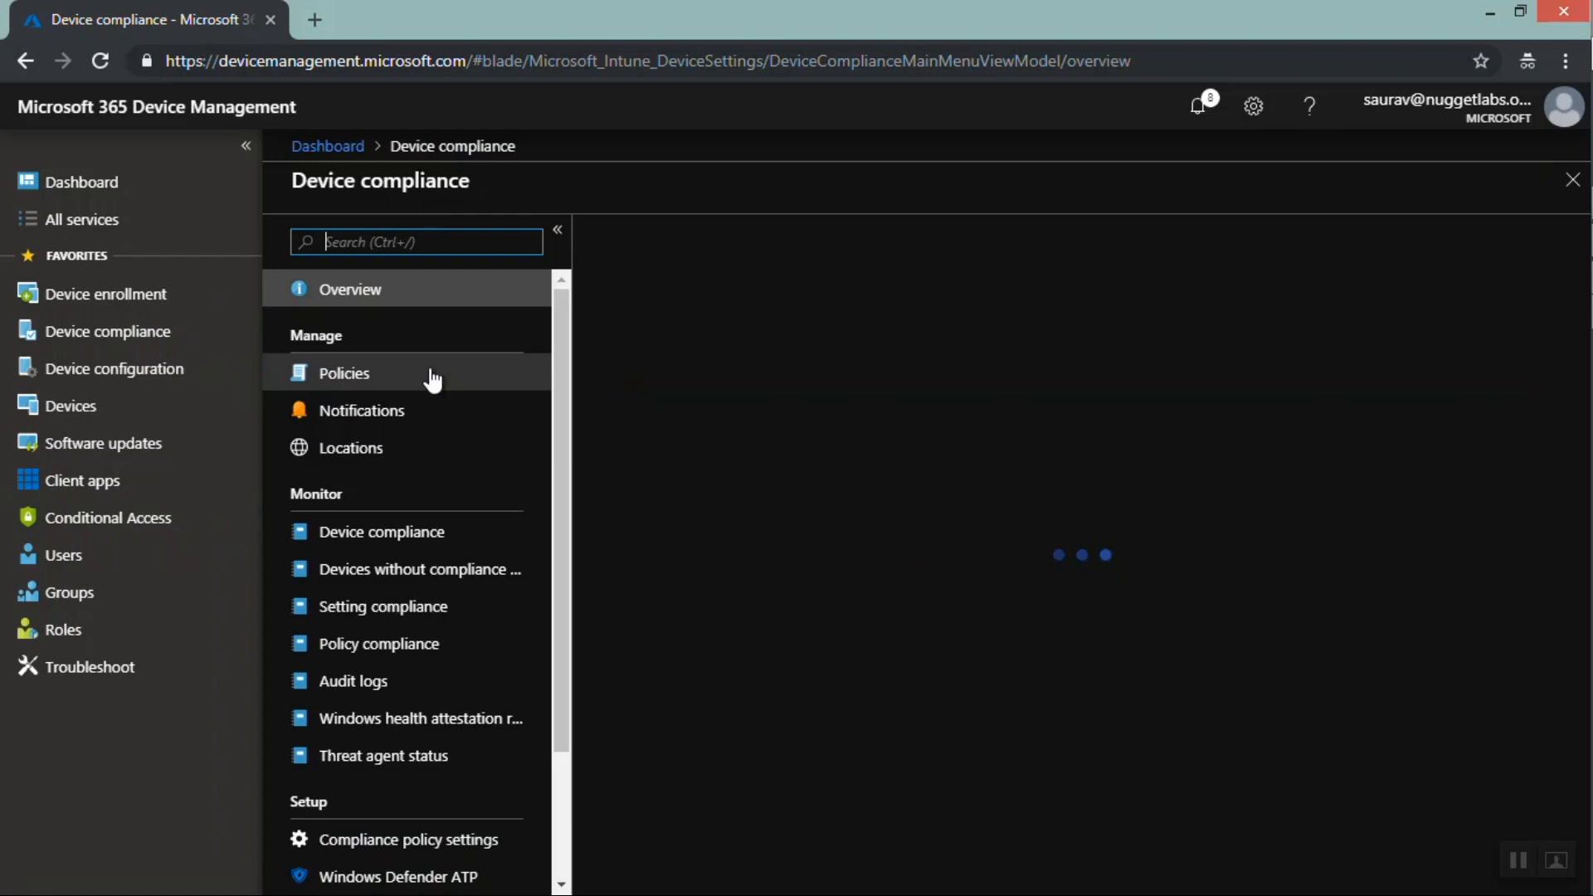
{"action": "left_click", "coordinate": [432, 380]}
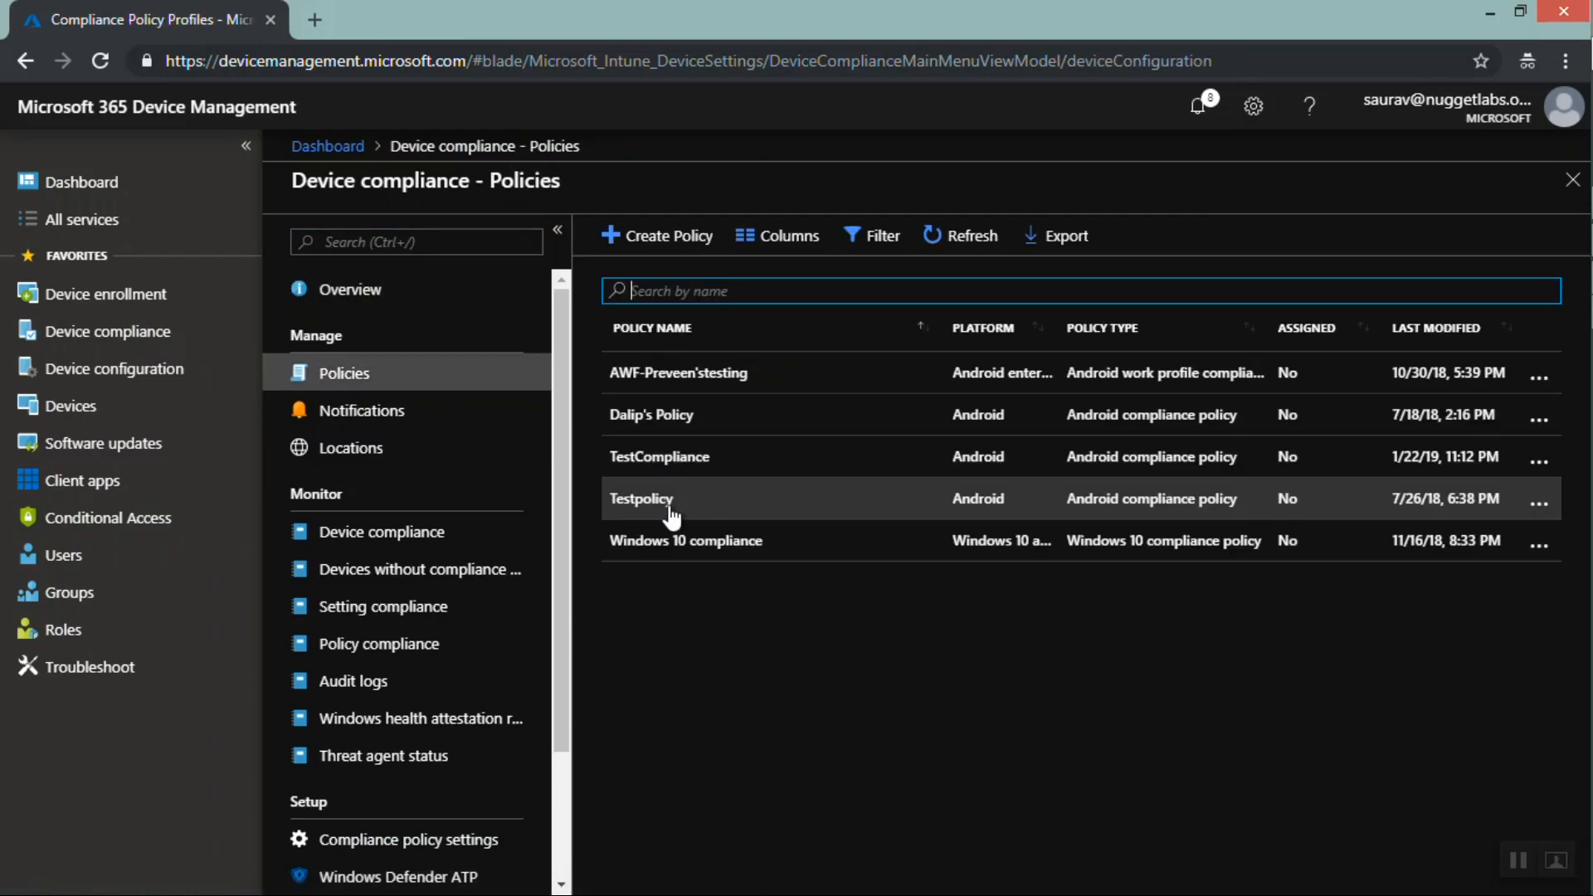
{"action": "left_click_drag", "start_coordinate": [612, 467], "coordinate": [1223, 464]}
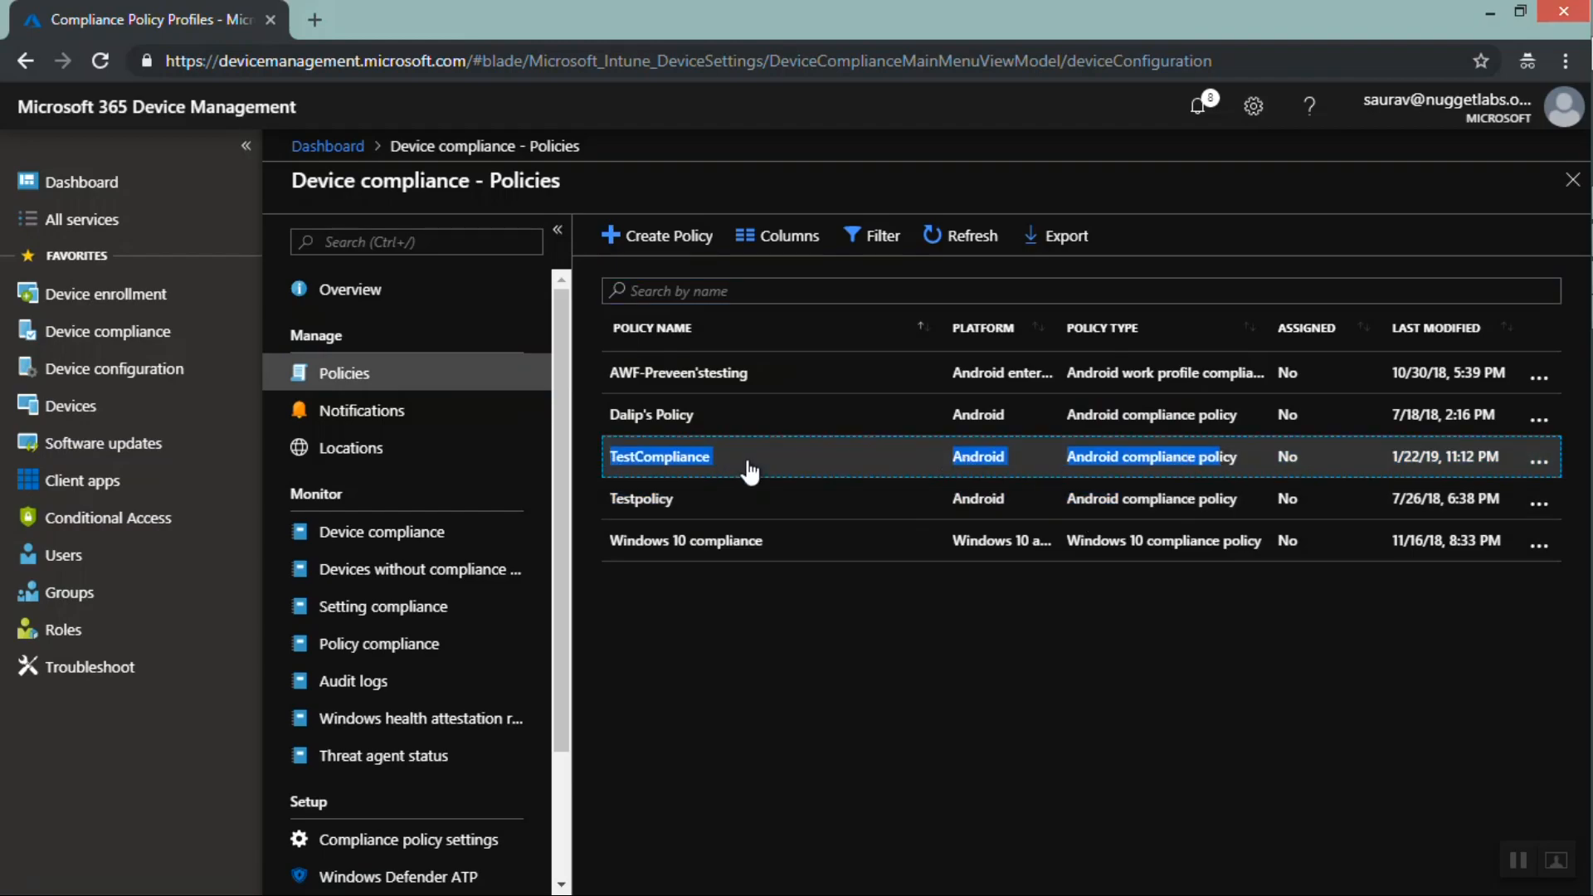
Start a new Conditional Access policy named PasswordCA
{"action": "left_click", "coordinate": [93, 521]}
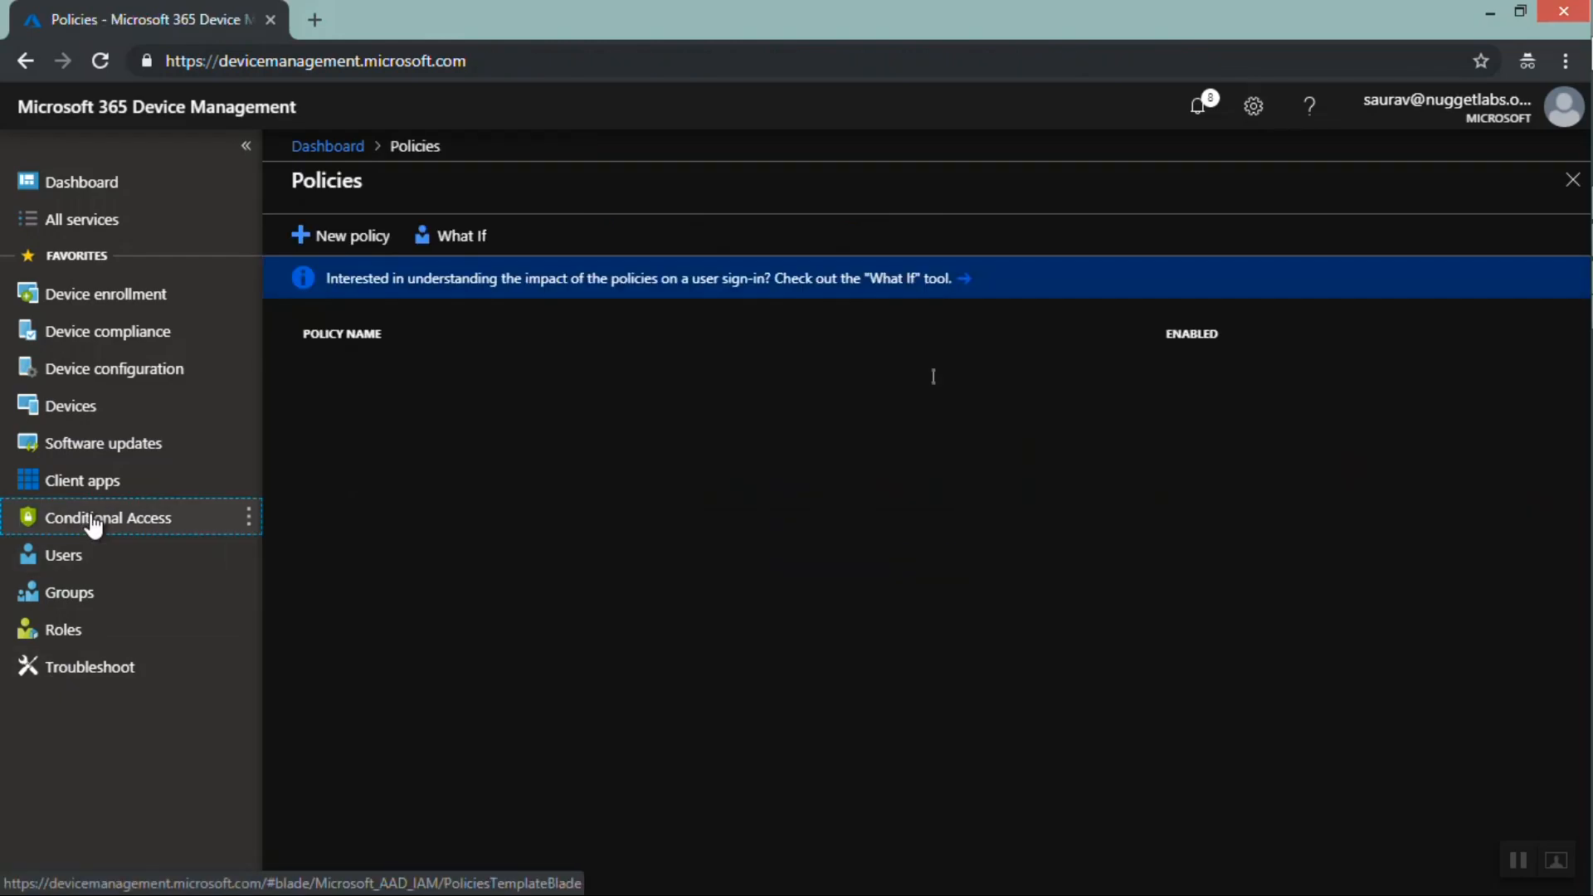
{"action": "left_click", "coordinate": [325, 242]}
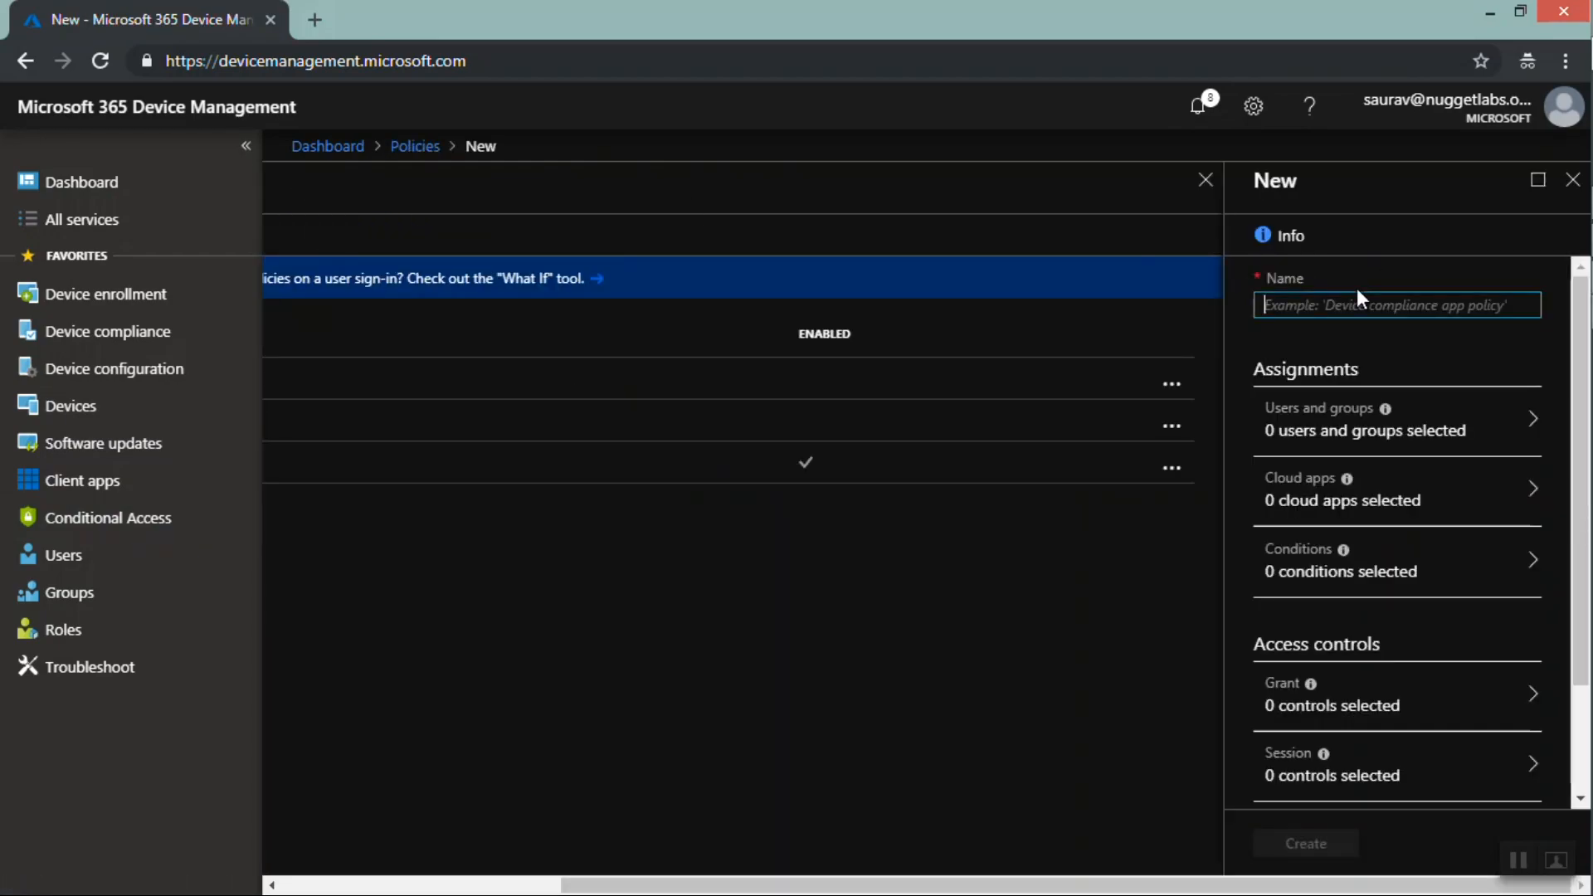
{"action": "type", "text": "PasswordCA"}
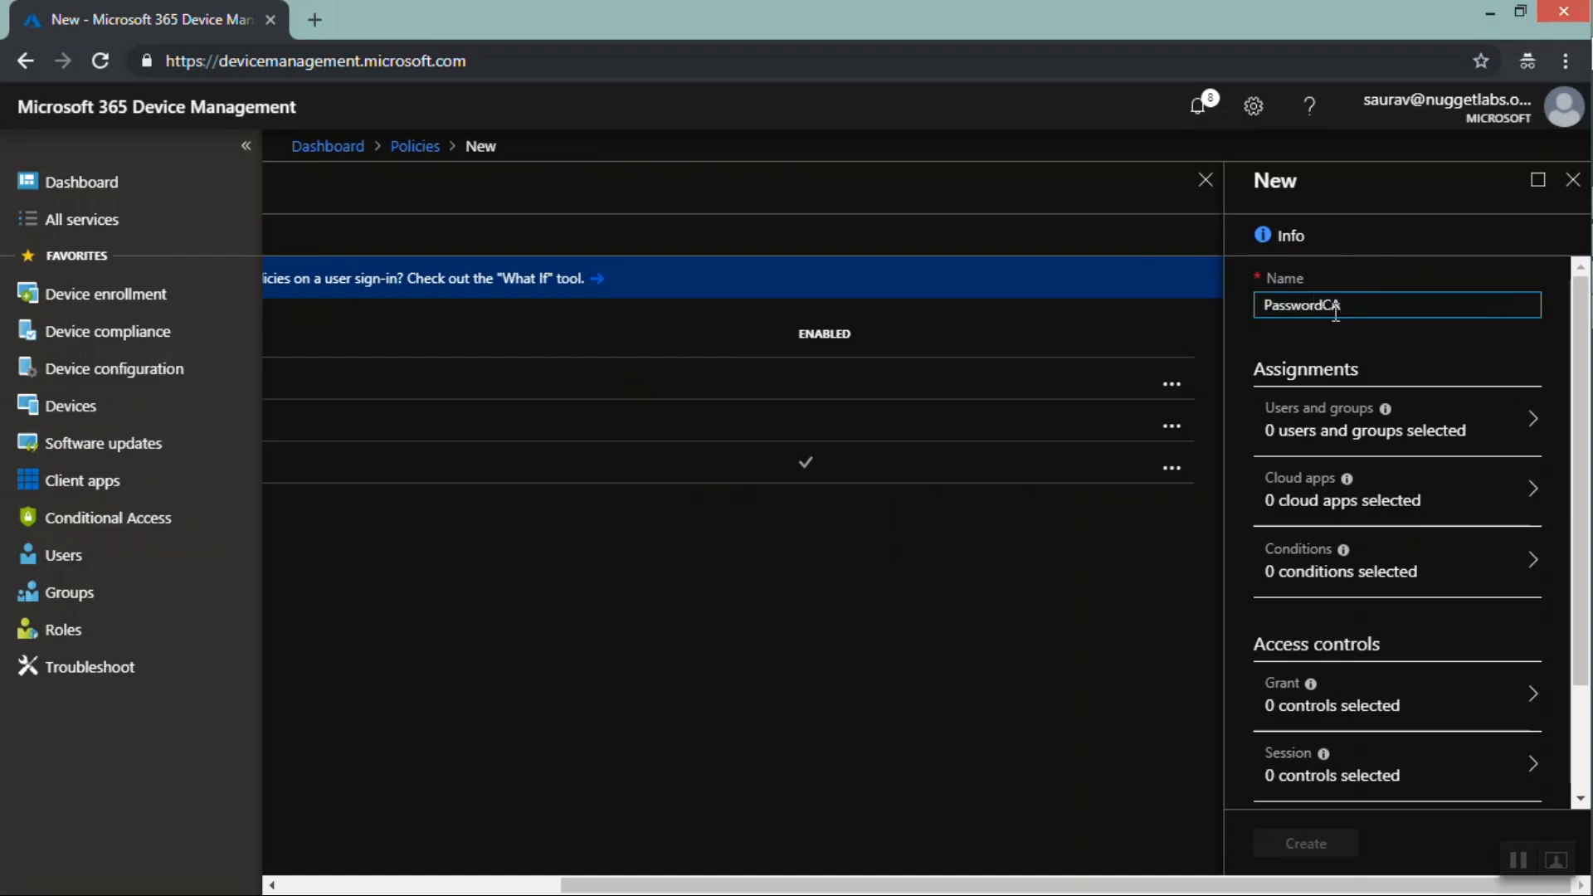
Assign the policy to selected users and groups, including the abcgroup group
{"action": "left_click", "coordinate": [1333, 435]}
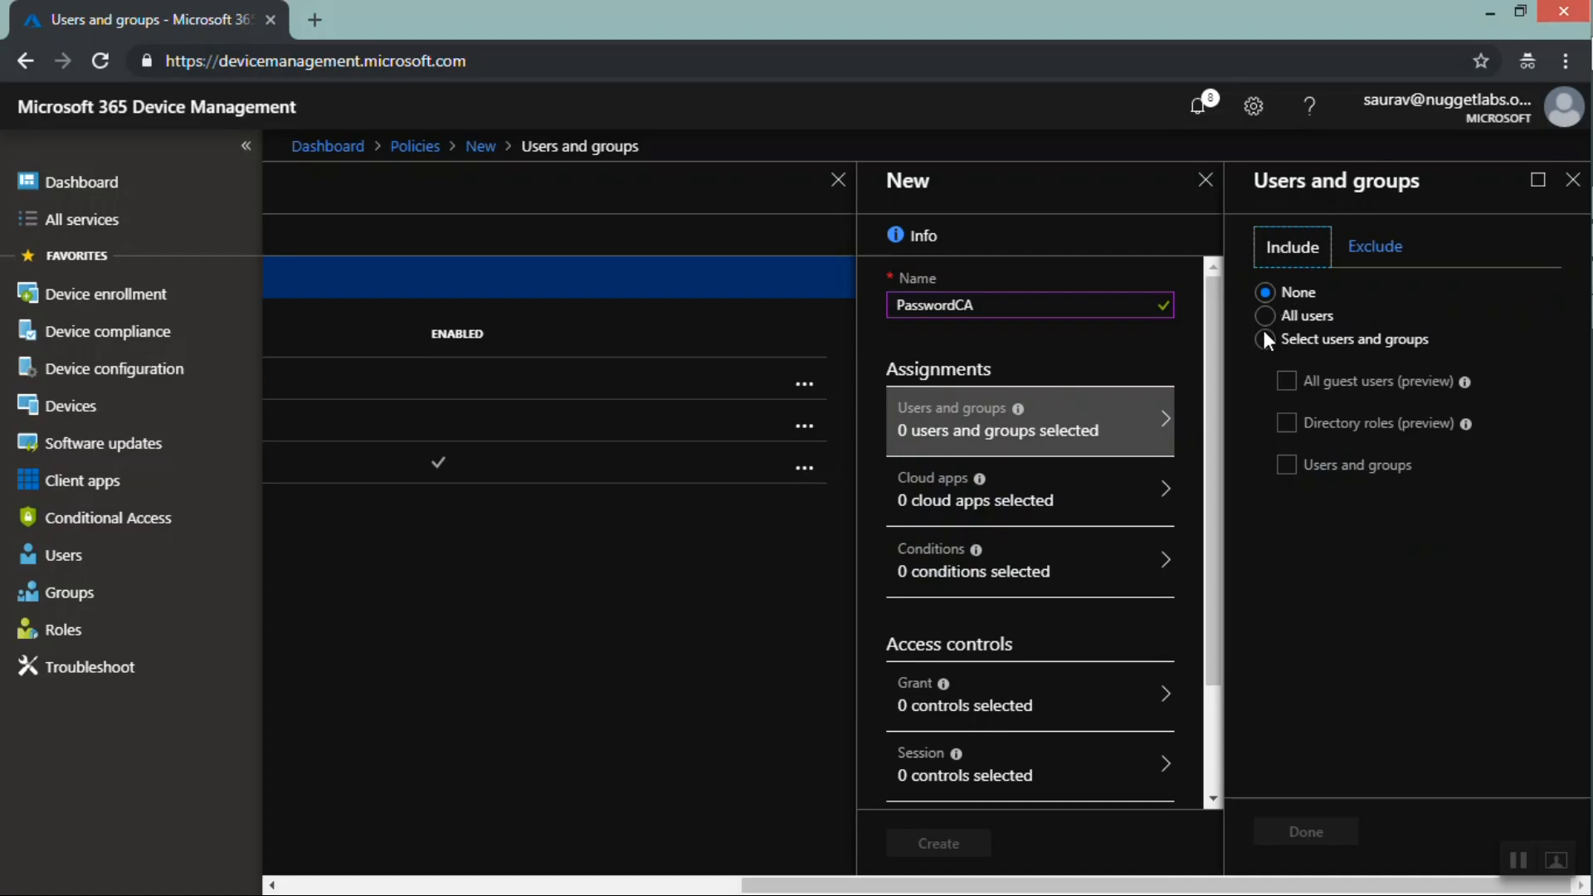
{"action": "left_click", "coordinate": [1262, 334]}
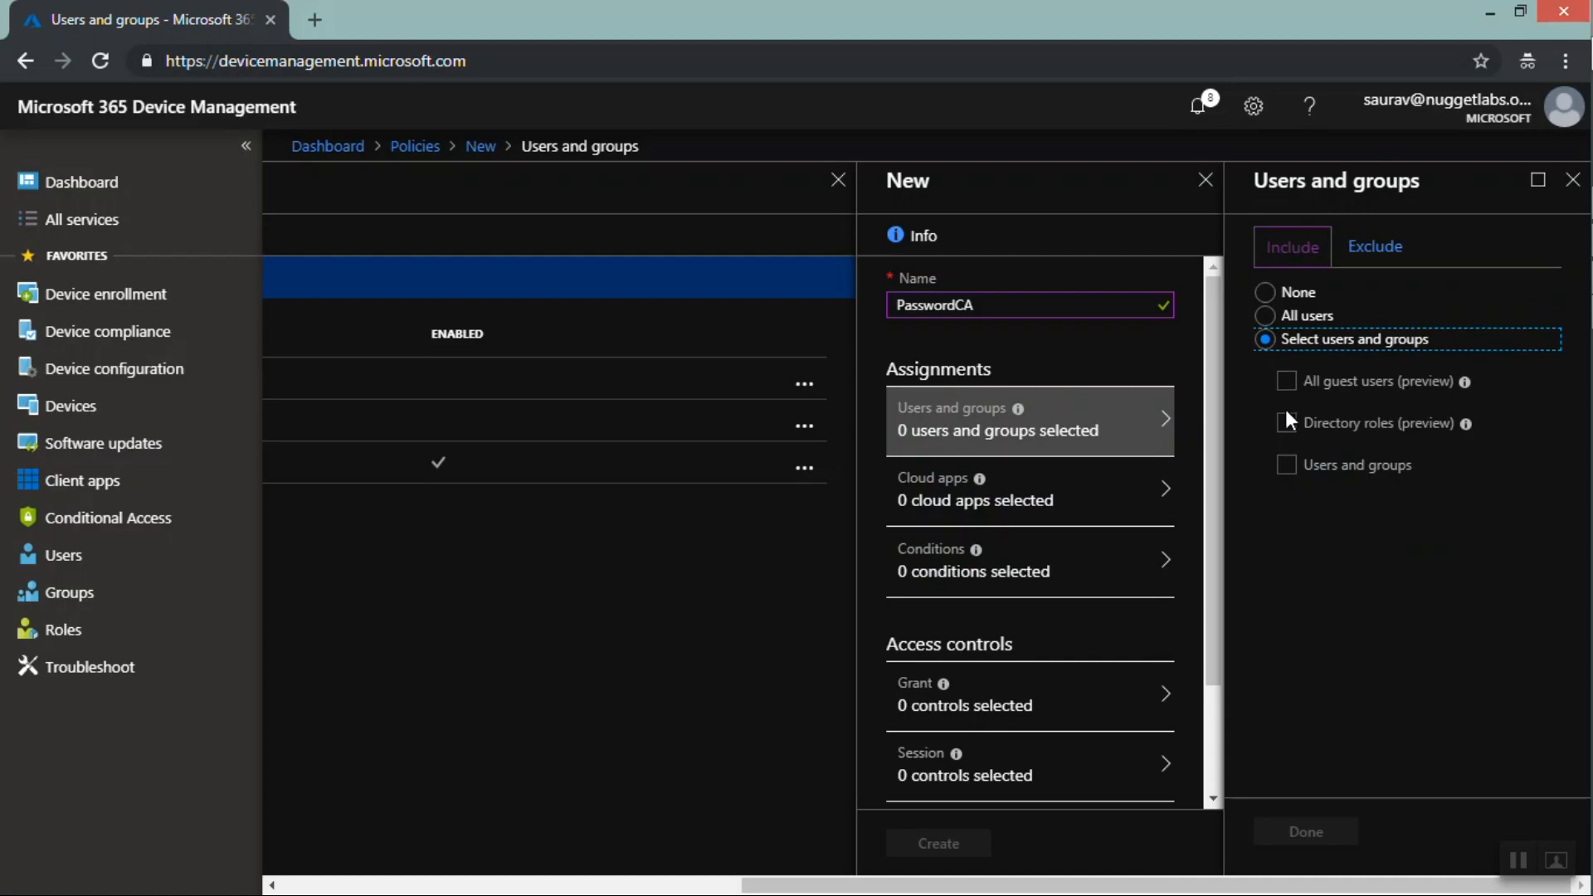
{"action": "left_click", "coordinate": [1286, 466]}
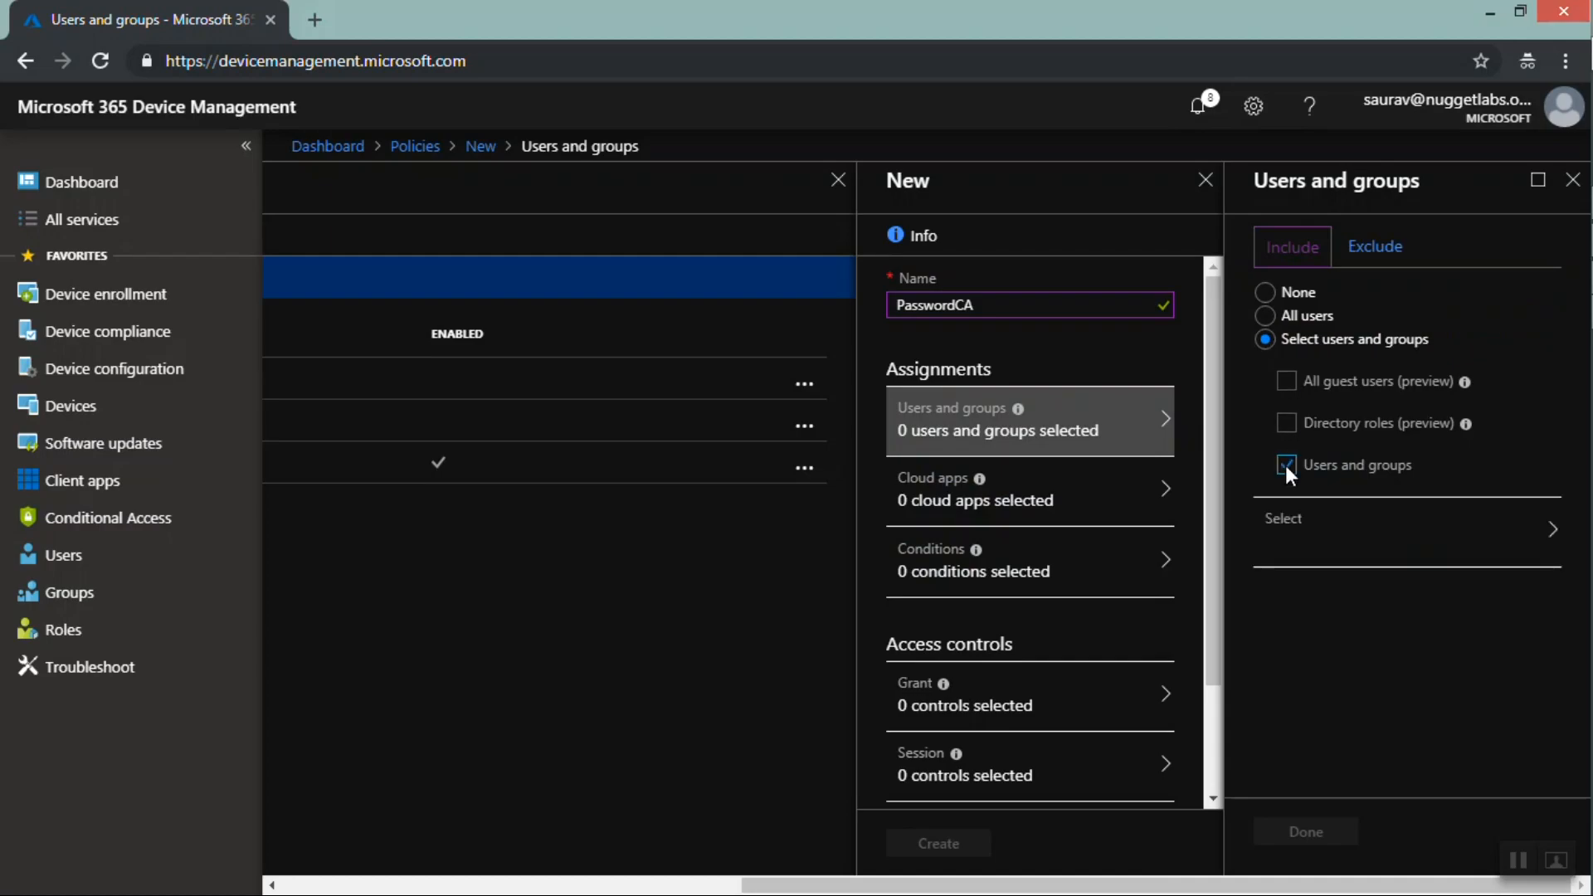
{"action": "left_click", "coordinate": [1337, 540]}
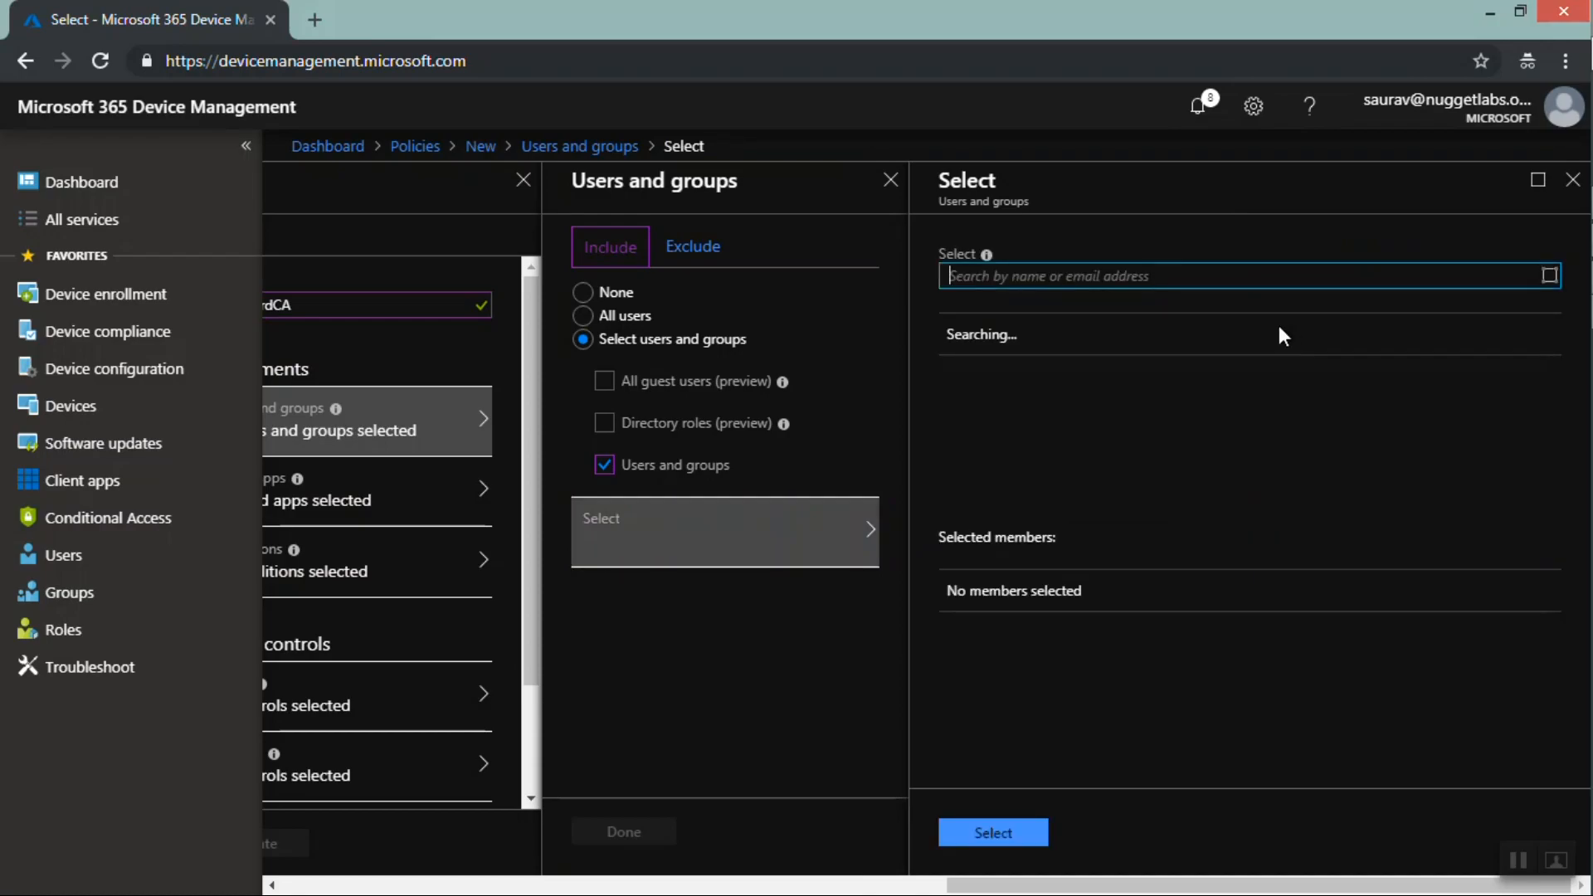
{"action": "type", "text": "abc"}
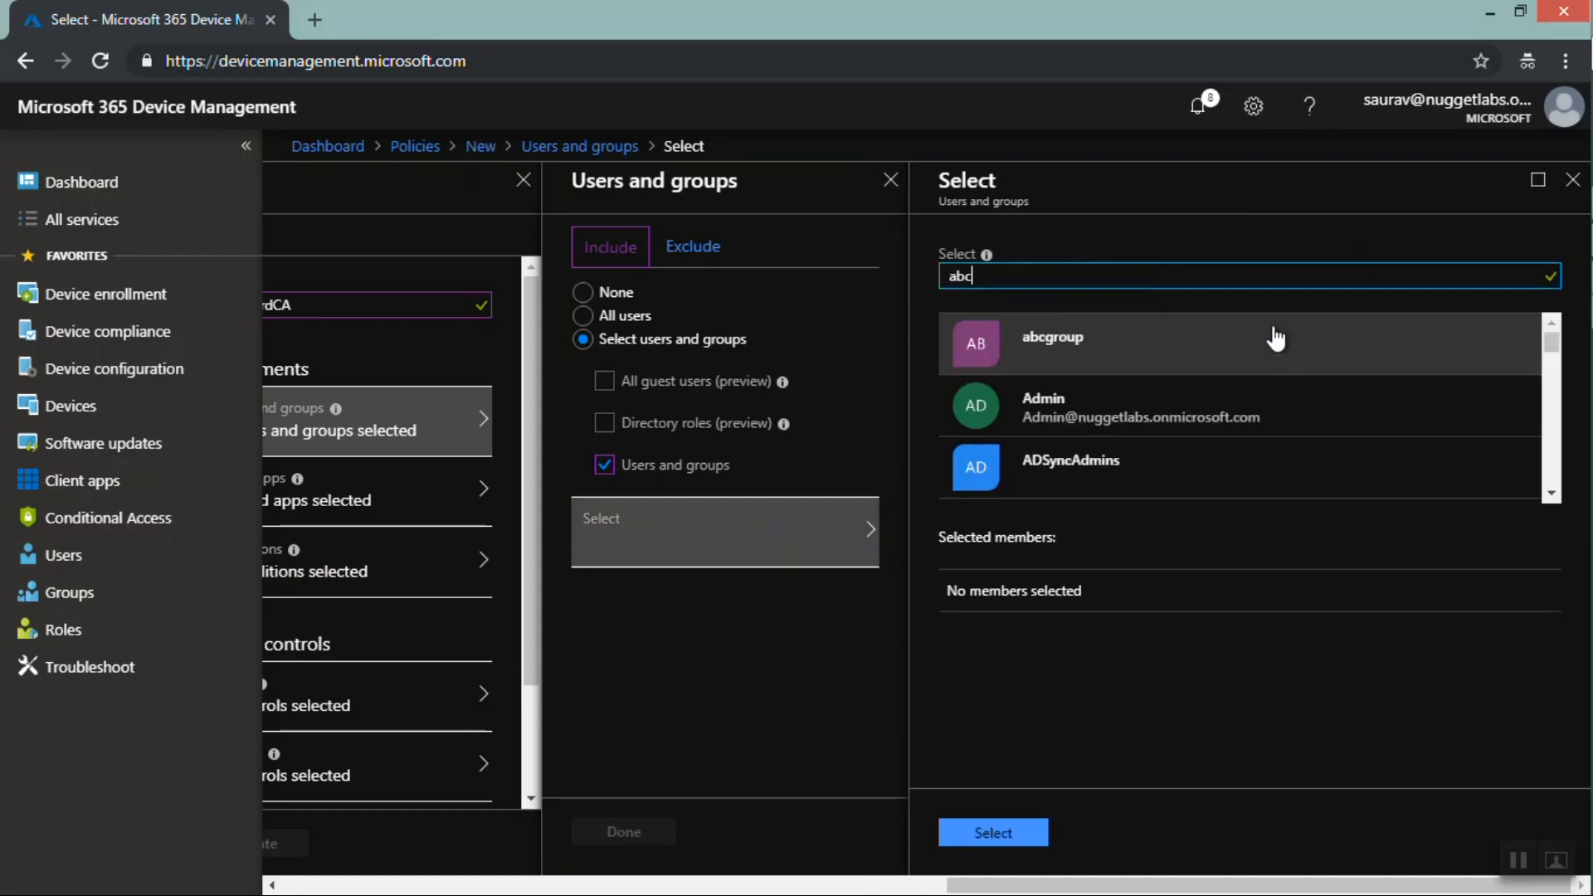
{"action": "left_click", "coordinate": [1095, 360]}
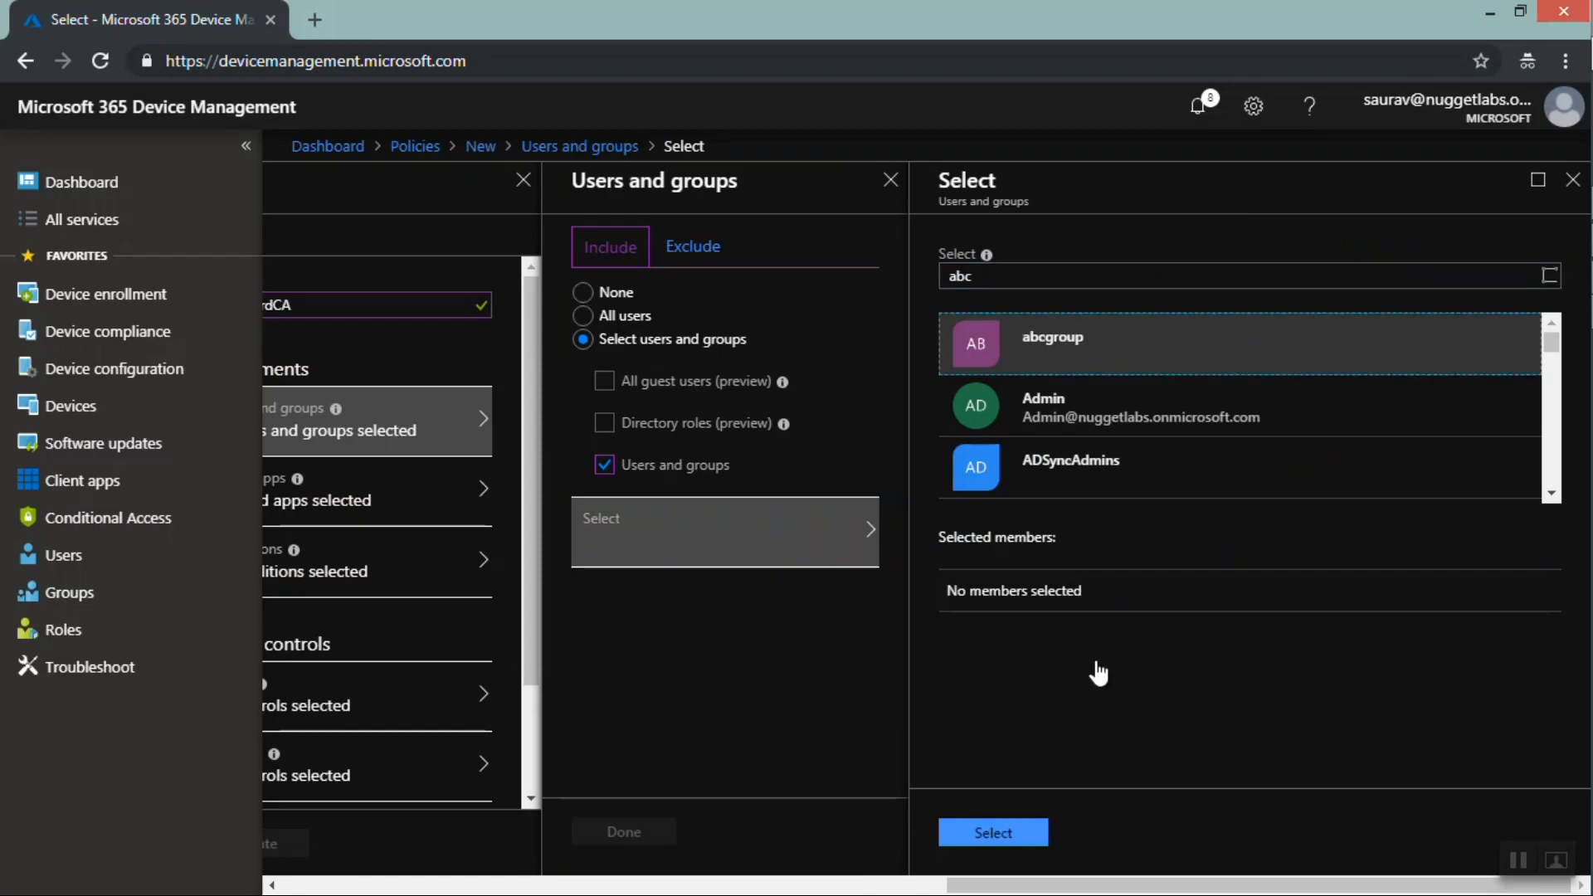
{"action": "left_click", "coordinate": [977, 838]}
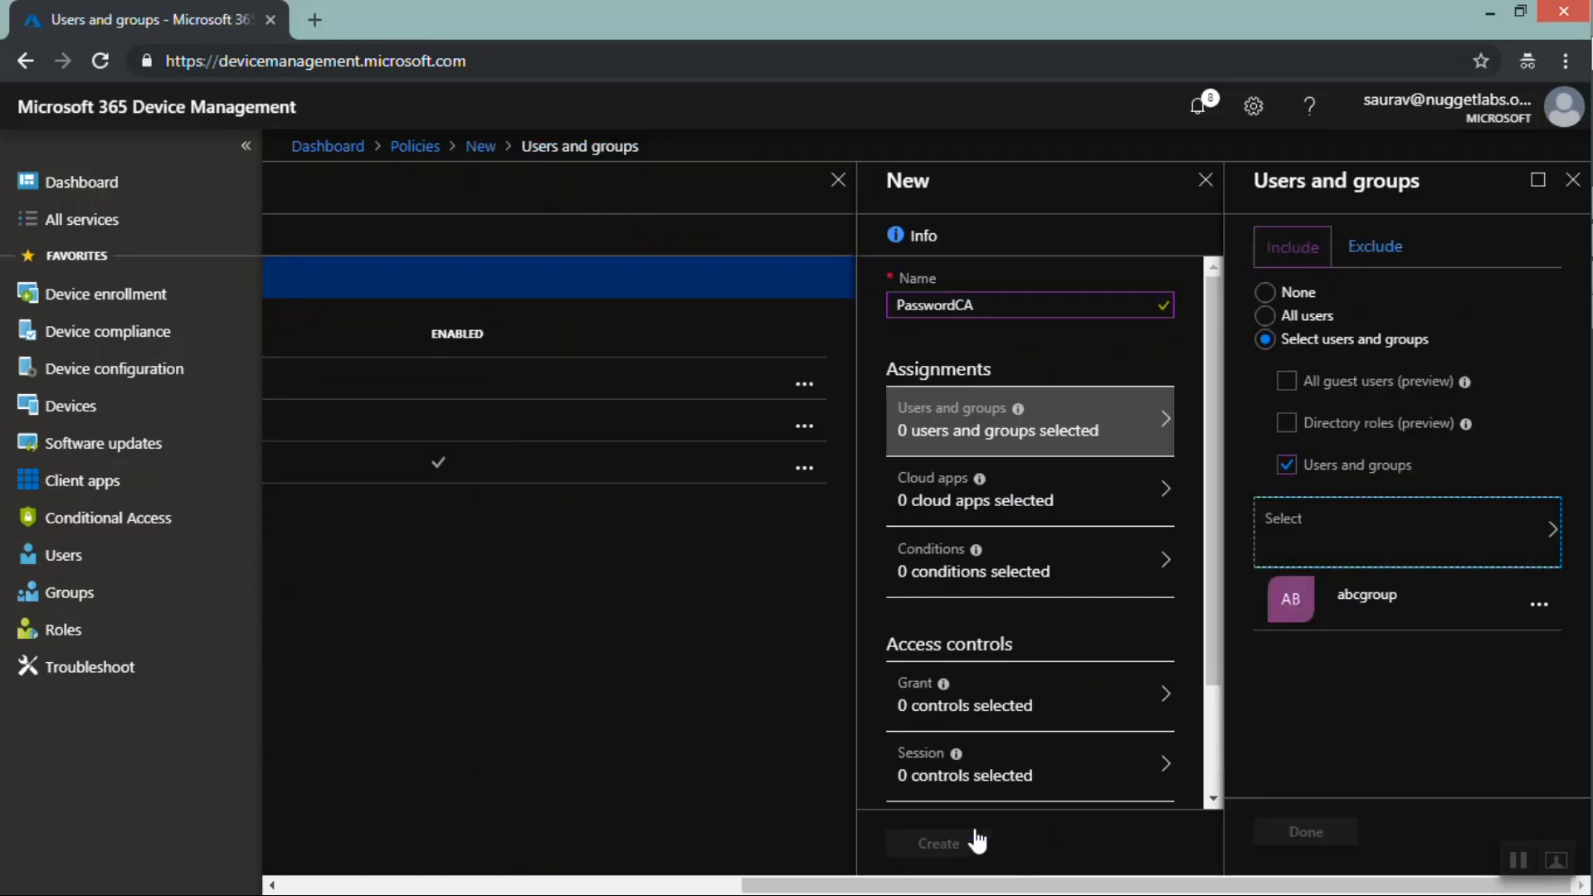
{"action": "left_click", "coordinate": [1304, 833]}
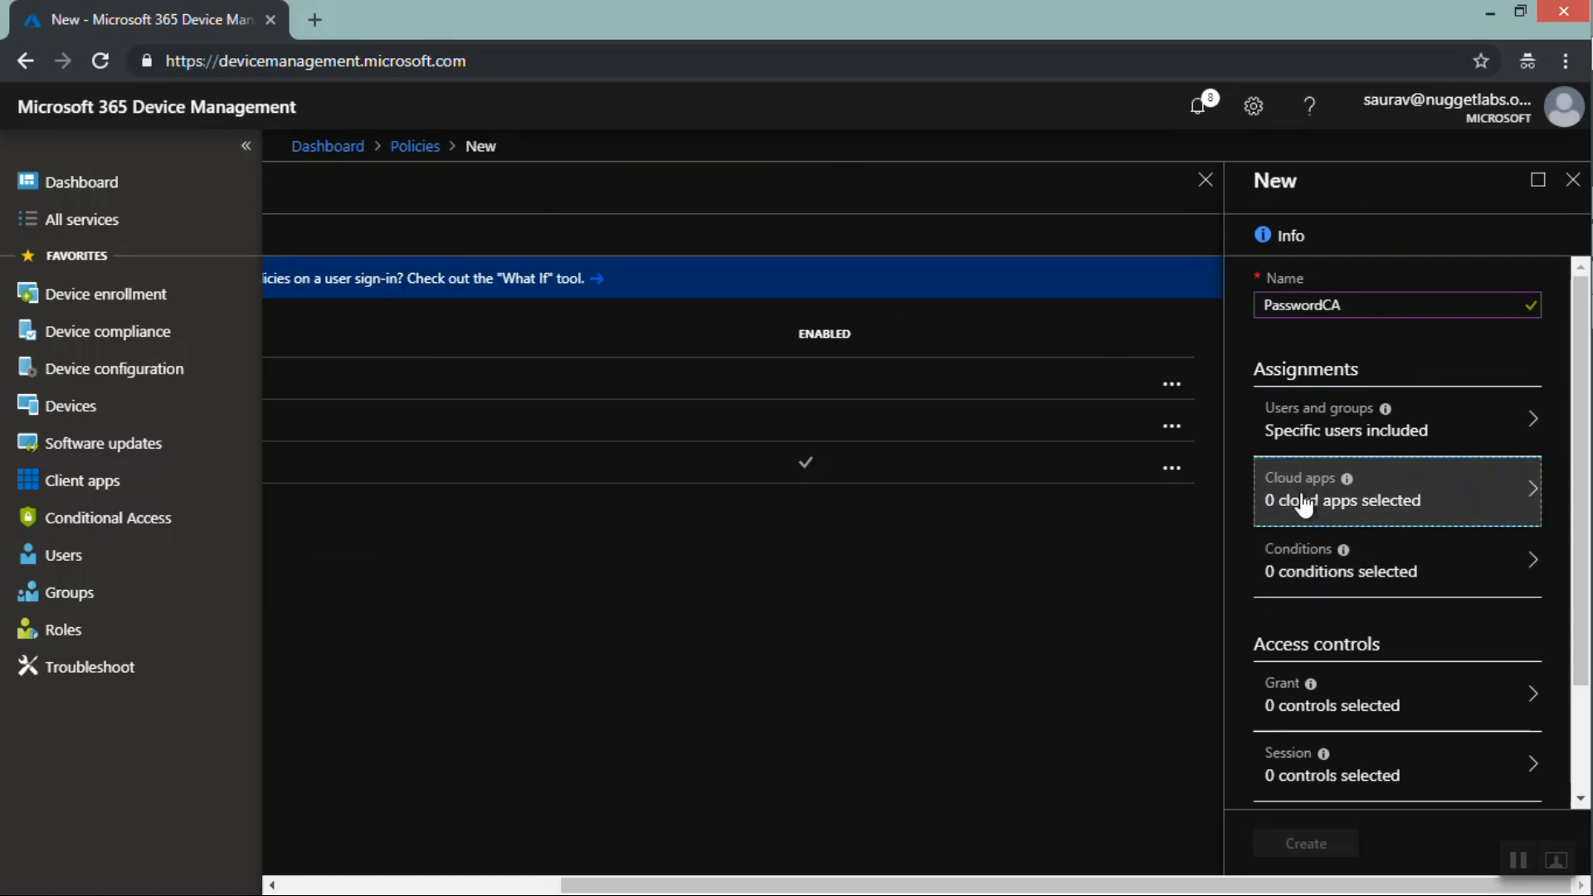
Include the Office 365 Exchange Online cloud app in the policy's cloud apps assignment
{"action": "left_click", "coordinate": [1302, 502]}
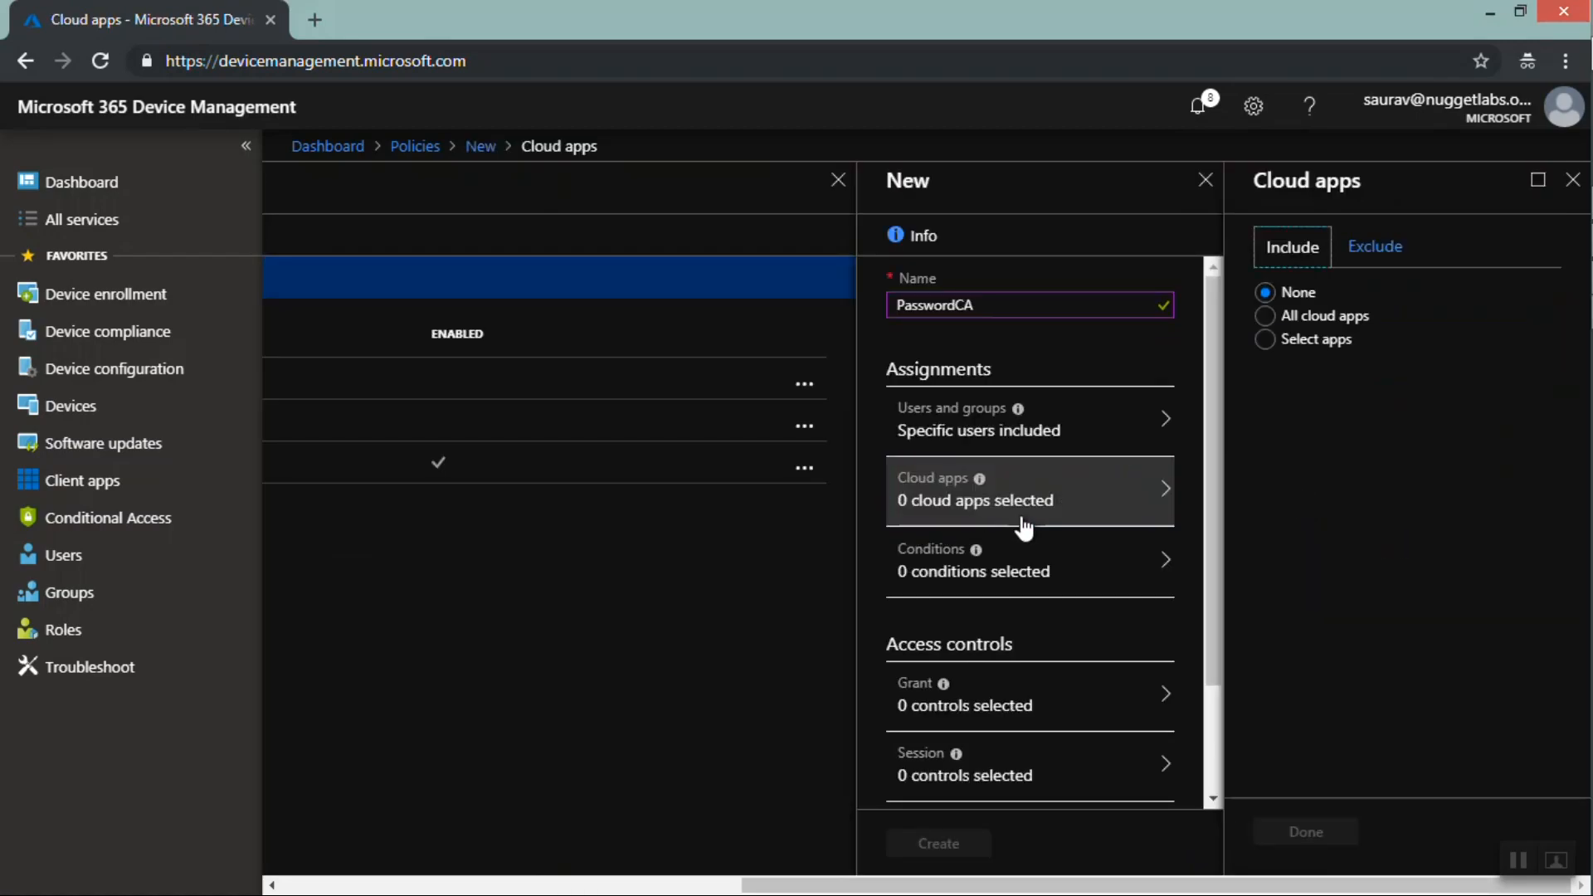
{"action": "left_click", "coordinate": [1265, 340]}
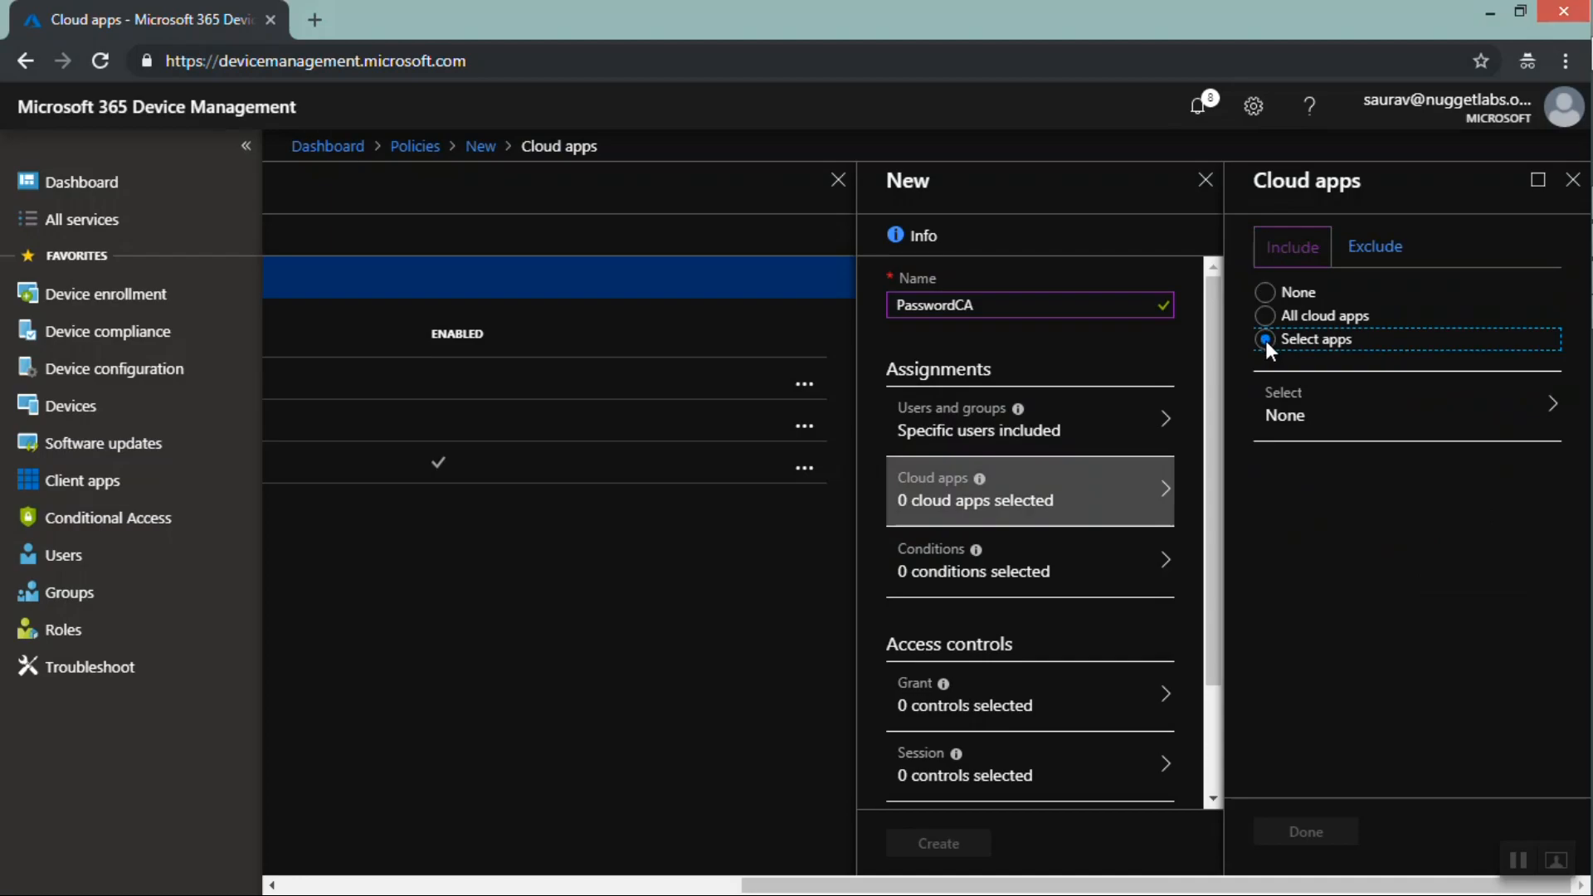
{"action": "left_click", "coordinate": [1334, 420]}
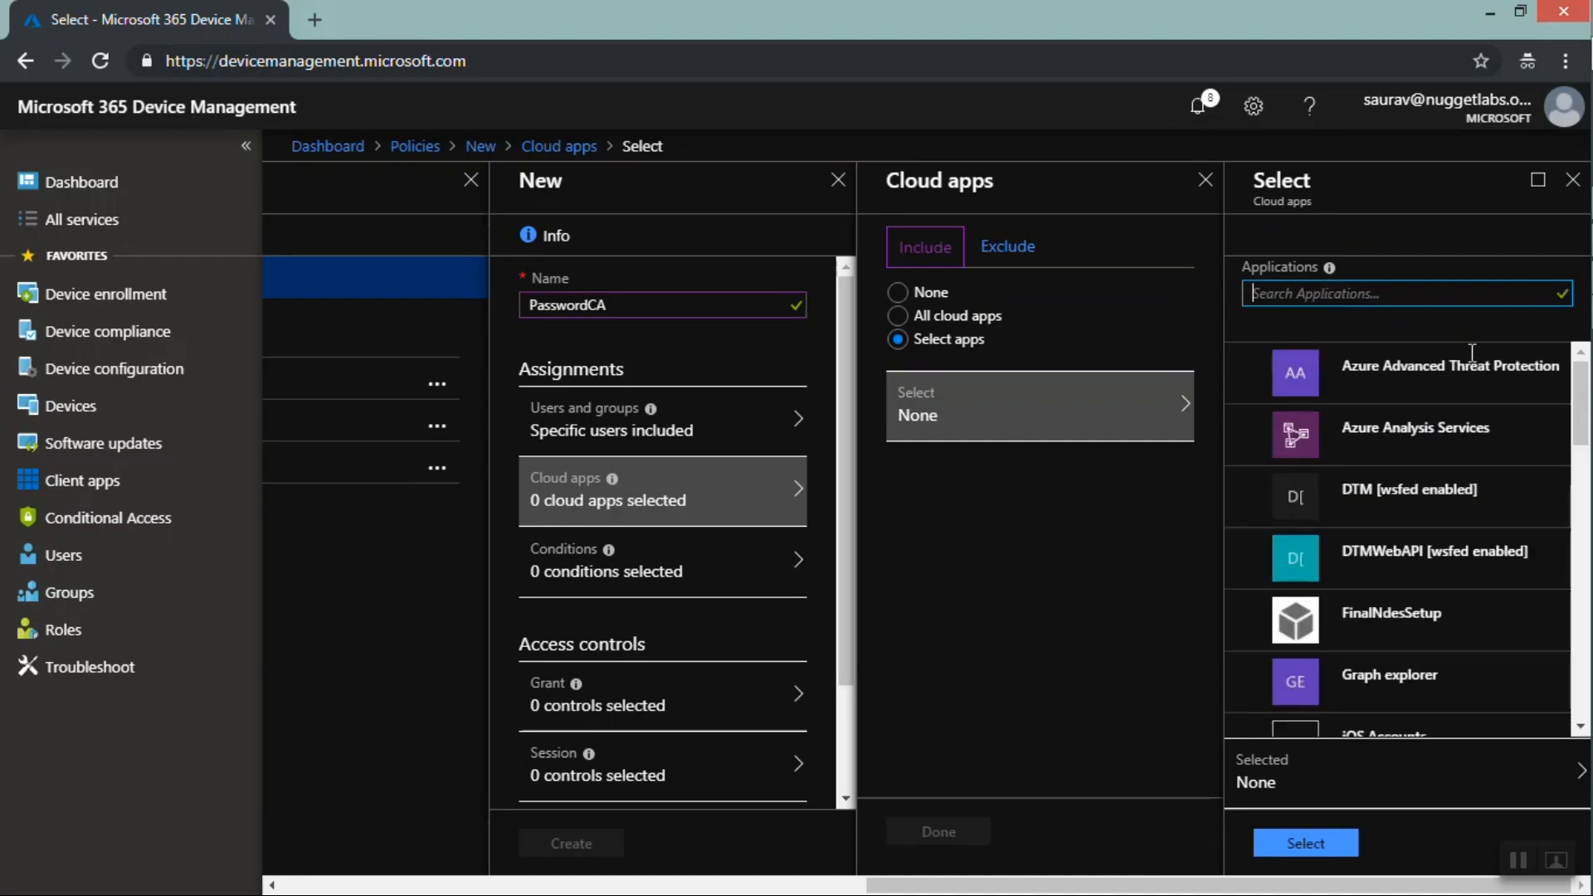
{"action": "left_click_drag", "start_coordinate": [1582, 399], "coordinate": [1566, 637]}
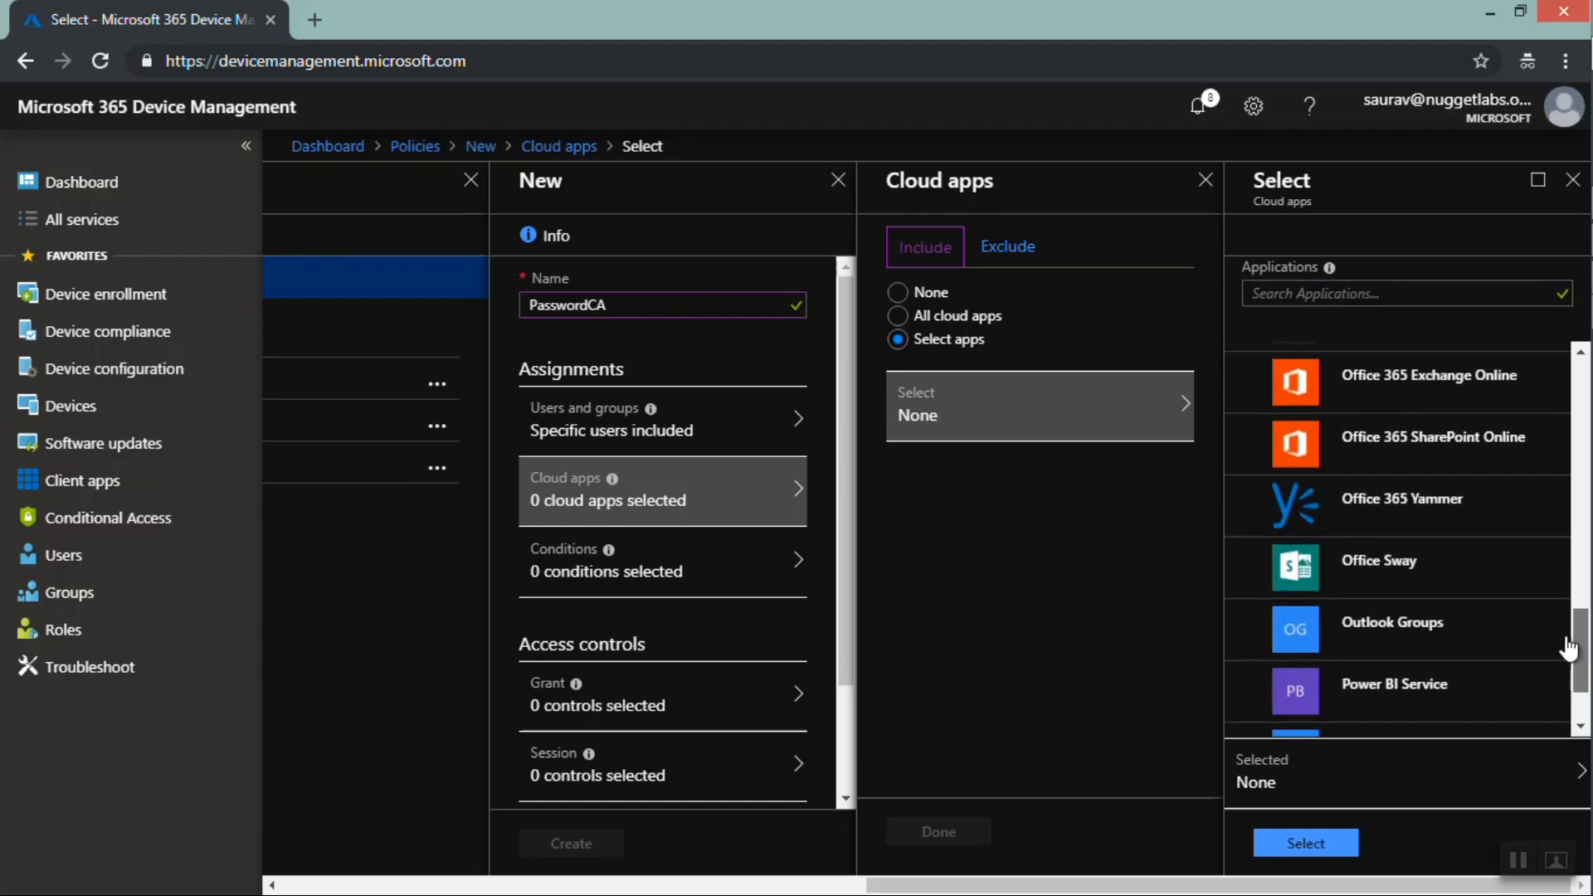
{"action": "left_click", "coordinate": [1375, 377]}
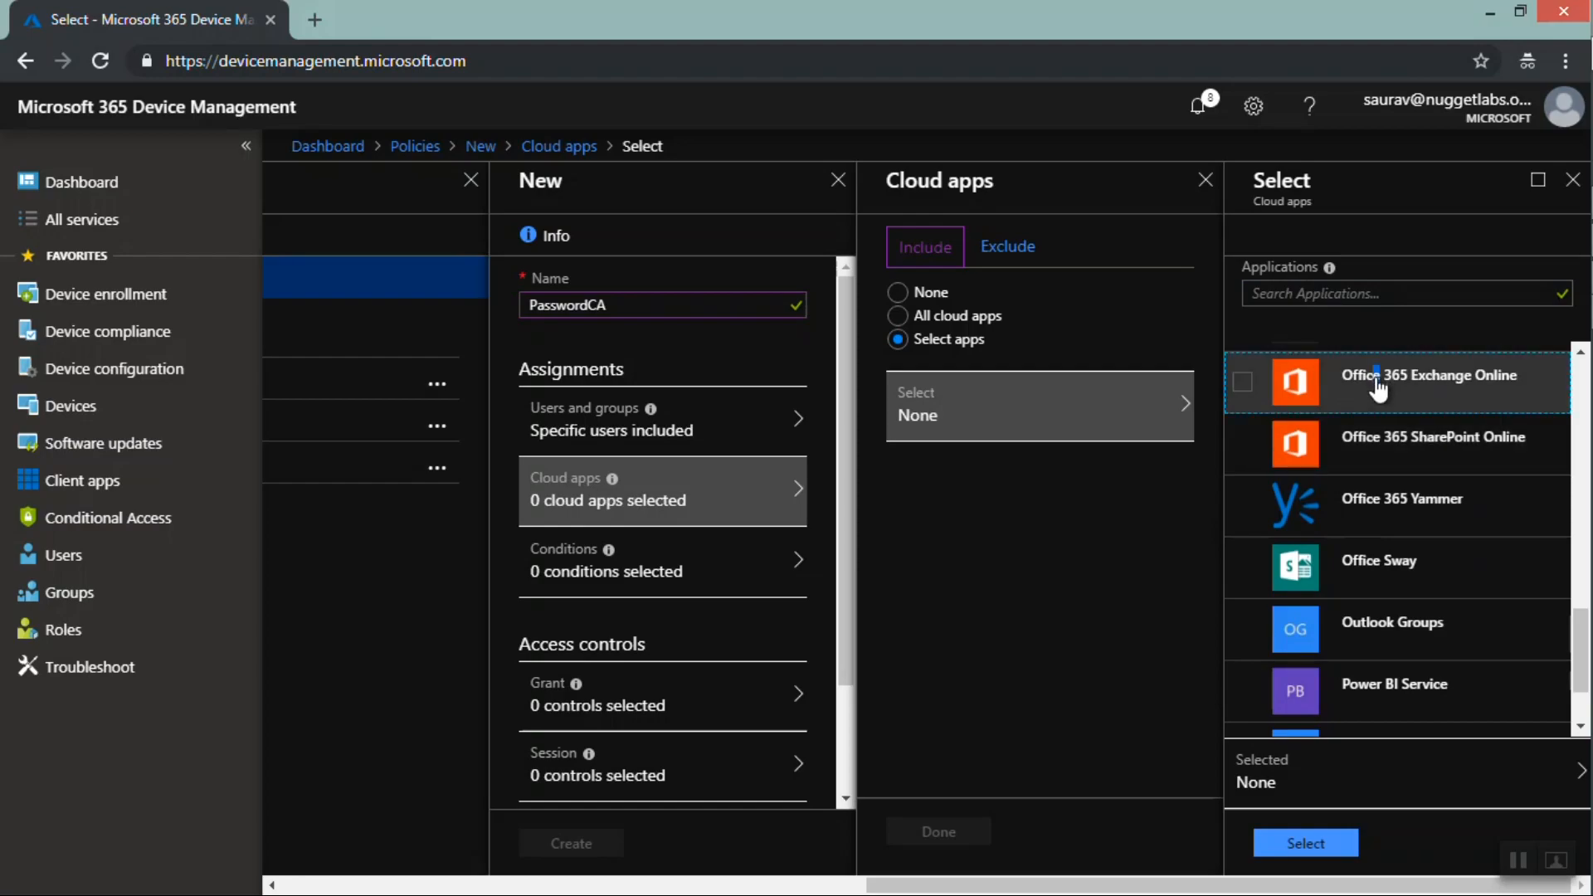
{"action": "left_click", "coordinate": [1243, 381]}
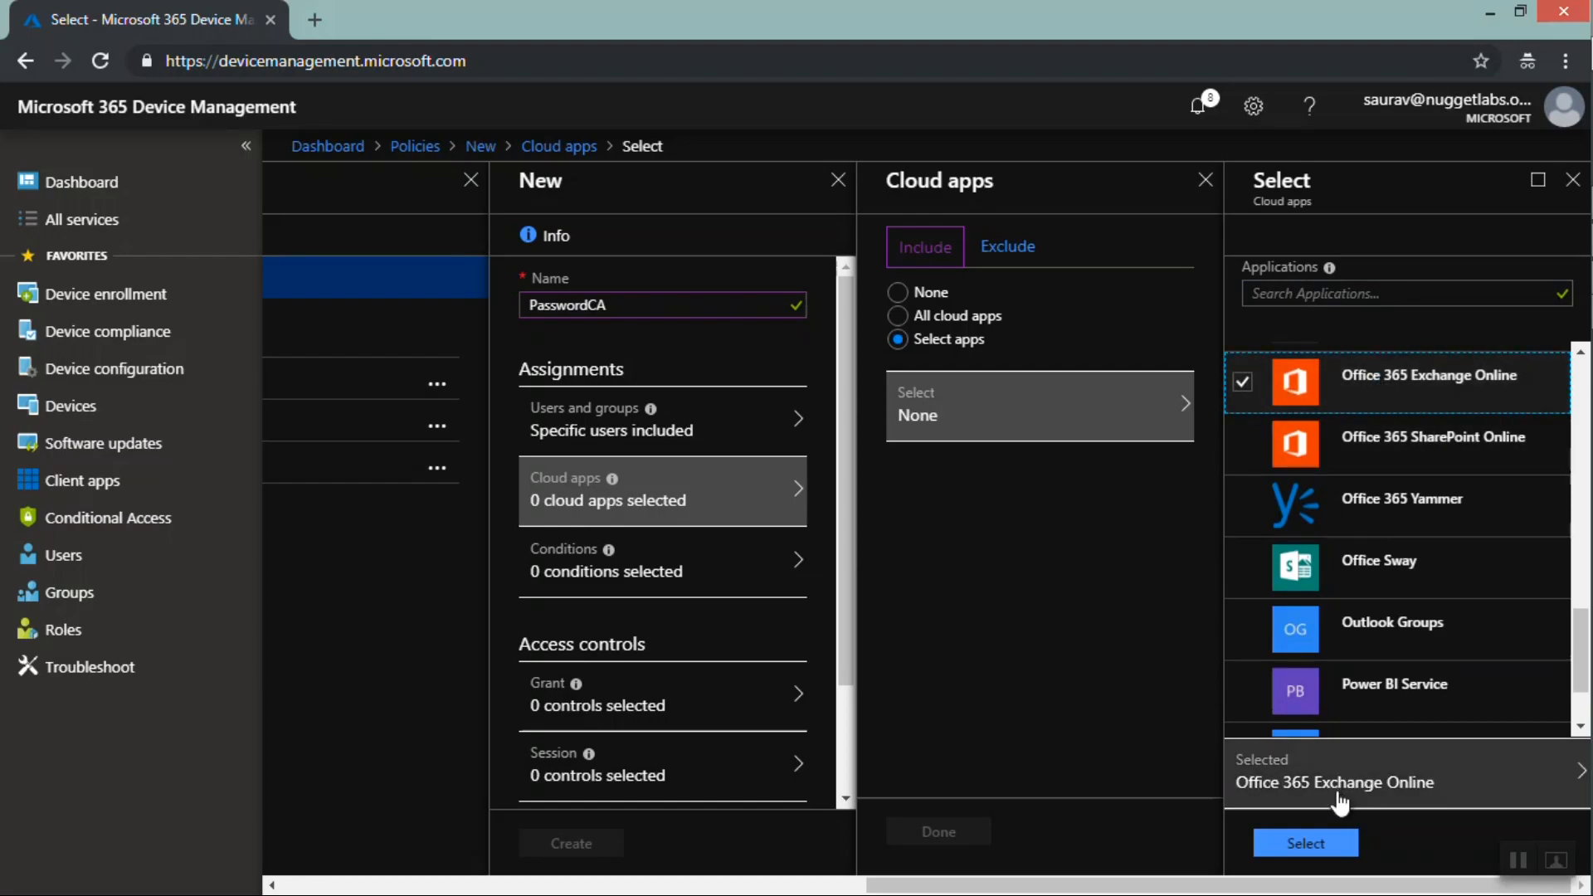
{"action": "left_click", "coordinate": [1304, 844]}
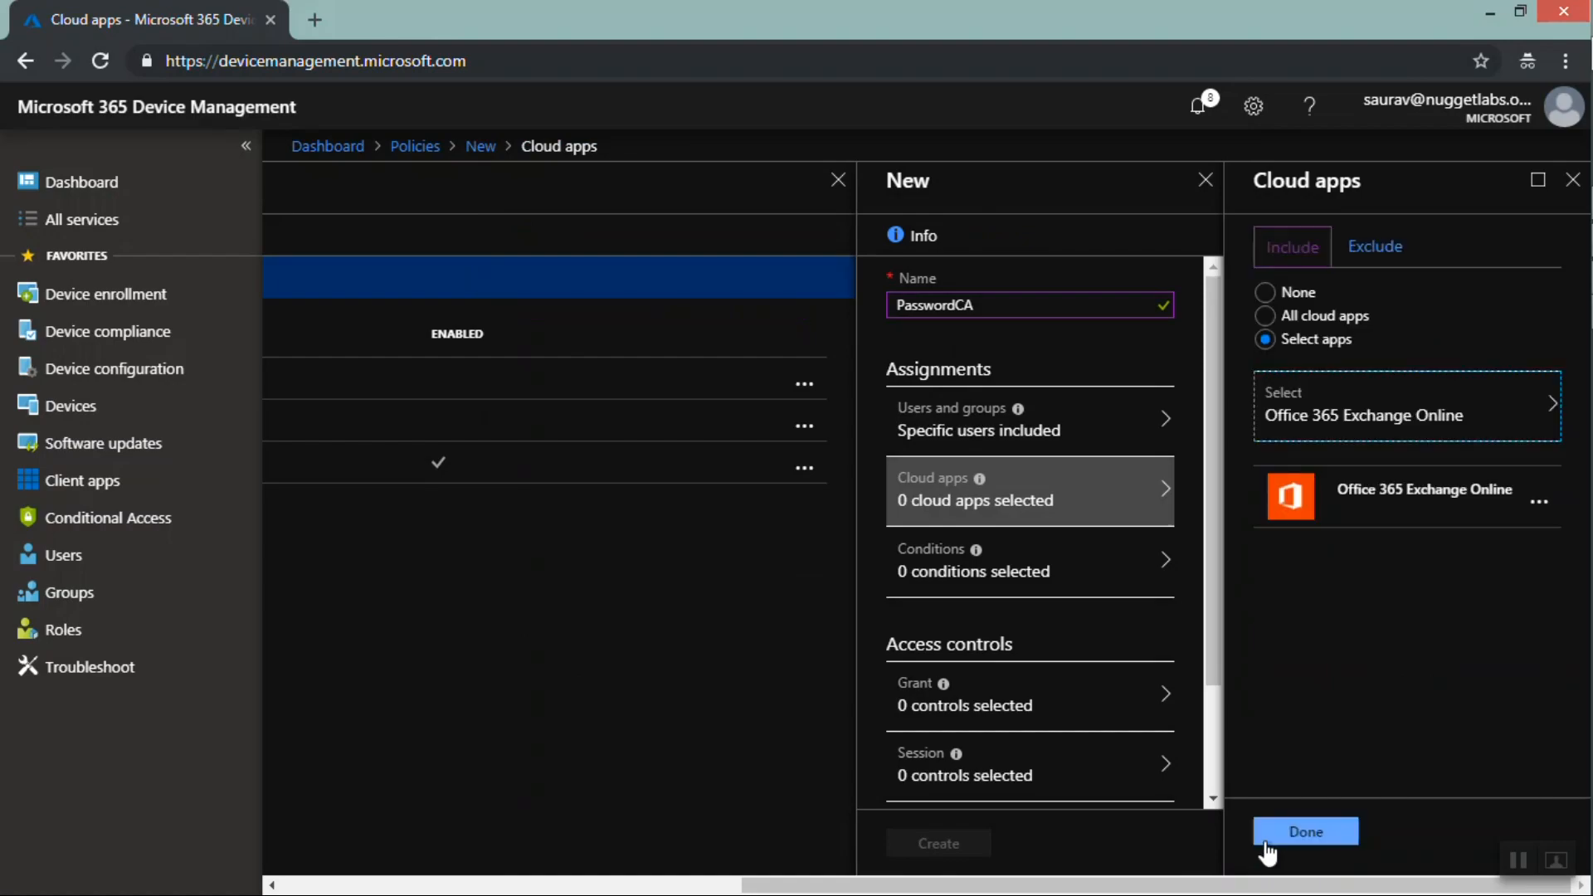
{"action": "left_click", "coordinate": [1320, 832]}
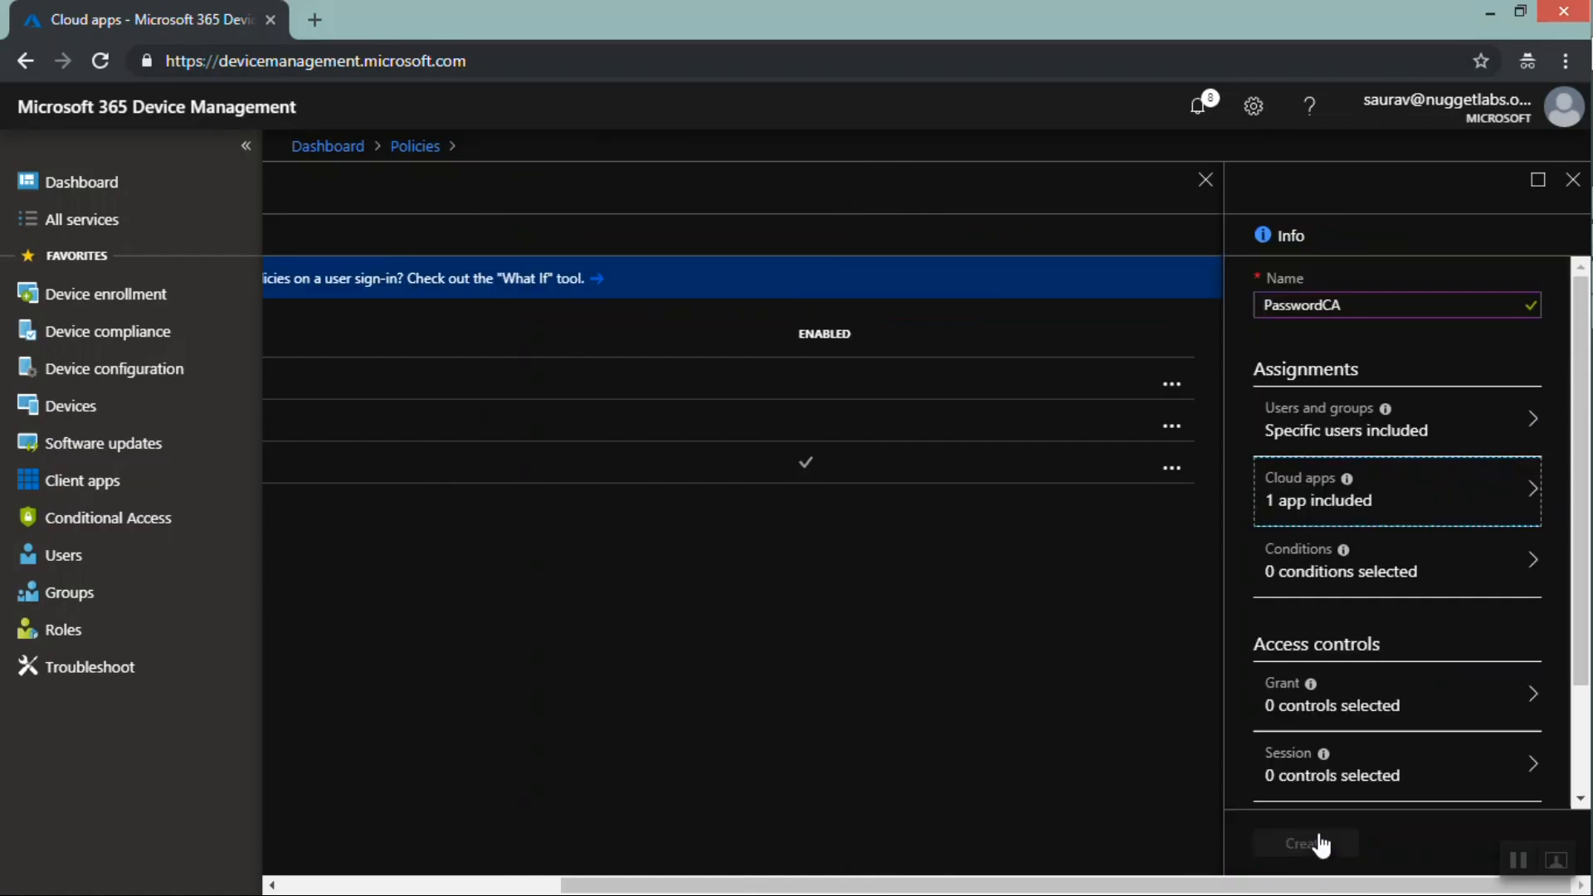
Configure the device platforms condition to include only Android devices
{"action": "left_click", "coordinate": [1418, 569]}
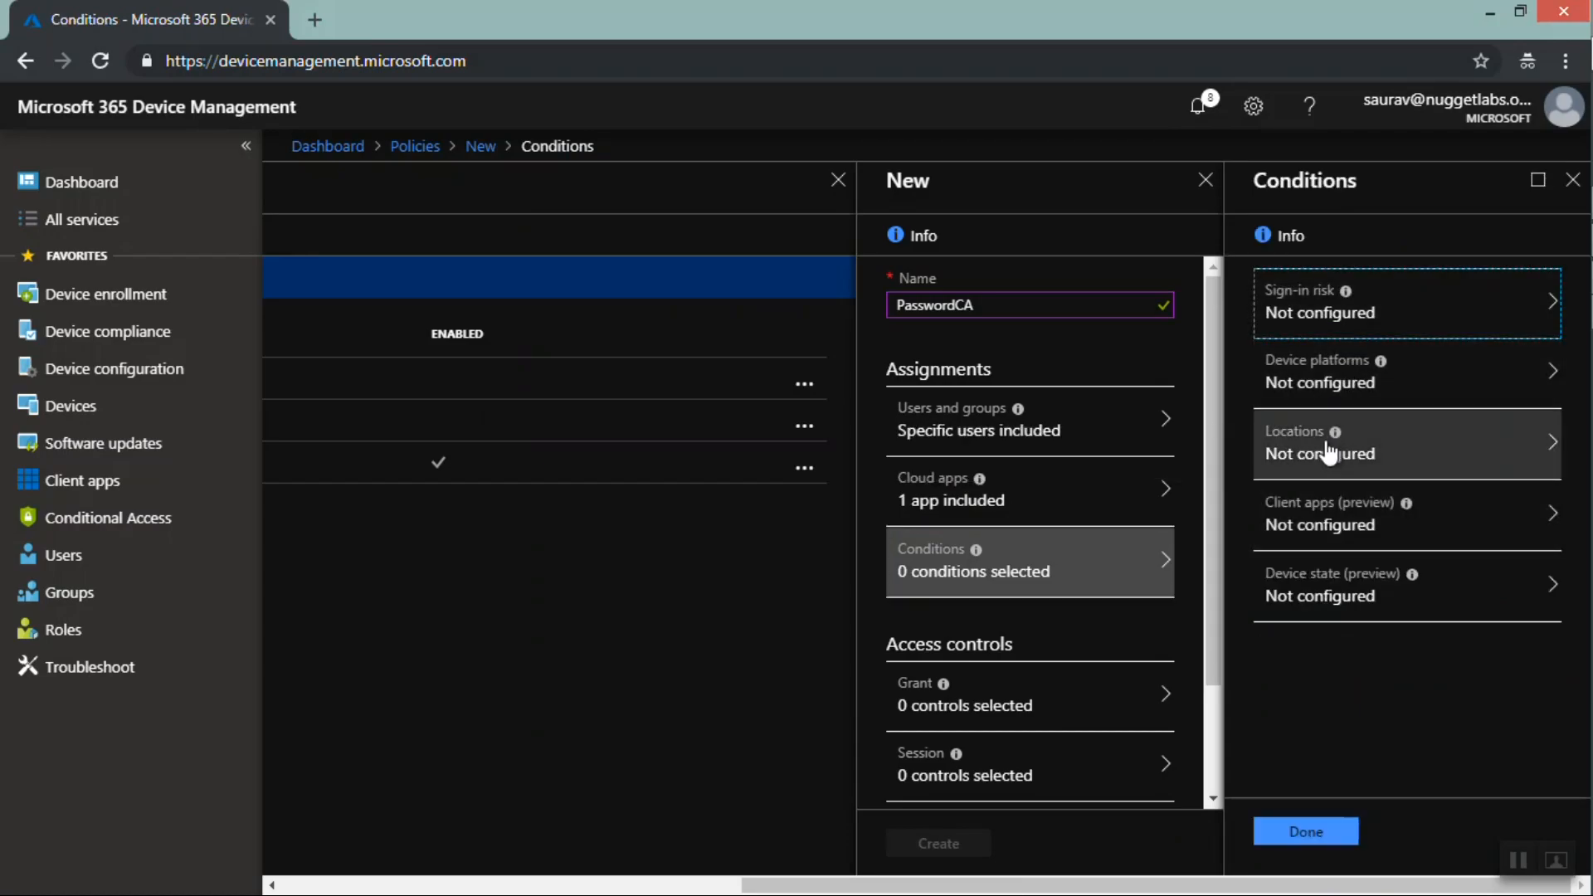
{"action": "left_click", "coordinate": [1302, 382]}
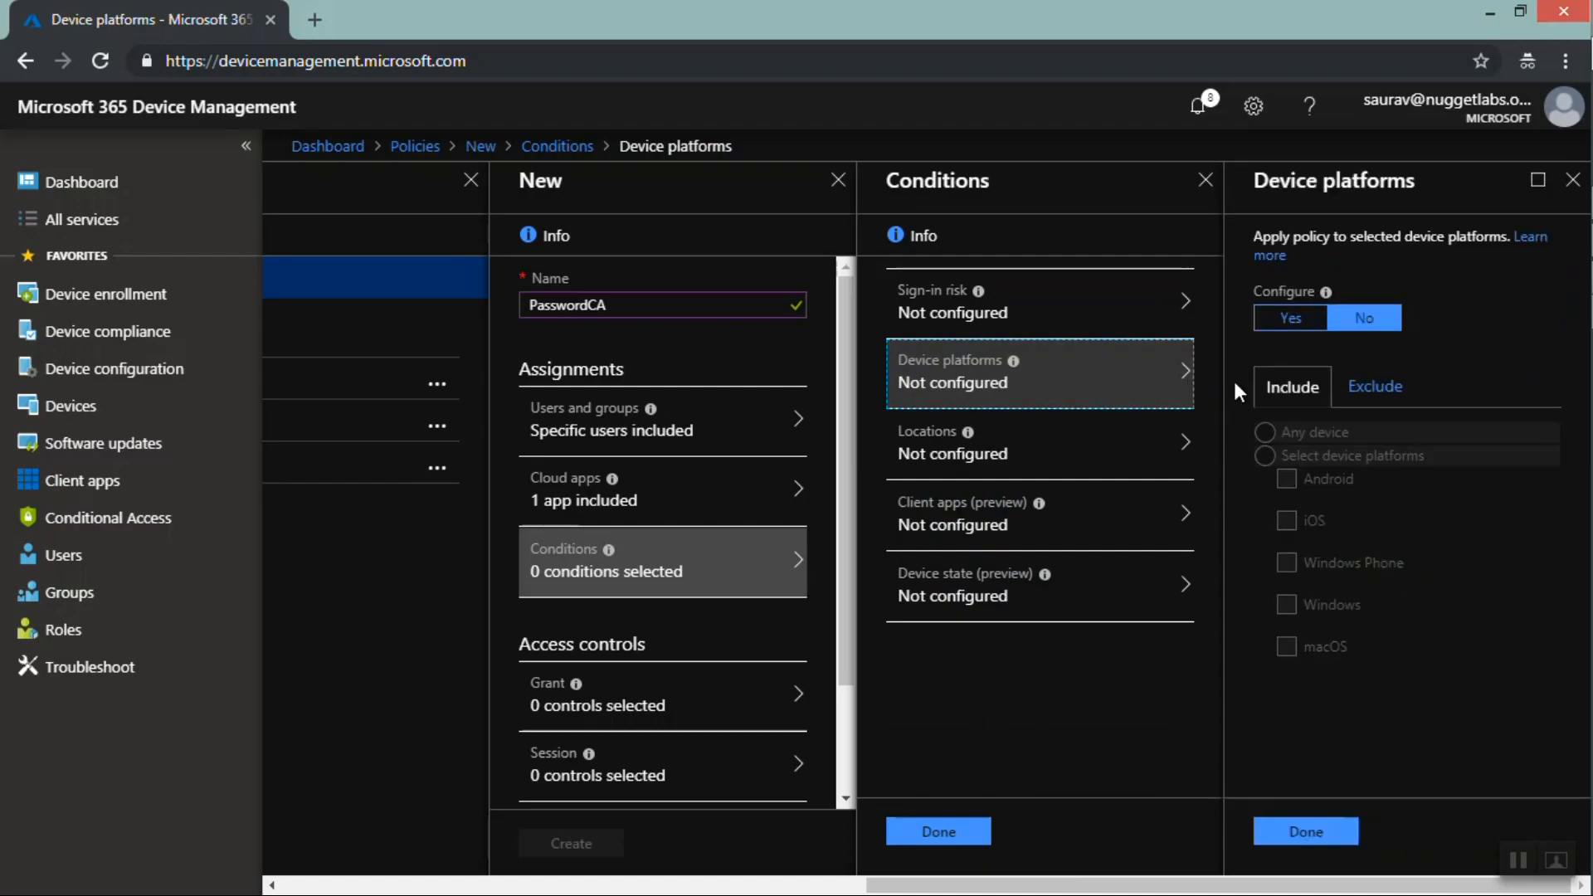
{"action": "left_click", "coordinate": [1290, 320]}
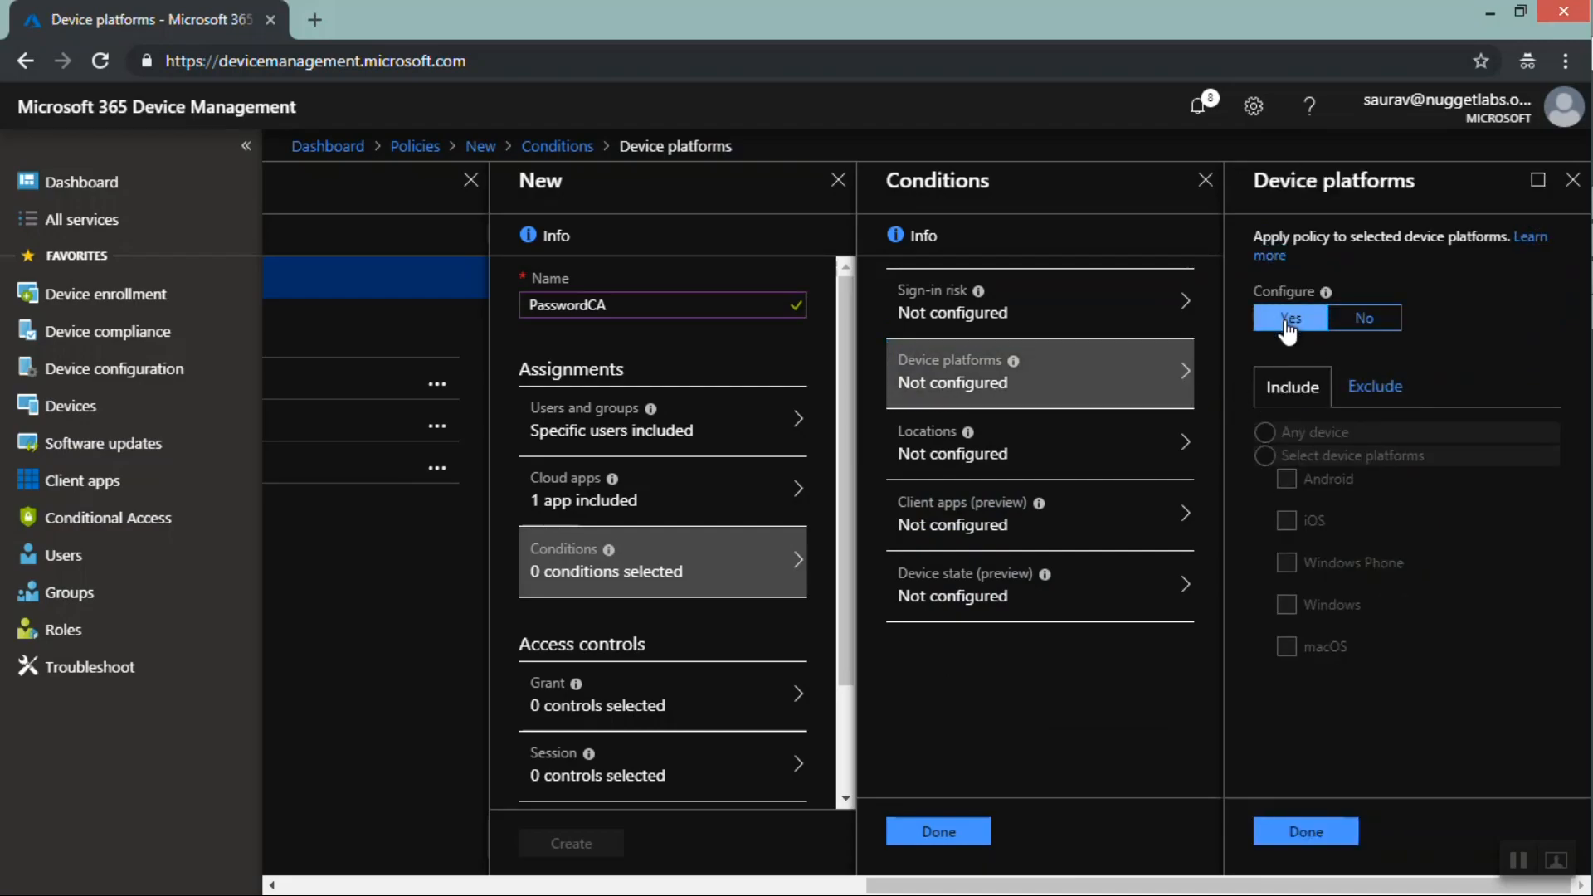
{"action": "left_click", "coordinate": [1266, 457]}
{"action": "left_click", "coordinate": [1284, 477]}
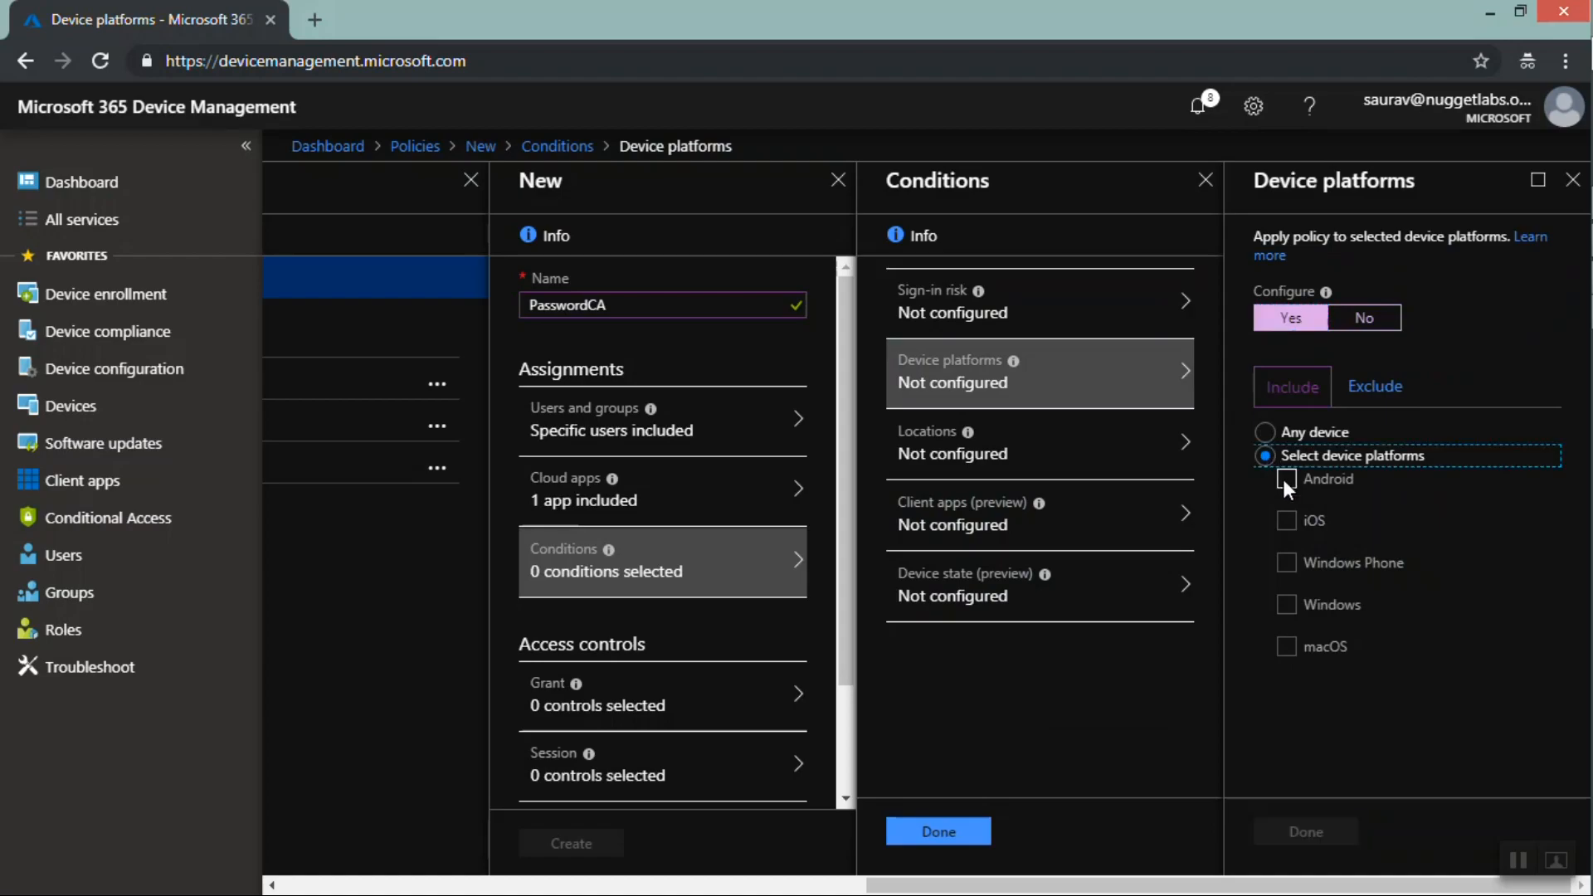
{"action": "left_click", "coordinate": [1304, 832]}
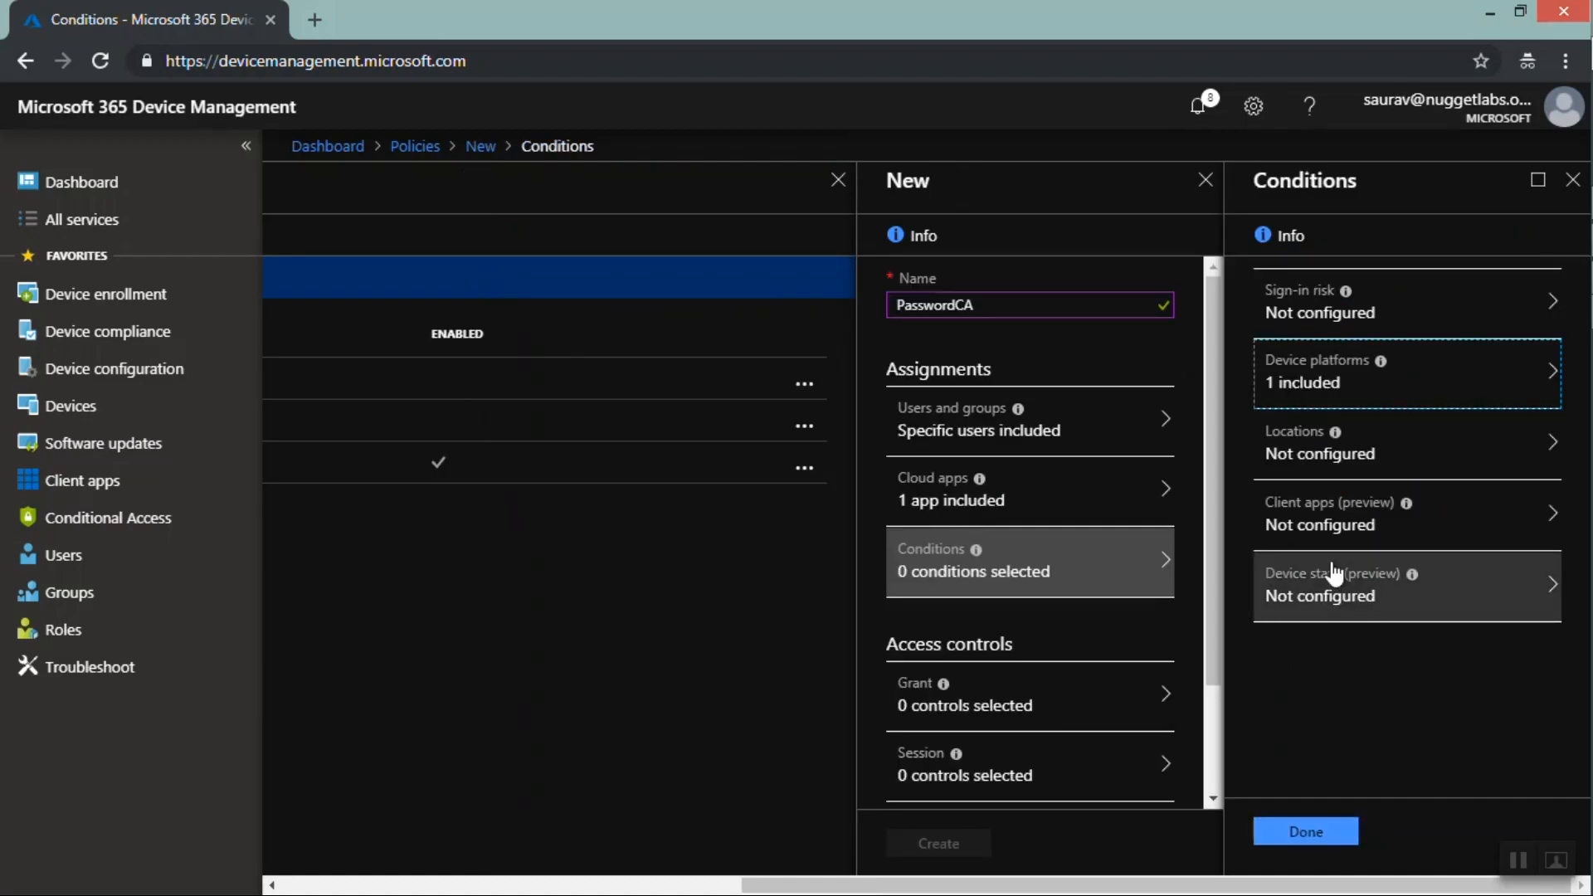
Toggle the device state condition on and off, then close the Conditions blade, discarding unsaved edits
{"action": "left_click", "coordinate": [1327, 599]}
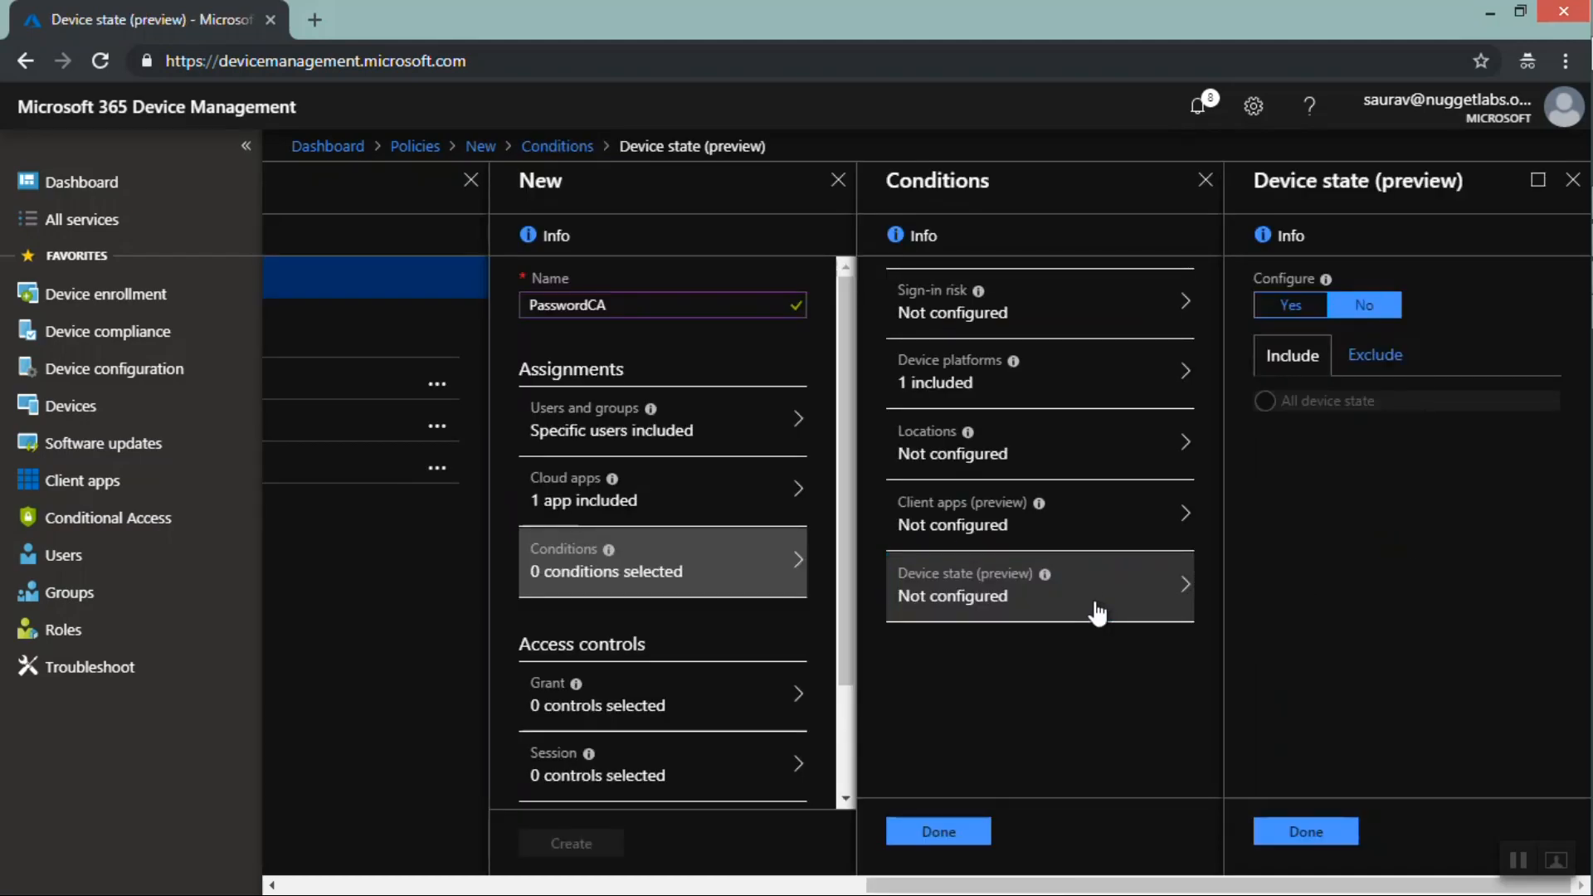
{"action": "mouse_move", "coordinate": [1038, 504]}
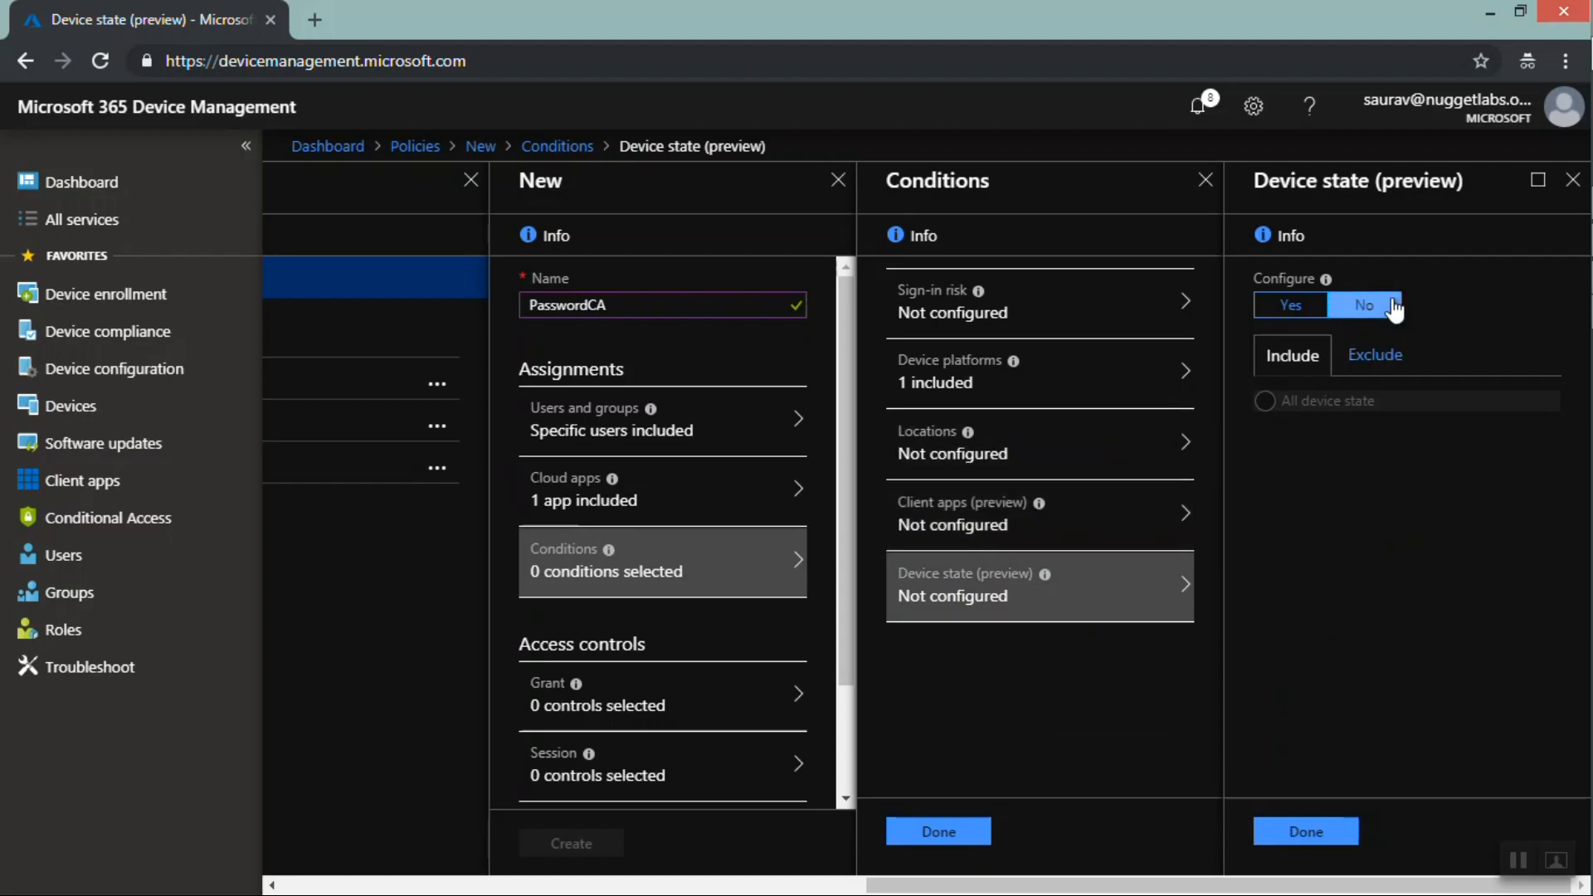
{"action": "left_click", "coordinate": [1284, 308]}
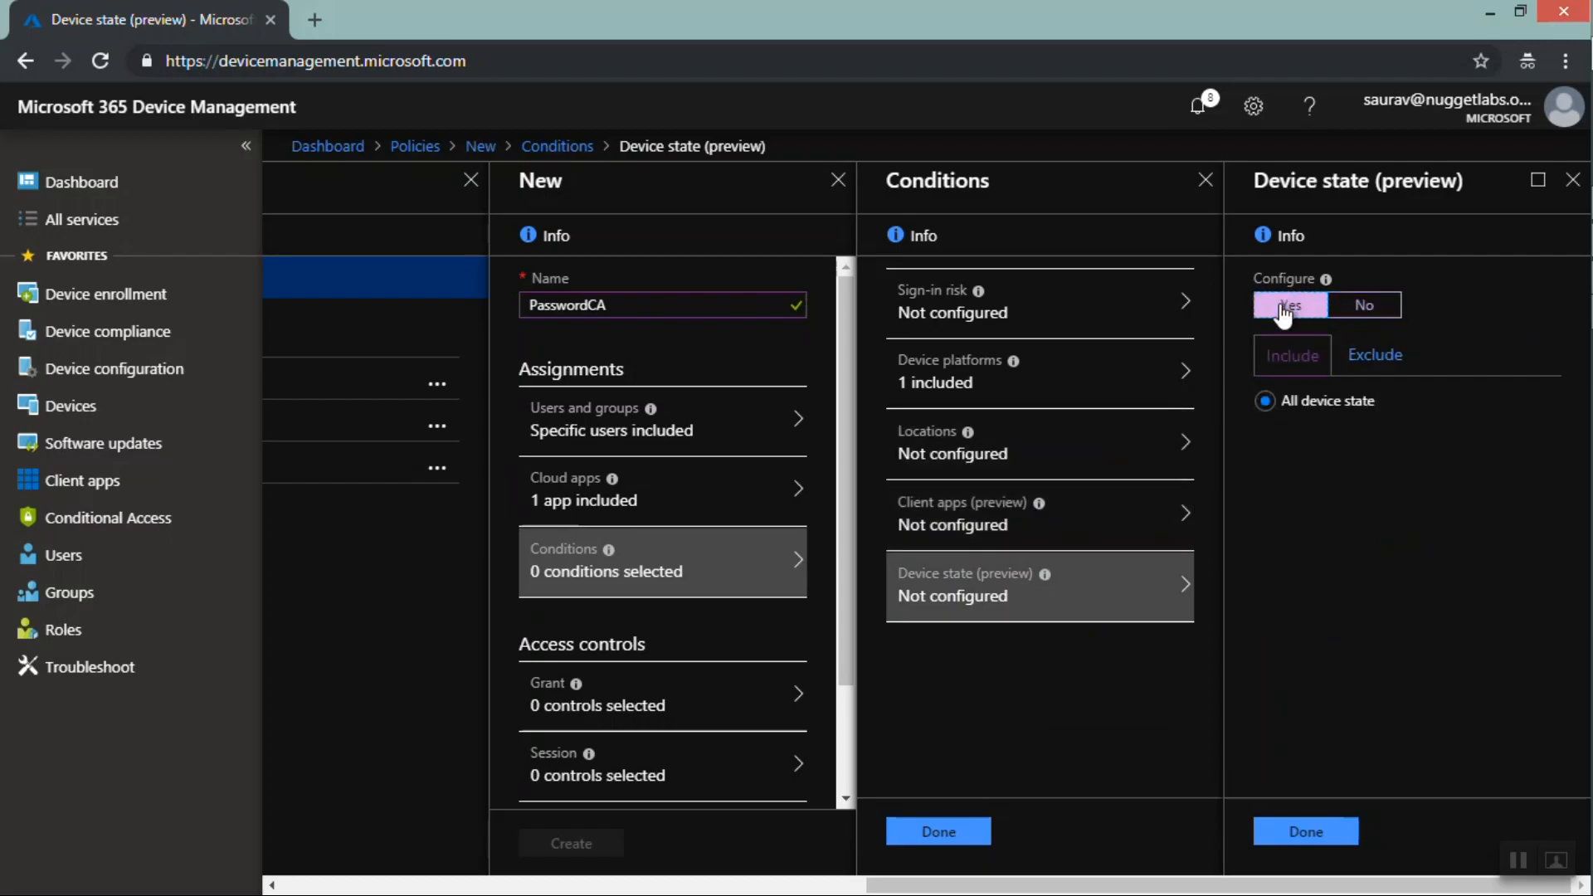
{"action": "left_click", "coordinate": [1365, 304]}
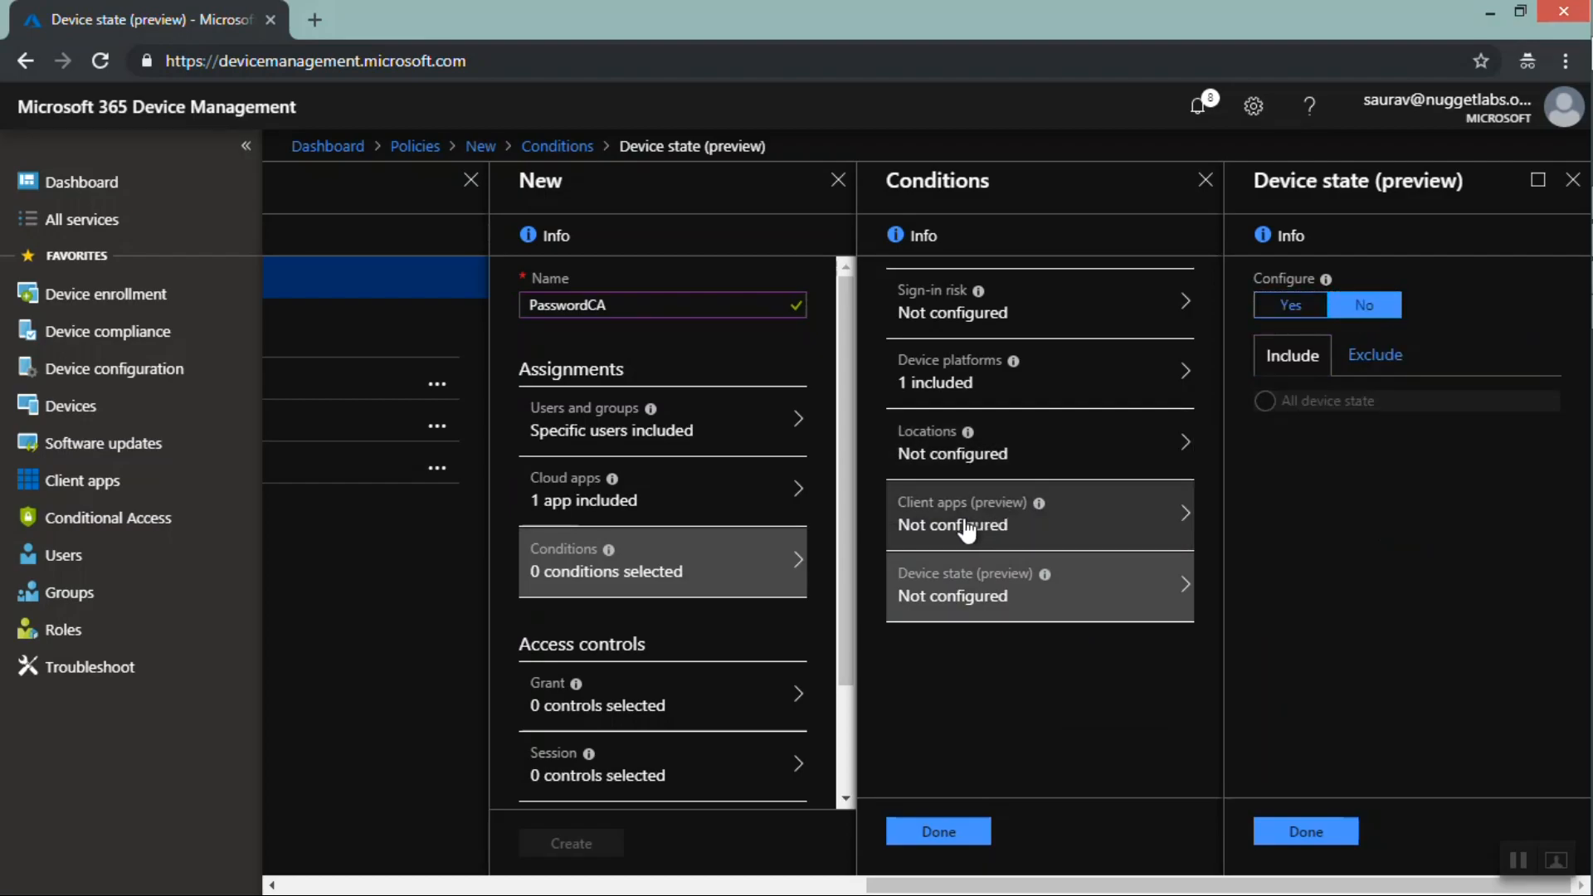
{"action": "left_click", "coordinate": [1572, 180]}
{"action": "left_click", "coordinate": [1572, 180]}
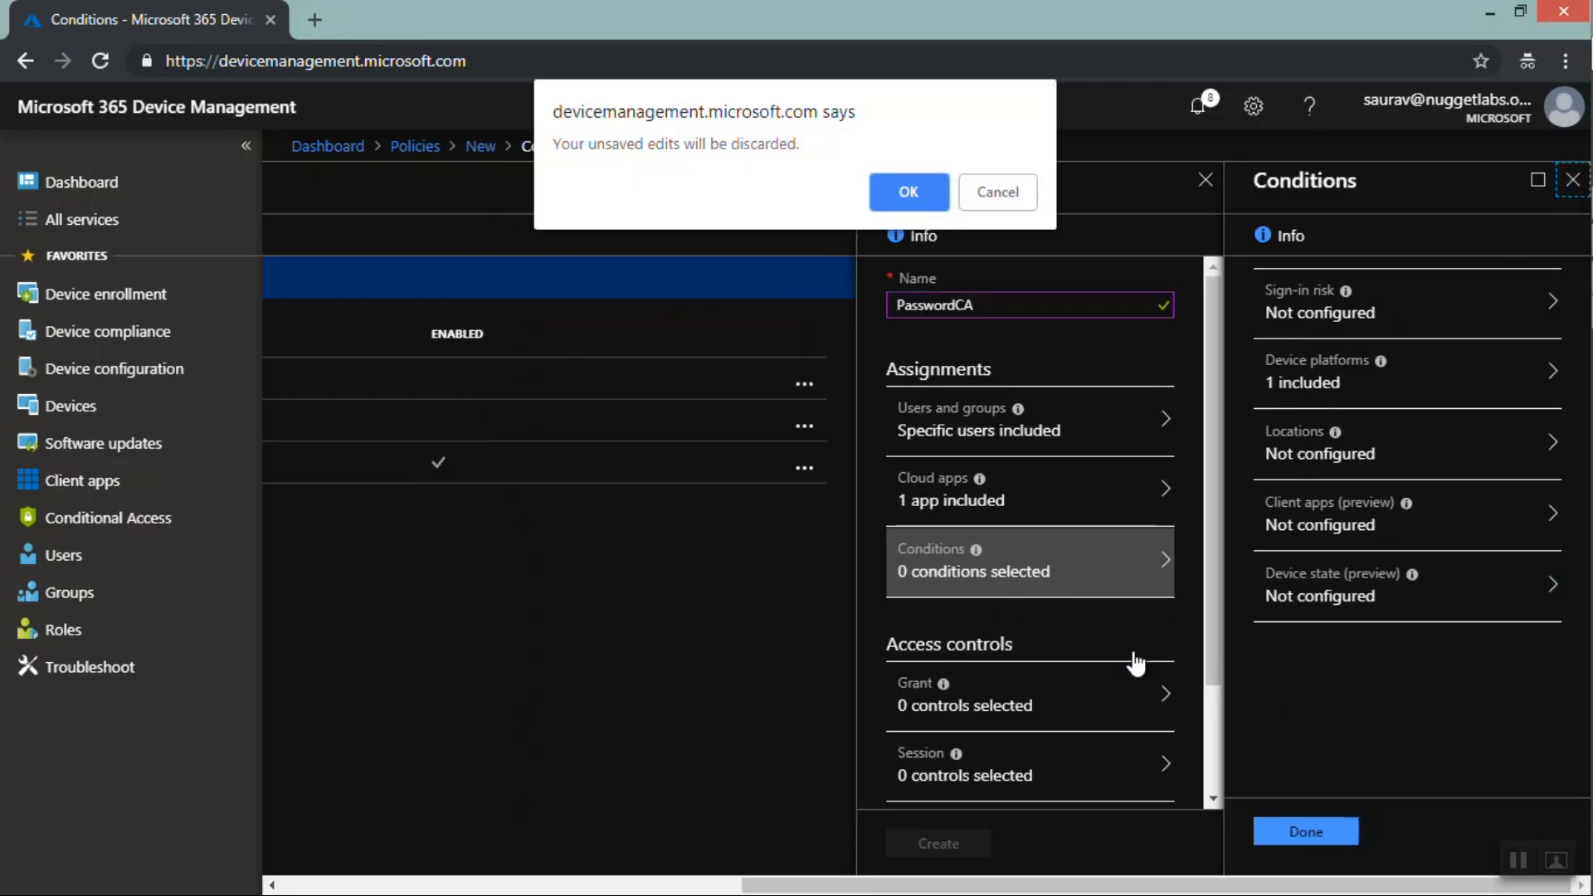
{"action": "left_click", "coordinate": [909, 191]}
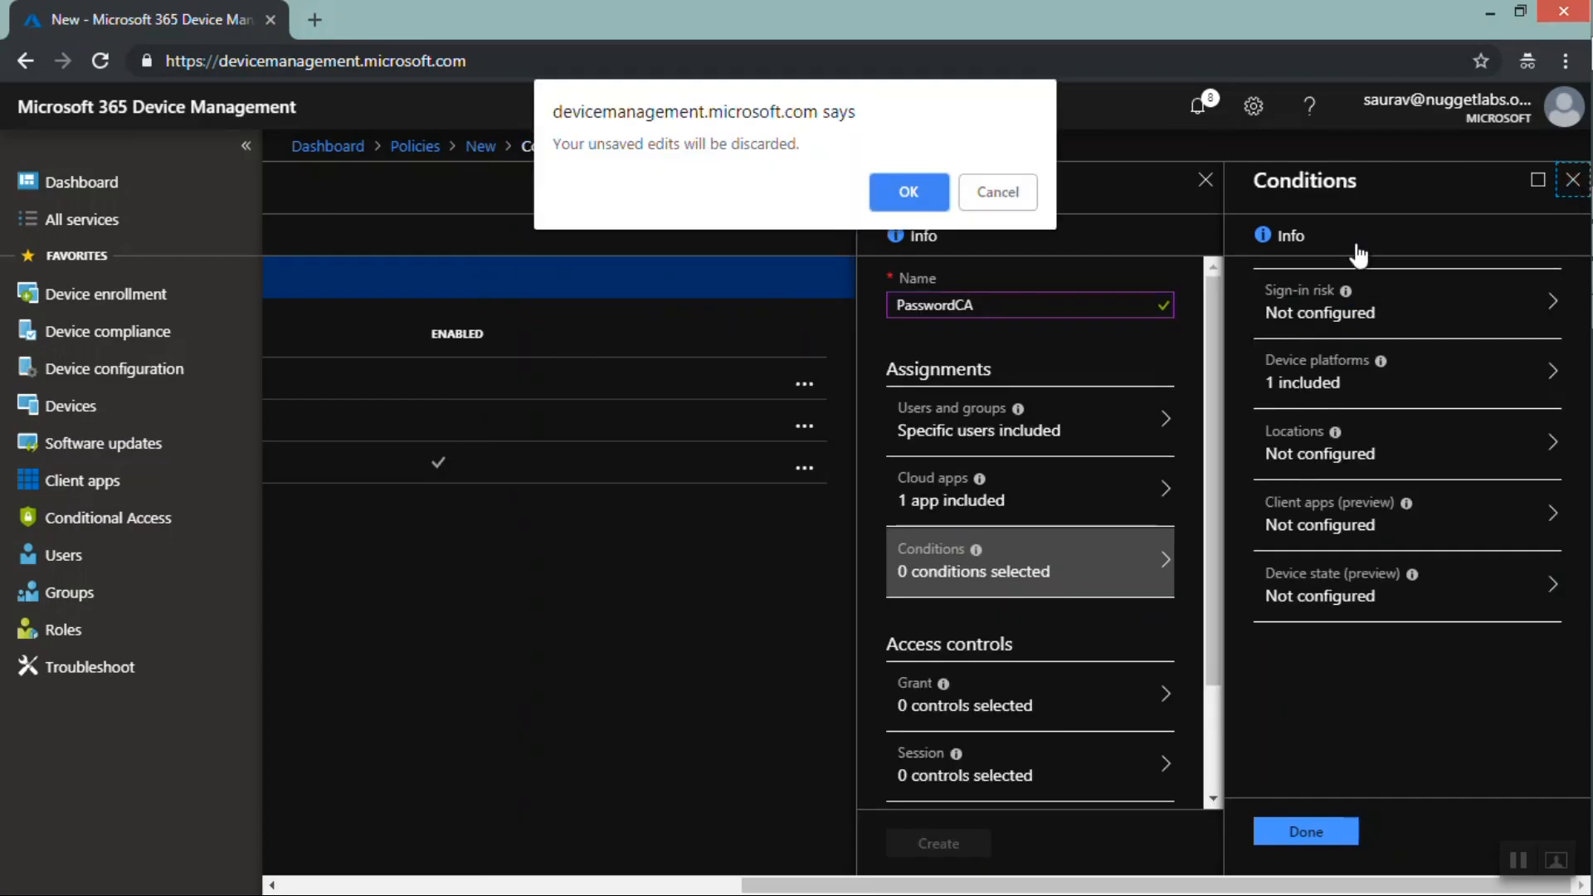
{"action": "left_click", "coordinate": [989, 187]}
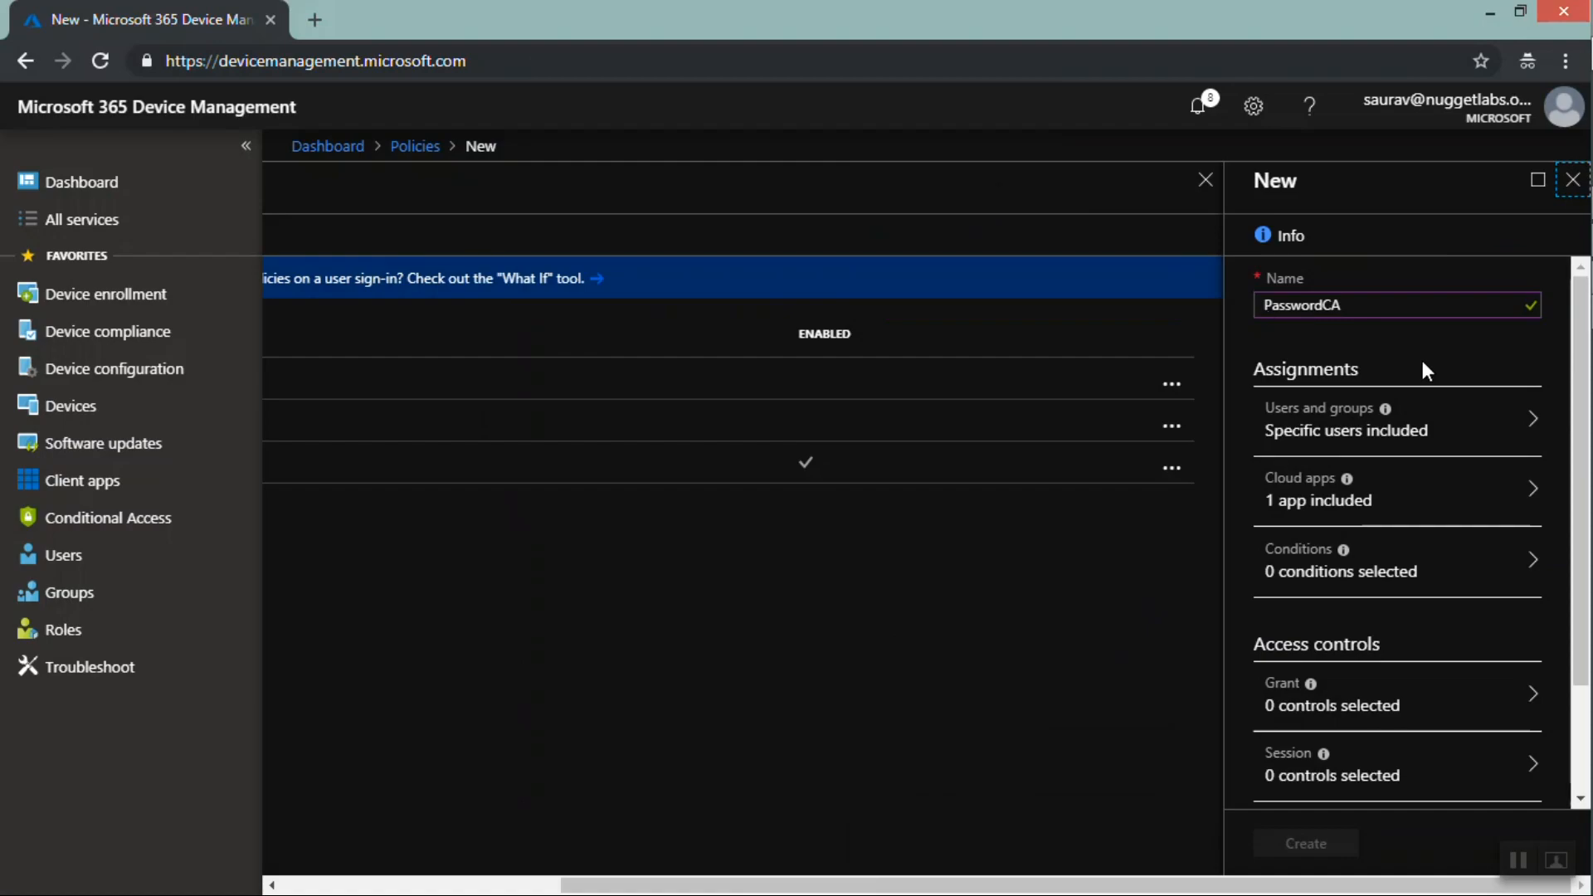
Add a device platforms condition to the policy that includes only Android devices
{"action": "left_click", "coordinate": [1319, 506]}
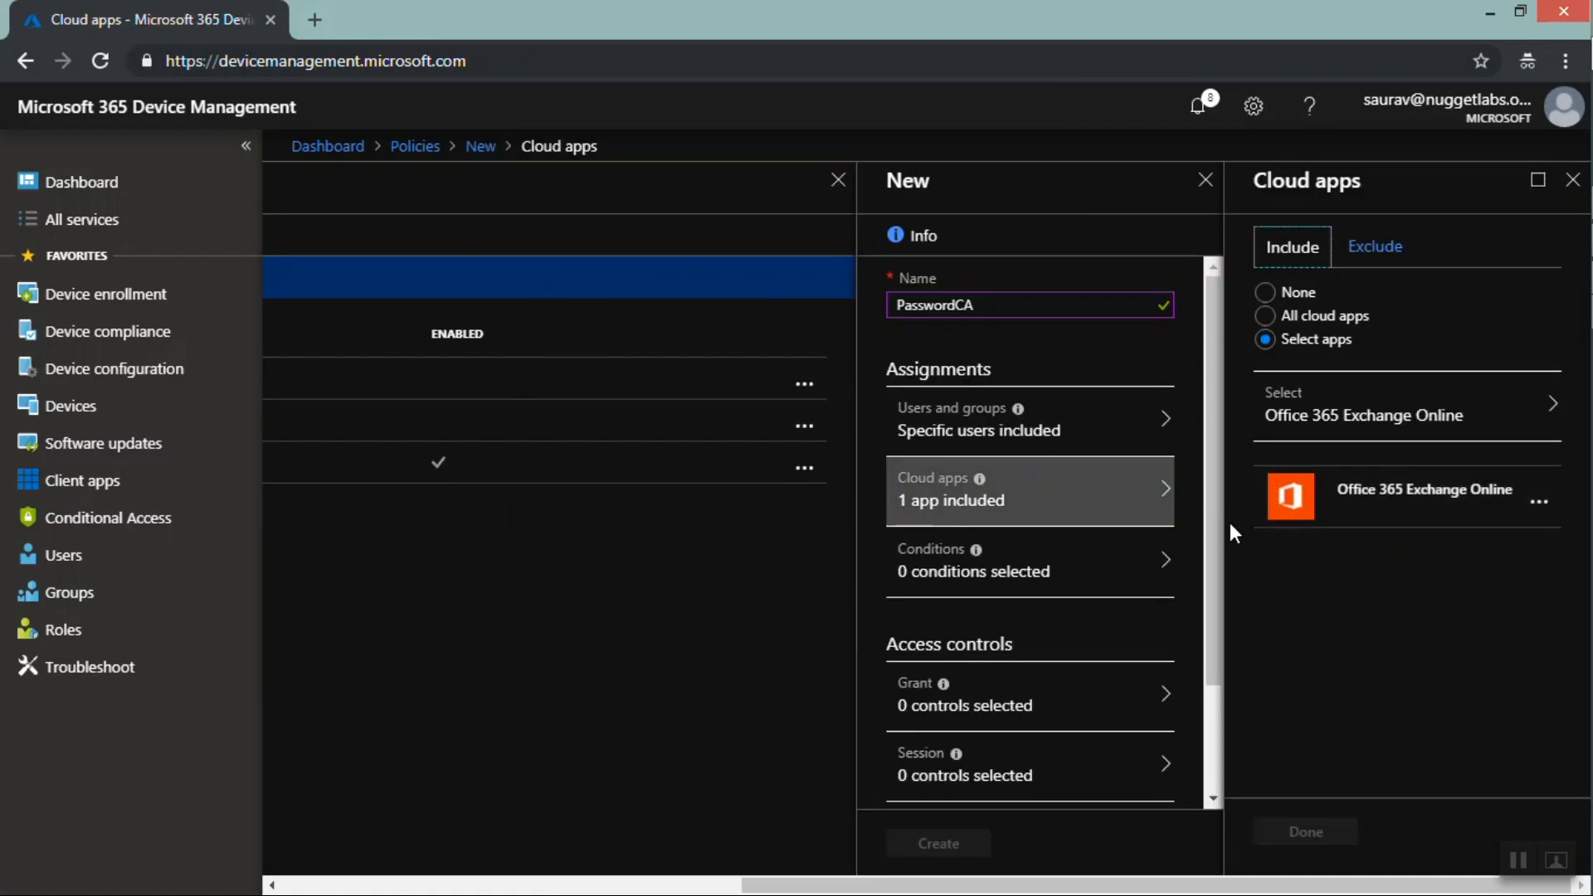
{"action": "left_click", "coordinate": [986, 580]}
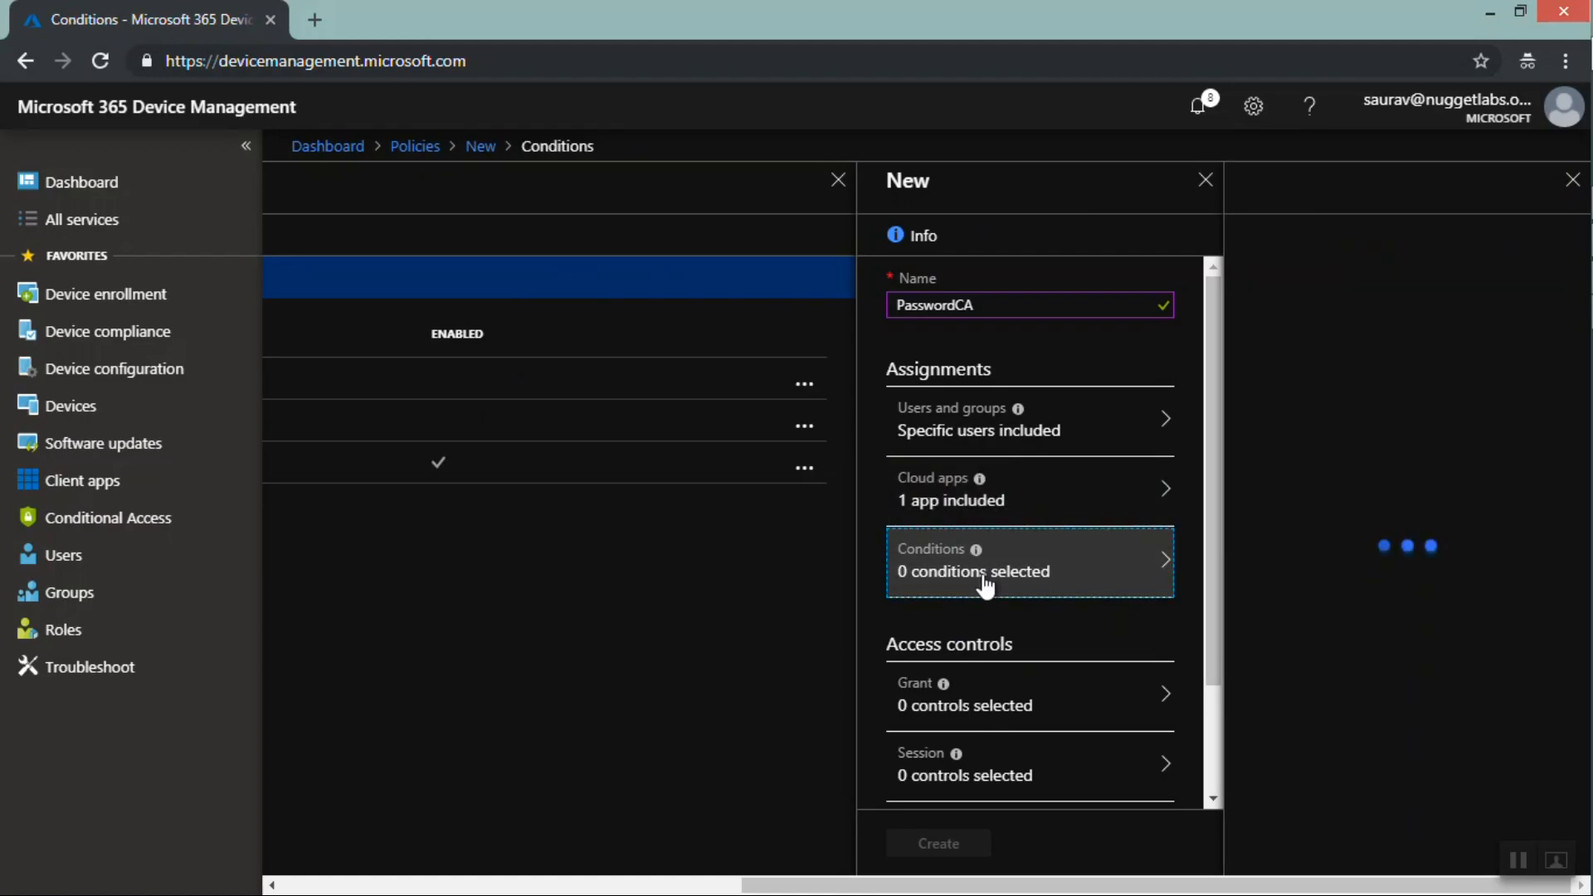
{"action": "left_click", "coordinate": [1317, 386]}
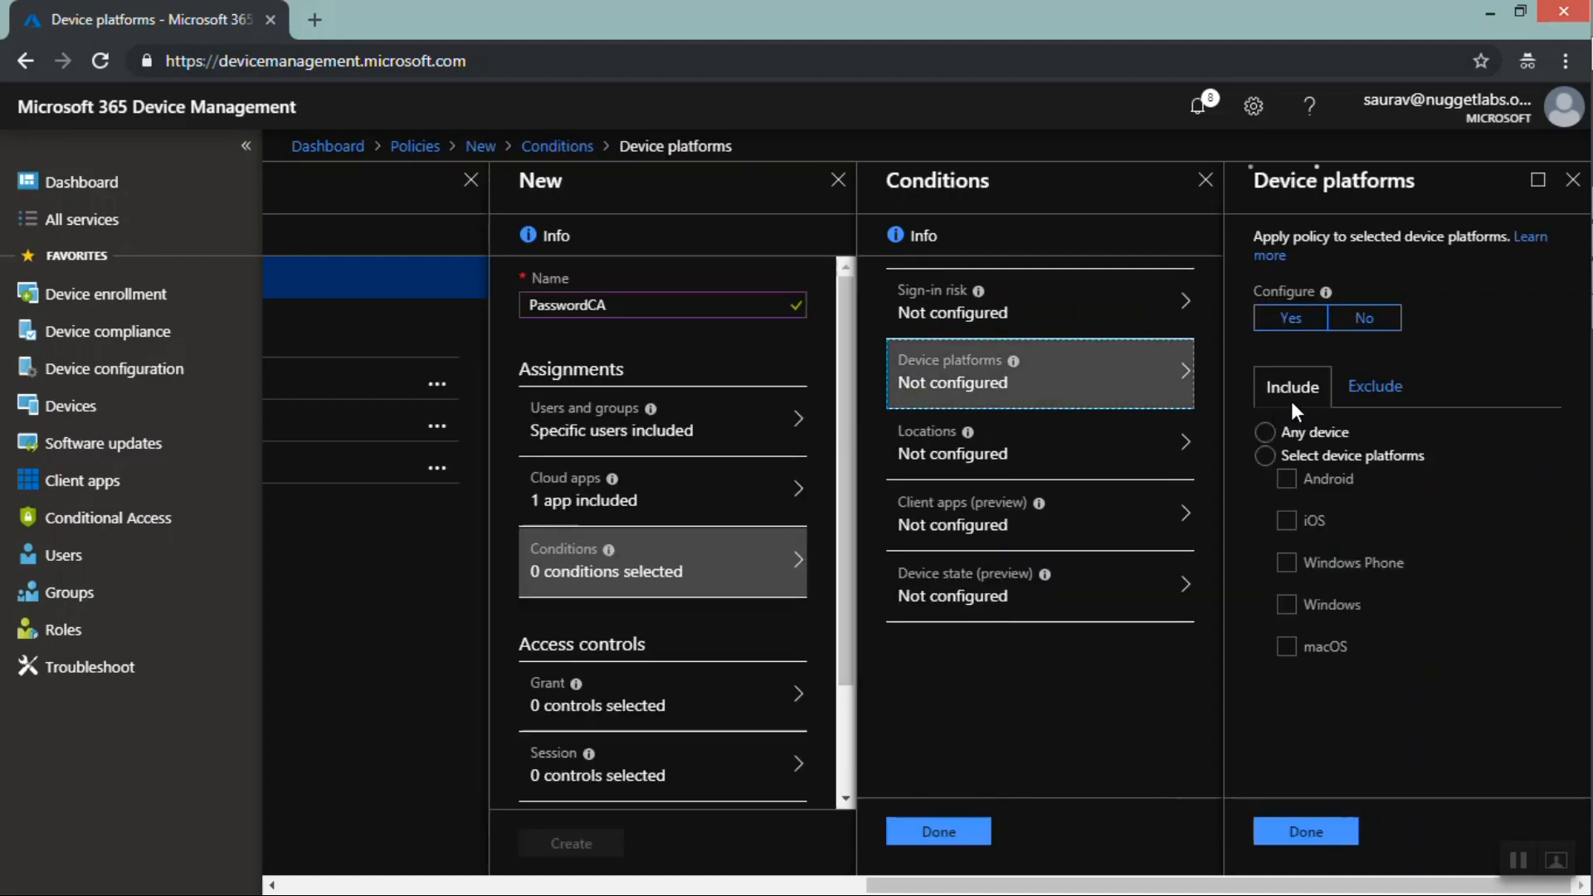
{"action": "left_click", "coordinate": [1288, 318]}
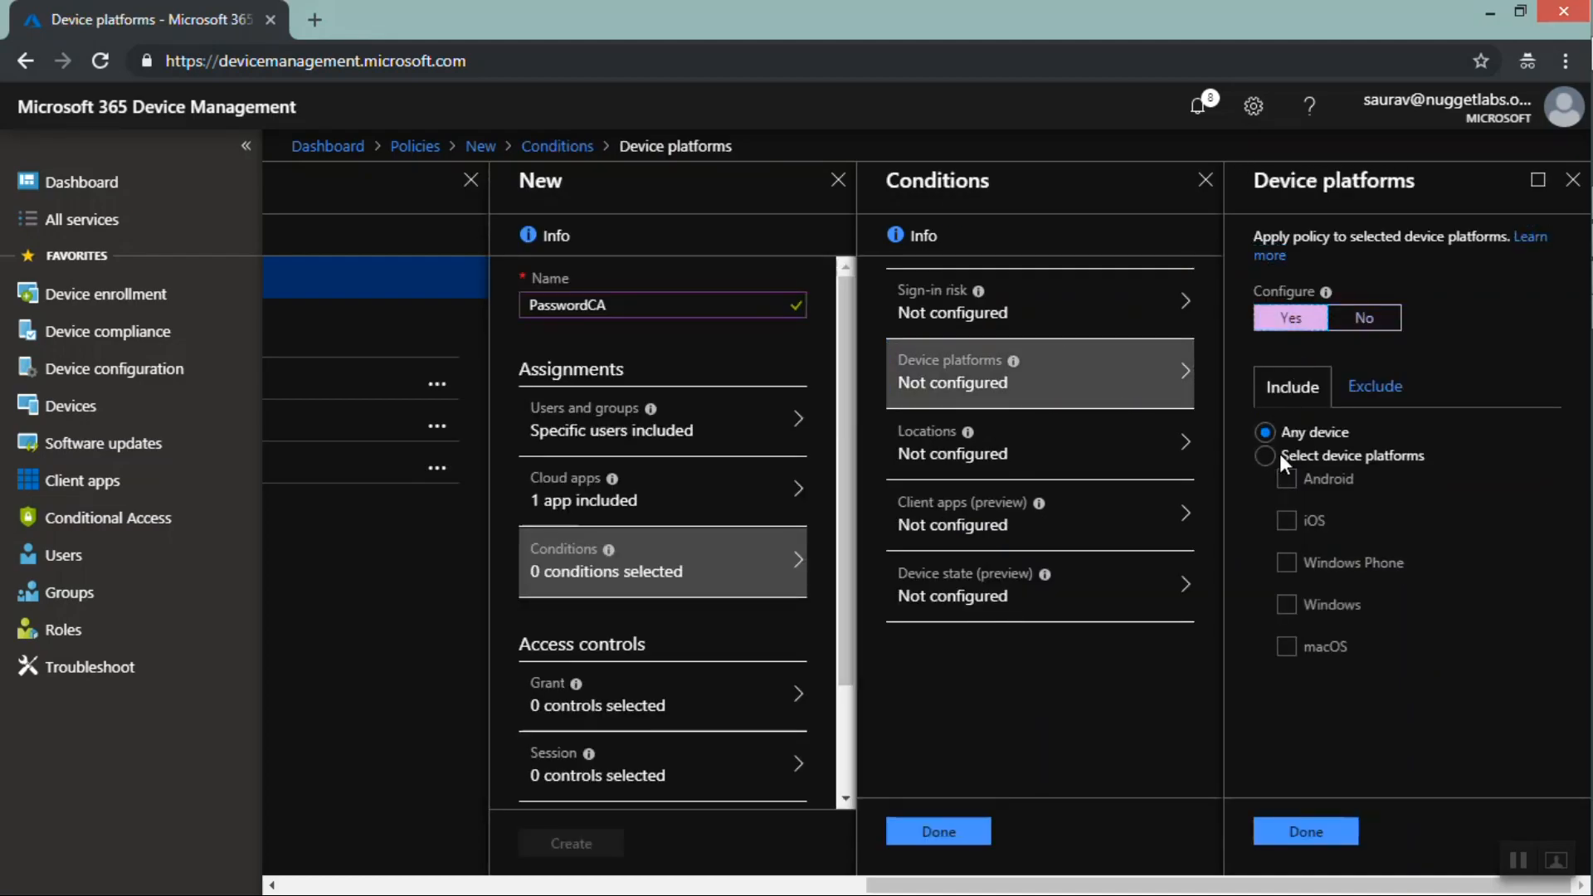
{"action": "left_click", "coordinate": [1266, 458]}
{"action": "left_click", "coordinate": [1282, 481]}
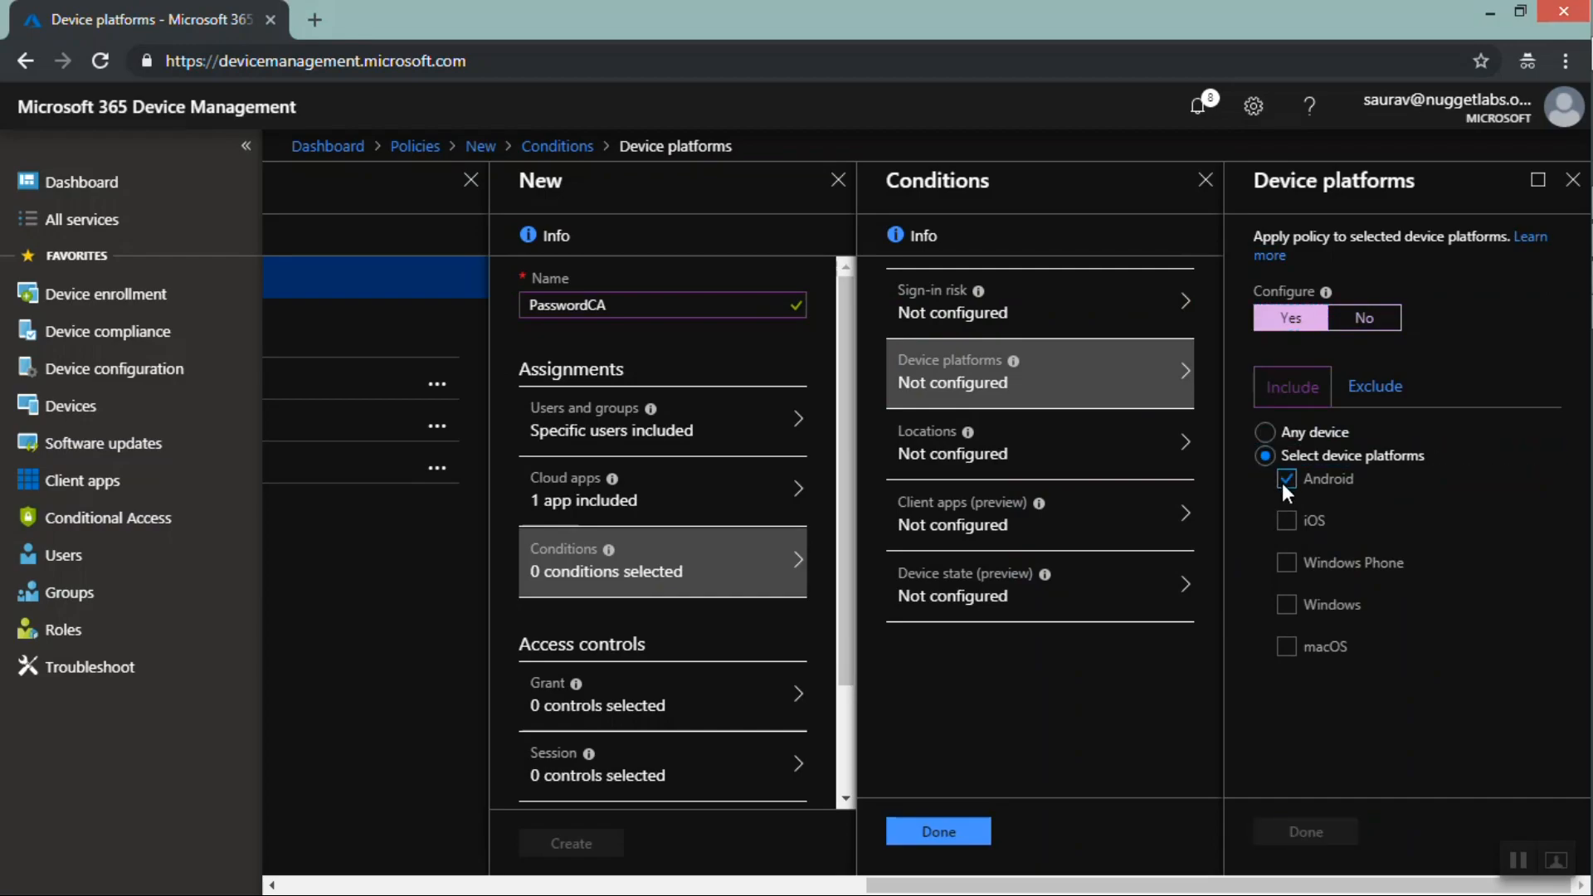
{"action": "left_click", "coordinate": [1303, 833]}
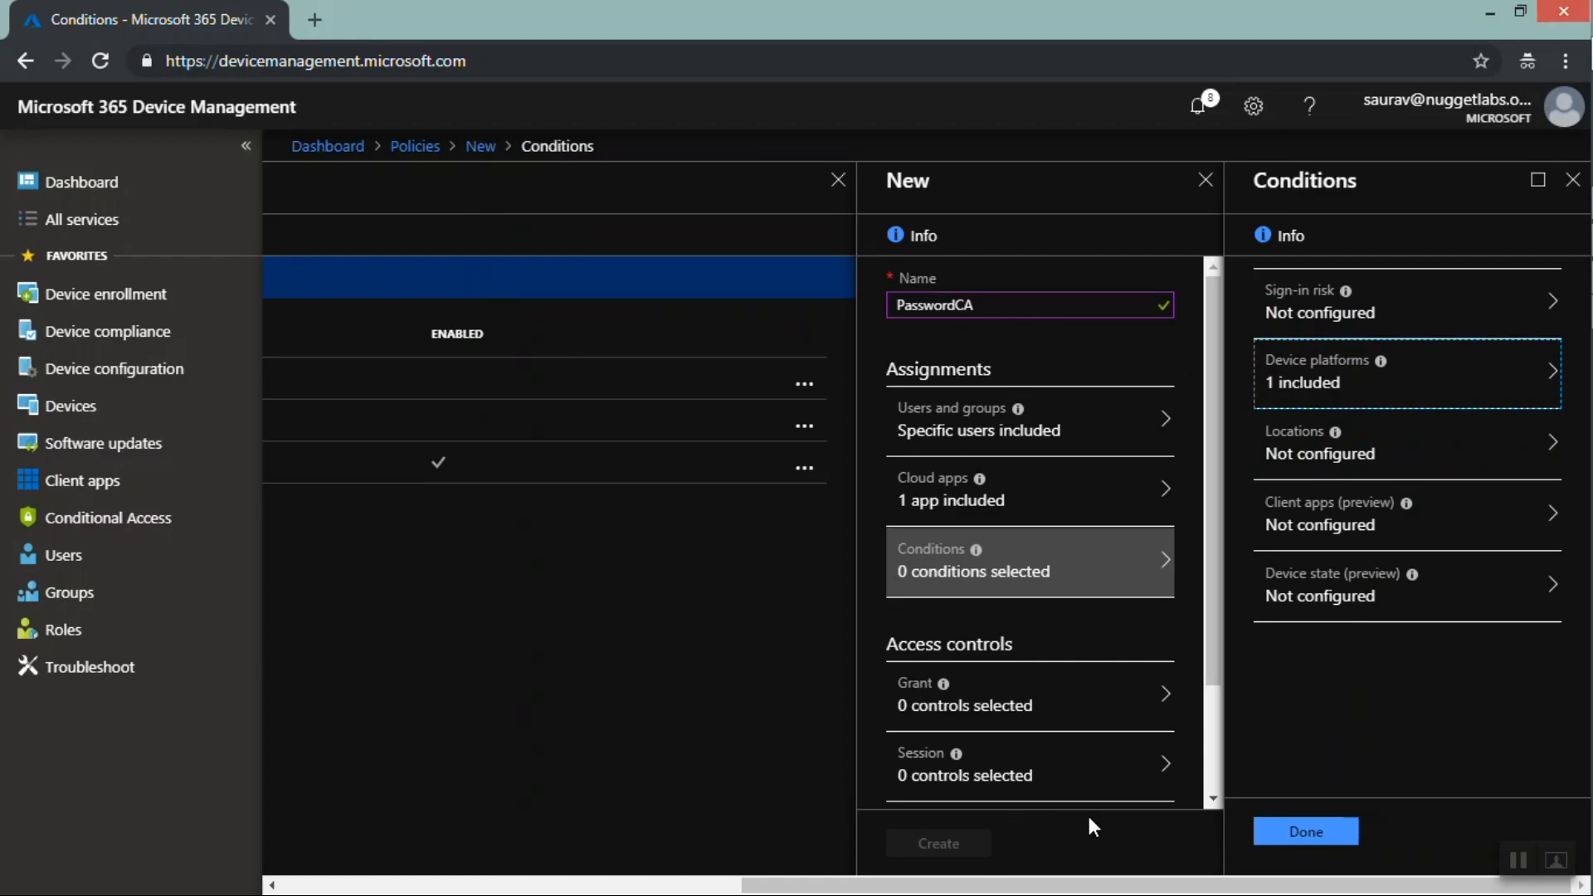
{"action": "left_click", "coordinate": [1290, 833]}
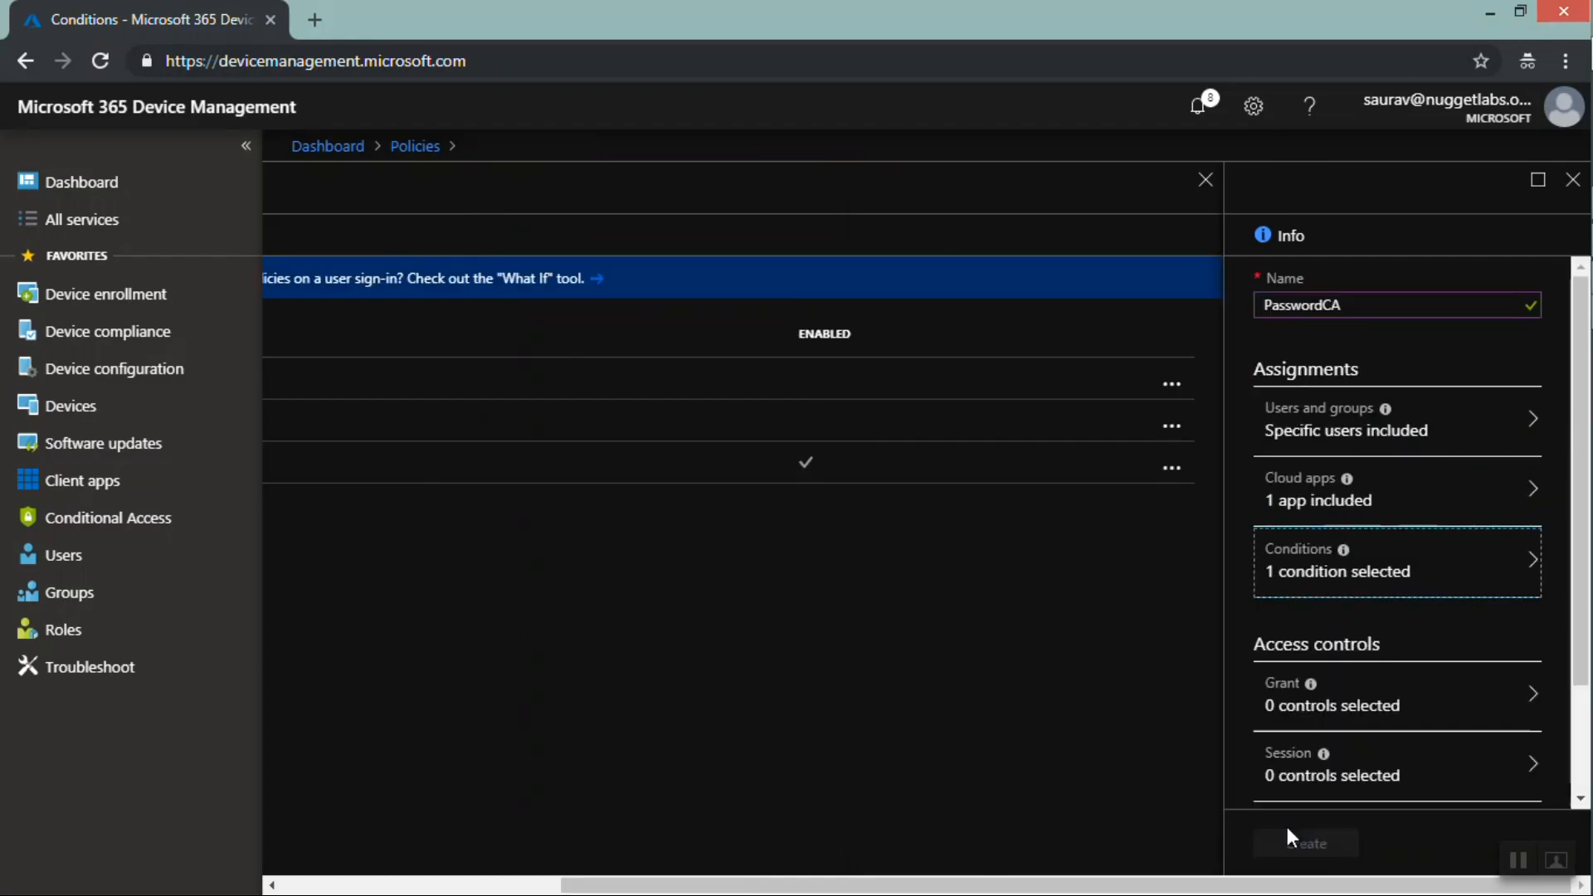
Grant access only when the device is marked as compliant, and create the PasswordCA policy
{"action": "left_click", "coordinate": [1337, 697]}
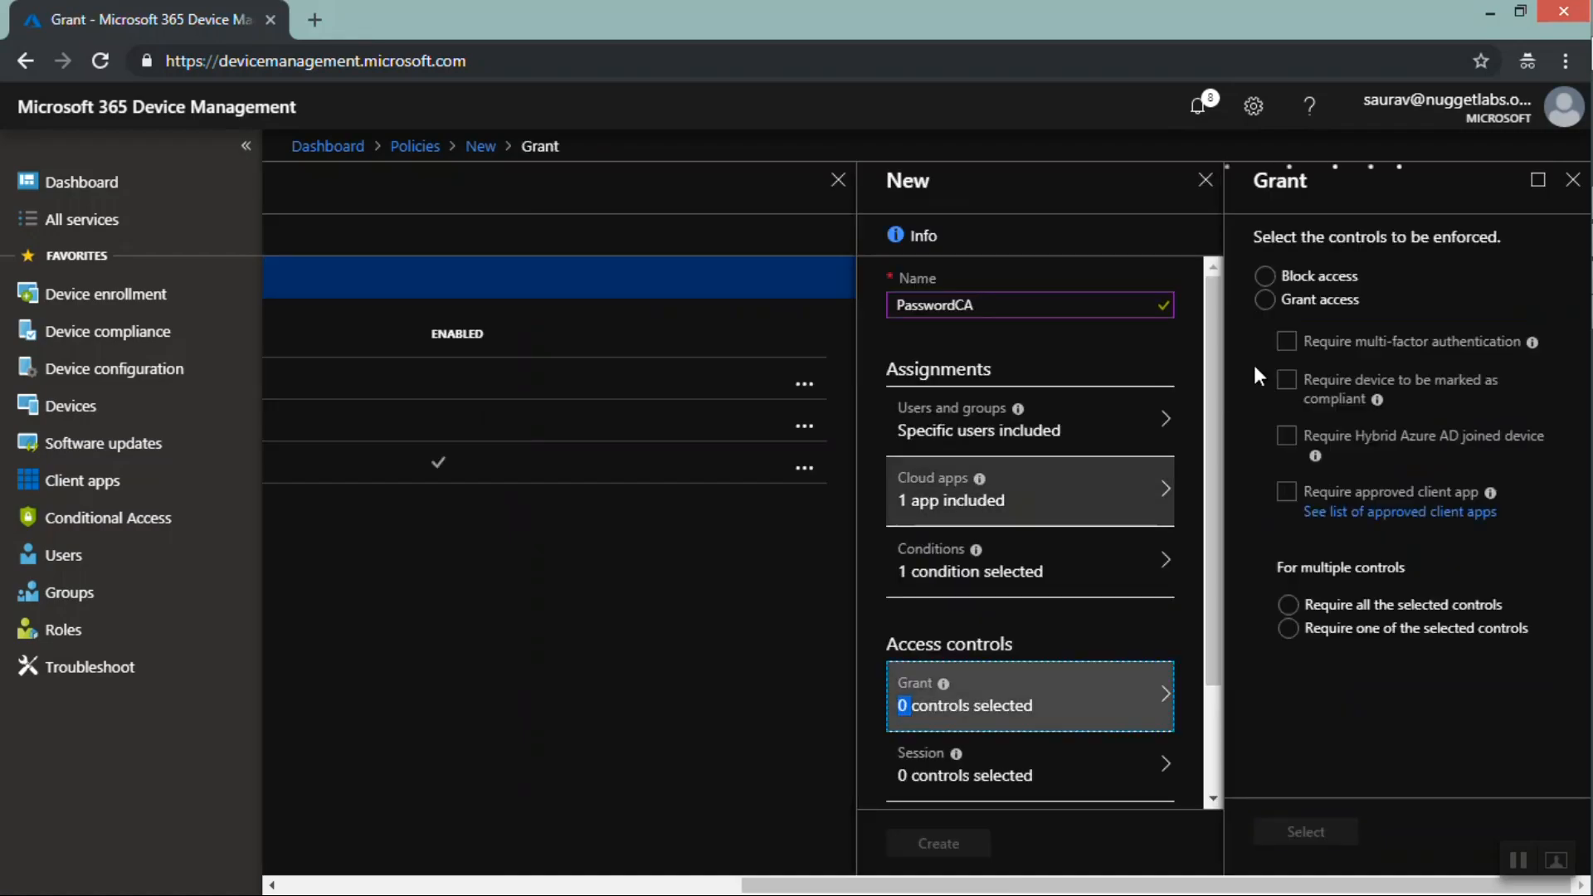
{"action": "left_click", "coordinate": [1319, 301]}
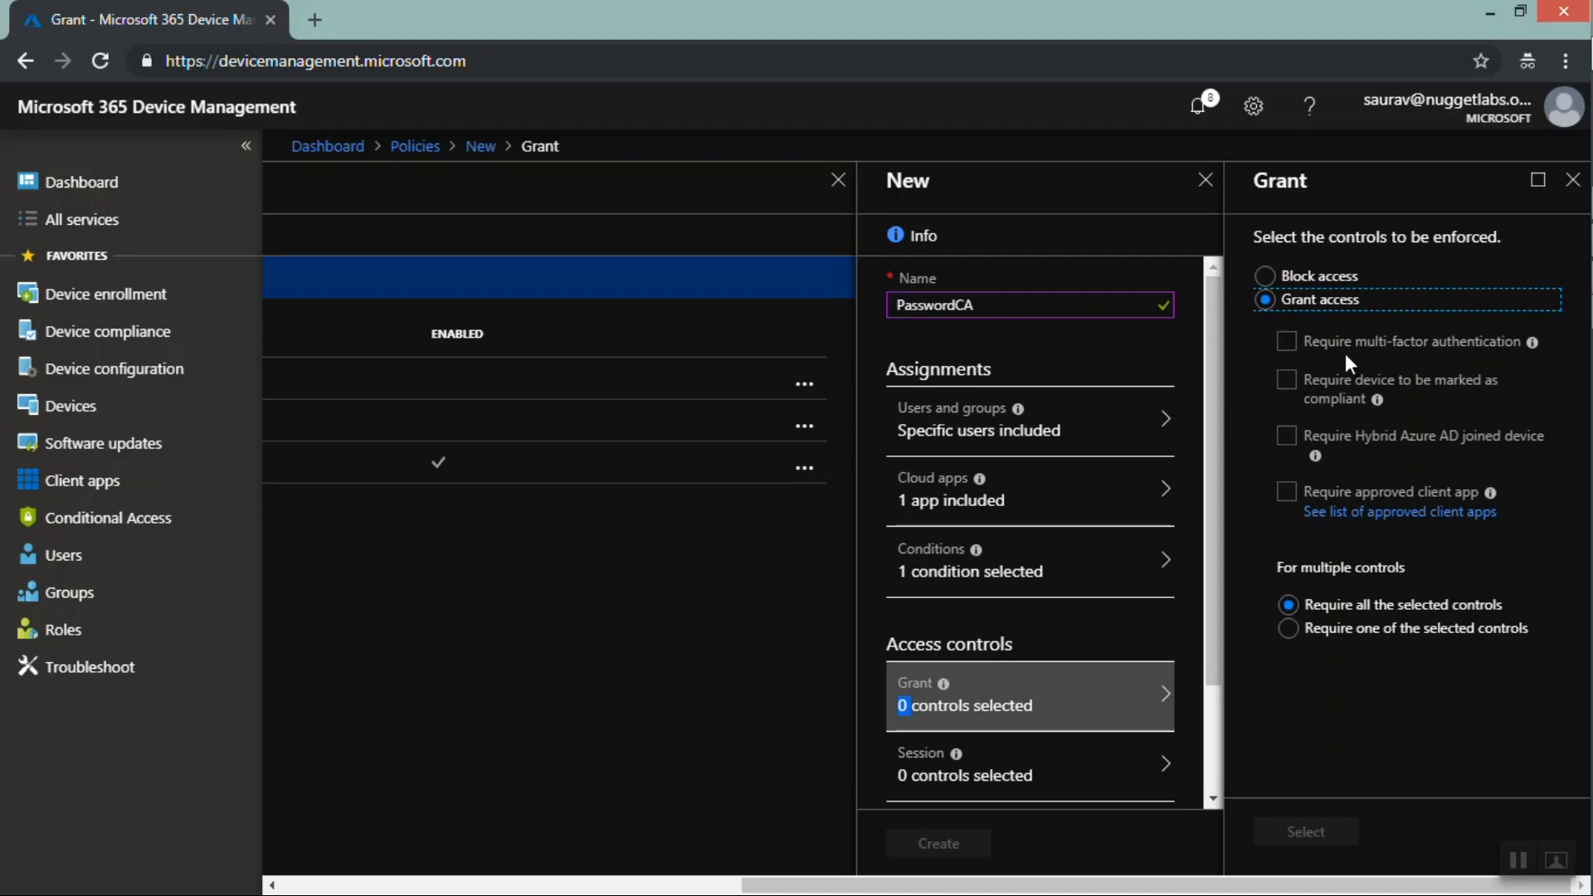
{"action": "left_click", "coordinate": [1284, 380]}
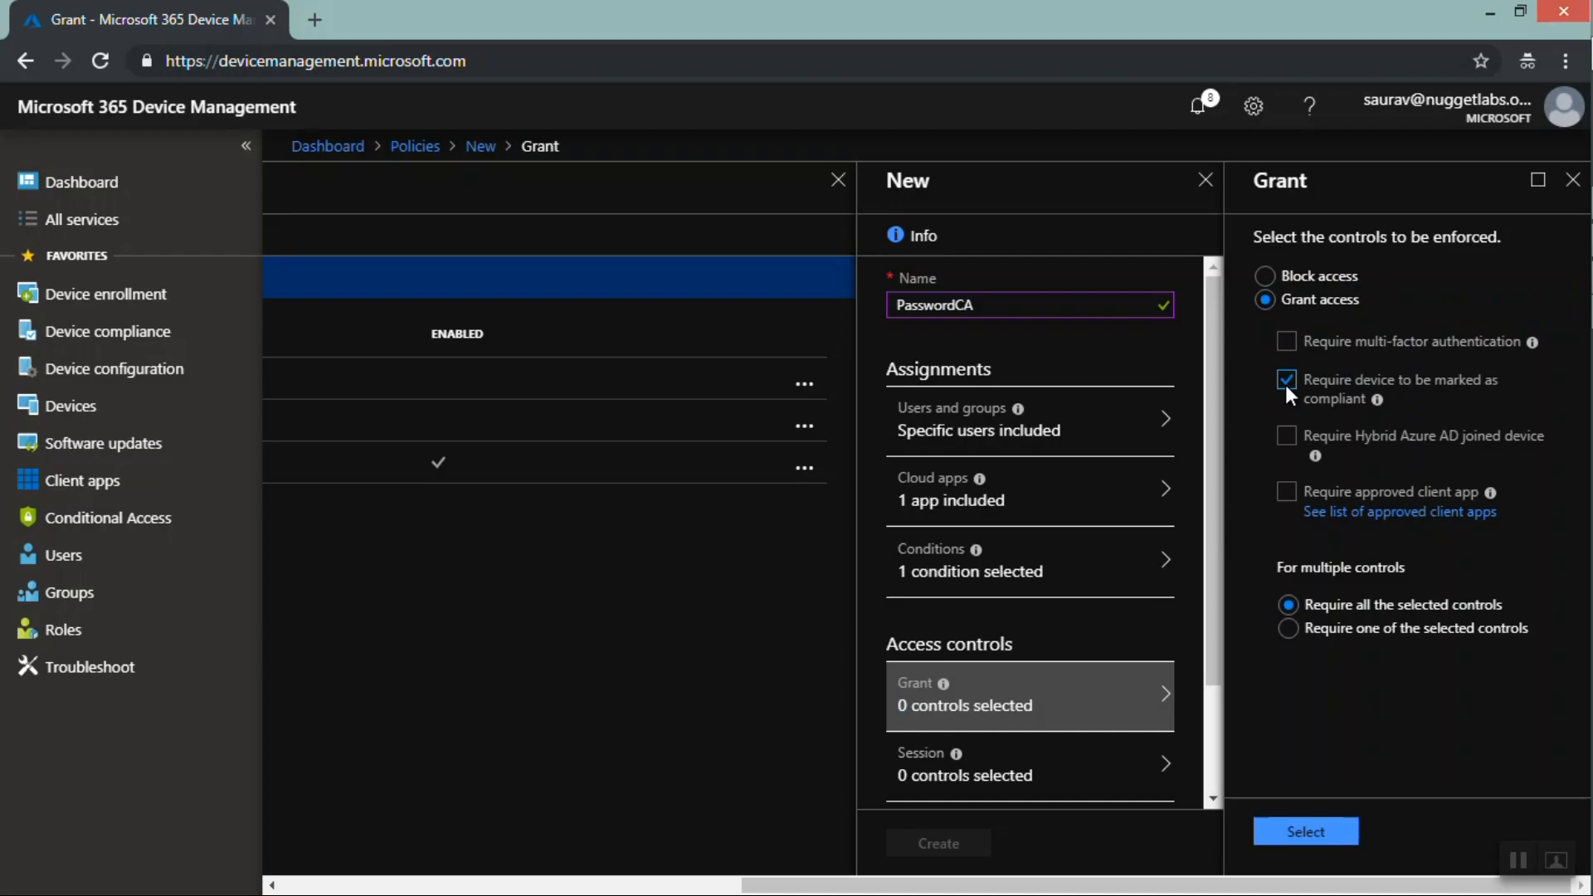
{"action": "left_click", "coordinate": [1305, 831]}
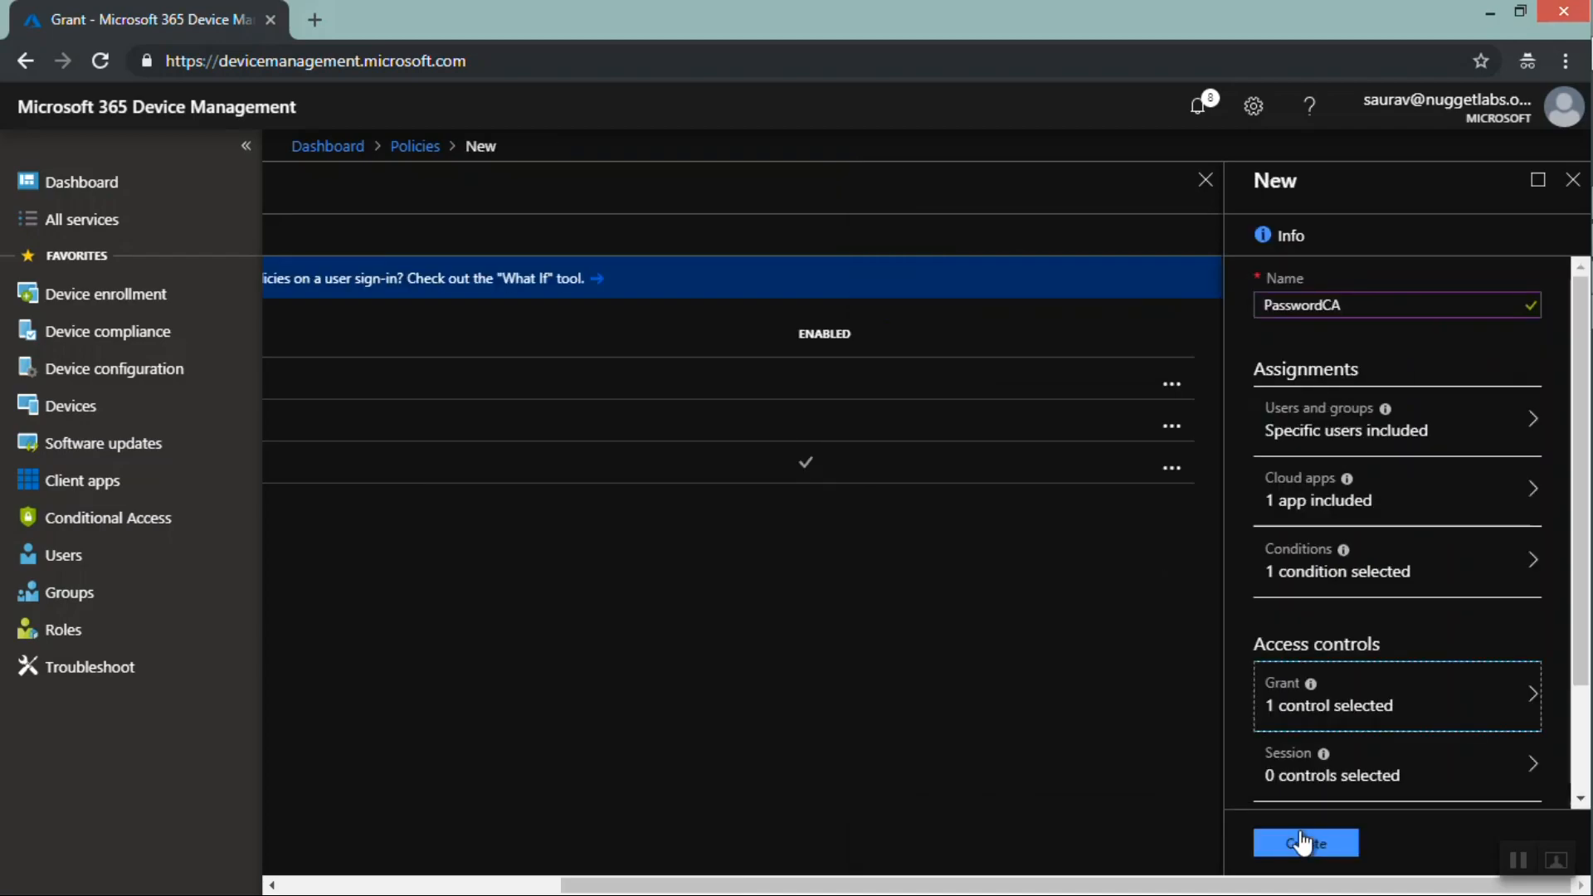
{"action": "left_click", "coordinate": [1302, 843]}
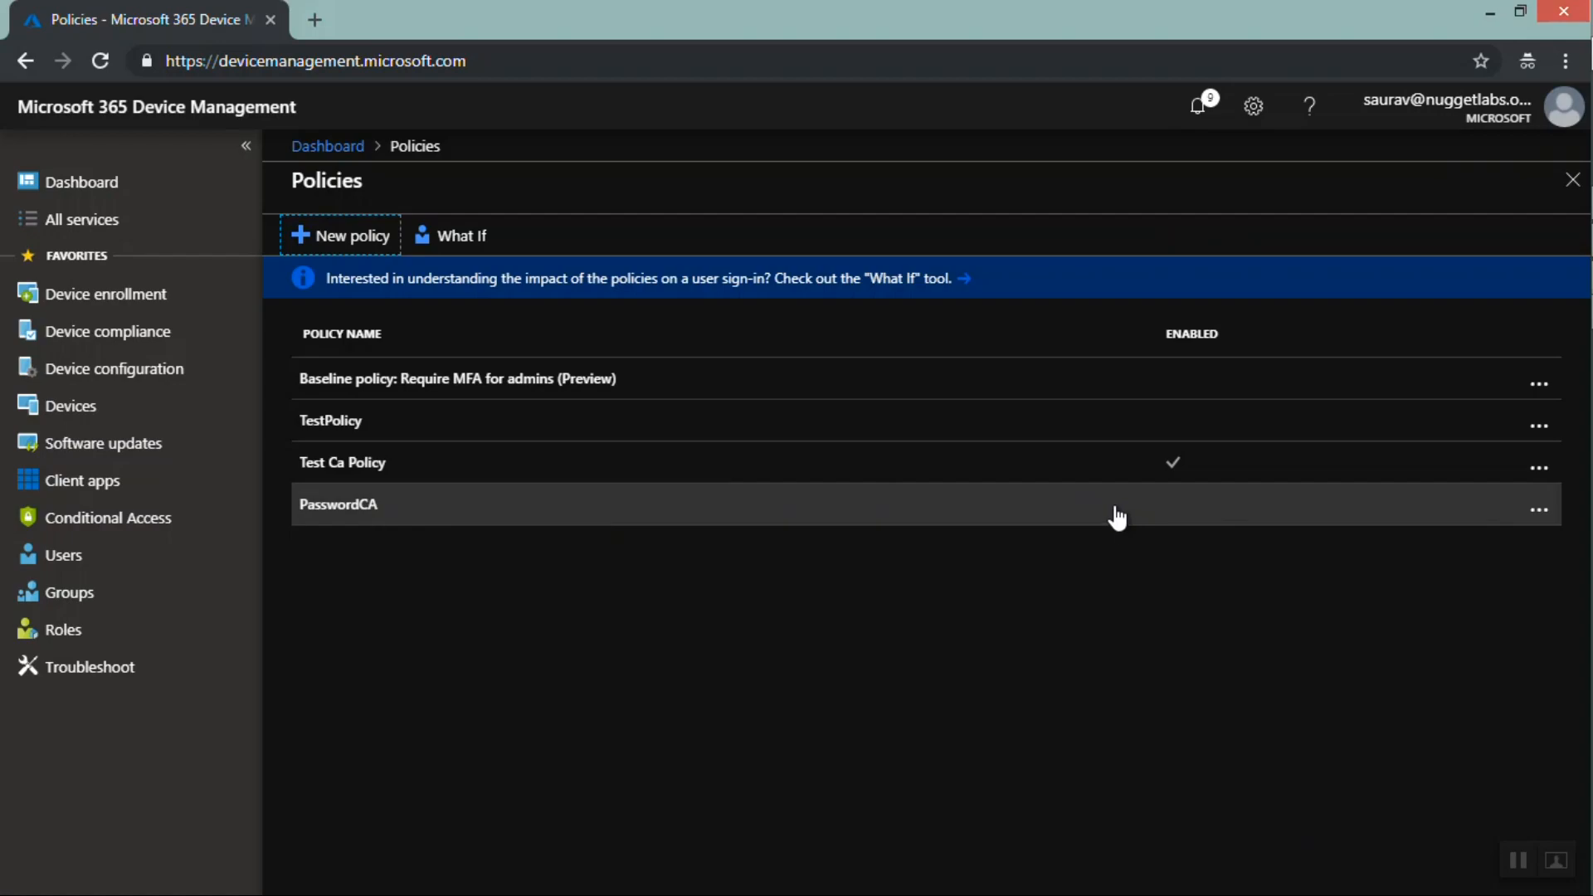
Open the PasswordCA policy and review its users and groups assignment
{"action": "left_click", "coordinate": [381, 520]}
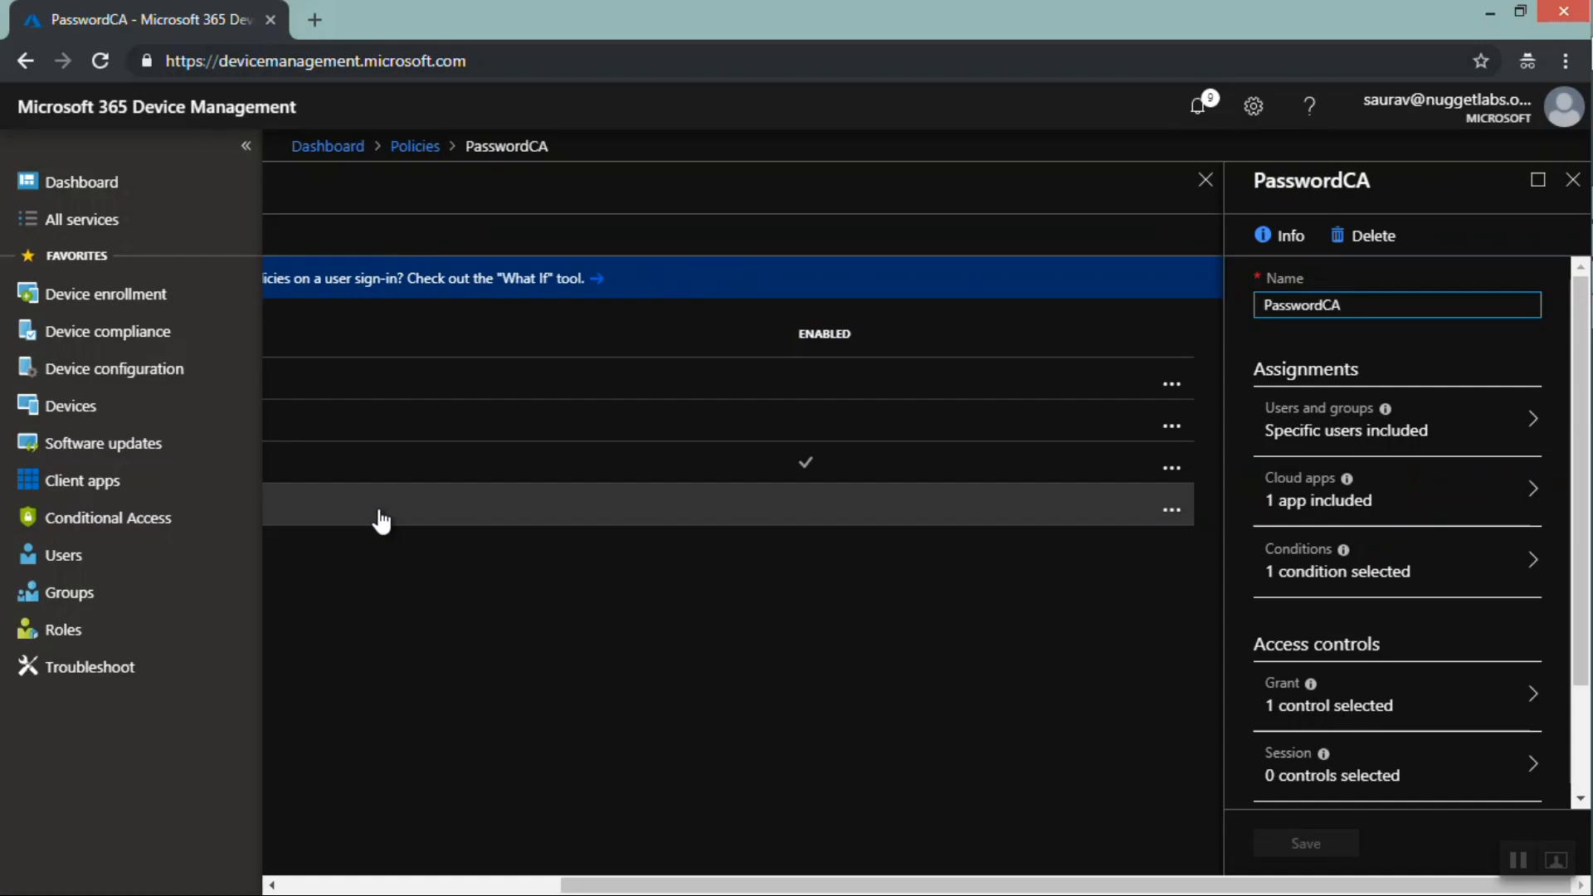
{"action": "left_click", "coordinate": [381, 521]}
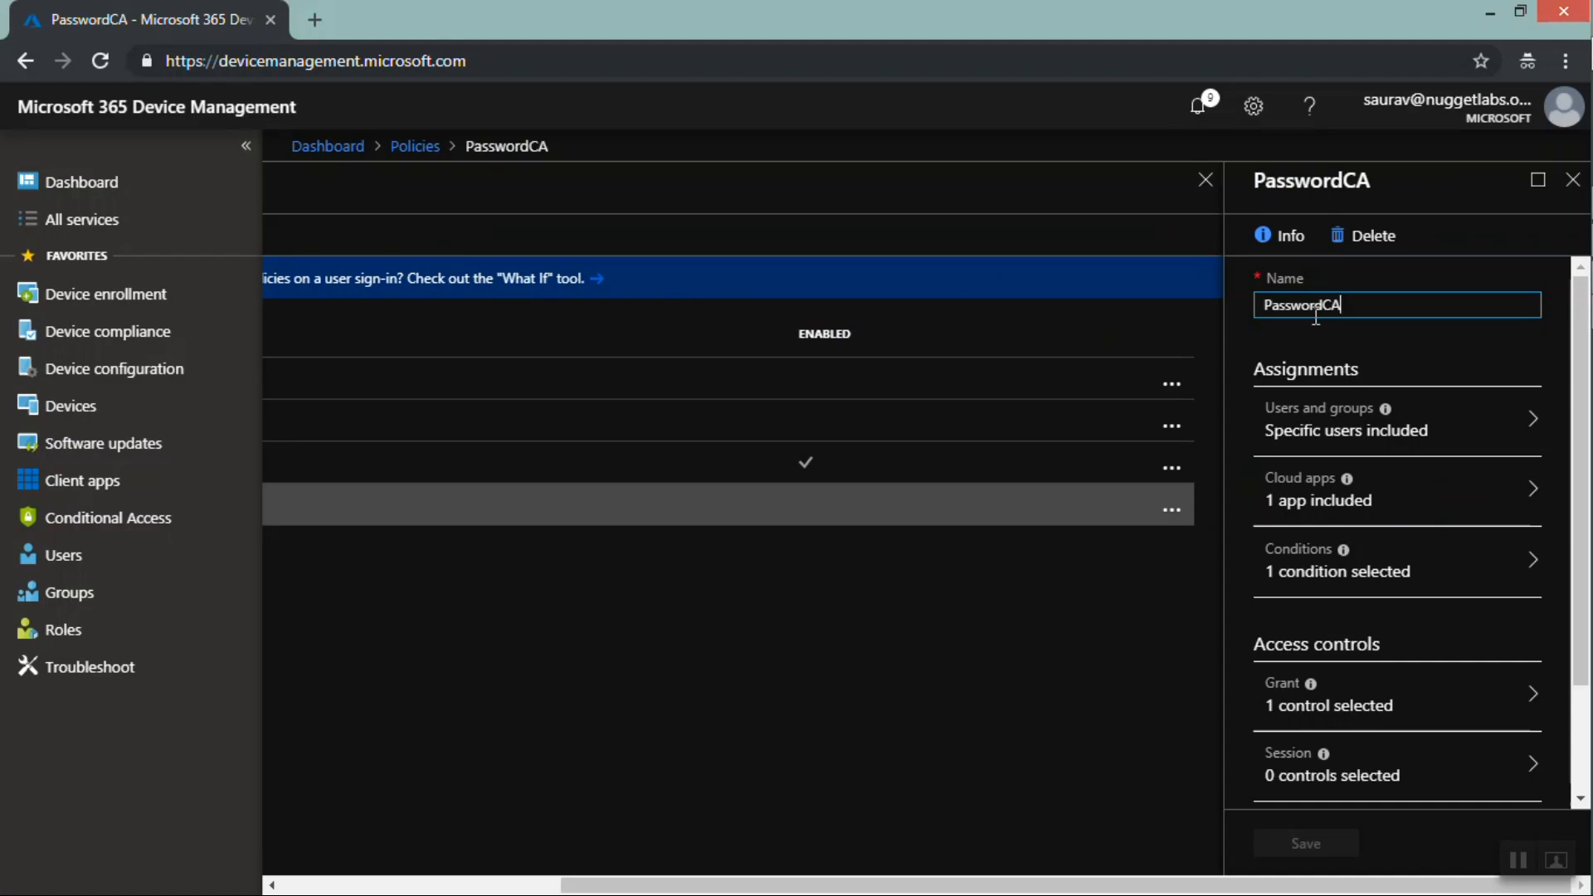
{"action": "left_click", "coordinate": [1329, 433]}
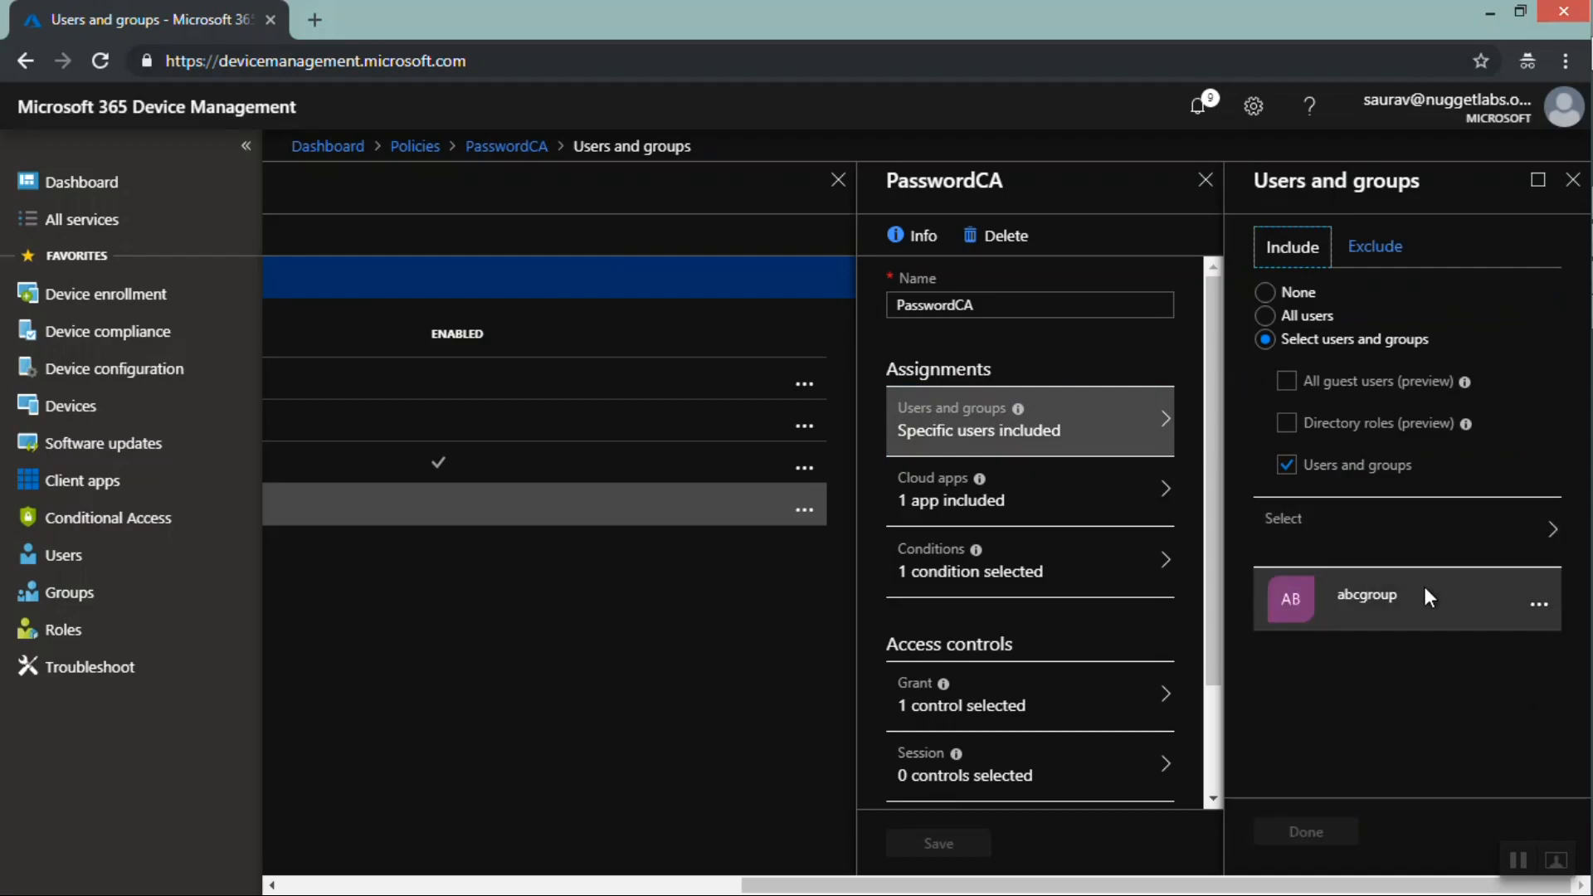
Review the PasswordCA policy's cloud apps, conditions and grant control settings
{"action": "left_click_drag", "start_coordinate": [1402, 595], "coordinate": [1336, 596]}
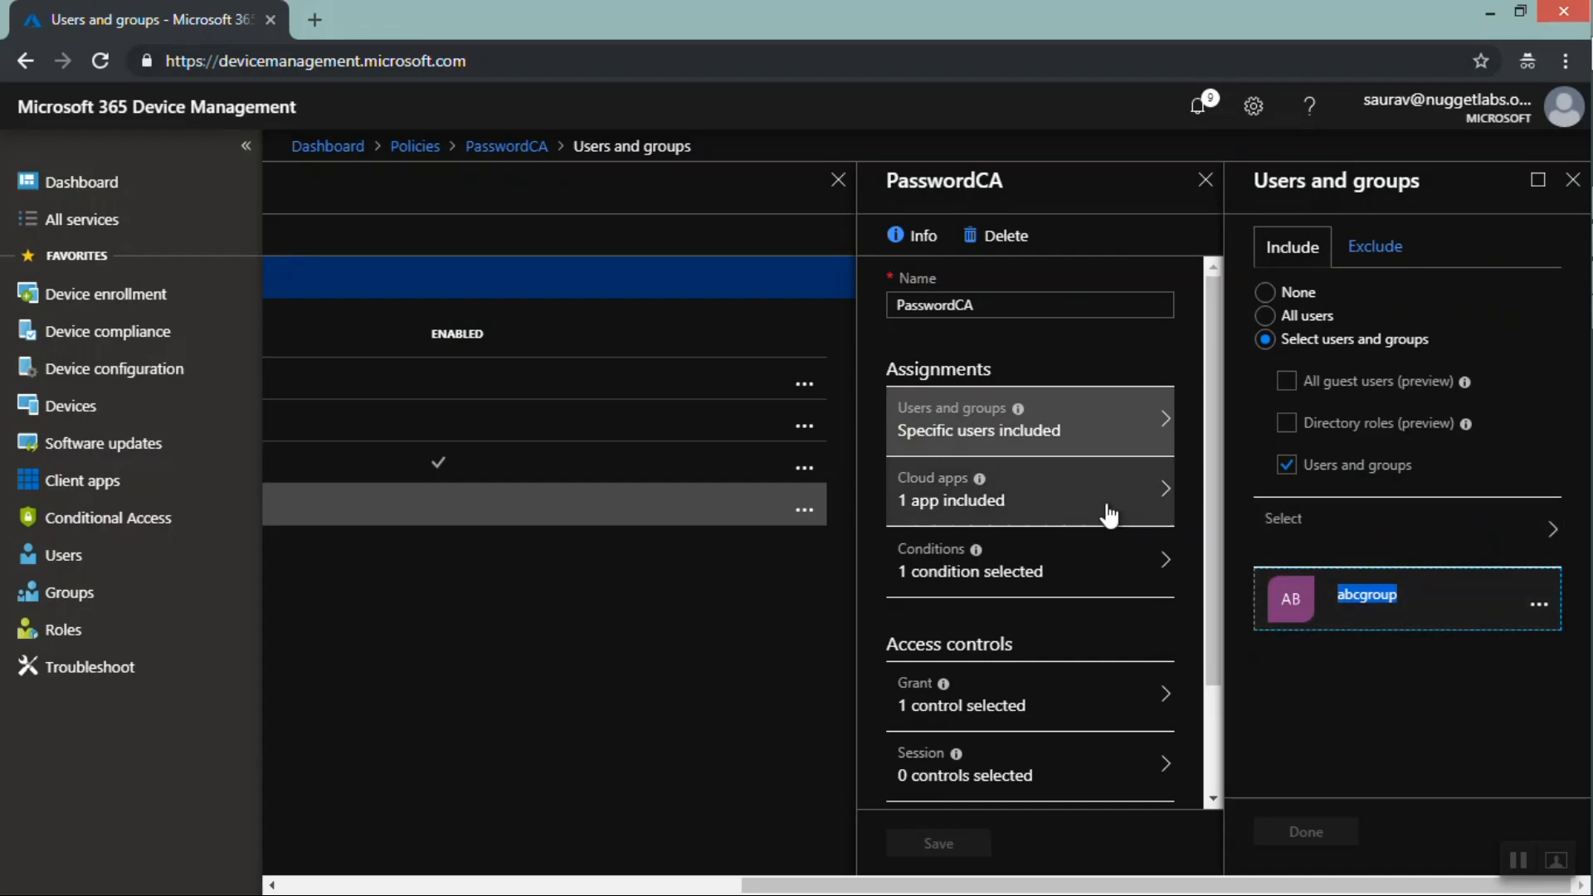
{"action": "left_click", "coordinate": [1021, 502]}
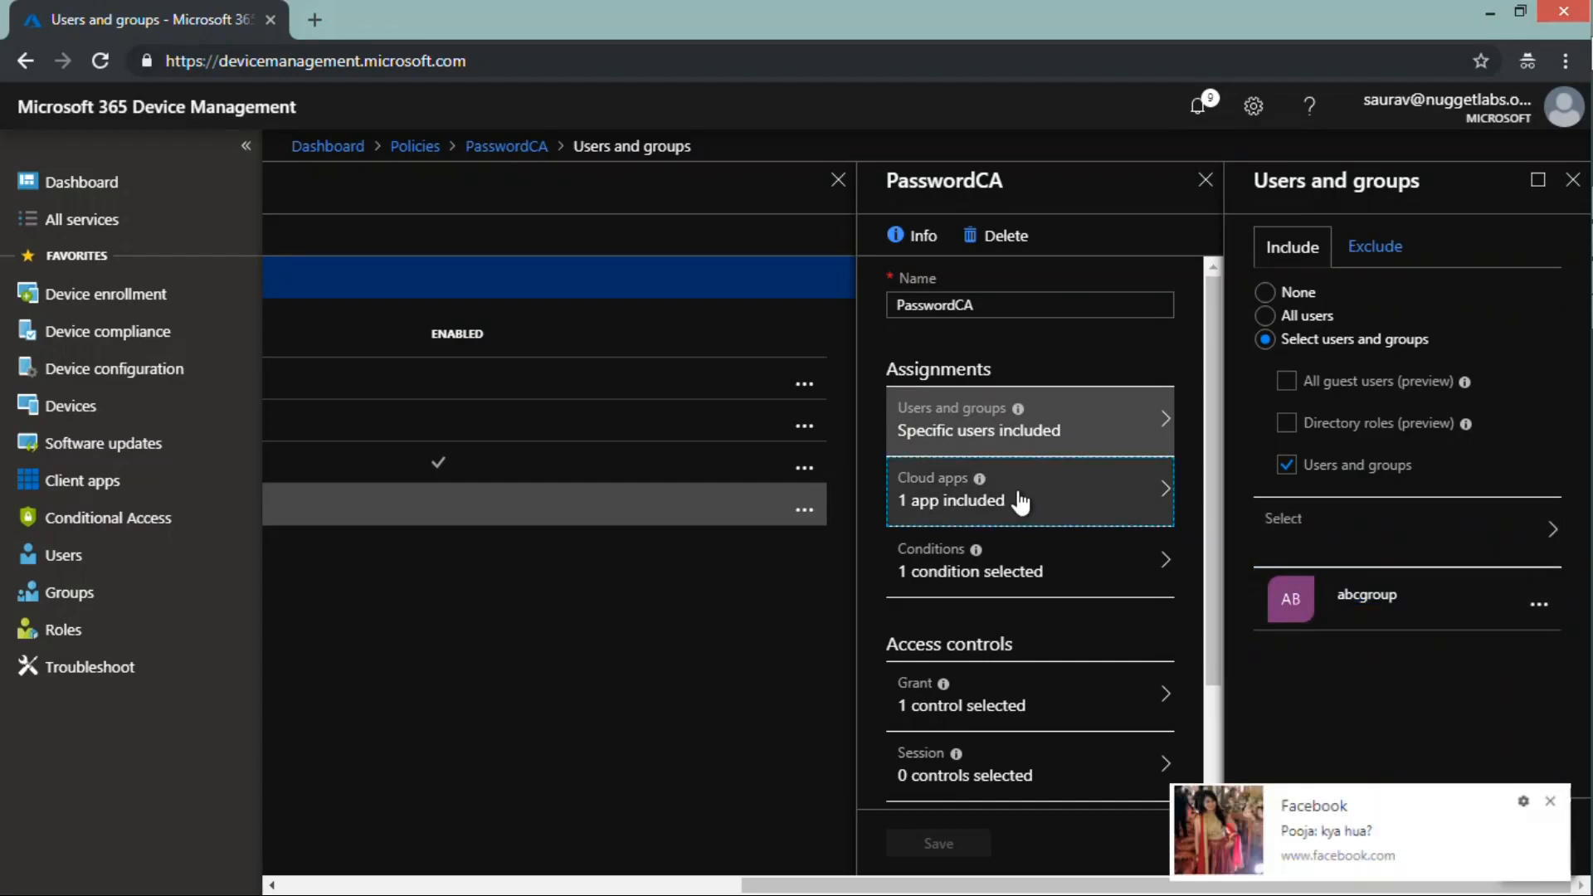
{"action": "left_click", "coordinate": [1559, 800]}
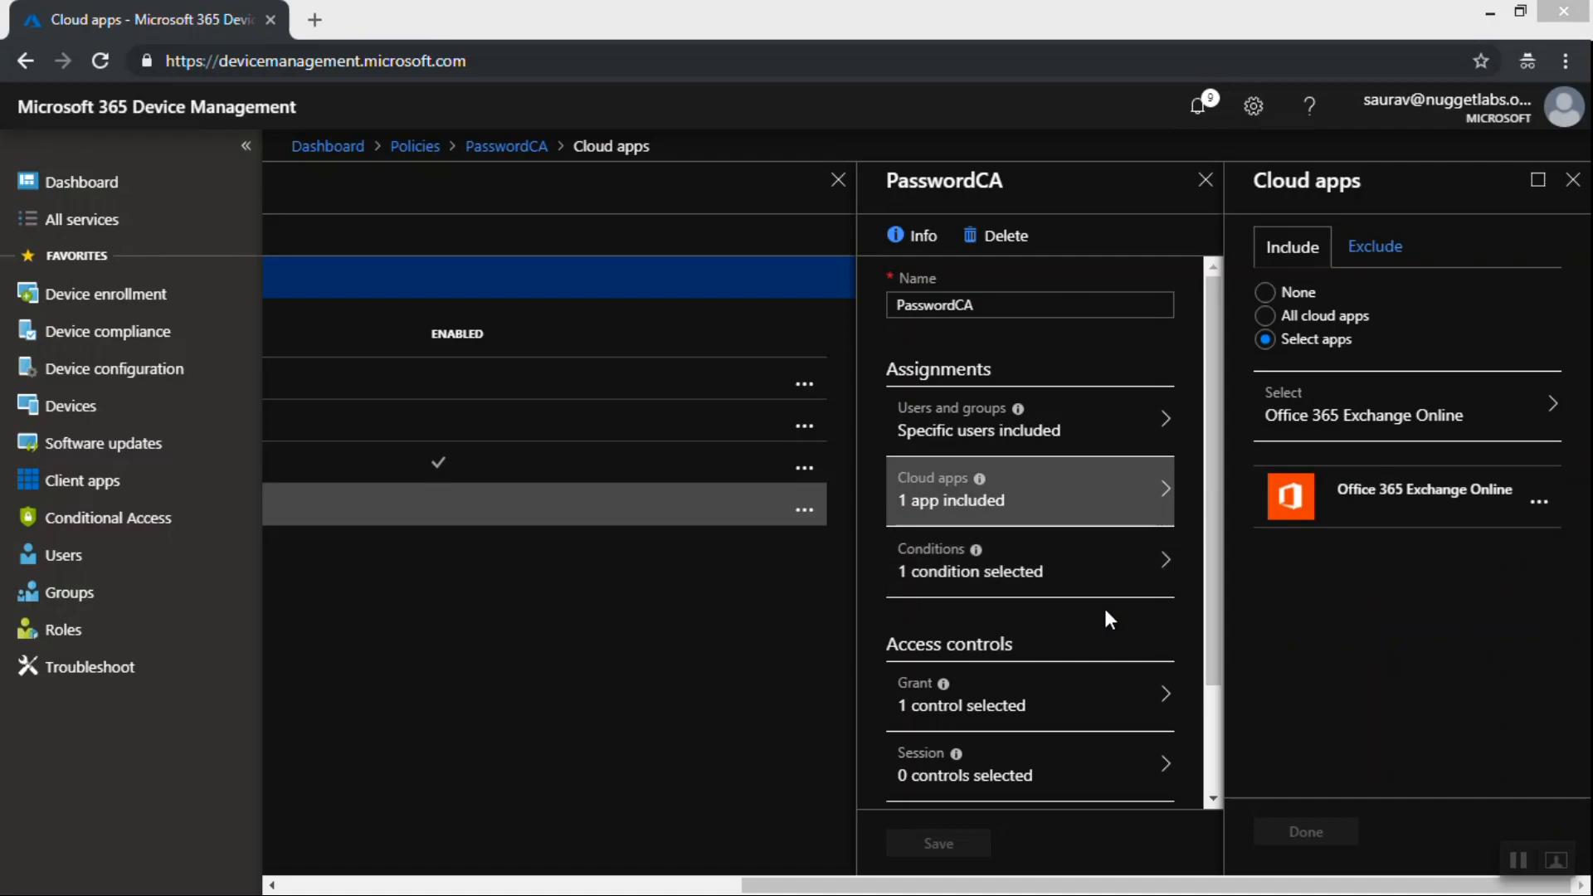
{"action": "left_click", "coordinate": [1027, 579]}
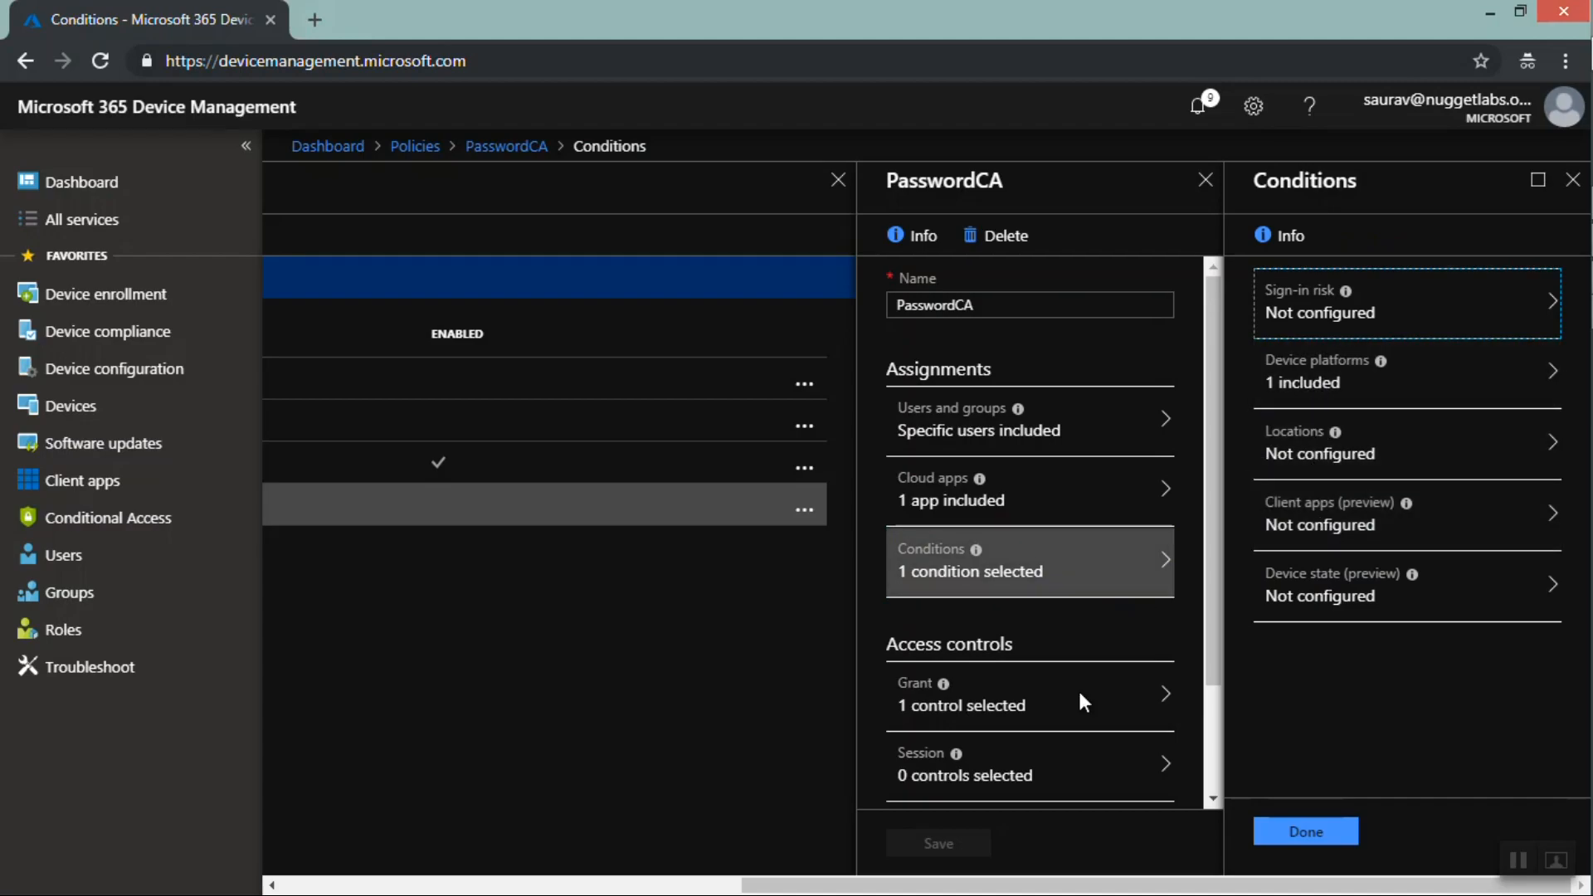
{"action": "left_click", "coordinate": [1050, 715]}
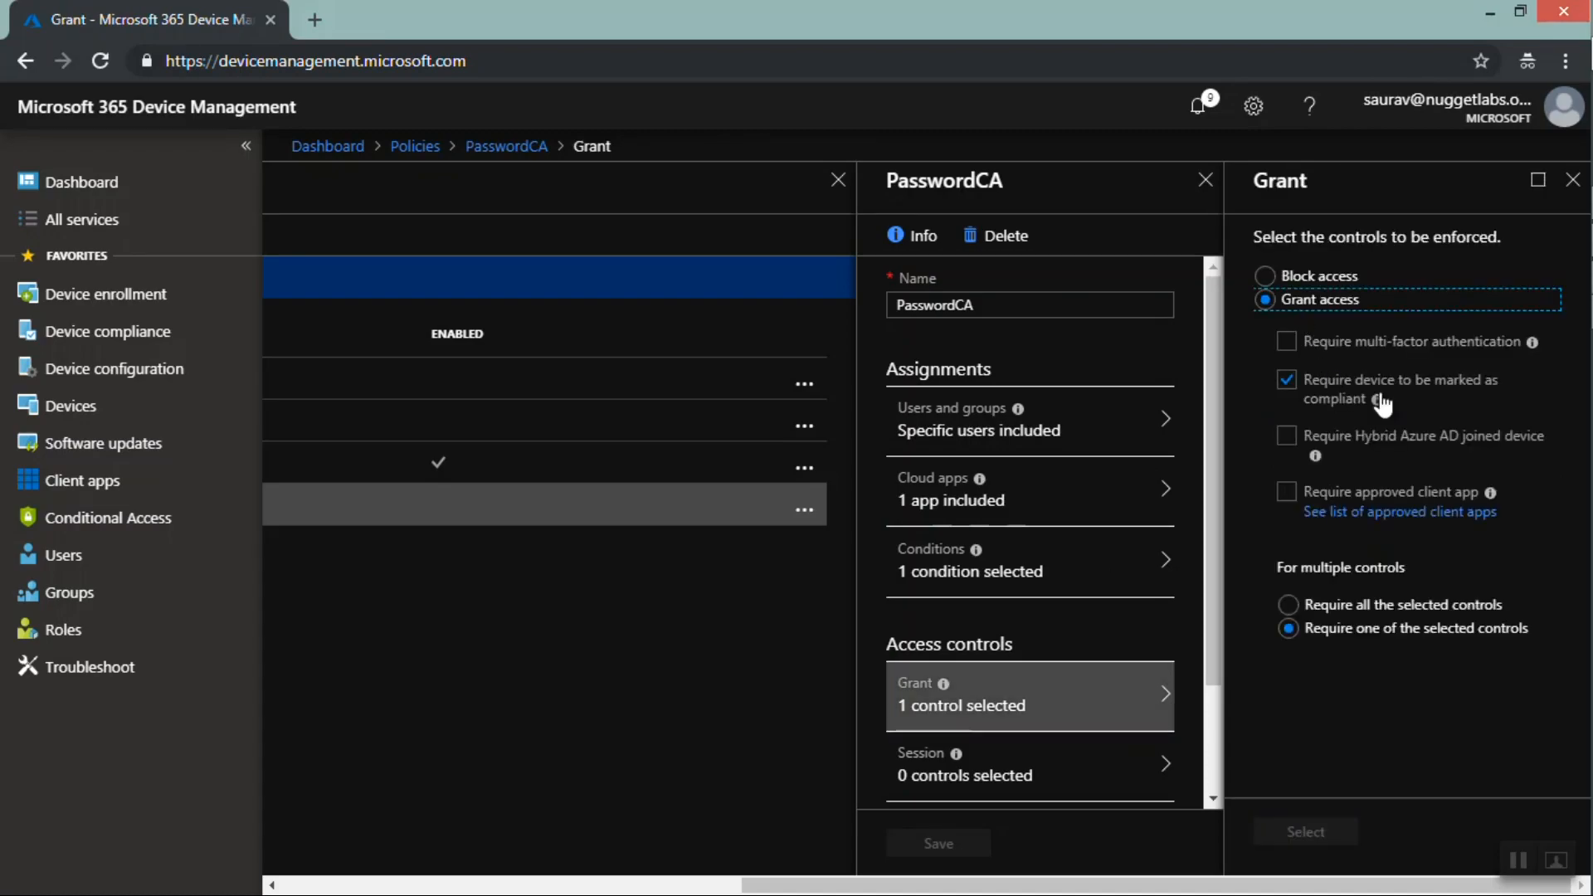
{"action": "left_click_drag", "start_coordinate": [1396, 402], "coordinate": [1316, 380]}
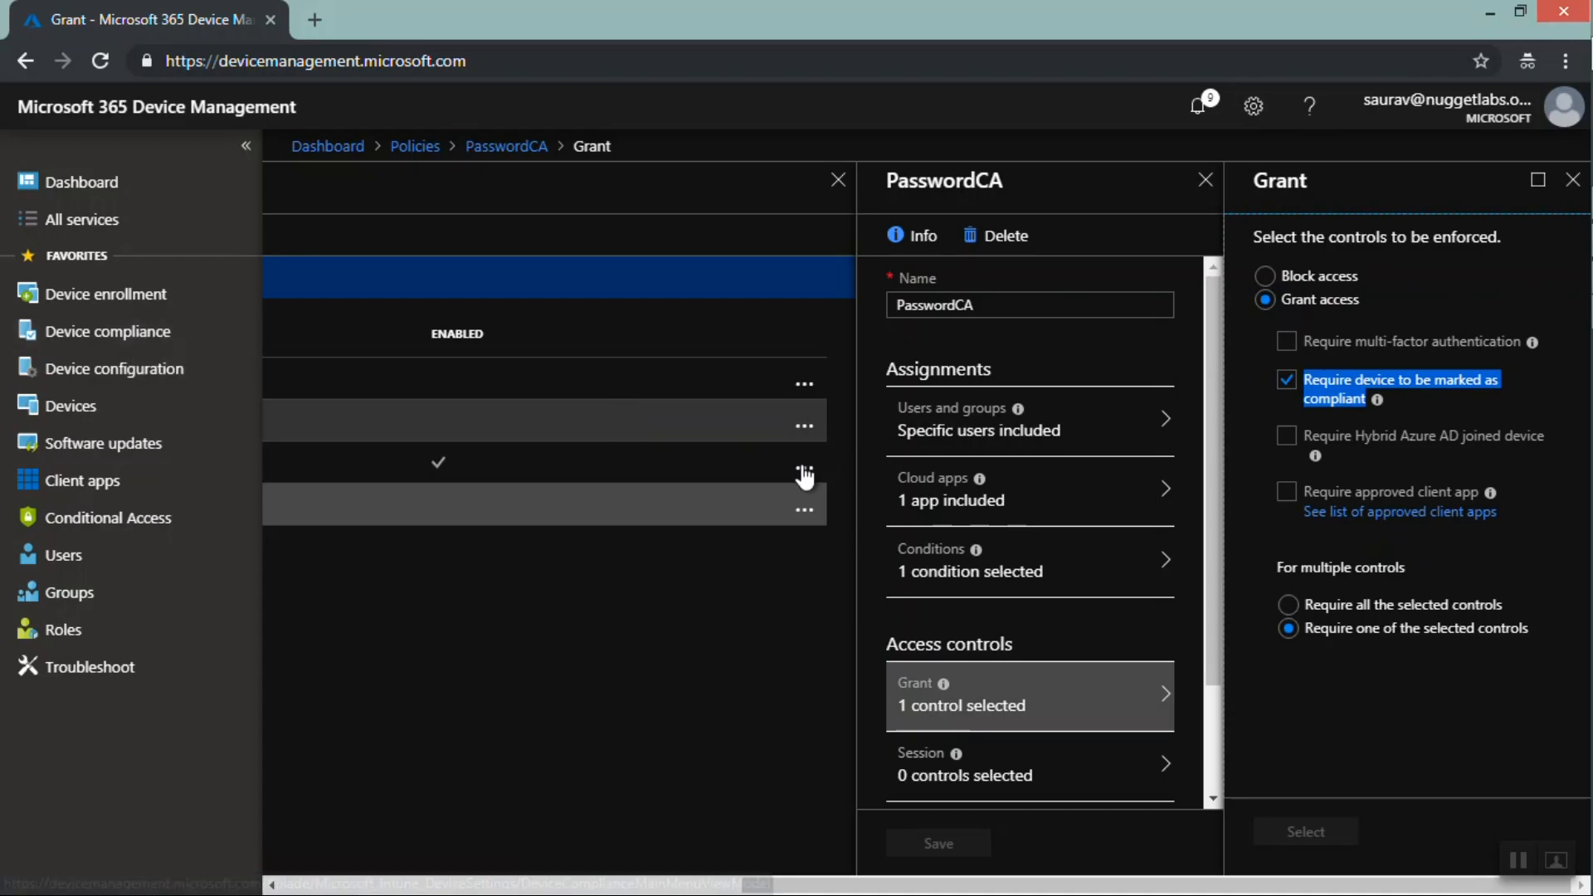
{"action": "left_click", "coordinate": [981, 489]}
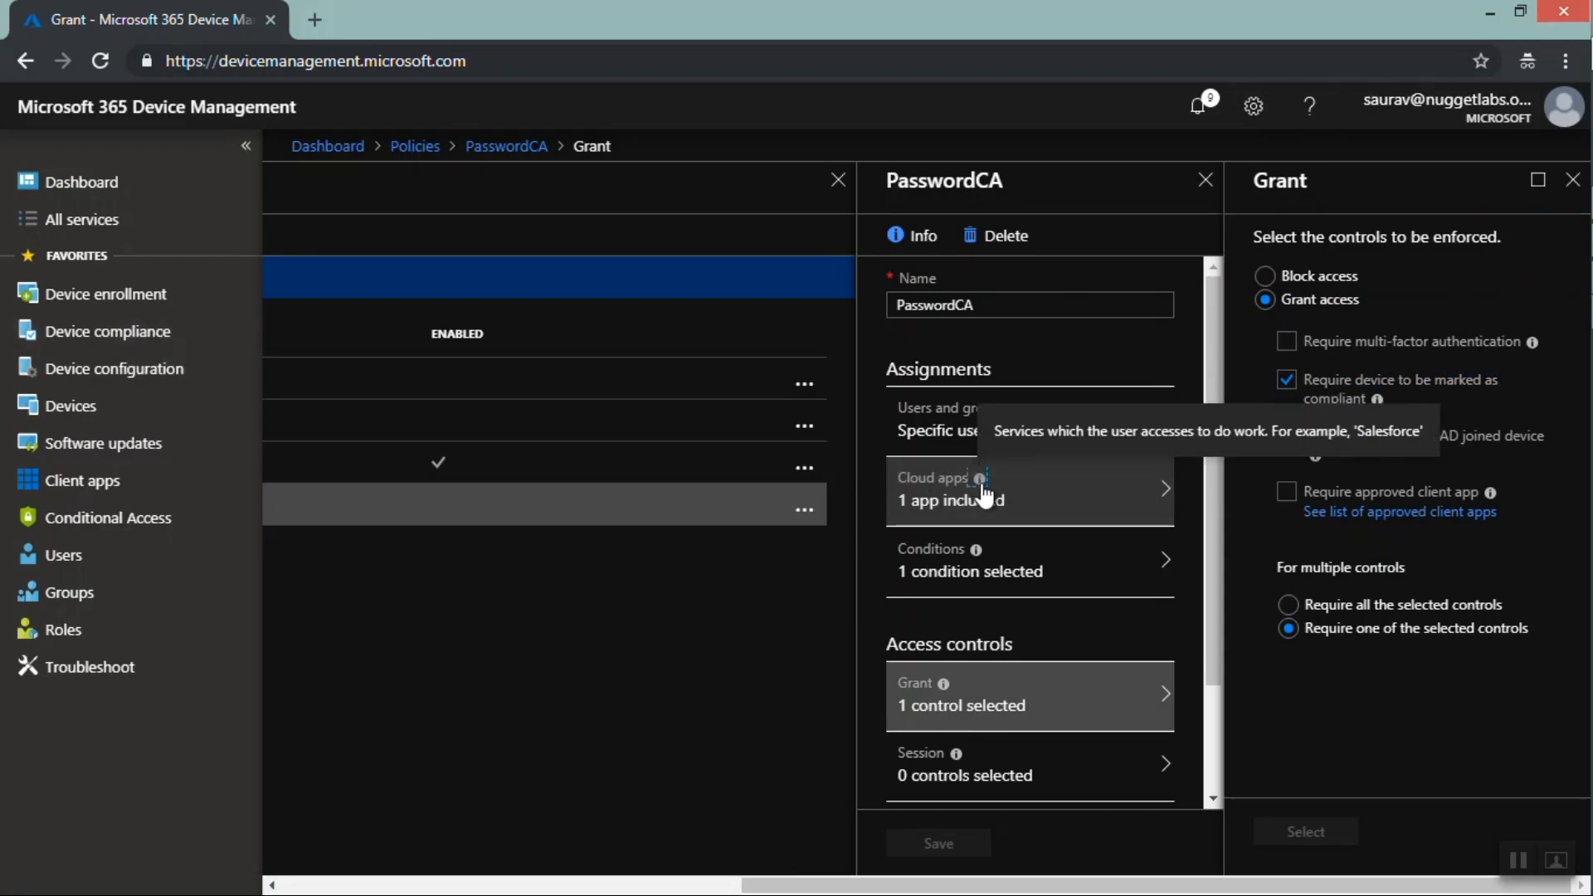
{"action": "left_click", "coordinate": [1026, 497]}
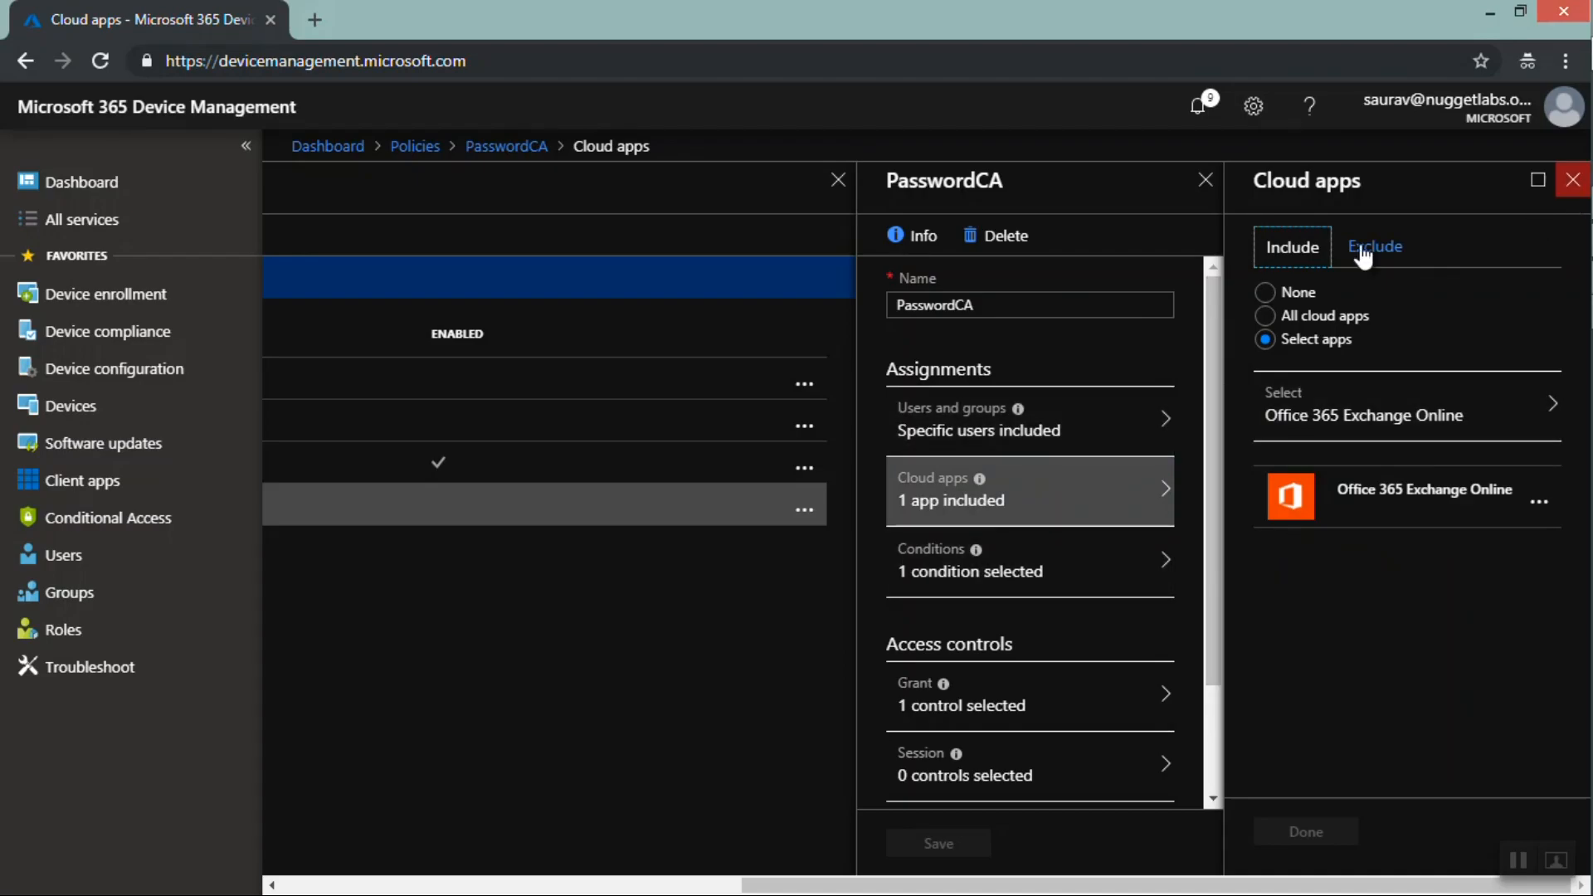
{"action": "left_click_drag", "start_coordinate": [1215, 292], "coordinate": [1216, 341]}
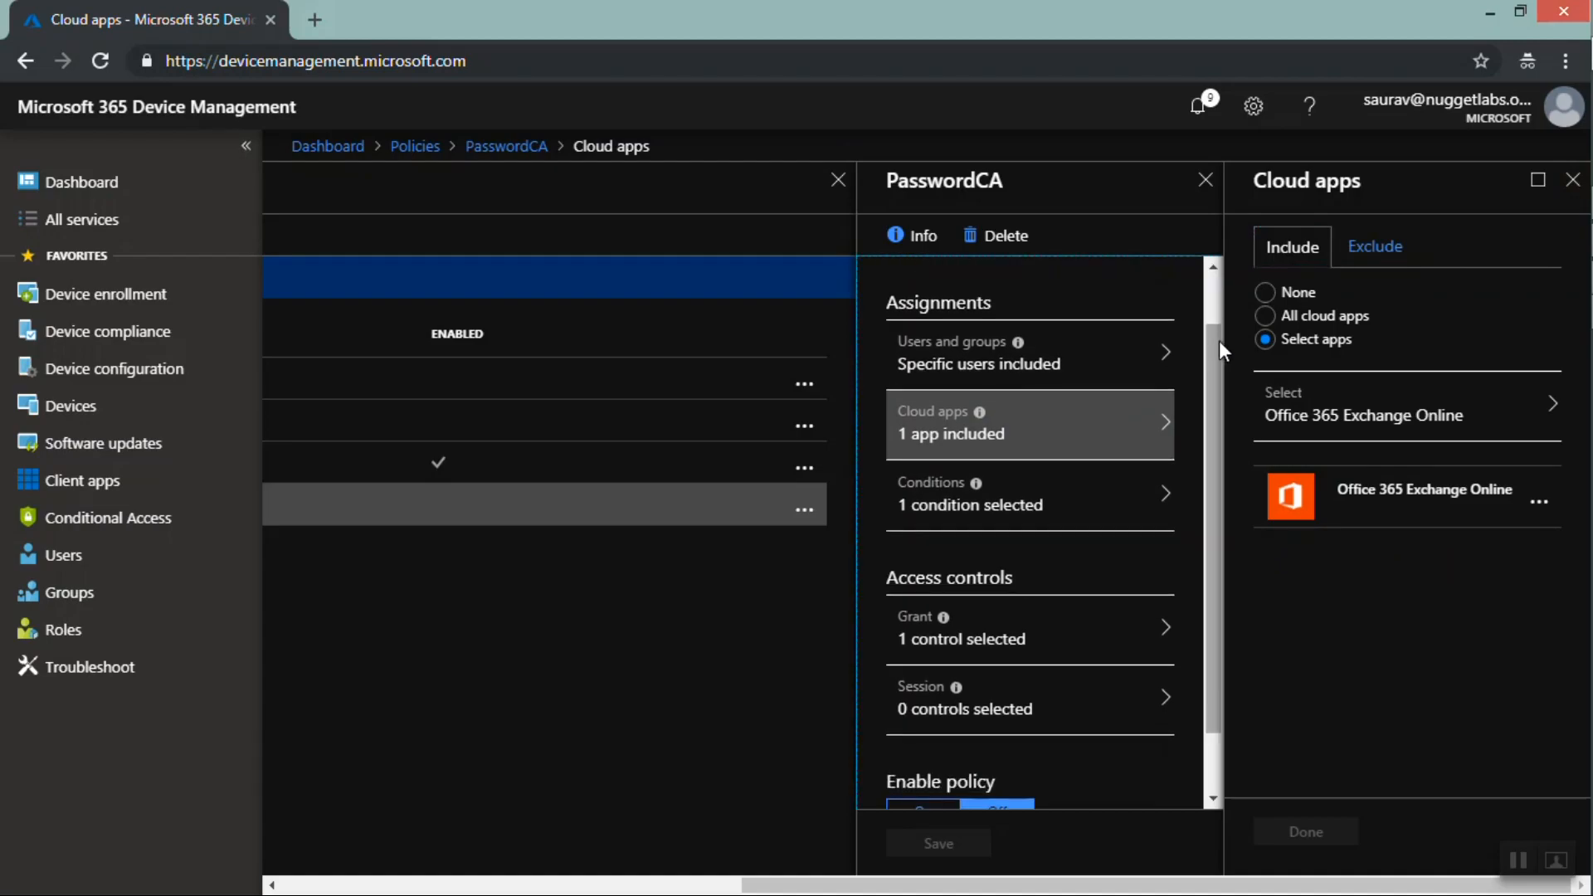
Close the PasswordCA policy and the policies list to return to the dashboard
{"action": "left_click", "coordinate": [1572, 181]}
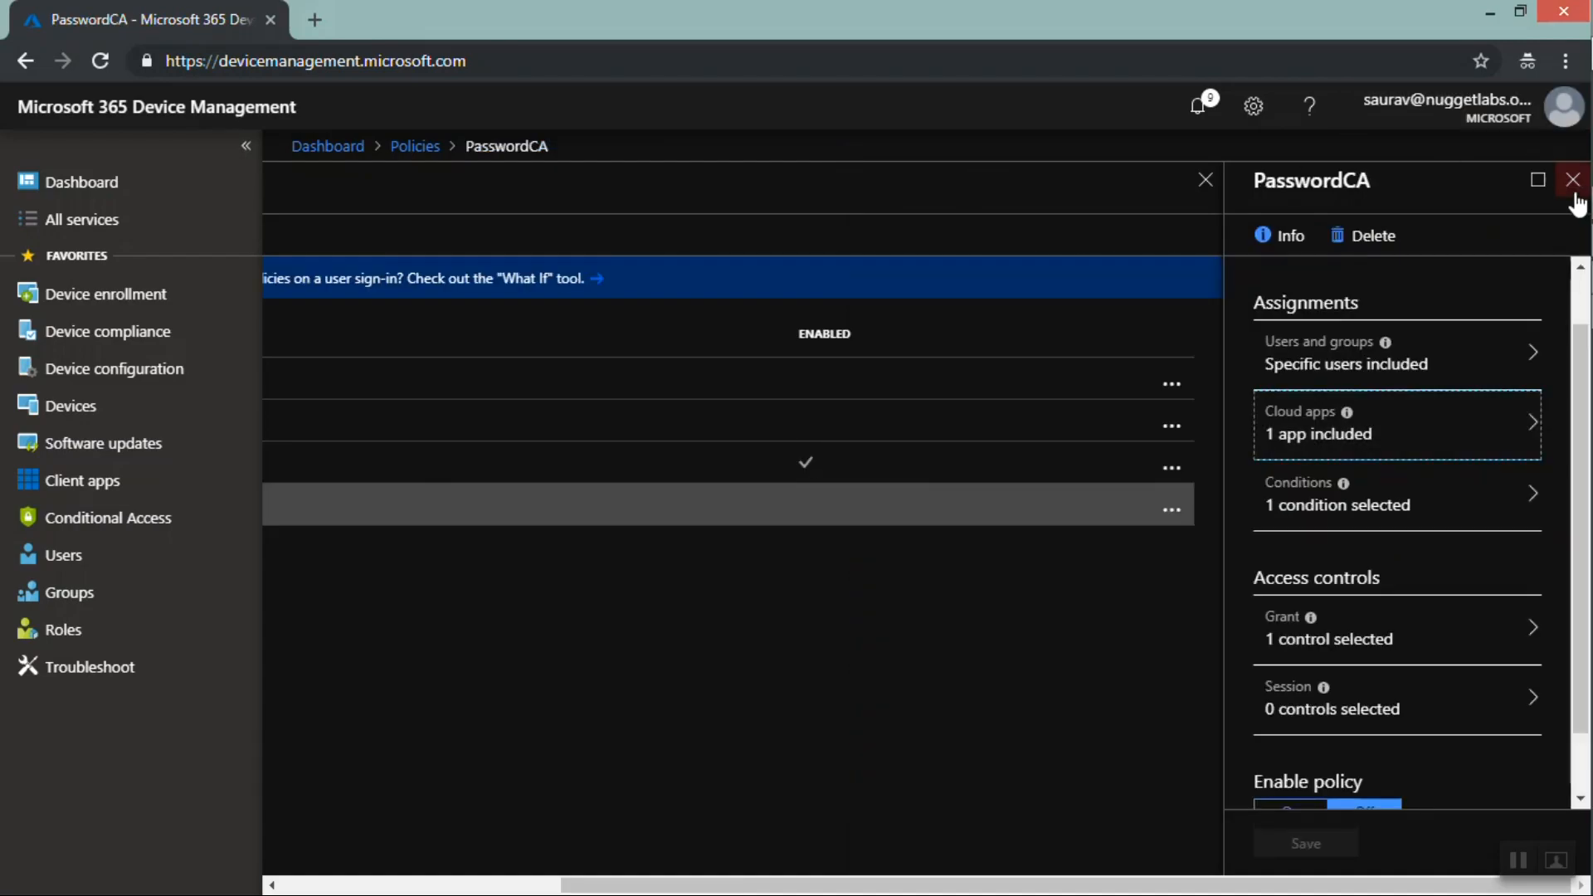
{"action": "left_click", "coordinate": [1574, 196]}
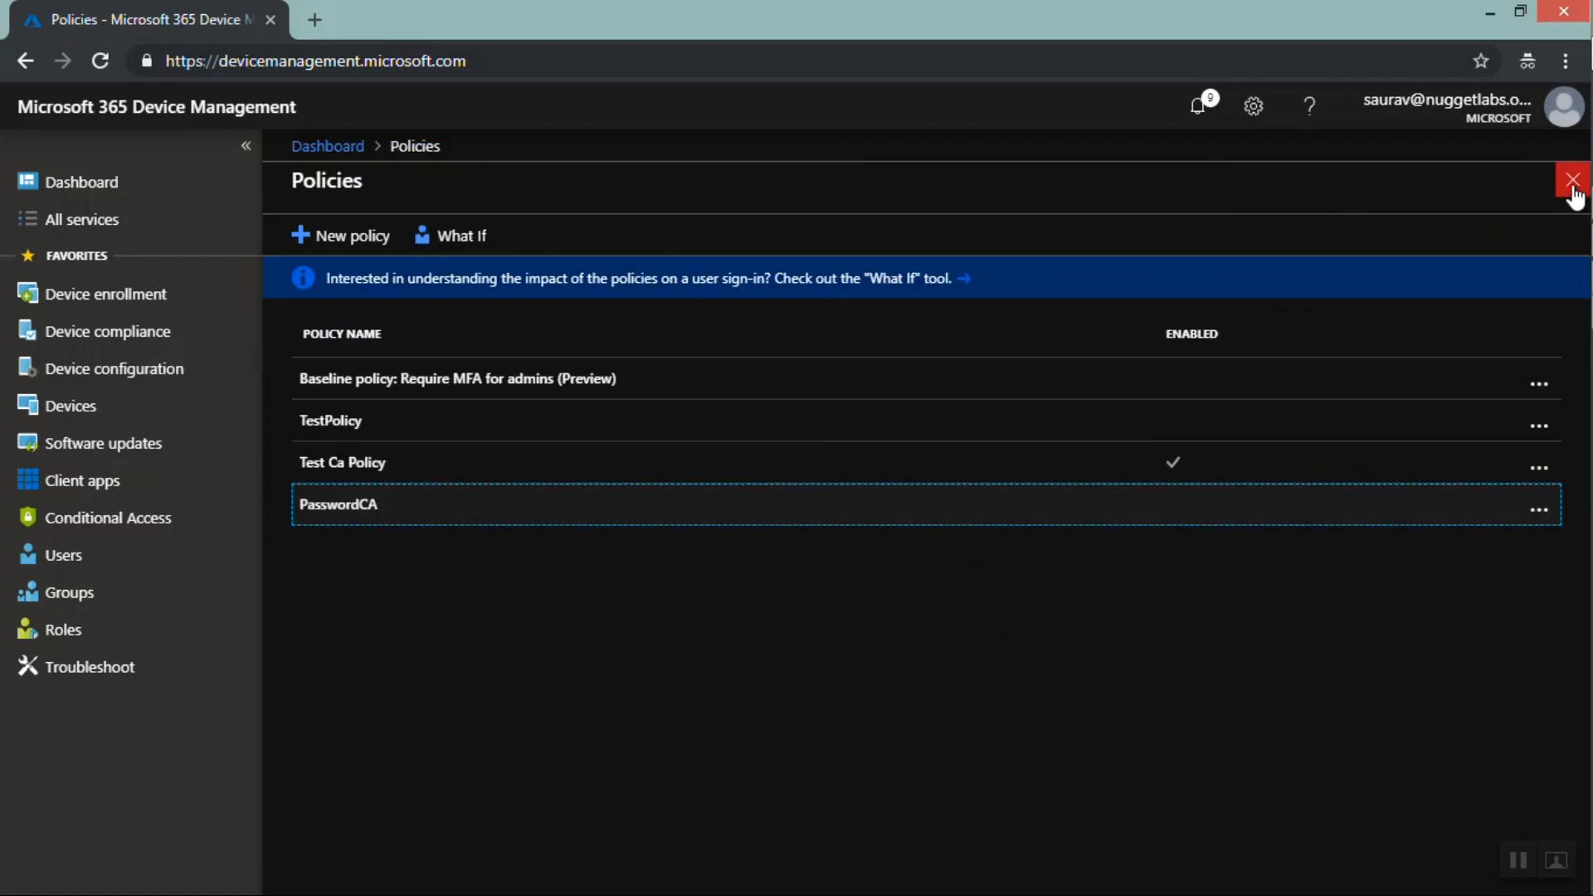
{"action": "left_click", "coordinate": [1573, 198]}
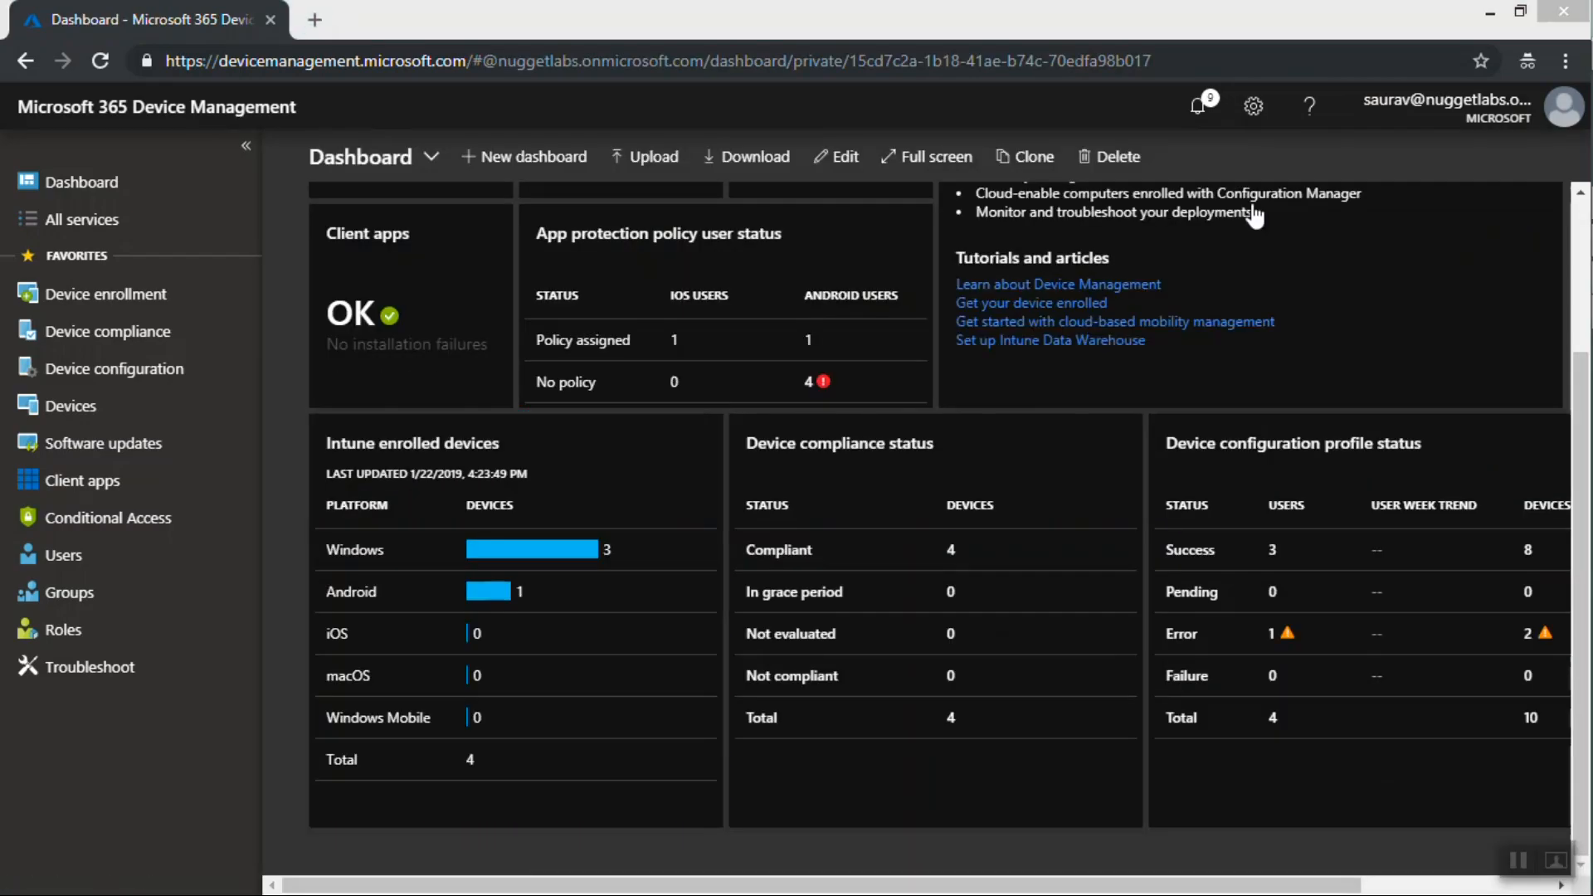
Open the list of all managed devices to check their compliance
{"action": "key", "text": "super+c"}
{"action": "left_click", "coordinate": [110, 414]}
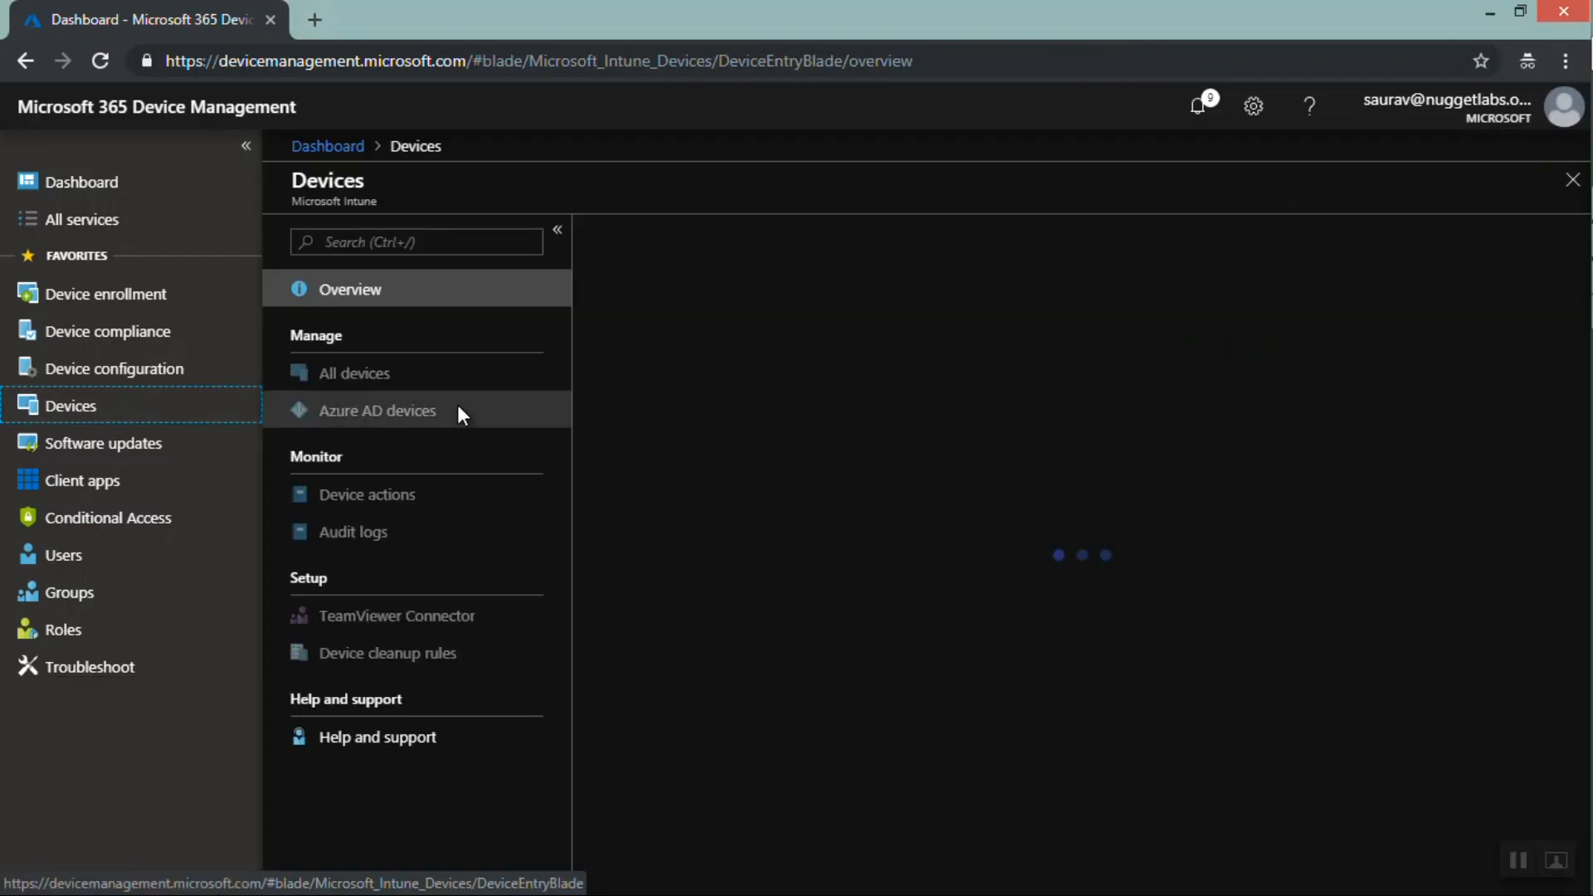
{"action": "left_click", "coordinate": [406, 378]}
{"action": "left_click", "coordinate": [821, 409]}
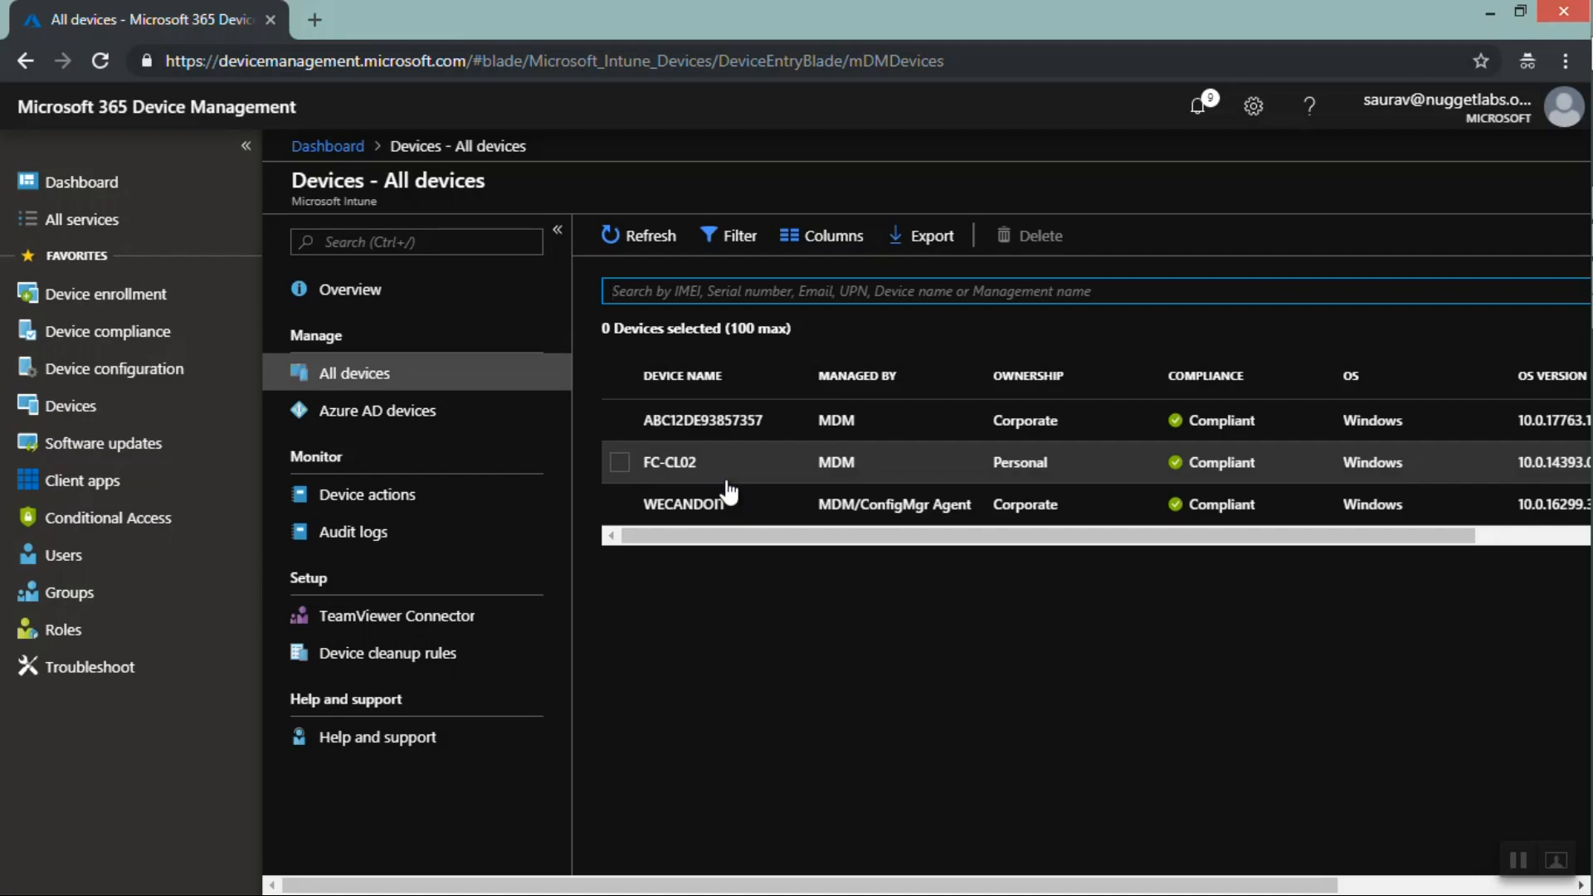
Start a new device compliance policy named test 2 compliance policy
{"action": "left_click", "coordinate": [142, 333]}
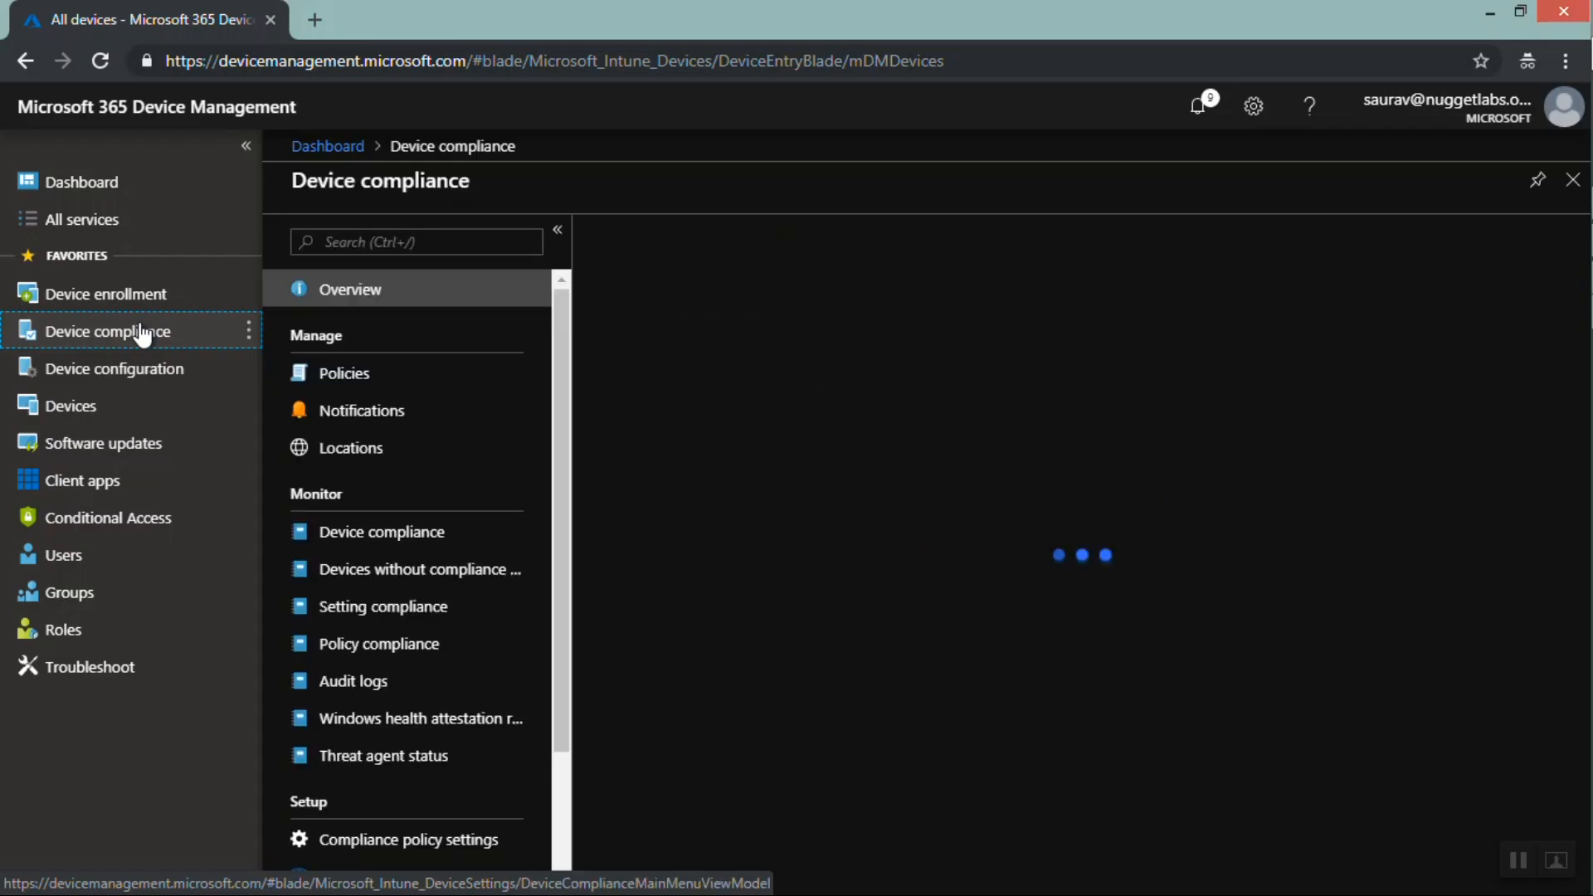
{"action": "left_click", "coordinate": [380, 373]}
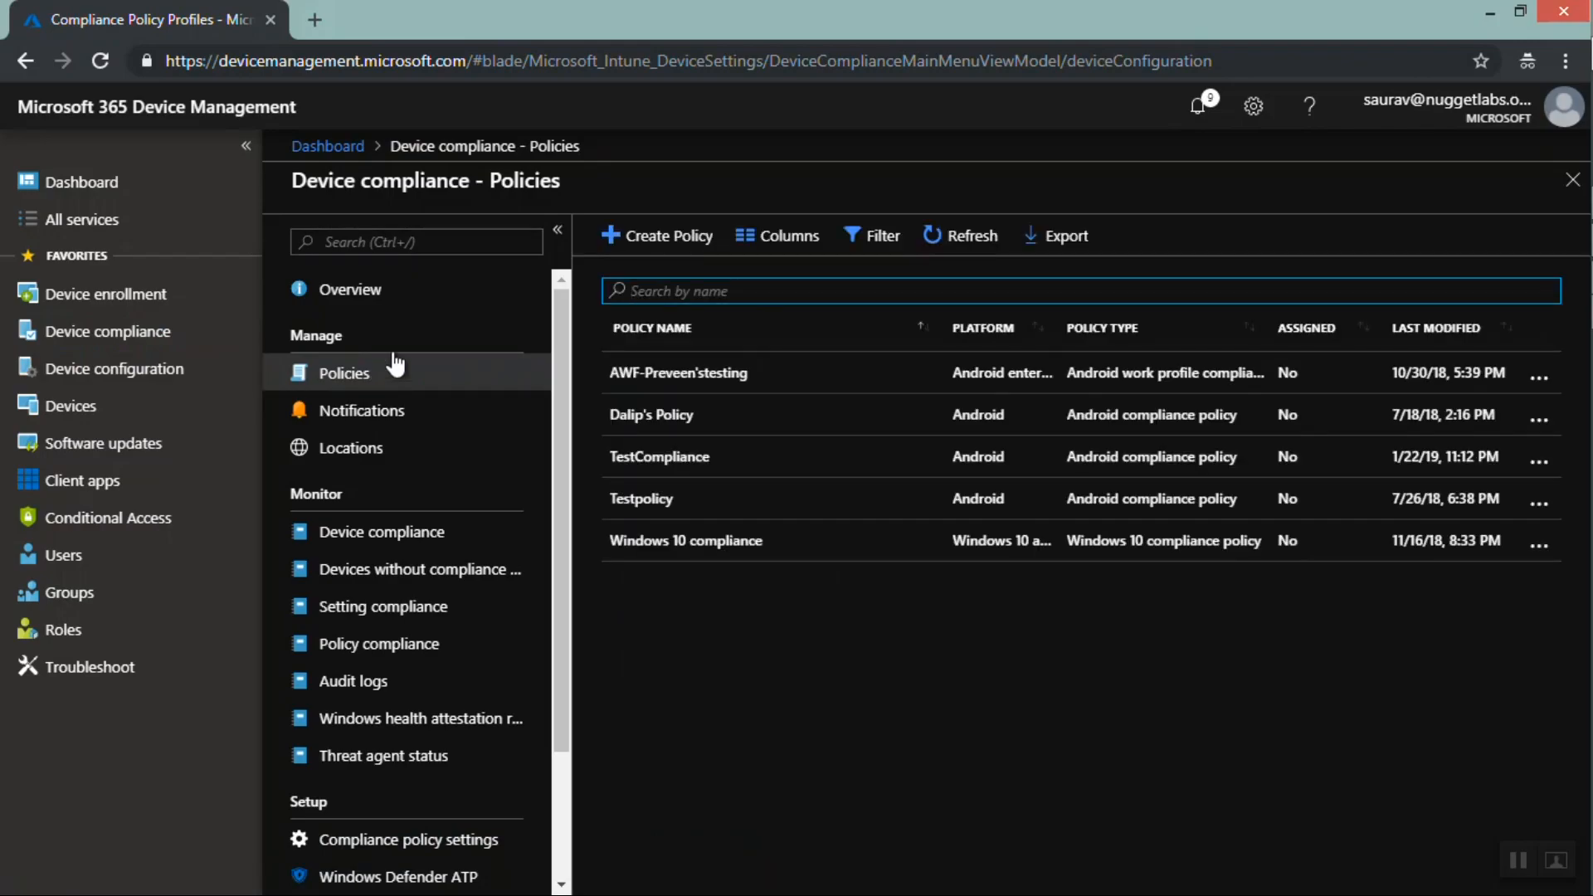
{"action": "left_click", "coordinate": [659, 257]}
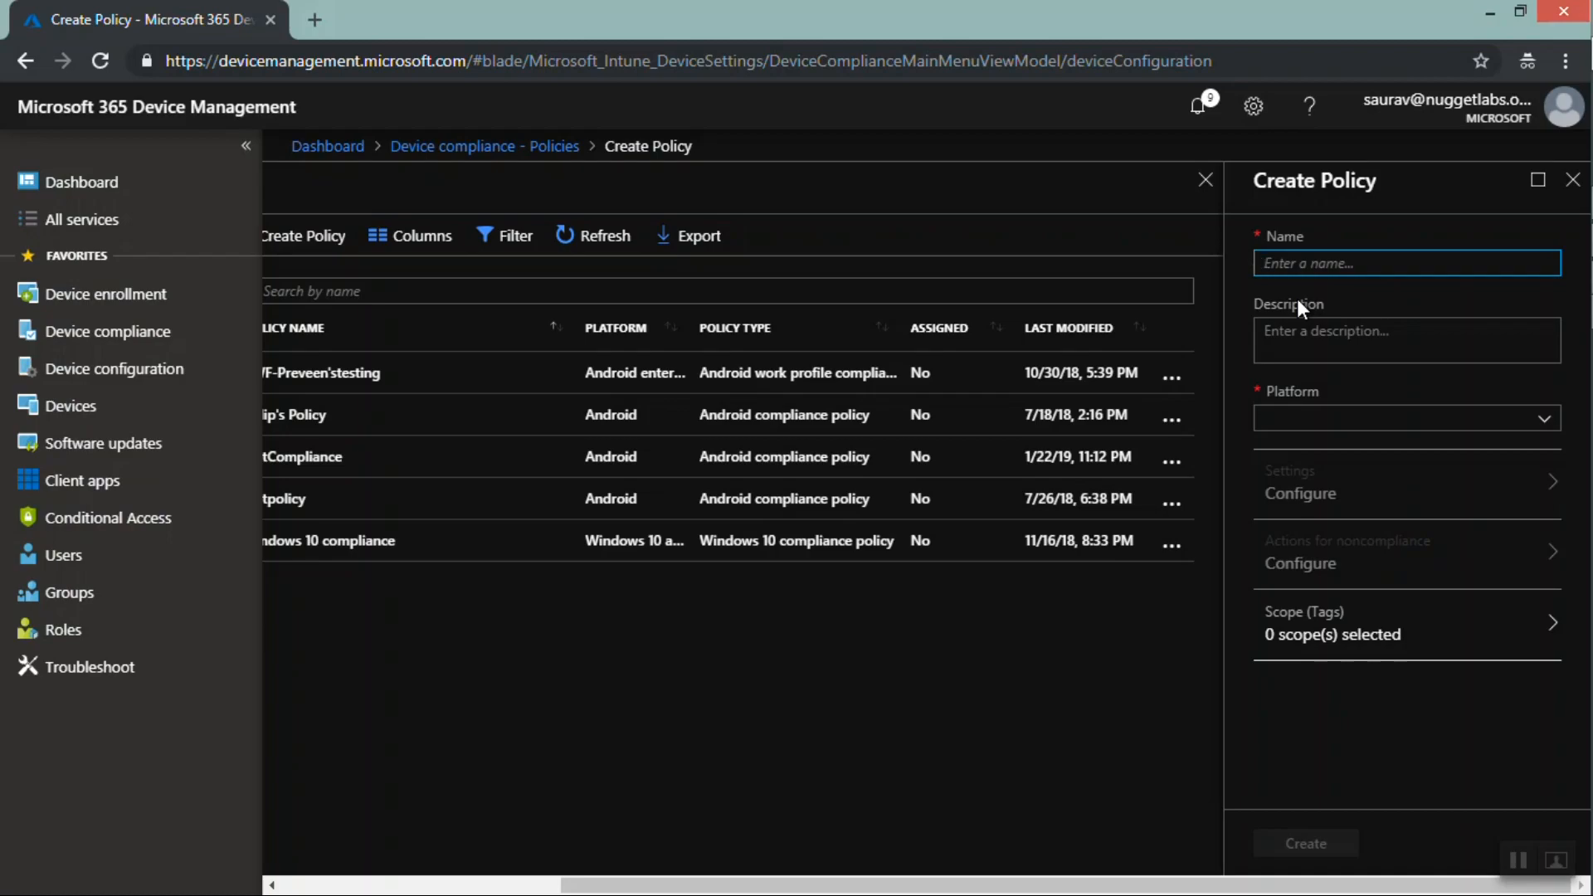
{"action": "type", "text": "tes"}
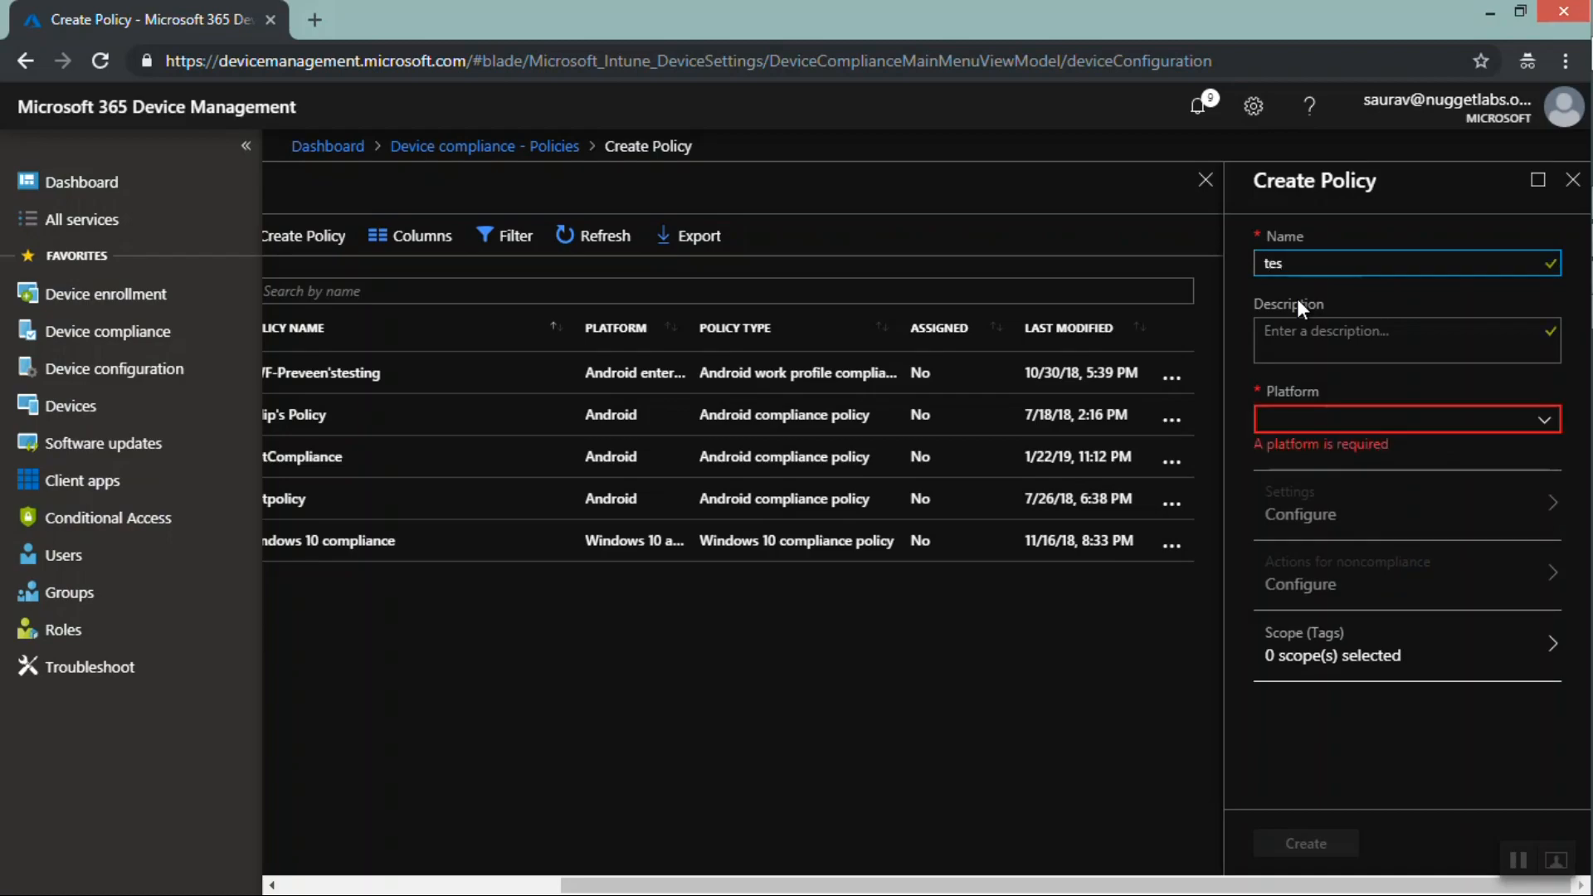
{"action": "type", "text": "t 2 compliance policy"}
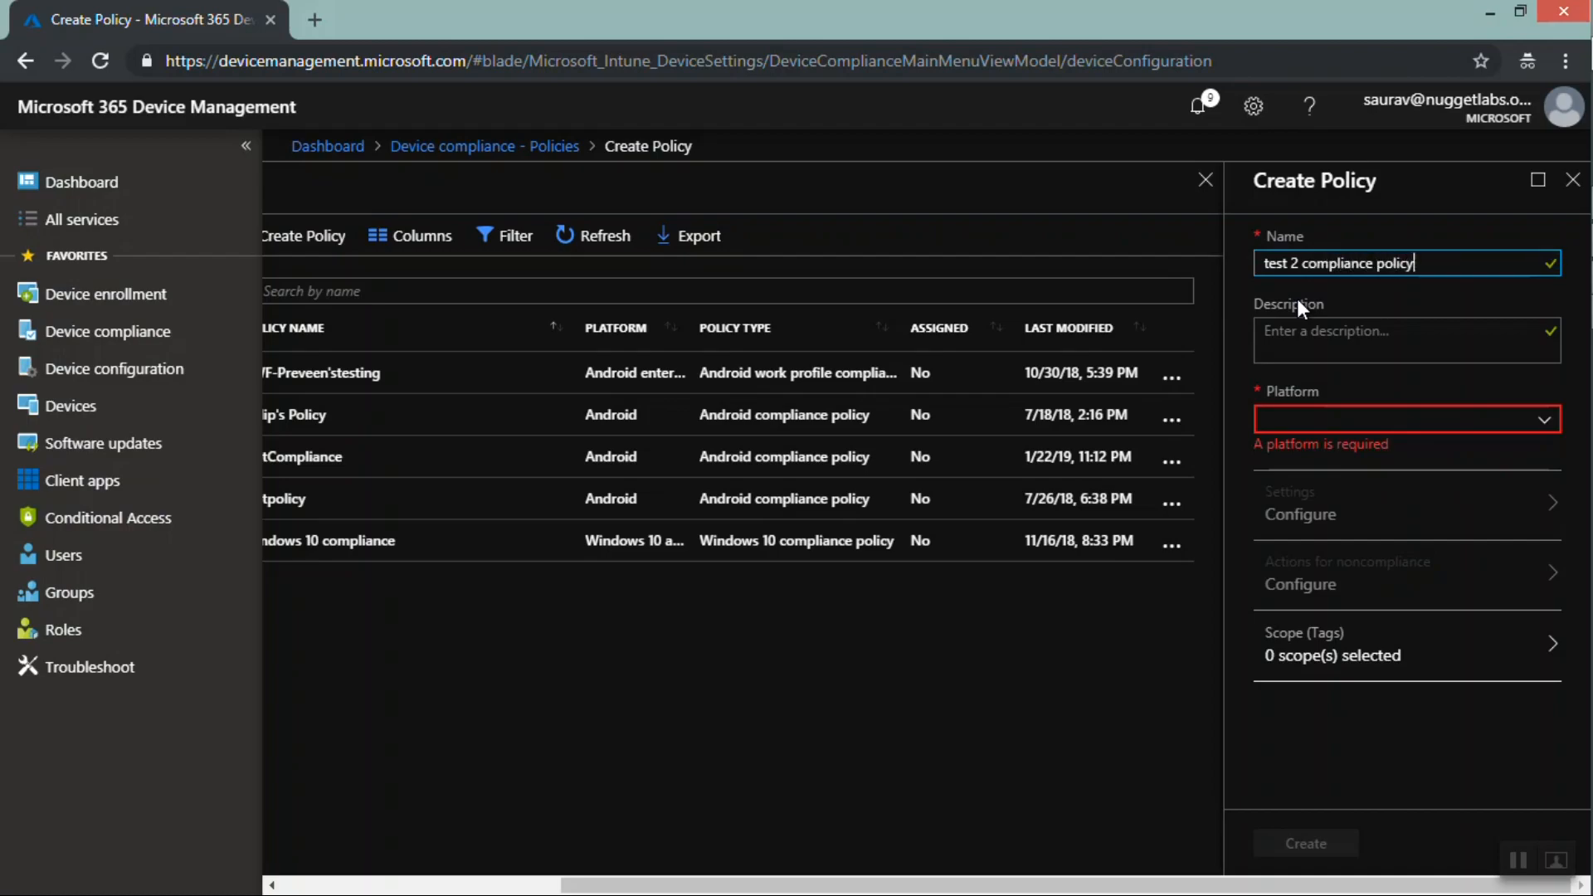
{"action": "left_click", "coordinate": [1513, 861]}
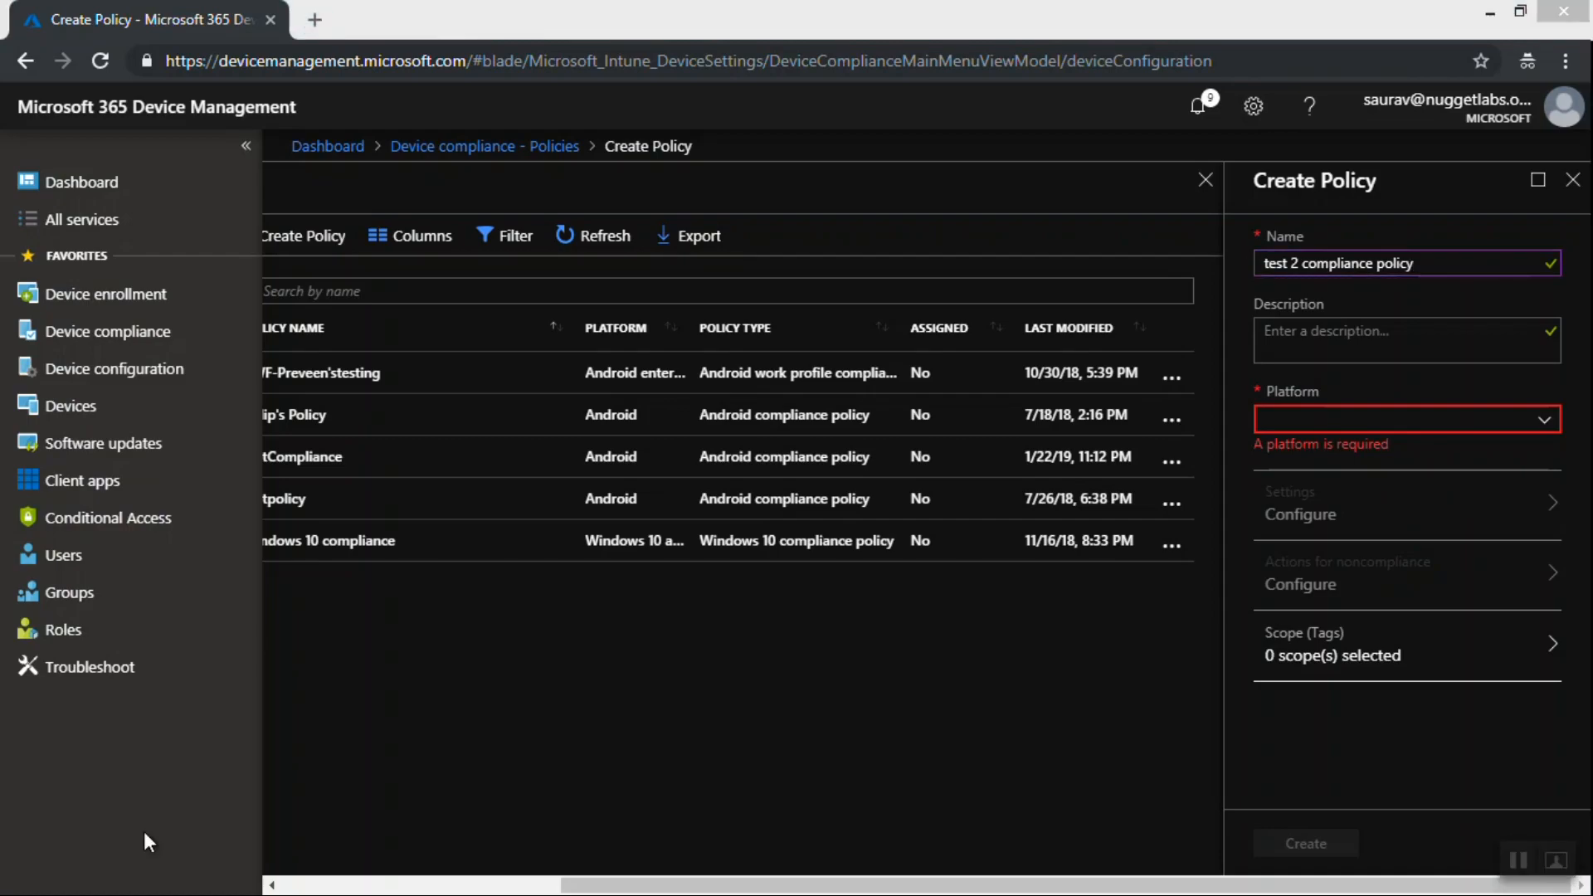
Set the compliance policy's platform to Windows 10 and later and open its settings
{"action": "left_click", "coordinate": [1445, 432]}
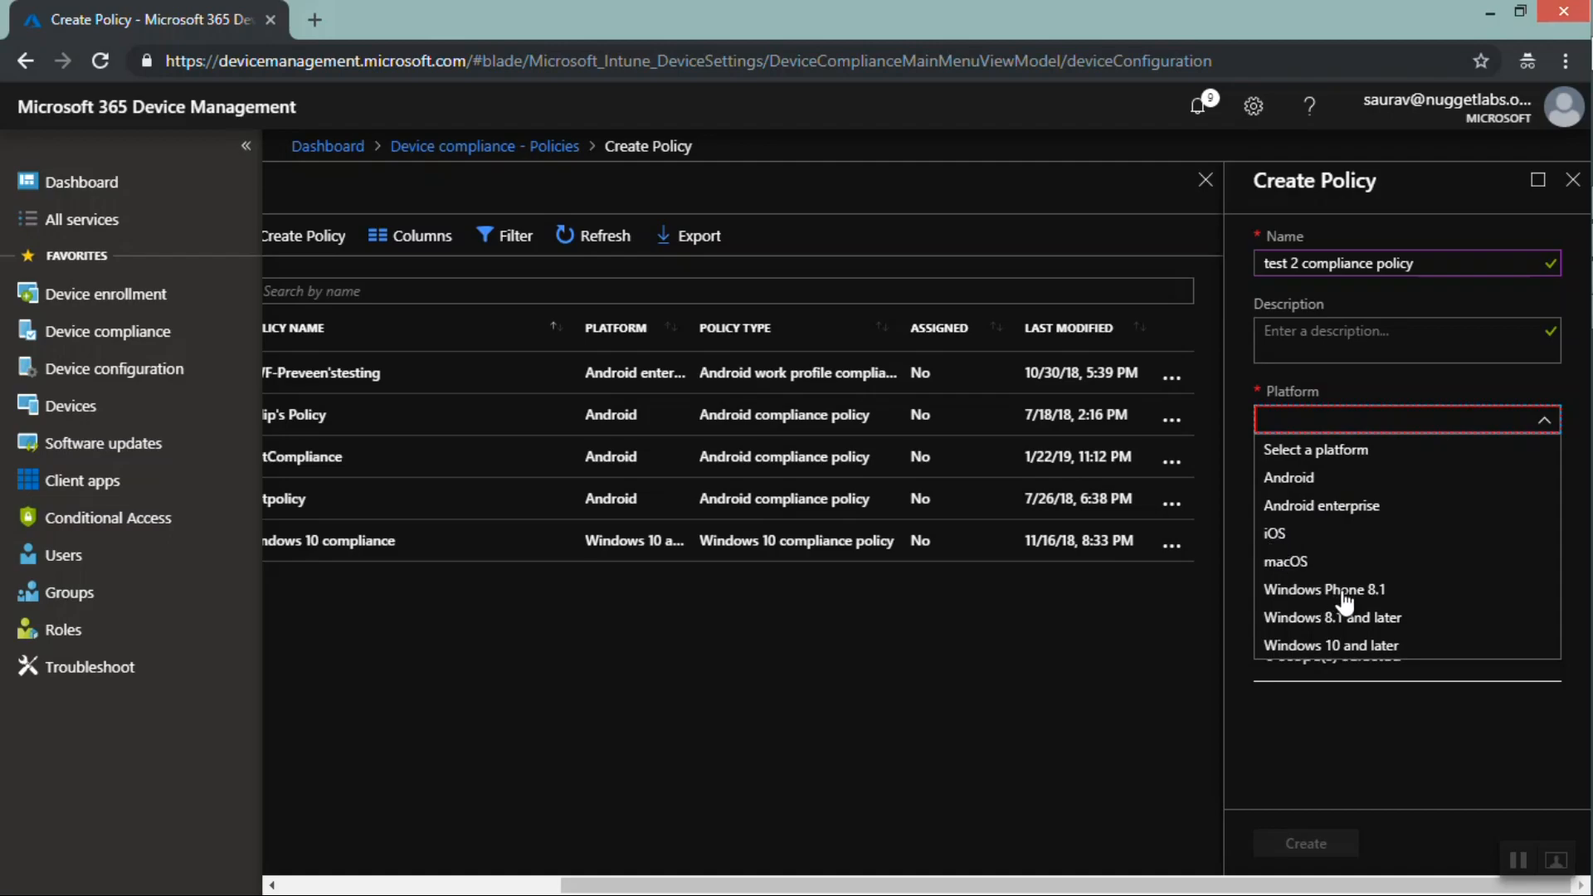
{"action": "left_click", "coordinate": [1299, 537]}
{"action": "left_click", "coordinate": [1300, 543]}
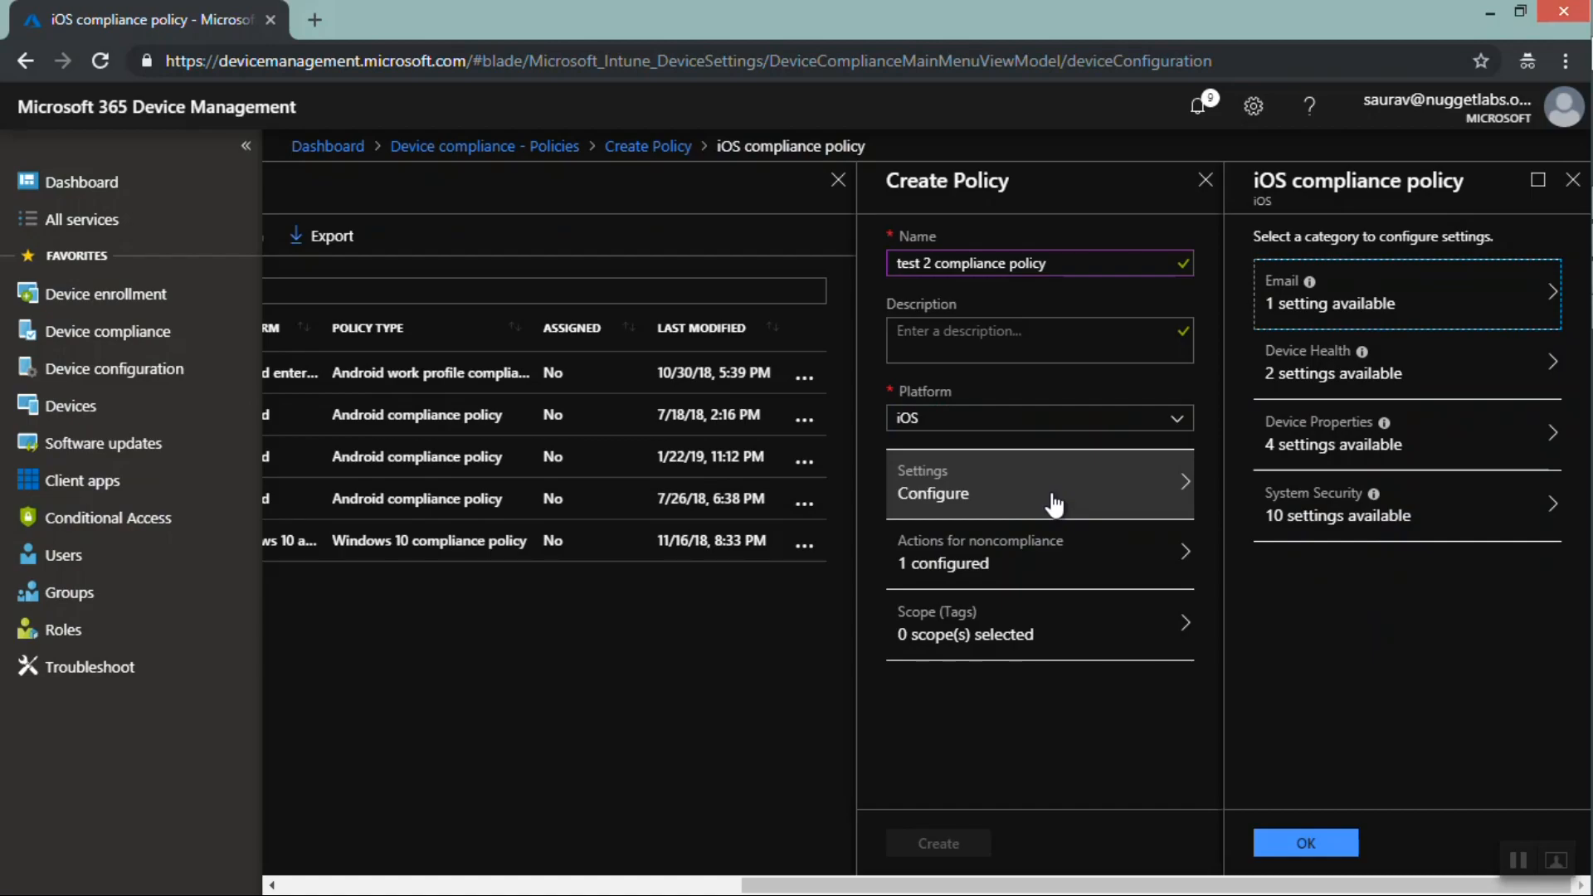
{"action": "left_click", "coordinate": [967, 422]}
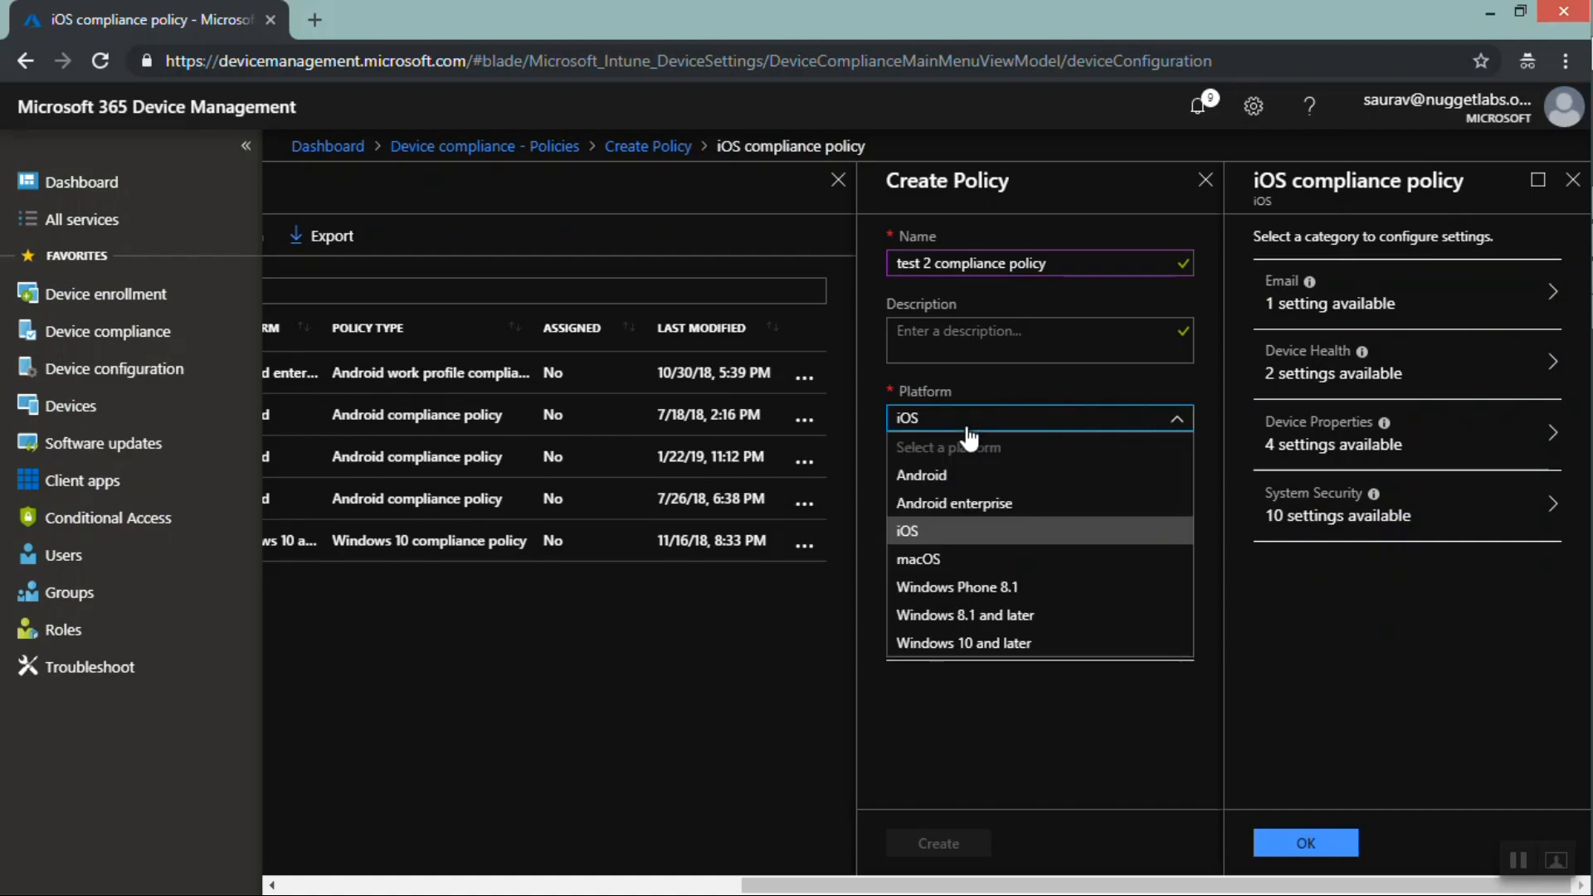
{"action": "left_click", "coordinate": [948, 643]}
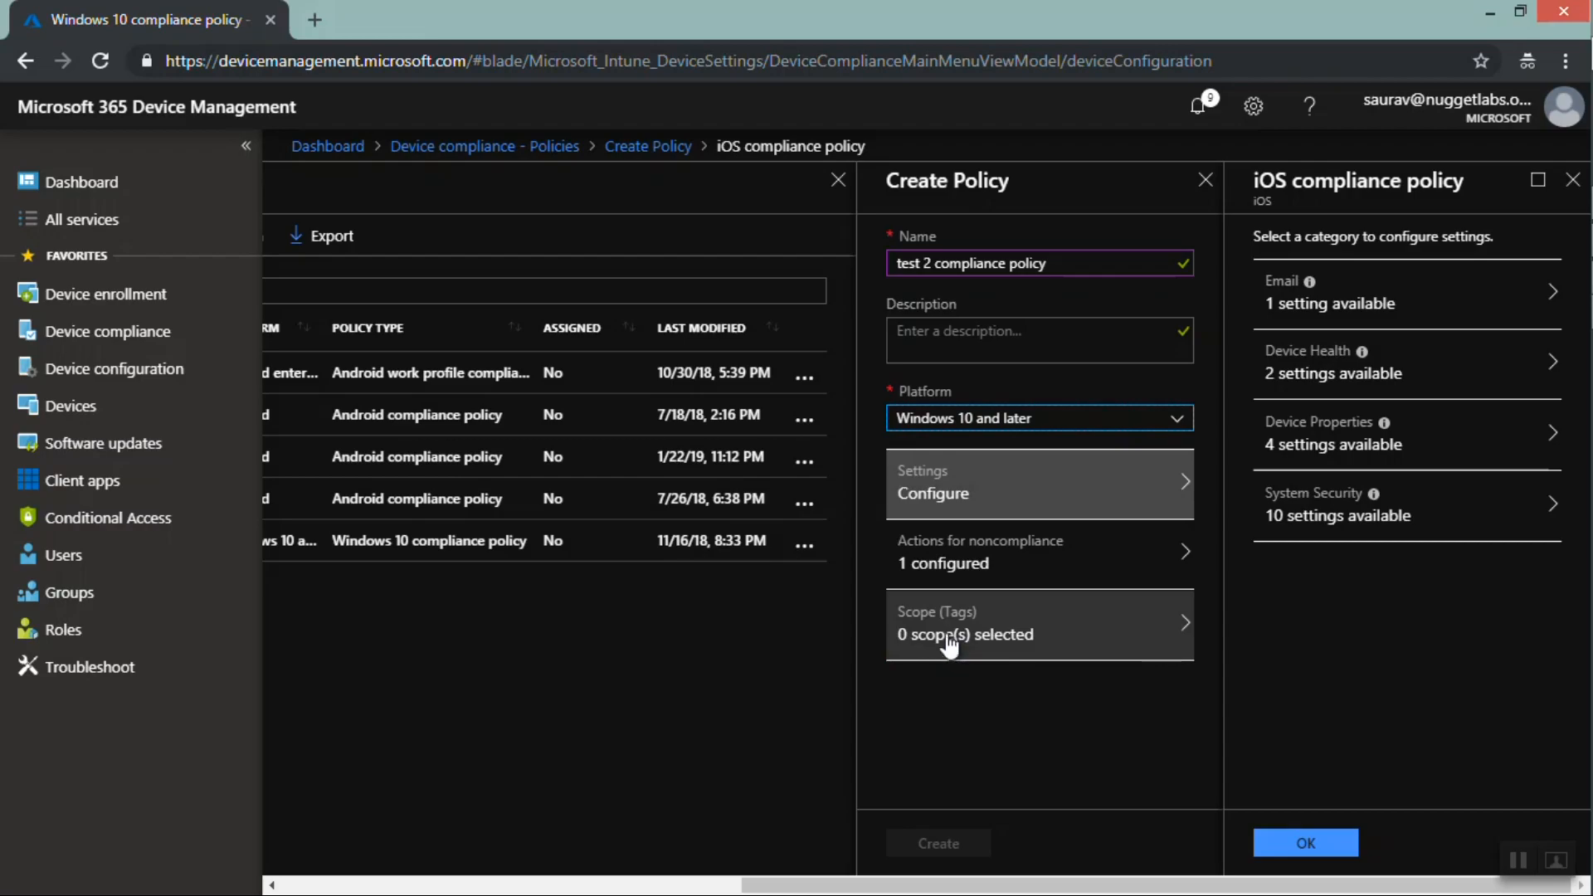
{"action": "left_click", "coordinate": [944, 423]}
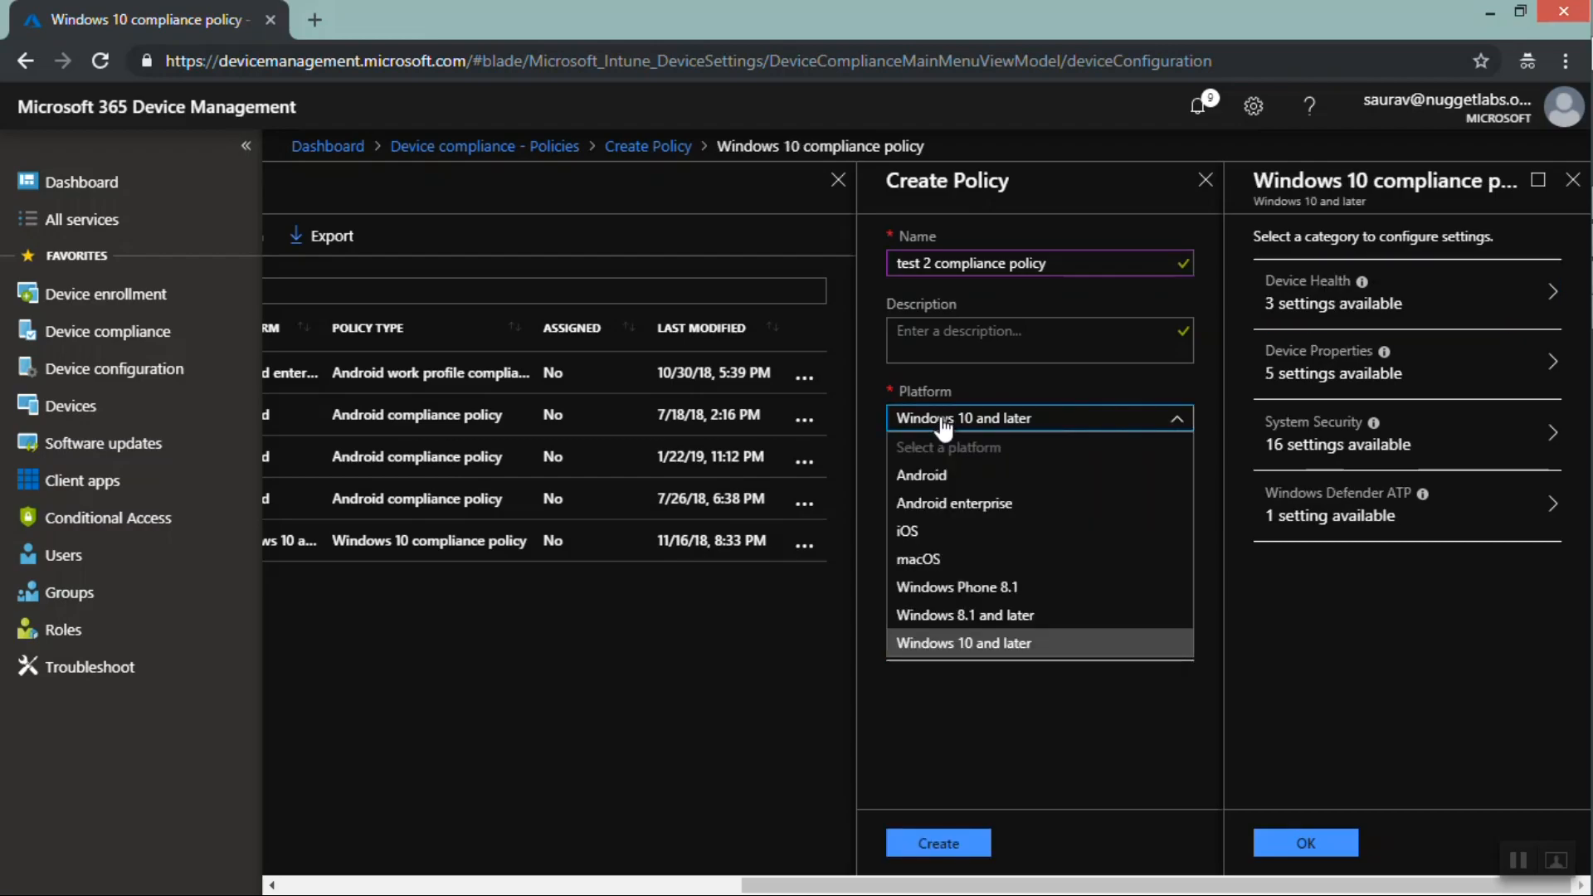
{"action": "left_click", "coordinate": [927, 503]}
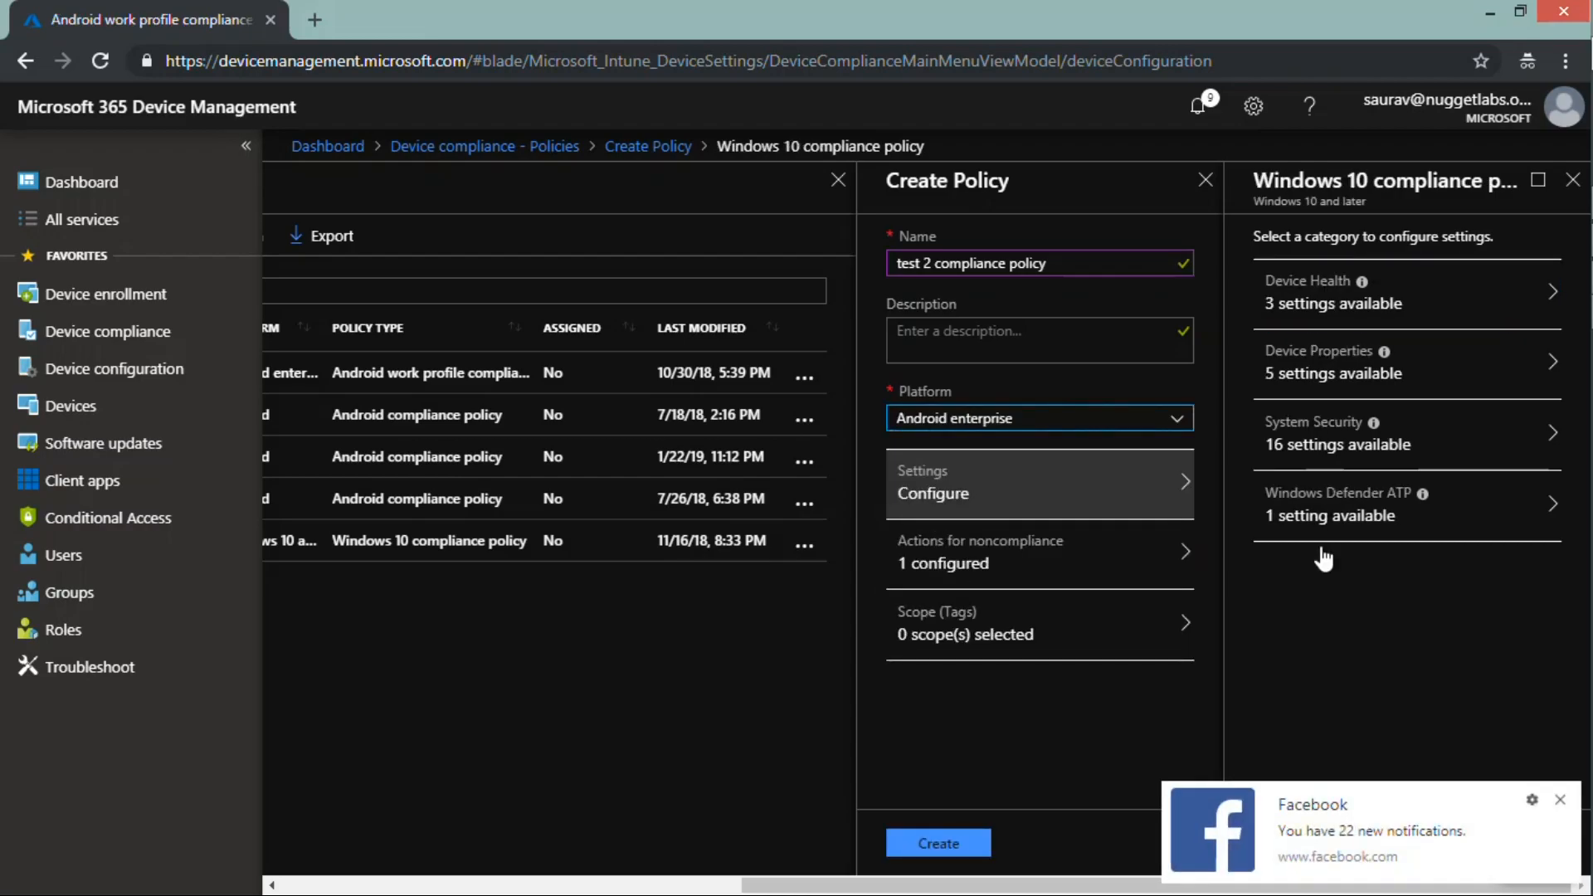
{"action": "left_click", "coordinate": [1560, 802]}
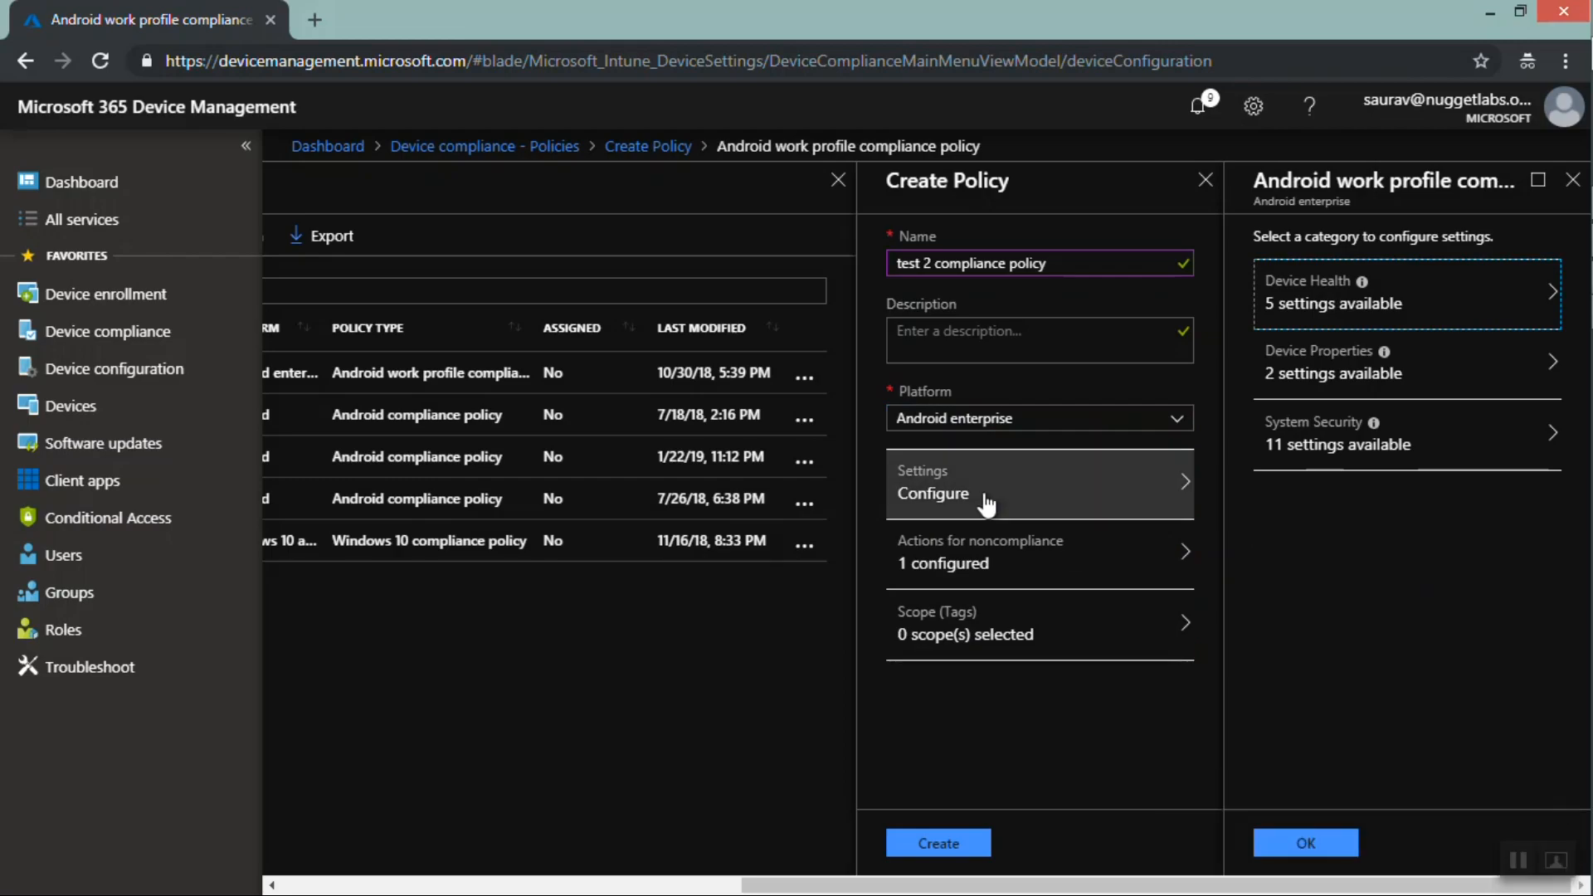
{"action": "left_click", "coordinate": [979, 418]}
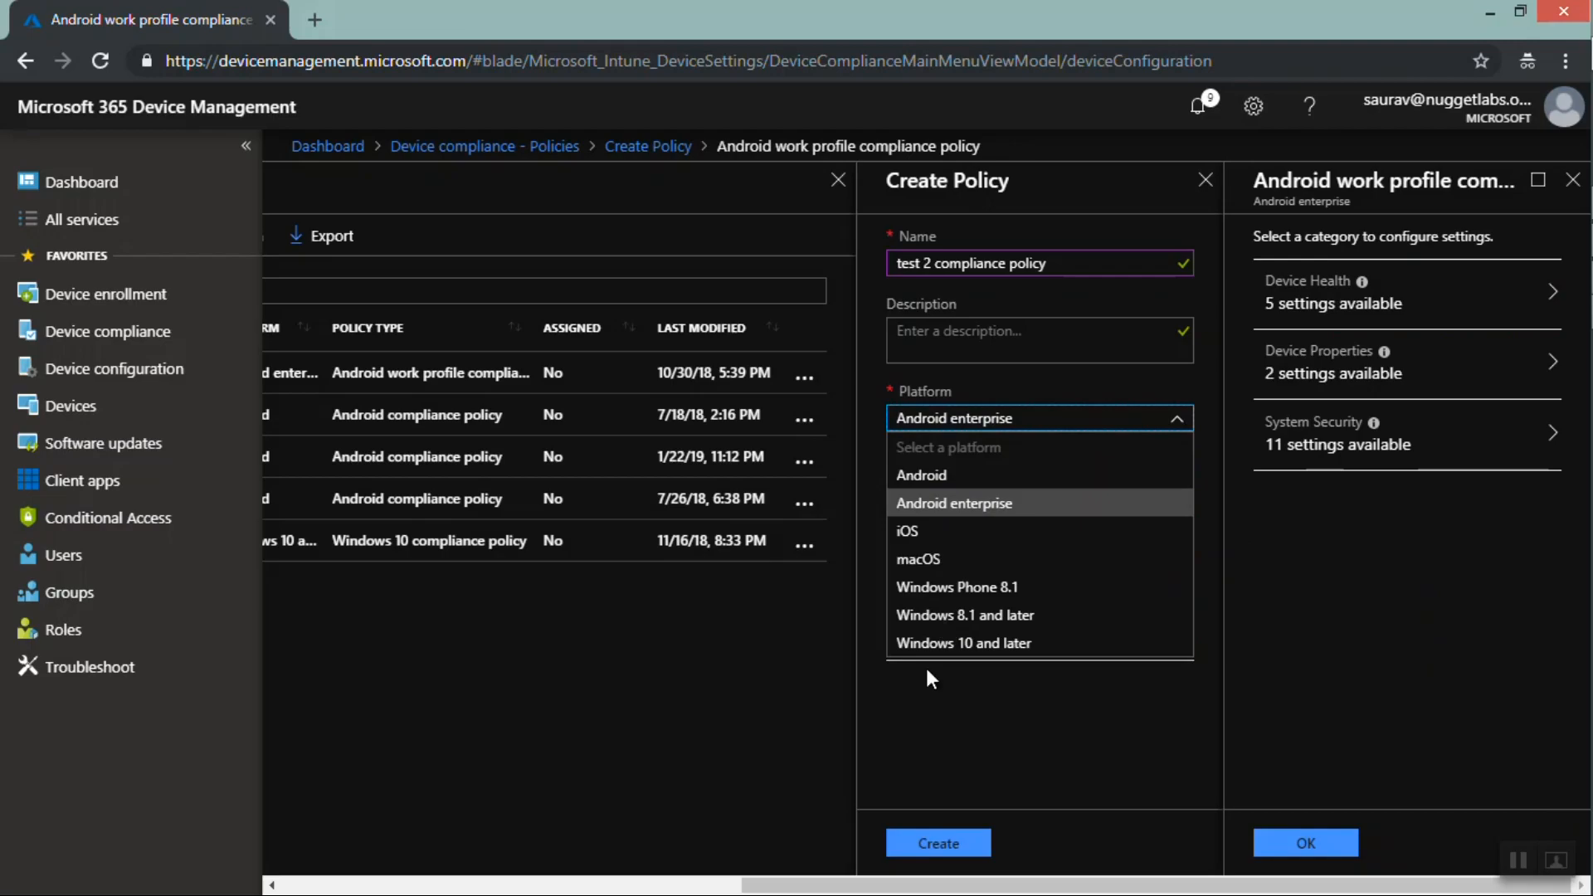
{"action": "left_click", "coordinate": [939, 648]}
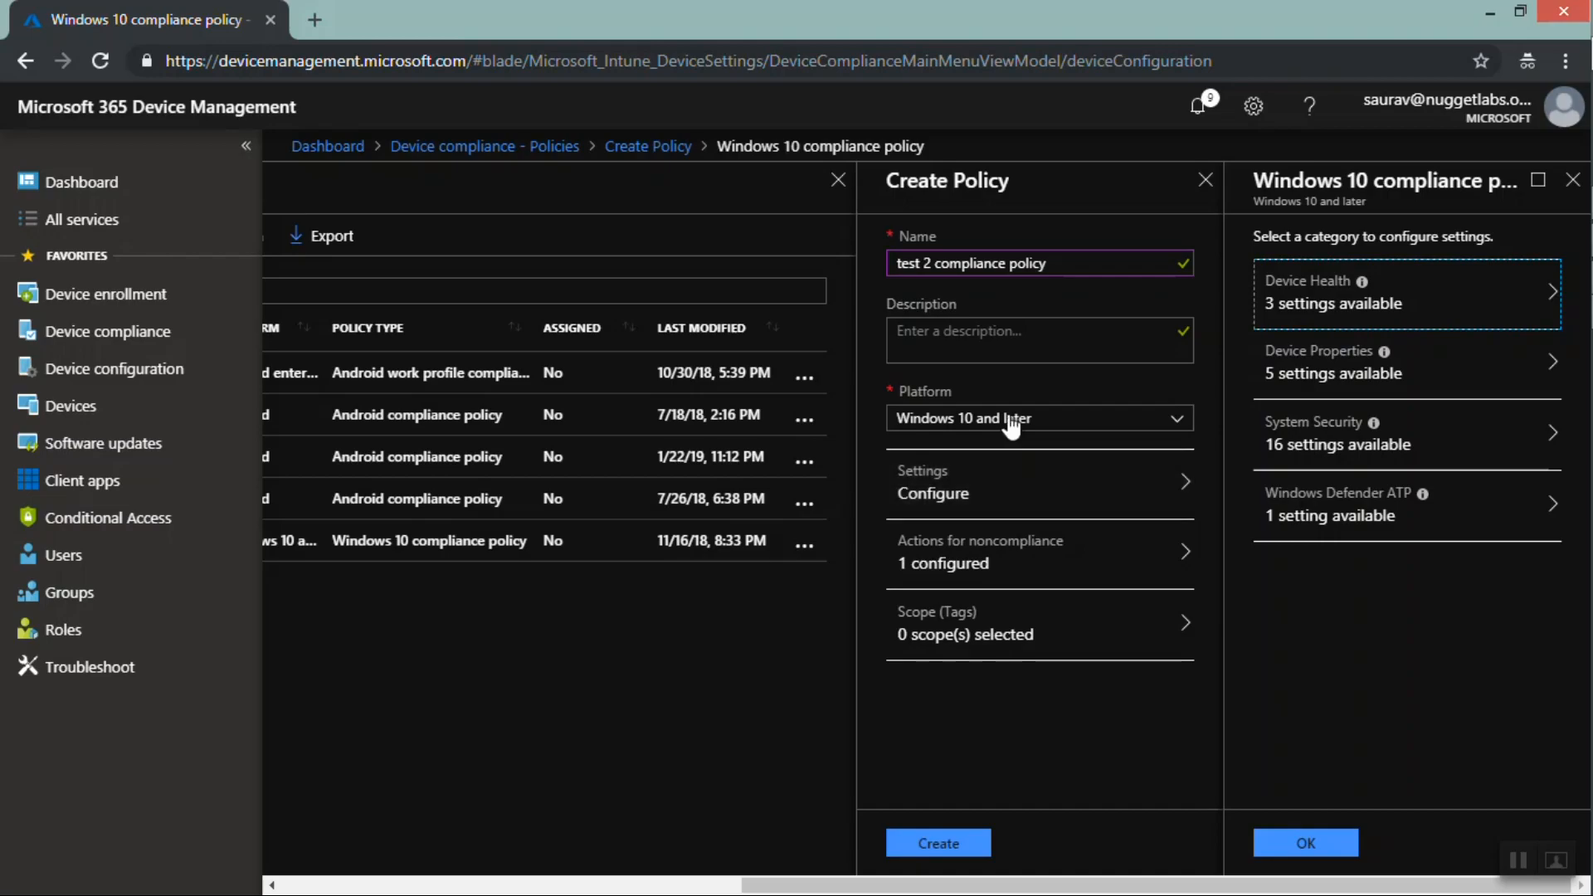
{"action": "left_click", "coordinate": [1006, 483]}
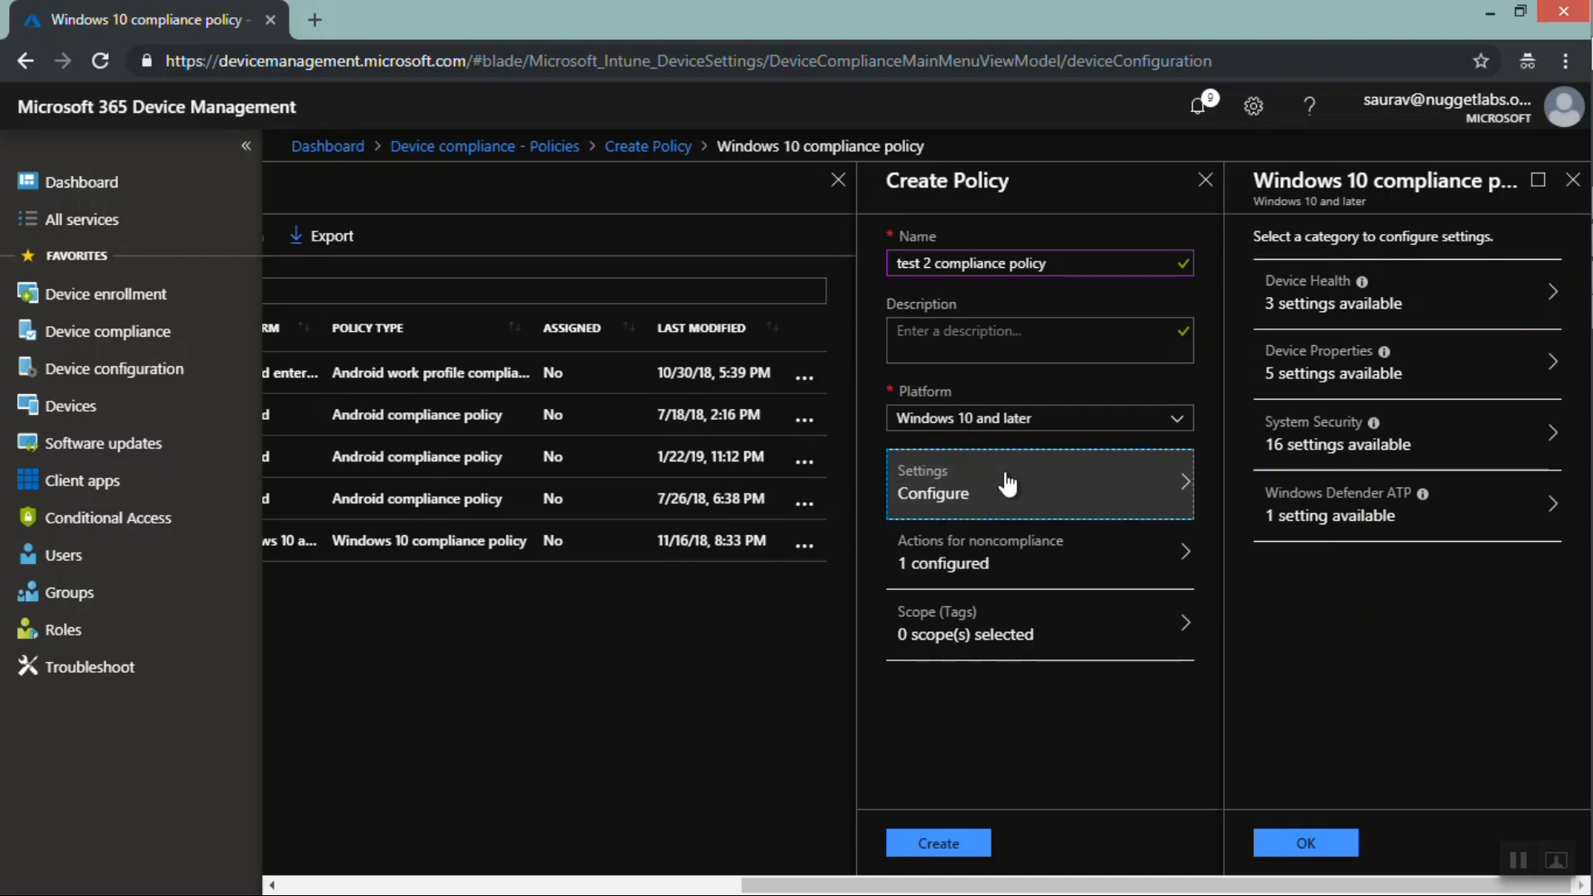
Open the Device Health settings category of the Windows 10 compliance policy
{"action": "left_click", "coordinate": [1337, 300]}
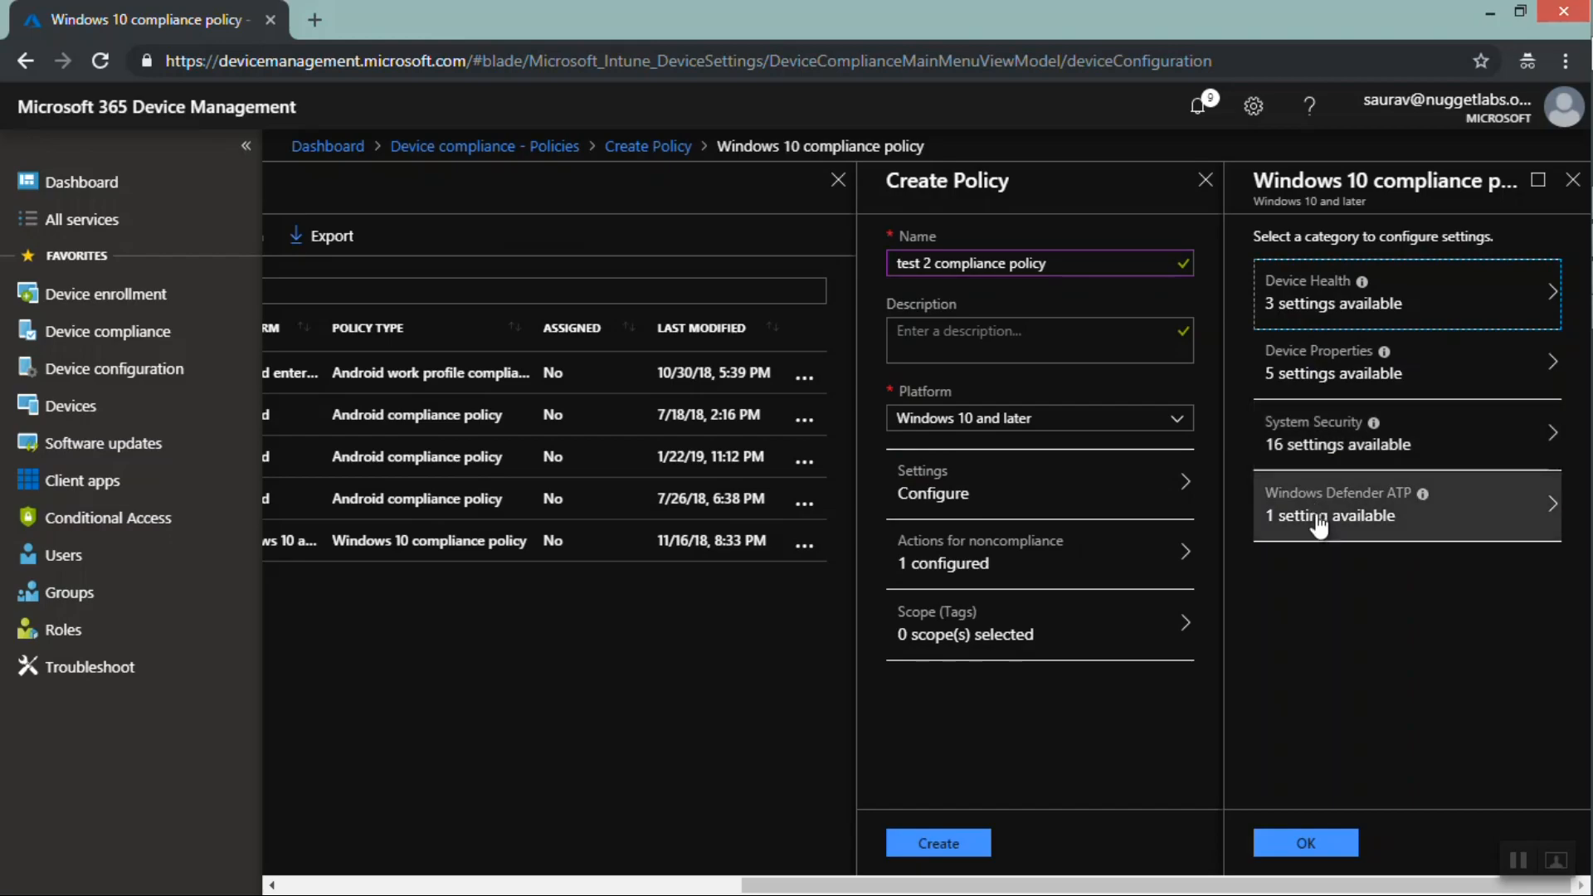
{"action": "left_click", "coordinate": [1298, 319]}
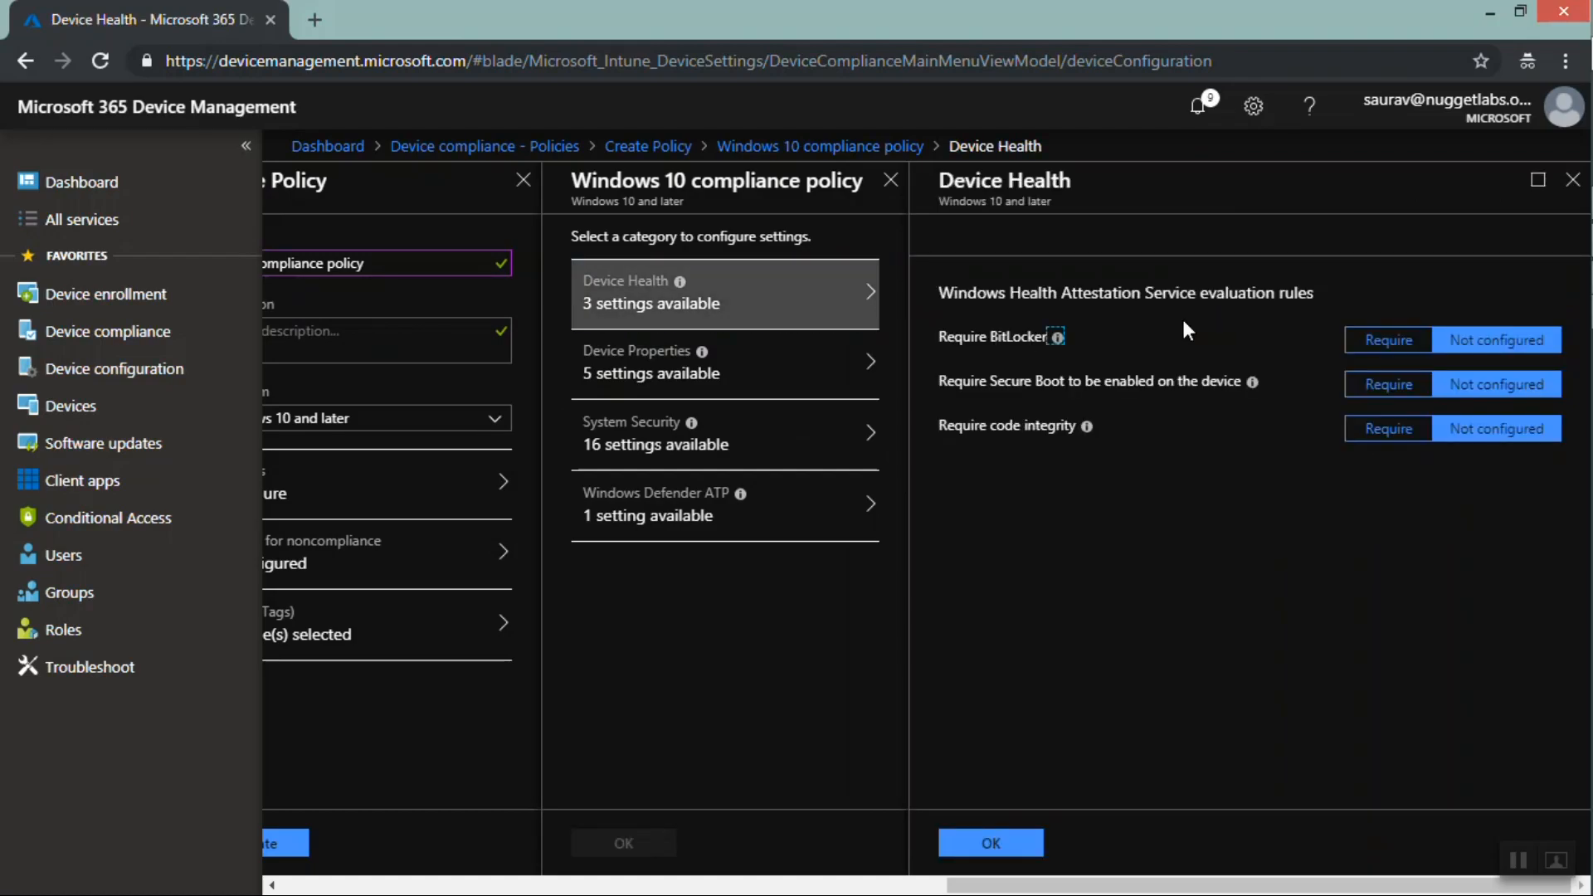
{"action": "mouse_move", "coordinate": [1060, 341]}
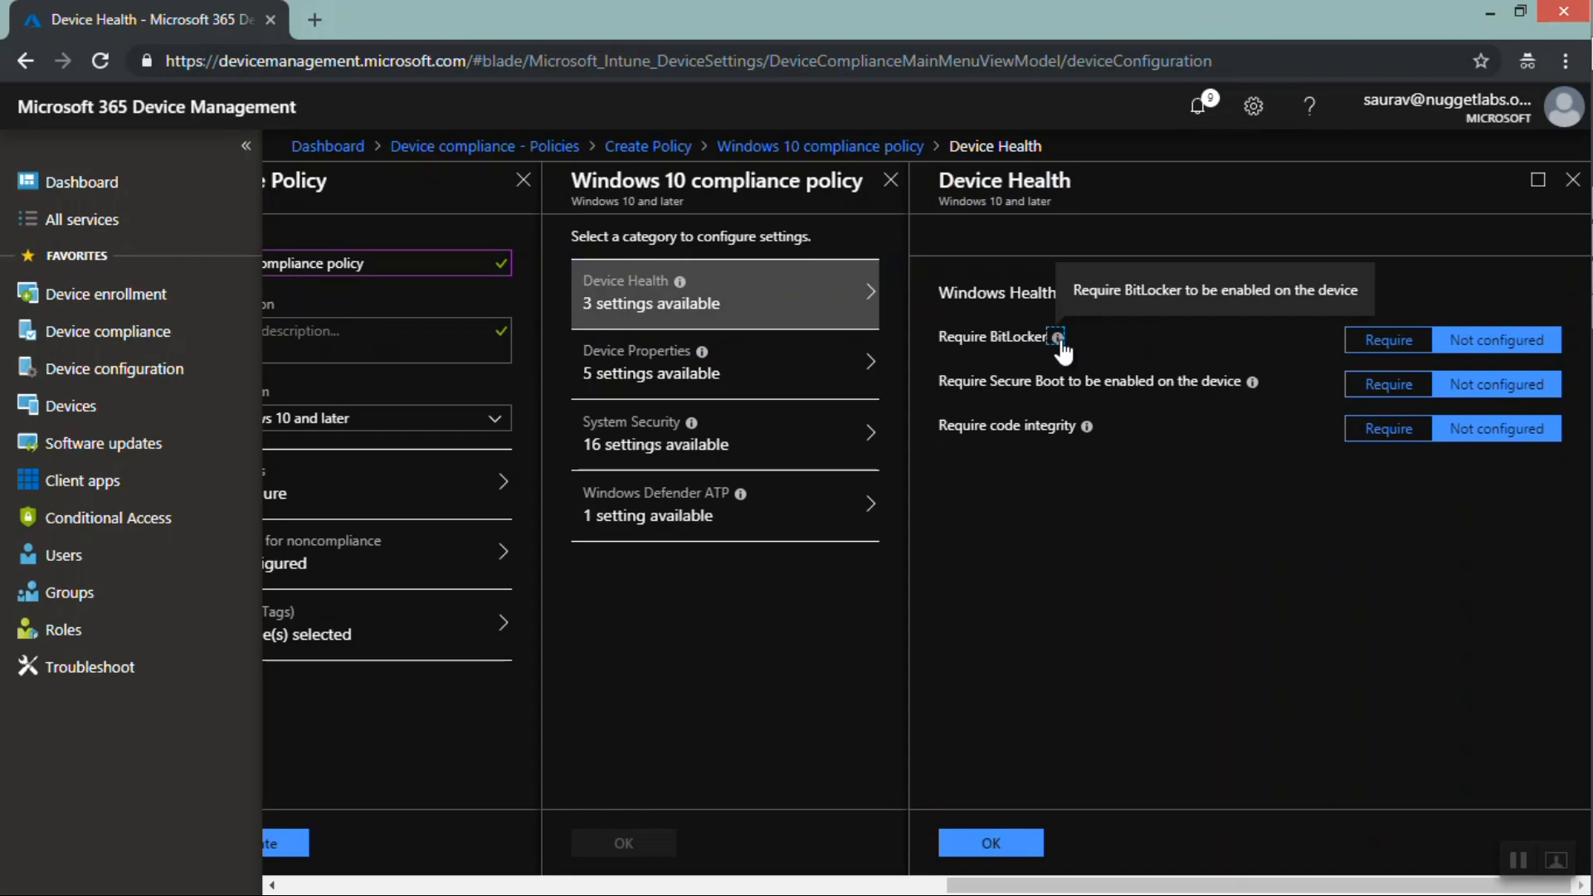
Try requiring BitLocker, then set it back to Not configured
{"action": "left_click", "coordinate": [1389, 342]}
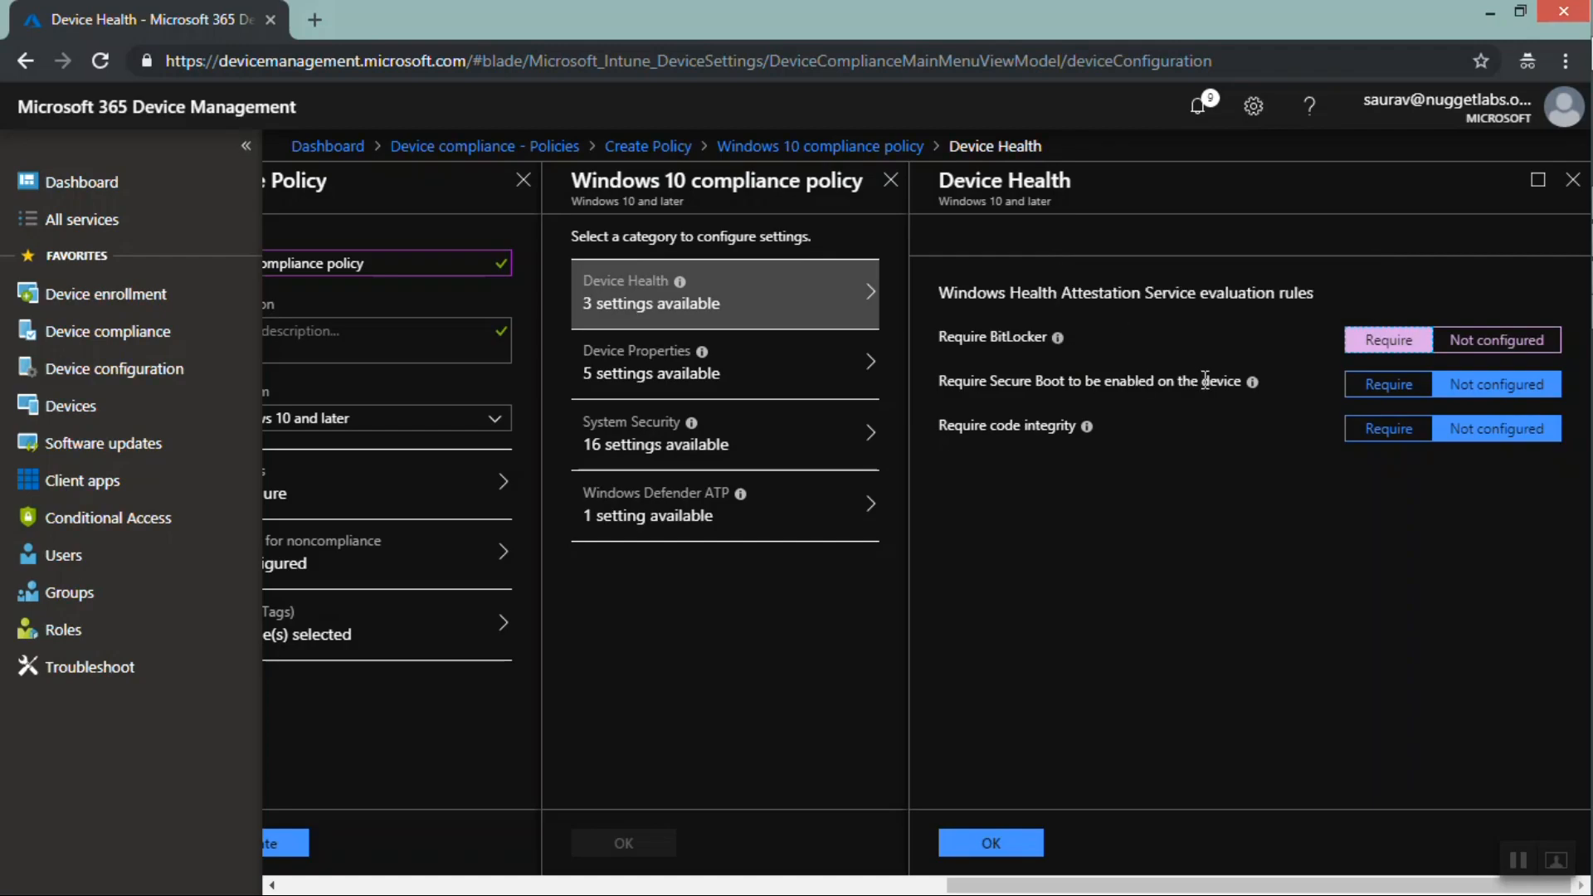
{"action": "left_click", "coordinate": [1503, 346]}
{"action": "double_click", "coordinate": [1506, 348]}
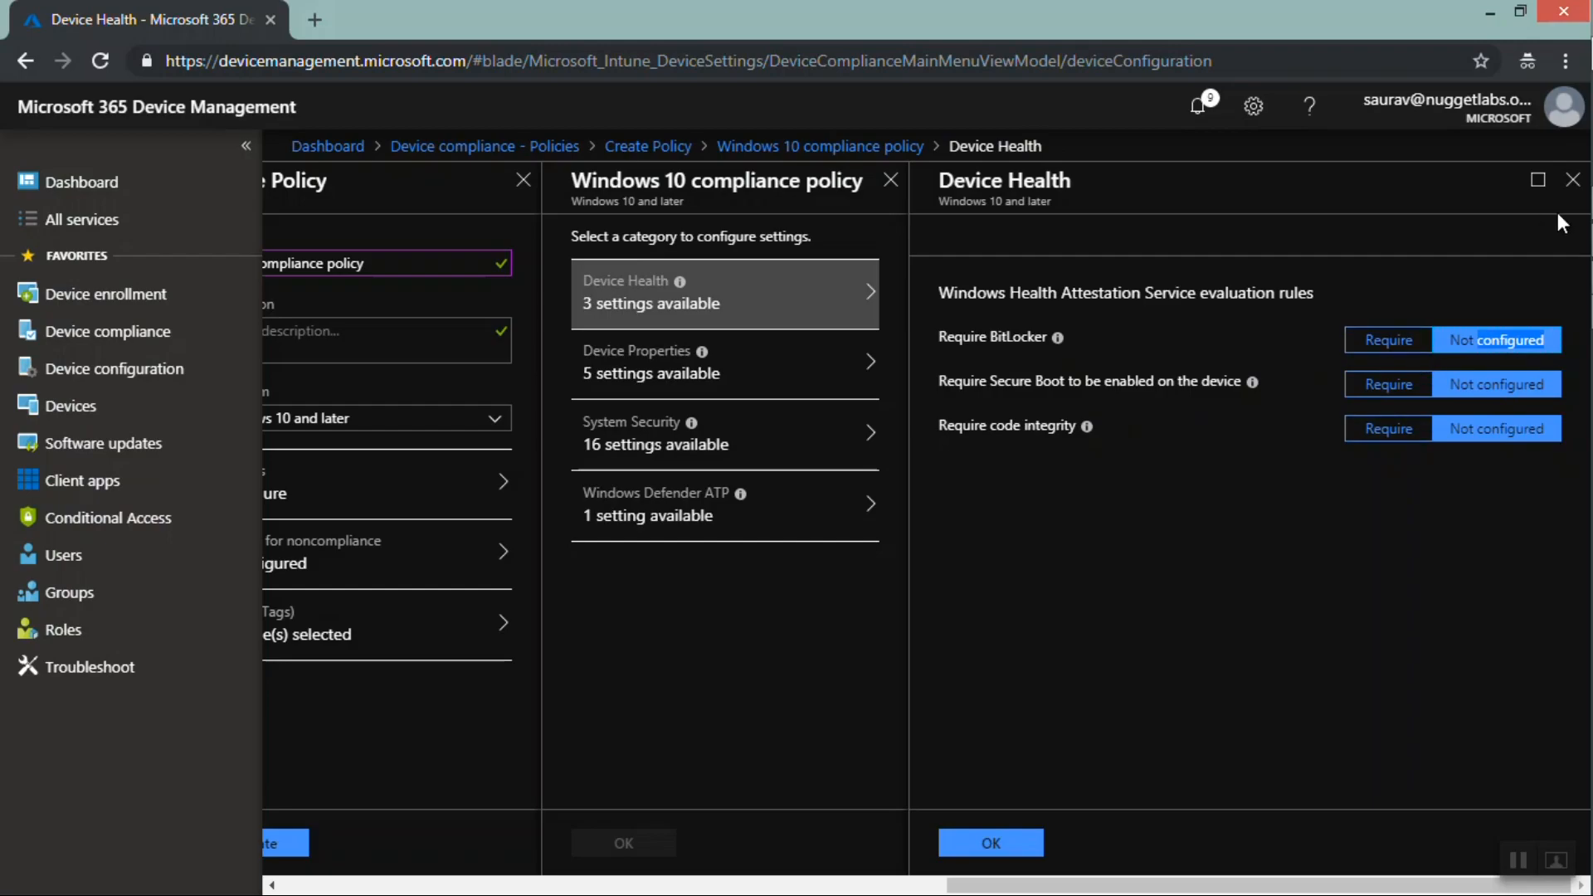
Review the Device Properties operating system version settings of the Windows 10 compliance policy
{"action": "key", "text": "super+c"}
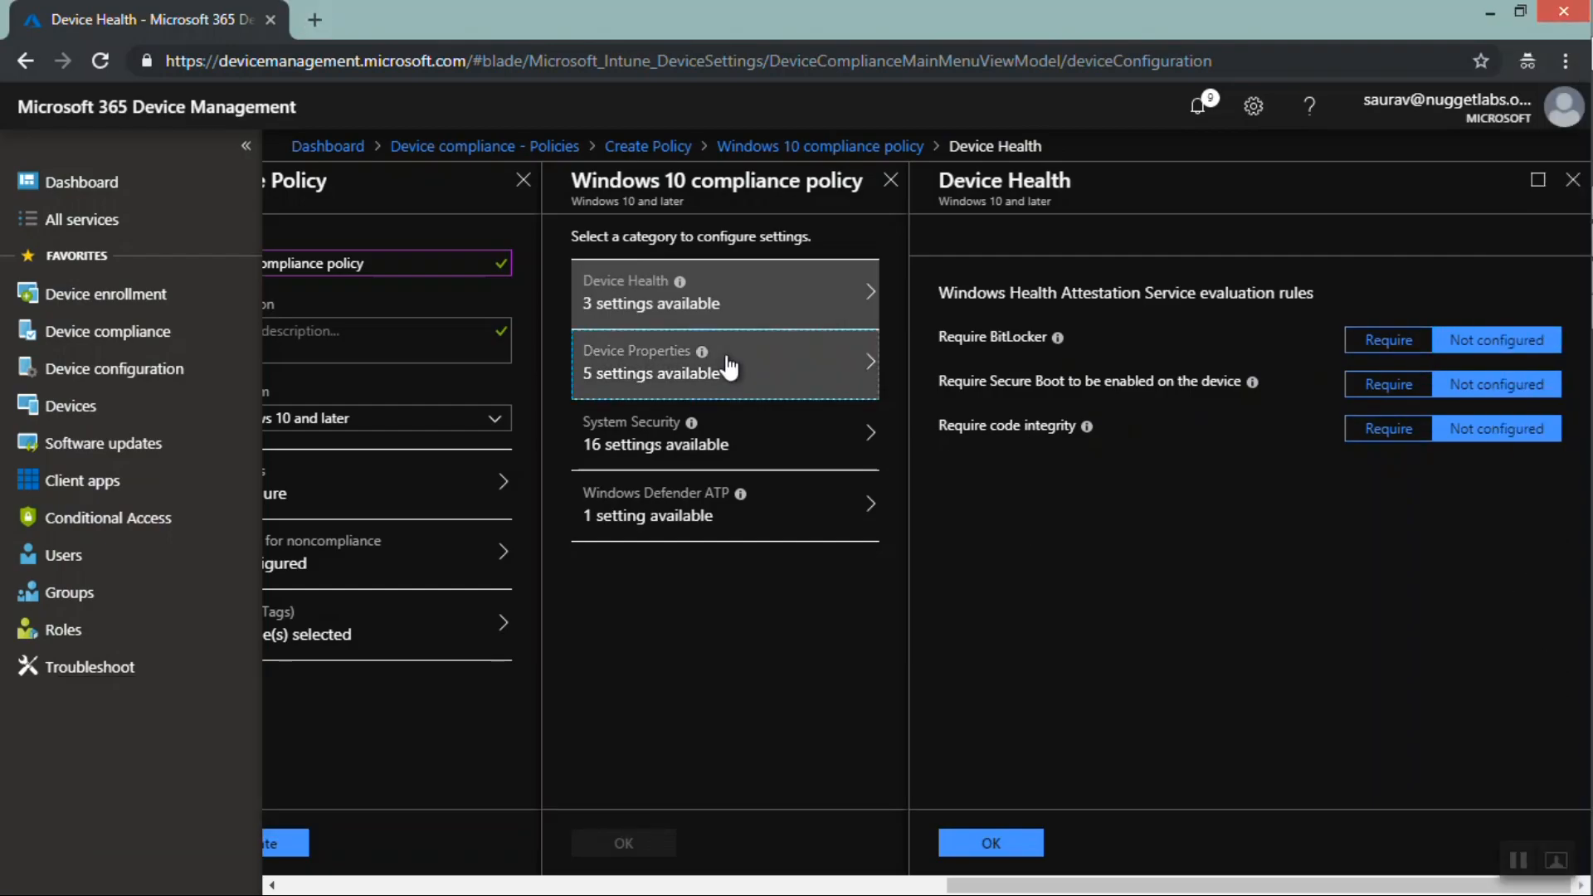
{"action": "left_click", "coordinate": [726, 365]}
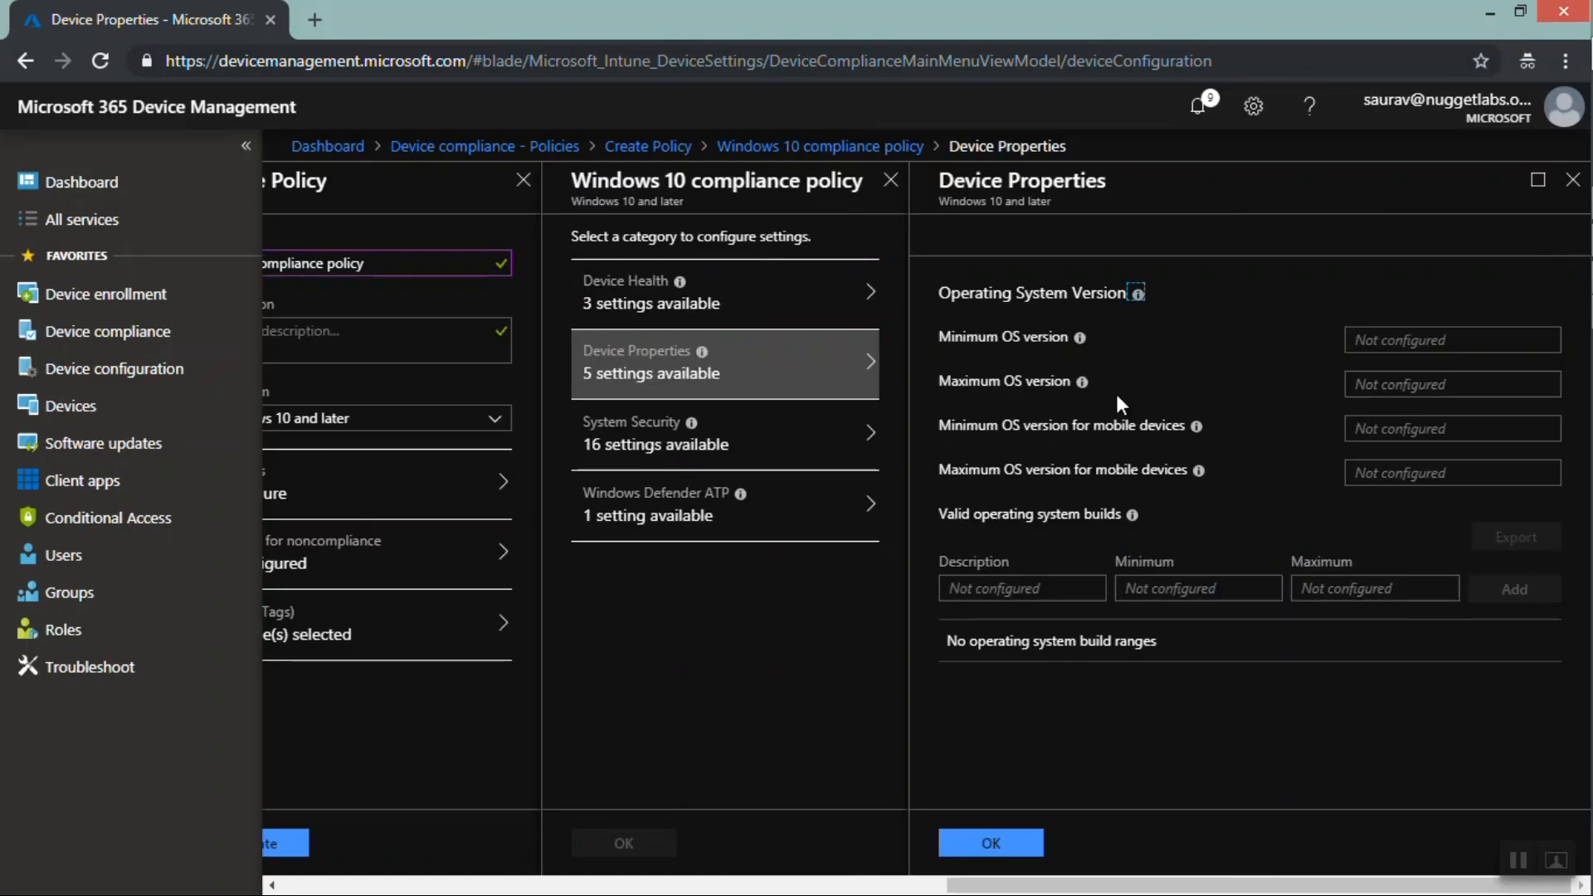
{"action": "left_click", "coordinate": [1397, 332]}
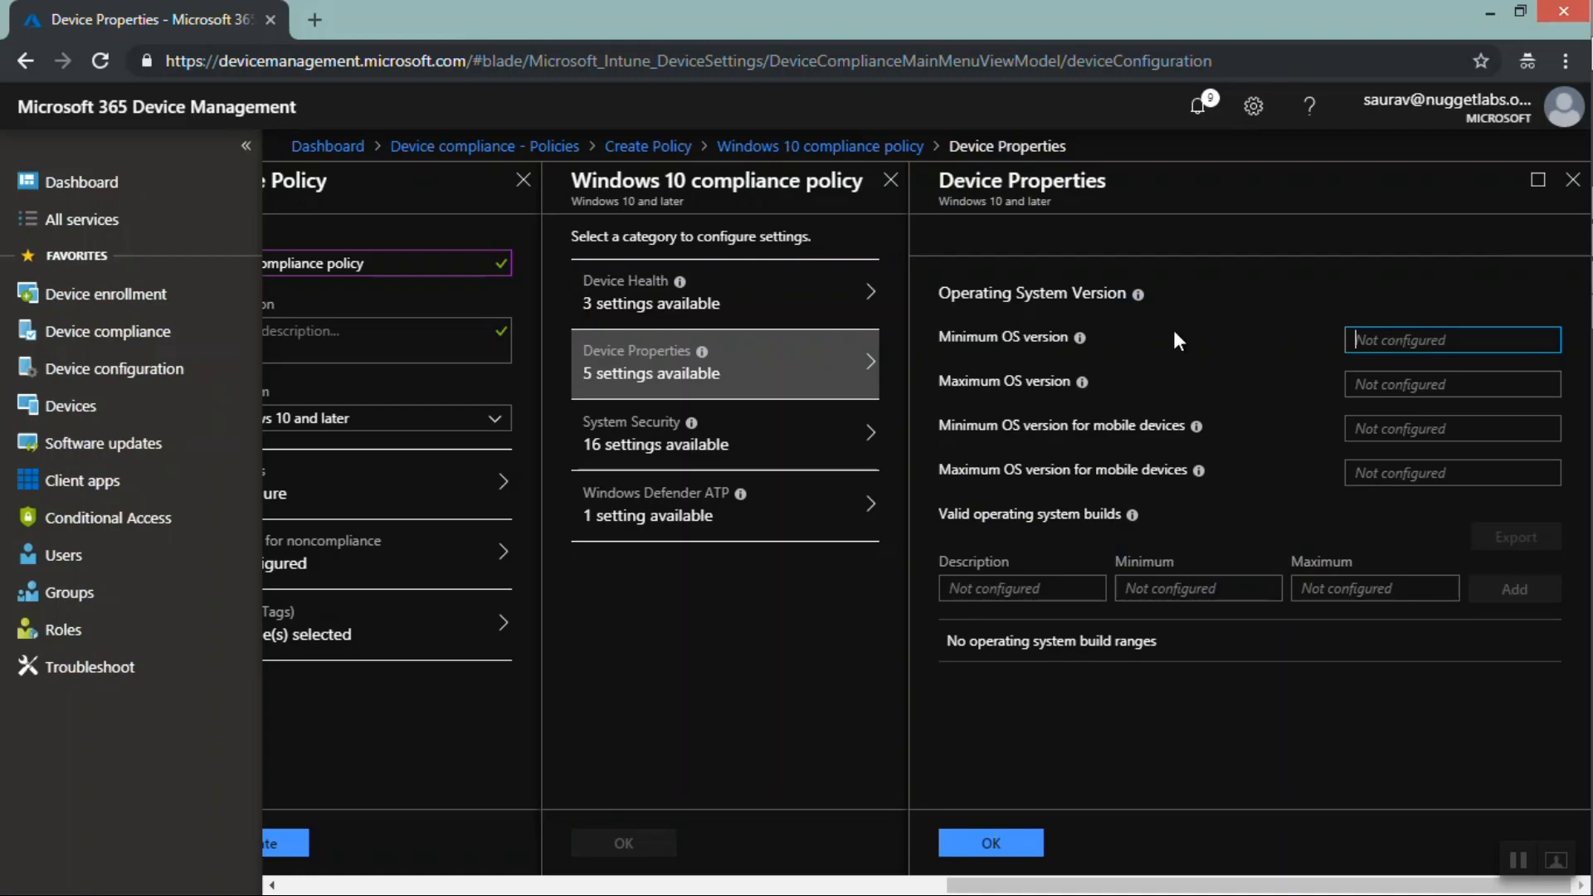
{"action": "mouse_move", "coordinate": [1079, 347]}
{"action": "mouse_move", "coordinate": [1083, 383]}
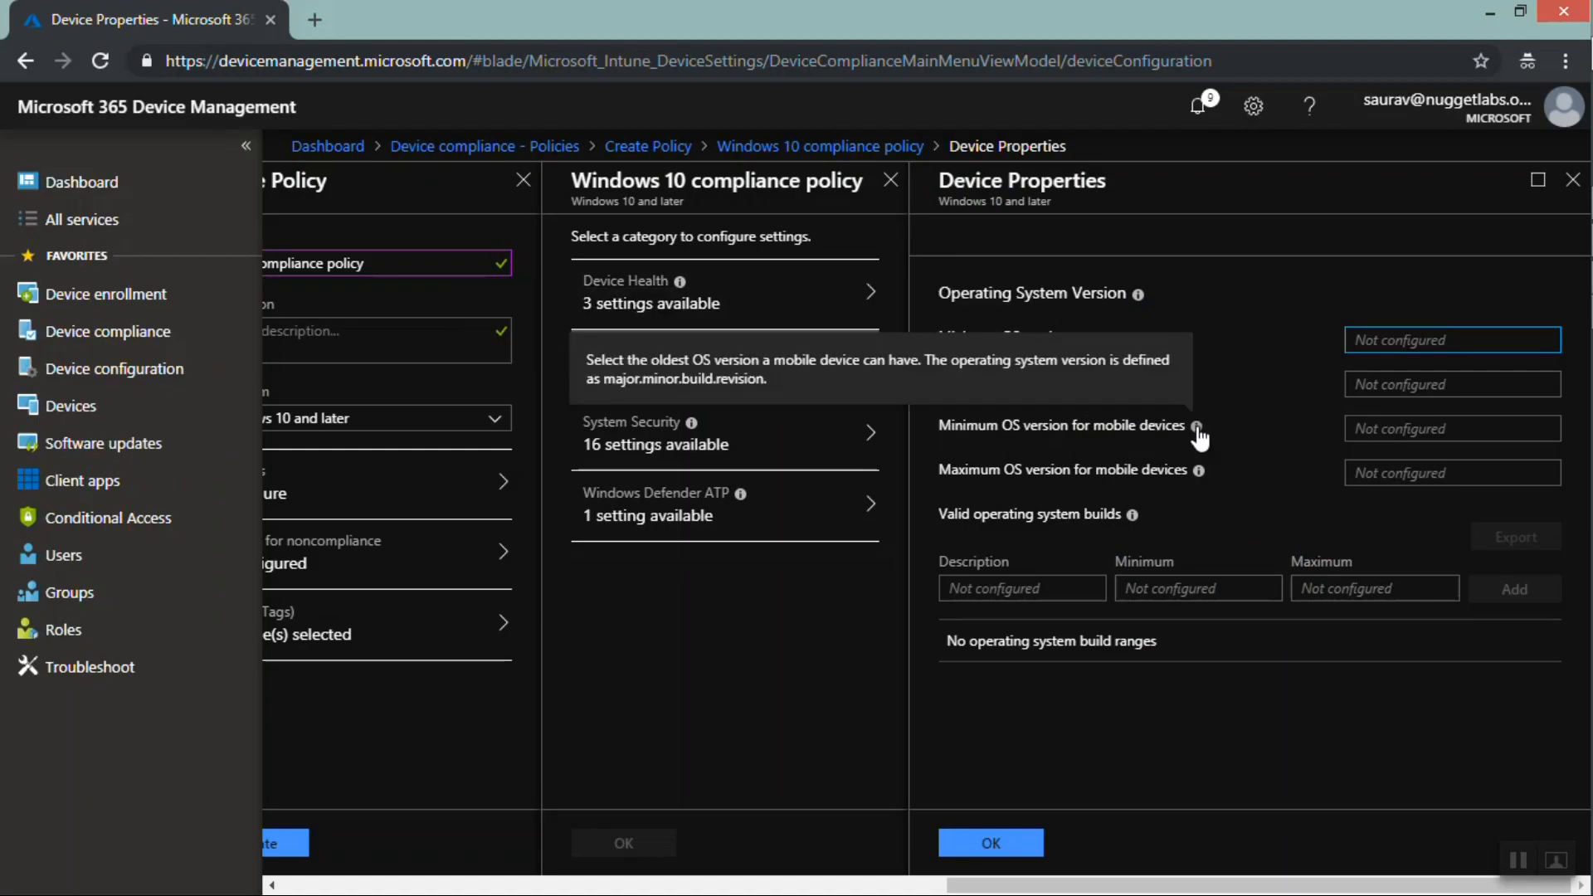
{"action": "mouse_move", "coordinate": [1201, 473]}
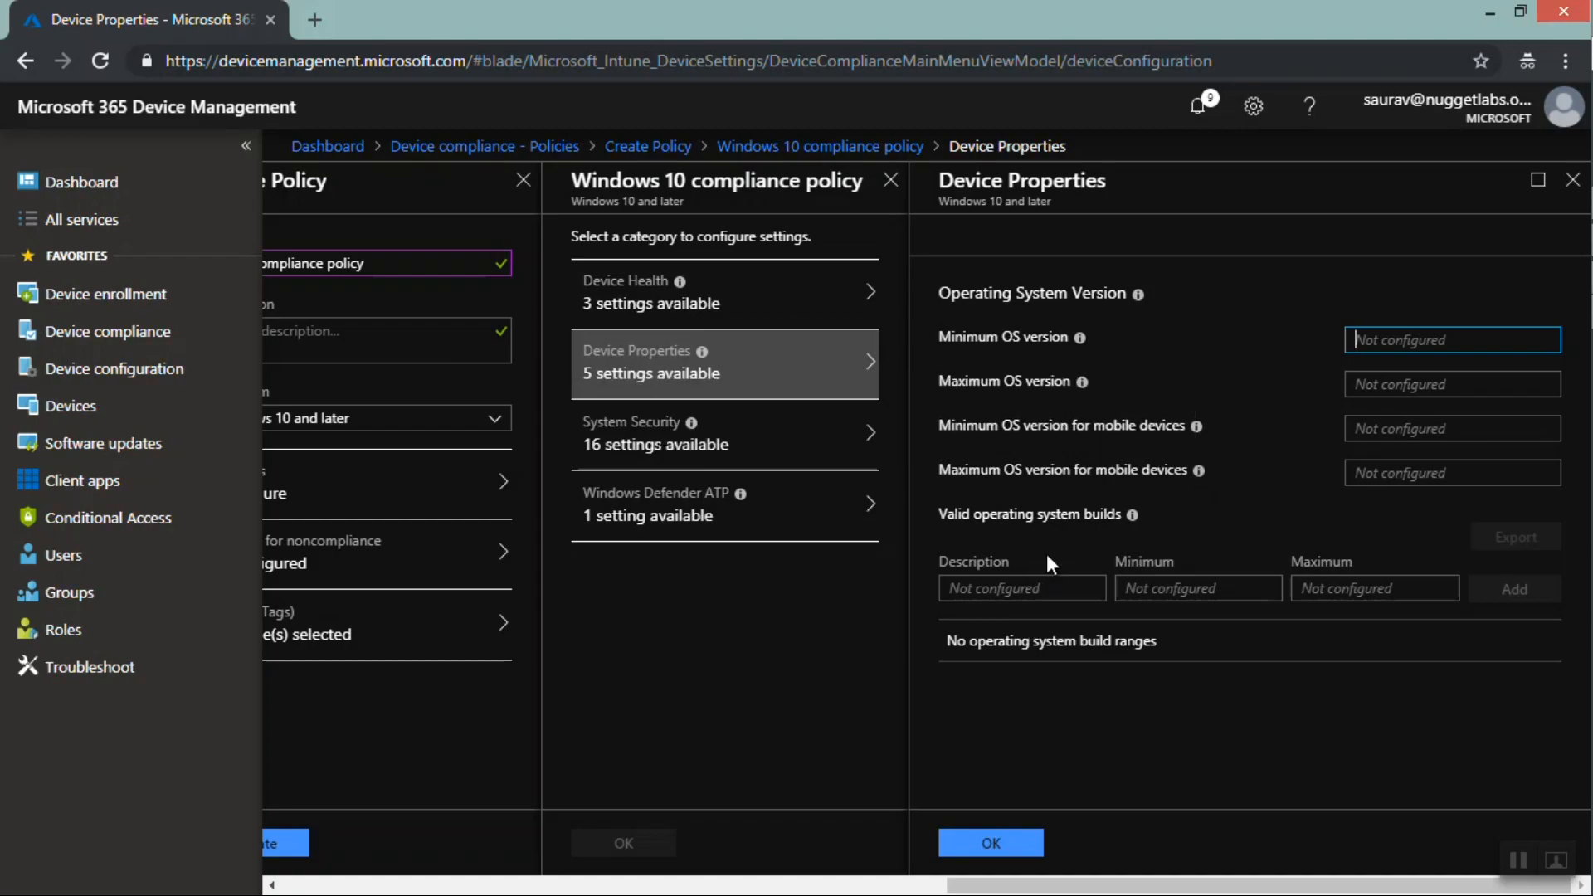
Open System Security, require a password to unlock mobile devices and block simple passwords
{"action": "left_click", "coordinate": [685, 452]}
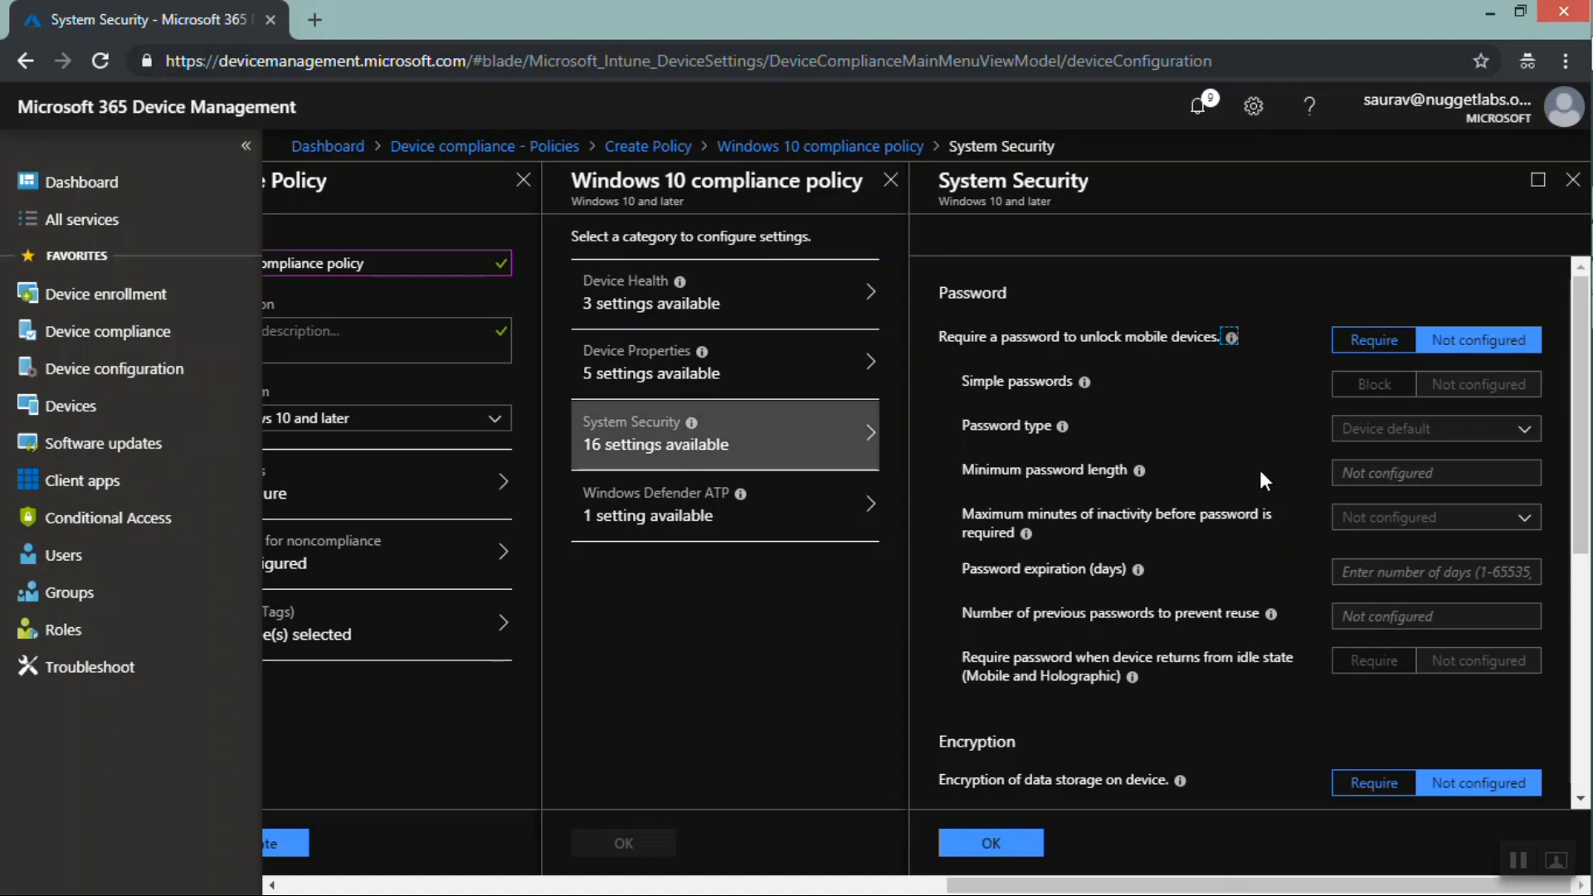
{"action": "left_click", "coordinate": [1359, 353]}
{"action": "left_click", "coordinate": [1361, 359]}
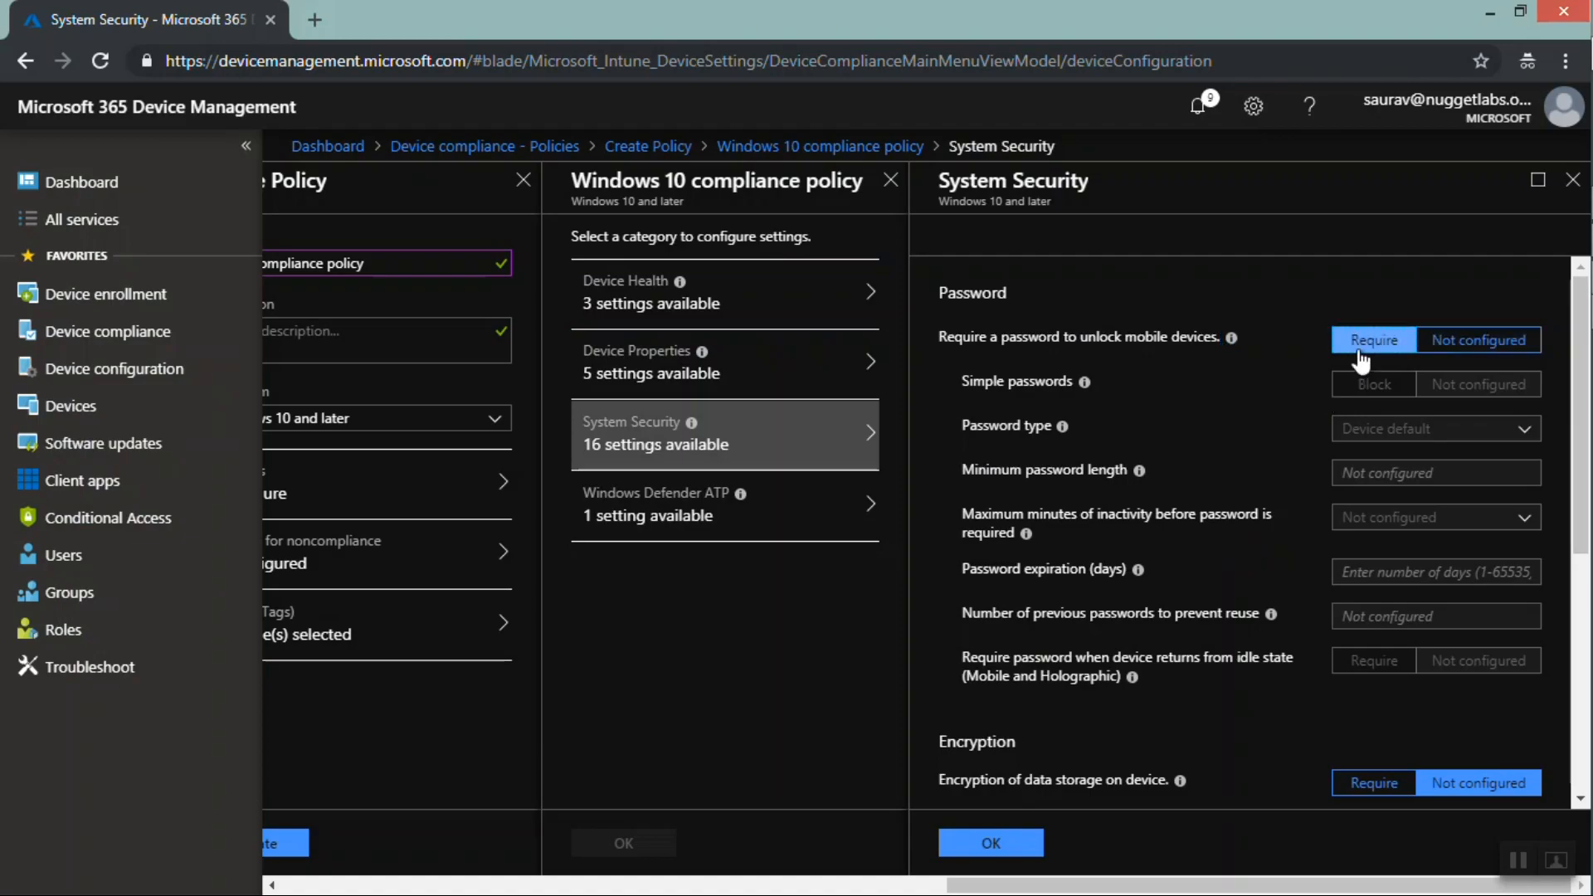
{"action": "left_click", "coordinate": [1373, 388]}
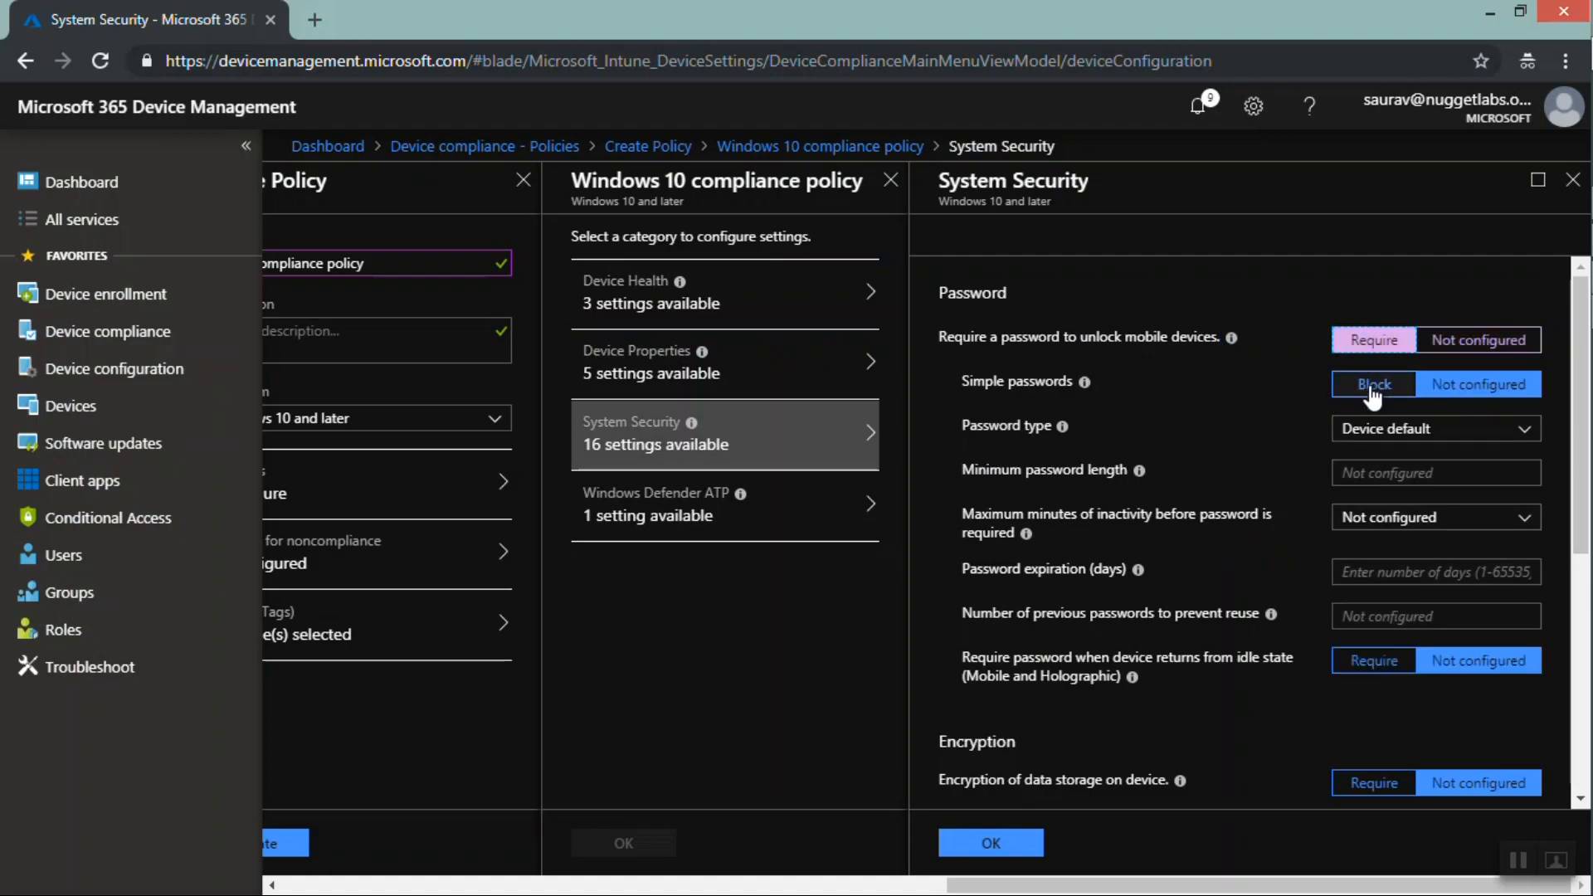
{"action": "left_click", "coordinate": [1373, 390]}
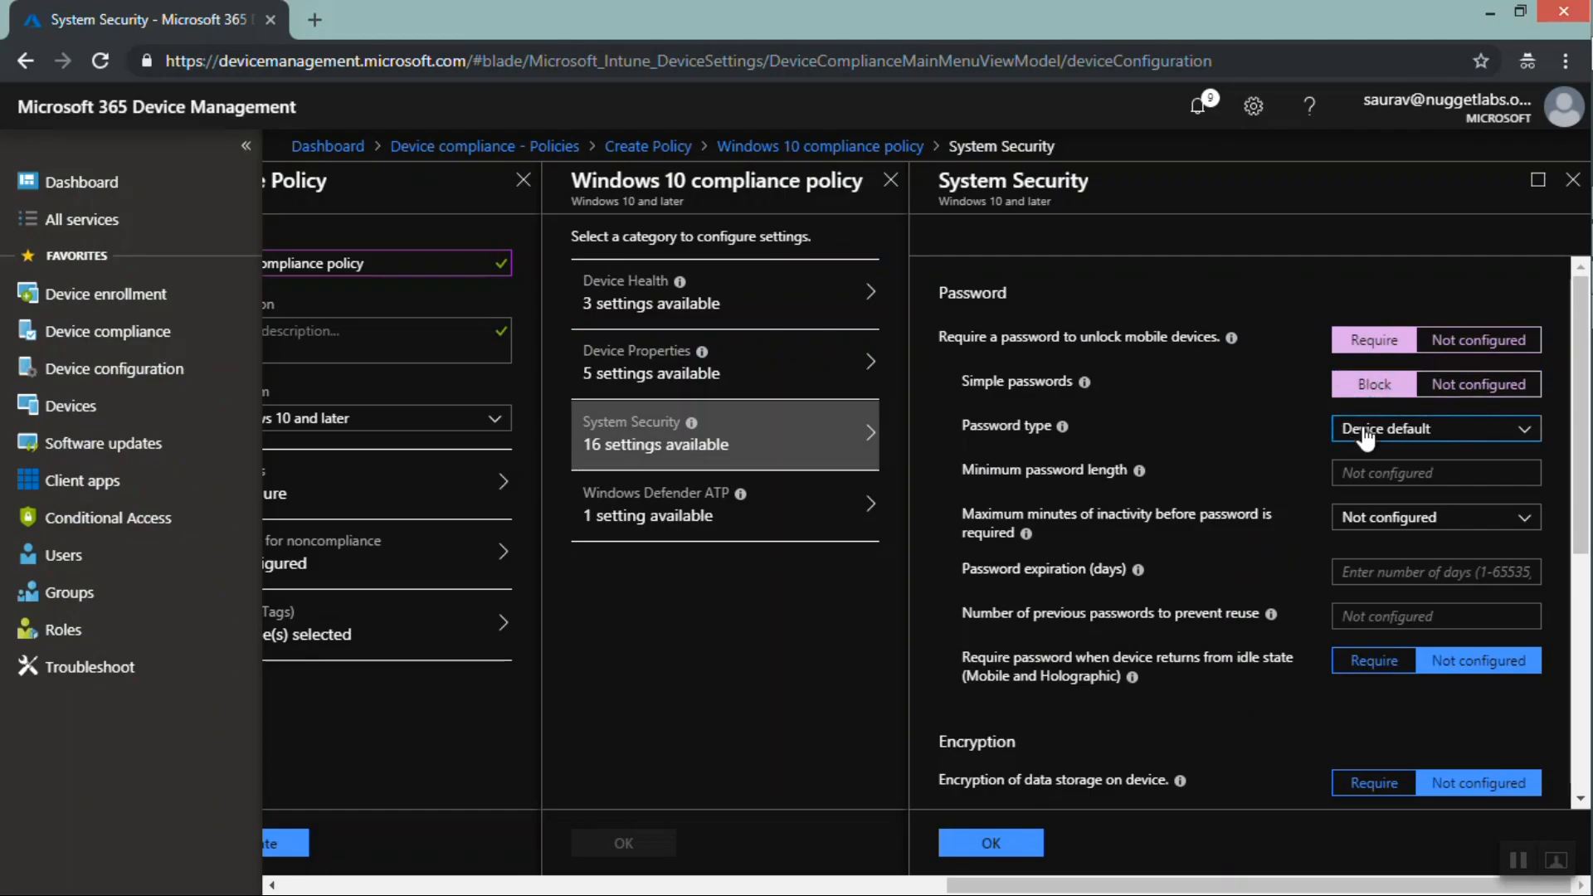
Set the password type to Alphanumeric with 2 non-alphanumeric characters required
{"action": "left_click", "coordinate": [1369, 431]}
{"action": "left_click", "coordinate": [1377, 487]}
{"action": "left_click", "coordinate": [1390, 483]}
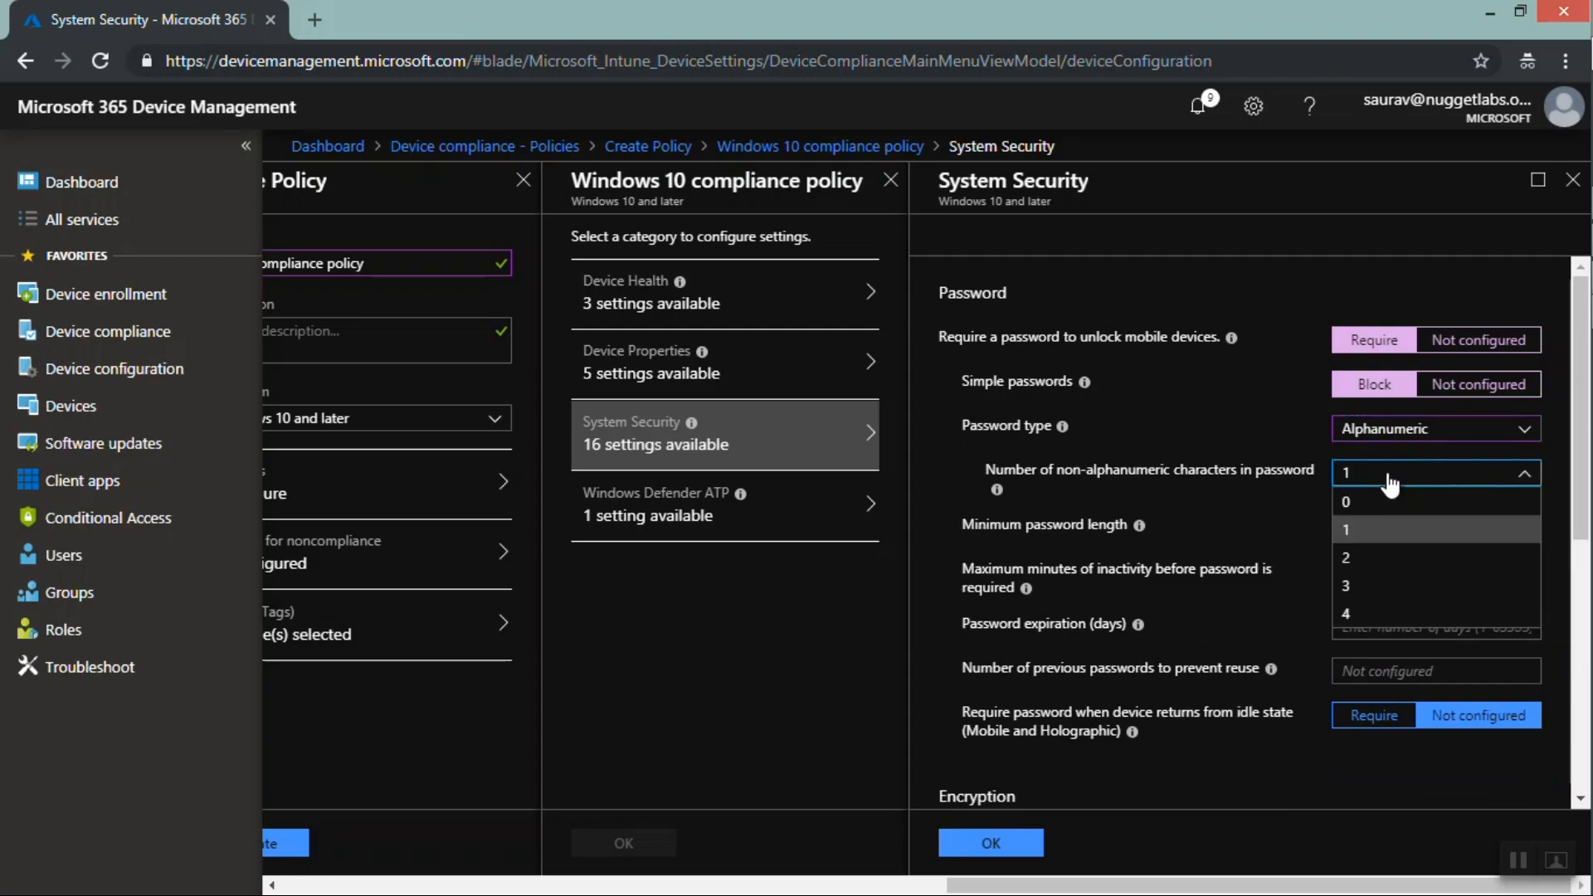
{"action": "left_click", "coordinate": [1348, 558]}
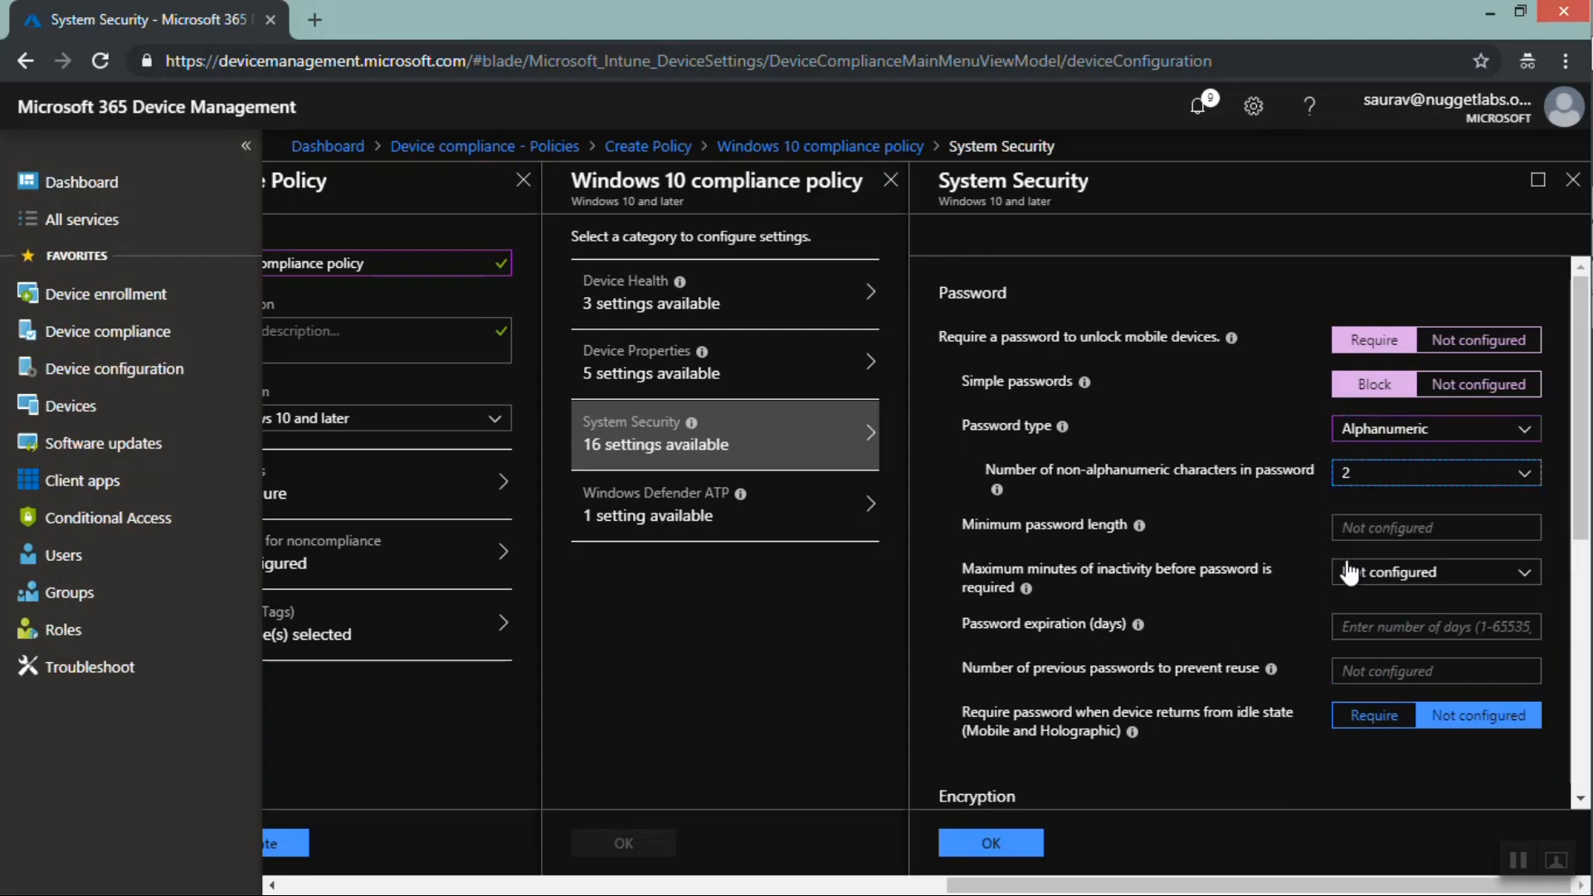
{"action": "left_click", "coordinate": [1368, 576]}
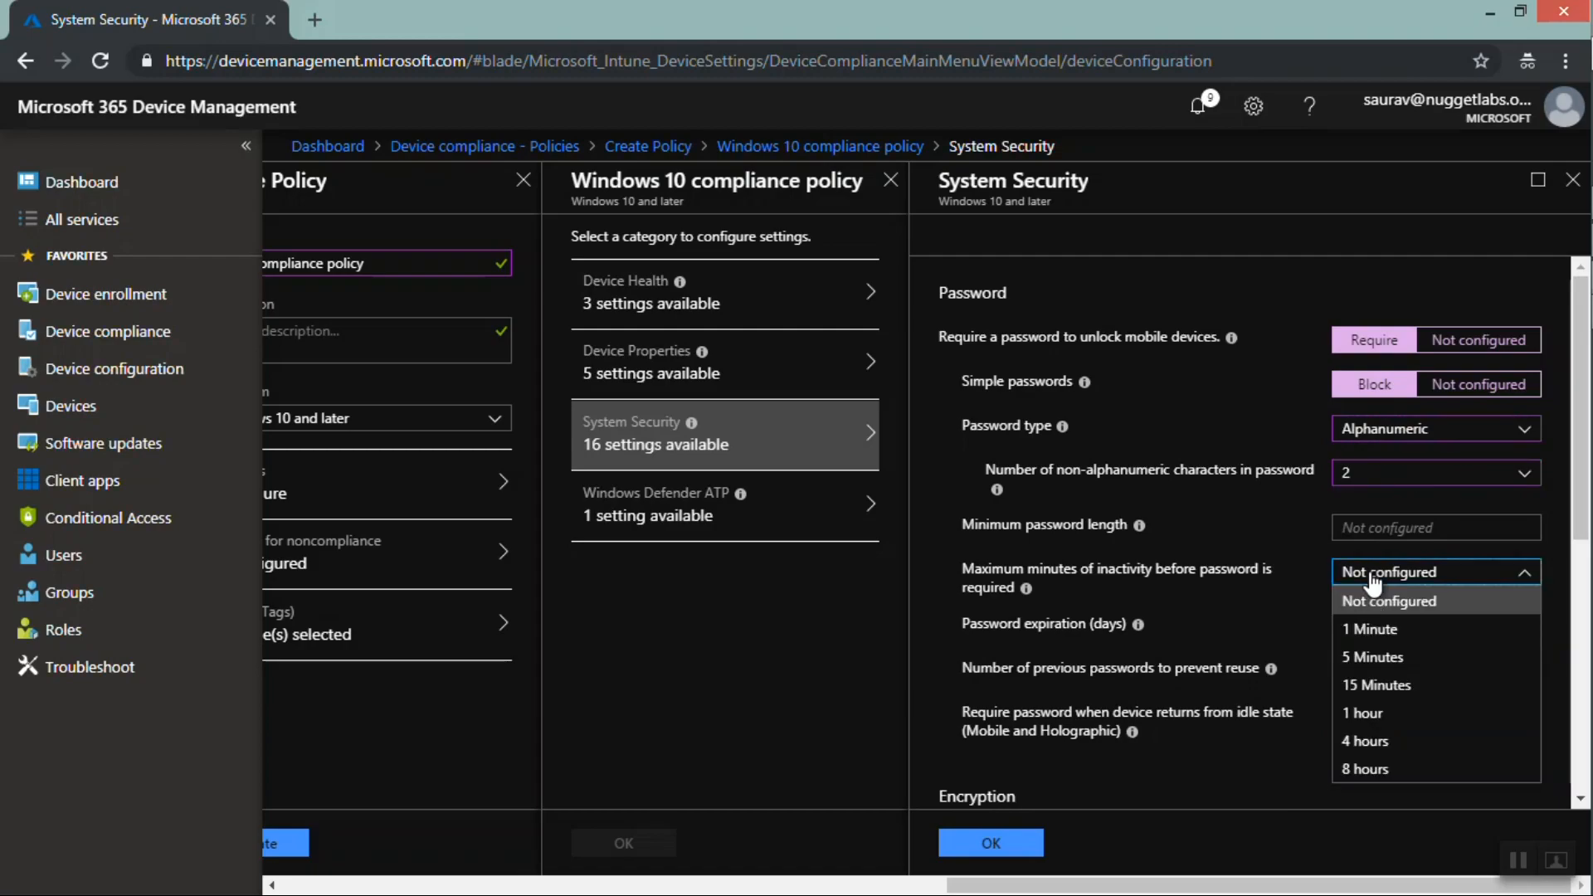
{"action": "left_click", "coordinate": [1230, 643]}
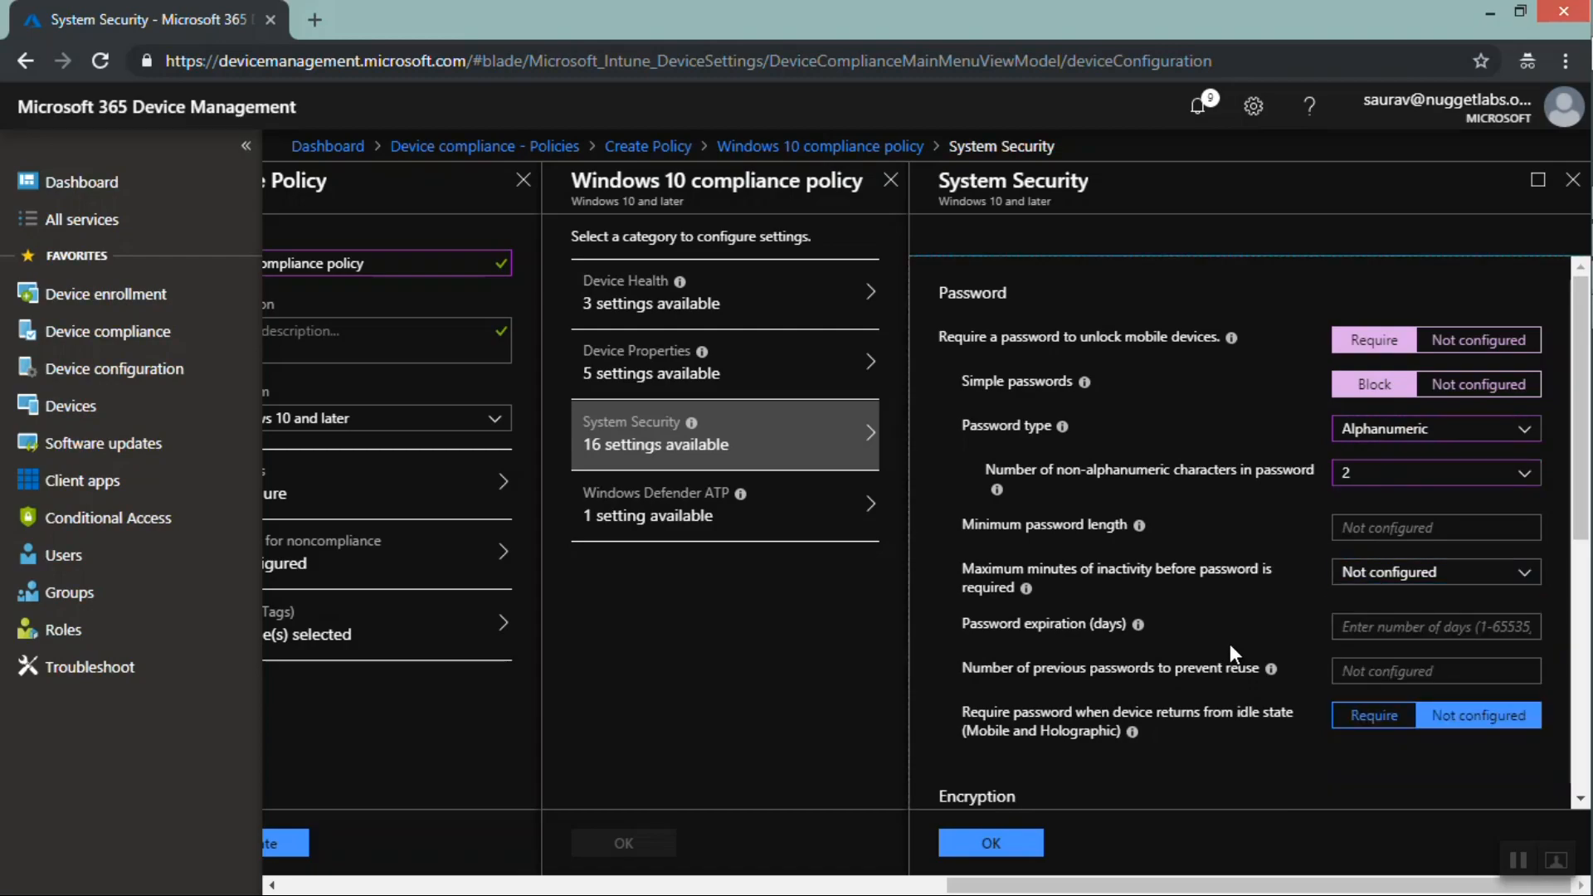
Set the password expiration to 40 days and save the System Security settings
{"action": "left_click", "coordinate": [1373, 631]}
{"action": "type", "text": "40"}
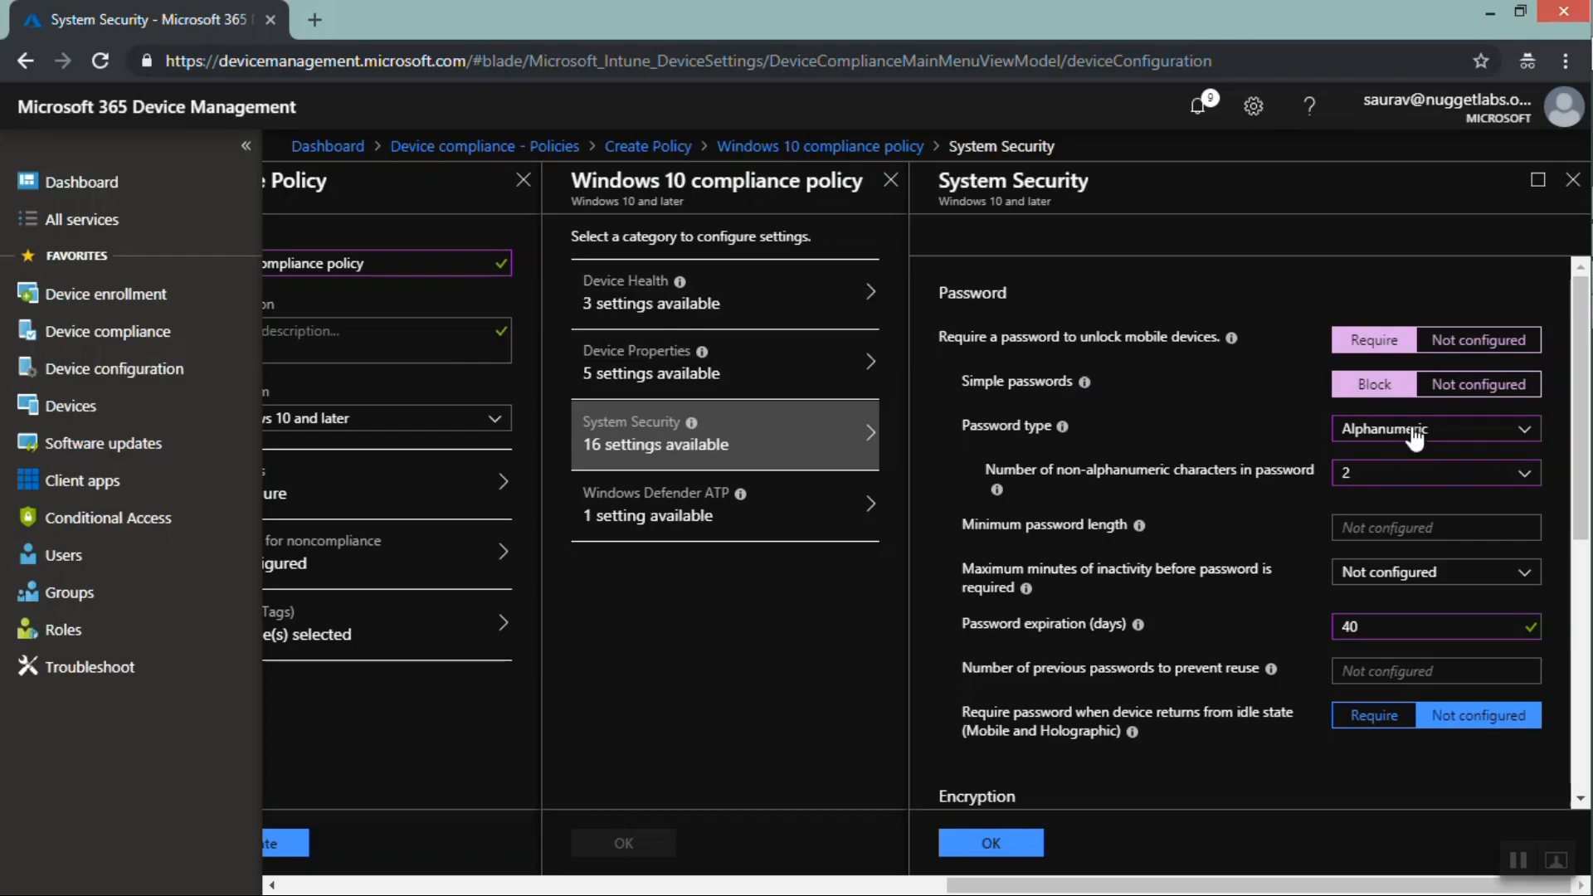
{"action": "left_click", "coordinate": [1350, 480]}
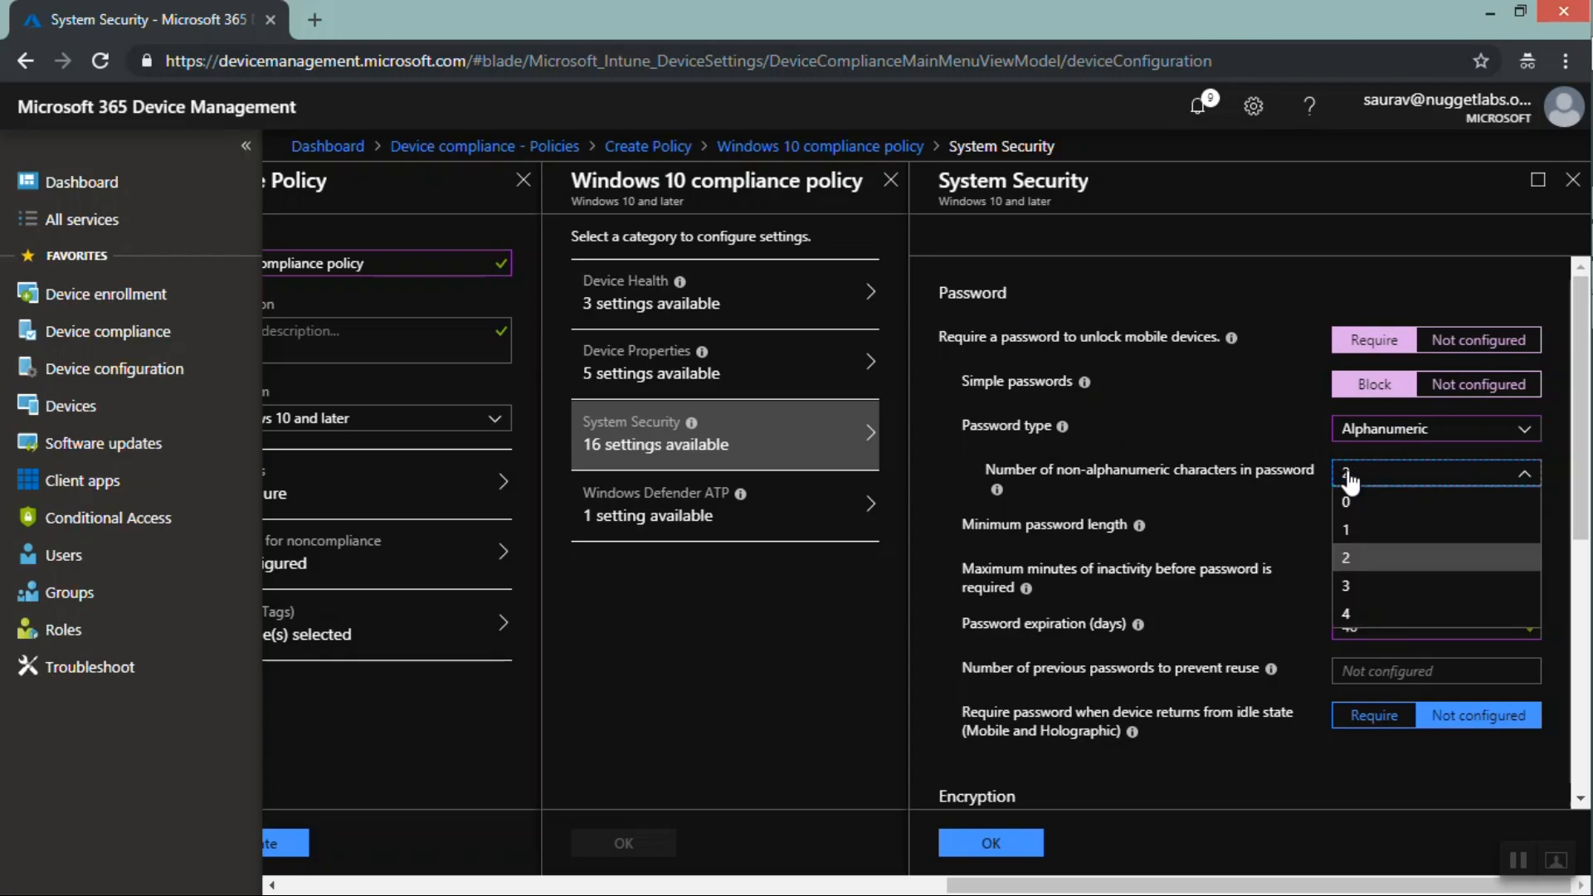
{"action": "left_click", "coordinate": [1270, 806]}
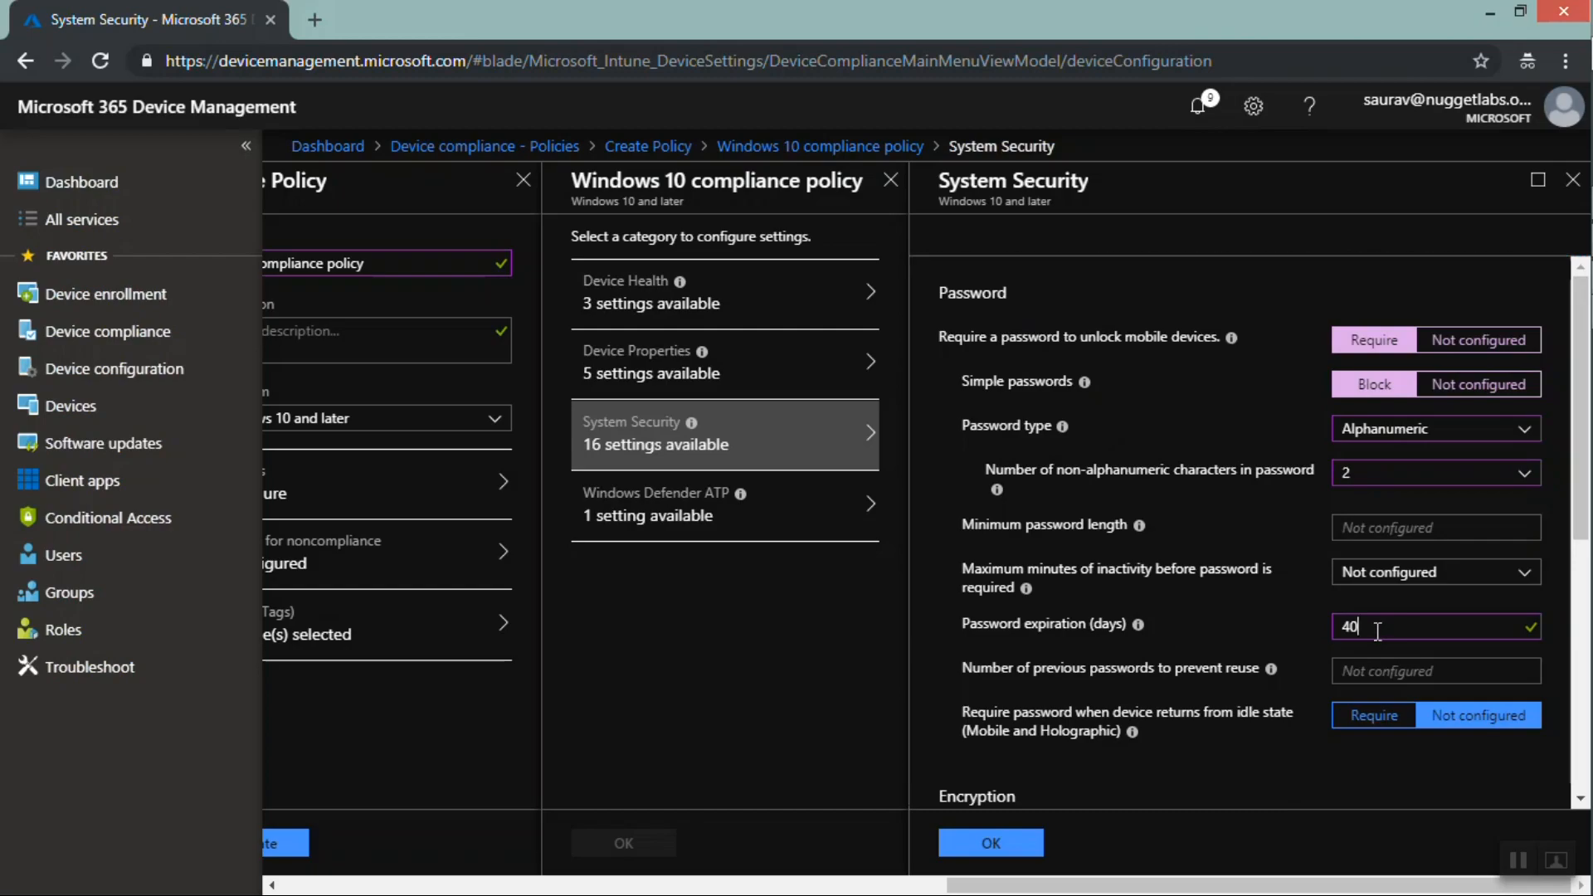
{"action": "left_click_drag", "start_coordinate": [1377, 632], "coordinate": [1344, 621]}
{"action": "left_click", "coordinate": [992, 843]}
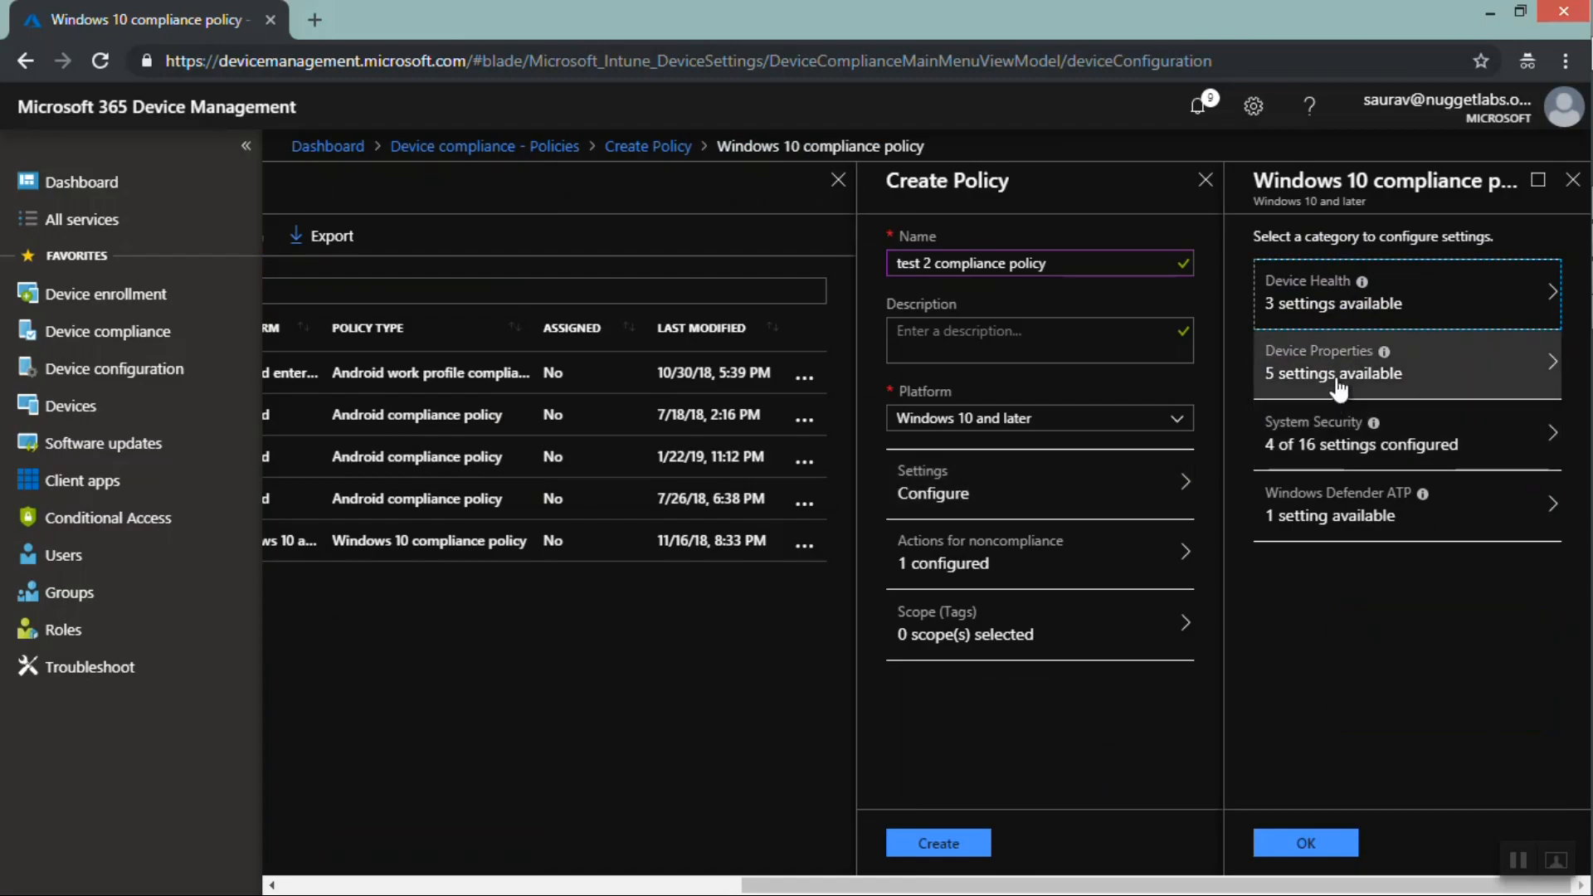
Review the Windows Defender ATP machine risk score options, then close the Windows 10 settings blades
{"action": "left_click", "coordinate": [1307, 297]}
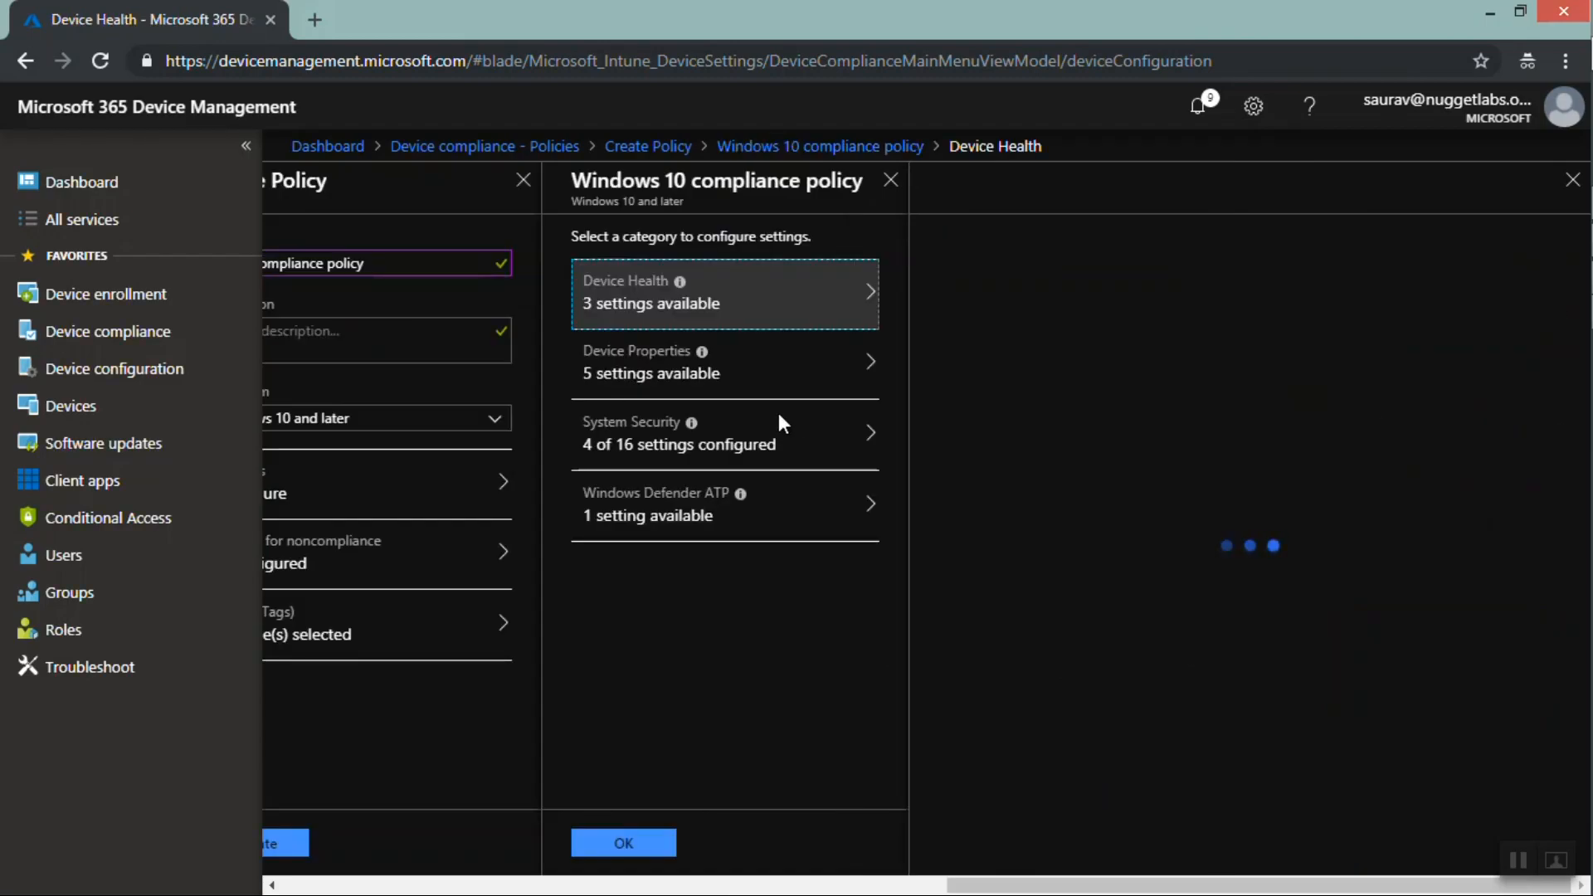
{"action": "left_click", "coordinate": [695, 455]}
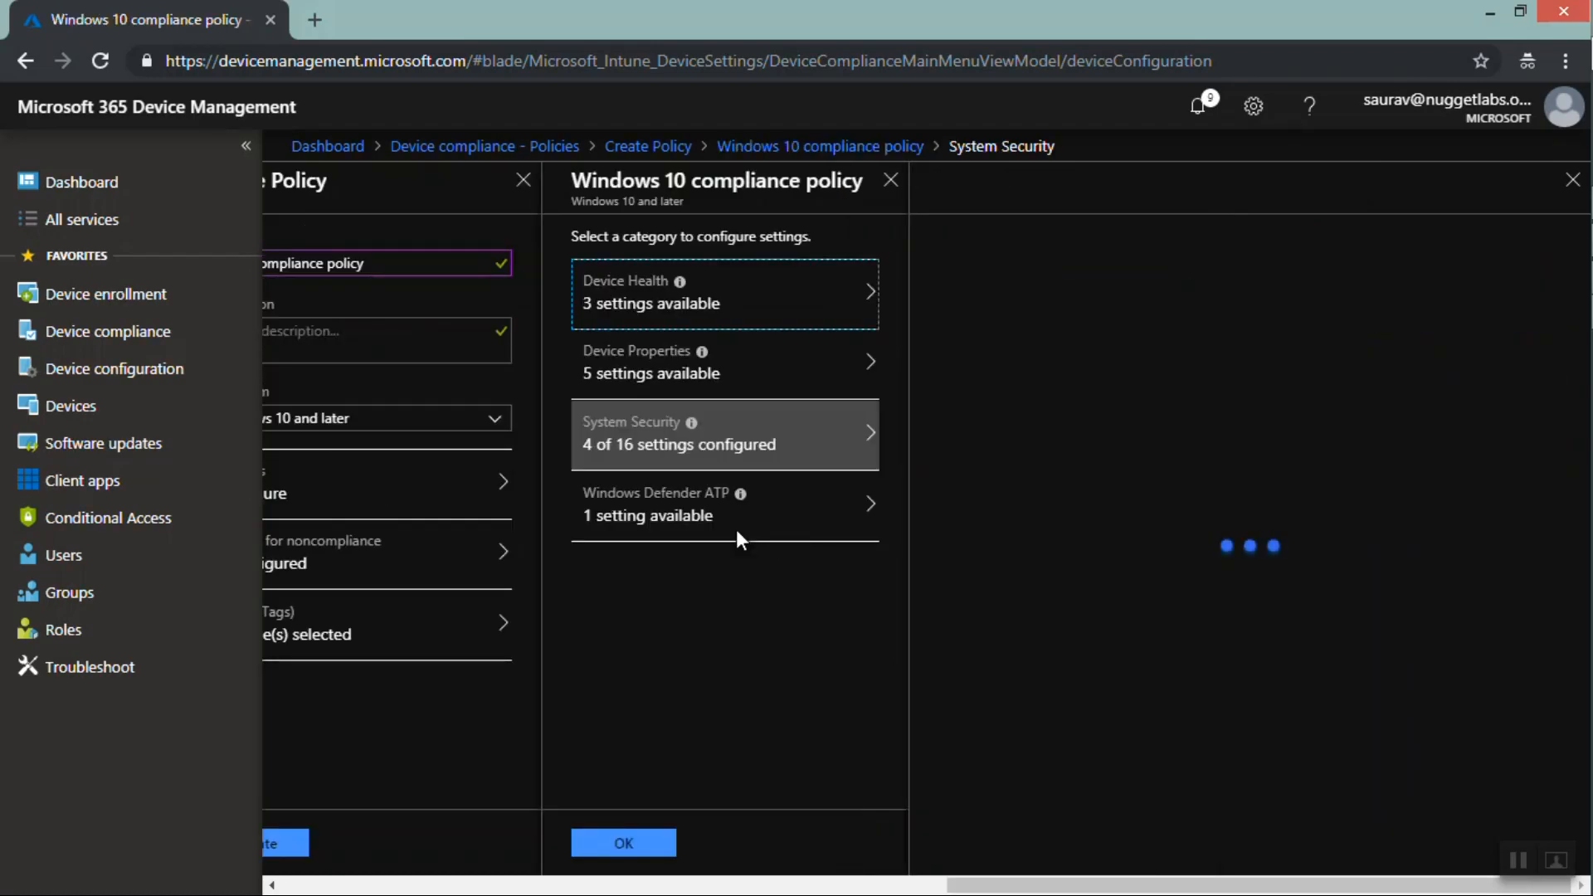
{"action": "left_click", "coordinate": [688, 523]}
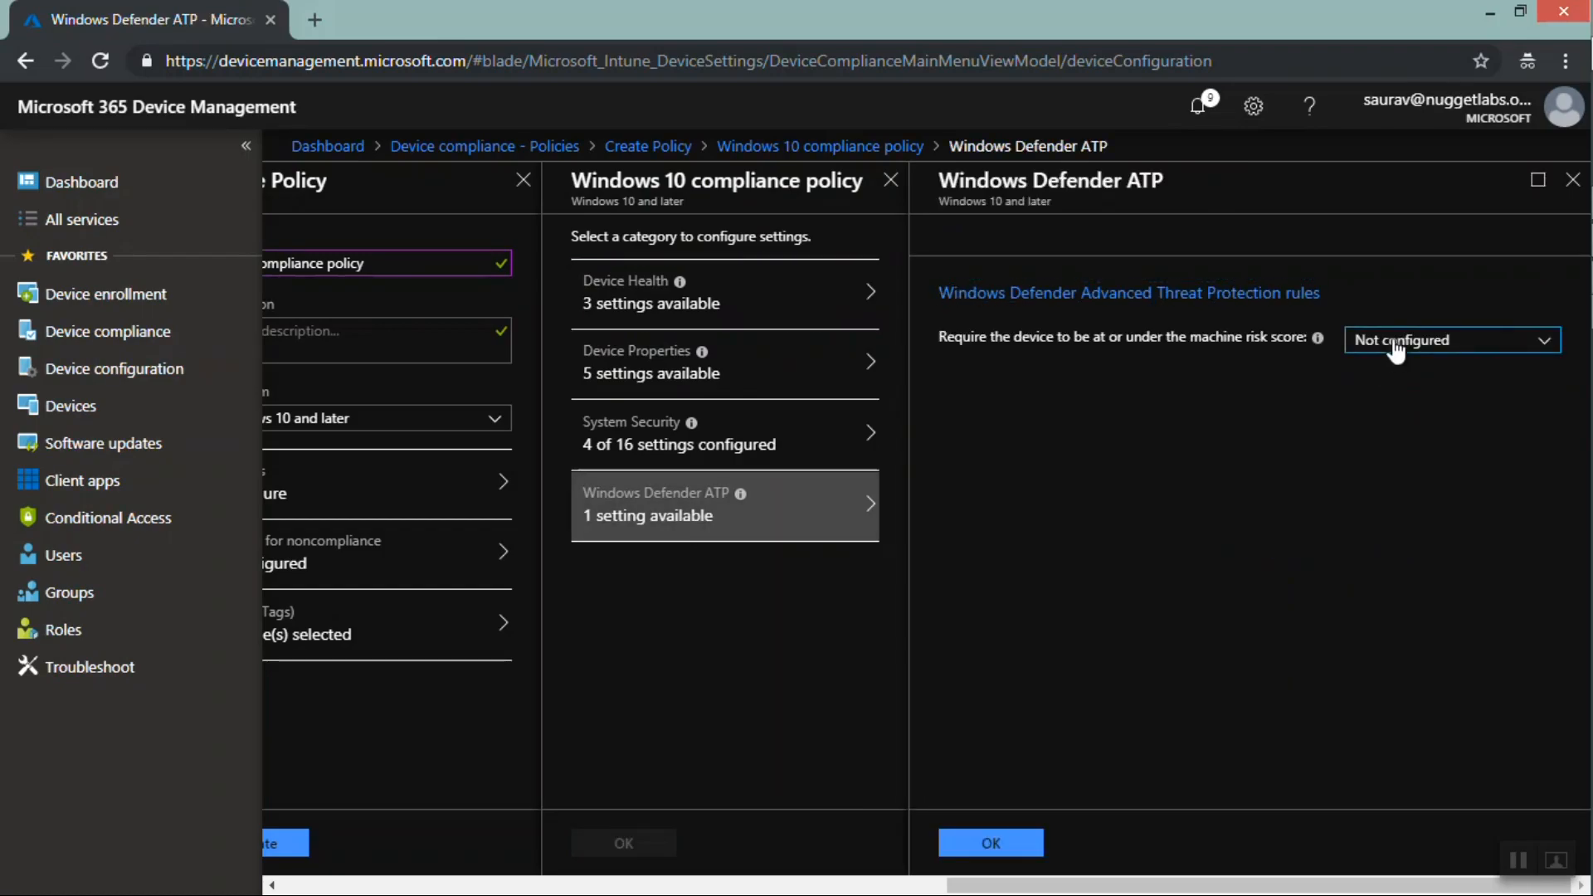
{"action": "left_click", "coordinate": [1396, 348]}
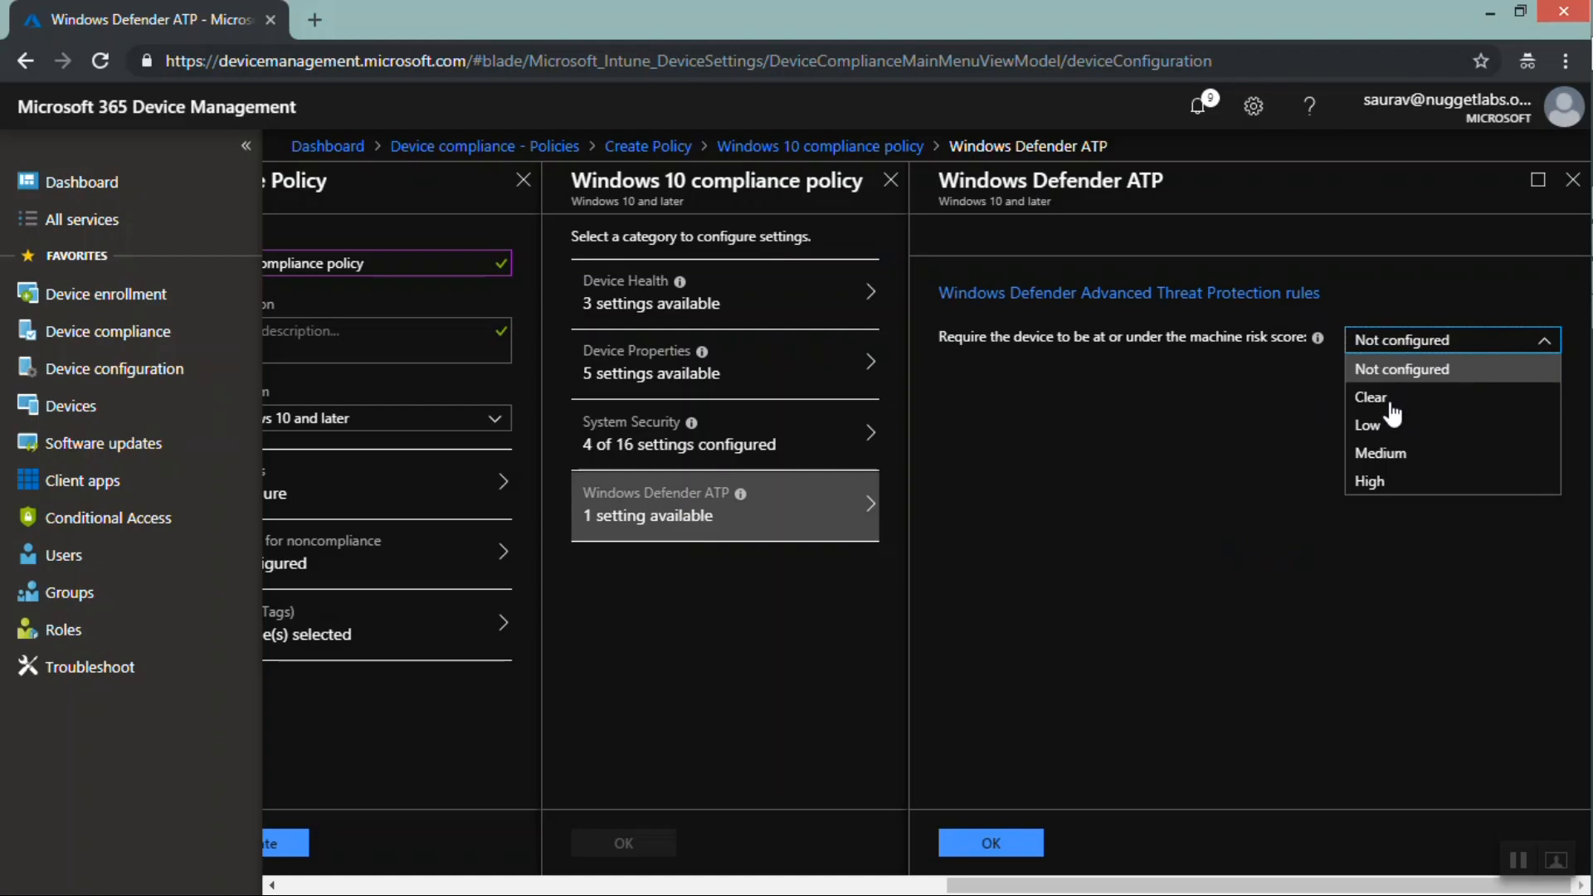
{"action": "left_click", "coordinate": [1566, 198]}
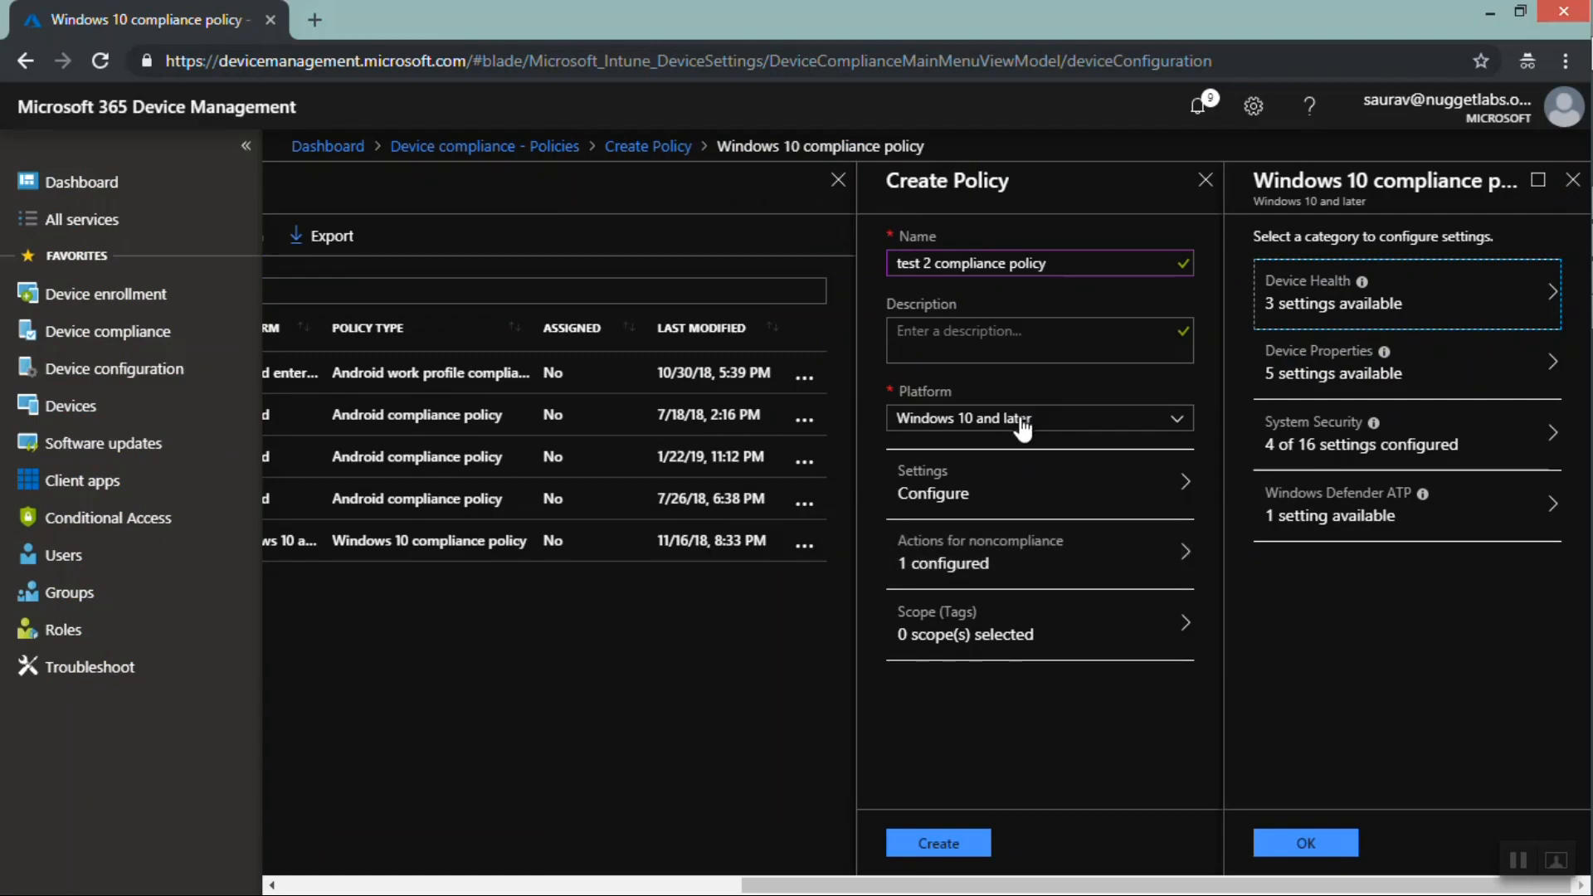
{"action": "left_click", "coordinate": [1575, 180]}
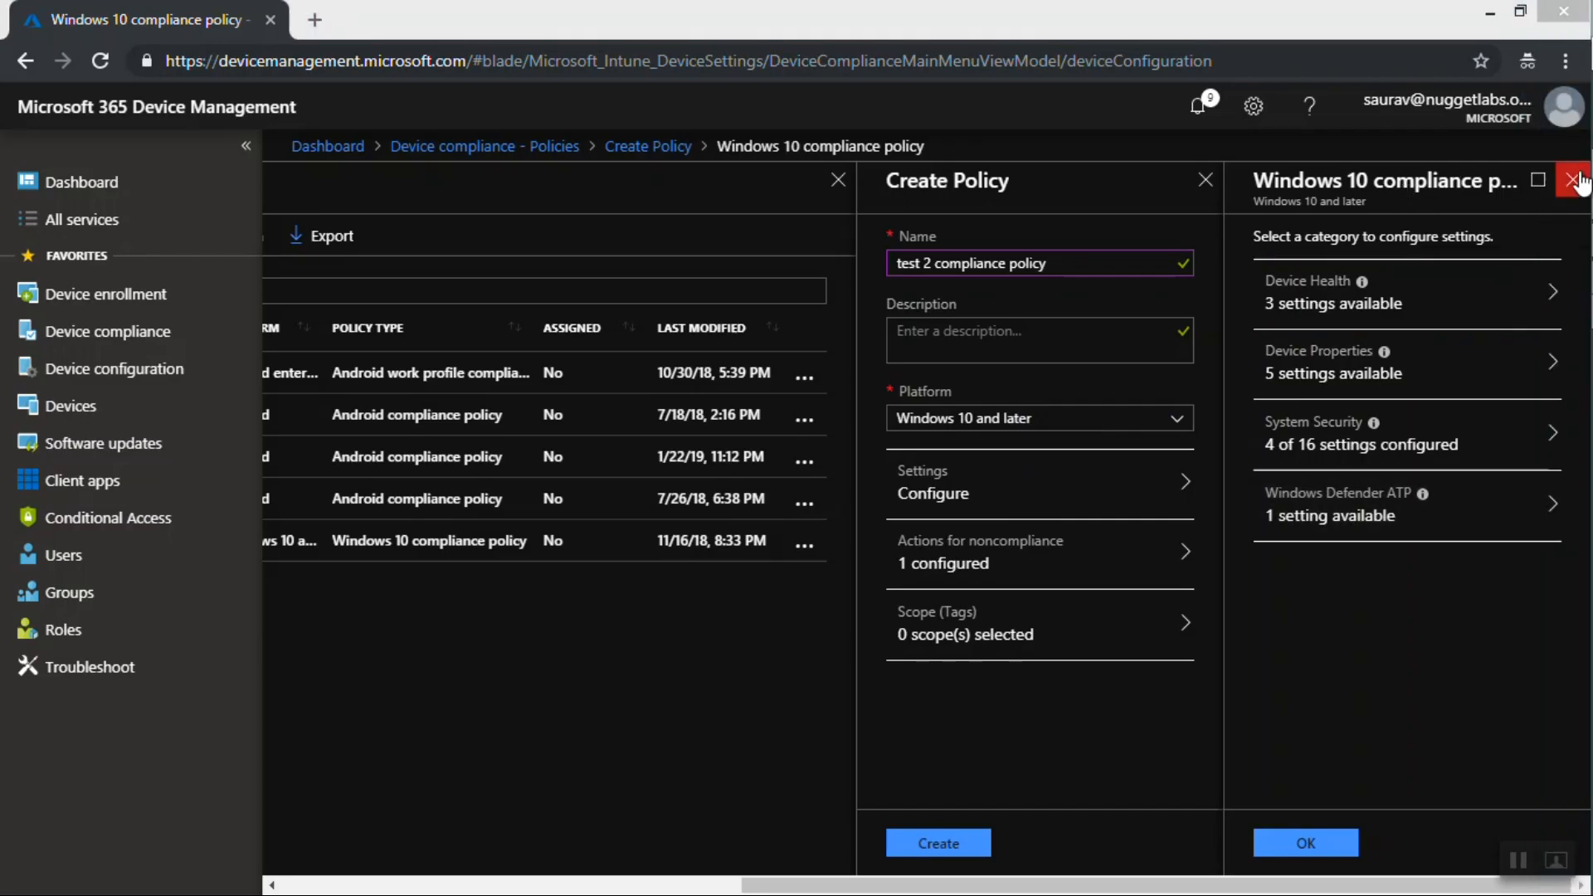
{"action": "left_click", "coordinate": [1572, 180]}
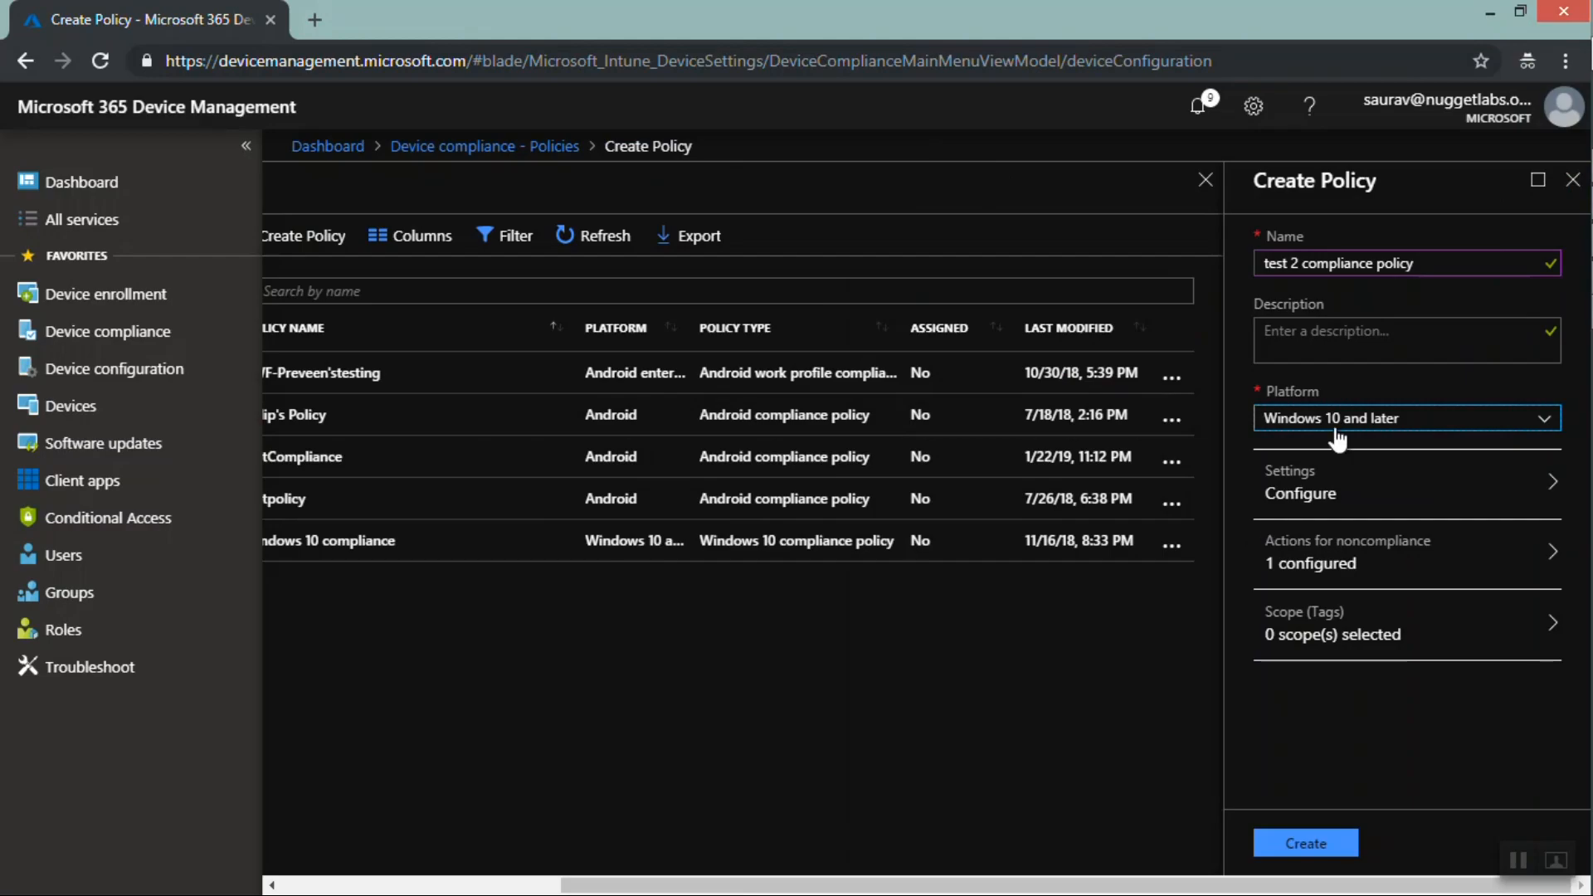
Switch the compliance policy's platform to iOS and open its Email settings category
{"action": "left_click", "coordinate": [1337, 418]}
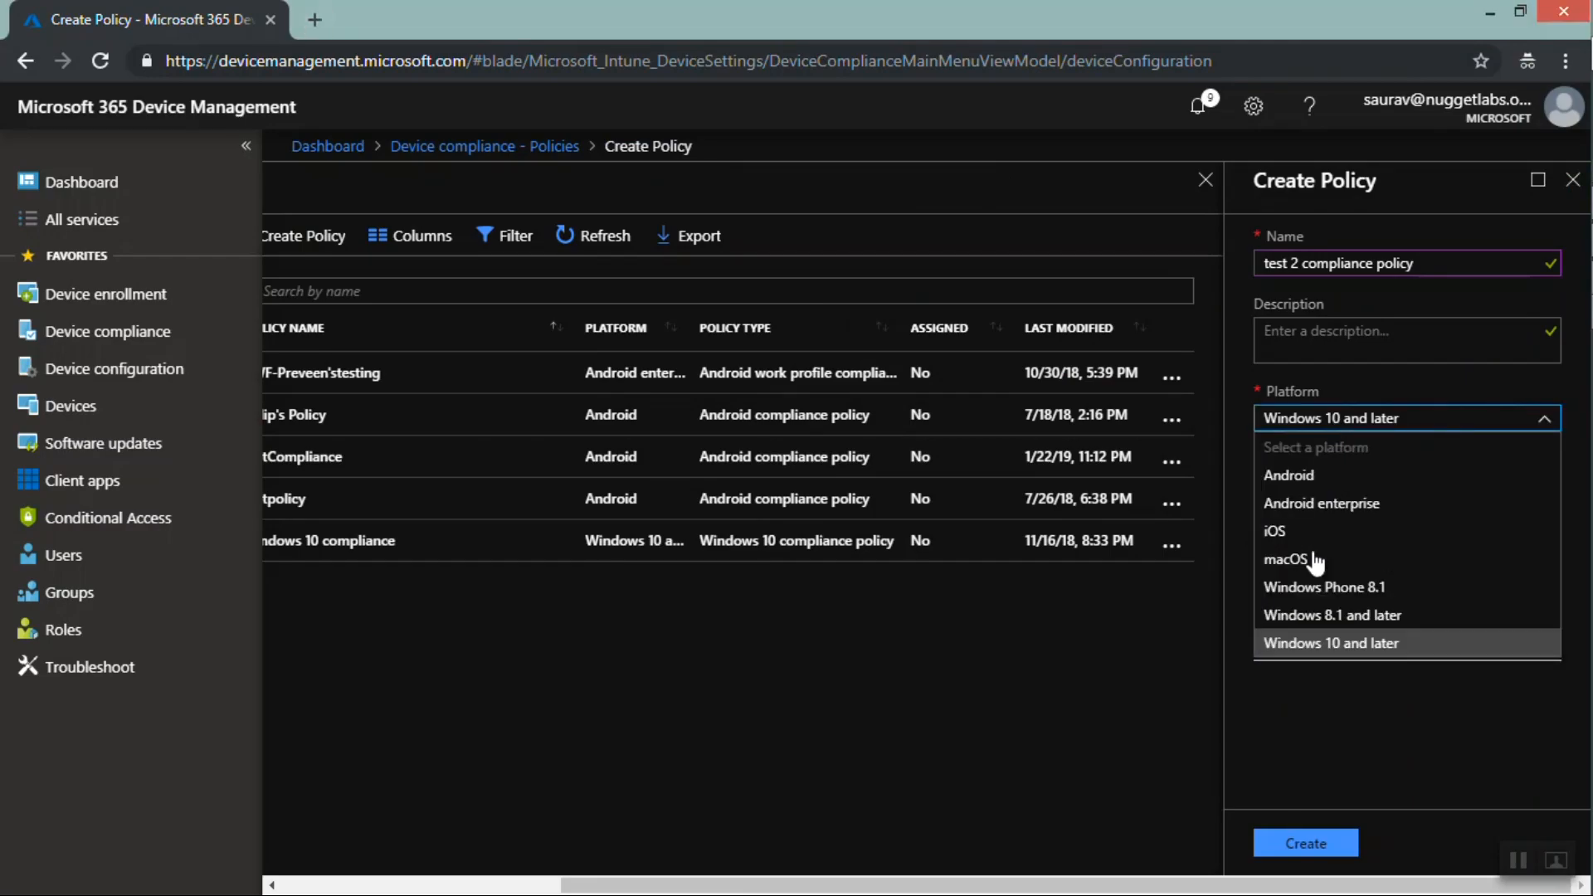
{"action": "left_click", "coordinate": [1282, 532]}
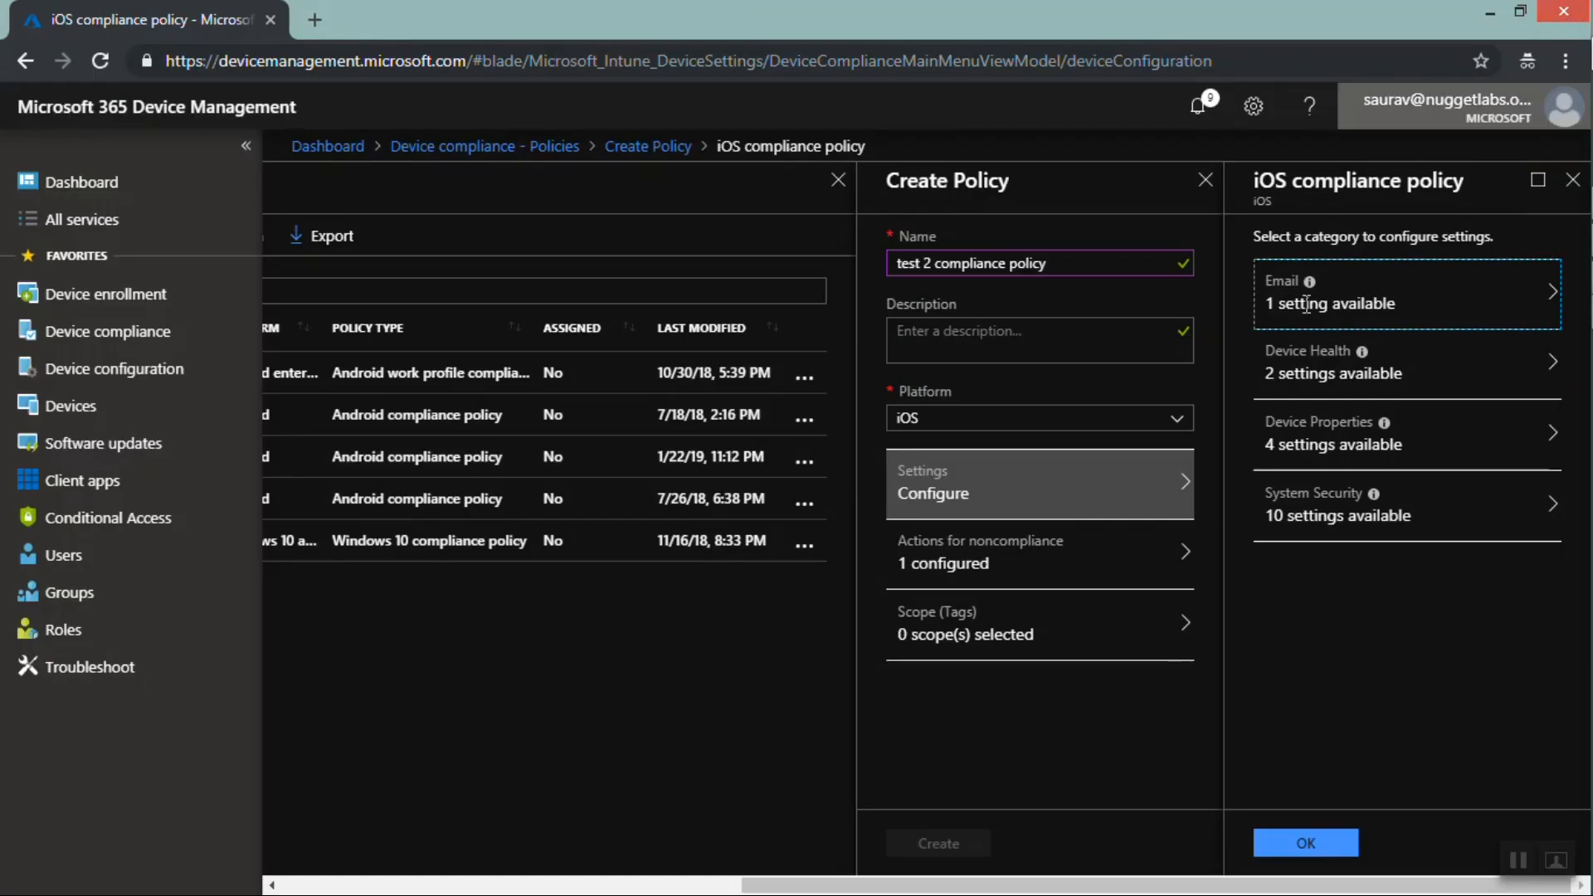
{"action": "left_click", "coordinate": [1355, 307]}
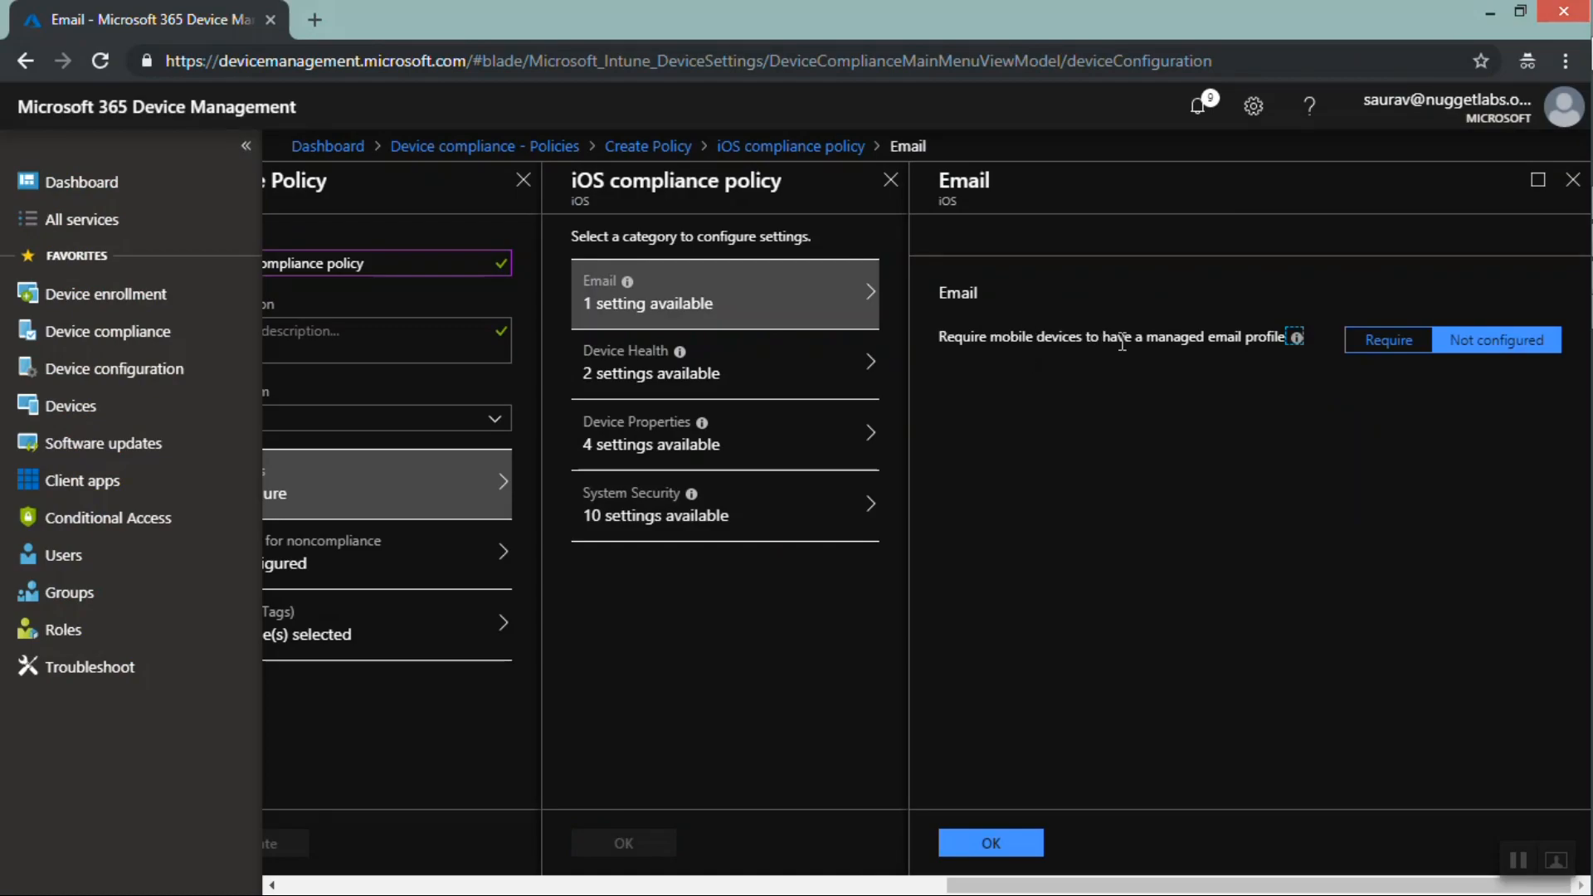
Try blocking jailbroken devices in the iOS Device Health settings, then set it back to Not configured
{"action": "left_click", "coordinate": [718, 369]}
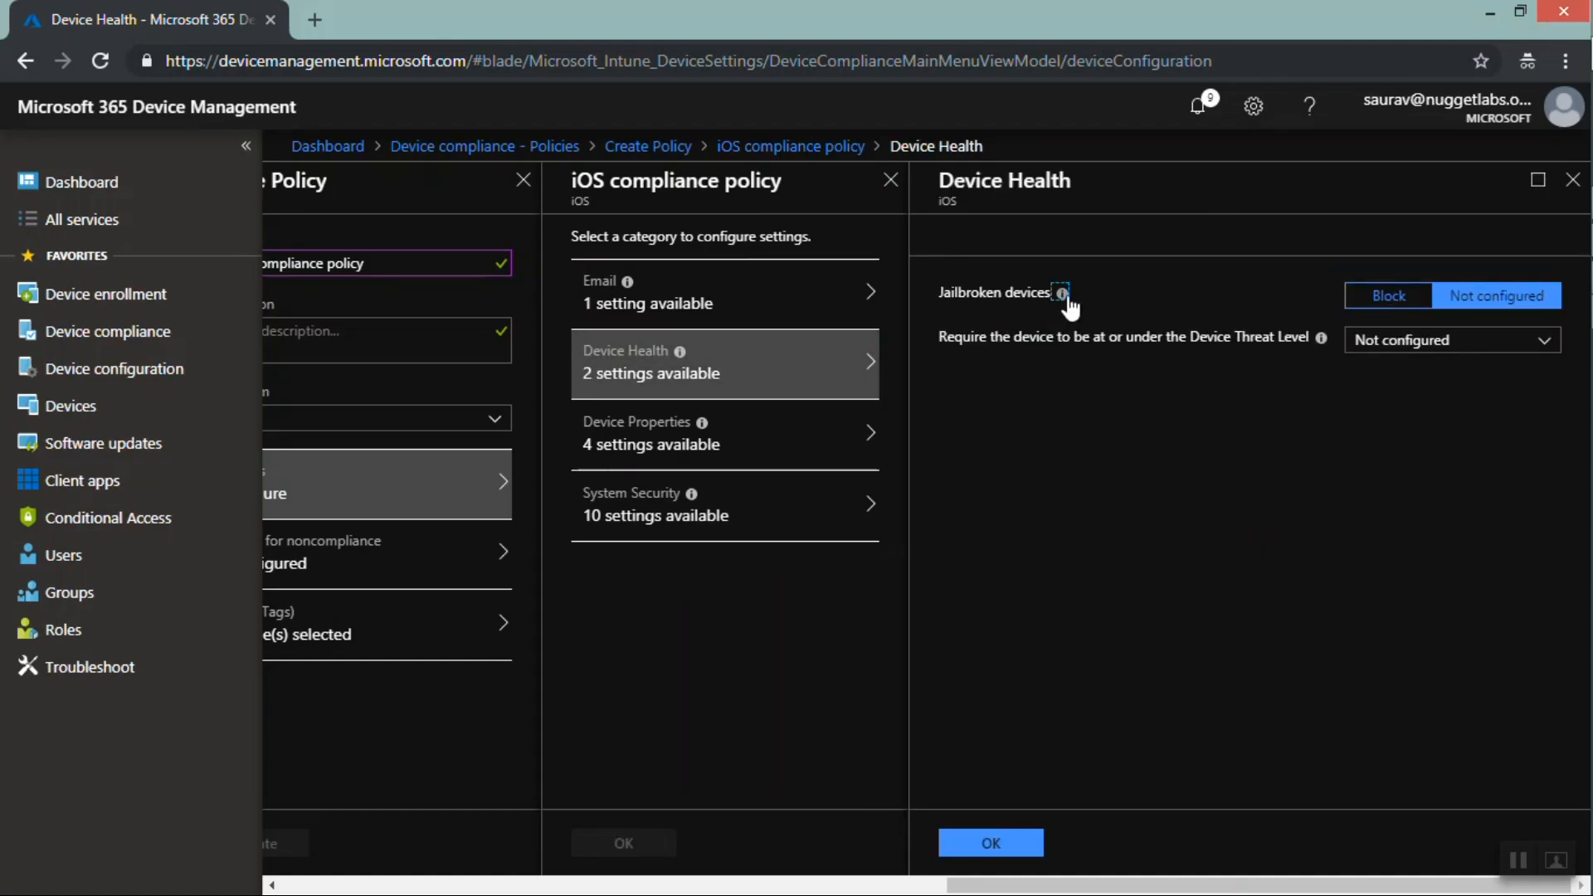
{"action": "mouse_move", "coordinate": [1063, 293]}
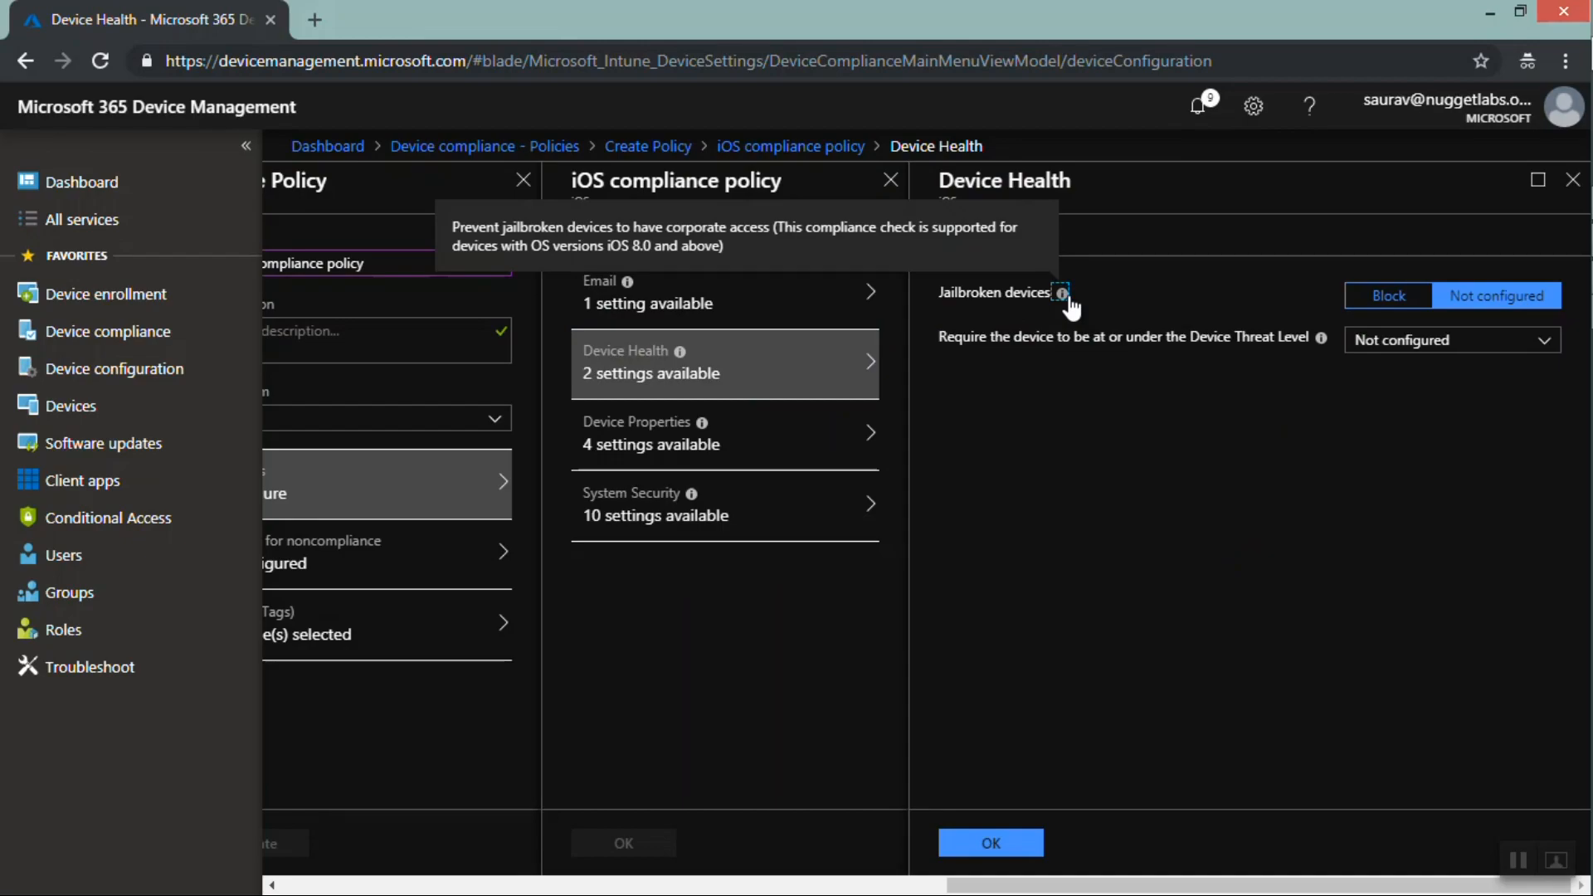
{"action": "left_click", "coordinate": [1402, 308]}
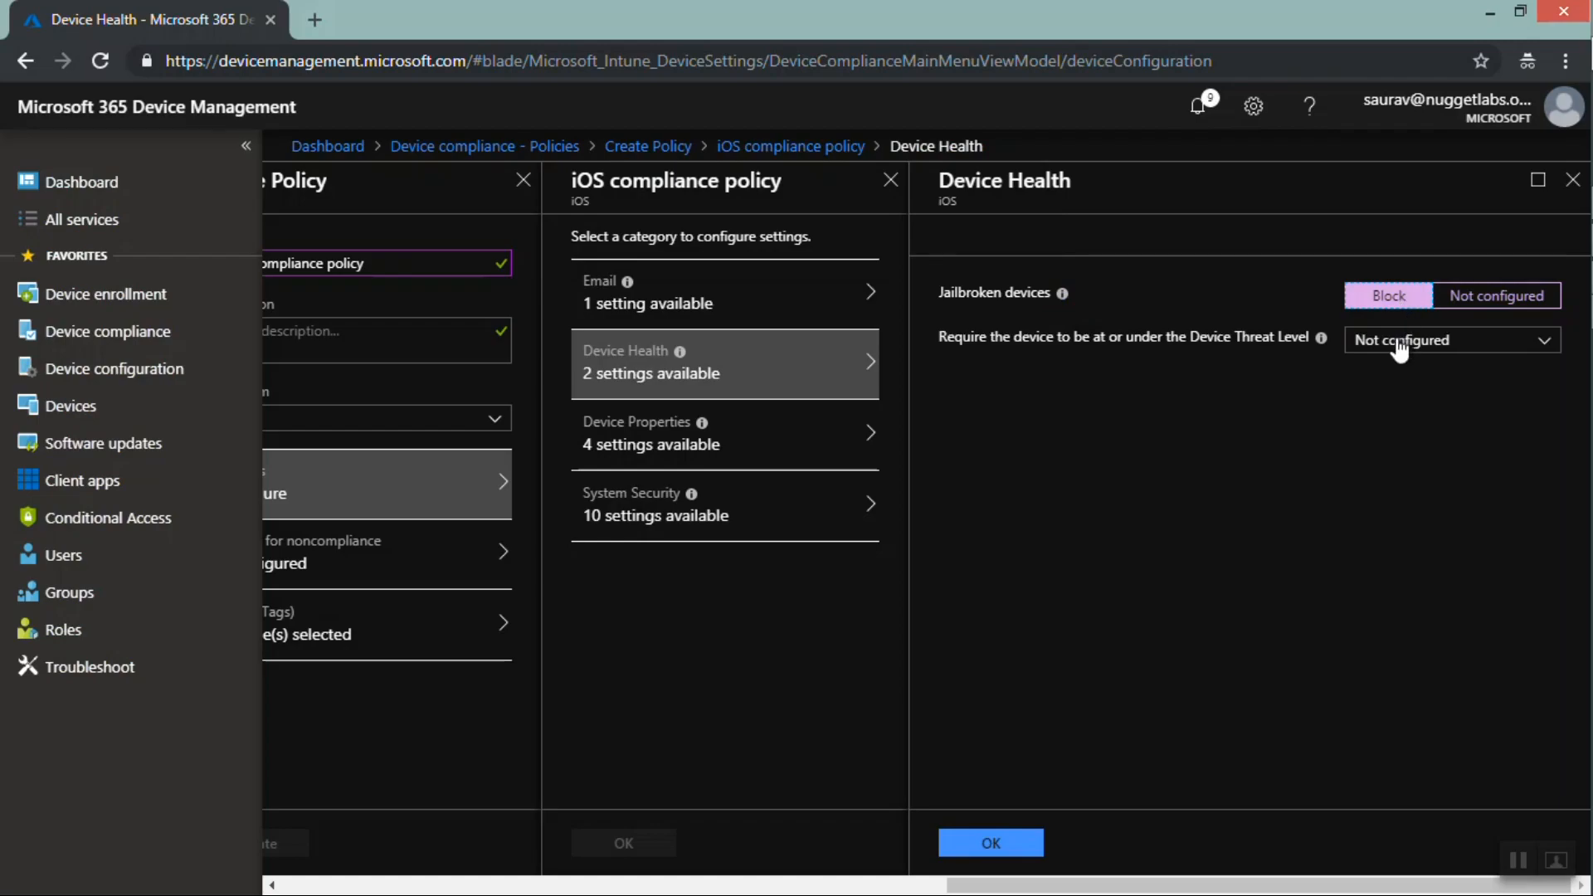
{"action": "left_click", "coordinate": [1400, 344]}
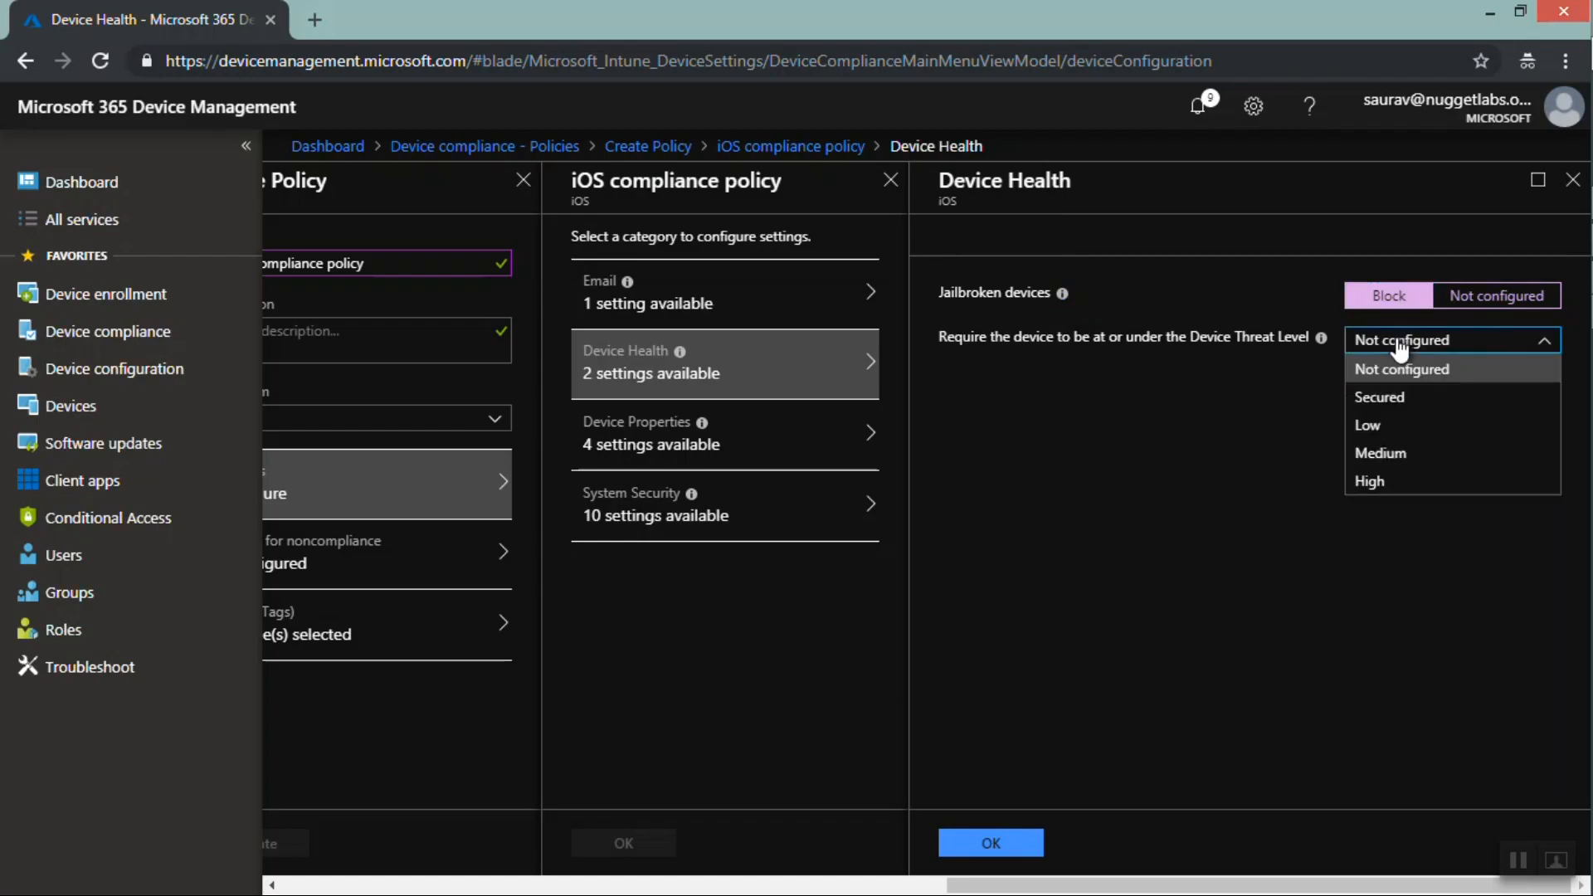
{"action": "left_click", "coordinate": [1231, 372]}
{"action": "left_click_drag", "start_coordinate": [1546, 302], "coordinate": [1478, 300]}
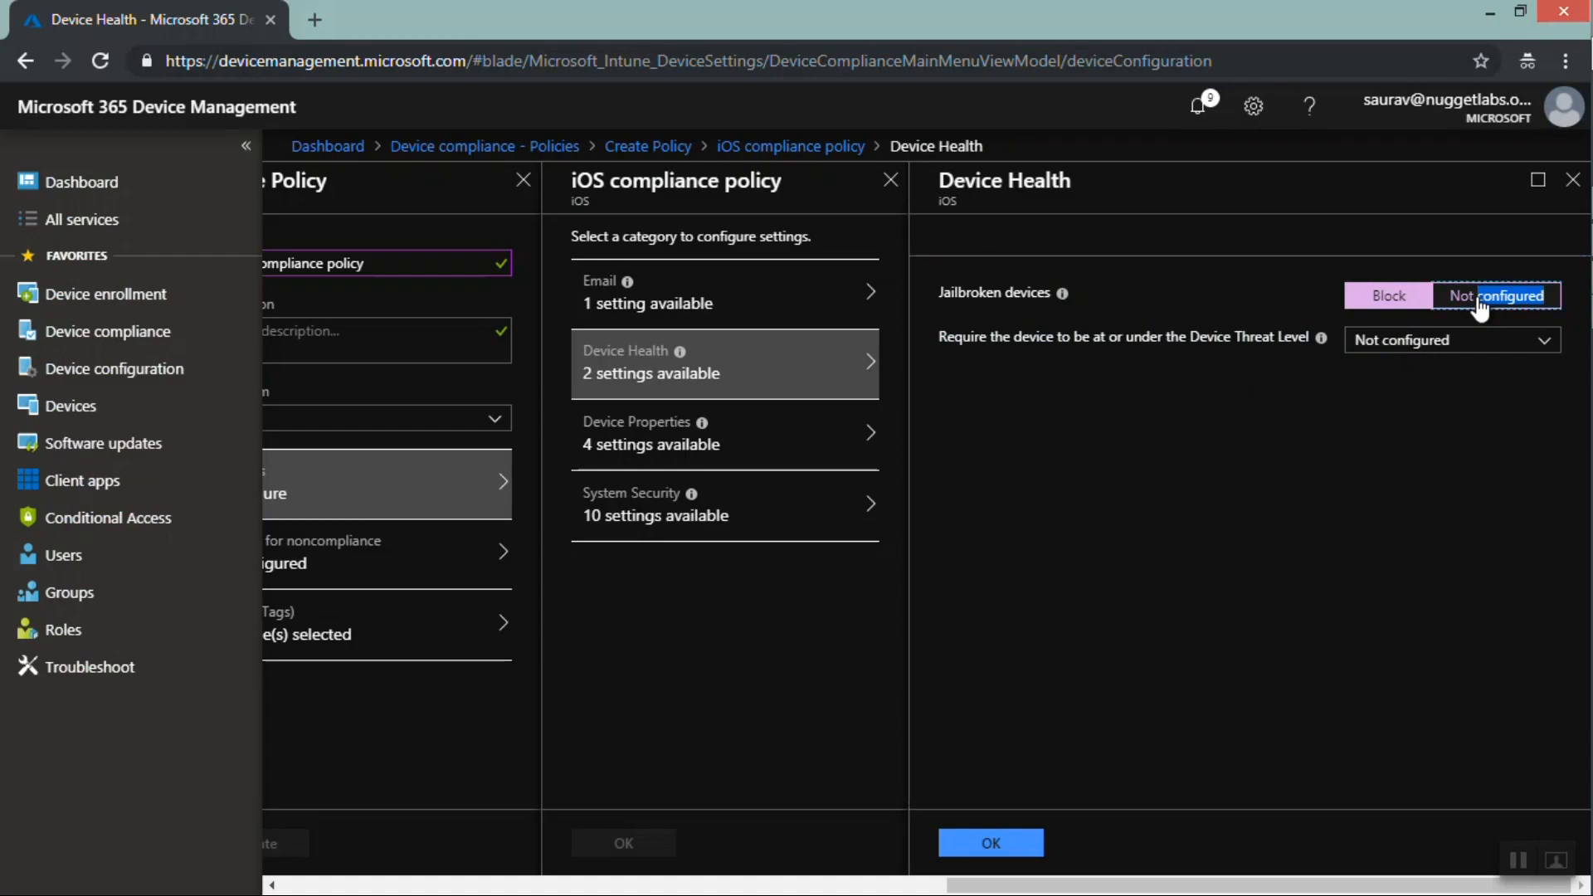
{"action": "left_click", "coordinate": [1481, 301]}
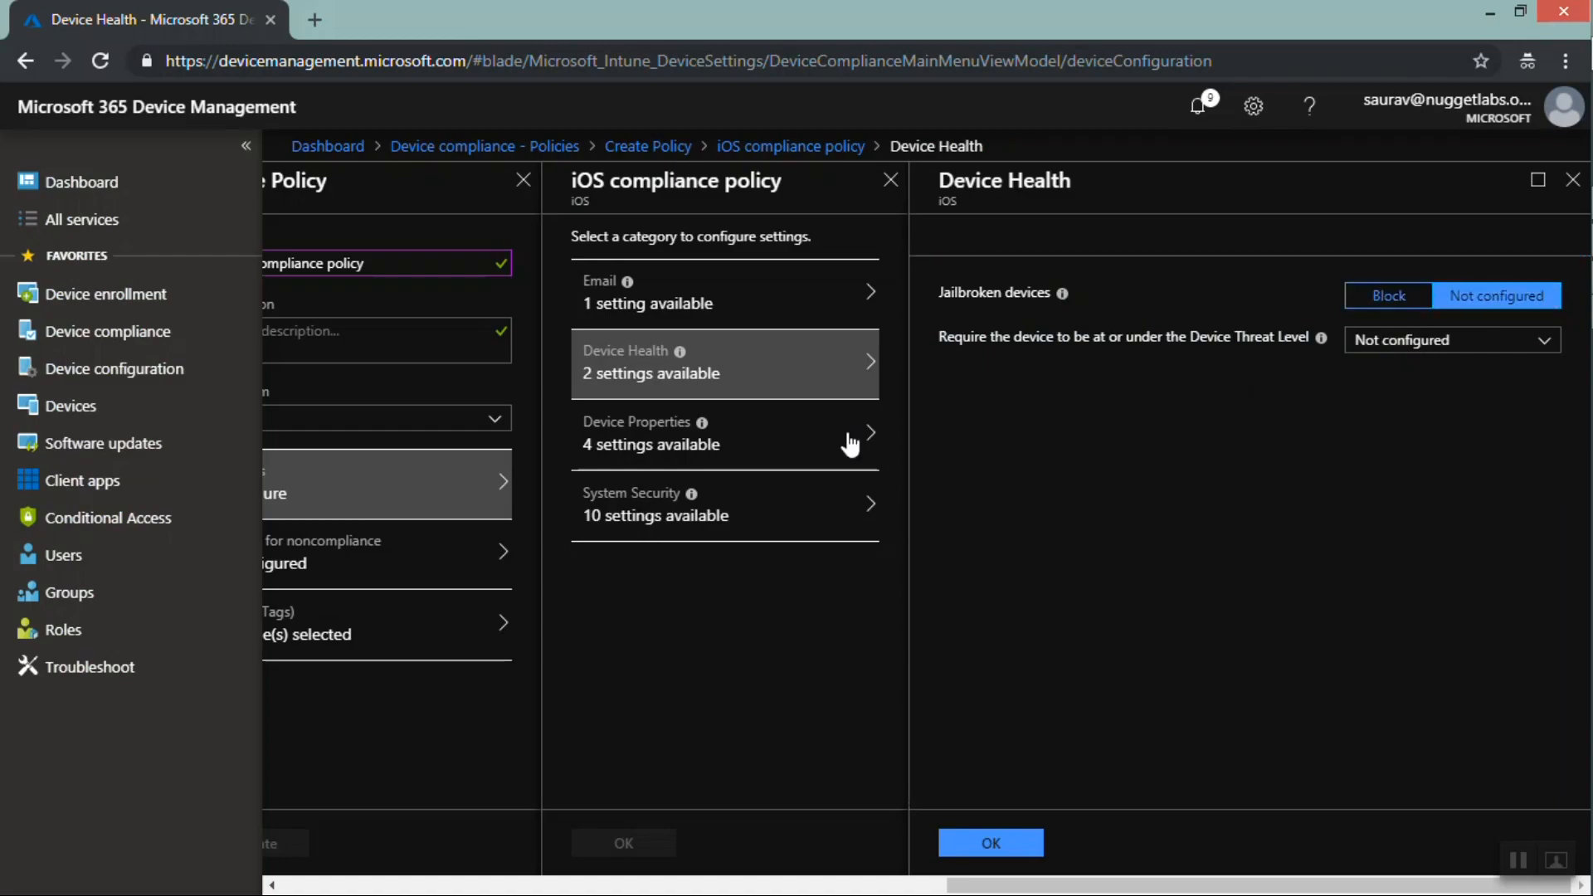
Review the iOS Device Properties and System Security setting categories of the compliance policy
{"action": "left_click", "coordinate": [769, 448]}
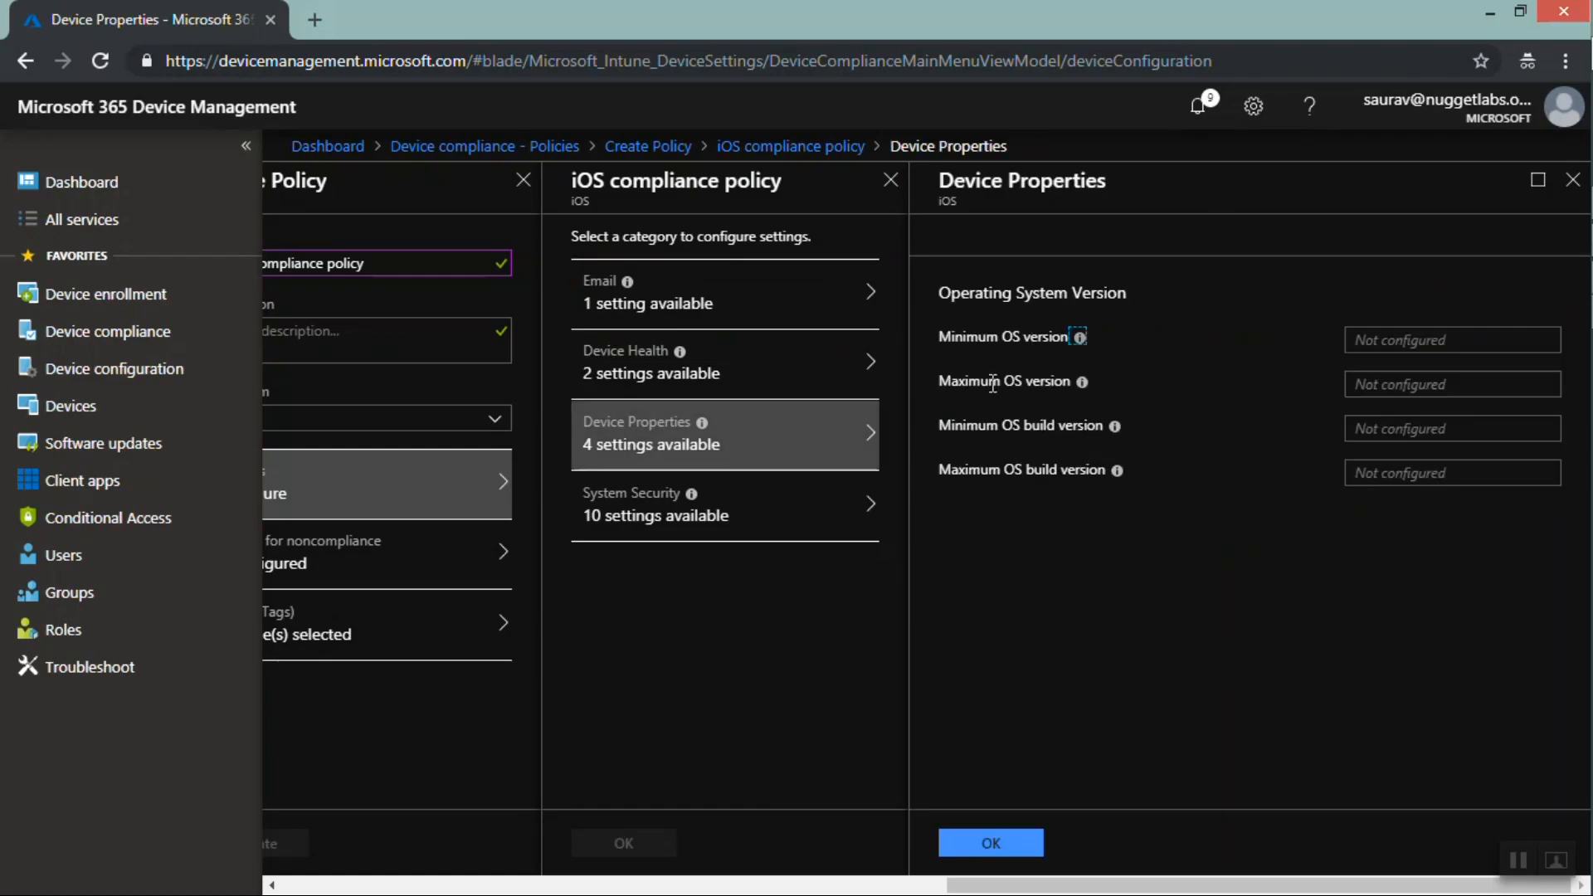
{"action": "mouse_move", "coordinate": [1107, 428]}
{"action": "left_click", "coordinate": [748, 514]}
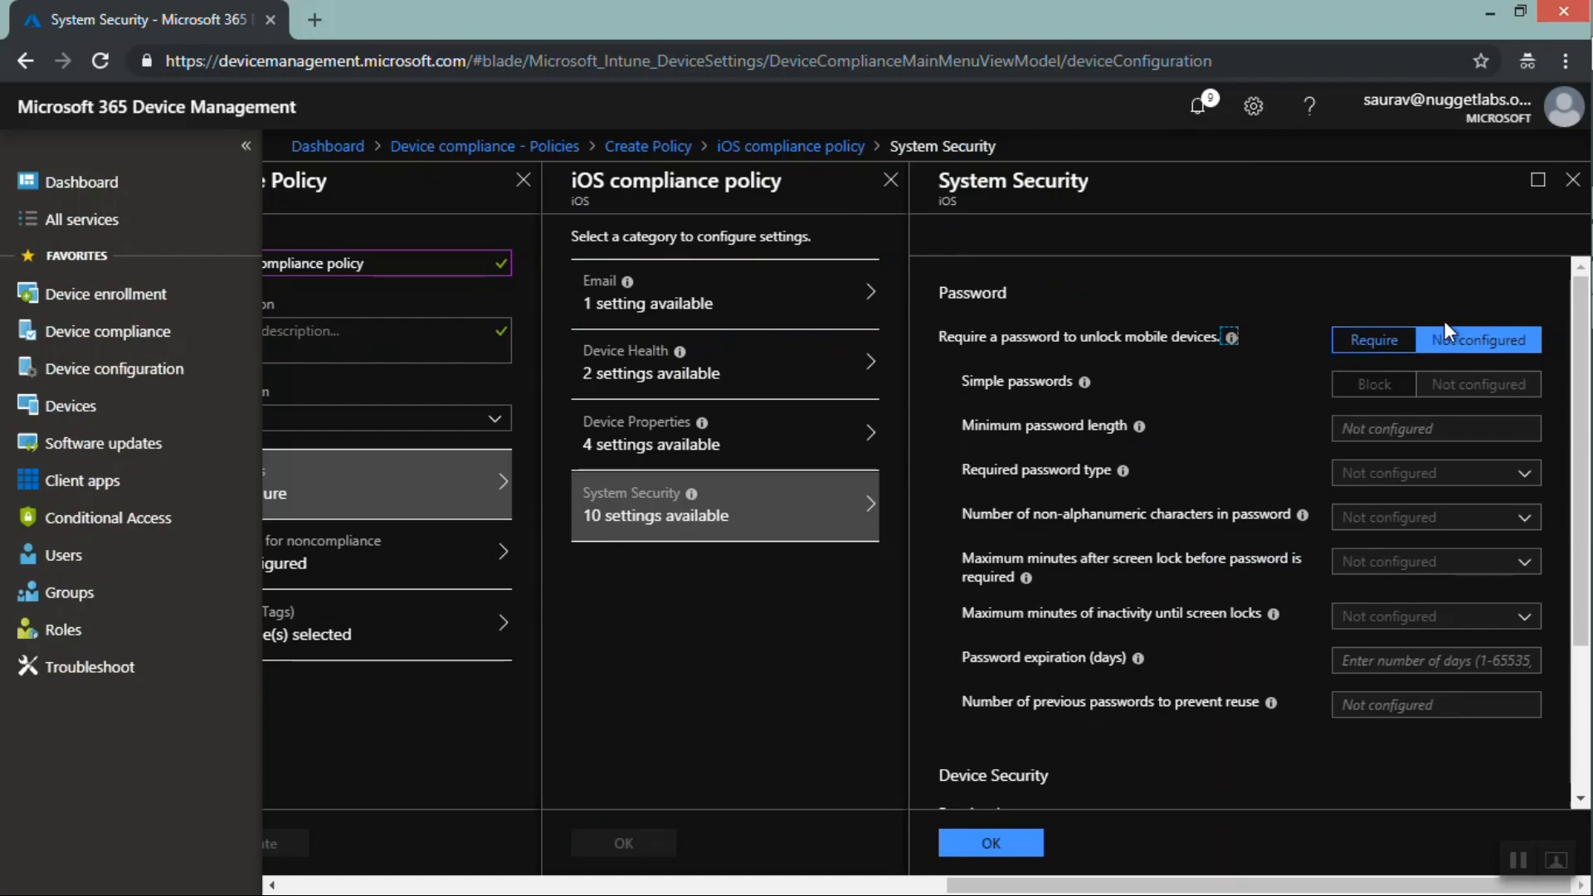
Close the settings blades and the Create Policy pane, discarding the unsaved compliance policy
{"action": "left_click", "coordinate": [1570, 189]}
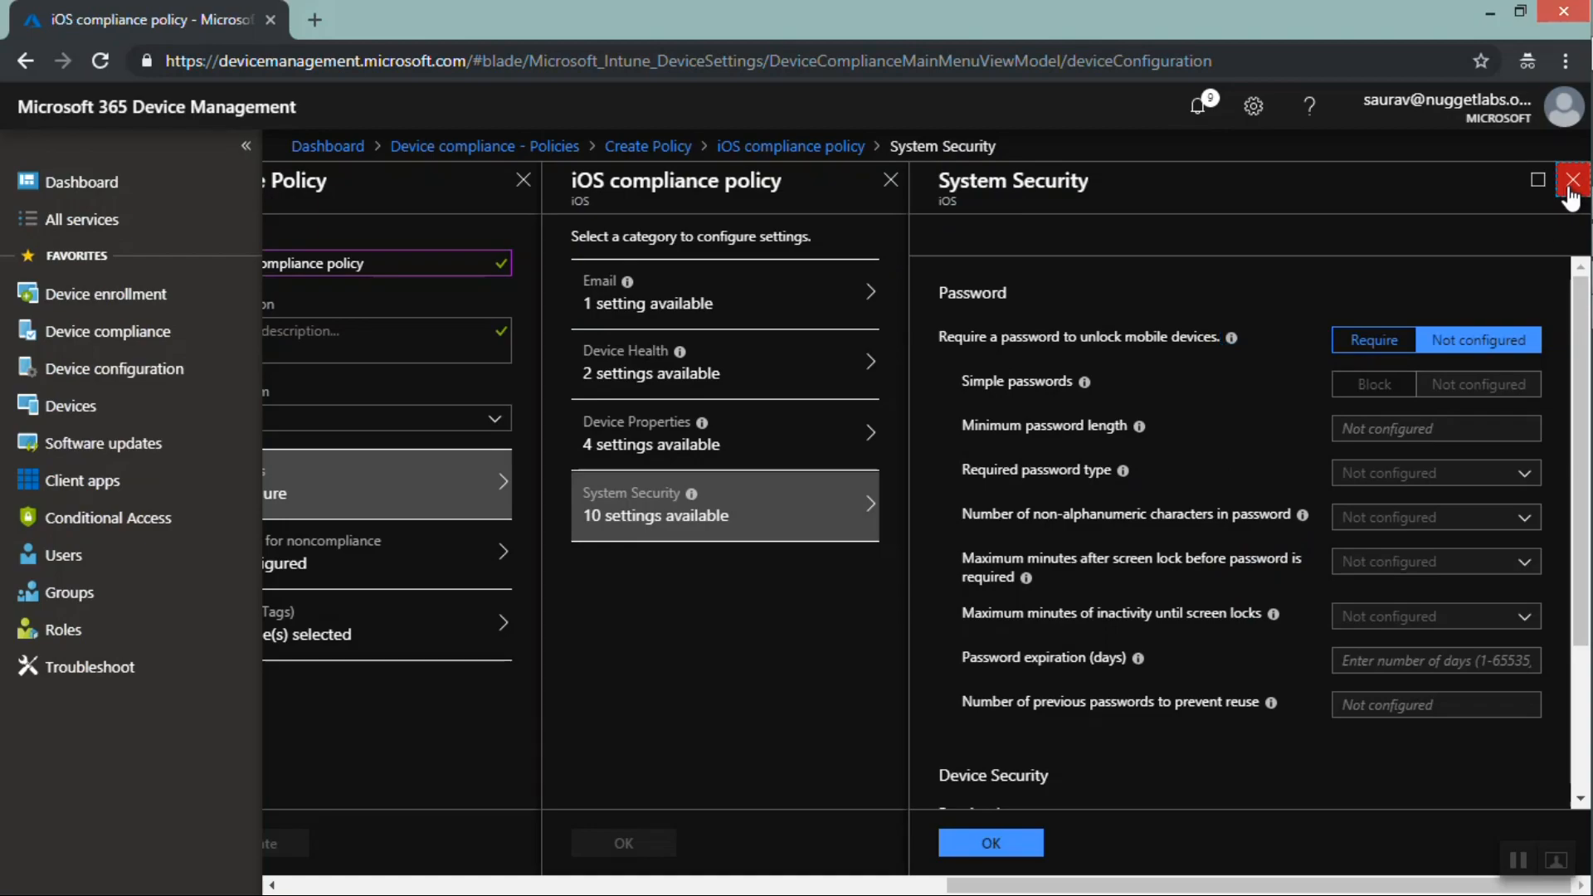
{"action": "left_click", "coordinate": [1570, 184]}
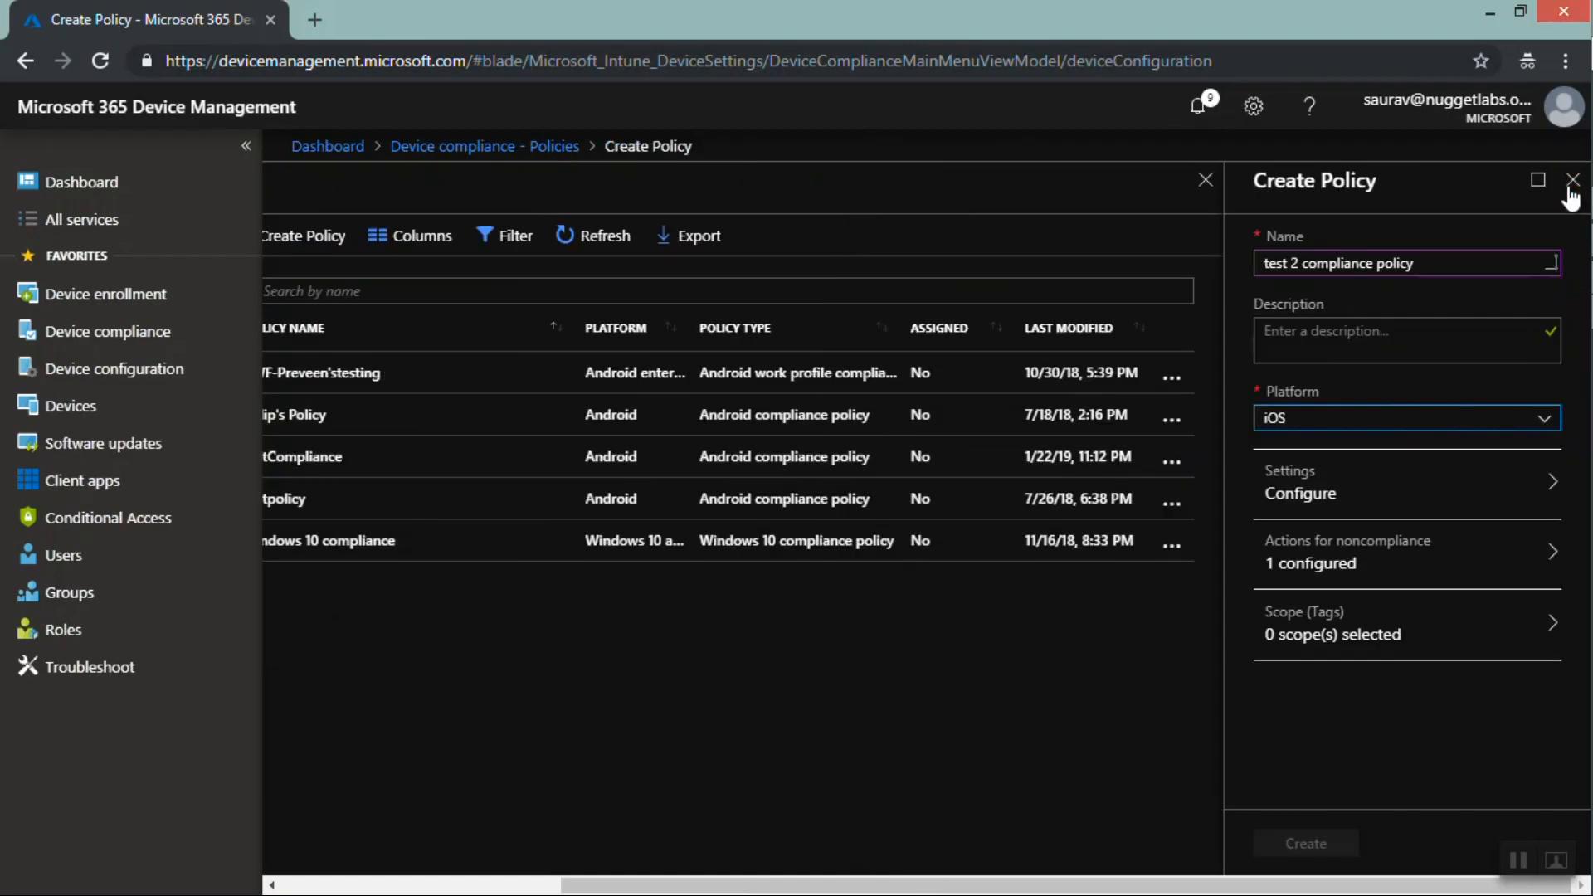
{"action": "left_click", "coordinate": [1569, 190]}
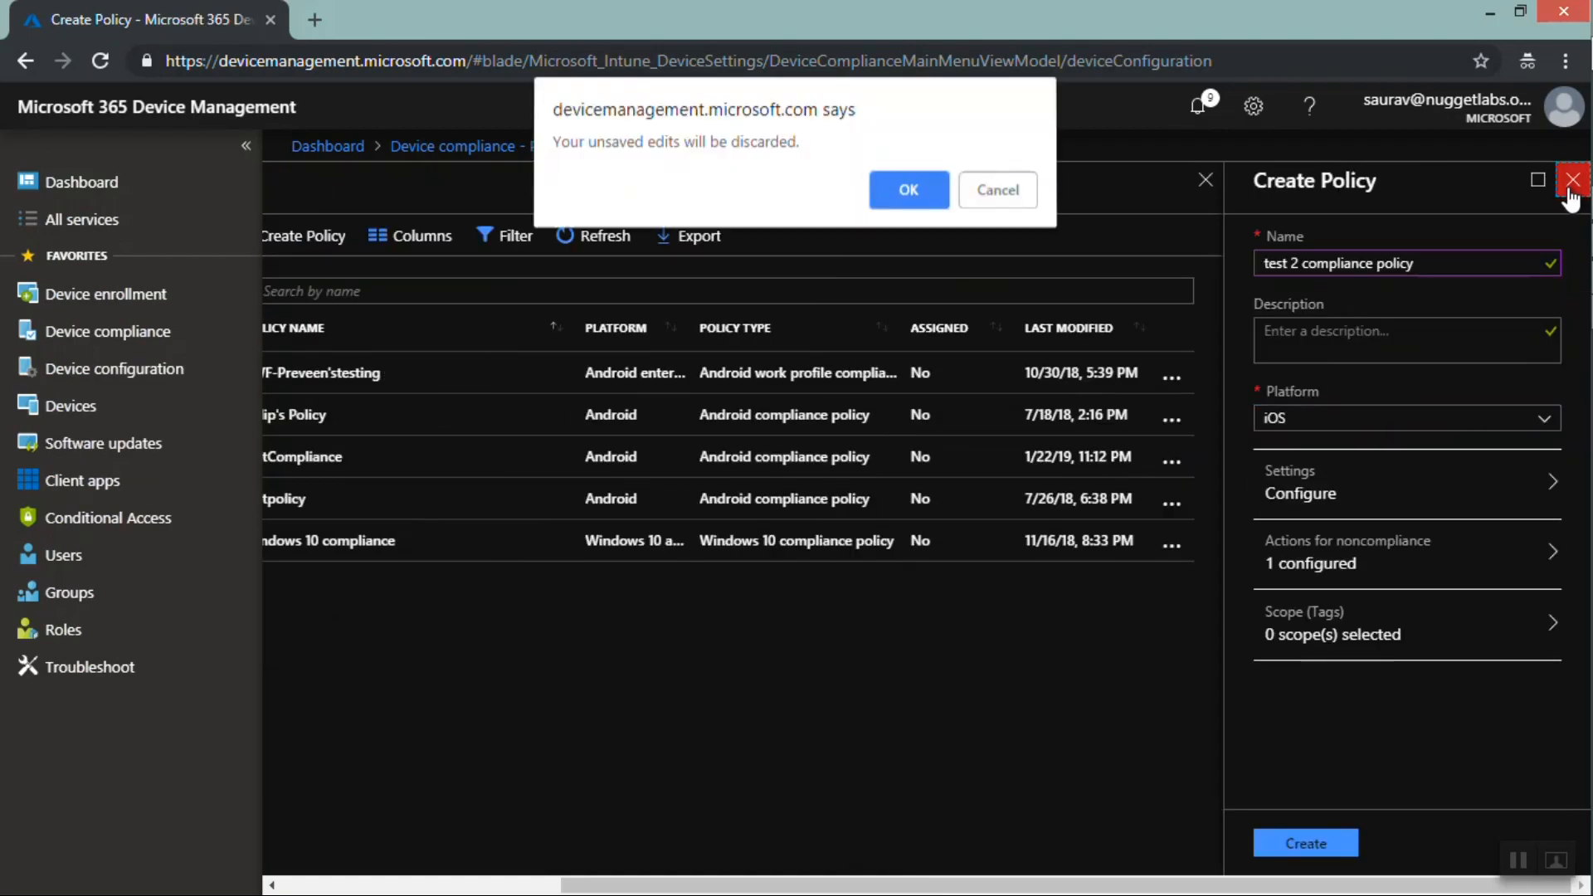
{"action": "left_click", "coordinate": [904, 191]}
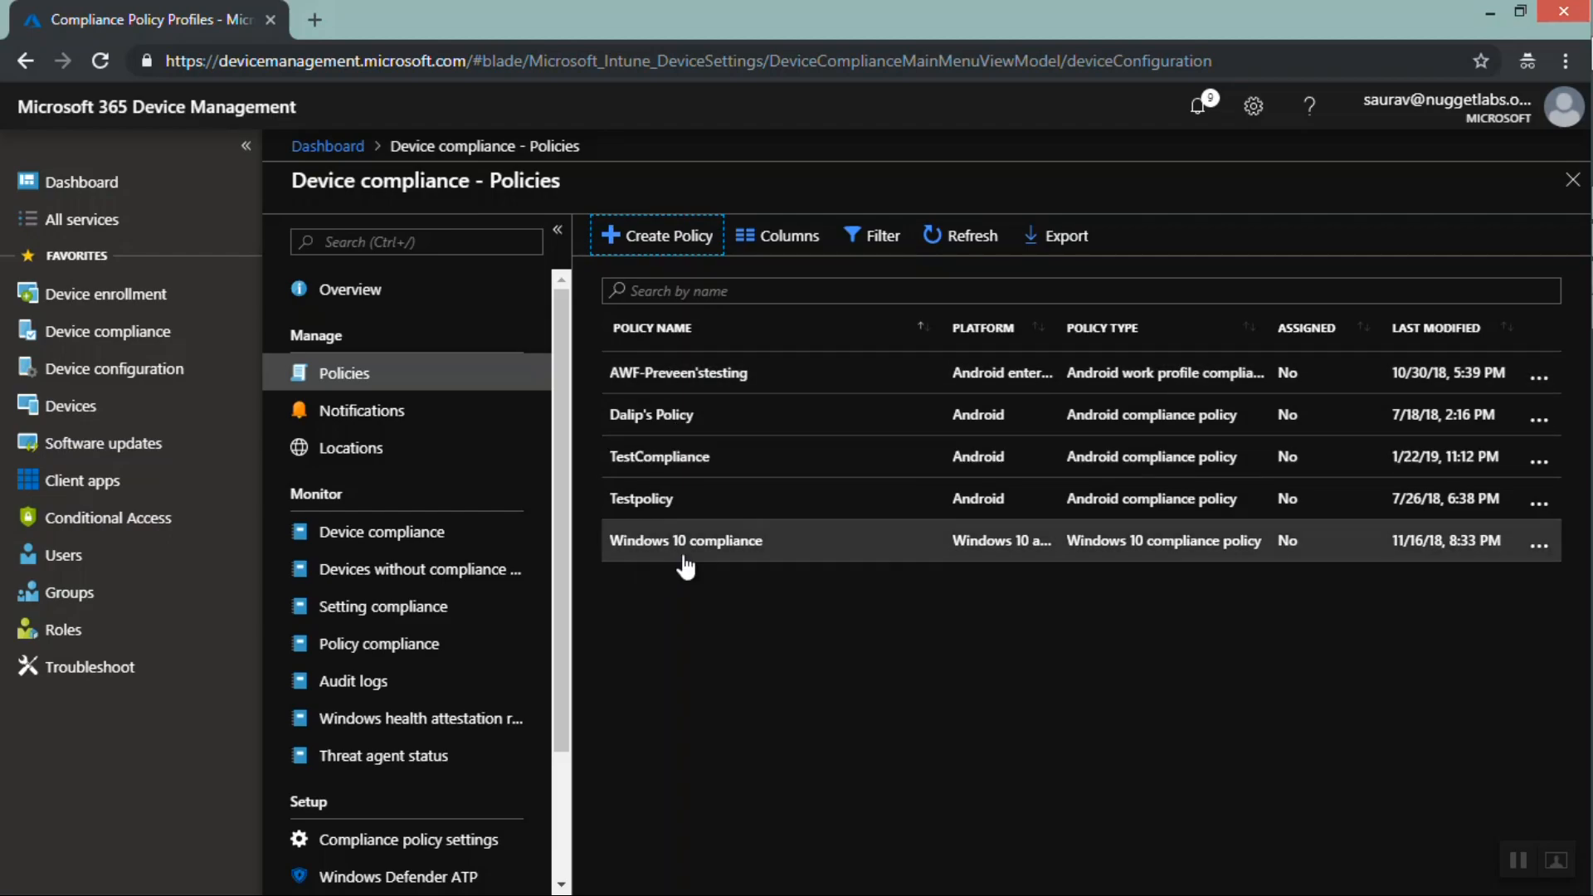
Open the all-devices list and examine the devices' compliance status column
{"action": "left_click", "coordinate": [101, 408]}
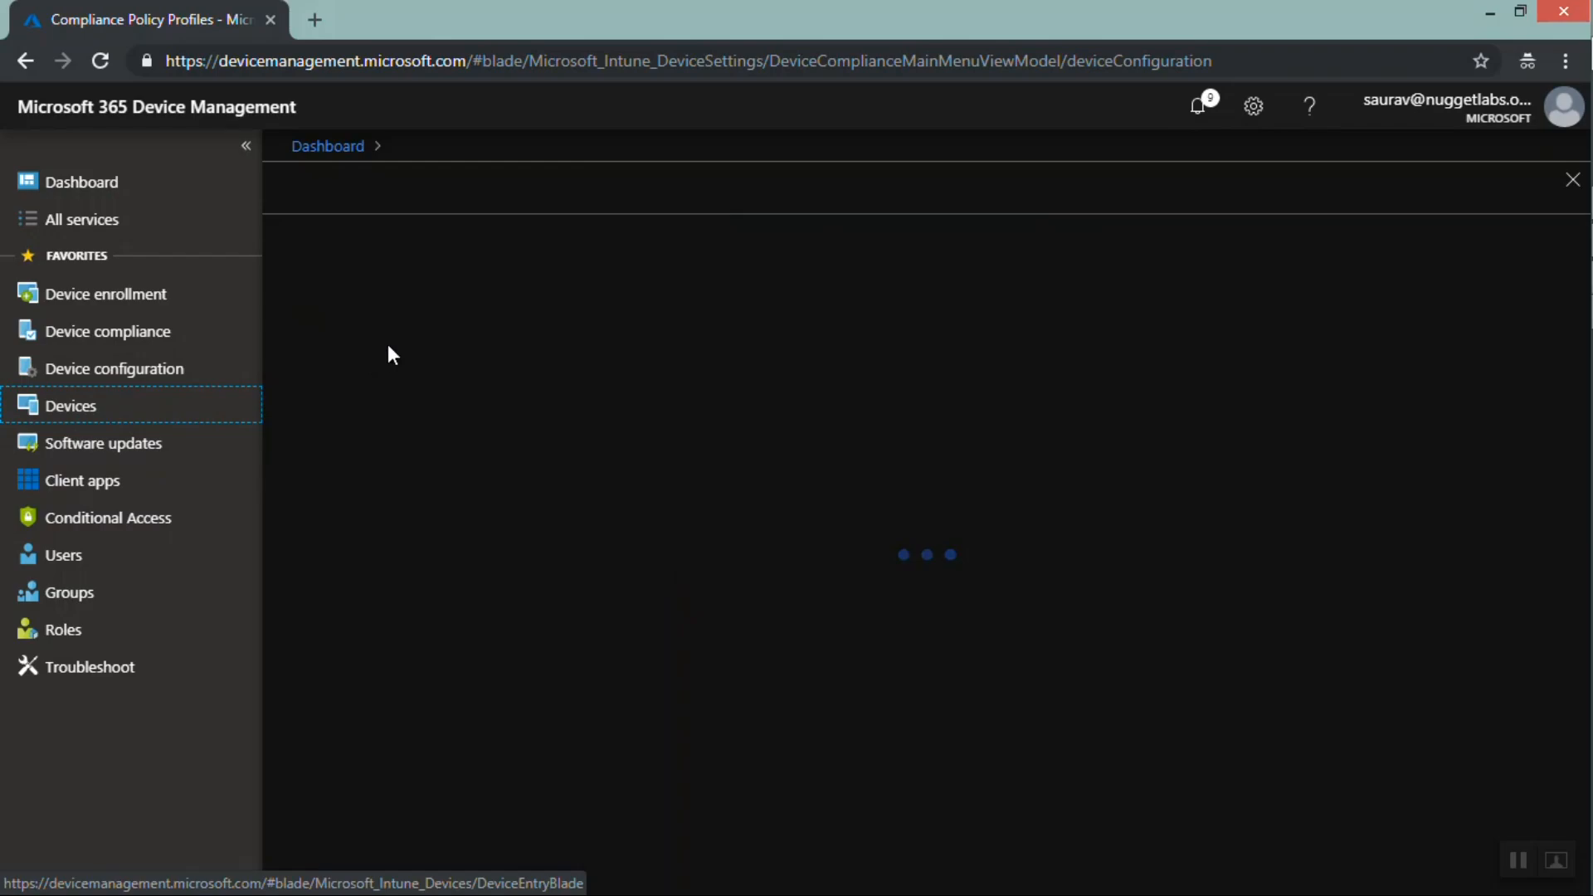
{"action": "left_click", "coordinate": [381, 374]}
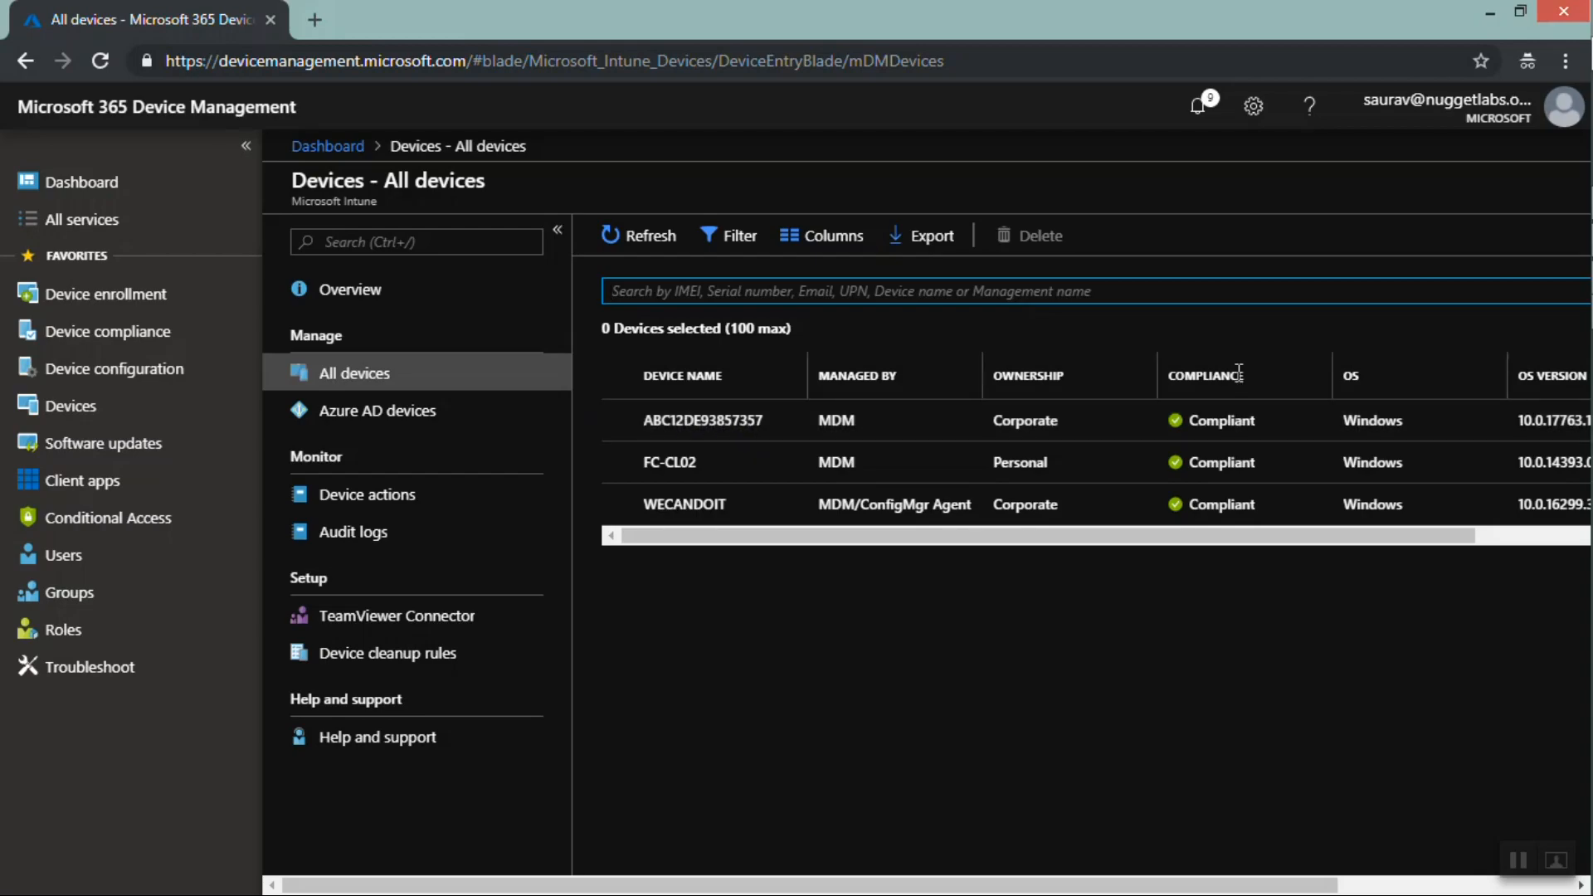
{"action": "left_click_drag", "start_coordinate": [1253, 372], "coordinate": [1204, 375]}
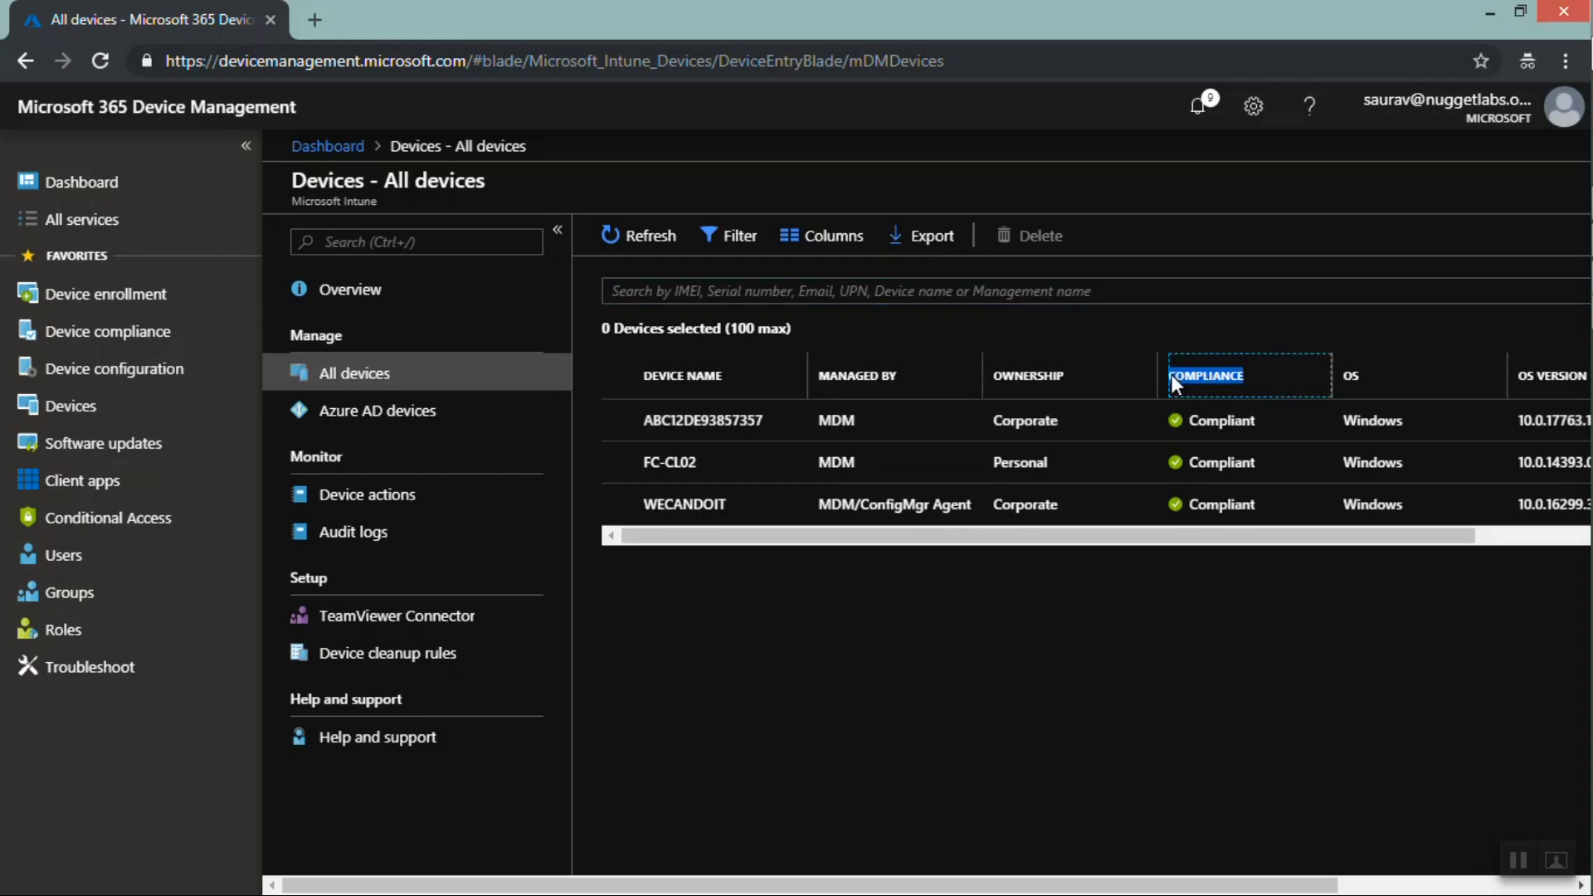
{"action": "left_click_drag", "start_coordinate": [1261, 425], "coordinate": [1186, 423]}
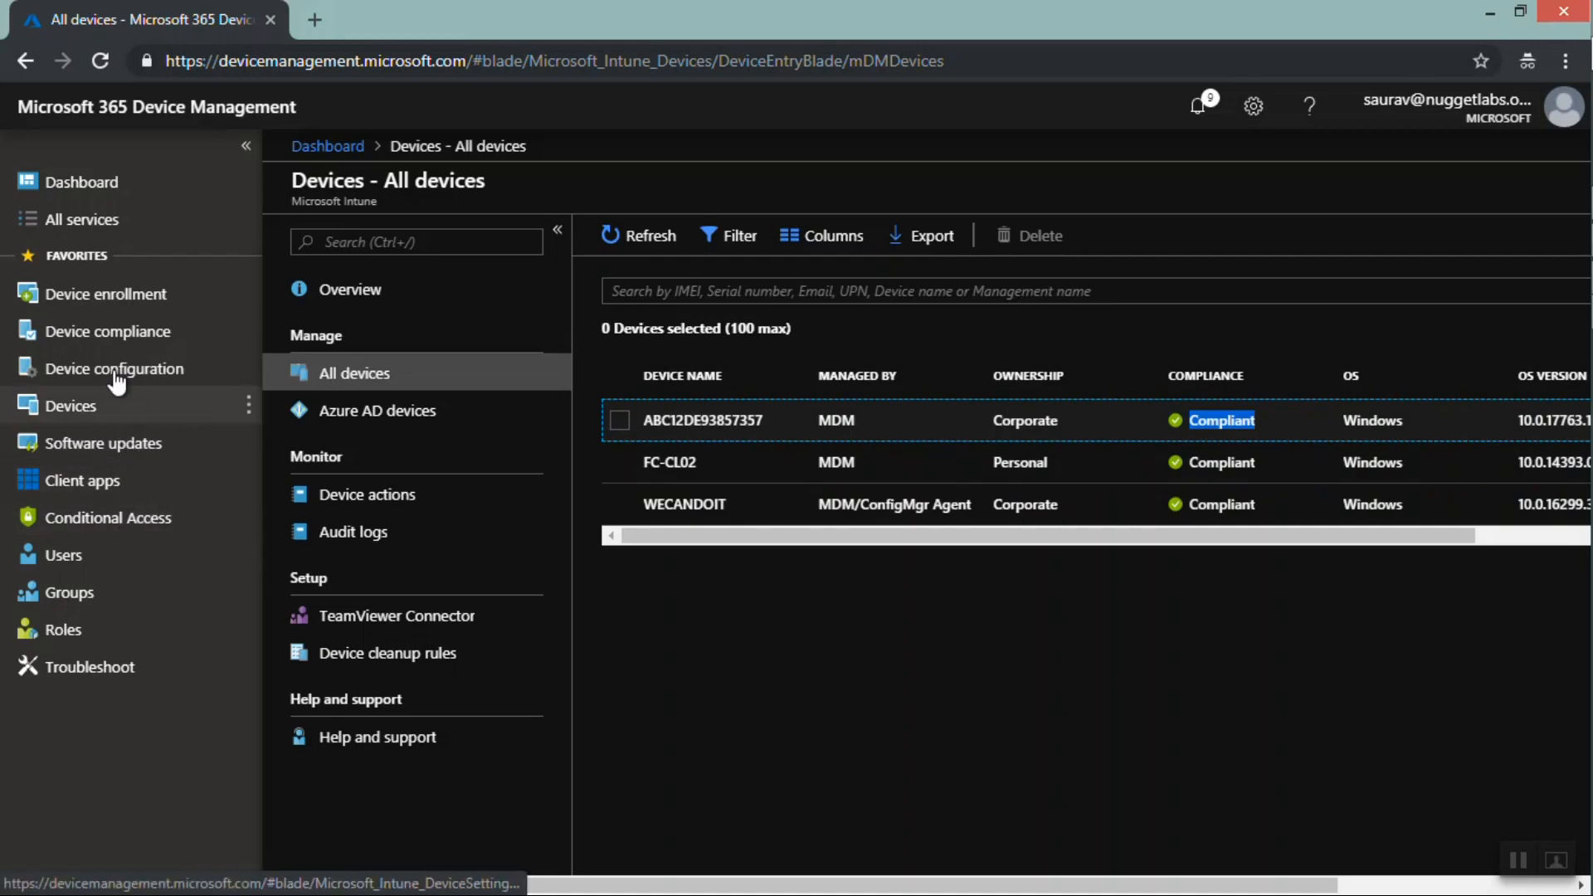
Open the Device compliance Locations page and briefly open then close the Create location pane
{"action": "left_click", "coordinate": [112, 338]}
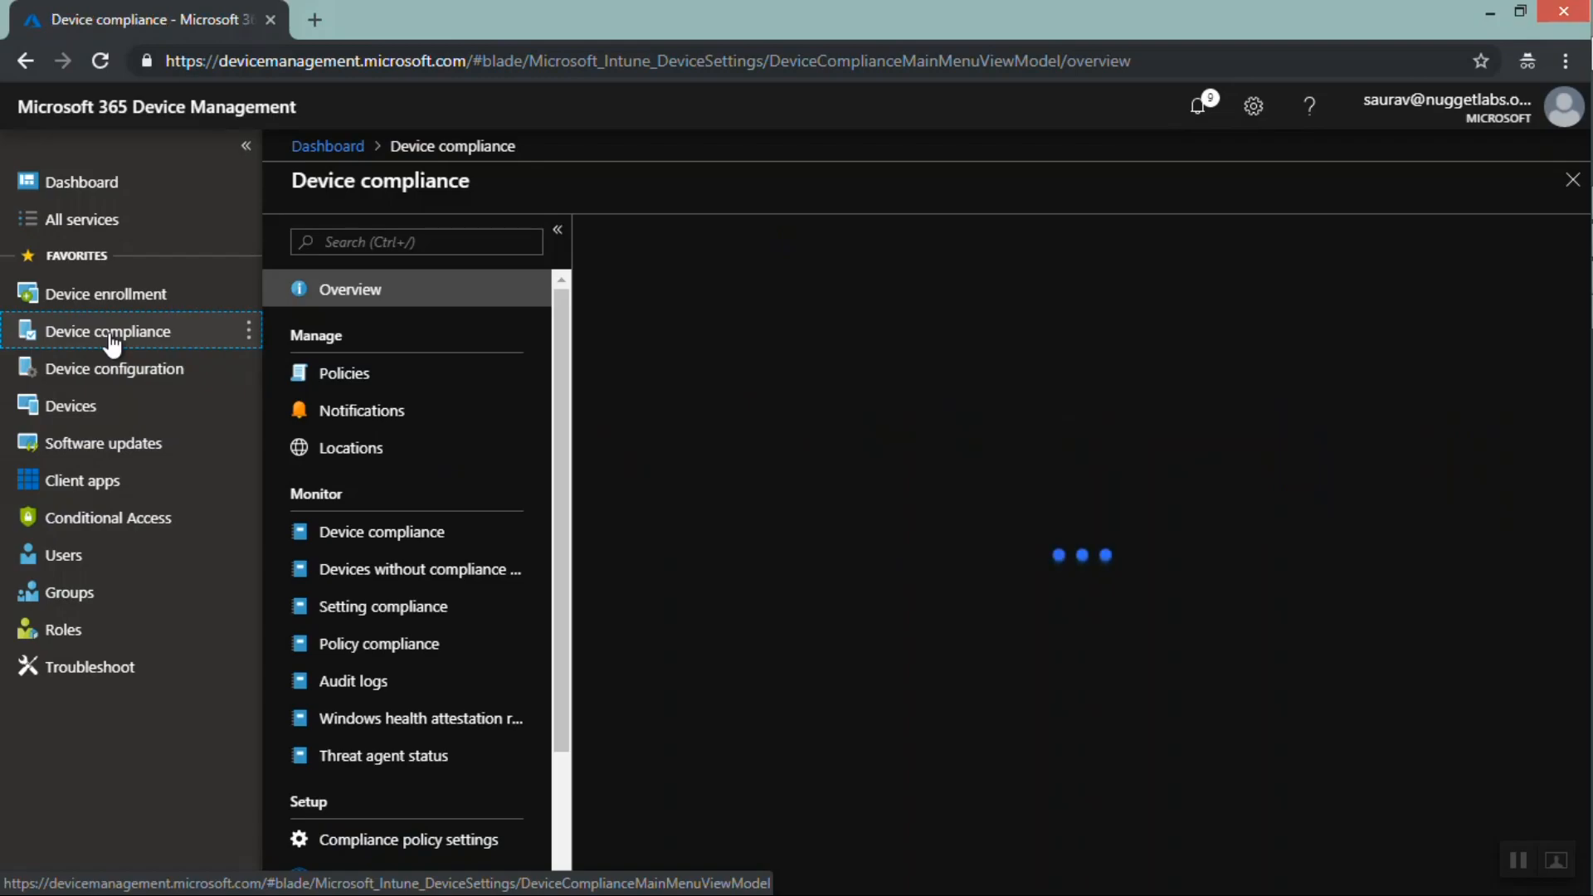
{"action": "left_click", "coordinate": [349, 375]}
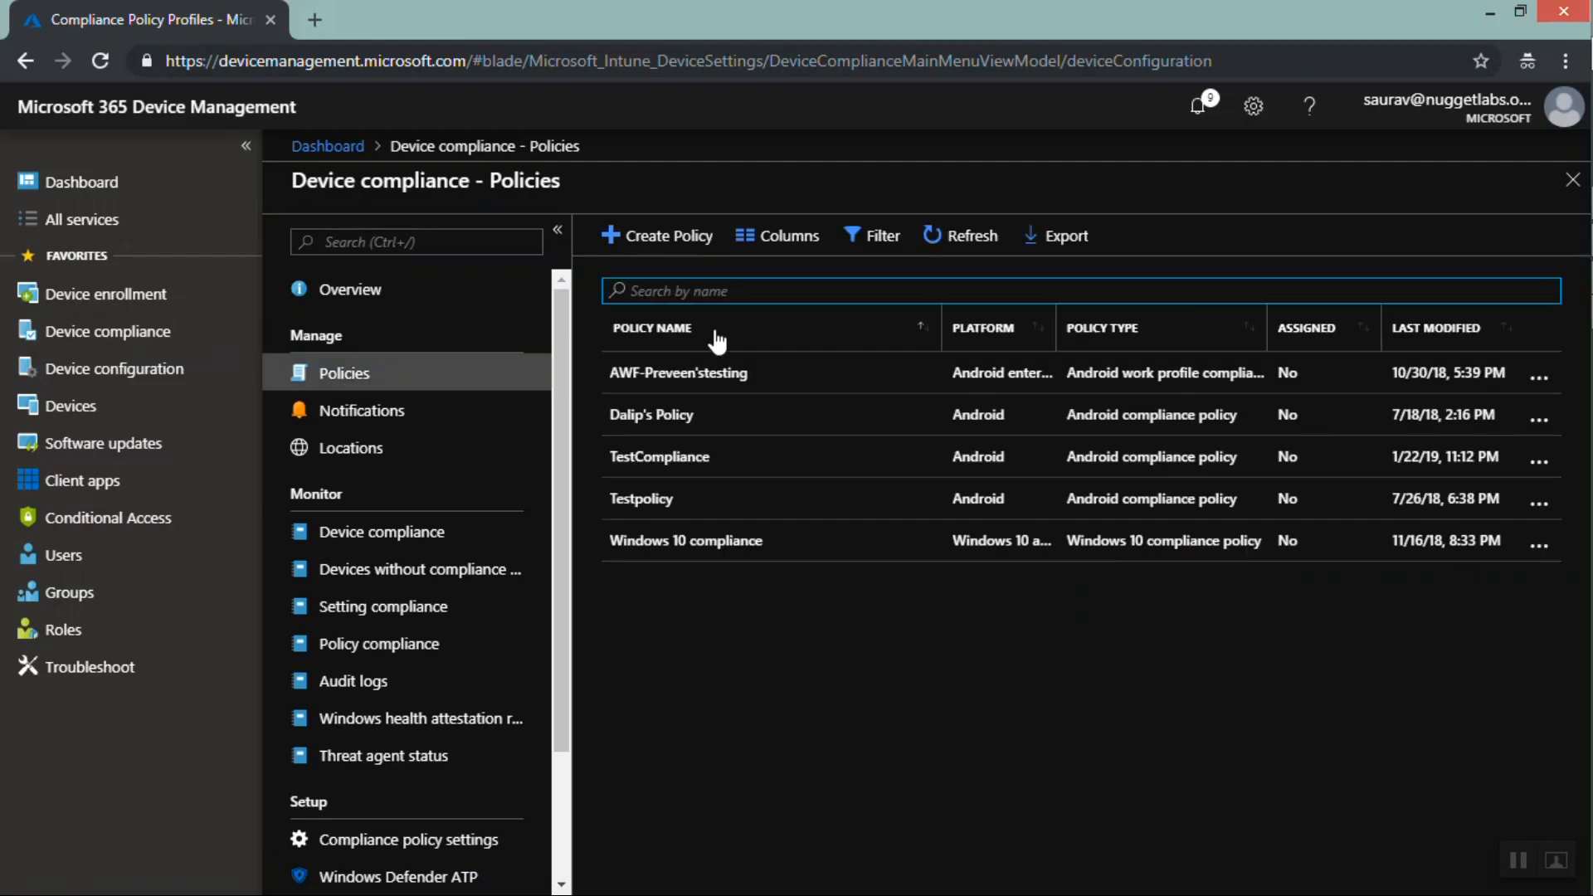
{"action": "left_click", "coordinate": [388, 452]}
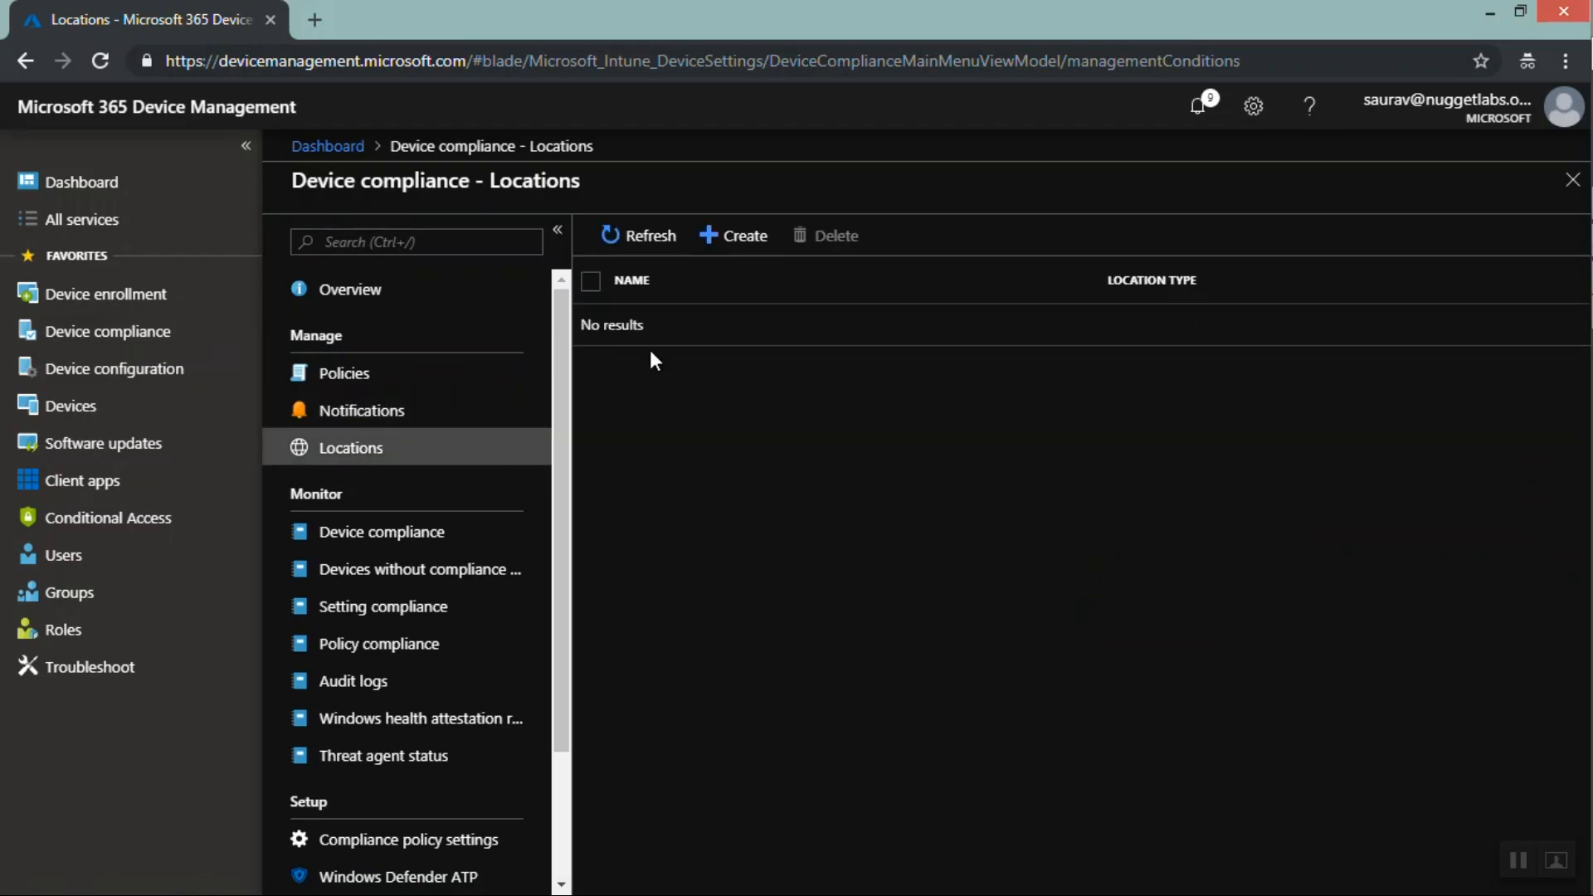
{"action": "left_click", "coordinate": [735, 254]}
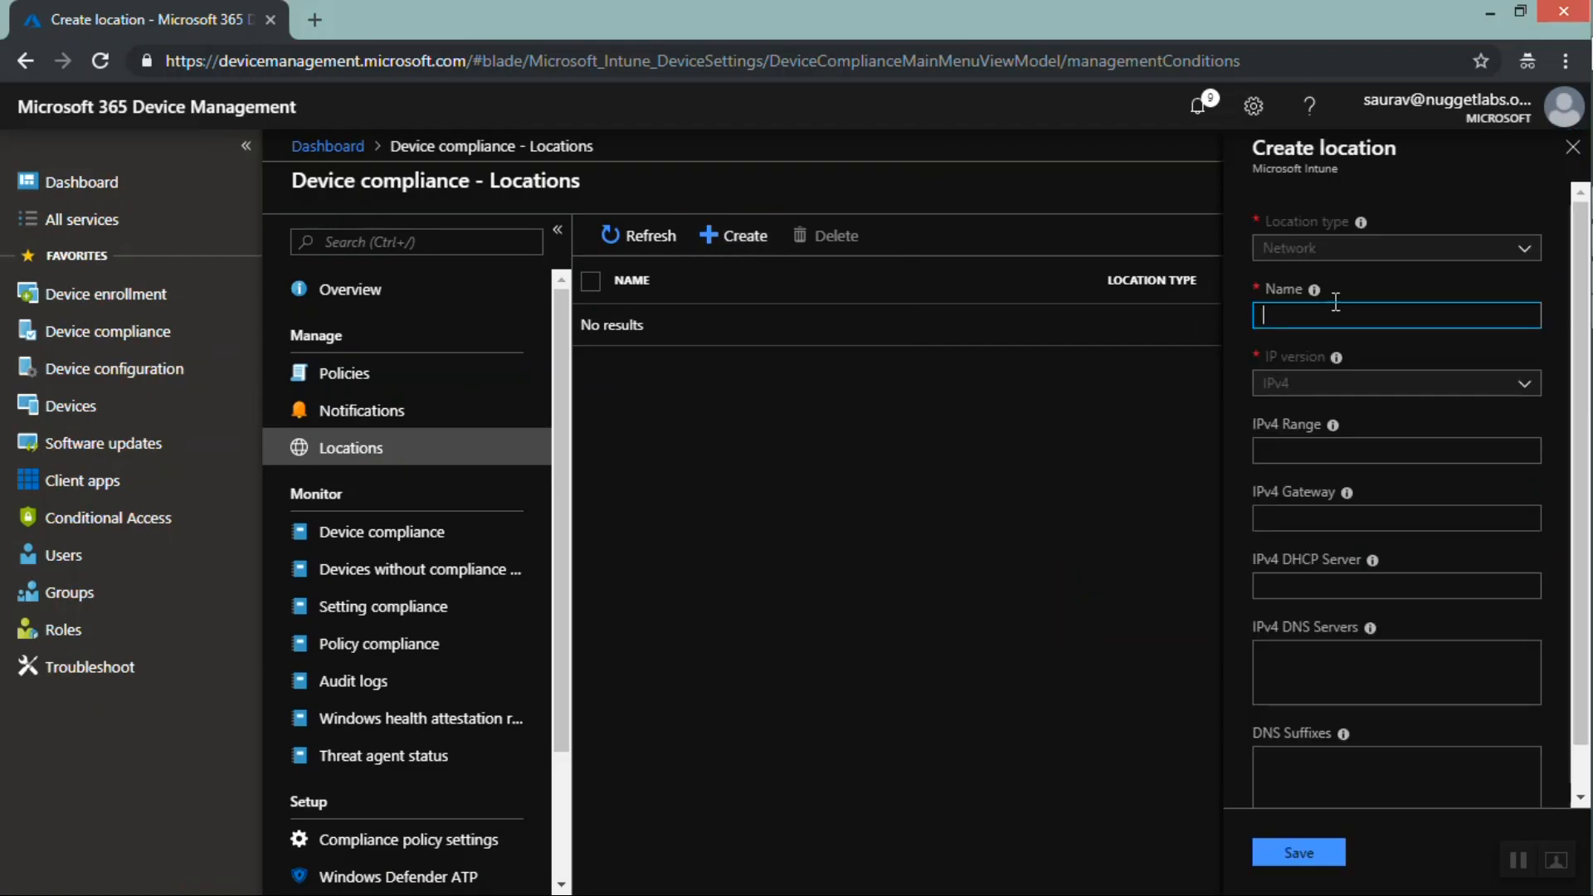
{"action": "left_click", "coordinate": [1572, 152]}
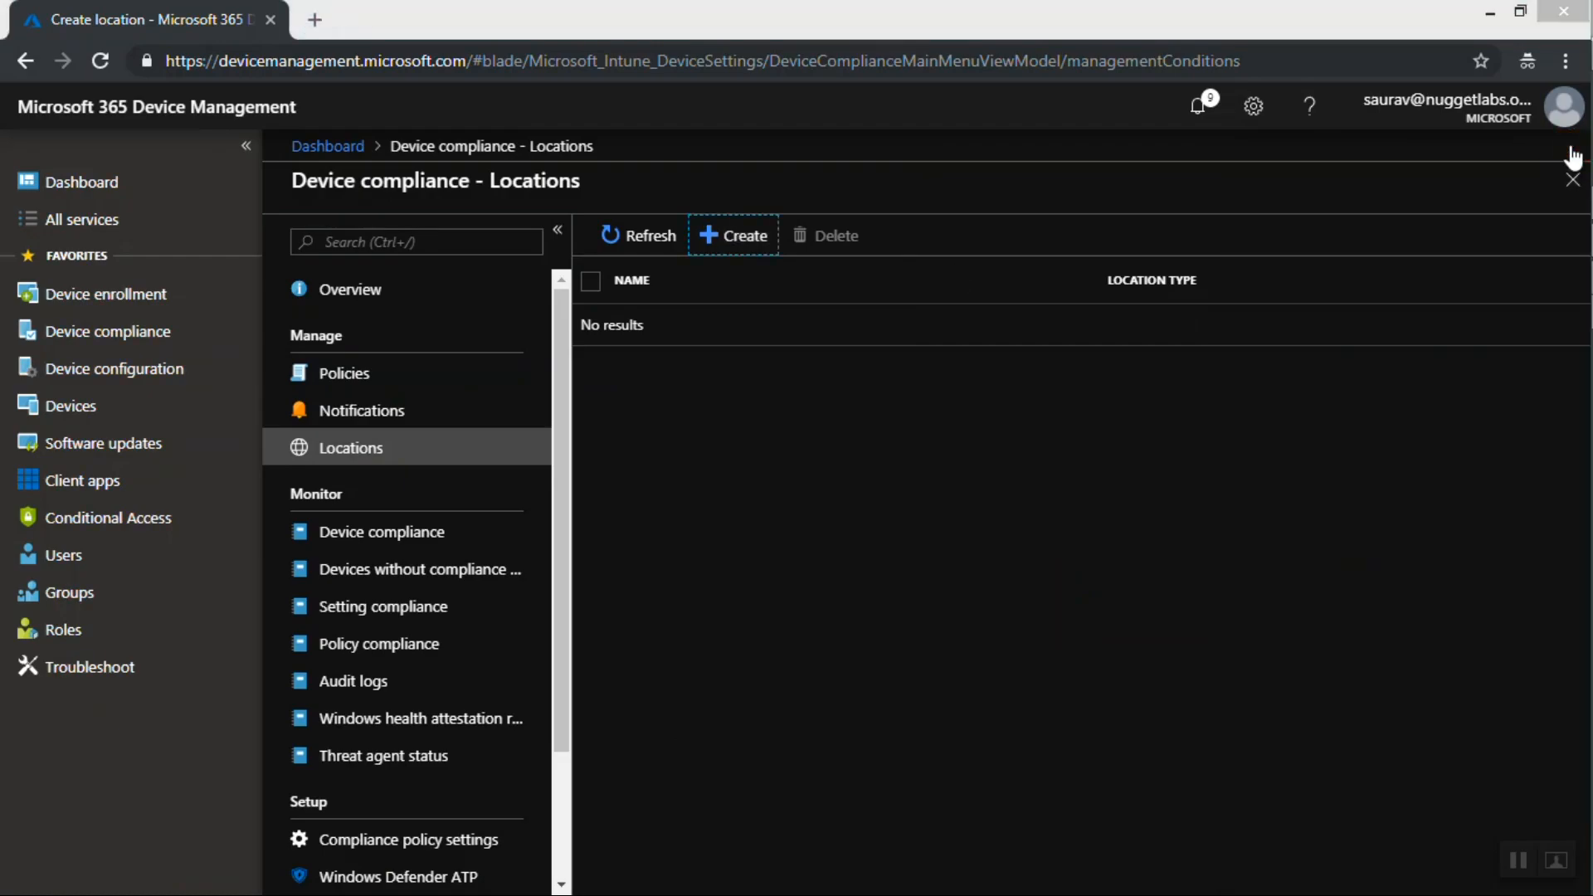
{"action": "key", "text": "super+c"}
{"action": "left_click", "coordinate": [646, 511]}
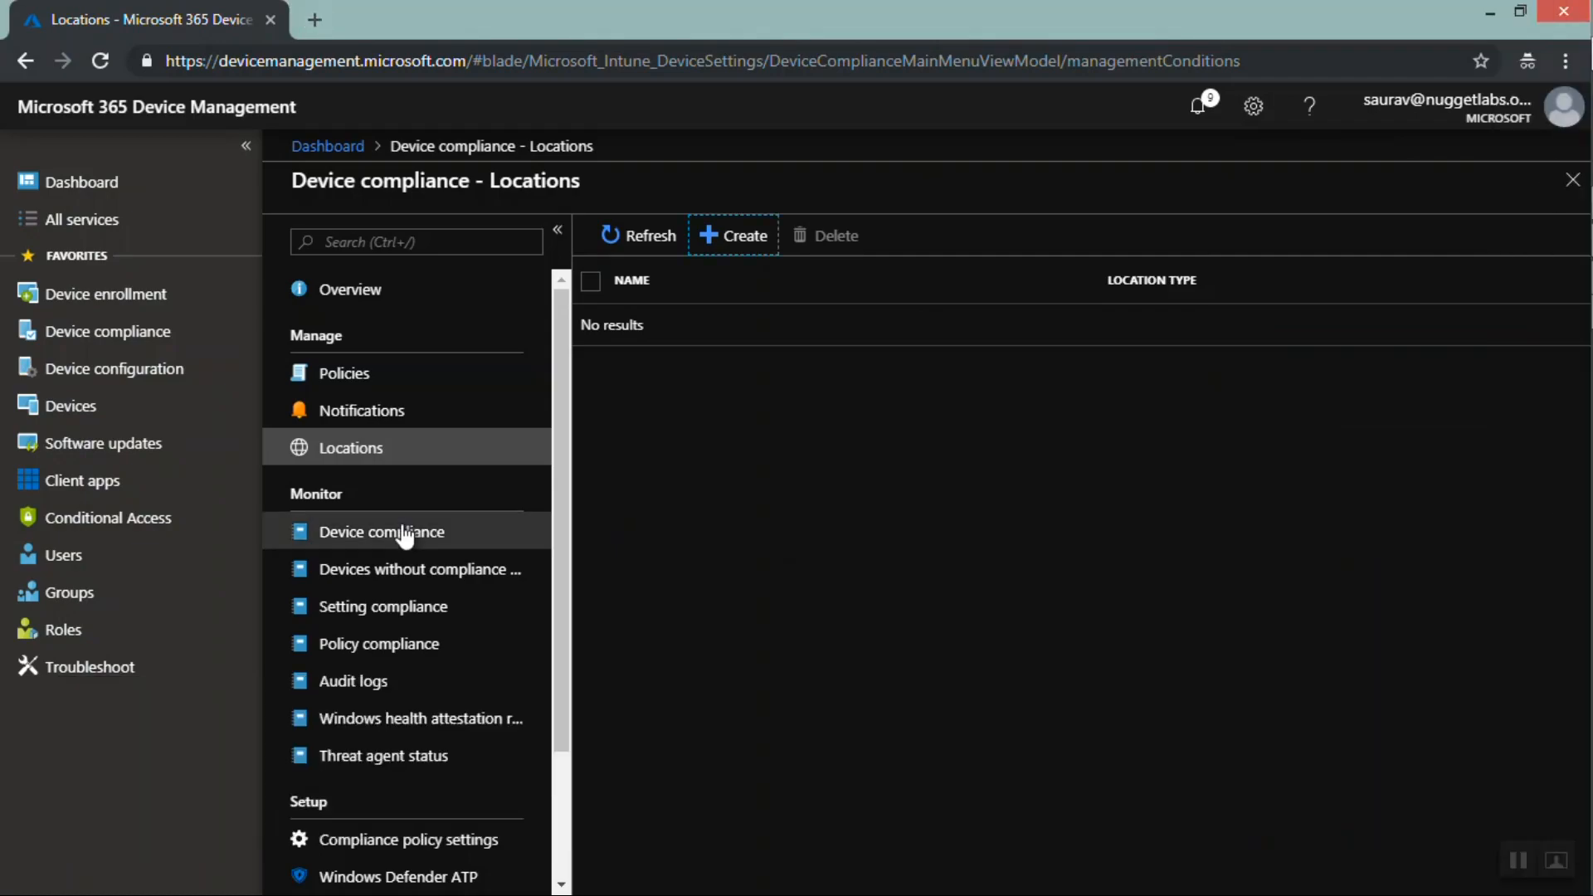
Browse the compliance monitoring reports: device compliance, devices without compliance policy, setting compliance, policy compliance and audit logs
{"action": "left_click", "coordinate": [398, 535]}
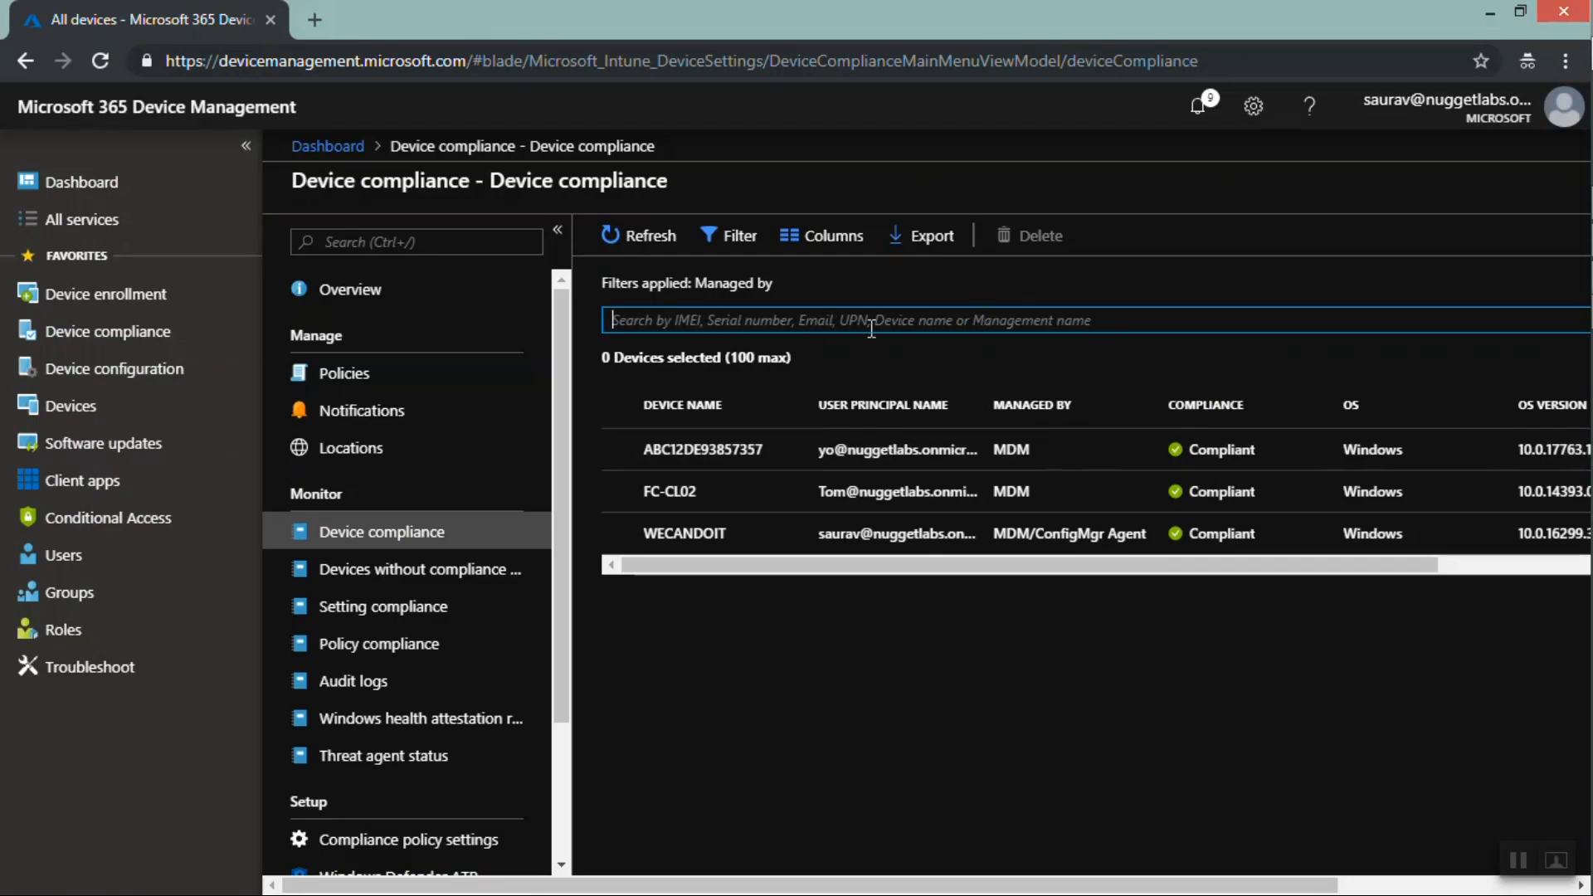
{"action": "left_click", "coordinate": [425, 579]}
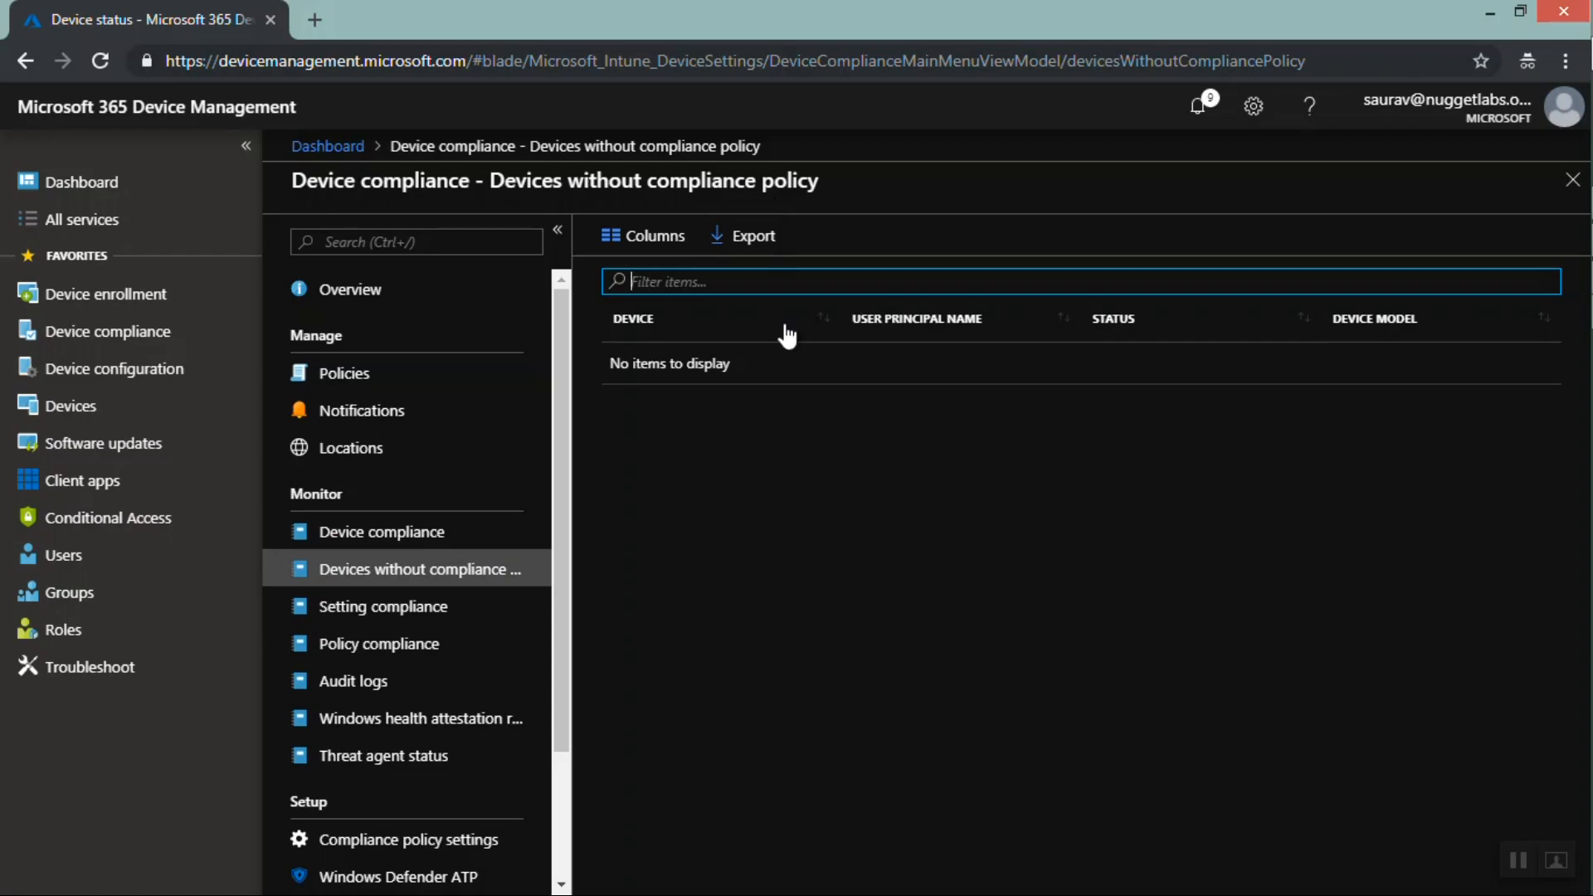
{"action": "left_click", "coordinate": [365, 614]}
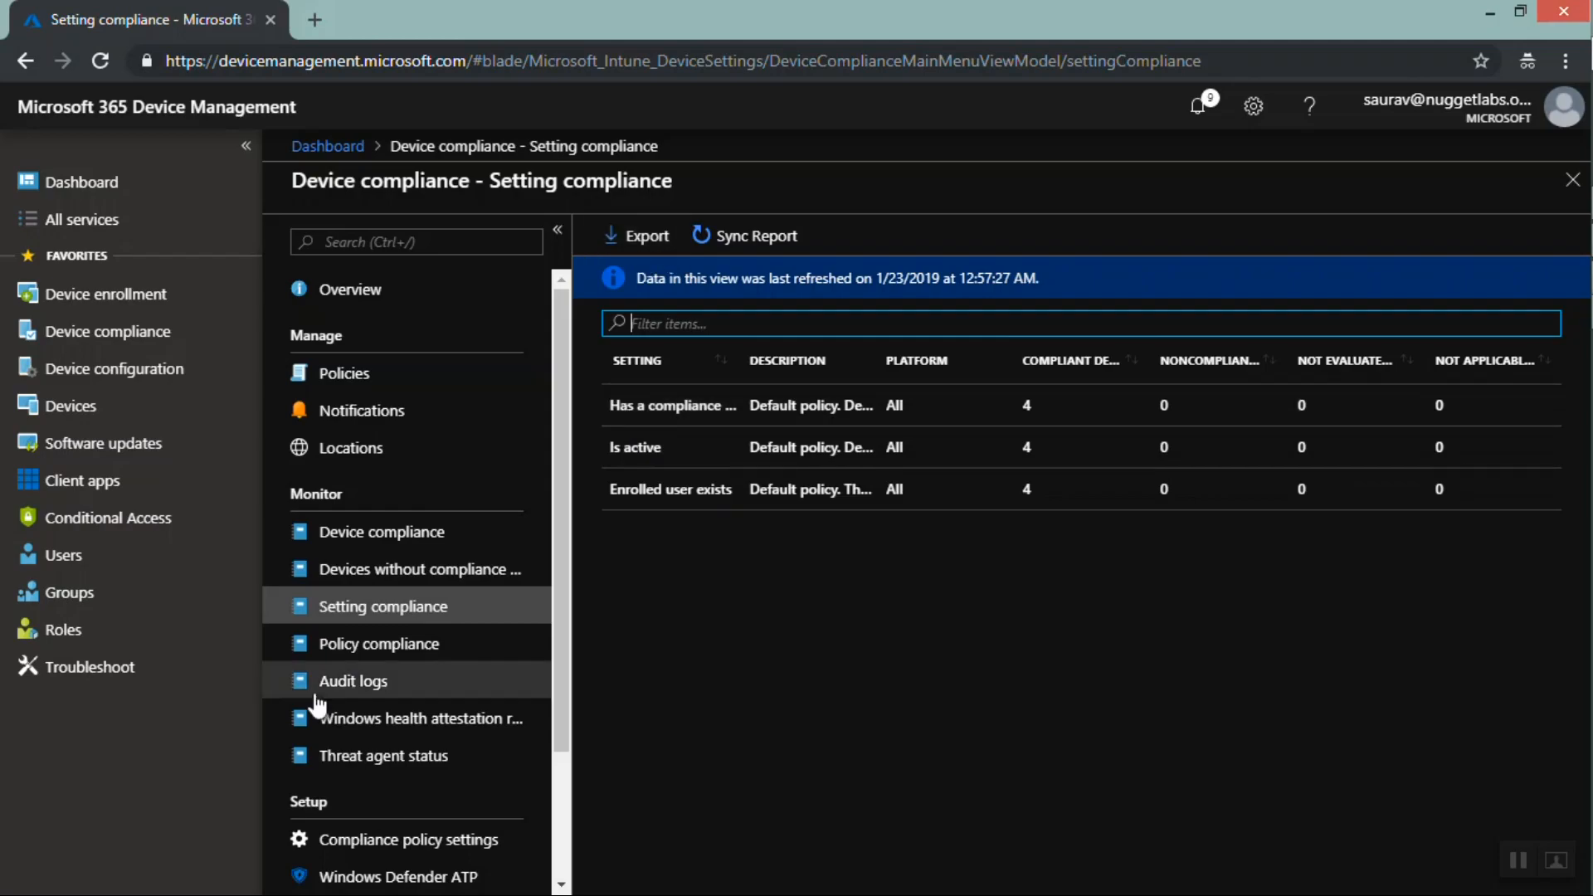
{"action": "left_click", "coordinate": [361, 654]}
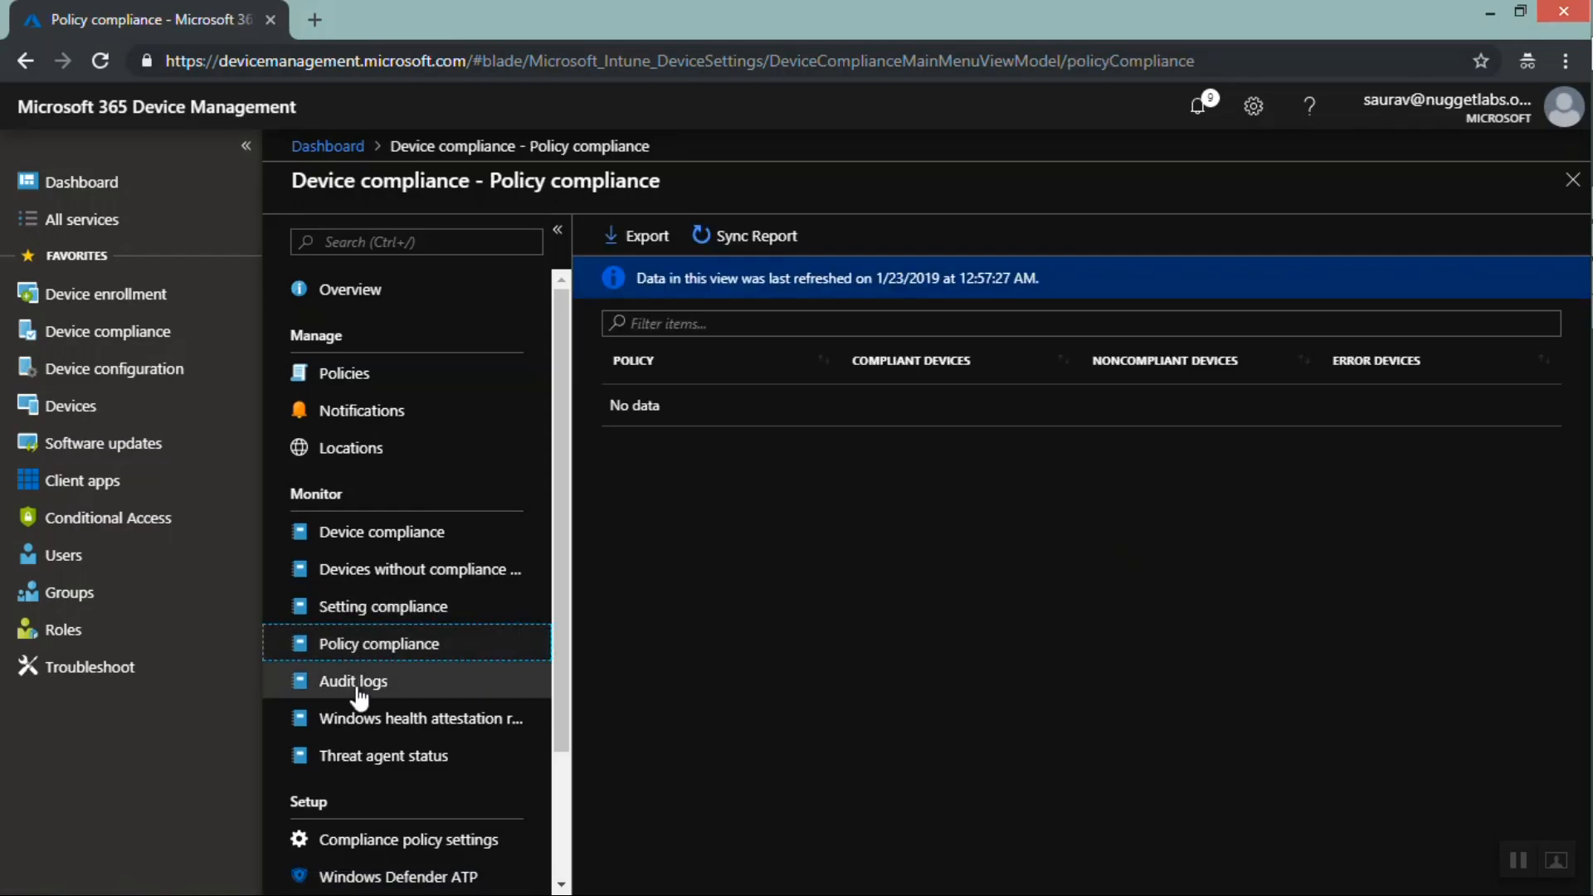
{"action": "left_click", "coordinate": [358, 690]}
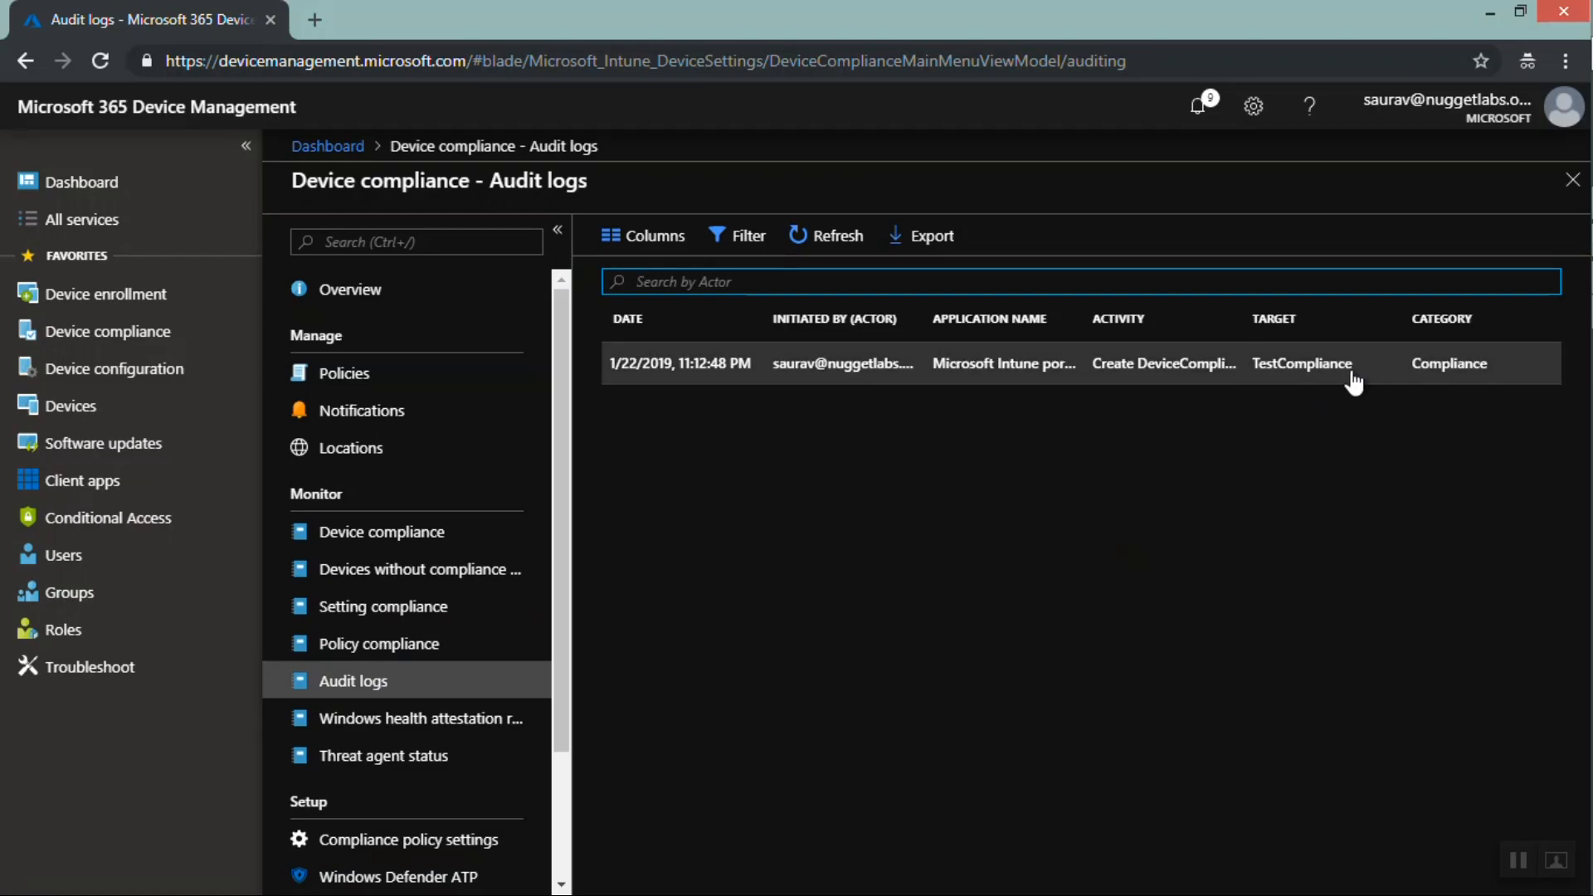
{"action": "left_click_drag", "start_coordinate": [1354, 383], "coordinate": [1255, 374]}
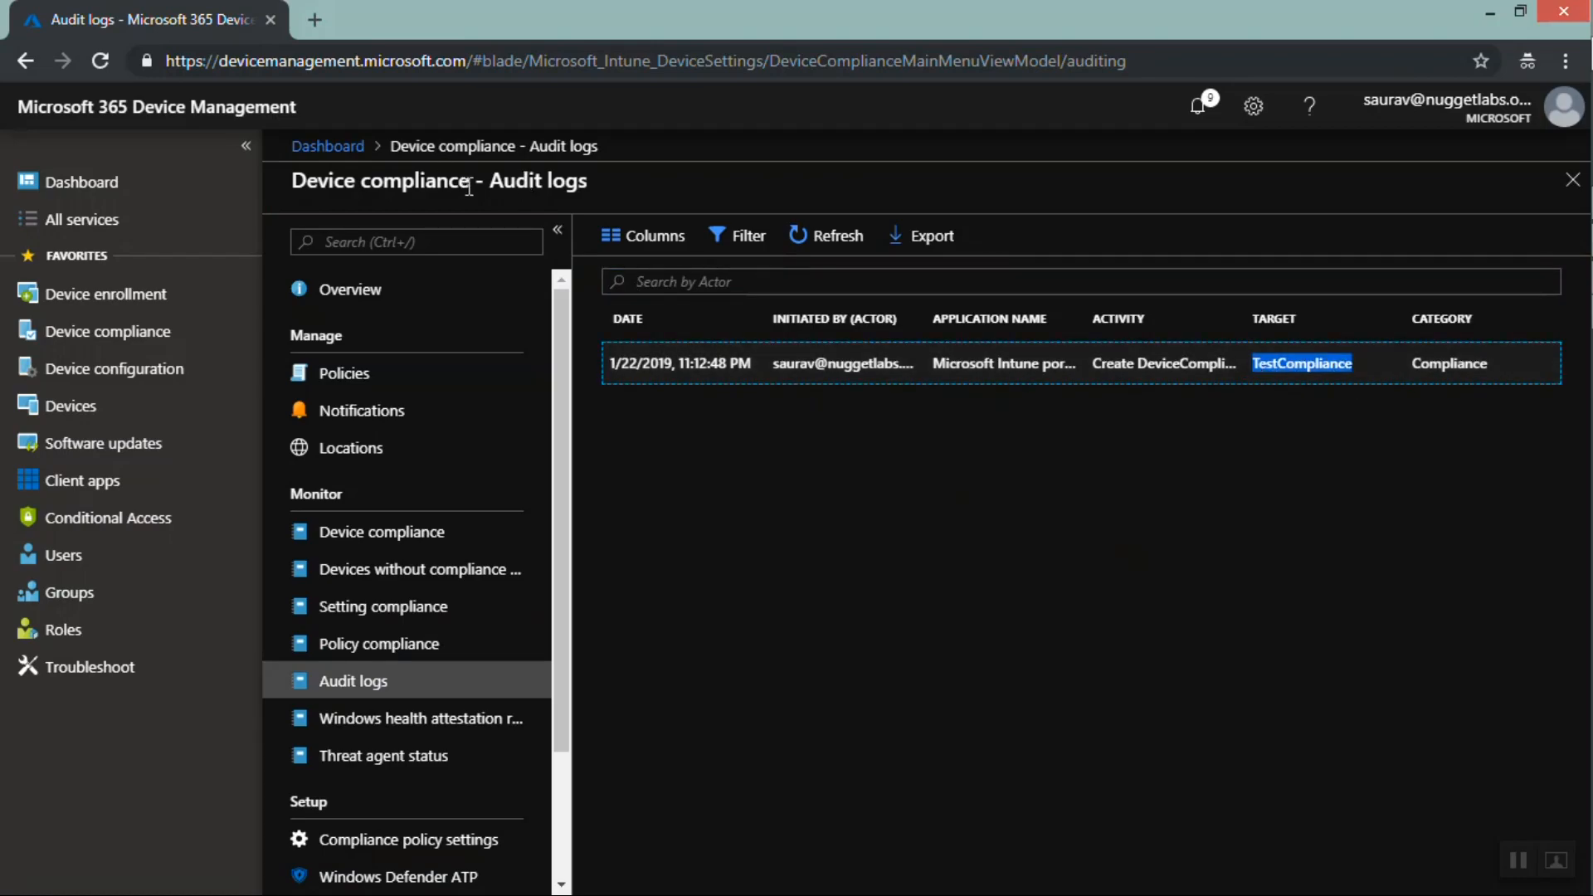
{"action": "left_click_drag", "start_coordinate": [469, 186], "coordinate": [295, 180]}
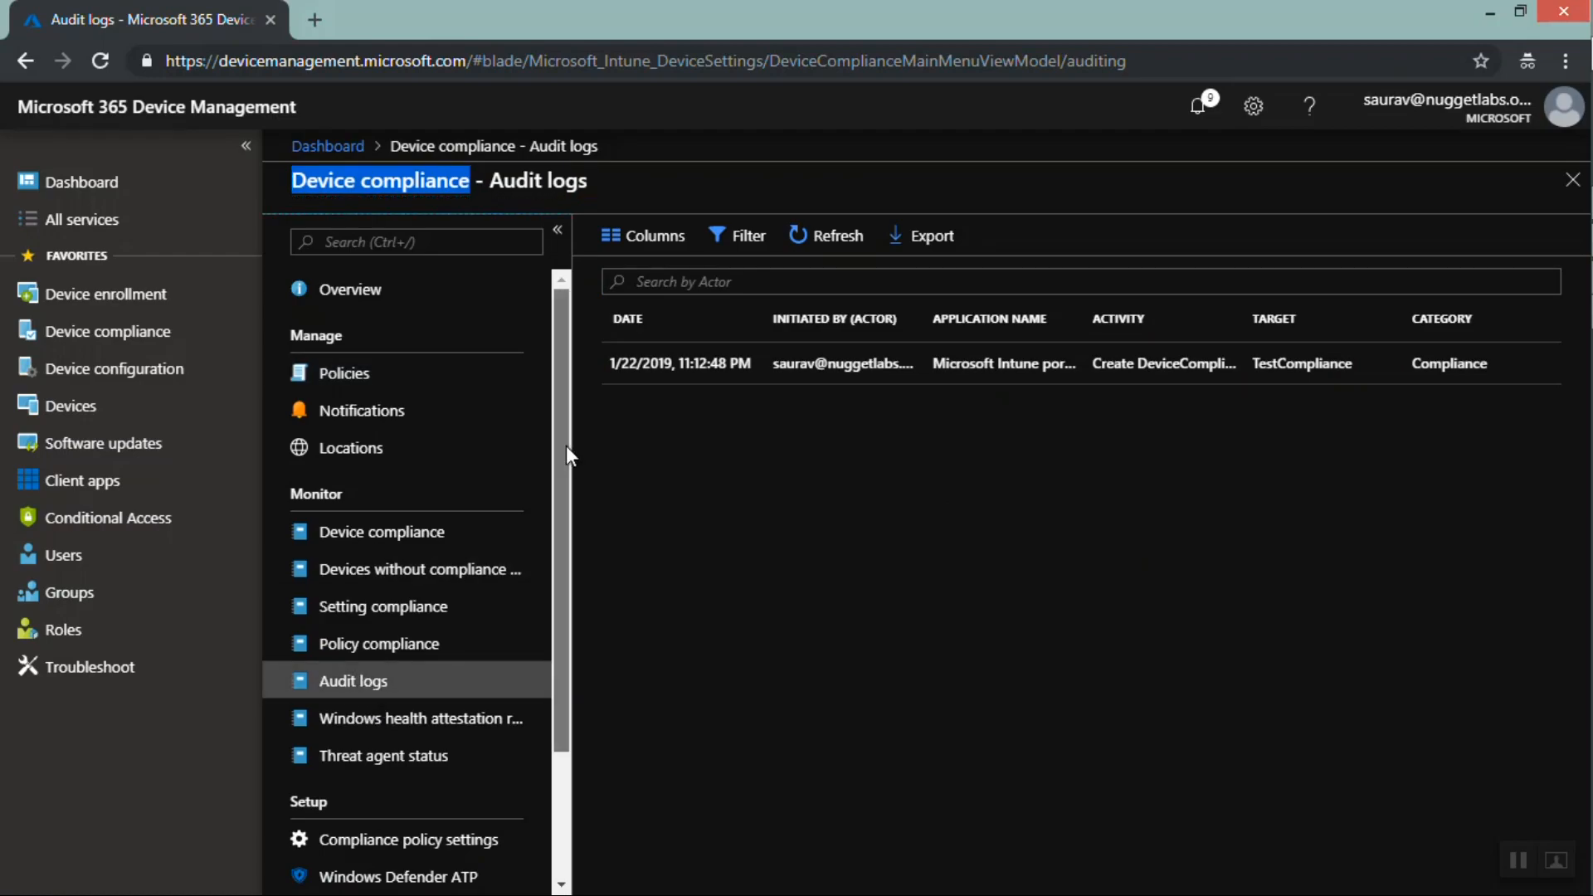
{"action": "left_click_drag", "start_coordinate": [566, 445], "coordinate": [559, 600]}
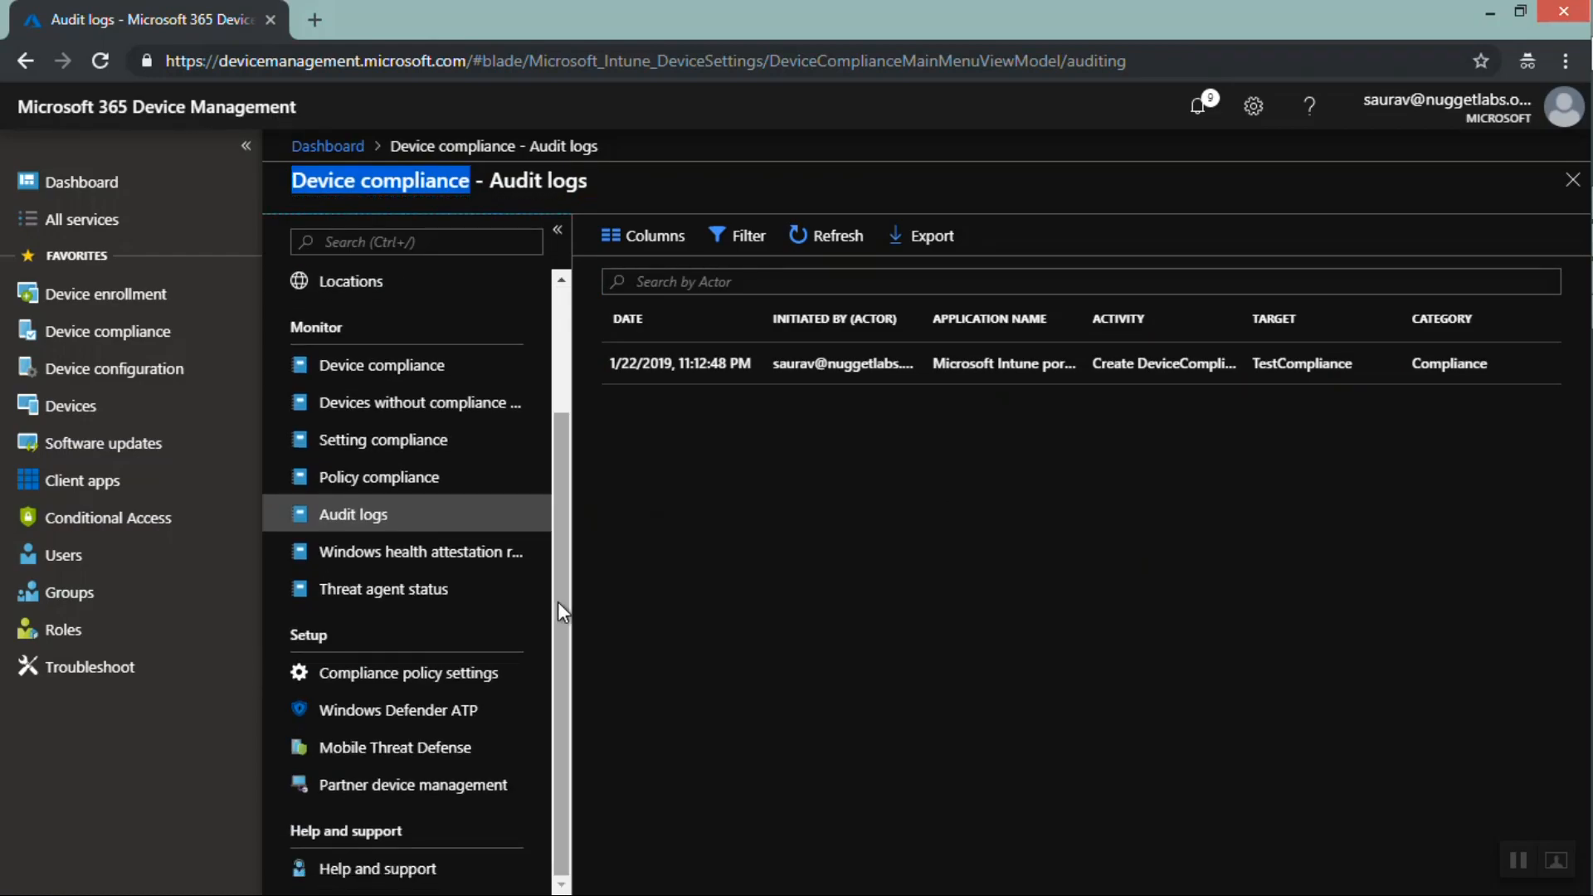
Try toggling the Compliance policy settings options for unassigned devices and jailbreak detection, then discard the unsaved edits
{"action": "left_click", "coordinate": [389, 678]}
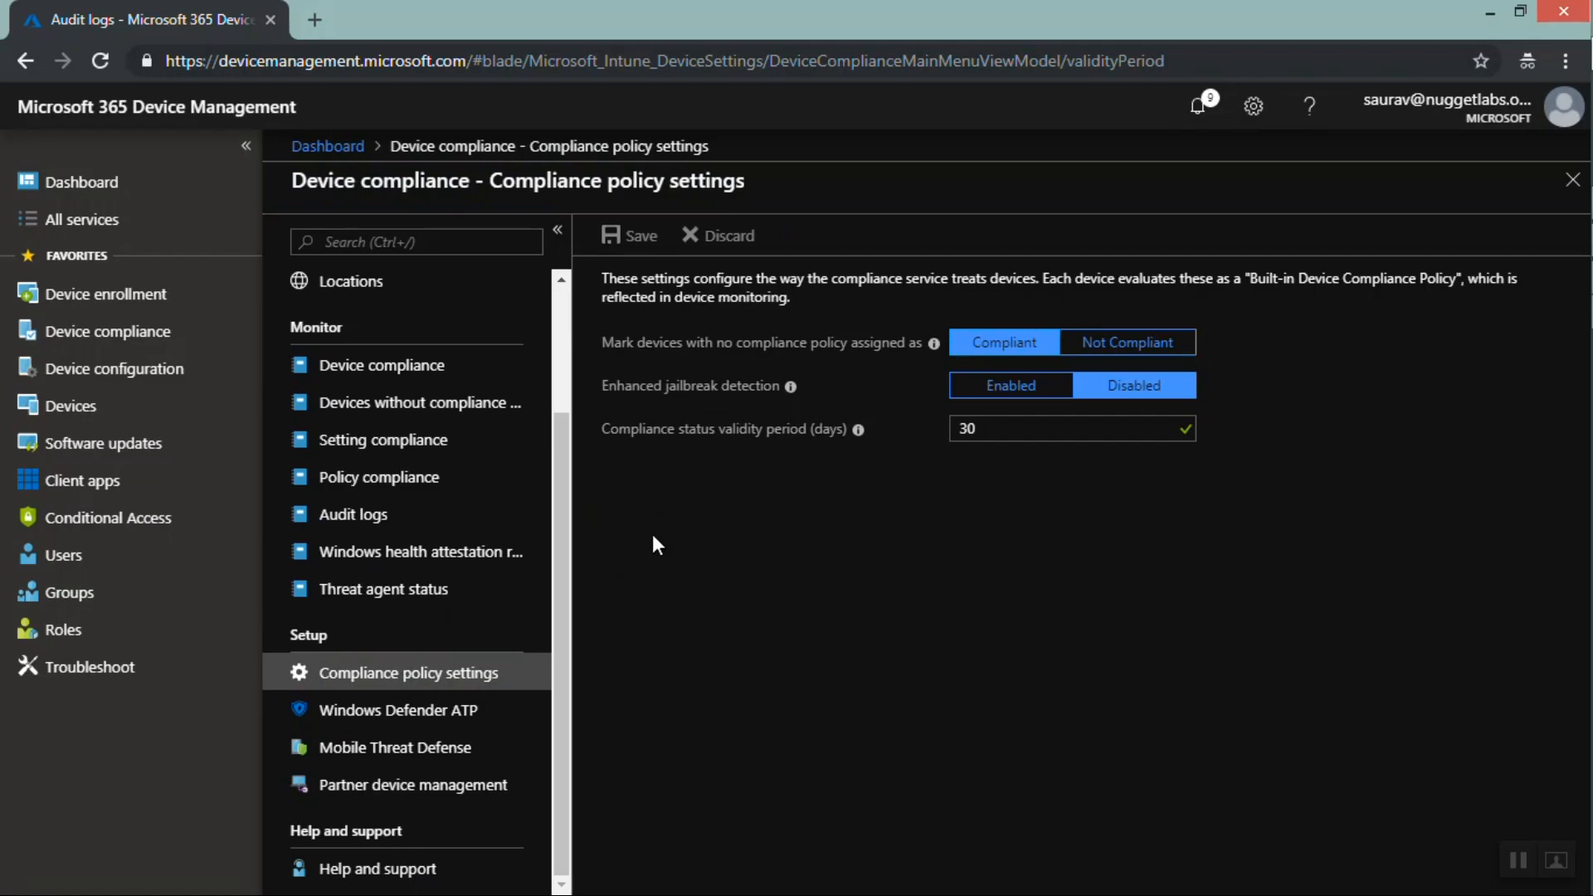
{"action": "left_click", "coordinate": [1134, 350]}
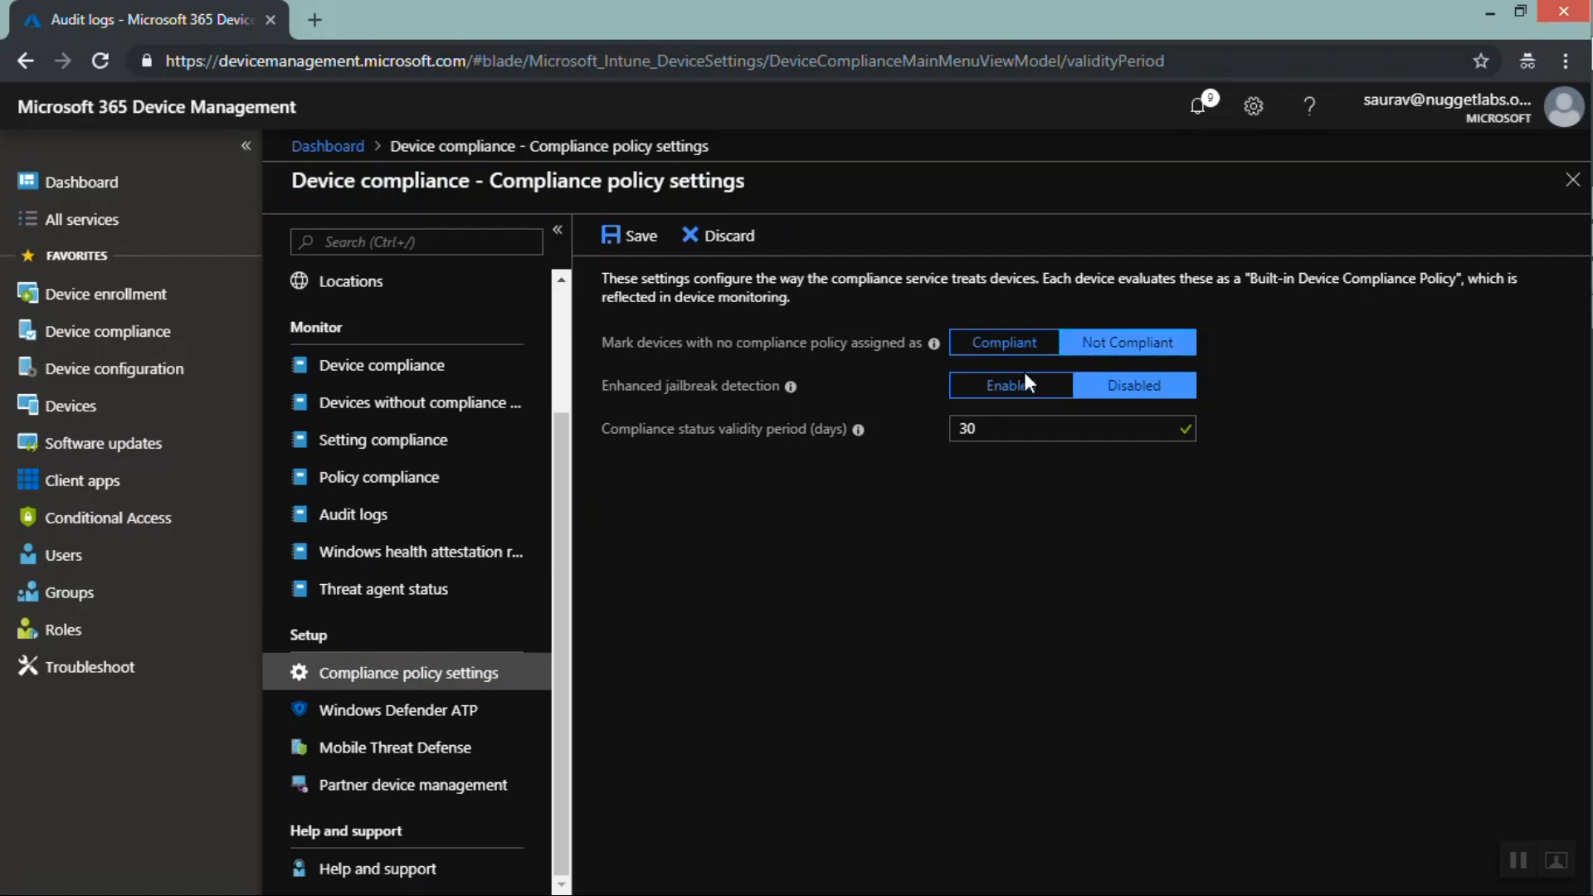
{"action": "left_click", "coordinate": [1008, 346]}
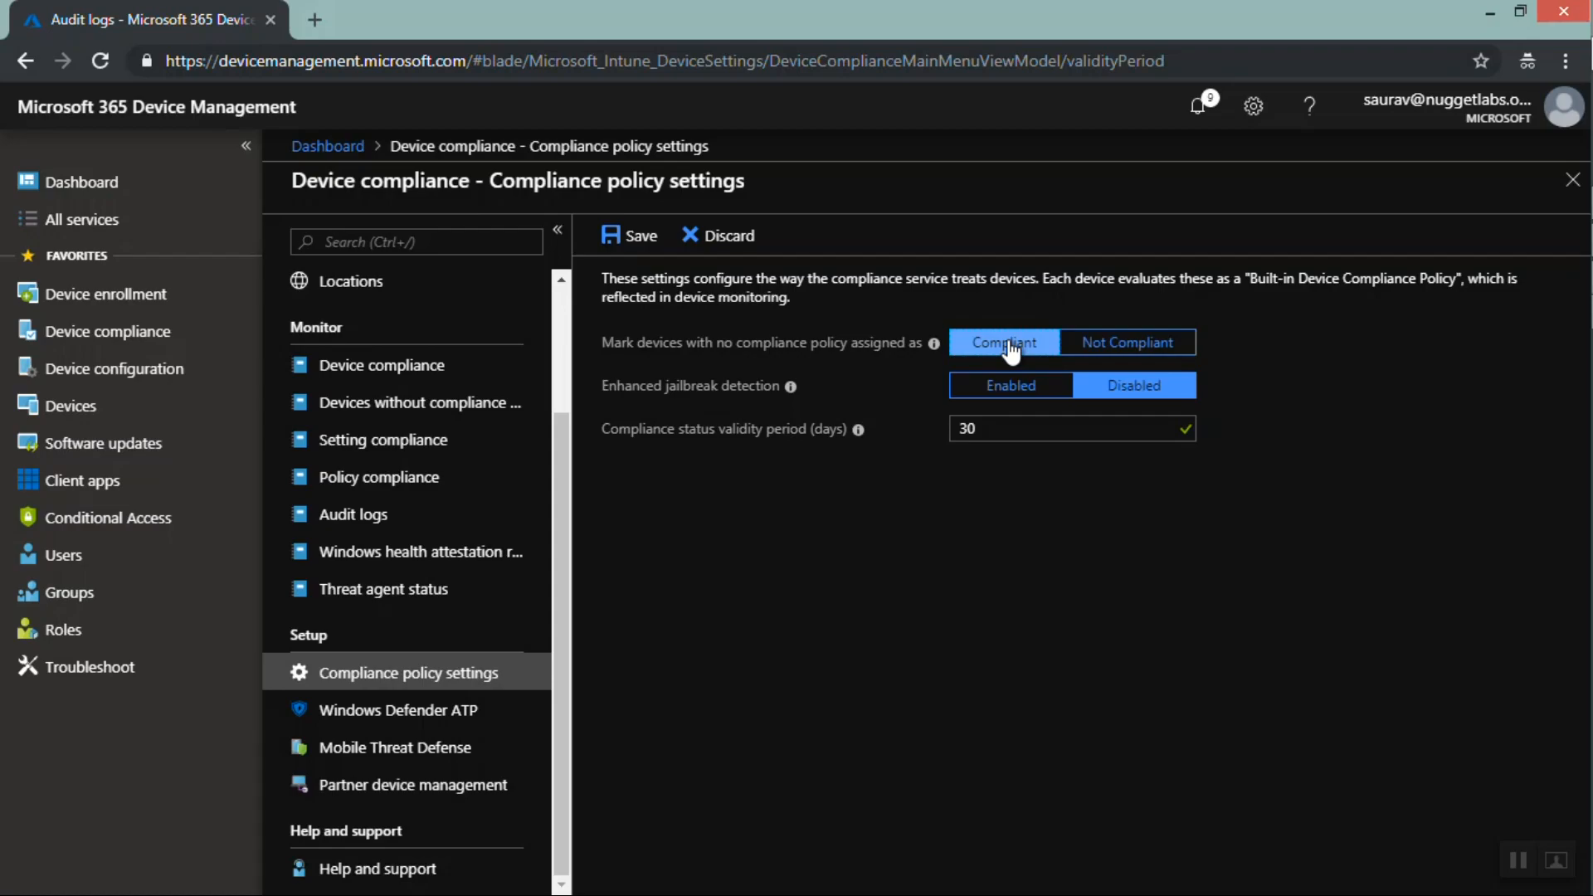
{"action": "left_click", "coordinate": [1008, 394]}
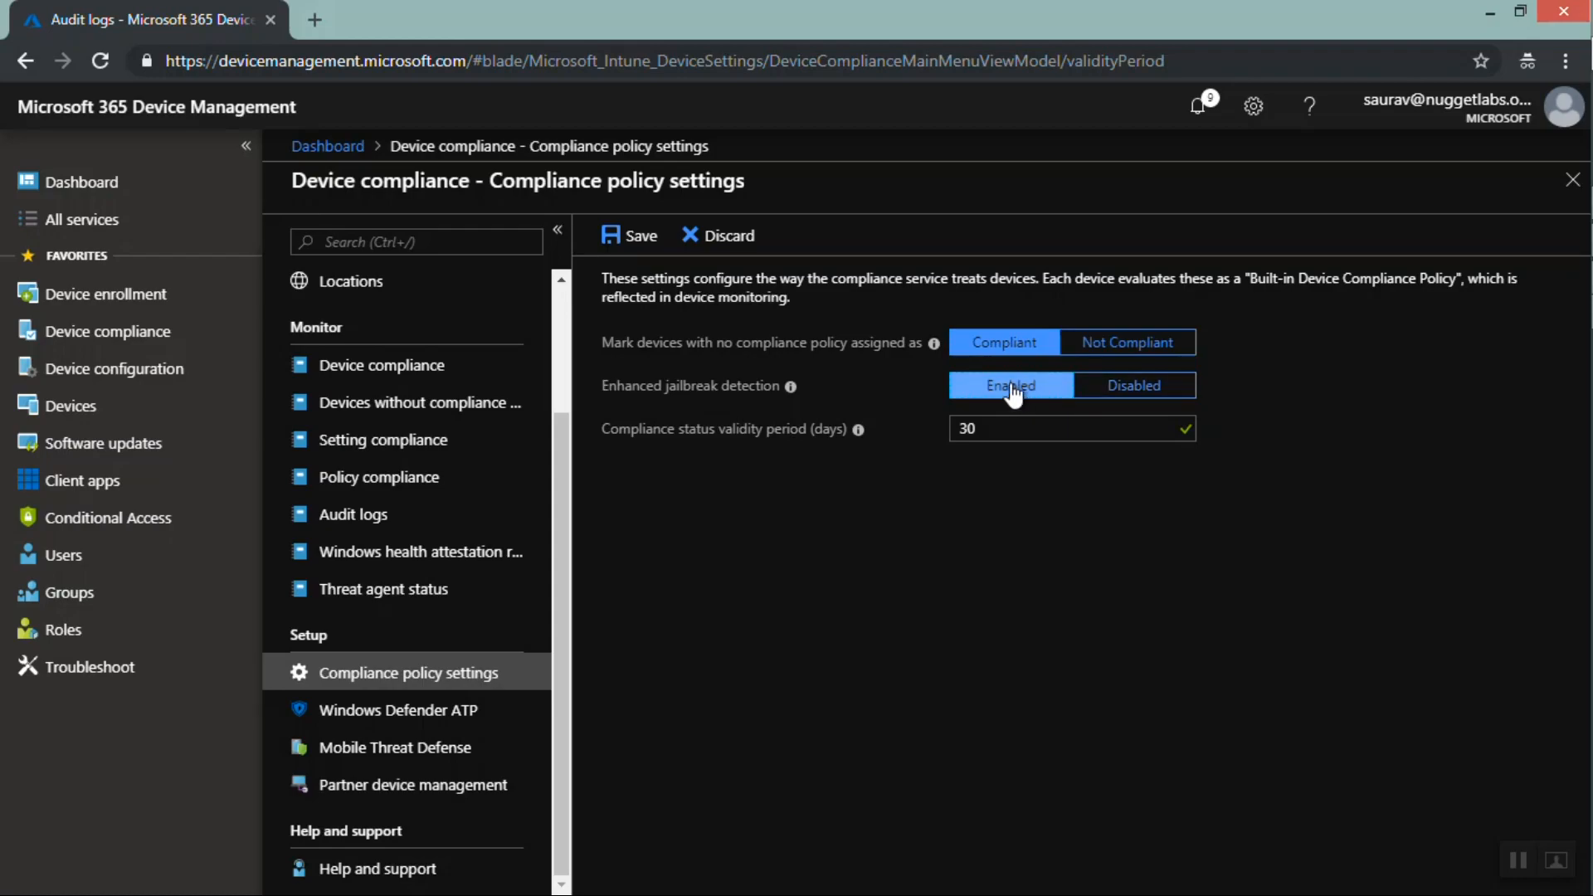
{"action": "left_click", "coordinate": [1124, 395]}
{"action": "left_click", "coordinate": [1124, 395]}
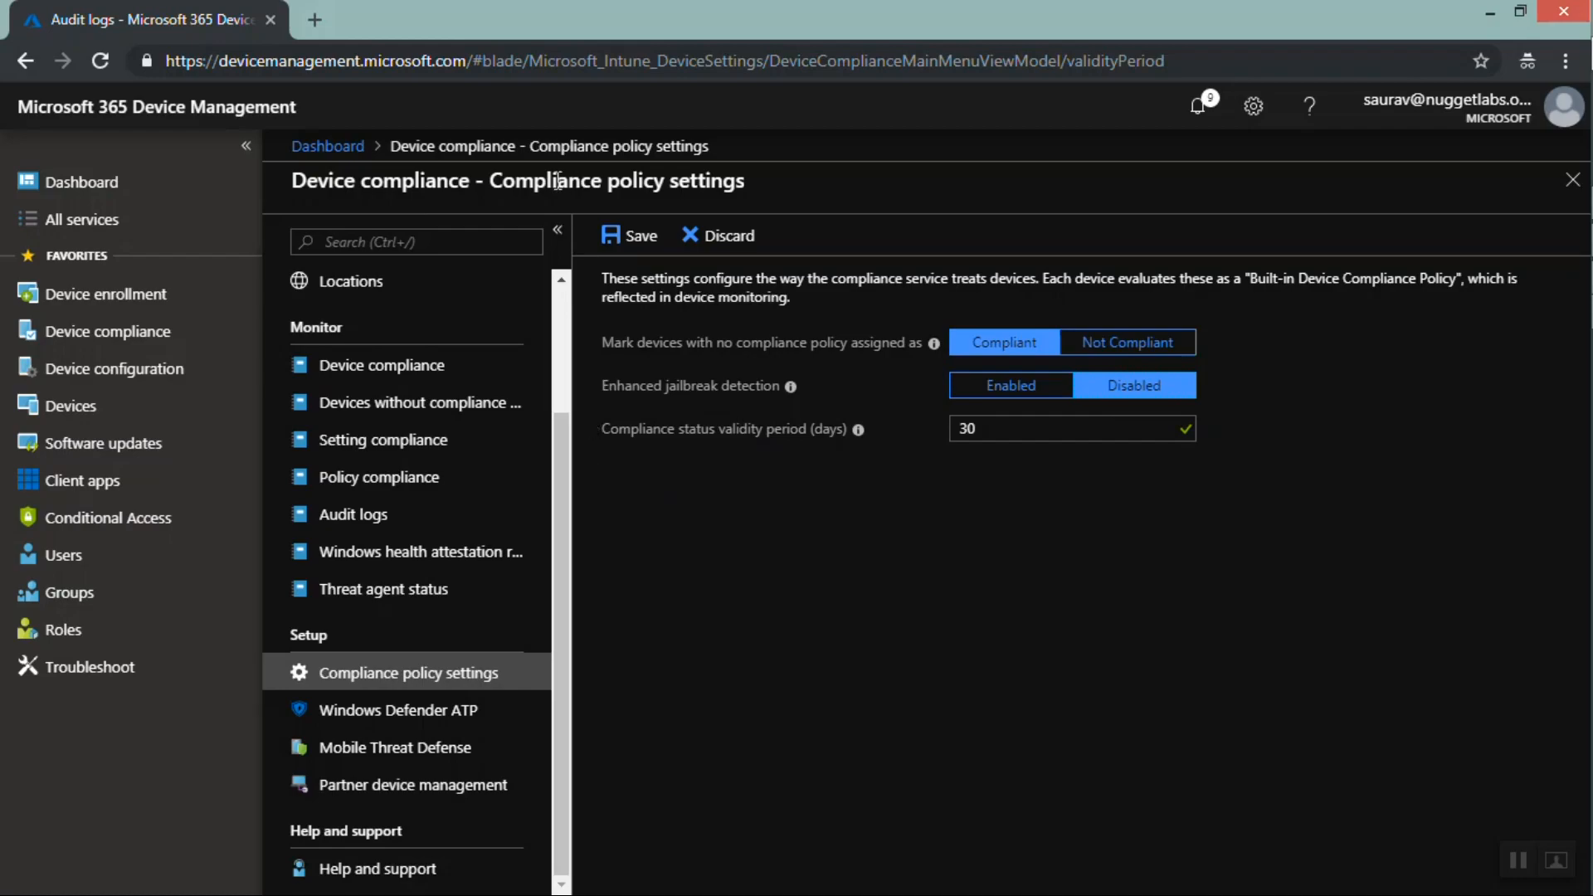
{"action": "left_click", "coordinate": [52, 408]}
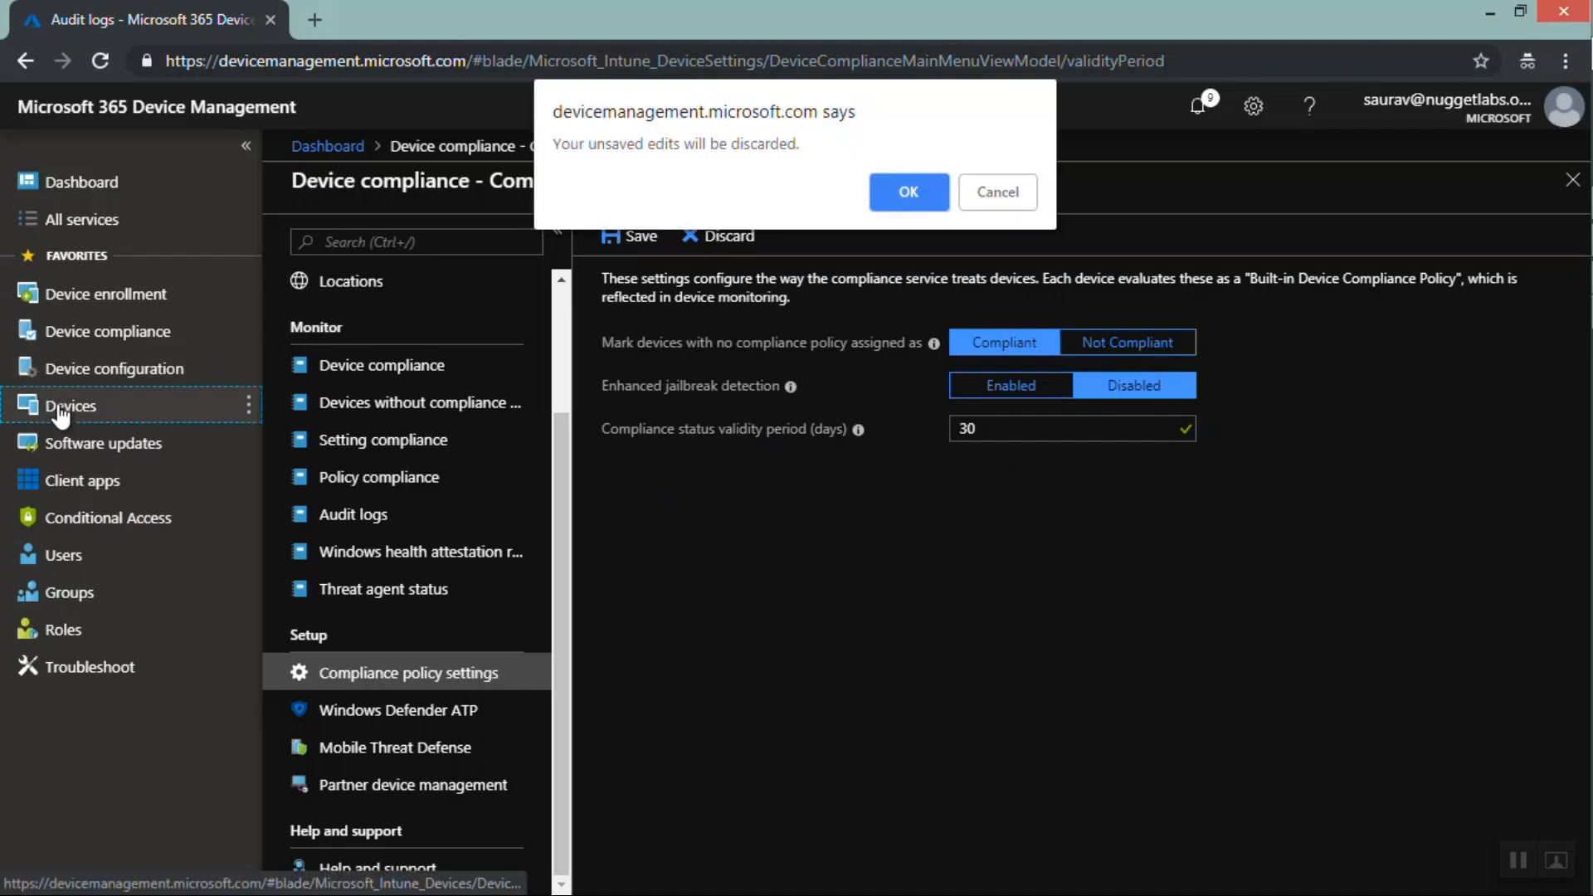
{"action": "left_click", "coordinate": [907, 194]}
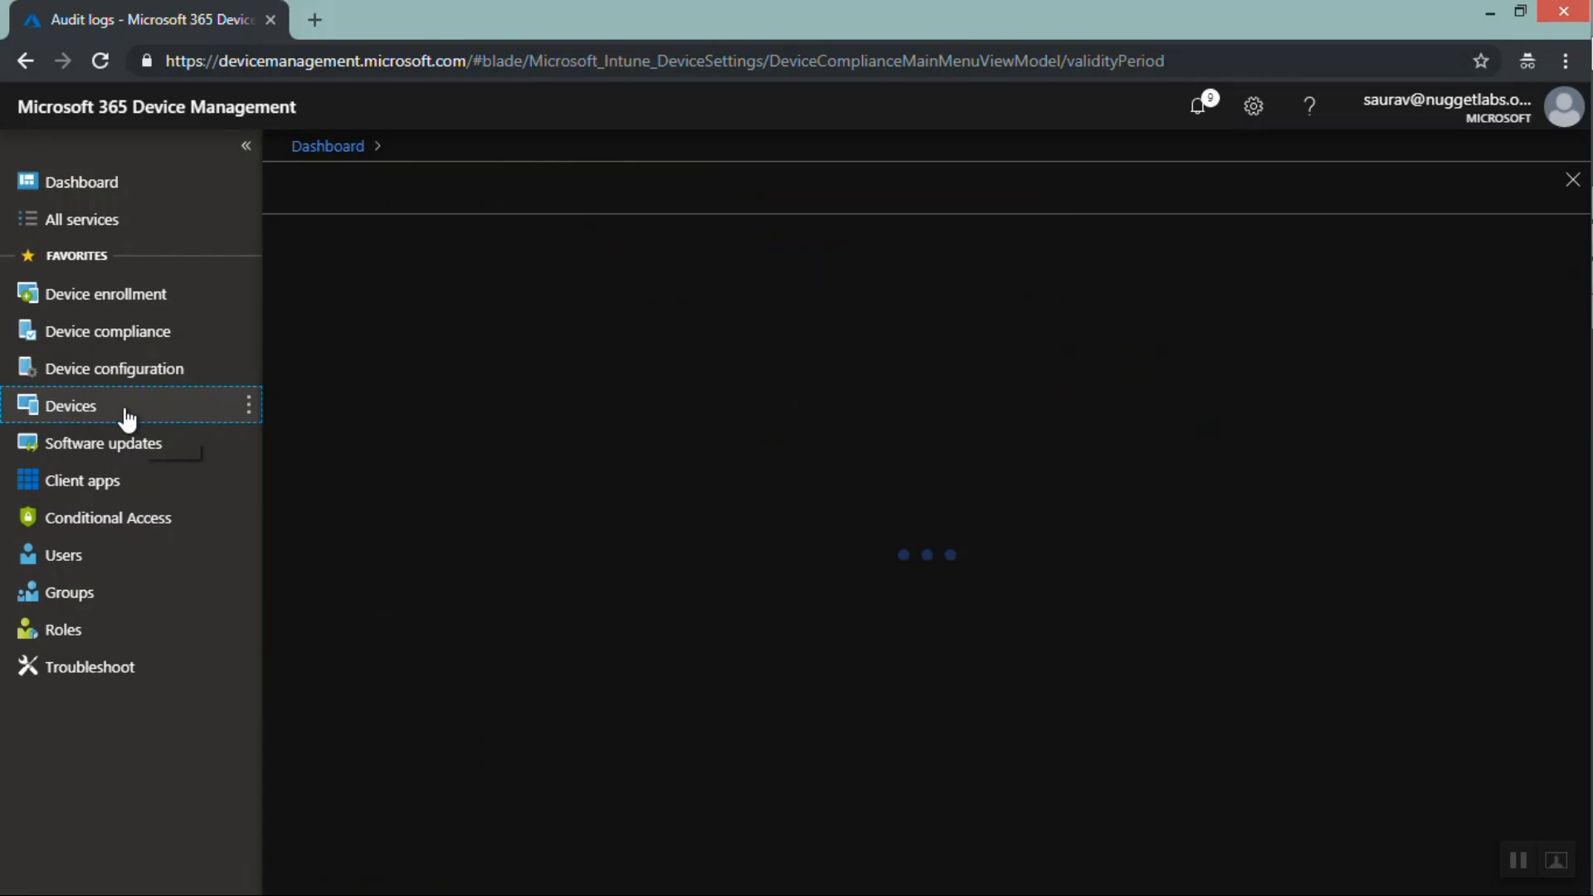
Open the first device in All devices and view its Built-in Device Compliance Policy settings
{"action": "left_click", "coordinate": [392, 380]}
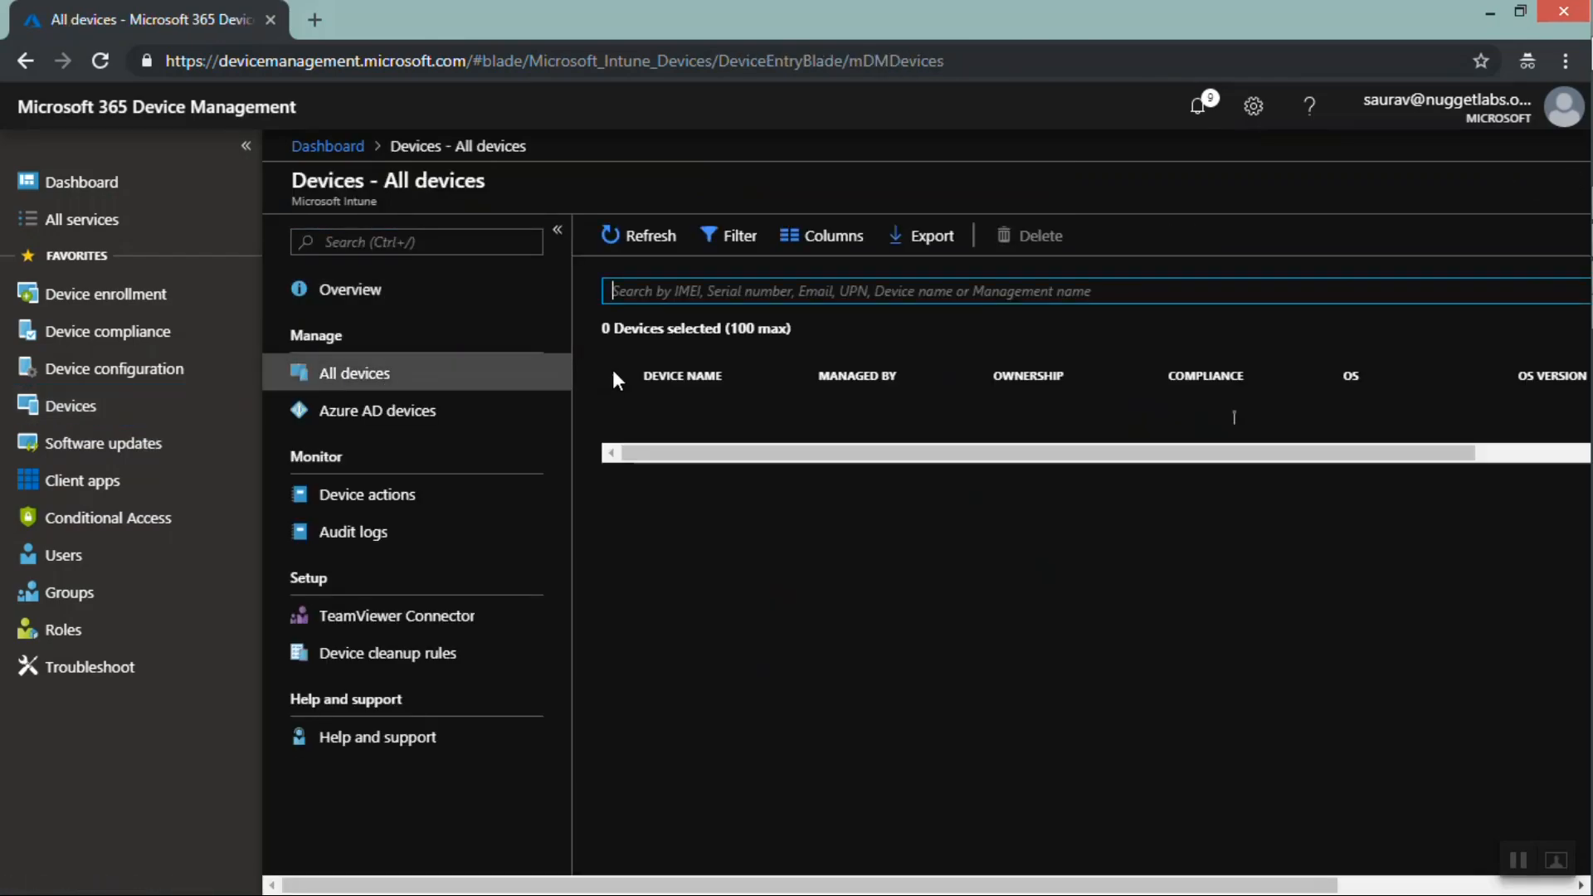
{"action": "left_click", "coordinate": [695, 421]}
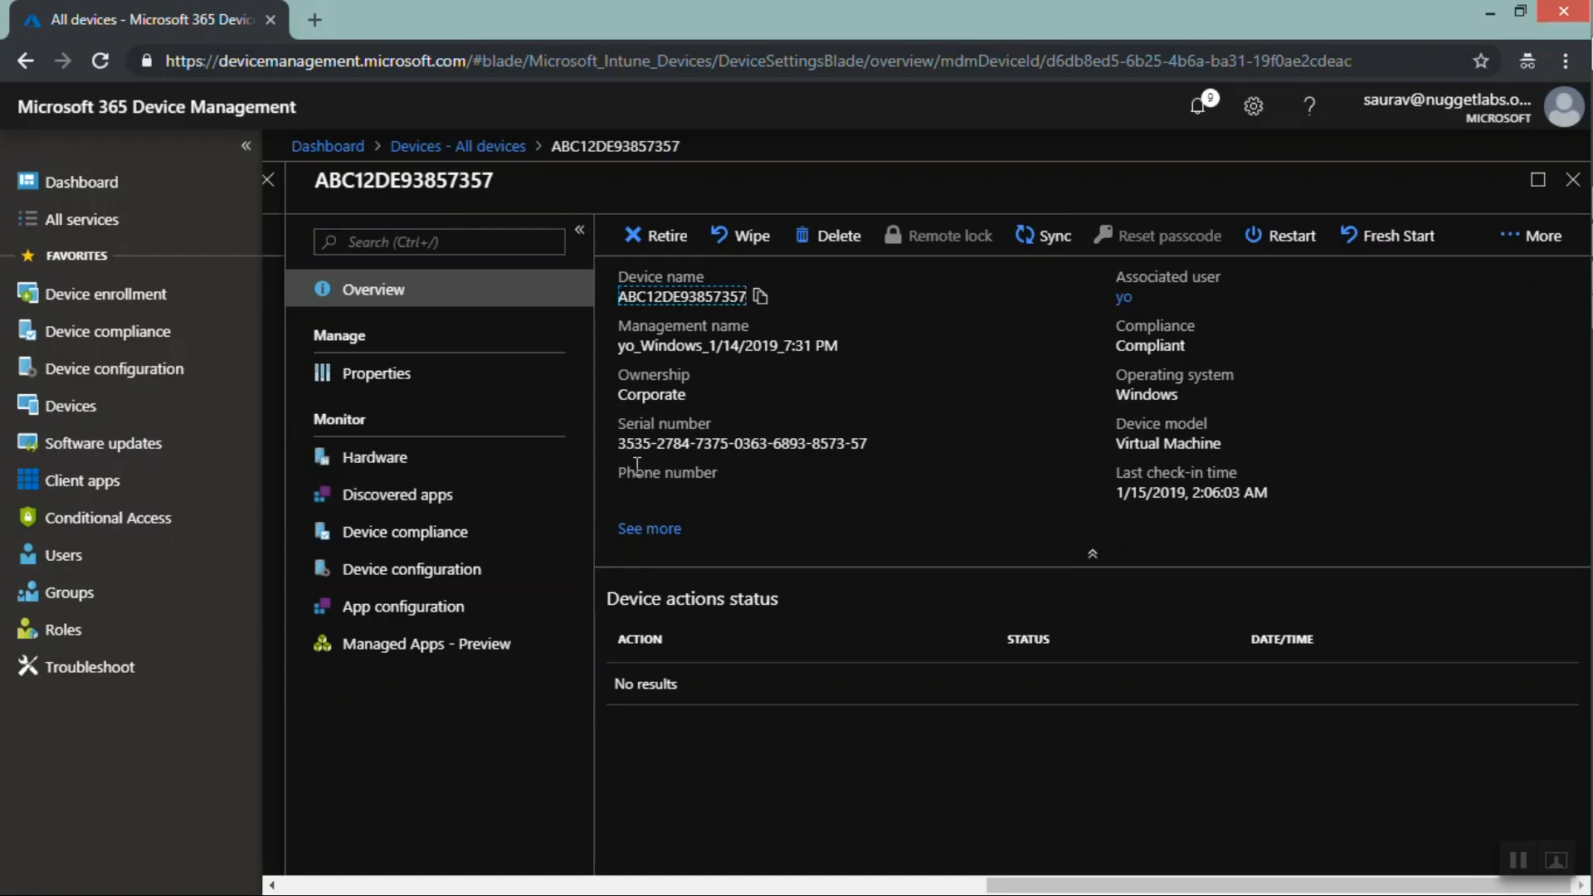
{"action": "left_click", "coordinate": [406, 545]}
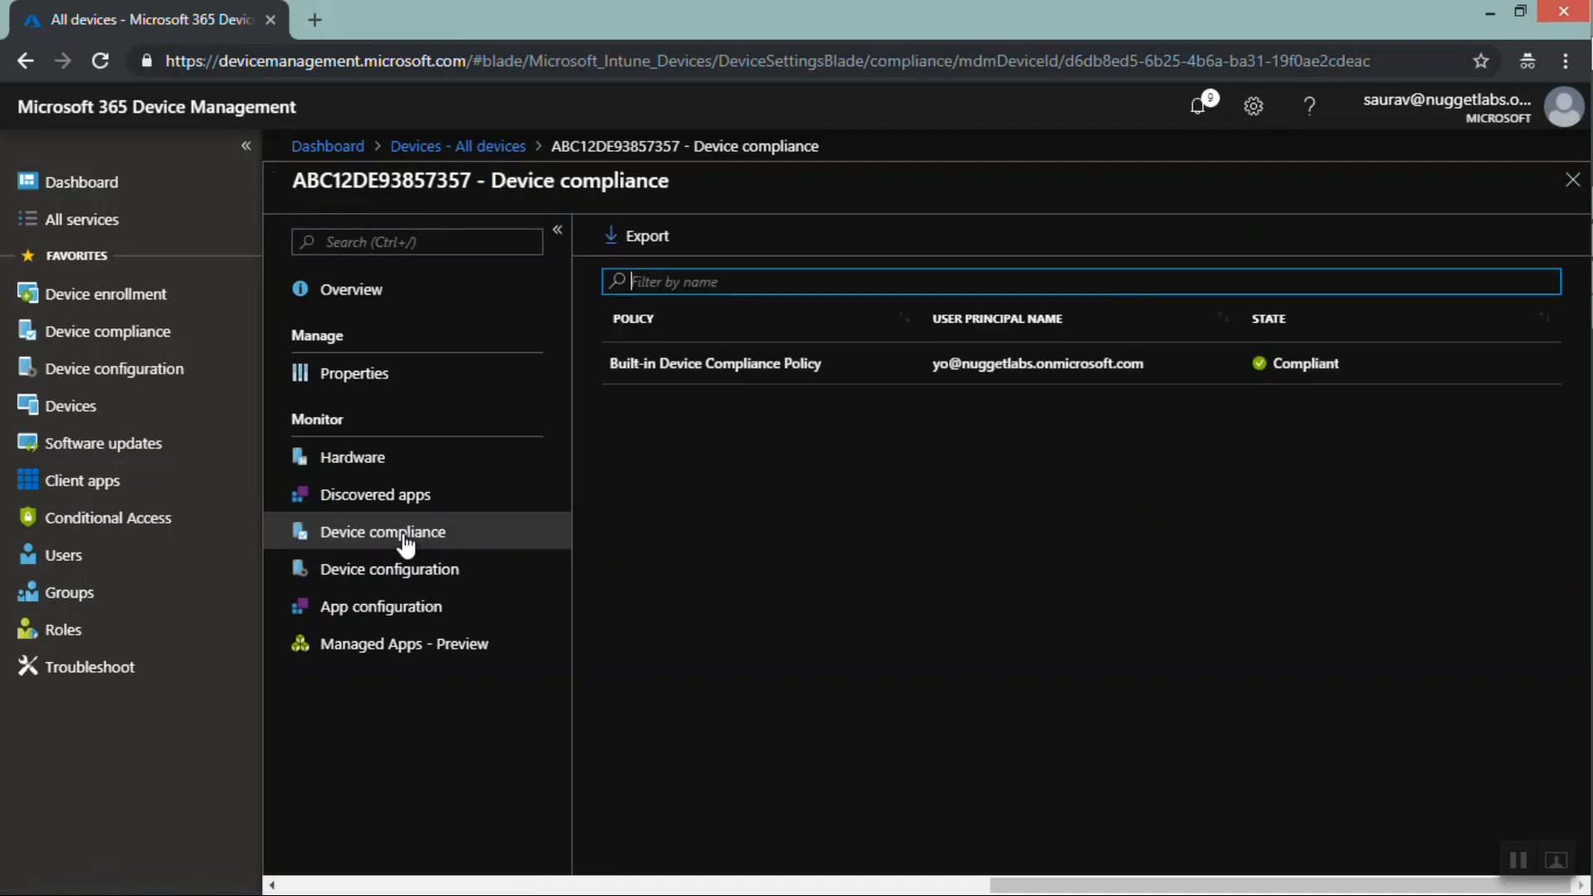
{"action": "left_click", "coordinate": [665, 375]}
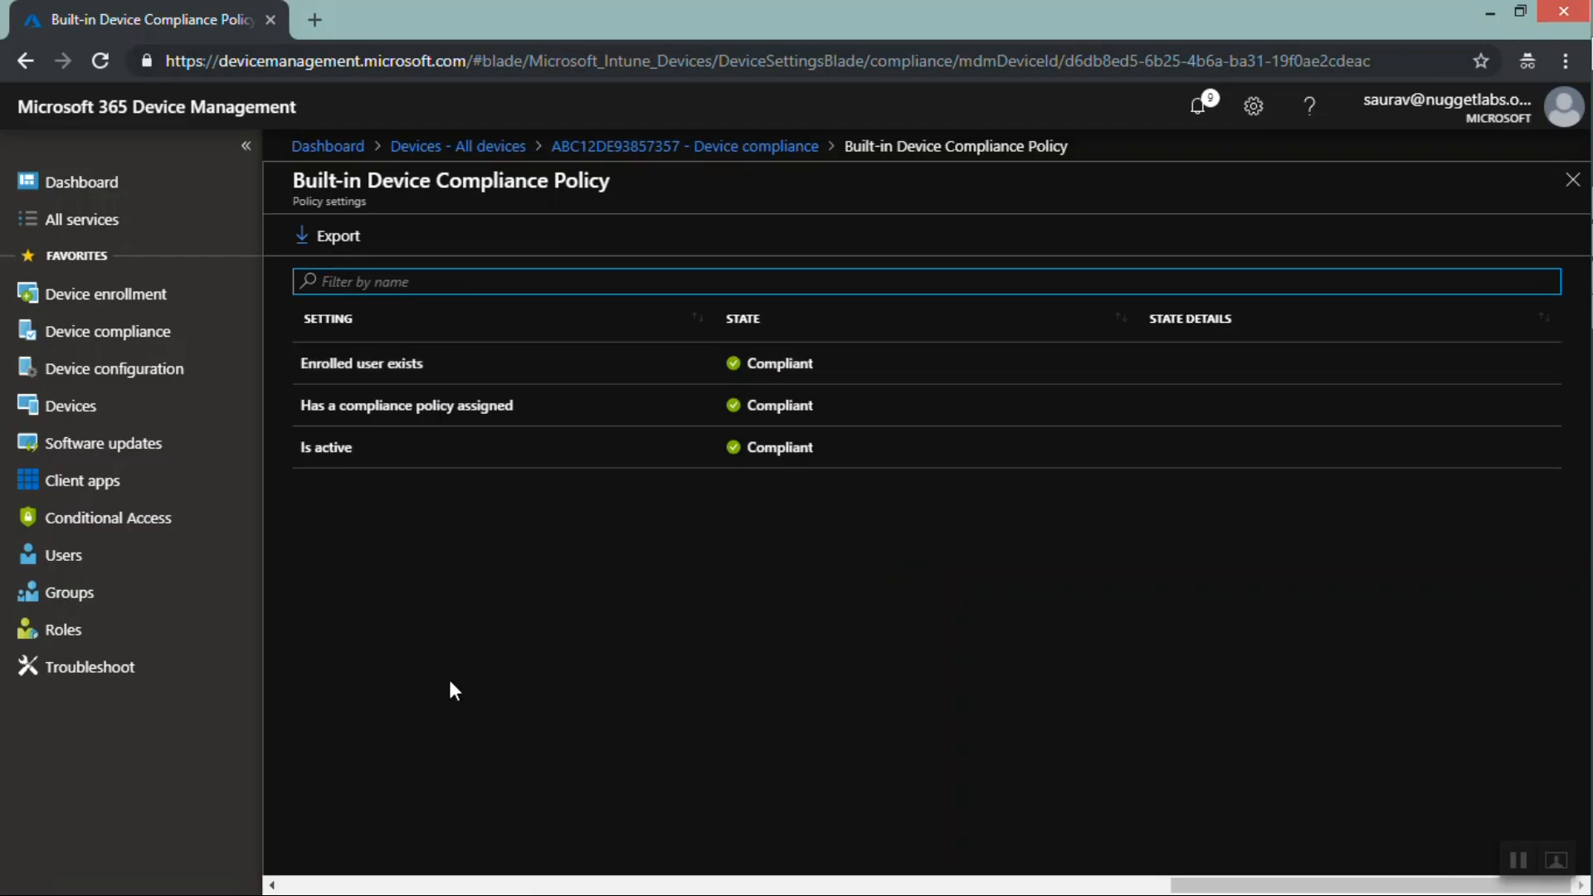
Leave the device's compliance details and open the Device configuration profiles list
{"action": "left_click", "coordinate": [864, 459]}
{"action": "left_click_drag", "start_coordinate": [684, 383], "coordinate": [295, 359]}
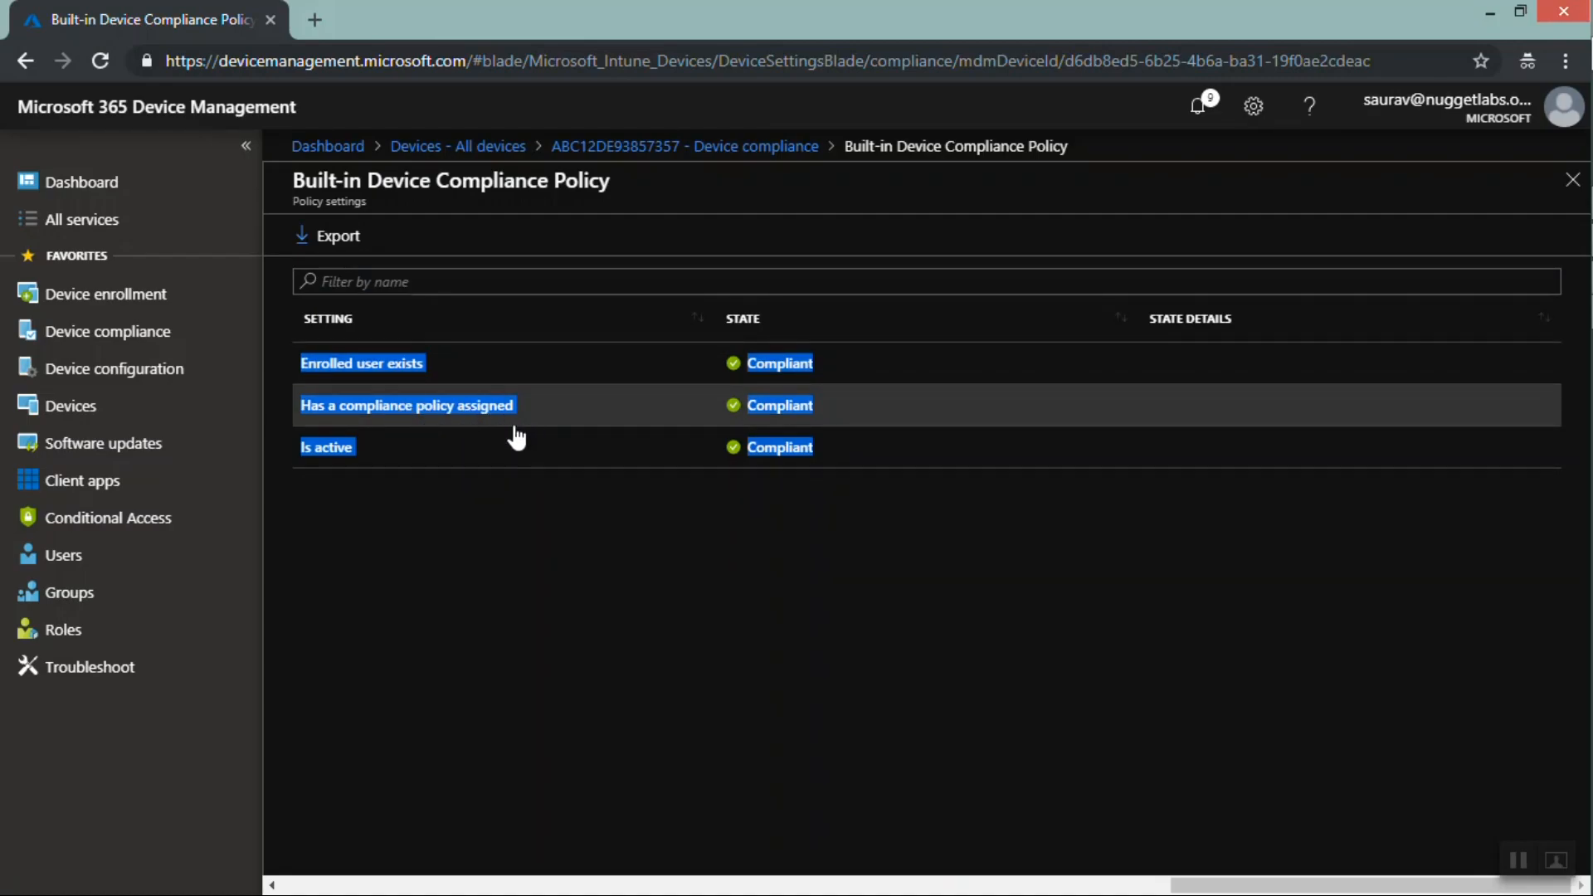
{"action": "left_click", "coordinate": [626, 153]}
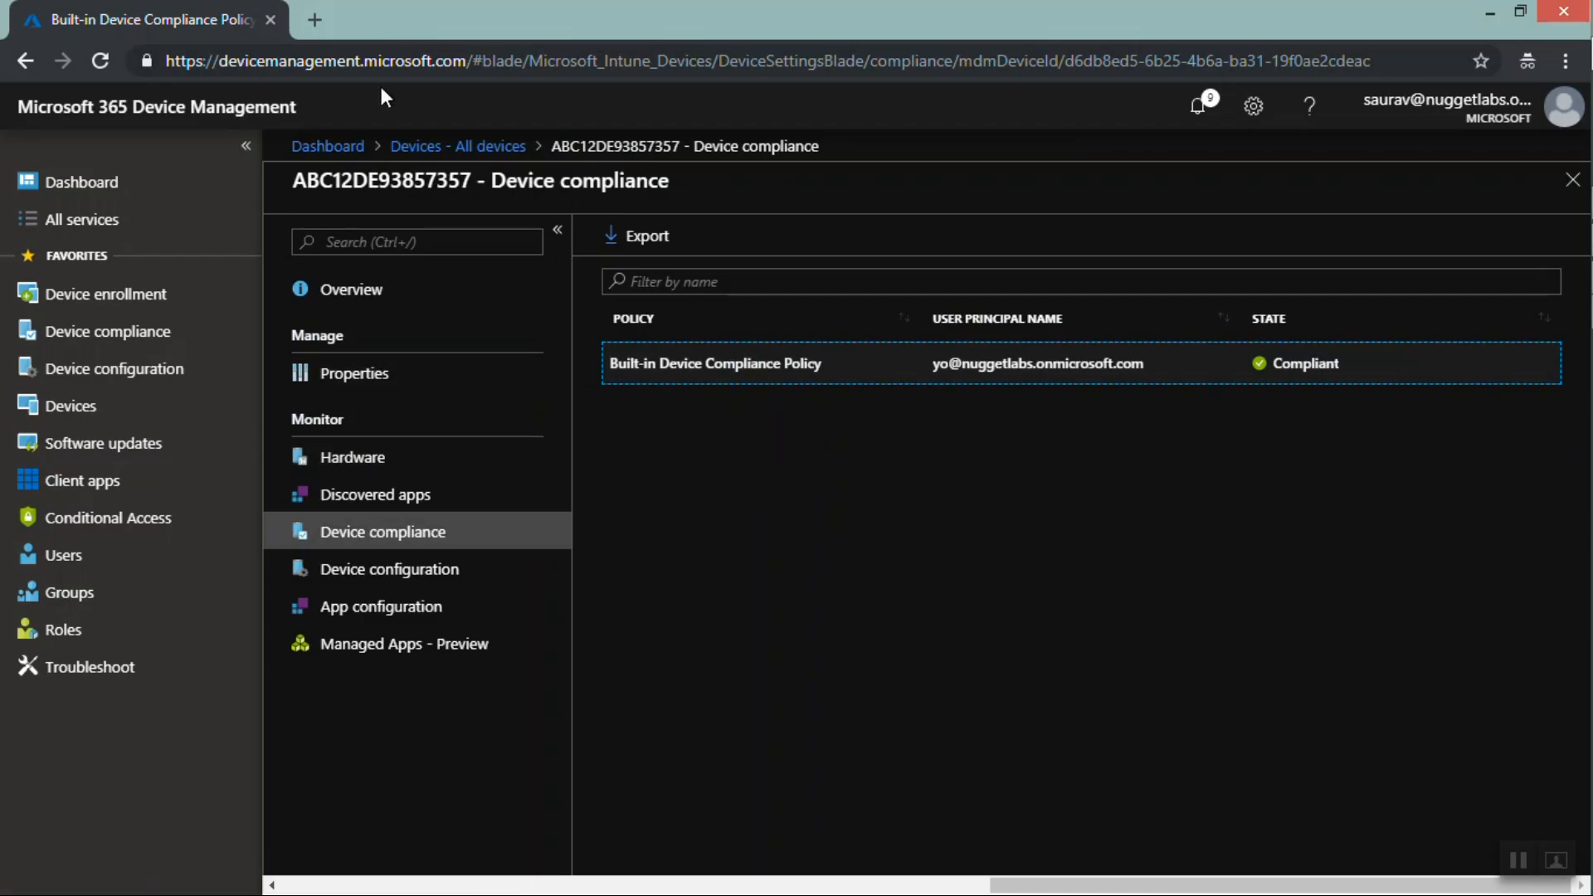
{"action": "left_click", "coordinate": [98, 336]}
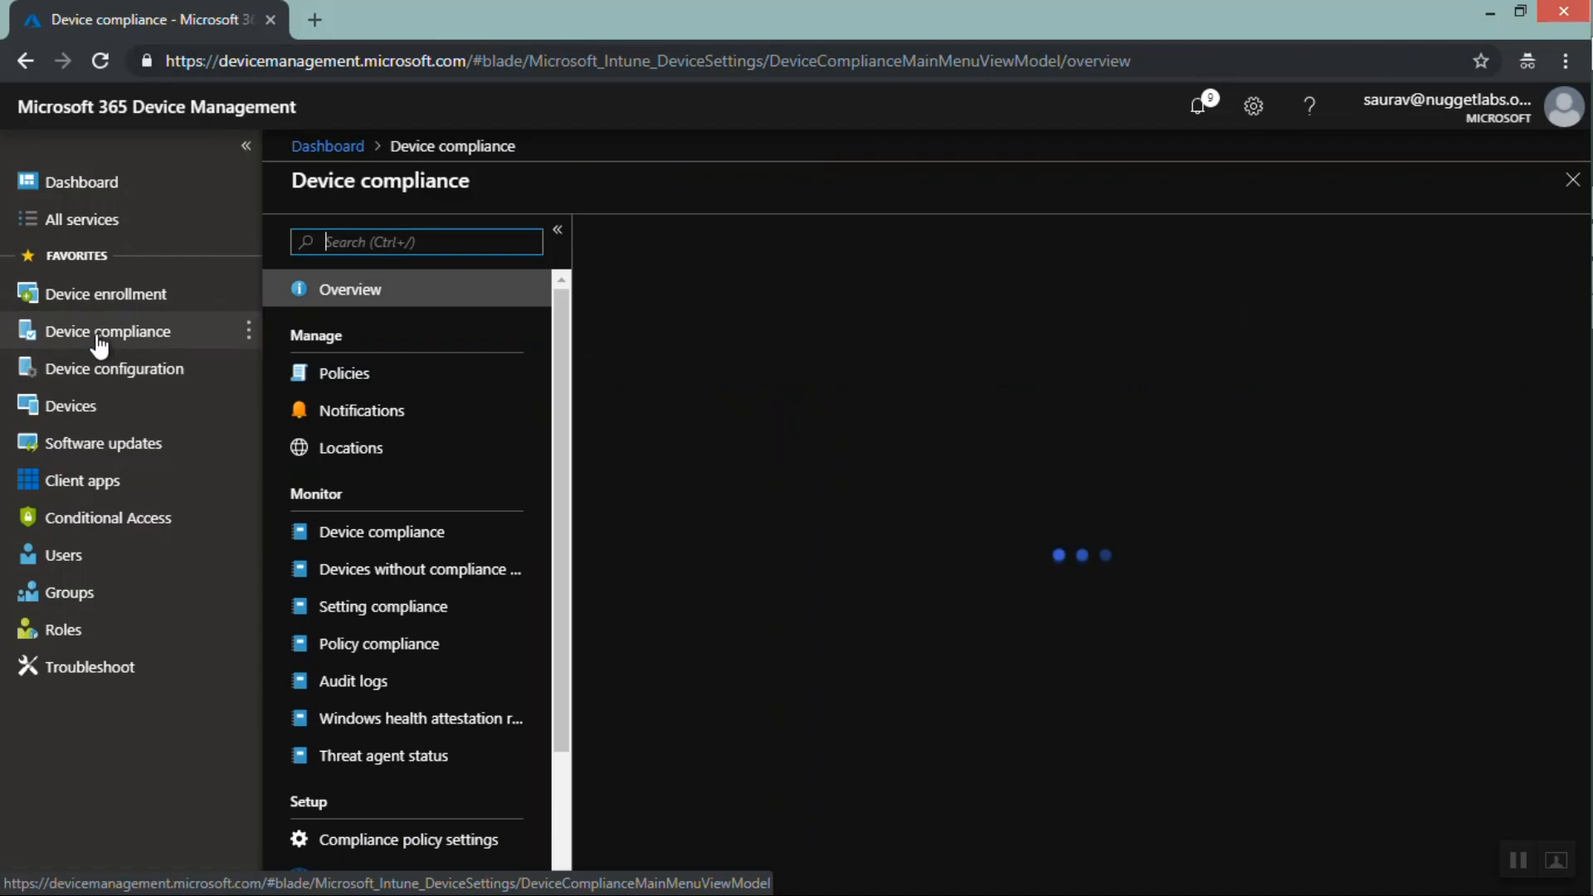
{"action": "left_click", "coordinate": [96, 368]}
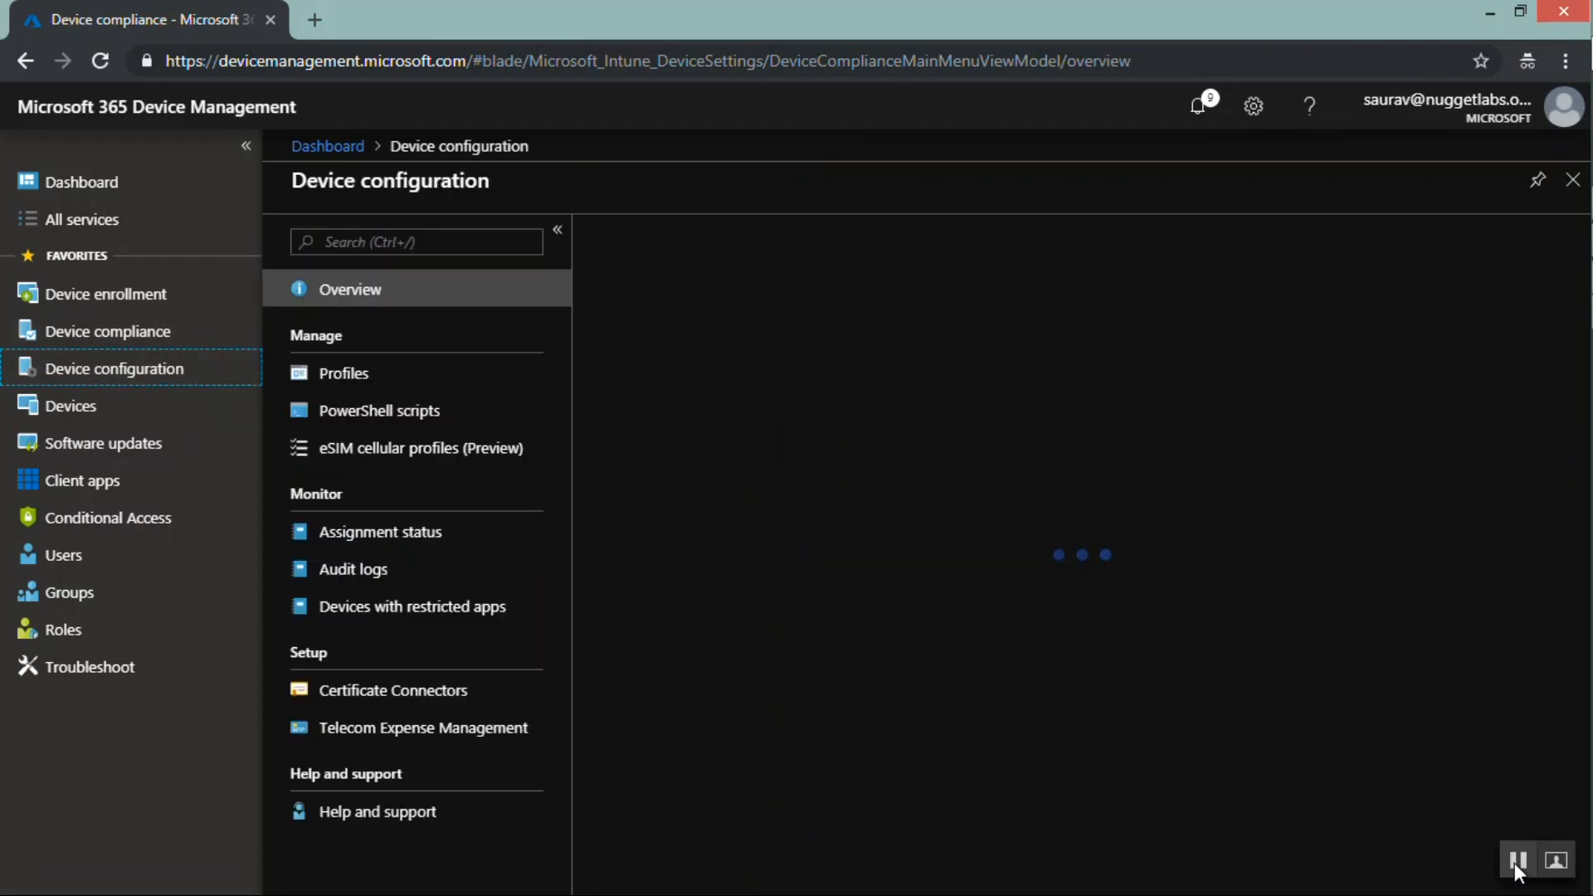
{"action": "left_click", "coordinate": [108, 383]}
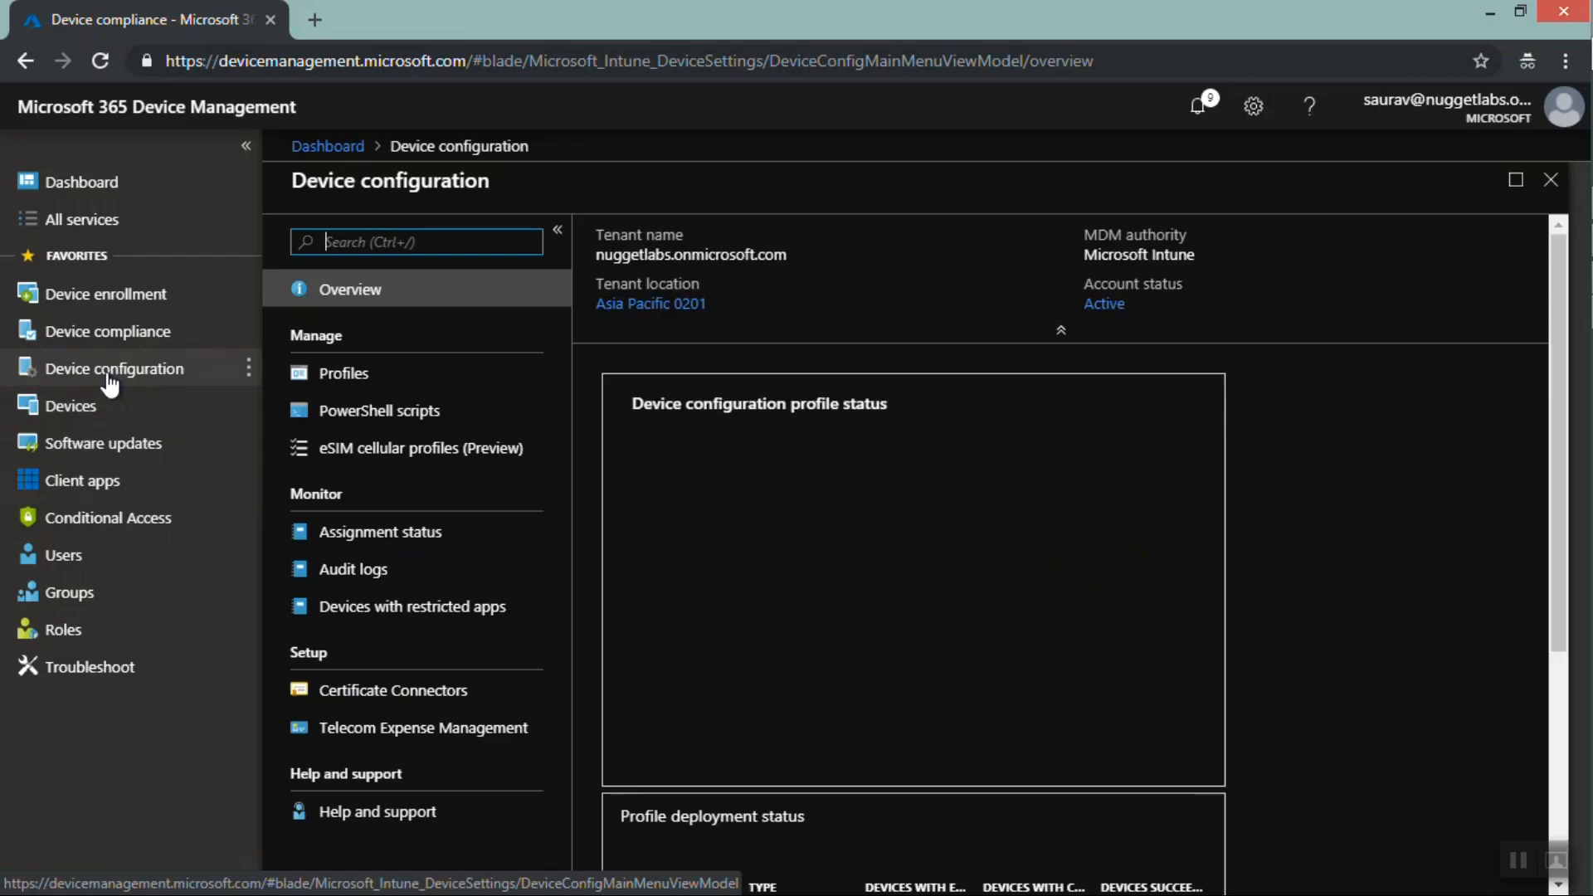
{"action": "left_click", "coordinate": [350, 375]}
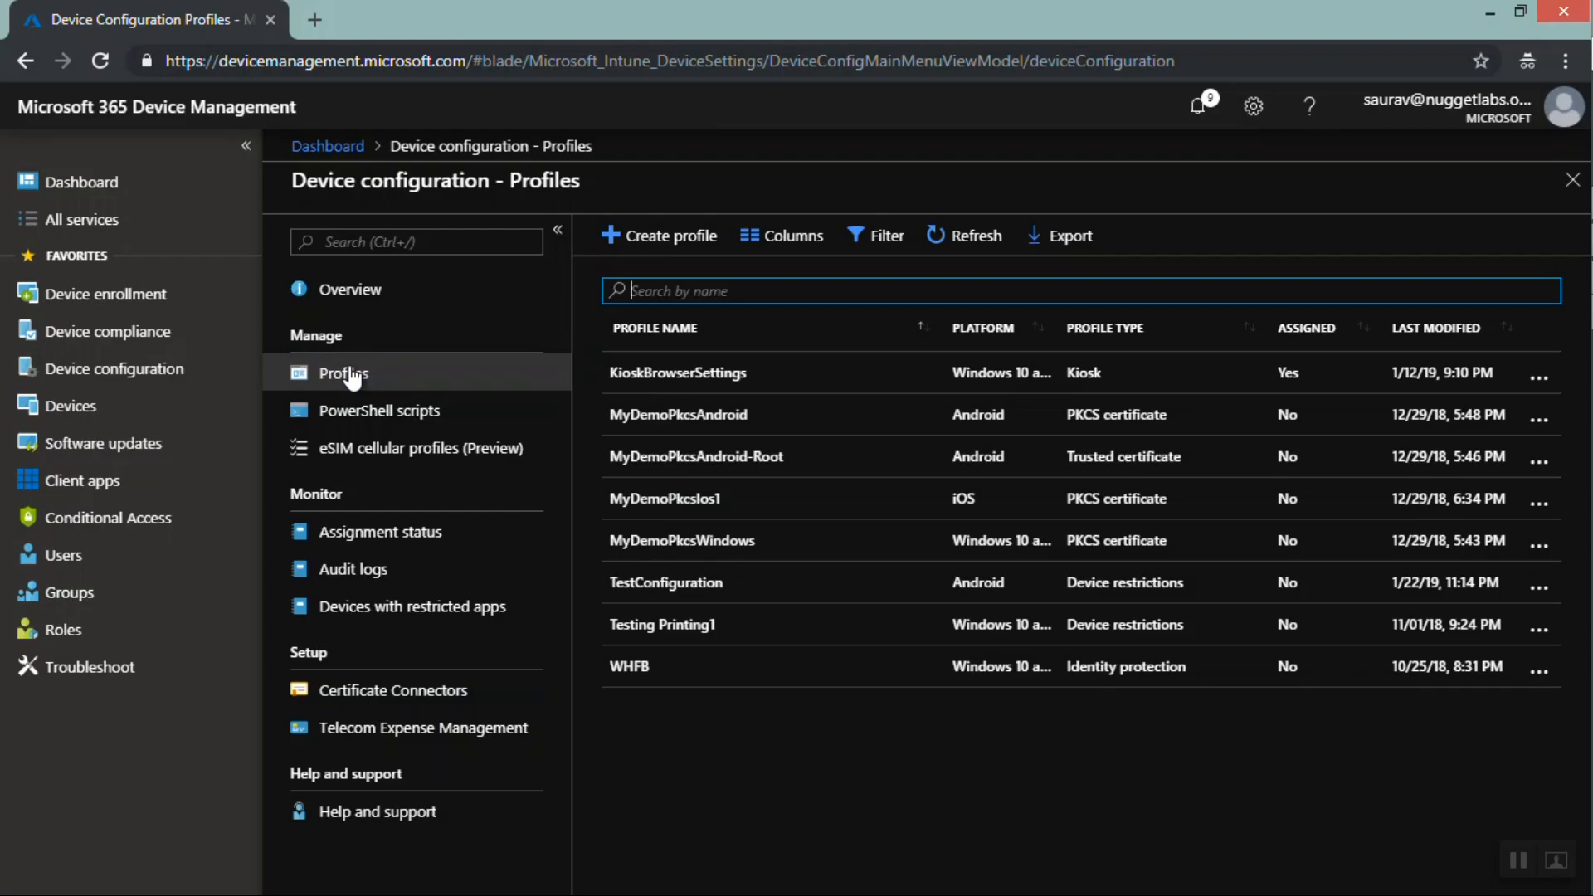
{"action": "left_click", "coordinate": [353, 377]}
Start a new configuration profile named TestDeviceConfigpolicy, using the same text as its description
{"action": "left_click", "coordinate": [639, 241]}
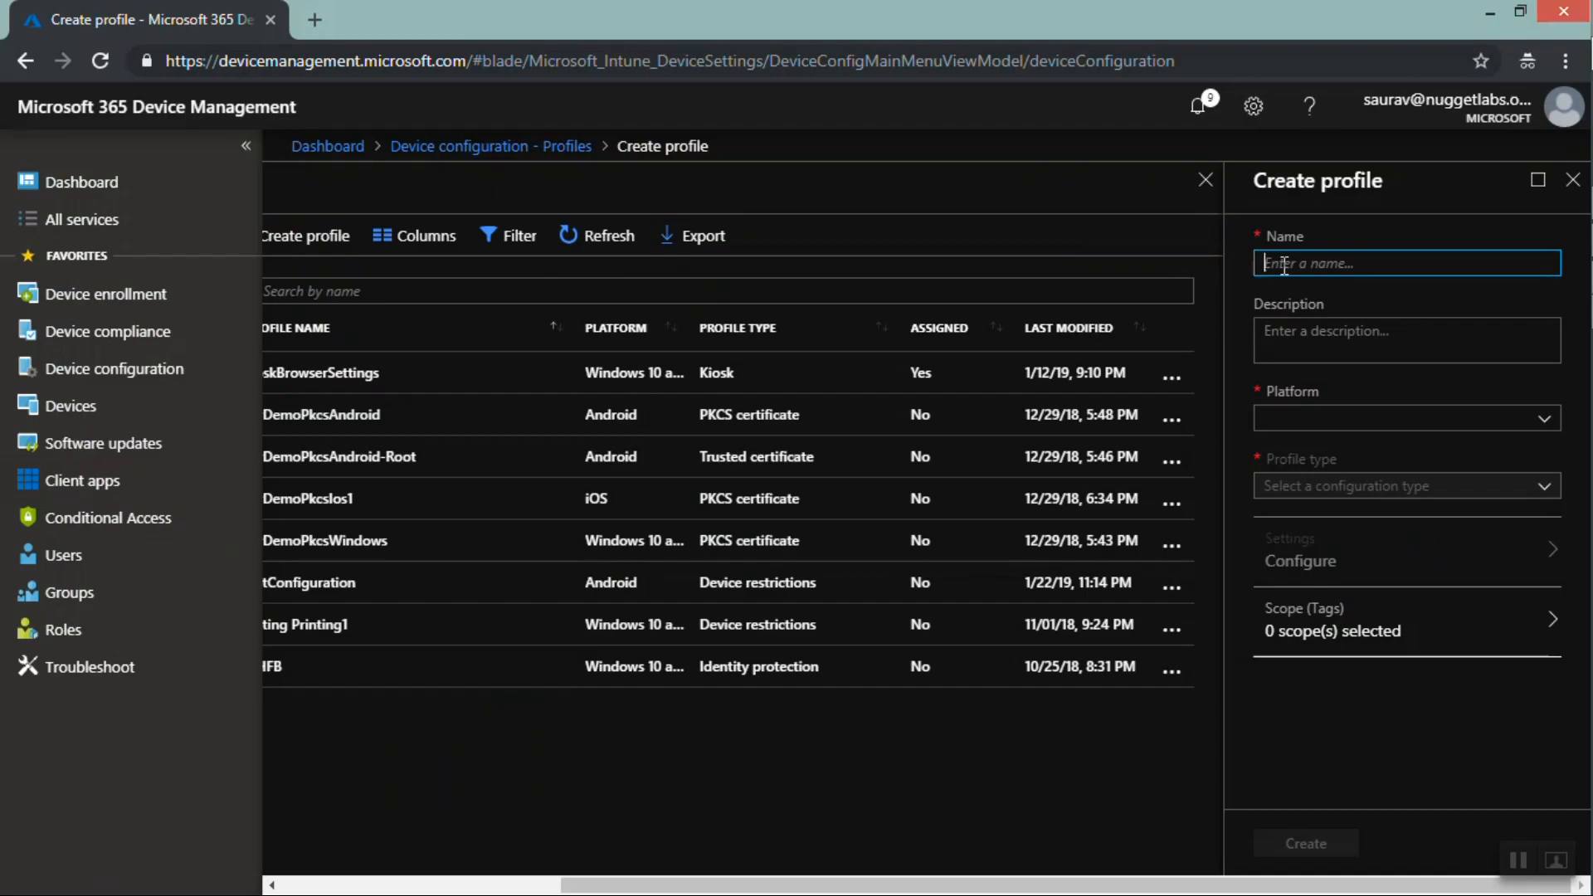
{"action": "type", "text": "TestDe"}
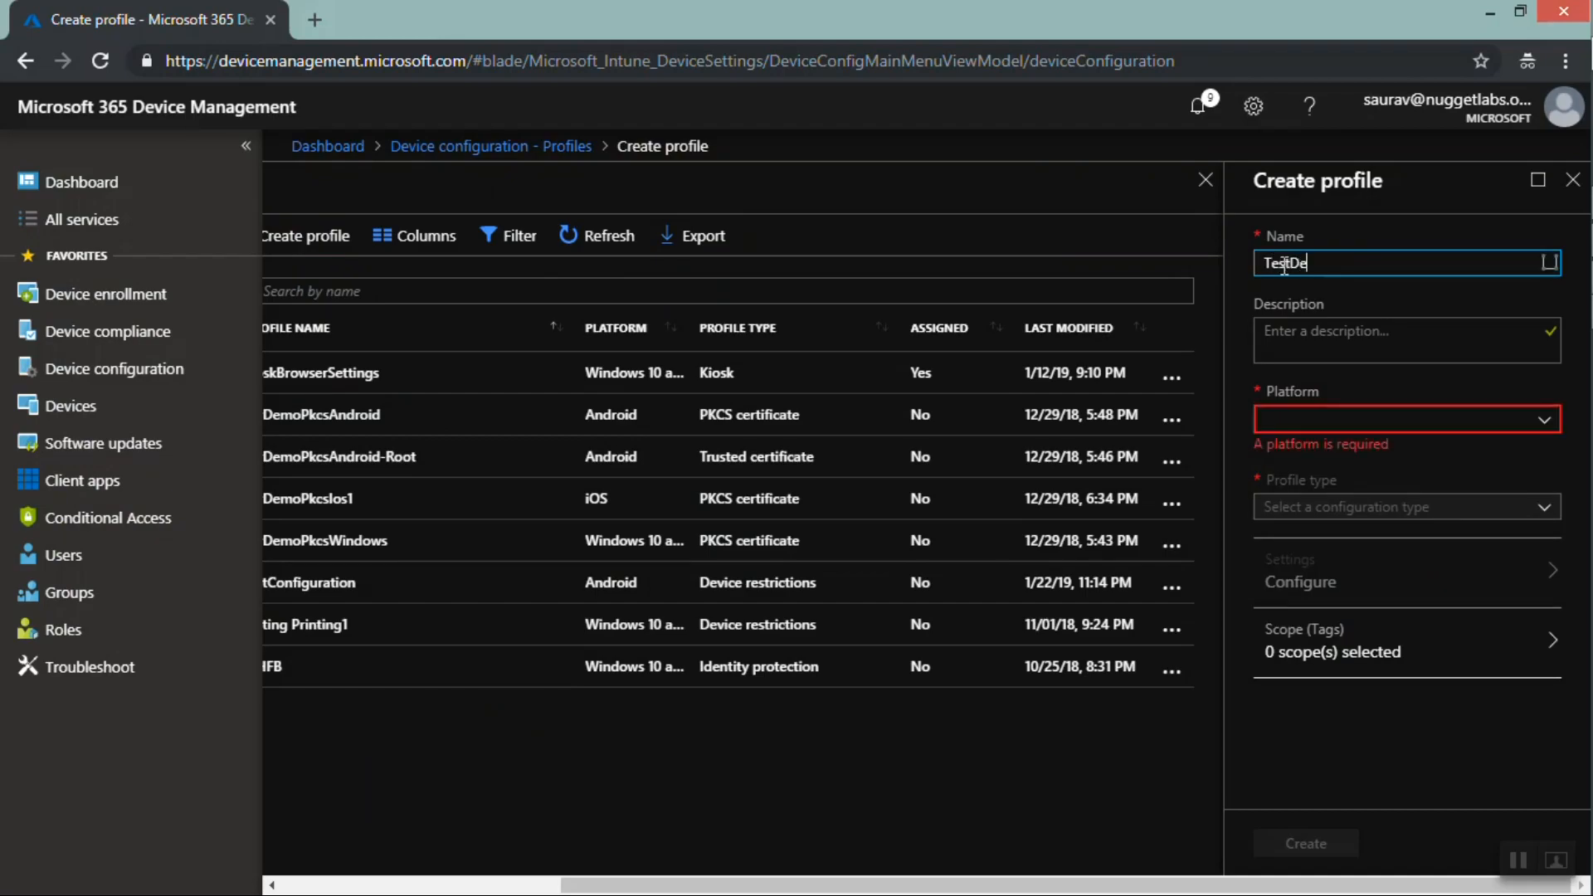
{"action": "type", "text": "viceConfigpolicy"}
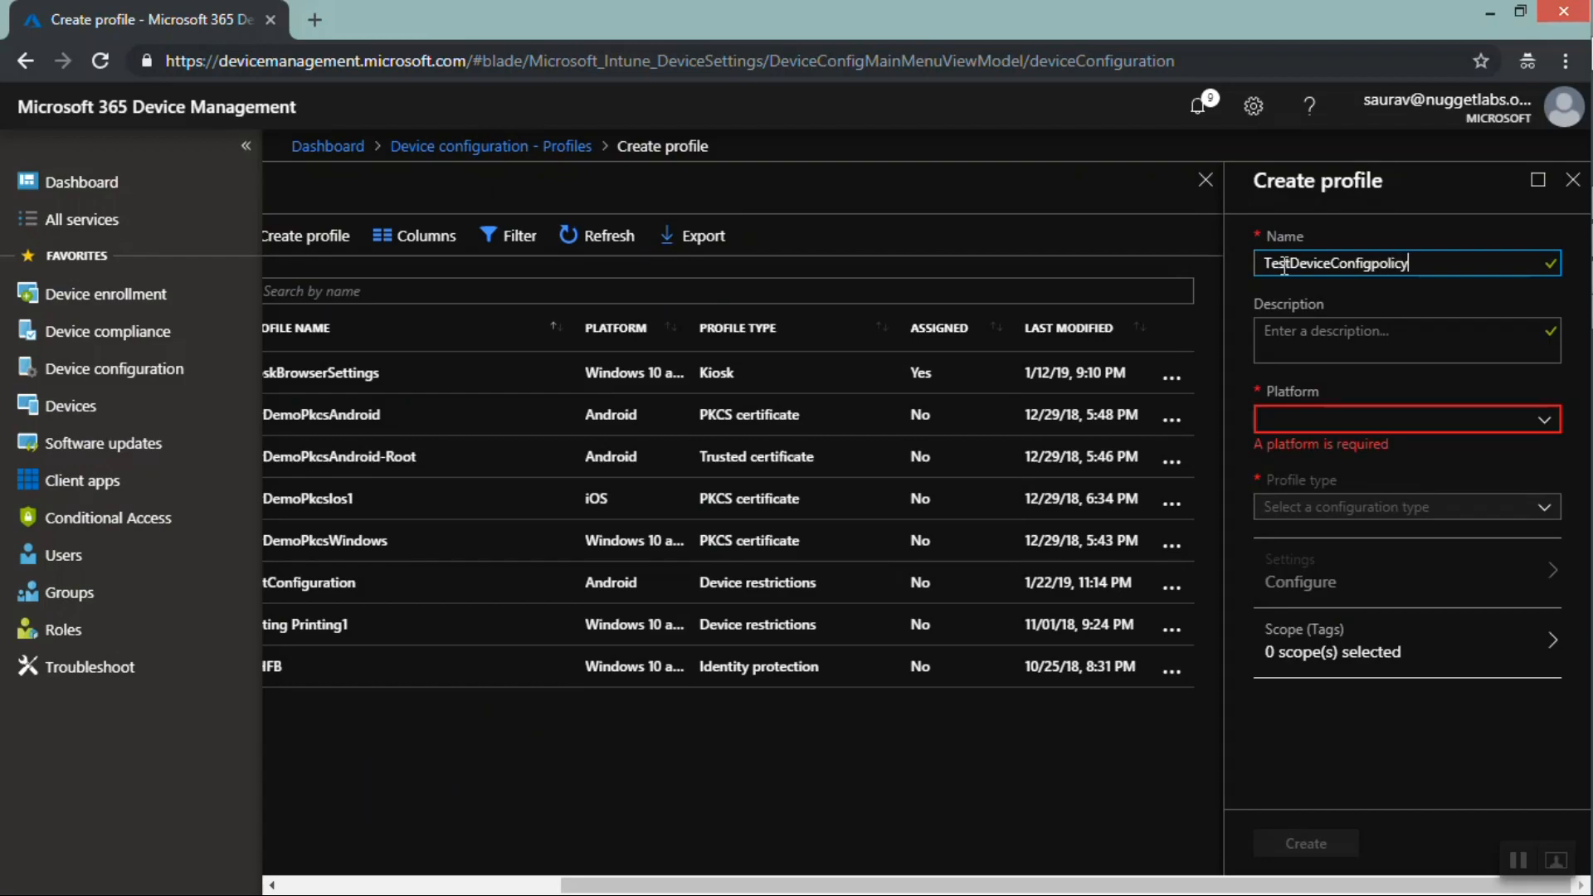
{"action": "key", "text": "Tab"}
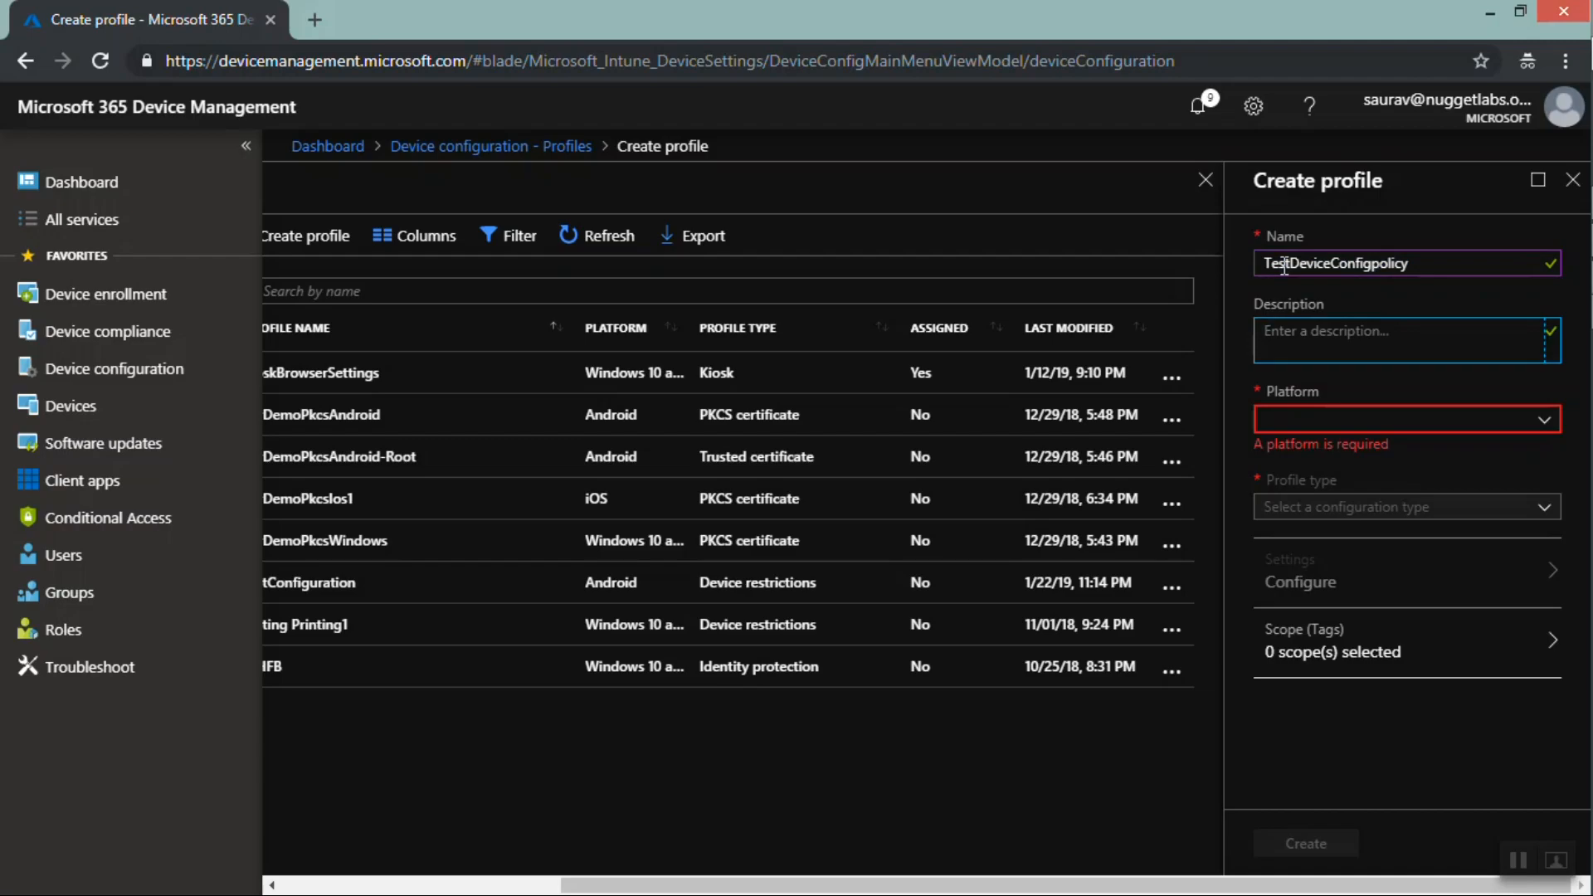
{"action": "type", "text": "TestDeviceConfigpolicy"}
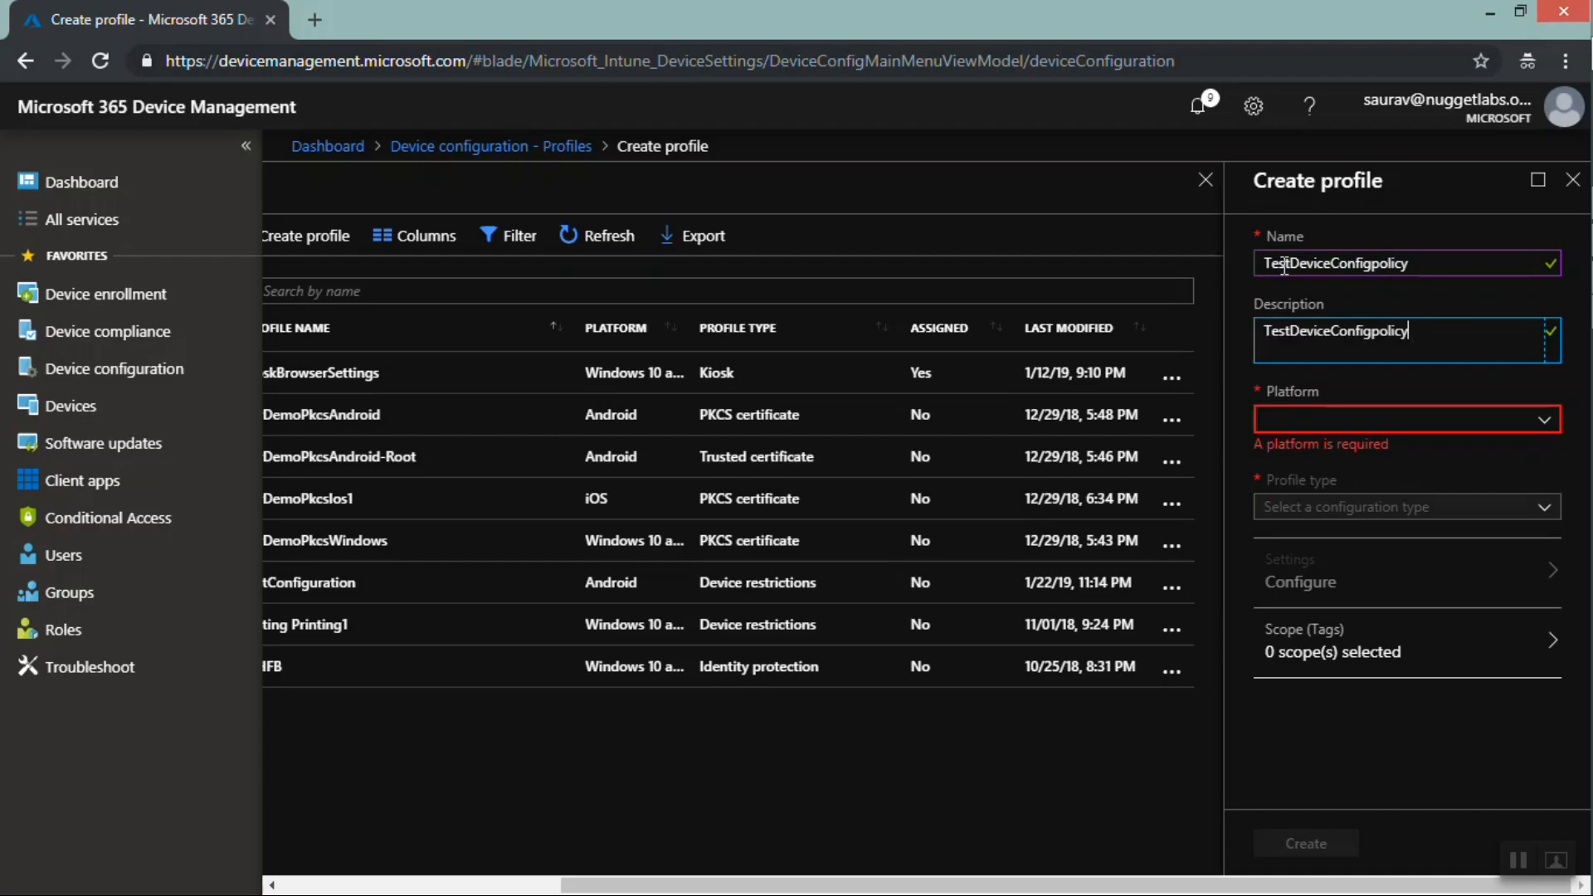
Set the profile's platform to iOS and its profile type to Device restrictions
{"action": "left_click", "coordinate": [1429, 425]}
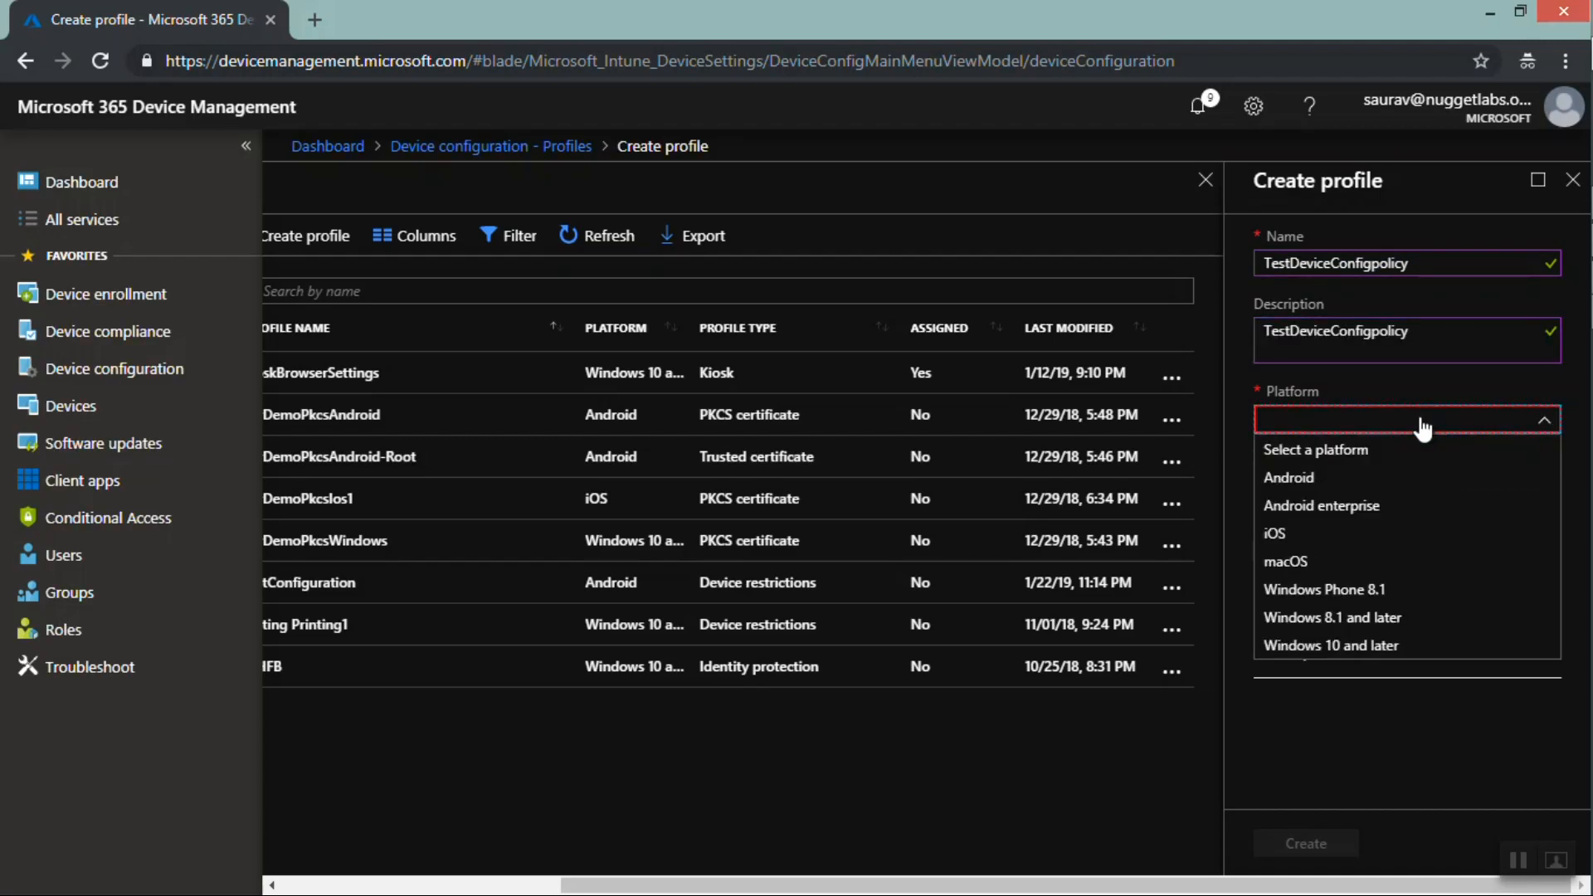
{"action": "left_click", "coordinate": [1309, 533]}
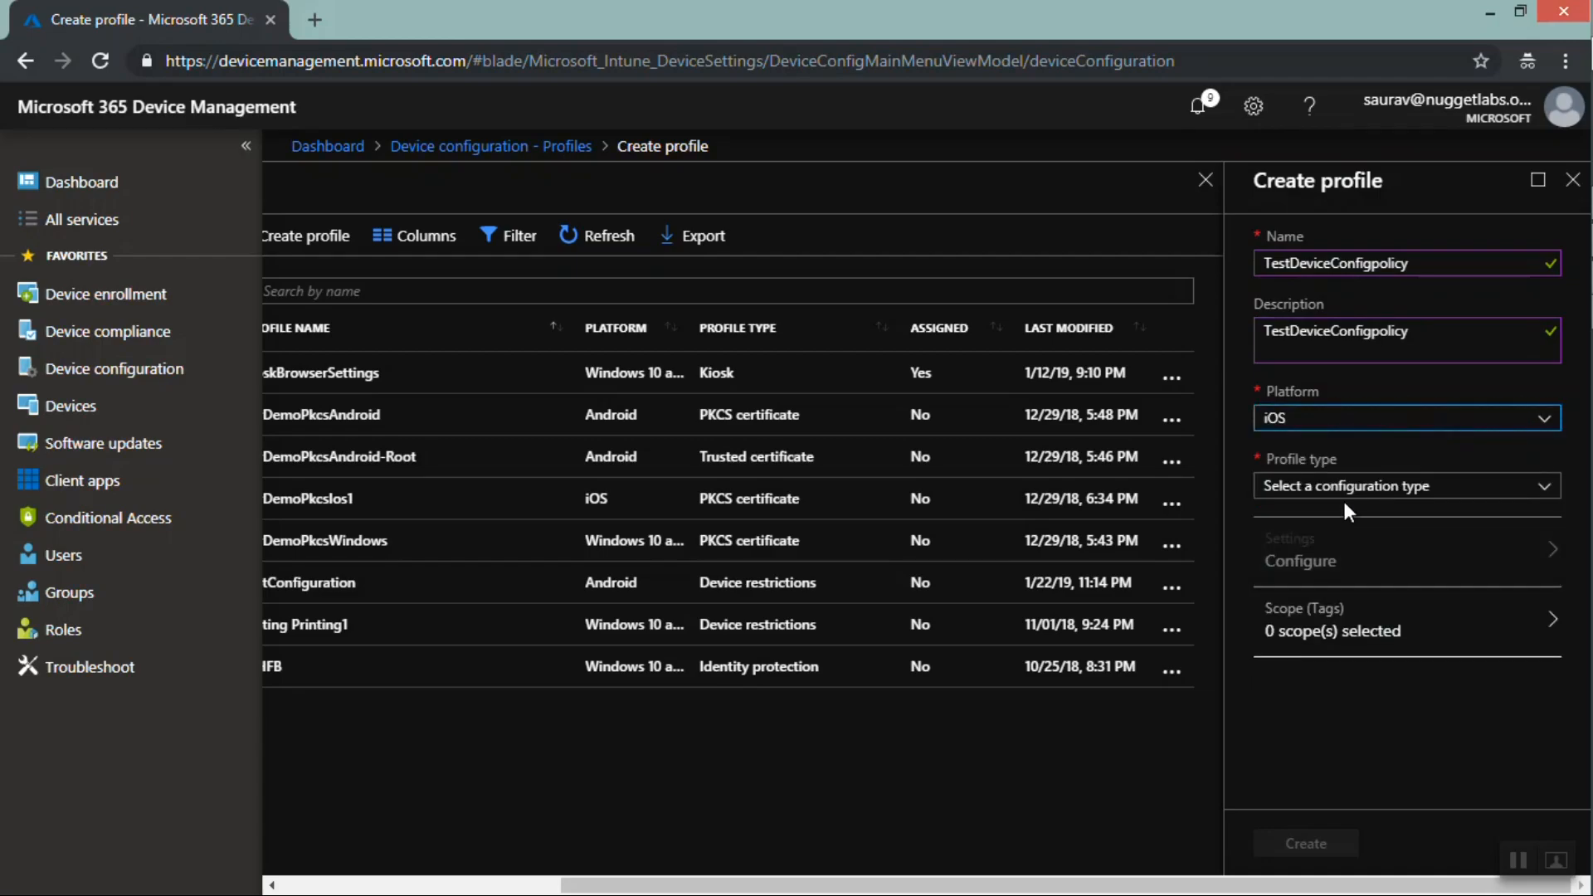
{"action": "left_click", "coordinate": [1361, 492]}
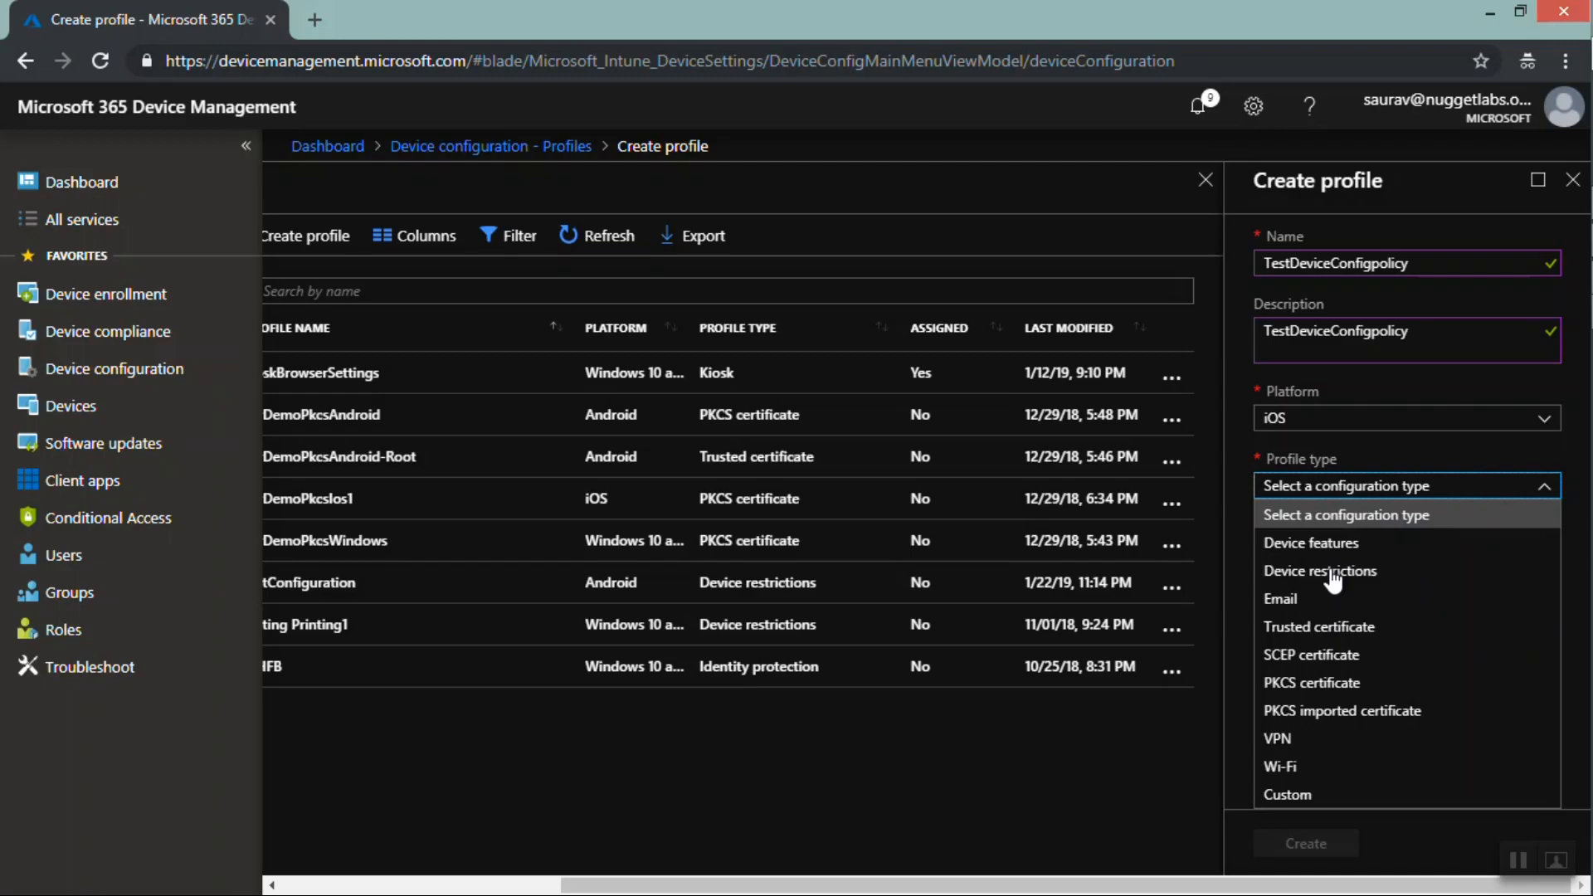
{"action": "left_click", "coordinate": [1319, 546]}
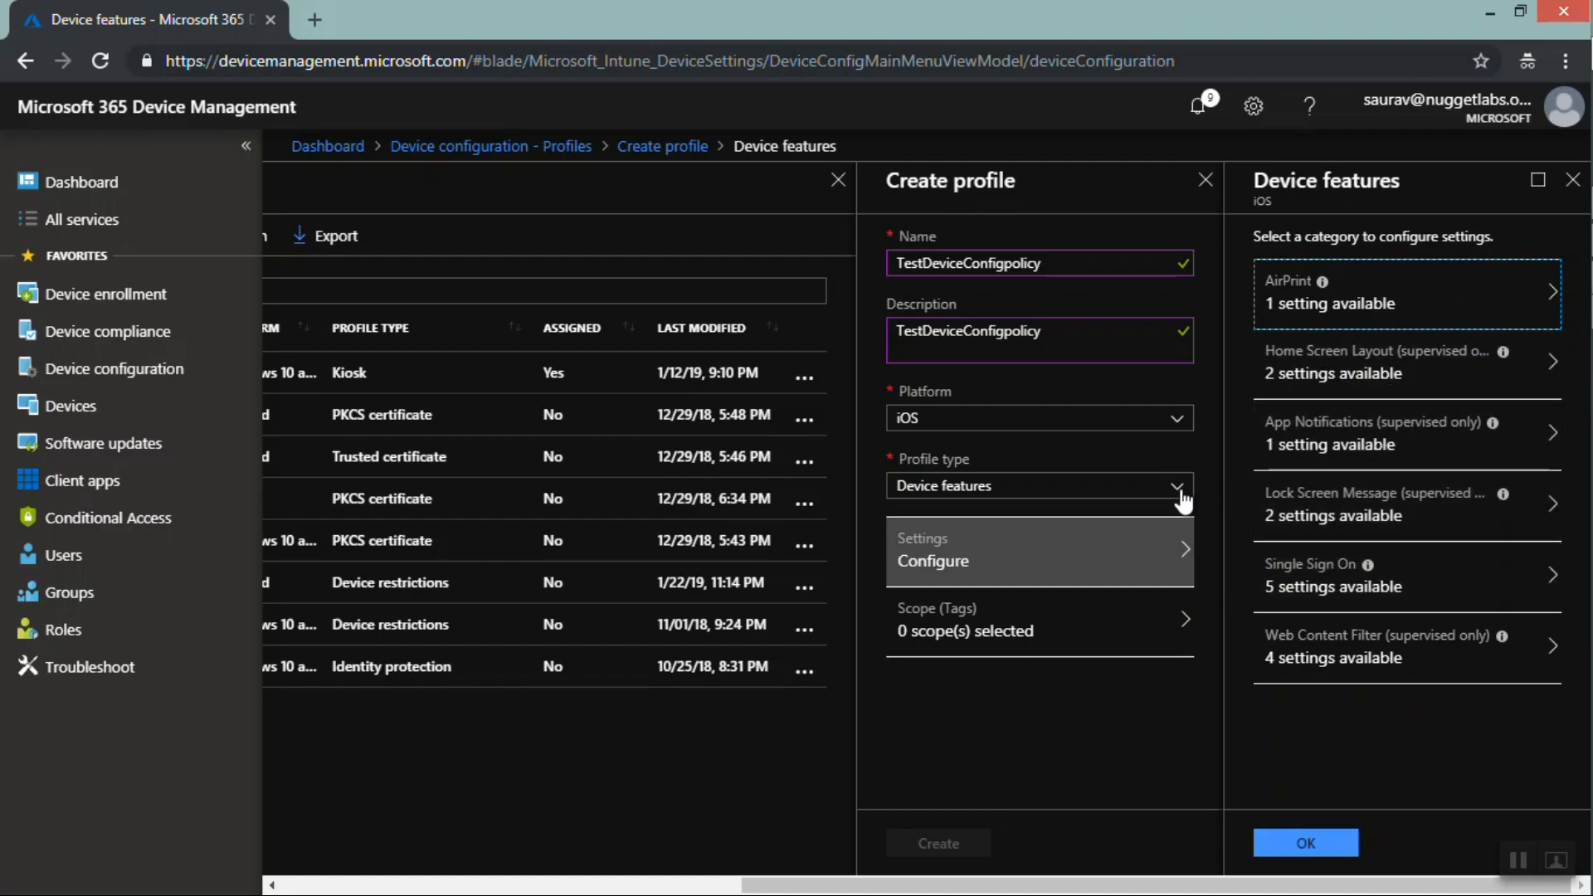
{"action": "left_click", "coordinate": [1109, 498]}
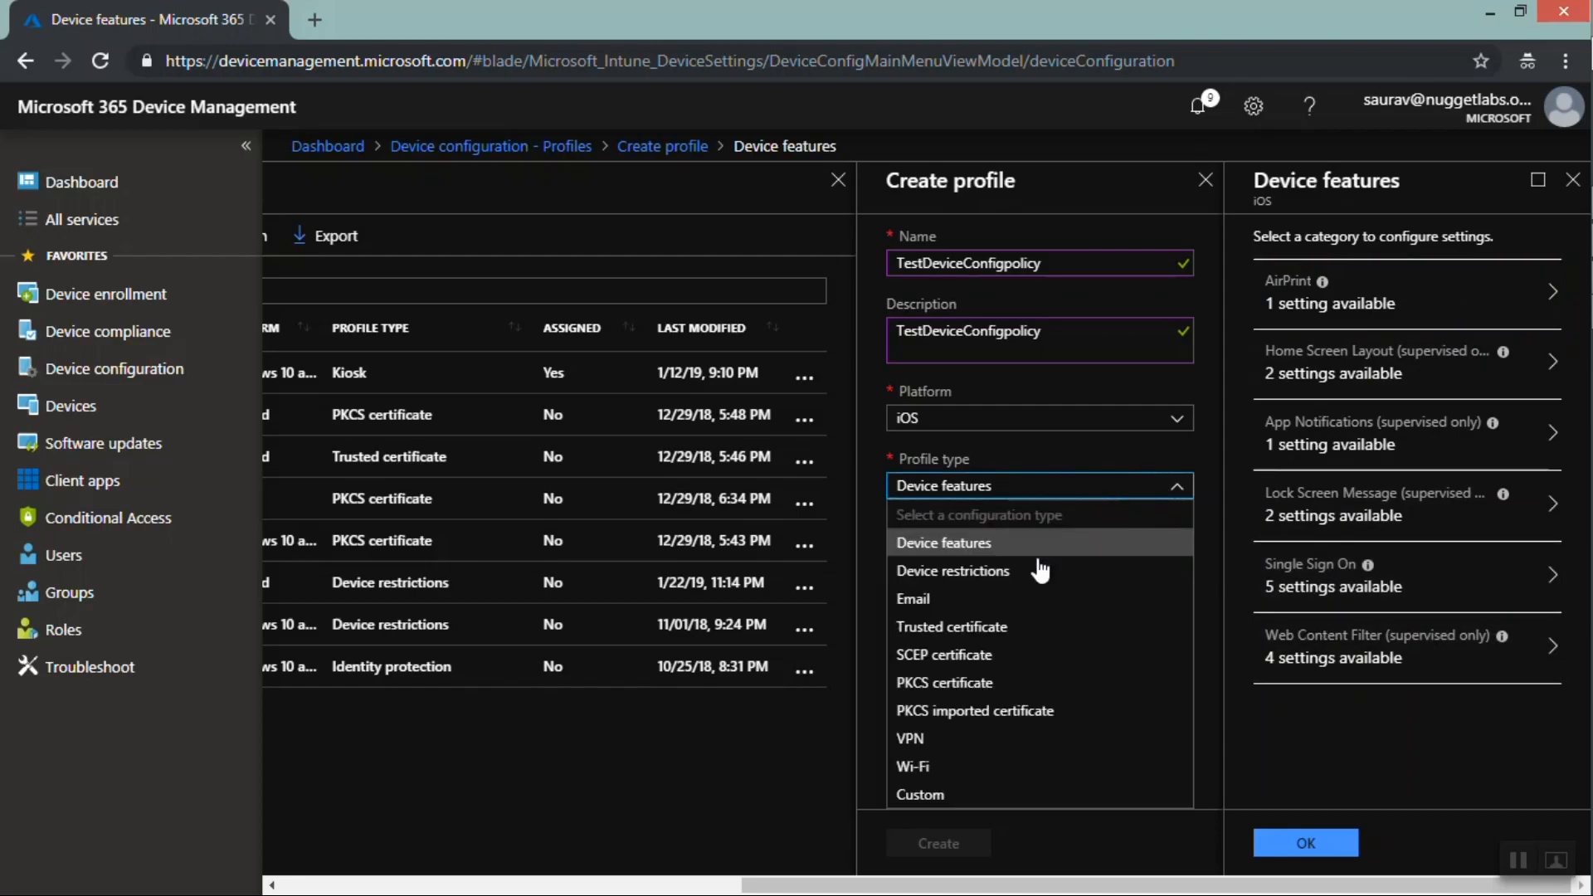
{"action": "left_click", "coordinate": [1003, 574]}
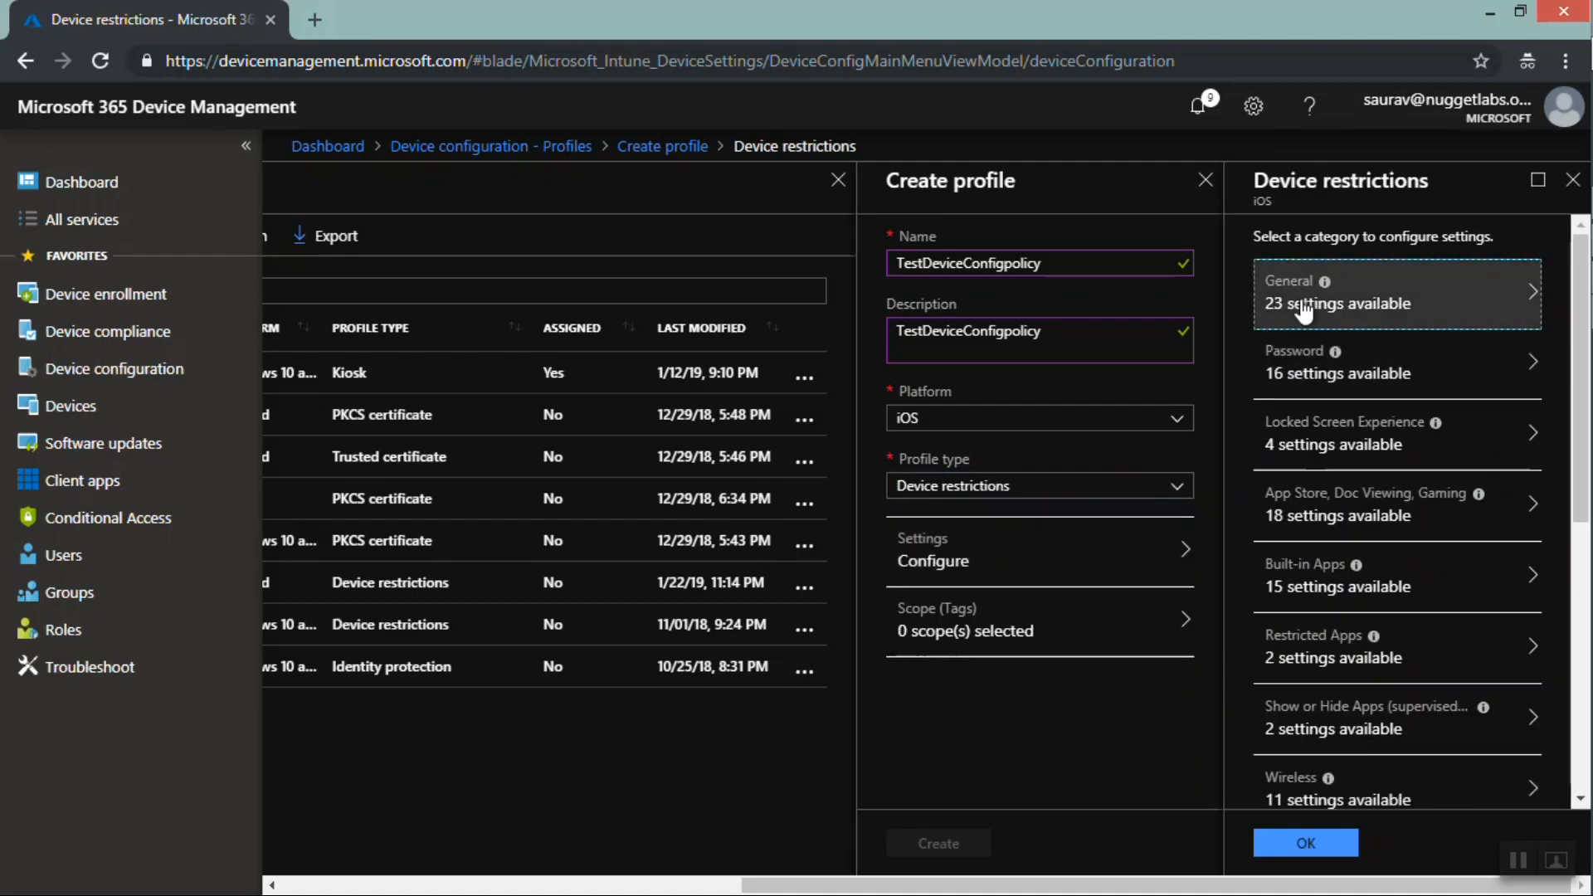
In the General restrictions, block screen capture and confirm the category
{"action": "left_click", "coordinate": [1298, 287]}
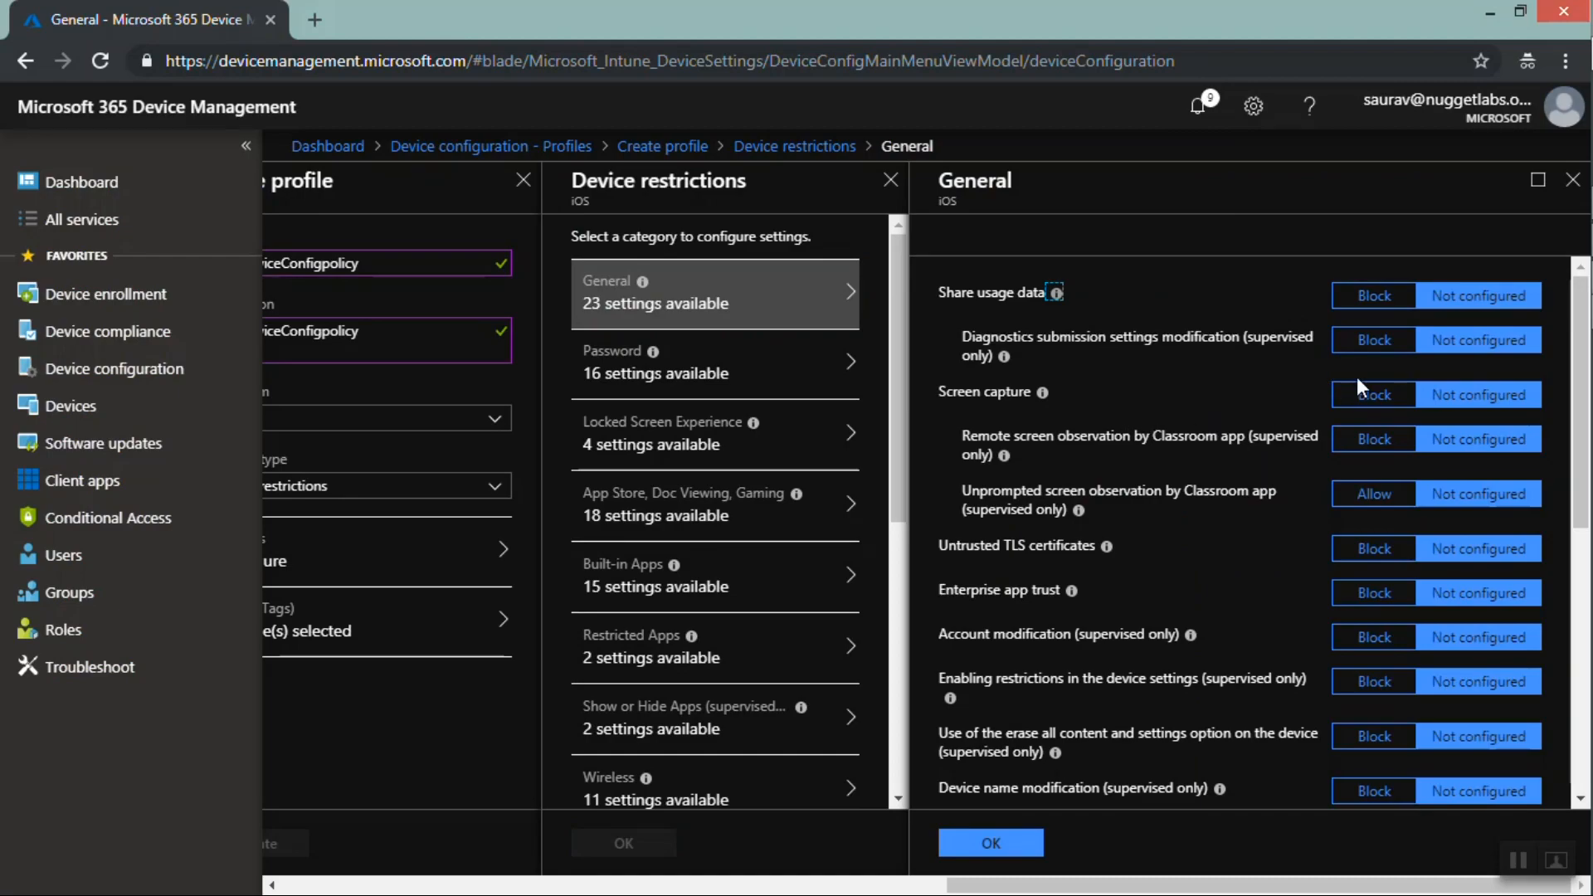
{"action": "left_click", "coordinate": [1367, 398]}
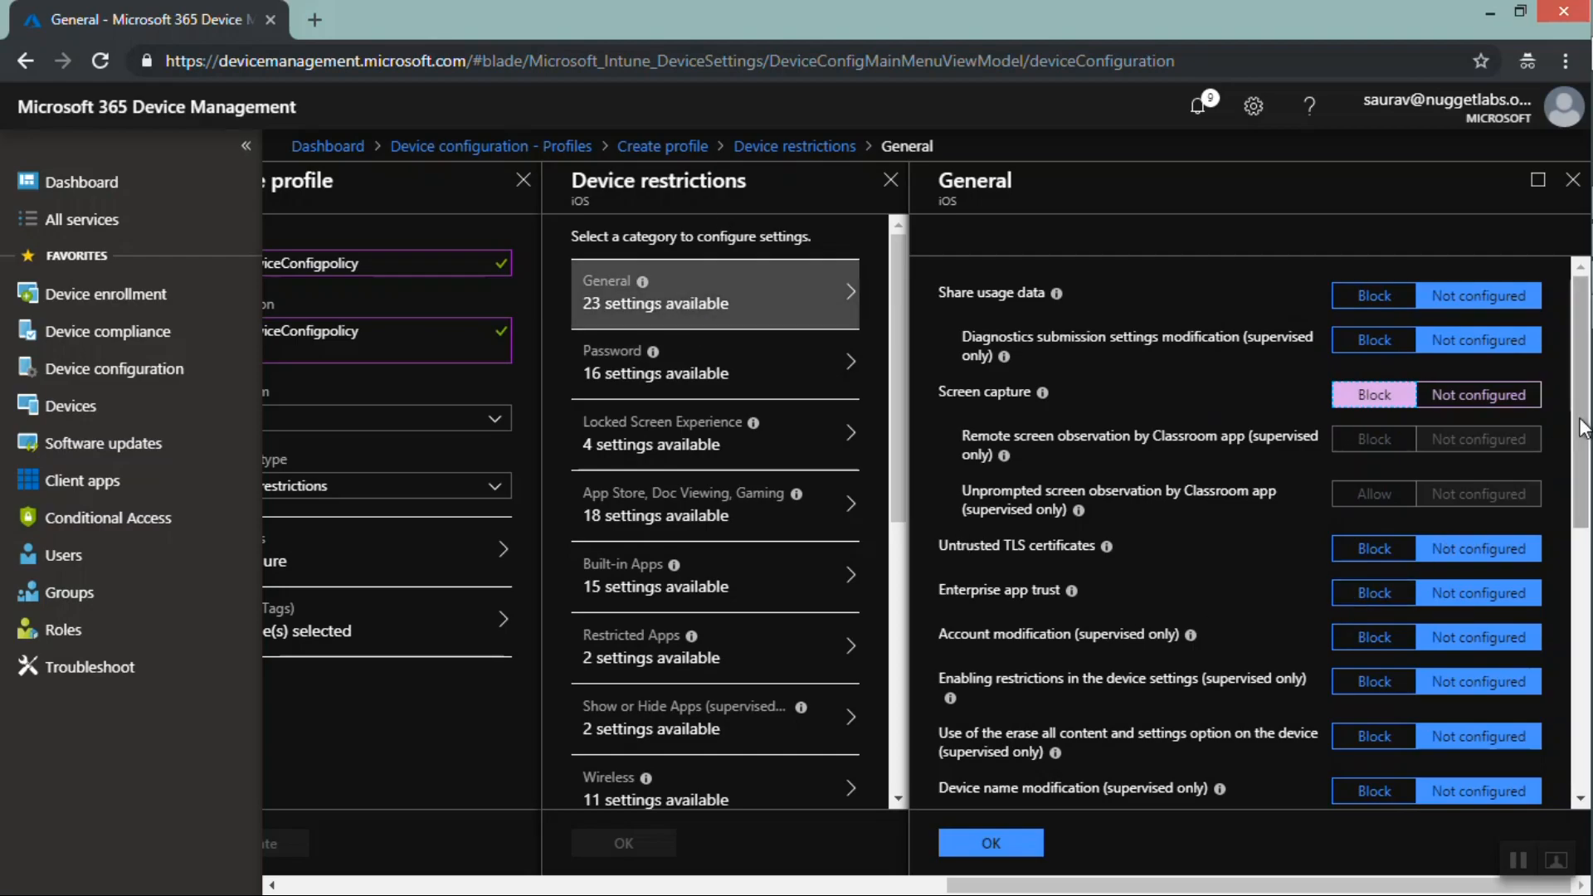
{"action": "left_click_drag", "start_coordinate": [1581, 423], "coordinate": [1578, 648]}
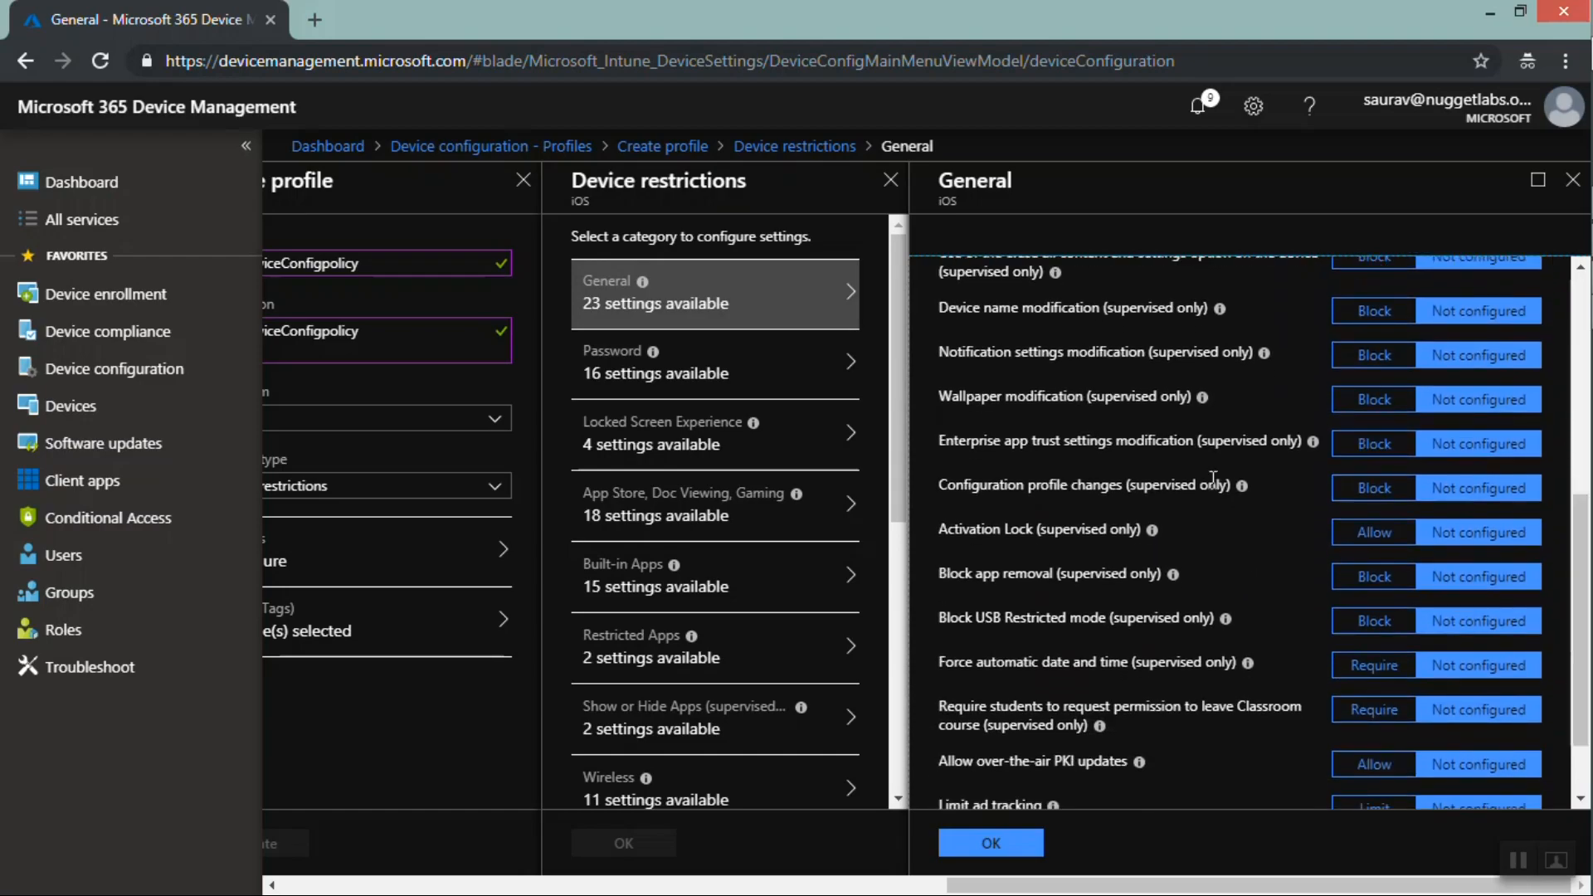
{"action": "mouse_move", "coordinate": [1202, 398]}
{"action": "mouse_move", "coordinate": [1172, 574]}
{"action": "left_click_drag", "start_coordinate": [1584, 531], "coordinate": [1583, 282]}
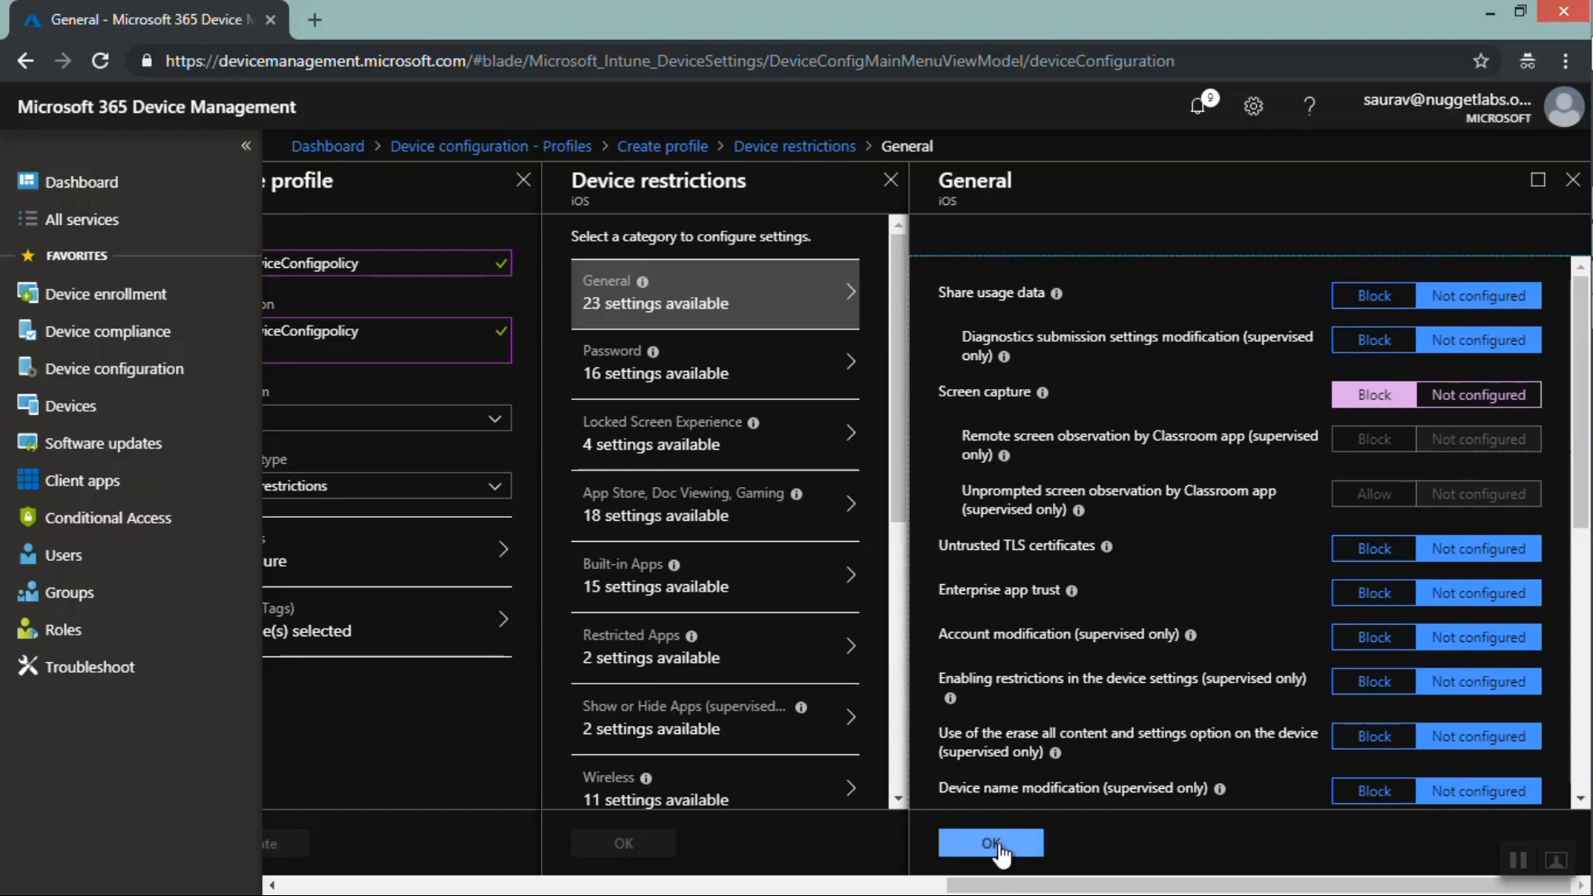
{"action": "left_click", "coordinate": [1000, 846]}
In the Password restrictions, require a password, block simple passwords and set the password type to Numeric
{"action": "left_click", "coordinate": [1290, 365]}
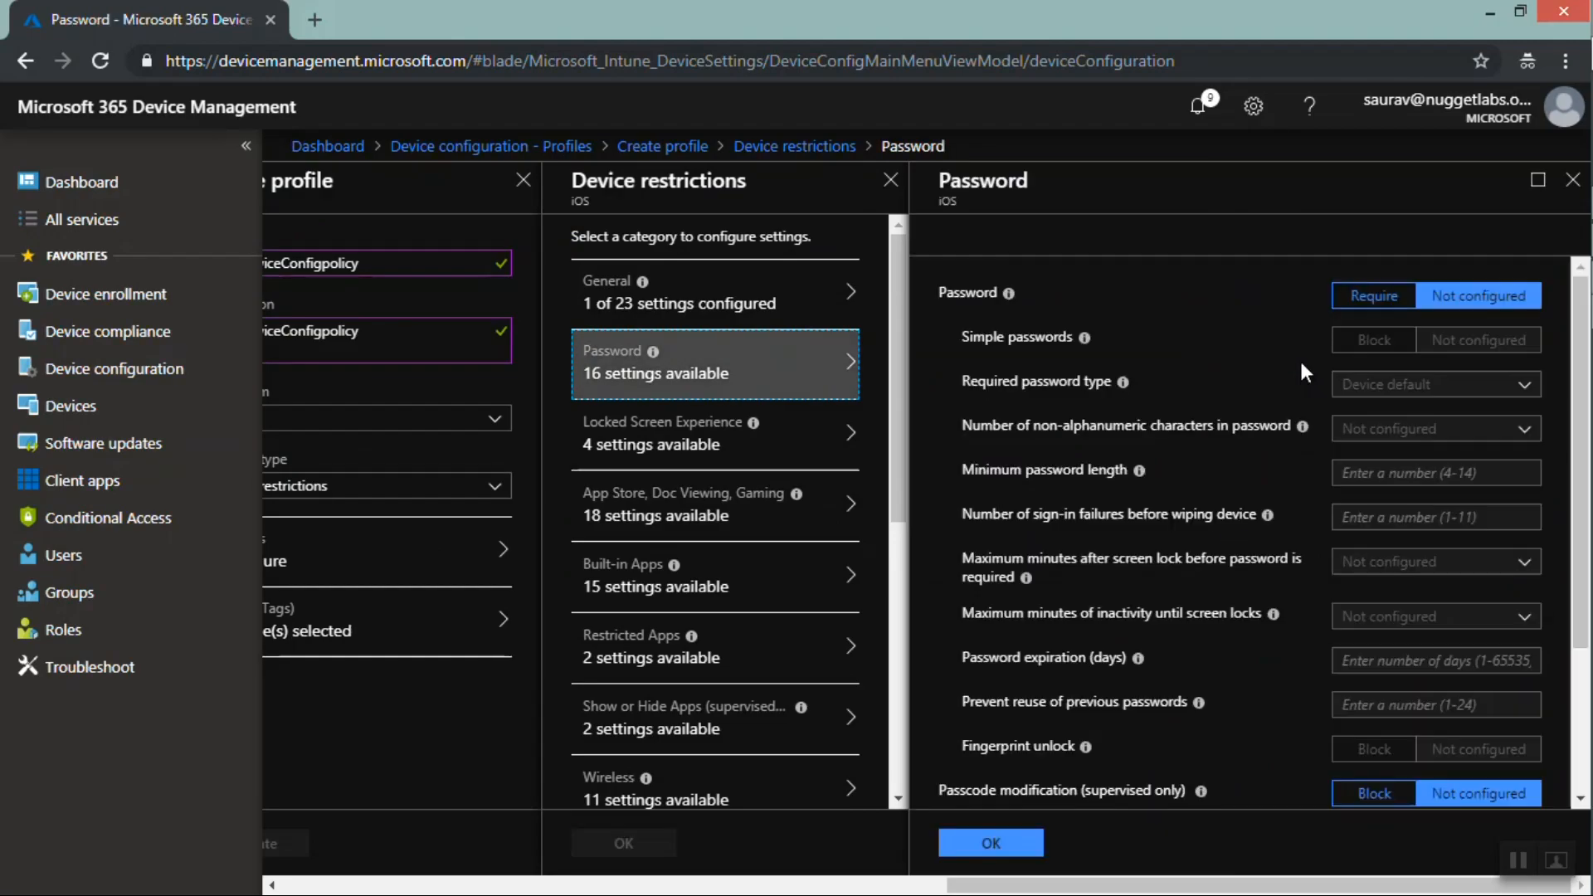
{"action": "left_click", "coordinate": [1368, 296]}
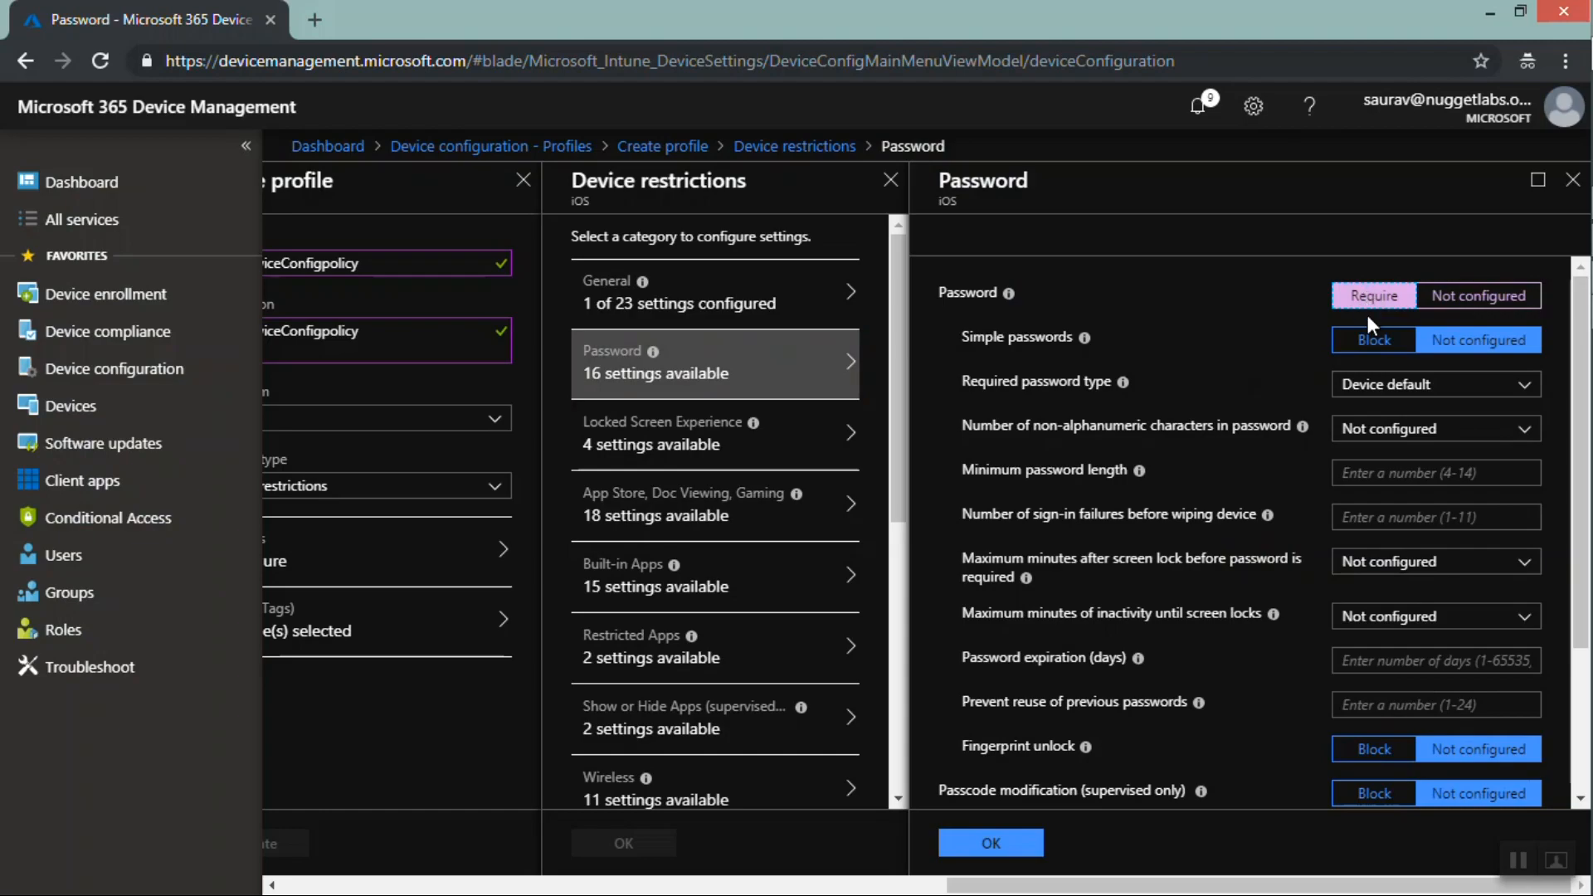
{"action": "left_click", "coordinate": [1374, 340]}
{"action": "left_click", "coordinate": [1381, 386]}
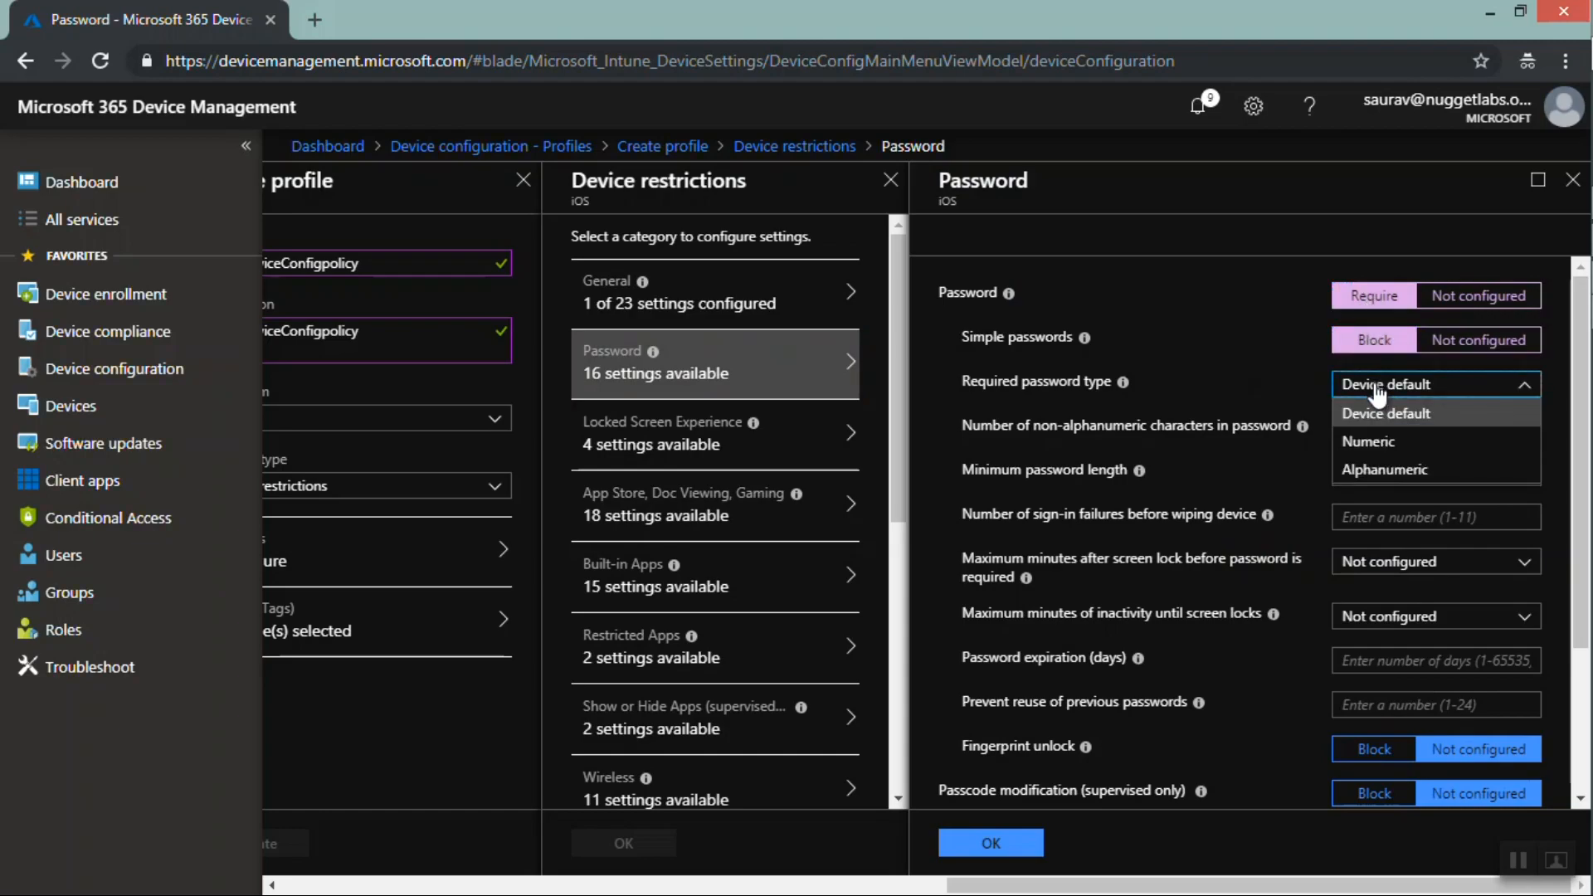
{"action": "mouse_move", "coordinate": [1086, 345]}
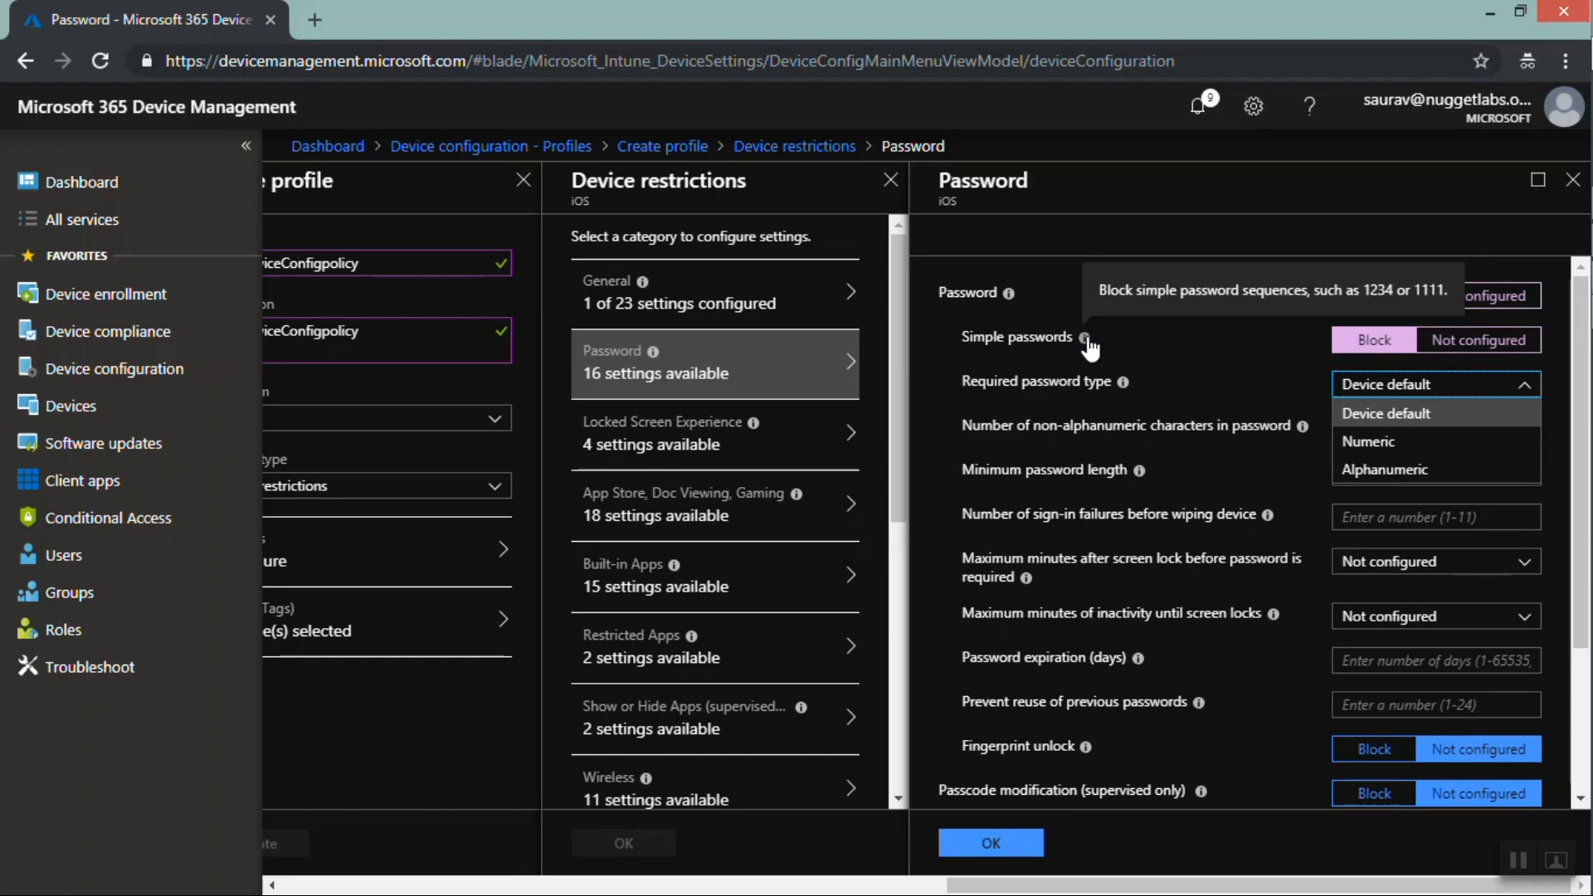
{"action": "left_click", "coordinate": [1378, 441]}
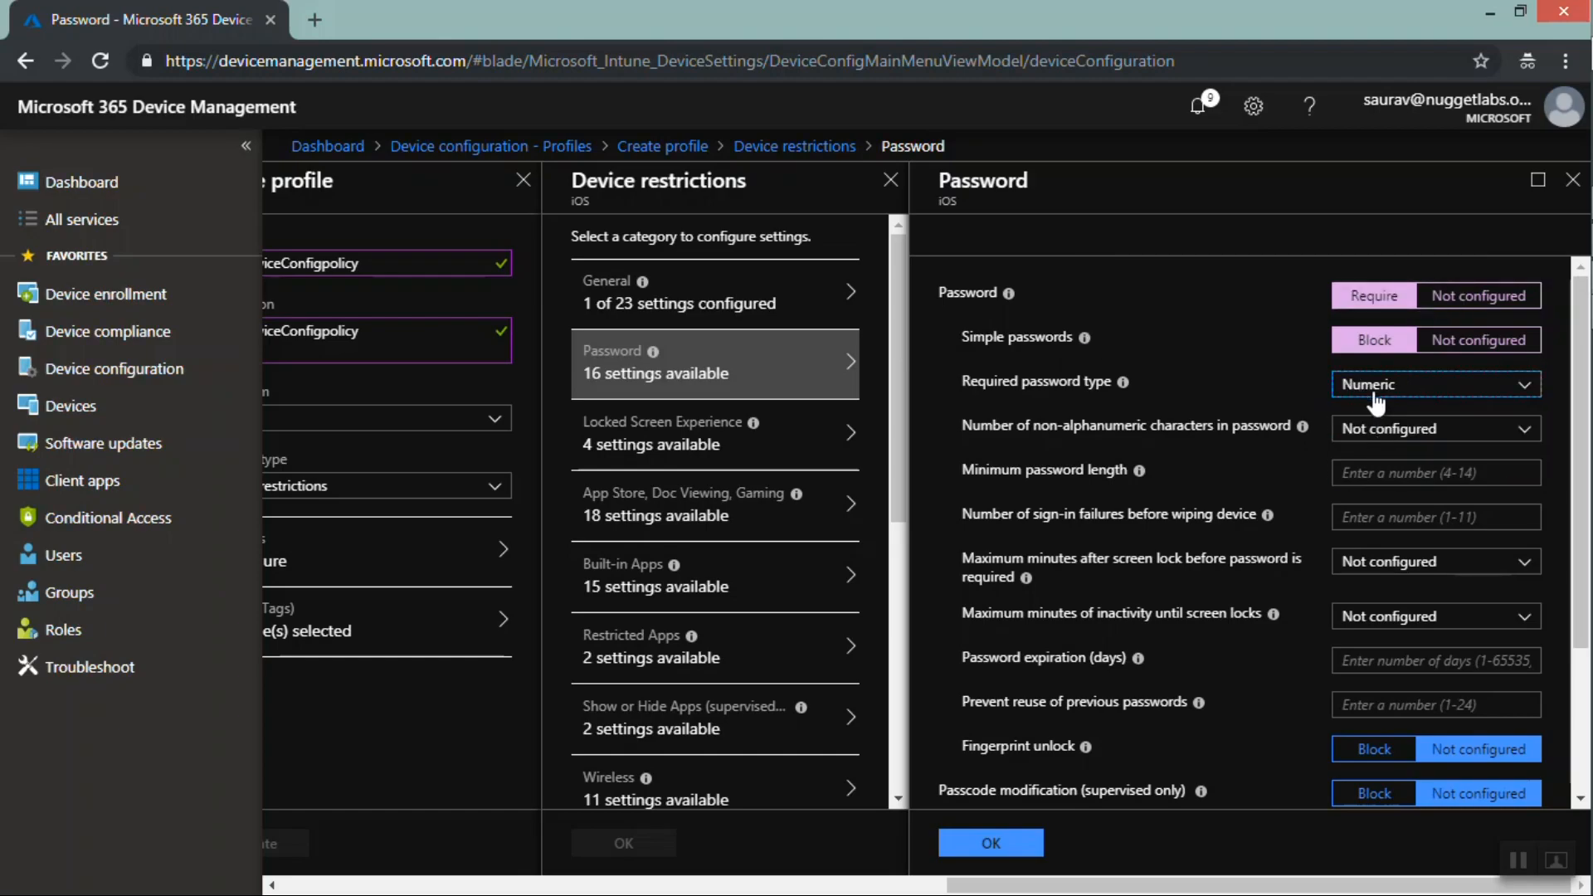
Set non-alphanumeric characters to 1 and minimum password length to 10, block fingerprint unlock, and confirm the Password category
{"action": "left_click", "coordinate": [1378, 423]}
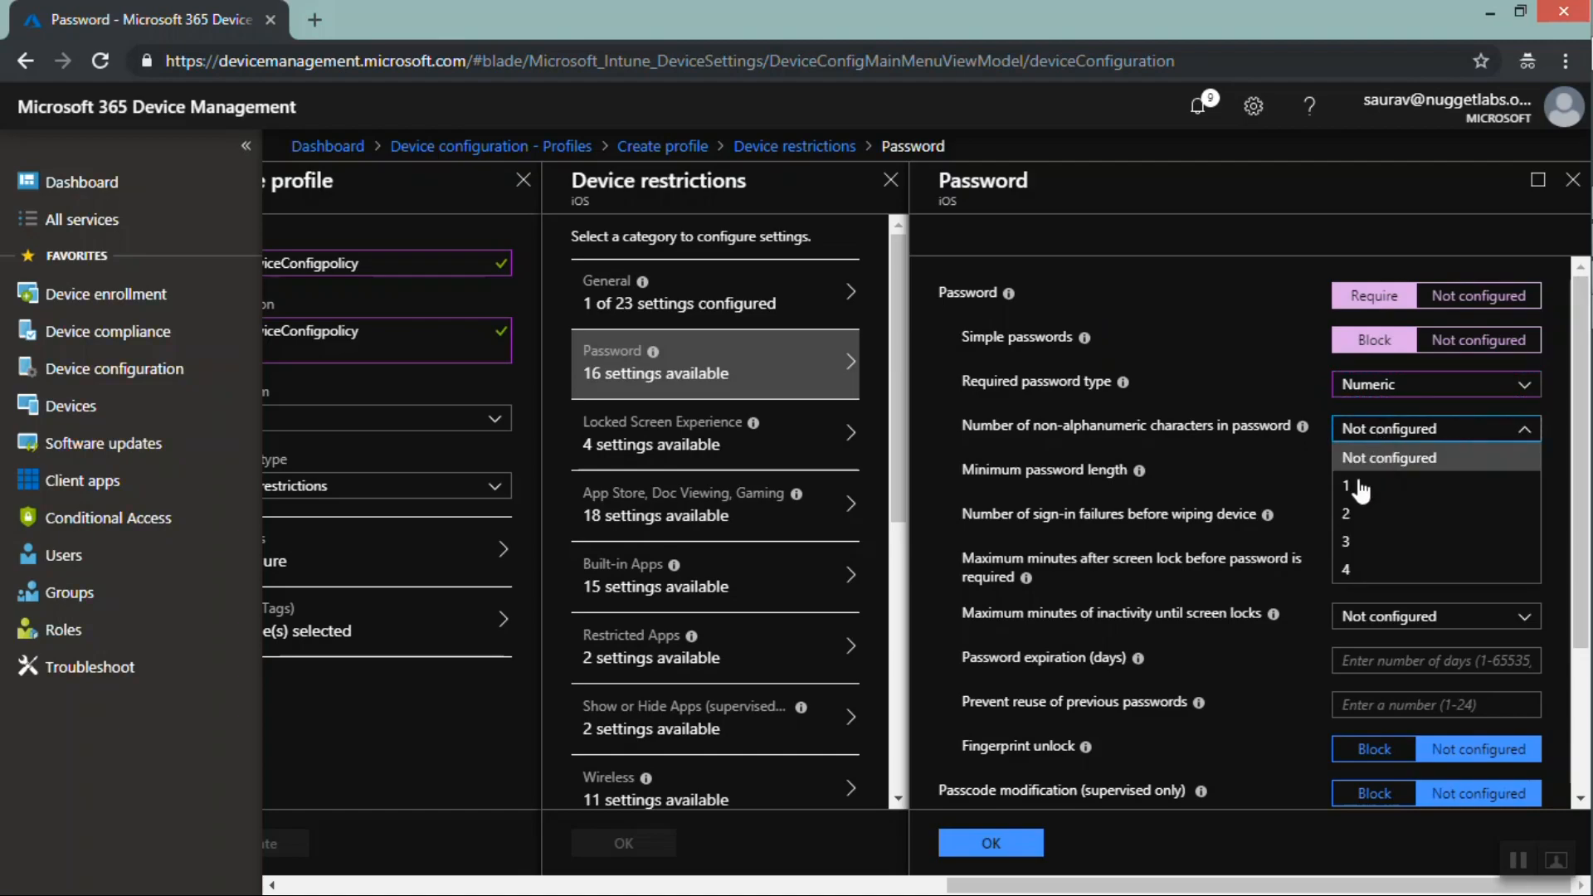
{"action": "left_click", "coordinate": [1355, 489]}
{"action": "left_click", "coordinate": [1369, 477]}
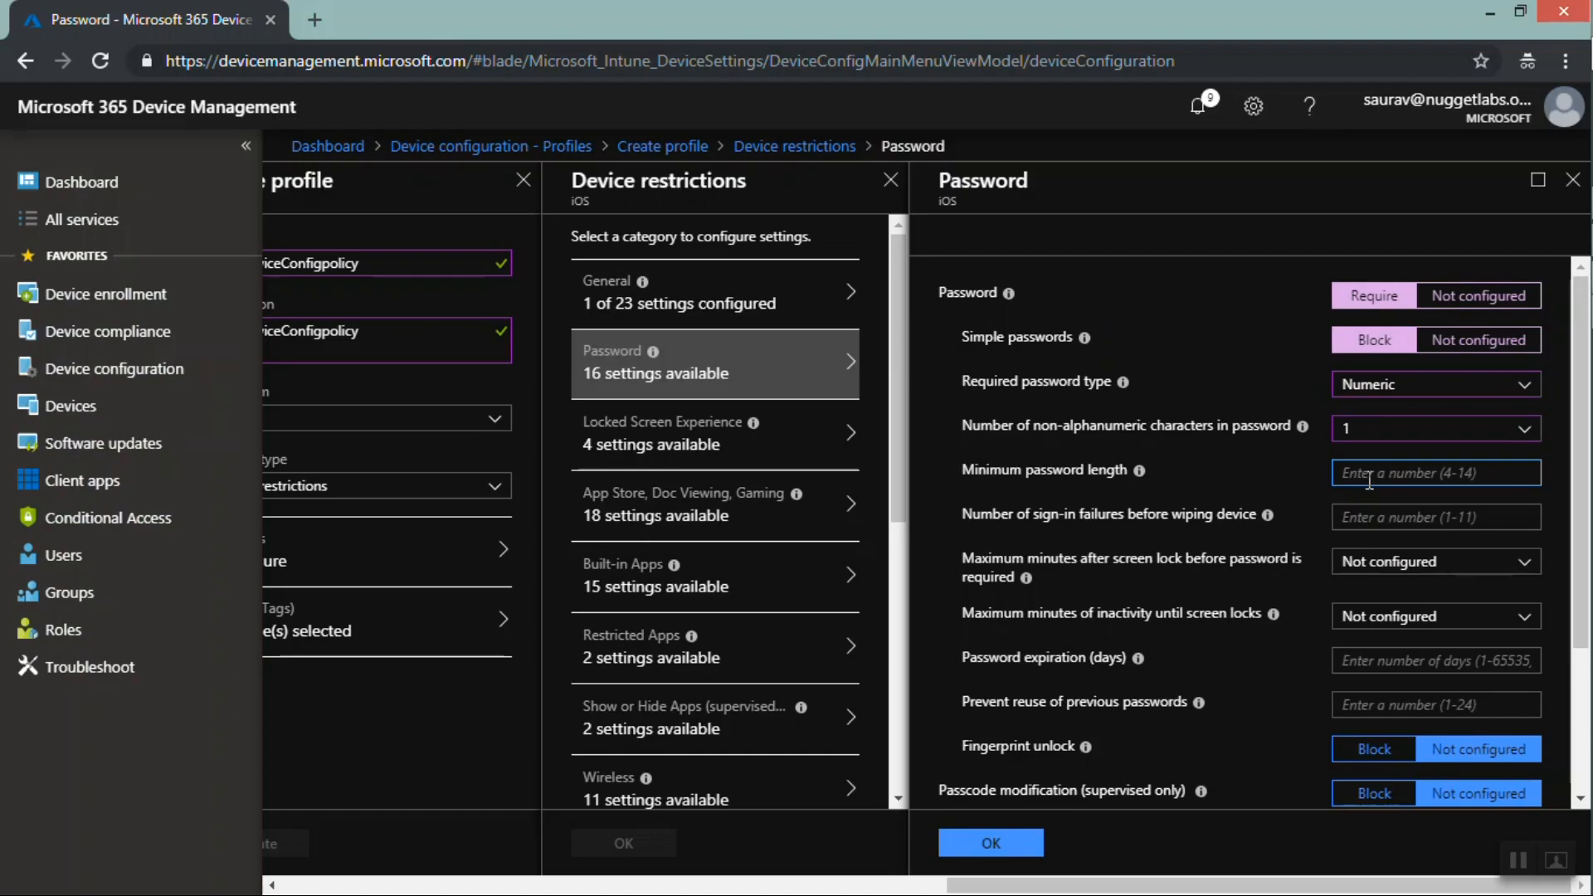
{"action": "type", "text": "10"}
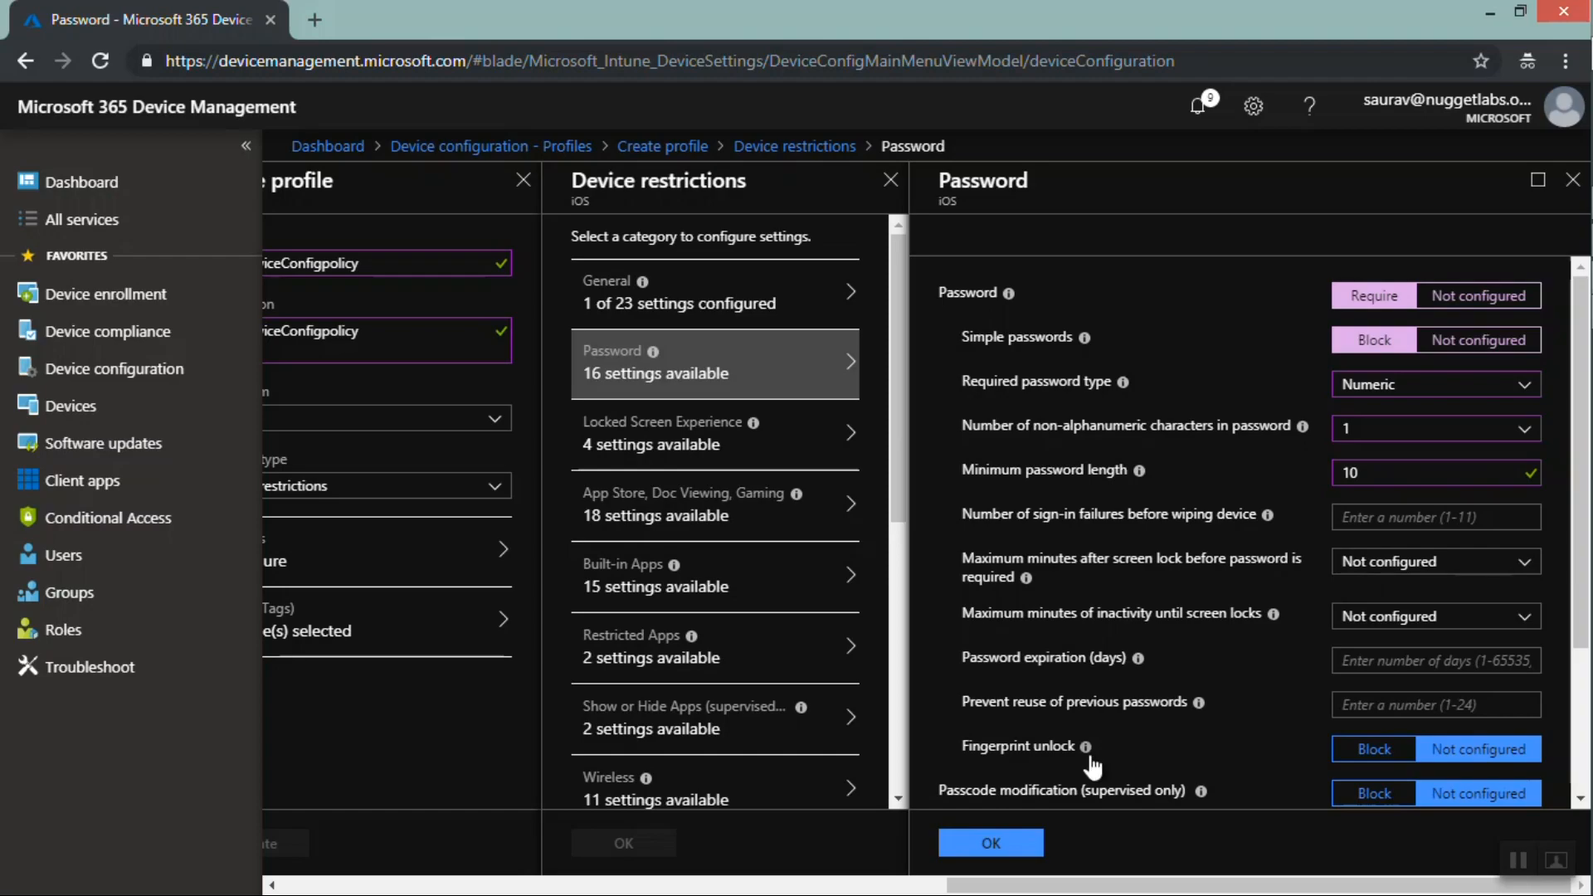
{"action": "left_click", "coordinate": [1367, 749]}
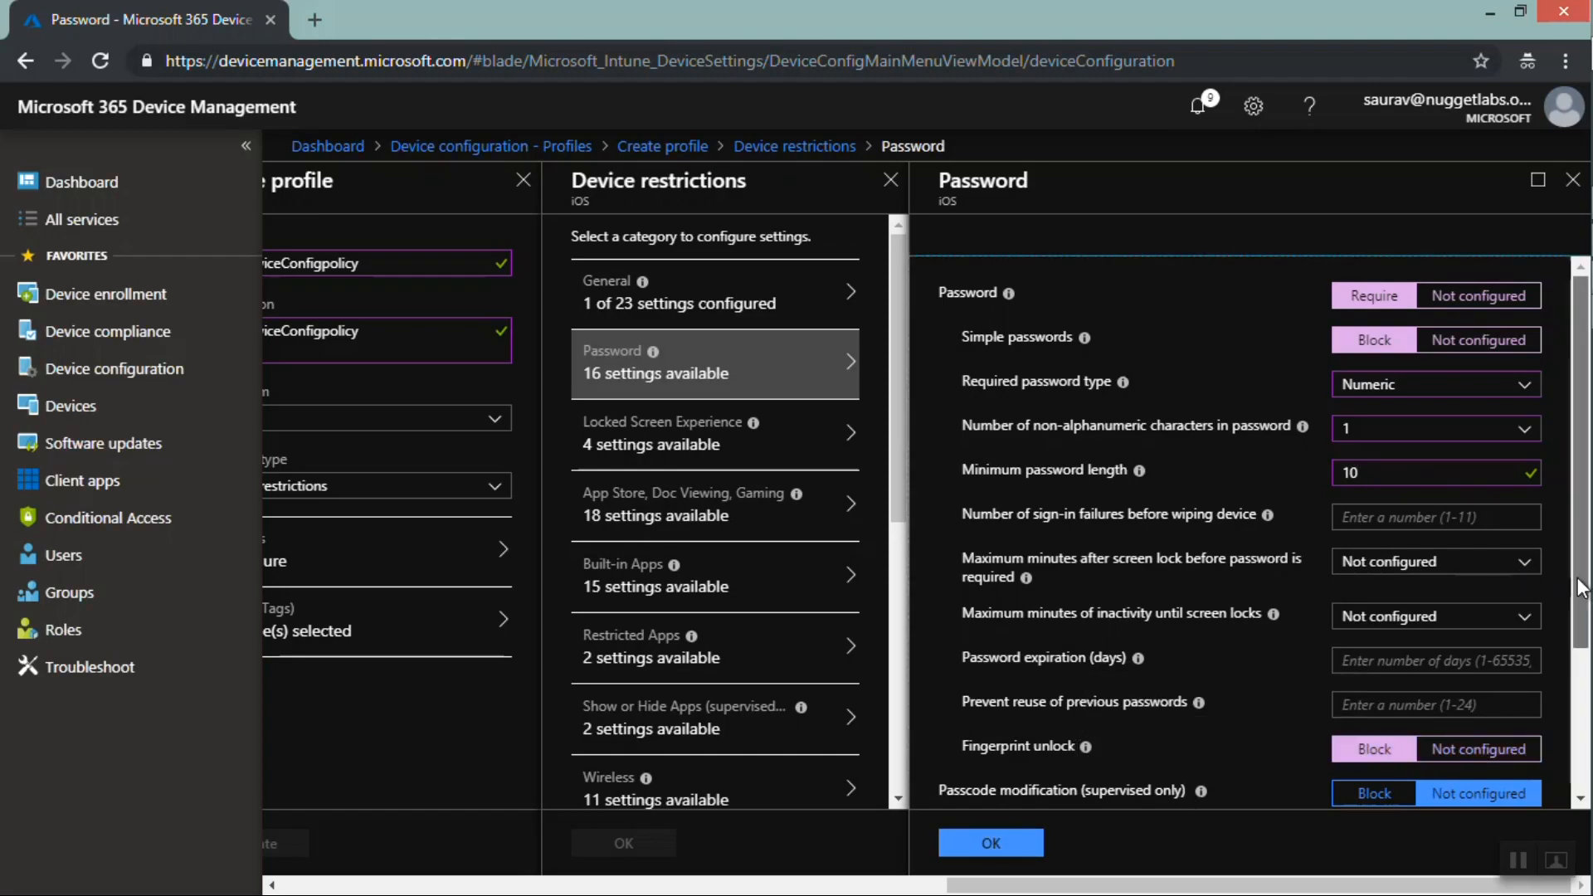
{"action": "left_click_drag", "start_coordinate": [1580, 587], "coordinate": [1574, 734]}
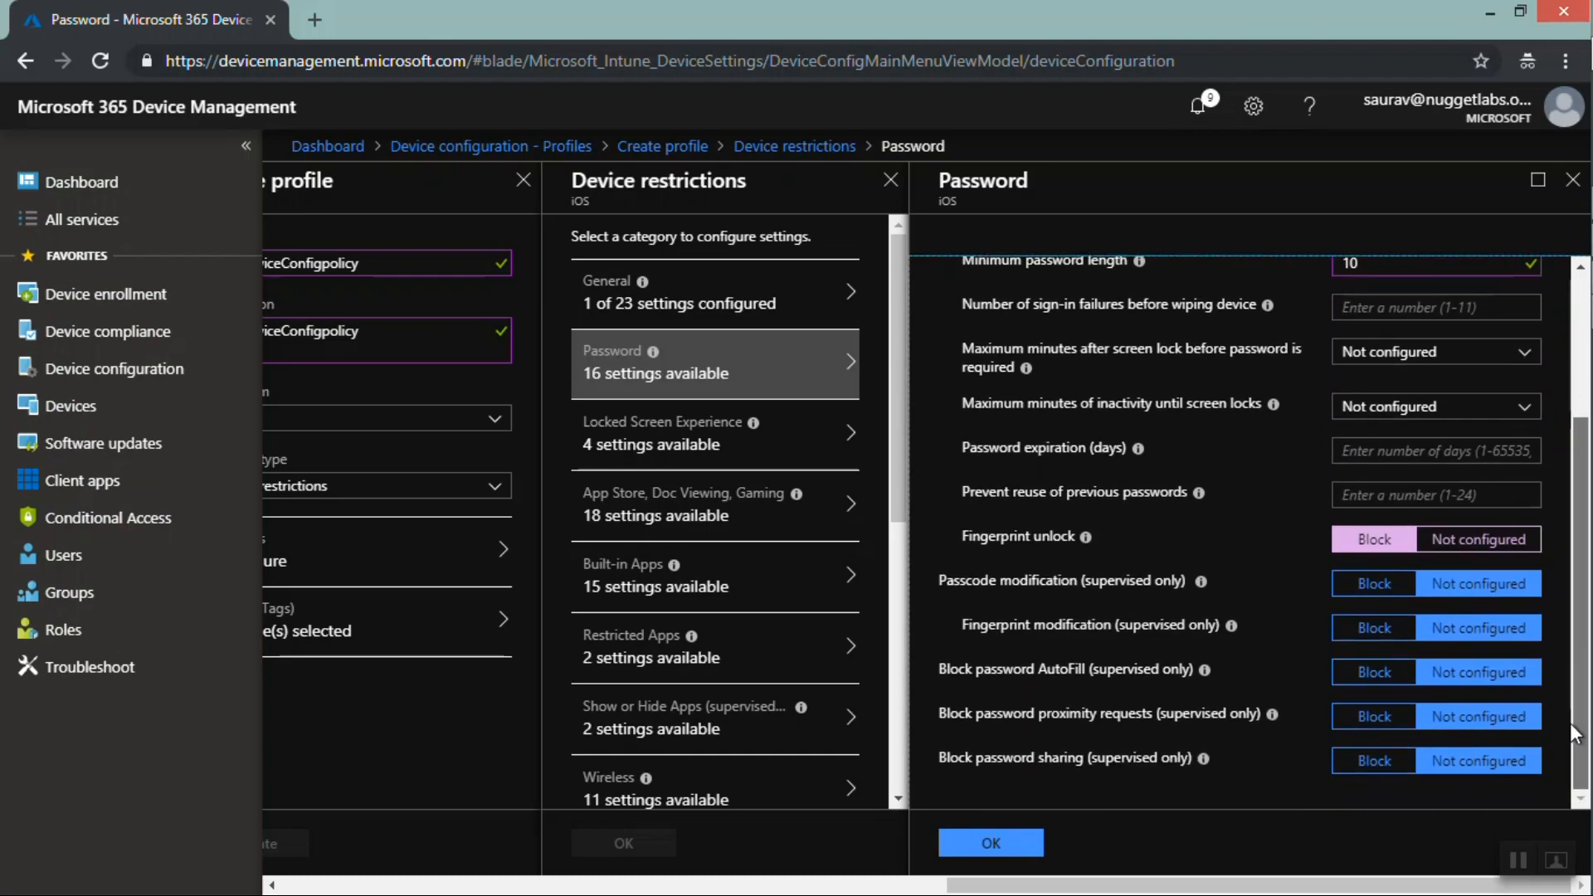
{"action": "mouse_move", "coordinate": [1202, 583]}
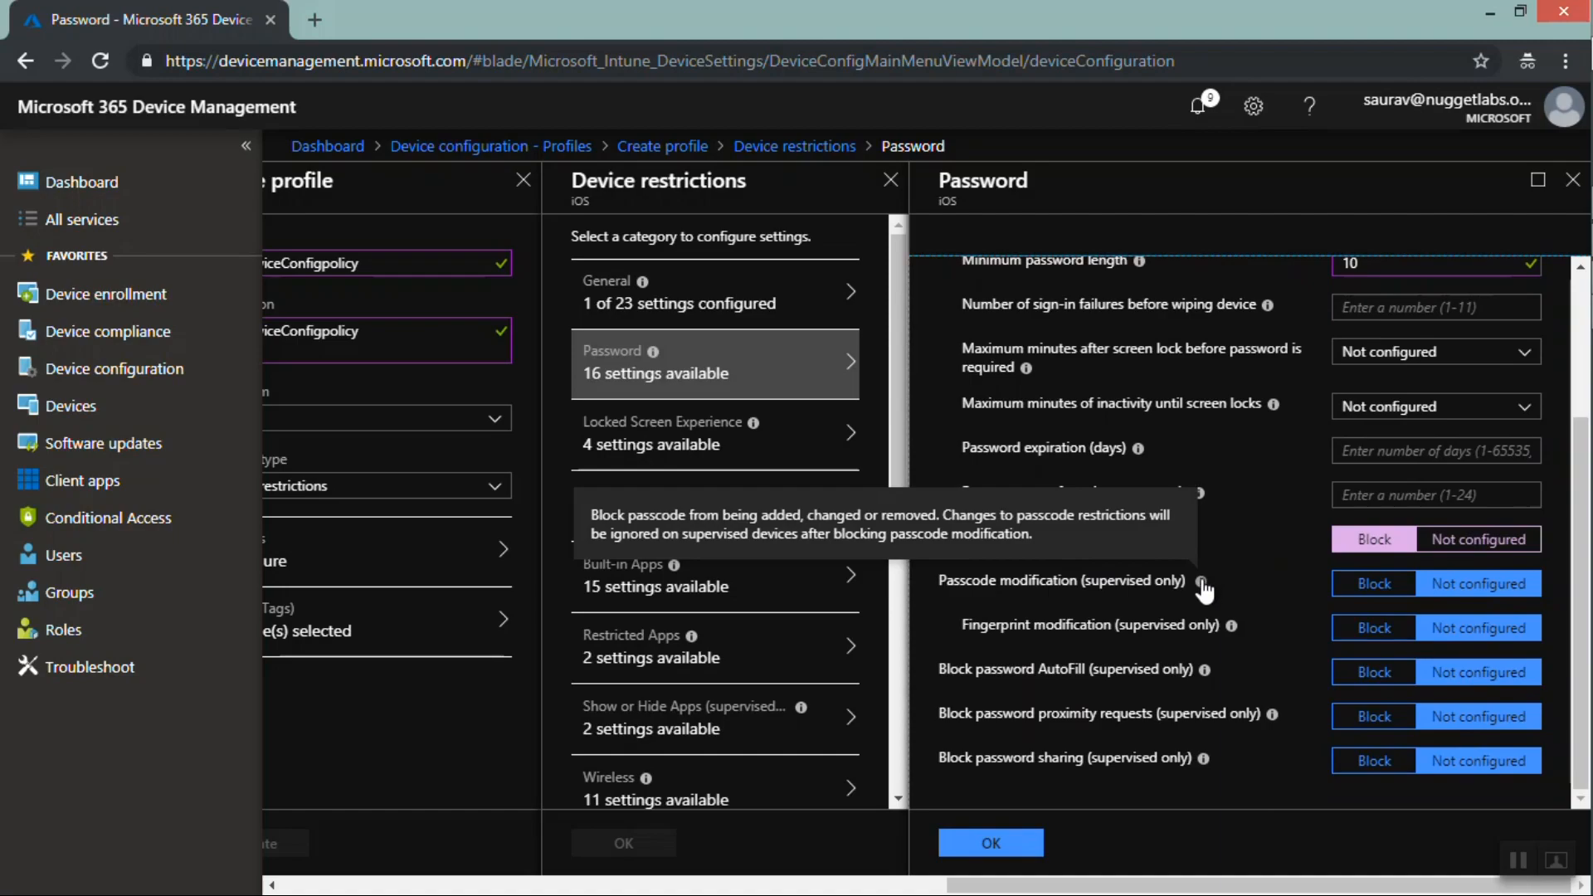
{"action": "left_click", "coordinate": [989, 853]}
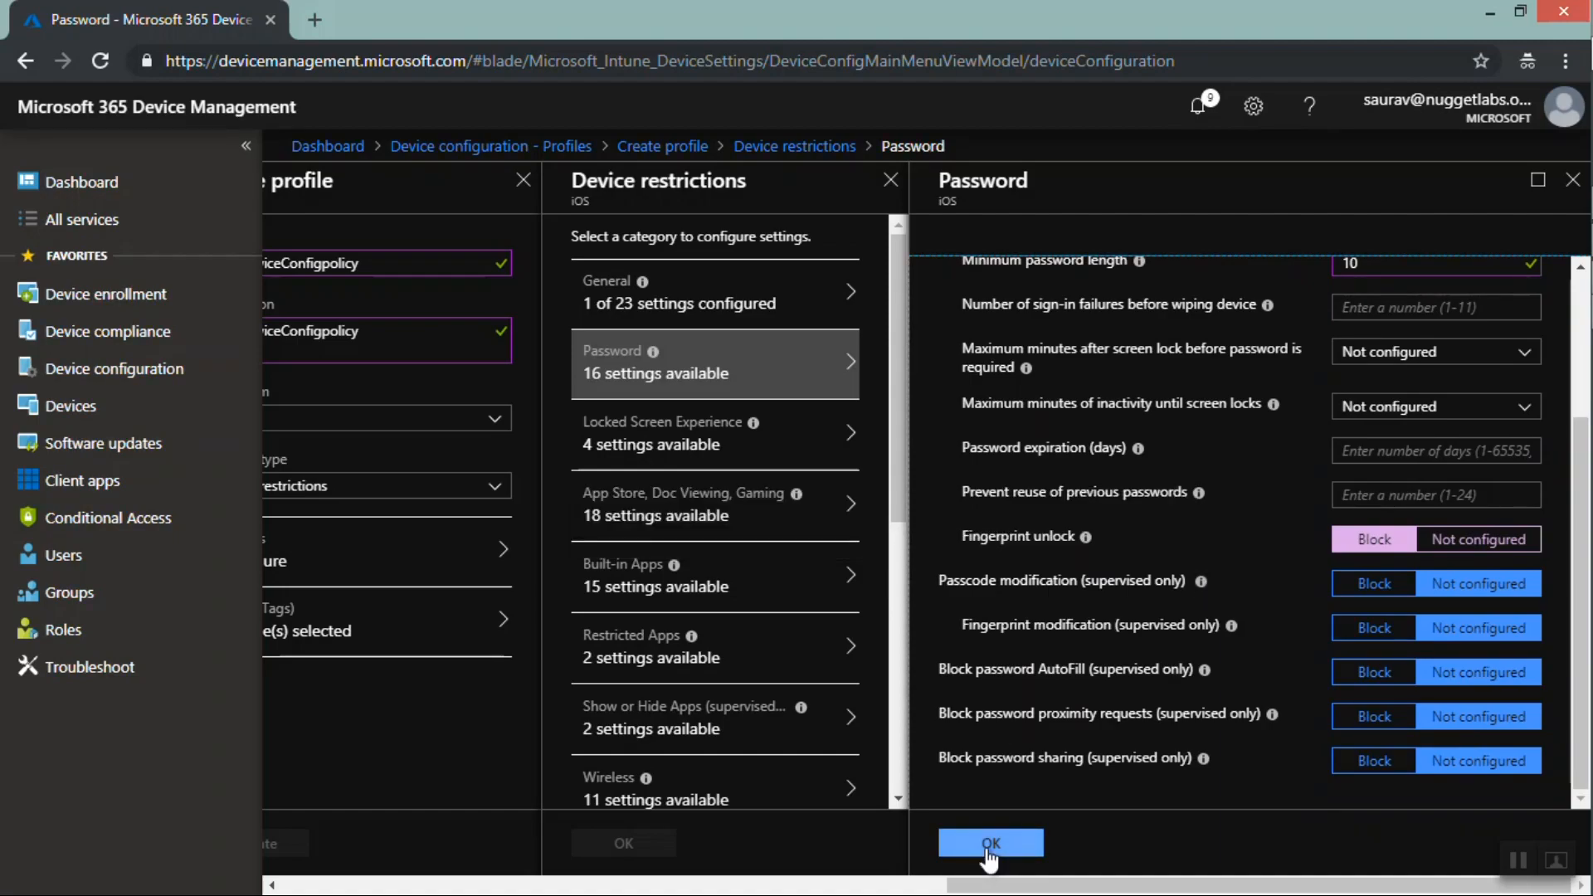
Open the Locked Screen Experience restrictions category
{"action": "left_click", "coordinate": [716, 437]}
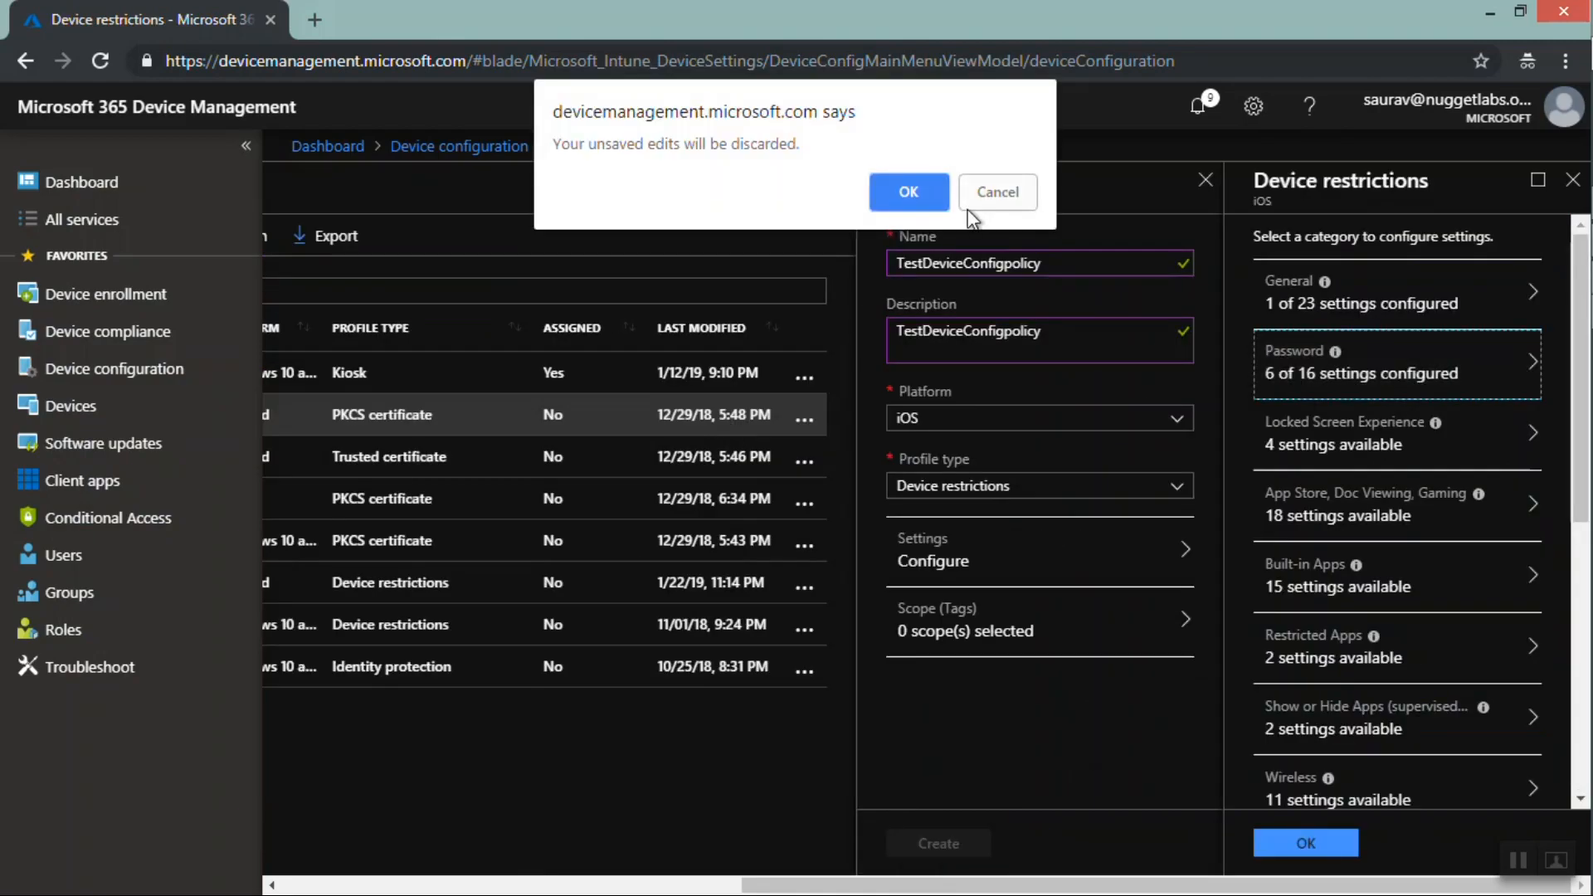
{"action": "left_click", "coordinate": [990, 202]}
{"action": "left_click", "coordinate": [1303, 451]}
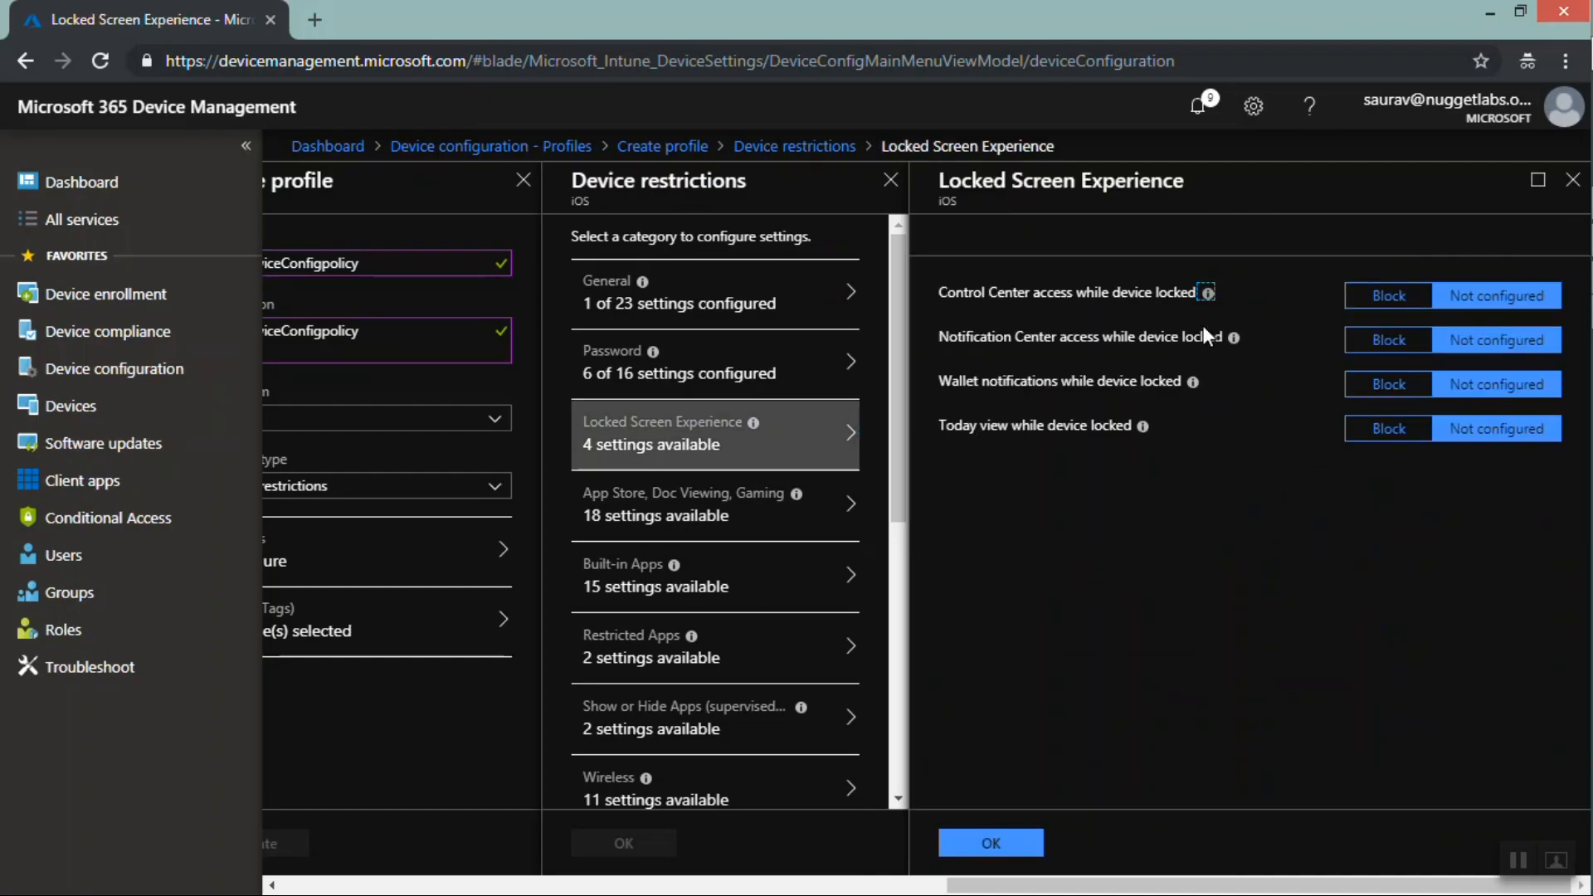
Block Control Center access while the device is locked and confirm the Locked Screen Experience category
{"action": "left_click", "coordinate": [1388, 301]}
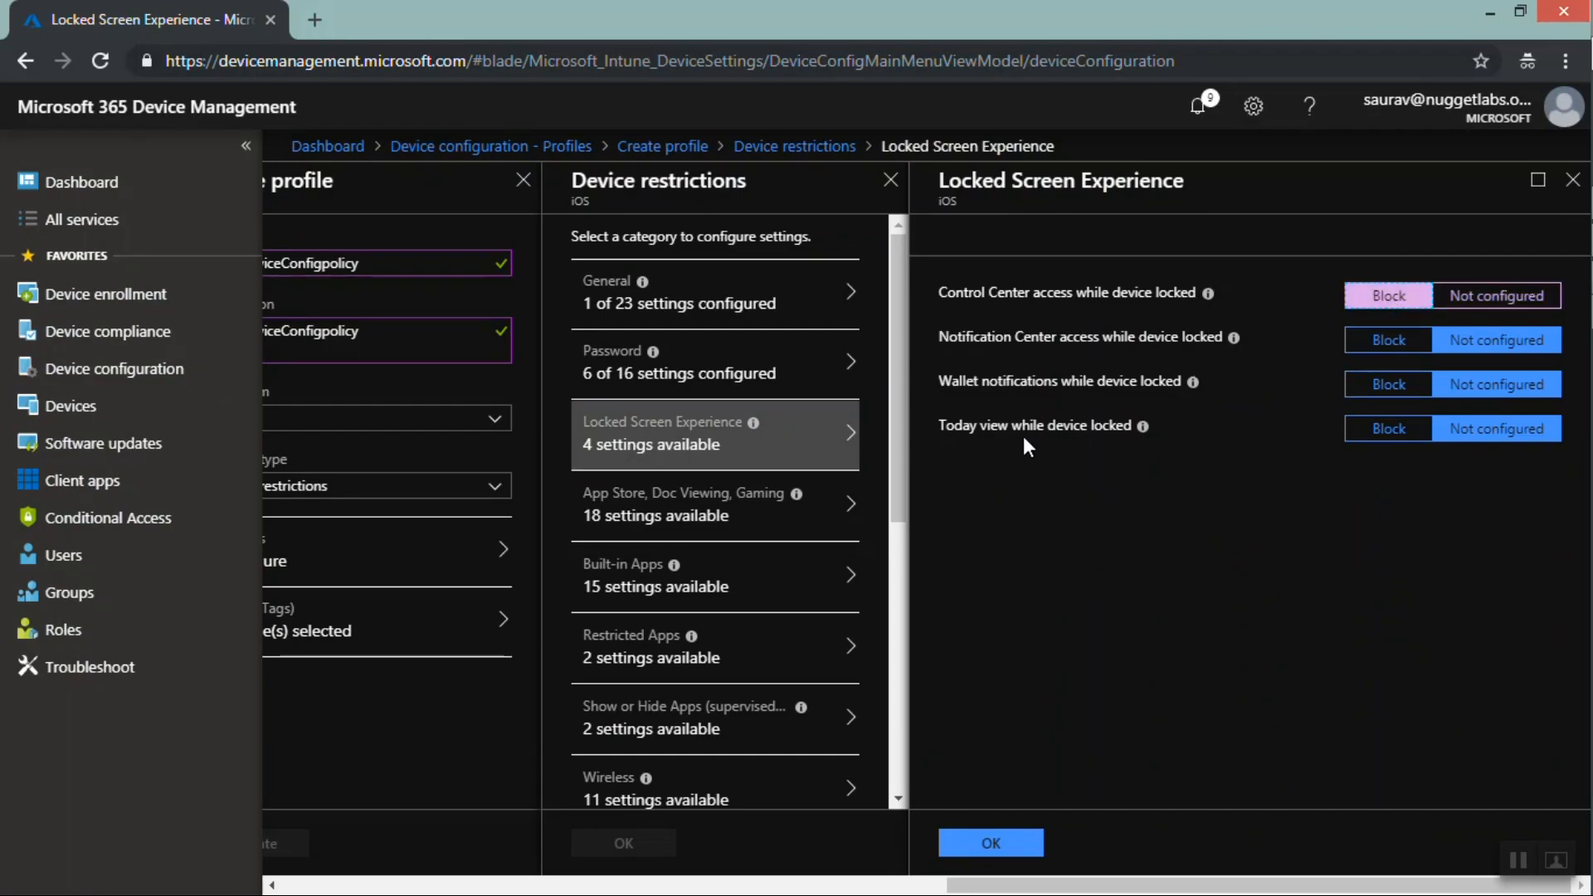
{"action": "mouse_move", "coordinate": [1144, 435]}
{"action": "left_click", "coordinate": [992, 843]}
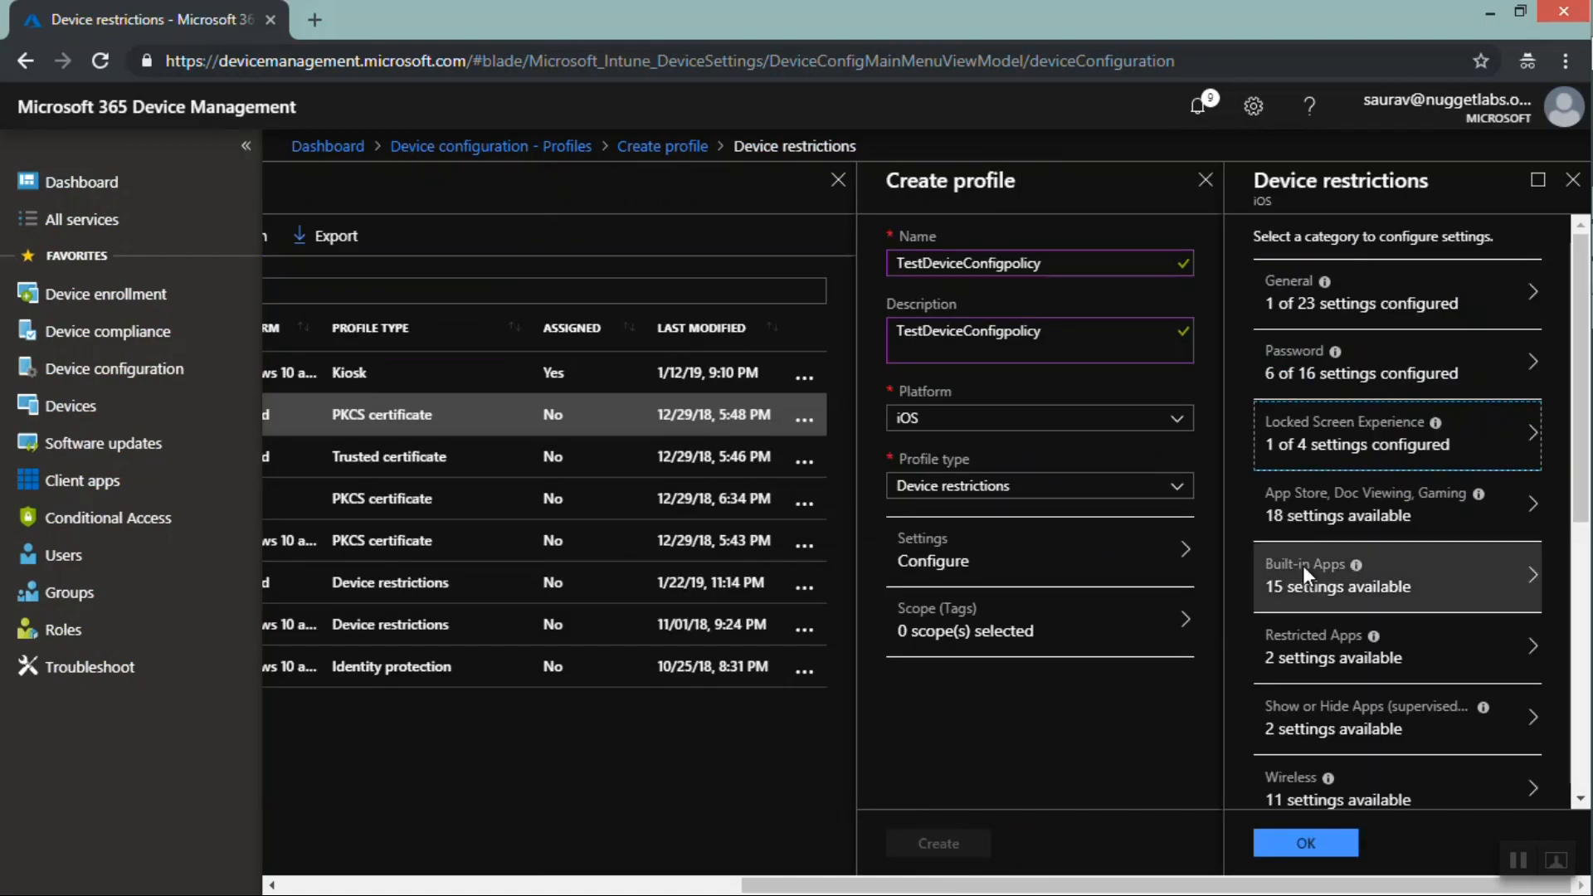
In the App Store, Doc Viewing, Gaming category, block the App store, require a password to access it, and confirm
{"action": "left_click", "coordinate": [1310, 525]}
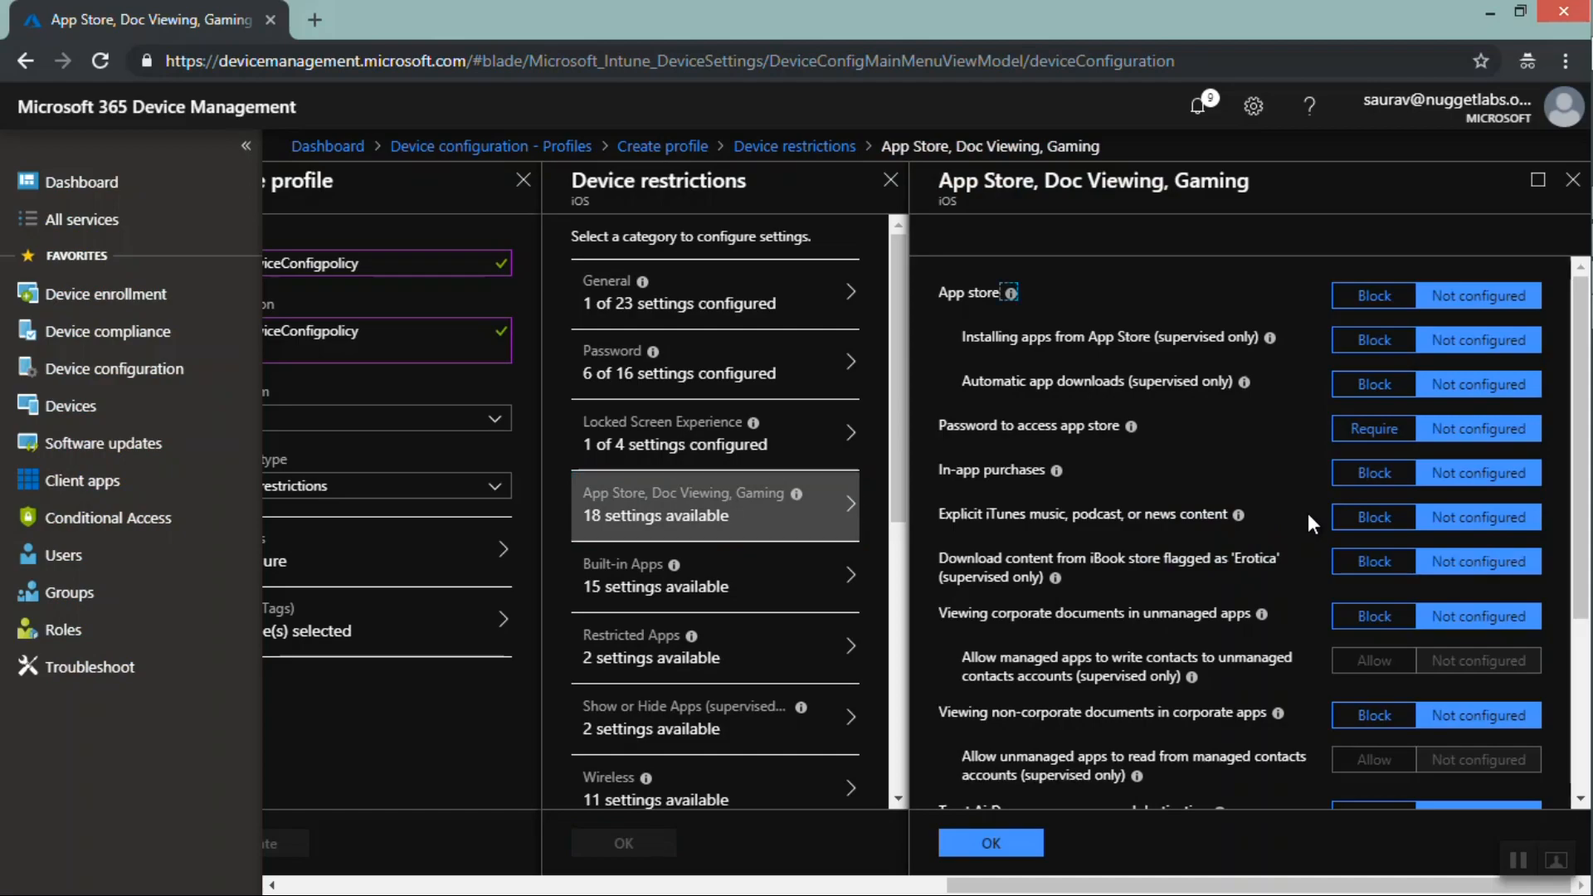
{"action": "left_click", "coordinate": [1372, 300]}
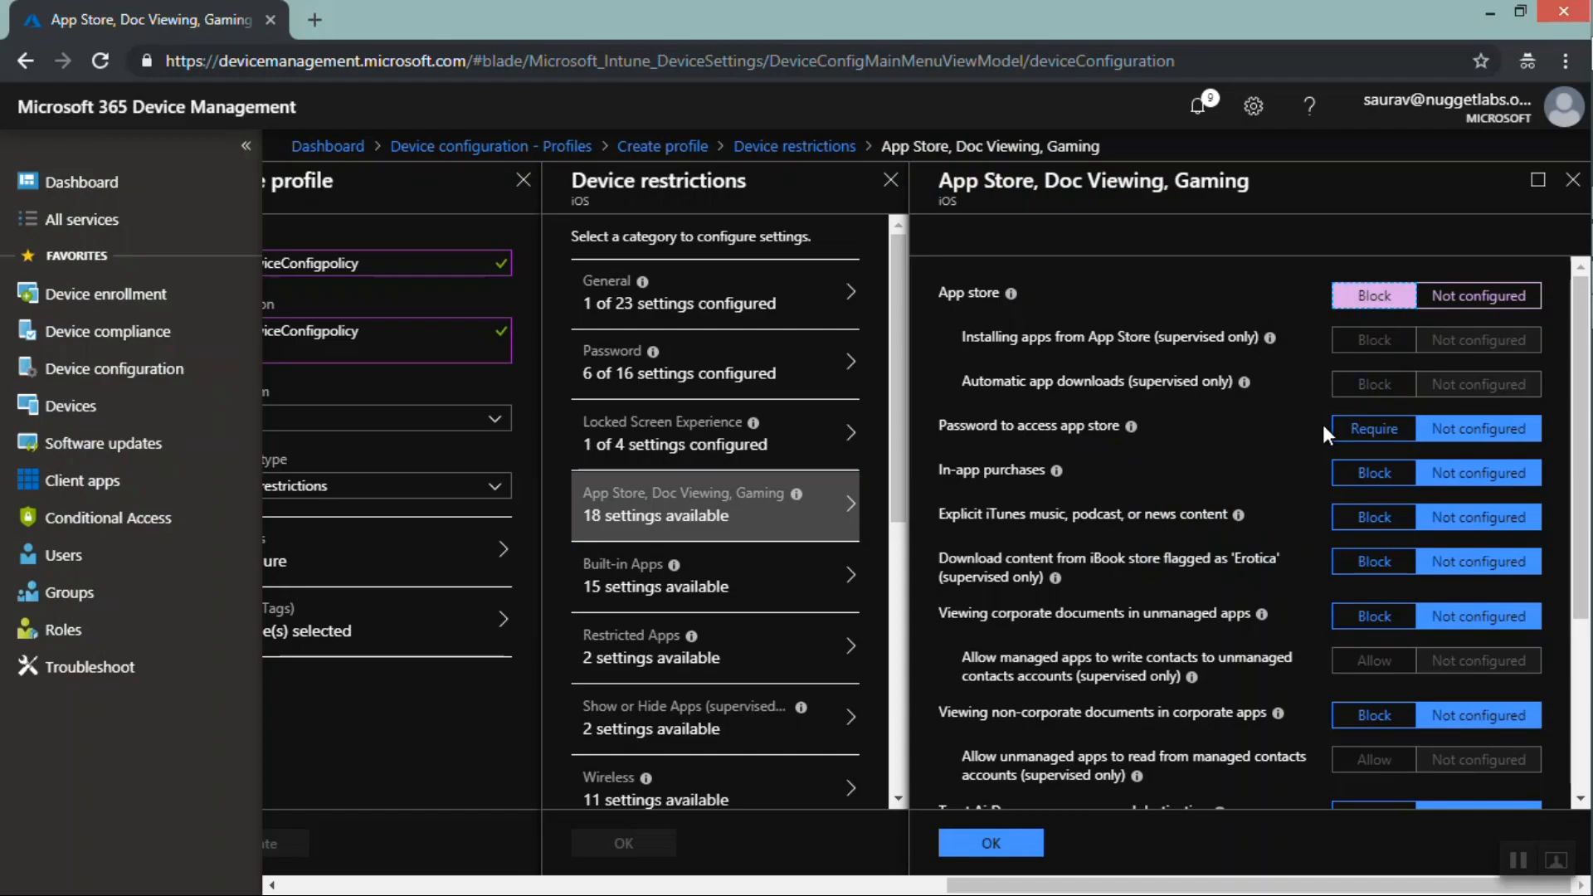
{"action": "left_click", "coordinate": [1370, 432]}
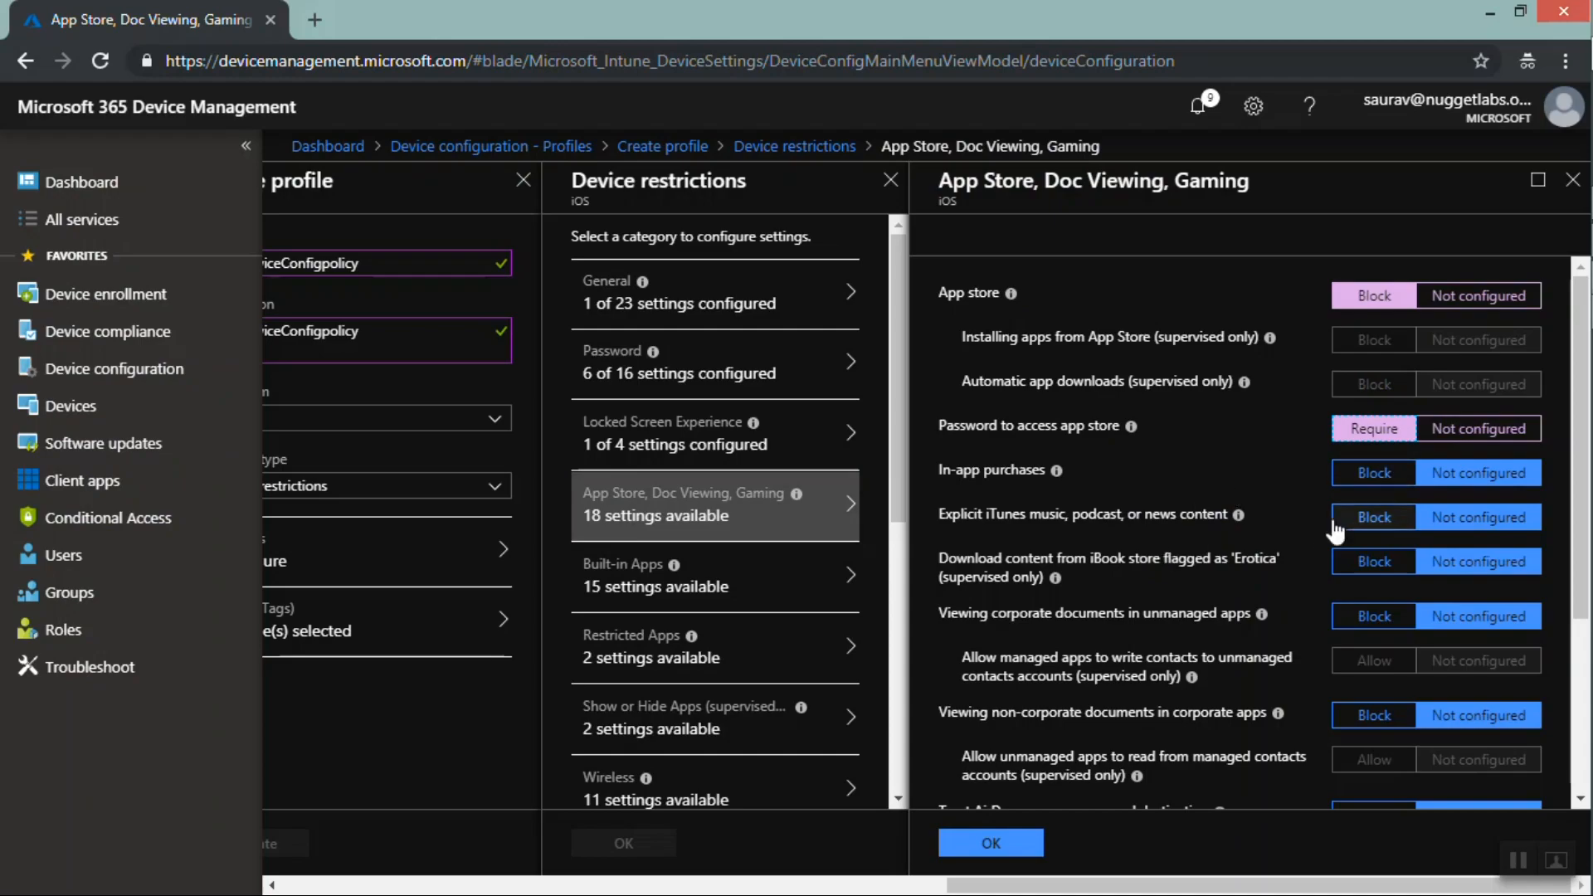
{"action": "left_click", "coordinate": [1580, 364]}
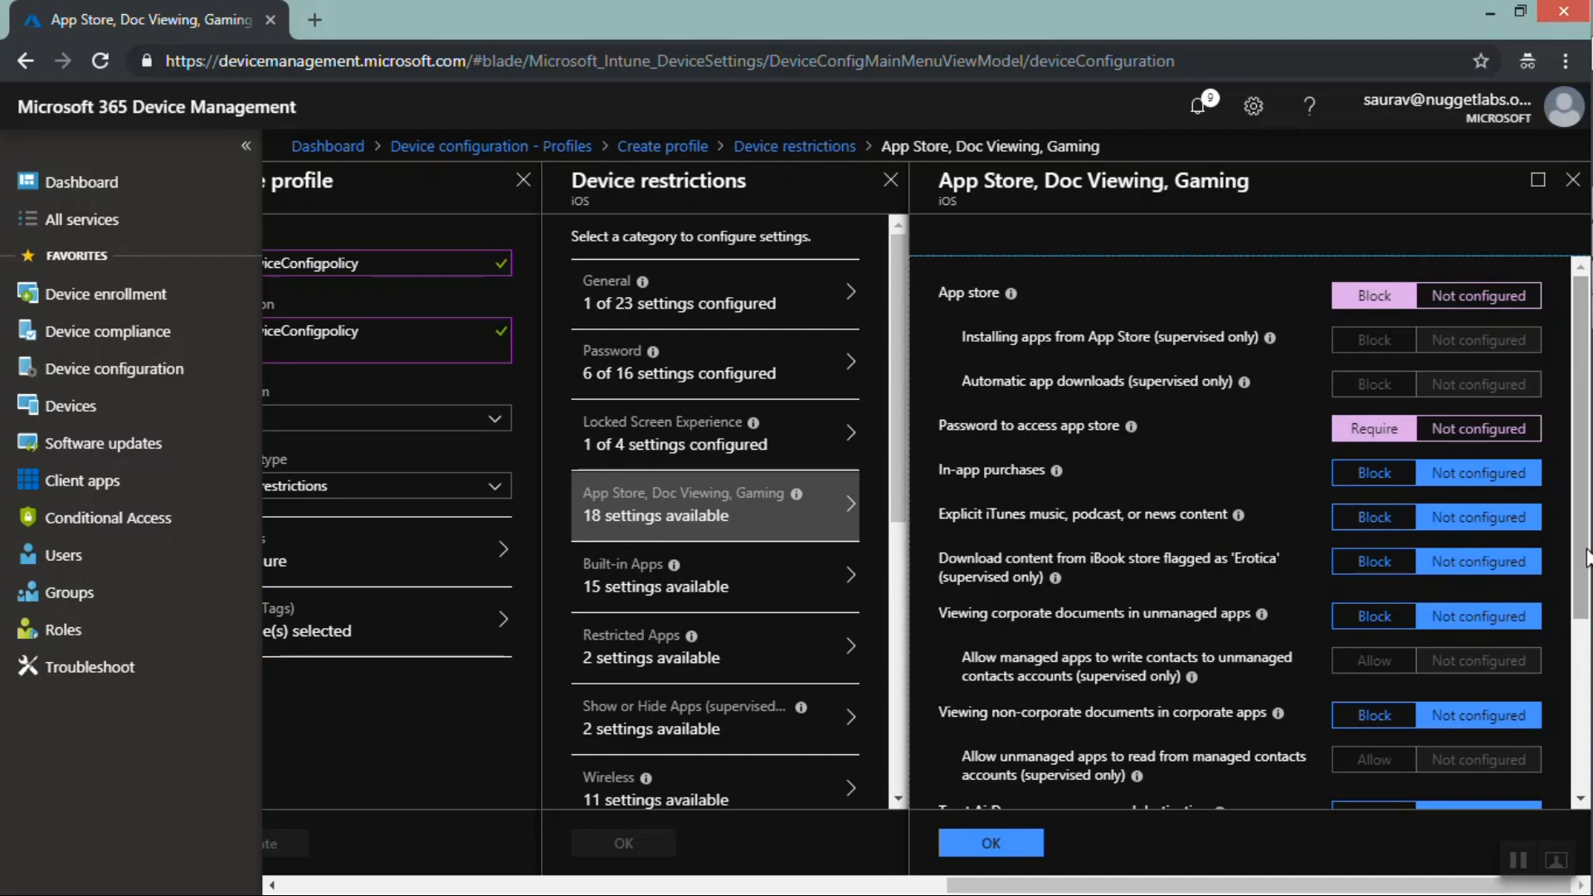
{"action": "left_click_drag", "start_coordinate": [1586, 557], "coordinate": [1576, 681]}
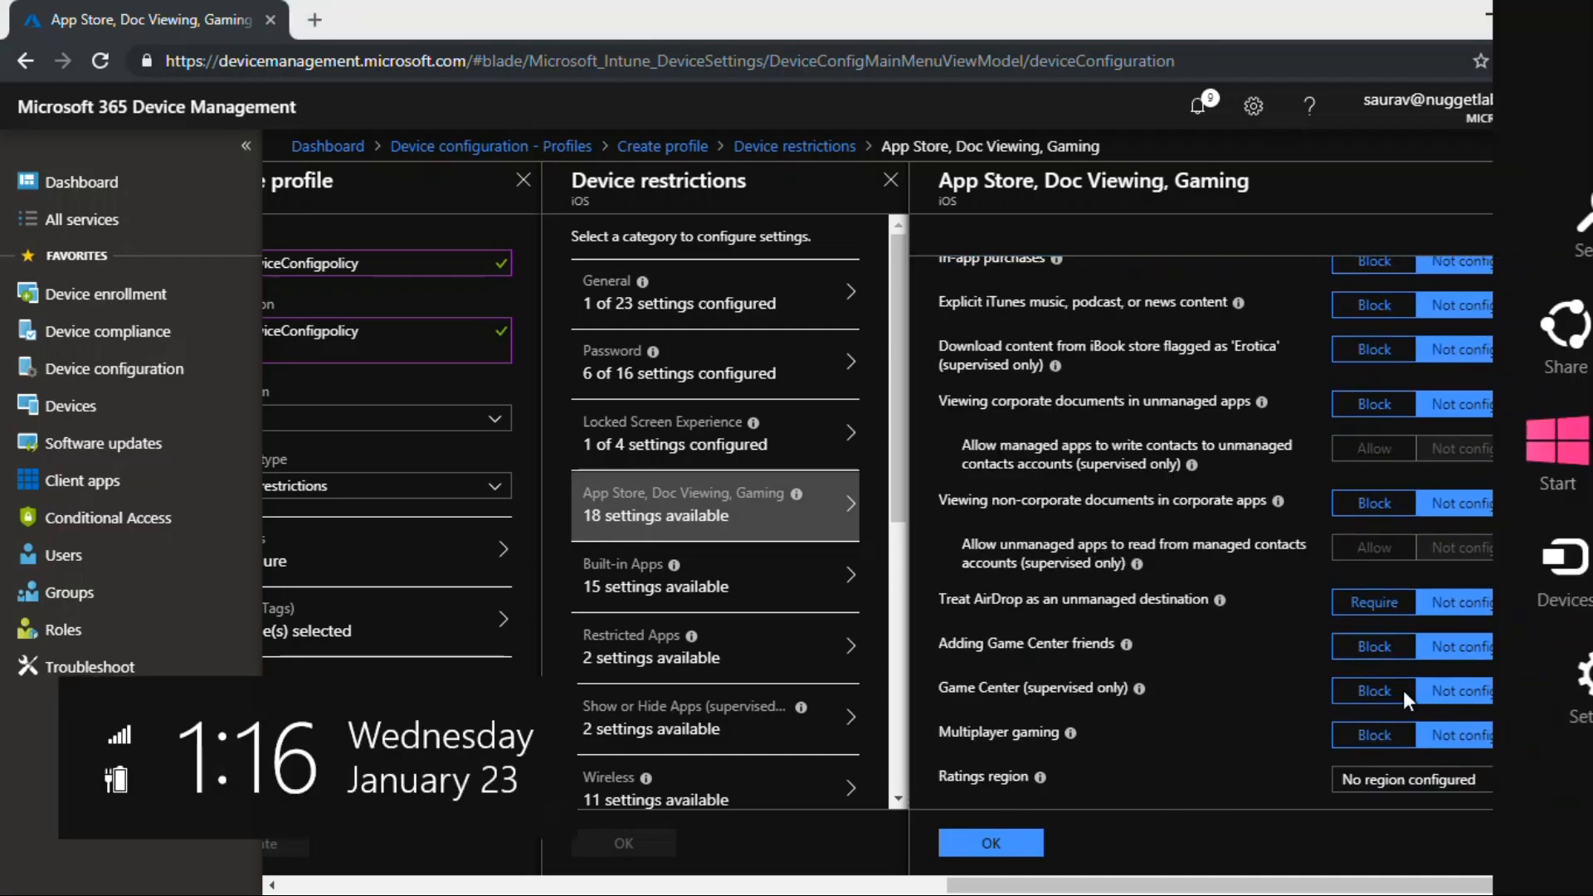
{"action": "scroll", "coordinate": [1380, 711], "scroll_direction": "down", "scroll_amount": 1}
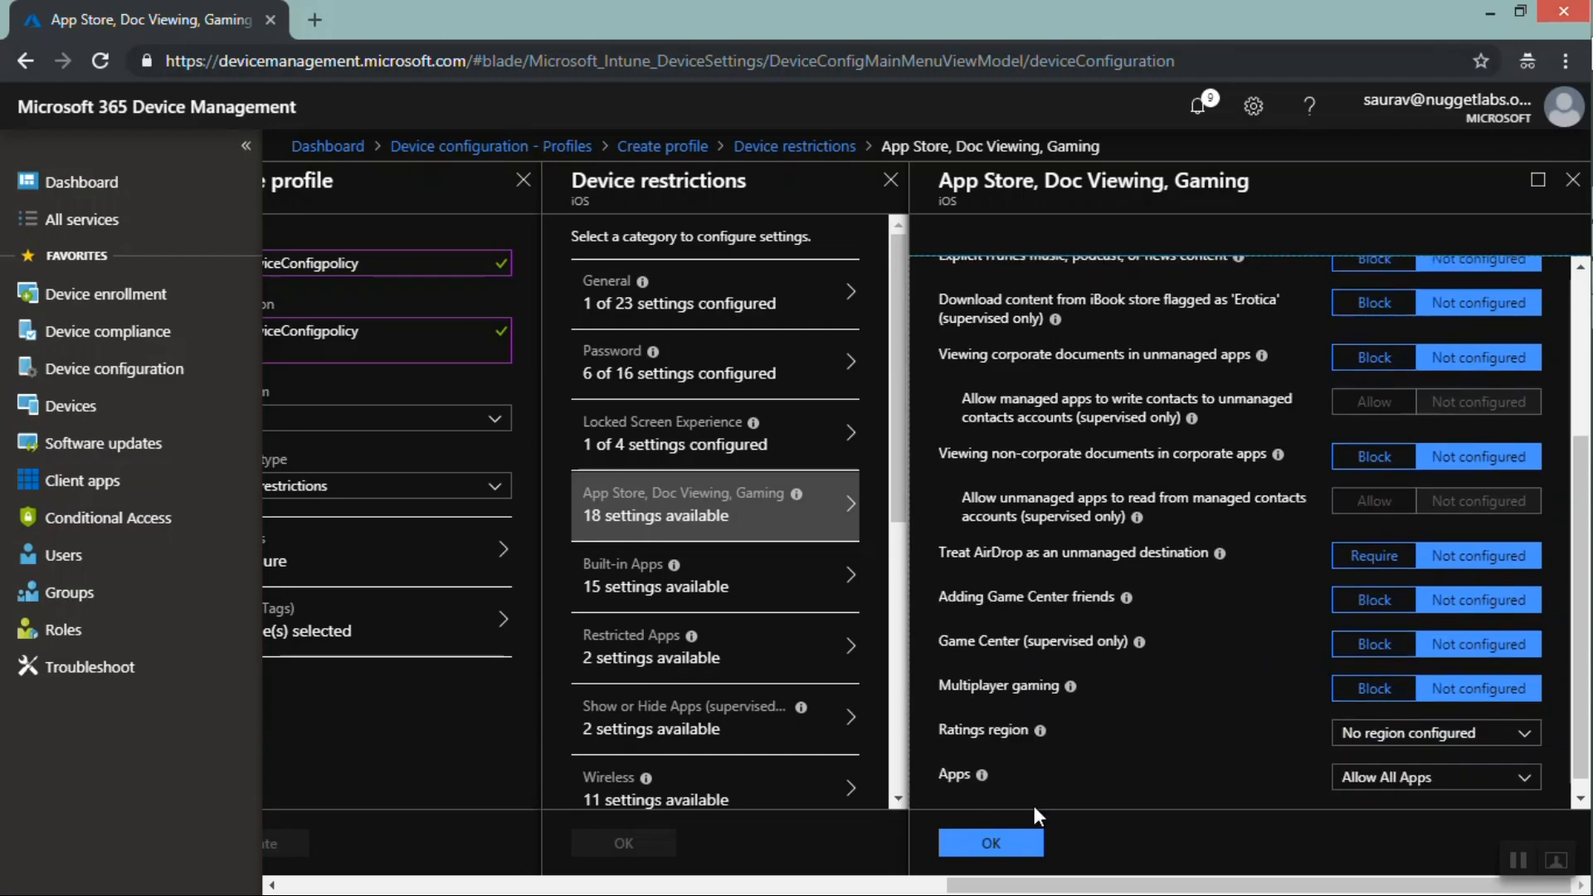
{"action": "left_click", "coordinate": [1001, 839]}
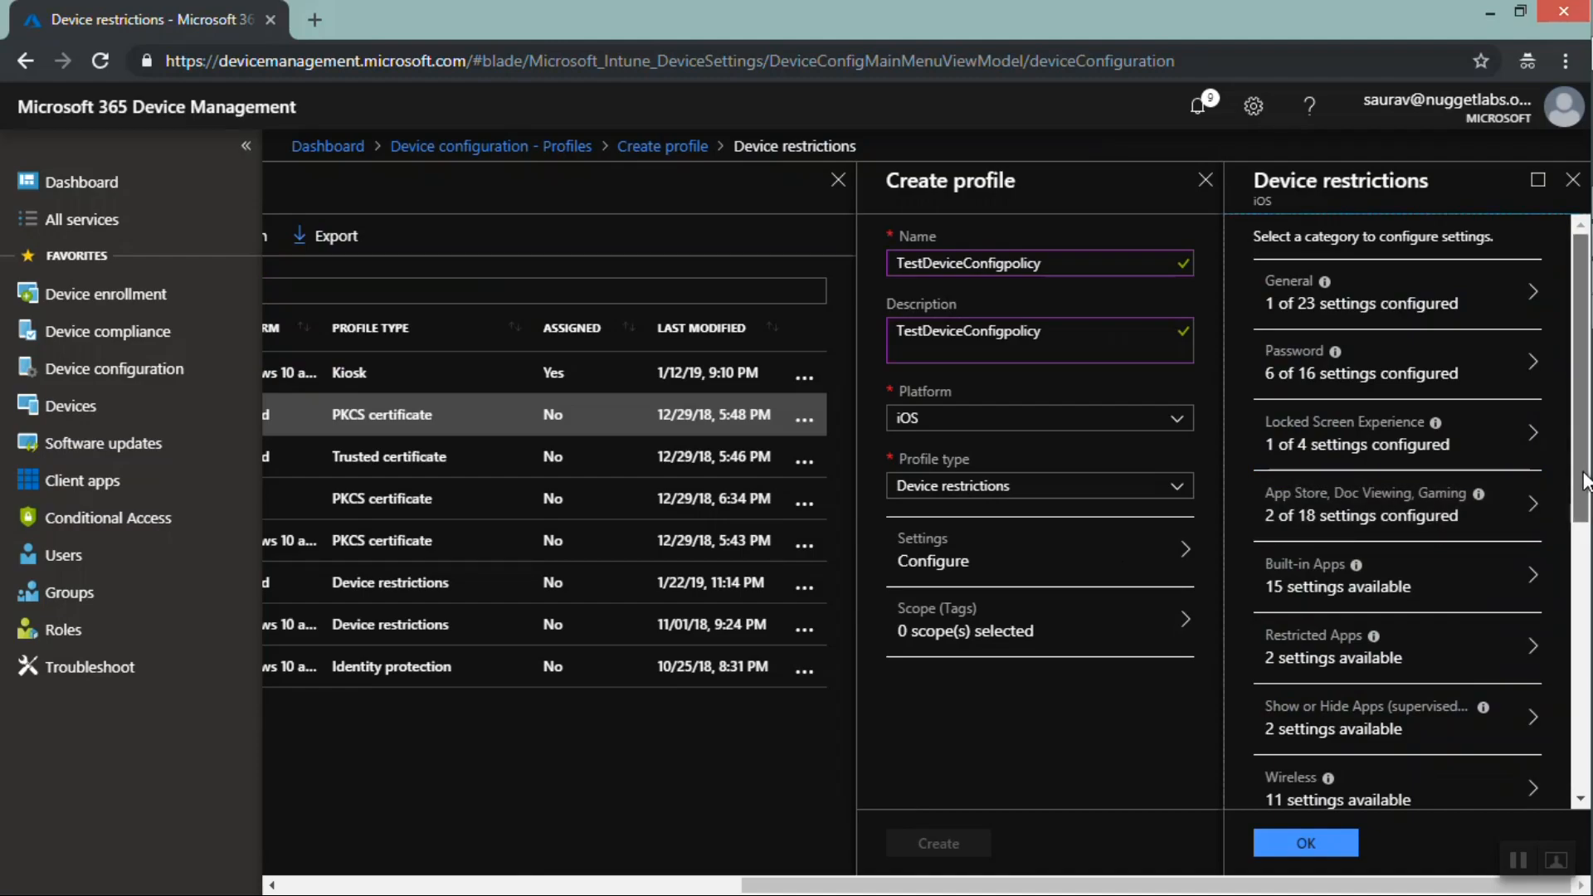
In the Safari category, block Safari and confirm the category
{"action": "scroll", "coordinate": [1584, 483], "scroll_direction": "down", "scroll_amount": 3}
{"action": "scroll", "coordinate": [1586, 759], "scroll_direction": "down", "scroll_amount": 5}
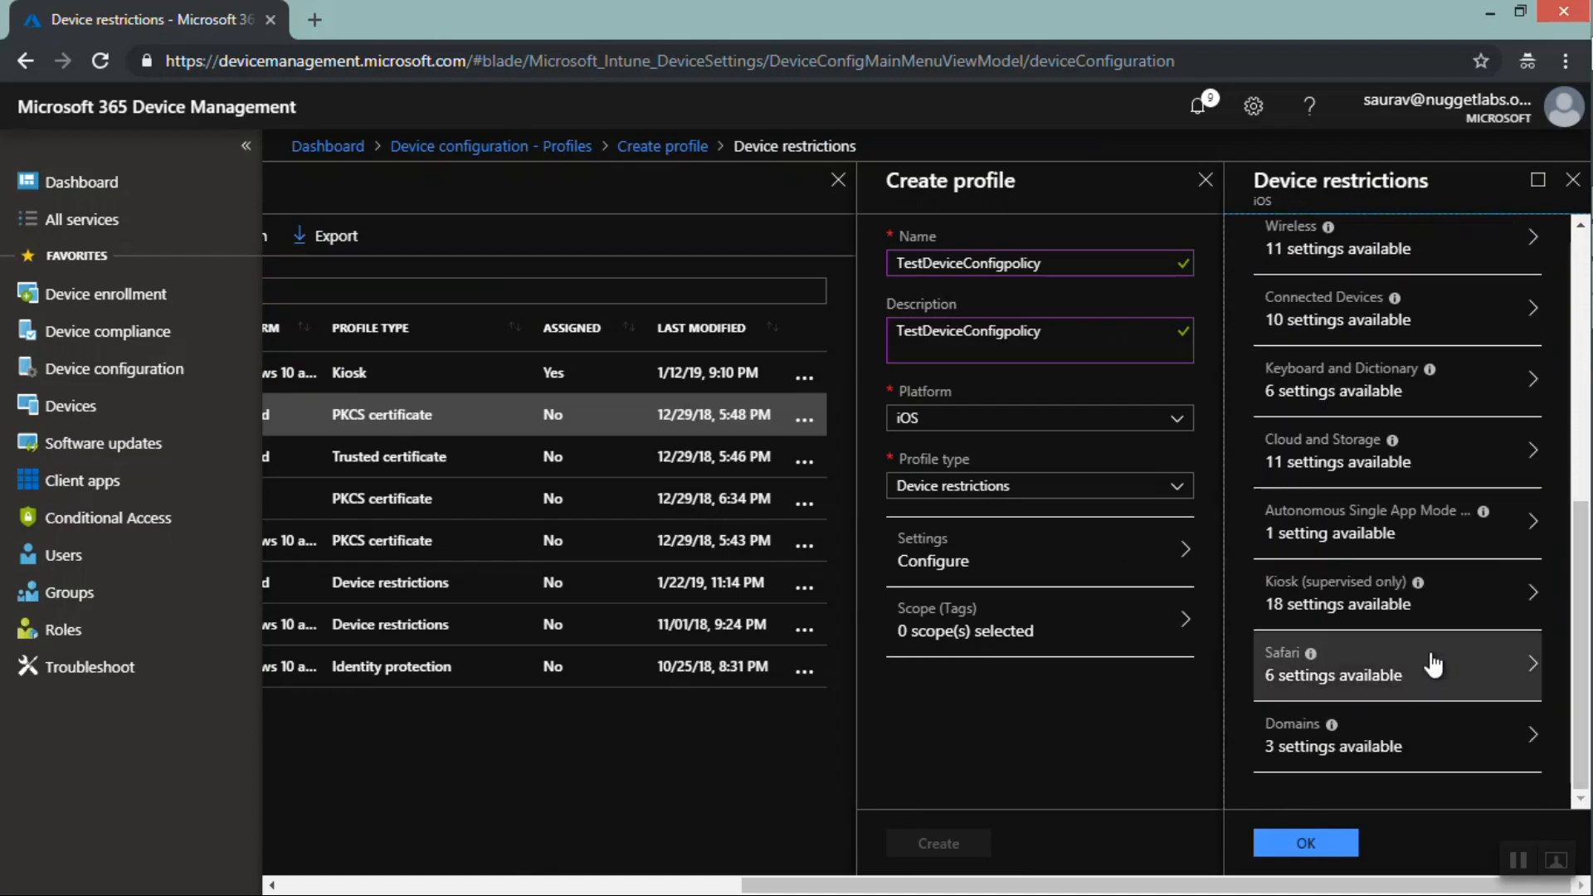
{"action": "left_click", "coordinate": [1353, 680]}
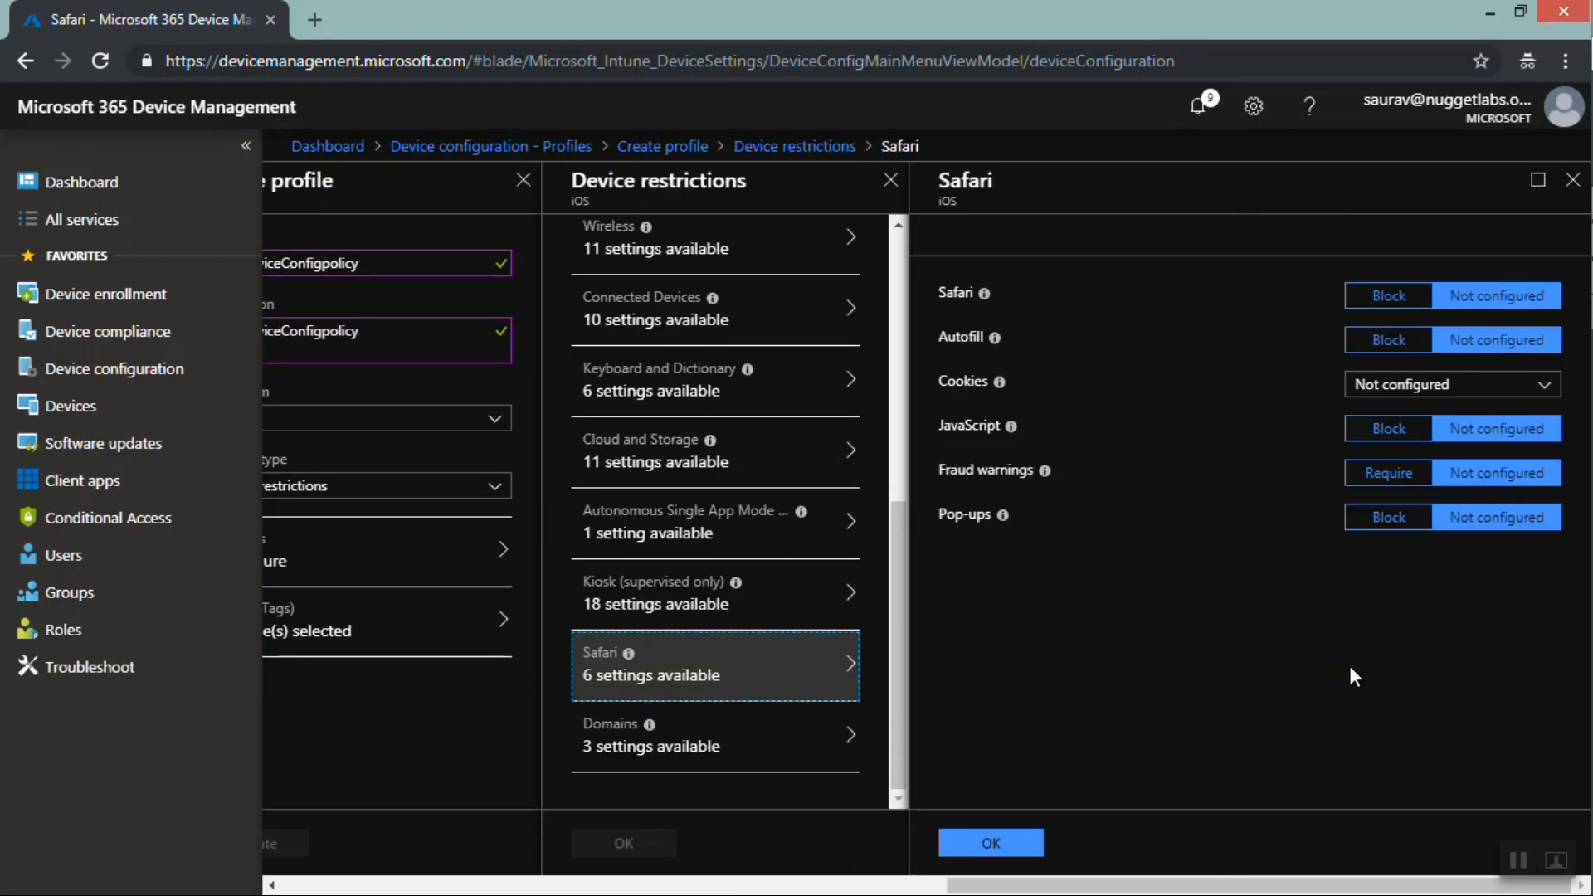
{"action": "left_click", "coordinate": [1400, 300]}
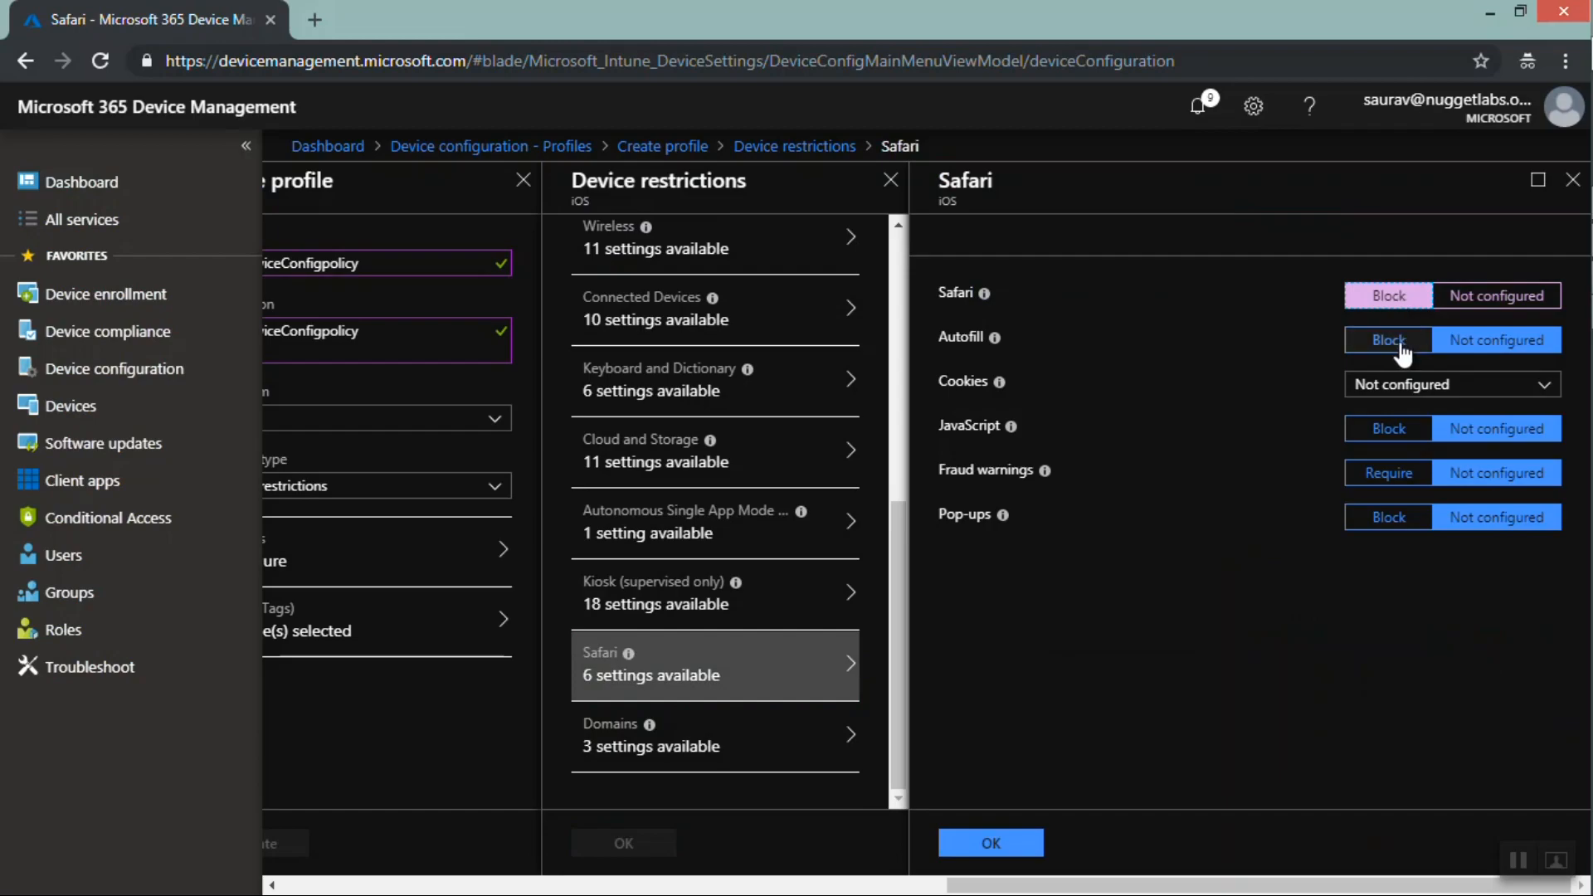
{"action": "left_click", "coordinate": [1406, 349]}
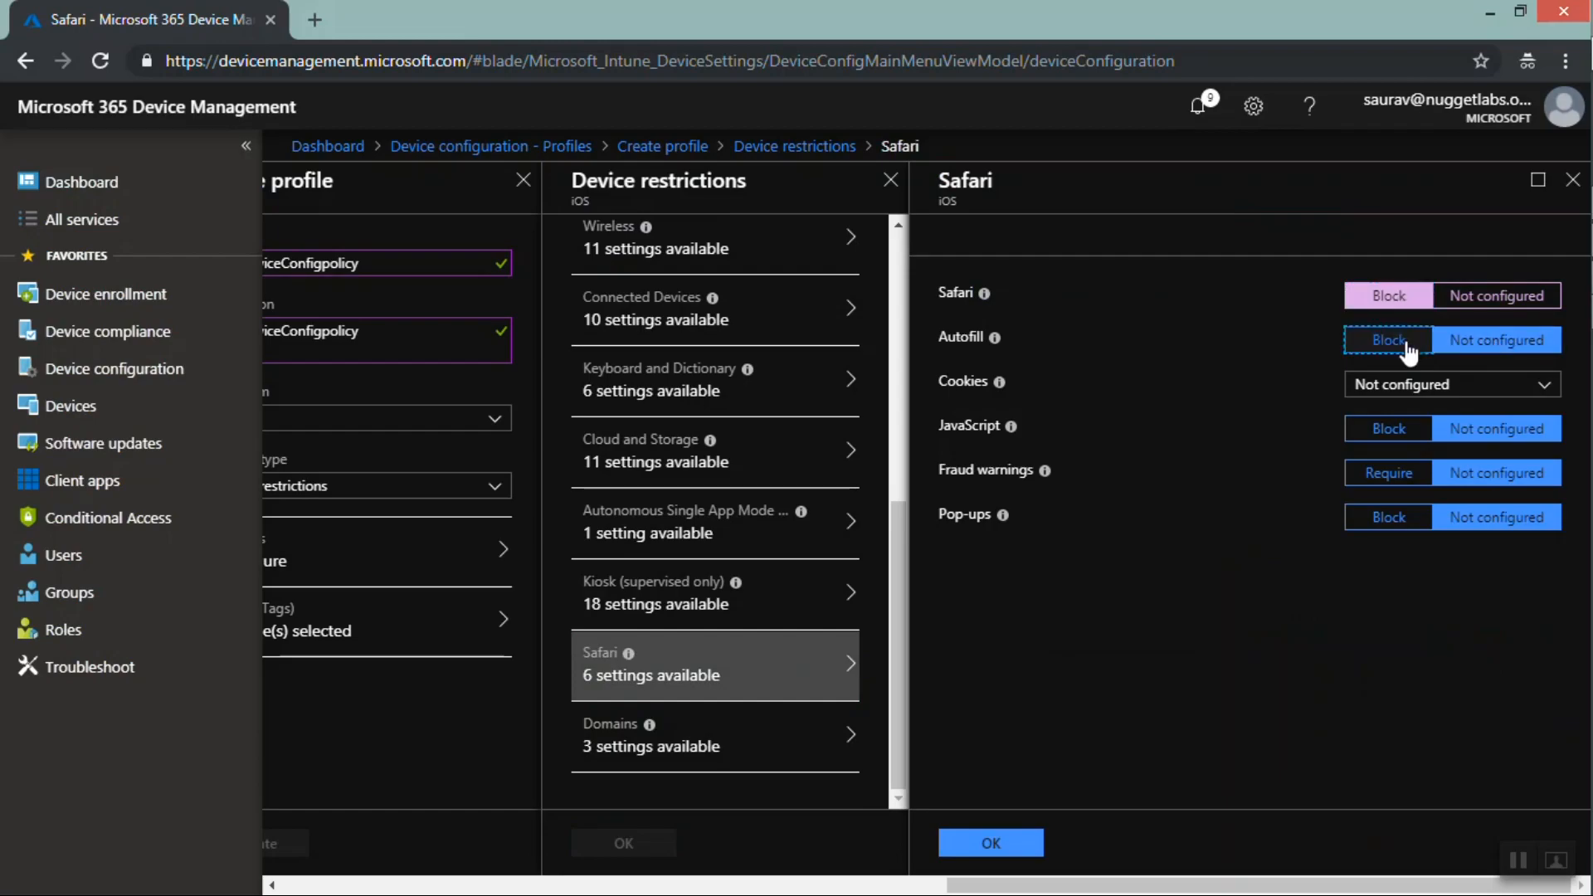
{"action": "left_click", "coordinate": [1453, 348]}
{"action": "left_click", "coordinate": [1377, 387]}
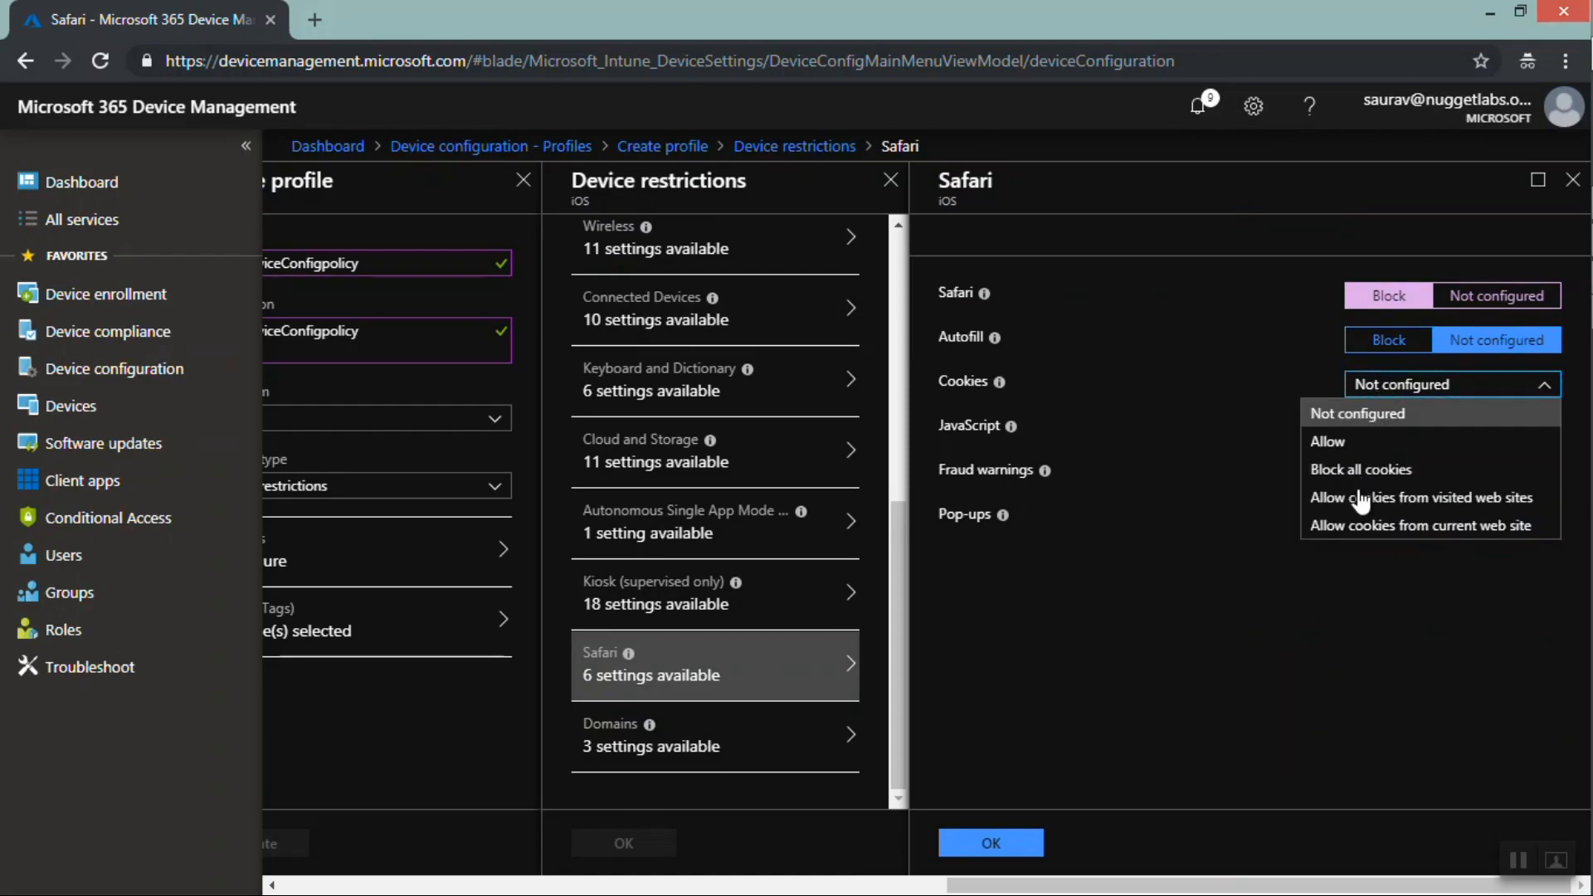
{"action": "left_click", "coordinate": [1172, 534]}
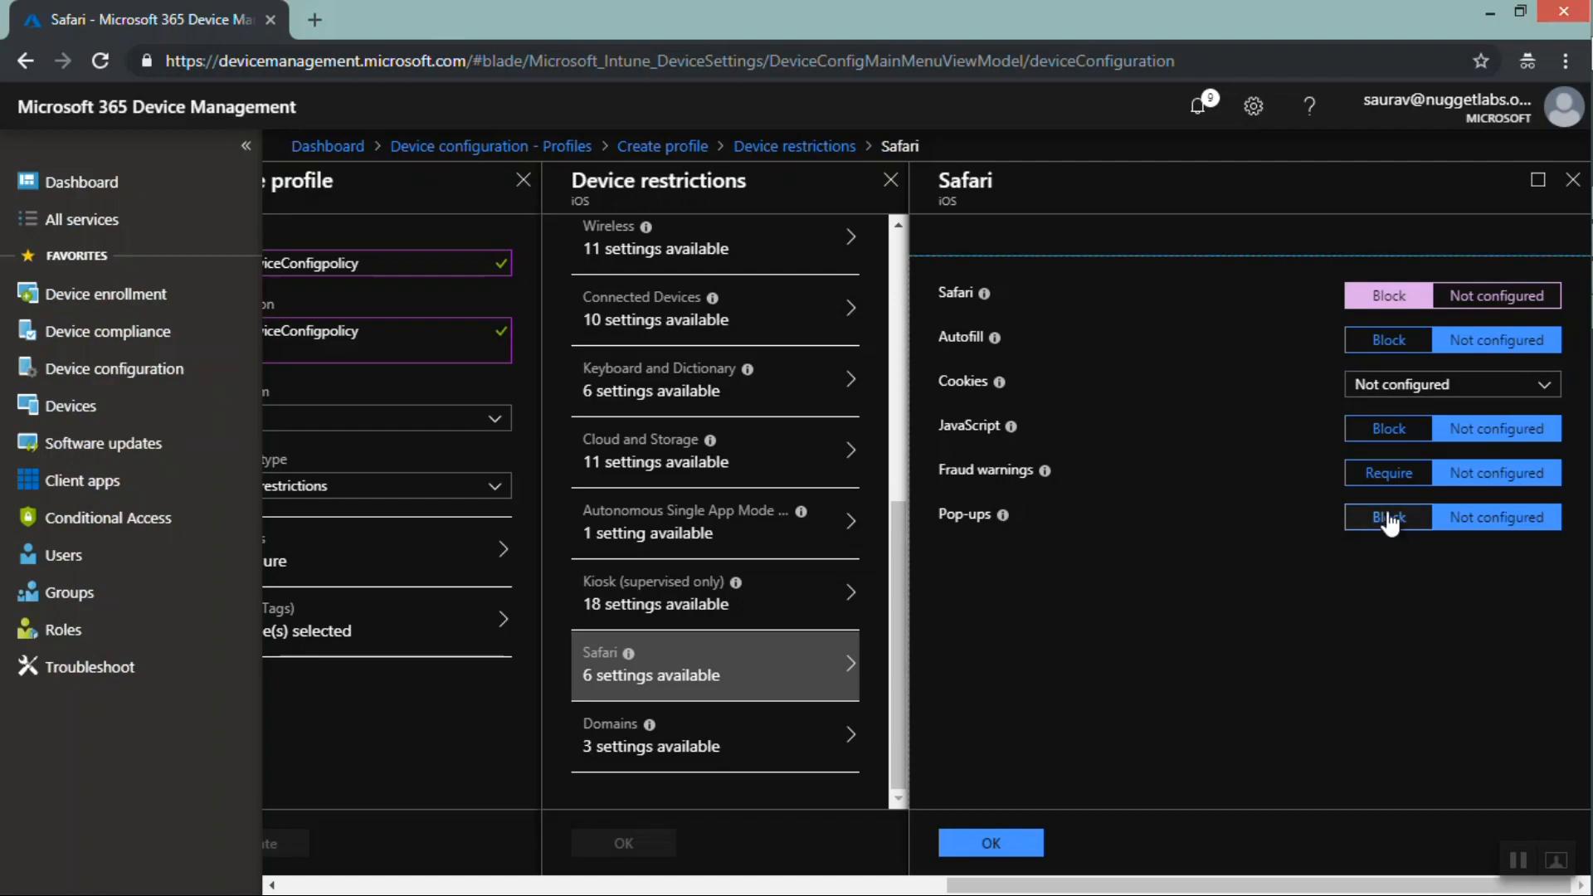
{"action": "left_click", "coordinate": [1016, 843]}
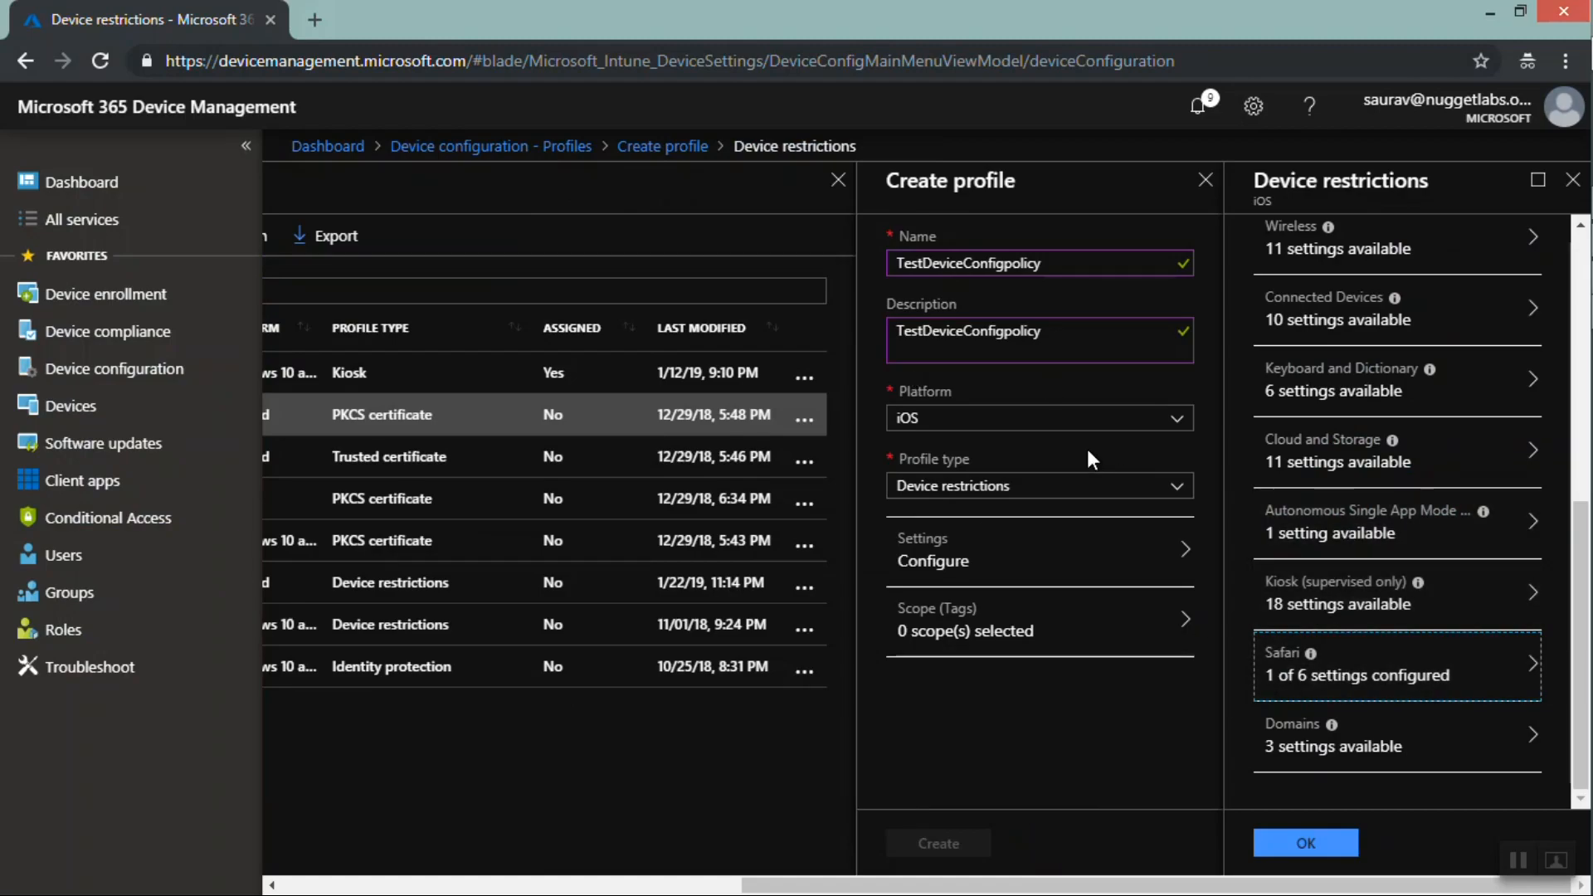
Switch the profile type to Email and review its email account settings
{"action": "left_click", "coordinate": [1079, 491]}
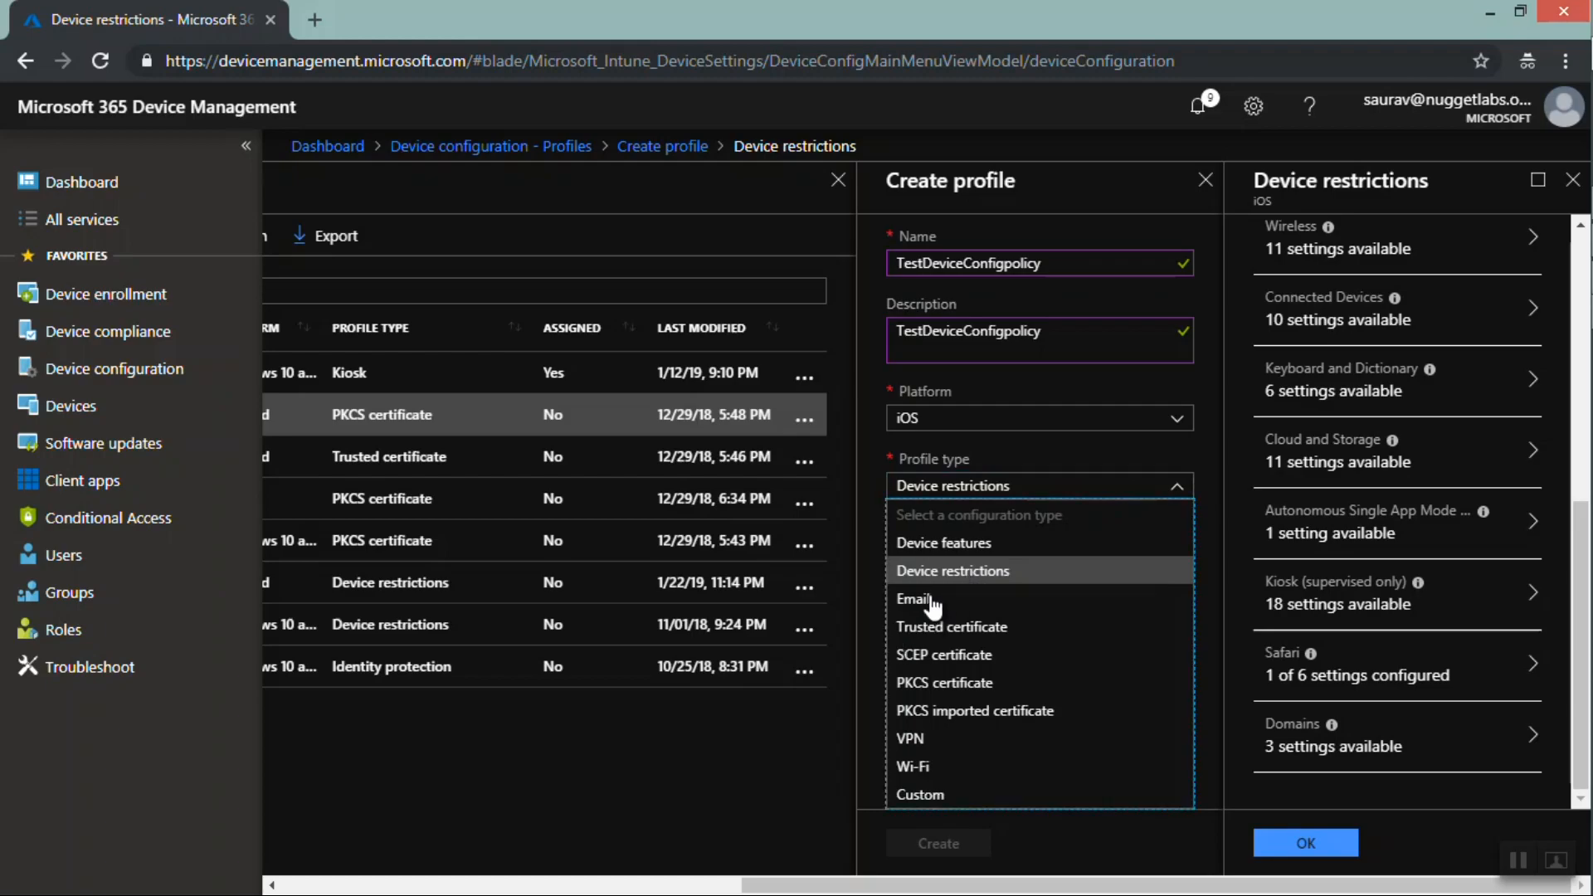
{"action": "left_click", "coordinate": [933, 603]}
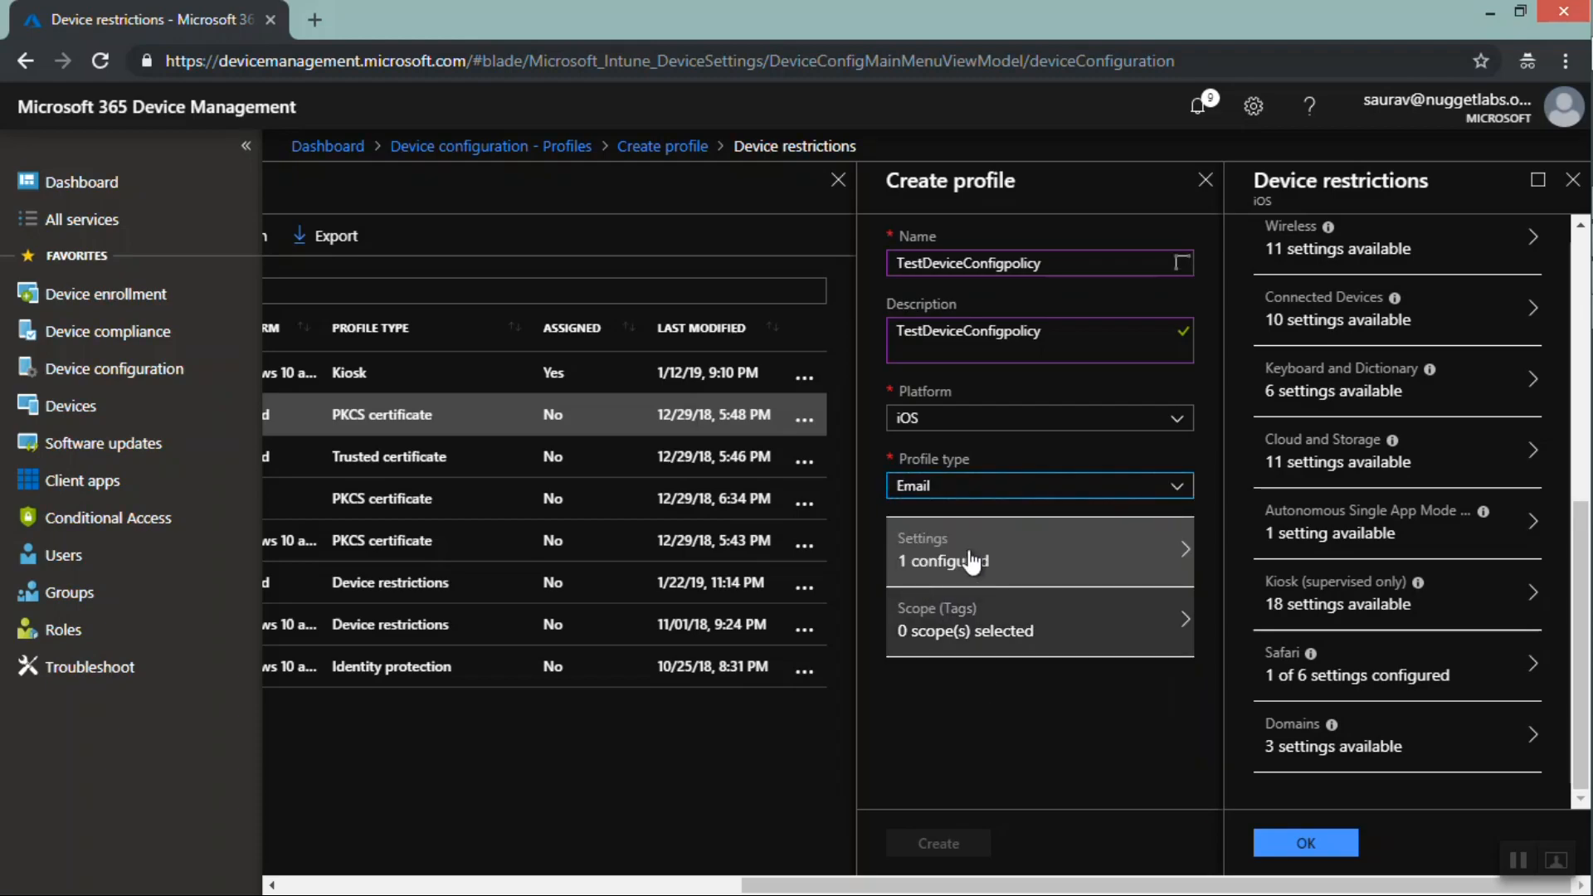
{"action": "left_click", "coordinate": [968, 554]}
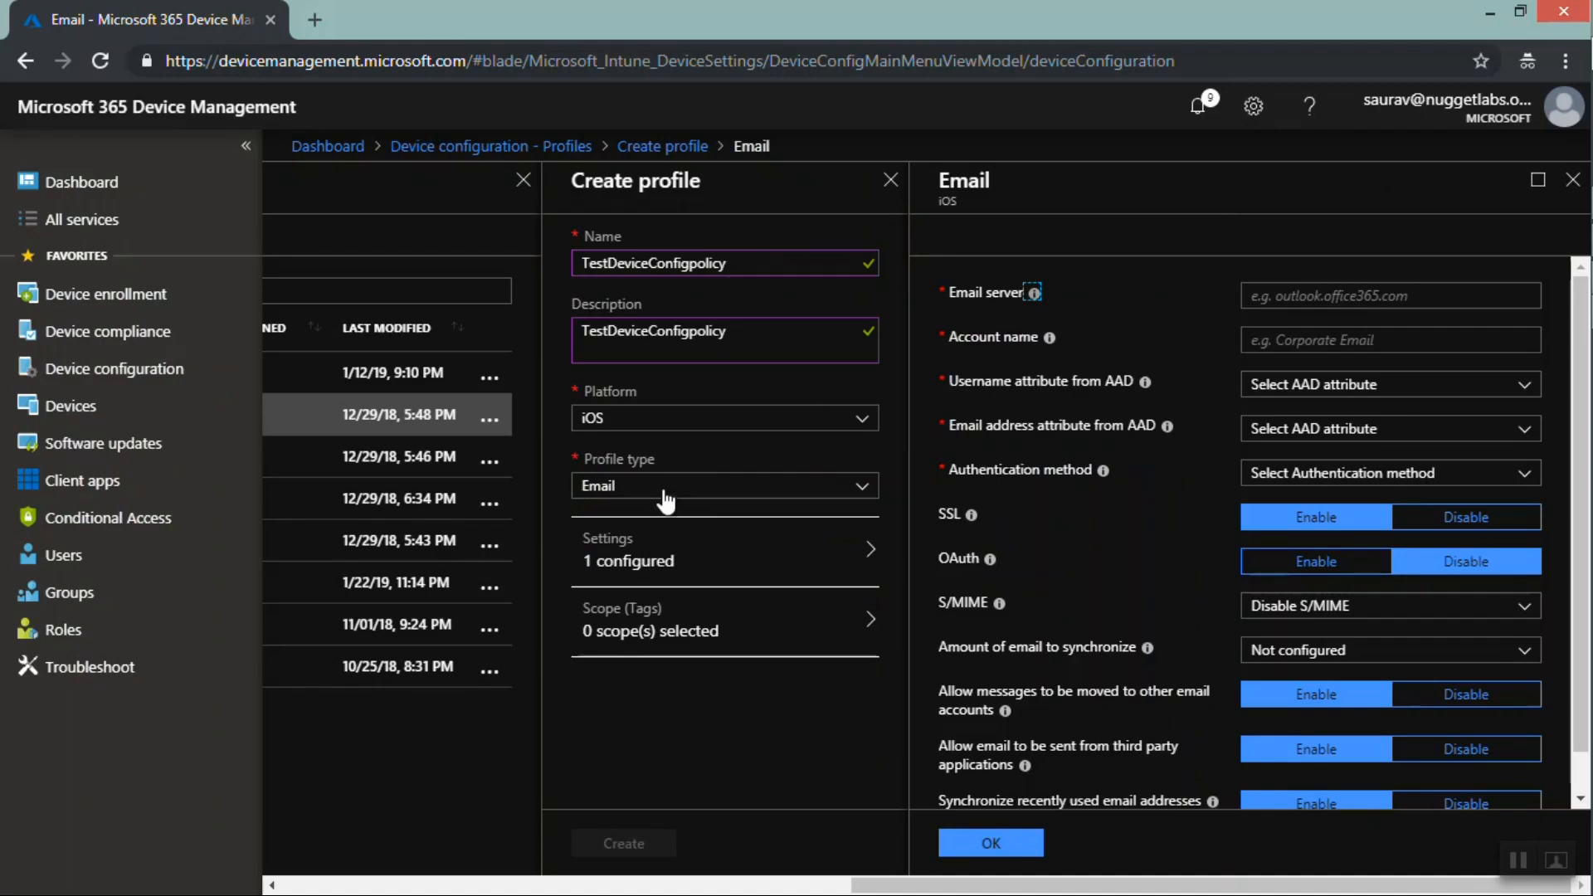
{"action": "left_click", "coordinate": [1396, 299]}
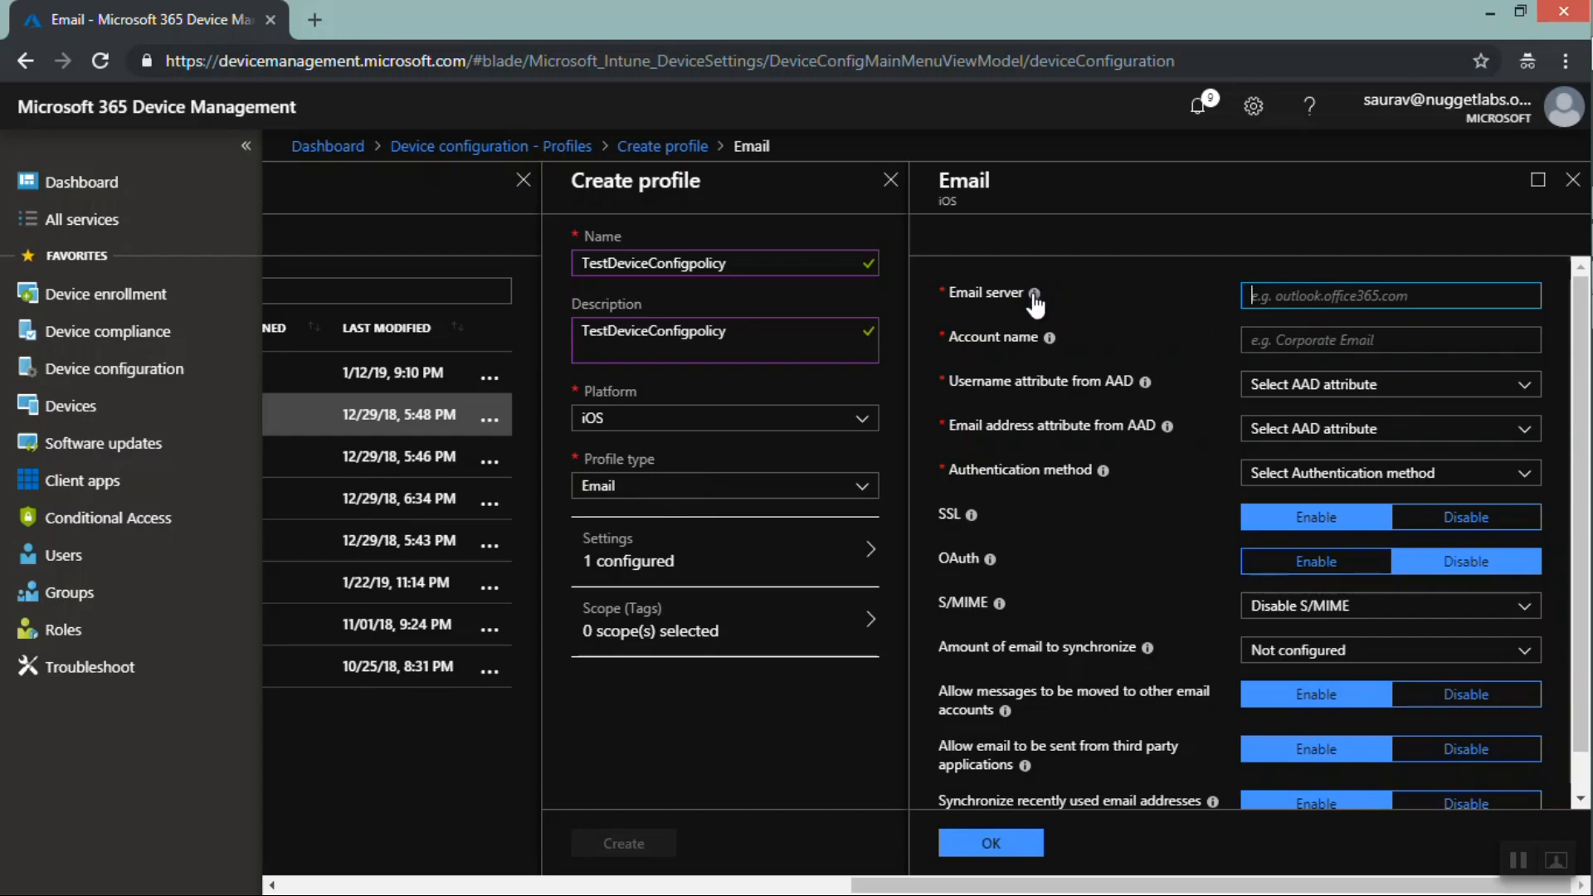
{"action": "mouse_move", "coordinate": [1034, 297]}
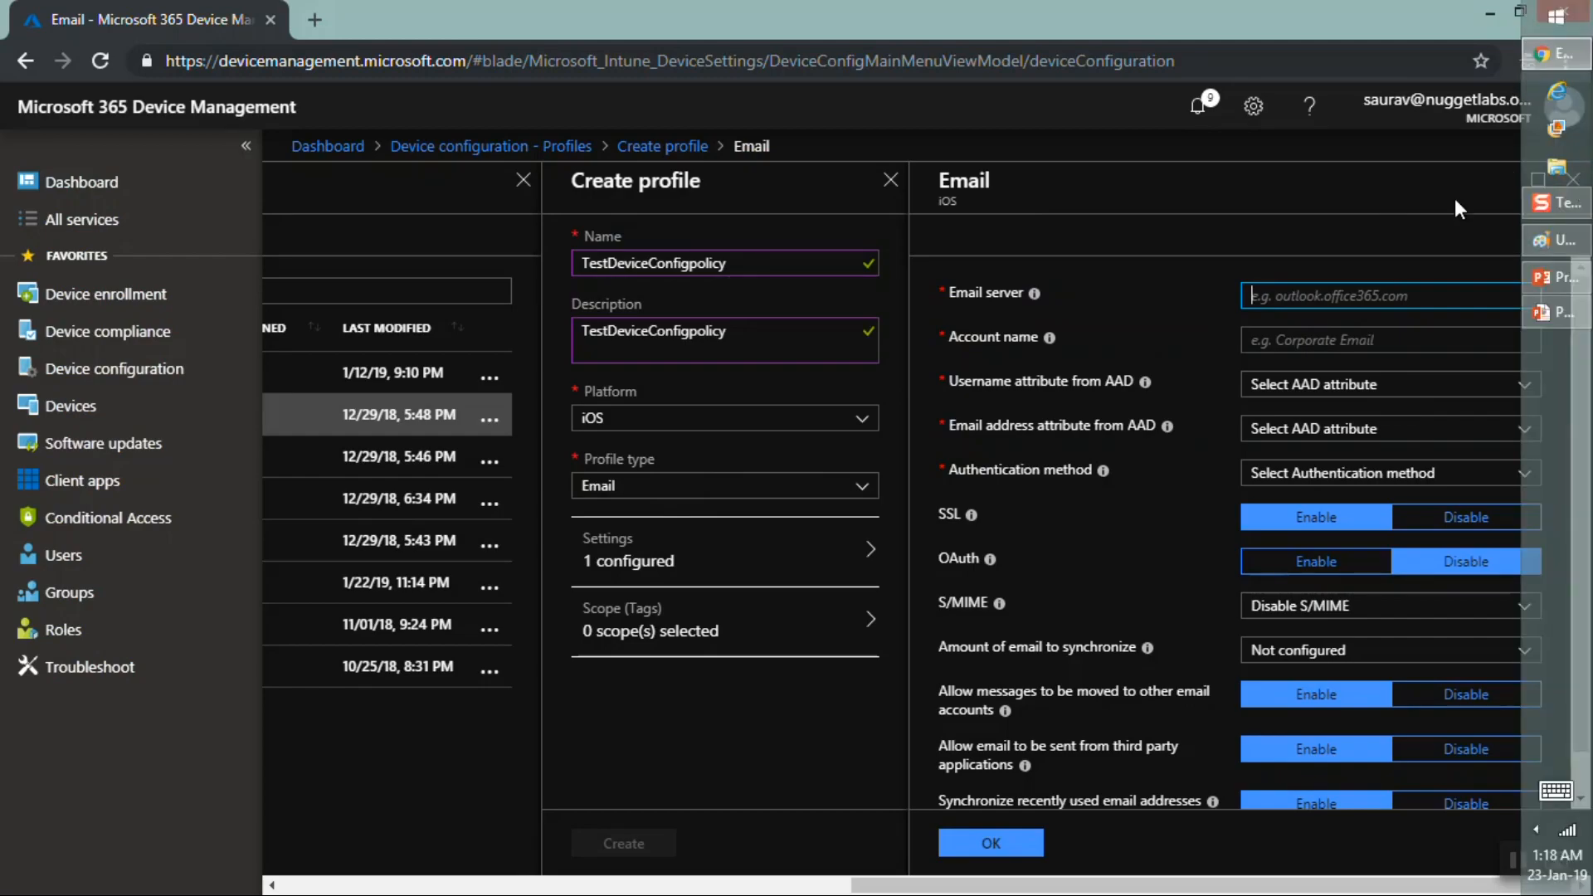
{"action": "left_click", "coordinate": [1573, 181]}
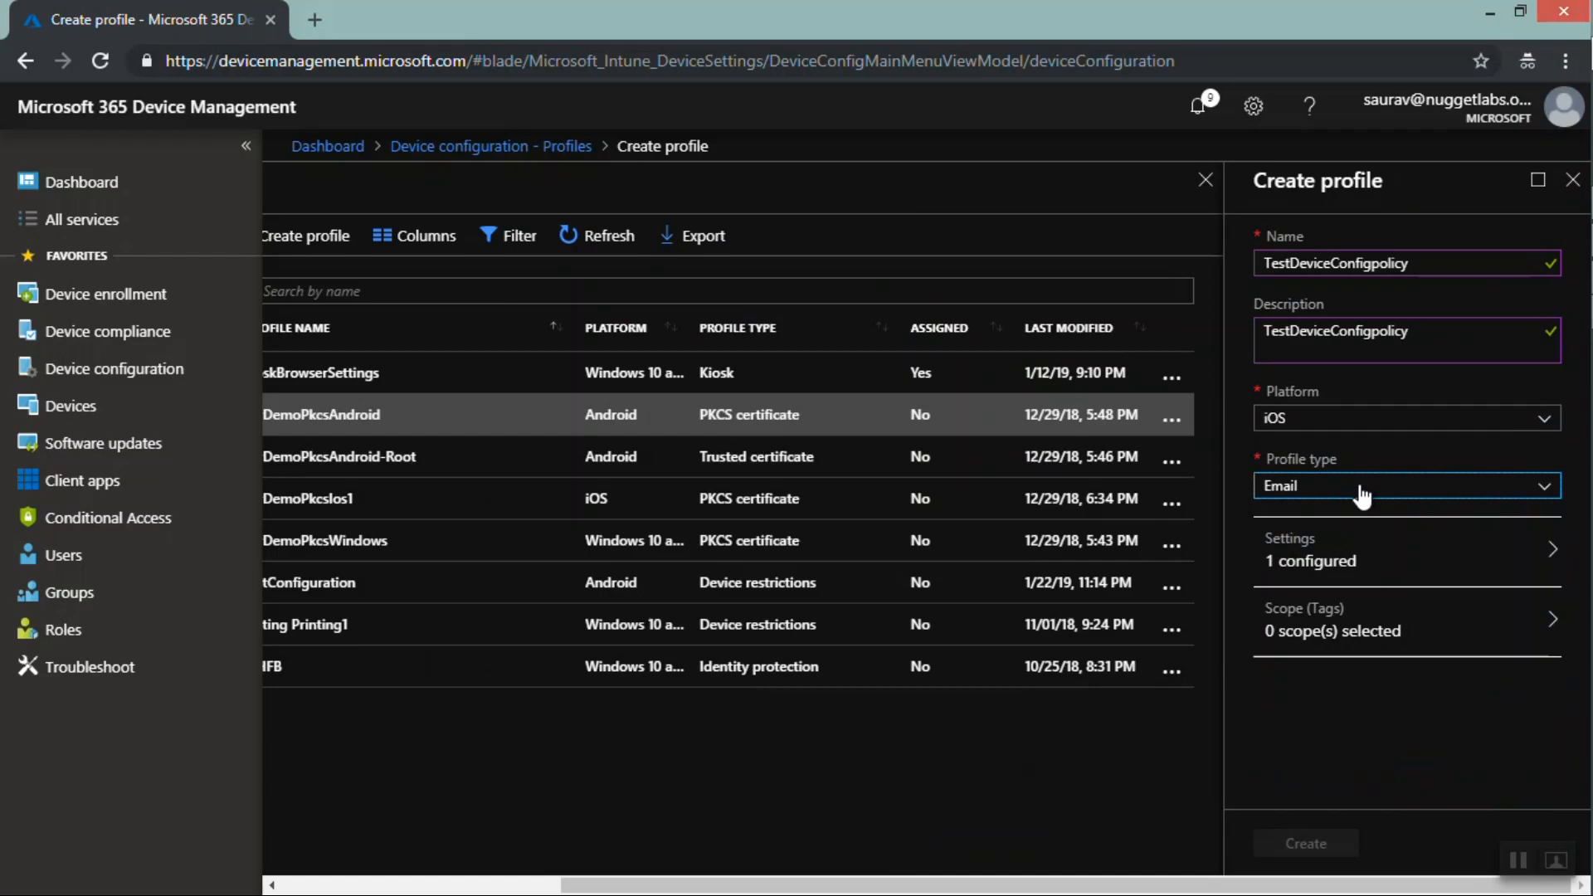
Switch the profile type to Trusted certificate and open, then close, the .cer file browser
{"action": "left_click", "coordinate": [1361, 491]}
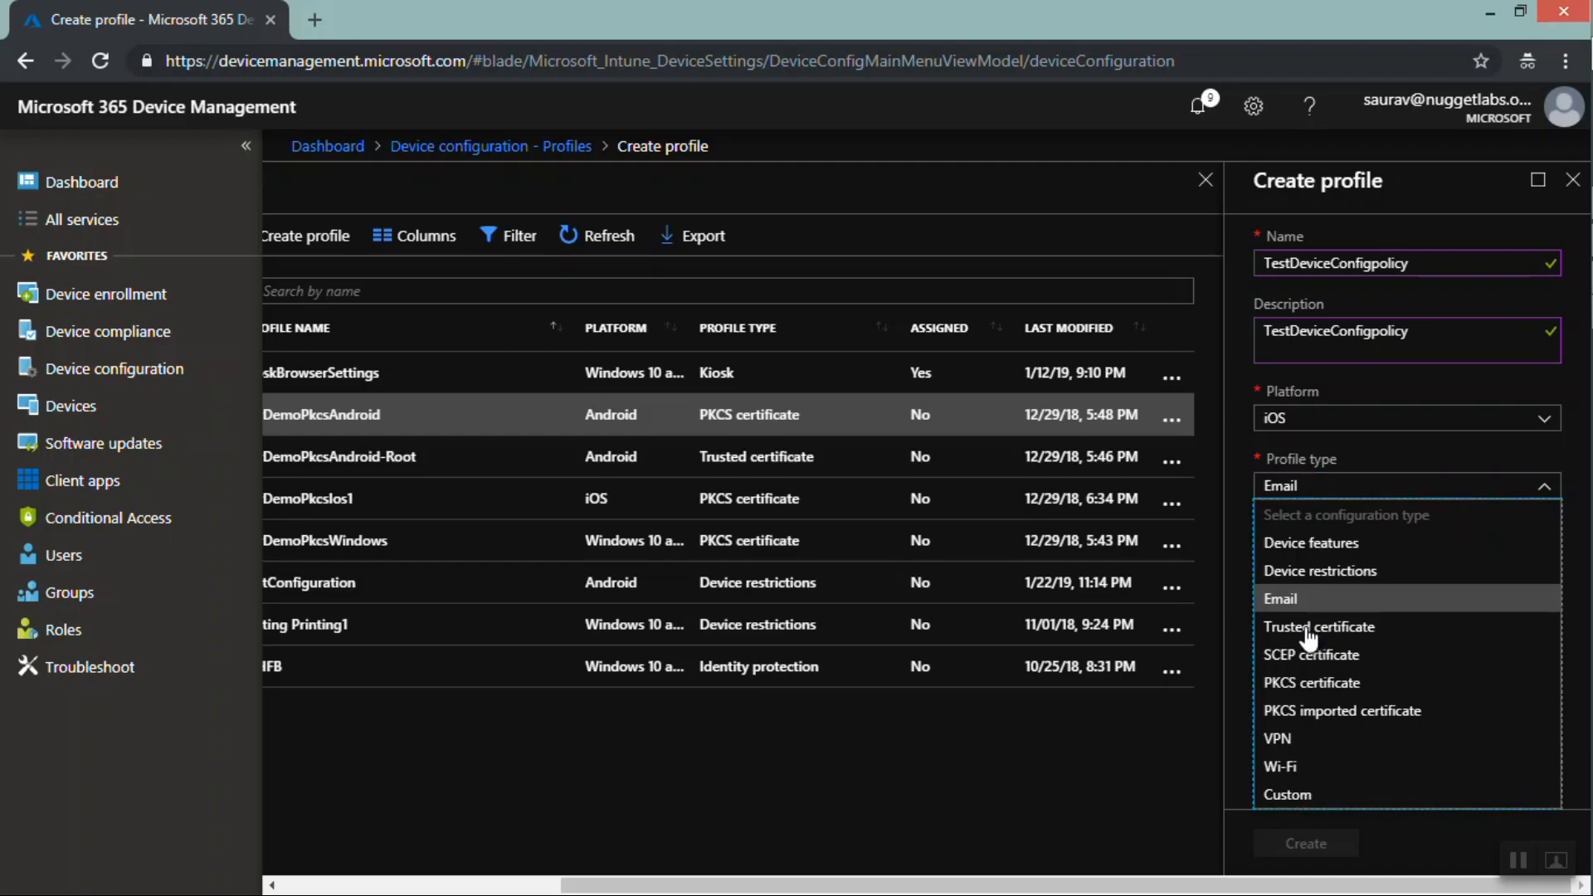
{"action": "left_click", "coordinate": [1309, 632]}
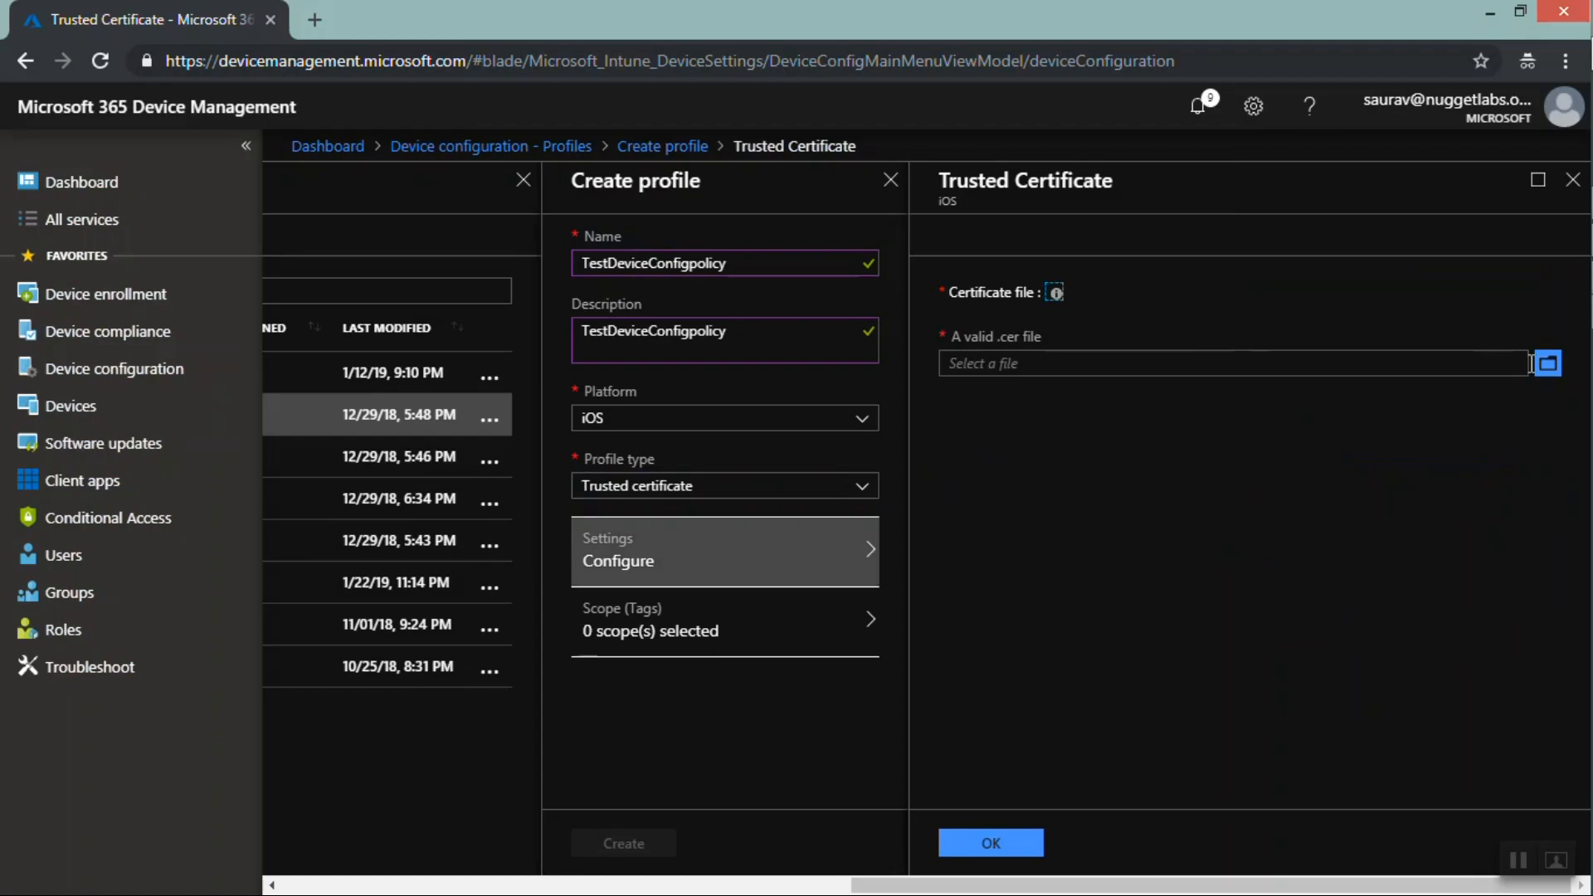
{"action": "left_click", "coordinate": [1548, 365]}
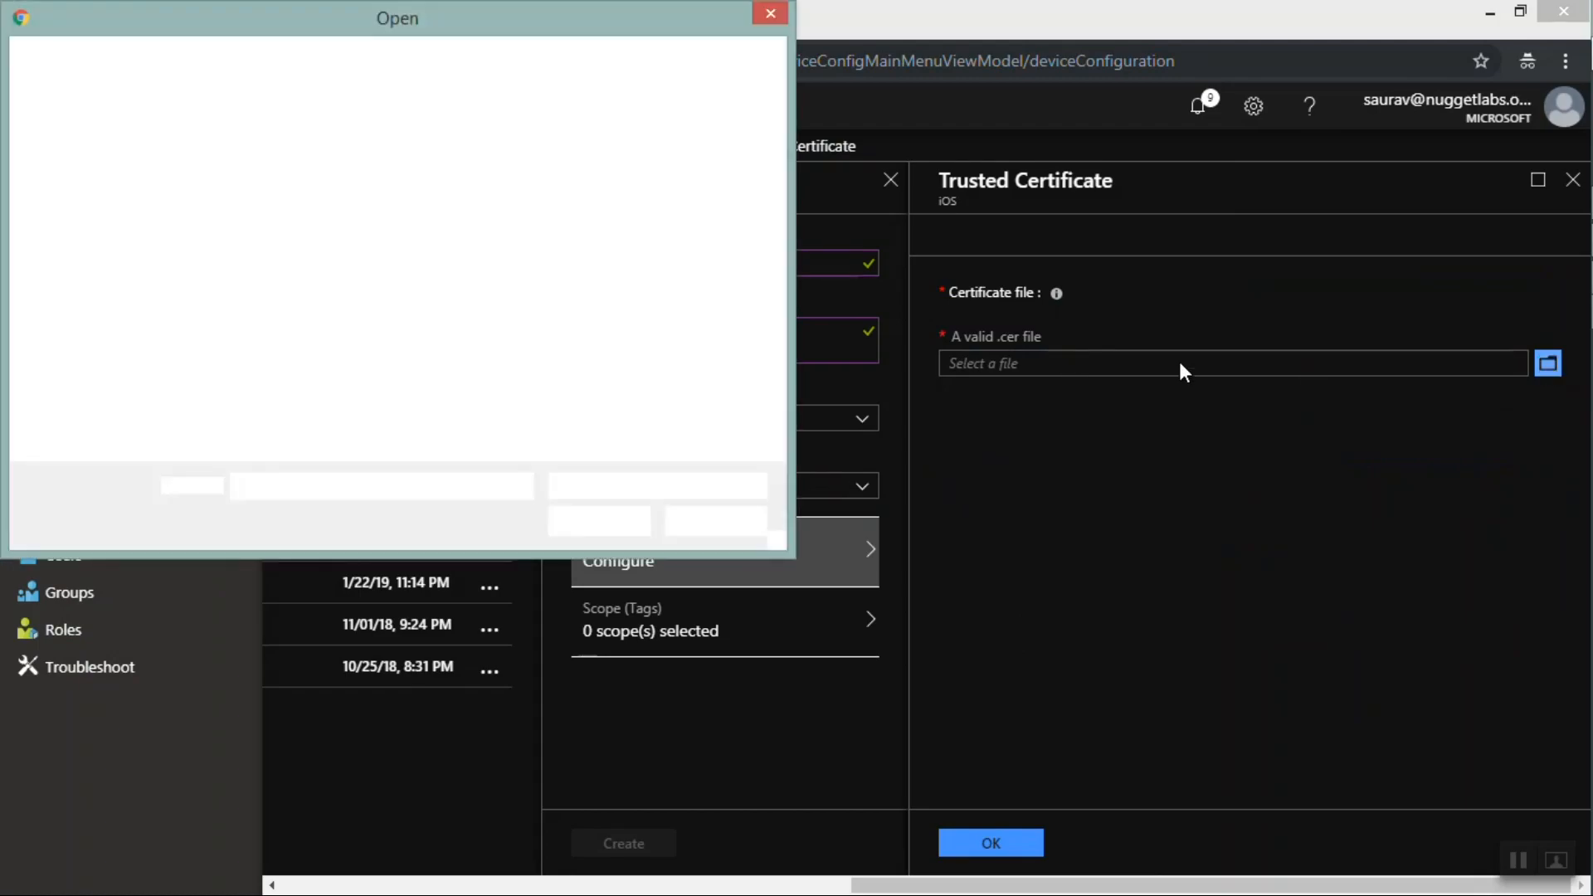
{"action": "left_click", "coordinate": [771, 14]}
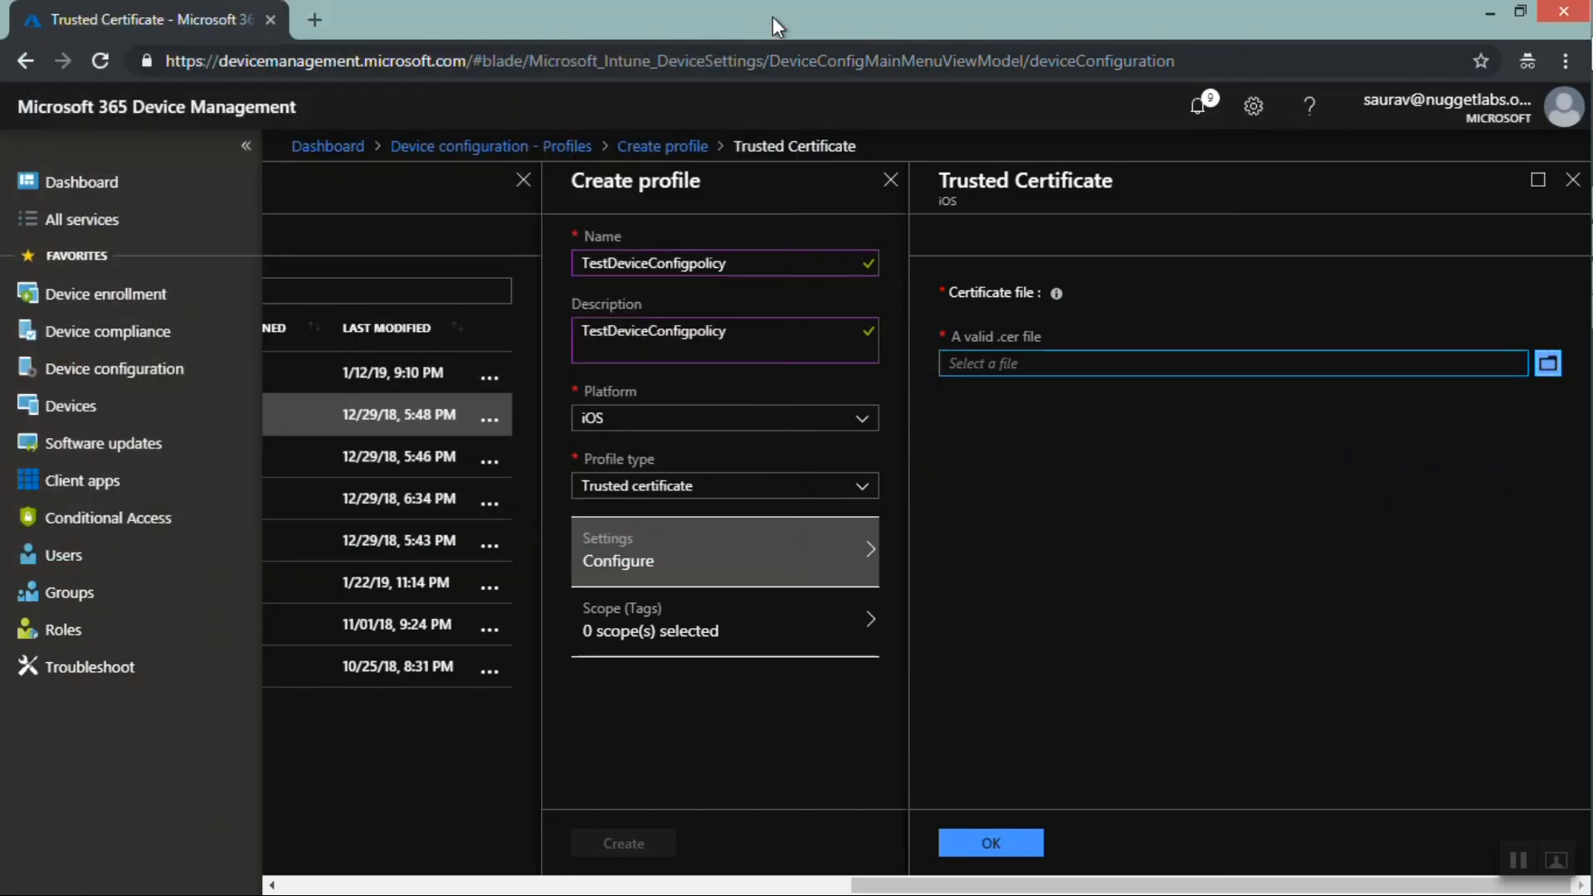
Switch the profile type to SCEP certificate and then to PKCS certificate to review their settings
{"action": "left_click", "coordinate": [715, 493]}
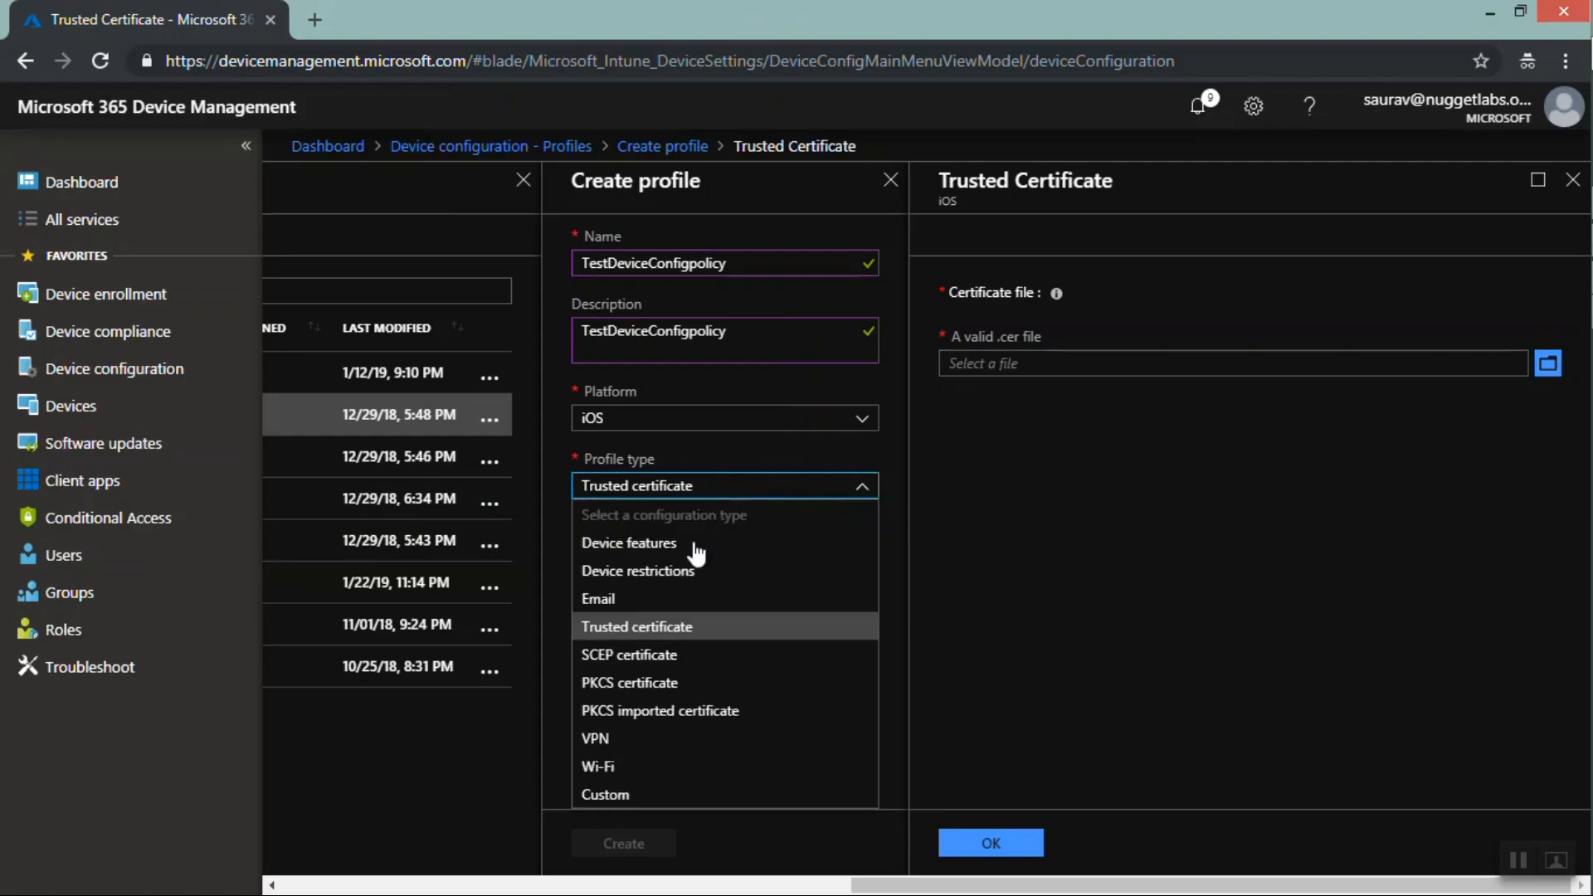
{"action": "left_click", "coordinate": [636, 656]}
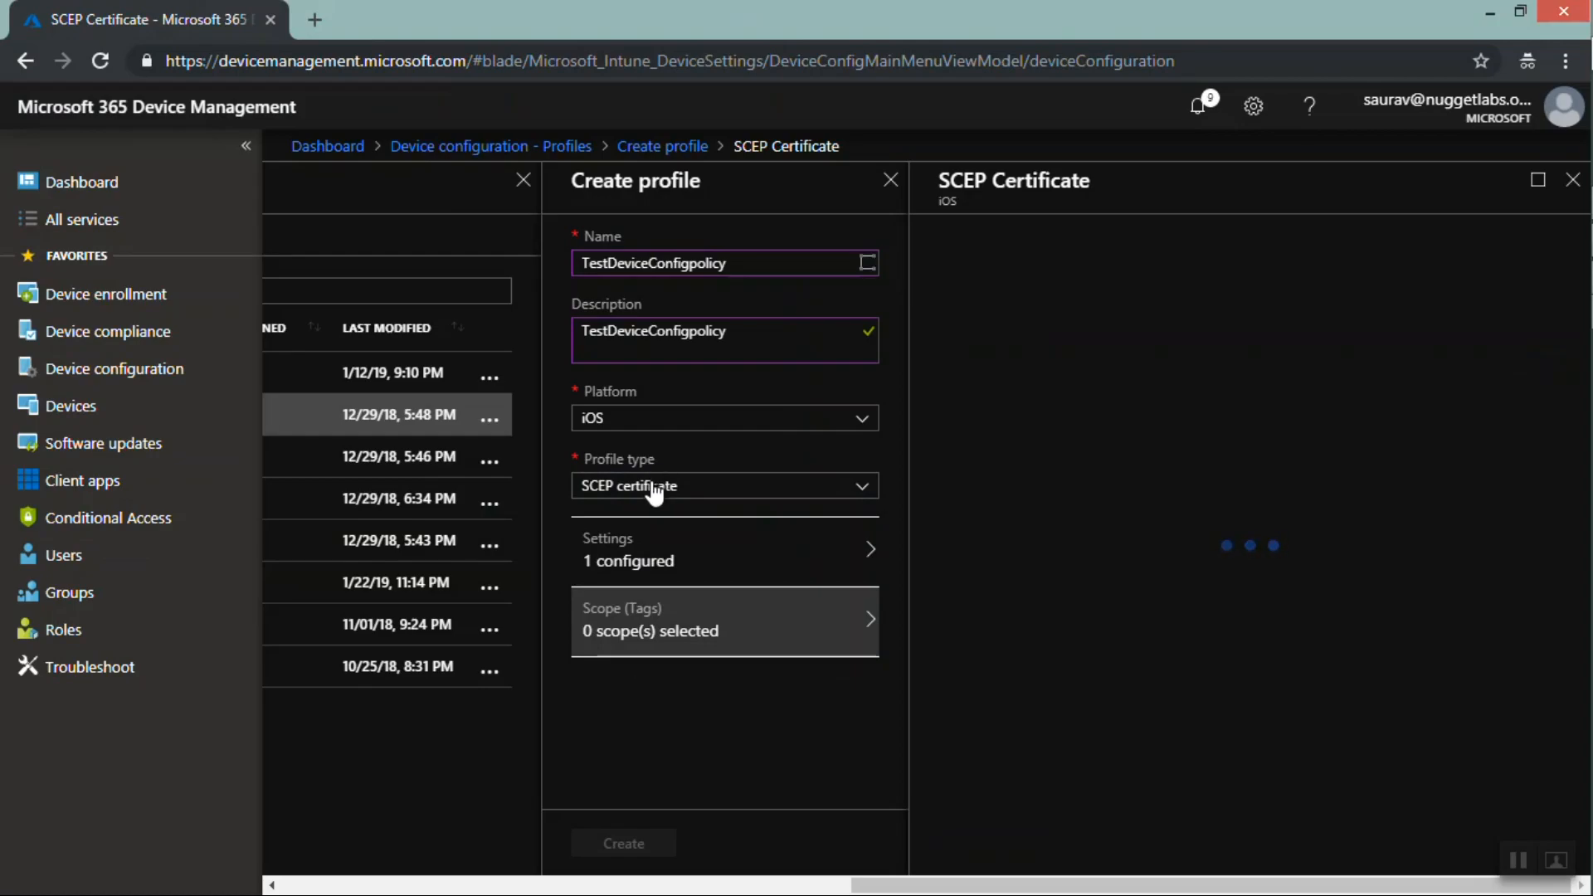
{"action": "left_click", "coordinate": [654, 488]}
{"action": "left_click", "coordinate": [627, 685]}
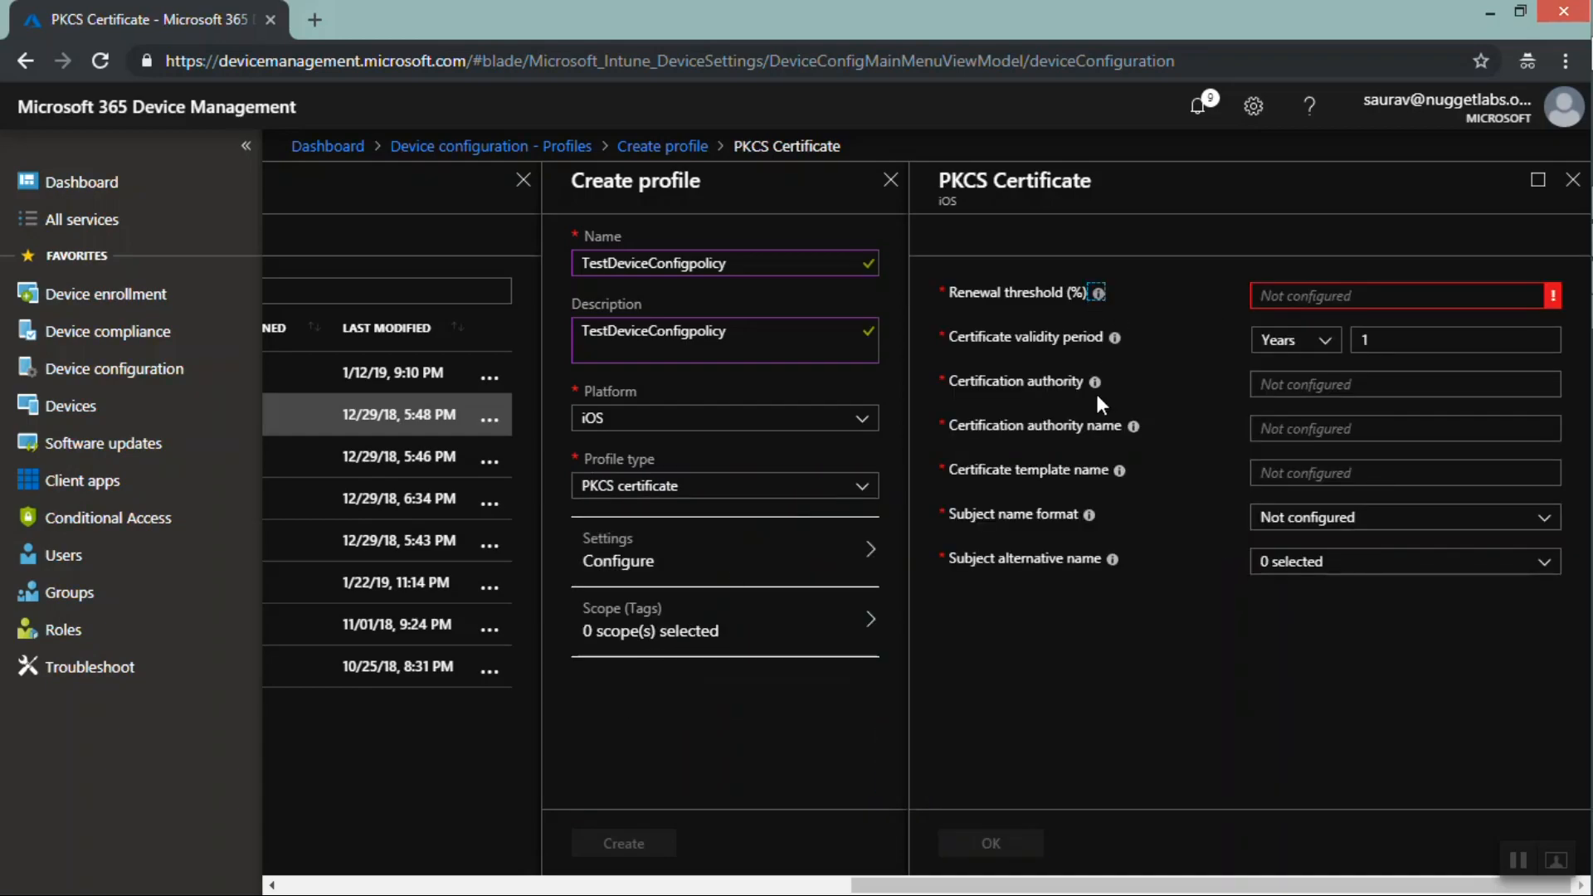
{"action": "mouse_move", "coordinate": [1094, 386]}
Switch the profile type to VPN and review the available connection types
{"action": "left_click", "coordinate": [794, 489]}
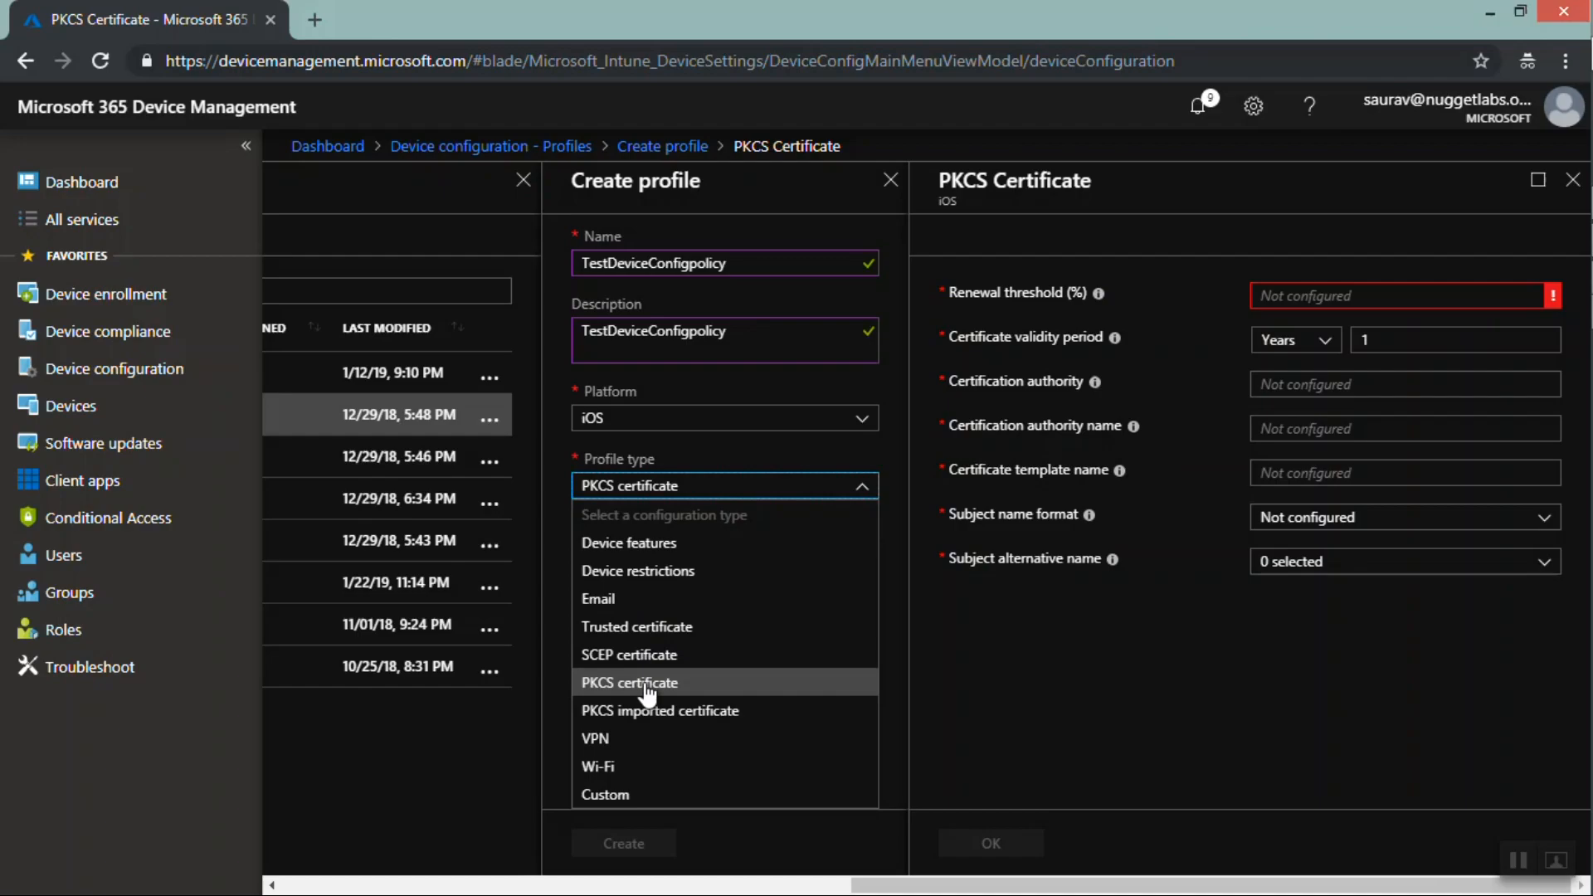
{"action": "left_click", "coordinate": [622, 740]}
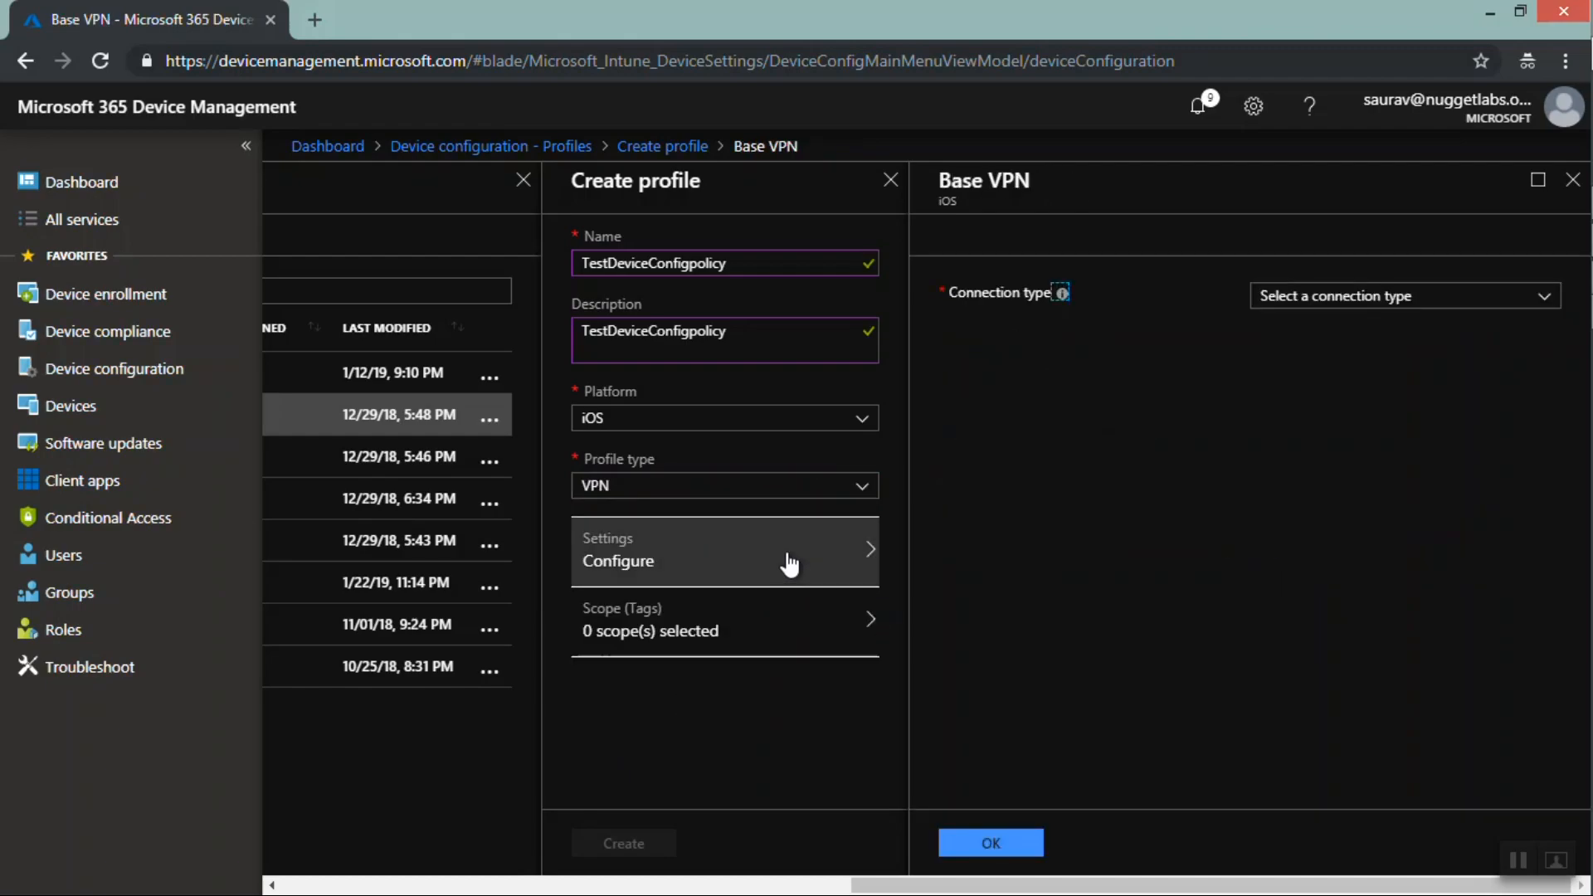
{"action": "left_click", "coordinate": [1346, 304]}
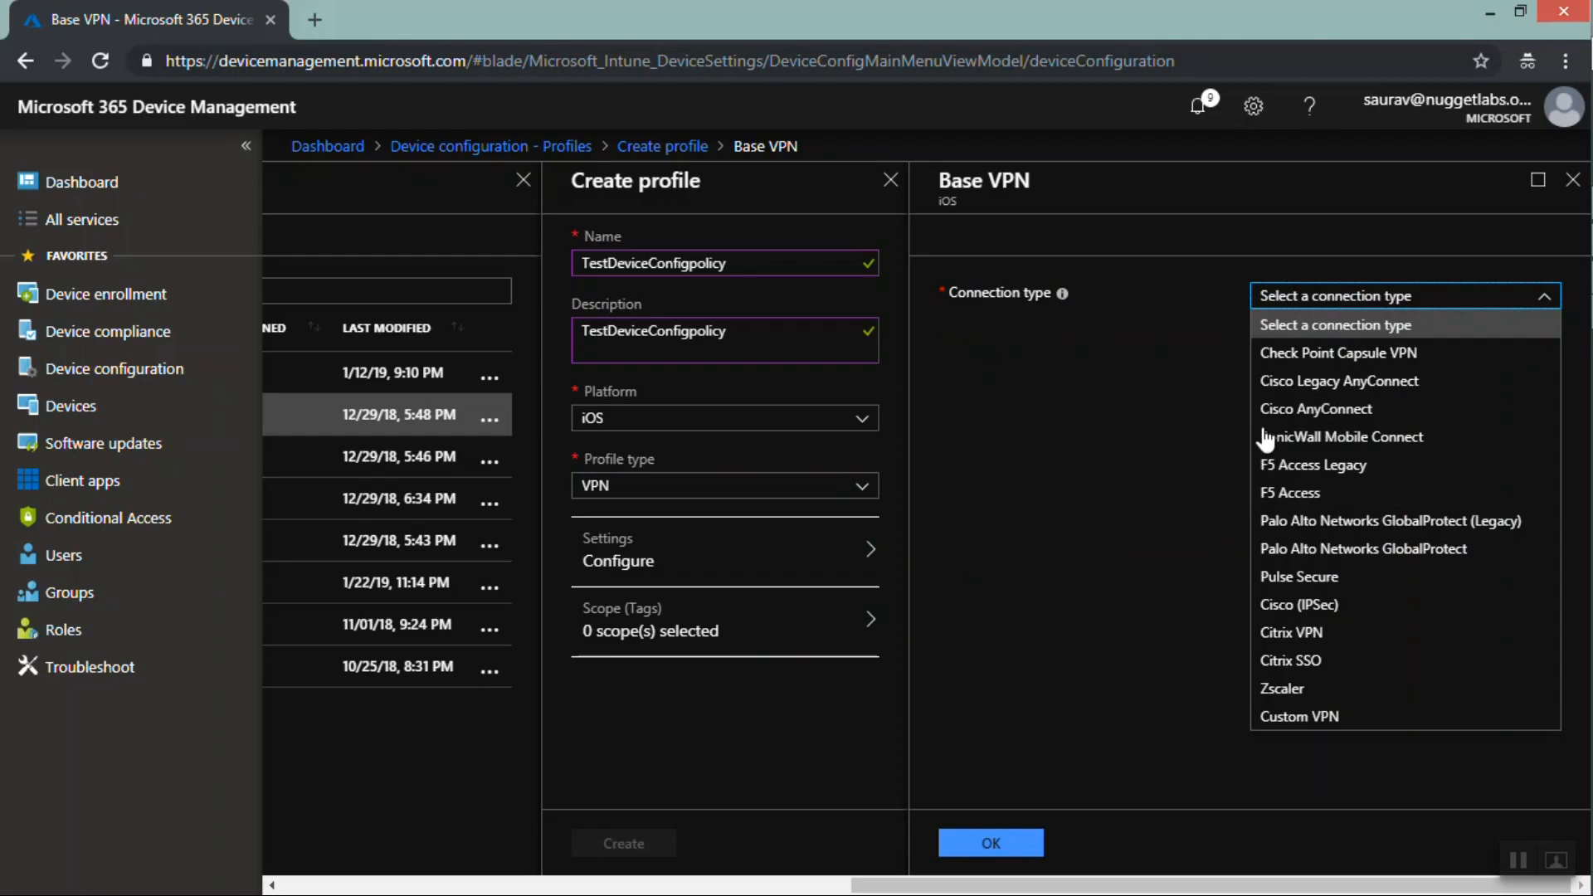
{"action": "left_click", "coordinate": [1173, 467]}
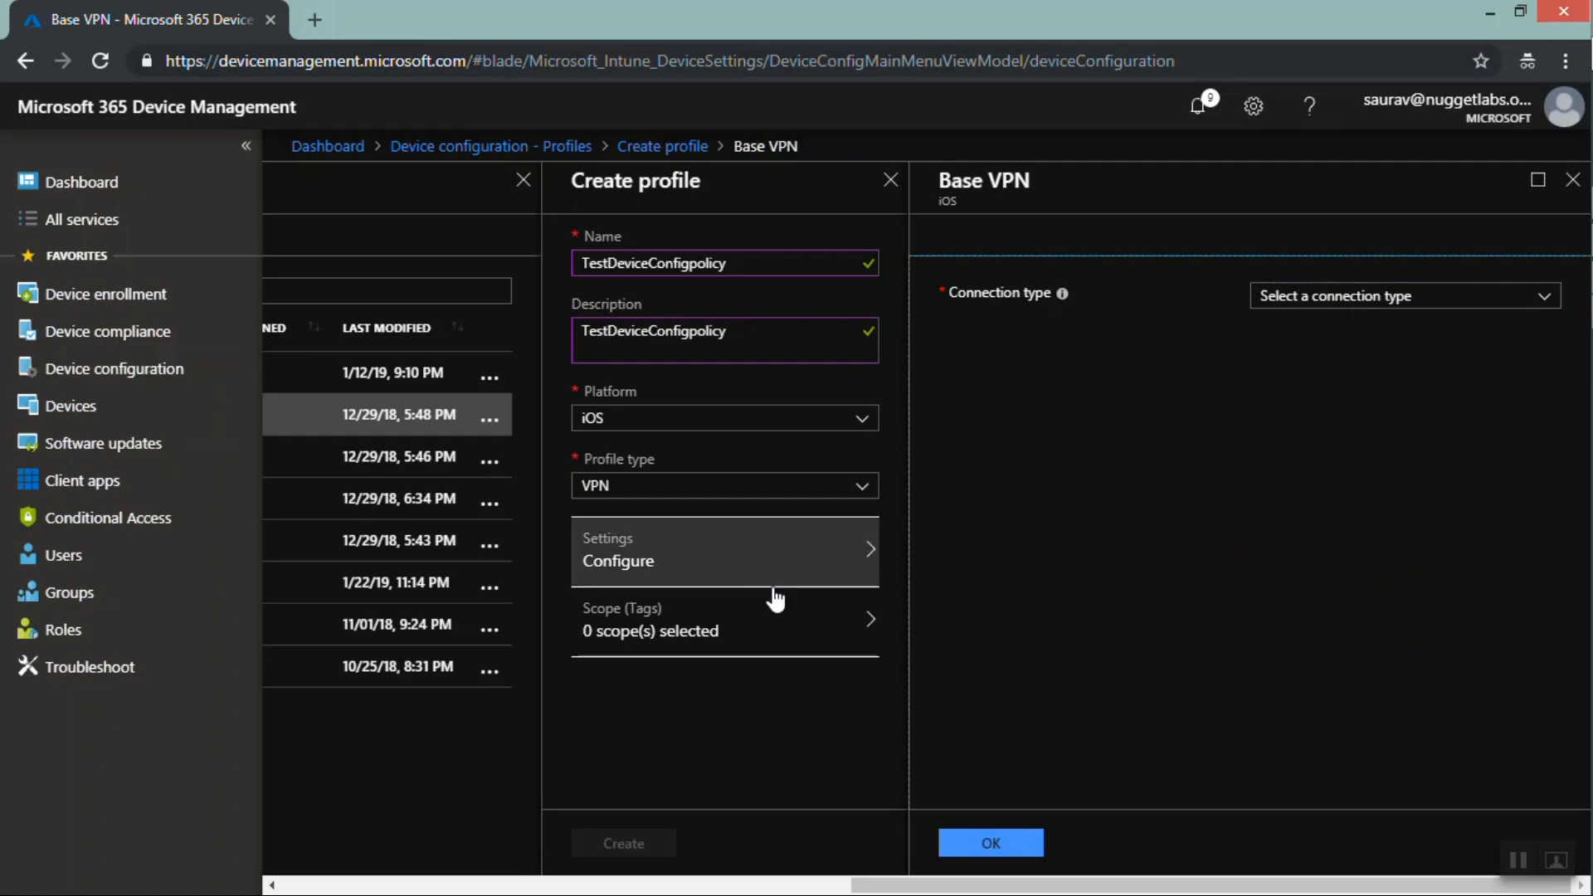
Switch the profile type to Wi-Fi
{"action": "left_click", "coordinate": [758, 495]}
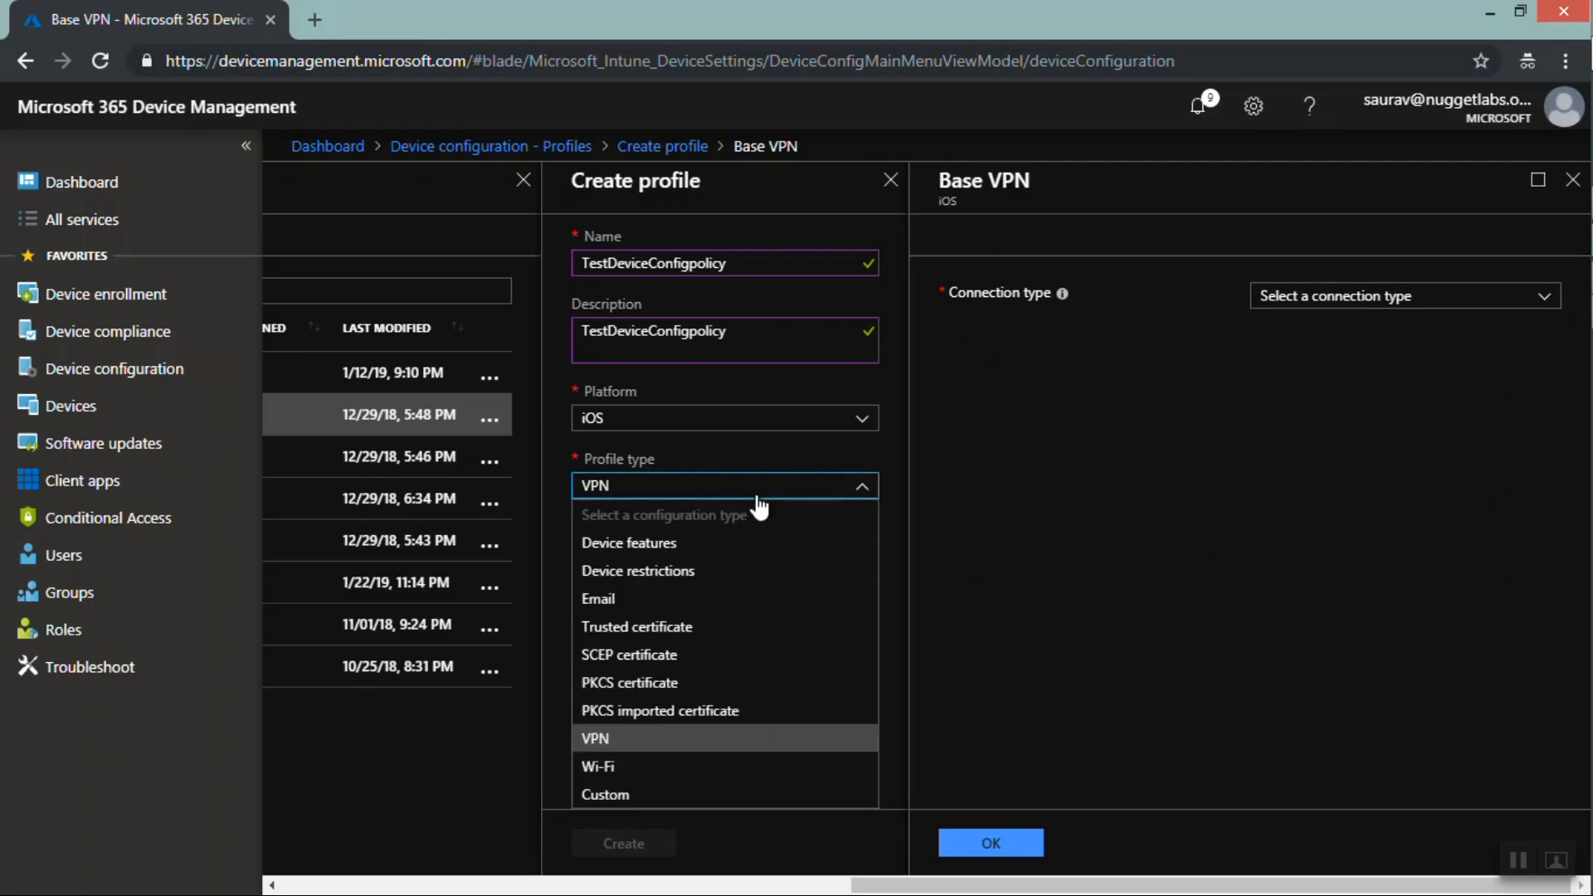
{"action": "left_click", "coordinate": [648, 749]}
{"action": "key", "text": "Down"}
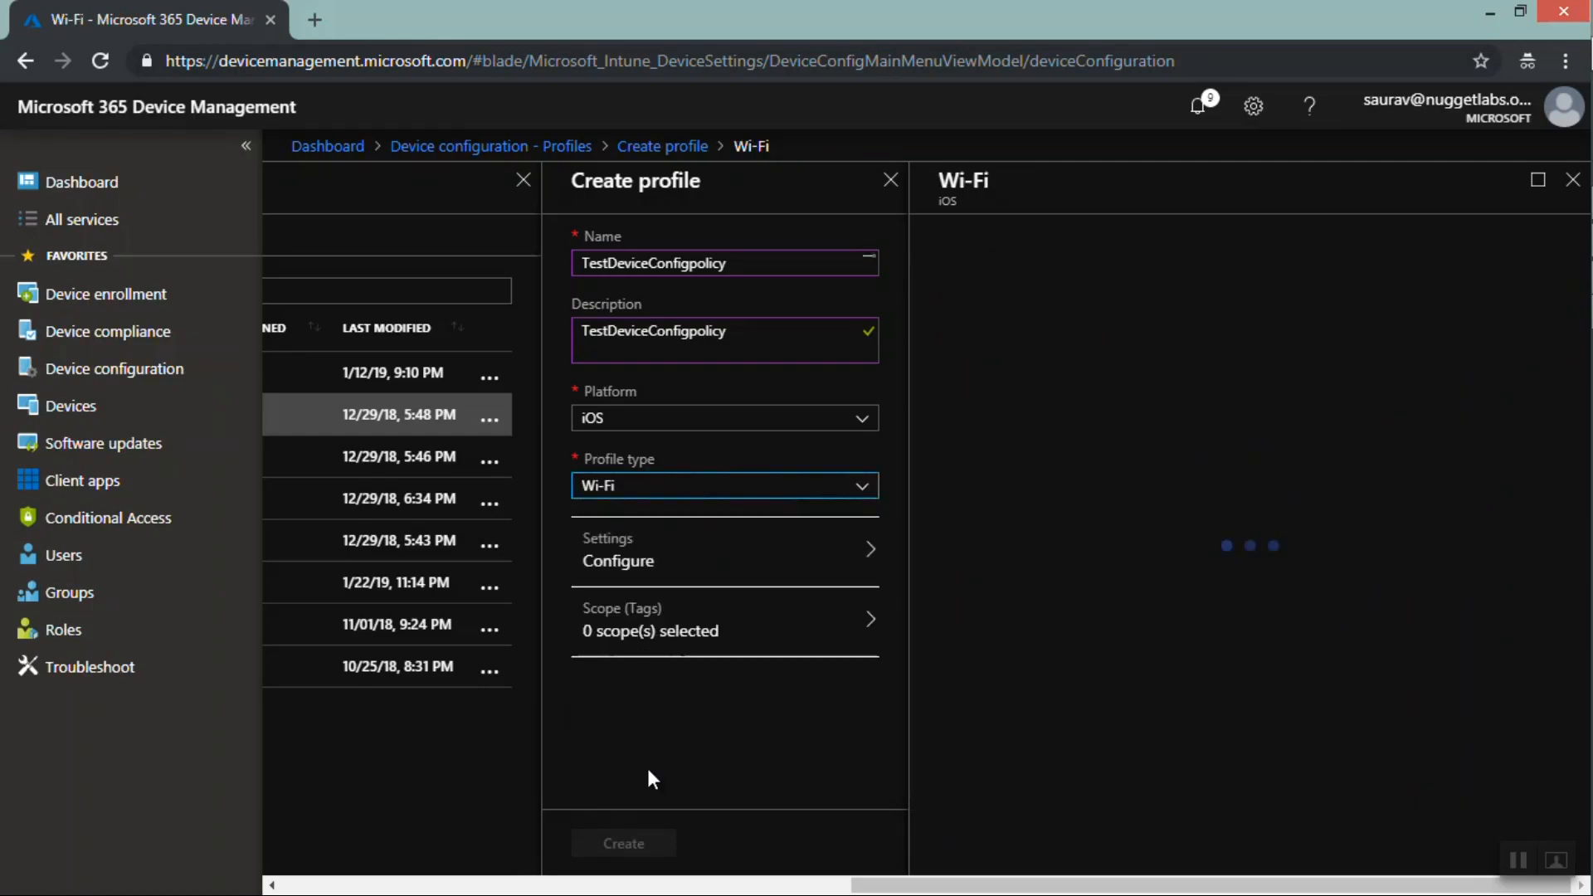
Set the Wi-Fi type to Basic, then change it to Enterprise
{"action": "left_click", "coordinate": [1313, 312]}
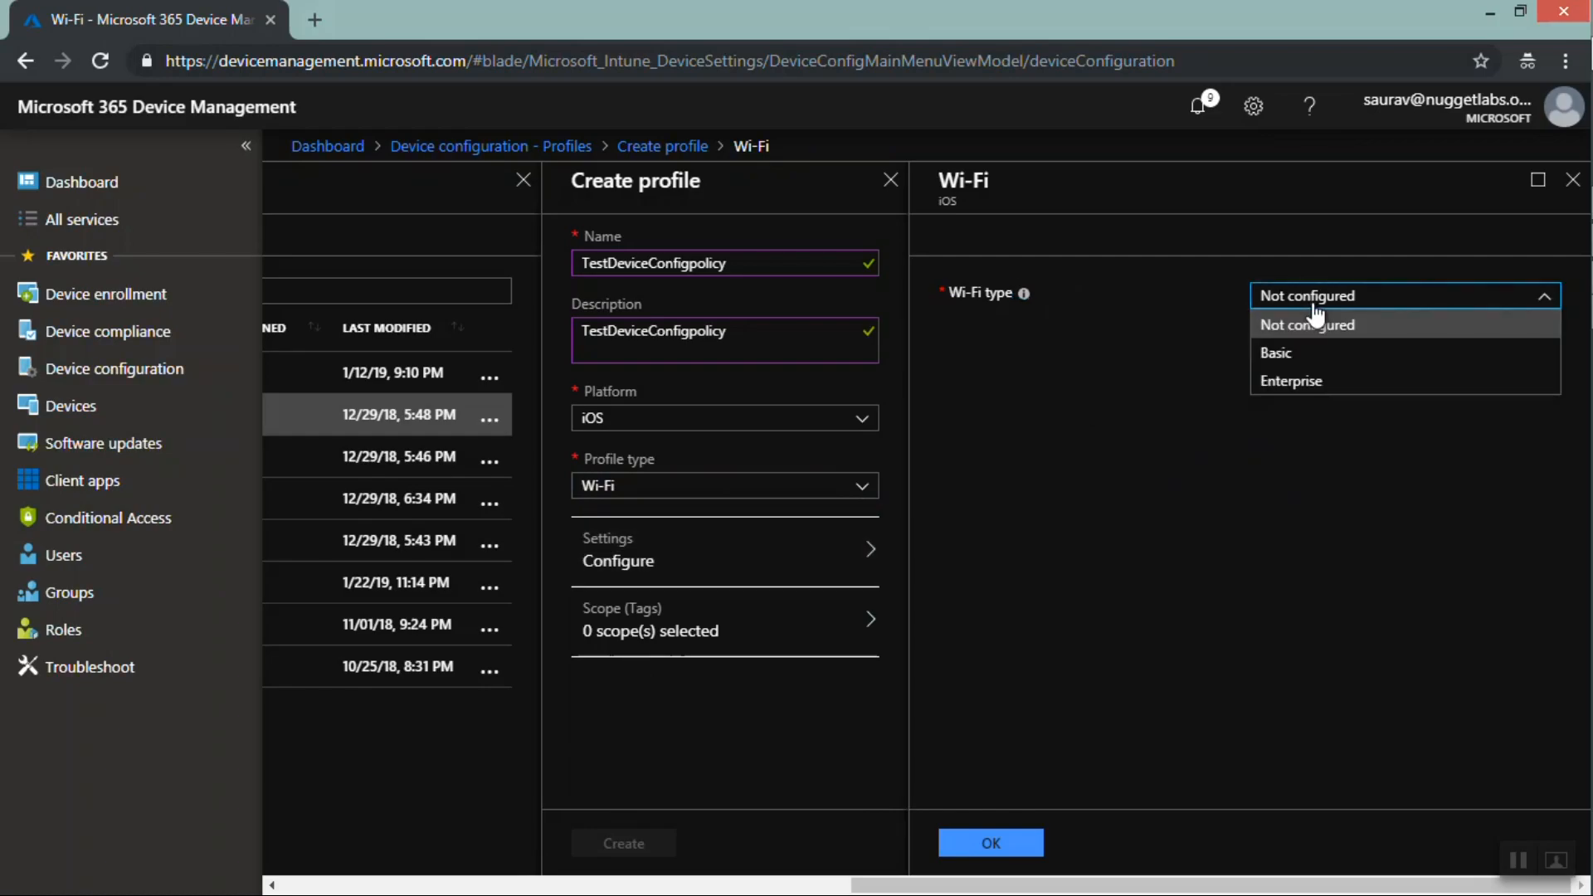
{"action": "left_click", "coordinate": [1299, 353]}
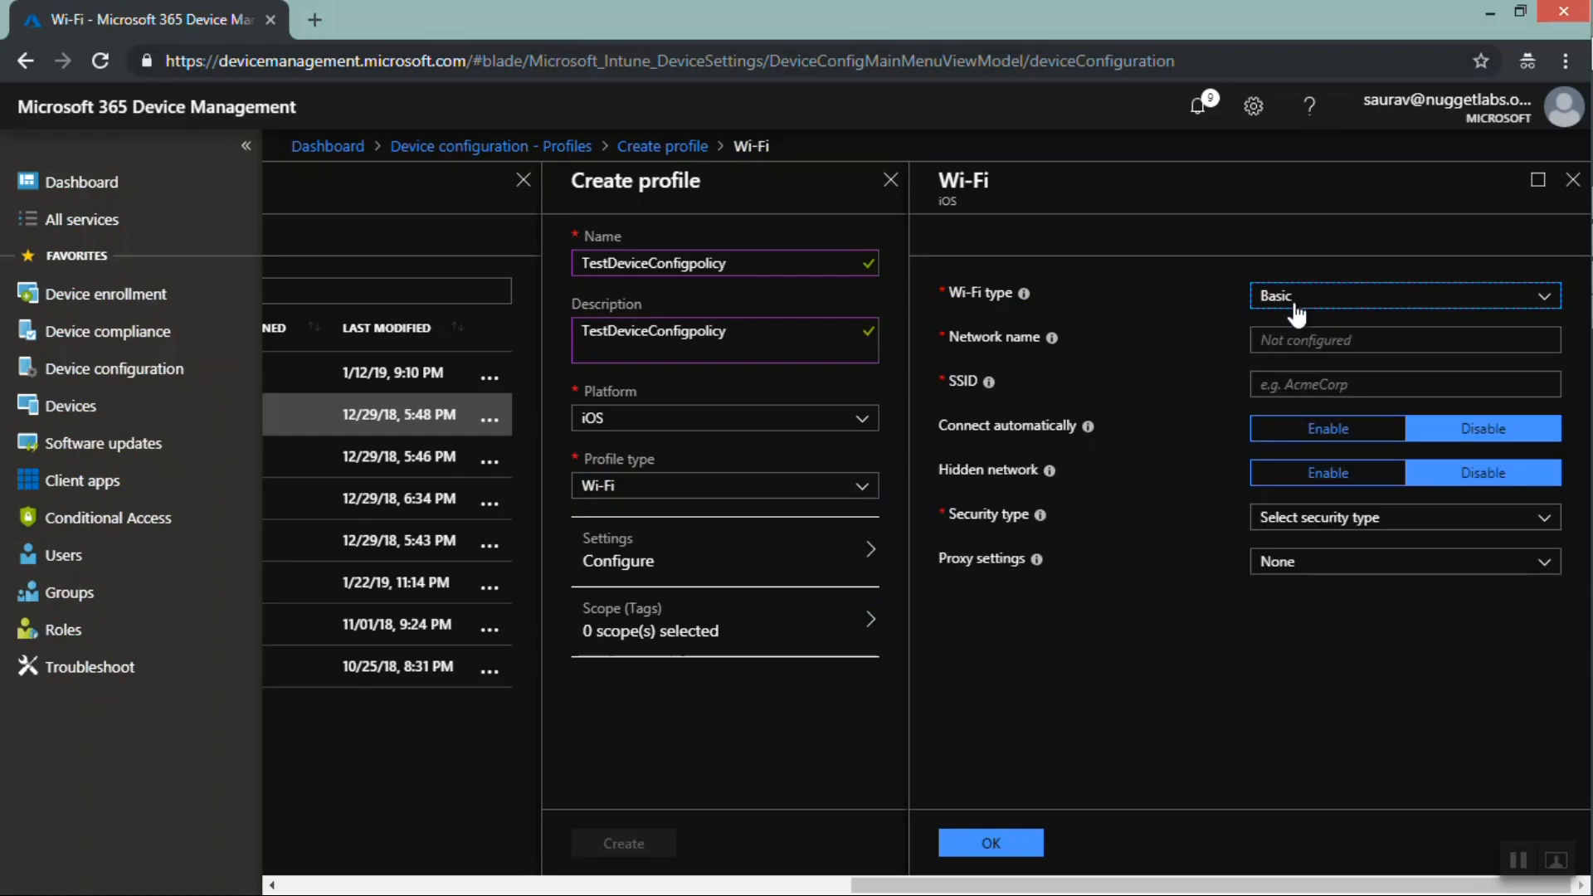
{"action": "left_click", "coordinate": [1311, 312]}
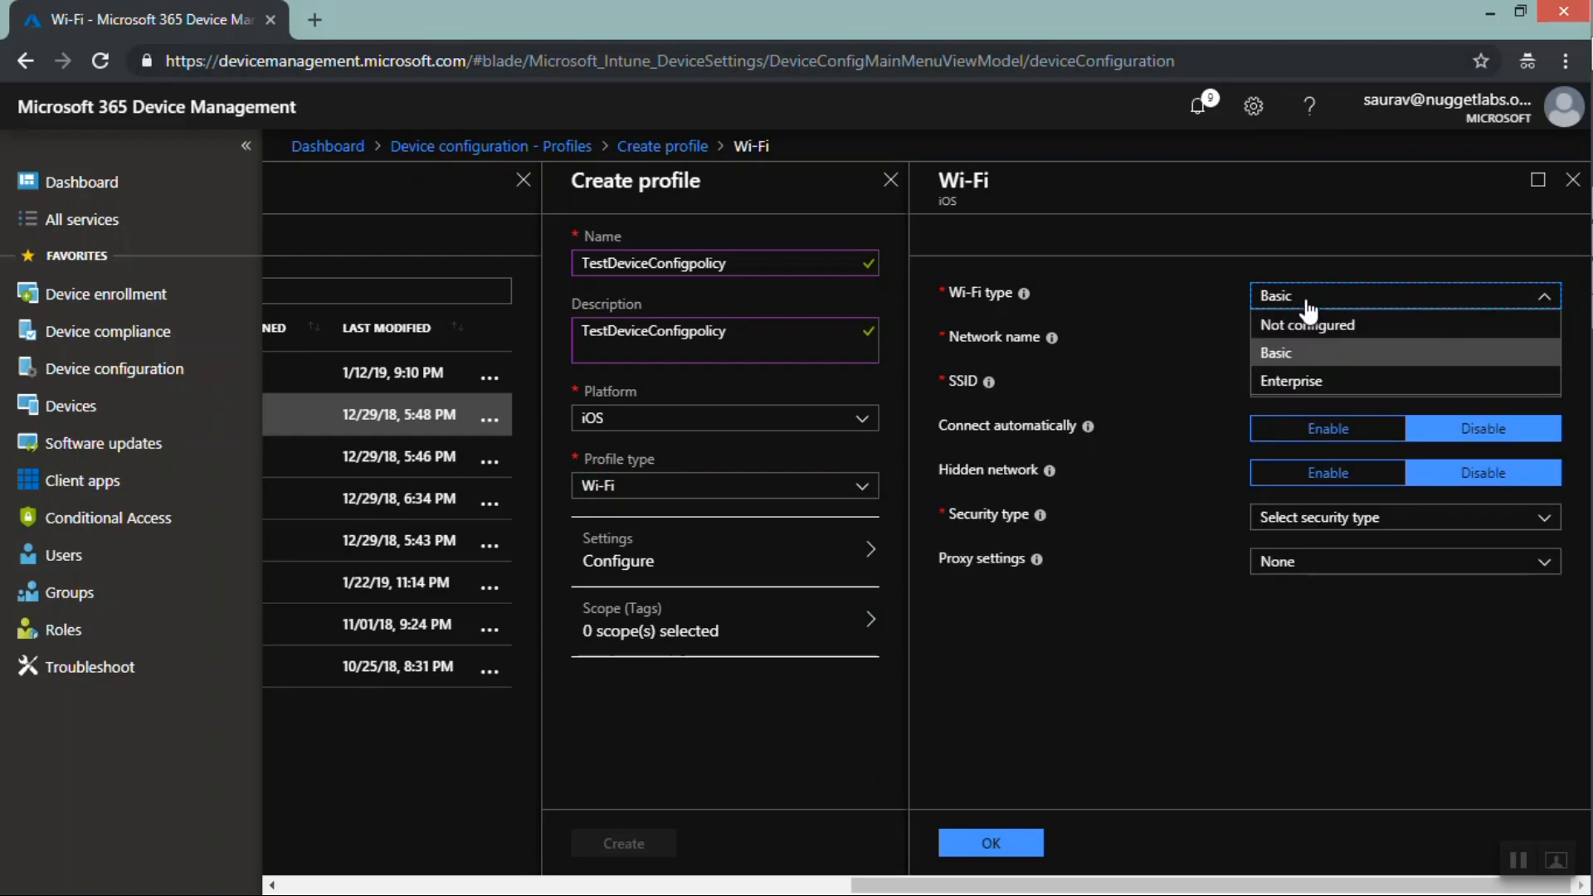
{"action": "left_click", "coordinate": [1290, 386]}
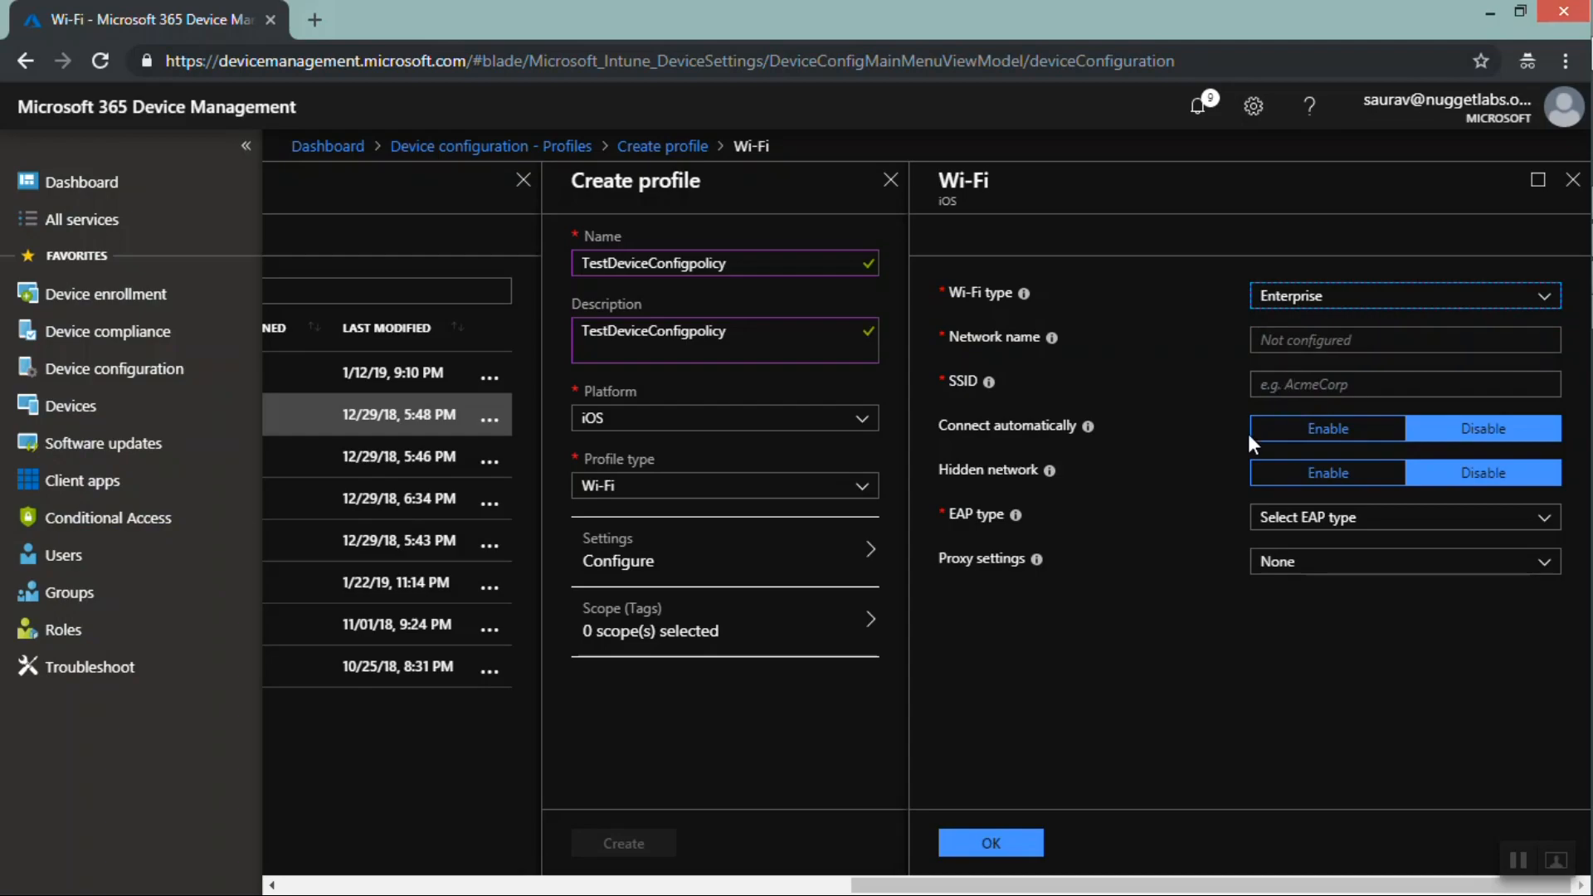
Enable connecting automatically and set the EAP type to EAP - TLS
{"action": "left_click", "coordinate": [1317, 438]}
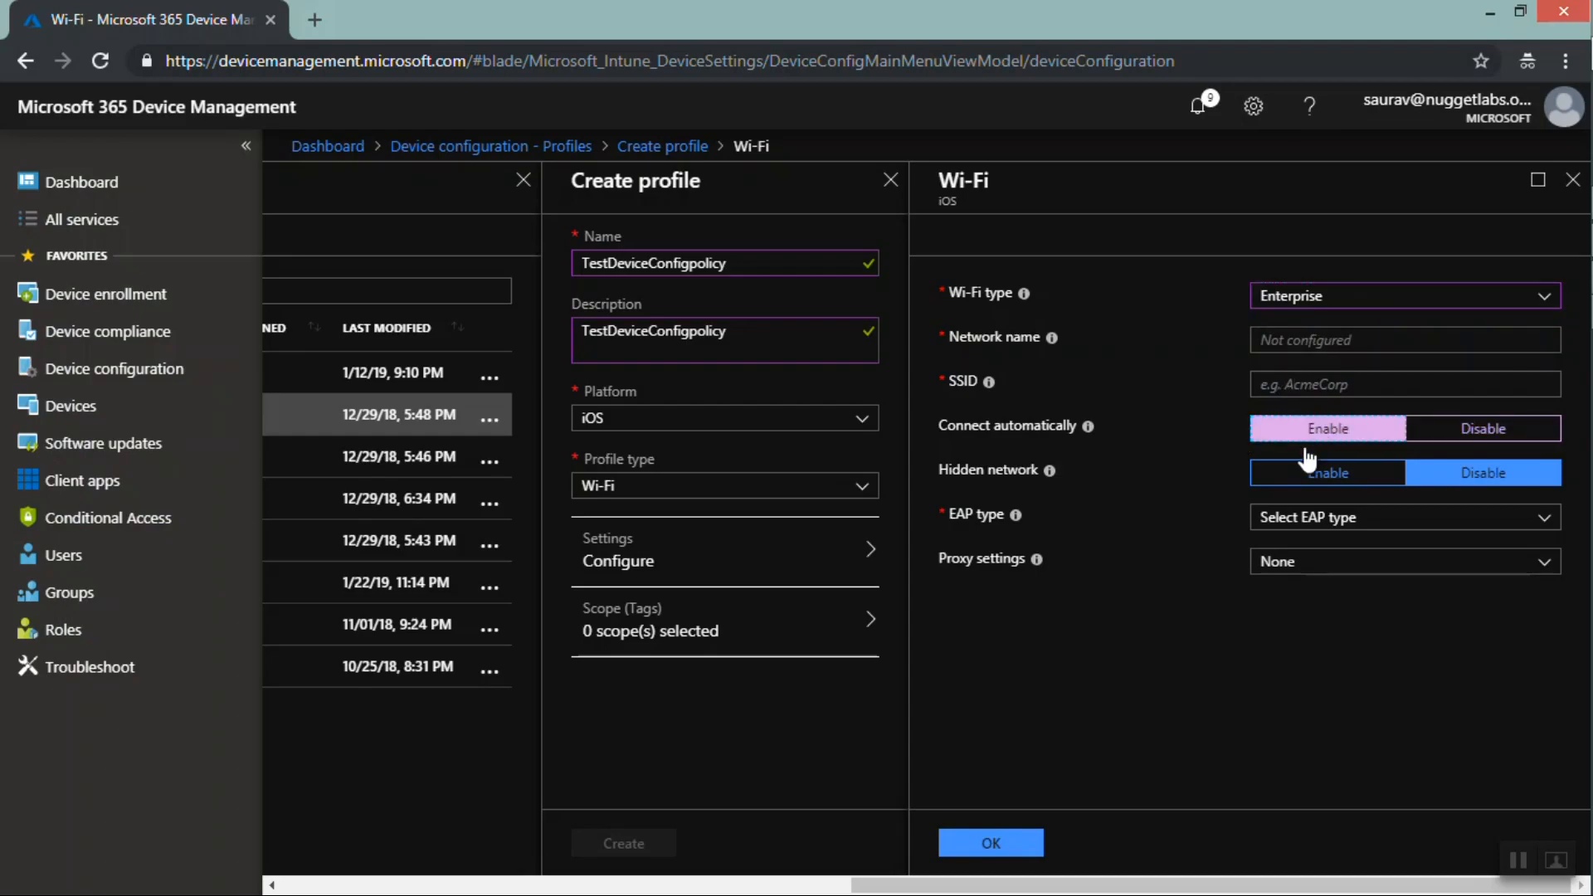
{"action": "left_click", "coordinate": [1328, 523]}
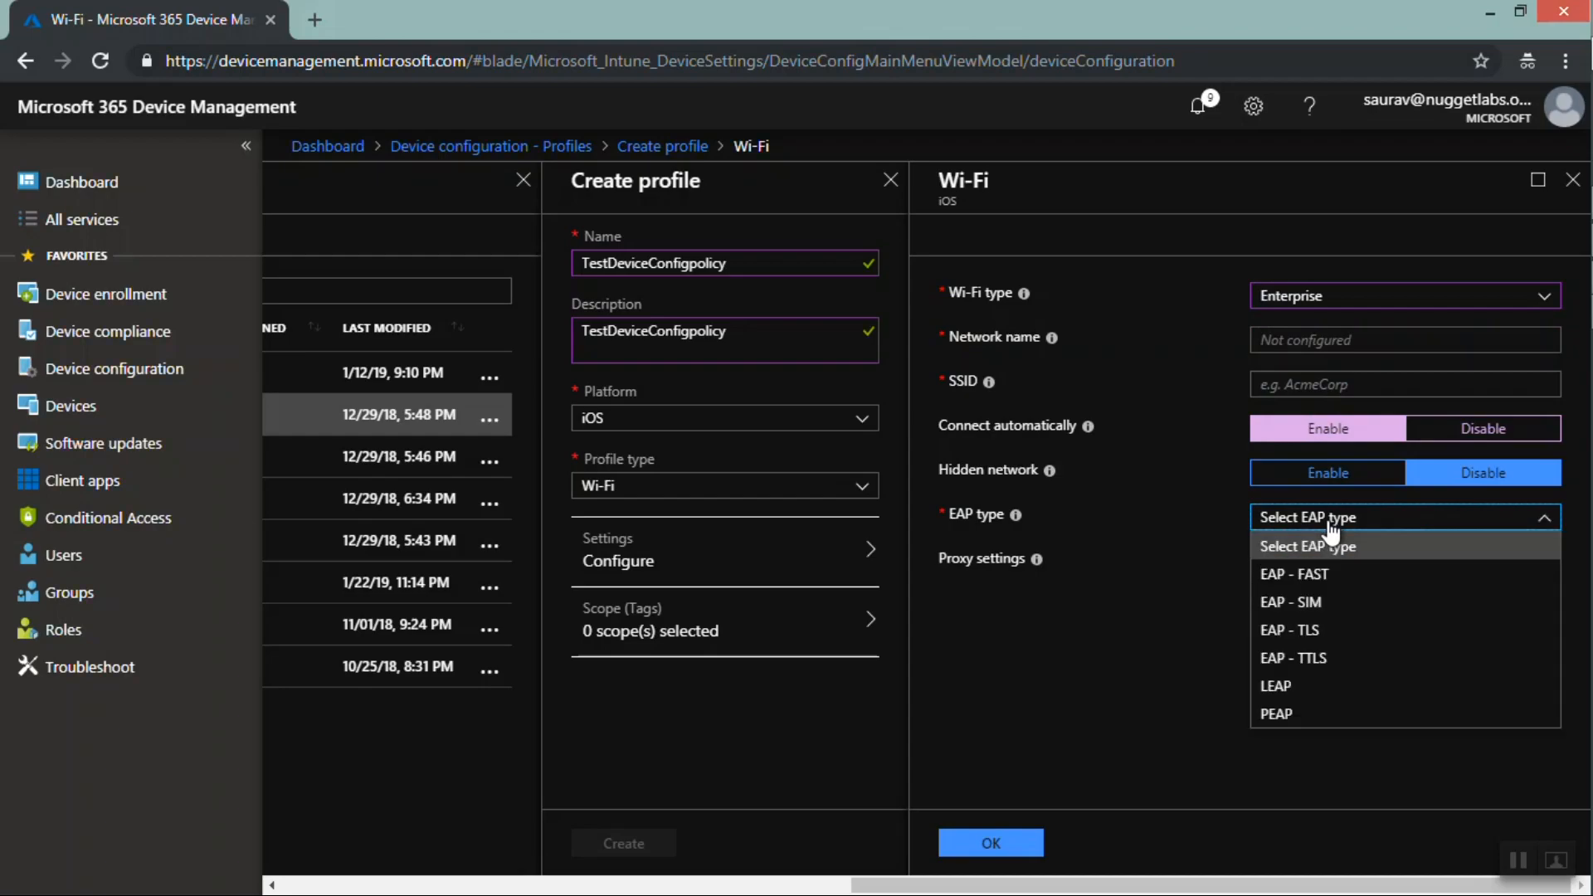
{"action": "left_click", "coordinate": [1291, 632]}
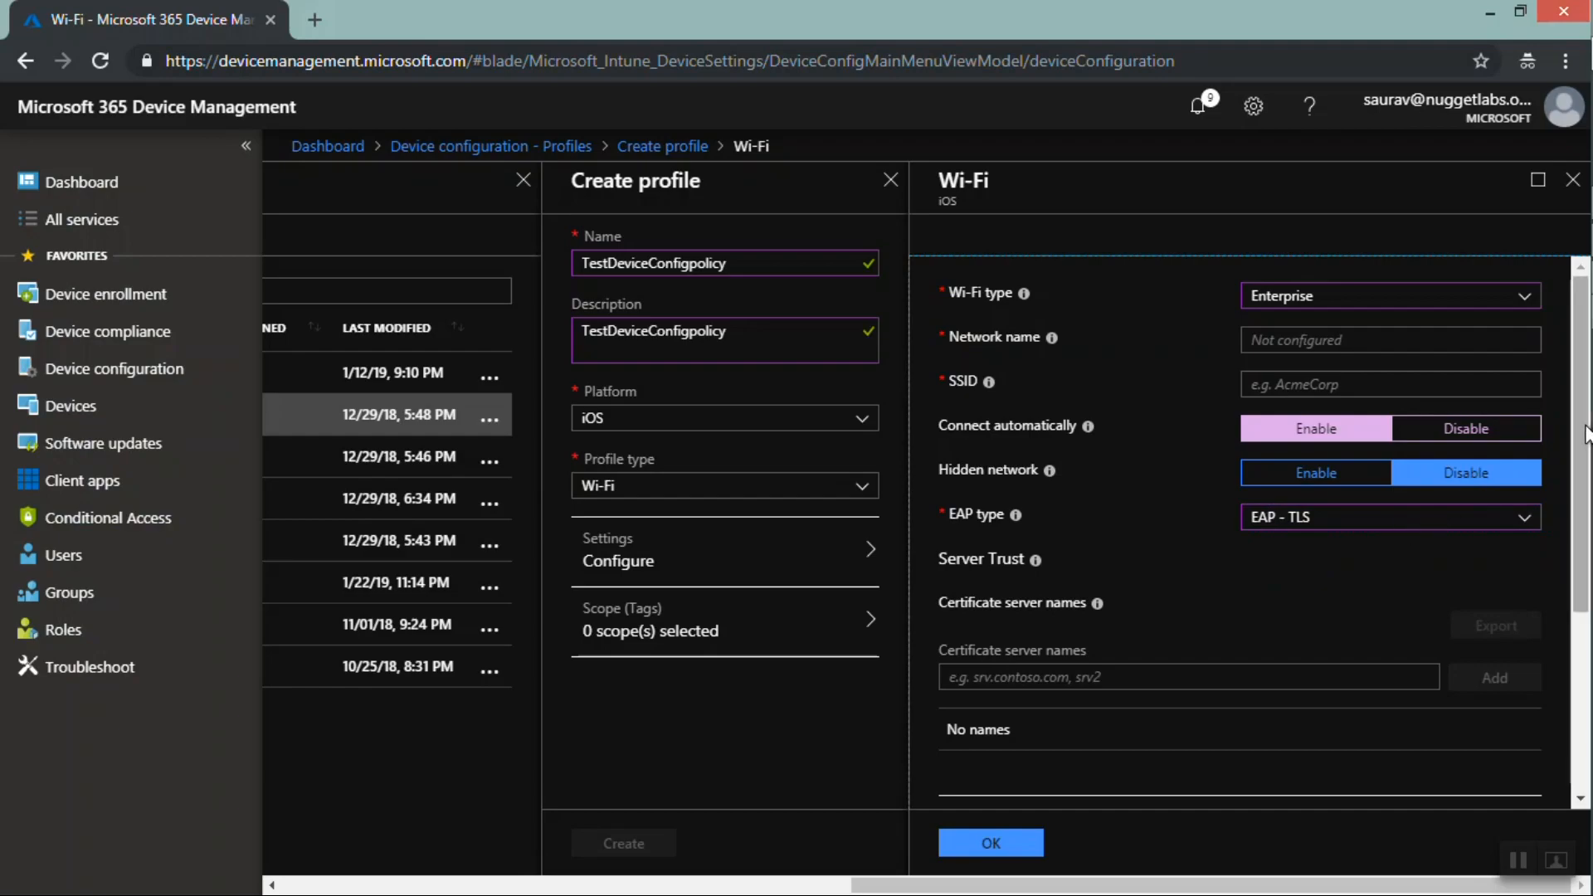
Open the client identity certificate selection, close it, and close the Wi-Fi settings discarding unsaved edits
{"action": "scroll", "coordinate": [1580, 434], "scroll_direction": "down", "scroll_amount": 3}
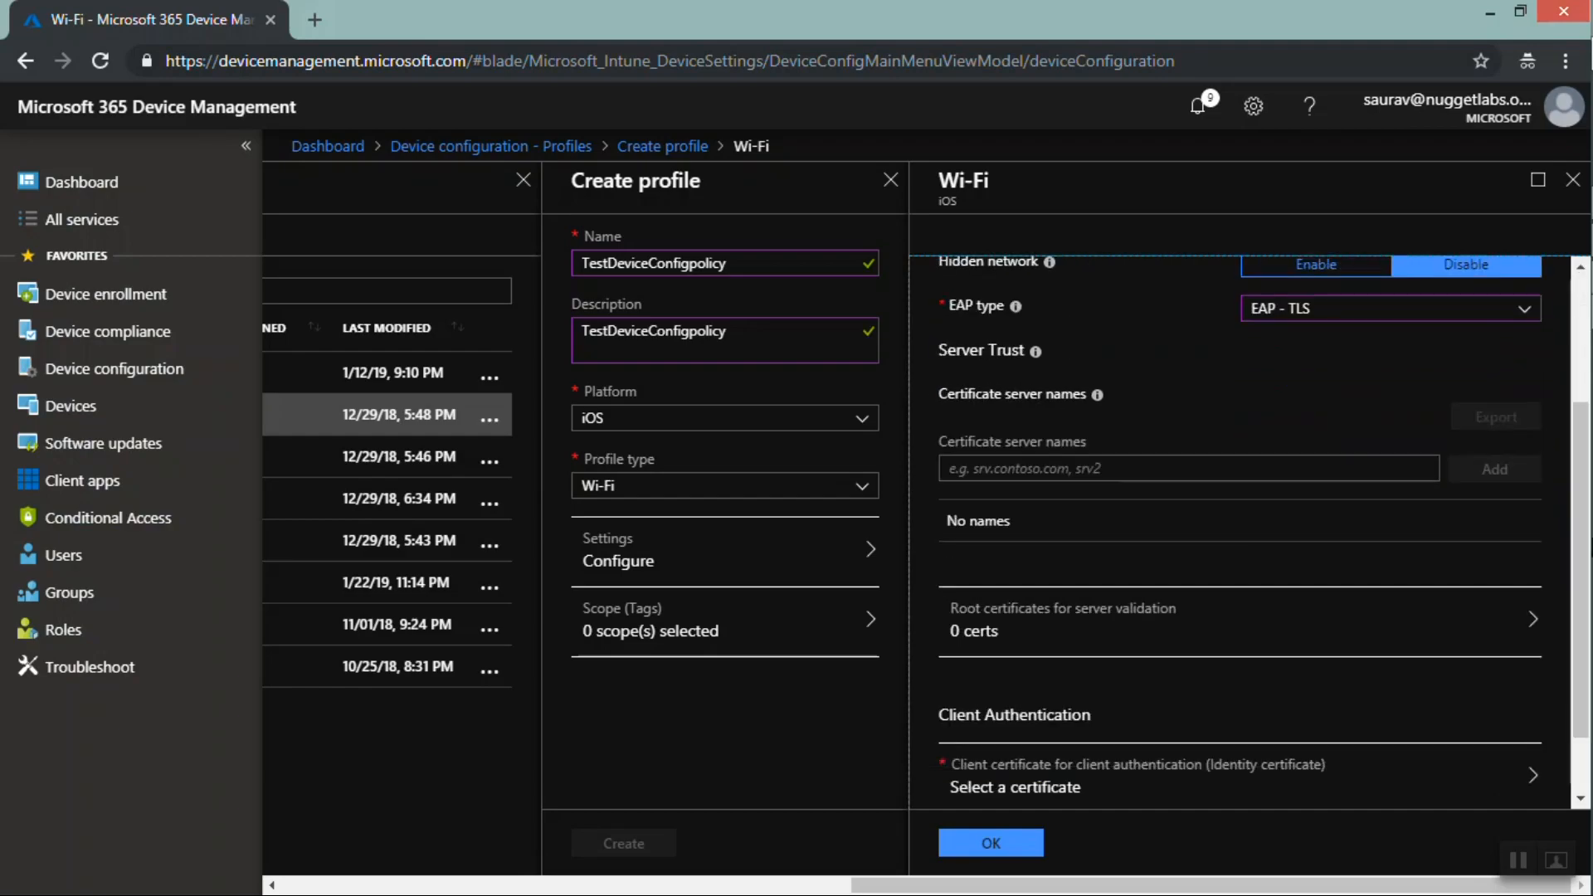
{"action": "left_click", "coordinate": [1110, 775]}
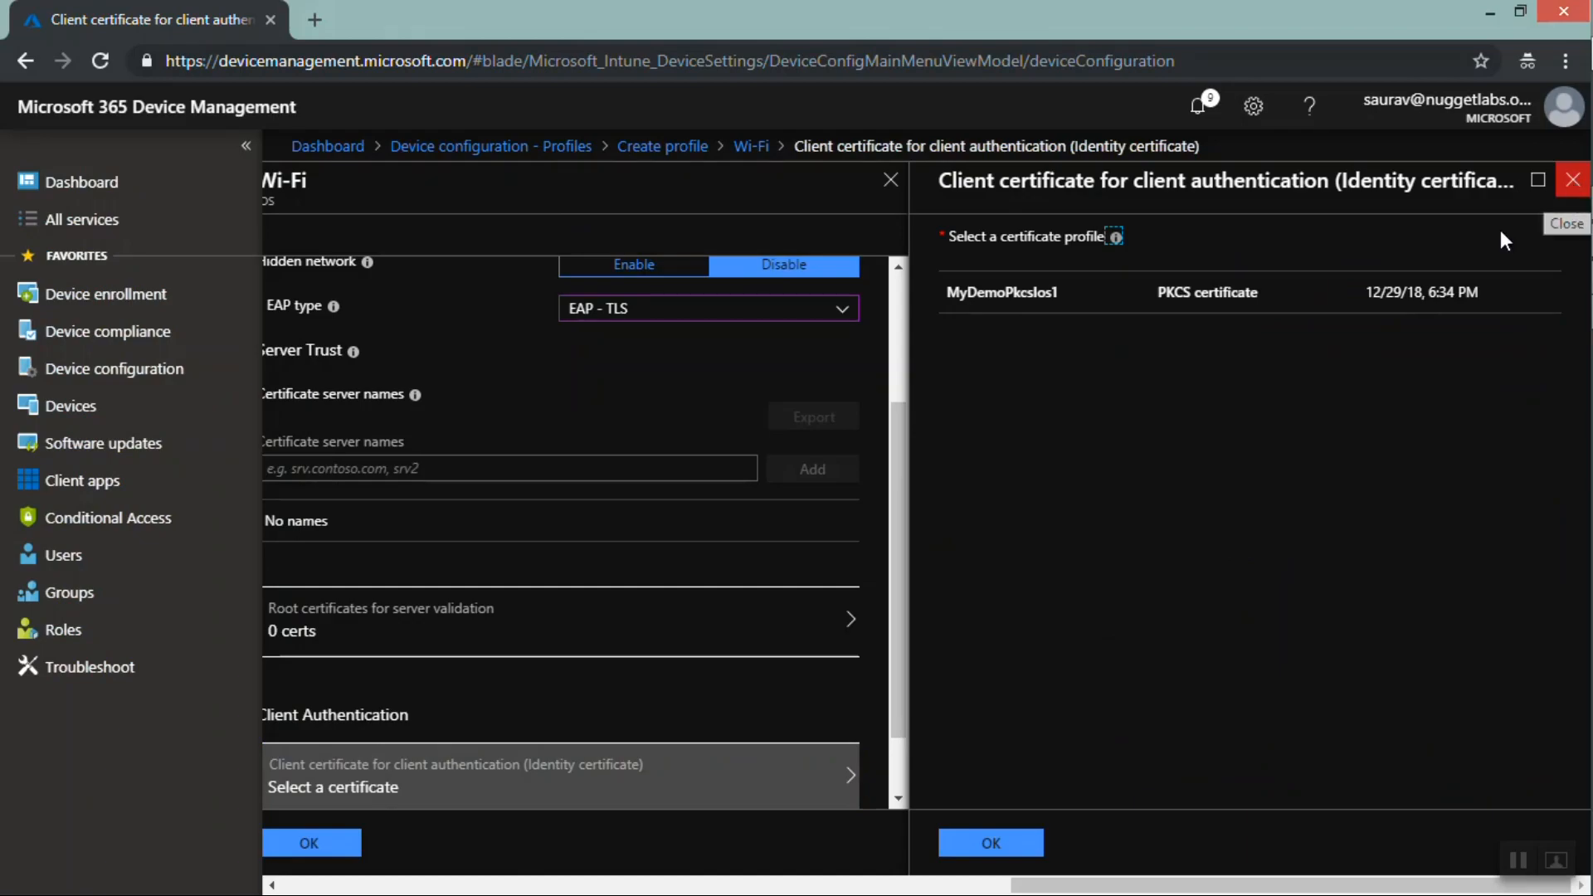
{"action": "left_click", "coordinate": [1570, 183]}
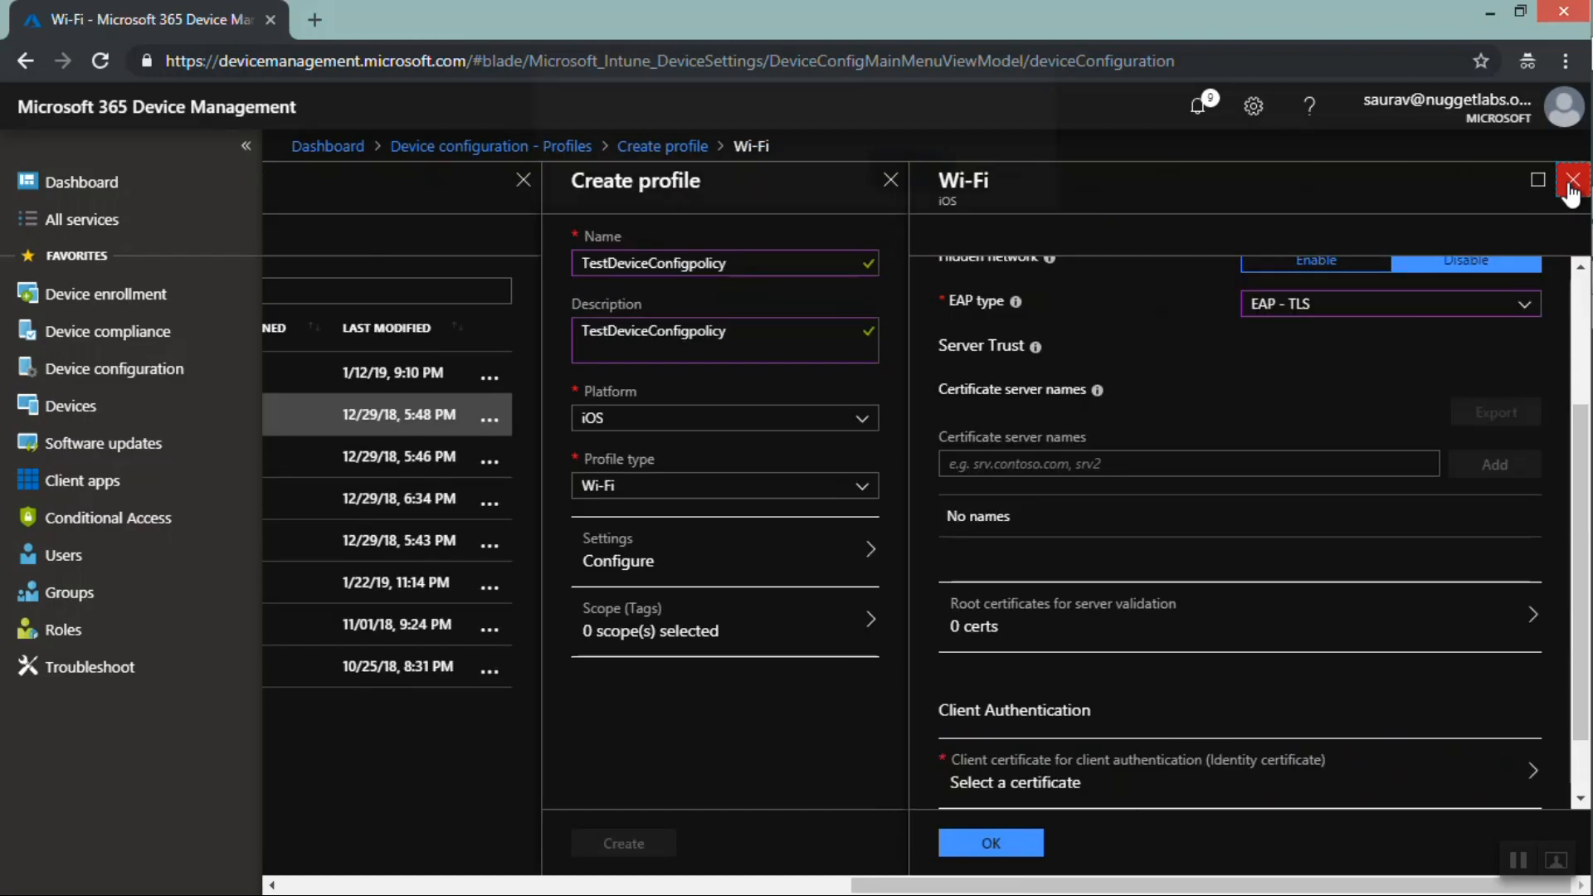
{"action": "left_click", "coordinate": [1571, 182]}
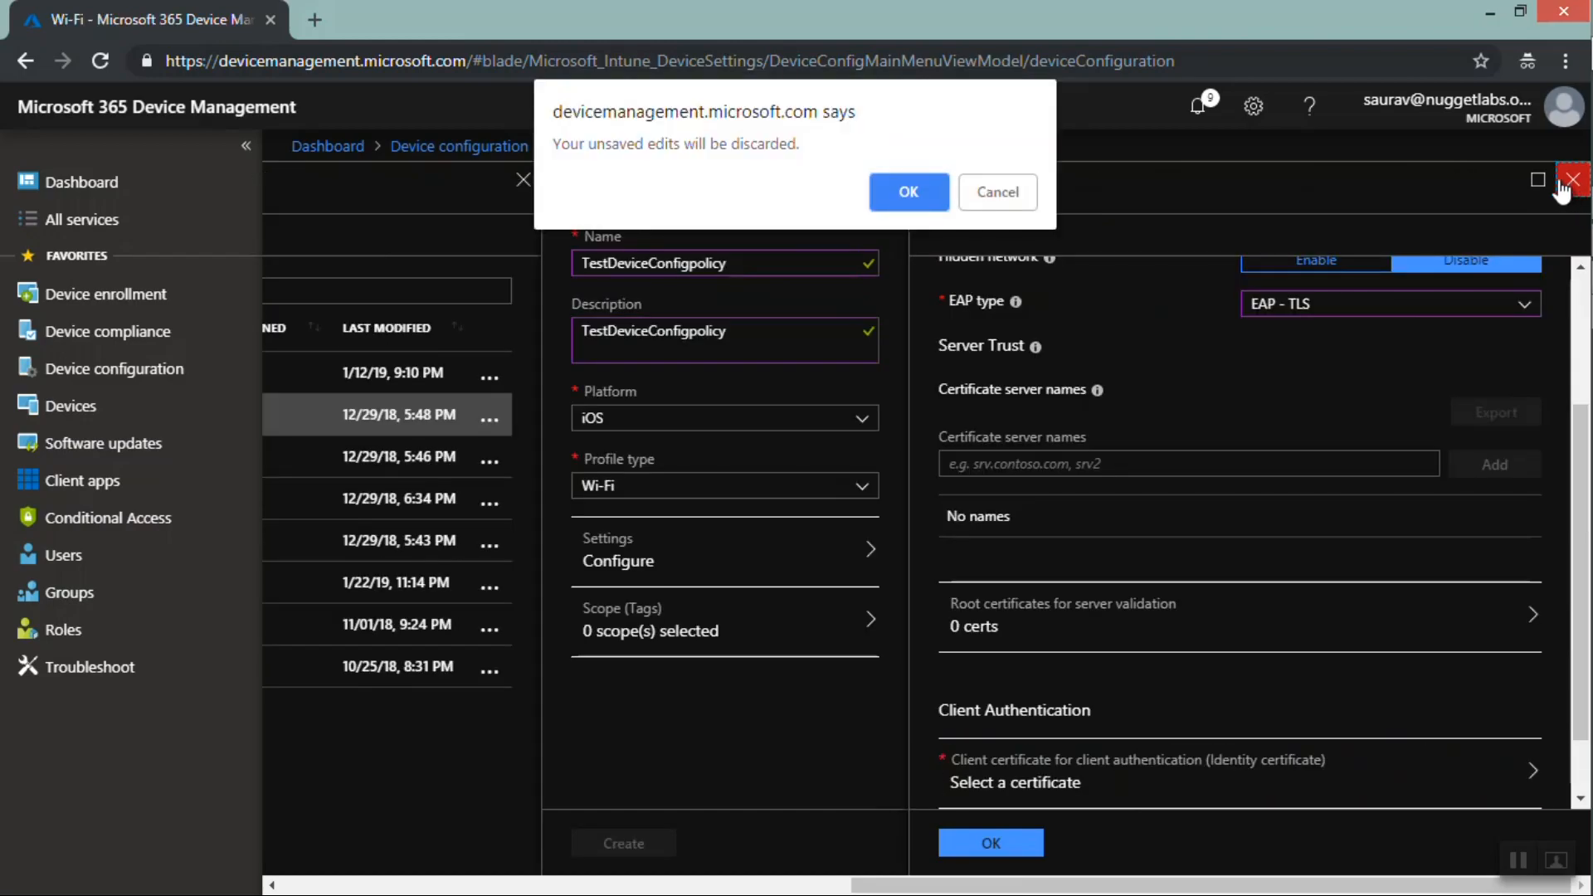
{"action": "left_click", "coordinate": [909, 193]}
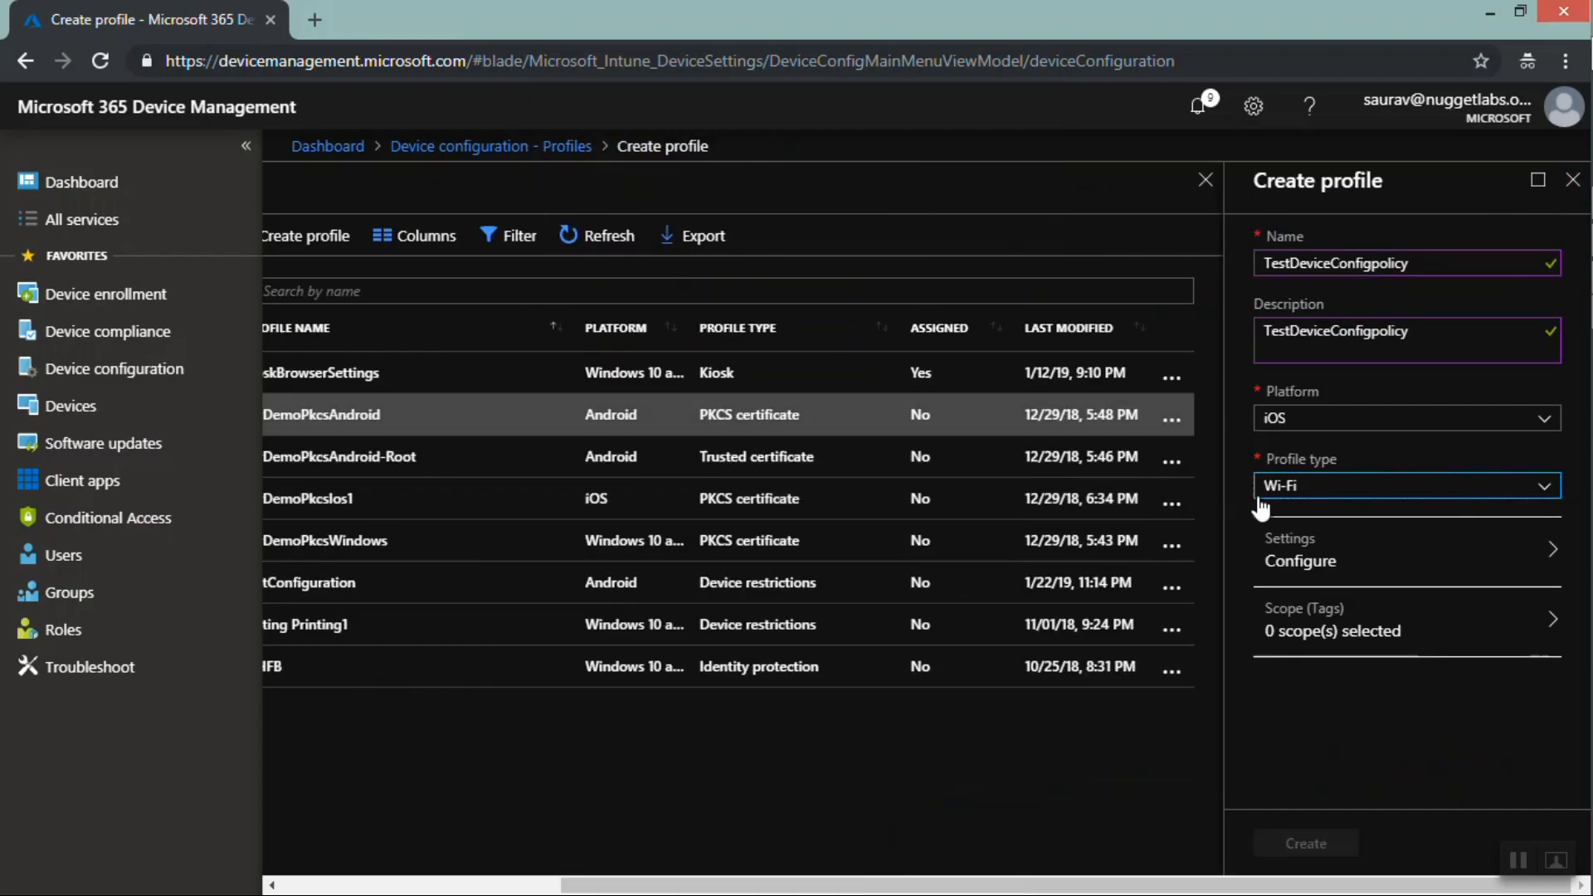
Open the profile type list to choose another profile type
{"action": "left_click", "coordinate": [1324, 496]}
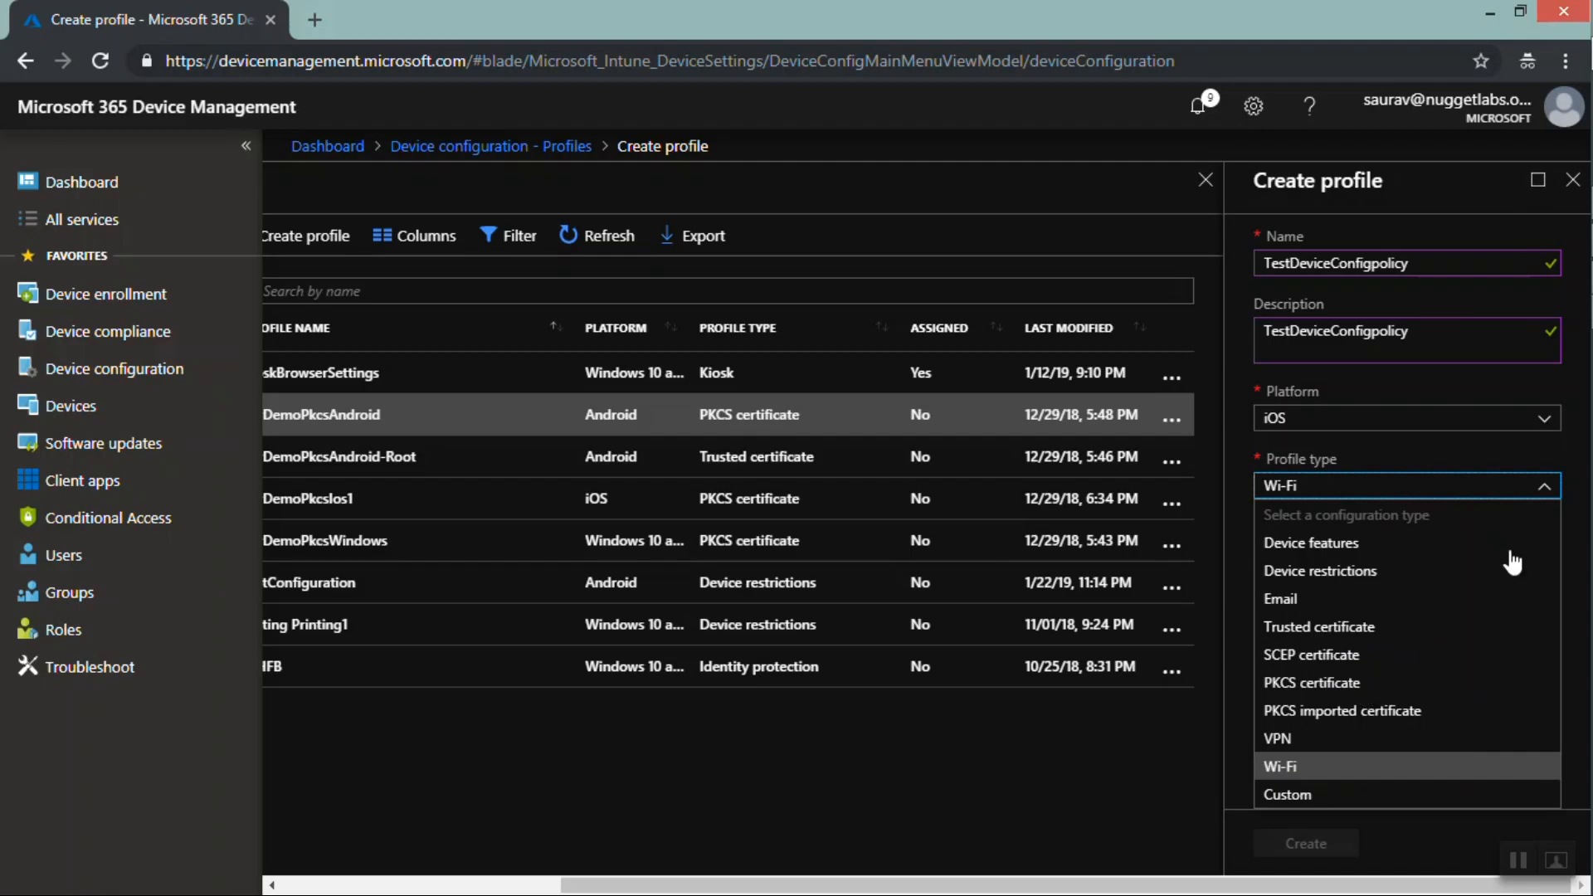
Change the new profile's platform to Windows 10 and later
{"action": "left_click", "coordinate": [1572, 180]}
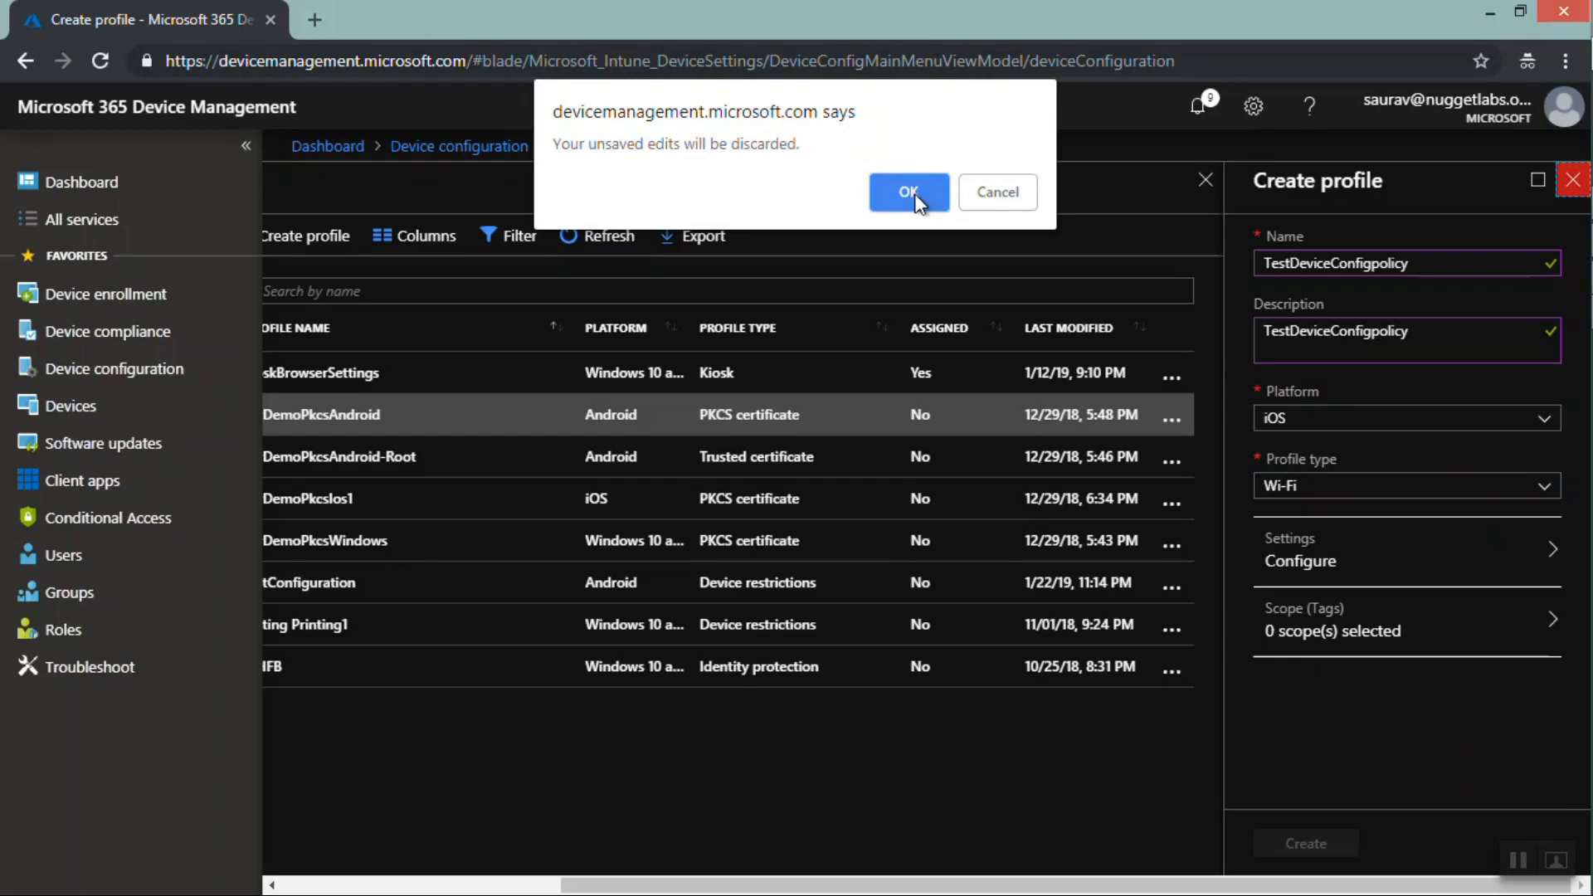
{"action": "left_click", "coordinate": [993, 195]}
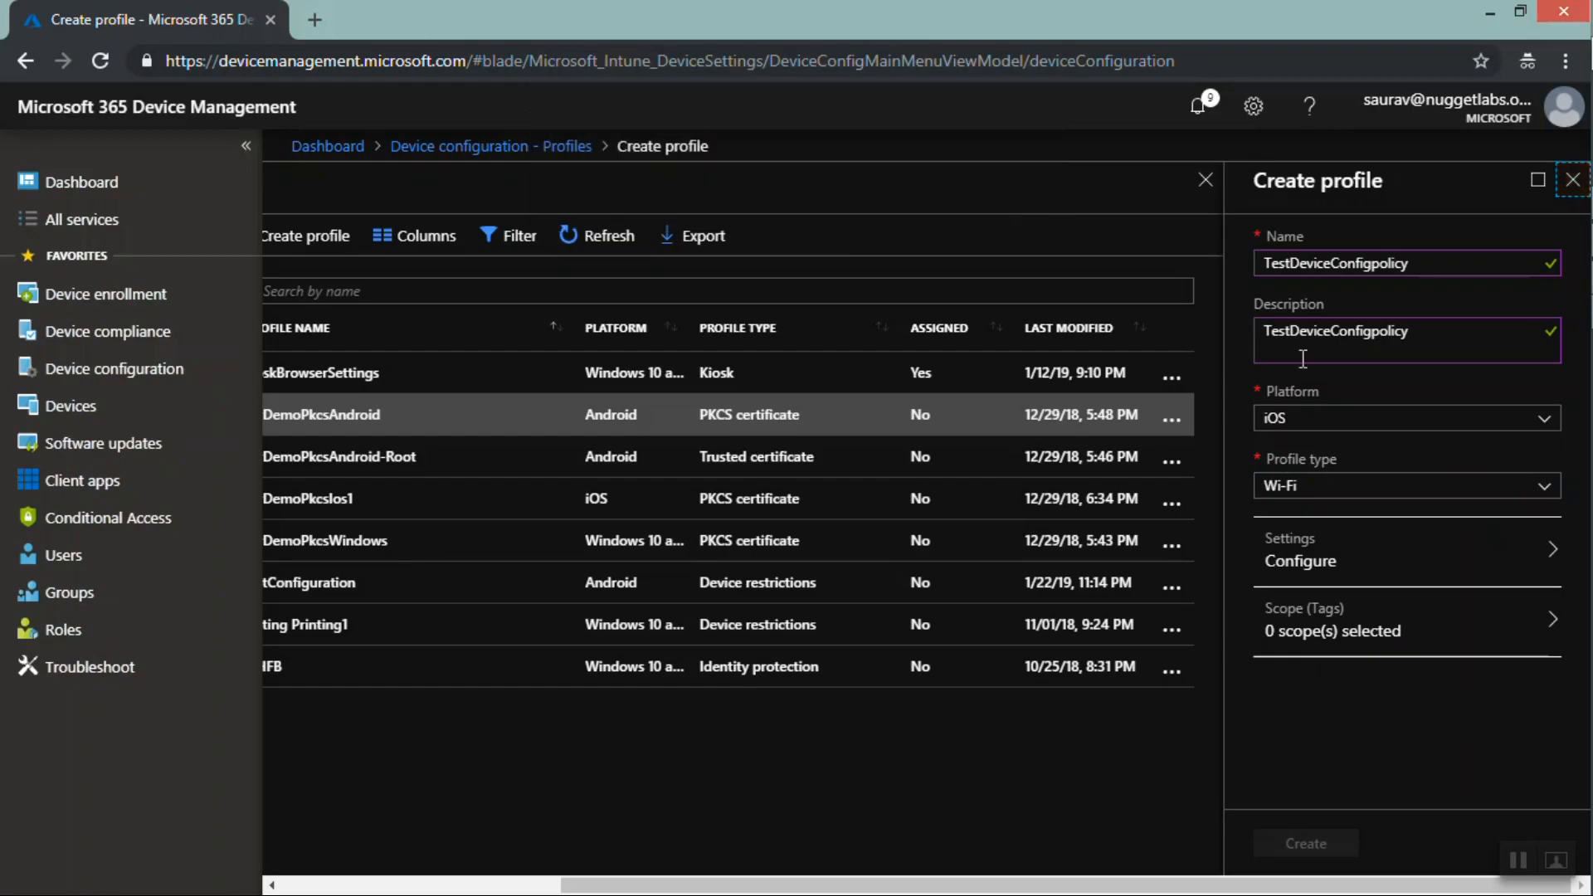
{"action": "left_click", "coordinate": [1305, 415]}
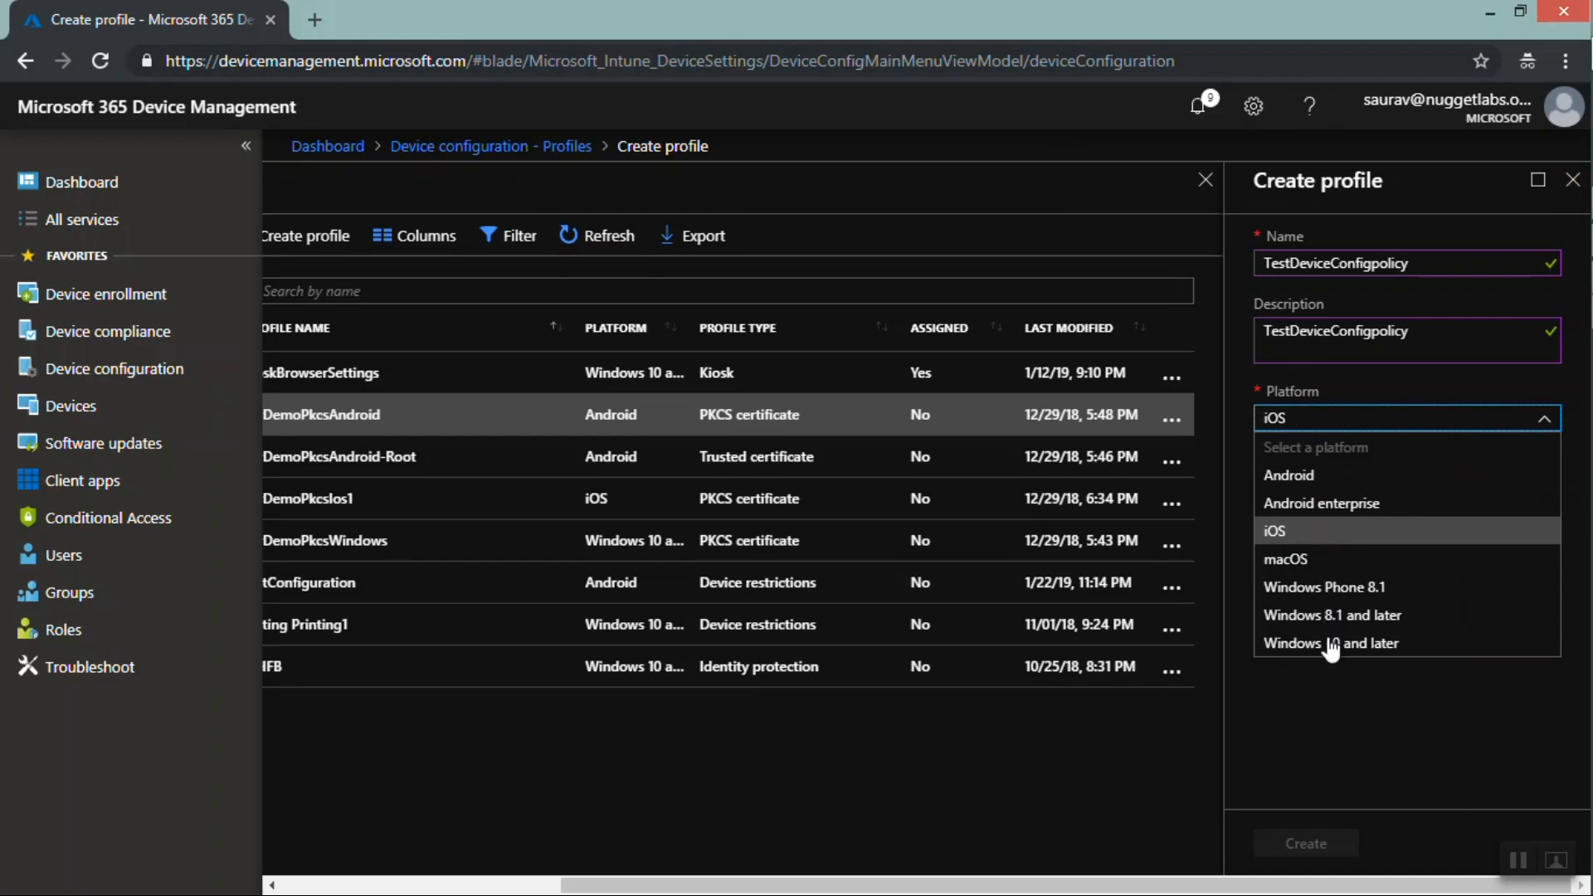
{"action": "left_click", "coordinate": [1330, 645]}
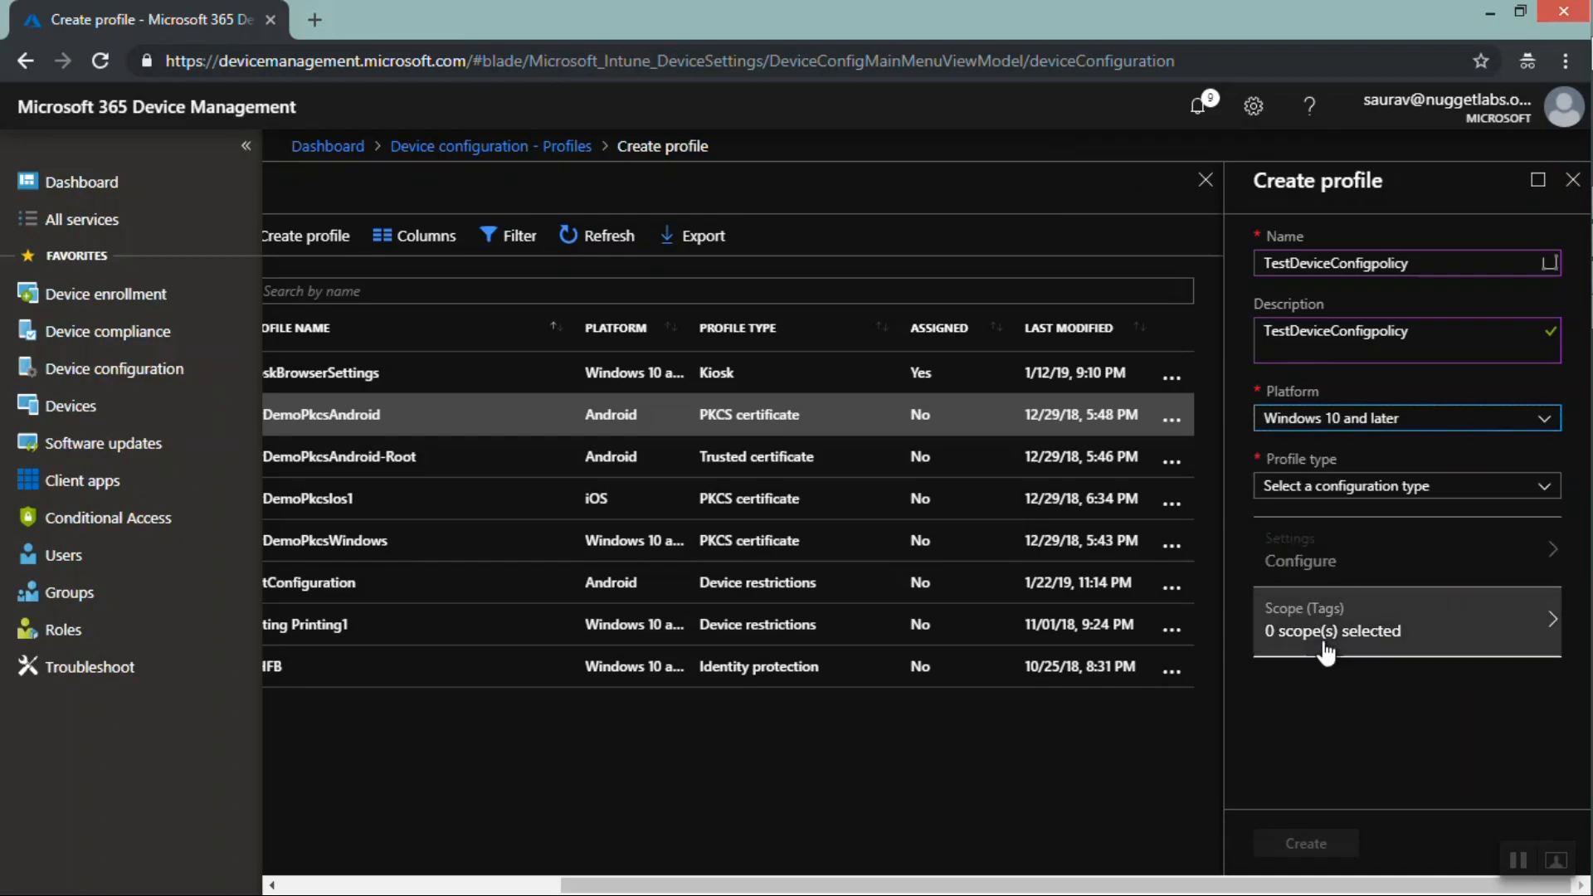
Set the profile type to Administrative Templates (Preview) and create the profile
{"action": "left_click", "coordinate": [1310, 491]}
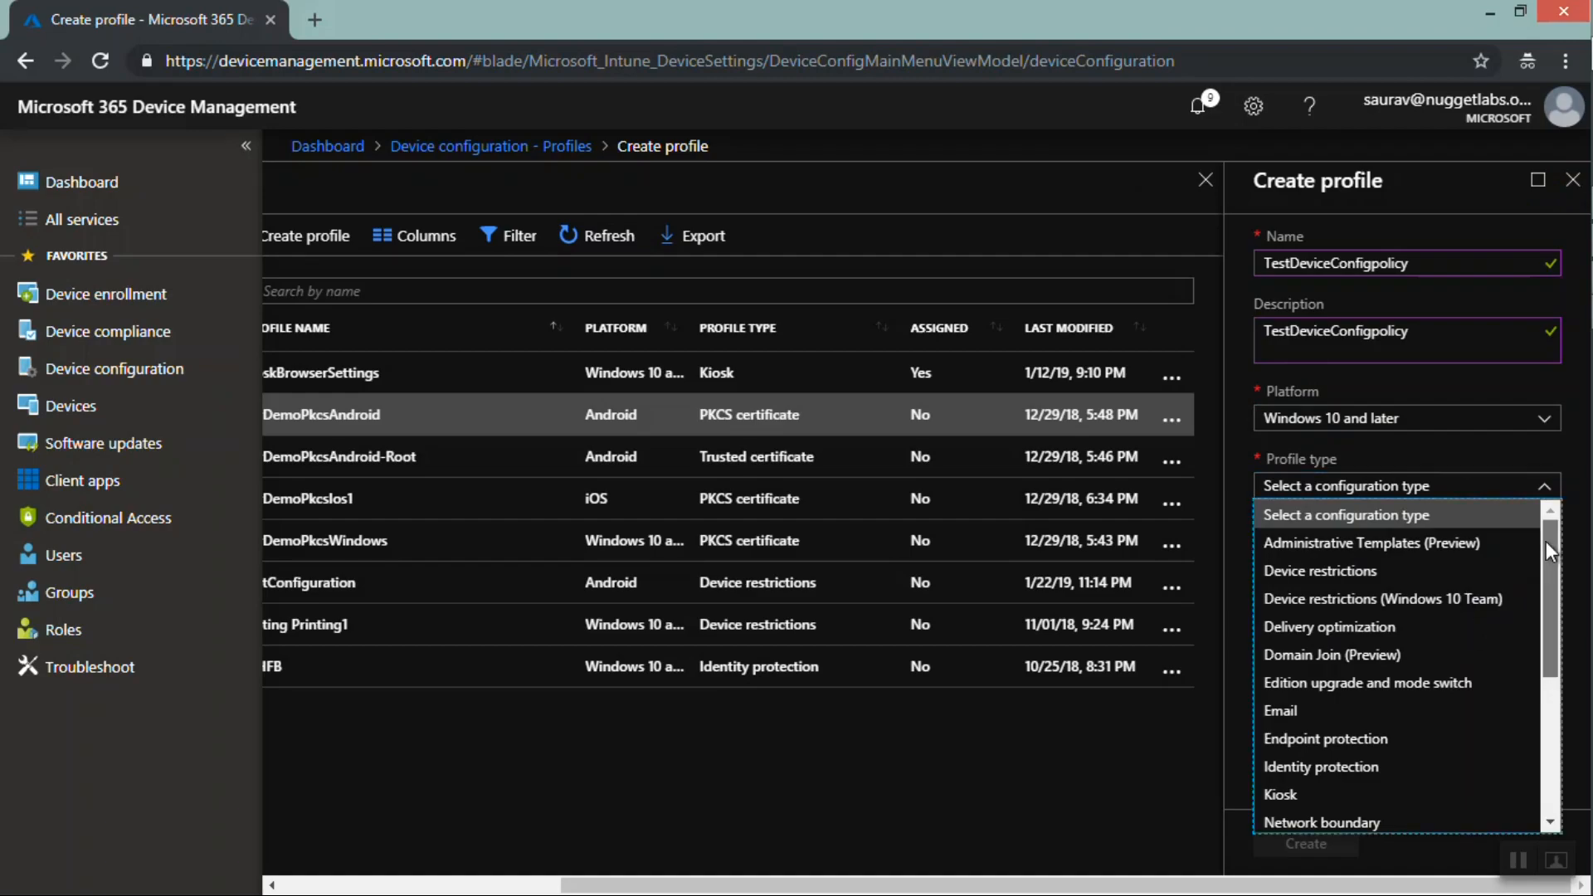
{"action": "left_click_drag", "start_coordinate": [1545, 540], "coordinate": [1556, 704]}
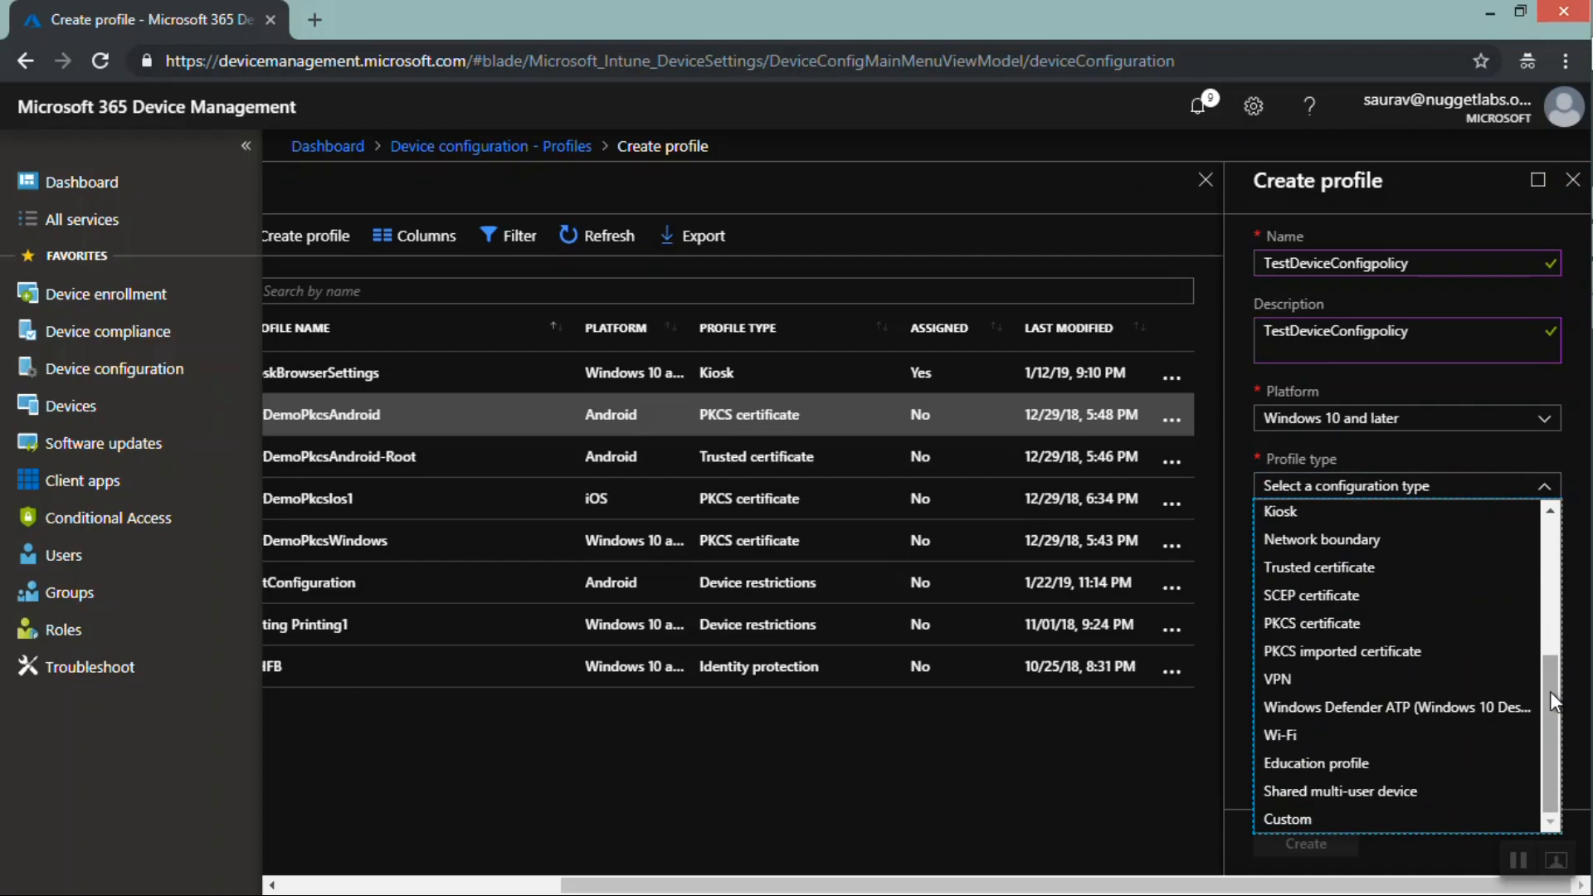
{"action": "left_click_drag", "start_coordinate": [1550, 690], "coordinate": [1538, 551]}
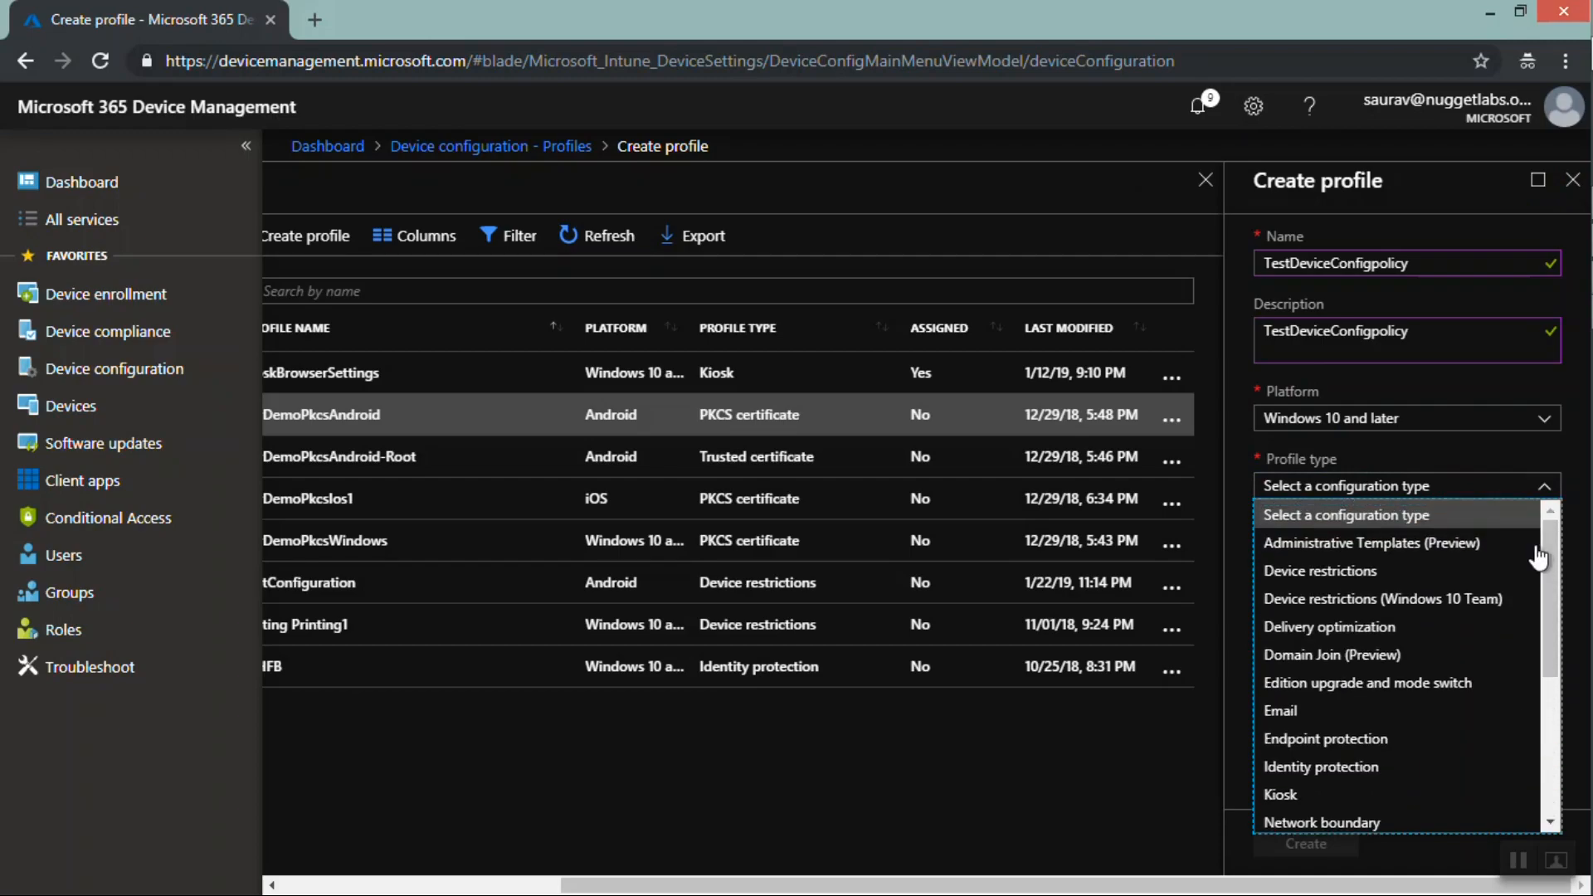
{"action": "left_click", "coordinate": [1331, 544]}
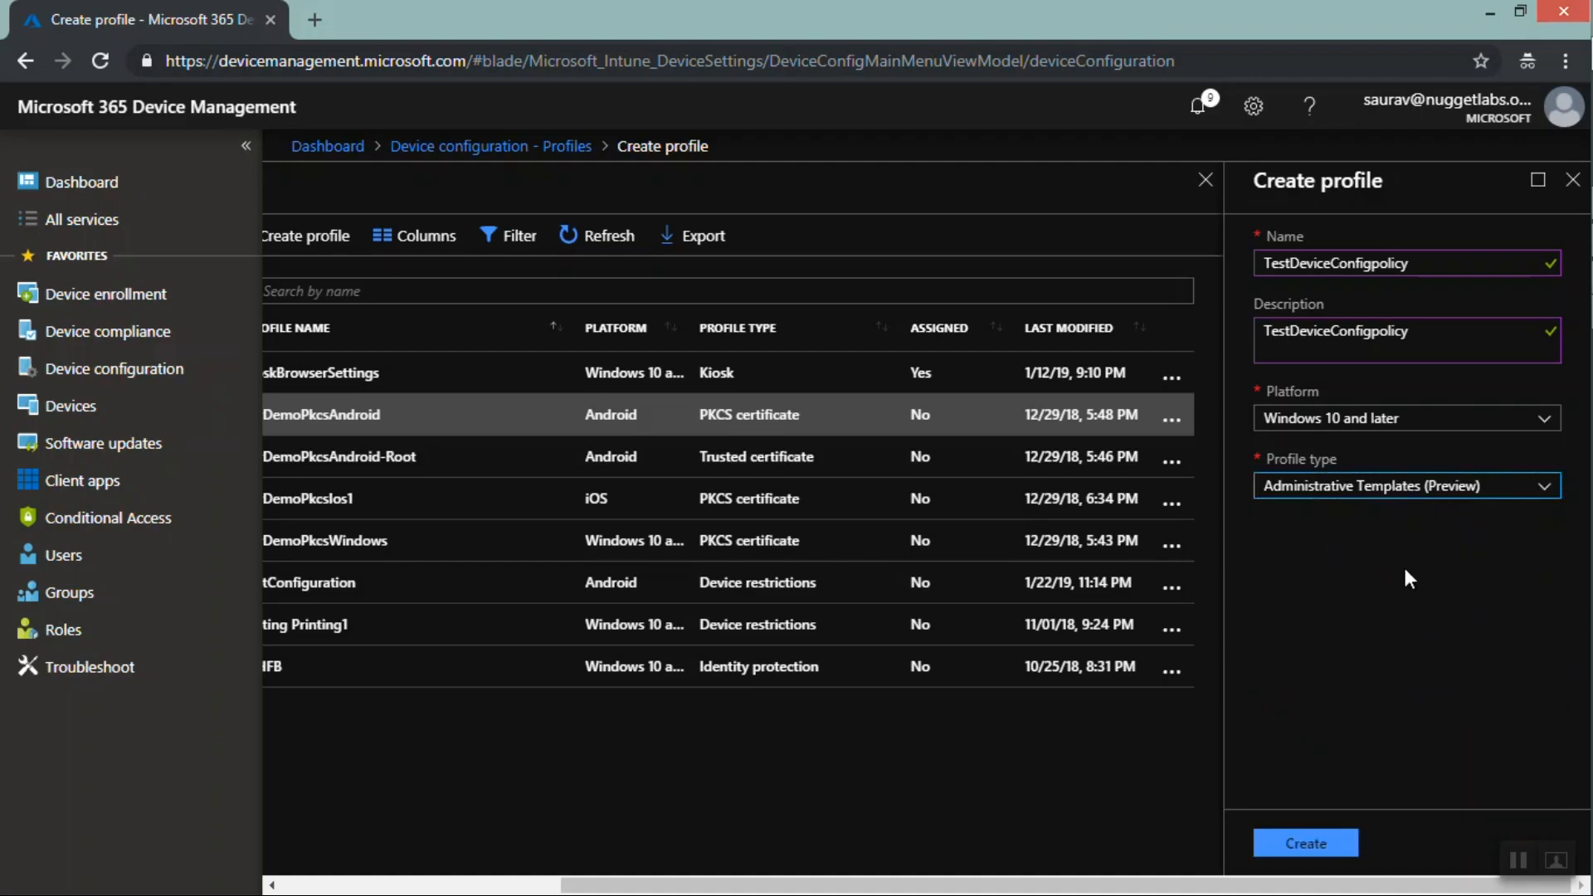
{"action": "left_click", "coordinate": [1296, 848]}
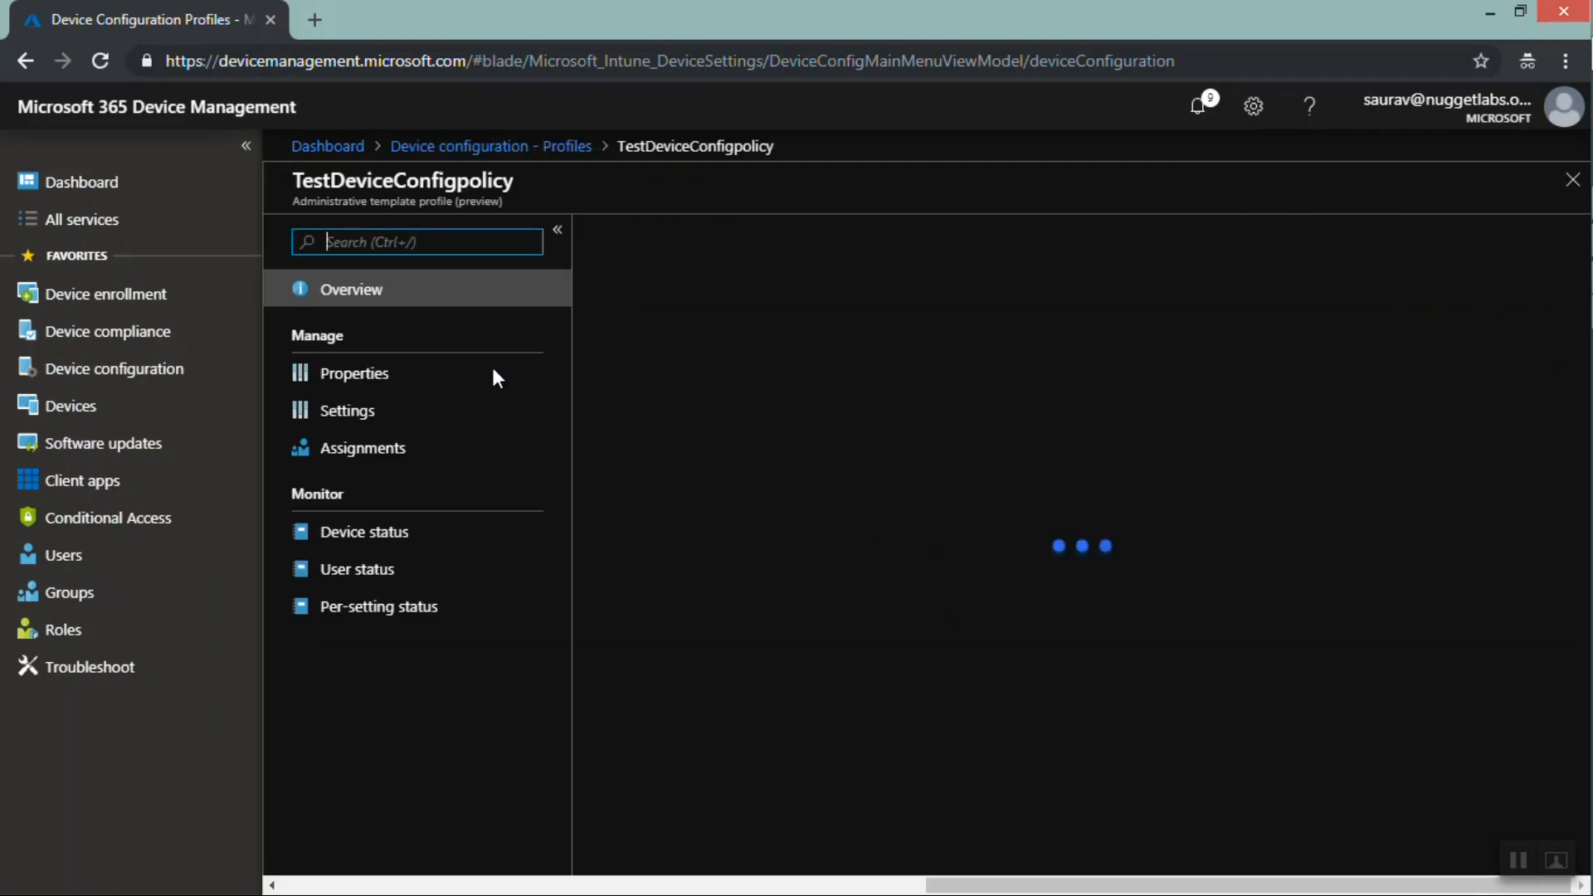
Examine the new profile's properties and browse its list of administrative template settings
{"action": "left_click", "coordinate": [355, 377]}
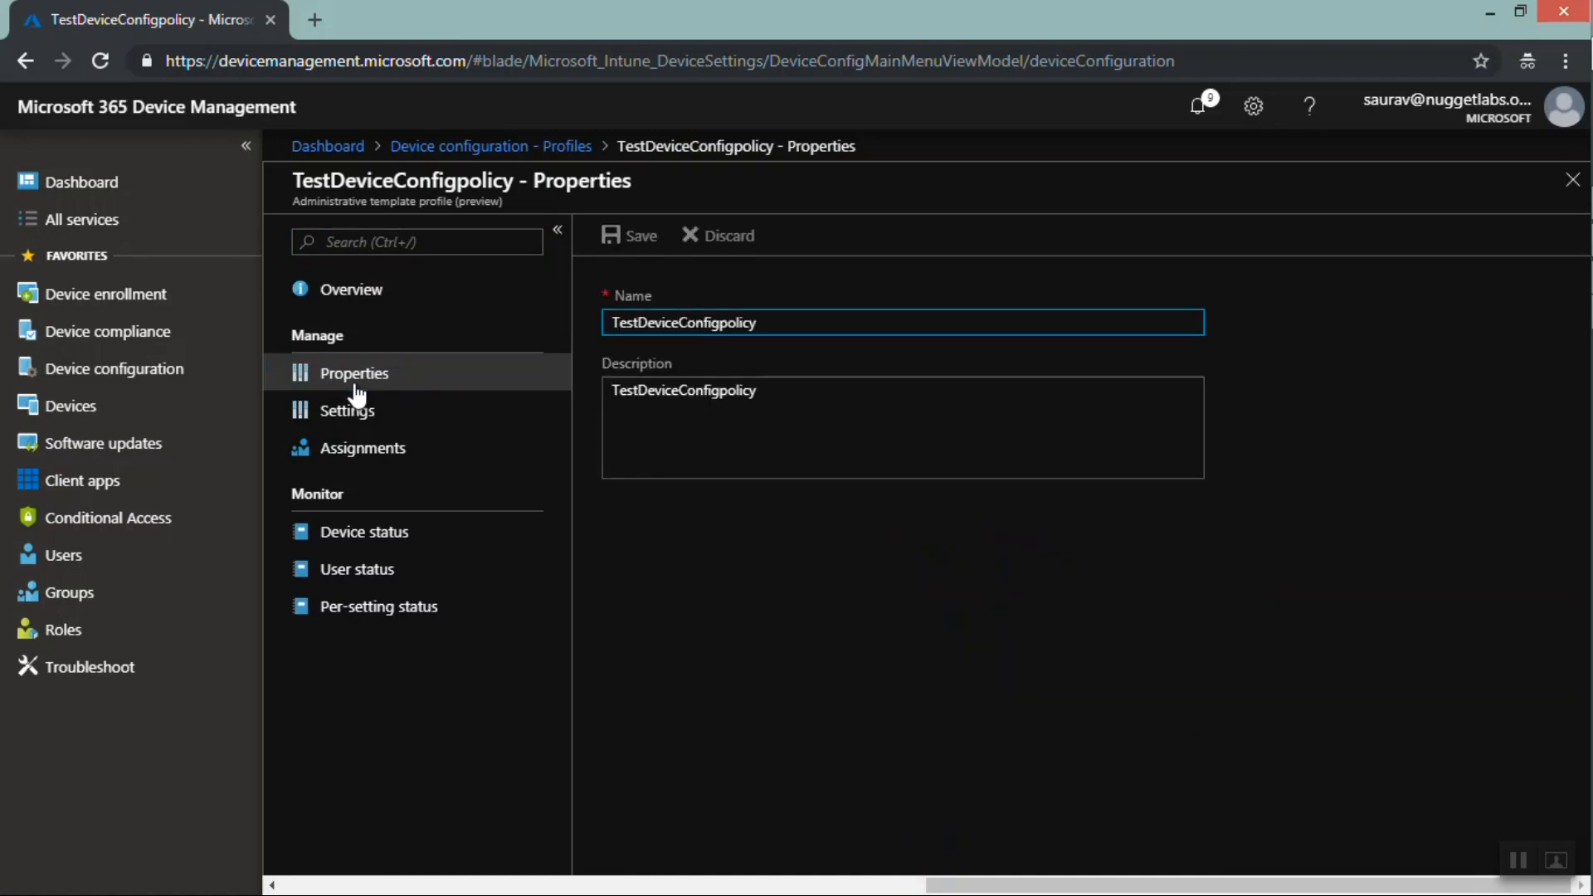
{"action": "left_click", "coordinate": [354, 416]}
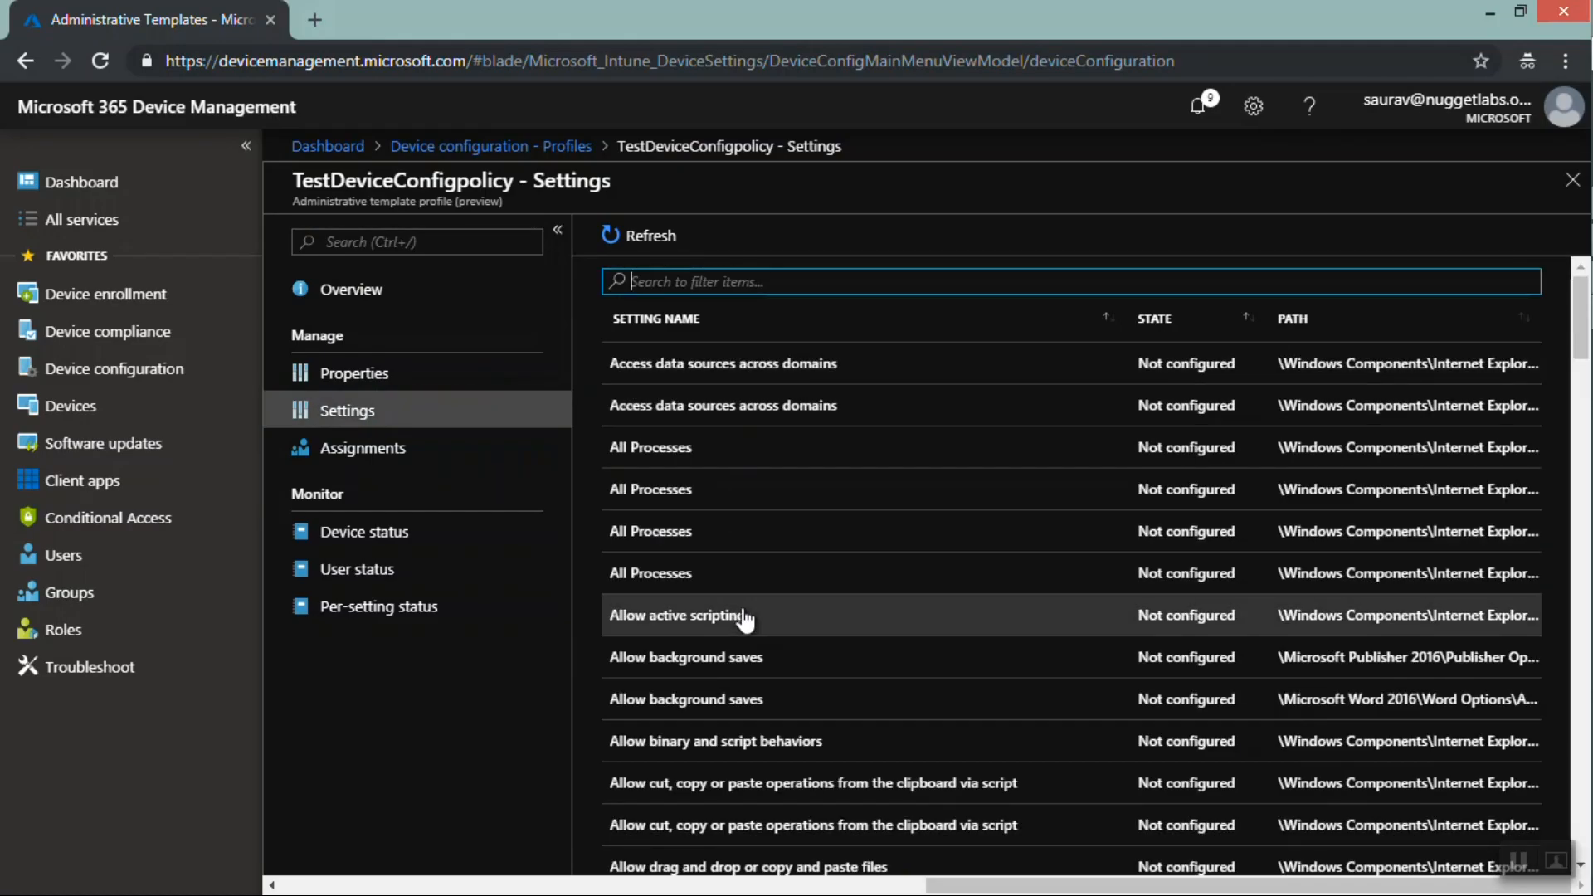
{"action": "left_click_drag", "start_coordinate": [1580, 338], "coordinate": [1581, 385]}
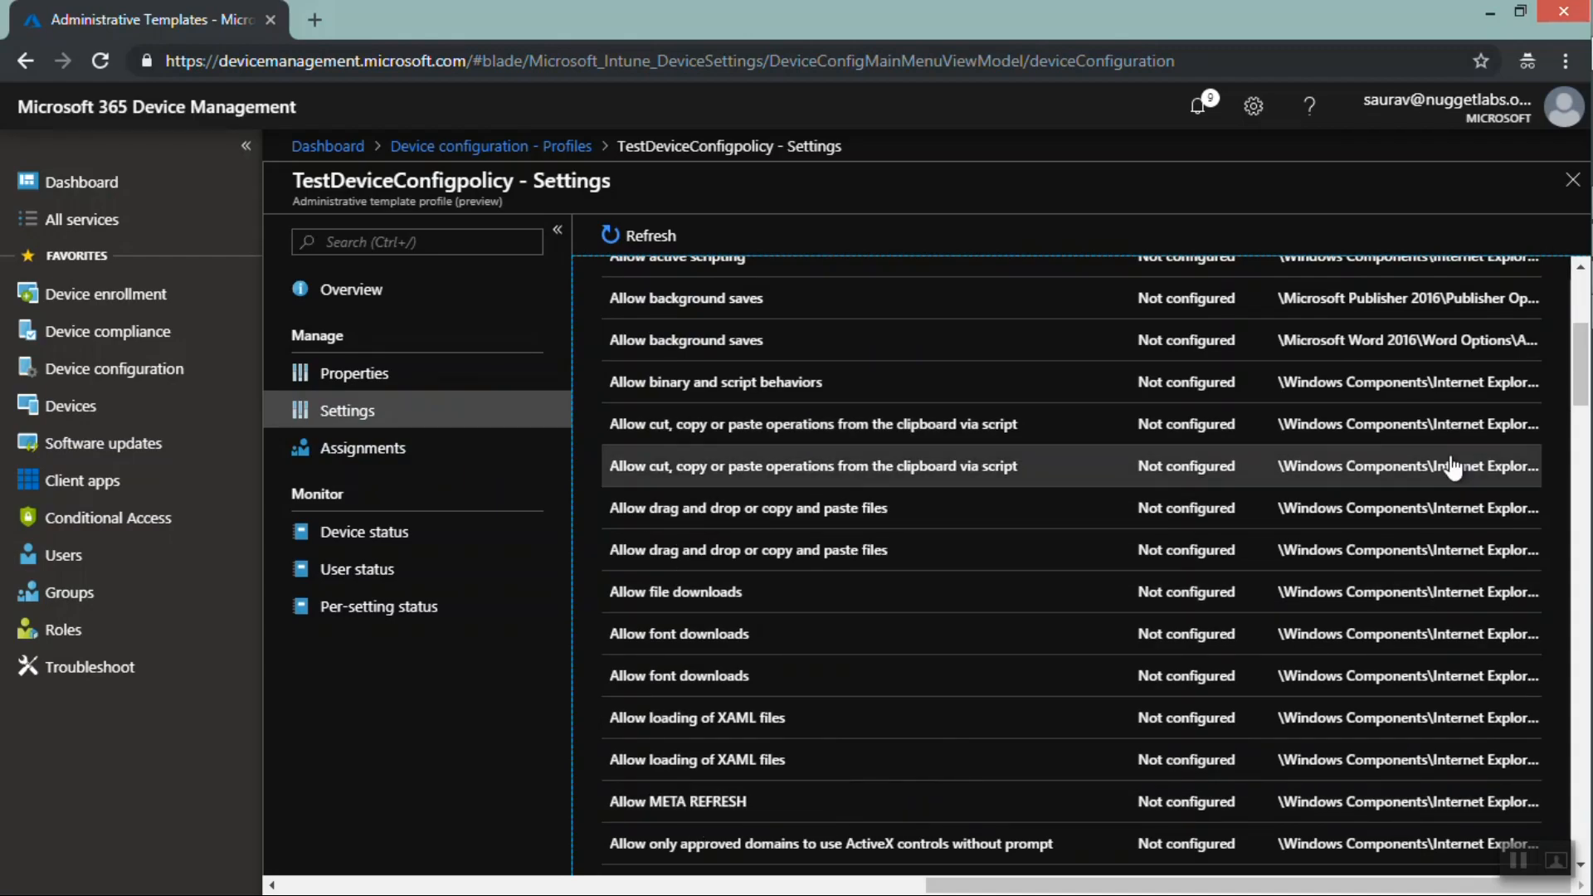
{"action": "left_click_drag", "start_coordinate": [1574, 375], "coordinate": [1584, 570]}
{"action": "scroll", "coordinate": [1584, 564], "scroll_direction": "down", "scroll_amount": 10}
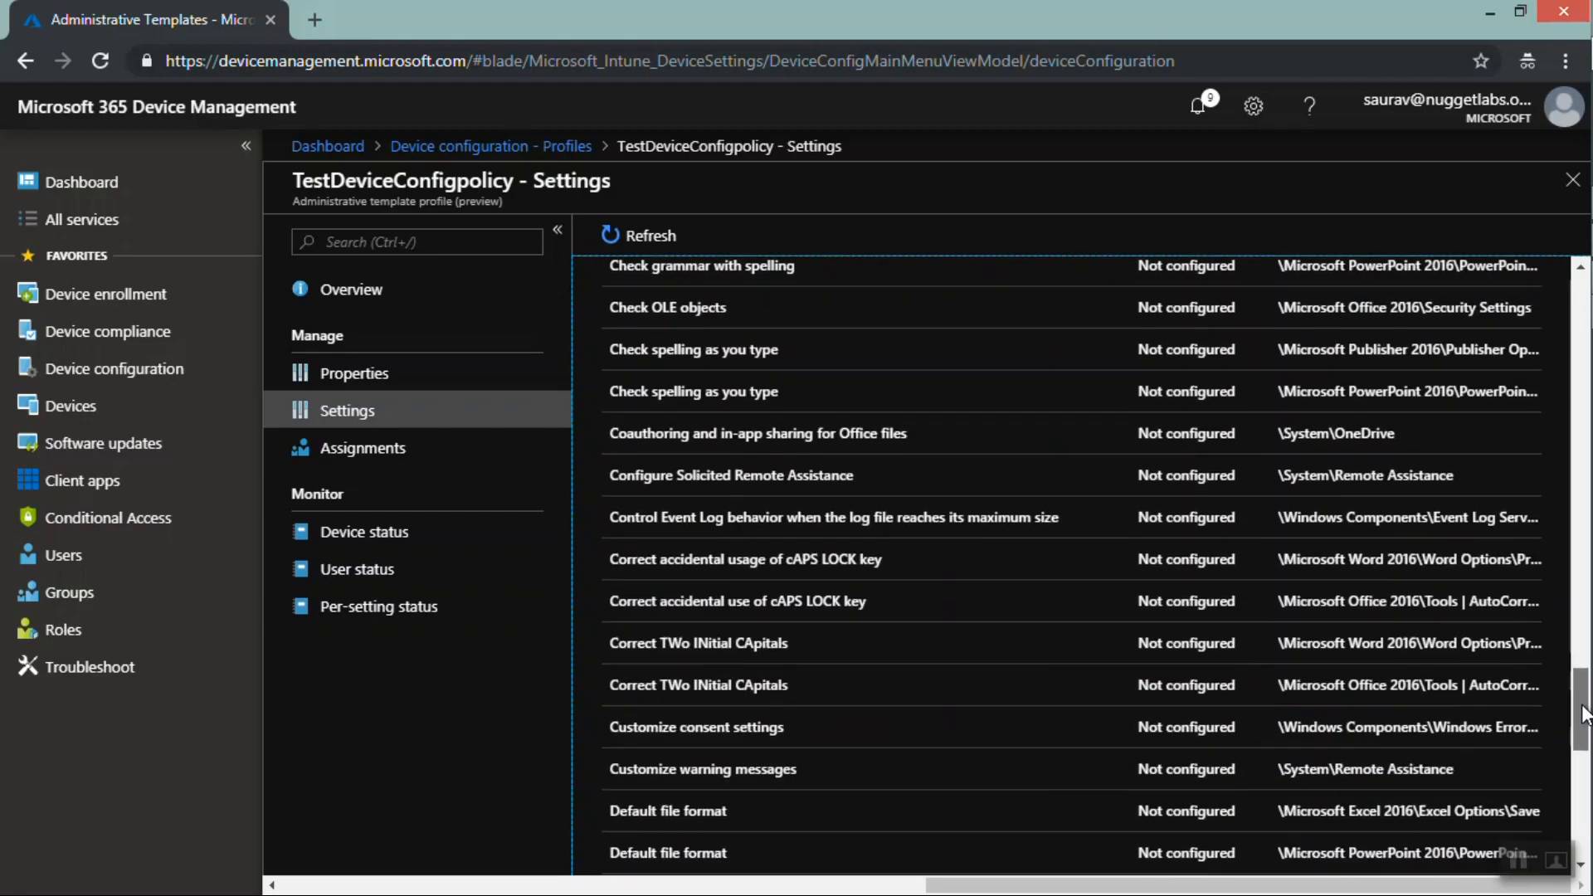
{"action": "scroll", "coordinate": [1569, 435], "scroll_direction": "up", "scroll_amount": 20}
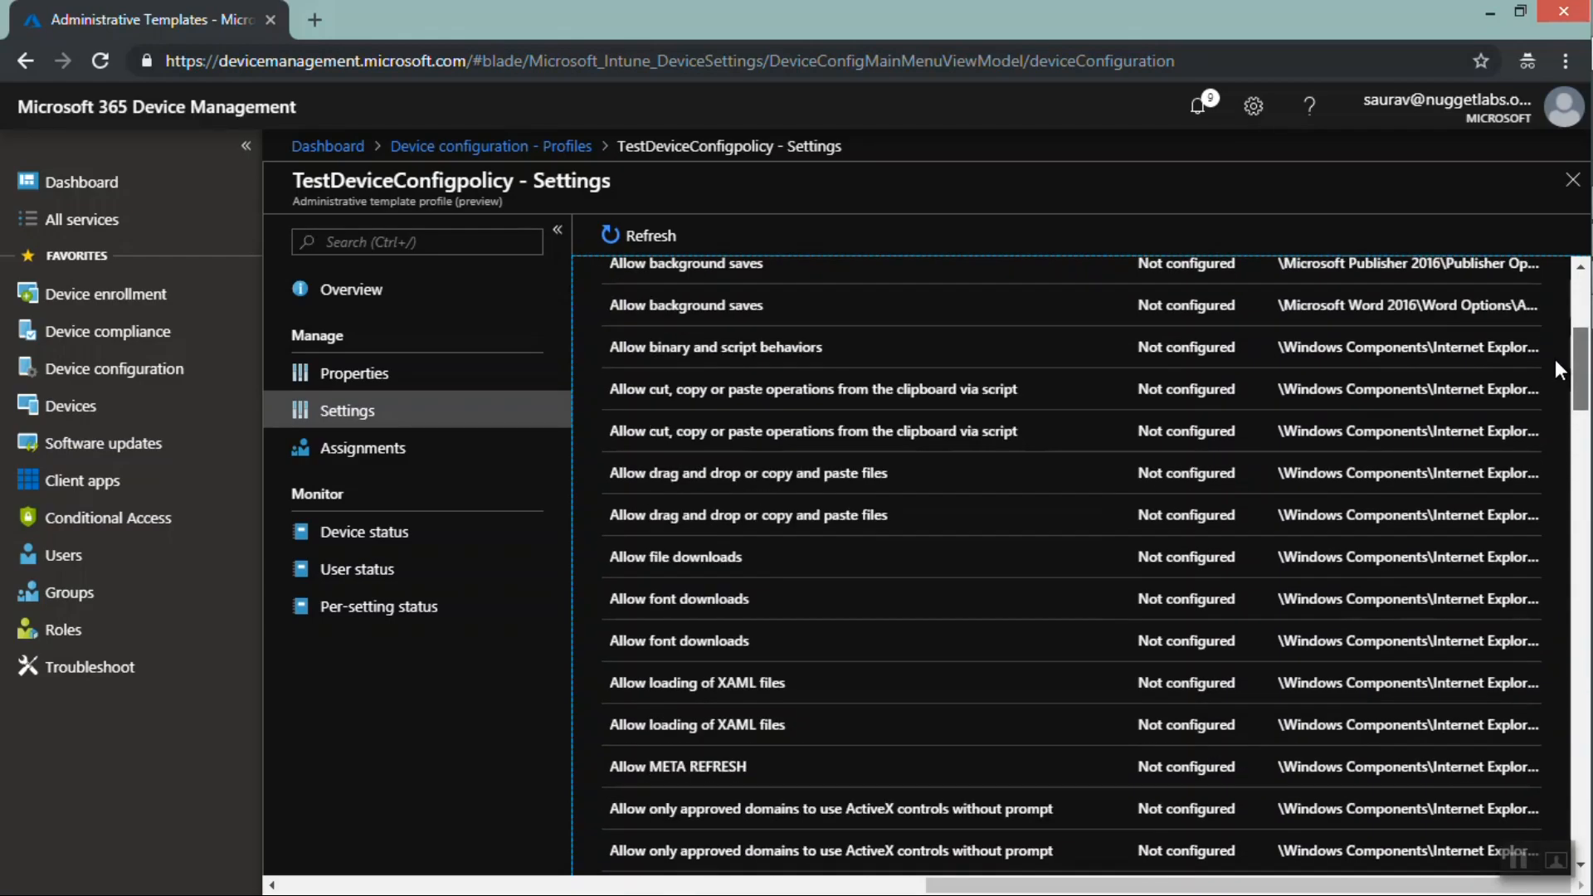
{"action": "scroll", "coordinate": [1551, 324], "scroll_direction": "up", "scroll_amount": 2}
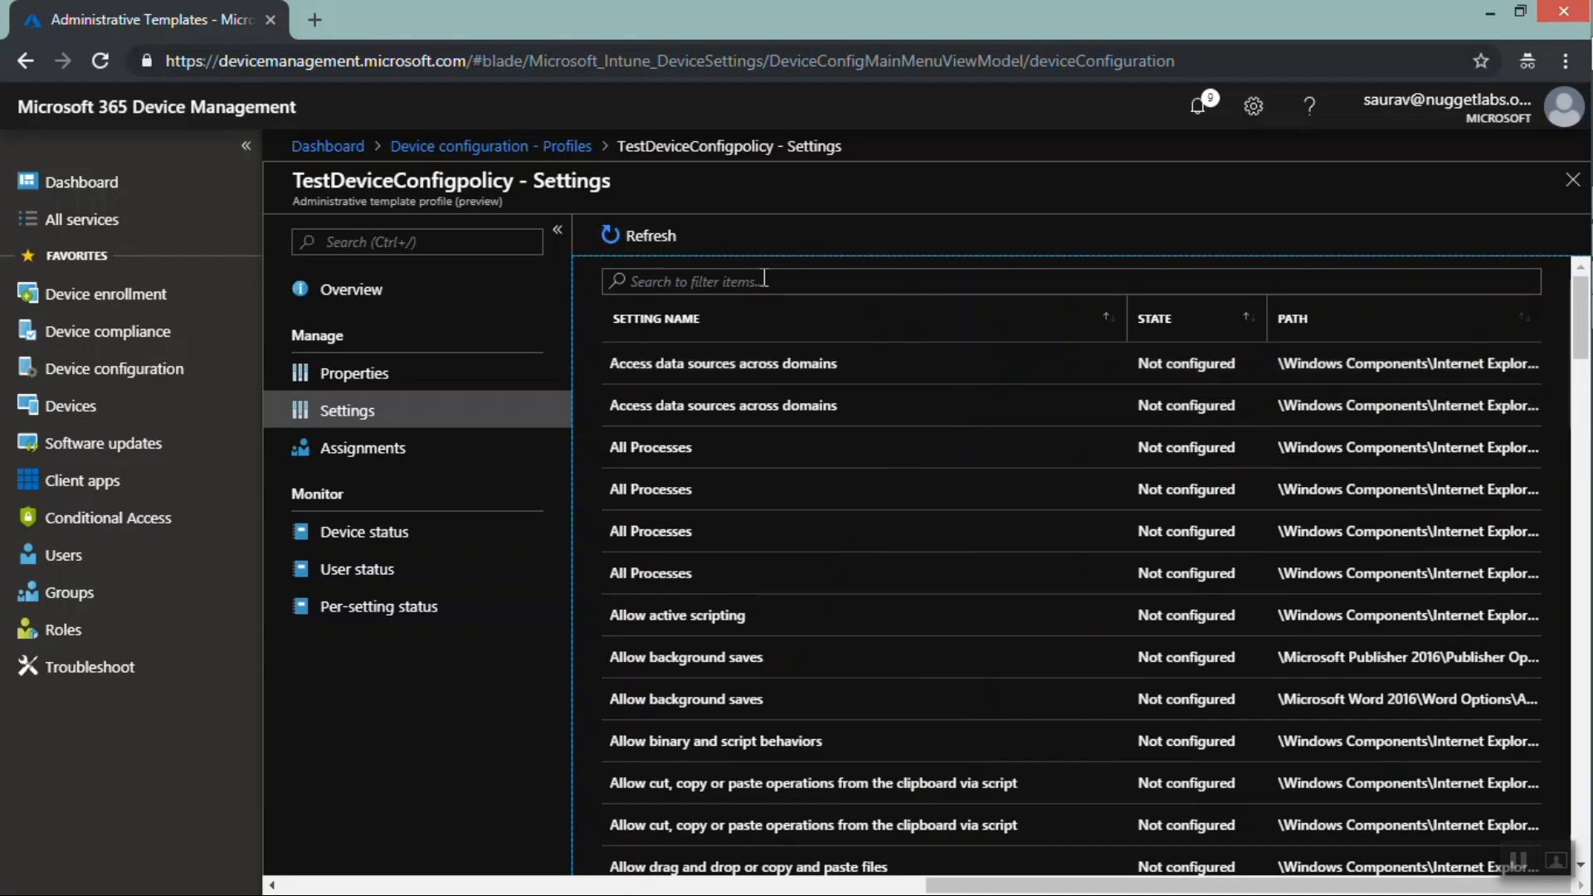
Start another profile for Windows 10 and later with the Domain Join (Preview) profile type to view its settings
{"action": "left_click", "coordinate": [501, 150]}
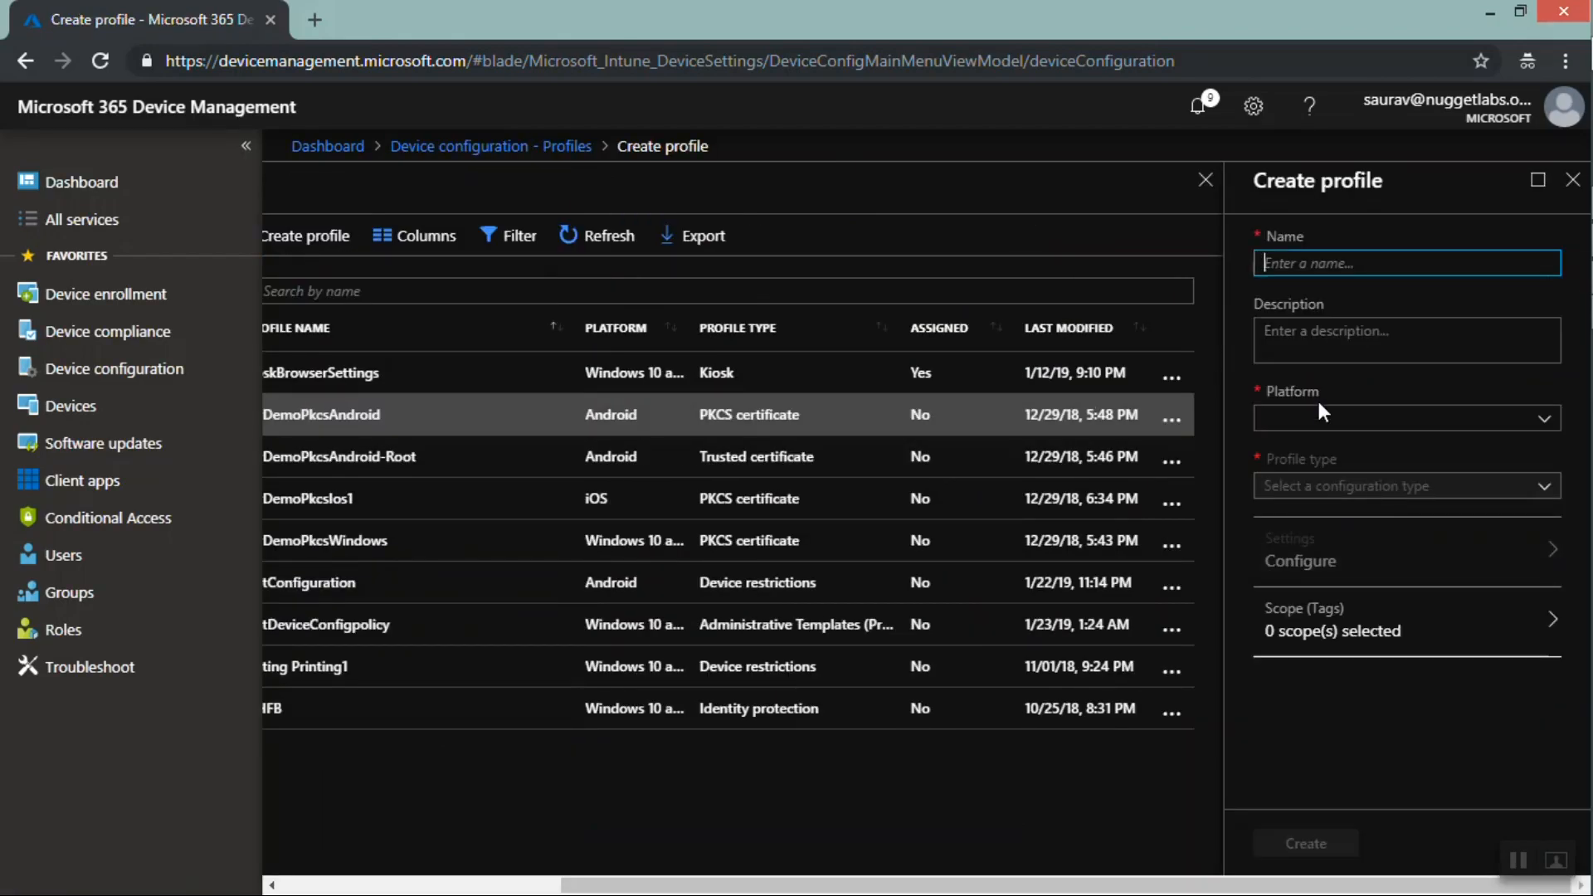
{"action": "left_click", "coordinate": [1323, 425]}
{"action": "left_click", "coordinate": [1332, 644]}
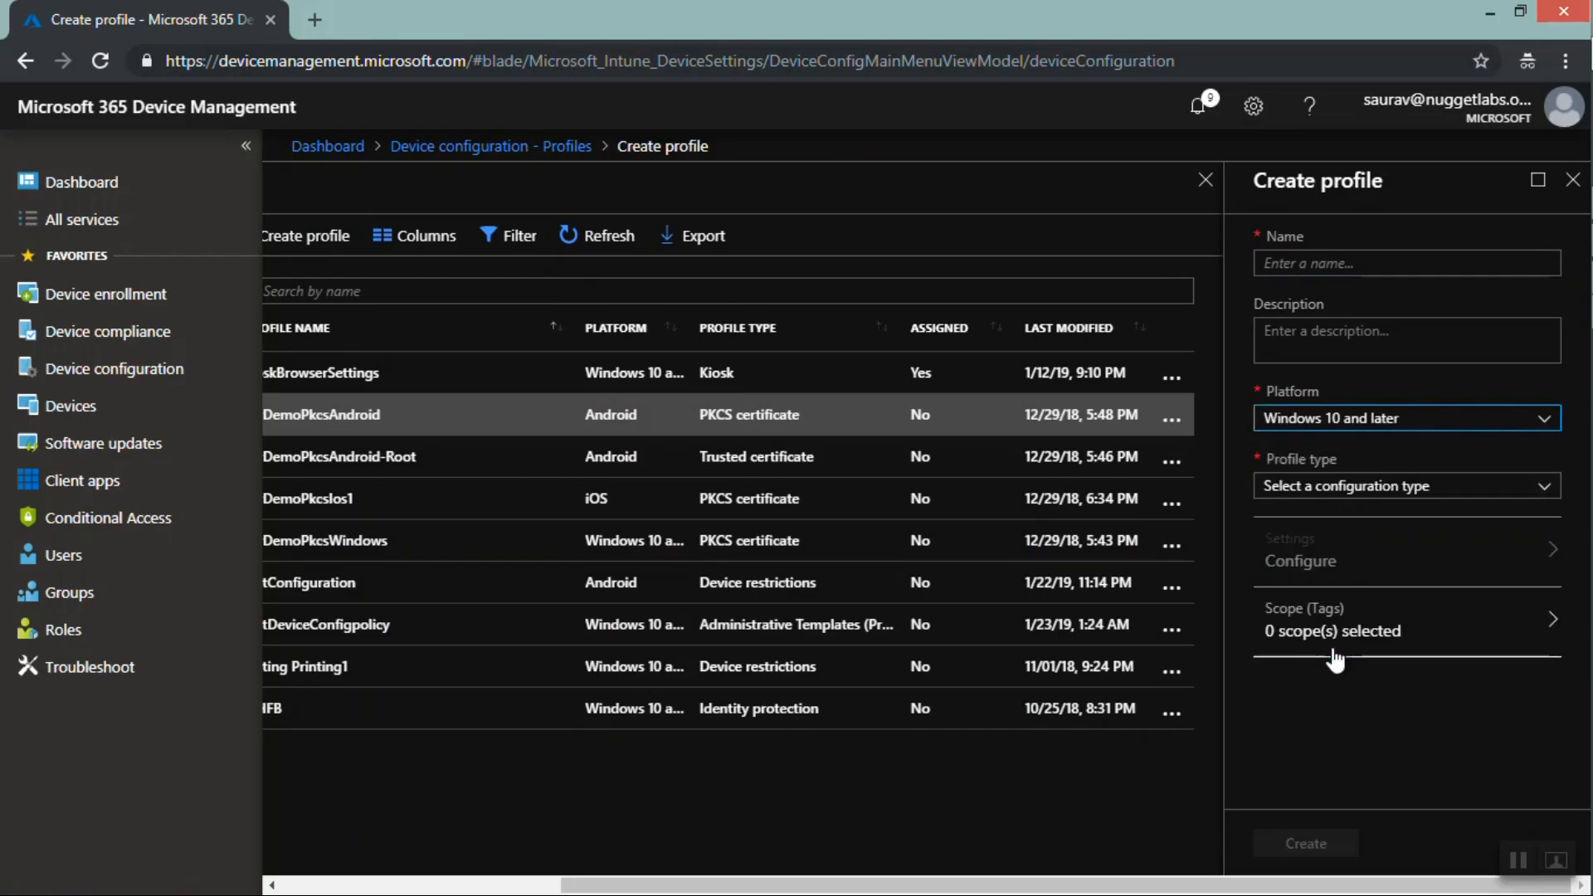
{"action": "left_click", "coordinate": [1321, 488]}
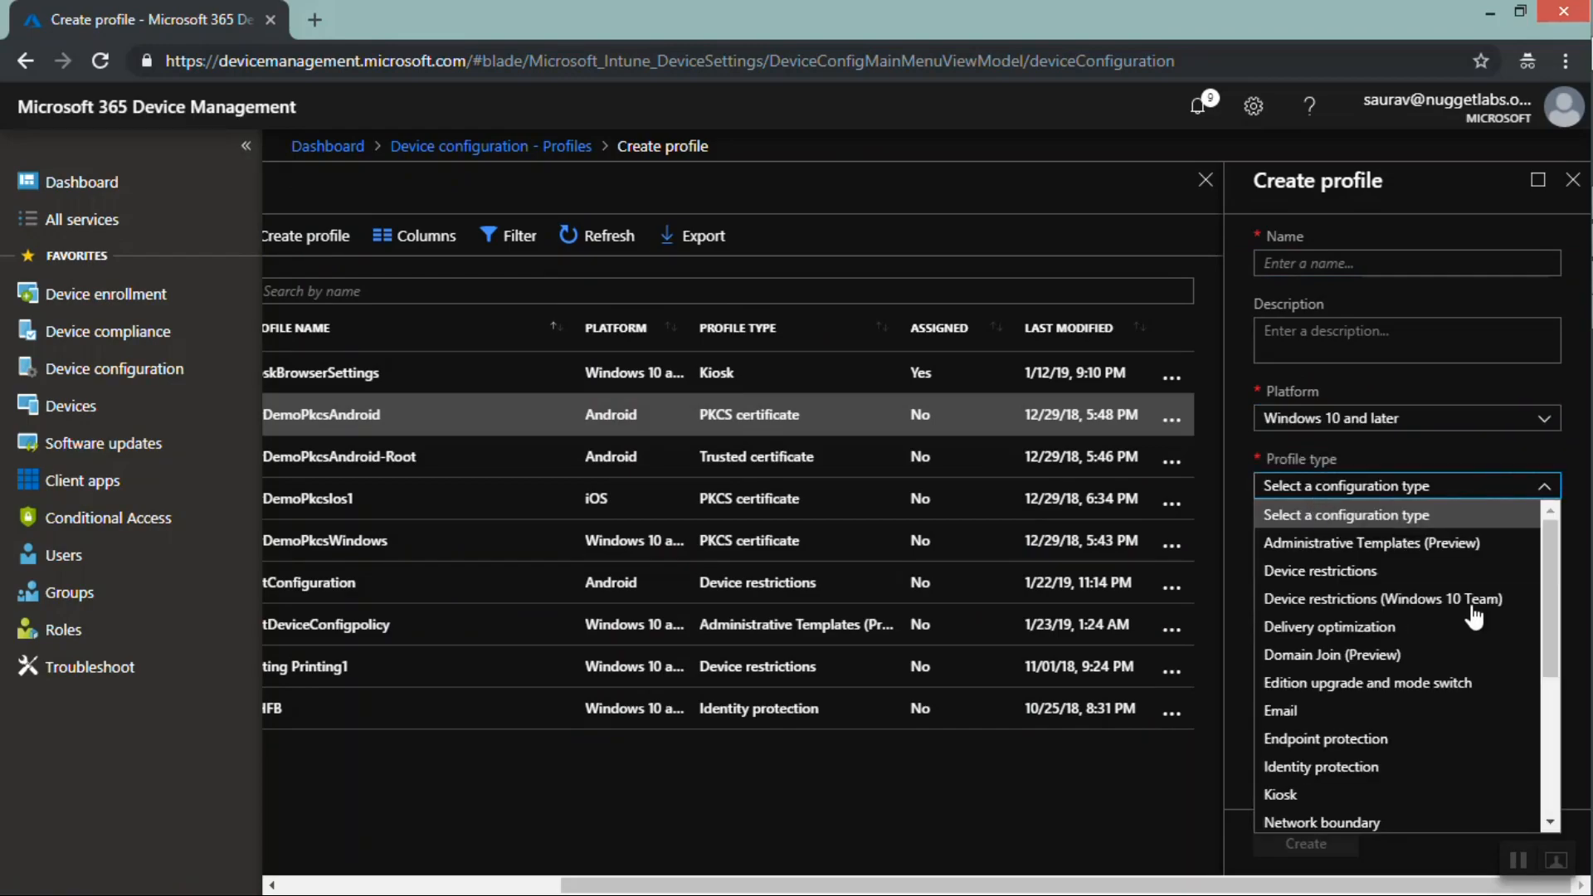
{"action": "left_click", "coordinate": [1355, 657]}
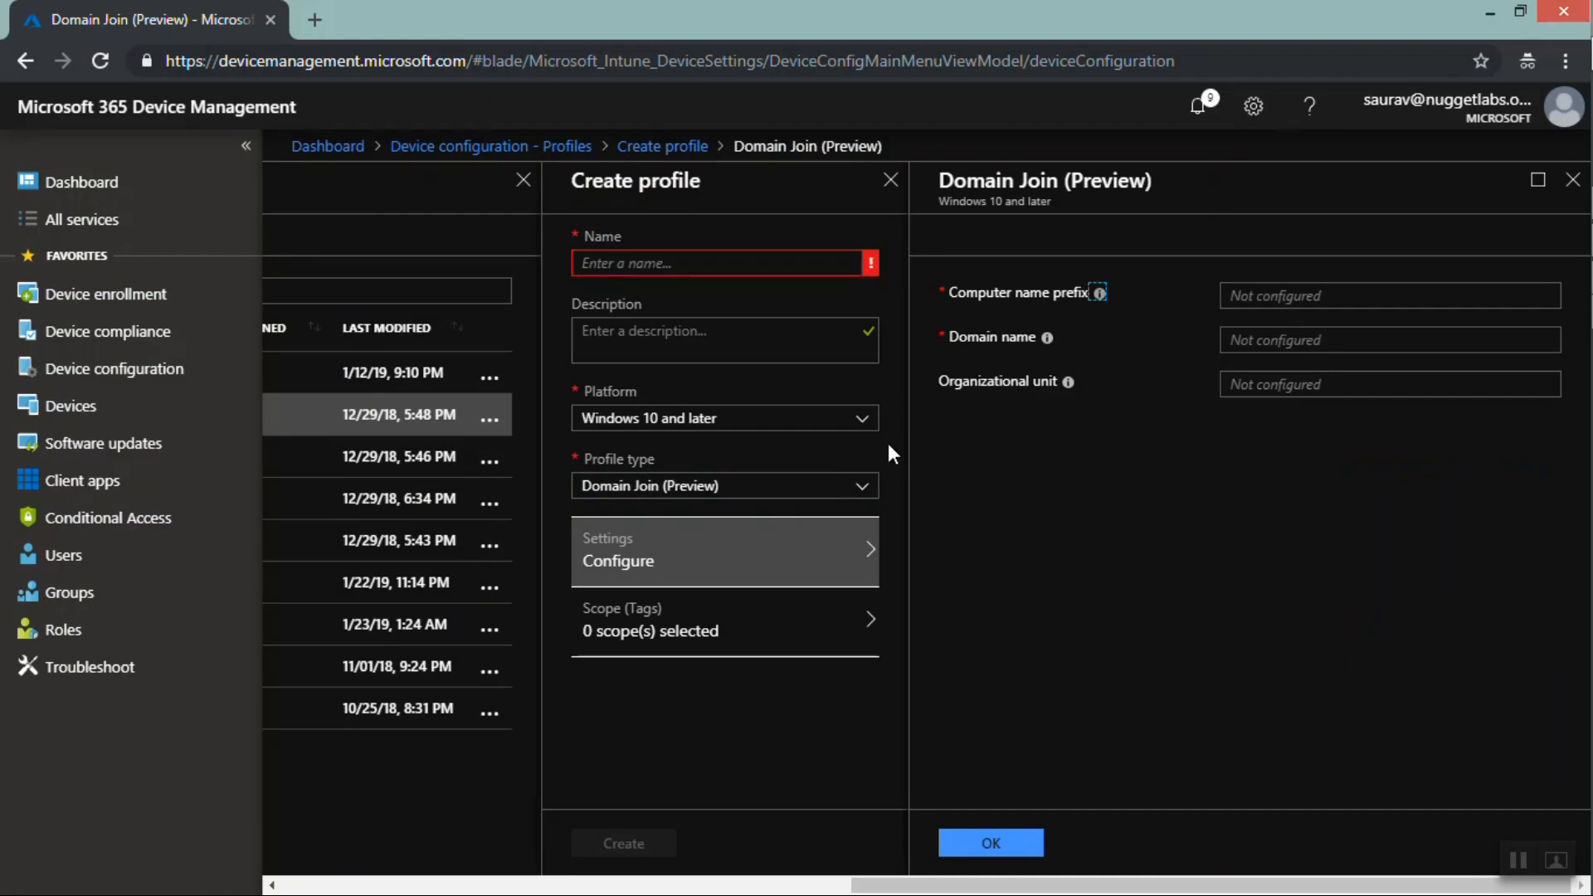
Switch the profile type to Edition upgrade and mode switch and view the editions available for upgrade
{"action": "left_click", "coordinate": [830, 489]}
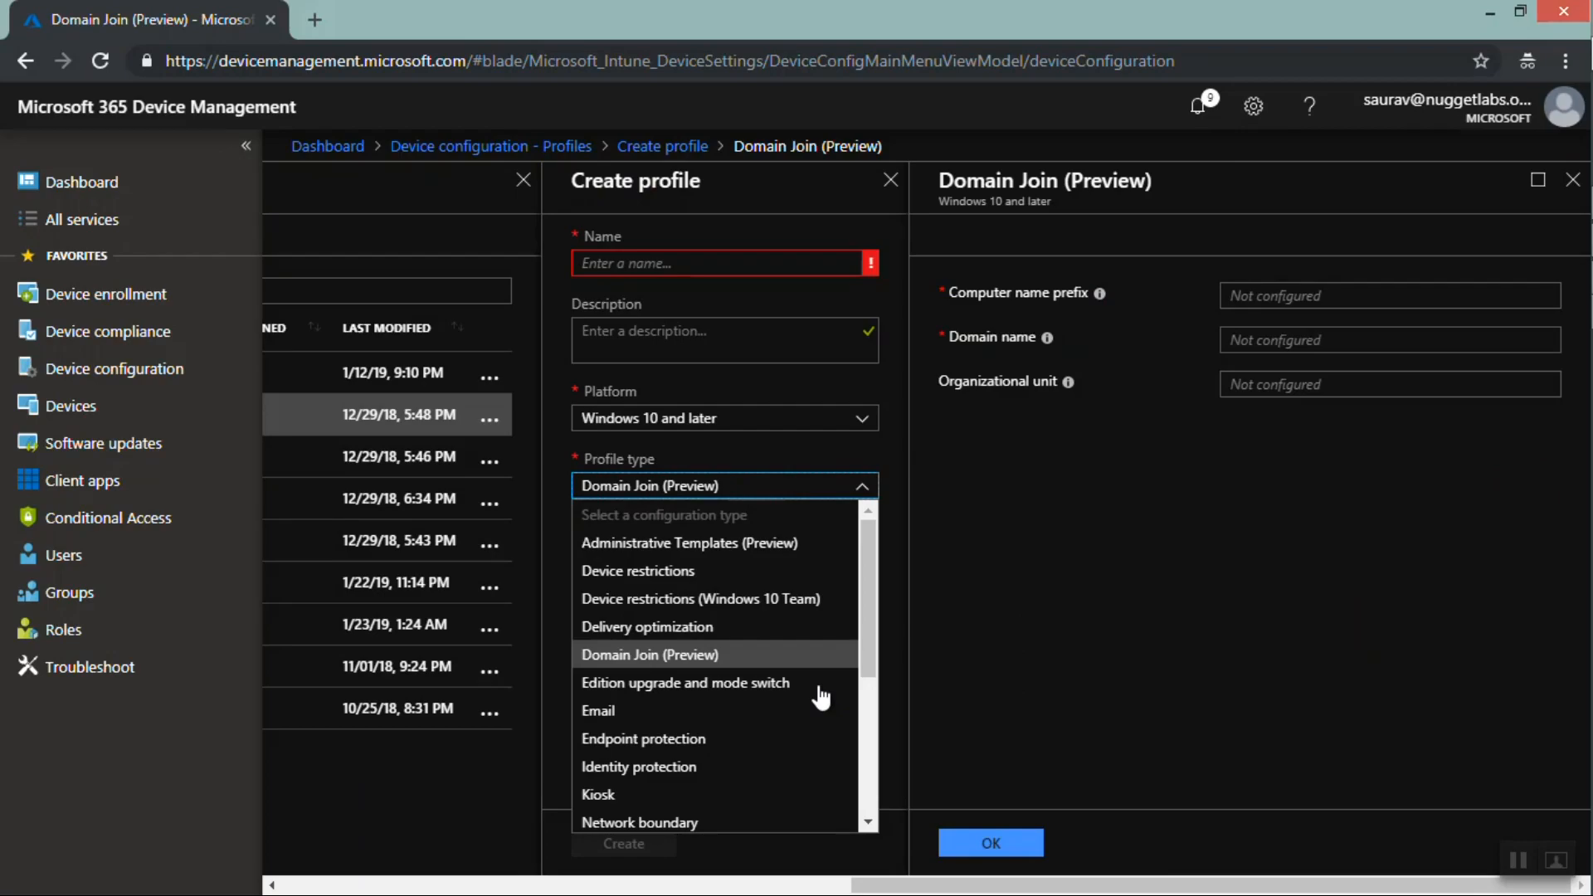
{"action": "left_click", "coordinate": [707, 682]}
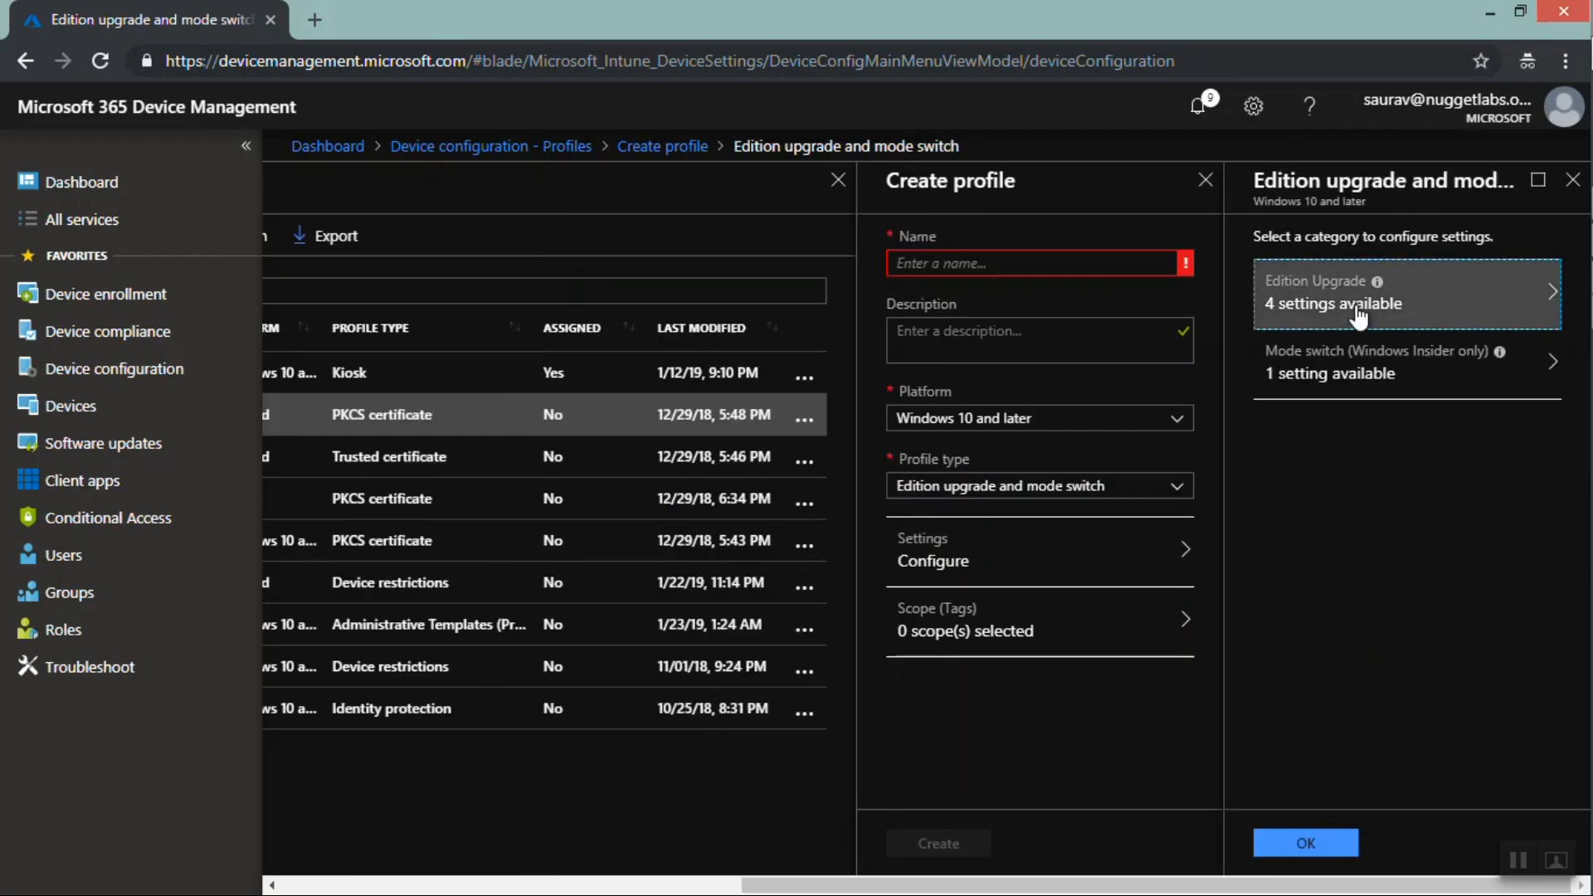
{"action": "left_click", "coordinate": [1352, 316]}
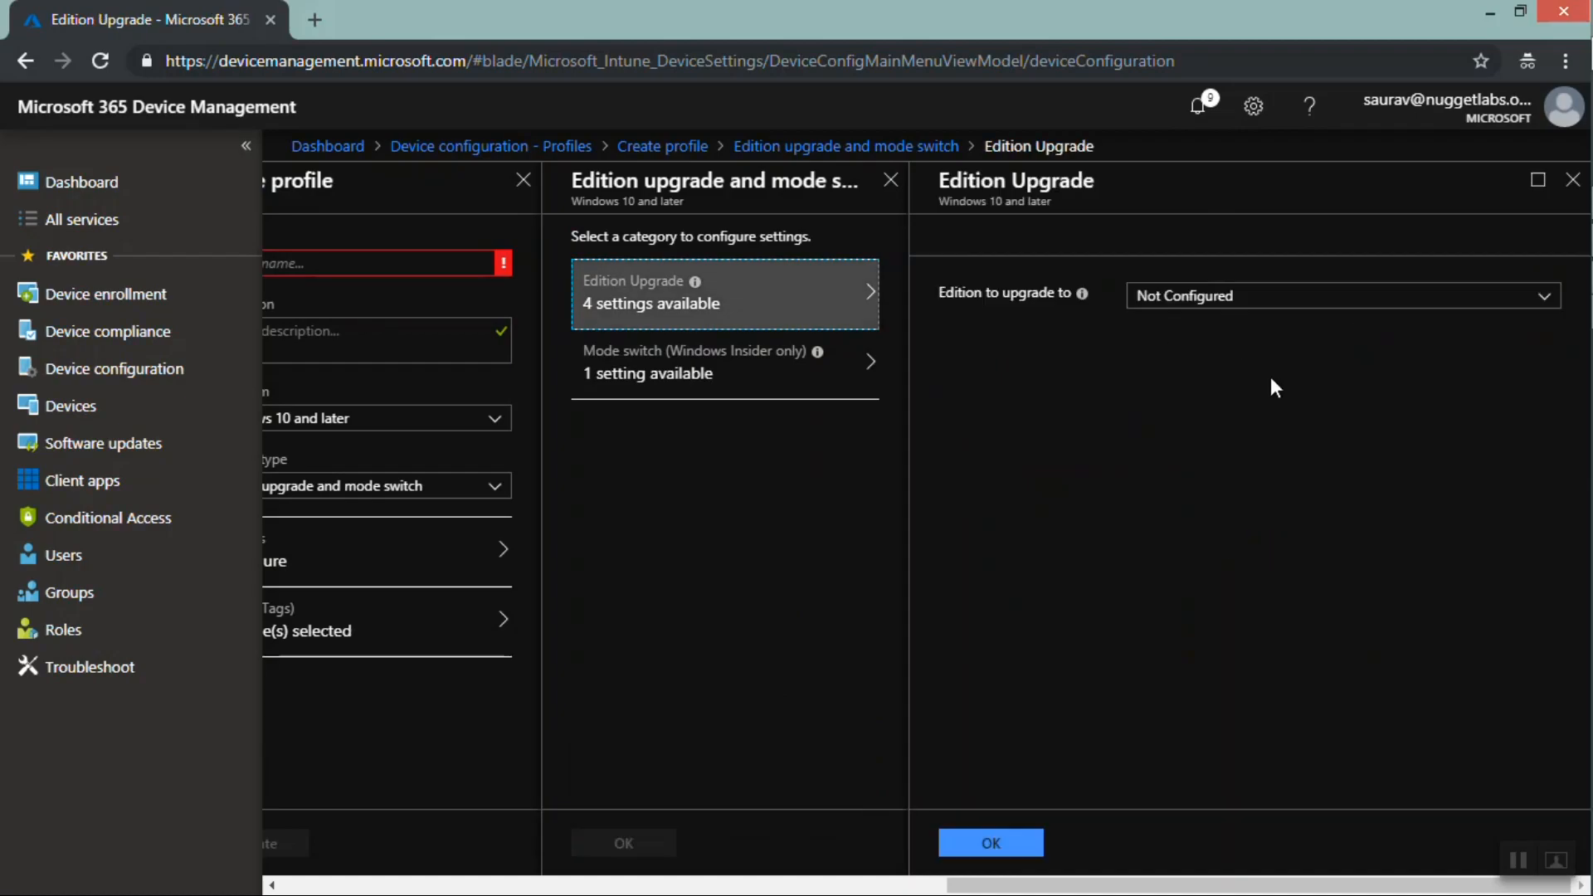
{"action": "left_click", "coordinate": [1251, 300]}
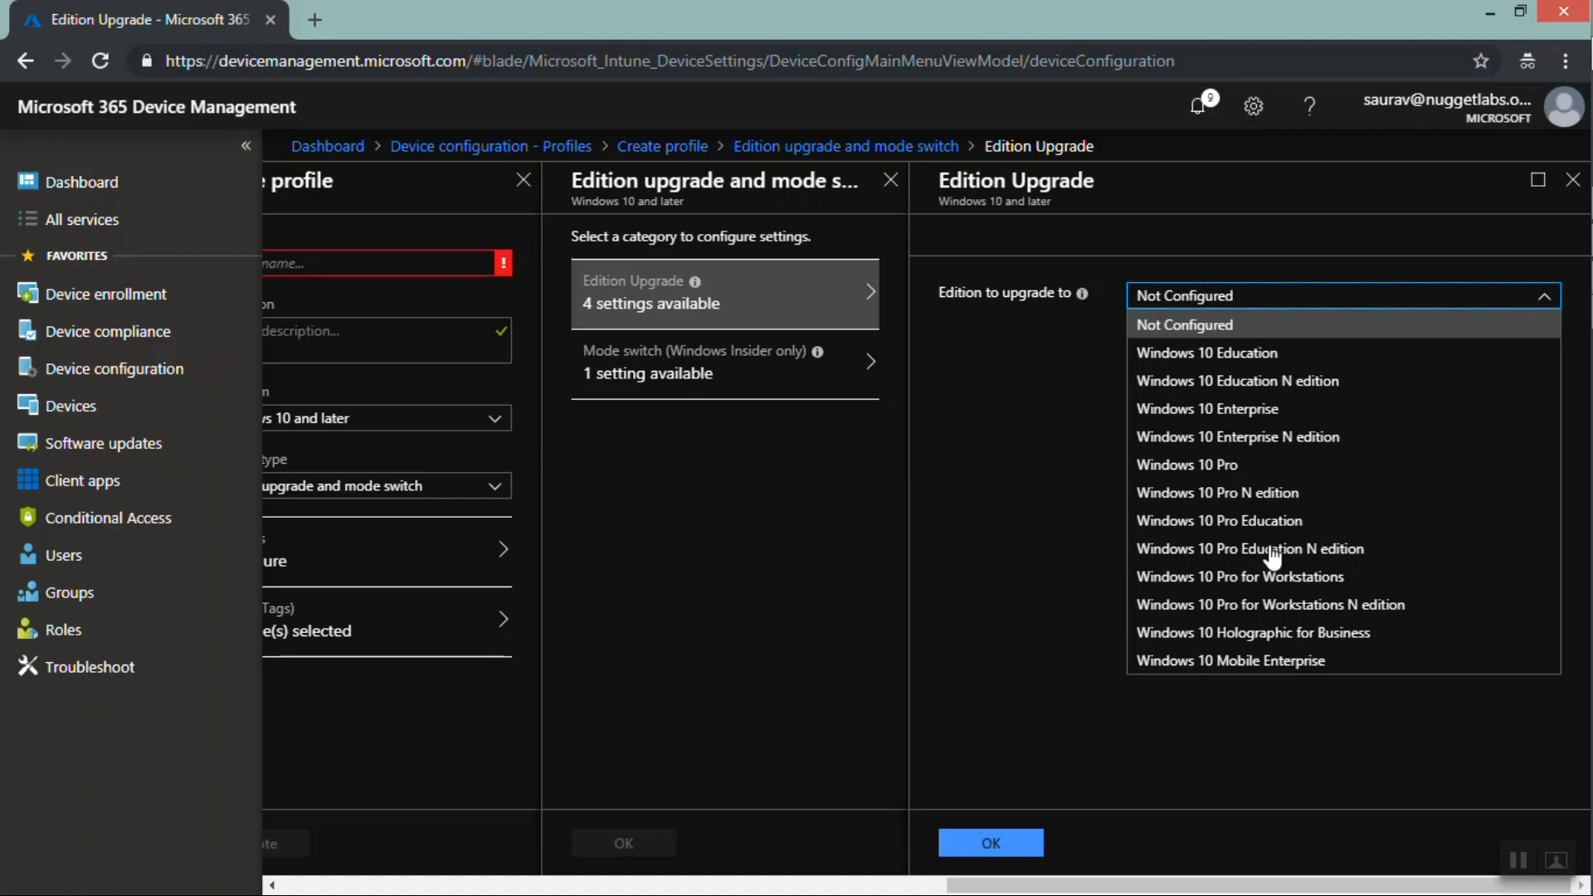
{"action": "left_click", "coordinate": [1006, 353]}
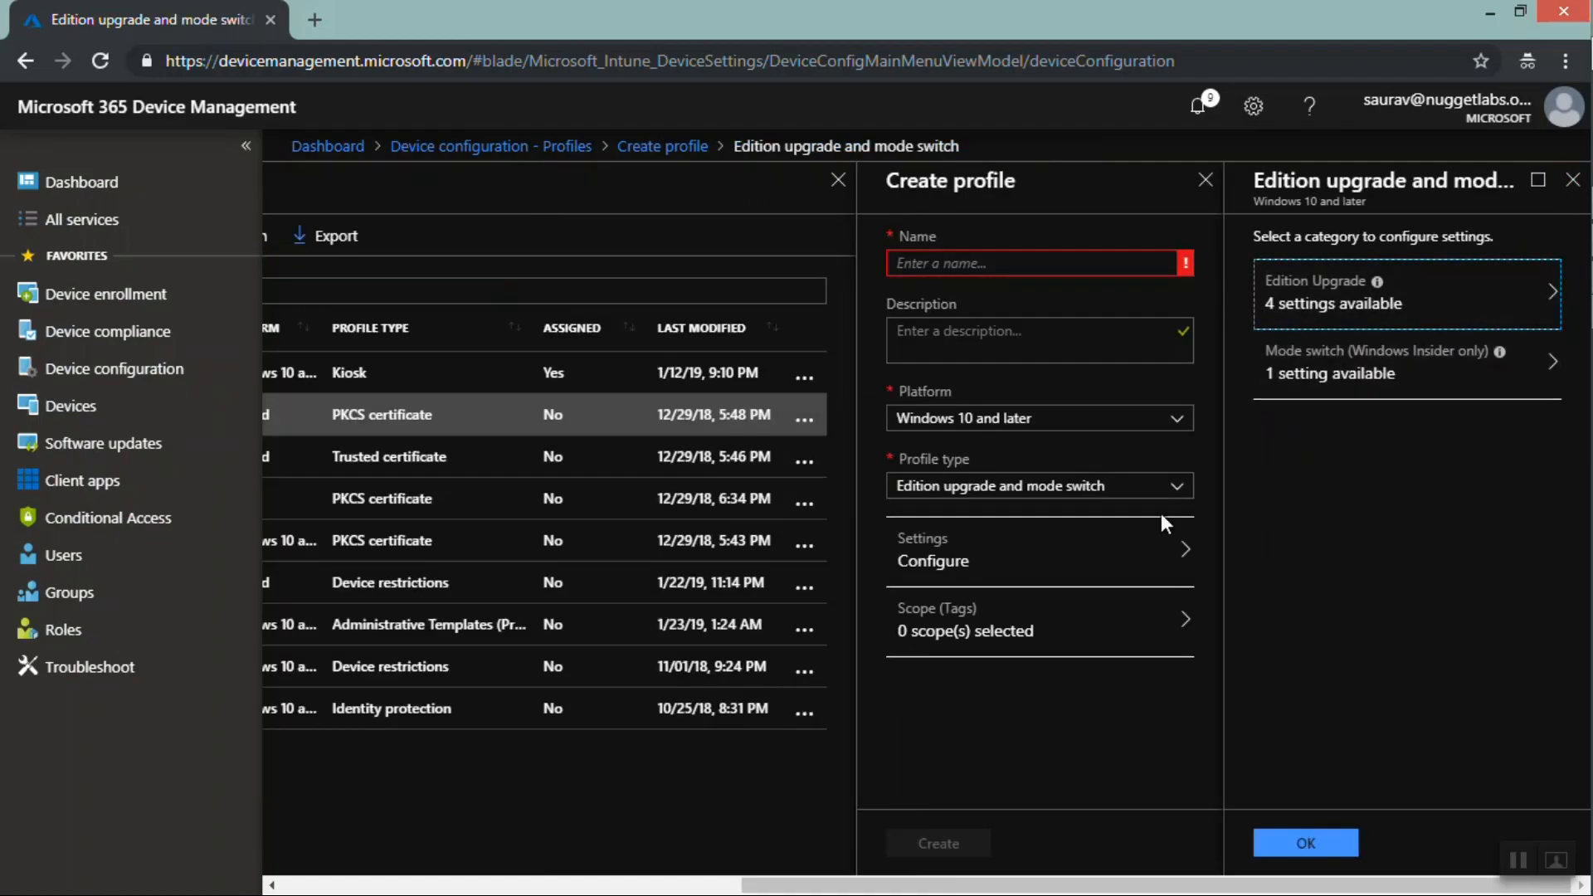
Switch the profile type to Kiosk and view the kiosk mode options
{"action": "left_click", "coordinate": [1070, 490]}
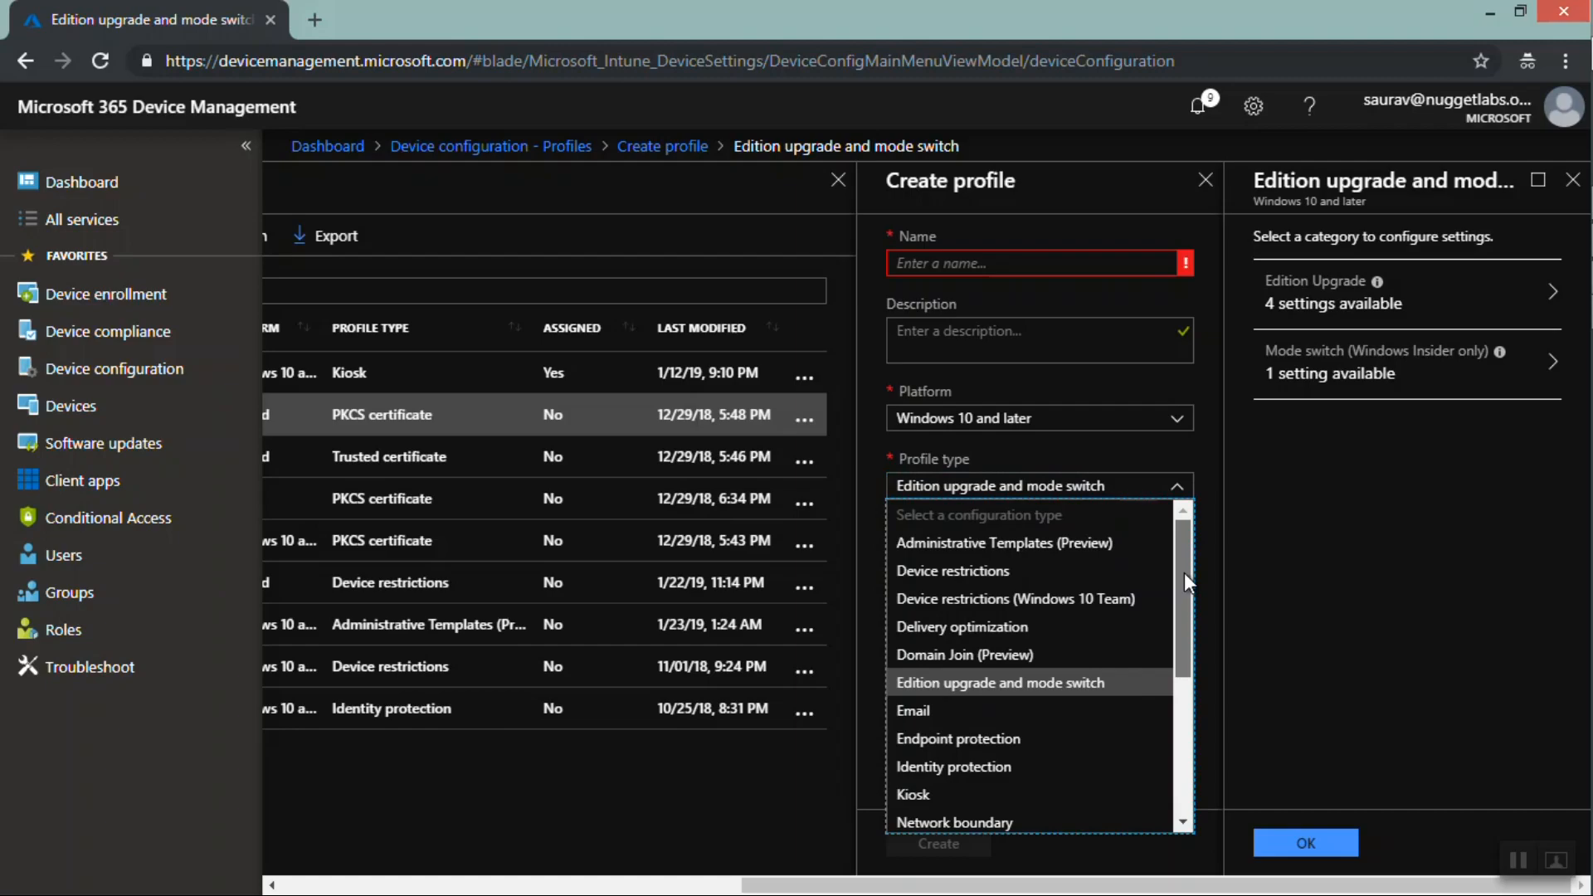
{"action": "left_click_drag", "start_coordinate": [1183, 574], "coordinate": [1187, 647]}
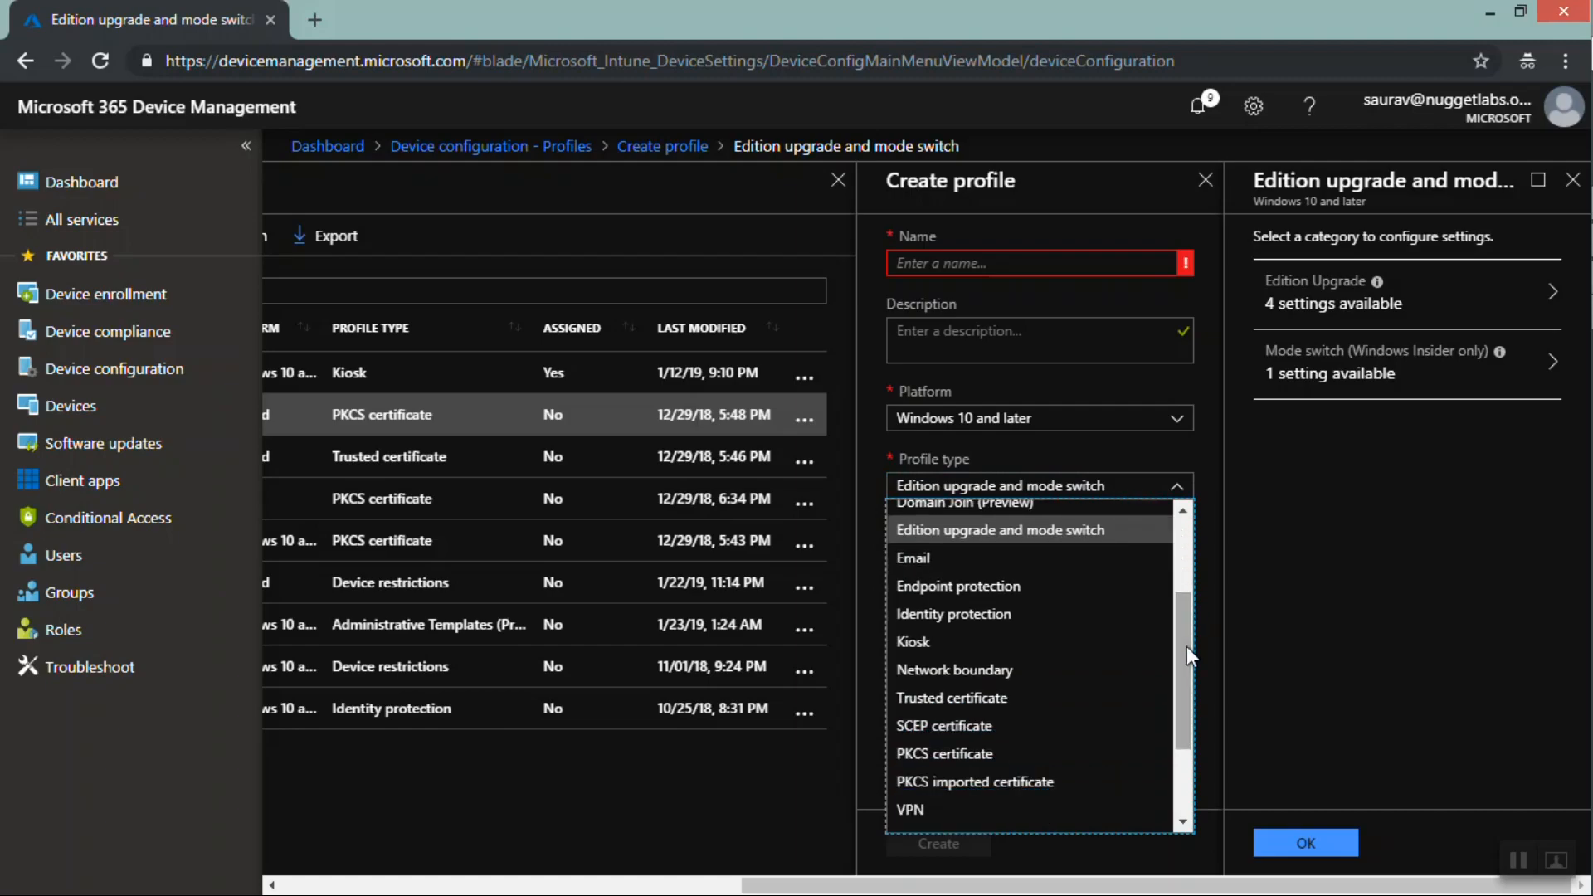
{"action": "left_click", "coordinate": [956, 647]}
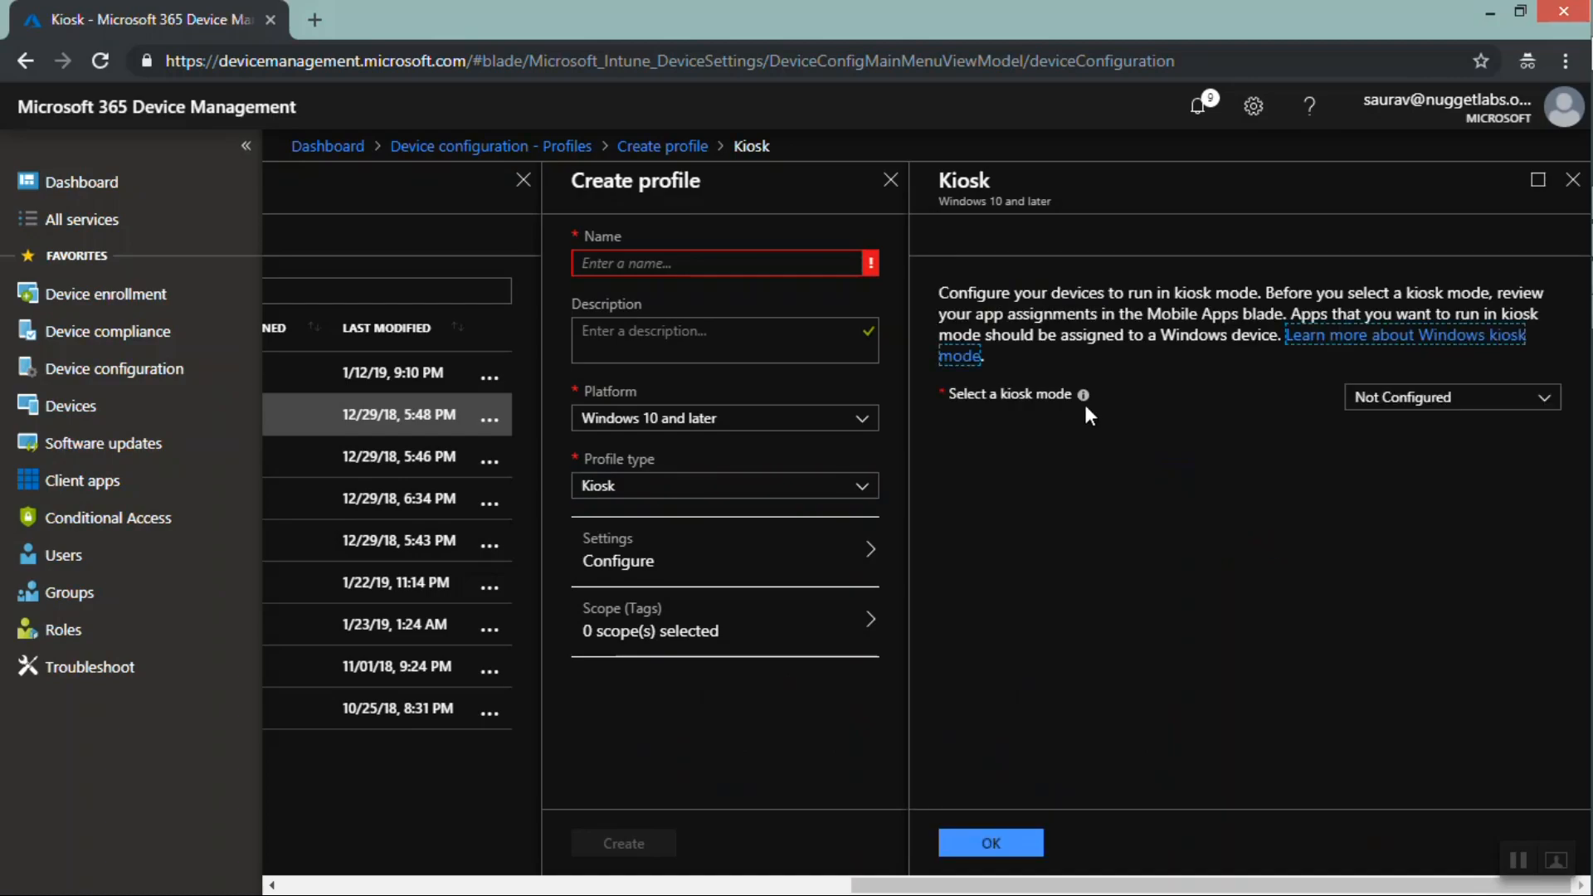
{"action": "left_click", "coordinate": [1387, 402]}
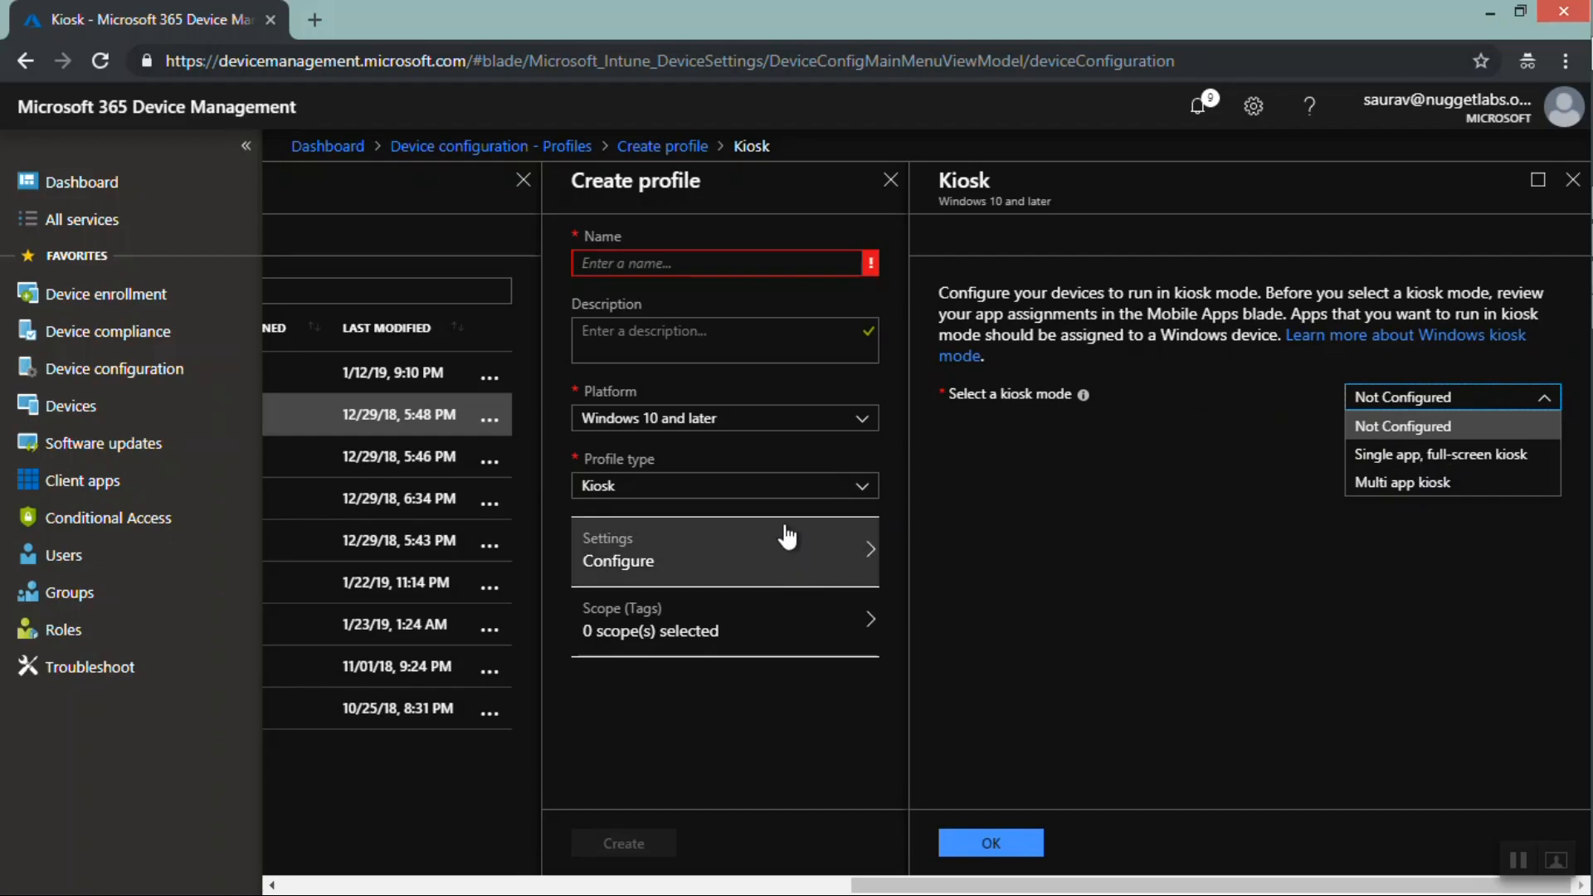
Switch the profile type to Identity protection and view the Windows Hello for Business options
{"action": "left_click", "coordinate": [758, 489]}
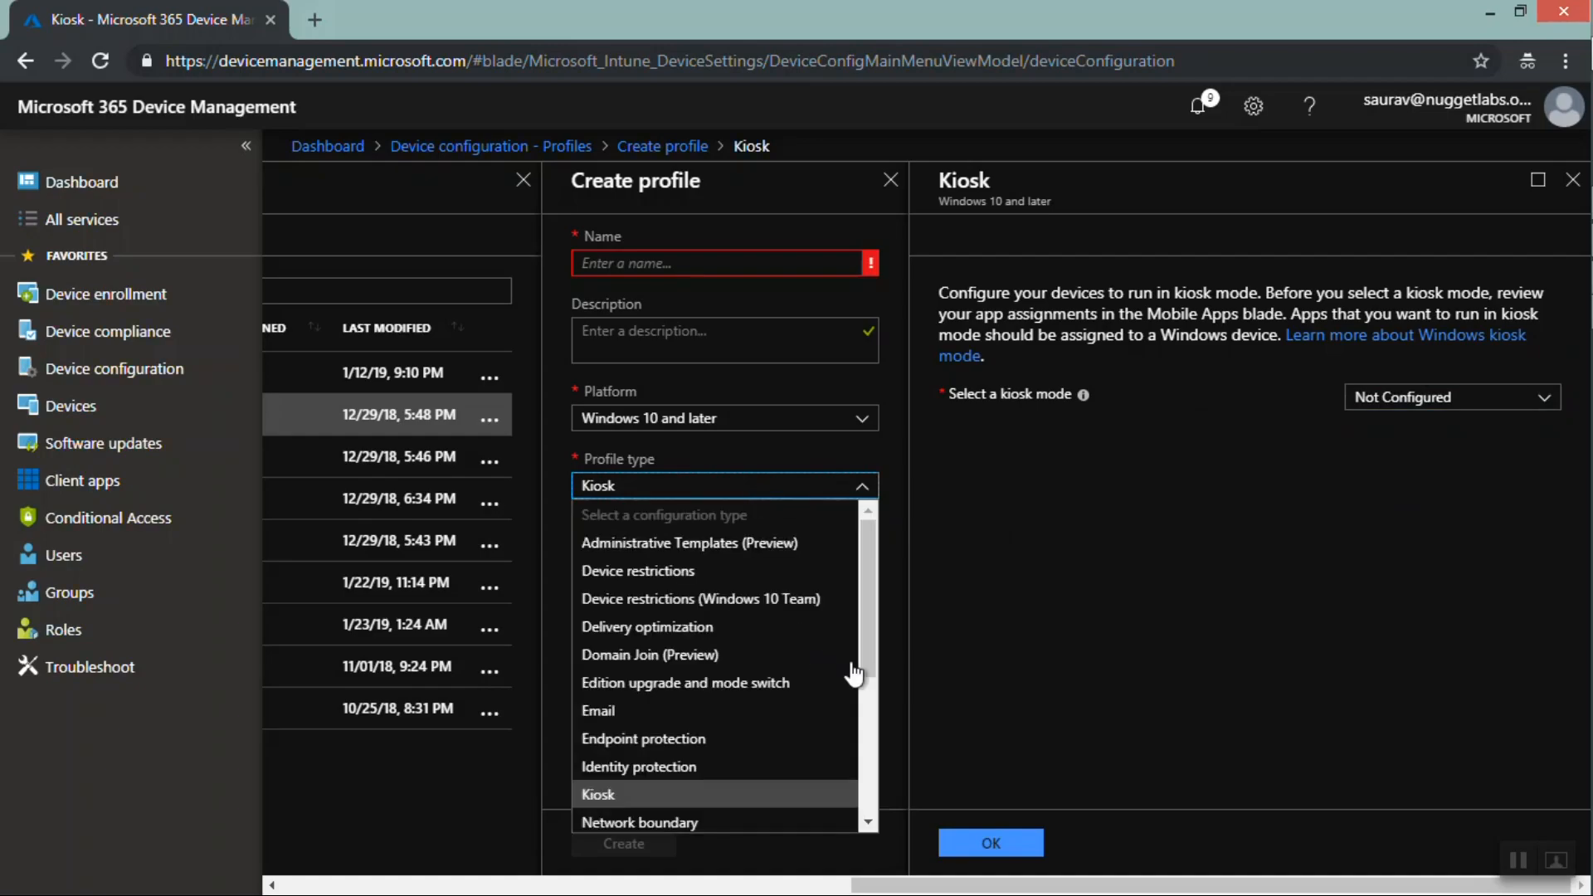
{"action": "left_click_drag", "start_coordinate": [868, 622], "coordinate": [864, 683]}
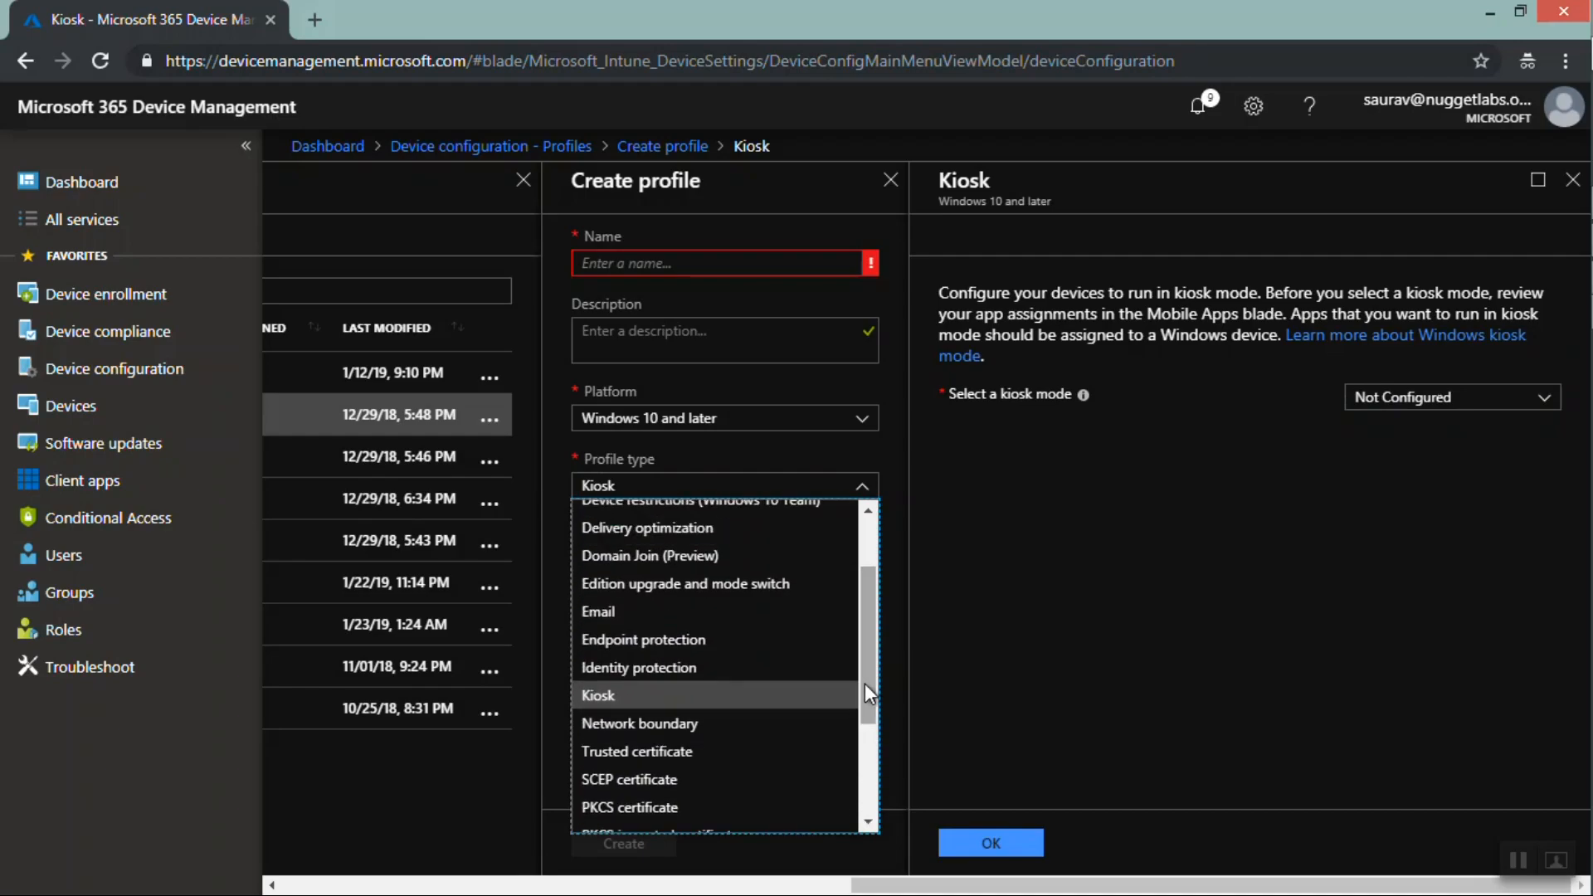
{"action": "left_click", "coordinate": [633, 695]}
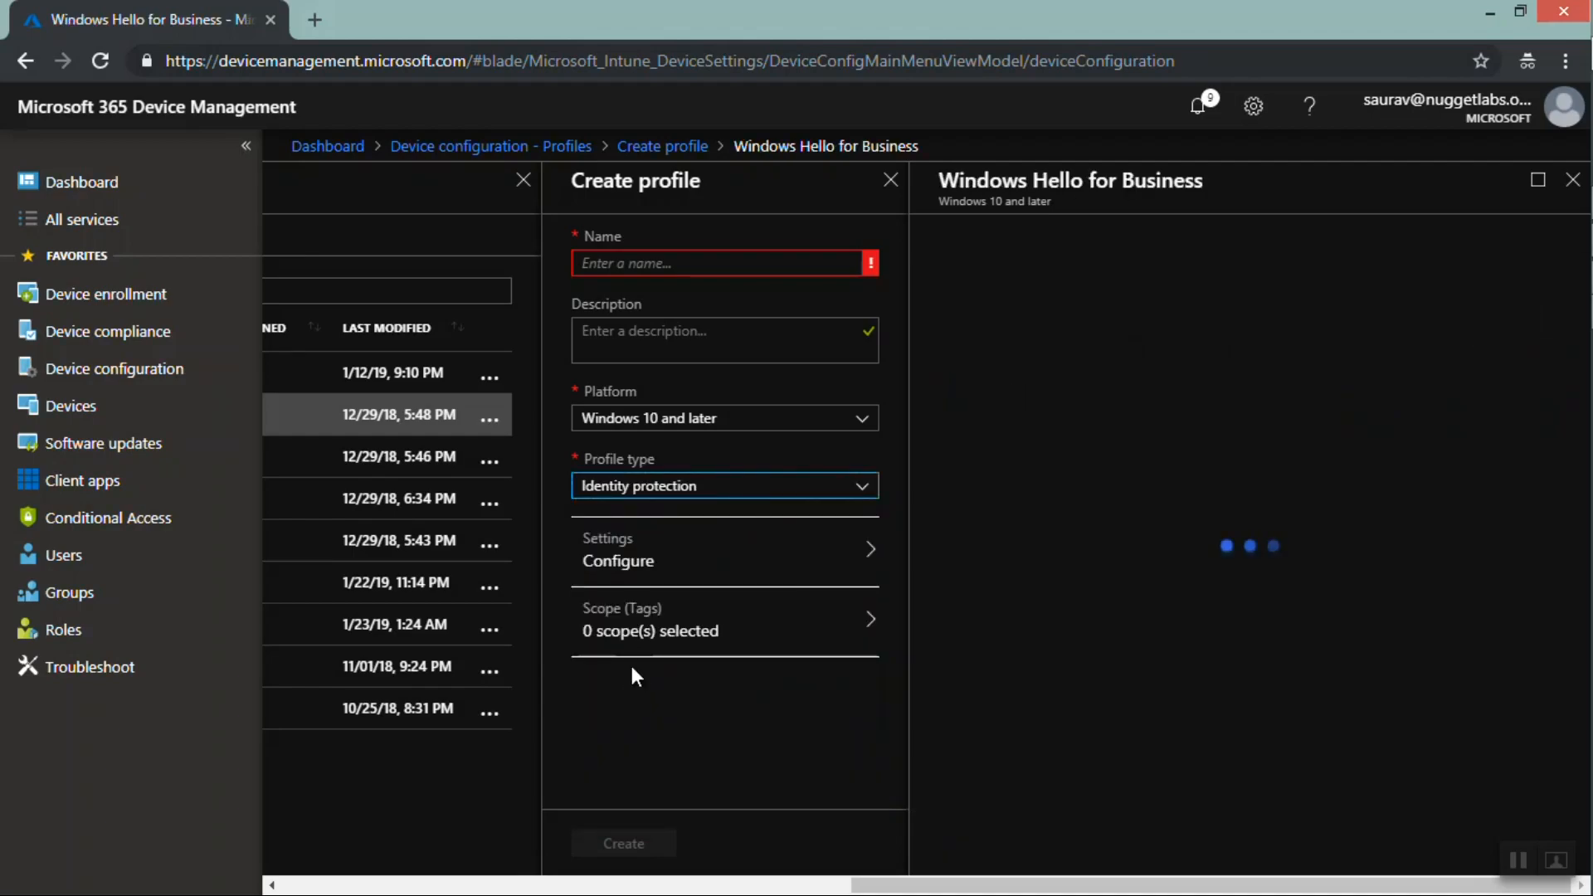
{"action": "left_click", "coordinate": [1386, 302]}
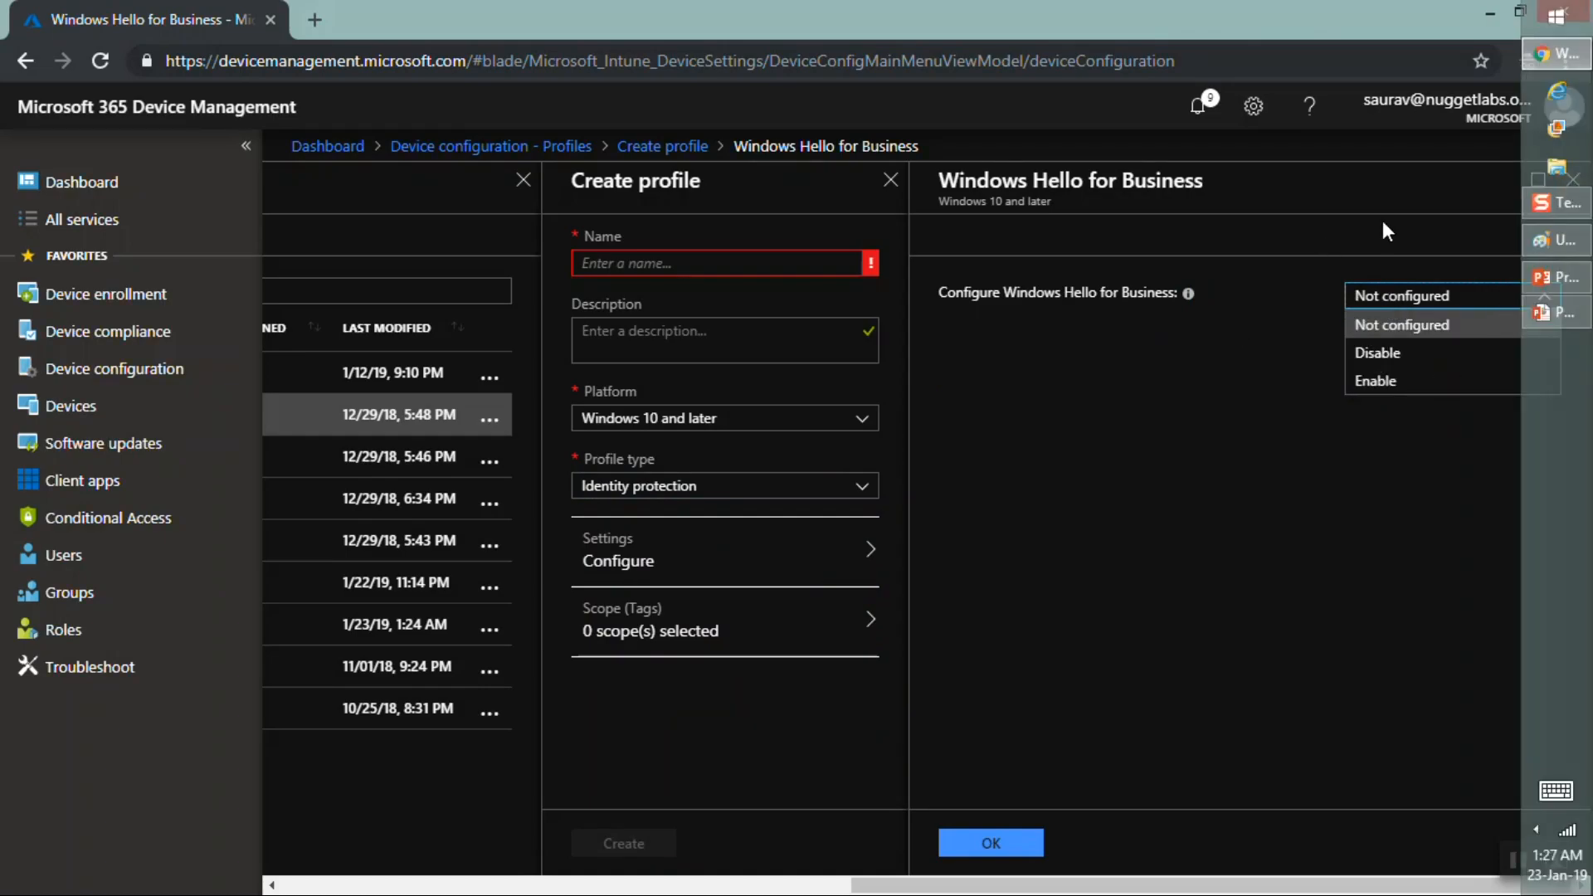
Close the profile creation panels, discarding the unsaved edits
{"action": "left_click", "coordinate": [1579, 189]}
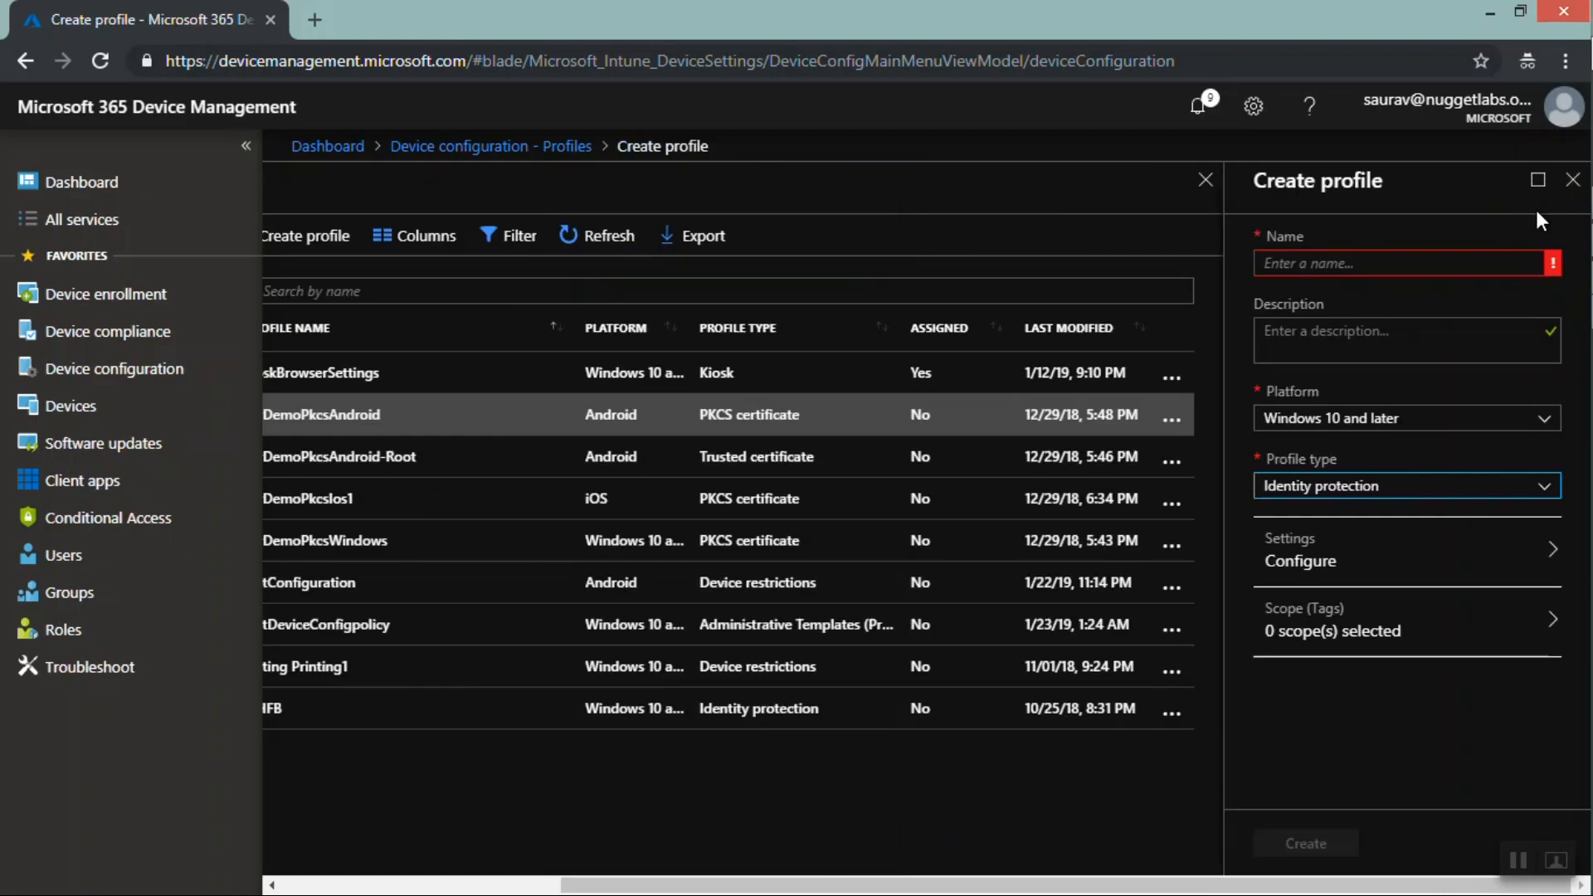
{"action": "left_click", "coordinate": [1572, 180]}
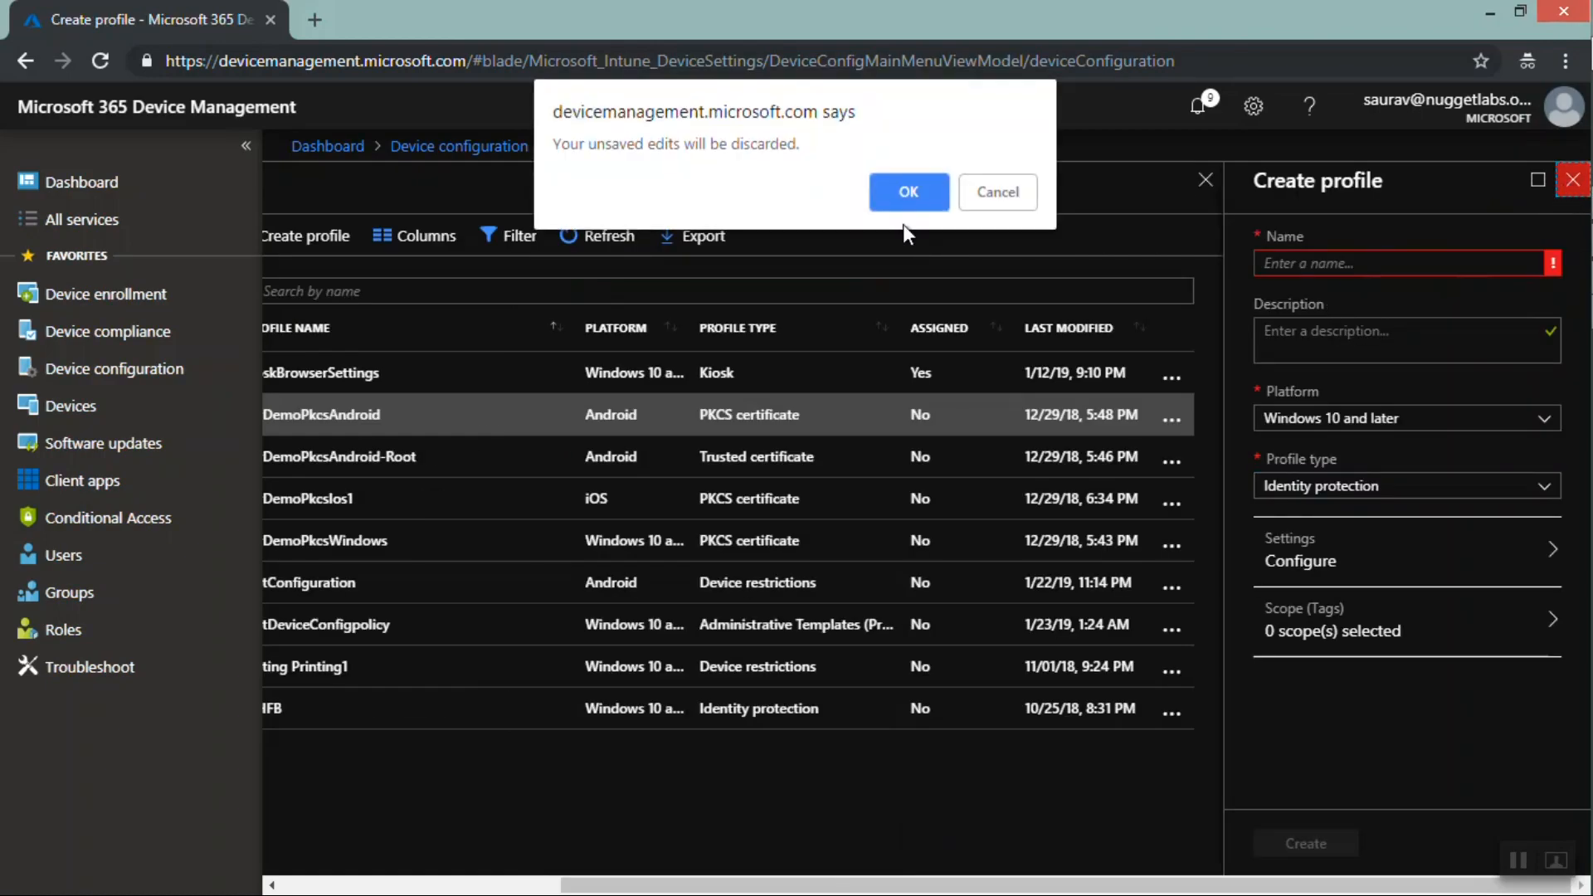
{"action": "left_click", "coordinate": [907, 193]}
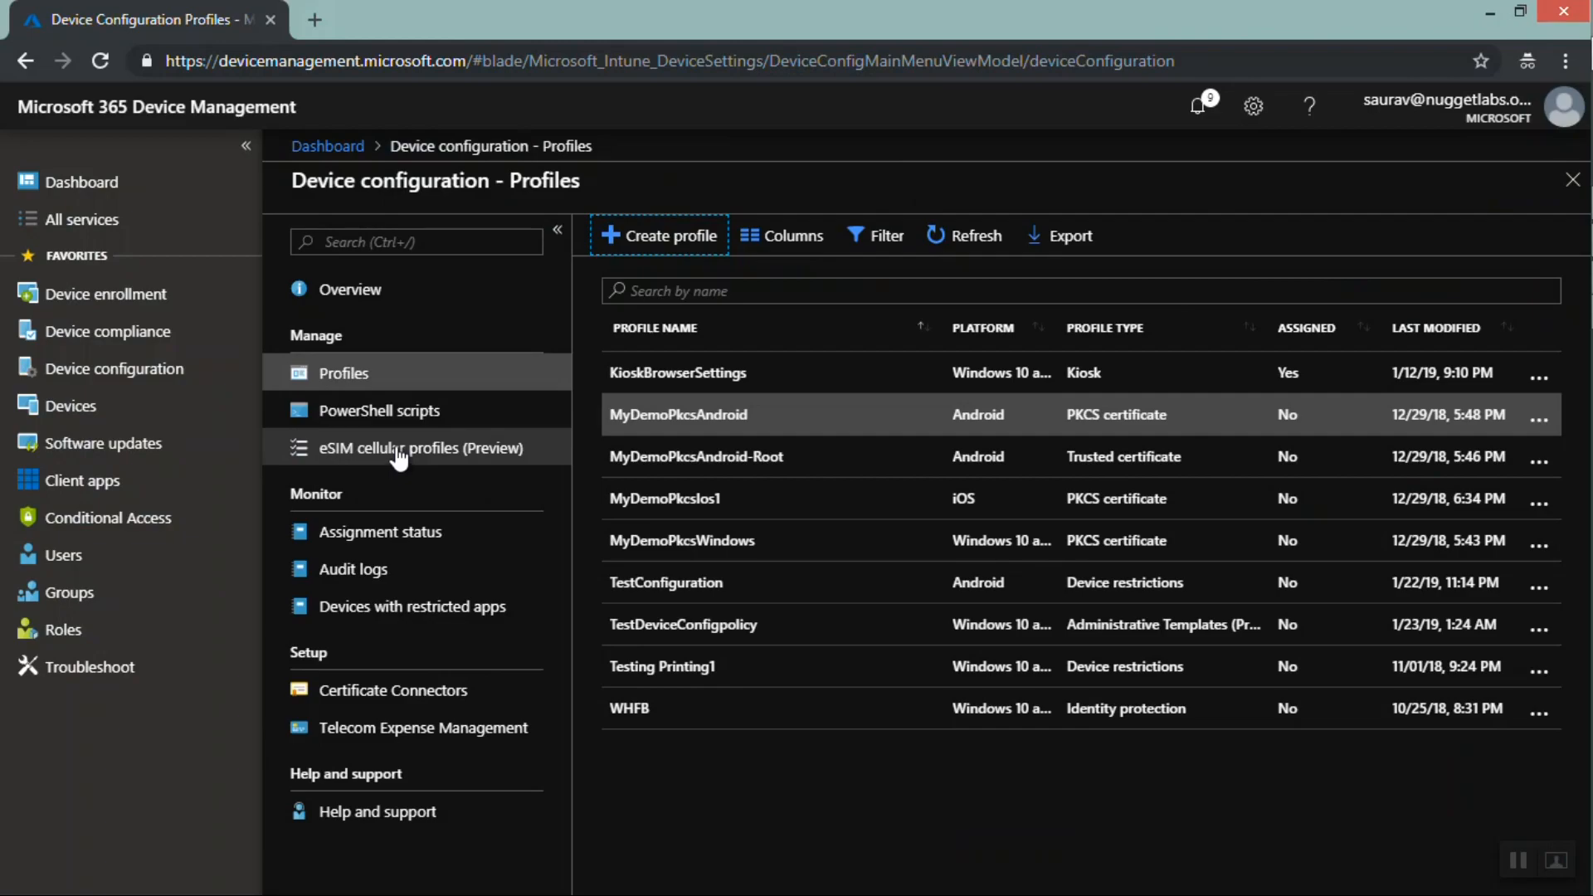
Open PowerShell scripts and start adding a script named MyTestPowerShellScript
{"action": "left_click", "coordinate": [382, 423]}
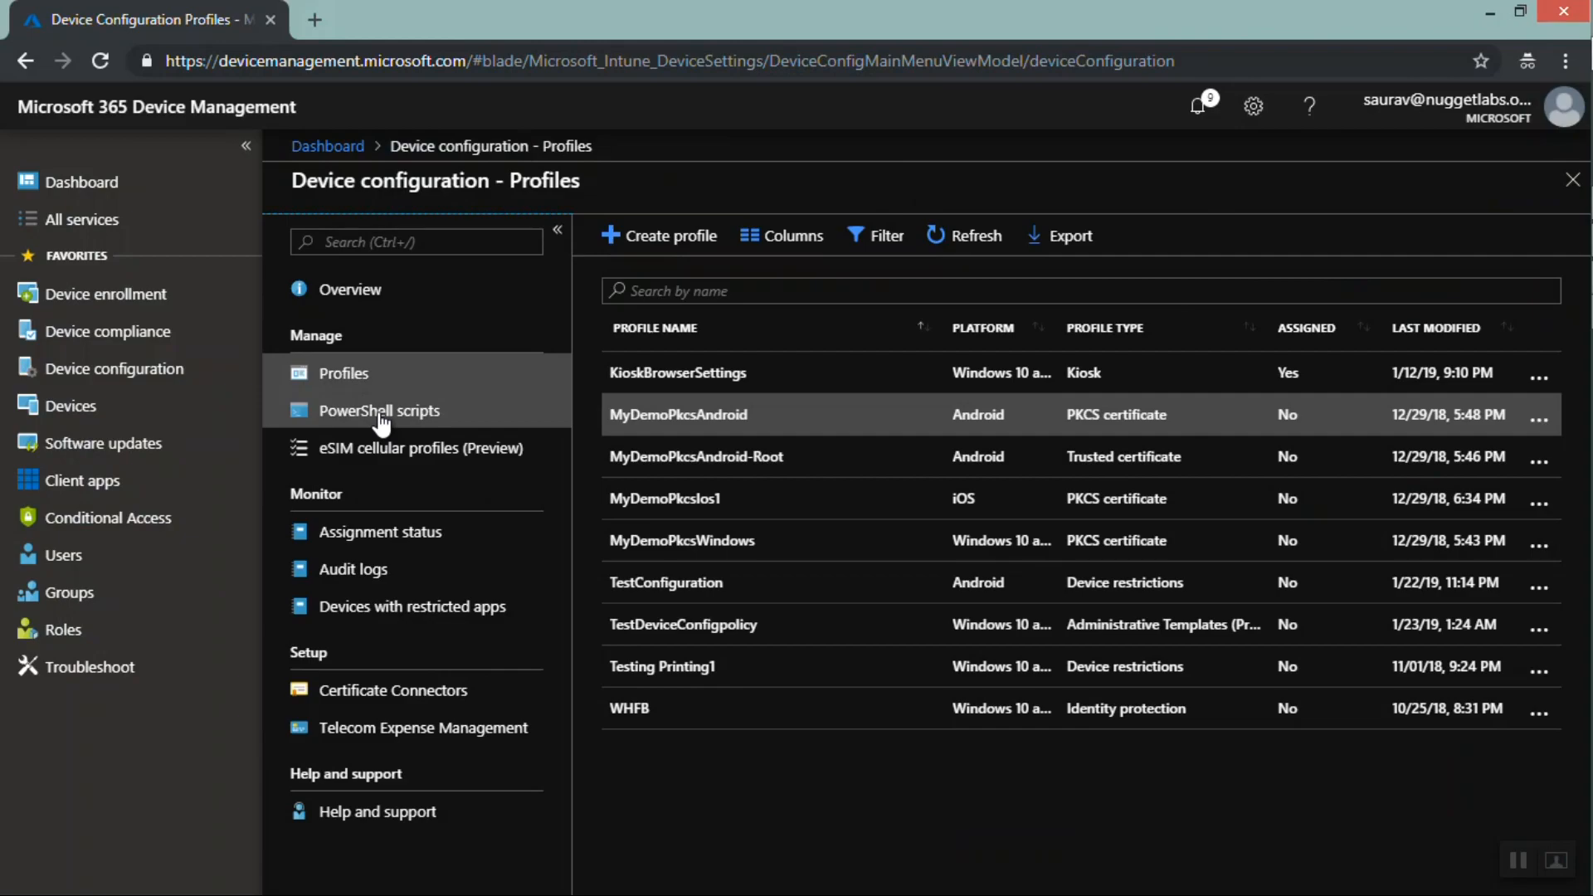
{"action": "left_click", "coordinate": [381, 422]}
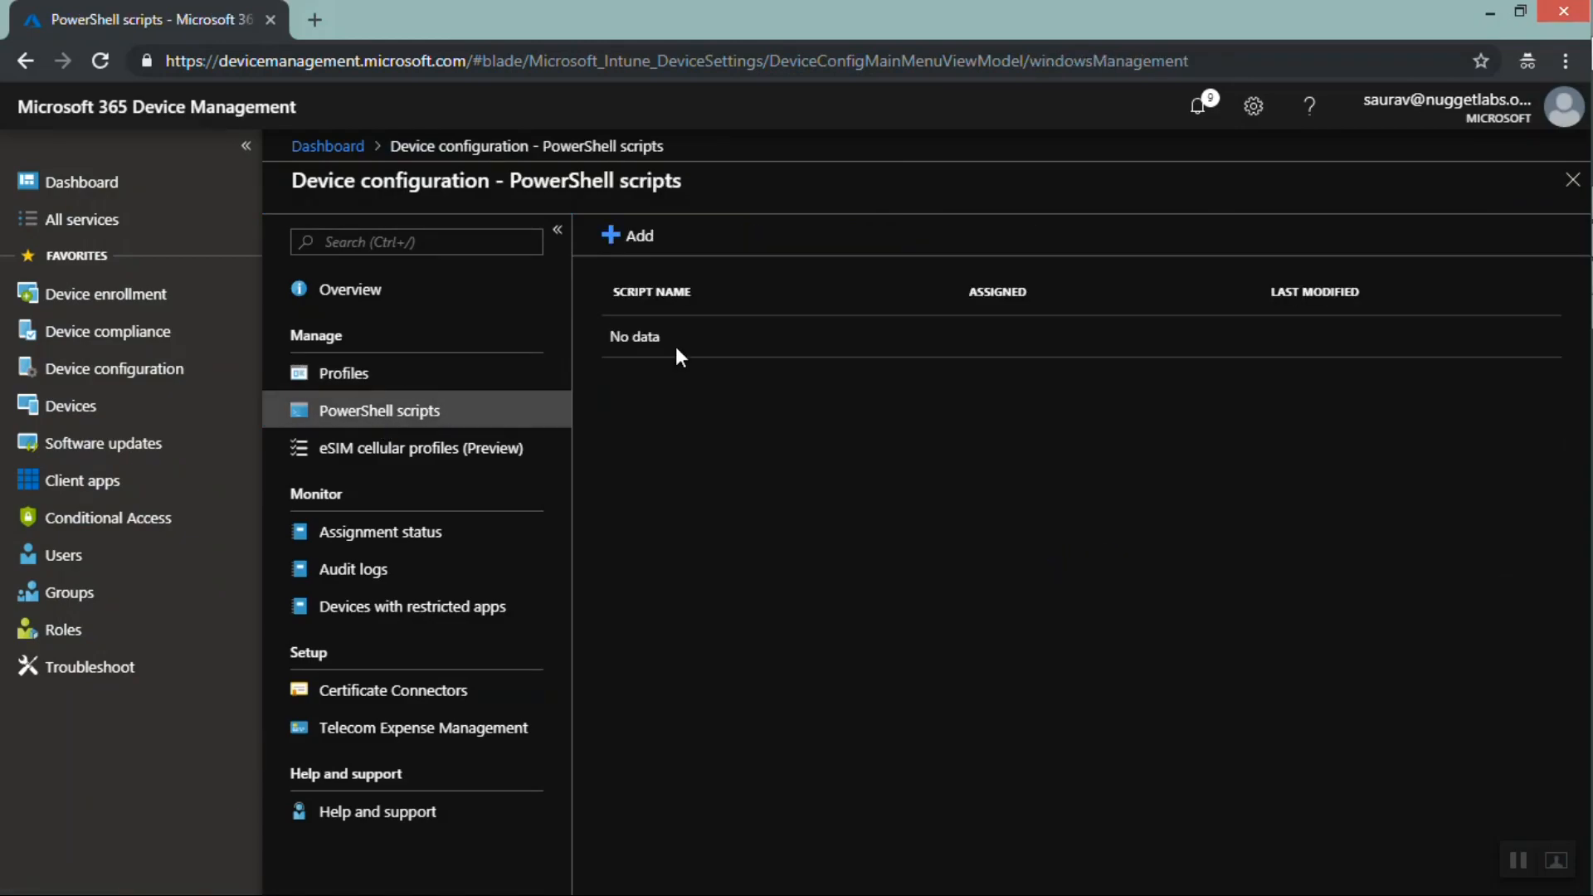
{"action": "left_click", "coordinate": [639, 241]}
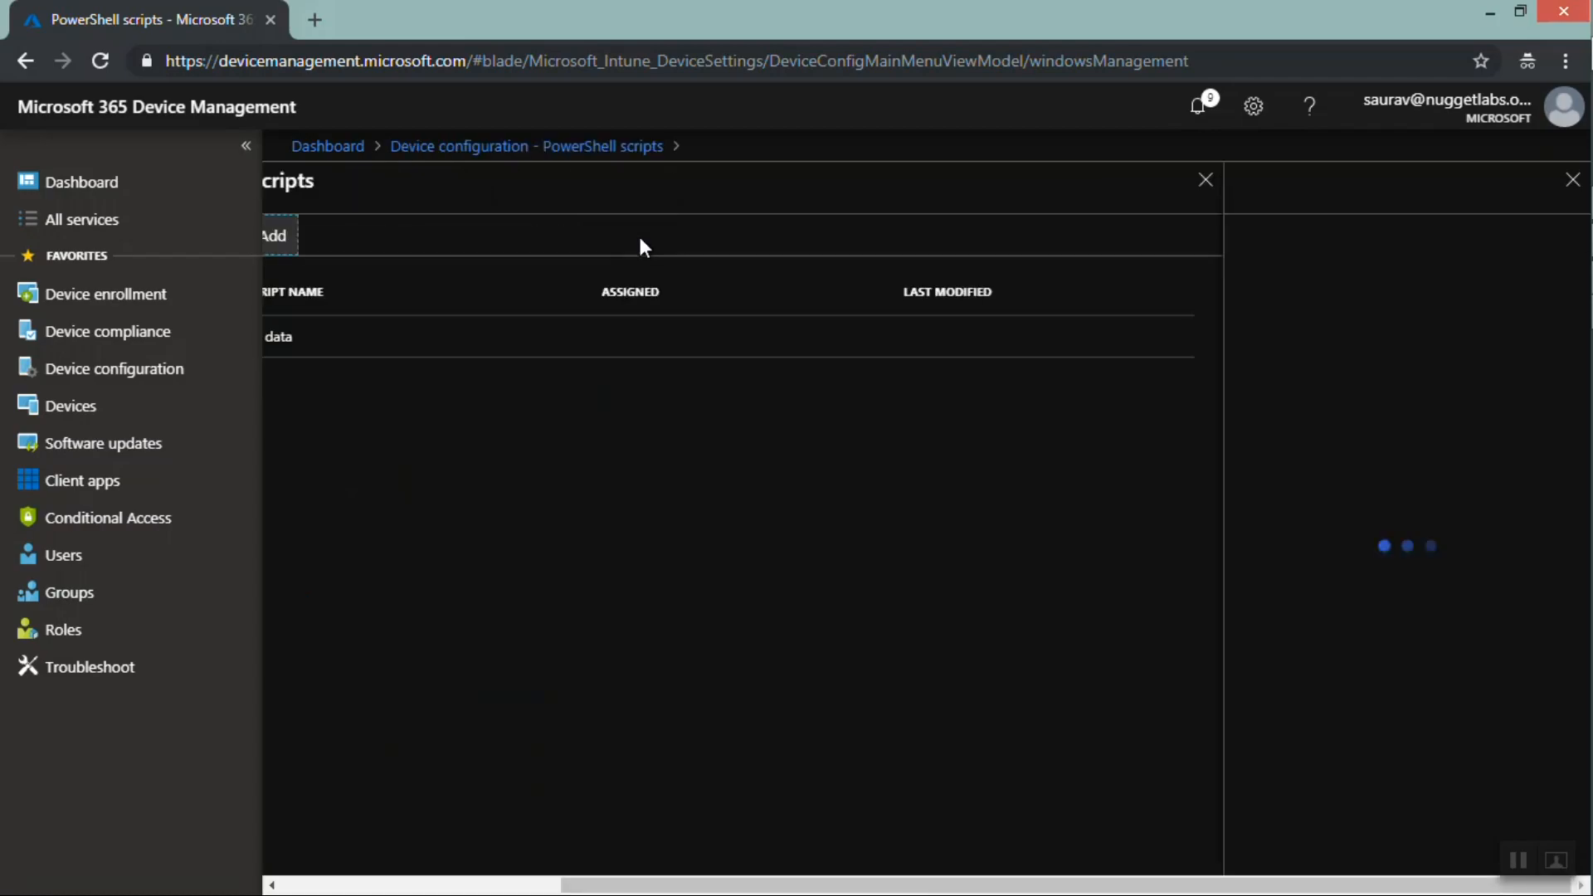
{"action": "left_click", "coordinate": [1294, 265]}
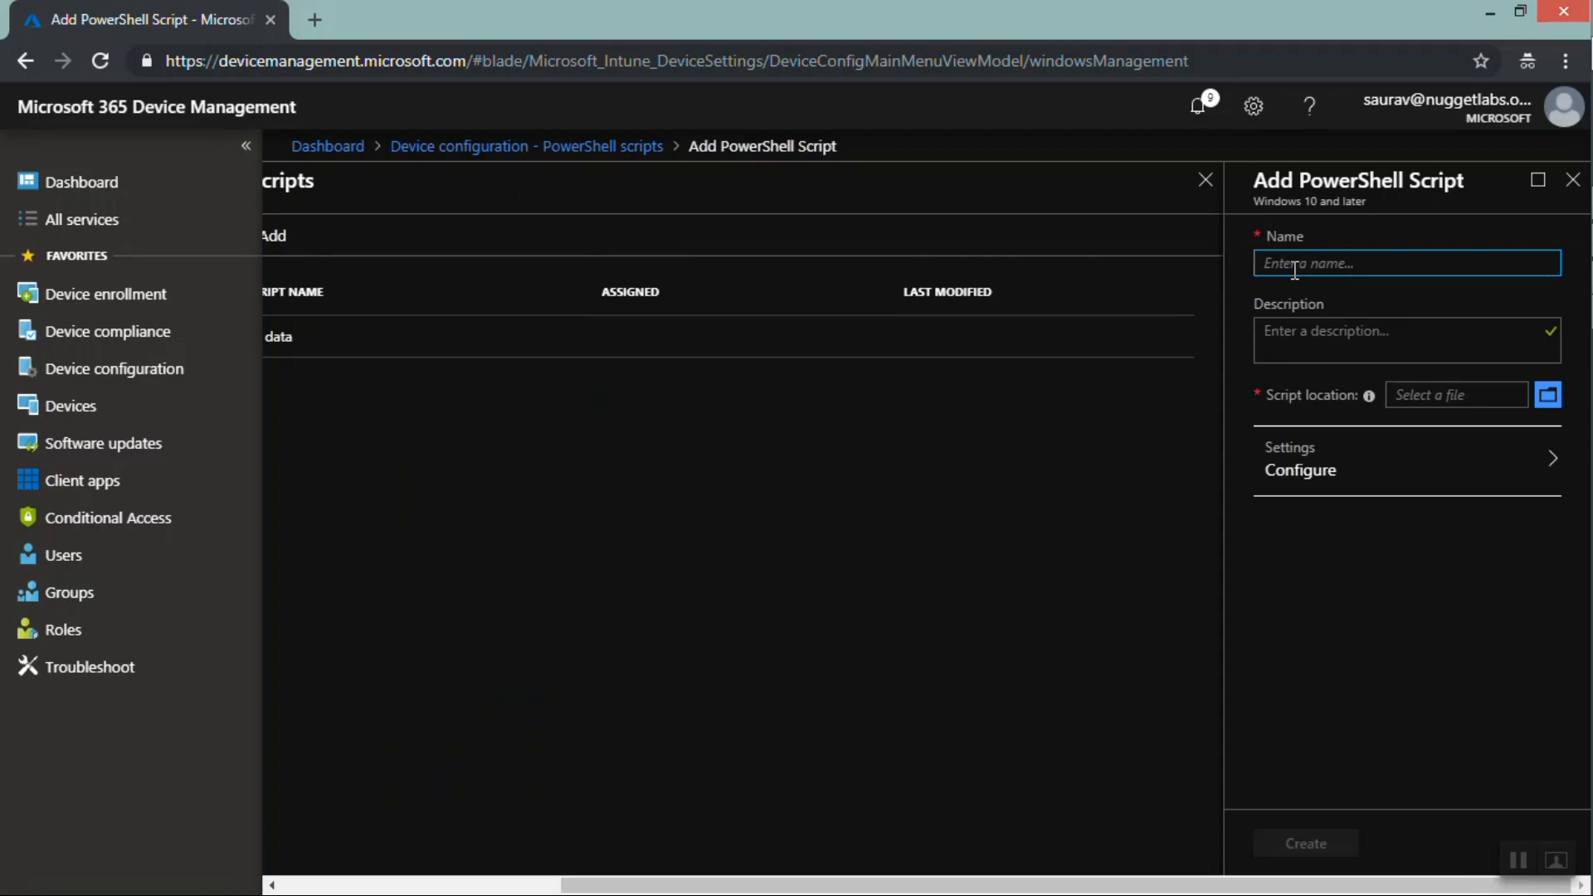
{"action": "type", "text": "MyTestPowerShellScript"}
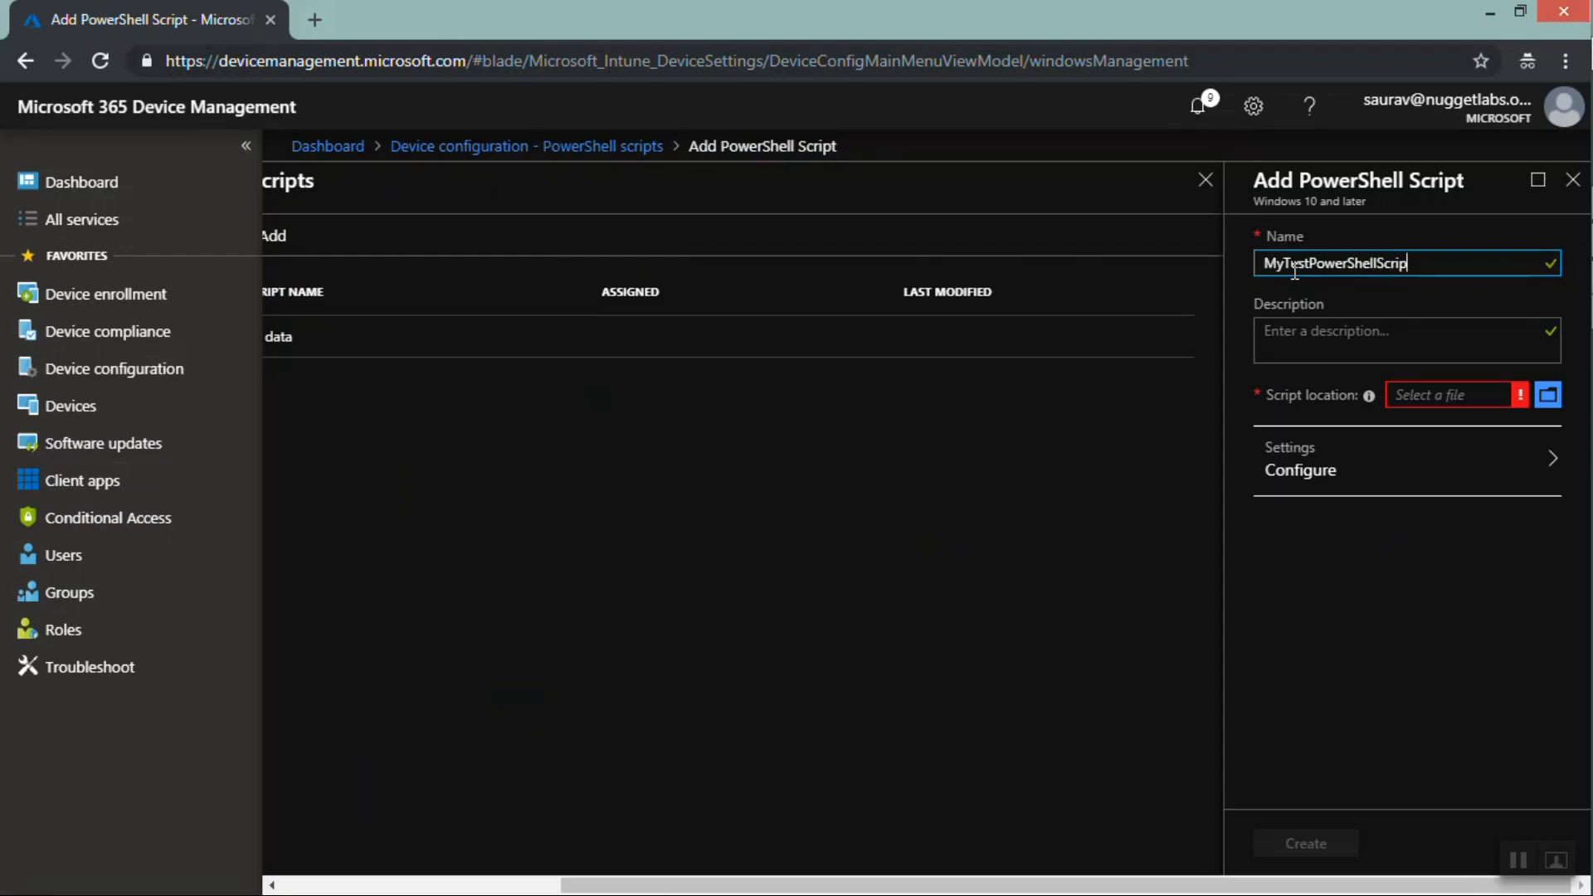
Open the script location file browser, cancel it, and view the script settings options
{"action": "left_click", "coordinate": [1296, 340]}
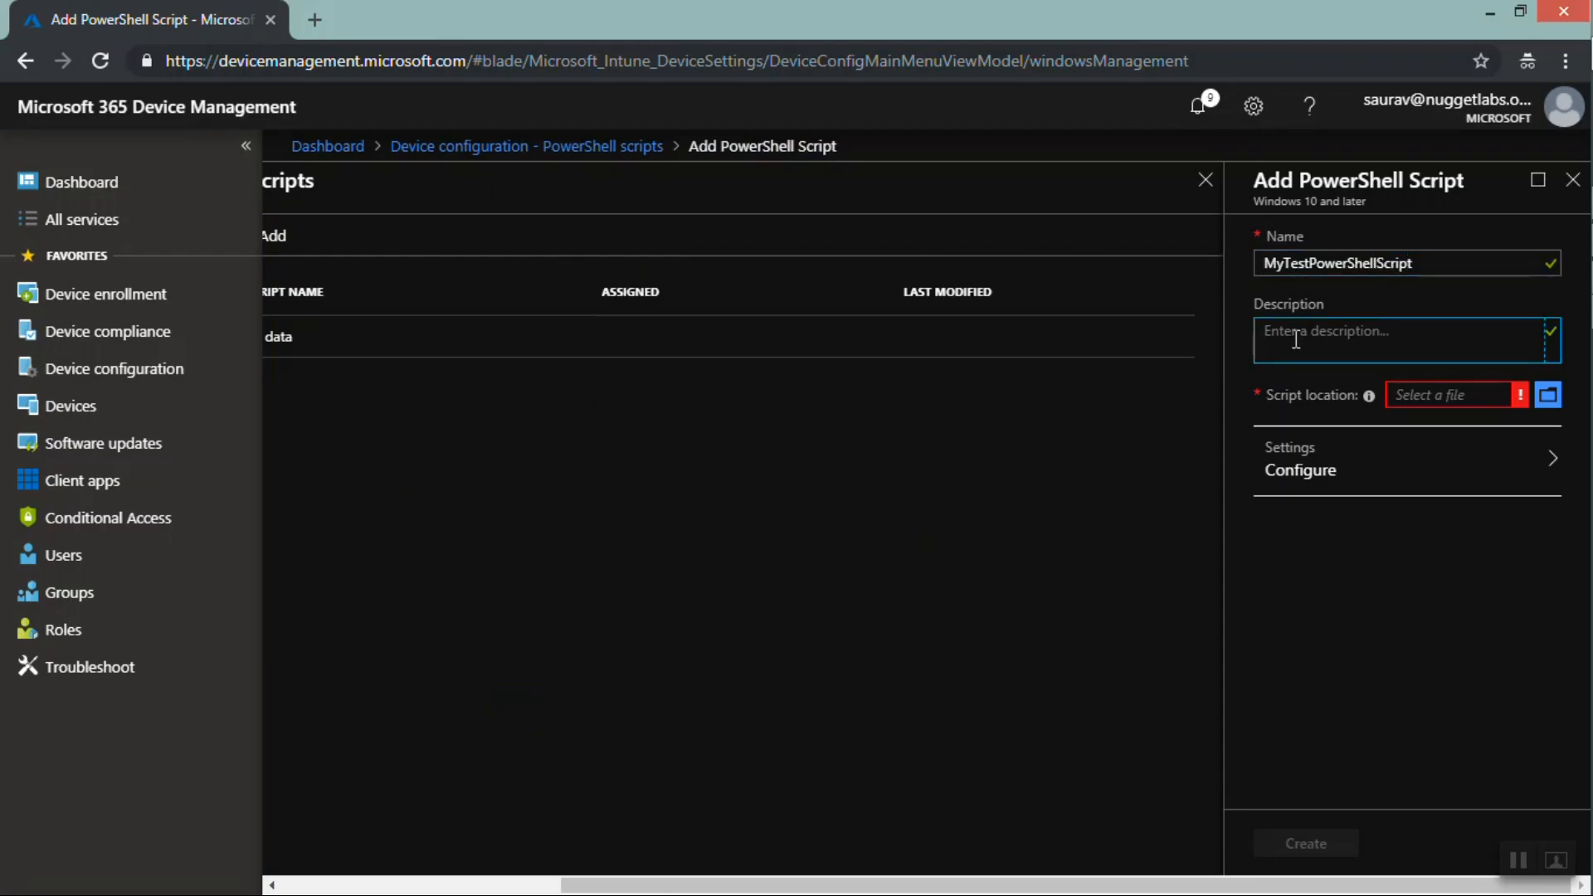
{"action": "left_click", "coordinate": [1546, 398]}
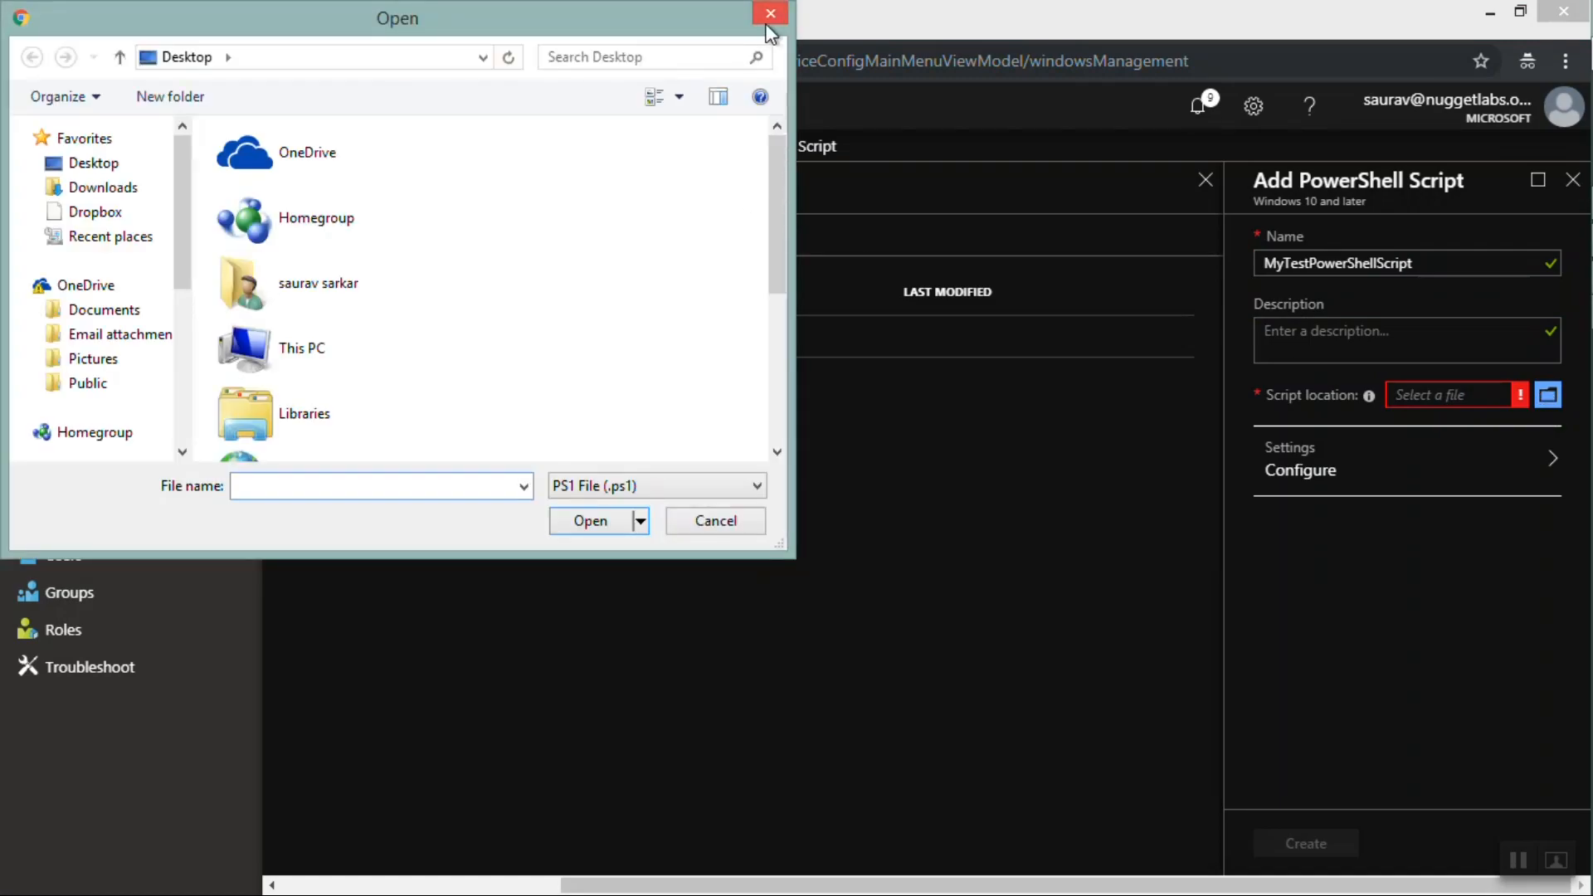
{"action": "left_click", "coordinate": [769, 13]}
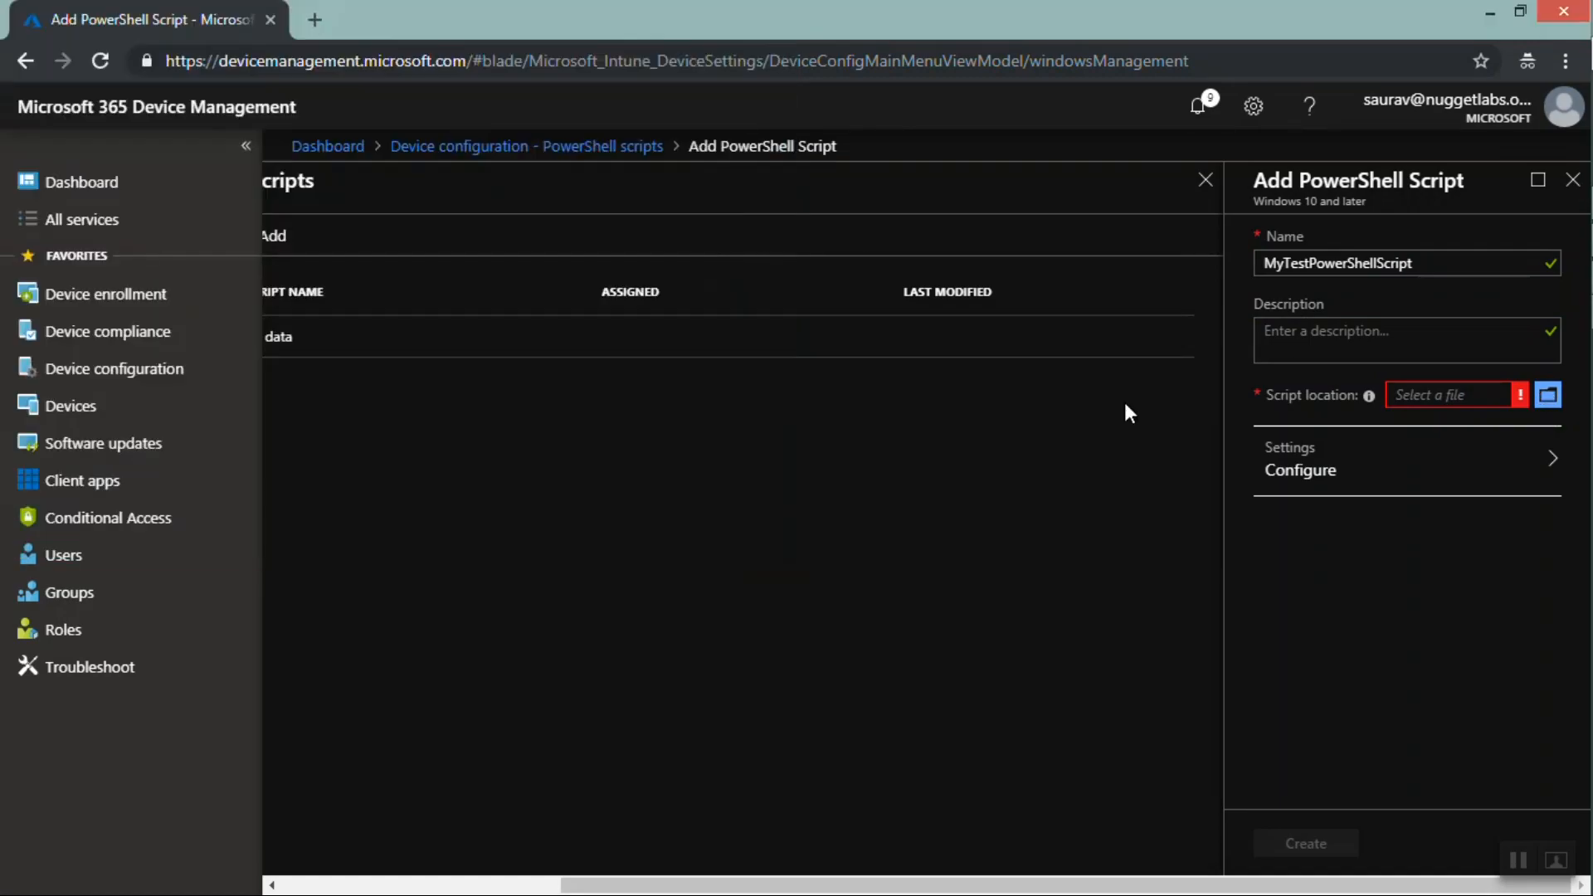
{"action": "left_click", "coordinate": [1283, 481]}
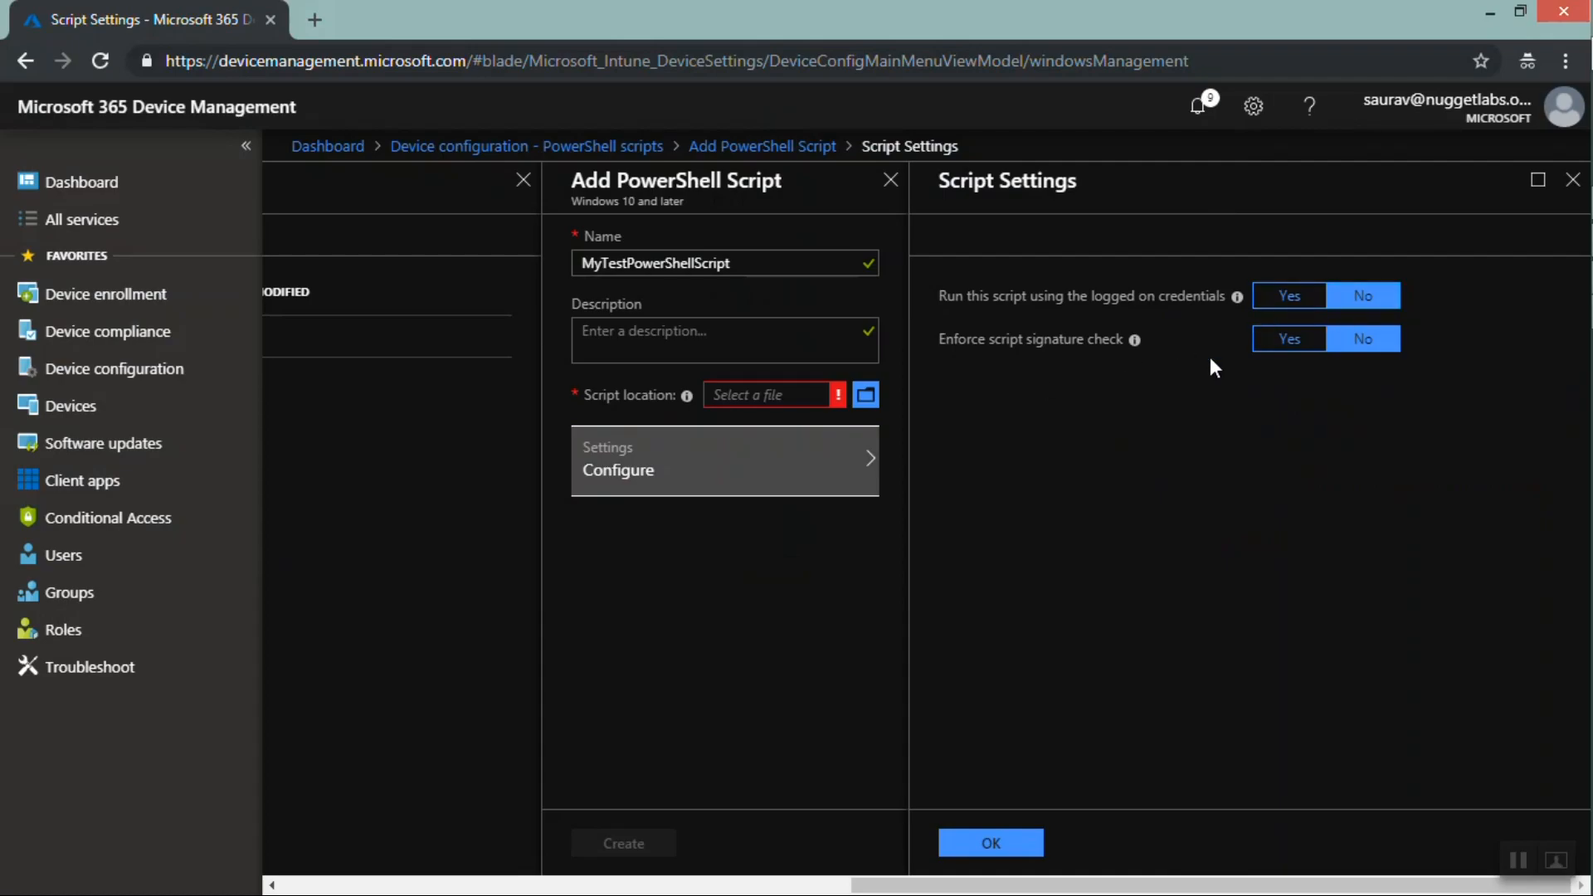
Close the script panels, discarding the unsaved PowerShell script
{"action": "left_click", "coordinate": [1569, 193]}
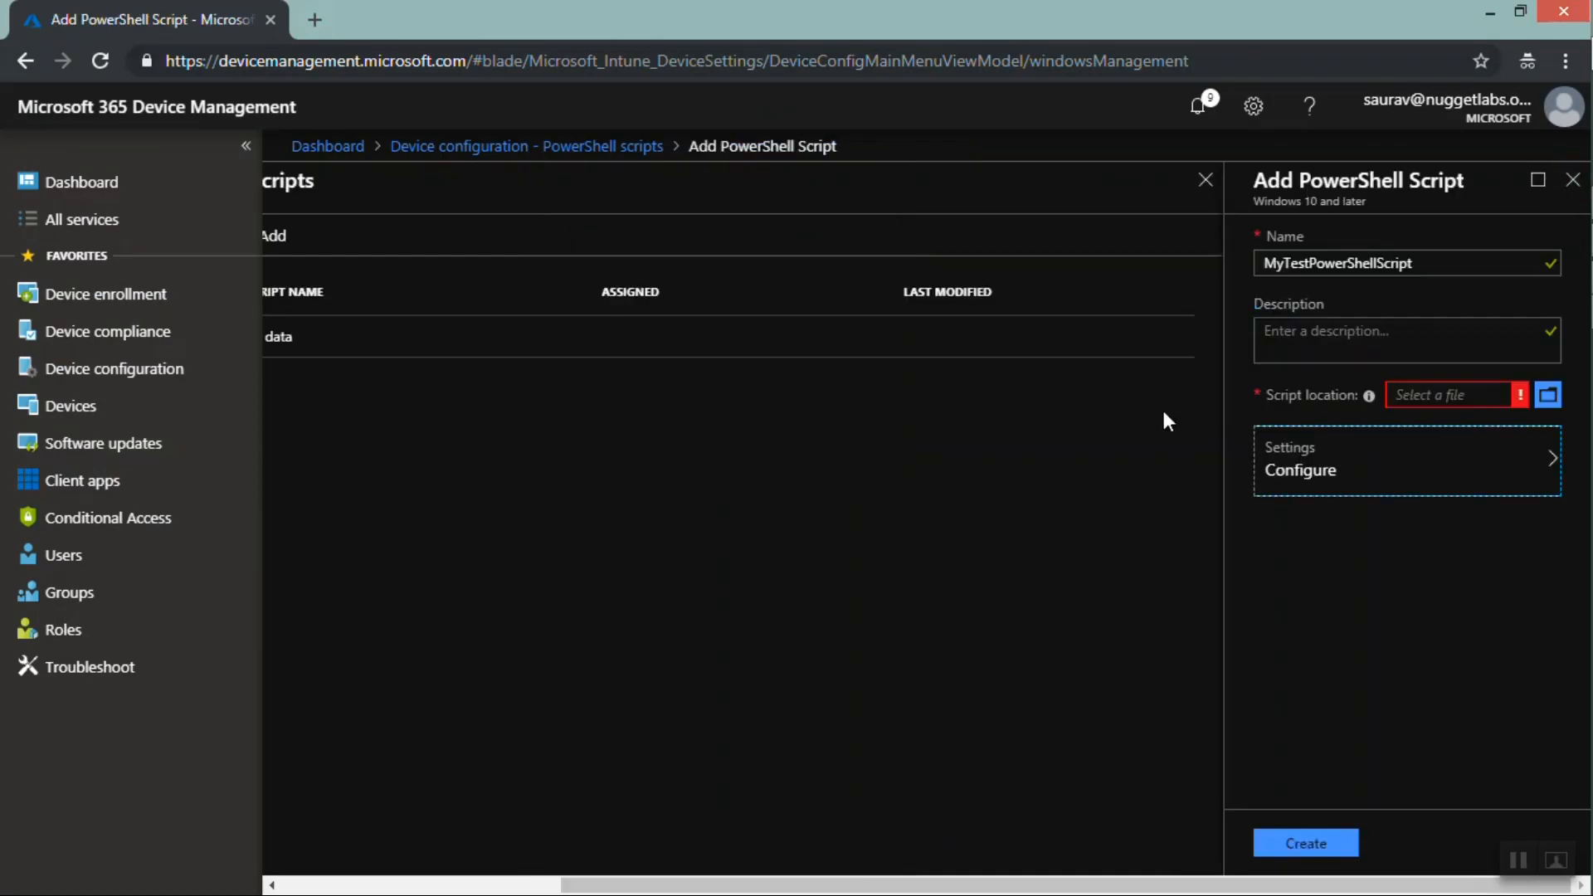
{"action": "left_click", "coordinate": [1570, 184]}
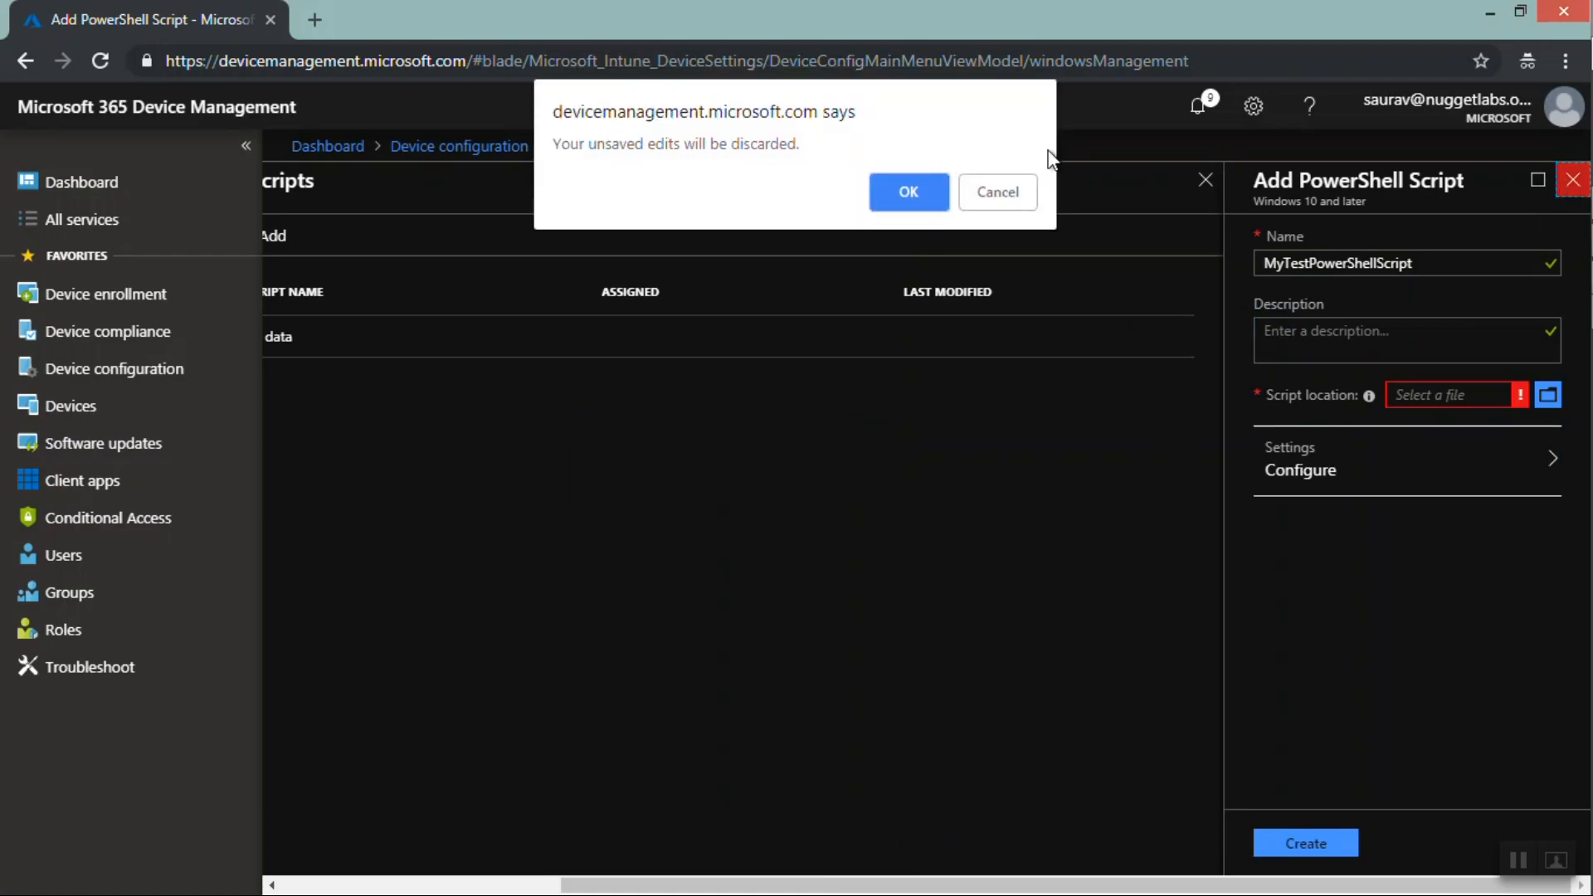
{"action": "left_click", "coordinate": [917, 195]}
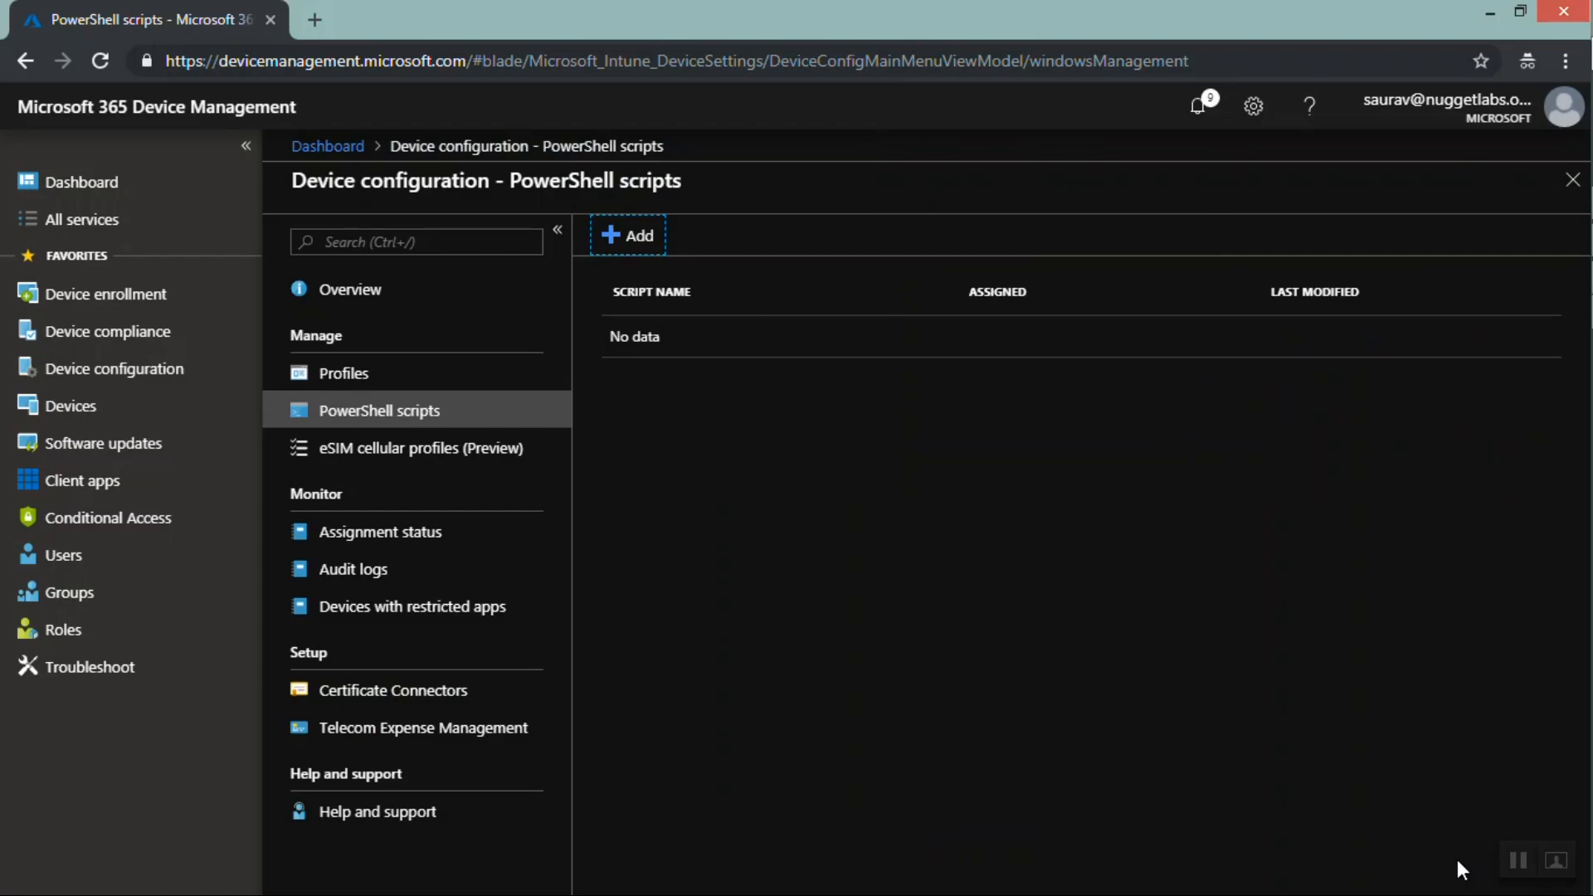
Open the device configuration assignment status report and widen the Profile column
{"action": "left_click", "coordinate": [1515, 862]}
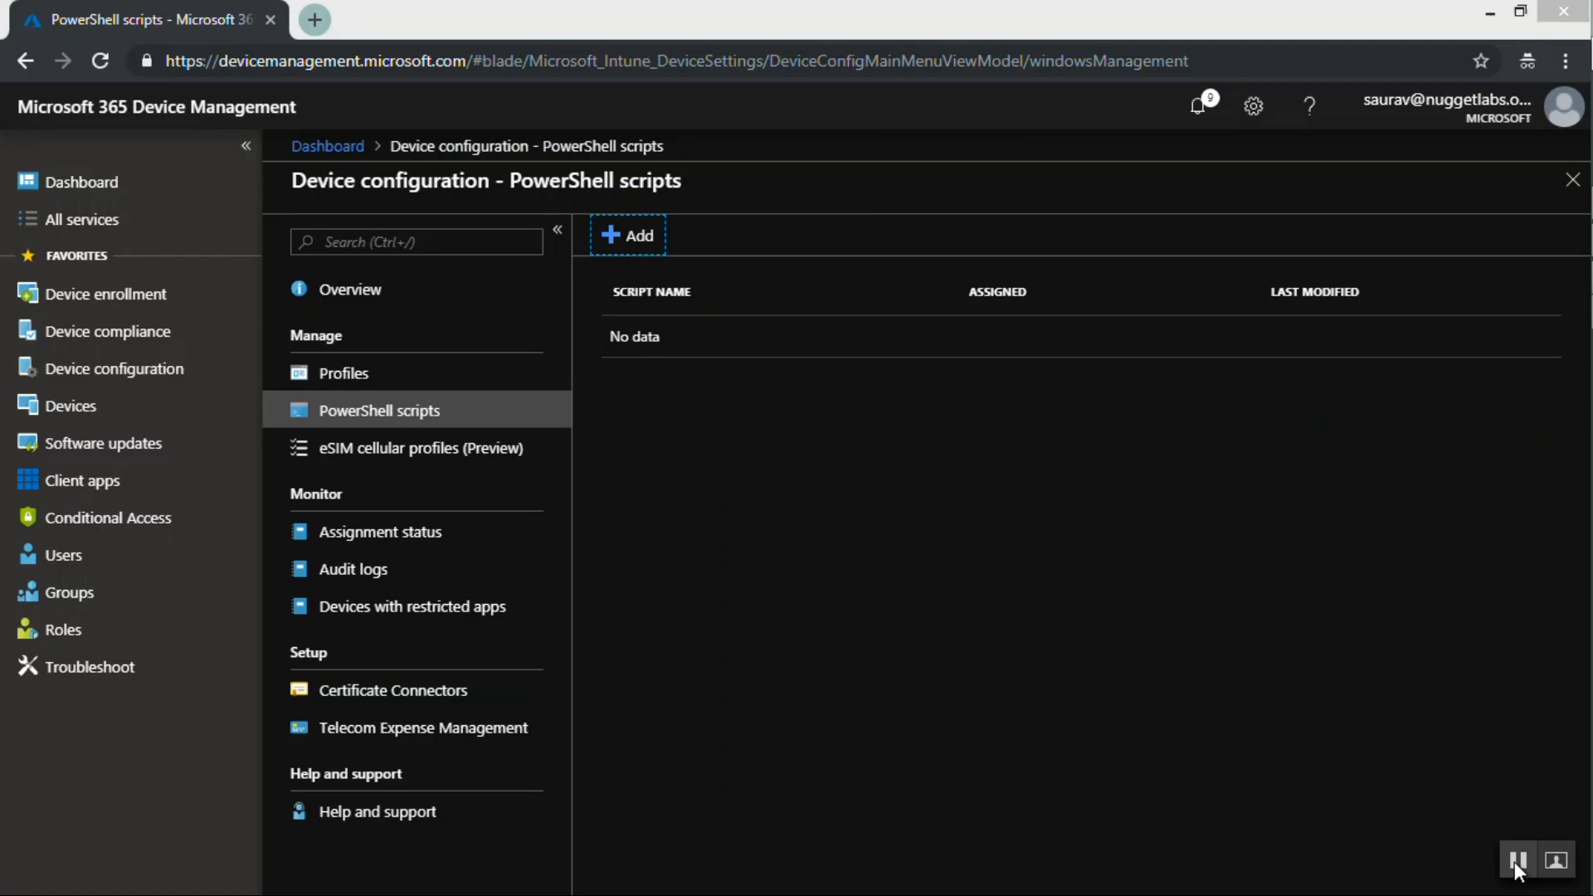
{"action": "left_click", "coordinate": [390, 535]}
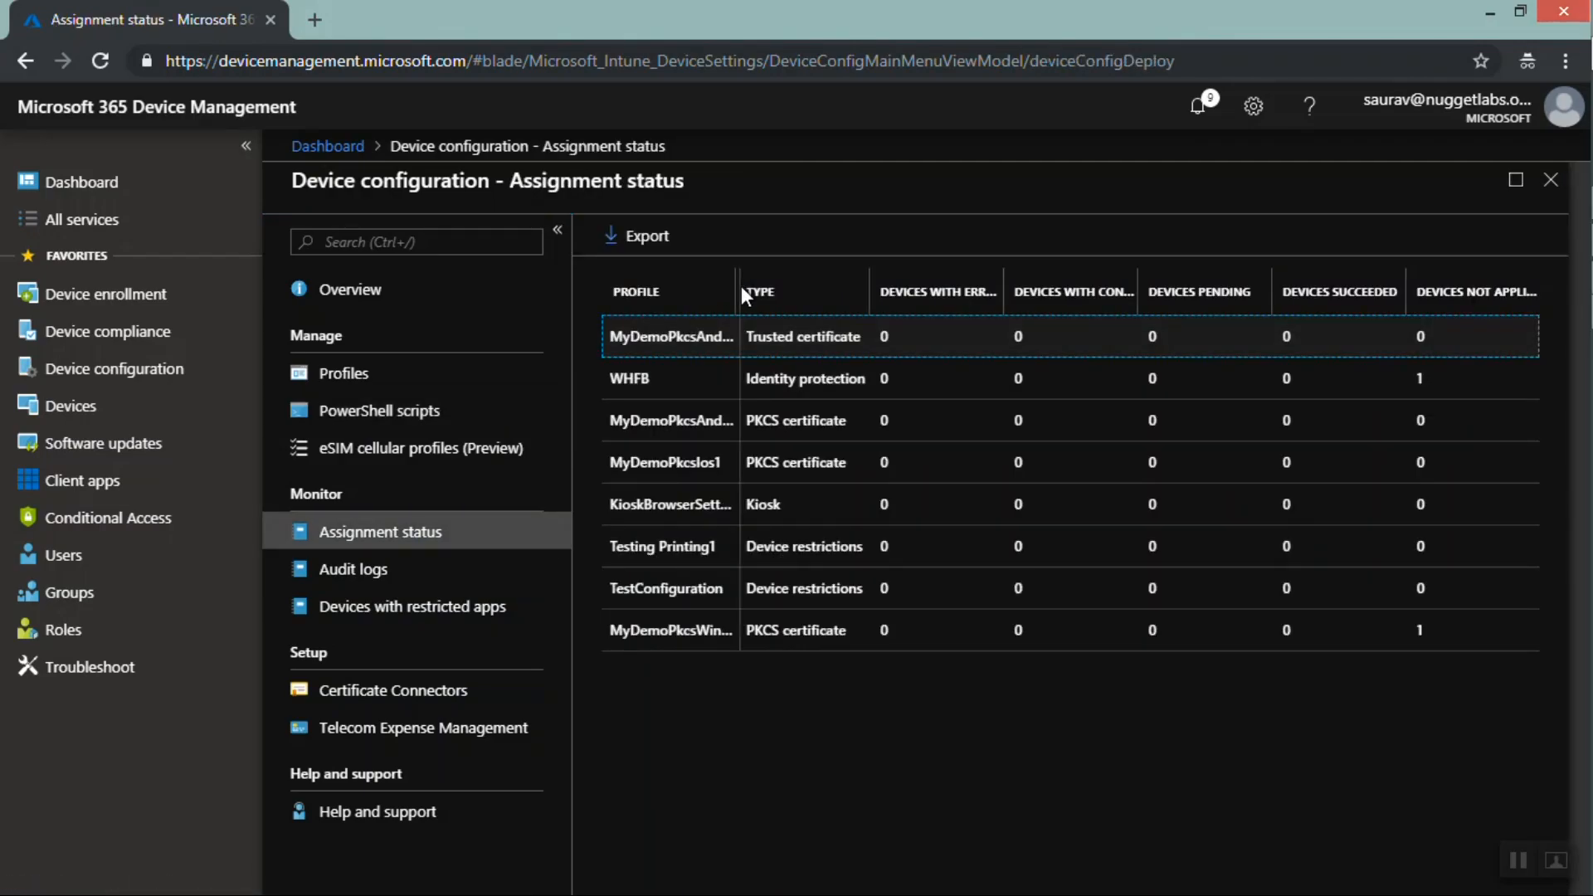
{"action": "left_click_drag", "start_coordinate": [748, 287], "coordinate": [752, 290]}
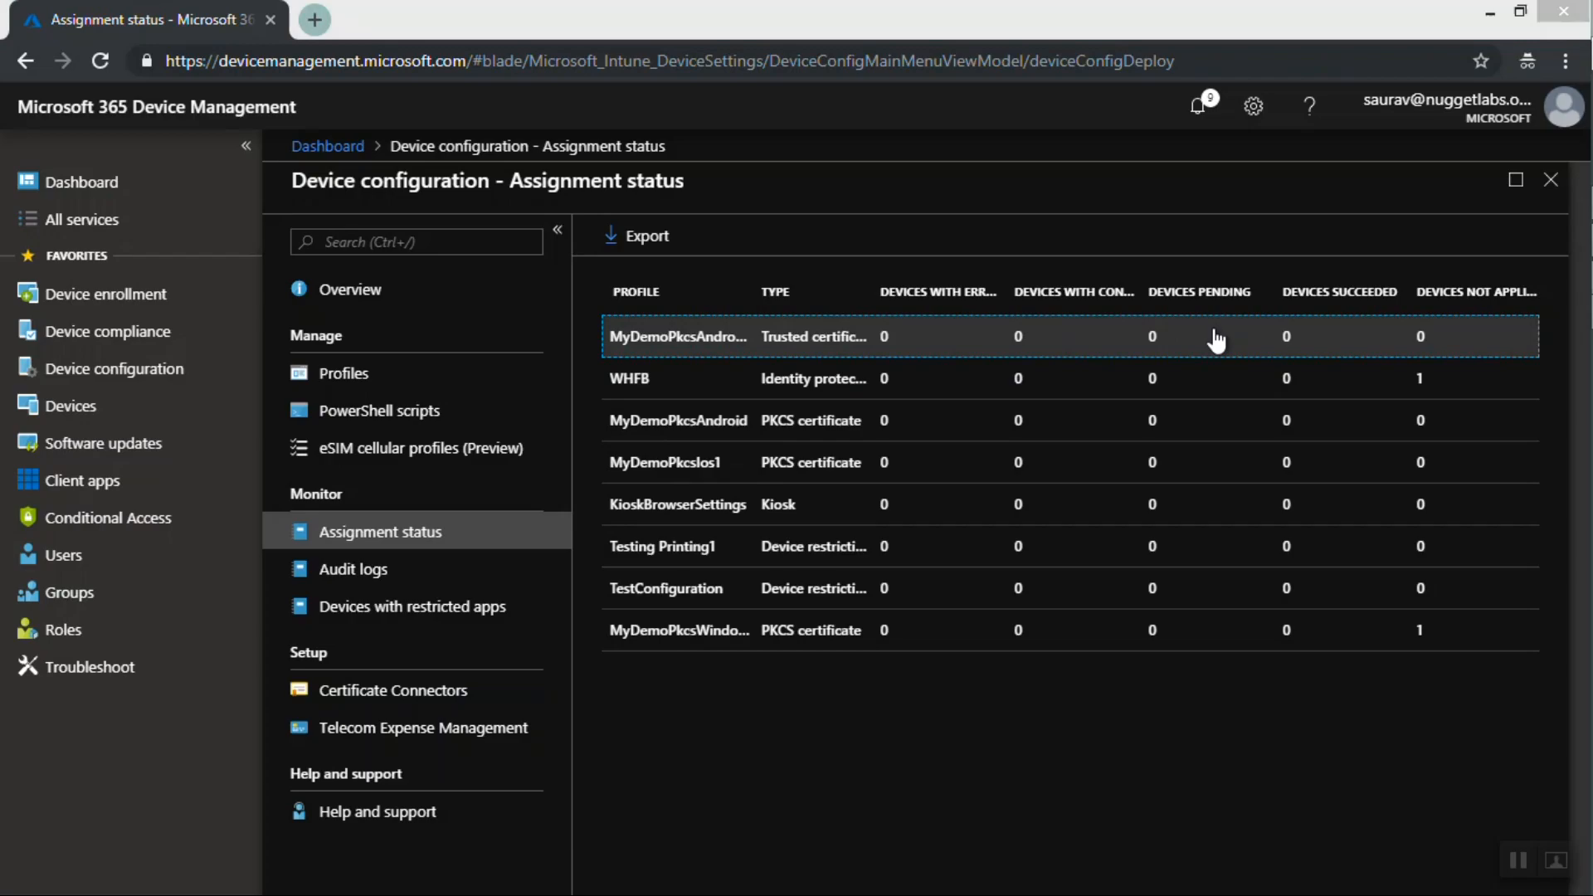
{"action": "key", "text": "super+c"}
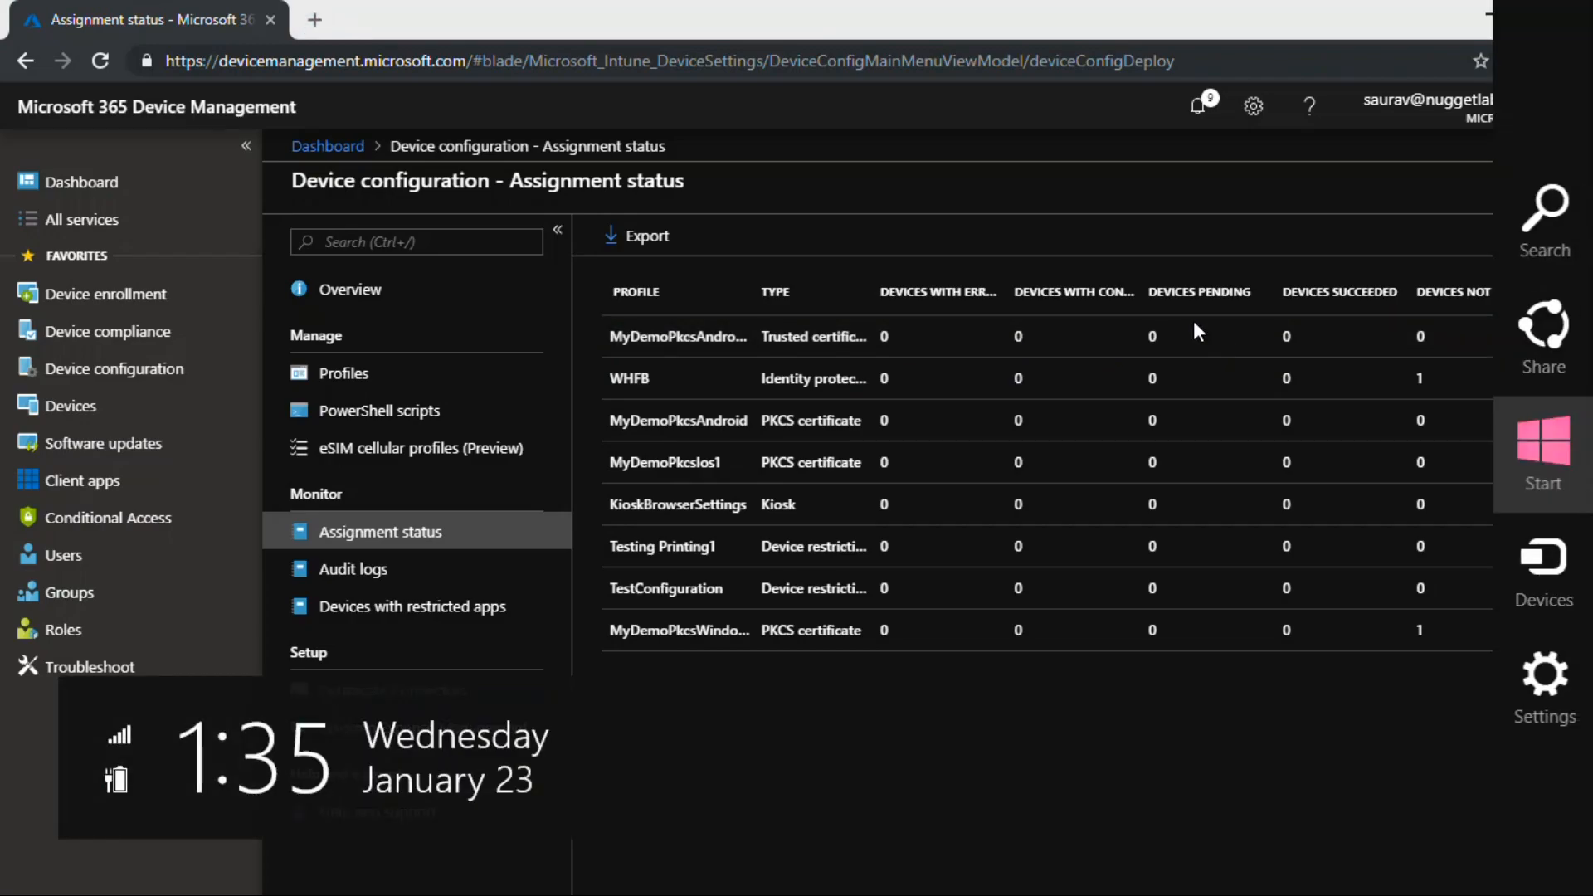
{"action": "key", "text": "Up"}
{"action": "key", "text": "Up"}
{"action": "key", "text": "Escape"}
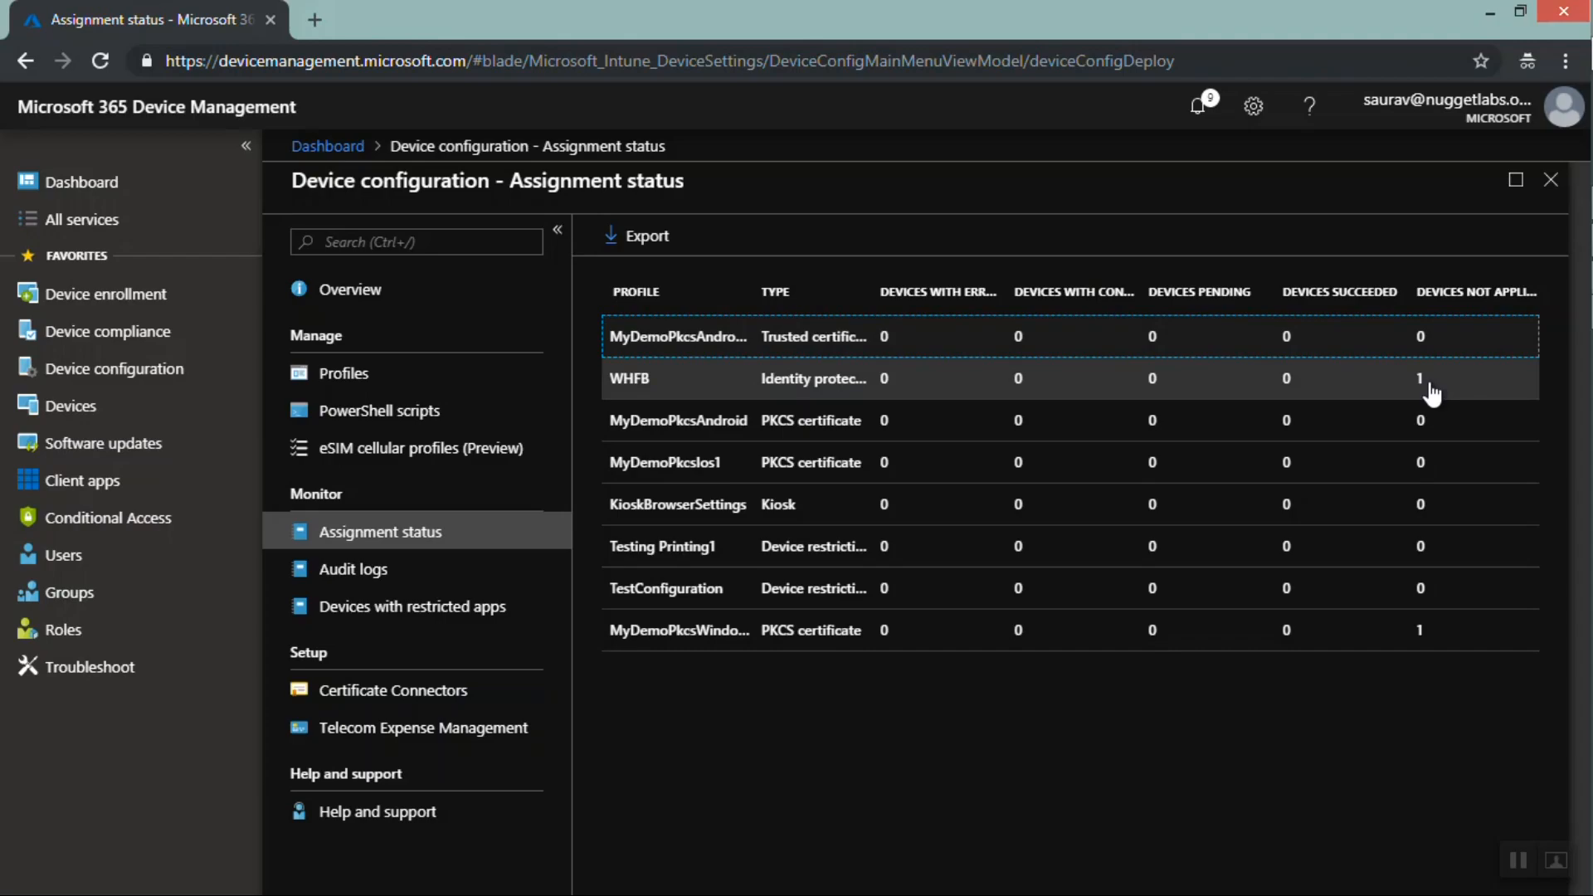
Open the audit logs and view the activity details of the TestDeviceConfigpolicy creation entry
{"action": "left_click", "coordinate": [340, 574]}
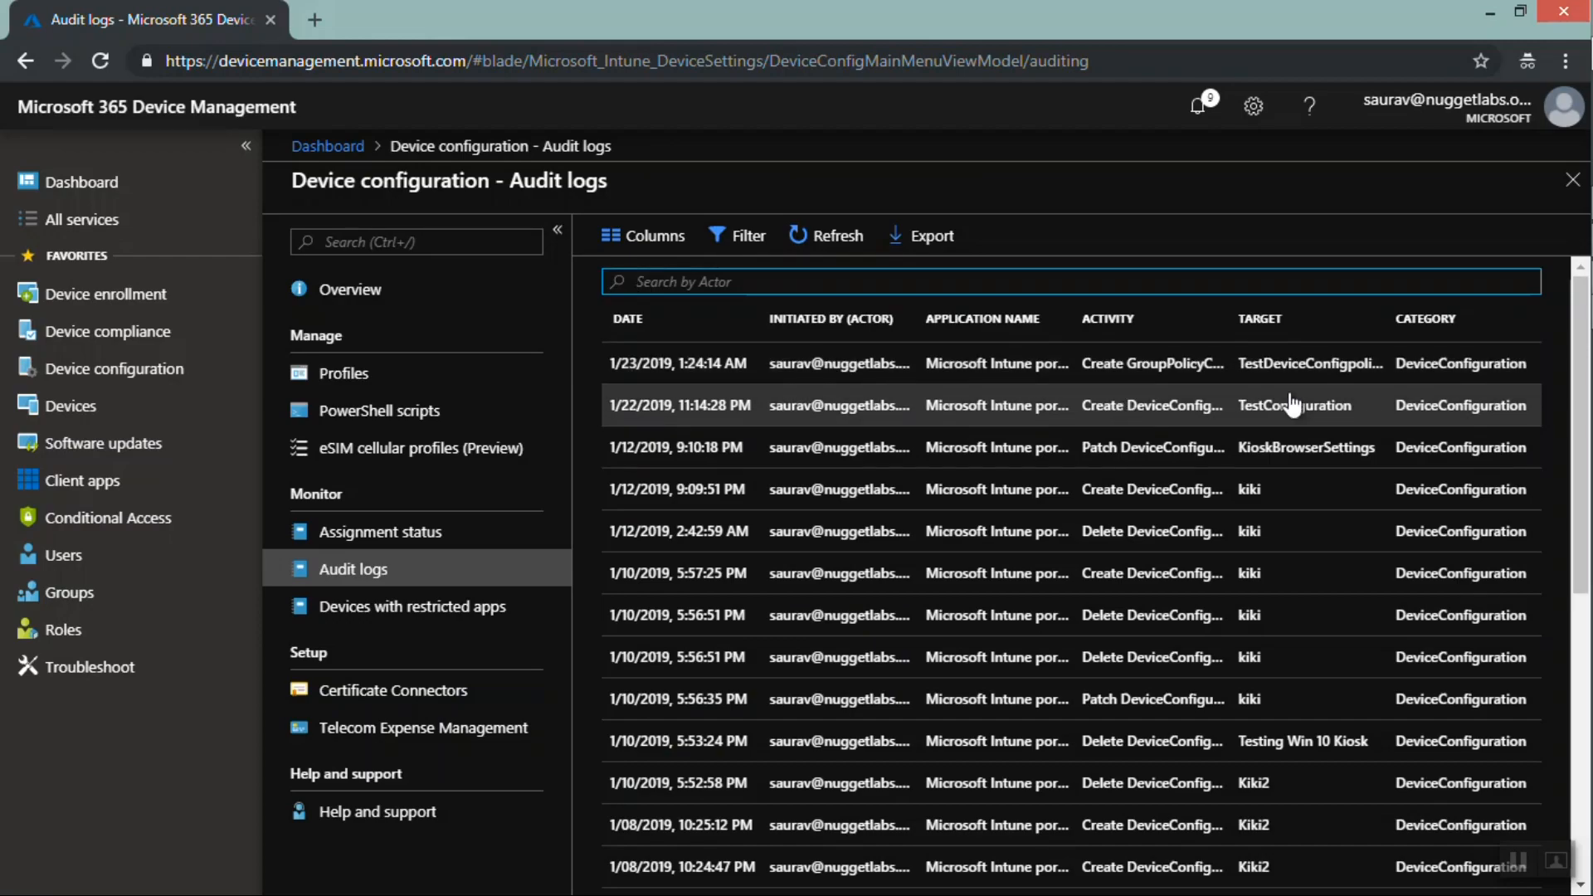
{"action": "mouse_move", "coordinate": [1354, 406]}
{"action": "left_mouse_down"}
{"action": "mouse_move", "coordinate": [1257, 419]}
{"action": "mouse_move", "coordinate": [1242, 382]}
{"action": "mouse_move", "coordinate": [1357, 383]}
{"action": "left_mouse_up"}
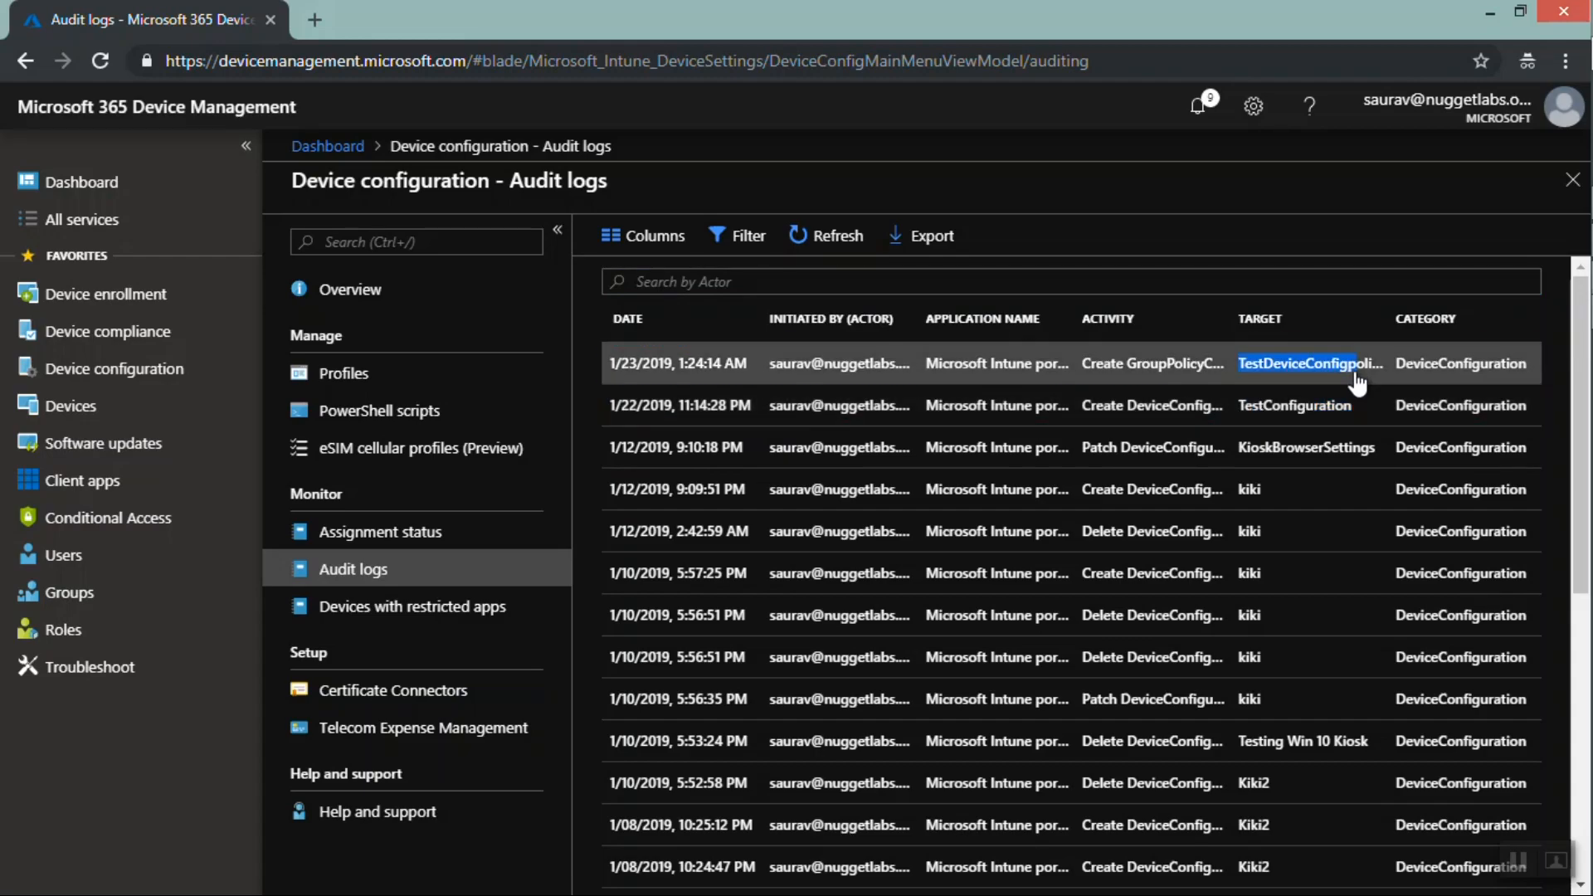
{"action": "left_click", "coordinate": [1151, 375]}
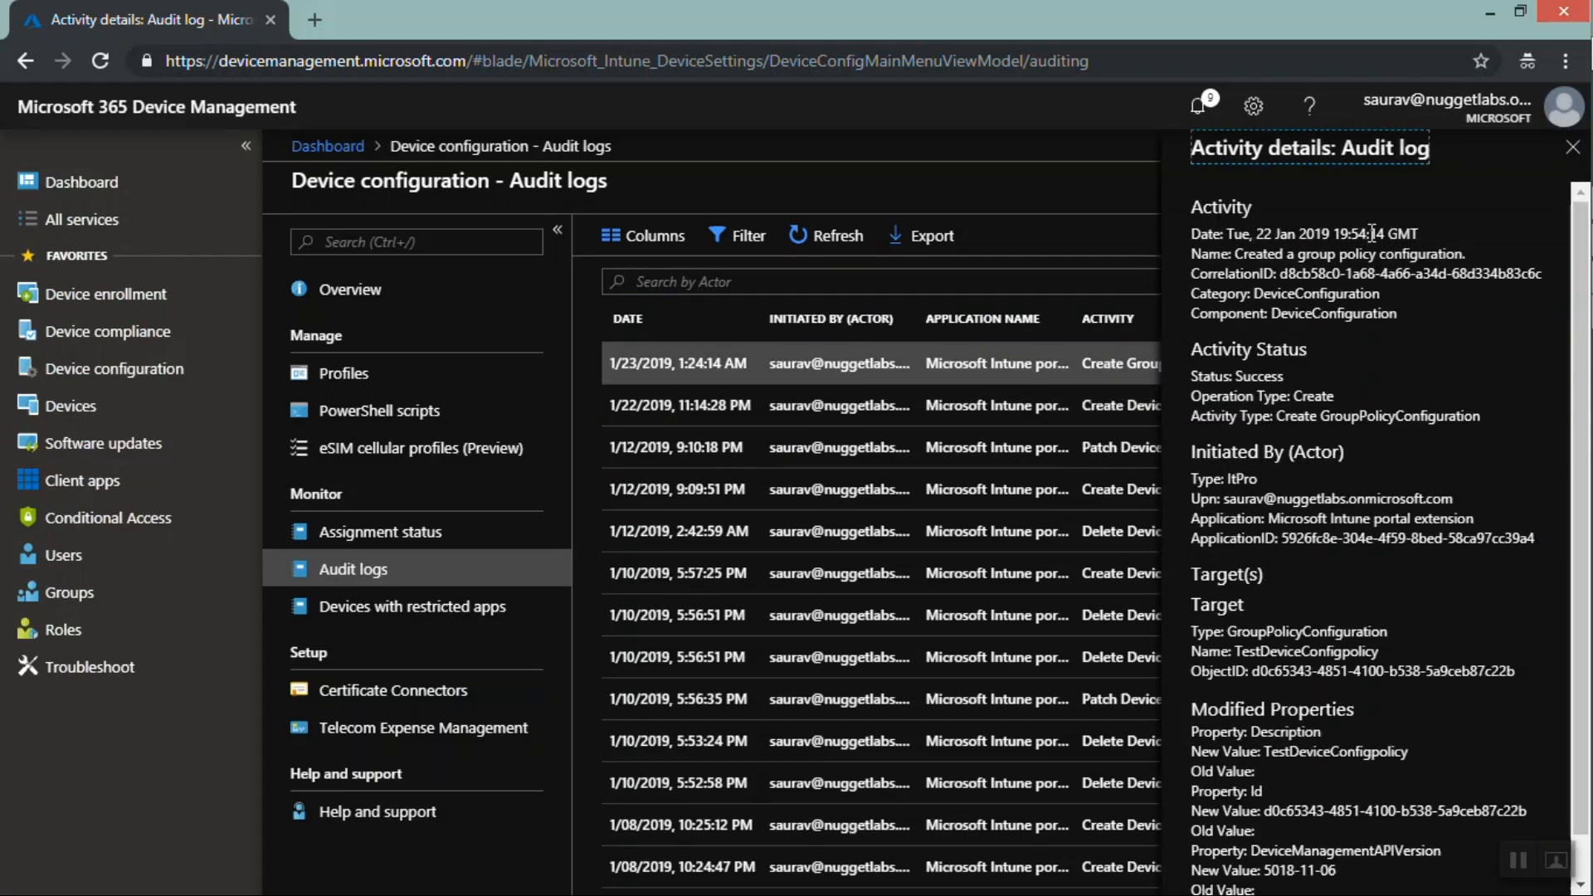
{"action": "left_click_drag", "start_coordinate": [1426, 234], "coordinate": [1354, 240]}
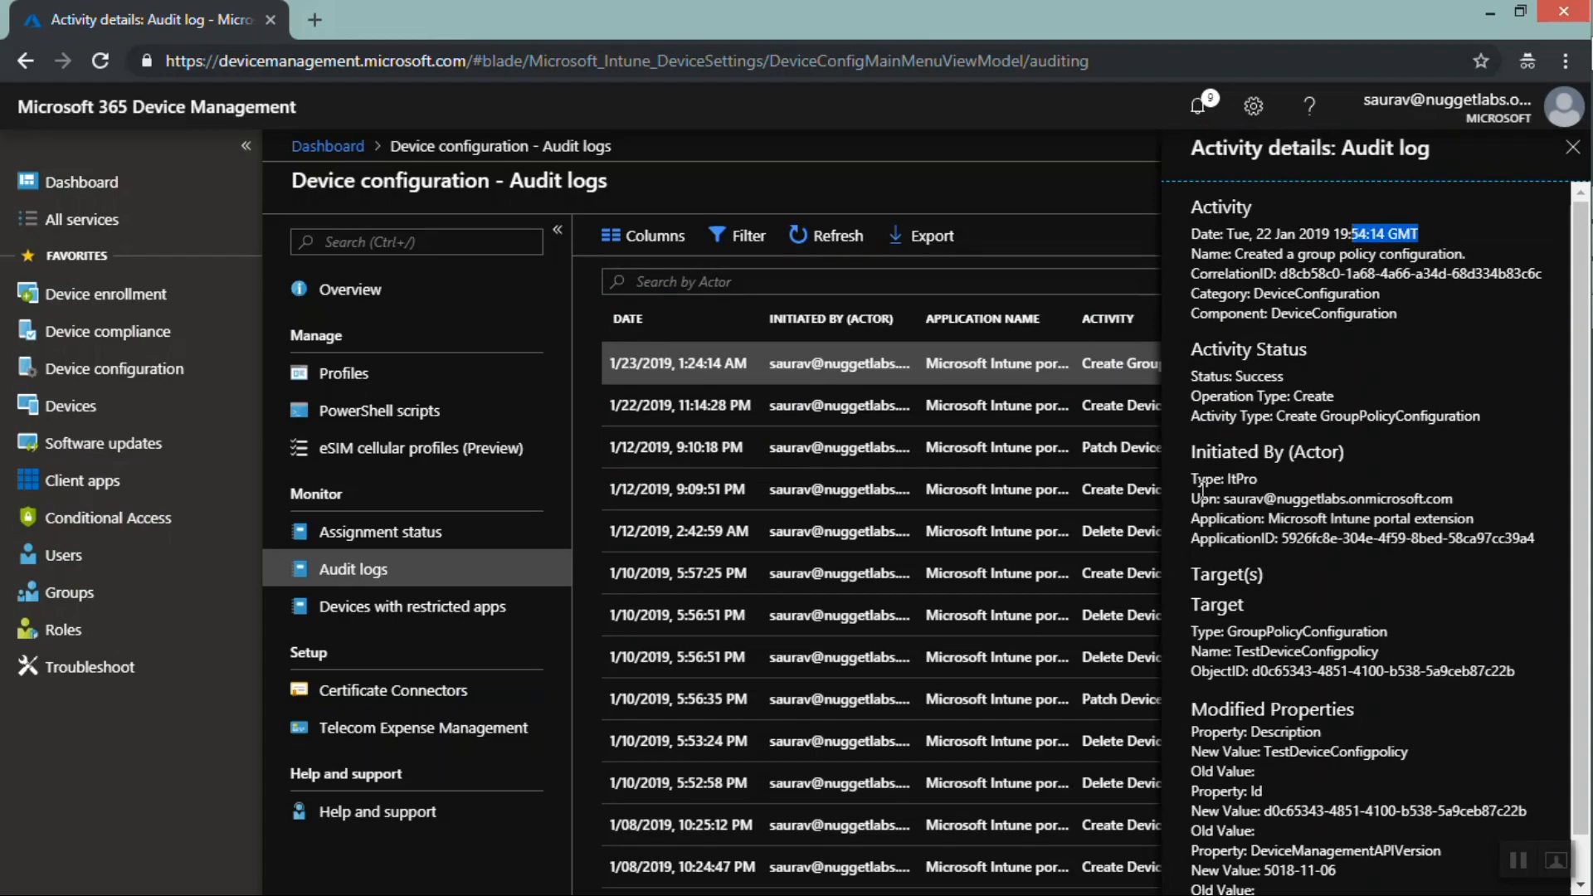
{"action": "left_click_drag", "start_coordinate": [1225, 497], "coordinate": [1477, 494]}
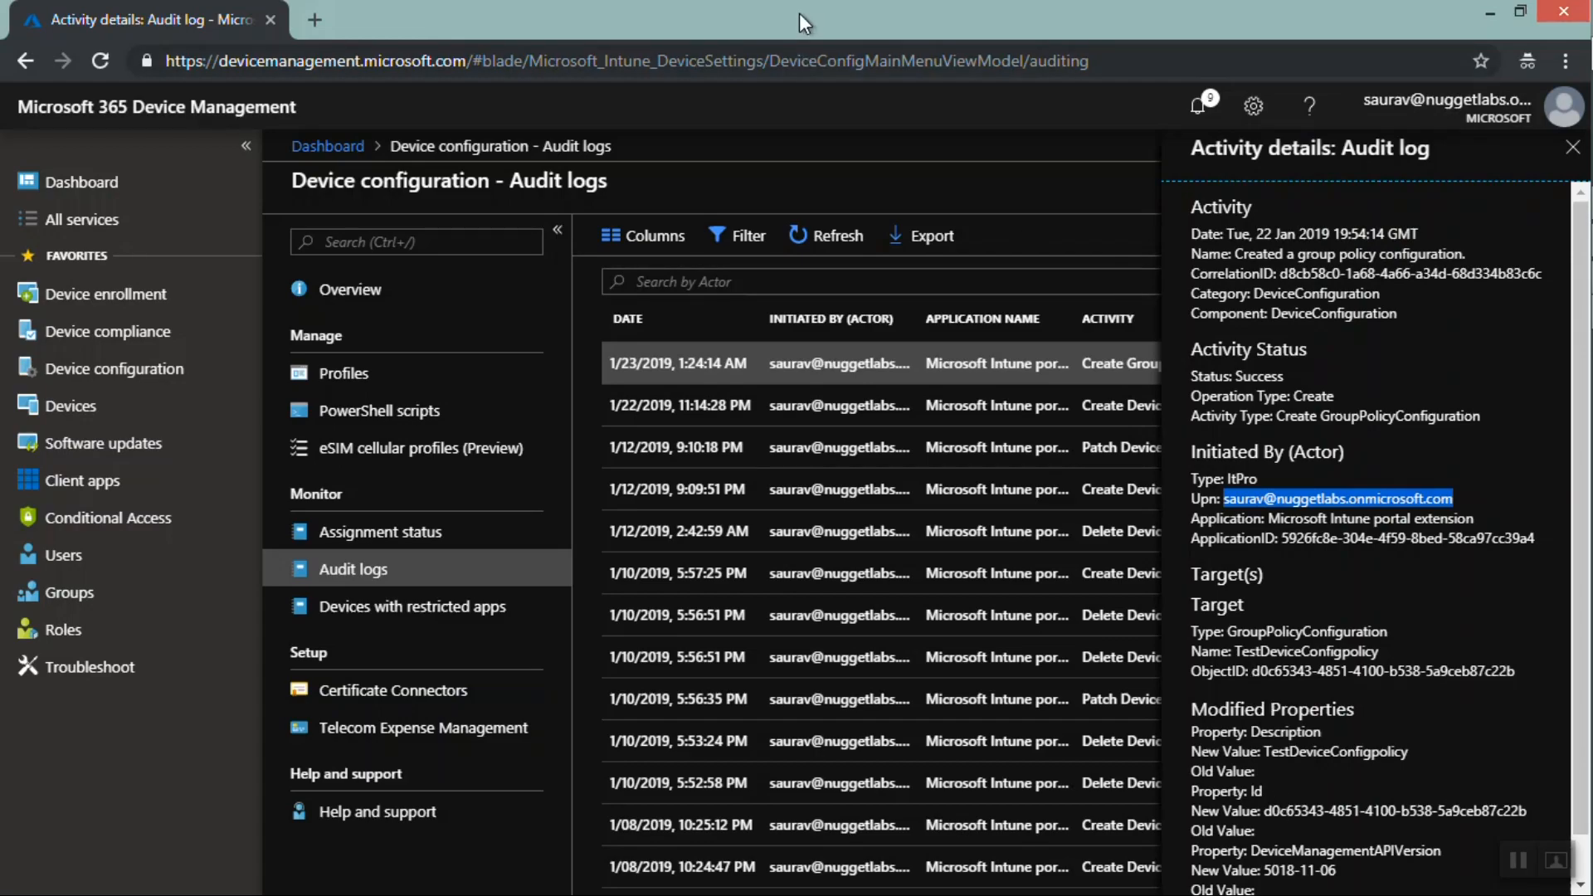
View devices with restricted apps and the certificate connector installation instructions
{"action": "left_click", "coordinate": [422, 613]}
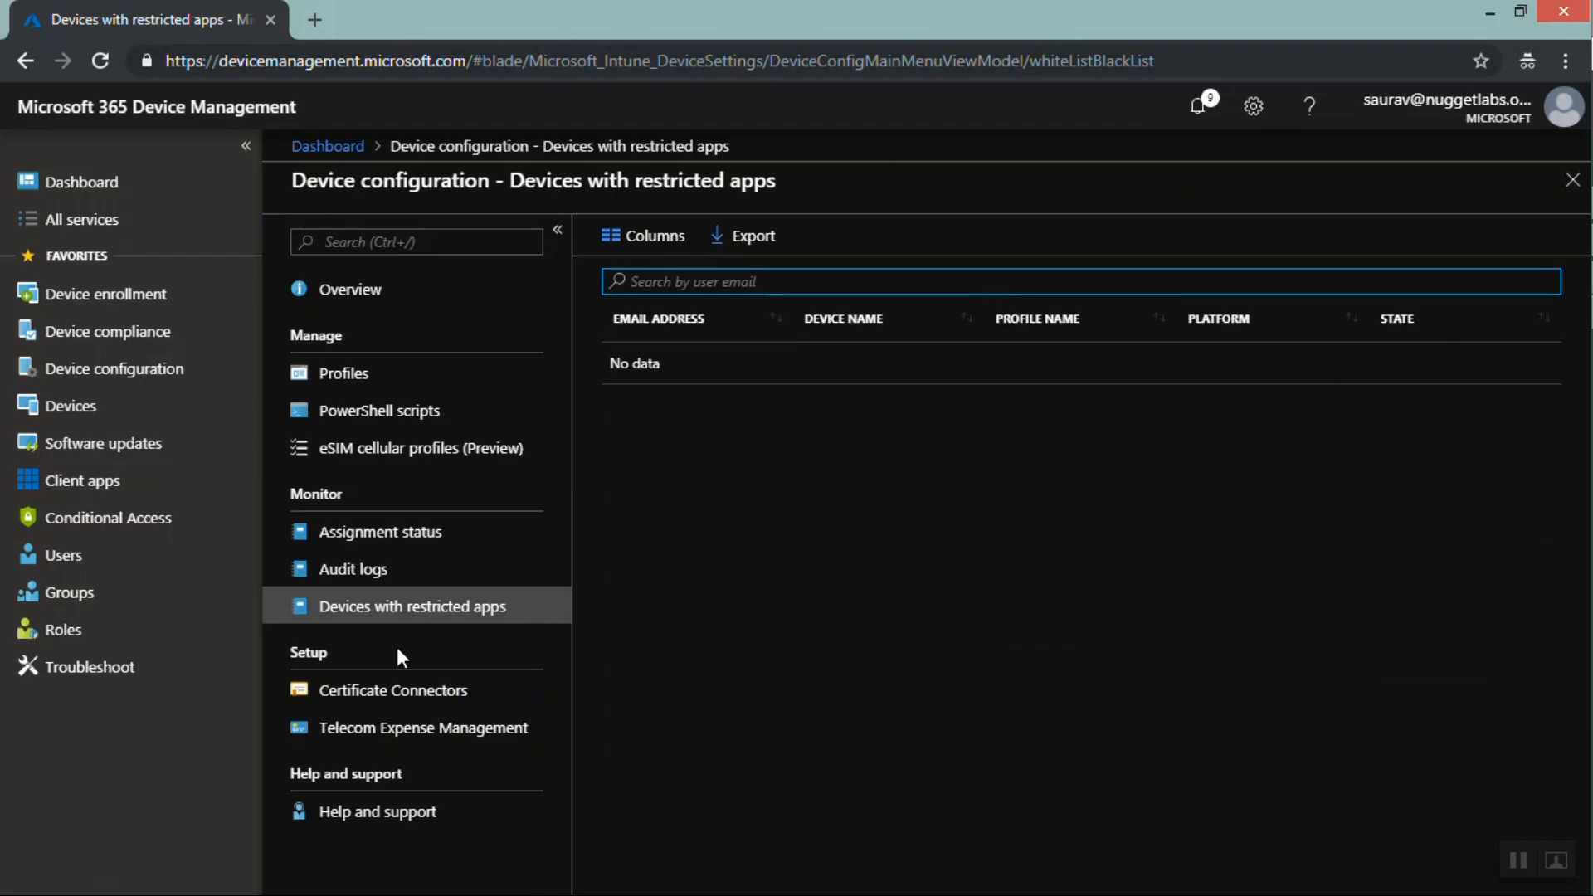
{"action": "left_click", "coordinate": [390, 692]}
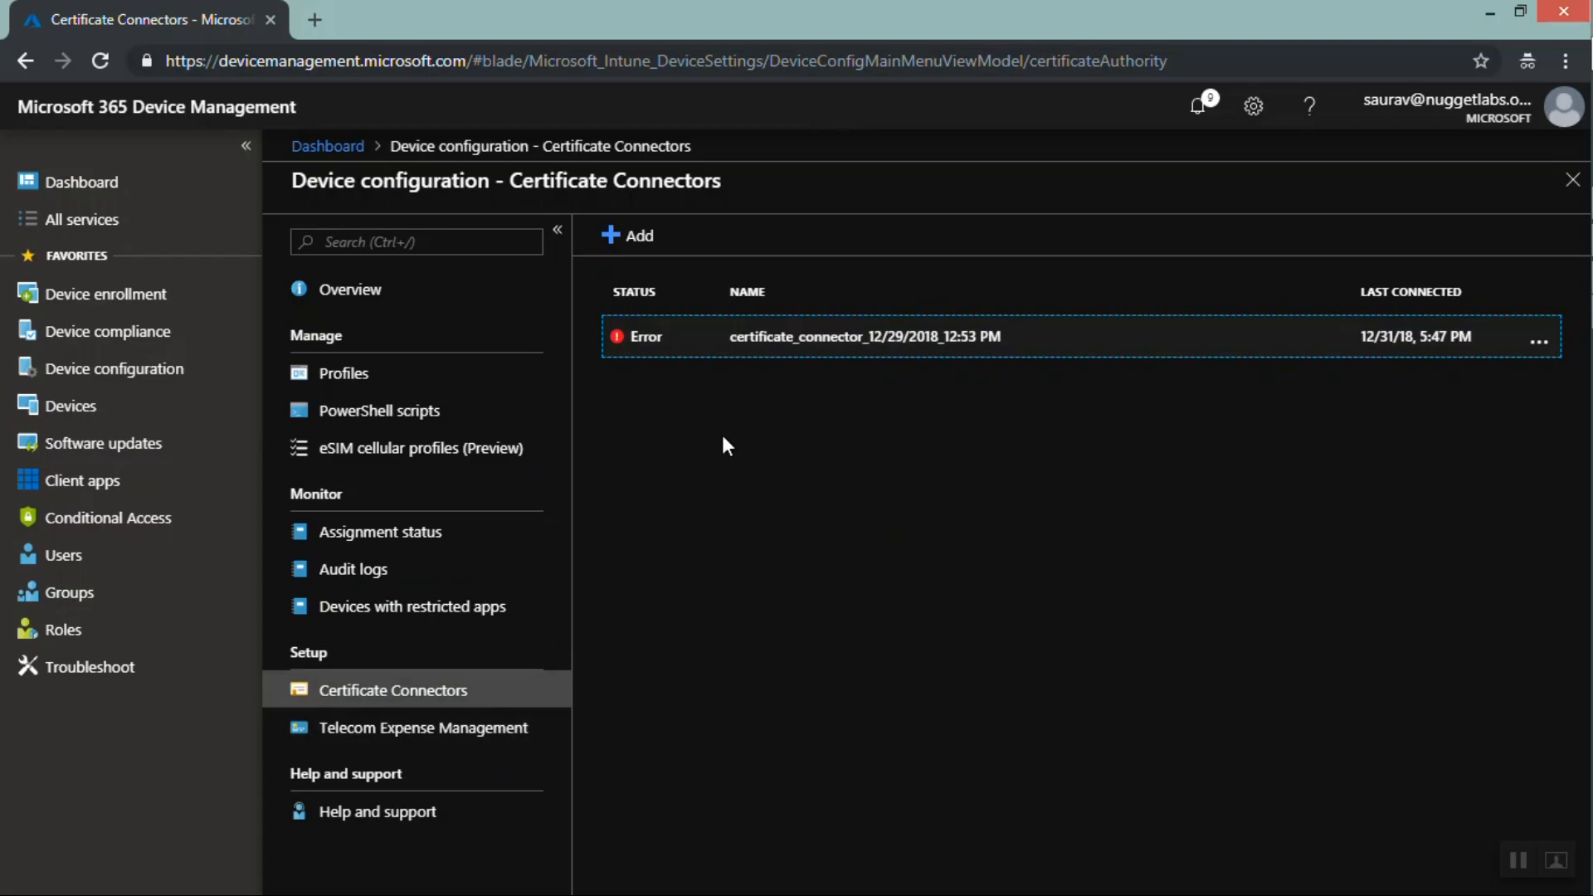
{"action": "left_click", "coordinate": [624, 242]}
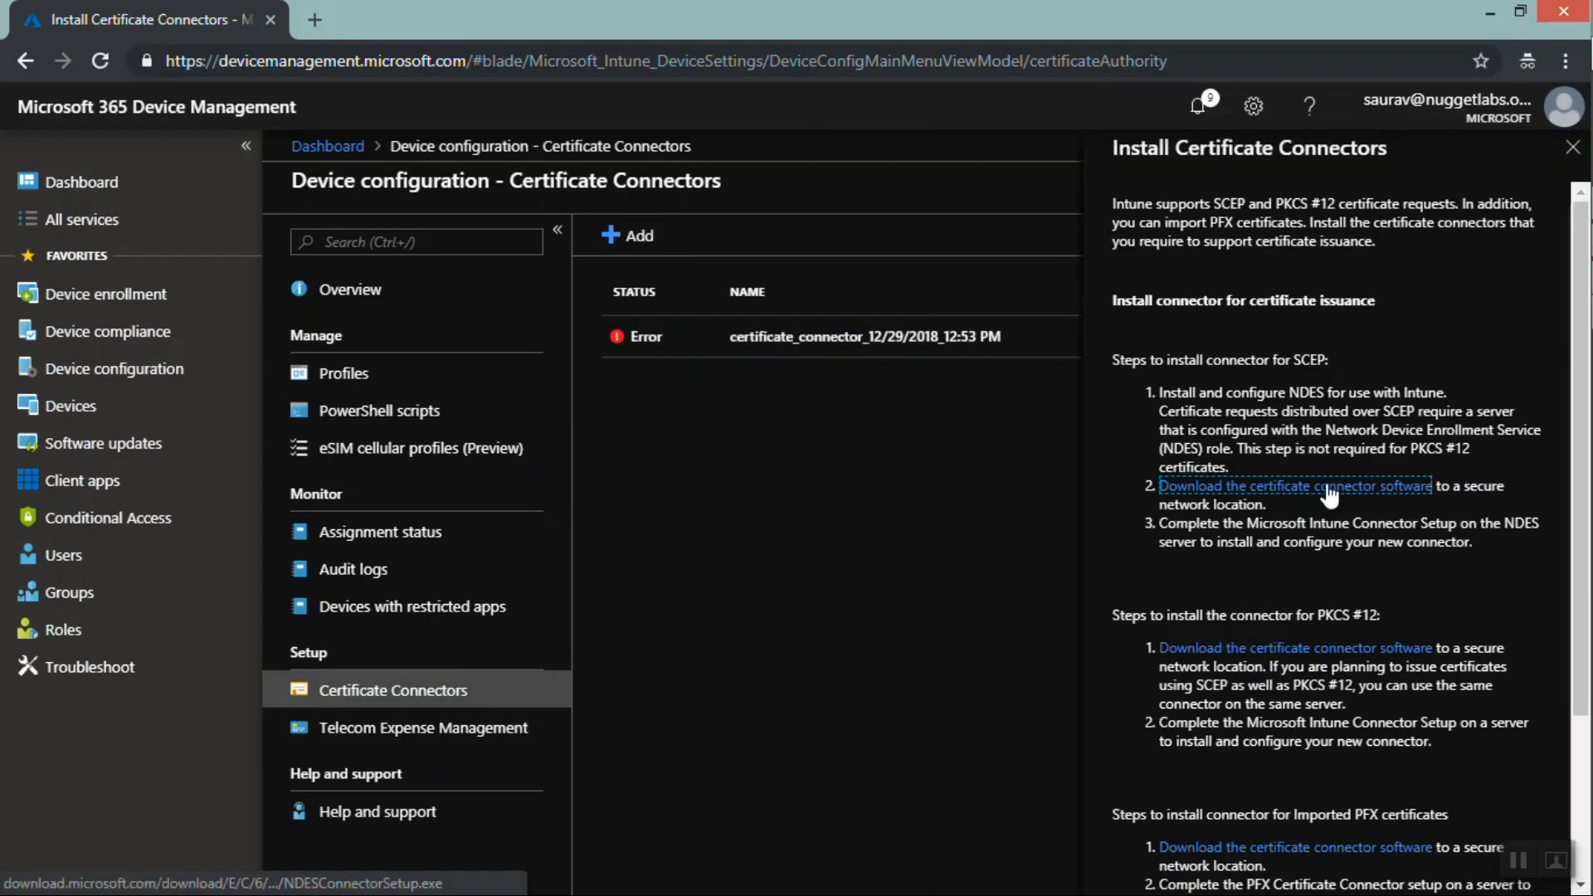
{"action": "left_click", "coordinate": [879, 579]}
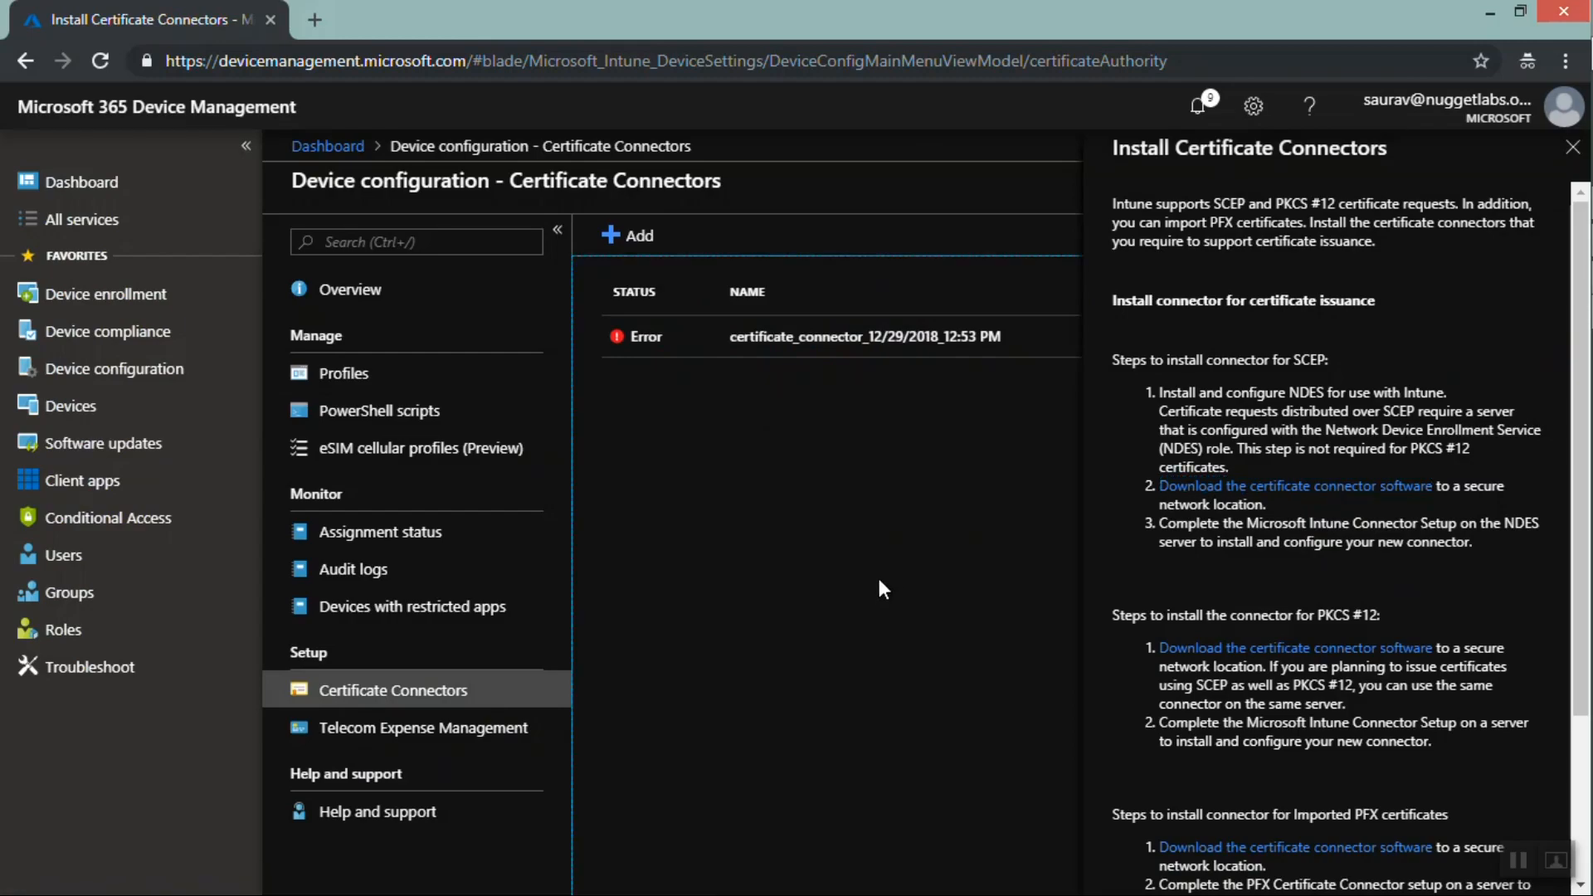
{"action": "left_click", "coordinate": [1570, 149]}
Open Windows 10 Update Rings under Software updates and start creating an update ring named TestWin10UpdateRing
{"action": "mouse_move", "coordinate": [1591, 423]}
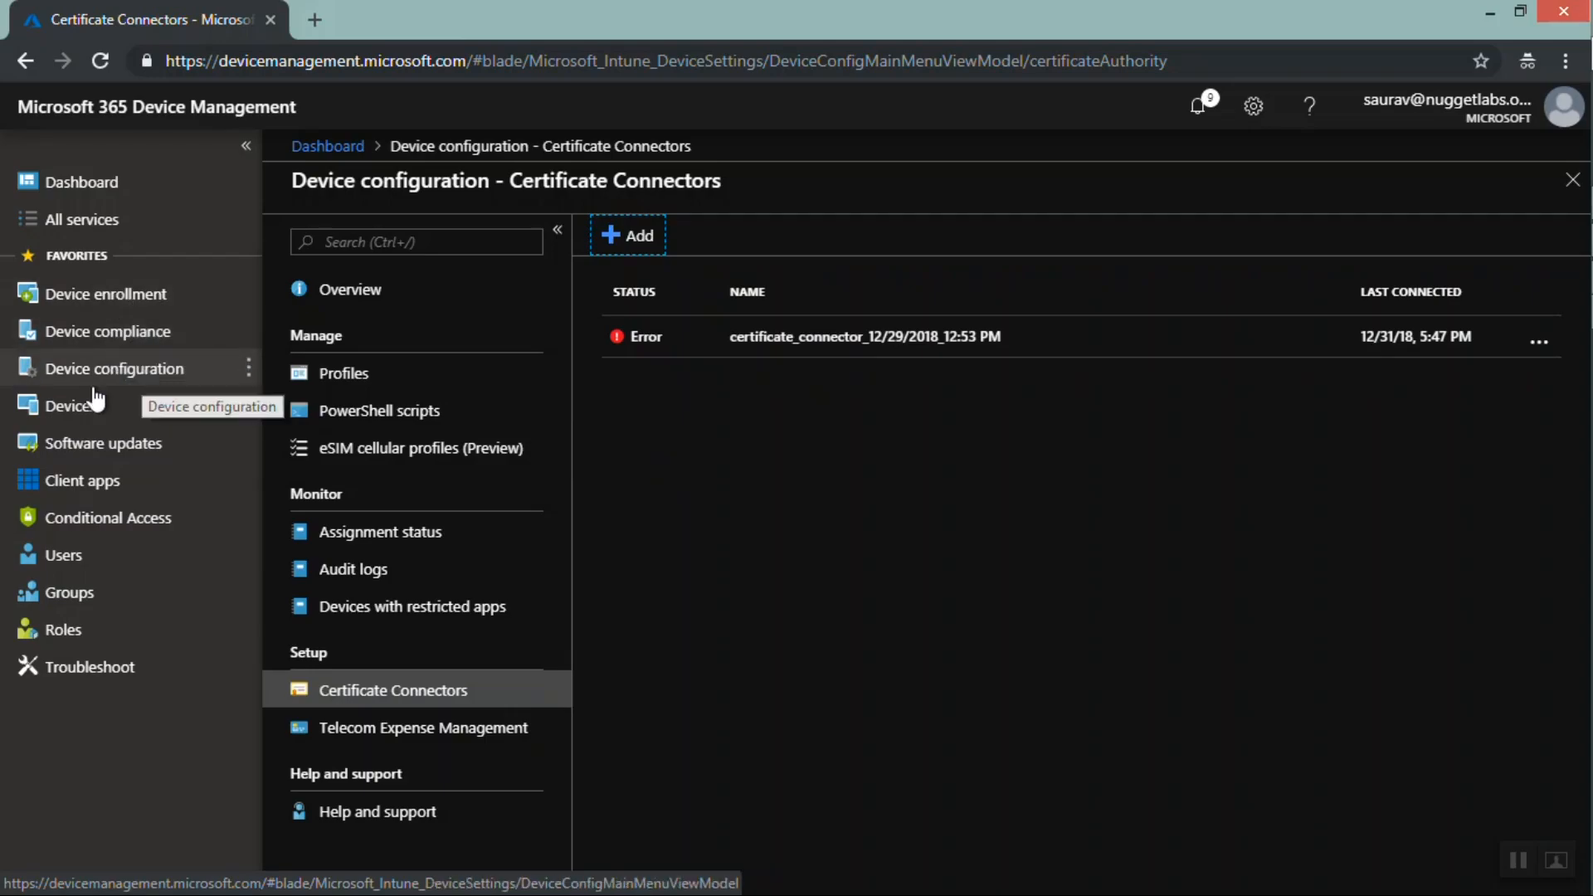
{"action": "left_click", "coordinate": [120, 448]}
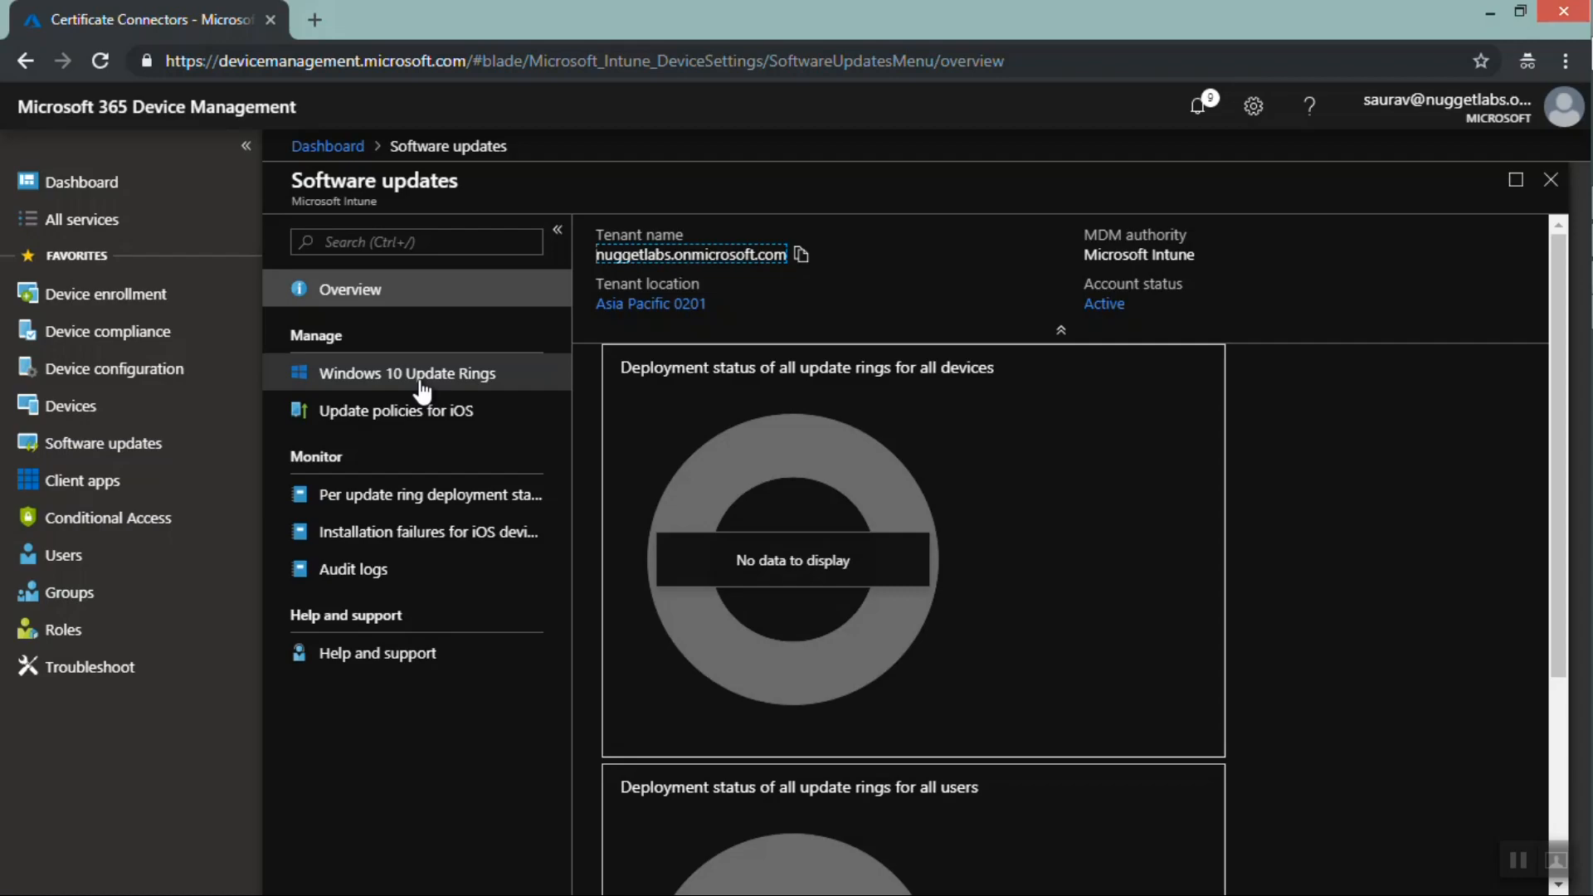
{"action": "left_click", "coordinate": [422, 382]}
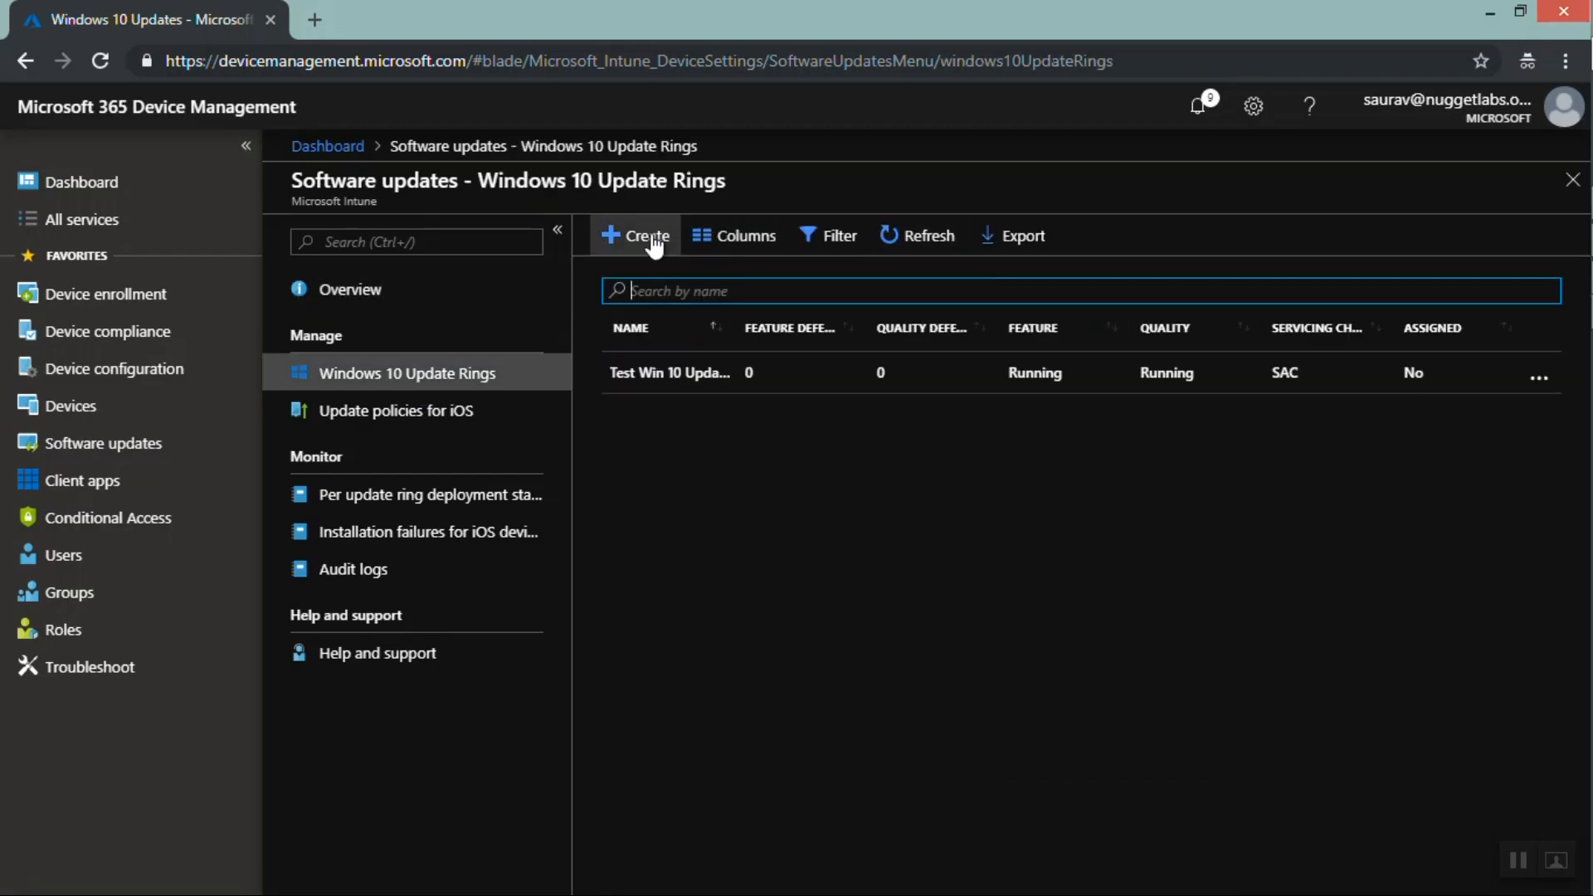
{"action": "left_click", "coordinate": [633, 241]}
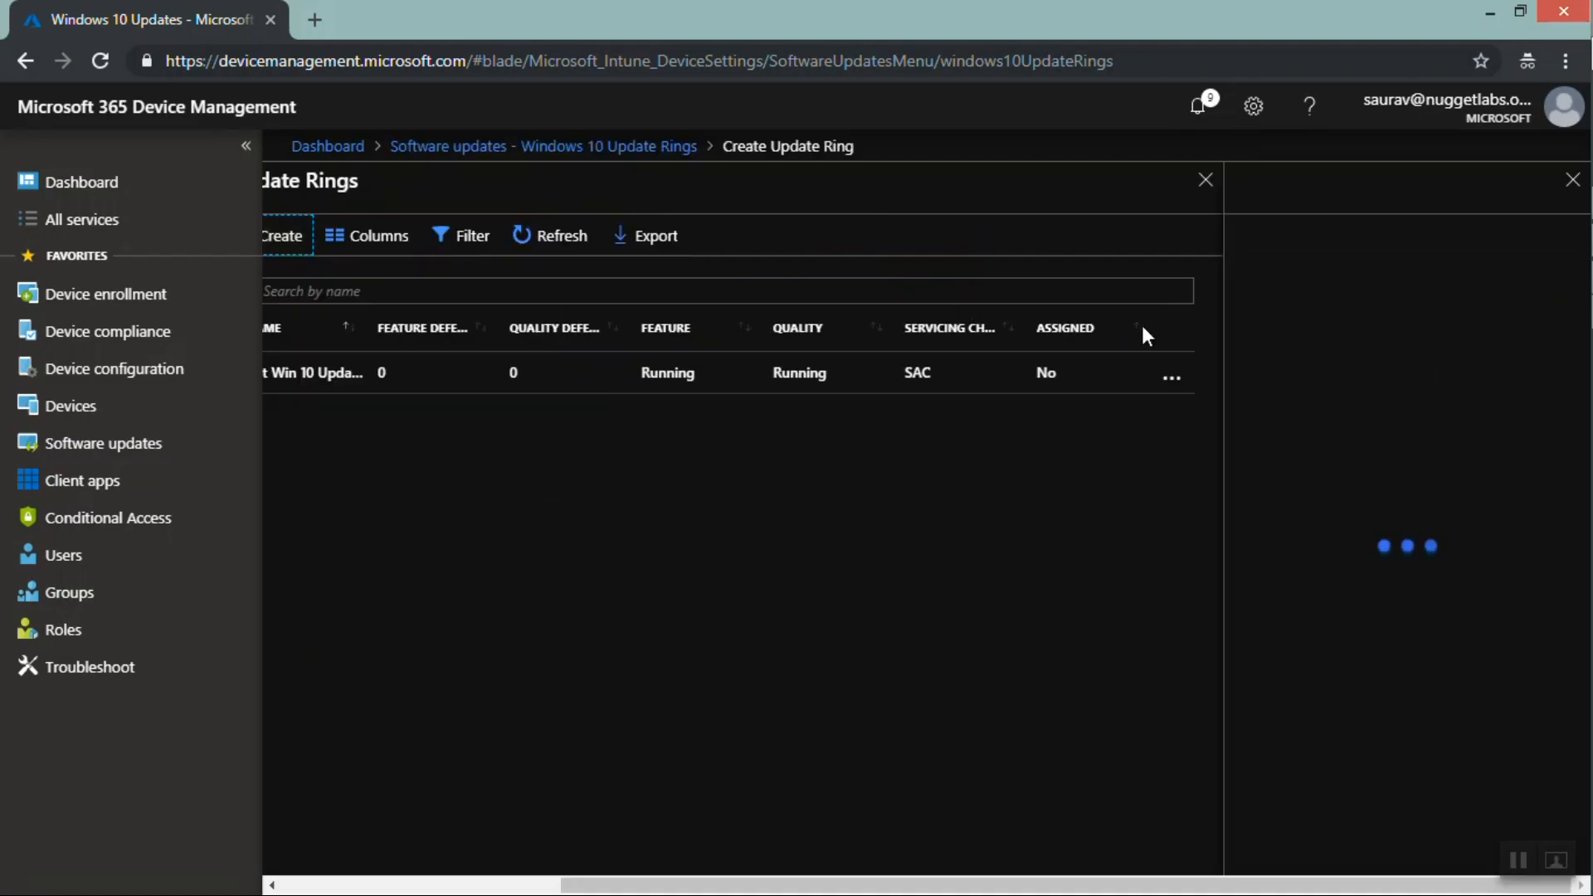
{"action": "left_click", "coordinate": [1345, 264]}
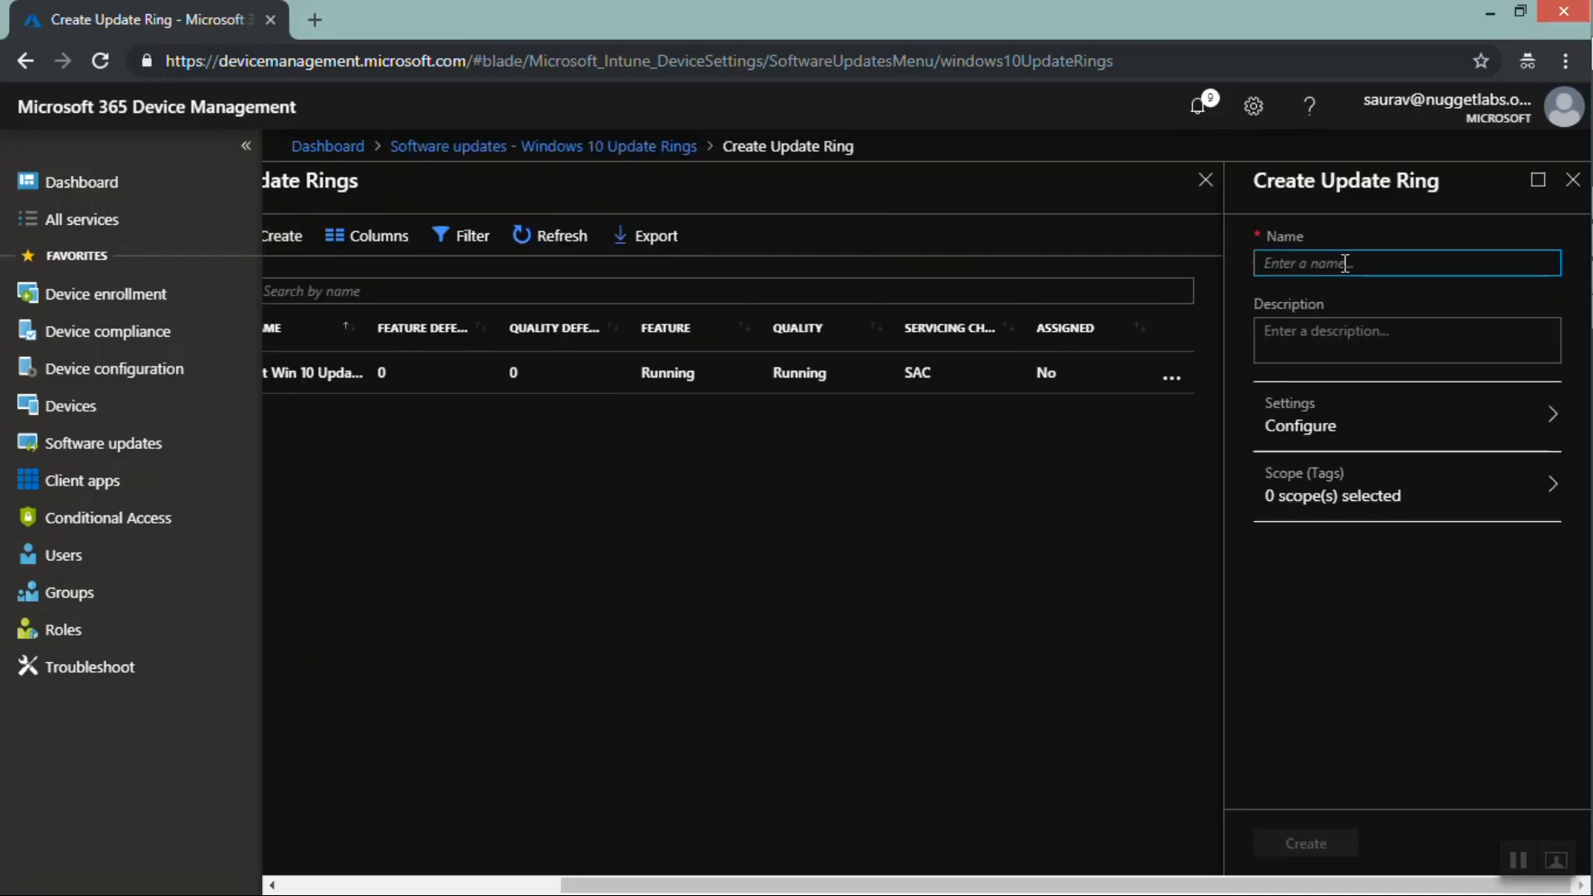
{"action": "type", "text": "TestWin10UpdateRing"}
{"action": "left_click", "coordinate": [1410, 353]}
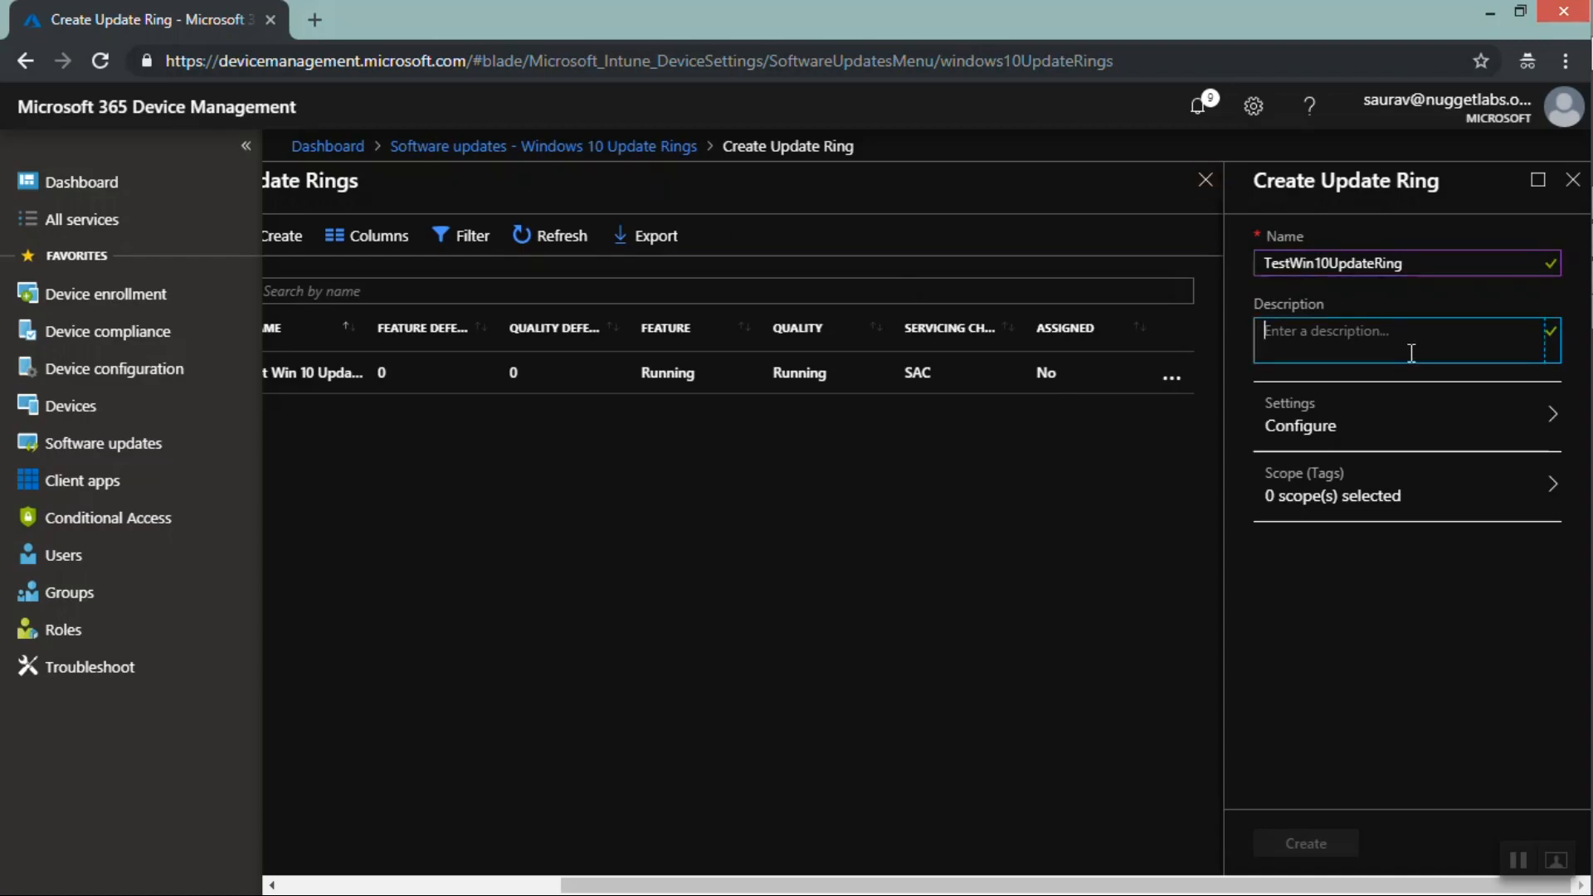
Open the update ring settings and set the servicing channel to Semi-Annual Channel
{"action": "left_click", "coordinate": [1357, 419]}
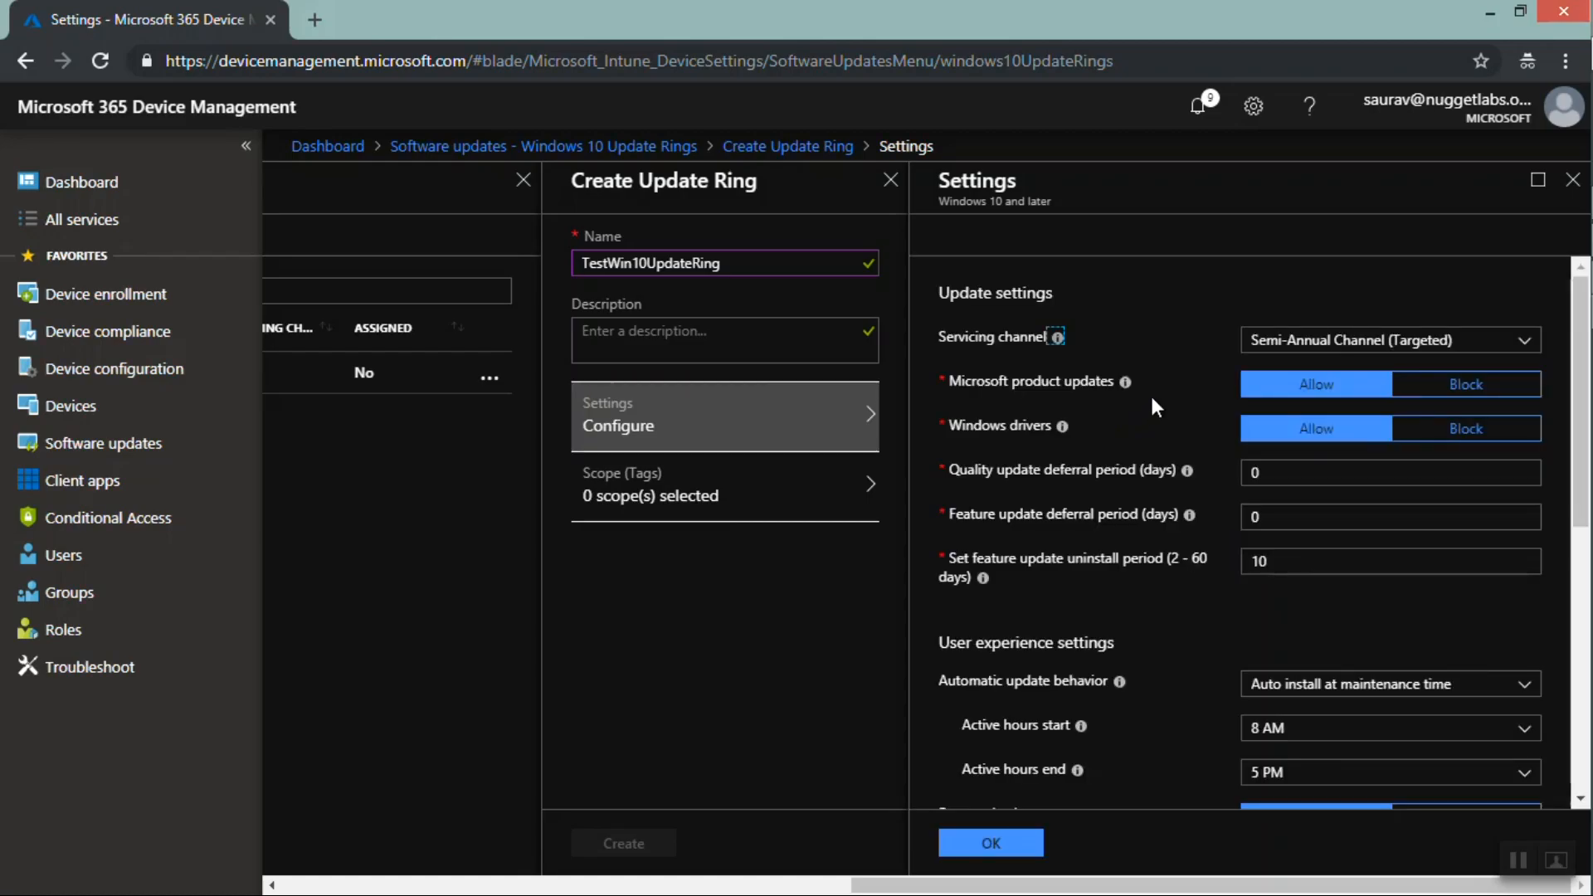
{"action": "left_click", "coordinate": [1342, 349]}
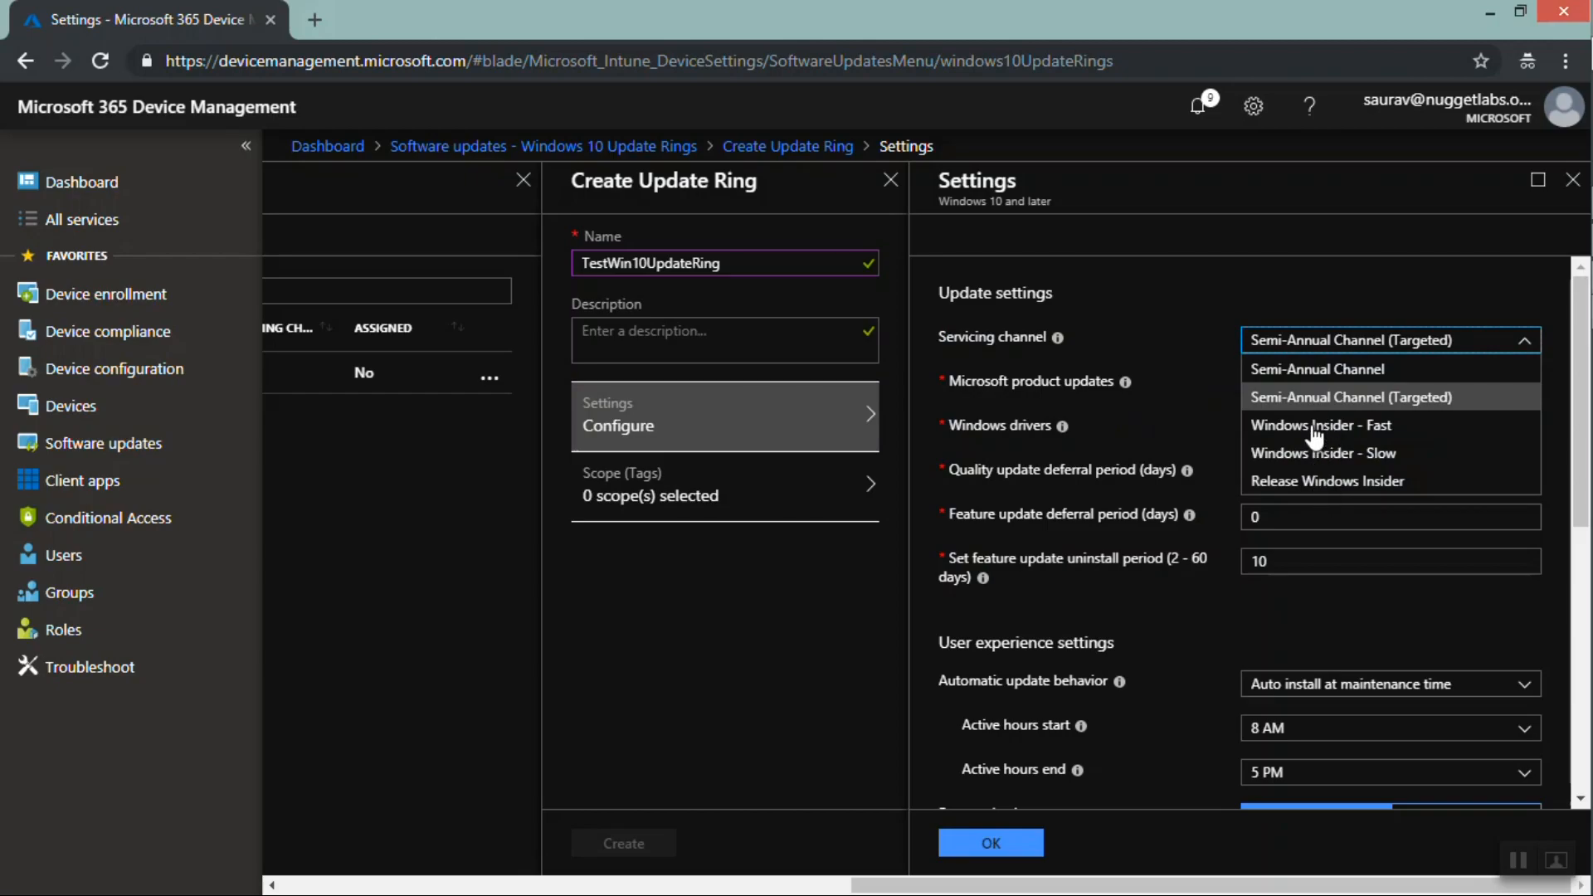
{"action": "left_click", "coordinate": [1304, 370]}
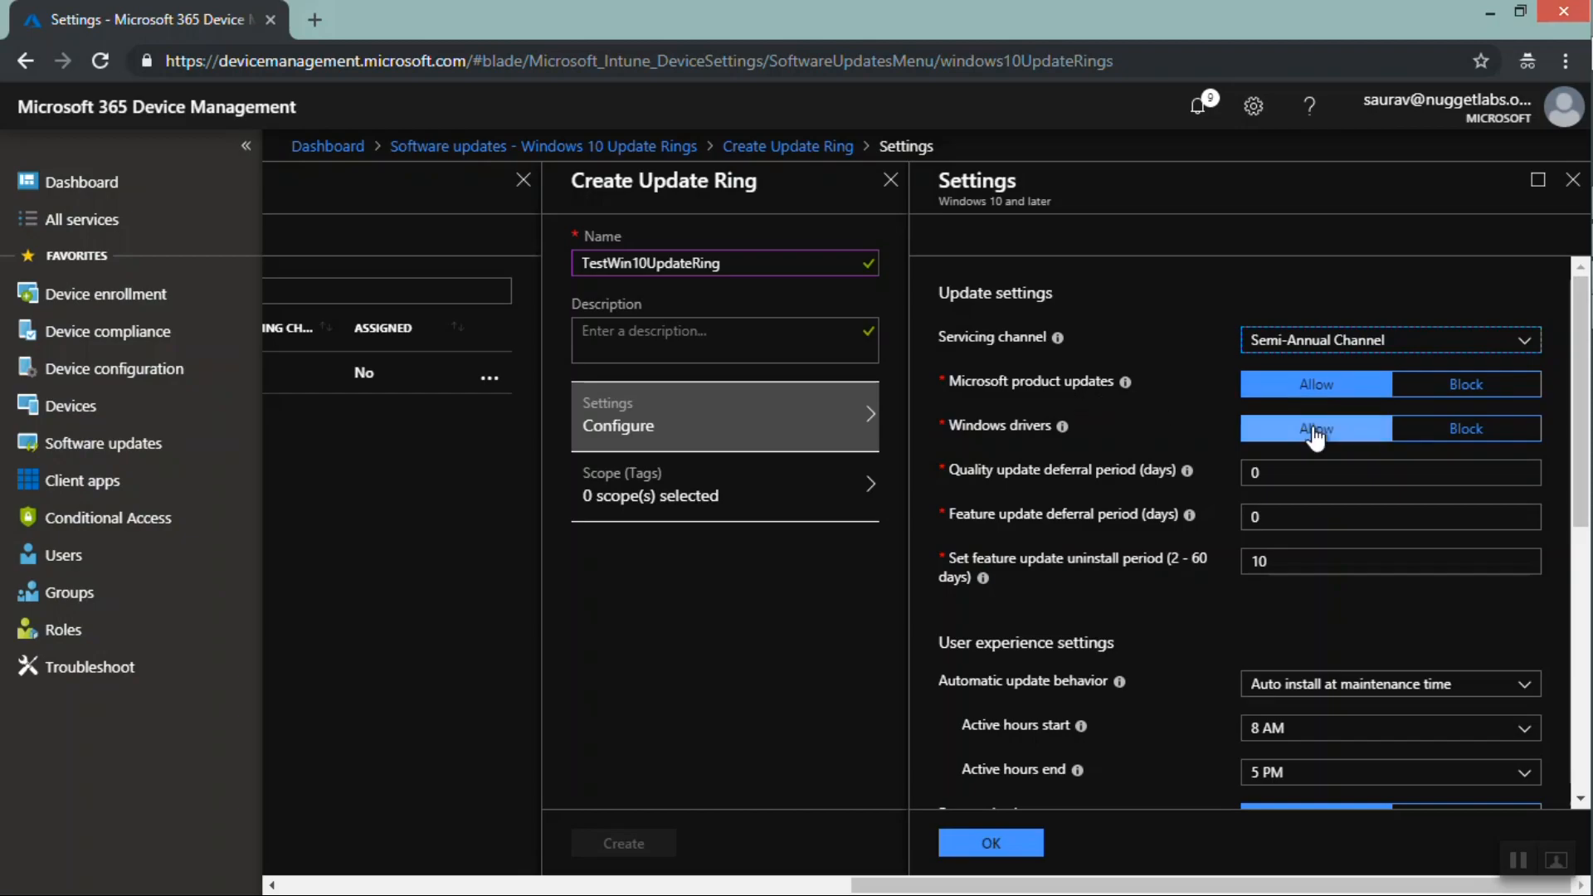
Set the ring's automatic update behavior to Auto install and restart at a scheduled time
{"action": "mouse_move", "coordinate": [1062, 430]}
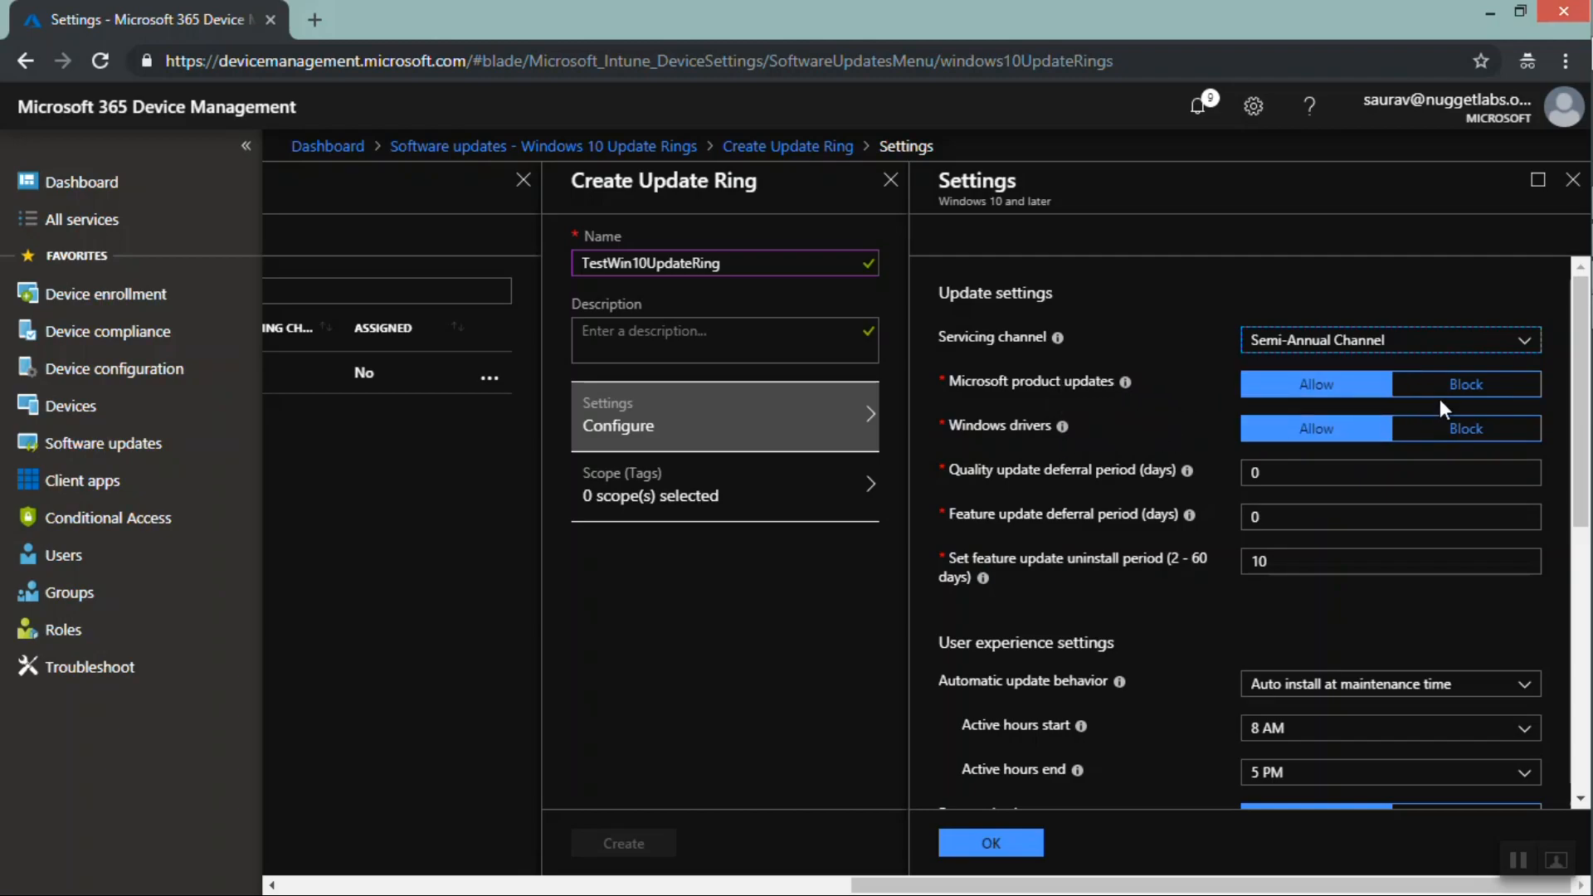
{"action": "mouse_move", "coordinate": [1187, 472]}
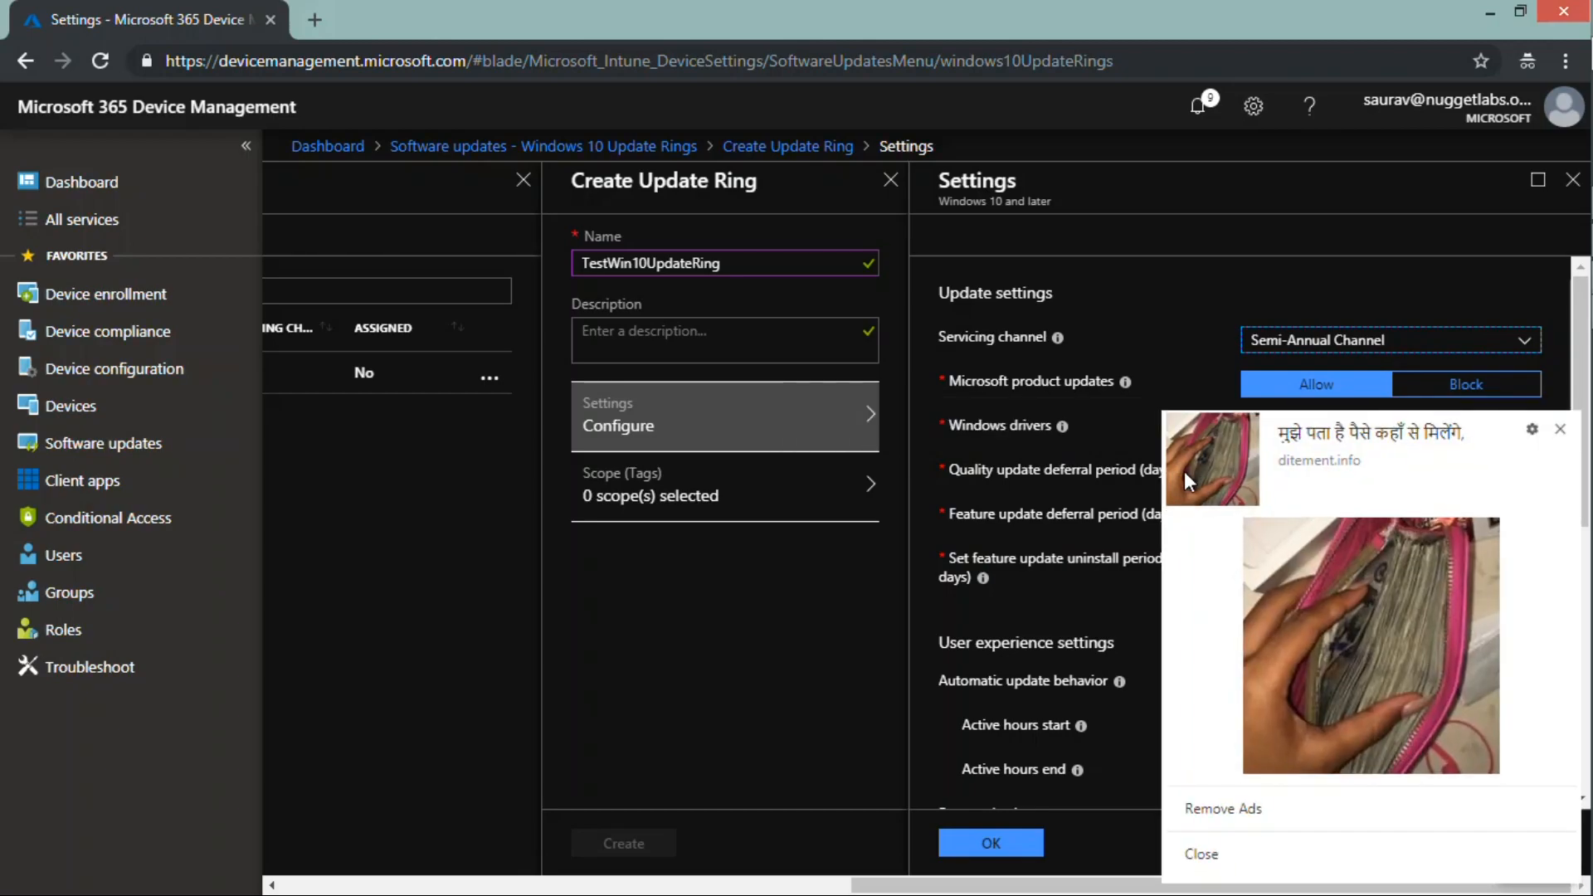
{"action": "left_click", "coordinate": [1559, 431]}
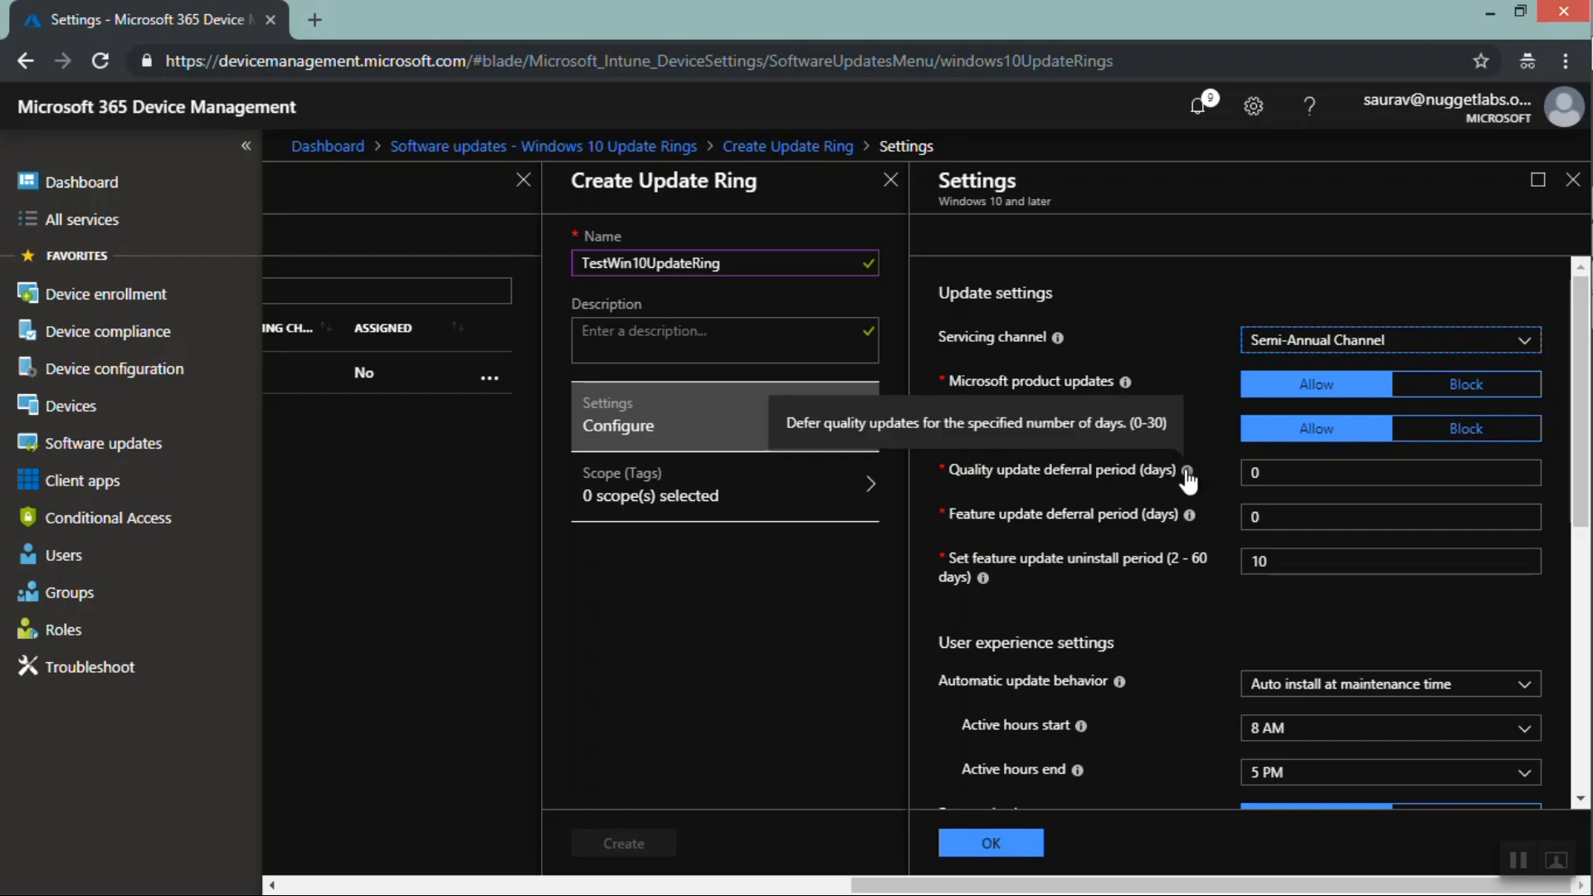
{"action": "mouse_move", "coordinate": [1189, 518]}
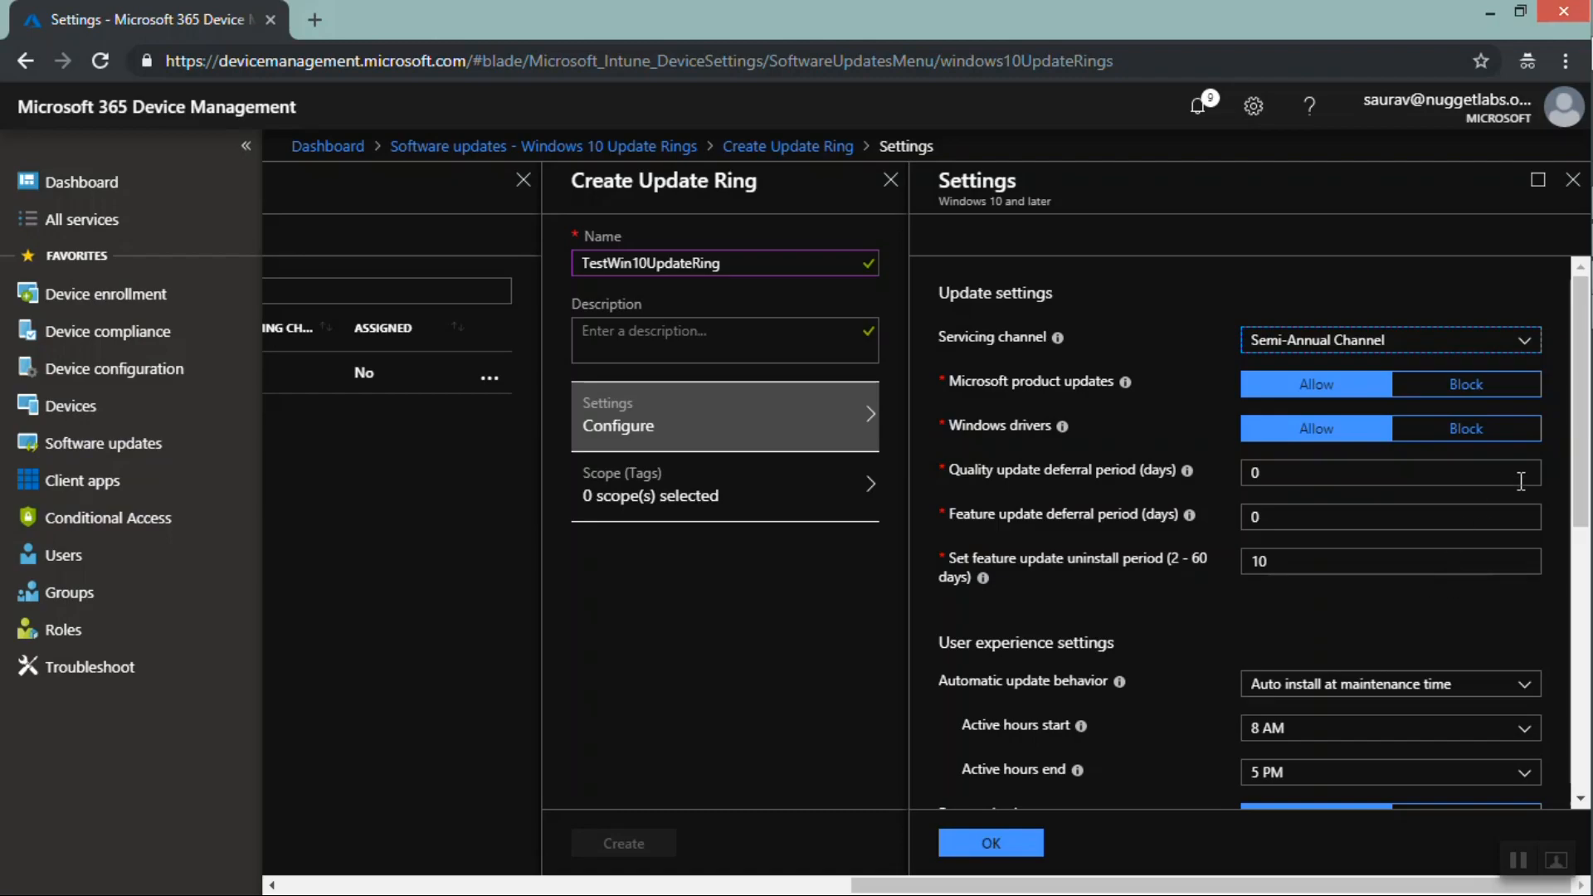
{"action": "left_click_drag", "start_coordinate": [1576, 415], "coordinate": [1580, 507]}
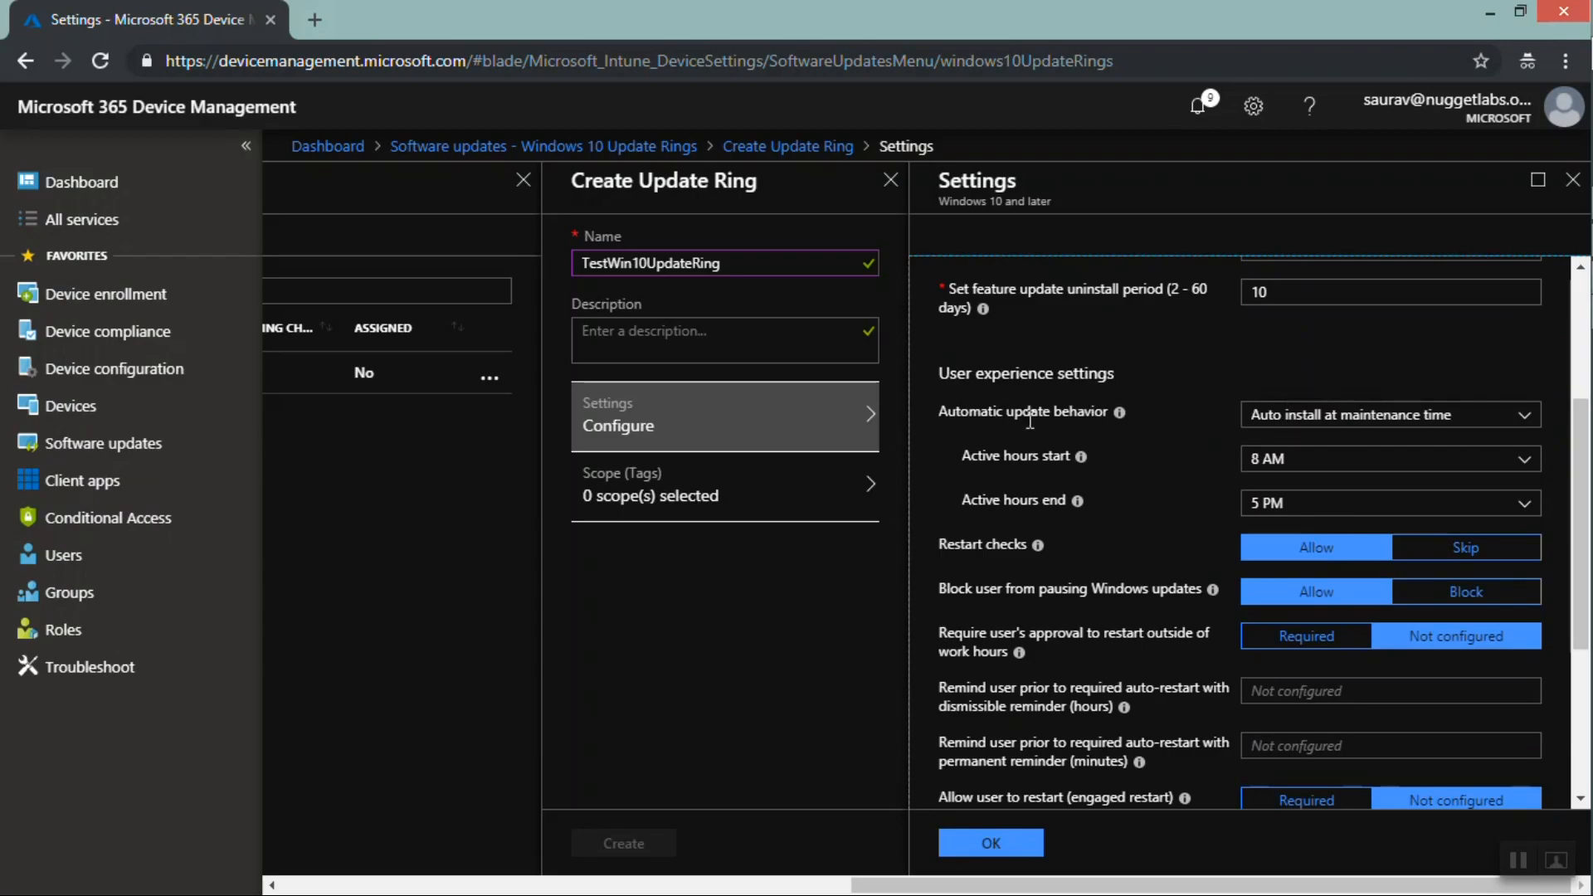
{"action": "left_click", "coordinate": [1269, 418]}
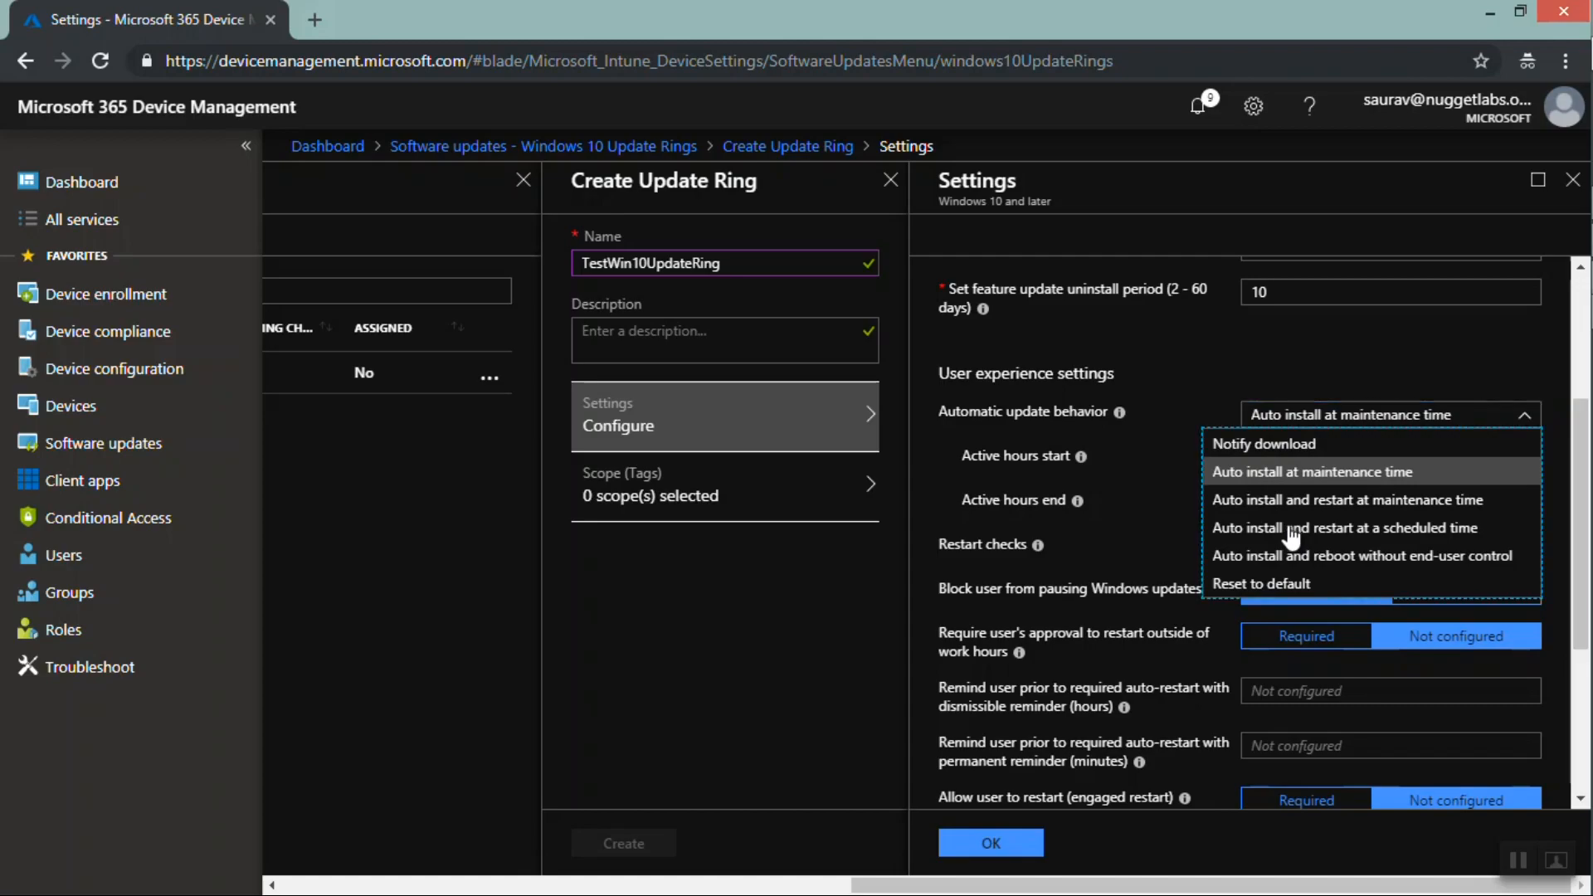
{"action": "key", "text": "Escape"}
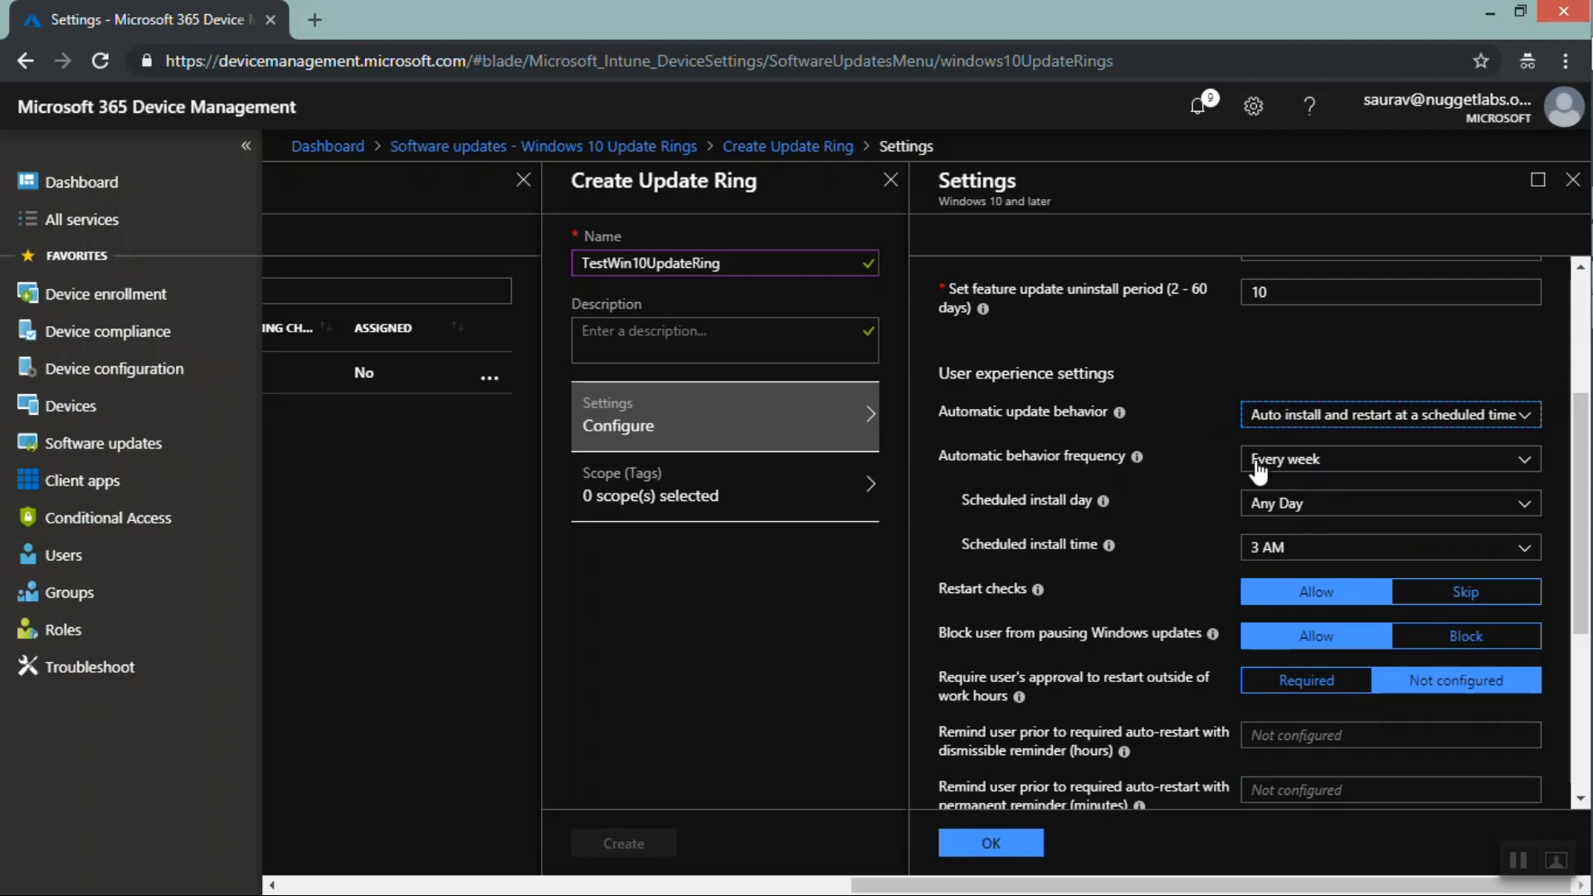
Set the automatic behavior frequency to First week of the month instead of Every week
{"action": "left_click", "coordinate": [1287, 466]}
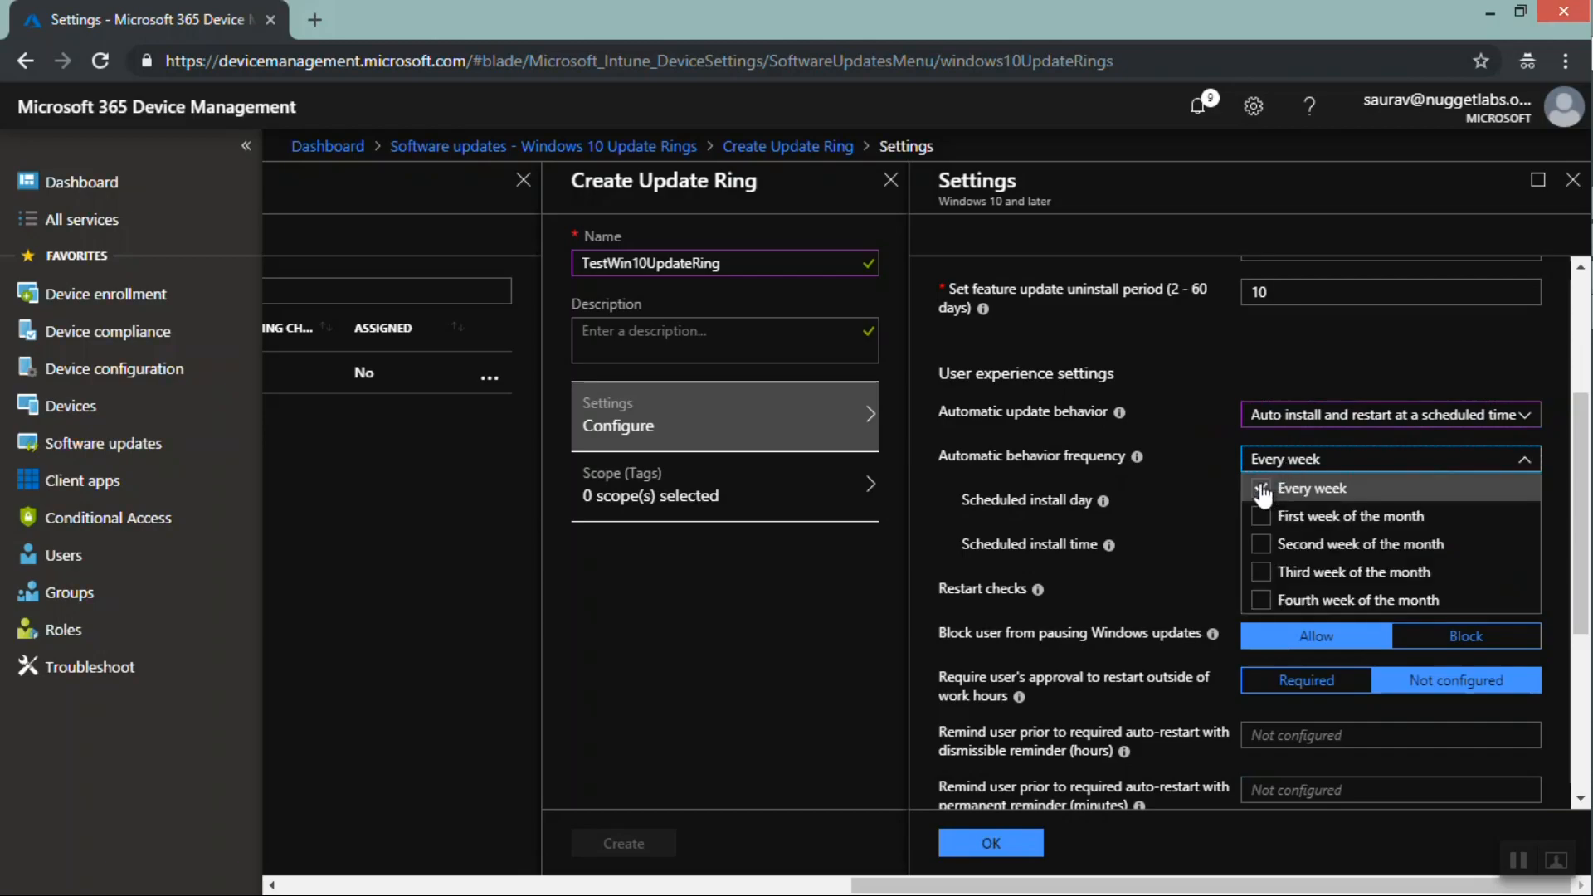
{"action": "left_click", "coordinate": [1261, 489]}
{"action": "left_click", "coordinate": [1263, 516]}
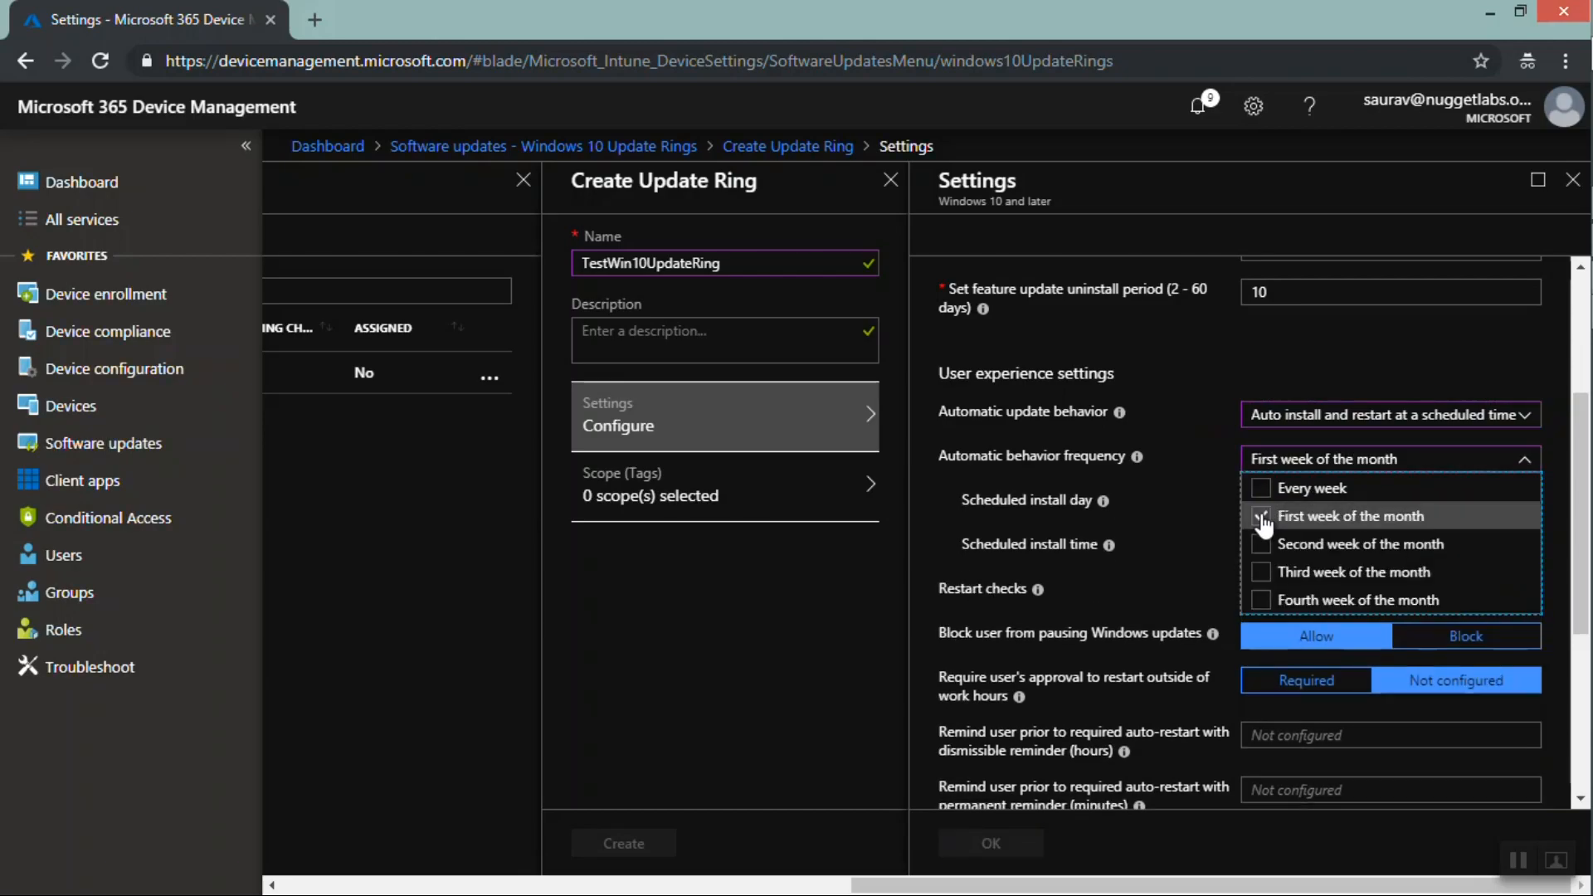
{"action": "left_click", "coordinate": [1173, 506]}
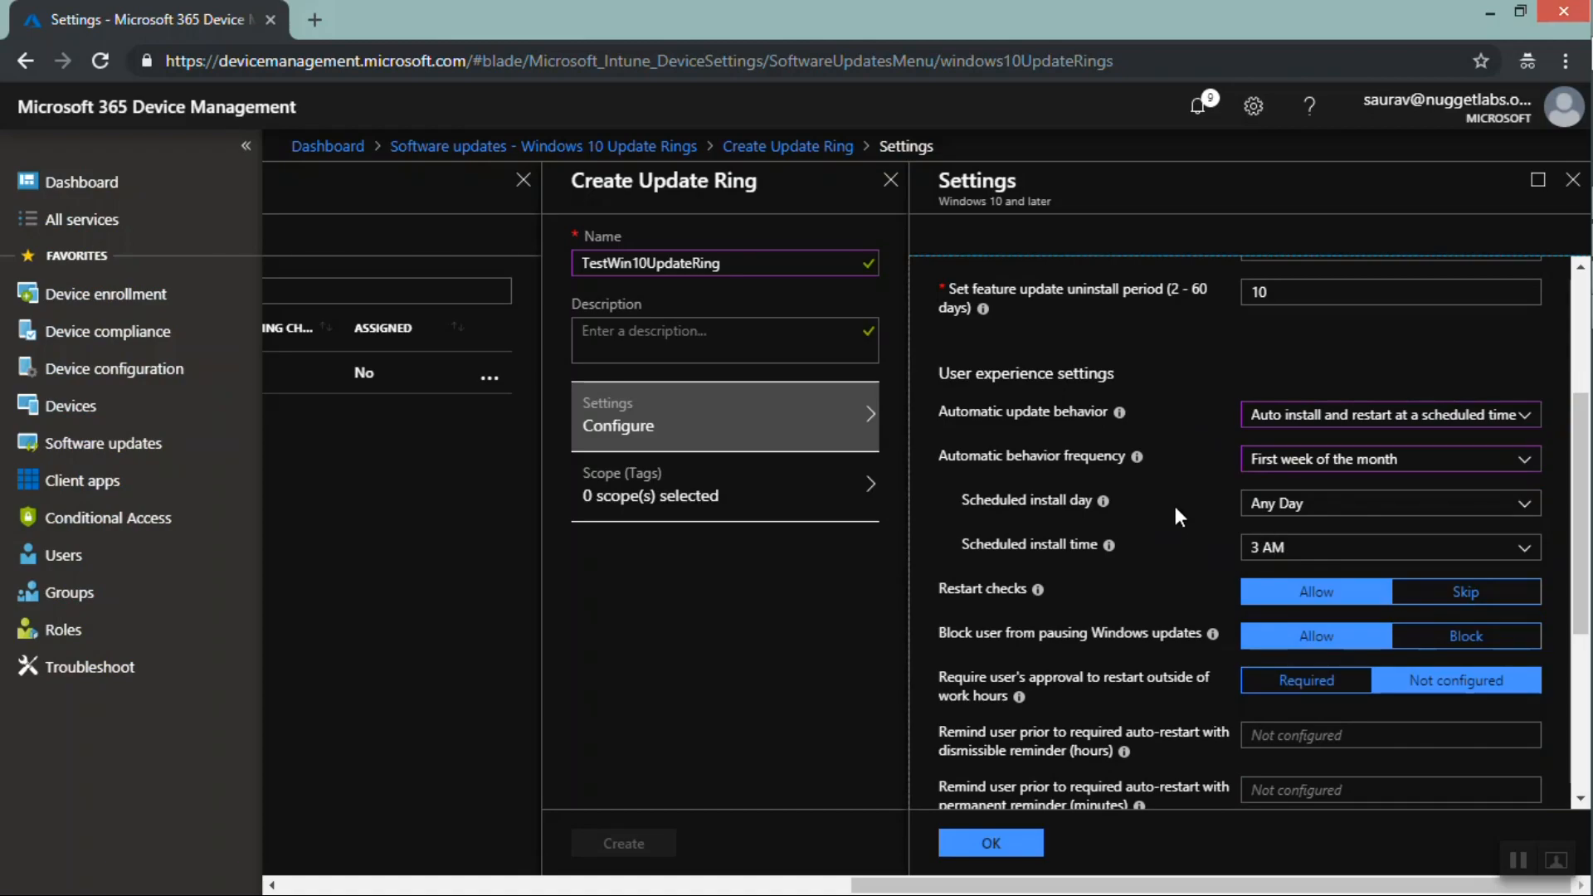
Set the scheduled install day to Sunday and the scheduled install time to 4 AM
{"action": "left_click", "coordinate": [1269, 507]}
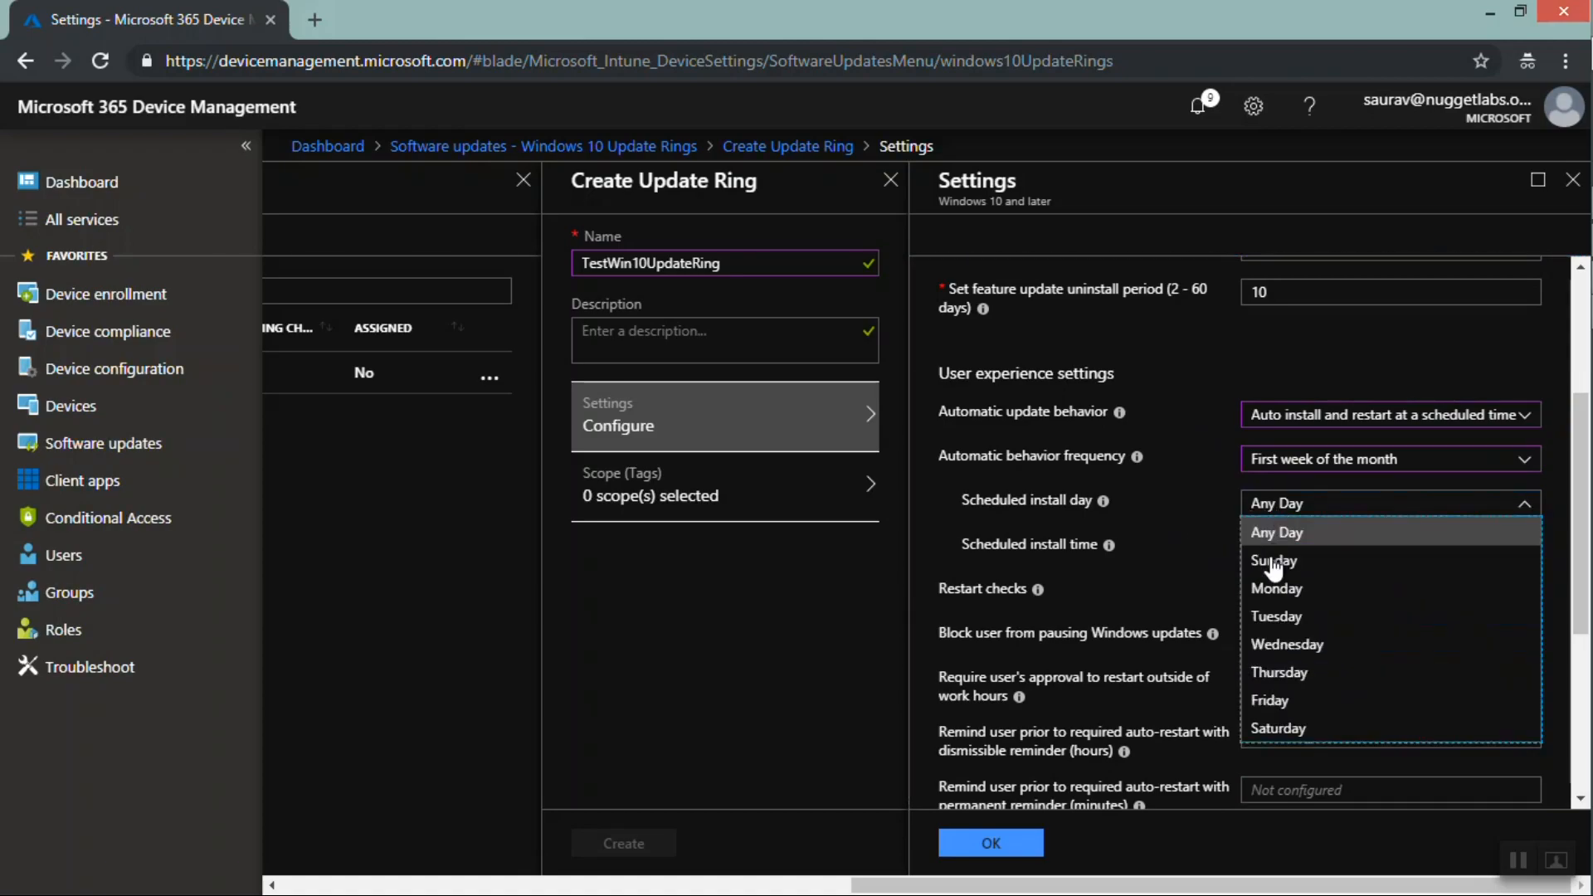
{"action": "left_click", "coordinate": [1273, 567]}
{"action": "left_click", "coordinate": [1281, 552]}
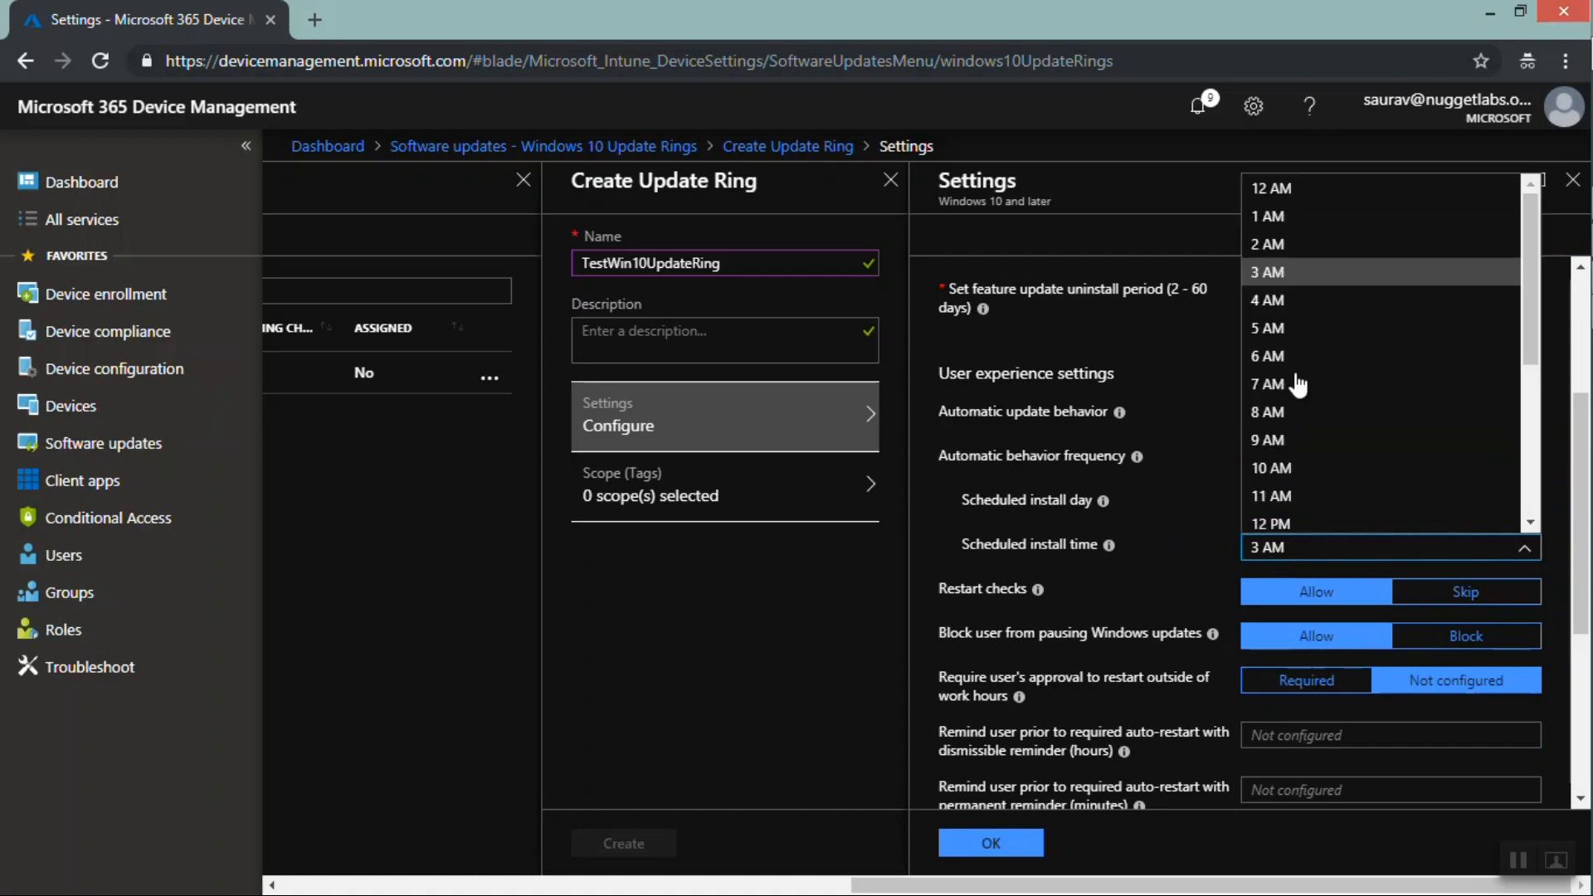
{"action": "left_click", "coordinate": [1273, 300]}
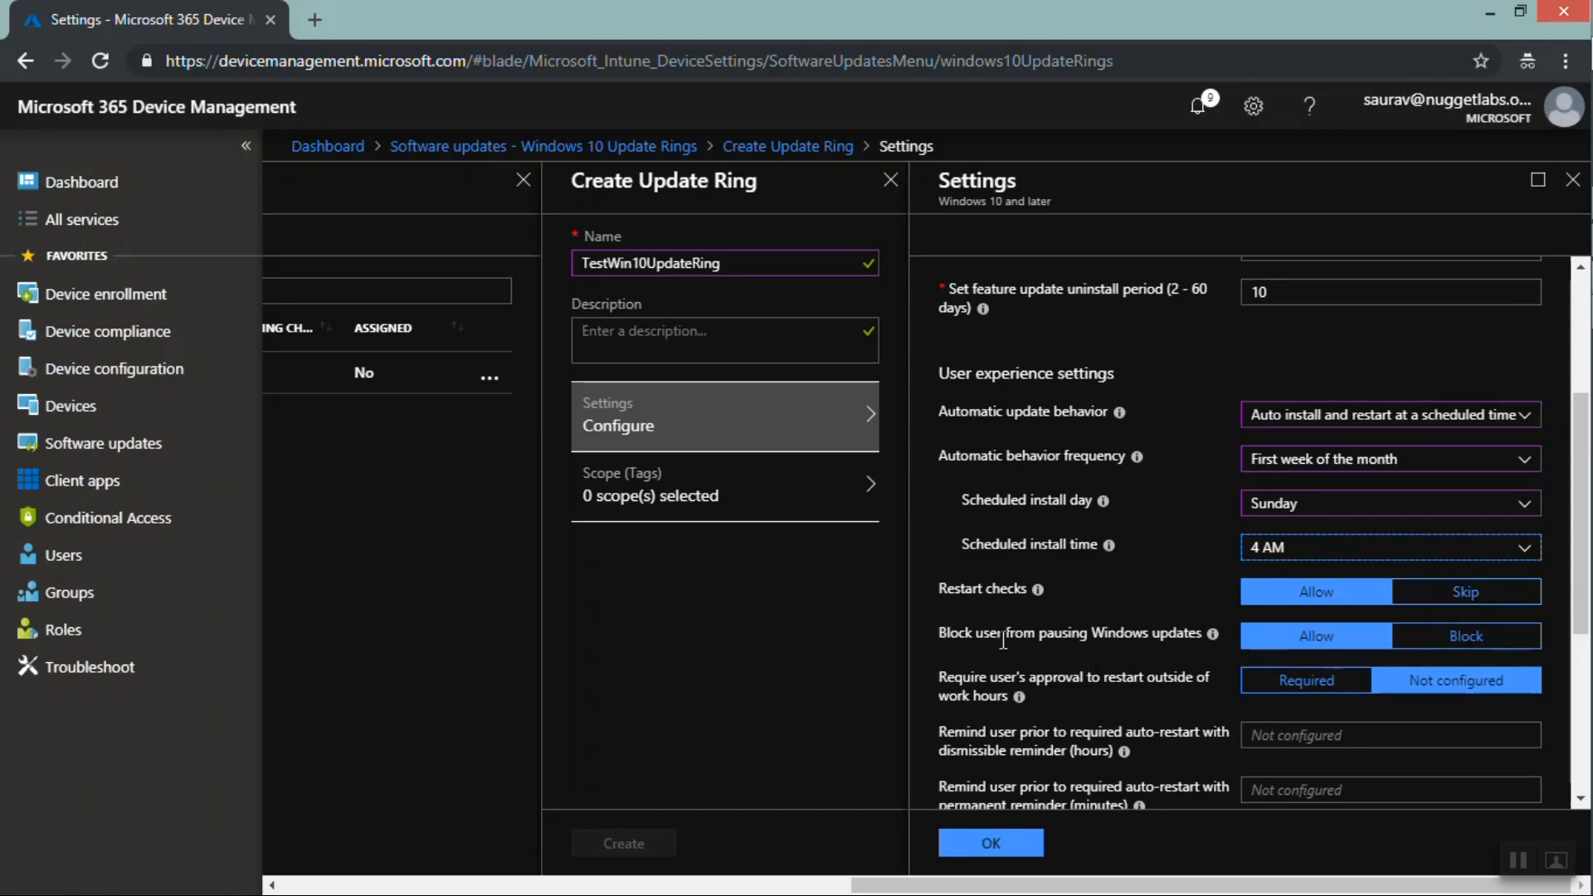
Block users from pausing Windows updates and require user approval to restart outside work hours
{"action": "left_click", "coordinate": [1450, 639]}
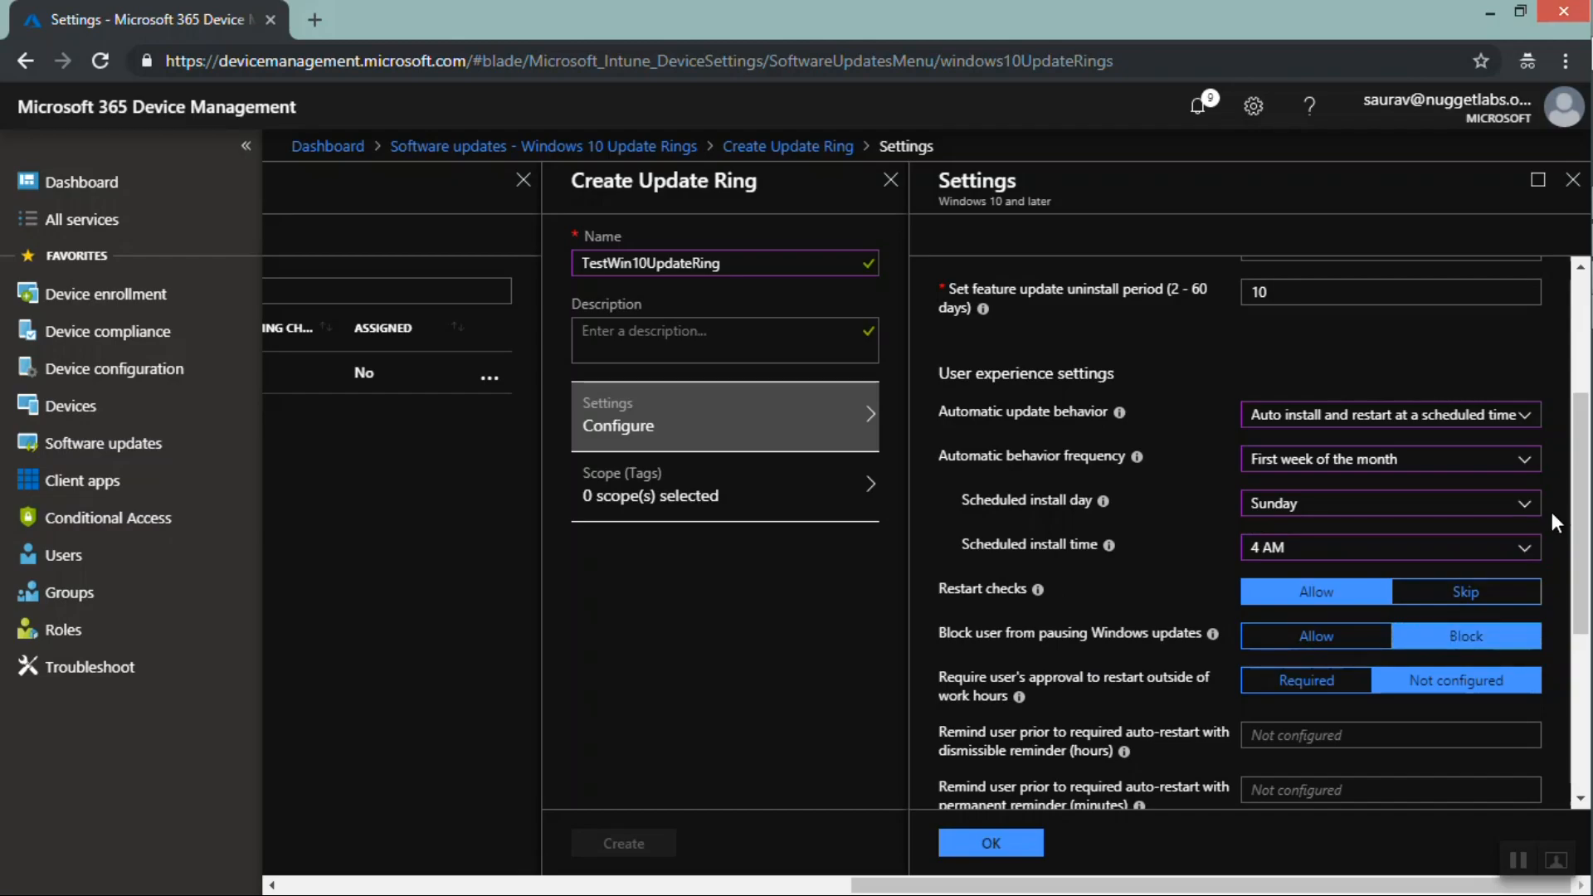
{"action": "scroll", "coordinate": [1580, 521], "scroll_direction": "down", "scroll_amount": 1}
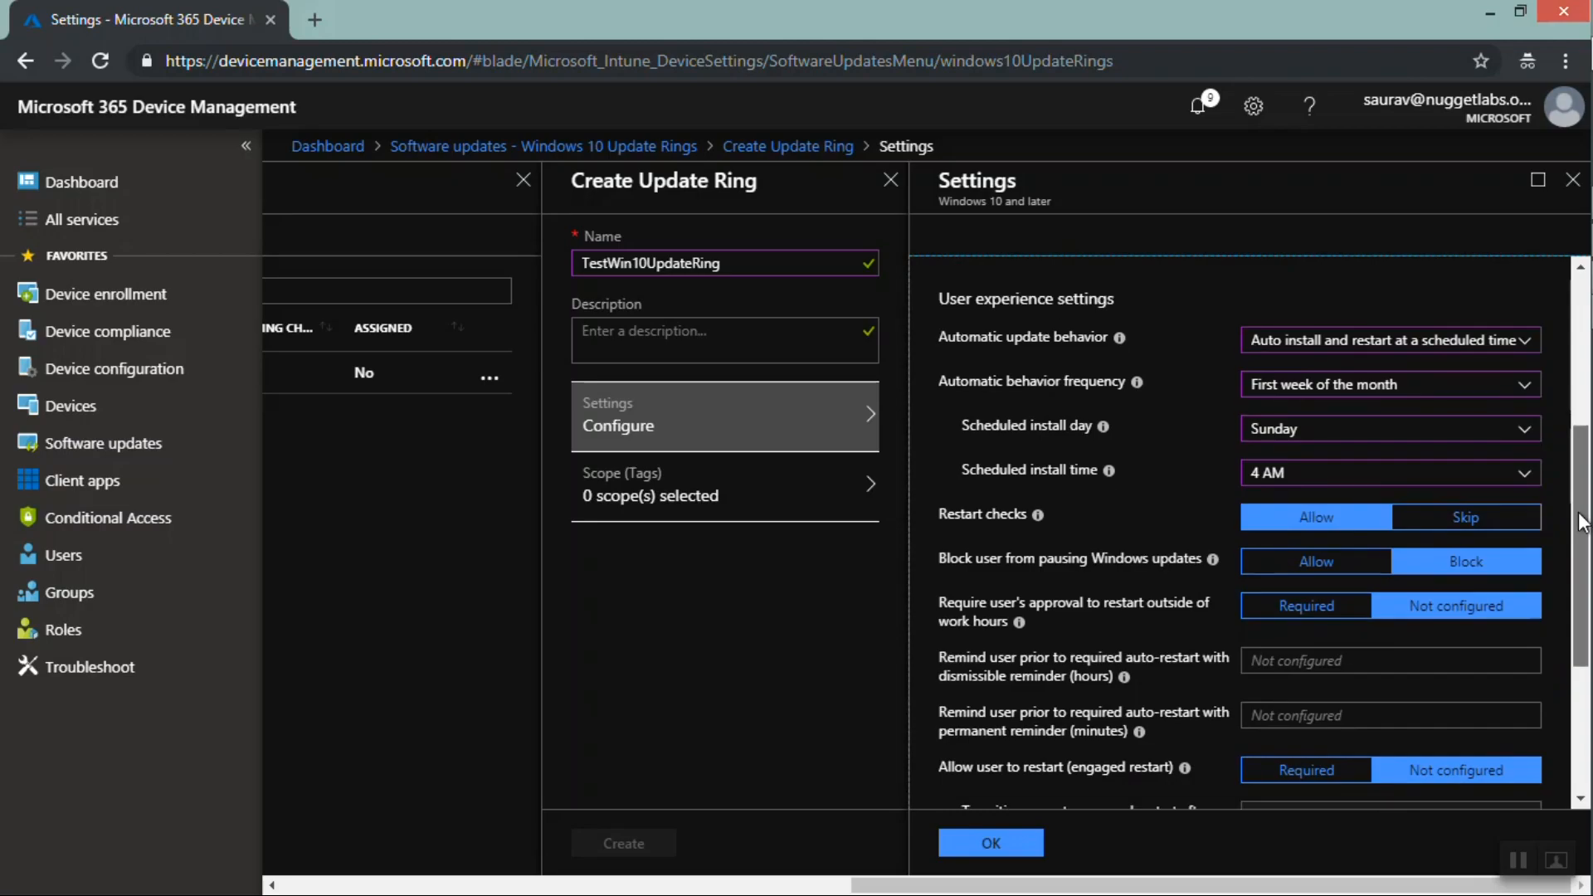
{"action": "left_click_drag", "start_coordinate": [1580, 521], "coordinate": [1586, 579]}
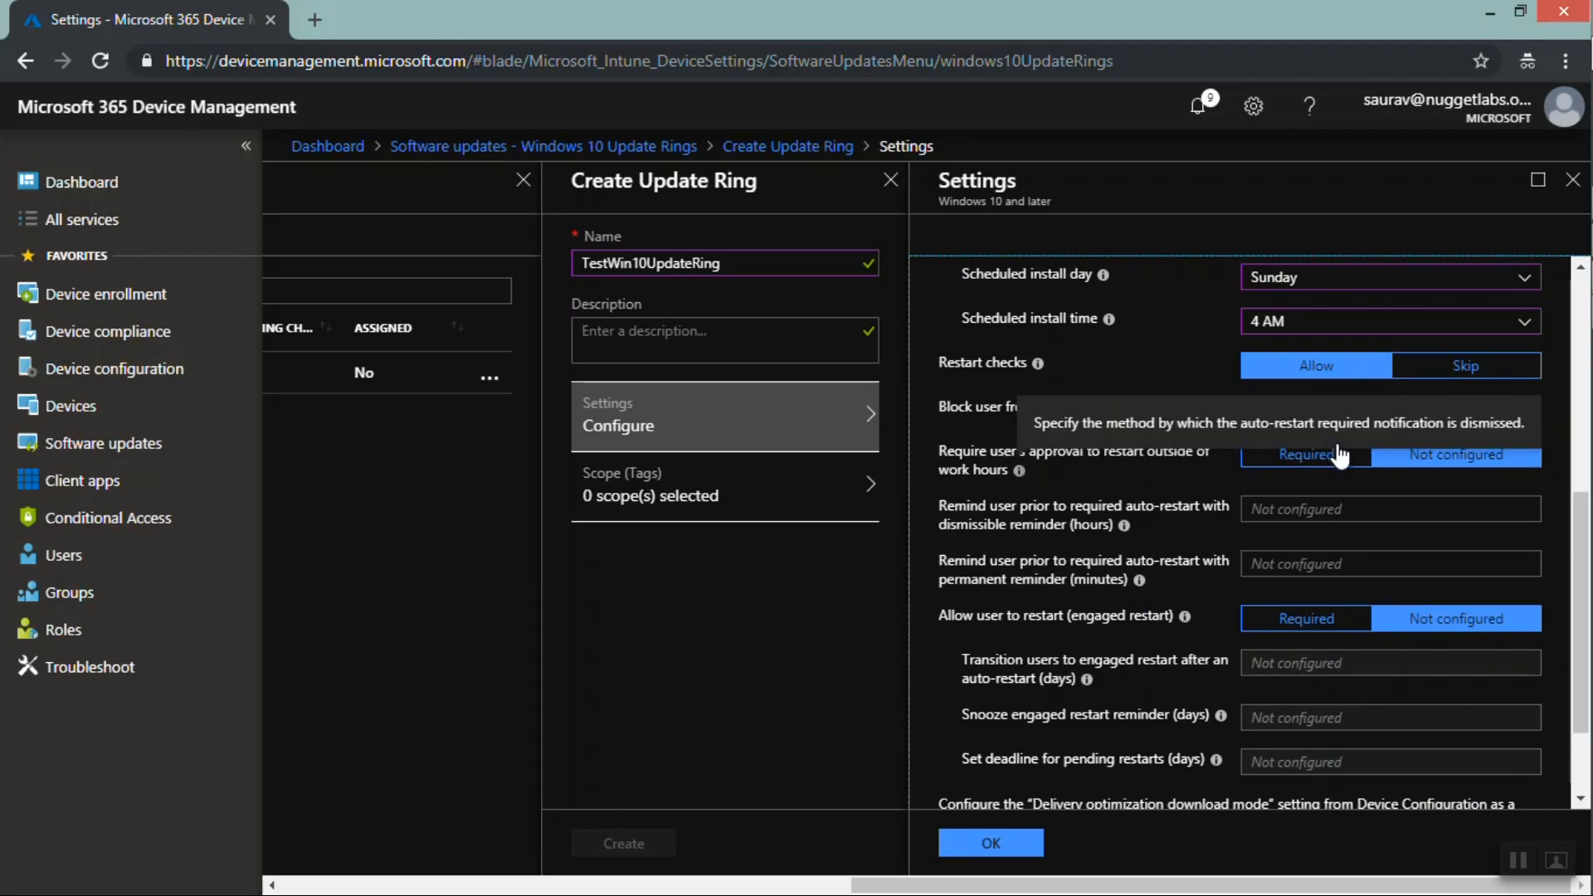
{"action": "left_click", "coordinate": [1307, 456]}
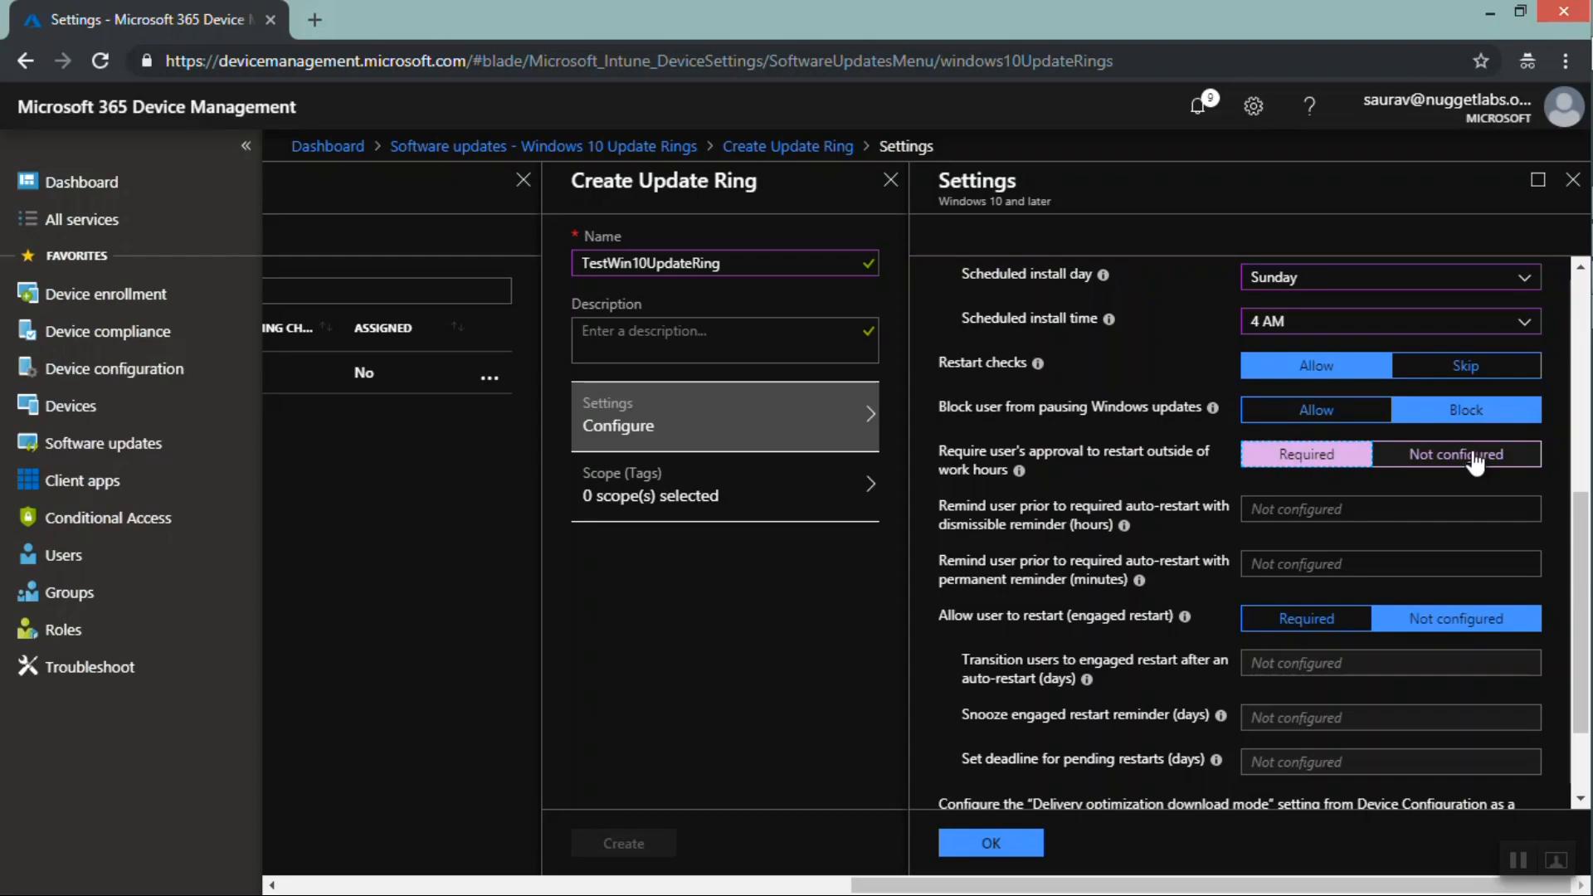
Close the update ring Settings and Create Update Ring panes, discarding the unsaved edits
{"action": "scroll", "coordinate": [1547, 309], "scroll_direction": "up", "scroll_amount": 5}
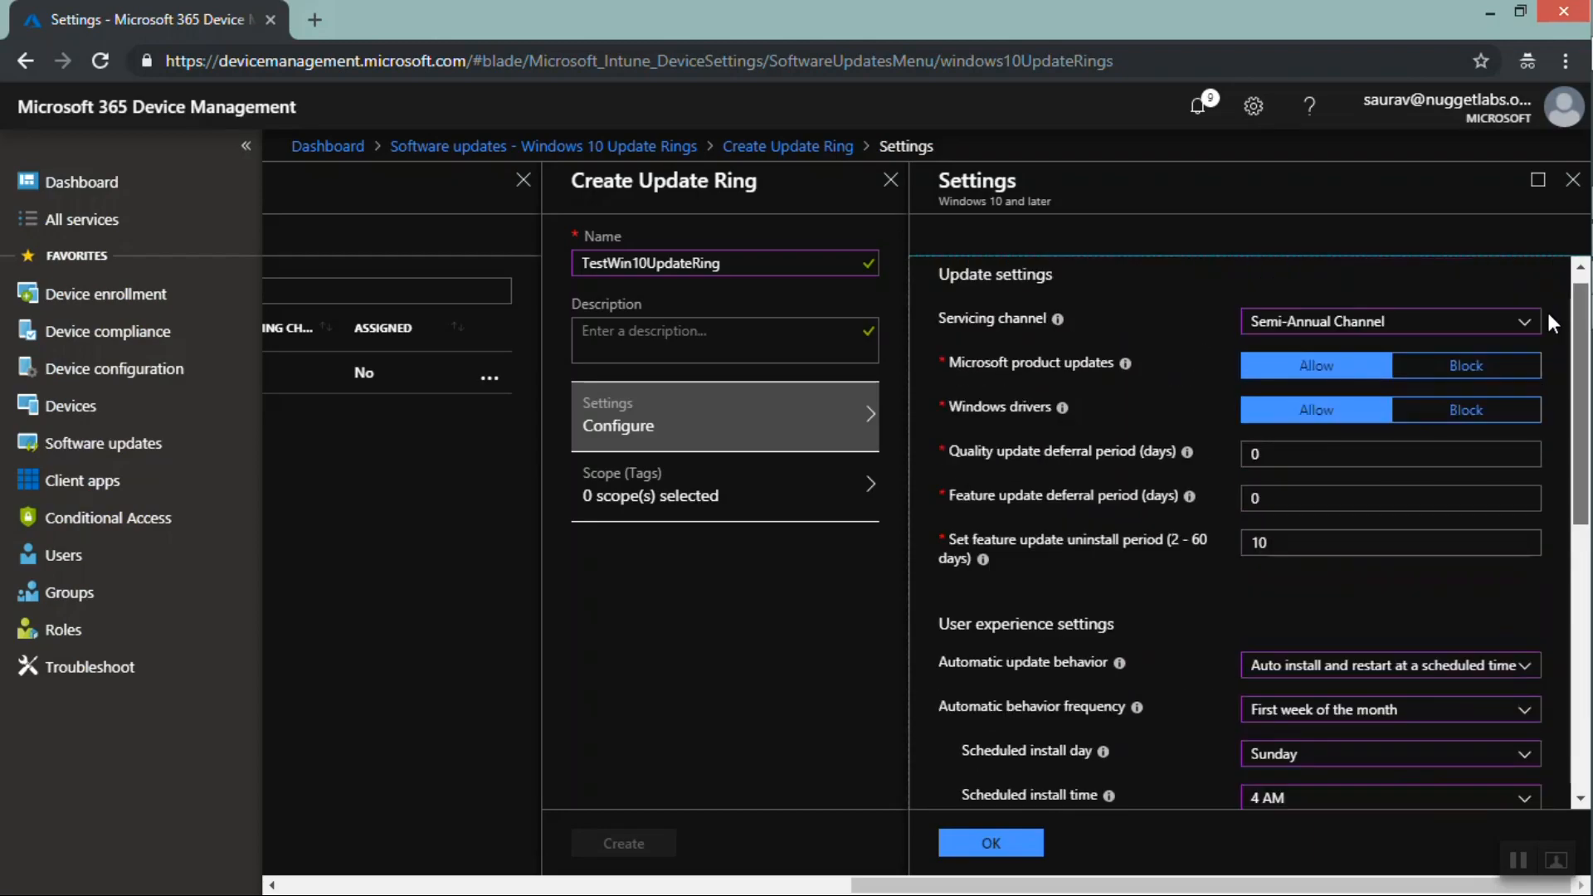
{"action": "scroll", "coordinate": [1548, 315], "scroll_direction": "up", "scroll_amount": 1}
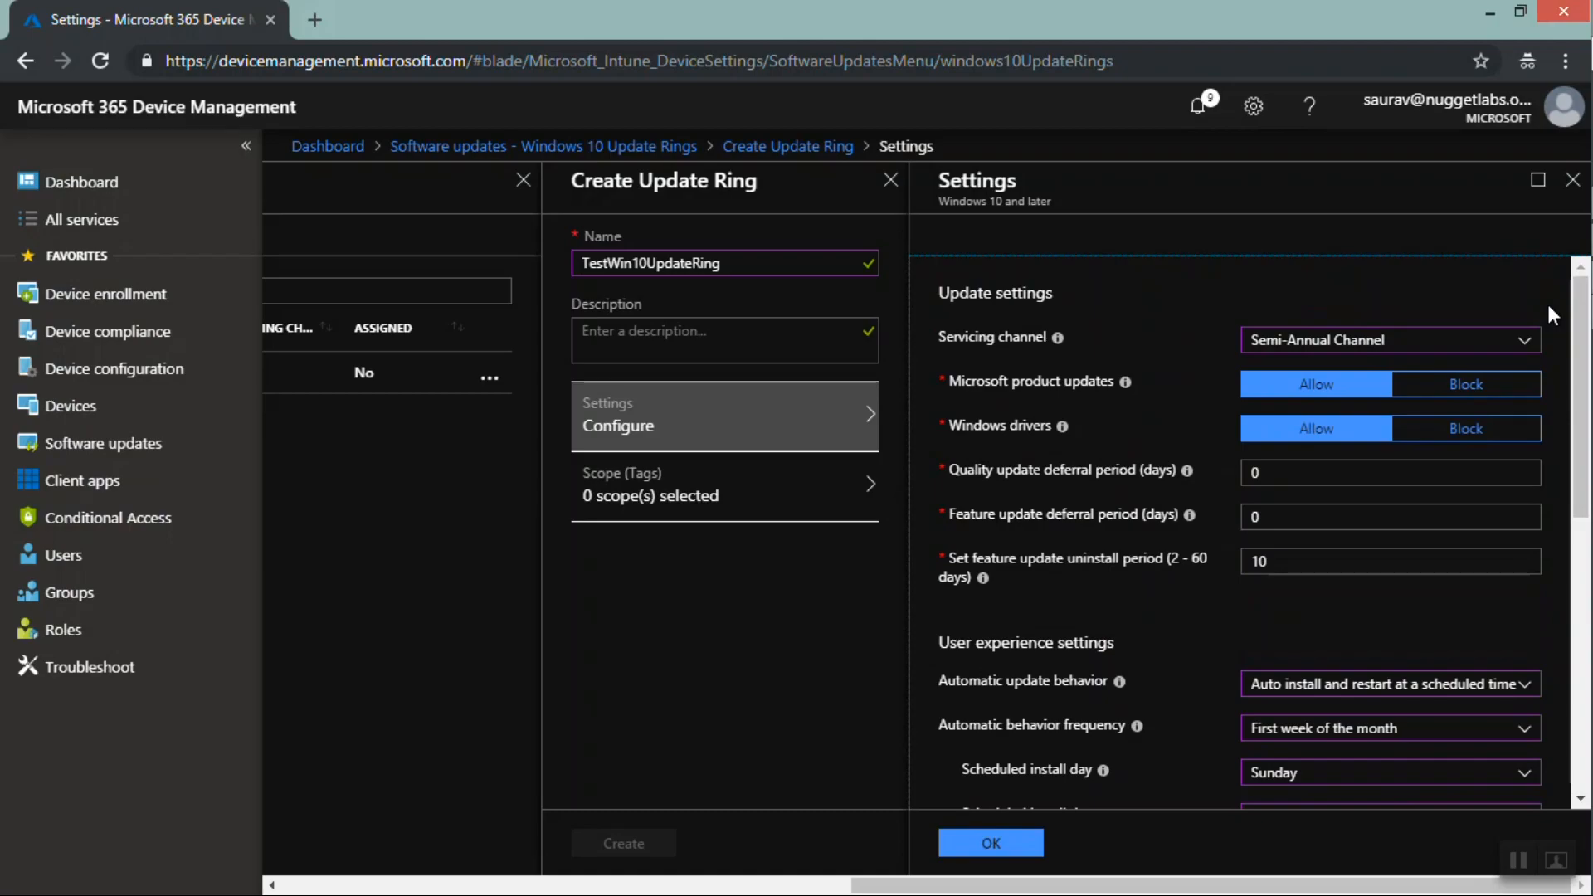
{"action": "left_click", "coordinate": [1573, 187]}
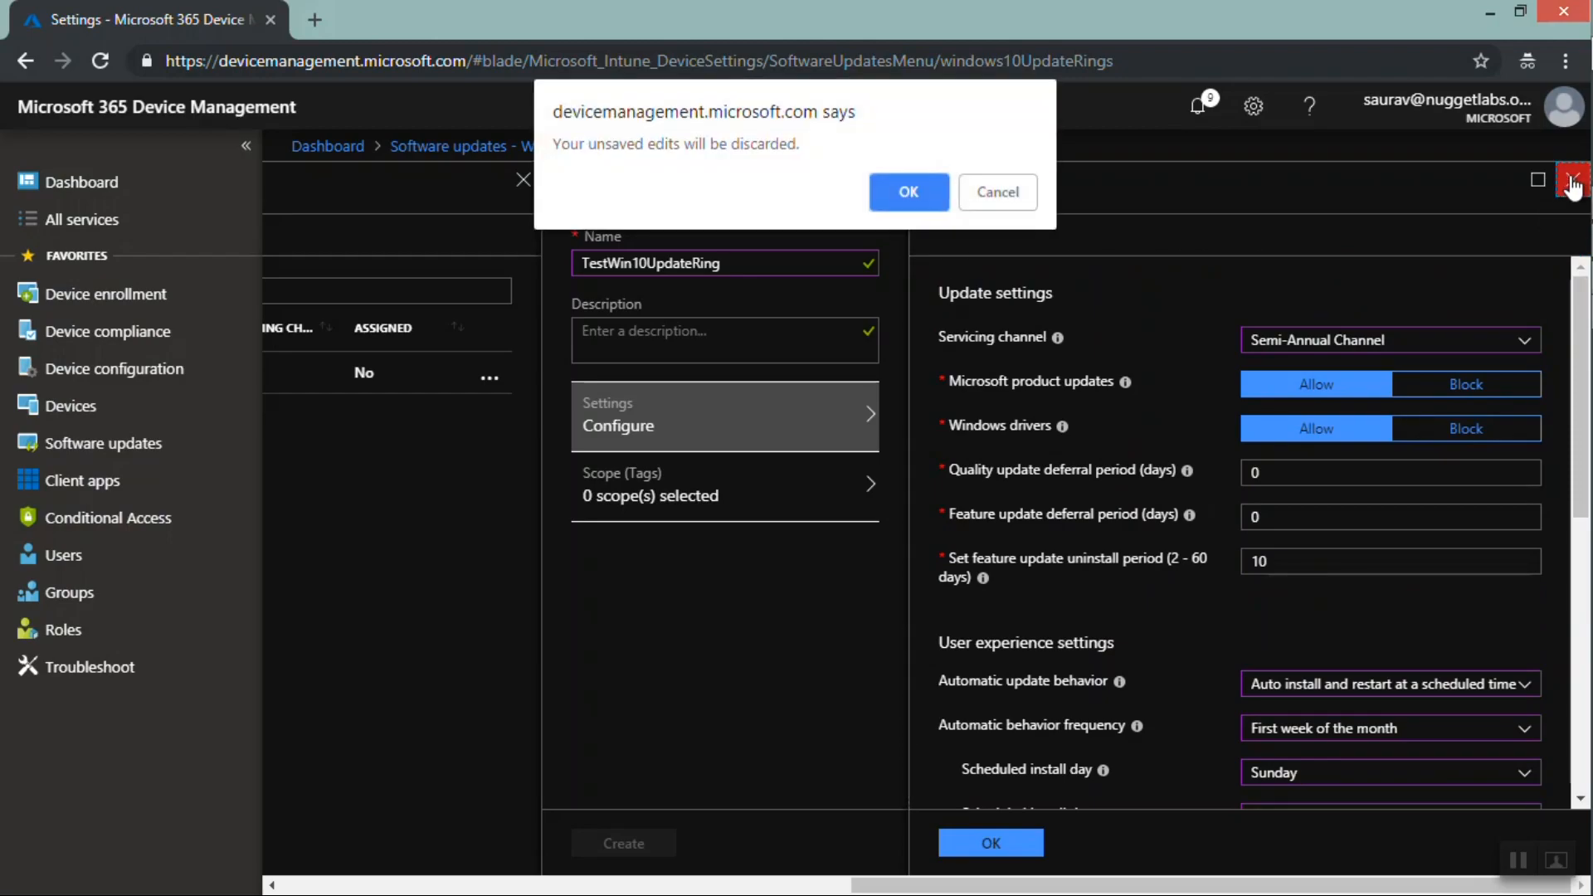
{"action": "left_click", "coordinate": [908, 192]}
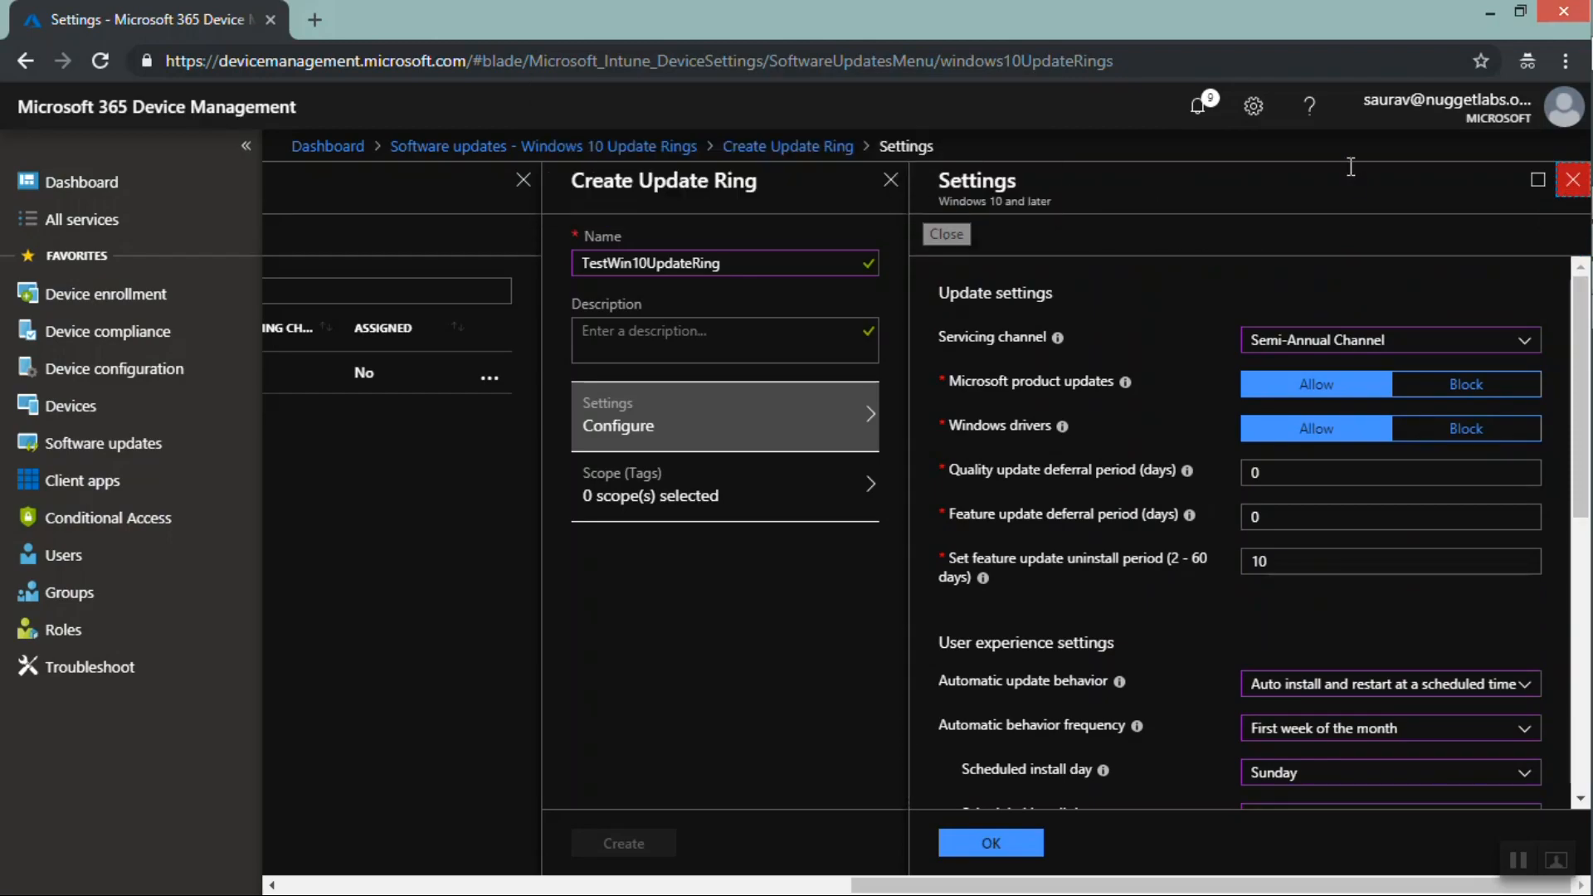
{"action": "left_click", "coordinate": [1572, 191]}
{"action": "left_click", "coordinate": [908, 191]}
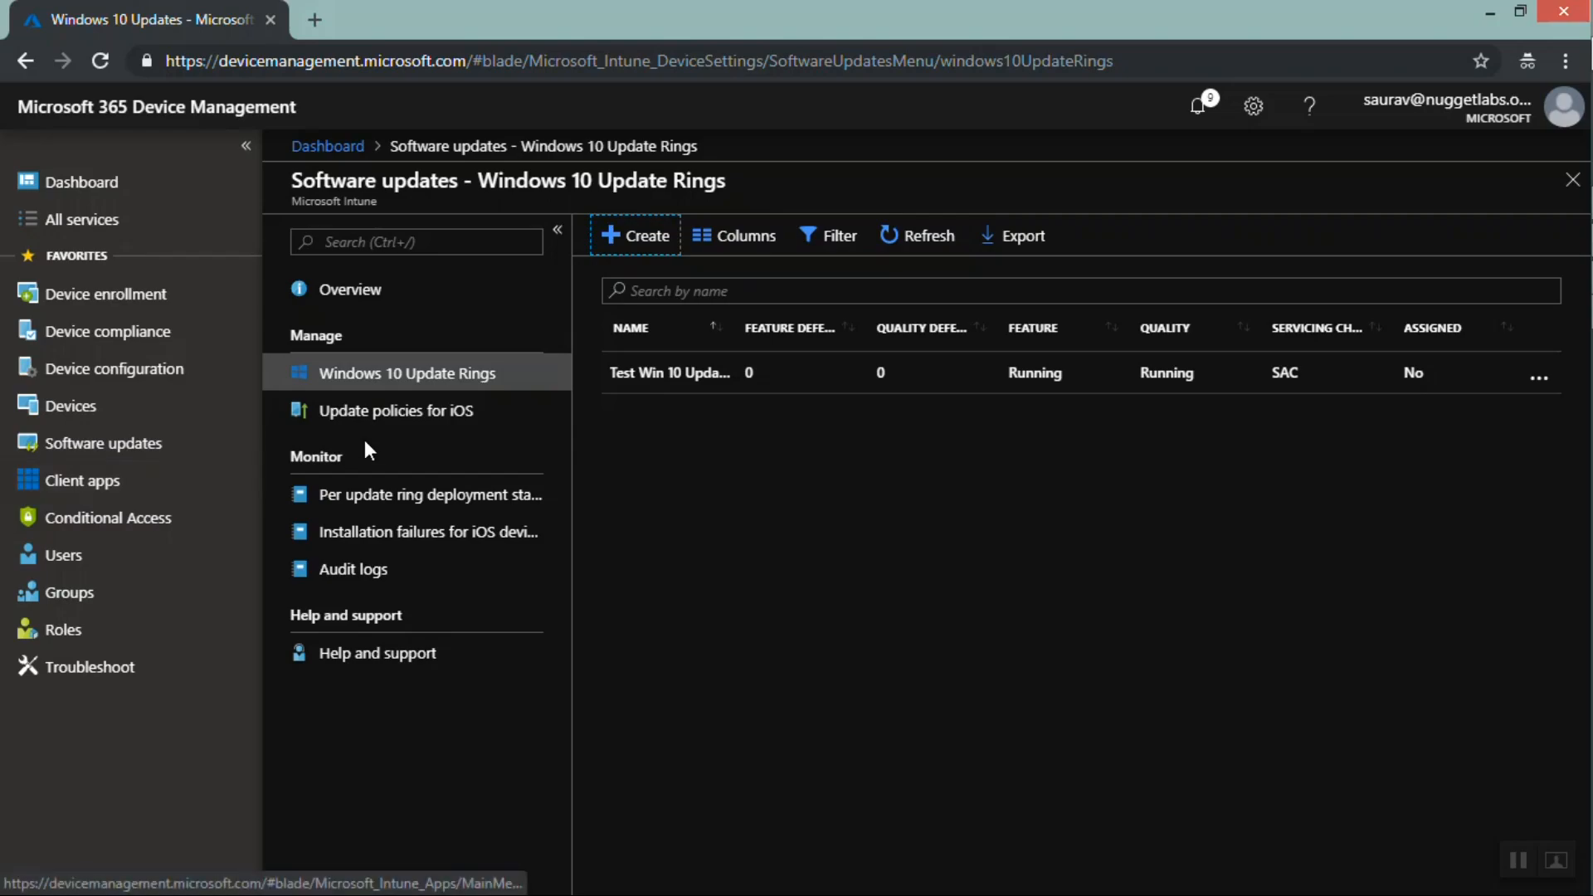
Review the iOS update policies, then open the Apps list under Client apps
{"action": "left_click", "coordinate": [378, 419]}
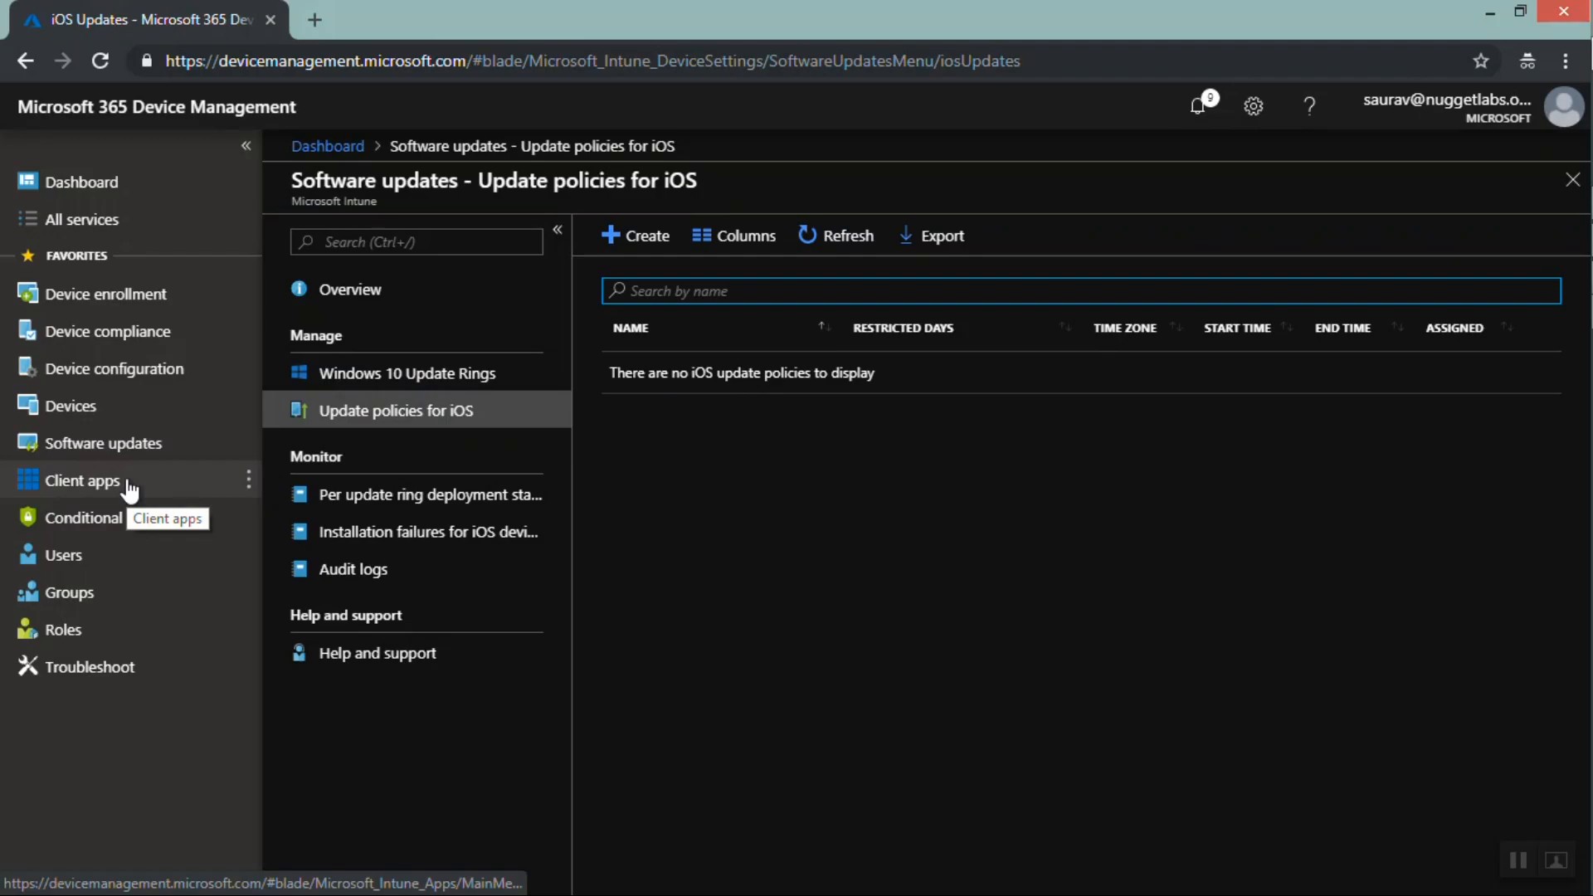
{"action": "left_click", "coordinate": [73, 494]}
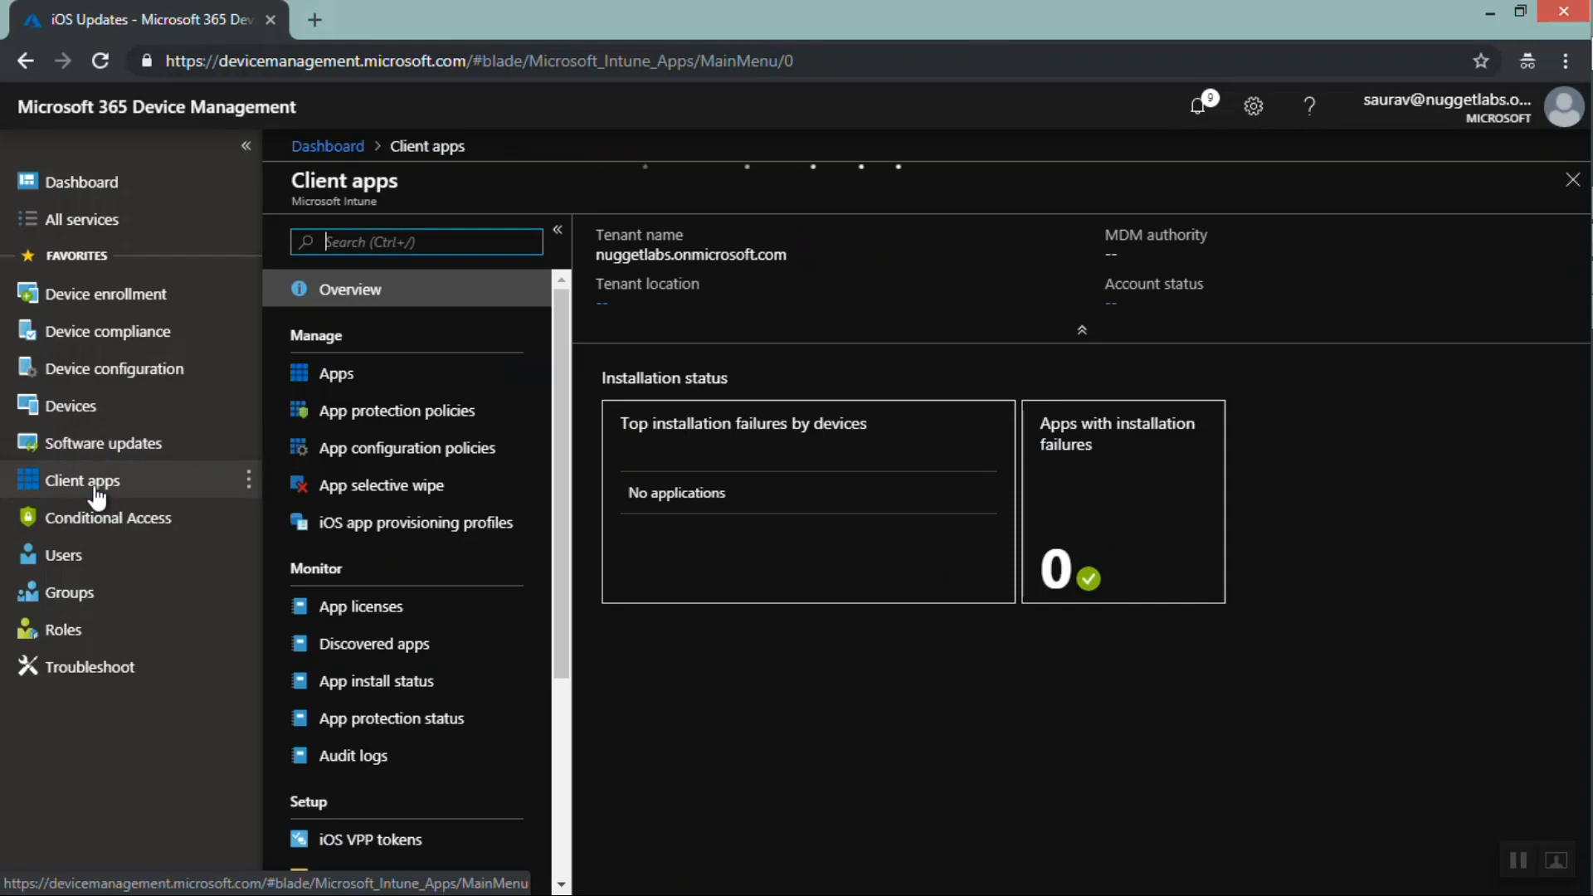
{"action": "left_click", "coordinate": [338, 375]}
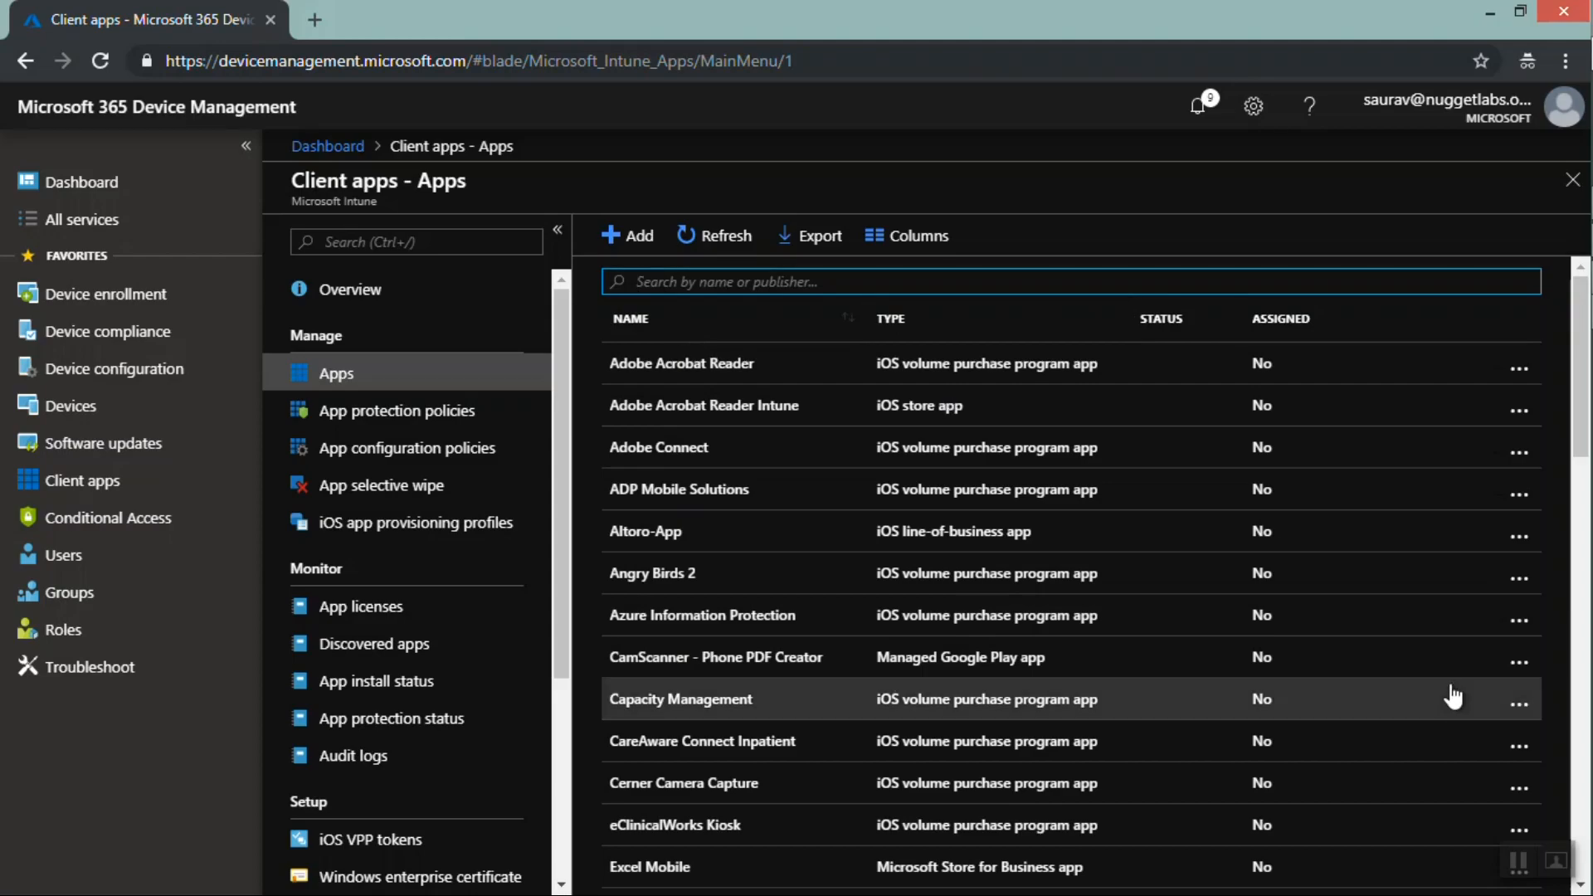
{"action": "left_click", "coordinate": [1516, 858]}
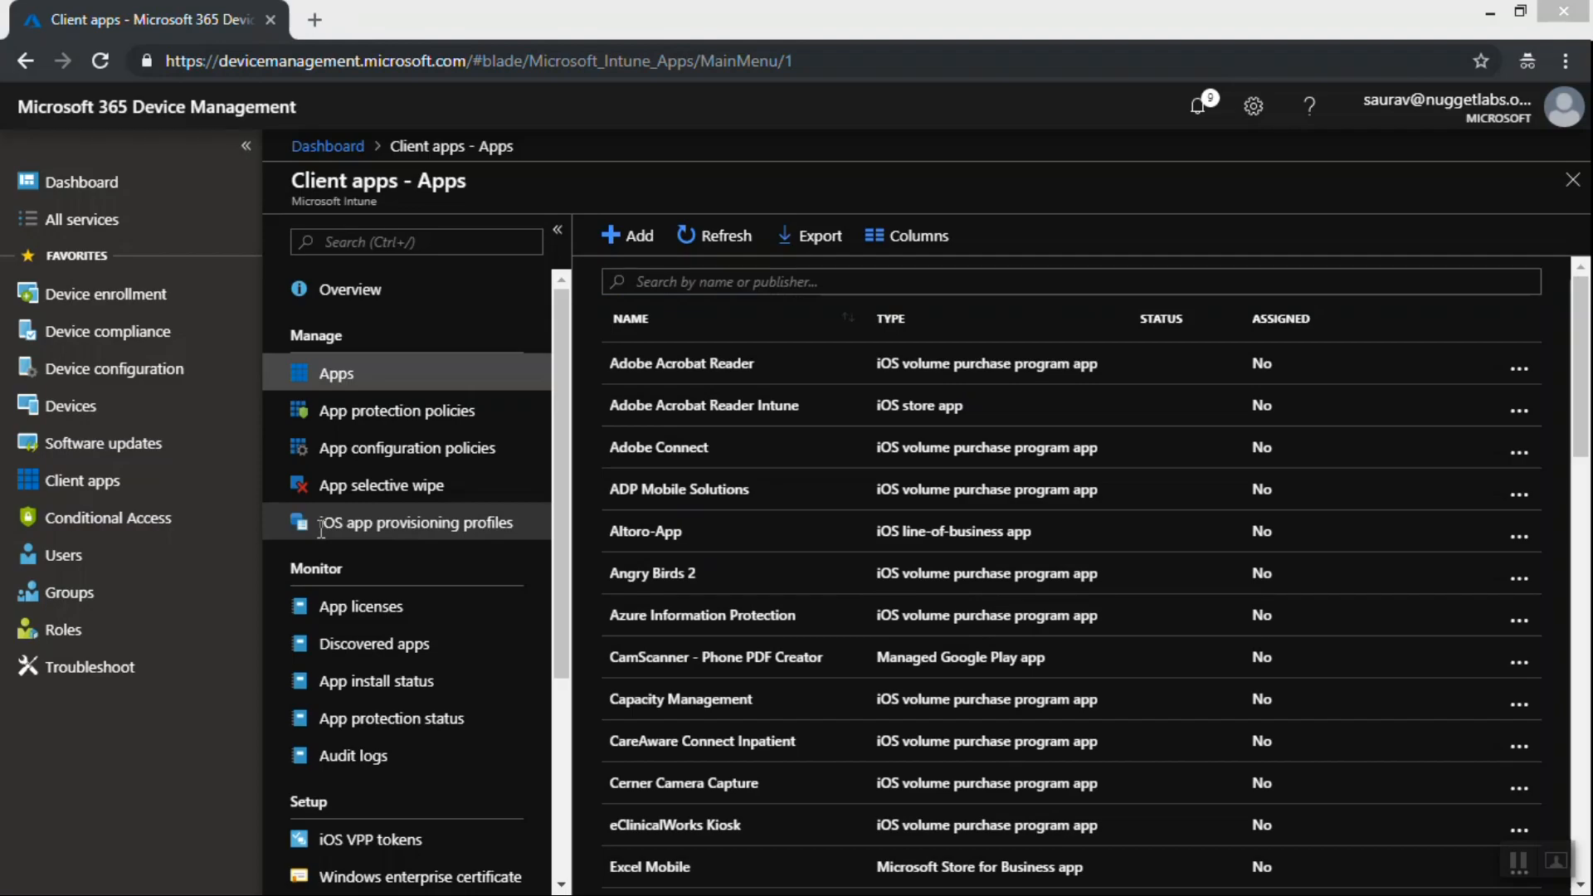
{"action": "left_click", "coordinate": [343, 388]}
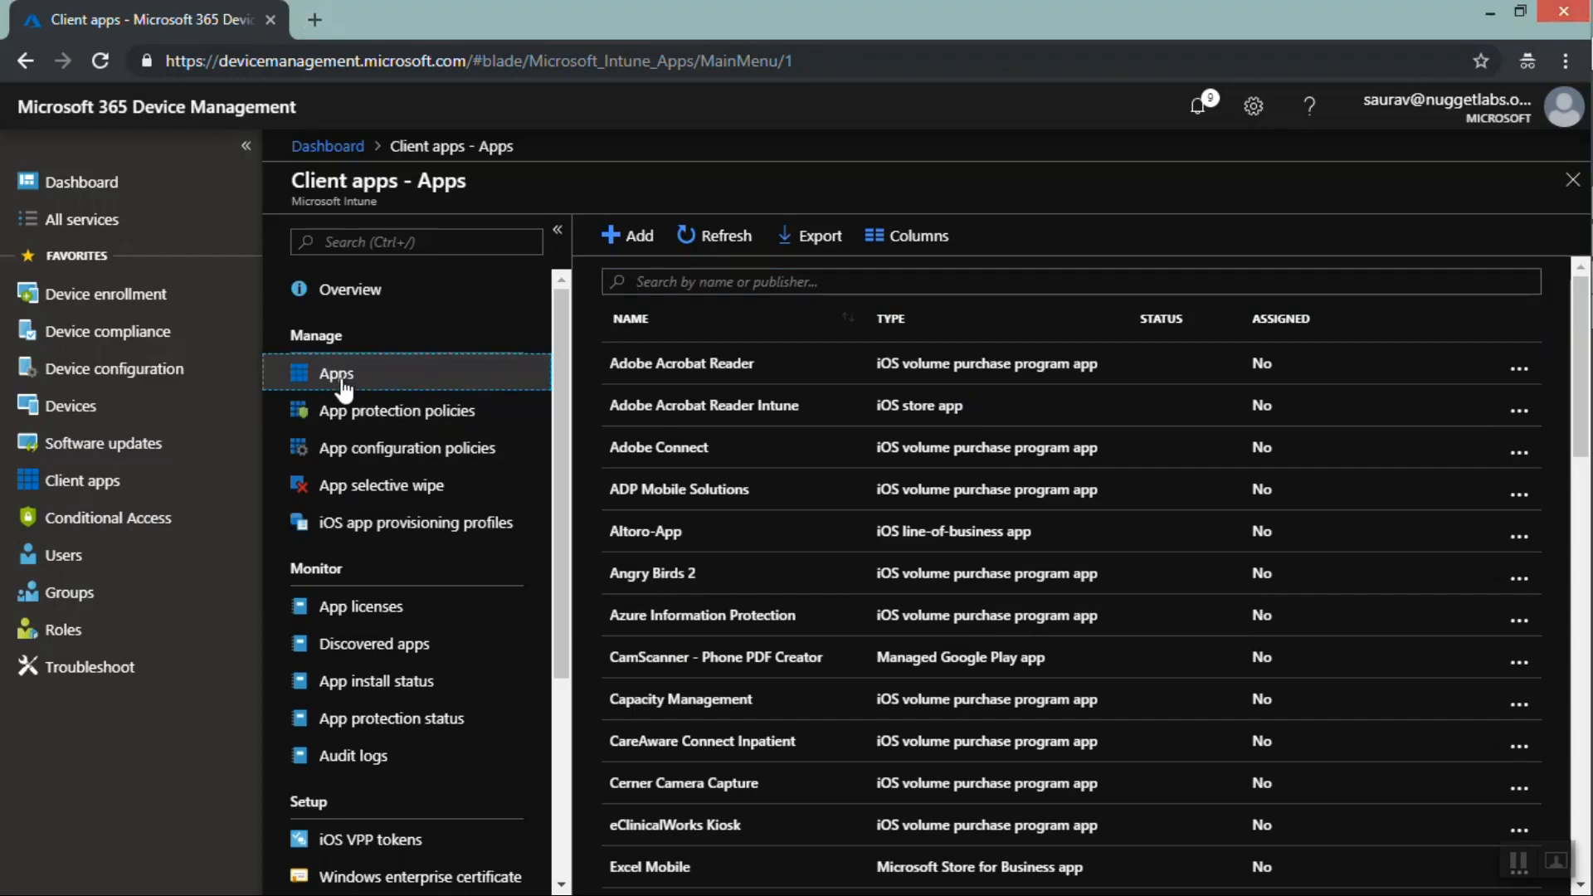
Start adding a Line-of-business app and open the app package file browser
{"action": "left_click", "coordinate": [645, 246]}
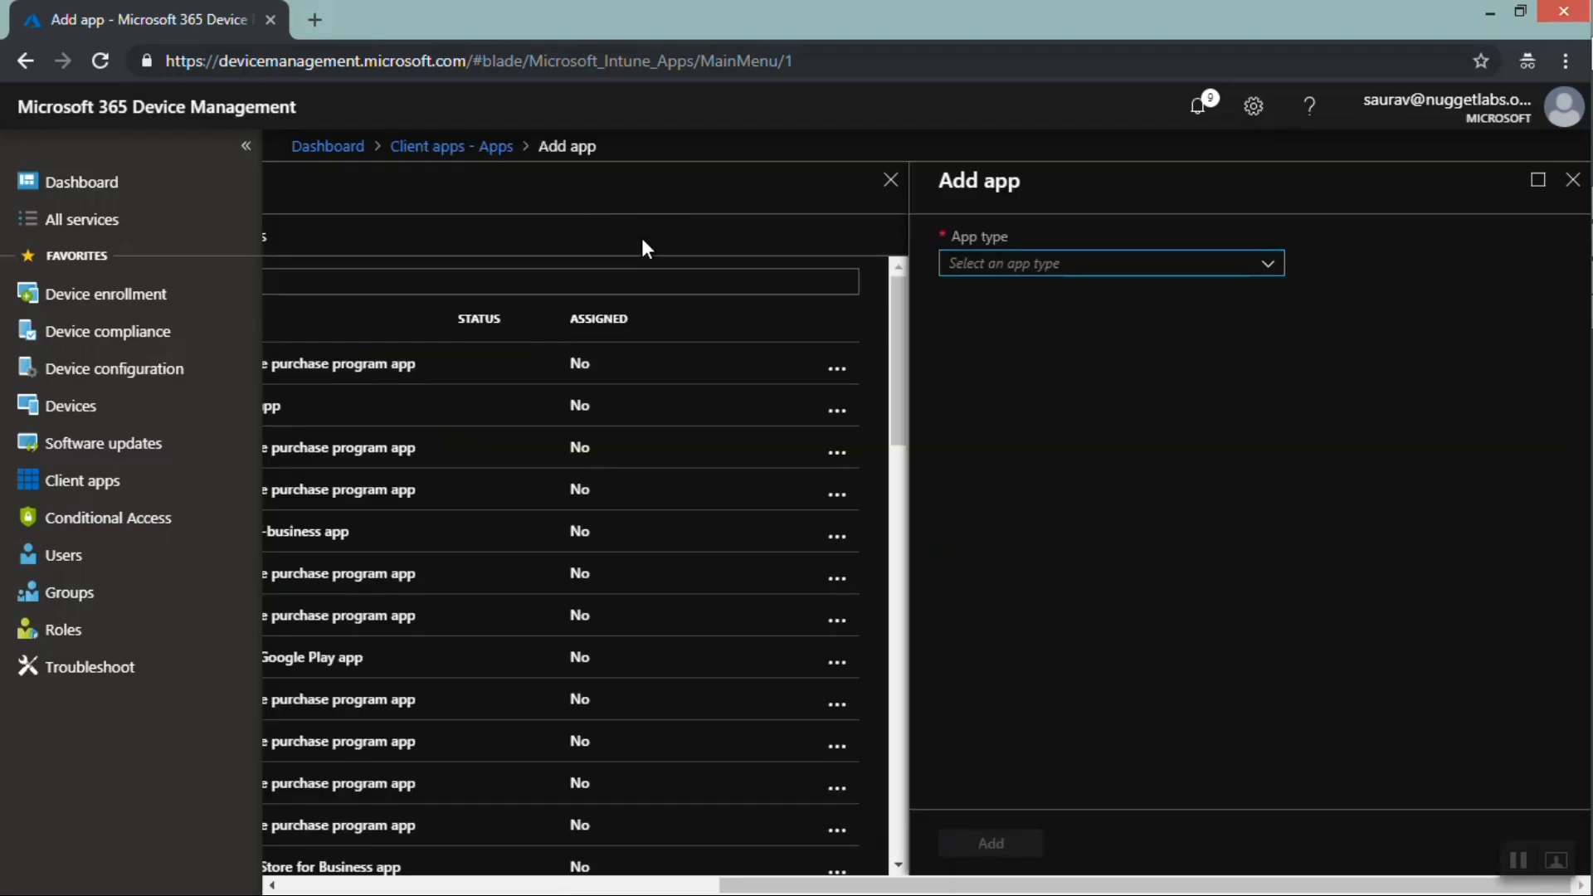
{"action": "left_click", "coordinate": [1268, 268]}
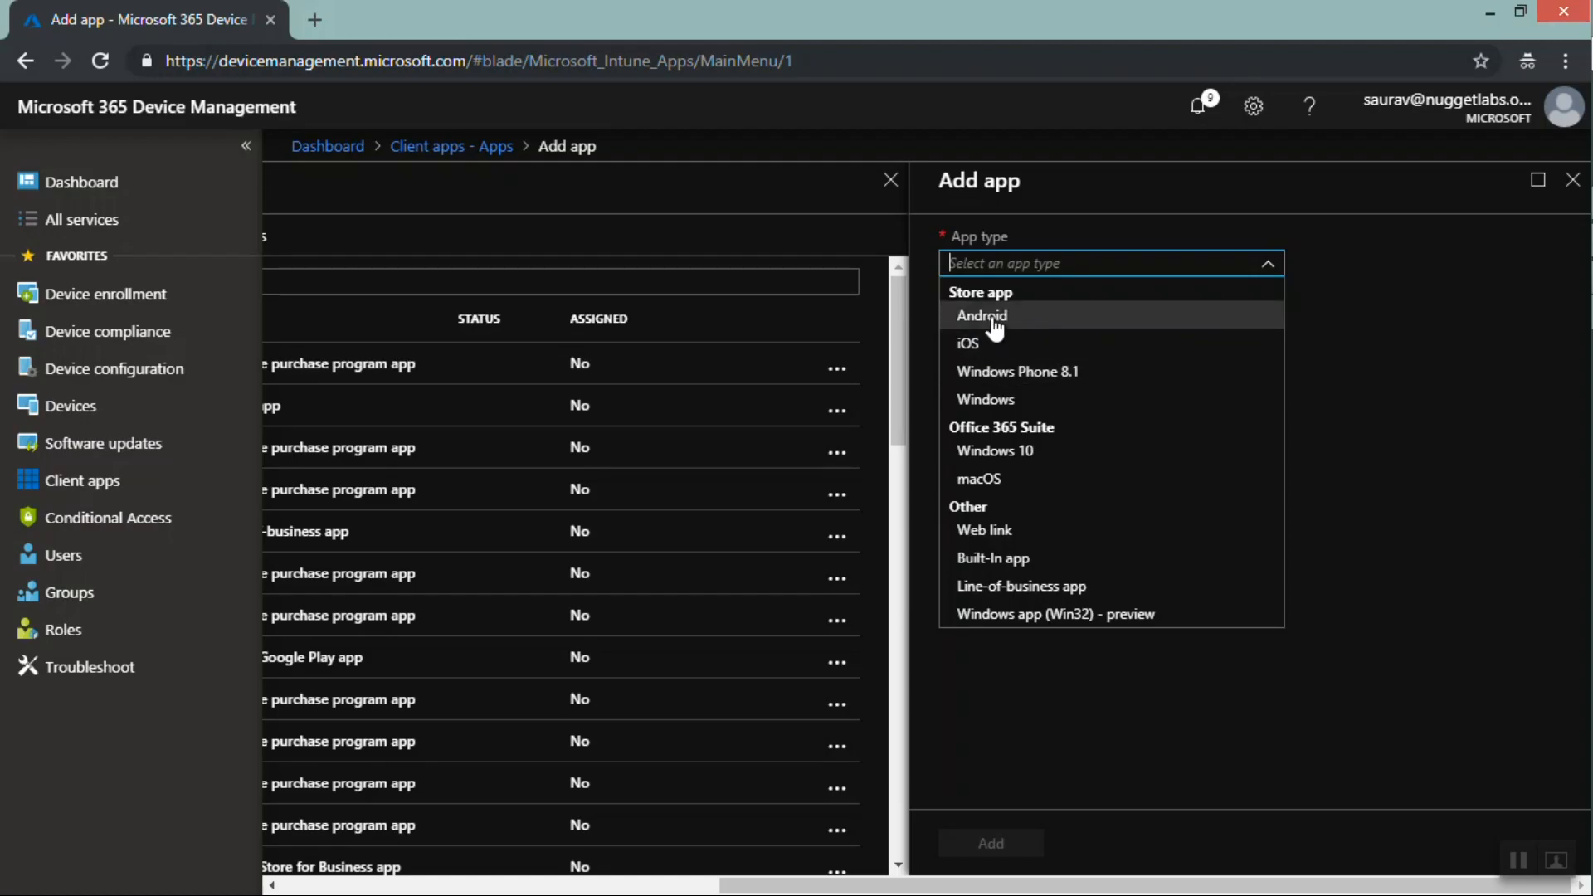
{"action": "left_click", "coordinate": [1030, 591]}
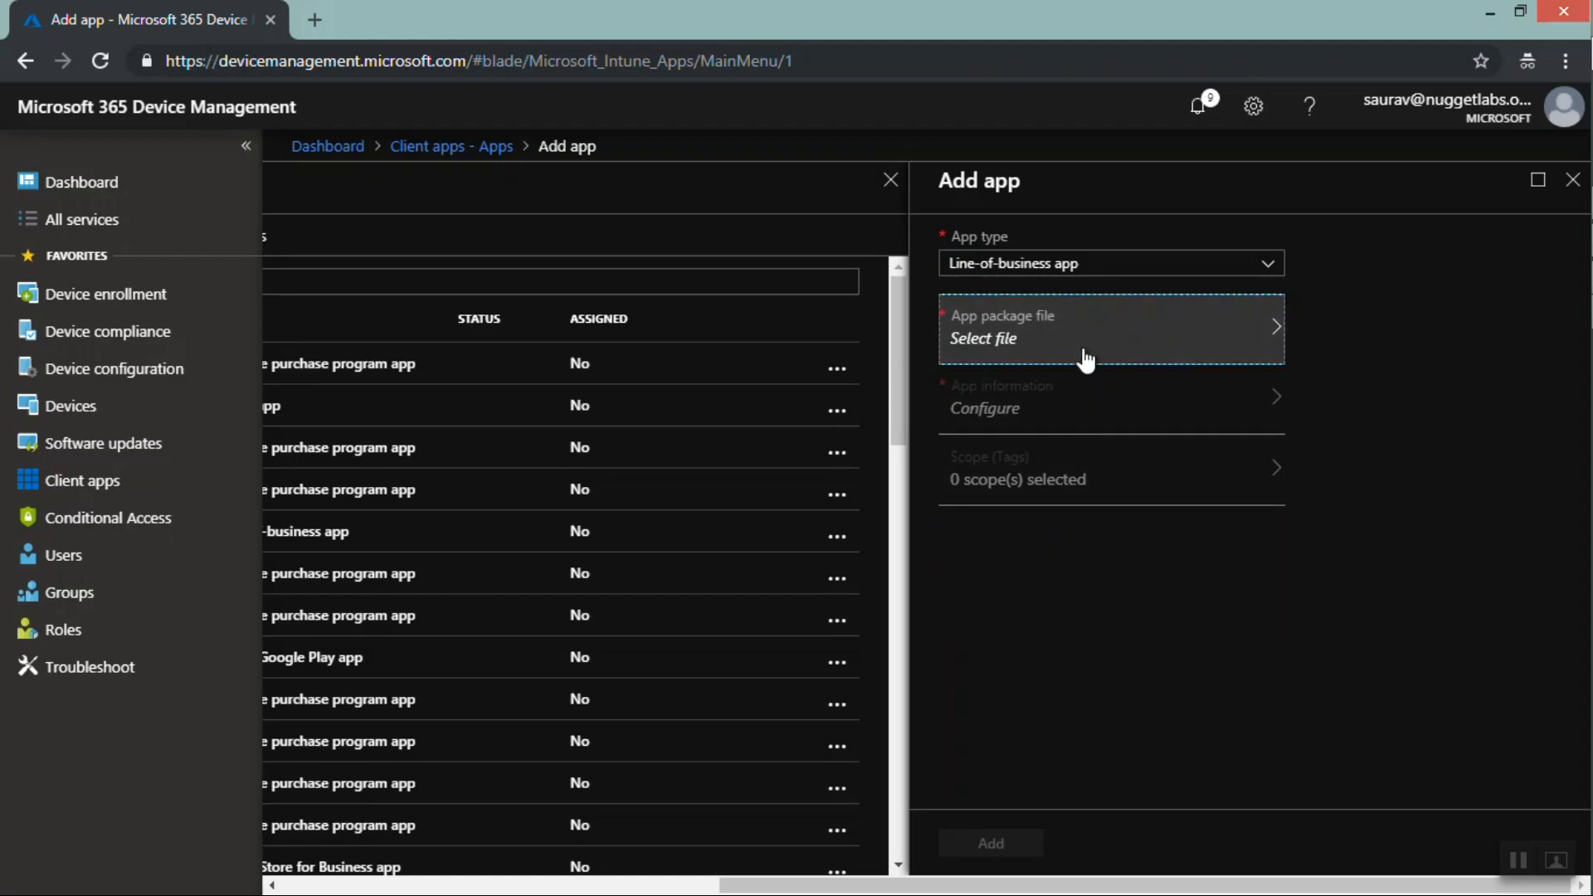
{"action": "left_click", "coordinate": [1085, 359]}
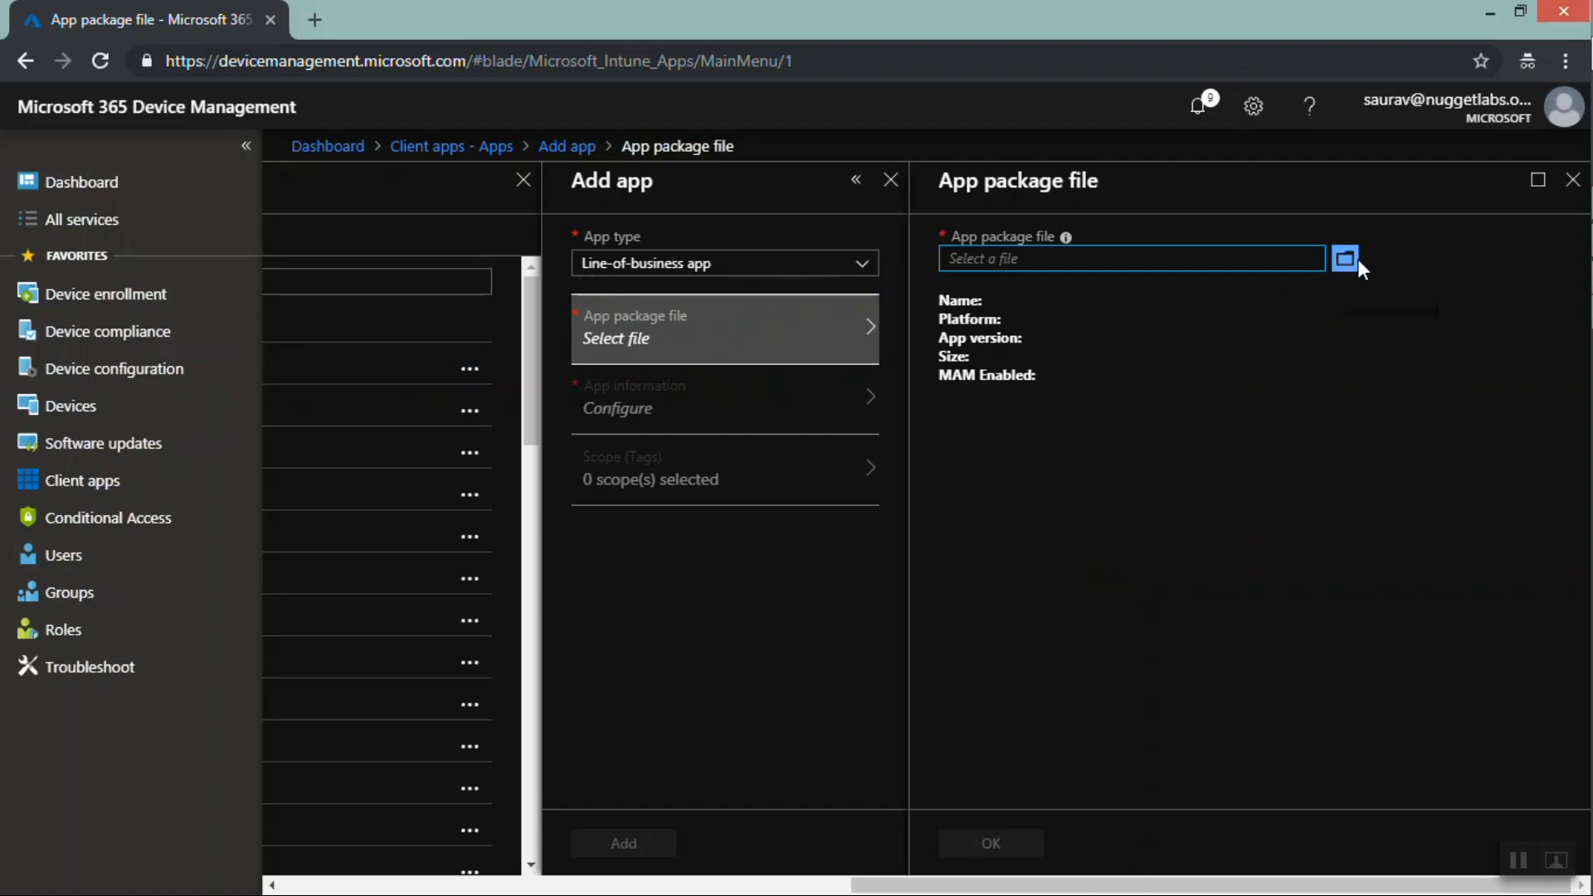
{"action": "left_click", "coordinate": [1355, 258]}
Change the app type to Android and open the app information configuration
{"action": "mouse_move", "coordinate": [1064, 238]}
{"action": "left_click", "coordinate": [863, 270]}
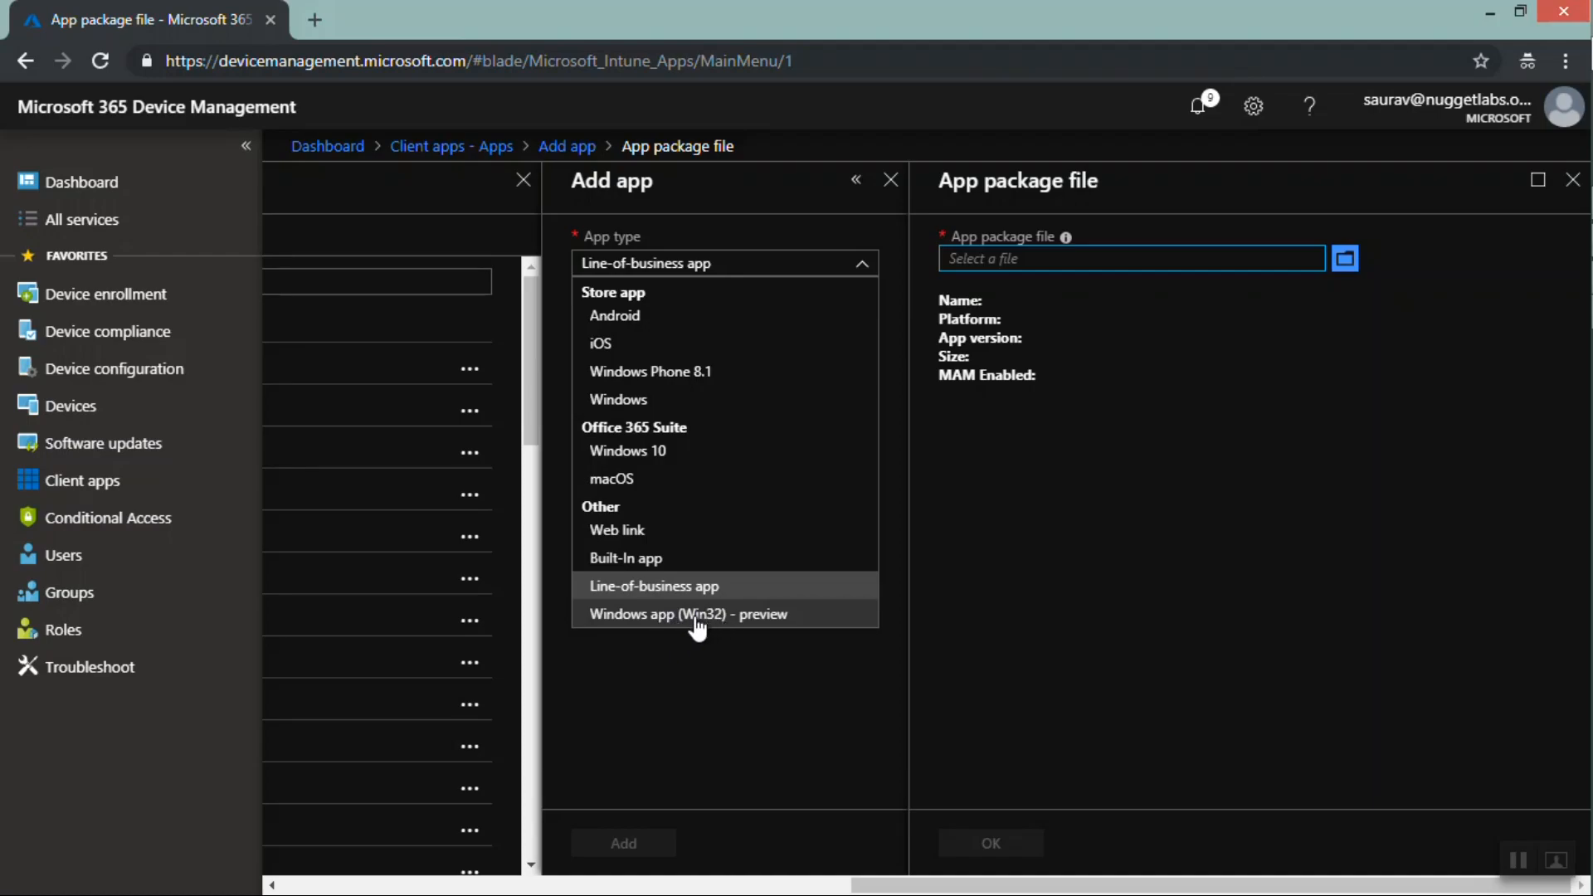
{"action": "left_click", "coordinate": [627, 325]}
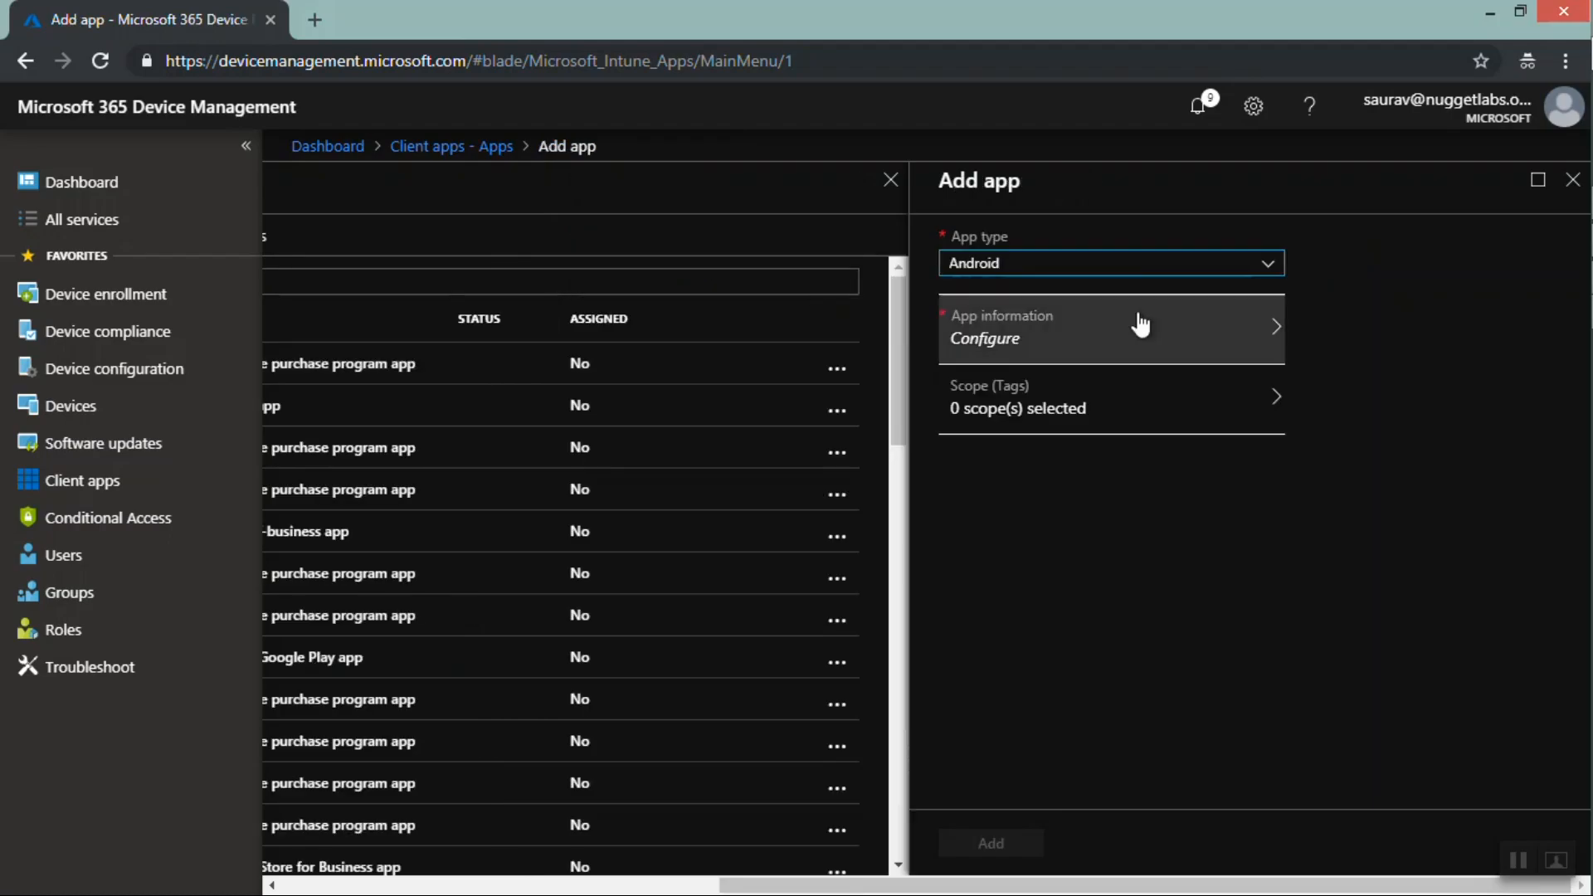
{"action": "left_click", "coordinate": [1065, 264]}
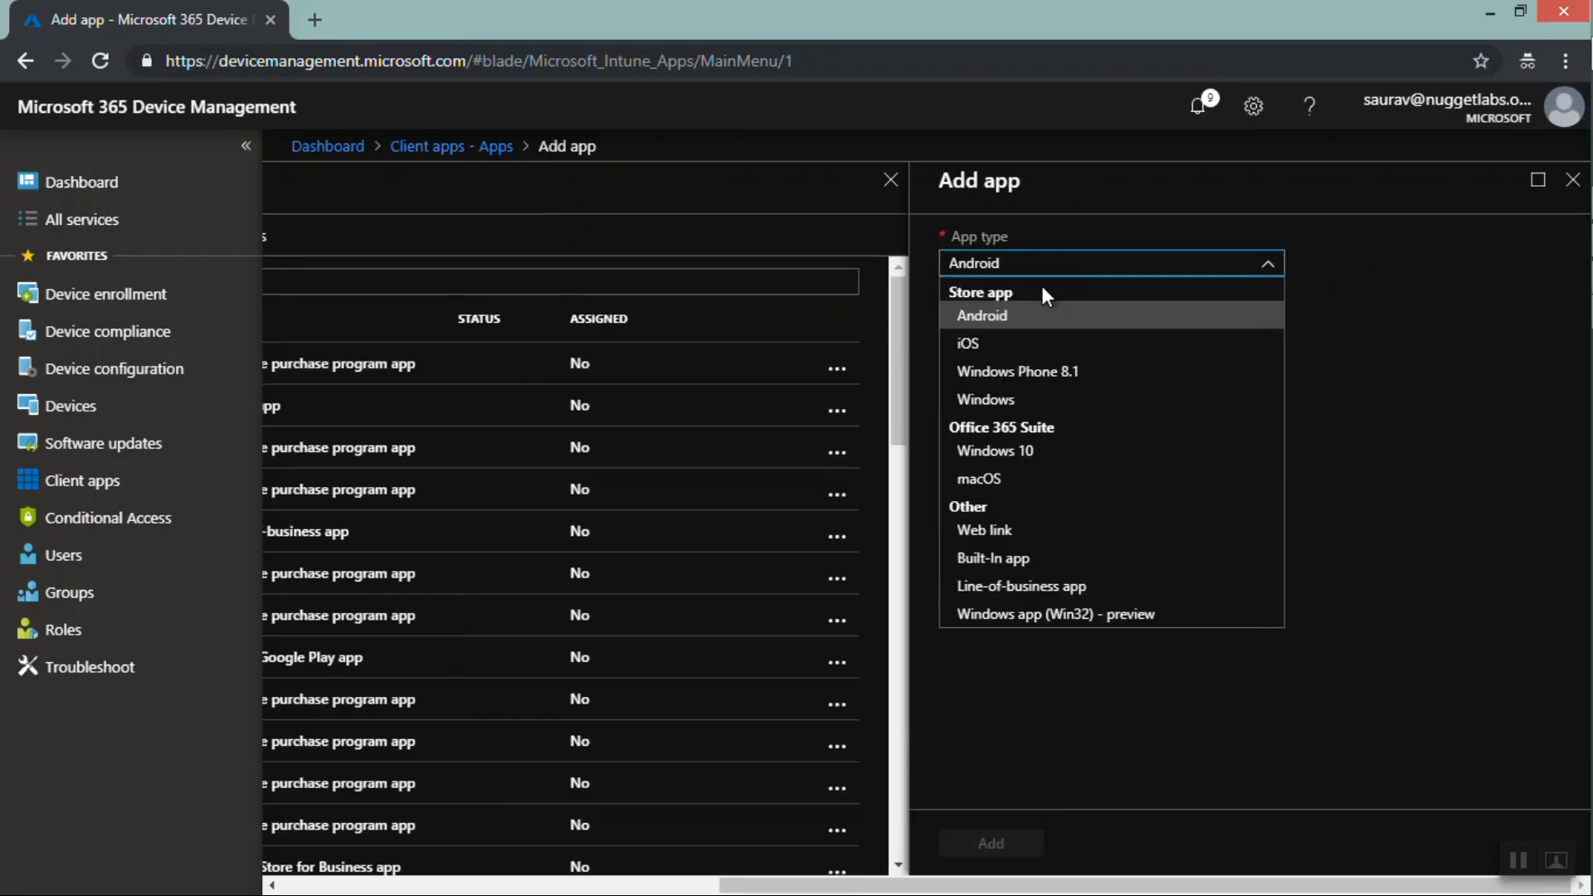
{"action": "left_click", "coordinate": [1002, 312]}
{"action": "left_click", "coordinate": [1014, 340]}
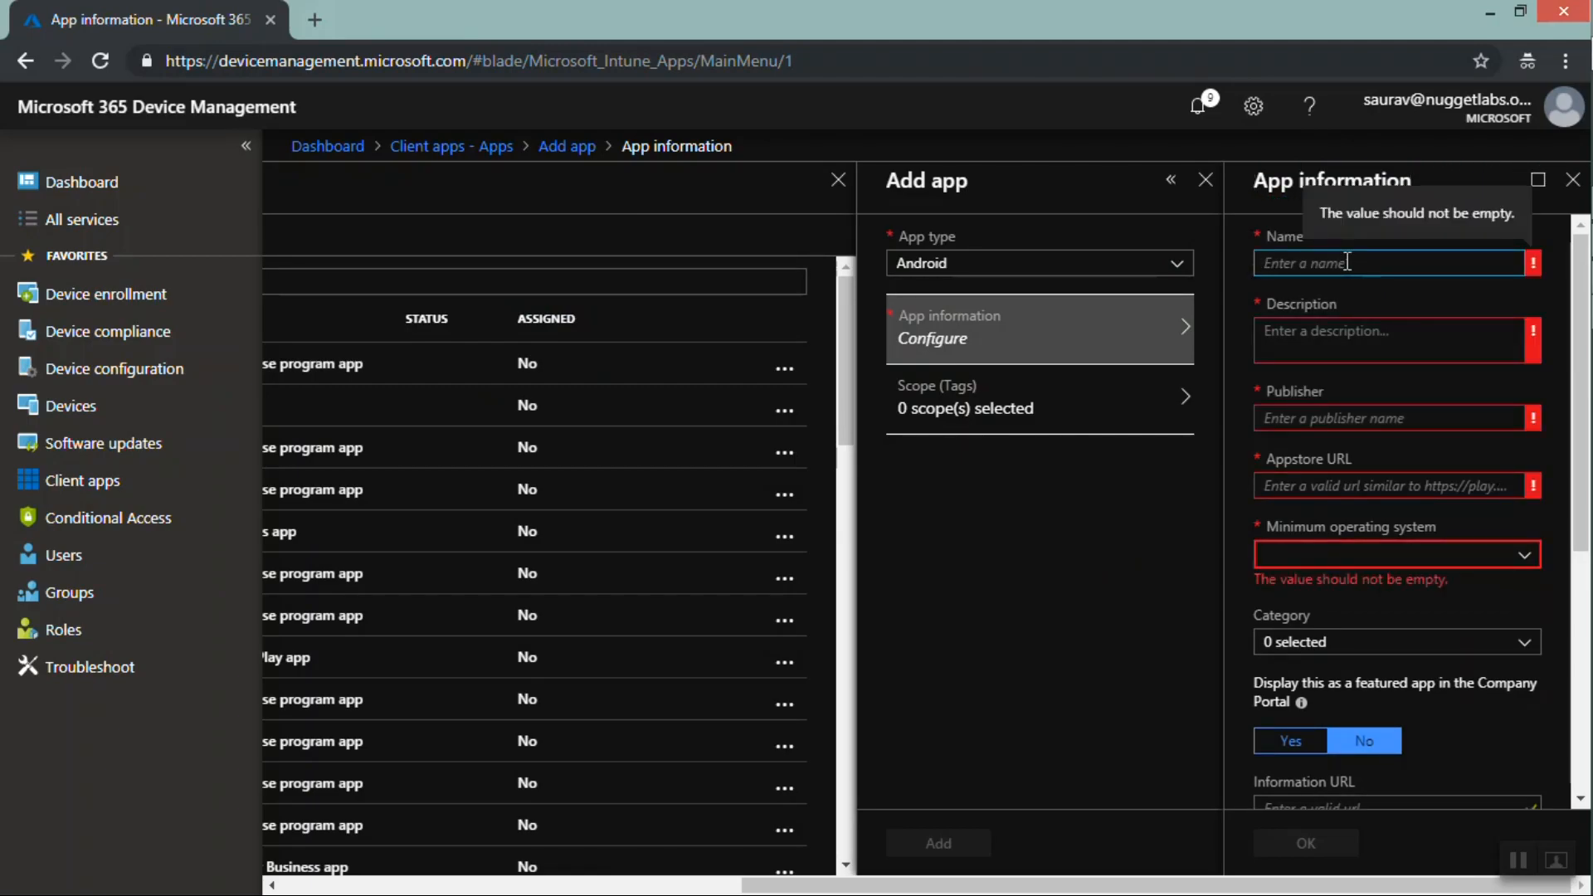
Name the app TodaysDemoforStoreApp-Facebook and paste the same text as its description
{"action": "type", "text": "To"}
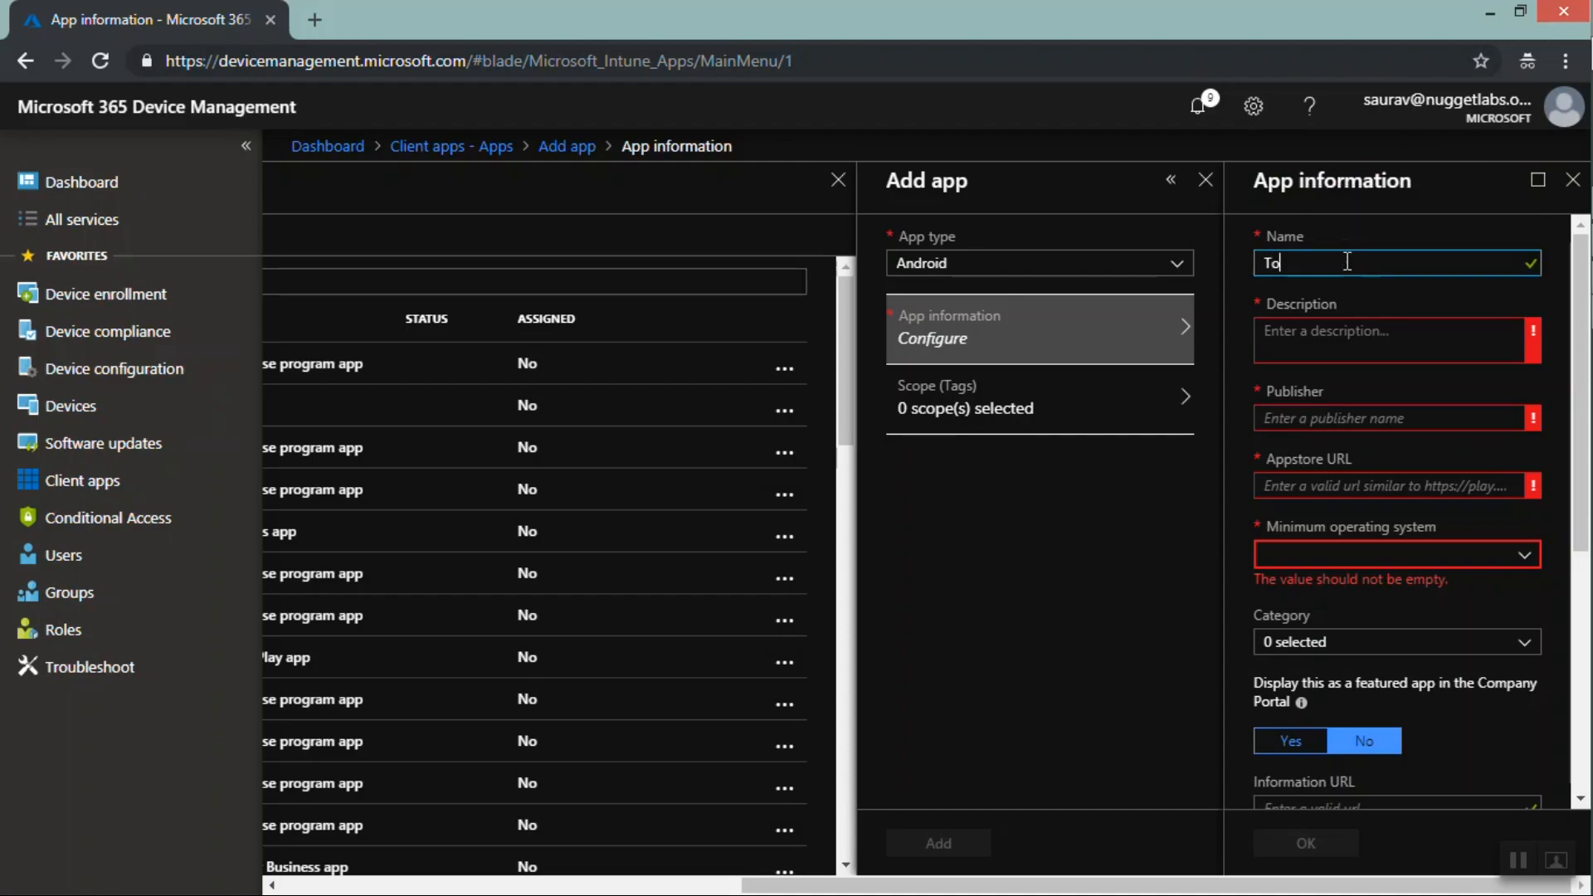
{"action": "type", "text": "daysDemoforStoreApp-Facebook"}
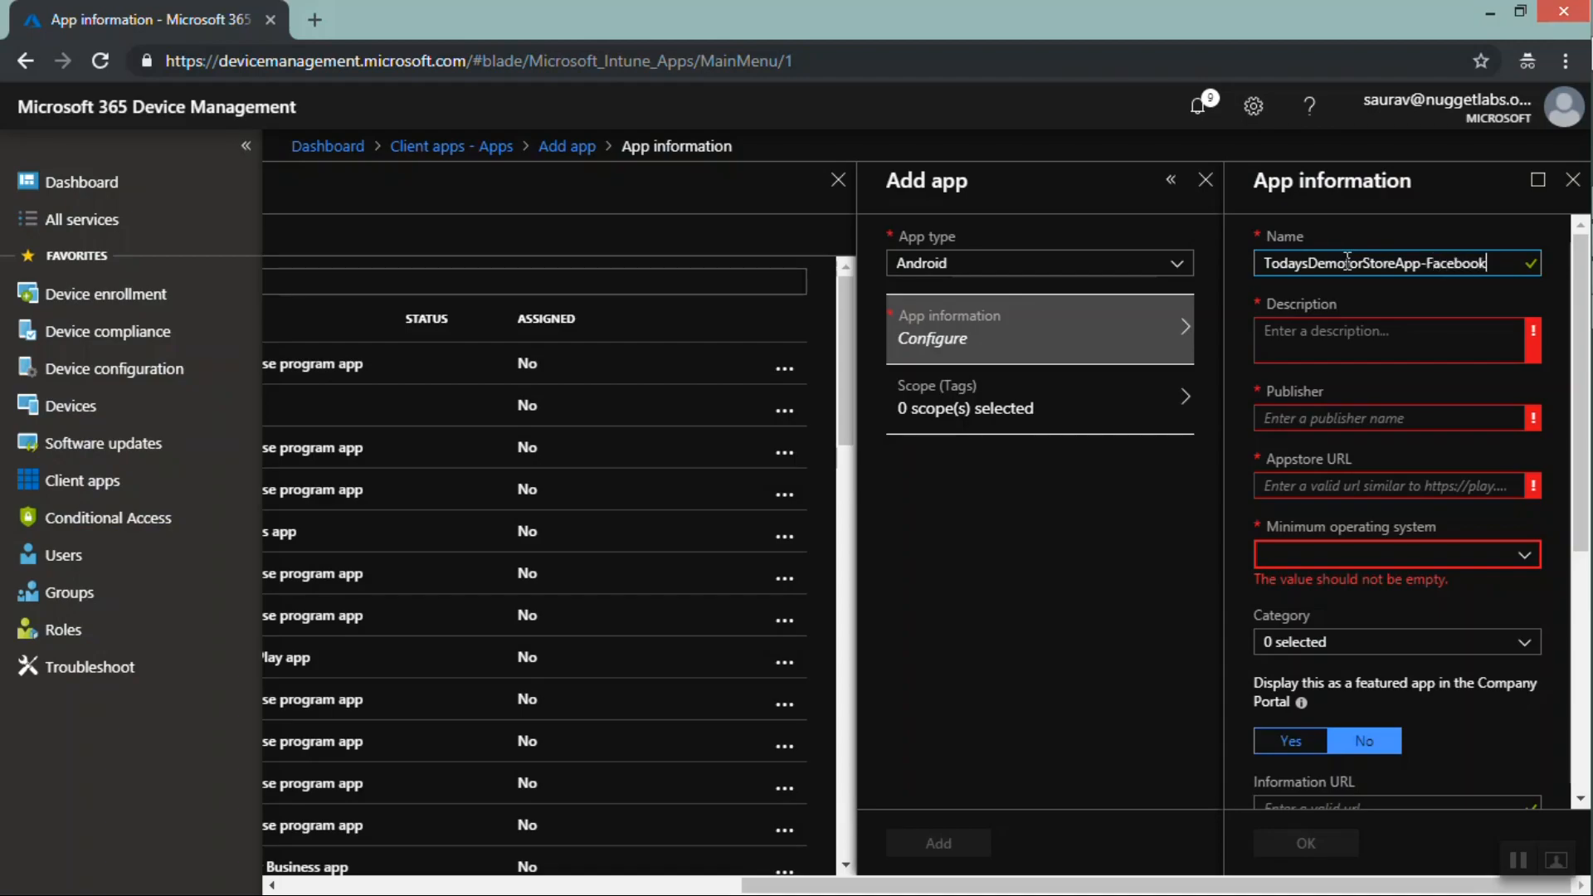
{"action": "key", "text": "Tab"}
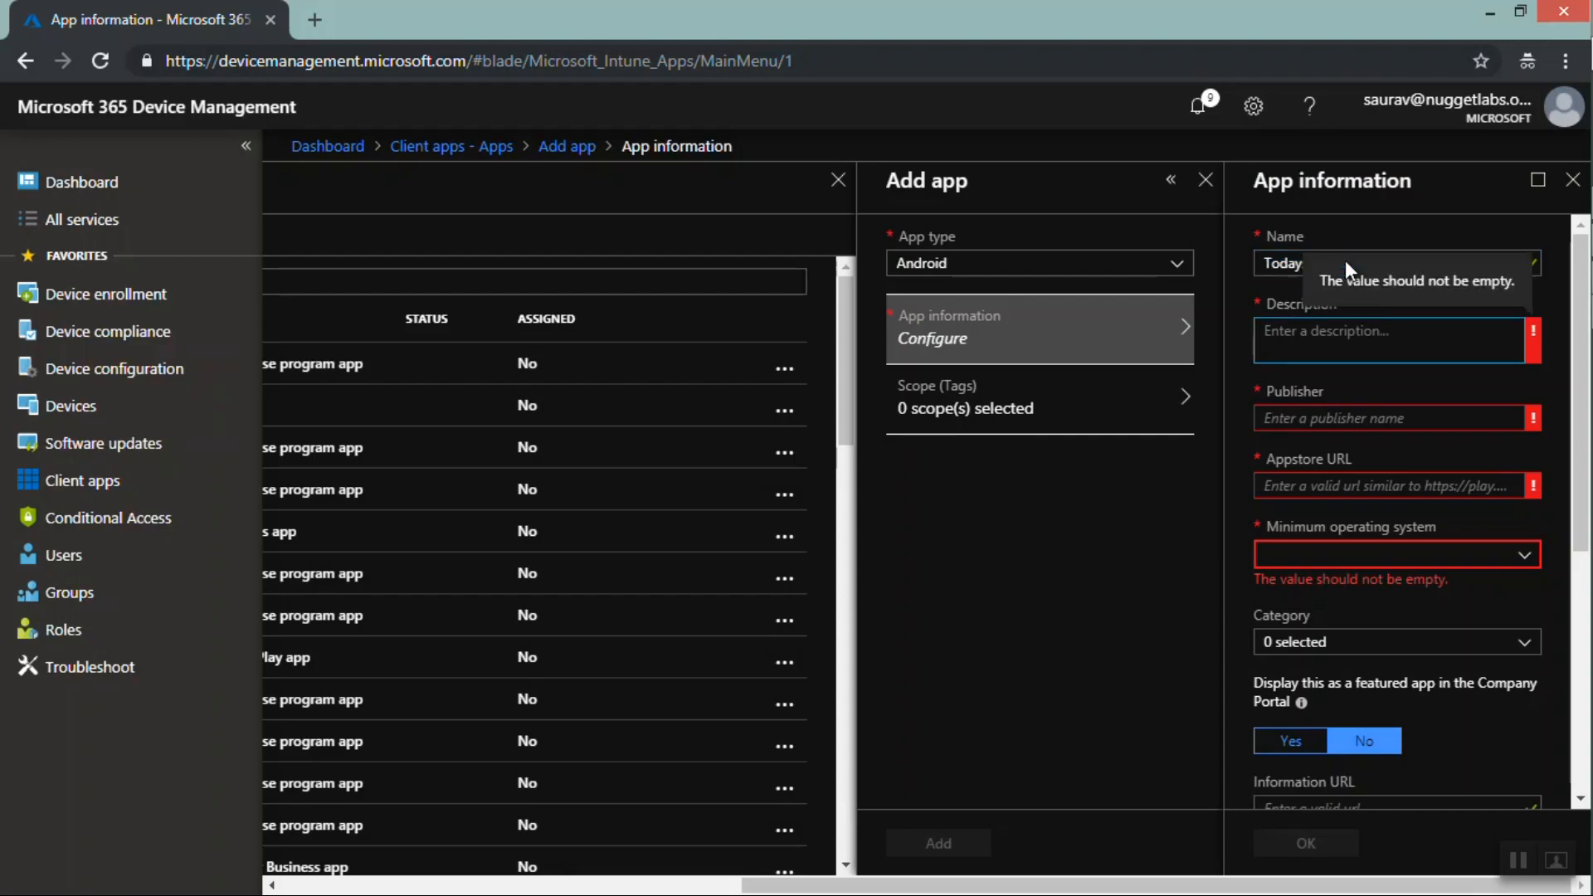
{"action": "type", "text": "TodaysDemoforStoreApp-Facebook"}
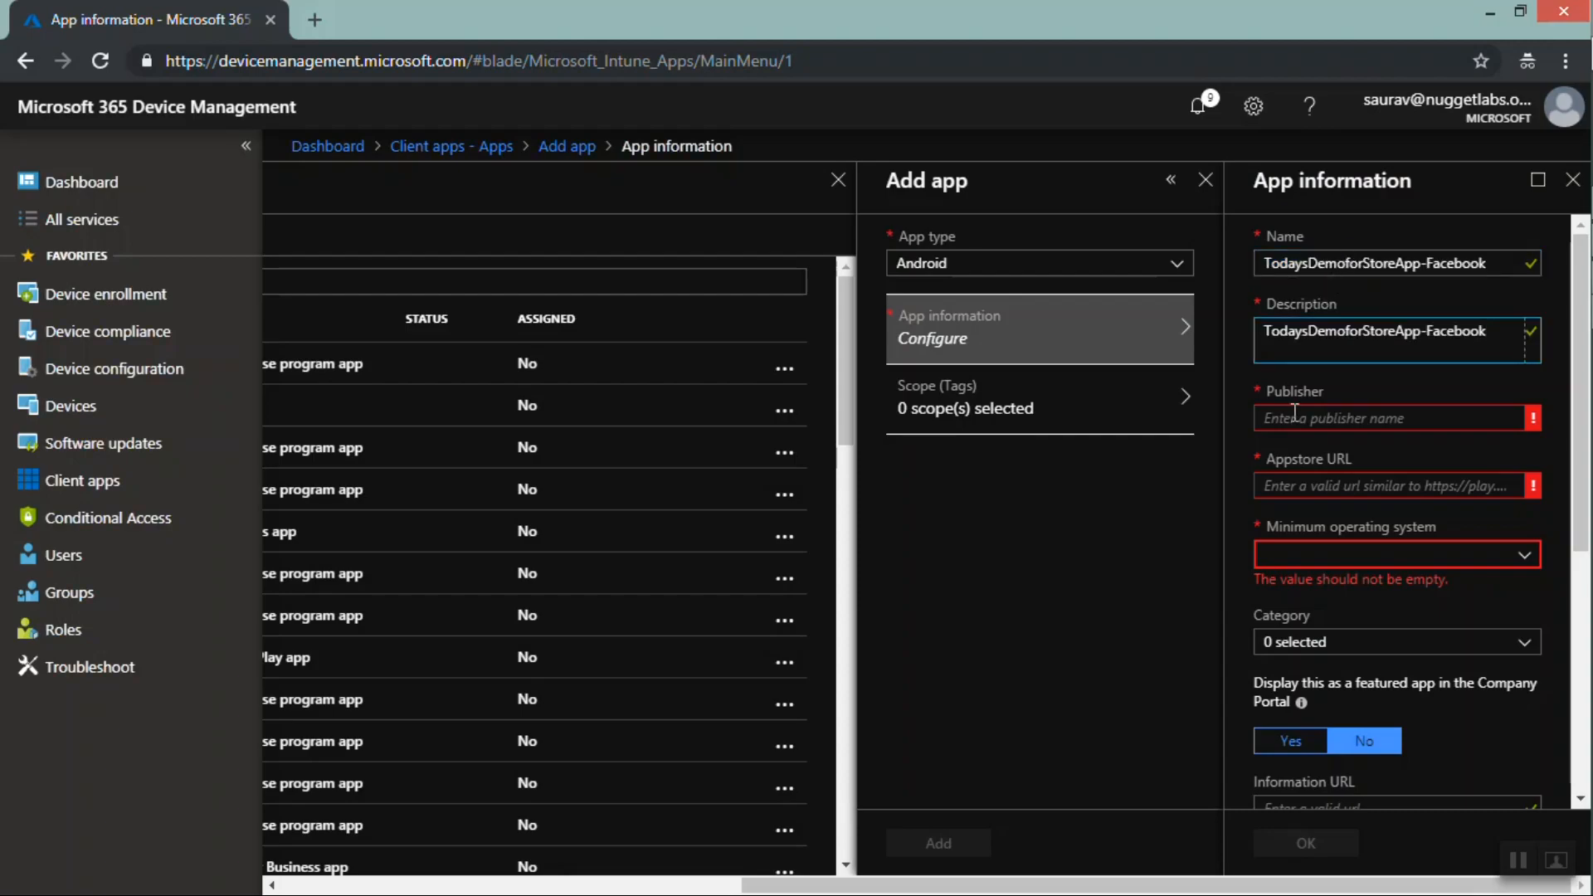
Set the publisher to Facebook and move to the Appstore URL field
{"action": "left_click", "coordinate": [1294, 417]}
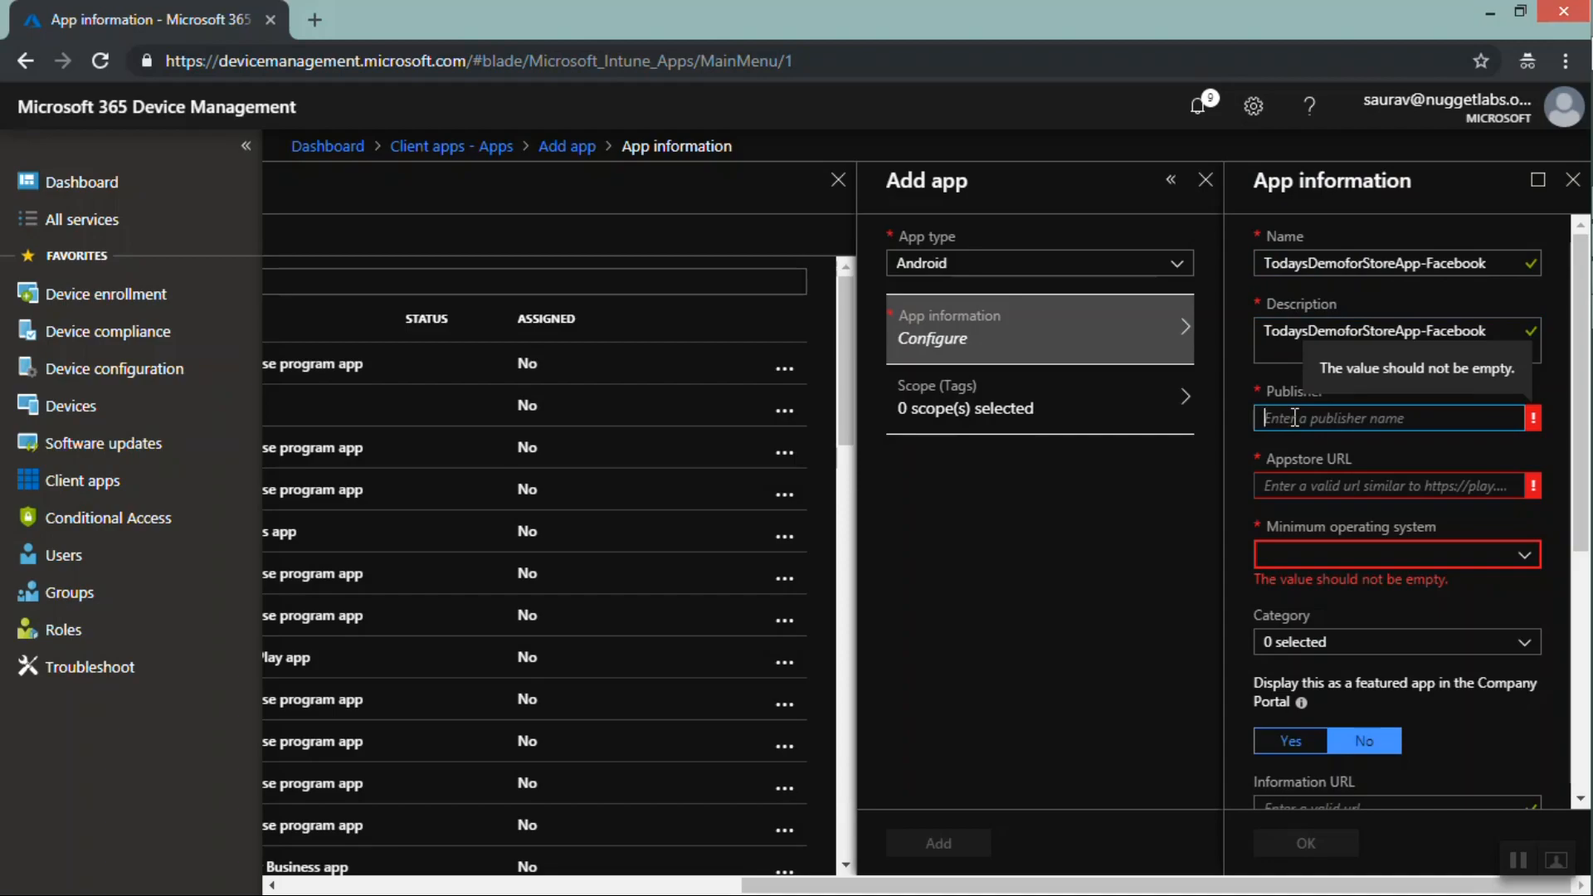
{"action": "type", "text": "Facebook"}
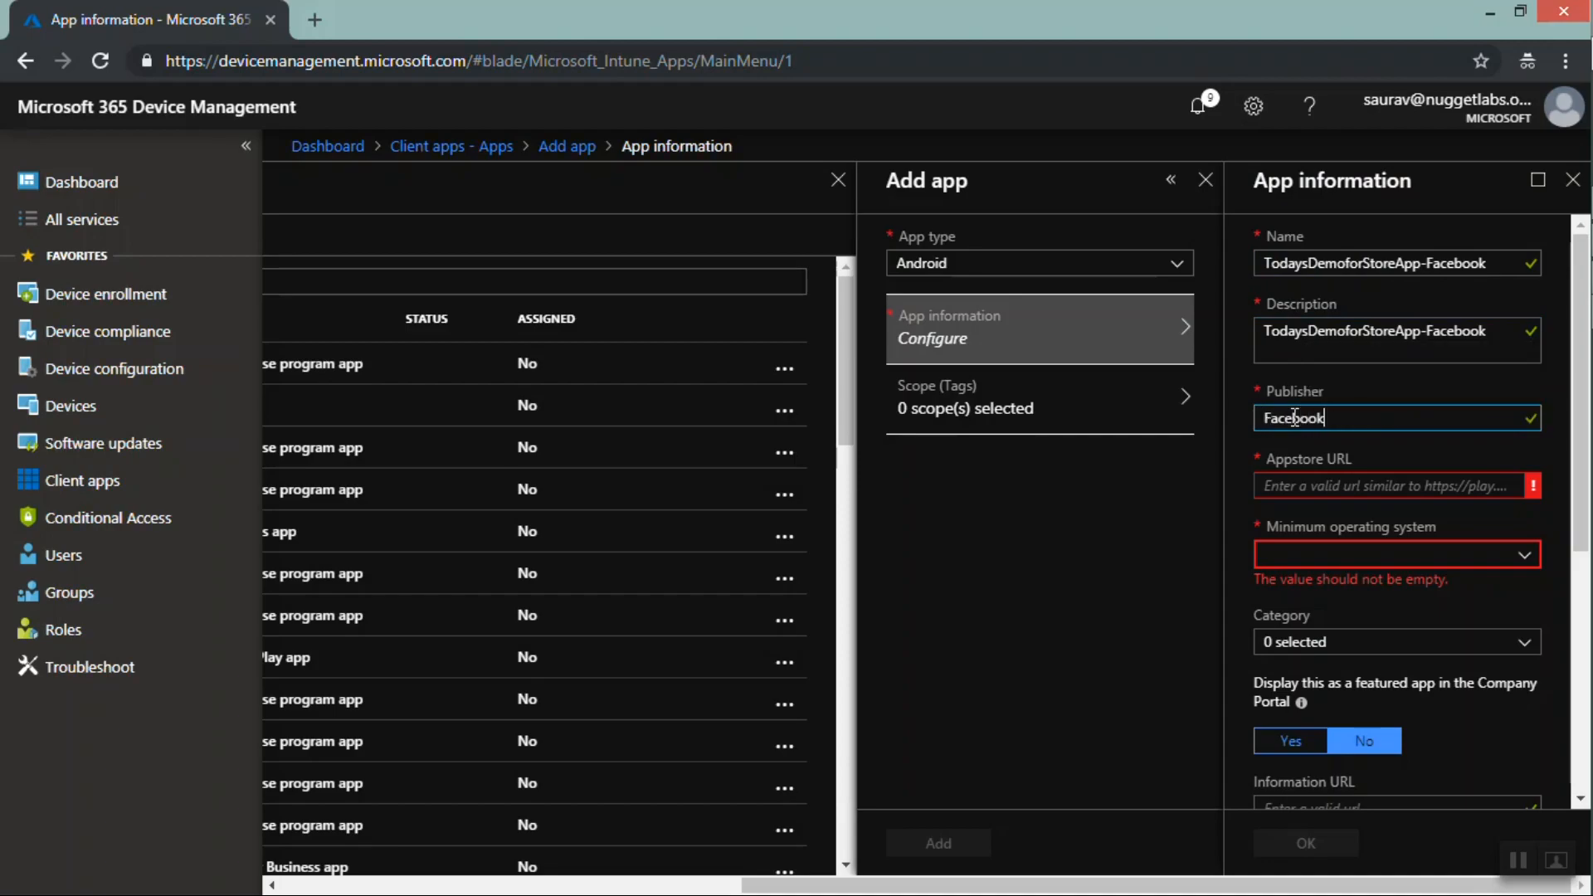
{"action": "left_click", "coordinate": [1307, 480]}
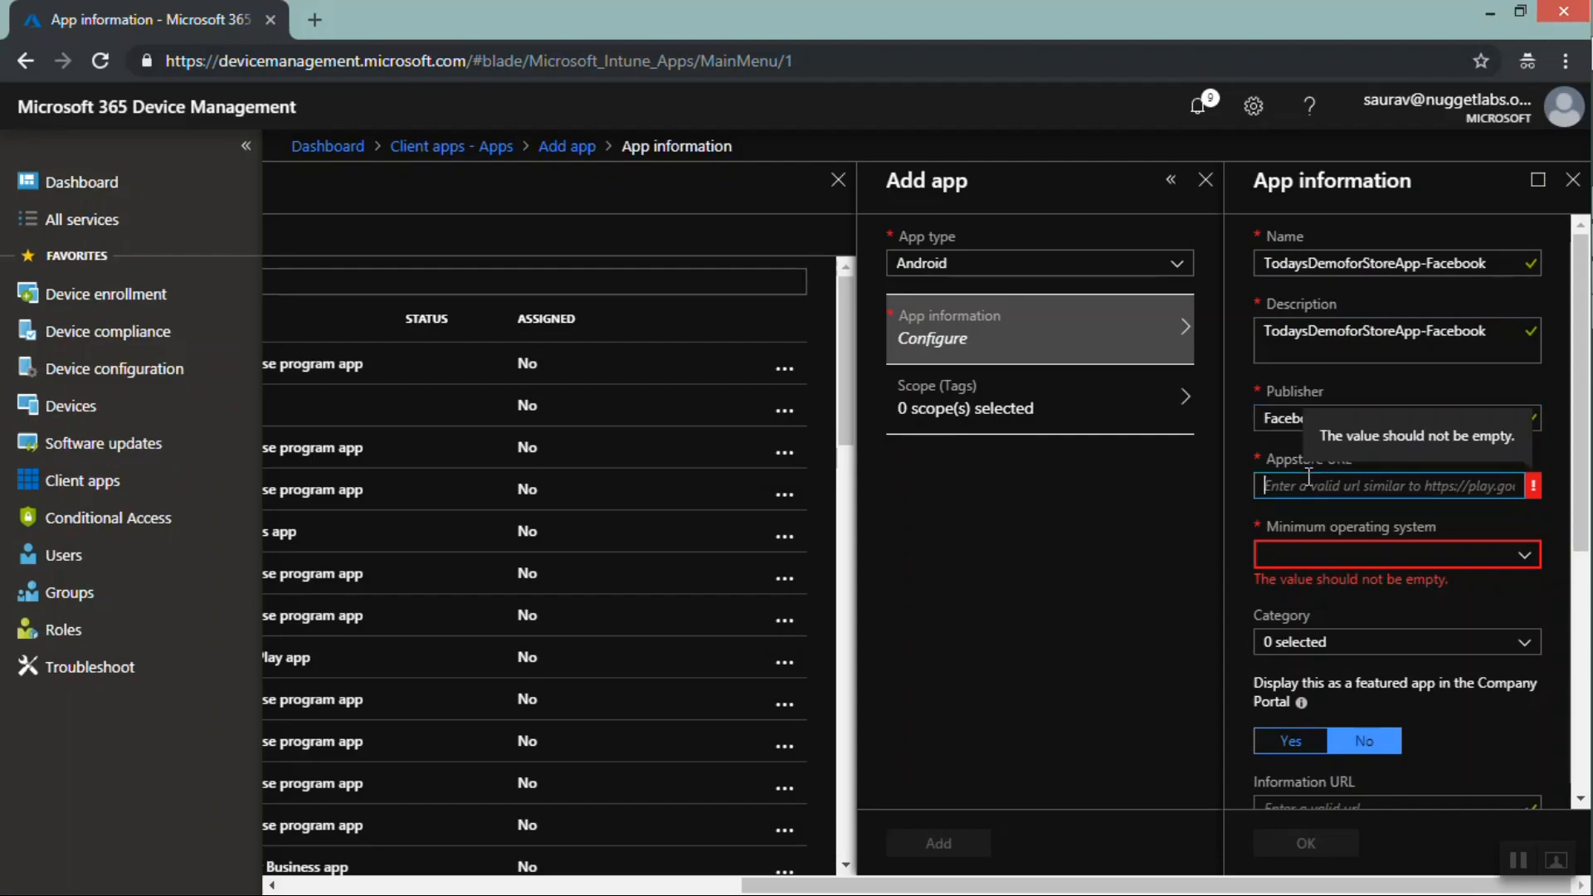
Open a new browser tab and search Google for android play store facebook
{"action": "left_click", "coordinate": [315, 20]}
{"action": "type", "text": "goog"}
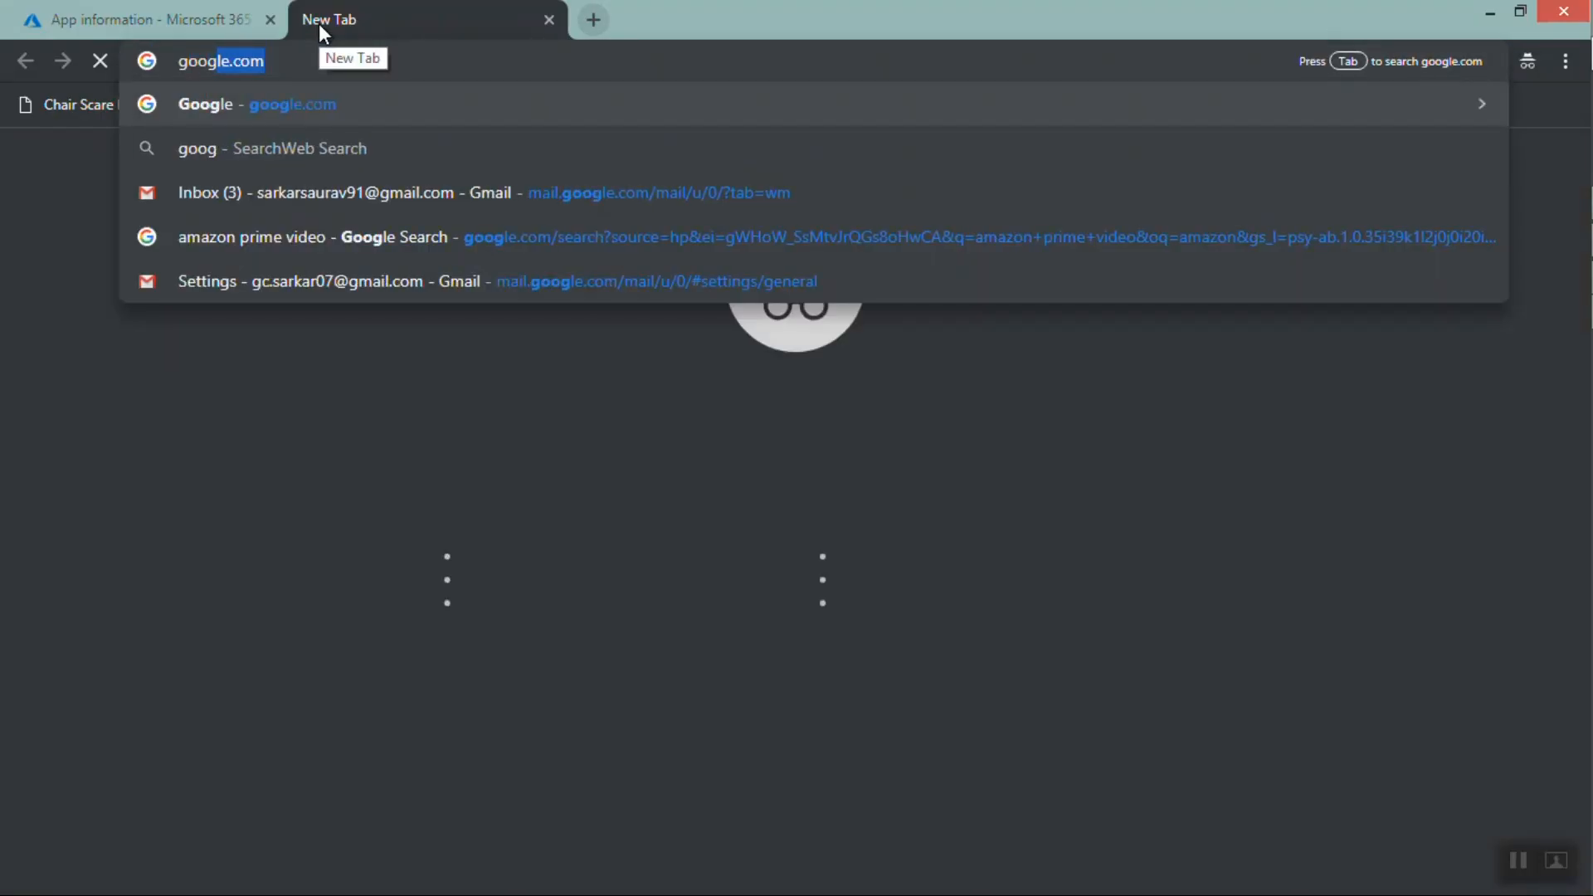
{"action": "key", "text": "Return"}
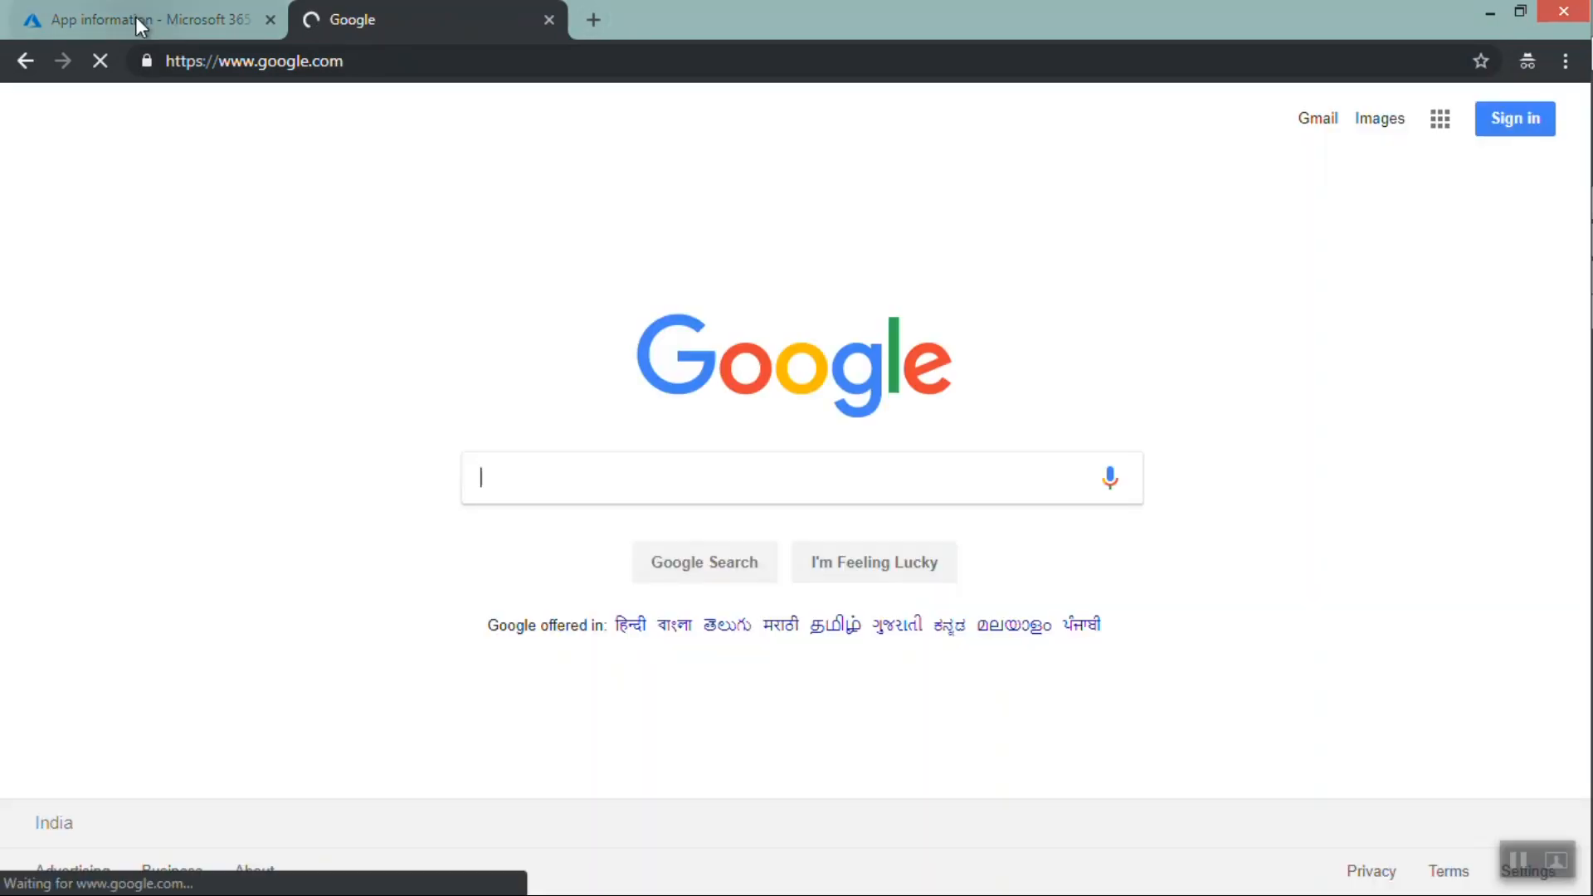
{"action": "left_click", "coordinate": [136, 16]}
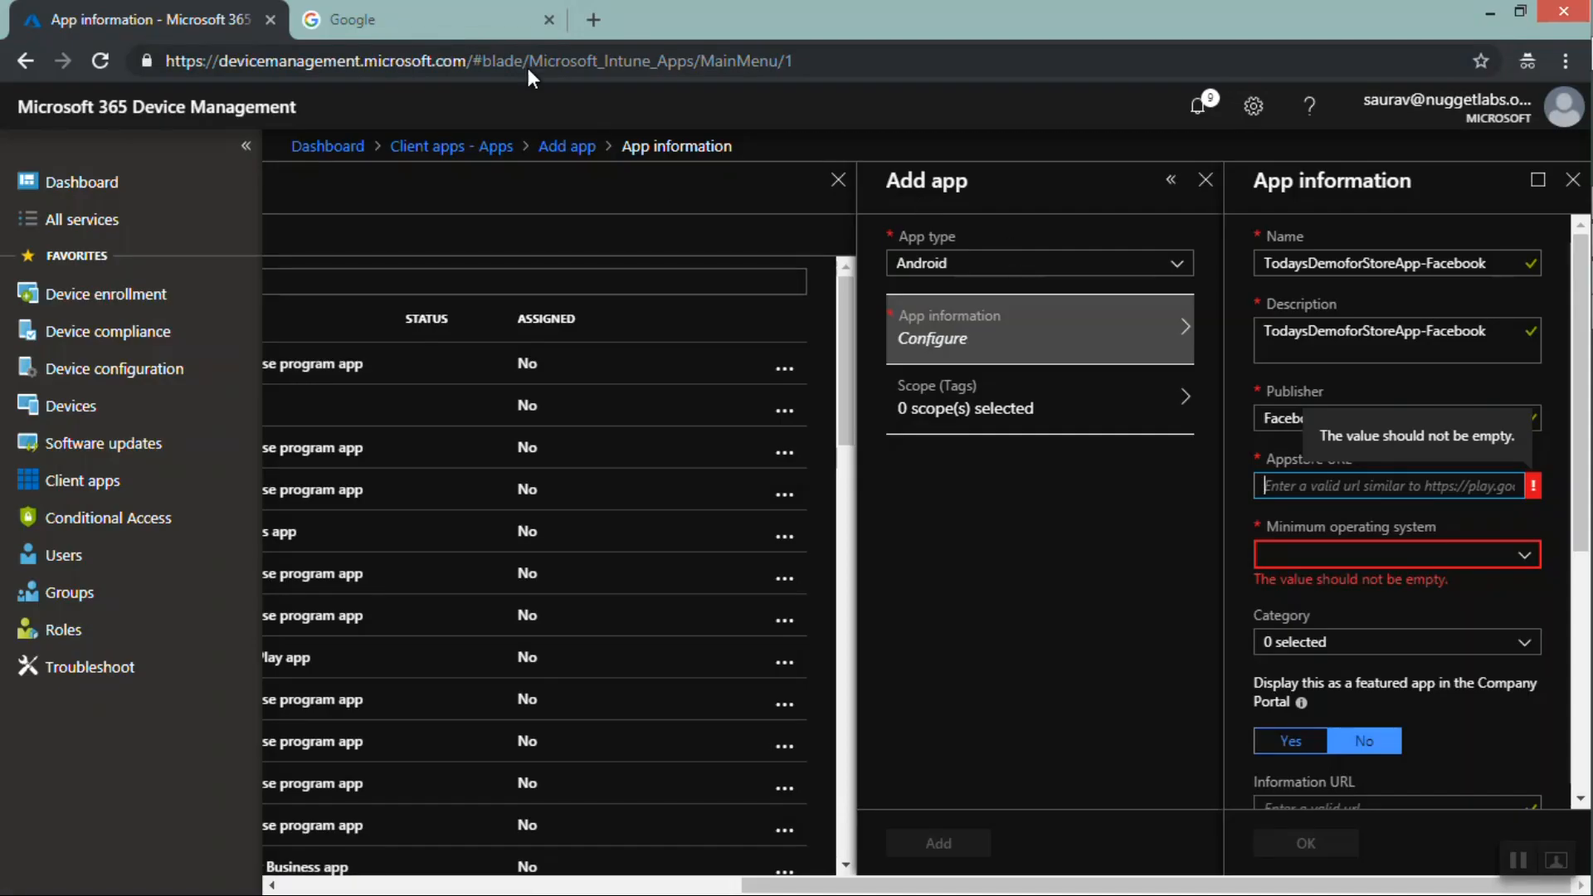
{"action": "left_click", "coordinate": [439, 12]}
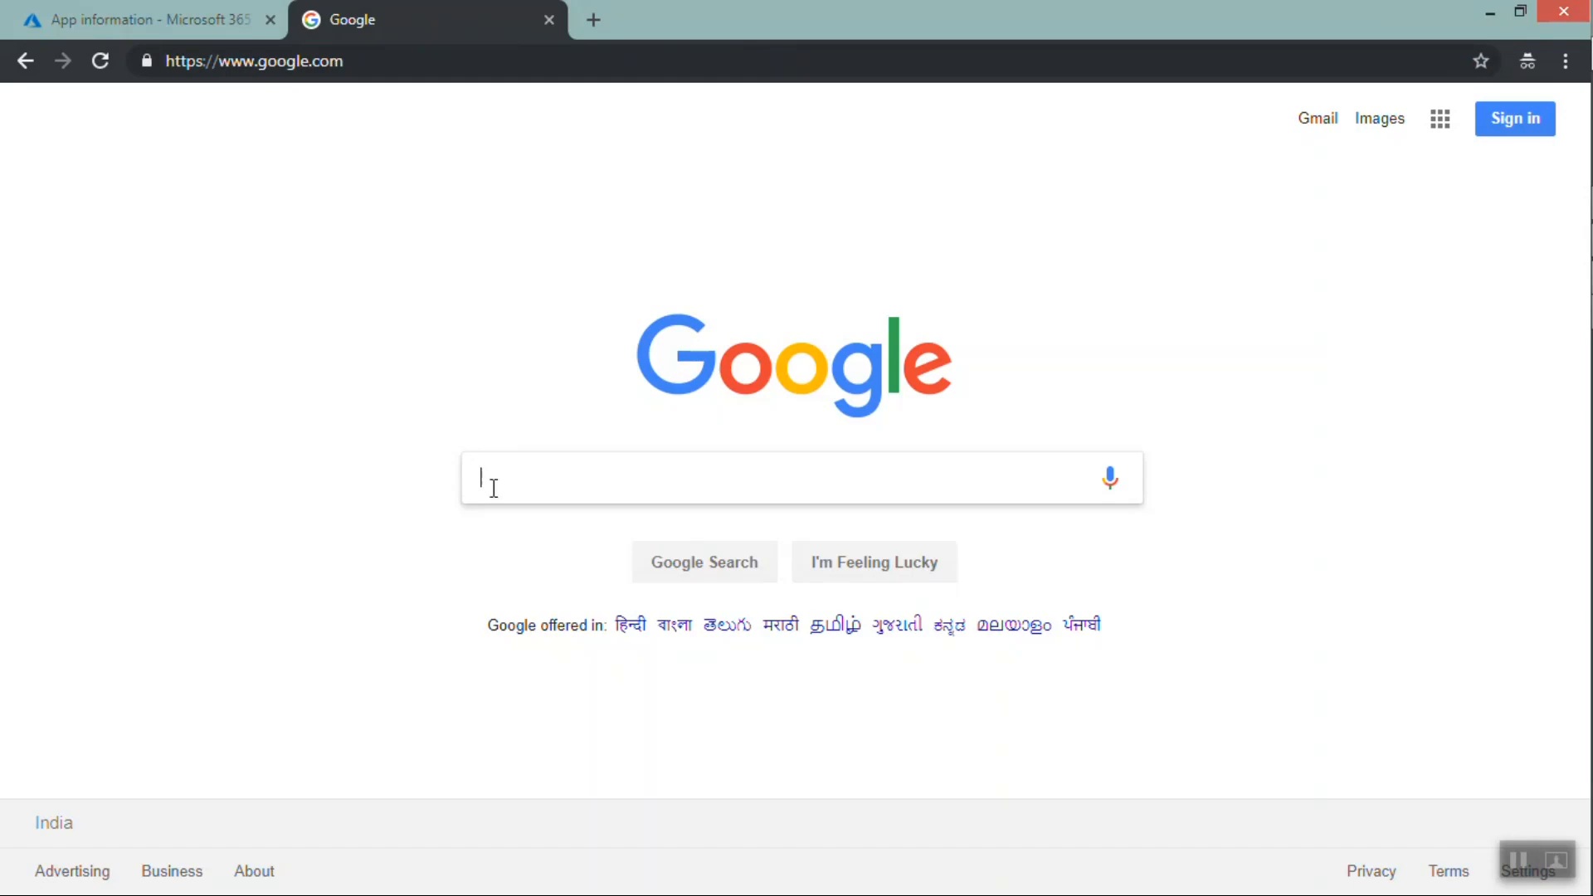
{"action": "type", "text": "androi"}
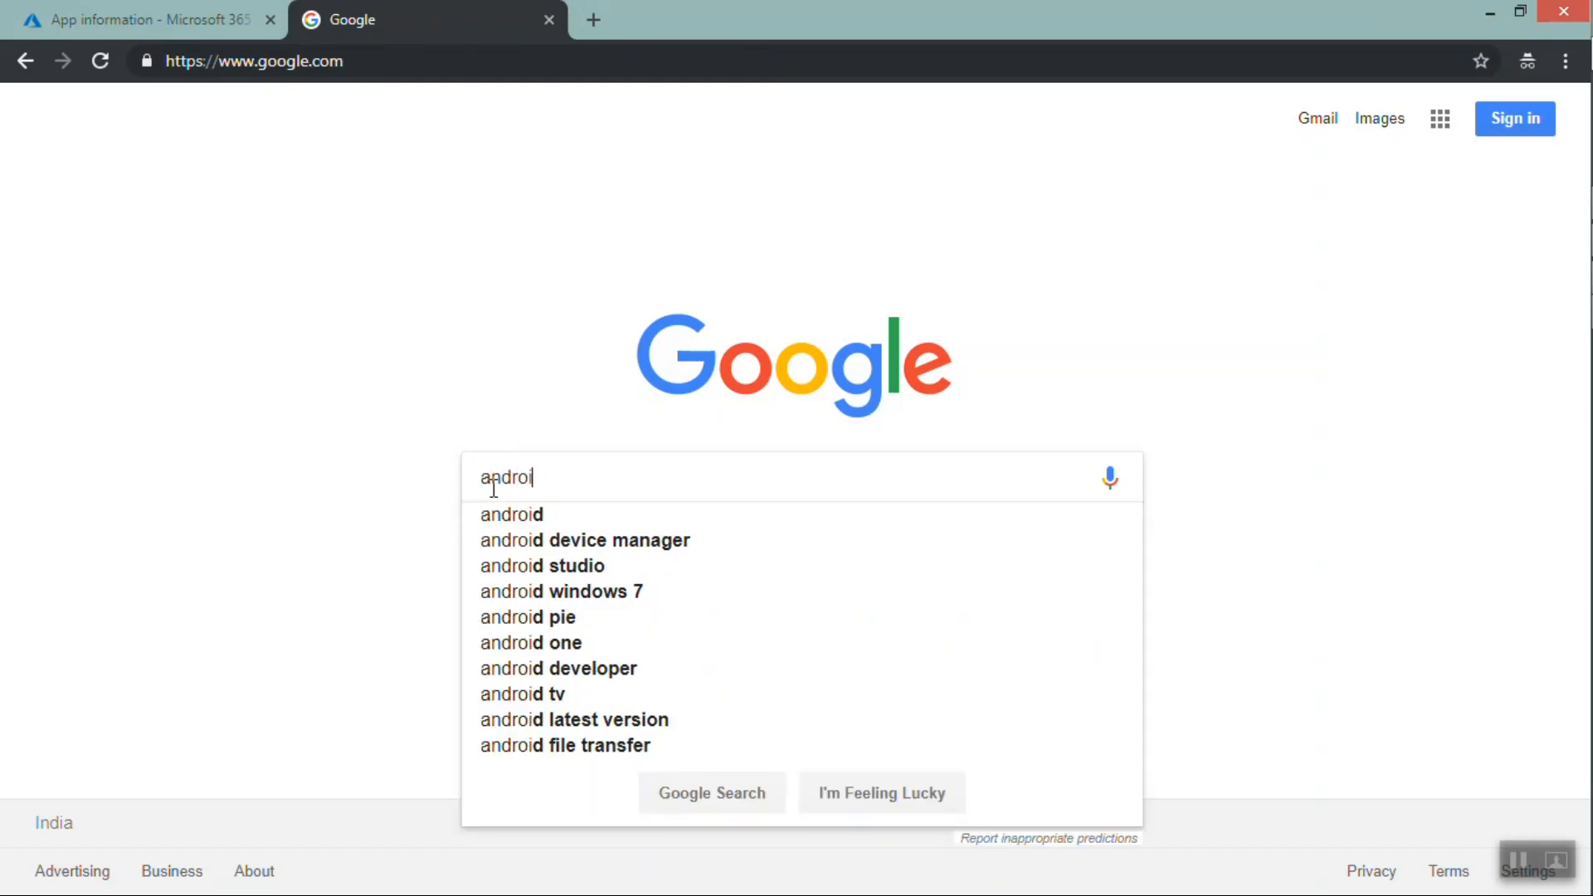
{"action": "type", "text": "d play st"}
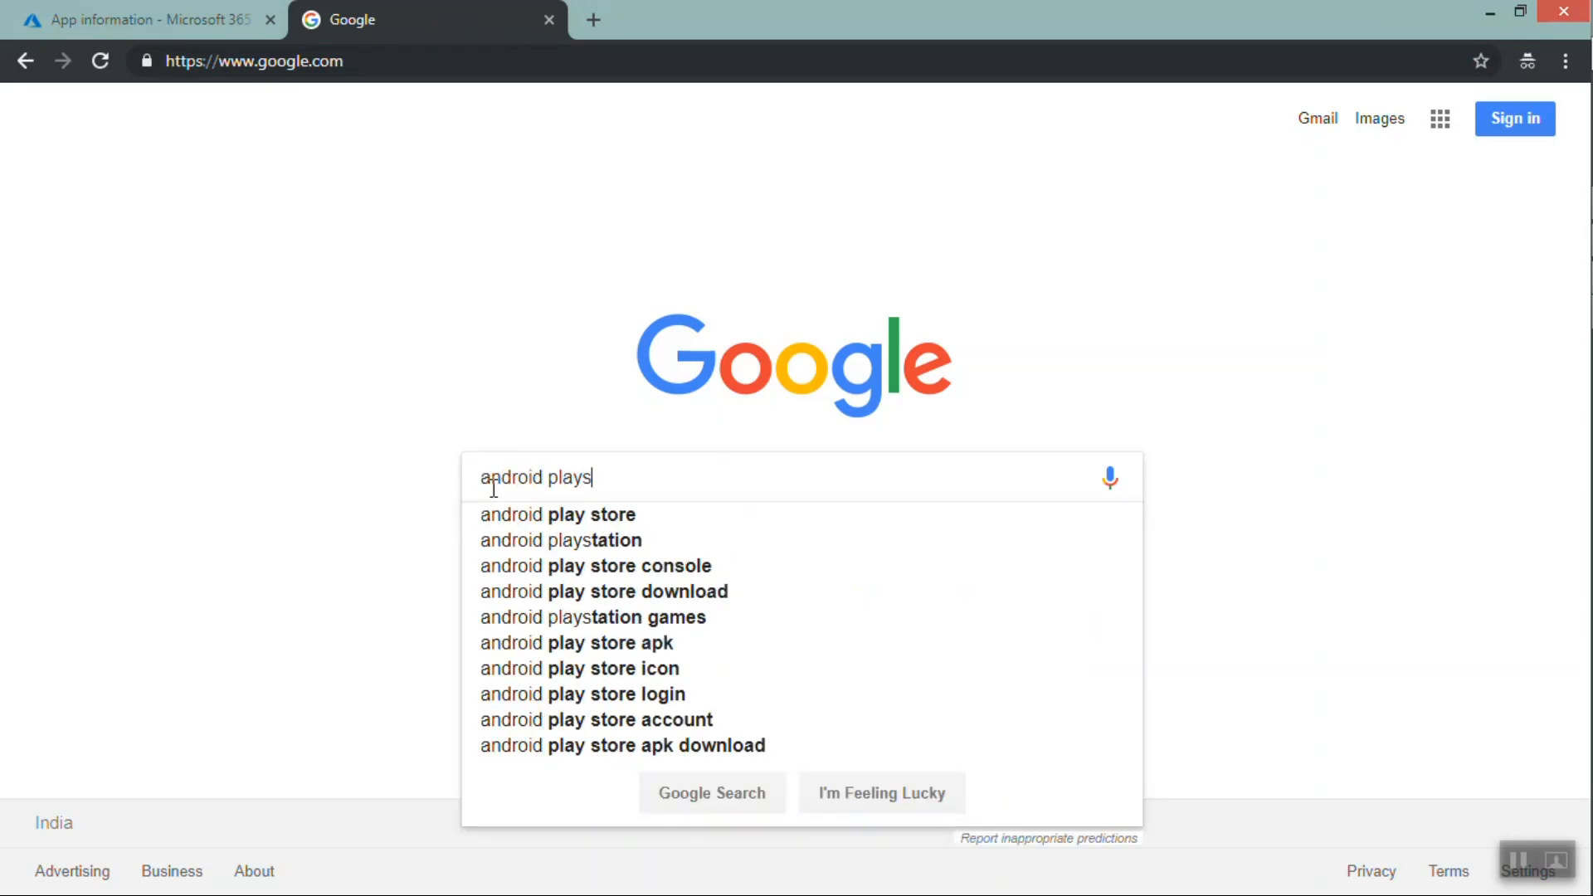
{"action": "type", "text": "ore"}
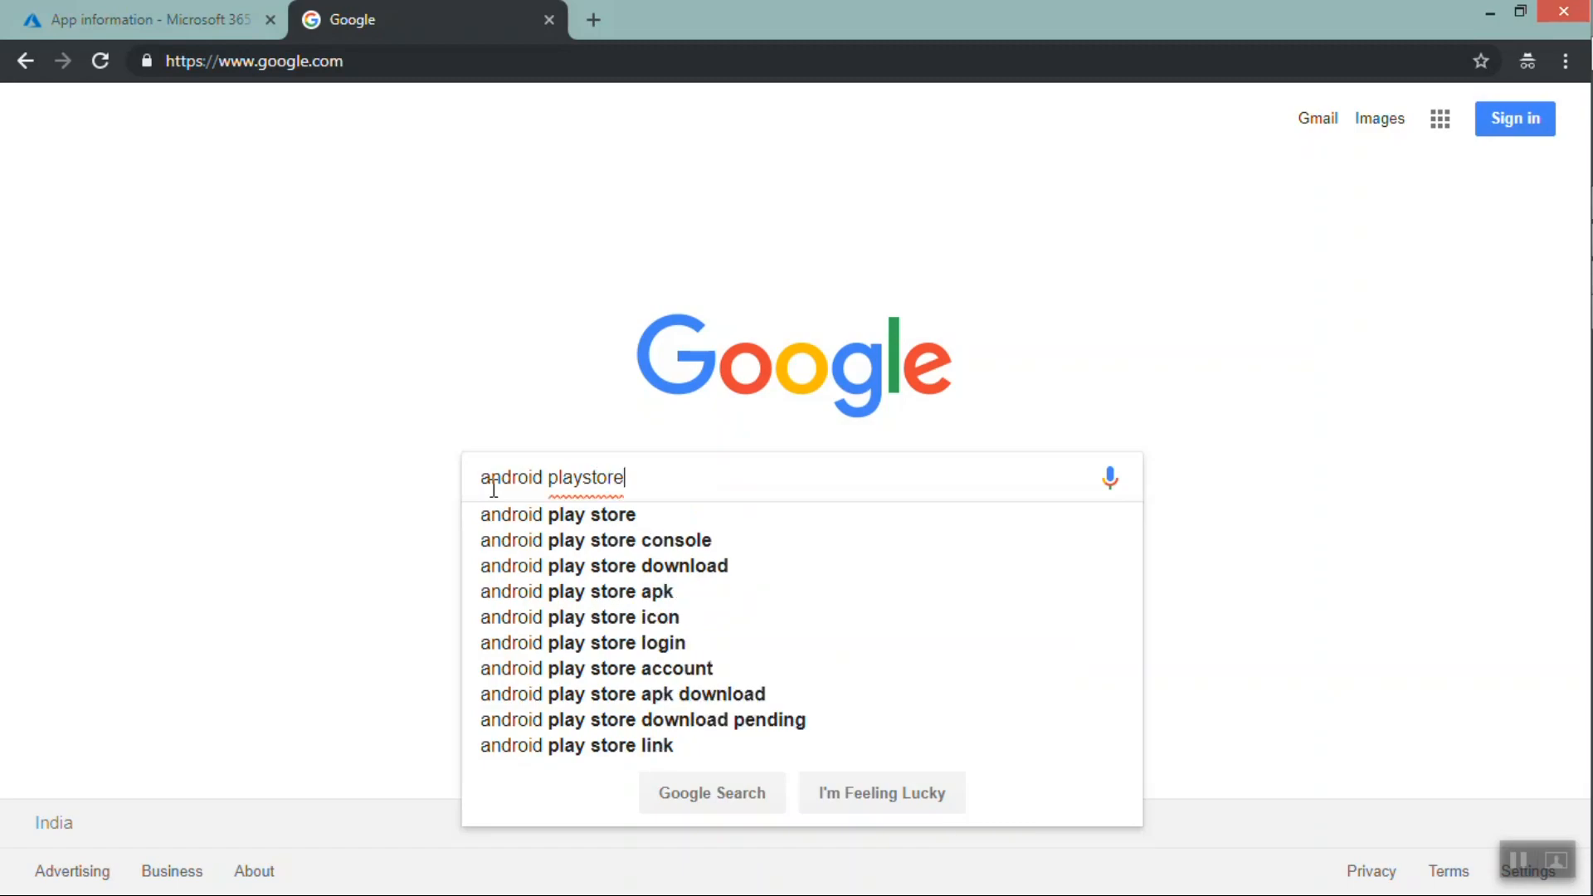
{"action": "key", "text": "Down"}
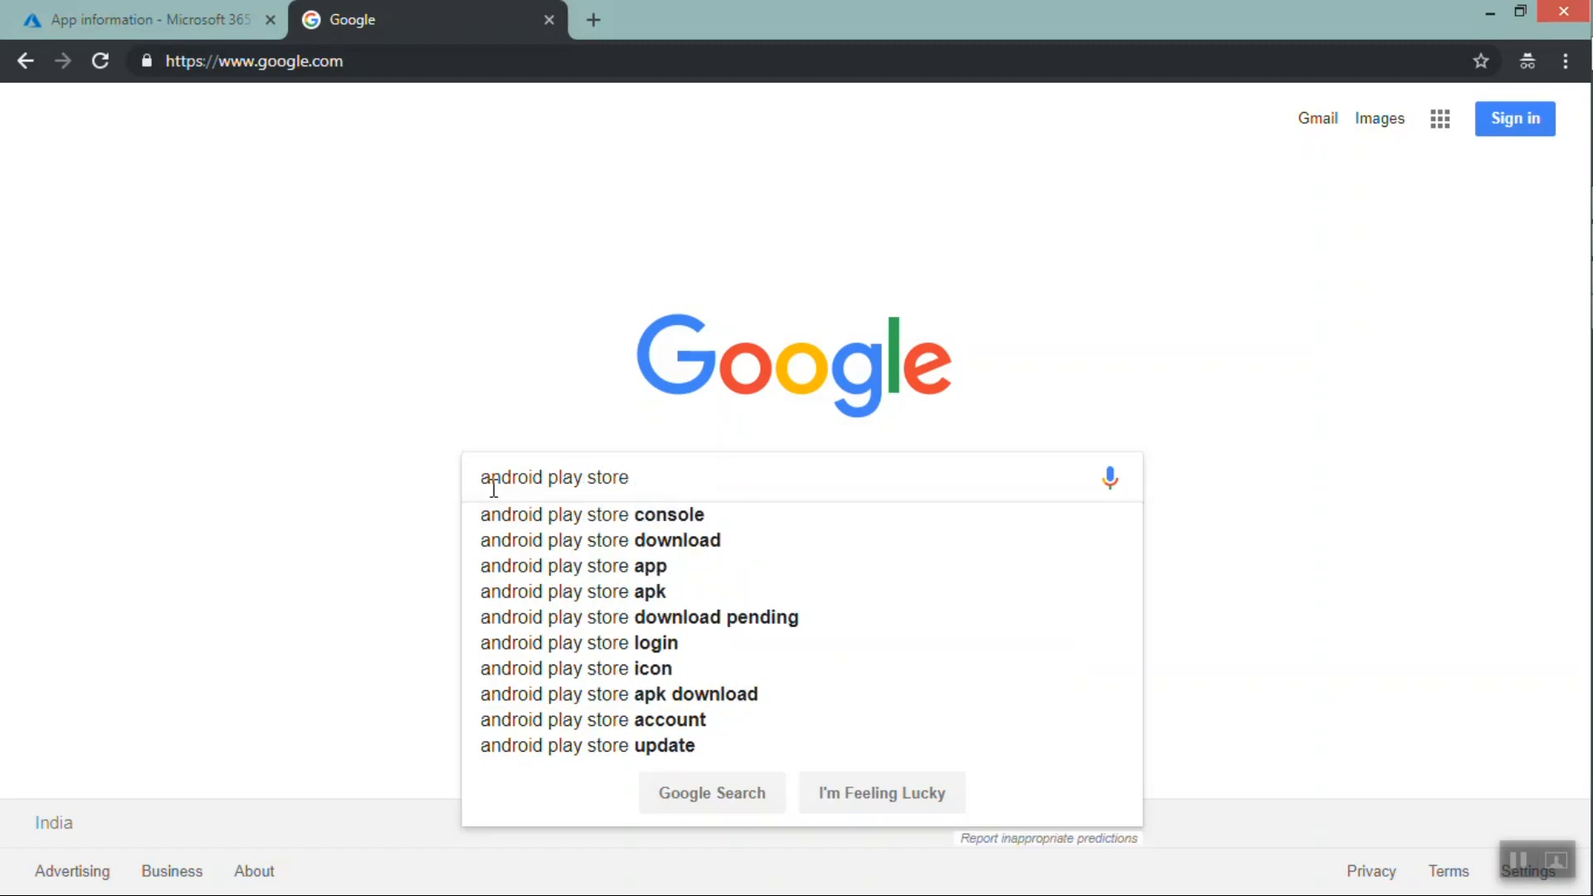
{"action": "type", "text": "fac"}
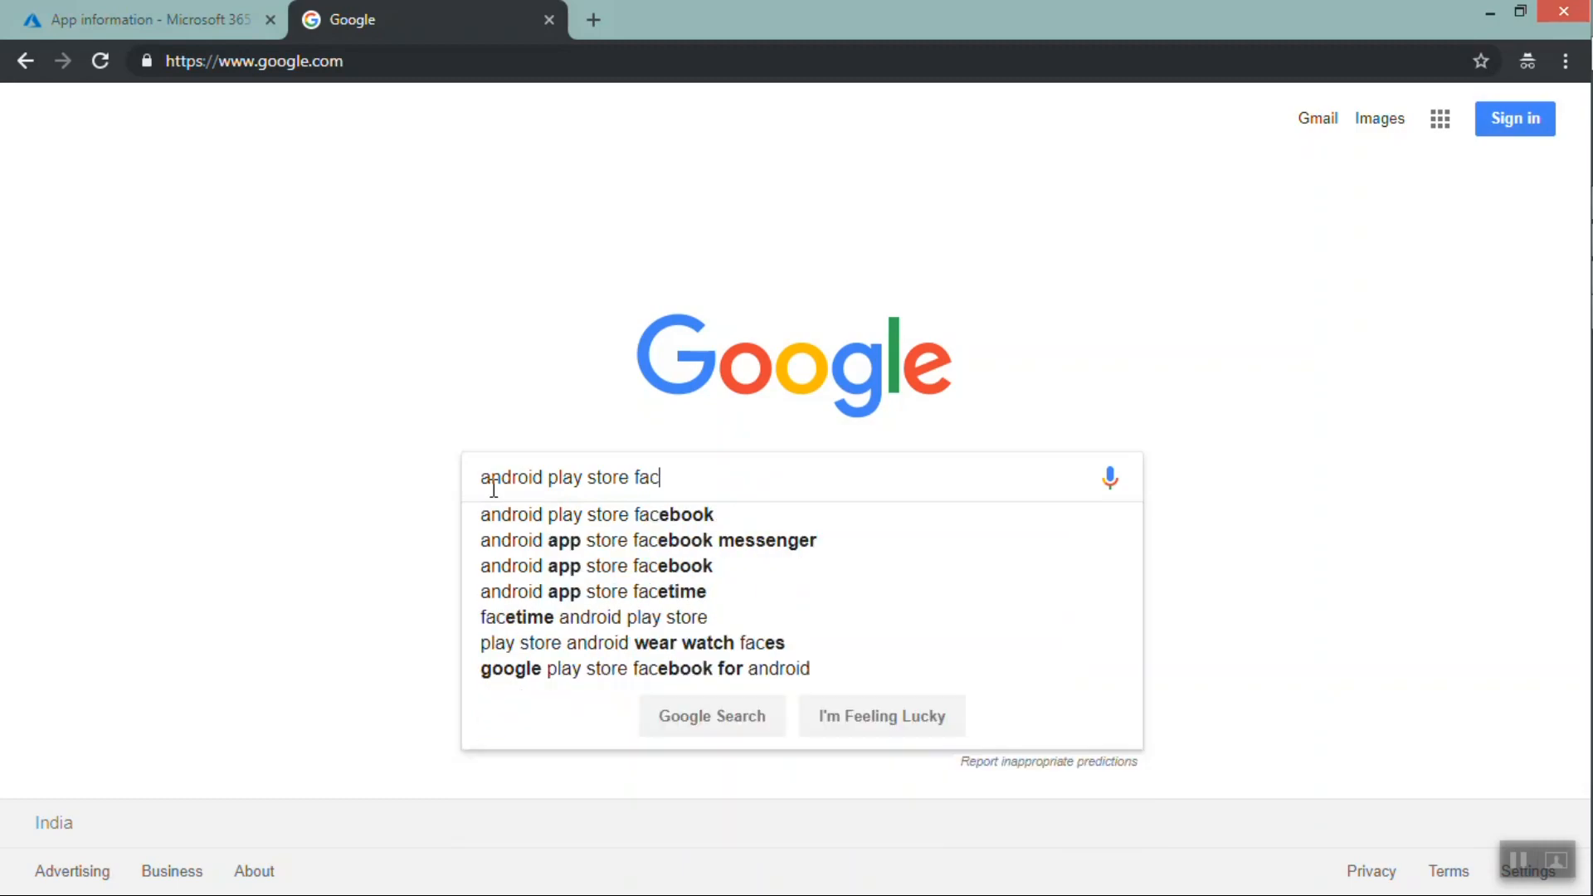
{"action": "type", "text": "ebook"}
{"action": "key", "text": "Return"}
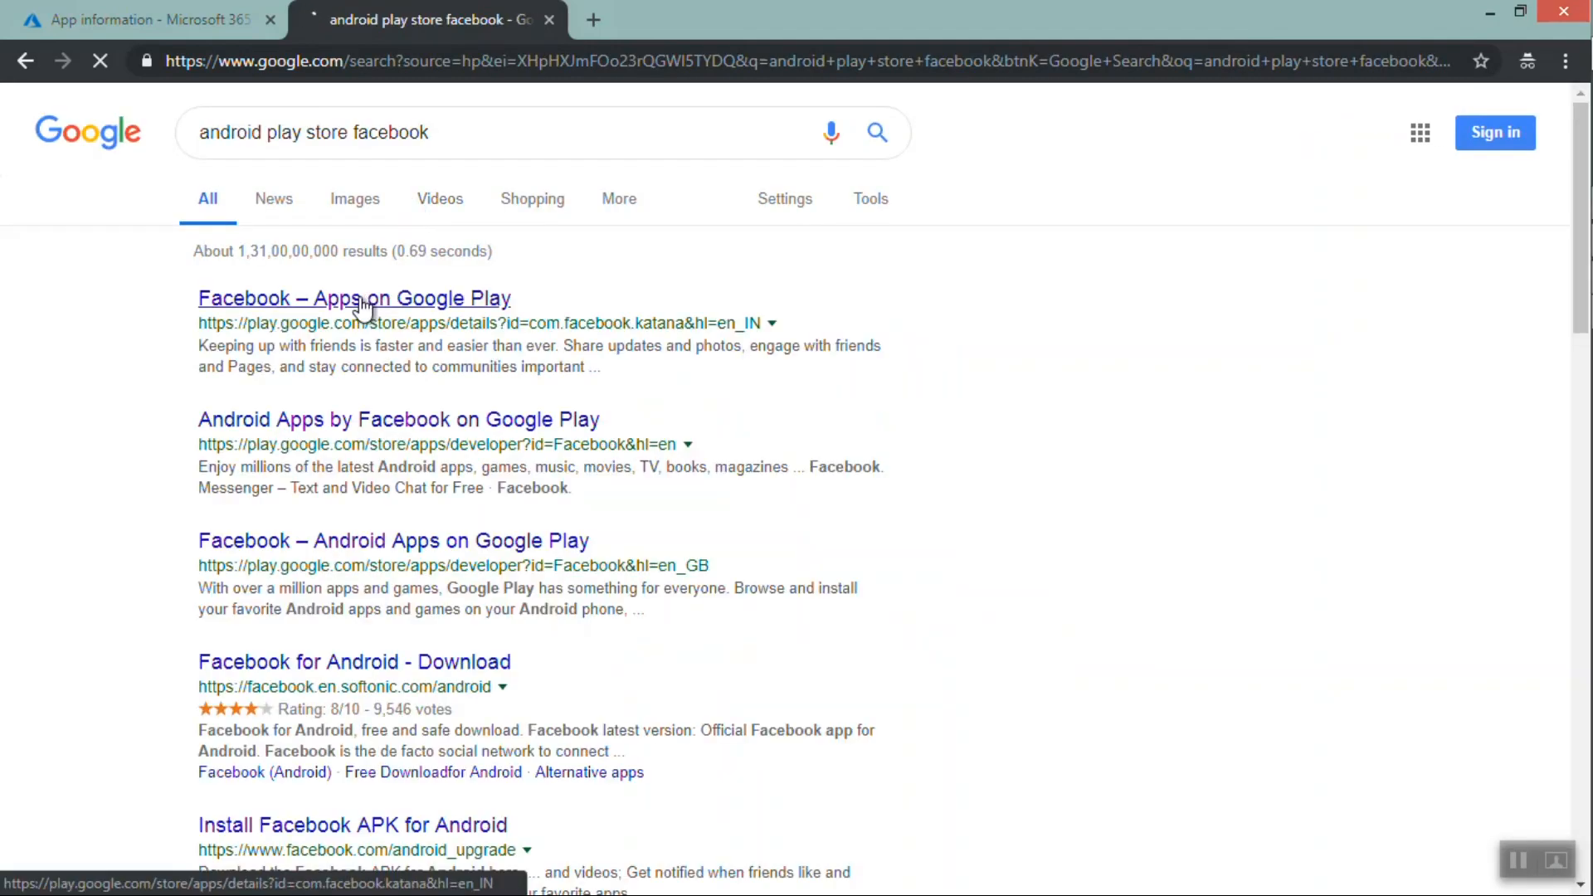
Open the Facebook app page on Google Play and copy its page URL
{"action": "left_click", "coordinate": [362, 302]}
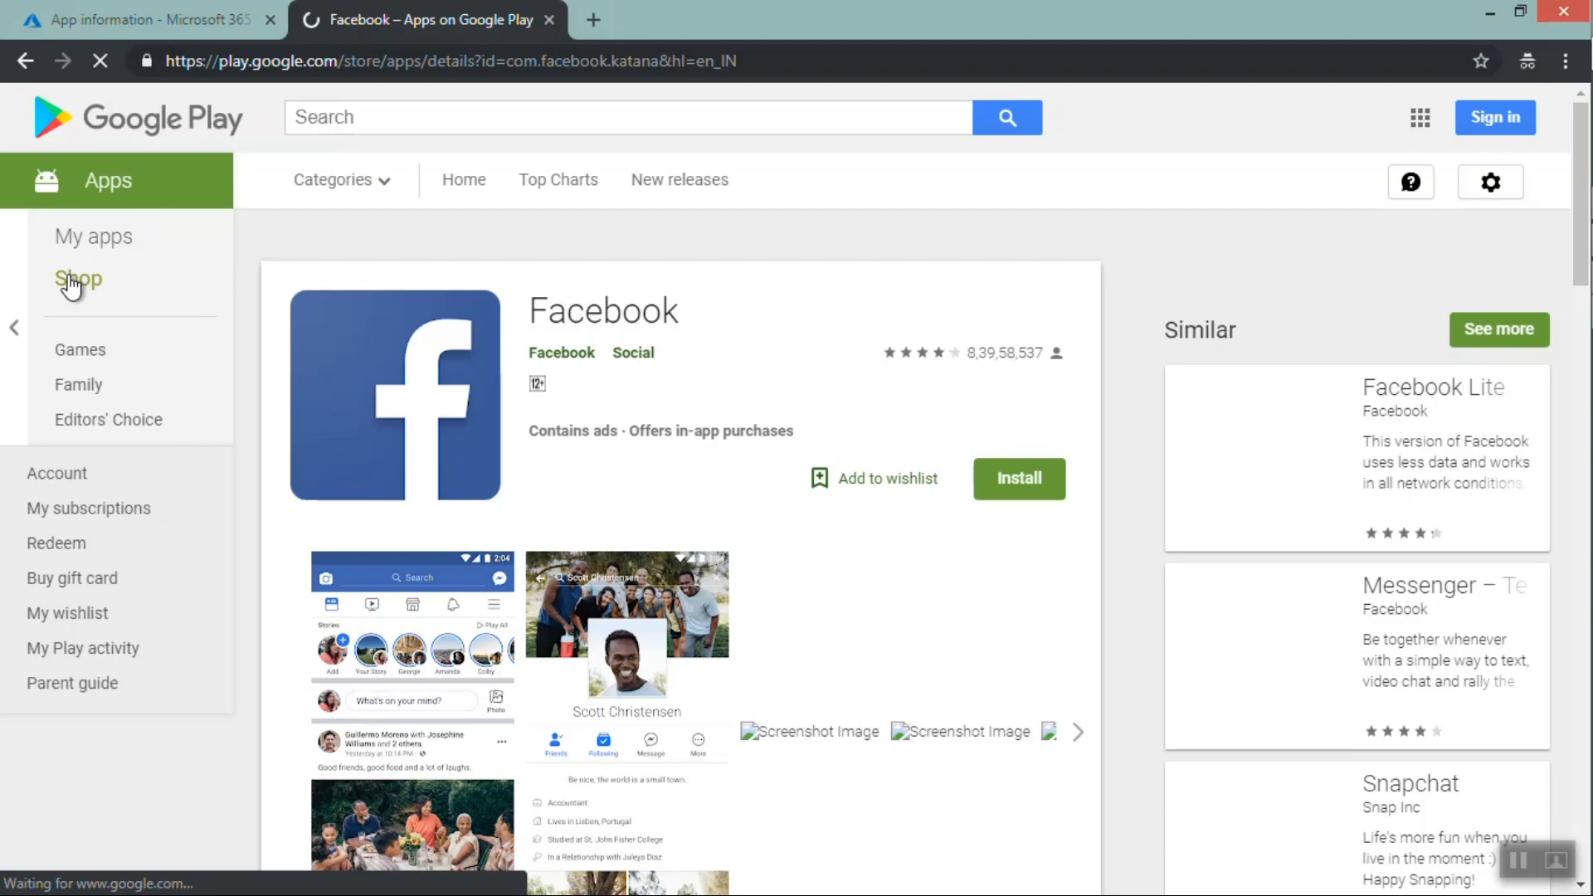
{"action": "left_click", "coordinate": [72, 284]}
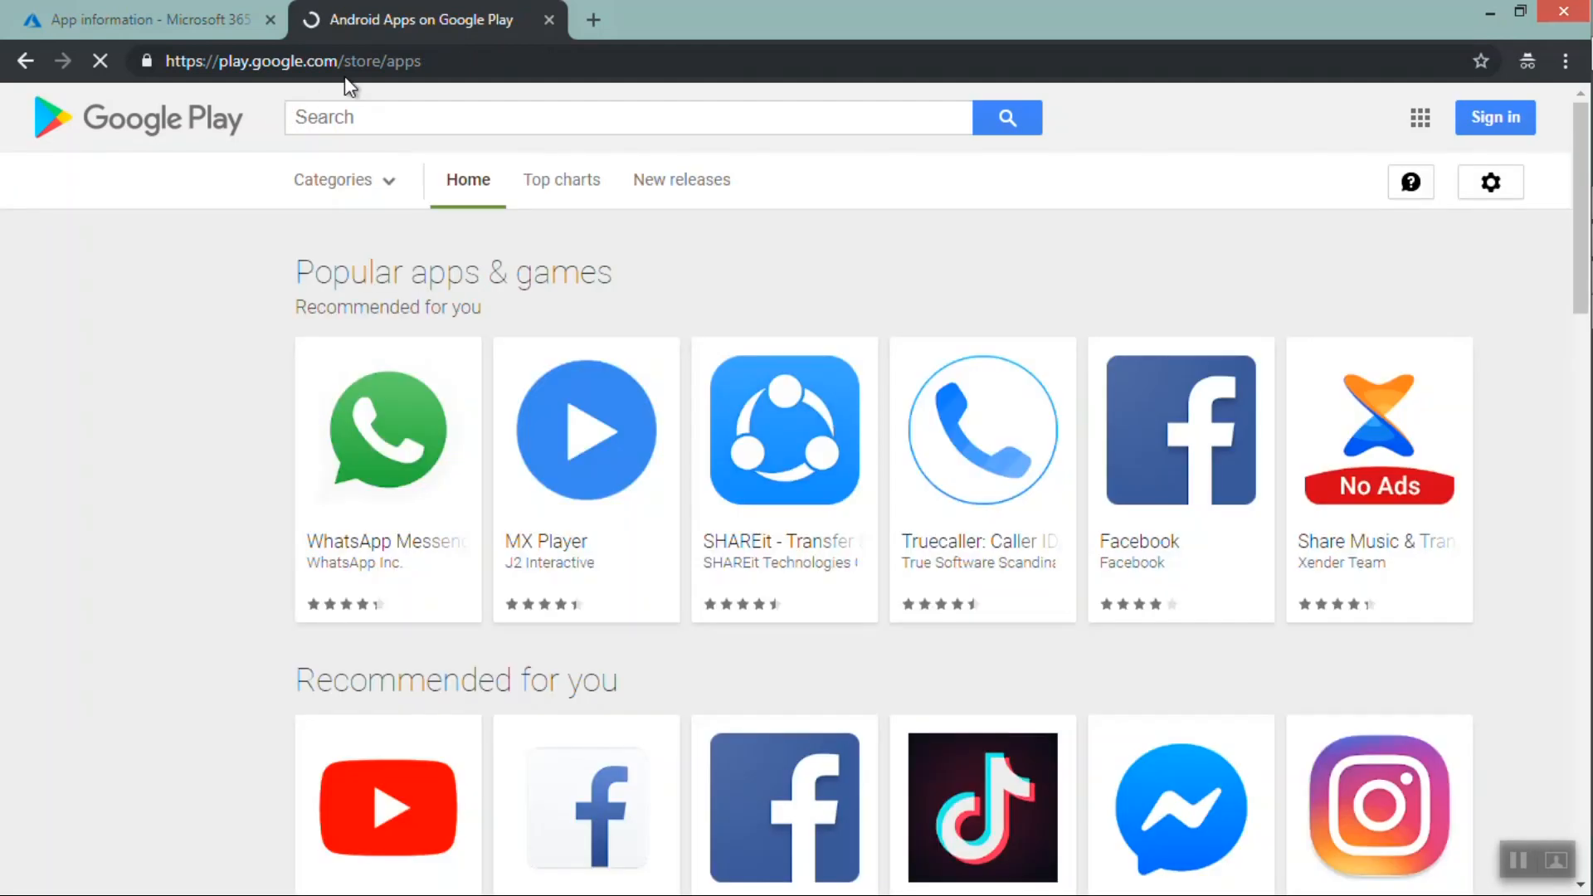
{"action": "left_click", "coordinate": [587, 121]}
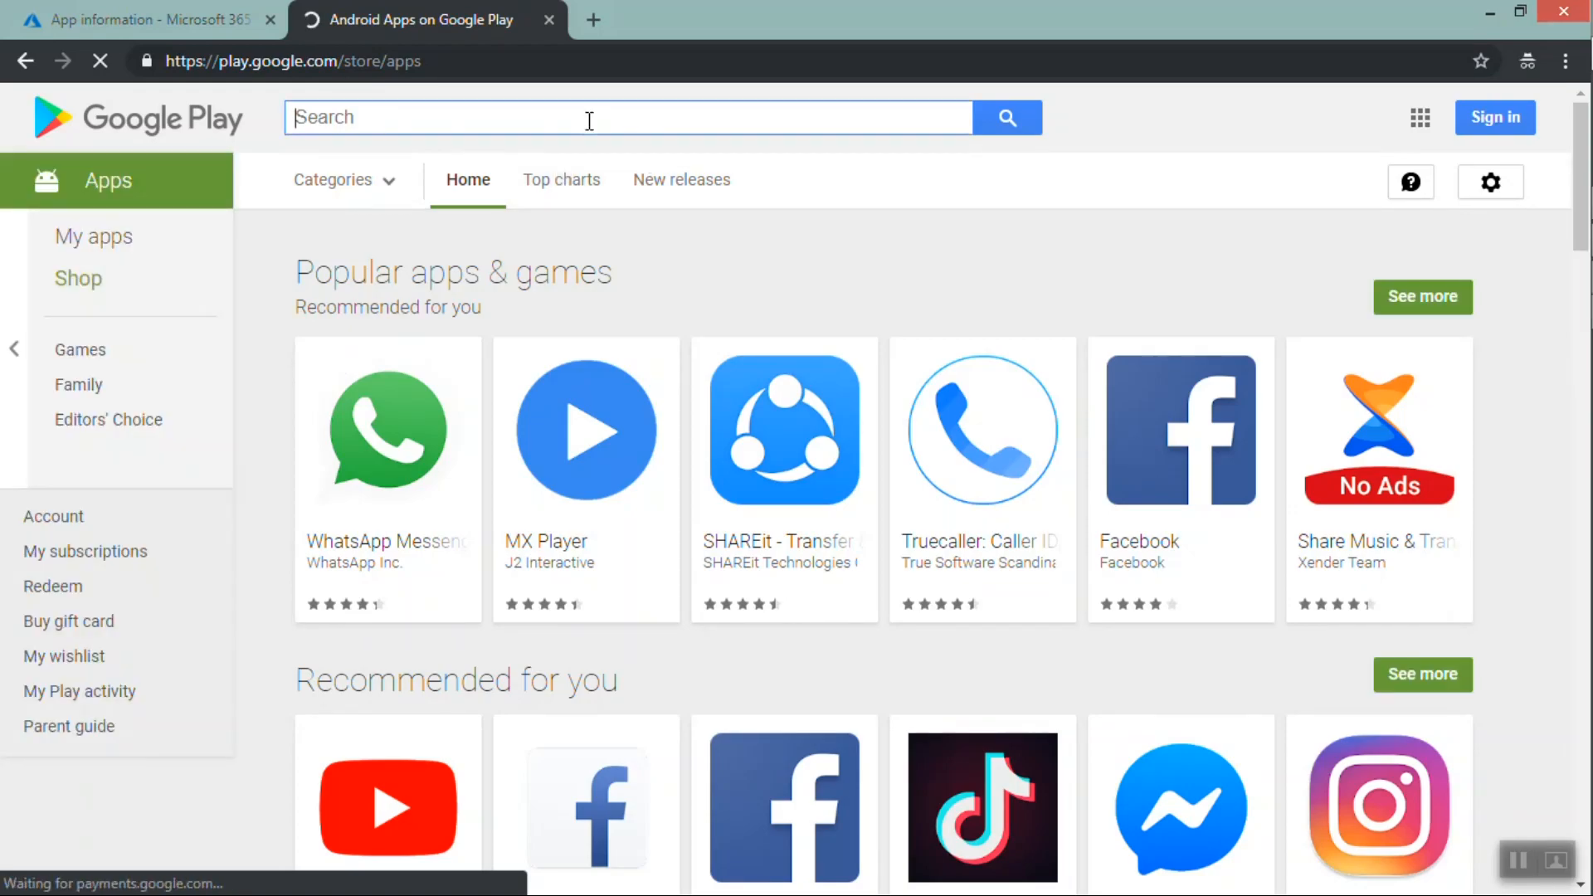
{"action": "left_click", "coordinate": [1192, 434]}
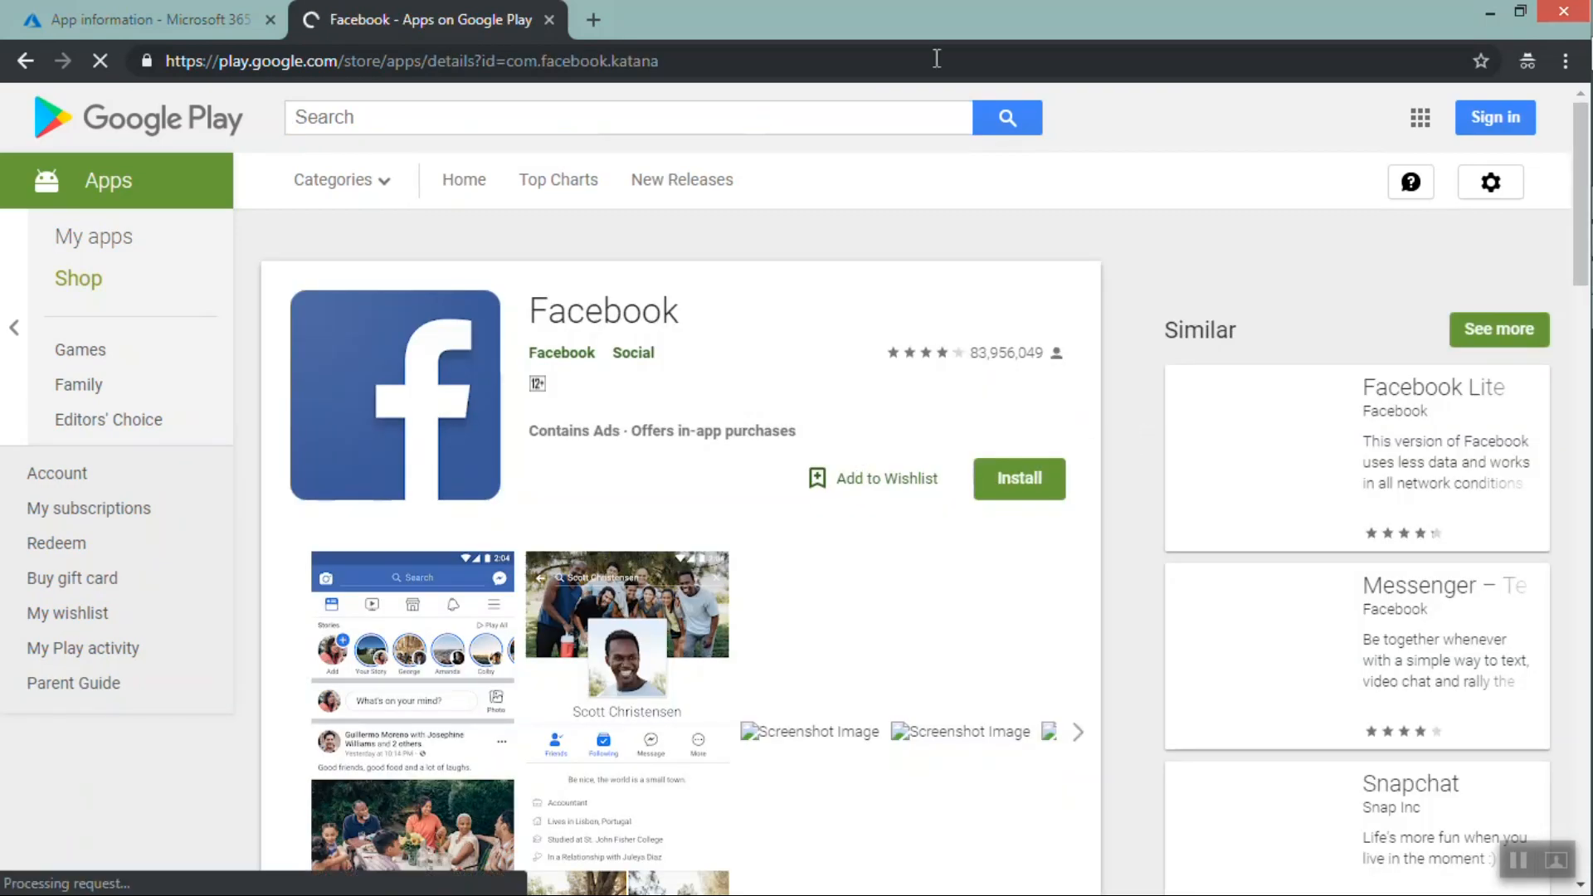
{"action": "left_click", "coordinate": [793, 56]}
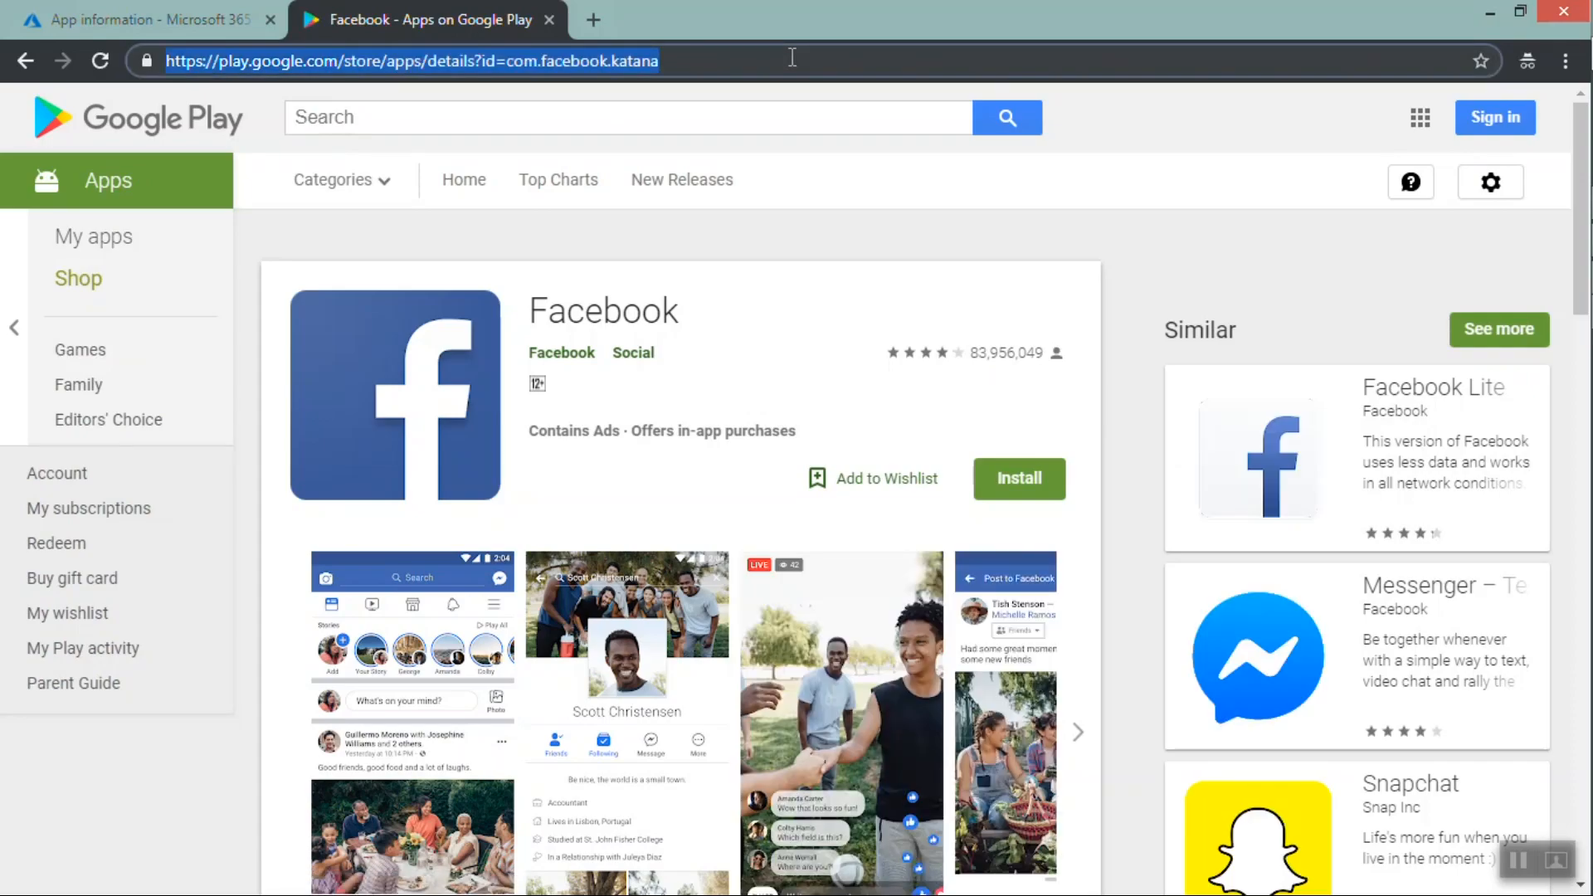
Paste the Play Store URL as the Appstore URL and set the minimum operating system to Android 8.0 (Oreo)
{"action": "left_click", "coordinate": [113, 12]}
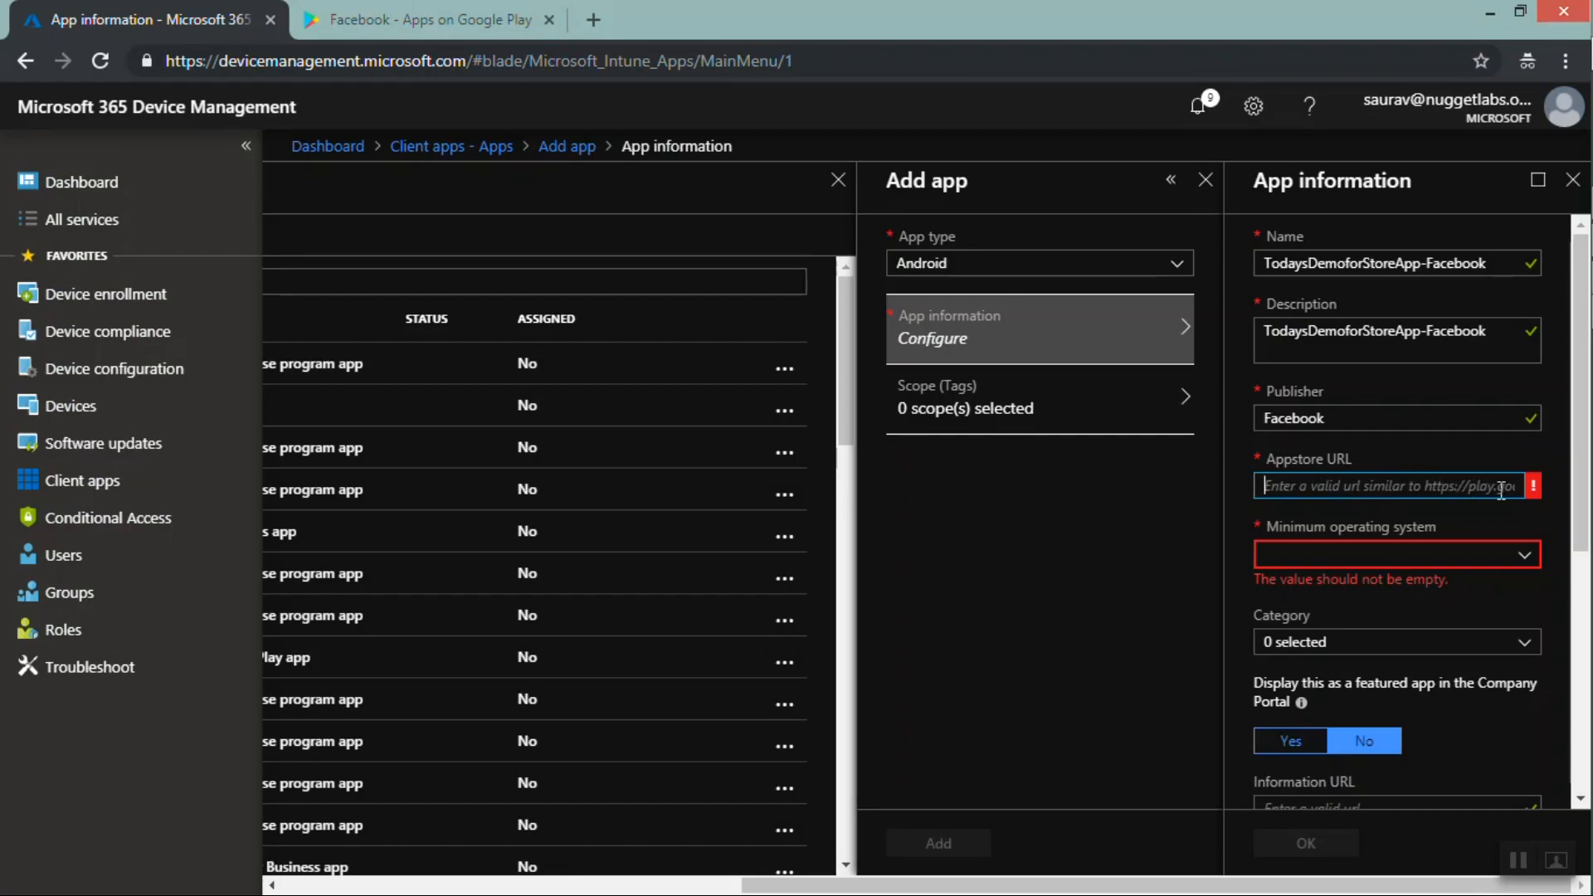
{"action": "key", "text": "ctrl+v"}
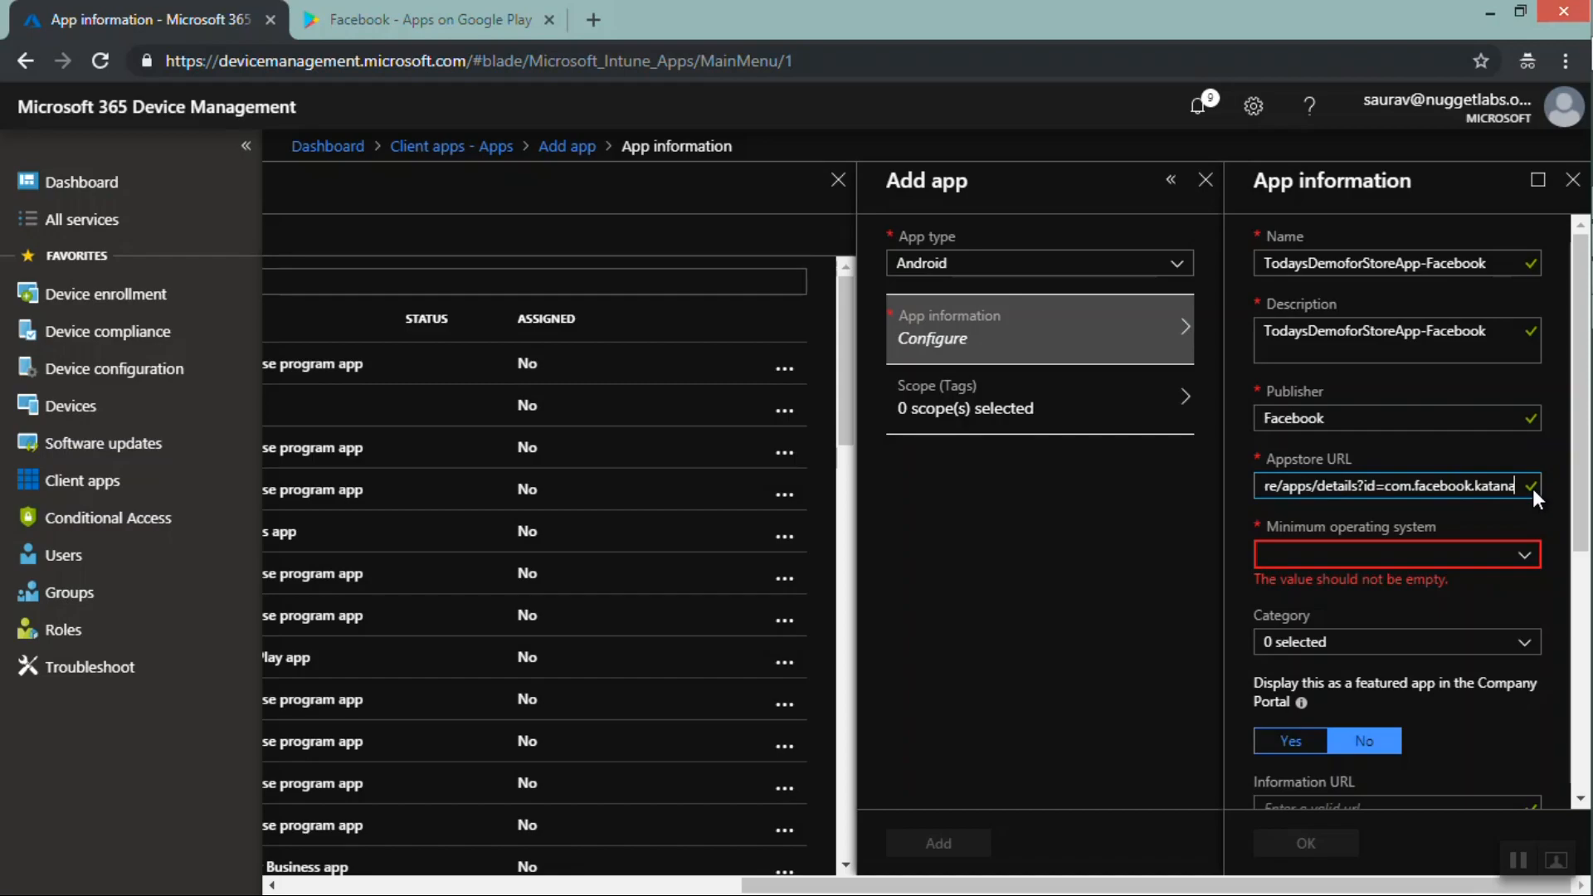
{"action": "left_click", "coordinate": [1473, 556]}
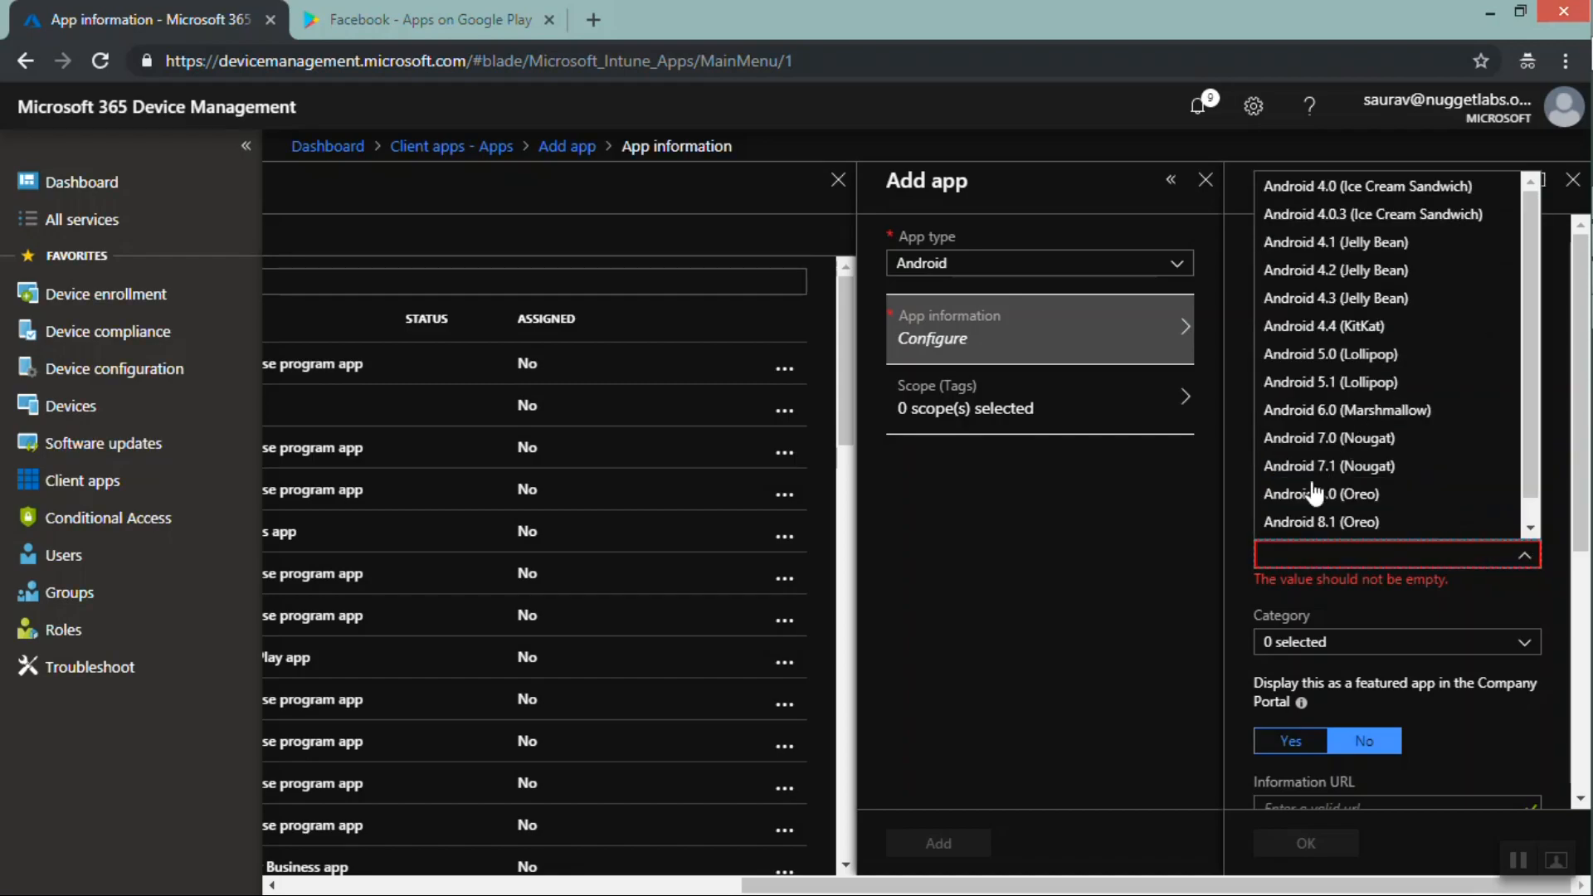
{"action": "left_click", "coordinate": [1315, 495]}
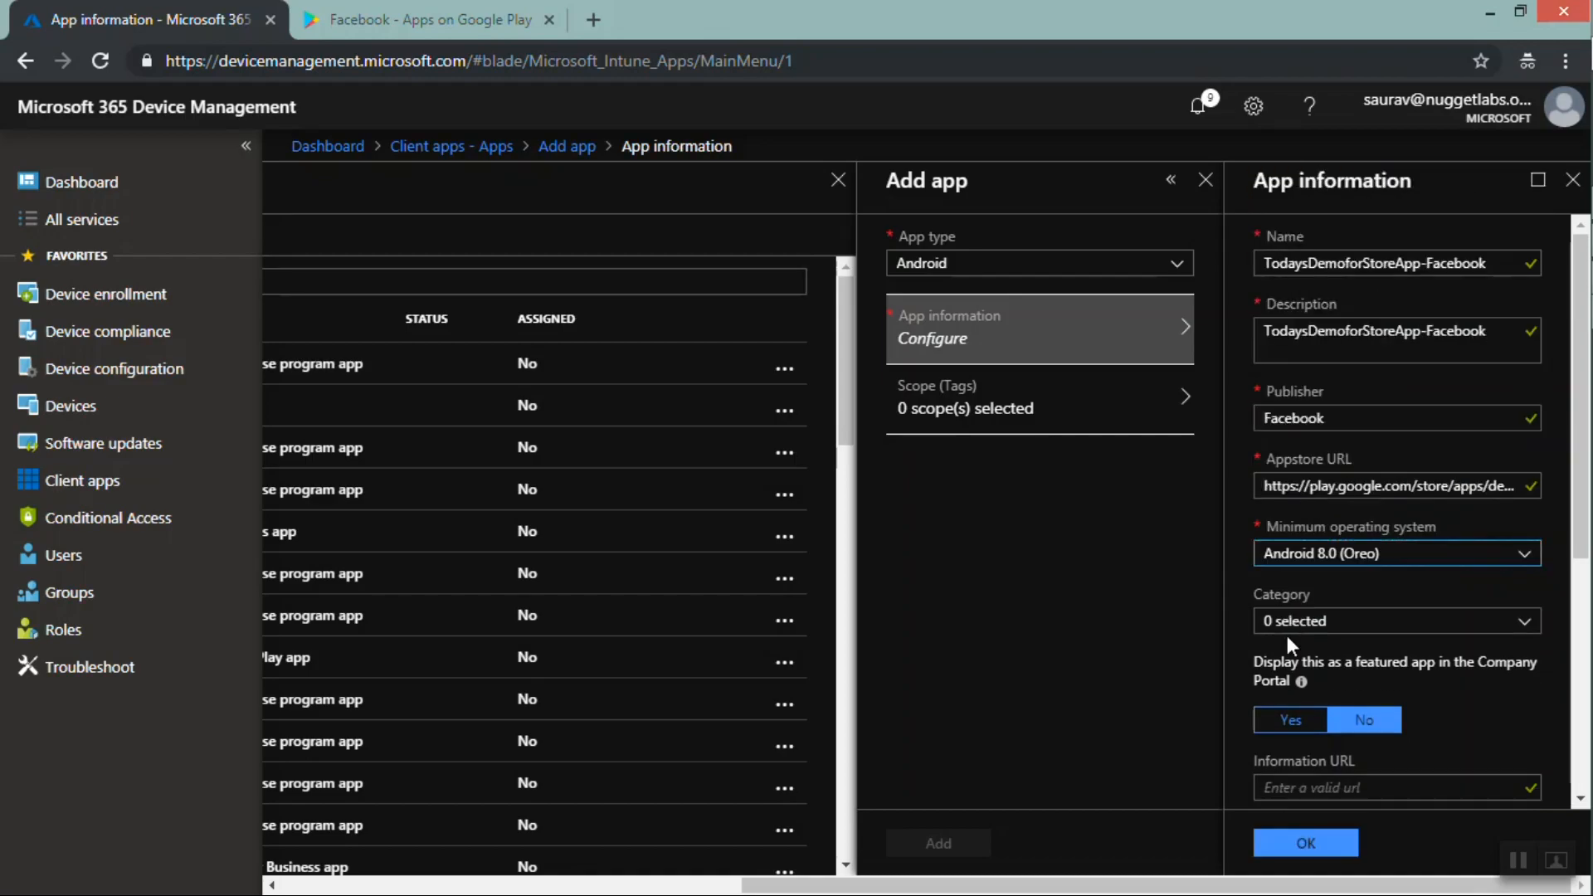
Set the category to Photos & Media and choose to display the app as featured in the Company Portal
{"action": "left_click", "coordinate": [1311, 621]}
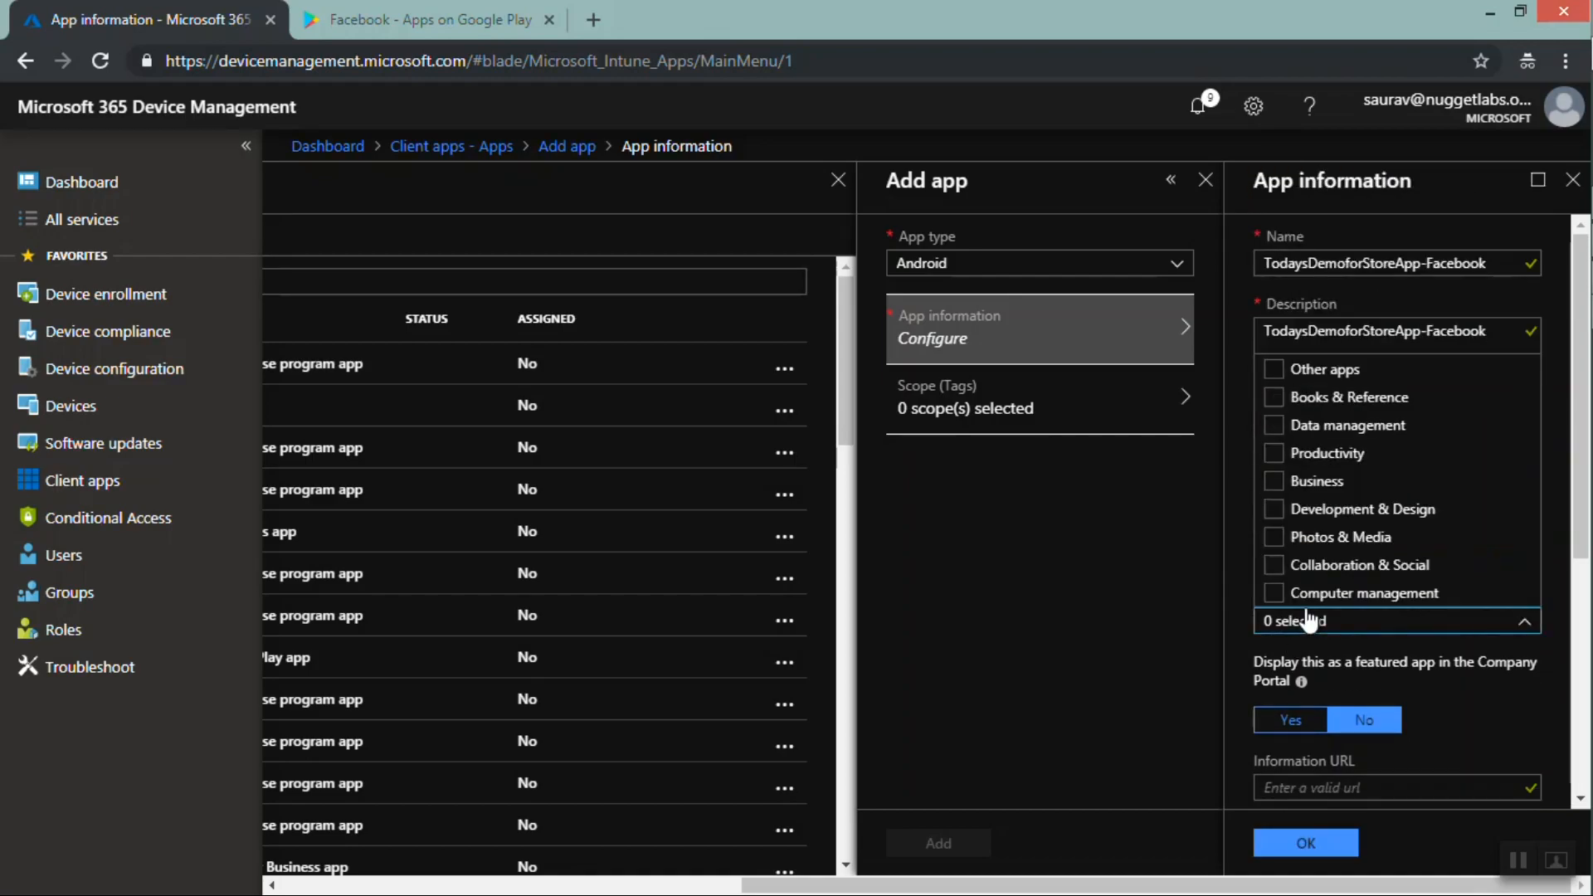
{"action": "left_click", "coordinate": [1272, 538]}
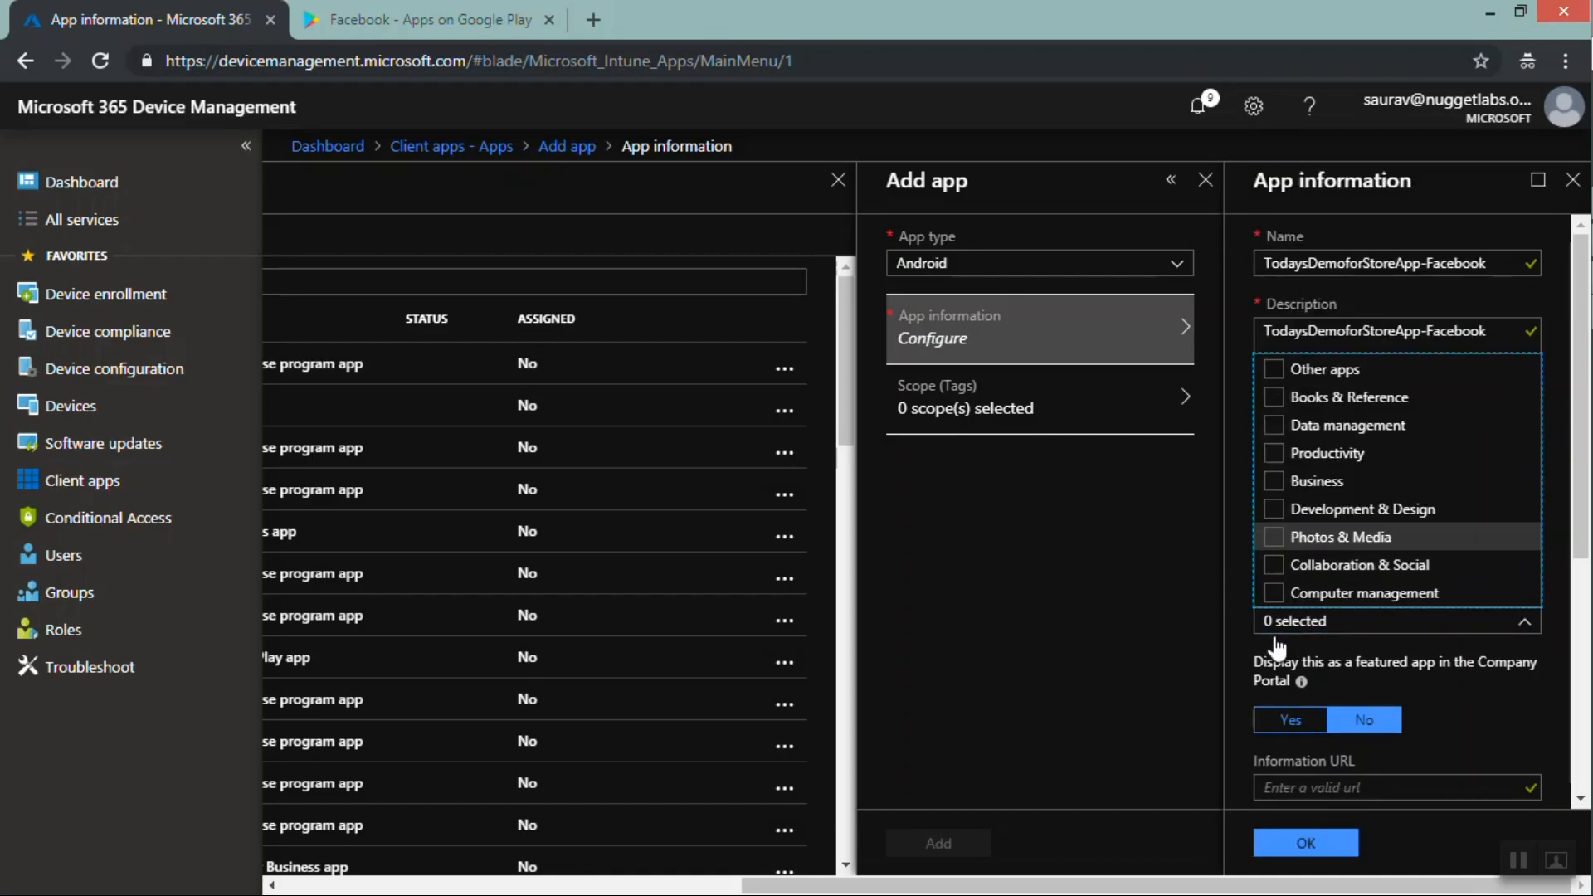
{"action": "left_click", "coordinate": [1470, 692]}
{"action": "left_click", "coordinate": [1282, 720]}
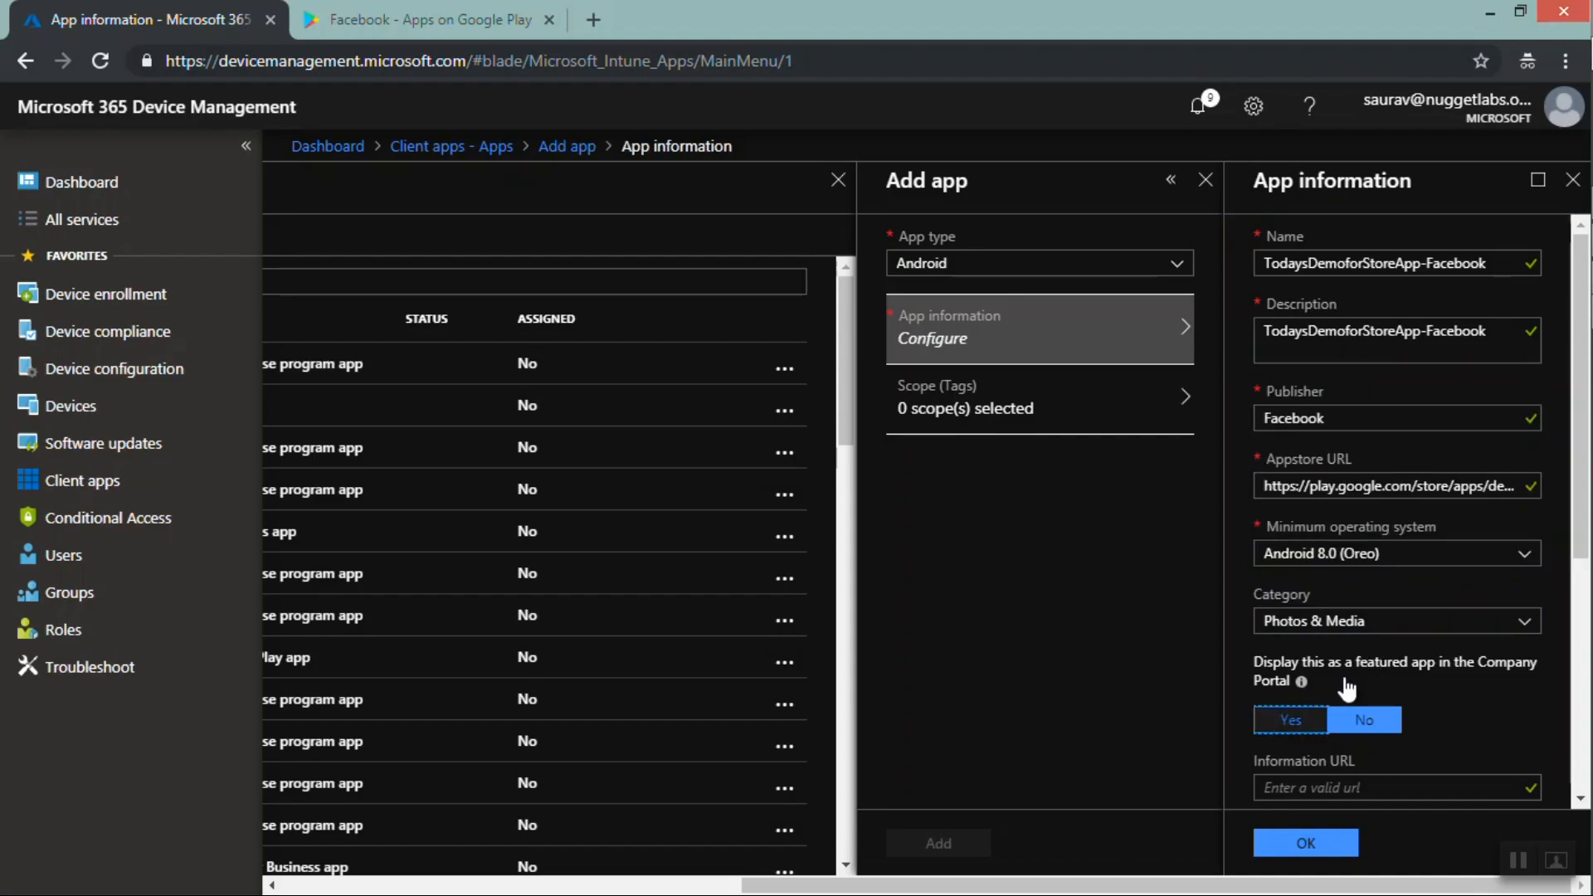
Confirm the app information and add the Android store app
{"action": "left_click_drag", "start_coordinate": [1579, 565], "coordinate": [1559, 770]}
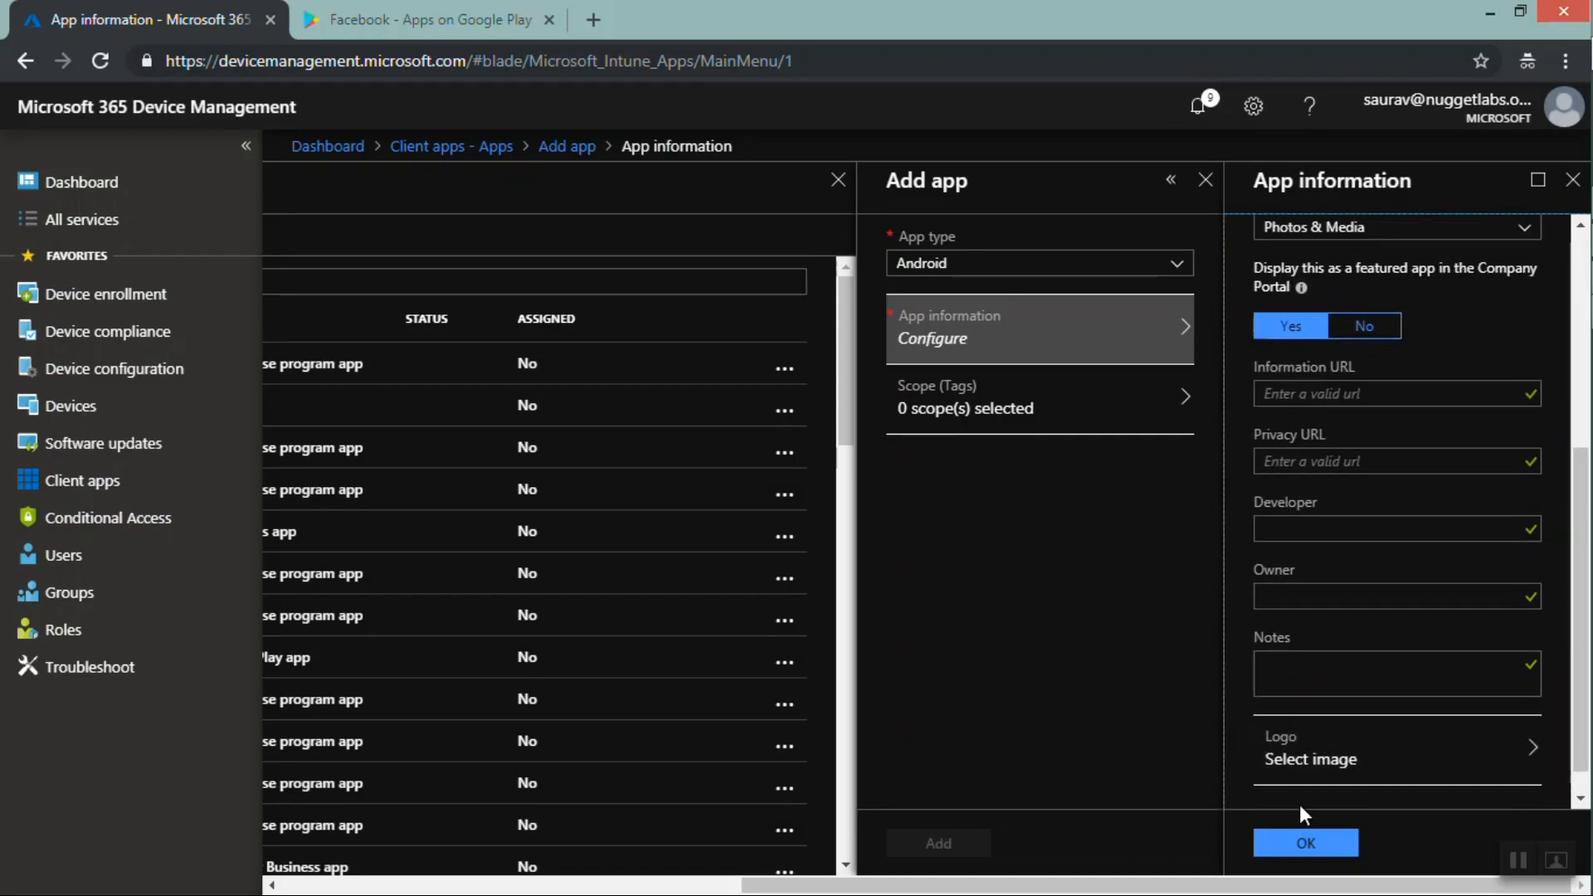
{"action": "left_click", "coordinate": [1302, 844]}
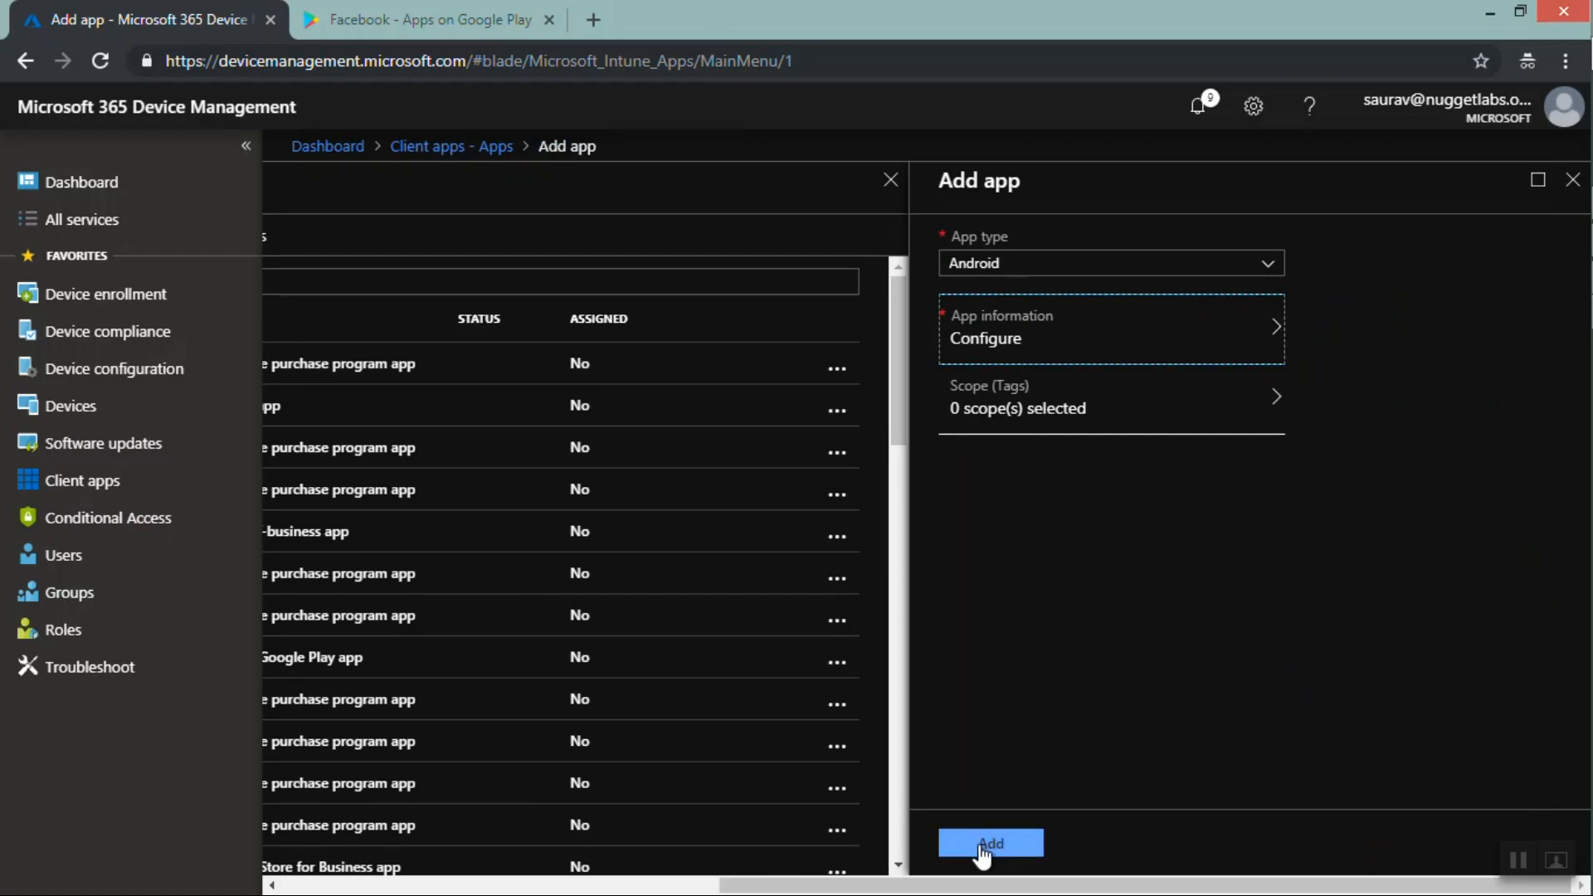
{"action": "left_click", "coordinate": [981, 846]}
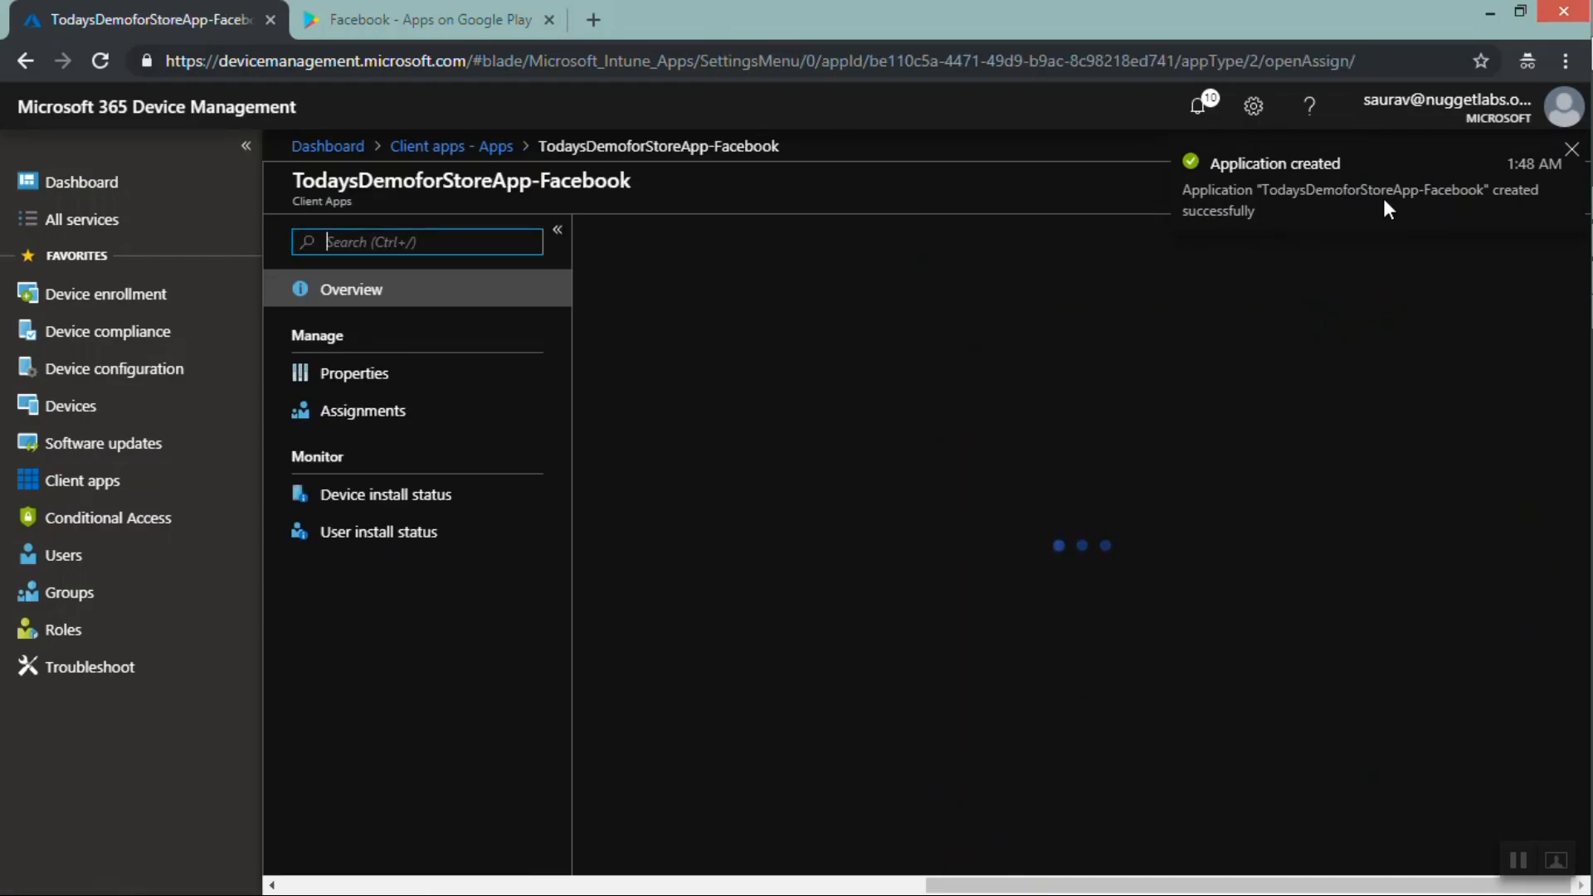
Open the app's assignments and add a group assignment of type Available for enrolled devices
{"action": "left_click", "coordinate": [352, 414]}
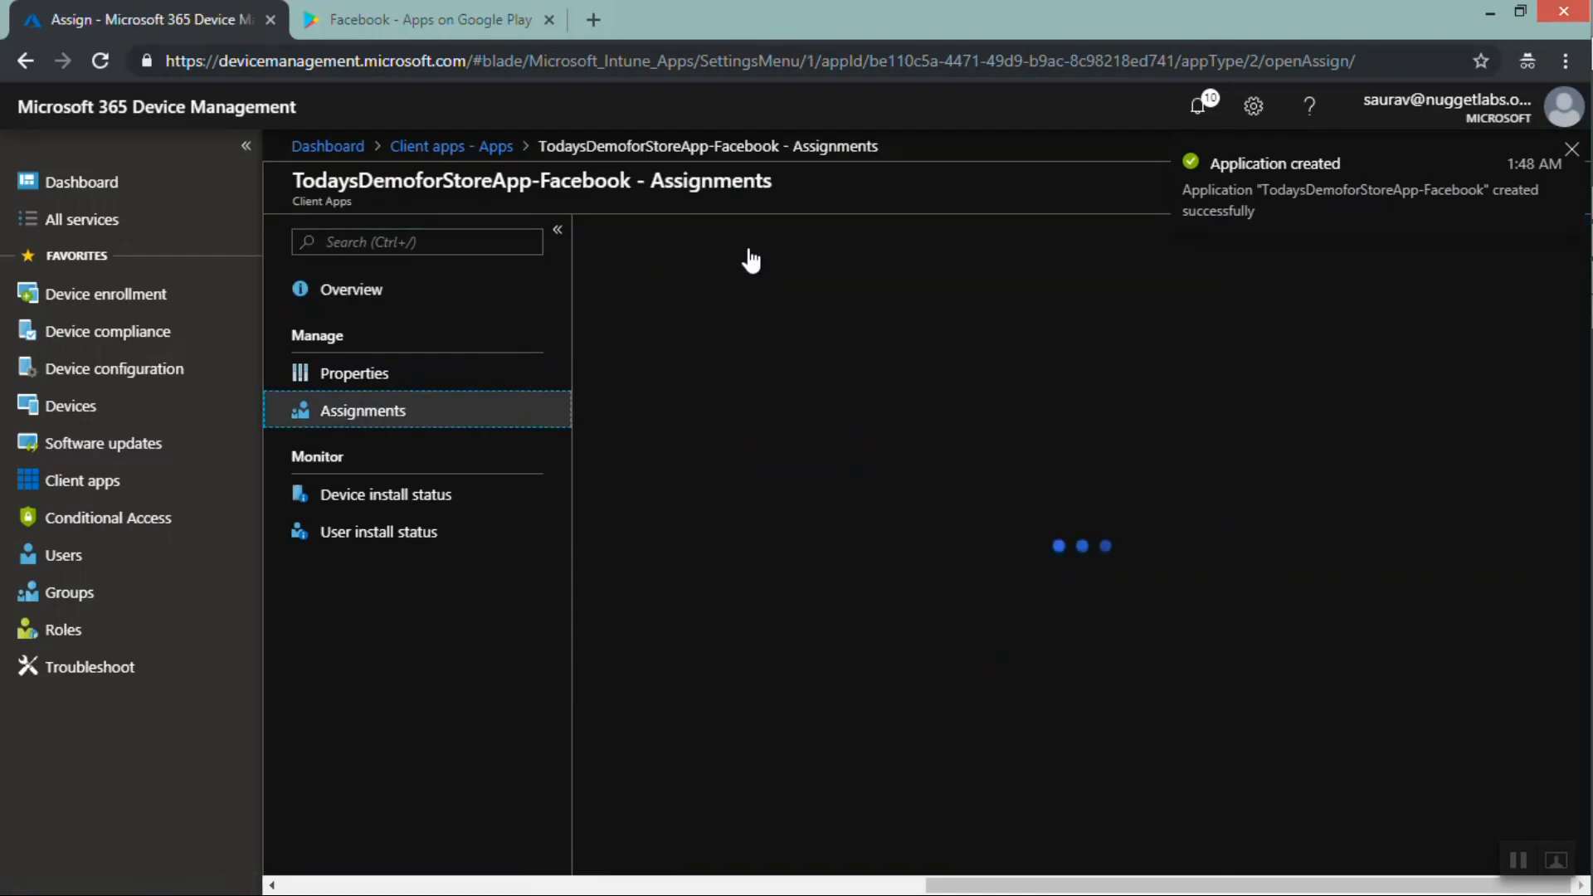
{"action": "left_click", "coordinate": [646, 320]}
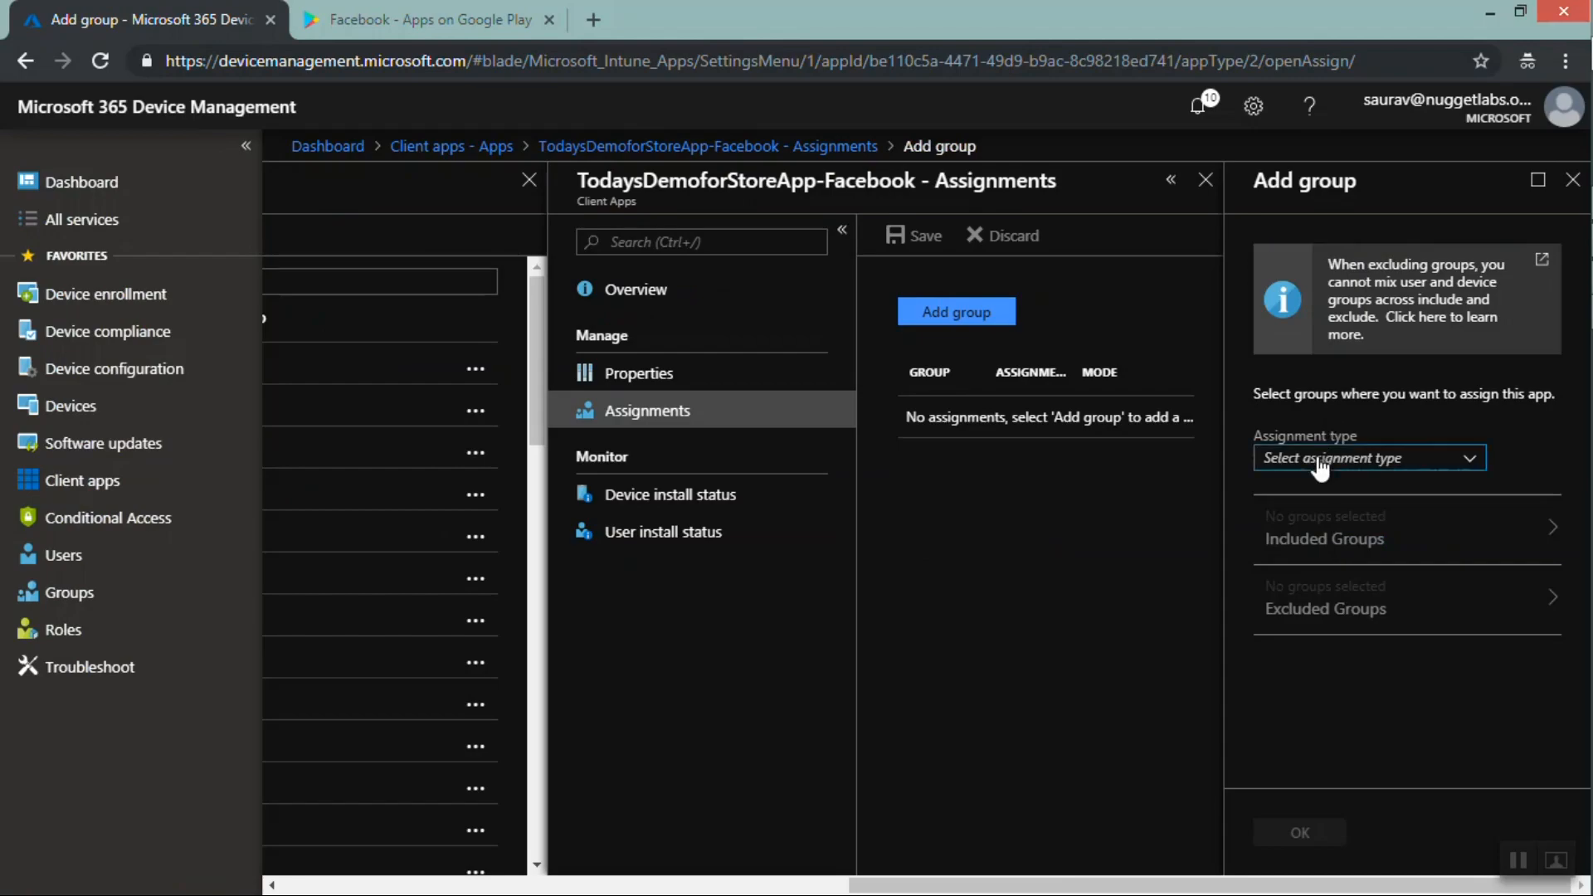
{"action": "left_click", "coordinate": [1321, 464]}
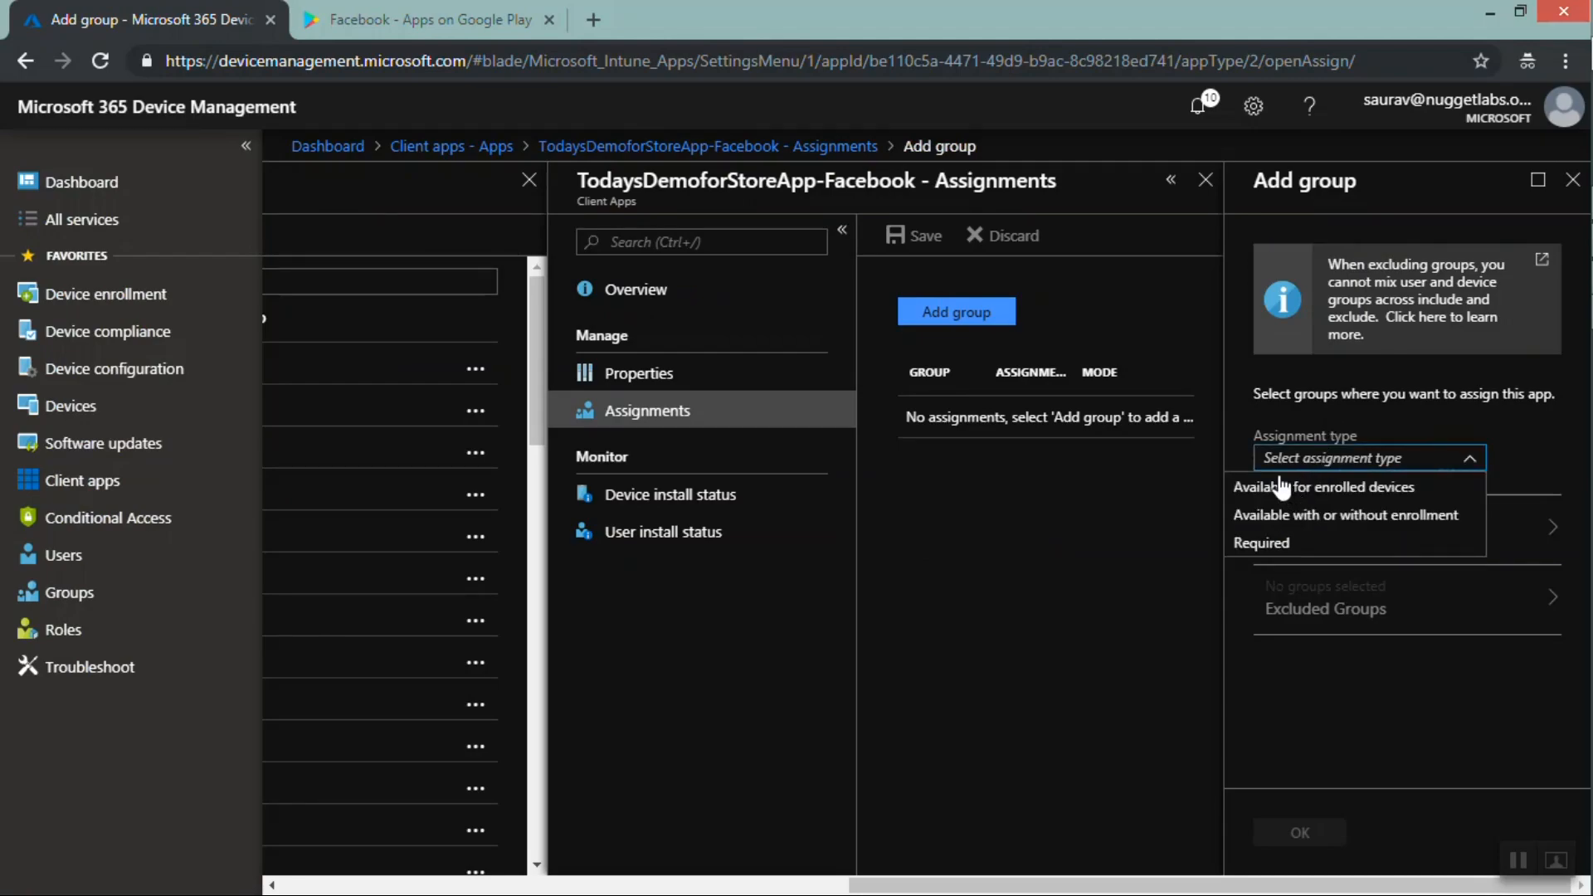
{"action": "left_click", "coordinate": [1282, 490]}
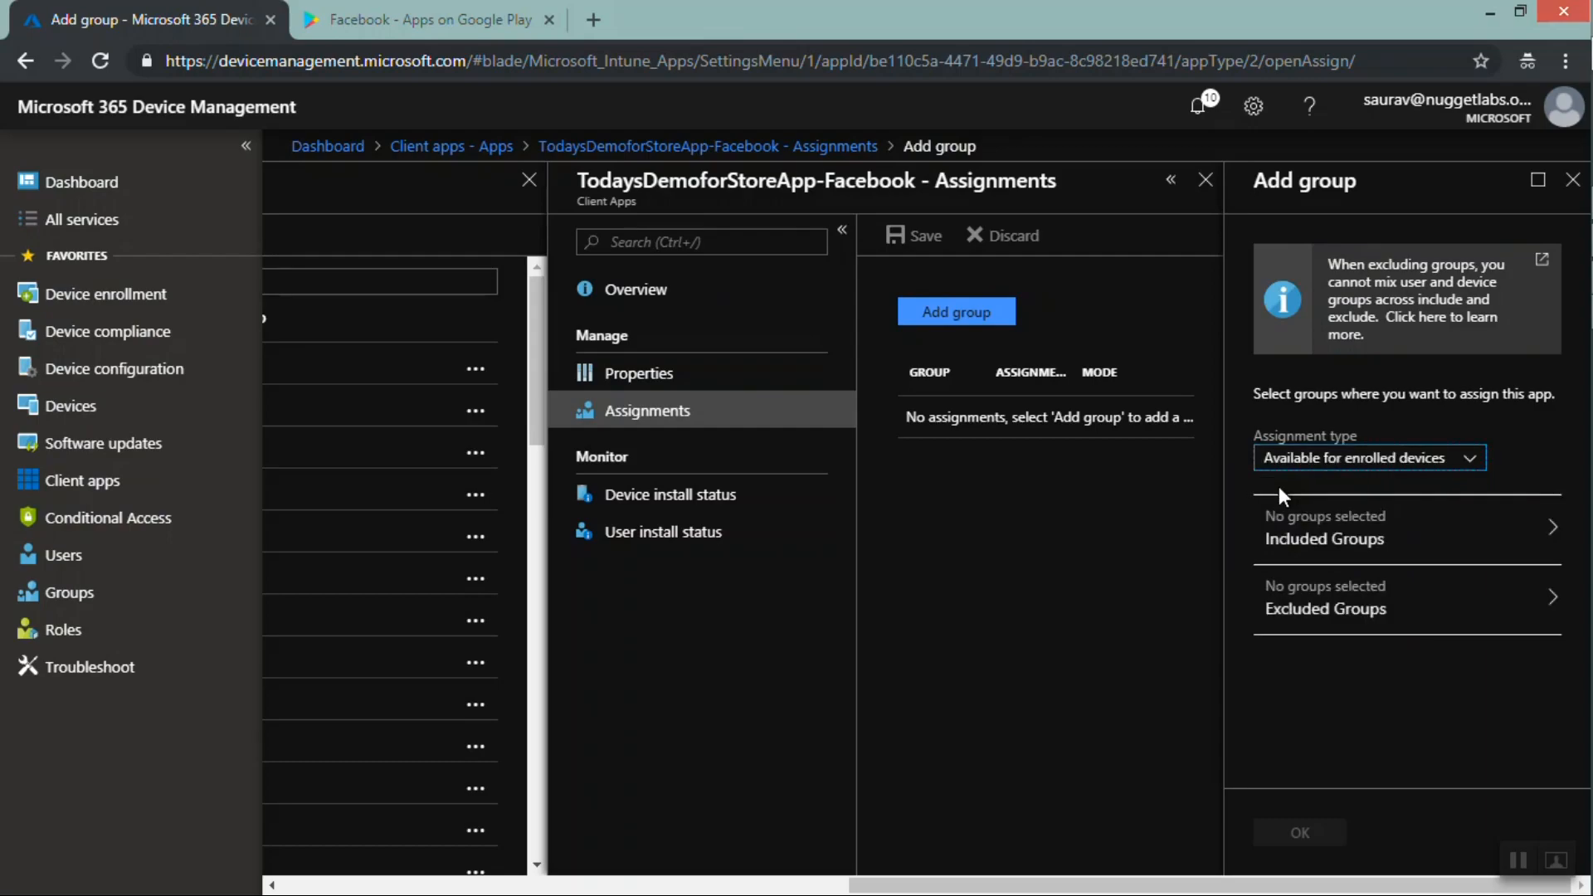
Include the group abcgroup in the assignment and confirm it
{"action": "left_click", "coordinate": [1355, 540]}
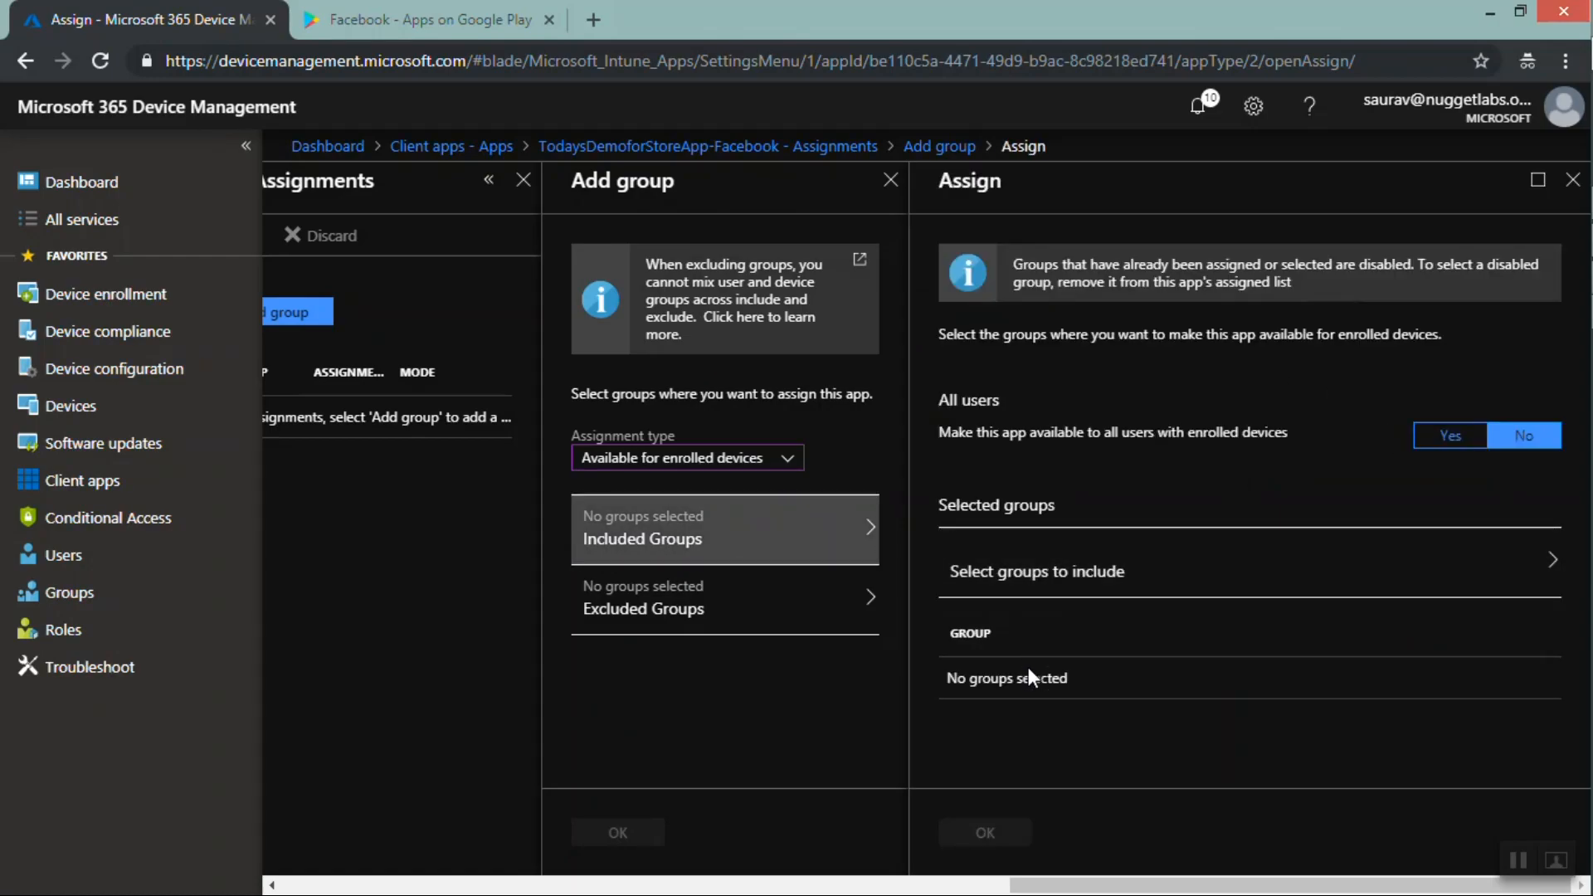
{"action": "left_click", "coordinate": [1047, 581]}
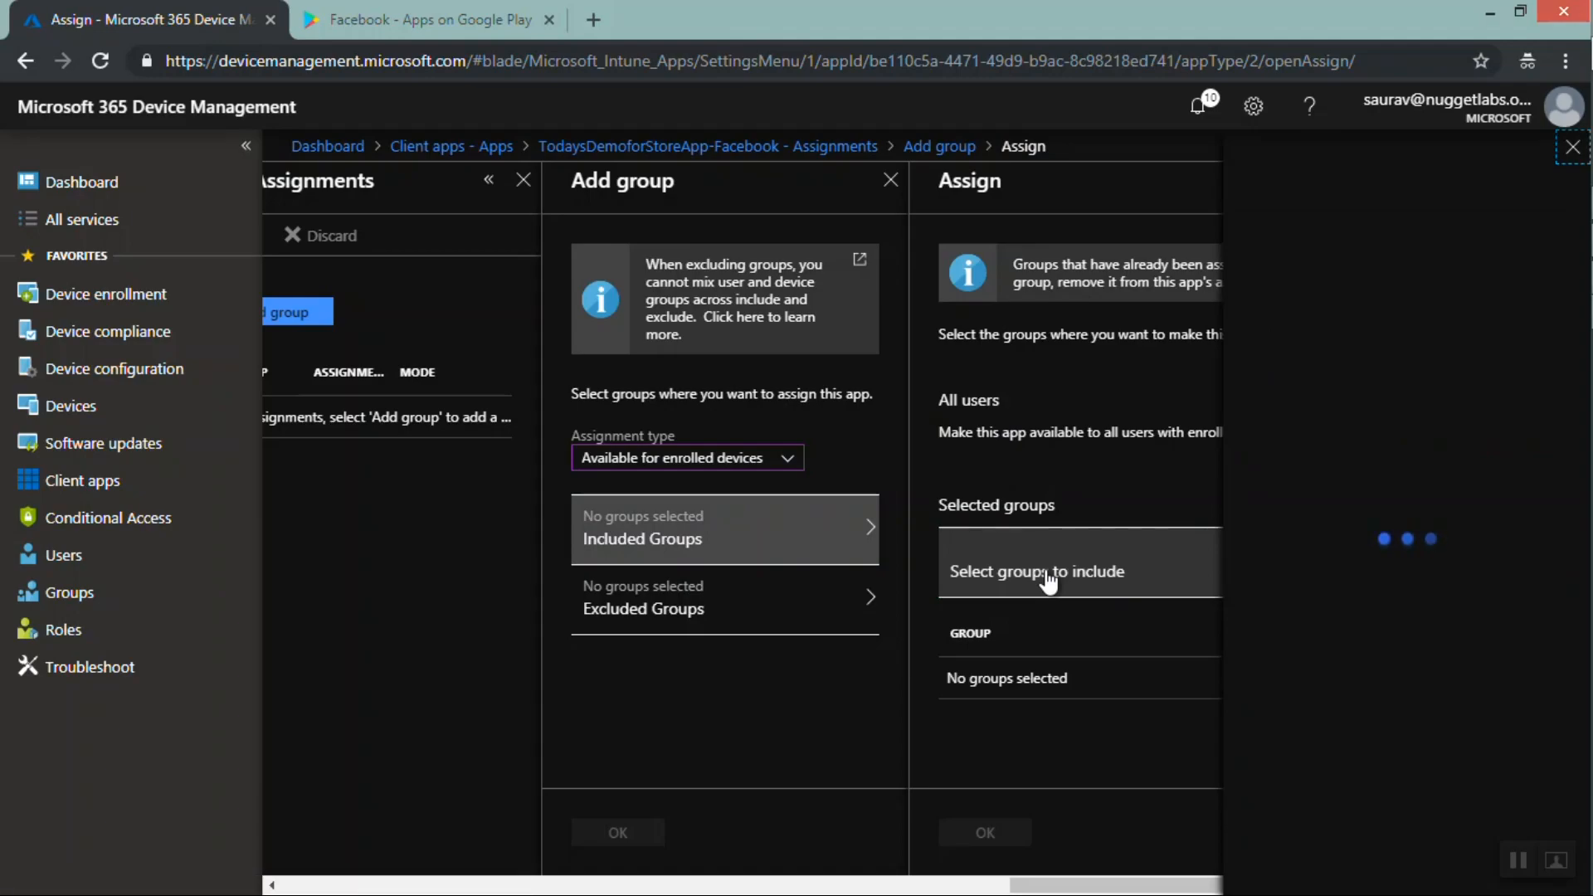
{"action": "type", "text": "abc"}
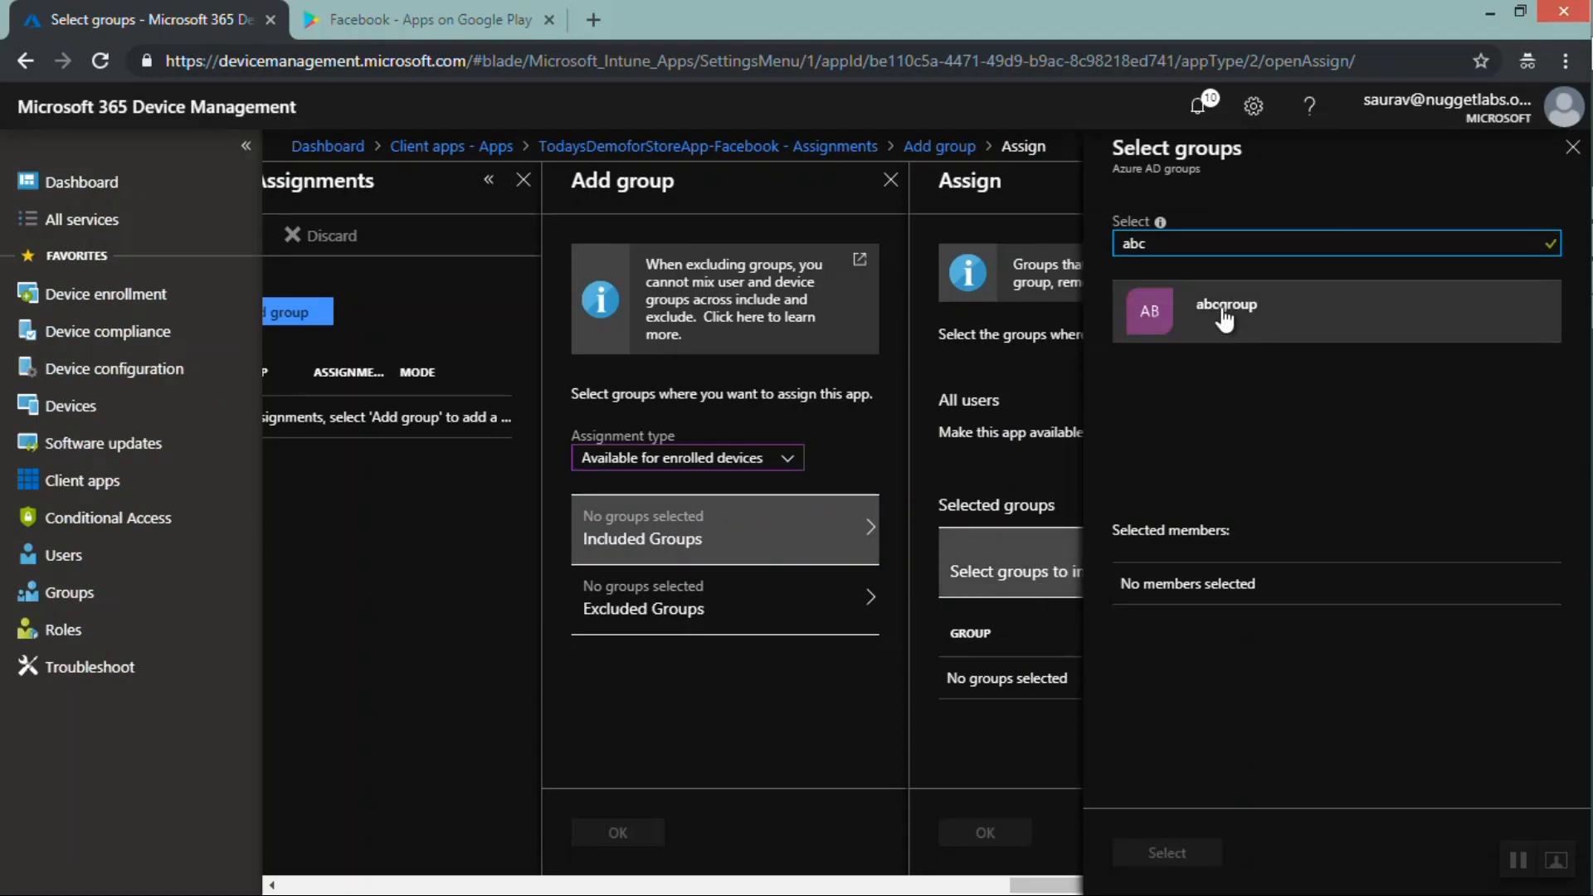
{"action": "left_click", "coordinate": [1224, 319]}
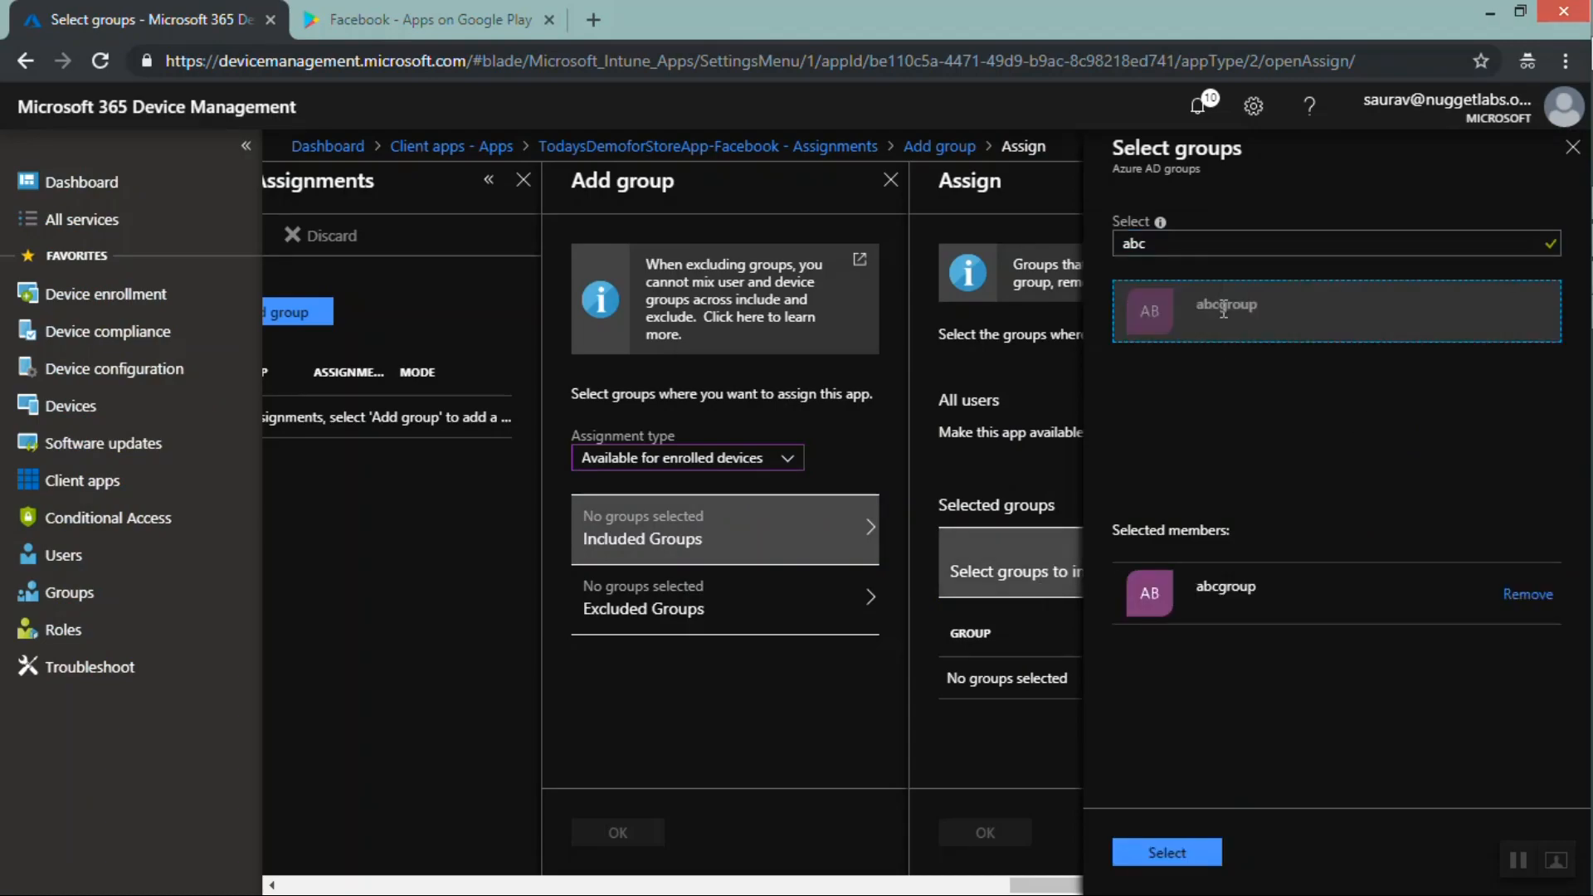
{"action": "left_click", "coordinate": [1149, 853]}
{"action": "left_click", "coordinate": [1013, 833]}
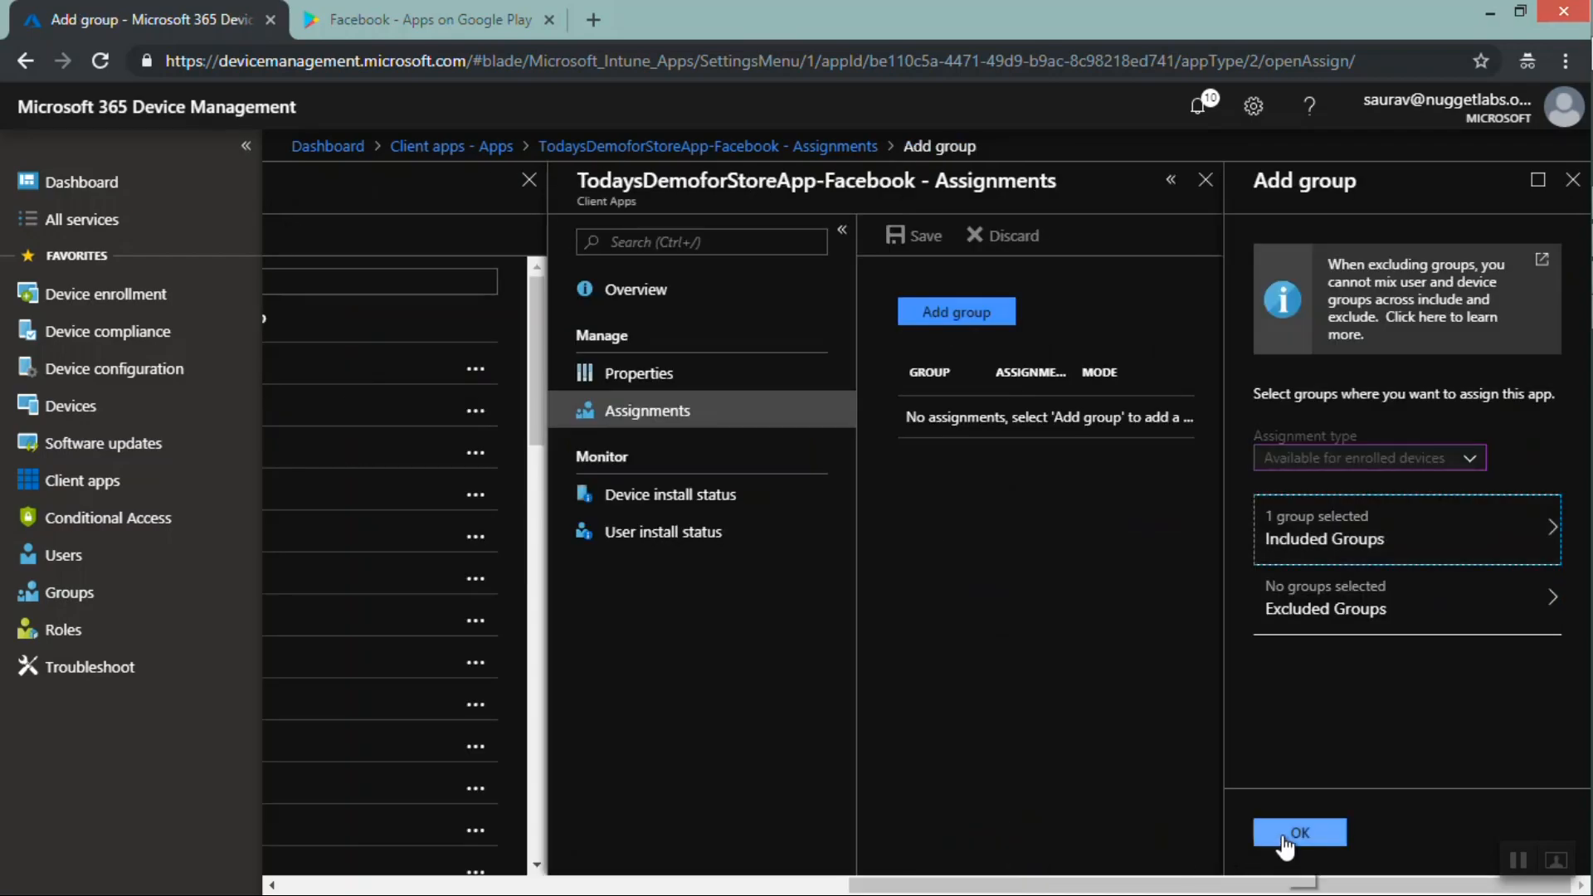
{"action": "left_click", "coordinate": [1284, 838]}
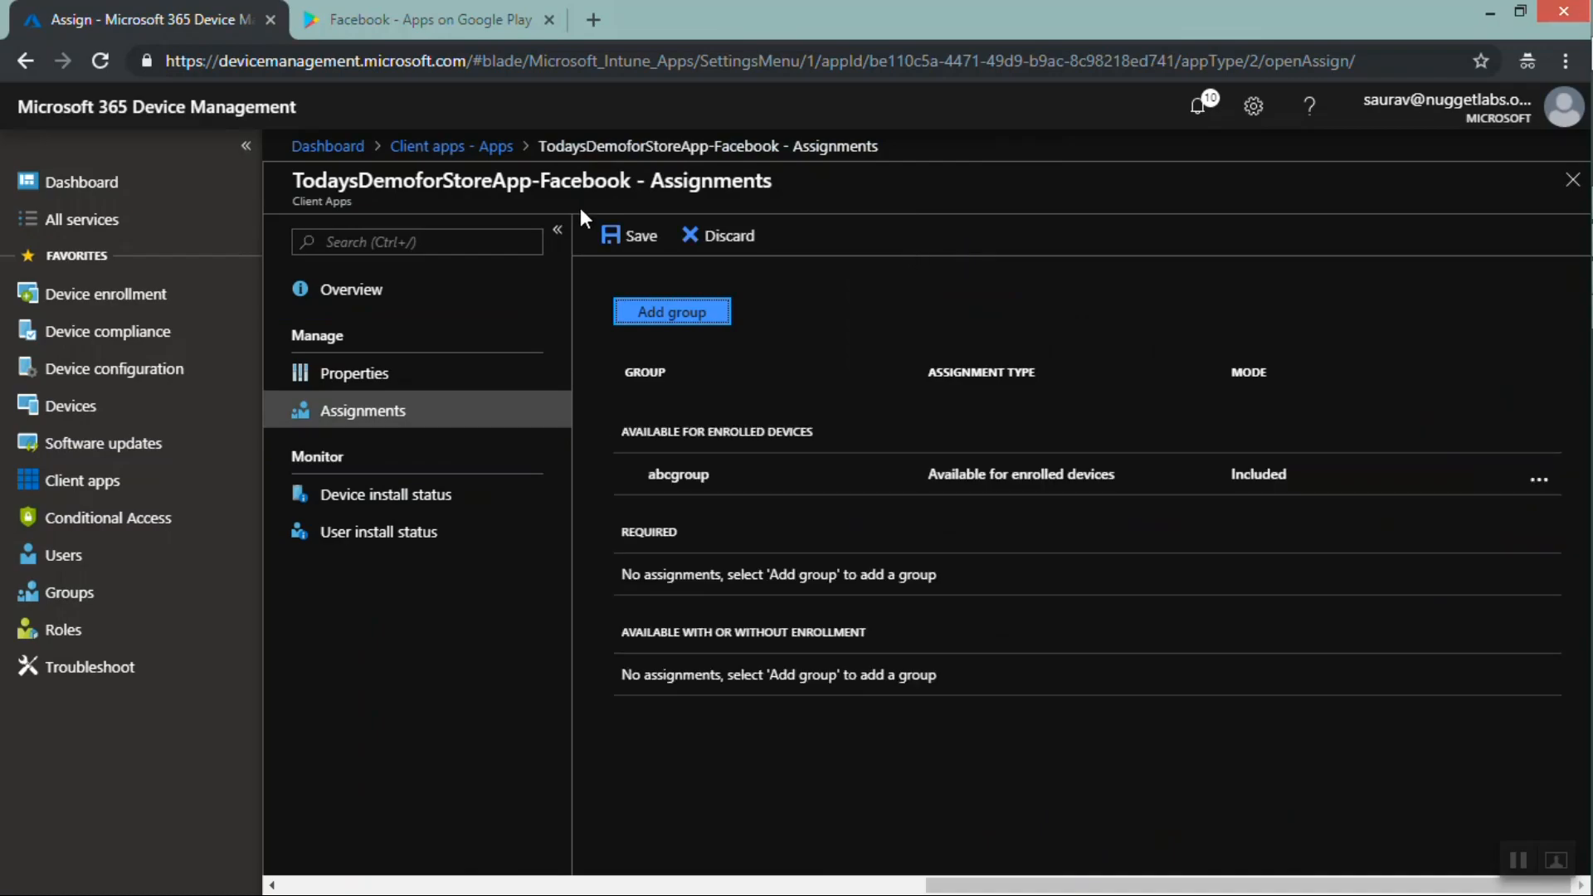
Save the app assignments and close the app's assignment view
{"action": "left_click", "coordinate": [629, 236]}
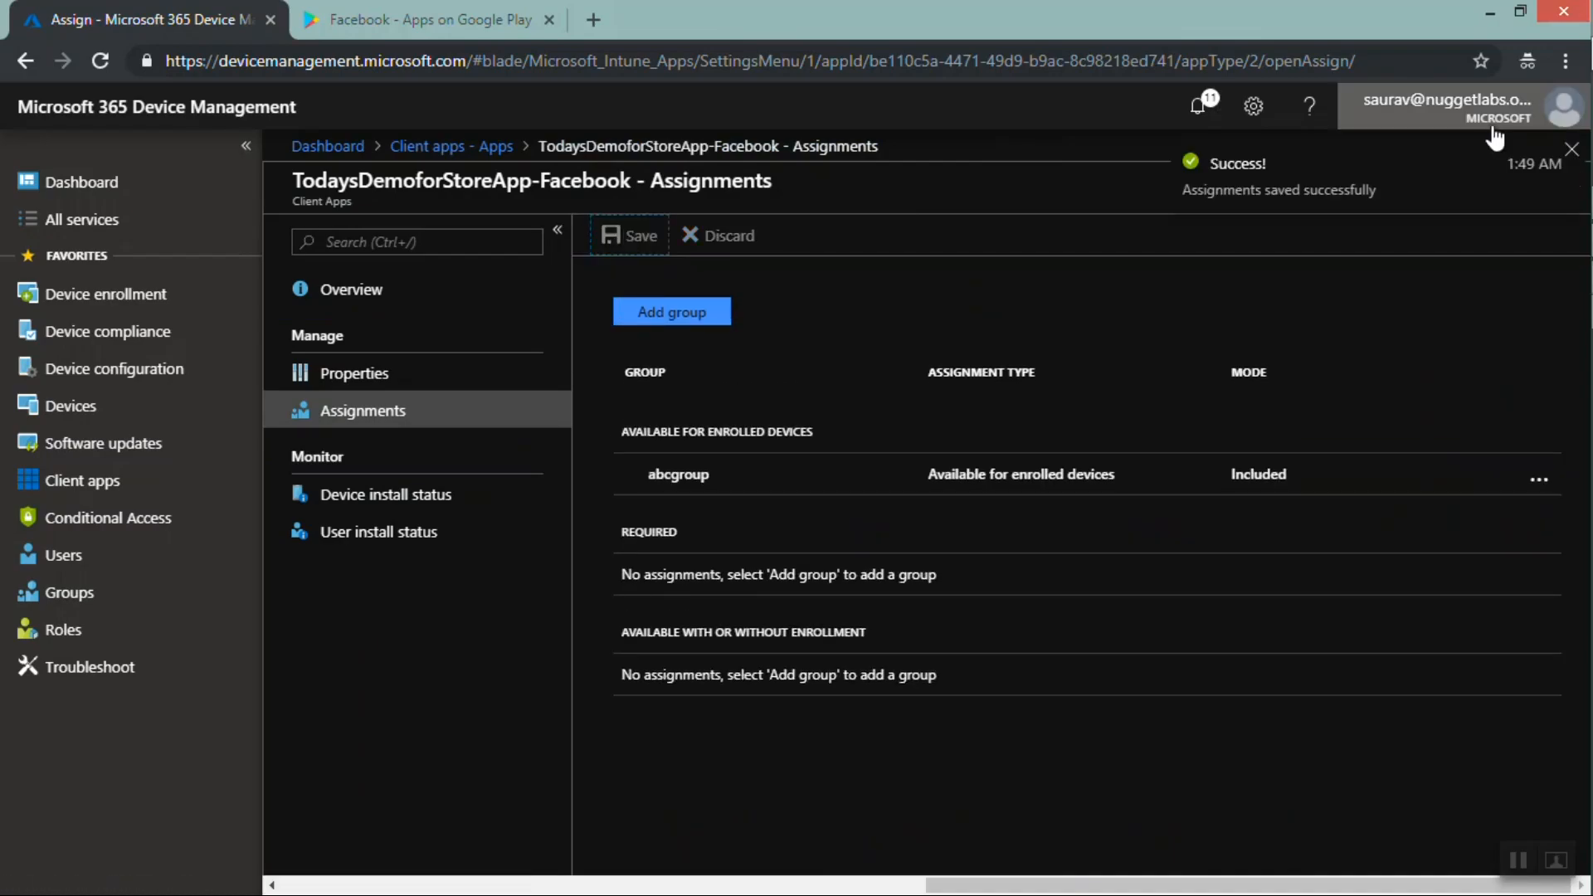
{"action": "left_click", "coordinate": [1571, 148]}
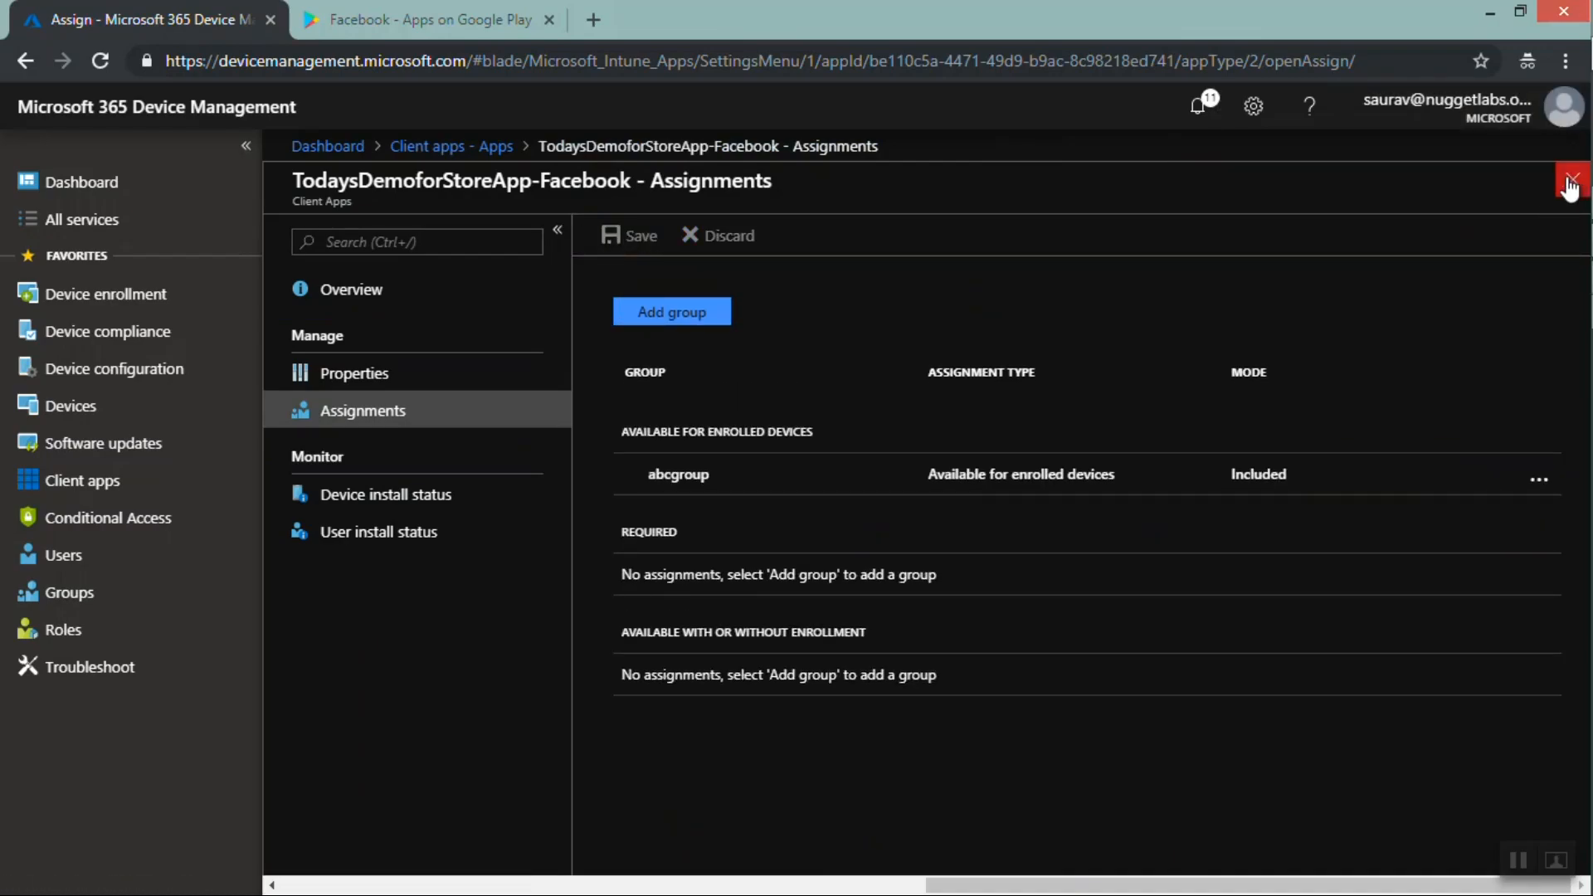
{"action": "left_click", "coordinate": [1569, 184]}
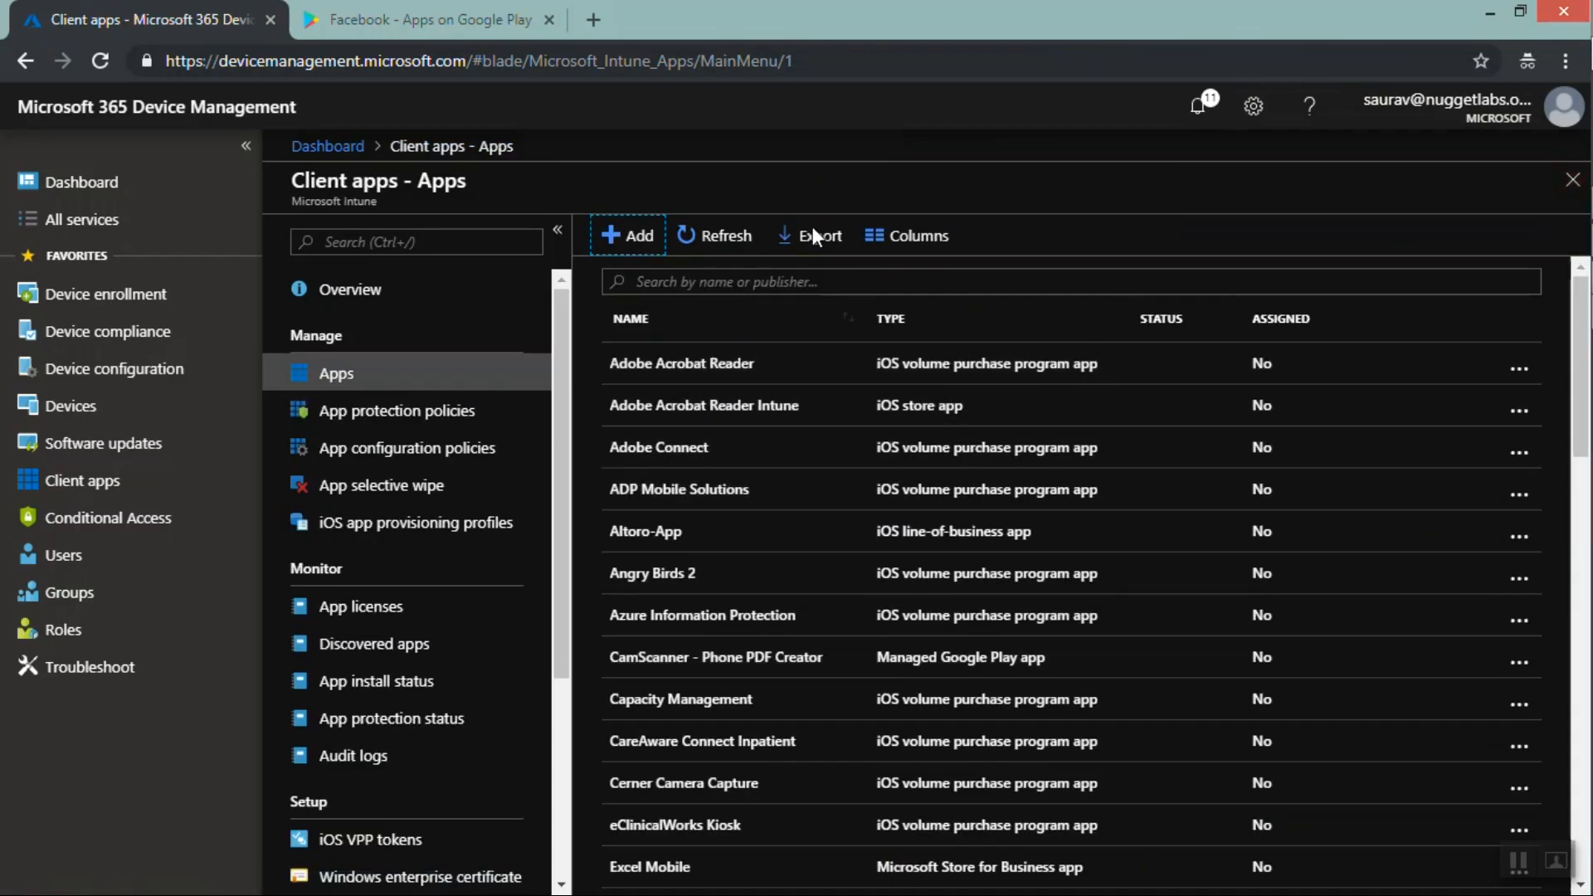
Search the client apps list for tod and open the TodaysDemoforStoreApp-Facebook app
{"action": "left_click", "coordinate": [661, 279]}
{"action": "type", "text": "t"}
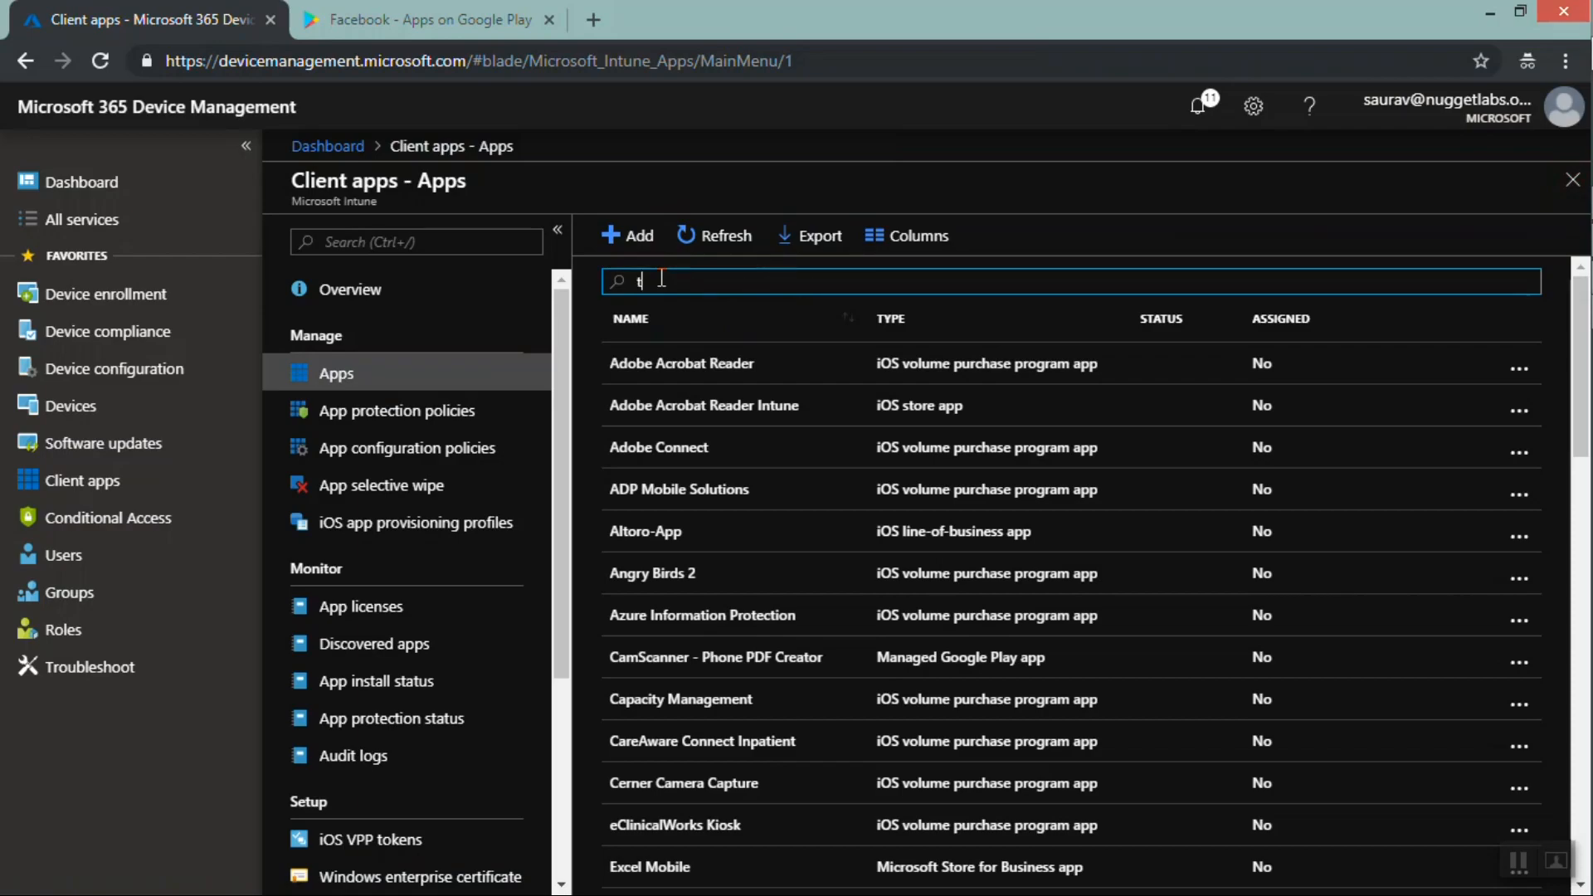
{"action": "type", "text": "od"}
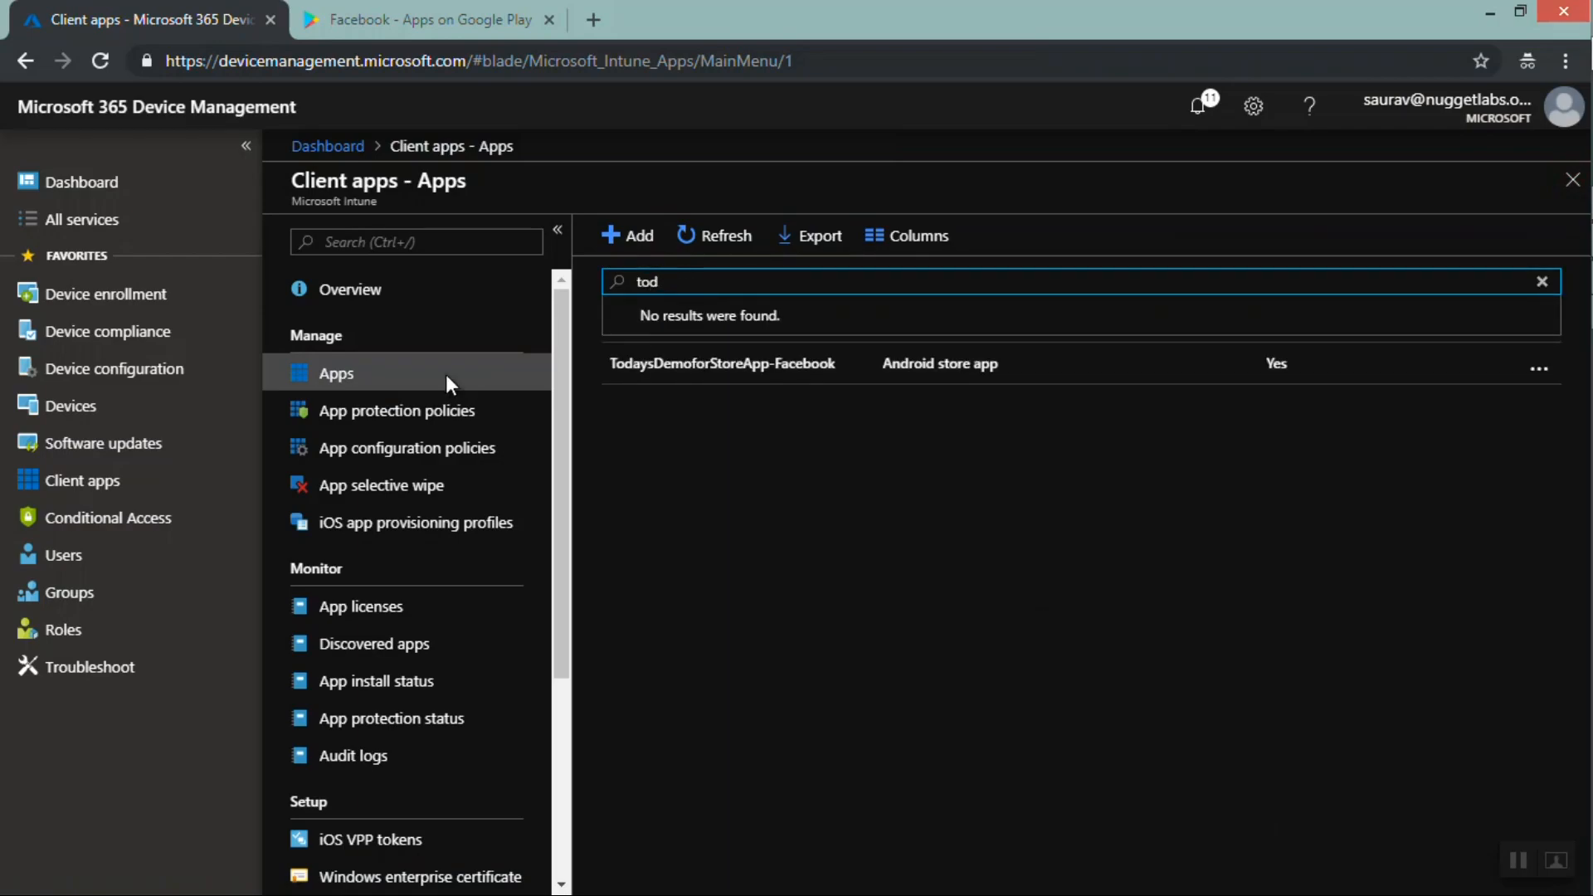
{"action": "left_click", "coordinate": [677, 385]}
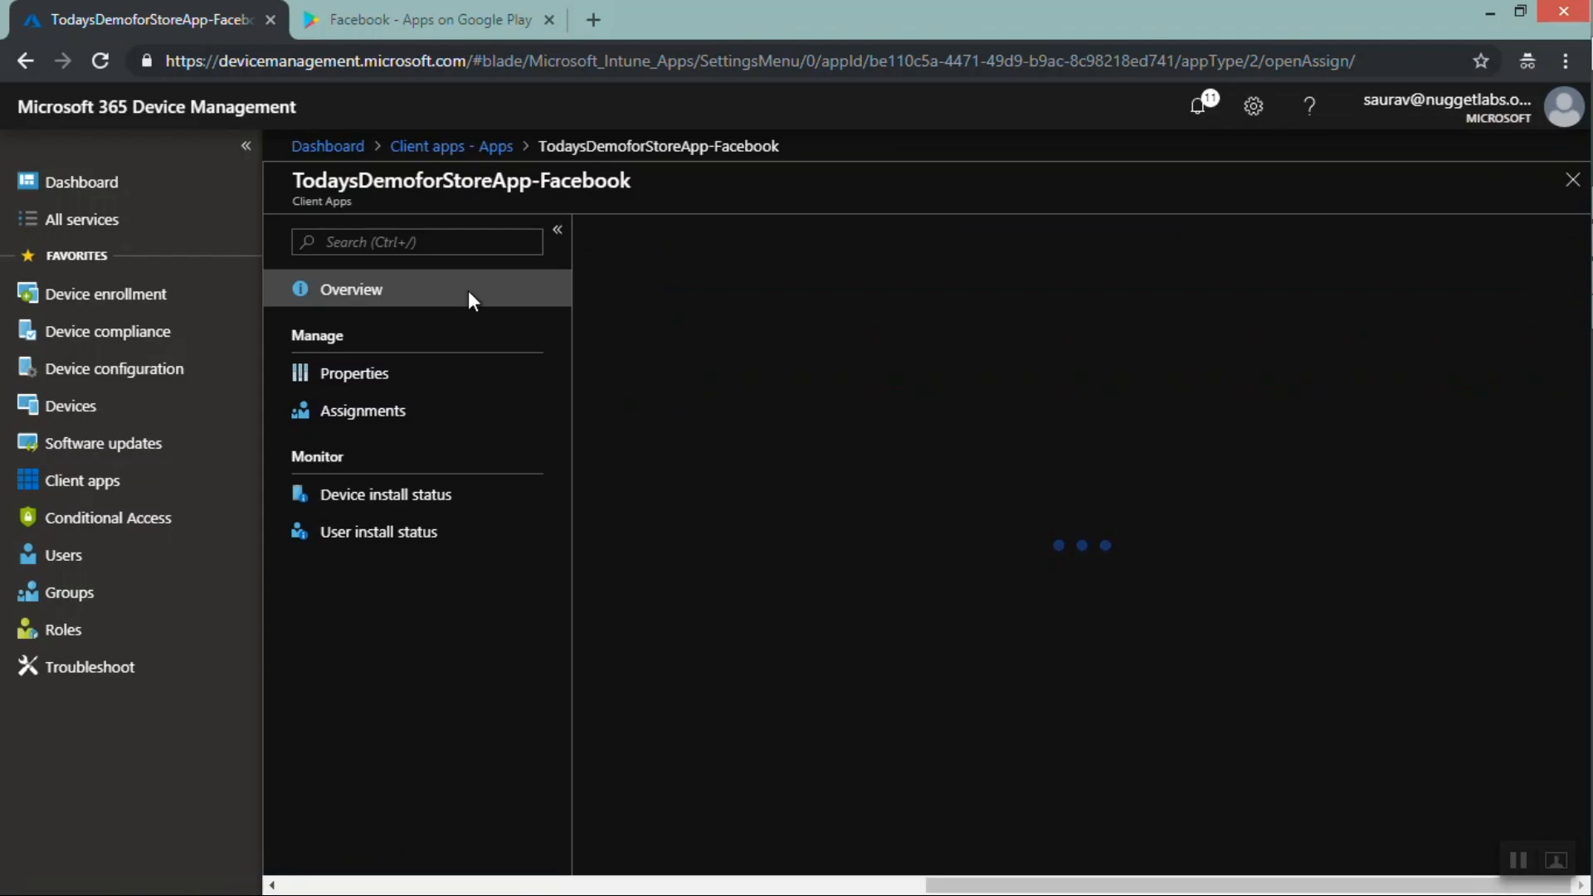
Open the app's properties and review its app information settings
{"action": "left_click", "coordinate": [440, 13]}
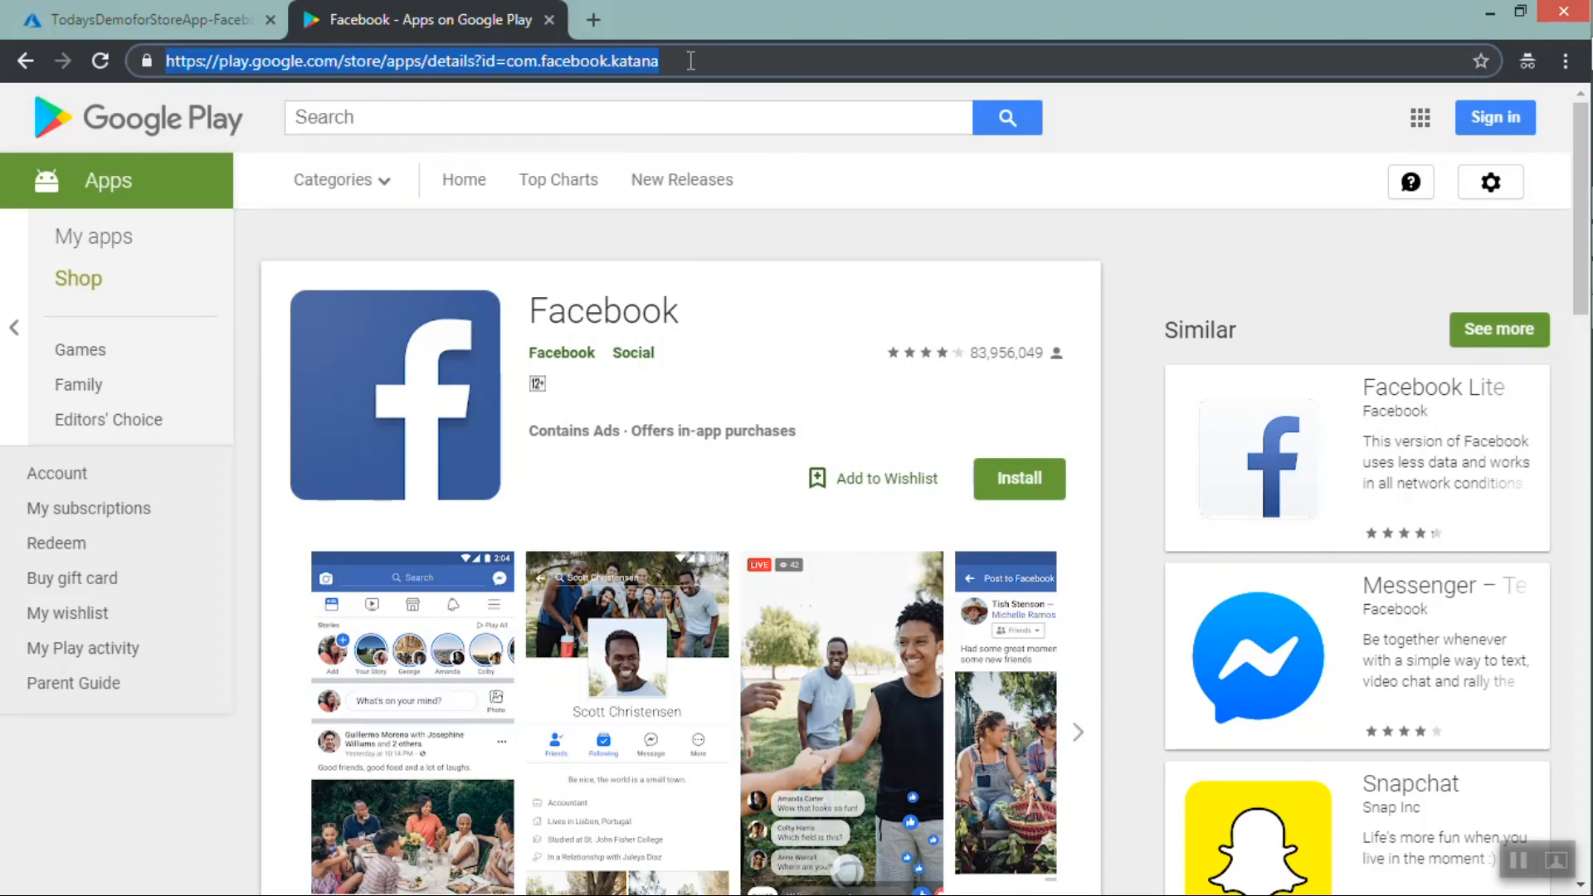
{"action": "left_click", "coordinate": [184, 17]}
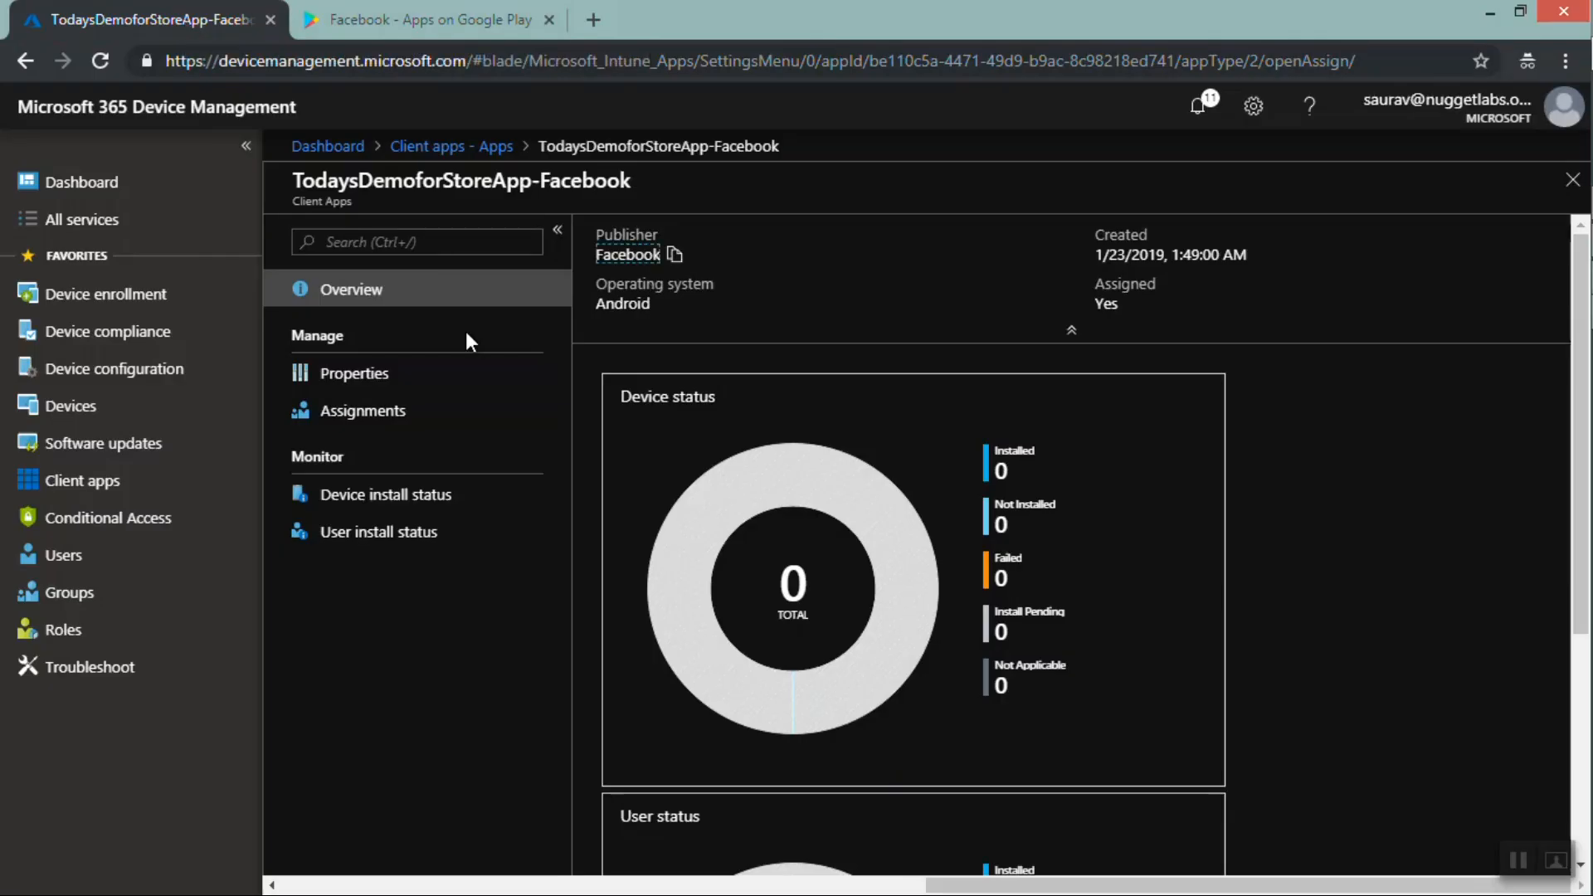
{"action": "left_click", "coordinate": [342, 378]}
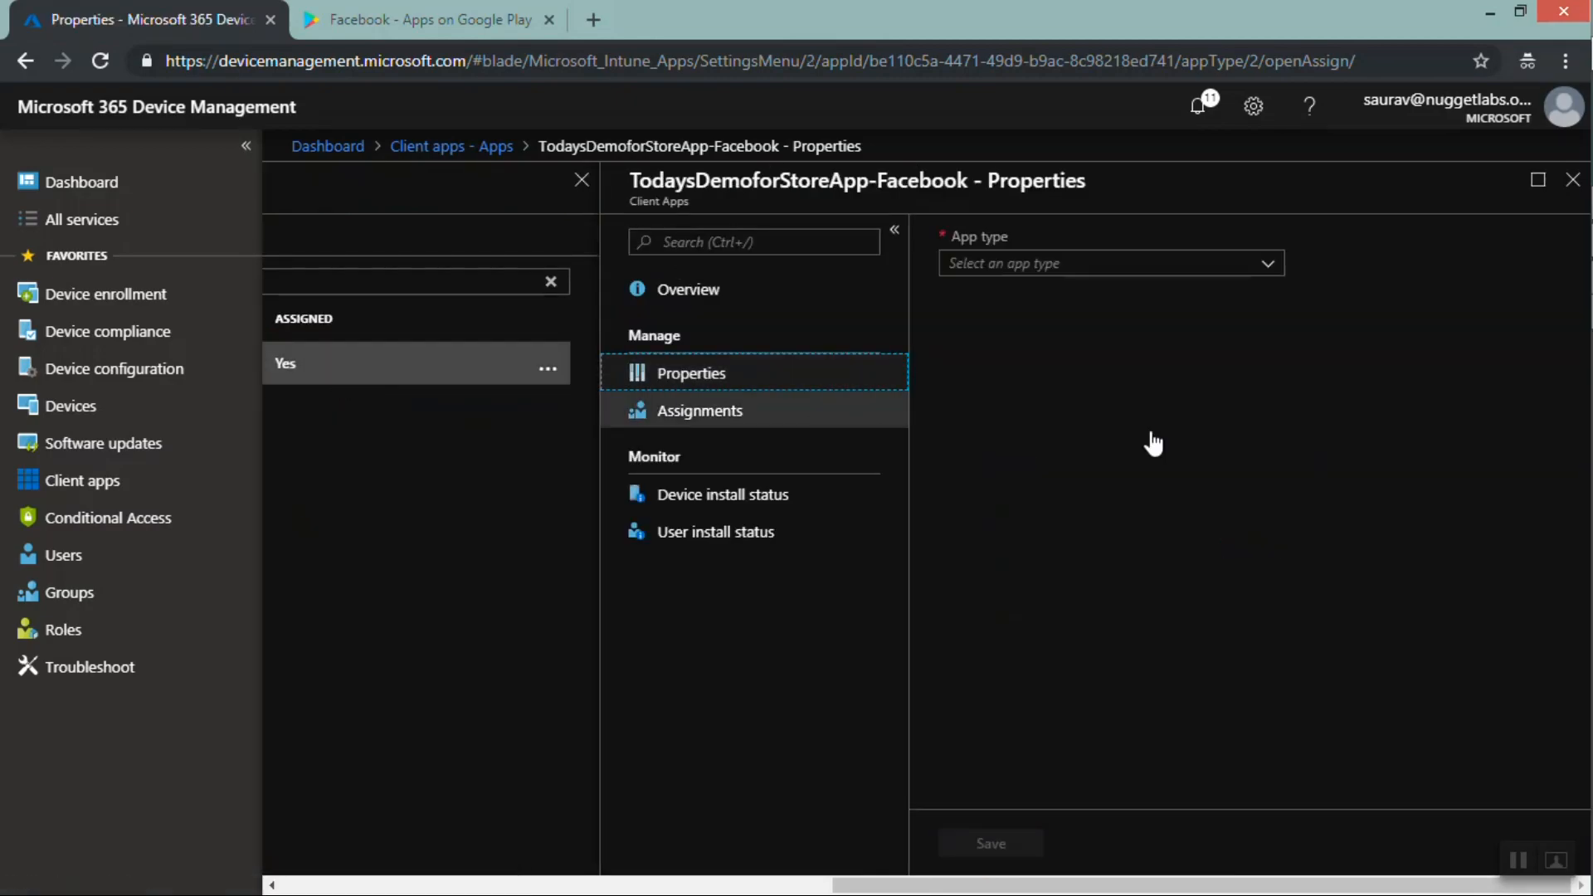
{"action": "left_click", "coordinate": [1146, 351]}
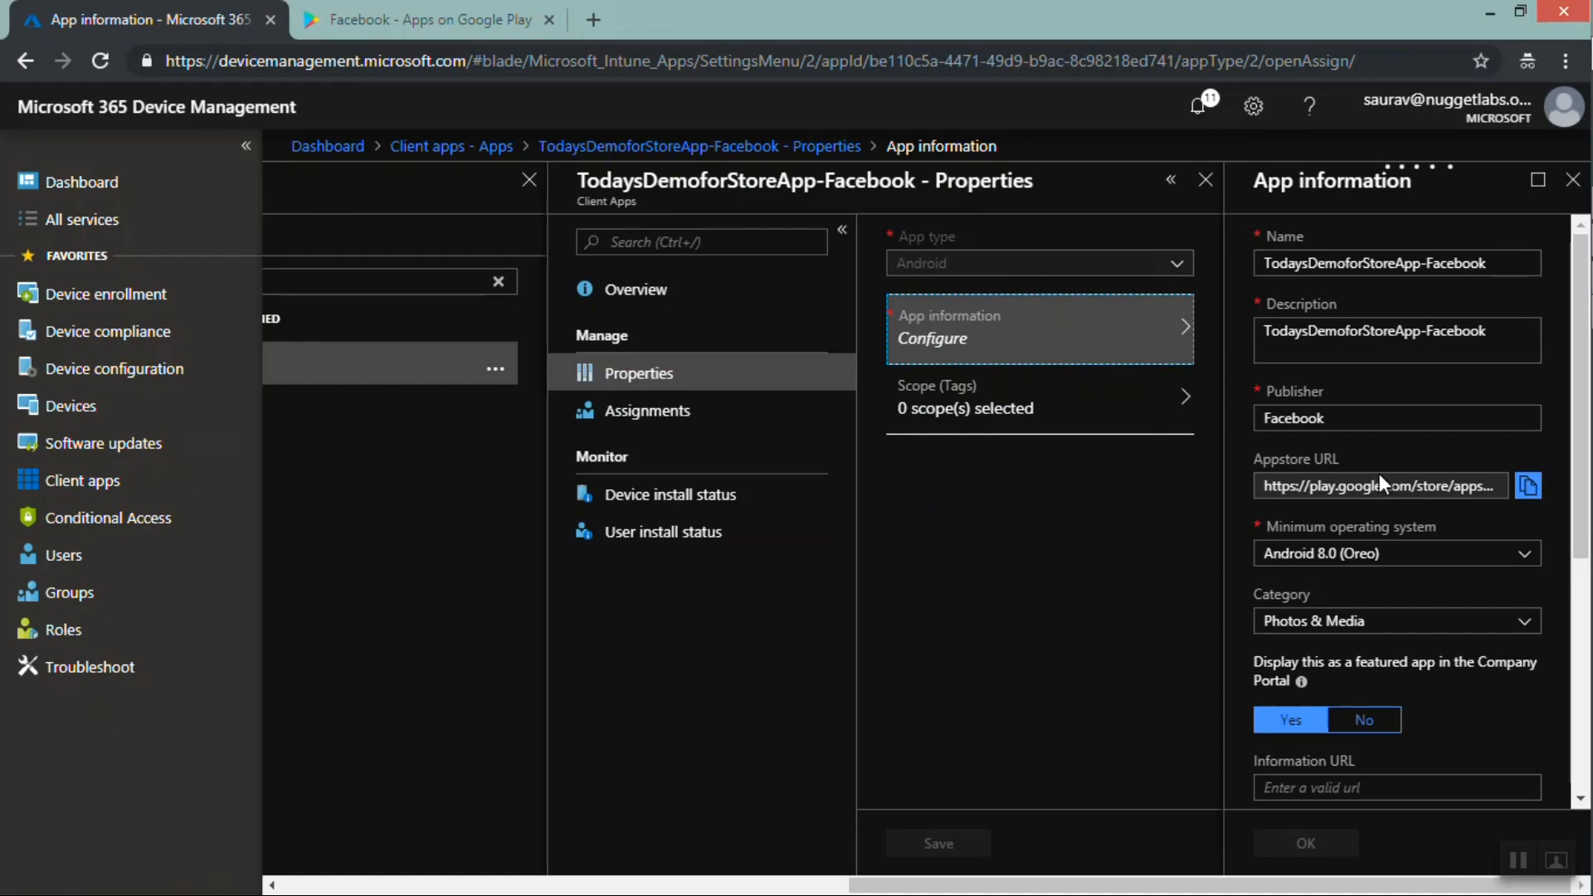
{"action": "left_click", "coordinate": [1379, 477]}
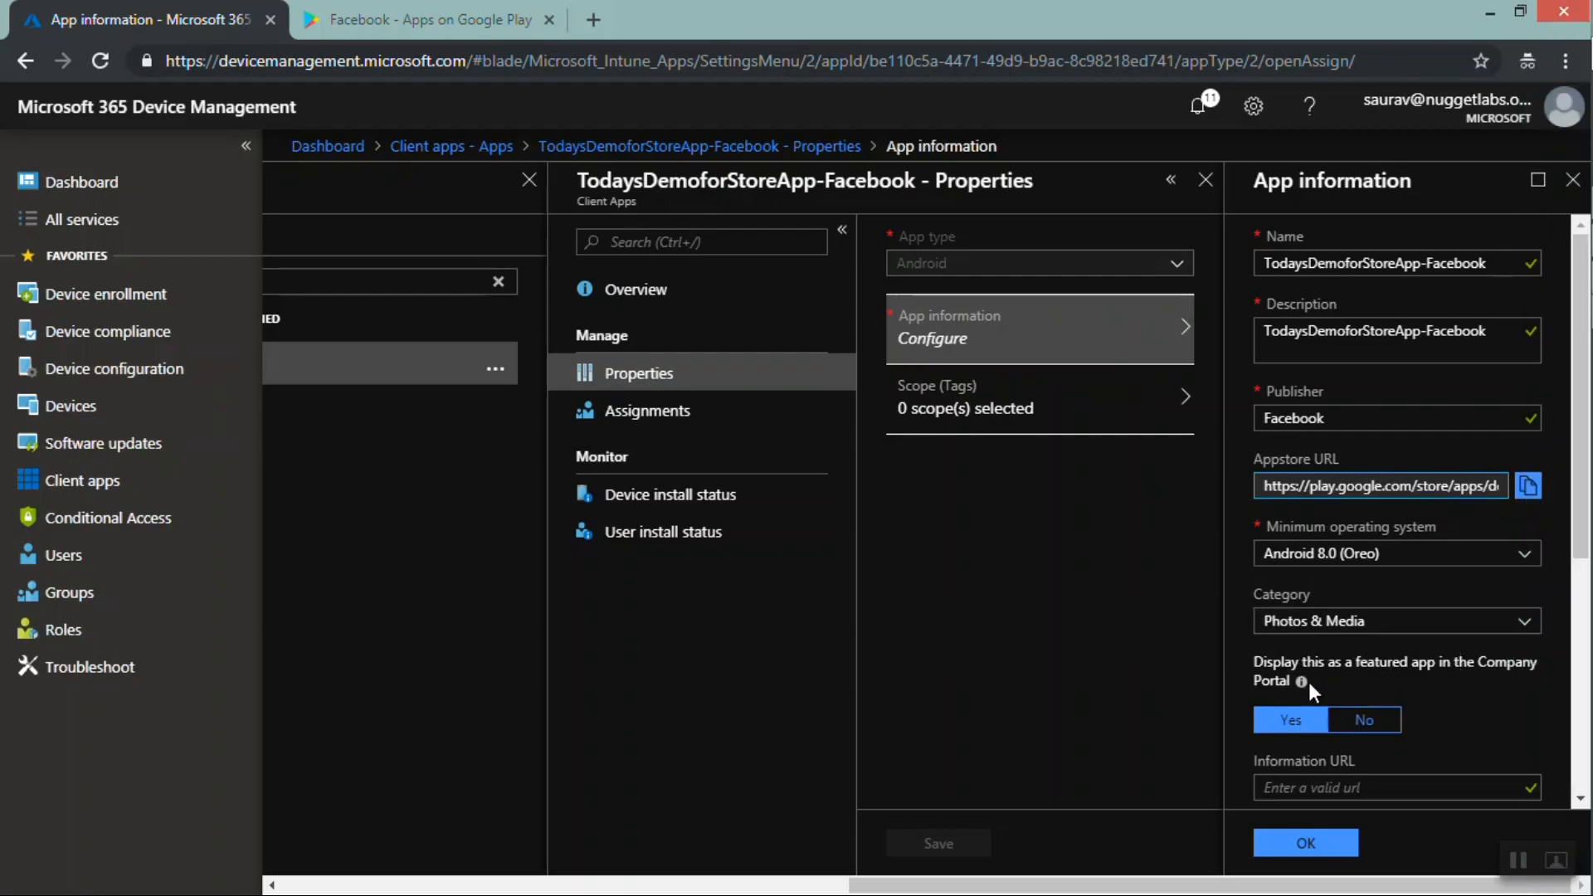
{"action": "mouse_move", "coordinate": [1301, 683]}
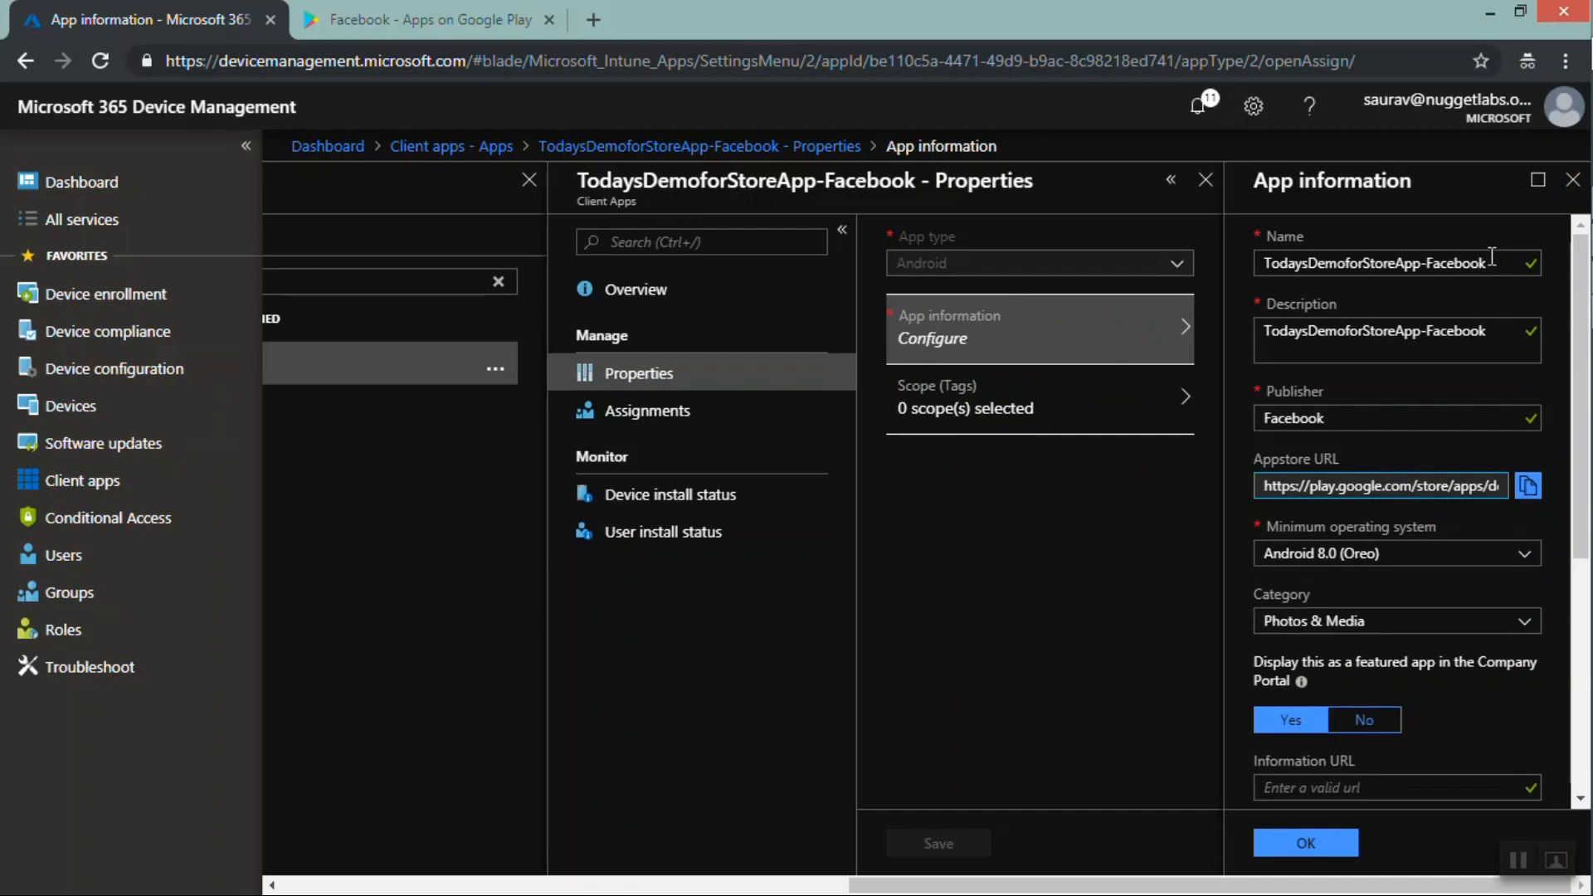
{"action": "left_click_drag", "start_coordinate": [1490, 262], "coordinate": [1259, 264]}
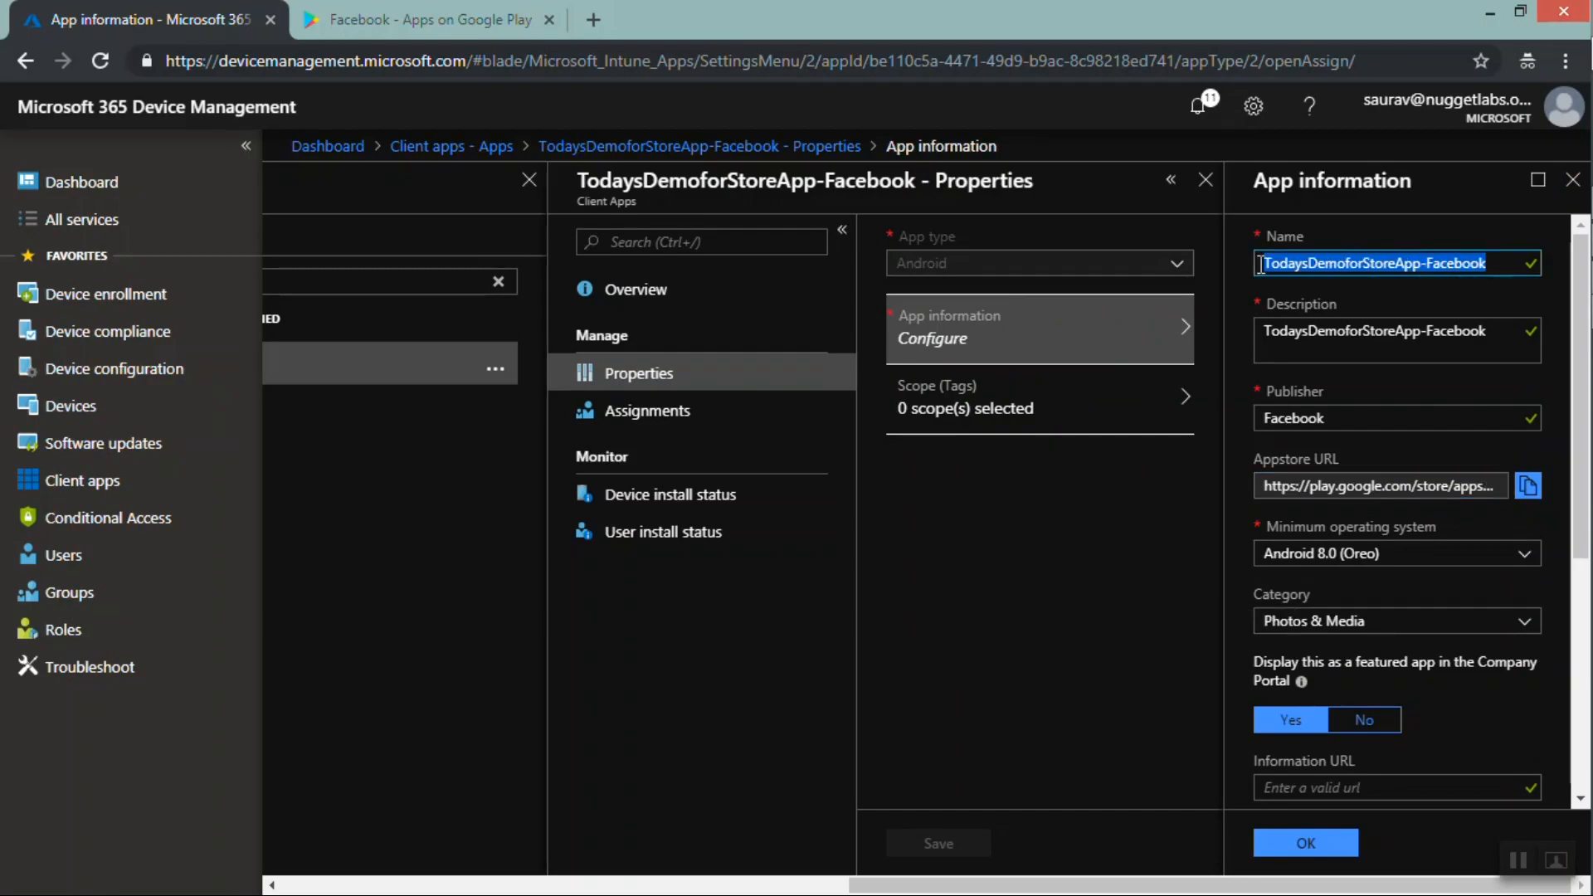
{"action": "left_click_drag", "start_coordinate": [1576, 295], "coordinate": [1566, 521]}
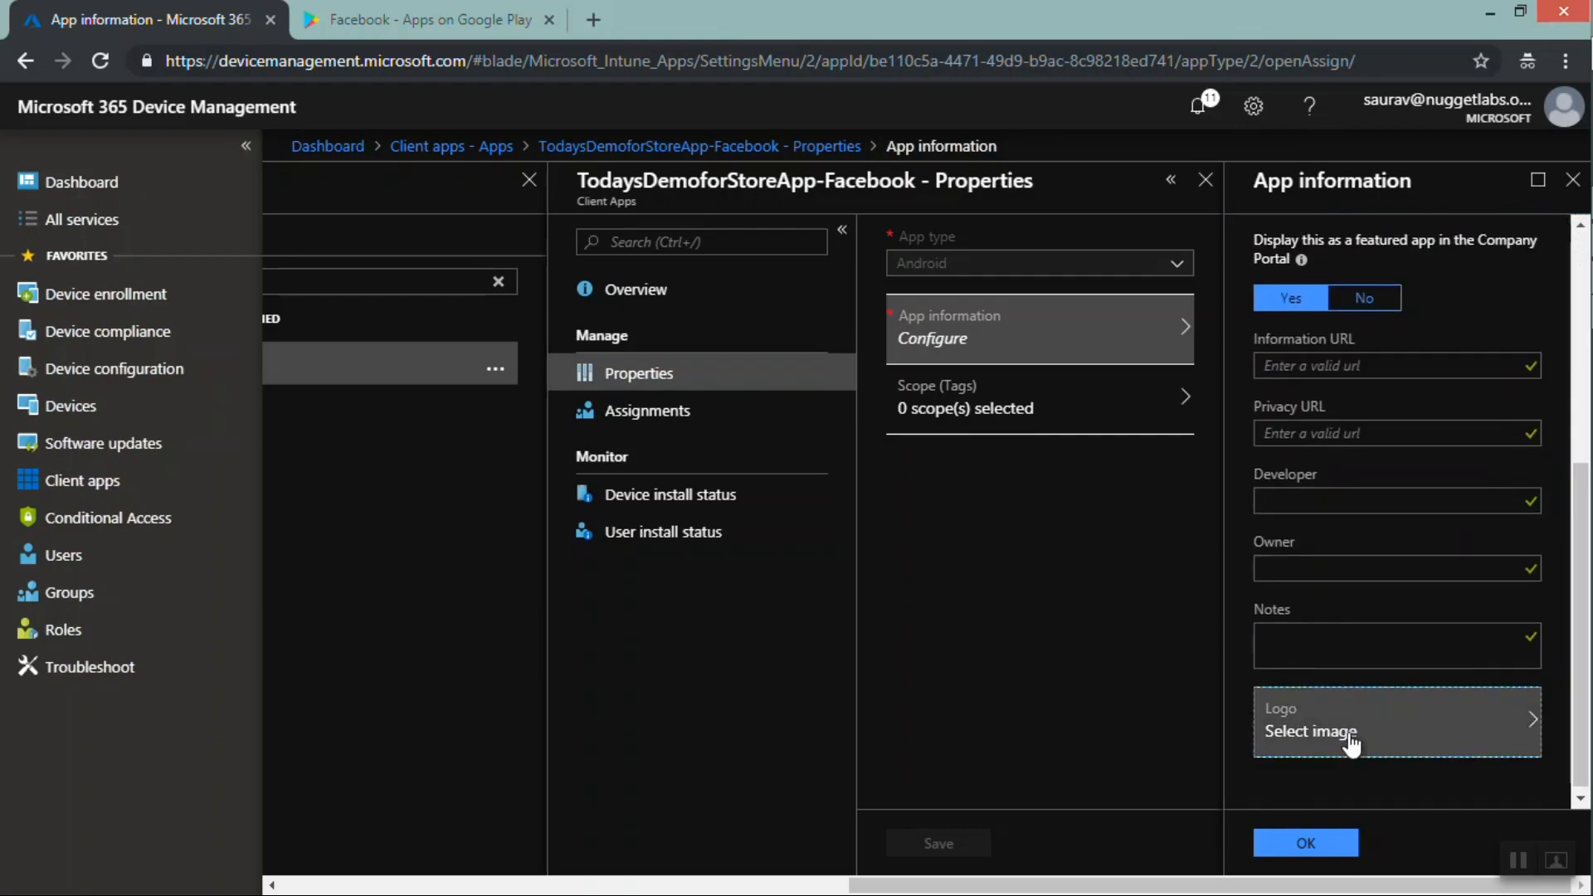
Examine the logo option and compare the Appstore URL with the Google Play page address
{"action": "left_click", "coordinate": [1260, 740]}
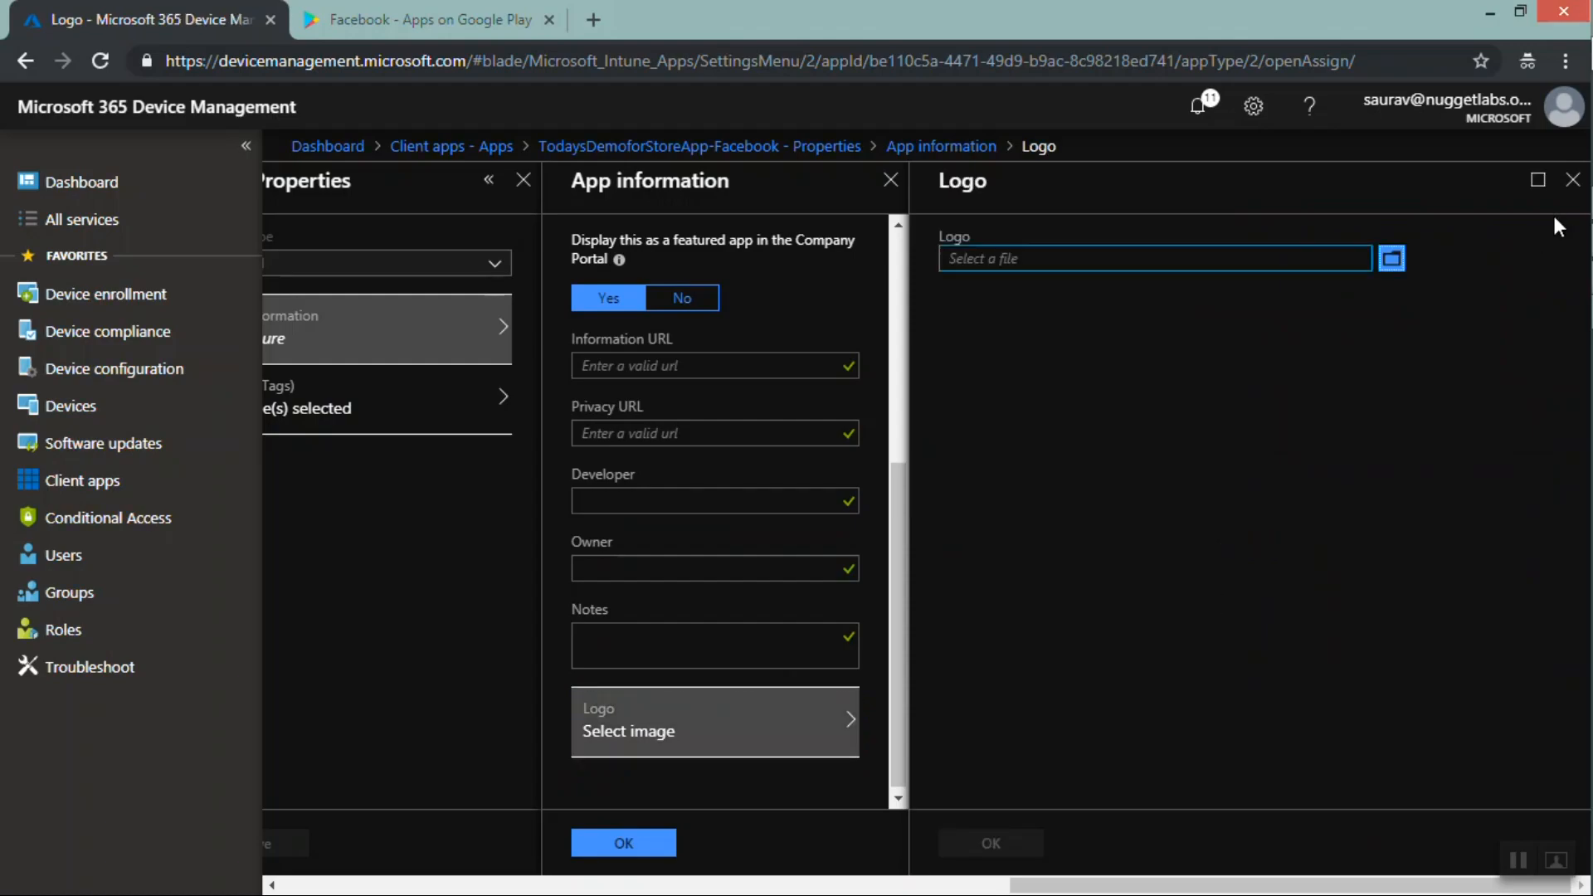
{"action": "left_click", "coordinate": [1570, 180]}
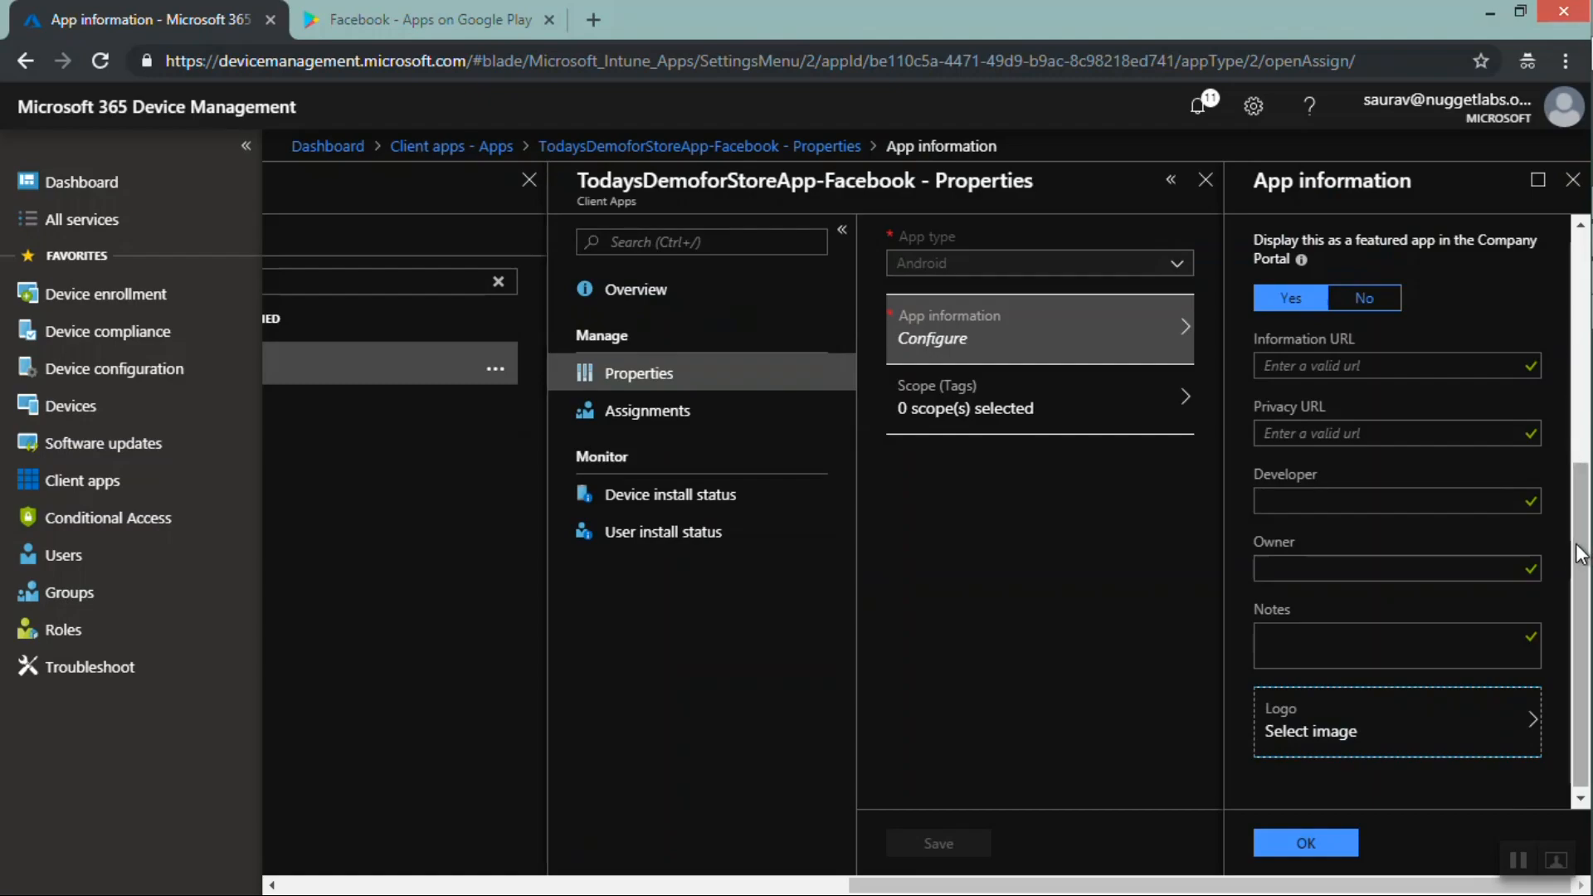
{"action": "scroll", "coordinate": [1574, 364], "scroll_direction": "up", "scroll_amount": 4}
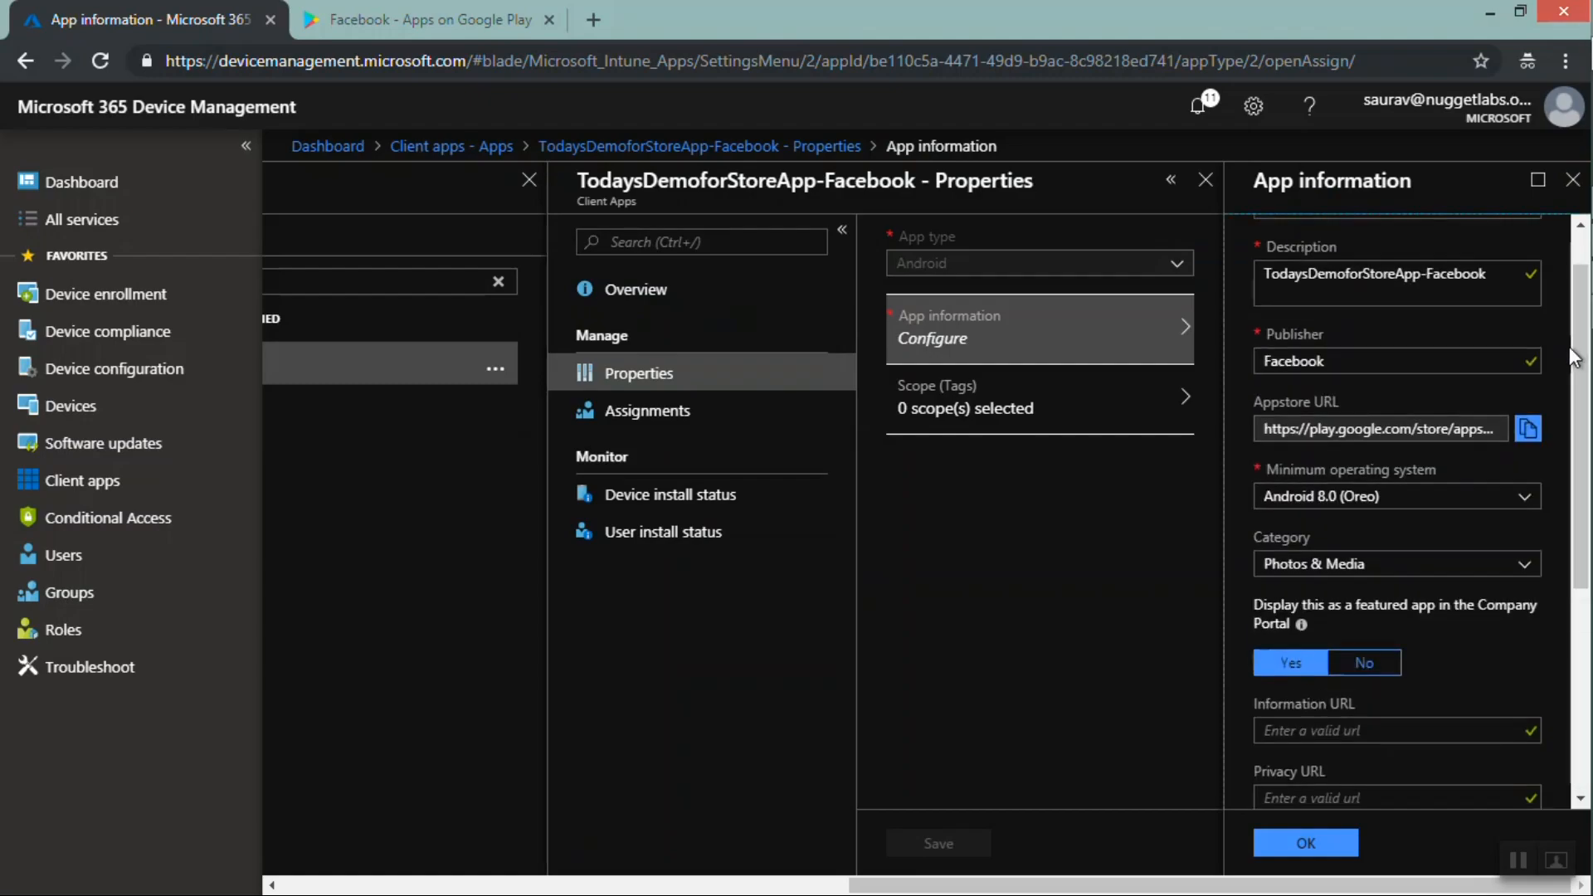
{"action": "double_click", "coordinate": [1445, 429]}
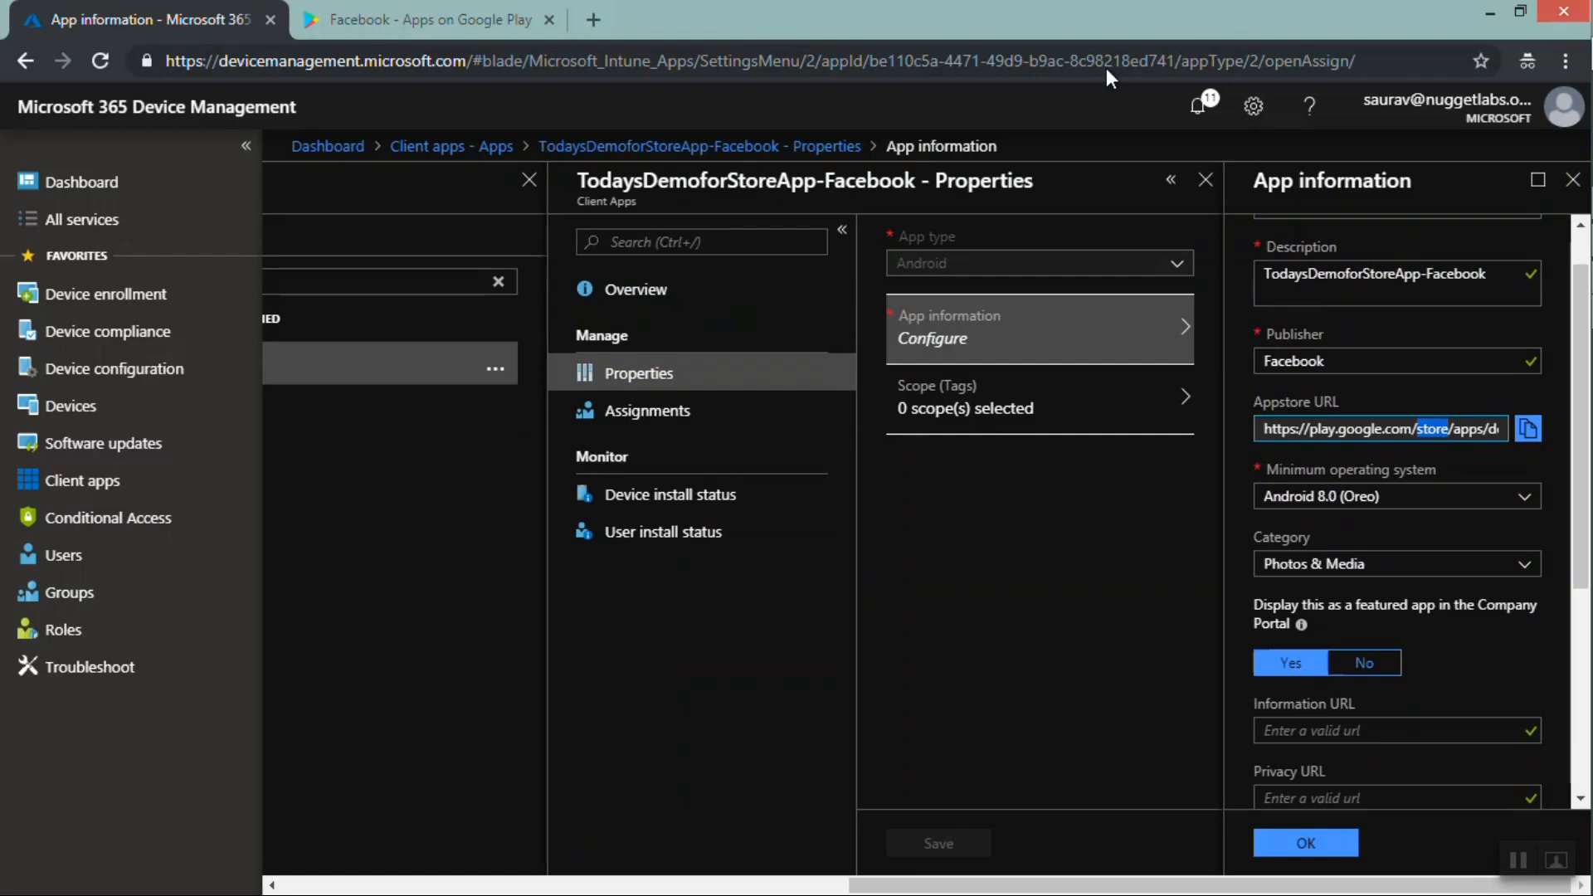
{"action": "left_click", "coordinate": [417, 15]}
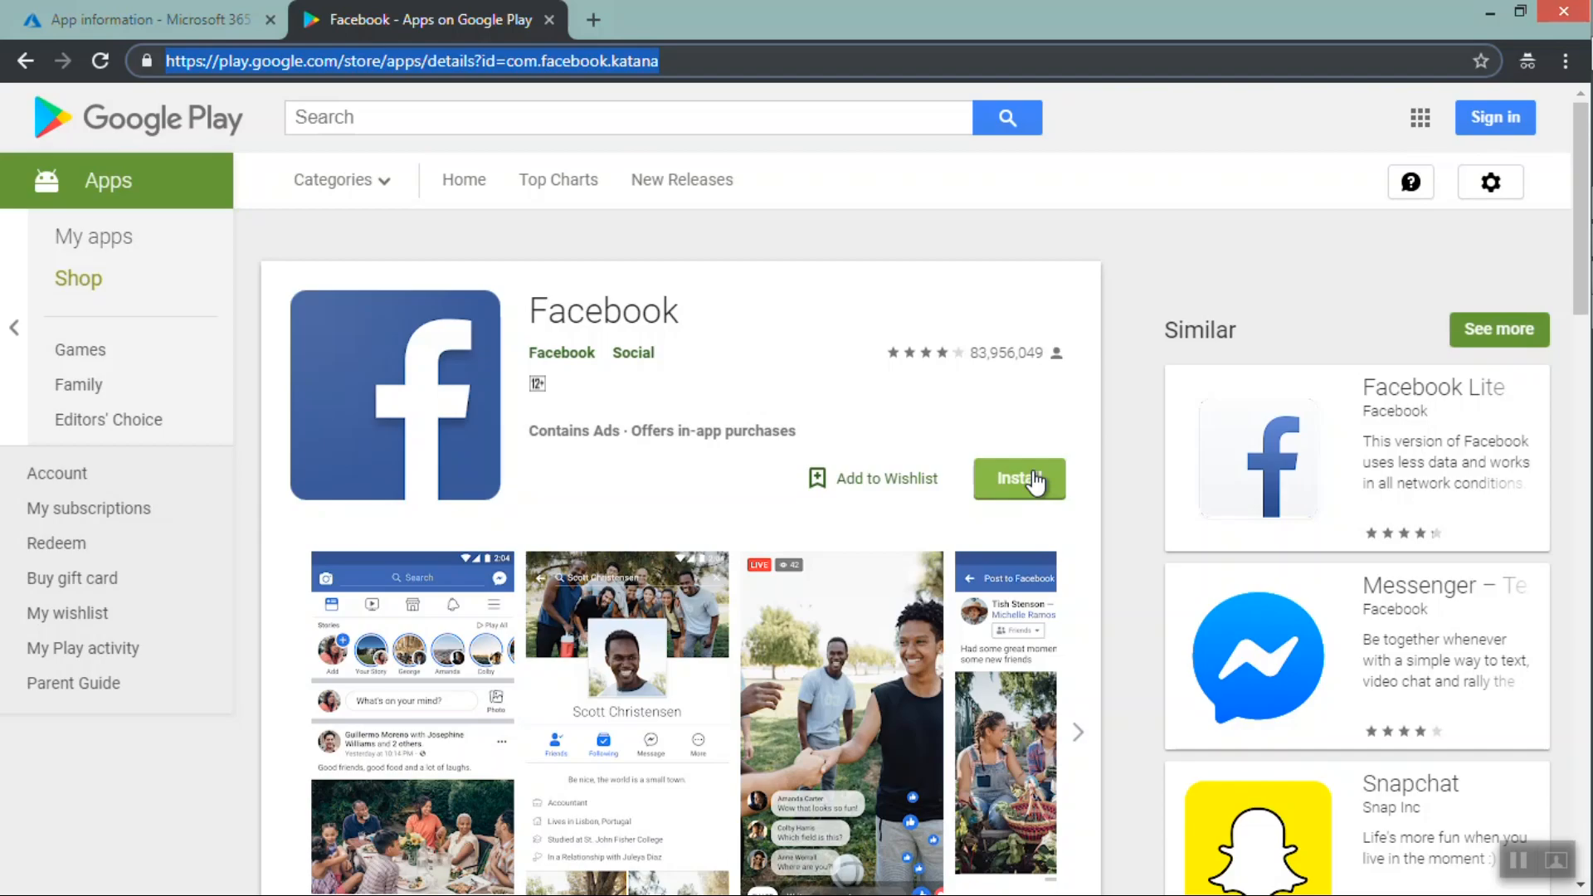
{"action": "left_click", "coordinate": [107, 17]}
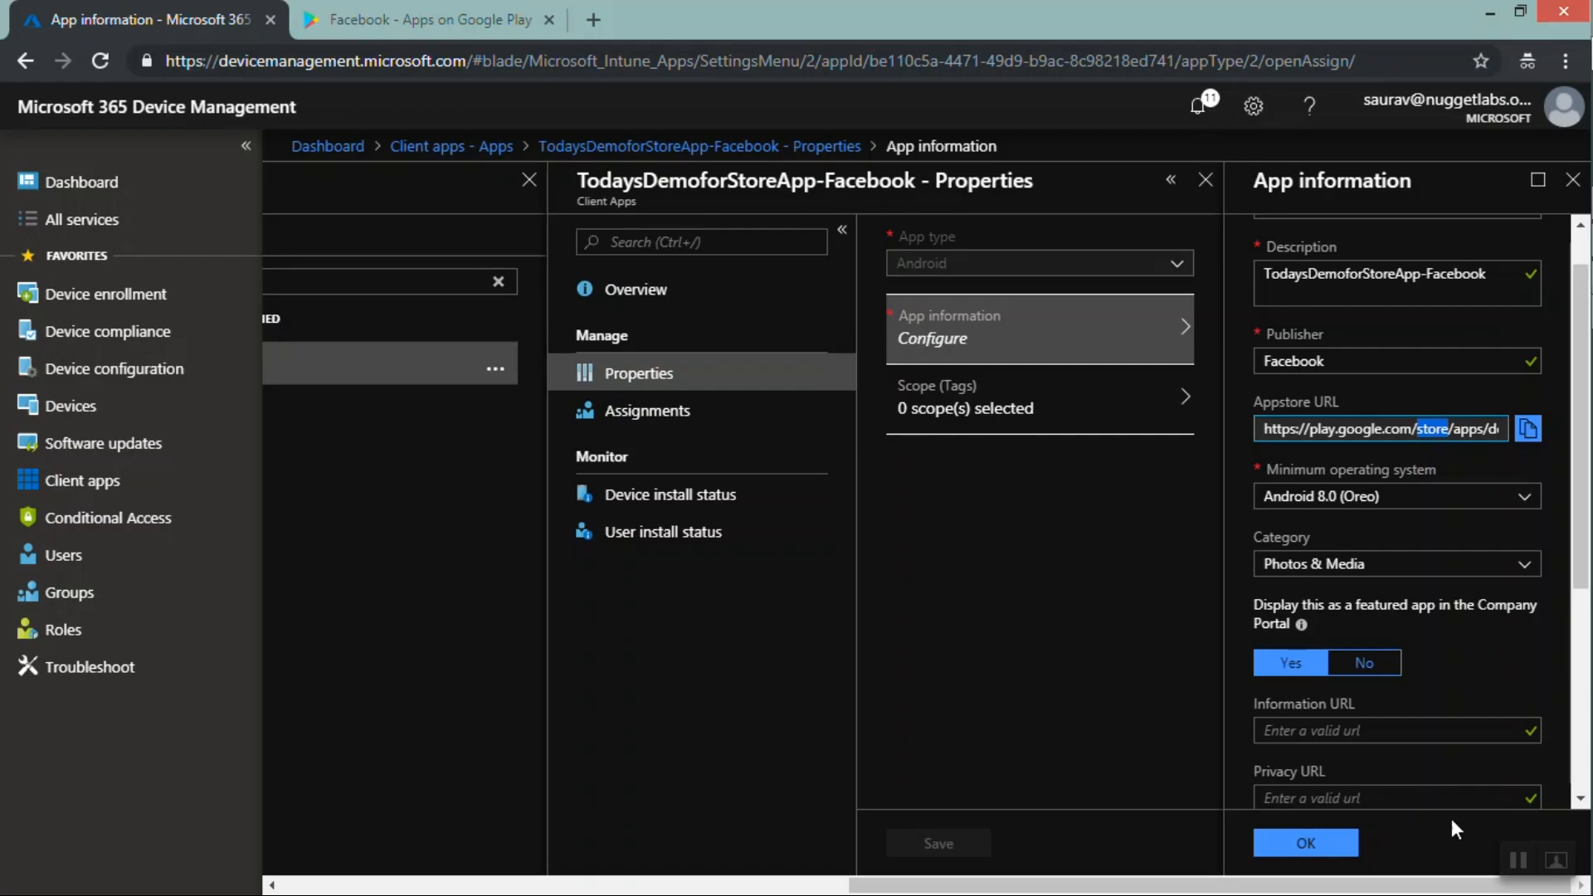
{"action": "left_click", "coordinate": [1515, 863]}
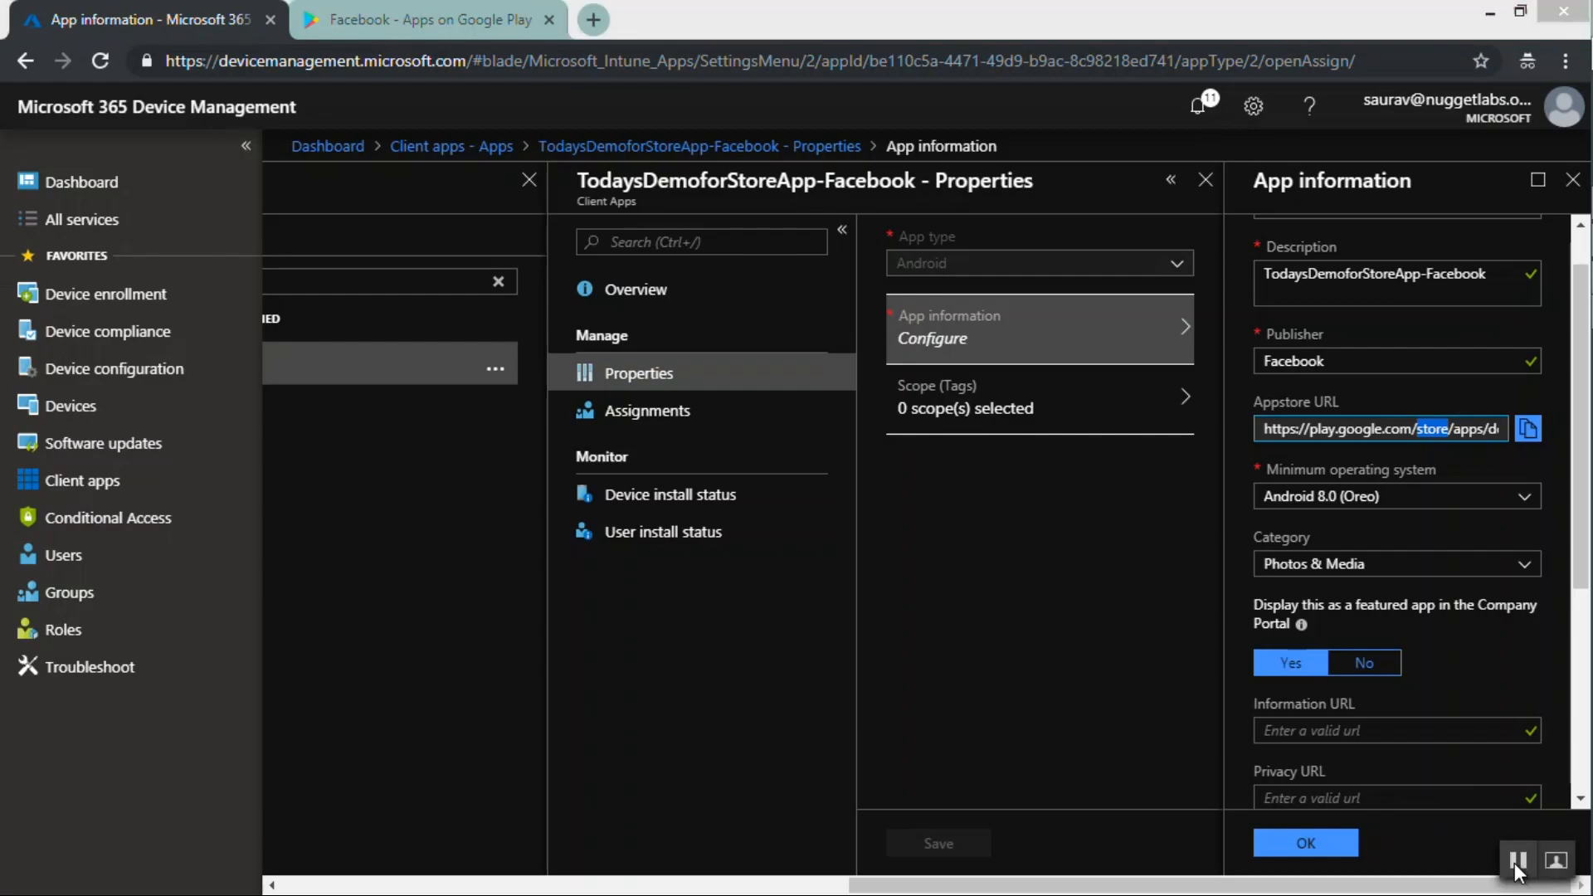
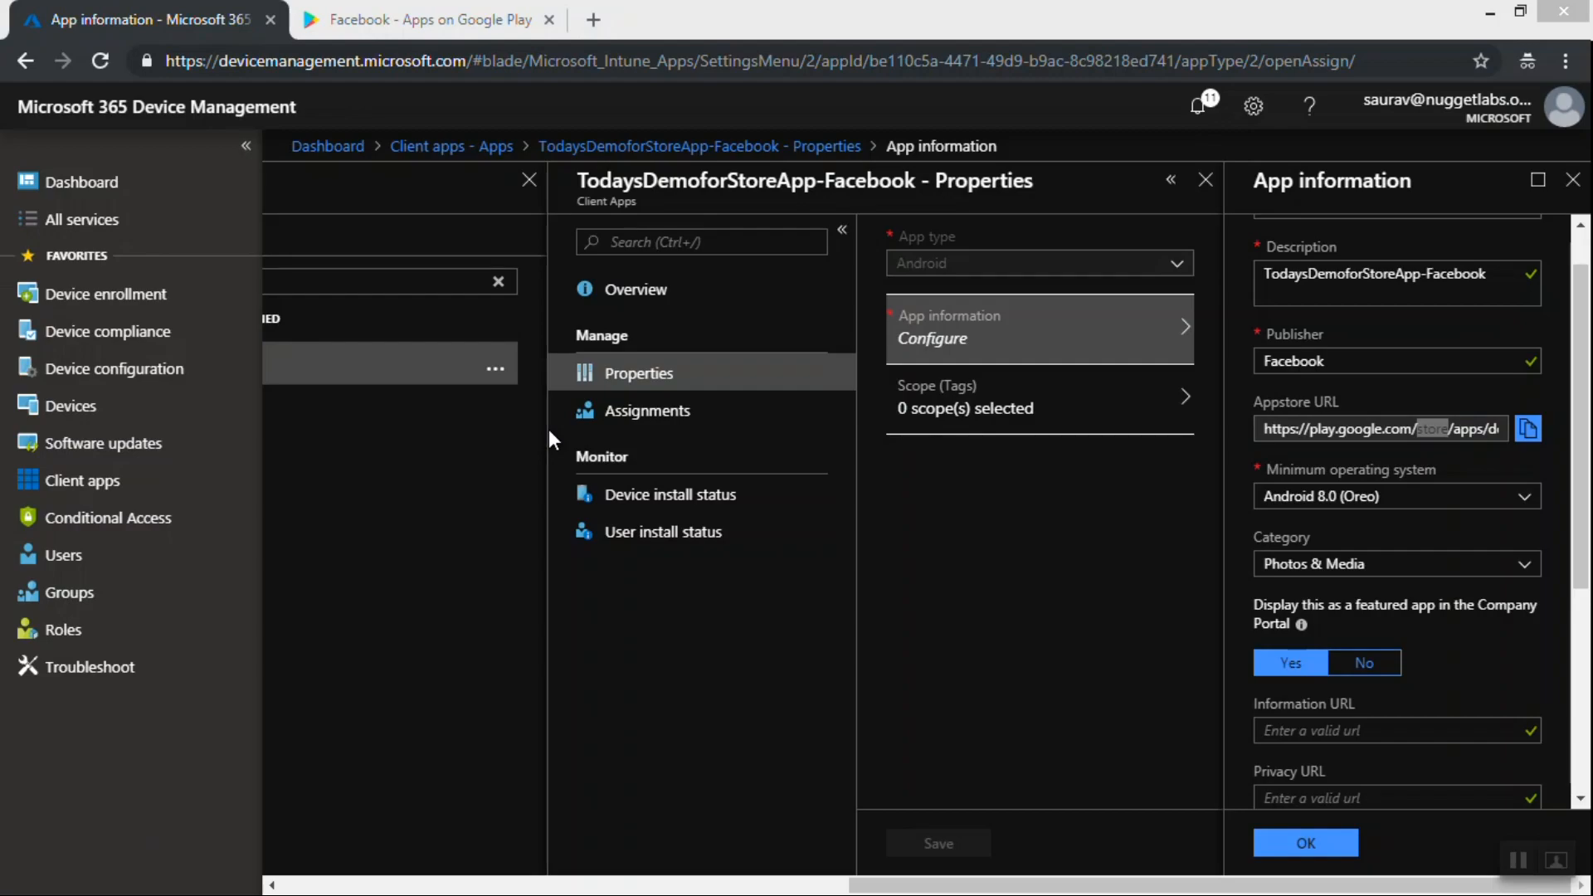
Open the Facebook app's assignments, add a group, and set its assignment type to Required
{"action": "left_click", "coordinate": [637, 419]}
{"action": "left_click", "coordinate": [638, 421]}
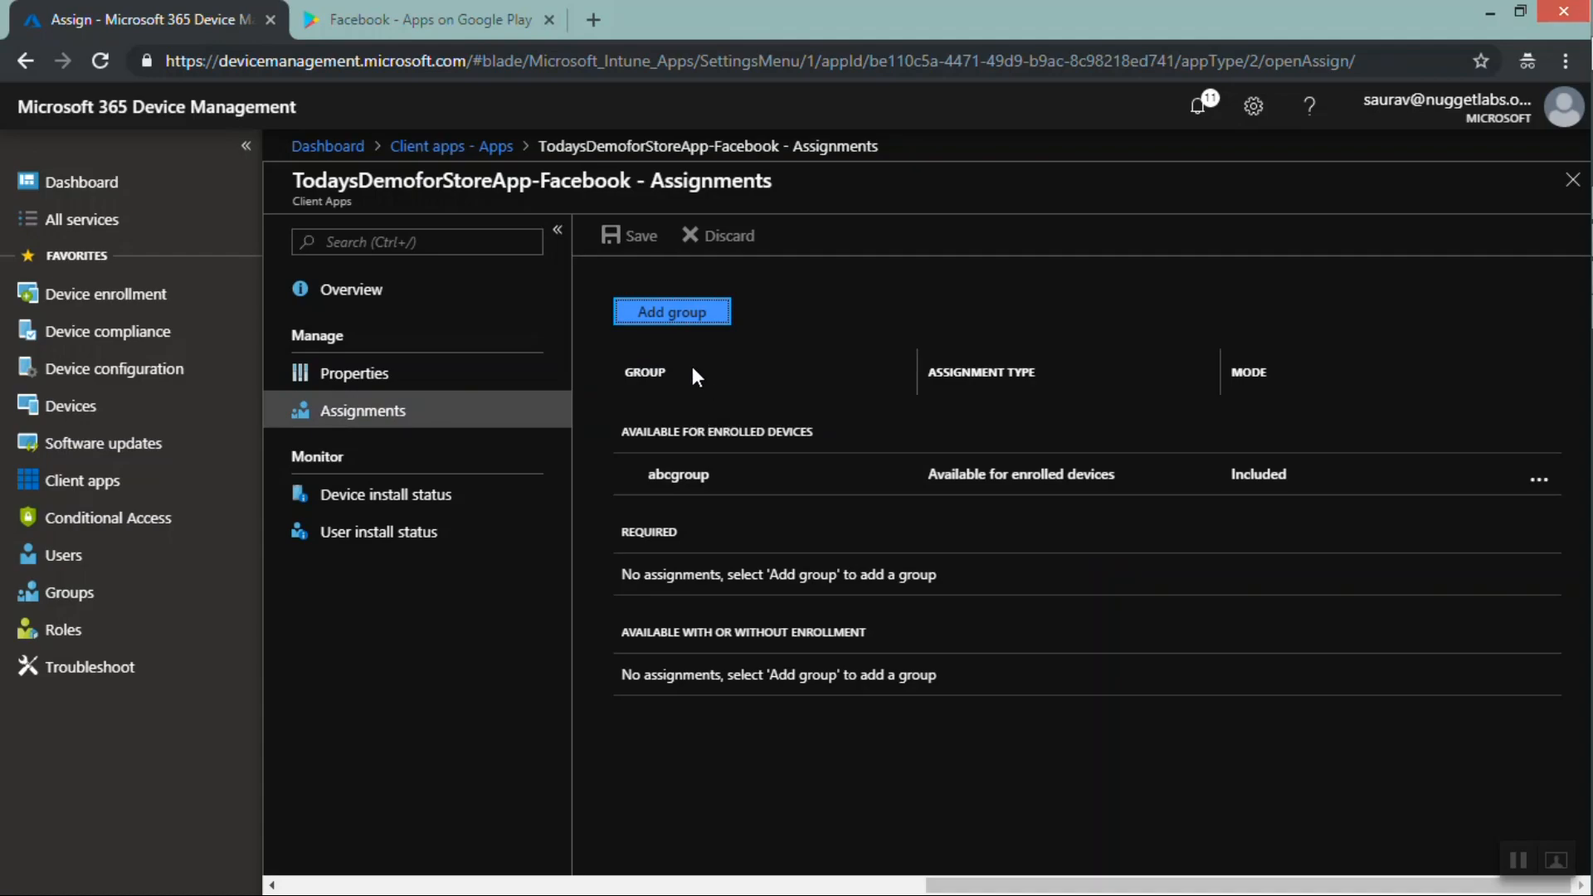
{"action": "left_click", "coordinate": [685, 315]}
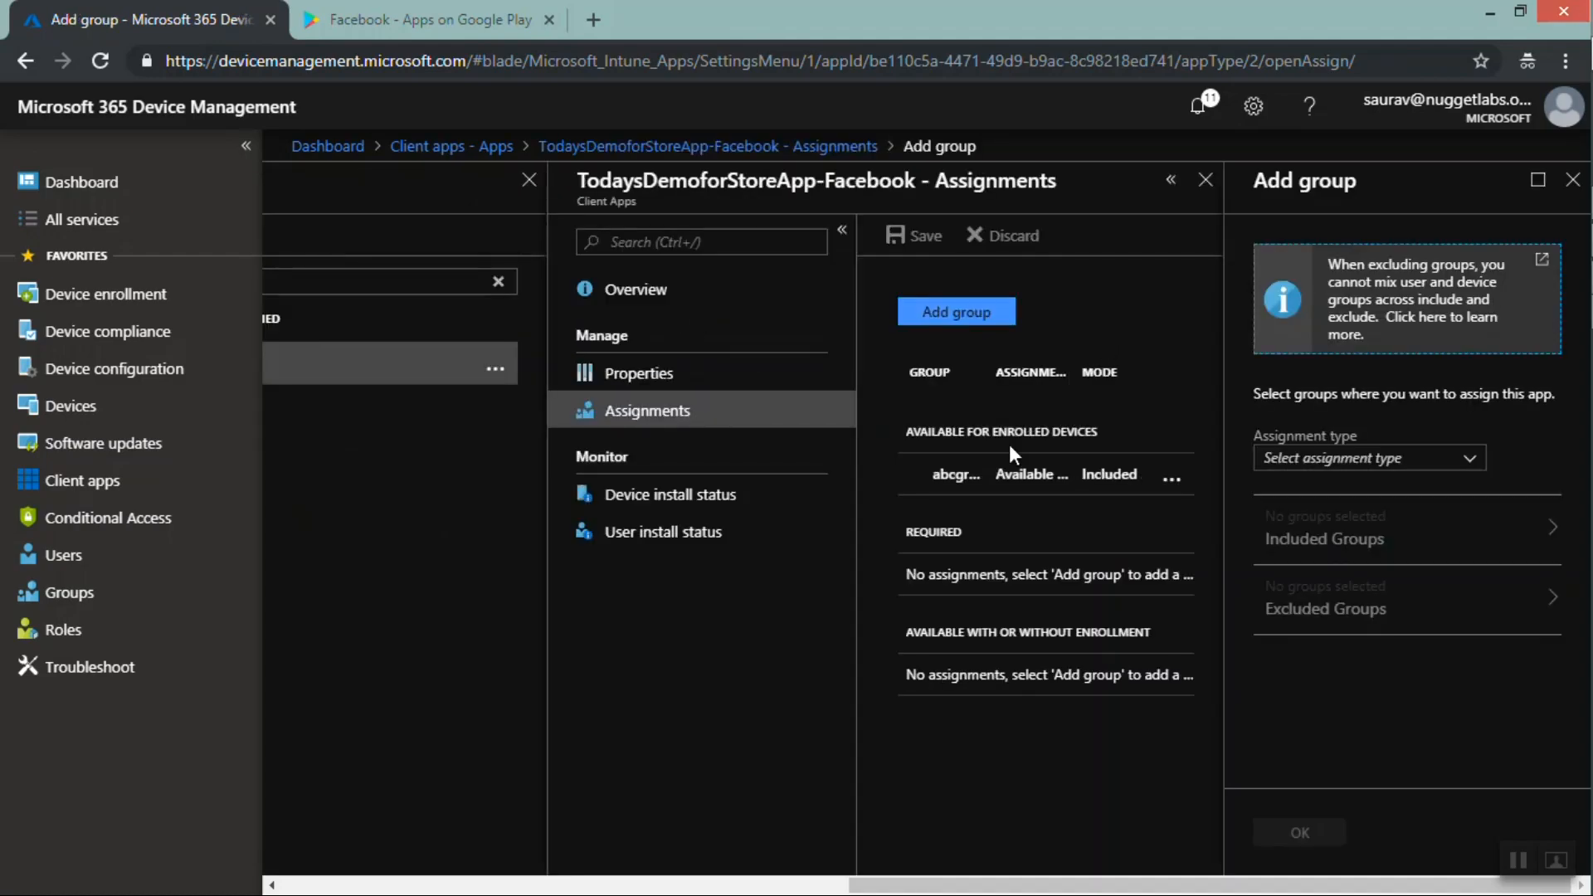
{"action": "left_click", "coordinate": [928, 473]}
{"action": "left_click_drag", "start_coordinate": [928, 474], "coordinate": [977, 475]}
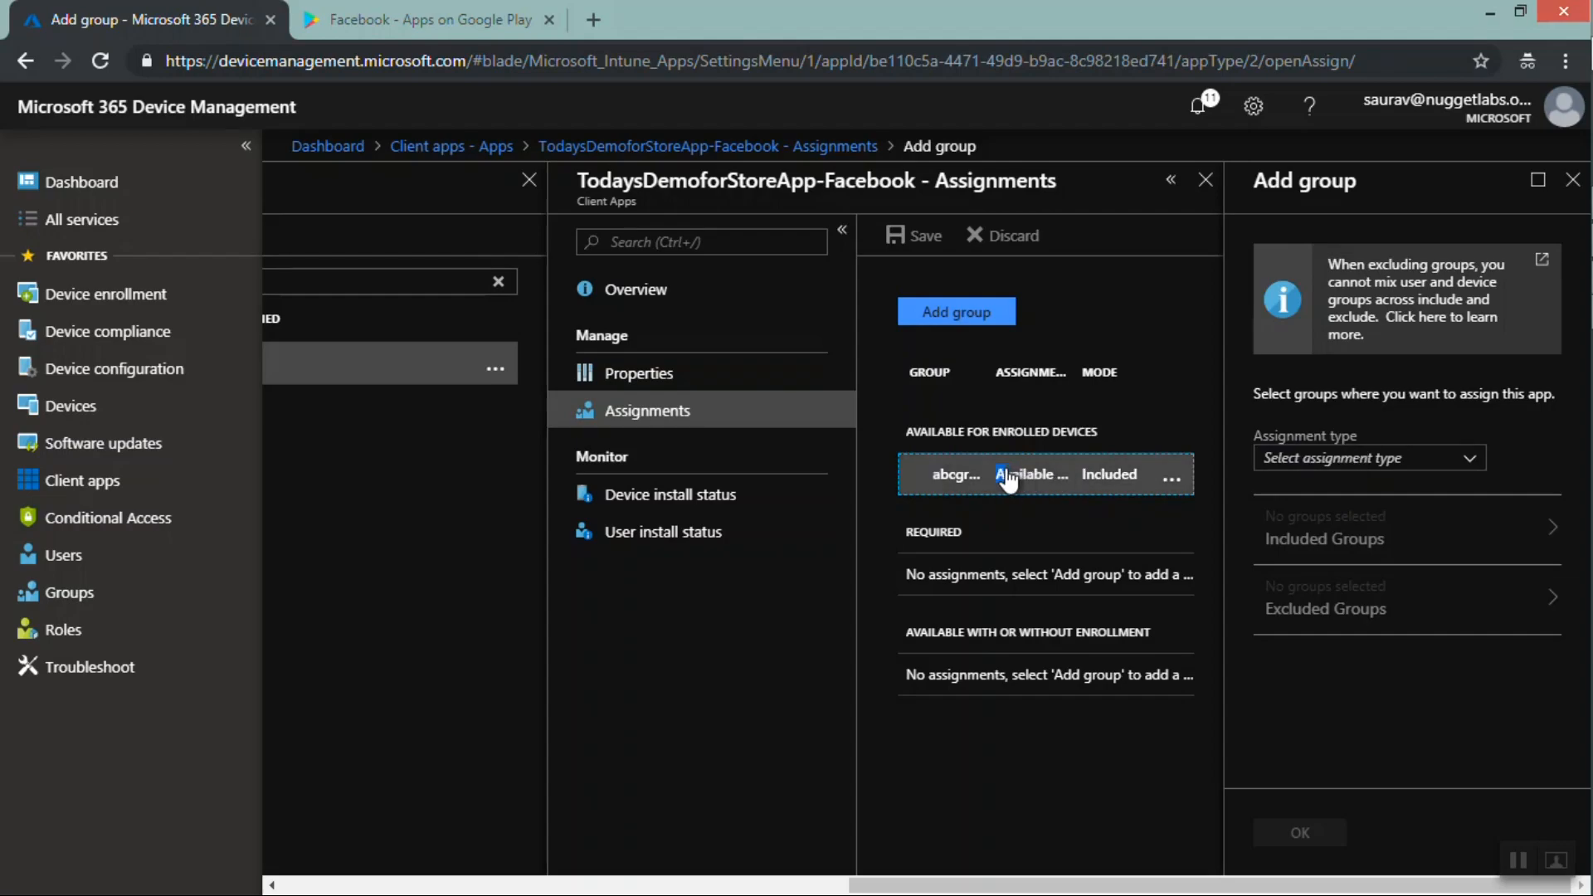
{"action": "left_click_drag", "start_coordinate": [1004, 474], "coordinate": [1324, 481]}
{"action": "left_click", "coordinate": [1323, 465]}
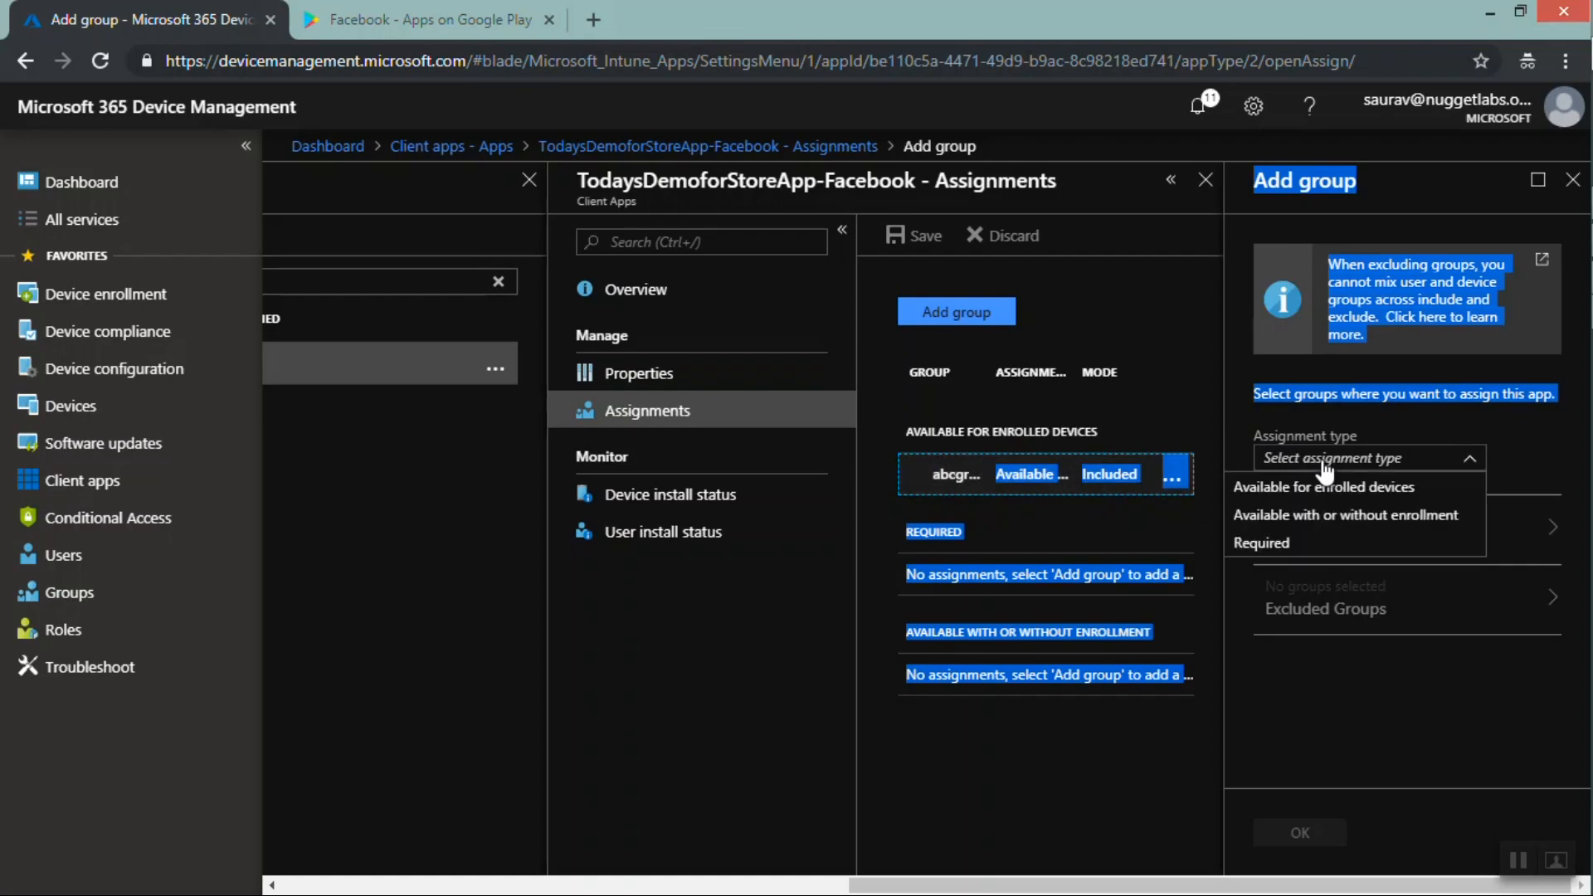
{"action": "left_click", "coordinate": [1260, 543]}
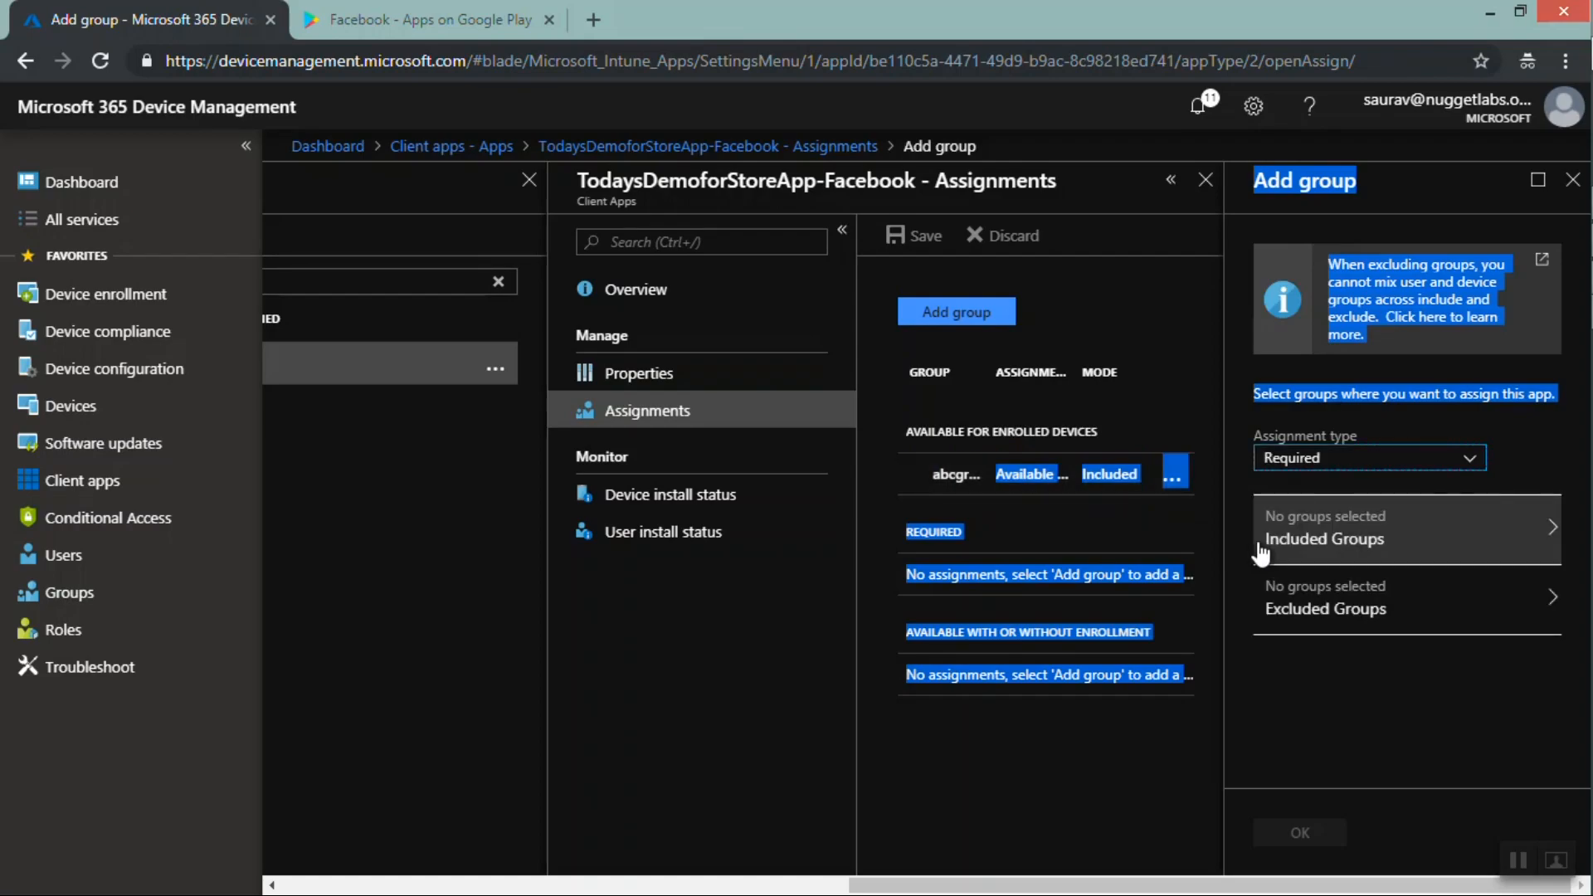
Include the LOL group in the Required assignment and confirm the group addition
{"action": "left_click", "coordinate": [1343, 555]}
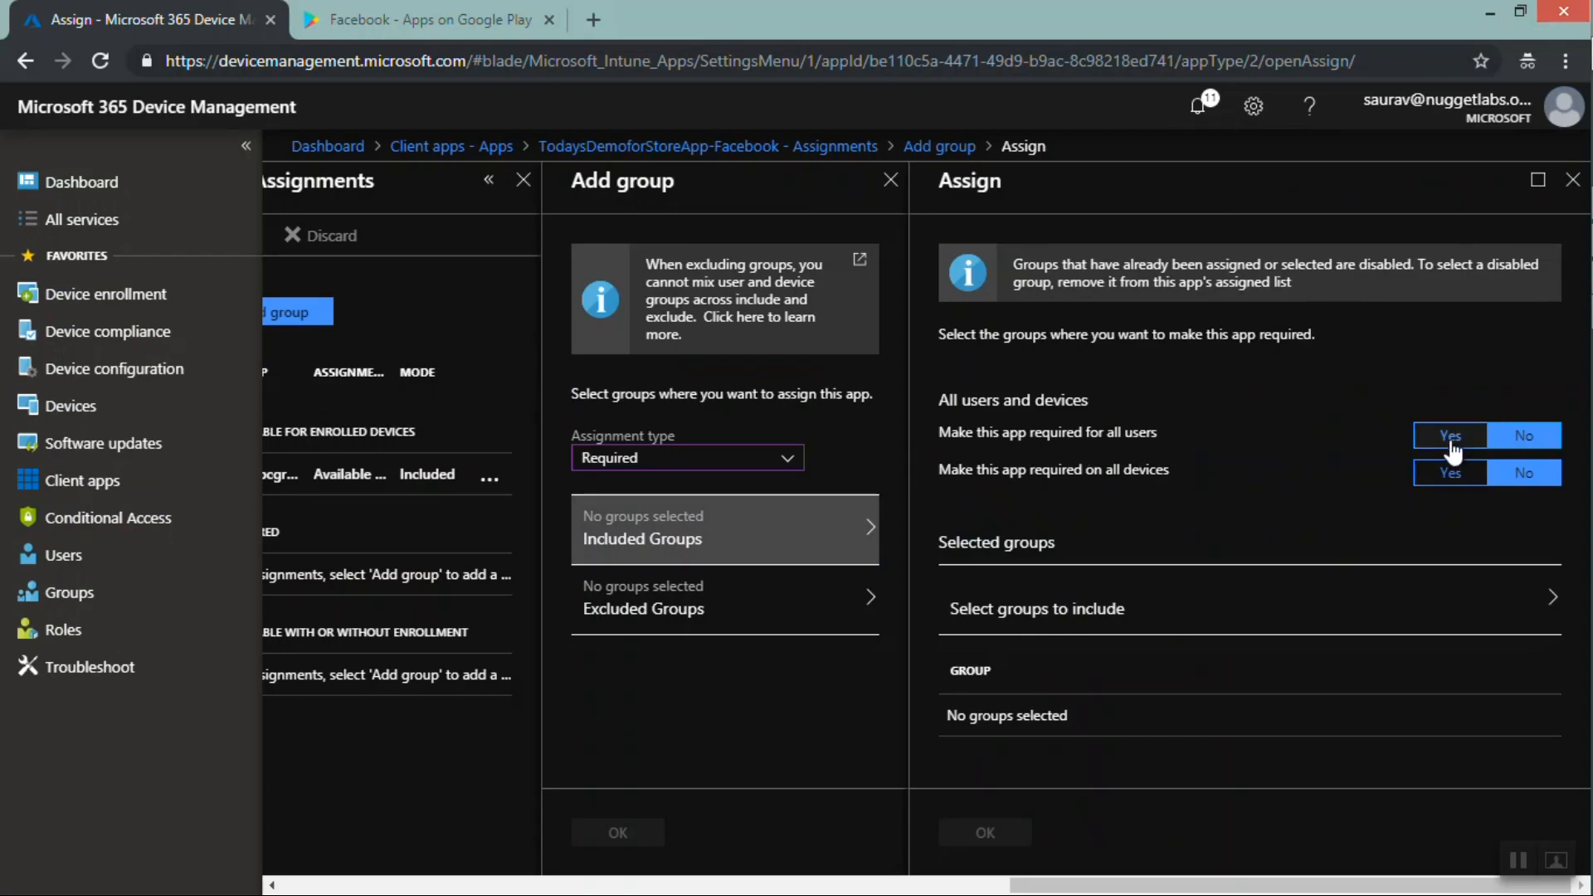
{"action": "left_click", "coordinate": [1195, 626]}
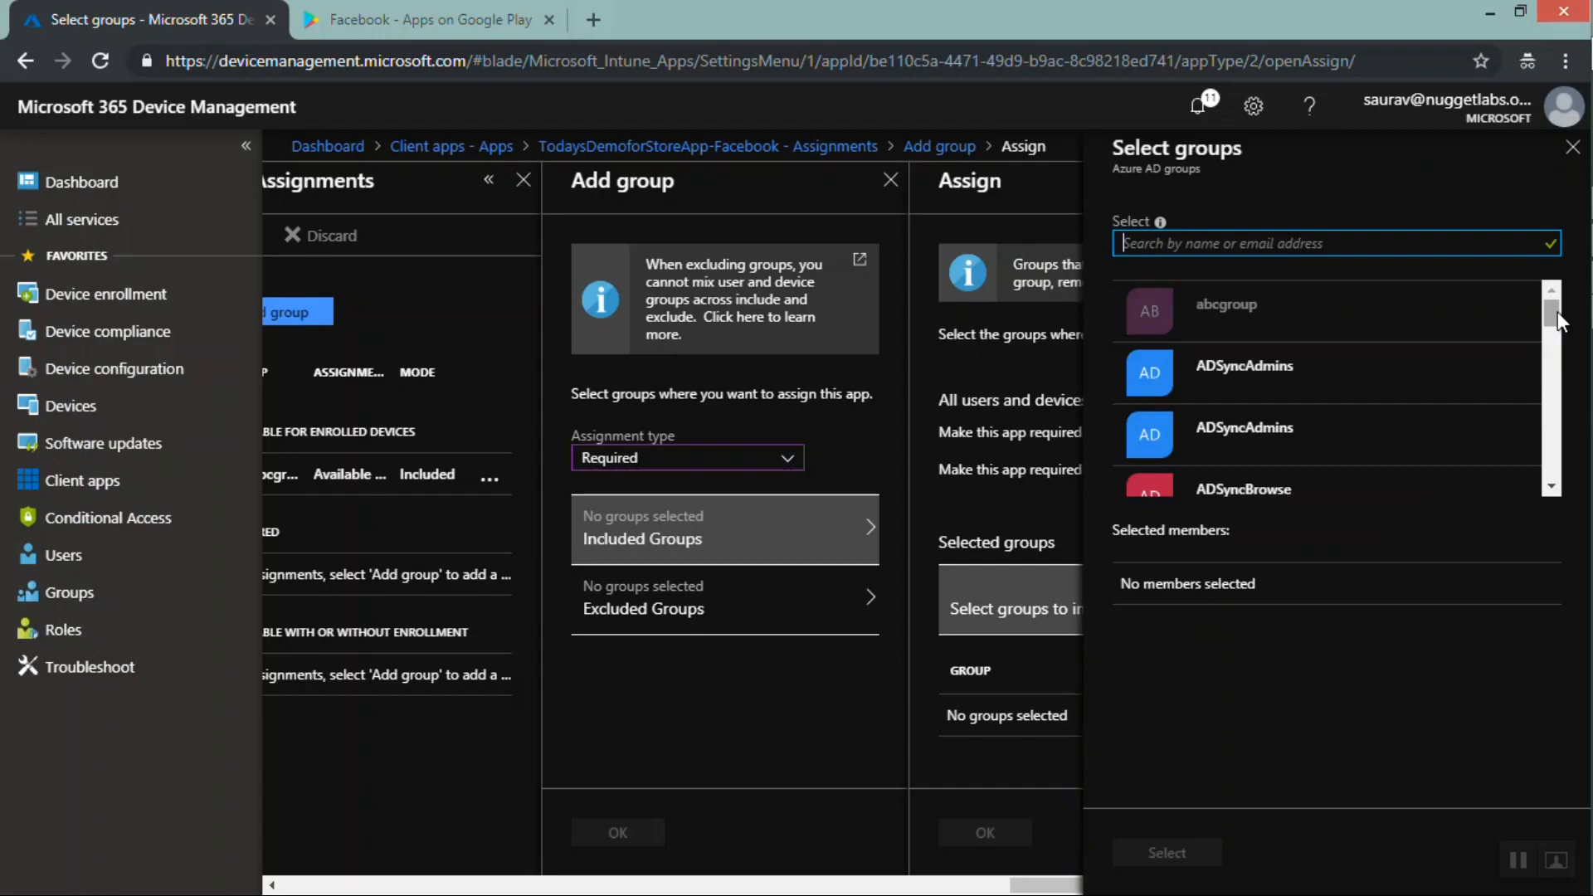
{"action": "left_click_drag", "start_coordinate": [1551, 312], "coordinate": [1550, 425]}
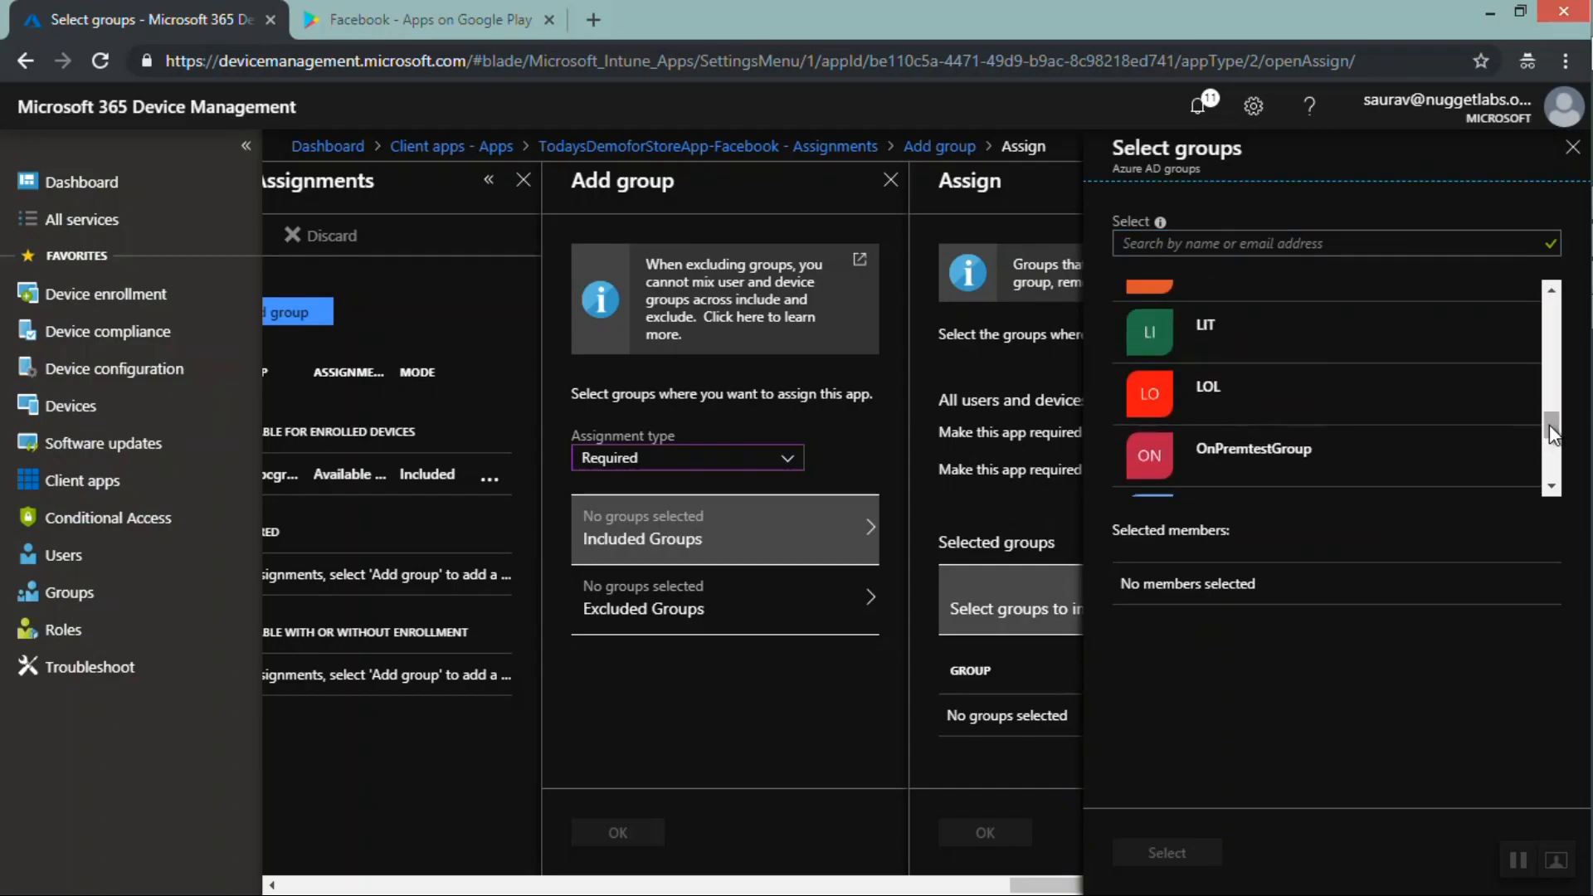
{"action": "left_click", "coordinate": [1148, 383]}
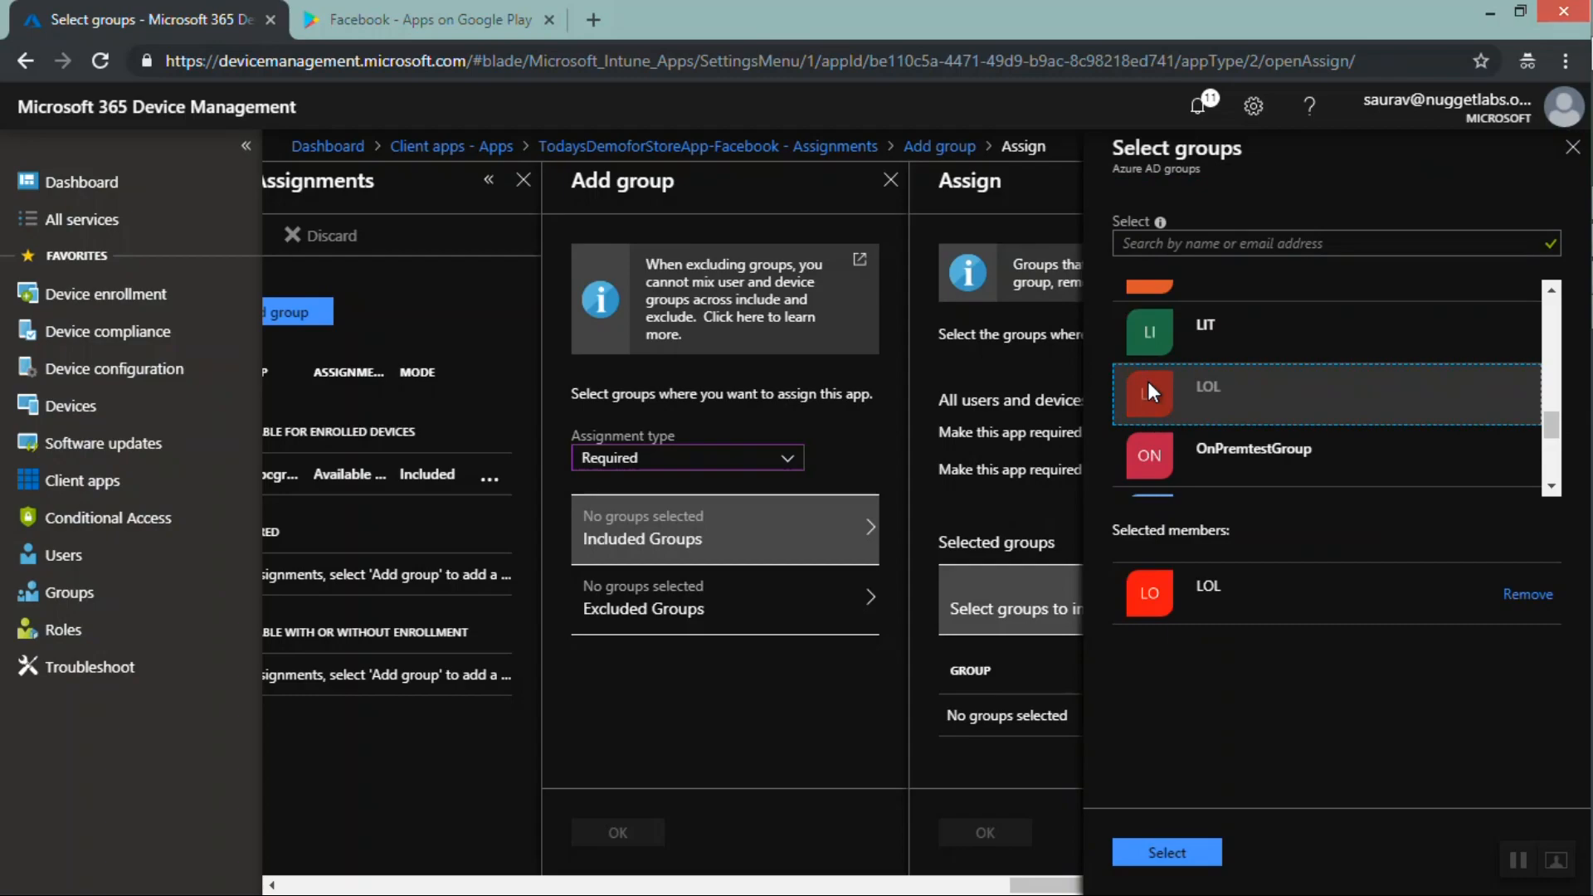
{"action": "left_click", "coordinate": [1138, 852]}
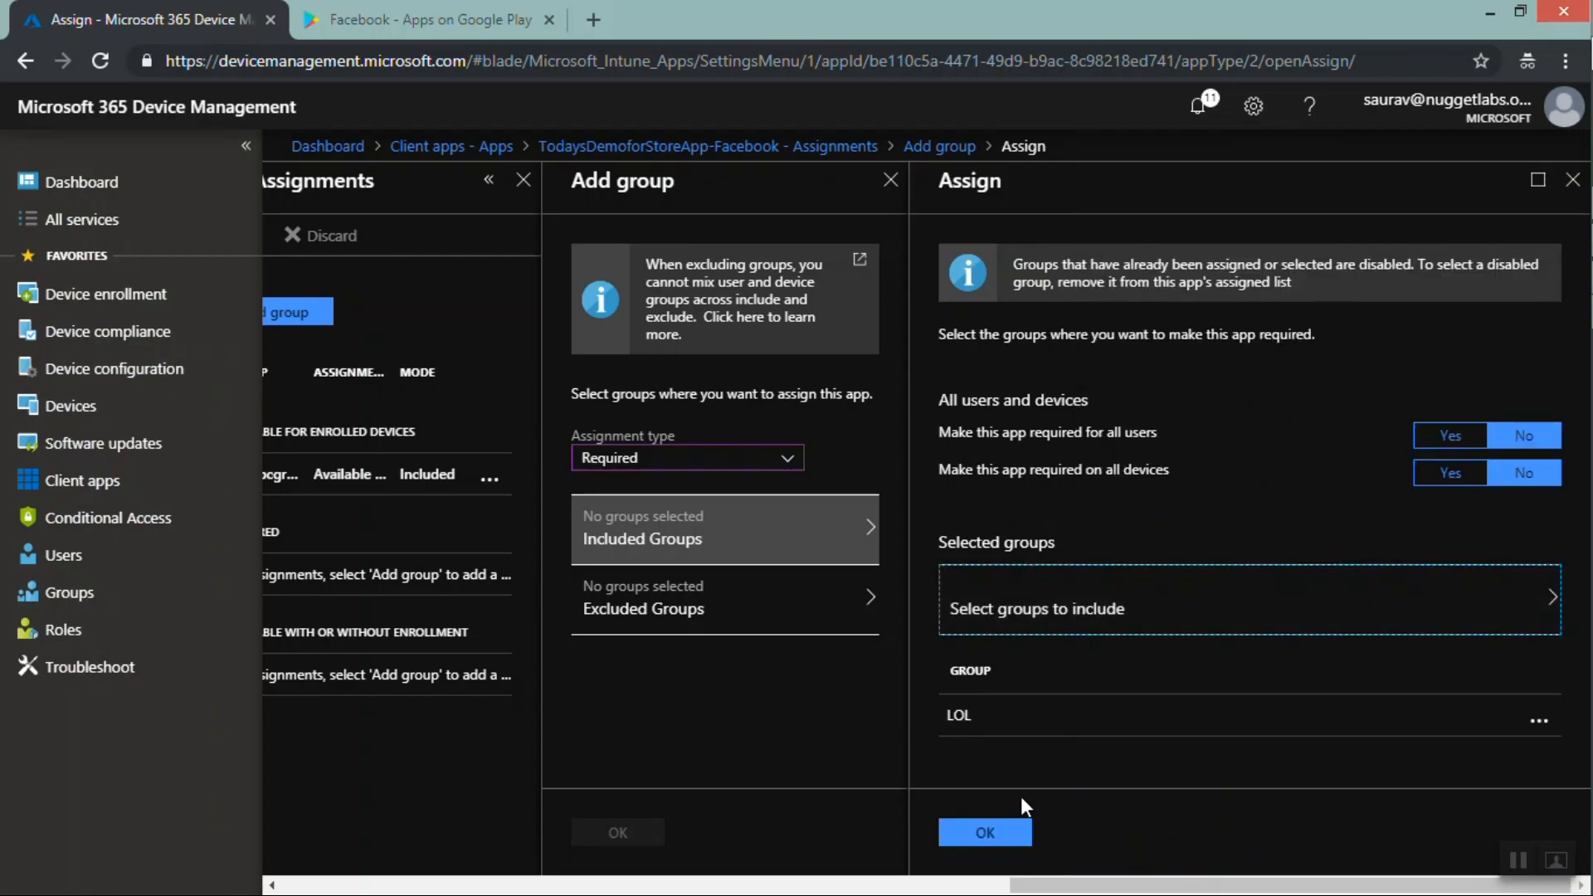
{"action": "left_click", "coordinate": [991, 834]}
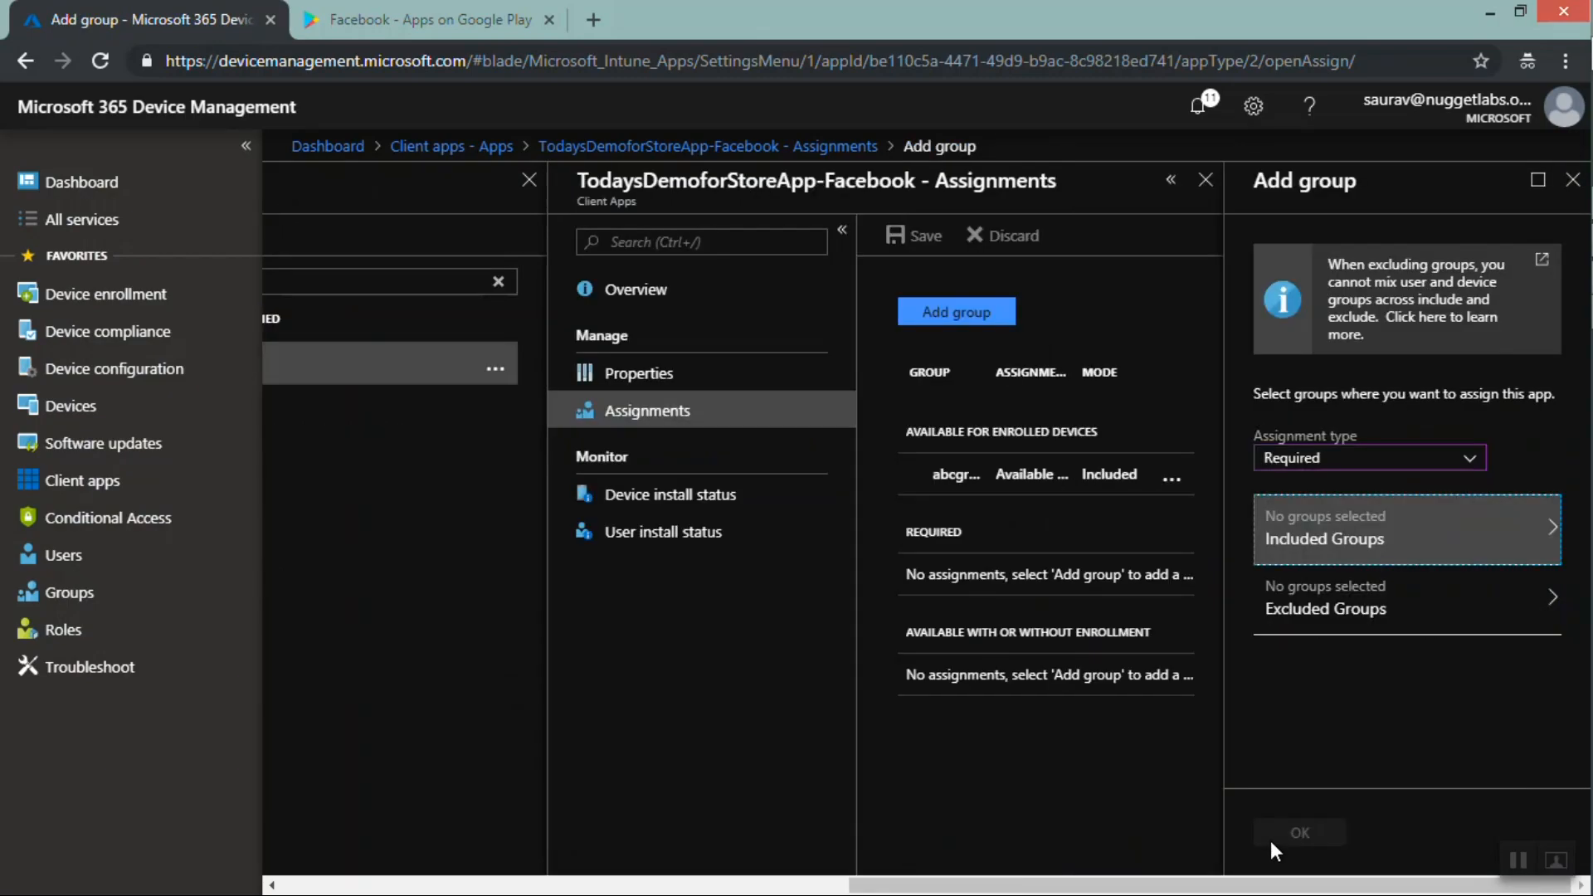
{"action": "left_click", "coordinate": [1289, 839]}
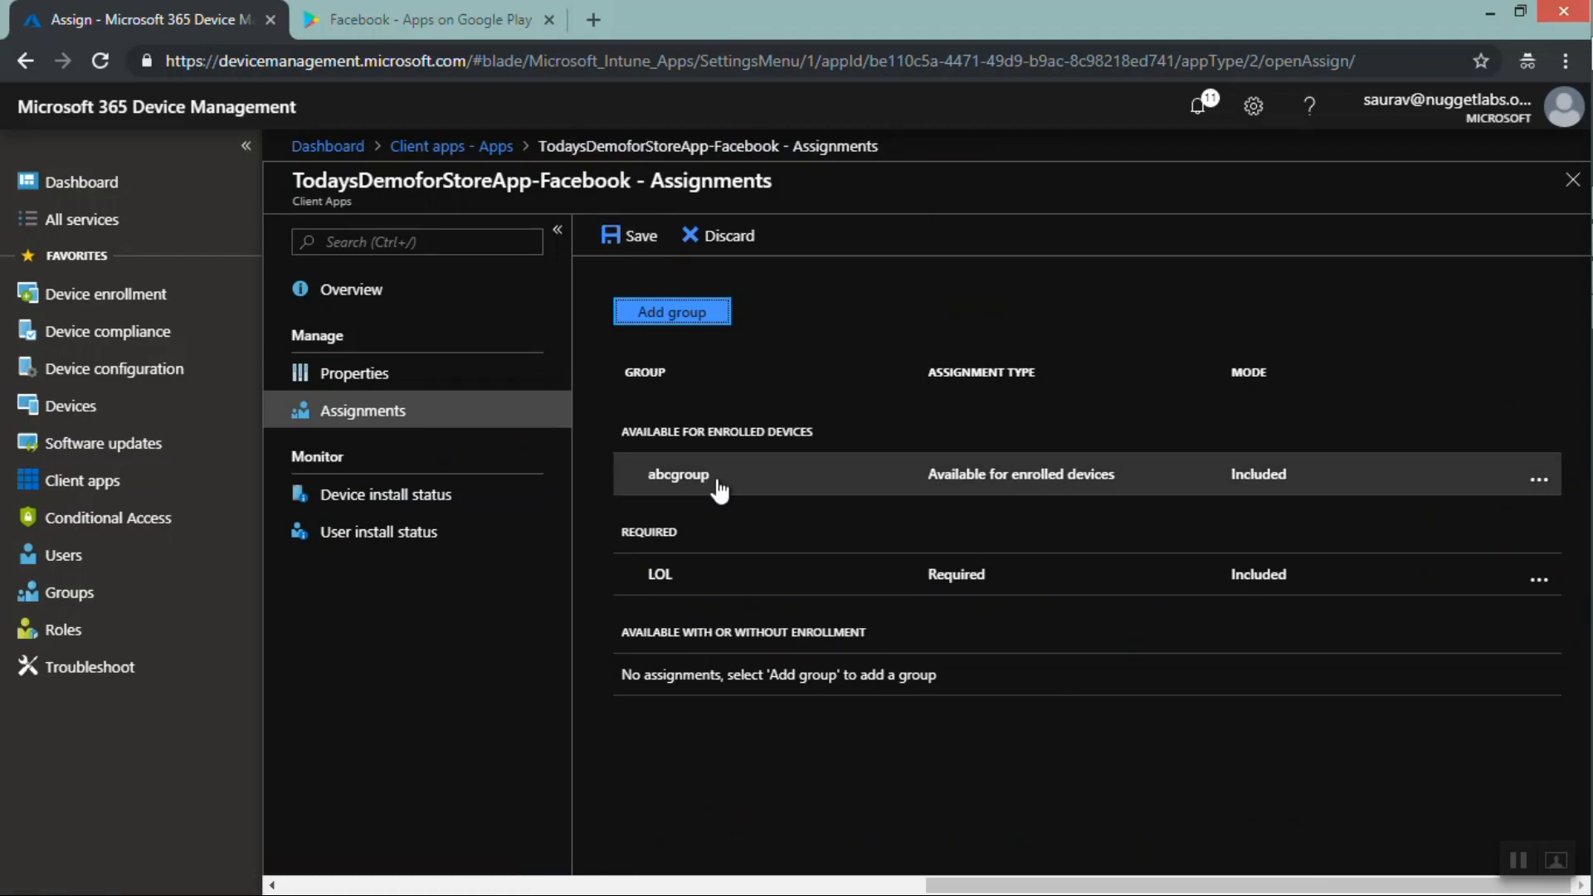
Save the app's assignments
{"action": "double_click", "coordinate": [652, 490]}
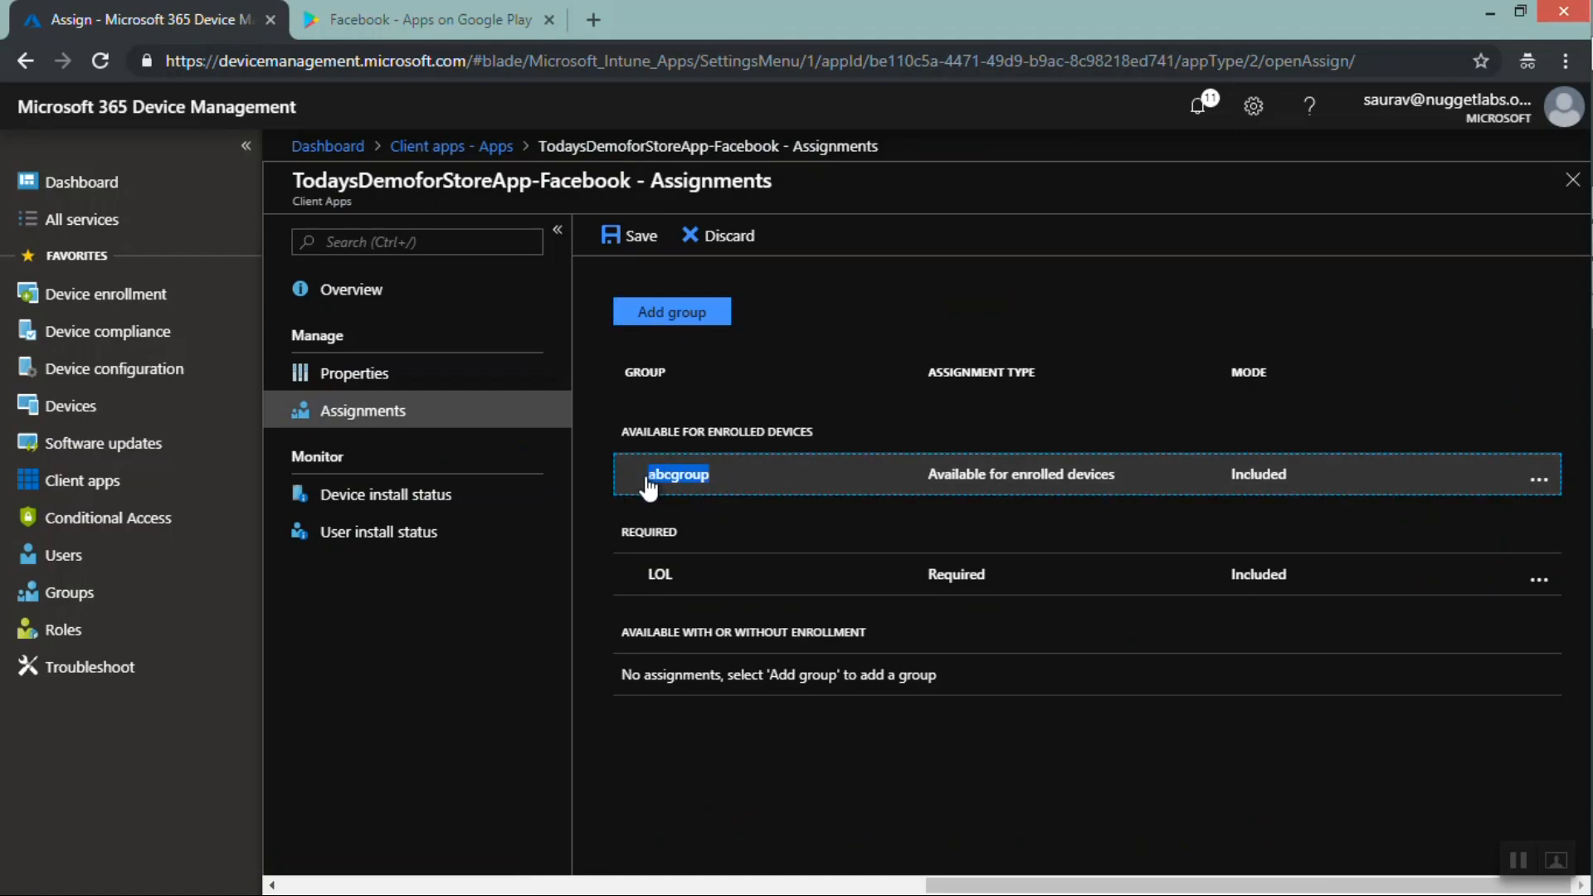
{"action": "left_click_drag", "start_coordinate": [681, 581], "coordinate": [641, 581]}
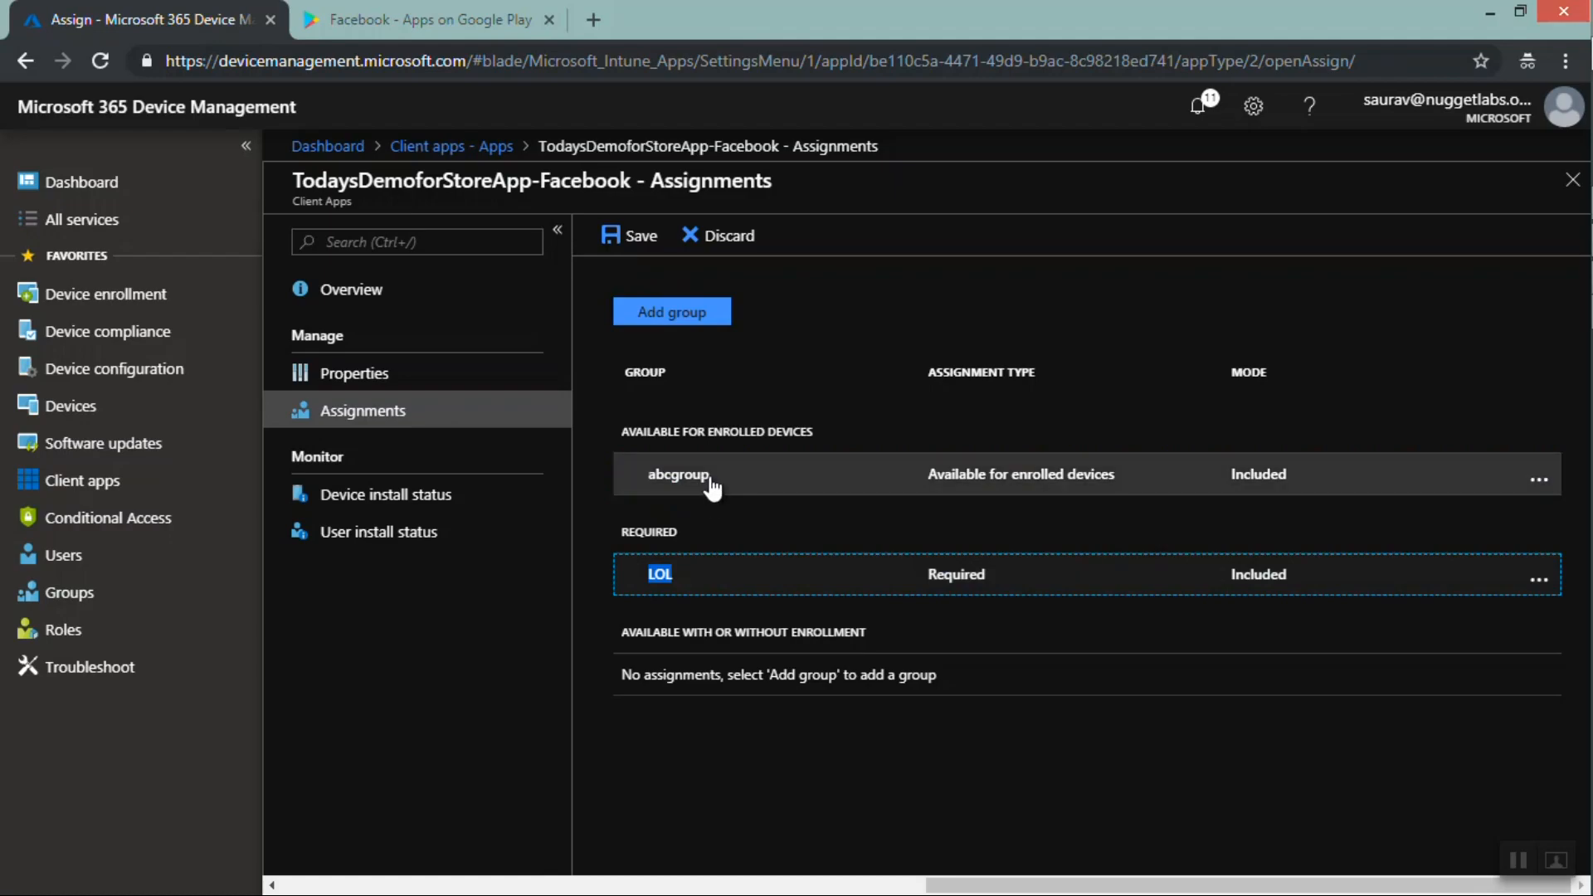
{"action": "left_click_drag", "start_coordinate": [712, 487], "coordinate": [643, 486]}
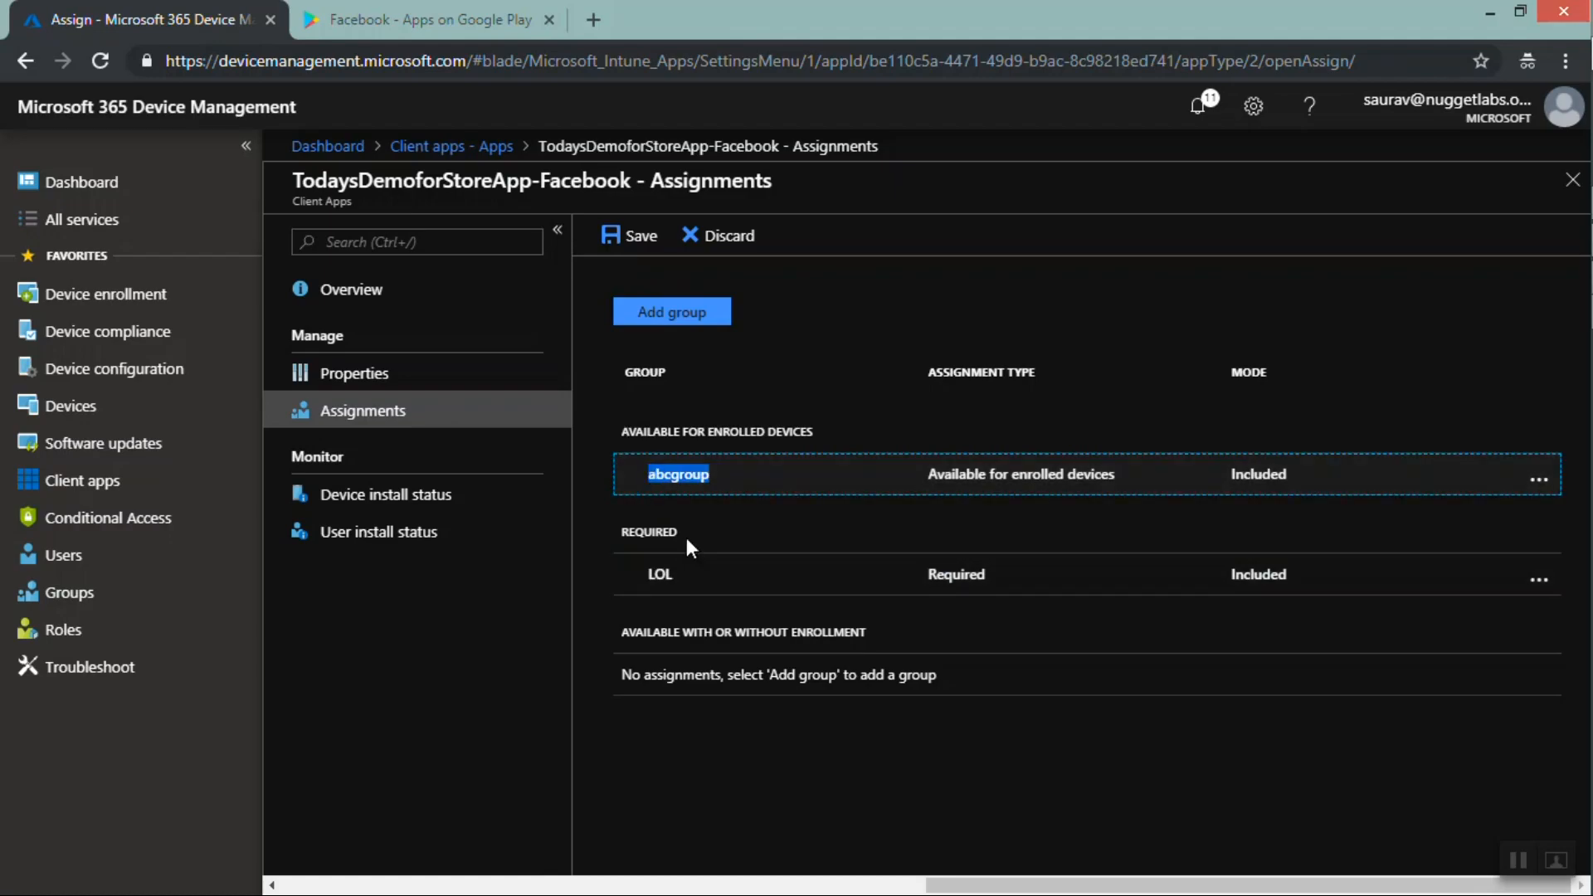
{"action": "left_click_drag", "start_coordinate": [683, 532], "coordinate": [633, 529]}
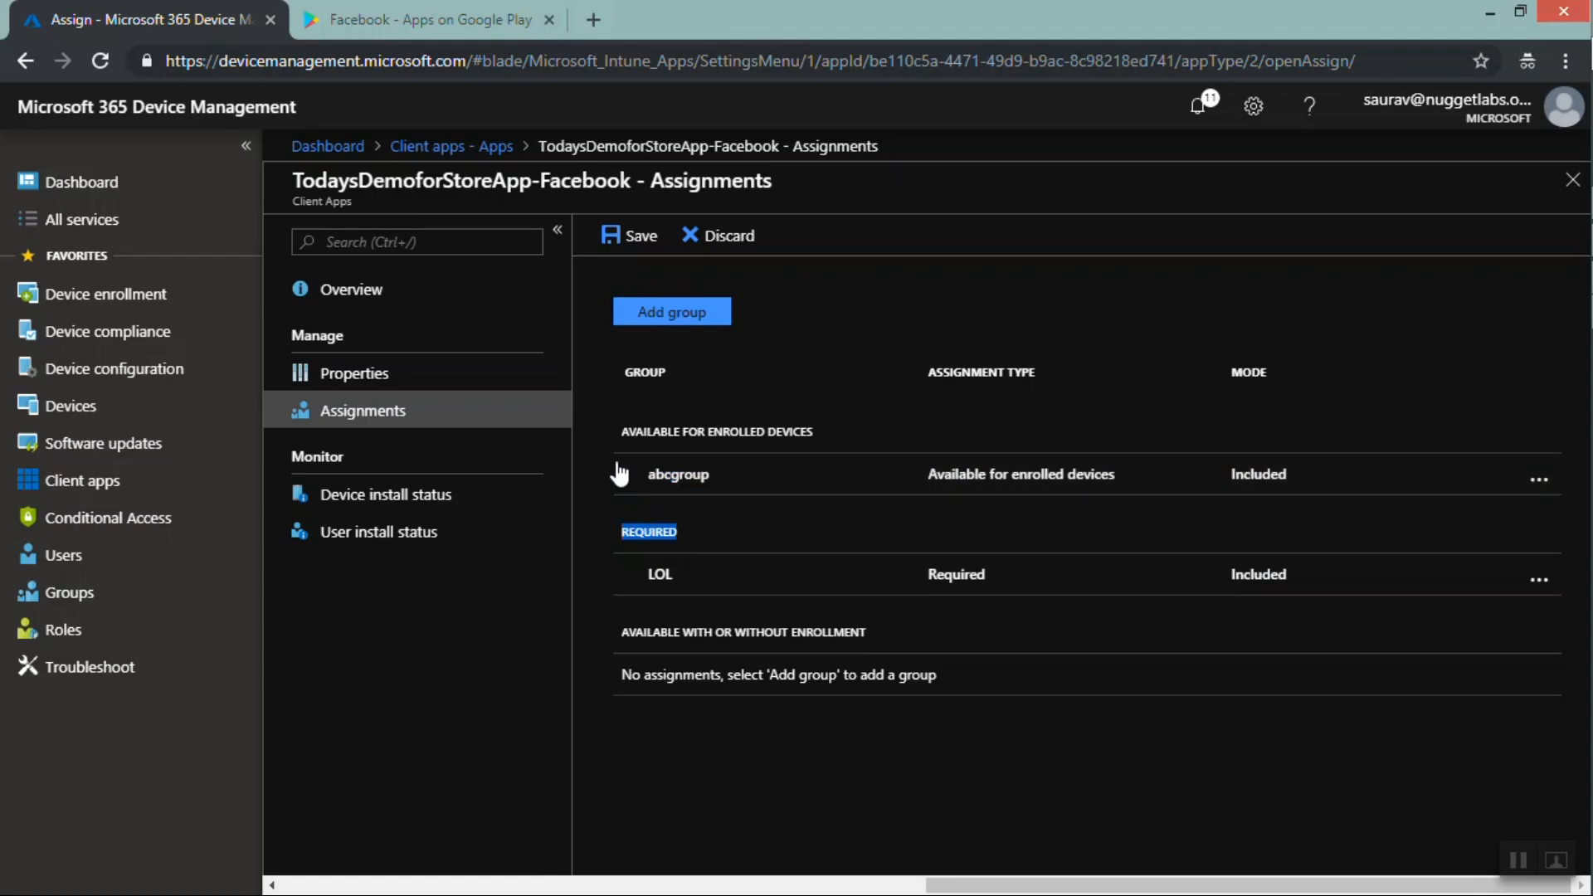
{"action": "left_click", "coordinate": [619, 246]}
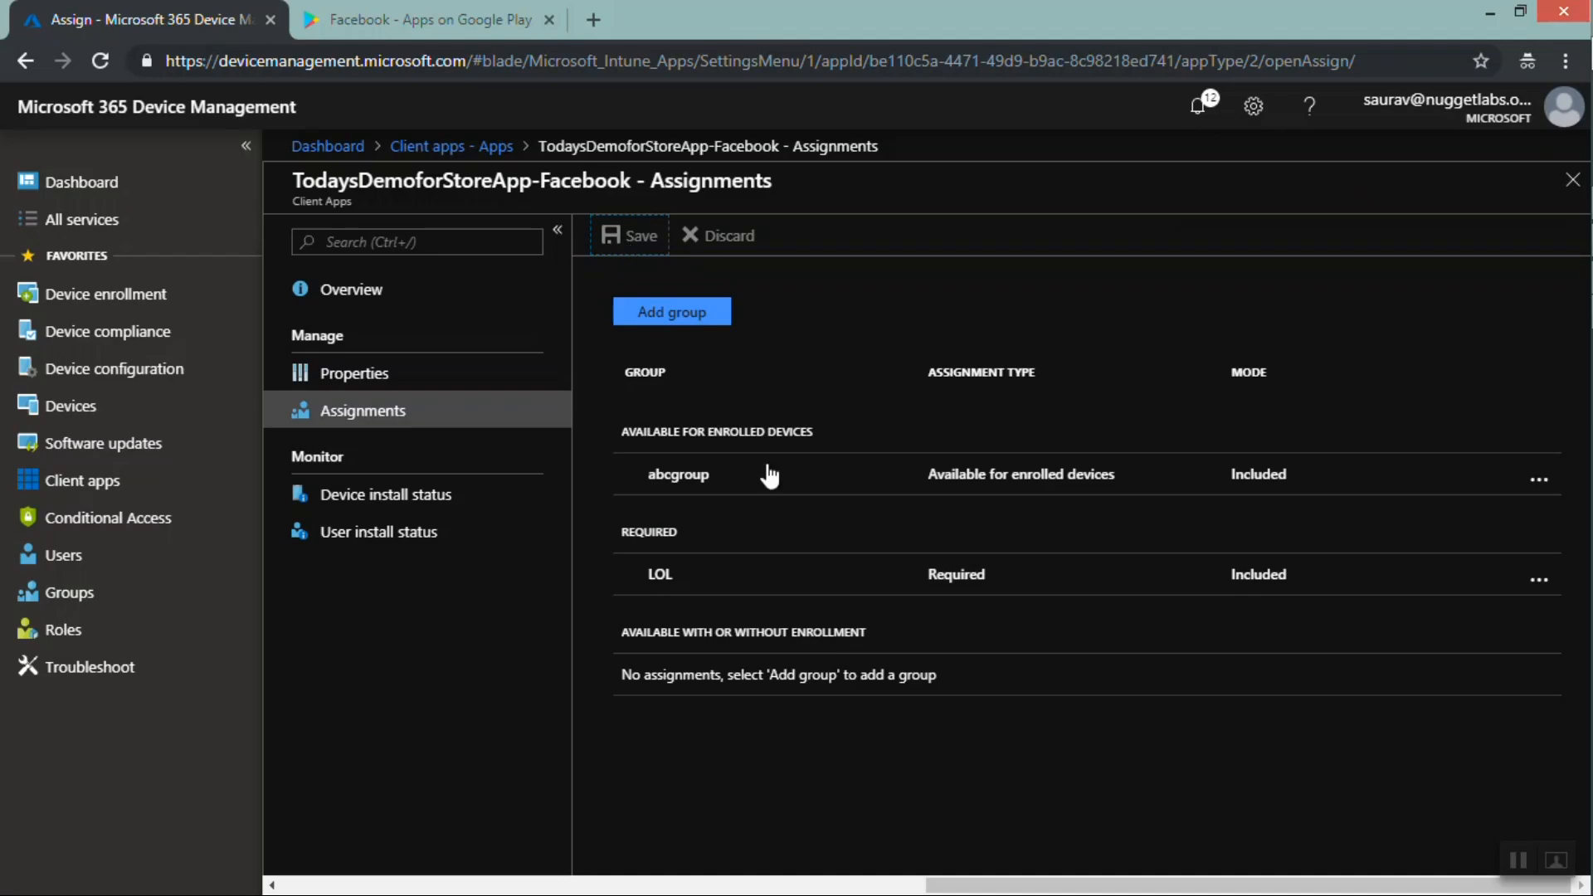
{"action": "left_click_drag", "start_coordinate": [743, 476], "coordinate": [648, 479]}
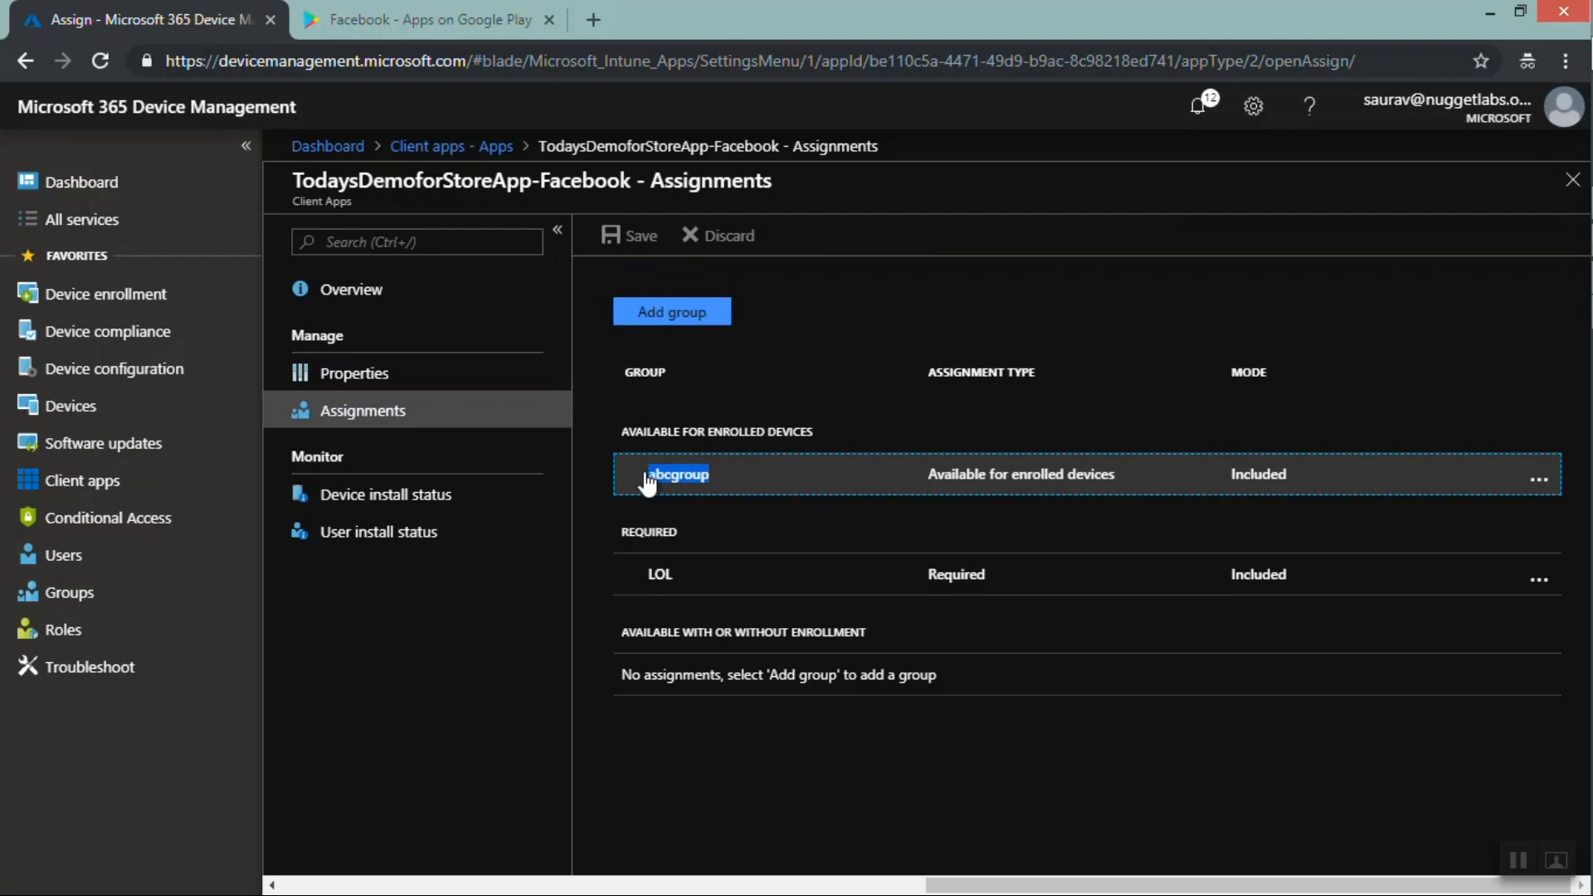
{"action": "double_click", "coordinate": [648, 580]}
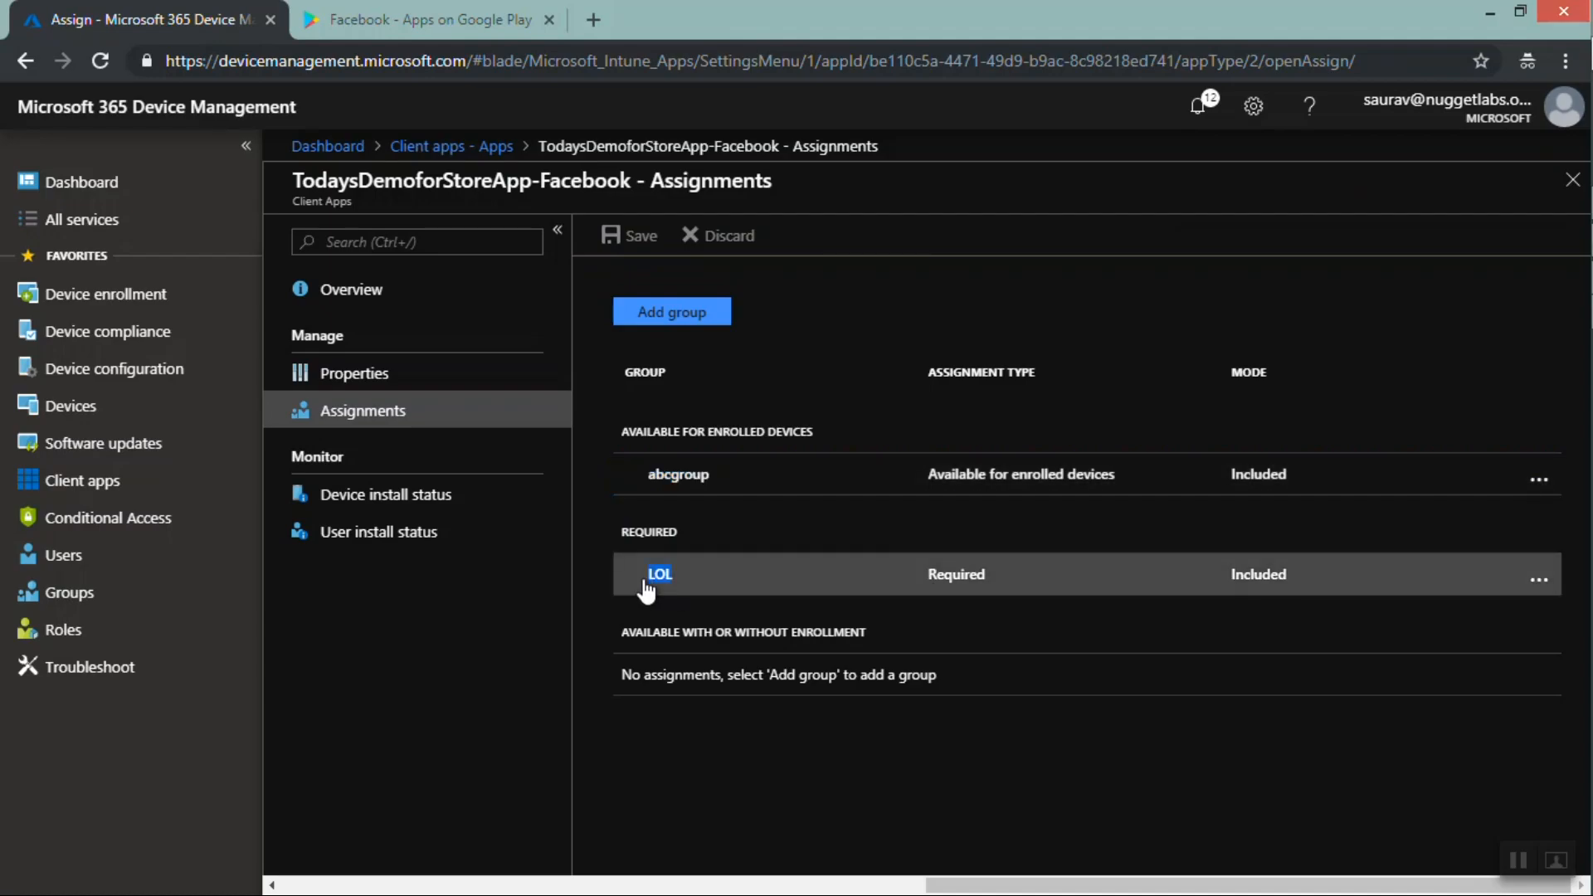
{"action": "left_click", "coordinate": [644, 590]}
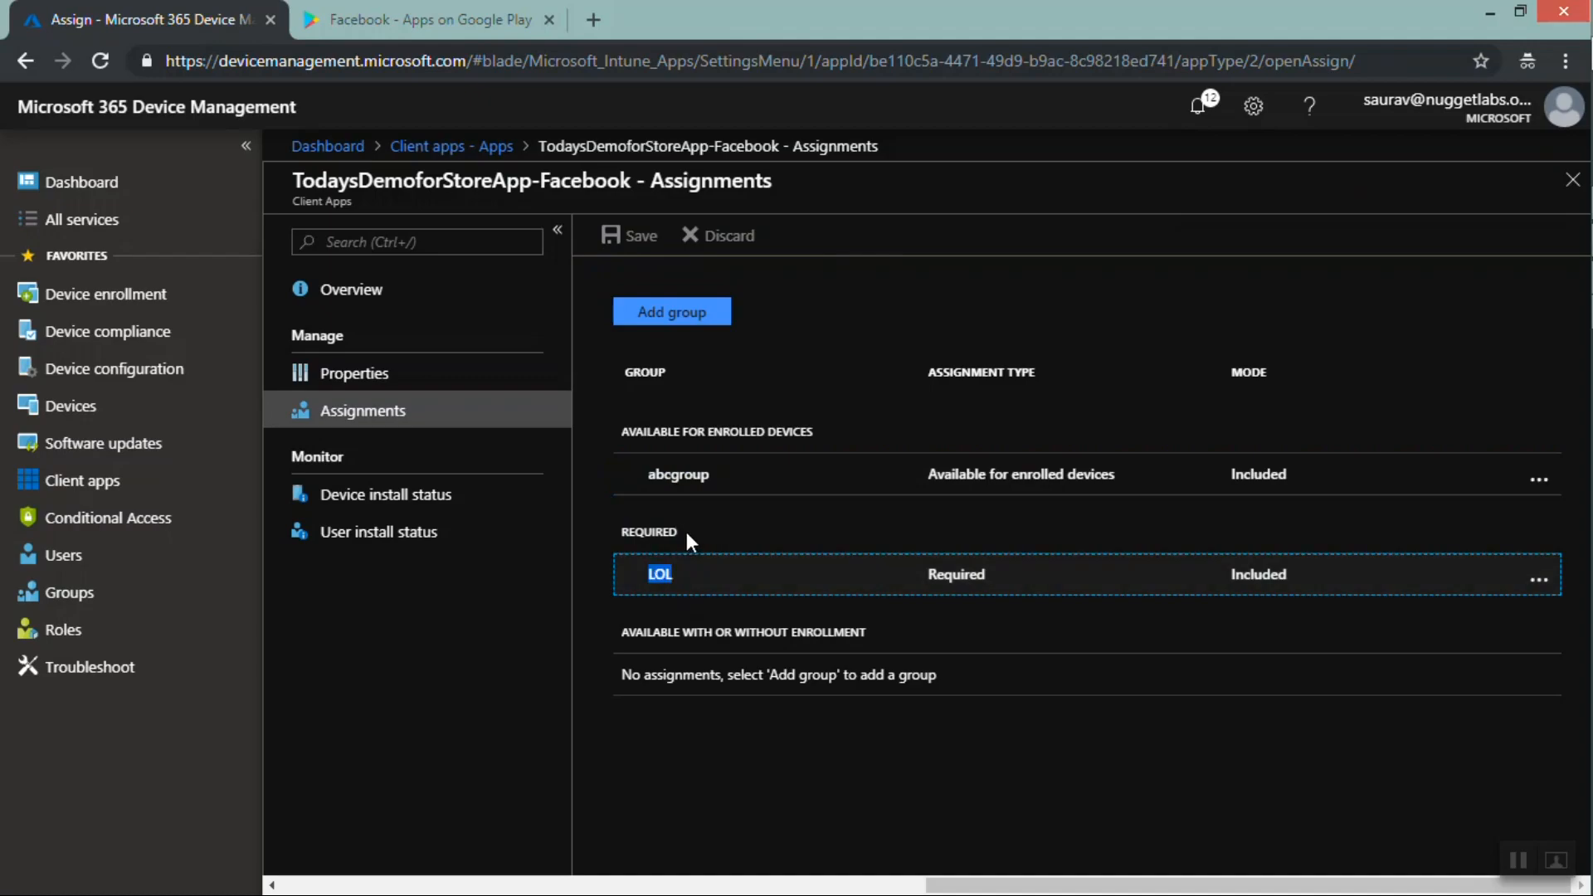
{"action": "left_click_drag", "start_coordinate": [687, 533], "coordinate": [618, 536]}
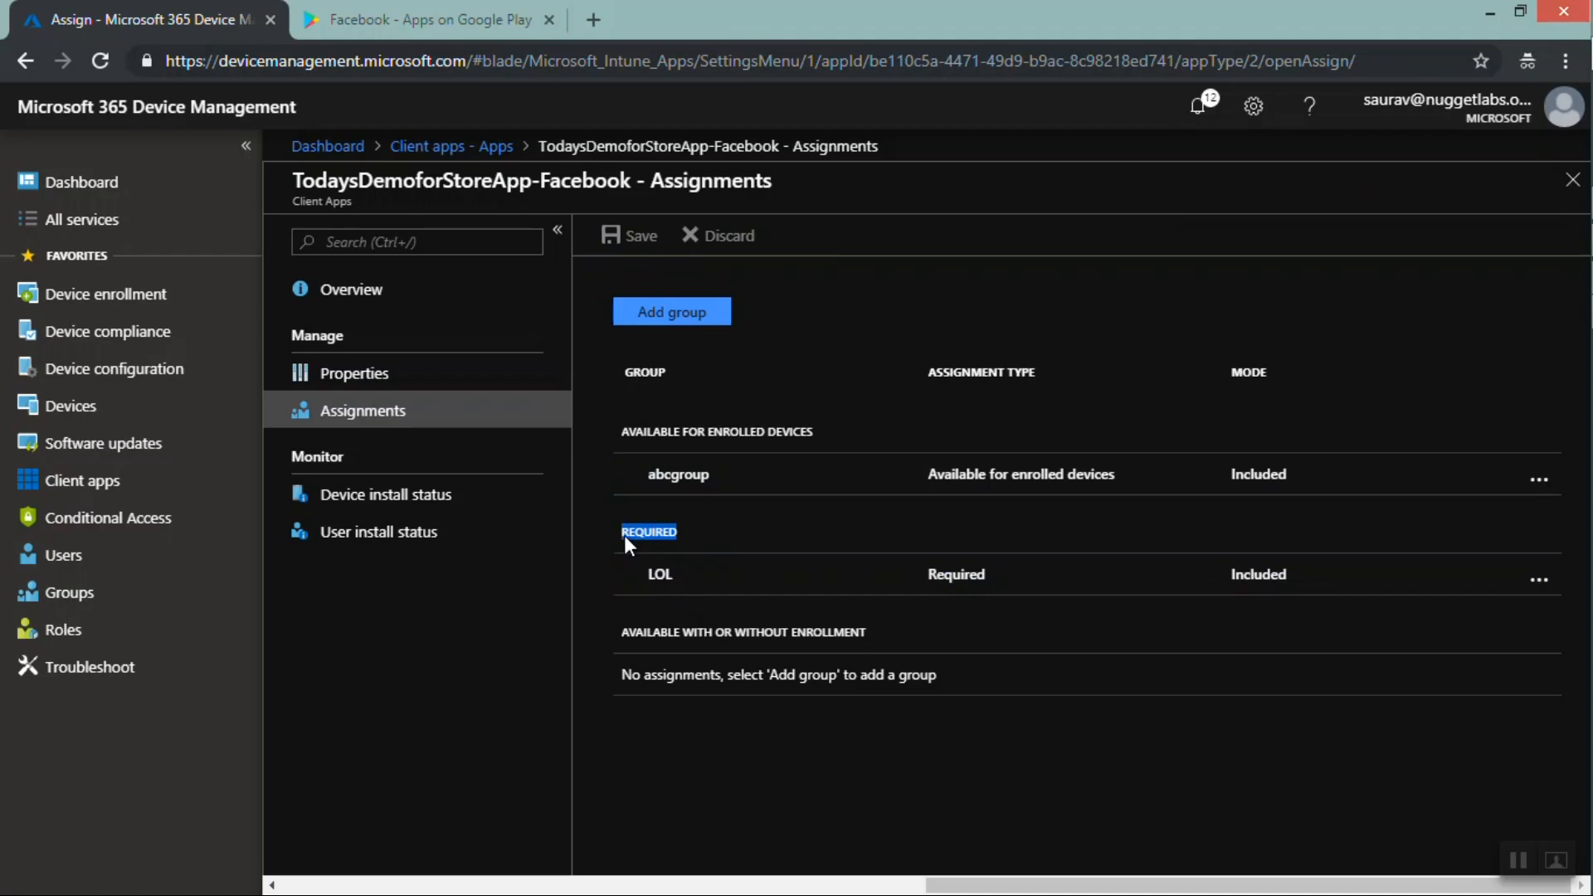
{"action": "left_click_drag", "start_coordinate": [691, 594], "coordinate": [642, 582]}
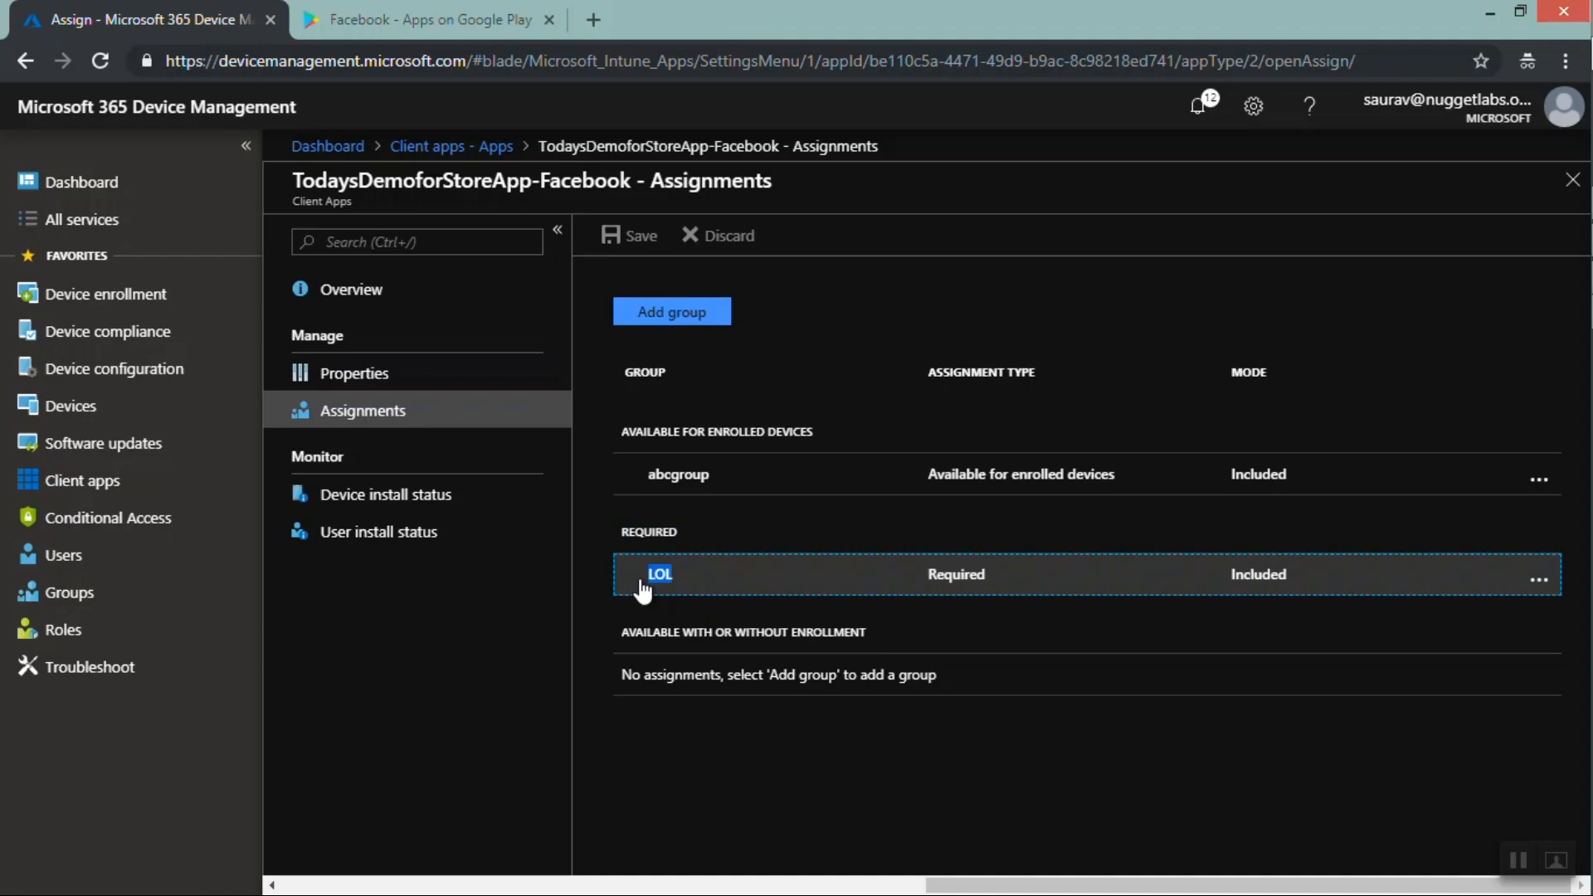
{"action": "left_click", "coordinate": [1512, 859]}
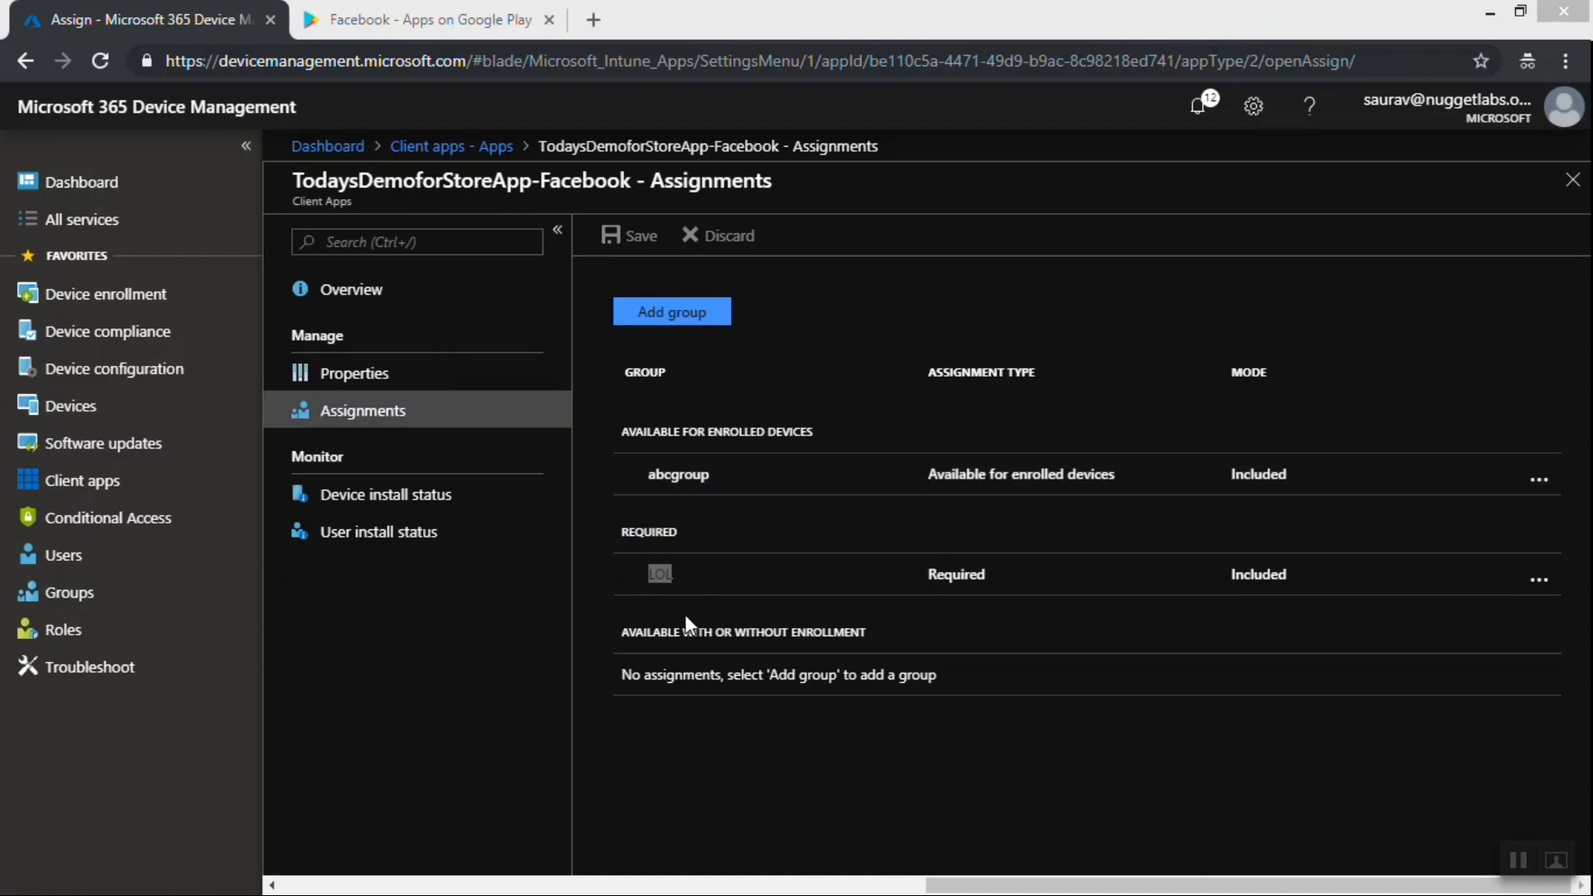
Close the assignments and start creating a new app protection policy
{"action": "left_click", "coordinate": [1574, 184]}
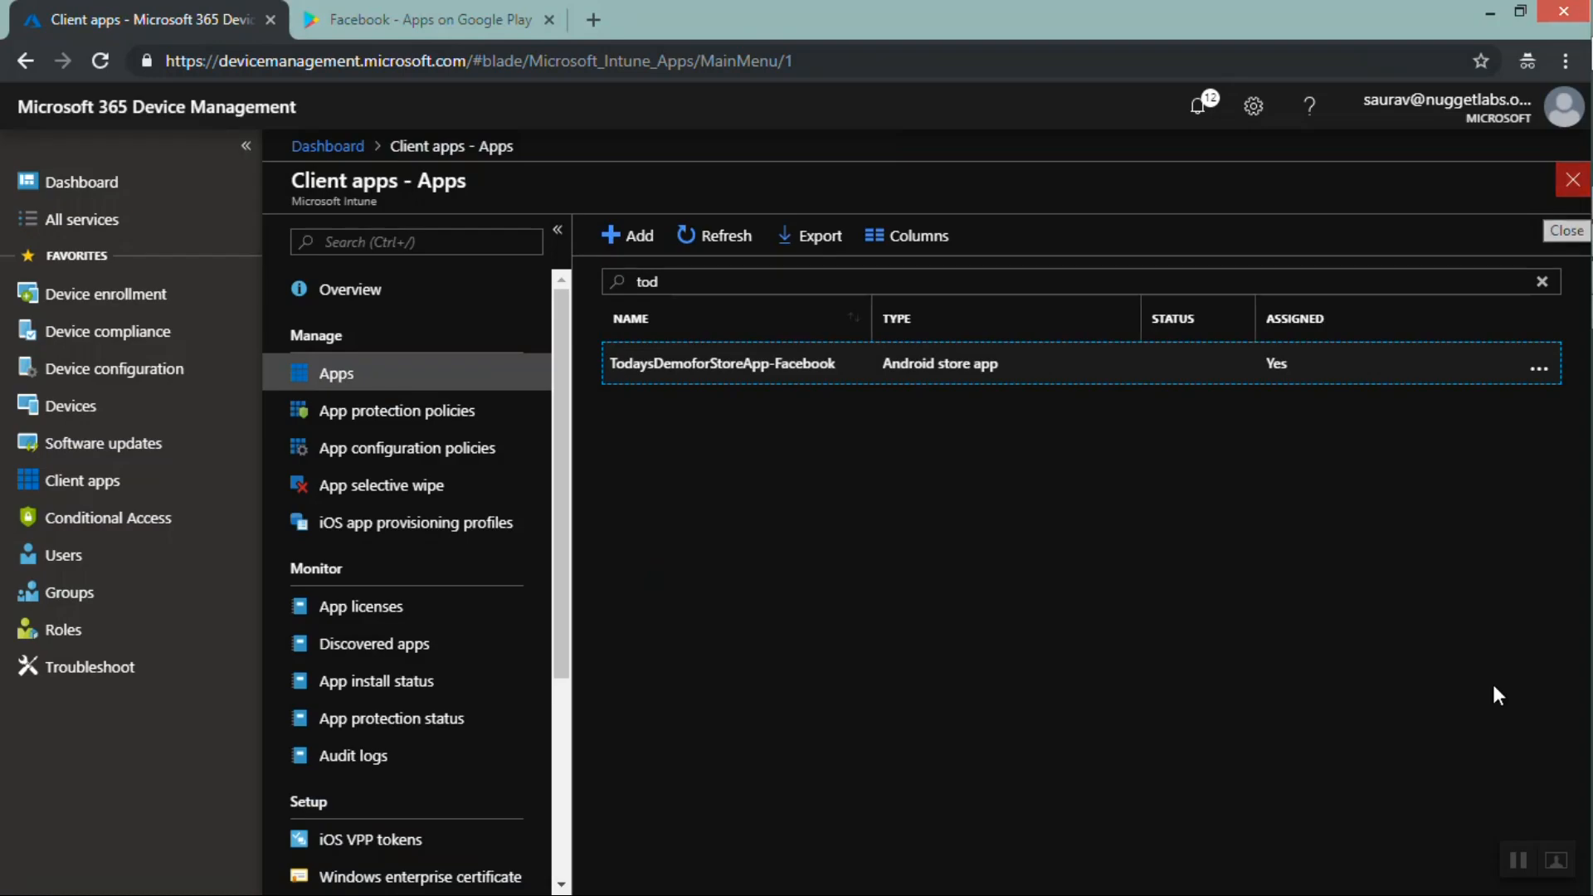
{"action": "left_click", "coordinate": [1511, 868]}
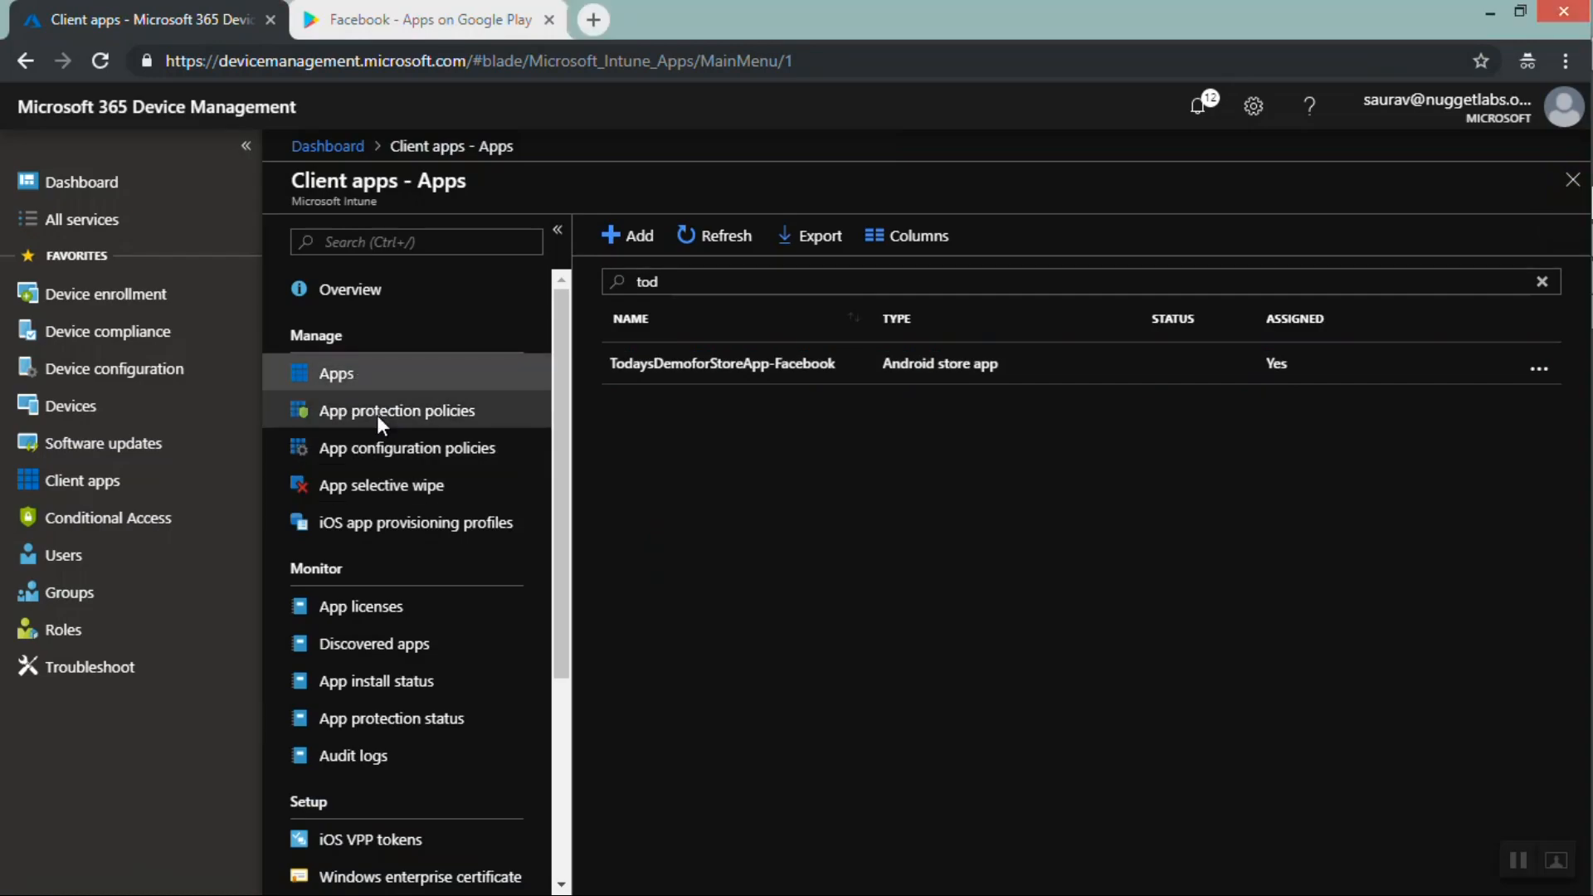
{"action": "left_click", "coordinate": [379, 419]}
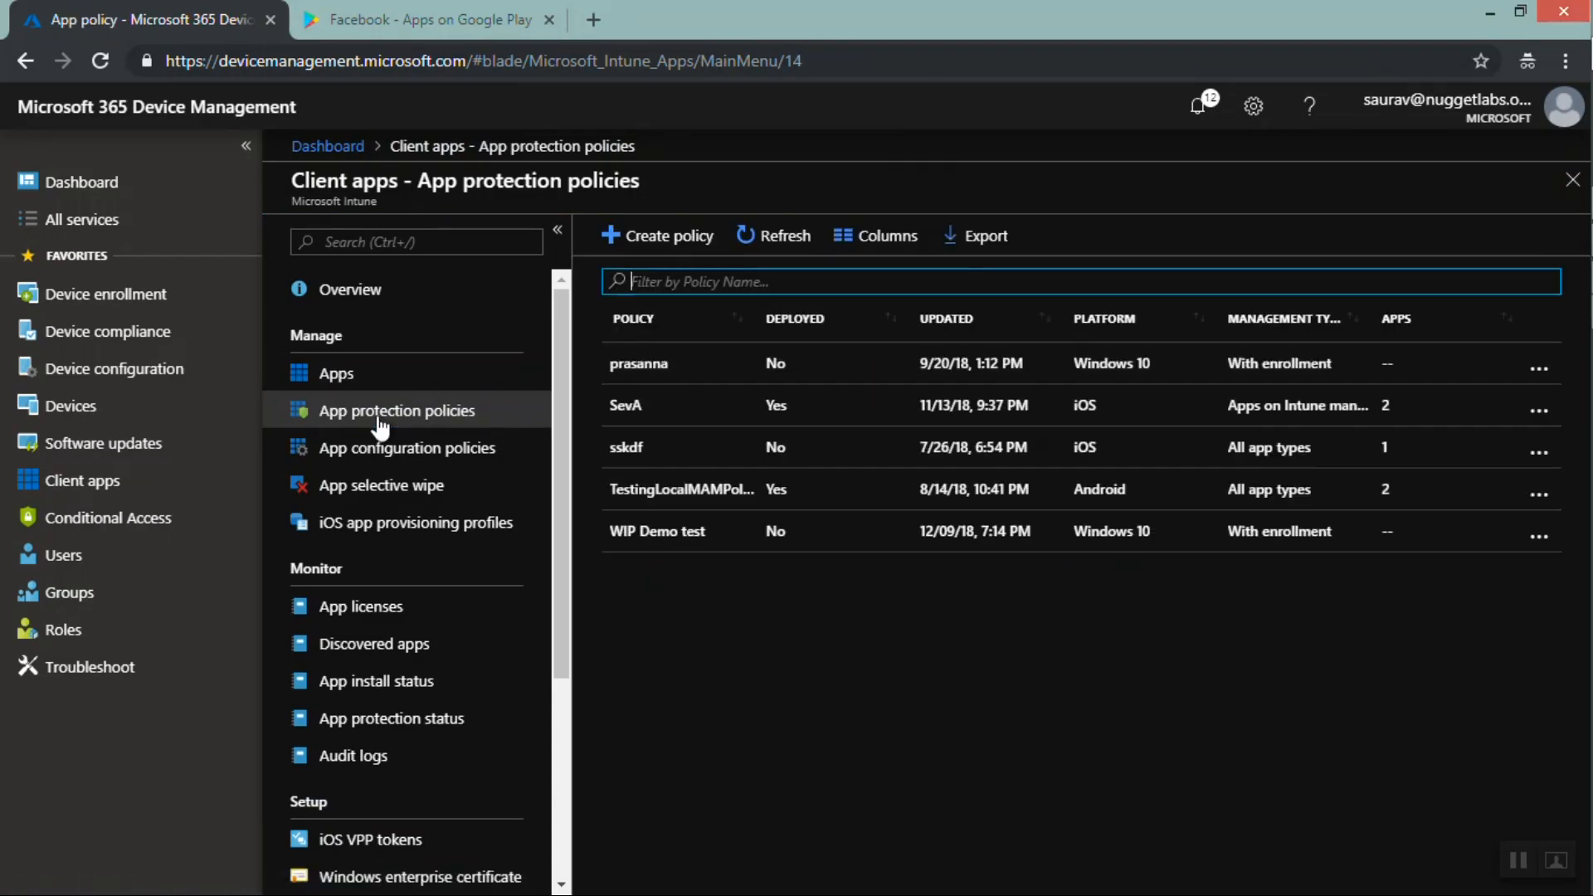
{"action": "left_click", "coordinate": [660, 241]}
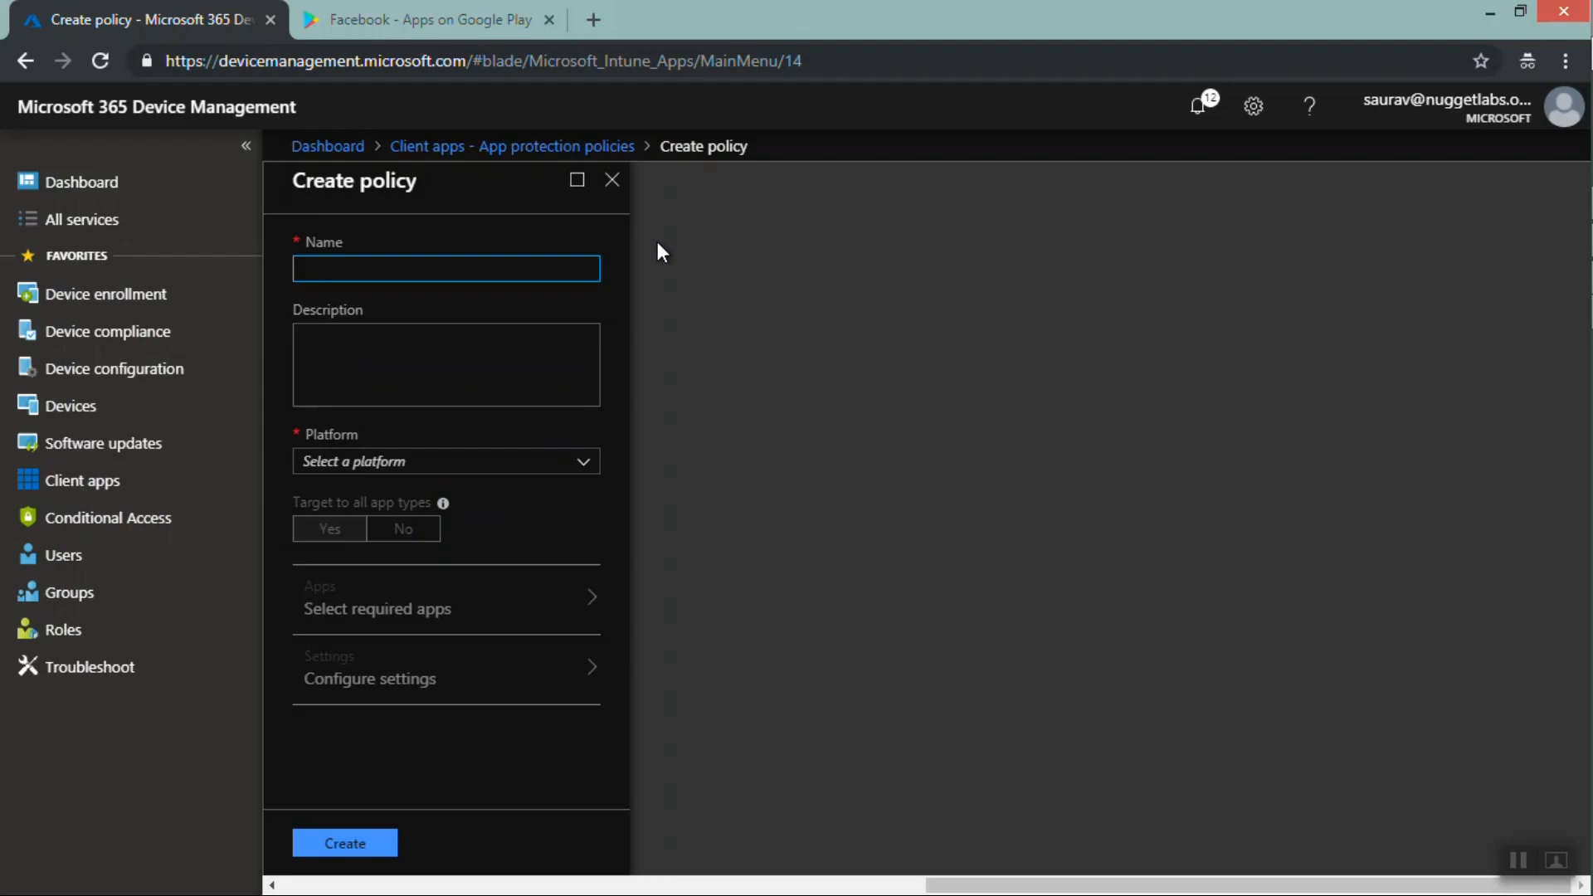
Name the policy App Protection Policy-Outlook
{"action": "type", "text": "App Protection Policy-Outlo"}
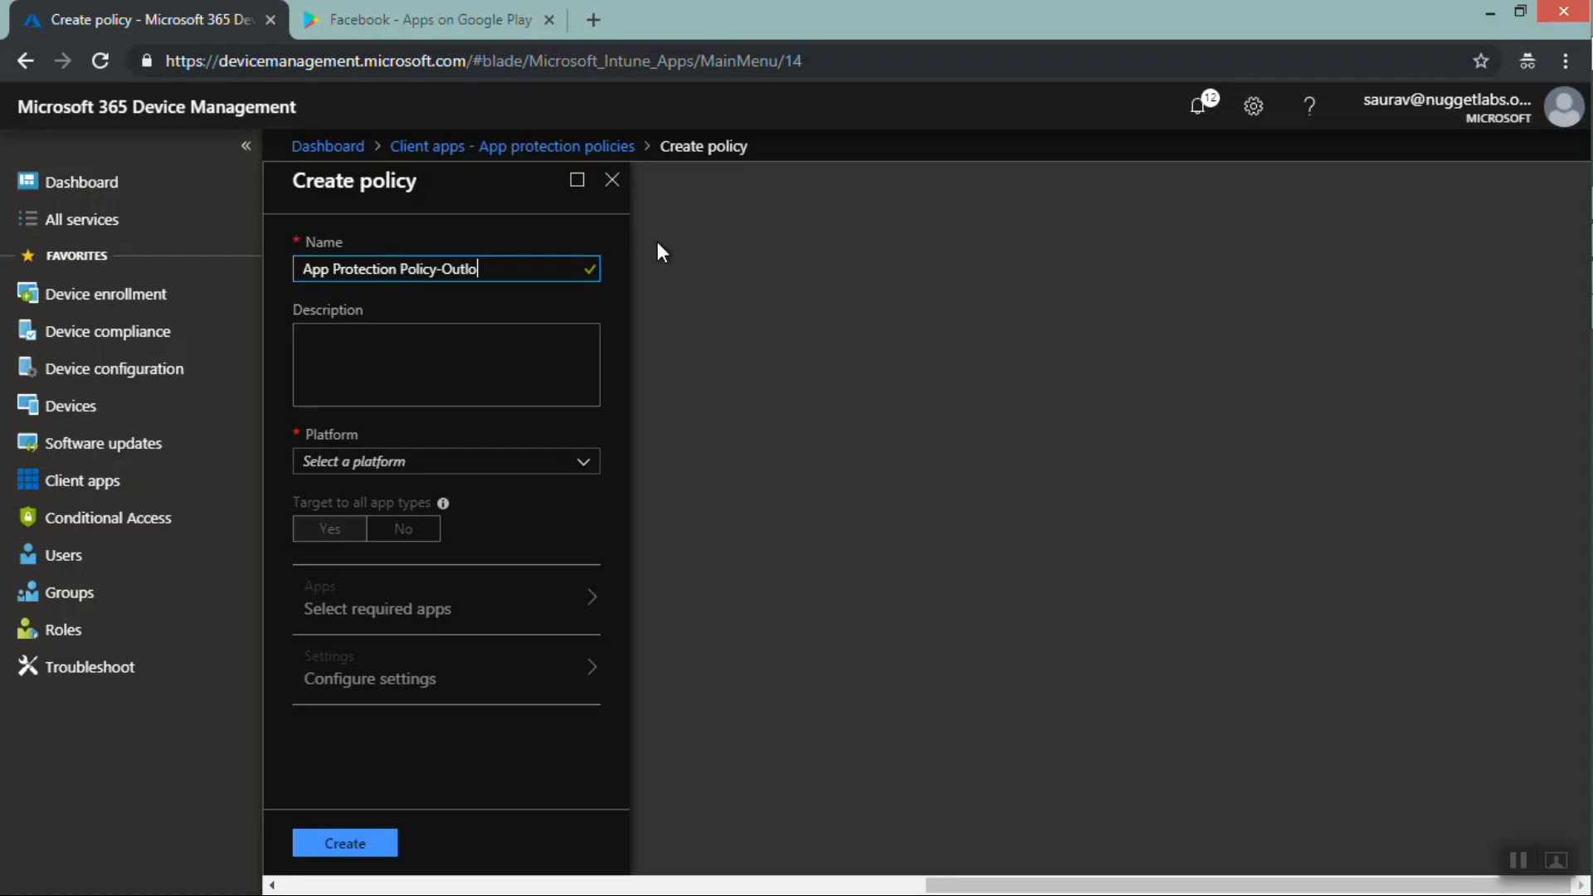
{"action": "type", "text": "ok"}
Copy the policy name into the description
{"action": "key", "text": "ctrl+a"}
{"action": "key", "text": "ctrl+c"}
{"action": "key", "text": "Tab"}
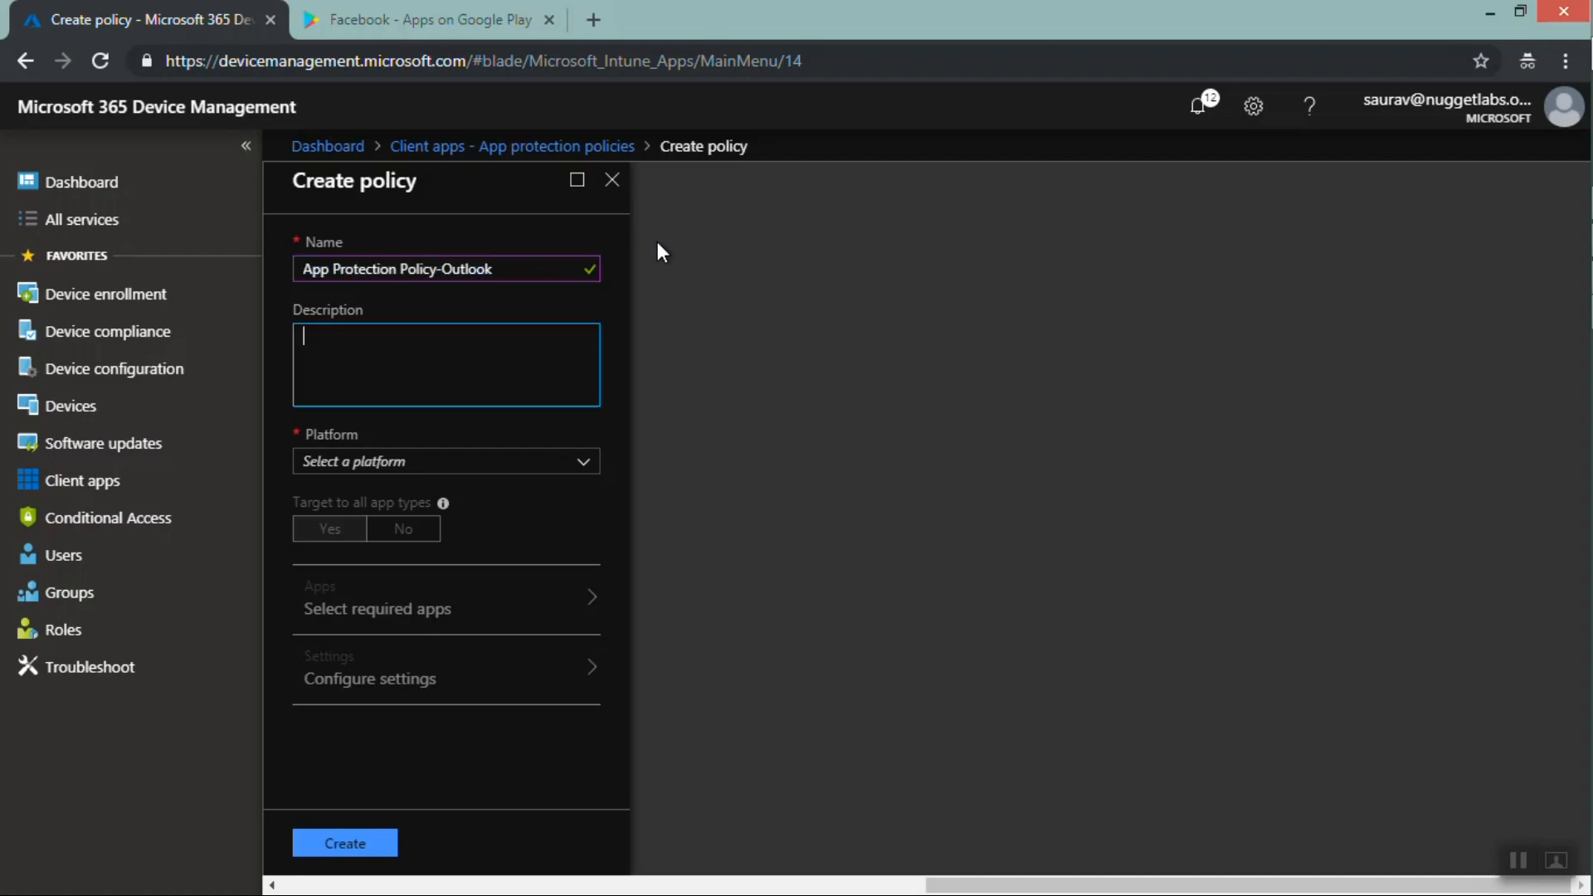
{"action": "key", "text": "ctrl+v"}
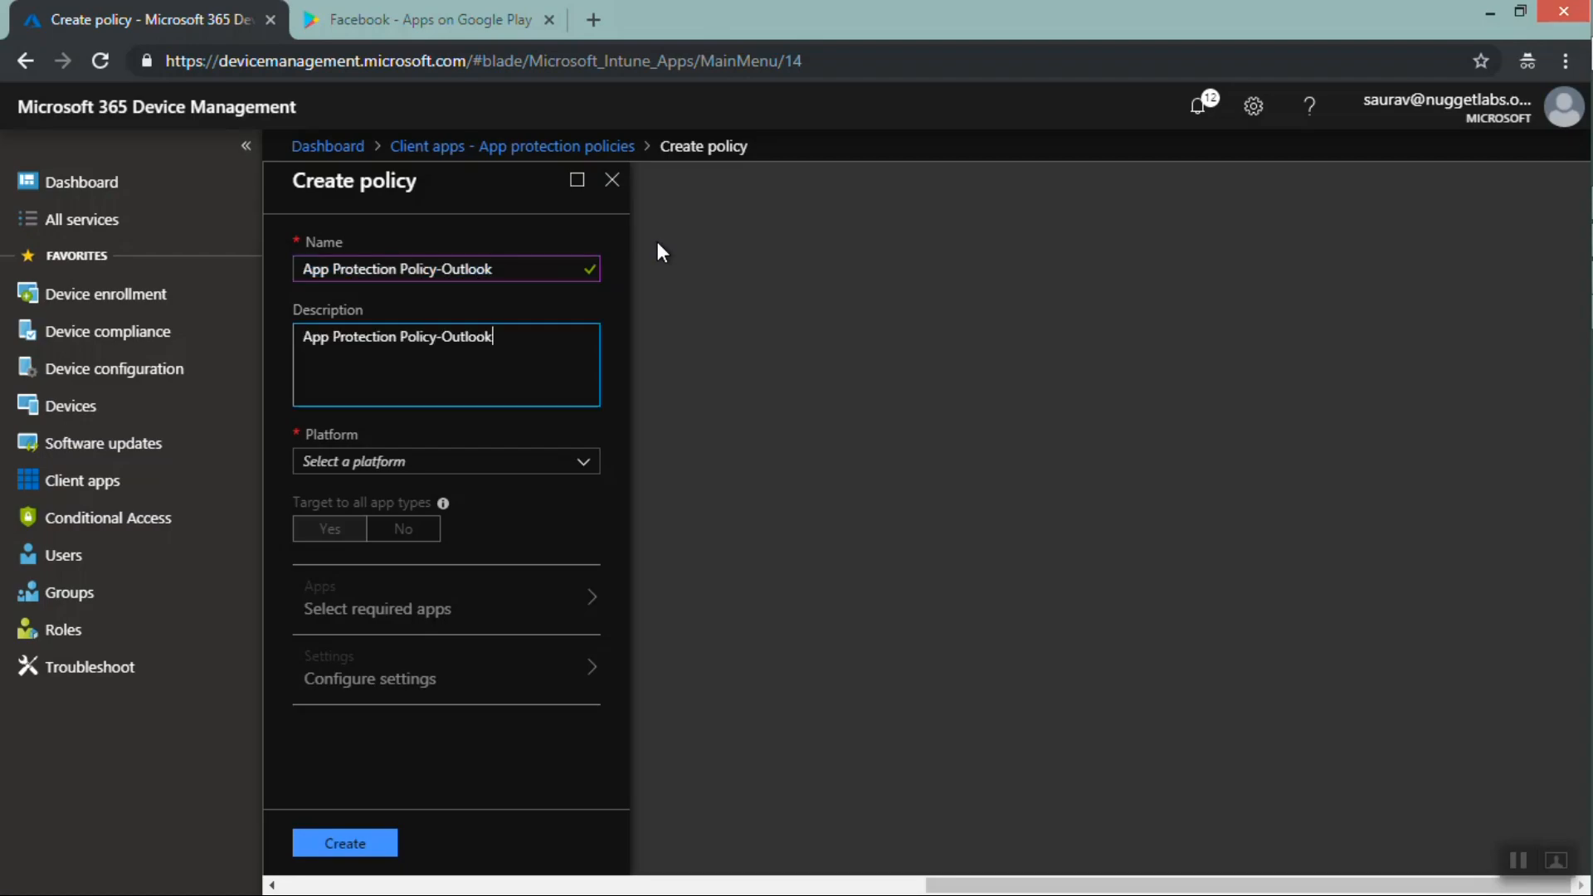
Set the platform to iOS and target only Apps on Intune managed devices instead of all app types
{"action": "left_click", "coordinate": [383, 469]}
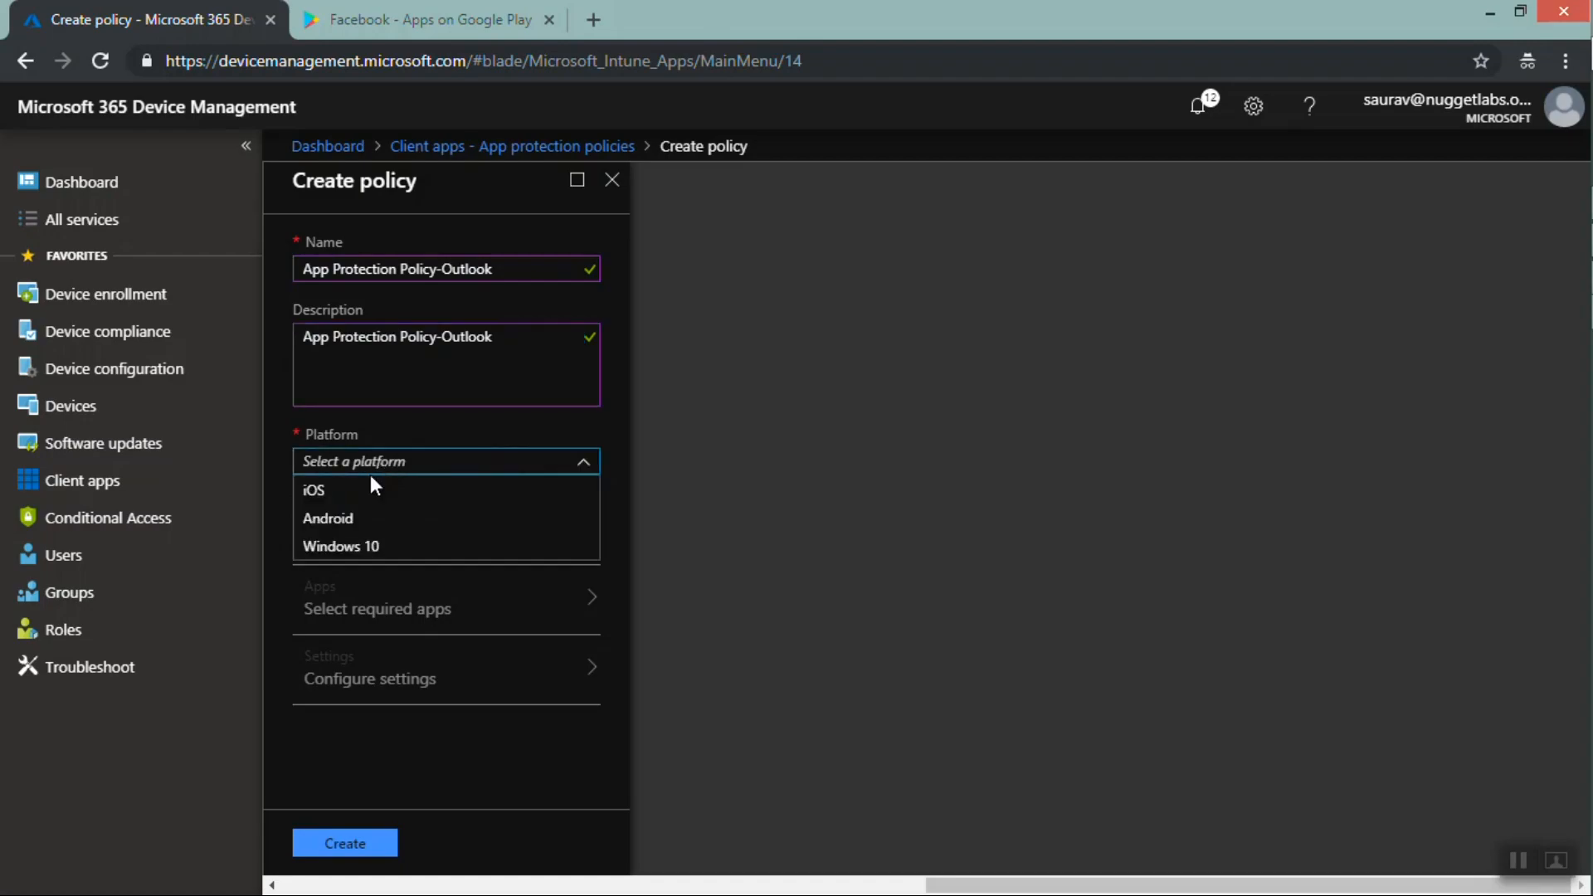
{"action": "left_click", "coordinate": [370, 469]}
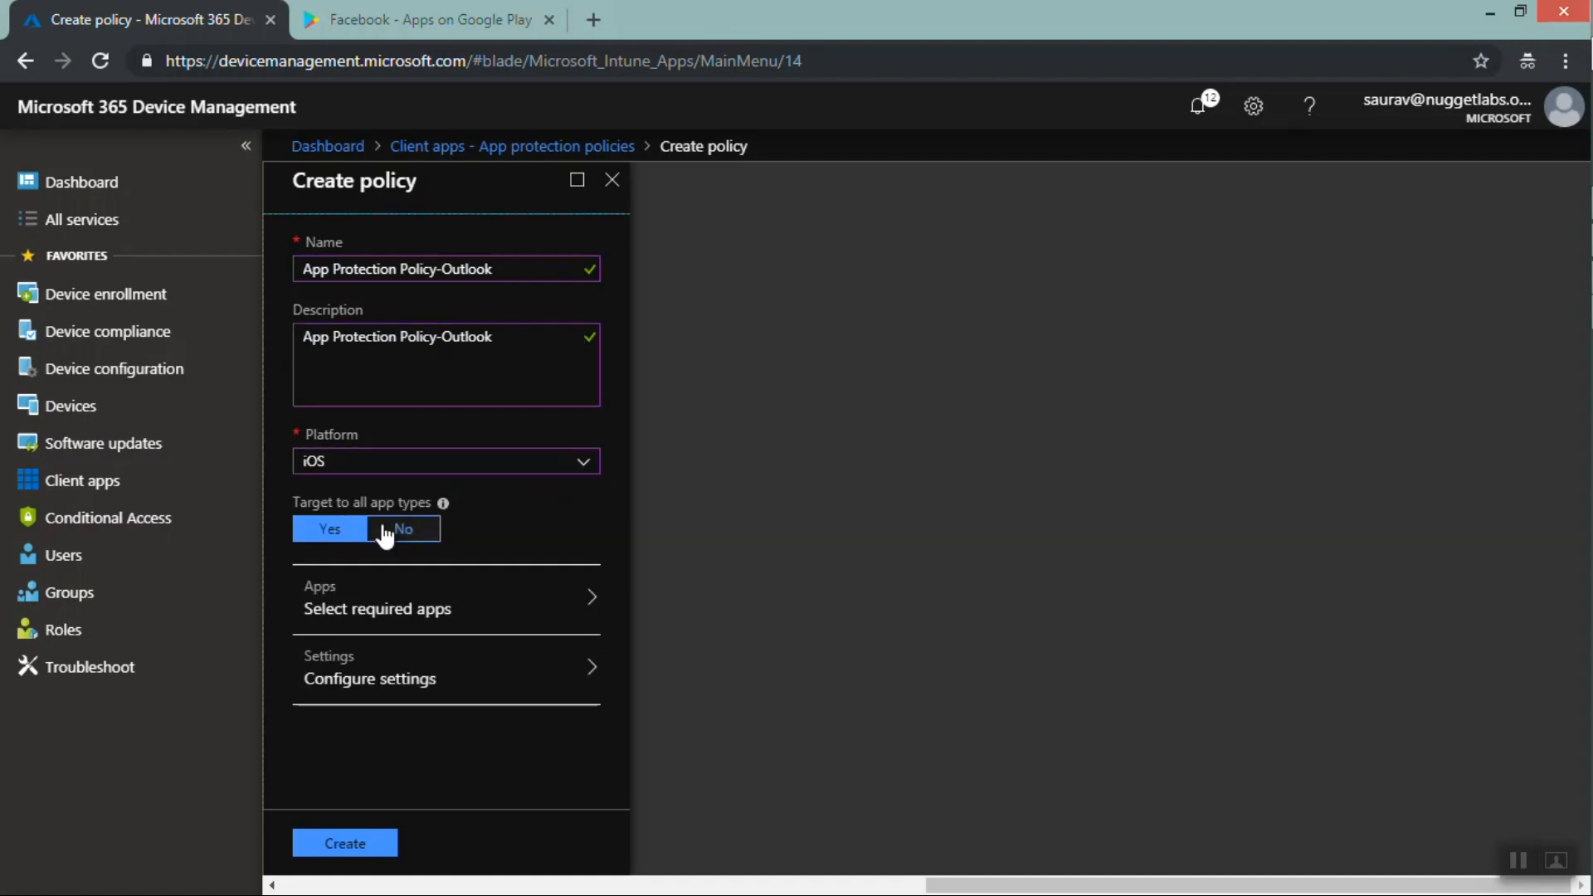
{"action": "left_click", "coordinate": [401, 535]}
{"action": "left_click", "coordinate": [403, 589]}
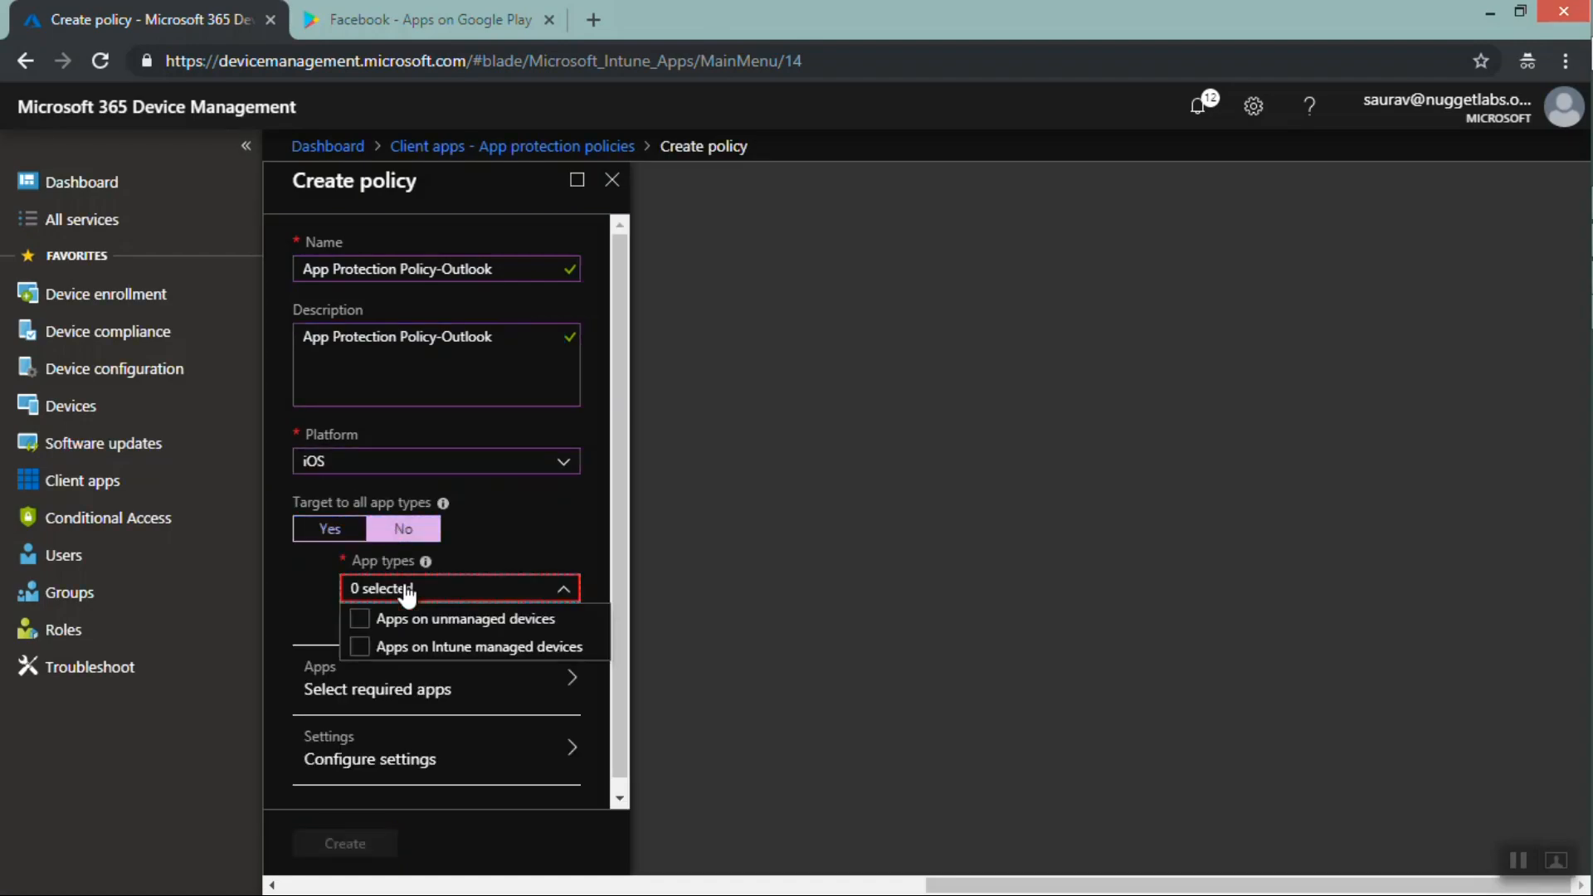
{"action": "left_click", "coordinate": [362, 649]}
{"action": "left_click", "coordinate": [362, 649]}
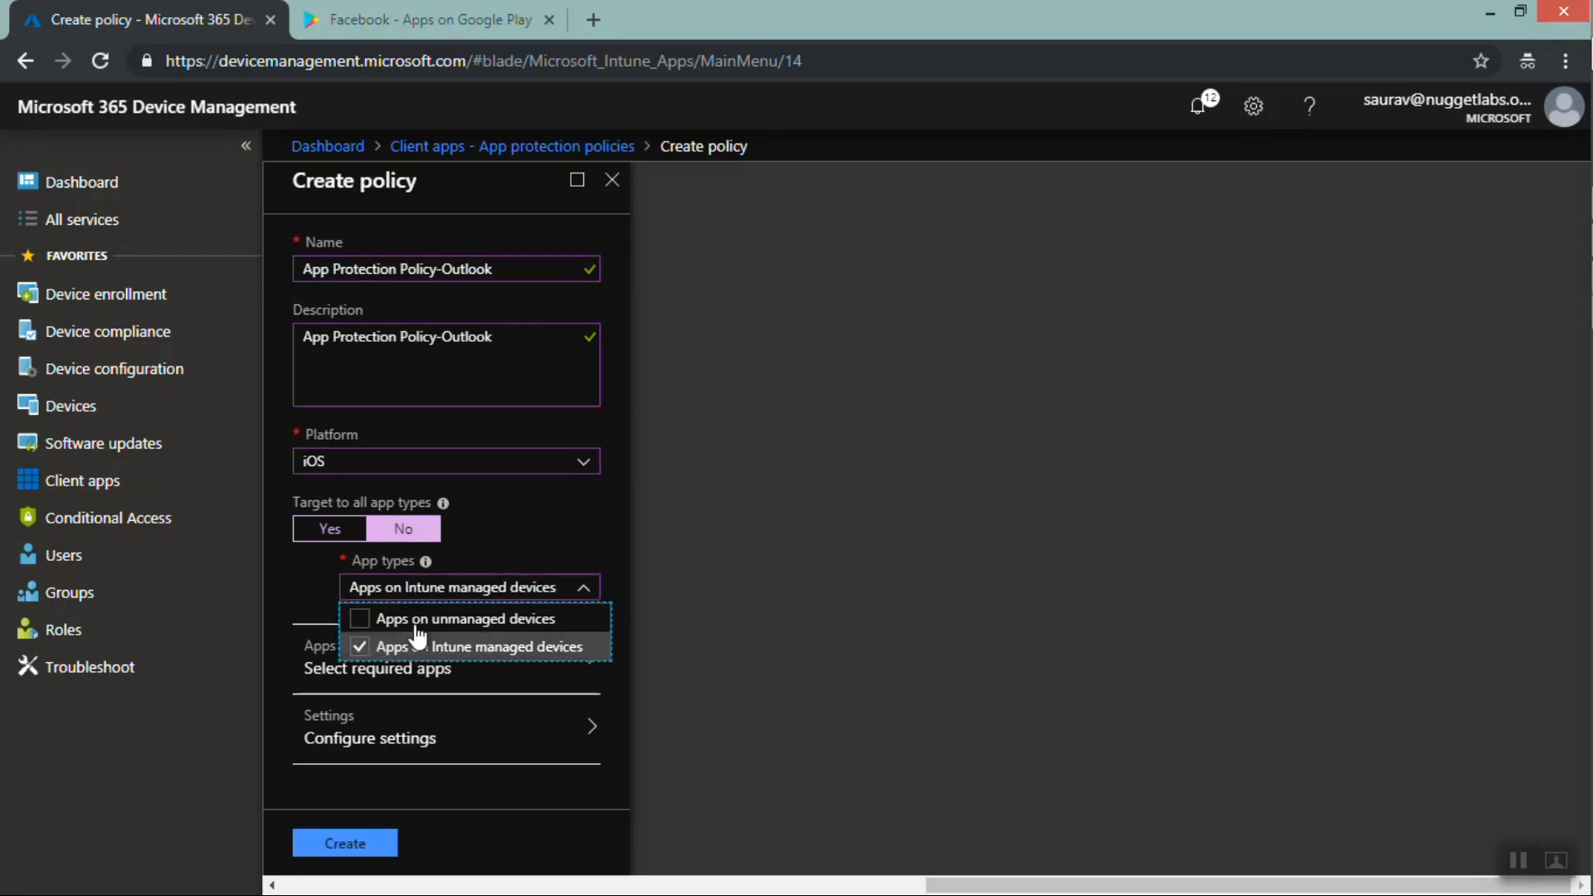
{"action": "left_click", "coordinate": [670, 559]}
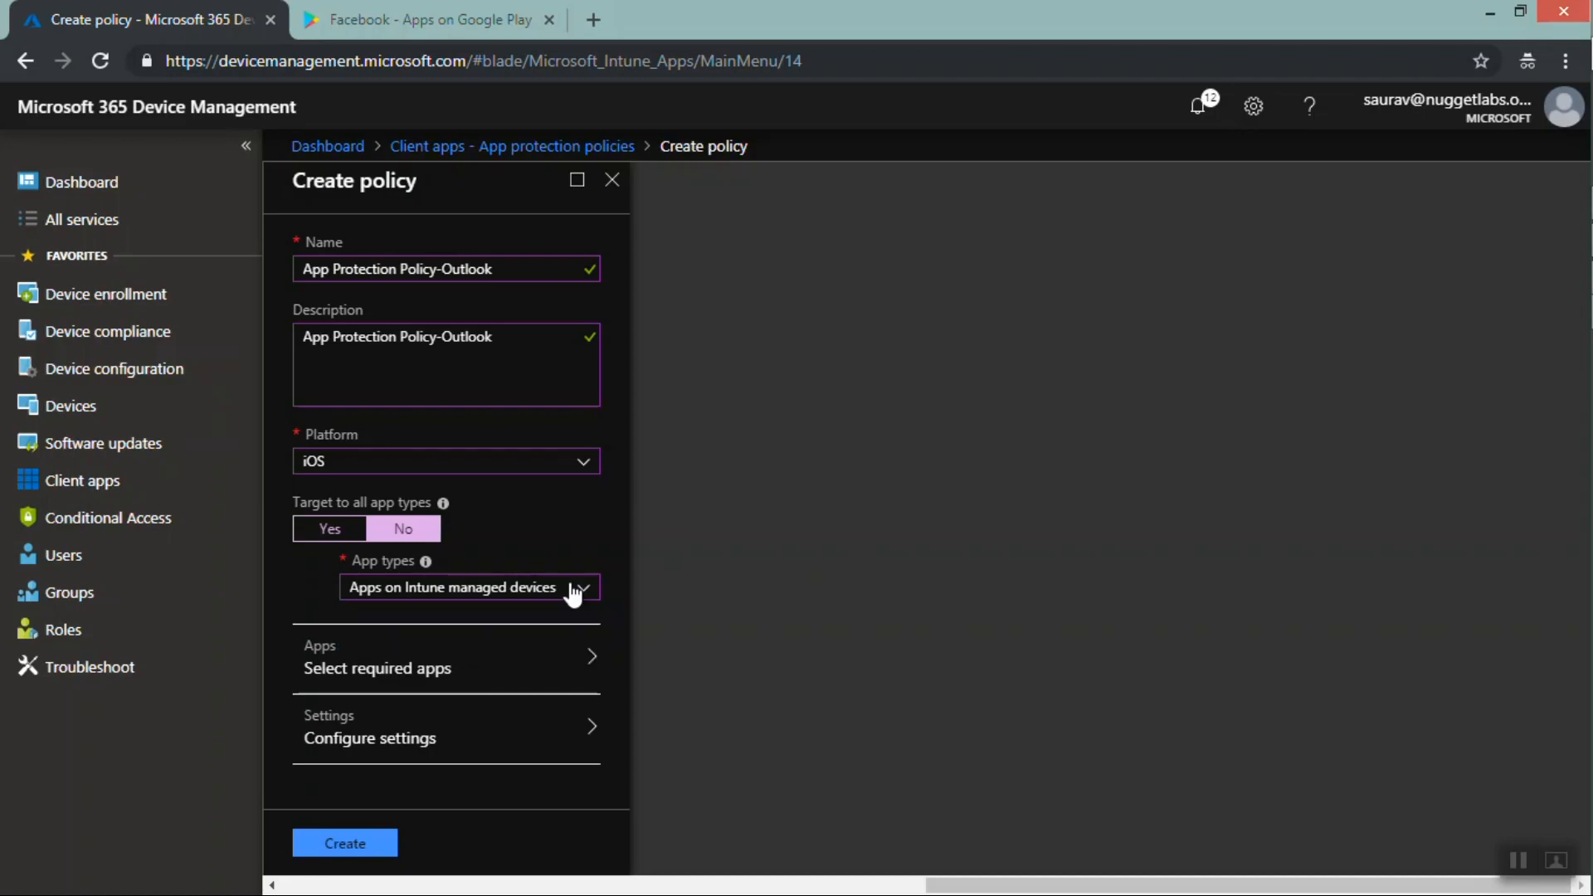
Select Outlook as the policy's required app
{"action": "left_click", "coordinate": [485, 661]}
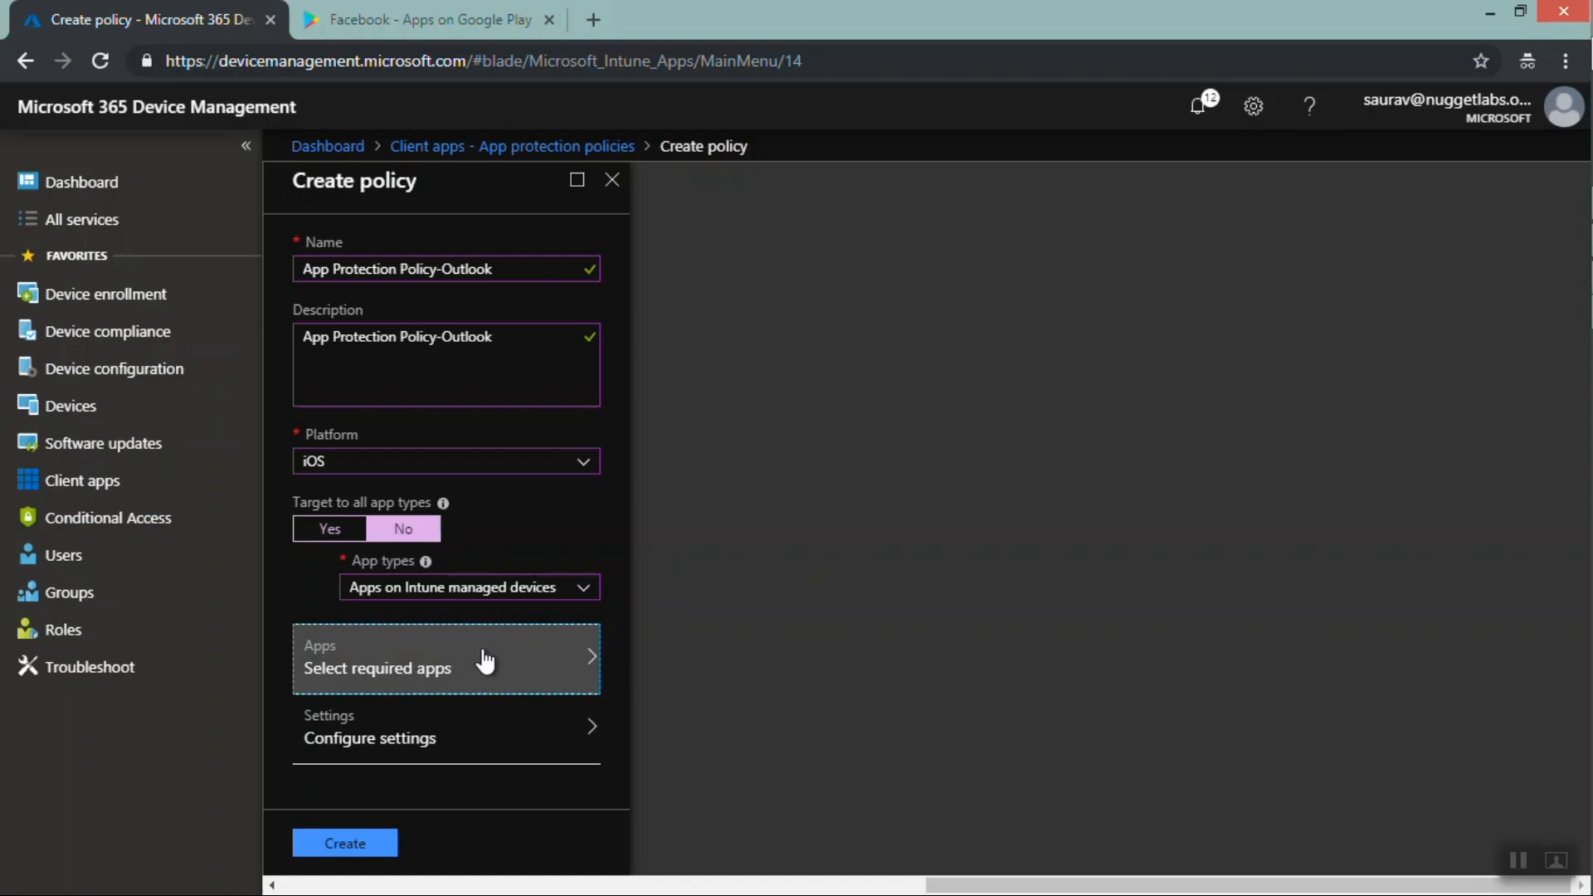
{"action": "left_click", "coordinate": [485, 661]}
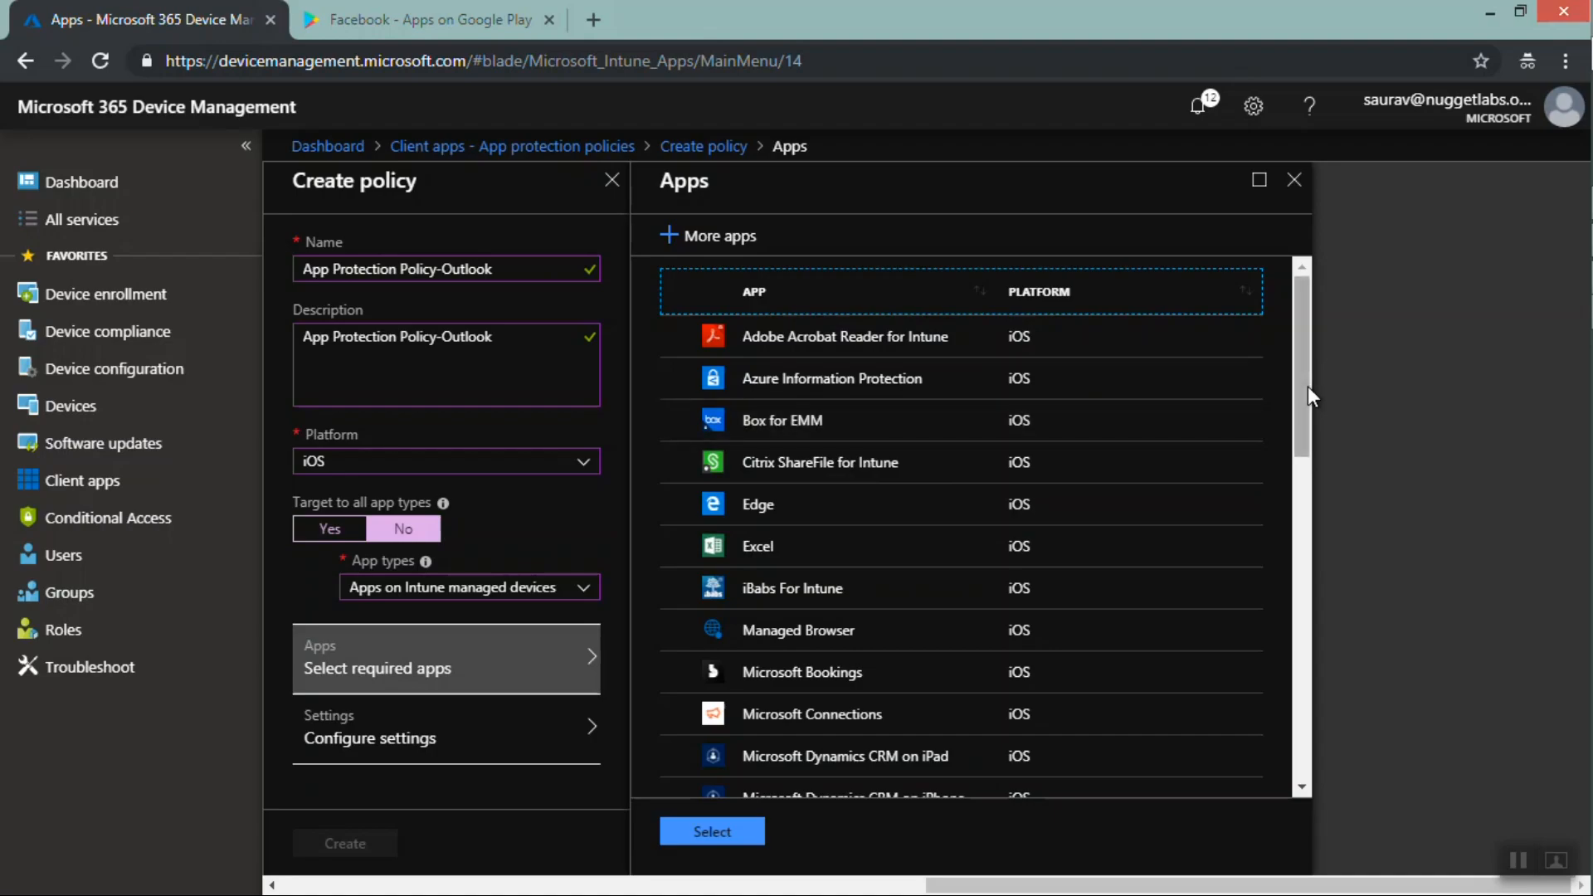
{"action": "left_click_drag", "start_coordinate": [1307, 385], "coordinate": [1302, 613]}
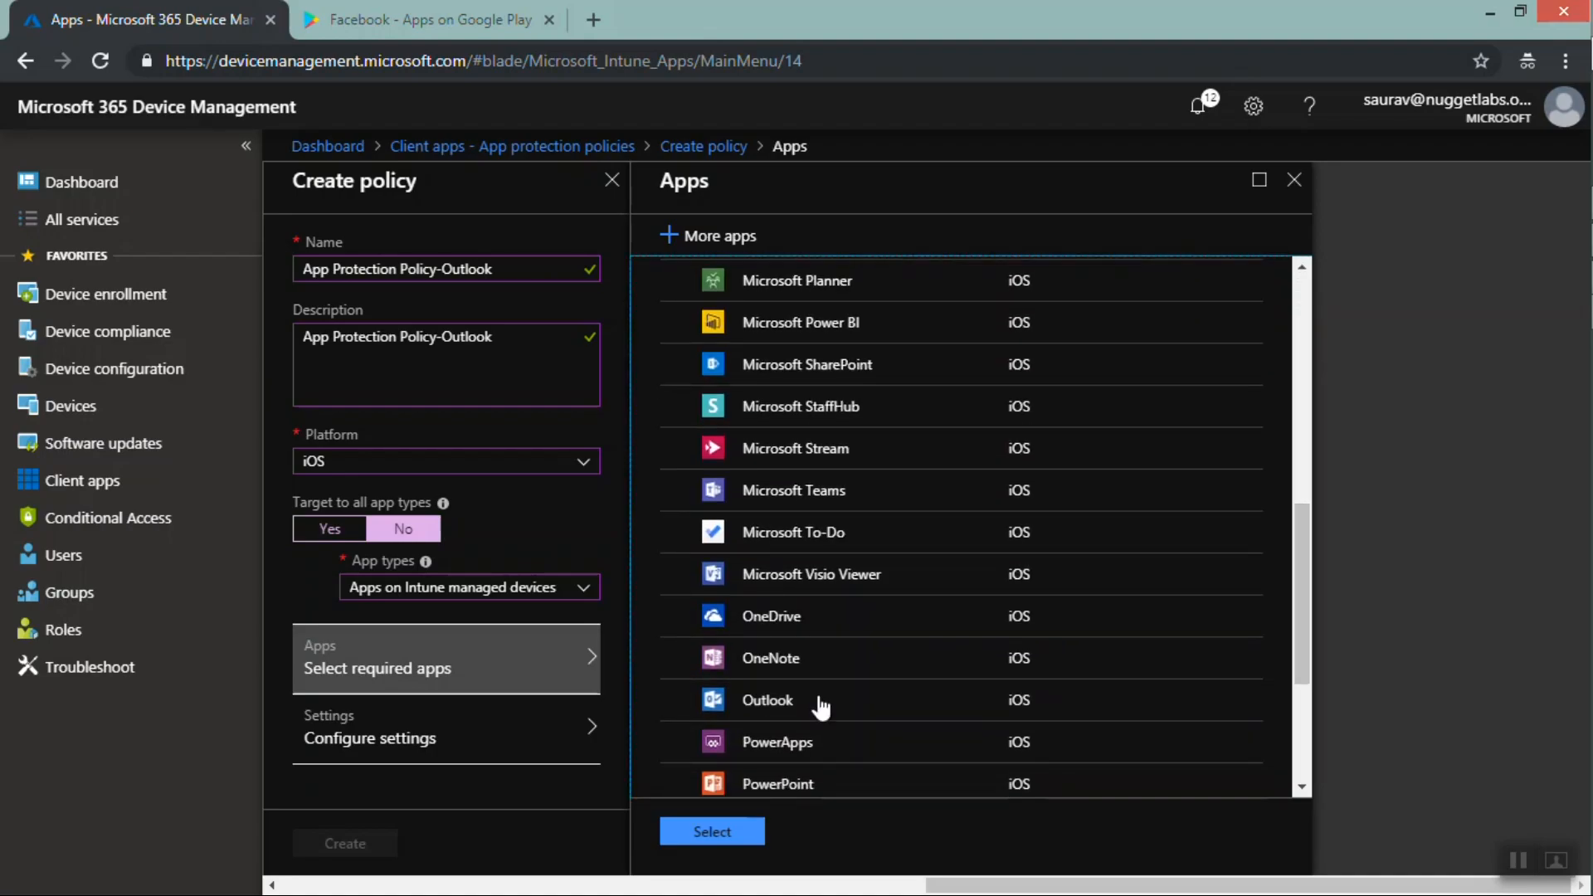
{"action": "left_click", "coordinate": [678, 699]}
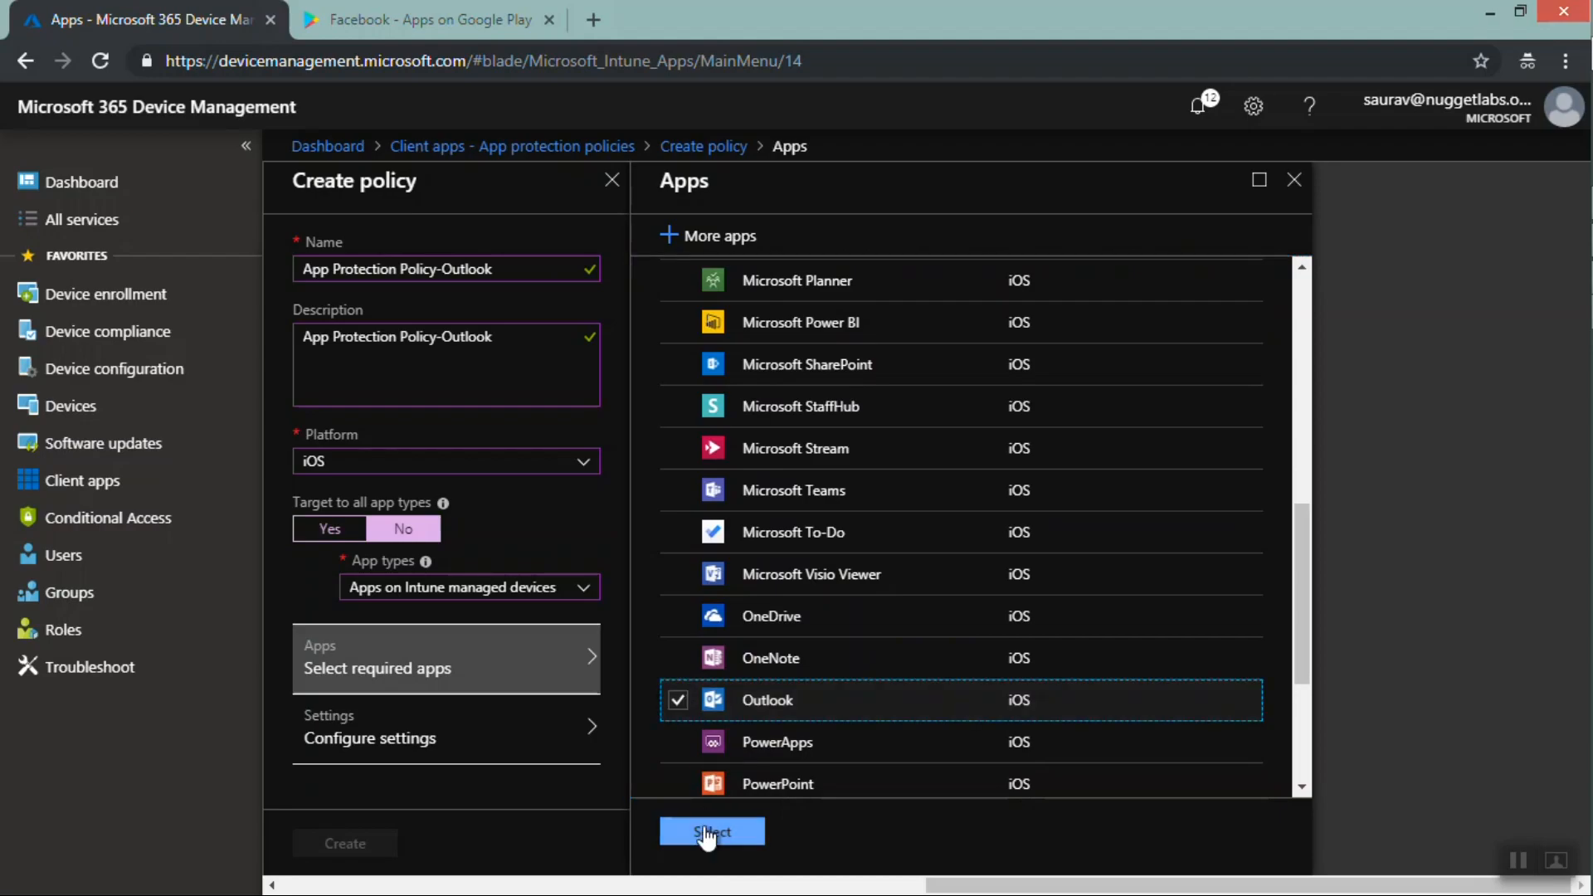
{"action": "left_click", "coordinate": [707, 832]}
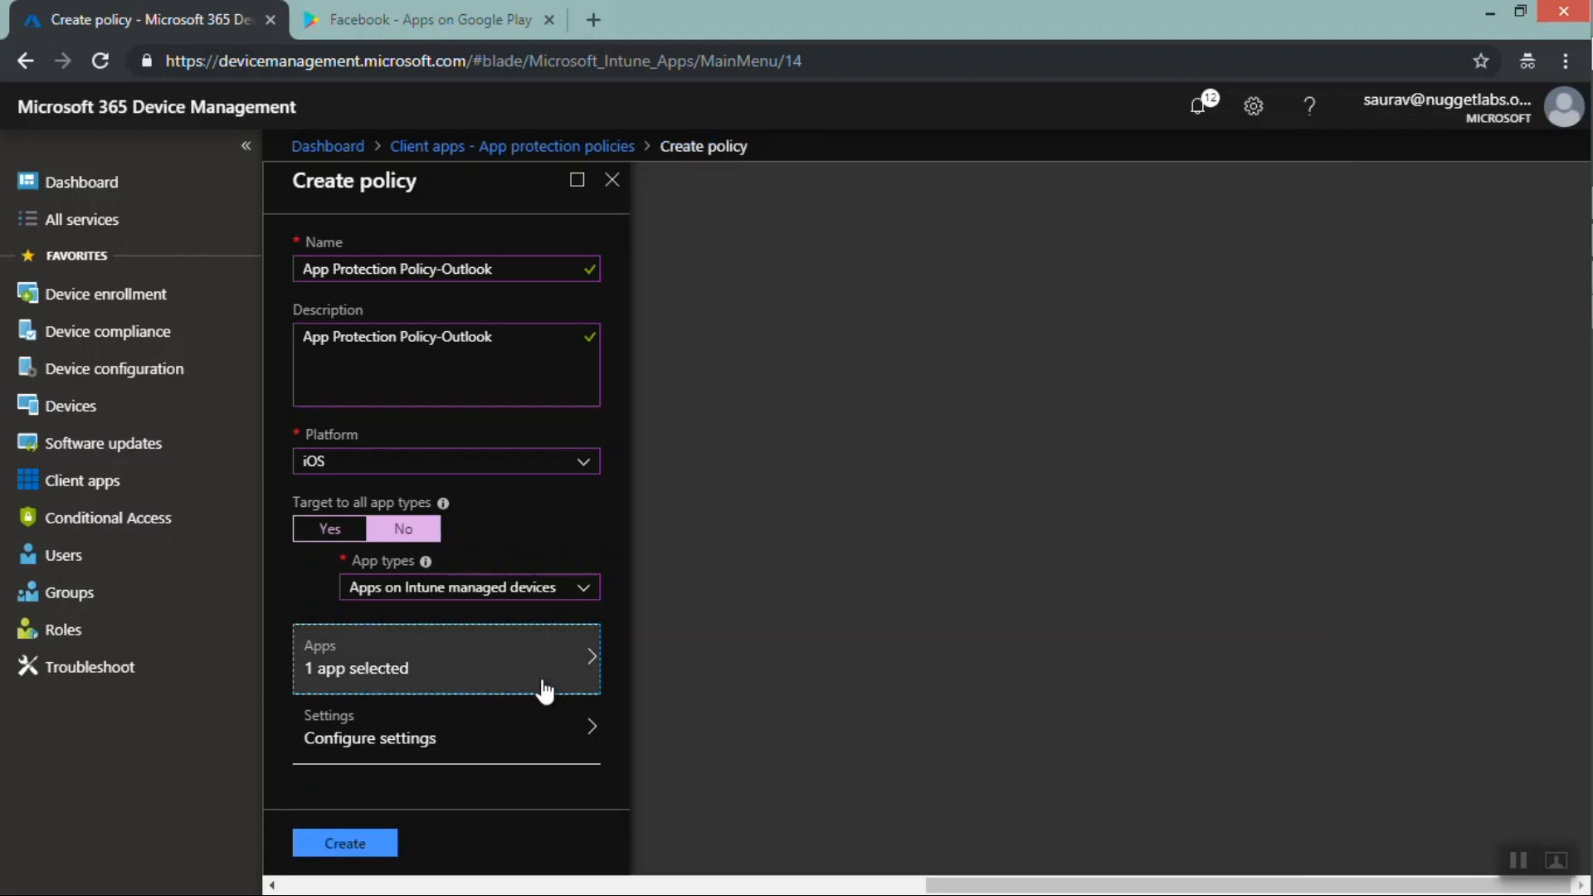
Open the data protection settings and set receiving data from other apps to None
{"action": "left_click", "coordinate": [462, 750]}
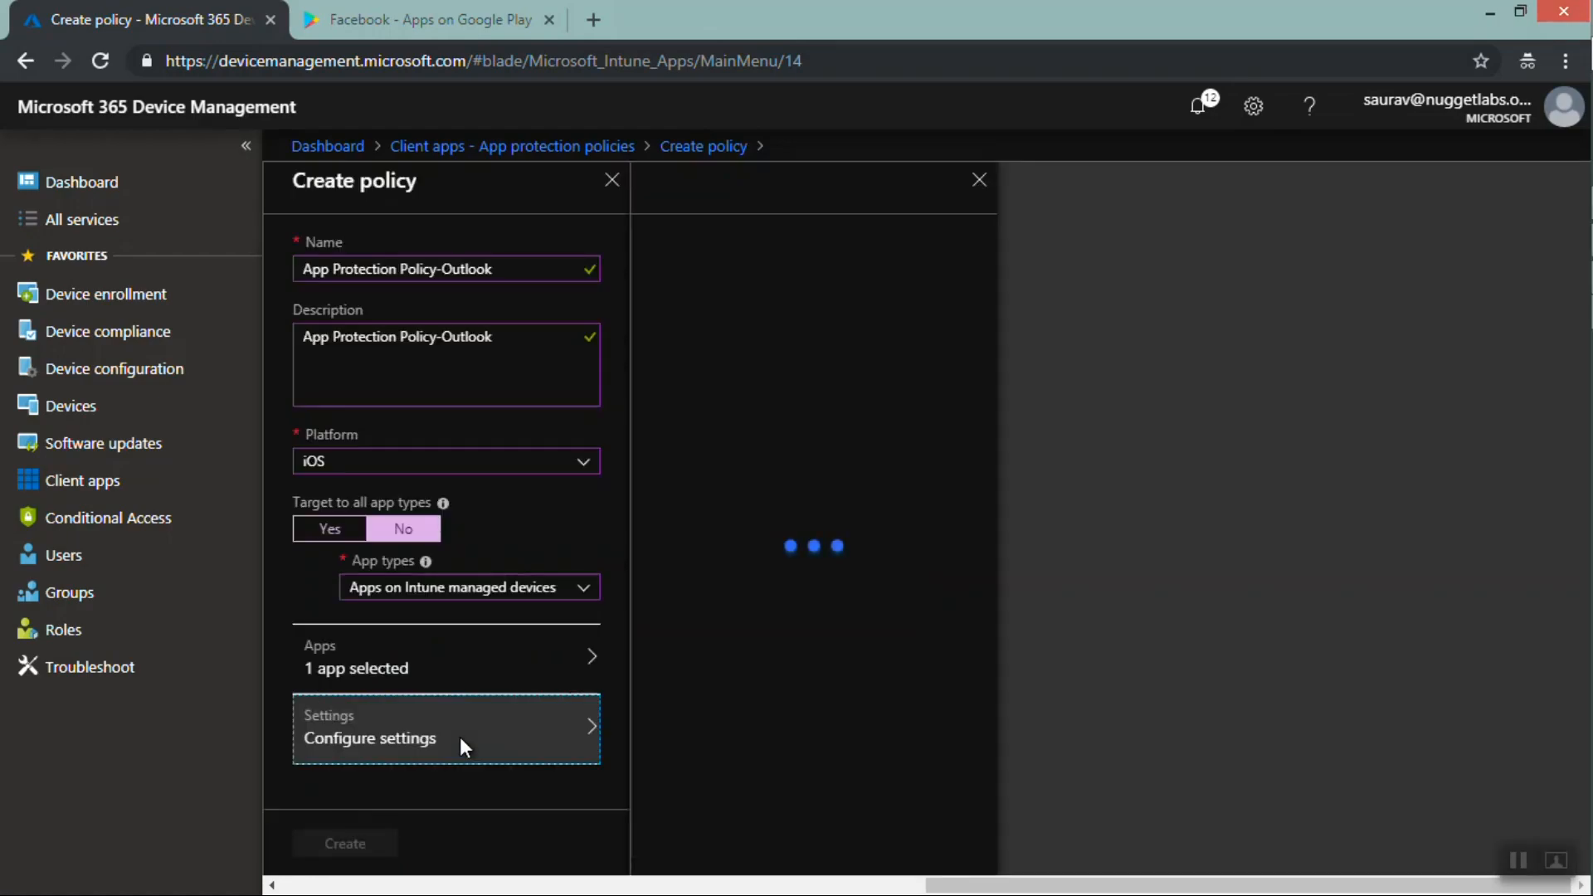
{"action": "left_click", "coordinate": [792, 272]}
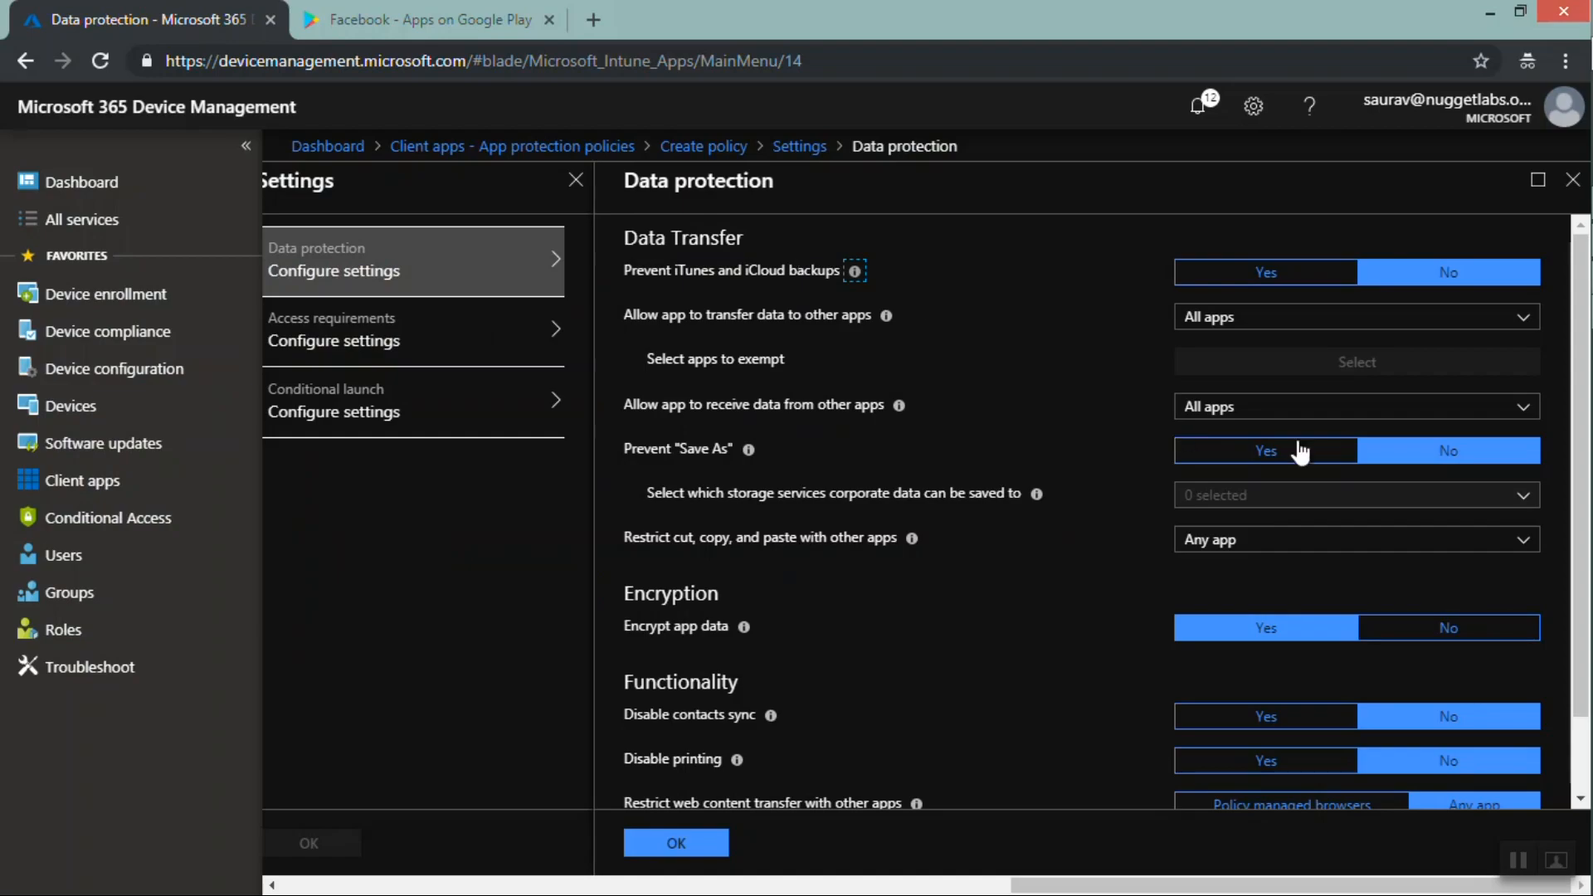
{"action": "left_click", "coordinate": [1428, 453]}
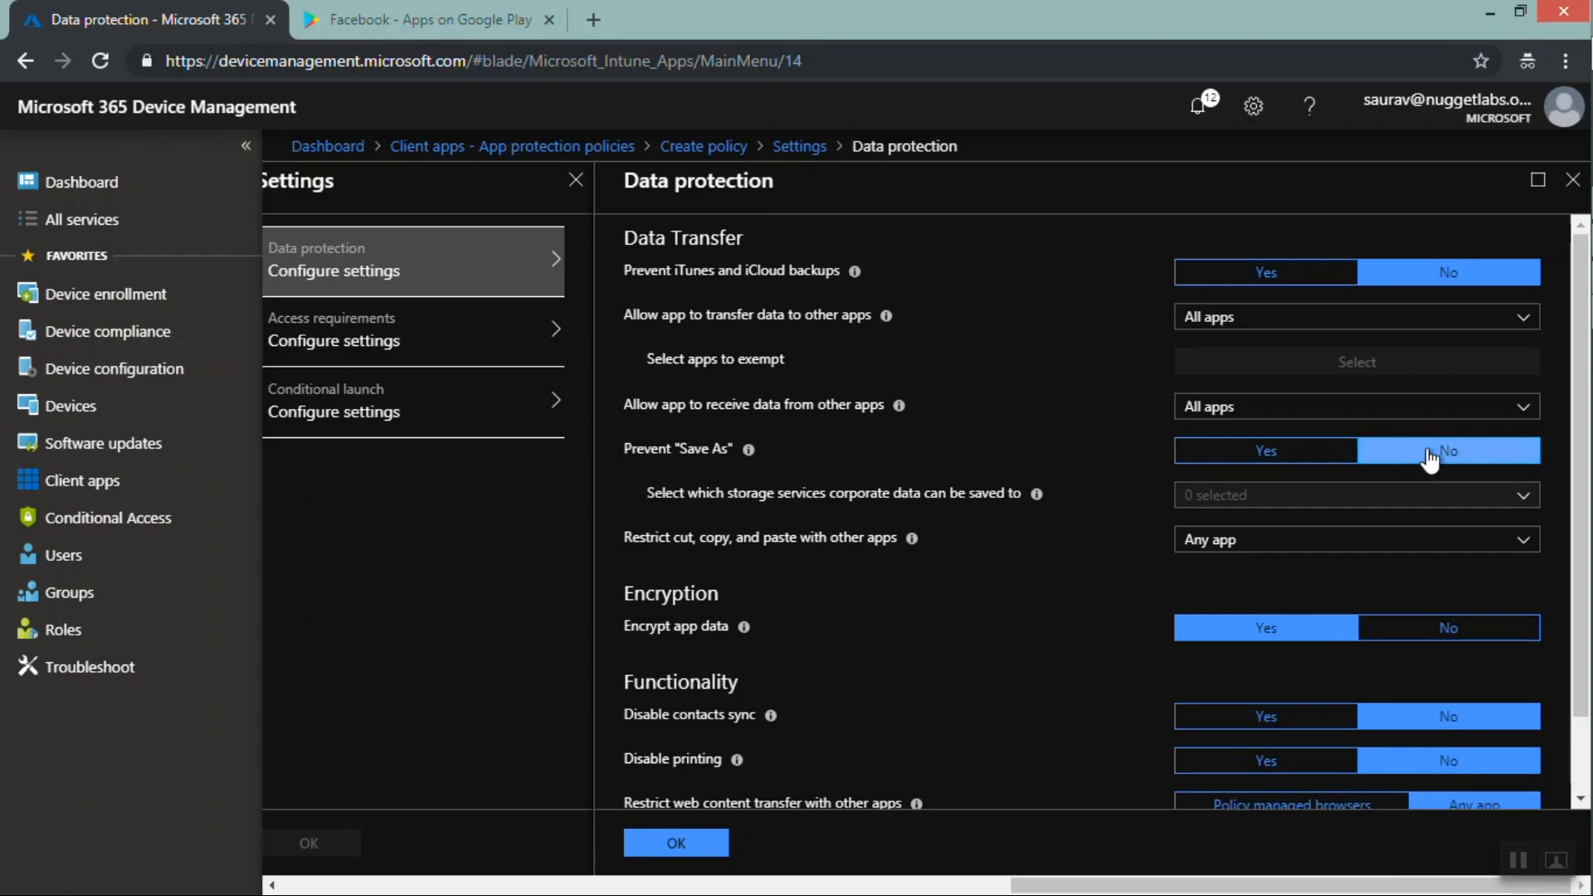
{"action": "left_click", "coordinate": [1247, 409]}
{"action": "left_click", "coordinate": [1224, 464]}
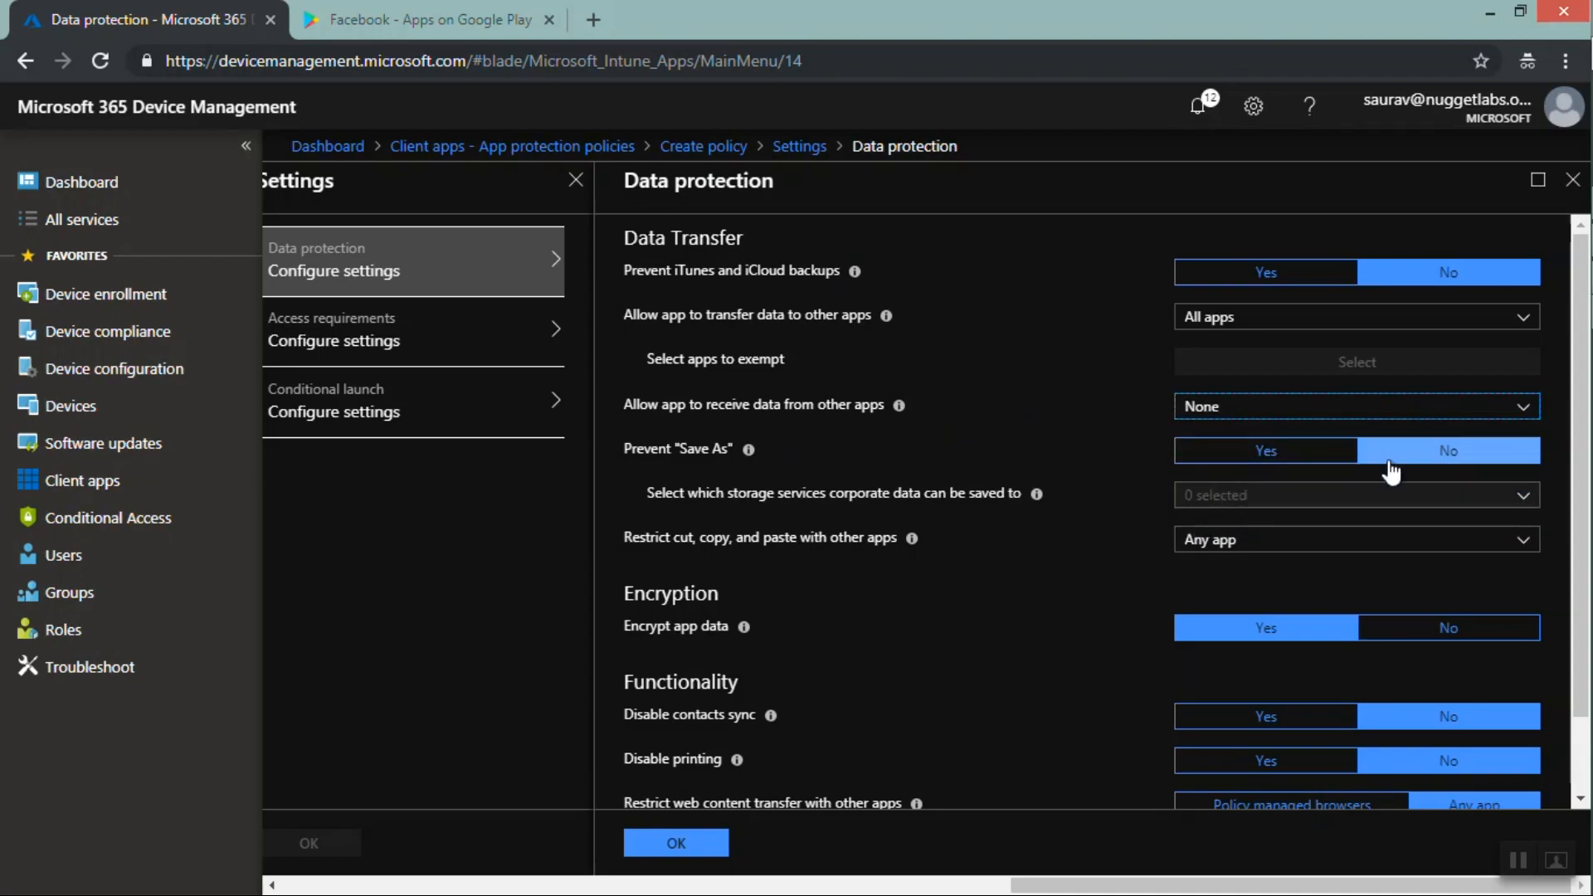
Turn on Prevent "Save As" and allow corporate data to be saved only to OneDrive for Business
{"action": "left_click", "coordinate": [1273, 456]}
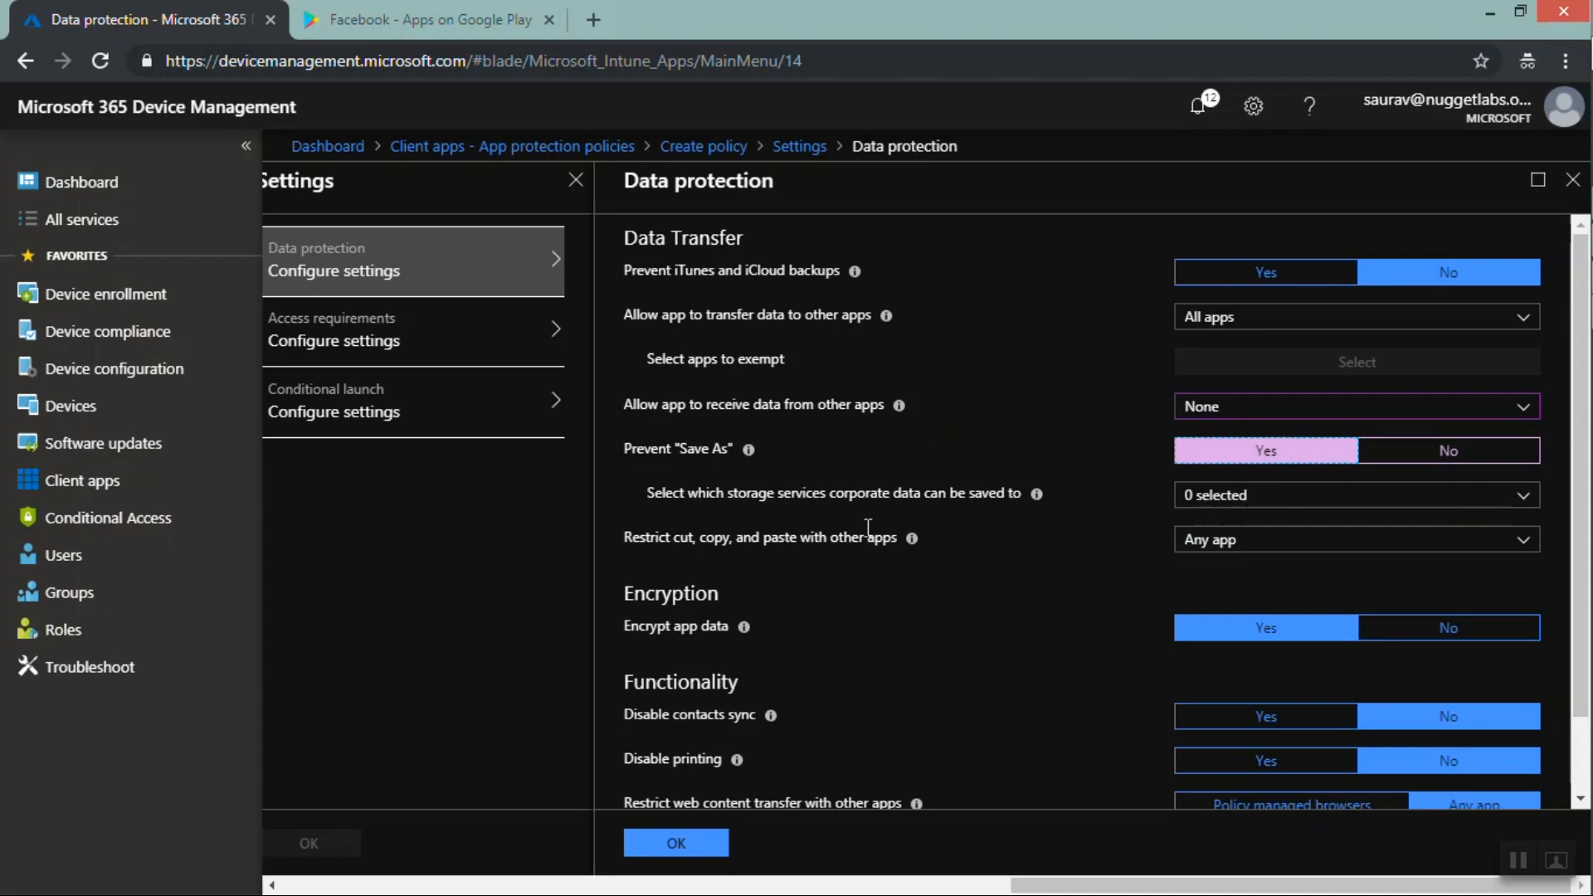
{"action": "left_click", "coordinate": [1217, 514]}
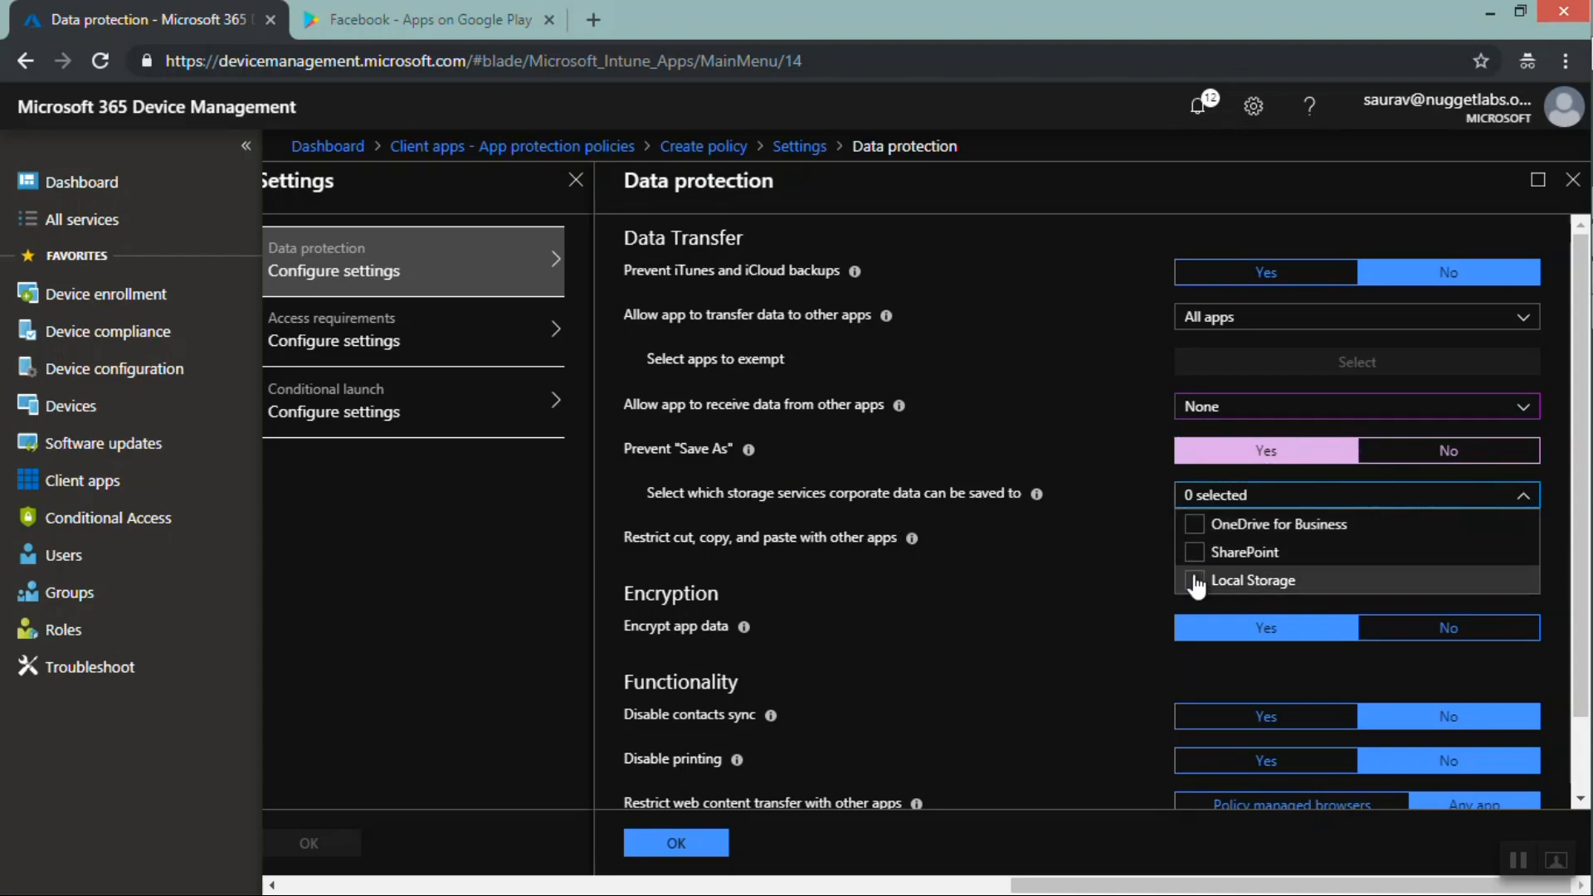
{"action": "left_click", "coordinate": [1194, 523]}
{"action": "left_click", "coordinate": [956, 560]}
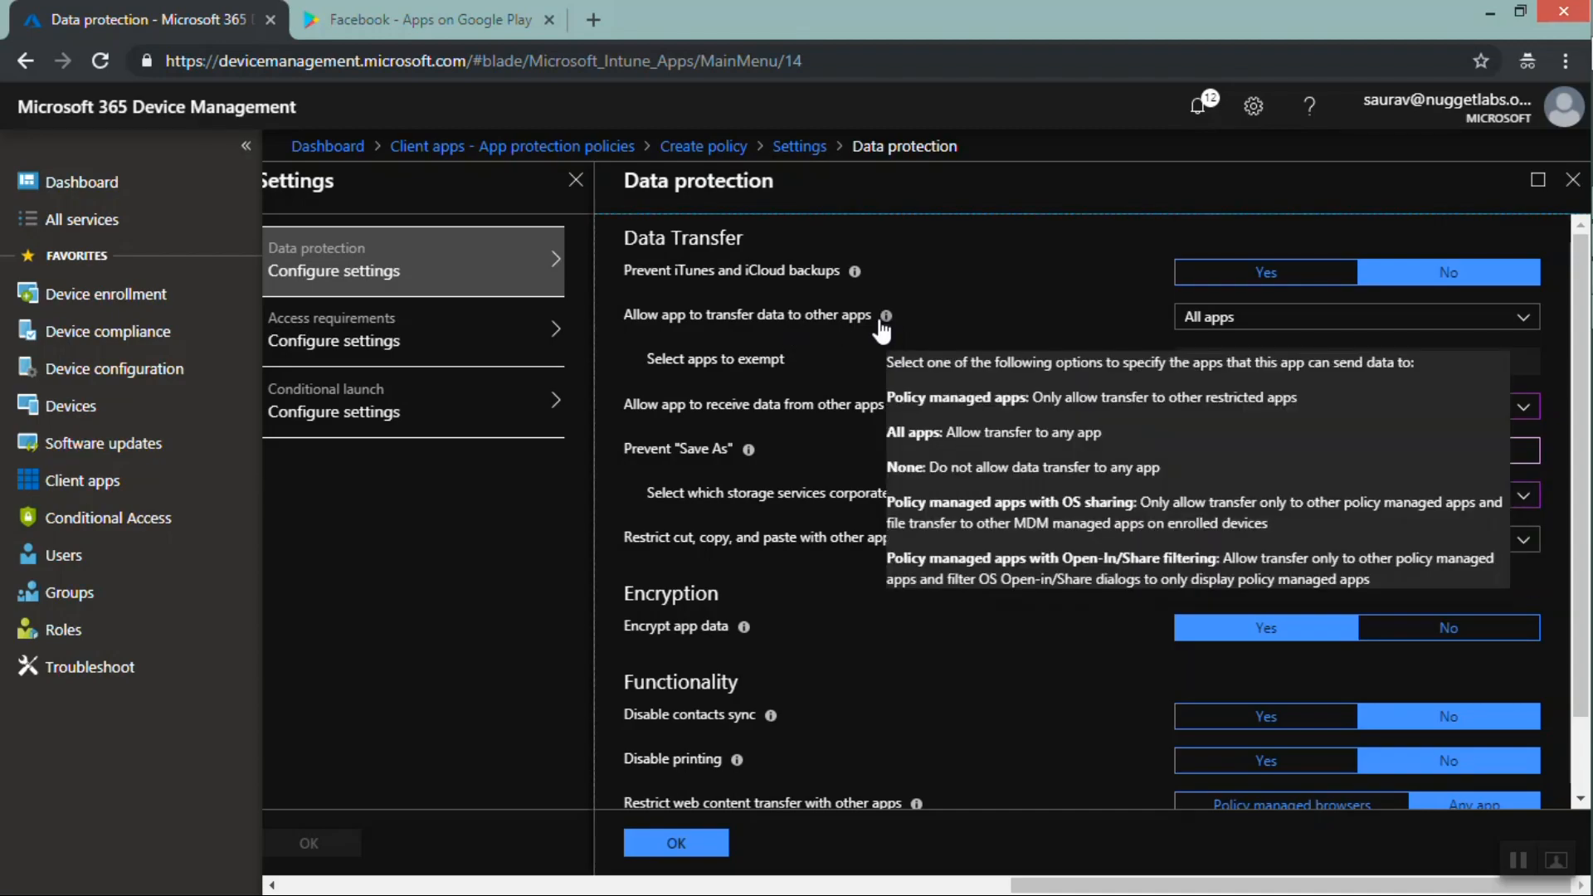
Set transferring data to other apps to None and turn on preventing iTunes and iCloud backups
{"action": "left_click", "coordinate": [1211, 317]}
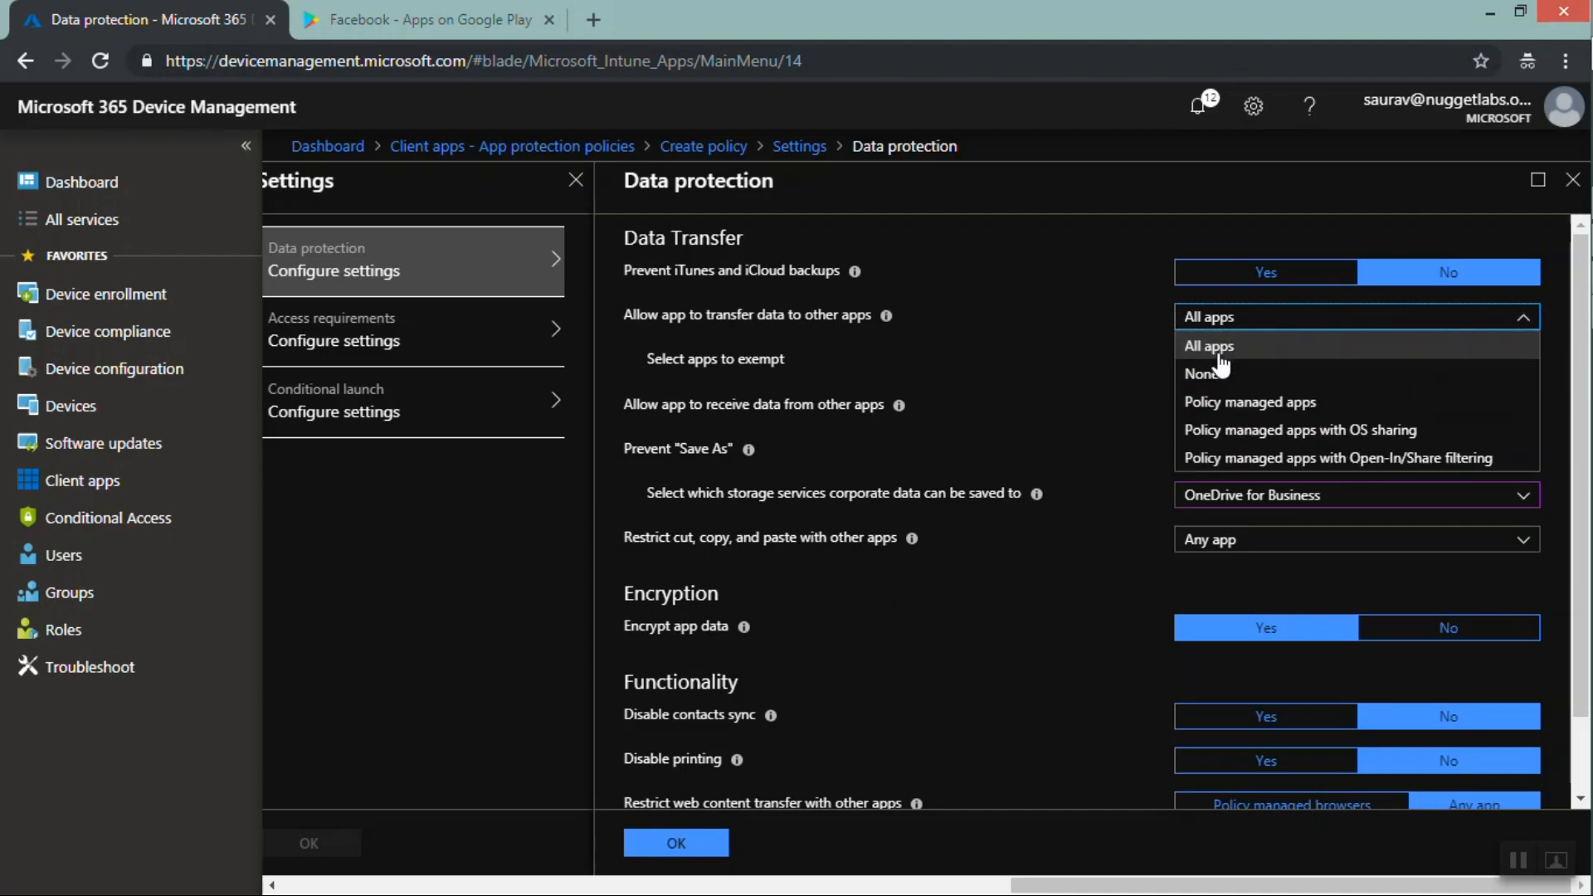
{"action": "left_click", "coordinate": [1213, 375]}
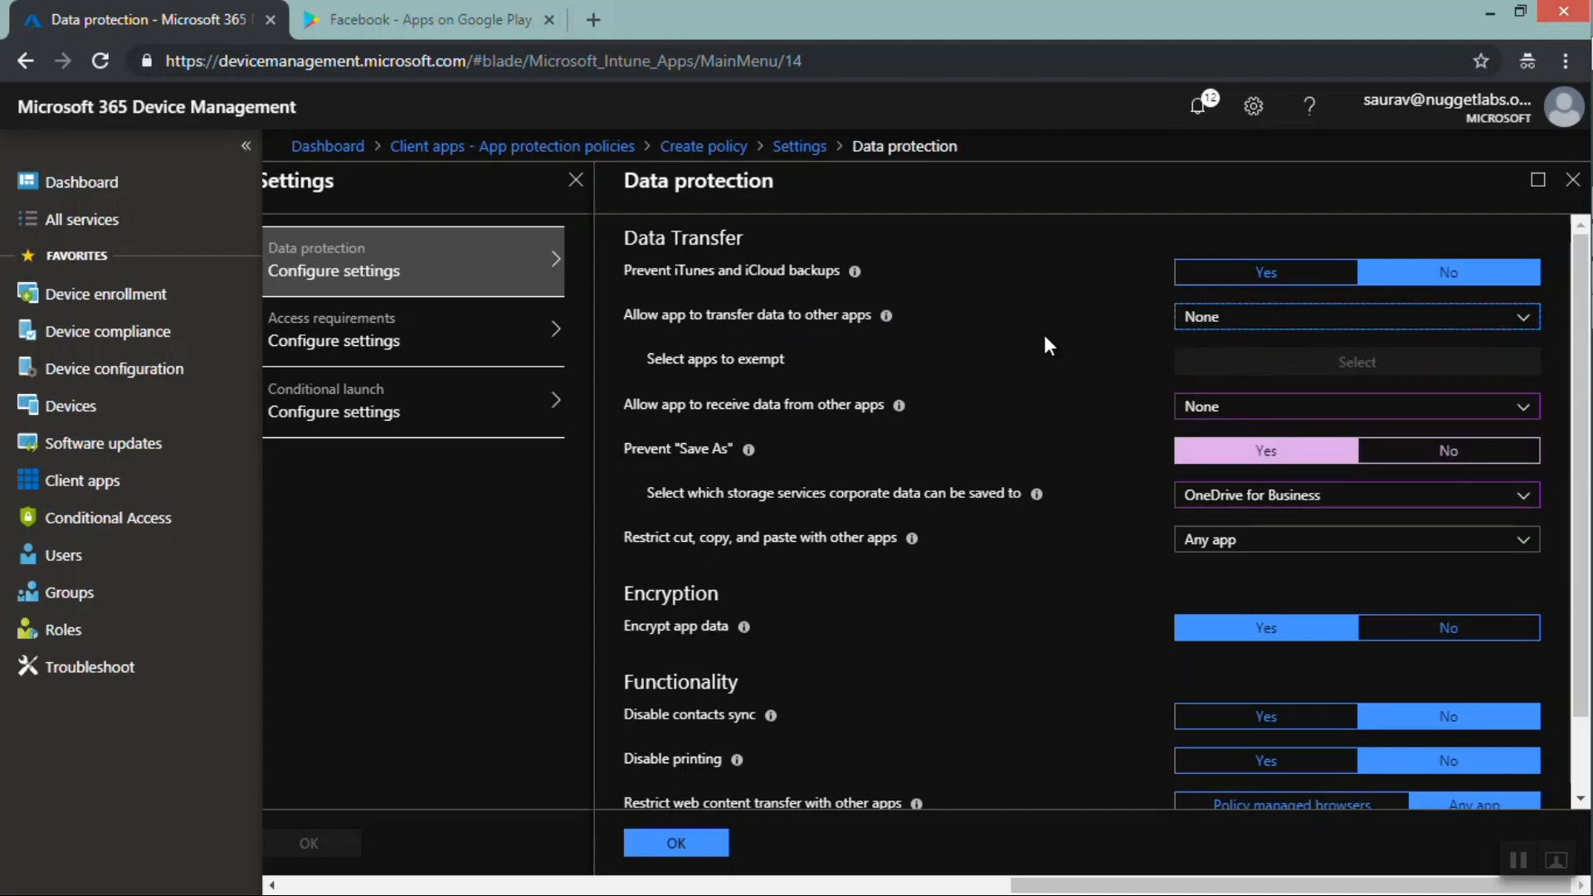
{"action": "left_click", "coordinate": [1266, 272]}
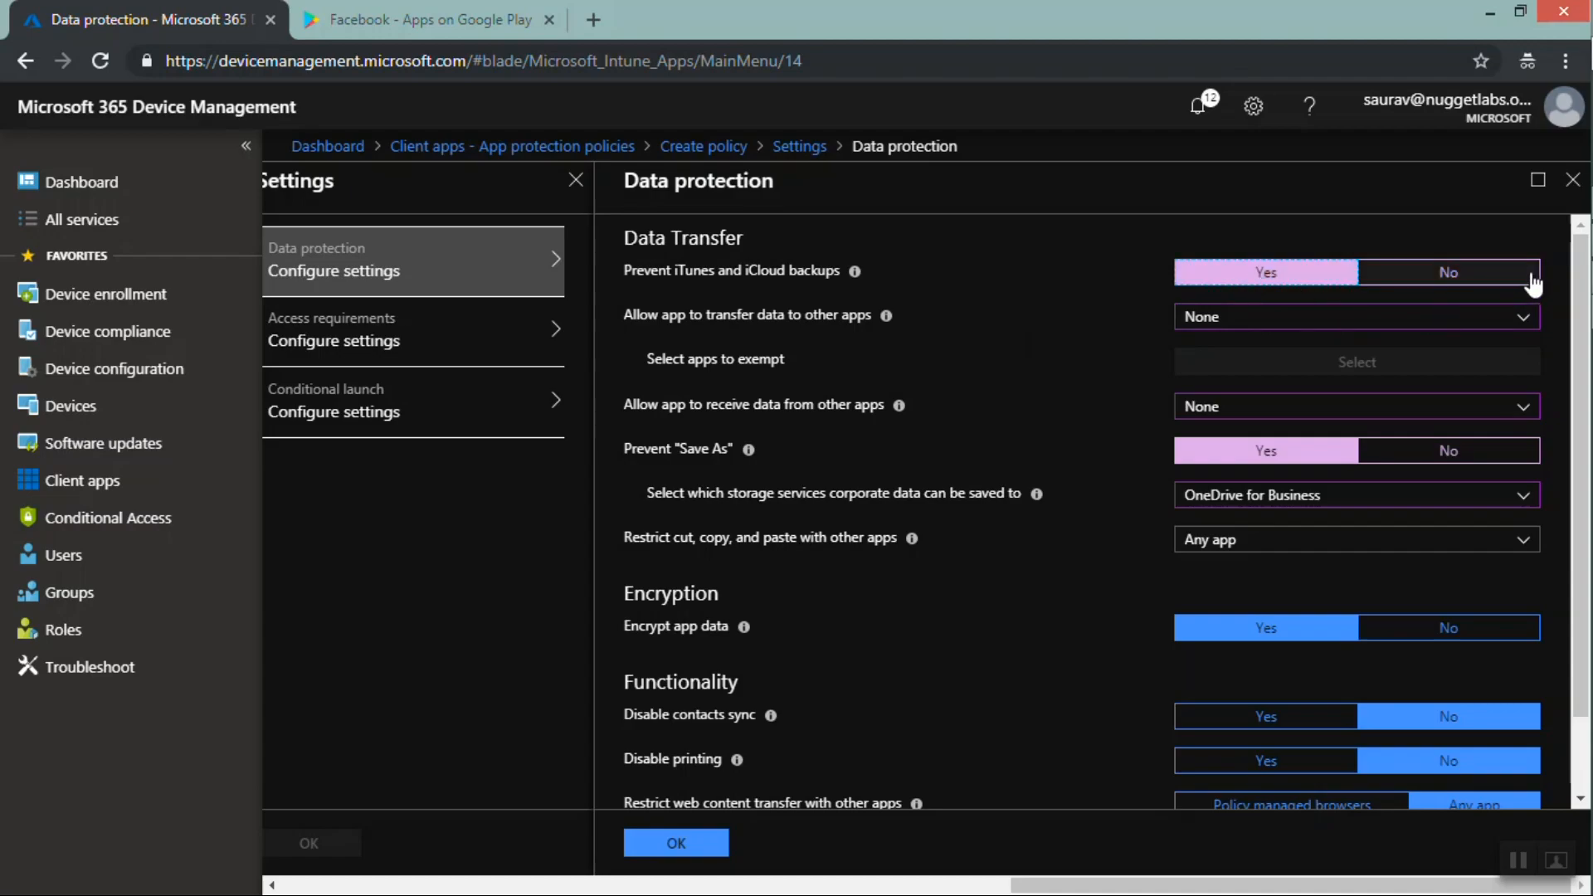
Confirm the data protection settings and create the policy
{"action": "left_click_drag", "start_coordinate": [1584, 262], "coordinate": [1584, 344]}
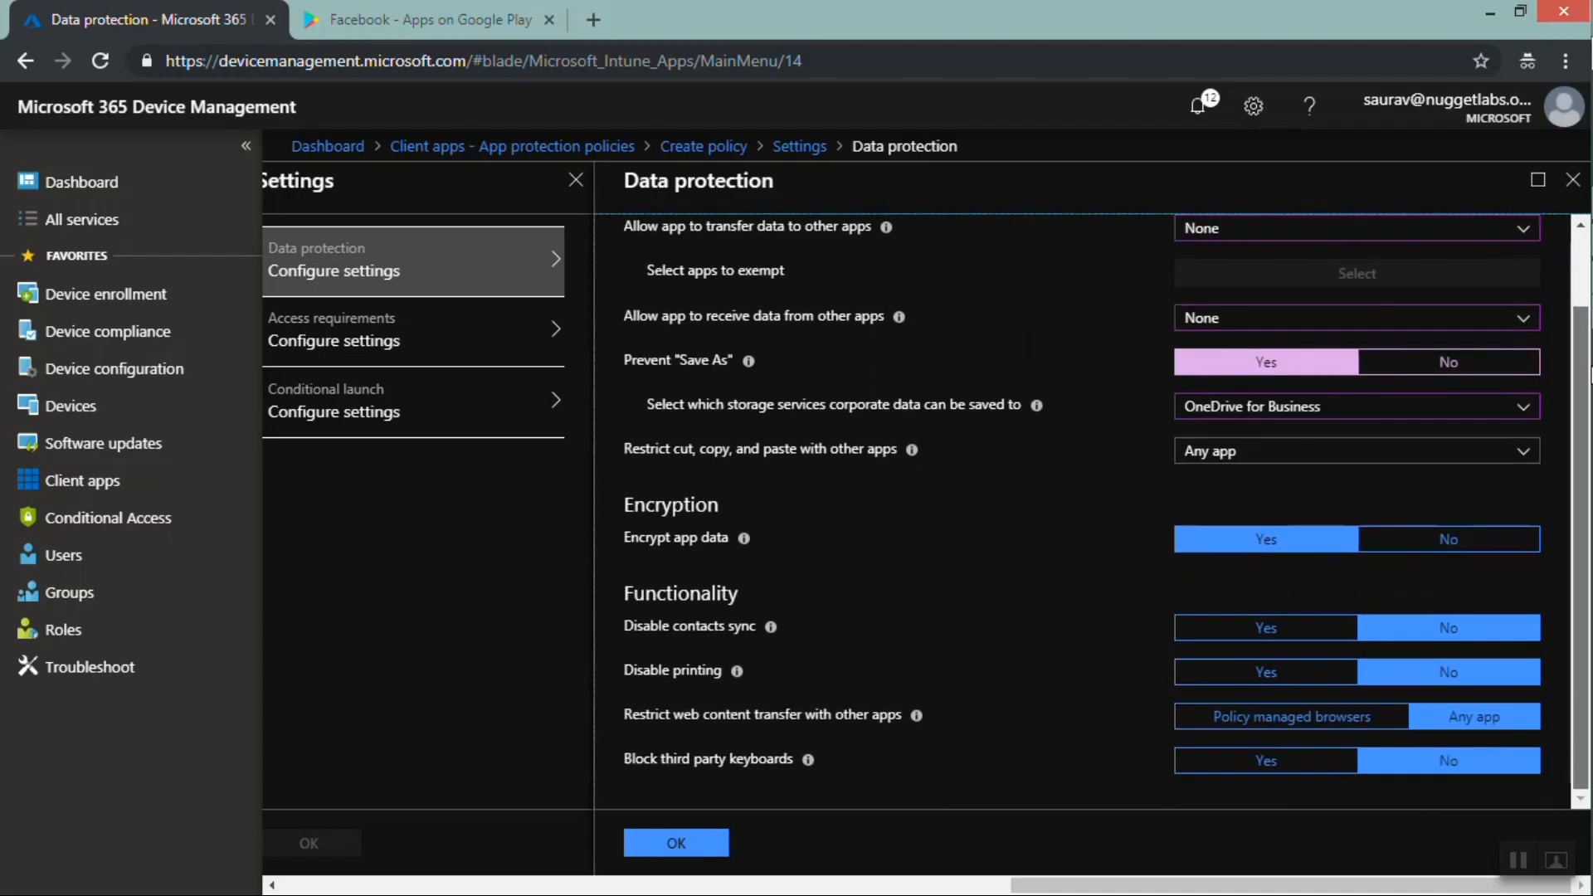
{"action": "left_click", "coordinate": [673, 845]}
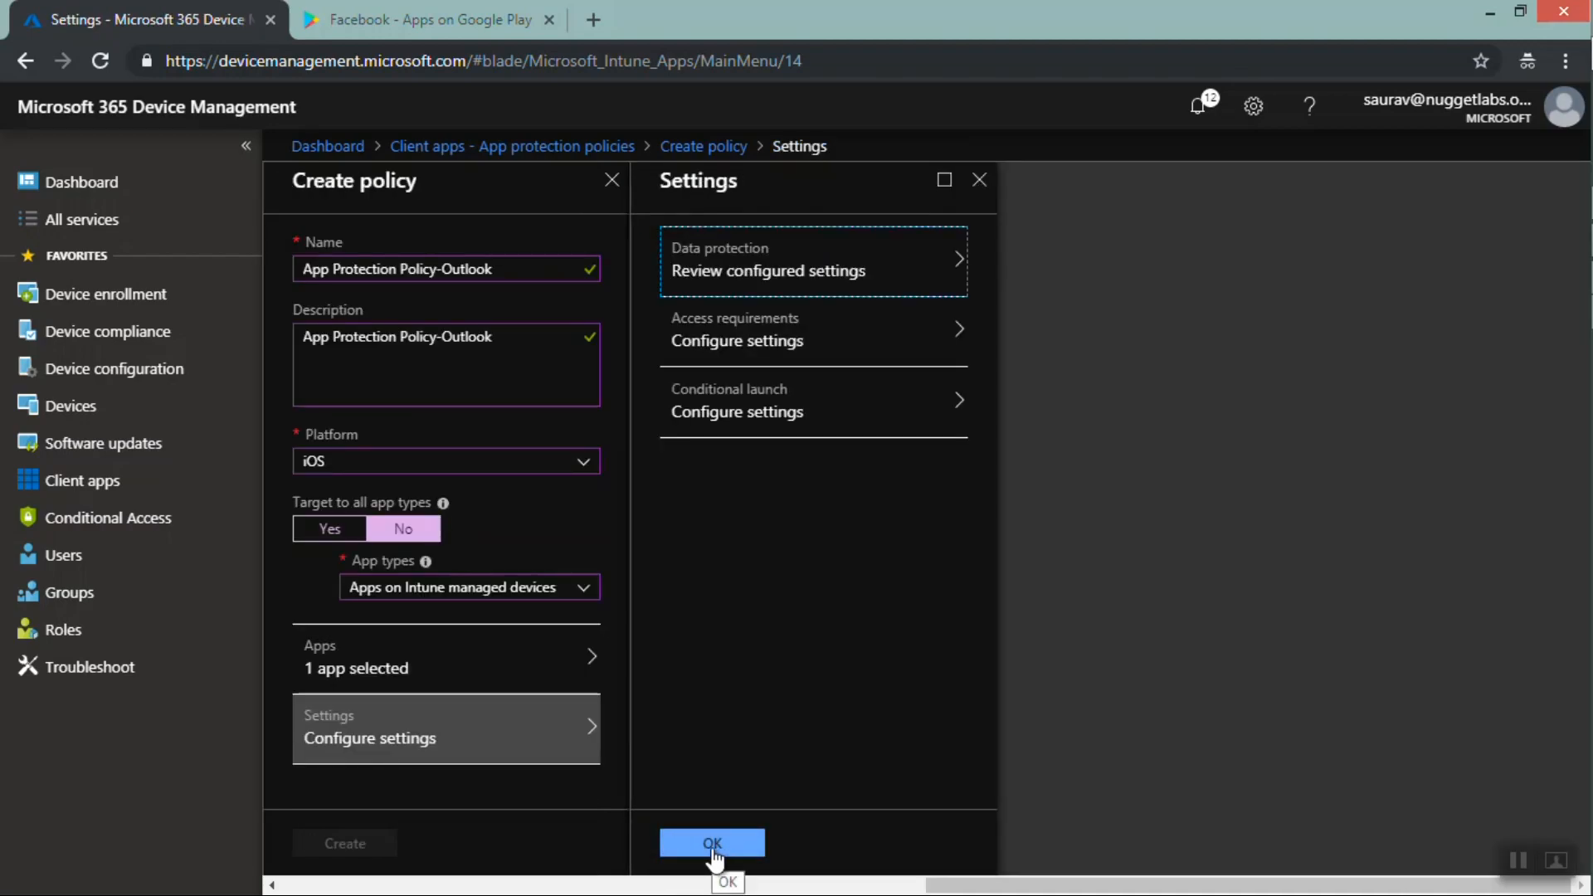
{"action": "left_click", "coordinate": [712, 847]}
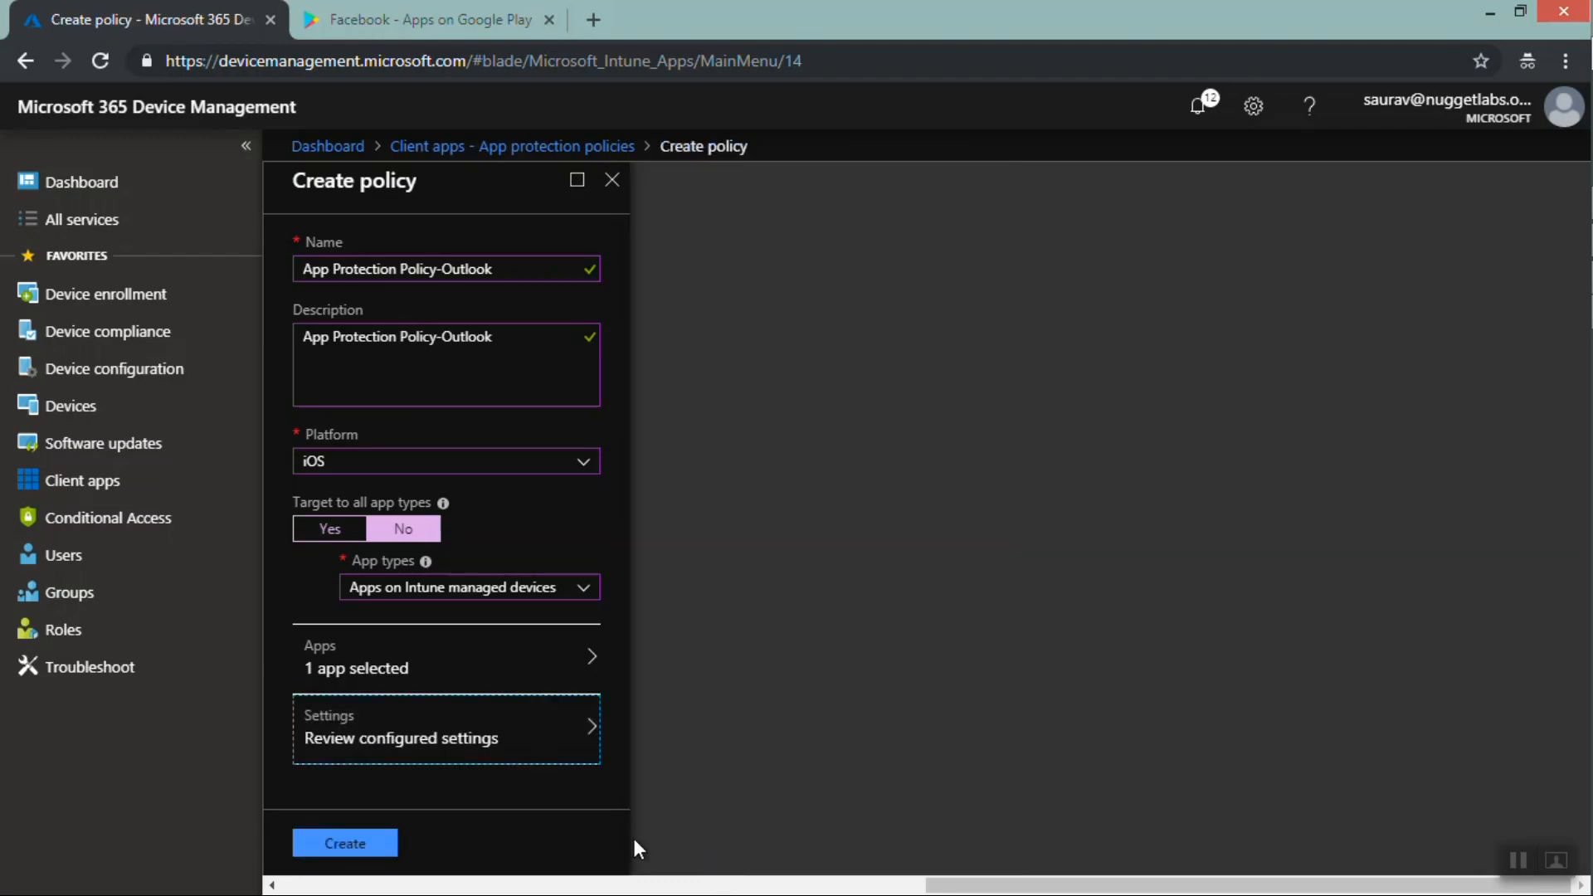
{"action": "left_click", "coordinate": [347, 845]}
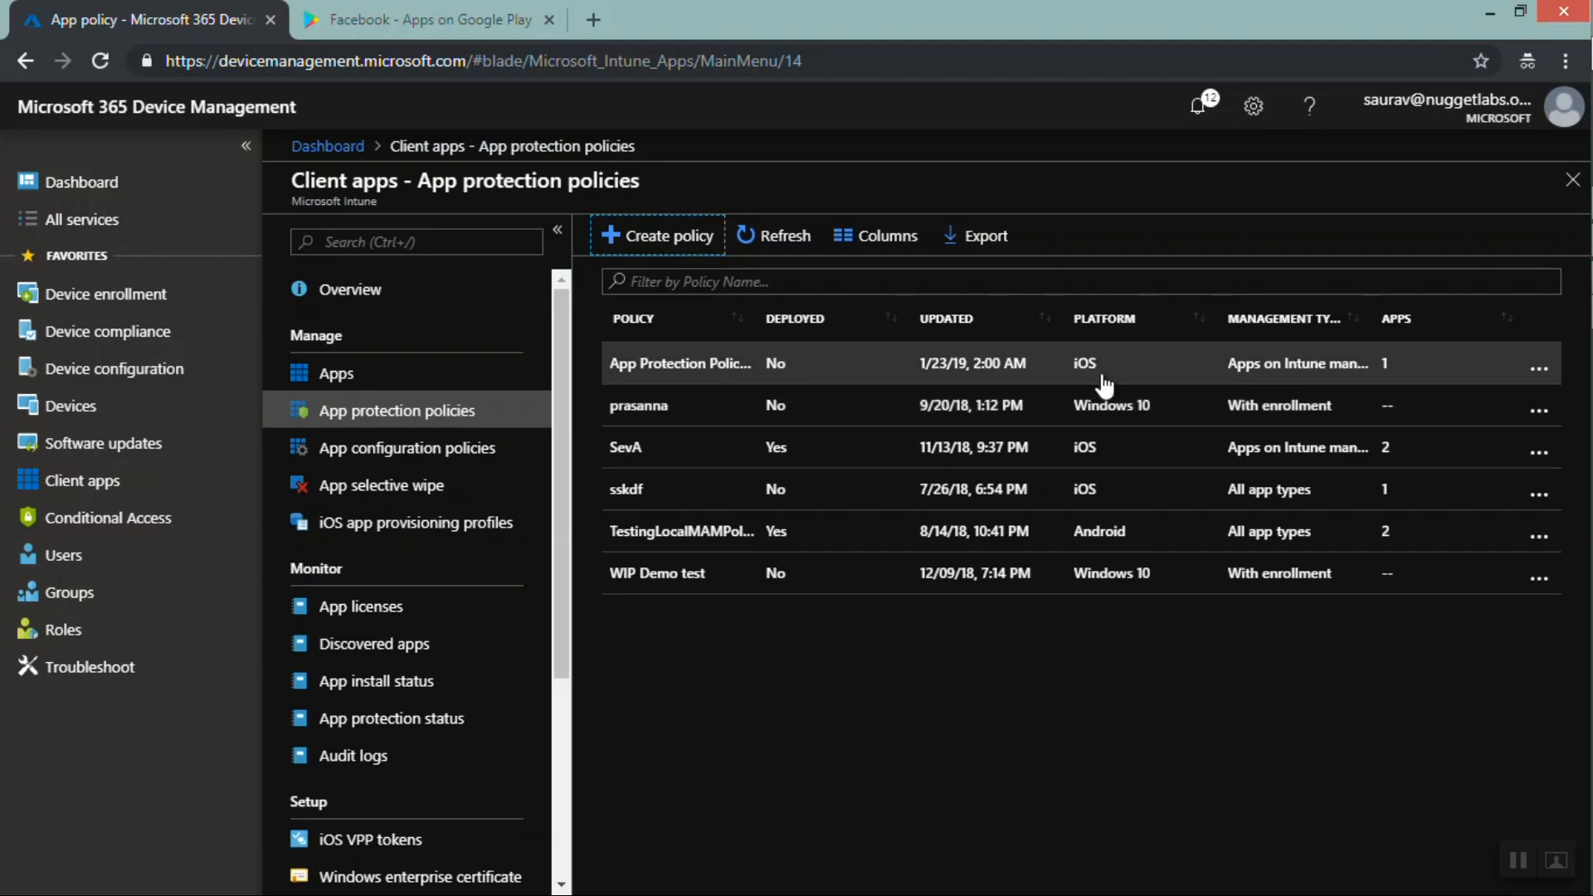
Open the new Outlook policy and review its overview, targeted apps and properties
{"action": "left_click", "coordinate": [709, 371]}
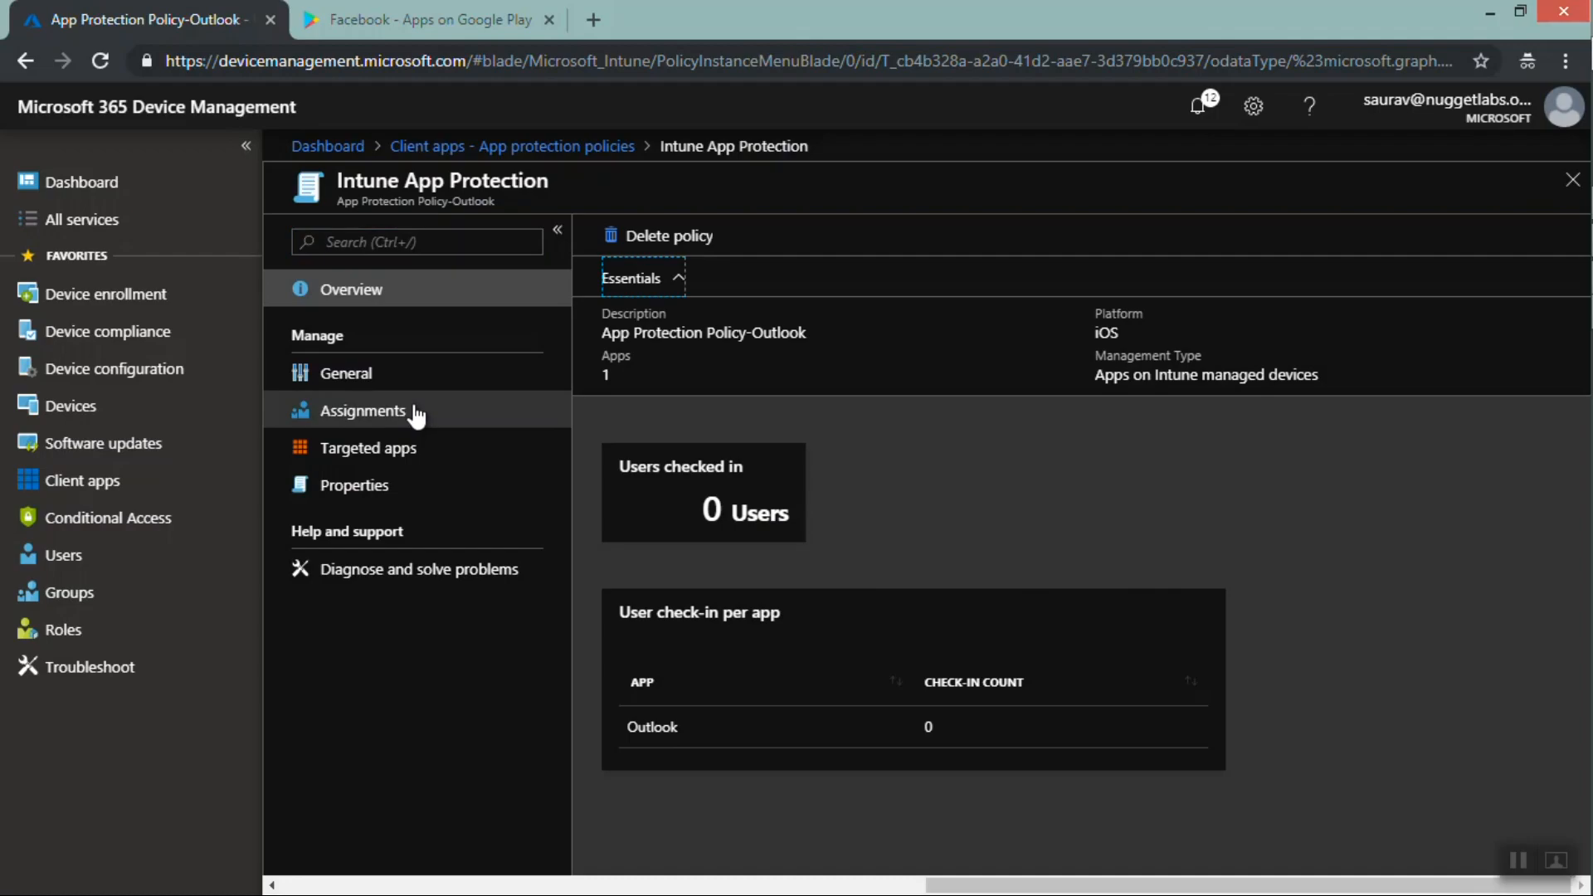
{"action": "left_click", "coordinate": [370, 458]}
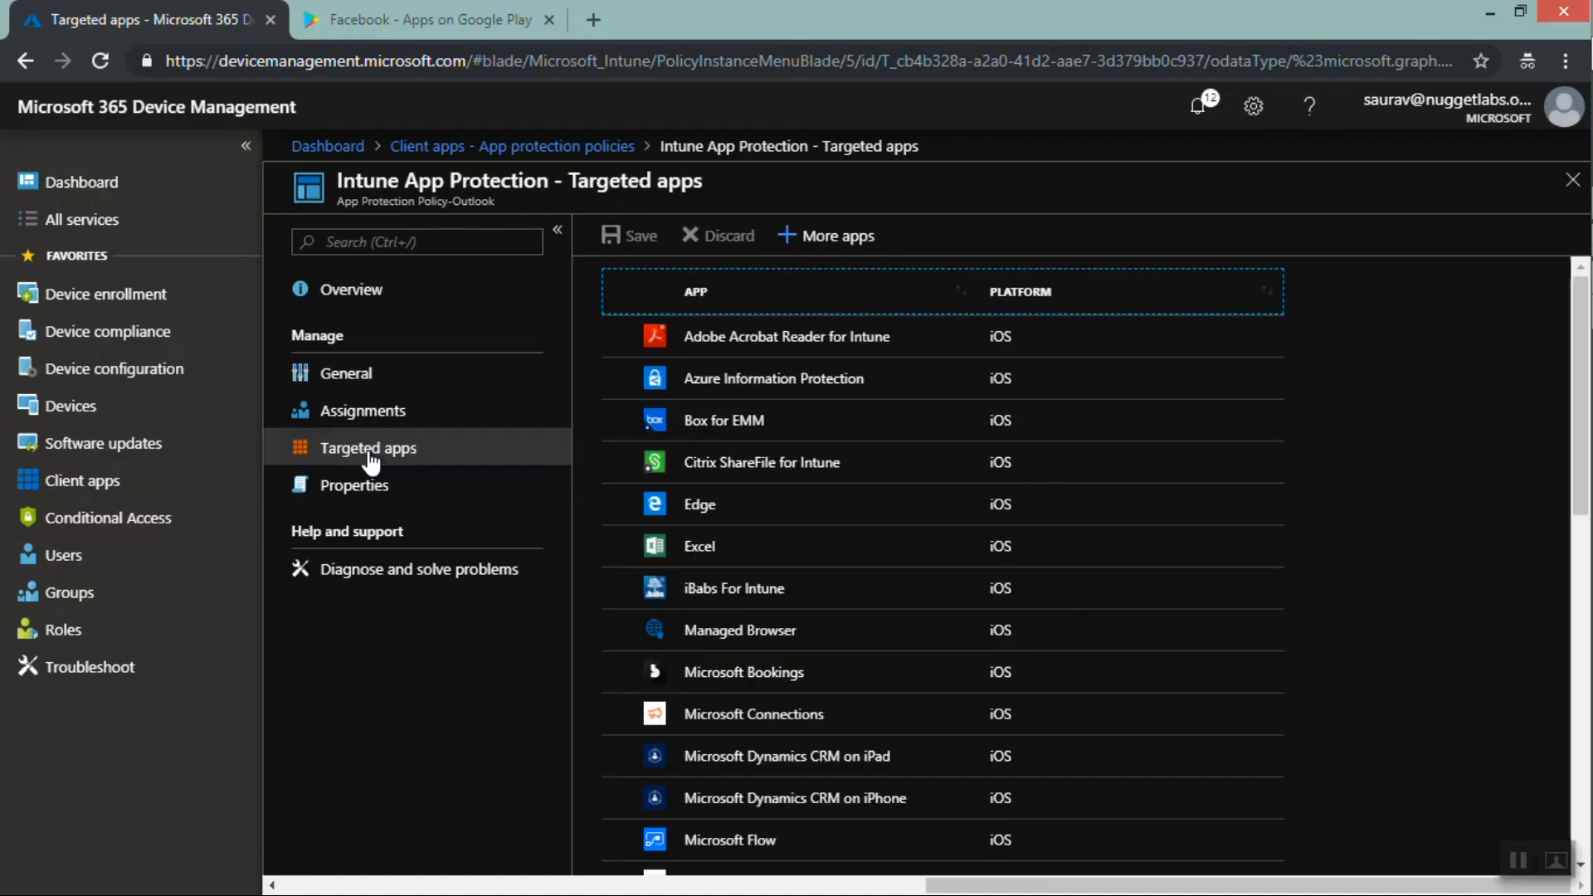
{"action": "left_click_drag", "start_coordinate": [1574, 293], "coordinate": [1574, 604]}
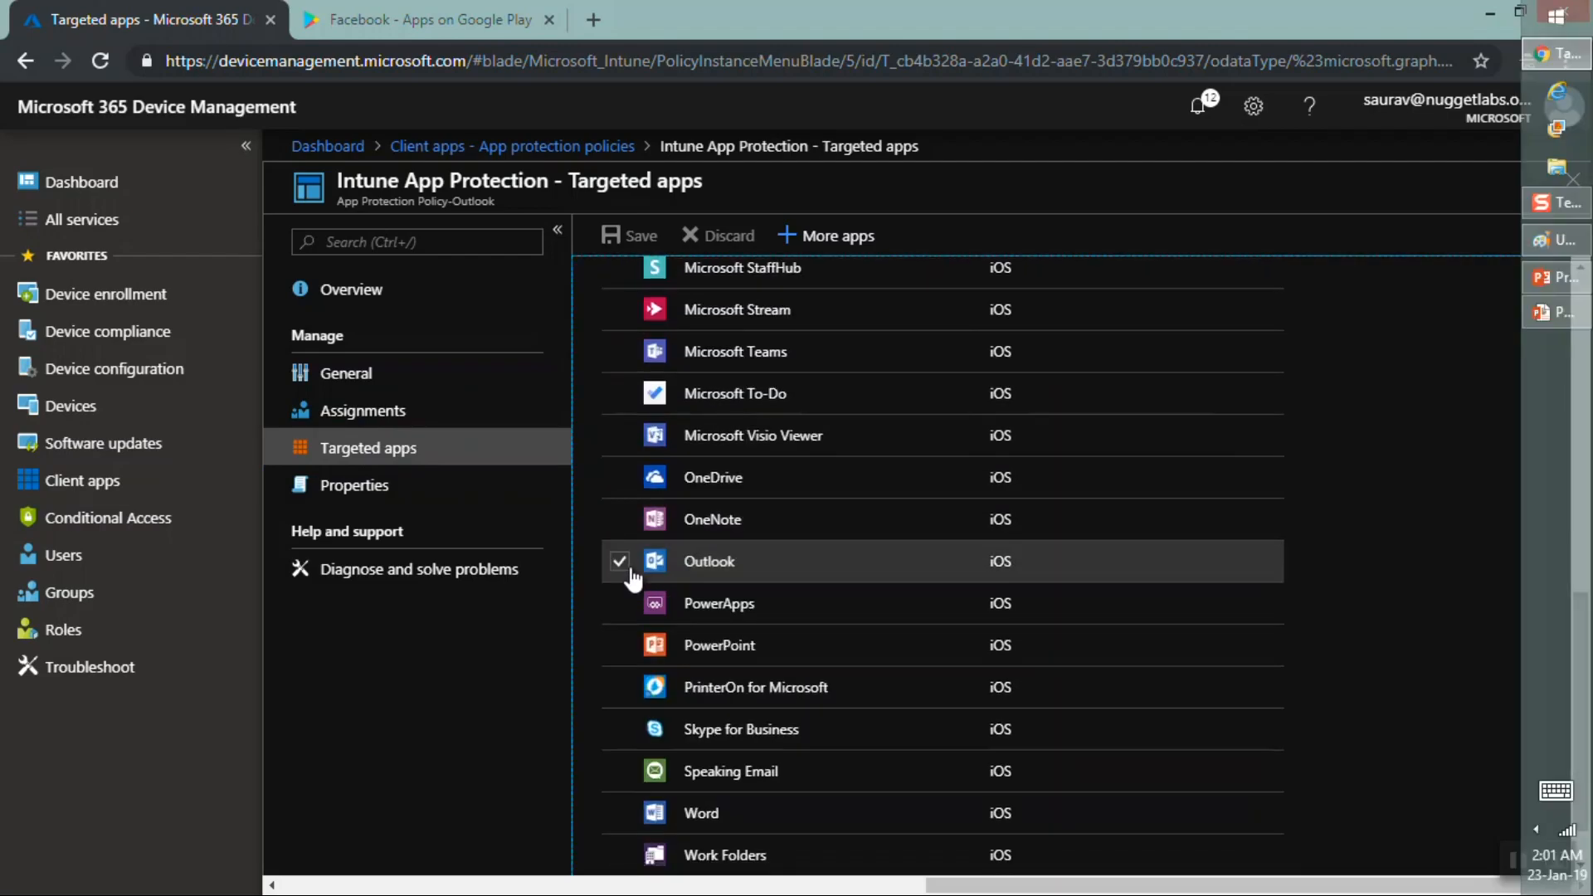
{"action": "left_click", "coordinate": [399, 496]}
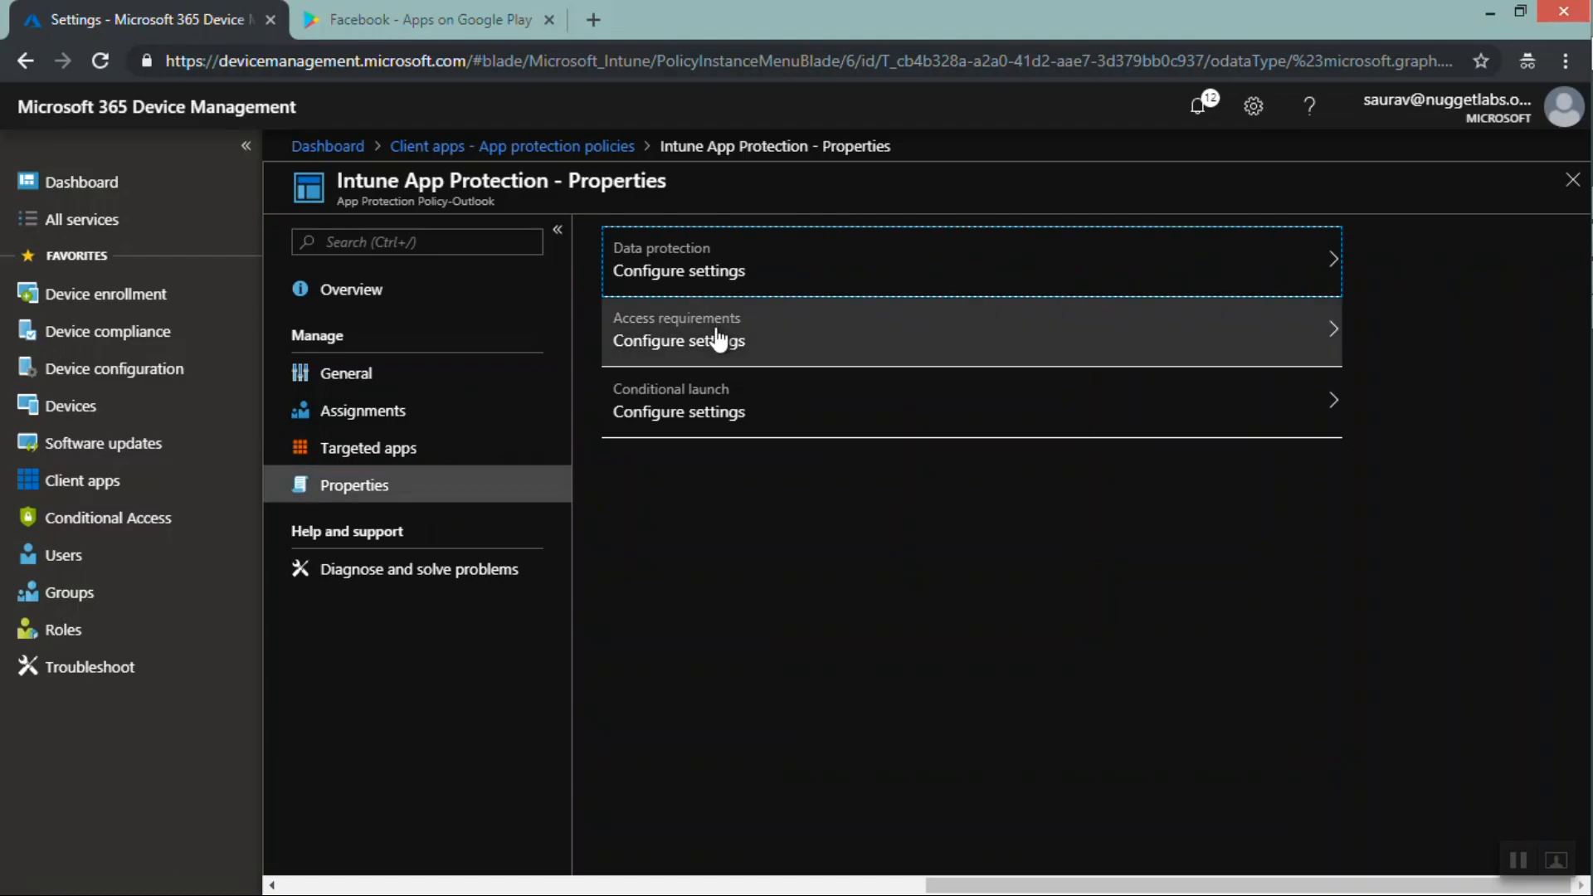
Review the policy's data protection settings and the transfer option descriptions
{"action": "left_click", "coordinate": [792, 266]}
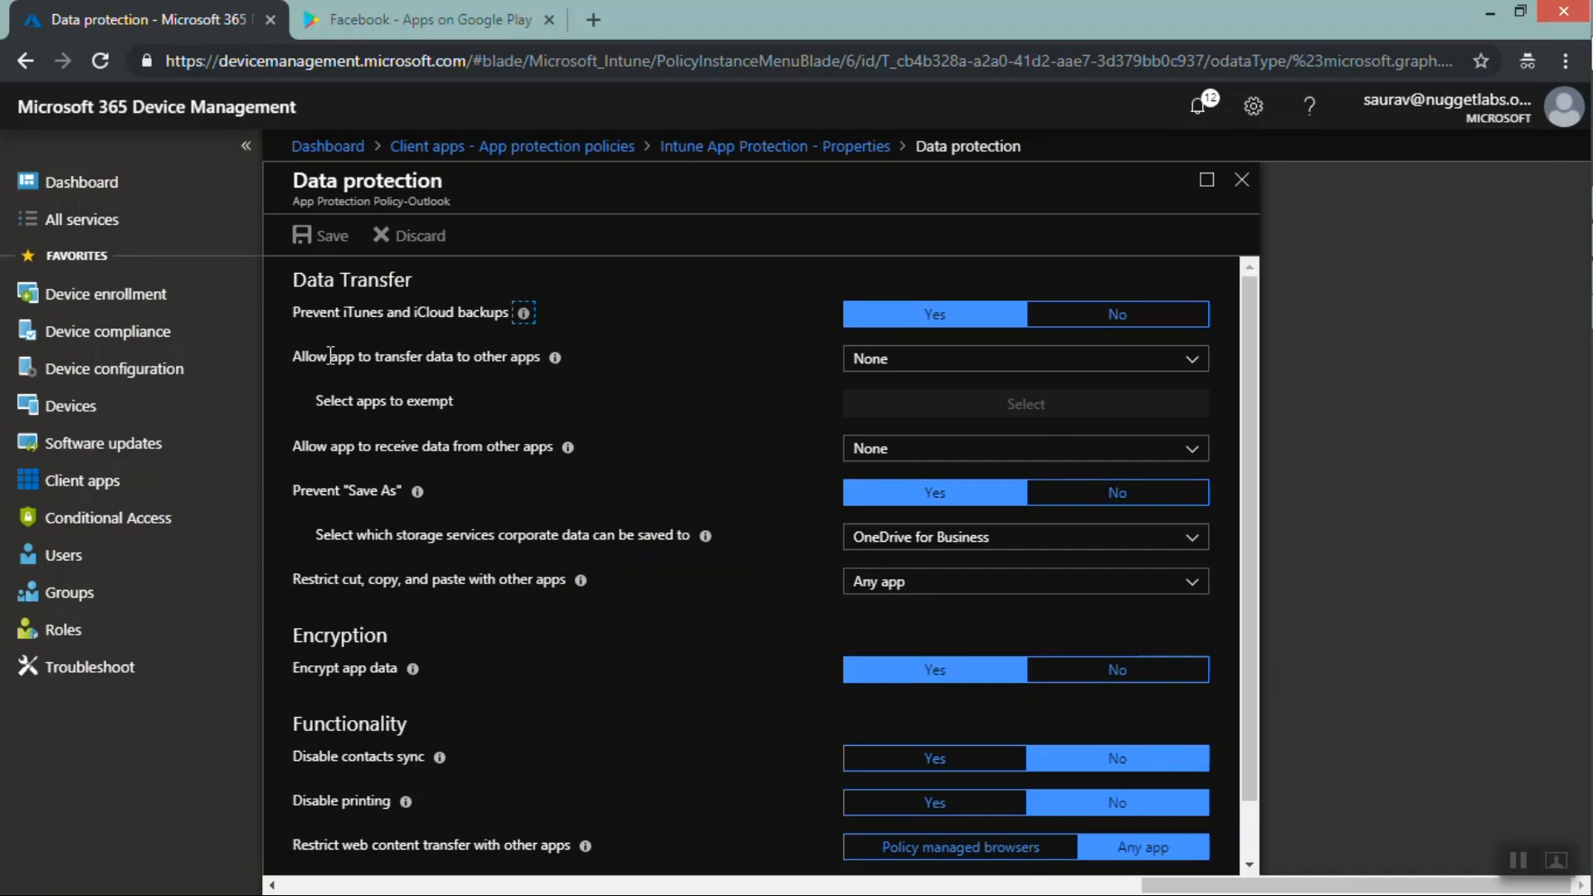
{"action": "left_click", "coordinate": [1517, 861]}
{"action": "left_click", "coordinate": [163, 837]}
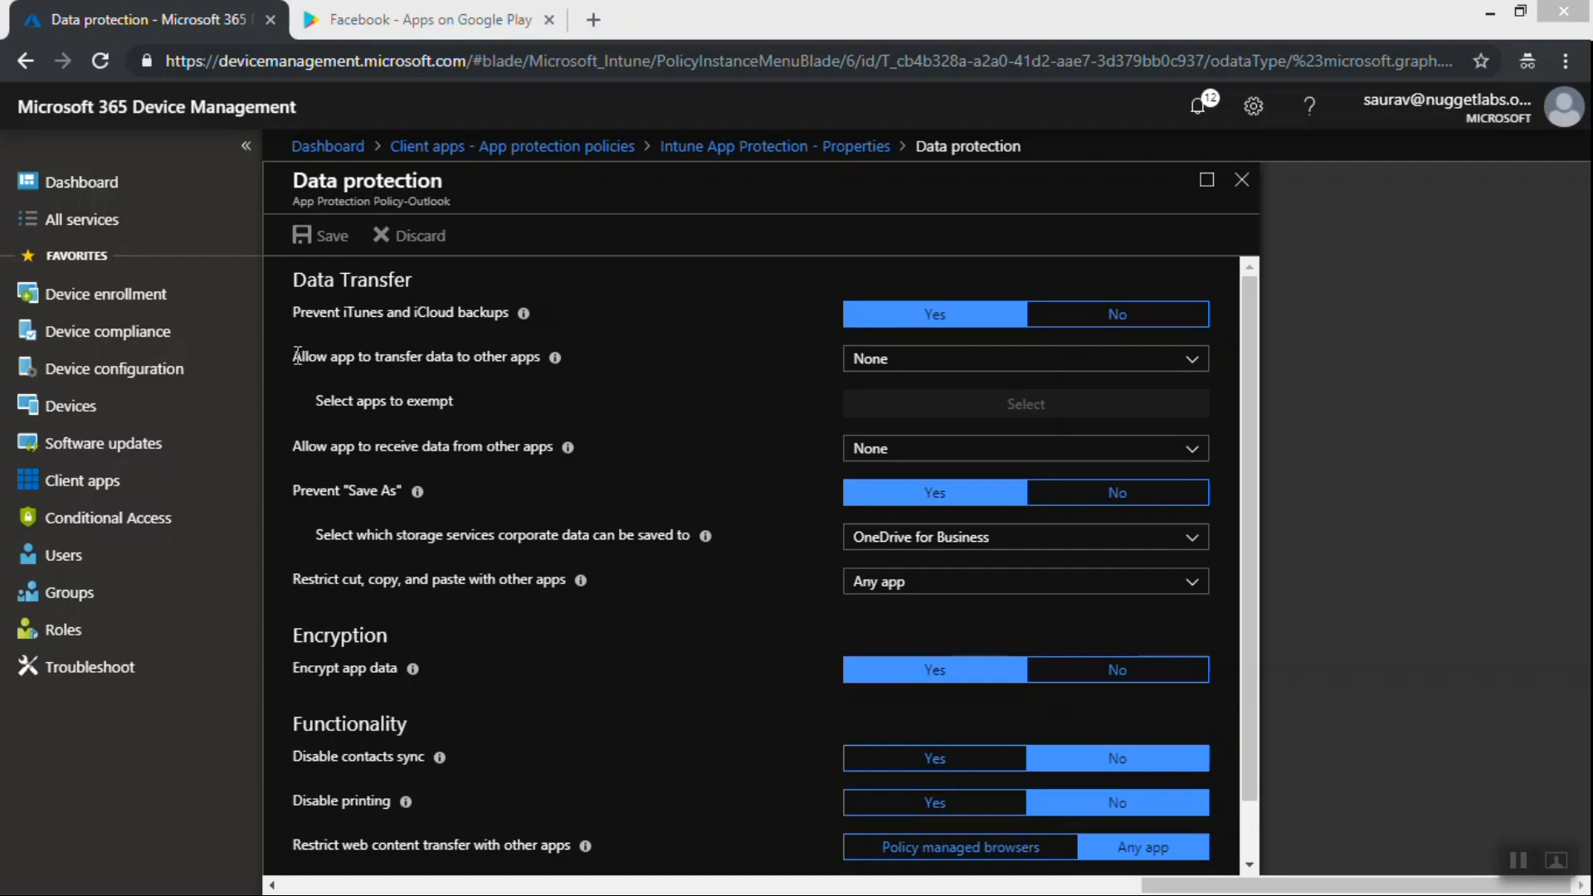
{"action": "left_click_drag", "start_coordinate": [300, 355], "coordinate": [544, 366]}
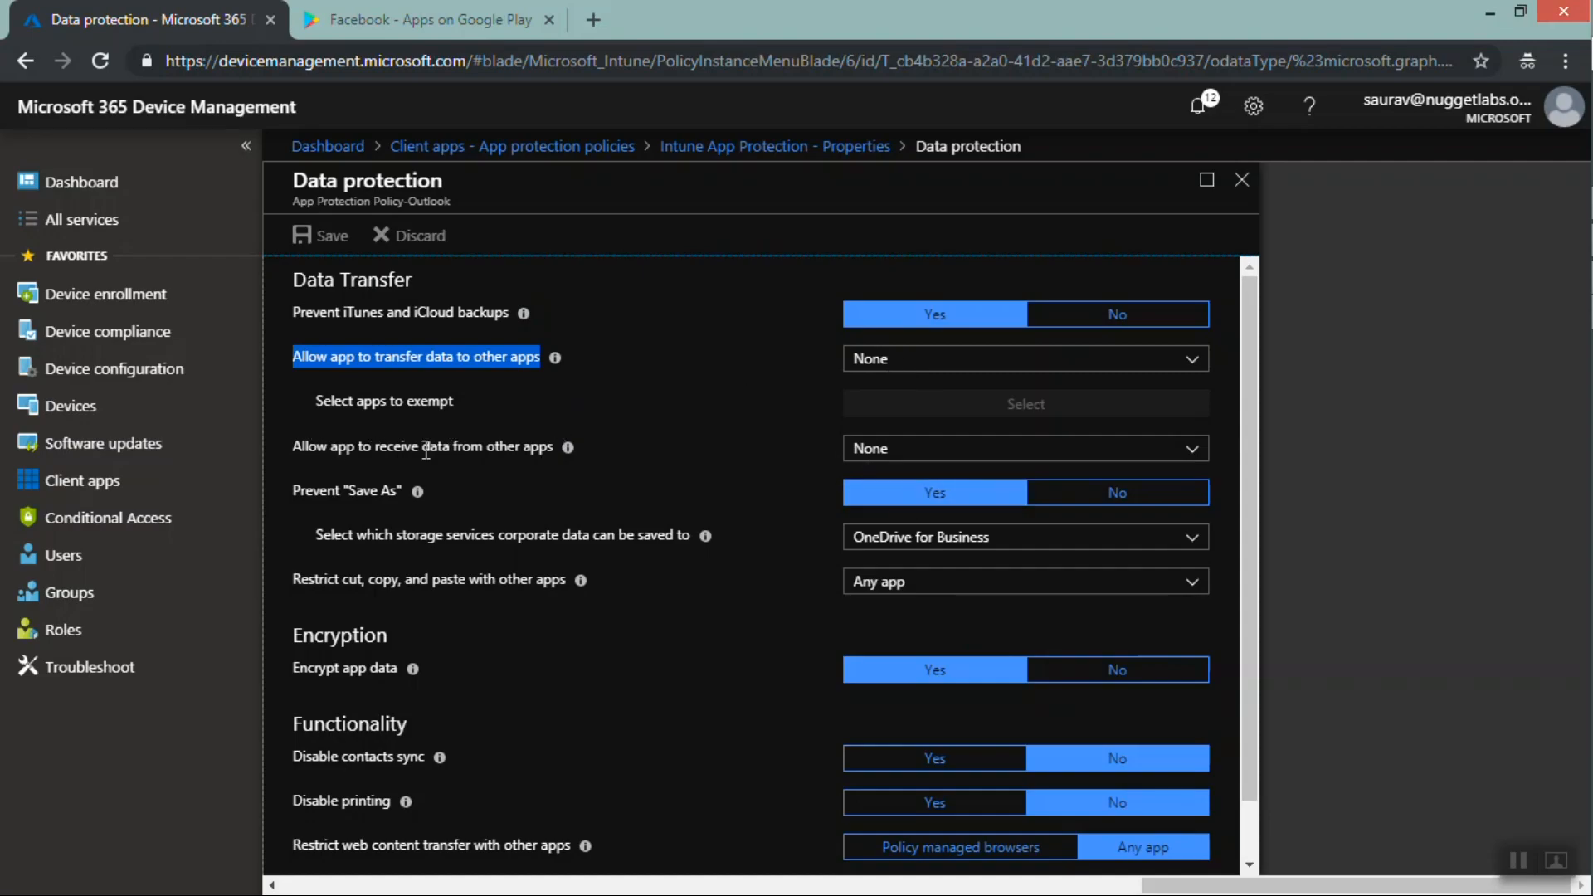
{"action": "mouse_move", "coordinate": [571, 454]}
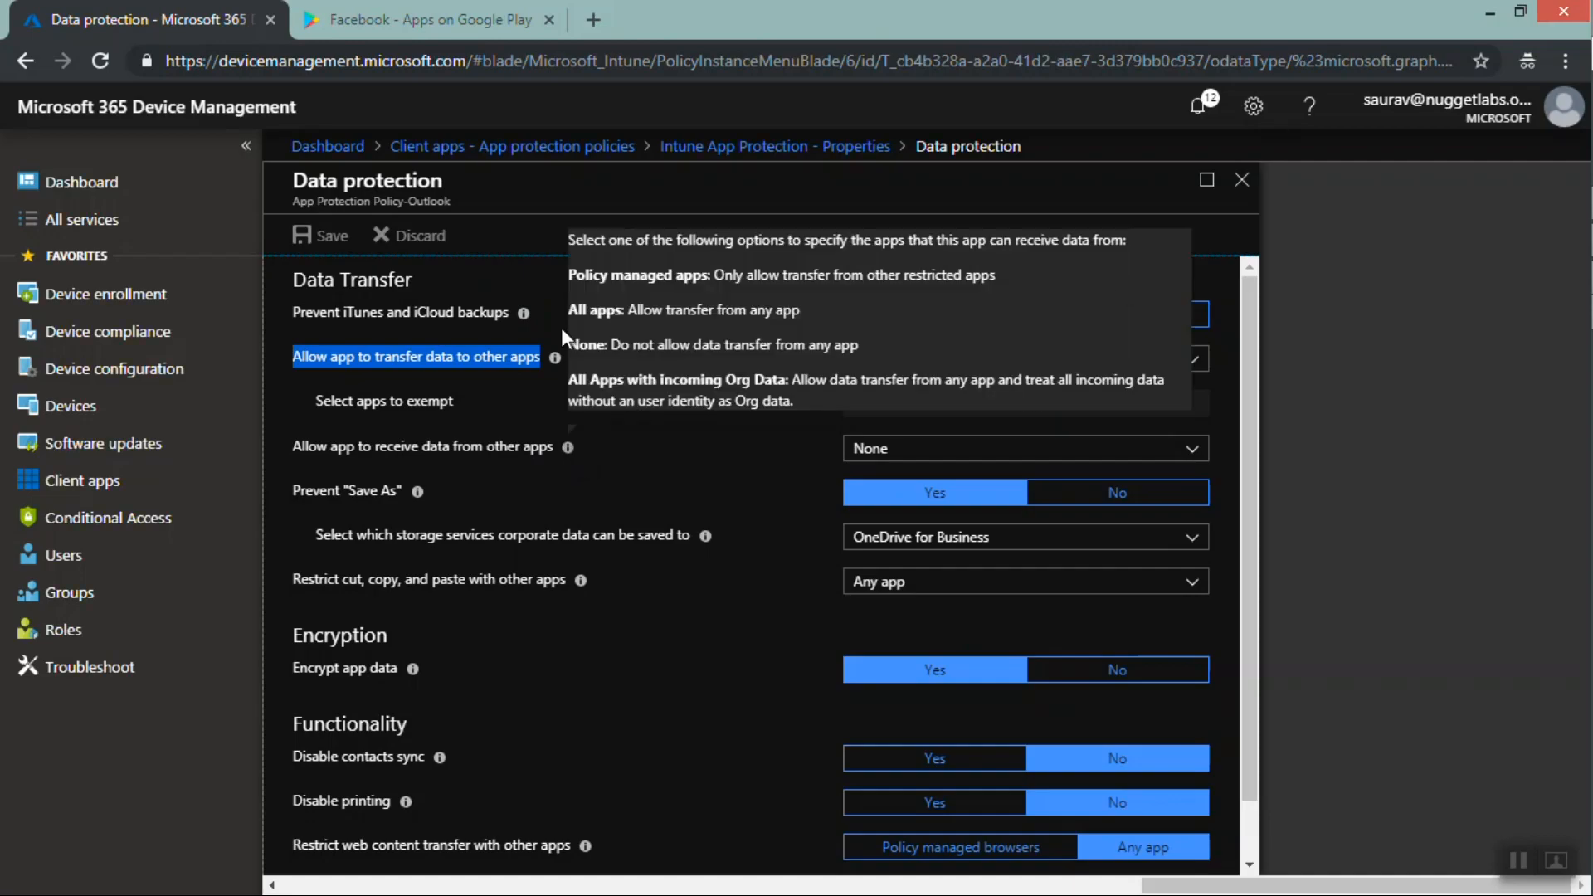
{"action": "left_click", "coordinate": [1244, 185]}
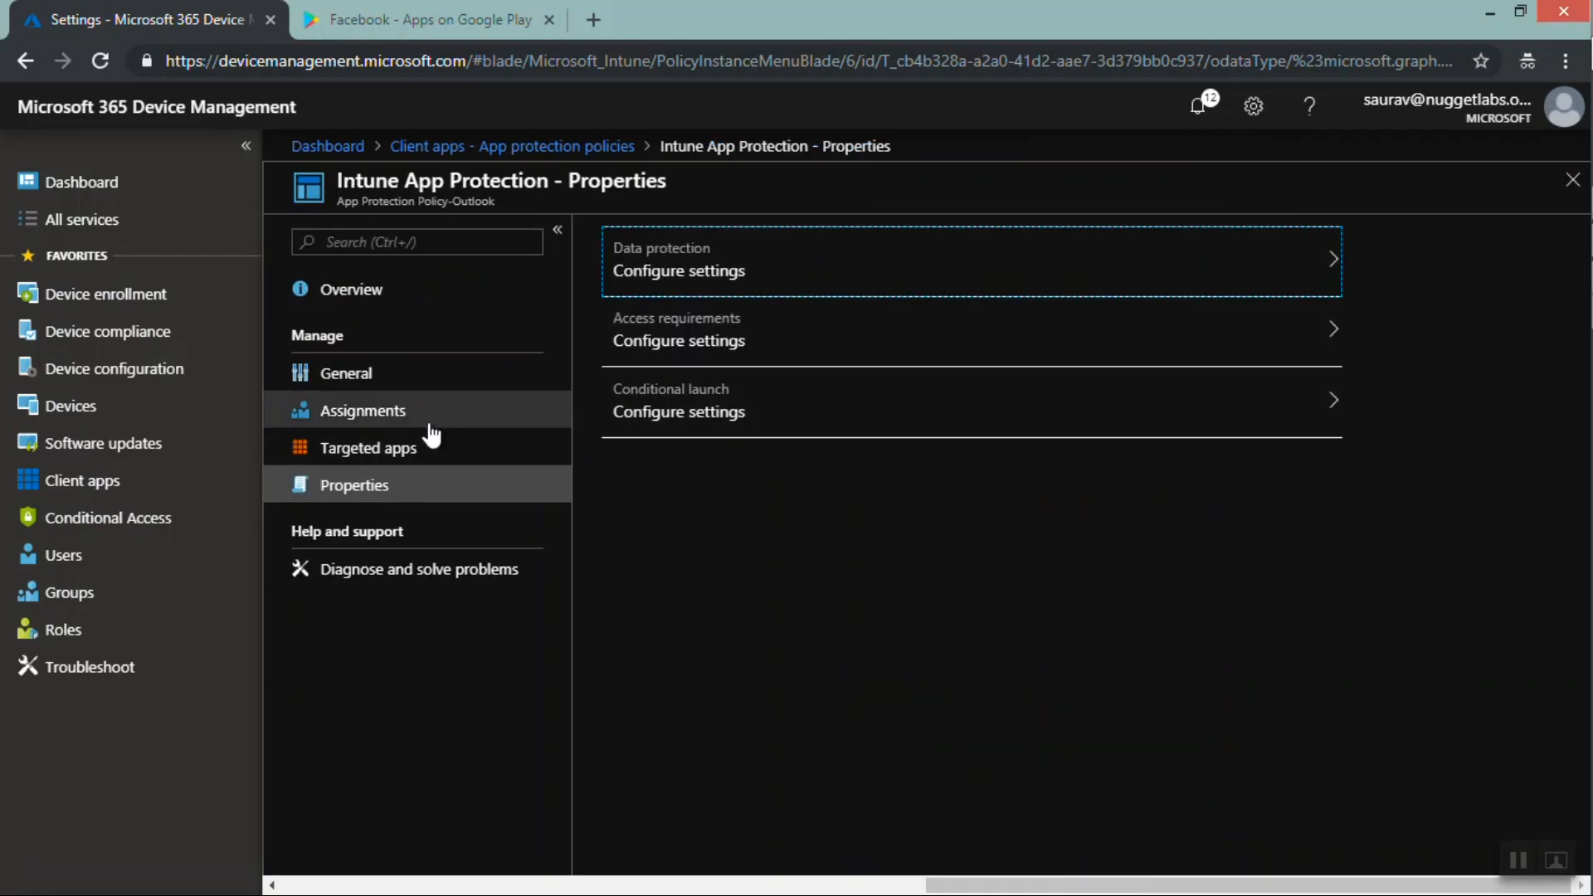
Review the policy's targeted apps list and close the policy
{"action": "left_click", "coordinate": [409, 454]}
{"action": "left_click", "coordinate": [410, 452]}
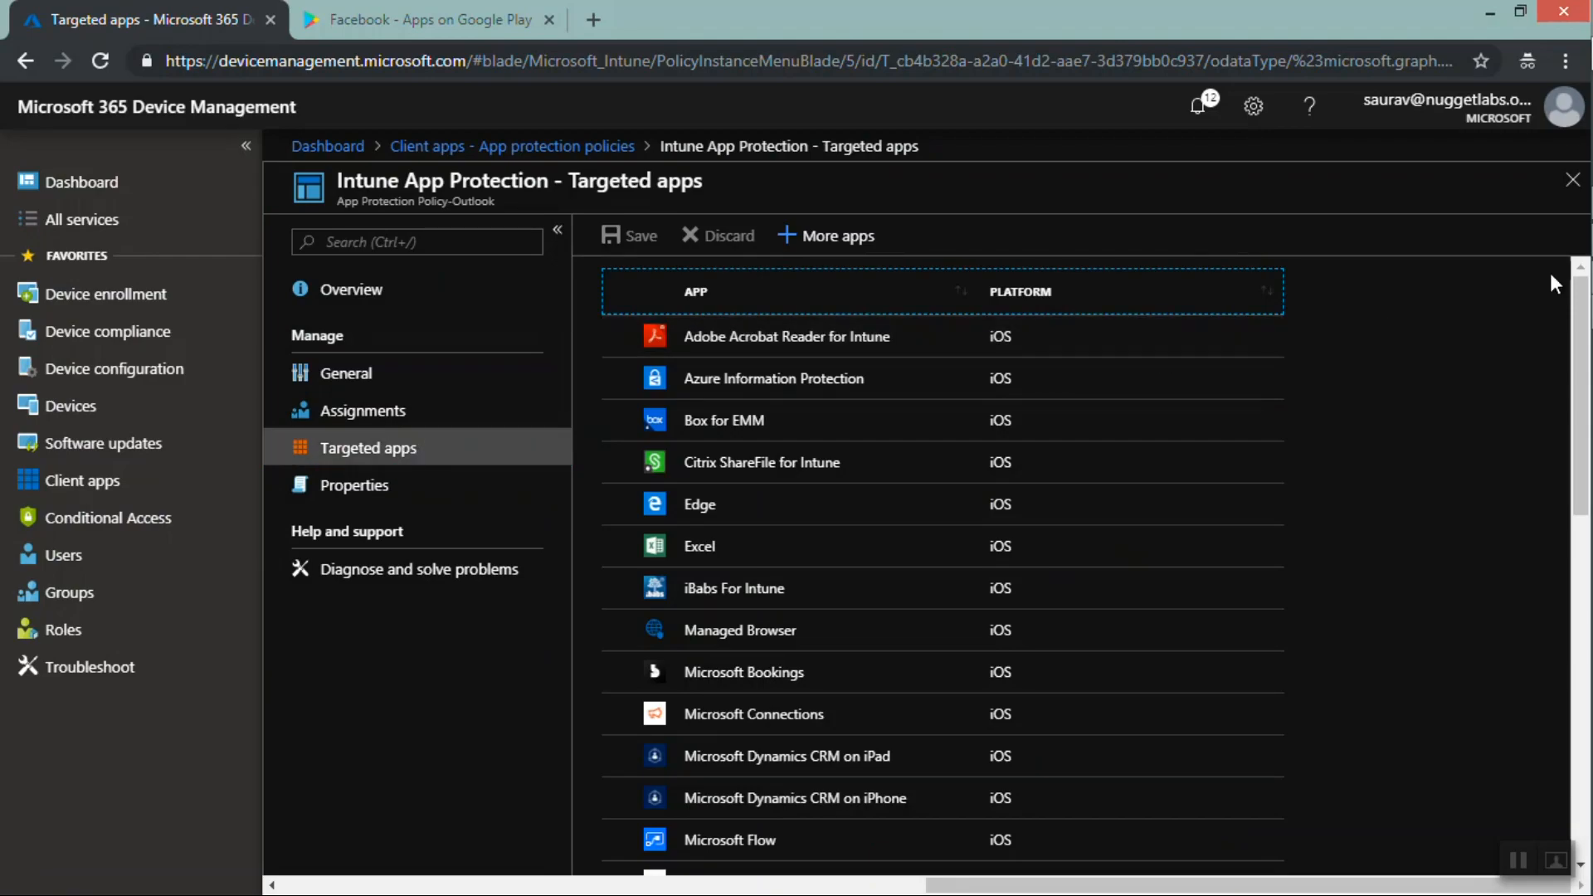
{"action": "left_click", "coordinate": [1579, 300]}
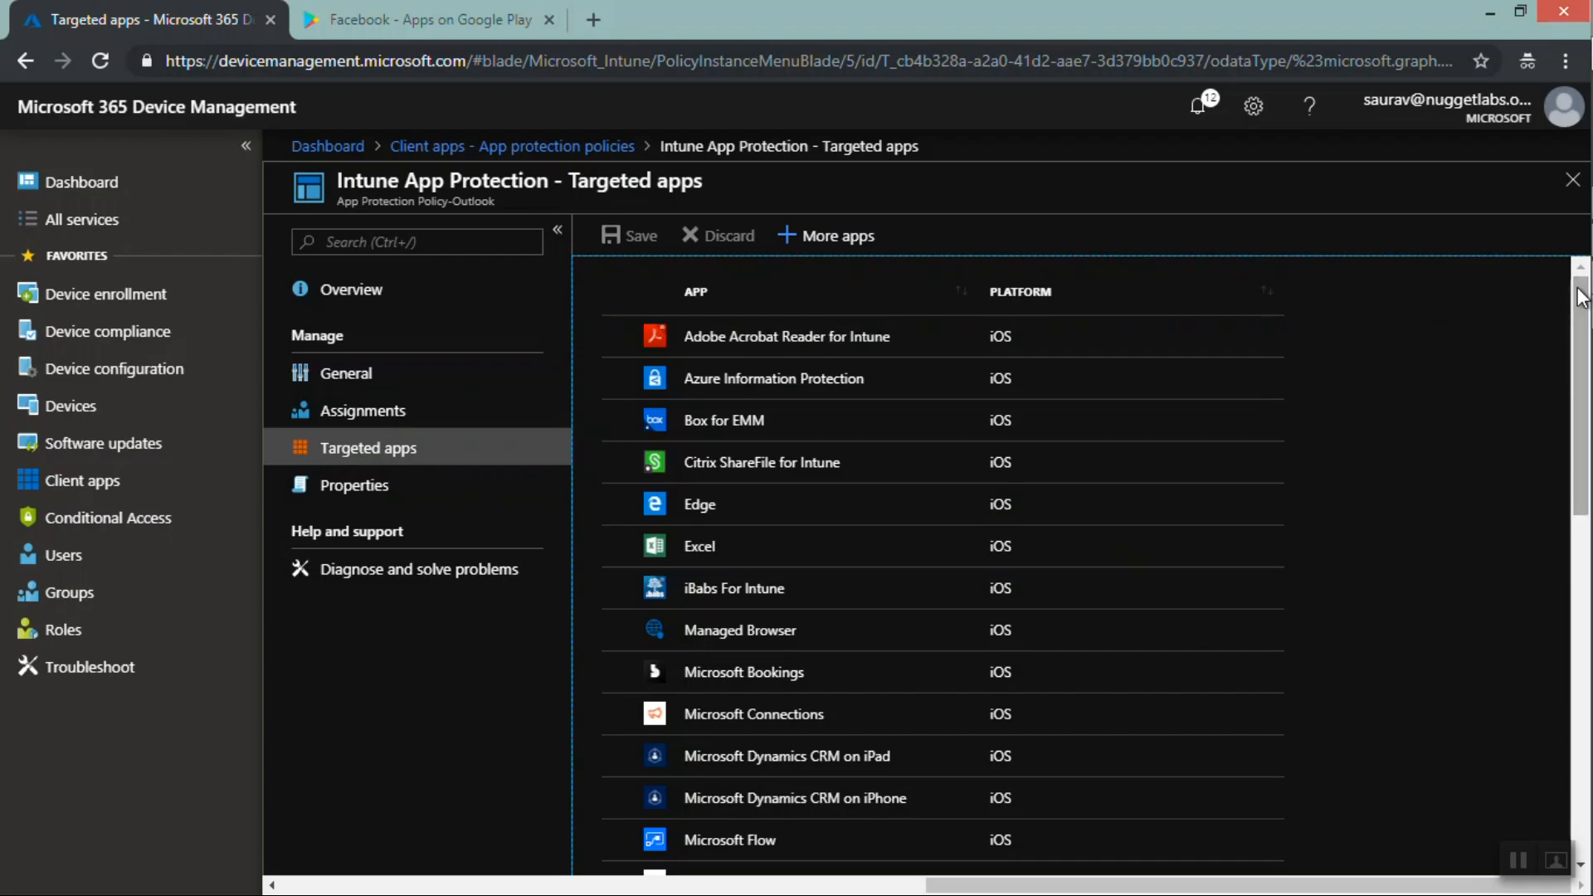
{"action": "left_click_drag", "start_coordinate": [1580, 296], "coordinate": [1556, 682]}
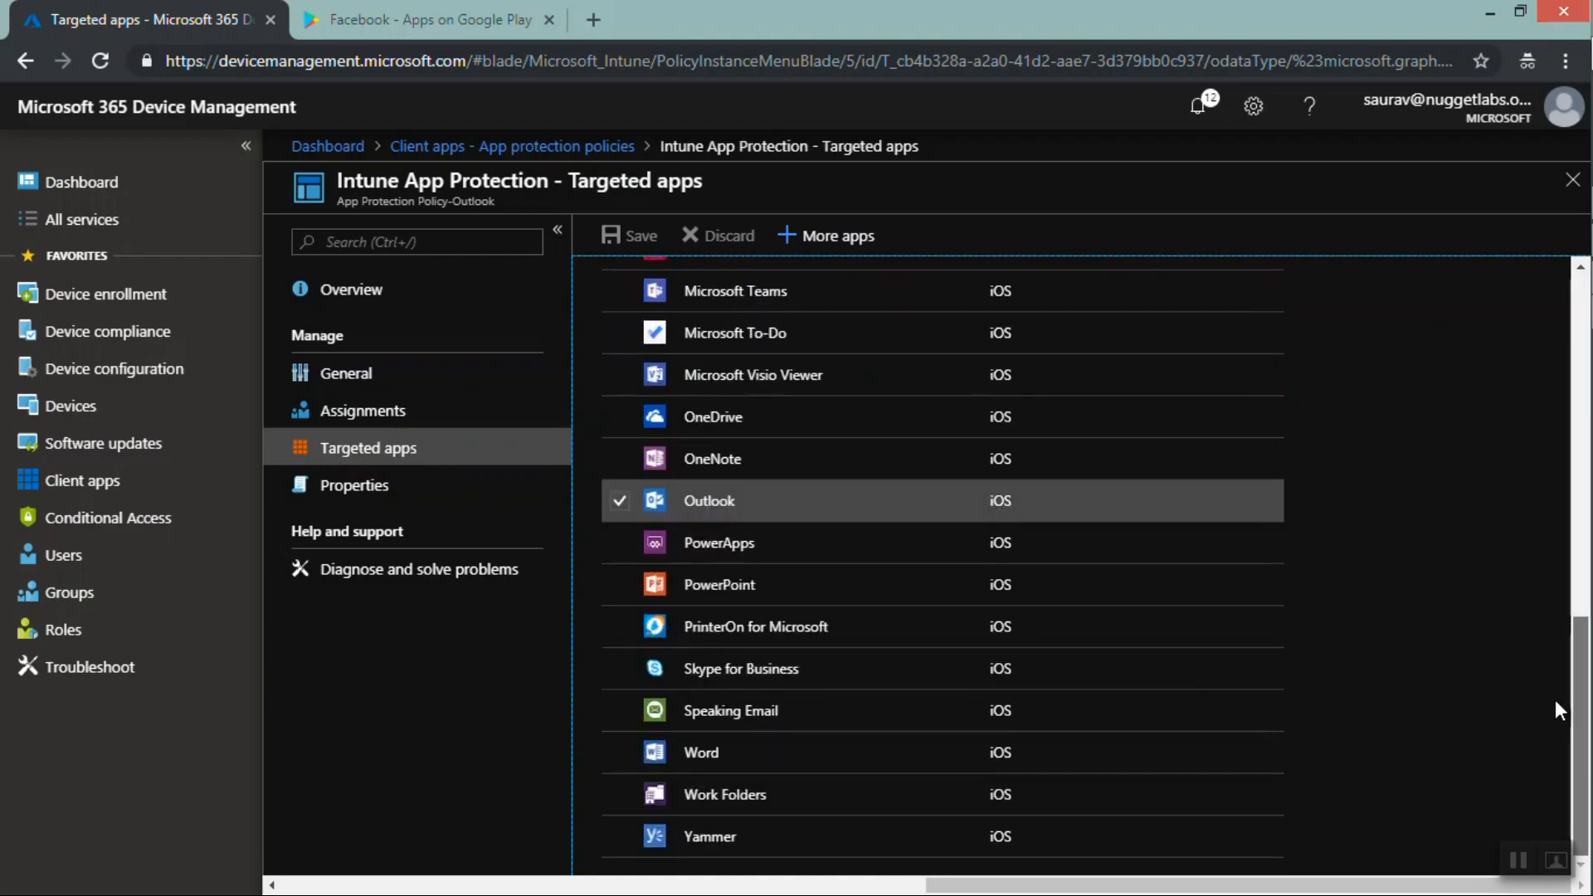
{"action": "scroll", "coordinate": [1555, 699], "scroll_direction": "up", "scroll_amount": 10}
{"action": "scroll", "coordinate": [1555, 300], "scroll_direction": "up", "scroll_amount": 2}
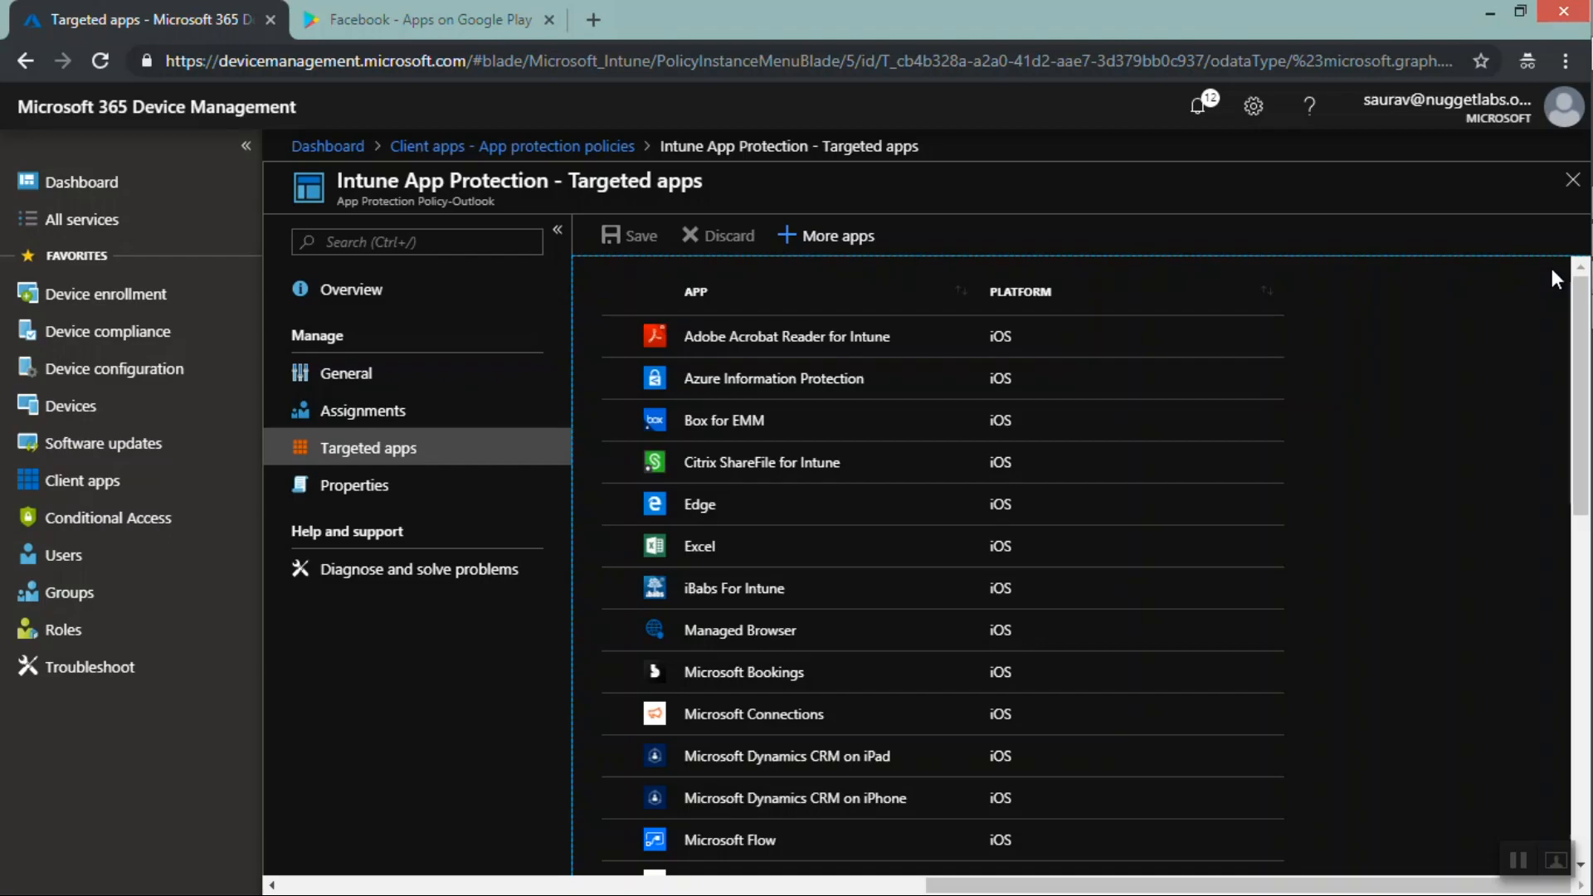
{"action": "left_click", "coordinate": [1572, 184]}
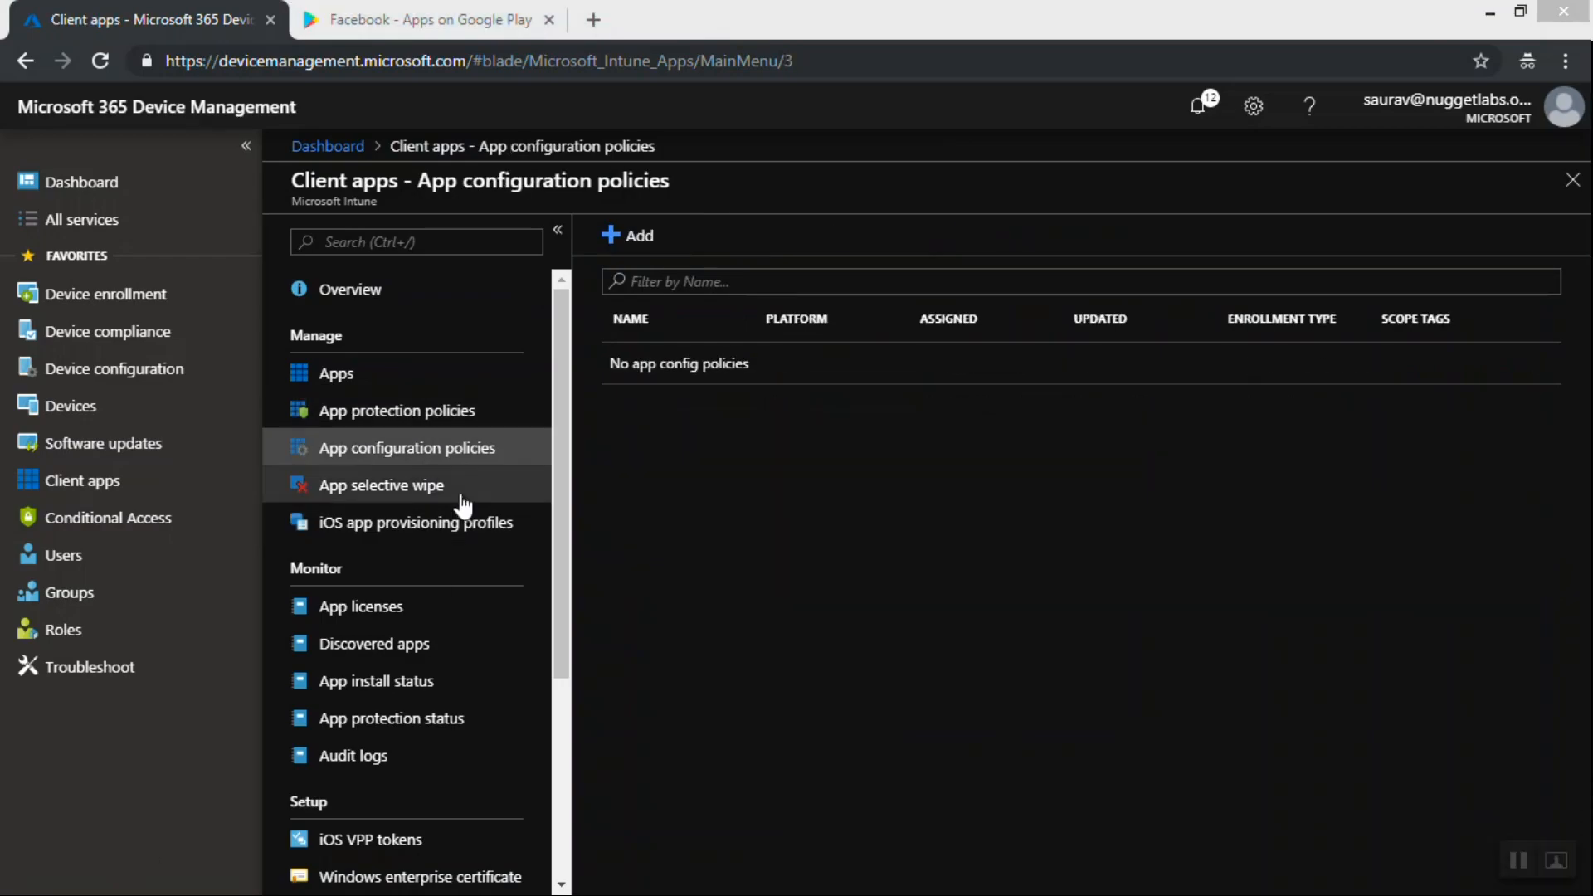
Browse the App selective wipe and App licenses pages of client apps
{"action": "left_click", "coordinate": [389, 500]}
{"action": "left_click", "coordinate": [389, 500]}
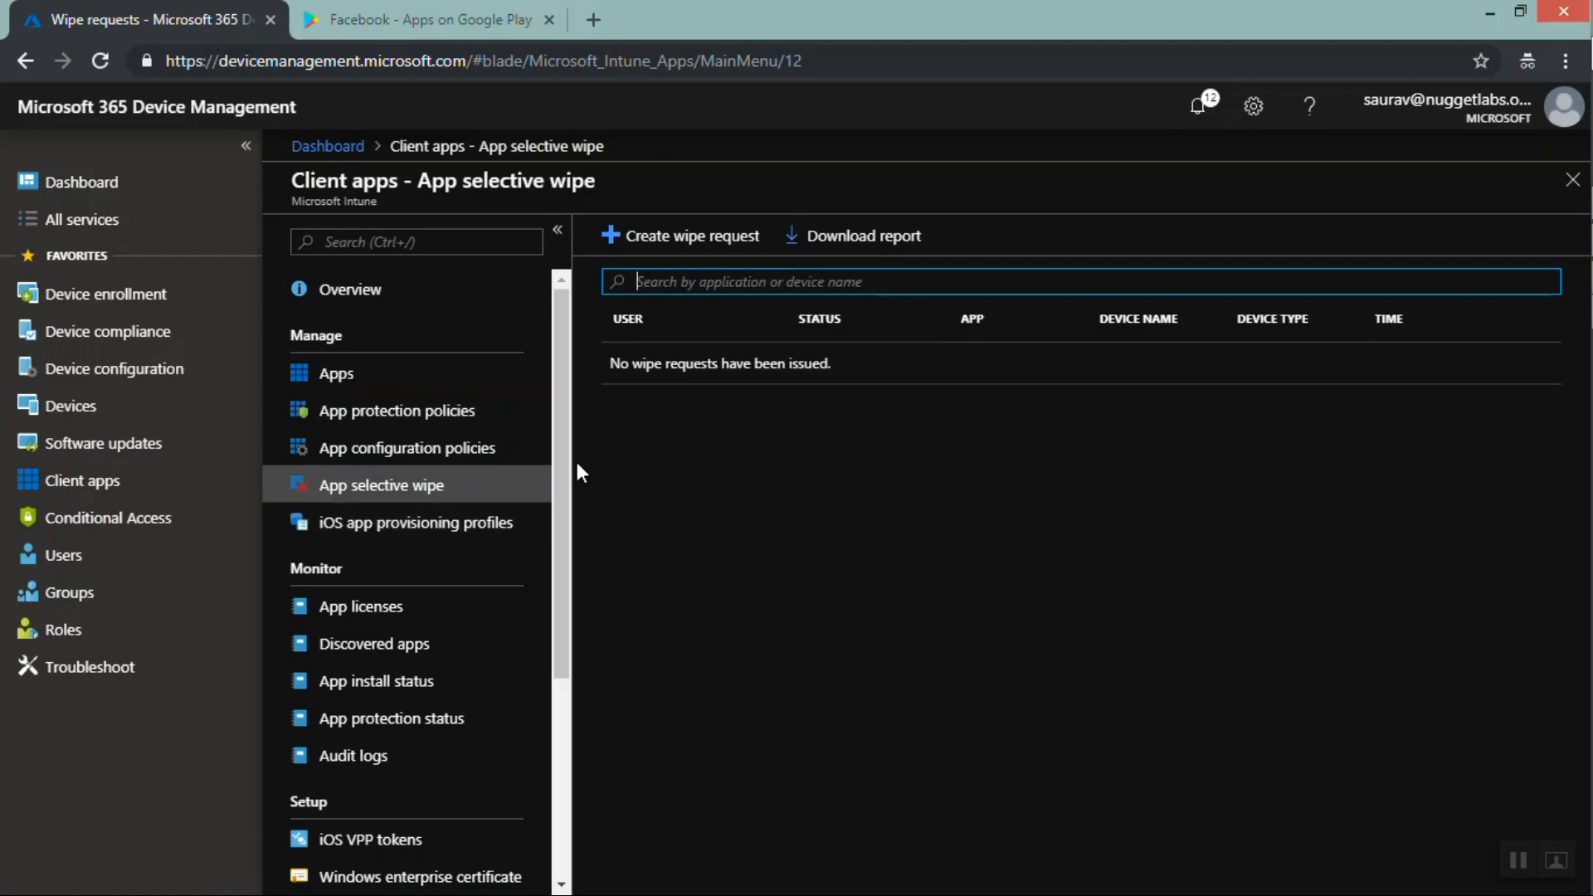
{"action": "left_click_drag", "start_coordinate": [562, 431], "coordinate": [551, 527]}
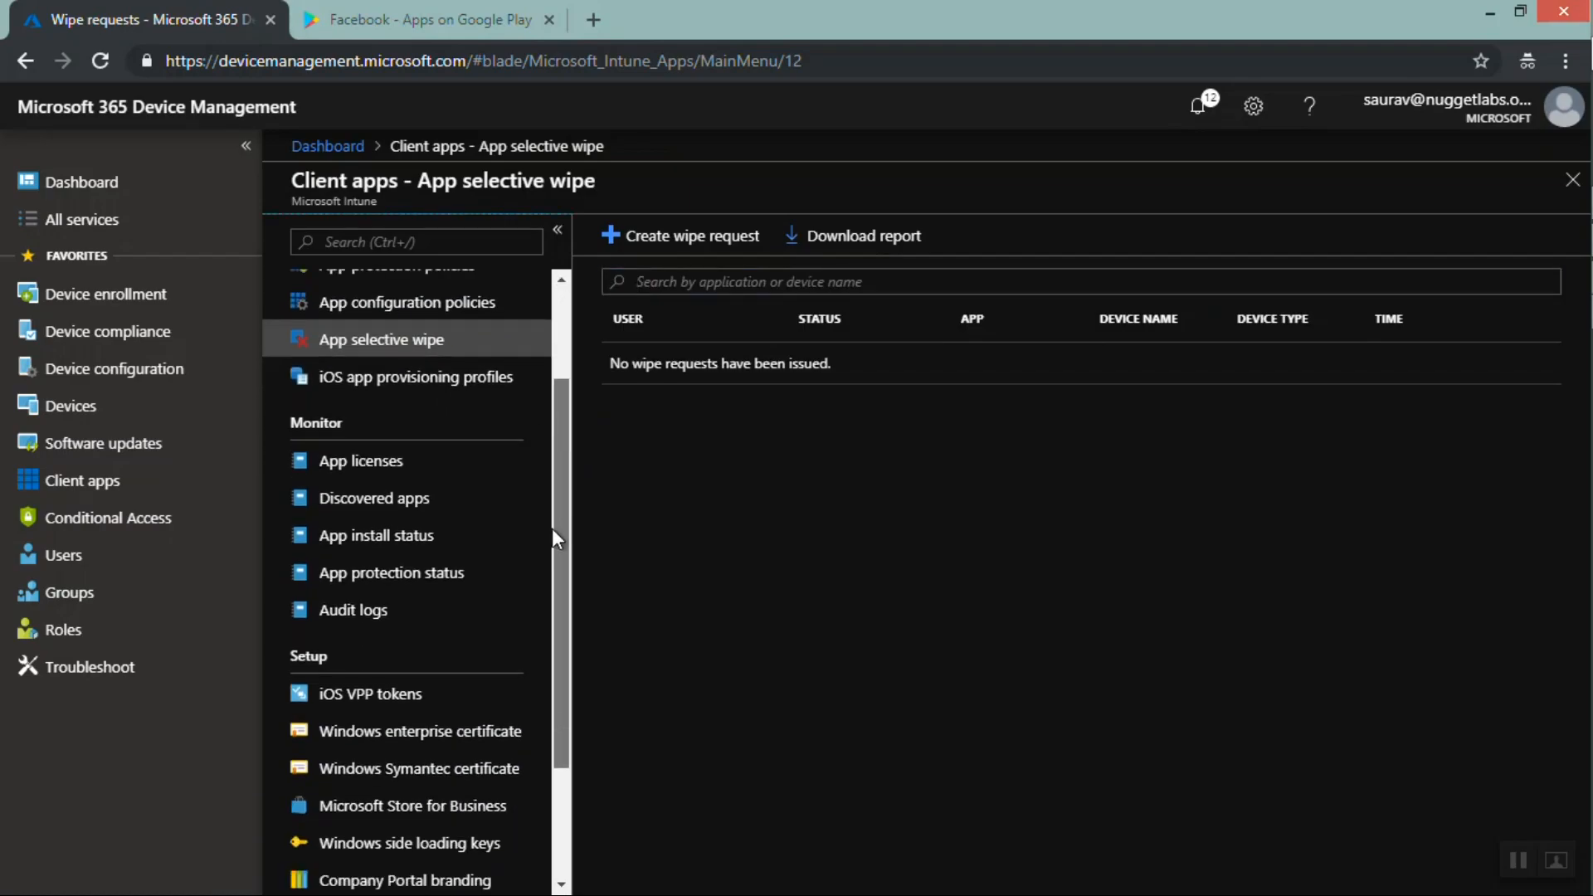
{"action": "left_click", "coordinate": [392, 449]}
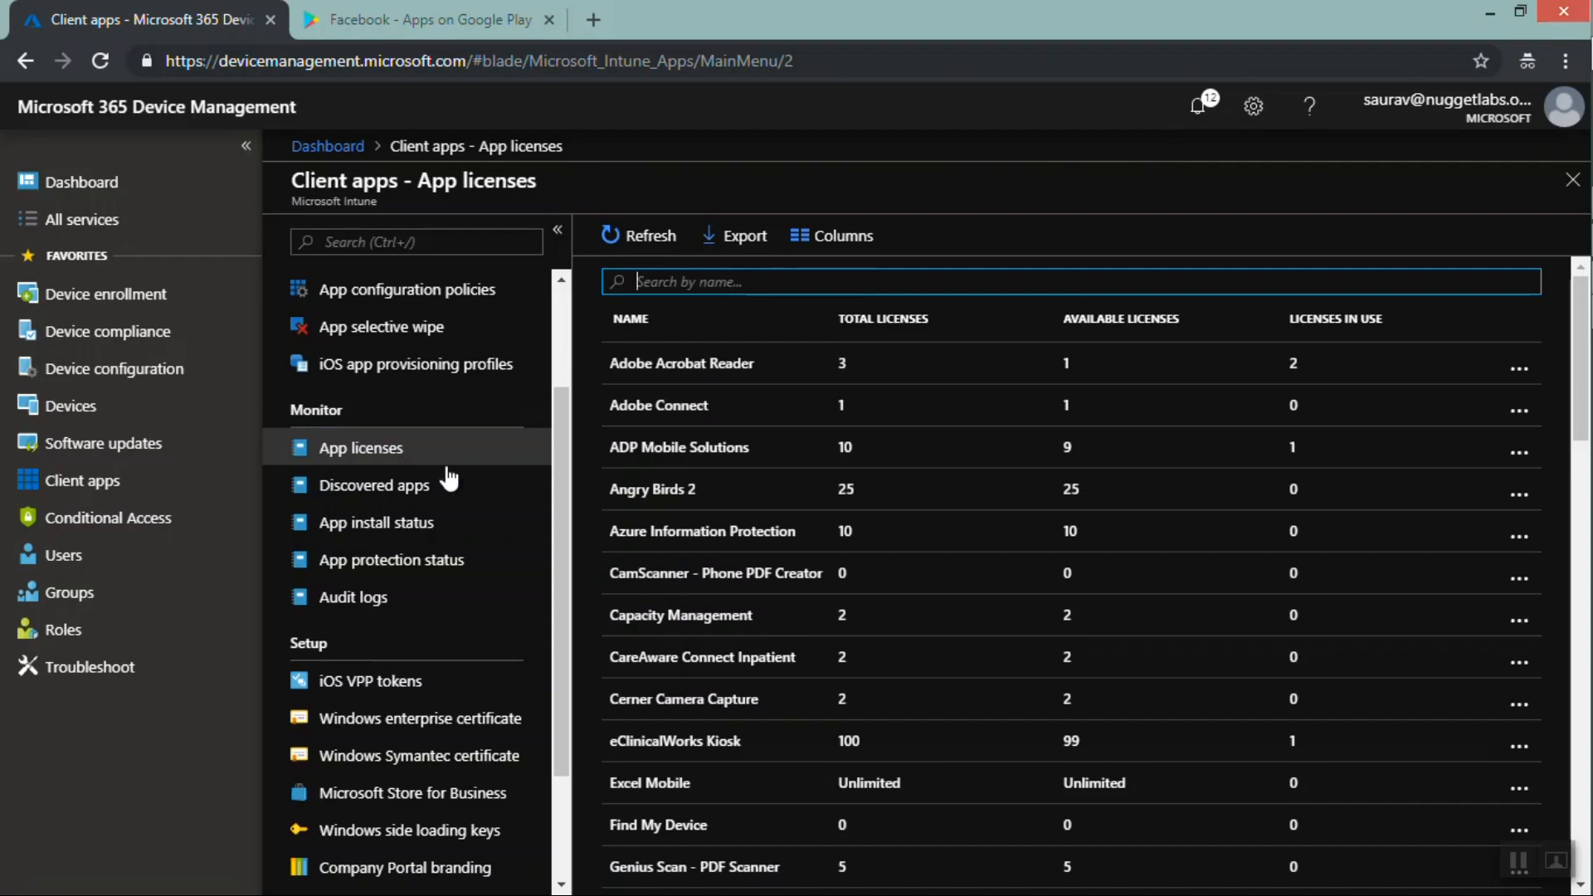
Open the client Apps list and review the type of each app, such as volume purchase, store and Managed Google Play apps
{"action": "left_click_drag", "start_coordinate": [559, 460], "coordinate": [554, 312]}
{"action": "left_click", "coordinate": [382, 374]}
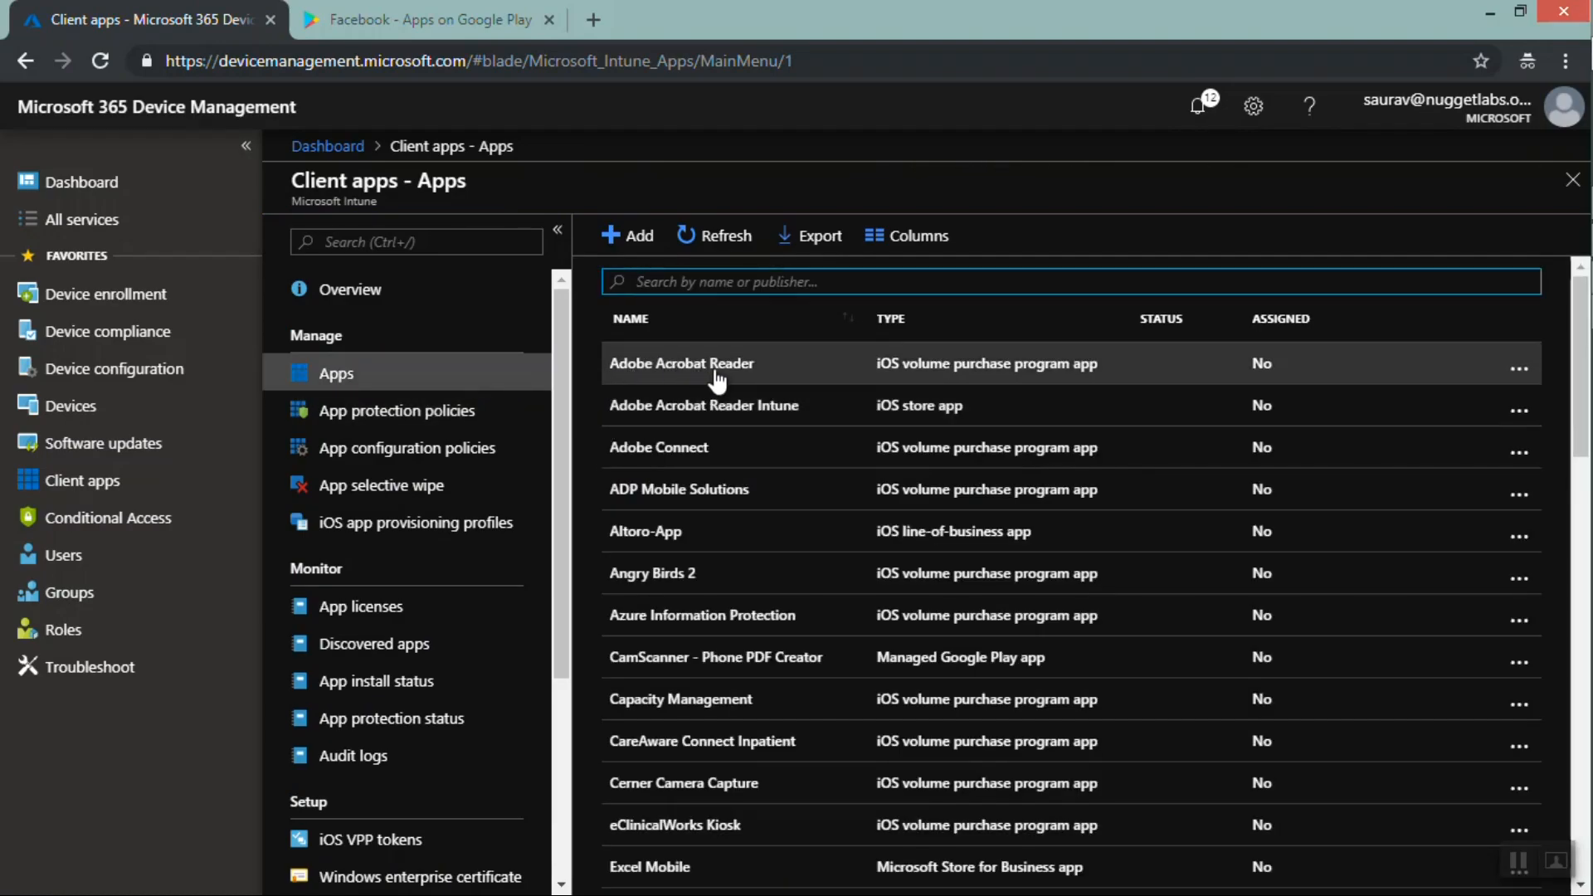
{"action": "left_click_drag", "start_coordinate": [871, 378], "coordinate": [1098, 377]}
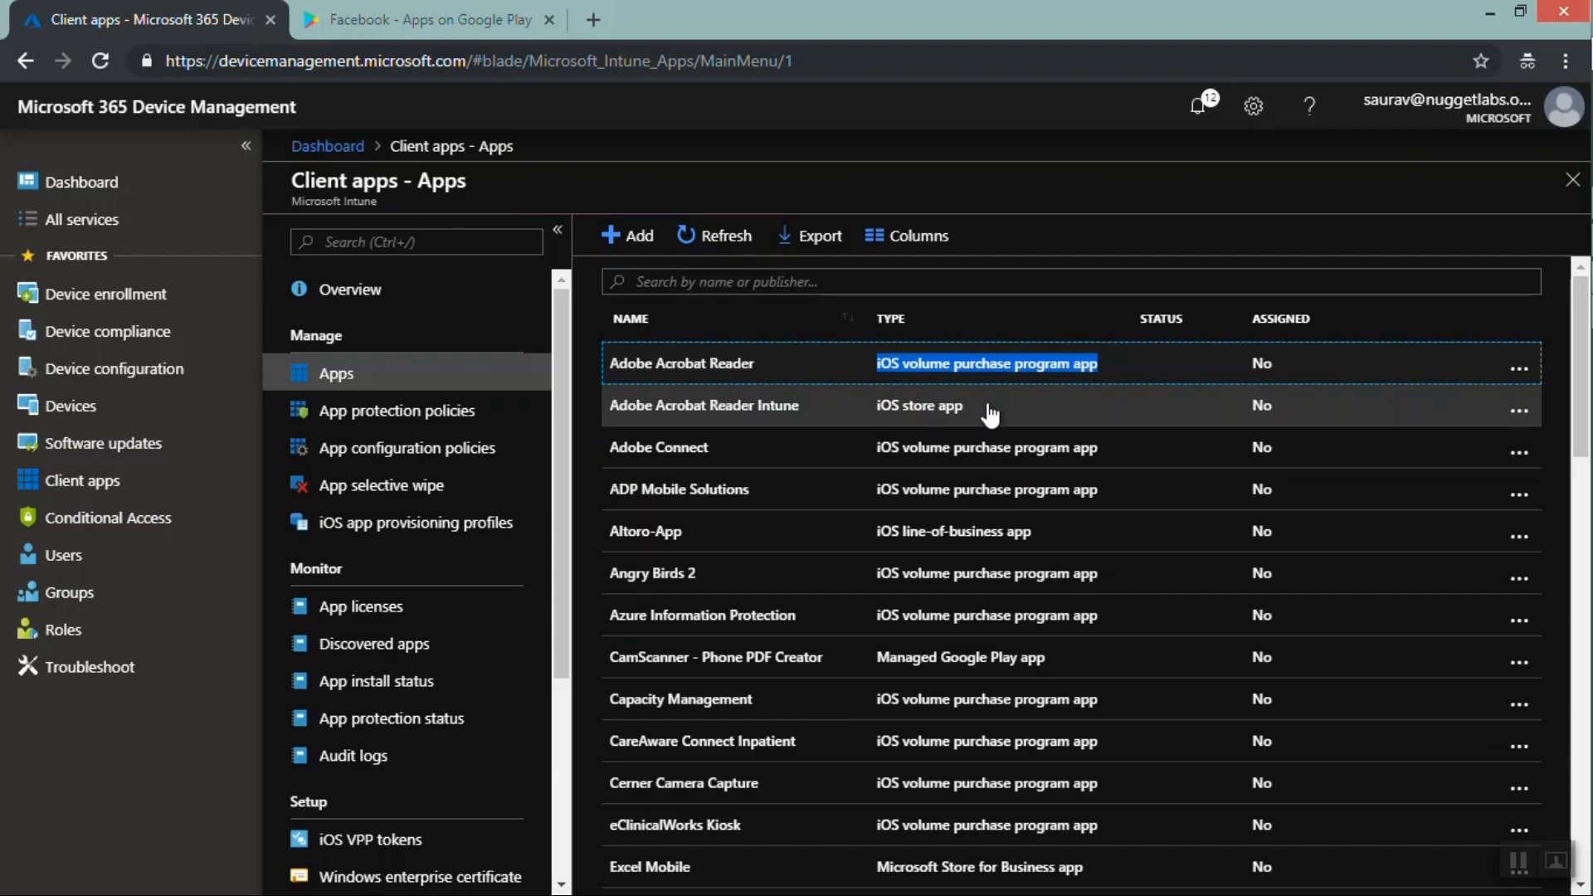
{"action": "left_click_drag", "start_coordinate": [985, 412], "coordinate": [890, 412]}
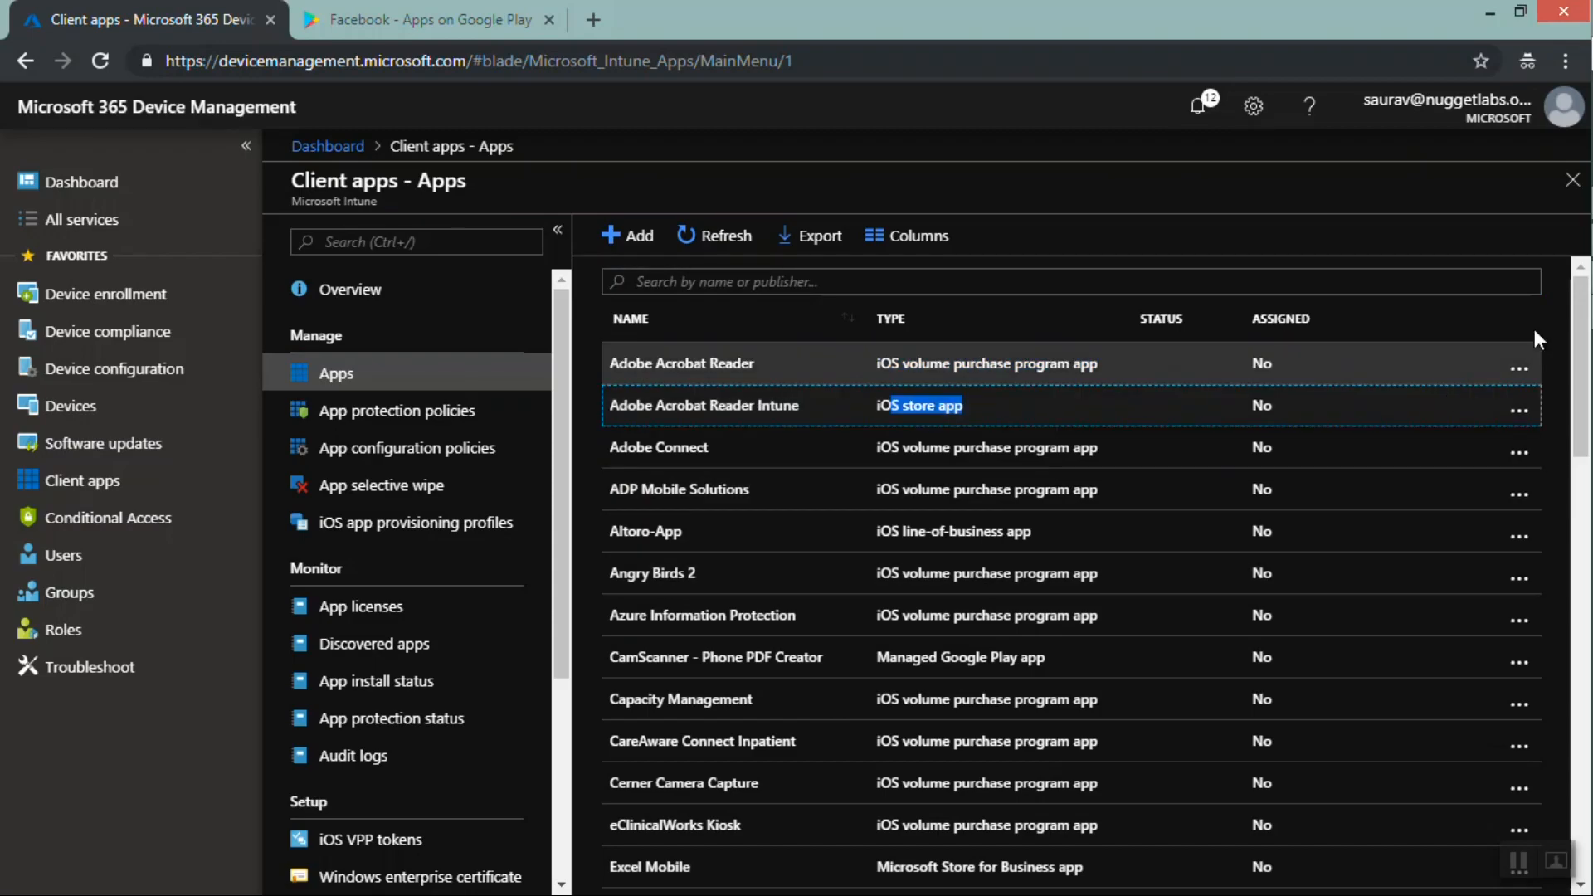
{"action": "left_click_drag", "start_coordinate": [1576, 313], "coordinate": [1550, 425]}
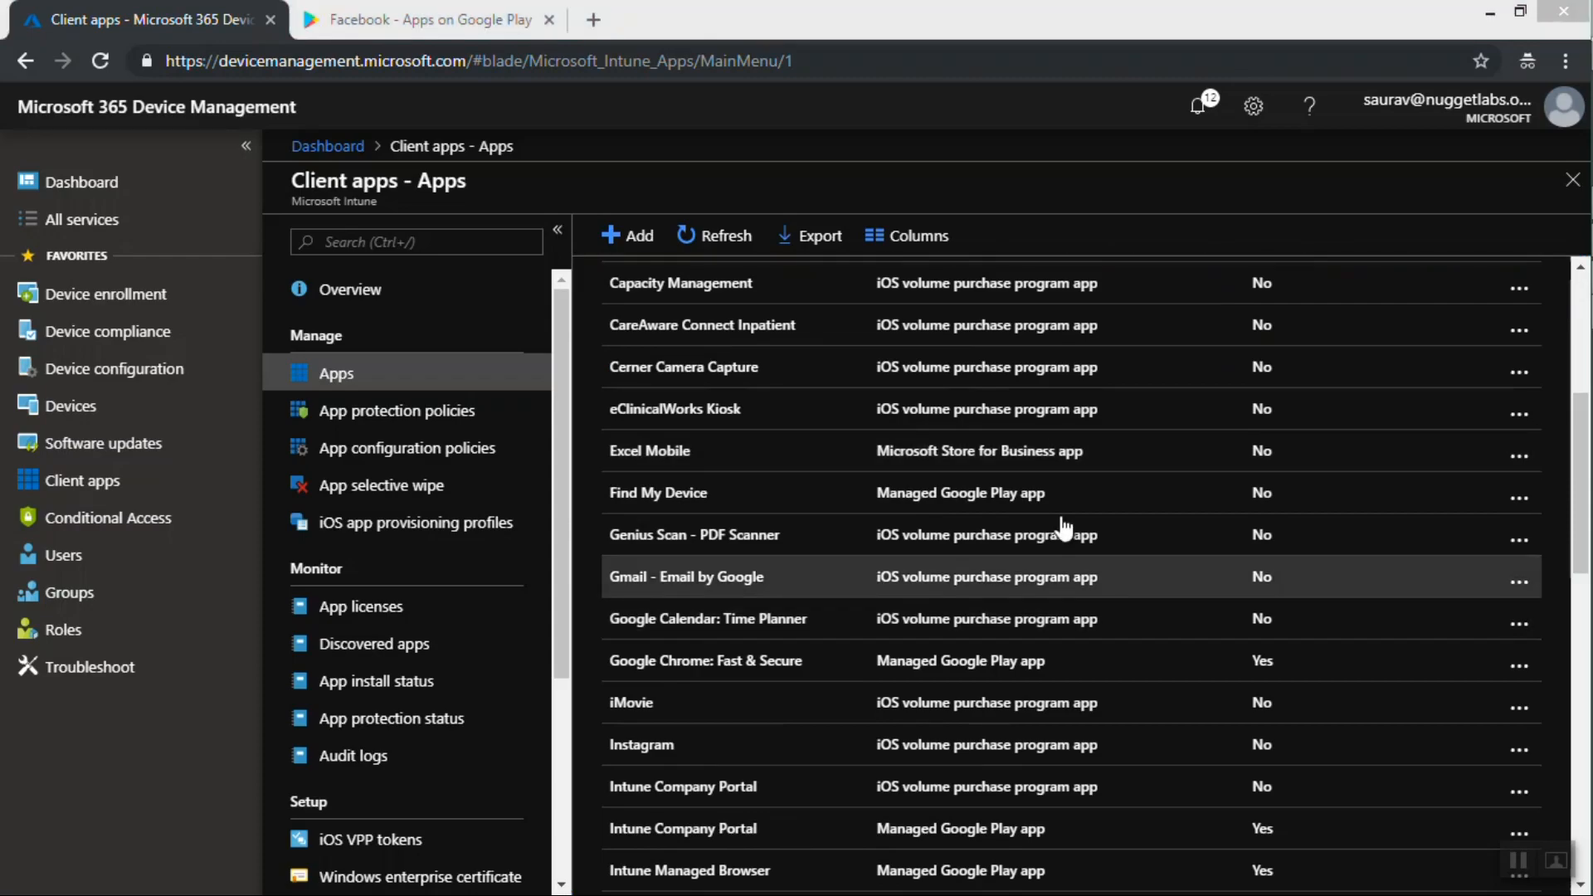
{"action": "key", "text": "super+c"}
{"action": "left_click_drag", "start_coordinate": [1058, 496], "coordinate": [863, 495]}
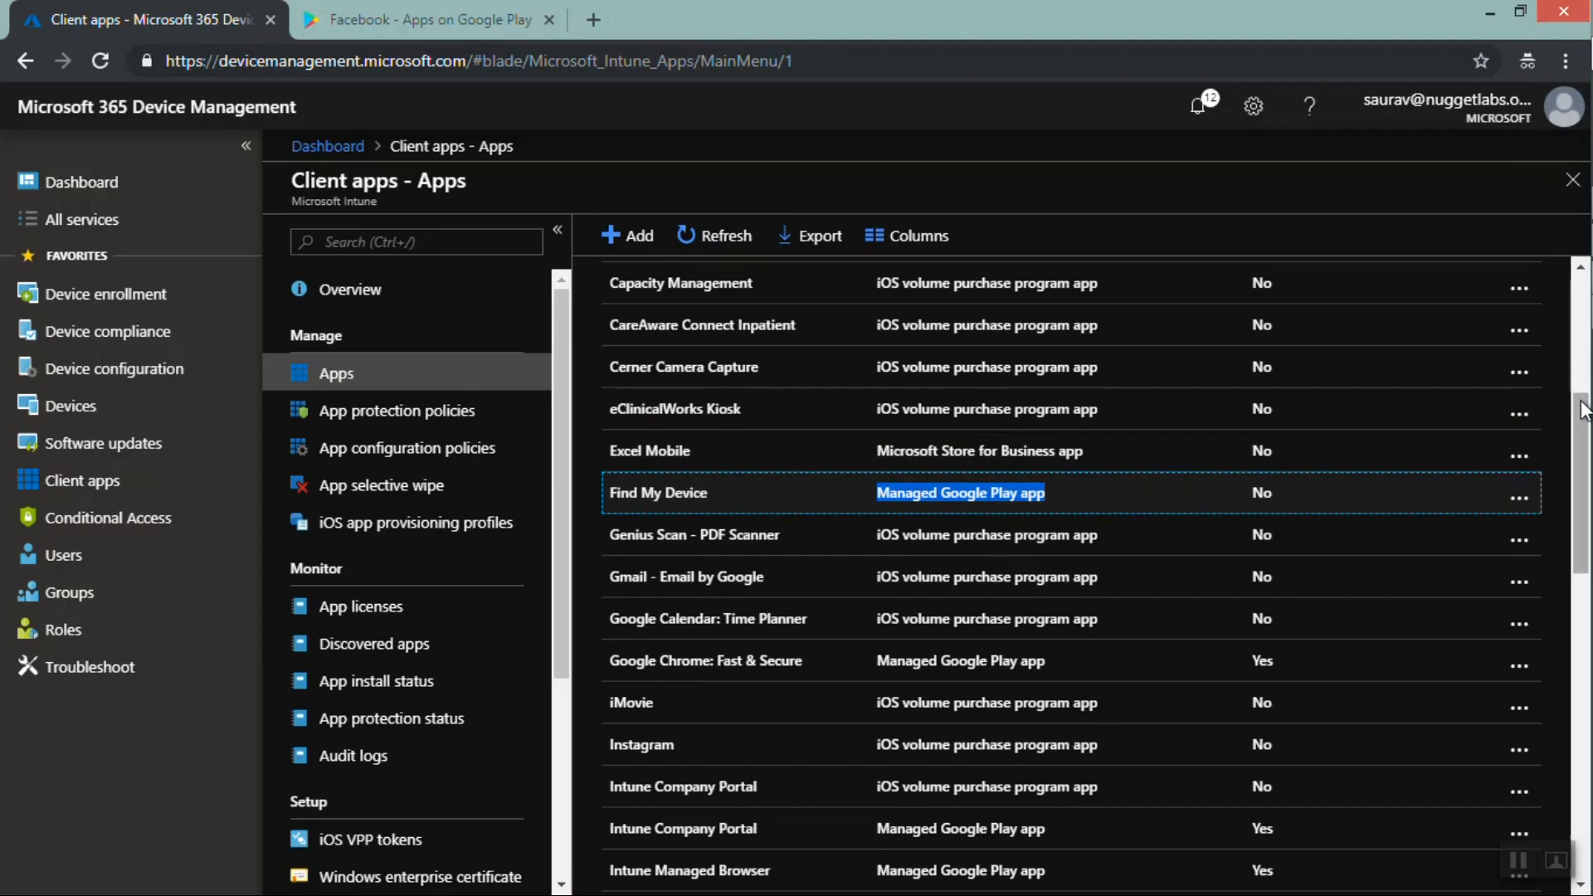
{"action": "left_click_drag", "start_coordinate": [1583, 410], "coordinate": [1585, 510]}
{"action": "left_click_drag", "start_coordinate": [1024, 783], "coordinate": [883, 784]}
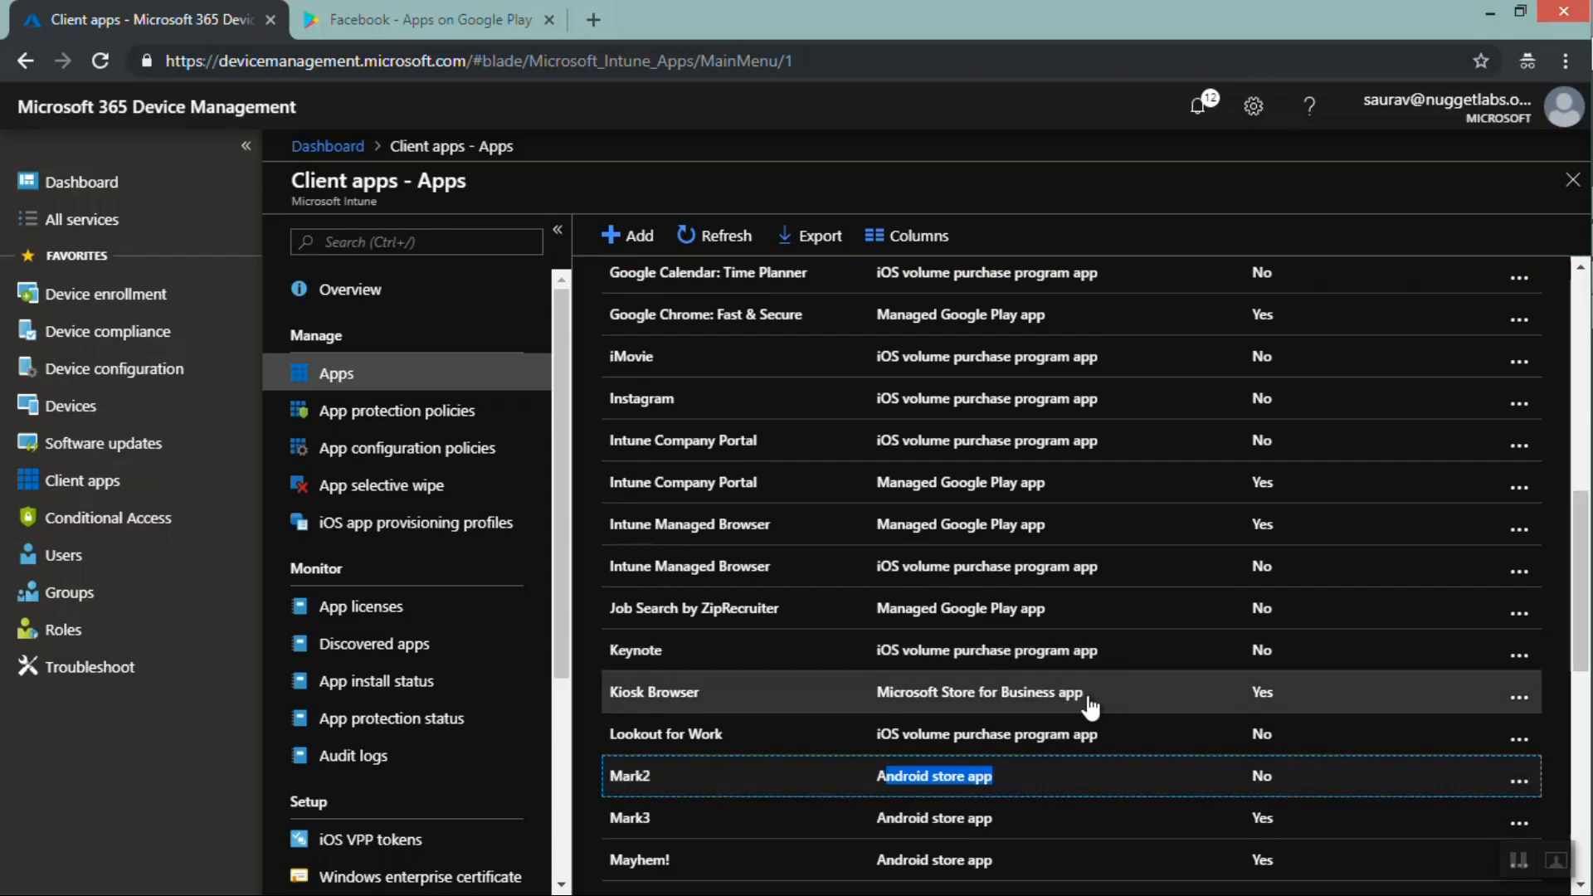
{"action": "left_click_drag", "start_coordinate": [1088, 702], "coordinate": [863, 698]}
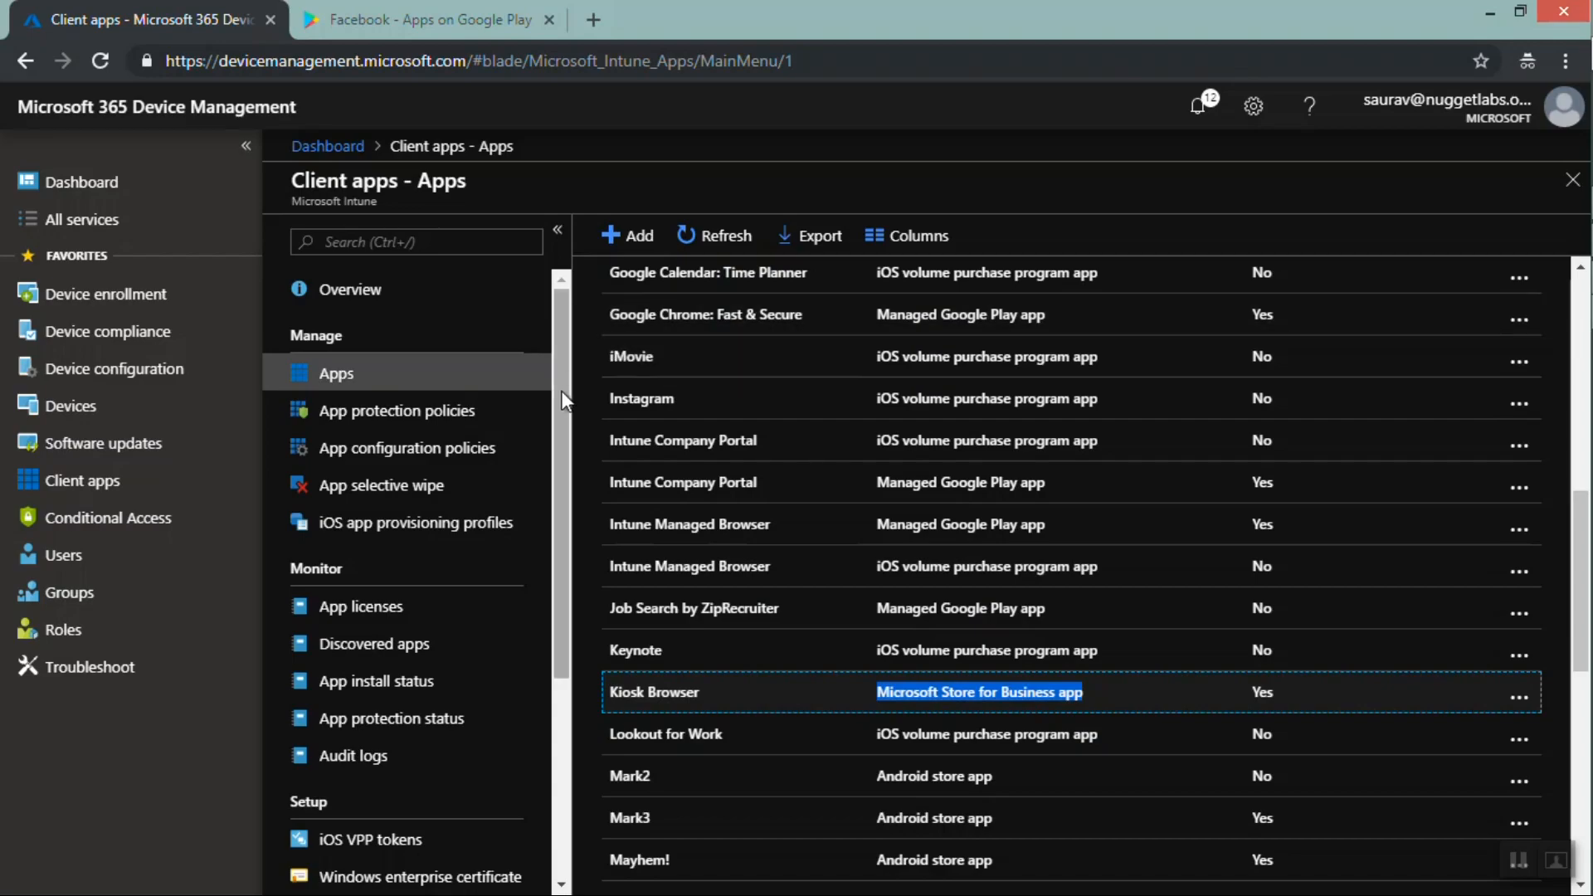
Browse the App install status, App protection status and Audit logs pages of client apps
{"action": "left_click_drag", "start_coordinate": [561, 401], "coordinate": [547, 643]}
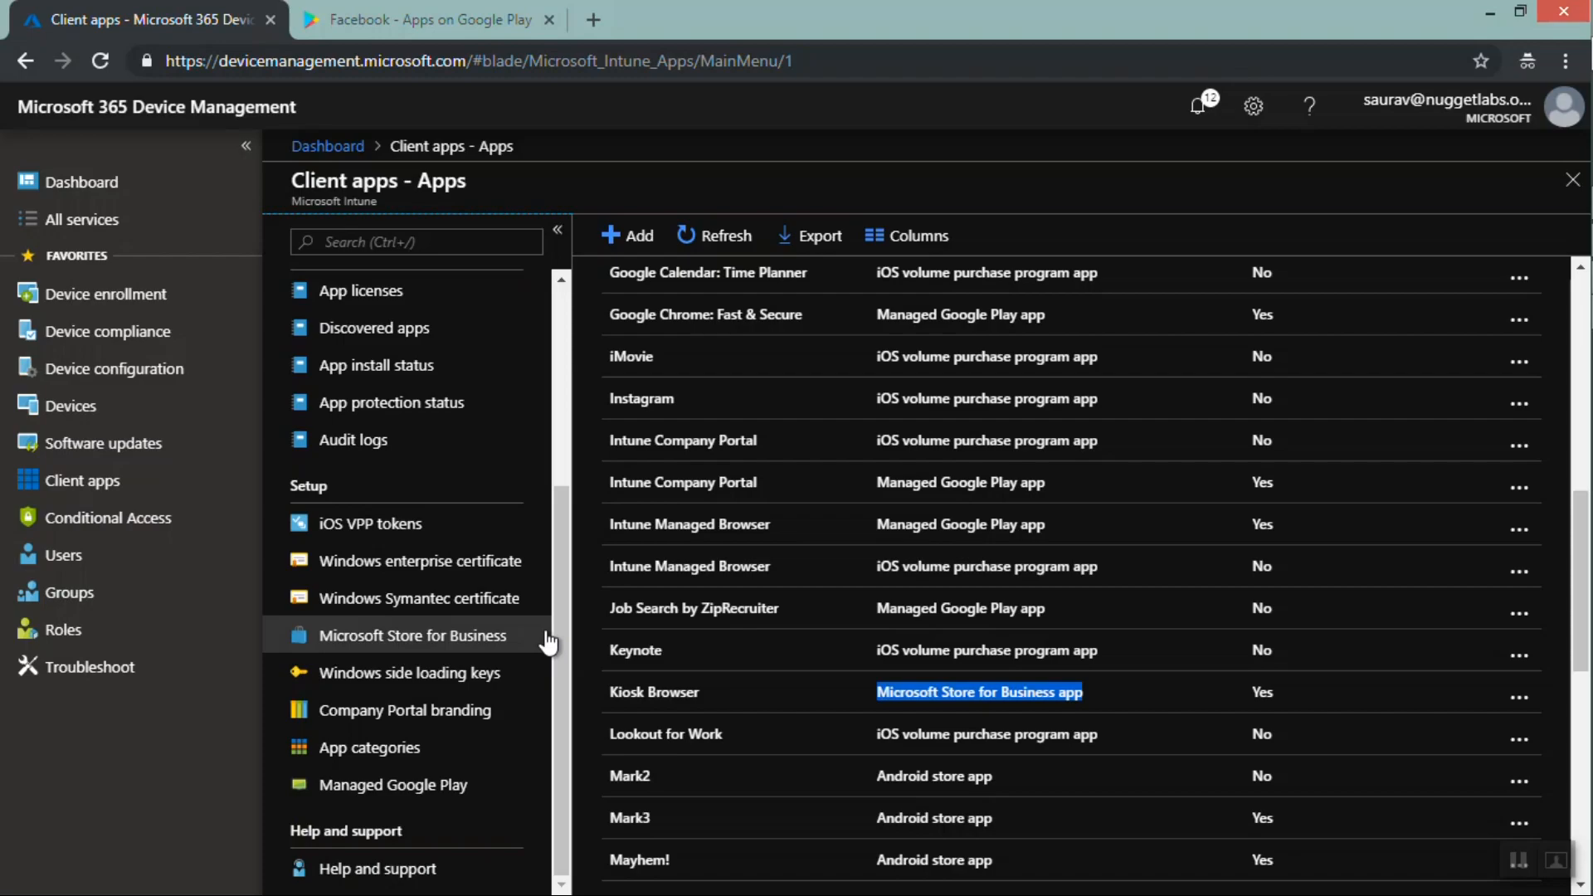
{"action": "left_click", "coordinate": [384, 372]}
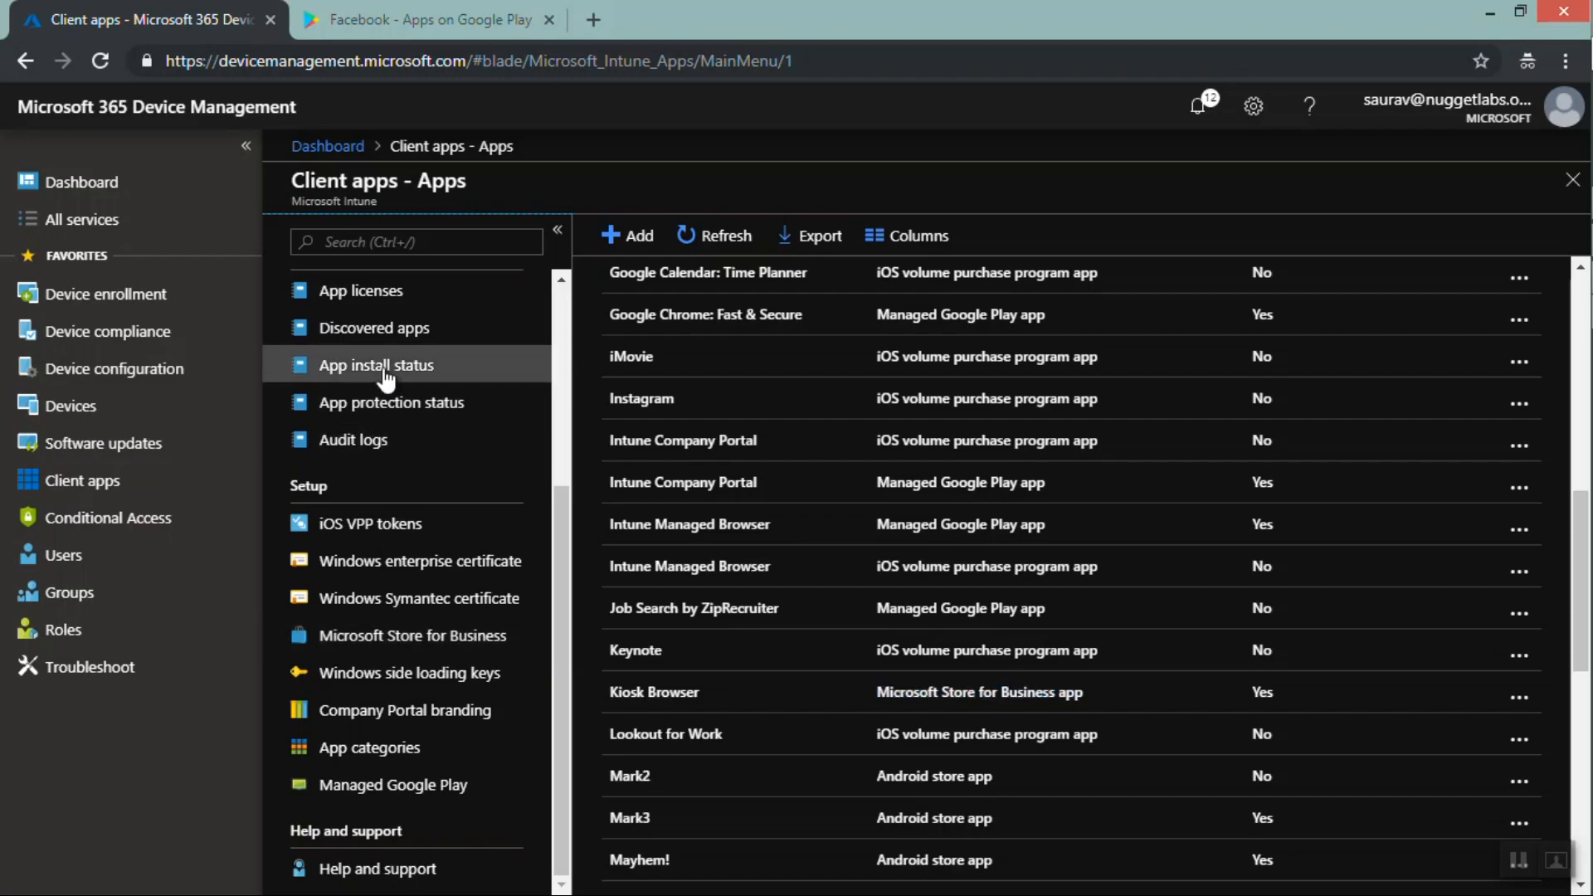
{"action": "left_click", "coordinate": [385, 375]}
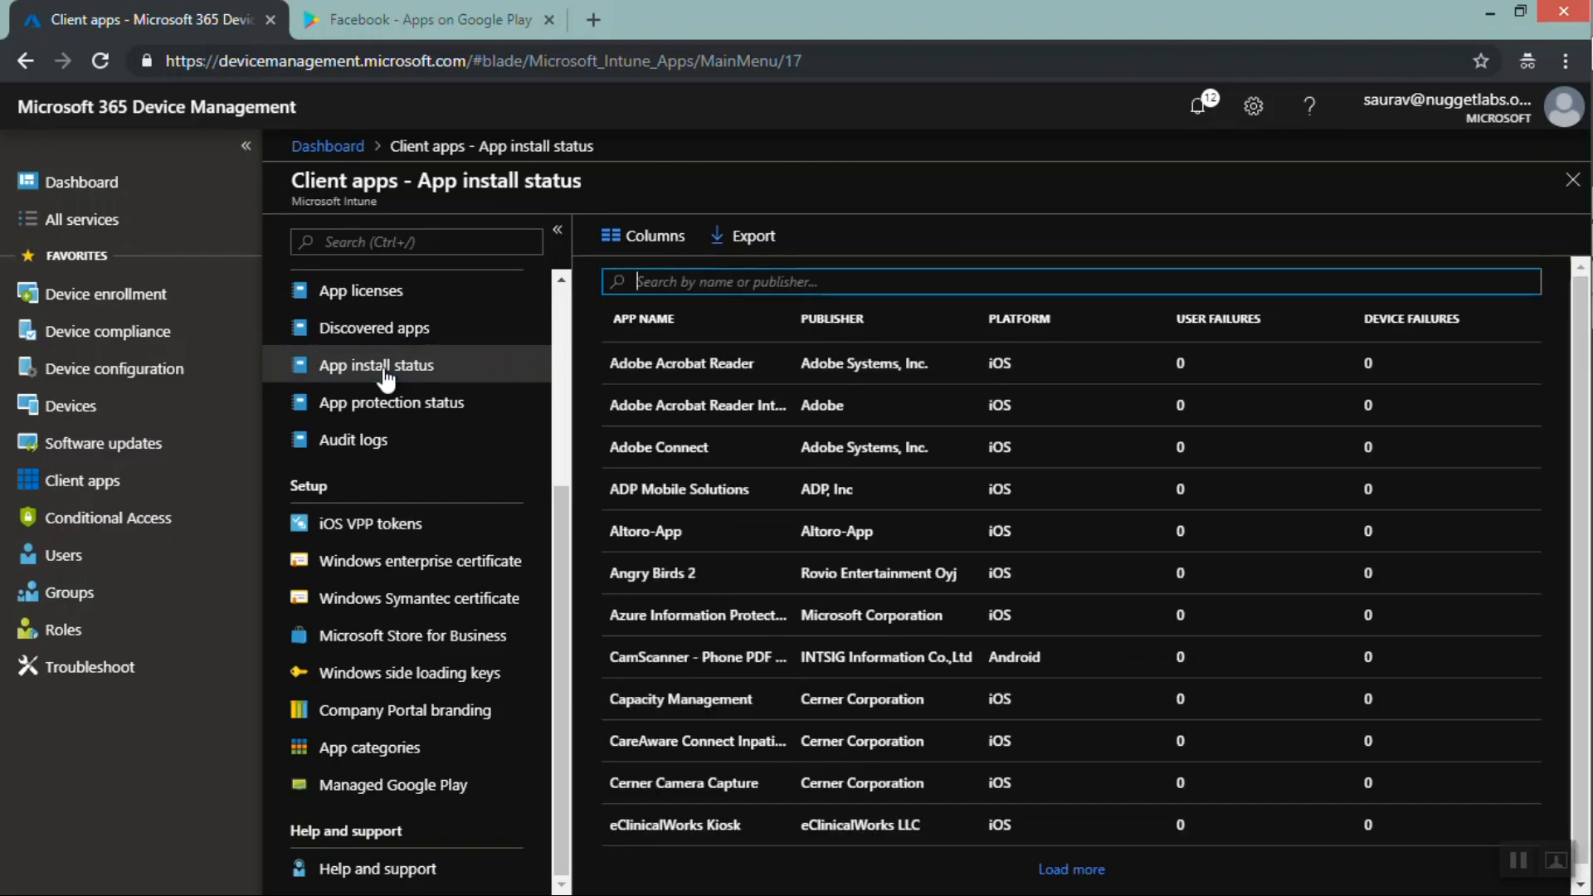
{"action": "left_click", "coordinate": [355, 419]}
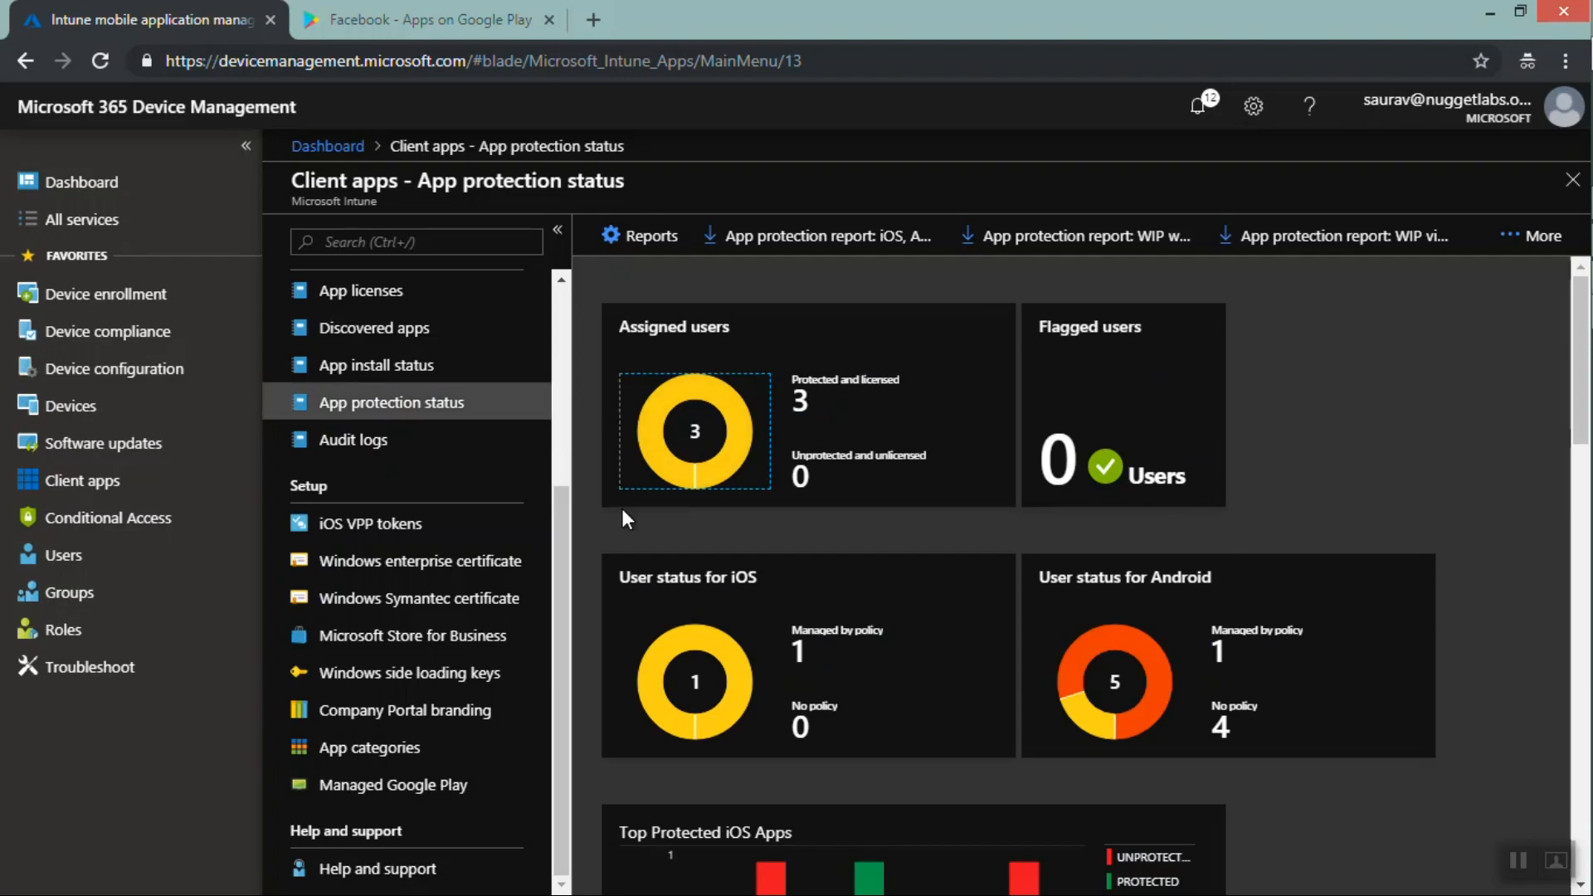
{"action": "left_click", "coordinate": [384, 441]}
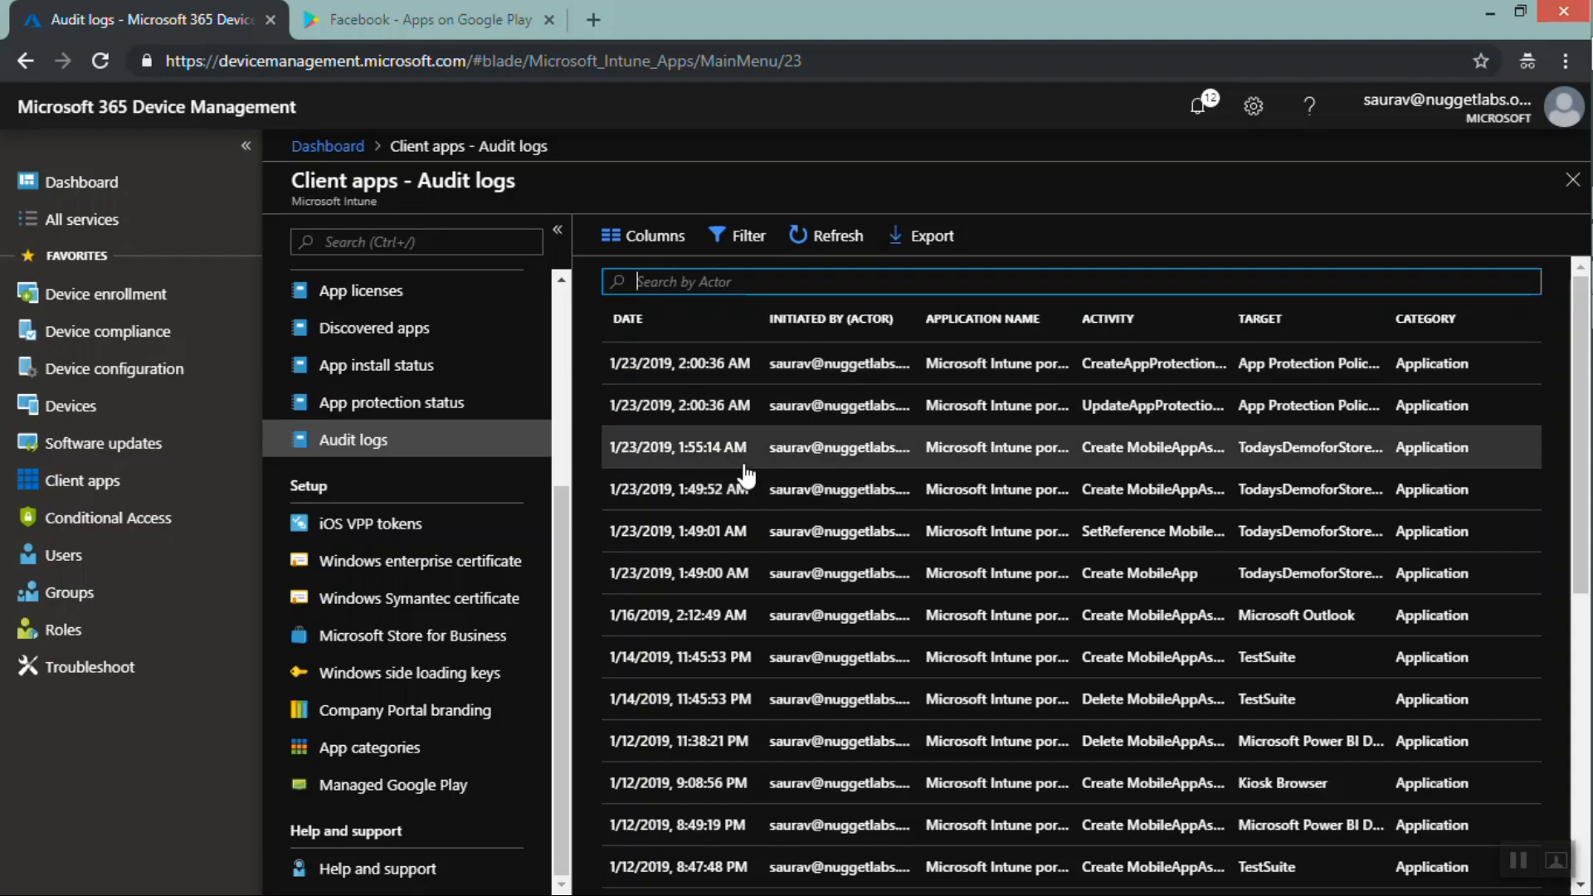
Open the iOS VPP token creation pane and visit the Apple Business Volume Purchase Program portal, then close both
{"action": "left_click", "coordinate": [449, 530]}
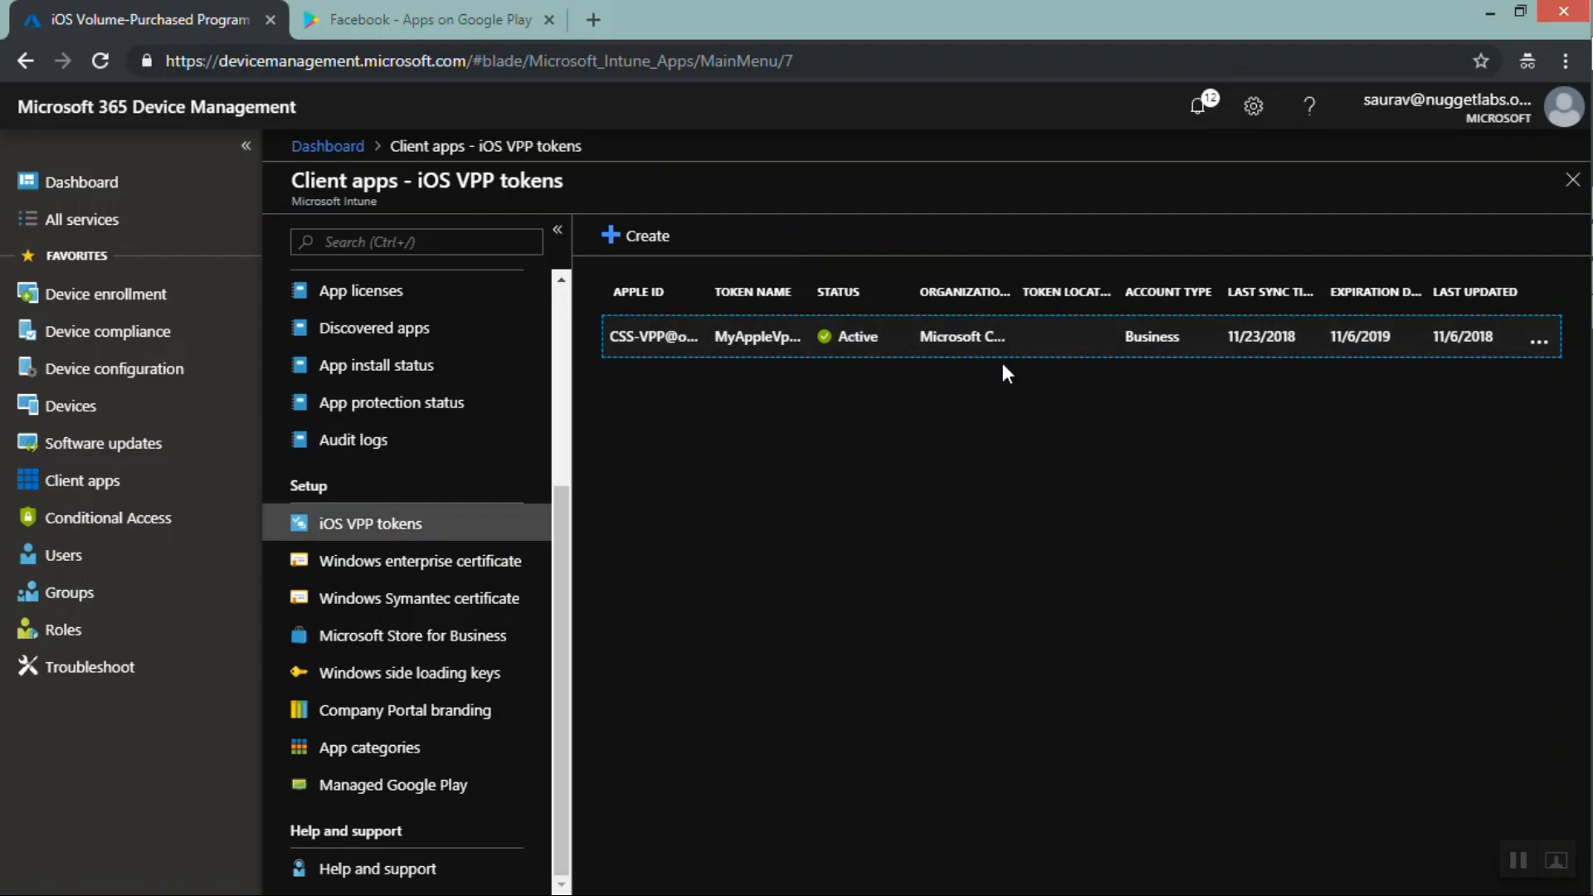
{"action": "left_click", "coordinate": [616, 247]}
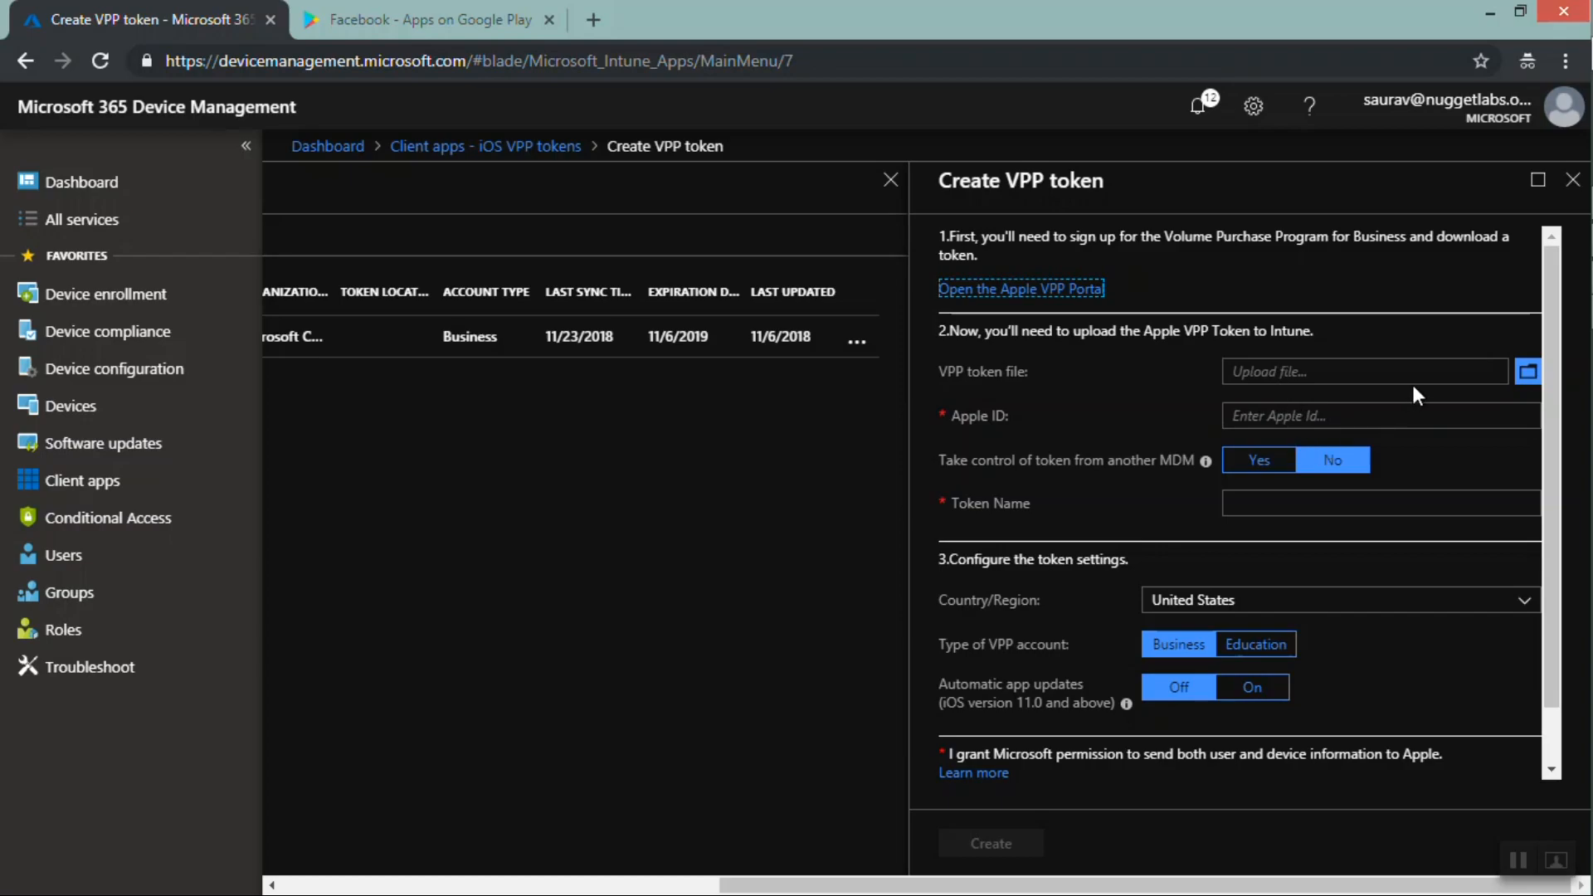
{"action": "left_click", "coordinate": [1022, 290]}
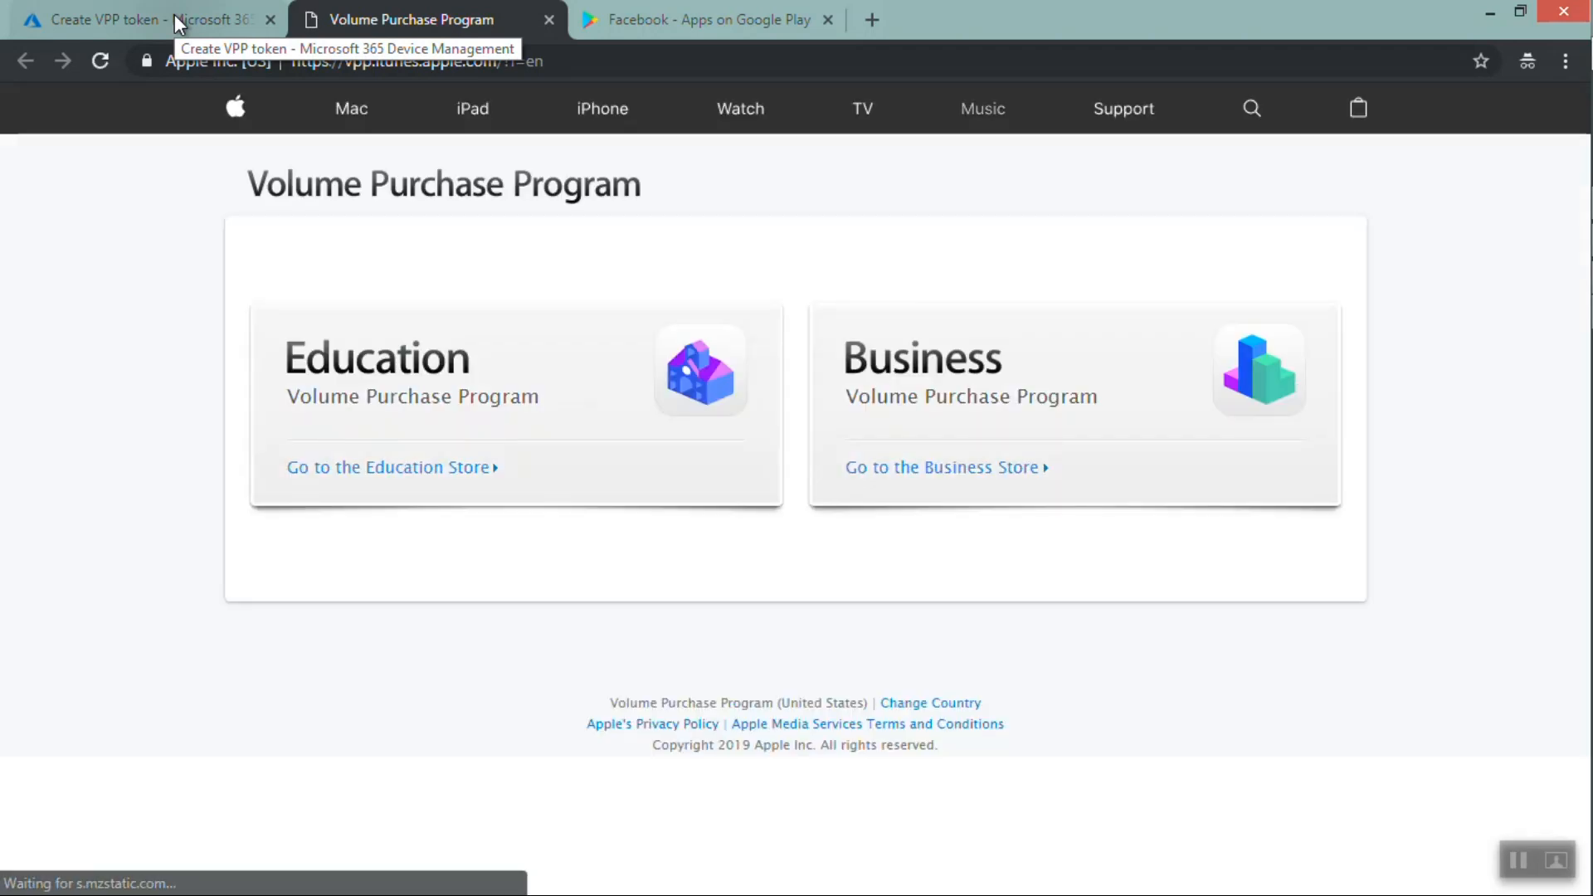
{"action": "left_click", "coordinate": [947, 469]}
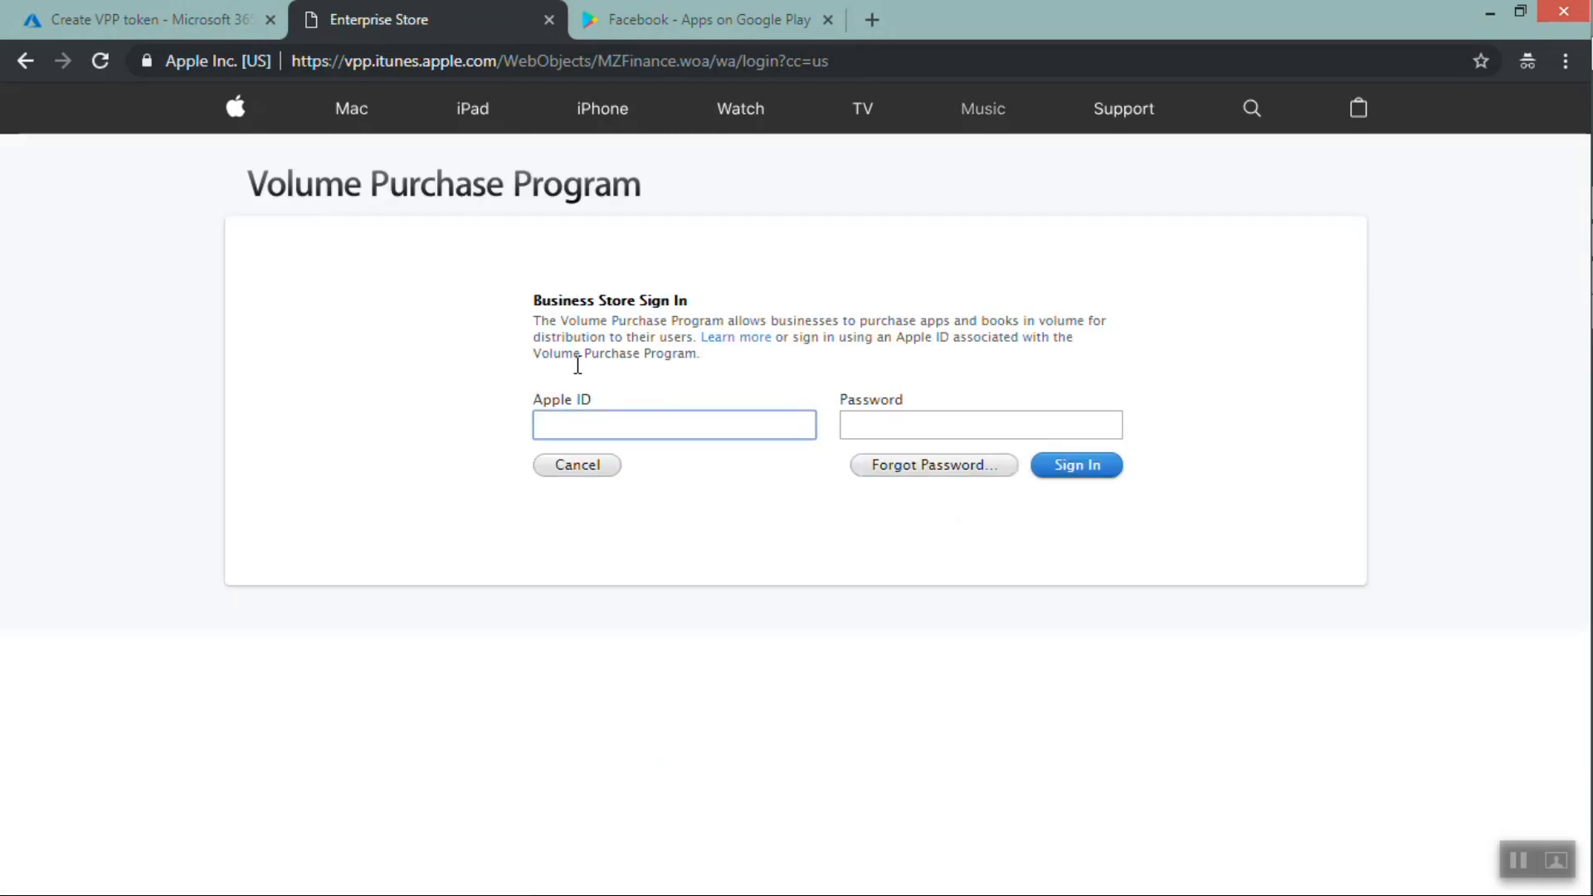
{"action": "left_click", "coordinate": [549, 20]}
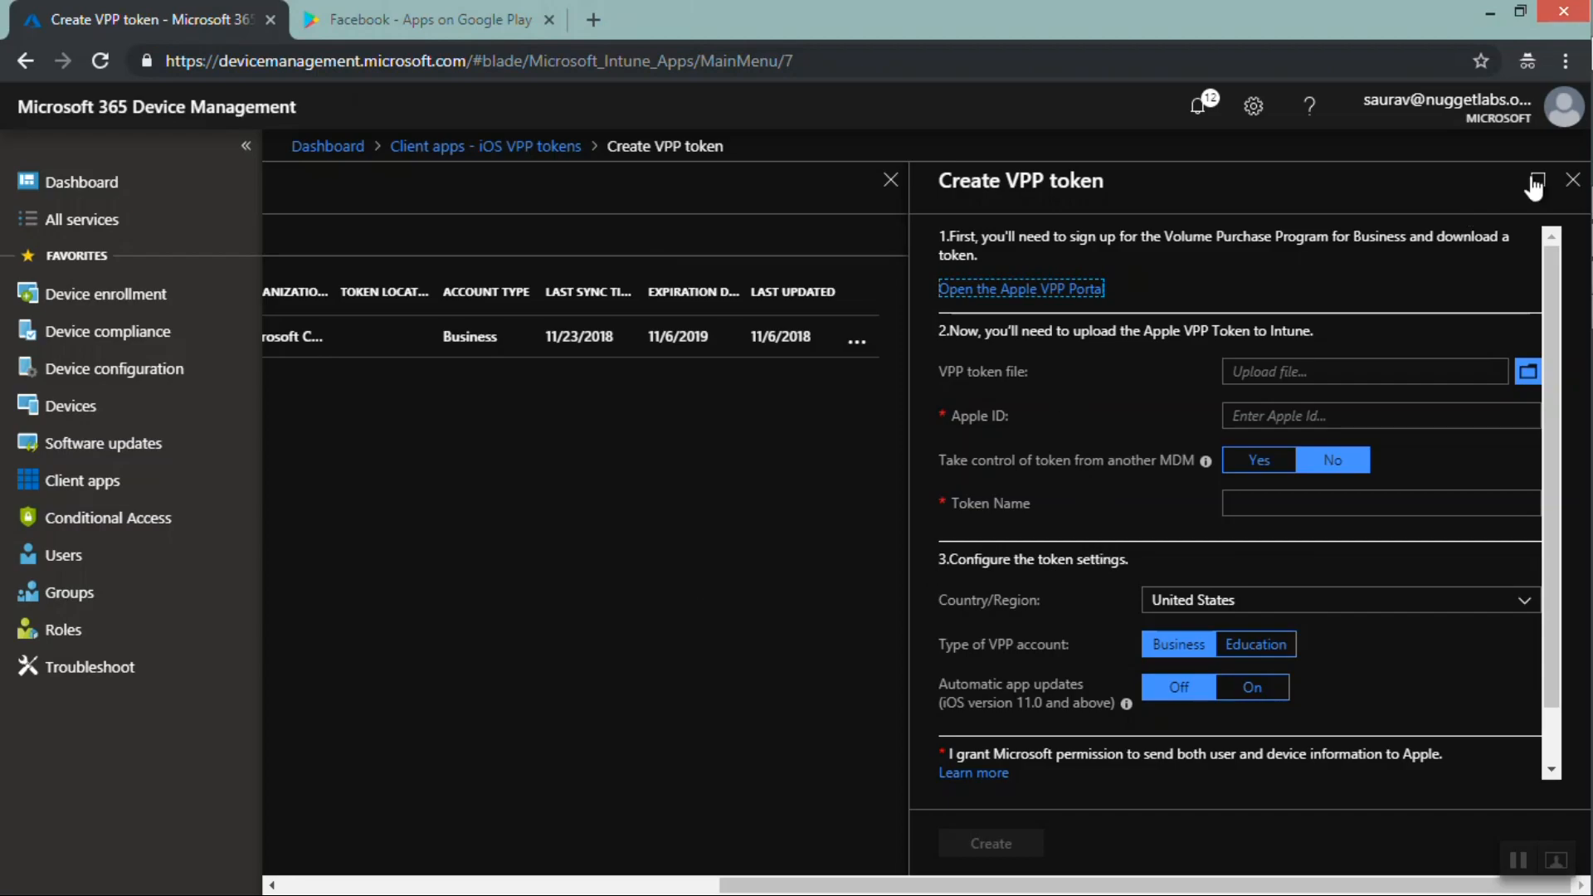
{"action": "left_click", "coordinate": [1573, 180]}
{"action": "key", "text": "super+c"}
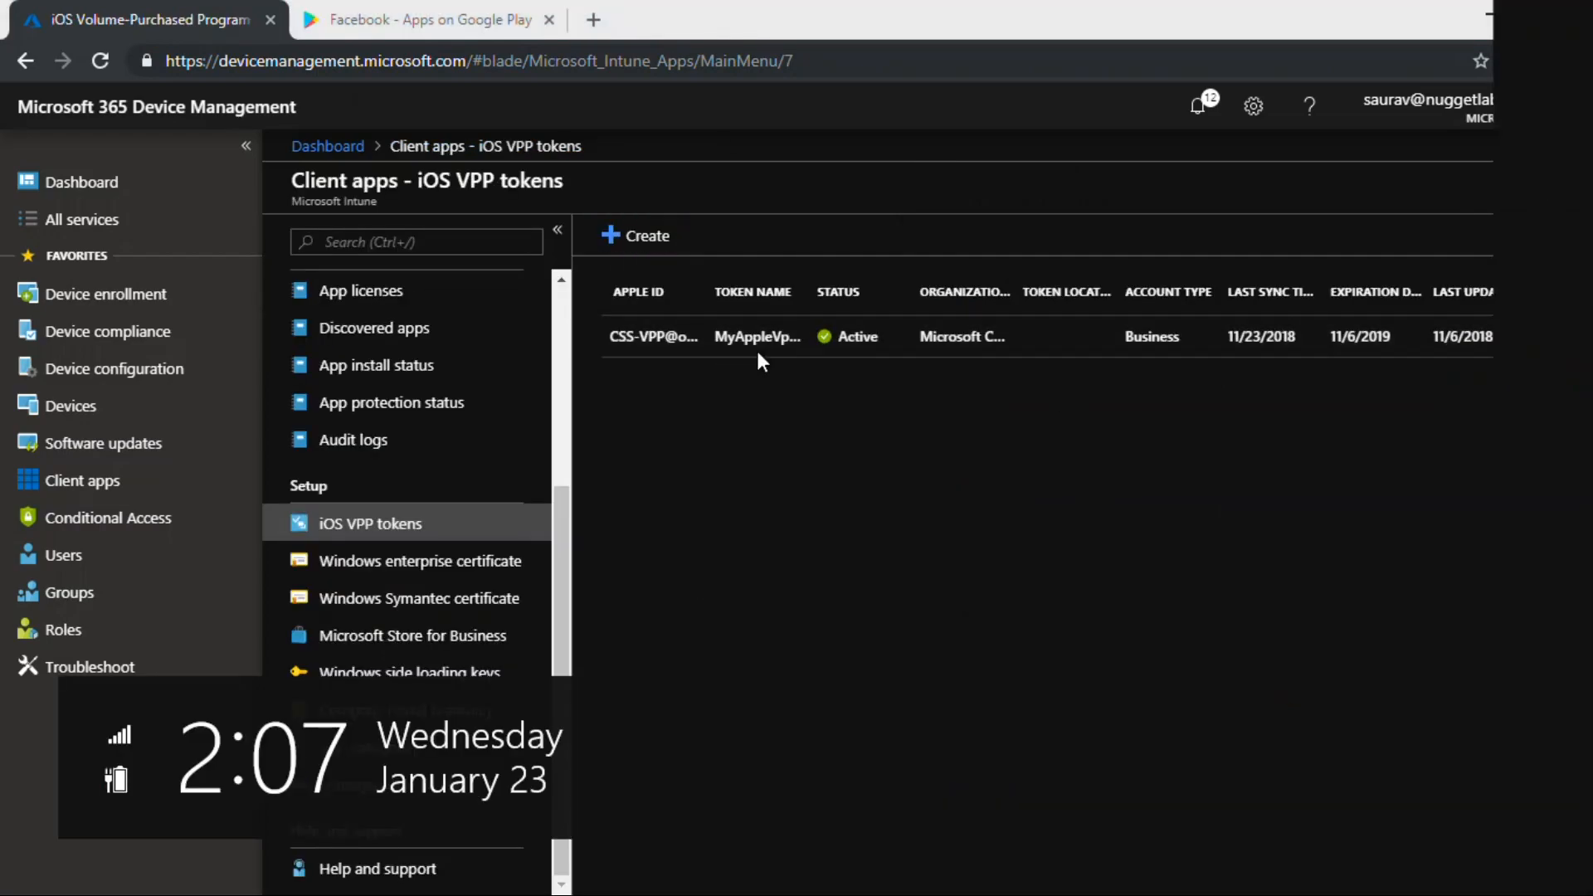
{"action": "left_click", "coordinate": [726, 614]}
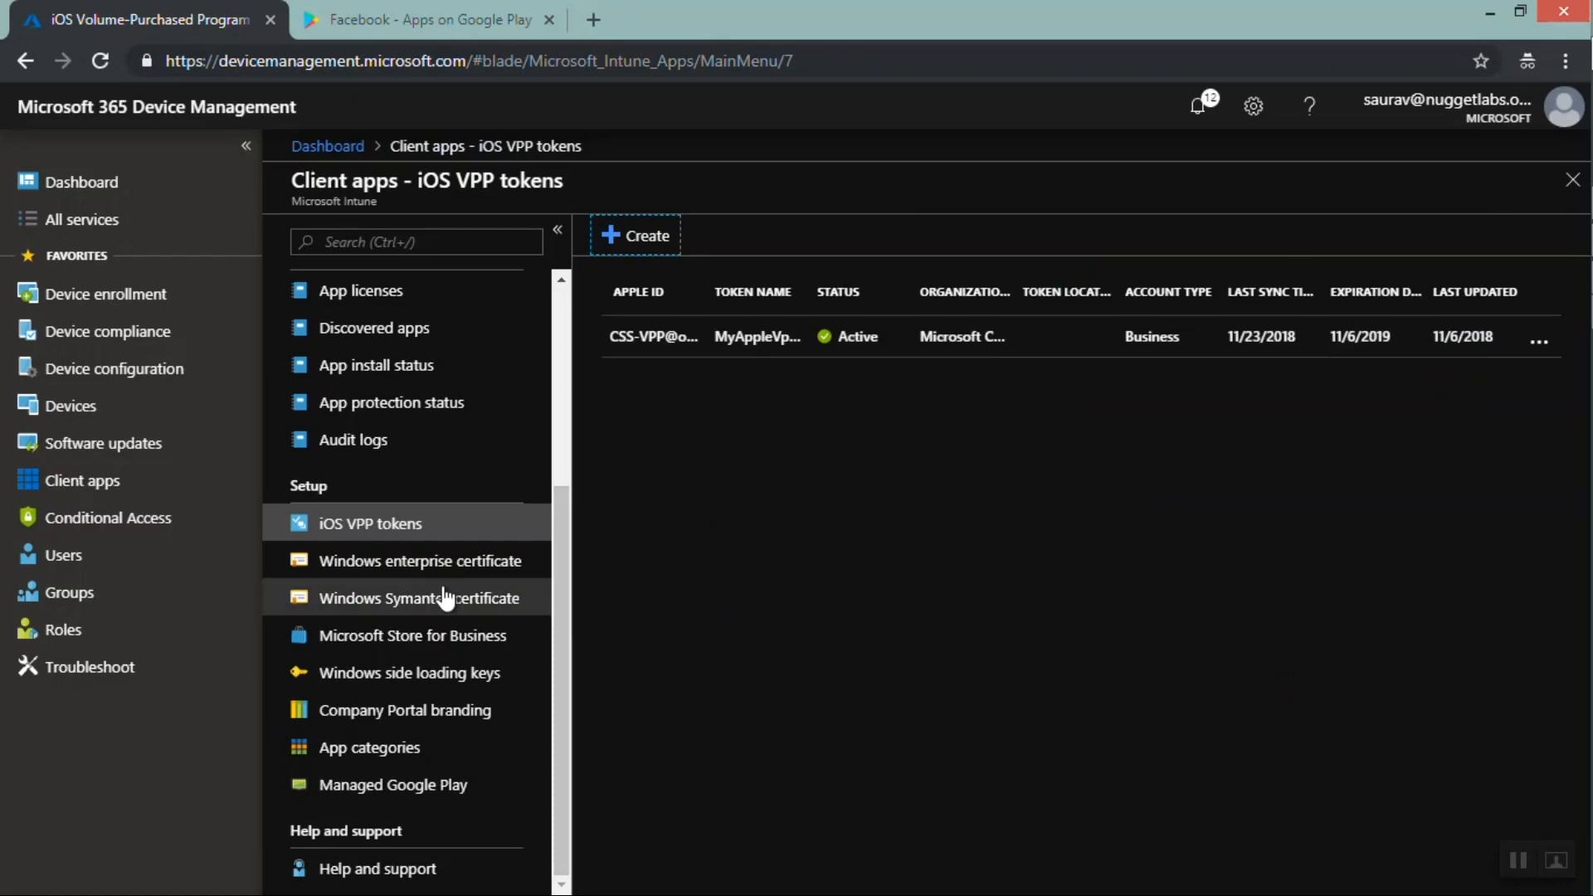
View the Company Portal branding and Managed Google Play pages, and open the managed Google Play store
{"action": "left_click", "coordinate": [387, 722]}
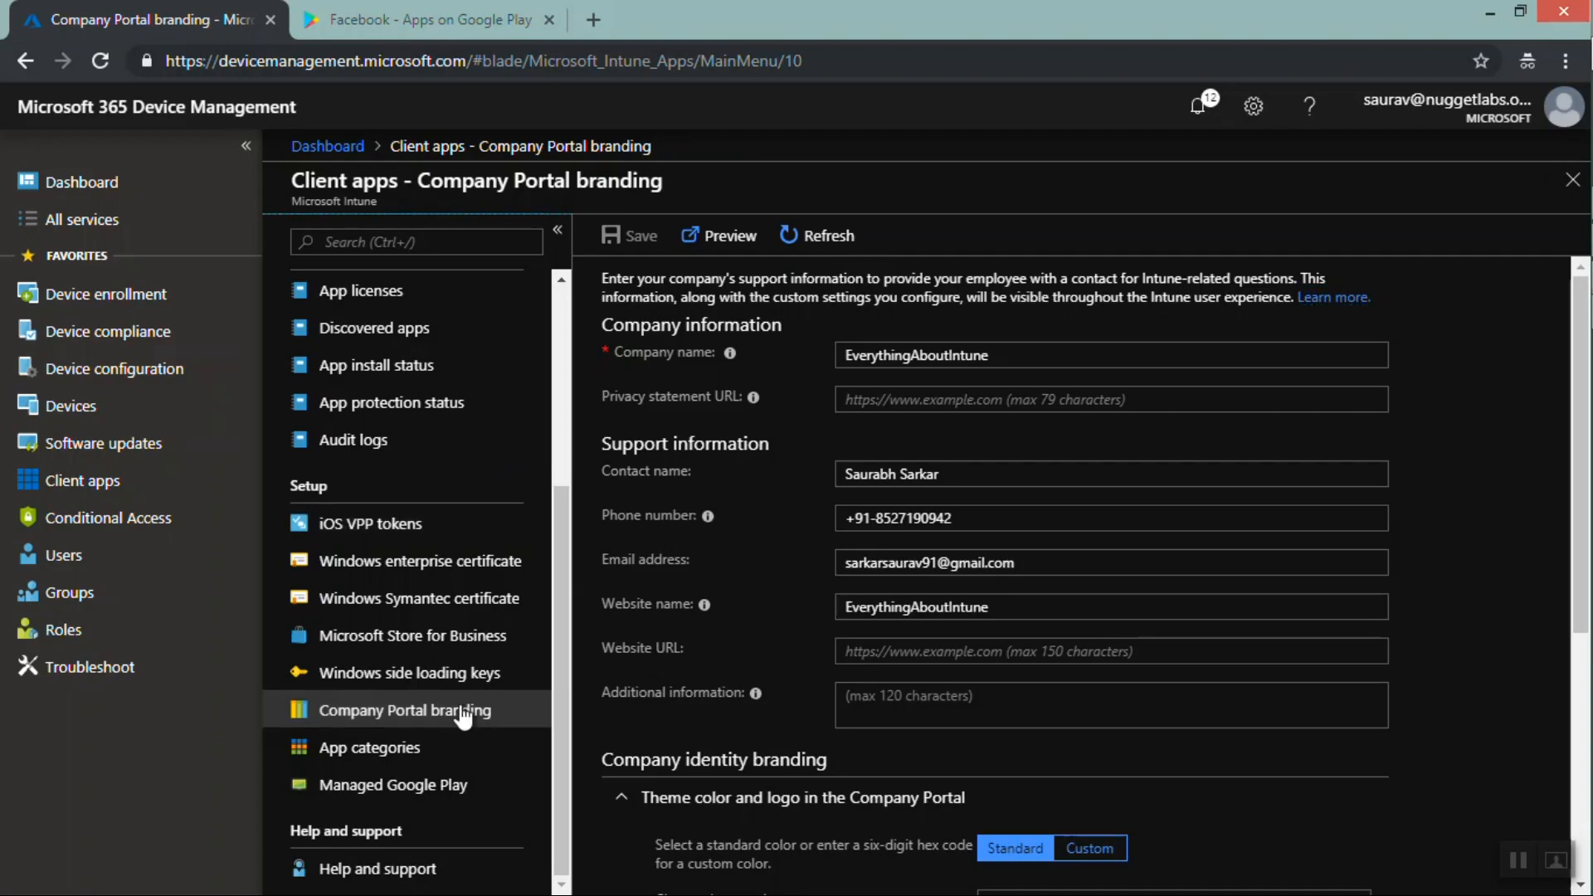
{"action": "left_click", "coordinate": [405, 792]}
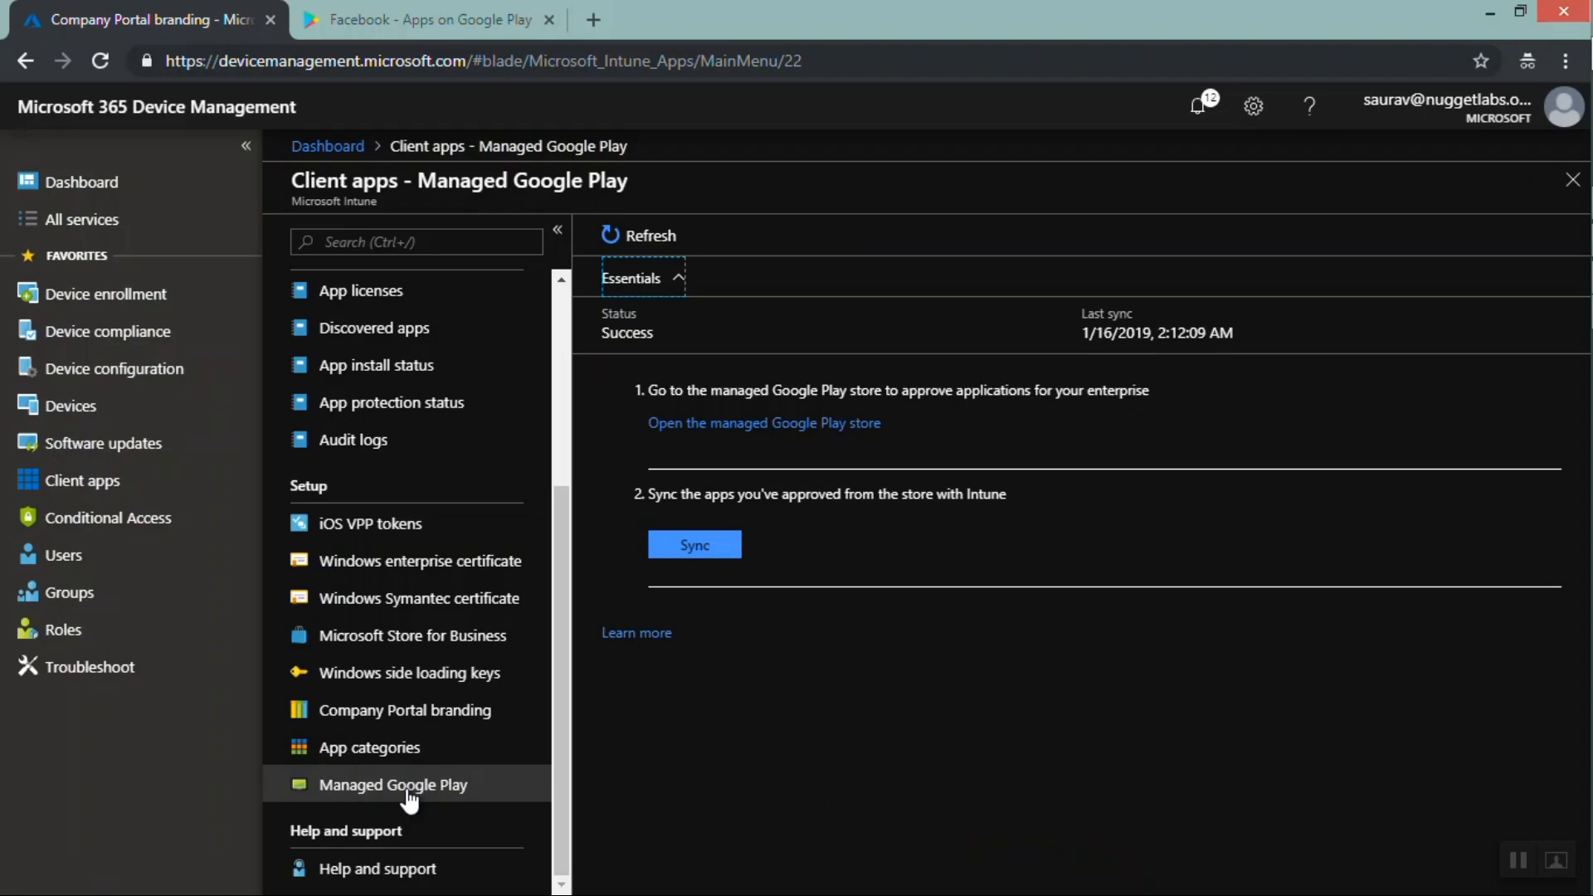
{"action": "left_click", "coordinate": [765, 427]}
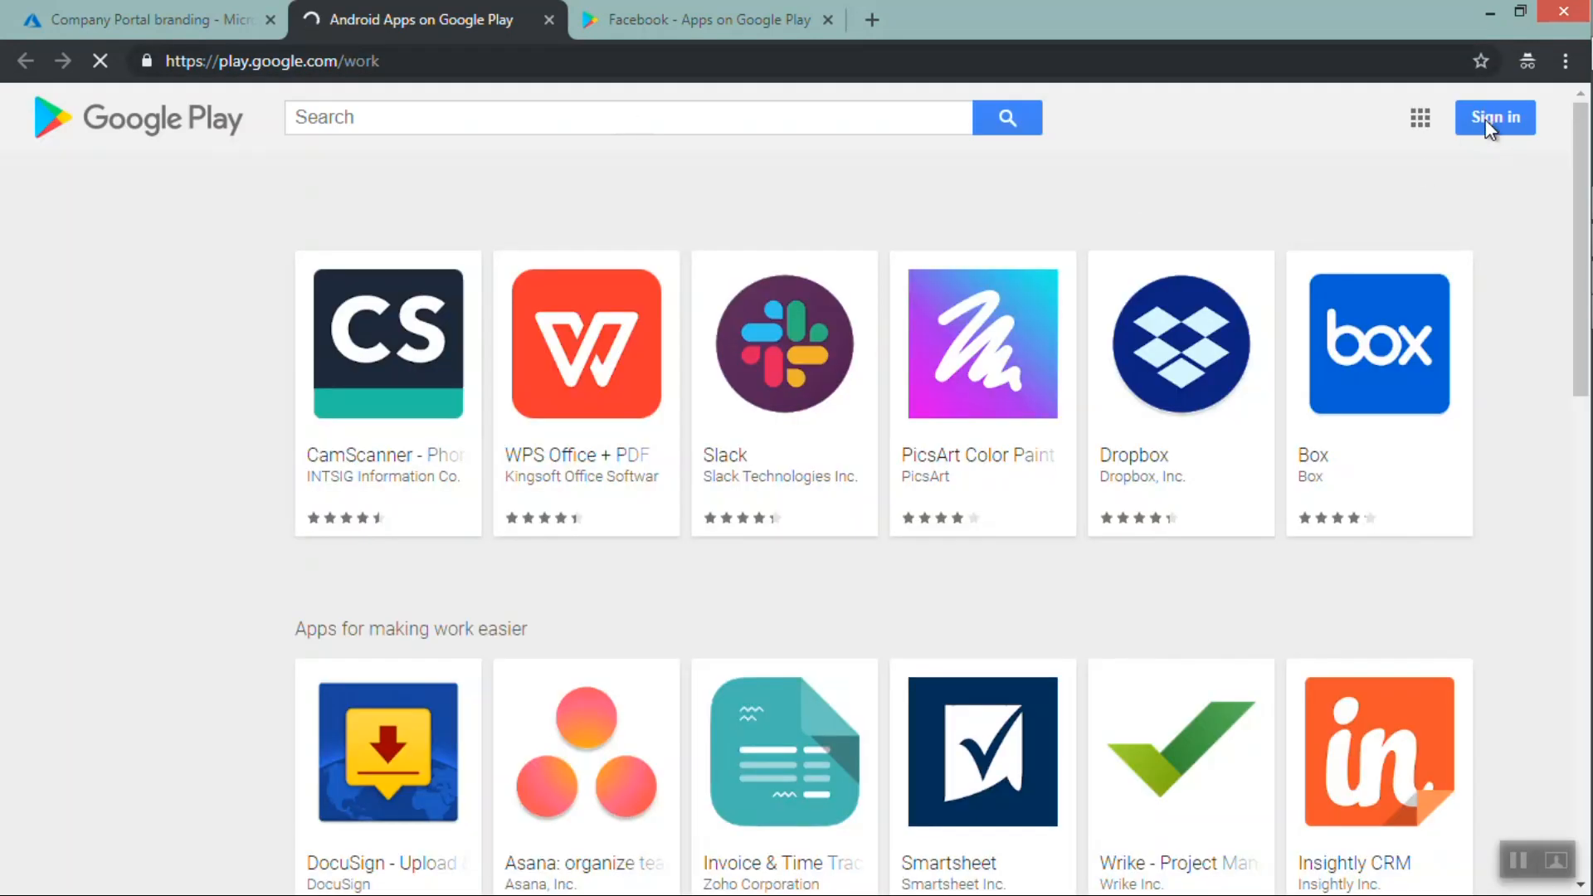
Start signing in to the managed Google Play store and enter the work account e-mail address
{"action": "left_click", "coordinate": [1489, 124]}
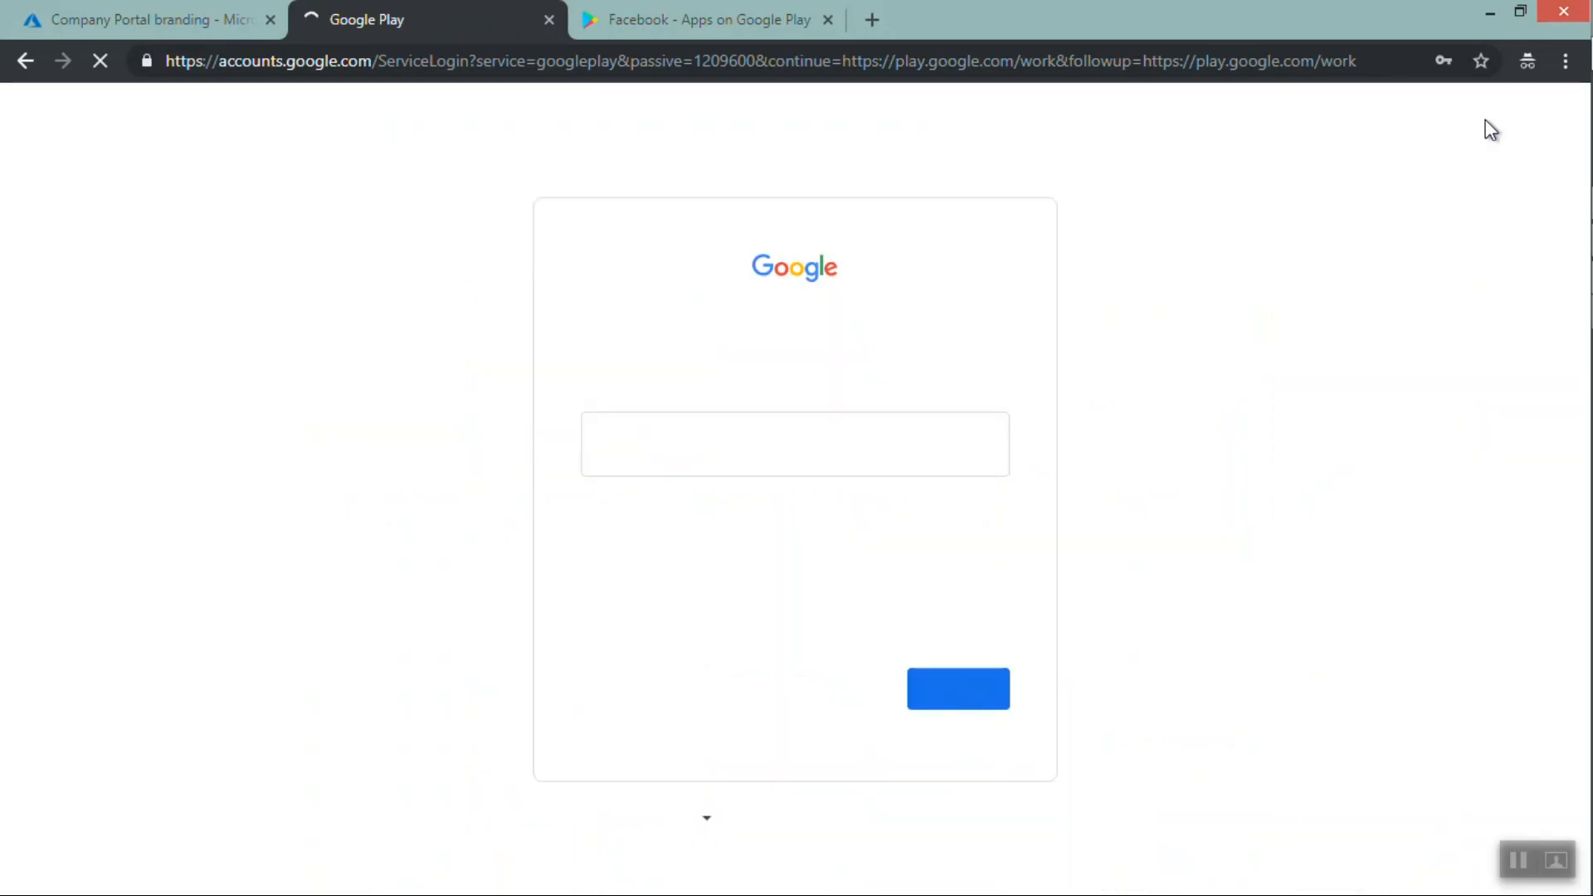
{"action": "left_click", "coordinate": [715, 452]}
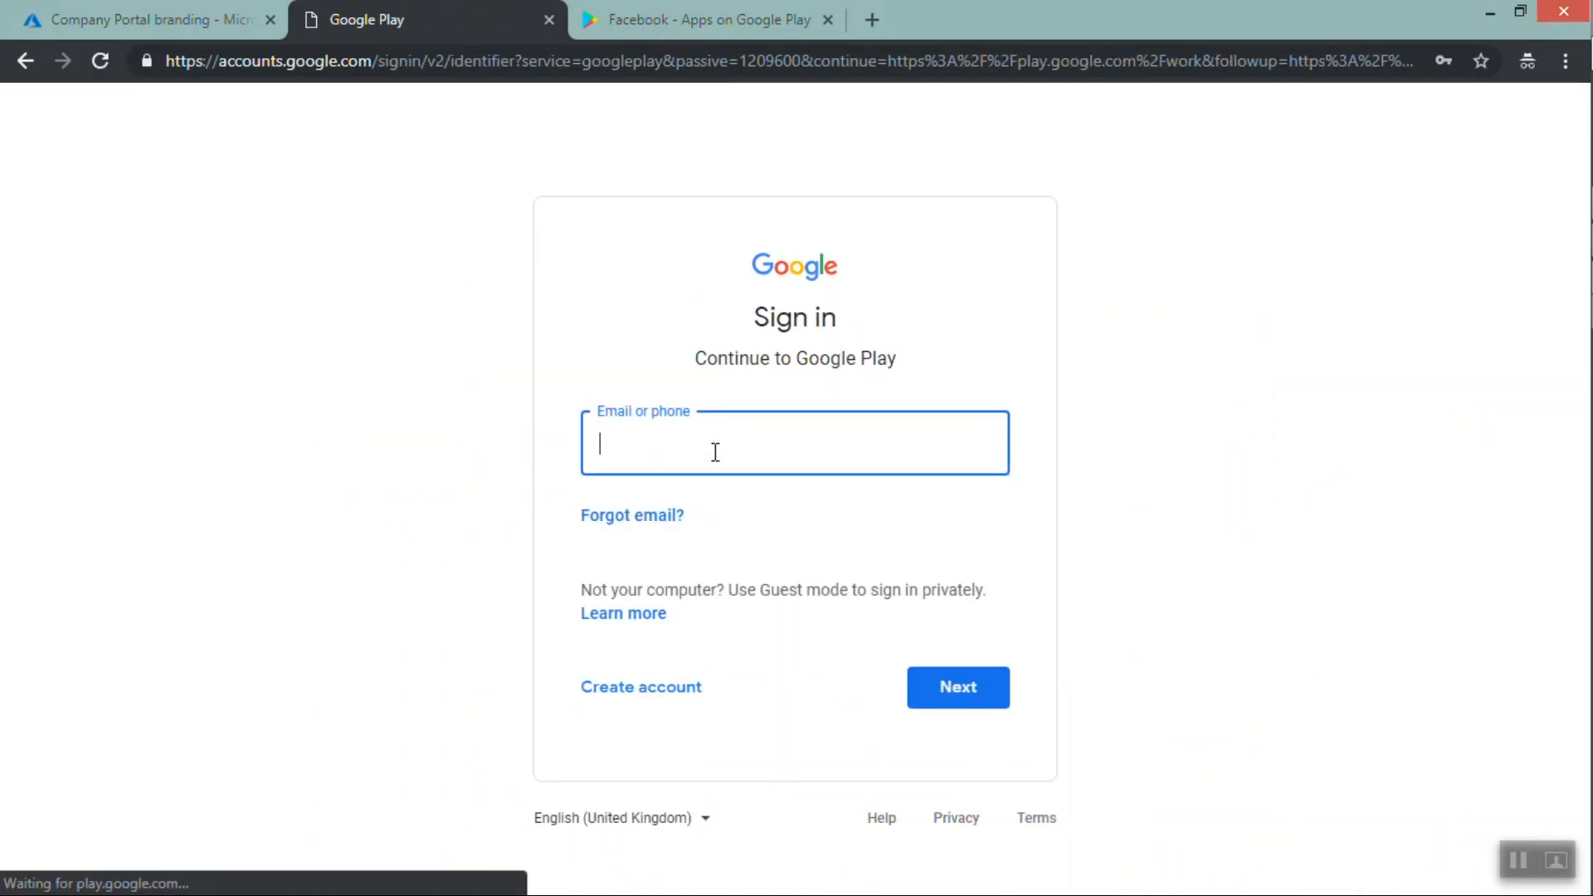
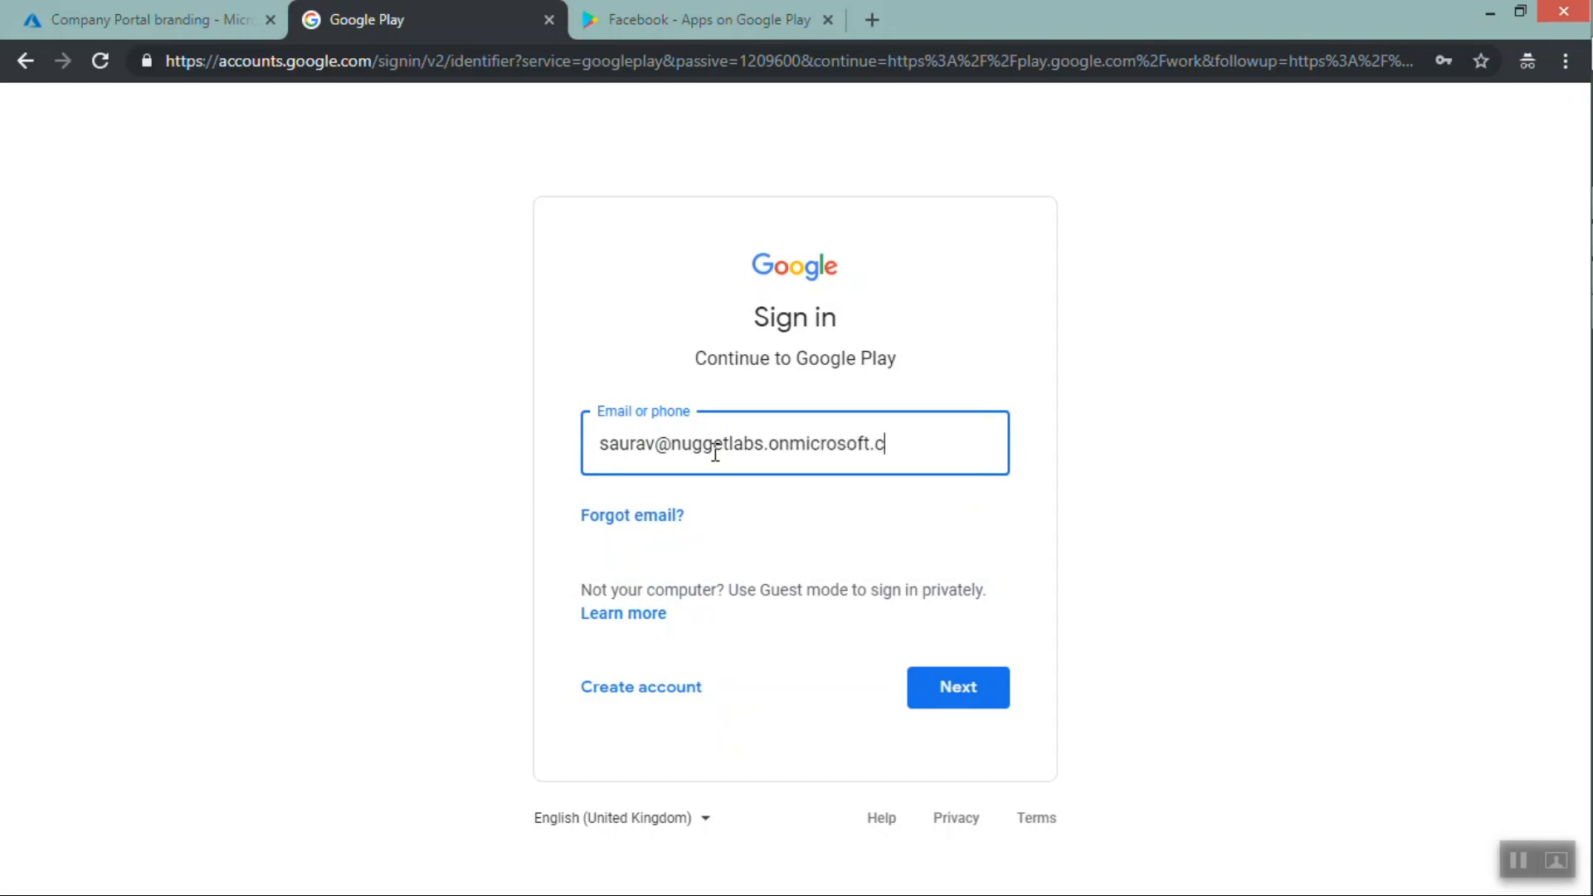
{"action": "key", "text": "Return"}
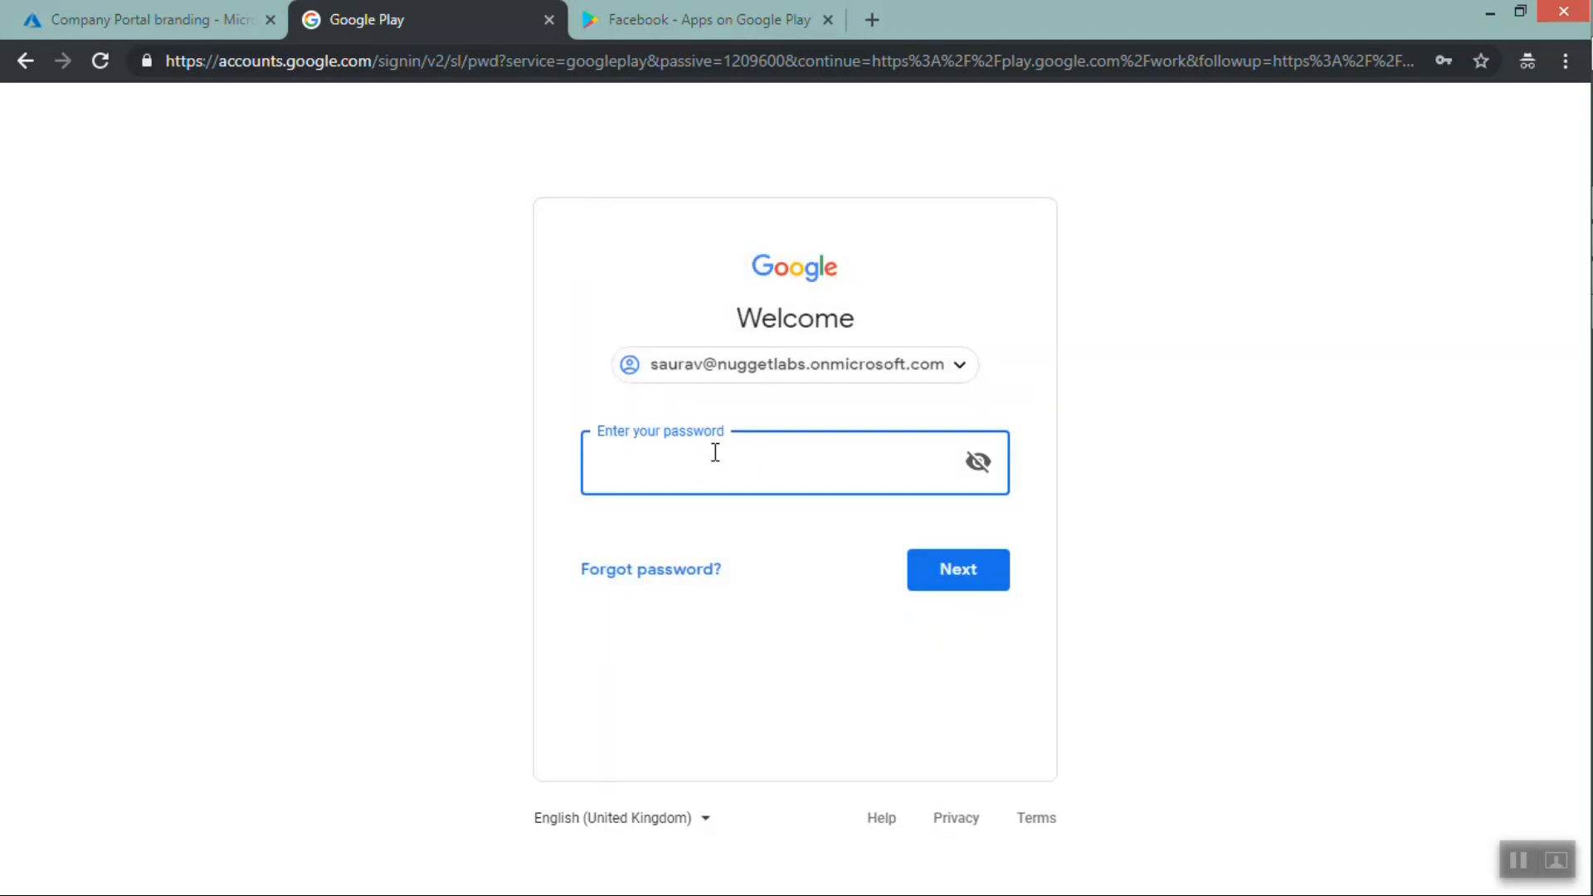
Enter the account password and submit it
{"action": "type", "text": "****"}
{"action": "key", "text": "BackSpace"}
{"action": "key", "text": "BackSpace"}
{"action": "key", "text": "BackSpace"}
{"action": "key", "text": "BackSpace"}
{"action": "type", "text": "************"}
{"action": "key", "text": "Return"}
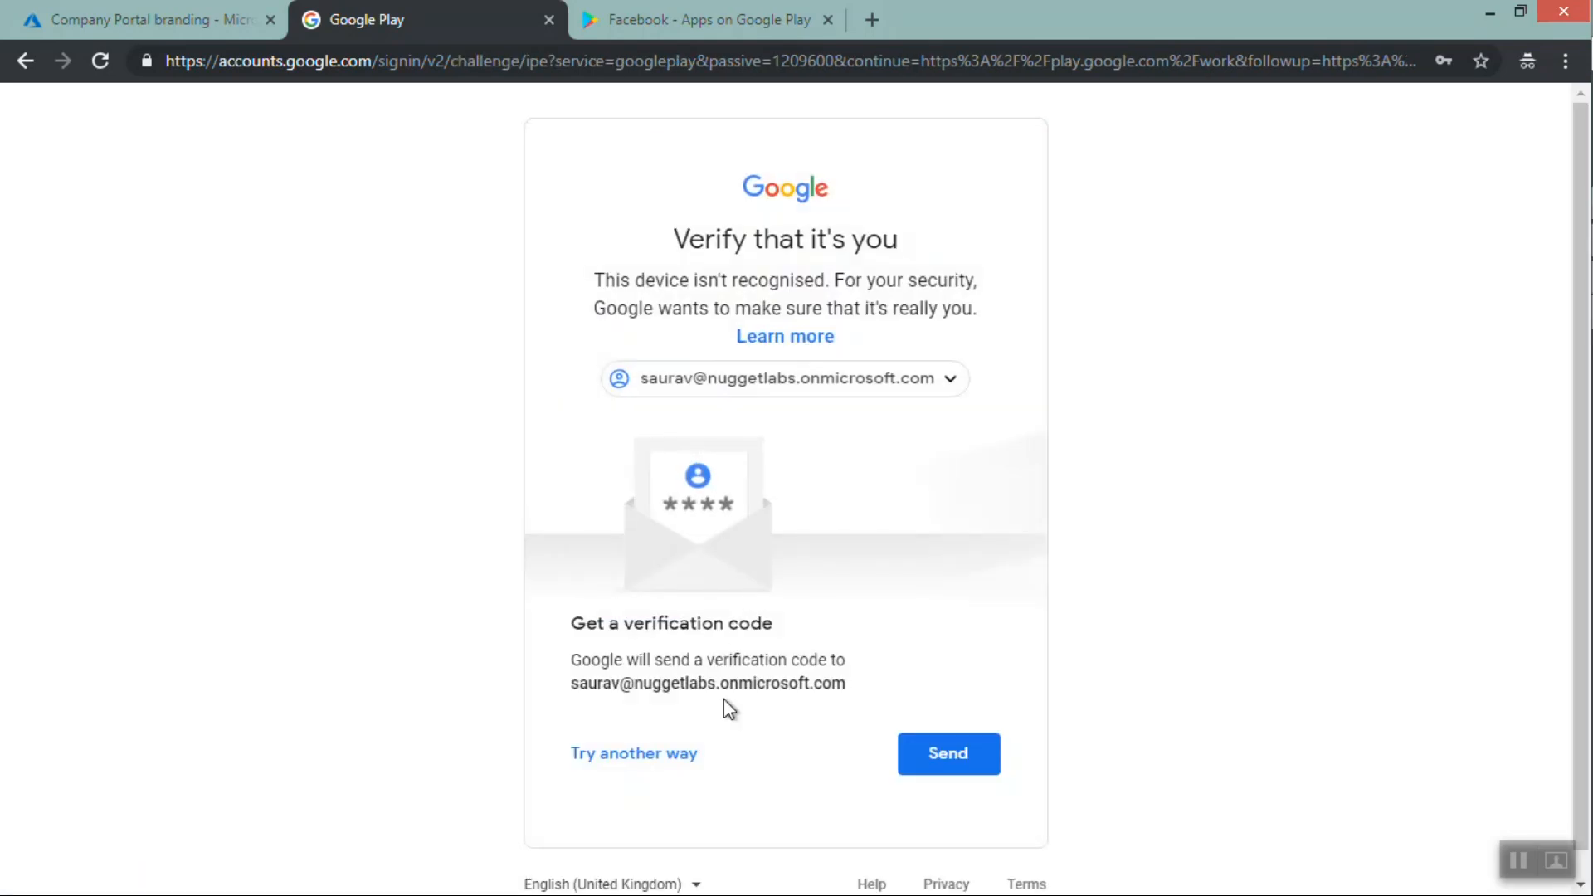
Request a verification code, then choose another sign-in way and select Get help
{"action": "left_click", "coordinate": [920, 762]}
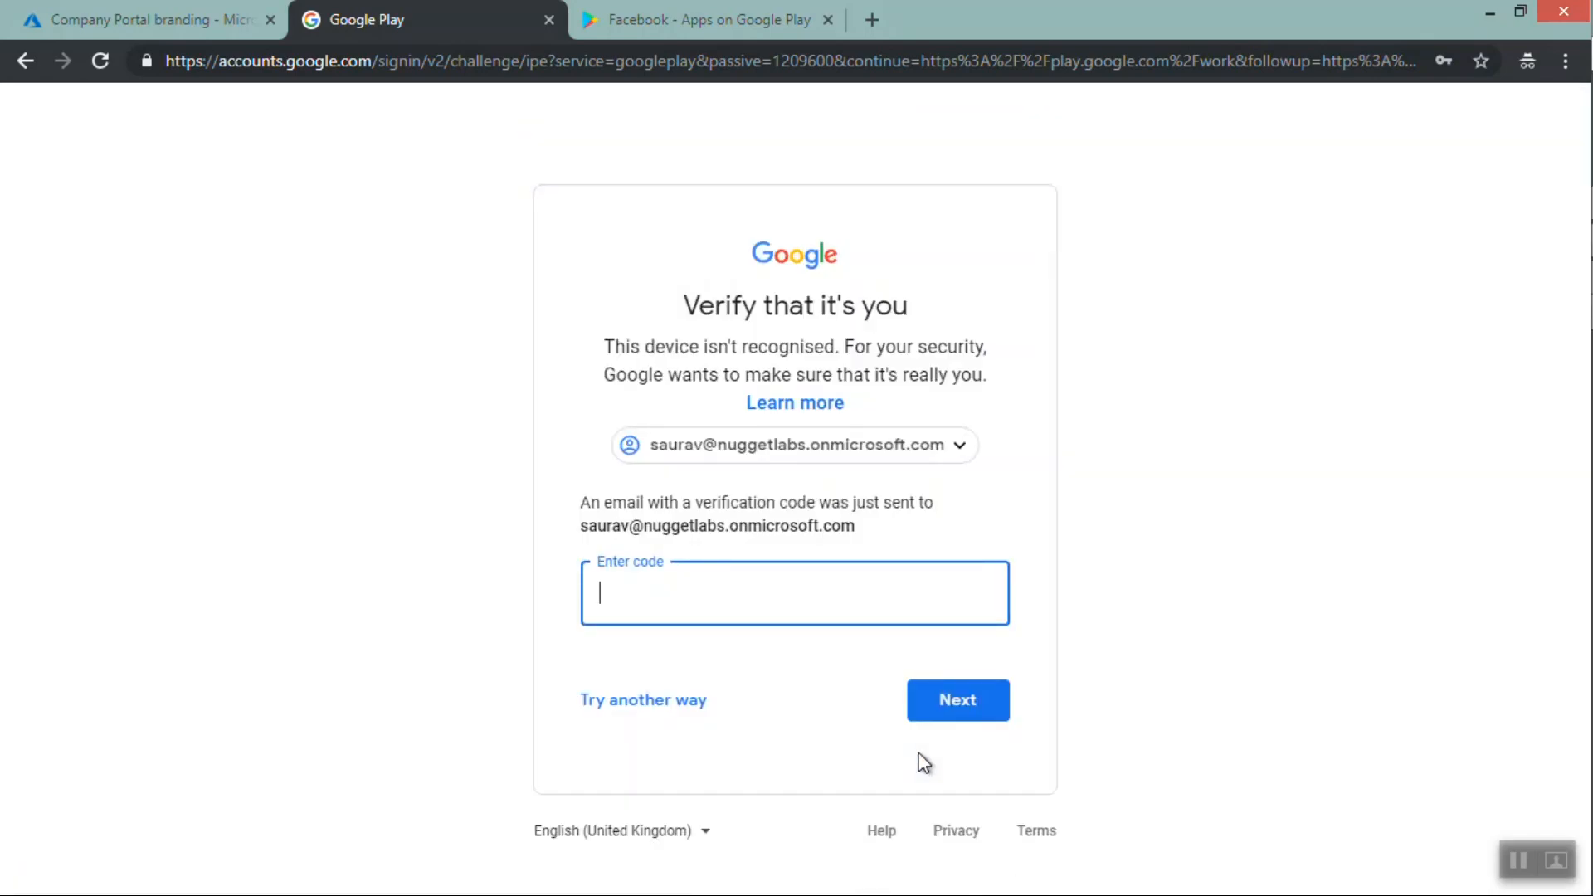
{"action": "left_click", "coordinate": [674, 699]}
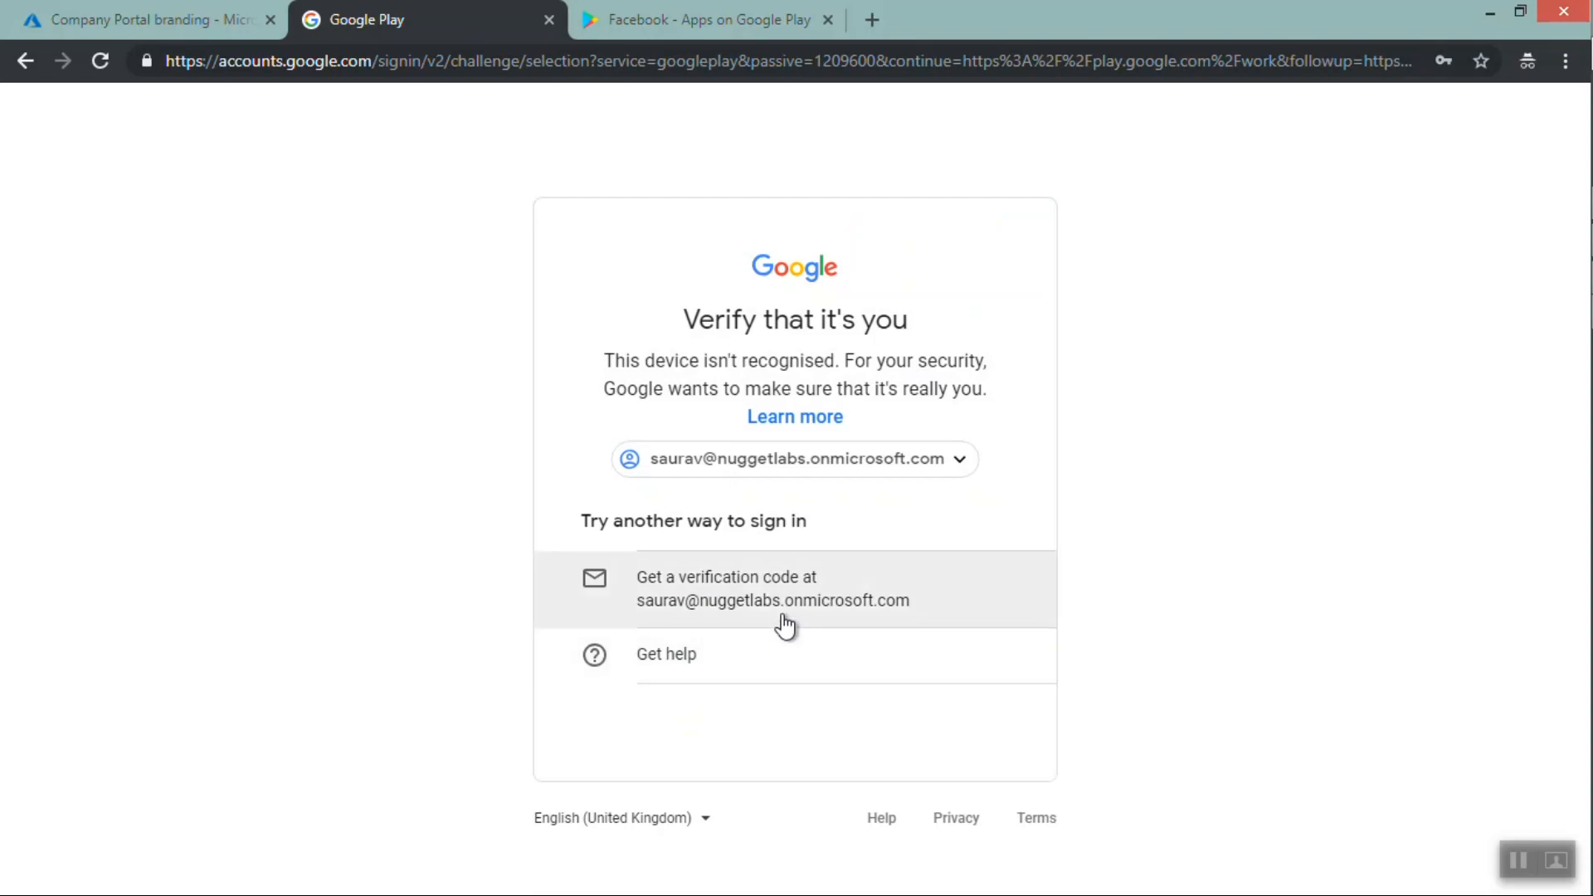
{"action": "left_click", "coordinate": [687, 655]}
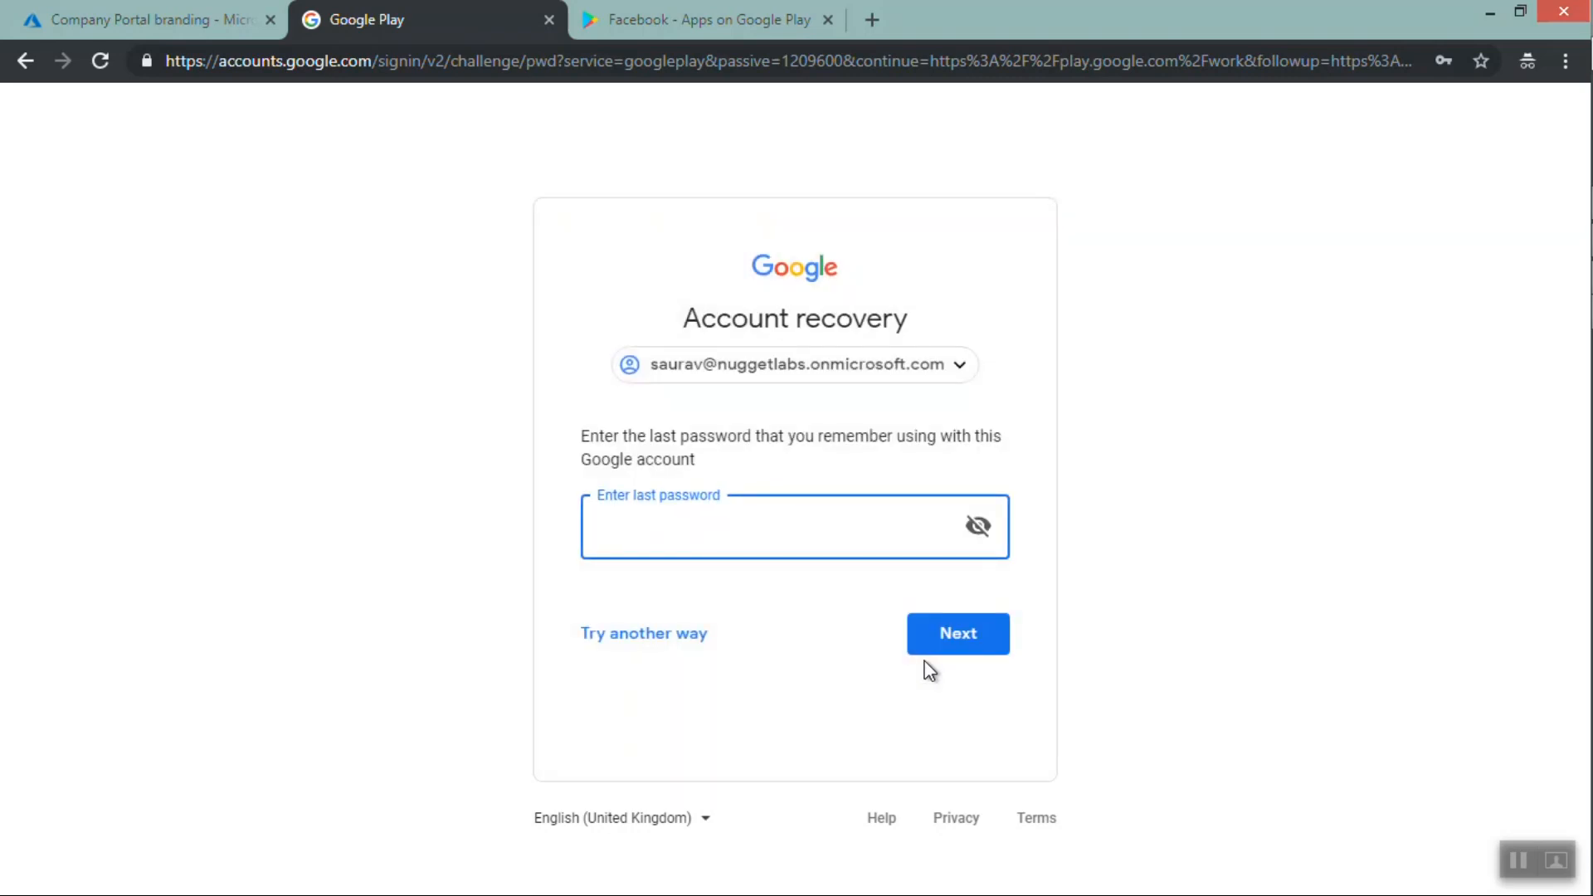
Enter the last remembered account password for account recovery and submit it
{"action": "left_click", "coordinate": [791, 549]}
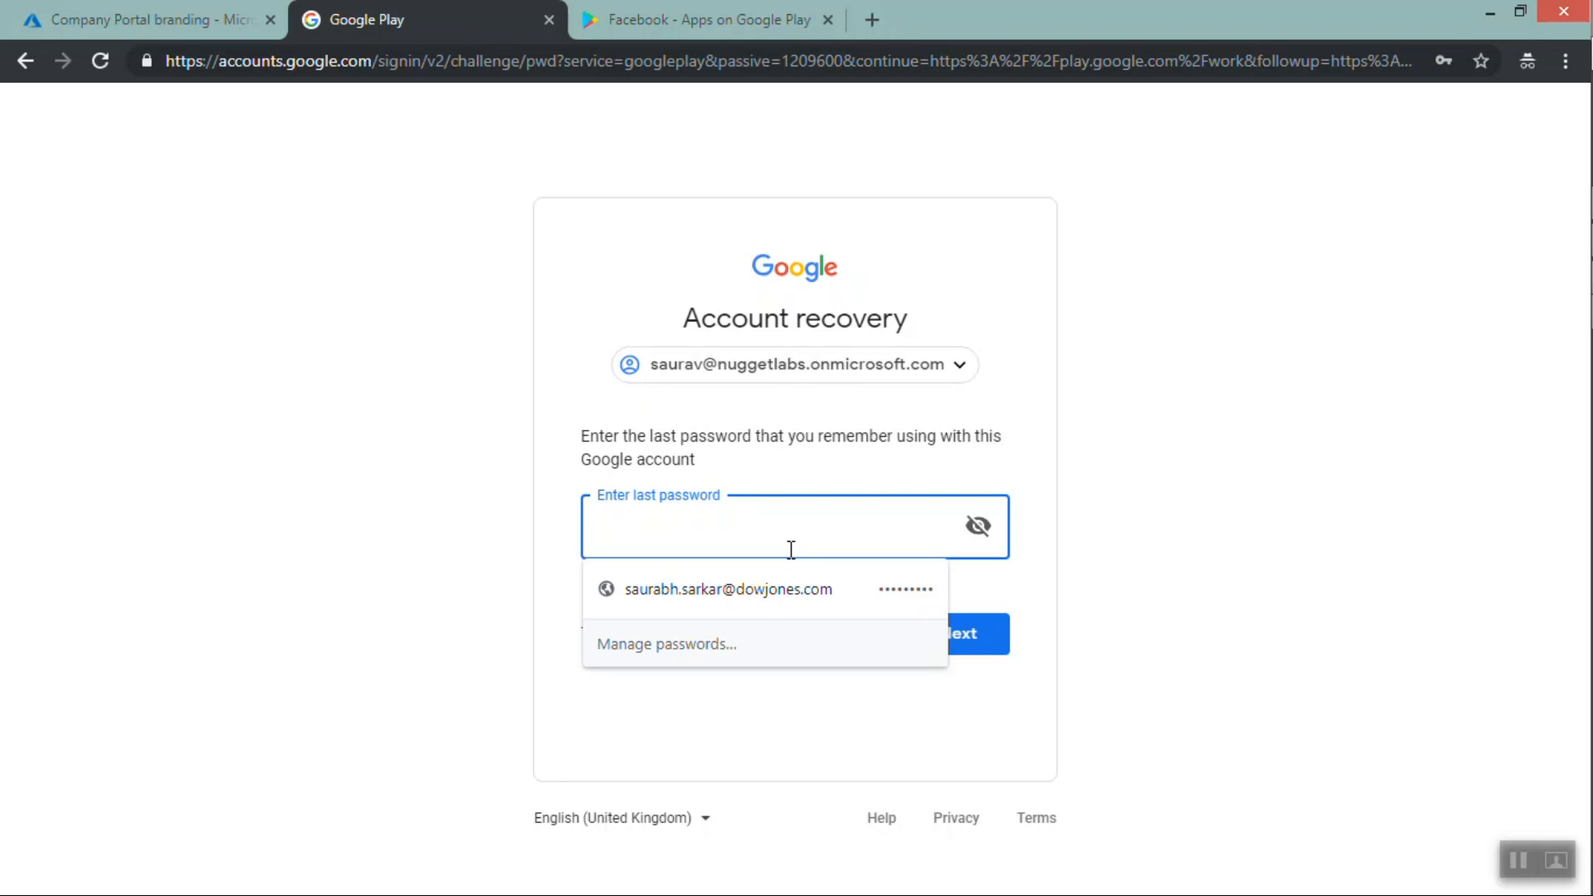
{"action": "type", "text": "•"}
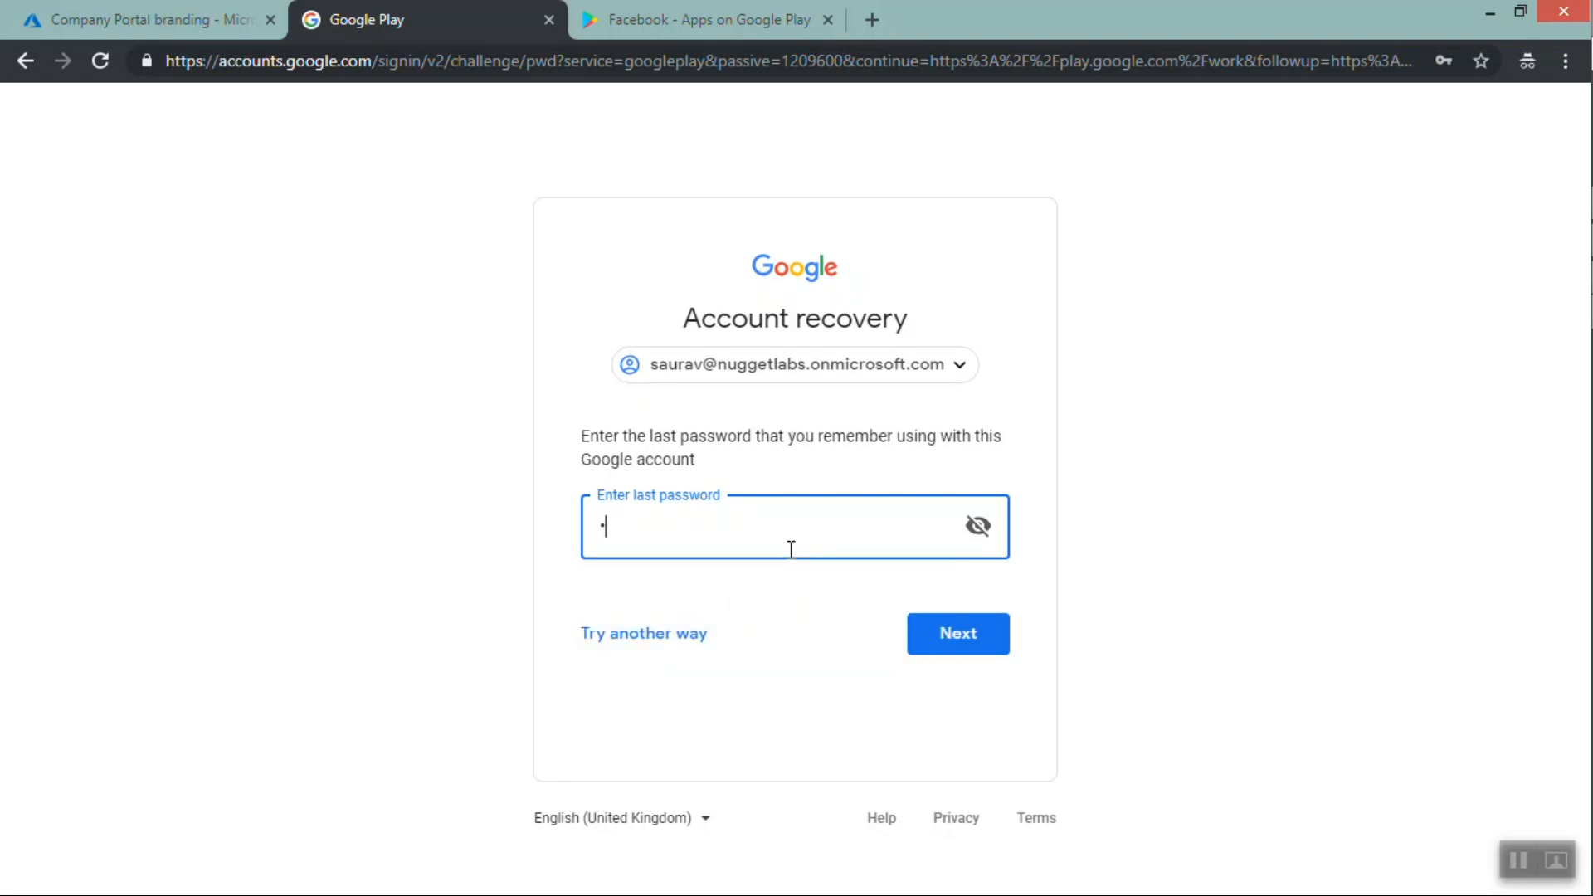
{"action": "type", "text": "•••••••••••"}
{"action": "key", "text": "Return"}
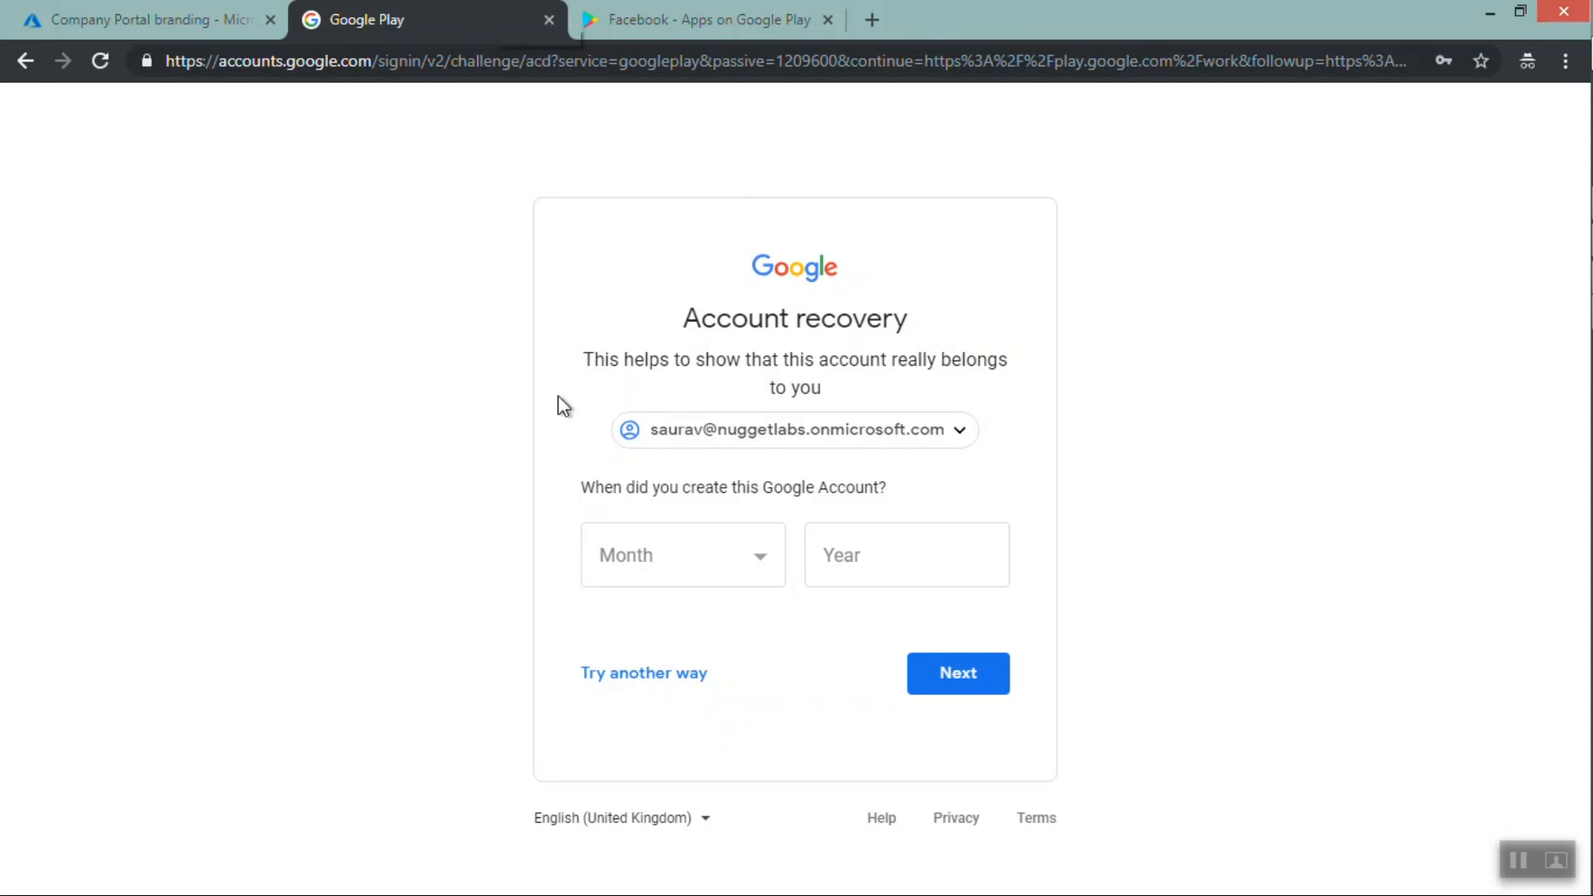
Try another account recovery way, then return to the Intune Managed Google Play page
{"action": "left_click", "coordinate": [634, 685]}
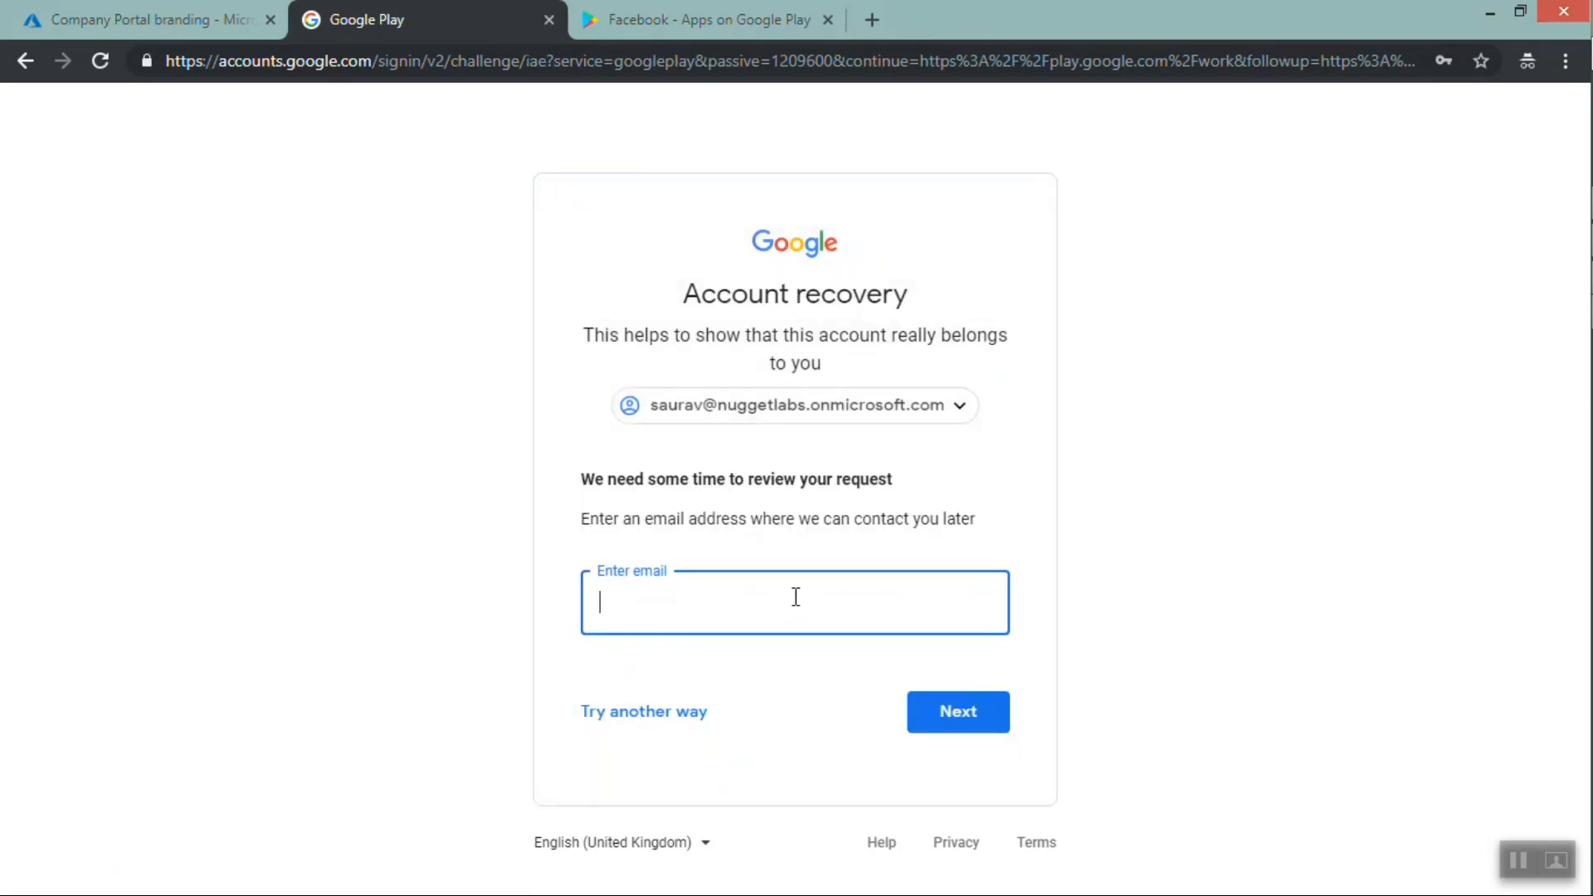
{"action": "left_click", "coordinate": [121, 21]}
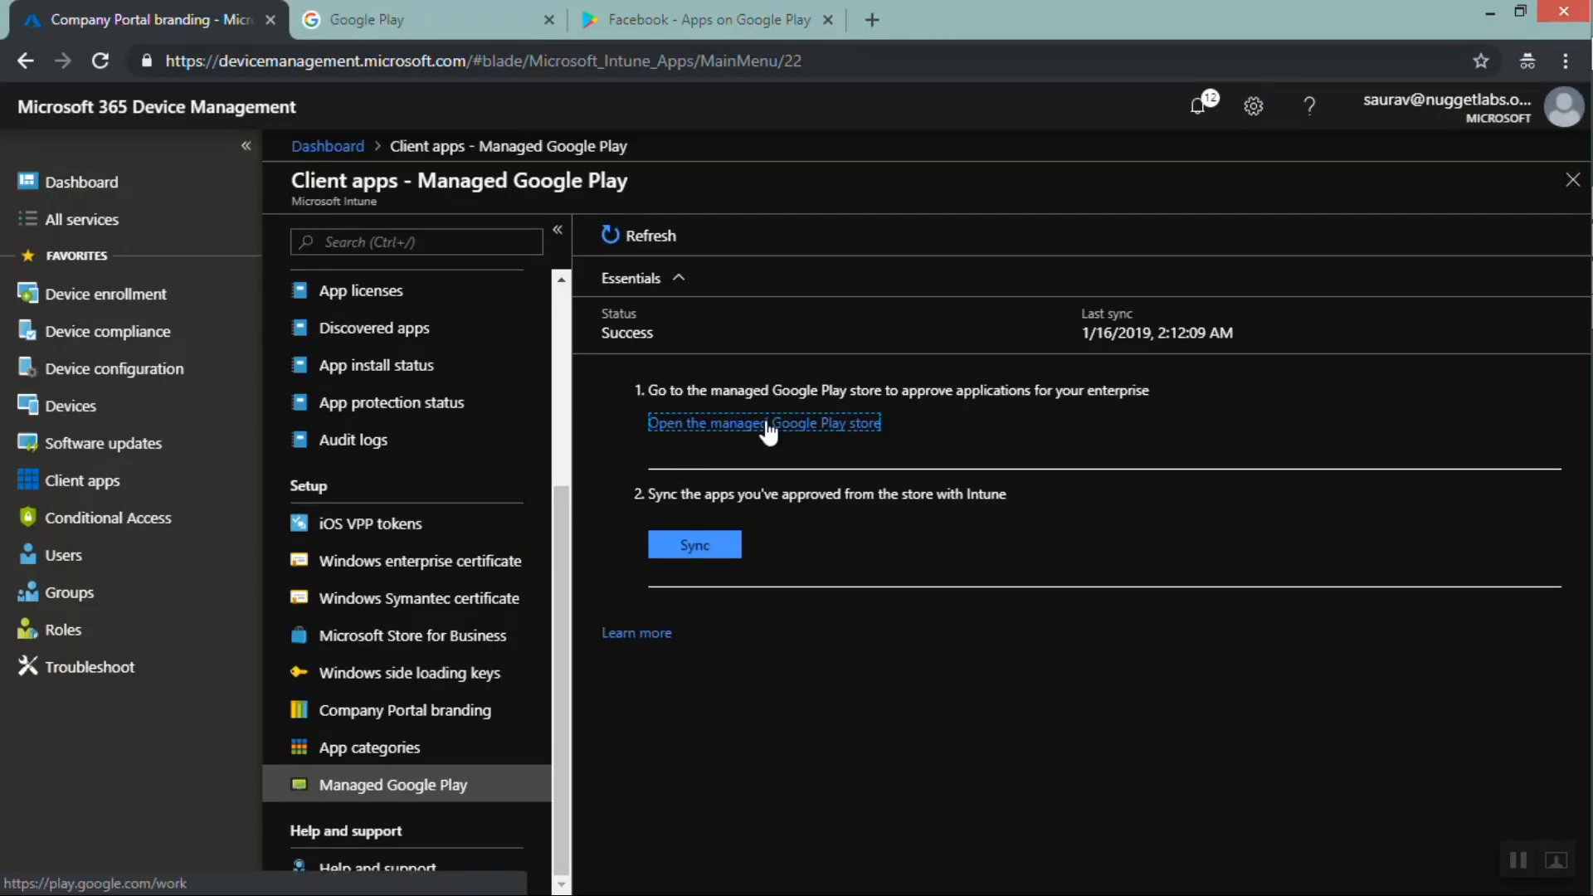
{"action": "left_click", "coordinate": [664, 19]}
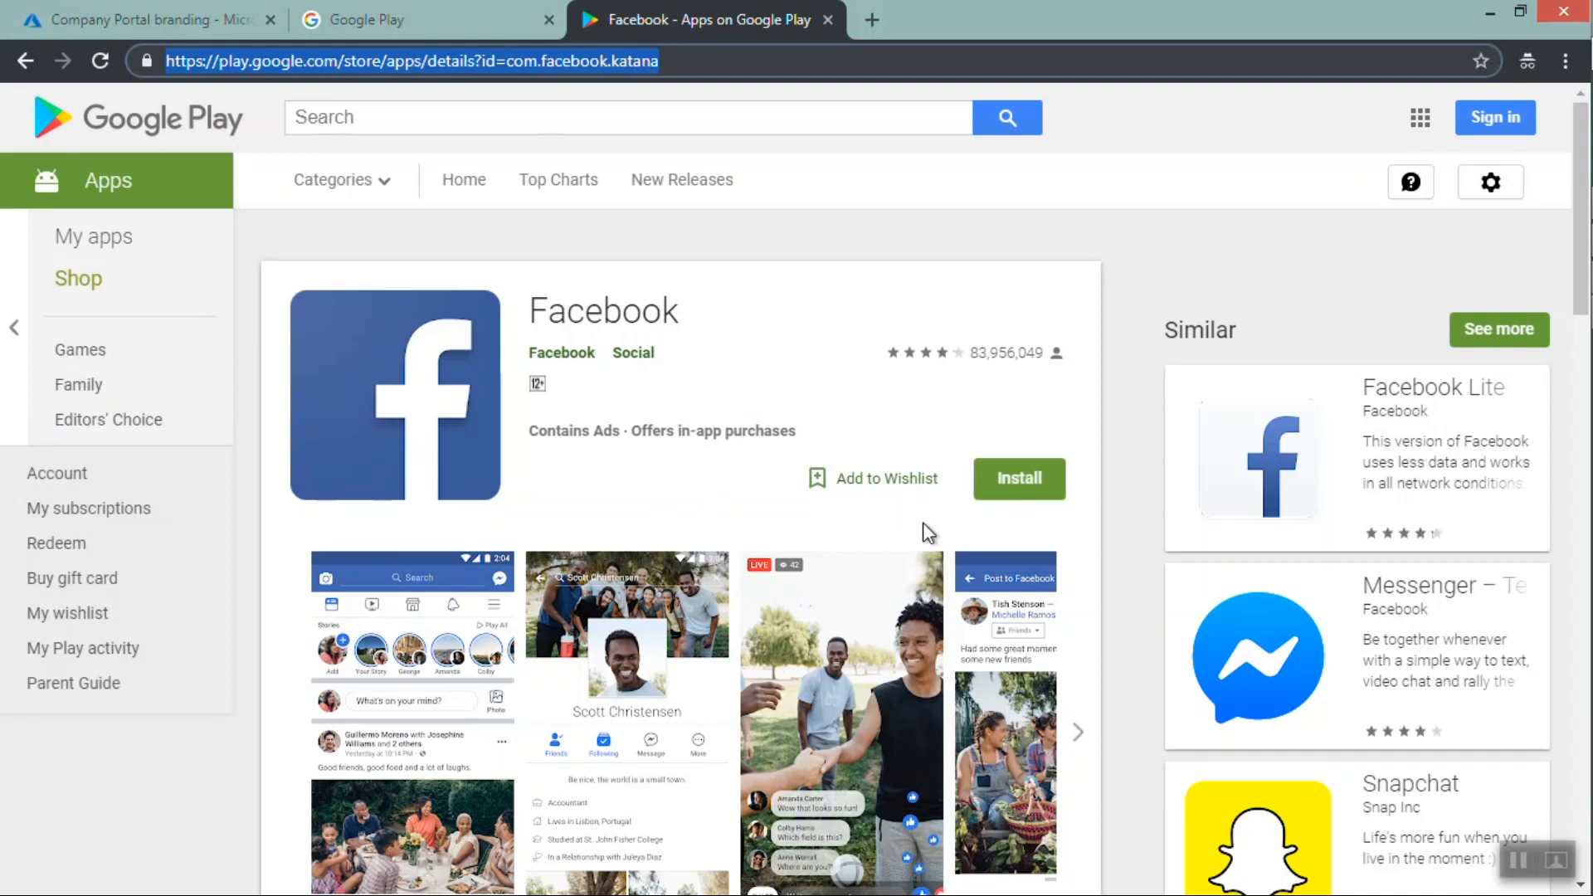
{"action": "left_click", "coordinate": [114, 32]}
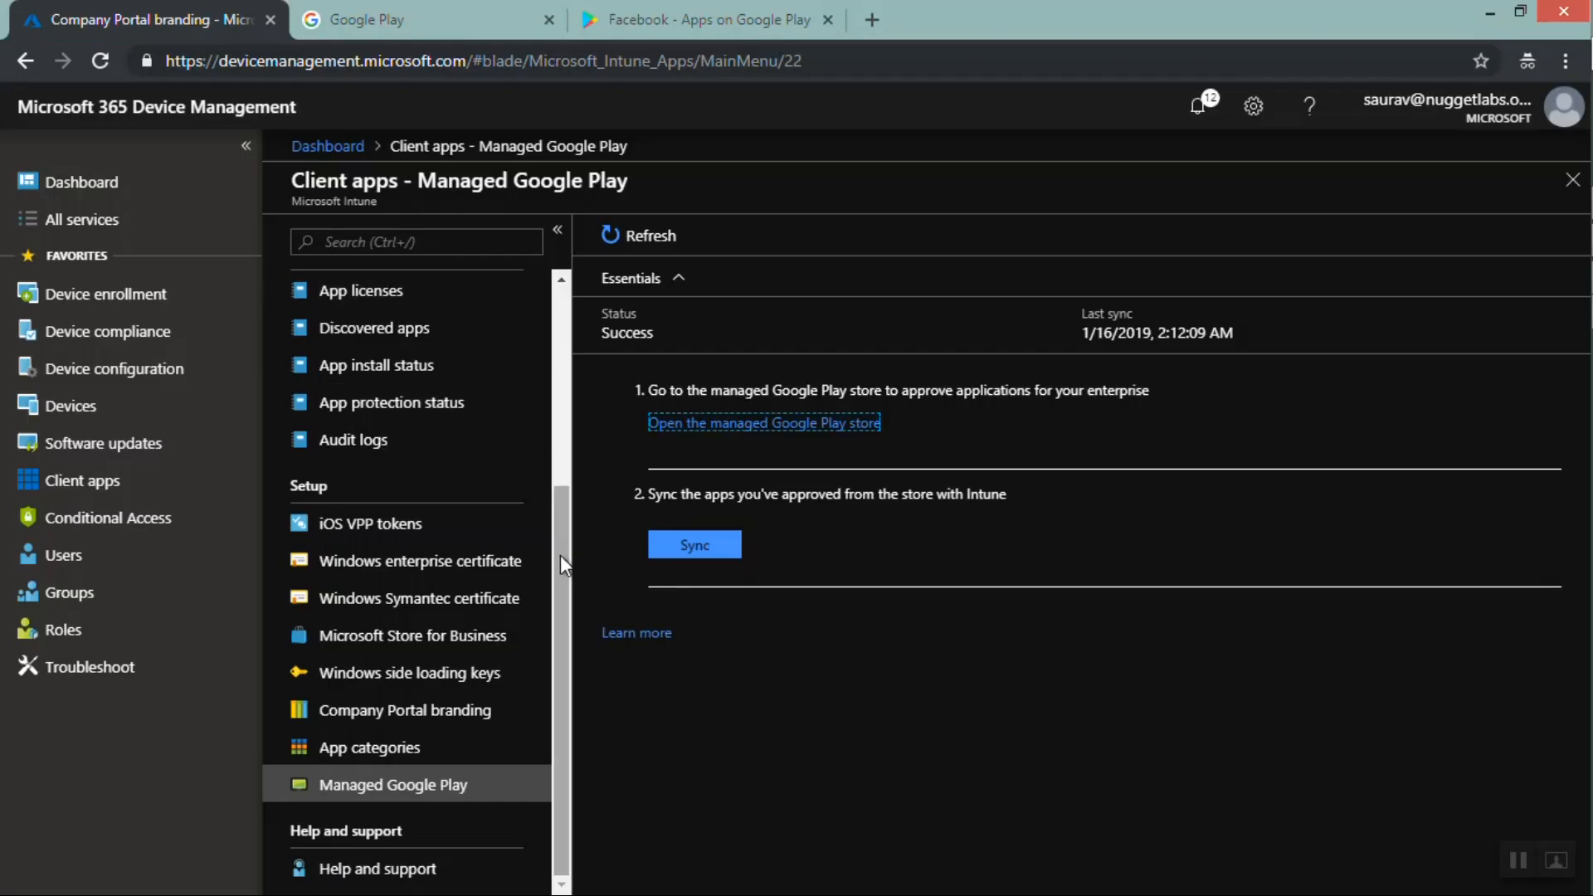
Browse the client apps list and the Microsoft Store for Business settings page
{"action": "left_click_drag", "start_coordinate": [560, 555], "coordinate": [489, 309]}
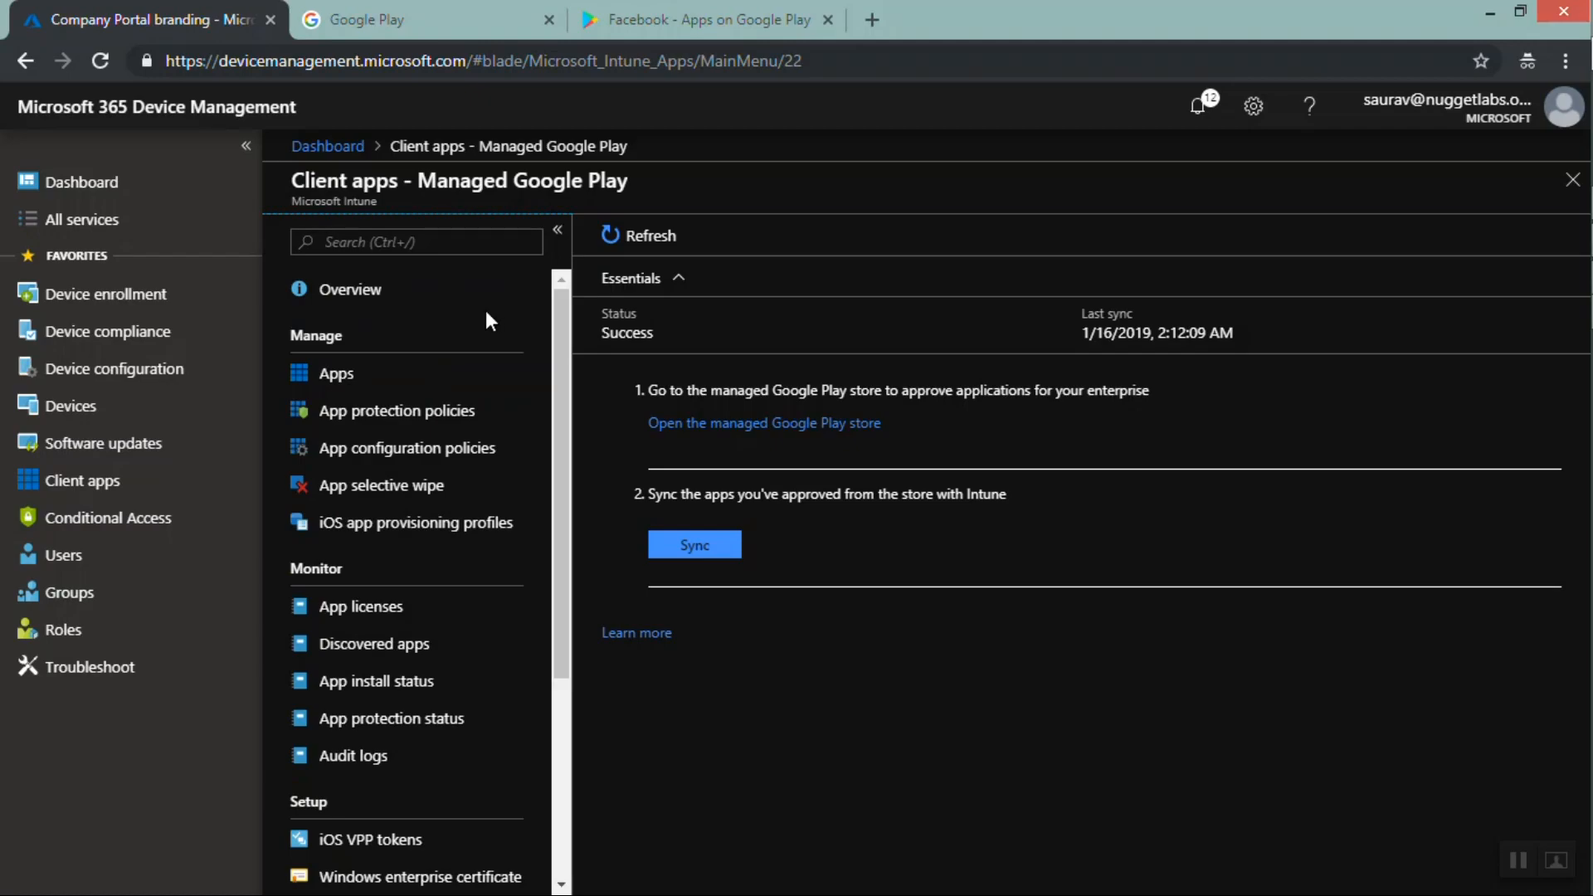
{"action": "left_click", "coordinate": [395, 373]}
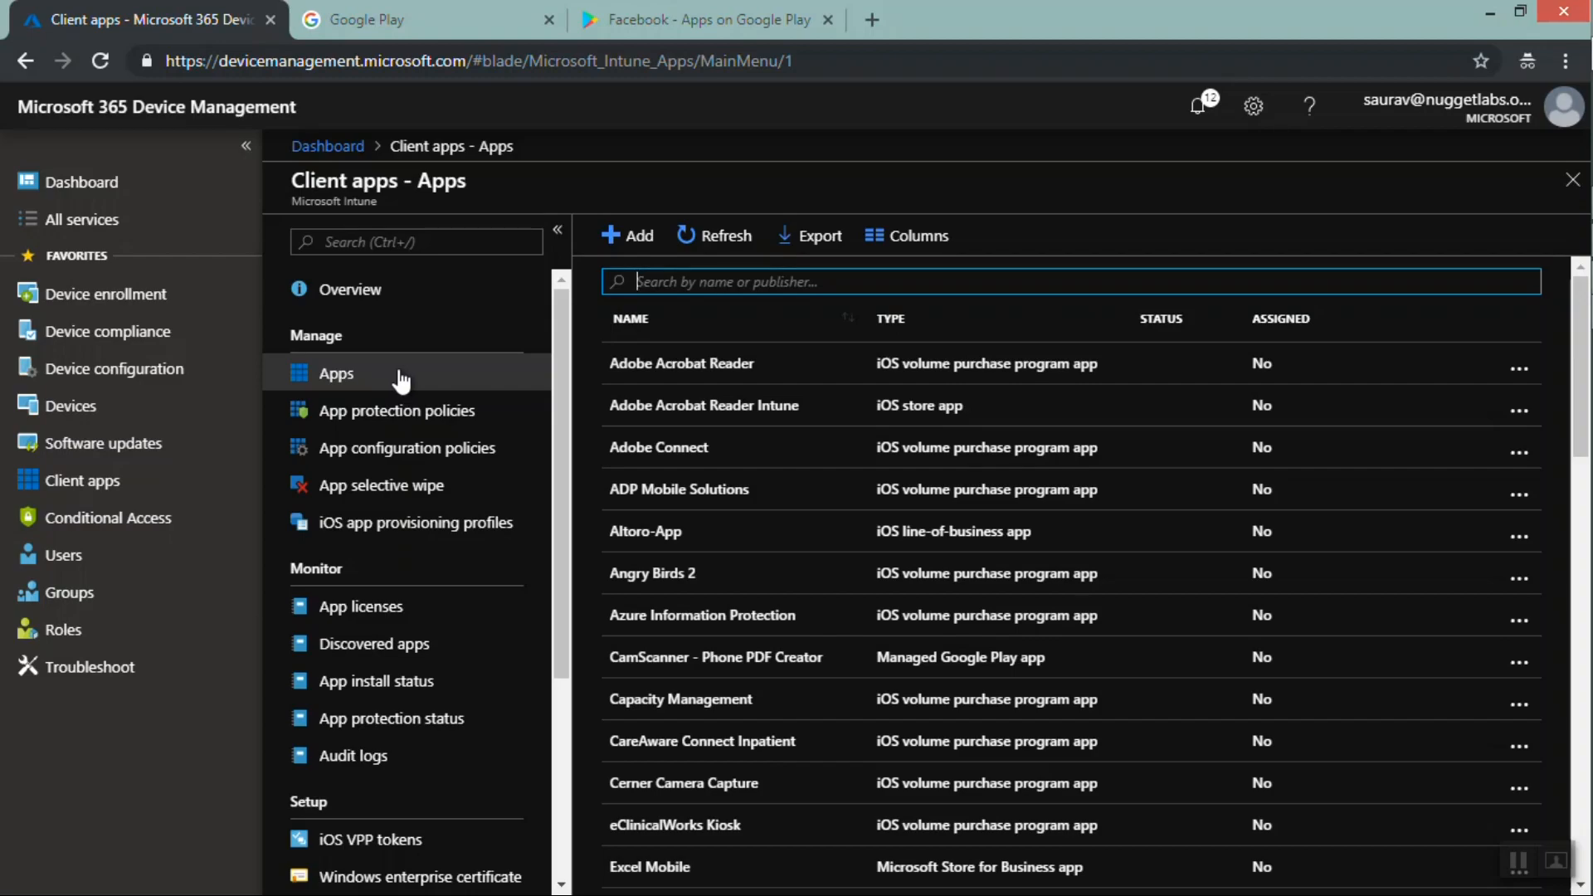
{"action": "left_click_drag", "start_coordinate": [559, 370], "coordinate": [564, 589]}
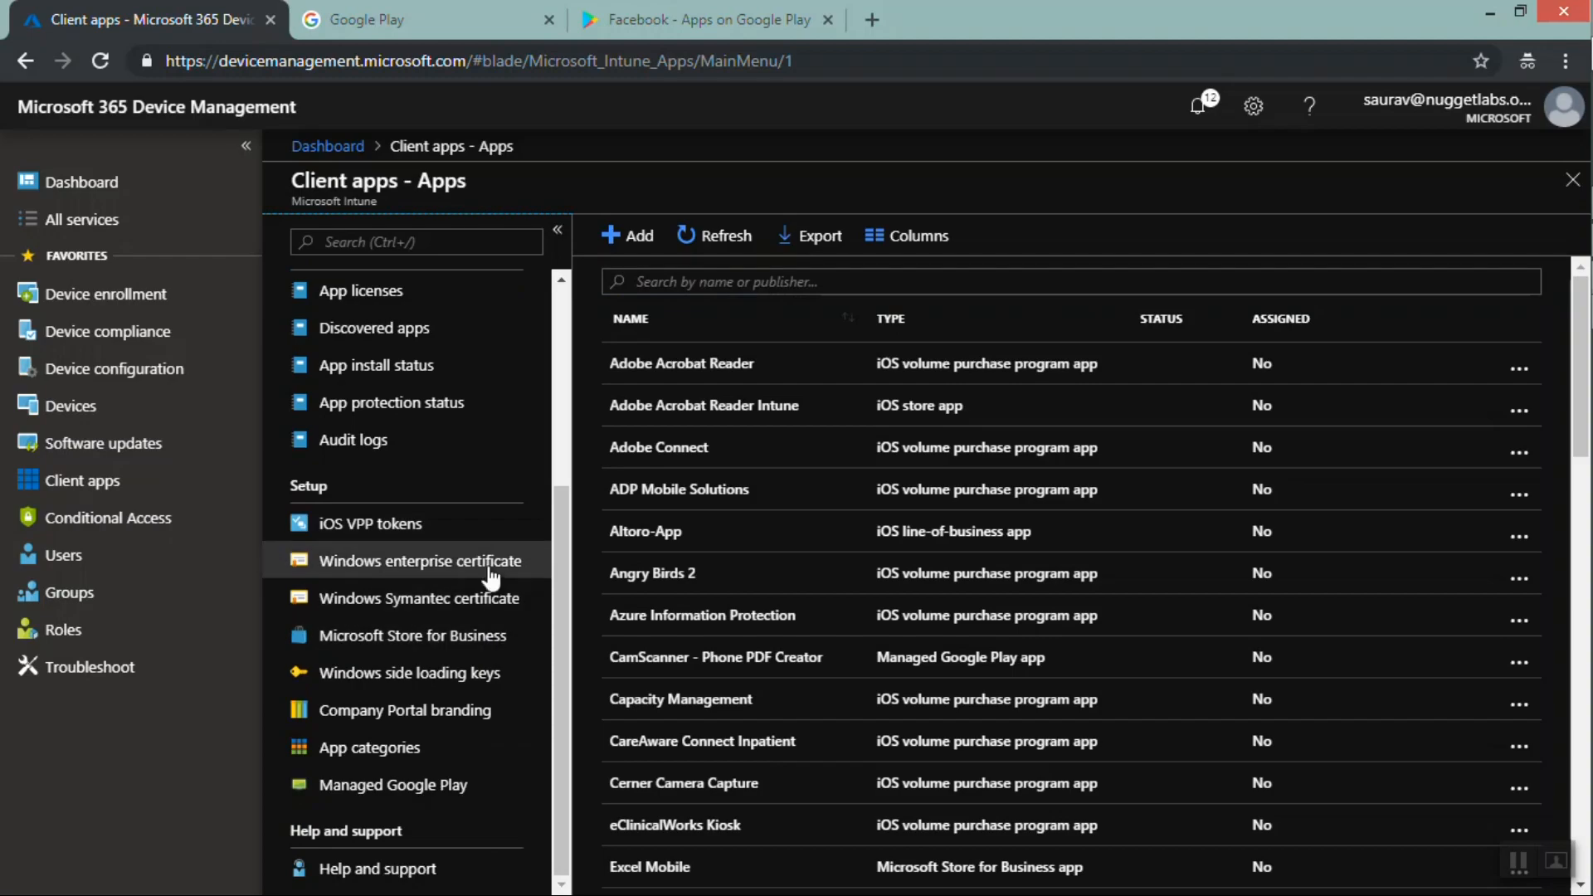
{"action": "left_click", "coordinate": [431, 643]}
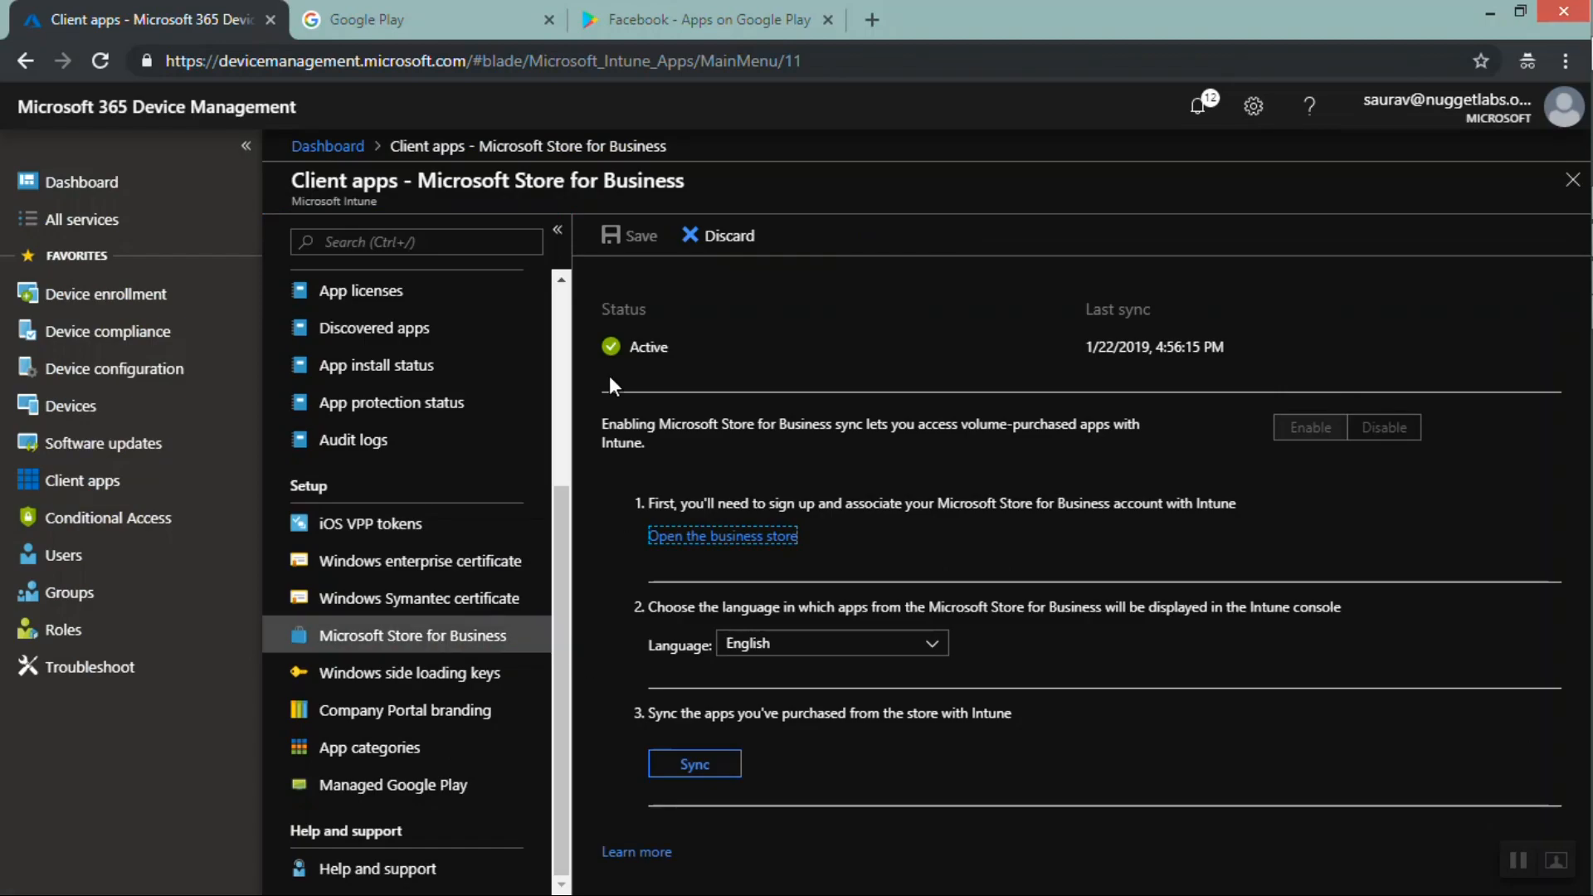
{"action": "left_click", "coordinate": [559, 369]}
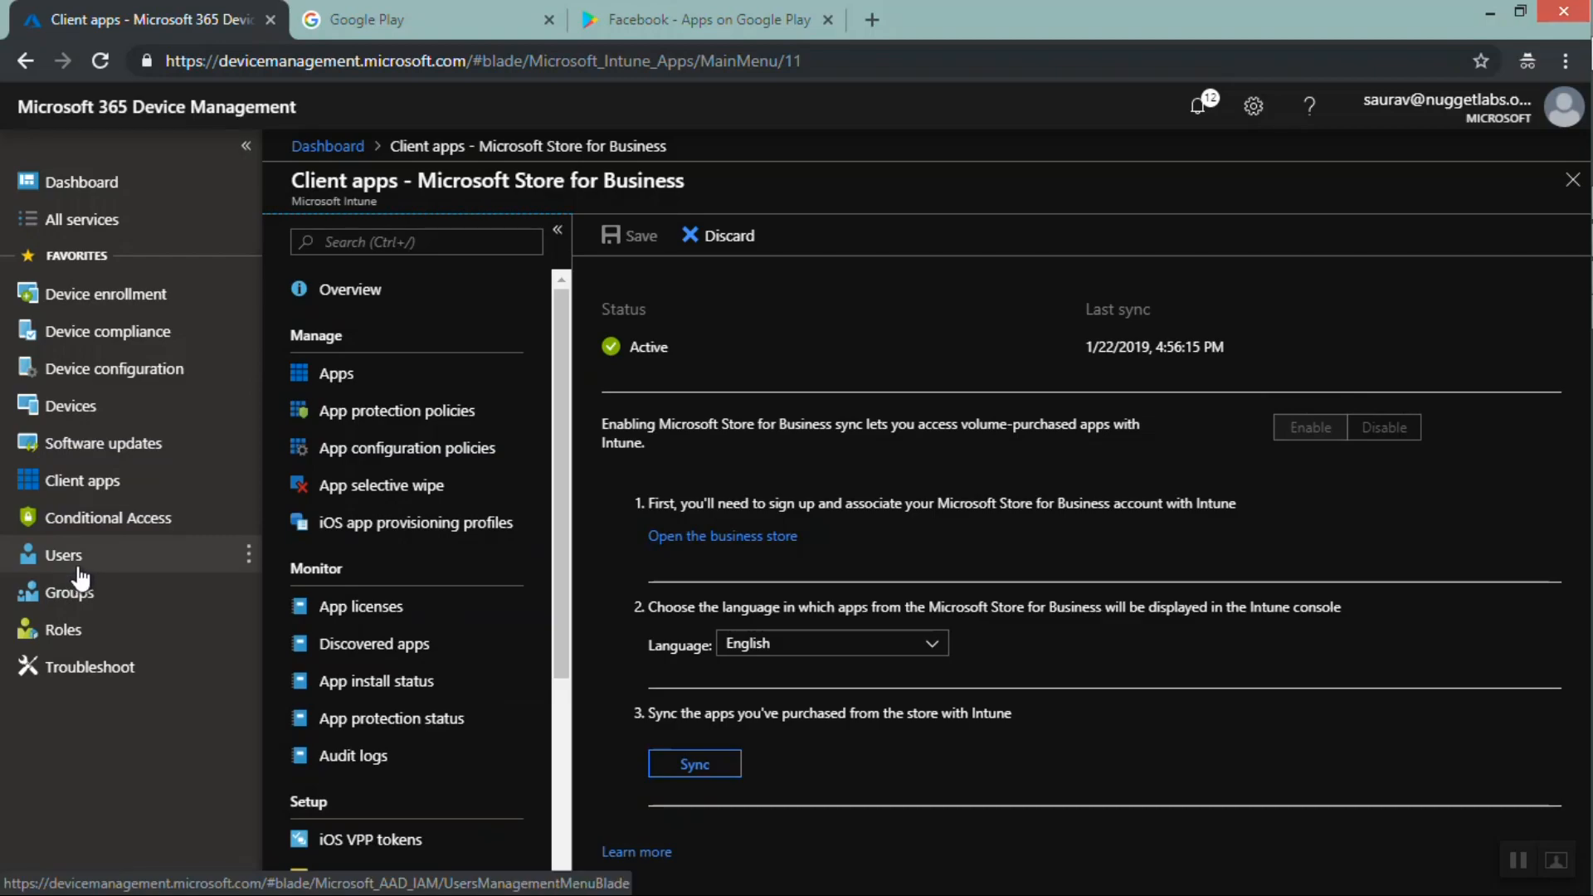
Open Intune roles and inspect the Policy and Profile manager role's permissions, including Device enrollment managers
{"action": "left_click", "coordinate": [80, 603]}
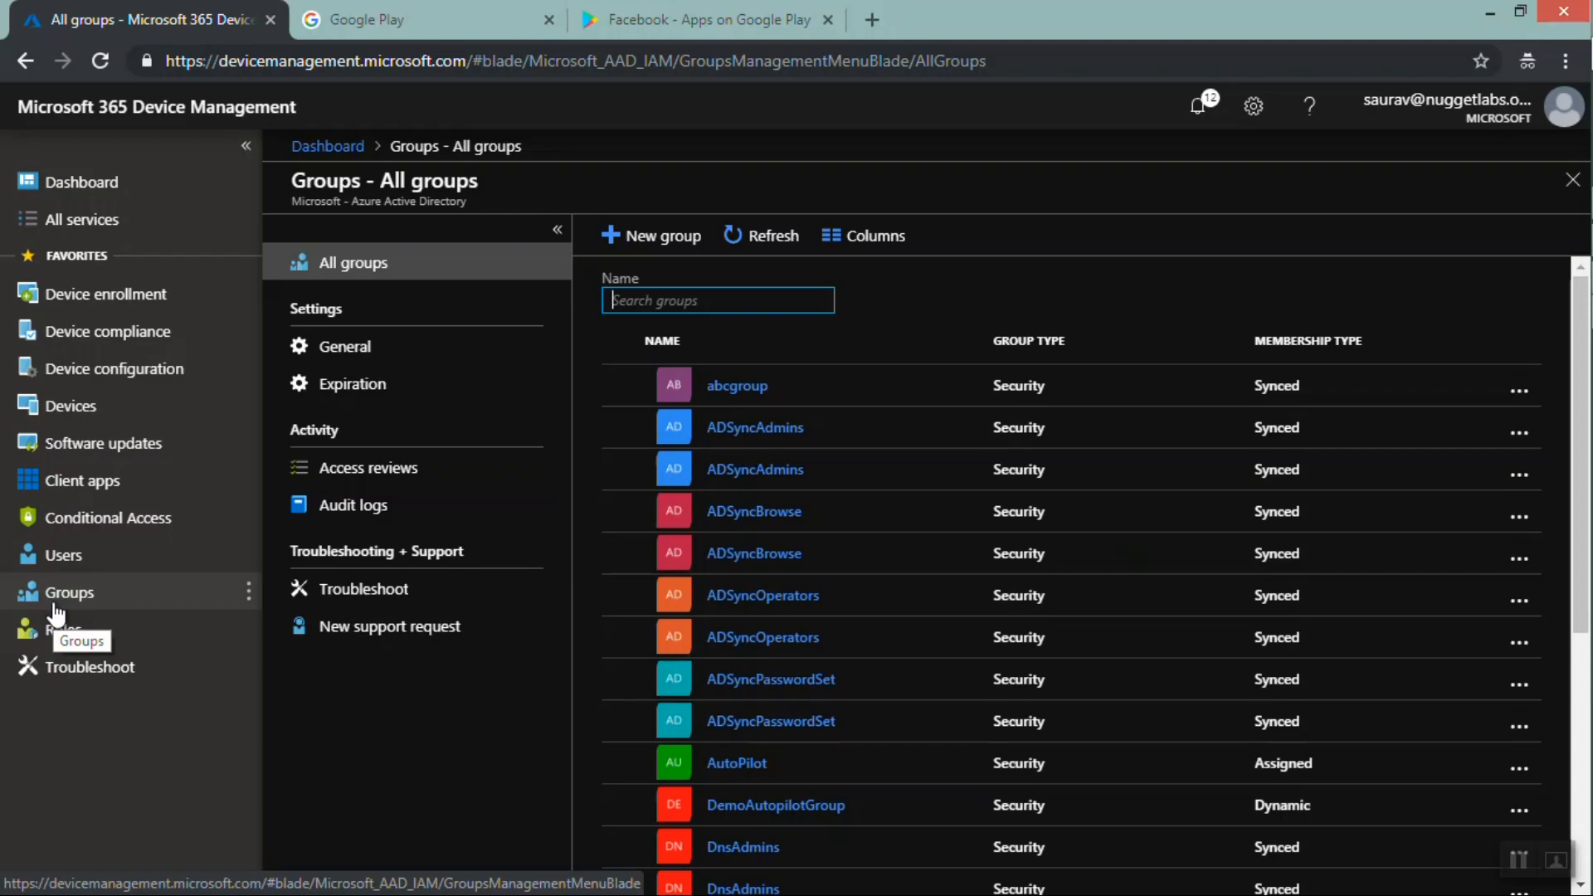
{"action": "left_click", "coordinate": [71, 637]}
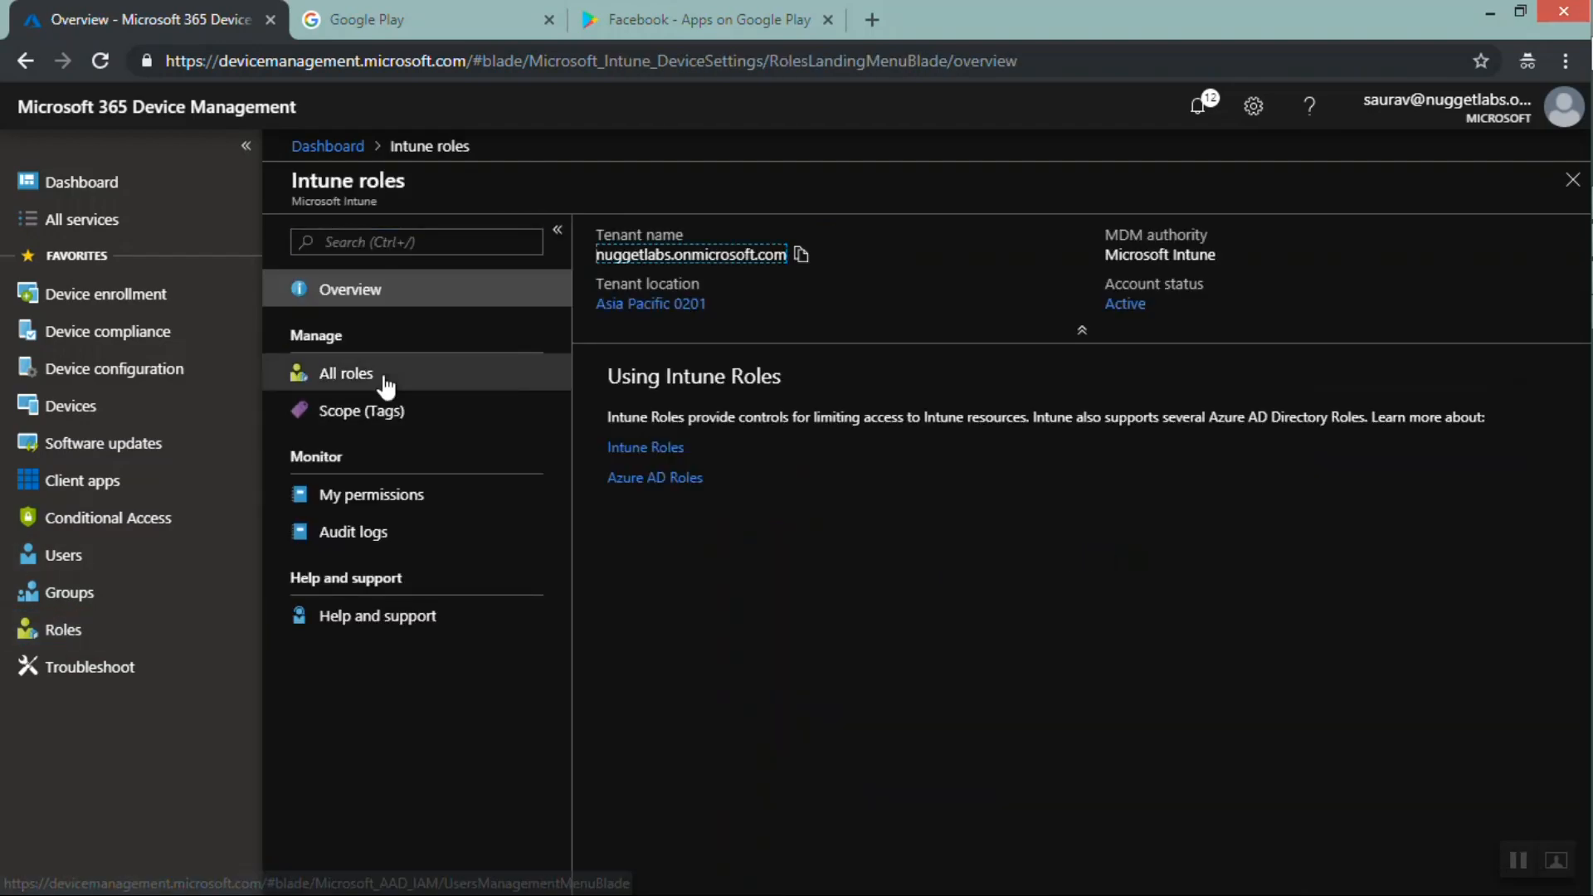
{"action": "left_click", "coordinate": [384, 383]}
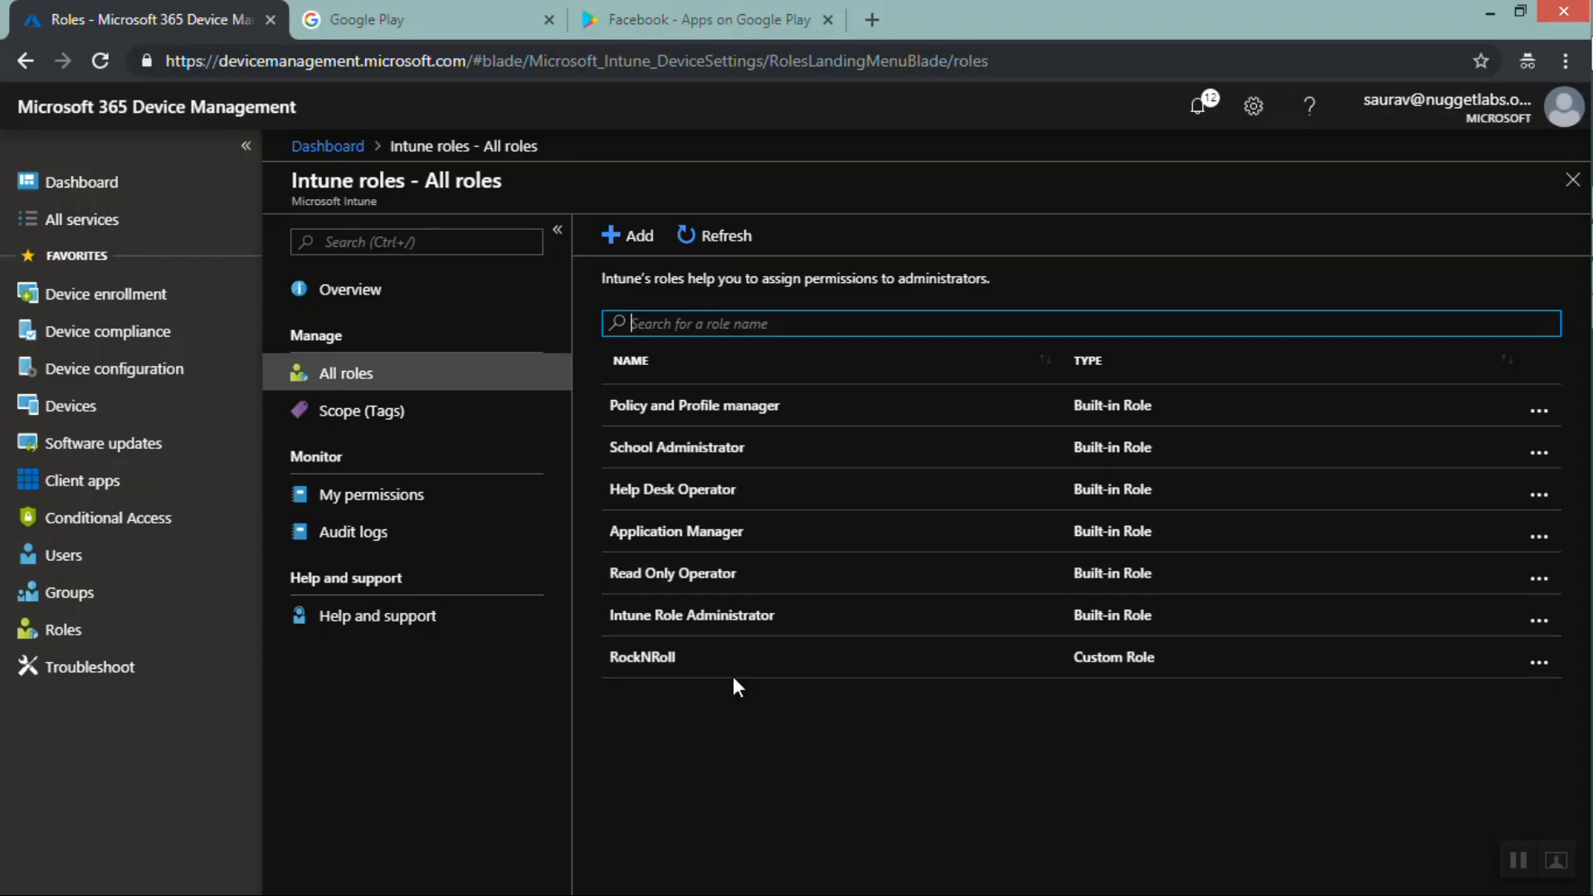
{"action": "left_click", "coordinate": [682, 411]}
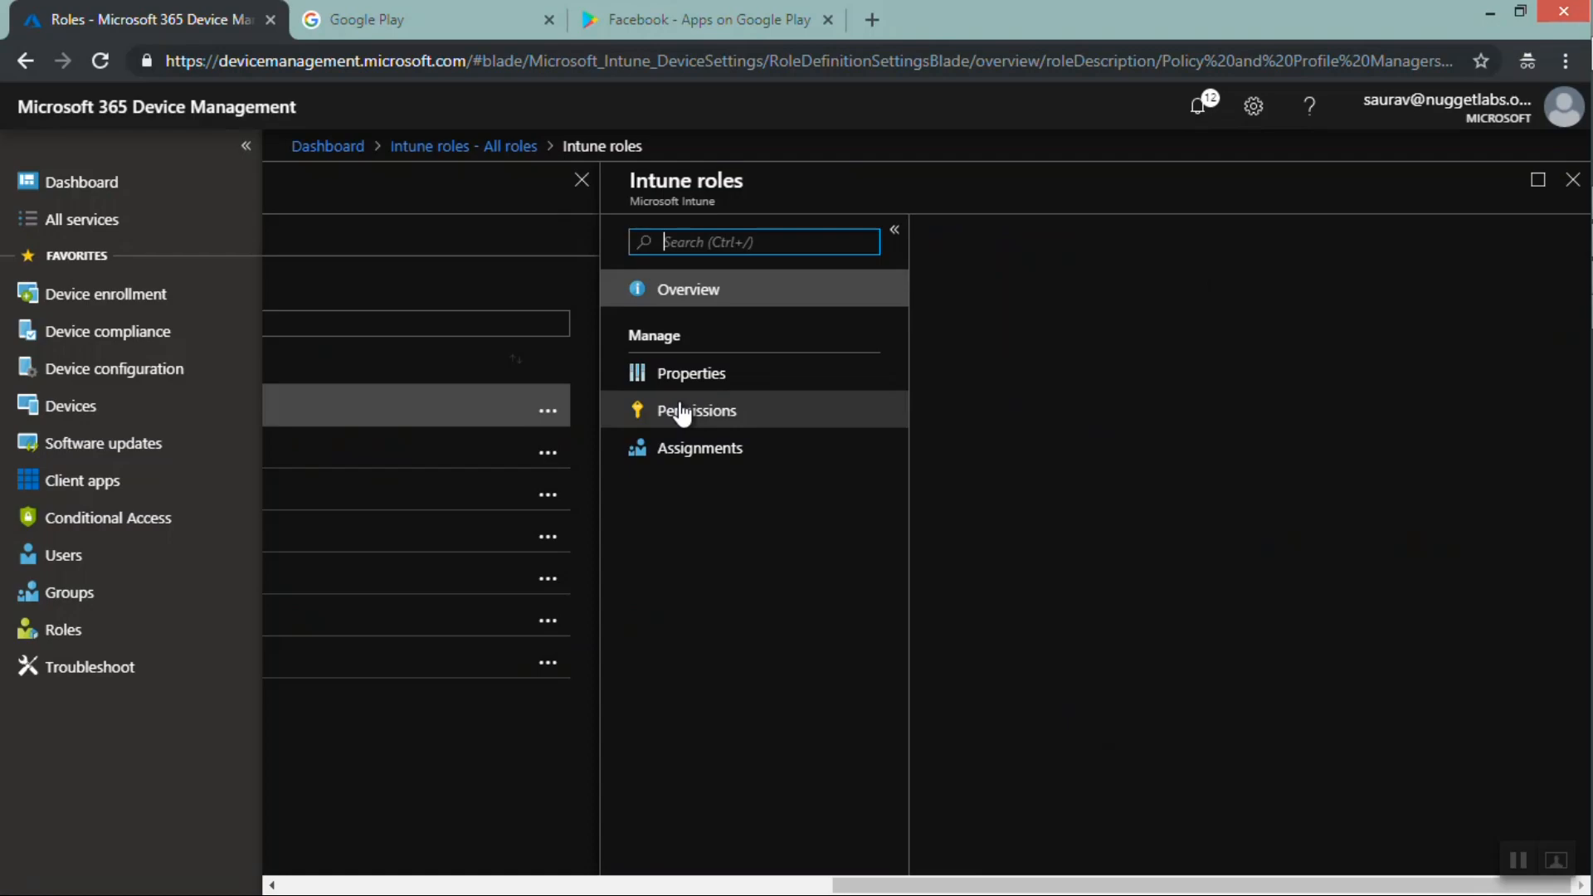
{"action": "left_click", "coordinate": [695, 415]}
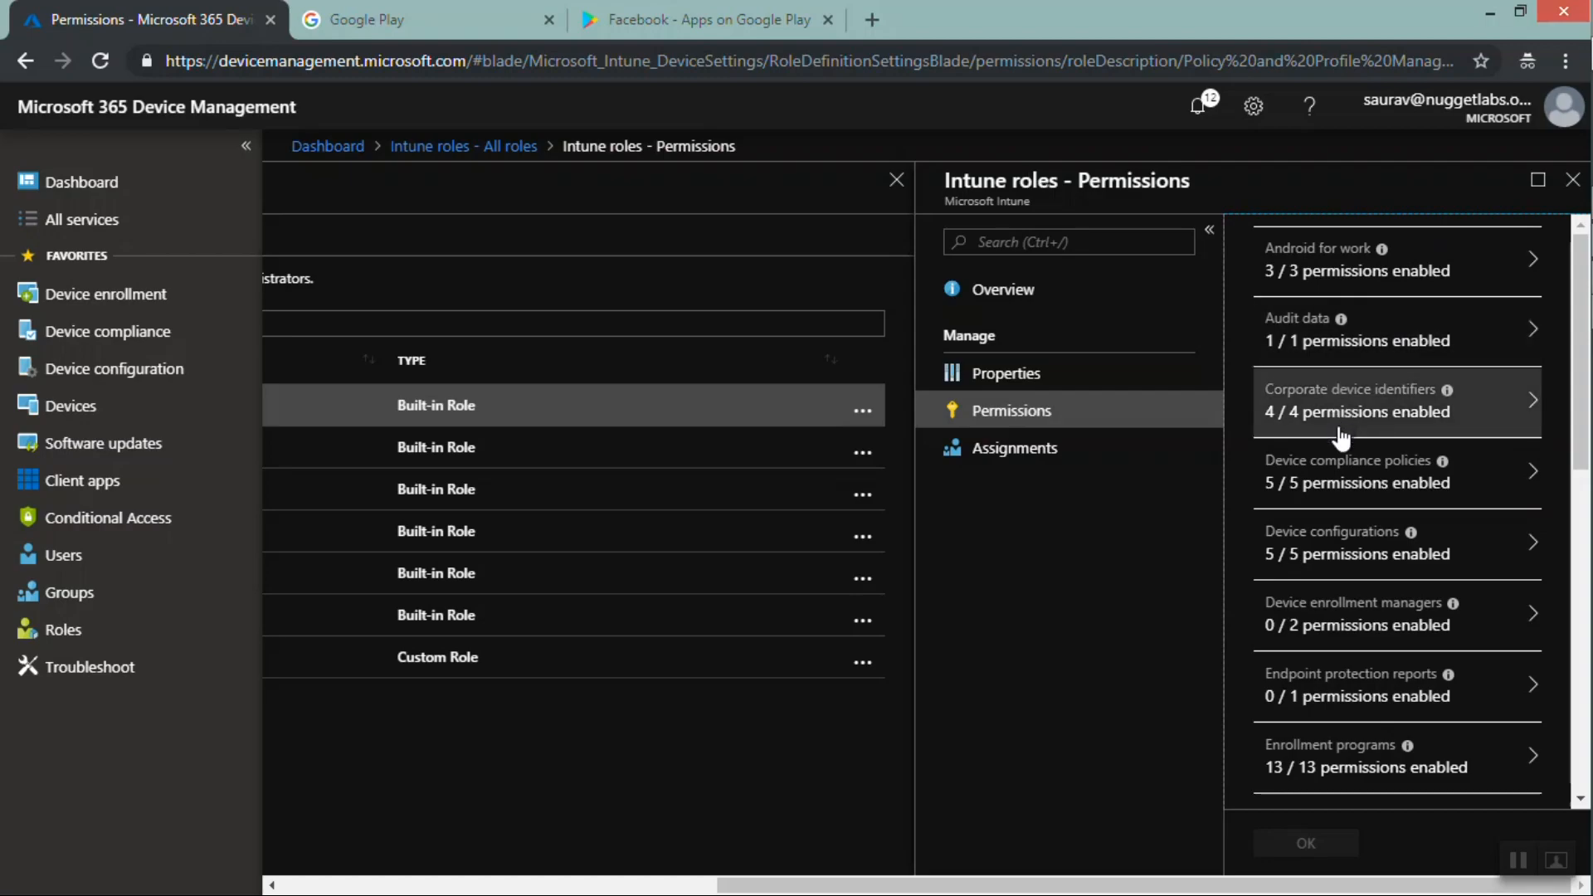
{"action": "left_click", "coordinate": [1319, 628]}
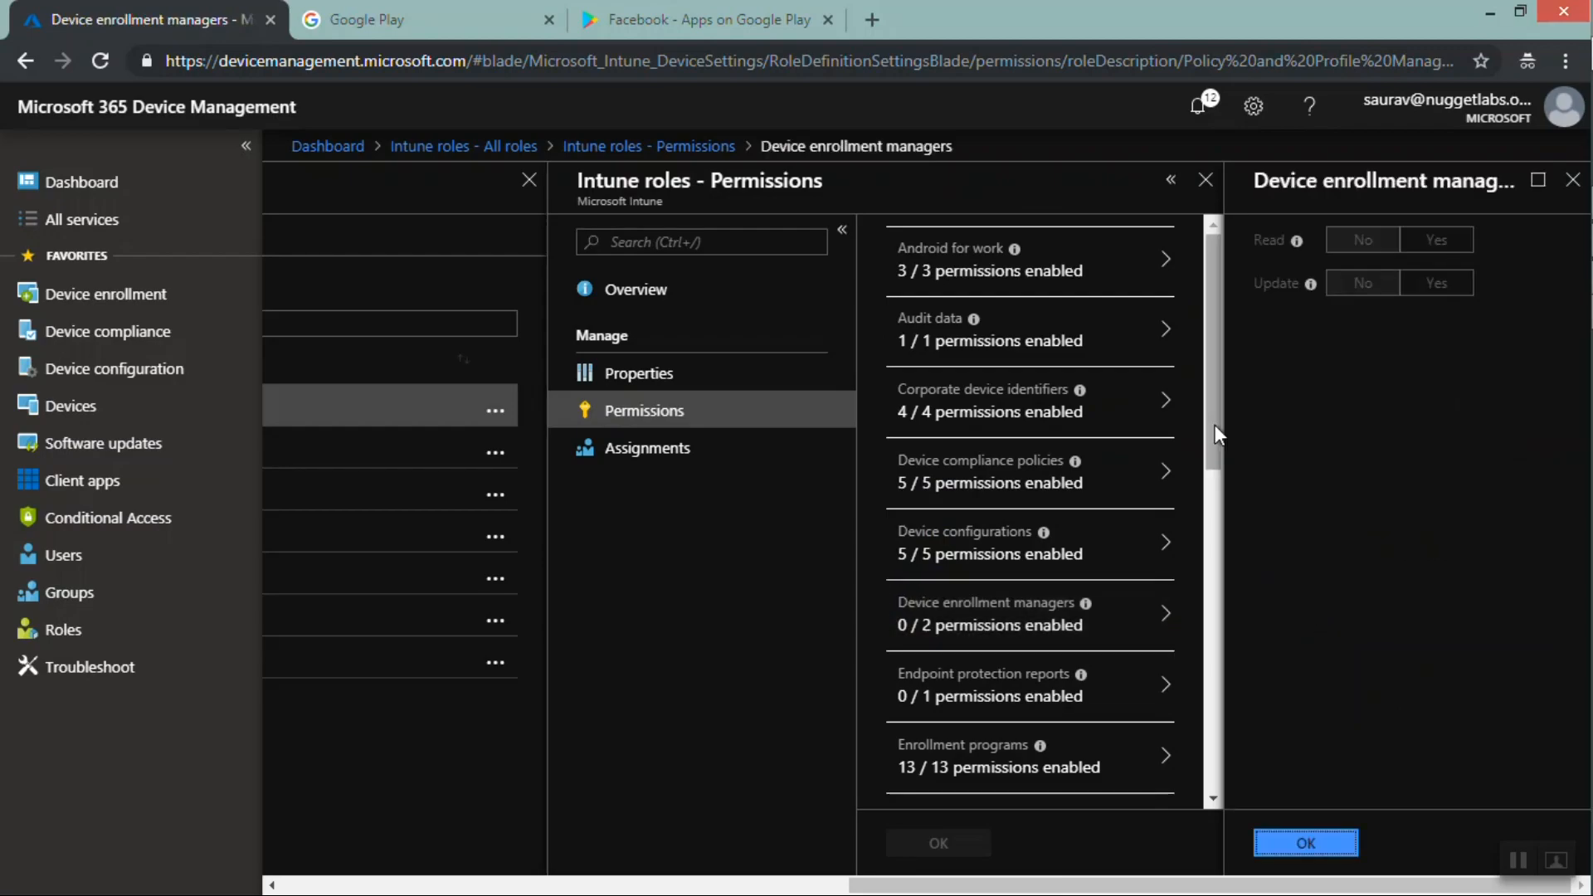
{"action": "left_click_drag", "start_coordinate": [1213, 441], "coordinate": [1211, 713]}
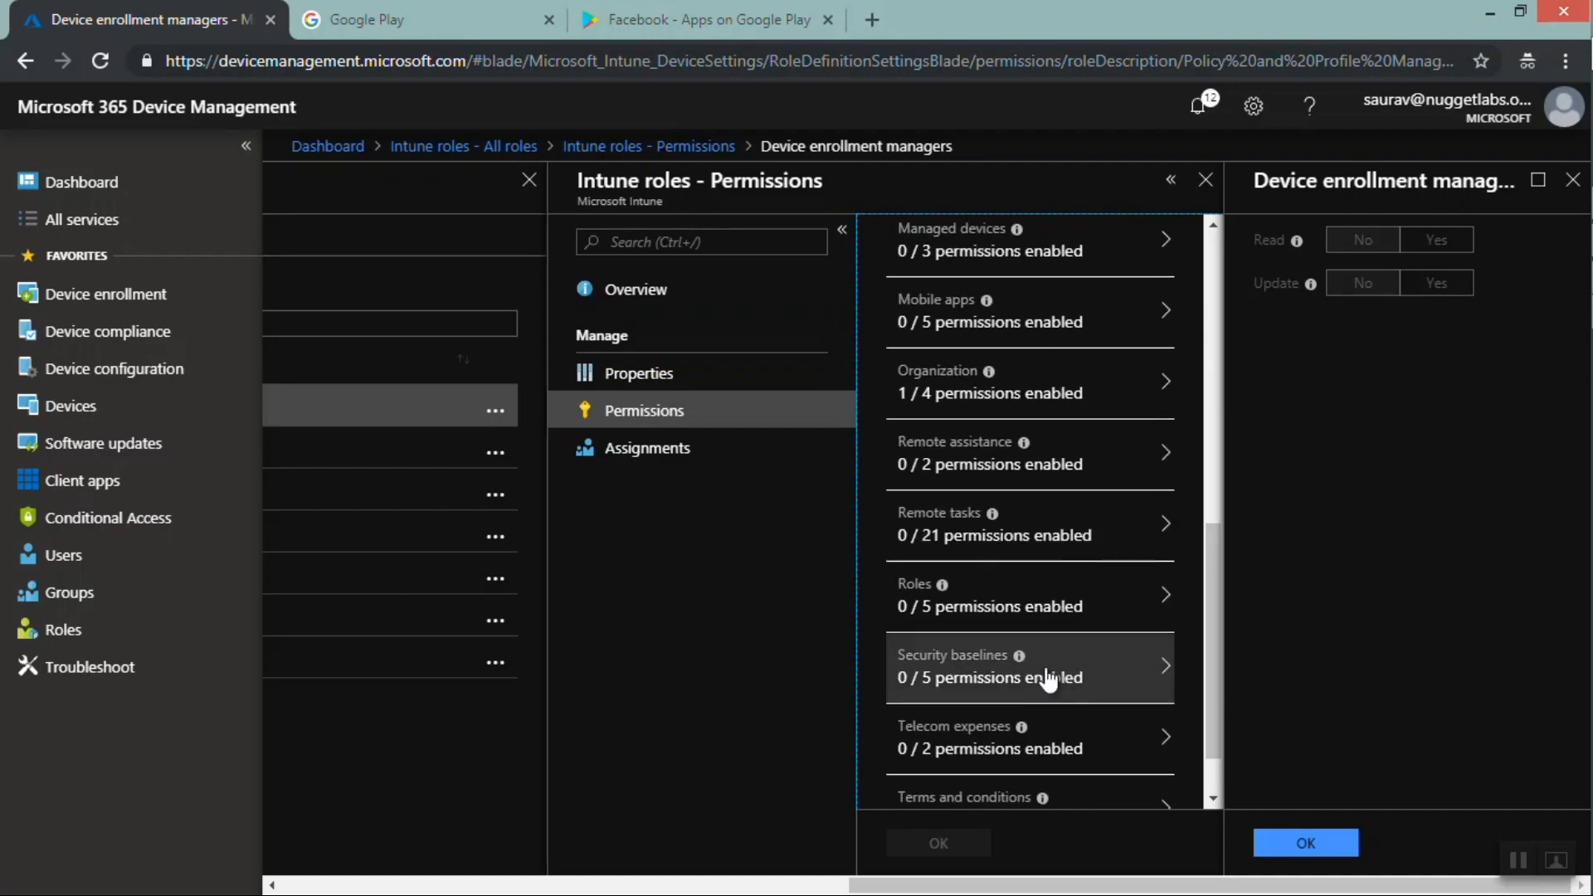
{"action": "left_click", "coordinate": [1571, 187]}
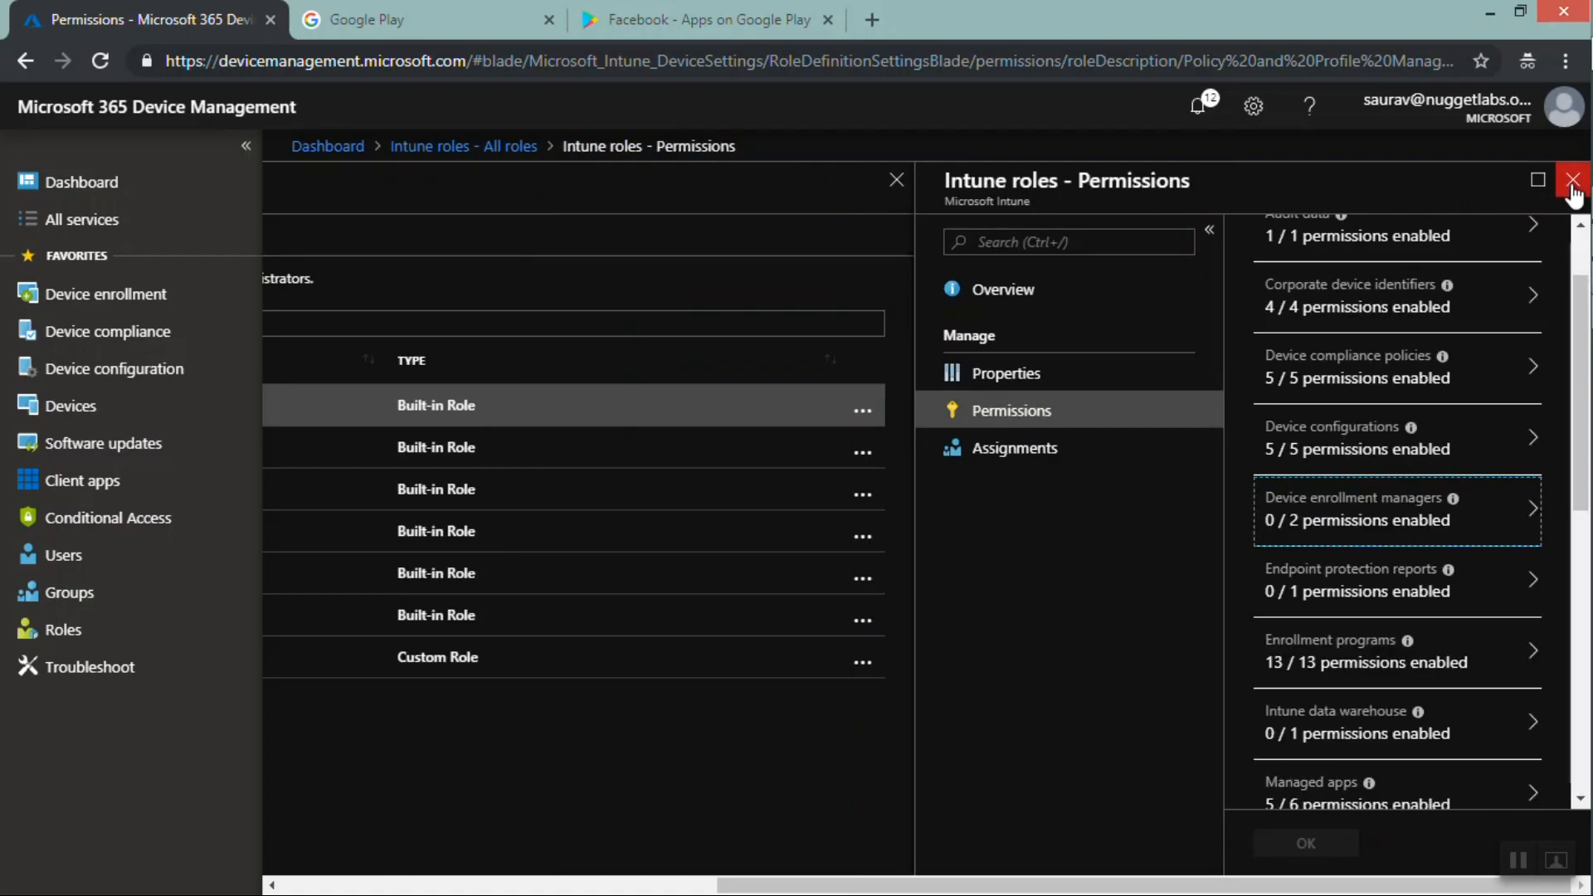
{"action": "left_click", "coordinate": [1572, 183]}
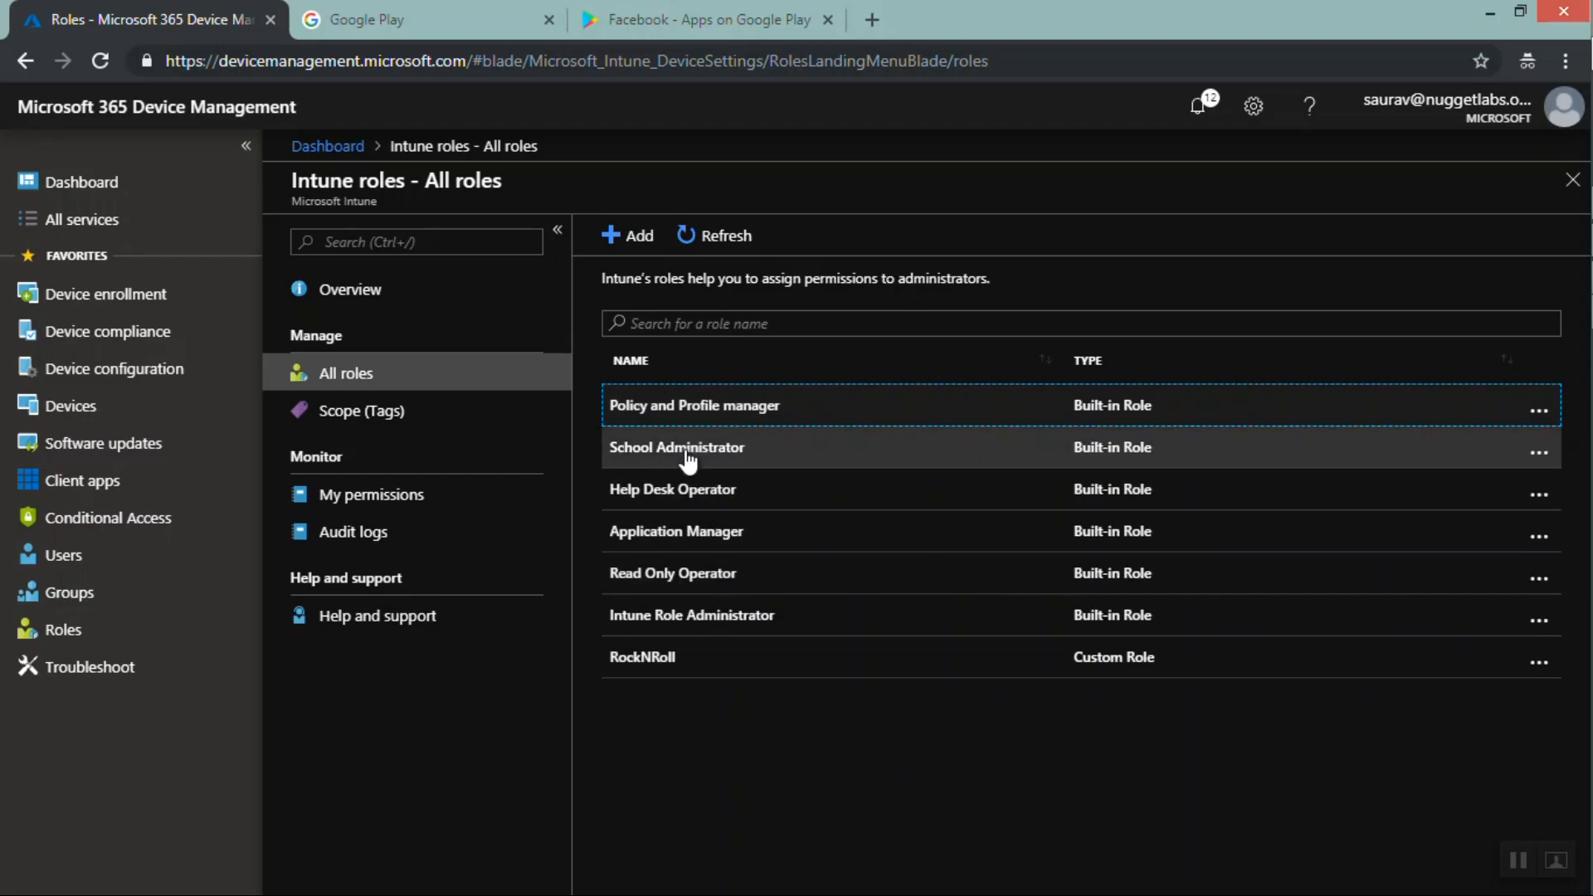
Inspect the Help Desk Operator role's permissions for compliance policies, device configurations and audit data, then close the role panes
{"action": "left_click", "coordinate": [679, 506]}
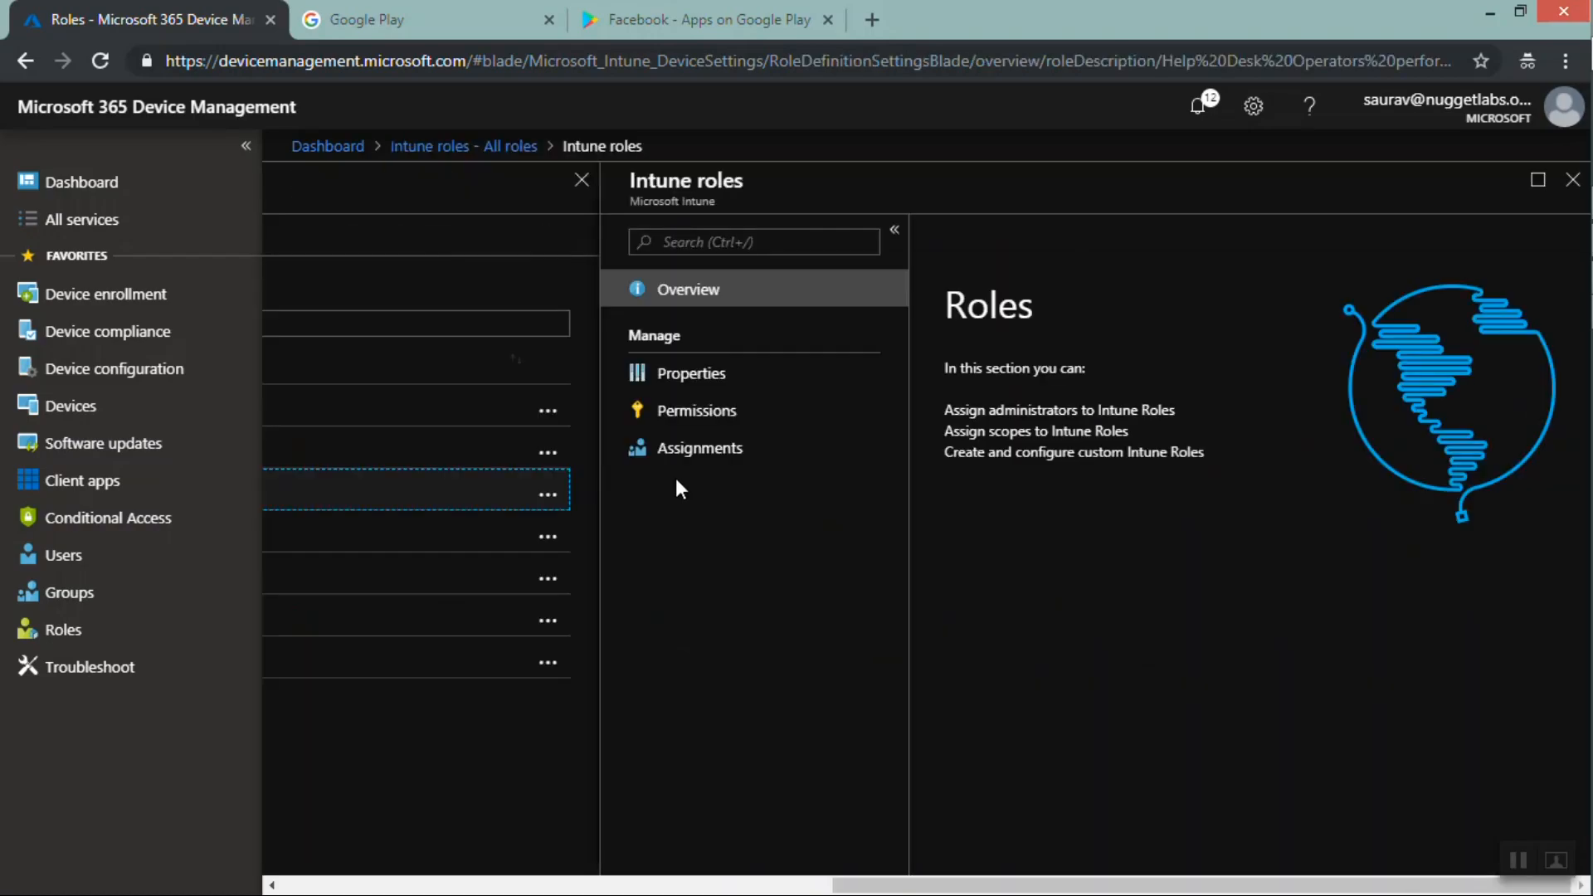
{"action": "left_click", "coordinate": [679, 417]}
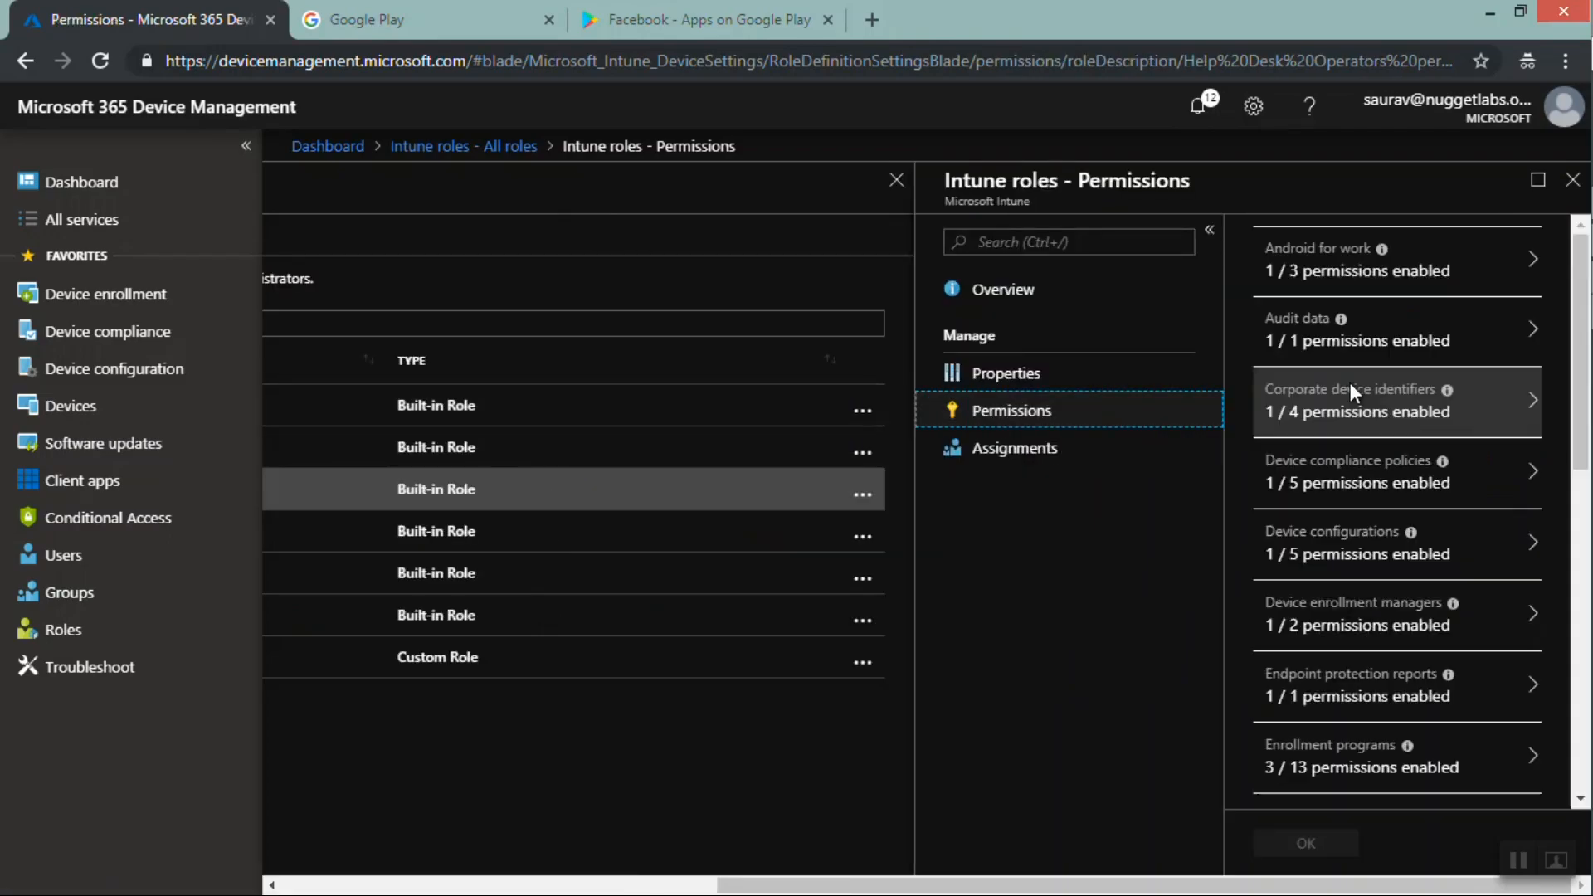
{"action": "left_click", "coordinate": [1345, 471]}
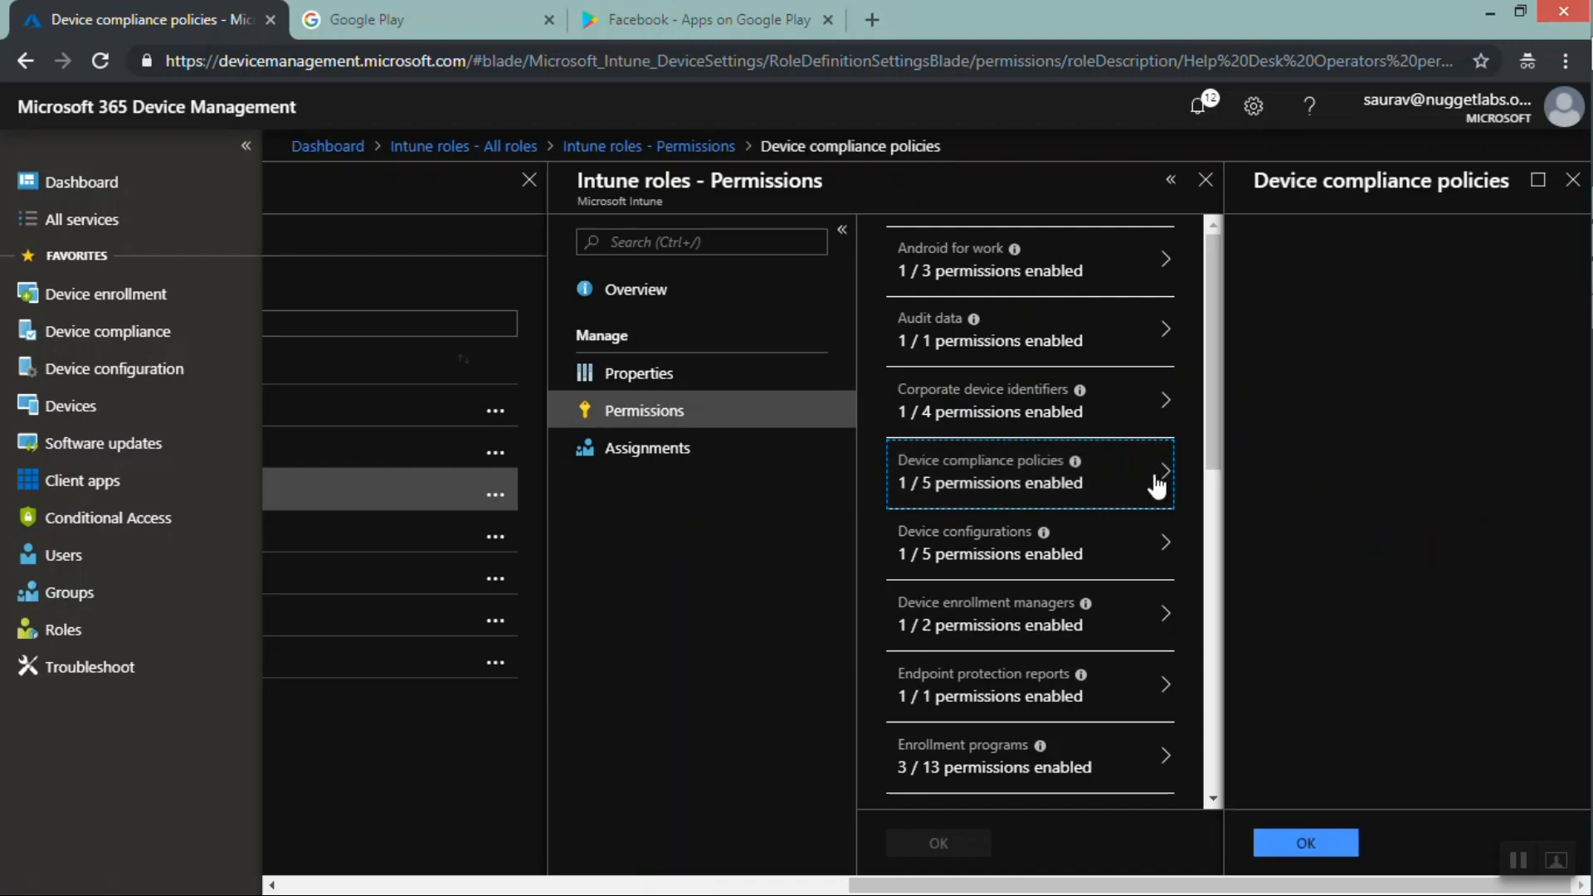
{"action": "left_click", "coordinate": [1362, 242]}
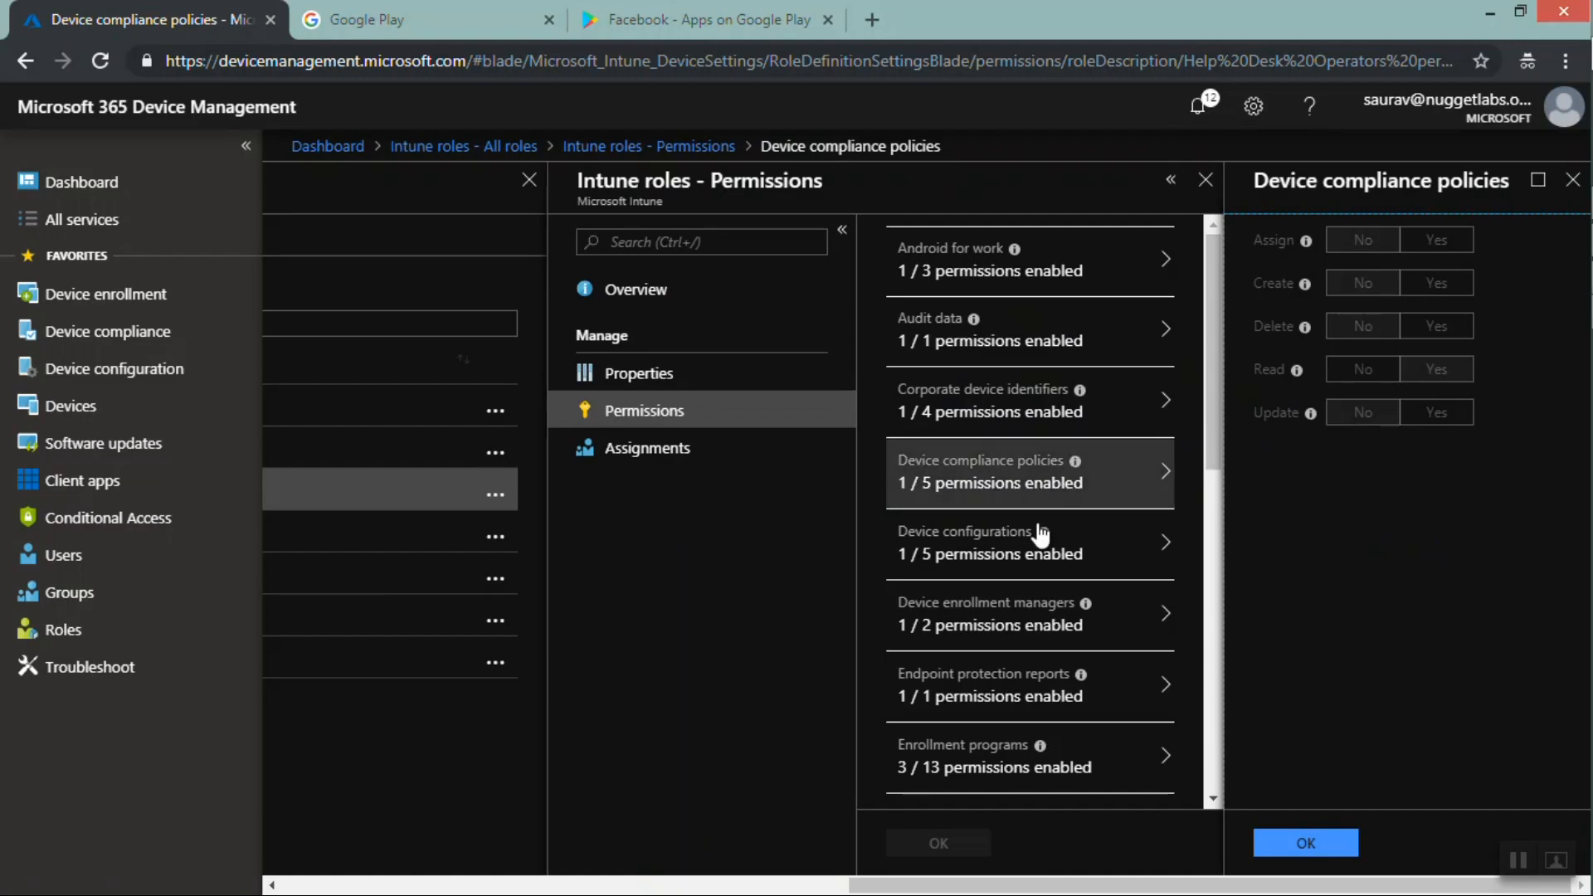
{"action": "left_click", "coordinate": [1047, 554]}
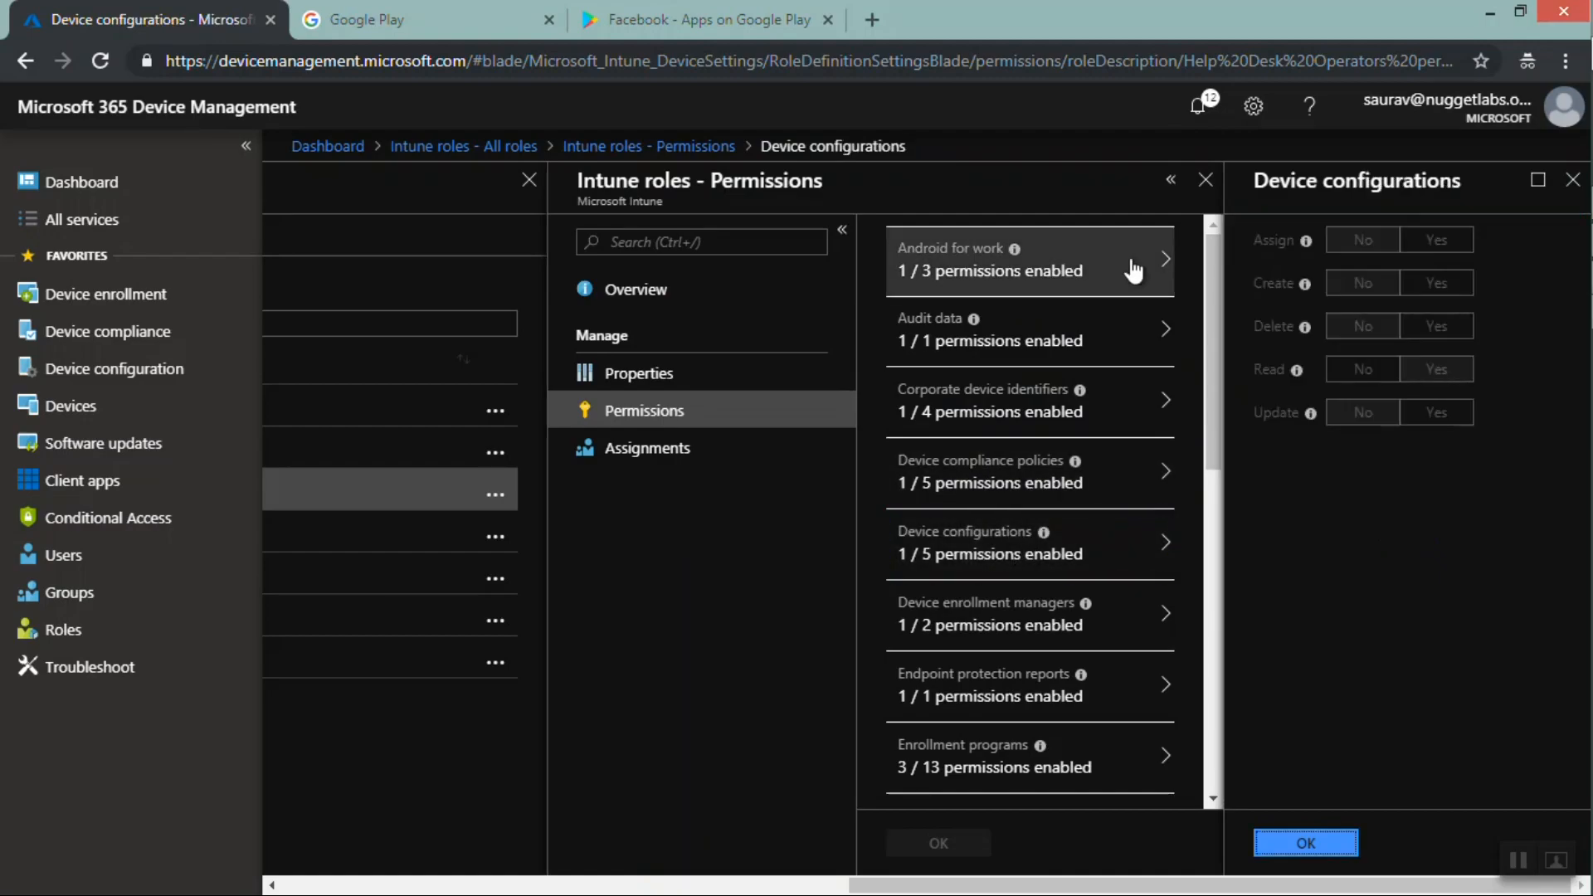
{"action": "left_click", "coordinate": [1080, 338]}
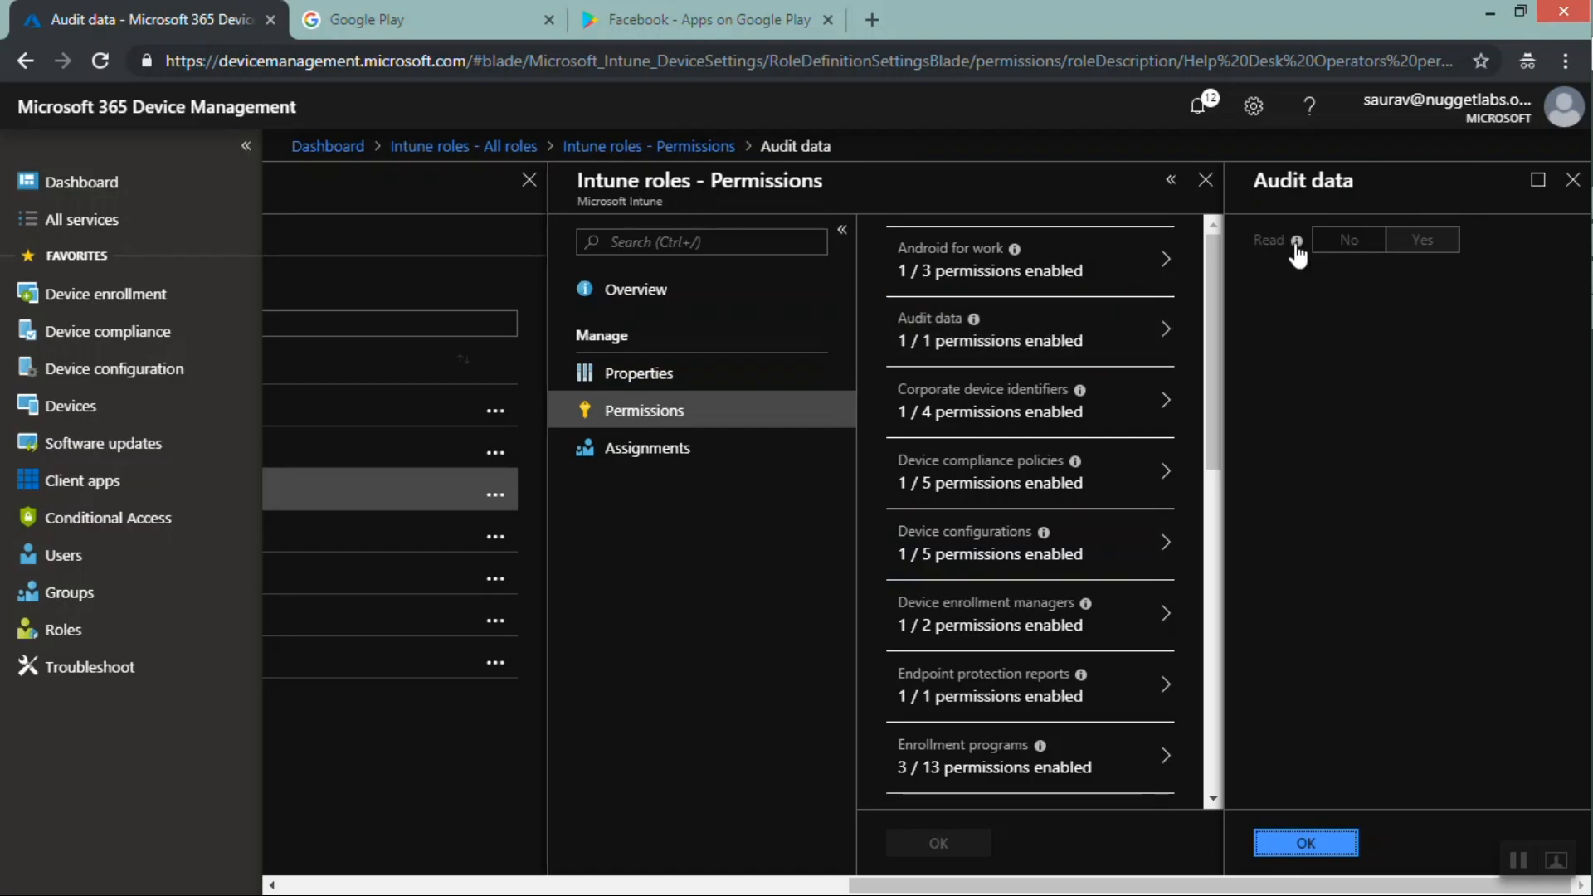
{"action": "mouse_move", "coordinate": [1298, 242]}
{"action": "left_click", "coordinate": [962, 498]}
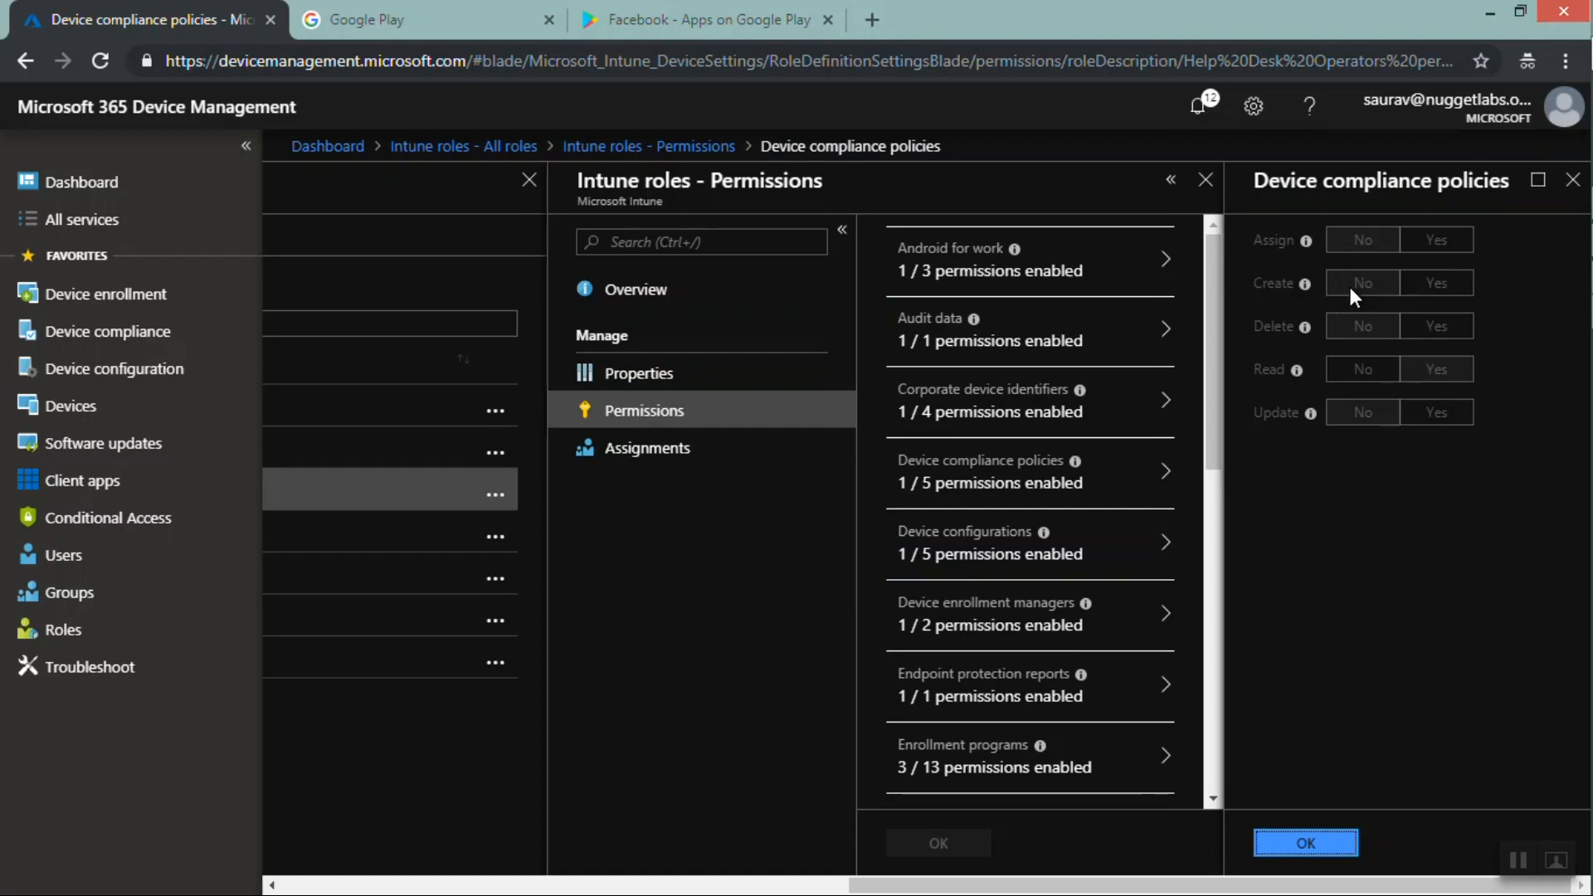
{"action": "left_click", "coordinate": [1572, 189]}
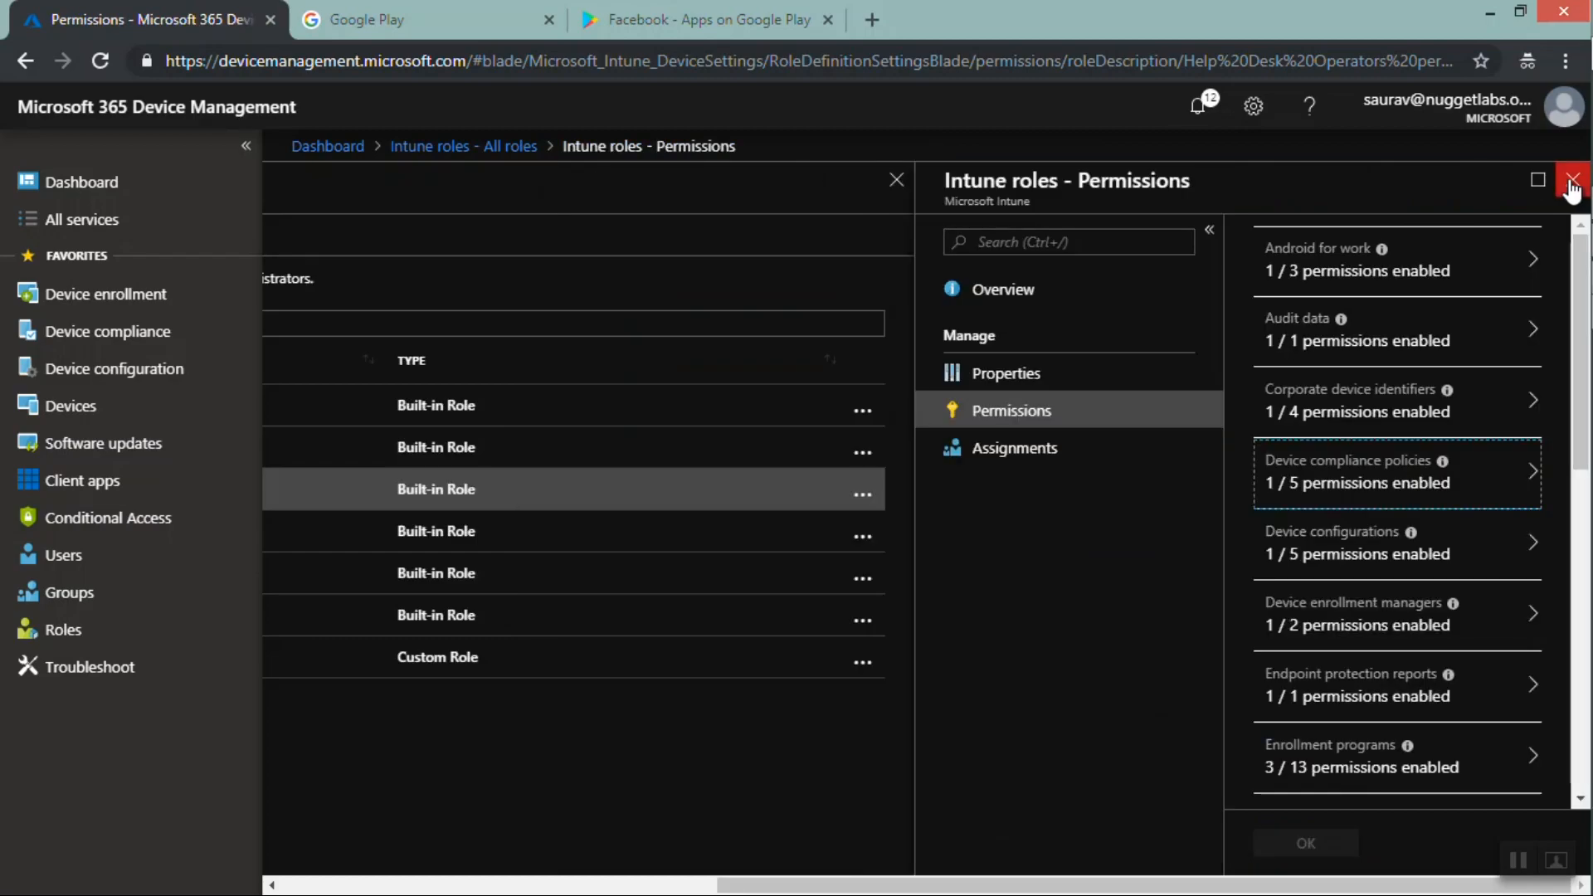
{"action": "left_click", "coordinate": [1572, 189]}
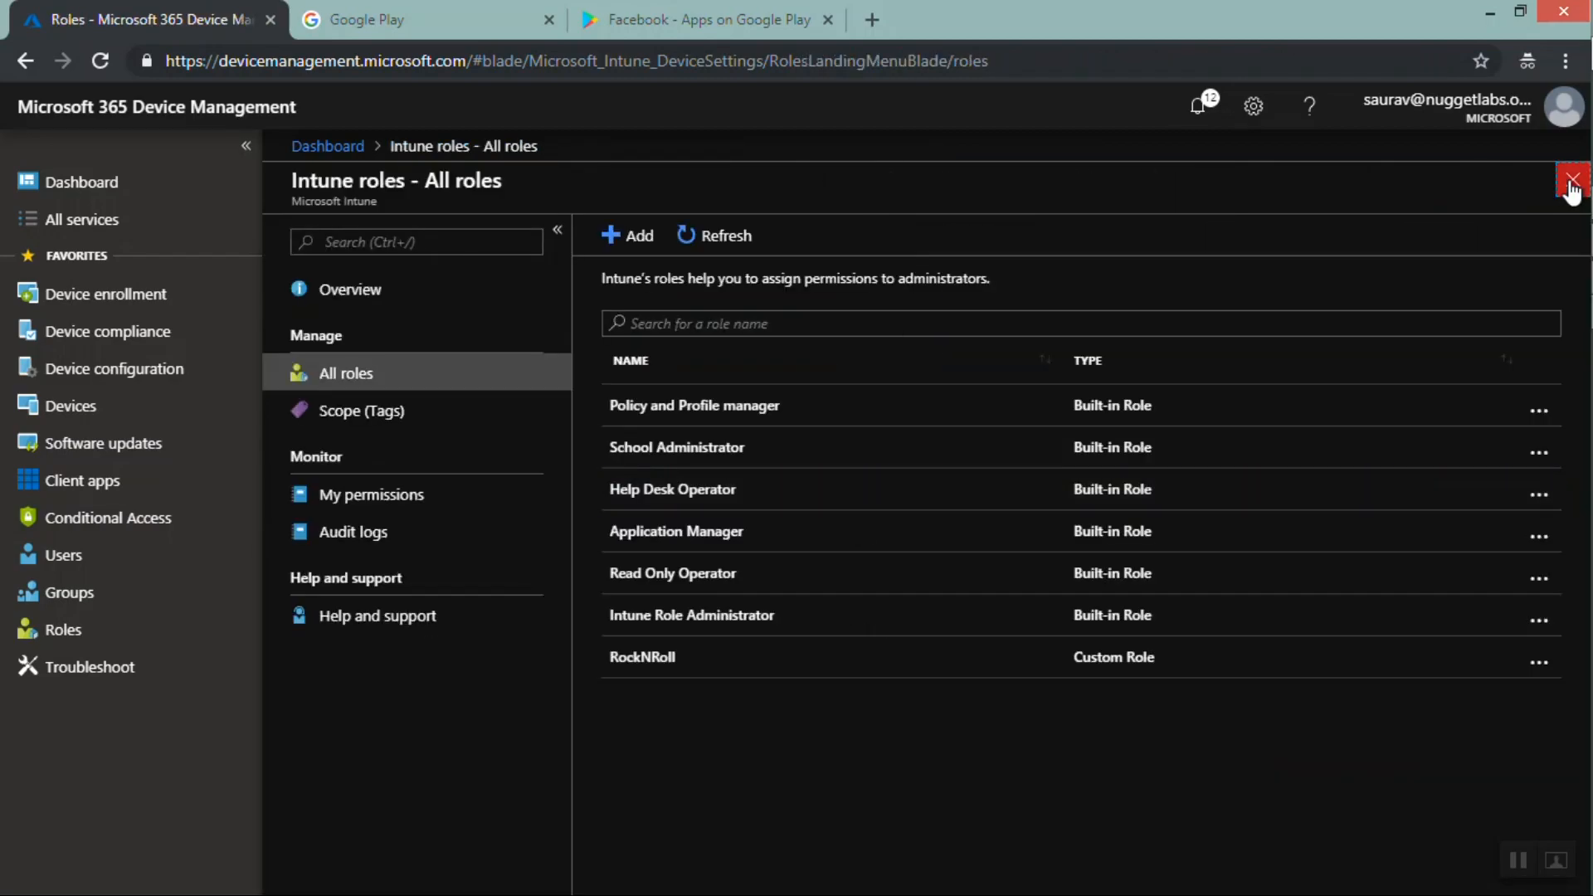
{"action": "left_click", "coordinate": [1572, 189]}
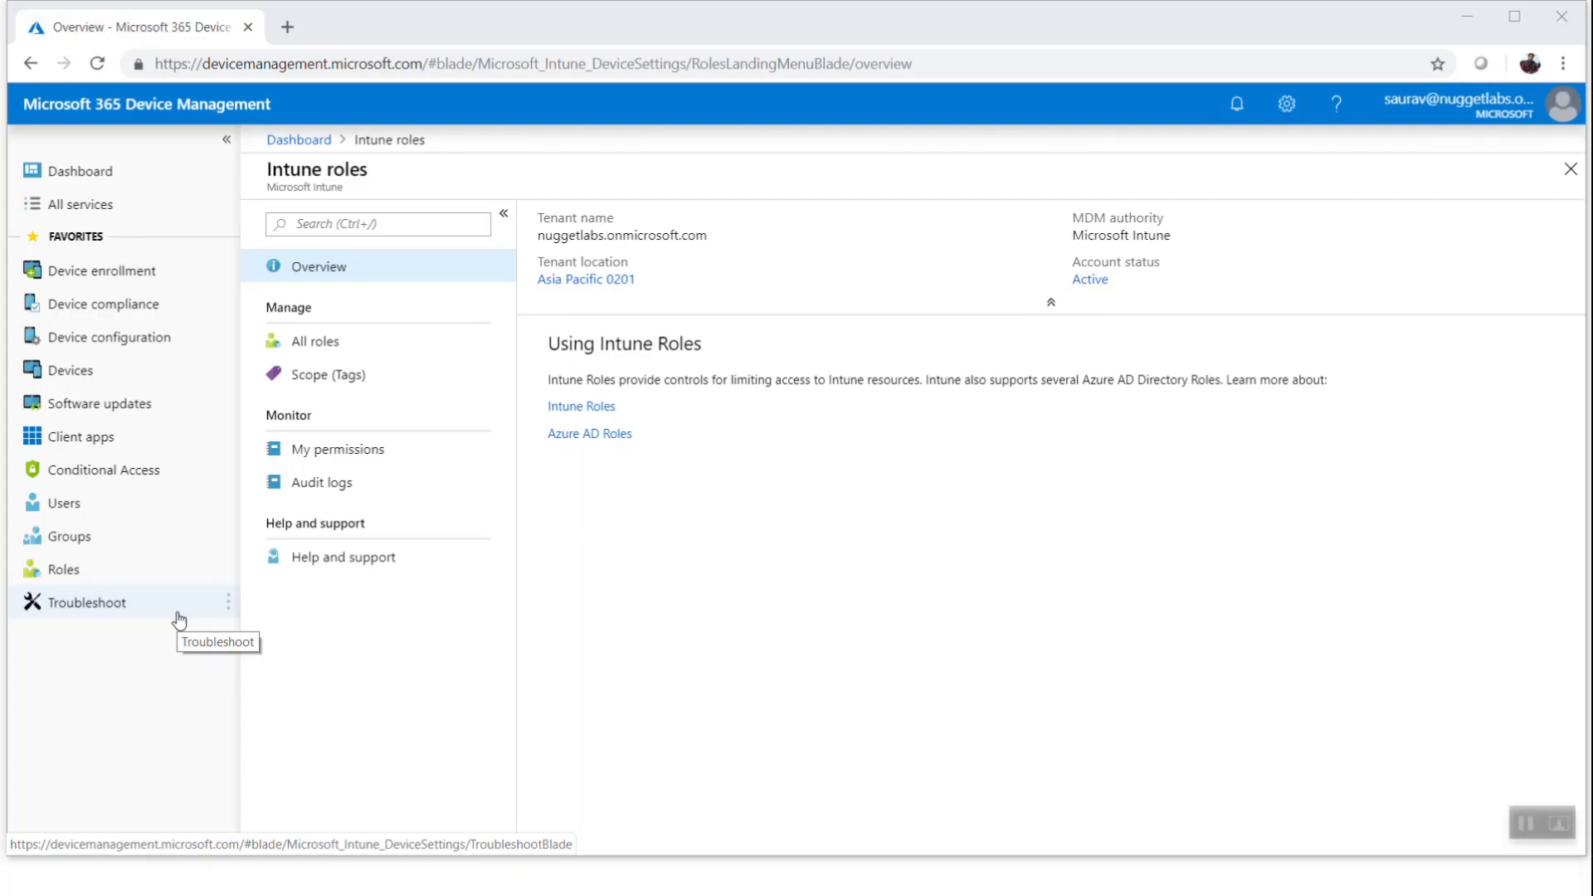
Open Troubleshoot and select a user to troubleshoot by searching for their name
{"action": "left_click", "coordinate": [83, 615]}
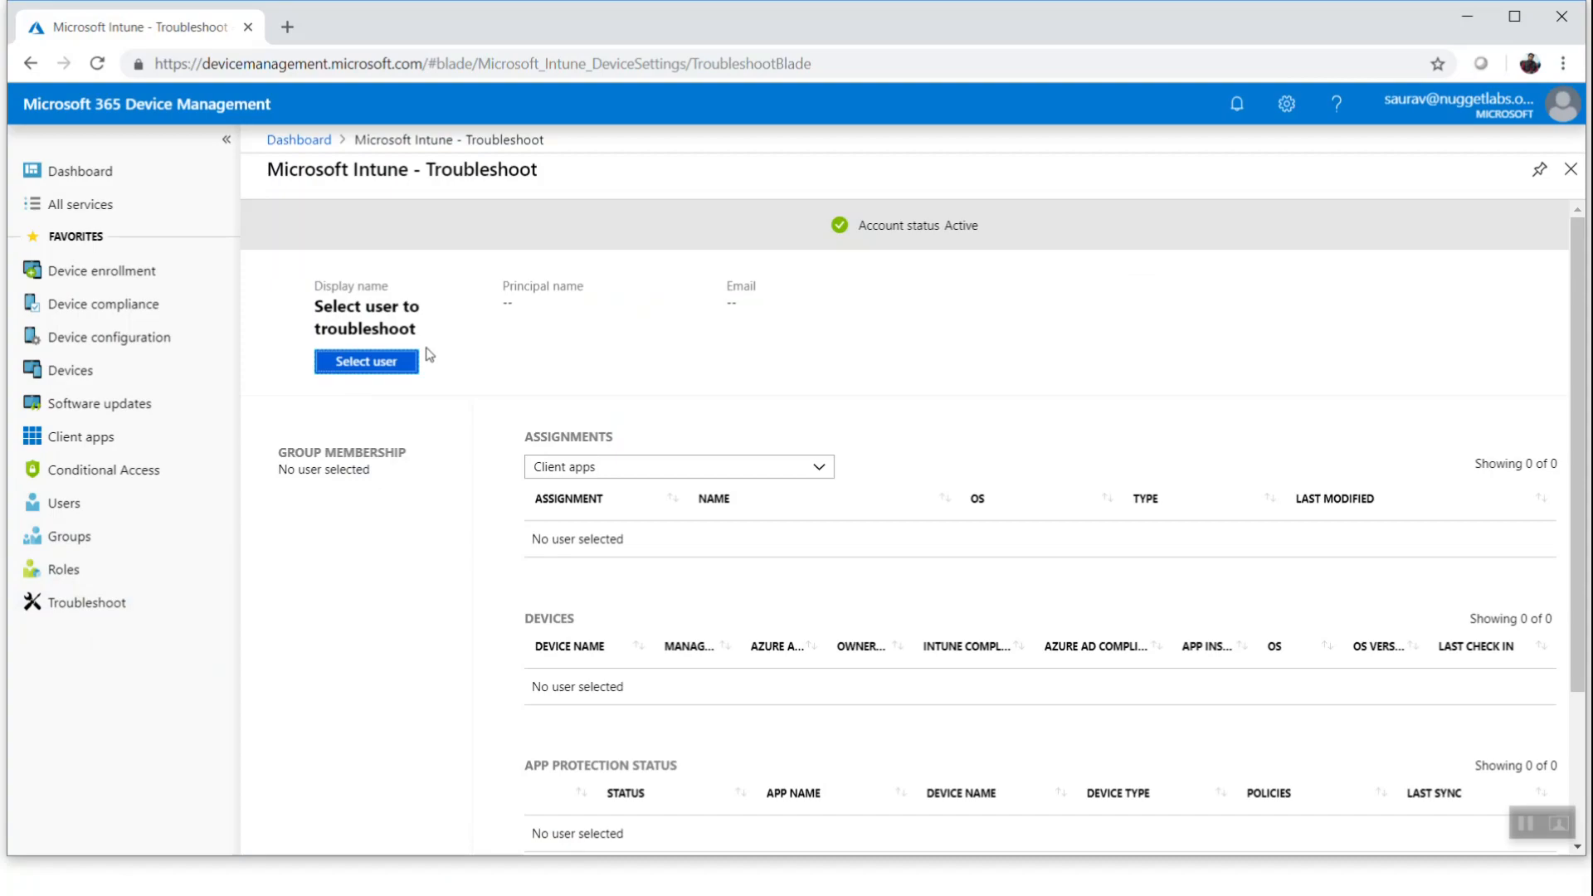
{"action": "left_click", "coordinate": [366, 365]}
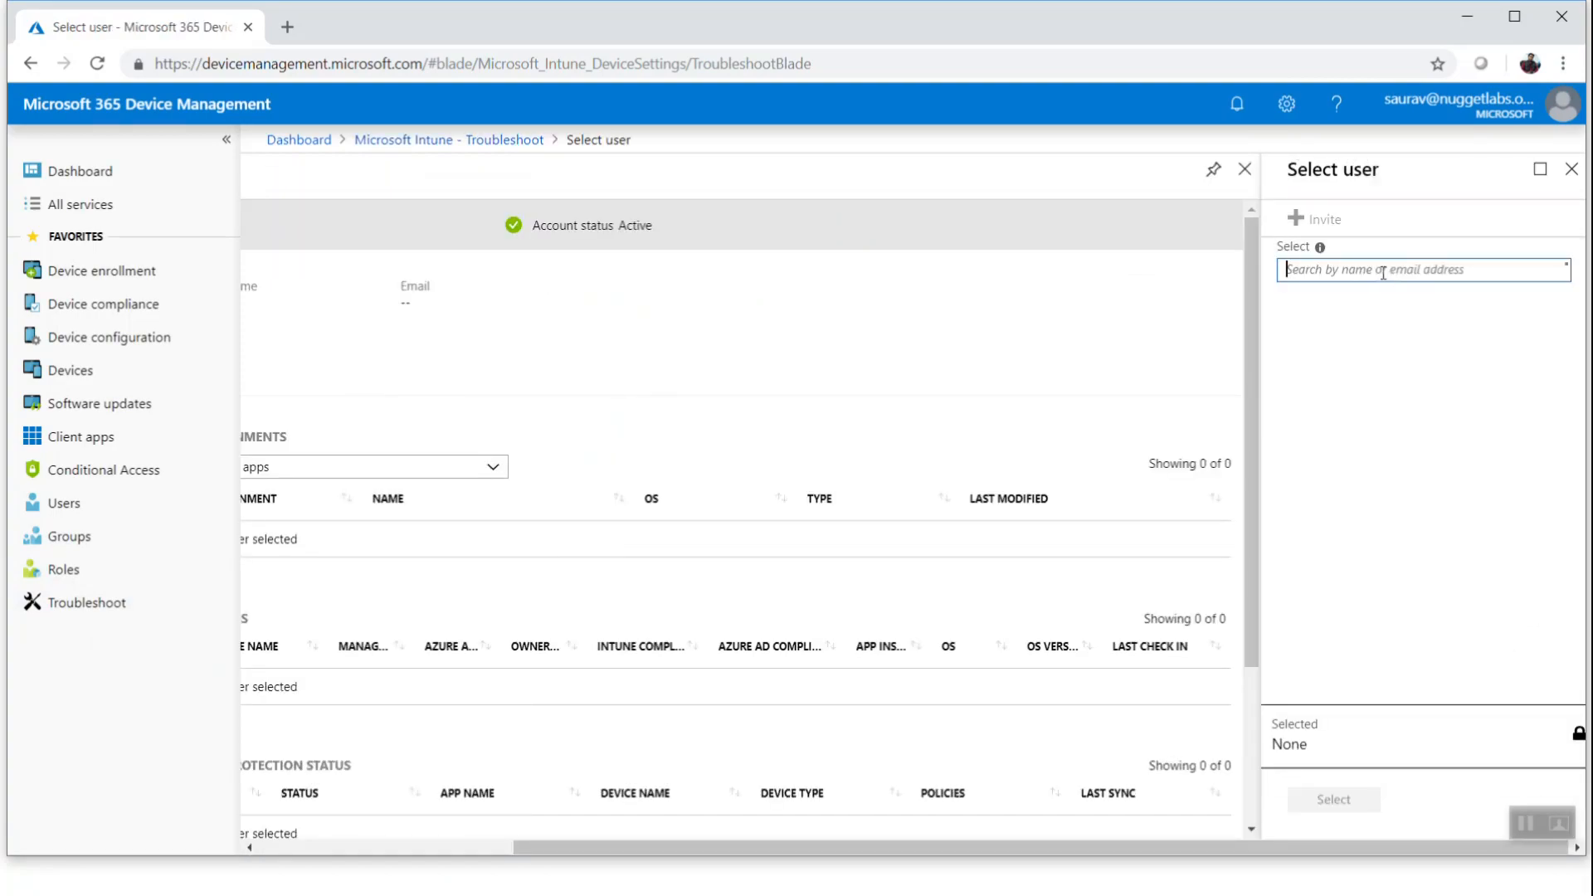
{"action": "type", "text": "tom"}
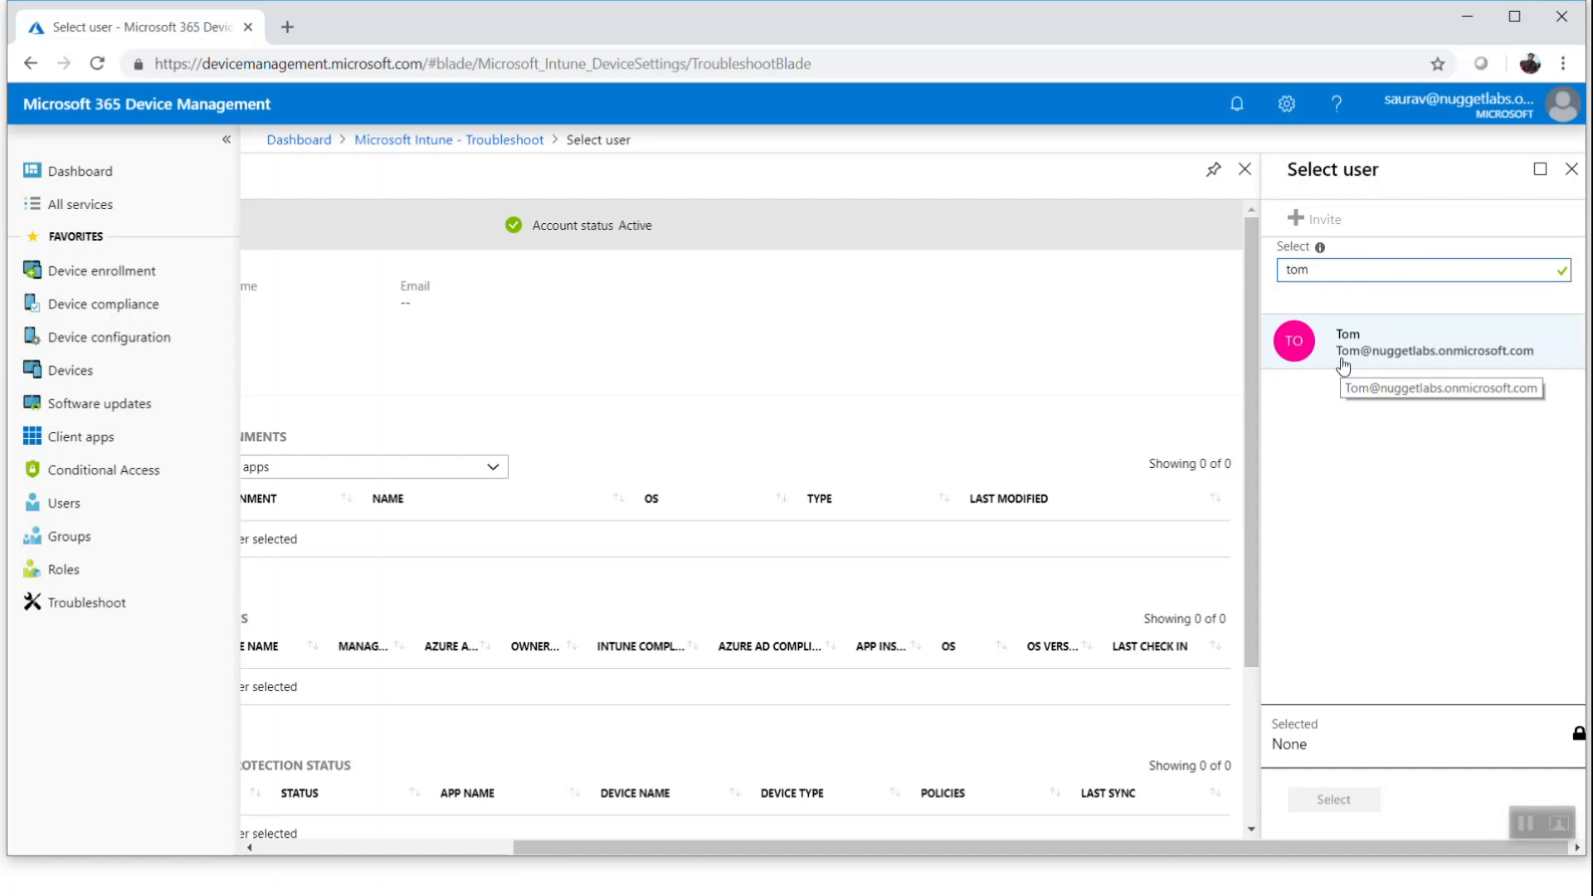
{"action": "left_click", "coordinate": [1343, 365]}
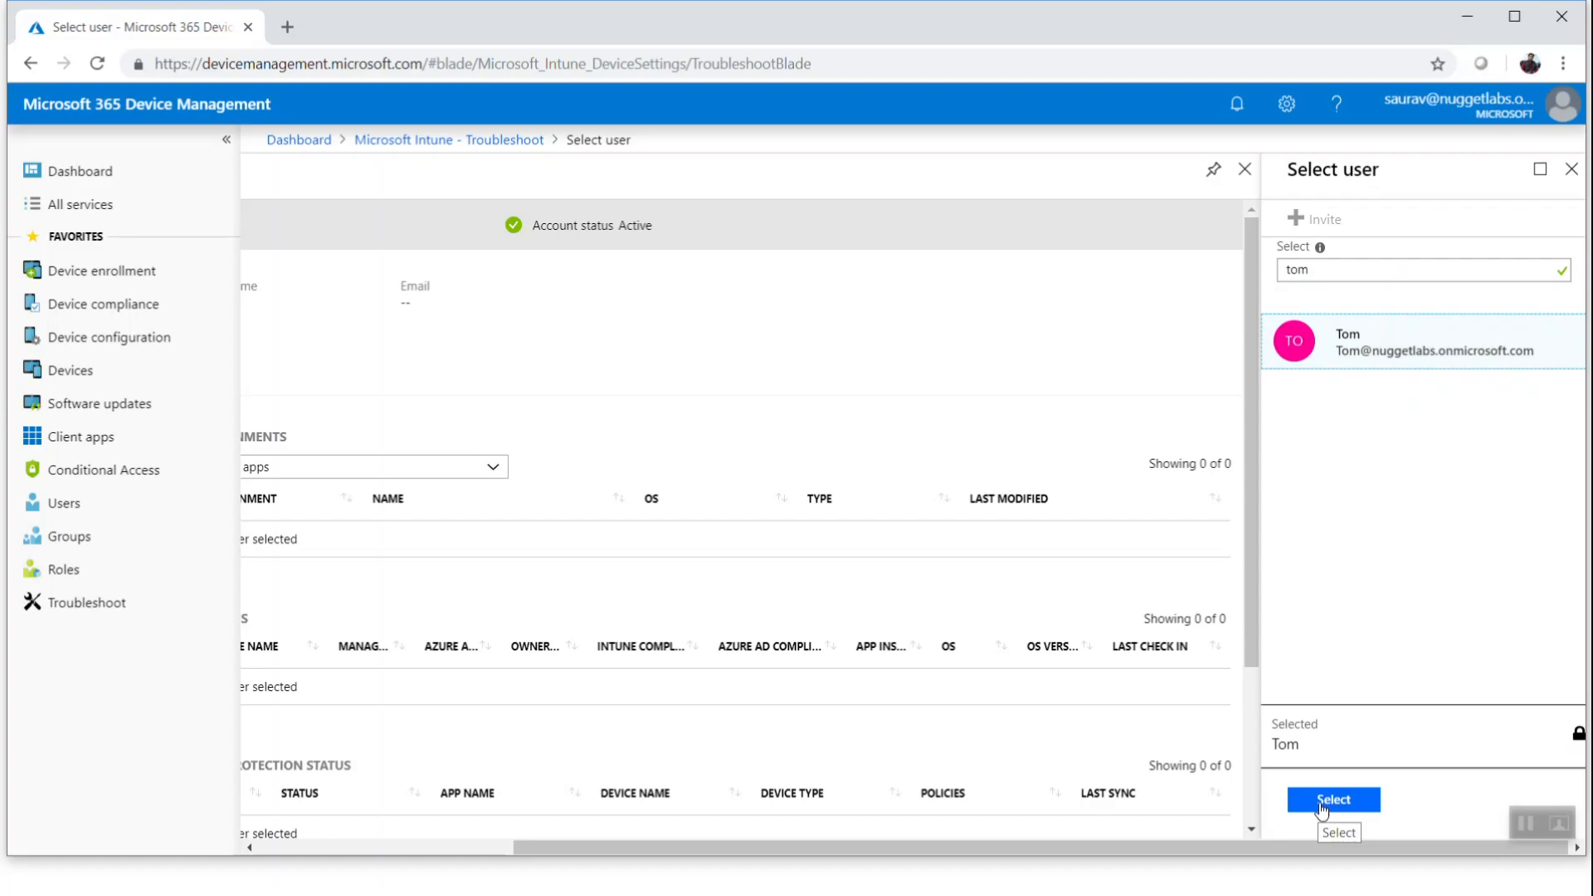
{"action": "left_click", "coordinate": [1321, 802]}
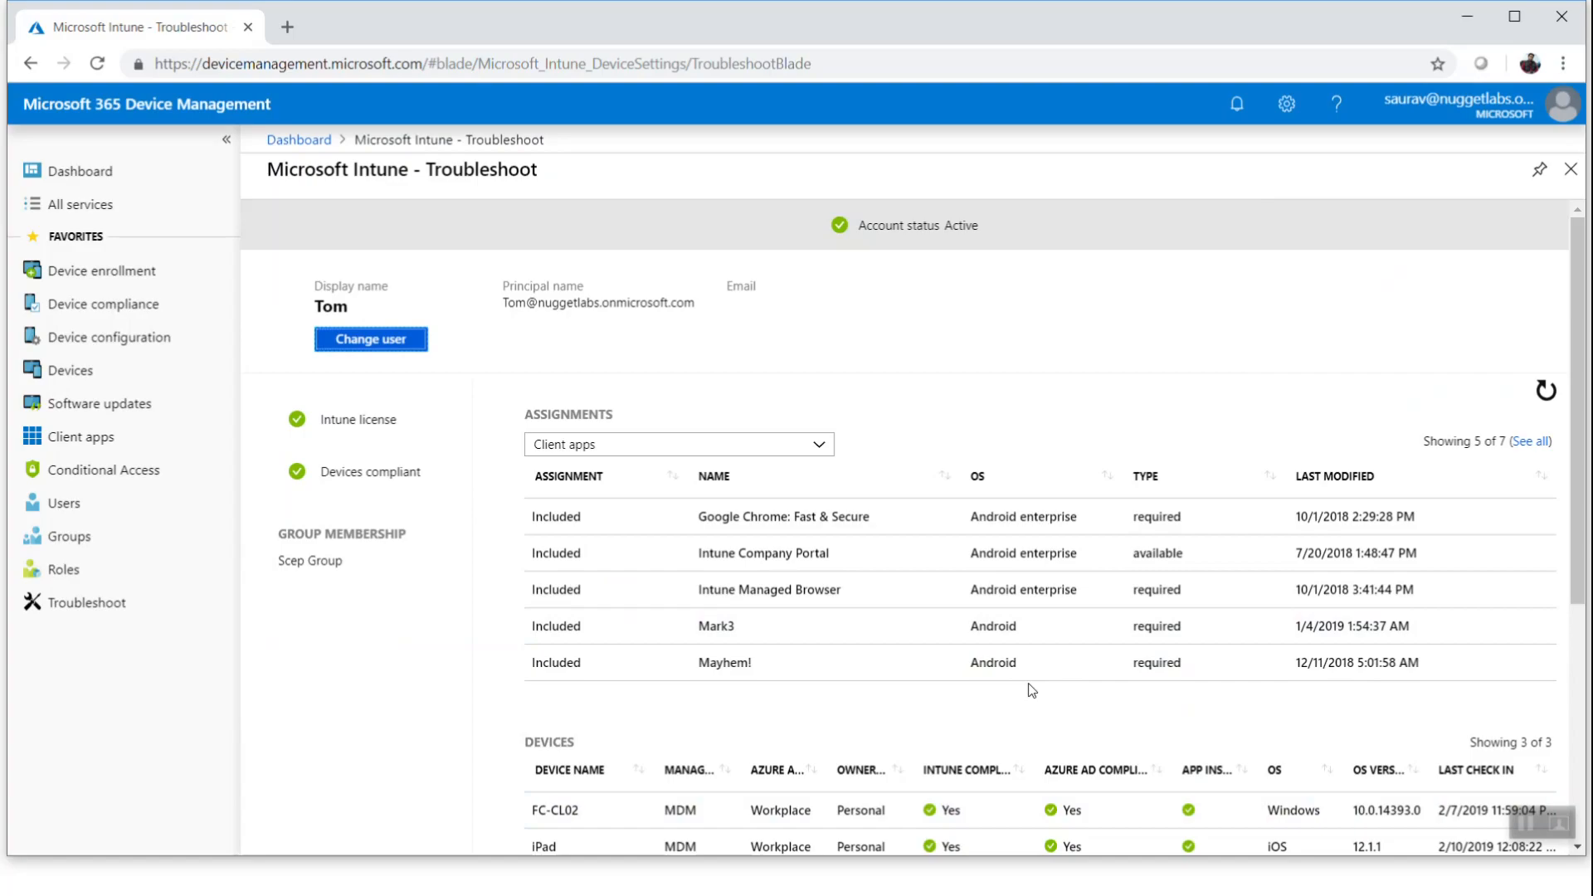
Review the selected user's app assignments and devices
{"action": "scroll", "coordinate": [1028, 676], "scroll_direction": "down", "scroll_amount": 5}
{"action": "scroll", "coordinate": [1019, 667], "scroll_direction": "up", "scroll_amount": 3}
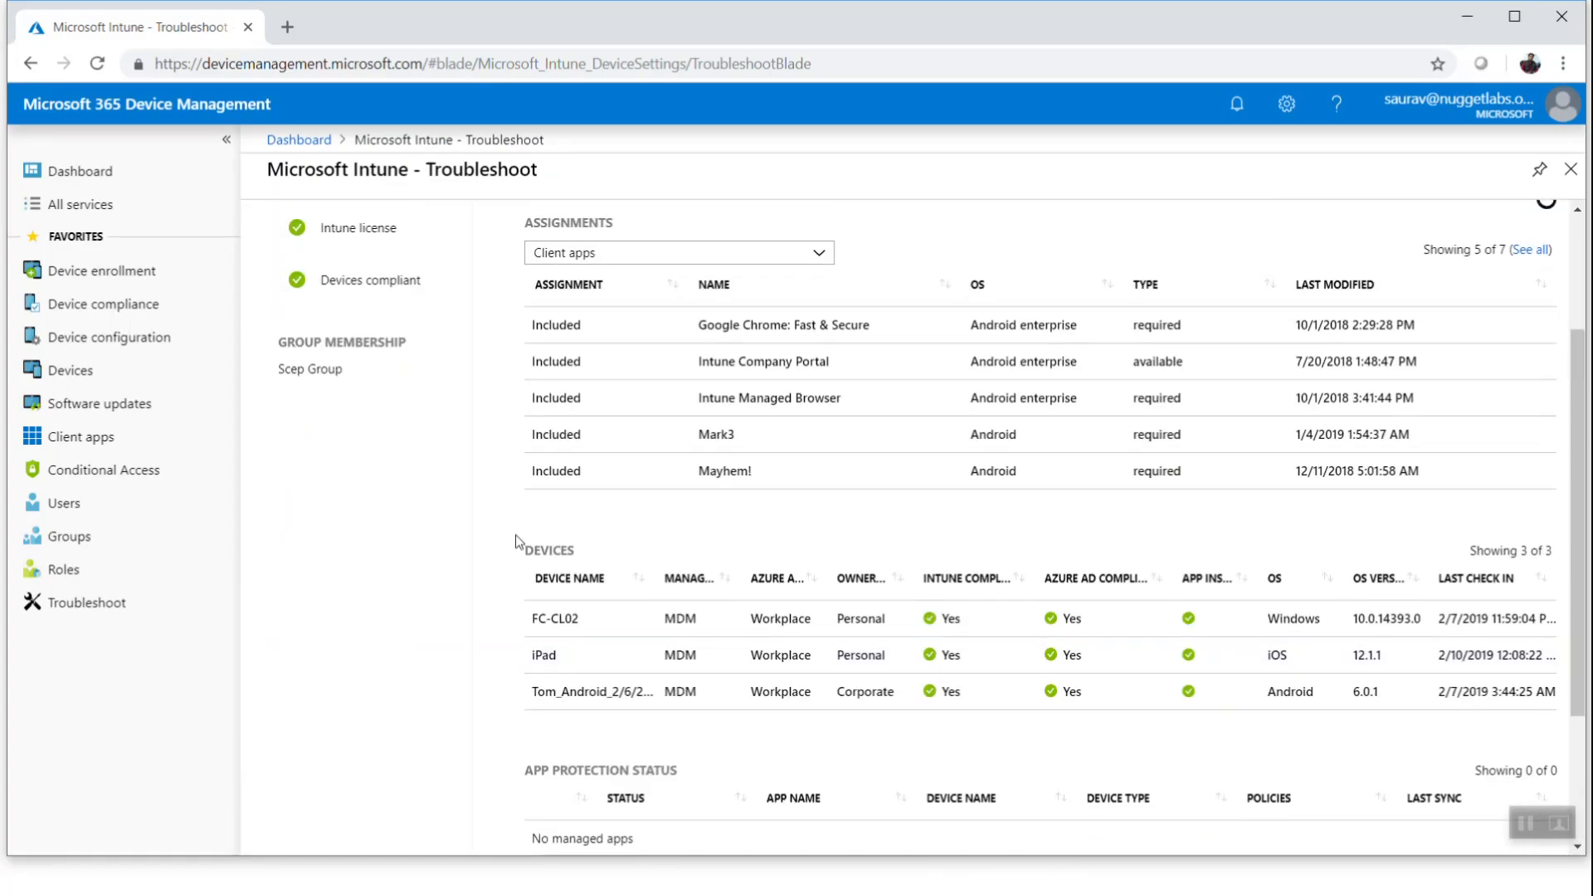
{"action": "left_click_drag", "start_coordinate": [528, 319], "coordinate": [513, 554]}
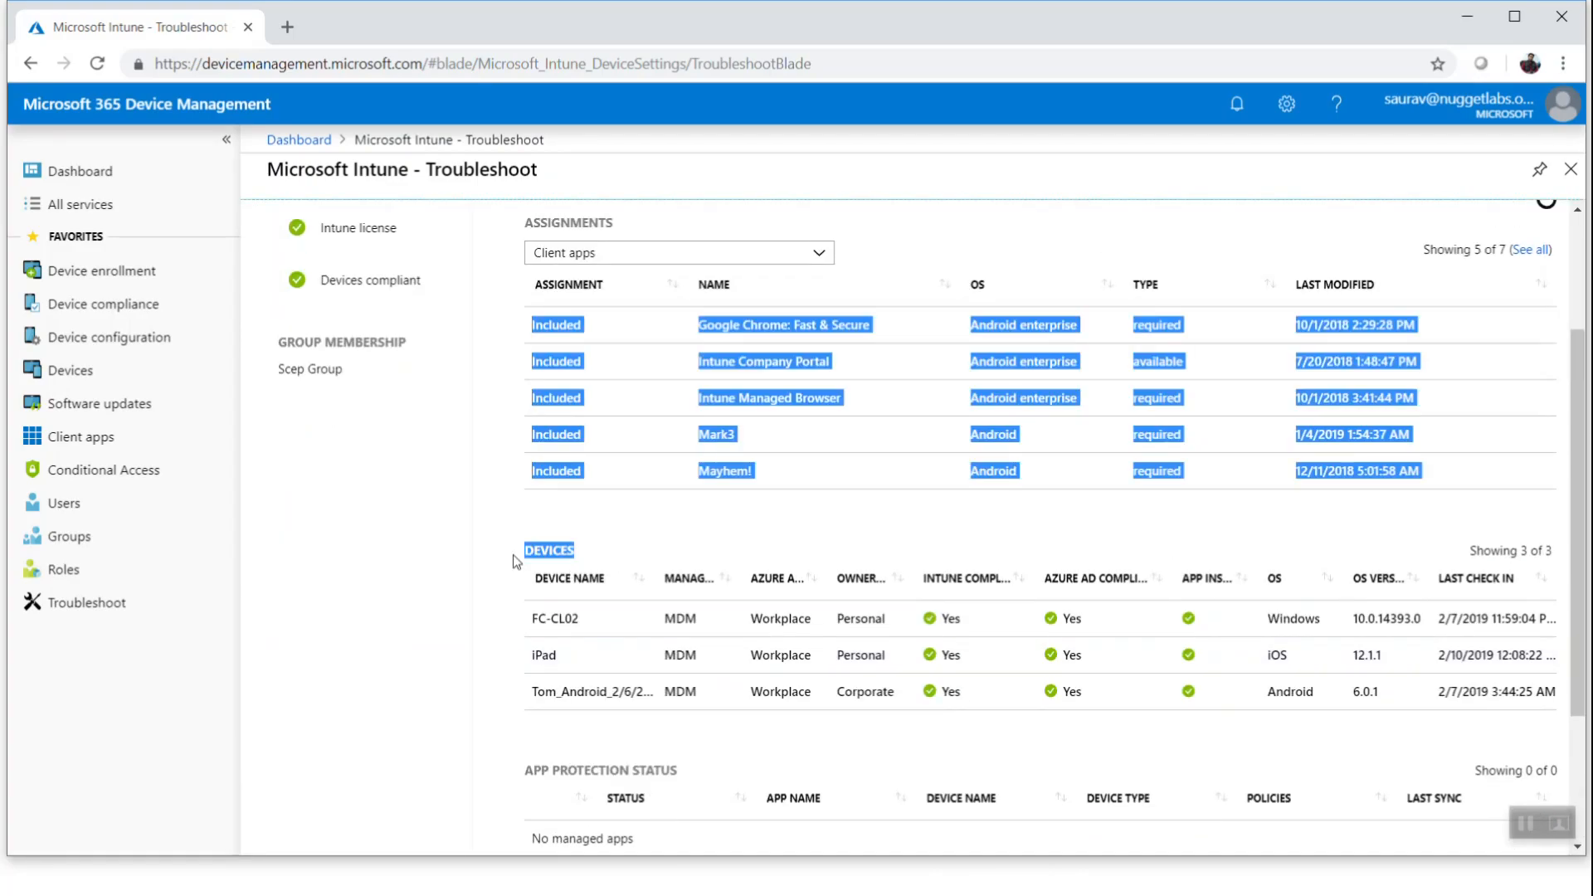
Review the user's app protection status and enrollment failures sections on the troubleshooting page
{"action": "scroll", "coordinate": [651, 588], "scroll_direction": "down", "scroll_amount": 3}
{"action": "left_click_drag", "start_coordinate": [681, 564], "coordinate": [536, 564]}
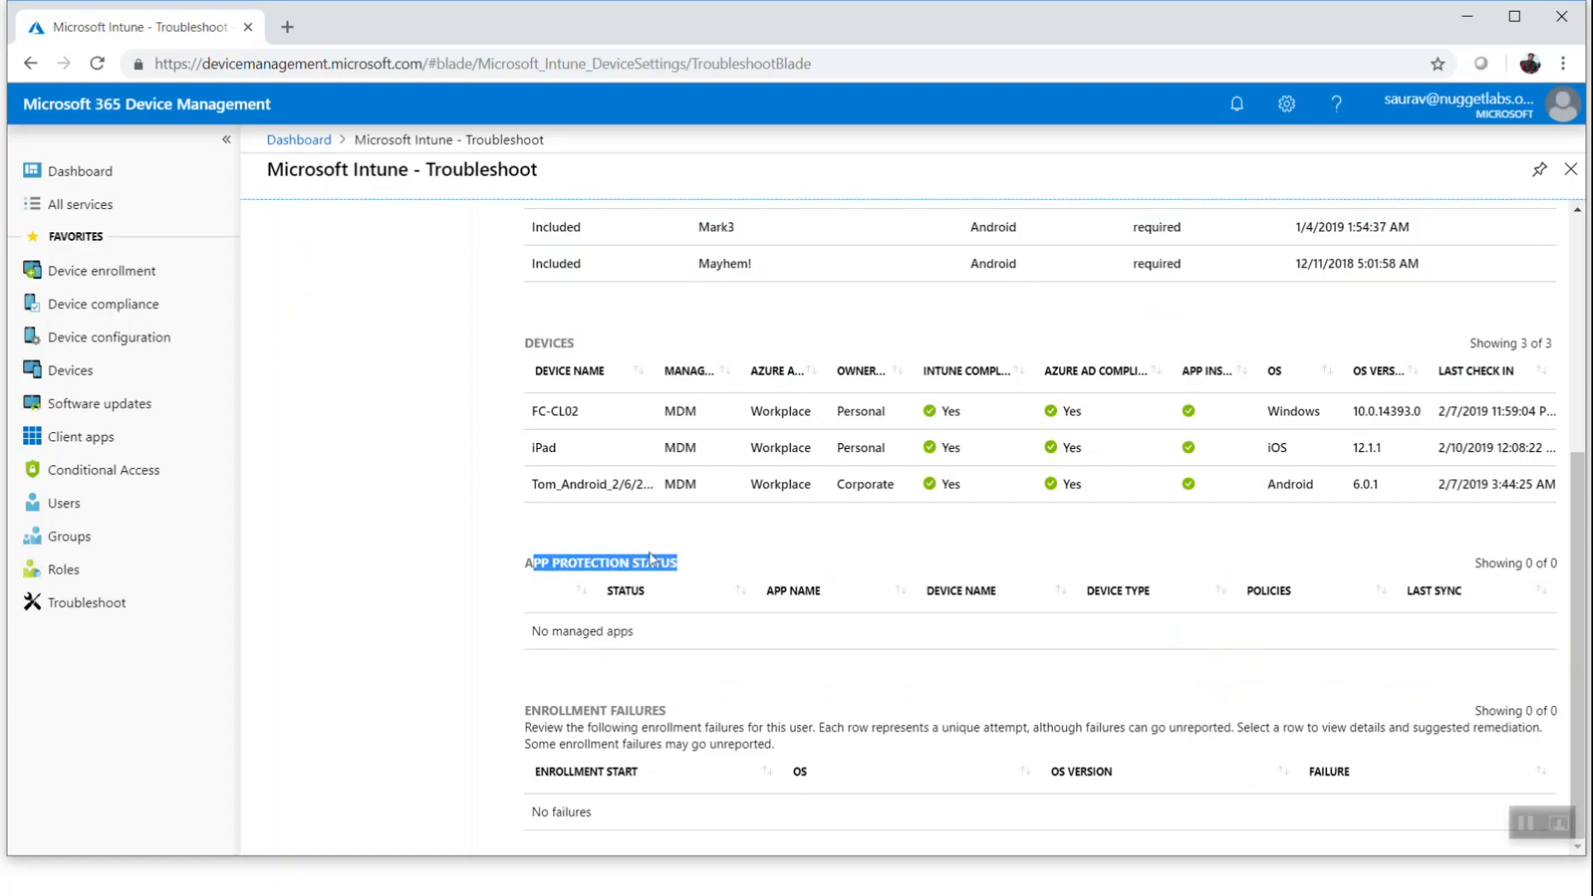
{"action": "left_click", "coordinate": [753, 561]}
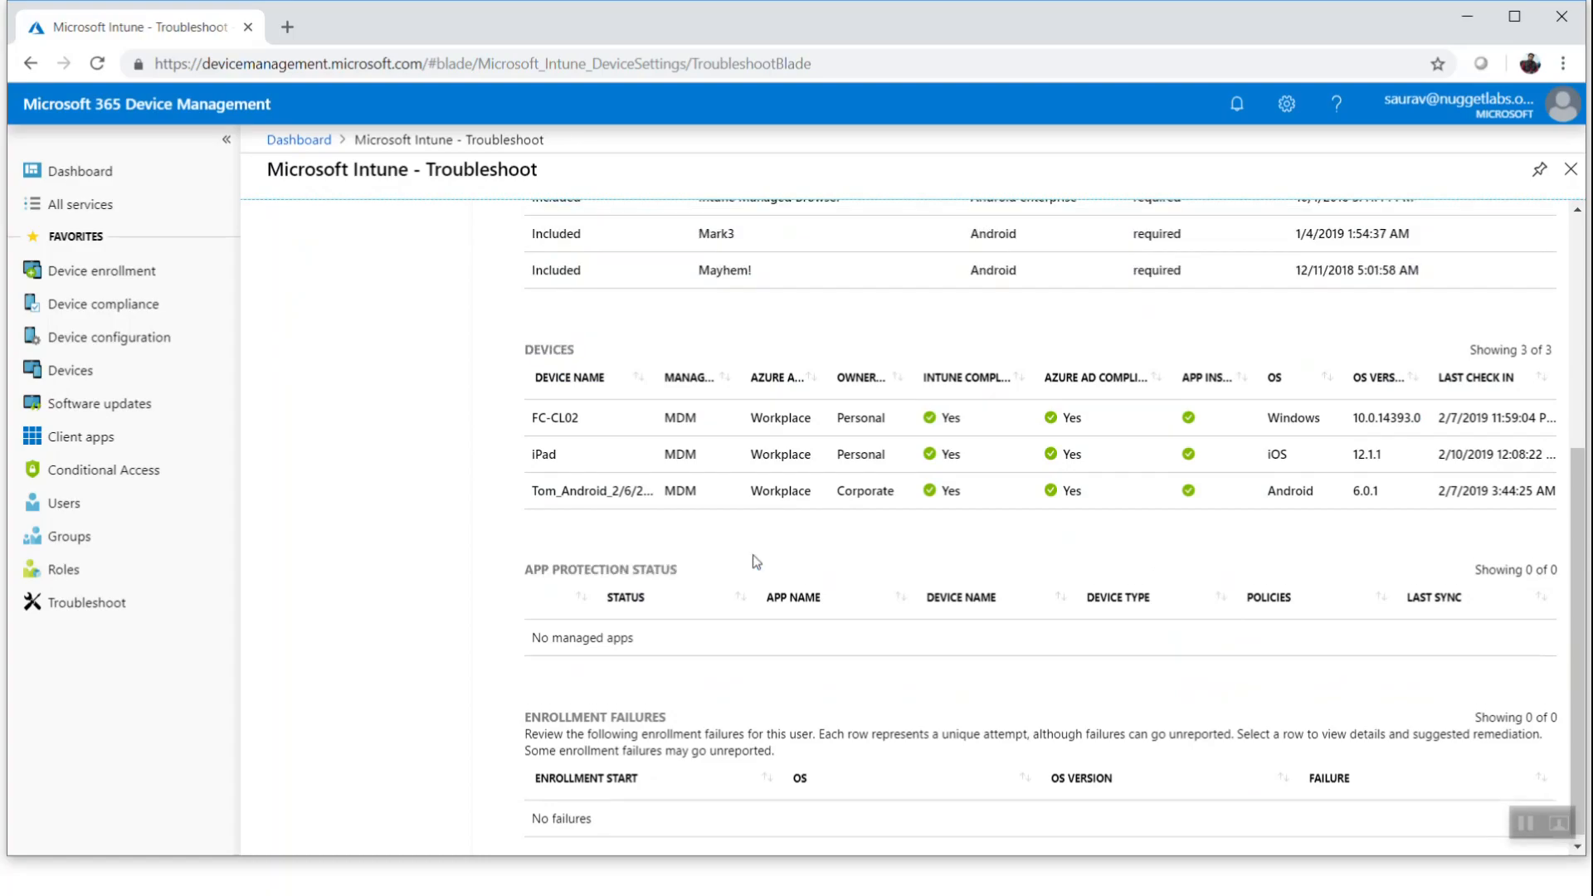
{"action": "scroll", "coordinate": [755, 562], "scroll_direction": "up", "scroll_amount": 5}
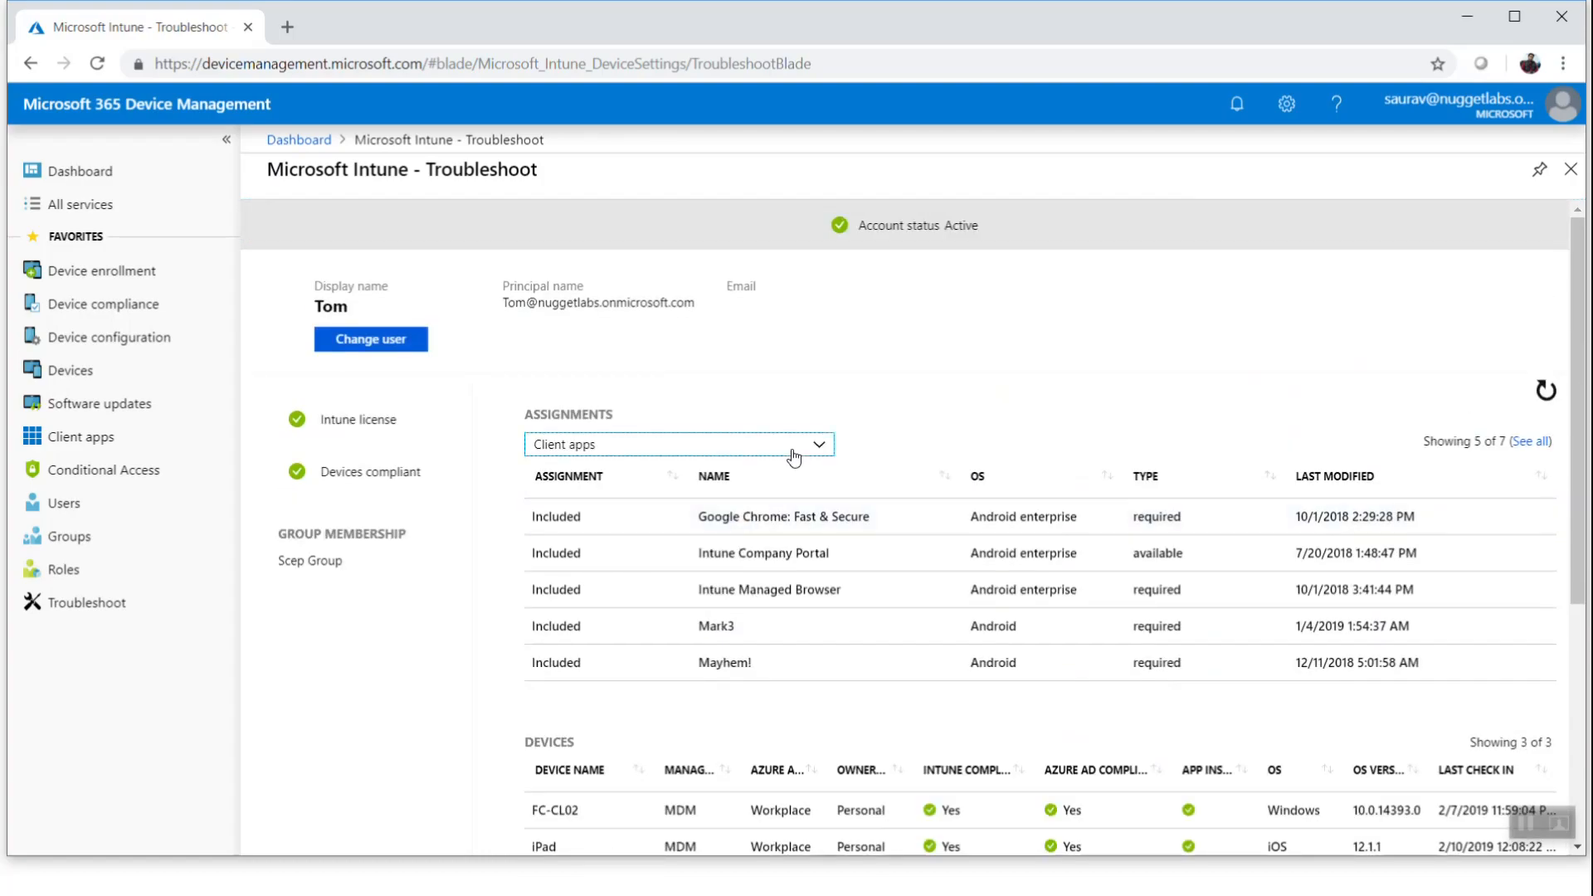
Review the client app assignments, then switch the assignments list to Compliance policies
{"action": "left_click", "coordinate": [793, 455]}
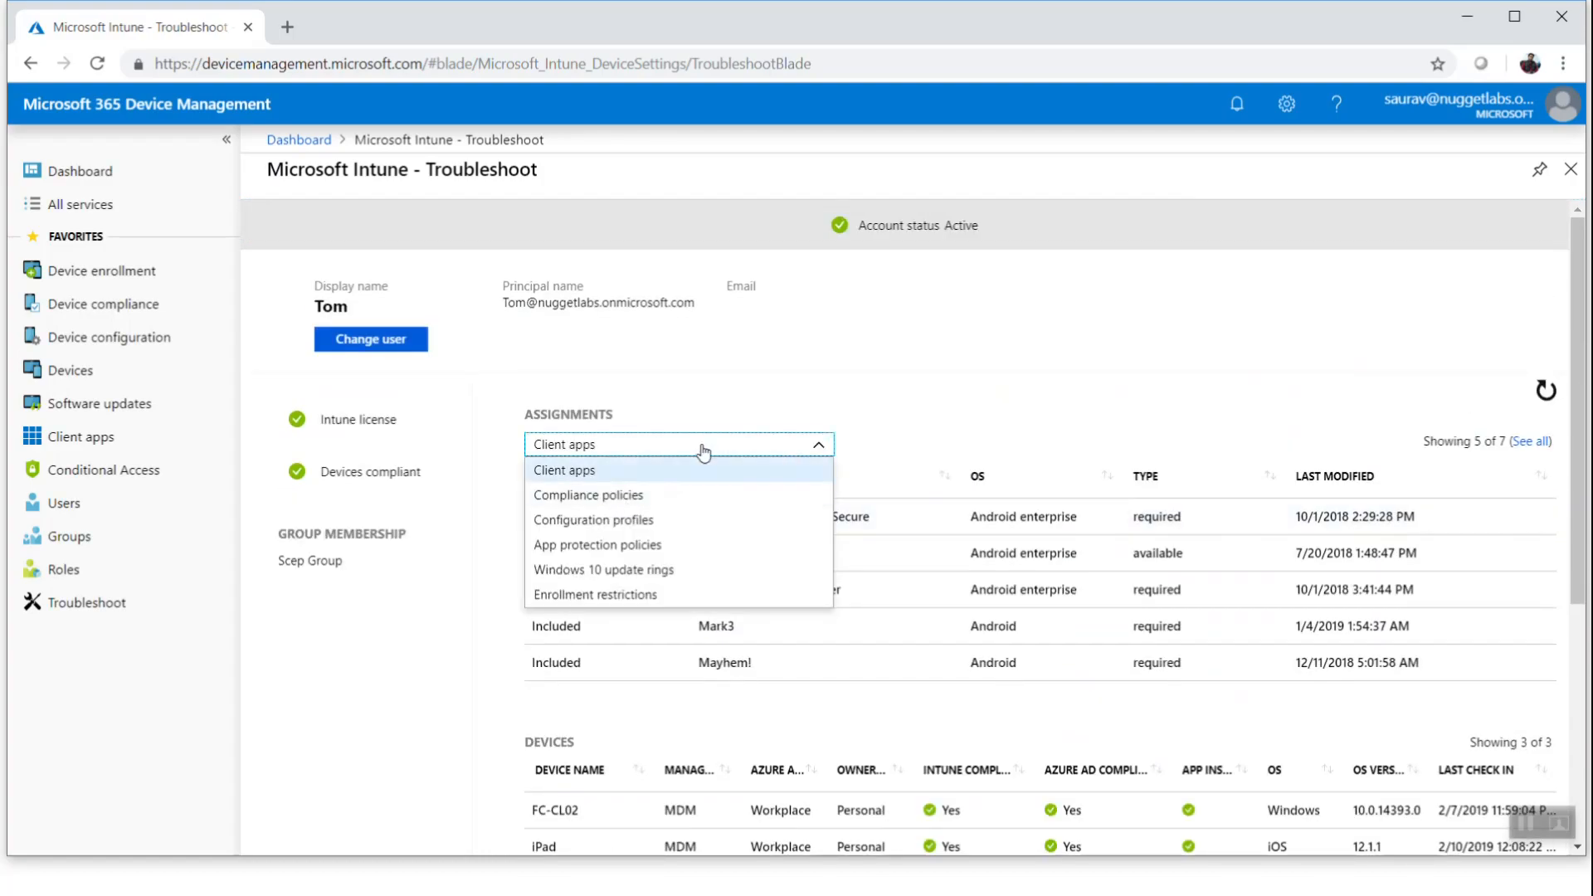
{"action": "left_click", "coordinate": [1131, 409]}
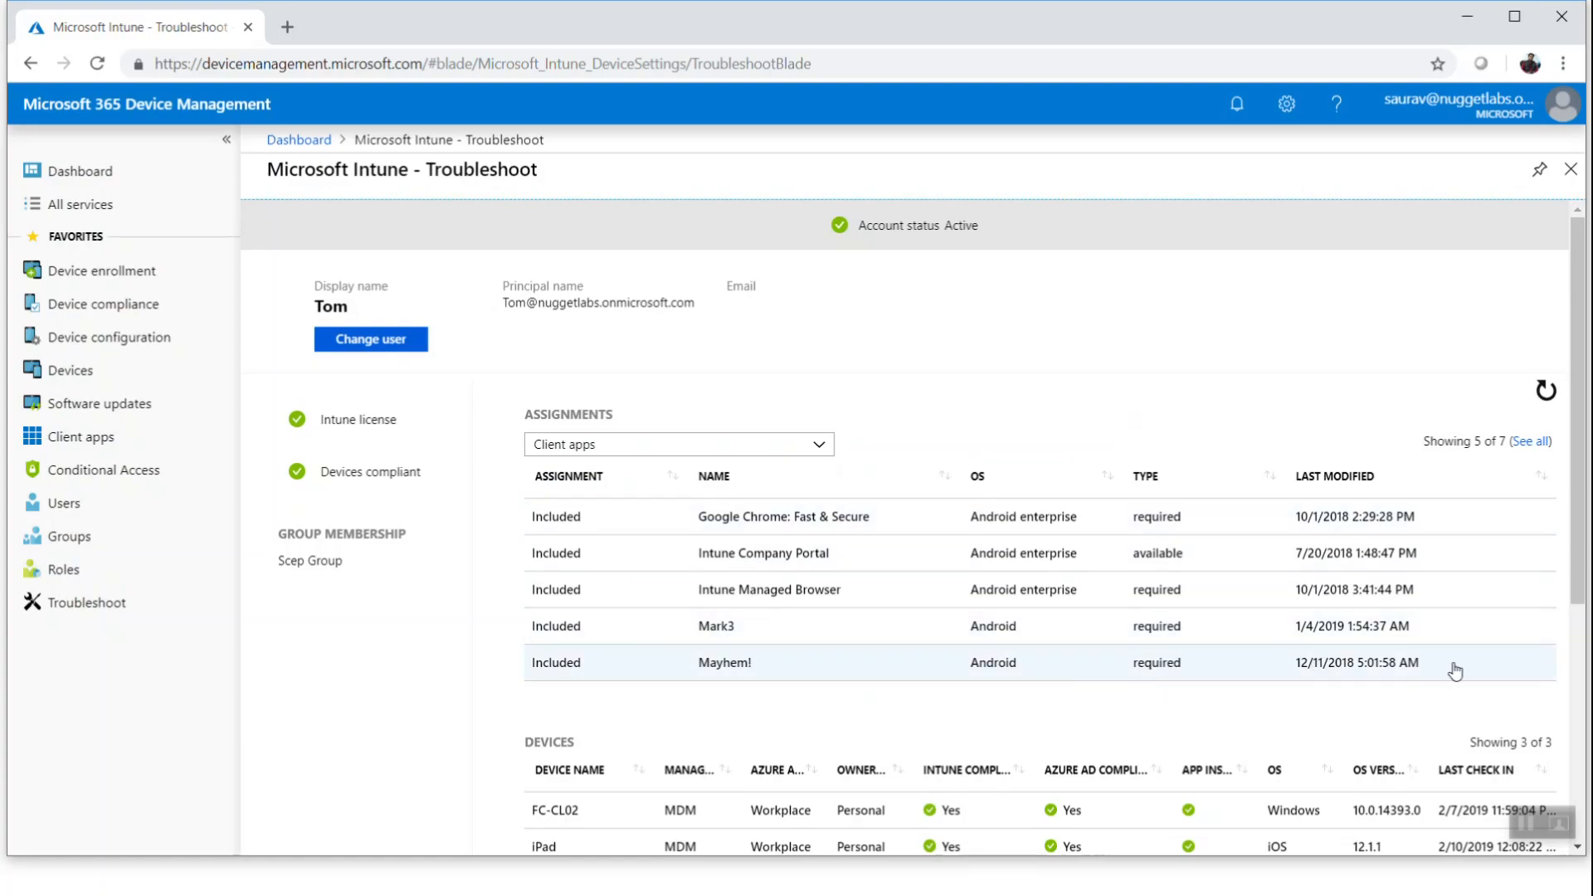
{"action": "left_click_drag", "start_coordinate": [1454, 668], "coordinate": [1116, 516]}
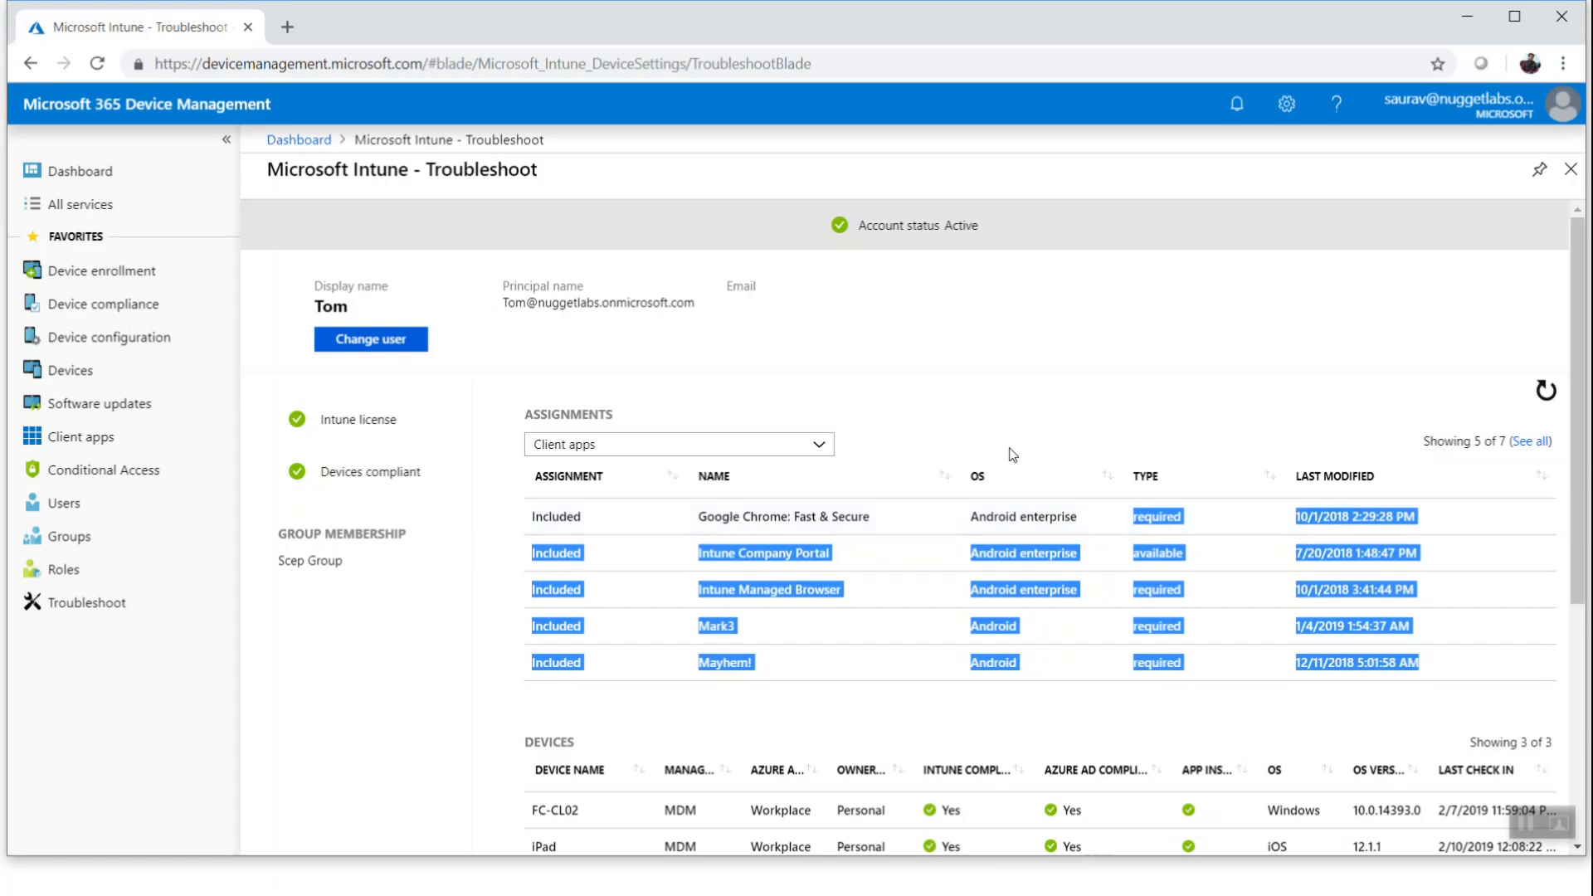
{"action": "left_click", "coordinate": [923, 435]}
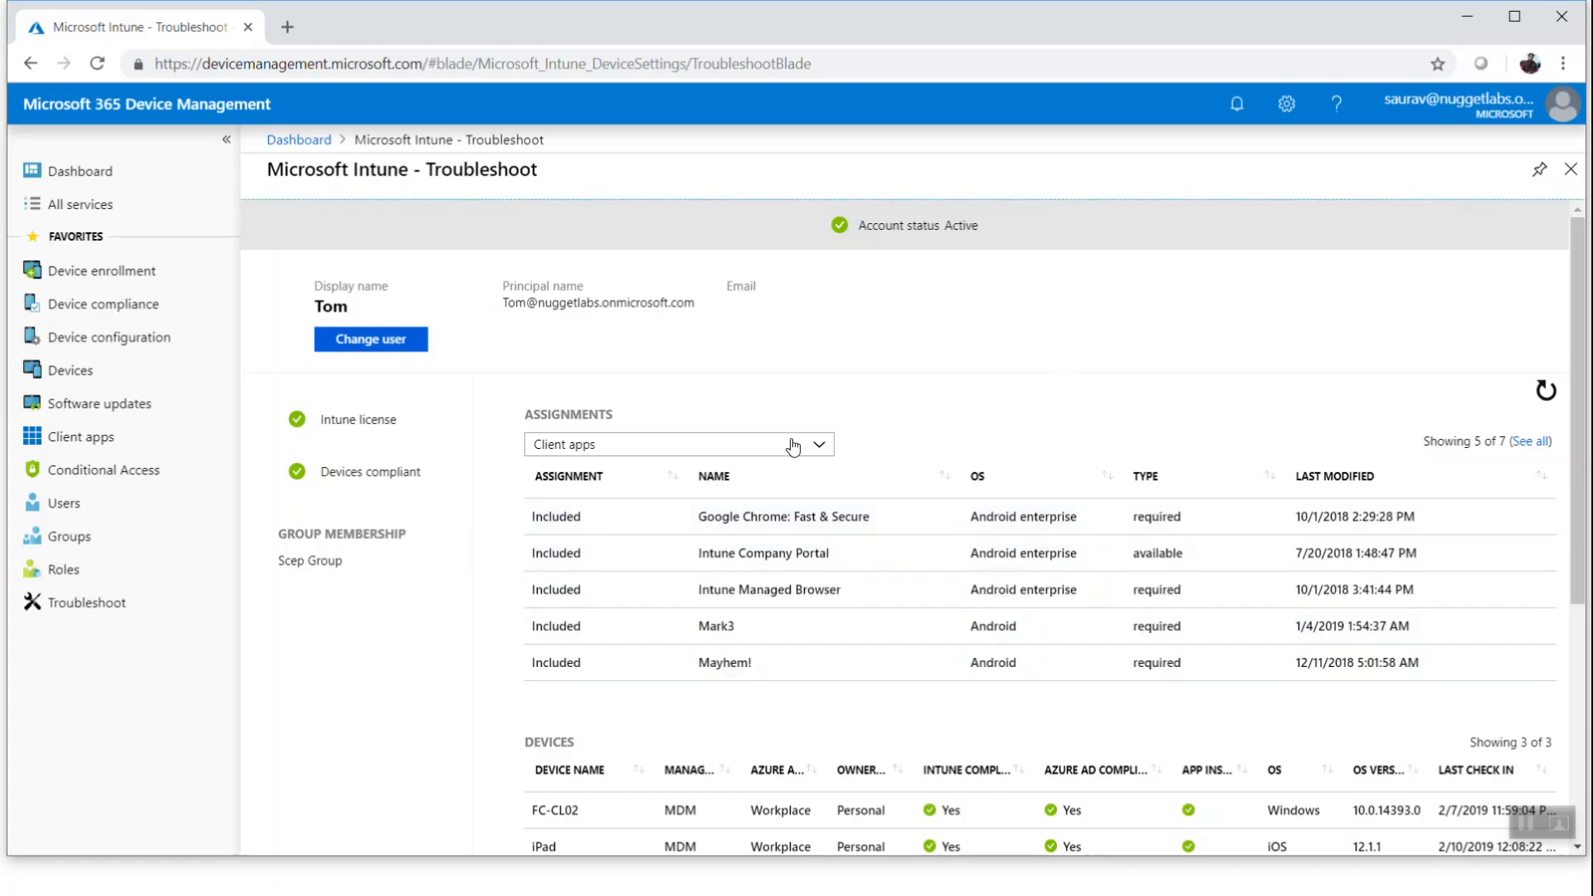
{"action": "left_click", "coordinate": [735, 448]}
{"action": "left_click", "coordinate": [627, 495]}
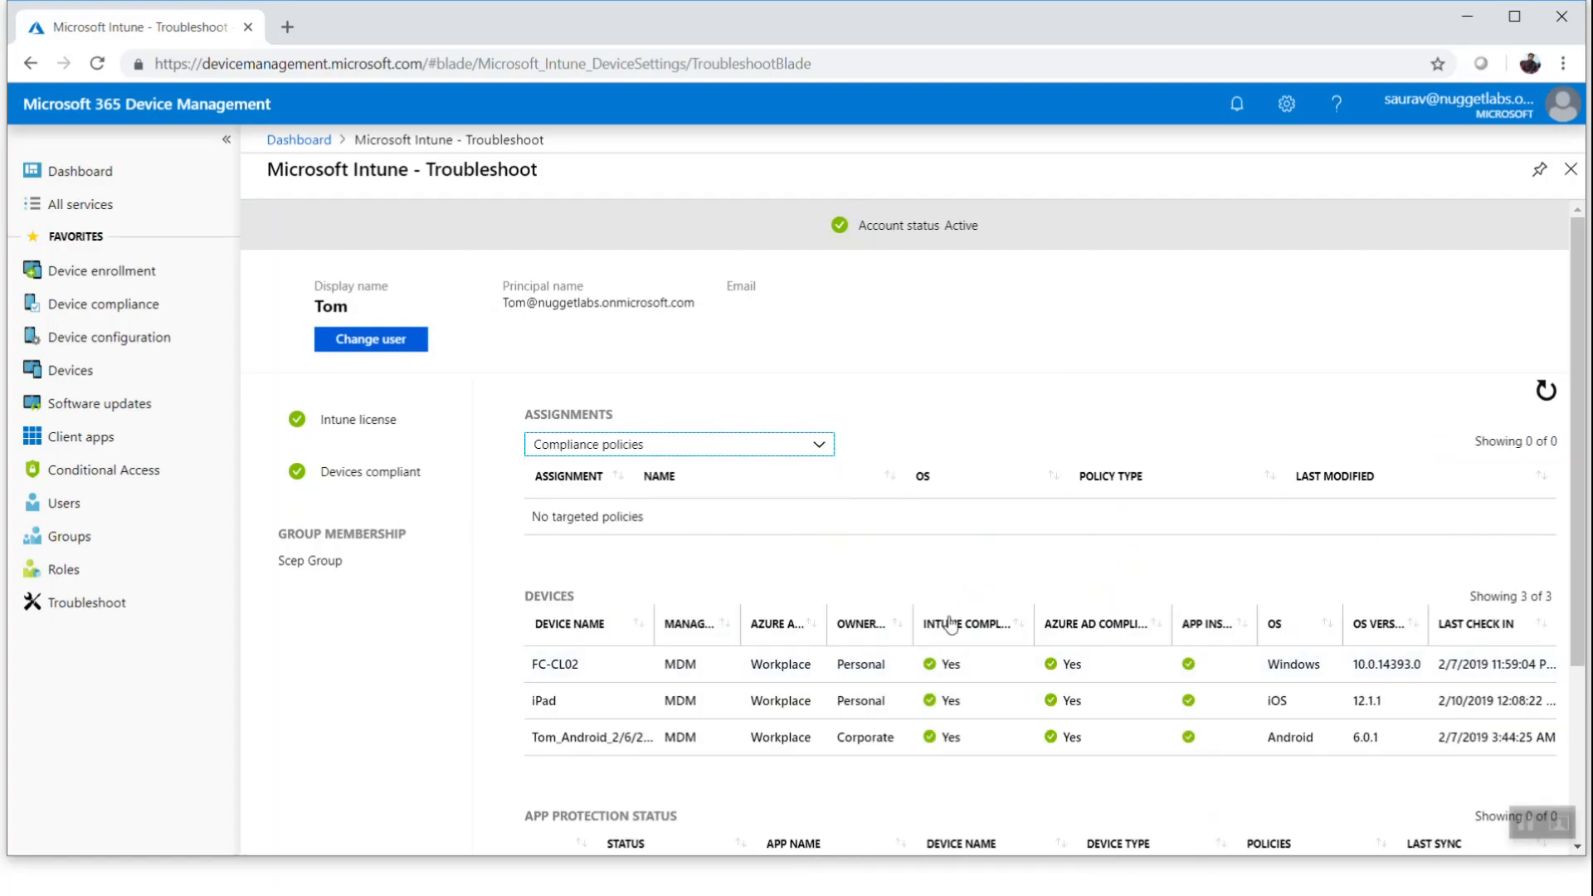
Switch the assignments list to Configuration profiles and review the assigned profiles against the user's devices
{"action": "left_click", "coordinate": [738, 452]}
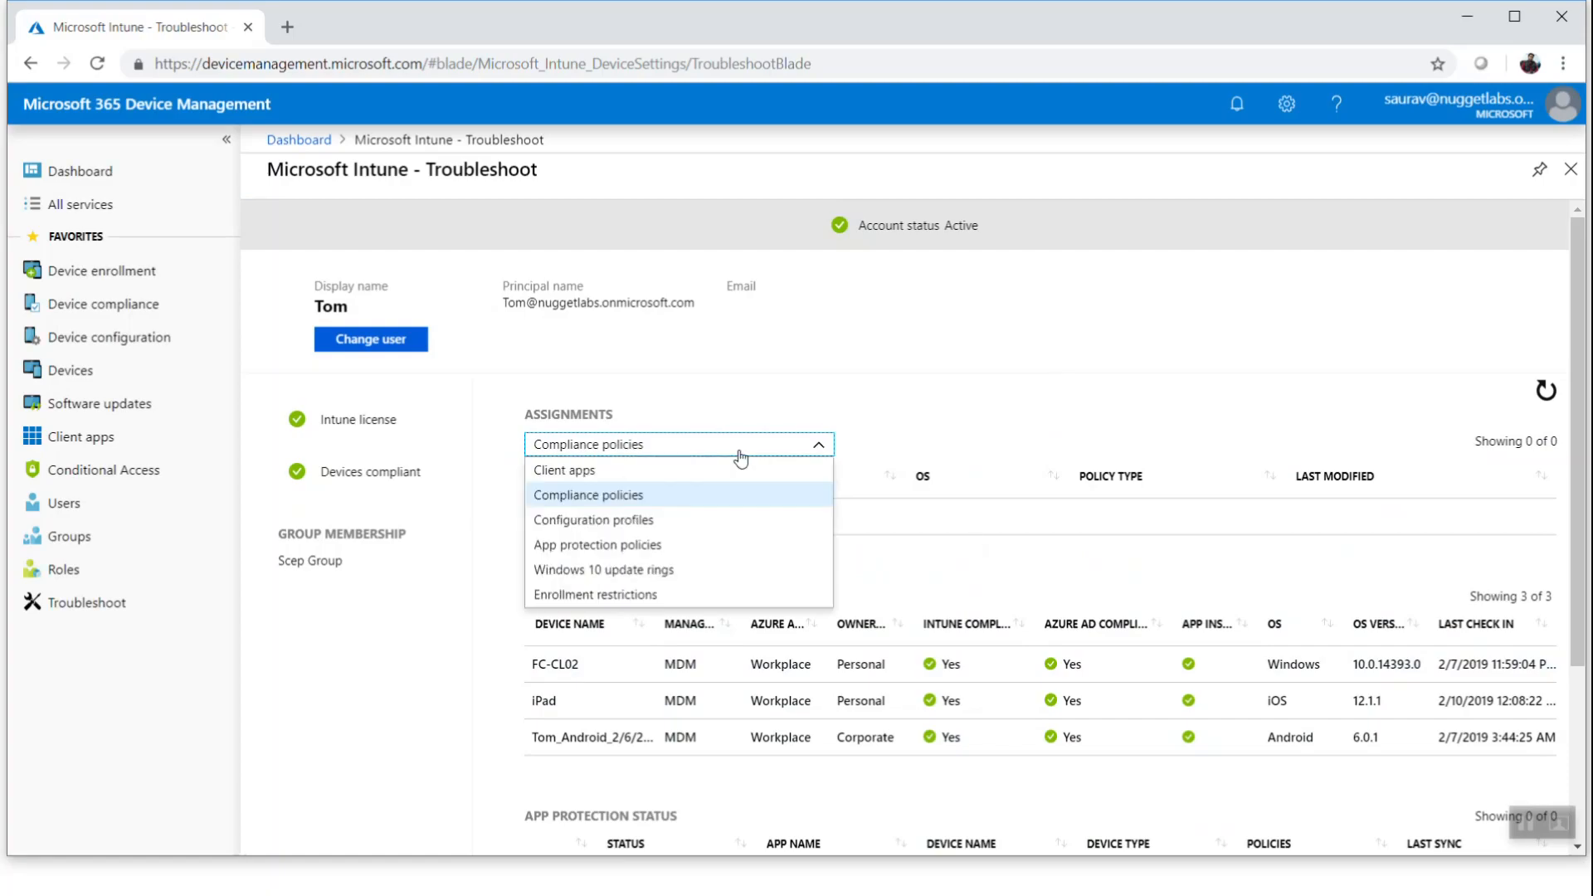
{"action": "left_click", "coordinate": [624, 523]}
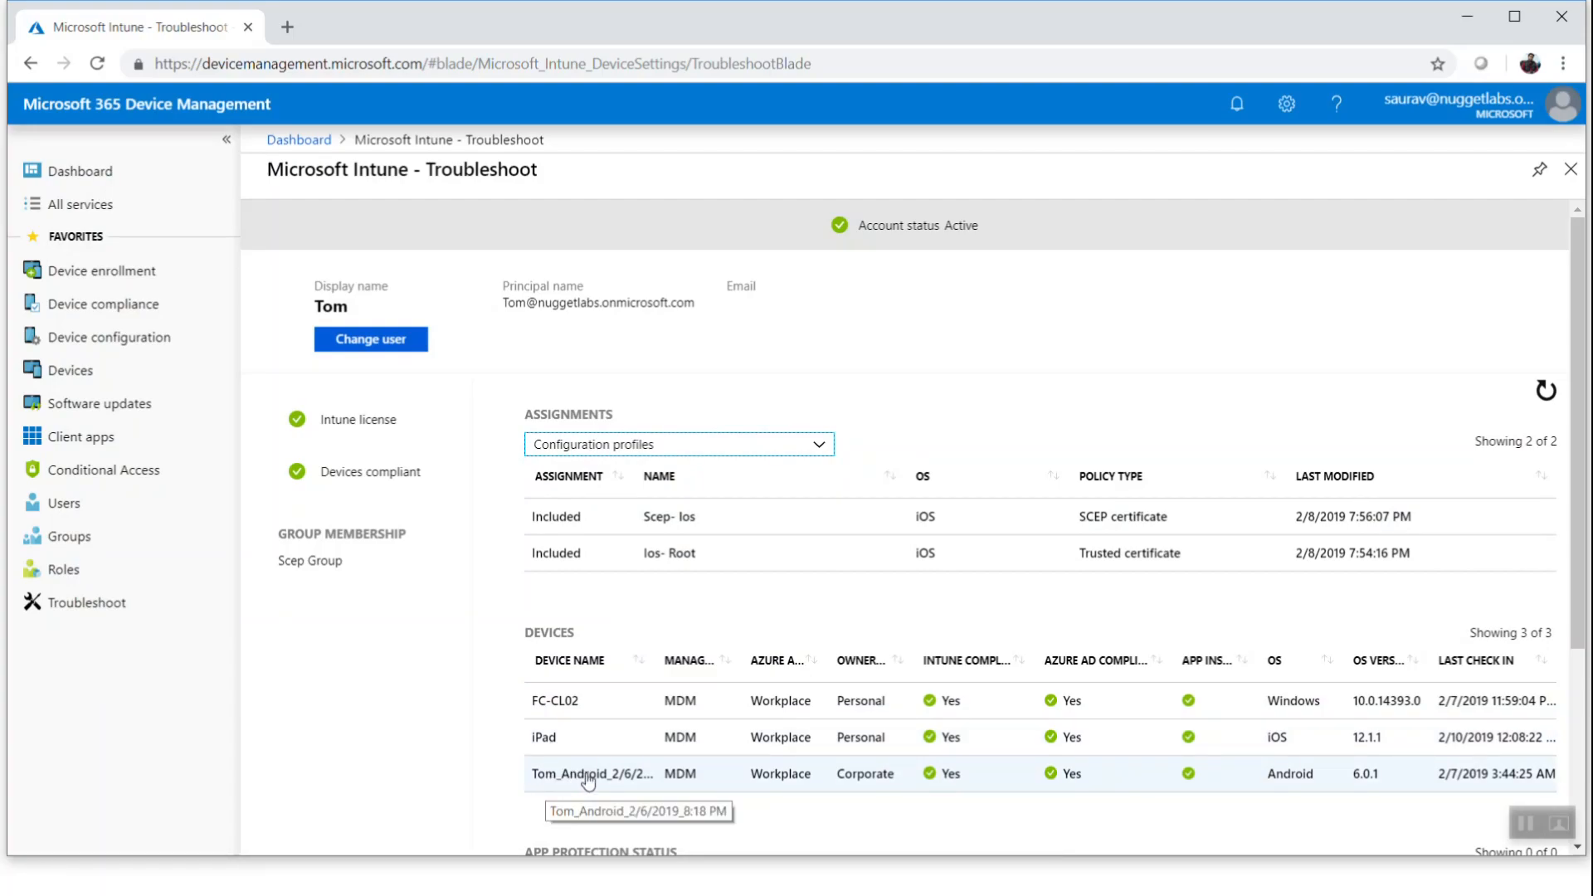
{"action": "left_click_drag", "start_coordinate": [588, 745], "coordinate": [526, 740]}
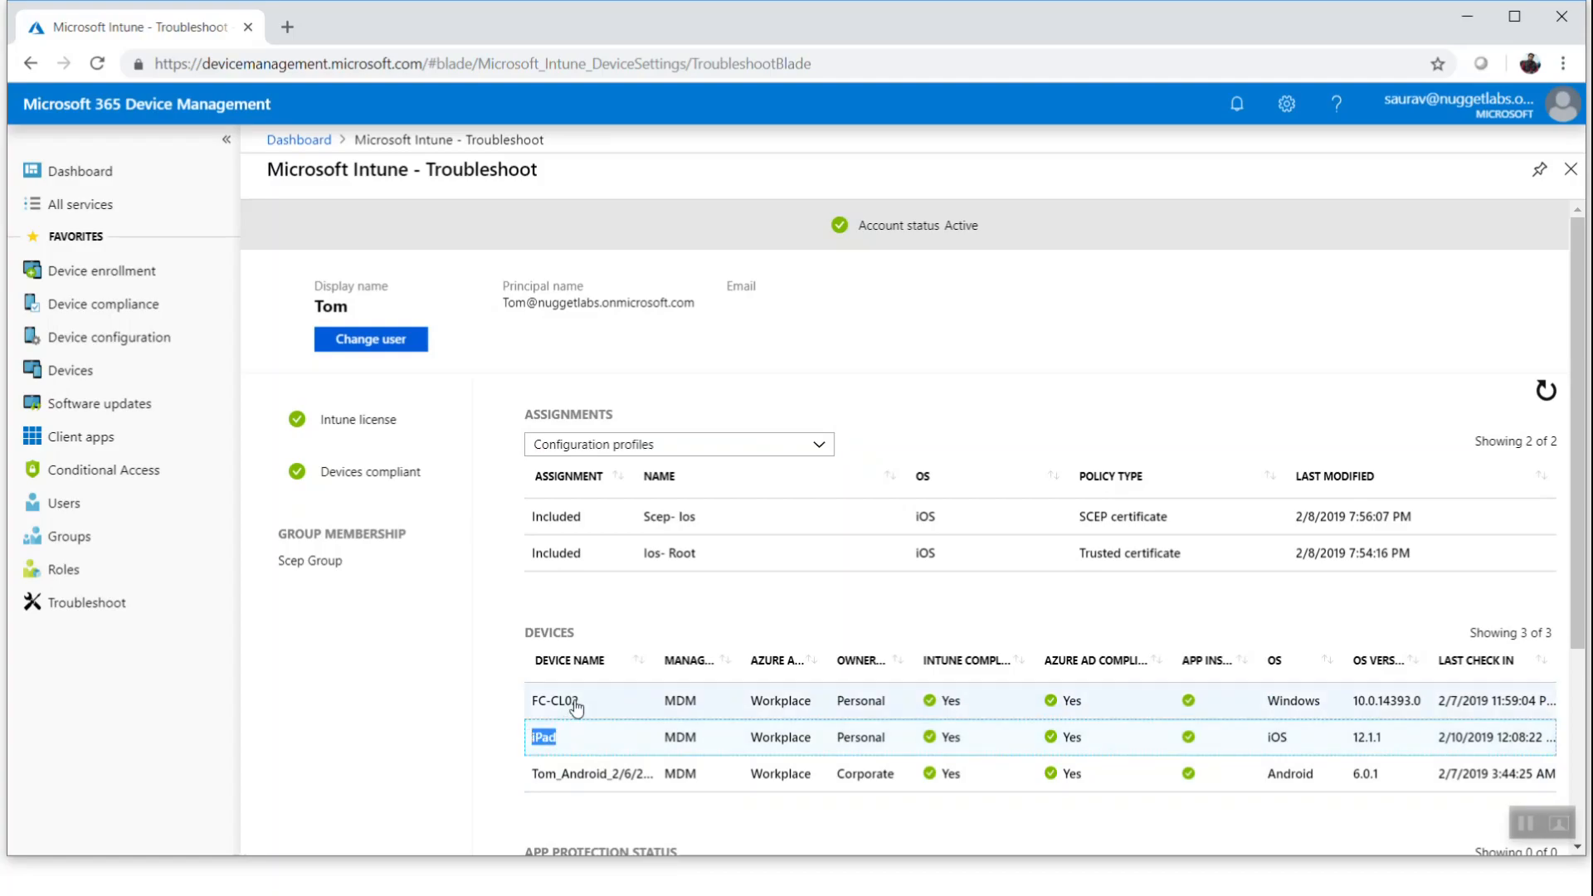
{"action": "left_click_drag", "start_coordinate": [696, 521], "coordinate": [643, 556]}
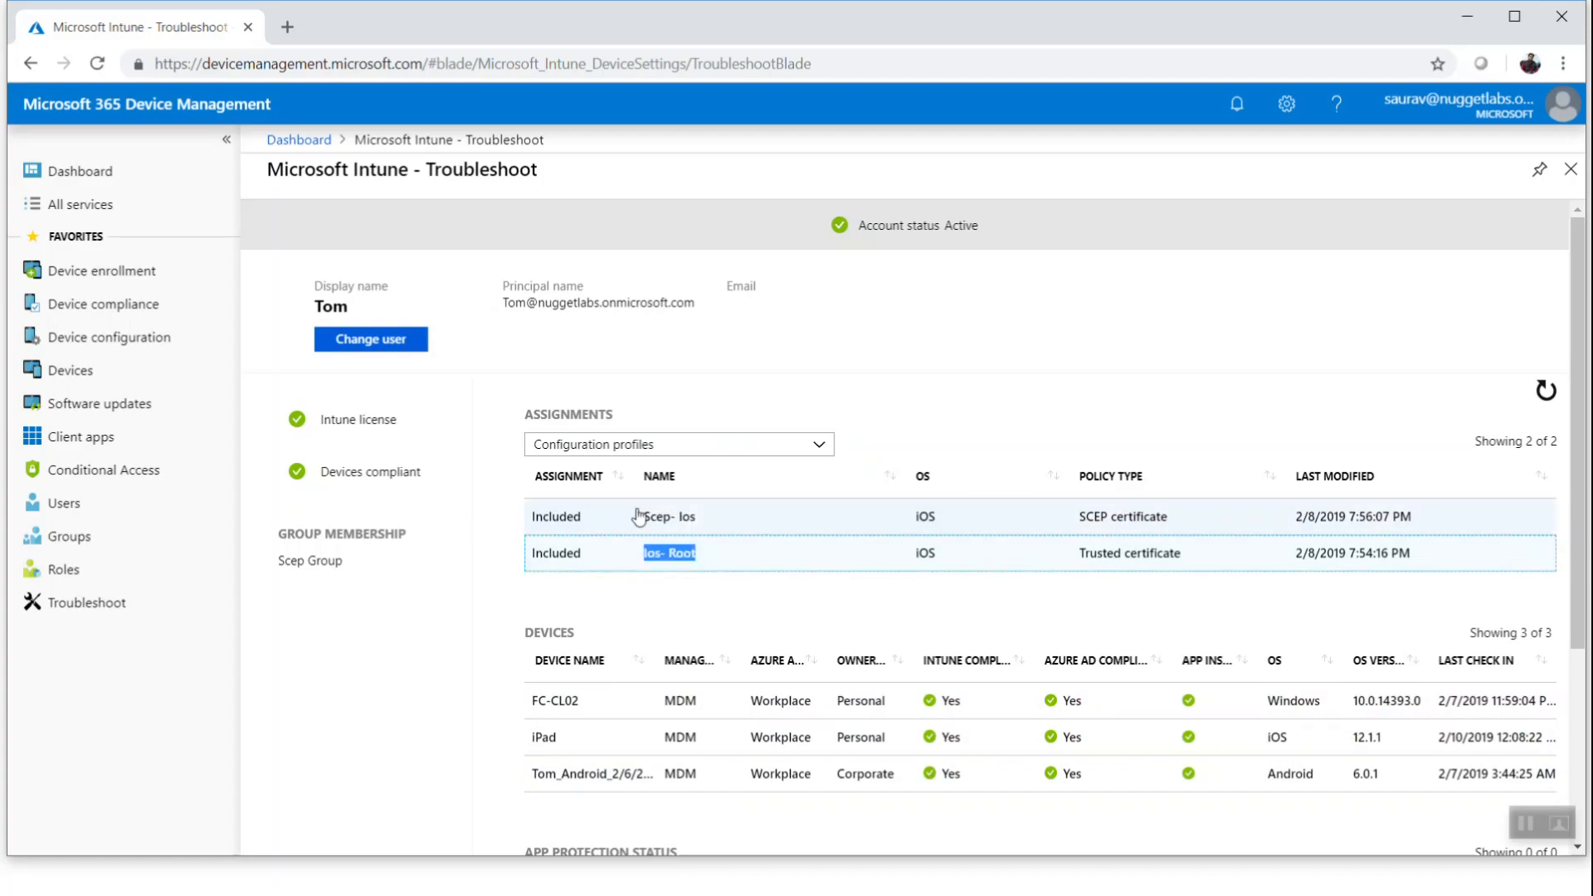
{"action": "left_click", "coordinate": [608, 448]}
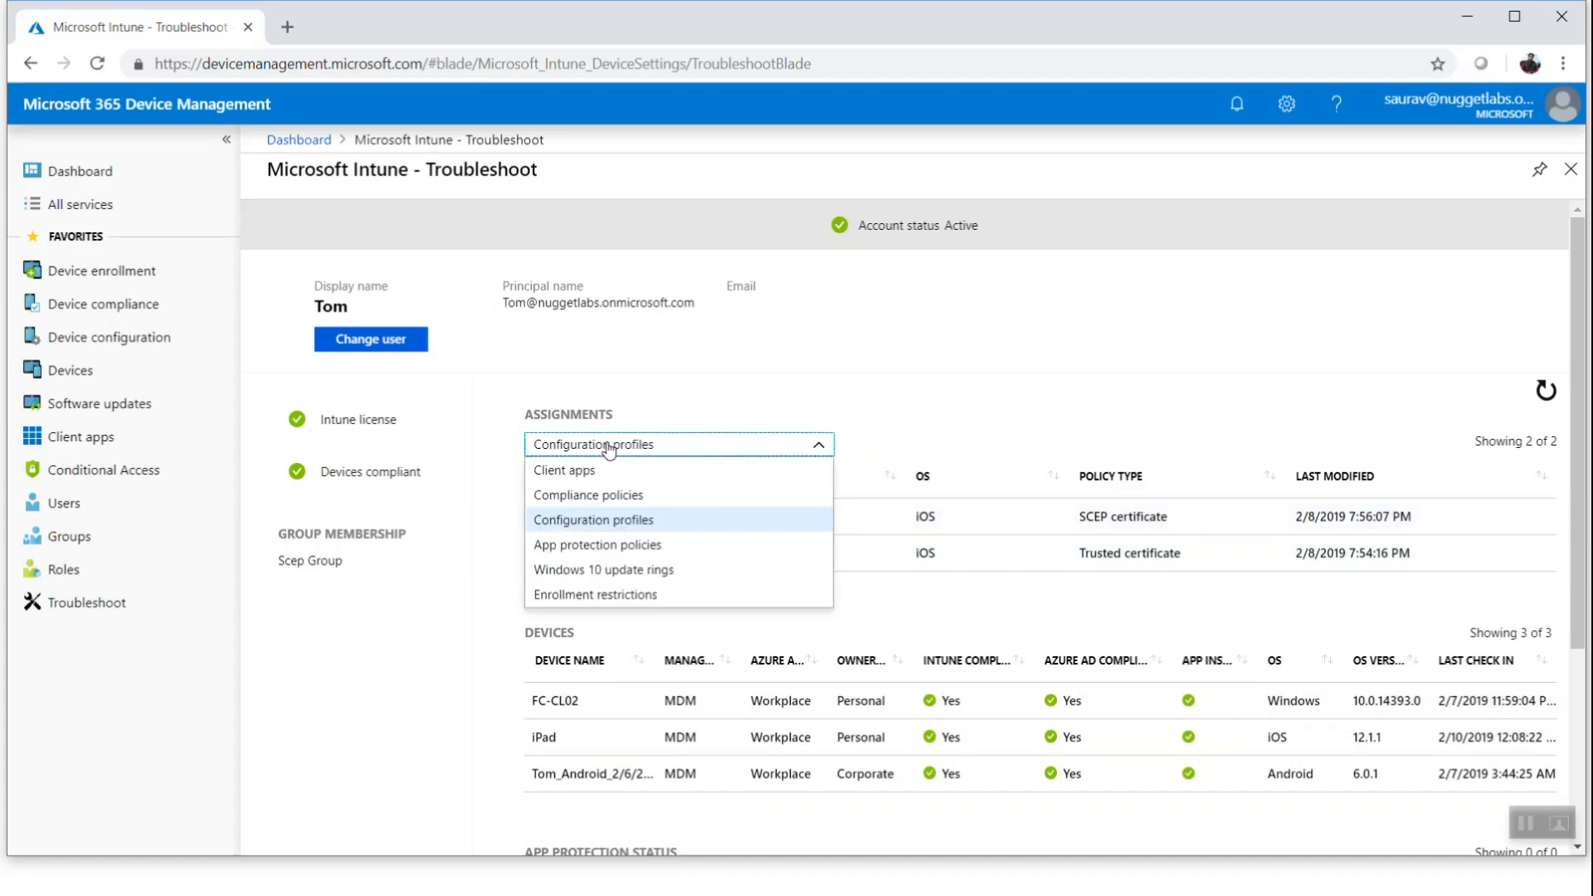
{"action": "left_click", "coordinate": [1011, 375]}
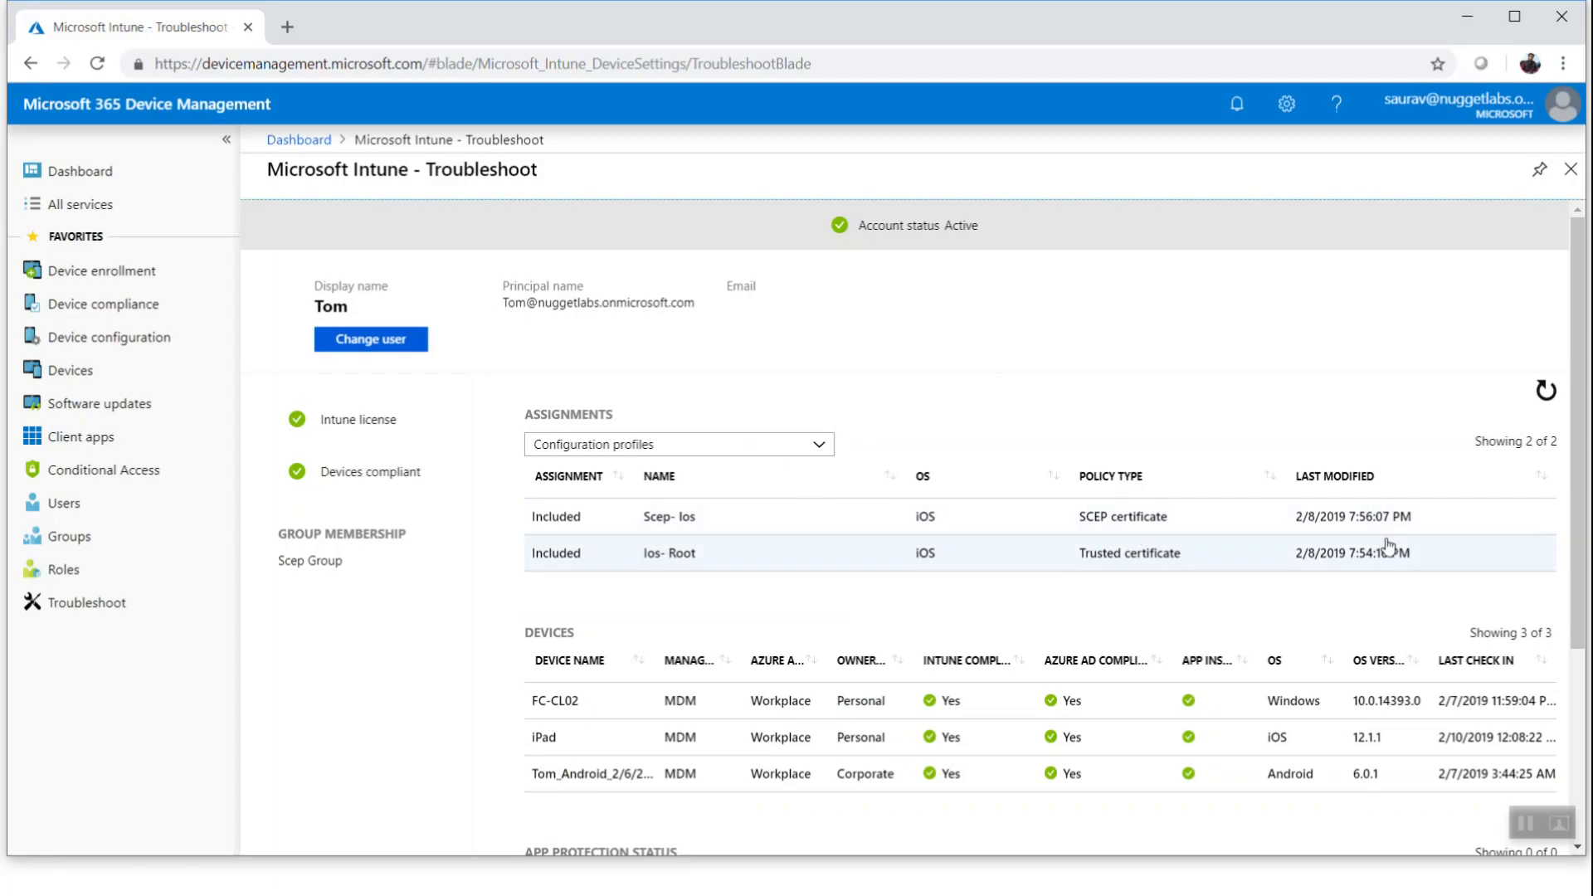
Cycle the assignments list through Enrollment restrictions, Windows 10 update rings and App protection policies
{"action": "left_click", "coordinate": [693, 448]}
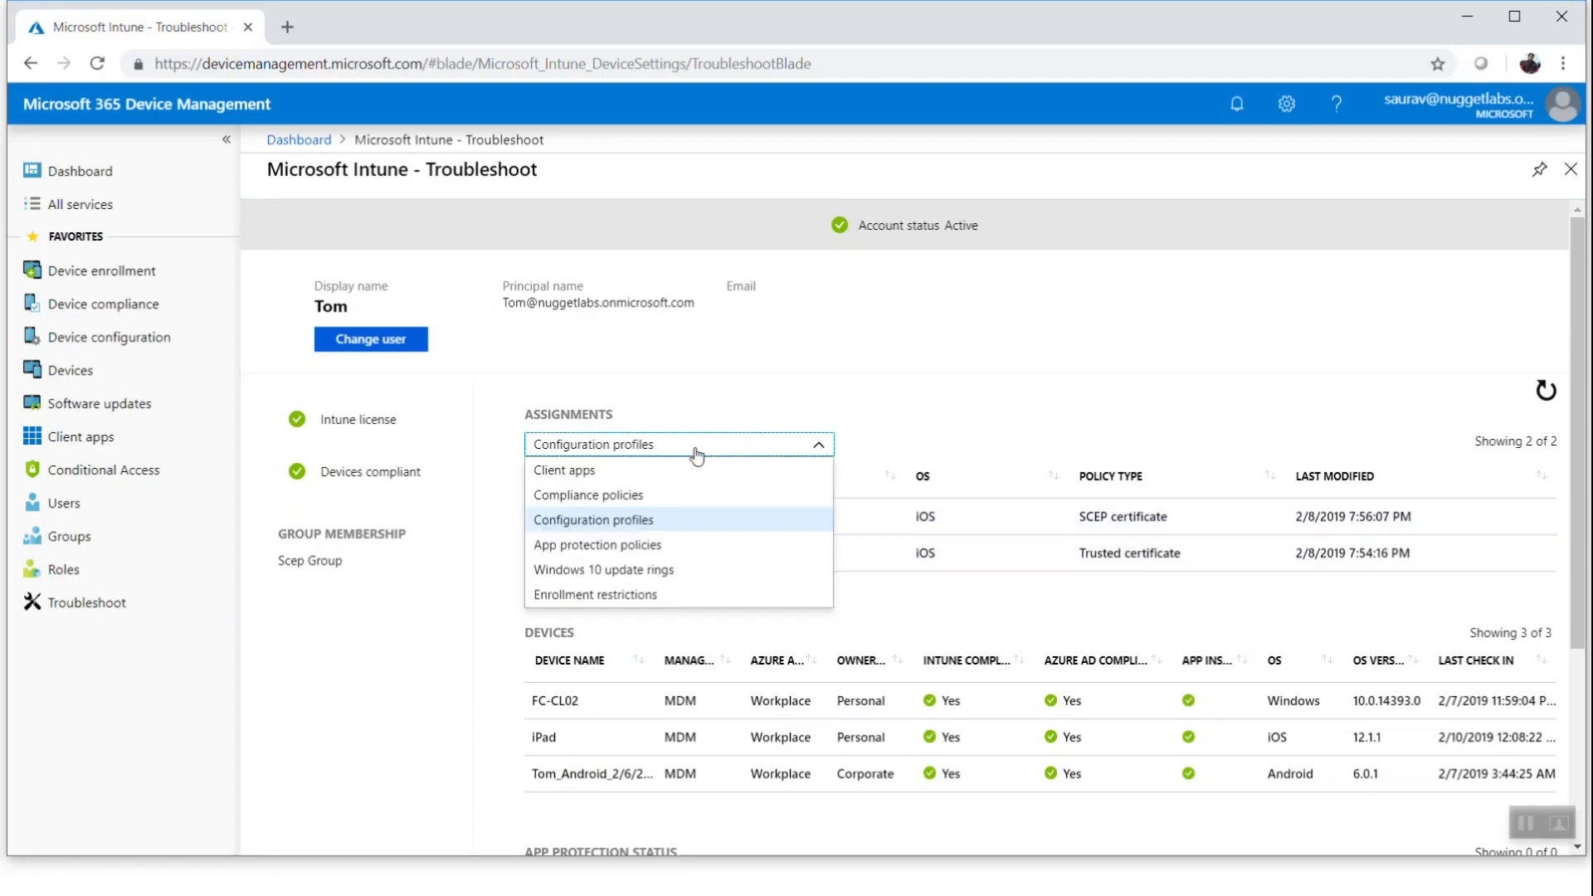
{"action": "left_click", "coordinate": [635, 594]}
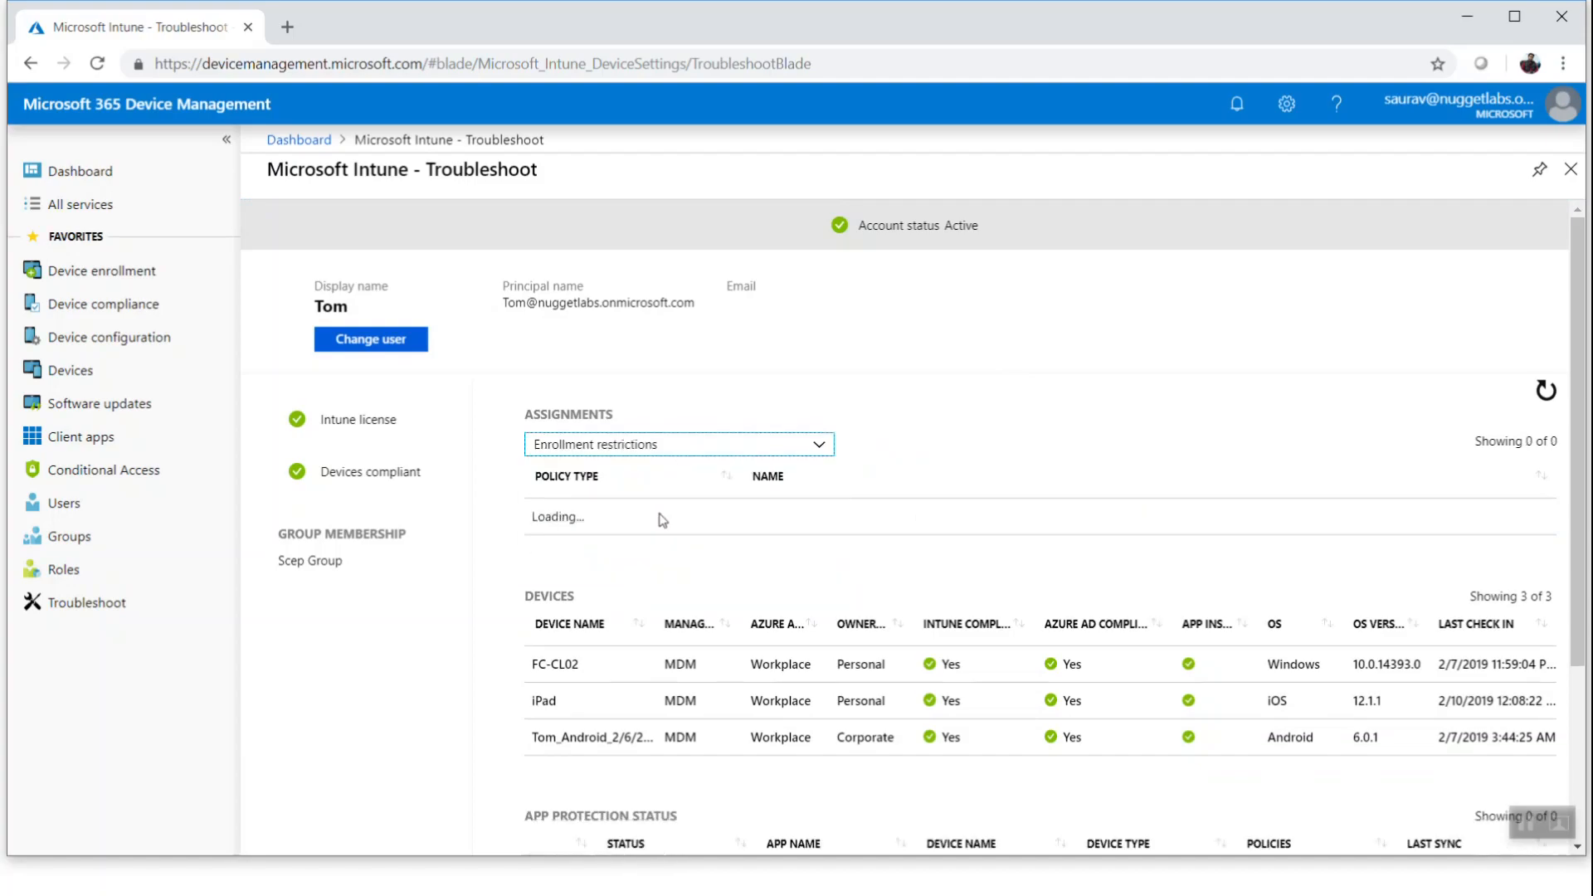
{"action": "left_click", "coordinate": [704, 446]}
{"action": "left_click", "coordinate": [614, 569]}
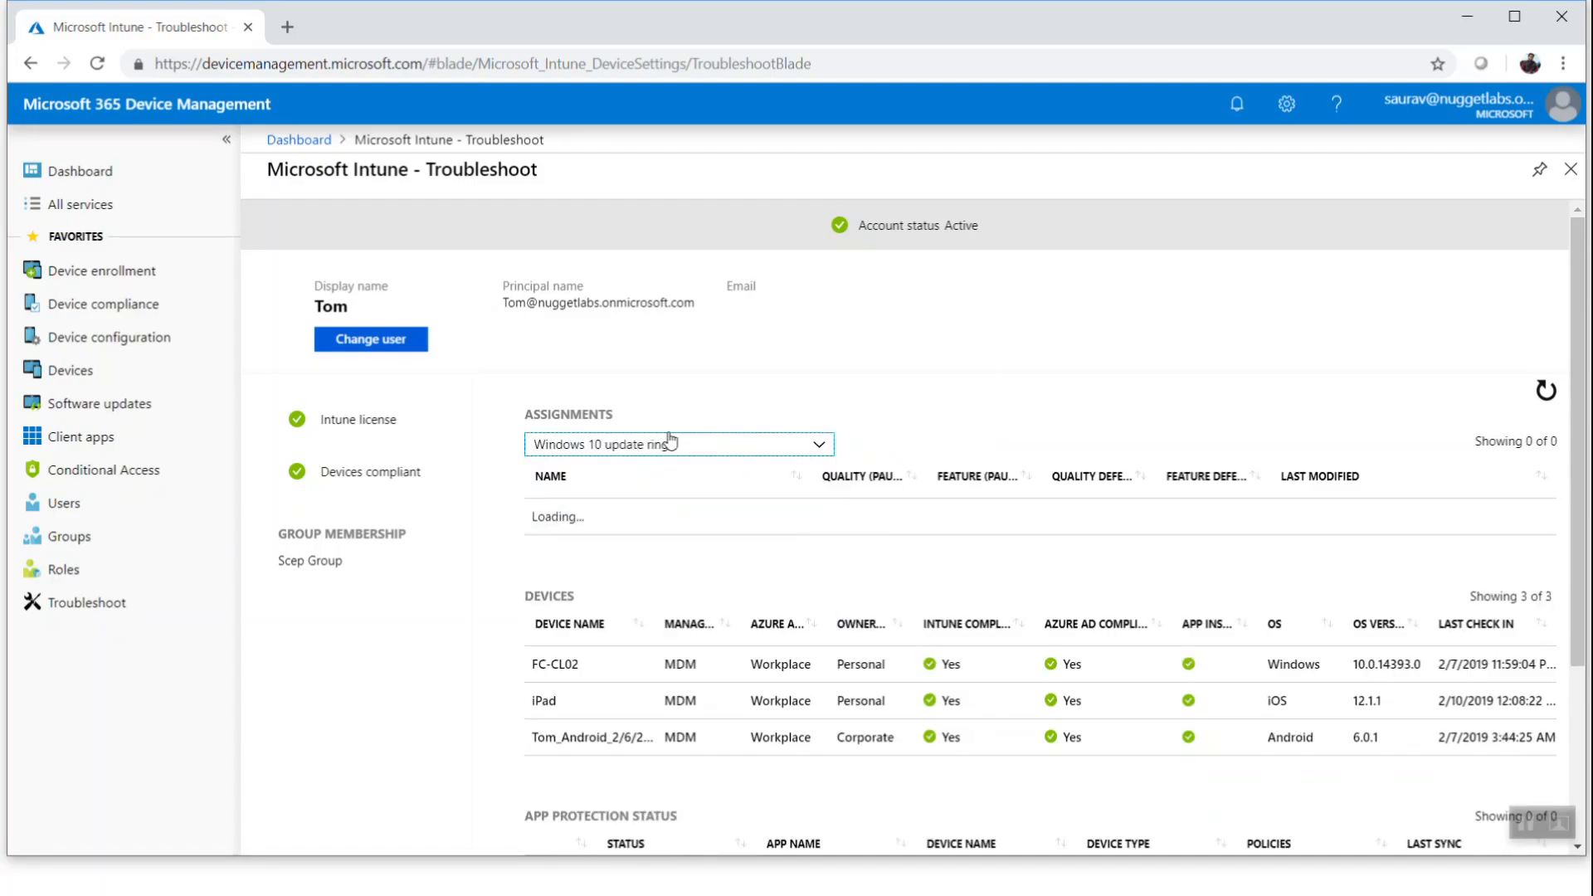
{"action": "left_click", "coordinate": [670, 441]}
{"action": "left_click", "coordinate": [624, 540]}
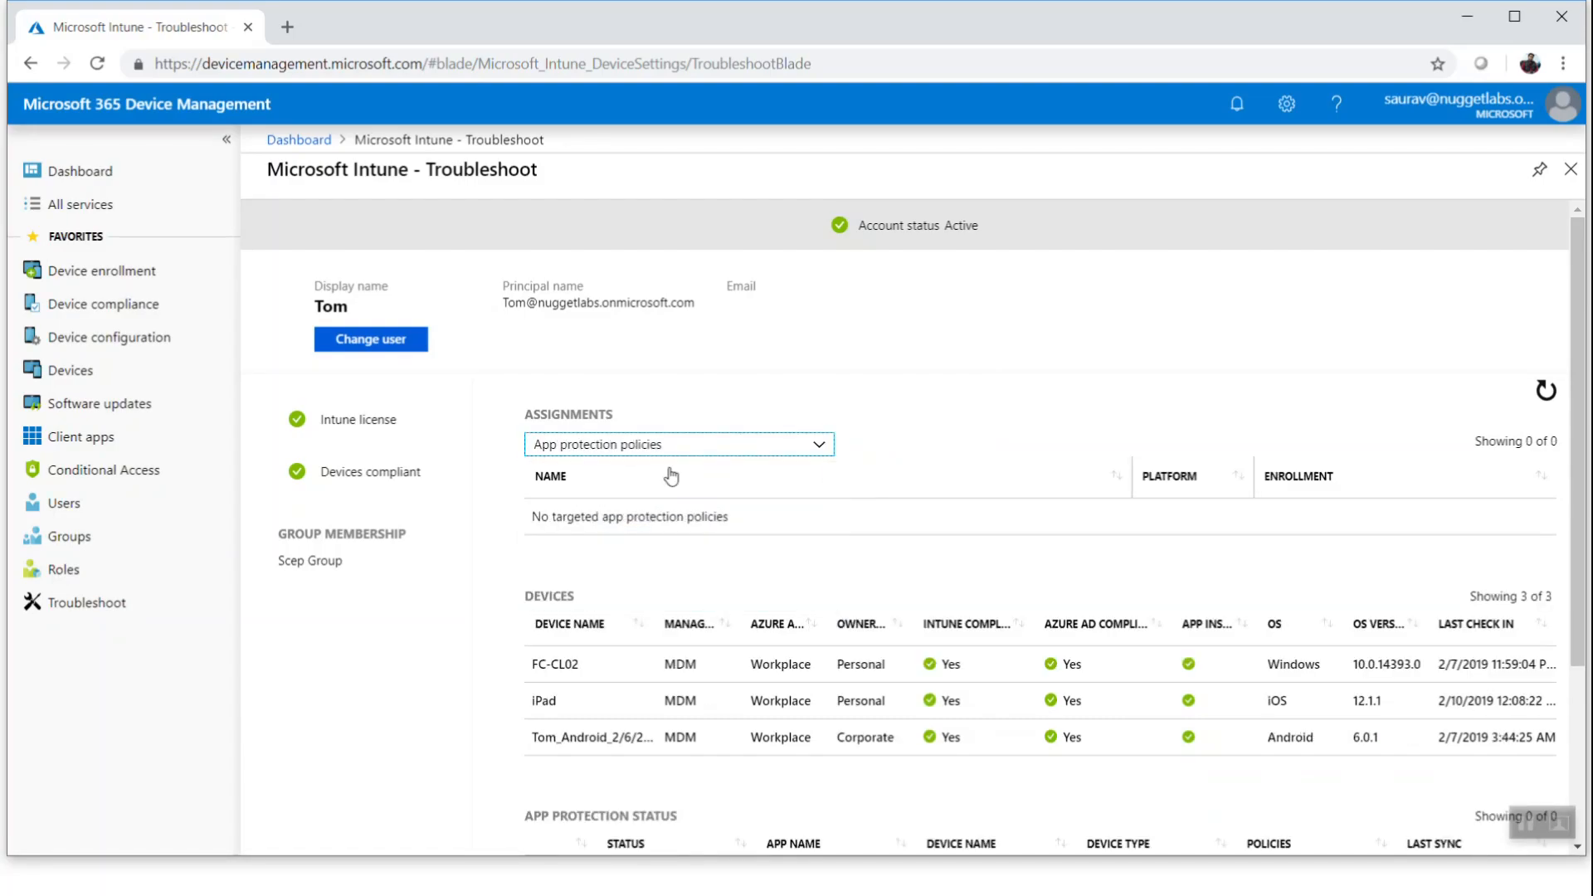
{"action": "left_click", "coordinate": [676, 448]}
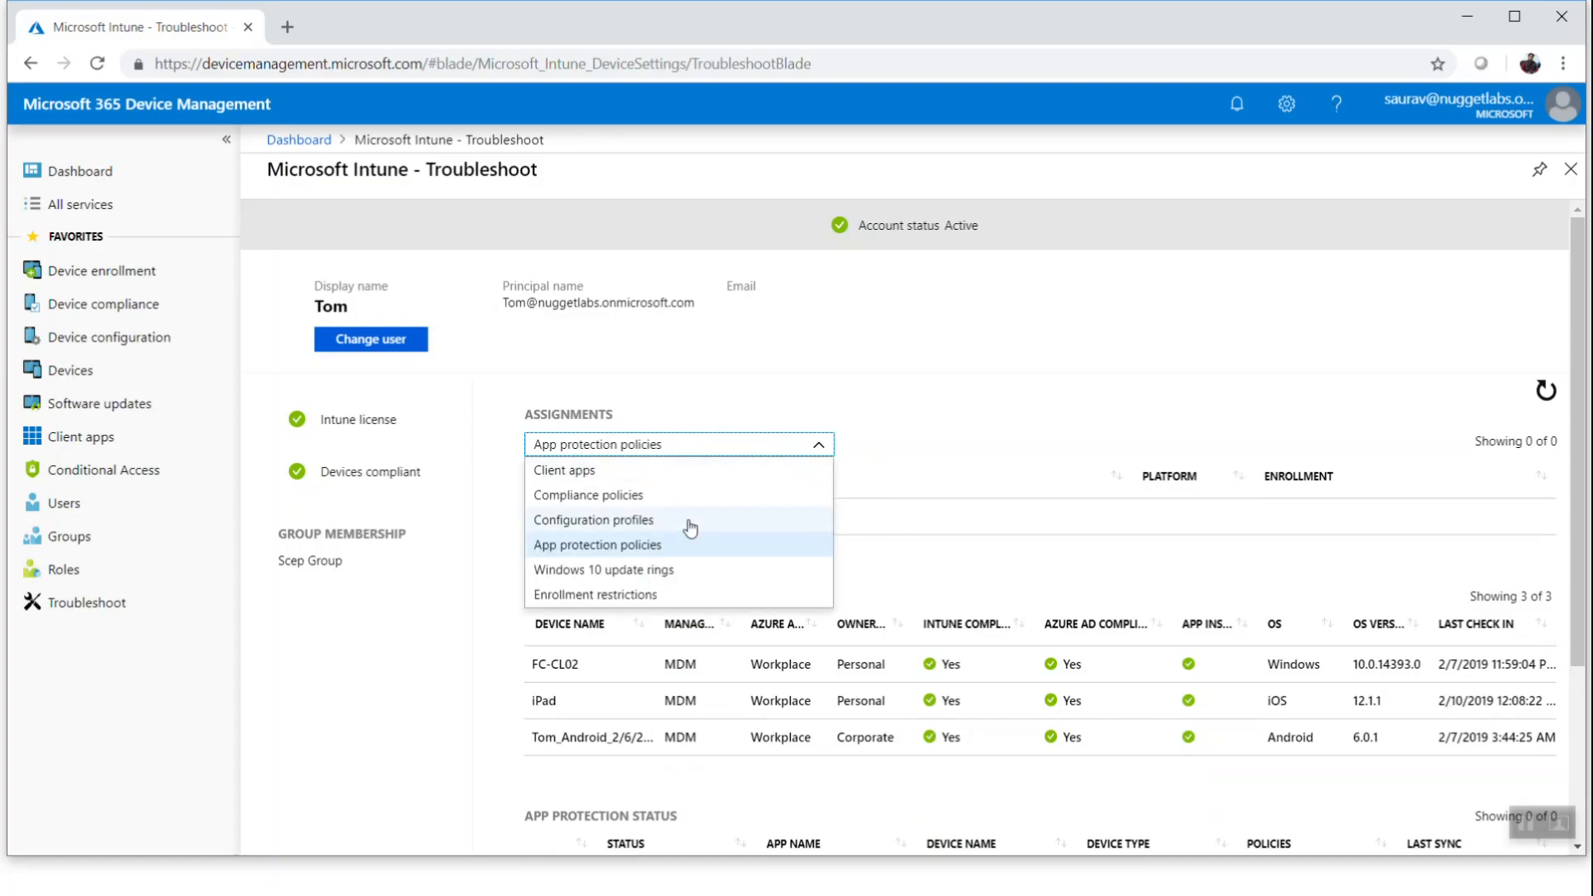
{"action": "left_click", "coordinate": [978, 397]}
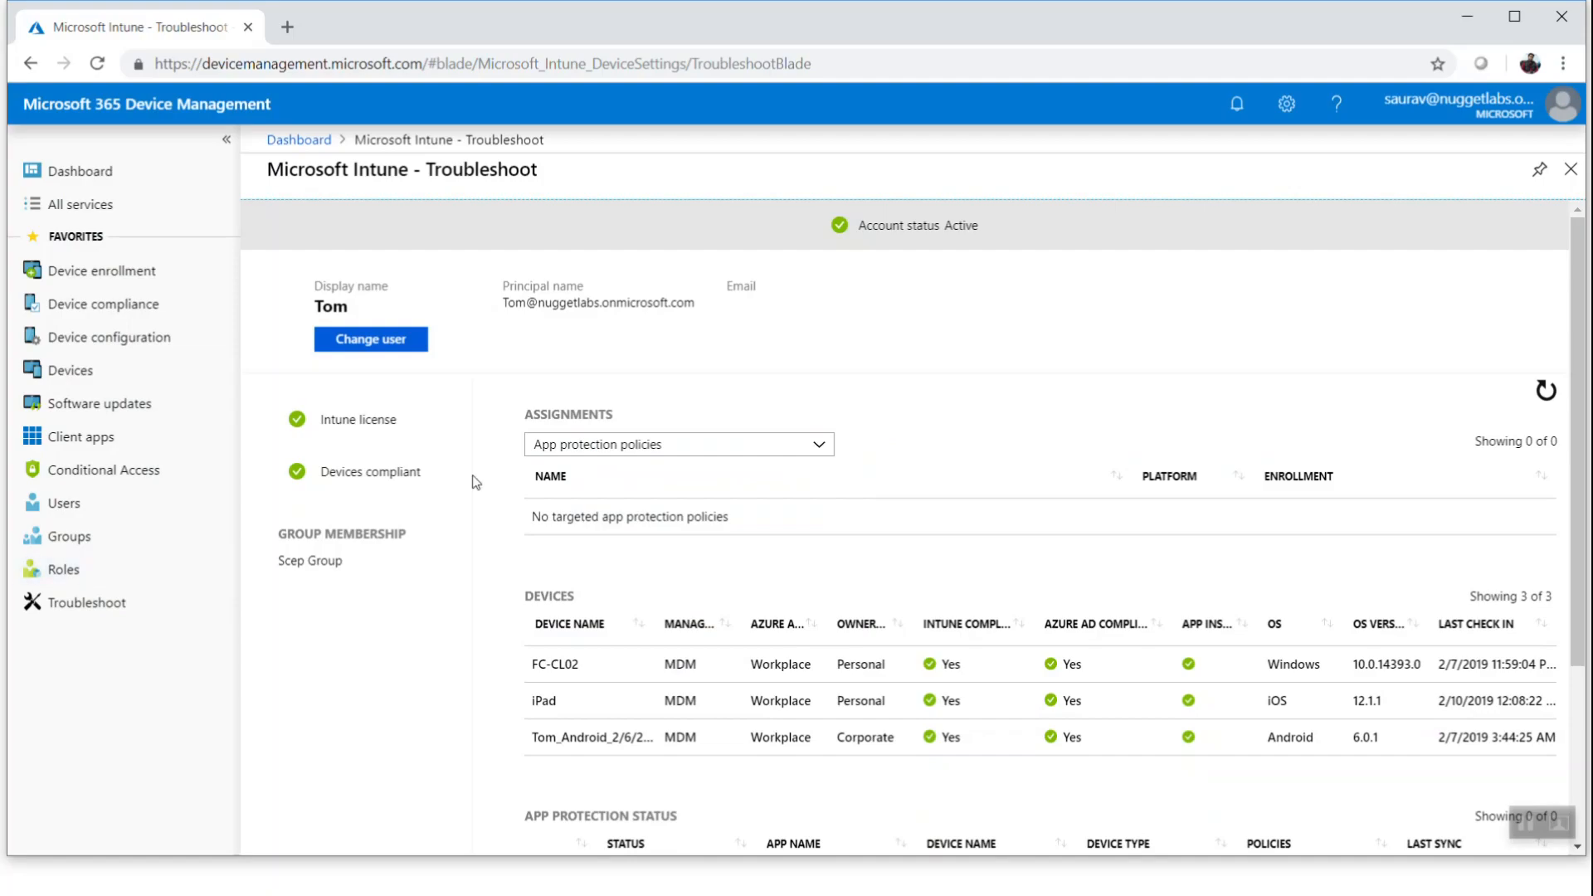
Examine the user's Intune license, device compliance and group membership indicators
{"action": "left_click_drag", "start_coordinate": [424, 473], "coordinate": [322, 472]}
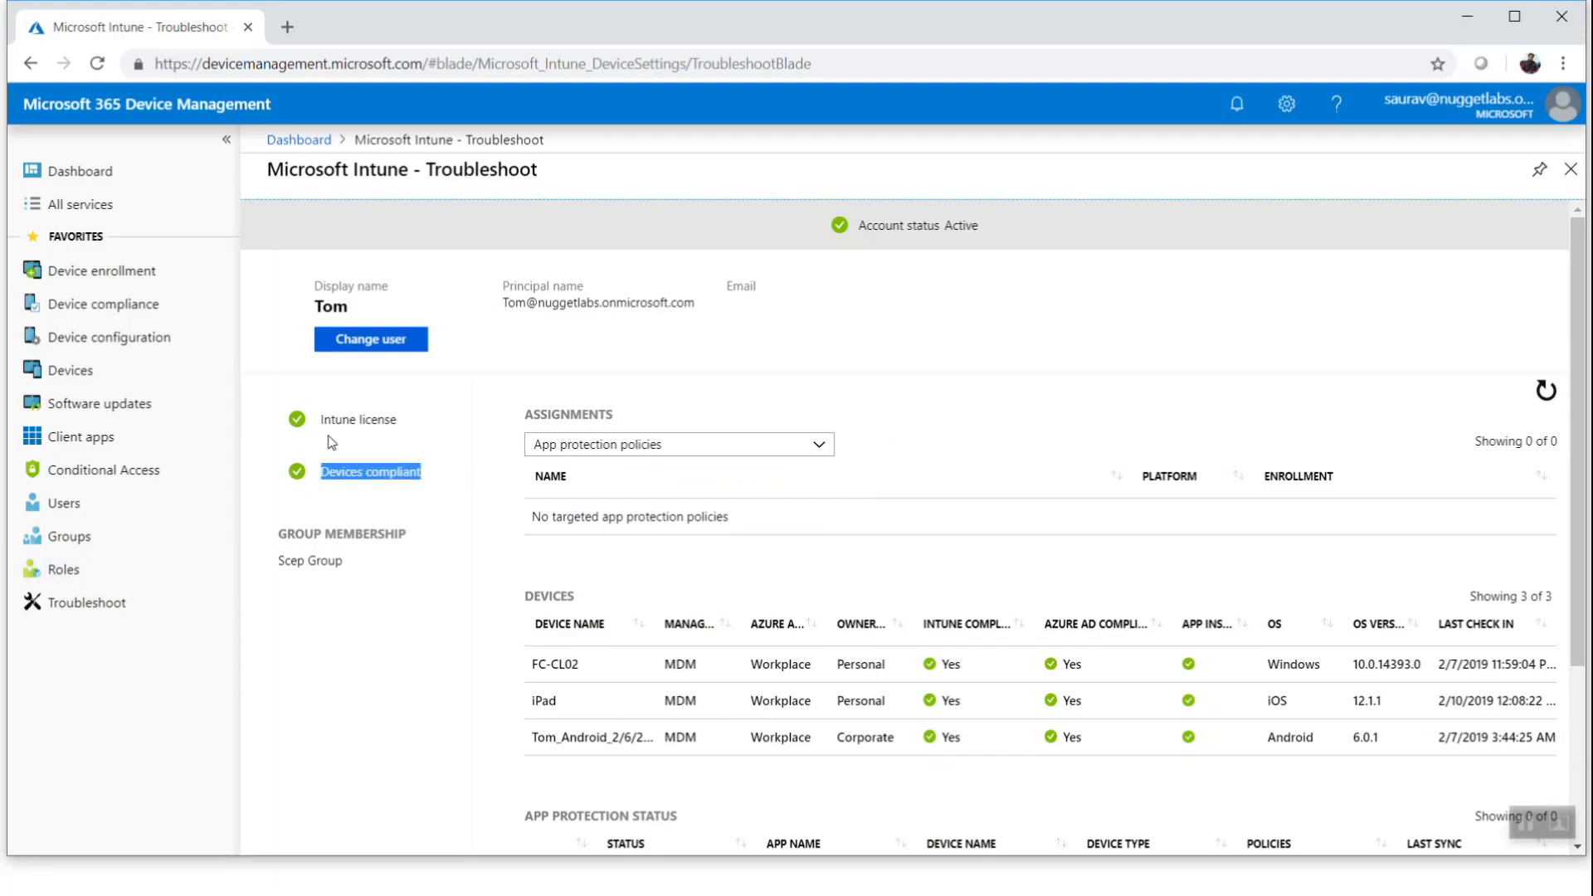
{"action": "left_click", "coordinate": [411, 424]}
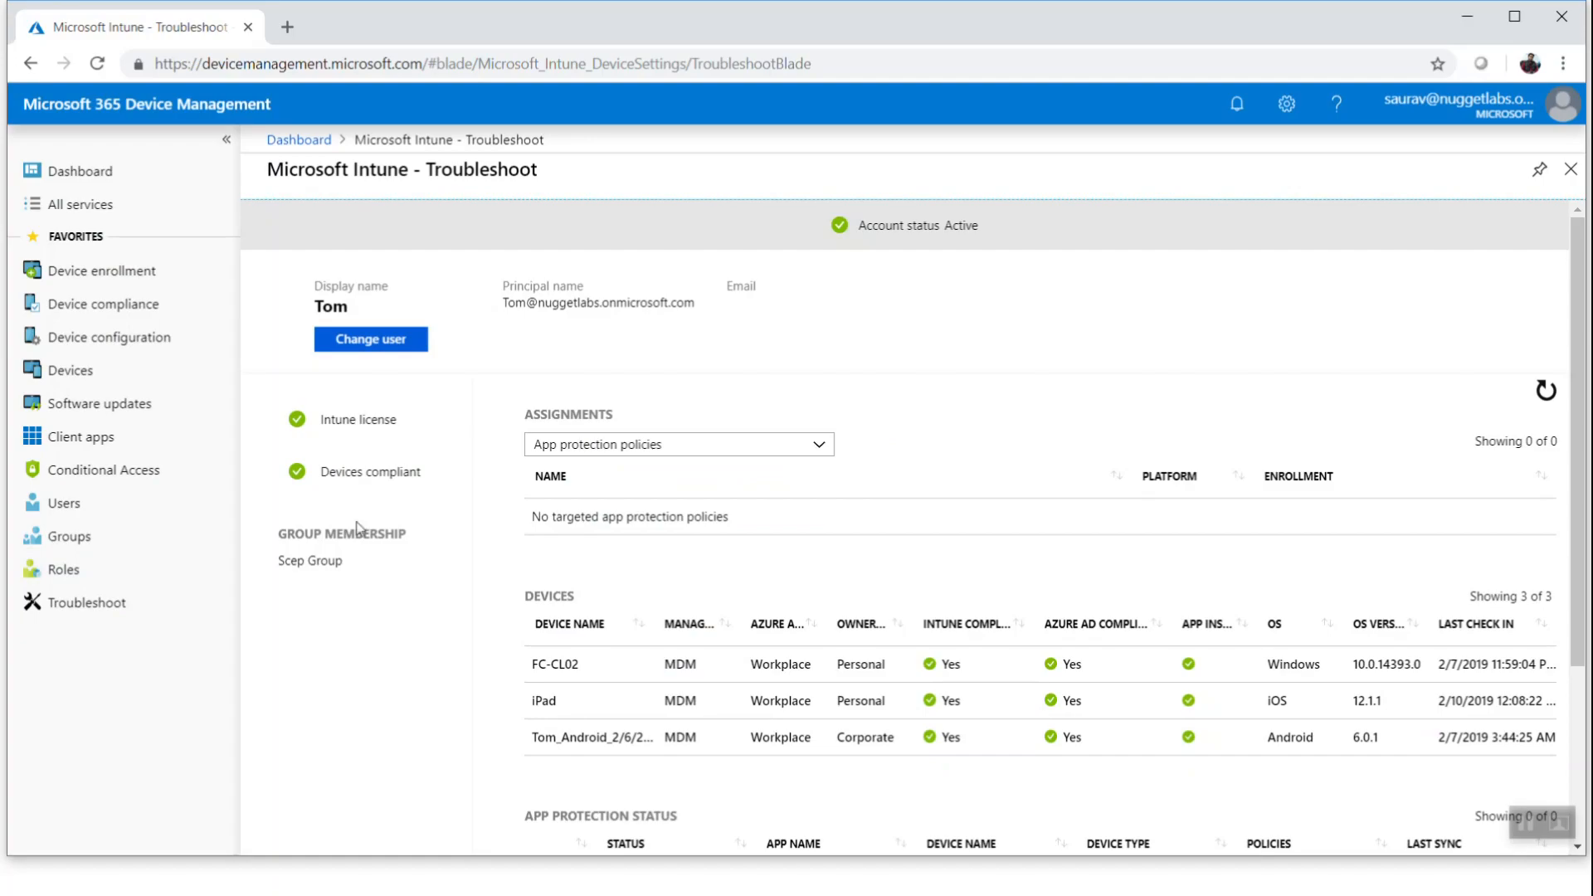
{"action": "left_click_drag", "start_coordinate": [361, 564], "coordinate": [311, 567]}
{"action": "double_click", "coordinate": [332, 312]}
{"action": "left_click_drag", "start_coordinate": [403, 446], "coordinate": [317, 440]}
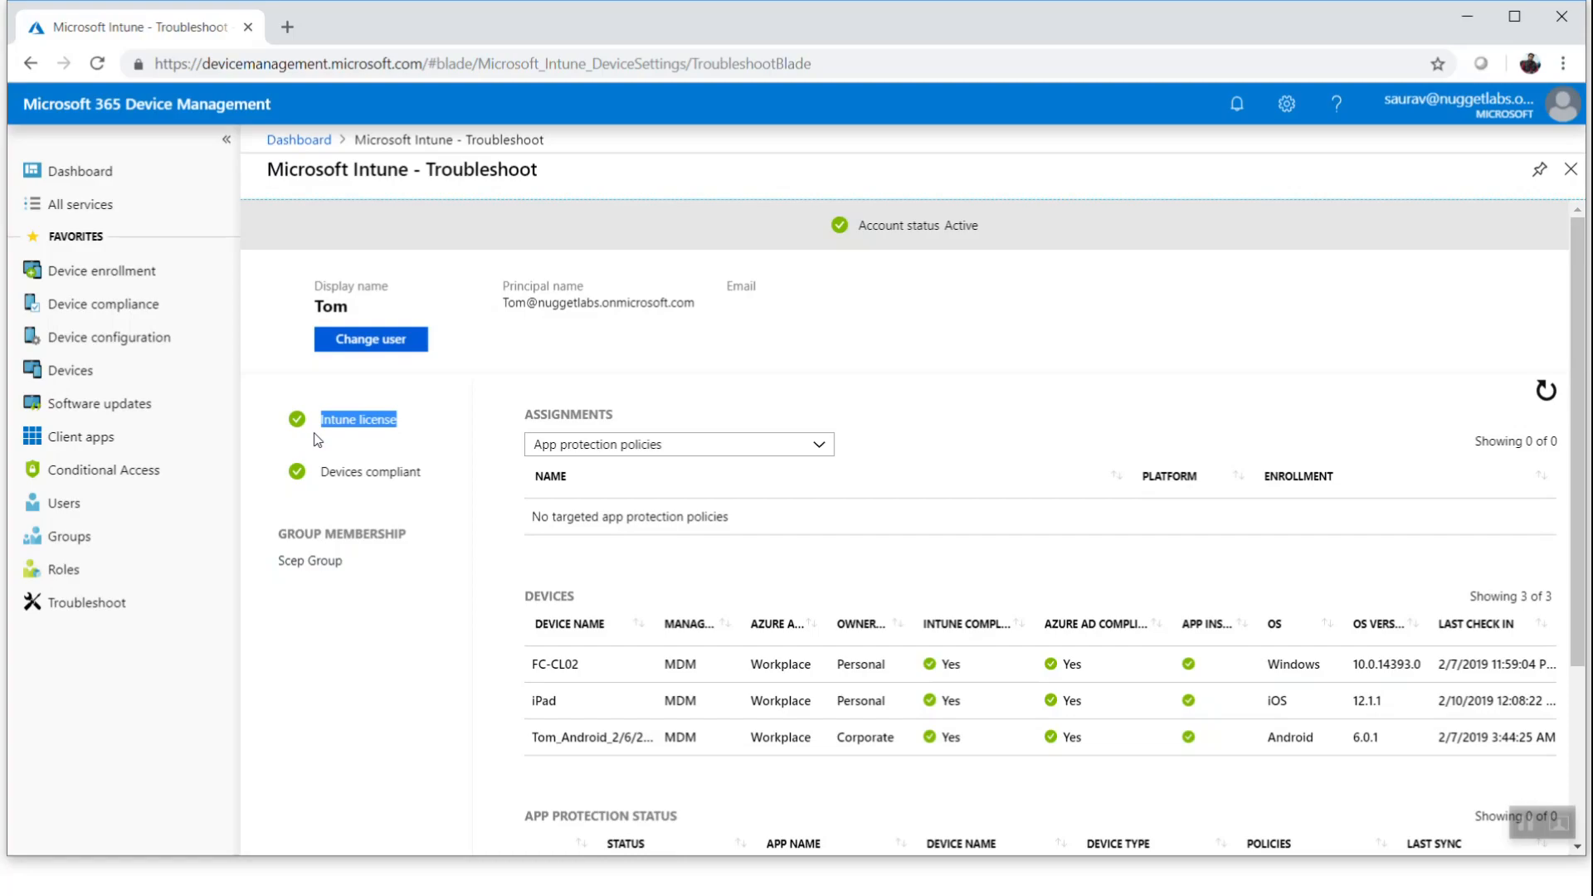
{"action": "left_click", "coordinate": [329, 579]}
{"action": "left_click_drag", "start_coordinate": [341, 564], "coordinate": [280, 571]}
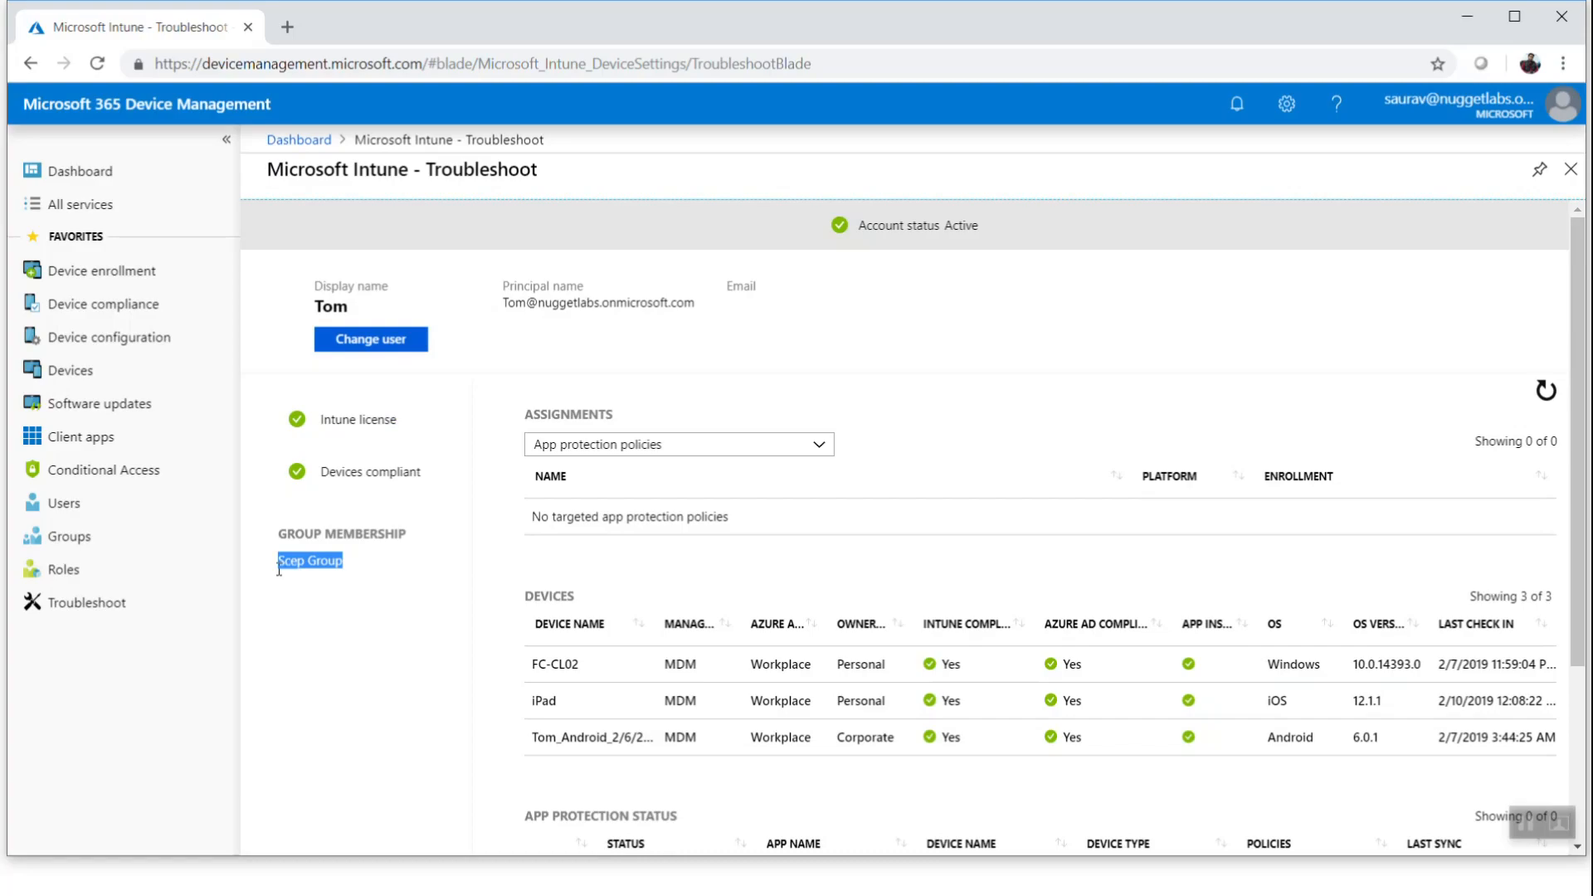
{"action": "left_click_drag", "start_coordinate": [433, 482], "coordinate": [316, 485]}
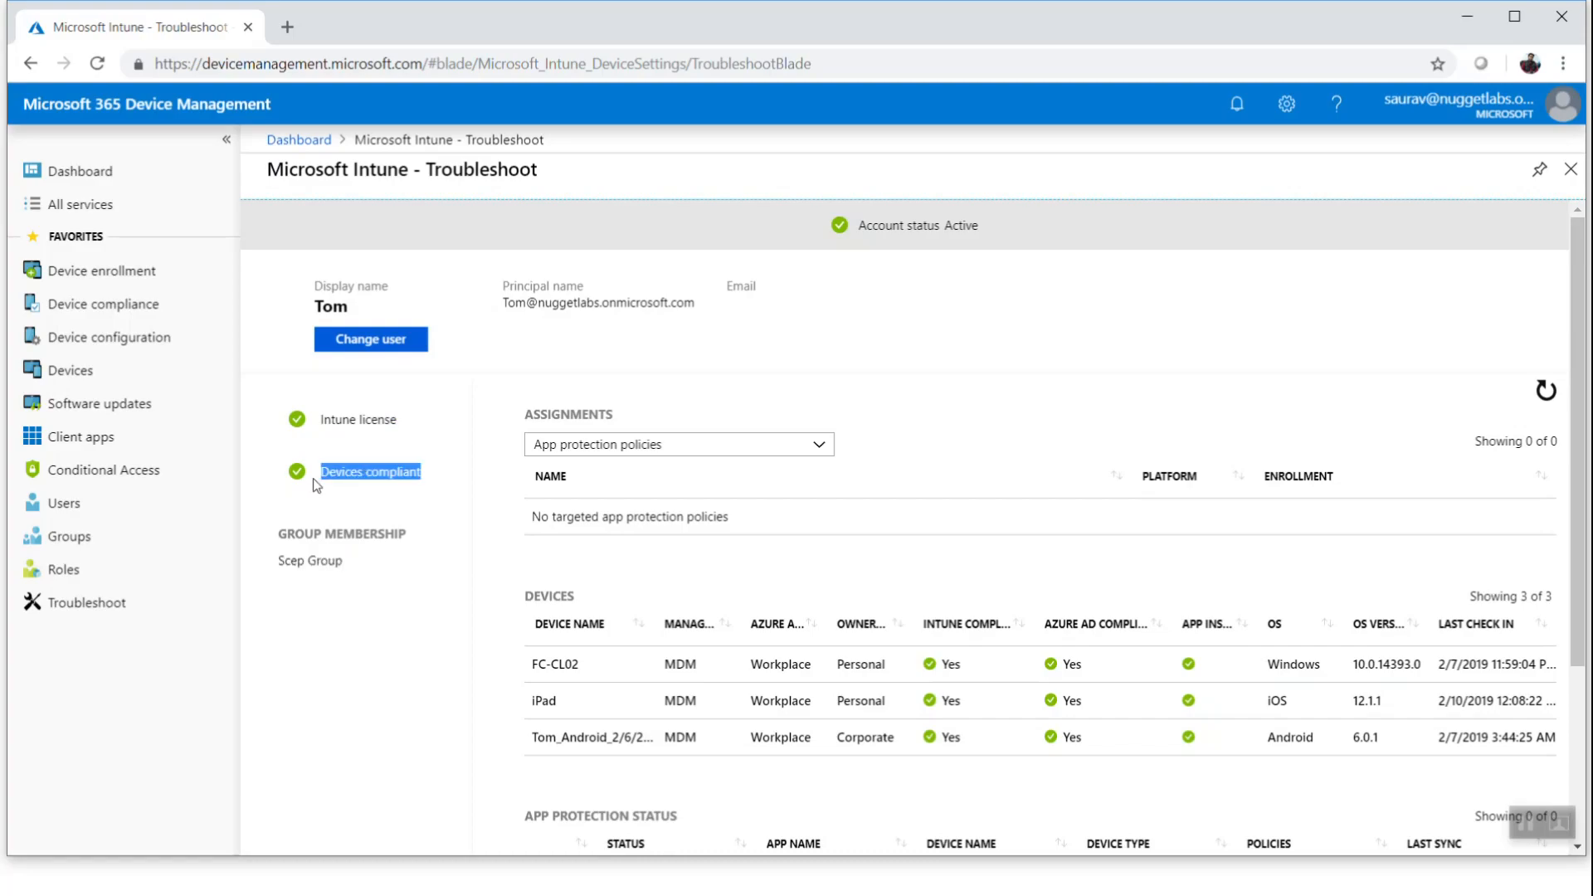
{"action": "left_click_drag", "start_coordinate": [406, 421], "coordinate": [311, 423]}
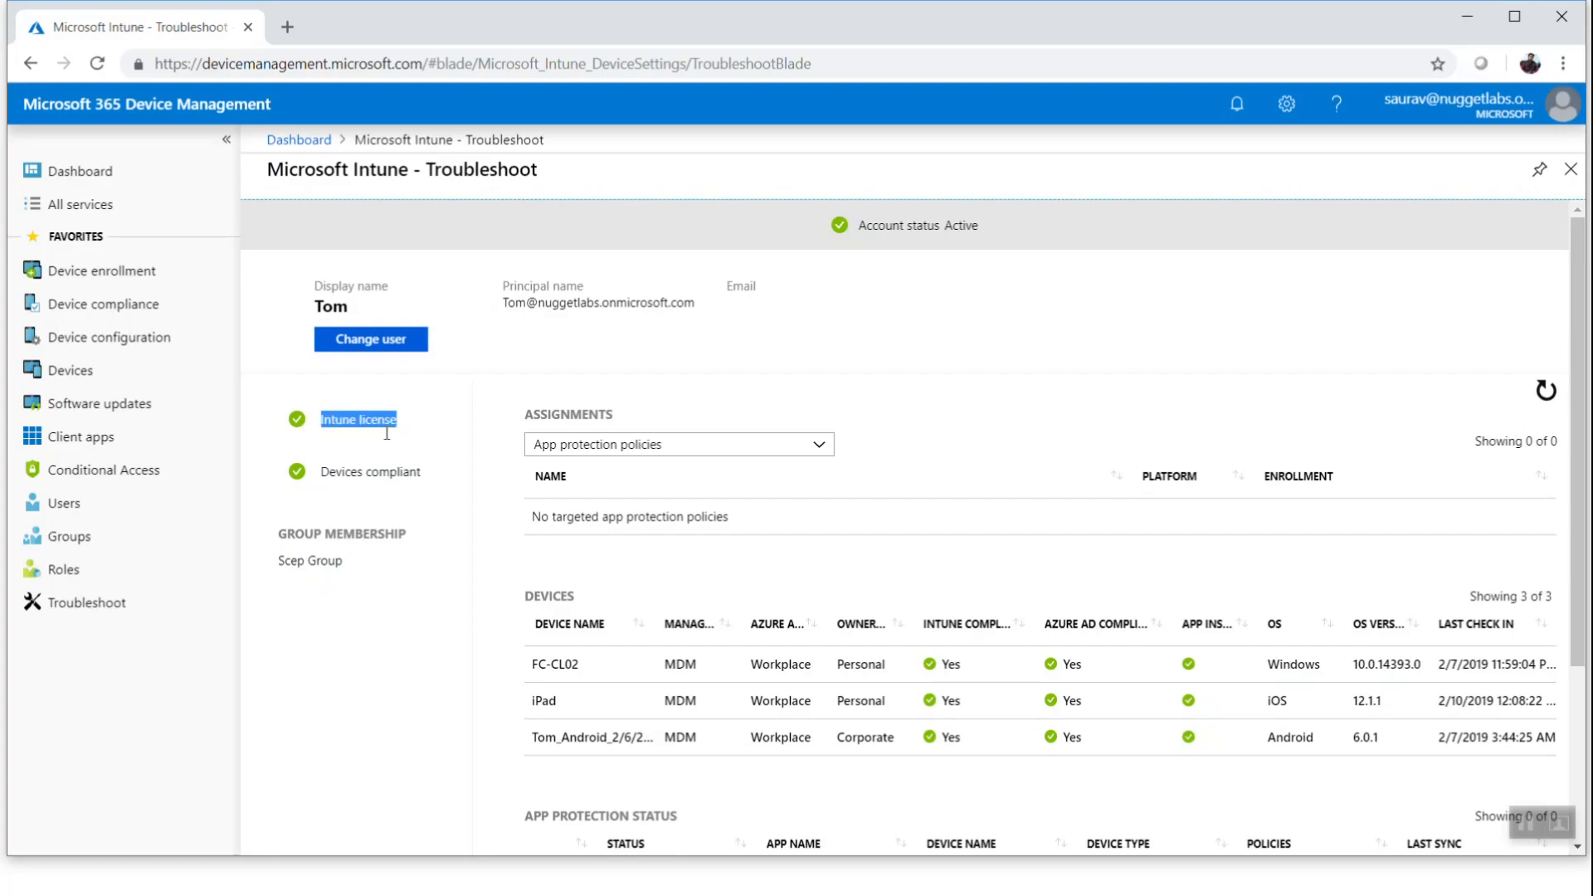
Switch the assignments list back to Client apps and review the assigned apps and group membership
{"action": "scroll", "coordinate": [818, 508], "scroll_direction": "down", "scroll_amount": 1}
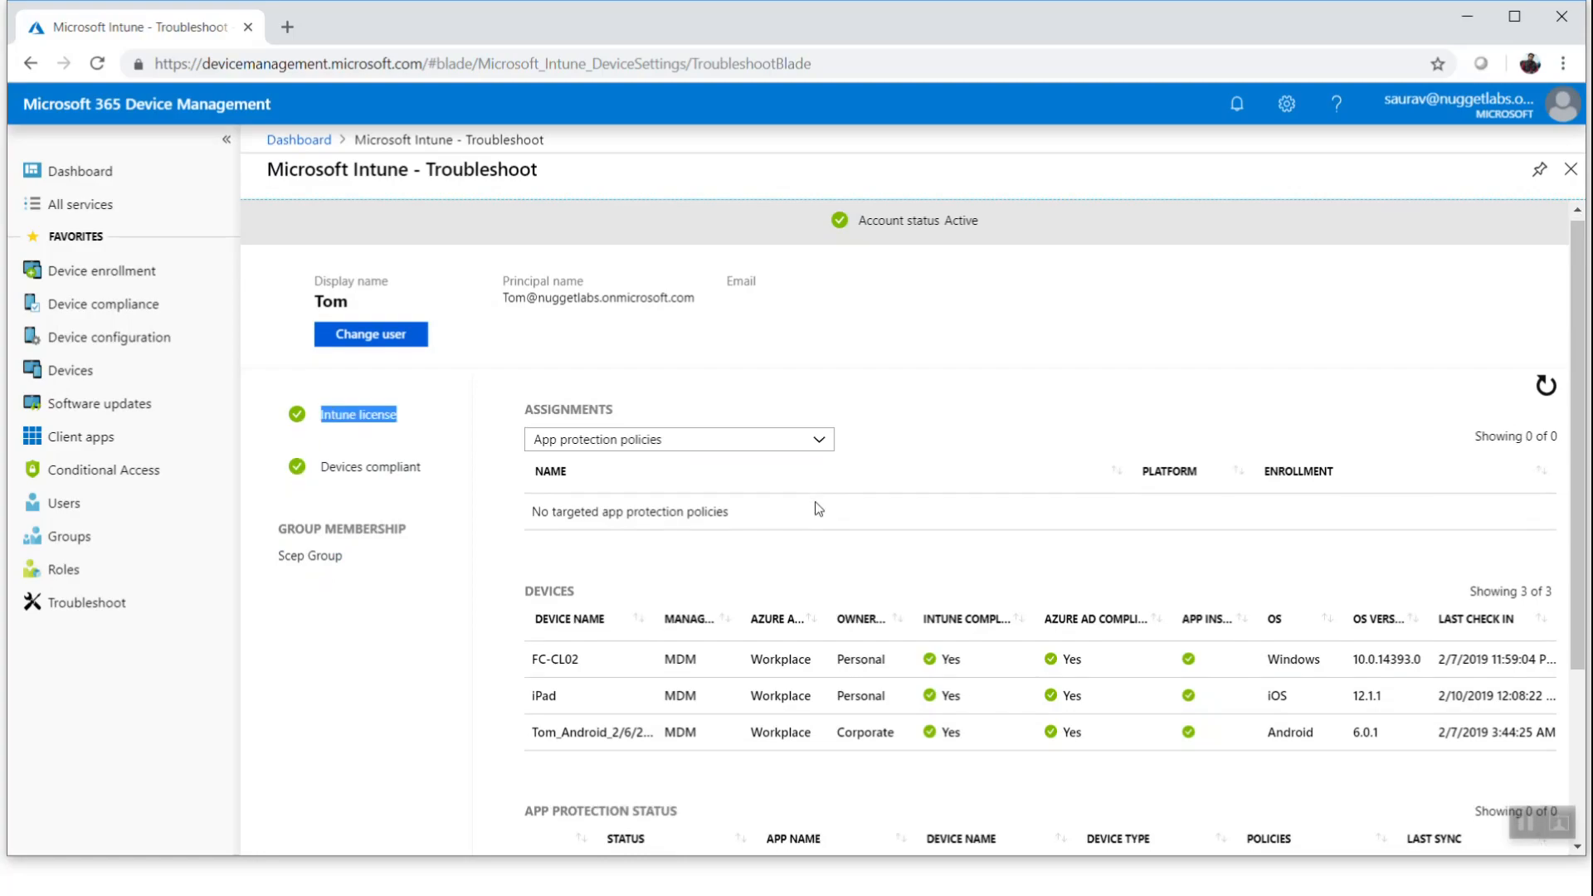
{"action": "scroll", "coordinate": [818, 508], "scroll_direction": "down", "scroll_amount": 3}
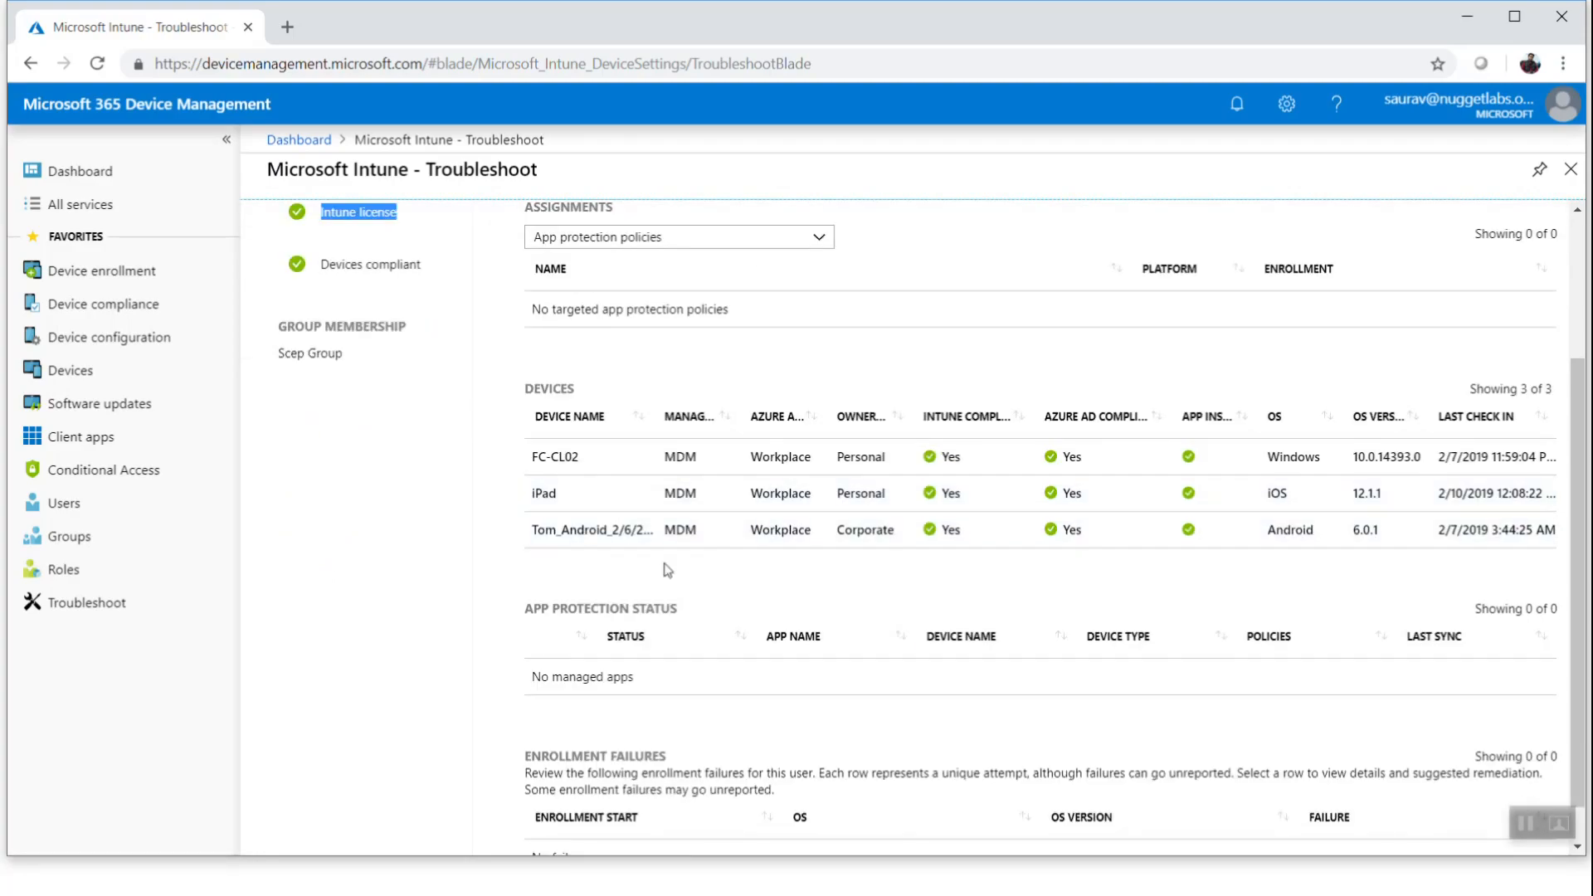
{"action": "scroll", "coordinate": [694, 498], "scroll_direction": "down", "scroll_amount": 1}
{"action": "scroll", "coordinate": [669, 319], "scroll_direction": "up", "scroll_amount": 3}
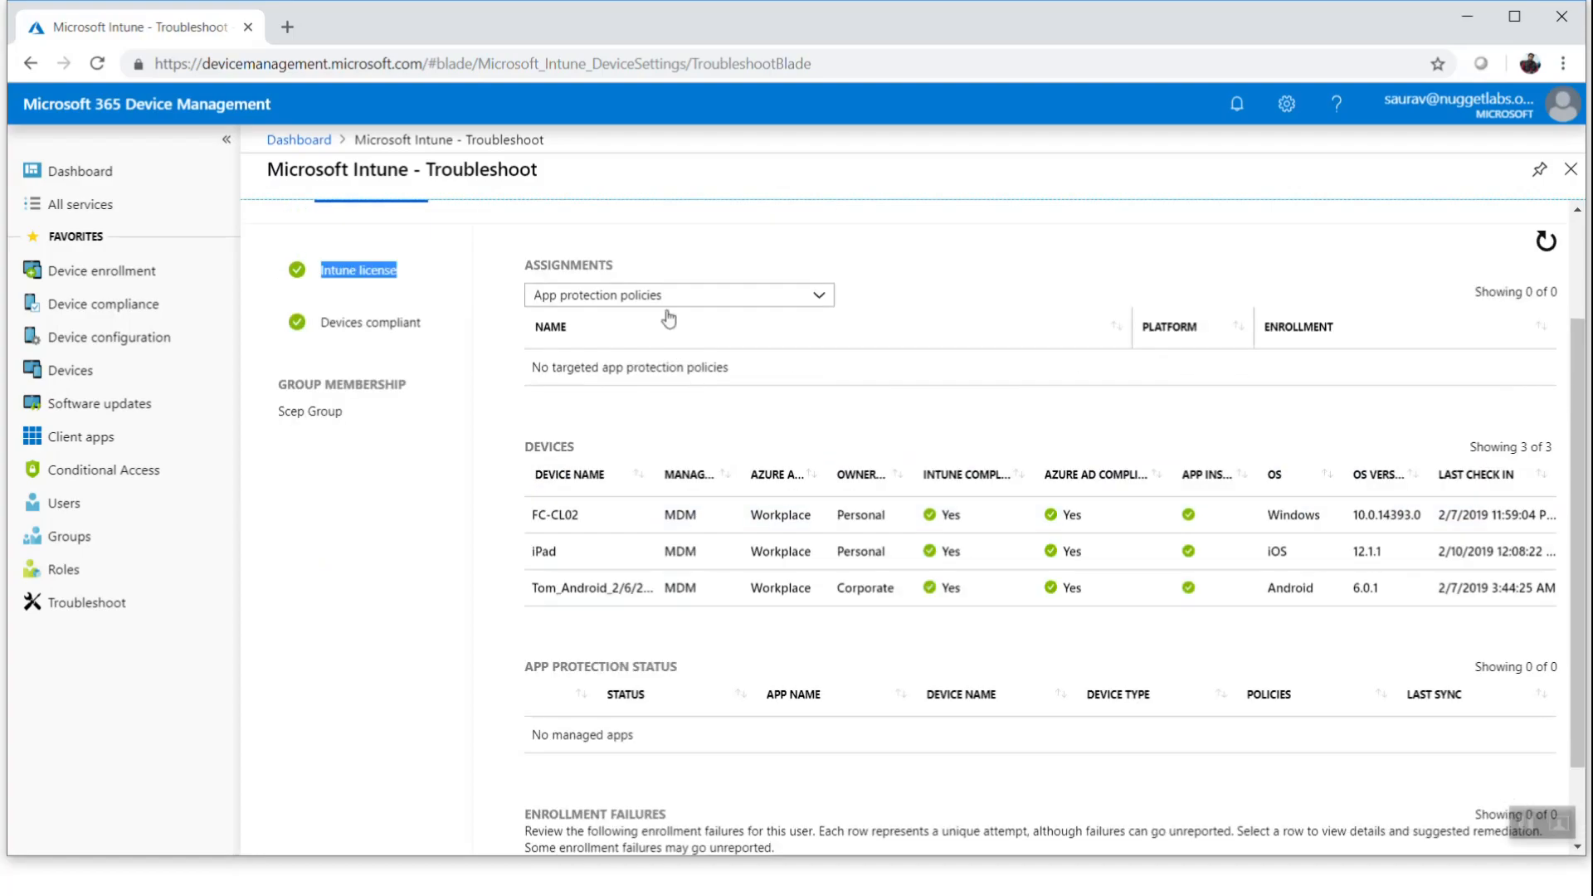
{"action": "left_click", "coordinate": [672, 297]}
{"action": "left_click", "coordinate": [590, 322]}
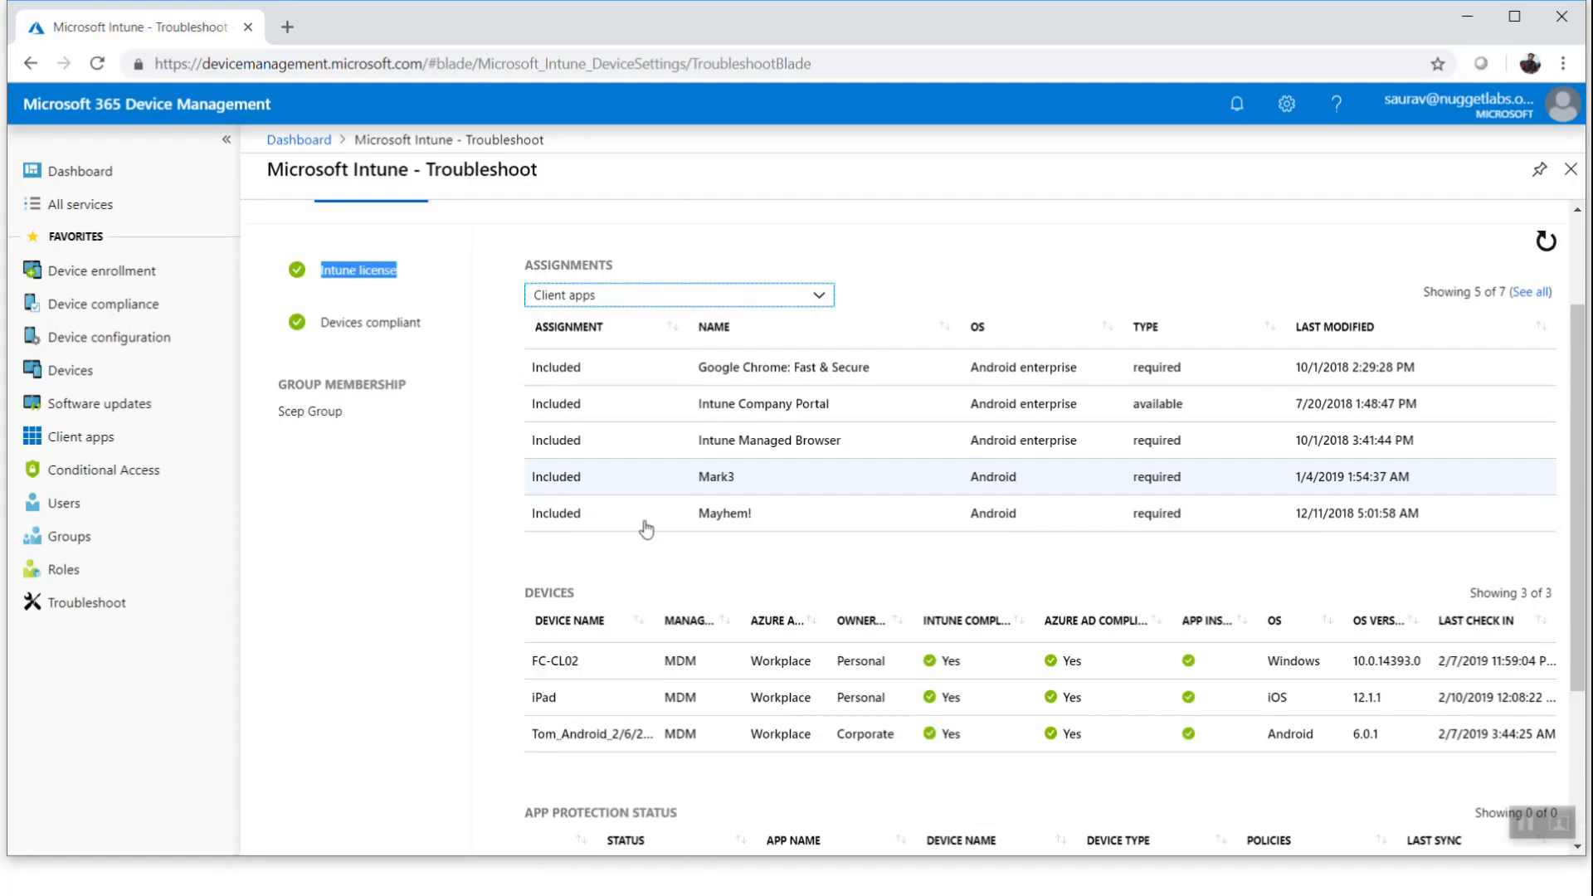
{"action": "left_click_drag", "start_coordinate": [921, 528], "coordinate": [532, 387]}
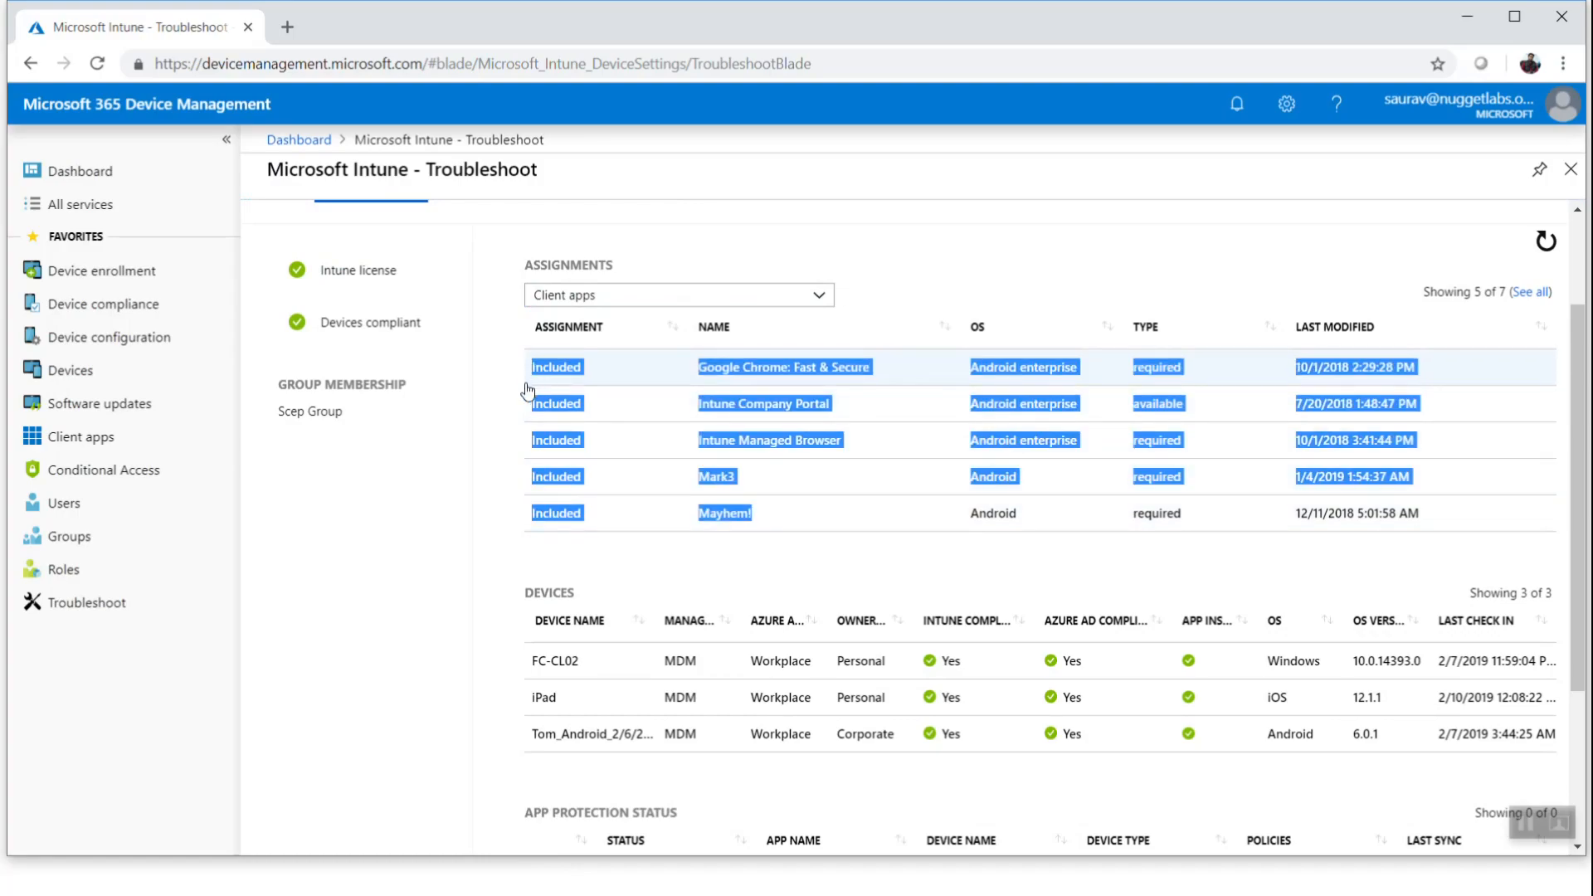
{"action": "left_click_drag", "start_coordinate": [359, 412], "coordinate": [277, 412]}
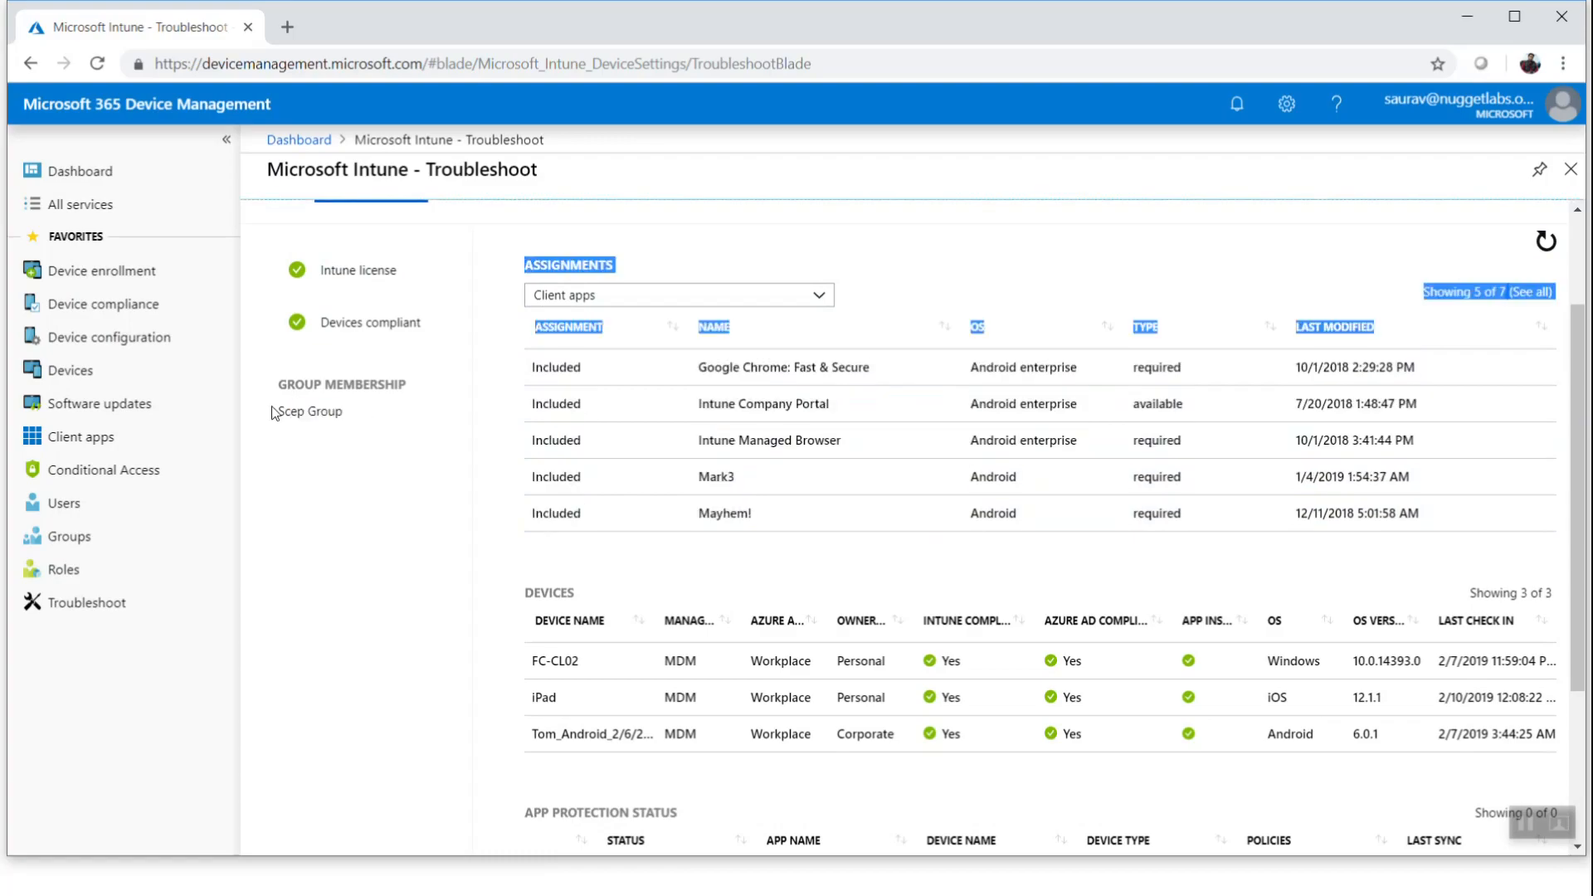
{"action": "left_click", "coordinate": [360, 470]}
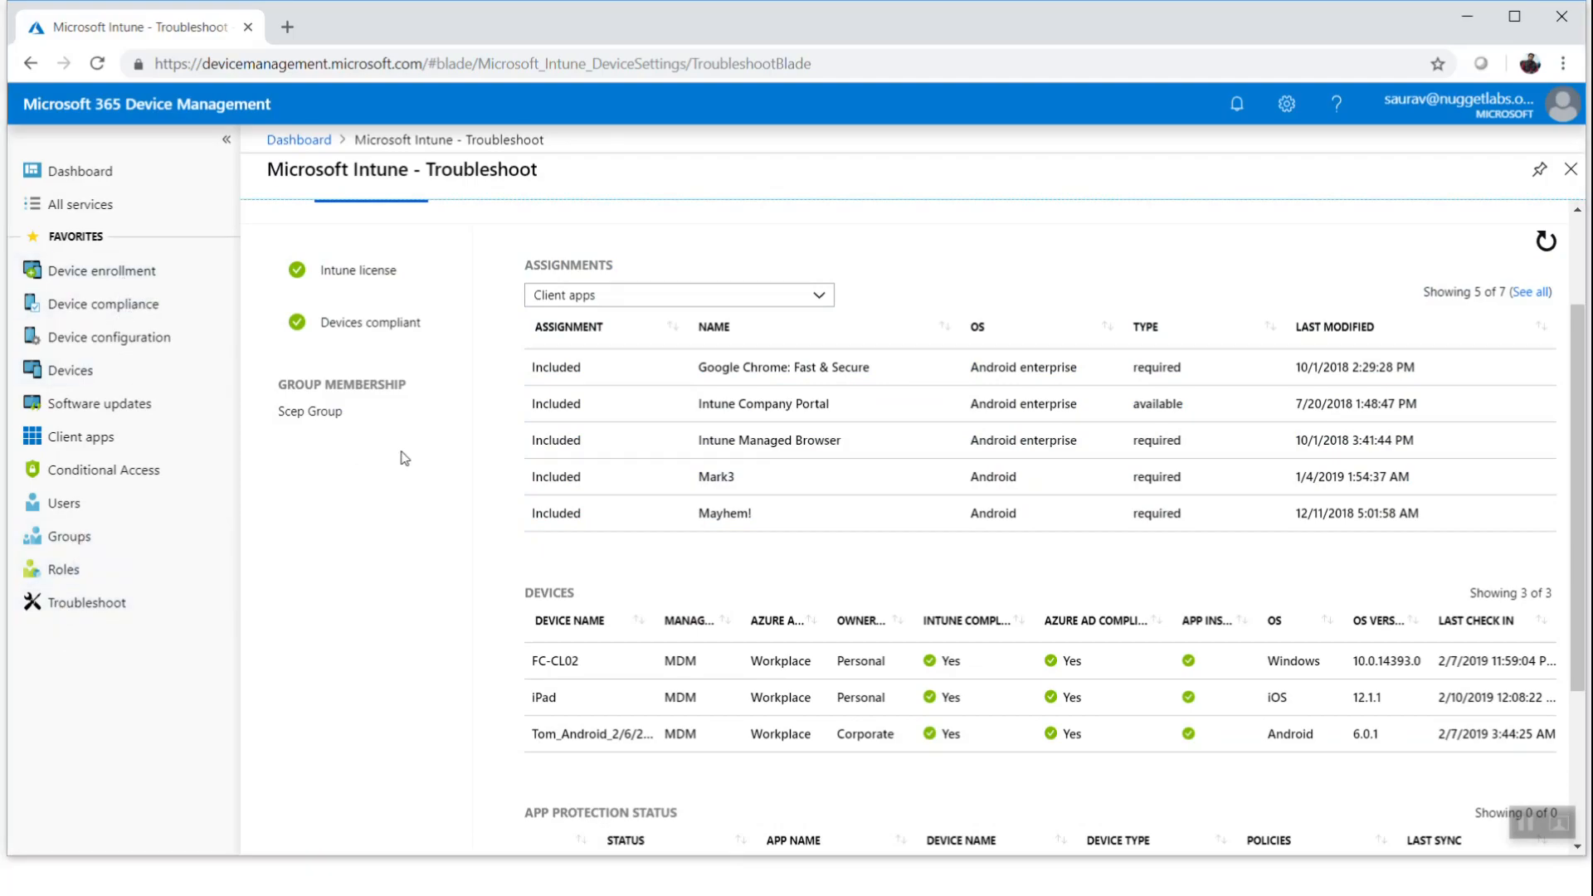
Switch to the PowerPoint slide show window
{"action": "key", "text": "alt+Tab"}
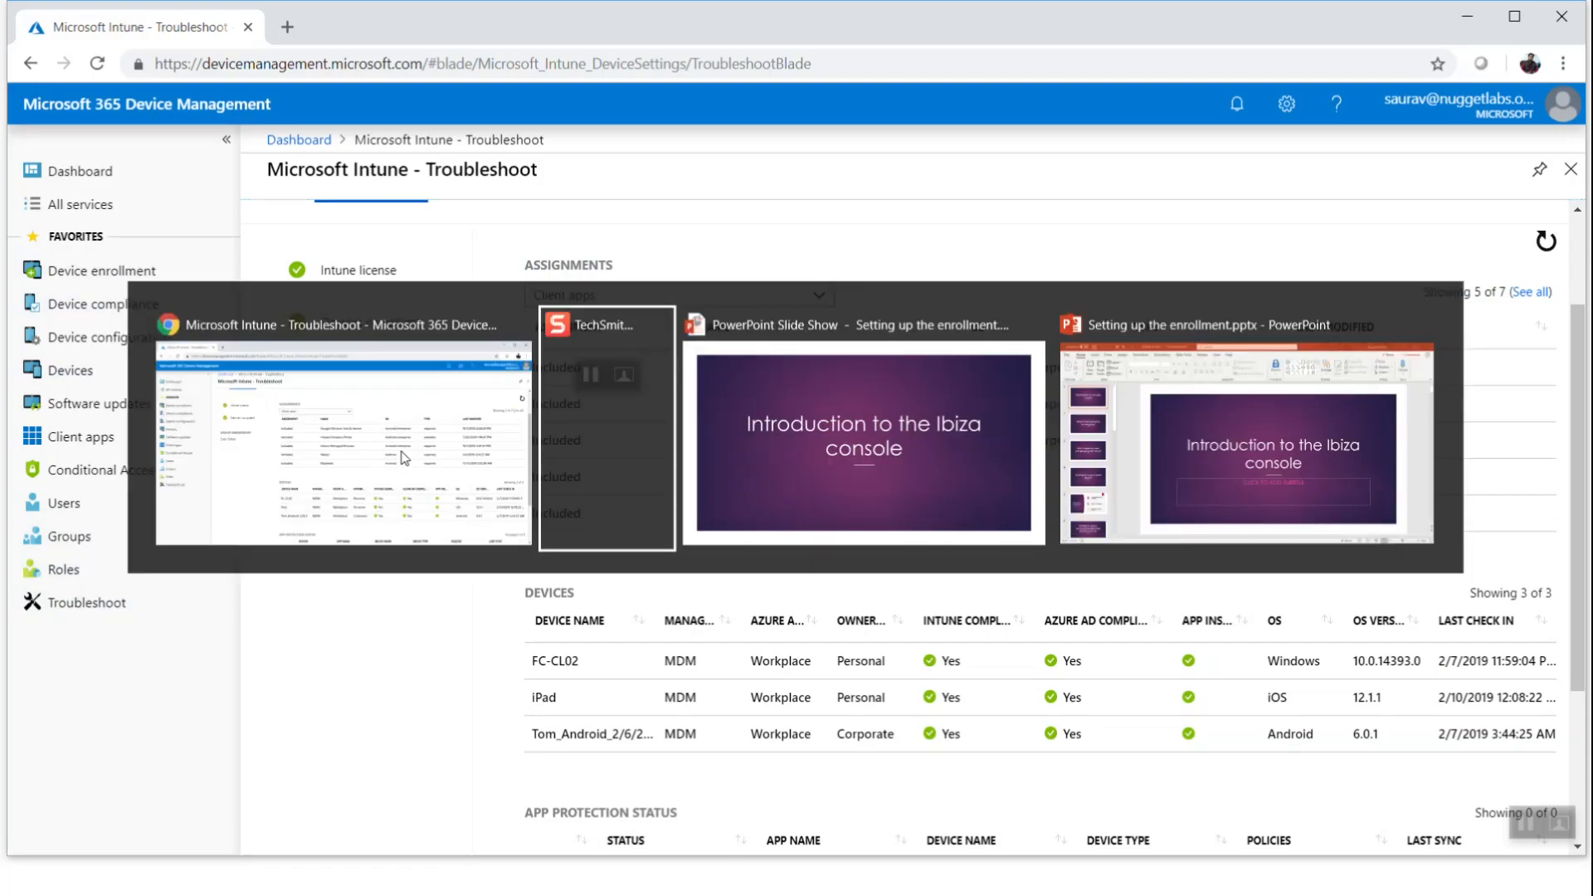
{"action": "key", "text": "alt+Tab"}
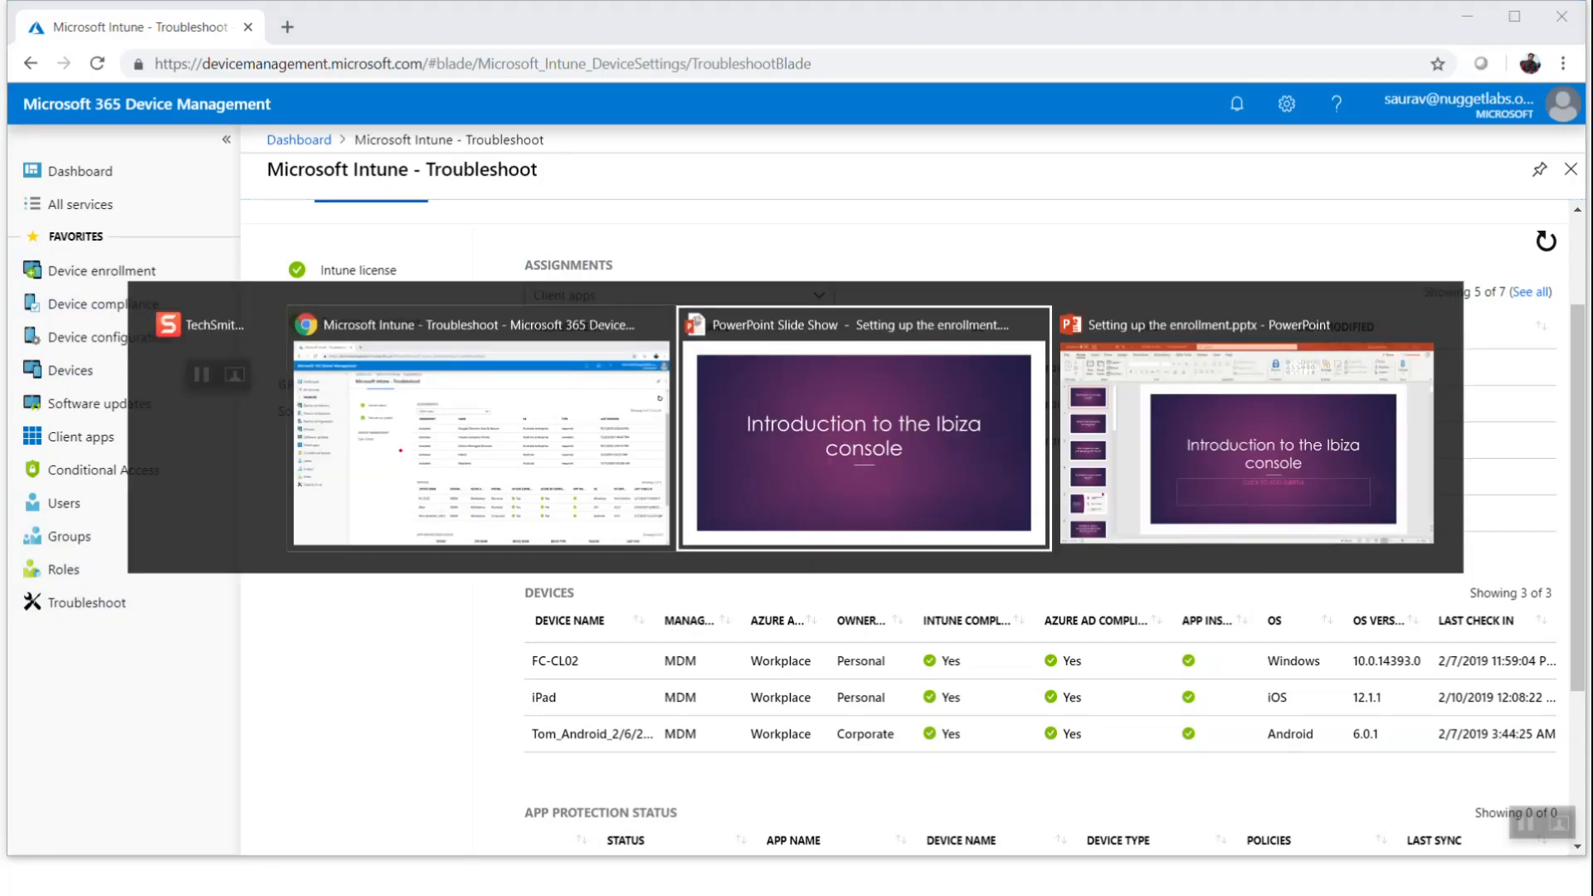